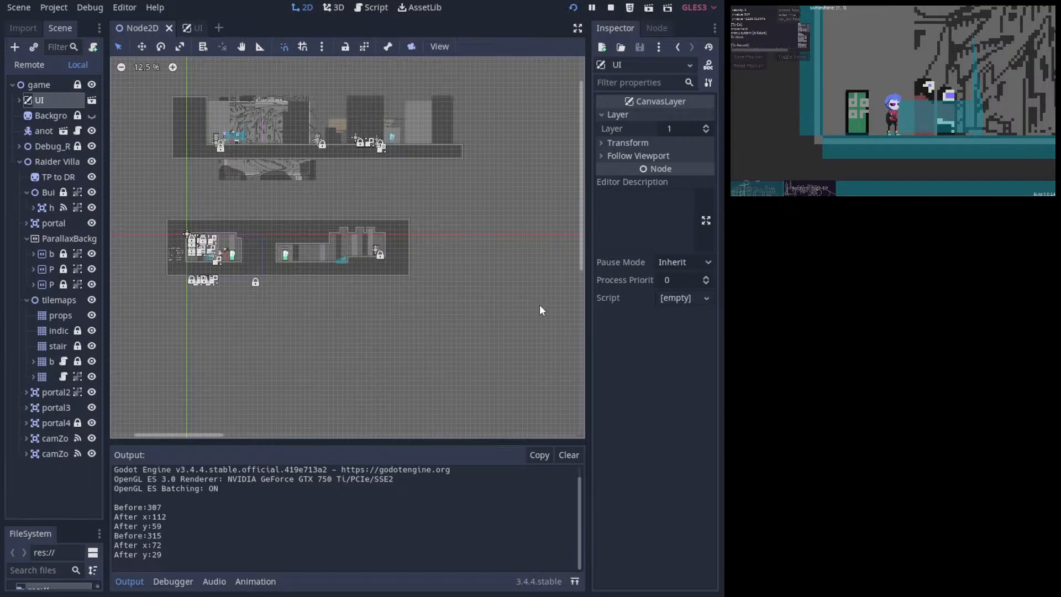
# - Playtest the running game by moving and jumping the character through the Raider Village to the far door and try entering it; stop the game
pyautogui.scroll(2, 267, 178)
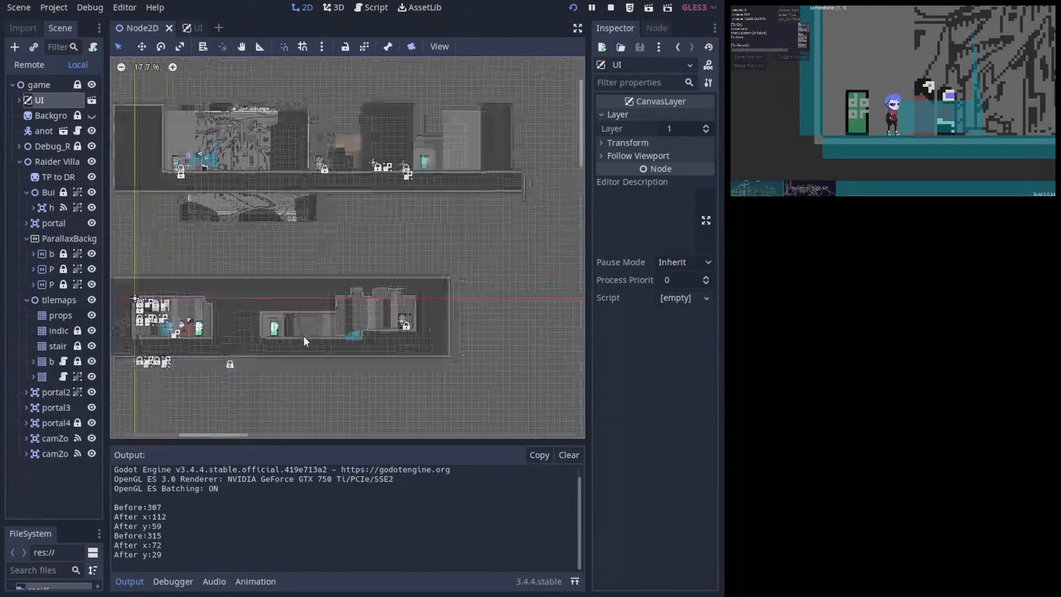
pyautogui.scroll(1, 233, 140)
pyautogui.scroll(2, 335, 274)
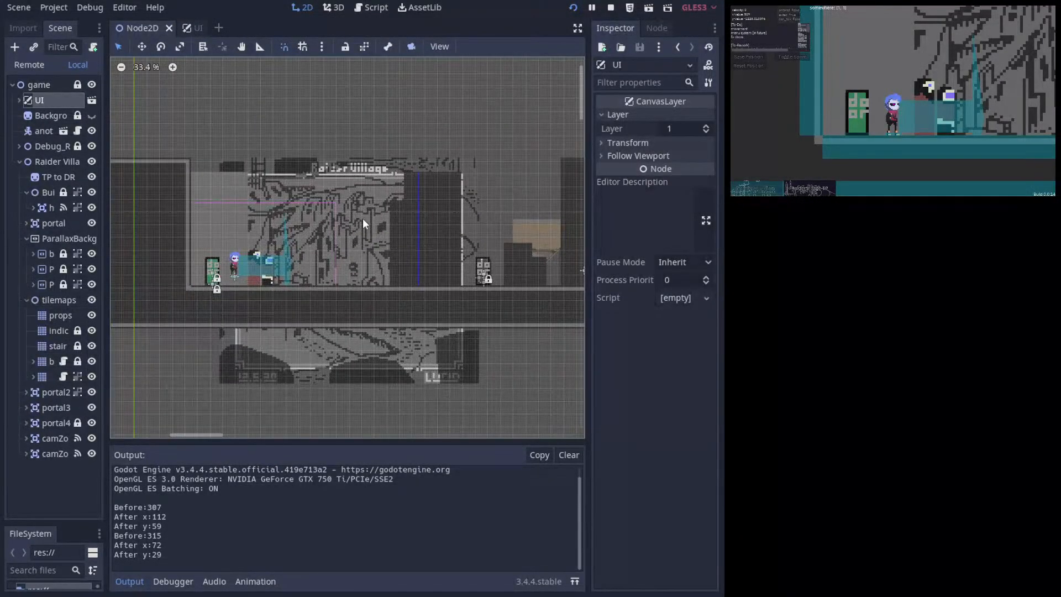
pyautogui.click(574, 8)
pyautogui.press('Right')
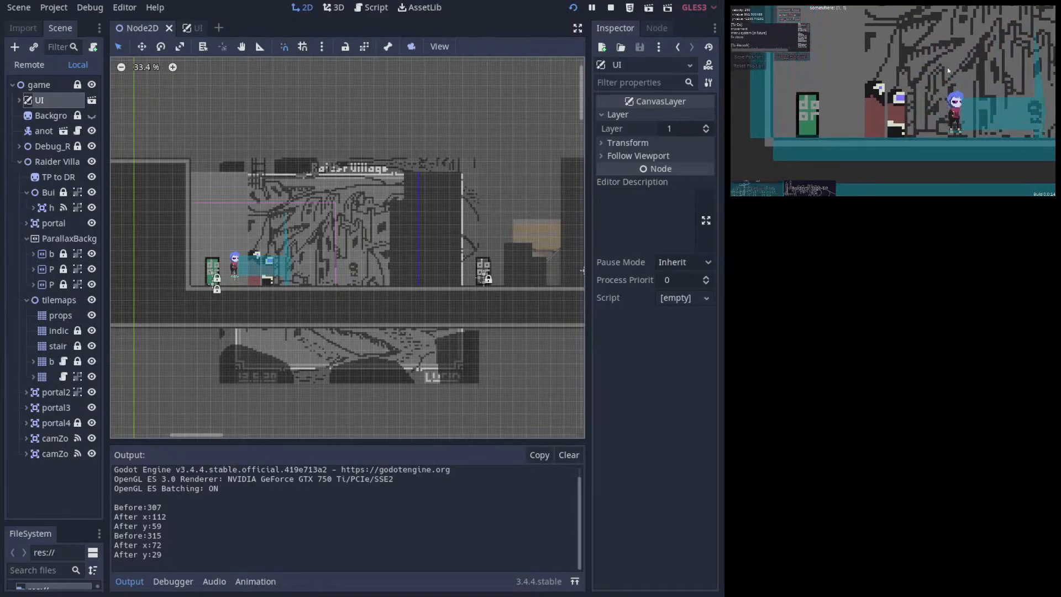
pyautogui.press('Right')
pyautogui.press('space')
pyautogui.press('space')
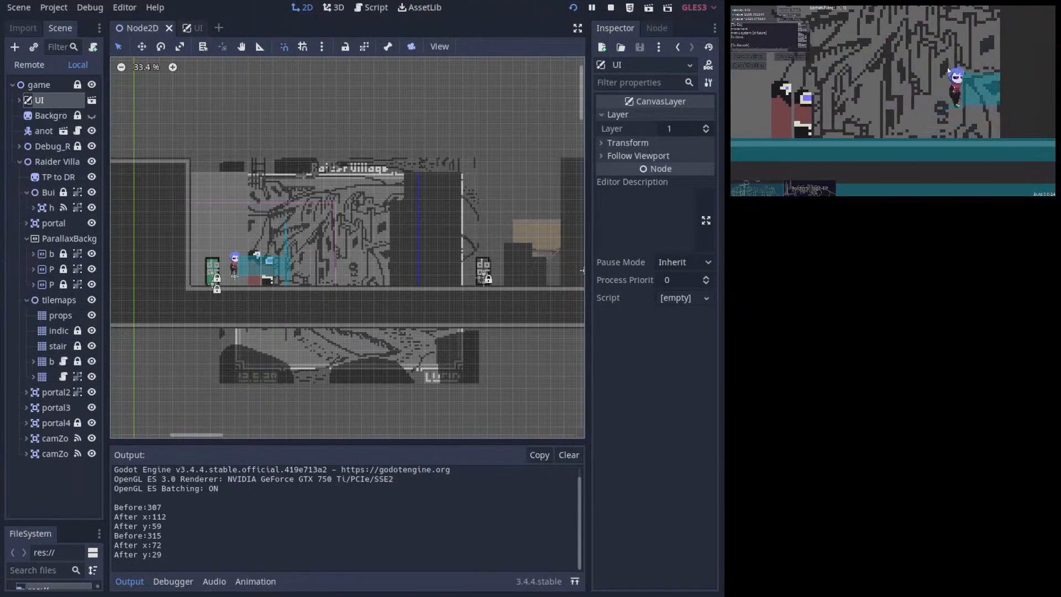
pyautogui.press('Right')
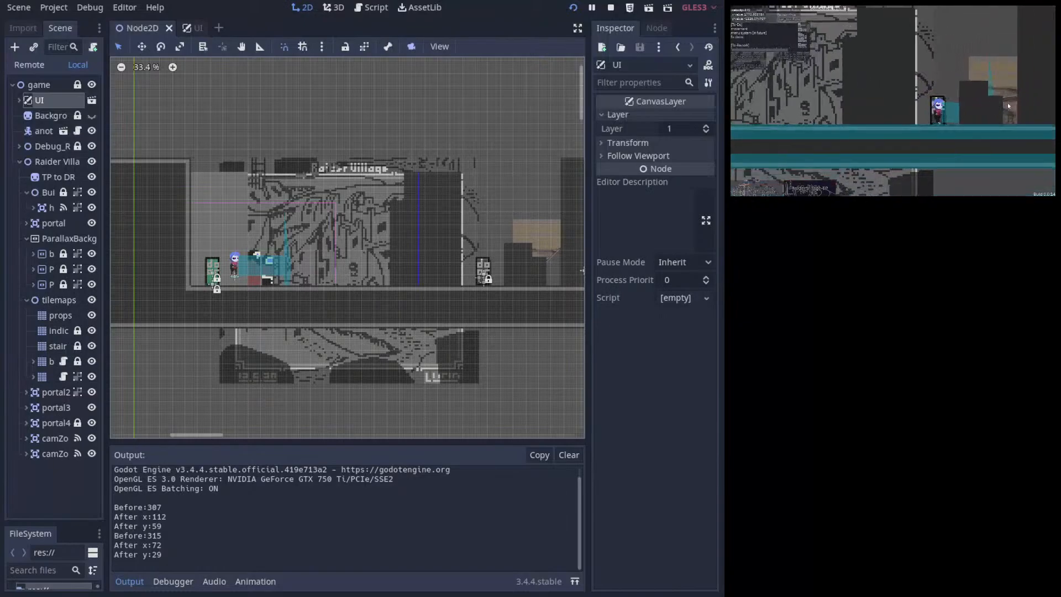
pyautogui.press('Up')
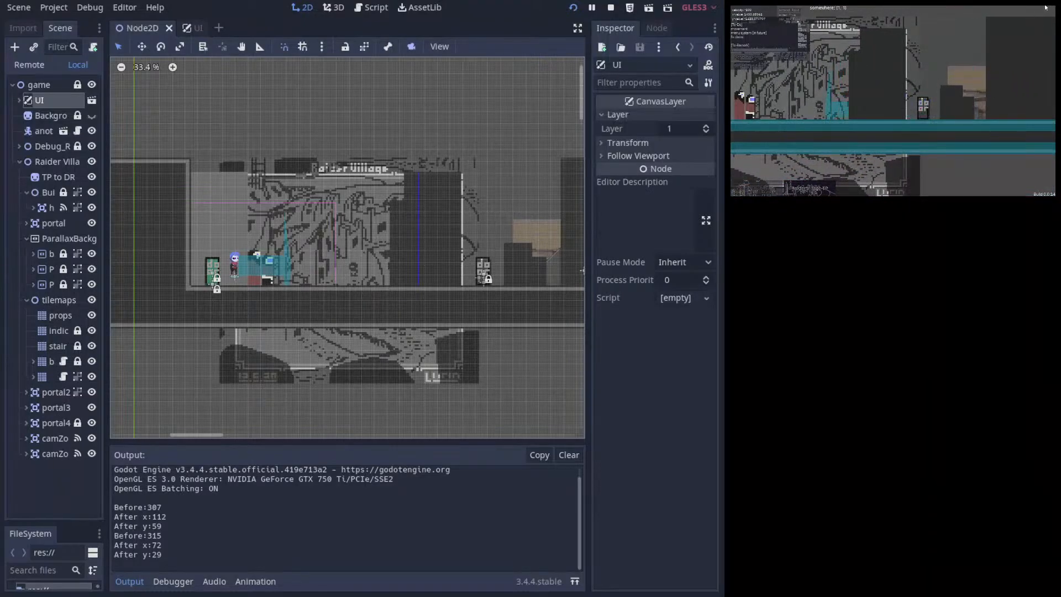
pyautogui.press('F8')
# - Open the player.vs visual script in distraction-free view and bring up the Raider Village House Portals comment
pyautogui.click(380, 8)
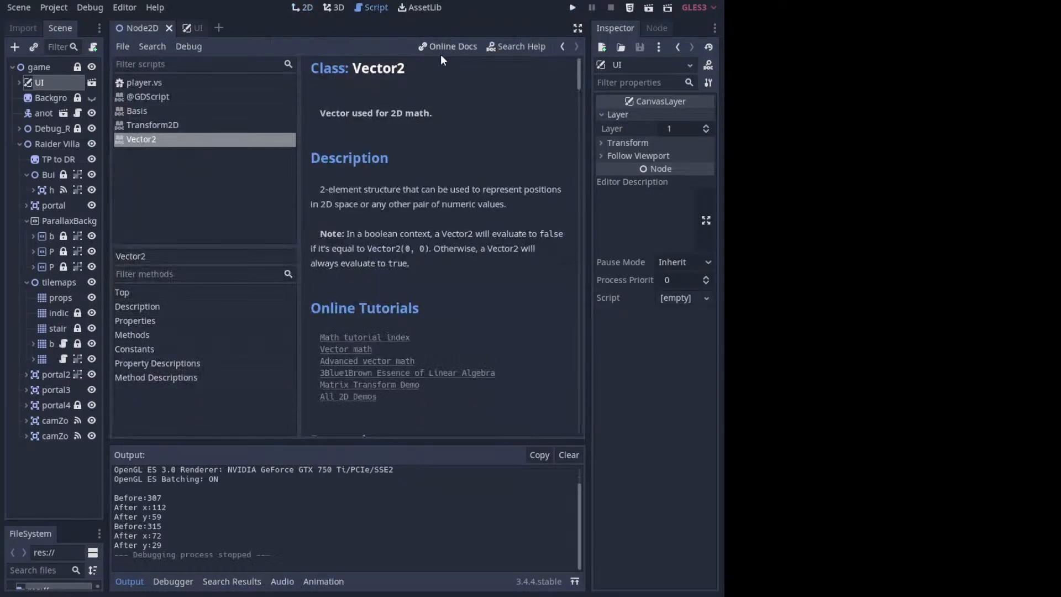
pyautogui.click(152, 86)
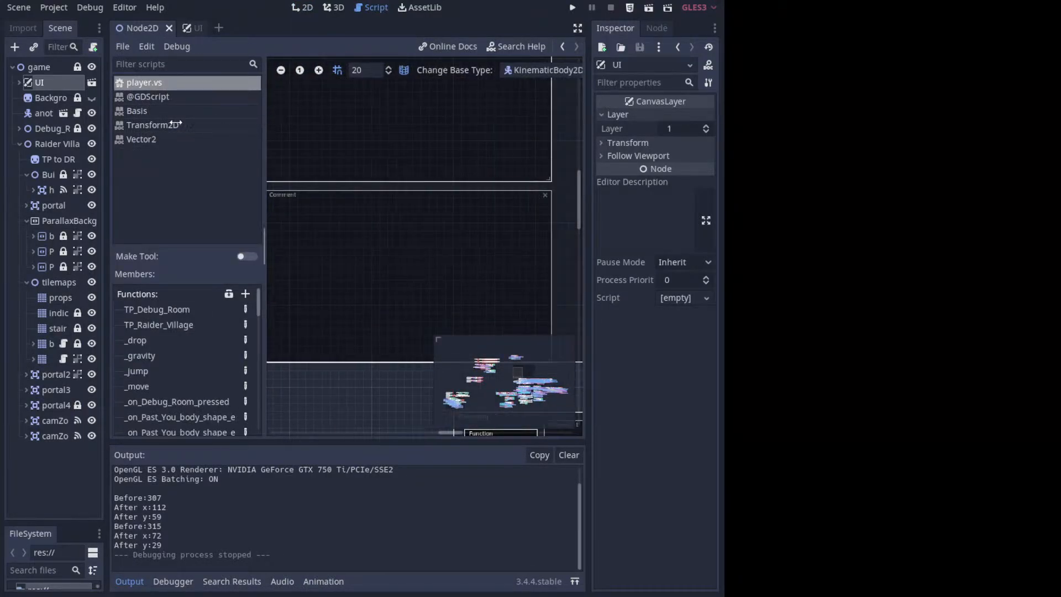
pyautogui.click(578, 28)
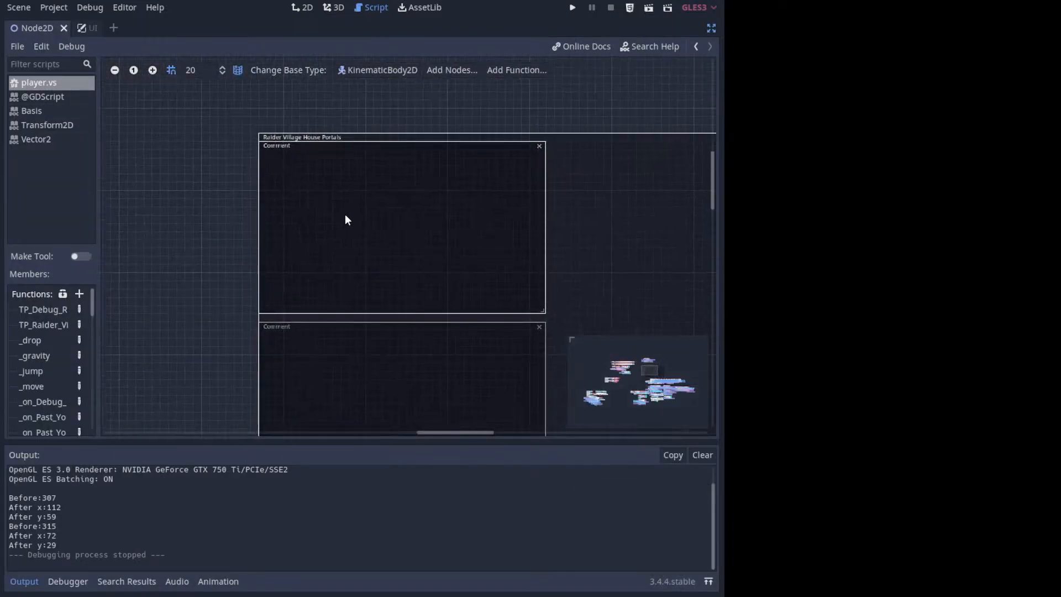
pyautogui.keyDown('ctrl'); pyautogui.scroll(-2, 345, 214); pyautogui.keyUp('ctrl')
pyautogui.scroll(-10, 436, 295)
pyautogui.hscroll(8, 437, 294)
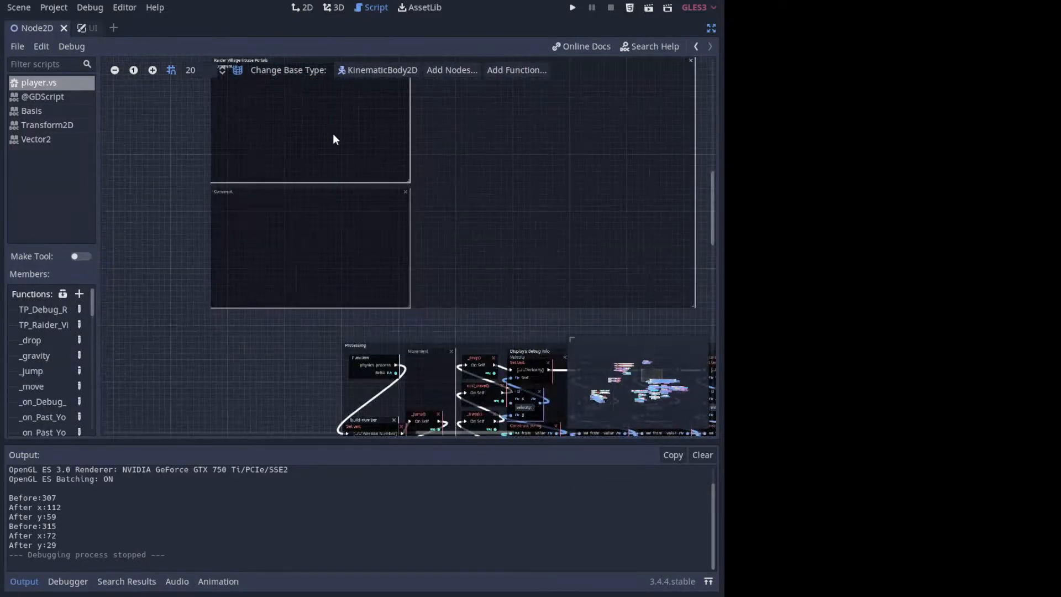
pyautogui.scroll(10, 389, 248)
pyautogui.hscroll(-6, 379, 252)
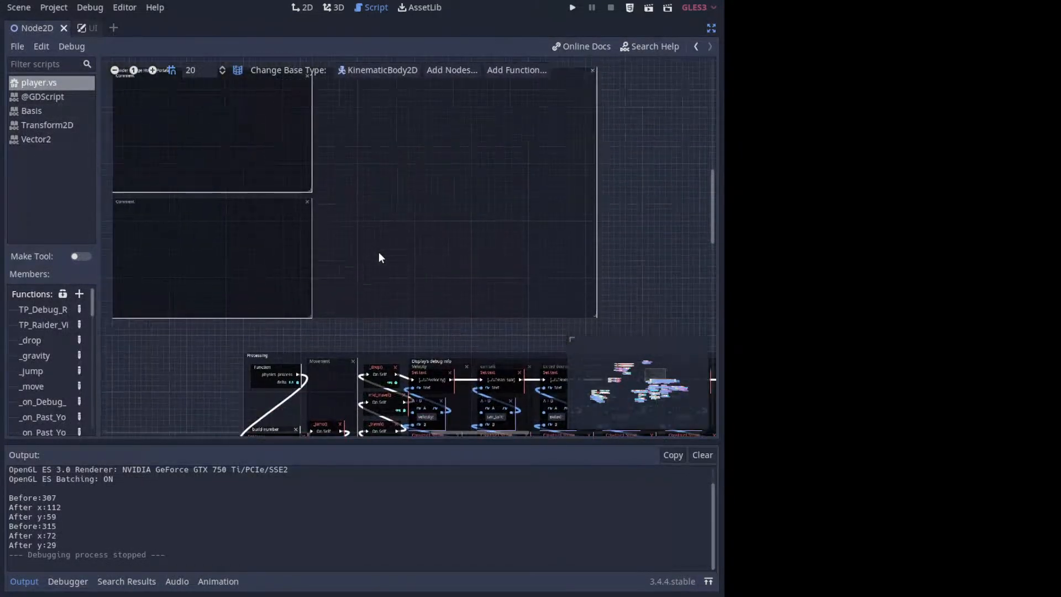
# - Move the Raider Village House Portals block with its two inner comments up, closer to the Travel group
pyautogui.moveTo(364, 343); pyautogui.dragTo(318, 339, button='middle')
pyautogui.moveTo(261, 326); pyautogui.dragTo(469, 160)
pyautogui.scroll(-3, 420, 221)
pyautogui.hscroll(3, 420, 221)
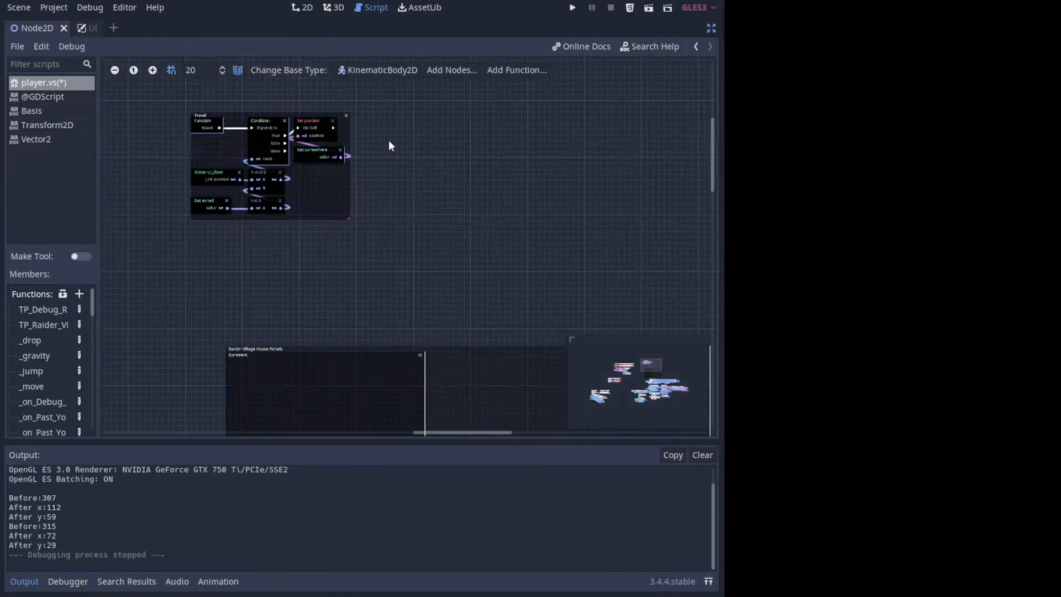
pyautogui.scroll(-4, 384, 249)
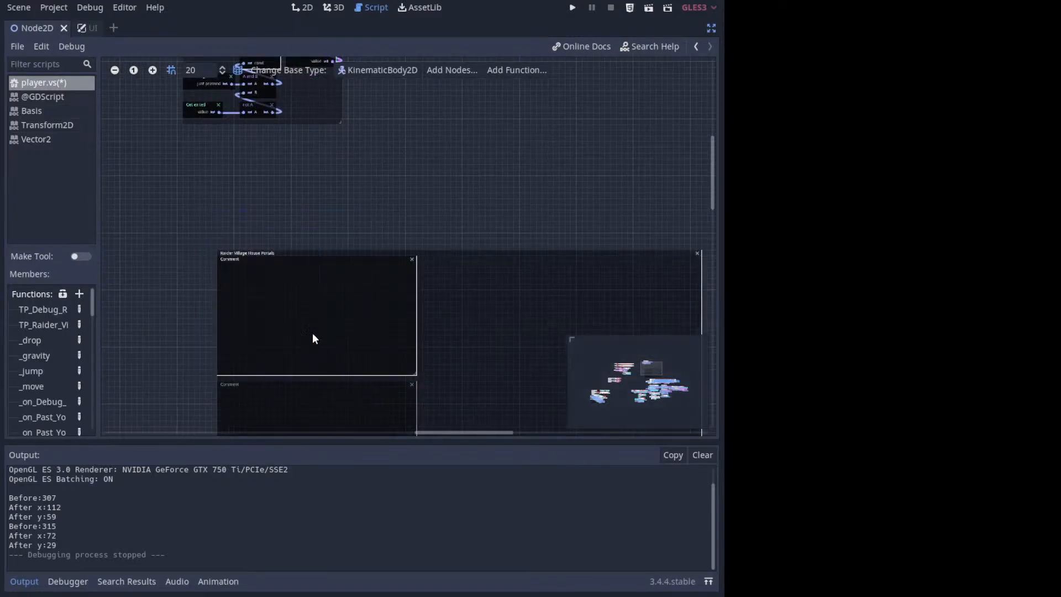
pyautogui.moveTo(263, 254); pyautogui.dragTo(276, 185)
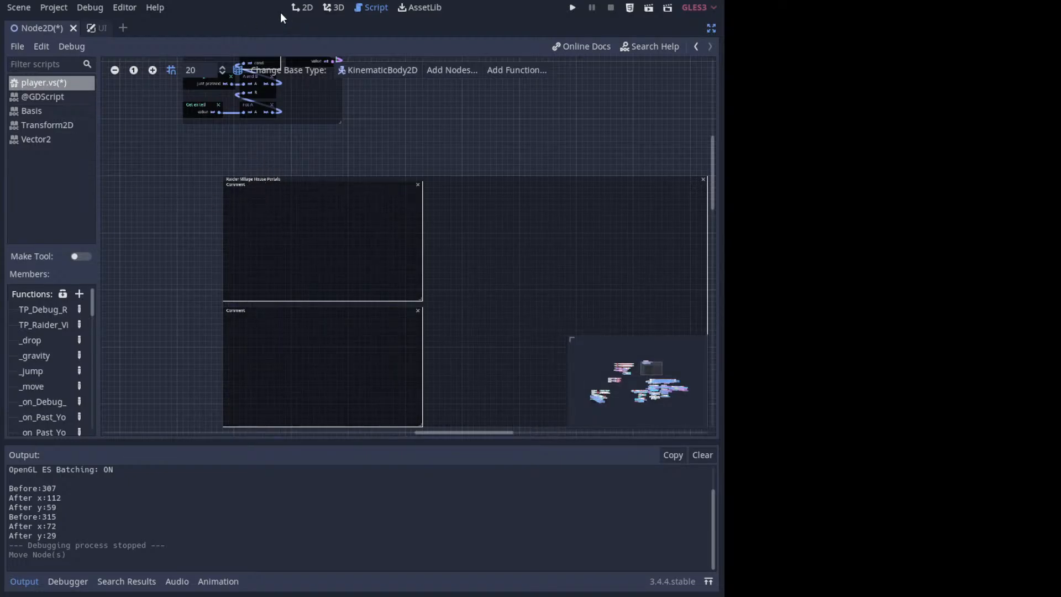
# - Move the Travel node group below the Raider Village House Portals block, directly beside the Processing group
pyautogui.click(299, 8)
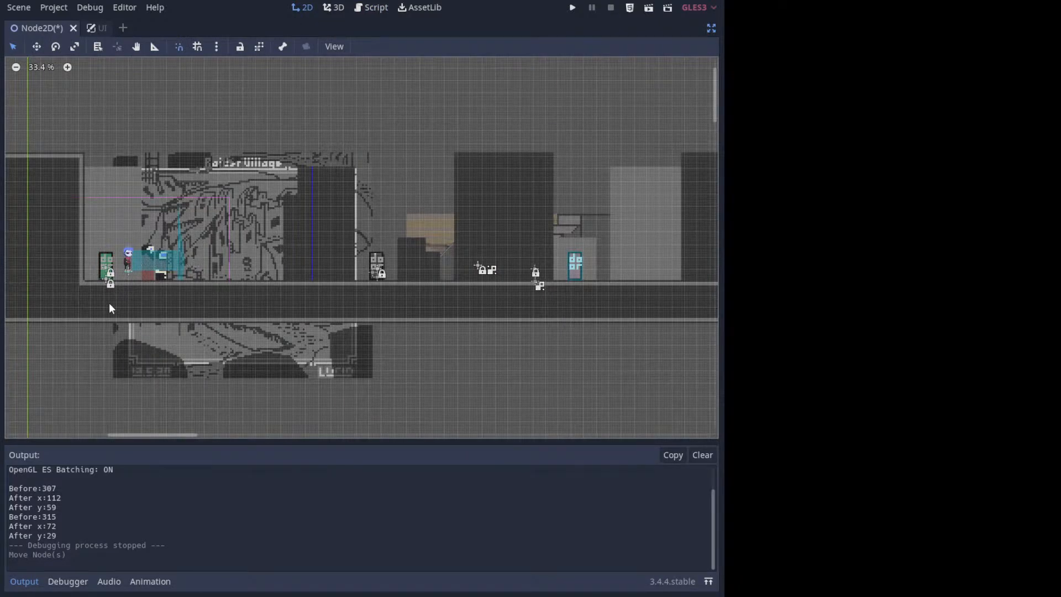
pyautogui.click(375, 7)
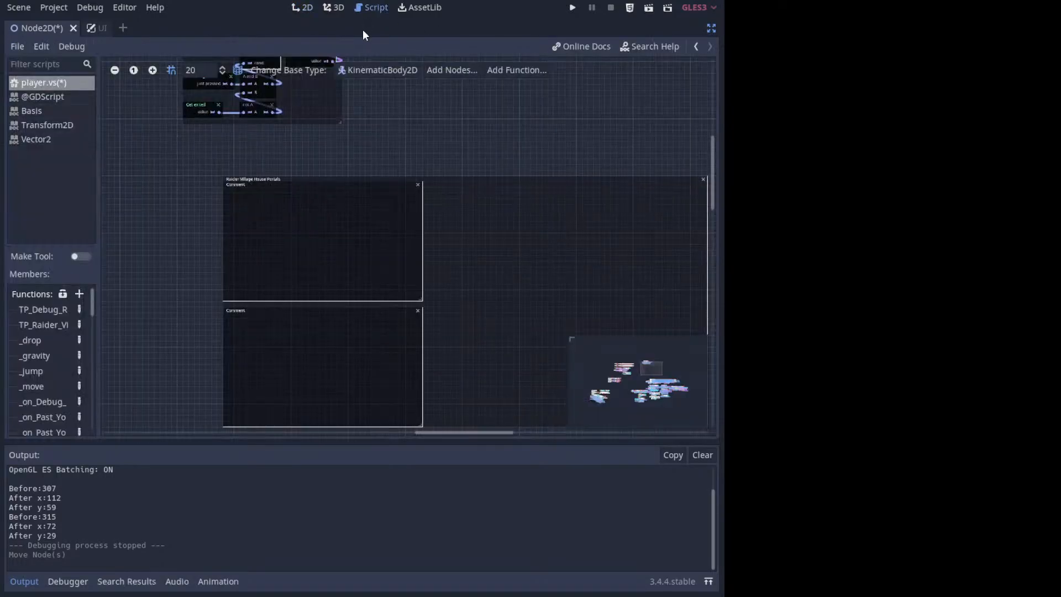
pyautogui.moveTo(401, 180); pyautogui.dragTo(384, 302, button='middle')
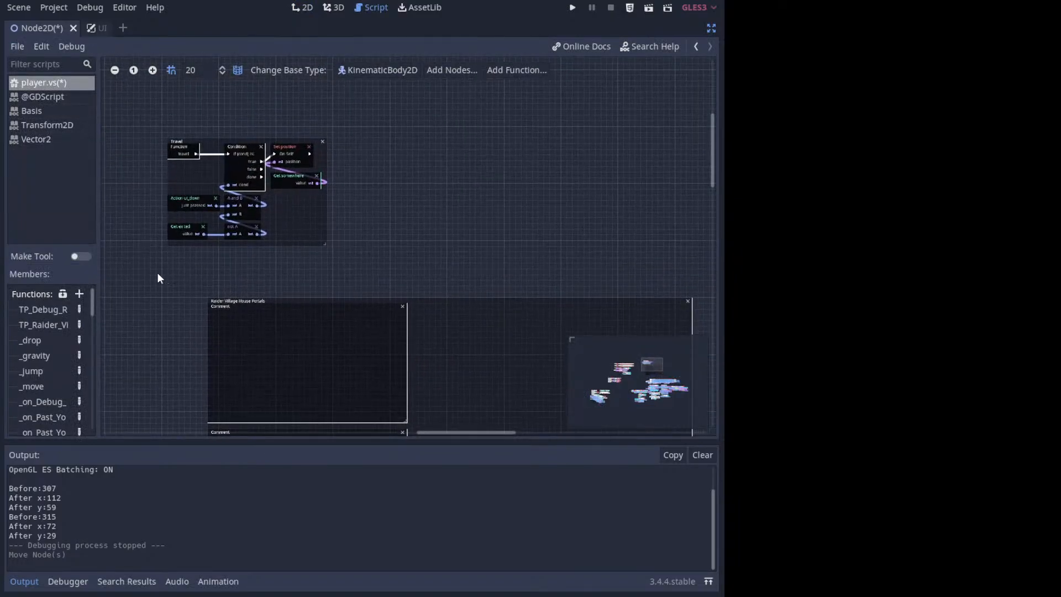
pyautogui.moveTo(186, 147); pyautogui.dragTo(204, 282)
pyautogui.moveTo(204, 282); pyautogui.dragTo(329, 141, button='middle')
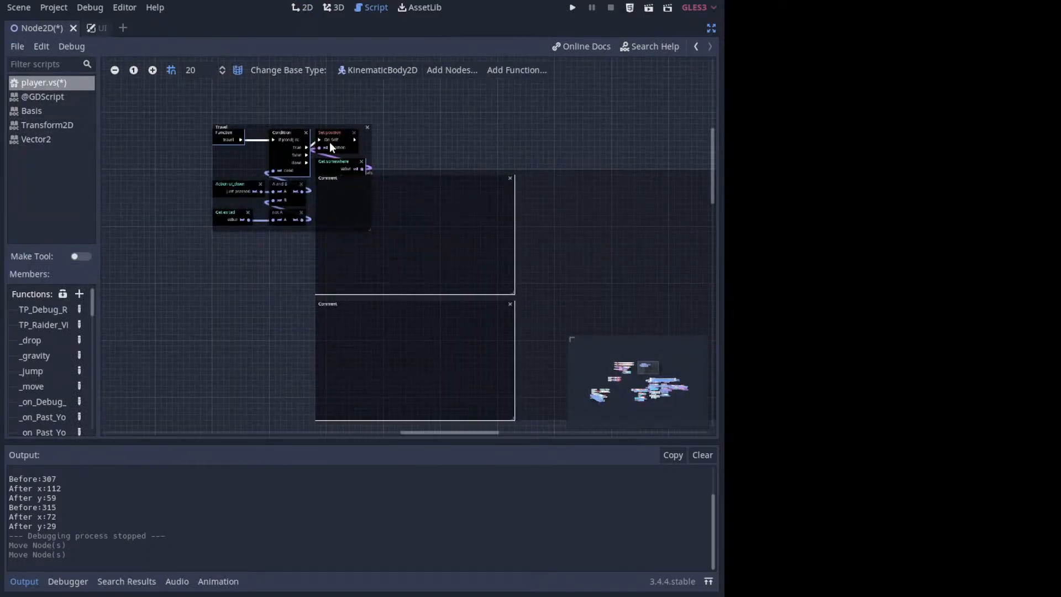
pyautogui.moveTo(292, 158); pyautogui.dragTo(254, 355)
pyautogui.moveTo(254, 355); pyautogui.dragTo(256, 154, button='middle')
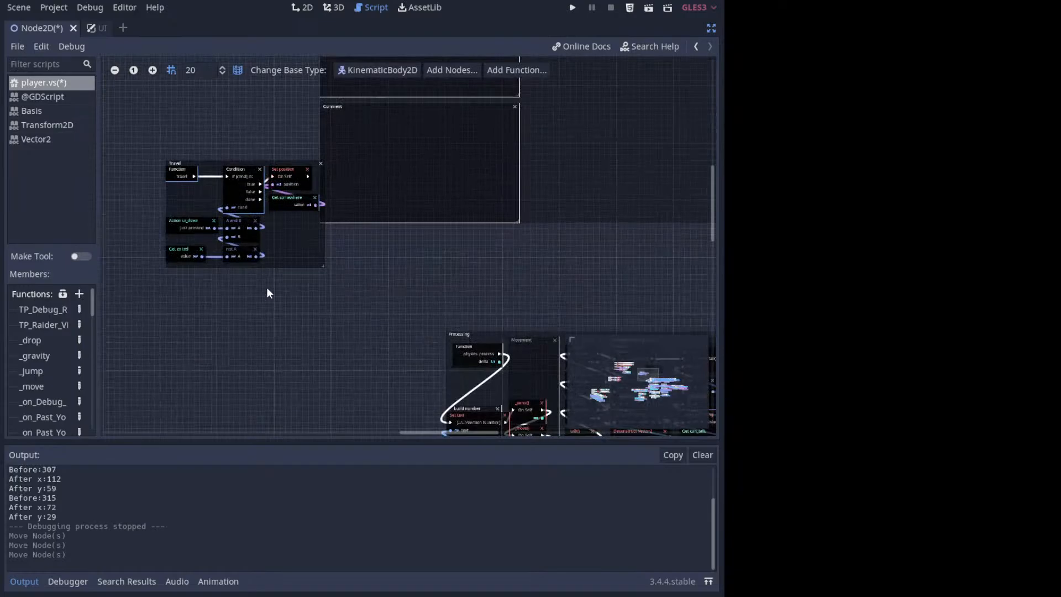
pyautogui.moveTo(241, 177); pyautogui.dragTo(354, 347)
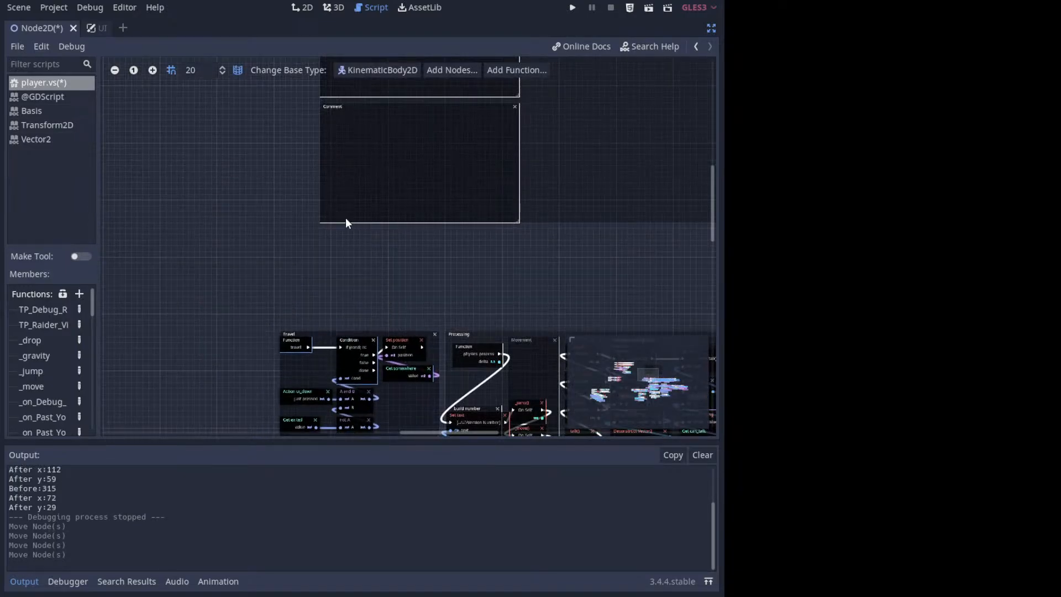
# - Delete the two empty comments inside the Raider Village House Portals block
pyautogui.scroll(5, 406, 267)
pyautogui.hscroll(5, 407, 267)
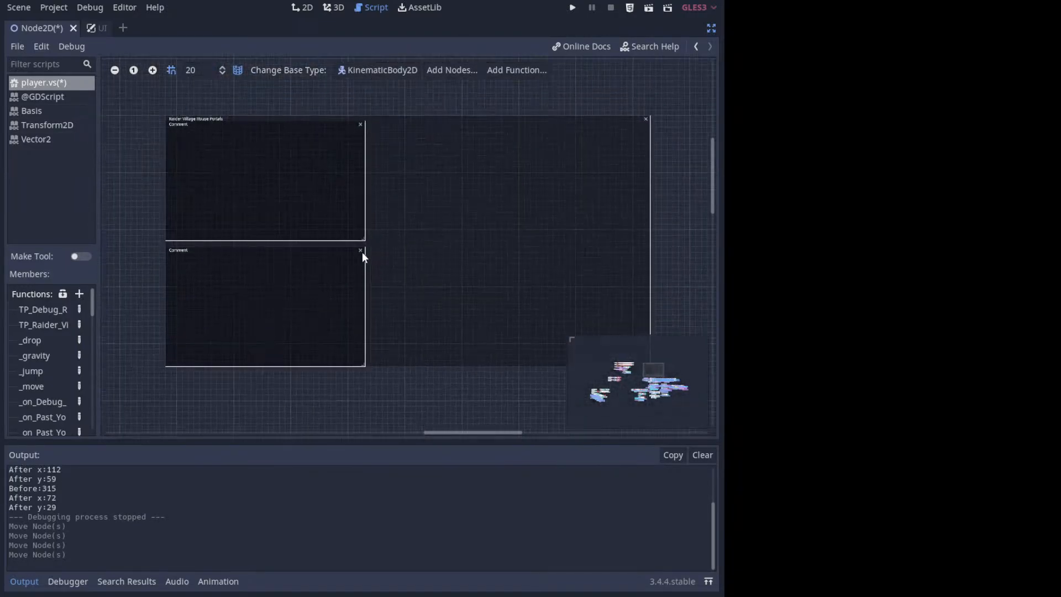
pyautogui.click(360, 250)
pyautogui.click(361, 123)
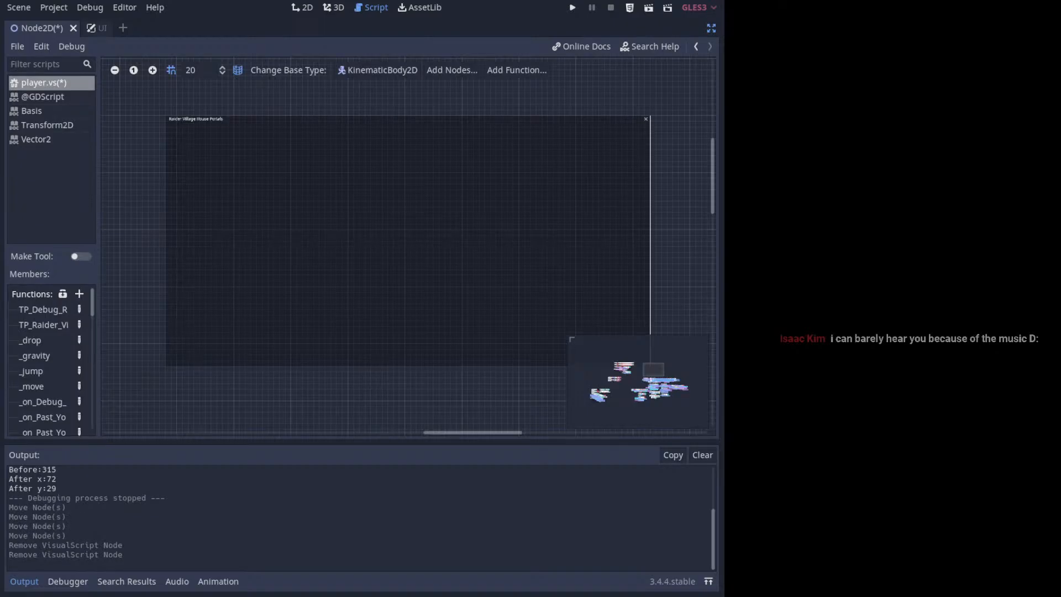
# - Run the project and show the Raider Village in the 2D scene view with the scene tree and inspector restored
pyautogui.press('F5')
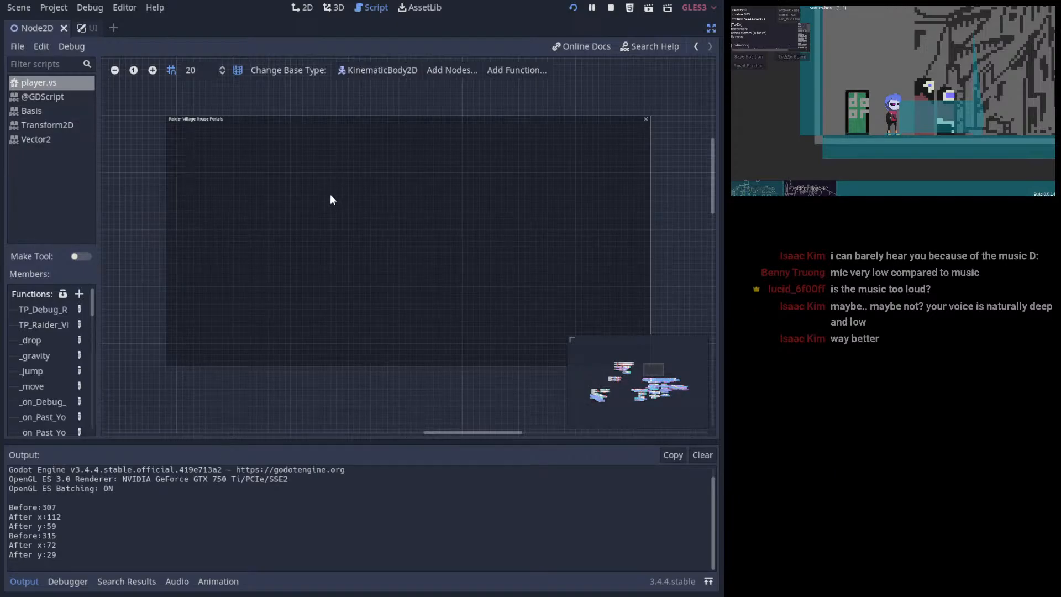
pyautogui.moveTo(325, 214); pyautogui.dragTo(330, 291, button='middle')
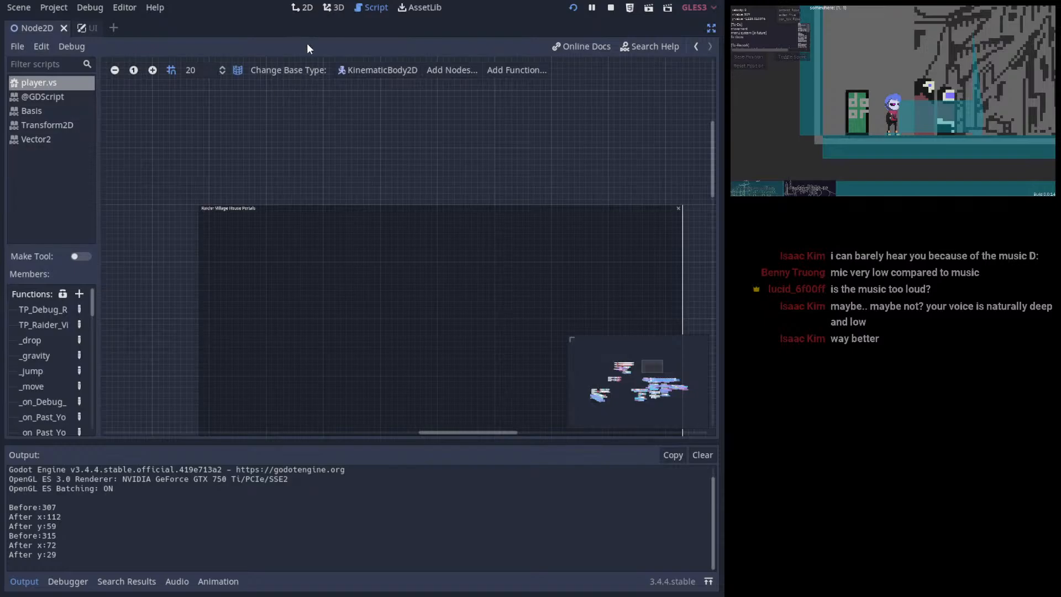
pyautogui.click(303, 7)
pyautogui.scroll(-2, 230, 250)
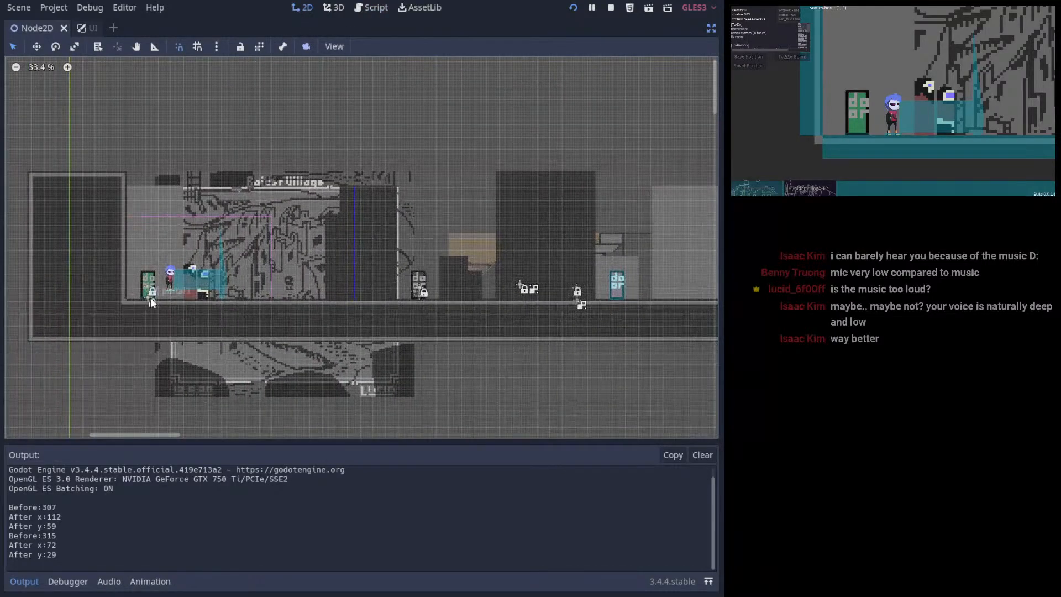
pyautogui.scroll(3, 157, 292)
pyautogui.click(711, 27)
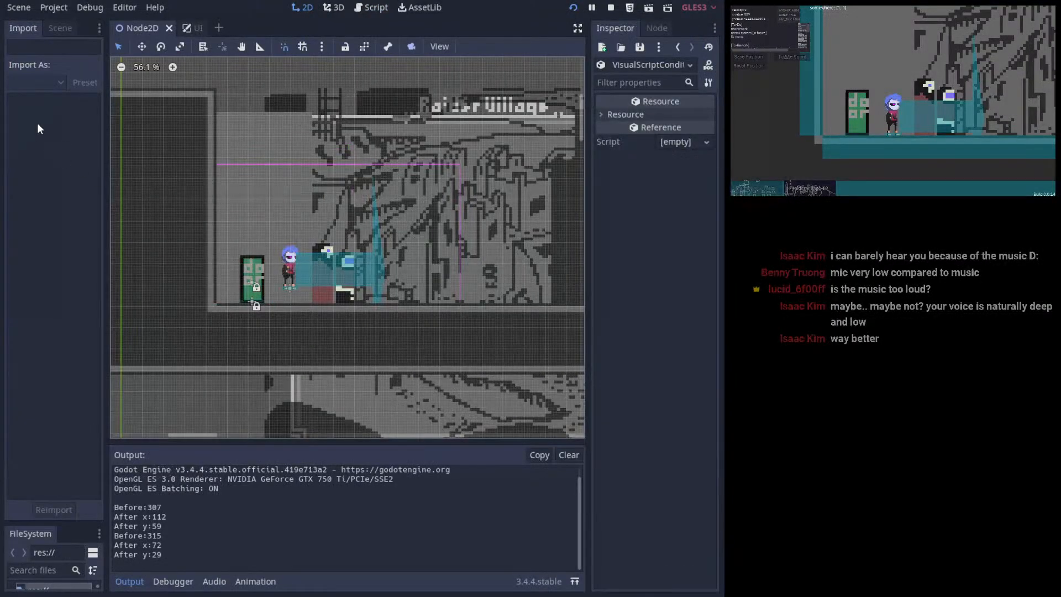
pyautogui.click(60, 28)
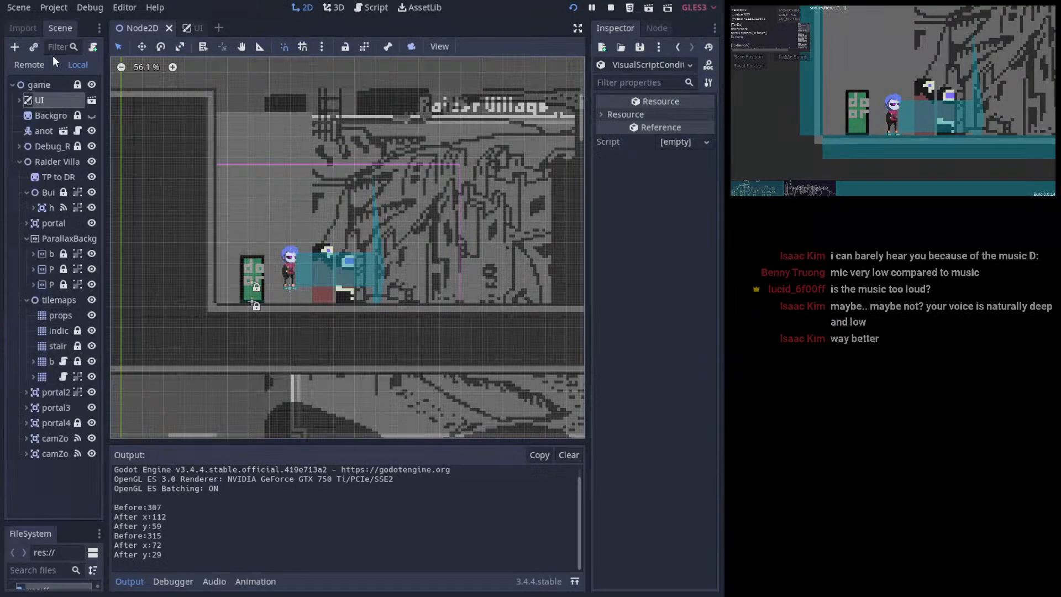
# - Inspect the properties of the house4 area and the another player node, and examine the player's surroundings near the green door
pyautogui.click(49, 195)
pyautogui.click(51, 208)
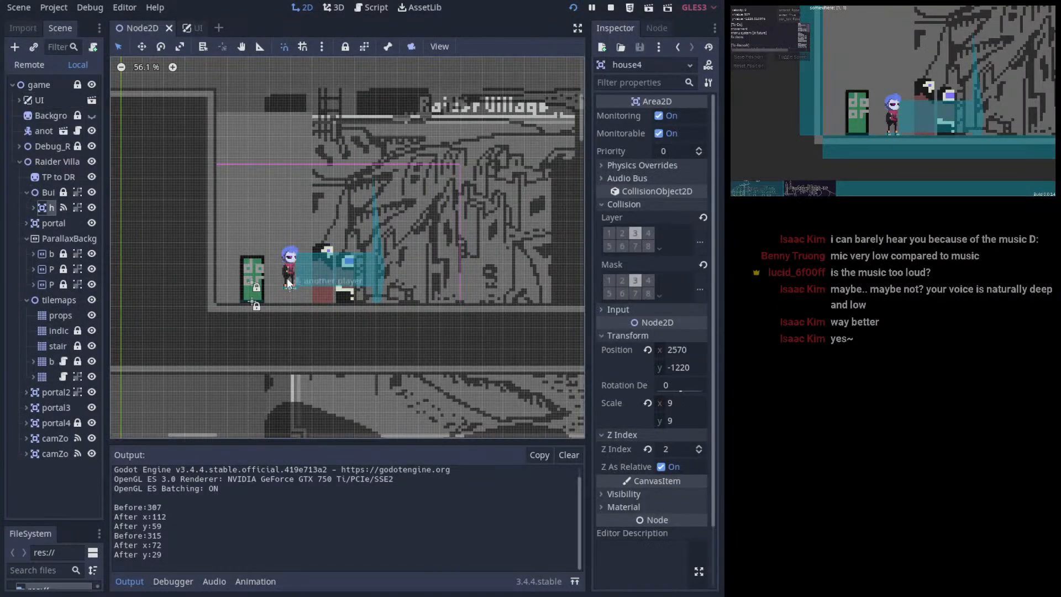
pyautogui.click(44, 130)
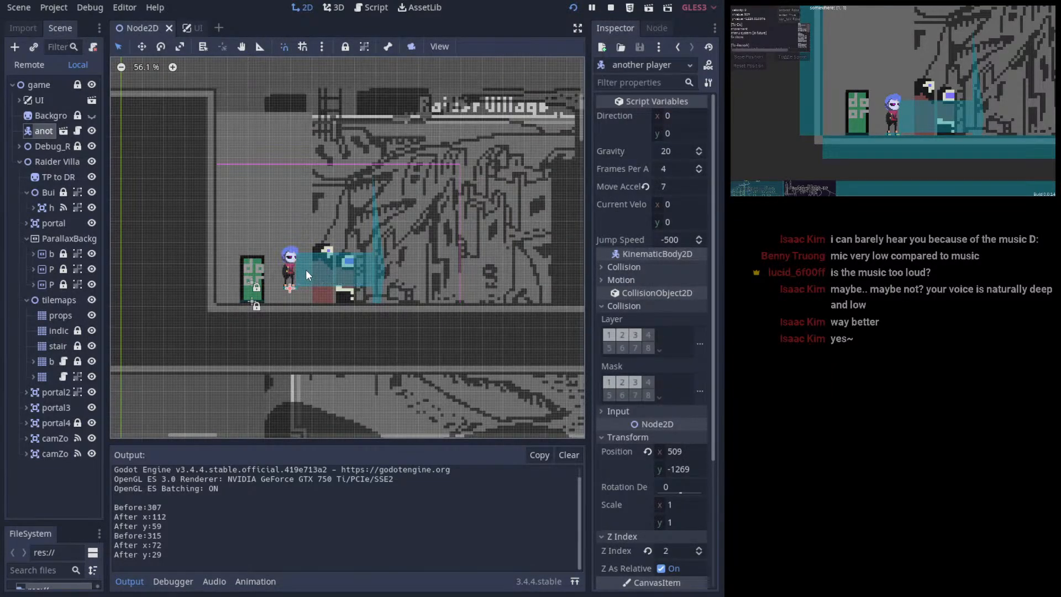
pyautogui.scroll(-2, 315, 276)
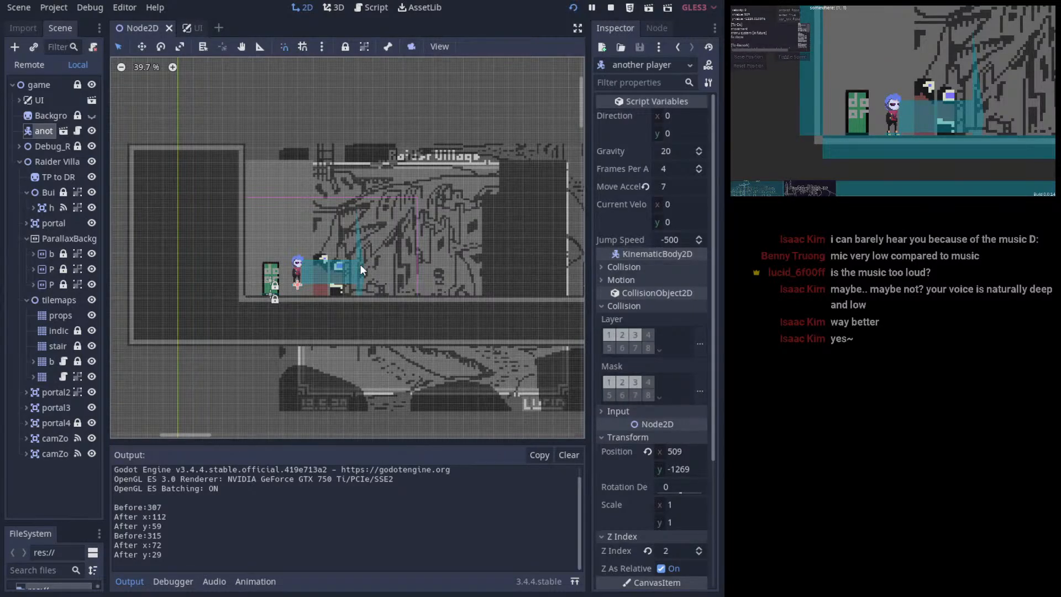
pyautogui.scroll(4, 373, 287)
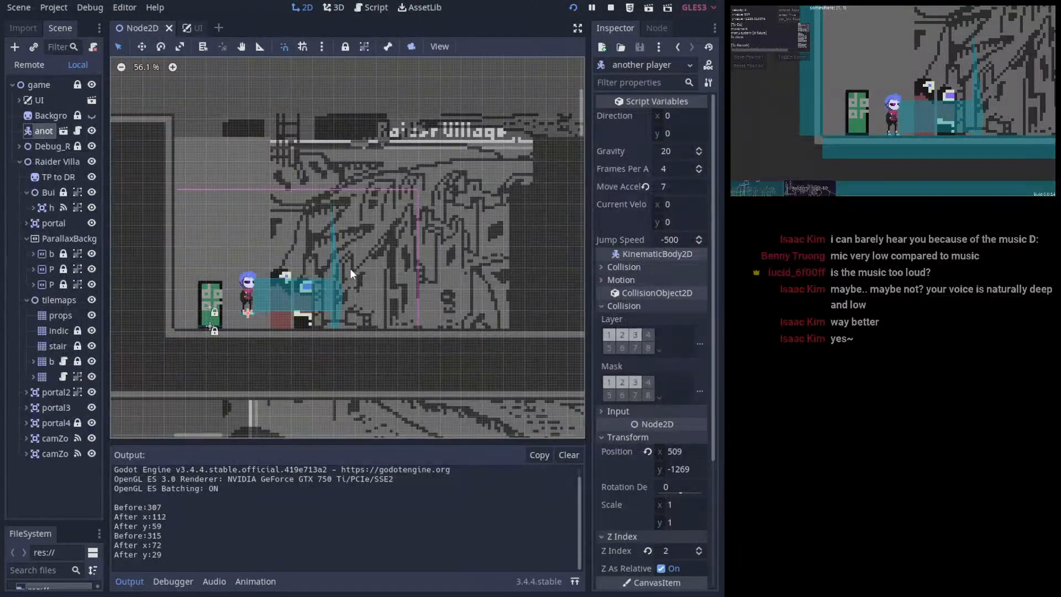
pyautogui.scroll(1, 266, 273)
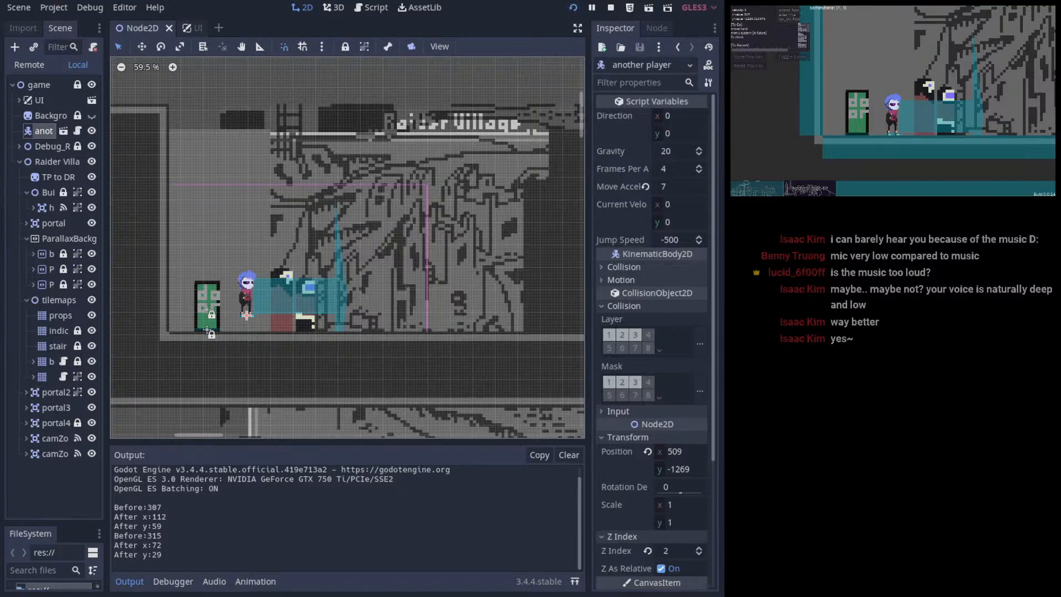
pyautogui.moveTo(345, 276); pyautogui.dragTo(308, 267, button='middle')
pyautogui.scroll(1, 316, 272)
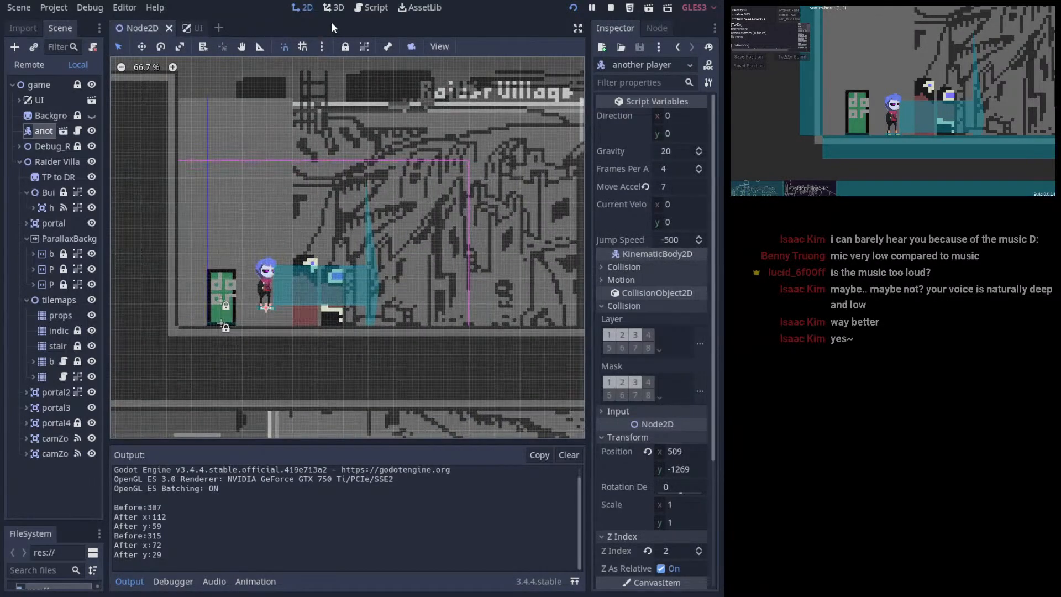
# - Return to the player.vs graph in distraction-free view at the emptied Raider Village House Portals block
pyautogui.click(372, 8)
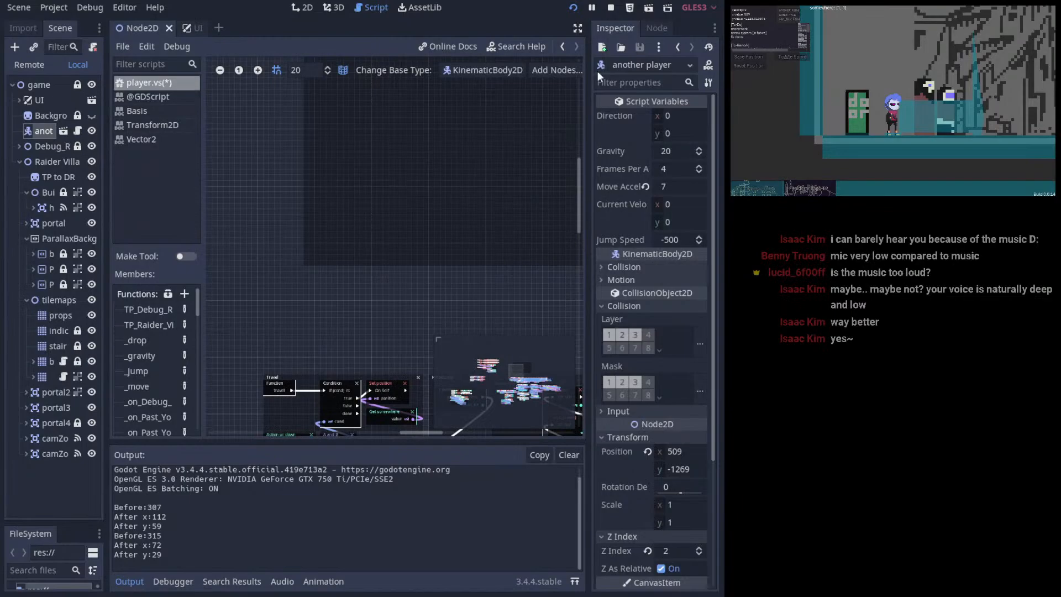
pyautogui.click(578, 27)
pyautogui.scroll(3, 334, 330)
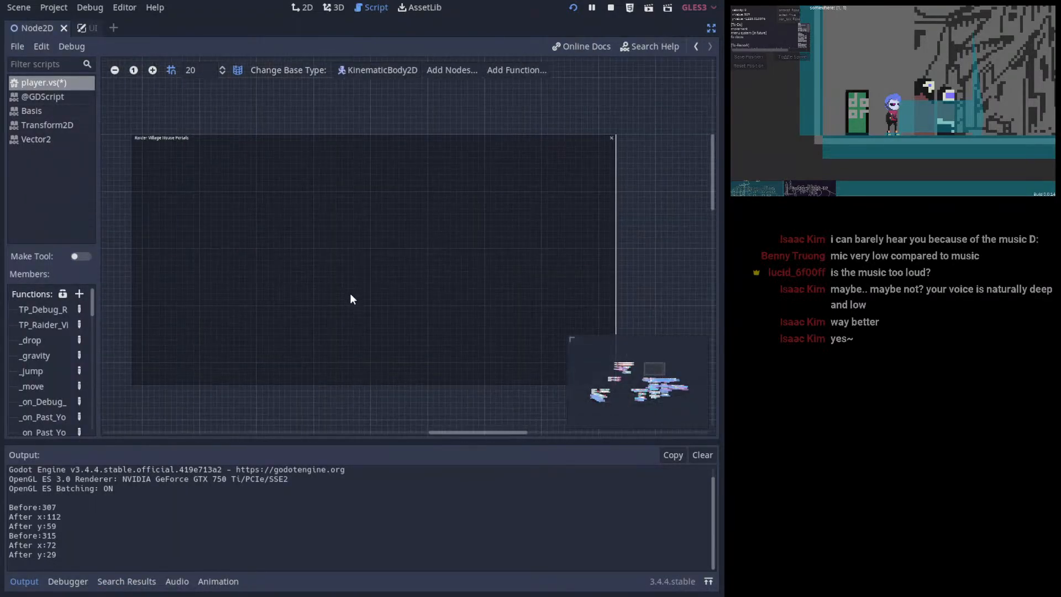
# - Save the project and leave distraction-free mode to restore the side docks around the player.vs graph
pyautogui.hotkey('ctrl', 's')
pyautogui.click(711, 28)
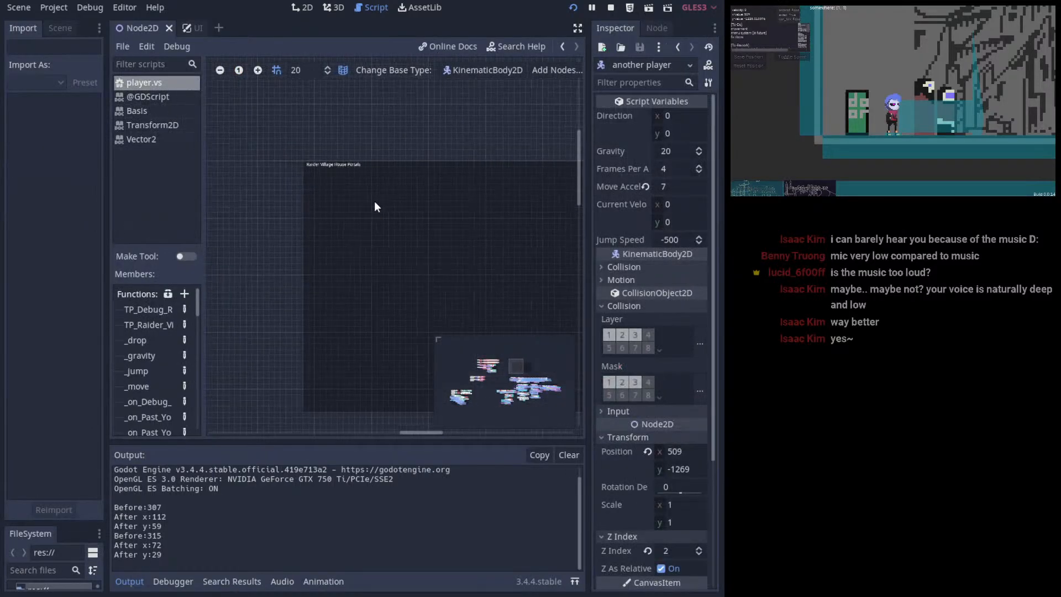
pyautogui.moveTo(374, 201); pyautogui.dragTo(426, 131, button='middle')
pyautogui.hotkey('ctrl', 's')
pyautogui.moveTo(334, 165); pyautogui.dragTo(261, 89, button='middle')
pyautogui.rightClick(372, 251)
pyautogui.write('ph')
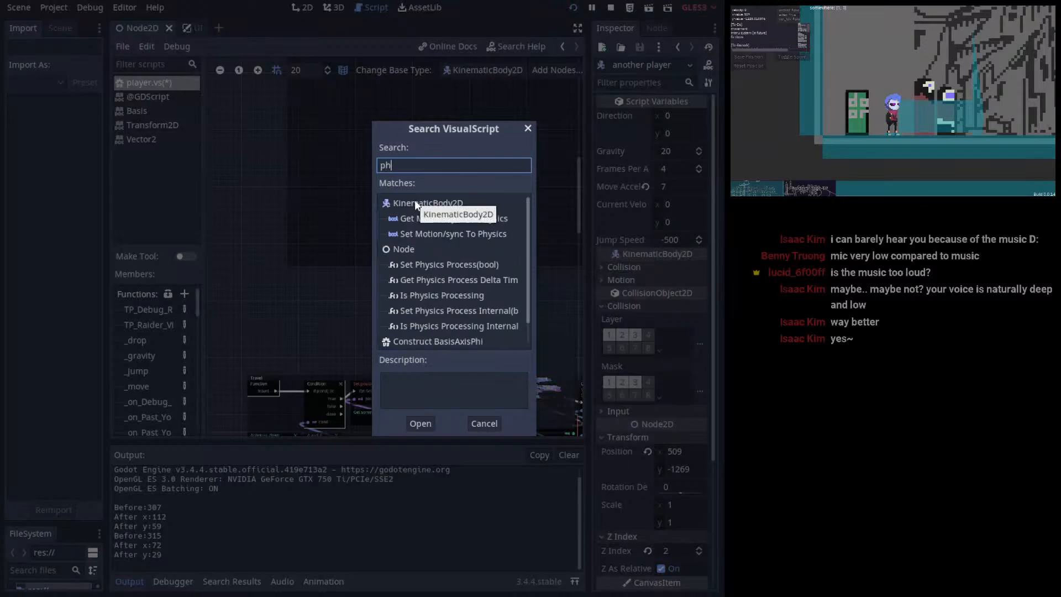
pyautogui.write('ysic')
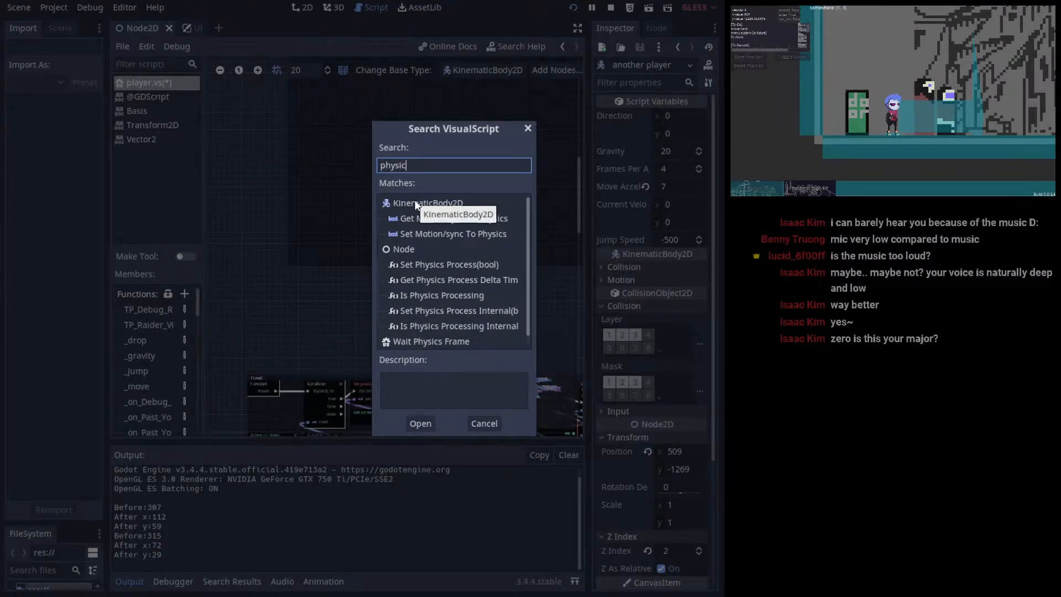
pyautogui.scroll(-1, 460, 285)
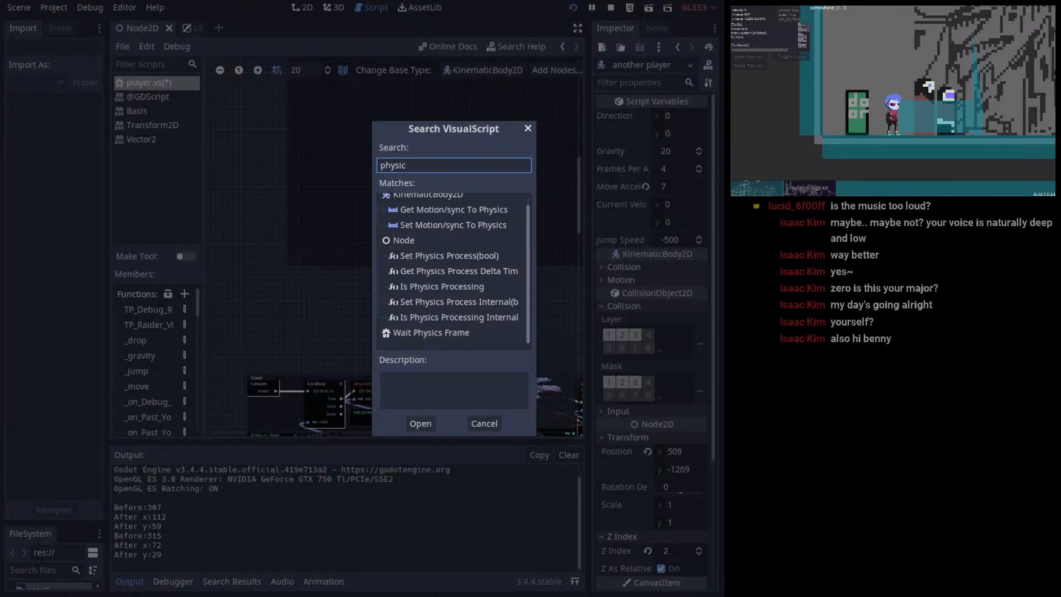
pyautogui.click(449, 333)
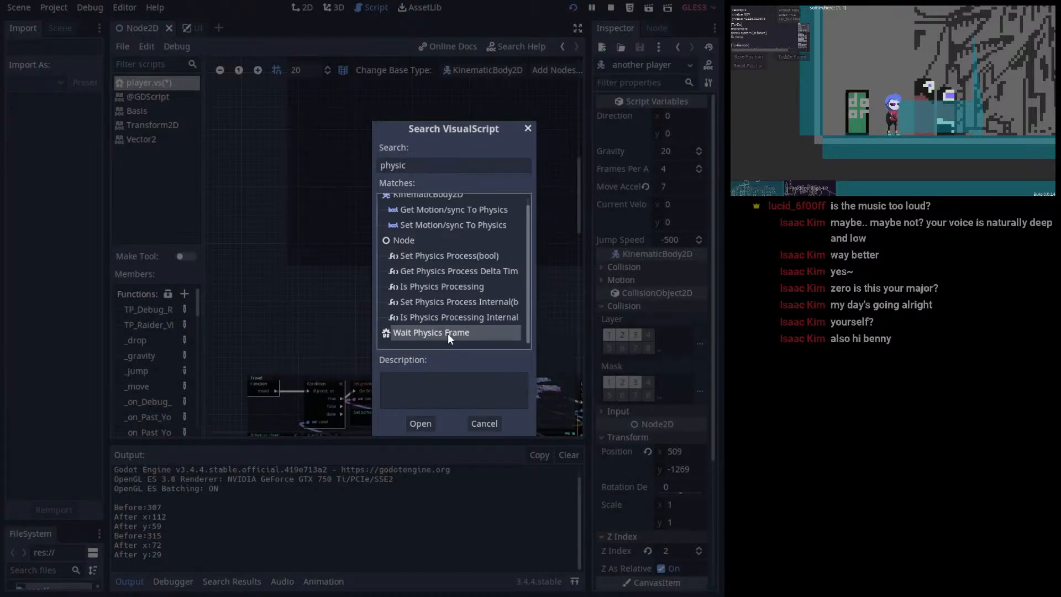
pyautogui.click(490, 423)
pyautogui.scroll(3, 375, 250)
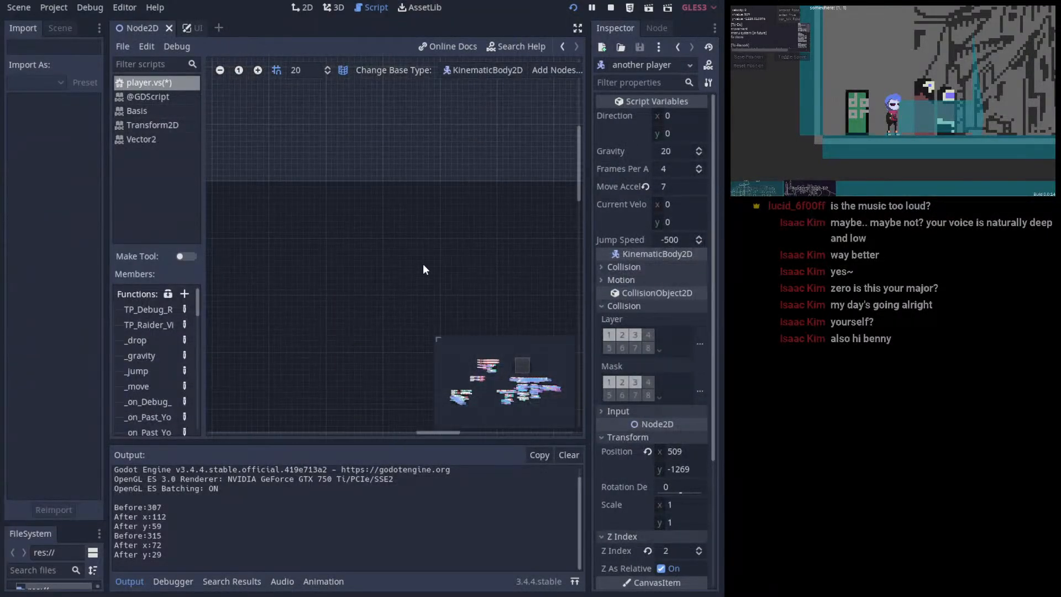
pyautogui.scroll(-5, 423, 264)
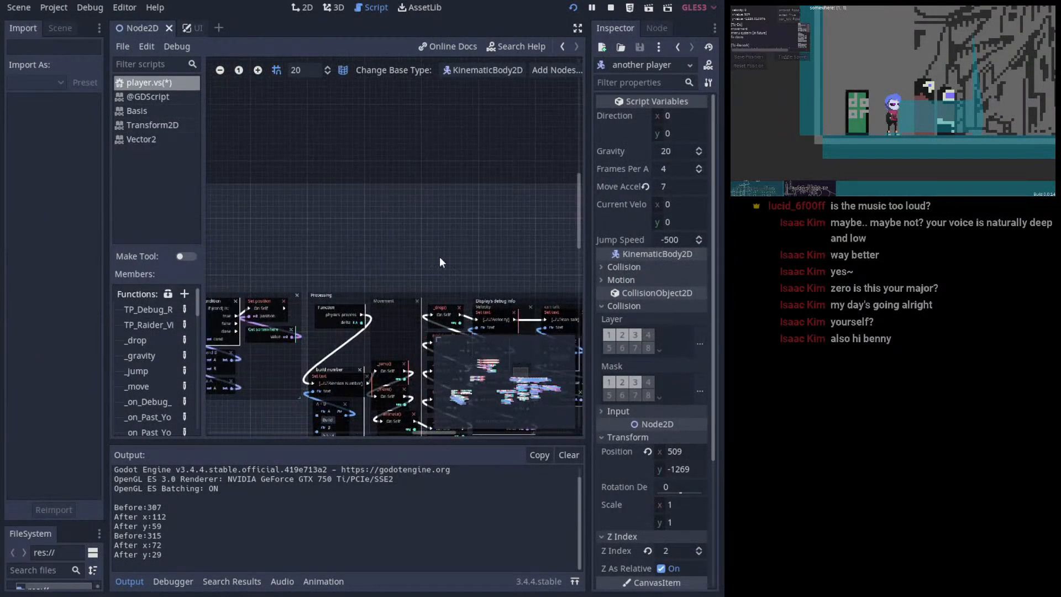
pyautogui.scroll(5, 439, 257)
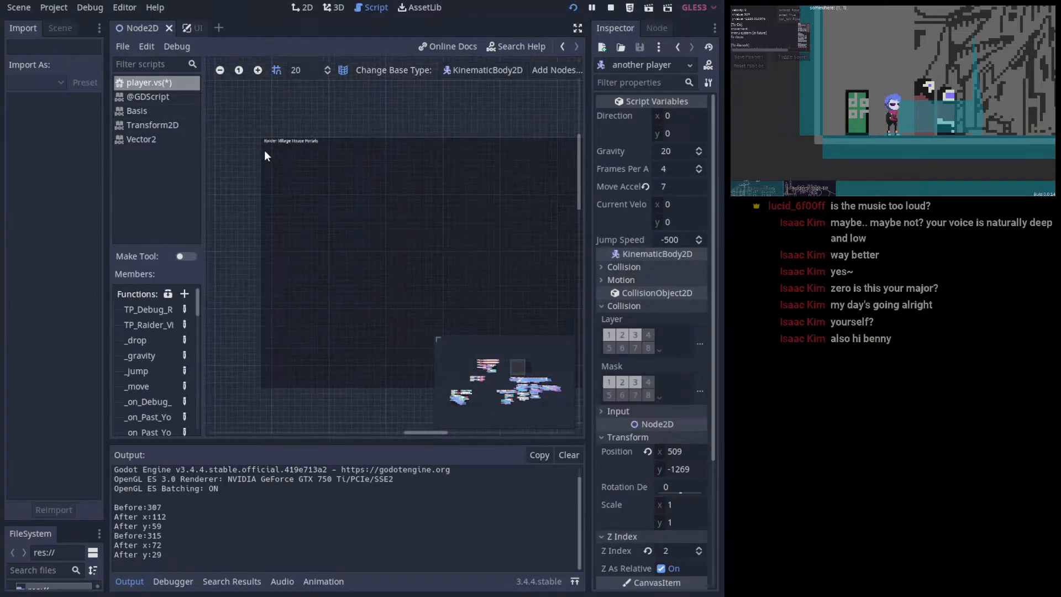
# - Examine the Raider Village area around the player and the green door in the 2D scene view
pyautogui.click(307, 9)
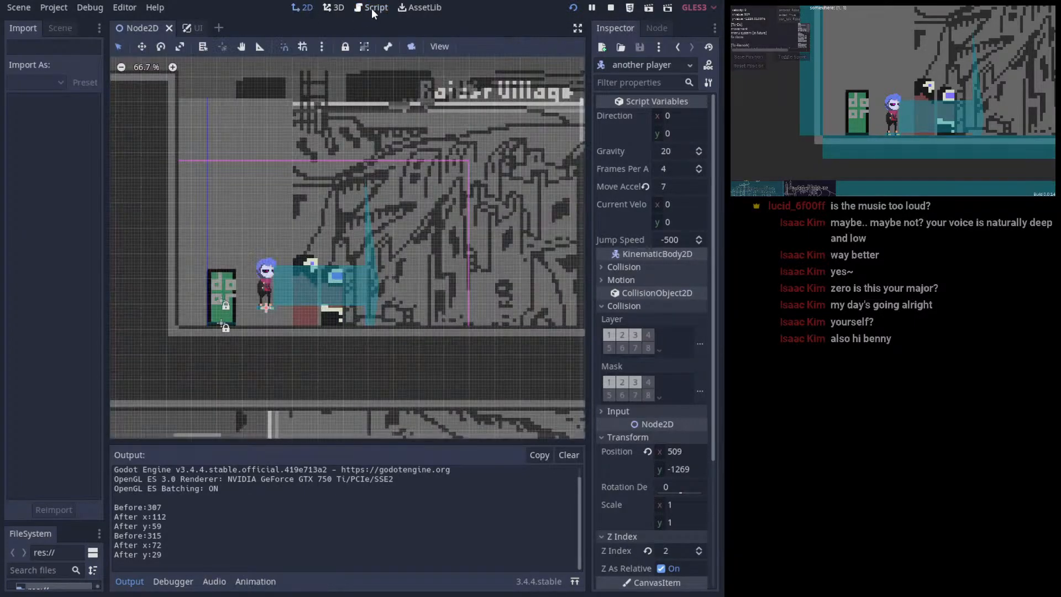
pyautogui.scroll(-2, 325, 152)
pyautogui.scroll(-1, 325, 158)
pyautogui.moveTo(325, 157); pyautogui.dragTo(399, 160, button='middle')
pyautogui.hotkey('ctrl', 's')
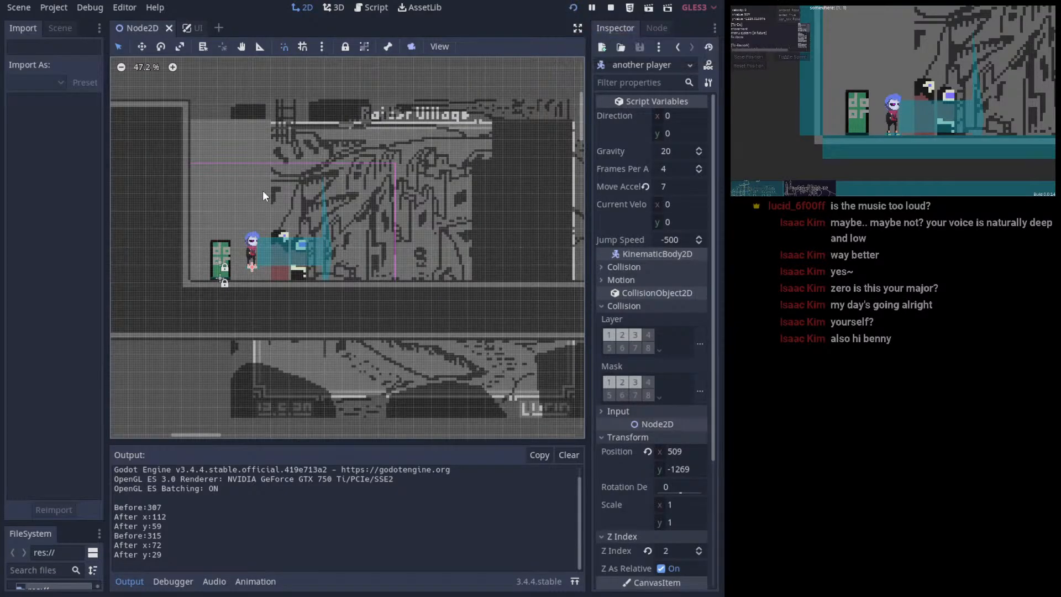
pyautogui.scroll(3, 263, 190)
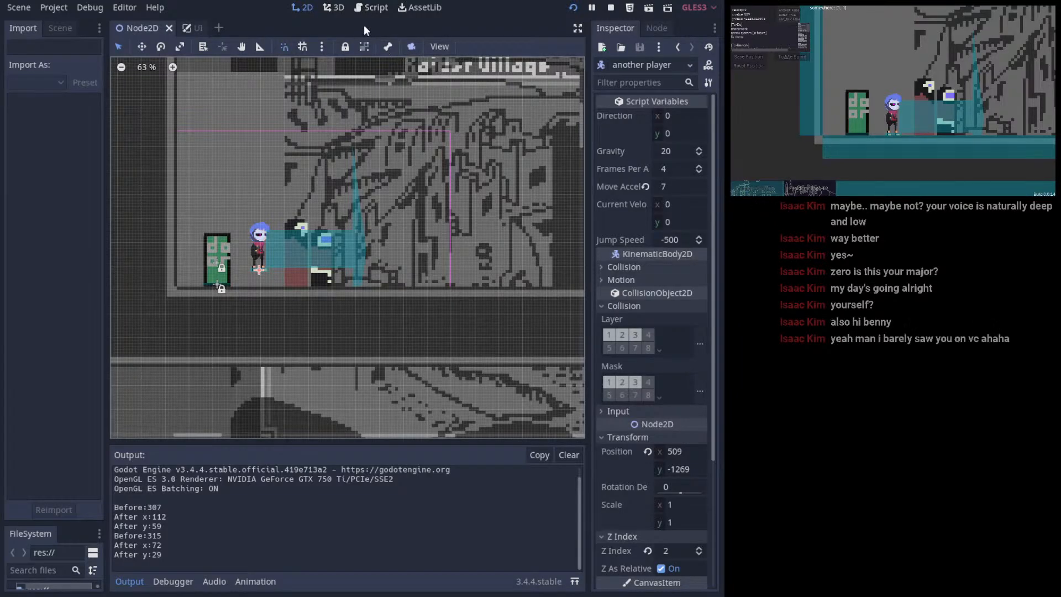
# - Return to the player.vs graph, save it, and show the scene tree in place of the import settings
pyautogui.click(366, 8)
pyautogui.moveTo(353, 197); pyautogui.dragTo(323, 238, button='middle')
pyautogui.hotkey('ctrl', 's')
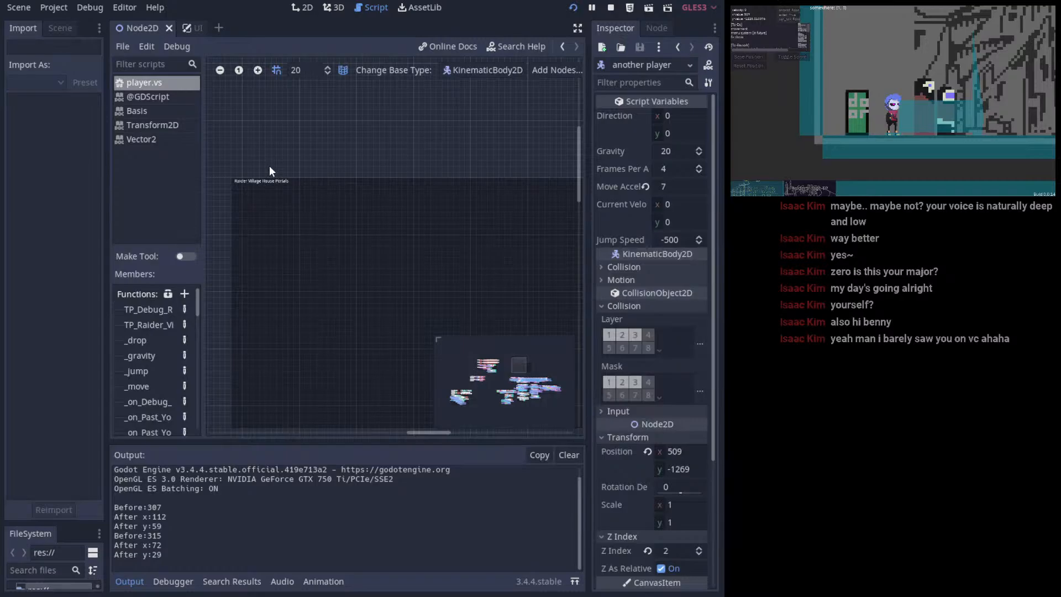
pyautogui.click(59, 28)
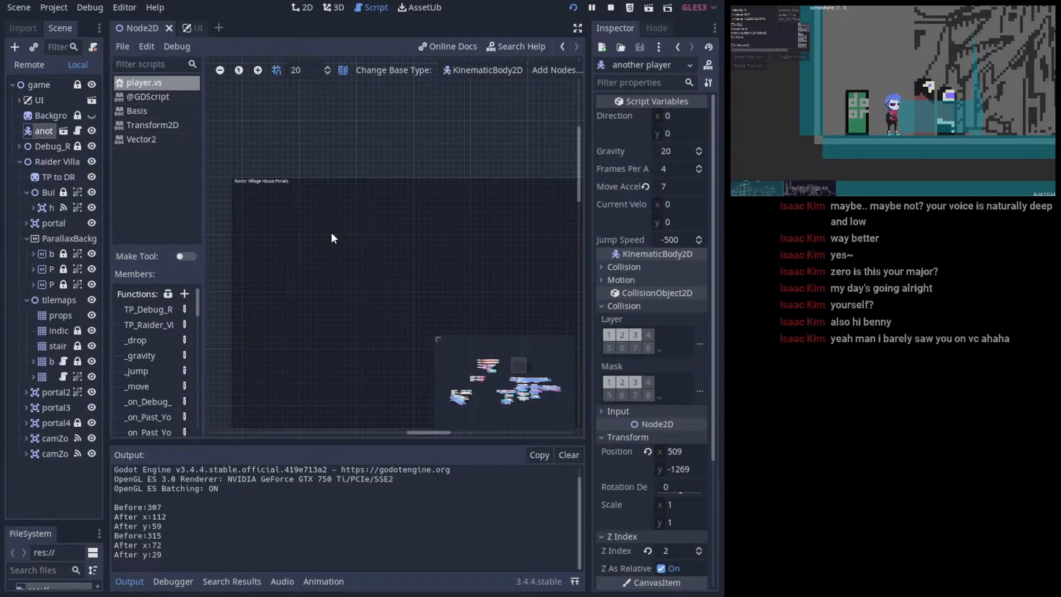
pyautogui.scroll(-3, 331, 238)
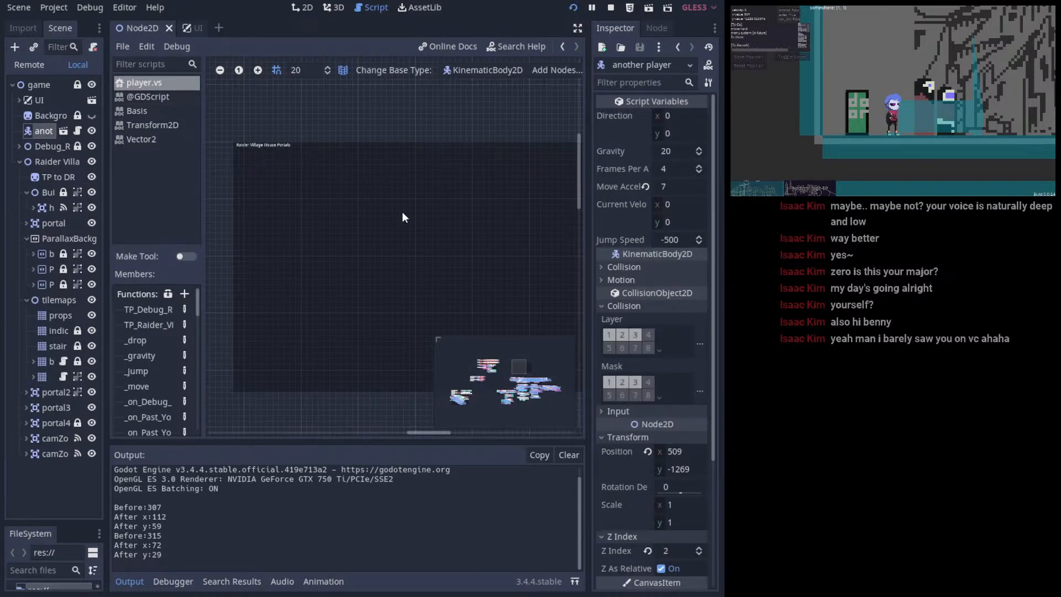
pyautogui.moveTo(374, 134); pyautogui.dragTo(355, 164, button='middle')
pyautogui.hotkey('ctrl', 's')
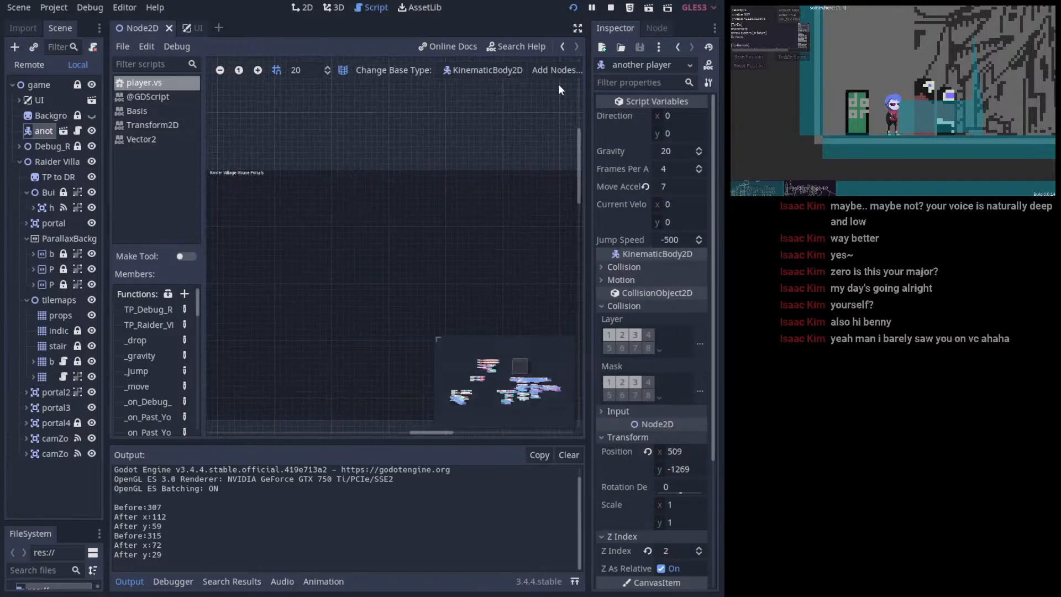
pyautogui.scroll(4, 250, 145)
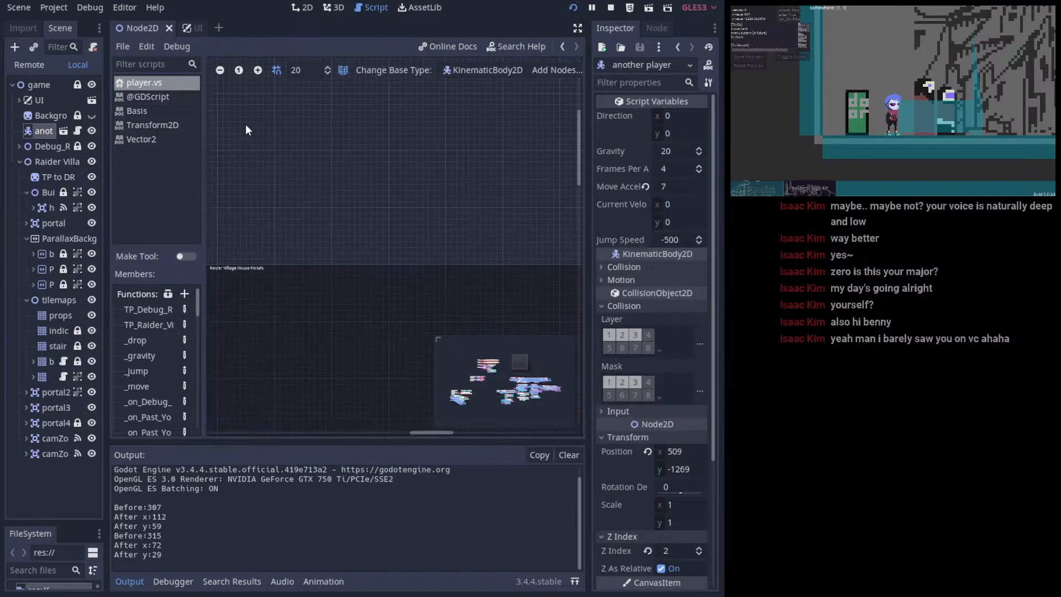
pyautogui.scroll(-2, 255, 114)
# - Examine the wider Raider Village layout in the 2D scene view, covering the house doors along the street
pyautogui.click(302, 7)
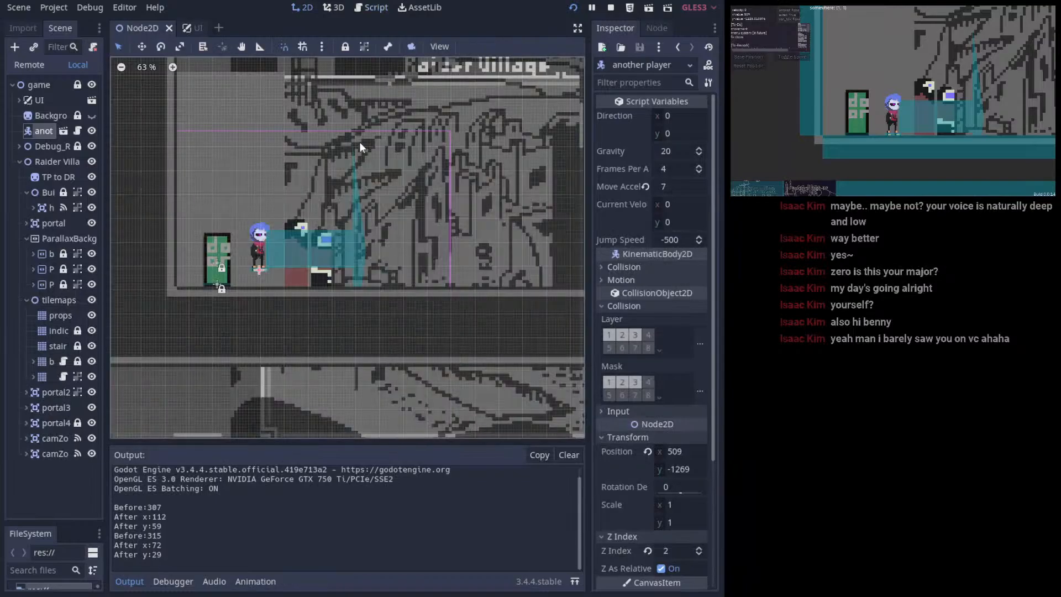
pyautogui.scroll(-3, 358, 238)
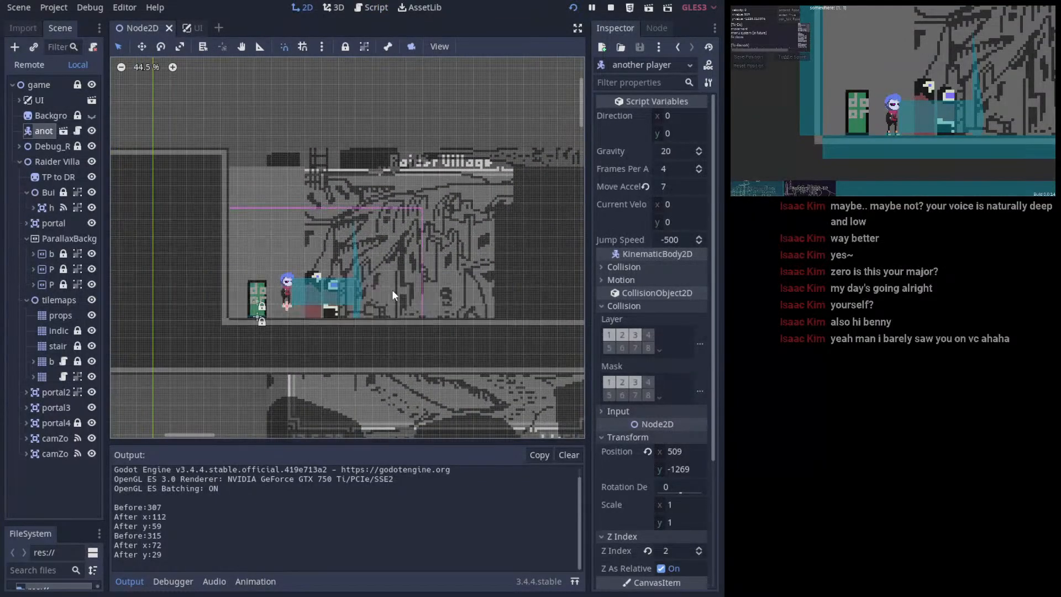
pyautogui.scroll(-4, 394, 274)
pyautogui.moveTo(382, 332); pyautogui.dragTo(353, 104, button='middle')
pyautogui.scroll(-3, 397, 258)
pyautogui.moveTo(397, 258); pyautogui.dragTo(249, 357, button='middle')
pyautogui.keyDown('ctrl'); pyautogui.scroll(1, 267, 233); pyautogui.keyUp('ctrl')
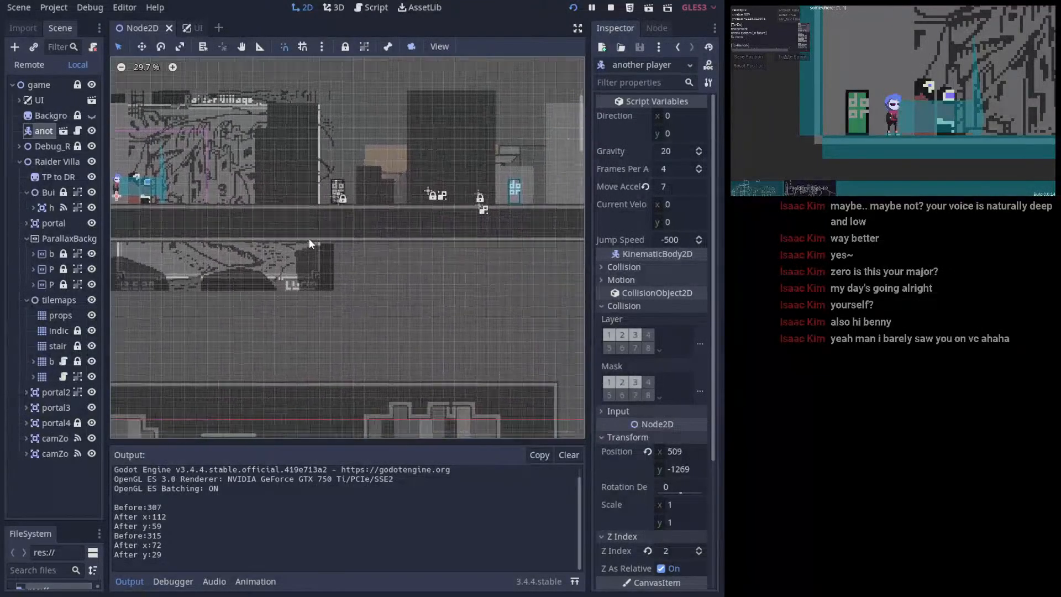
pyautogui.moveTo(310, 241); pyautogui.dragTo(379, 321, button='middle')
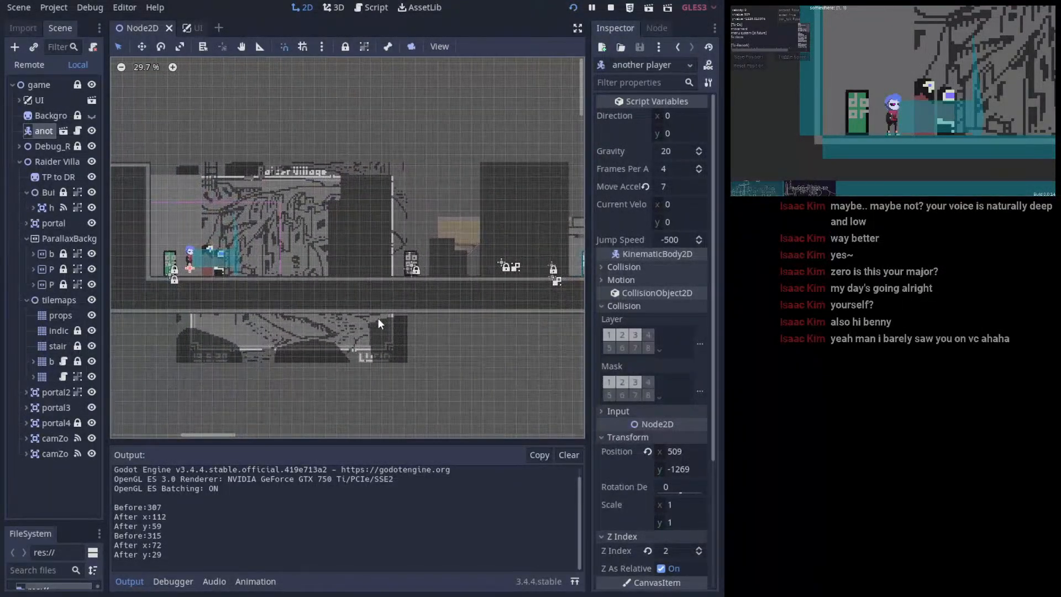
# - Return to the player.vs graph at the empty space above the Raider Village House Portals block
pyautogui.click(373, 8)
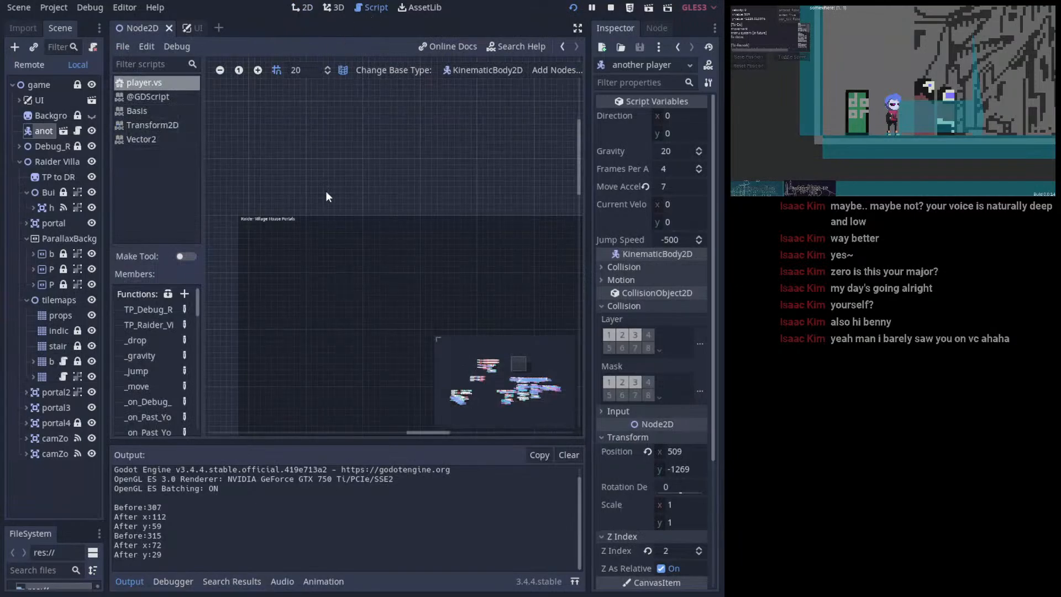
pyautogui.moveTo(311, 143); pyautogui.dragTo(303, 185, button='middle')
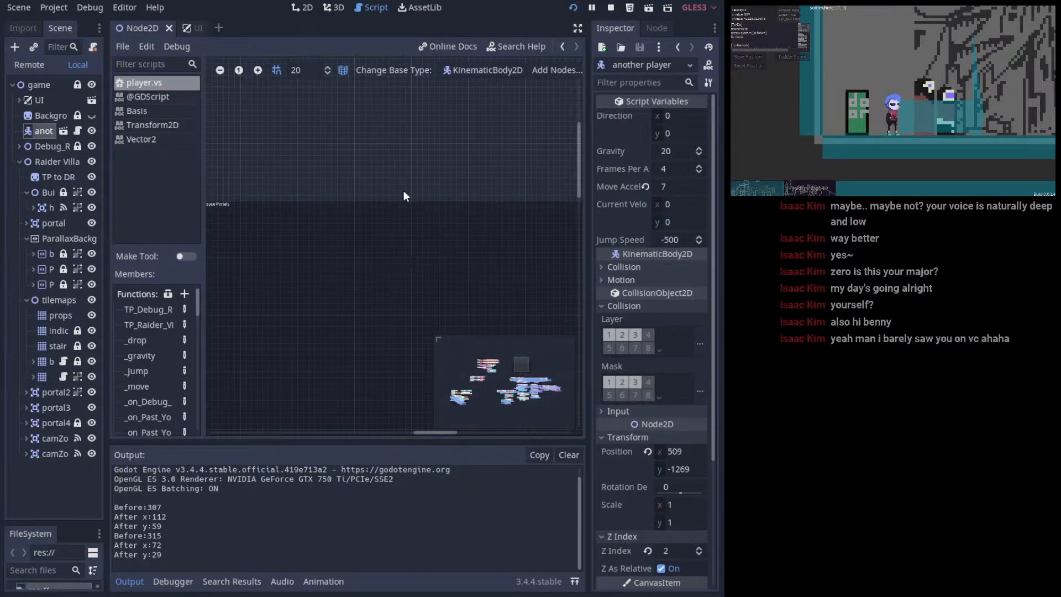
pyautogui.moveTo(420, 240); pyautogui.dragTo(286, 168, button='middle')
pyautogui.rightClick(286, 168)
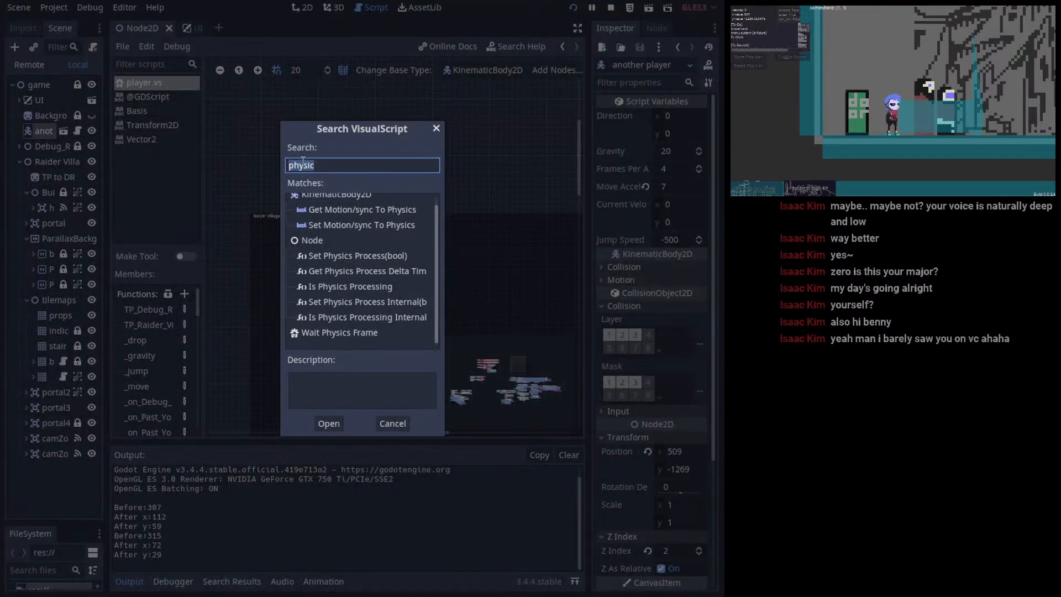
pyautogui.click(276, 218)
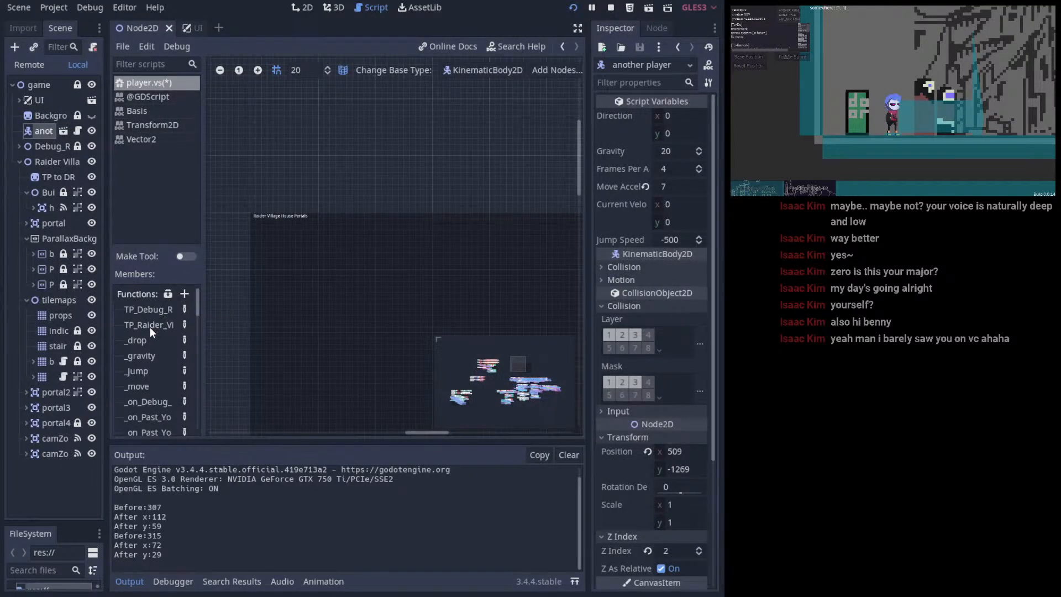
pyautogui.scroll(-1, 155, 337)
pyautogui.scroll(1, 157, 344)
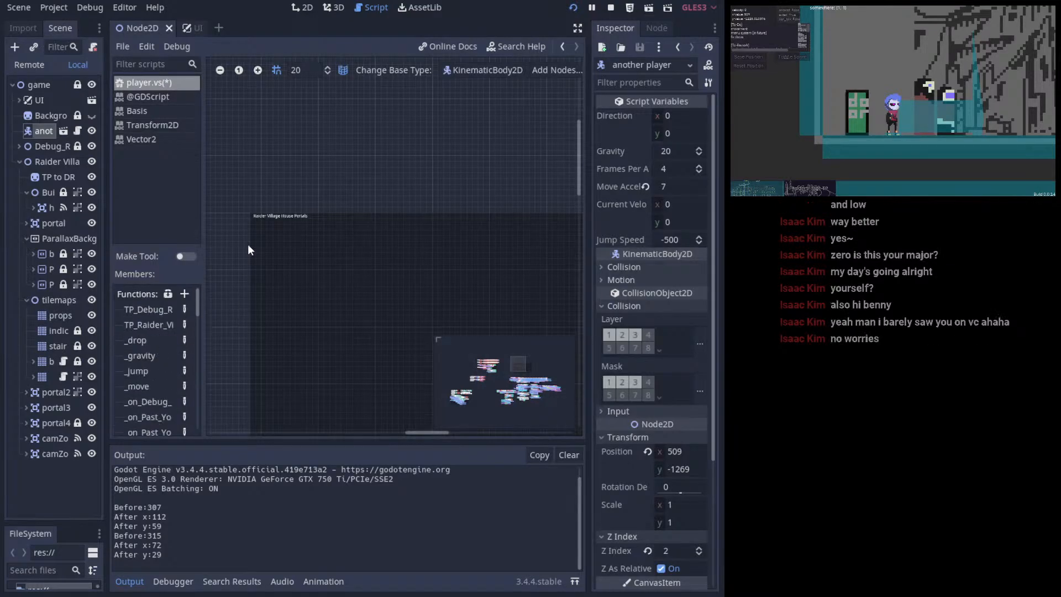
# - Add a Comment node just above the Raider Village House Portals block in the visual script graph
pyautogui.rightClick(254, 182)
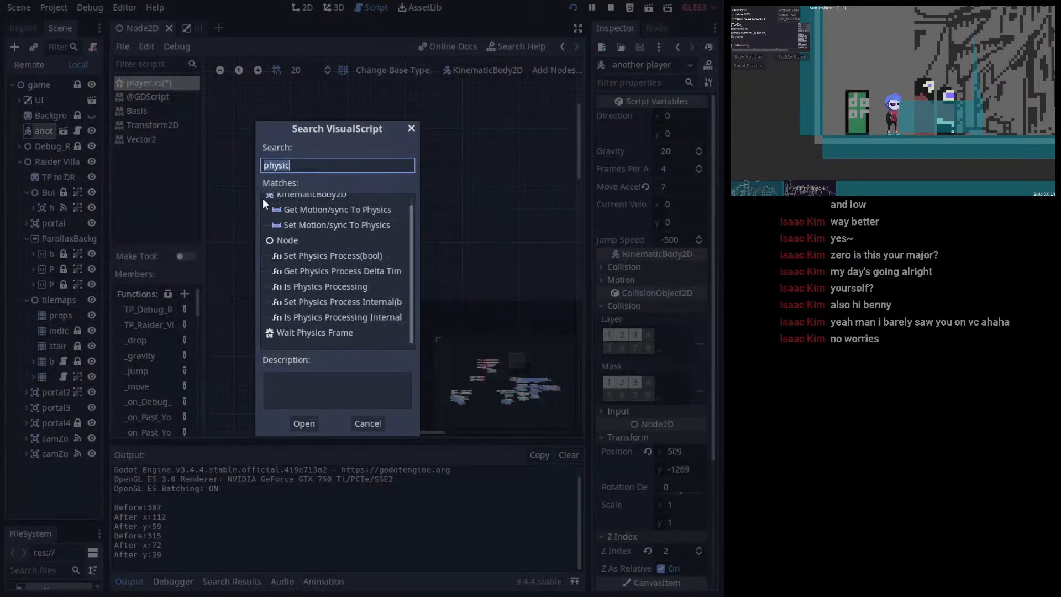
pyautogui.write('comm')
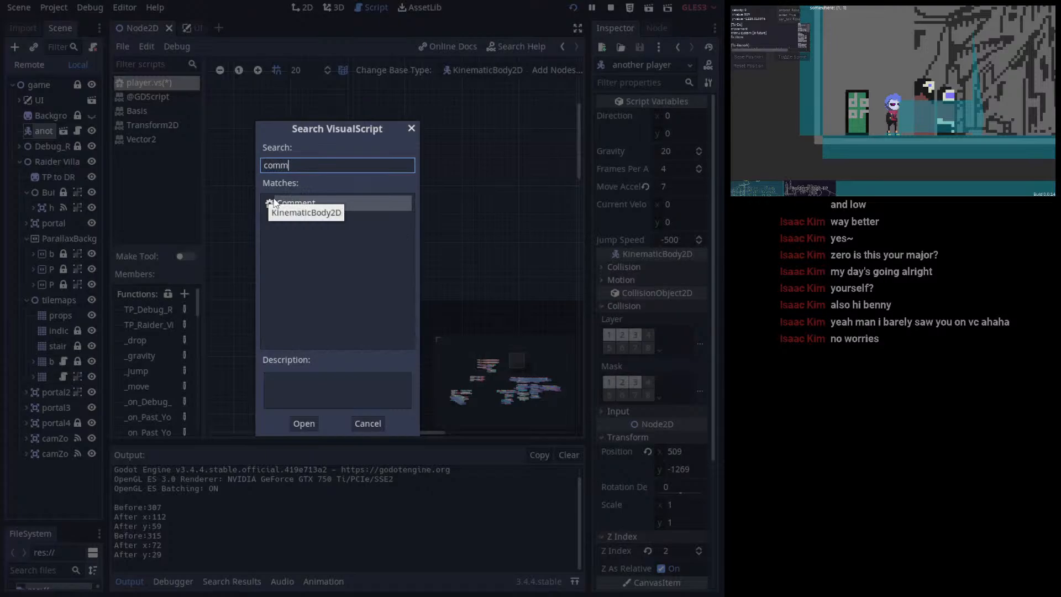
pyautogui.doubleClick(304, 206)
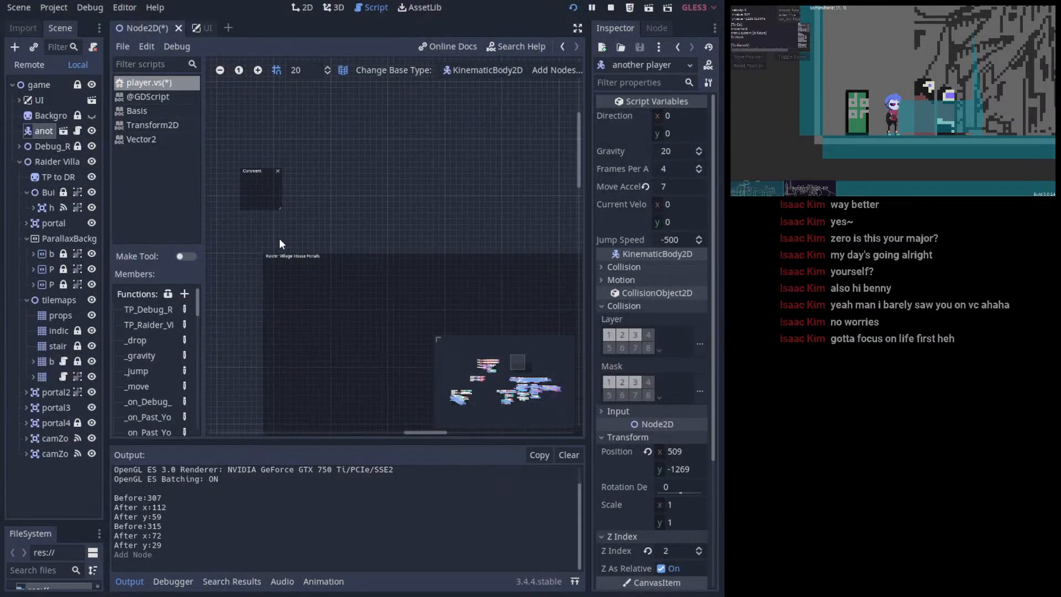
pyautogui.scroll(3, 269, 232)
pyautogui.keyDown('ctrl'); pyautogui.scroll(2, 271, 261); pyautogui.keyUp('ctrl')
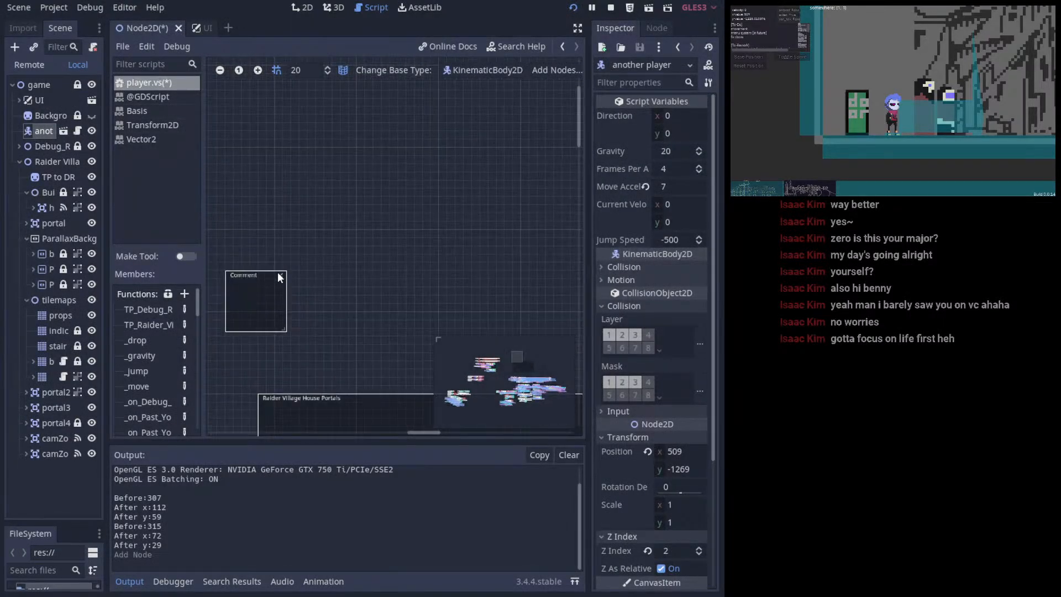
# - Enlarge the new comment into a wide box reaching down almost to the Raider Village House Portals block
pyautogui.scroll(-2, 277, 272)
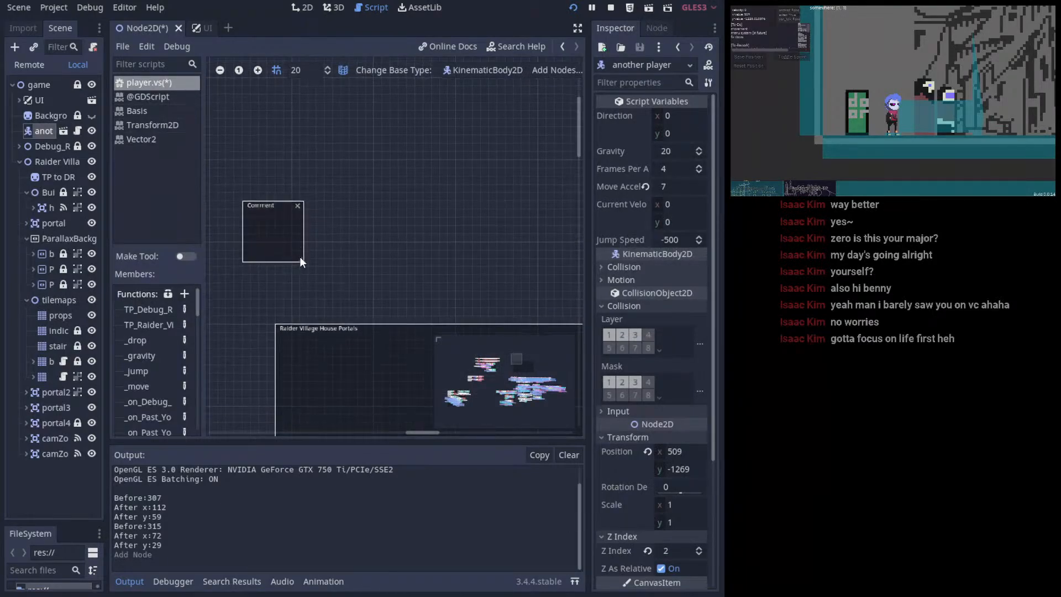
pyautogui.moveTo(301, 258); pyautogui.dragTo(438, 305)
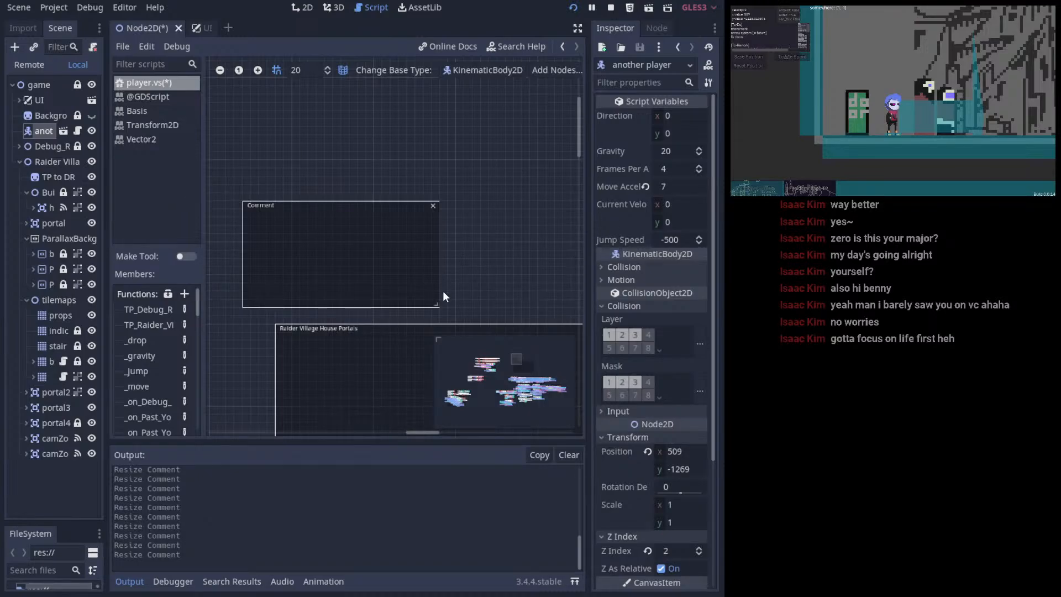
pyautogui.moveTo(438, 305)
pyautogui.mouseDown()
pyautogui.moveTo(449, 306)
pyautogui.moveTo(439, 310)
pyautogui.mouseUp()
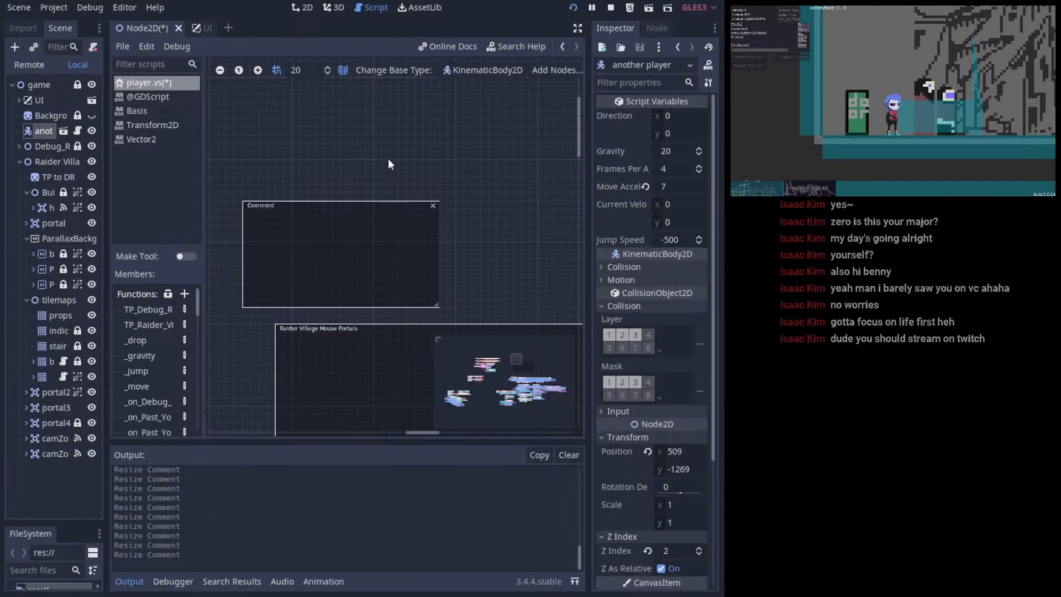
pyautogui.click(431, 209)
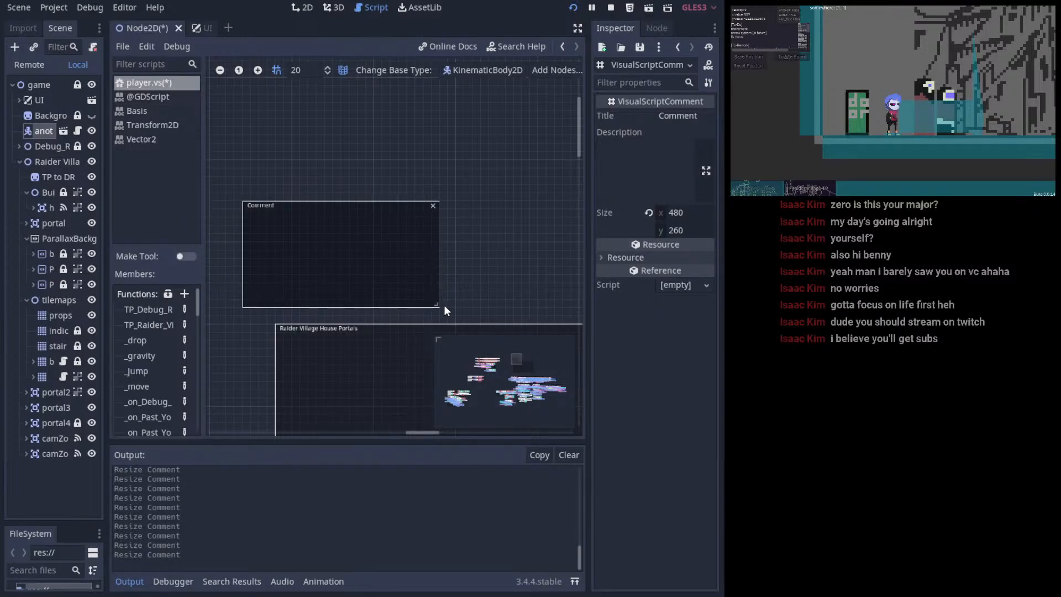
pyautogui.moveTo(444, 306); pyautogui.dragTo(471, 309)
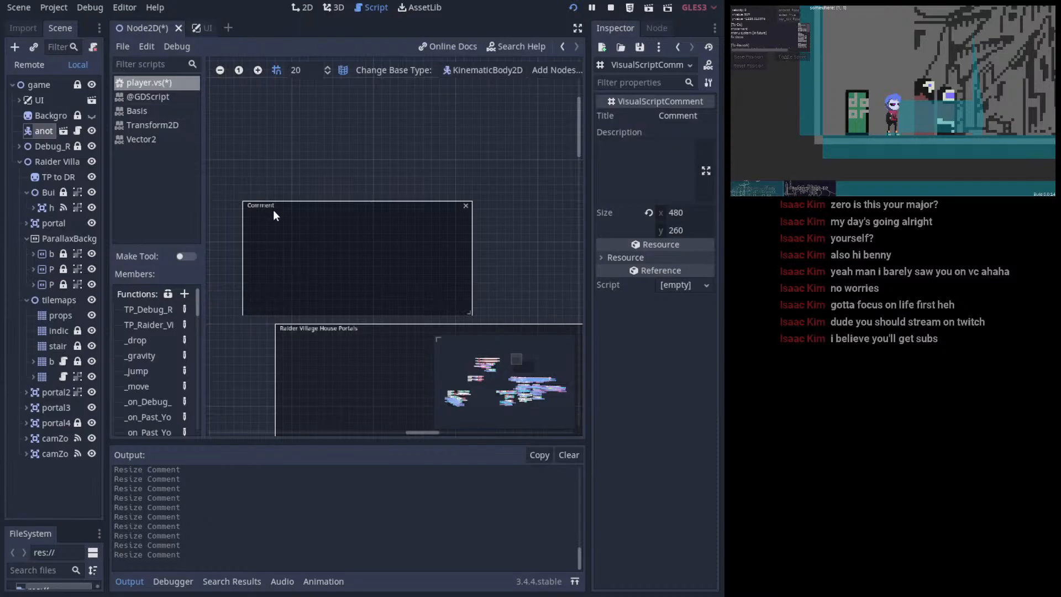
pyautogui.keyDown('ctrl'); pyautogui.scroll(2, 273, 210); pyautogui.keyUp('ctrl')
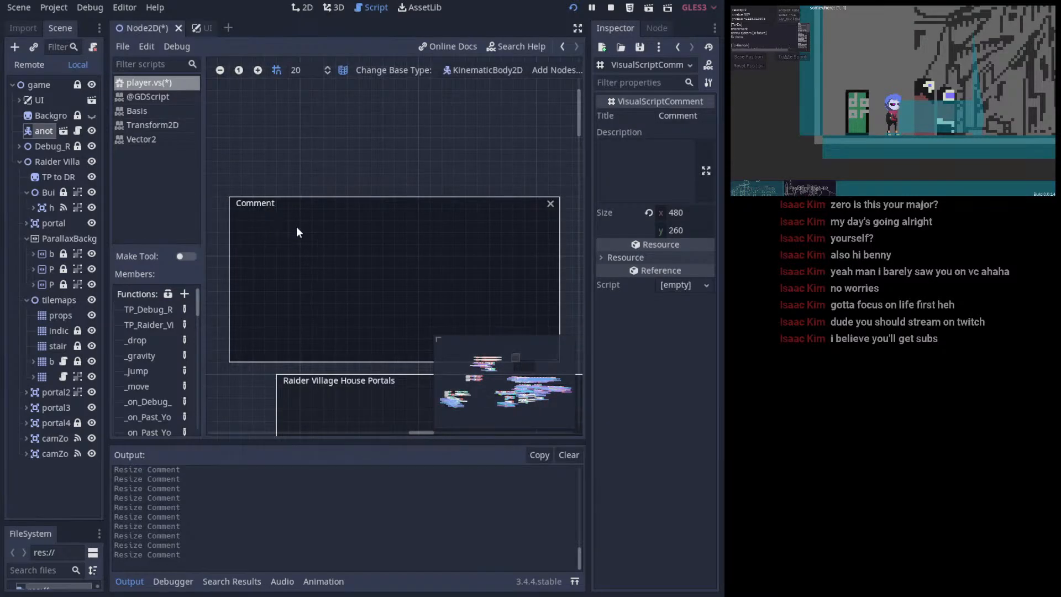
# - Align the empty comment with the edge of the Raider Village House Portals block beneath it and save the scene
pyautogui.moveTo(258, 206); pyautogui.dragTo(391, 218)
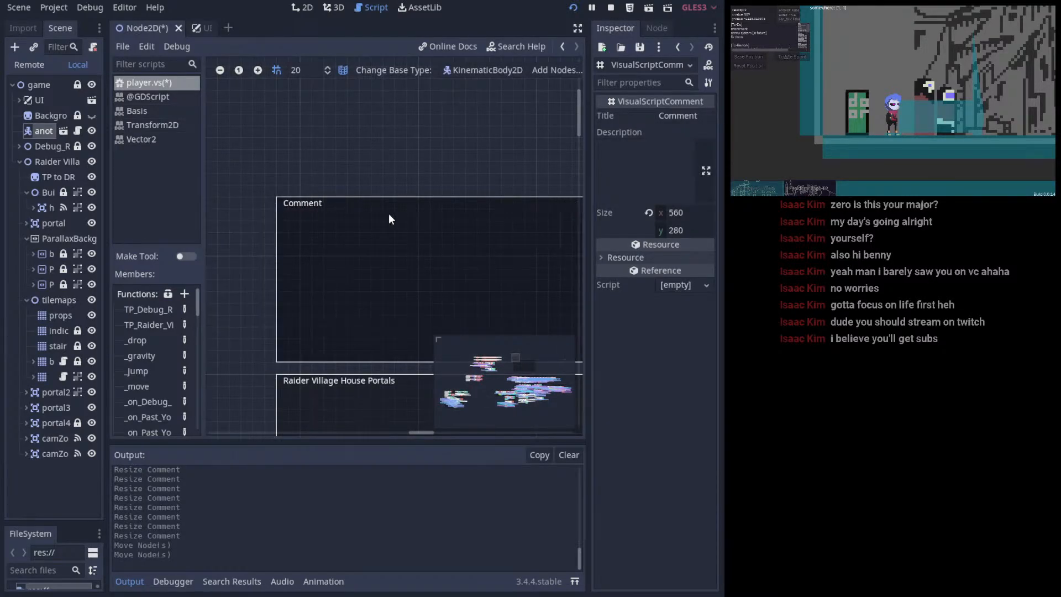
pyautogui.hotkey('ctrl', 's')
pyautogui.click(577, 27)
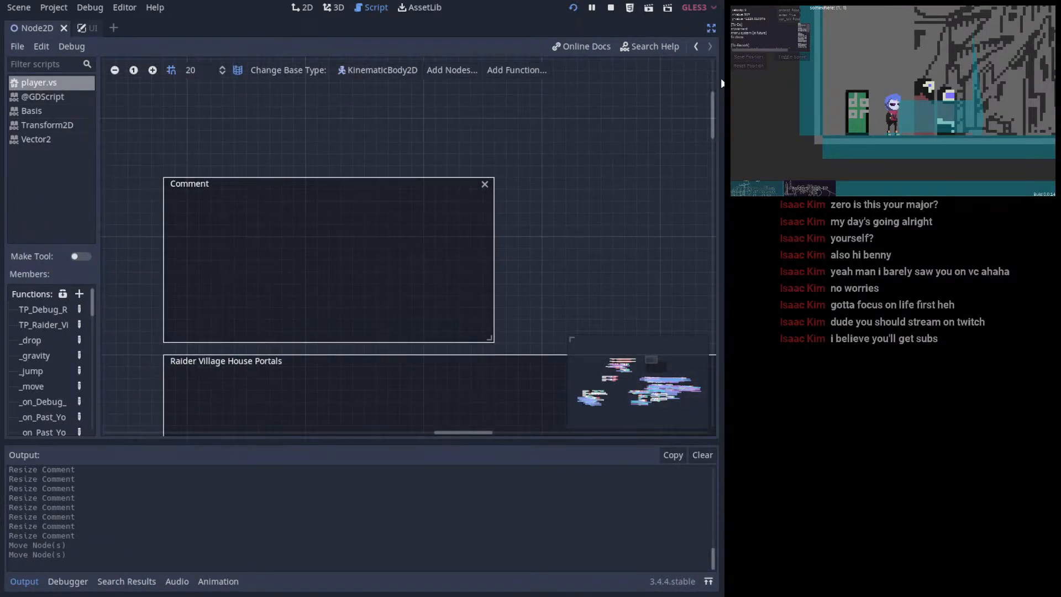
pyautogui.click(710, 29)
pyautogui.moveTo(322, 224); pyautogui.dragTo(352, 206, button='middle')
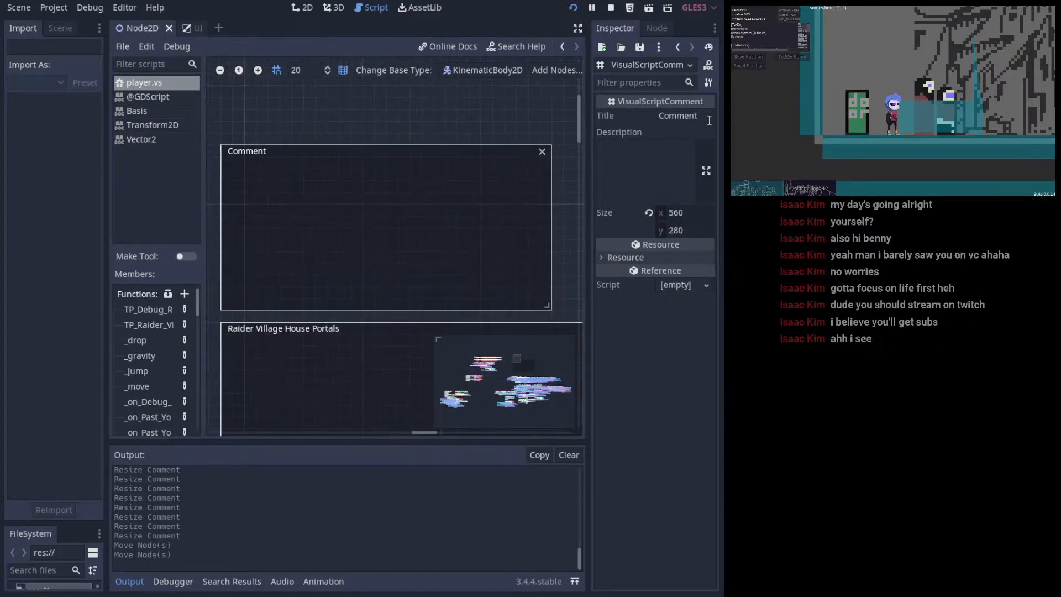
# - Clear the title of the empty comment above the Raider Village House Portals block and save the scene
pyautogui.doubleClick(708, 115)
pyautogui.press('BackSpace')
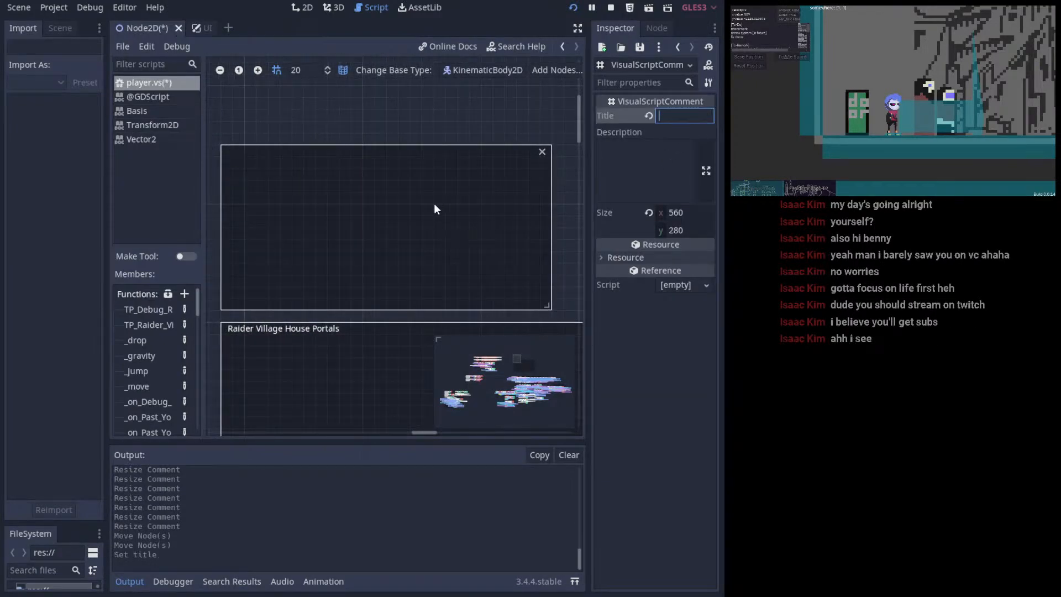
pyautogui.keyDown('ctrl'); pyautogui.scroll(-2, 433, 204); pyautogui.keyUp('ctrl')
pyautogui.moveTo(458, 282)
pyautogui.mouseDown(button='middle')
pyautogui.moveTo(372, 221)
pyautogui.moveTo(370, 245)
pyautogui.moveTo(389, 230)
pyautogui.moveTo(450, 287)
pyautogui.mouseUp(button='middle')
pyautogui.hotkey('ctrl', 's')
pyautogui.click(224, 153)
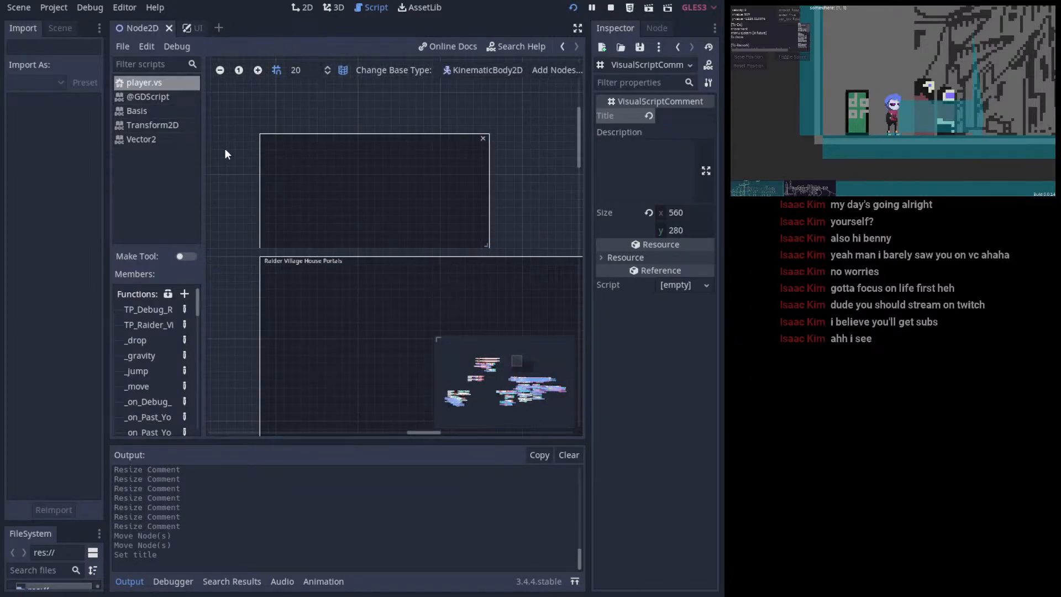
# - Delete the untitled comment above the Raider Village House Portals block
pyautogui.click(57, 28)
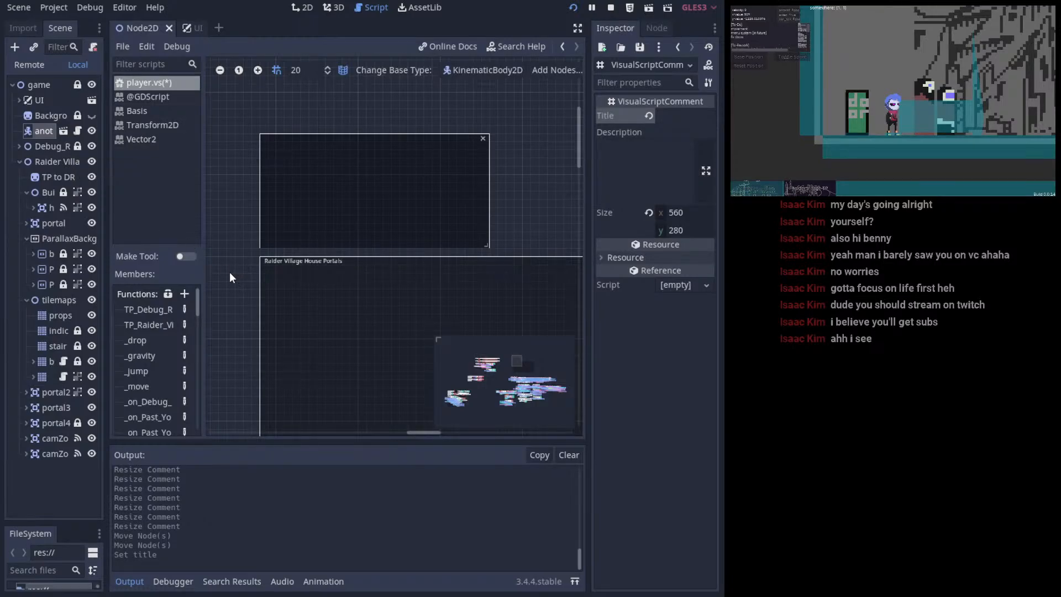
pyautogui.scroll(-3, 398, 370)
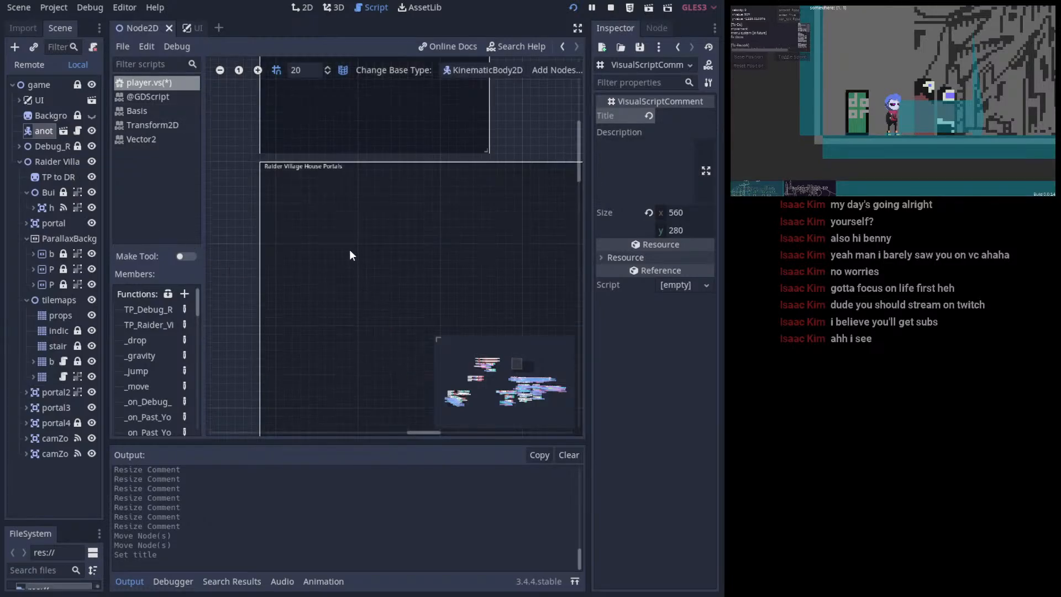
pyautogui.moveTo(371, 238); pyautogui.dragTo(320, 317, button='middle')
pyautogui.moveTo(385, 250); pyautogui.dragTo(451, 303, button='middle')
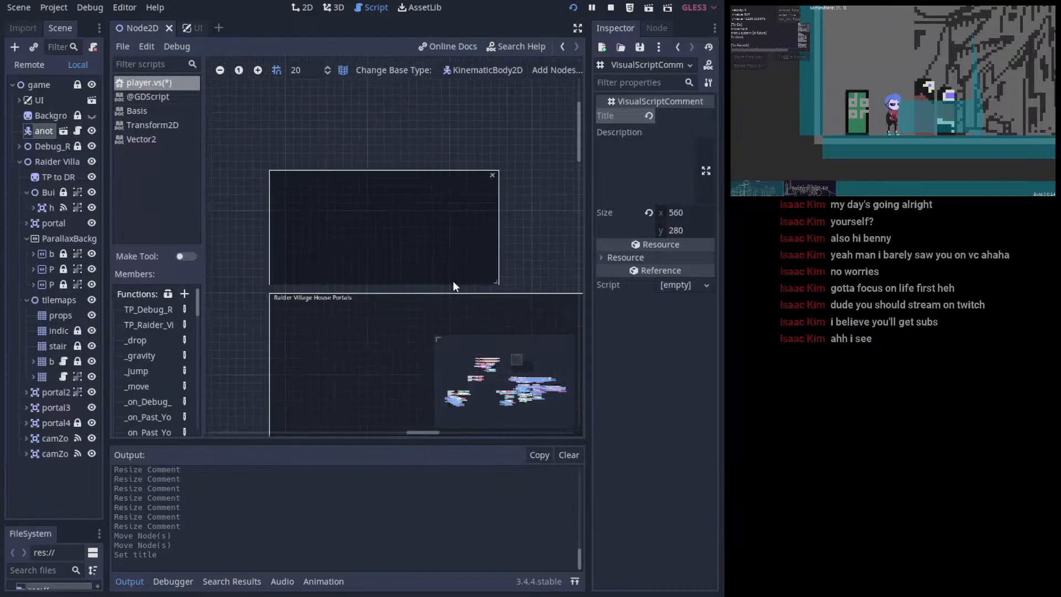
pyautogui.click(496, 174)
pyautogui.press('Delete')
pyautogui.rightClick(461, 180)
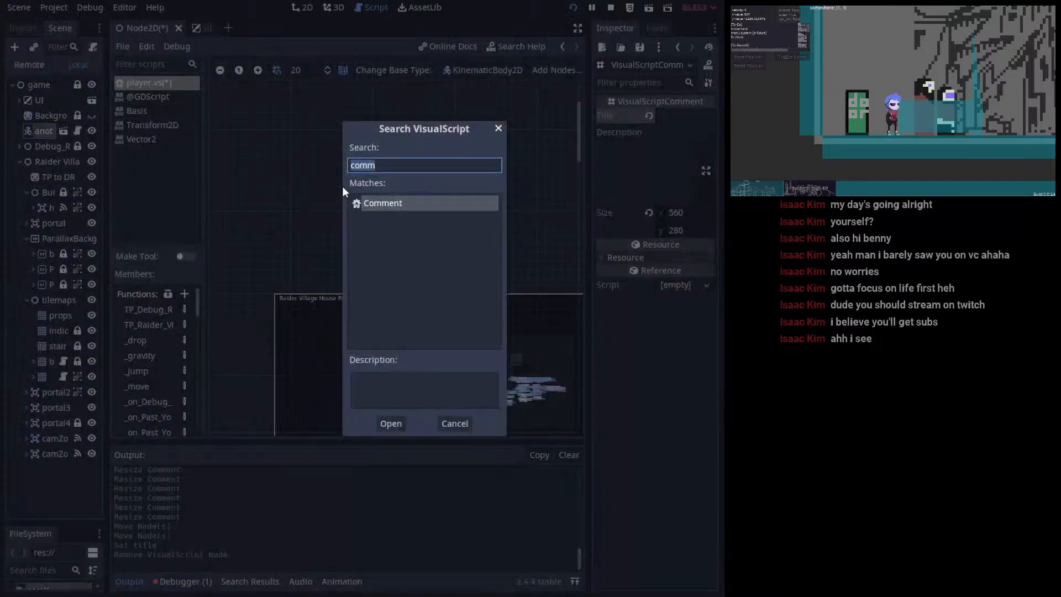
pyautogui.press('Escape')
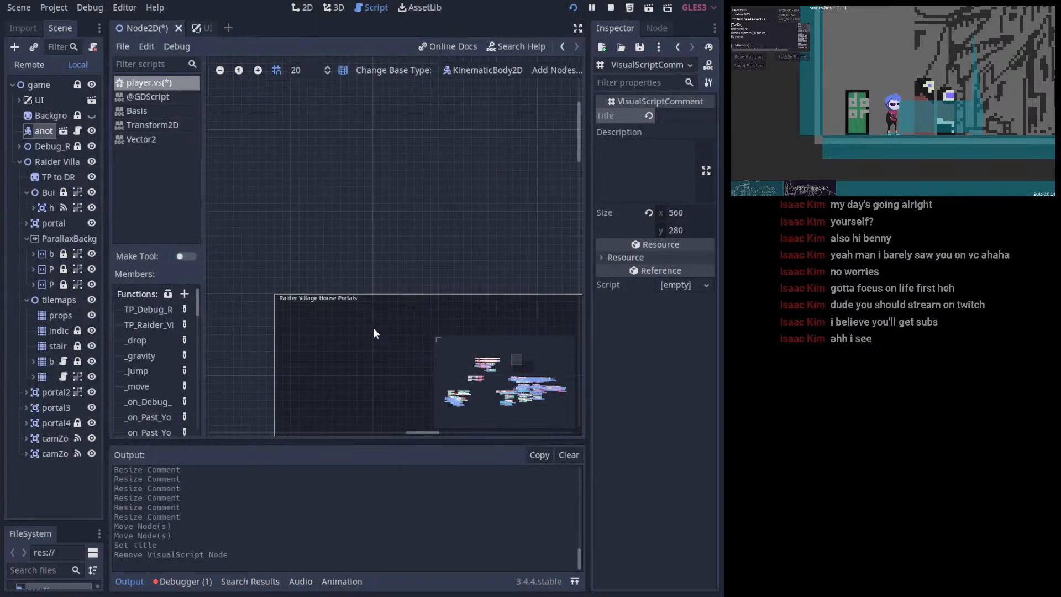
# - Add a new Comment node above the Raider Village House Portals block and enlarge it into a wide box reaching almost down to that block
pyautogui.moveTo(373, 328); pyautogui.dragTo(349, 231, button='middle')
pyautogui.moveTo(286, 159); pyautogui.dragTo(297, 202, button='middle')
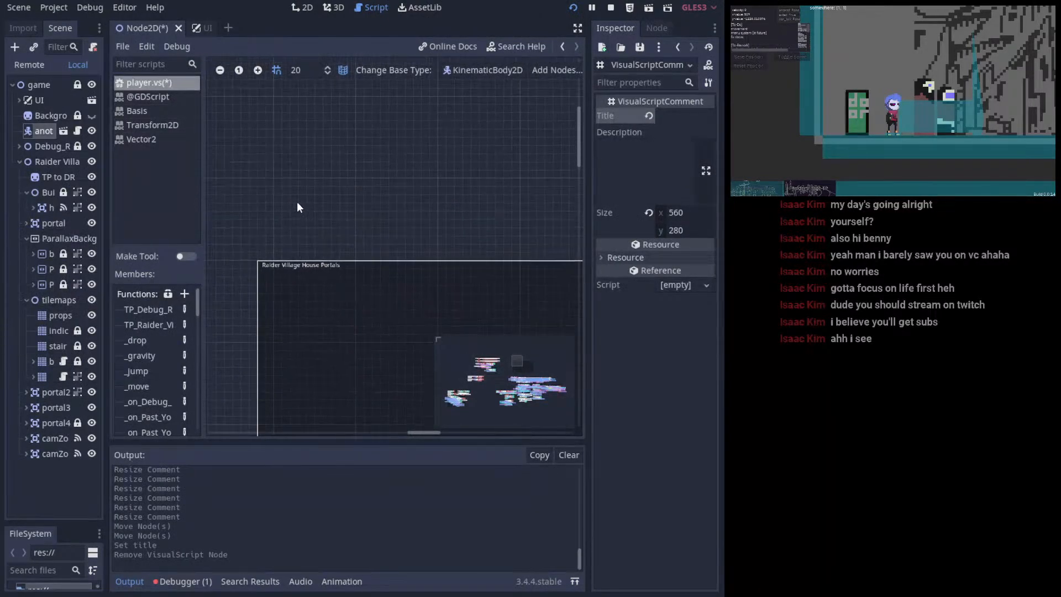
pyautogui.rightClick(297, 201)
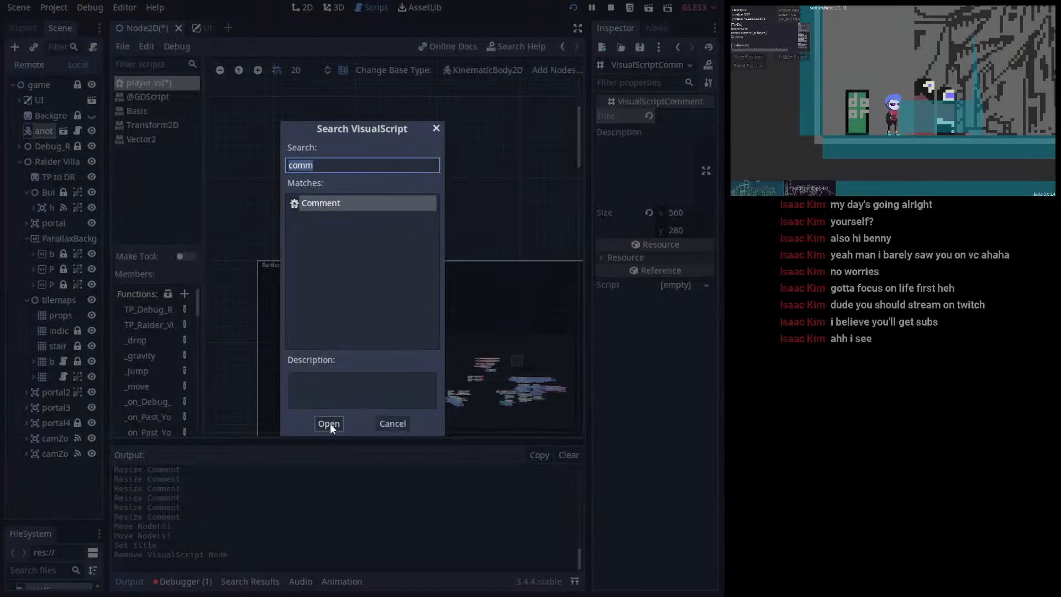
pyautogui.doubleClick(328, 208)
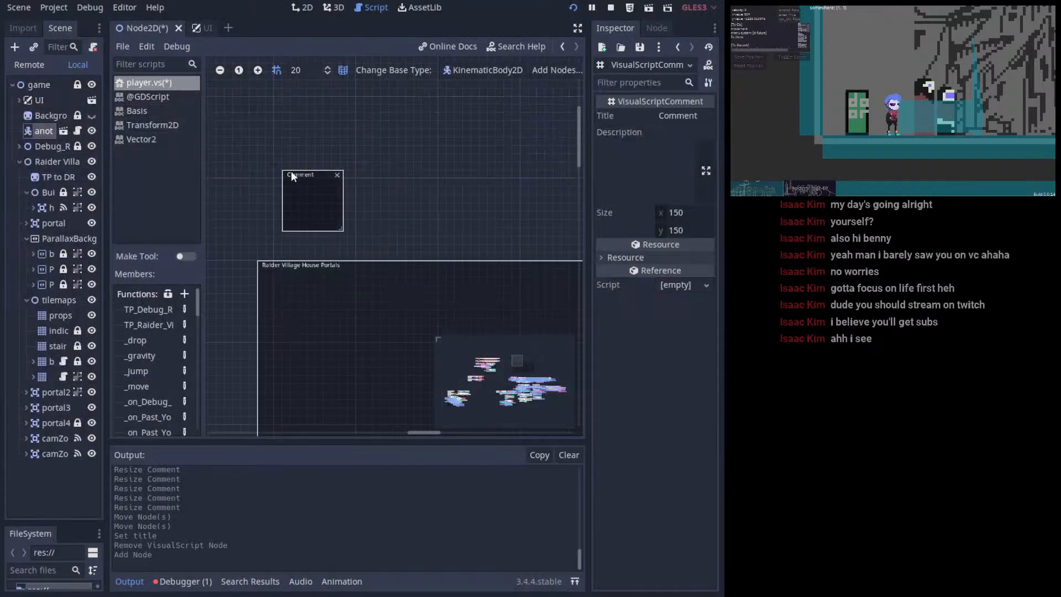
pyautogui.moveTo(290, 171); pyautogui.dragTo(258, 131)
pyautogui.moveTo(311, 188); pyautogui.dragTo(477, 249)
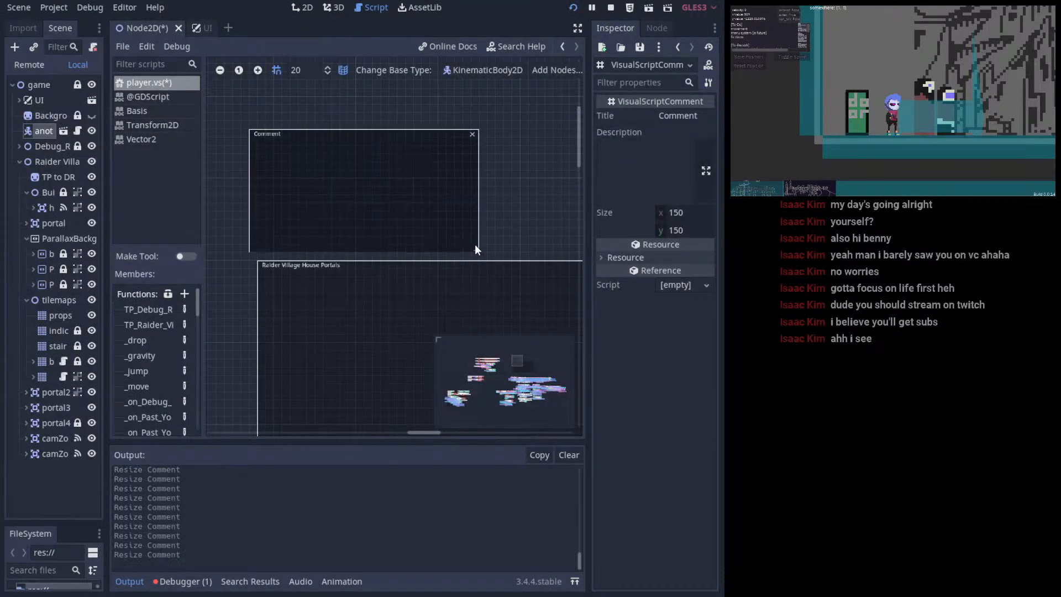
# - Set the new comment's title to Portal
pyautogui.click(616, 174)
pyautogui.moveTo(701, 116); pyautogui.dragTo(544, 127)
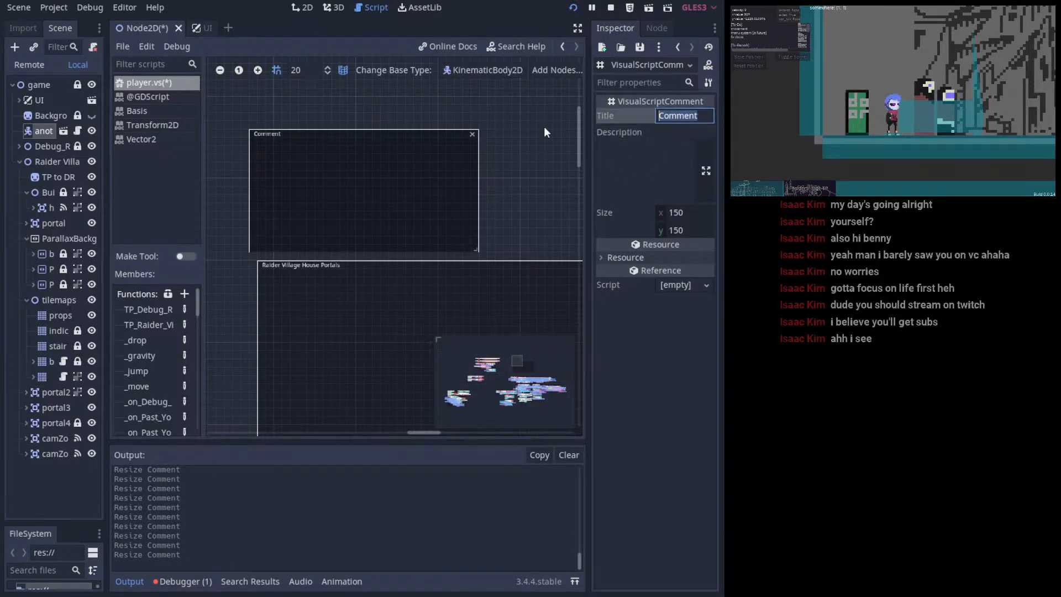
pyautogui.write('Portal')
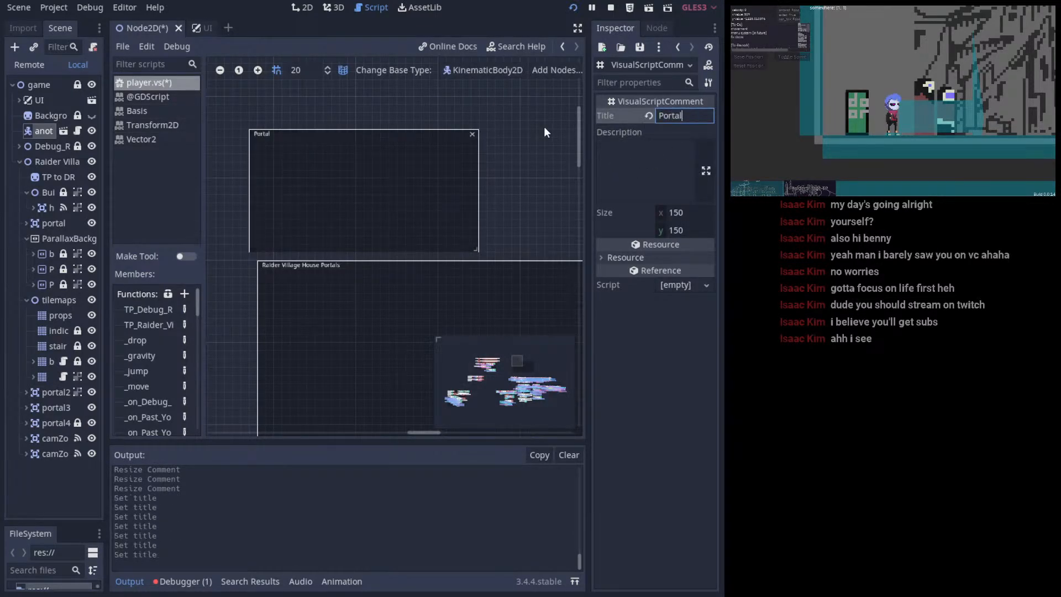
pyautogui.click(577, 27)
pyautogui.keyDown('ctrl'); pyautogui.scroll(4, 188, 145); pyautogui.keyUp('ctrl')
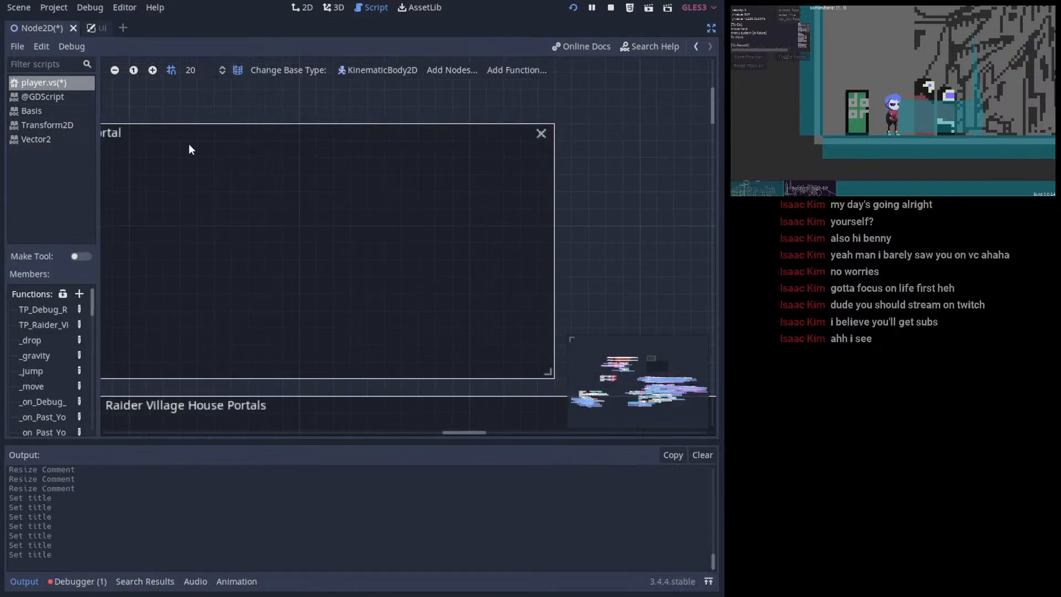
pyautogui.moveTo(287, 211); pyautogui.dragTo(289, 211)
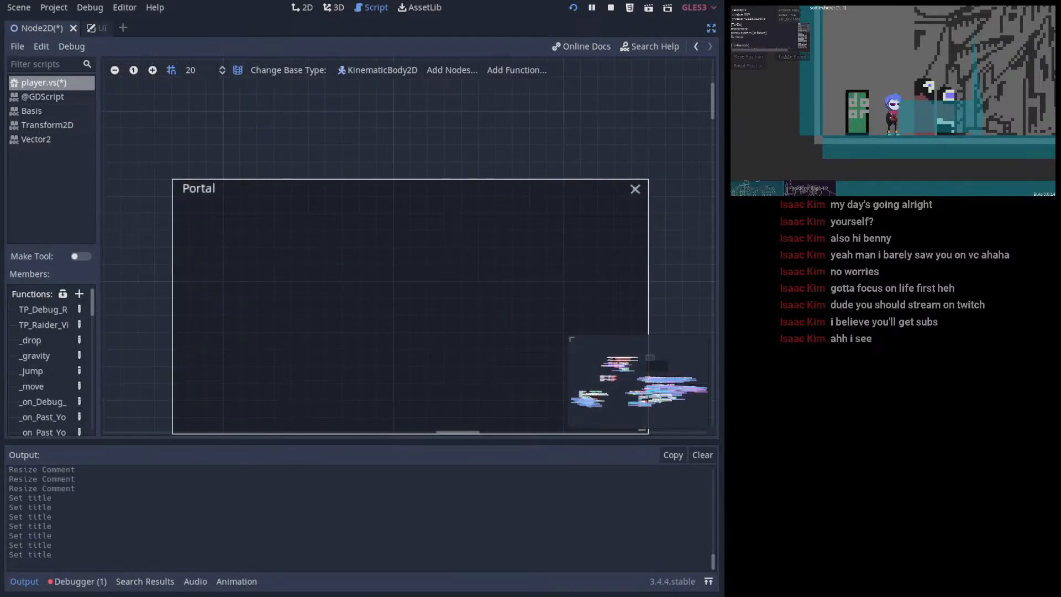
pyautogui.scroll(-3, 256, 254)
pyautogui.hscroll(2, 315, 227)
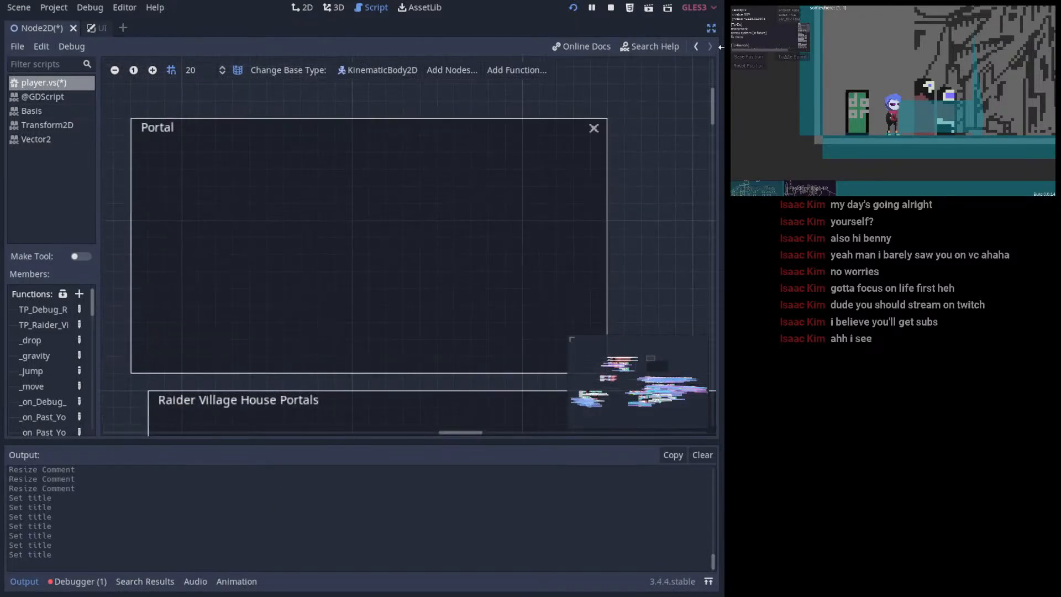
pyautogui.click(711, 28)
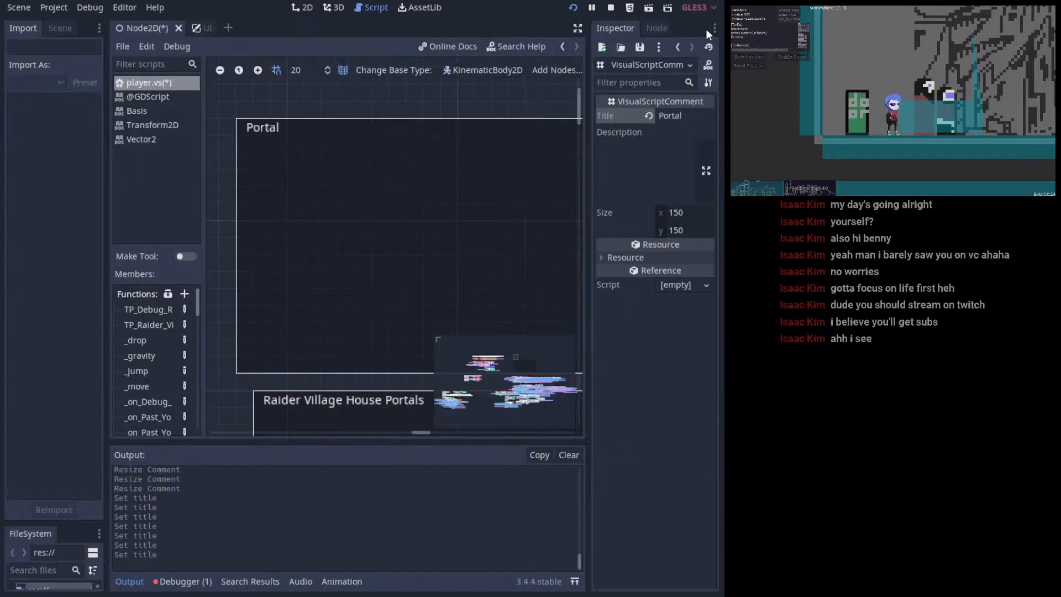
pyautogui.hscroll(2, 429, 164)
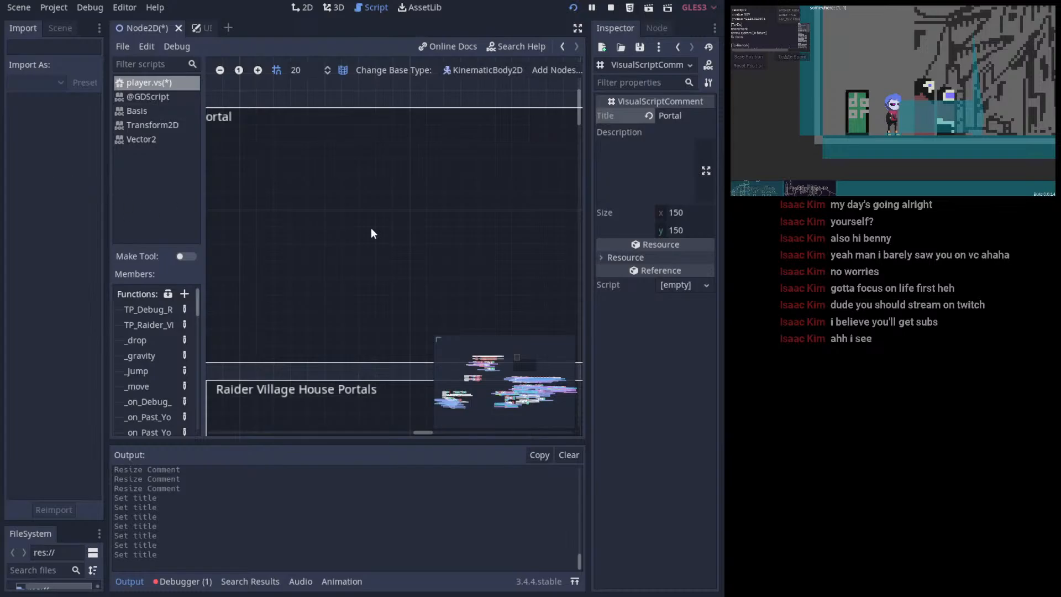
# - Enter "Detect for character" as the Portal comment's description, followed by a line break
pyautogui.click(706, 170)
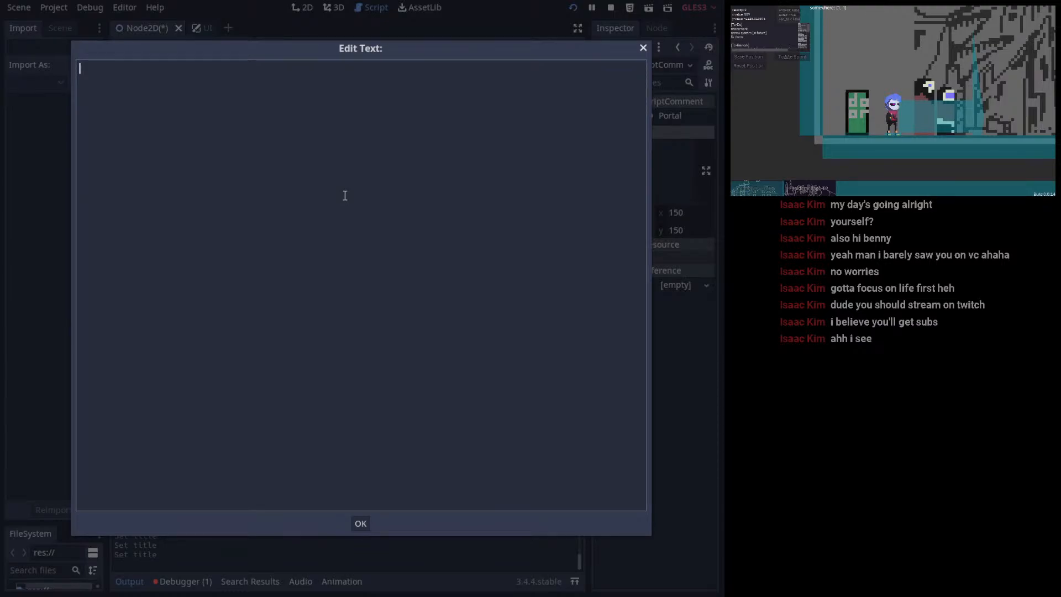
pyautogui.write('Have the')
pyautogui.press('BackSpace')
pyautogui.press('BackSpace')
pyautogui.press('BackSpace')
pyautogui.press('BackSpace')
pyautogui.press('BackSpace')
pyautogui.press('BackSpace')
pyautogui.press('BackSpace')
pyautogui.press('BackSpace')
pyautogui.press('BackSpace')
pyautogui.write('HO')
pyautogui.press('BackSpace')
pyautogui.press('BackSpace')
pyautogui.write('Detect ')
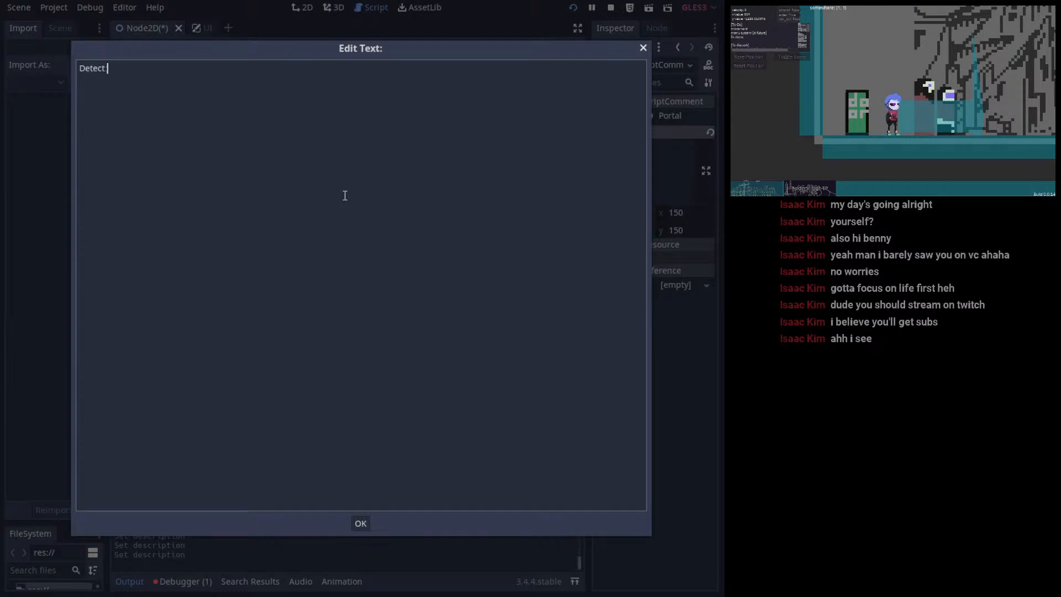
pyautogui.write('for character')
pyautogui.press('Return')
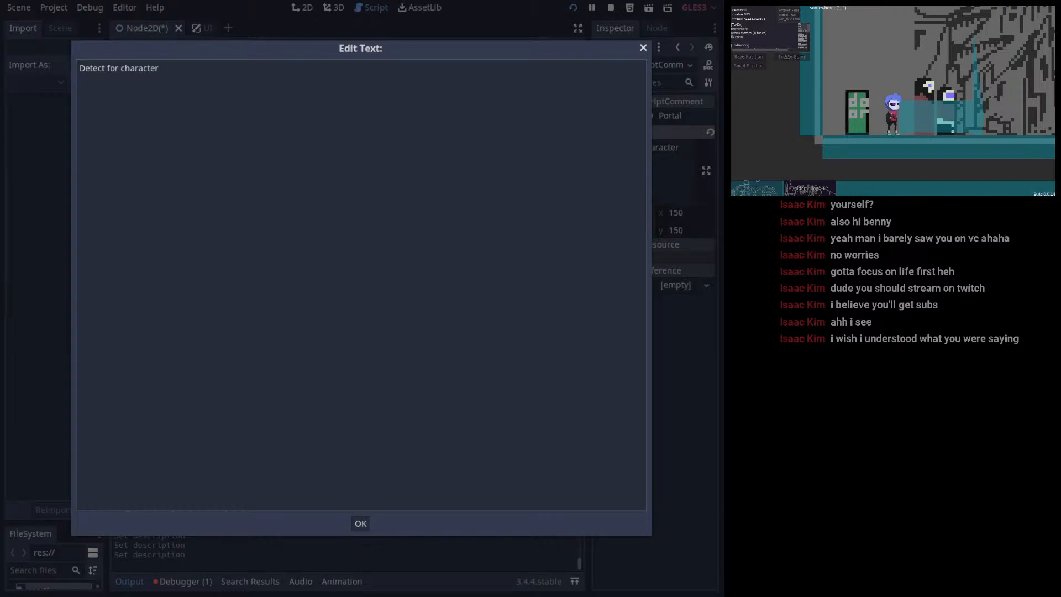
pyautogui.press('Return')
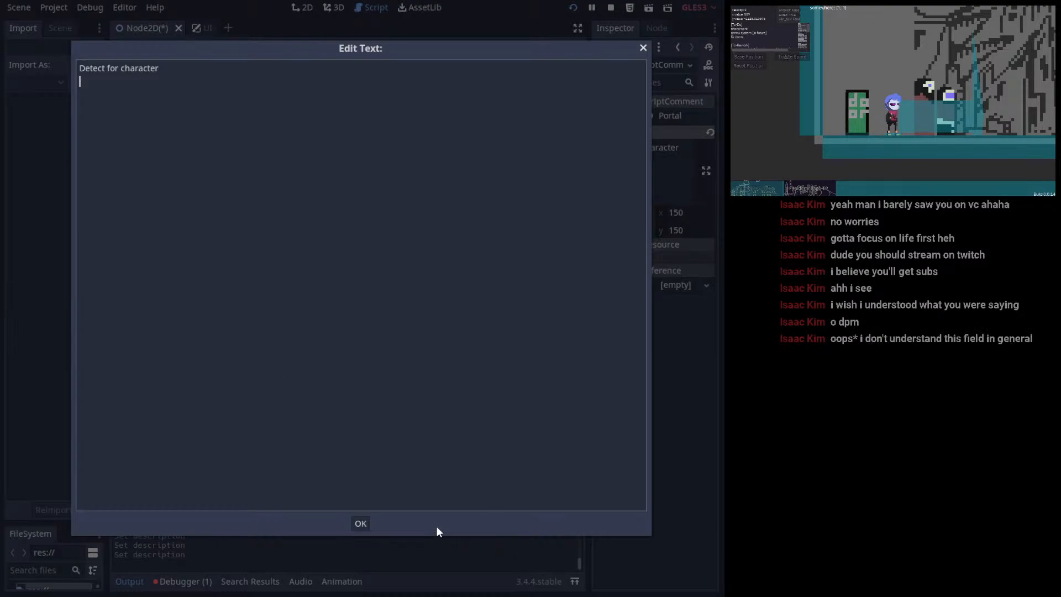
pyautogui.click(363, 524)
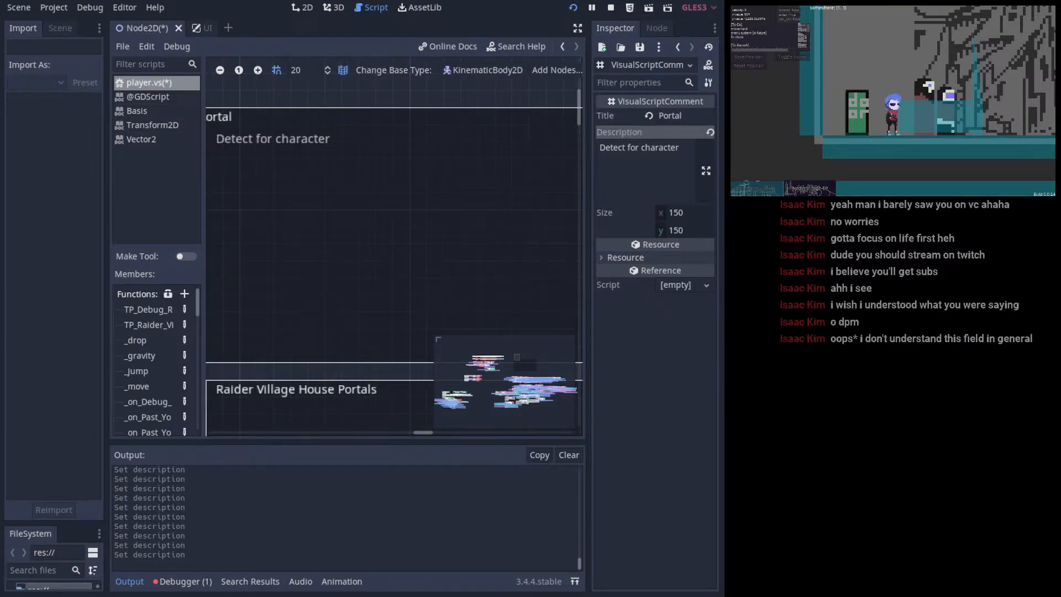
# - Find the Travel block in the player.vs graph and select its _travel function node
pyautogui.scroll(-7, 400, 180)
pyautogui.scroll(7, 400, 181)
pyautogui.keyDown('ctrl'); pyautogui.scroll(-4, 382, 211); pyautogui.keyUp('ctrl')
pyautogui.moveTo(444, 290); pyautogui.dragTo(366, 233, button='middle')
pyautogui.moveTo(379, 234); pyautogui.dragTo(392, 230, button='middle')
pyautogui.moveTo(389, 288); pyautogui.dragTo(357, 130, button='middle')
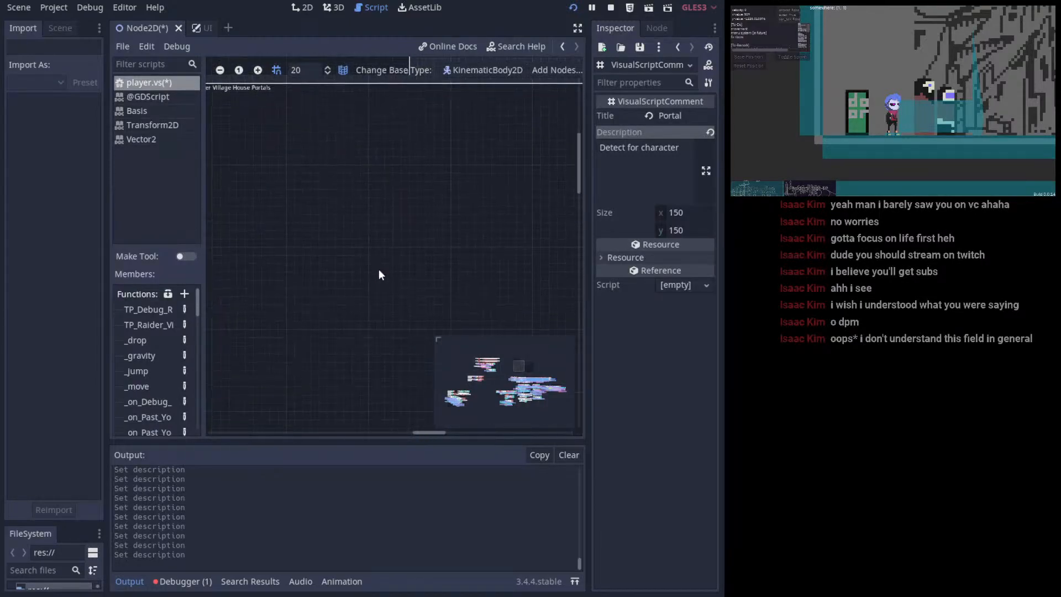
pyautogui.moveTo(379, 269); pyautogui.dragTo(421, 95, button='middle')
pyautogui.moveTo(352, 281); pyautogui.dragTo(440, 264, button='middle')
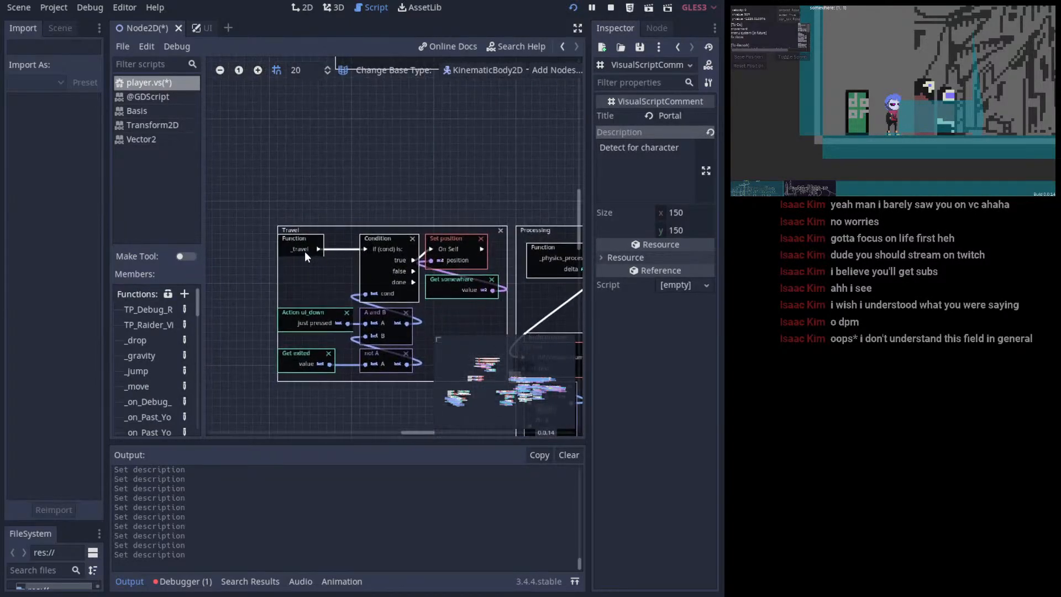
pyautogui.moveTo(304, 237)
pyautogui.mouseDown()
pyautogui.moveTo(310, 249)
pyautogui.moveTo(303, 242)
pyautogui.mouseUp()
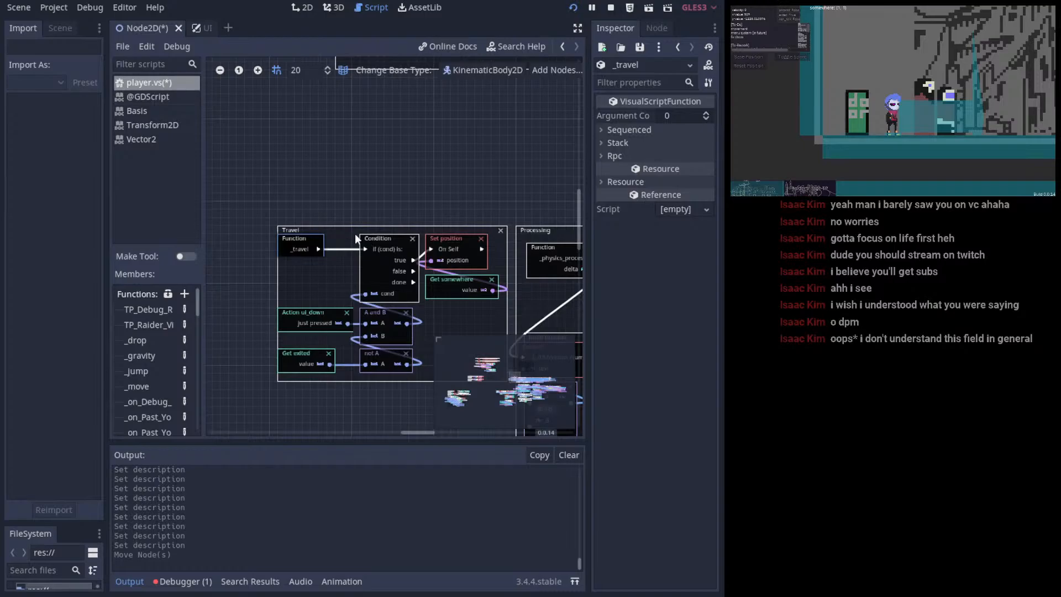
# - Examine the Travel block's logic, following the _travel function into the Condition node and its connected nodes
pyautogui.scroll(8, 290, 220)
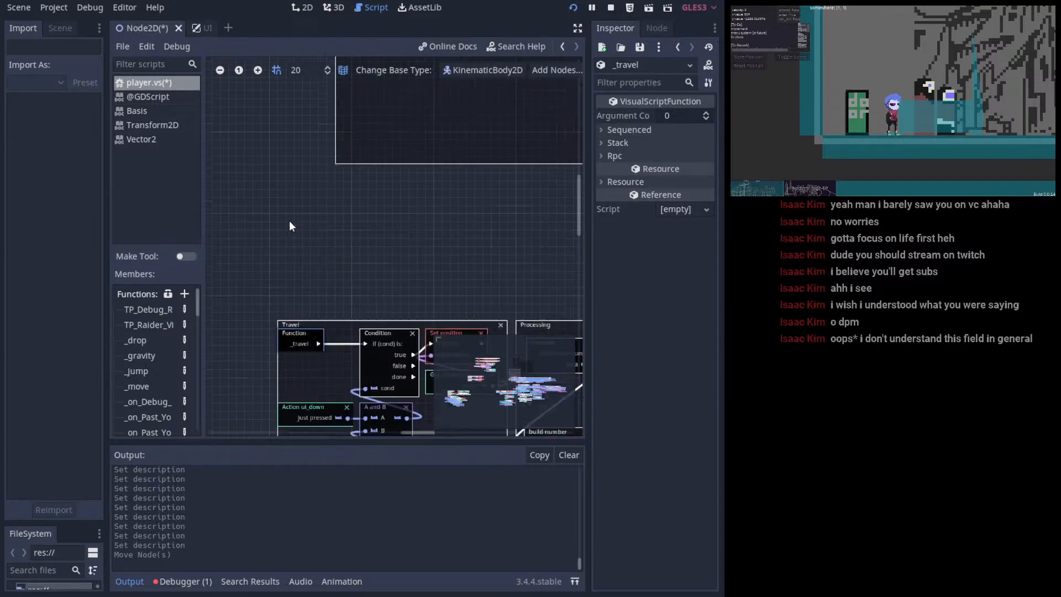
pyautogui.scroll(-8, 276, 215)
pyautogui.moveTo(343, 215)
pyautogui.mouseDown(button='middle')
pyautogui.moveTo(272, 196)
pyautogui.moveTo(346, 198)
pyautogui.mouseUp(button='middle')
pyautogui.click(578, 27)
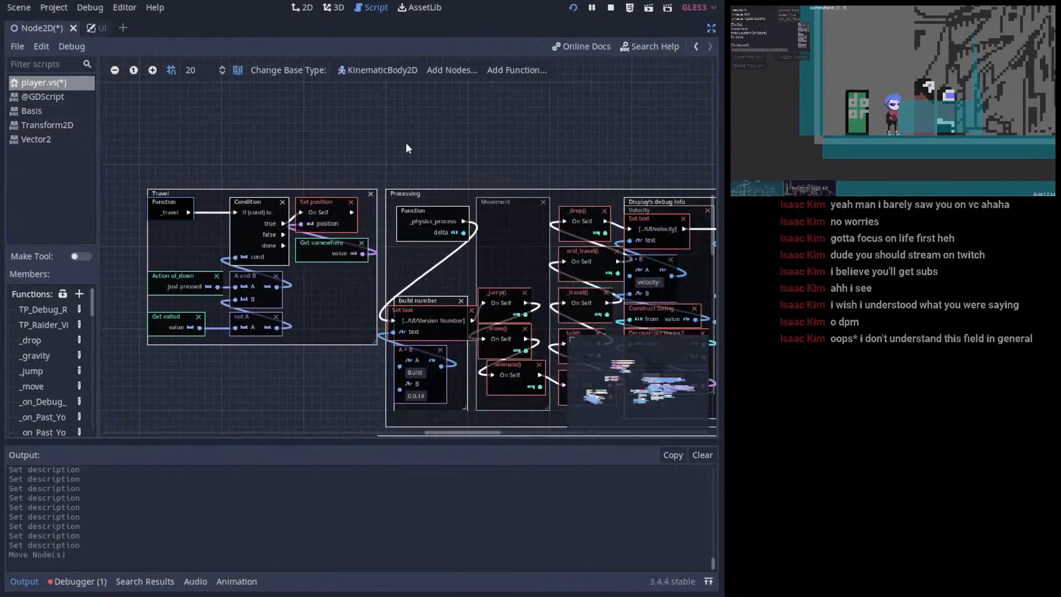
pyautogui.keyDown('ctrl'); pyautogui.scroll(2, 260, 211); pyautogui.keyUp('ctrl')
pyautogui.moveTo(199, 212); pyautogui.dragTo(273, 222, button='middle')
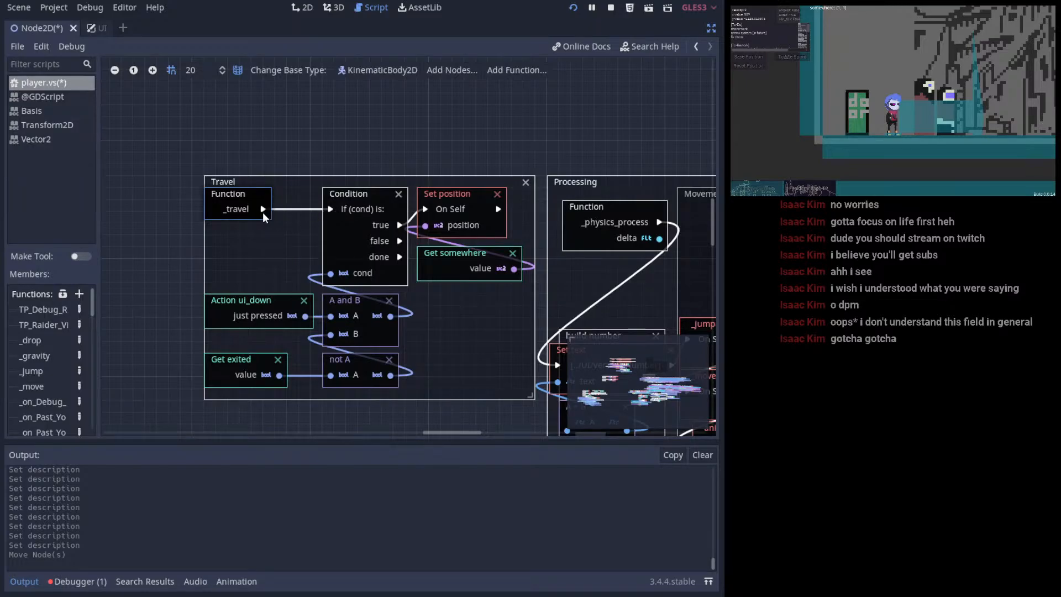
pyautogui.click(357, 202)
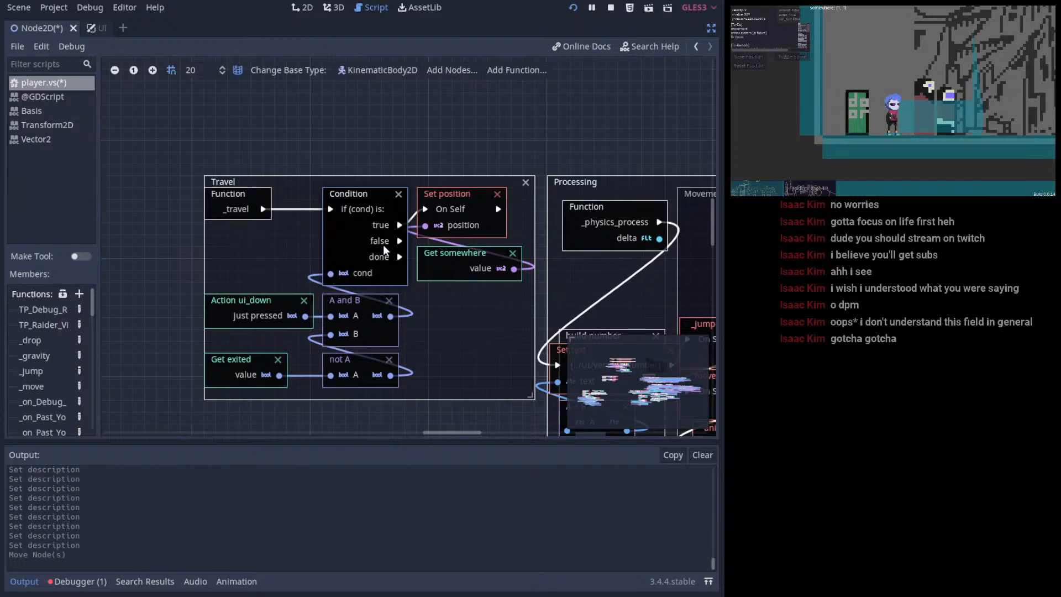
pyautogui.moveTo(401, 241); pyautogui.dragTo(437, 219)
pyautogui.moveTo(445, 263); pyautogui.dragTo(423, 270)
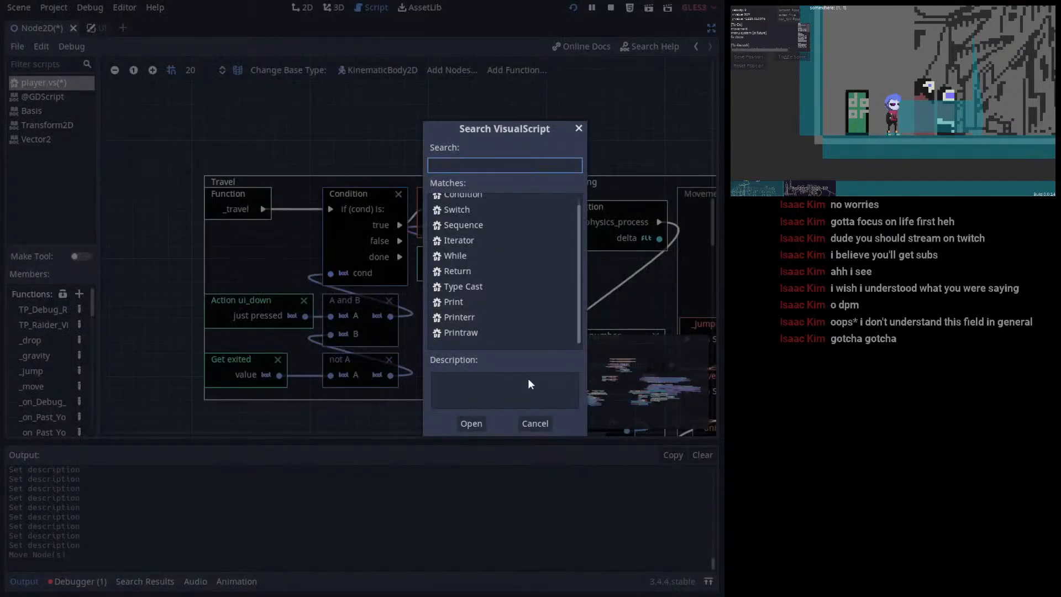
pyautogui.click(535, 422)
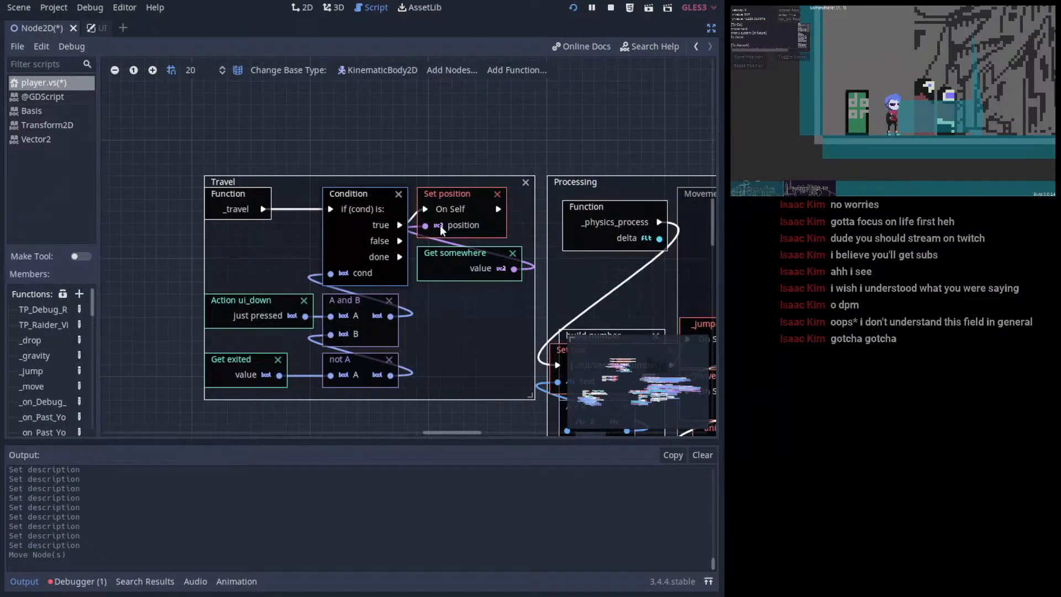
# - Examine the Travel block's Set position node and the Condition node's done output
pyautogui.click(458, 200)
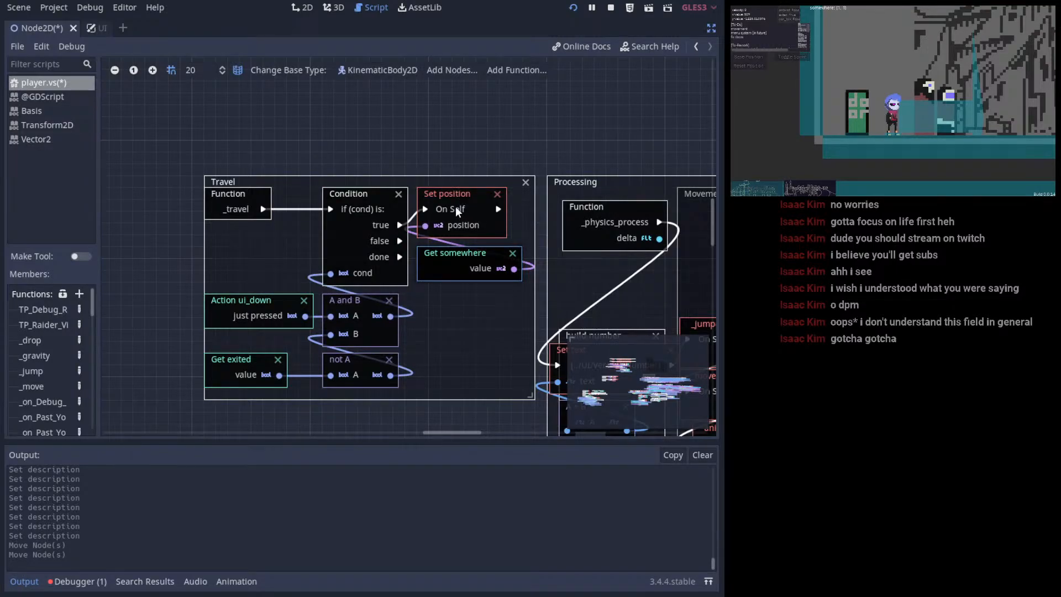
pyautogui.moveTo(456, 199)
pyautogui.mouseDown()
pyautogui.moveTo(479, 161)
pyautogui.moveTo(457, 176)
pyautogui.moveTo(458, 203)
pyautogui.mouseUp()
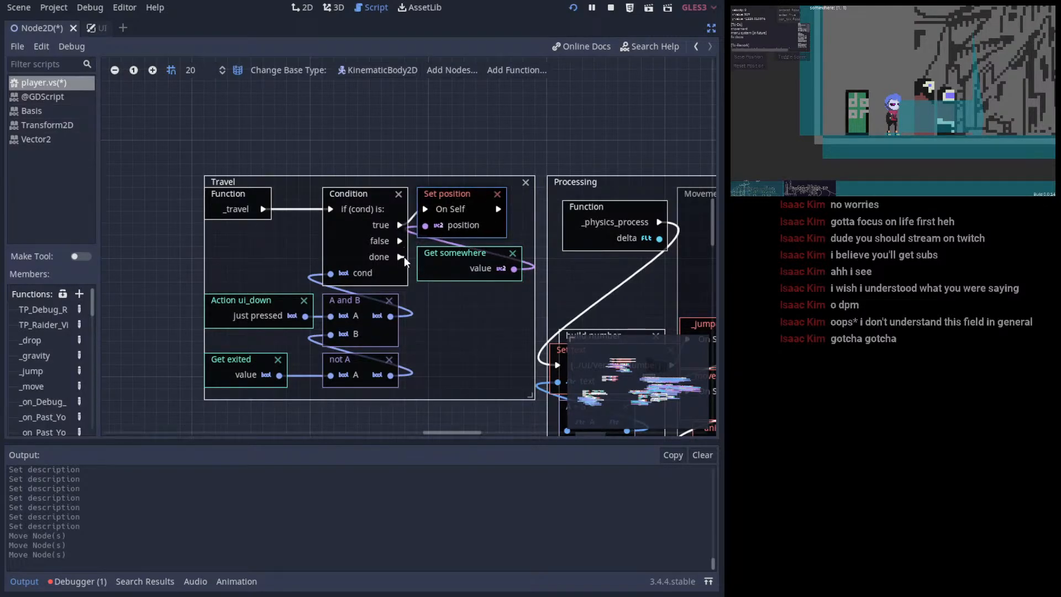
pyautogui.moveTo(399, 258); pyautogui.dragTo(421, 280)
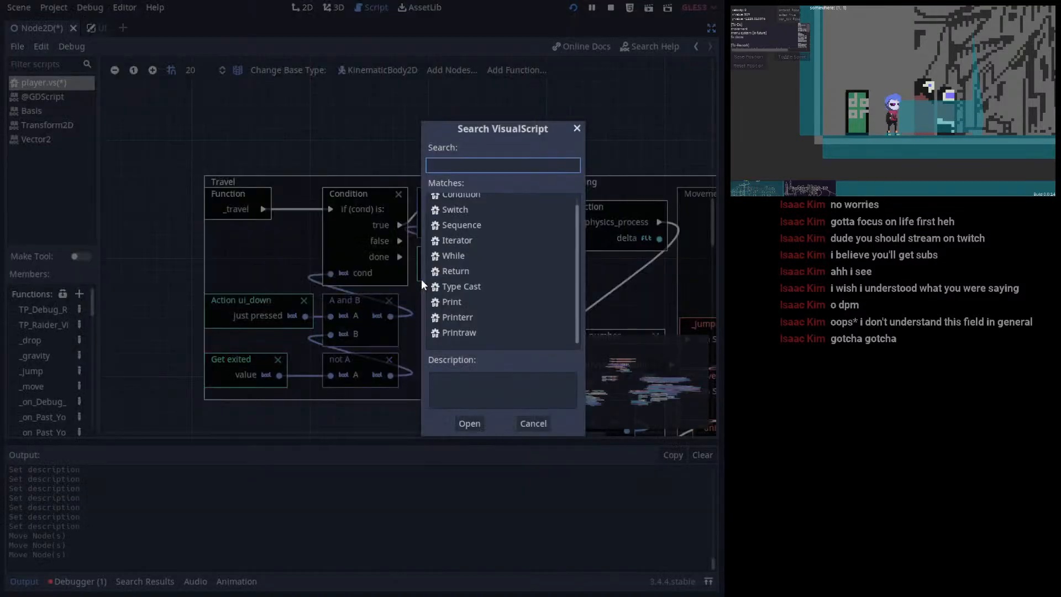
pyautogui.click(522, 423)
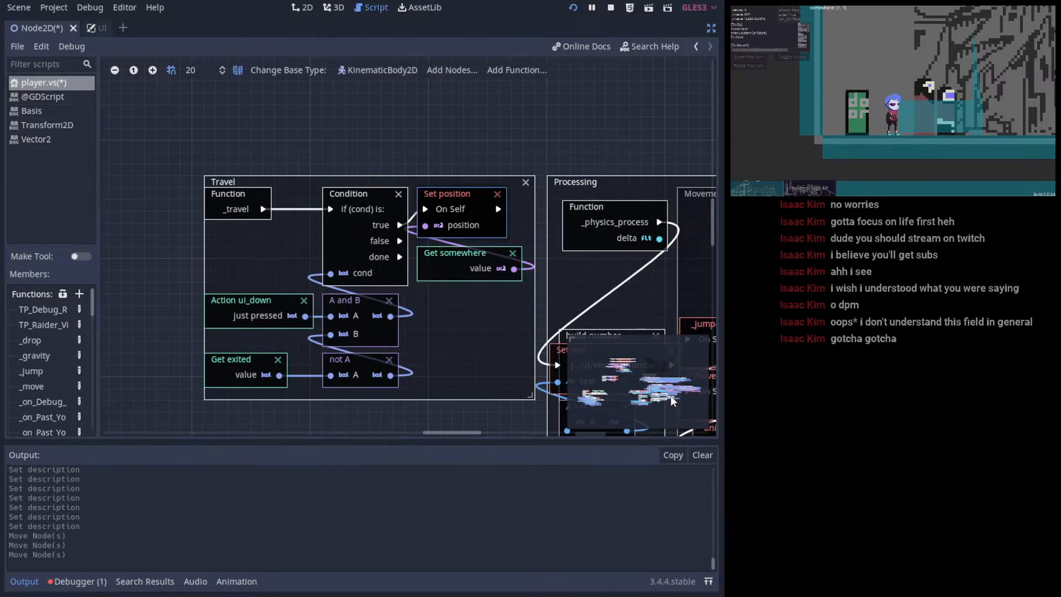
# - Look through the Processing, _move, gravity and left-right animation movement blocks of the player.vs graph
pyautogui.moveTo(639, 374); pyautogui.dragTo(420, 162, button='middle')
pyautogui.moveTo(450, 207); pyautogui.dragTo(394, 347, button='middle')
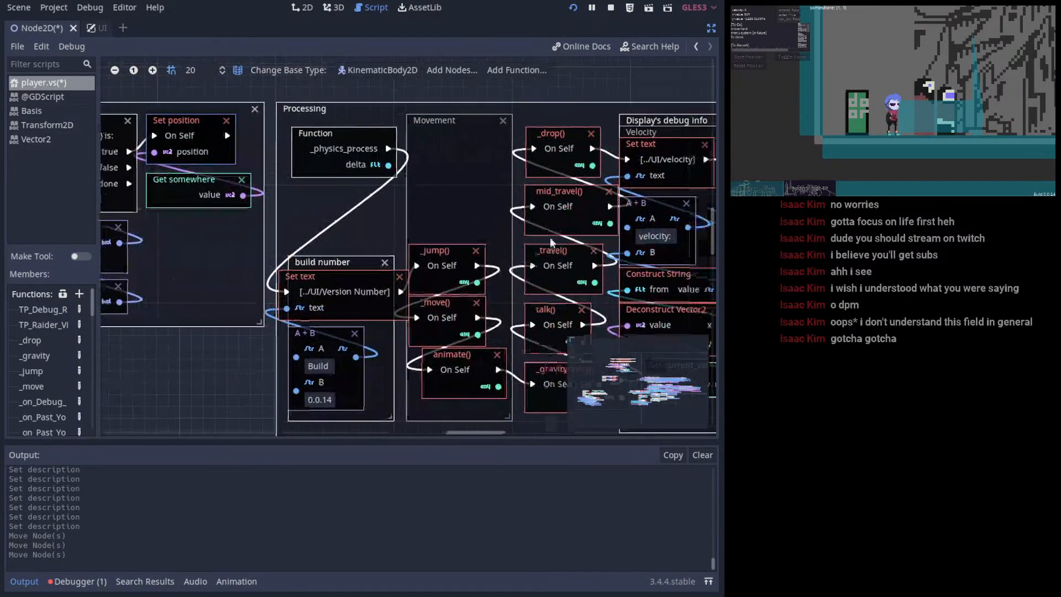
pyautogui.moveTo(252, 420); pyautogui.dragTo(294, 179, button='middle')
pyautogui.moveTo(160, 433); pyautogui.dragTo(593, 108, button='middle')
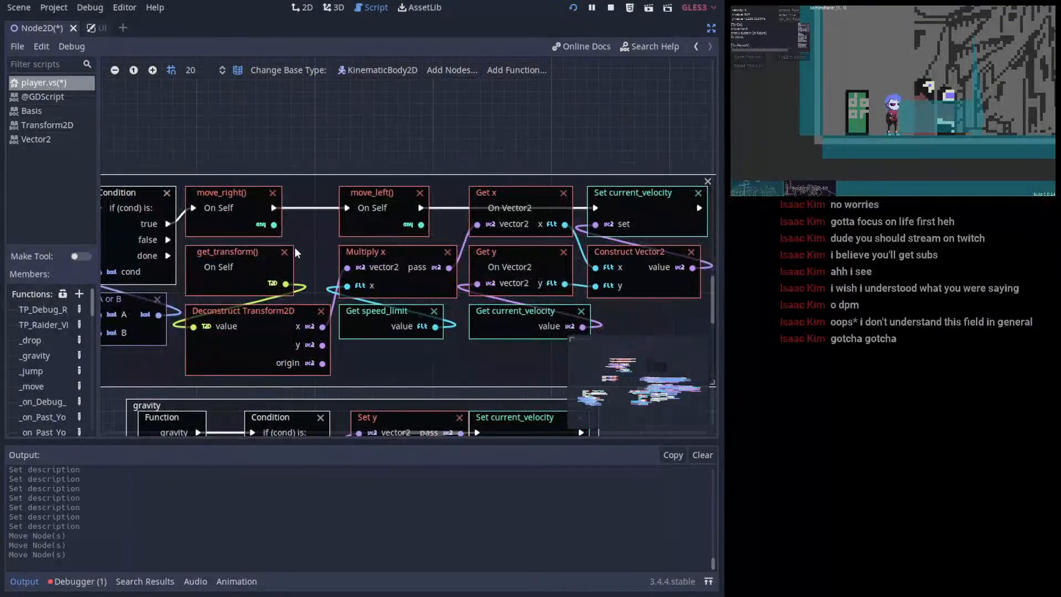
pyautogui.moveTo(239, 242); pyautogui.dragTo(531, 172, button='middle')
pyautogui.moveTo(441, 316); pyautogui.dragTo(385, 86, button='middle')
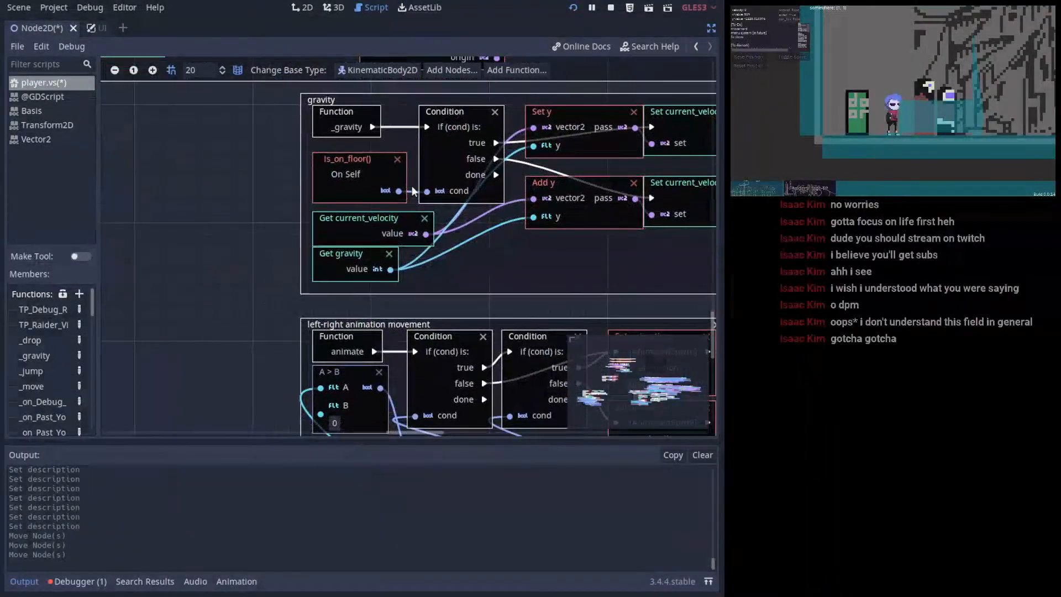
pyautogui.moveTo(460, 289); pyautogui.dragTo(338, 286, button='middle')
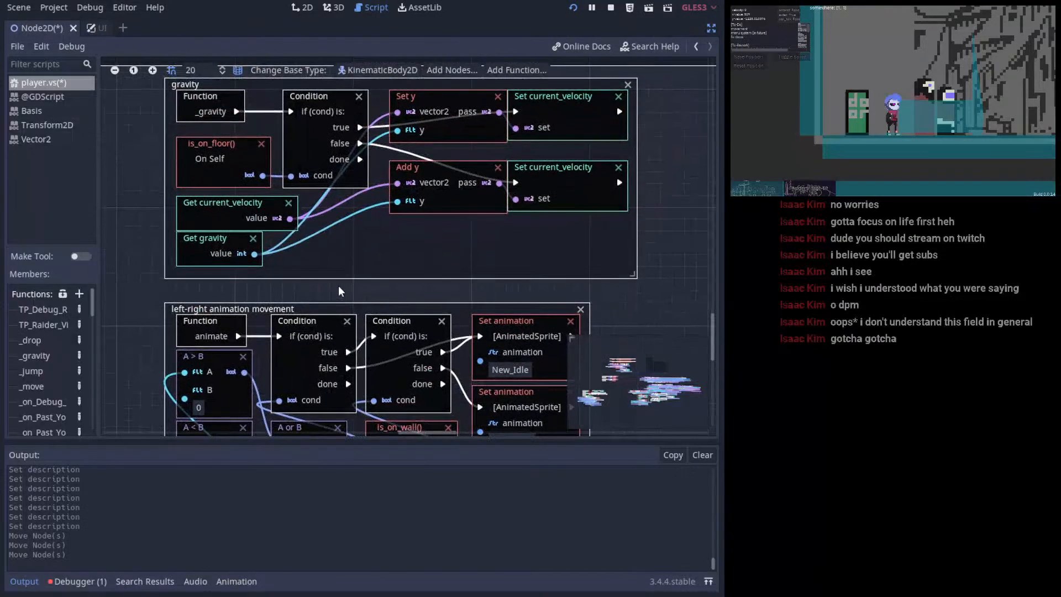
pyautogui.moveTo(248, 435); pyautogui.dragTo(401, 276, button='middle')
pyautogui.keyDown('ctrl'); pyautogui.scroll(-2, 407, 274); pyautogui.keyUp('ctrl')
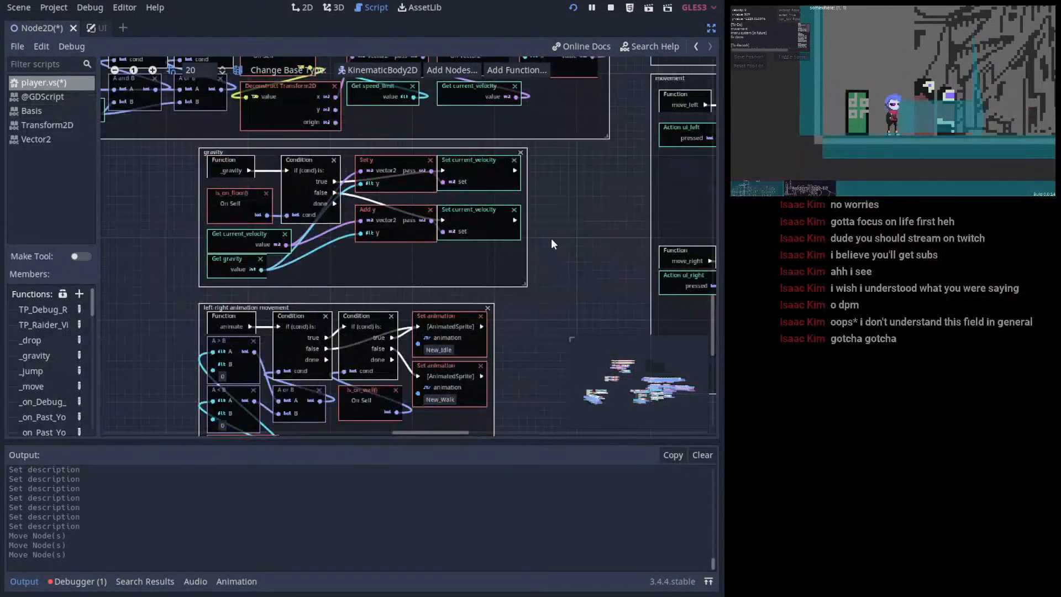
pyautogui.moveTo(551, 241); pyautogui.dragTo(165, 302, button='middle')
pyautogui.moveTo(328, 238); pyautogui.dragTo(352, 215, button='middle')
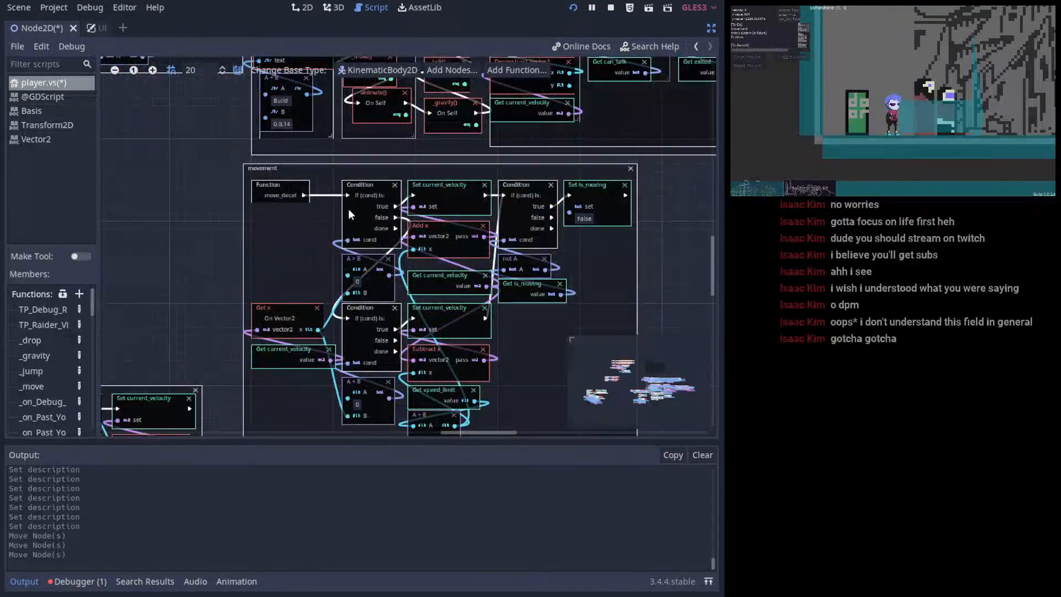
pyautogui.moveTo(216, 360); pyautogui.dragTo(507, 217, button='middle')
pyautogui.scroll(-5, 392, 251)
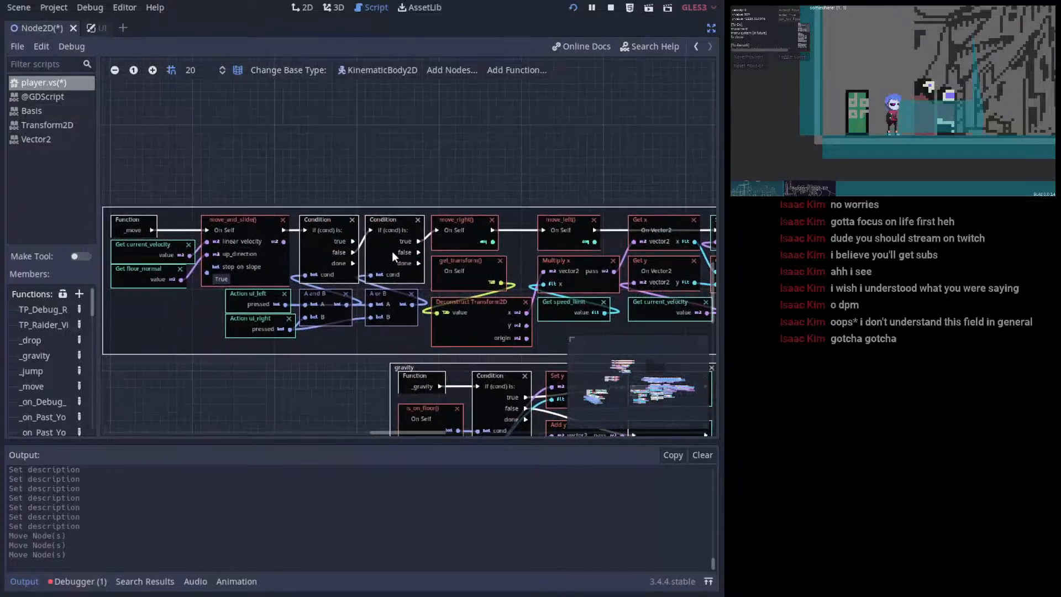
pyautogui.scroll(-5, 462, 351)
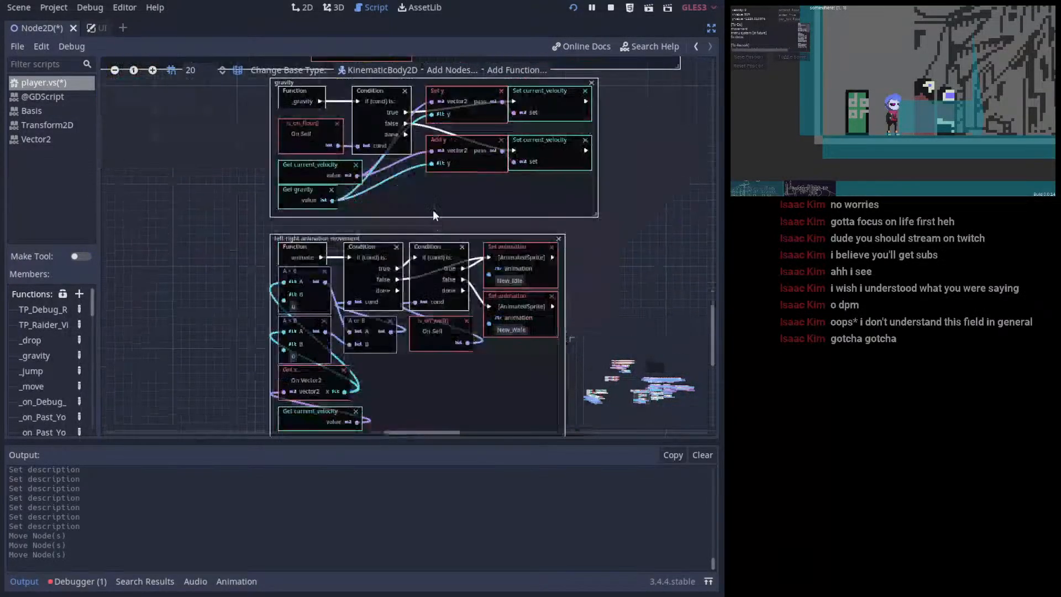
# - Review the move_right, _drop, _sprint, _jump and _teleport functions elsewhere in the player.vs graph
pyautogui.moveTo(608, 236); pyautogui.dragTo(407, 222, button='middle')
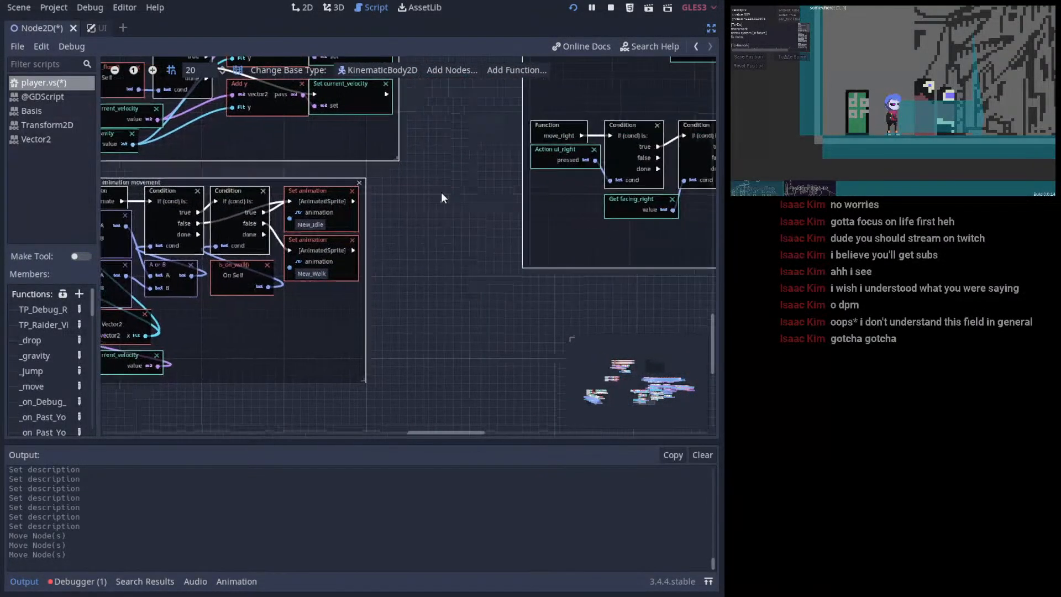
pyautogui.moveTo(686, 210); pyautogui.dragTo(241, 169, button='middle')
pyautogui.moveTo(495, 181); pyautogui.dragTo(271, 279, button='middle')
pyautogui.moveTo(606, 174); pyautogui.dragTo(443, 165, button='middle')
pyautogui.scroll(10, 486, 342)
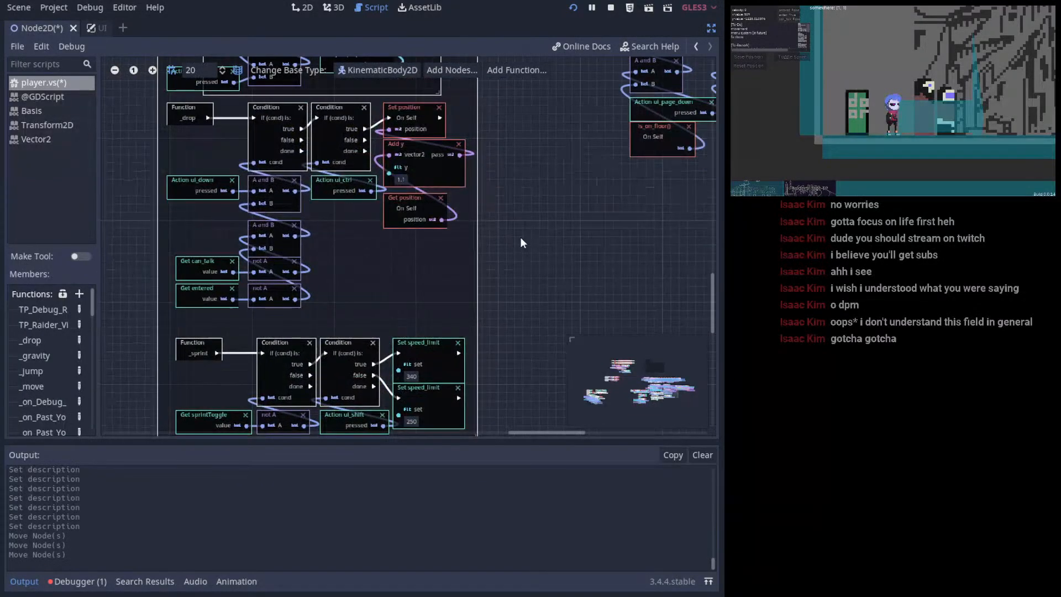
pyautogui.scroll(5, 473, 319)
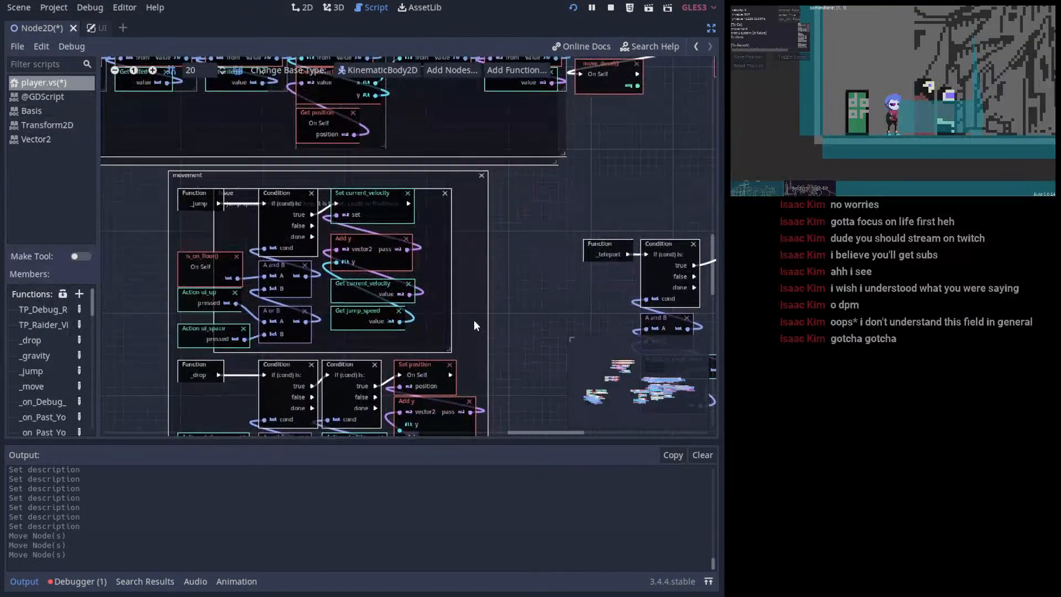
pyautogui.moveTo(473, 319); pyautogui.dragTo(124, 292, button='middle')
pyautogui.moveTo(546, 195); pyautogui.dragTo(404, 236, button='middle')
pyautogui.moveTo(473, 280)
pyautogui.mouseDown(button='middle')
pyautogui.moveTo(429, 256)
pyautogui.moveTo(479, 350)
pyautogui.moveTo(499, 429)
pyautogui.mouseUp(button='middle')
pyautogui.moveTo(303, 203)
pyautogui.mouseDown(button='middle')
pyautogui.moveTo(505, 288)
pyautogui.moveTo(512, 239)
pyautogui.moveTo(247, 18)
pyautogui.mouseUp(button='middle')
pyautogui.moveTo(379, 282); pyautogui.dragTo(481, 241, button='middle')
pyautogui.moveTo(220, 323); pyautogui.dragTo(507, 182, button='middle')
pyautogui.moveTo(297, 253); pyautogui.dragTo(635, 184, button='middle')
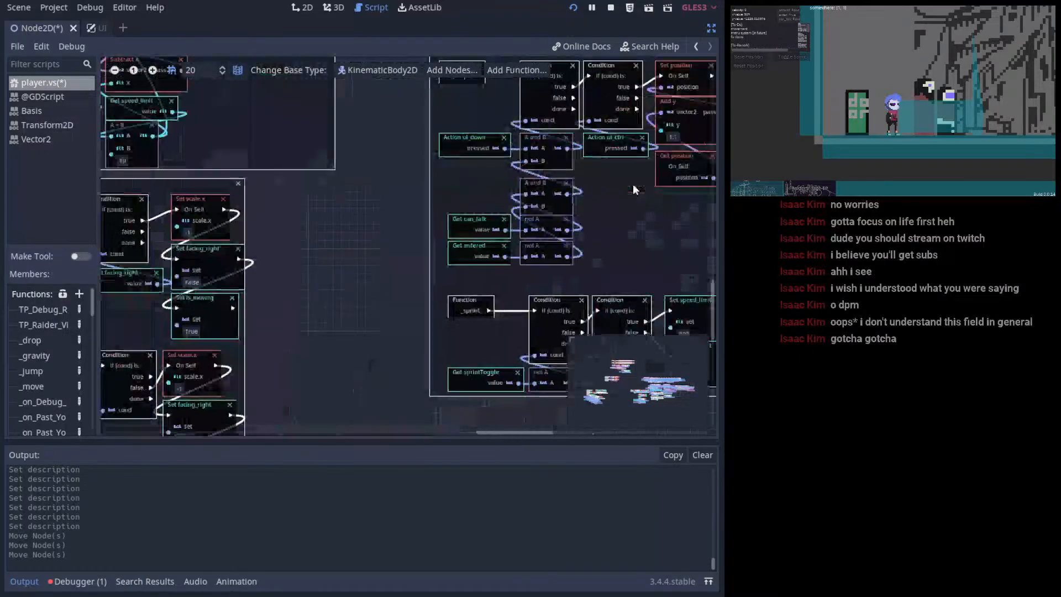
pyautogui.moveTo(315, 298); pyautogui.dragTo(505, 214, button='middle')
# - Return to the Travel block and examine its Condition node once more
pyautogui.moveTo(220, 201); pyautogui.dragTo(331, 366, button='middle')
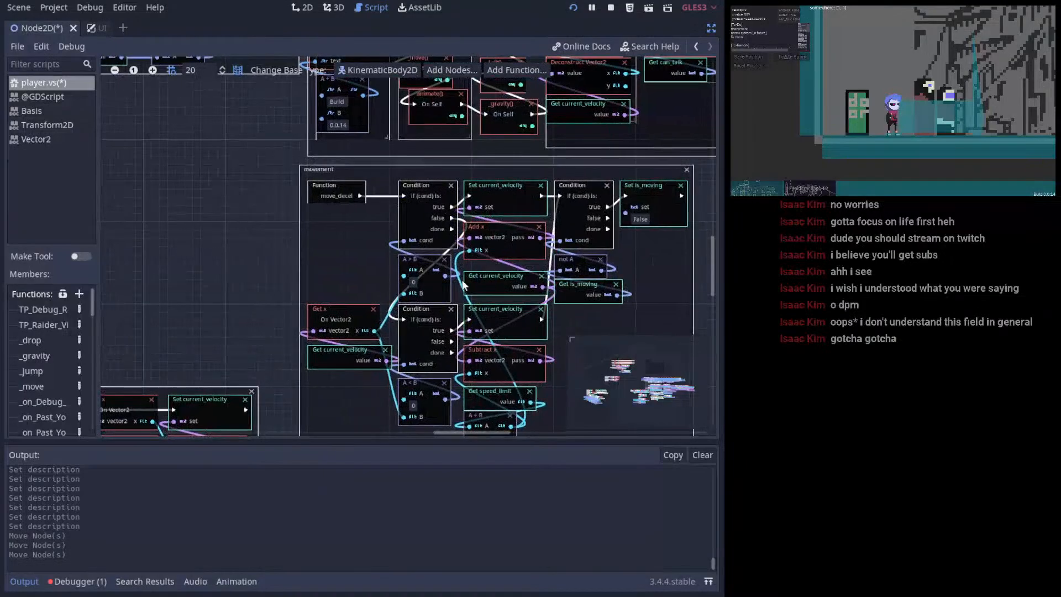
pyautogui.moveTo(509, 178); pyautogui.dragTo(381, 350, button='middle')
pyautogui.moveTo(272, 239); pyautogui.dragTo(495, 284, button='middle')
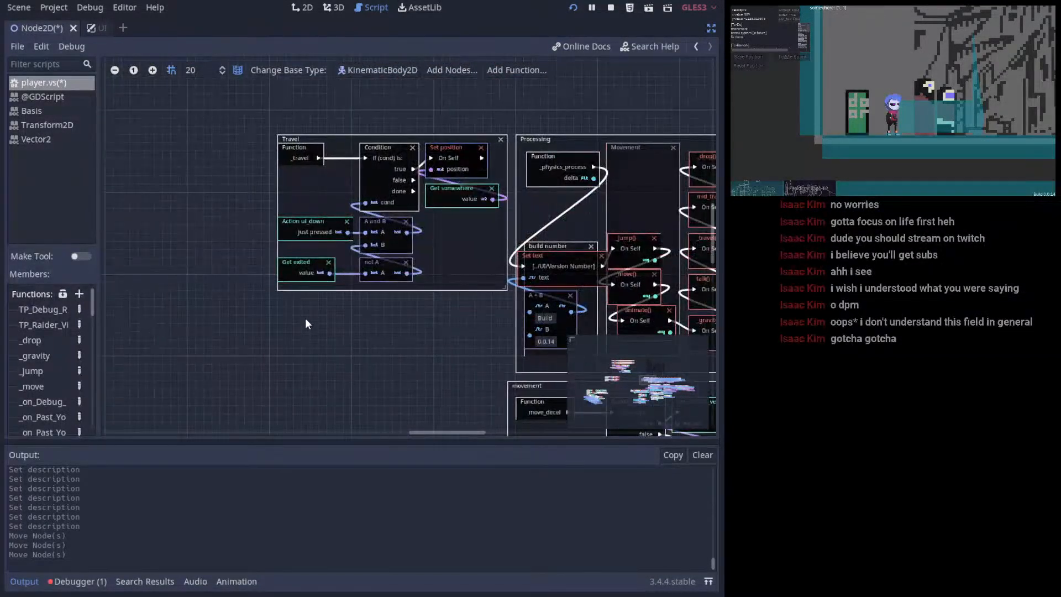
pyautogui.scroll(-8, 305, 318)
pyautogui.hscroll(10, 393, 290)
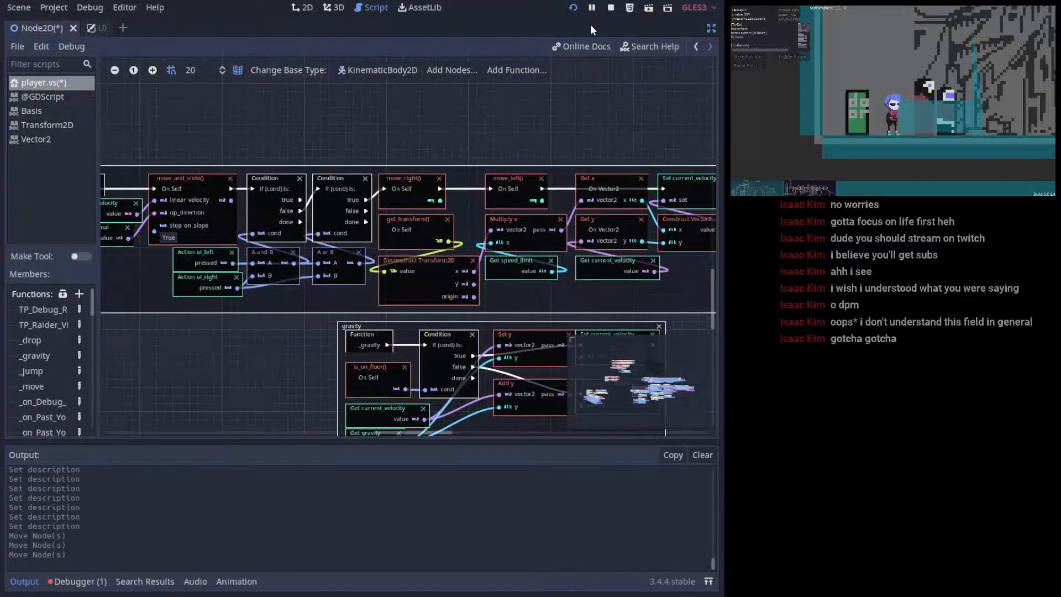
pyautogui.scroll(8, 620, 75)
pyautogui.hscroll(-8, 325, 354)
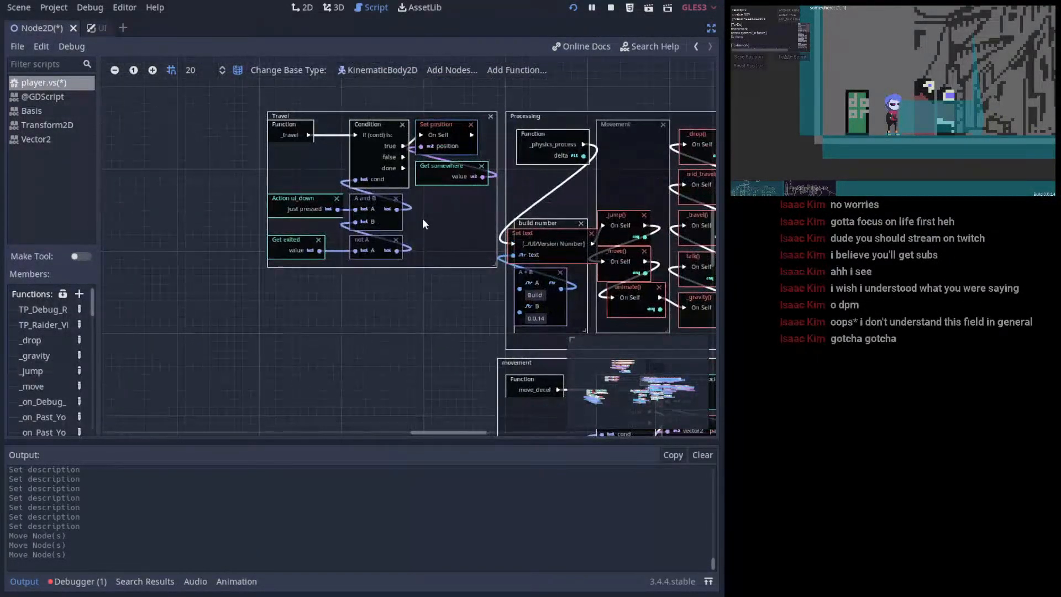
pyautogui.keyDown('ctrl'); pyautogui.scroll(3, 422, 223); pyautogui.keyUp('ctrl')
pyautogui.keyDown('ctrl'); pyautogui.scroll(-1, 386, 248); pyautogui.keyUp('ctrl')
pyautogui.scroll(1, 363, 270)
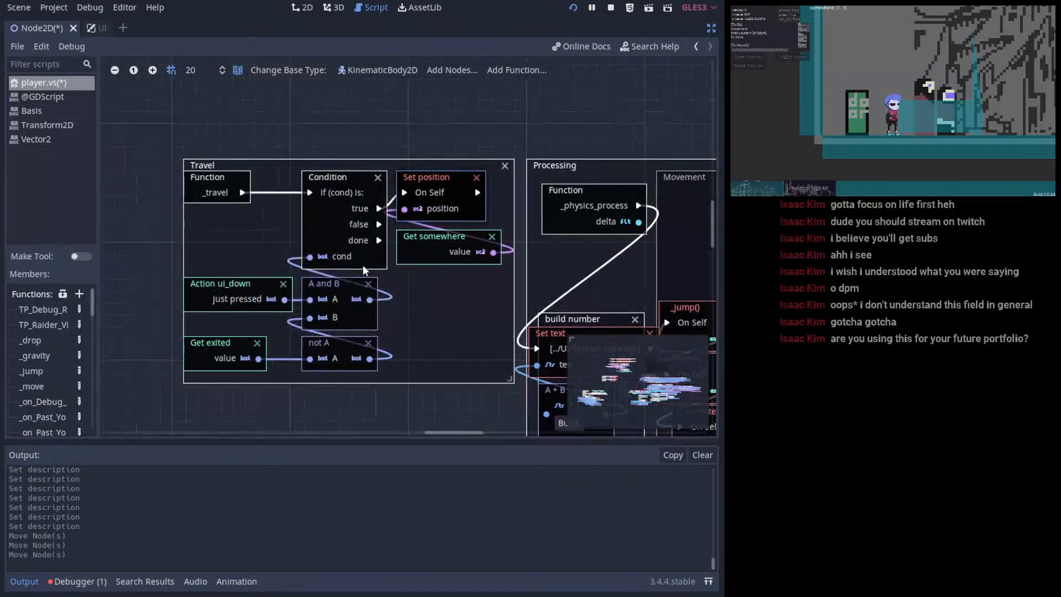
pyautogui.moveTo(338, 178)
pyautogui.mouseDown()
pyautogui.moveTo(326, 185)
pyautogui.moveTo(340, 194)
pyautogui.mouseUp()
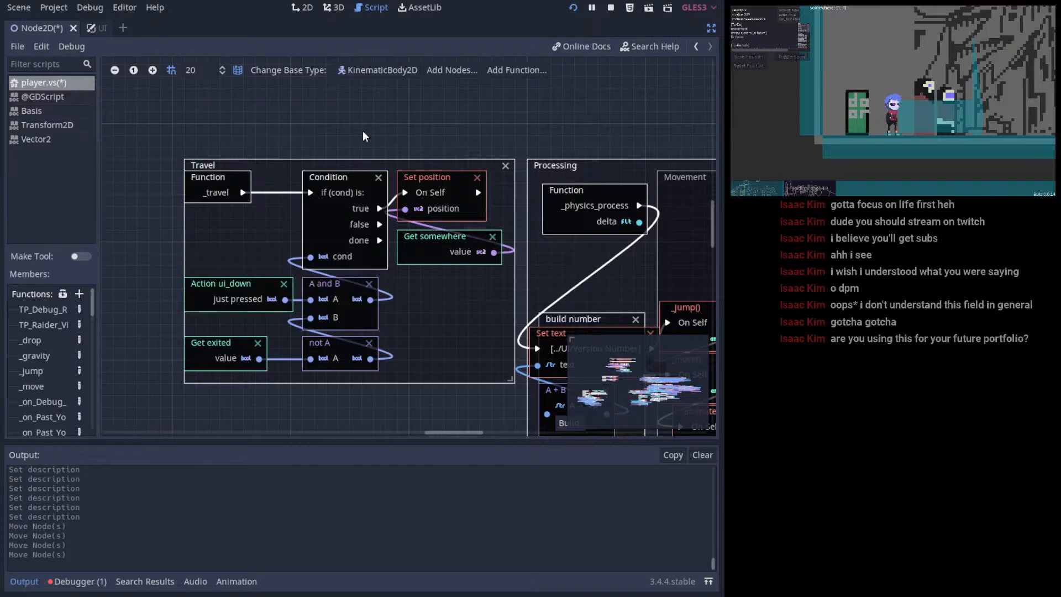
# - Find the Portal comment above Raider Village House Portals, leave distraction-free mode and select the comment
pyautogui.moveTo(514, 174); pyautogui.dragTo(452, 174, button='middle')
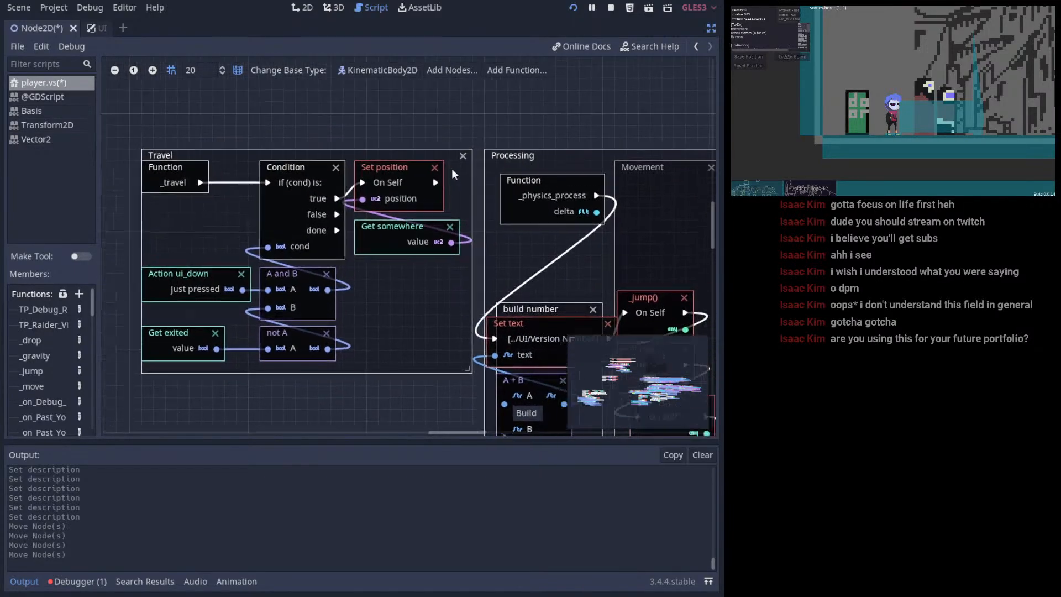
pyautogui.hscroll(1, 448, 163)
pyautogui.hscroll(6, 429, 245)
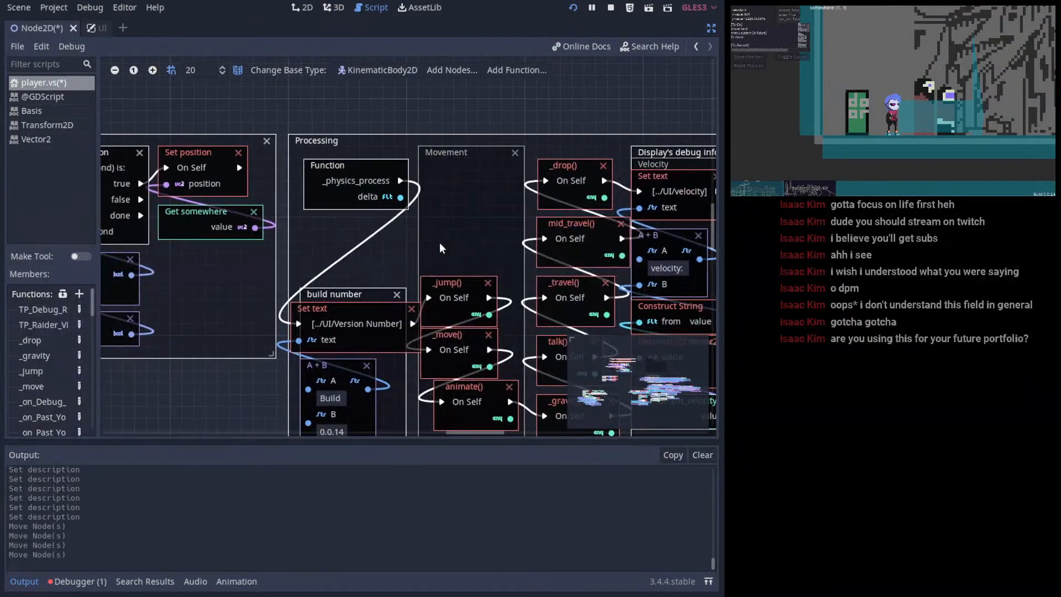
pyautogui.moveTo(439, 242); pyautogui.dragTo(366, 246, button='middle')
pyautogui.moveTo(260, 157); pyautogui.dragTo(326, 210, button='middle')
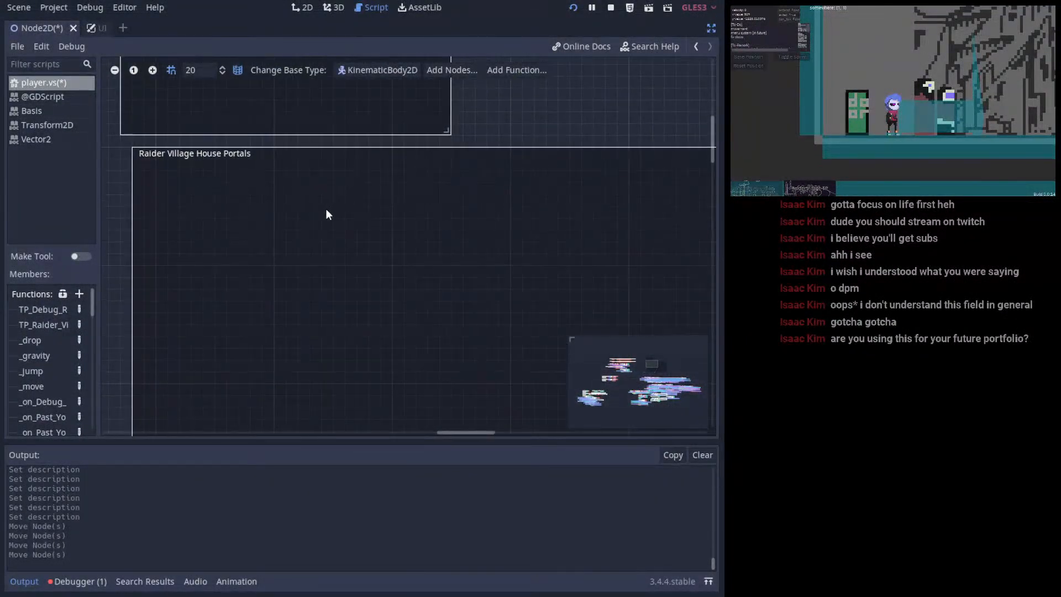
pyautogui.scroll(8, 270, 337)
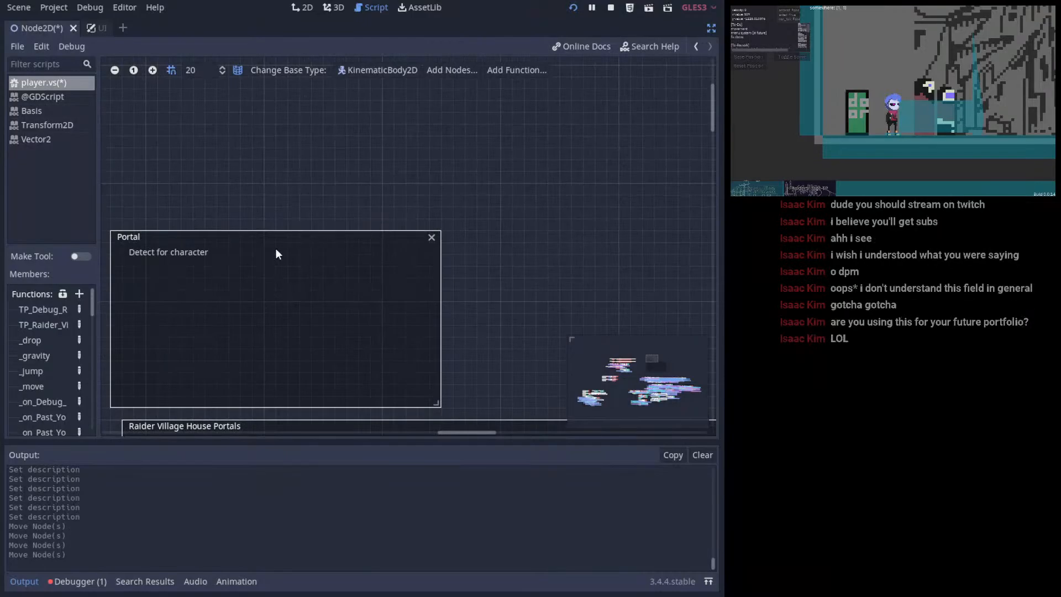
pyautogui.click(710, 27)
pyautogui.click(292, 235)
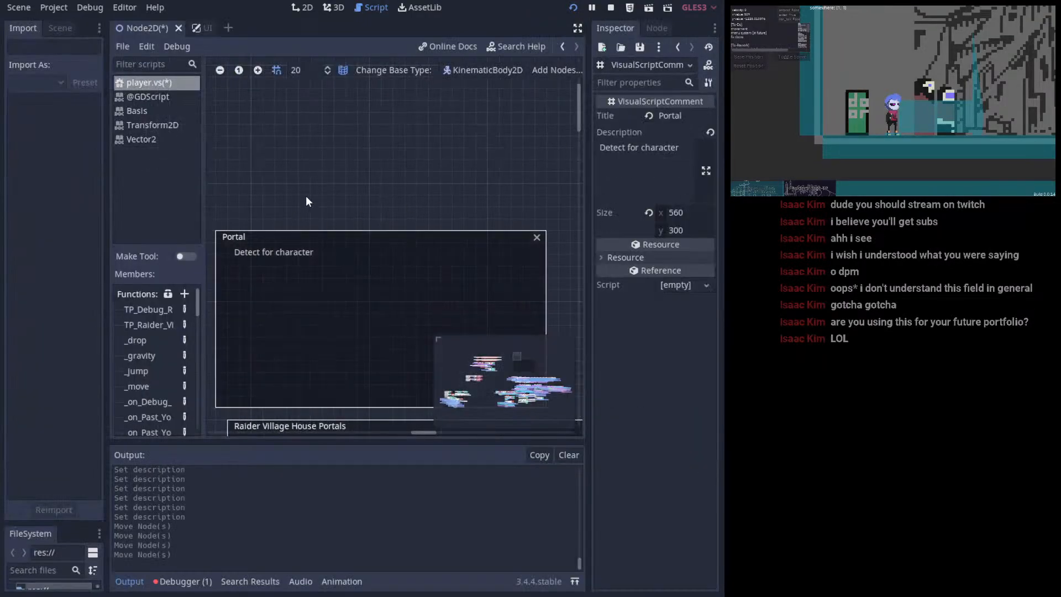
# - Save the scene and select the house4 area node under Raider Village in the scene tree
pyautogui.hotkey('ctrl', 's')
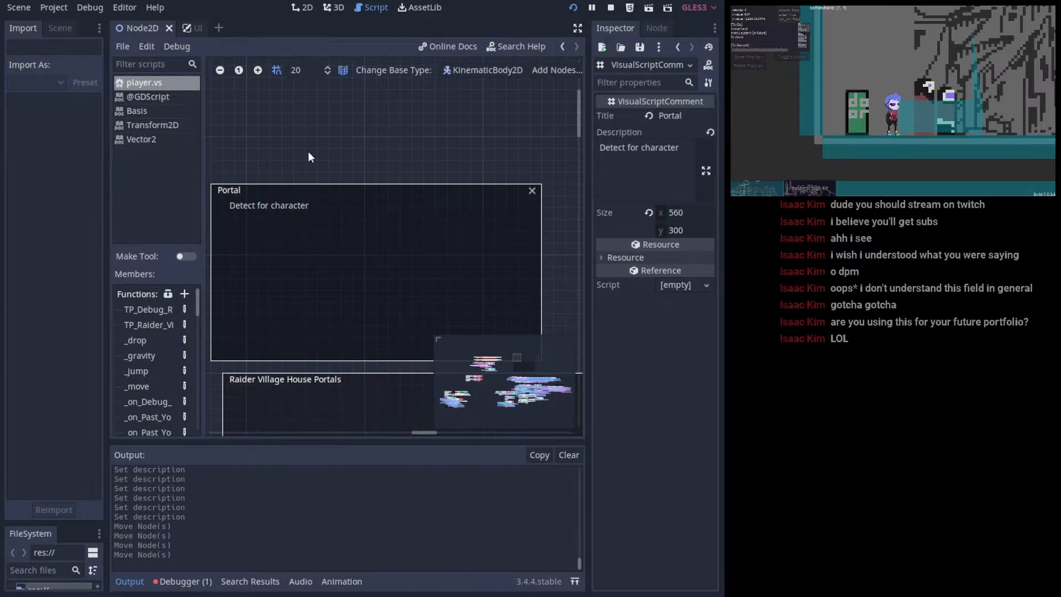
pyautogui.click(59, 28)
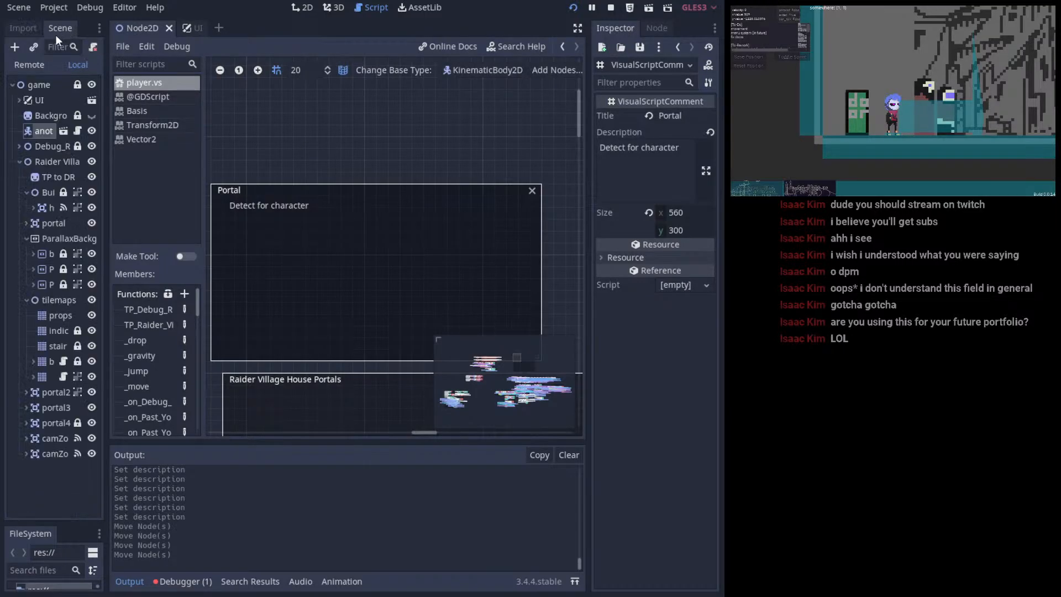
pyautogui.click(60, 208)
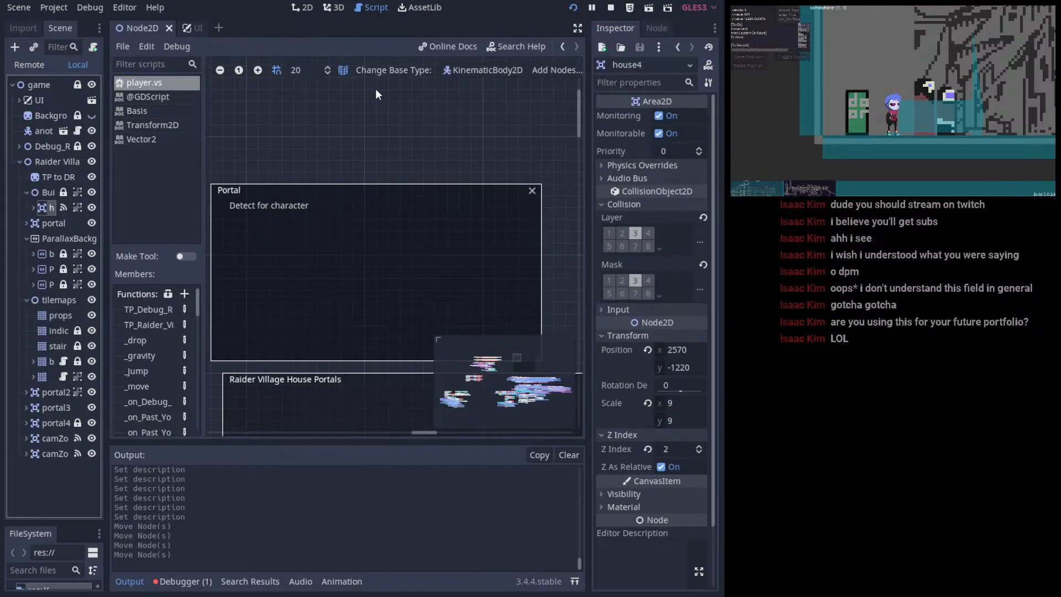
# - Align the Portal comment with the left edge of the Raider Village House Portals comment and add a line break to its description
pyautogui.scroll(-2, 373, 221)
pyautogui.hscroll(-2, 373, 221)
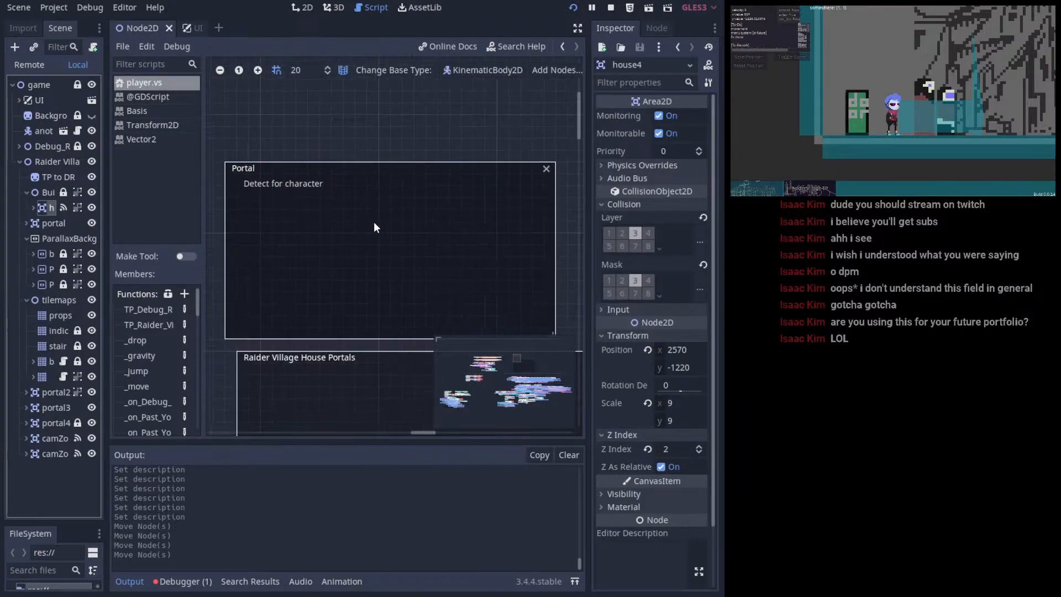
pyautogui.moveTo(268, 167); pyautogui.dragTo(284, 171)
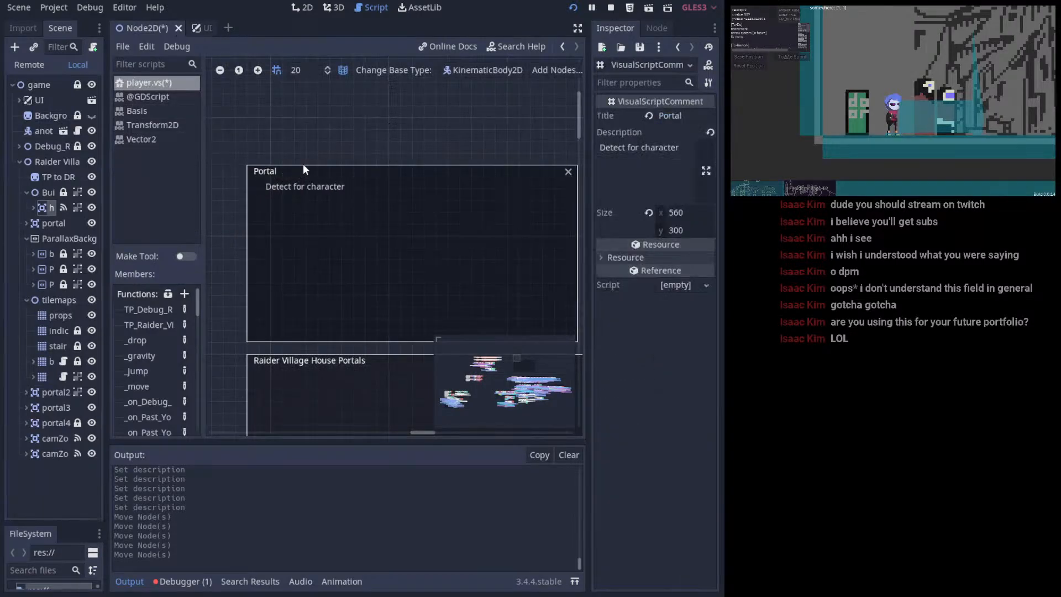
pyautogui.click(670, 148)
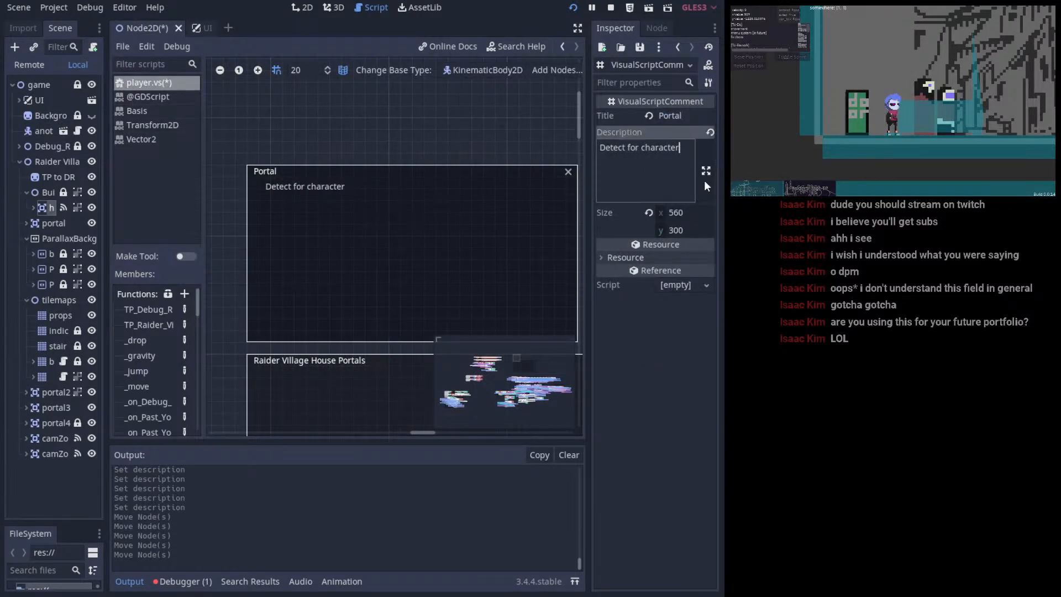
pyautogui.press('Return')
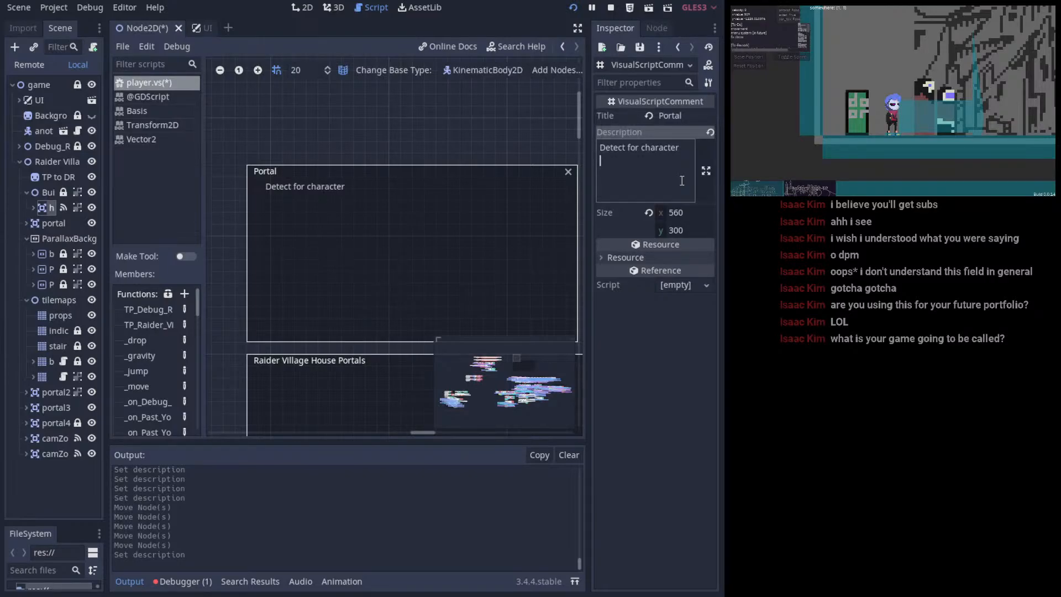
# - Switch to the 2D view and look over the Raider Village level layout
pyautogui.click(298, 6)
pyautogui.moveTo(301, 185); pyautogui.dragTo(395, 211, button='middle')
pyautogui.moveTo(492, 254); pyautogui.dragTo(420, 253, button='middle')
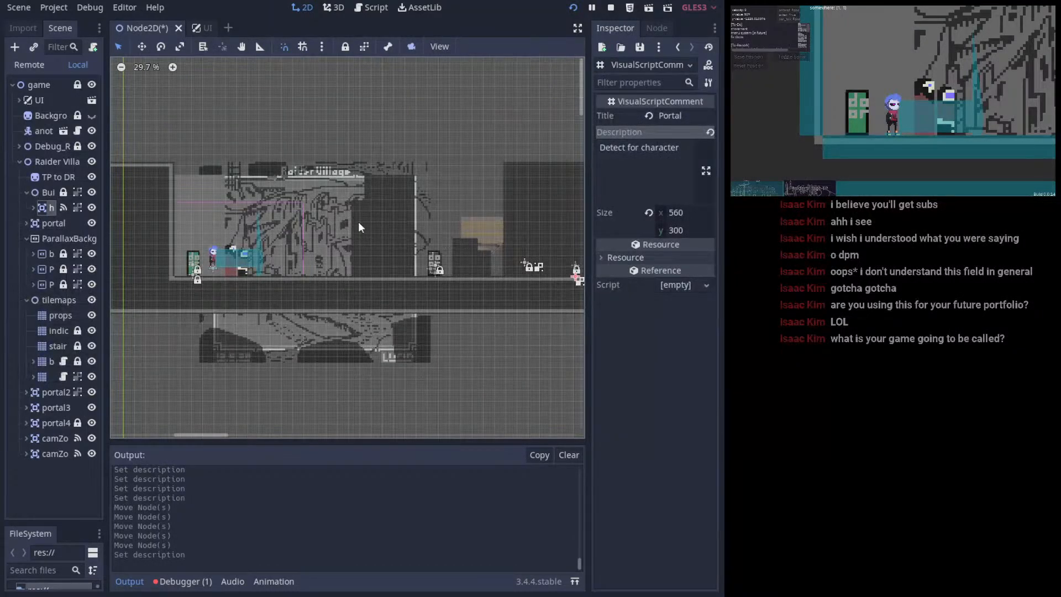
# - Return from the 2D level to the Portal comment in the player's visual script and save the scene
pyautogui.keyDown('shift'); pyautogui.hscroll(-2, 452, 254); pyautogui.keyUp('shift')
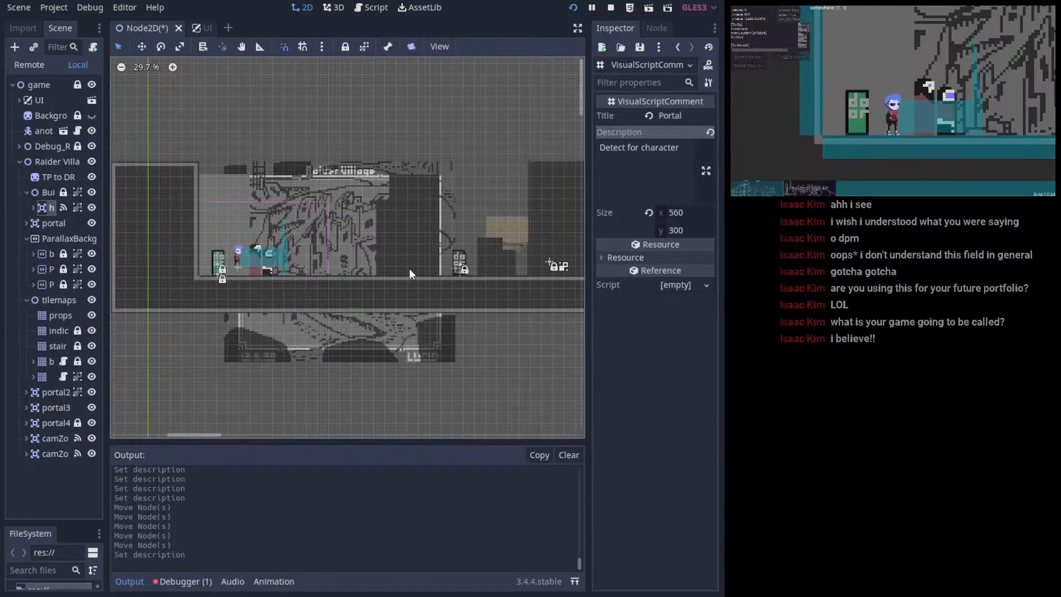
pyautogui.click(375, 8)
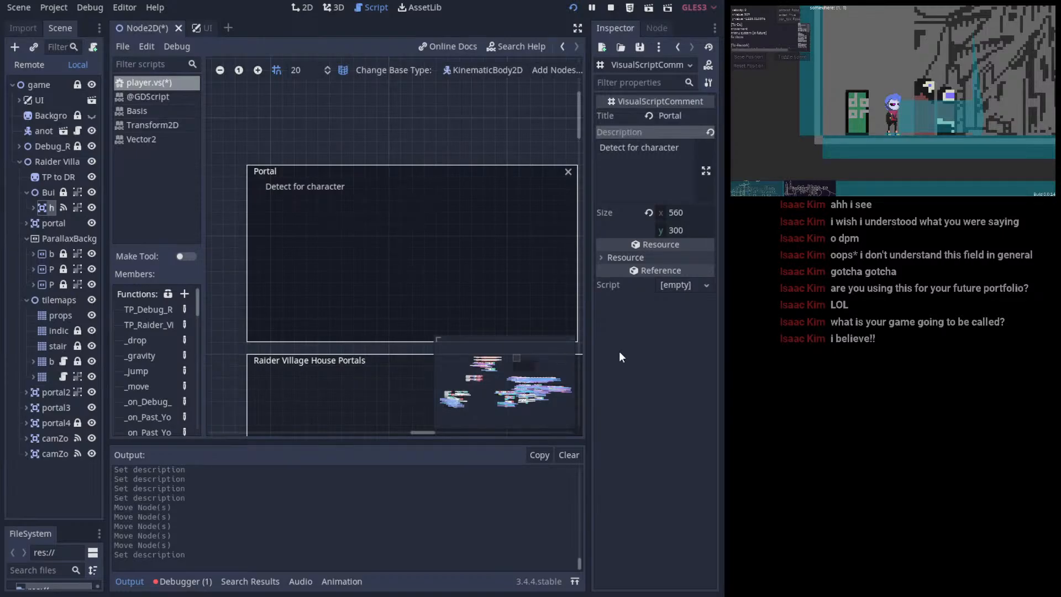
pyautogui.moveTo(440, 332); pyautogui.dragTo(402, 285, button='middle')
pyautogui.hotkey('ctrl', 's')
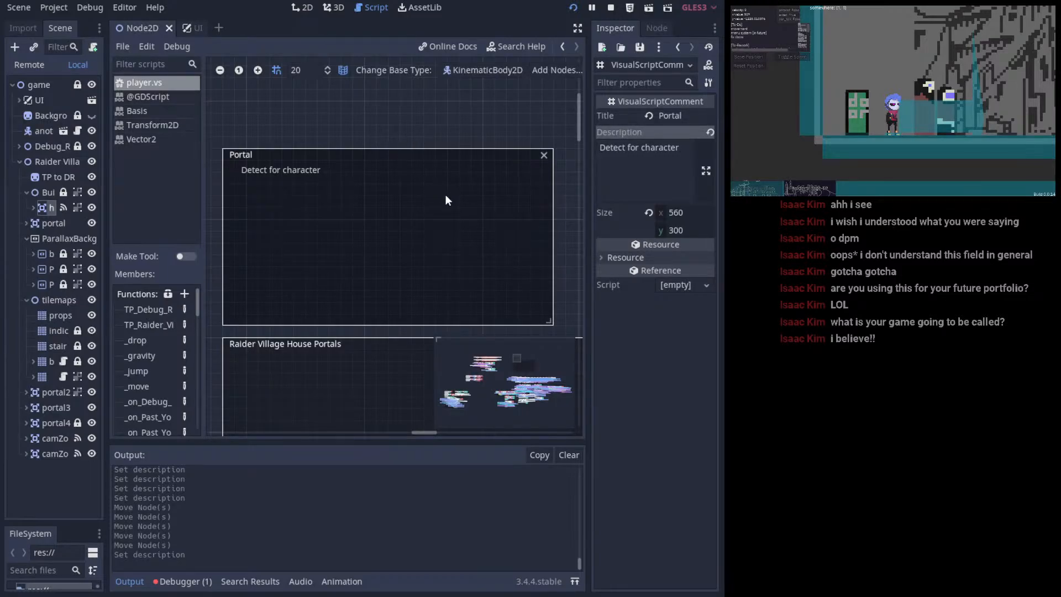
pyautogui.rightClick(416, 197)
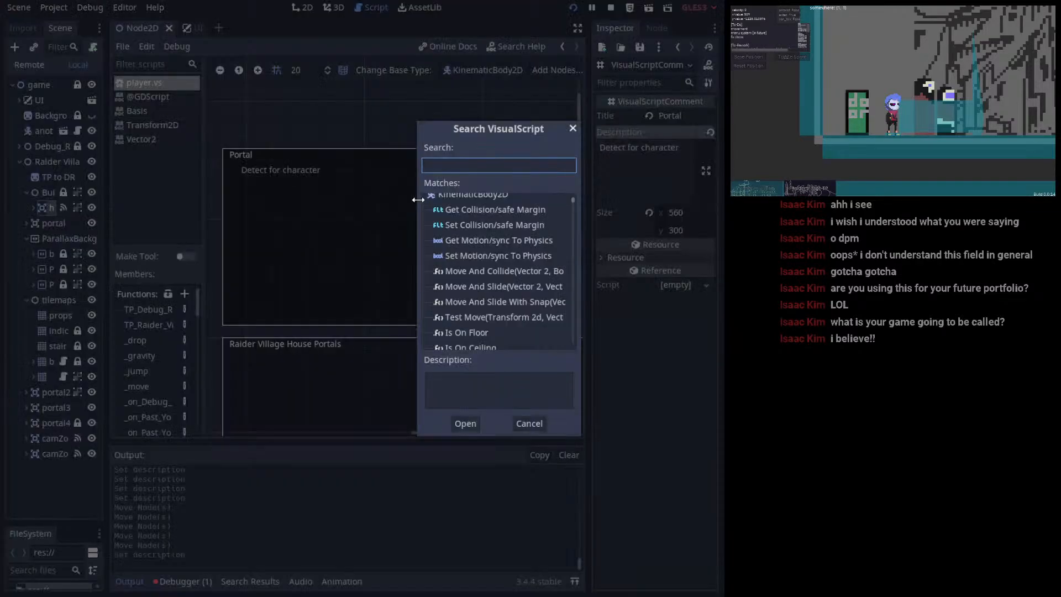
pyautogui.click(532, 421)
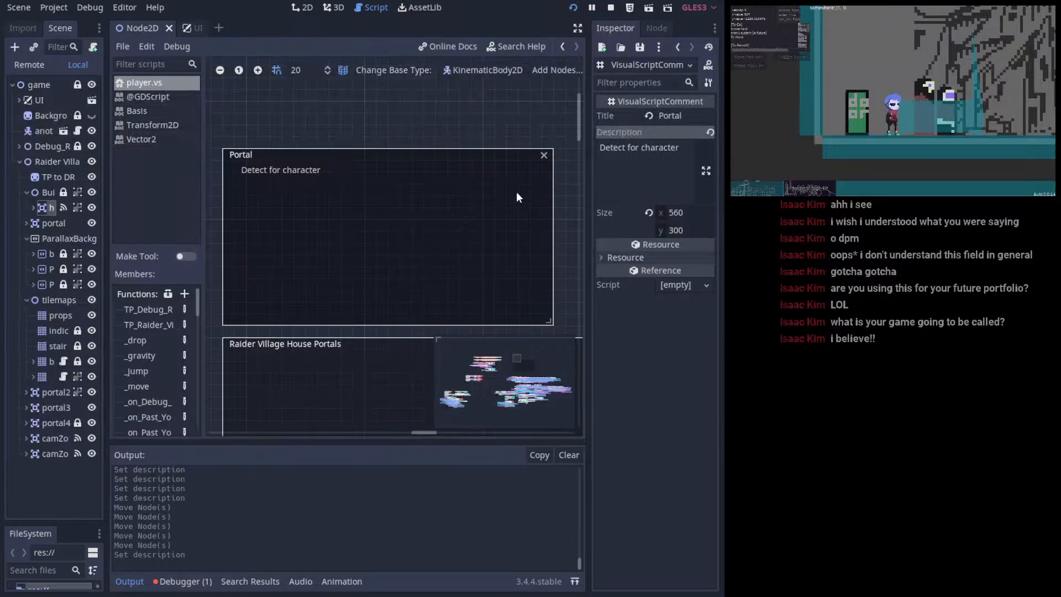
pyautogui.moveTo(423, 205); pyautogui.dragTo(439, 190, button='middle')
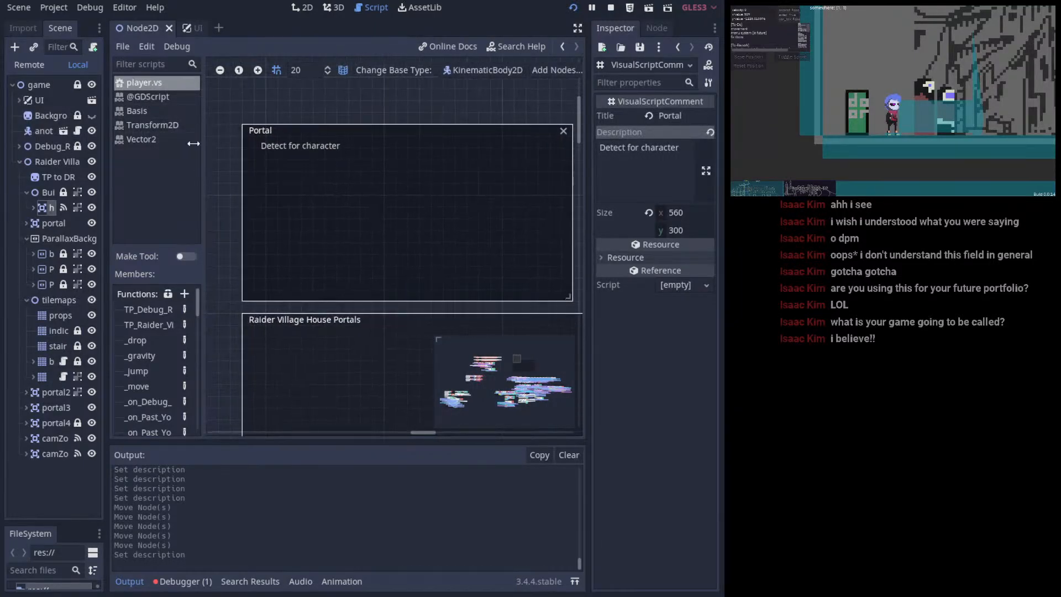
# - Look over the Portal and Raider Village House Portals comments in the visual script and save the scene
pyautogui.scroll(-3, 296, 197)
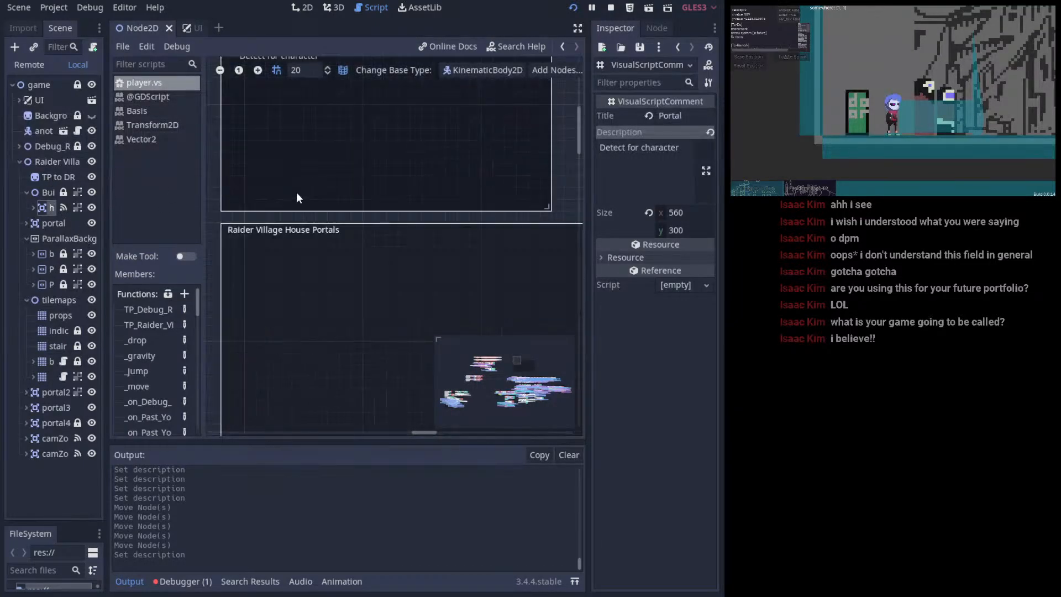
pyautogui.scroll(4, 319, 185)
pyautogui.hotkey('ctrl', 's')
pyautogui.scroll(1, 328, 193)
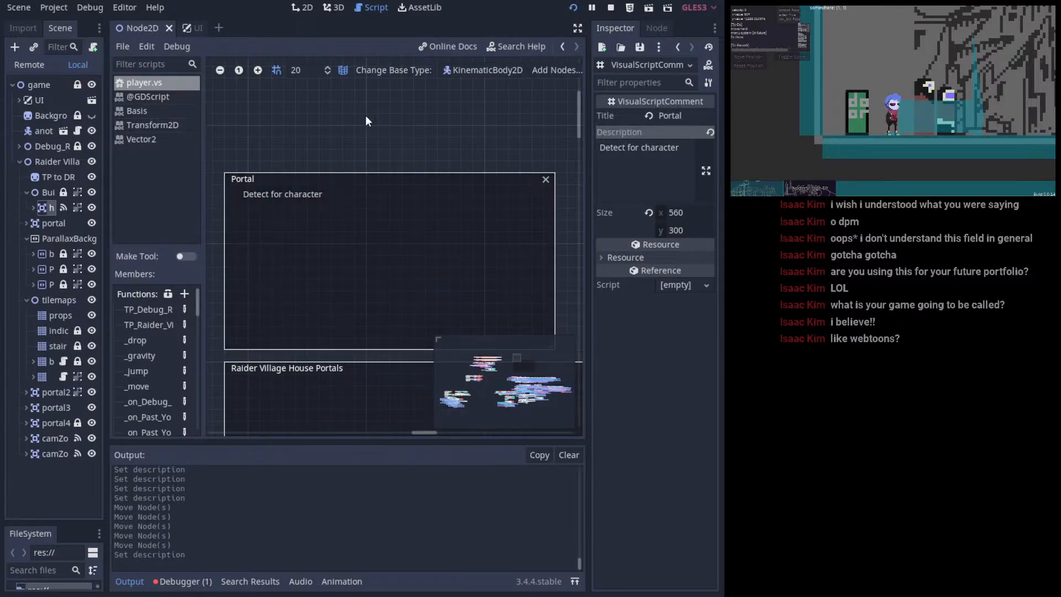
pyautogui.moveTo(340, 158); pyautogui.dragTo(336, 147, button='middle')
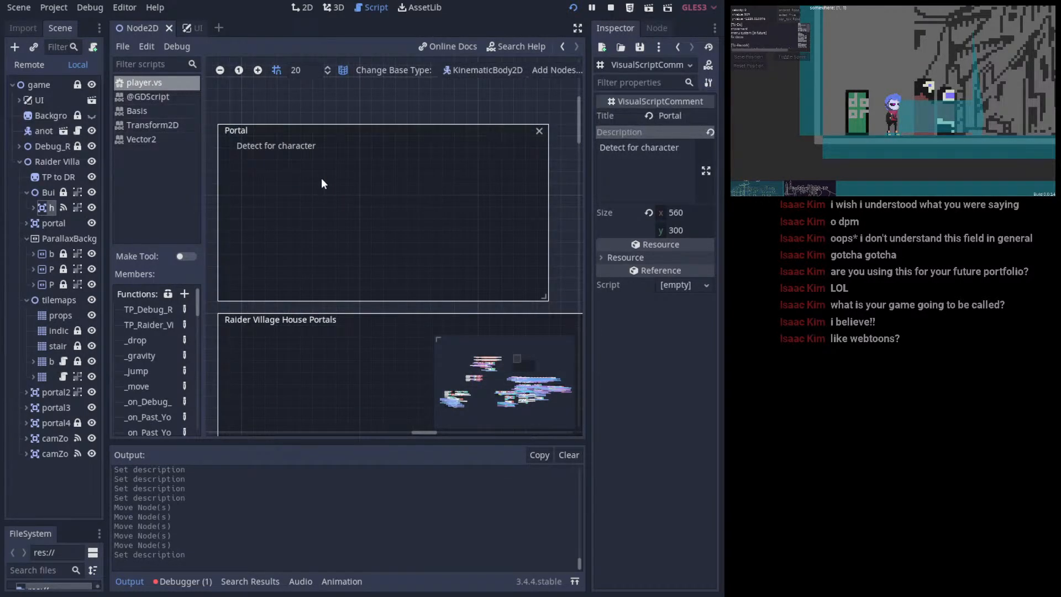
pyautogui.moveTo(324, 184); pyautogui.dragTo(379, 274, button='middle')
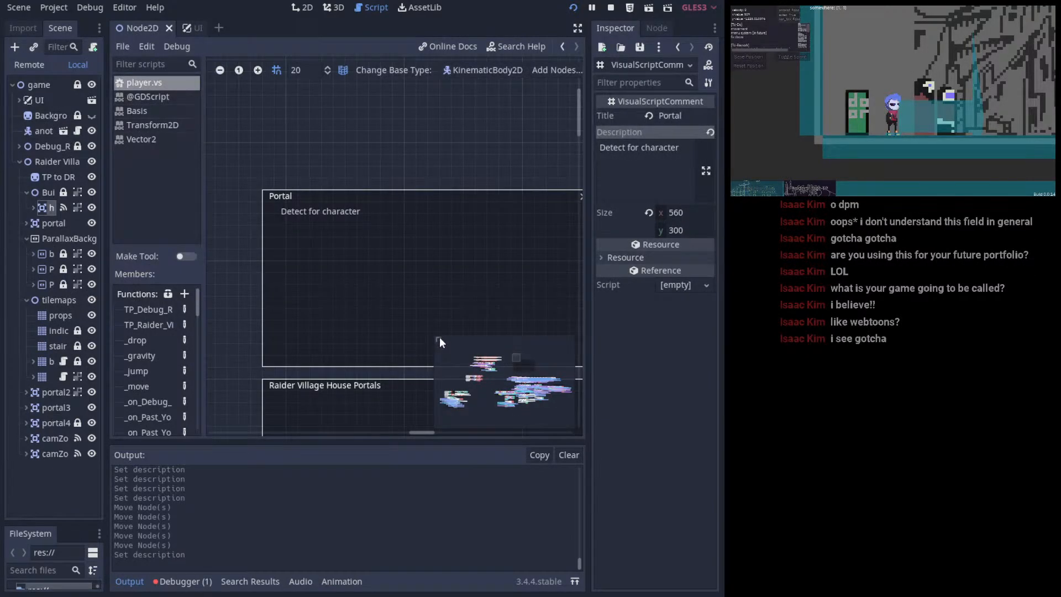
pyautogui.moveTo(440, 338); pyautogui.dragTo(410, 265, button='middle')
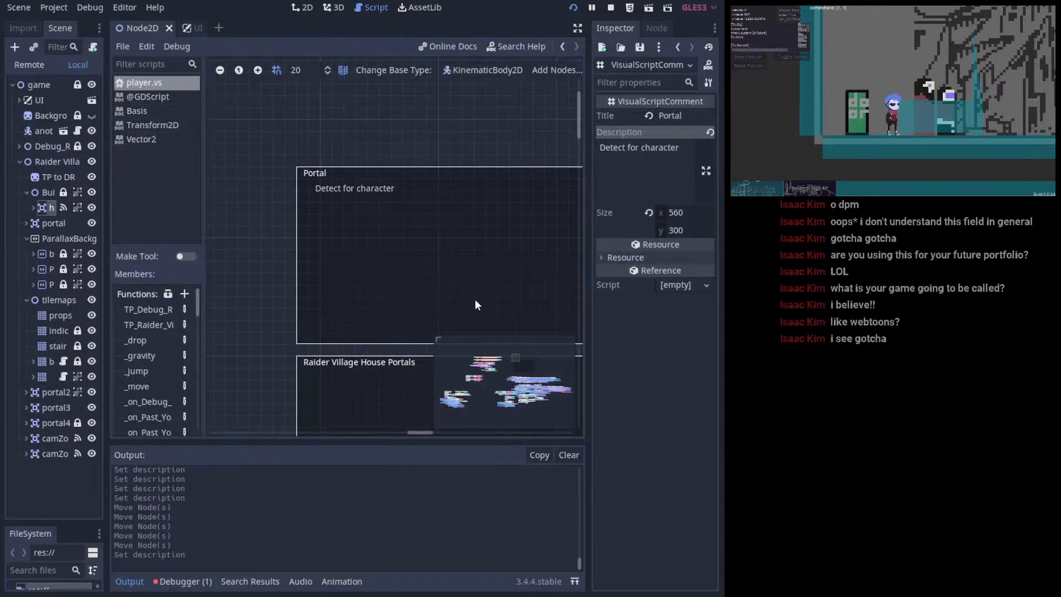
pyautogui.moveTo(436, 289); pyautogui.dragTo(399, 250, button='middle')
pyautogui.hotkey('ctrl', 's')
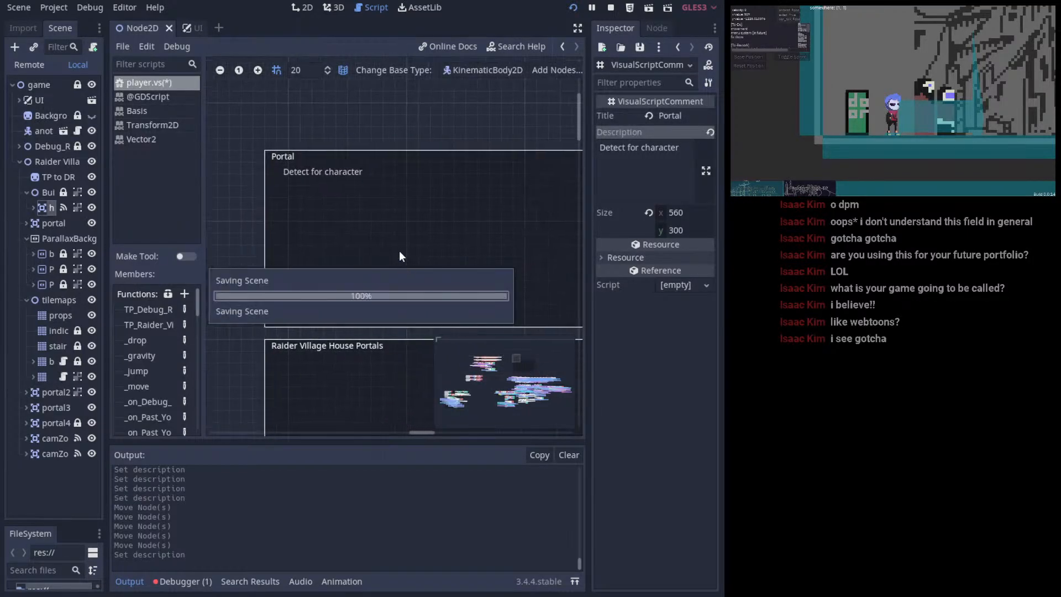
pyautogui.click(630, 177)
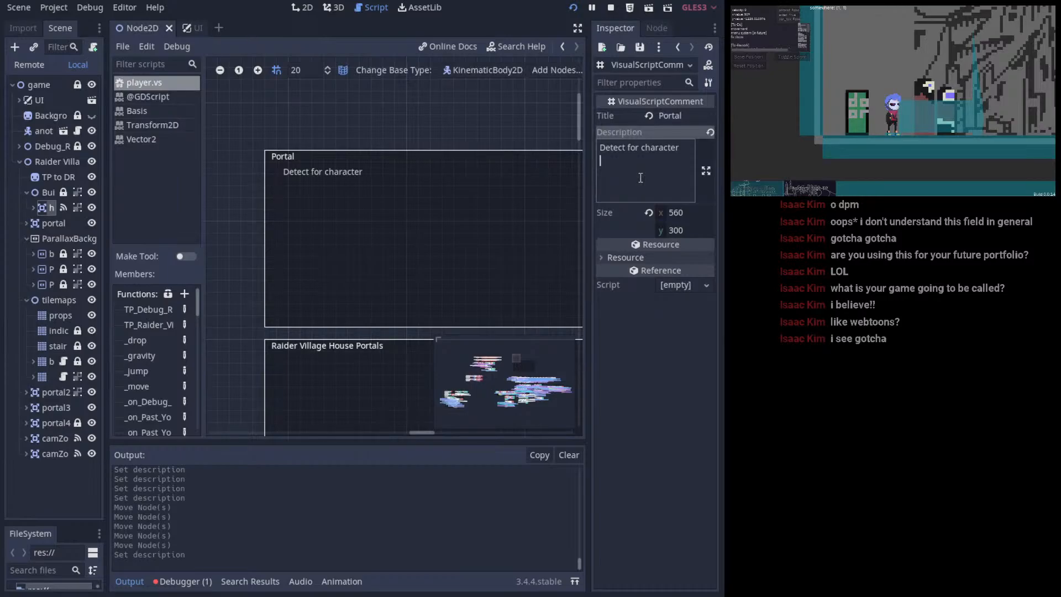
pyautogui.moveTo(640, 157); pyautogui.dragTo(616, 172)
pyautogui.click(622, 163)
# - Examine the portal doors and surrounding layout of the Raider Village level in the 2D view
pyautogui.click(300, 8)
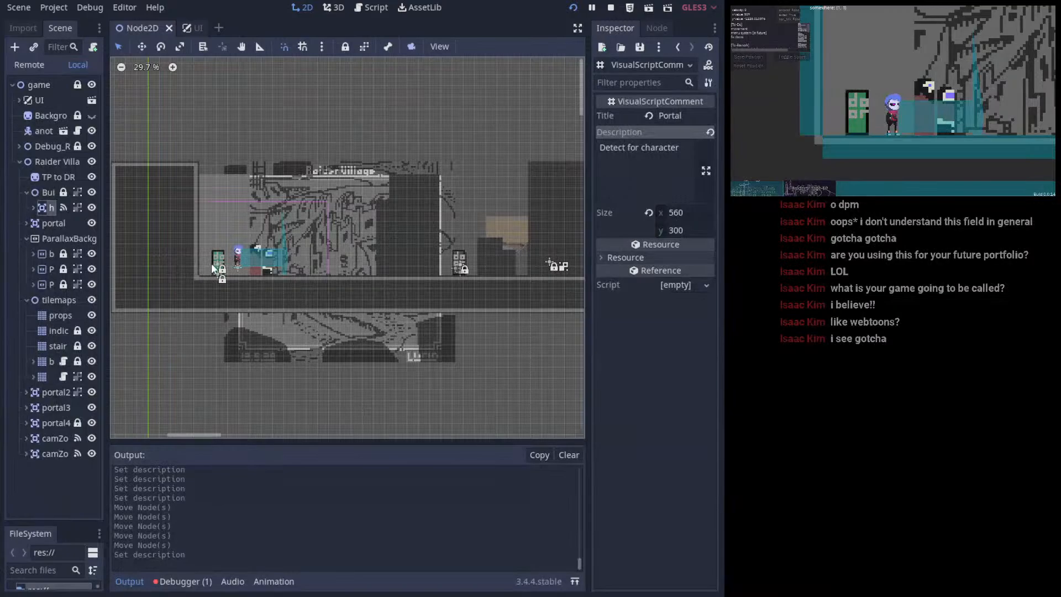
pyautogui.scroll(2, 213, 264)
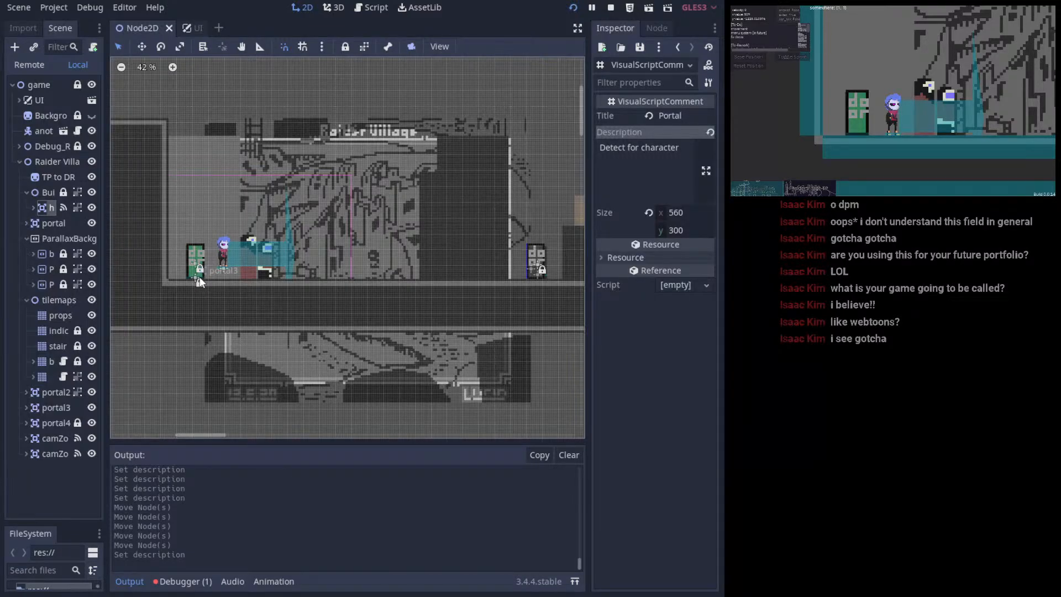
pyautogui.scroll(6, 201, 274)
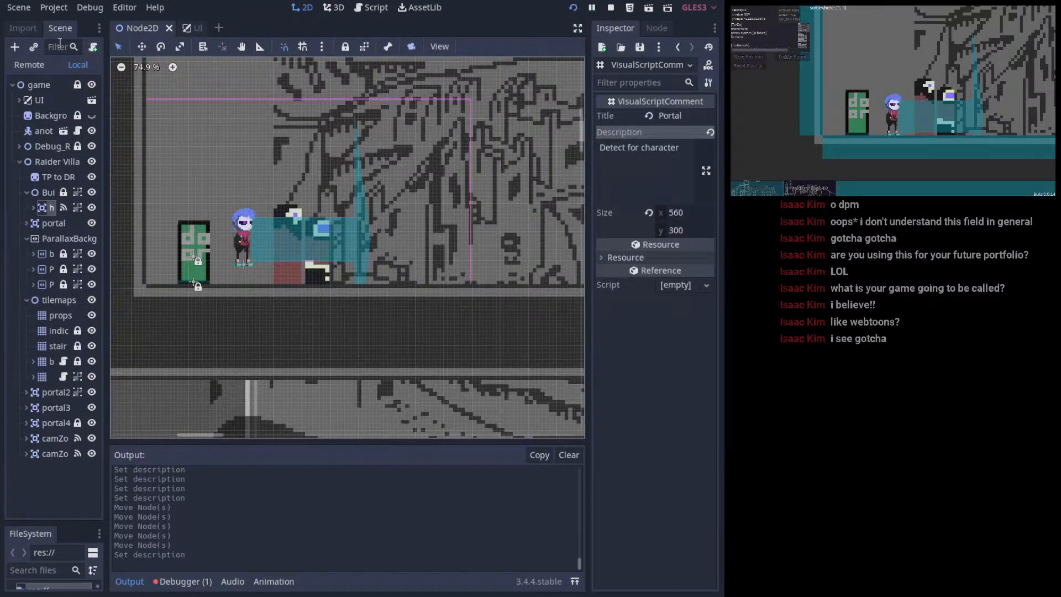
pyautogui.scroll(-4, 227, 246)
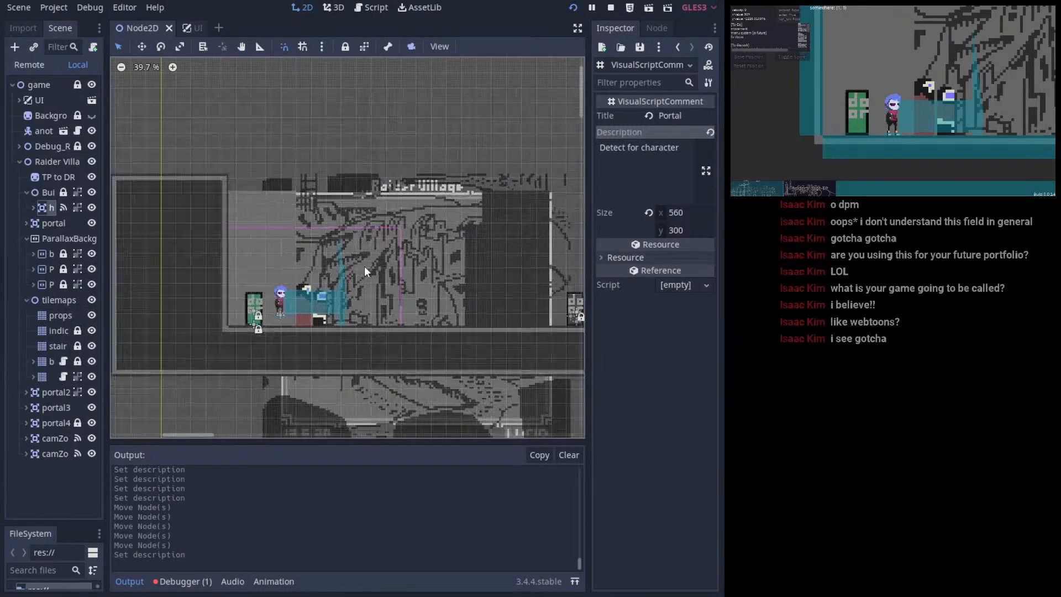
pyautogui.moveTo(442, 143); pyautogui.dragTo(354, 150, button='middle')
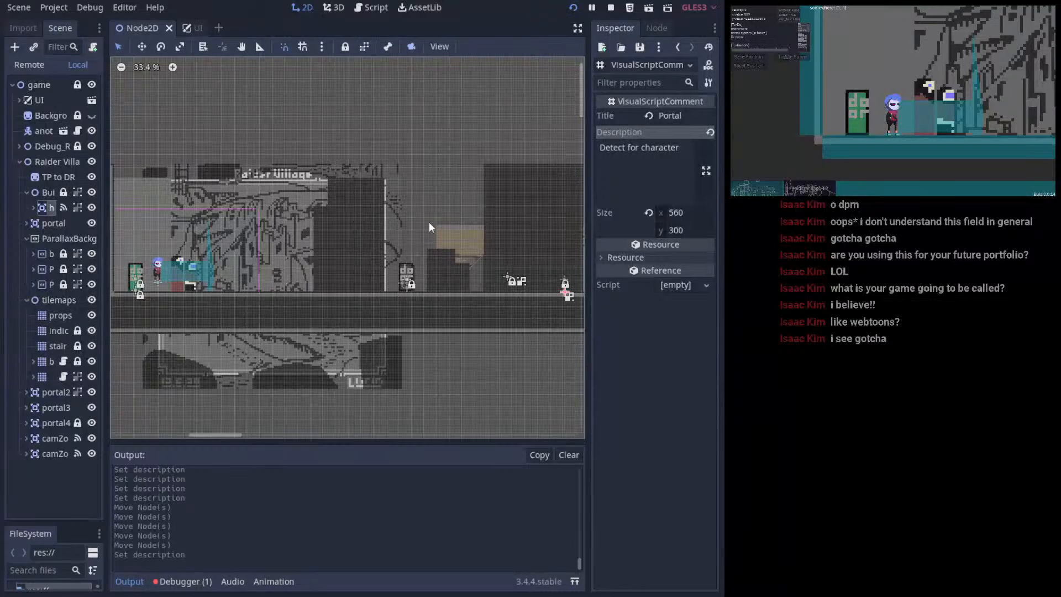
pyautogui.moveTo(220, 197); pyautogui.dragTo(245, 180, button='middle')
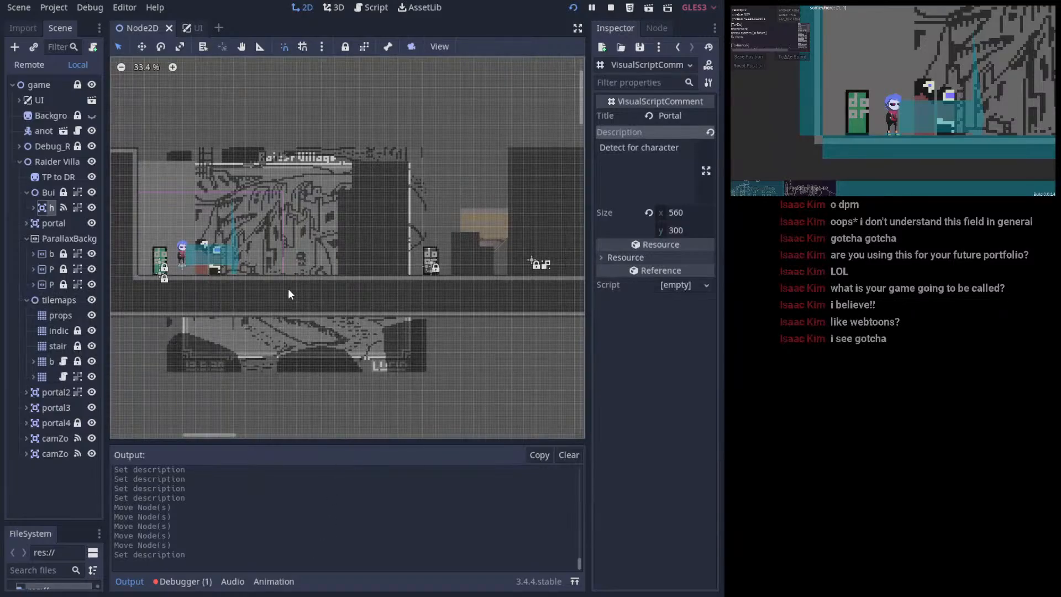
pyautogui.scroll(2, 304, 291)
pyautogui.moveTo(301, 287); pyautogui.dragTo(346, 308, button='middle')
pyautogui.scroll(1, 346, 308)
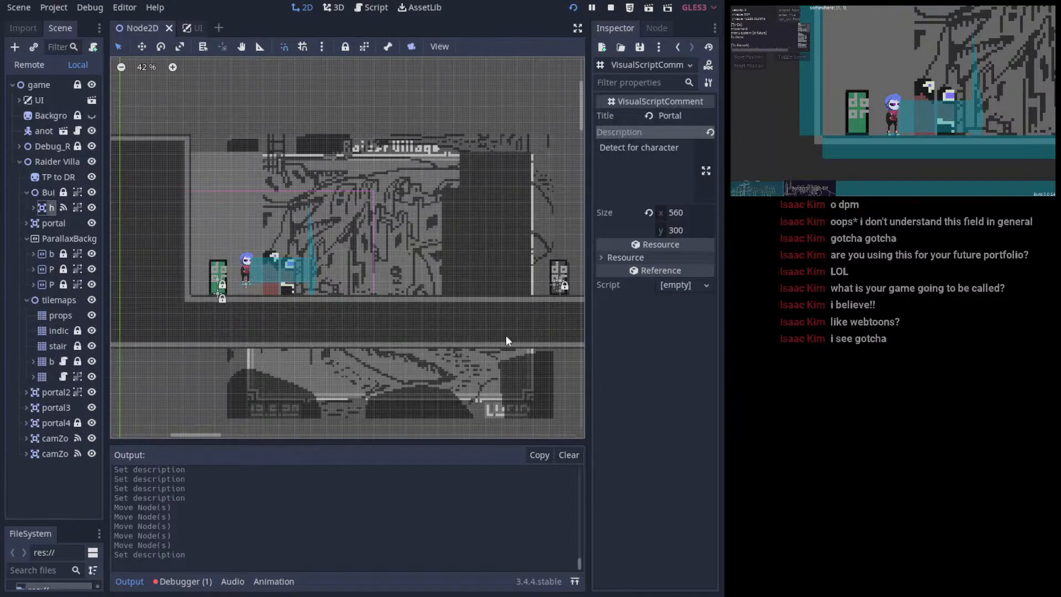
pyautogui.scroll(-1, 395, 152)
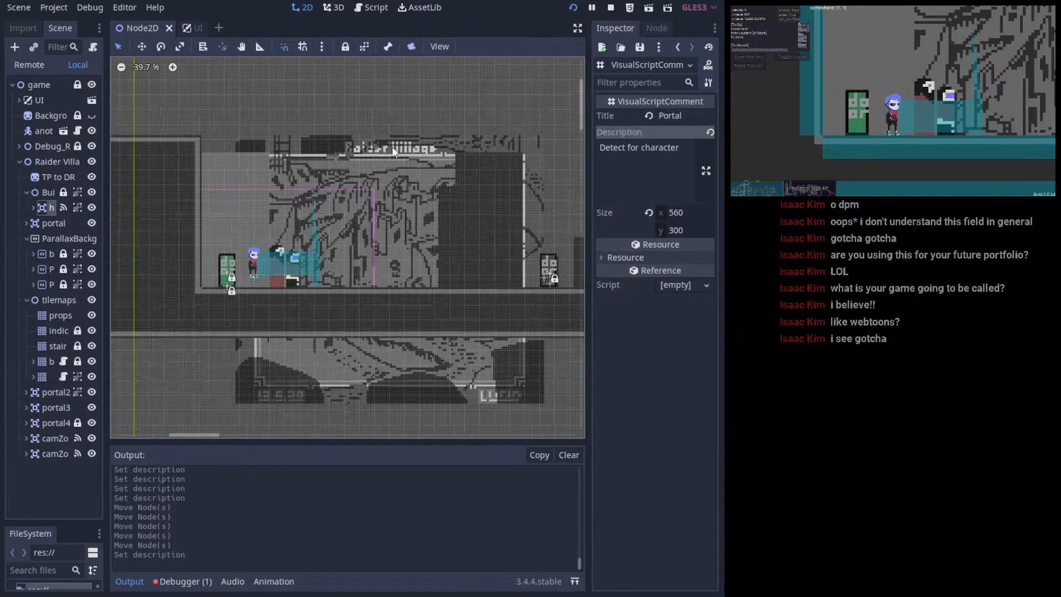
# - Return to the player's visual script and add the line "Something happens" to the Portal comment's description
pyautogui.click(372, 7)
pyautogui.scroll(-5, 377, 290)
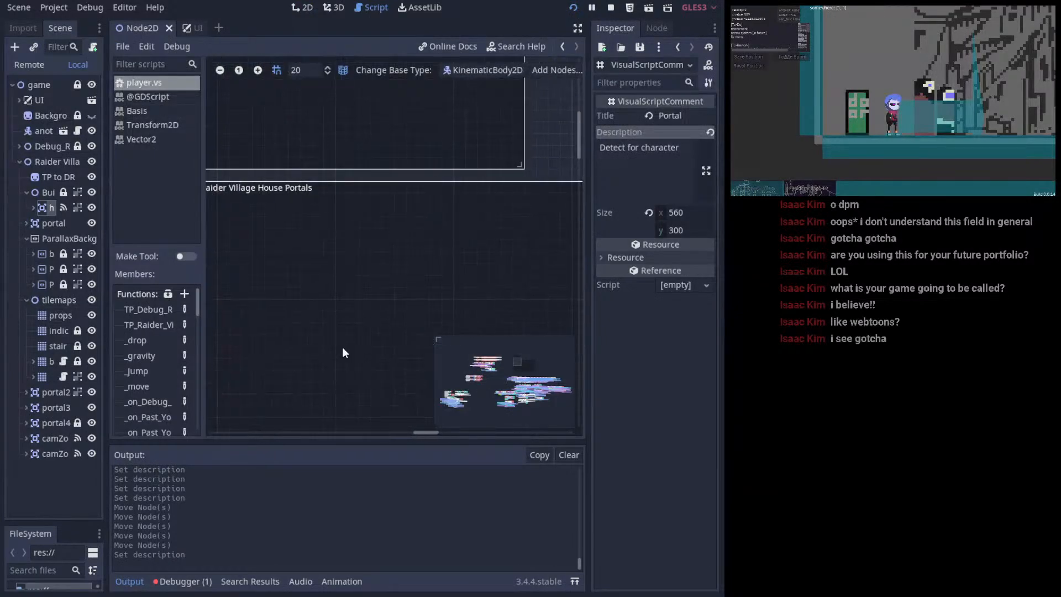
pyautogui.scroll(6, 343, 347)
pyautogui.moveTo(477, 311); pyautogui.dragTo(421, 235, button='middle')
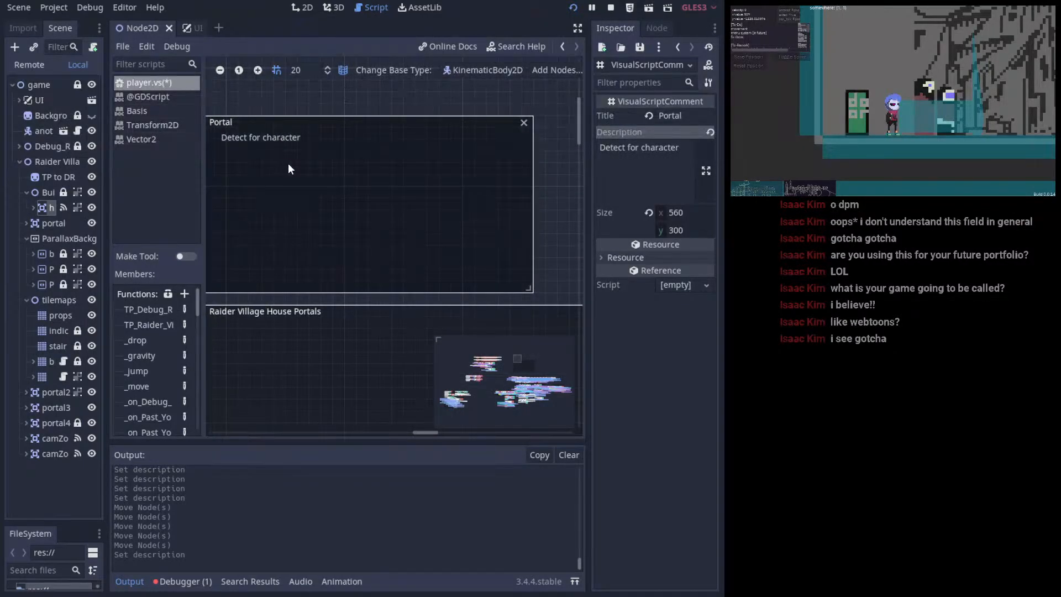
pyautogui.moveTo(274, 161); pyautogui.dragTo(263, 146, button='middle')
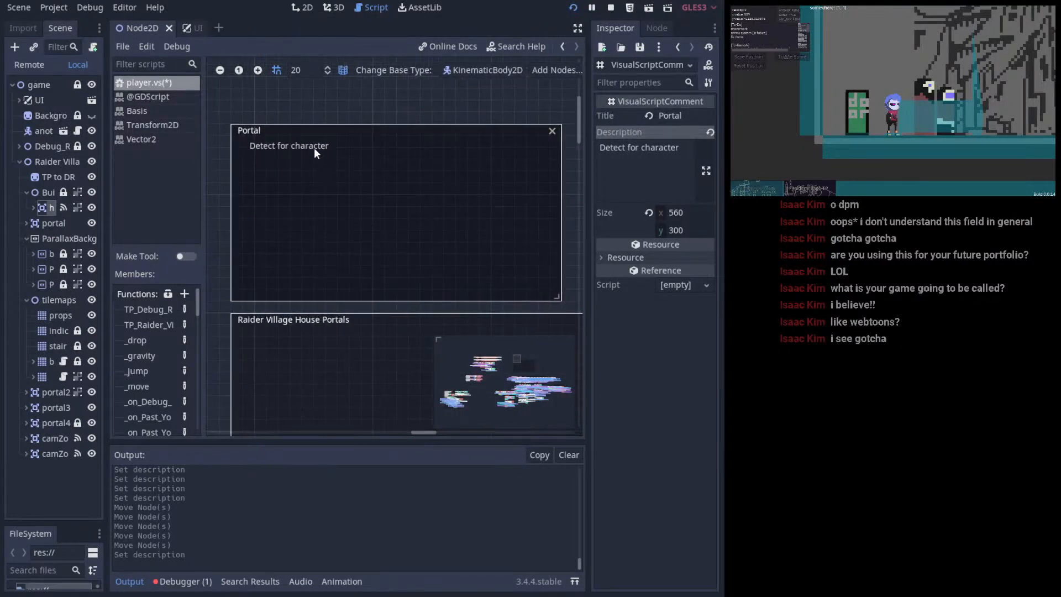
pyautogui.click(663, 176)
pyautogui.press('Return')
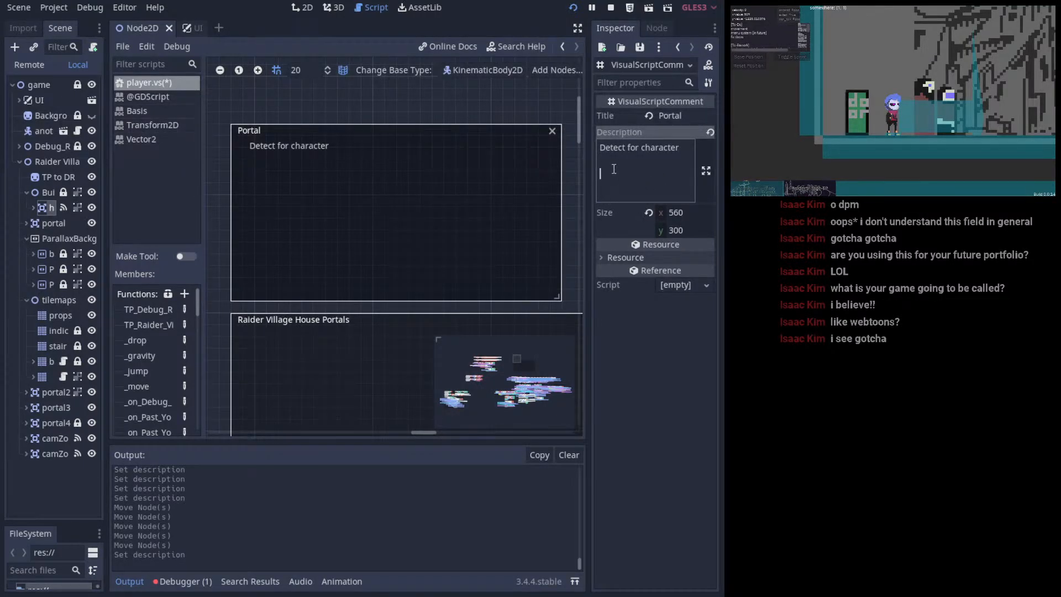
pyautogui.press('BackSpace')
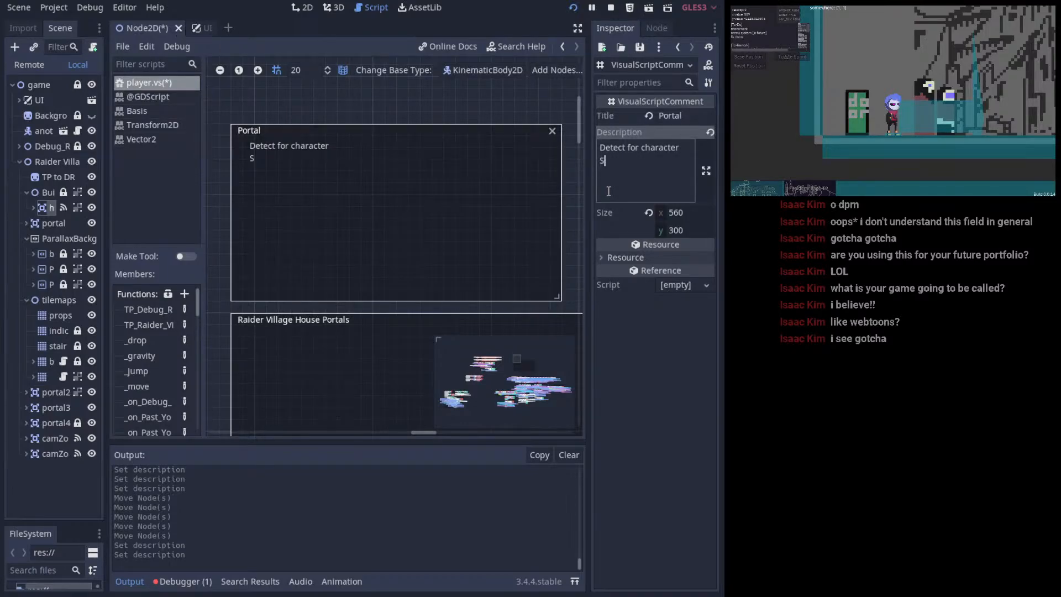
pyautogui.write('Sot')
pyautogui.press('BackSpace')
pyautogui.write('omething ')
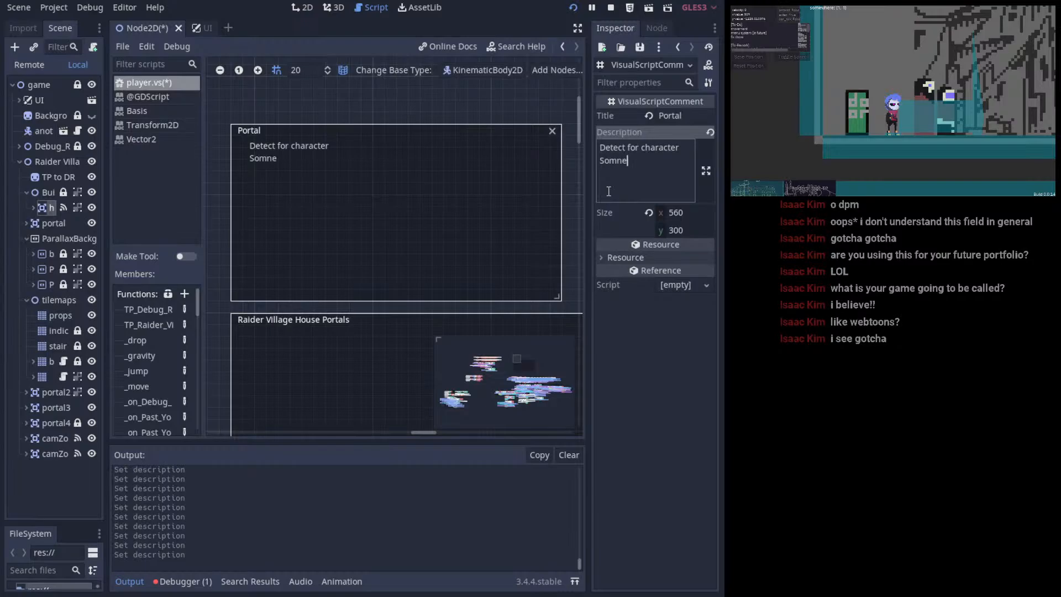
pyautogui.write('happens')
# - Add the line "store coord of next portal" to the Portal comment's description in the enlarged text editor
pyautogui.click(706, 171)
pyautogui.click(189, 108)
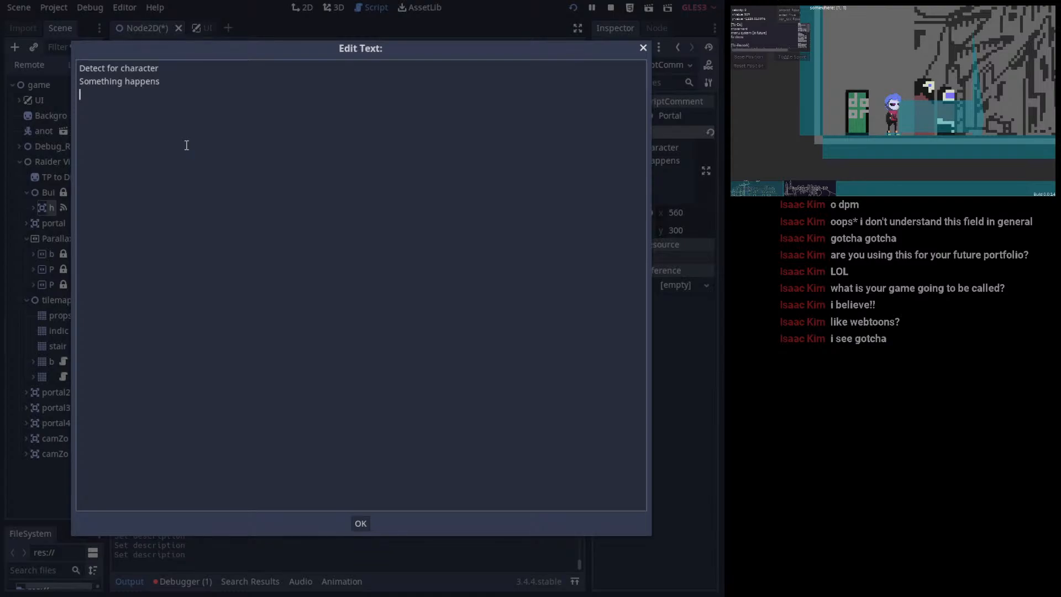
pyautogui.write('st')
pyautogui.write('co')
pyautogui.press('BackSpace')
pyautogui.press('BackSpace')
pyautogui.write('coord of next p')
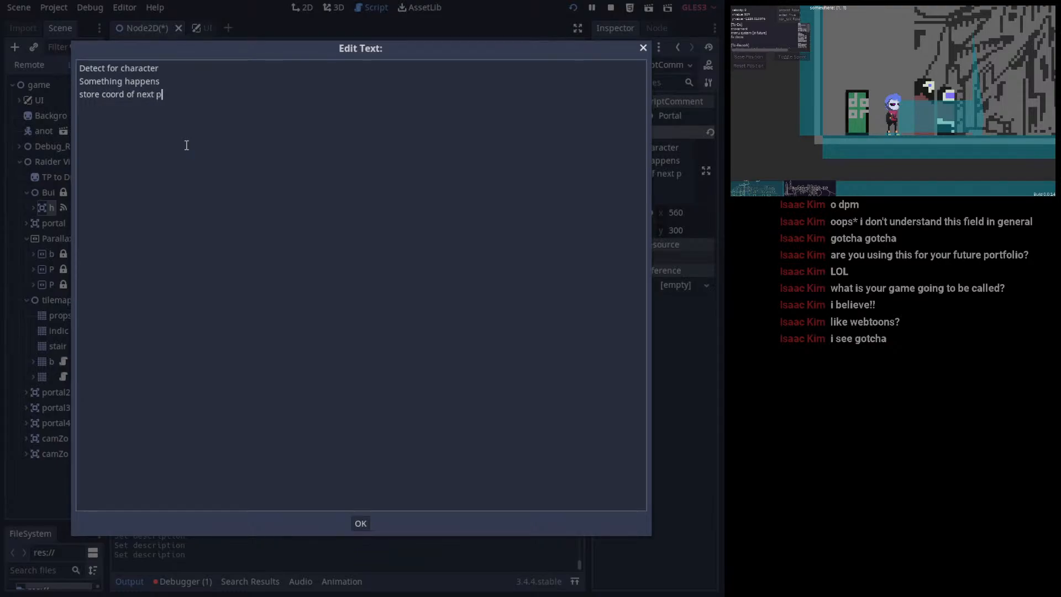
pyautogui.write('ortal')
pyautogui.click(359, 525)
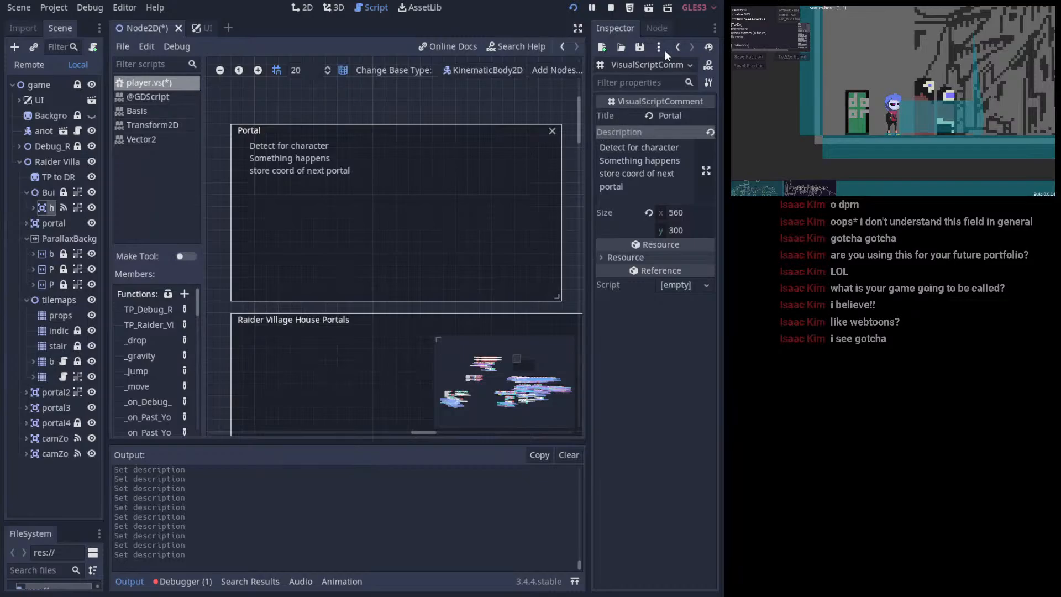
# - Show the signals of the house4 area node under Raider Village and select its body_shape_entered signal
pyautogui.click(657, 29)
pyautogui.click(41, 101)
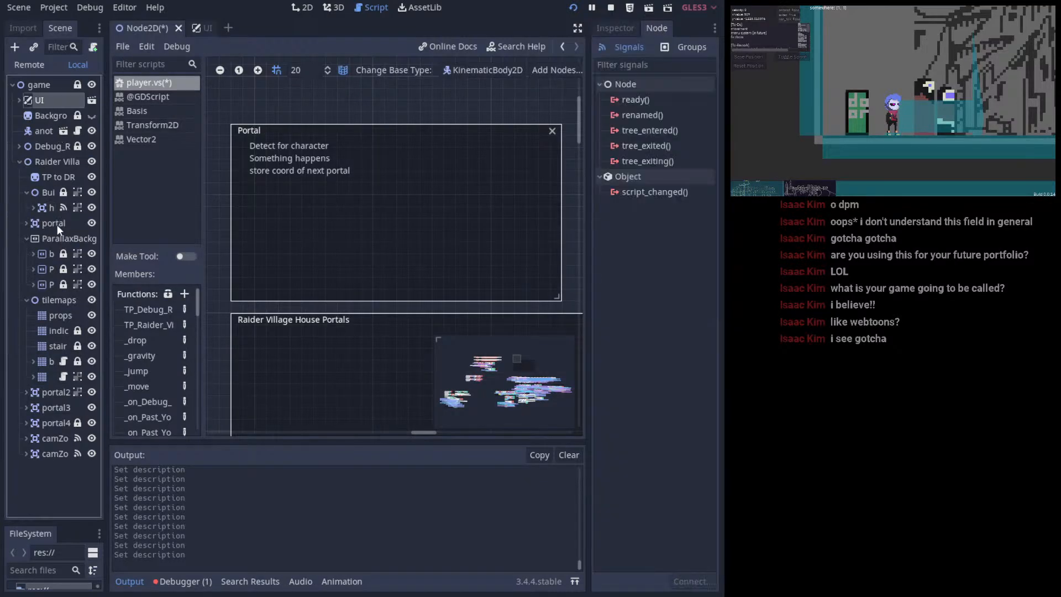
pyautogui.click(52, 208)
pyautogui.click(669, 192)
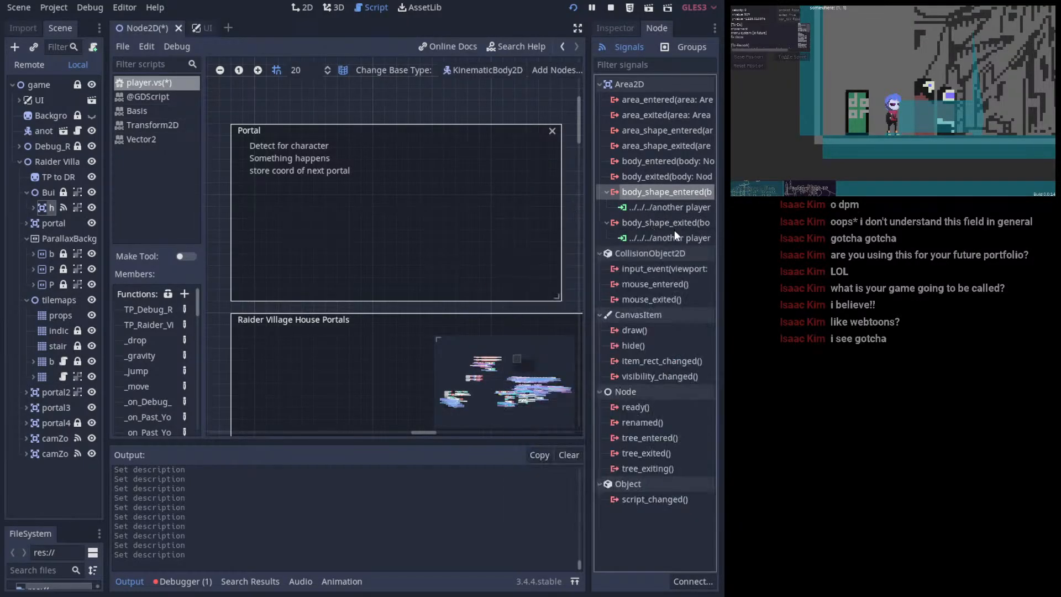
# - Look over the two portal comments in the visual script and select the Portal comment
pyautogui.scroll(-3, 453, 250)
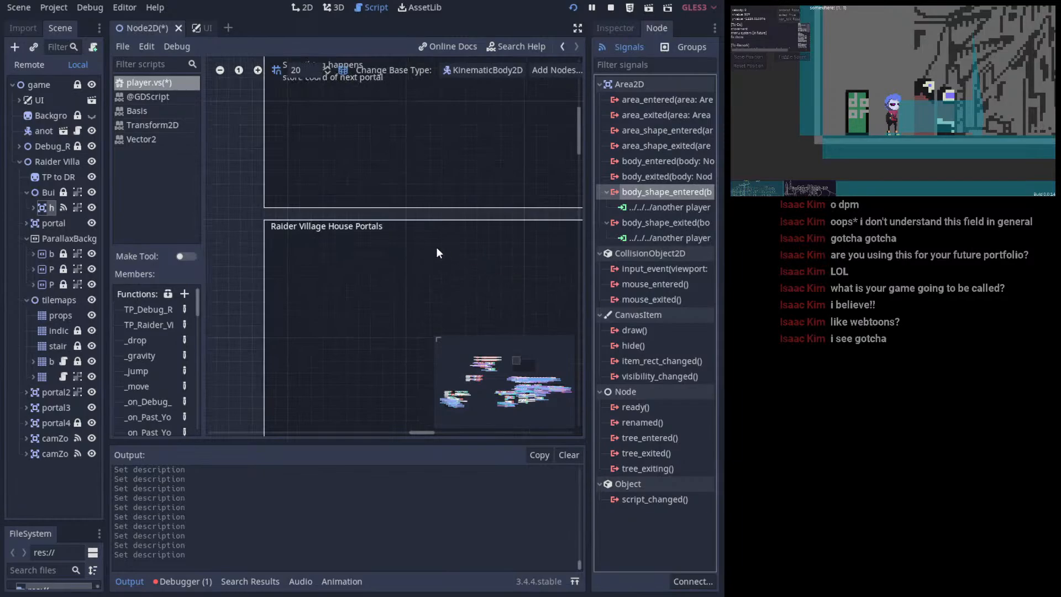
pyautogui.scroll(9, 440, 229)
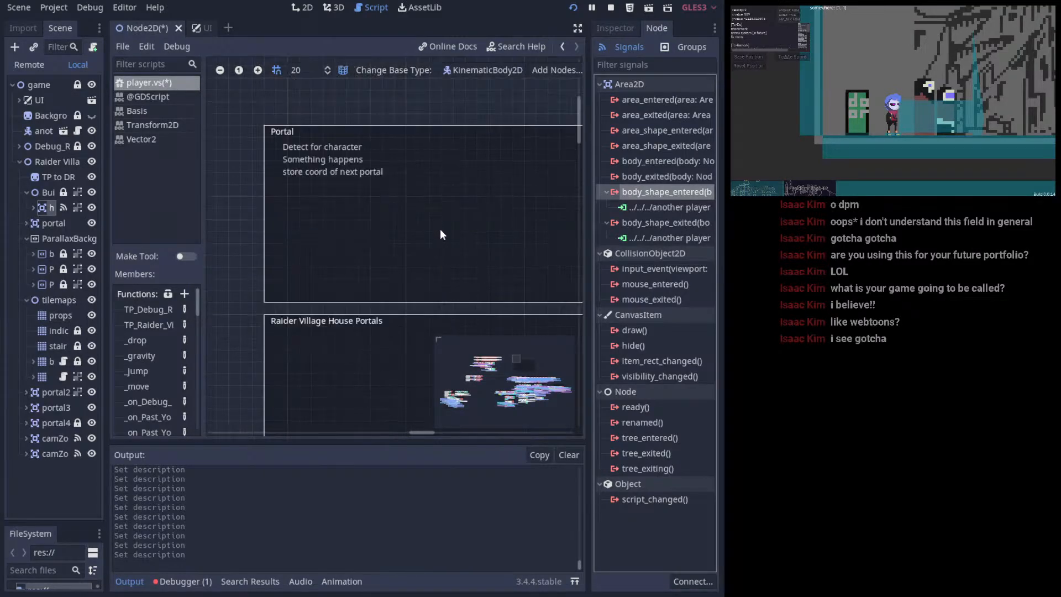
pyautogui.scroll(-6, 442, 226)
pyautogui.click(363, 171)
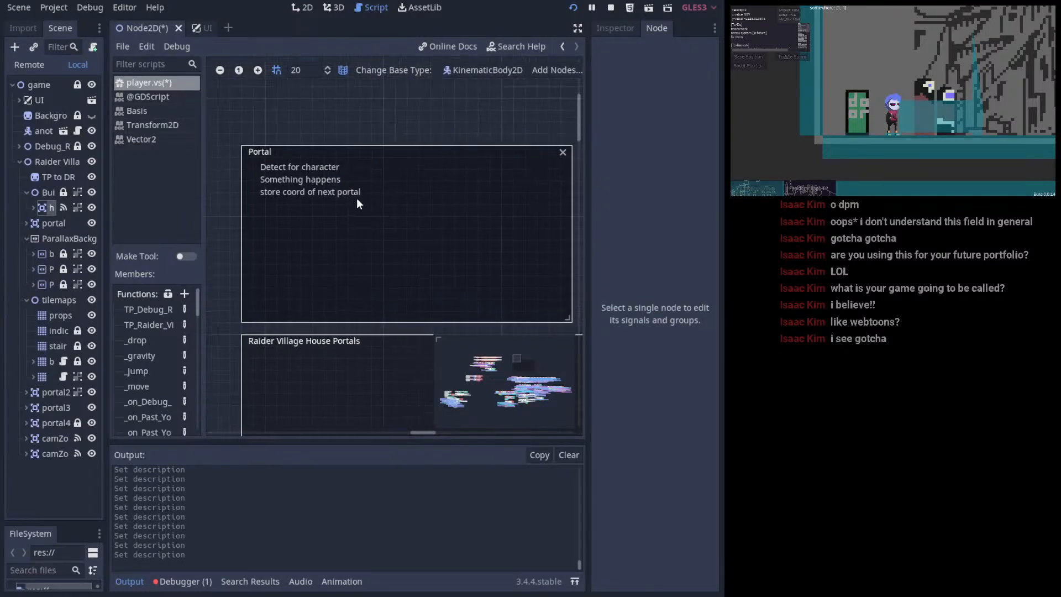
# - Examine the overall level layout in the 2D view, from the Raider Village area to the multi-storey interior and the rooms underneath
pyautogui.click(305, 8)
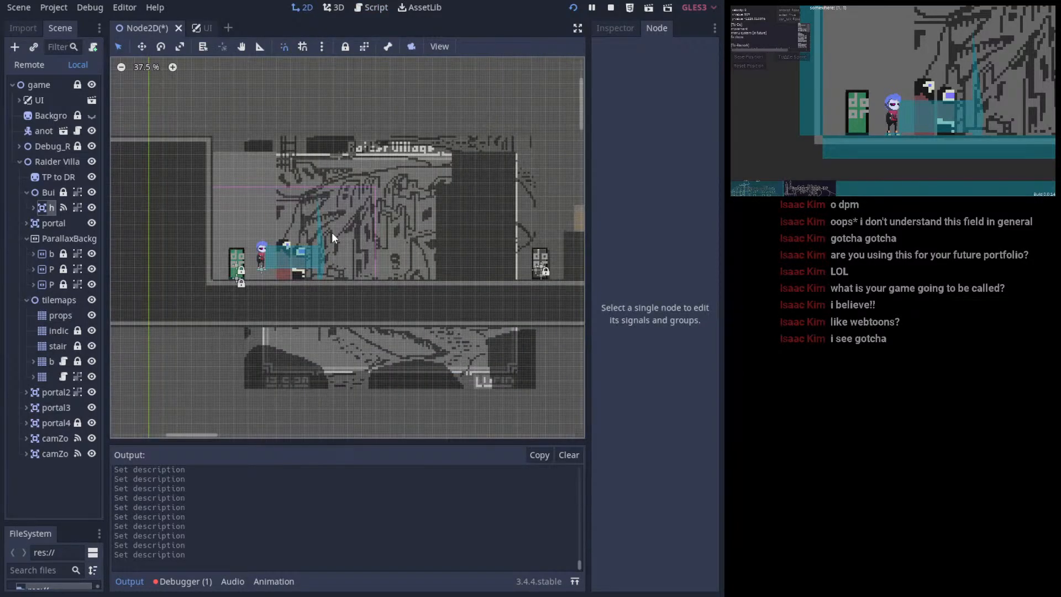
pyautogui.scroll(-3, 344, 232)
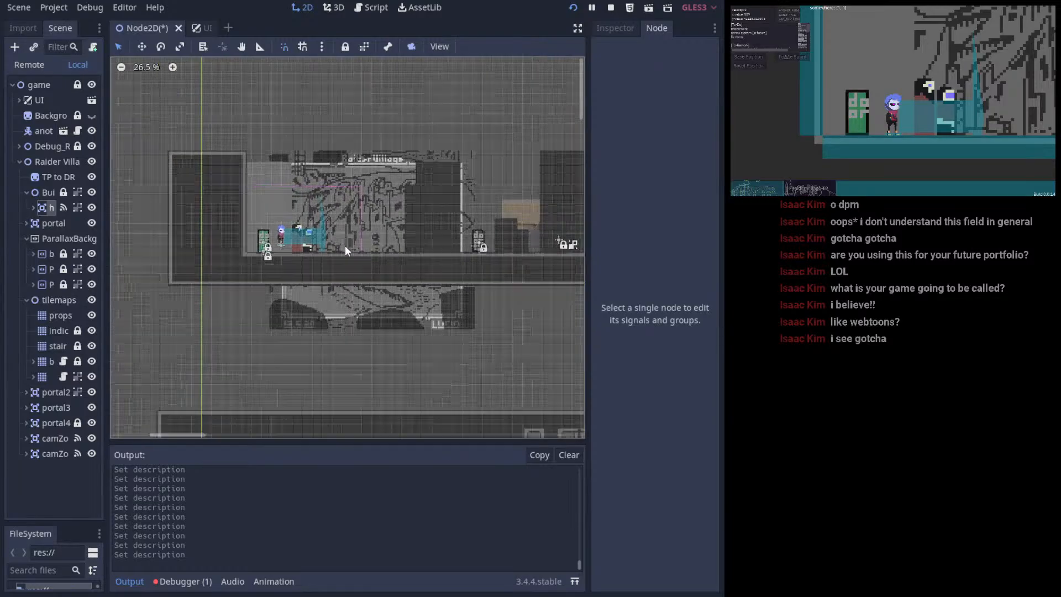
pyautogui.hscroll(-2, 420, 293)
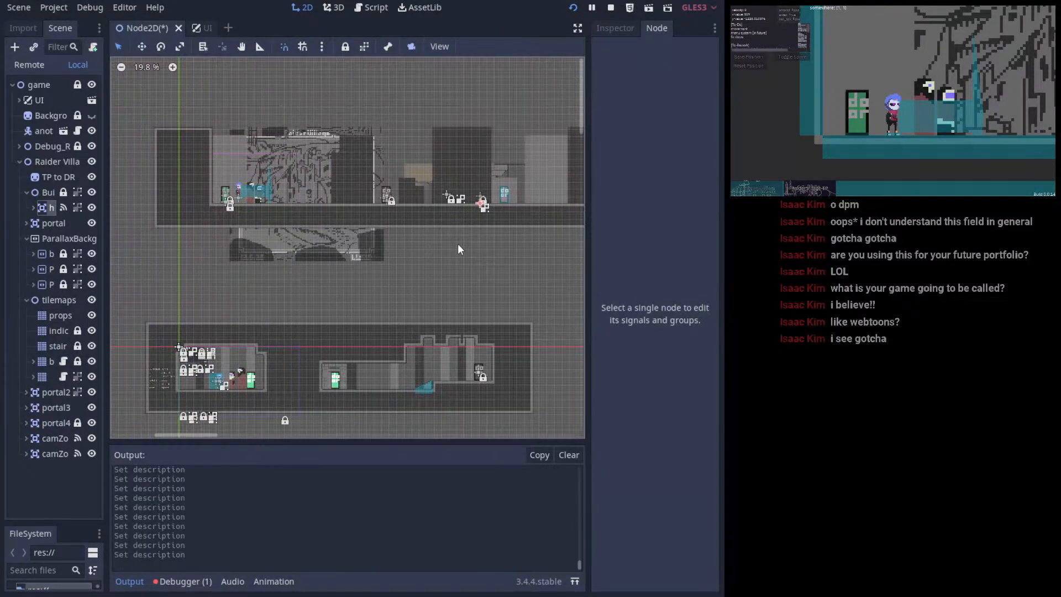
pyautogui.scroll(-6, 380, 241)
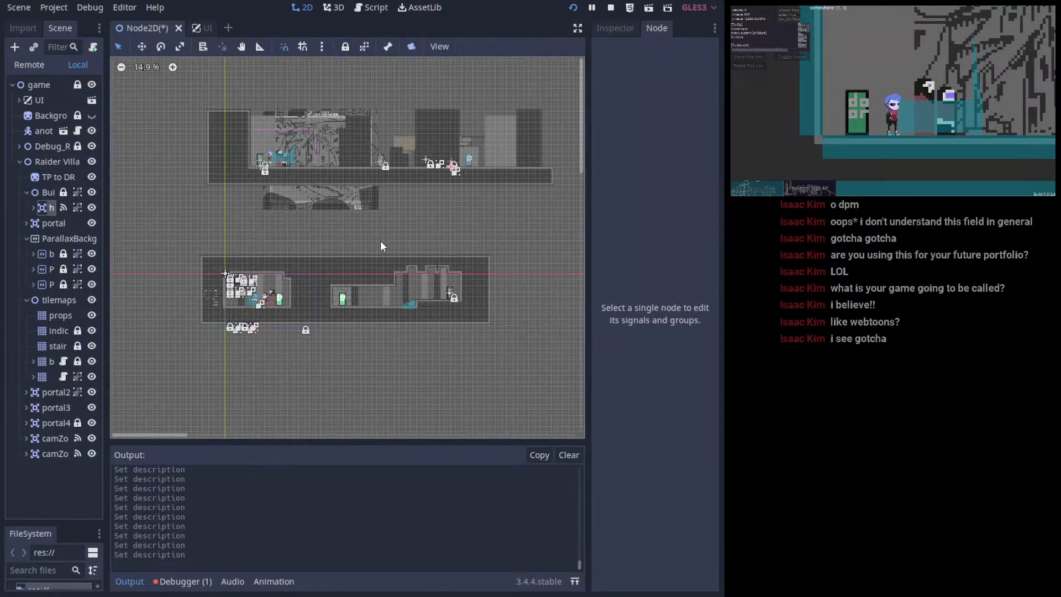
pyautogui.moveTo(451, 285); pyautogui.dragTo(496, 280, button='middle')
pyautogui.scroll(1, 496, 279)
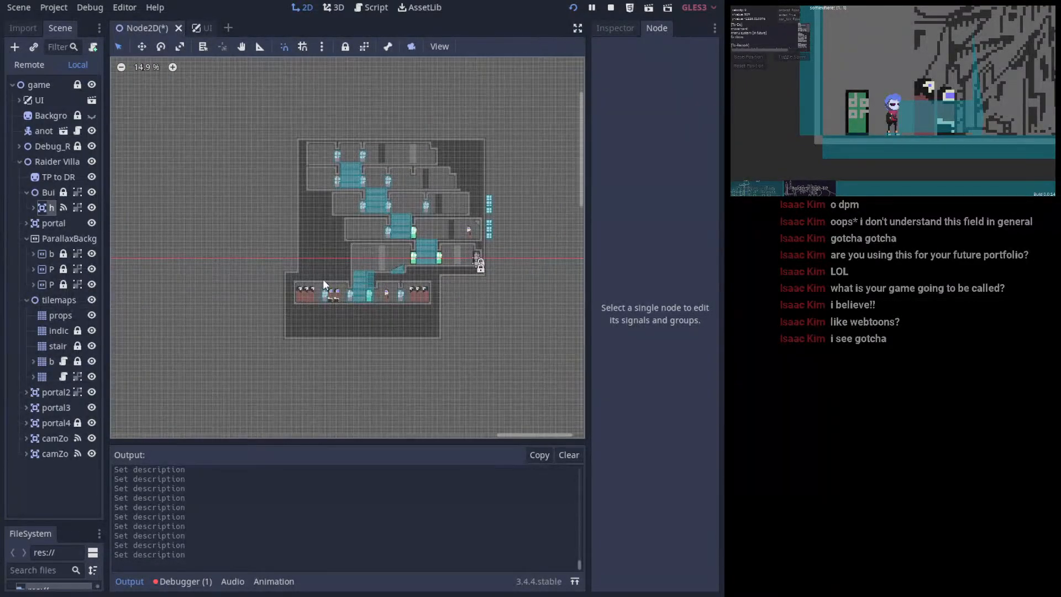
pyautogui.moveTo(328, 279); pyautogui.dragTo(517, 294, button='middle')
pyautogui.scroll(1, 279, 220)
pyautogui.moveTo(293, 243); pyautogui.dragTo(481, 256, button='middle')
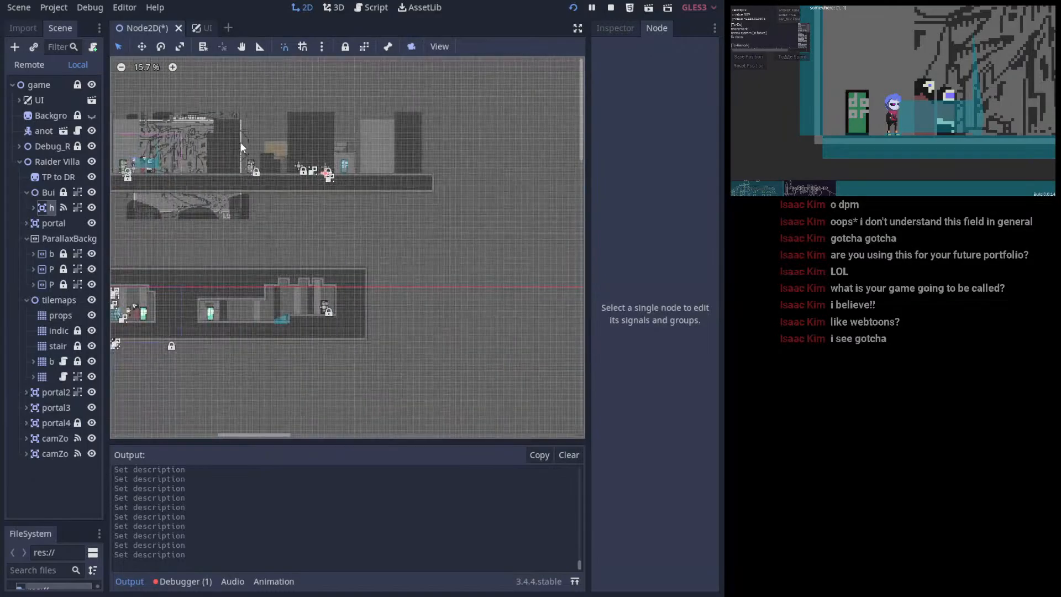
pyautogui.moveTo(255, 187); pyautogui.dragTo(402, 188, button='middle')
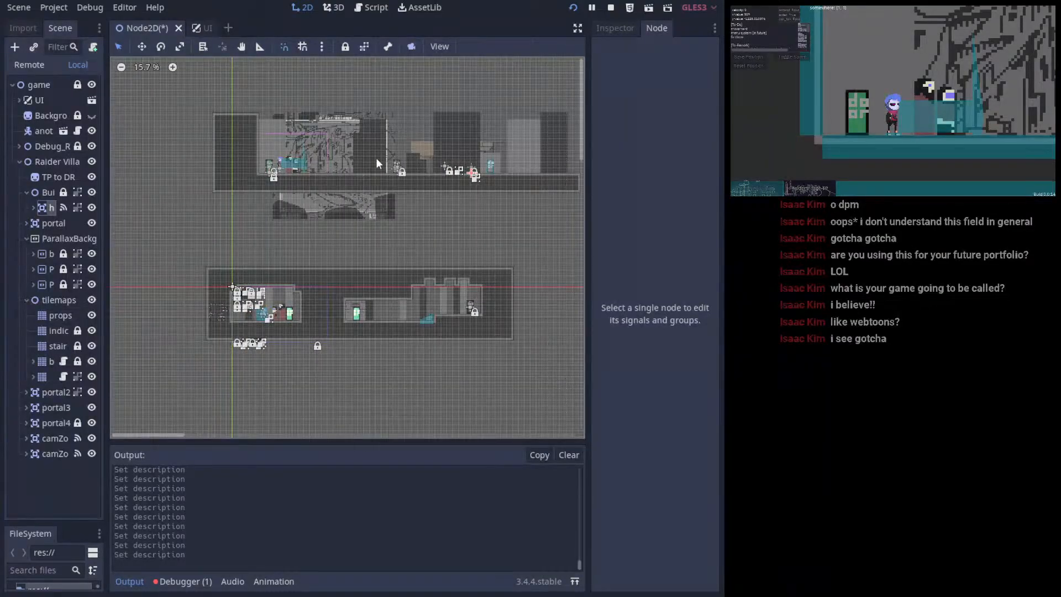
# - Examine the room with the control instructions, its teleport map thumbnails and the neighbouring corridor with the green door
pyautogui.scroll(18, 216, 323)
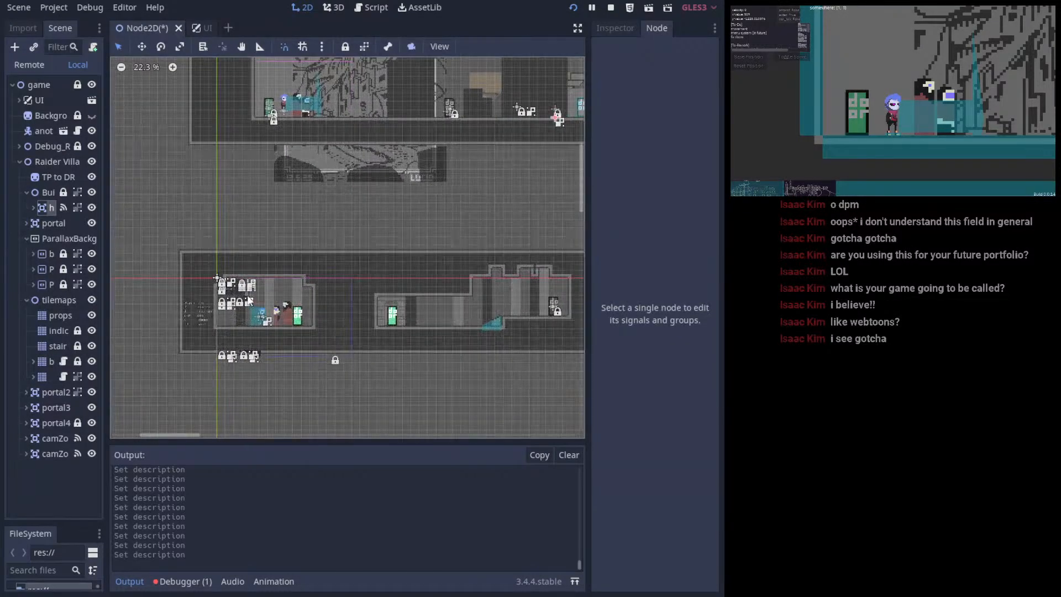
pyautogui.scroll(6, 217, 324)
pyautogui.scroll(3, 276, 346)
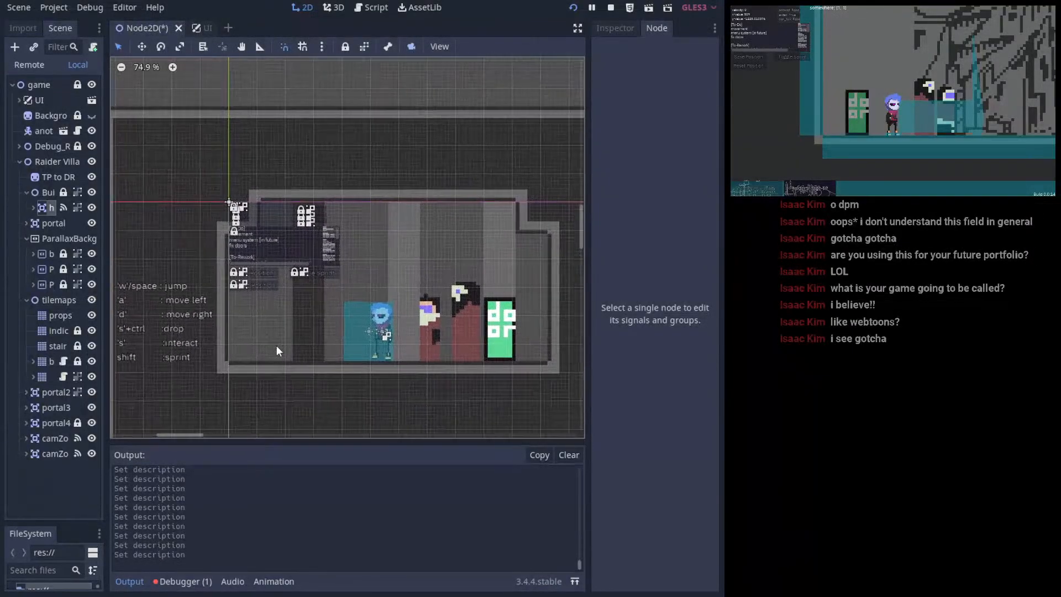
pyautogui.scroll(5, 425, 376)
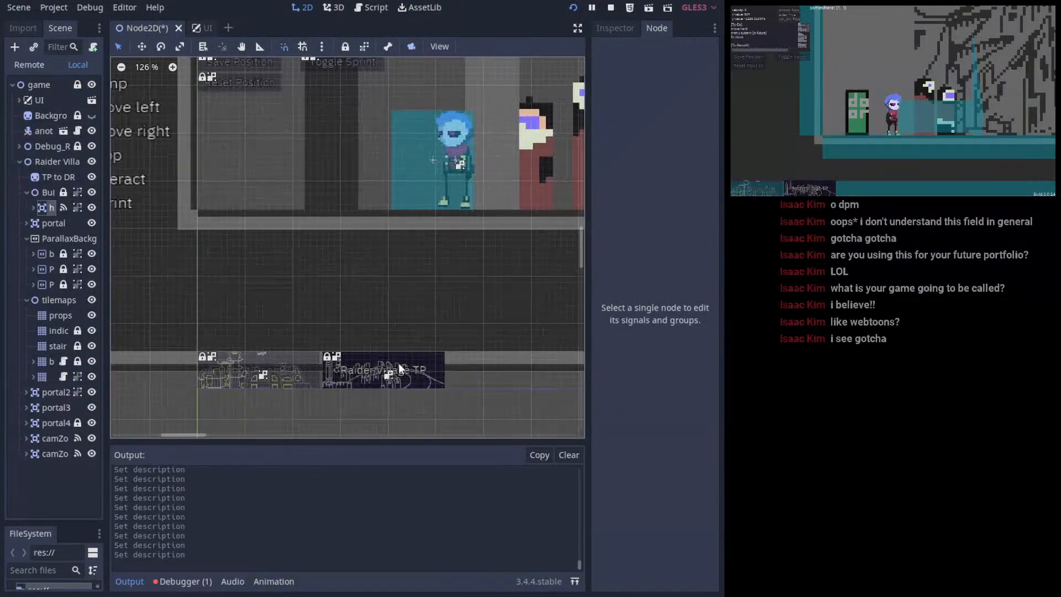
pyautogui.moveTo(339, 312); pyautogui.dragTo(402, 330, button='middle')
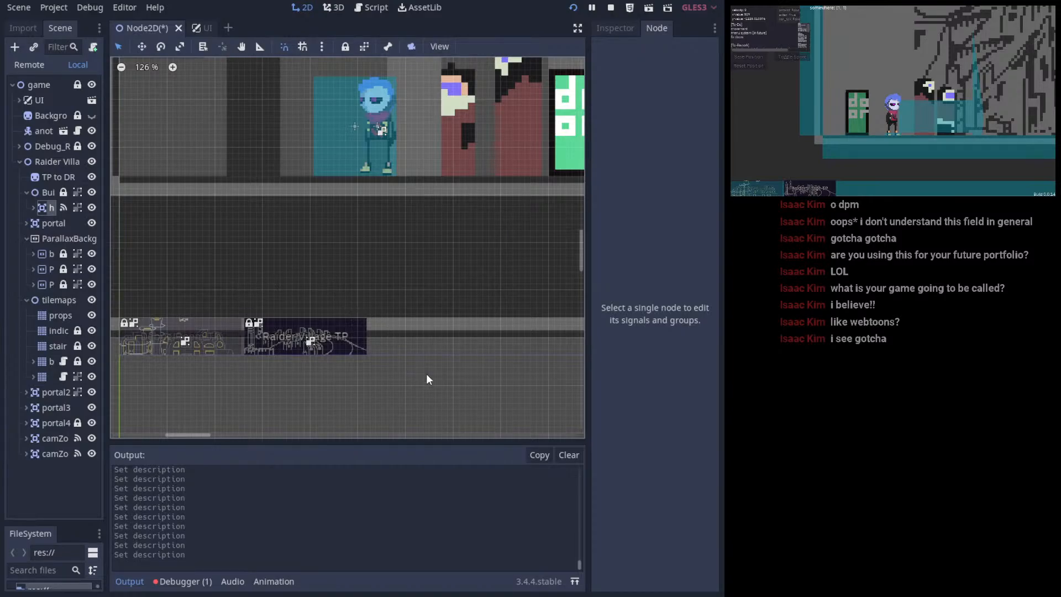
pyautogui.scroll(1, 309, 338)
pyautogui.scroll(-2, 333, 330)
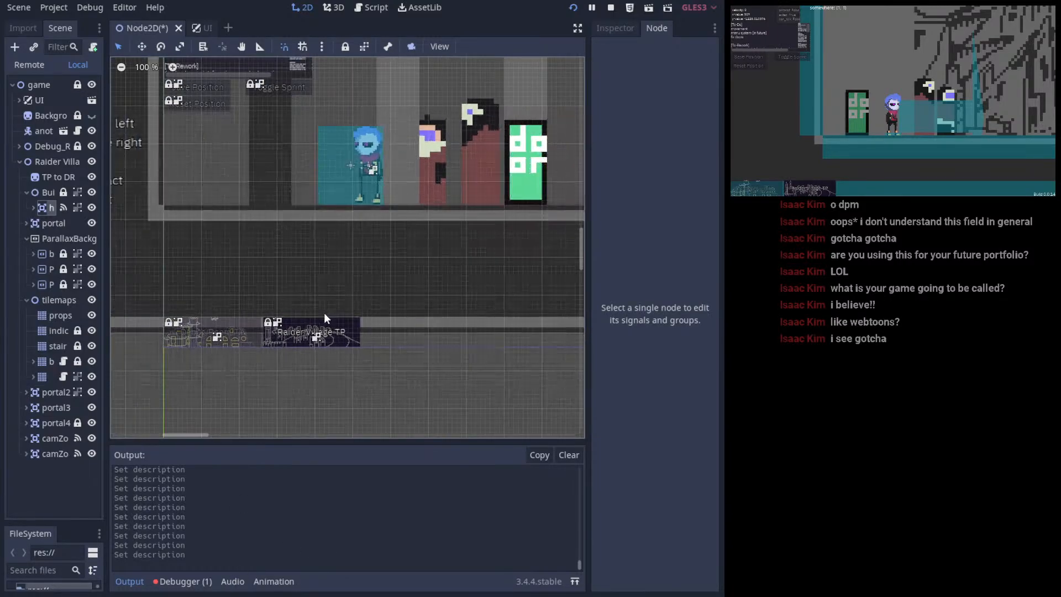
pyautogui.moveTo(341, 184); pyautogui.dragTo(402, 370, button='middle')
pyautogui.scroll(-3, 403, 370)
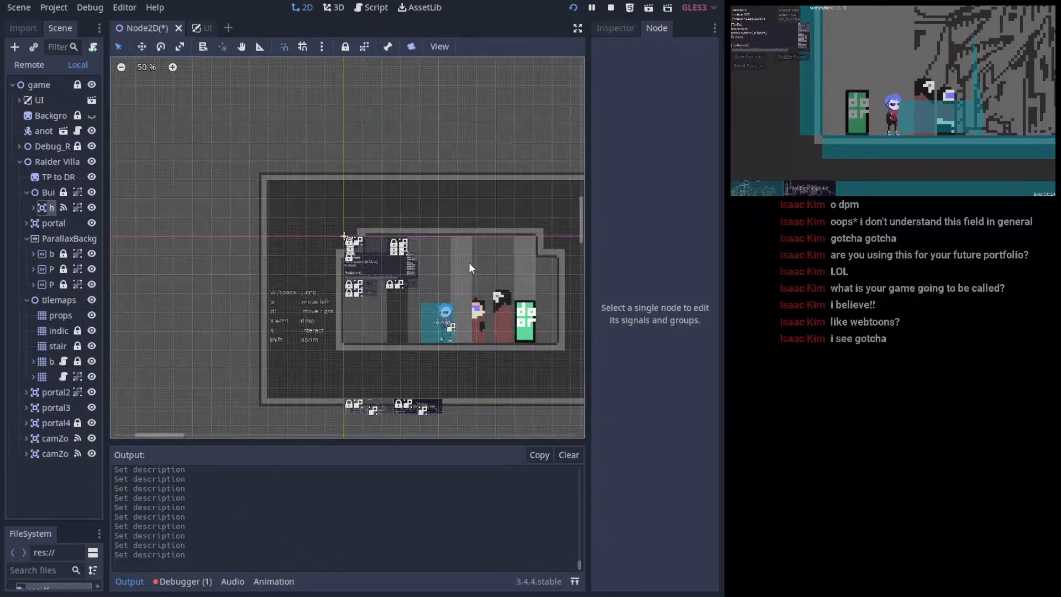
pyautogui.scroll(1, 340, 276)
pyautogui.hscroll(10, 339, 283)
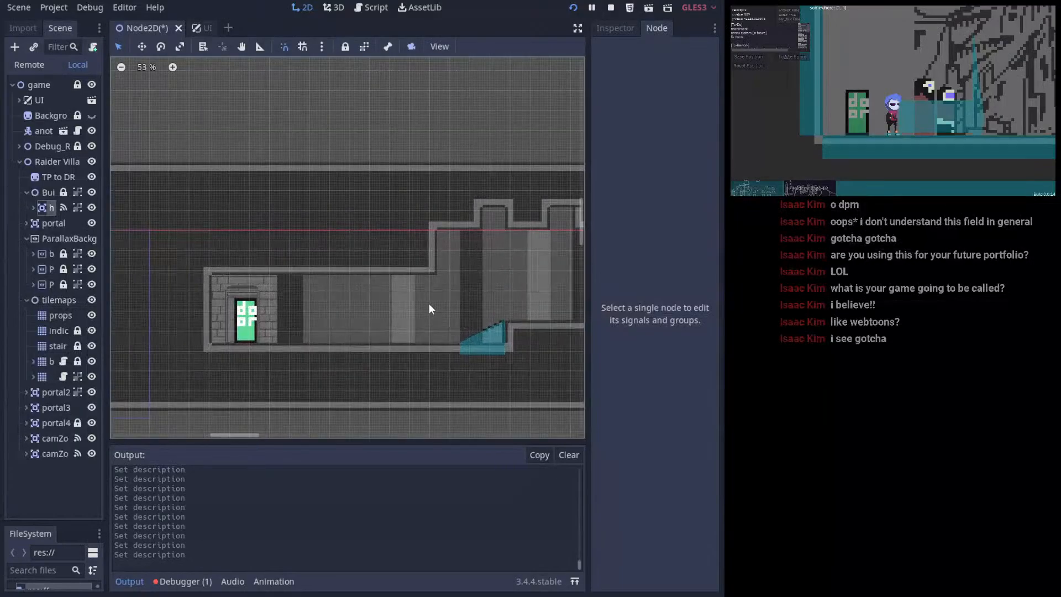
# - Review the Portal comment in the player's visual script, select house4's parent node under Raider Village, and return to the 2D view
pyautogui.click(374, 8)
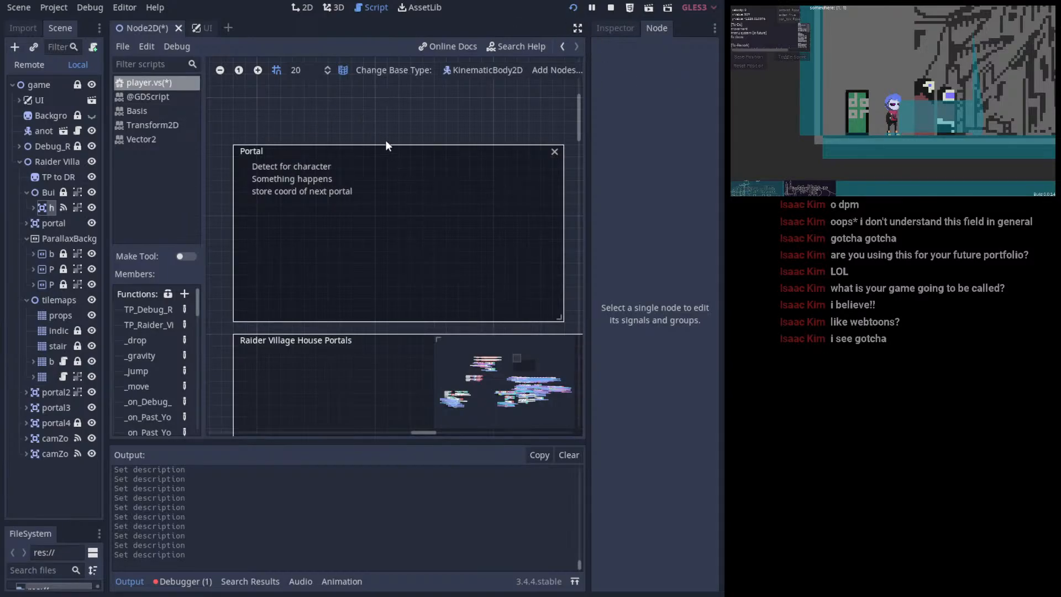
pyautogui.scroll(3, 361, 131)
pyautogui.click(47, 193)
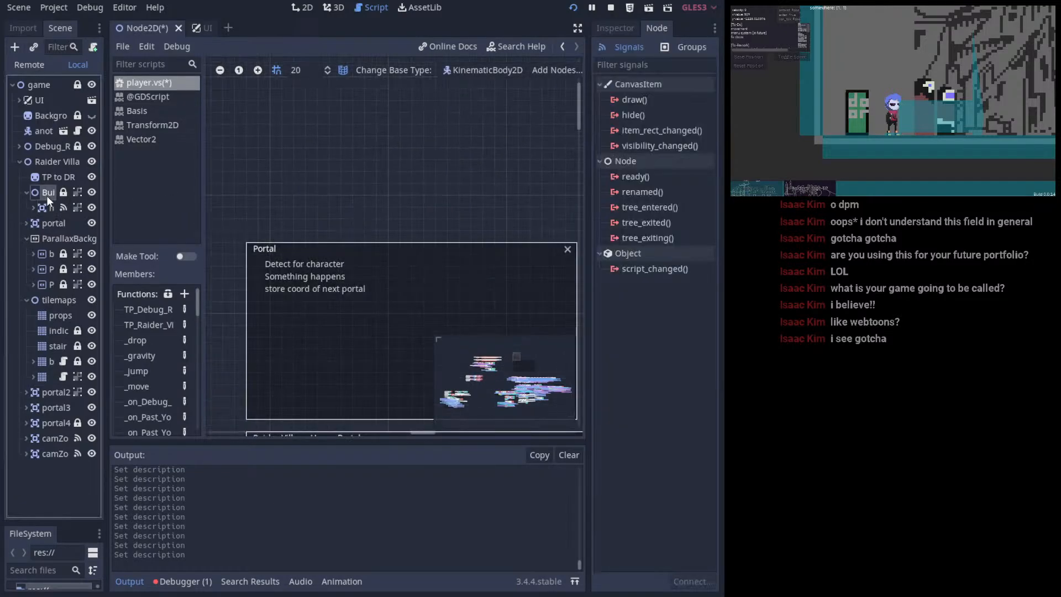
pyautogui.click(303, 8)
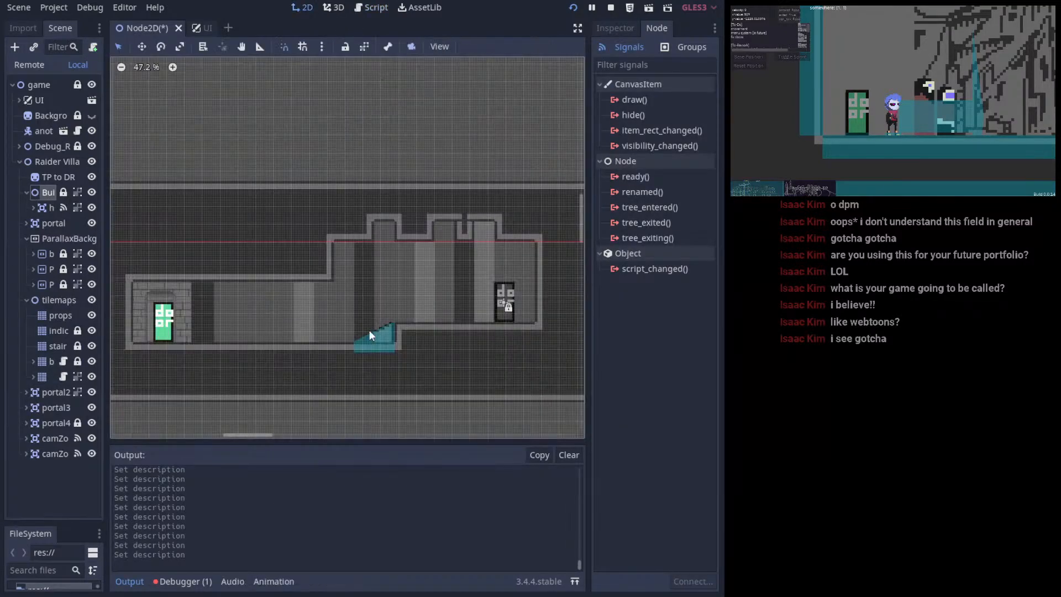
# - Inspect the green door in the room with the control instructions and reselect house4's parent node under Raider Village
pyautogui.scroll(2, 475, 294)
pyautogui.scroll(-5, 380, 287)
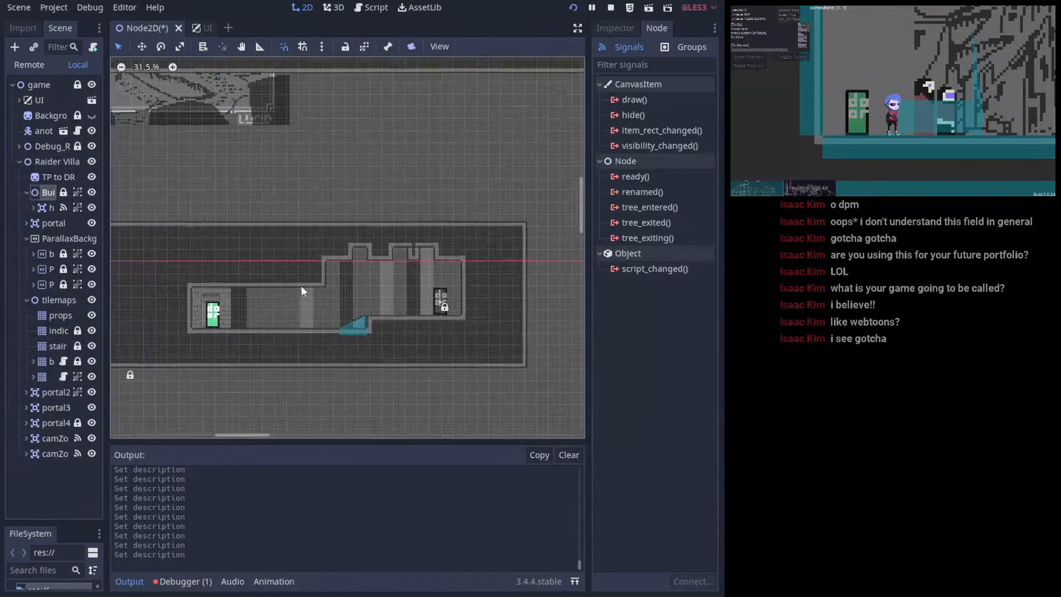
pyautogui.scroll(10, 497, 289)
pyautogui.click(288, 316)
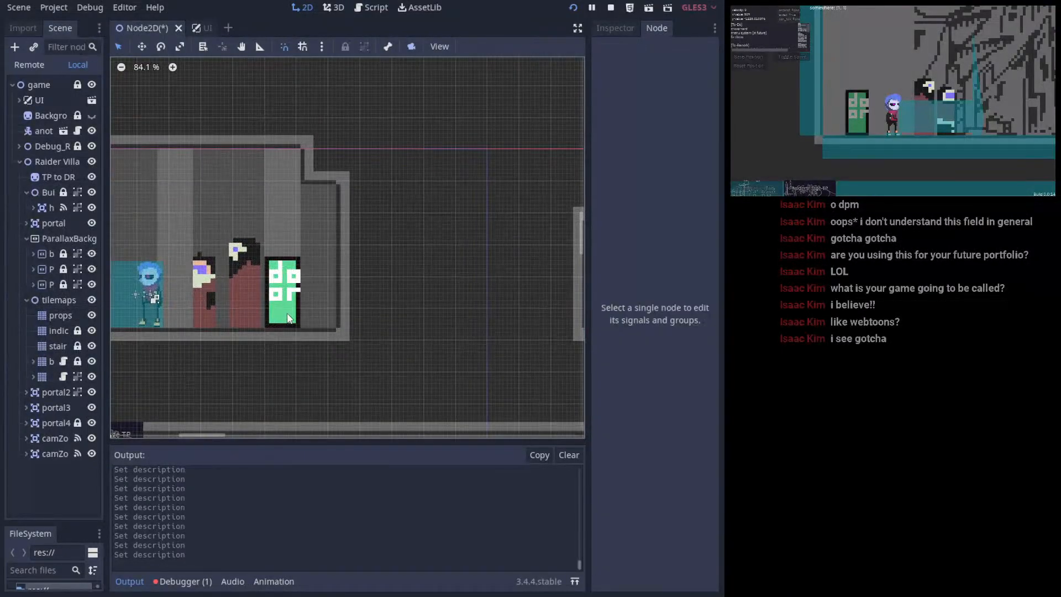
pyautogui.scroll(2, 315, 284)
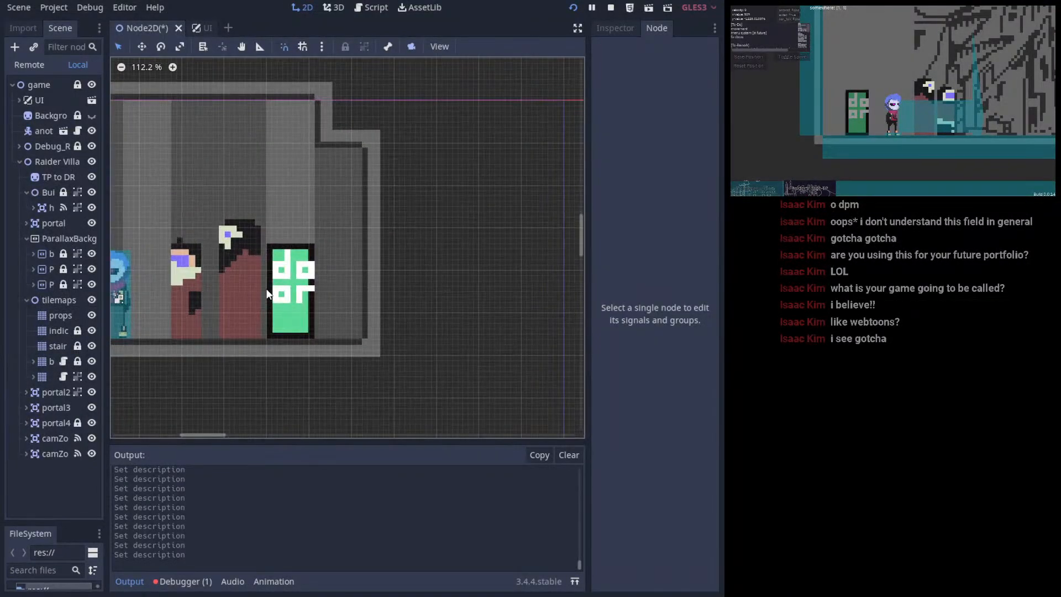
pyautogui.scroll(-4, 343, 298)
pyautogui.scroll(-1, 414, 305)
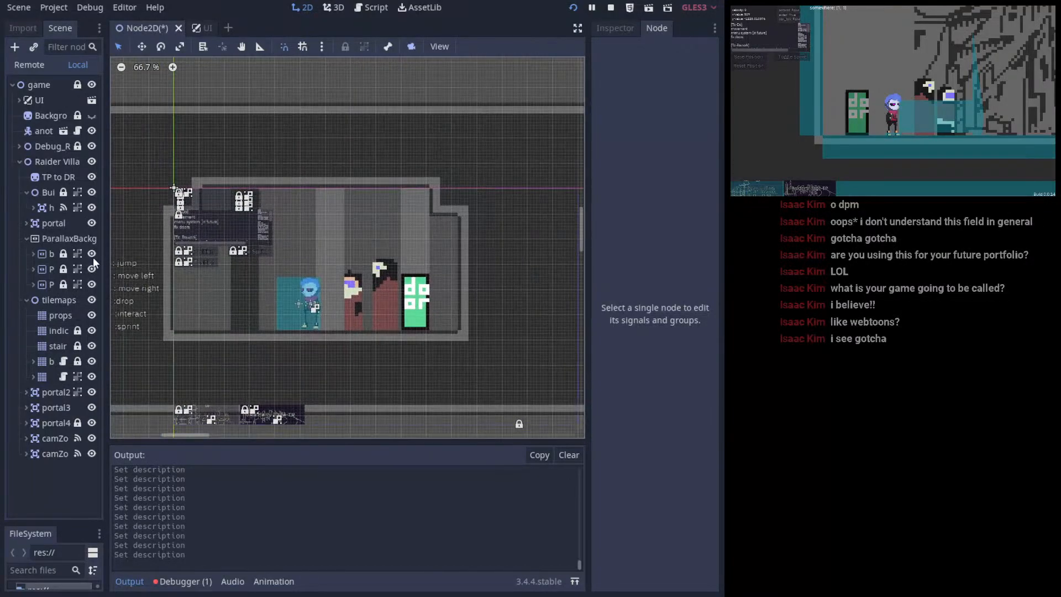
pyautogui.click(49, 192)
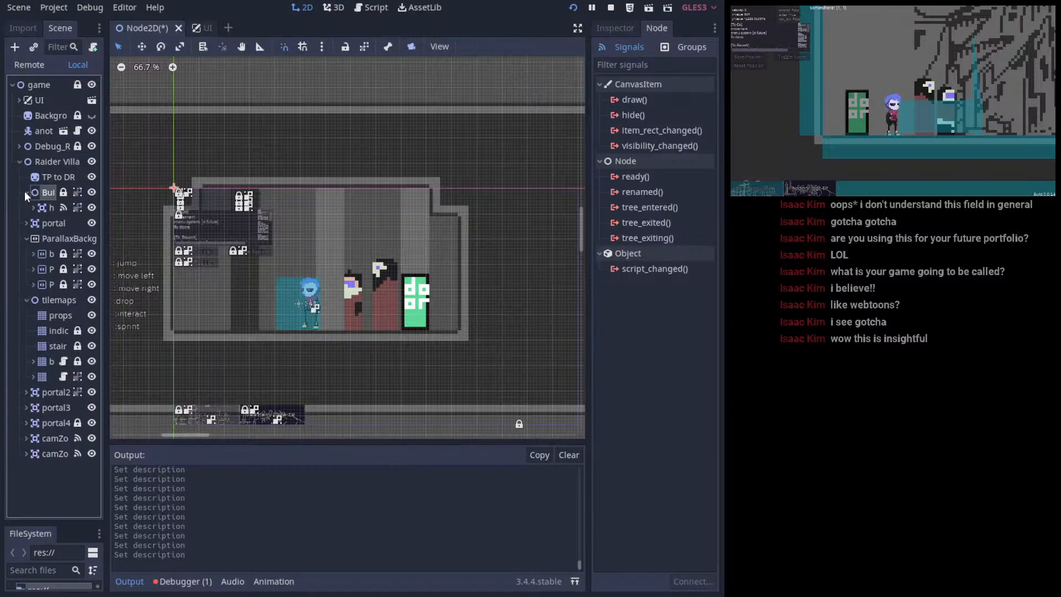
# - Expand the debug room and portal nodes, check house4's signals, and locate the portal's collision shape in the level
pyautogui.click(19, 146)
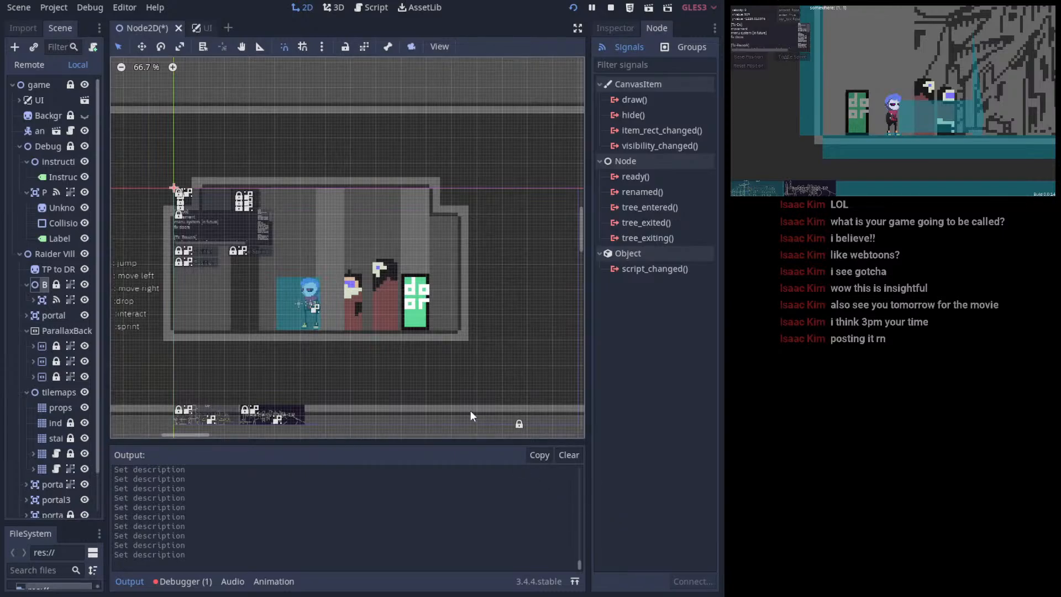
pyautogui.moveTo(382, 276); pyautogui.dragTo(384, 271, button='middle')
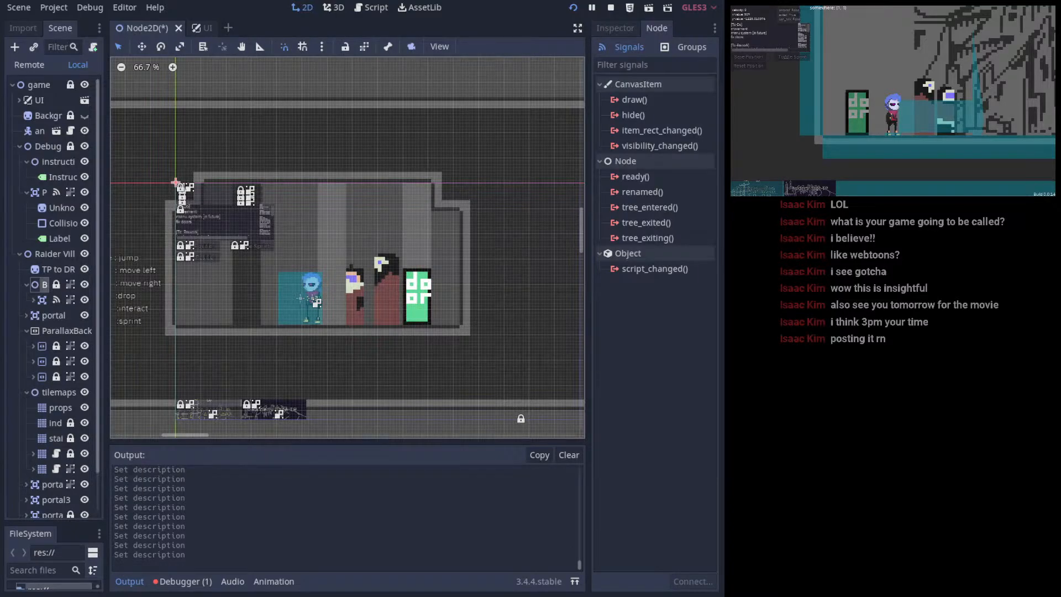
pyautogui.scroll(2, 337, 297)
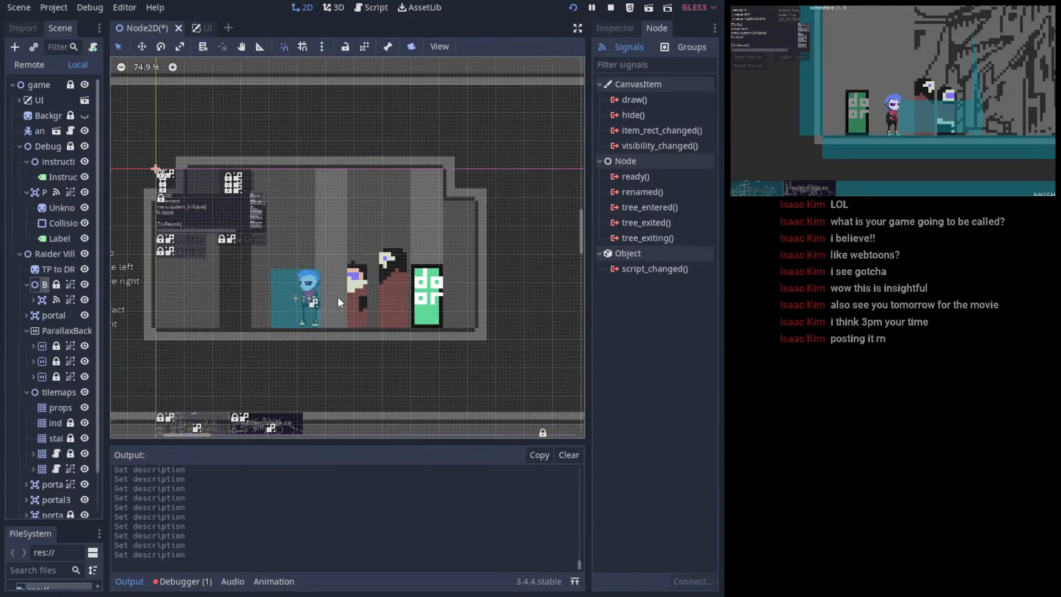
pyautogui.click(43, 301)
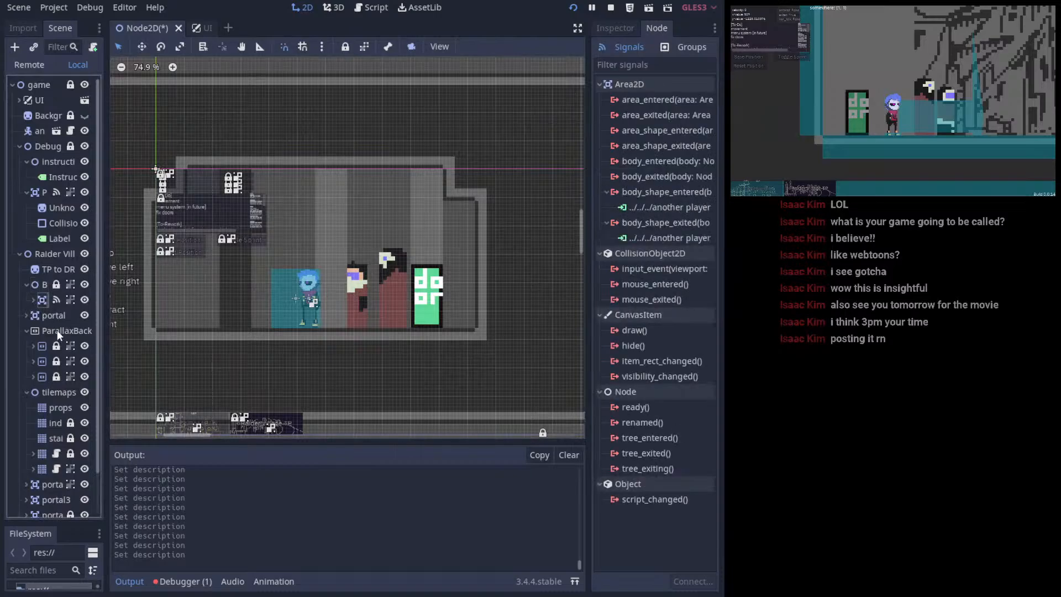
pyautogui.click(57, 331)
pyautogui.click(27, 315)
pyautogui.click(56, 331)
pyautogui.scroll(-12, 272, 297)
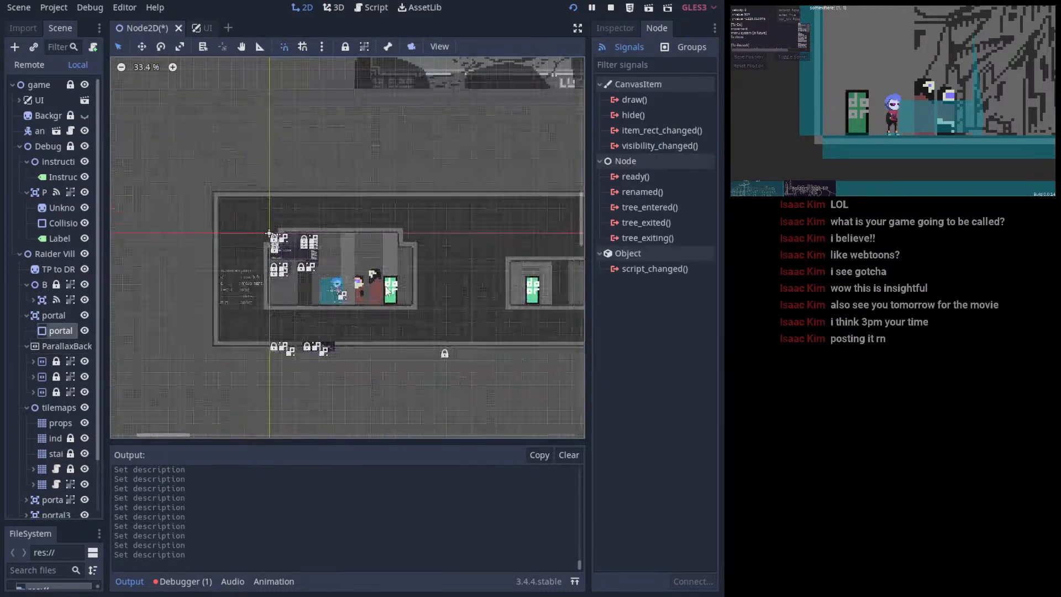
pyautogui.moveTo(528, 361); pyautogui.dragTo(658, 472, button='middle')
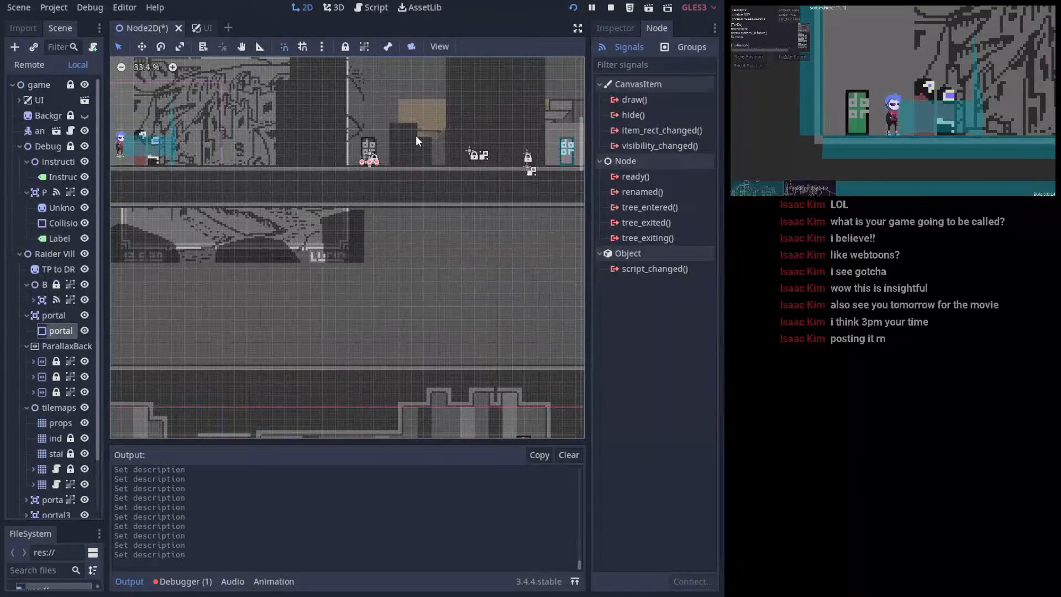
# - Look over the layout of the UI scene with its teleport maps, and close that scene
pyautogui.click(207, 28)
pyautogui.scroll(17, 439, 221)
pyautogui.scroll(-6, 442, 238)
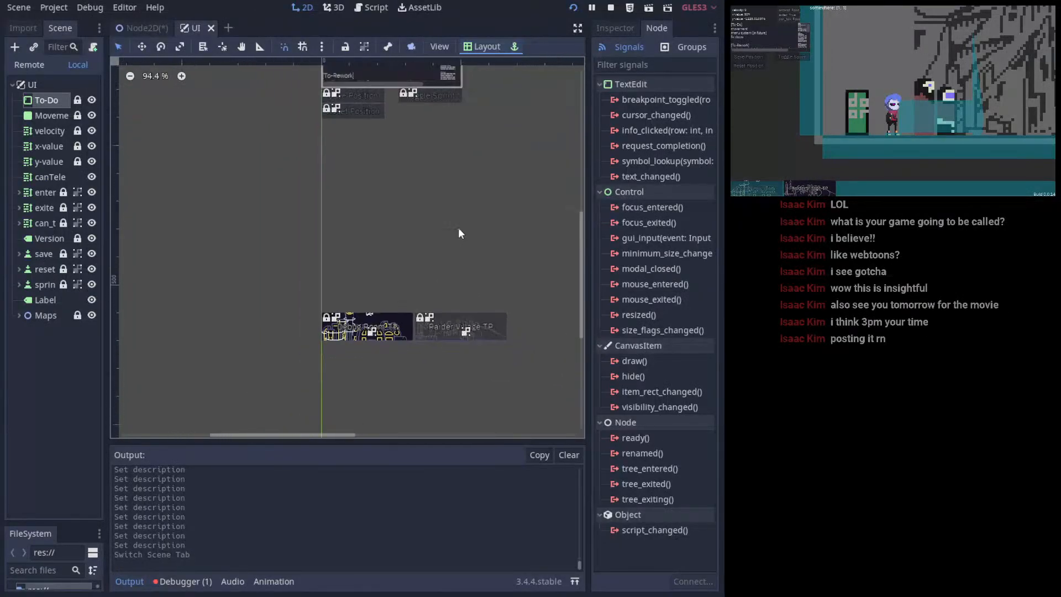
pyautogui.scroll(-10, 459, 234)
pyautogui.click(210, 27)
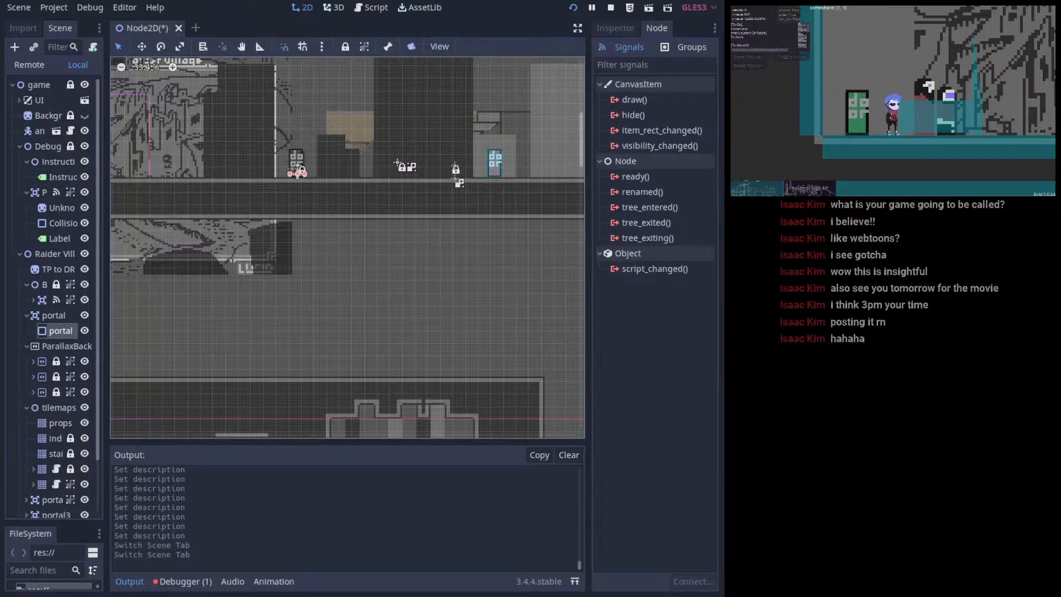
# - Select the portal area under Raider Village and collapse the ParallaxBackground and tilemaps branches in the scene tree
pyautogui.moveTo(370, 303); pyautogui.dragTo(340, 303, button='middle')
pyautogui.scroll(1, 355, 295)
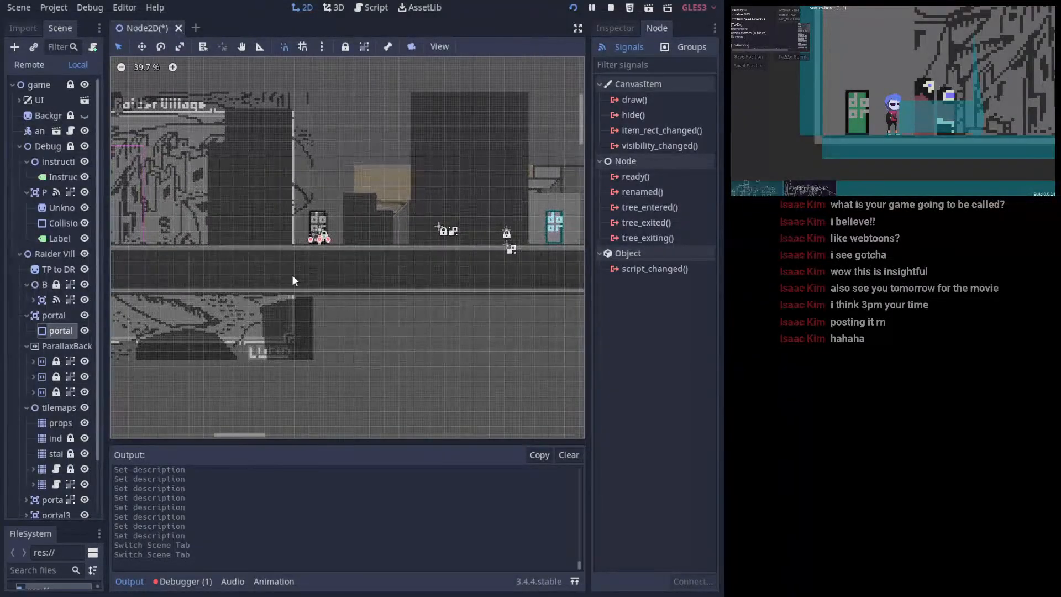
pyautogui.click(52, 318)
pyautogui.click(26, 346)
pyautogui.click(27, 360)
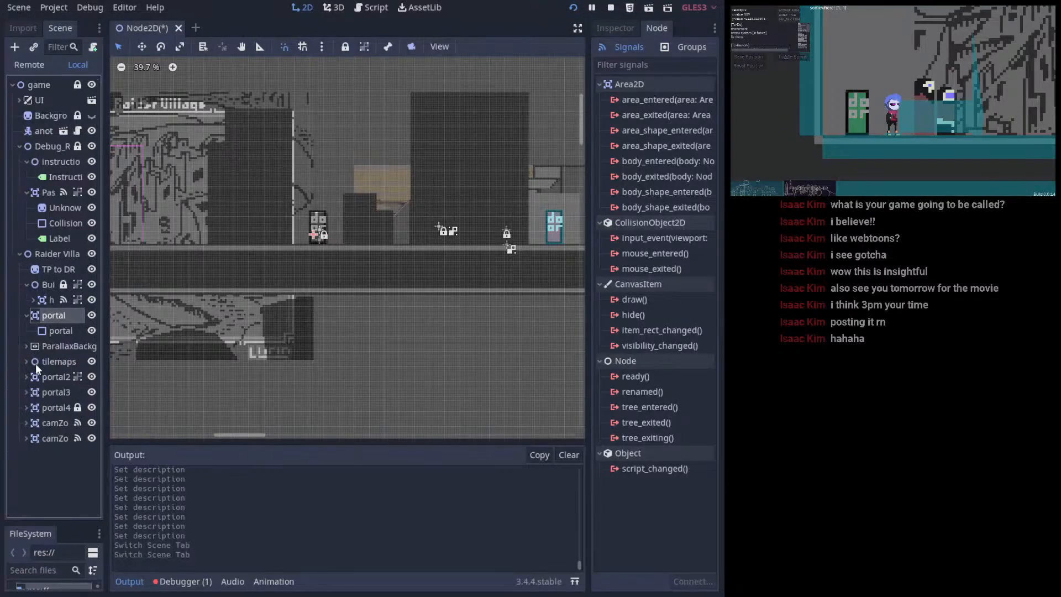
# - Select the portal2 and portal4 areas and examine how the doors are laid out across the level
pyautogui.click(61, 377)
pyautogui.click(58, 406)
pyautogui.scroll(-1, 366, 301)
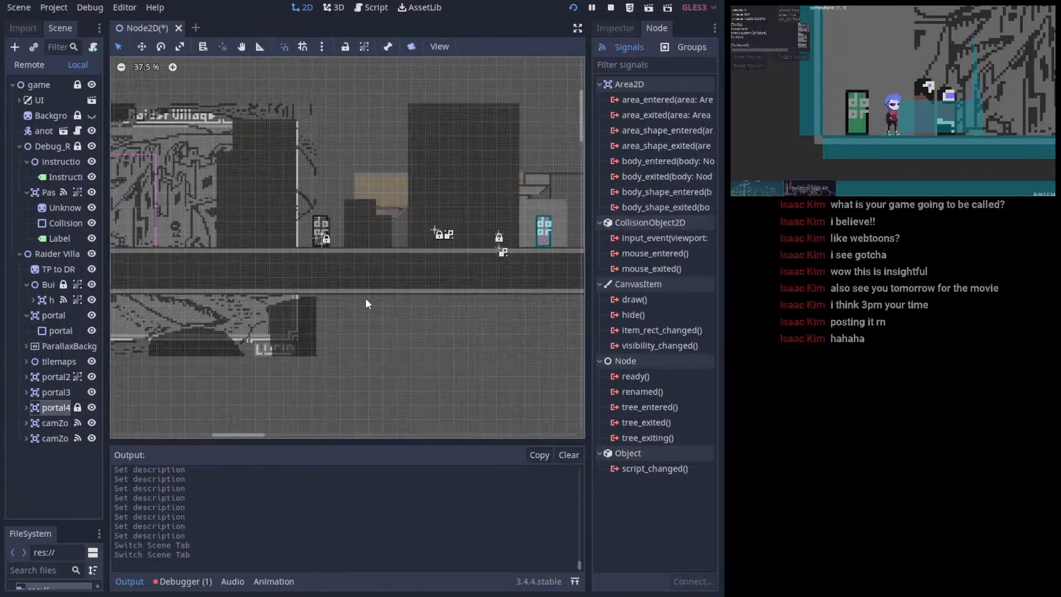
pyautogui.scroll(-3, 366, 299)
pyautogui.moveTo(404, 300); pyautogui.dragTo(266, 194, button='middle')
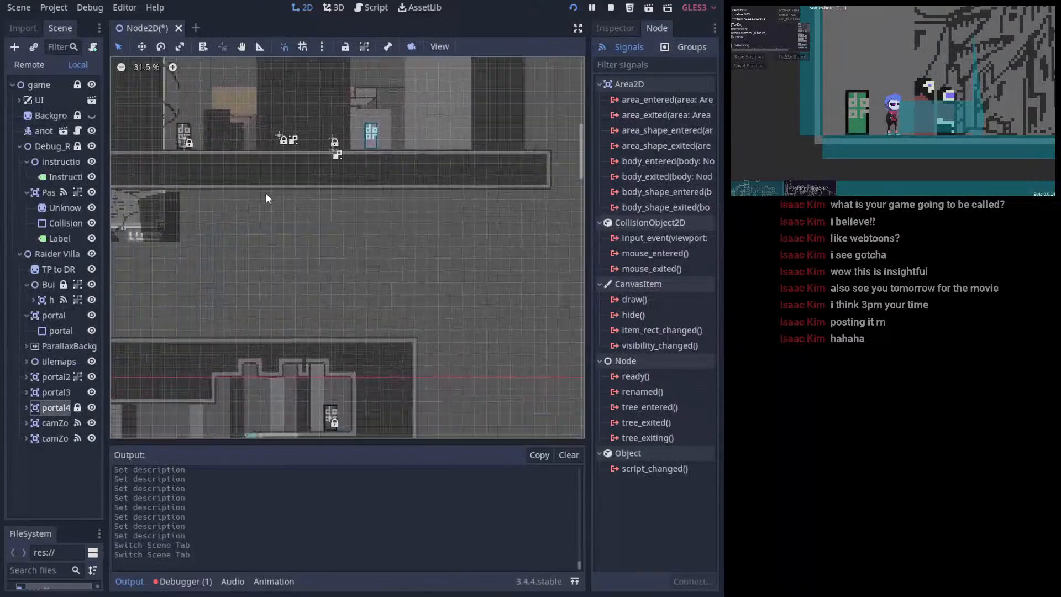
pyautogui.moveTo(181, 259); pyautogui.dragTo(378, 194, button='middle')
pyautogui.scroll(-1, 370, 276)
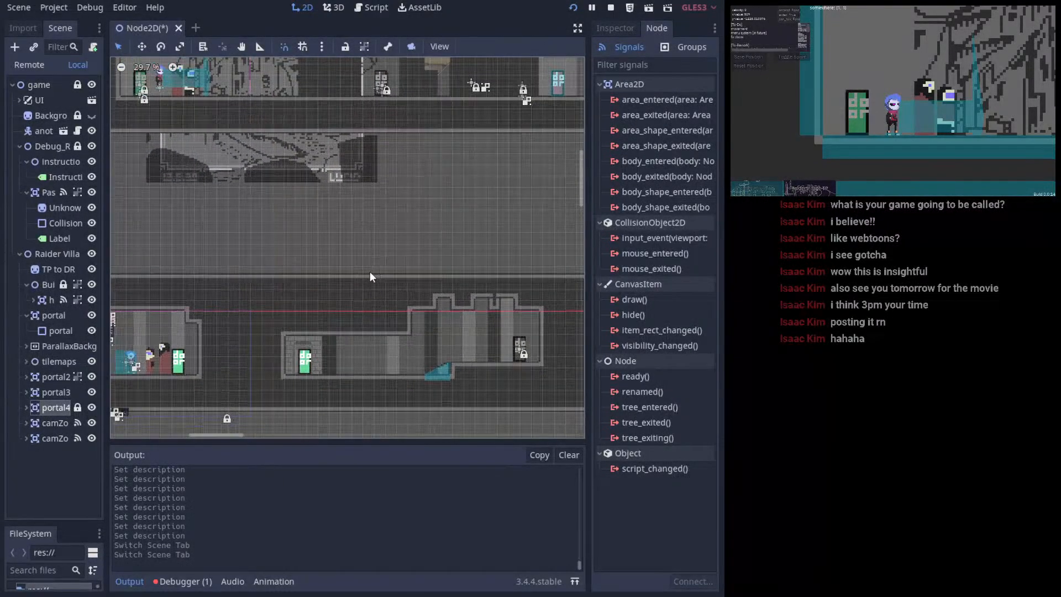
# - Expand the camZoomIn area and locate its two detector shapes and the area itself among the doors in the level
pyautogui.click(26, 438)
pyautogui.click(55, 454)
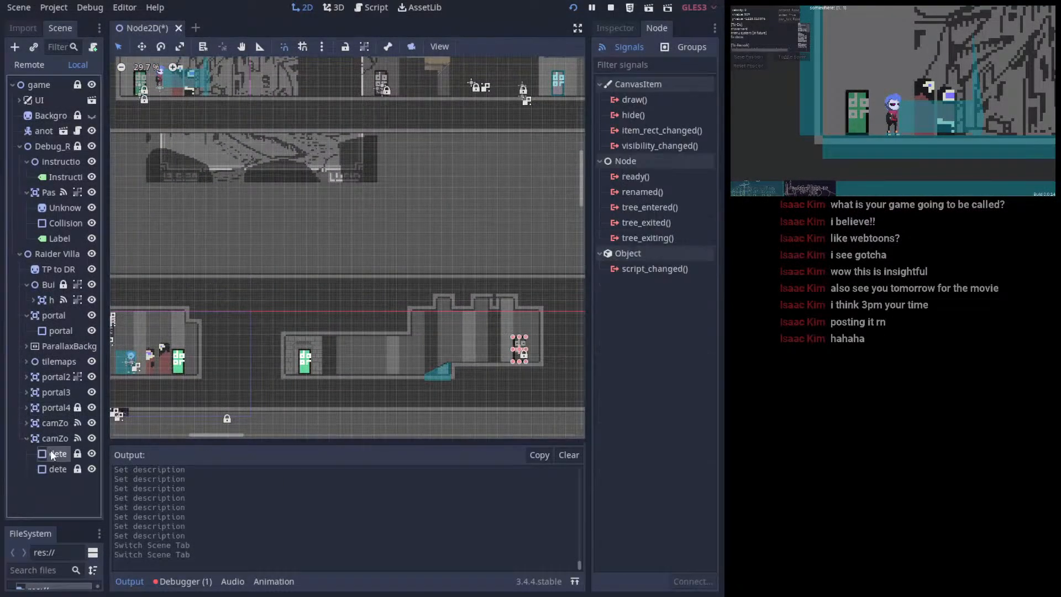
pyautogui.moveTo(458, 221); pyautogui.dragTo(264, 284, button='middle')
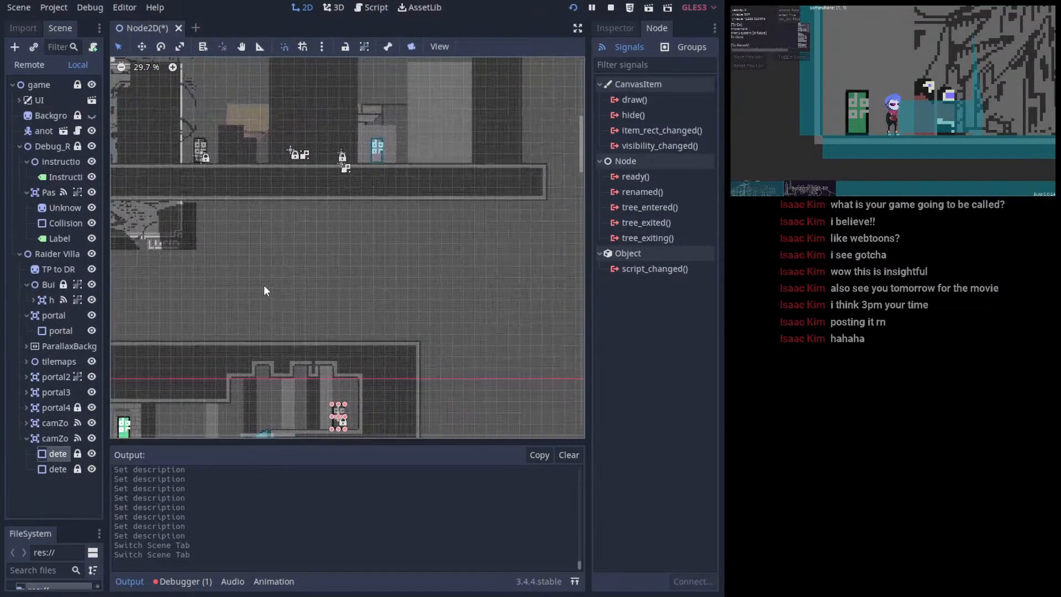
pyautogui.scroll(-4, 354, 215)
pyautogui.moveTo(338, 250); pyautogui.dragTo(433, 353, button='middle')
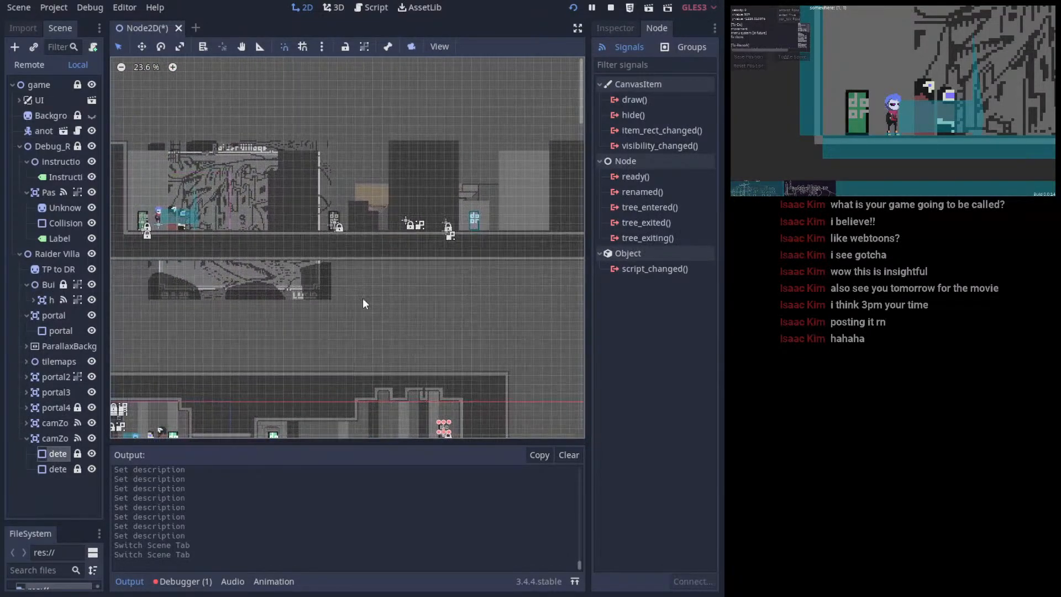
pyautogui.click(53, 470)
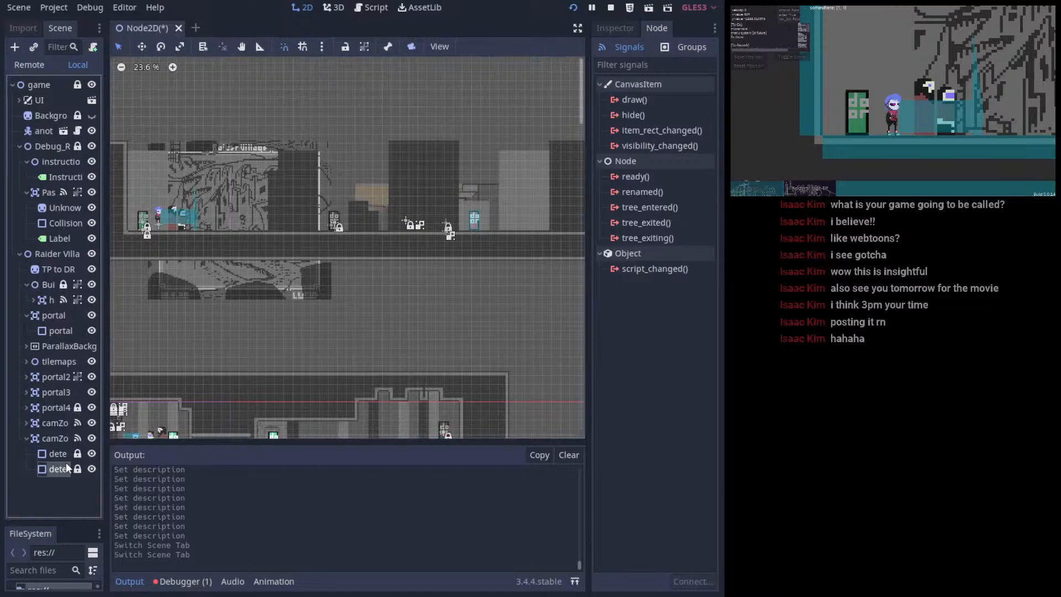
pyautogui.press('f')
pyautogui.scroll(2, 348, 308)
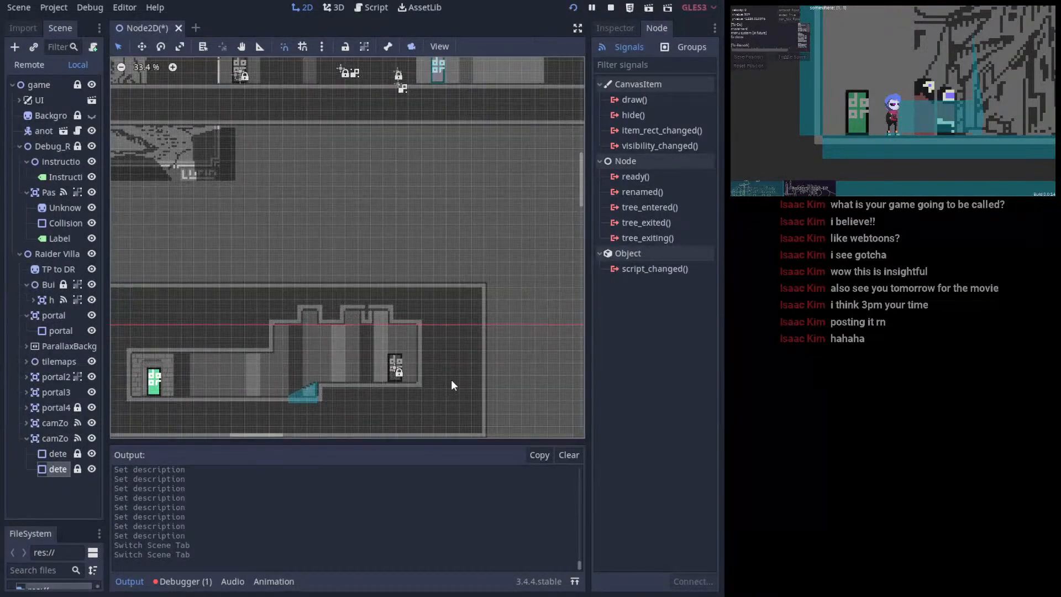
pyautogui.click(397, 366)
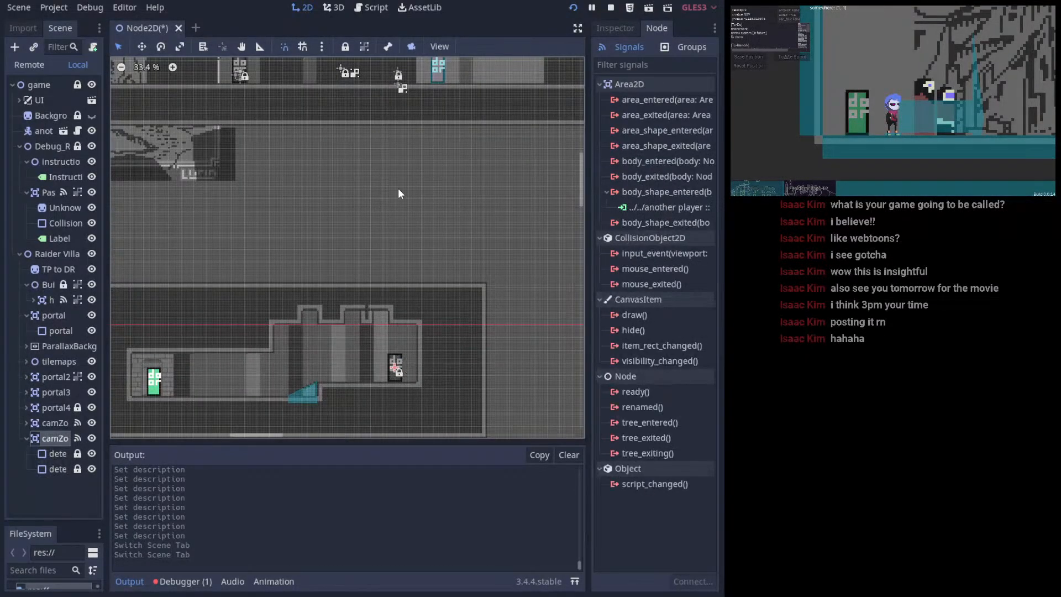
pyautogui.moveTo(418, 188); pyautogui.dragTo(480, 300, button='middle')
pyautogui.scroll(3, 304, 167)
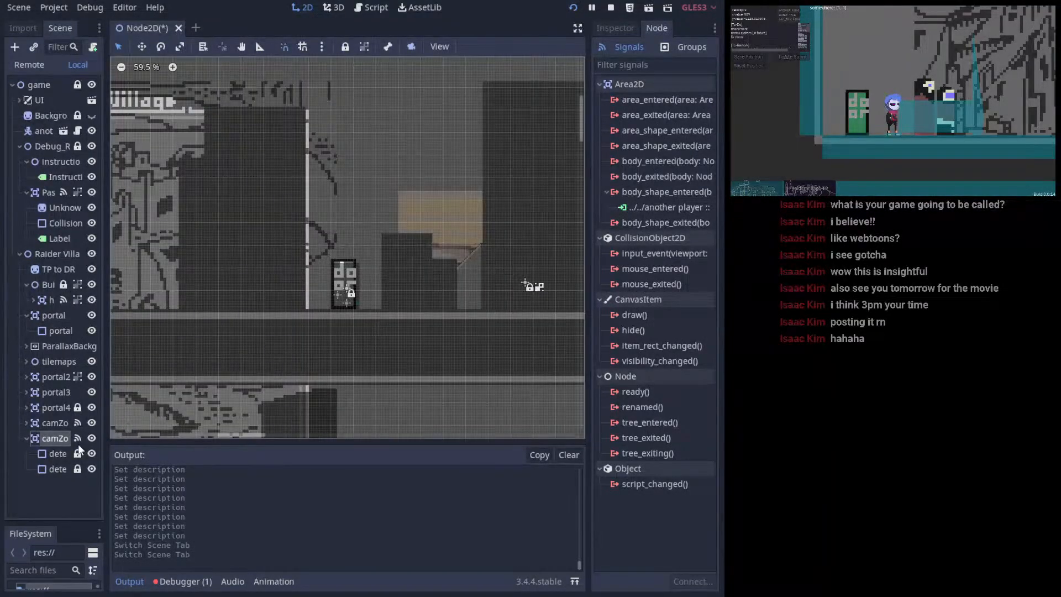
# - Select the camZoomOut area, collapse camZoomIn, and widen the scene tree so the full node names can be read
pyautogui.click(46, 422)
pyautogui.click(26, 438)
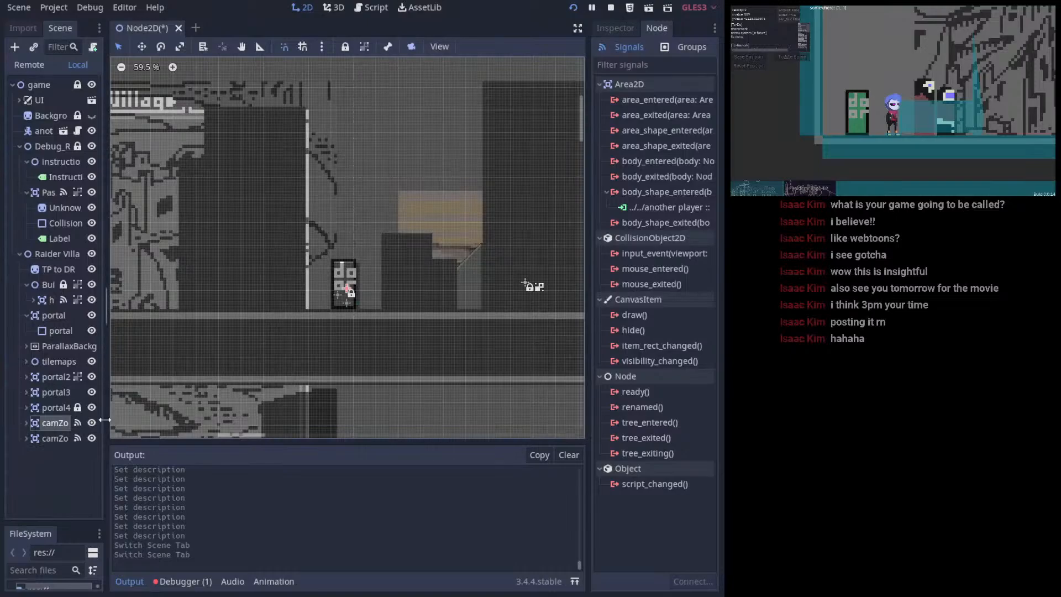
pyautogui.moveTo(105, 420); pyautogui.dragTo(203, 422)
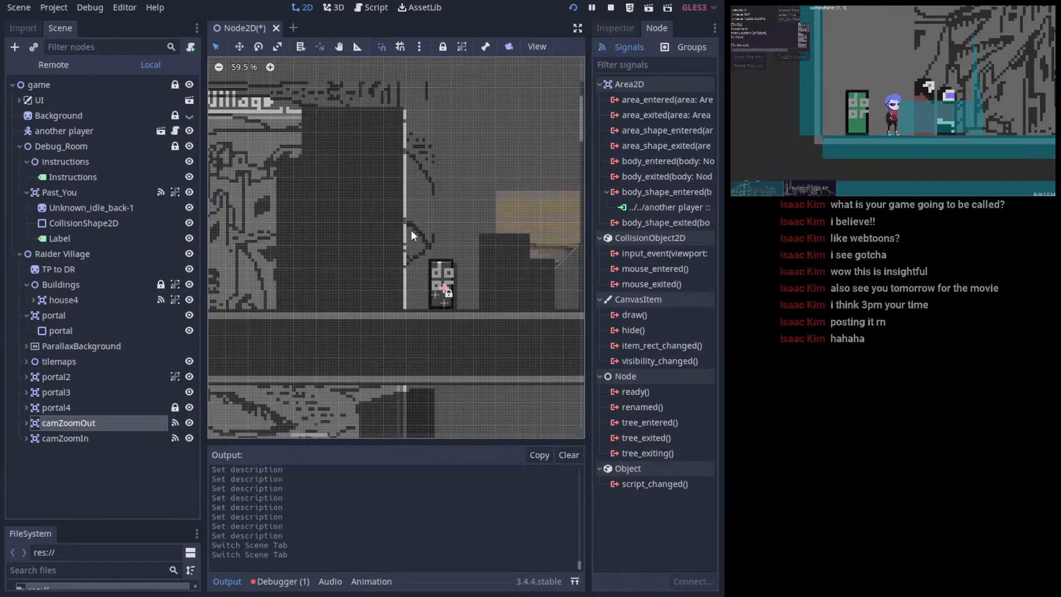
pyautogui.scroll(-7, 412, 230)
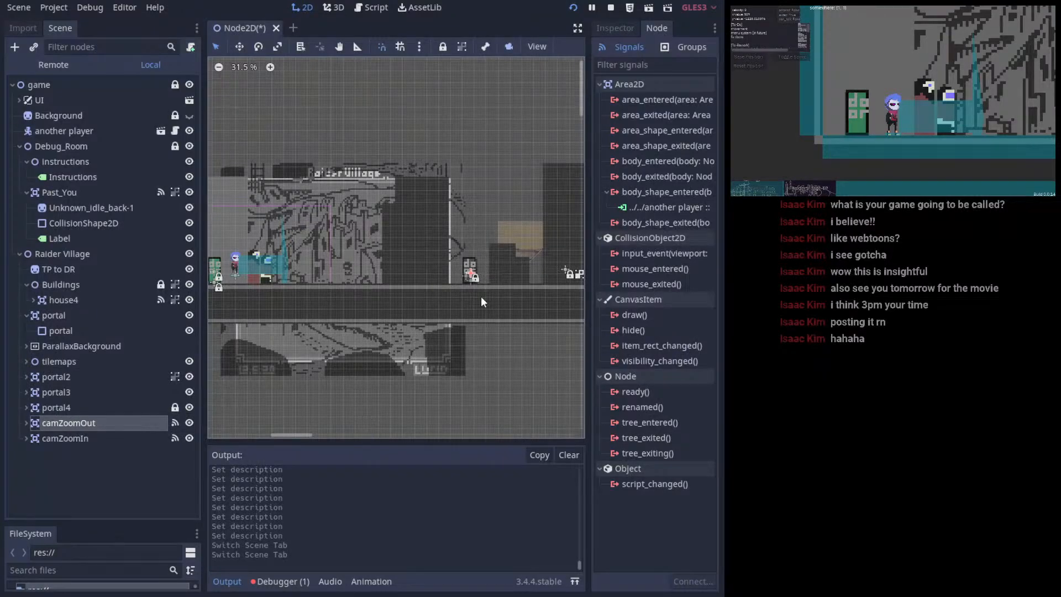
pyautogui.moveTo(481, 302); pyautogui.dragTo(364, 316, button='middle')
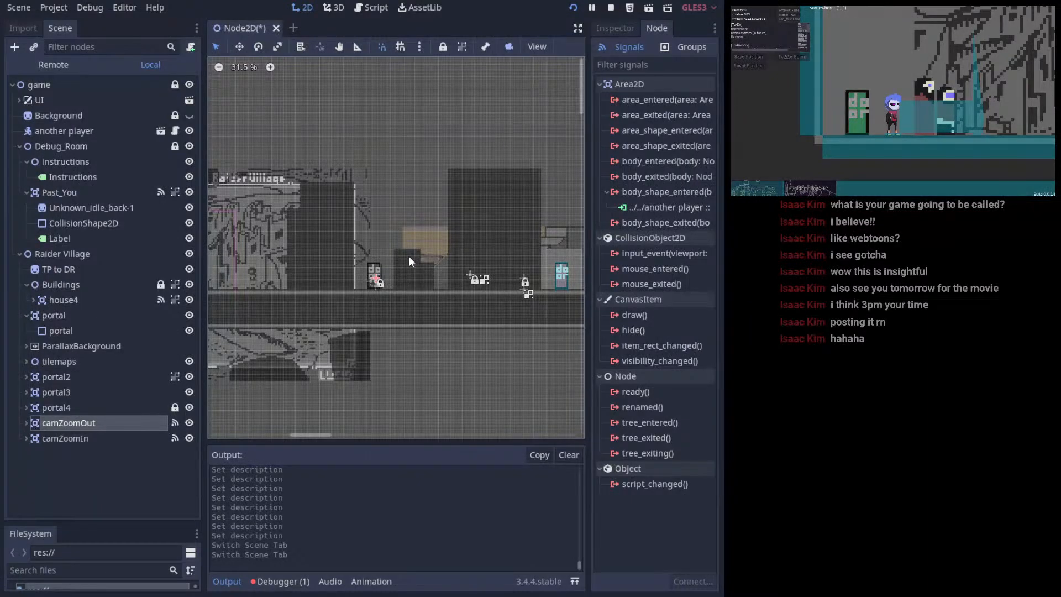
# - Save the scene and open the player's visual script at the Portal and Raider Village House Portals comment boxes
pyautogui.hotkey('ctrl', 's')
pyautogui.hscroll(-5, 447, 194)
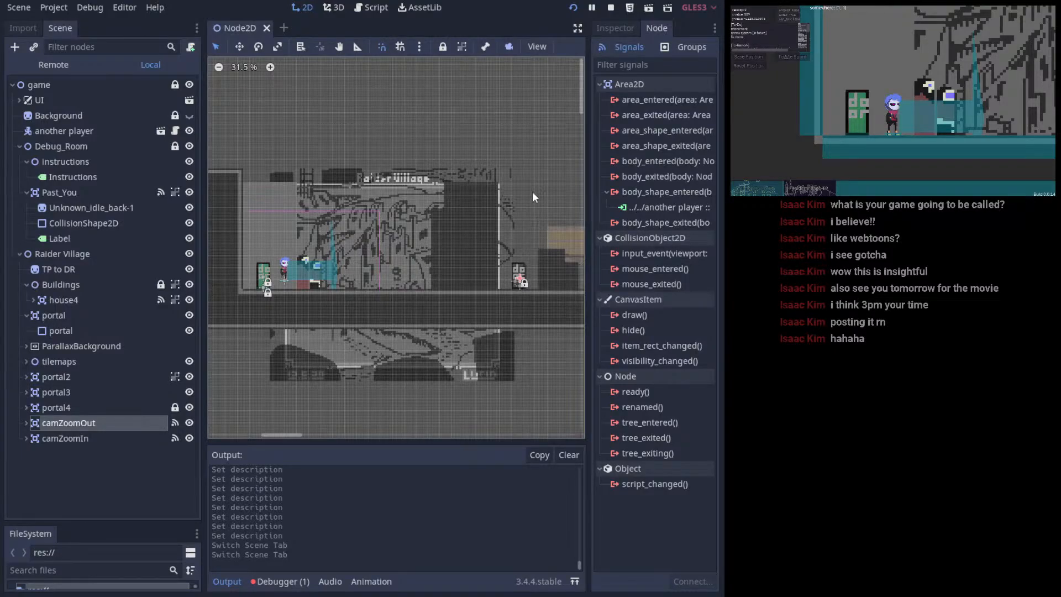
pyautogui.click(376, 6)
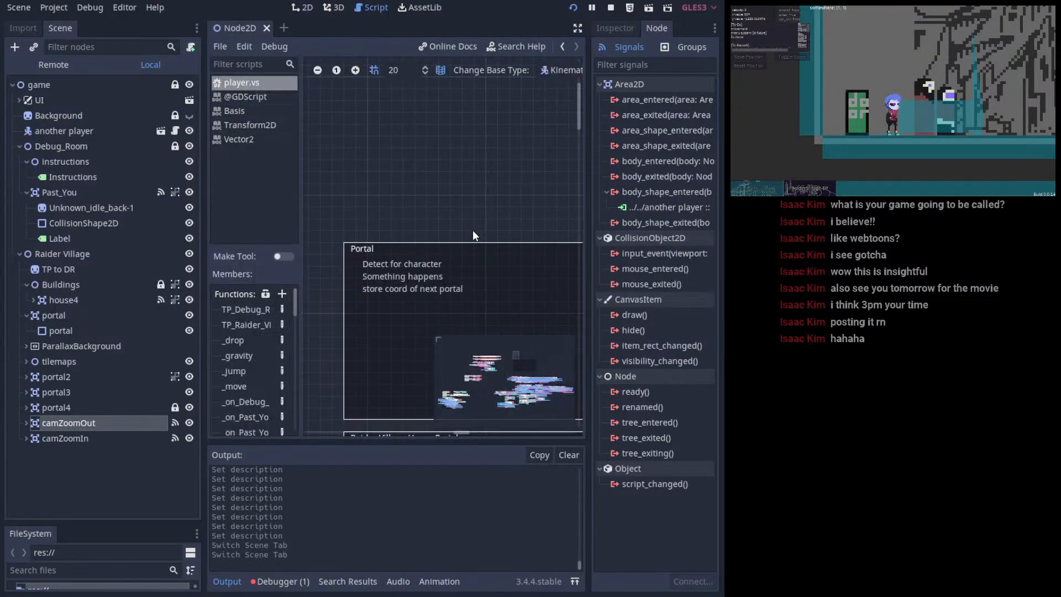
pyautogui.moveTo(473, 232); pyautogui.dragTo(432, 162, button='middle')
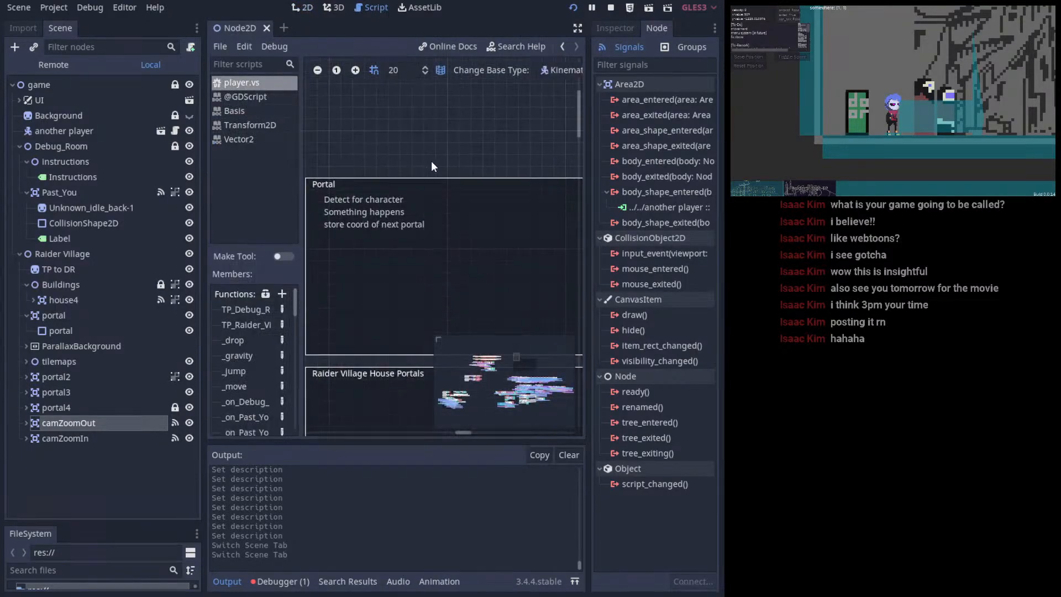
# - Restart the game and move the character back and forth beside the green door to test the camera zoom
pyautogui.click(573, 7)
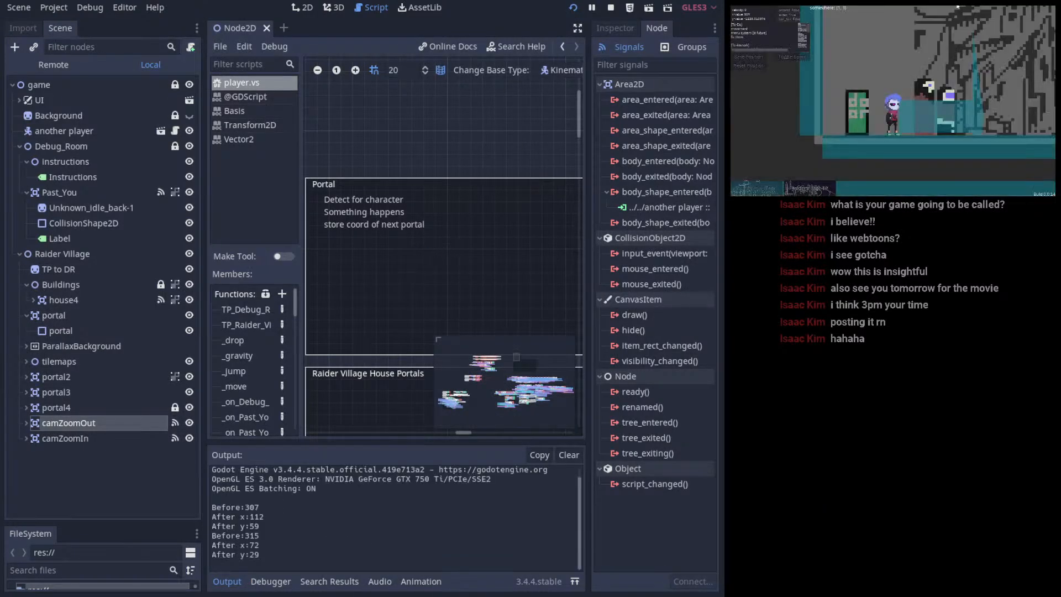
pyautogui.press('d')
pyautogui.press('a')
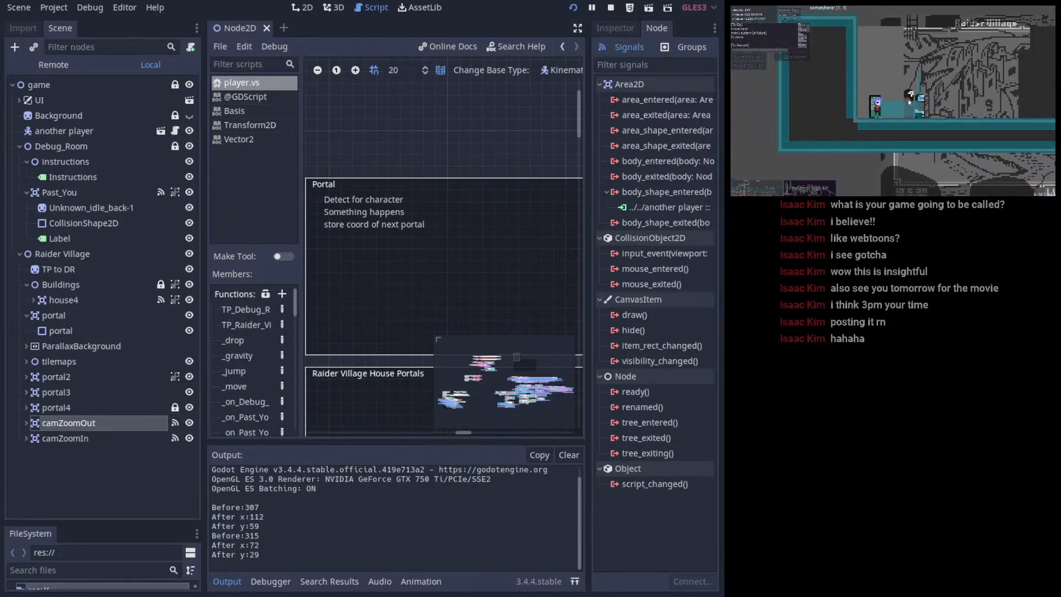
pyautogui.press('d')
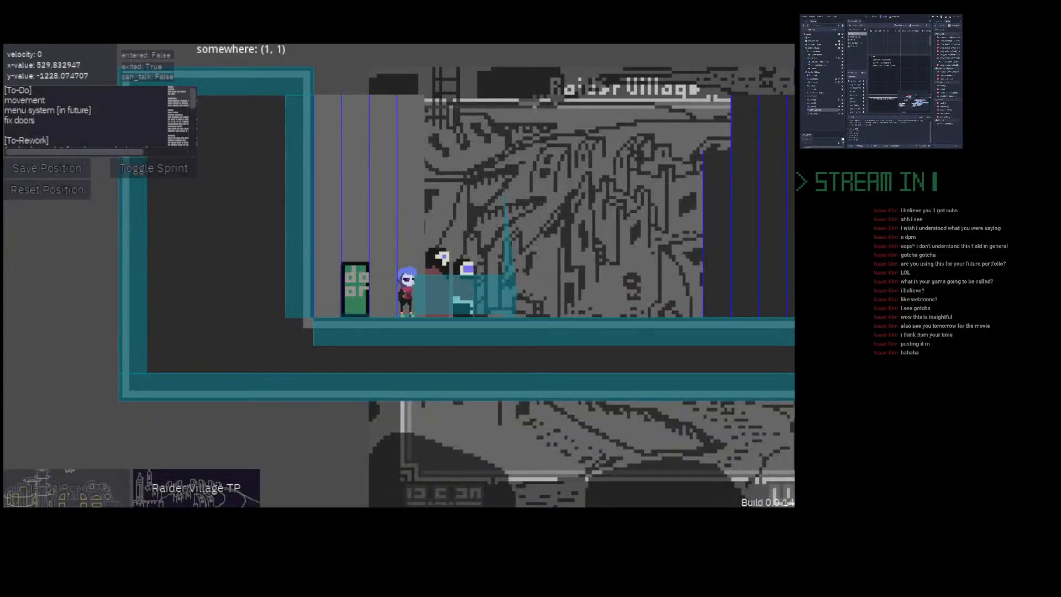
# - Stop the running game, save the scene, and run the project again
pyautogui.press('F8')
pyautogui.hotkey('ctrl', 's')
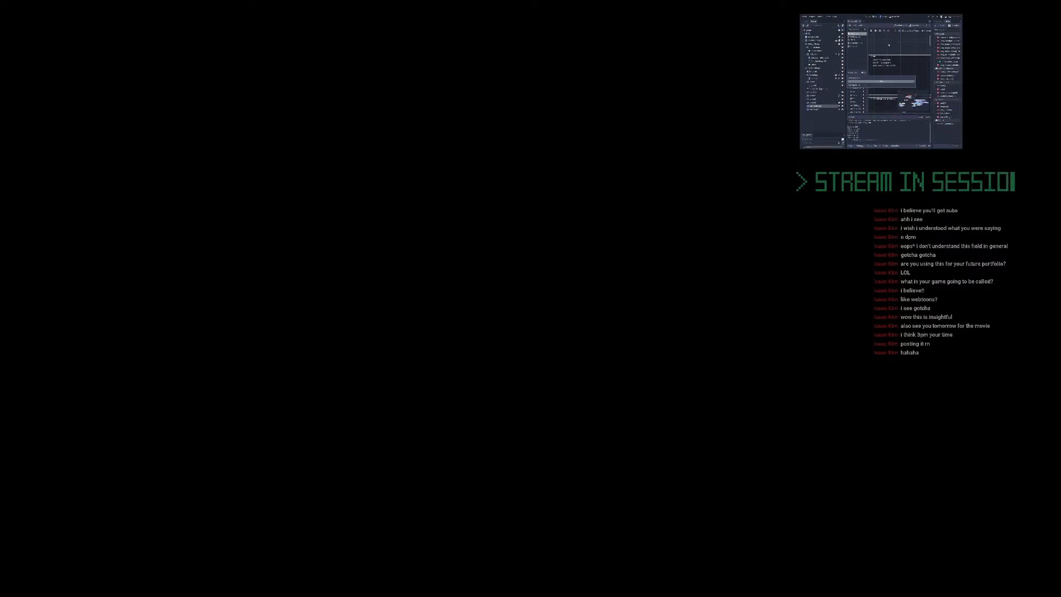
pyautogui.press('F5')
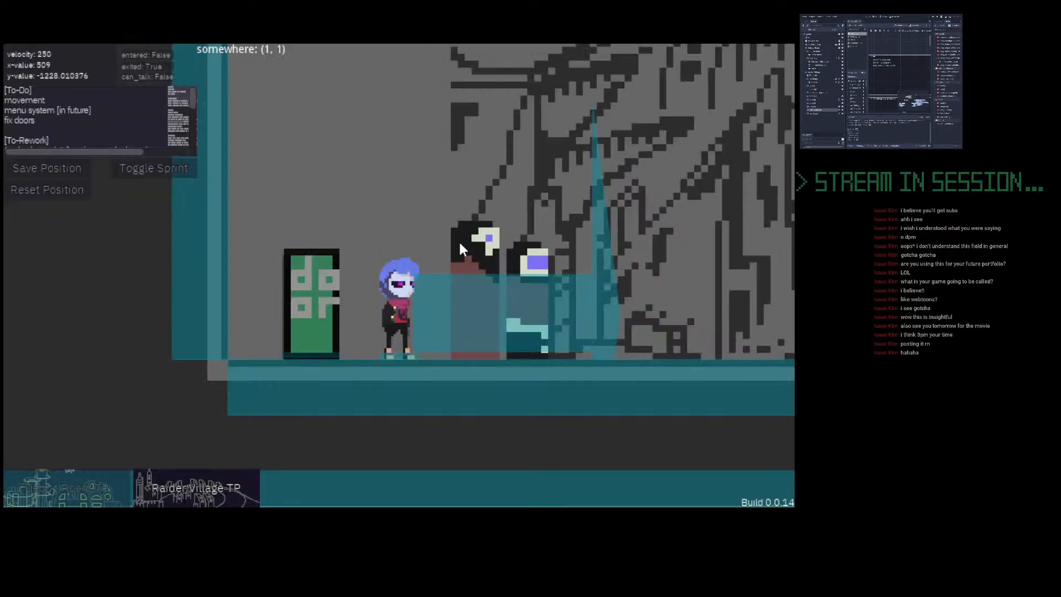
# - Test the zoom areas by moving the character around the green door and then across Raider Village to the light blue door
pyautogui.press('Right')
pyautogui.press('Left')
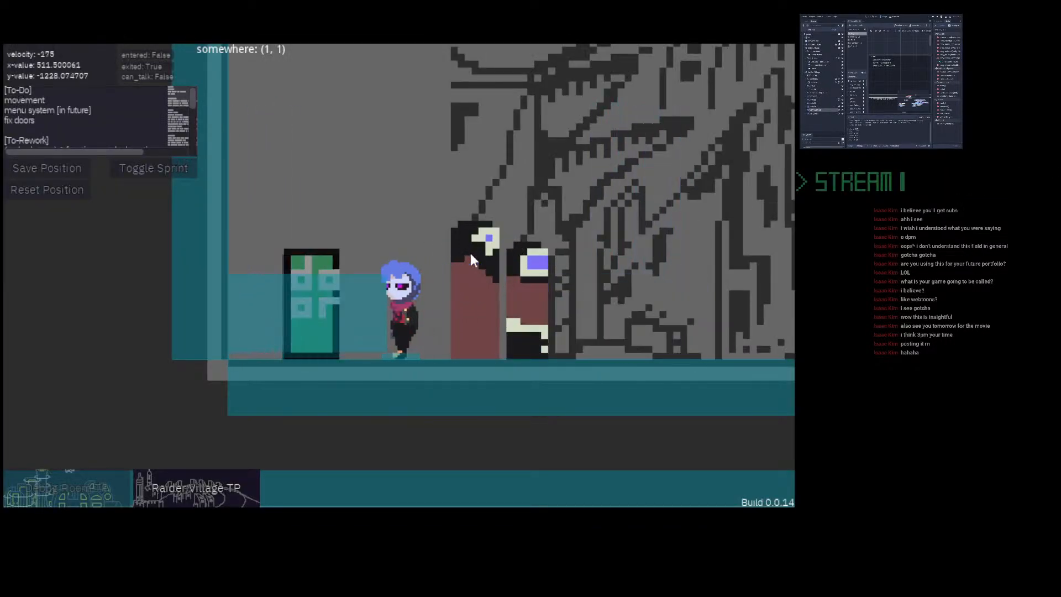
pyautogui.press('Right')
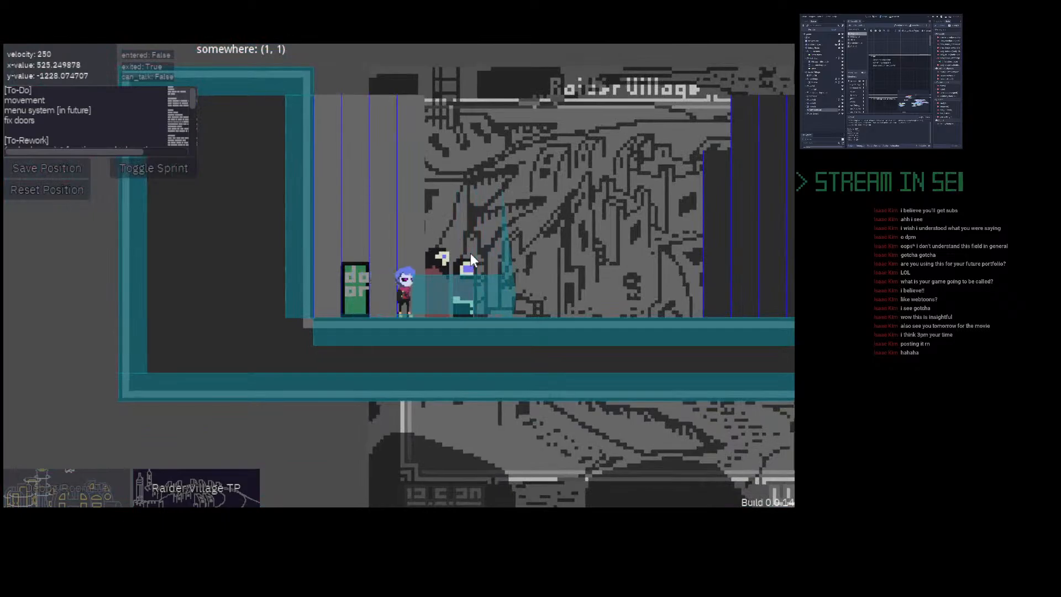
pyautogui.press('Right')
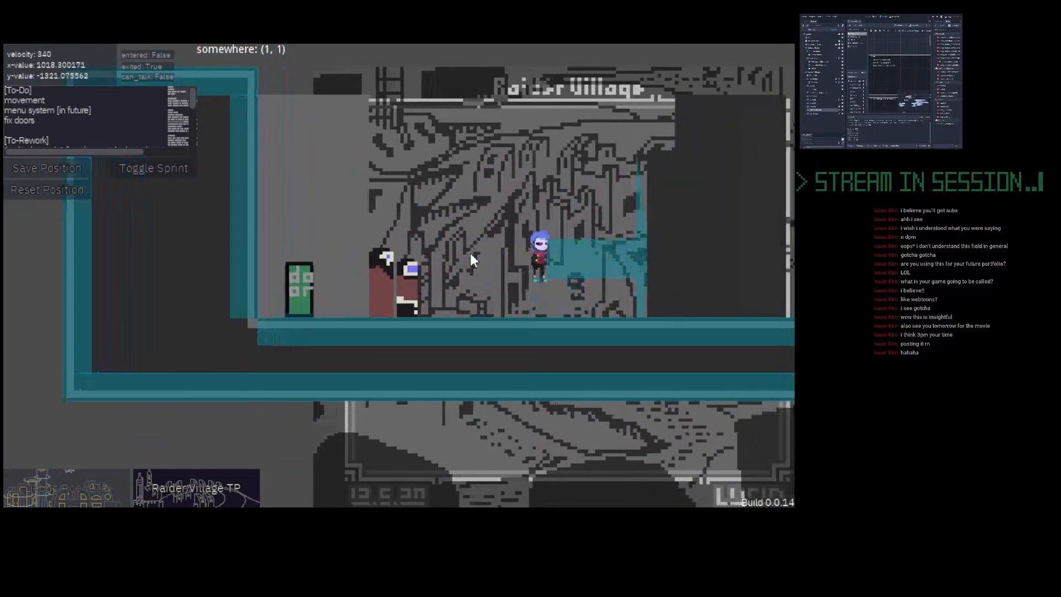
pyautogui.press('Right')
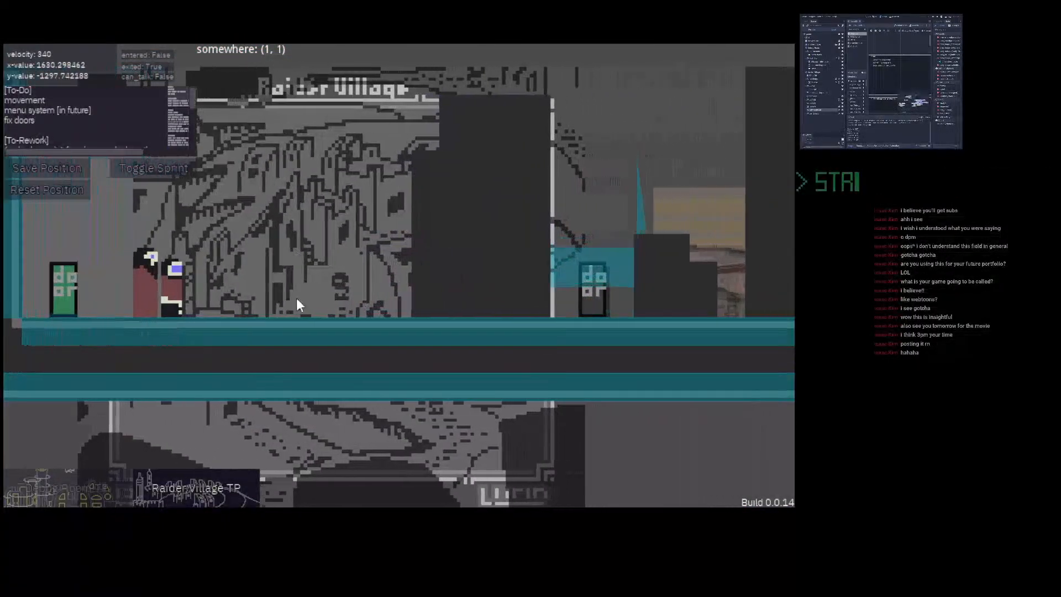
pyautogui.press('Right')
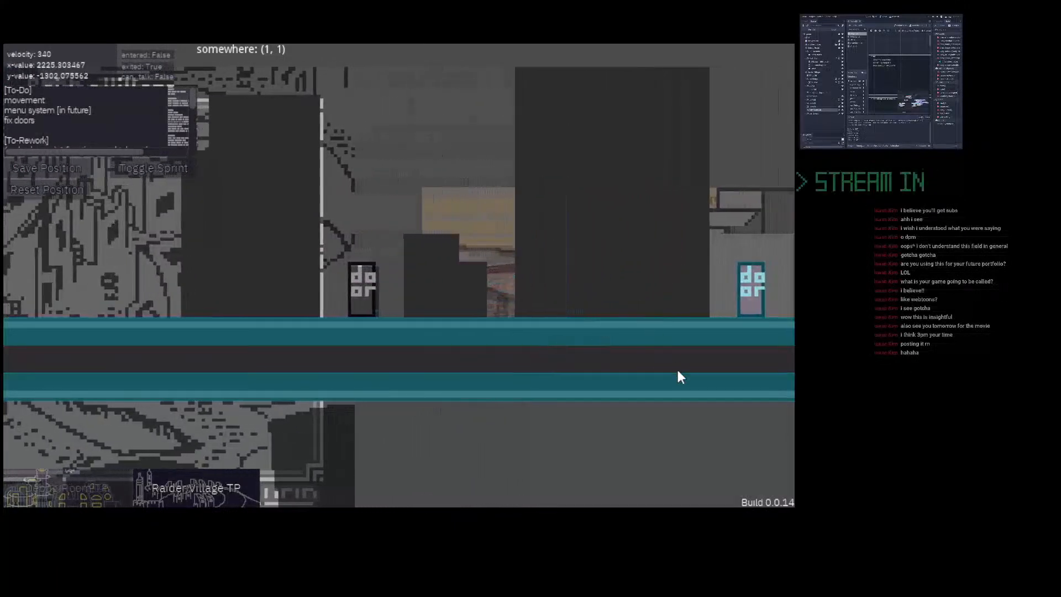
pyautogui.press('Right')
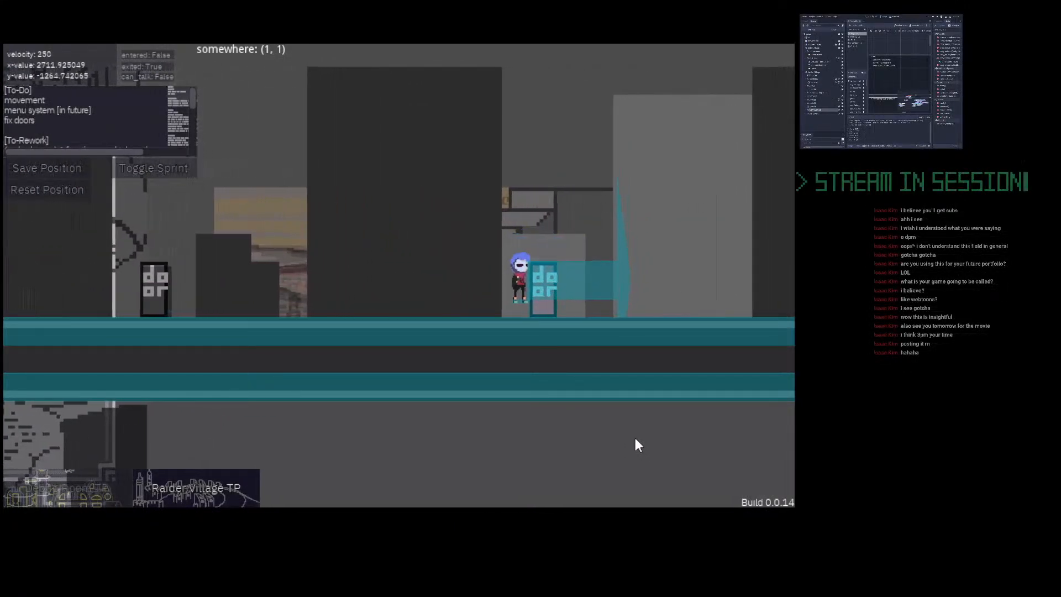
pyautogui.press('space')
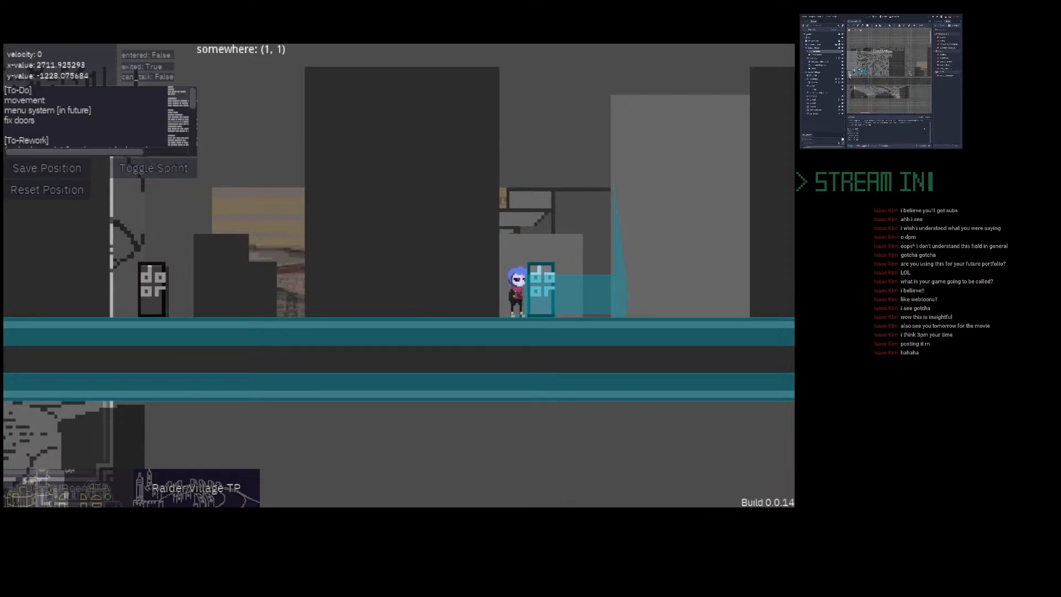
# - Walk the character from the light blue door back past the black door into the middle of Raider Village
pyautogui.press('a')
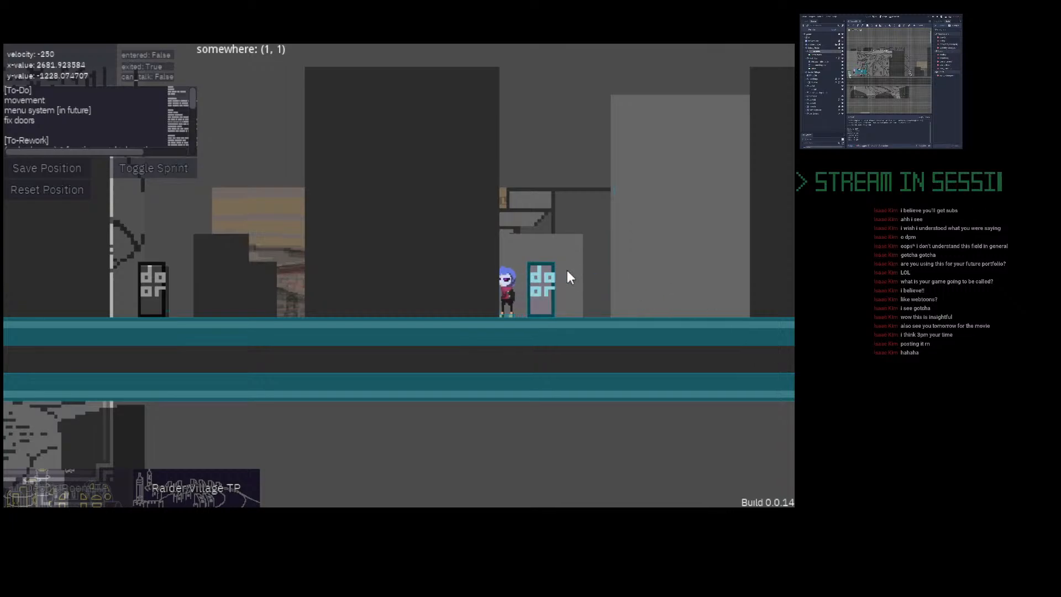
pyautogui.press('a')
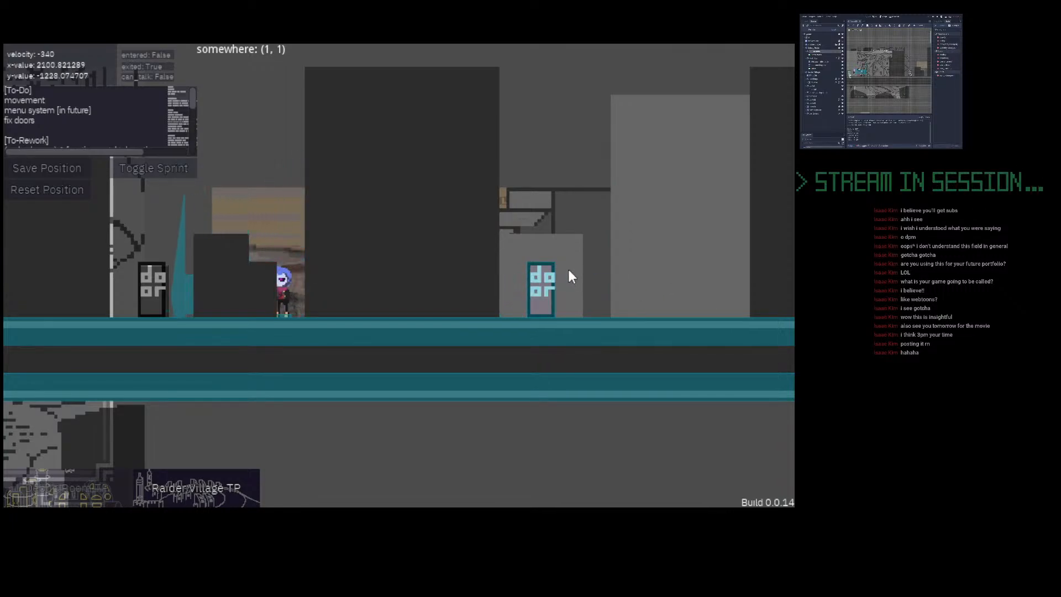
pyautogui.press('a')
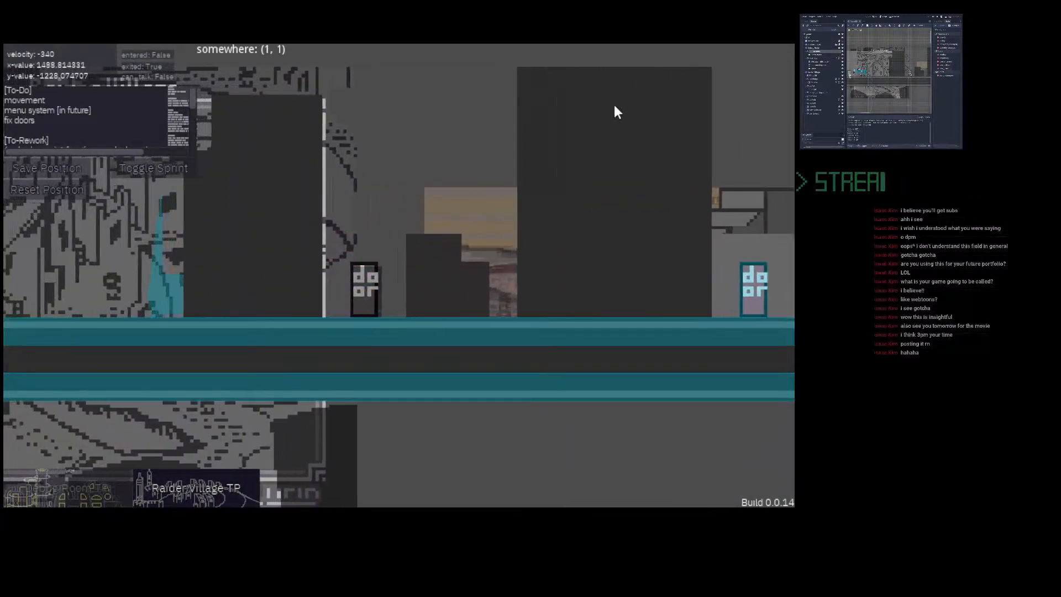
pyautogui.press('a')
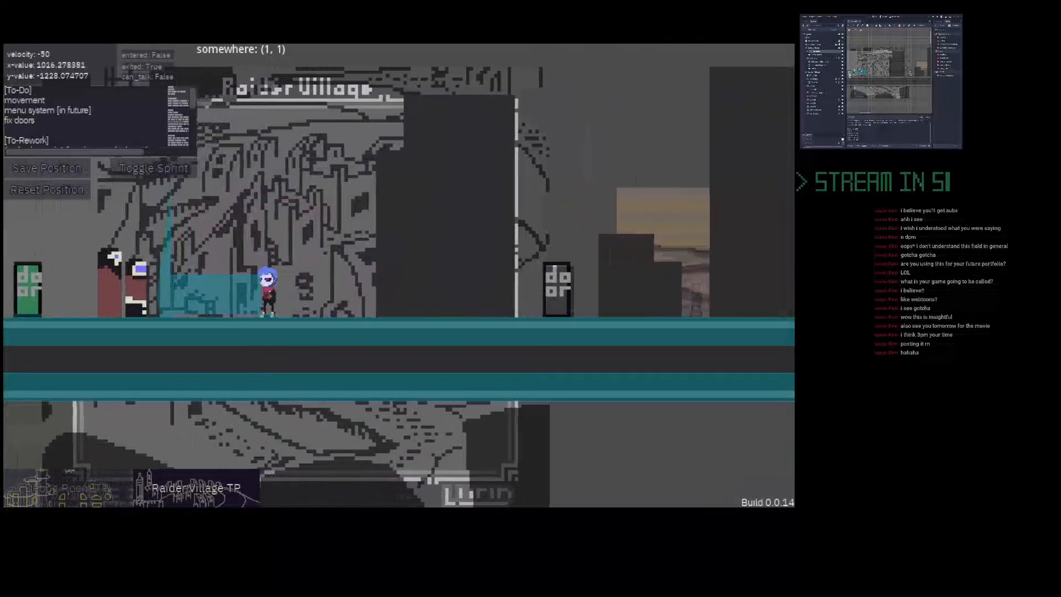
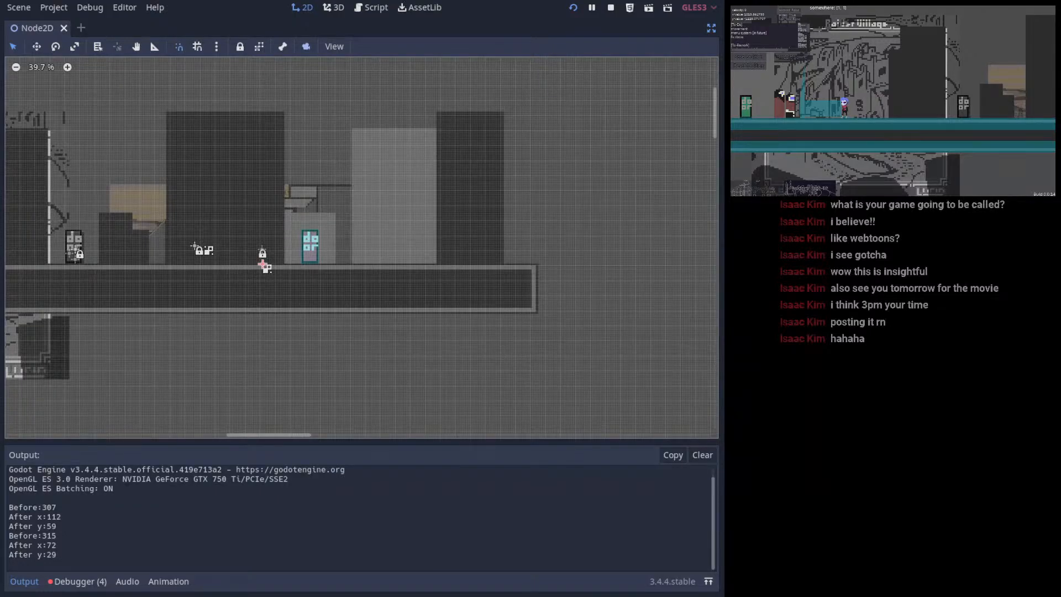
# - Bring back the editor's side docks and look over the level from house4 back to the green door
pyautogui.hotkey('ctrl', 'shift', 'F11')
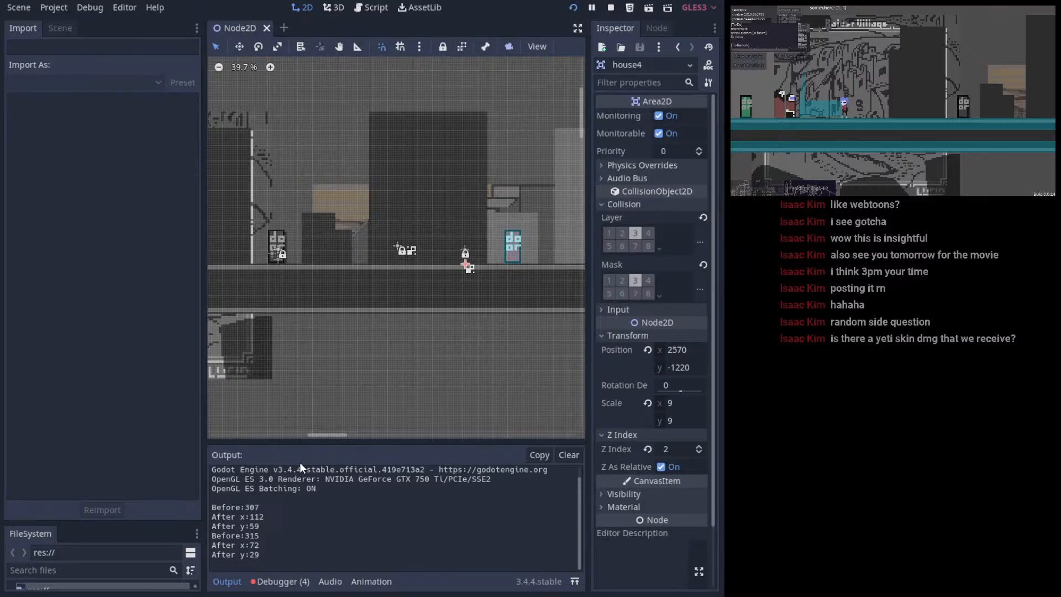
pyautogui.moveTo(456, 265); pyautogui.dragTo(430, 349, button='middle')
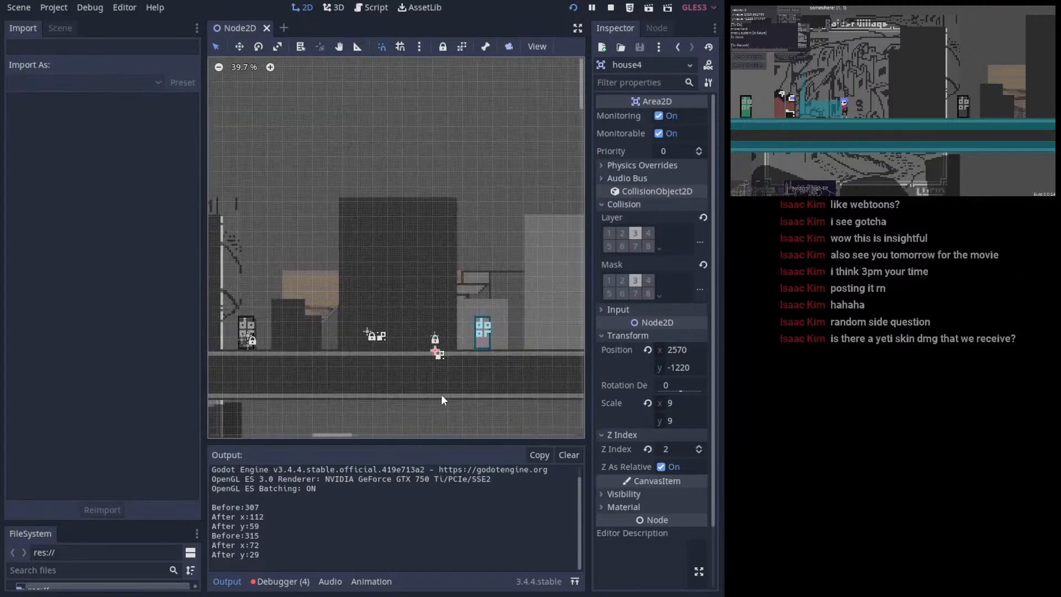
pyautogui.keyDown('shift'); pyautogui.hscroll(-10, 404, 243); pyautogui.keyUp('shift')
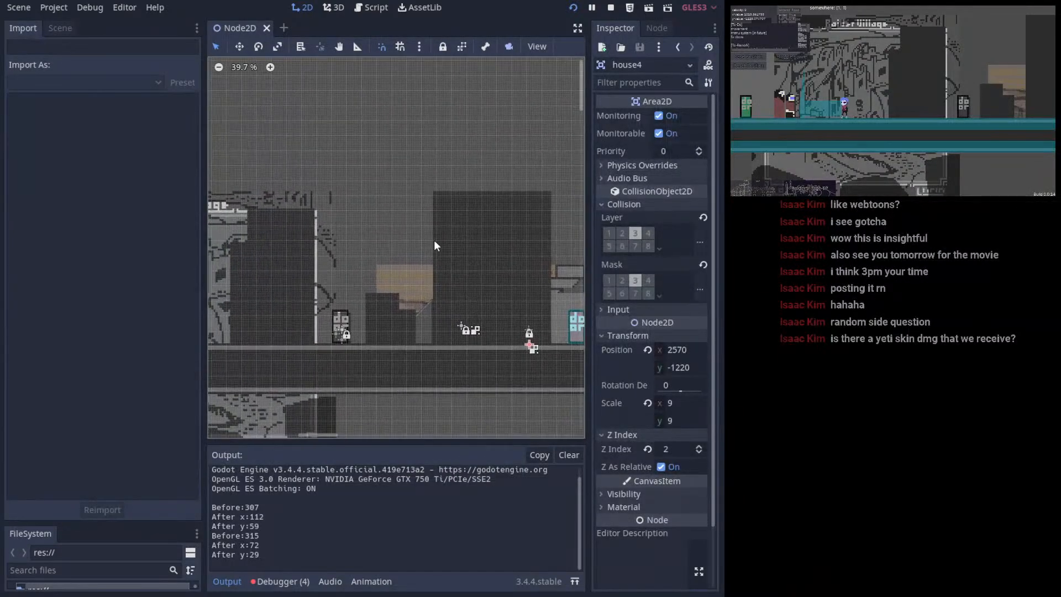
pyautogui.keyDown('shift'); pyautogui.hscroll(-3, 409, 238); pyautogui.keyUp('shift')
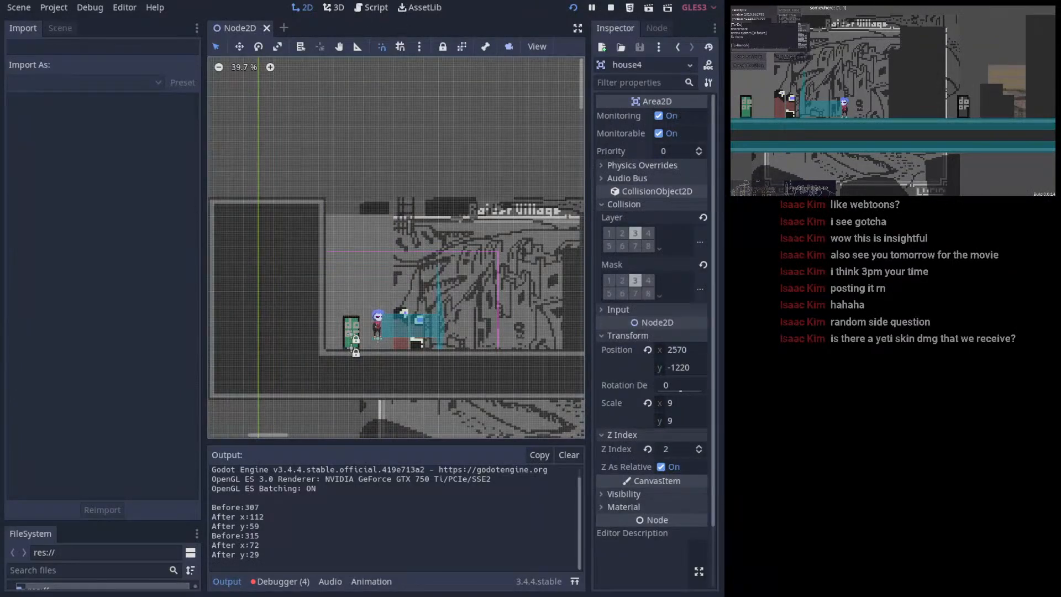
# - Review the Portal comment in the player's visual script alongside the green door area of the Raider Village level
pyautogui.click(386, 10)
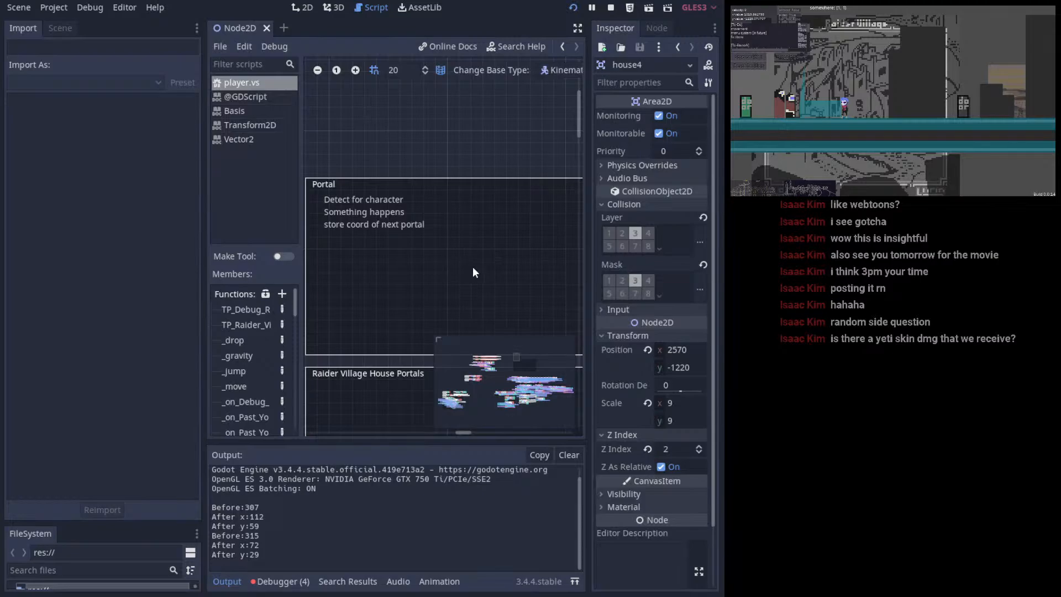
pyautogui.keyDown('shift'); pyautogui.hscroll(1, 473, 266); pyautogui.keyUp('shift')
pyautogui.scroll(3, 480, 158)
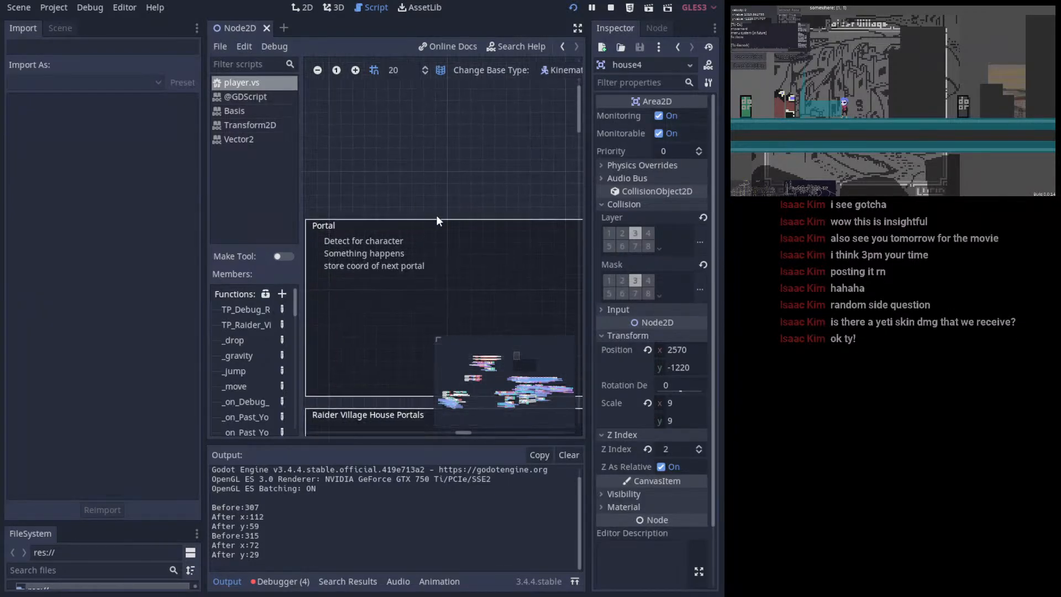
pyautogui.keyDown('ctrl'); pyautogui.scroll(-2, 440, 217); pyautogui.keyUp('ctrl')
pyautogui.moveTo(495, 300); pyautogui.dragTo(456, 256, button='middle')
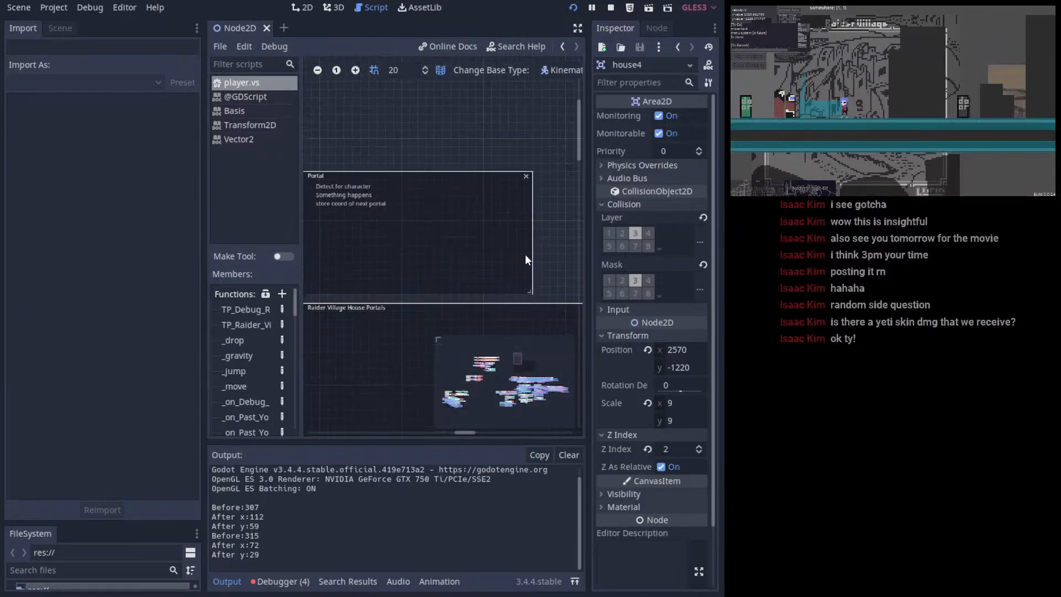
pyautogui.click(301, 8)
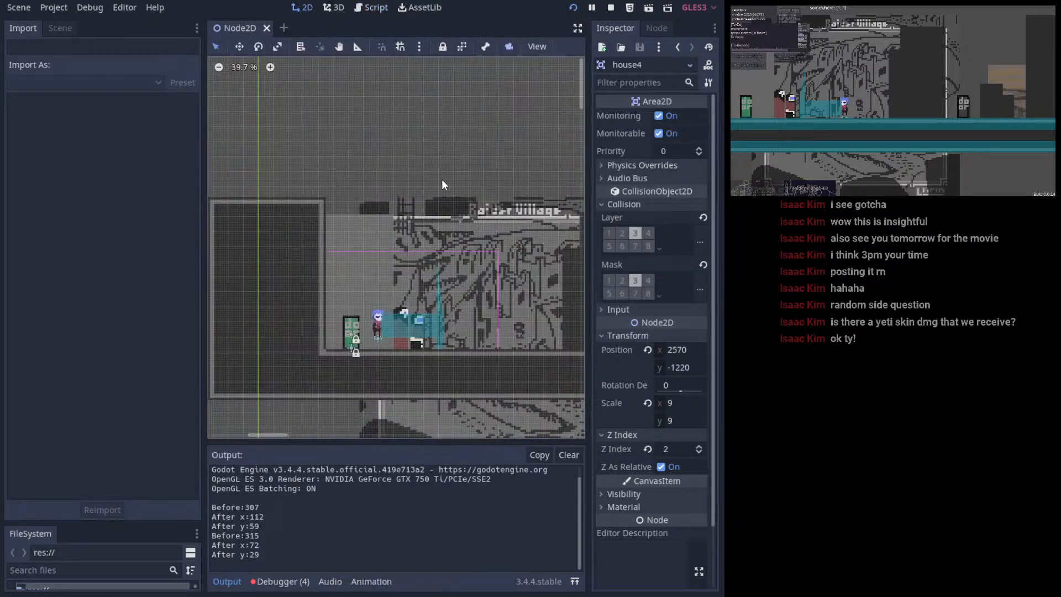
pyautogui.moveTo(470, 235); pyautogui.dragTo(432, 205, button='middle')
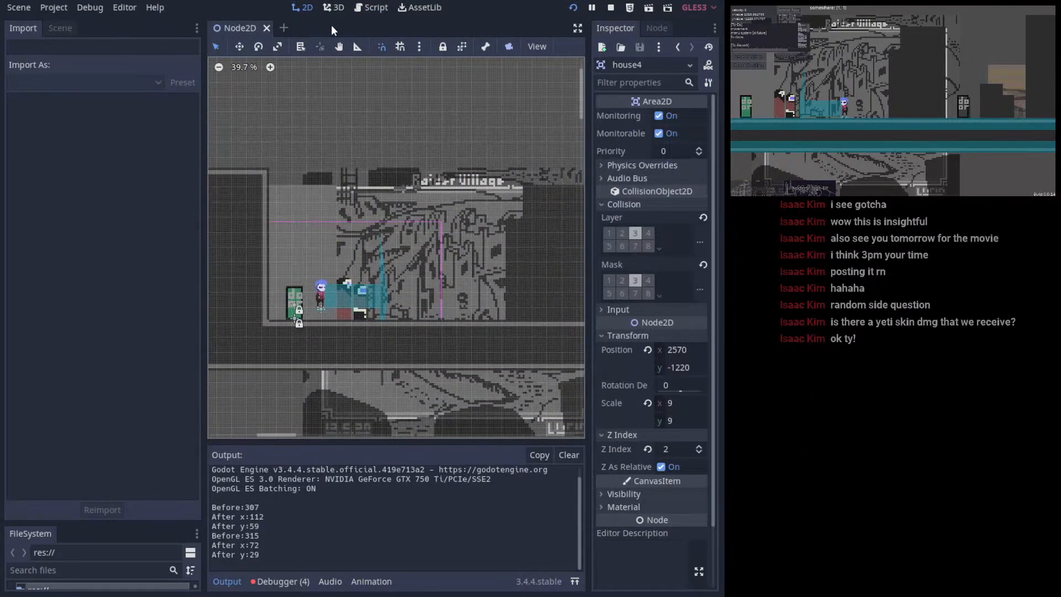
pyautogui.click(366, 8)
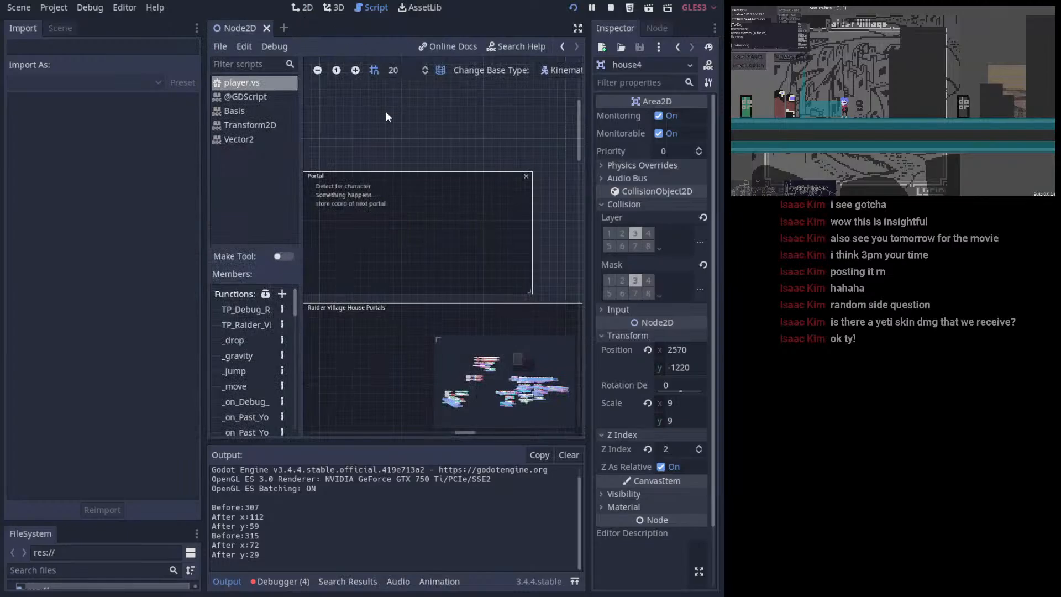
pyautogui.moveTo(386, 111); pyautogui.dragTo(434, 154, button='middle')
pyautogui.scroll(3, 423, 182)
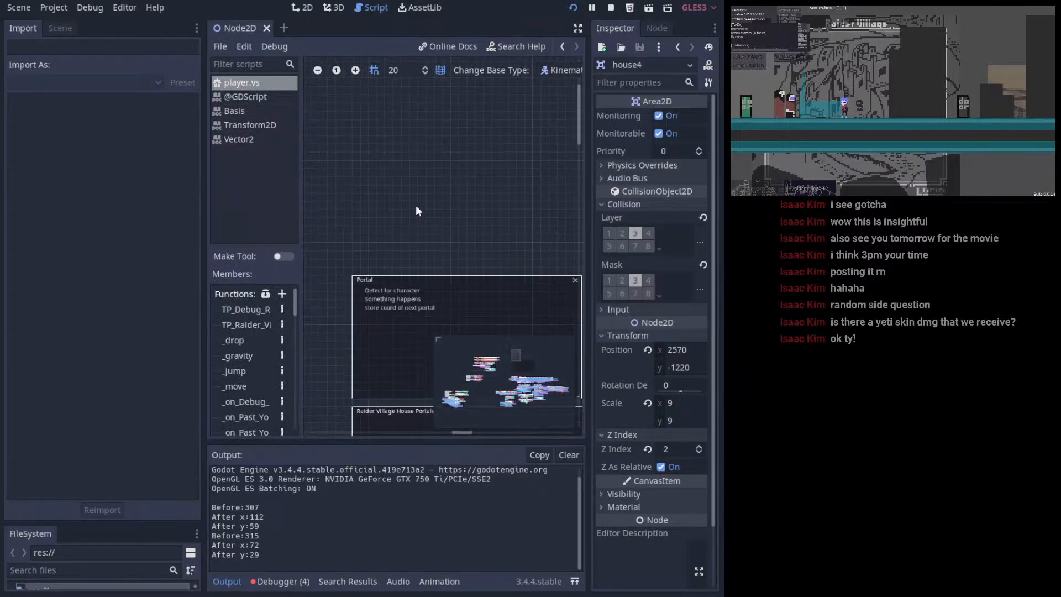
pyautogui.keyDown('ctrl'); pyautogui.scroll(4, 420, 313); pyautogui.keyUp('ctrl')
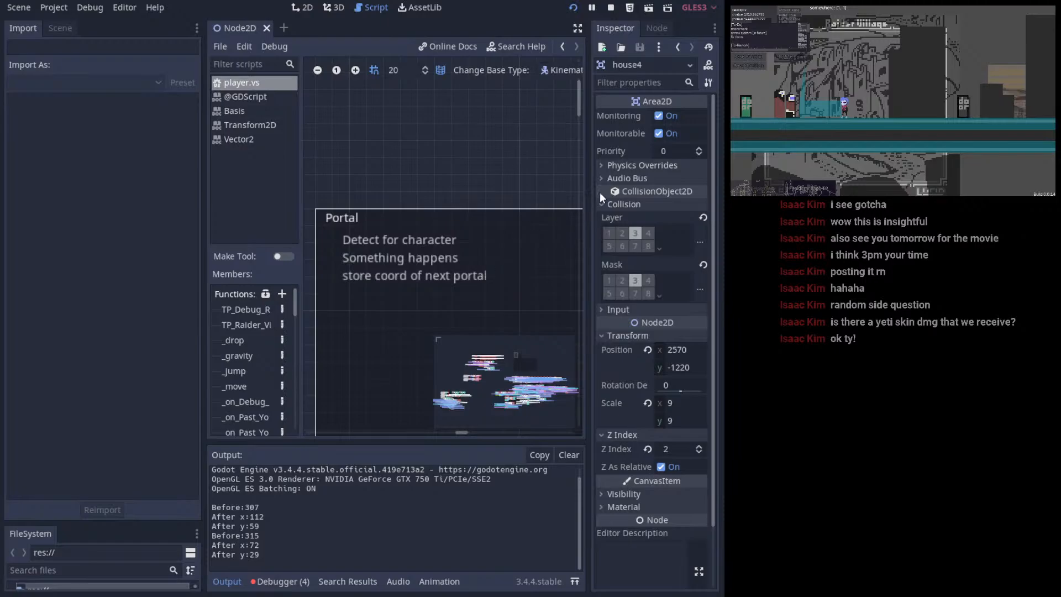
# - Narrow the left dock, show the scene tree, and open the Portal comment's description for editing
pyautogui.moveTo(204, 246); pyautogui.dragTo(33, 233)
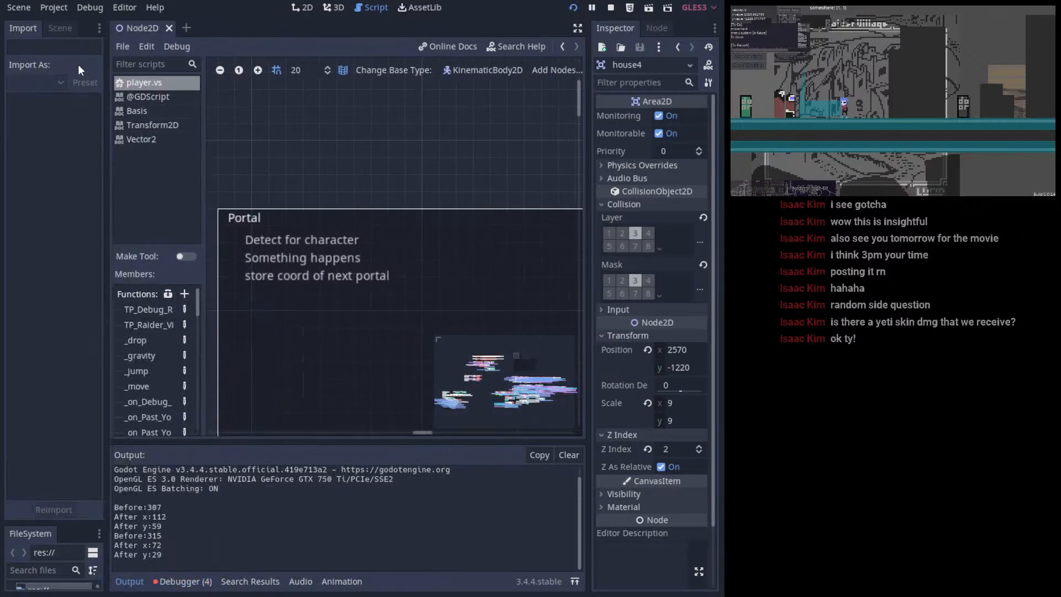
pyautogui.click(60, 27)
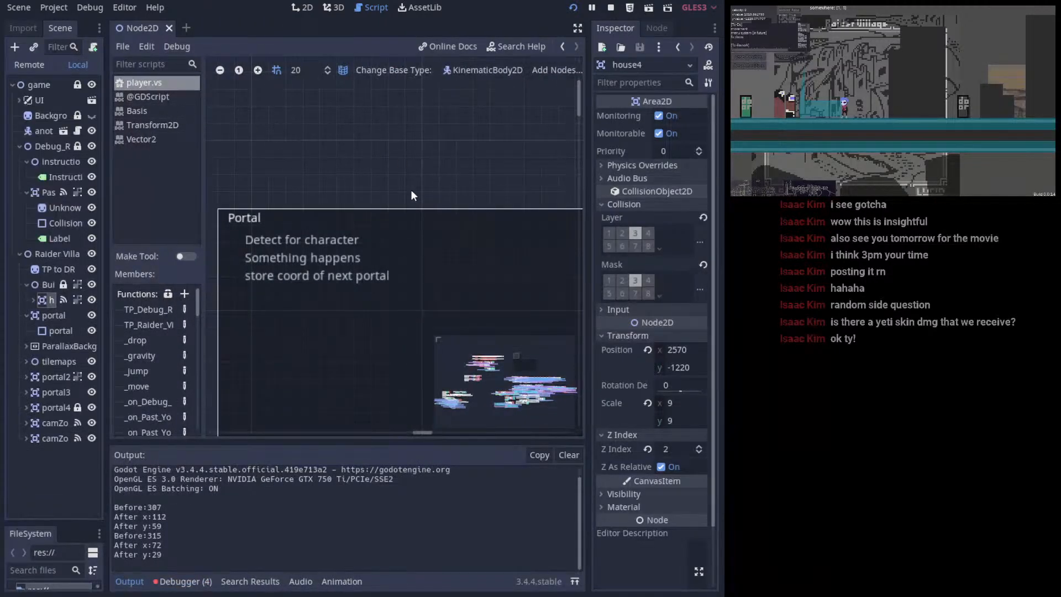
pyautogui.scroll(2, 411, 191)
pyautogui.click(350, 304)
pyautogui.click(644, 190)
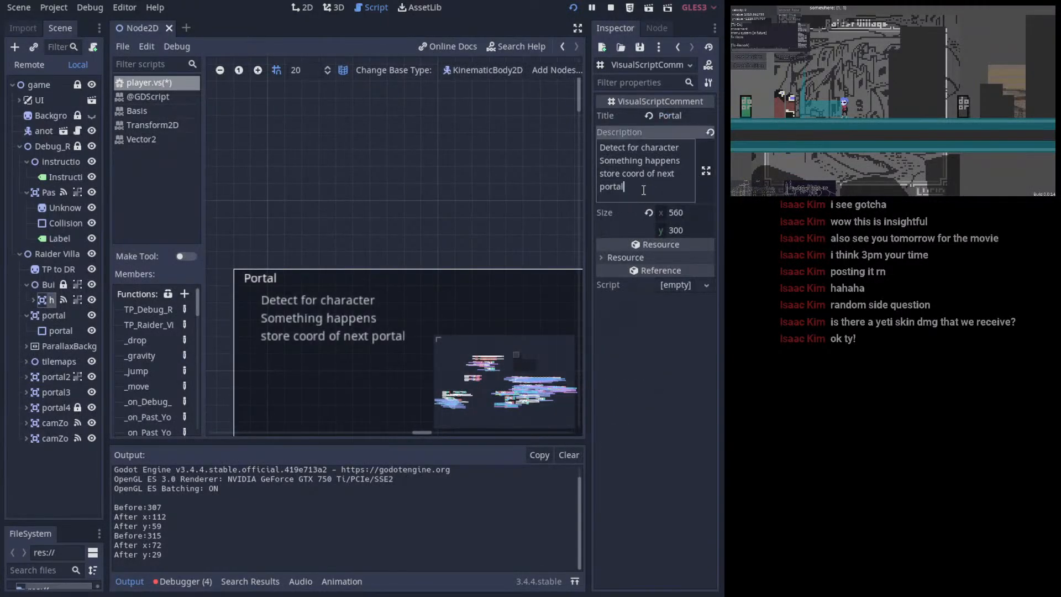
# - Select the portal3 area at the green door in the level to inspect its properties
pyautogui.click(304, 8)
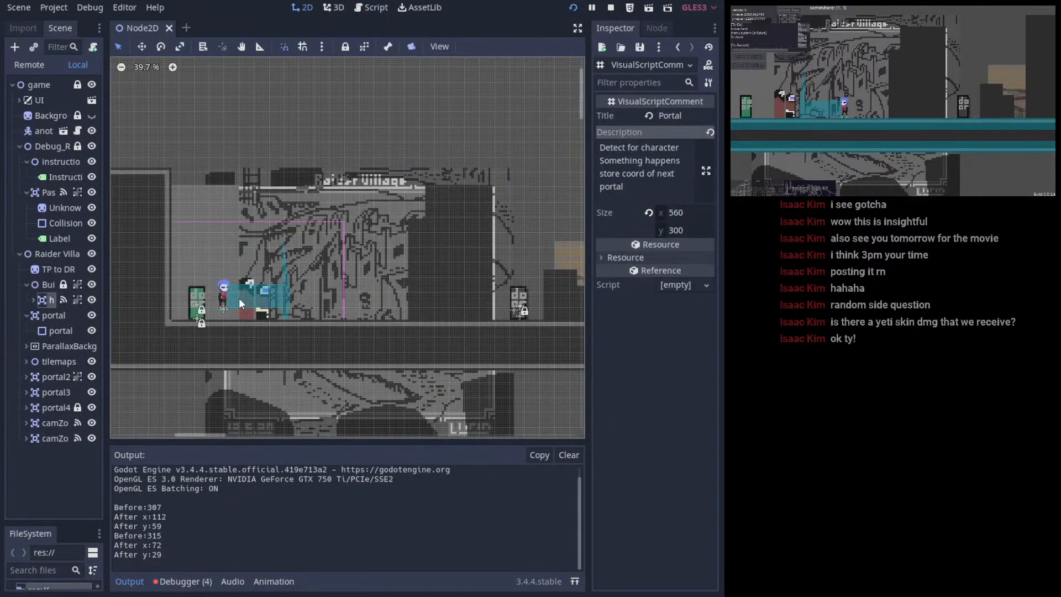
pyautogui.scroll(5, 242, 304)
pyautogui.click(185, 337)
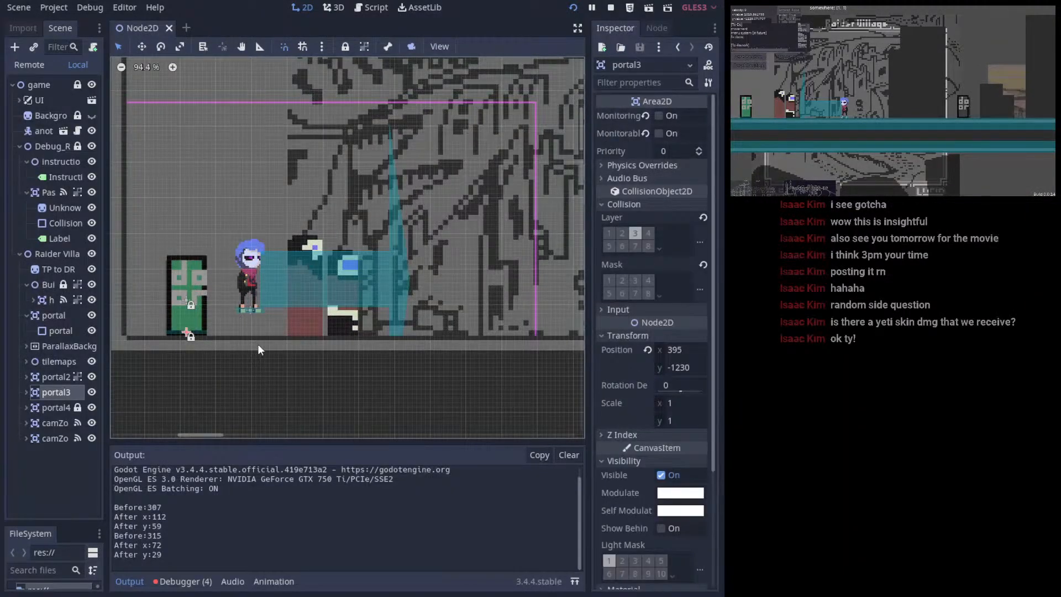
# - Edit the Portal comment's description to read "Store coord of next portal" with a capital S and add an empty line after it
pyautogui.click(367, 7)
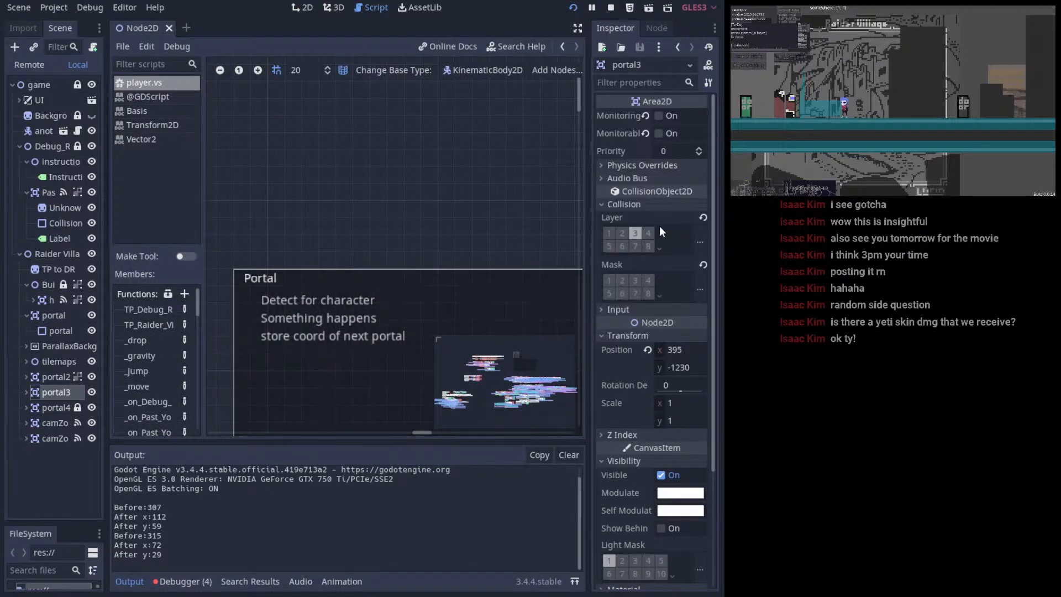
pyautogui.click(263, 278)
pyautogui.click(639, 187)
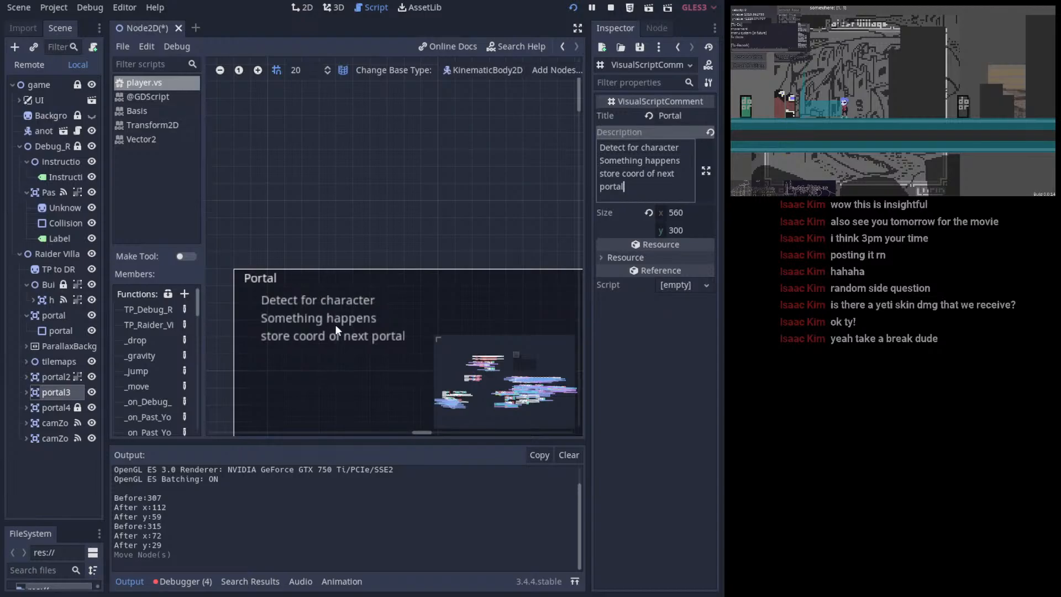
pyautogui.scroll(-6, 347, 316)
pyautogui.scroll(6, 346, 313)
pyautogui.moveTo(359, 294); pyautogui.dragTo(333, 314, button='middle')
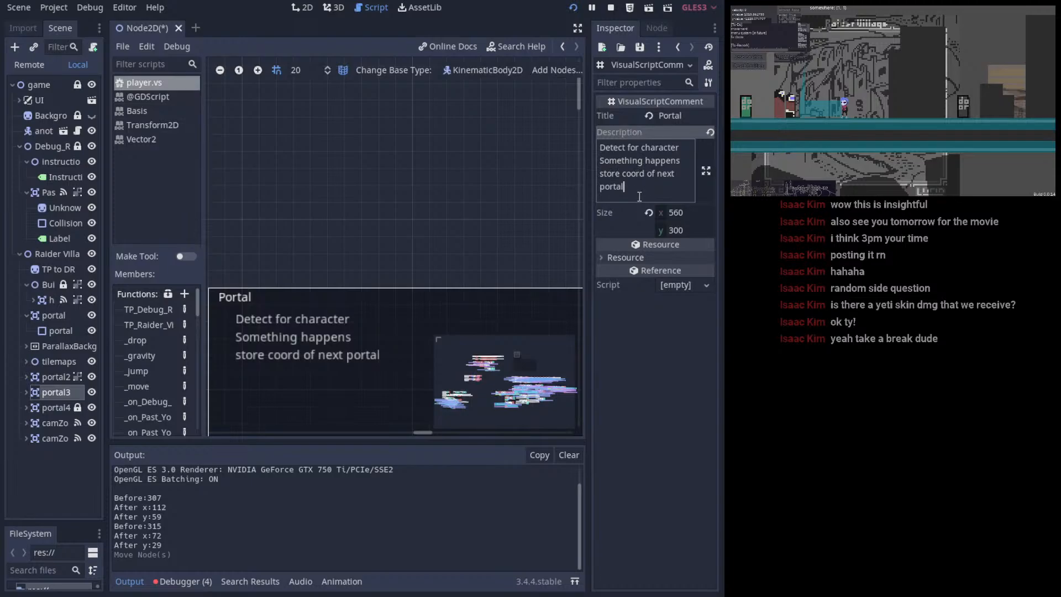
pyautogui.press('Return')
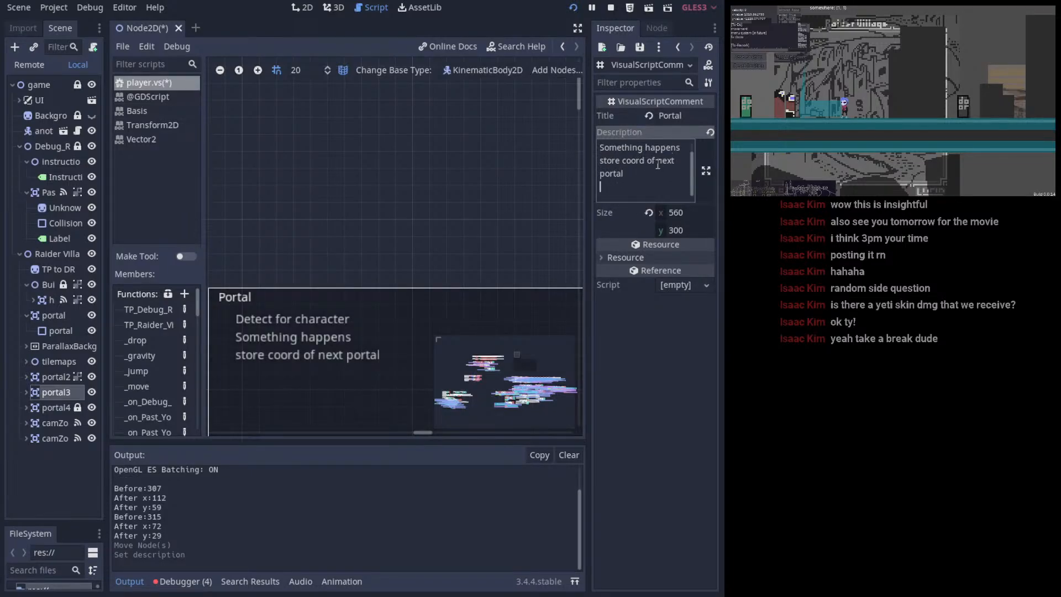
pyautogui.scroll(1, 645, 166)
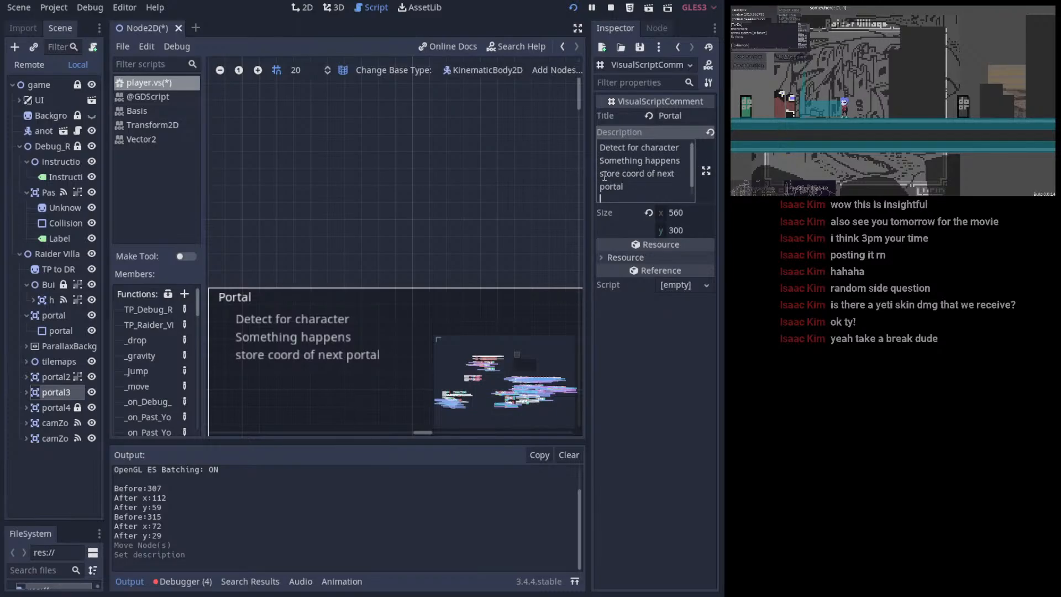
pyautogui.moveTo(606, 176); pyautogui.dragTo(605, 174)
pyautogui.press('BackSpace')
pyautogui.write('S')
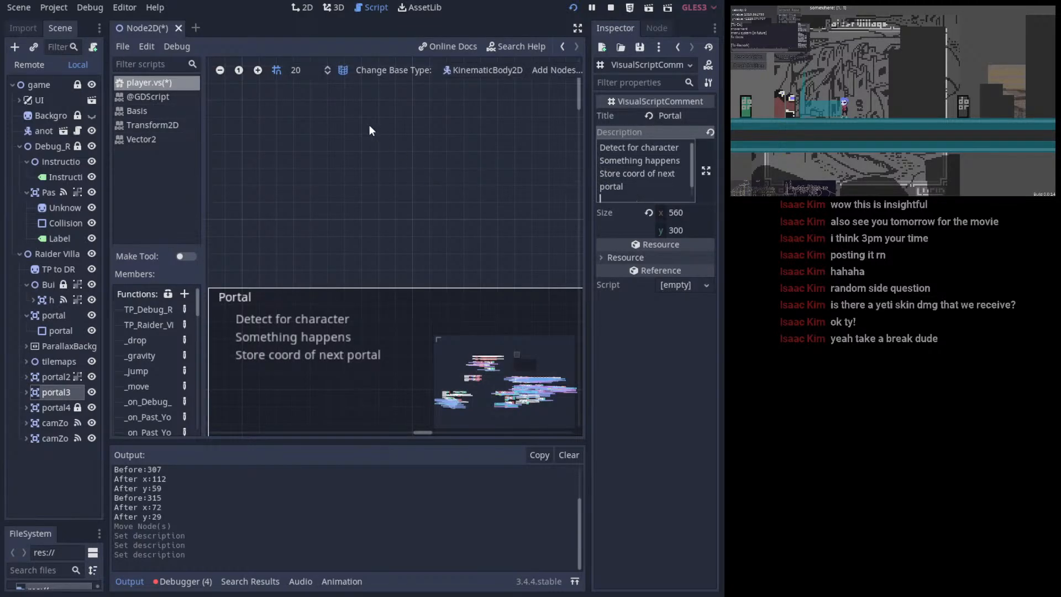
# - Compare the Portal and Raider Village House Portals comments with the green door's portal3 node in the level
pyautogui.scroll(-6, 403, 221)
pyautogui.scroll(2, 415, 260)
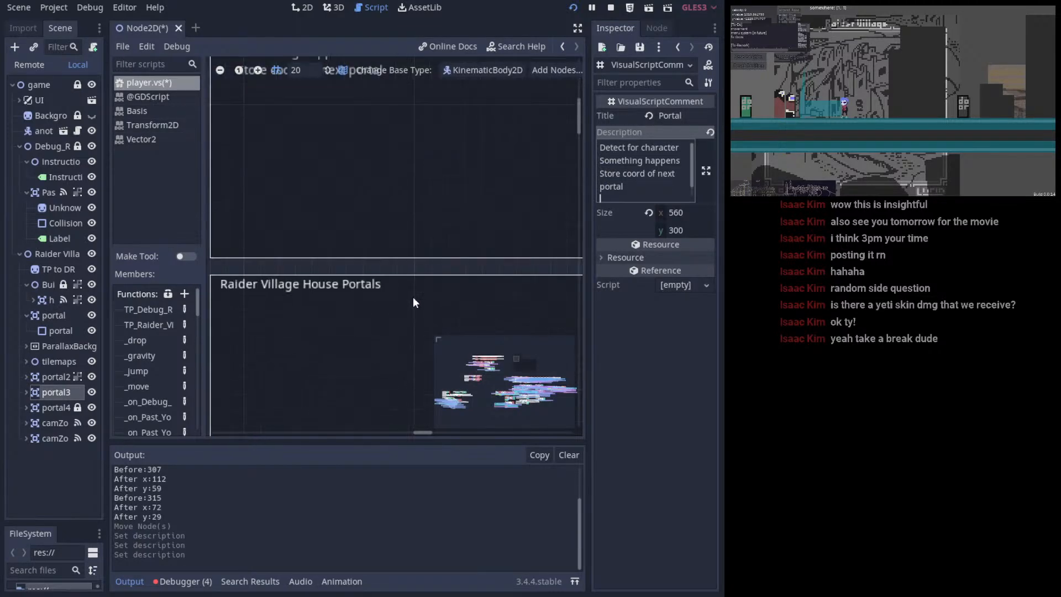
pyautogui.scroll(4, 316, 279)
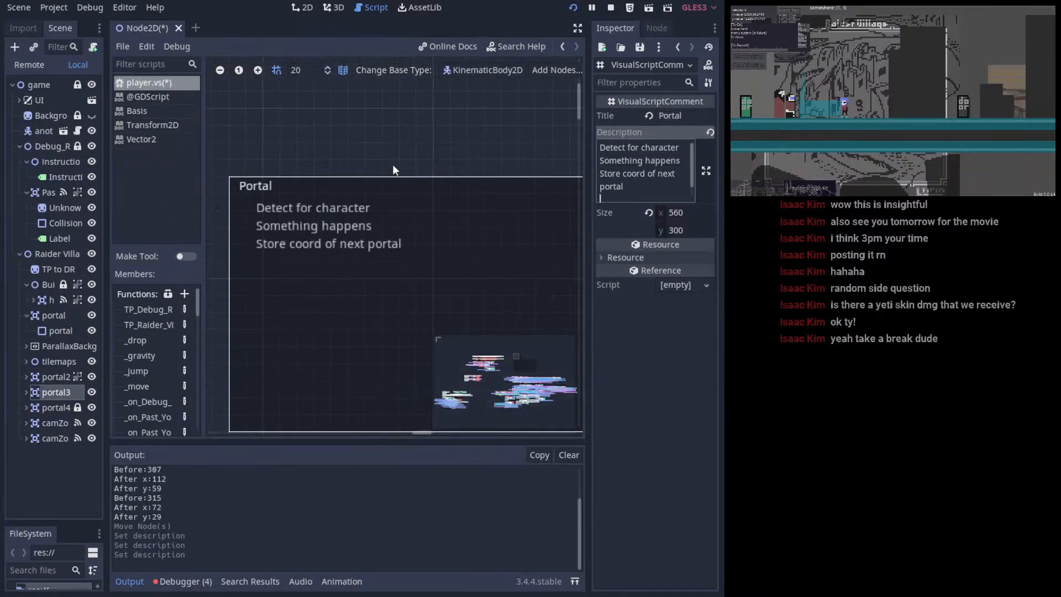
pyautogui.click(303, 8)
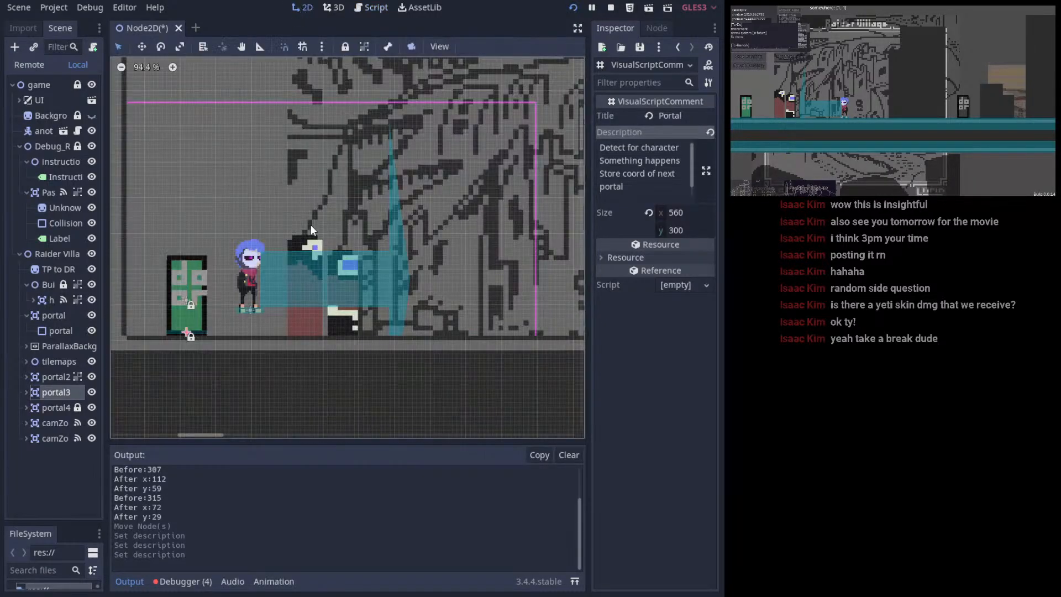
pyautogui.scroll(-2, 241, 276)
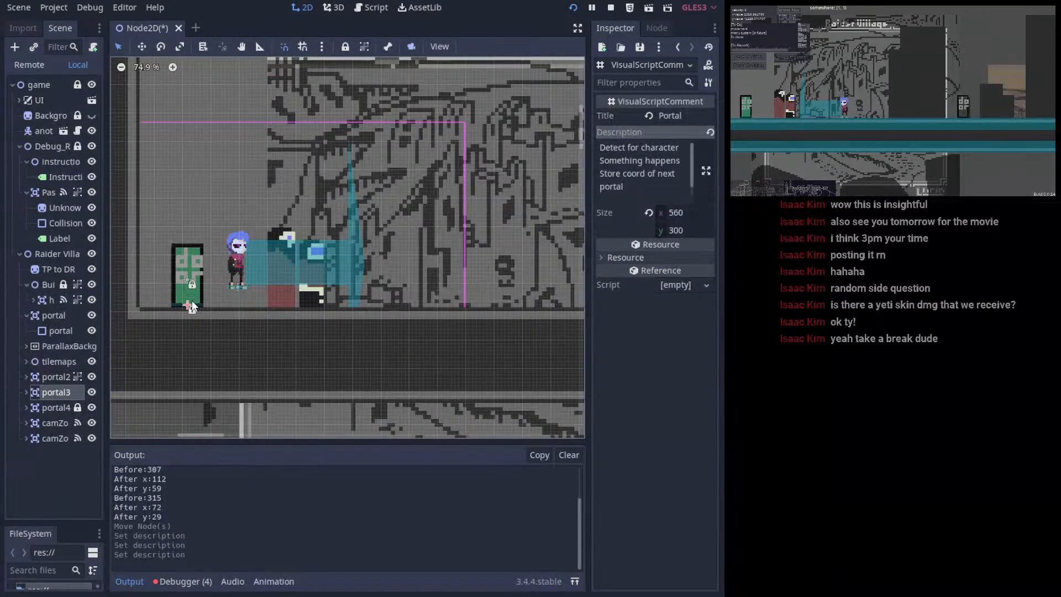
pyautogui.scroll(-5, 192, 307)
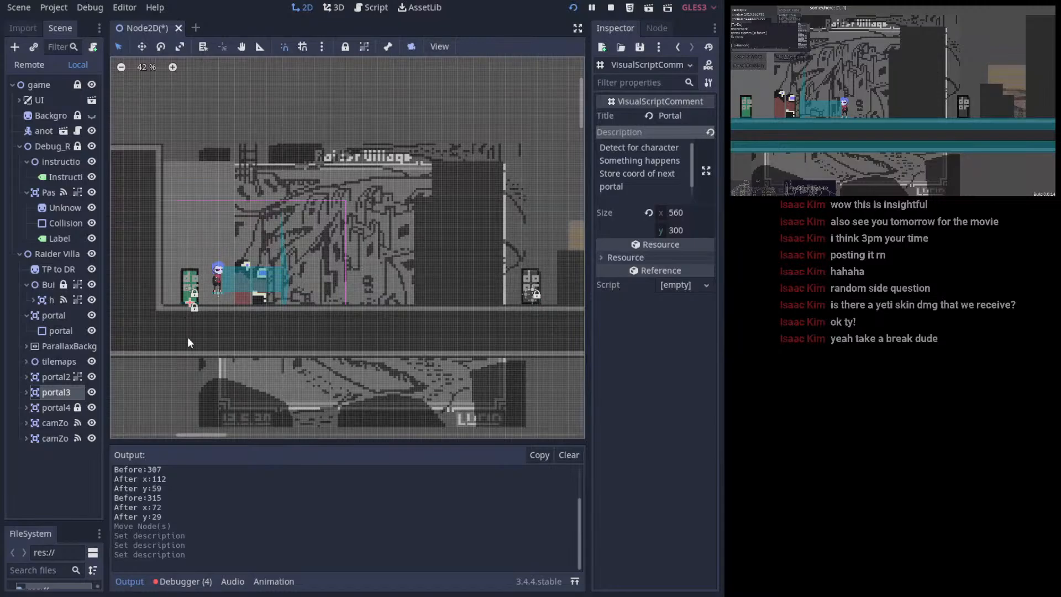
pyautogui.click(62, 392)
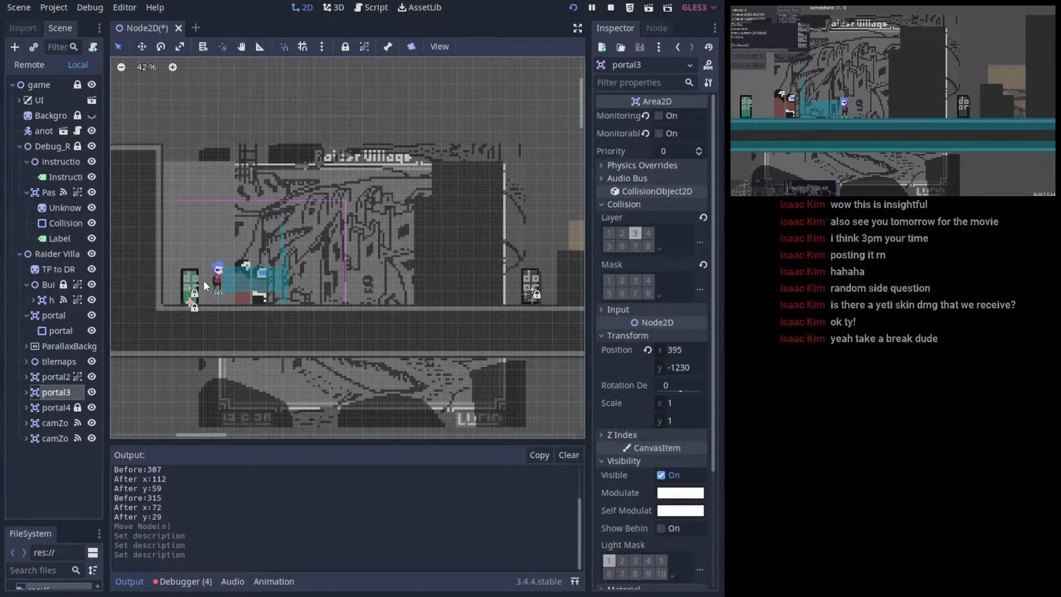
pyautogui.click(370, 7)
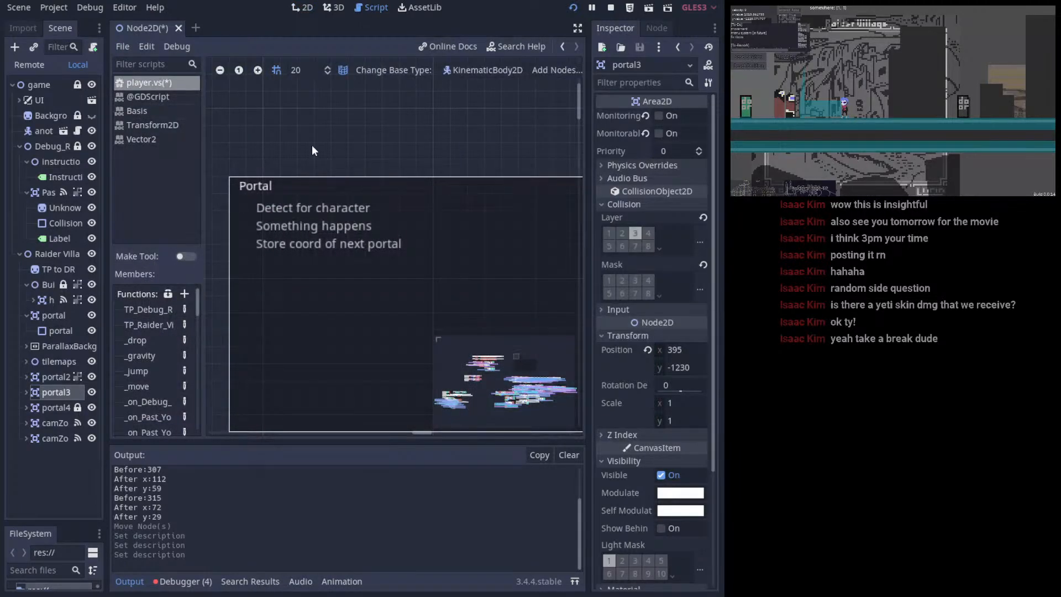
# - Examine how the green doors in the rooms below relate to the green door in Raider Village
pyautogui.click(298, 8)
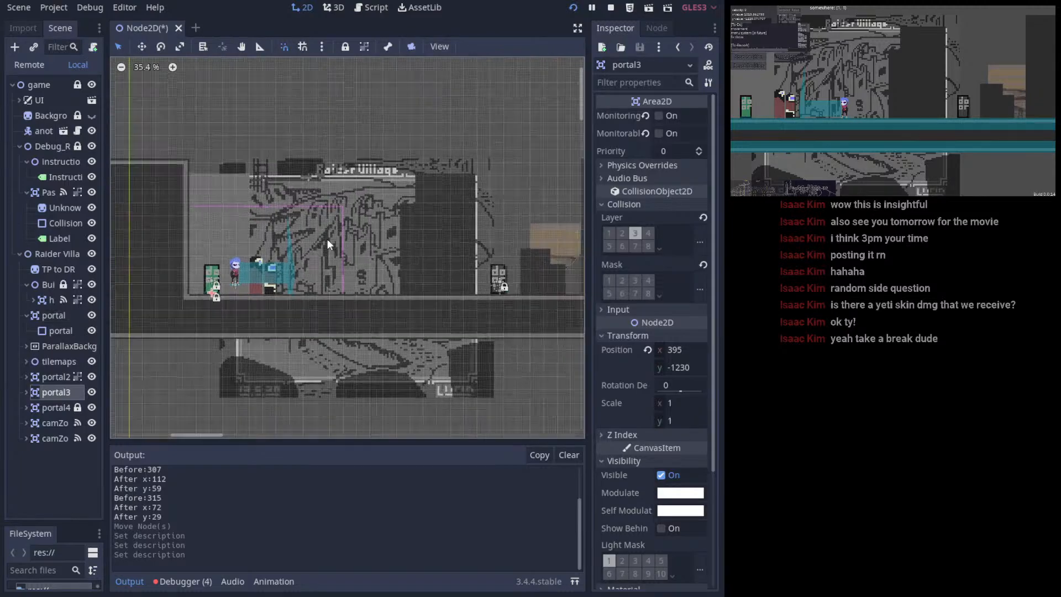
pyautogui.scroll(-3, 327, 239)
pyautogui.moveTo(339, 282); pyautogui.dragTo(416, 341, button='middle')
pyautogui.scroll(4, 246, 397)
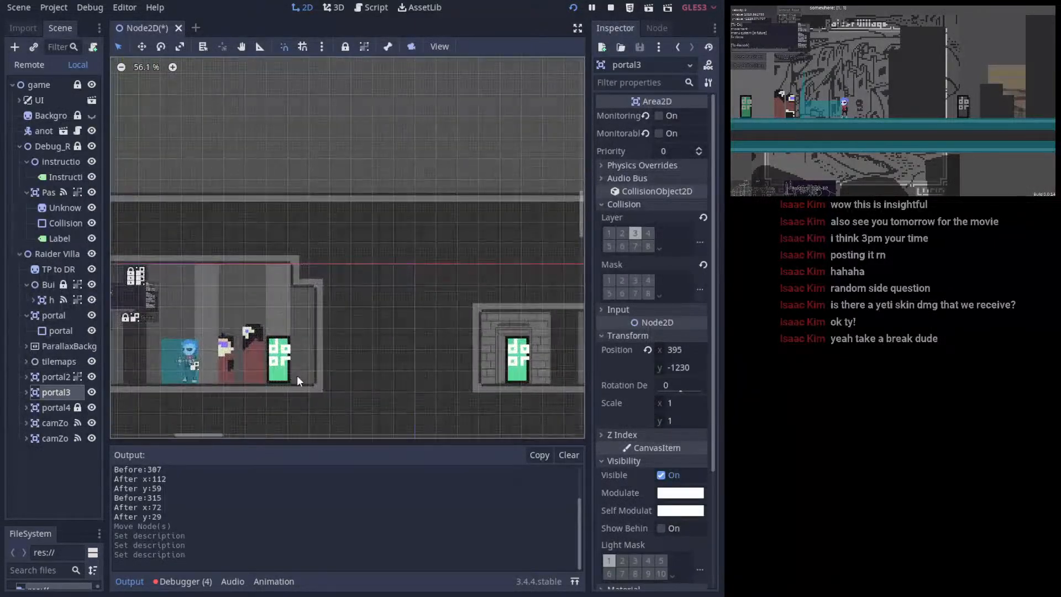
pyautogui.moveTo(307, 309); pyautogui.dragTo(250, 279, button='middle')
pyautogui.scroll(-2, 260, 276)
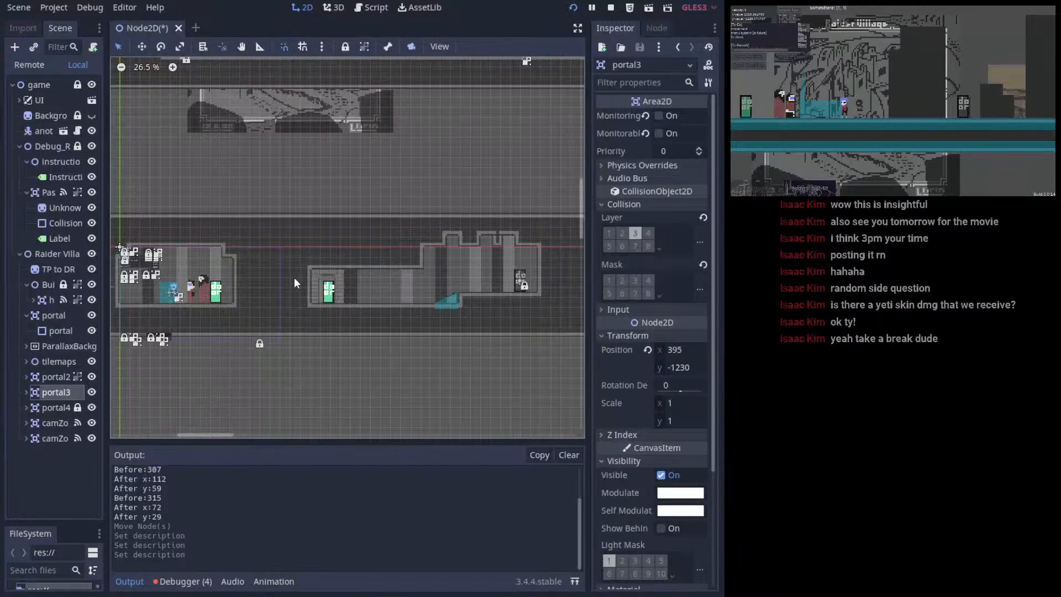
pyautogui.moveTo(205, 298); pyautogui.dragTo(298, 314, button='middle')
pyautogui.moveTo(295, 252); pyautogui.dragTo(240, 319, button='middle')
pyautogui.scroll(7, 263, 118)
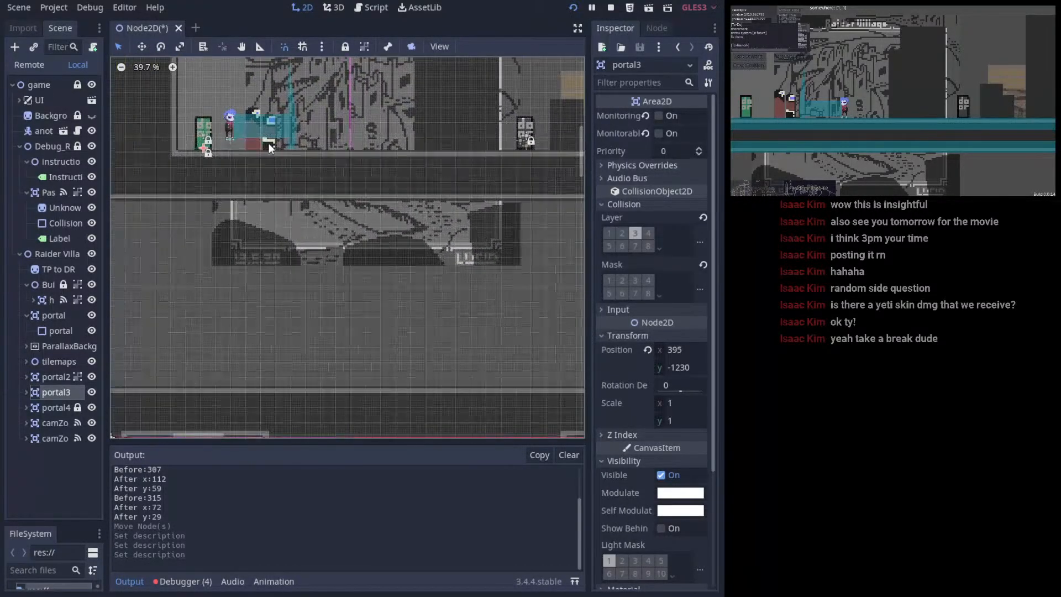
# - Save the scene and survey the doors from Raider Village down to the rooms below it
pyautogui.moveTo(269, 144); pyautogui.dragTo(269, 248, button='middle')
pyautogui.scroll(6, 254, 239)
pyautogui.hotkey('ctrl', 's')
pyautogui.scroll(1, 254, 238)
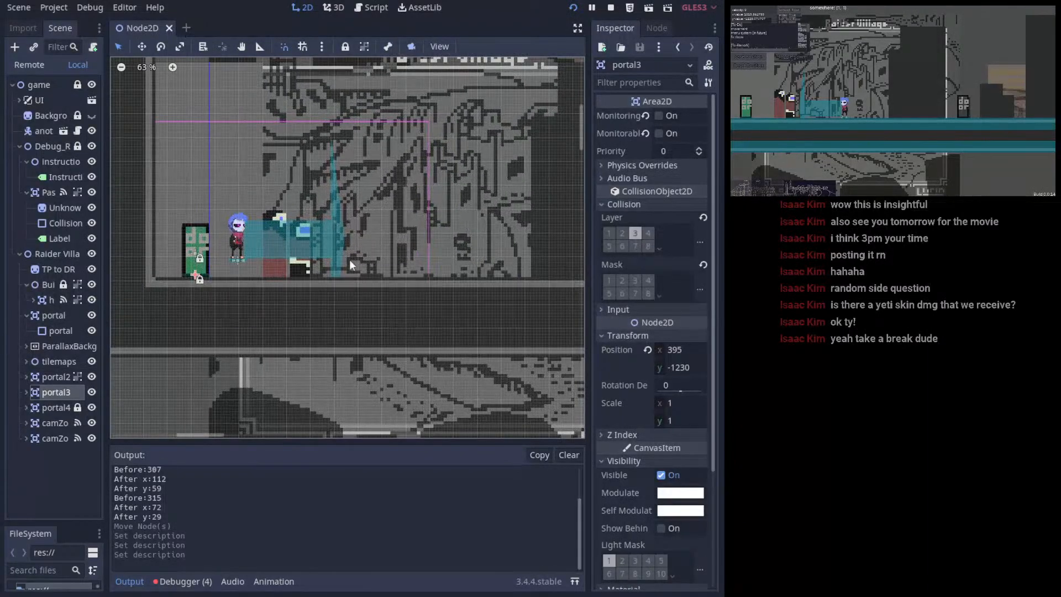
pyautogui.scroll(-3, 254, 326)
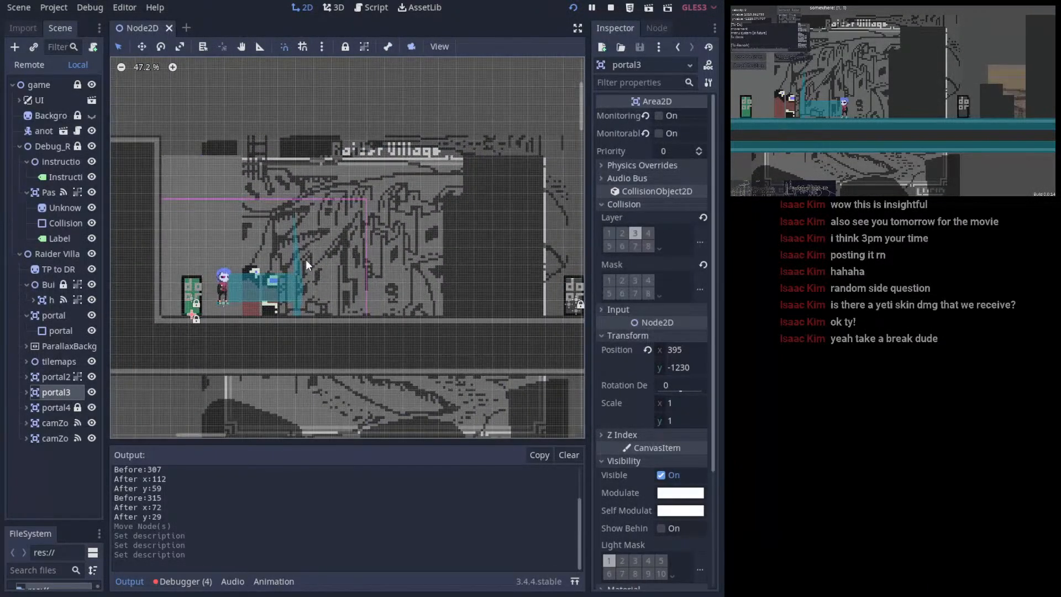
pyautogui.scroll(-7, 314, 254)
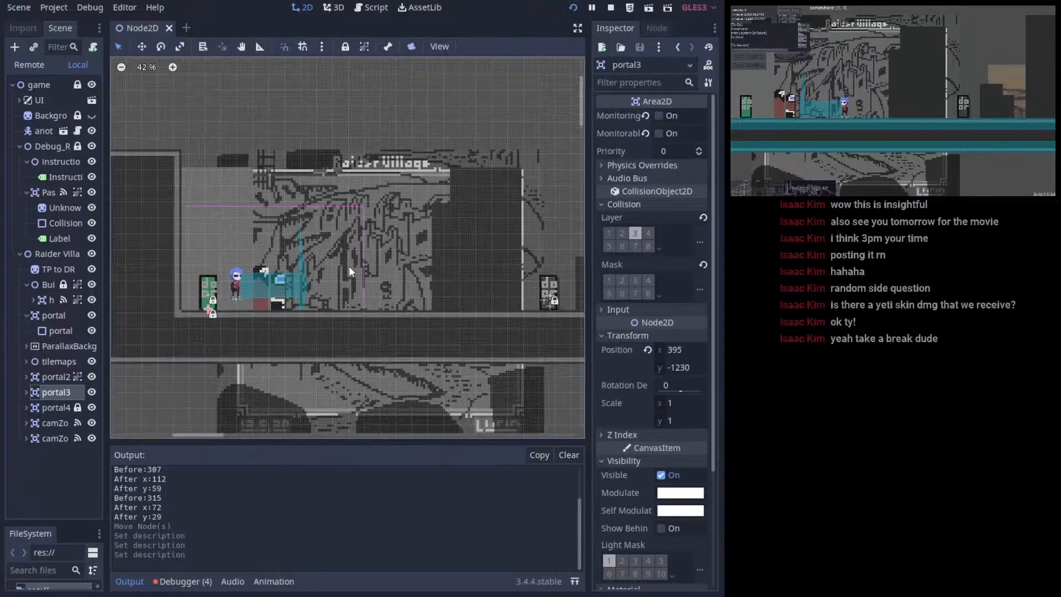
pyautogui.scroll(-1, 387, 270)
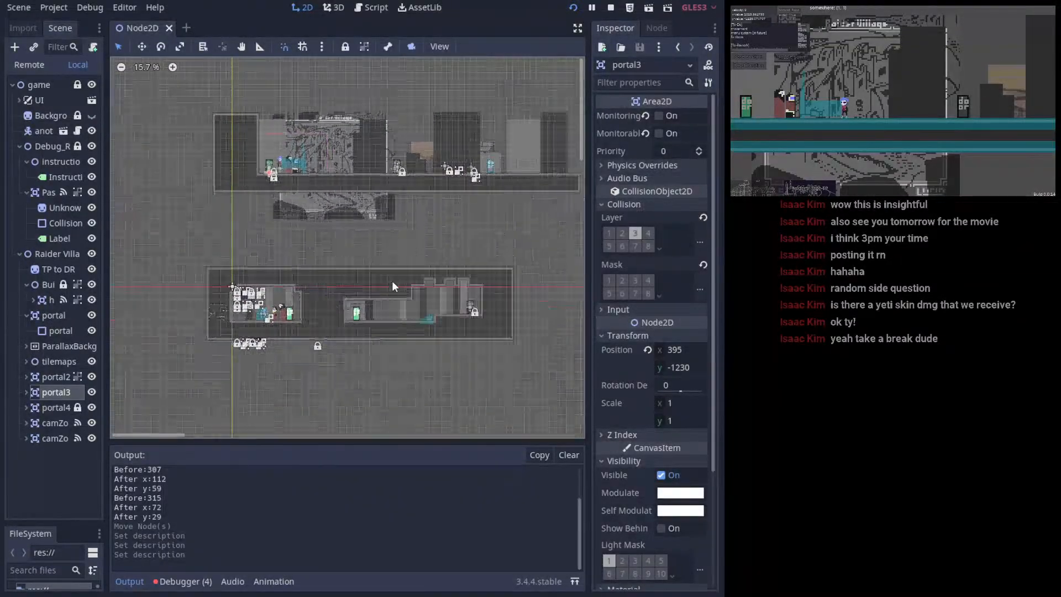
pyautogui.scroll(3, 321, 230)
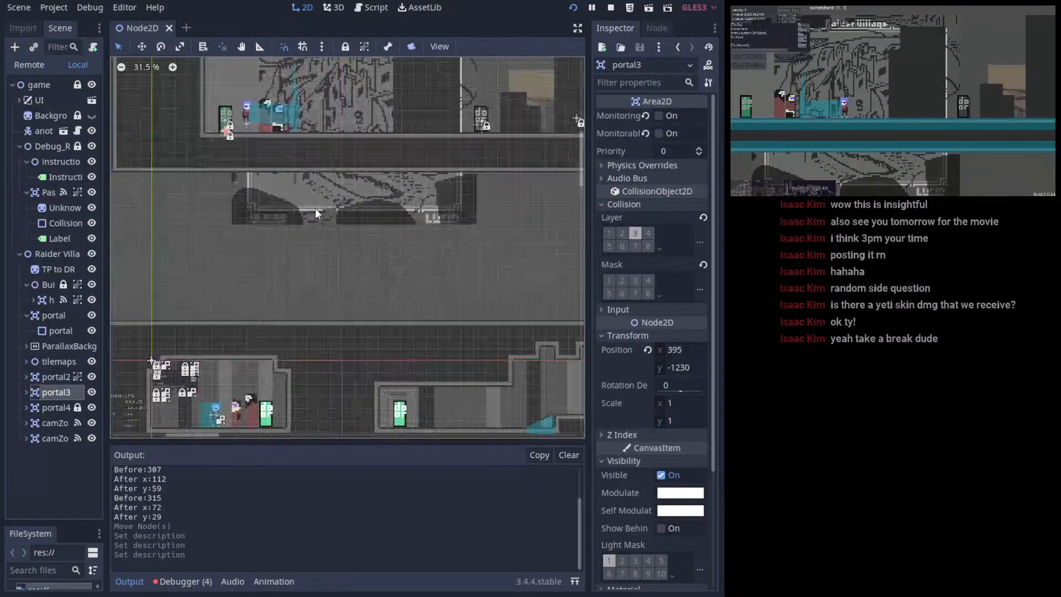
# - Examine the doors along Raider Village, from the green door to the grey door beyond the mural
pyautogui.moveTo(315, 208); pyautogui.dragTo(334, 387, button='middle')
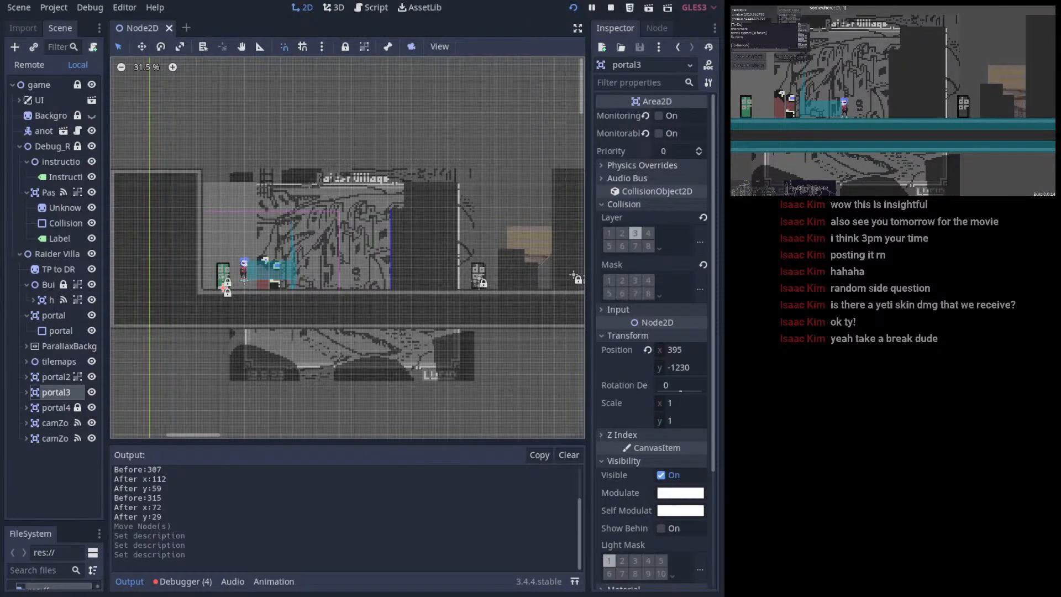
pyautogui.scroll(4, 246, 265)
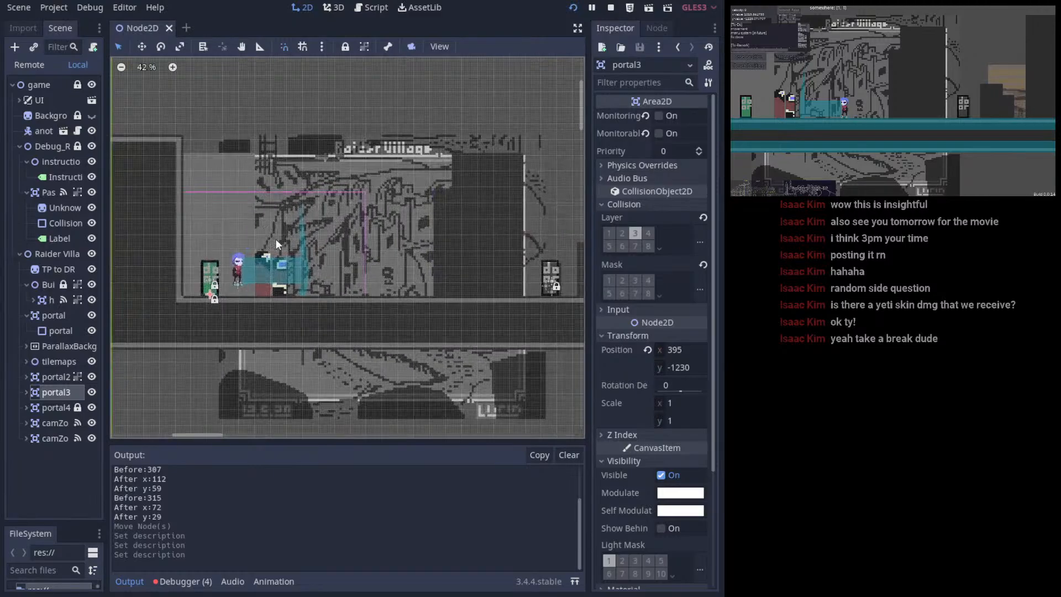
pyautogui.scroll(-1, 427, 292)
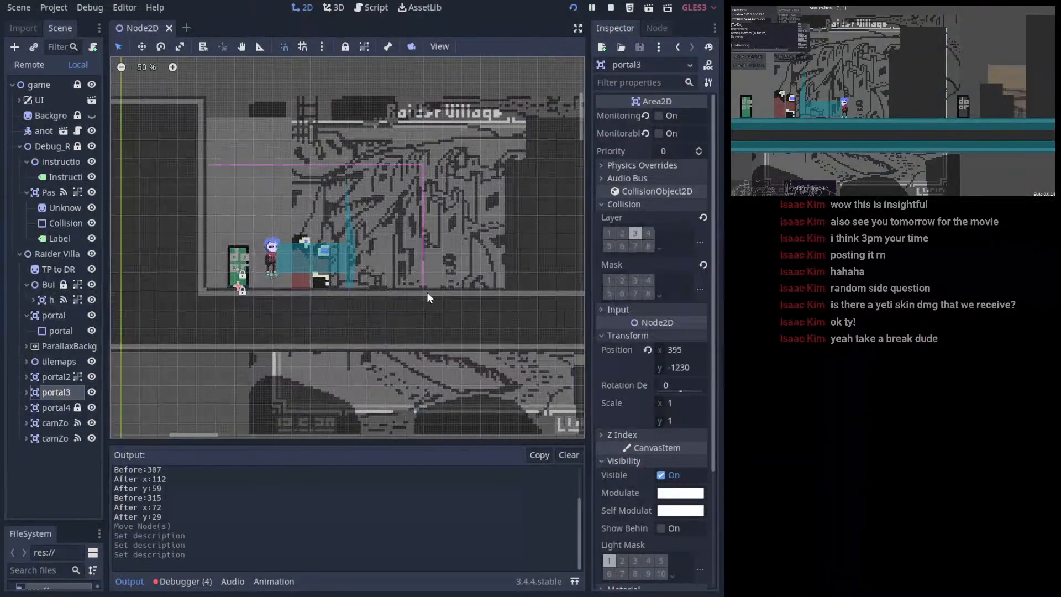
pyautogui.moveTo(426, 292); pyautogui.dragTo(303, 279, button='middle')
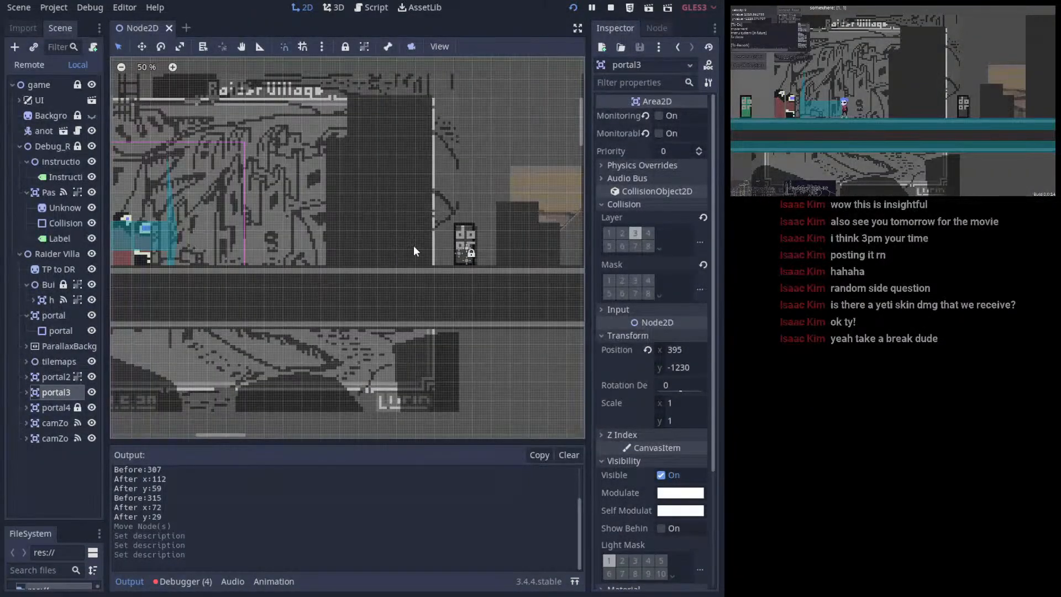
pyautogui.scroll(-4, 413, 245)
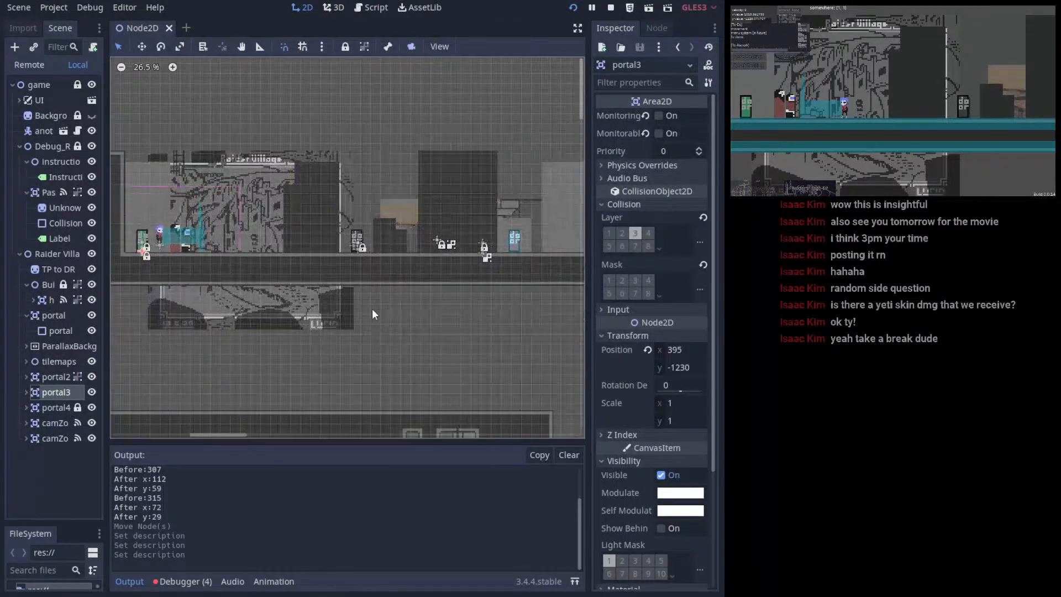
# - Examine the green door in the debug room and the green door in the neighbouring brick alcove
pyautogui.scroll(5, 341, 224)
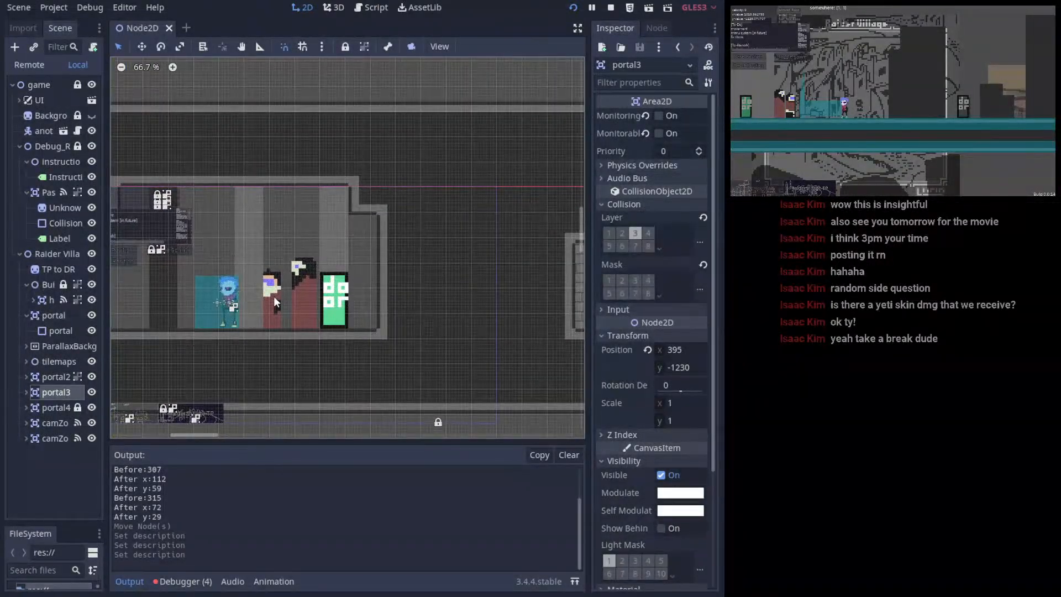
pyautogui.scroll(-1, 391, 310)
pyautogui.moveTo(392, 310); pyautogui.dragTo(347, 224, button='middle')
pyautogui.scroll(-2, 268, 301)
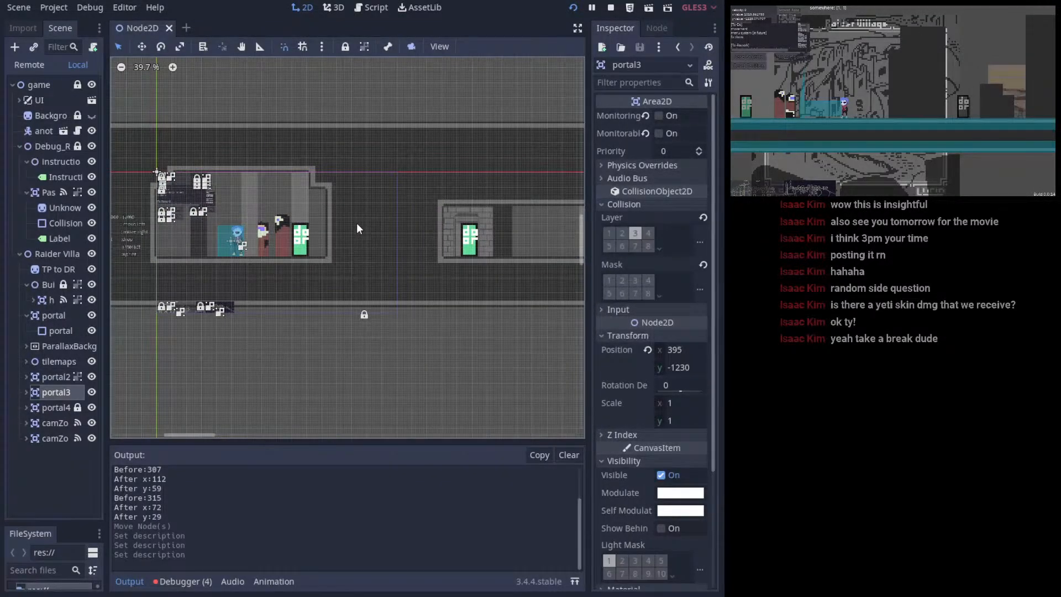
pyautogui.moveTo(425, 210); pyautogui.dragTo(383, 291, button='middle')
pyautogui.scroll(-3, 446, 301)
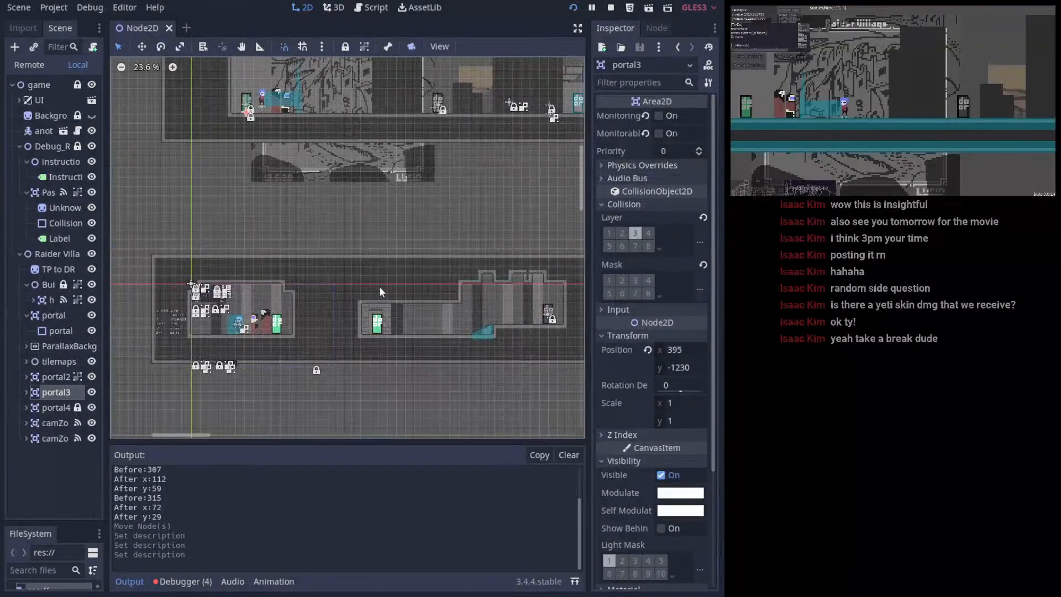
pyautogui.scroll(2, 379, 286)
pyautogui.scroll(3, 296, 339)
pyautogui.scroll(1, 291, 341)
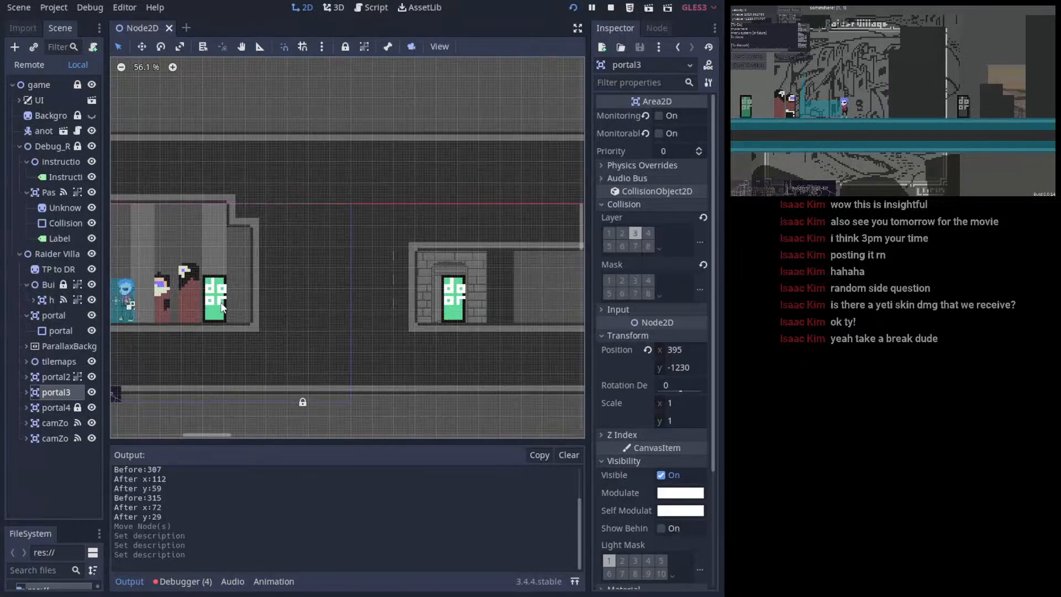
# - Deselect portal3 and trace the route from the debug room's green door through the neighbouring room and up to Raider Village
pyautogui.click(220, 305)
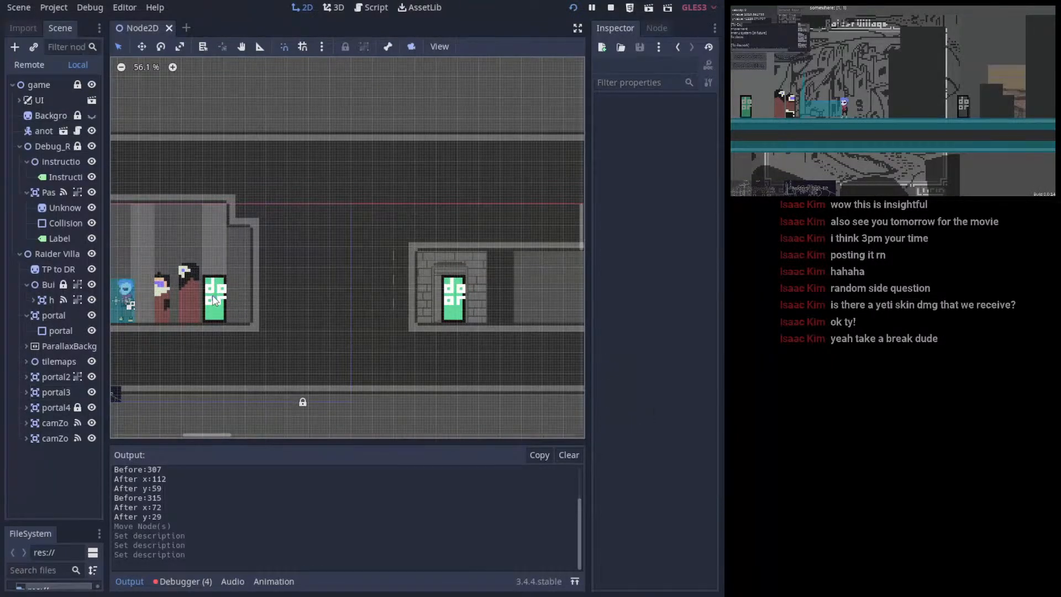
pyautogui.moveTo(218, 302); pyautogui.dragTo(491, 299)
pyautogui.scroll(-4, 439, 316)
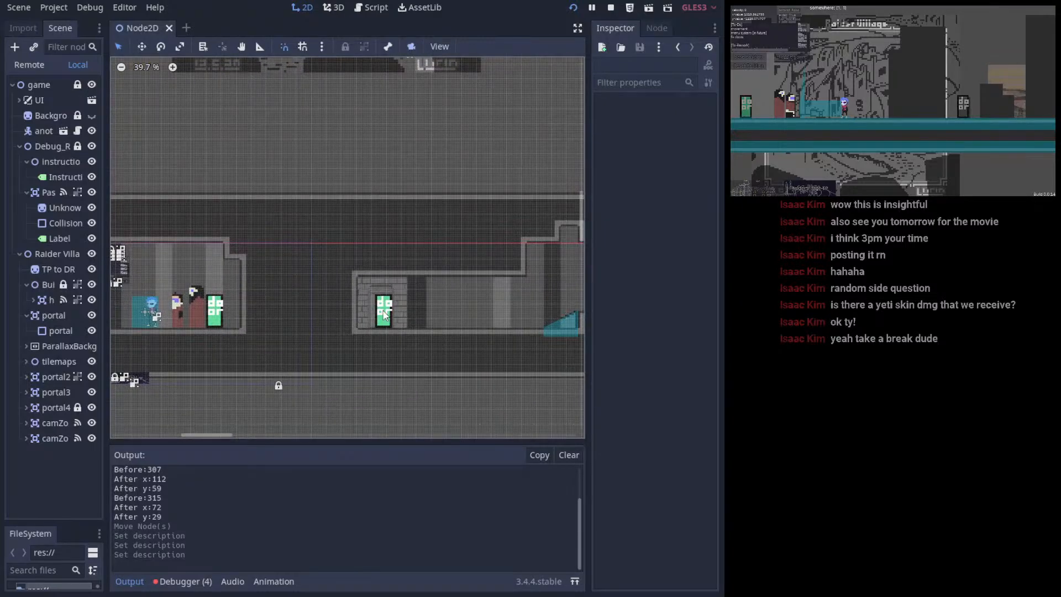
pyautogui.hscroll(2, 388, 309)
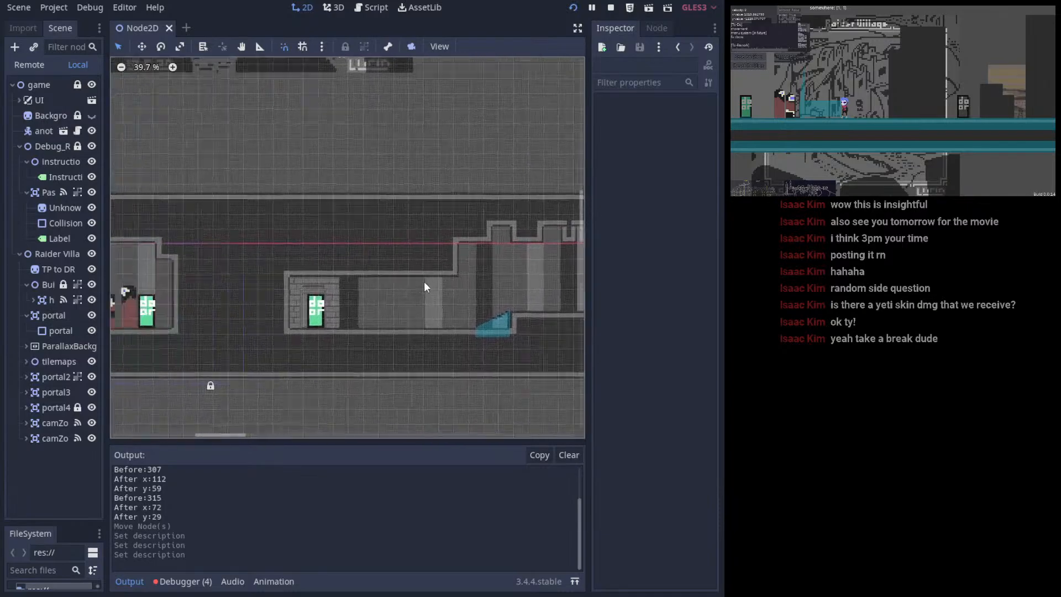
pyautogui.hscroll(-4, 423, 281)
pyautogui.hscroll(4, 399, 297)
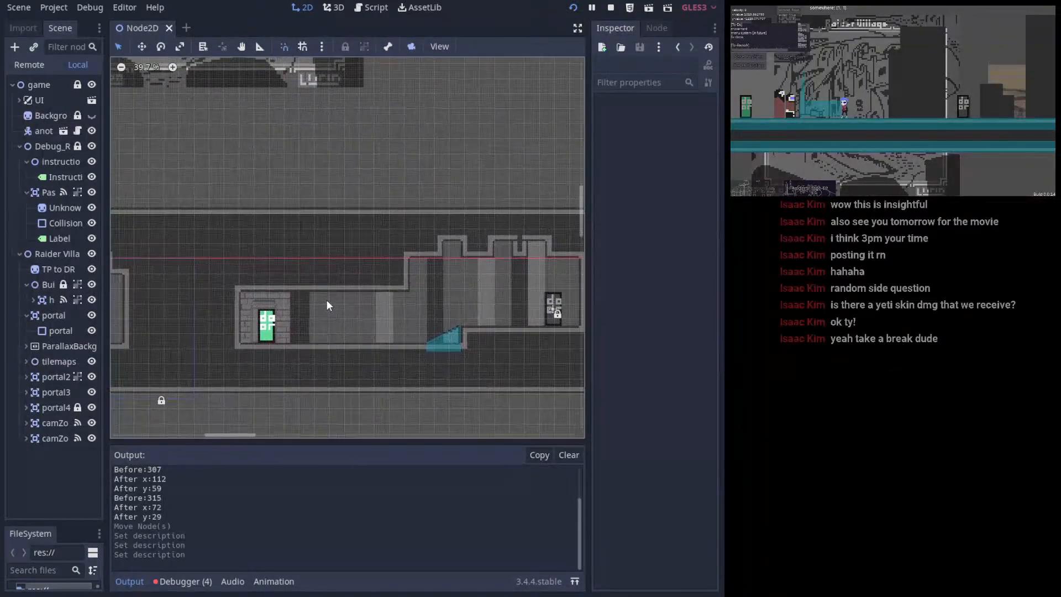
pyautogui.scroll(-6, 340, 280)
pyautogui.moveTo(378, 283); pyautogui.dragTo(408, 324, button='middle')
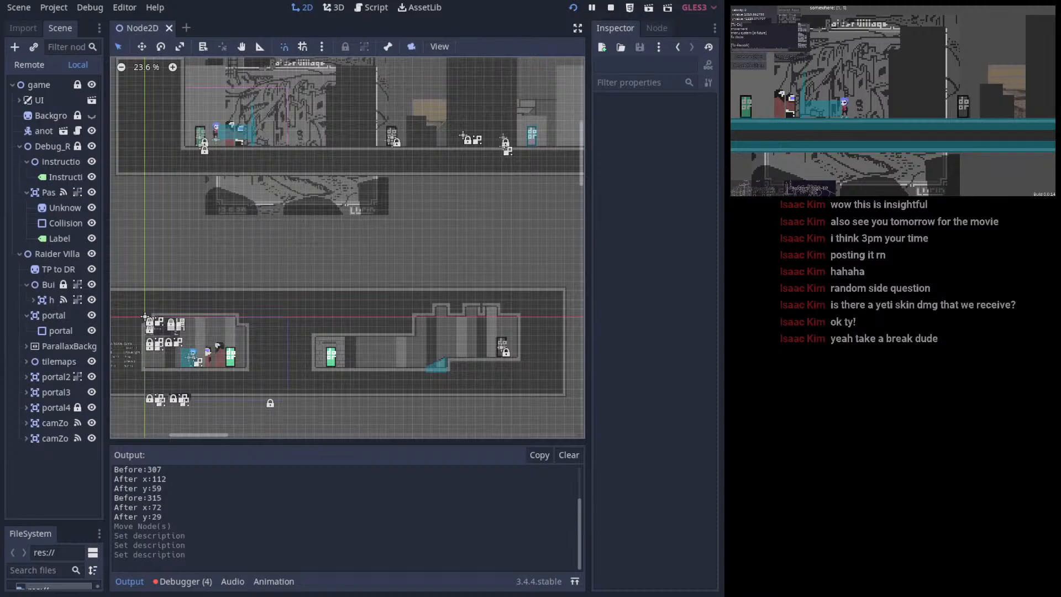
pyautogui.moveTo(374, 299); pyautogui.dragTo(379, 339, button='middle')
pyautogui.scroll(1, 380, 333)
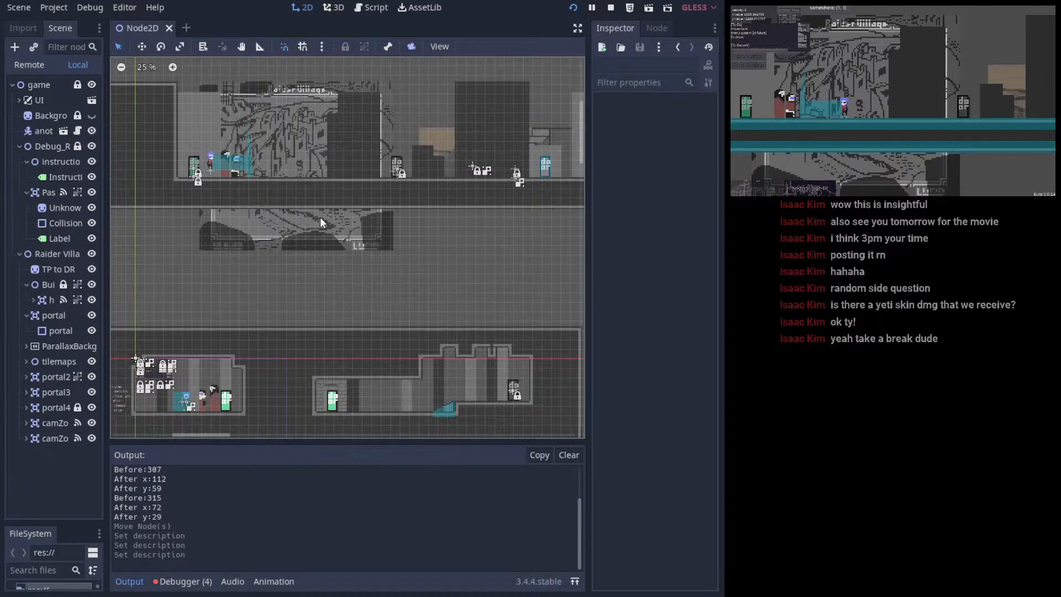
# - Review the Portal comment in the player script against the green doors in the lower rooms of the level
pyautogui.click(372, 7)
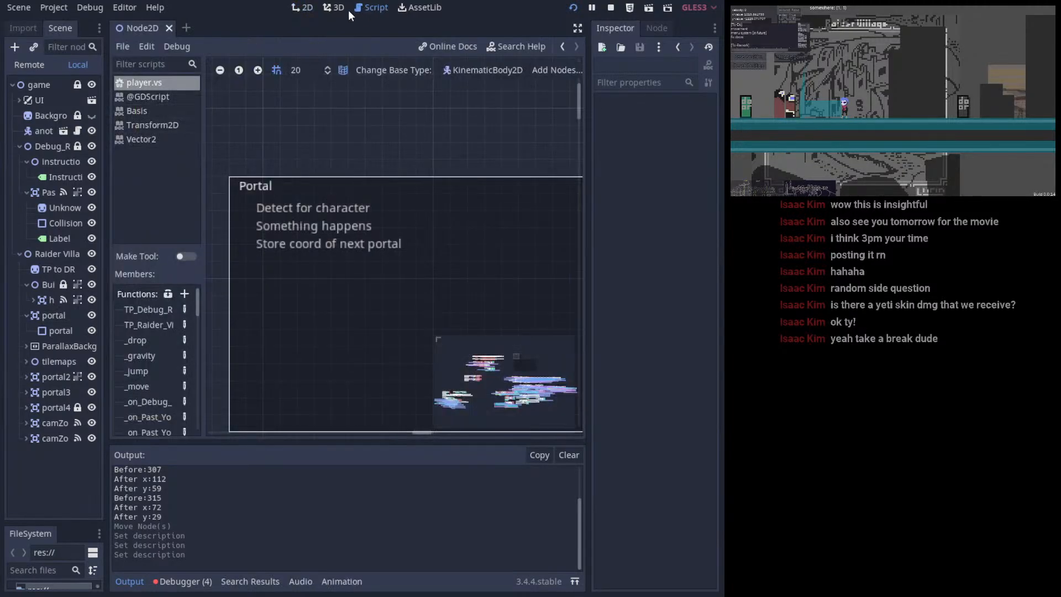
pyautogui.click(301, 8)
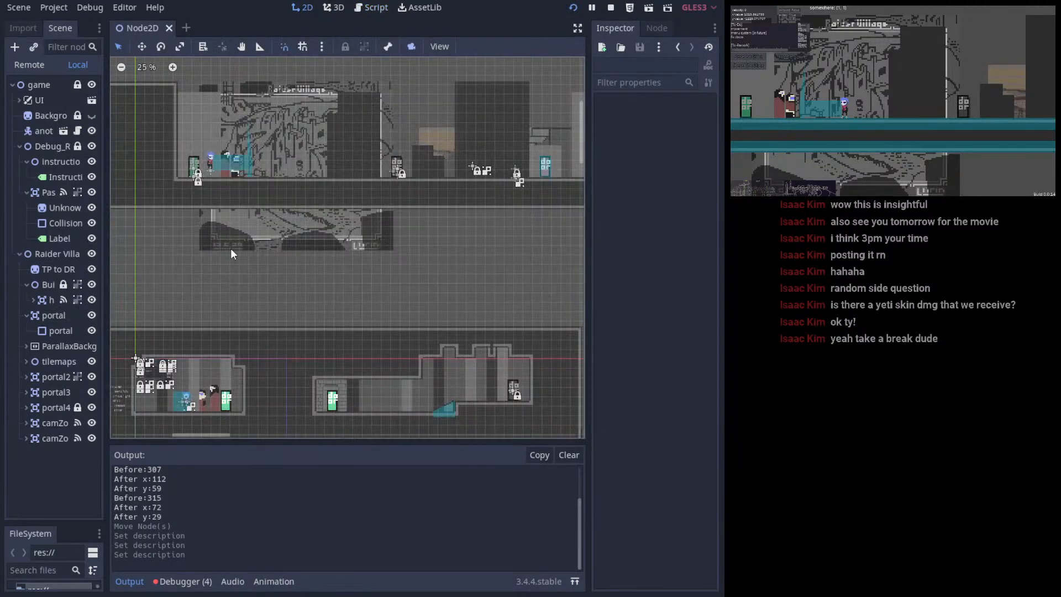
pyautogui.scroll(-5, 235, 329)
pyautogui.keyDown('ctrl'); pyautogui.scroll(5, 221, 329); pyautogui.keyUp('ctrl')
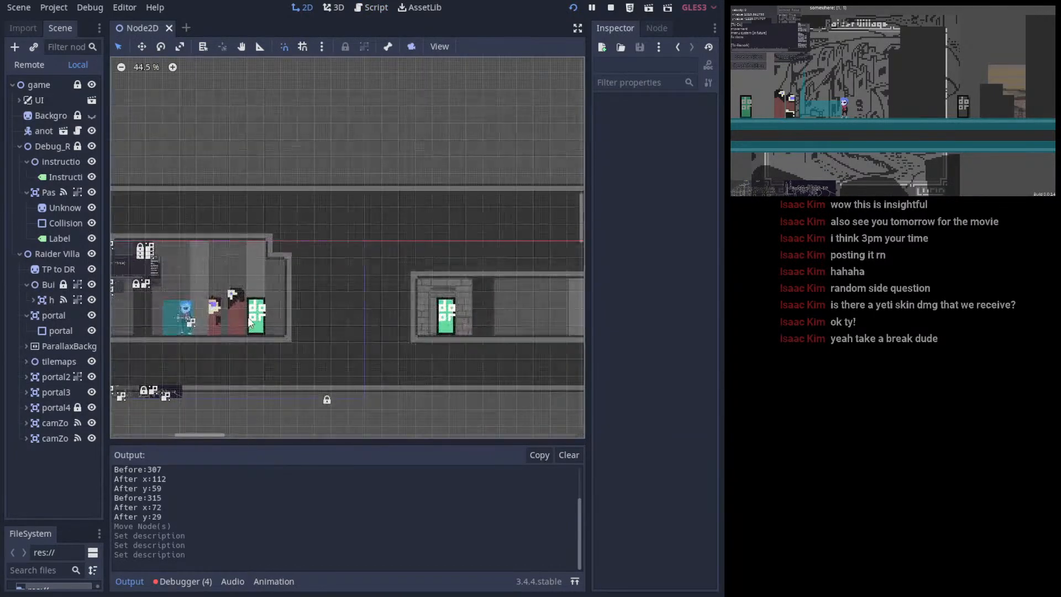
# - Inspect the portal node and its child collision shape, and clear the selection
pyautogui.click(71, 332)
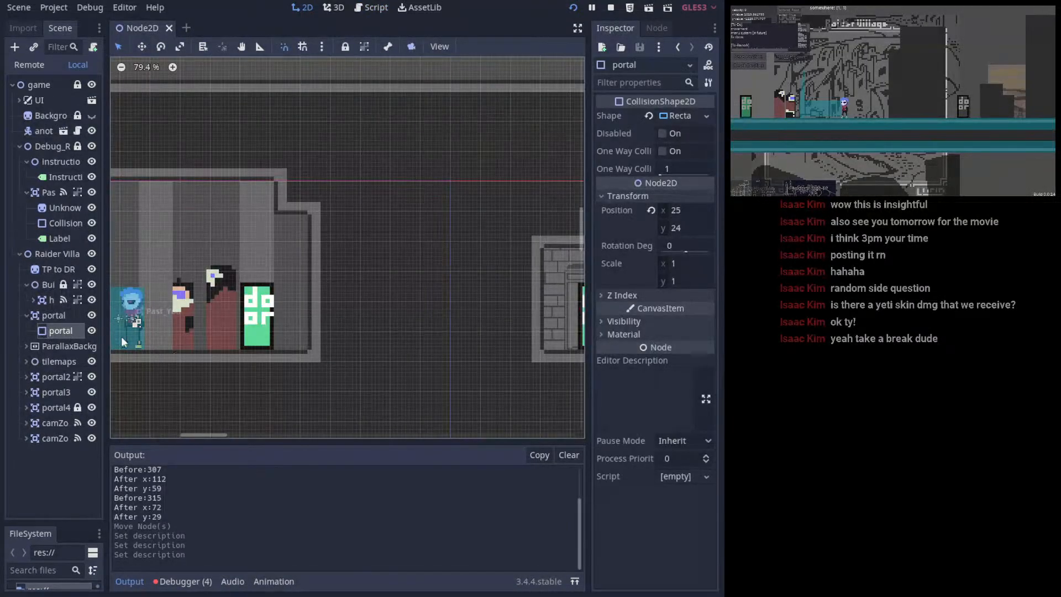
pyautogui.click(54, 316)
pyautogui.click(64, 328)
pyautogui.moveTo(166, 296); pyautogui.dragTo(230, 284, button='middle')
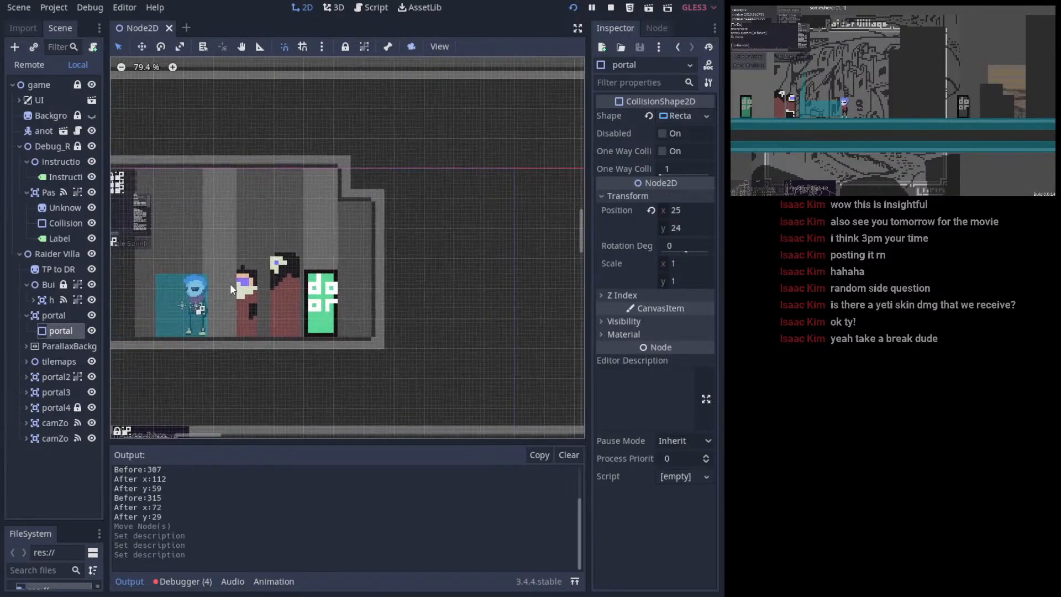
pyautogui.scroll(-3, 231, 255)
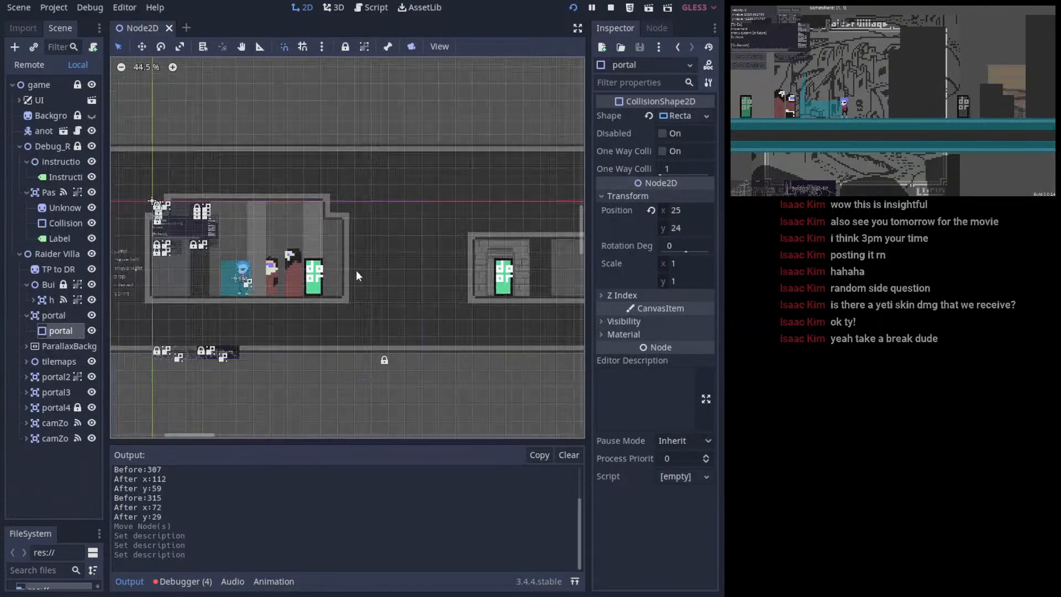
pyautogui.click(365, 271)
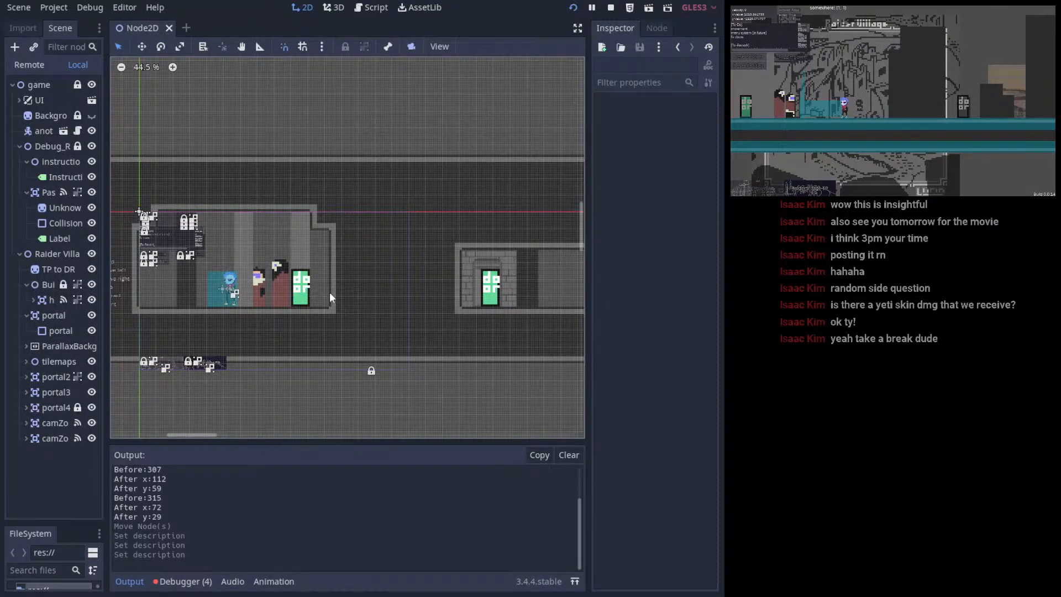
# - Examine the grey and light-blue doors in the far part of Raider Village in relation to the rooms below
pyautogui.scroll(-6, 473, 300)
pyautogui.scroll(-7, 347, 248)
pyautogui.moveTo(526, 247); pyautogui.dragTo(360, 362, button='middle')
pyautogui.scroll(5, 421, 191)
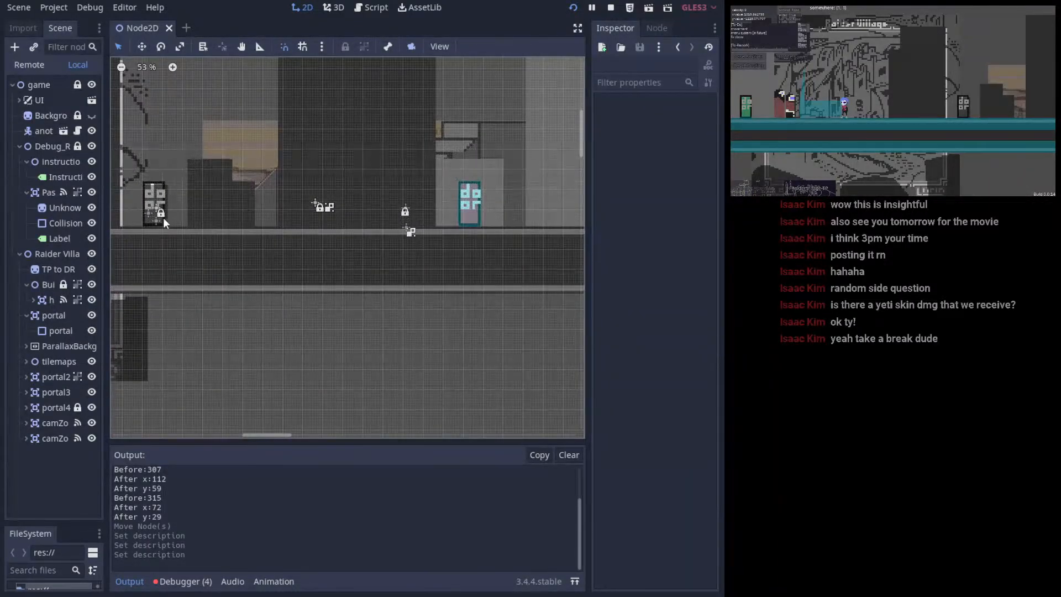
pyautogui.scroll(-4, 400, 231)
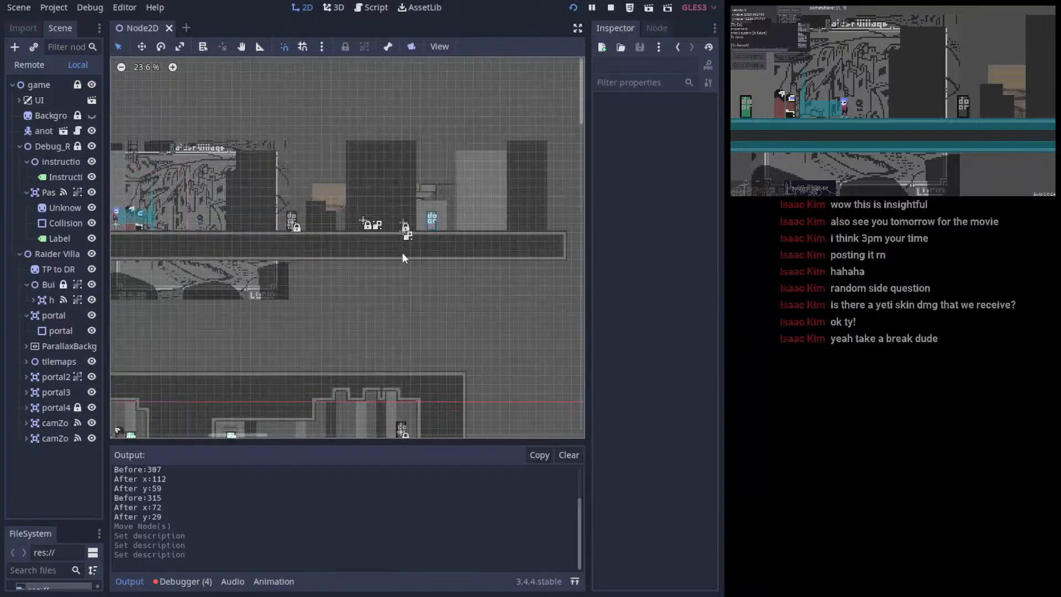
pyautogui.moveTo(465, 237); pyautogui.dragTo(539, 175, button='middle')
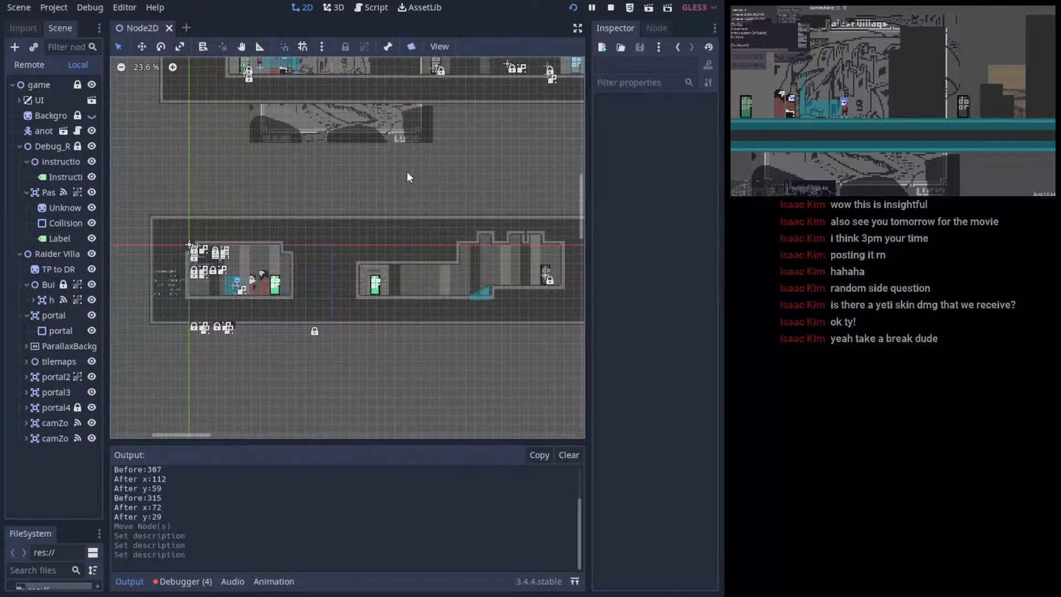
# - Examine the debug room's layout and the gap between its green door and the brick alcove's door
pyautogui.scroll(3, 498, 237)
pyautogui.scroll(5, 303, 293)
pyautogui.moveTo(195, 267); pyautogui.dragTo(359, 263, button='middle')
pyautogui.scroll(3, 254, 227)
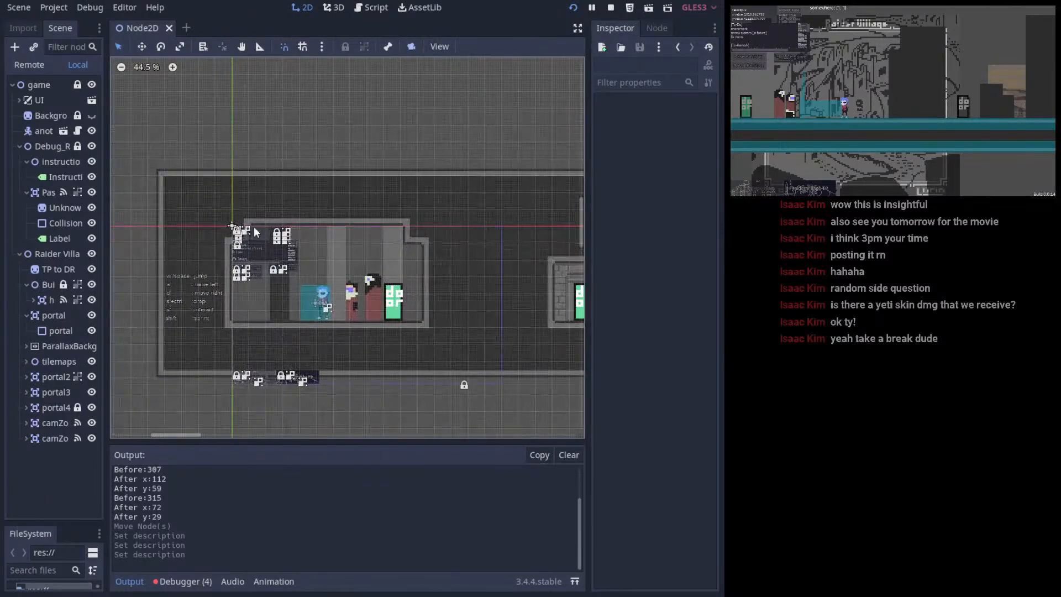
pyautogui.scroll(3, 431, 314)
pyautogui.moveTo(431, 314); pyautogui.dragTo(327, 286, button='middle')
pyautogui.scroll(1, 323, 261)
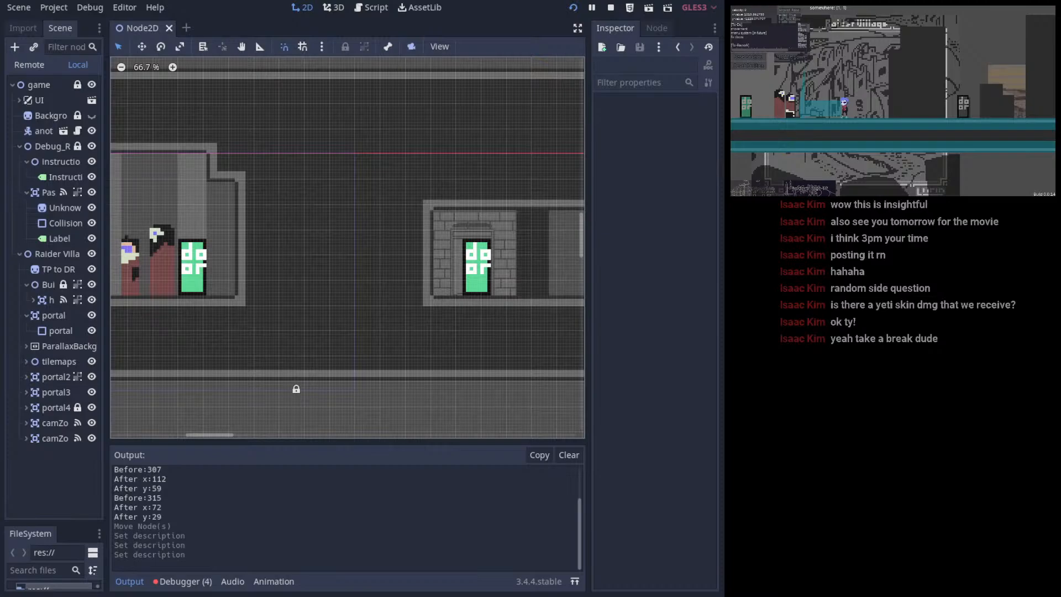
pyautogui.moveTo(338, 242); pyautogui.dragTo(486, 298, button='middle')
pyautogui.moveTo(324, 221); pyautogui.dragTo(465, 214, button='middle')
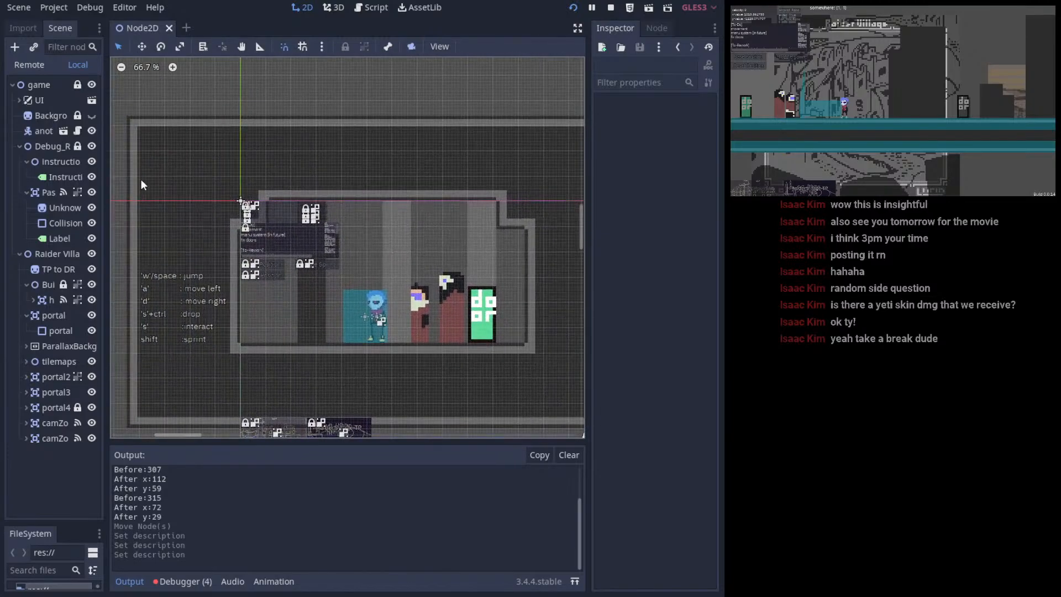
pyautogui.moveTo(293, 166); pyautogui.dragTo(341, 307, button='middle')
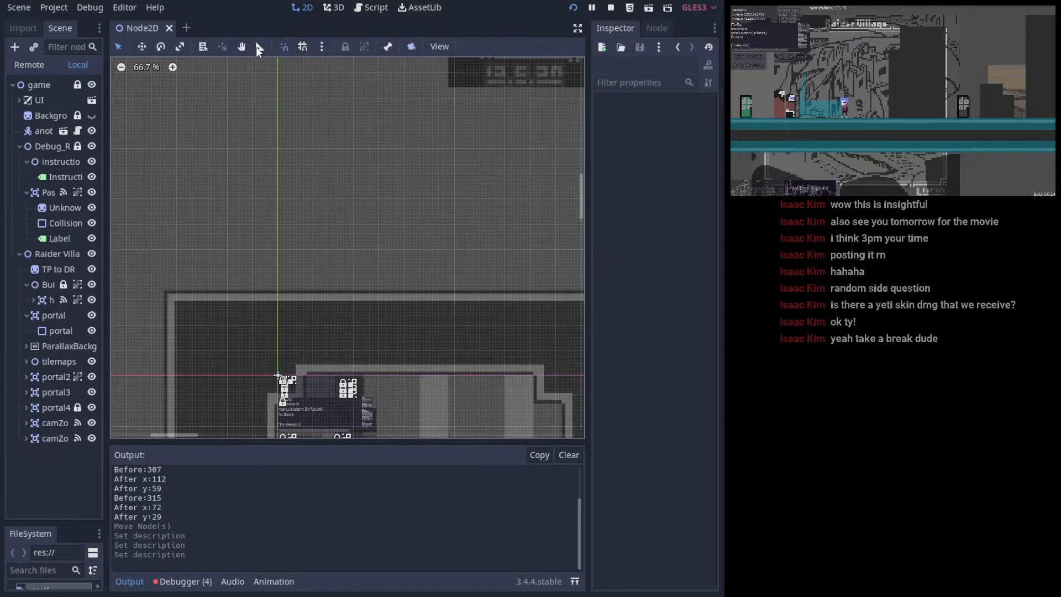
# - Reread the portal notes in the player script and return to the debug room in the level
pyautogui.click(370, 8)
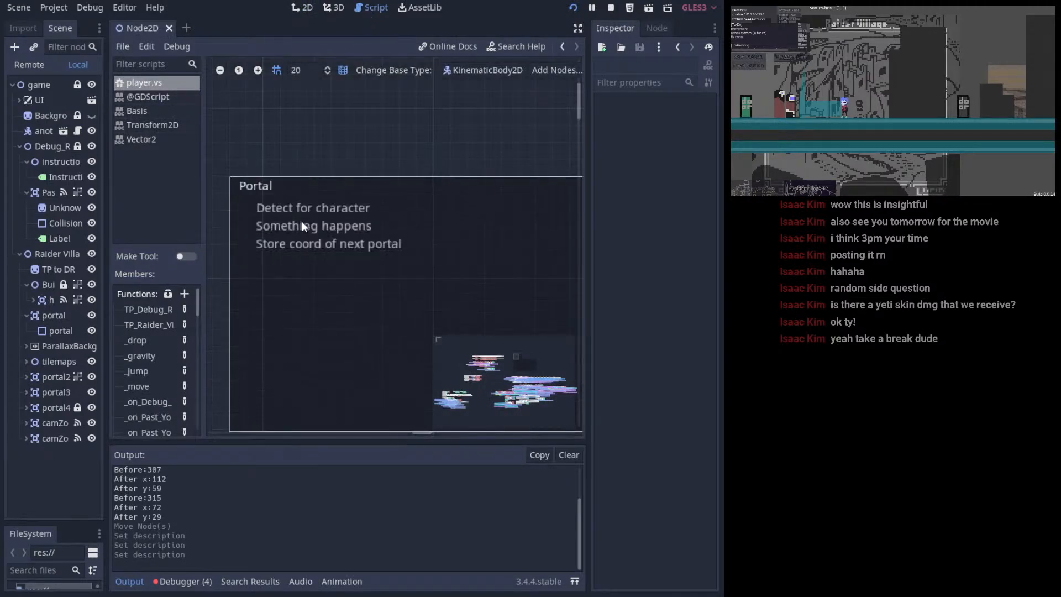
pyautogui.click(311, 9)
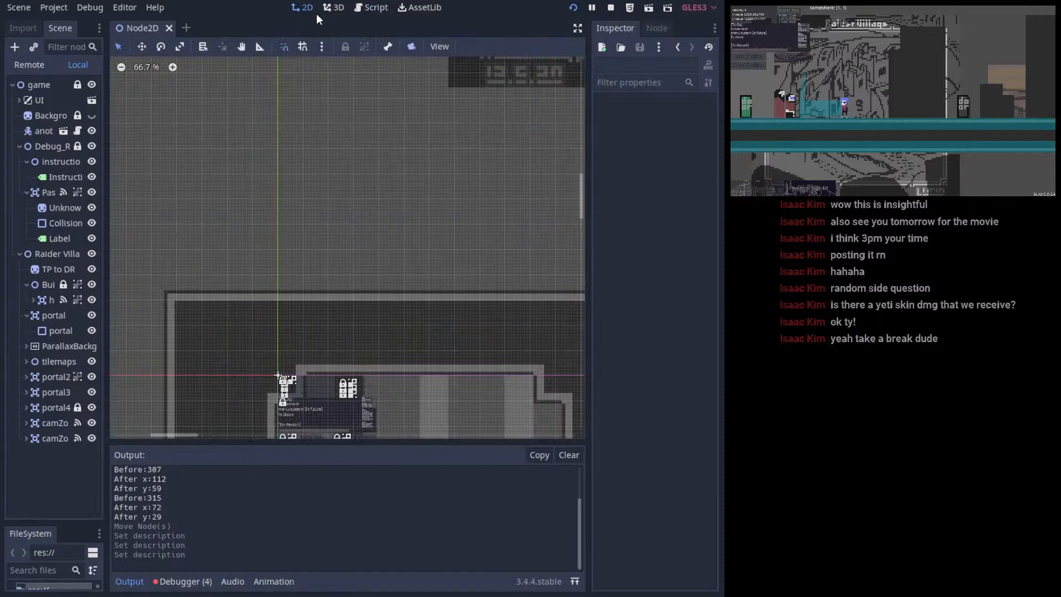
pyautogui.scroll(-1, 286, 233)
pyautogui.moveTo(286, 232); pyautogui.dragTo(256, 149, button='middle')
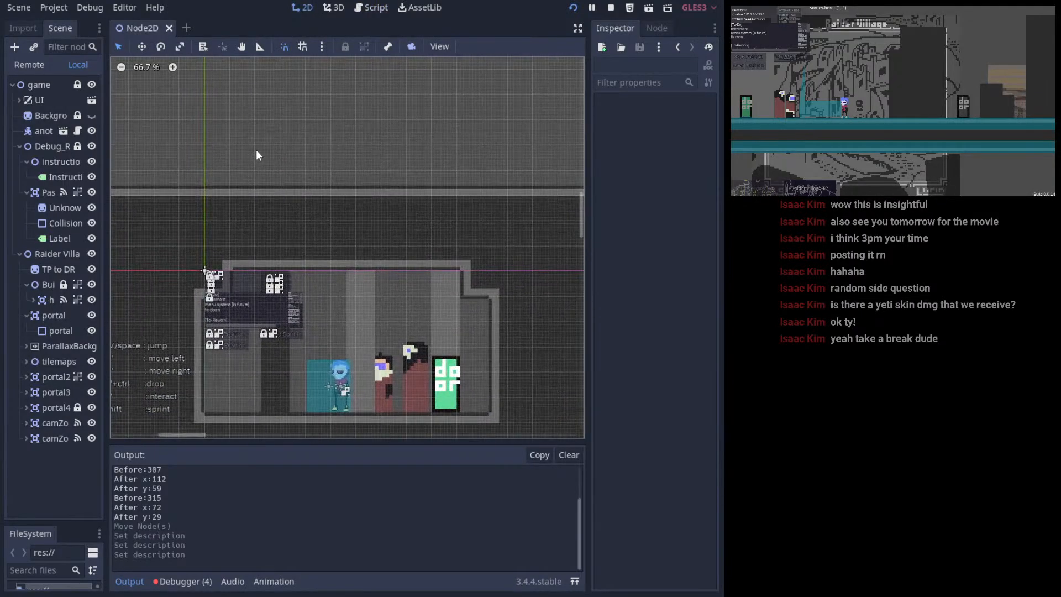
# - Survey Raider Village again from above the debug room and look closely at its grey door
pyautogui.scroll(-1, 318, 204)
pyautogui.scroll(-3, 318, 204)
pyautogui.moveTo(324, 237); pyautogui.dragTo(362, 274, button='middle')
pyautogui.moveTo(443, 235); pyautogui.dragTo(331, 238, button='middle')
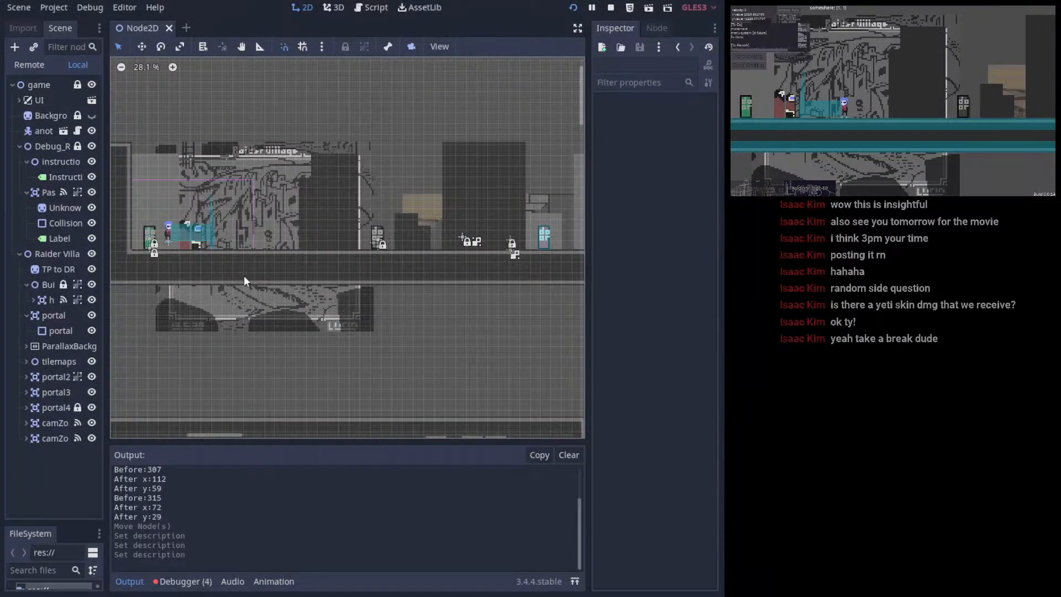
pyautogui.moveTo(244, 275); pyautogui.dragTo(423, 334, button='middle')
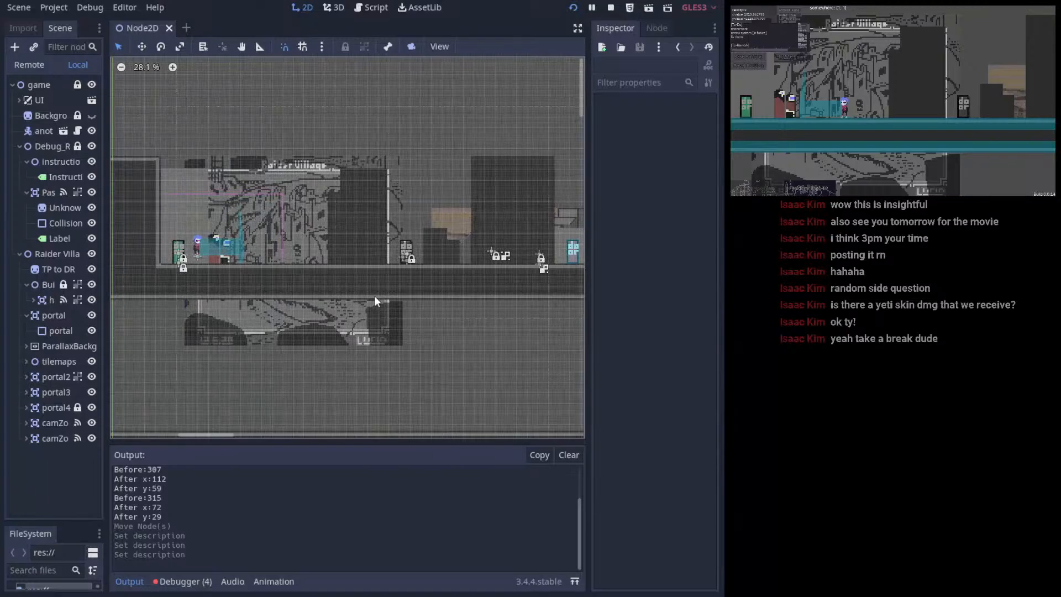
pyautogui.scroll(2, 414, 239)
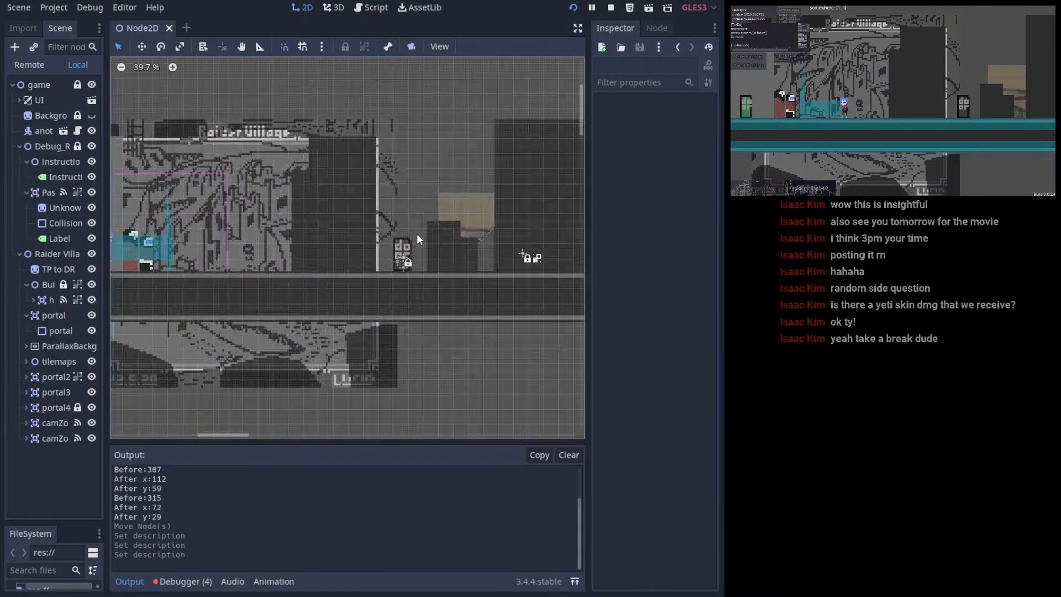
# - Look over Raider Village between its grey door and the green door beside the character
pyautogui.moveTo(354, 204); pyautogui.dragTo(304, 243, button='middle')
pyautogui.scroll(1, 304, 243)
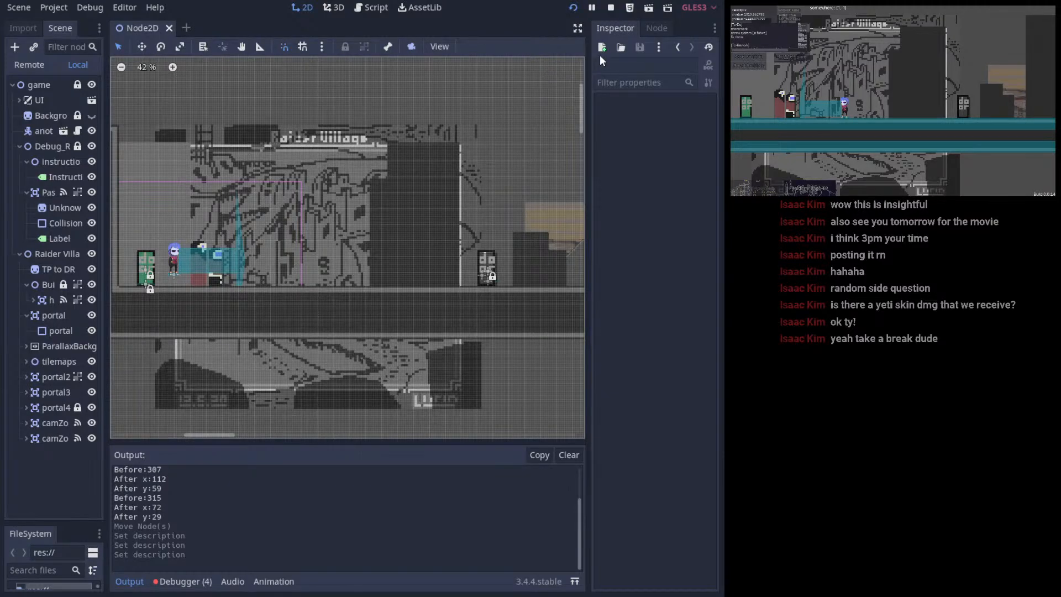
pyautogui.scroll(-1, 243, 194)
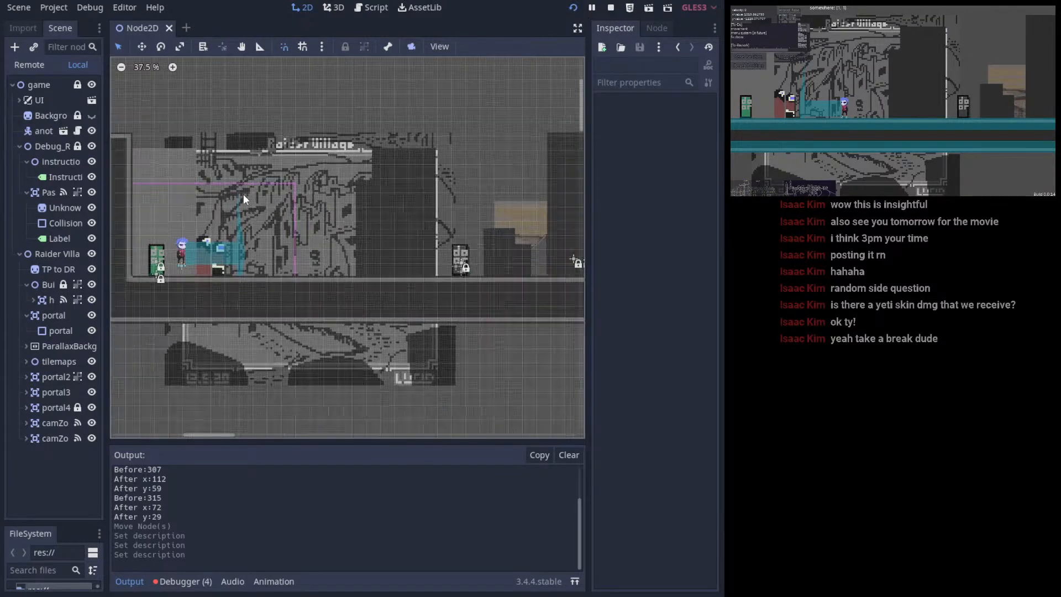
pyautogui.moveTo(243, 194); pyautogui.dragTo(337, 274, button='middle')
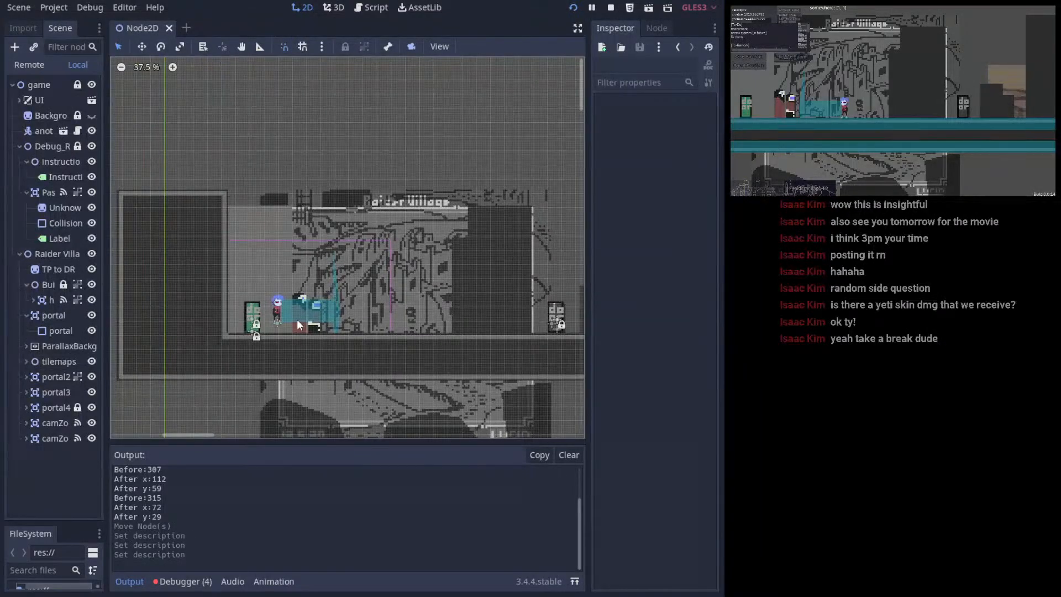
# - Open the Portal comment's description in the player script, reread it in the enlarged text editor and close it without edits
pyautogui.click(375, 8)
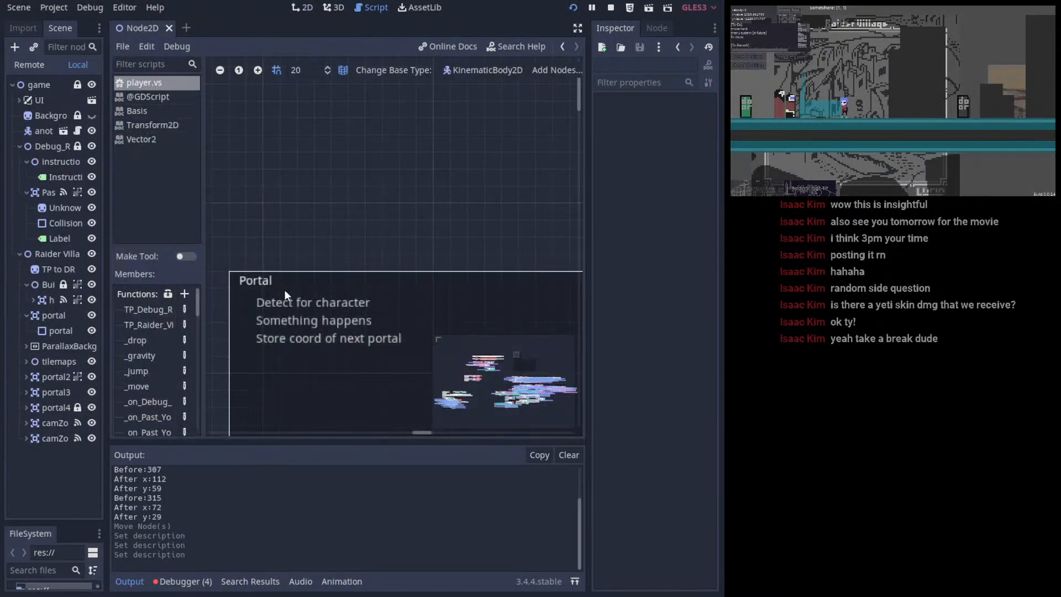
pyautogui.scroll(-2, 300, 243)
pyautogui.click(294, 222)
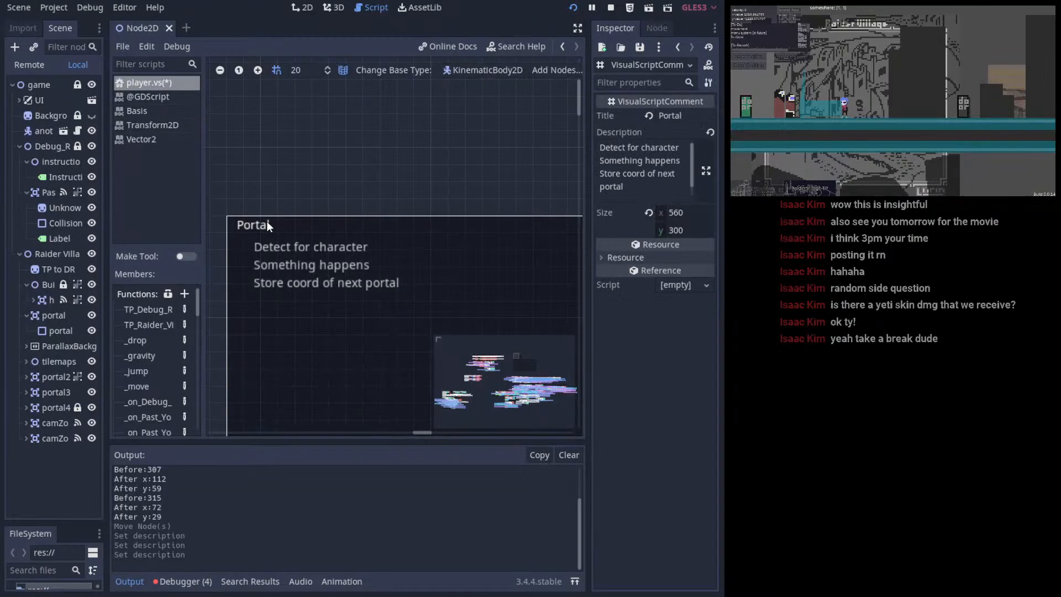
pyautogui.click(704, 170)
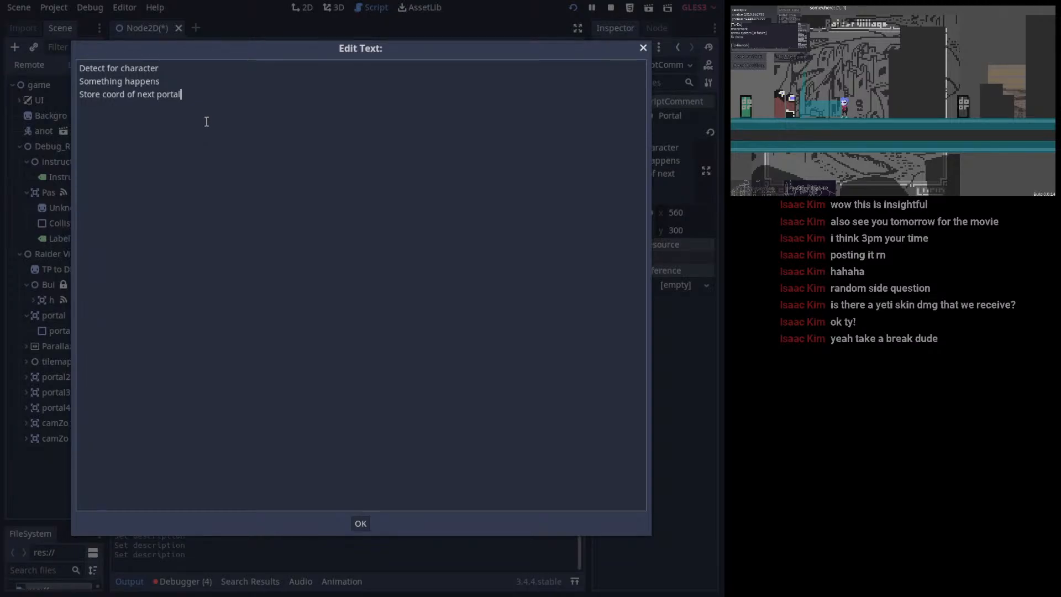
pyautogui.click(359, 525)
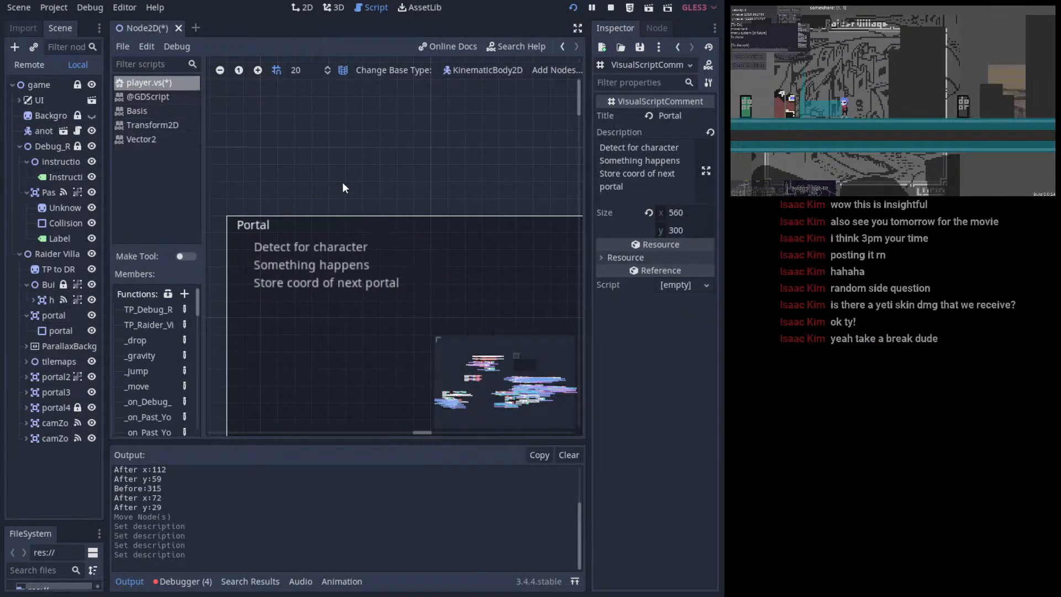
# - Return to the 2D level and select the collision shape of Raider Village's portal node, comparing it with the rooms below
pyautogui.click(303, 7)
pyautogui.moveTo(394, 261); pyautogui.dragTo(326, 168, button='middle')
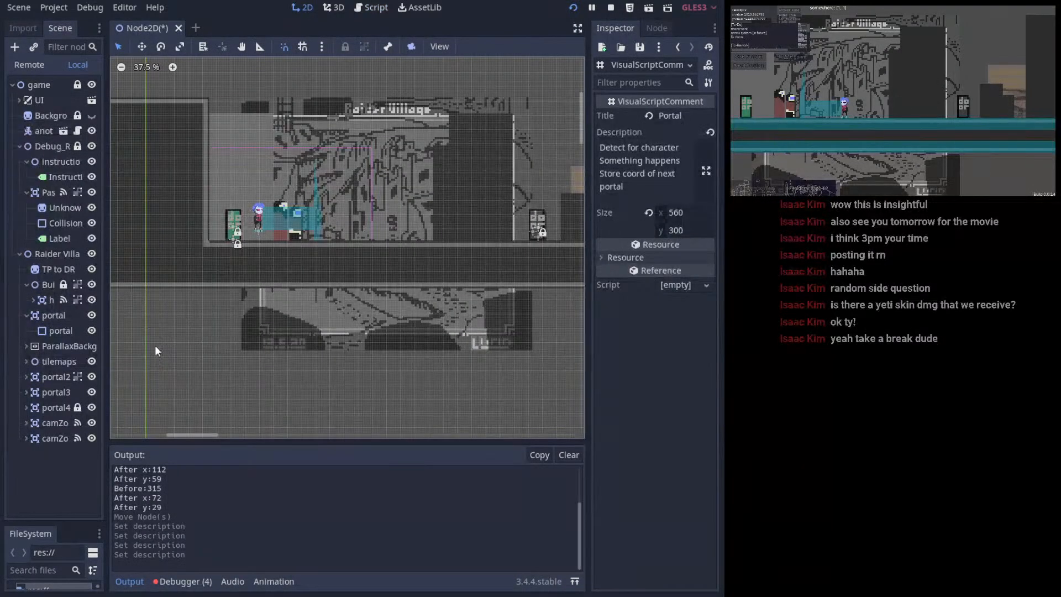
pyautogui.click(58, 331)
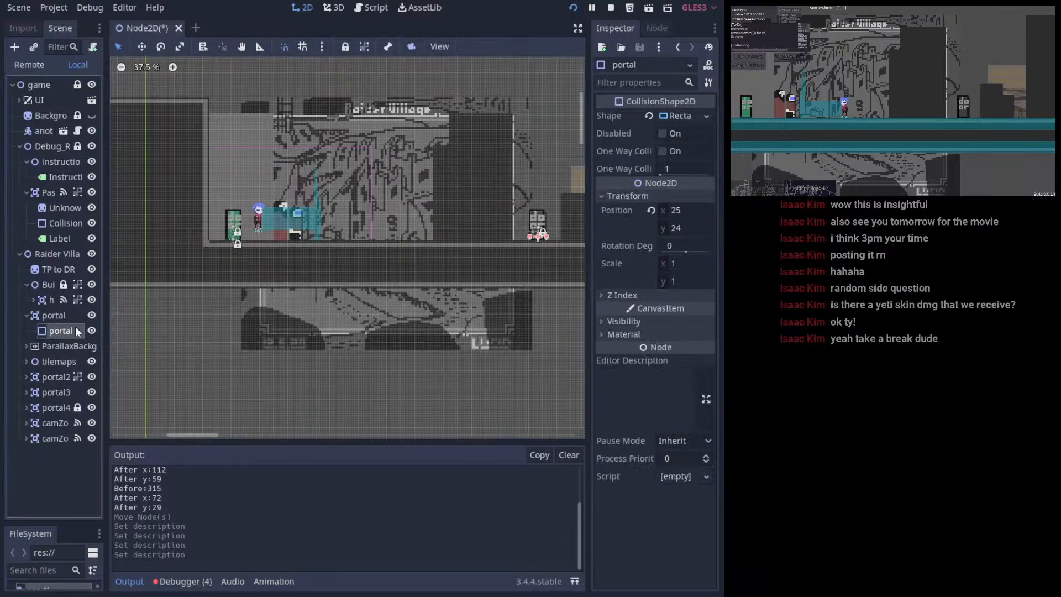
pyautogui.scroll(-5, 389, 267)
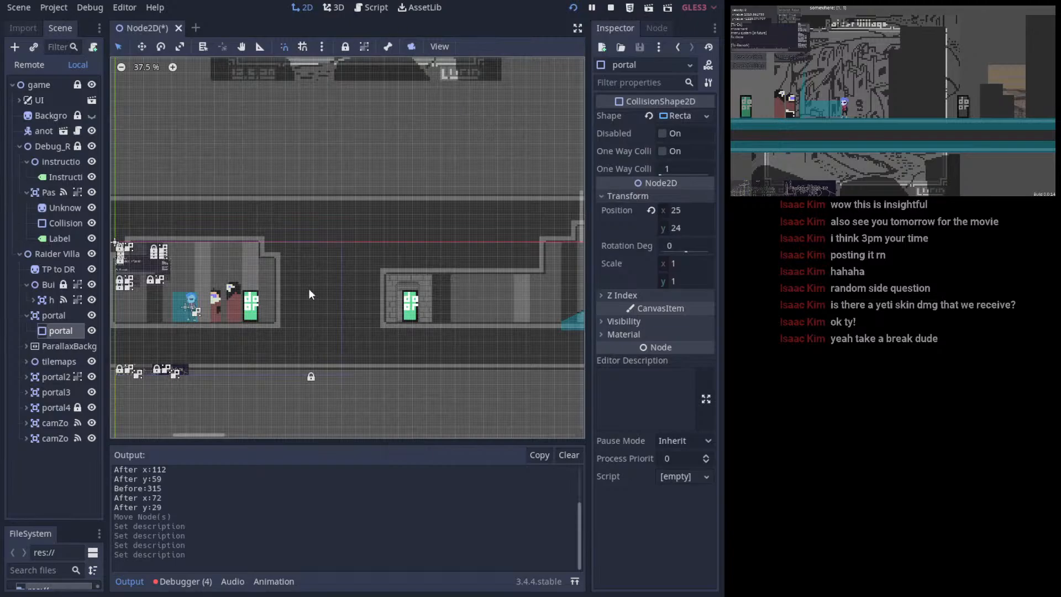
# - Compare the debug room's green door and the brick alcove's door with the green door in Raider Village above
pyautogui.scroll(1, 260, 317)
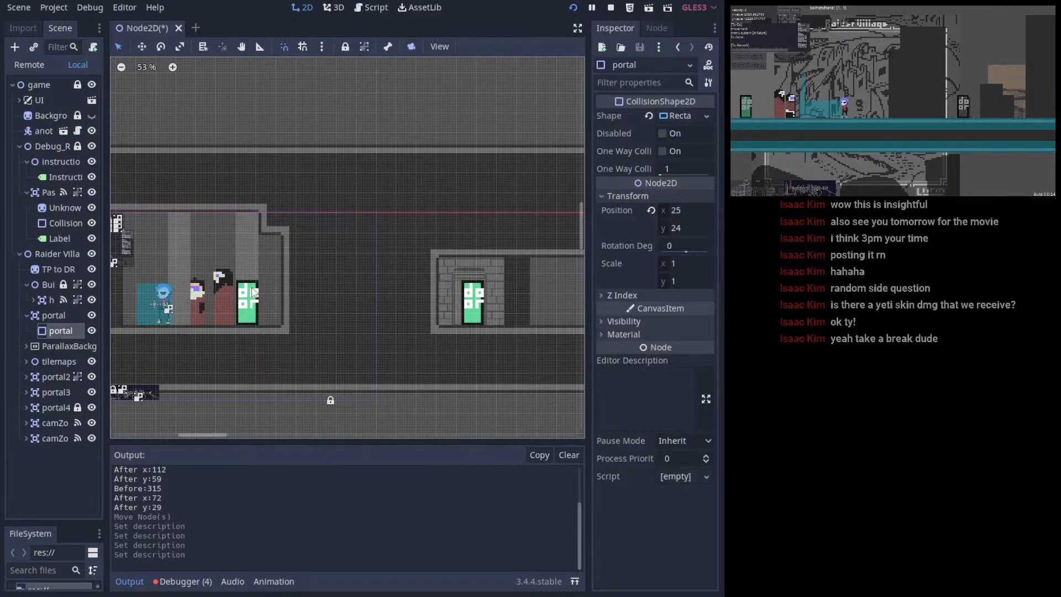
pyautogui.scroll(-5, 349, 253)
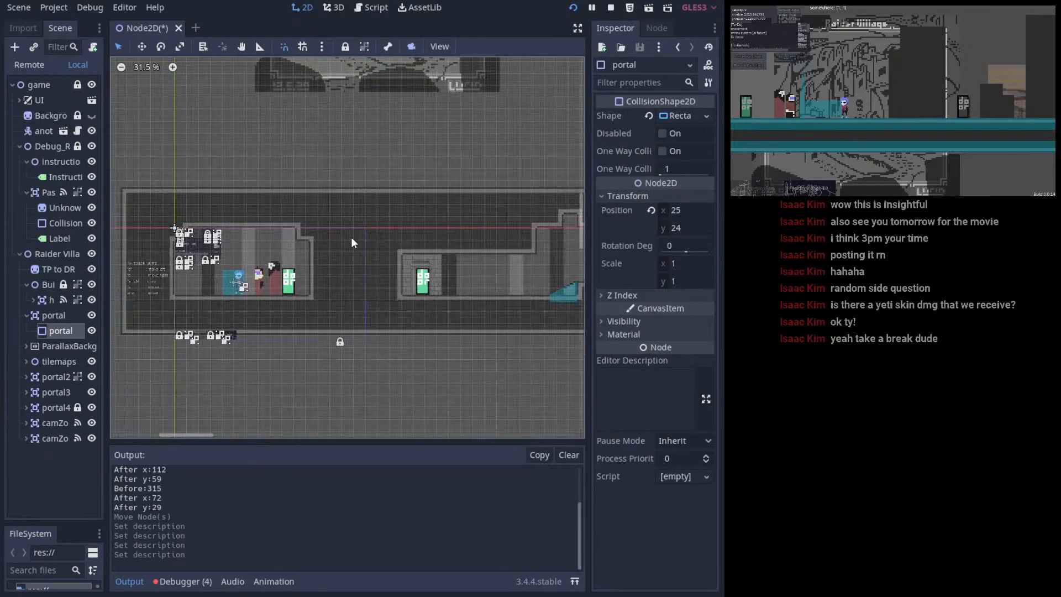
pyautogui.moveTo(320, 266); pyautogui.dragTo(249, 342, button='middle')
pyautogui.moveTo(333, 189); pyautogui.dragTo(414, 245, button='middle')
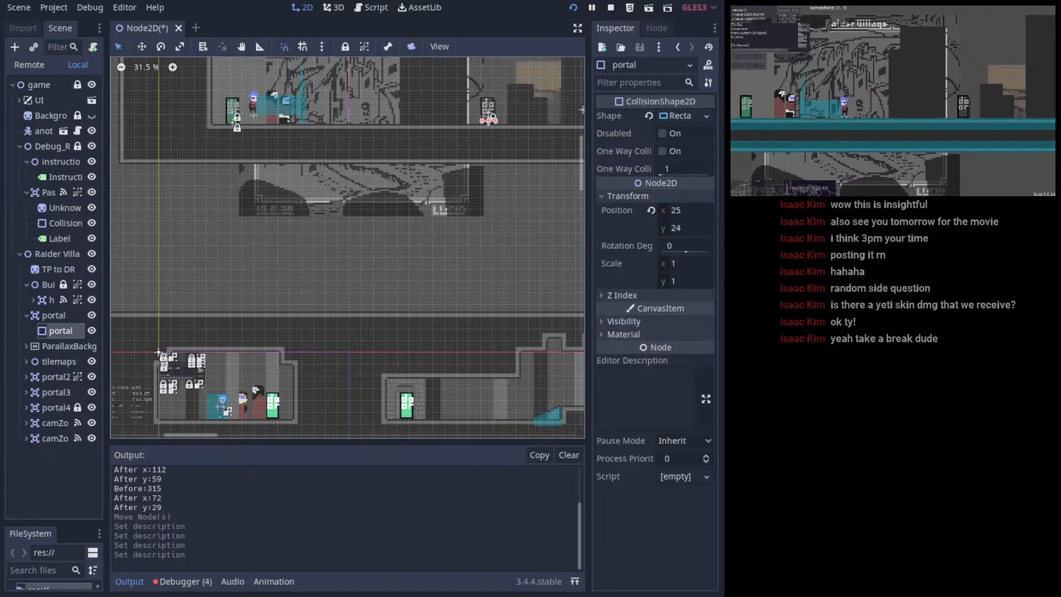
pyautogui.moveTo(371, 281); pyautogui.dragTo(397, 380, button='middle')
pyautogui.scroll(5, 359, 258)
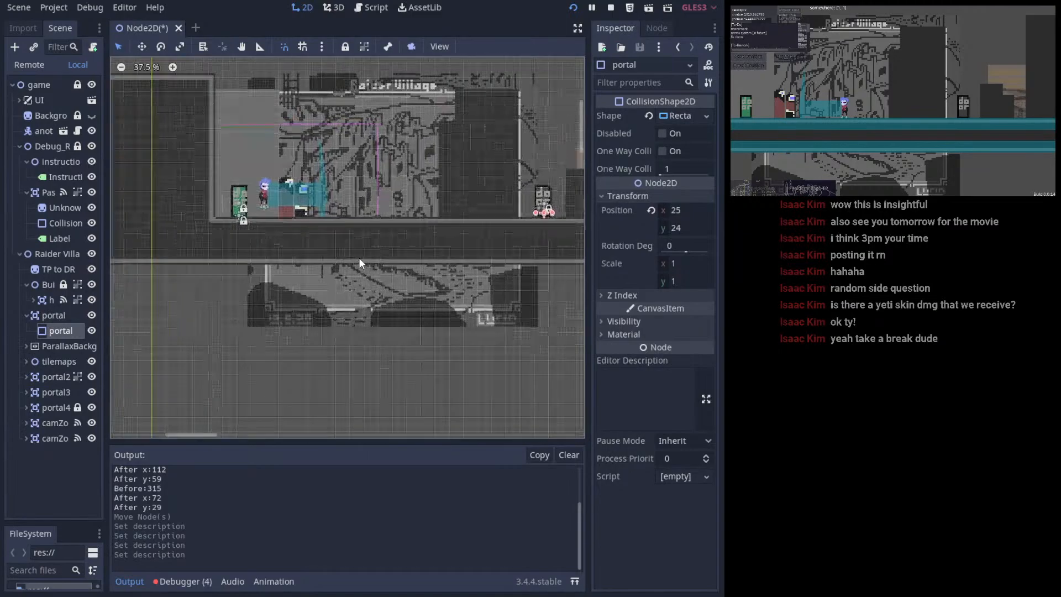
pyautogui.moveTo(360, 191); pyautogui.dragTo(385, 272, button='middle')
pyautogui.scroll(6, 345, 279)
pyautogui.scroll(8, 311, 279)
# - Save the scene and check the Raider Village portal area and its collision shape
pyautogui.hotkey('ctrl', 's')
pyautogui.click(54, 316)
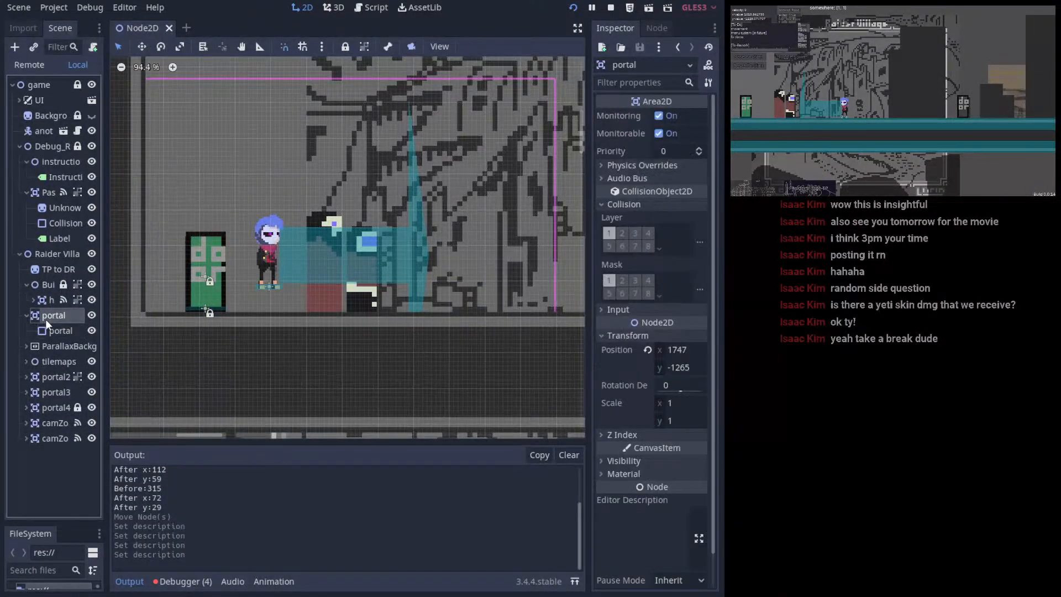
pyautogui.click(61, 330)
pyautogui.scroll(-10, 278, 282)
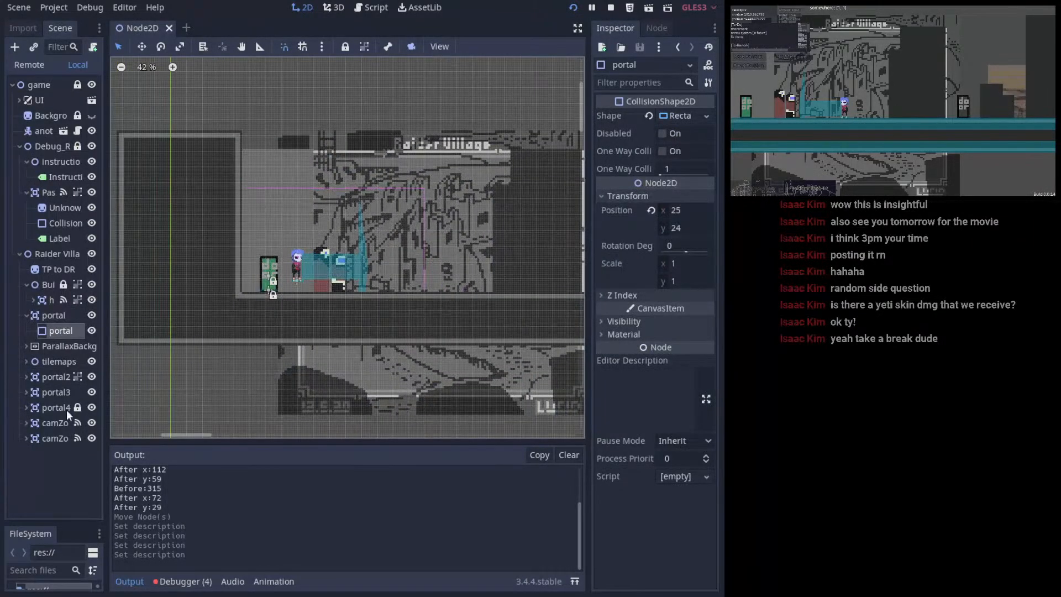
# - Check which level doors the collision shapes of portal2 and portal3 belong to
pyautogui.click(26, 376)
pyautogui.click(58, 389)
pyautogui.click(26, 377)
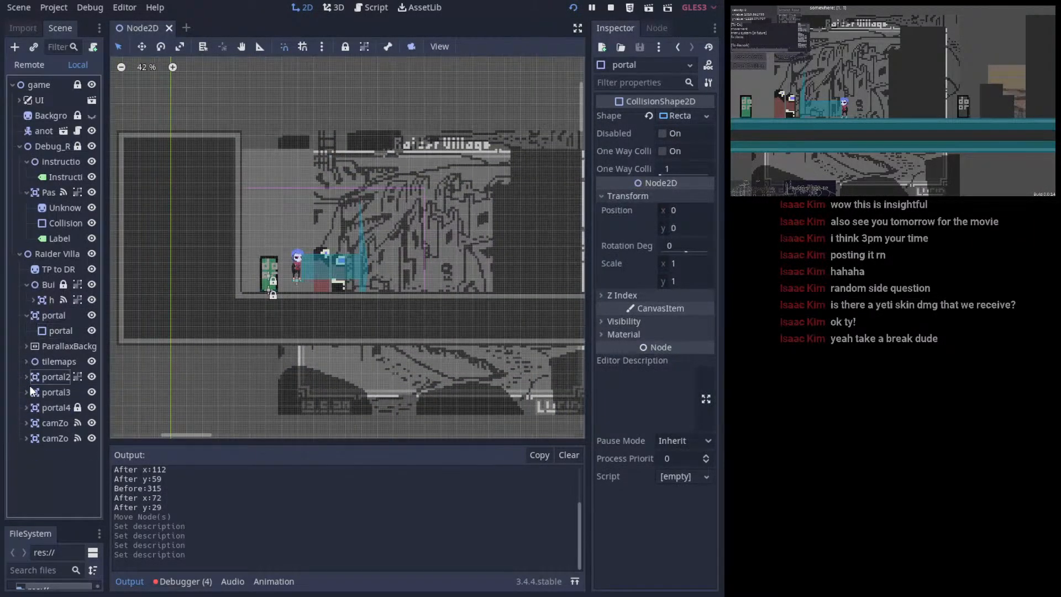
pyautogui.click(27, 392)
pyautogui.click(57, 407)
pyautogui.scroll(1, 287, 304)
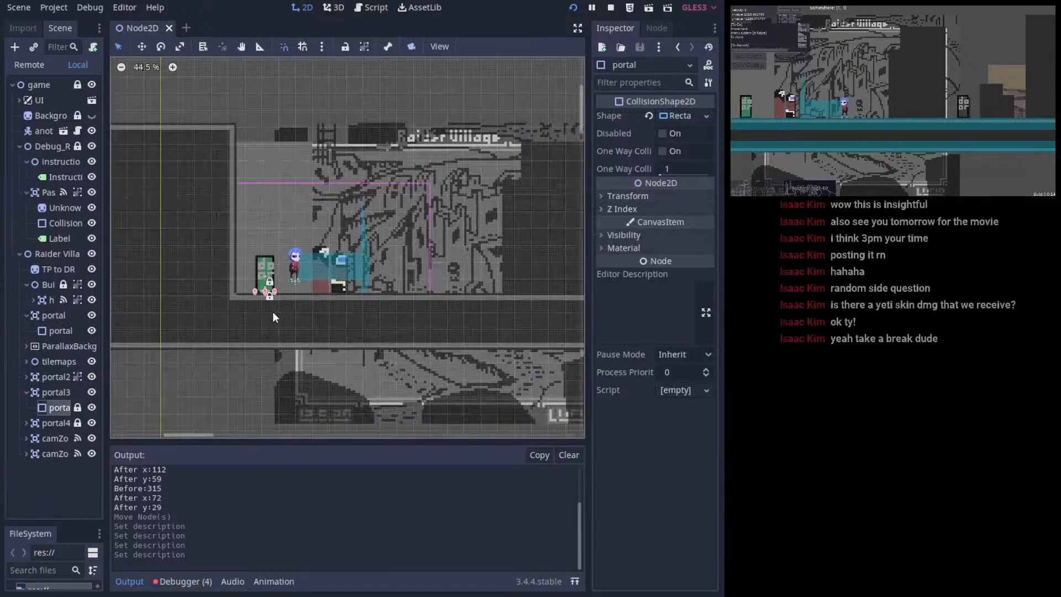
pyautogui.scroll(-2, 277, 313)
# - Inspect the camZoomOut and camZoomIn areas, expand camZoomOut, and widen the scene tree so full node names are readable
pyautogui.click(55, 438)
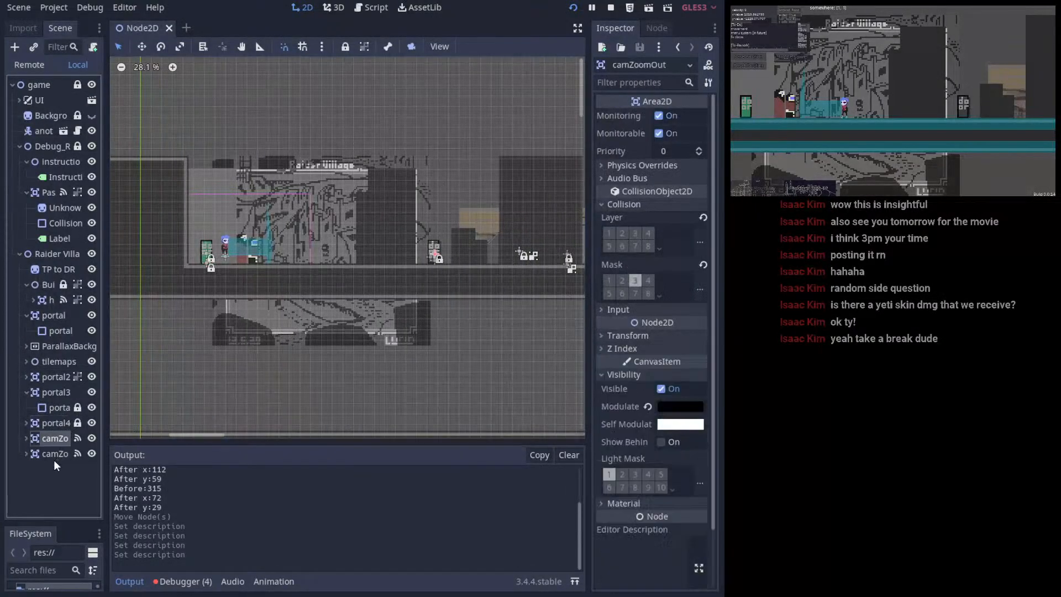
pyautogui.keyDown('shift'); pyautogui.click(56, 453); pyautogui.keyUp('shift')
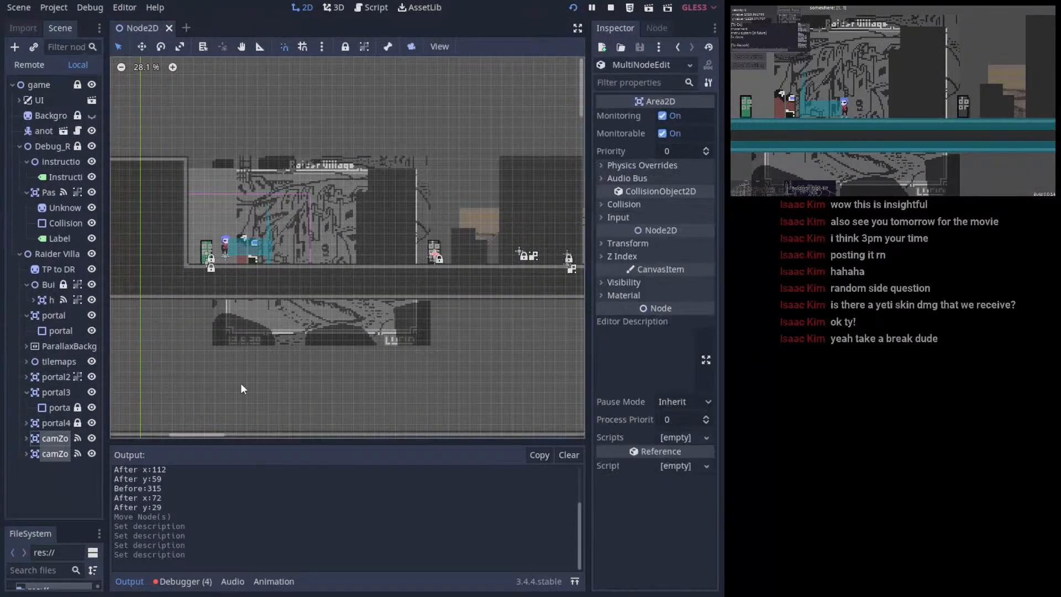
pyautogui.hscroll(3, 241, 383)
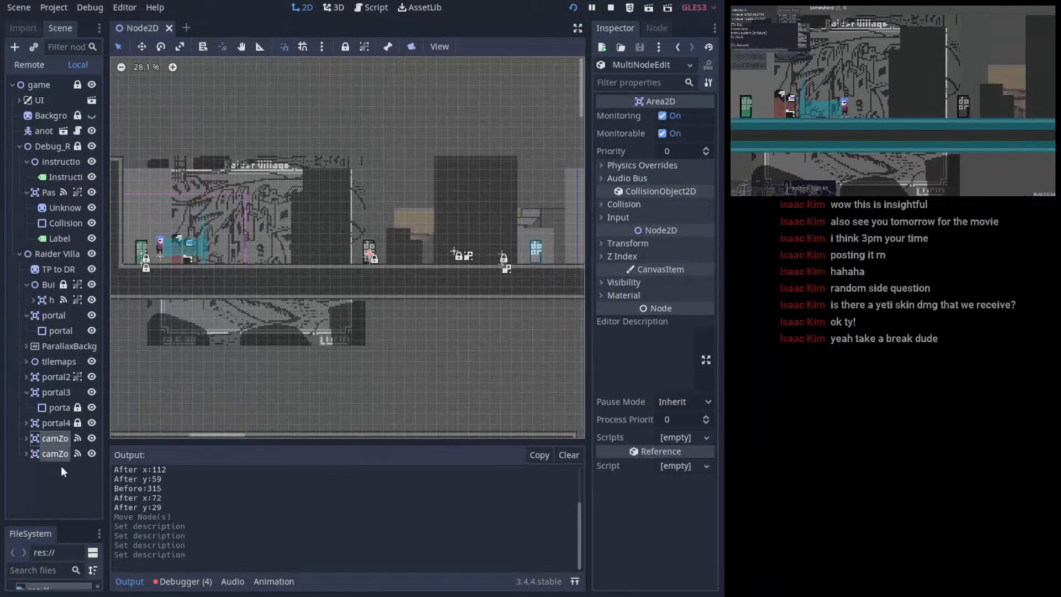
pyautogui.click(42, 438)
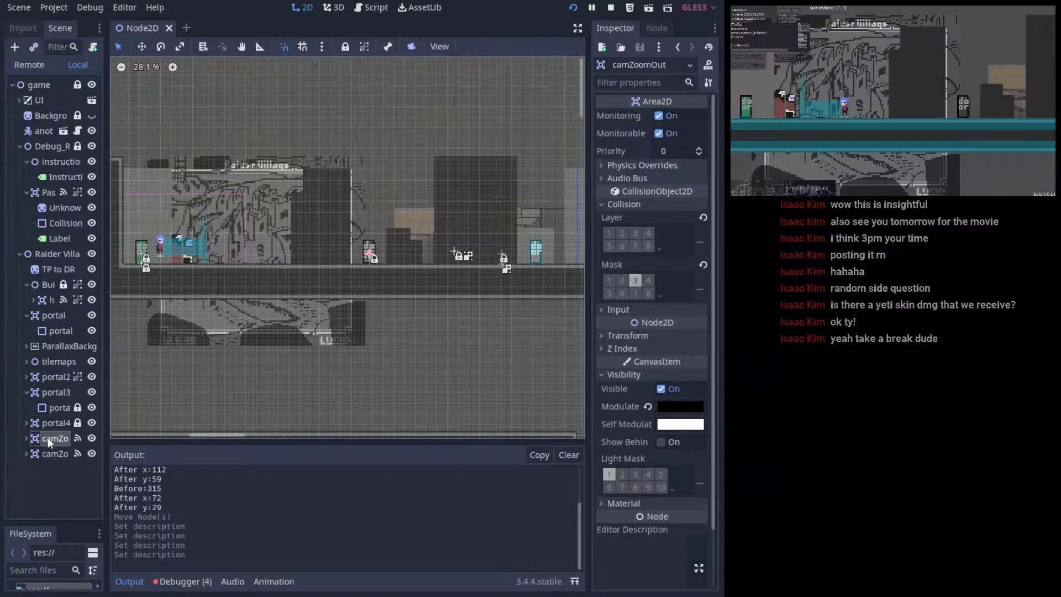
pyautogui.click(26, 438)
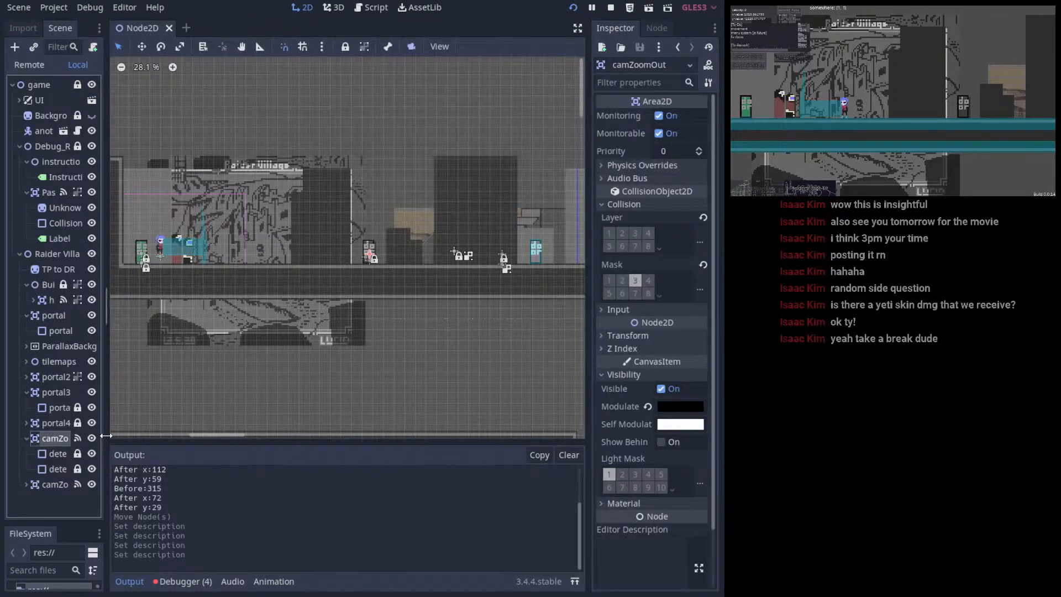
pyautogui.moveTo(104, 445); pyautogui.dragTo(191, 442)
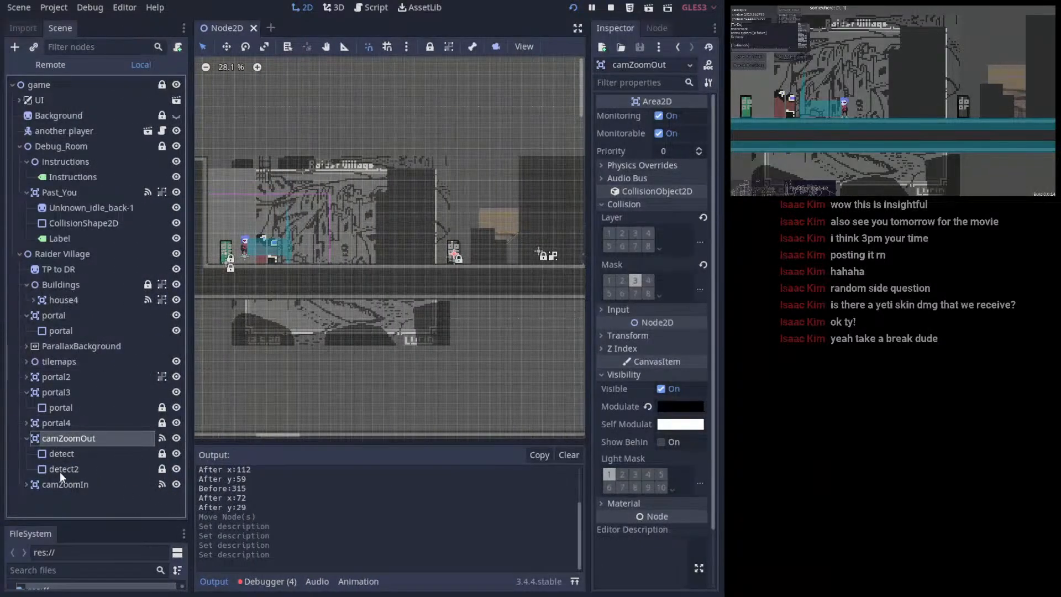
pyautogui.hscroll(-3, 415, 217)
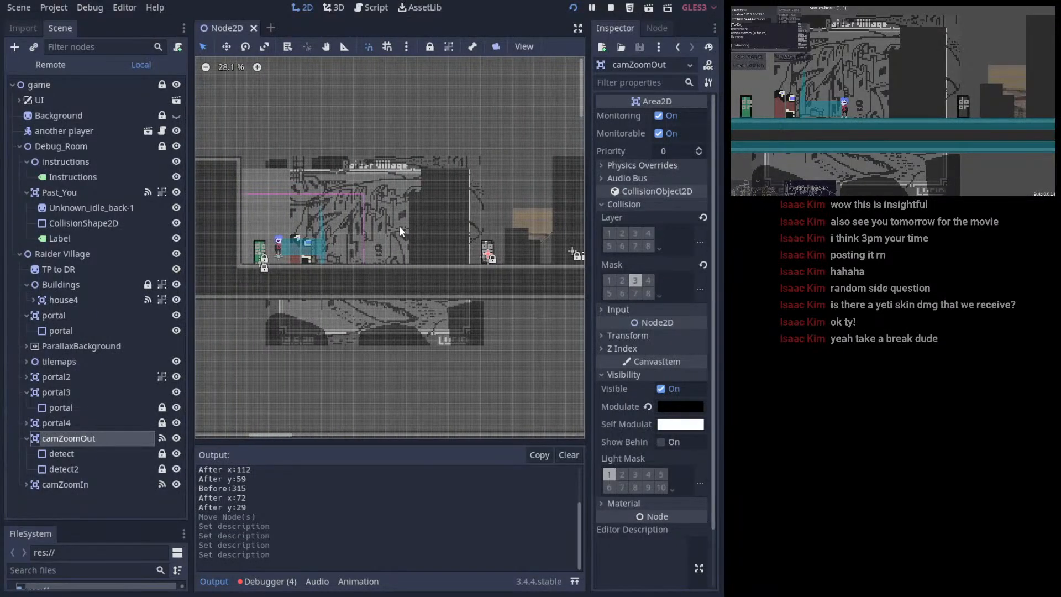
# - Inspect the portal4 area and its collision shape while viewing the debug room
pyautogui.click(61, 423)
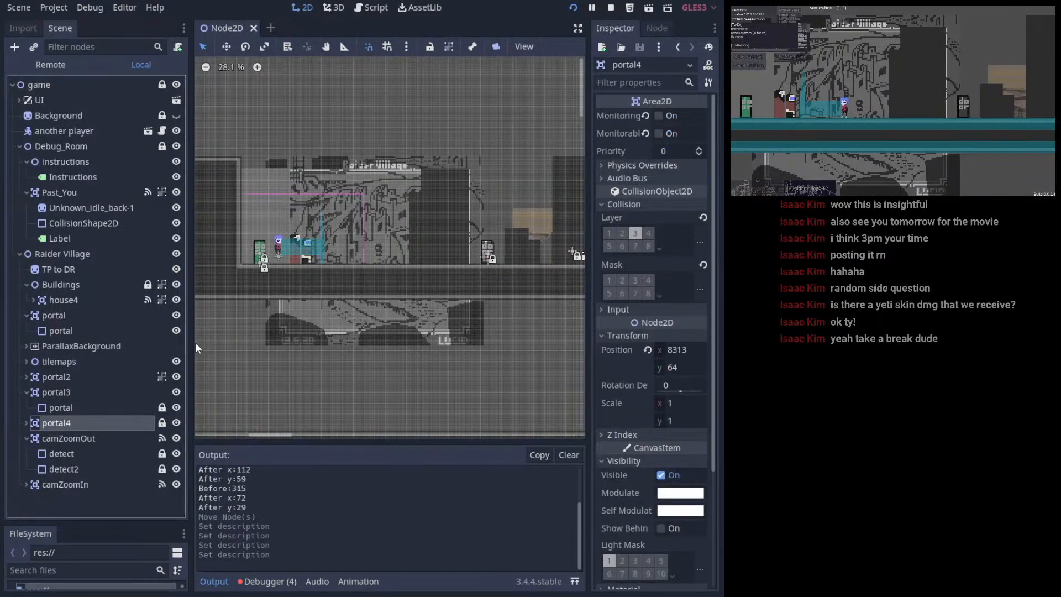
pyautogui.moveTo(354, 303); pyautogui.dragTo(443, 183, button='middle')
pyautogui.scroll(-5, 330, 240)
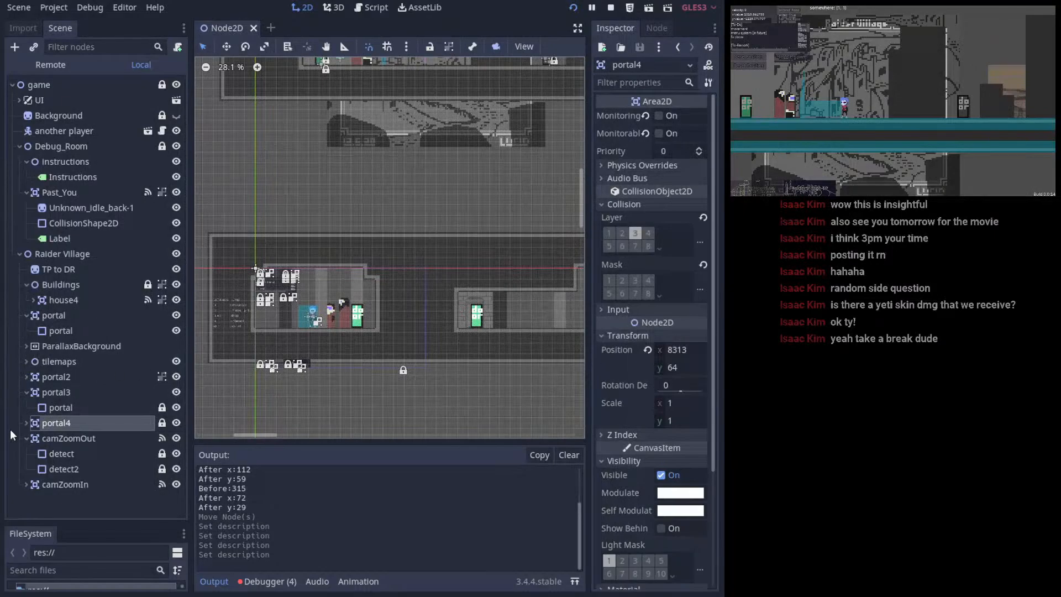
pyautogui.click(26, 423)
pyautogui.click(50, 439)
# - Expand portal2 and select the collision shapes of portal2, portal3 and portal4 in turn to find them in the level
pyautogui.click(26, 376)
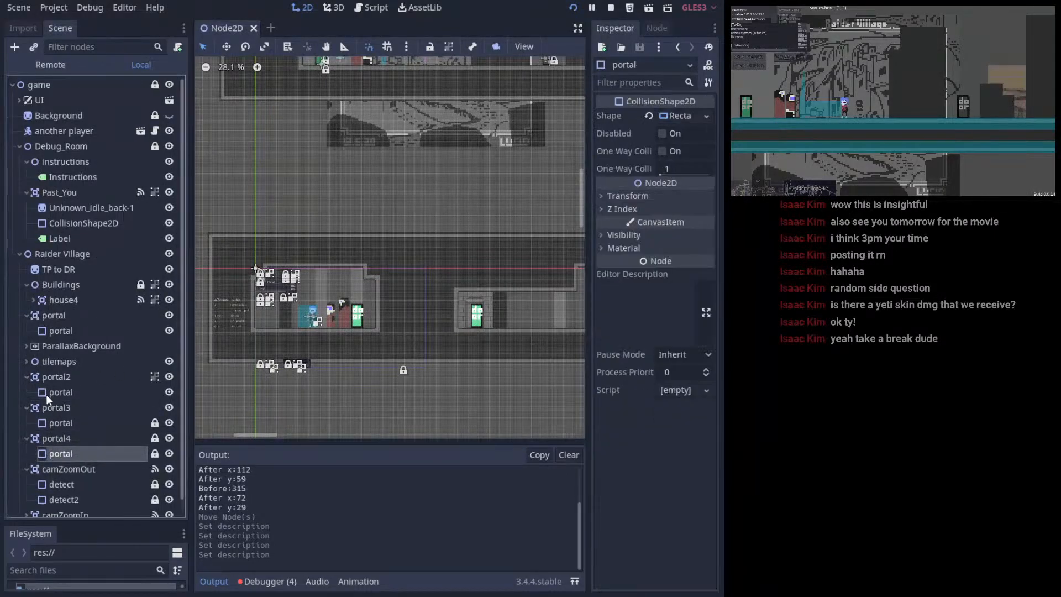
pyautogui.click(45, 393)
pyautogui.scroll(-2, 316, 353)
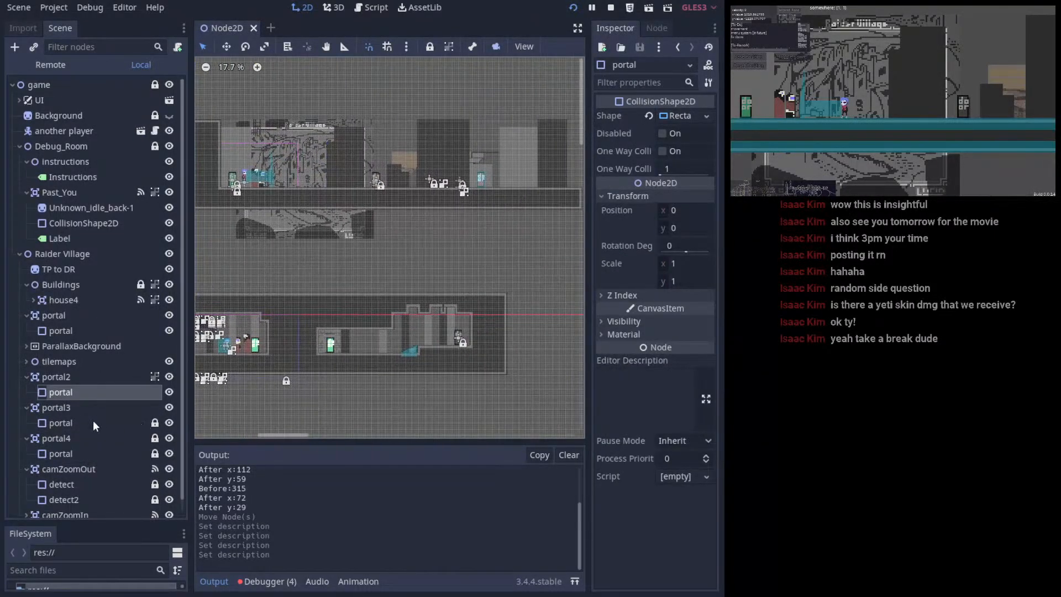
pyautogui.click(93, 423)
pyautogui.click(78, 454)
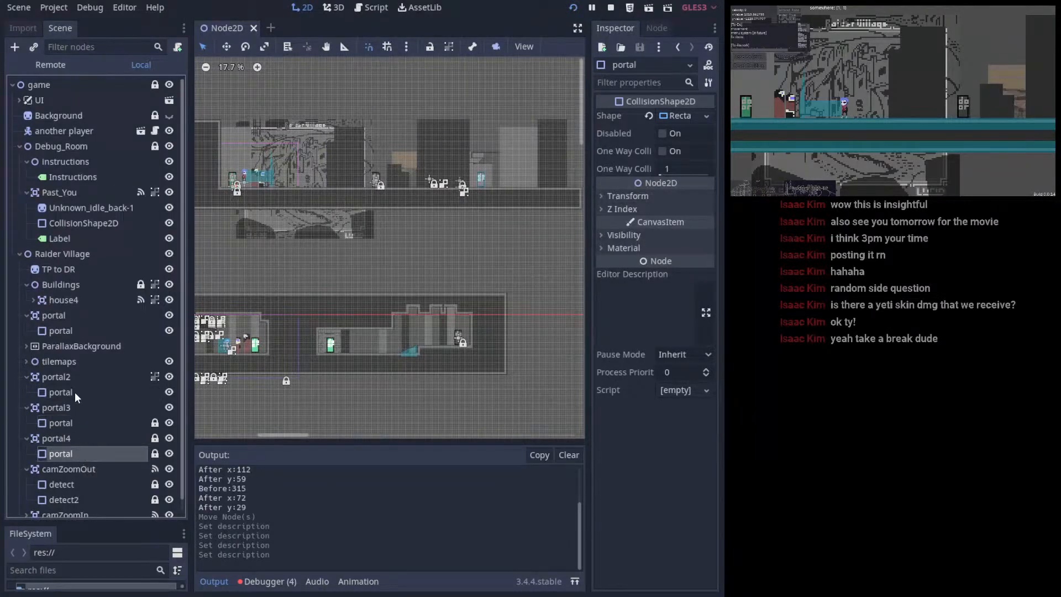
# - Select portal2's collision shape and locate it in relation to the multi-floor building
pyautogui.click(75, 386)
pyautogui.scroll(-2, 313, 365)
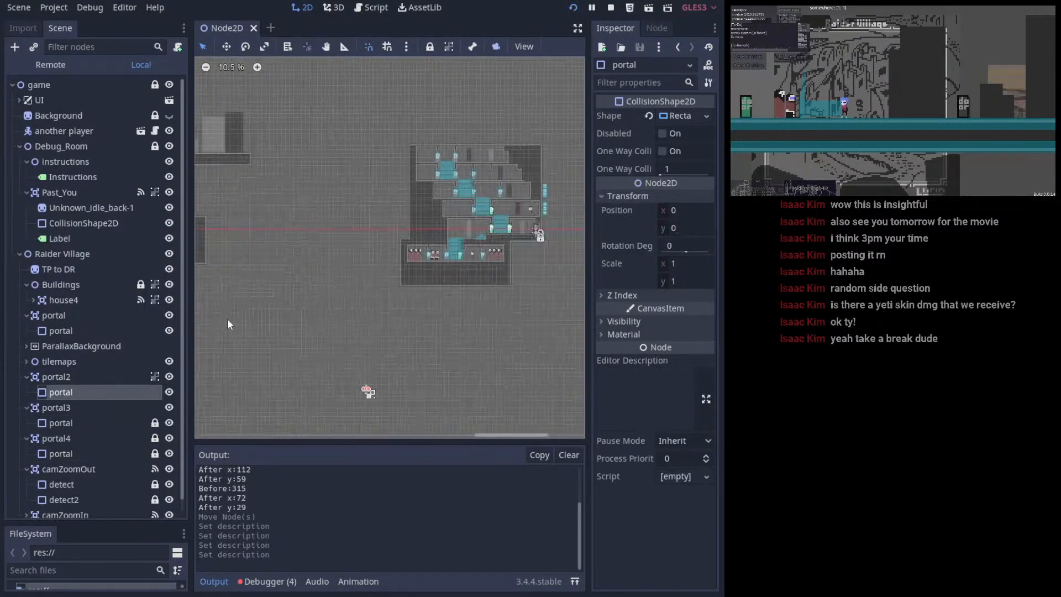
pyautogui.hscroll(2, 531, 324)
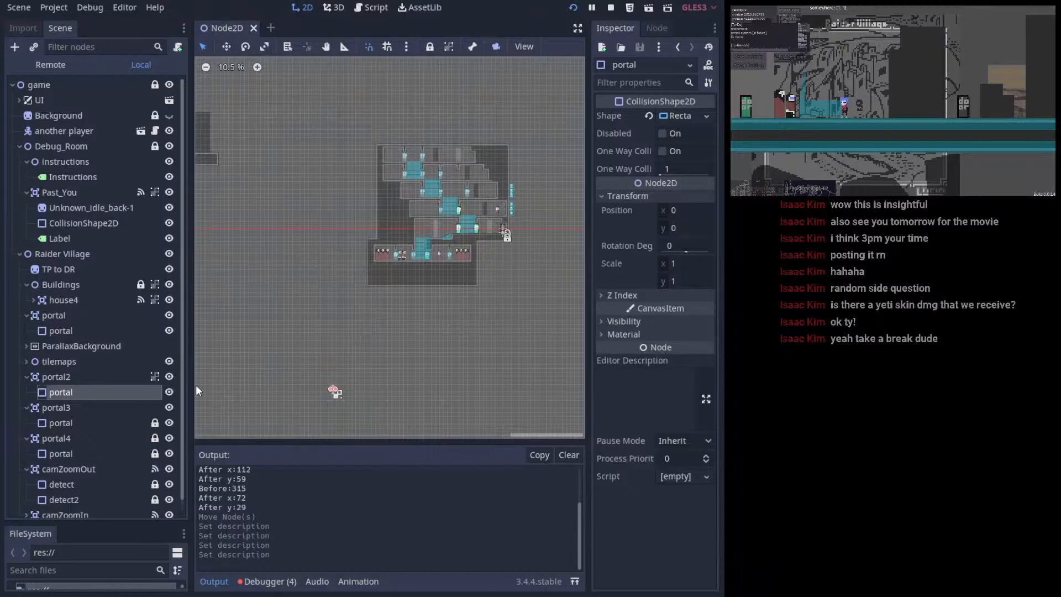
pyautogui.scroll(5, 334, 392)
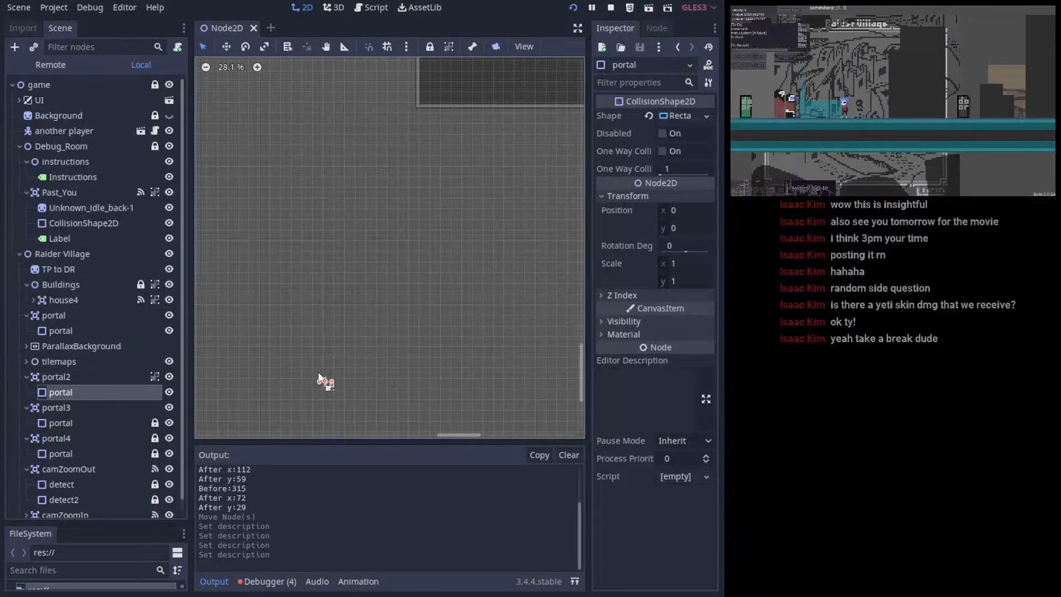
pyautogui.scroll(-5, 319, 378)
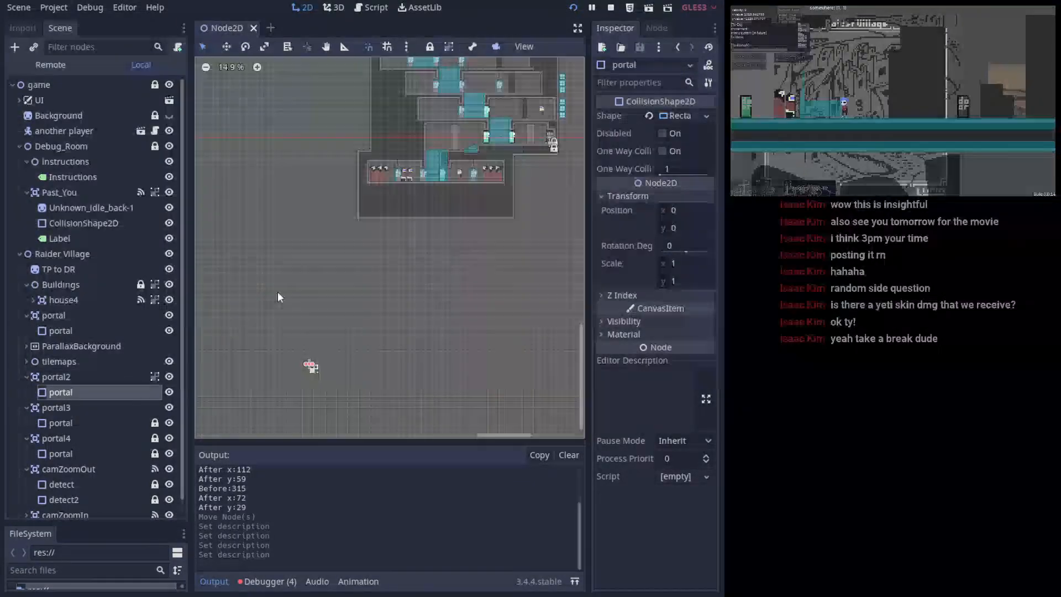
# - Recheck the collision shapes of portal3, portal4 and portal2 against the Raider Village doors and the multi-floor building
pyautogui.click(68, 421)
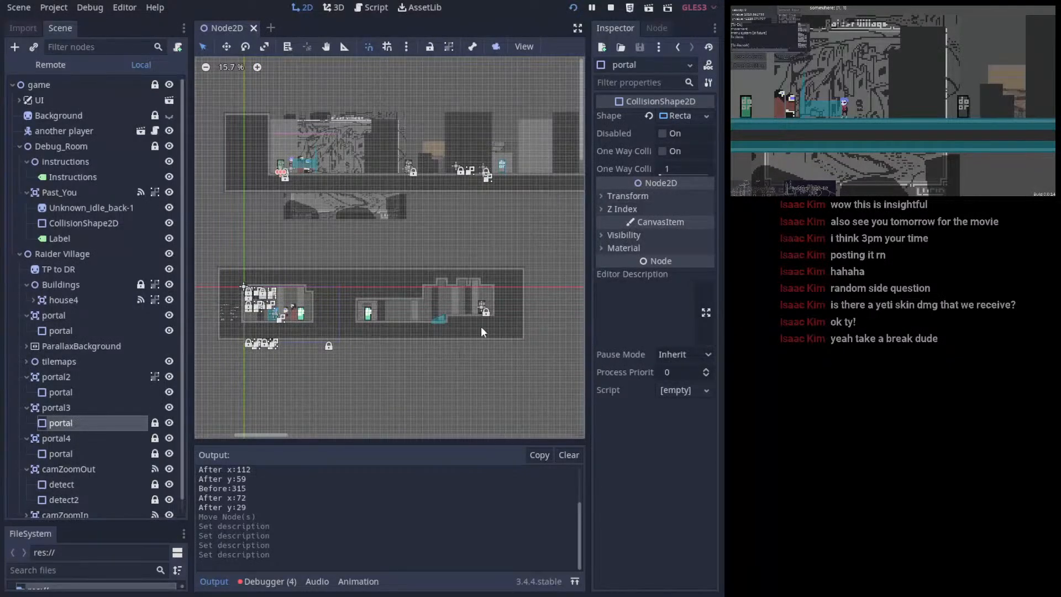
pyautogui.moveTo(481, 327); pyautogui.dragTo(366, 341, button='middle')
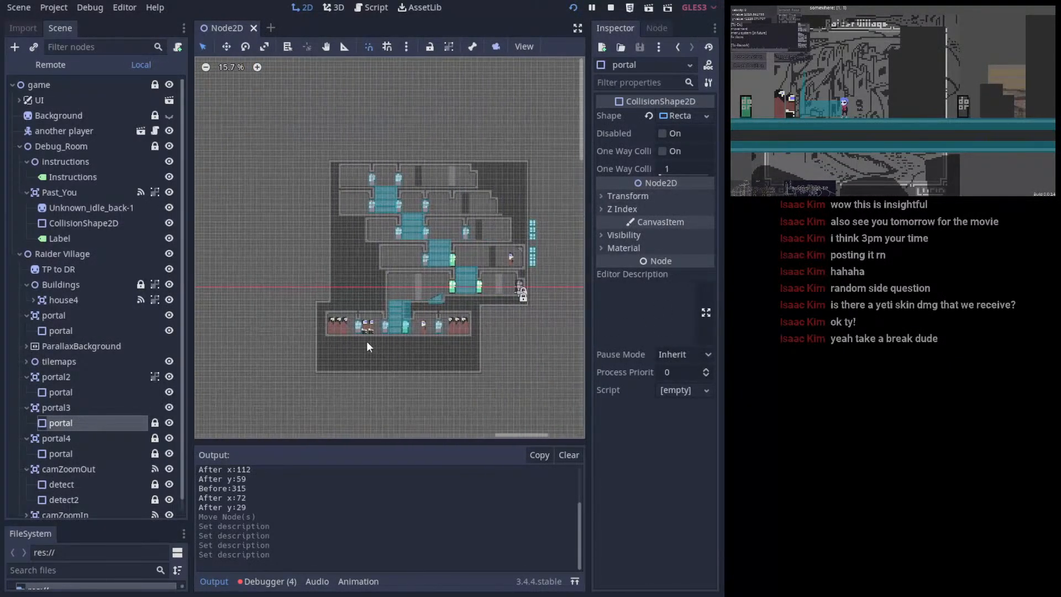
pyautogui.click(97, 453)
pyautogui.click(61, 391)
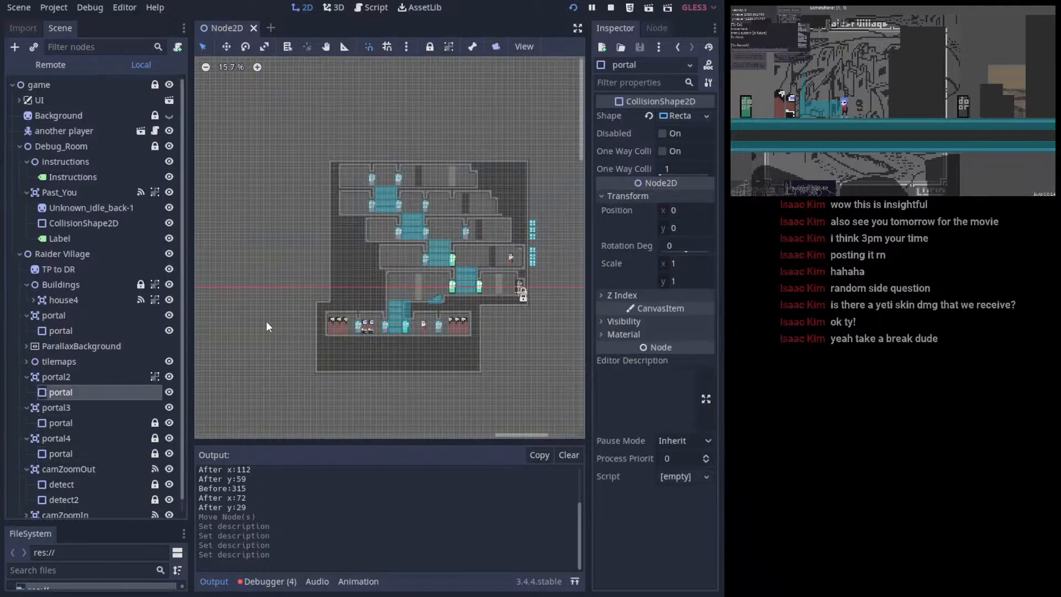
pyautogui.moveTo(267, 321); pyautogui.dragTo(339, 307, button='middle')
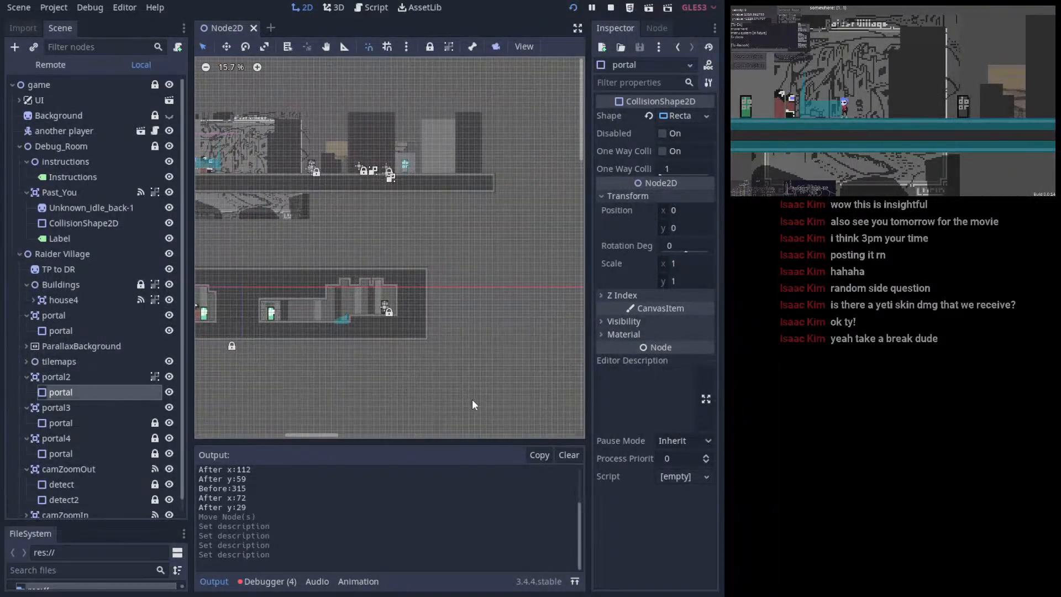
pyautogui.moveTo(473, 401); pyautogui.dragTo(287, 250, button='middle')
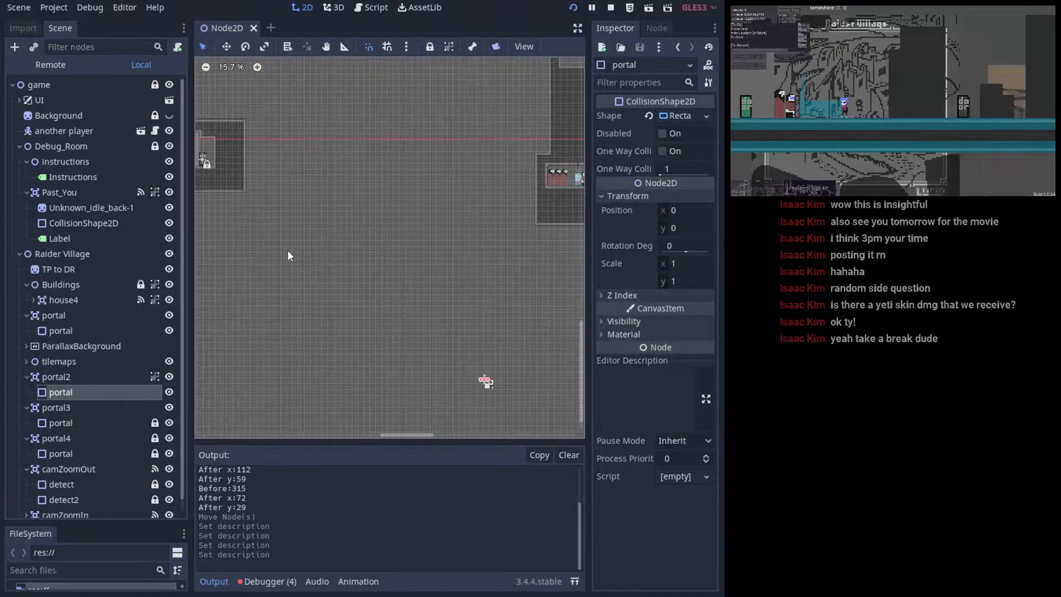
pyautogui.click(81, 380)
pyautogui.click(75, 378)
pyautogui.press('BackSpace')
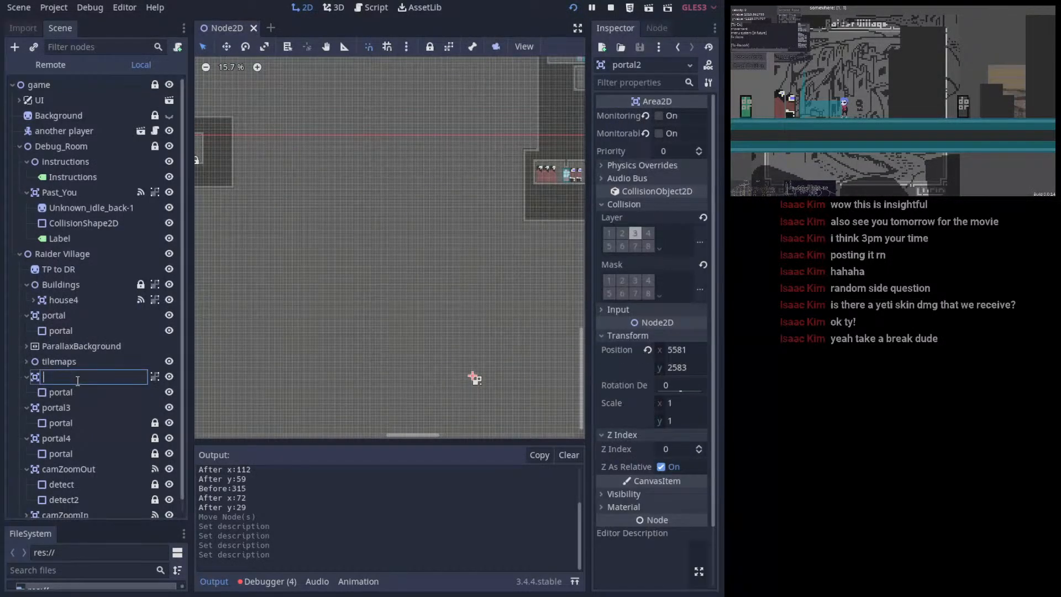
pyautogui.click(109, 403)
# - Delete the portal2 node together with its children from the scene
pyautogui.click(58, 380)
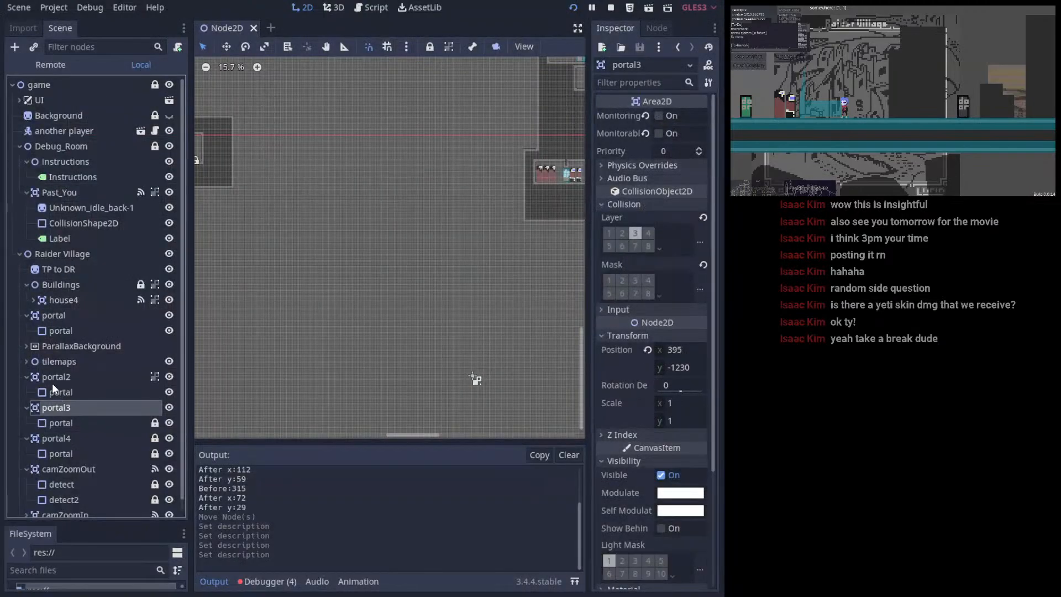
pyautogui.click(26, 376)
pyautogui.click(46, 376)
pyautogui.press('Delete')
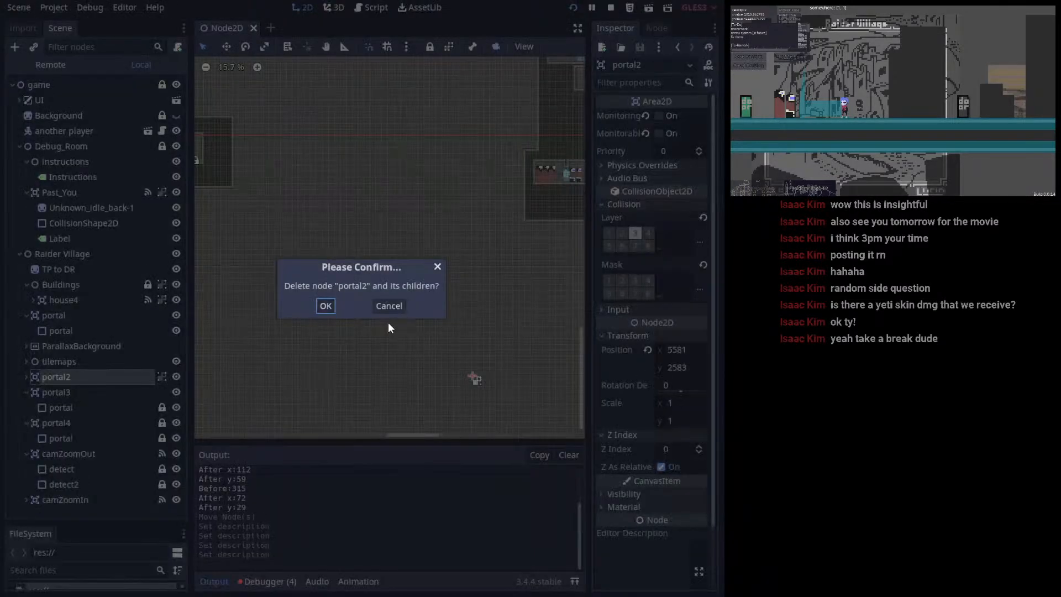
pyautogui.click(325, 303)
# - Expand the tilemaps node and look over the open area between the debug room and Raider Village
pyautogui.moveTo(310, 324); pyautogui.dragTo(418, 408, button='middle')
pyautogui.moveTo(383, 353); pyautogui.dragTo(455, 352, button='middle')
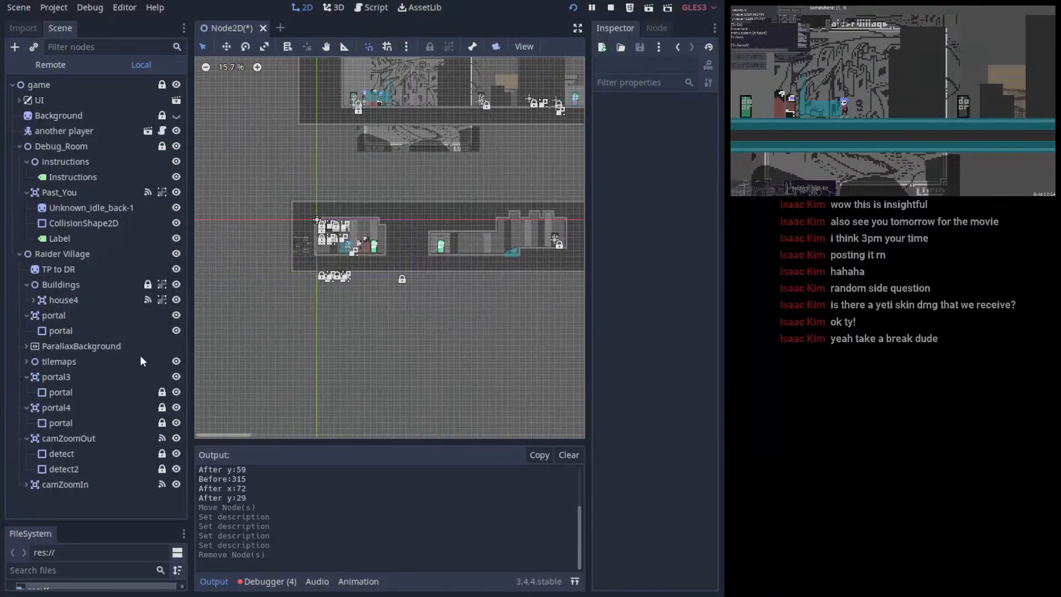
pyautogui.click(26, 362)
pyautogui.scroll(-4, 89, 422)
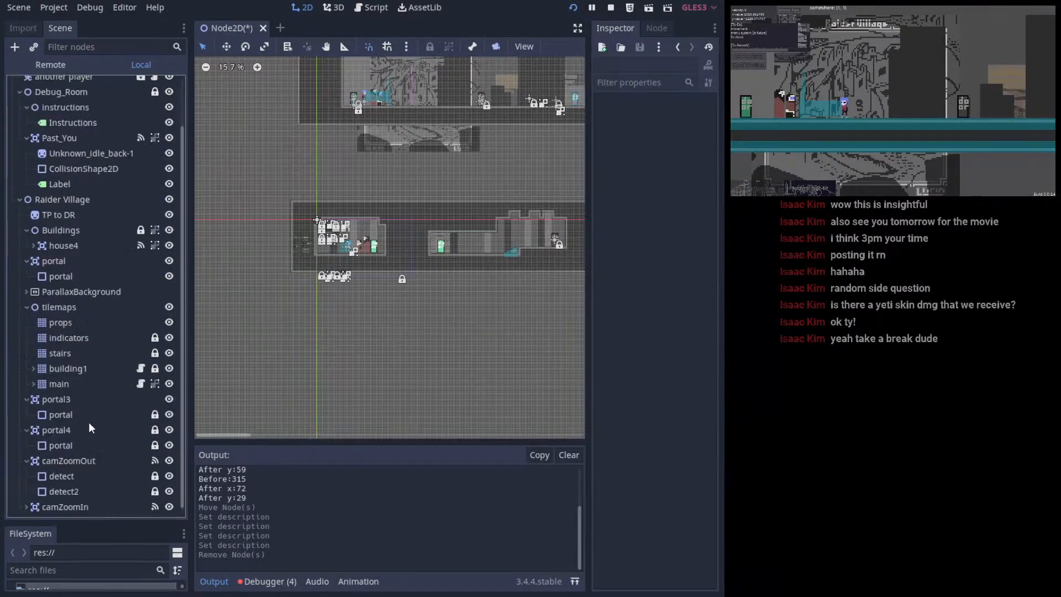
pyautogui.hscroll(4, 350, 204)
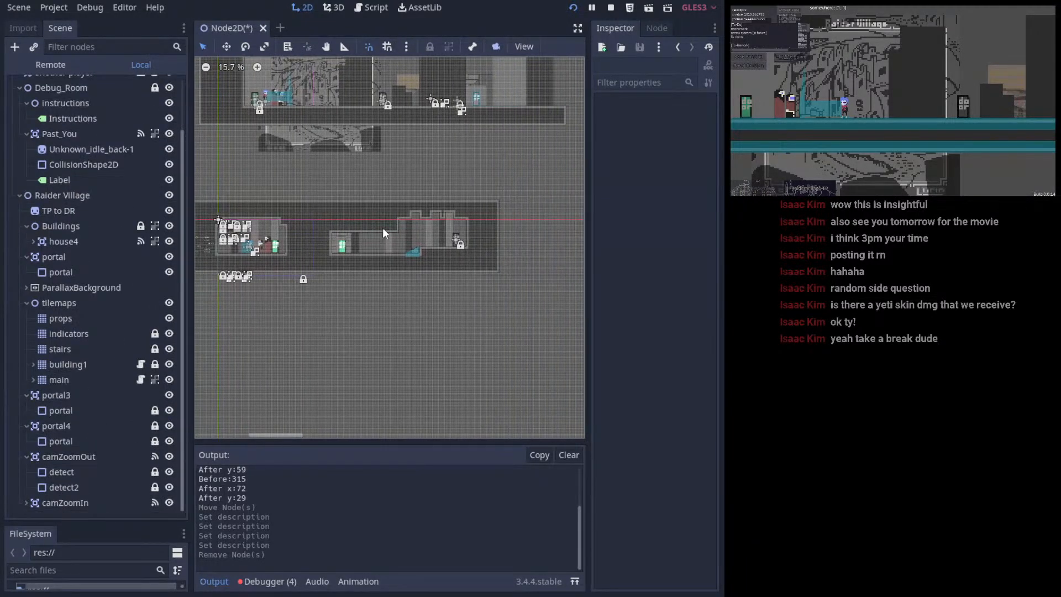
pyautogui.scroll(6, 386, 232)
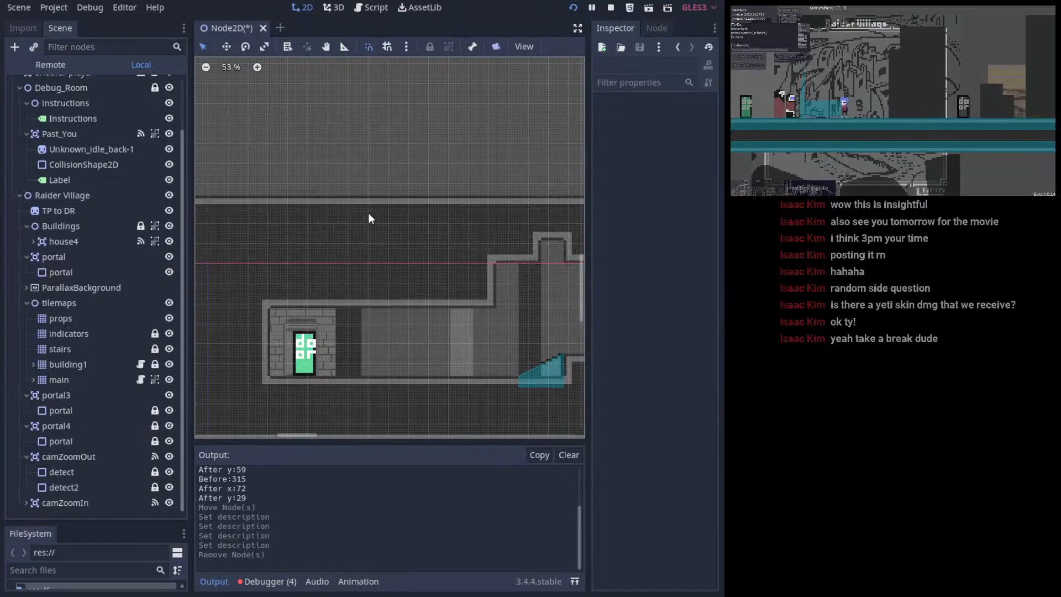
pyautogui.scroll(1, 368, 213)
pyautogui.moveTo(369, 200); pyautogui.dragTo(452, 310, button='middle')
pyautogui.moveTo(315, 226); pyautogui.dragTo(492, 264, button='middle')
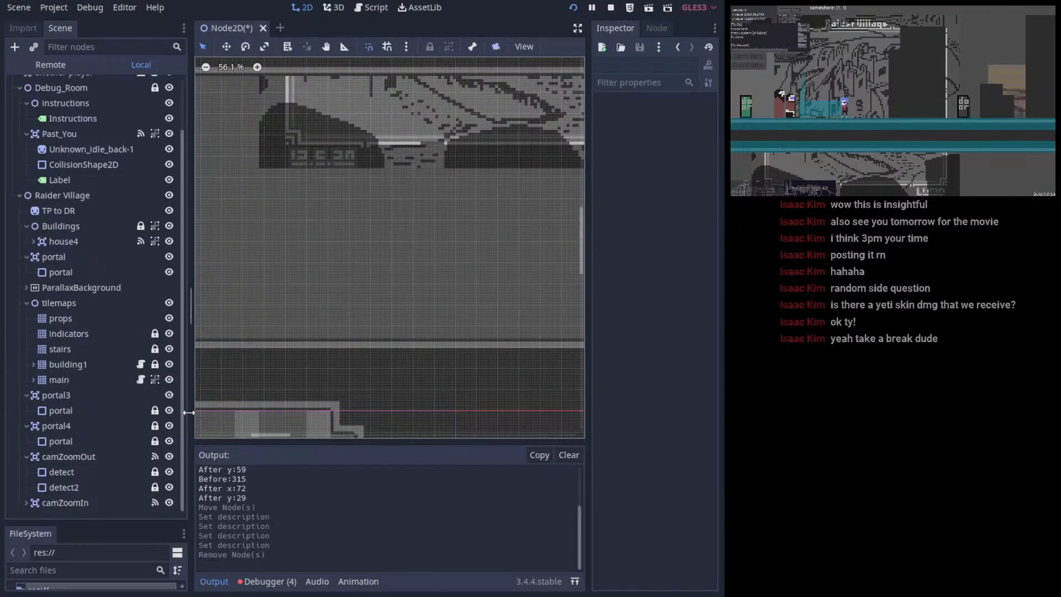
pyautogui.scroll(-5, 340, 360)
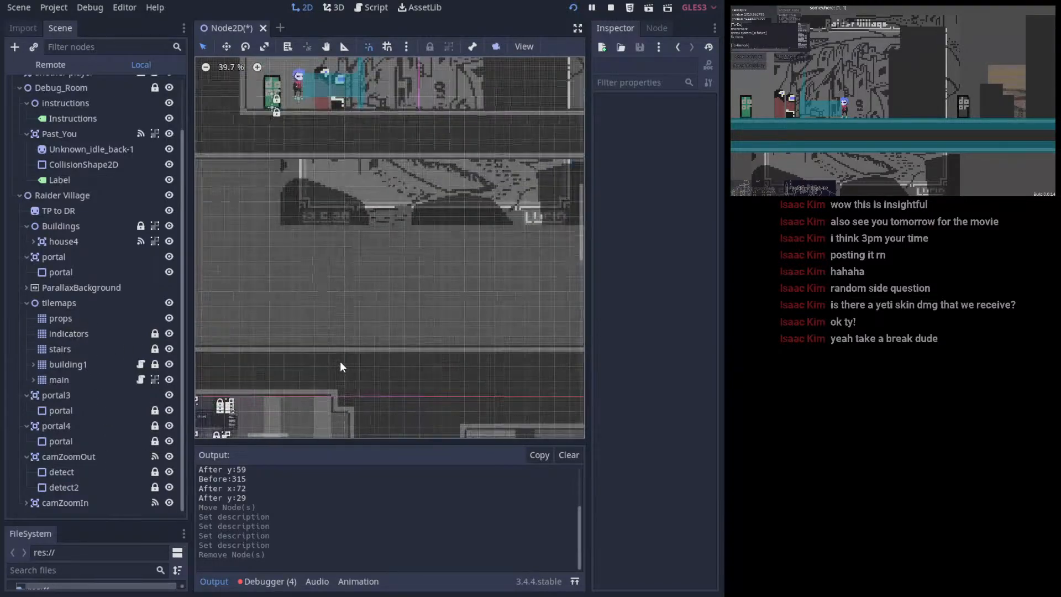
pyautogui.scroll(-1, 382, 298)
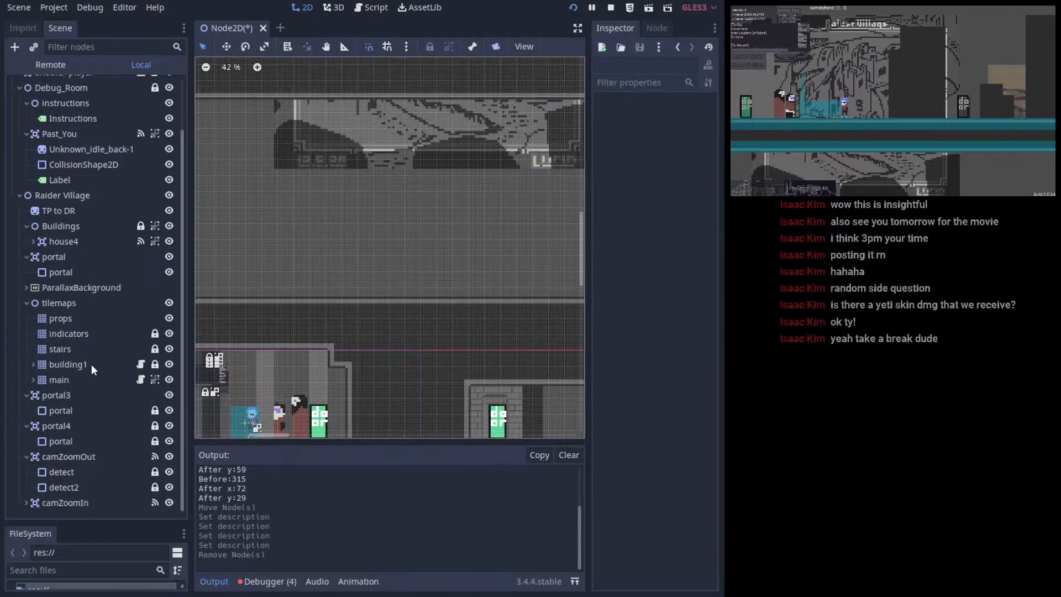
# - Paint three door.Open tiles in the indicators tilemap, four cells apart in a row on the floor above the debug room
pyautogui.click(60, 318)
pyautogui.click(49, 334)
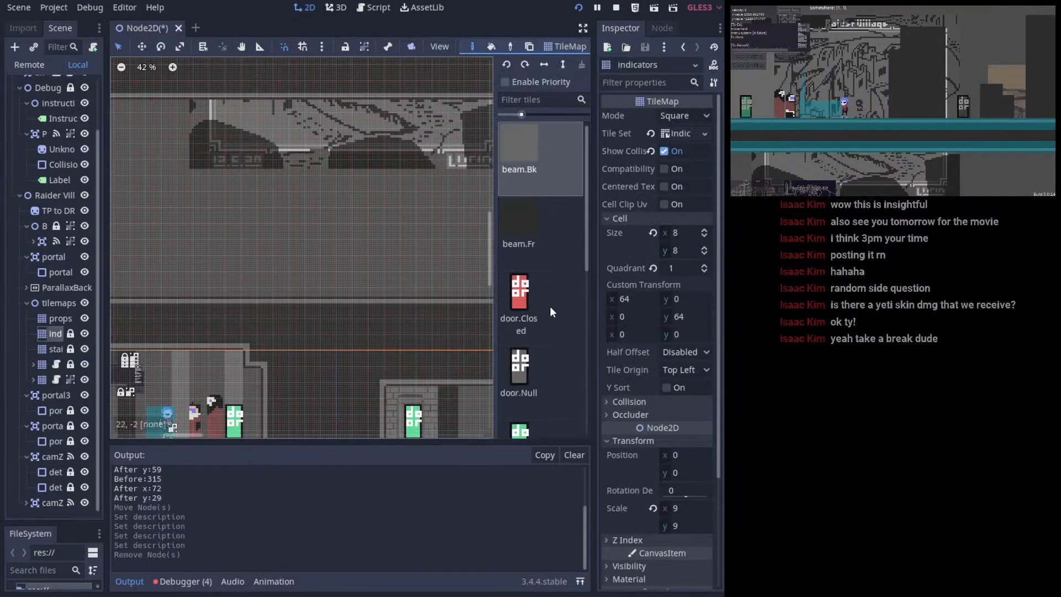
pyautogui.click(191, 273)
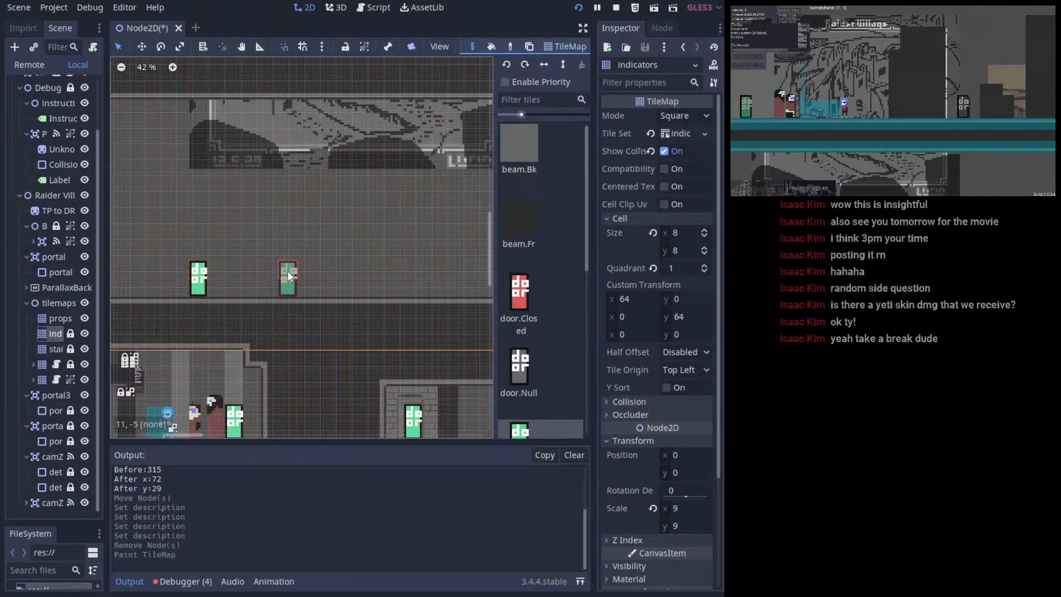
pyautogui.click(270, 269)
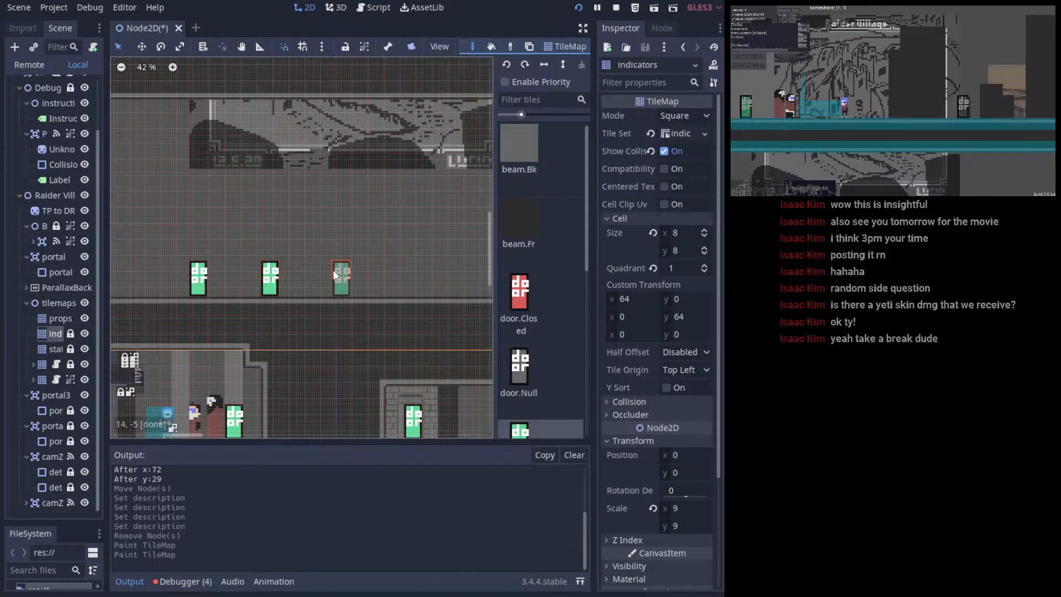
pyautogui.click(342, 269)
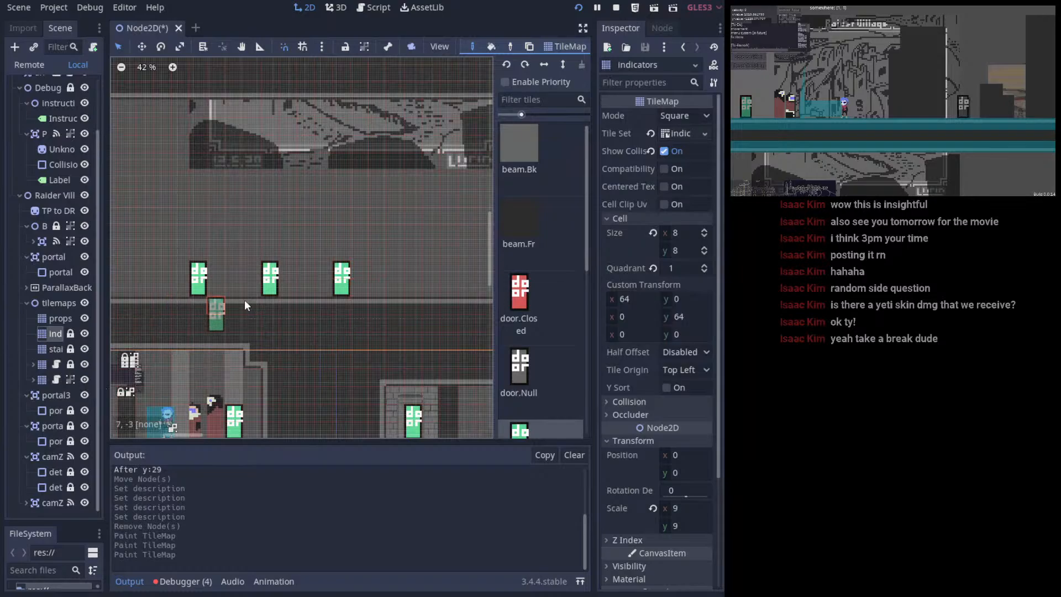
# - Move the "another player" node down beside the new row of doors, to about (332, -261)
pyautogui.moveTo(245, 299); pyautogui.dragTo(351, 246, button='middle')
pyautogui.scroll(-1, 351, 245)
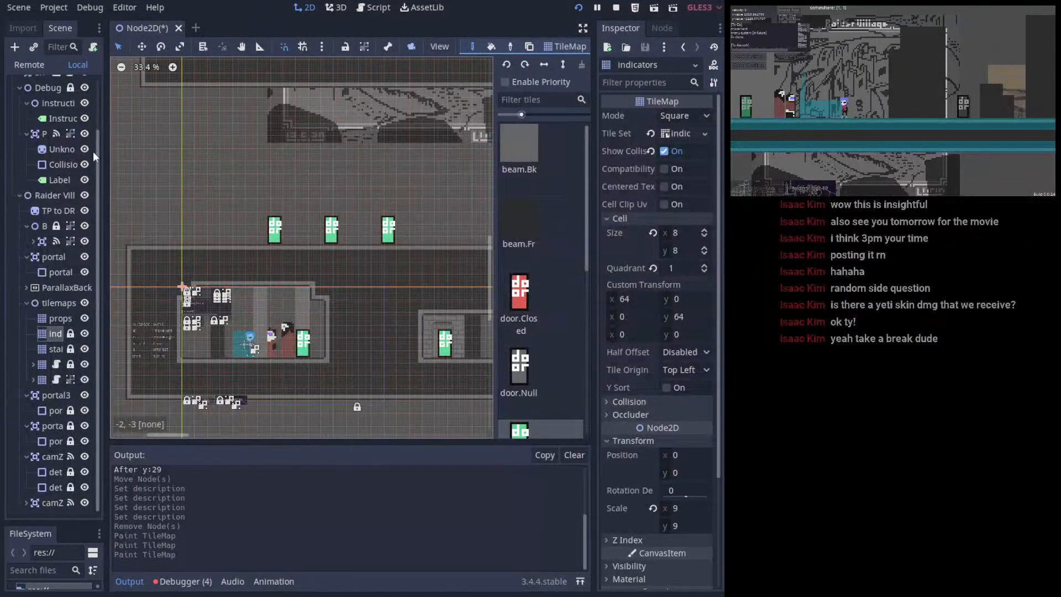
pyautogui.click(45, 511)
pyautogui.scroll(-2, 321, 283)
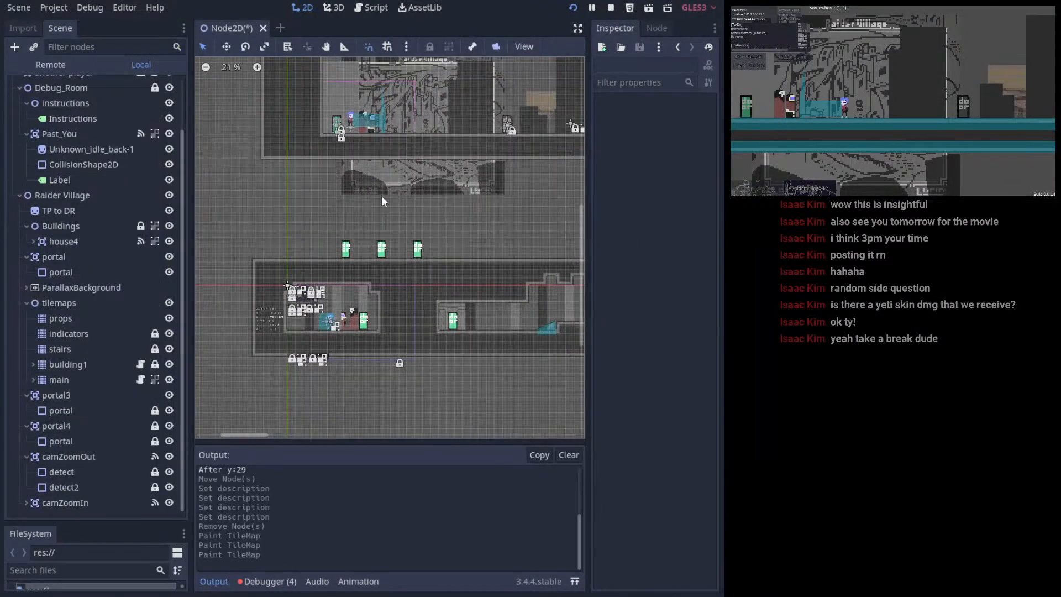
pyautogui.moveTo(351, 123); pyautogui.dragTo(353, 255)
# - Repaint the second and third door.Open tiles in the locked indicators tilemap so the three doors stand two cells apart
pyautogui.scroll(4, 373, 245)
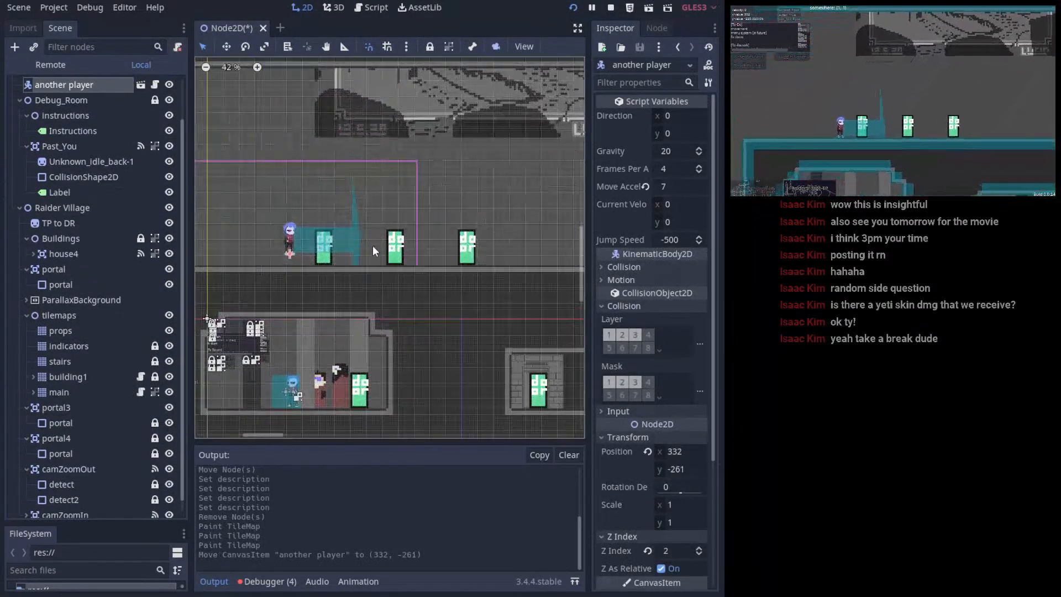
pyautogui.click(396, 249)
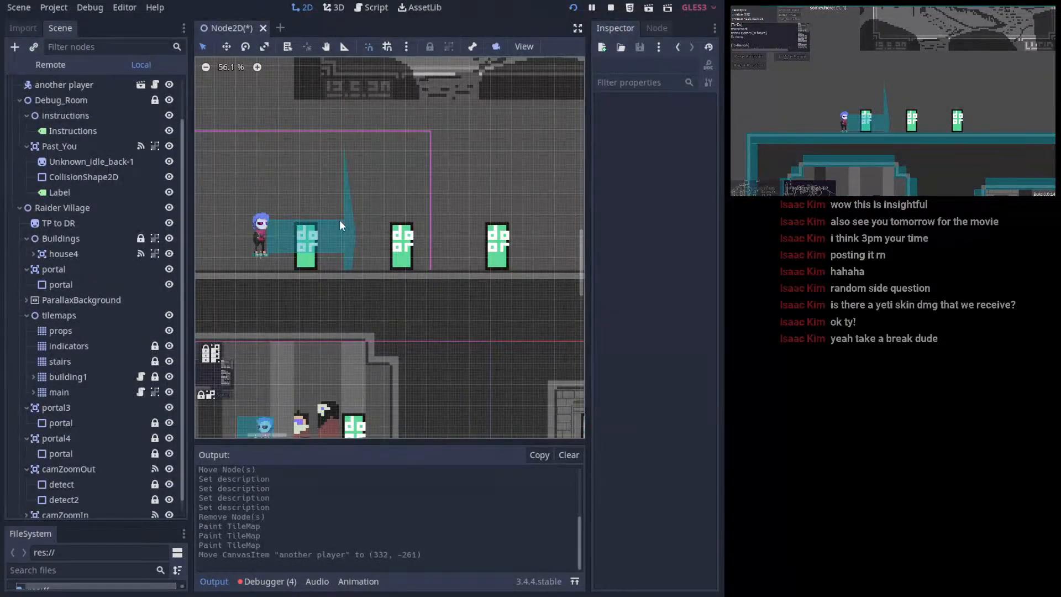
pyautogui.click(60, 347)
pyautogui.hotkey('ctrl', 'shift', 'l')
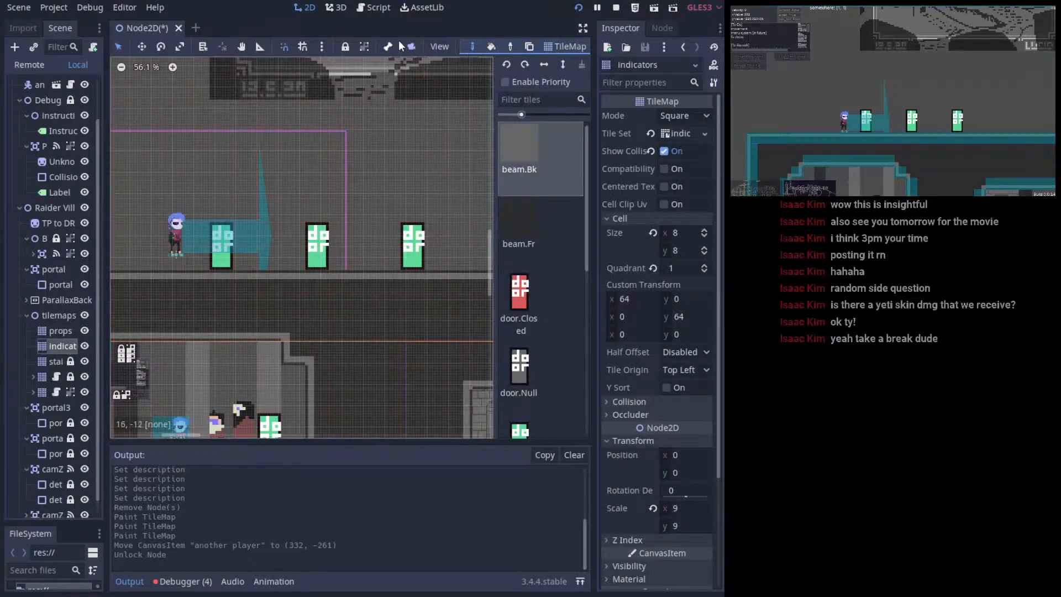
pyautogui.click(349, 47)
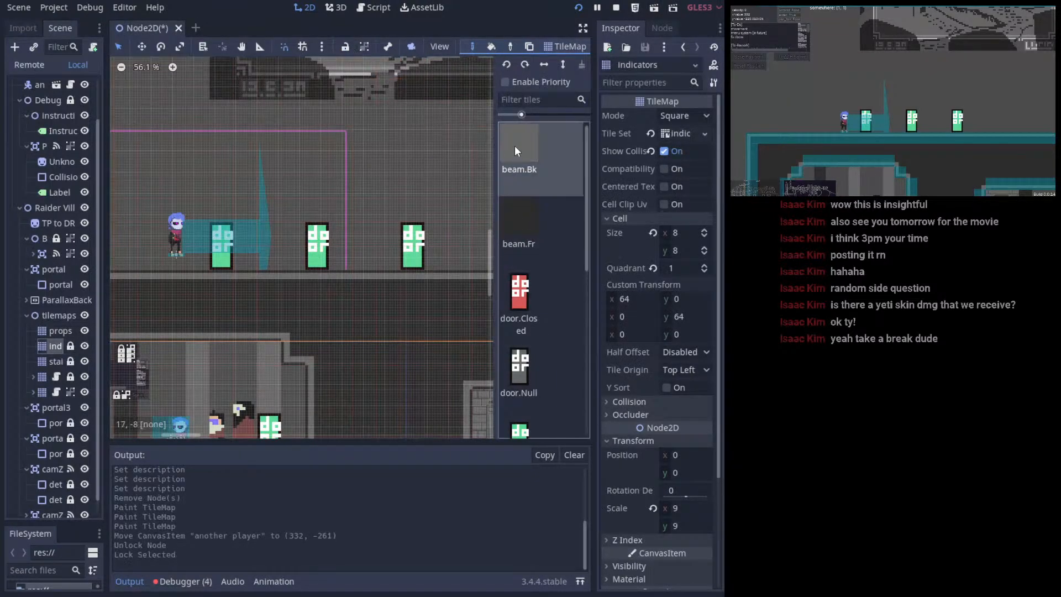
pyautogui.scroll(-3, 521, 409)
pyautogui.click(520, 285)
pyautogui.click(270, 243)
pyautogui.rightClick(318, 246)
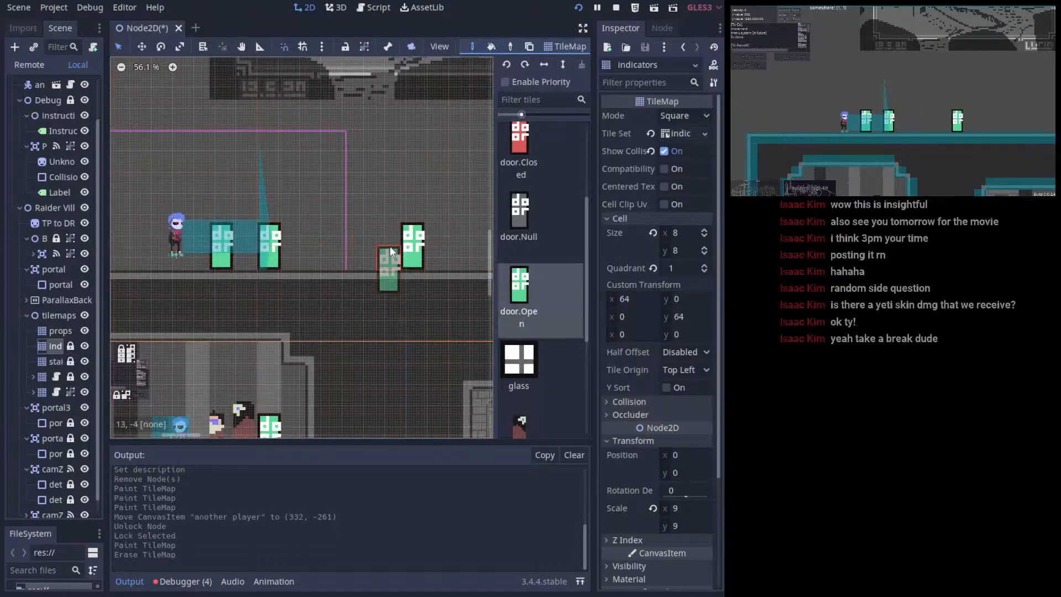
pyautogui.rightClick(413, 246)
pyautogui.click(315, 245)
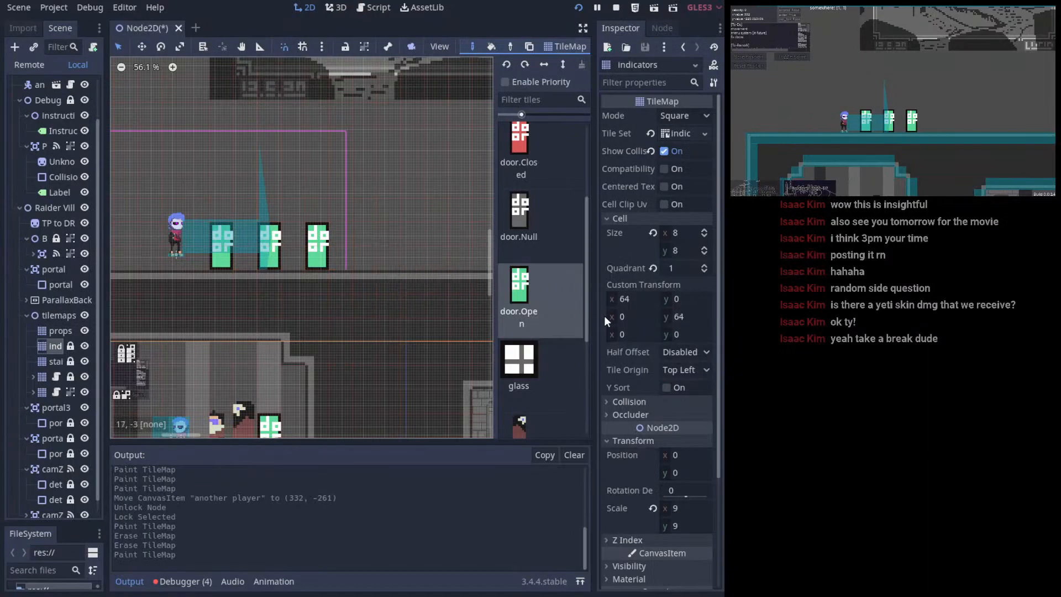
# - Open the indicators tile set in an enlarged editor and bring up collision editing for the door.Open tile
pyautogui.click(672, 135)
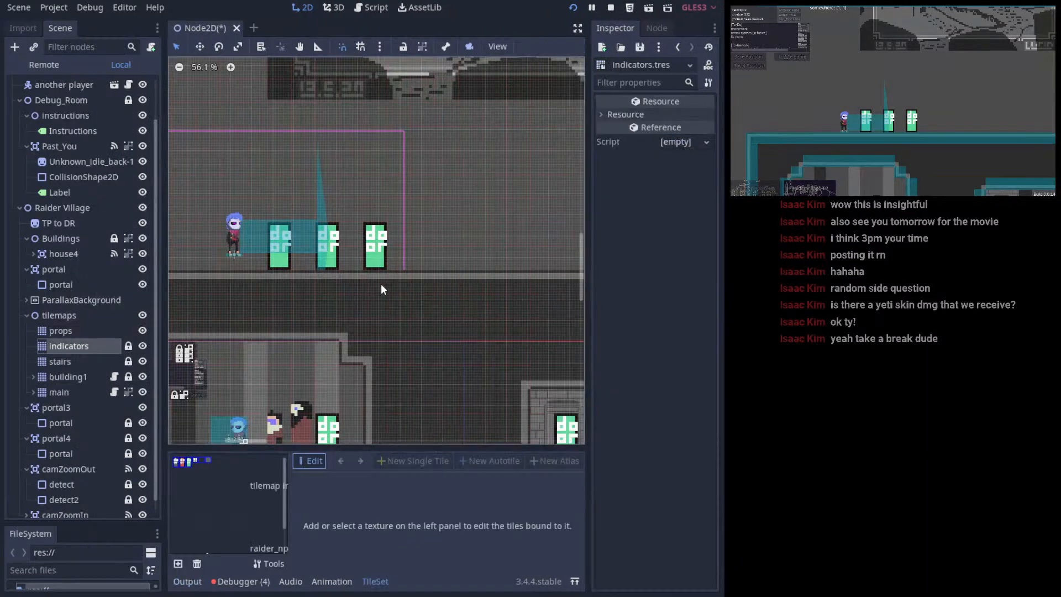
pyautogui.click(181, 461)
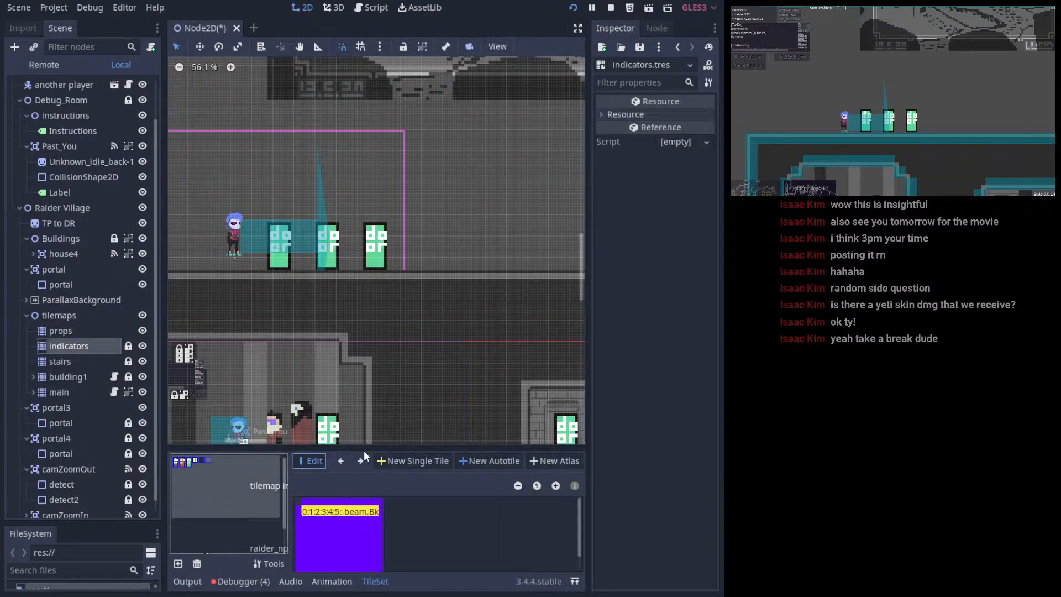
pyautogui.moveTo(364, 450); pyautogui.dragTo(359, 261)
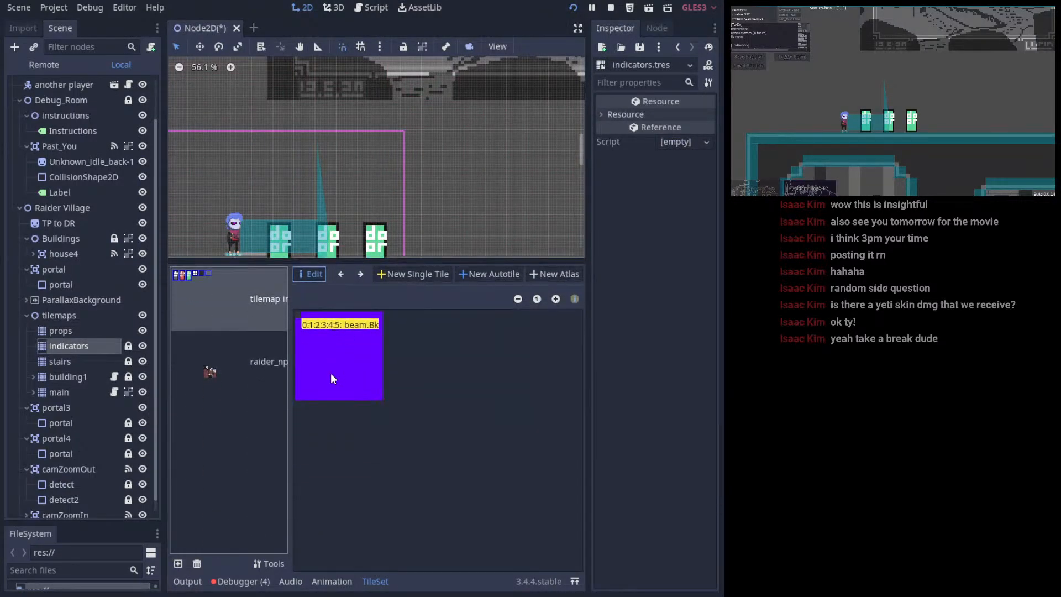
pyautogui.click(362, 345)
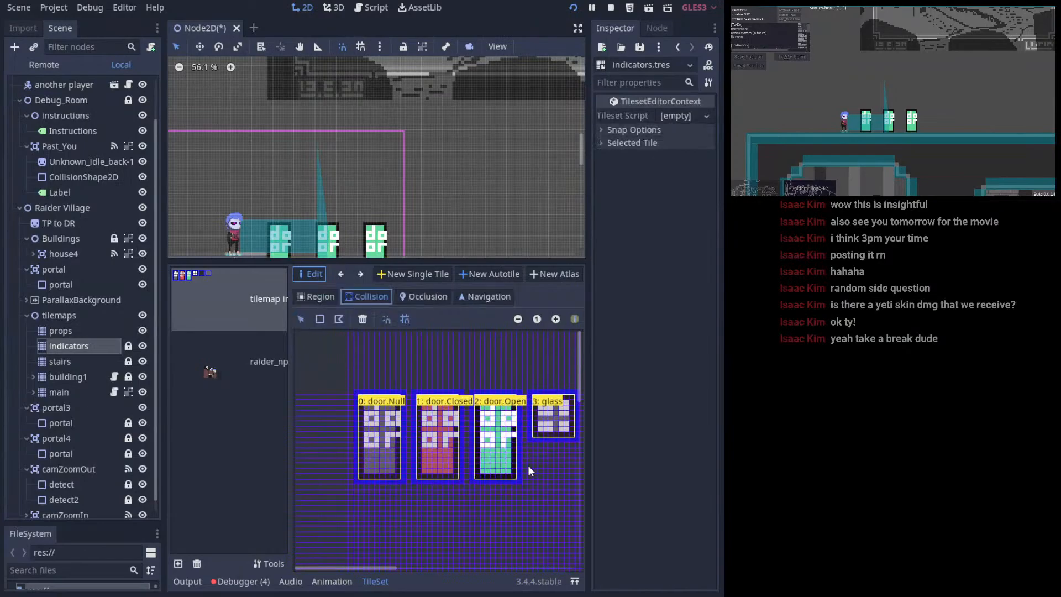
pyautogui.moveTo(529, 465); pyautogui.dragTo(443, 450, button='middle')
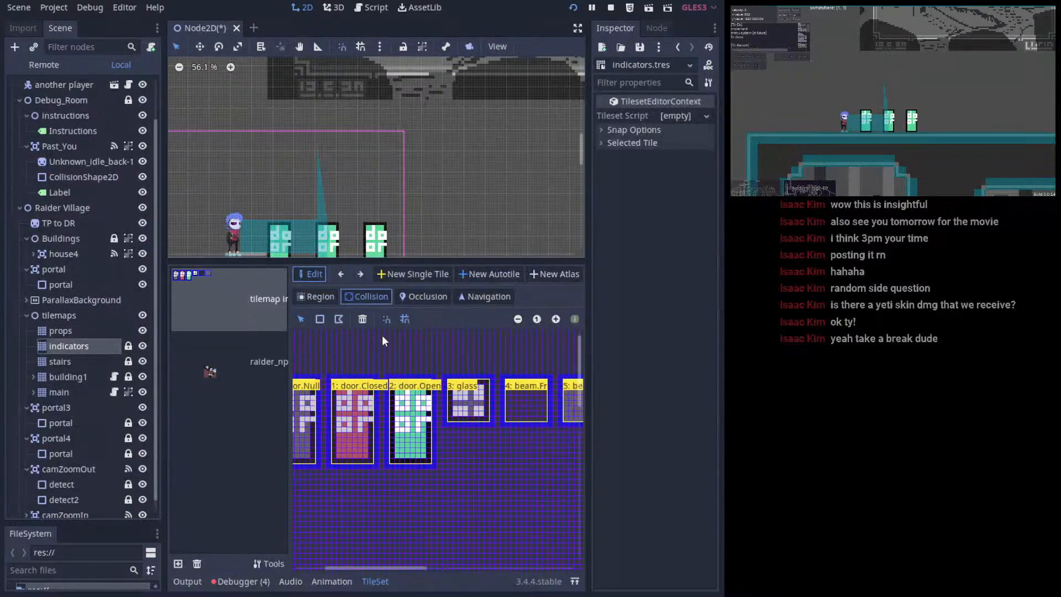
# - Examine the door.Open tile's properties and snap options, and check for signals and groups
pyautogui.click(640, 141)
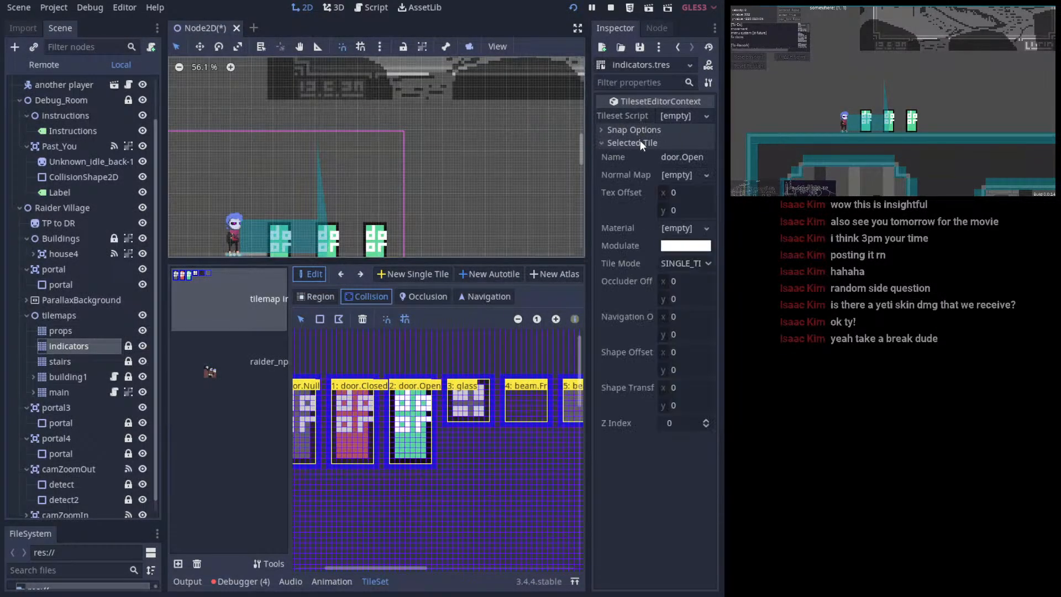
pyautogui.click(643, 131)
pyautogui.click(656, 28)
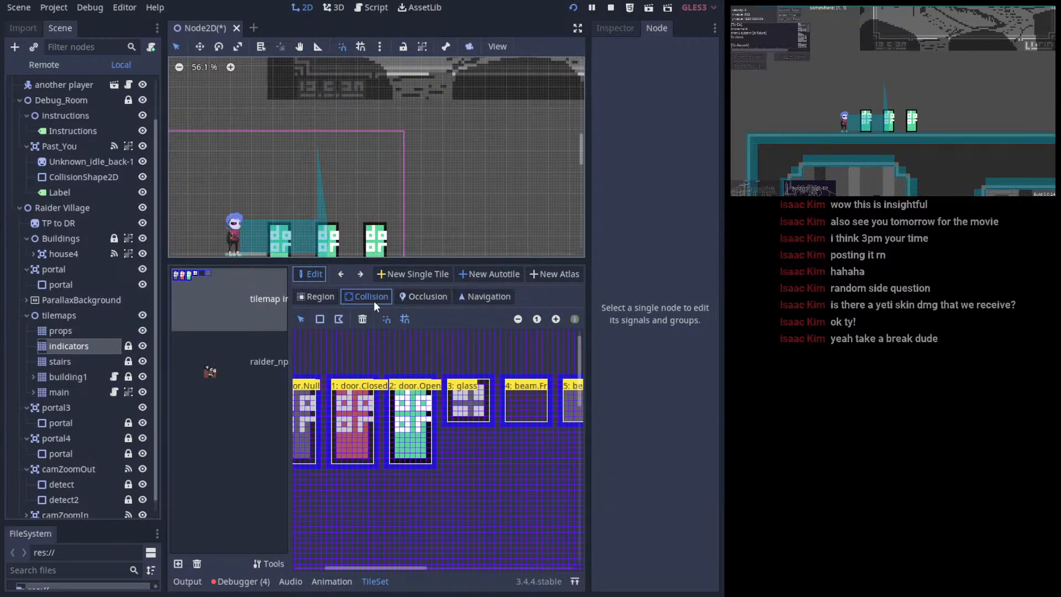
pyautogui.click(464, 387)
pyautogui.click(615, 28)
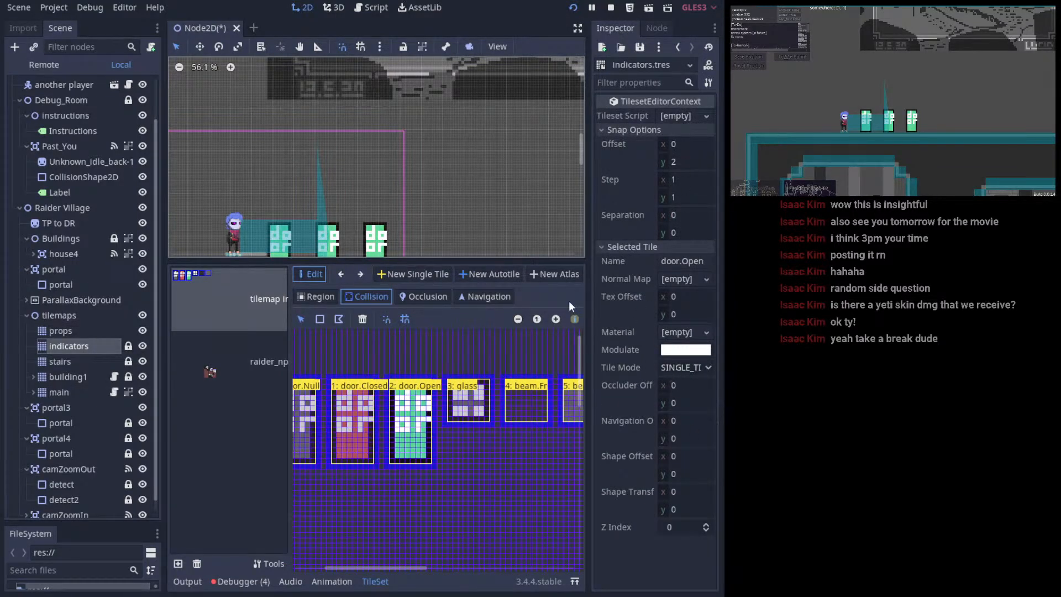
# - Inspect the available tile mode, material and normal map options of the door.Open tile without changing them
pyautogui.click(699, 361)
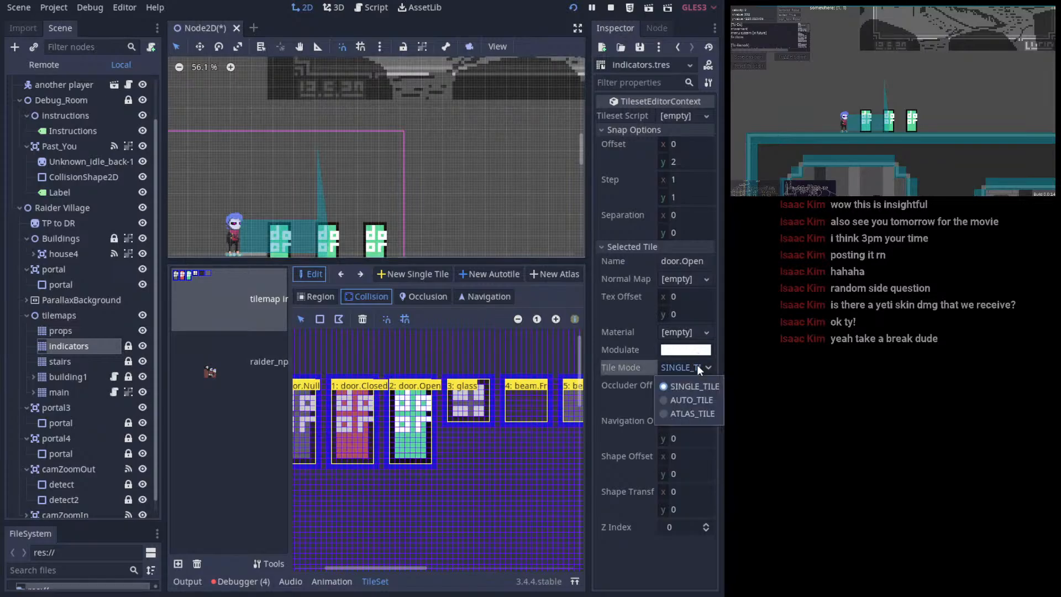
pyautogui.click(696, 365)
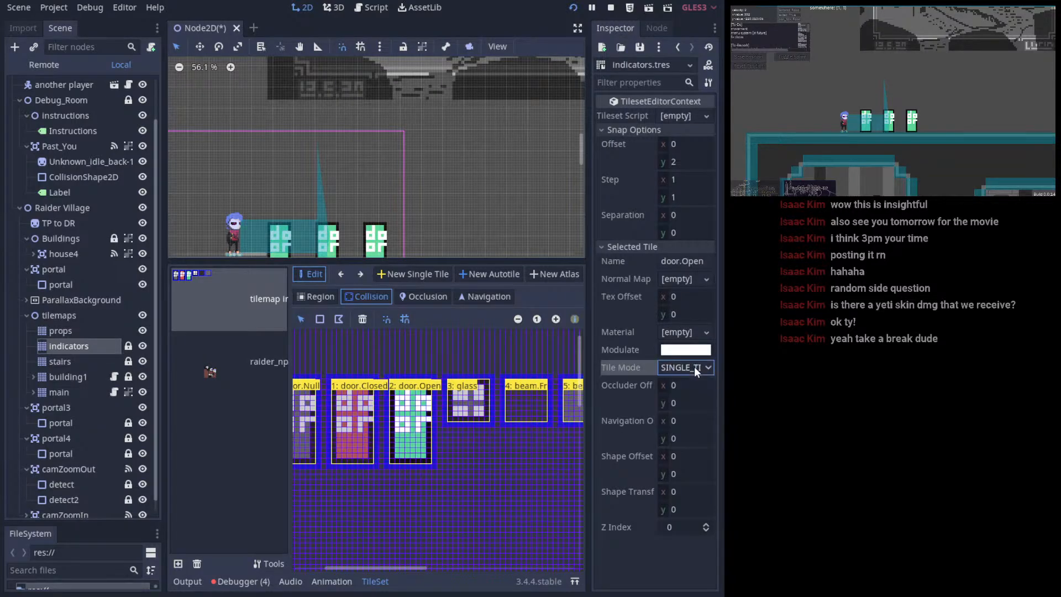
pyautogui.click(691, 333)
pyautogui.click(699, 279)
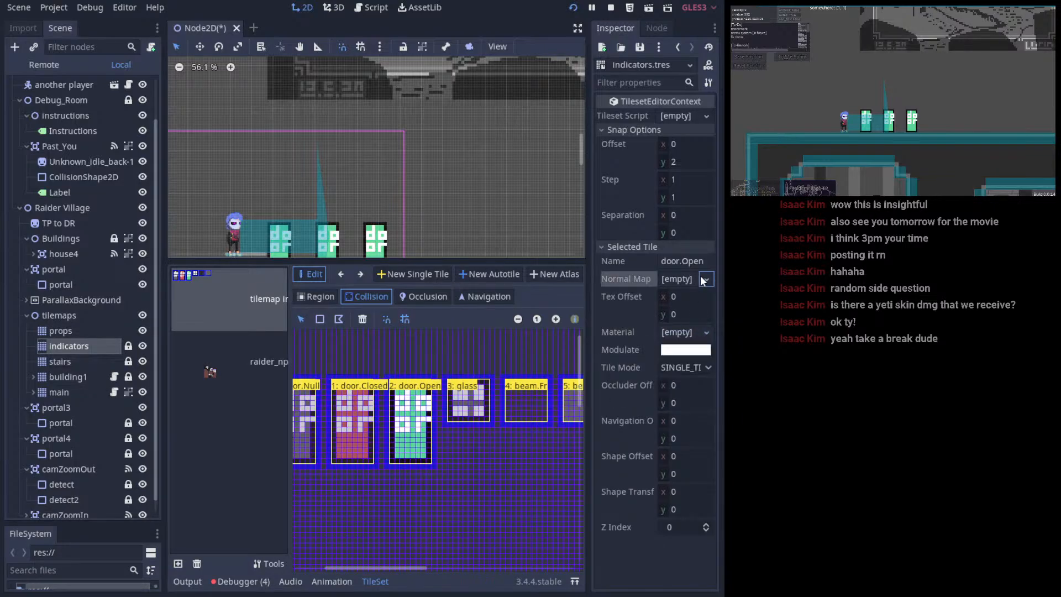
# - Leave the tile's normal map options, then add an Area2D node and place it under Buildings after house4
pyautogui.click(704, 277)
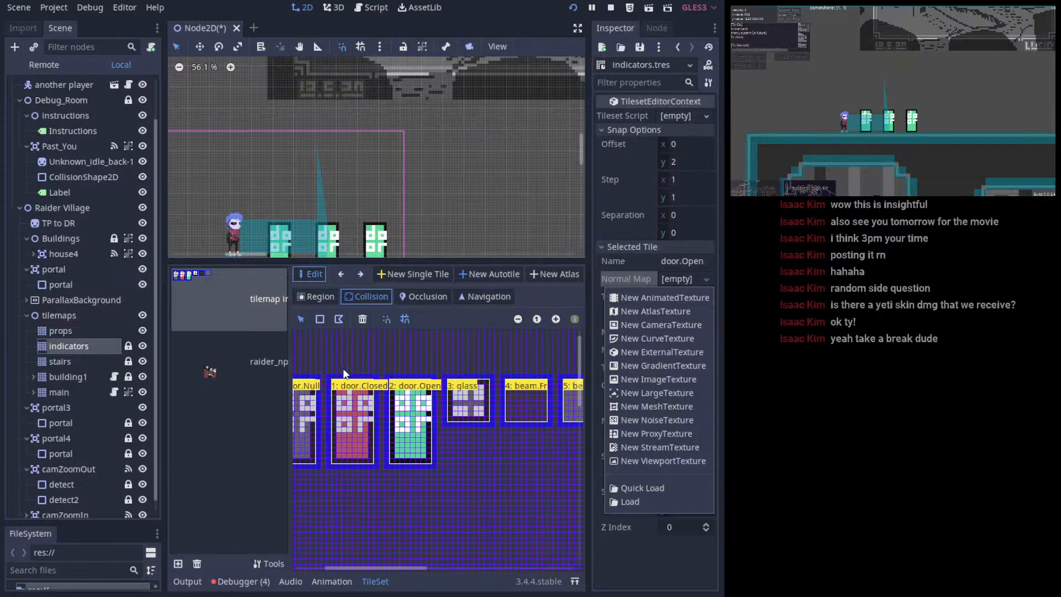
pyautogui.click(359, 174)
pyautogui.scroll(6, 313, 249)
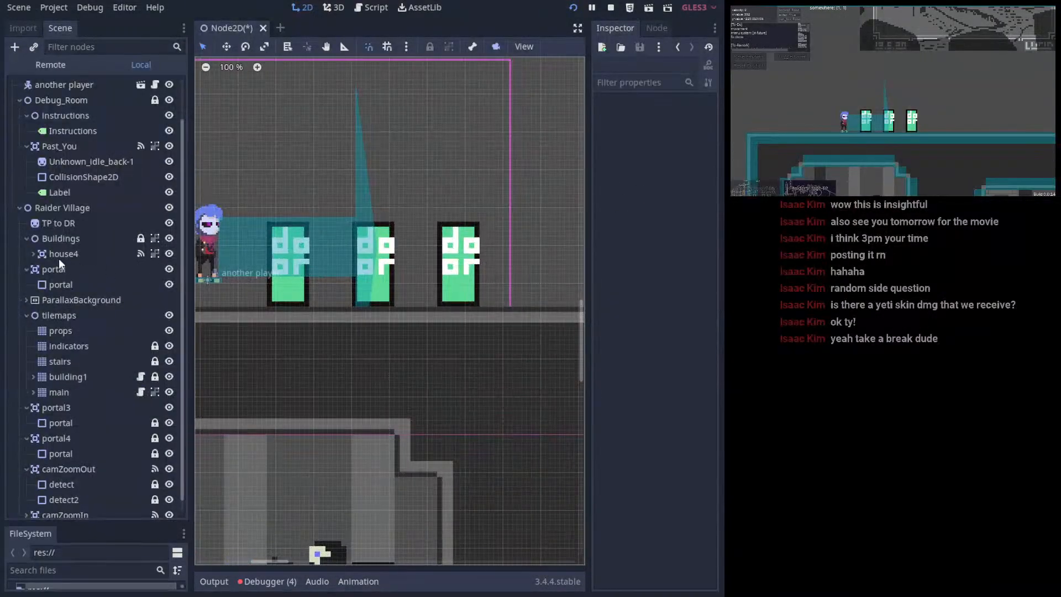
pyautogui.click(15, 47)
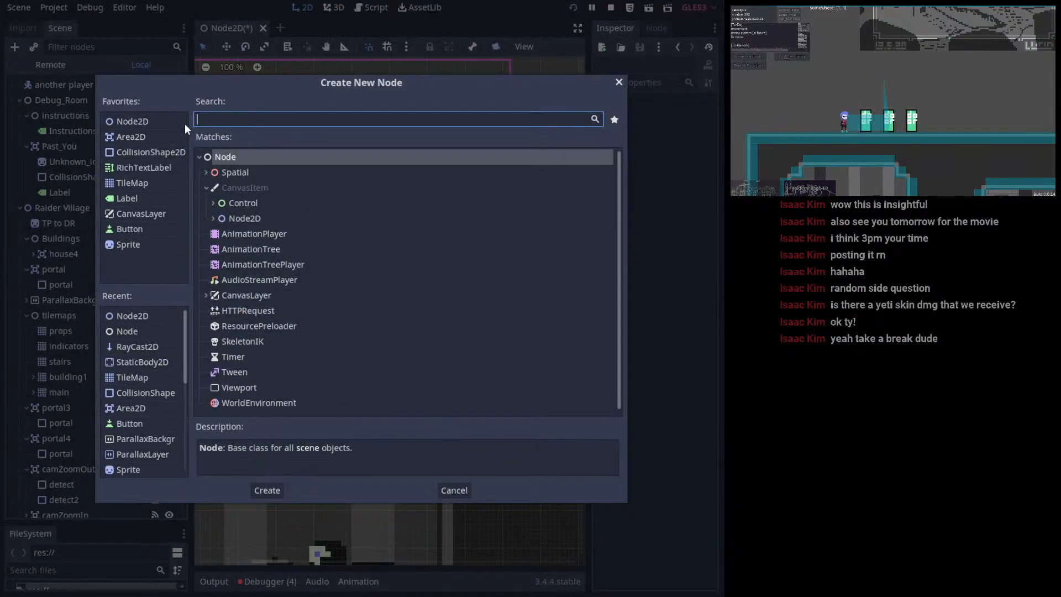
pyautogui.doubleClick(145, 132)
pyautogui.scroll(-3, 343, 228)
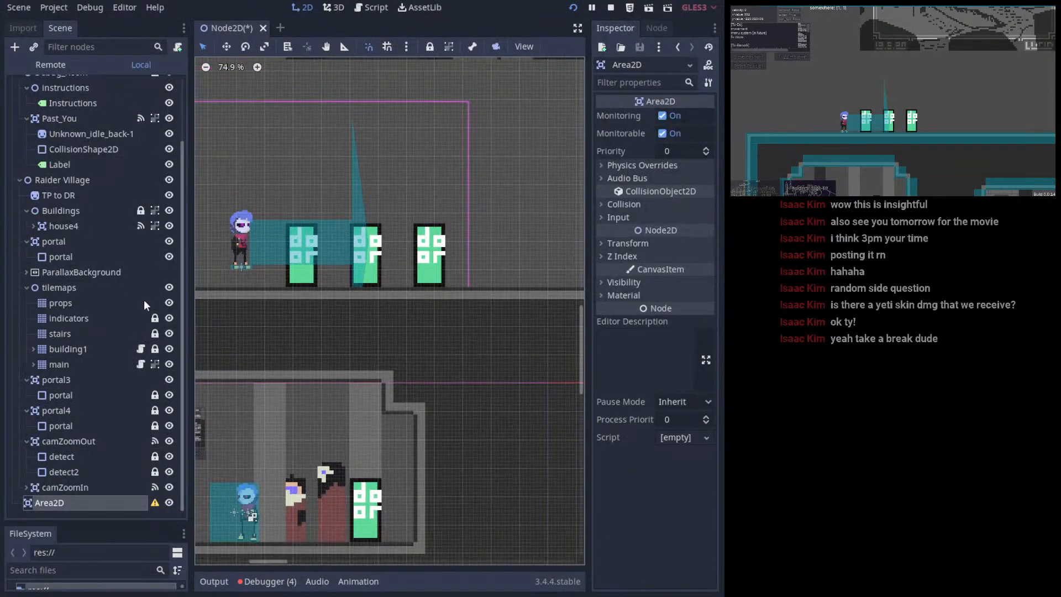
pyautogui.moveTo(105, 503); pyautogui.dragTo(65, 241)
# - Rename the new Area2D node under Buildings as somethingCreative
pyautogui.rightClick(66, 241)
pyautogui.doubleClick(78, 246)
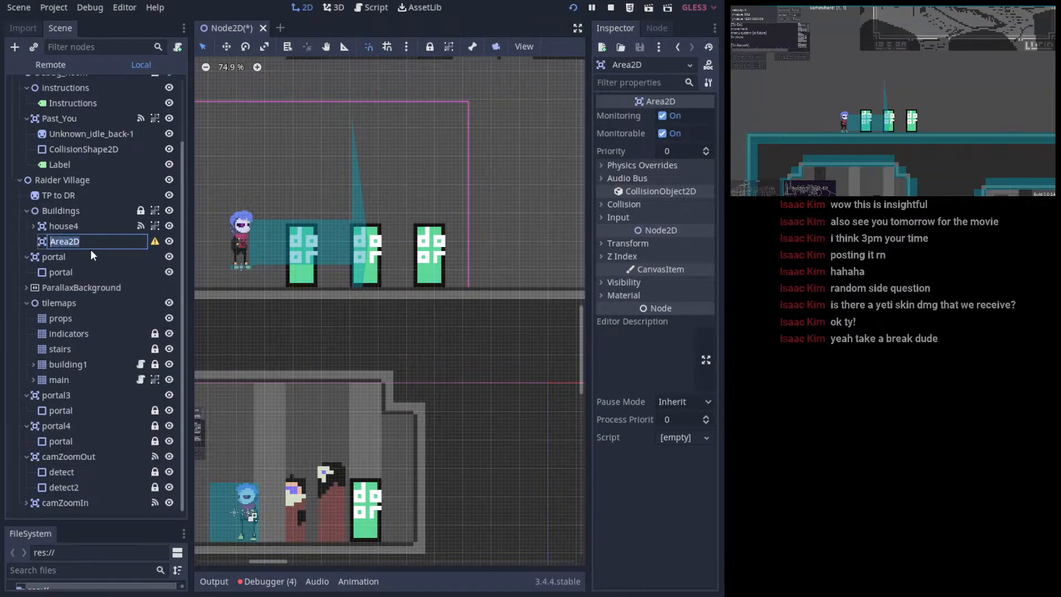
pyautogui.write('SO')
pyautogui.write('eative')
pyautogui.hotkey('ctrl', 'Left')
pyautogui.press('BackSpace')
pyautogui.press('Left')
pyautogui.press('Left')
pyautogui.press('Left')
pyautogui.press('Left')
pyautogui.press('Left')
pyautogui.press('Left')
pyautogui.press('Left')
pyautogui.press('Left')
pyautogui.hotkey('shift', 'Right')
pyautogui.write('s')
pyautogui.press('Return')
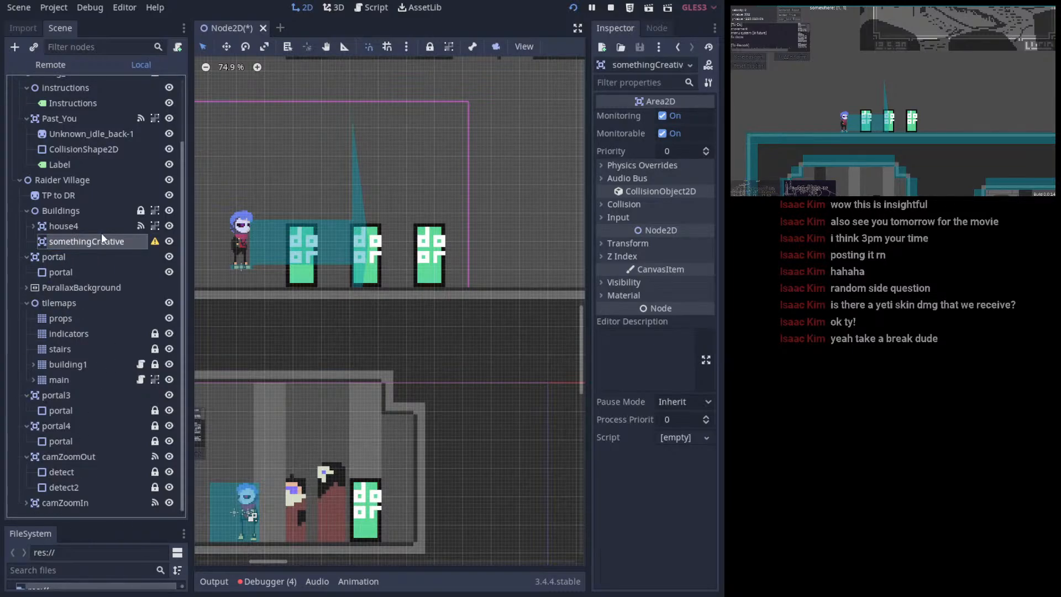
pyautogui.rightClick(101, 234)
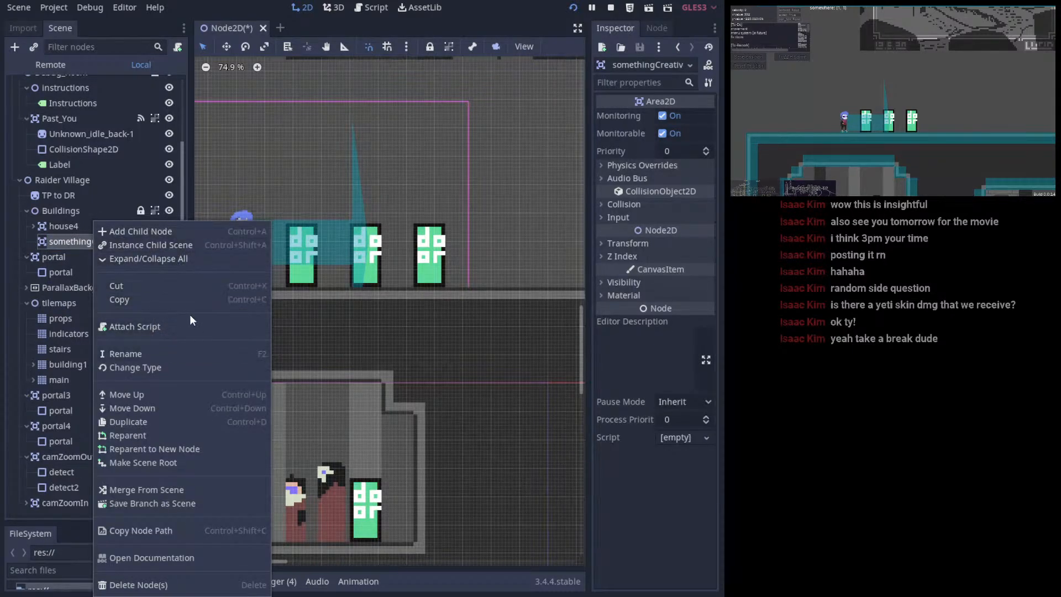
pyautogui.click(140, 326)
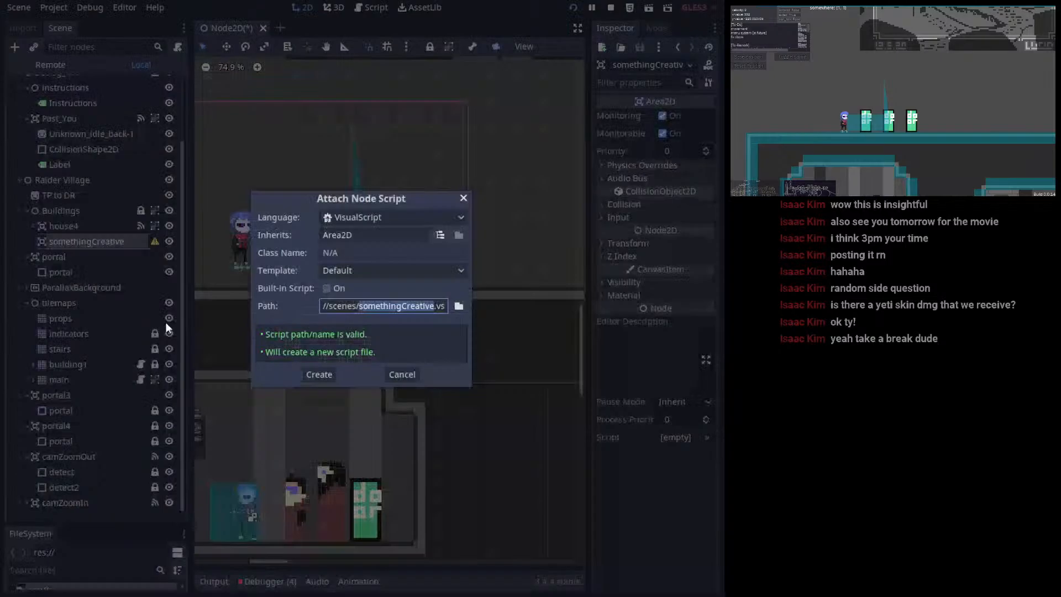
pyautogui.click(402, 374)
# - Try adding a Node2D child to somethingCreative and delete it again
pyautogui.click(15, 46)
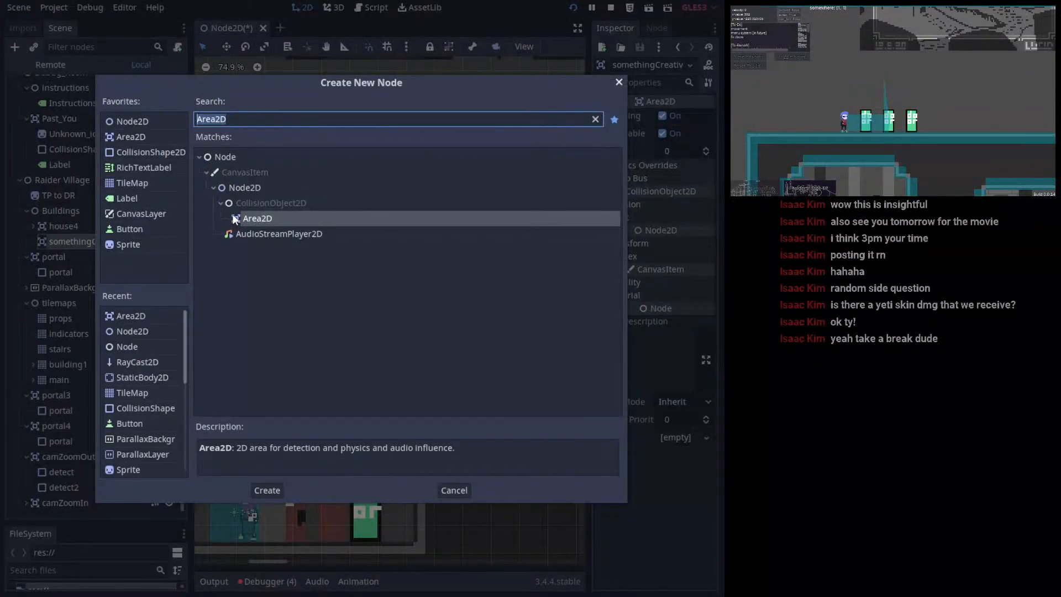
pyautogui.doubleClick(133, 125)
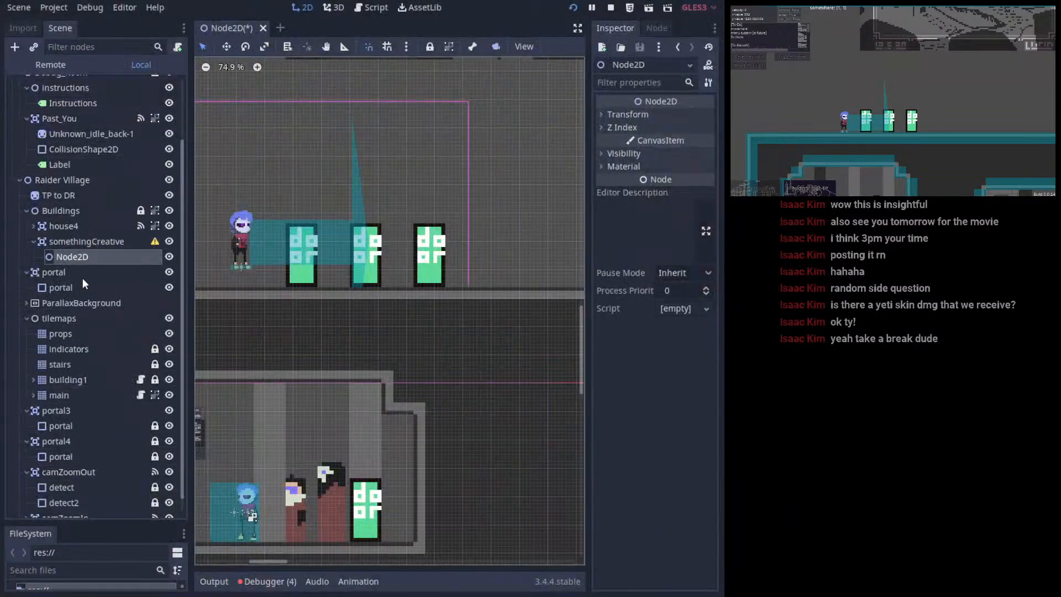
pyautogui.click(75, 256)
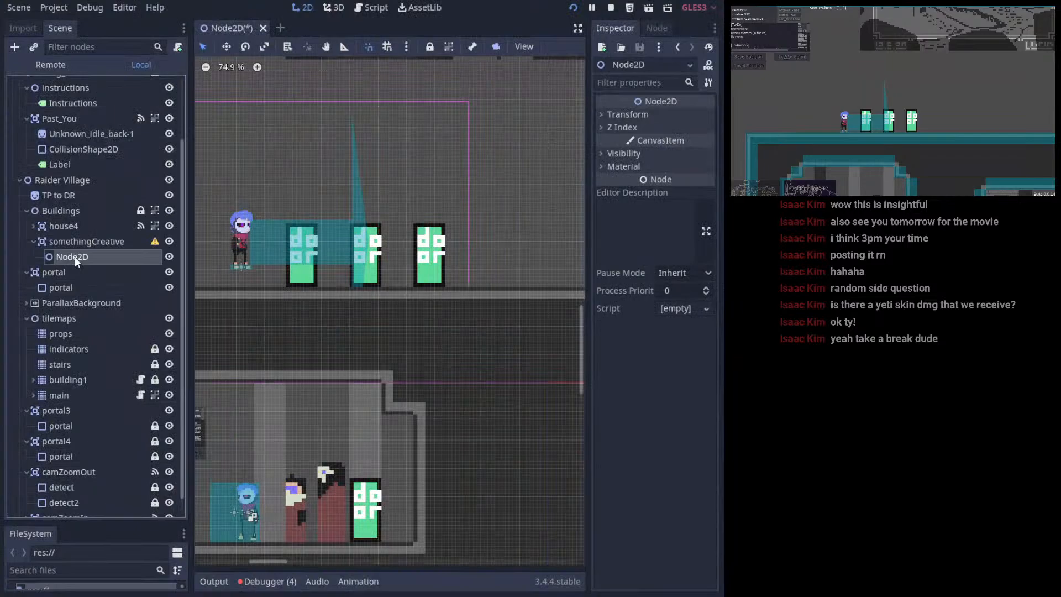
pyautogui.click(26, 272)
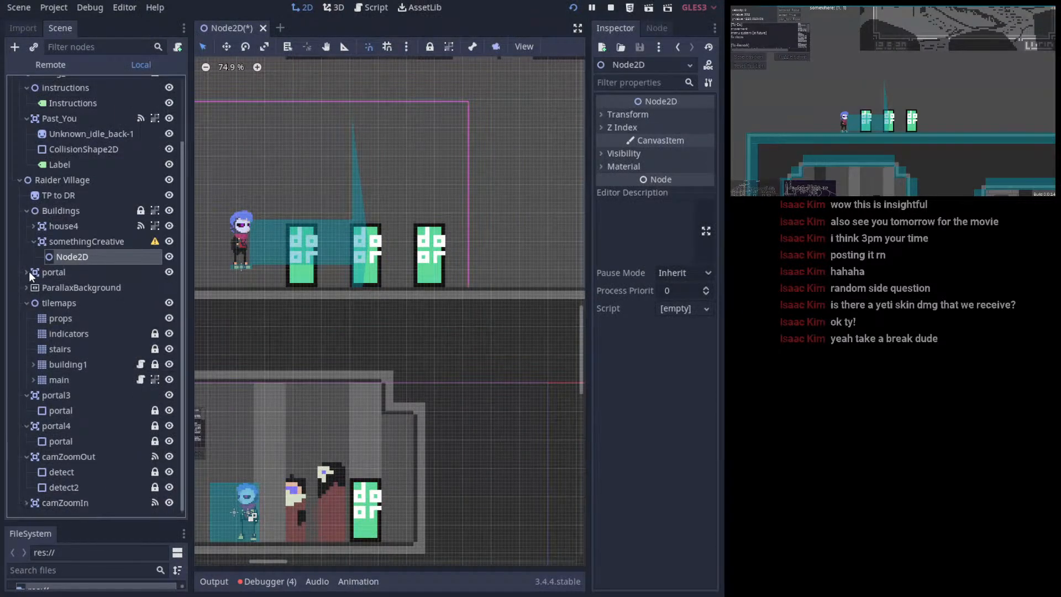
pyautogui.doubleClick(75, 257)
pyautogui.rightClick(86, 266)
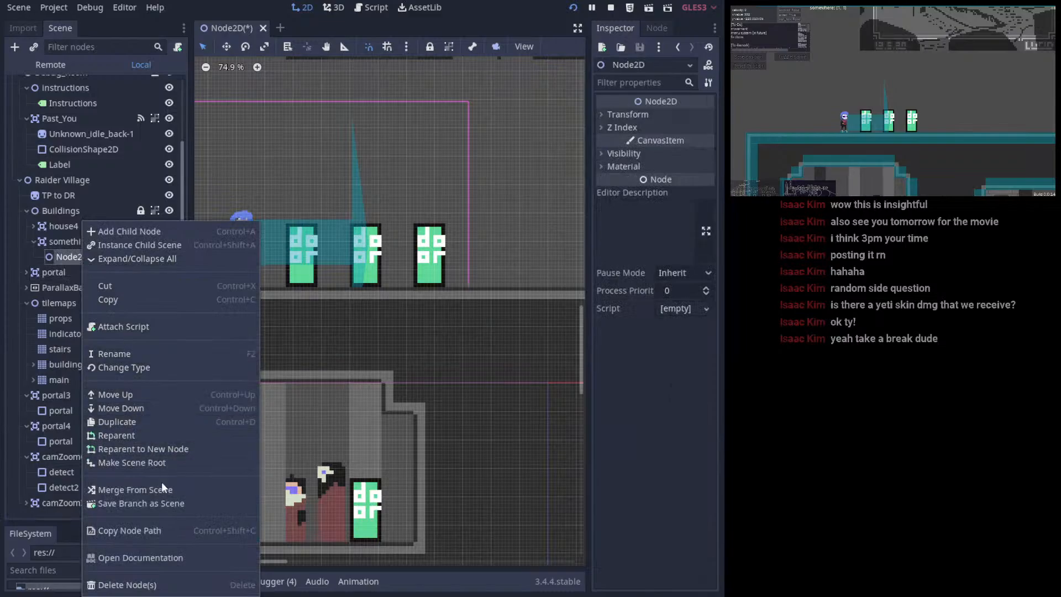
pyautogui.click(153, 583)
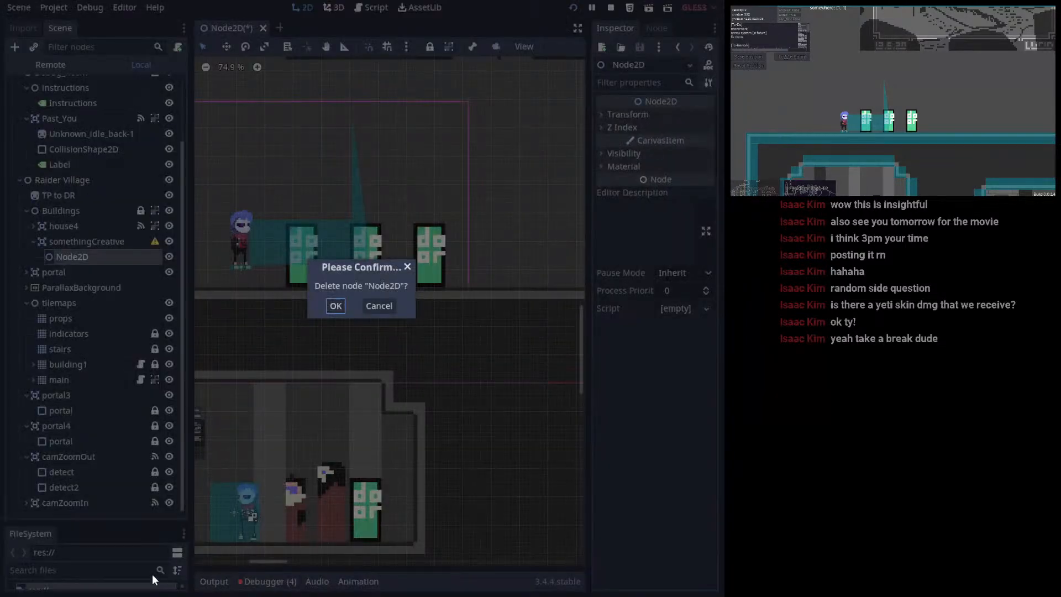
pyautogui.press('Return')
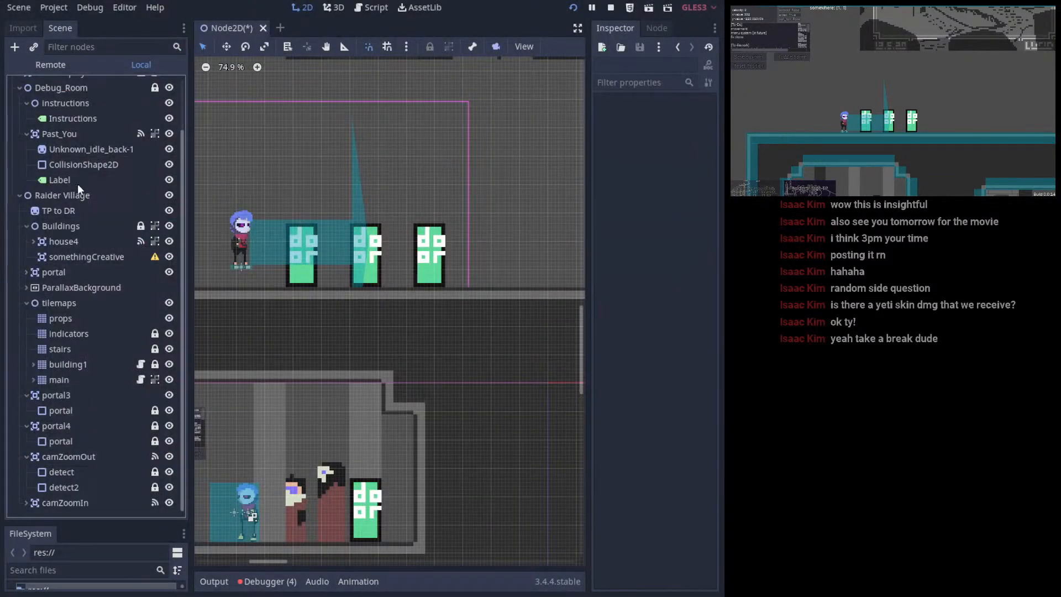
# - Move somethingCreative out of Buildings to directly under Raider Village, and collapse the Buildings, tilemaps, portal3, portal4 and camZoomOut branches
pyautogui.moveTo(54, 258); pyautogui.dragTo(46, 218)
pyautogui.click(26, 242)
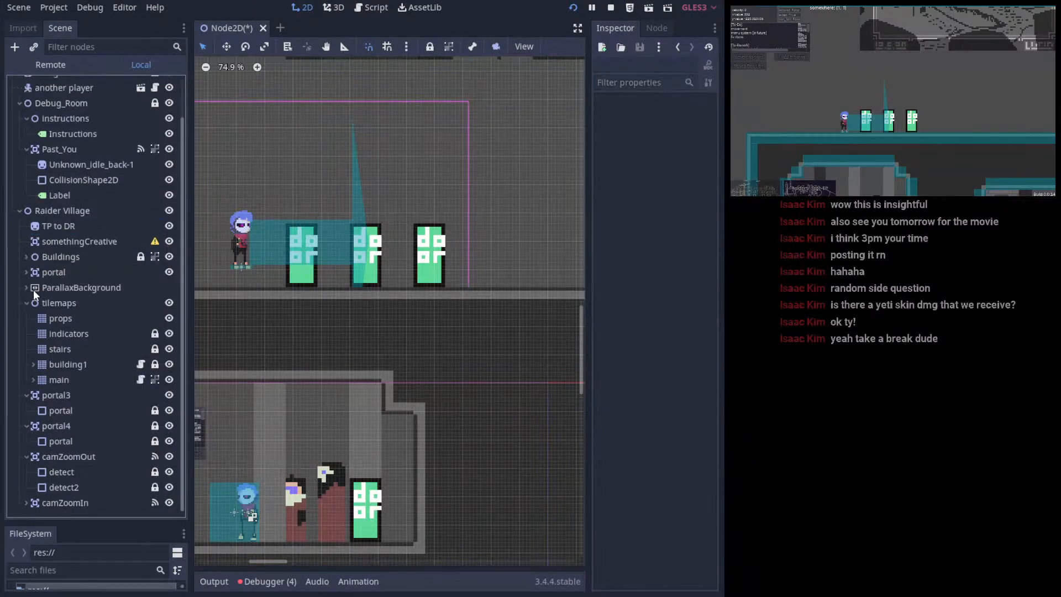
pyautogui.click(27, 303)
pyautogui.click(30, 393)
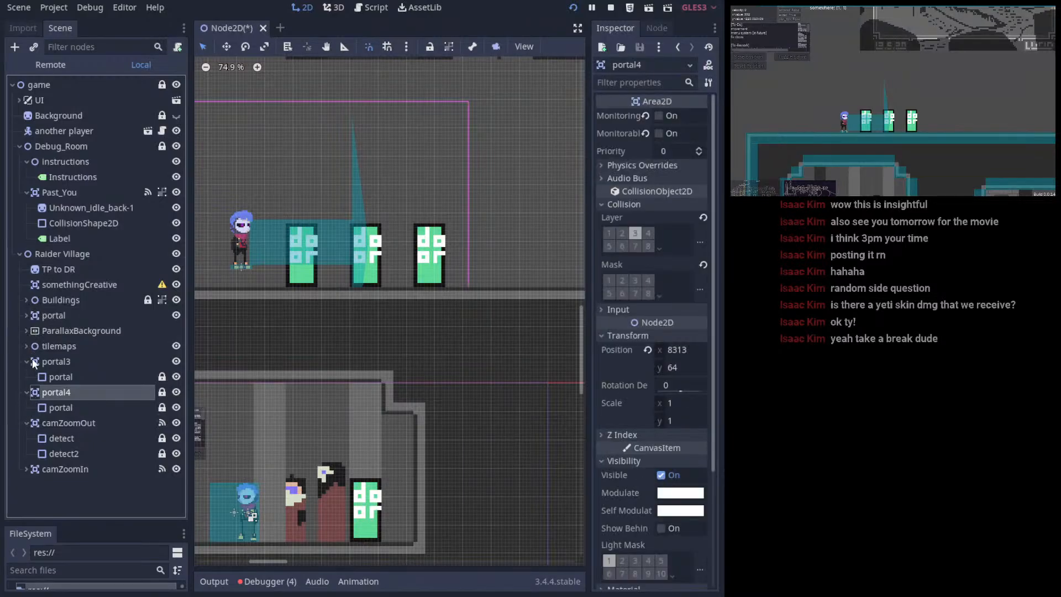
pyautogui.click(32, 361)
pyautogui.click(26, 362)
pyautogui.click(27, 377)
pyautogui.click(26, 392)
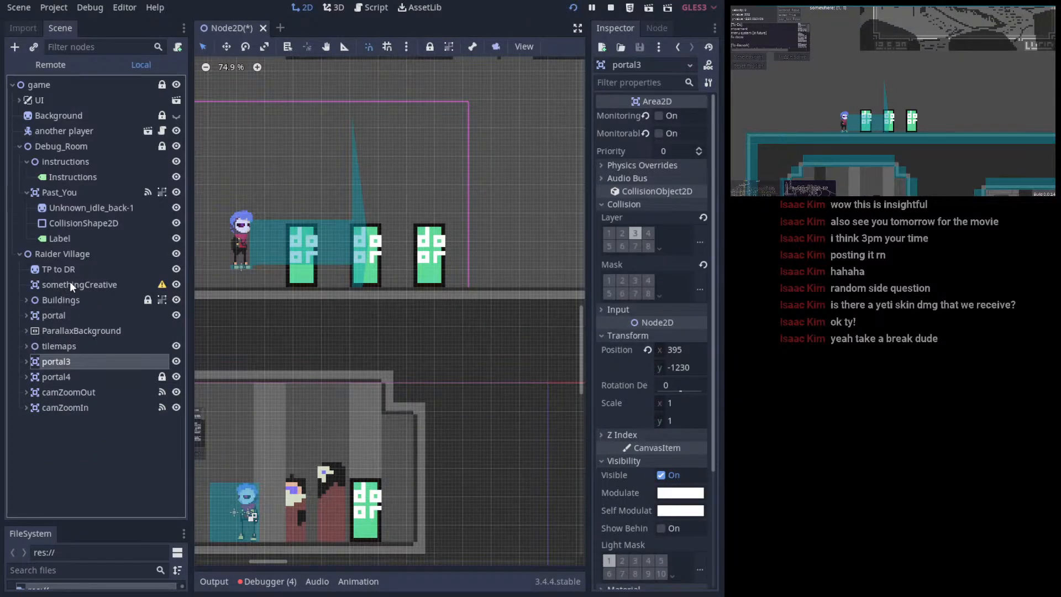
# - Make somethingCreative the first child of Raider Village, above TP to DR, and collapse the Debug_Room branch
pyautogui.moveTo(69, 281); pyautogui.dragTo(75, 264)
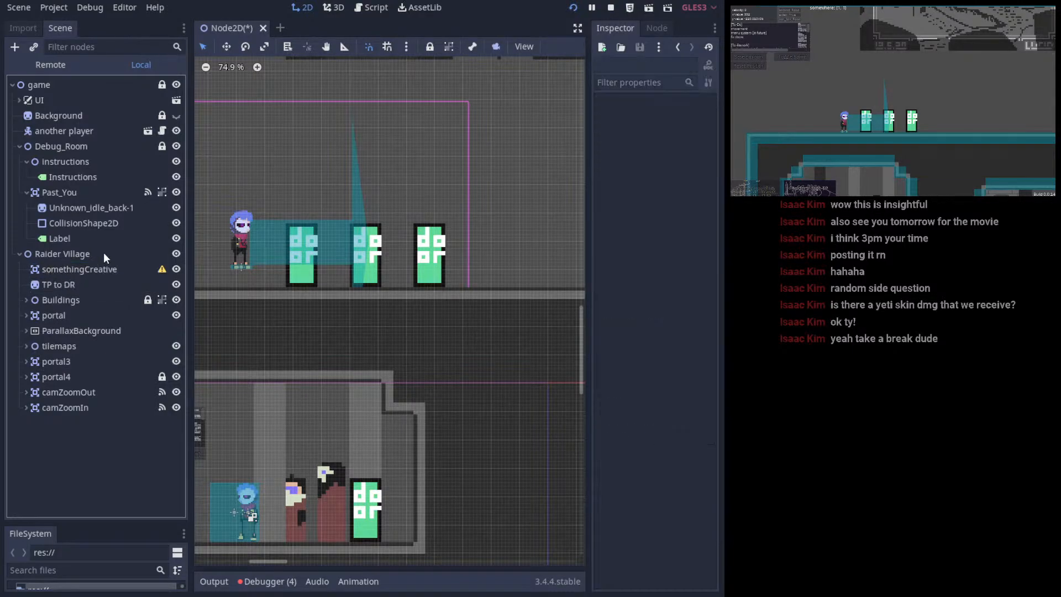
pyautogui.click(44, 267)
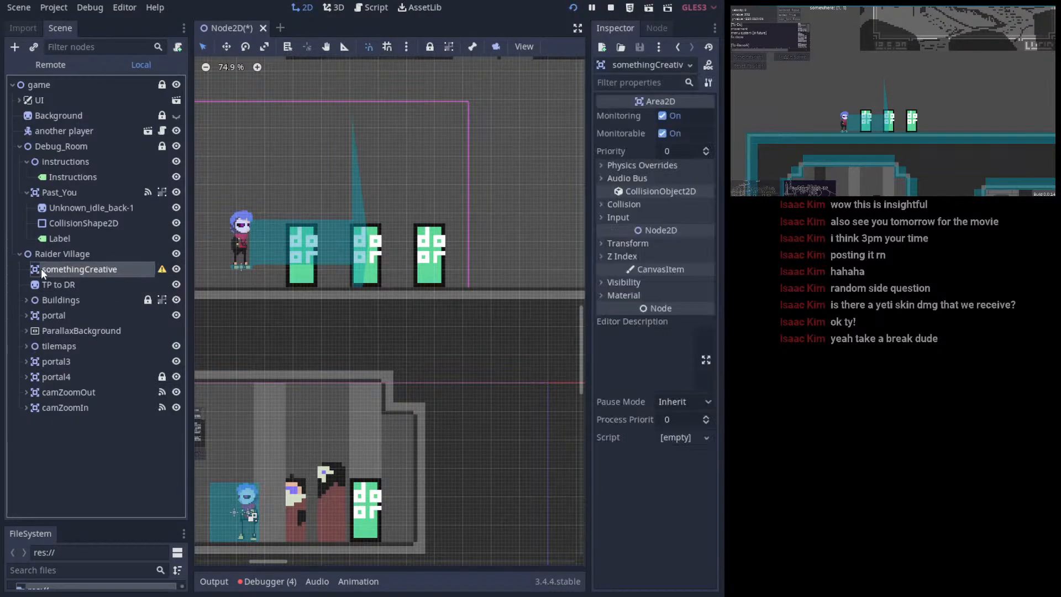
pyautogui.rightClick(41, 269)
pyautogui.press('Escape')
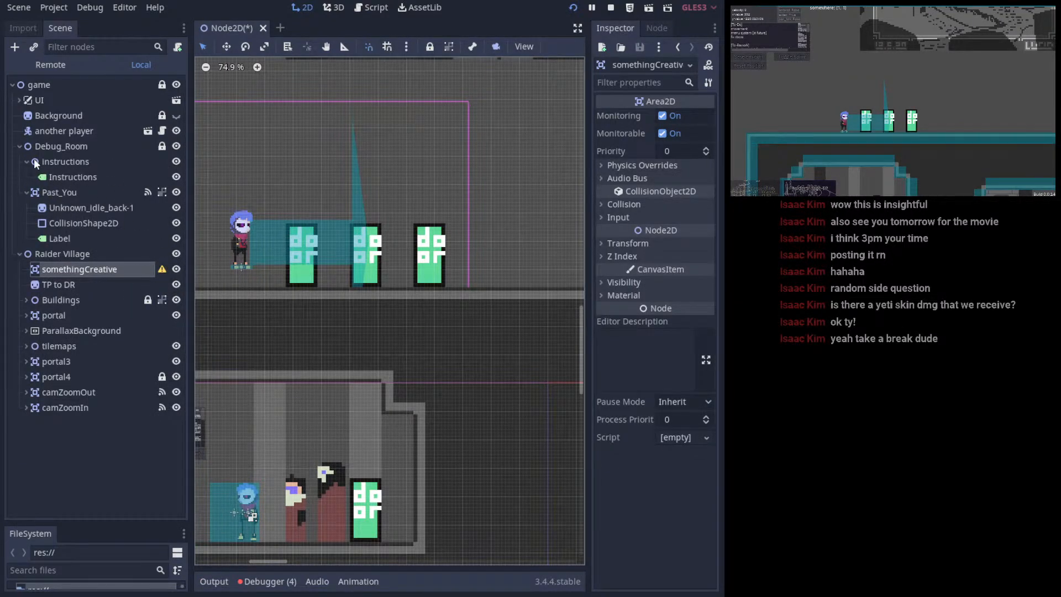
pyautogui.click(19, 147)
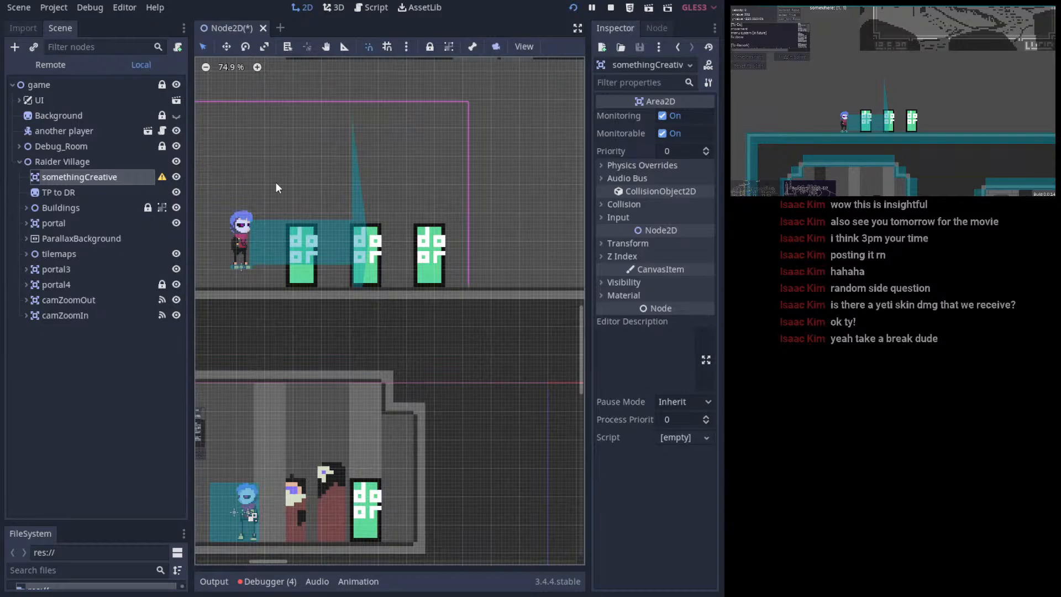
# - Add a CollisionShape2D child node to somethingCreative
pyautogui.scroll(5, 244, 259)
pyautogui.scroll(1, 311, 201)
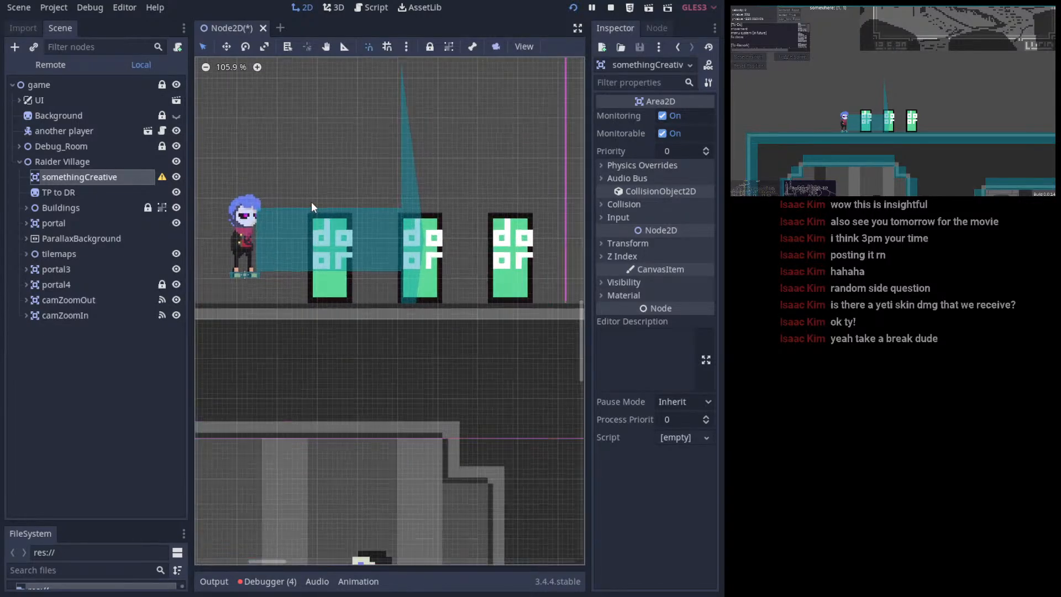
pyautogui.moveTo(311, 201); pyautogui.dragTo(315, 307, button='middle')
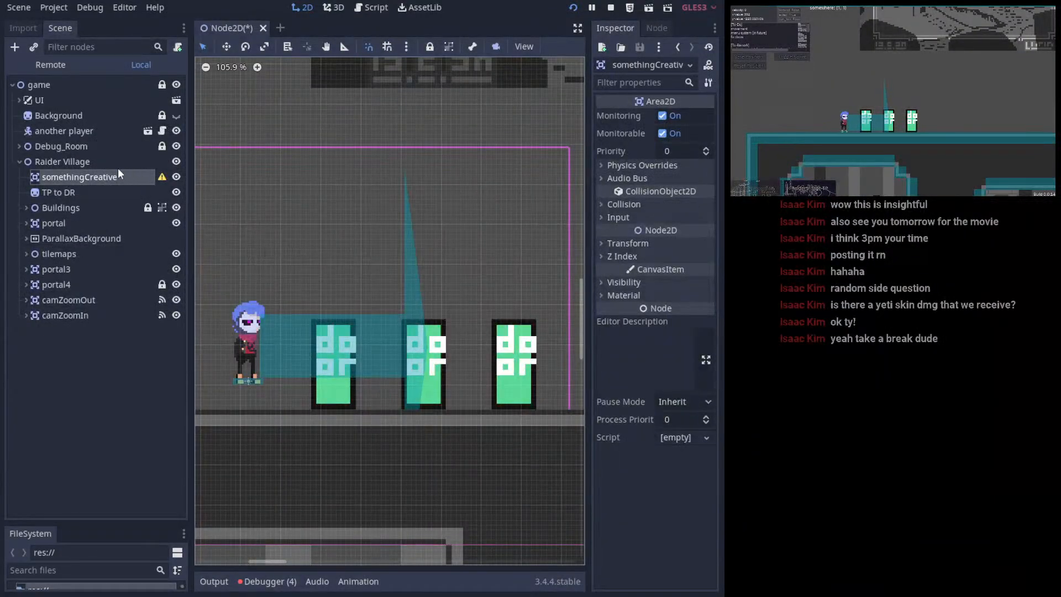
pyautogui.click(79, 179)
pyautogui.hotkey('ctrl', 'a')
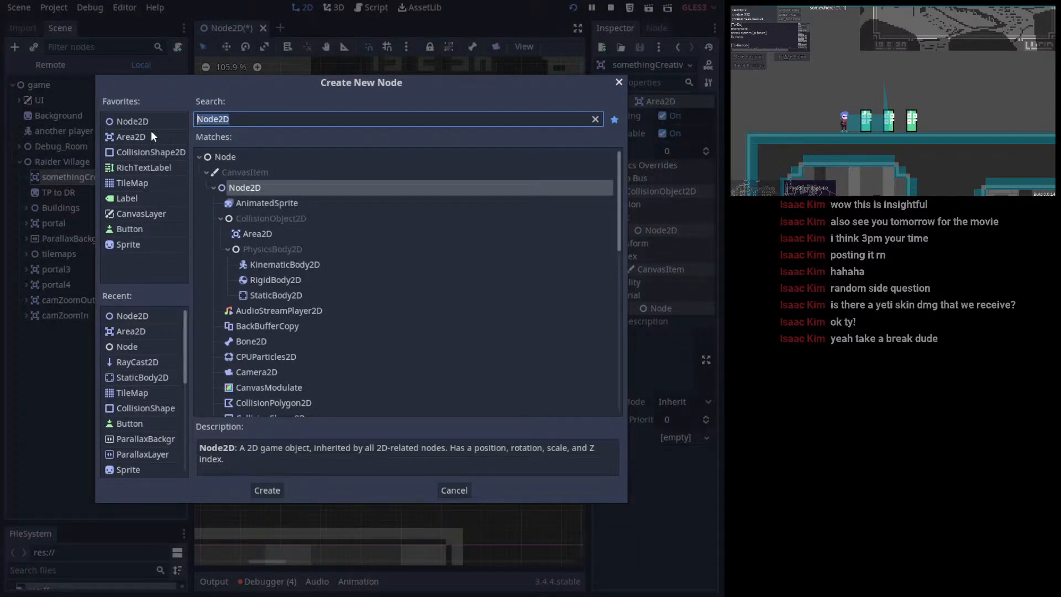
pyautogui.click(131, 124)
pyautogui.click(133, 137)
pyautogui.click(141, 153)
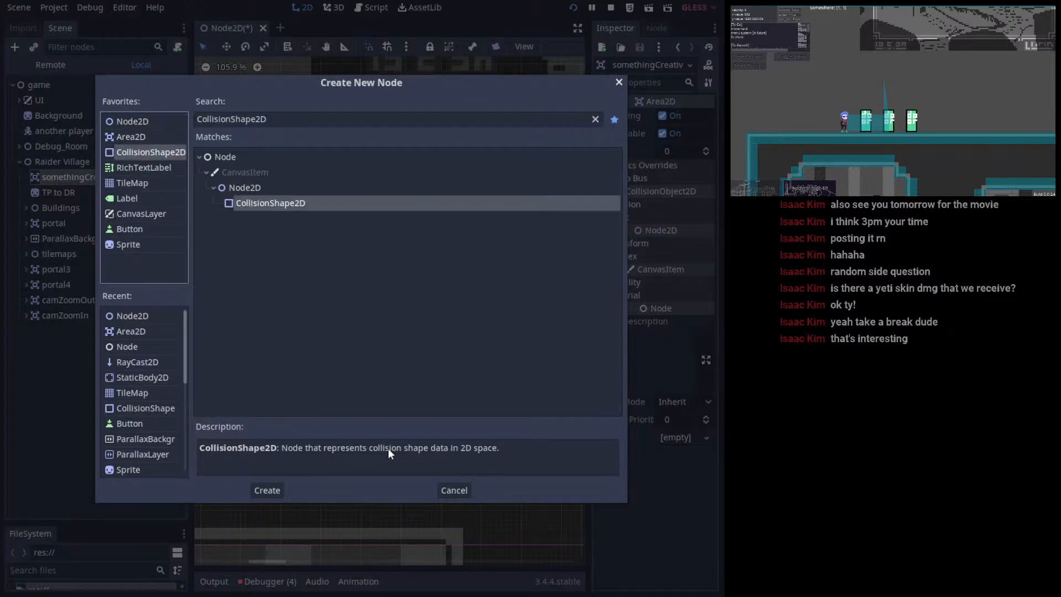
pyautogui.click(277, 492)
# - Assign a new RectangleShape2D as the shape of the CollisionShape2D under somethingCreative
pyautogui.scroll(1, 332, 354)
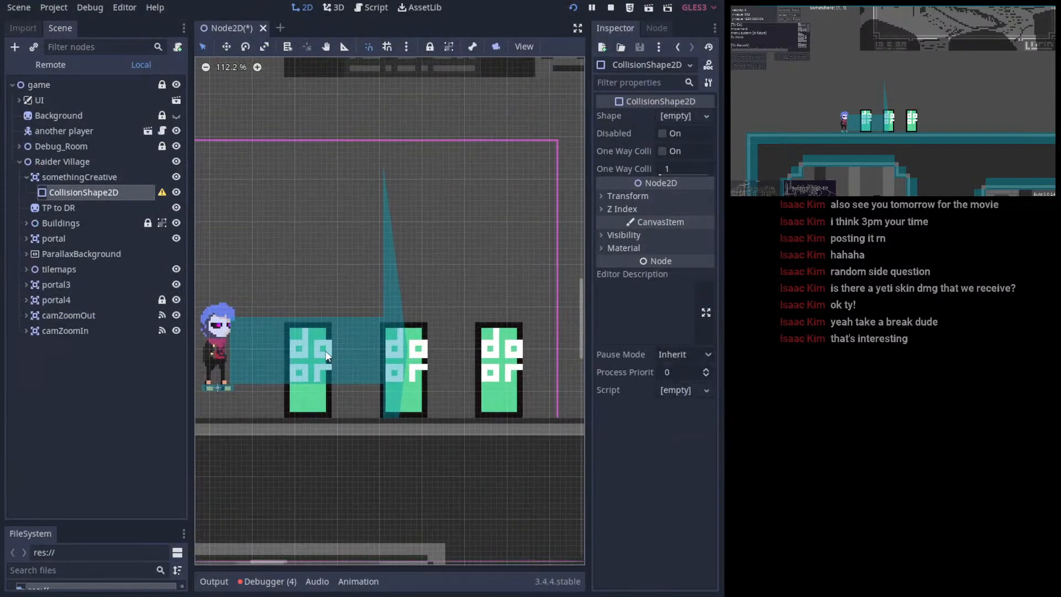
pyautogui.moveTo(326, 352); pyautogui.dragTo(365, 332, button='middle')
pyautogui.click(82, 204)
pyautogui.click(83, 194)
pyautogui.moveTo(525, 202); pyautogui.dragTo(587, 202, button='middle')
pyautogui.click(685, 117)
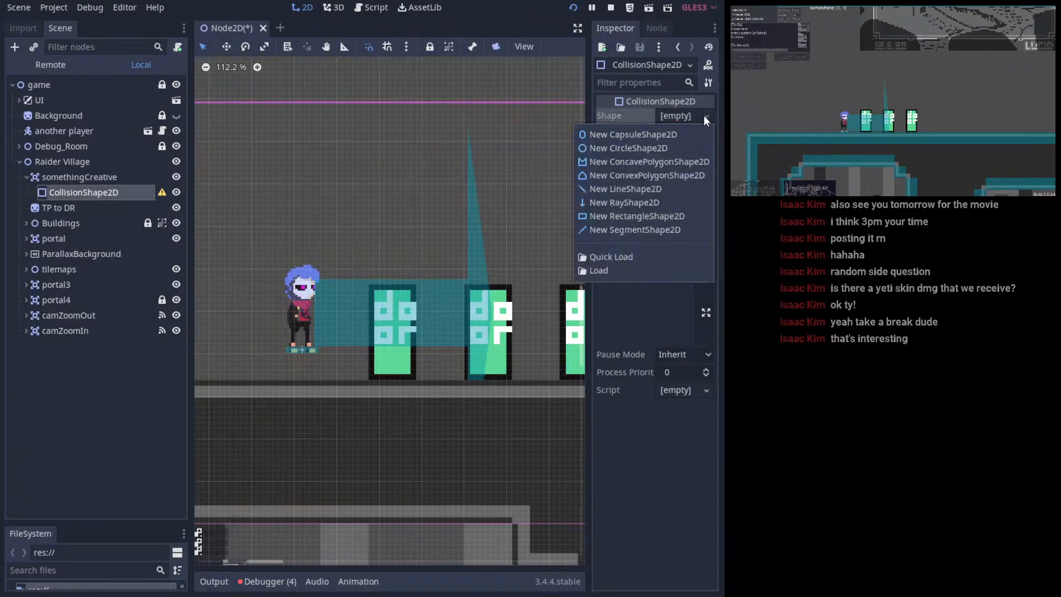
pyautogui.click(709, 114)
pyautogui.click(709, 114)
pyautogui.click(619, 216)
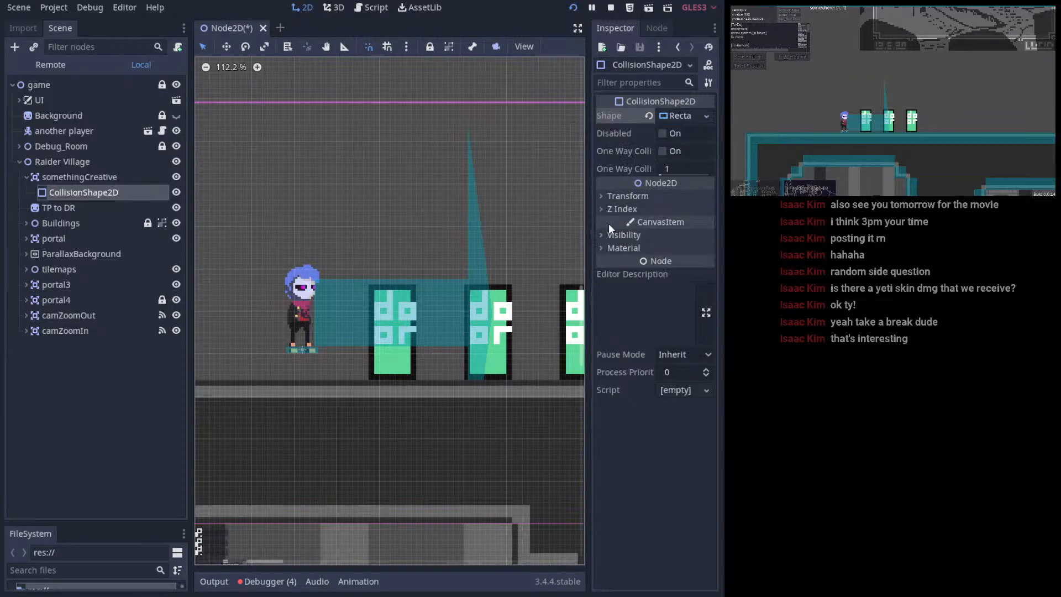
# - Move the collision rectangle onto the first of the three doors and resize it to a low strip across the door's base
pyautogui.scroll(-2, 400, 223)
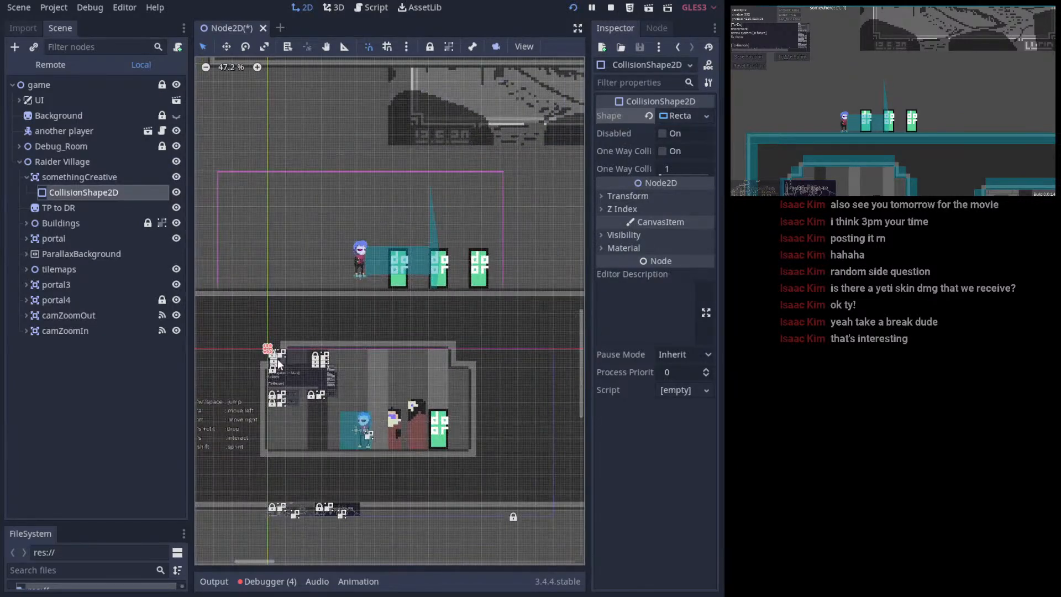
pyautogui.moveTo(268, 344); pyautogui.dragTo(299, 258)
pyautogui.moveTo(271, 305); pyautogui.dragTo(336, 304)
pyautogui.moveTo(271, 265); pyautogui.dragTo(399, 189)
pyautogui.scroll(3, 428, 224)
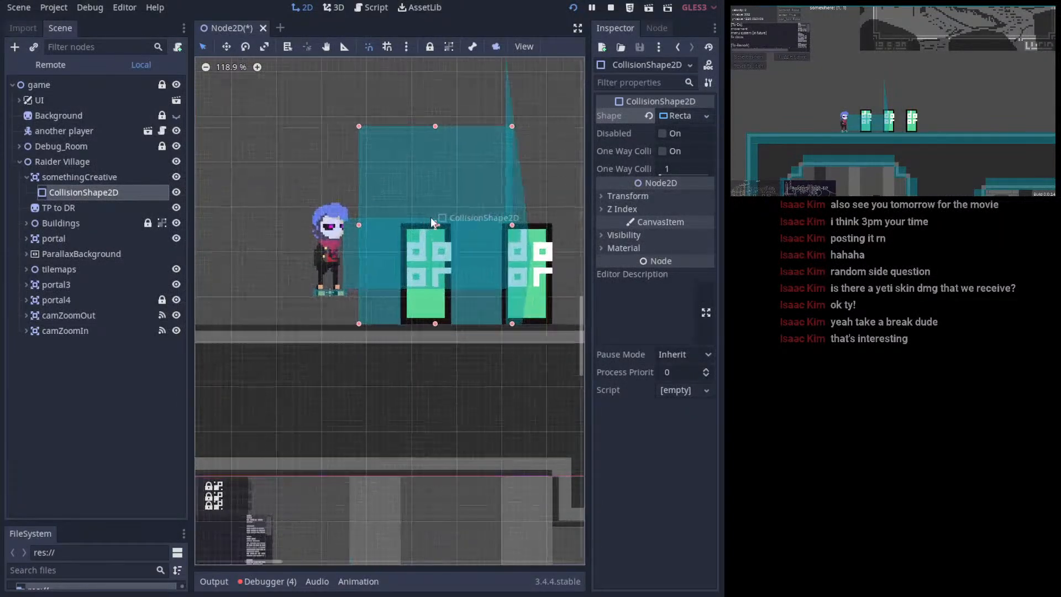
pyautogui.moveTo(359, 126); pyautogui.dragTo(400, 305)
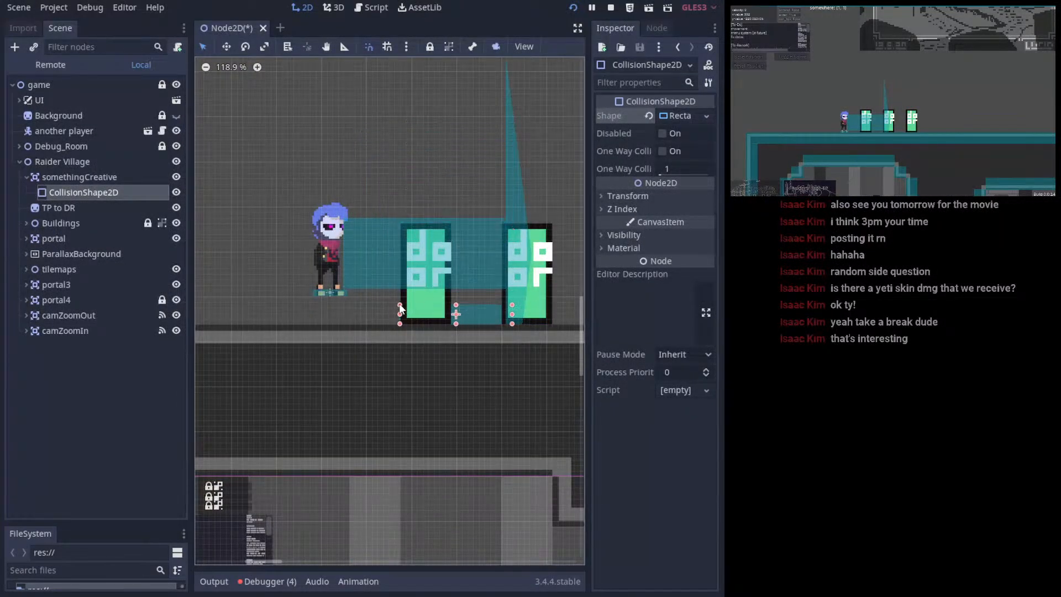
pyautogui.moveTo(520, 314); pyautogui.dragTo(461, 314)
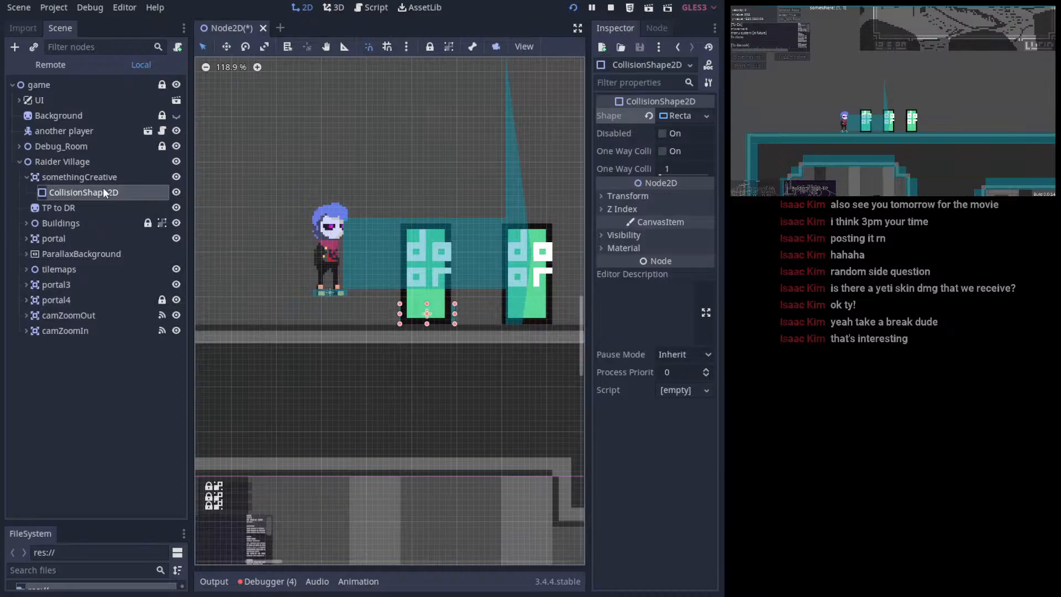
# - Set the Z Index of the somethingCreative area under Raider Village to 1
pyautogui.click(88, 161)
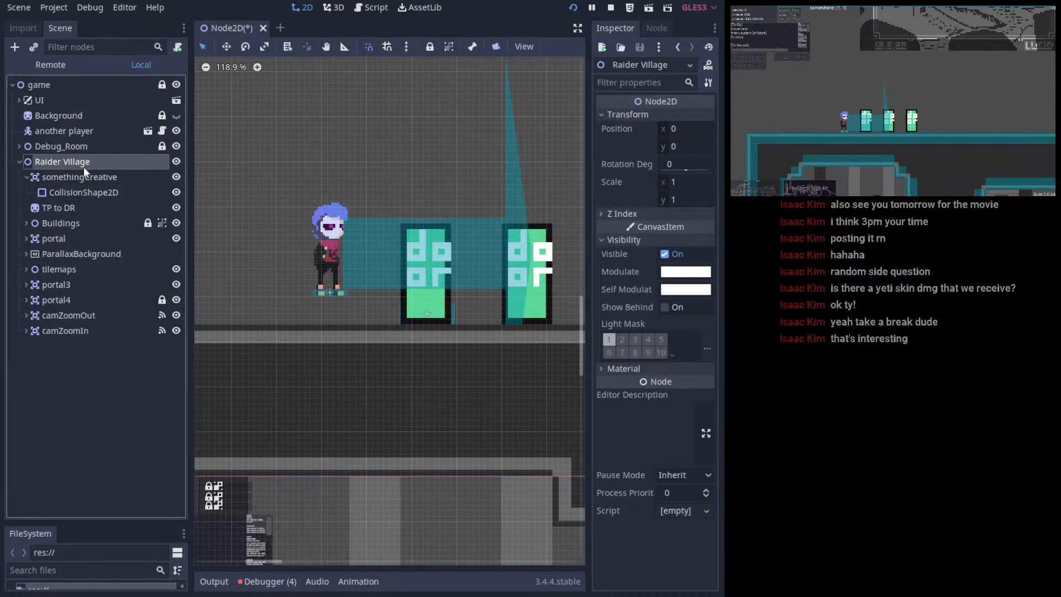
pyautogui.click(86, 176)
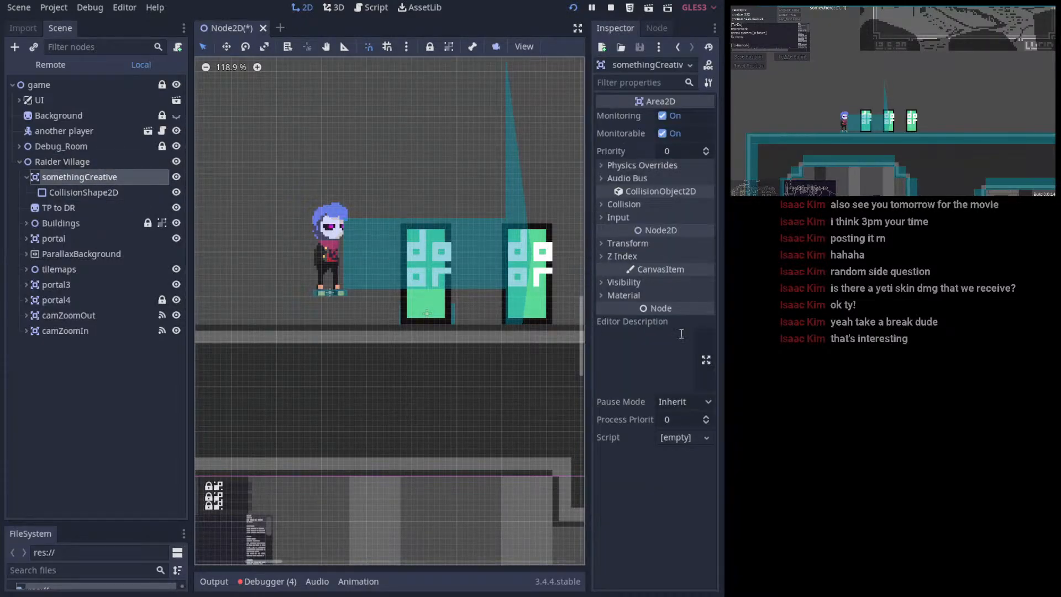
pyautogui.click(624, 283)
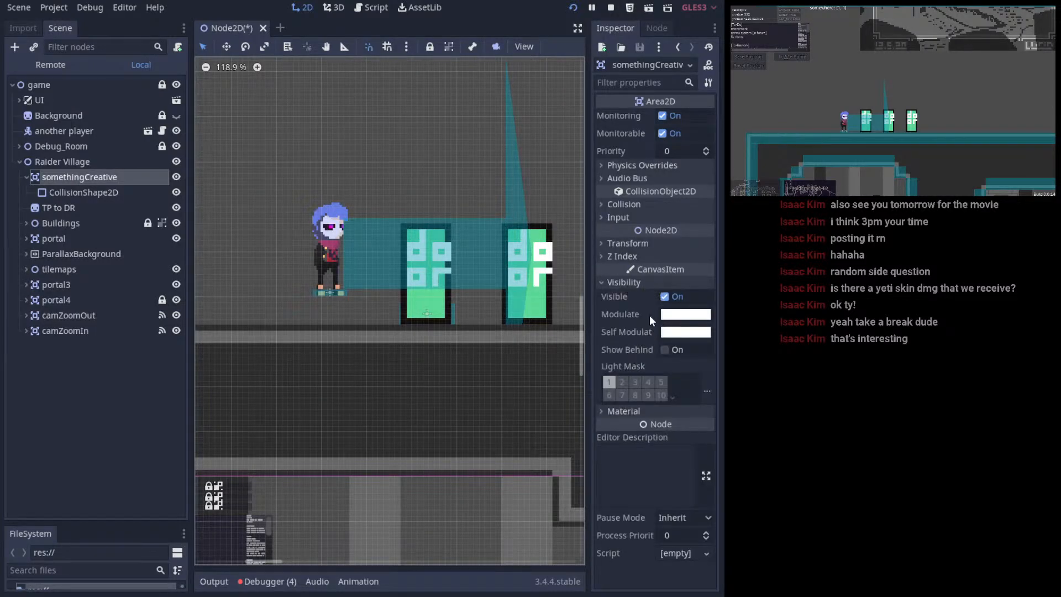
pyautogui.click(645, 256)
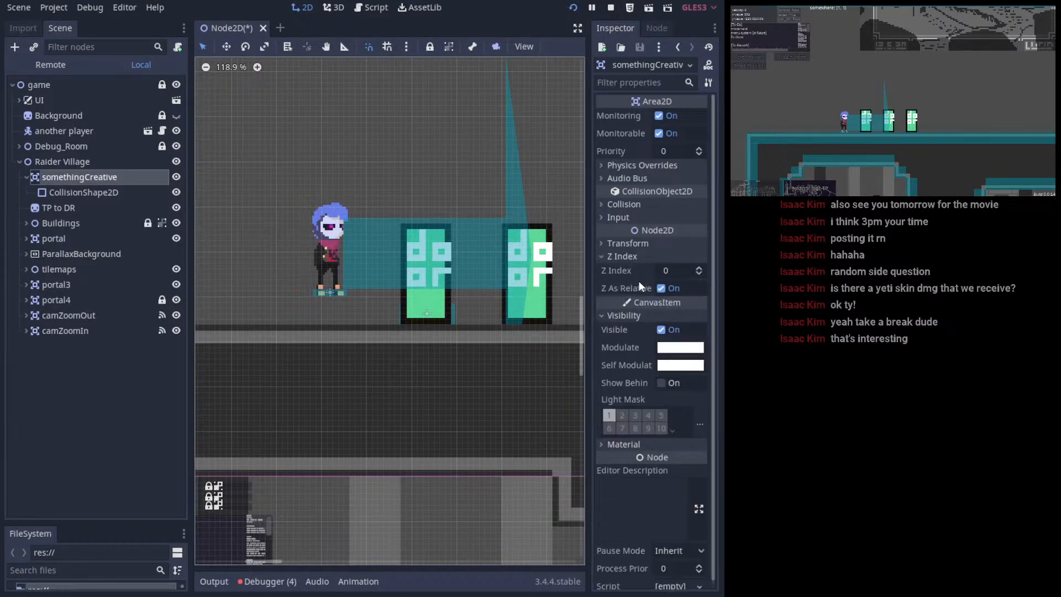
pyautogui.click(700, 268)
# - Reduce the height of somethingCreative's collision rectangle to a thin strip along the very base of the first door
pyautogui.moveTo(351, 298); pyautogui.dragTo(277, 347, button='middle')
pyautogui.click(92, 191)
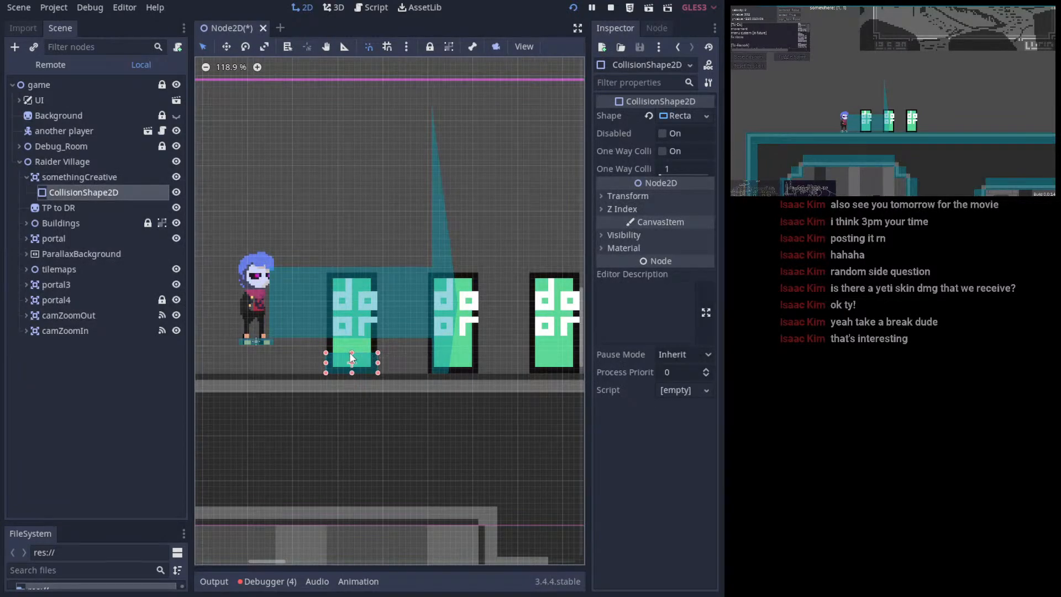
pyautogui.moveTo(352, 353); pyautogui.dragTo(350, 358)
pyautogui.scroll(6, 327, 365)
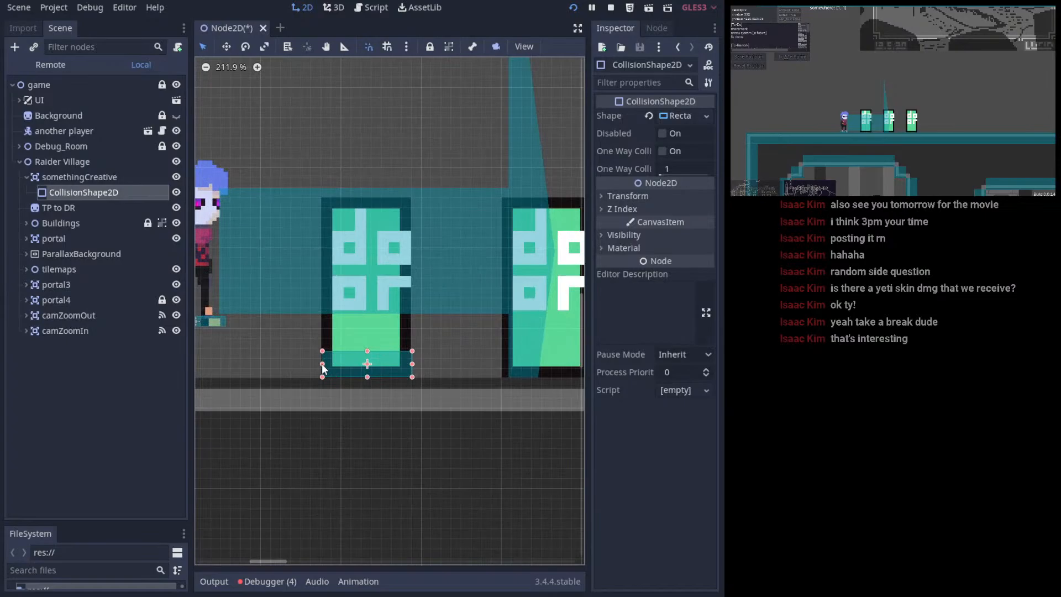
pyautogui.moveTo(413, 368); pyautogui.dragTo(381, 362)
pyautogui.click(446, 336)
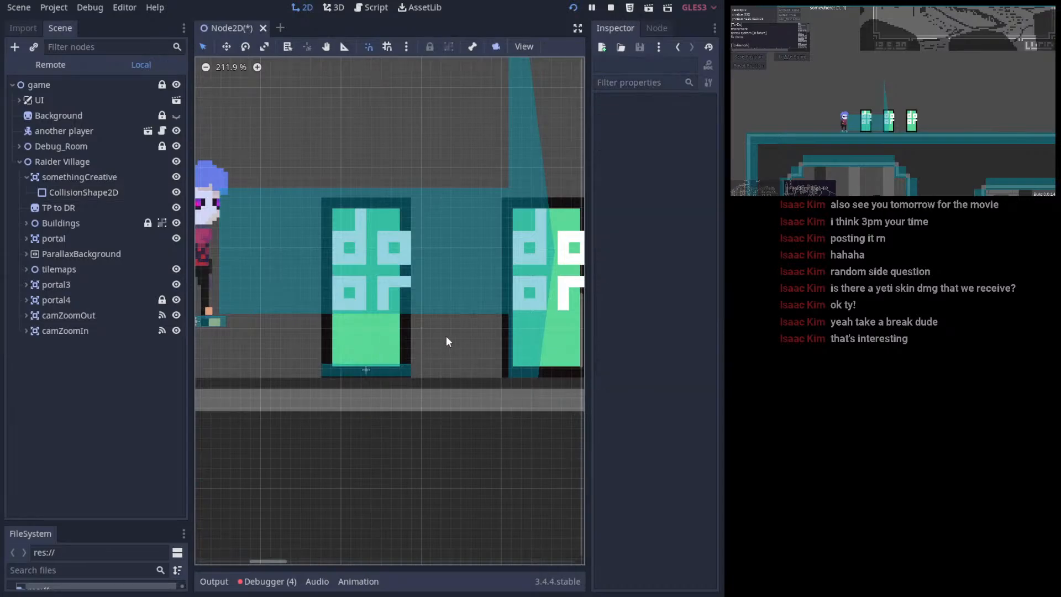
pyautogui.scroll(-3, 408, 343)
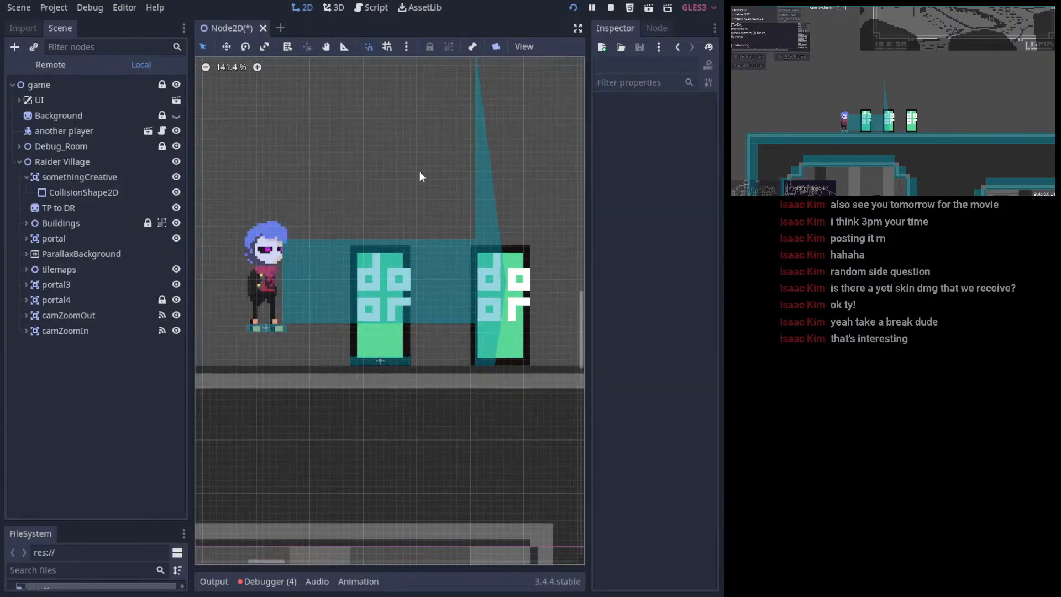
# - Restart the running game and walk the character along the row of doors to test the door collision
pyautogui.click(573, 7)
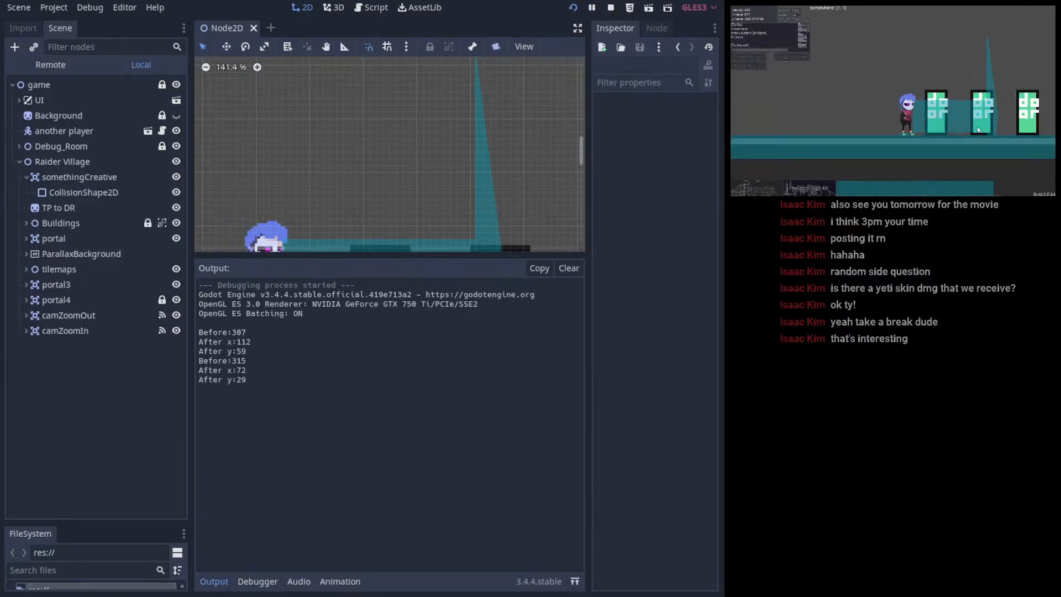
pyautogui.press('Left')
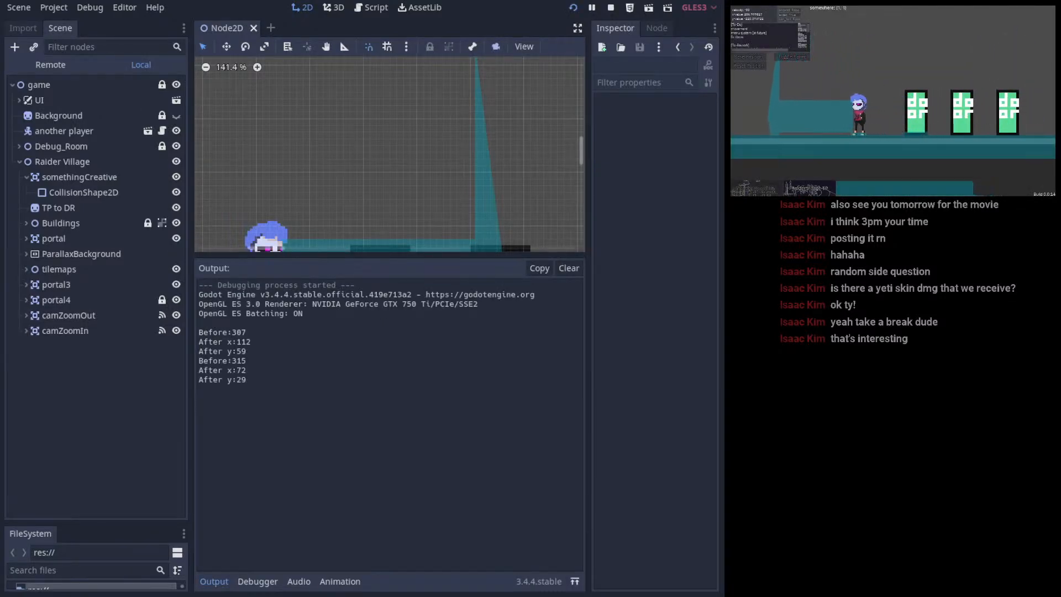
# - Shrink the Output panel so the 2D viewport is taller and shows the character and the first two doors
pyautogui.moveTo(362, 201); pyautogui.dragTo(397, 109, button='middle')
pyautogui.scroll(-4, 409, 243)
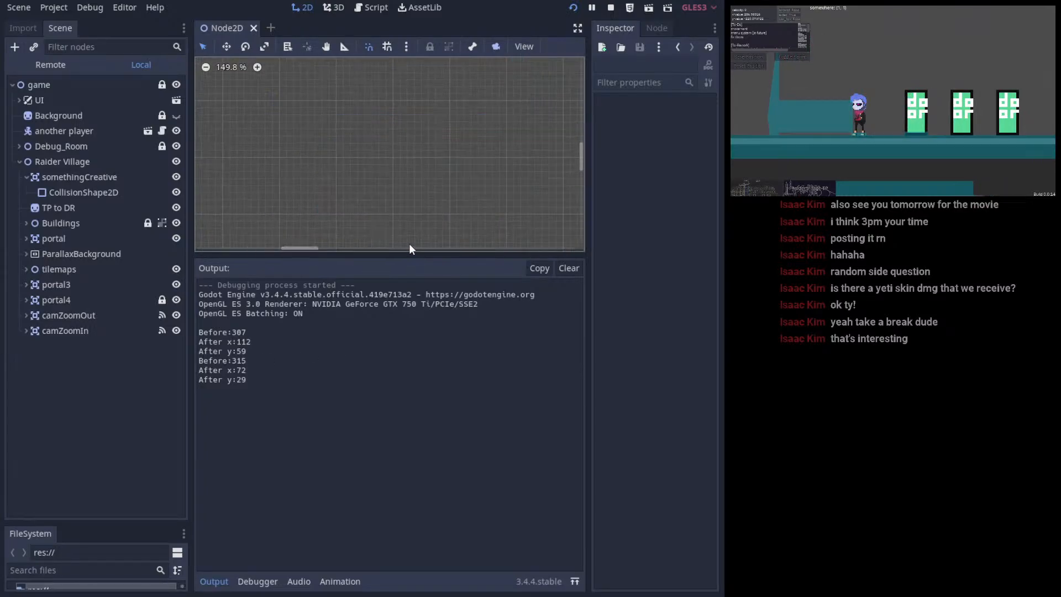
pyautogui.scroll(-2, 409, 220)
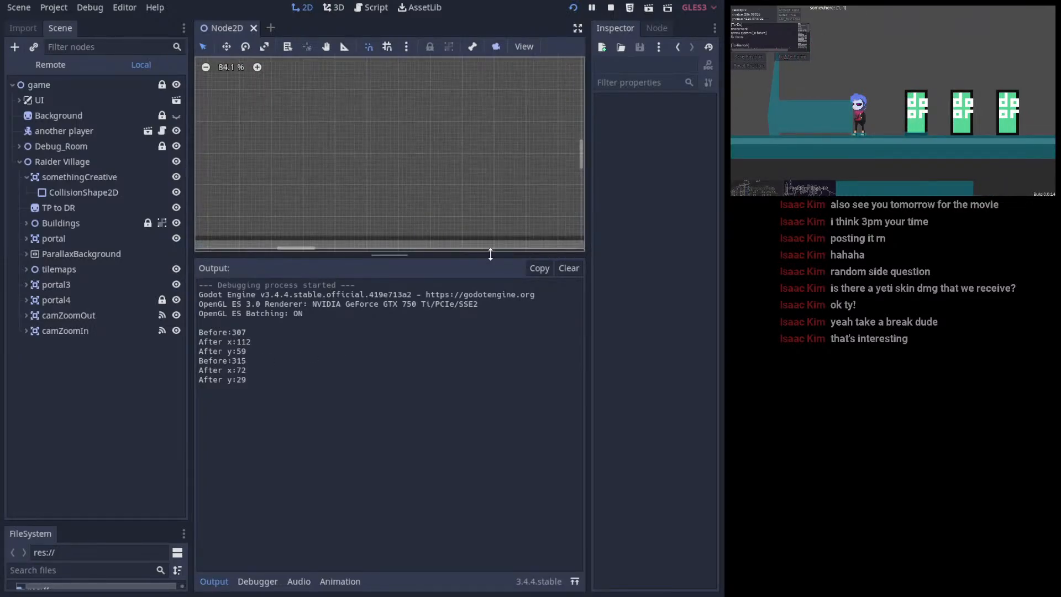
pyautogui.moveTo(490, 253); pyautogui.dragTo(475, 442)
pyautogui.scroll(-5, 383, 297)
pyautogui.scroll(8, 510, 231)
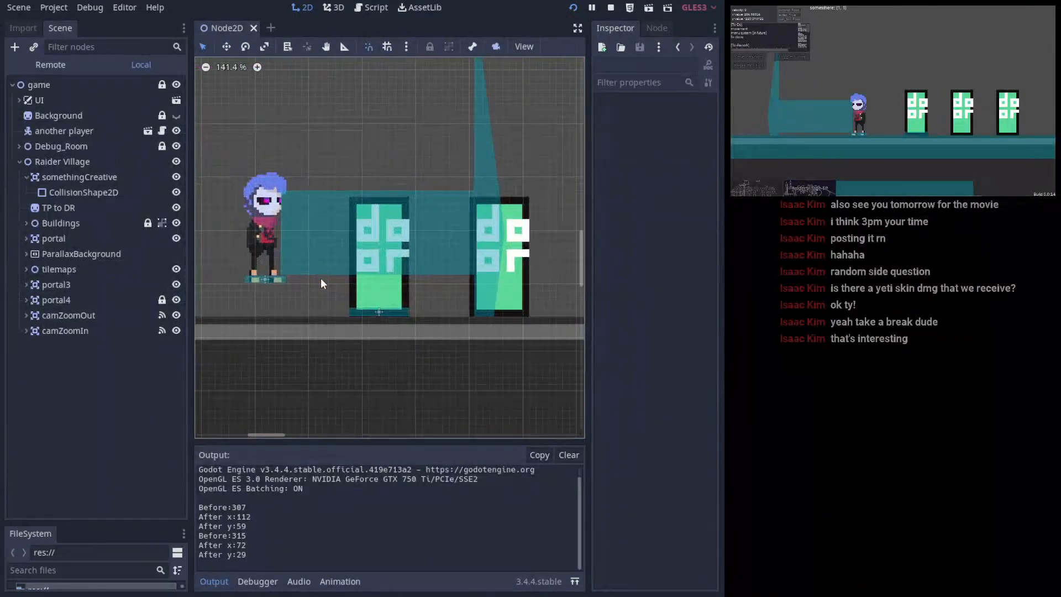
# - Try light mask layer 2 in place of layer 1 on somethingCreative, and restore layer 1
pyautogui.click(380, 311)
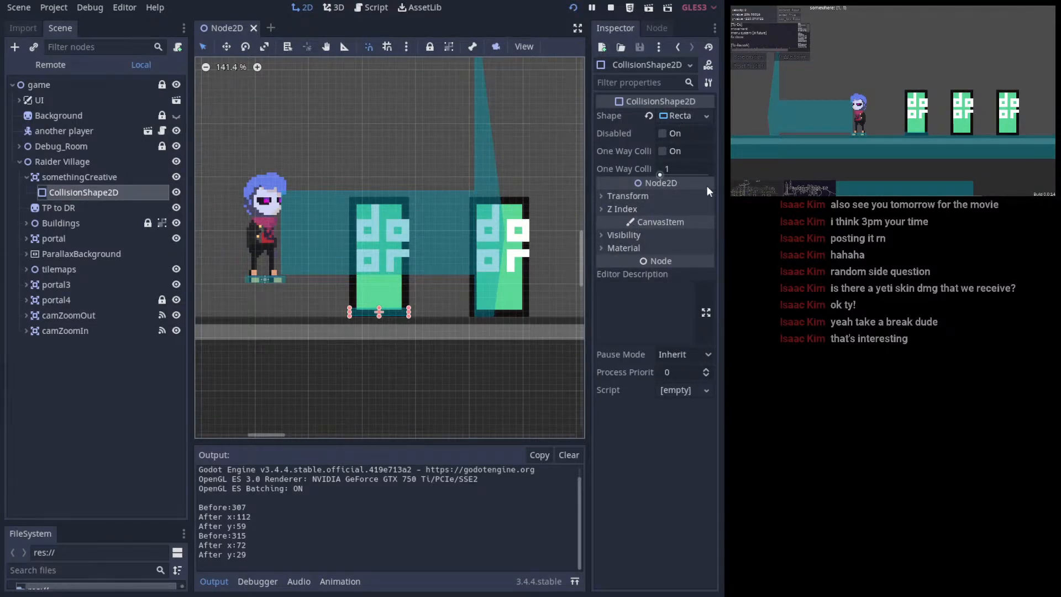
pyautogui.click(378, 196)
pyautogui.click(79, 177)
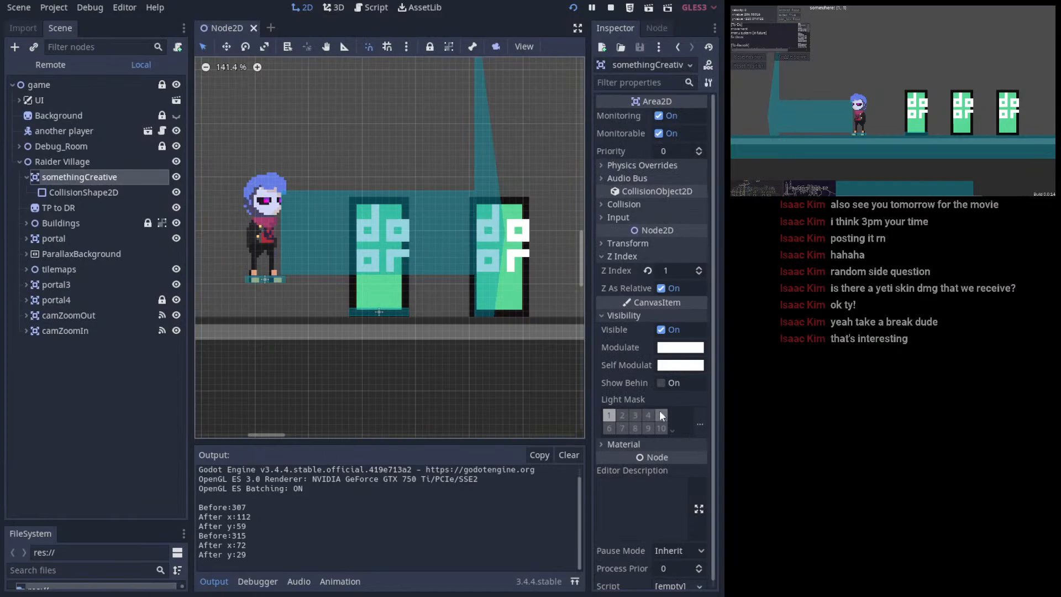
pyautogui.click(609, 415)
pyautogui.click(623, 415)
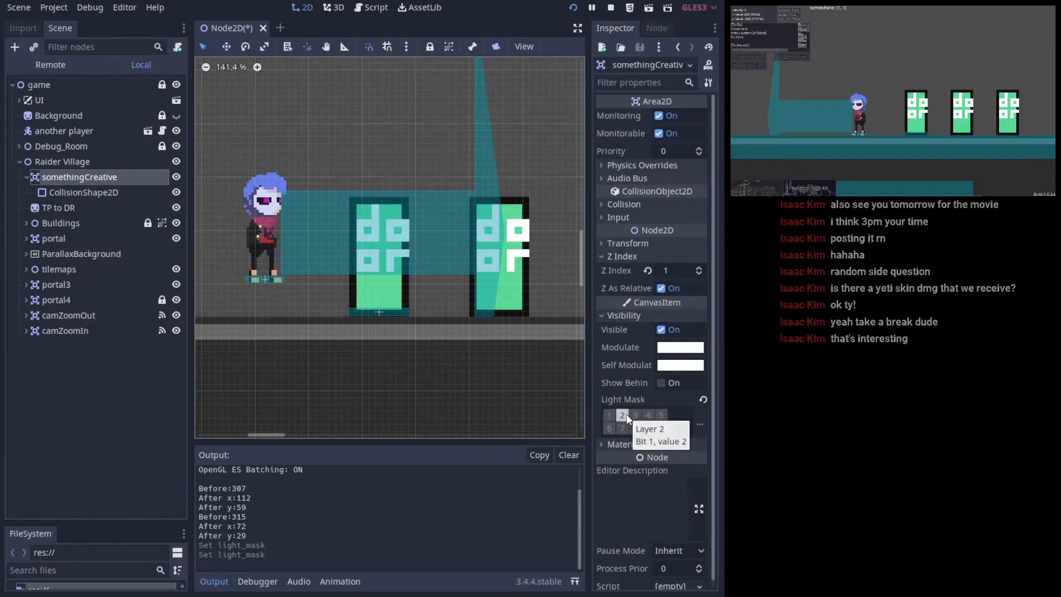
pyautogui.click(627, 415)
pyautogui.click(609, 414)
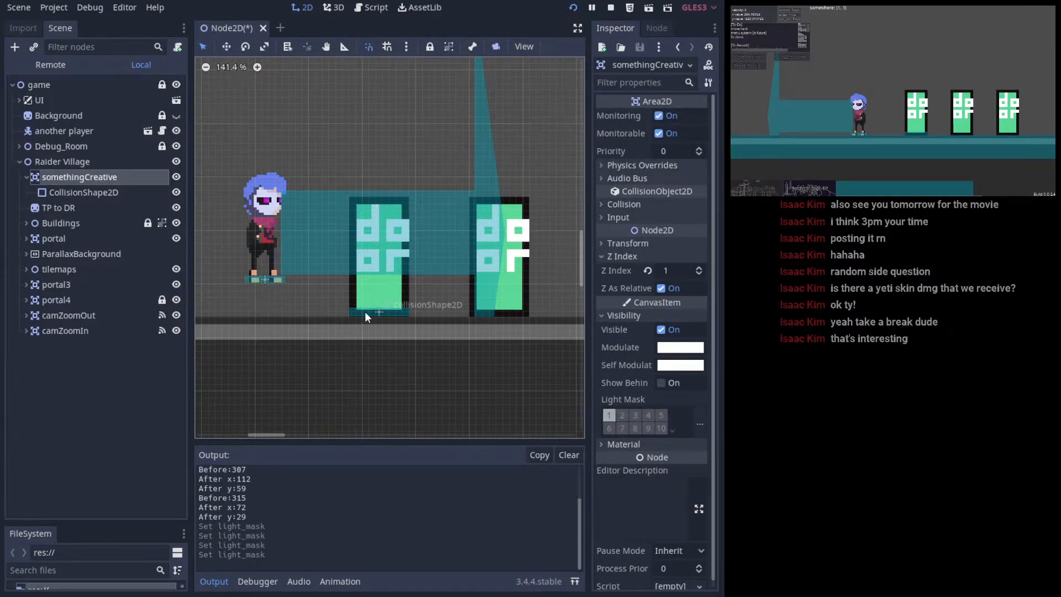
pyautogui.click(613, 415)
pyautogui.click(611, 414)
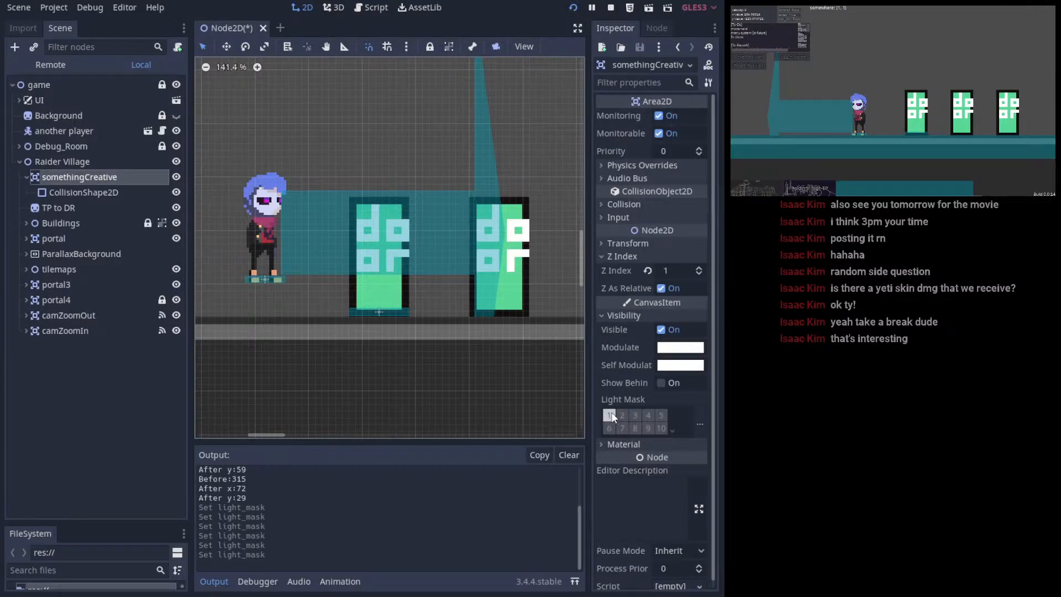
# - Examine somethingCreative's collision layer and mask, and its CollisionShape2D's Transform, Visibility and Disabled properties
pyautogui.click(648, 314)
pyautogui.click(636, 204)
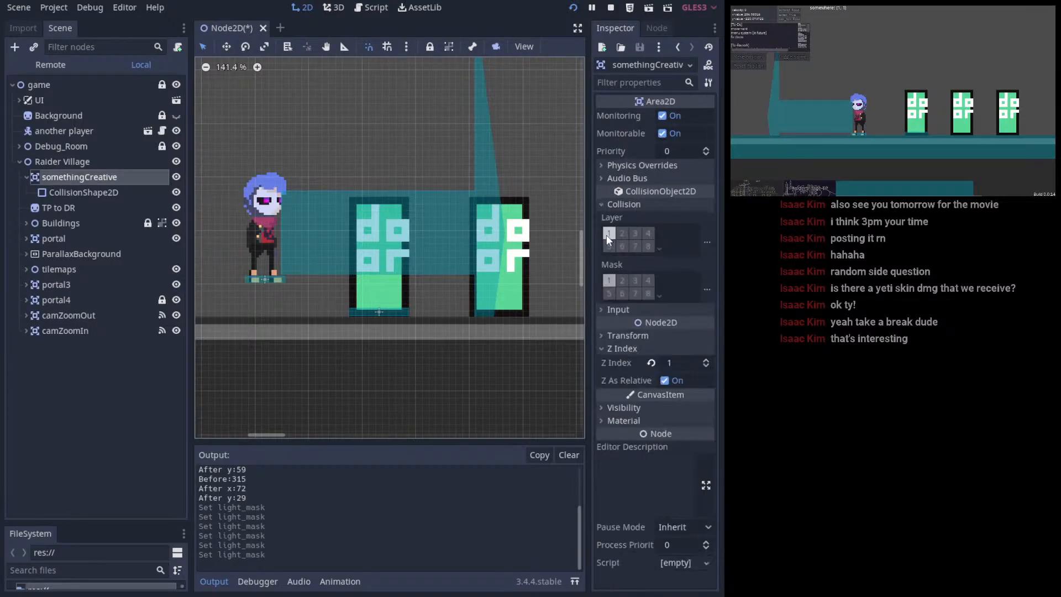
pyautogui.click(83, 191)
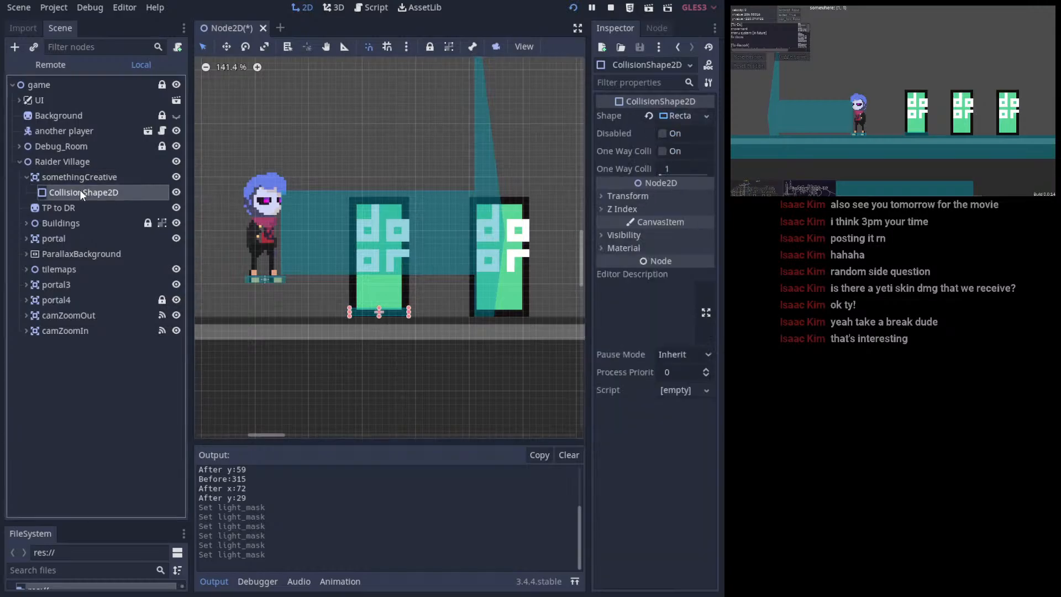
pyautogui.click(622, 197)
pyautogui.click(630, 321)
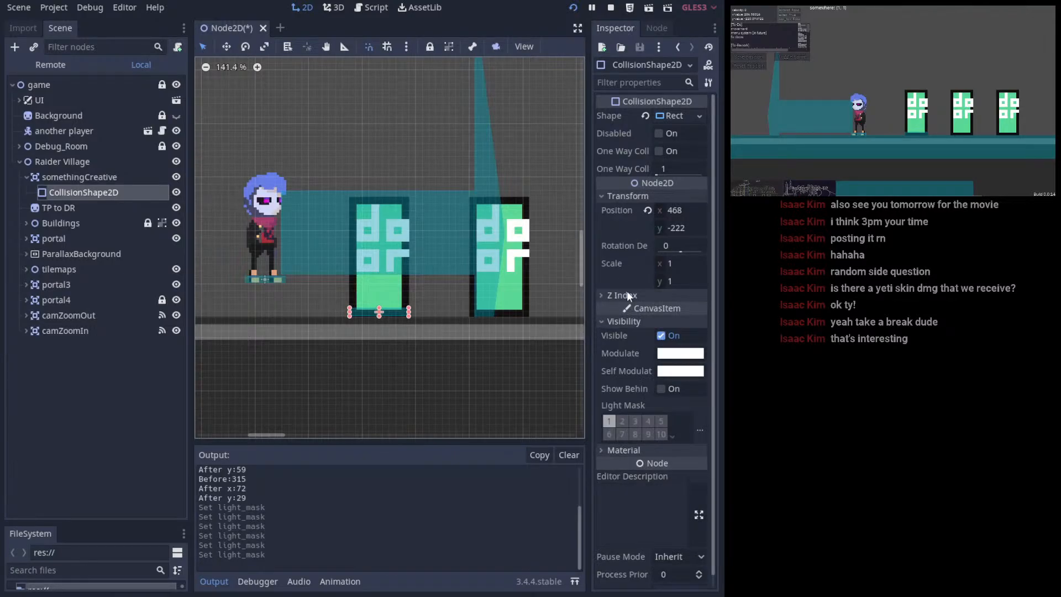
pyautogui.click(659, 134)
pyautogui.click(659, 134)
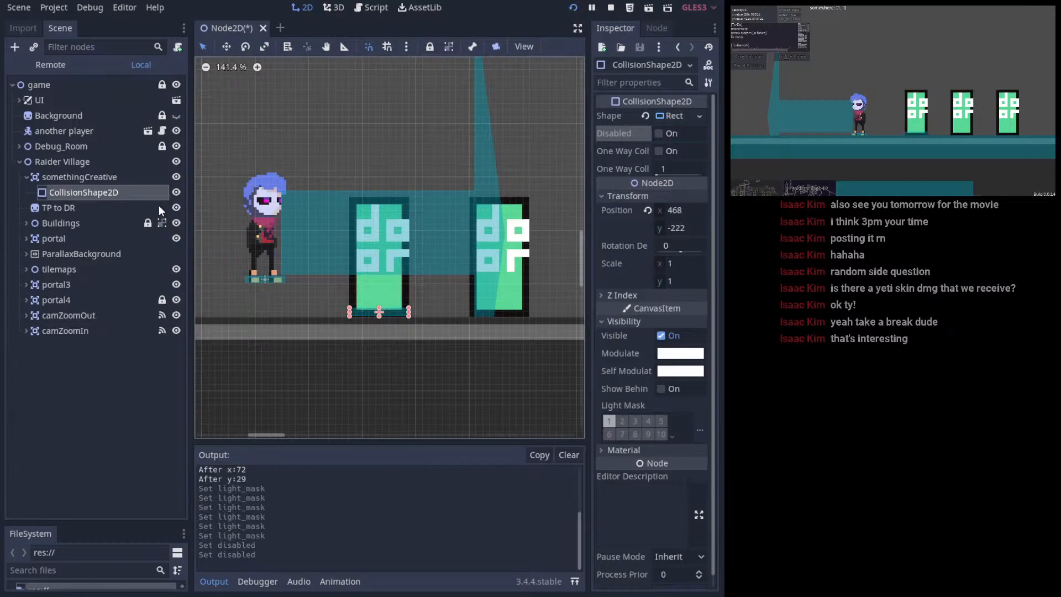
pyautogui.click(69, 181)
pyautogui.click(71, 193)
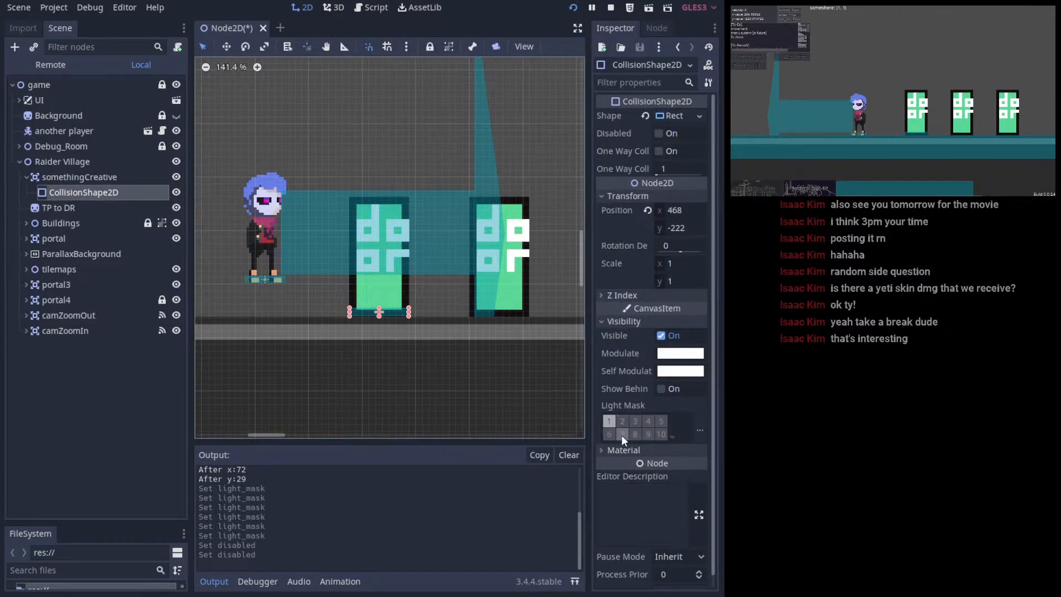
pyautogui.click(644, 321)
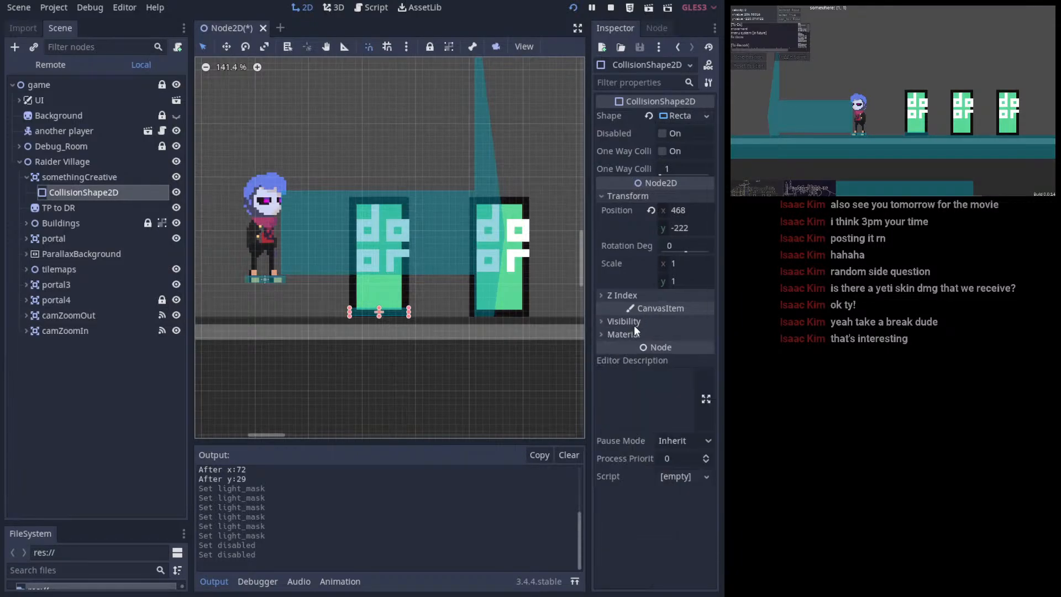
# - Check the named collision layers of somethingCreative and compare its CollisionShape2D with the portal area's collision shape
pyautogui.click(104, 180)
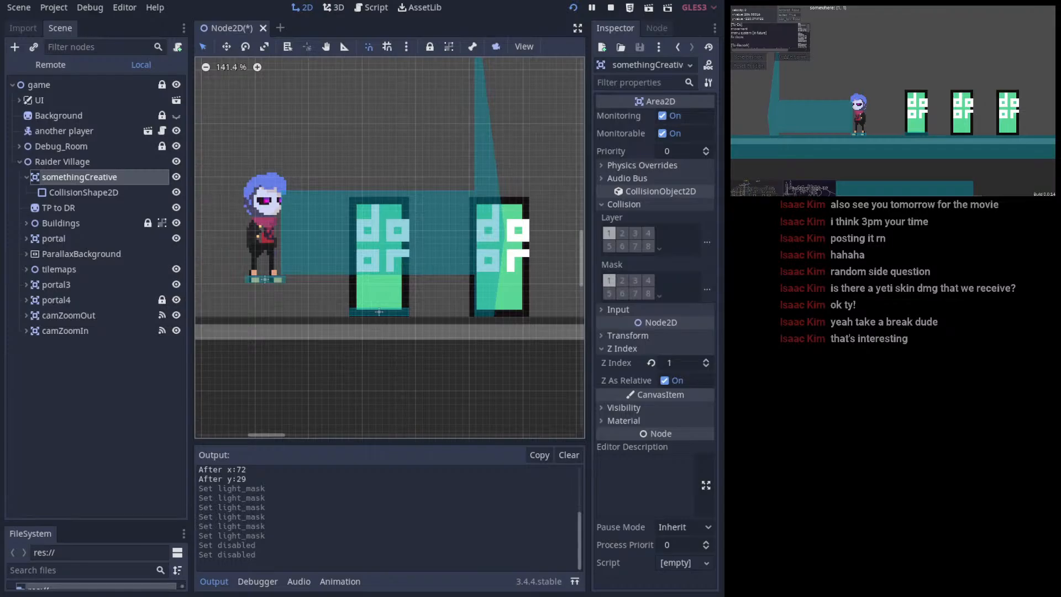
pyautogui.click(708, 241)
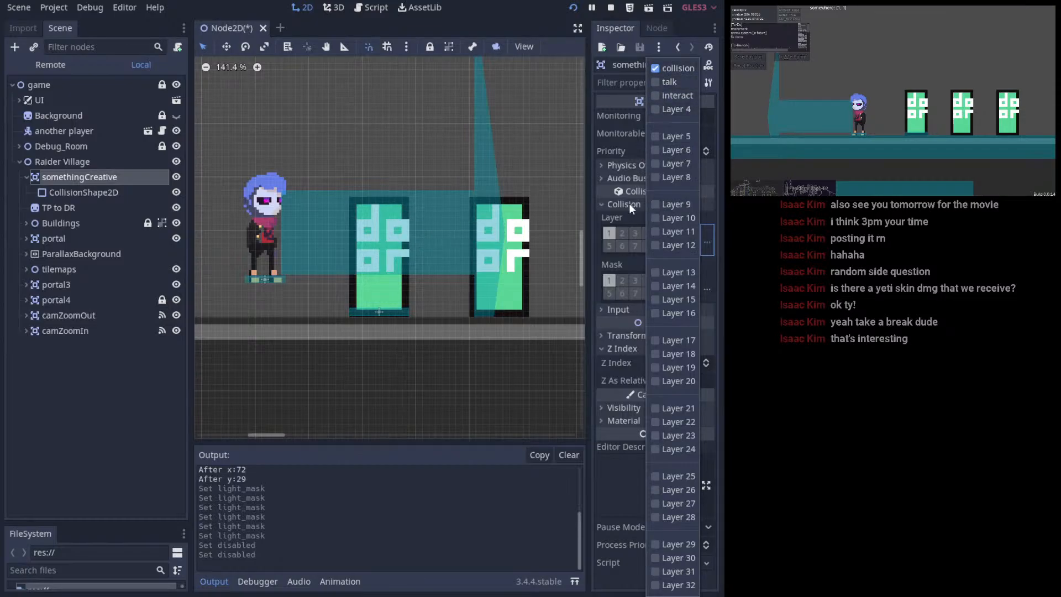
pyautogui.click(621, 217)
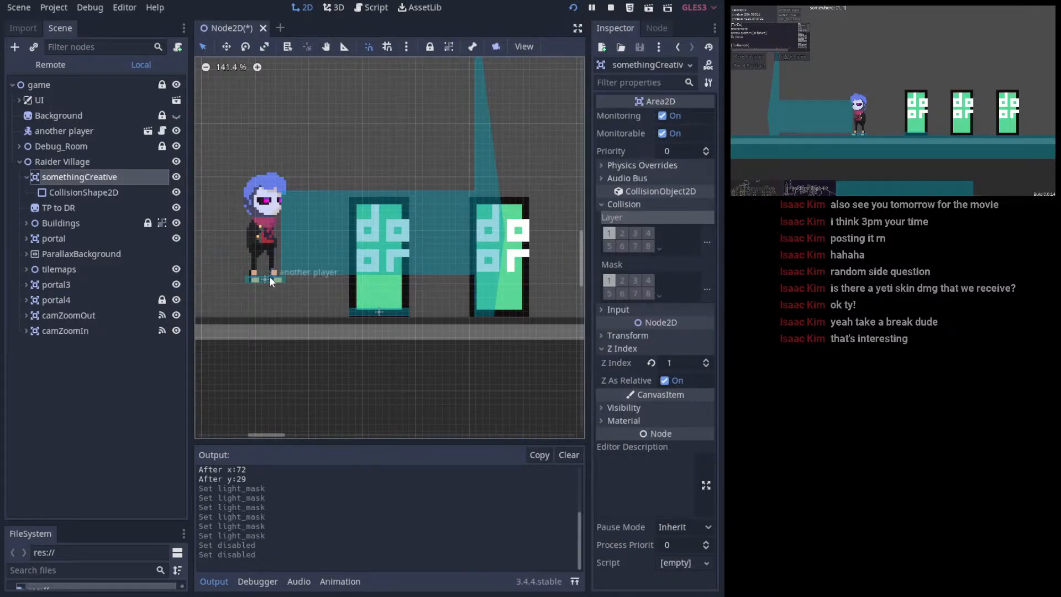
pyautogui.click(370, 314)
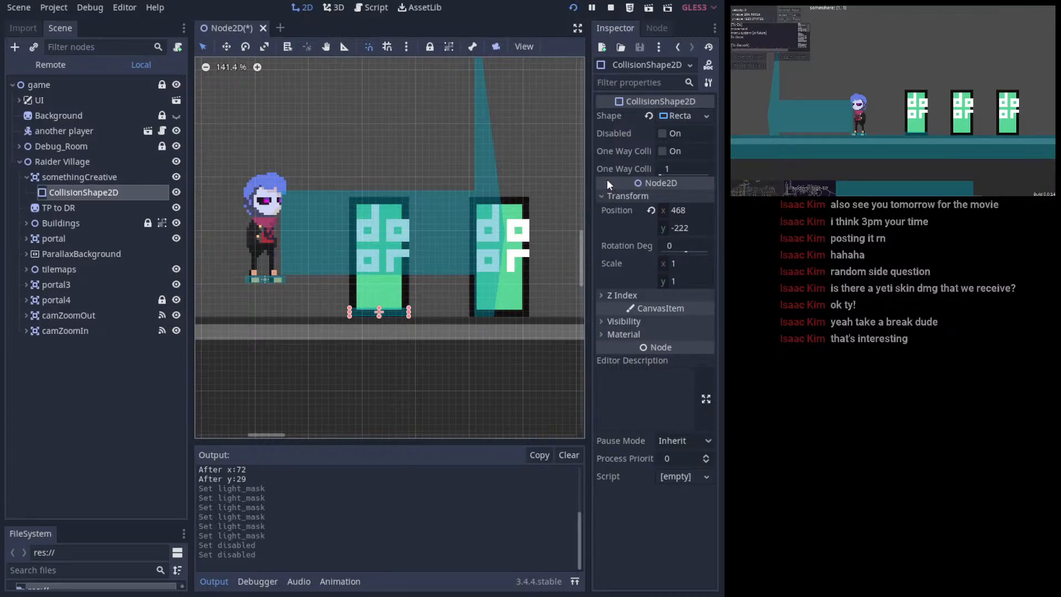
pyautogui.click(103, 190)
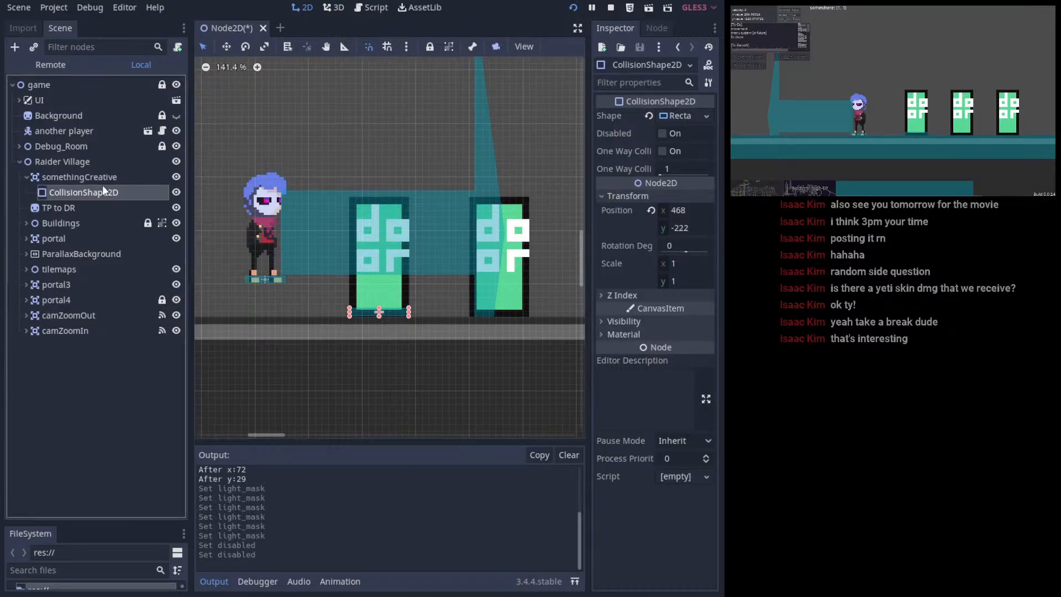
pyautogui.click(107, 177)
pyautogui.click(112, 191)
pyautogui.click(26, 238)
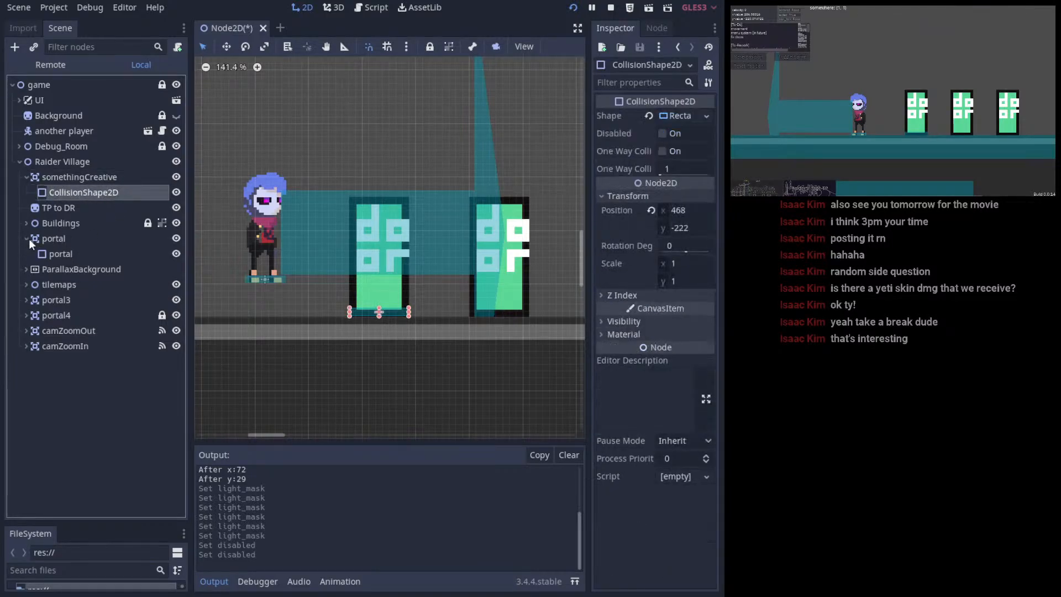
pyautogui.click(53, 254)
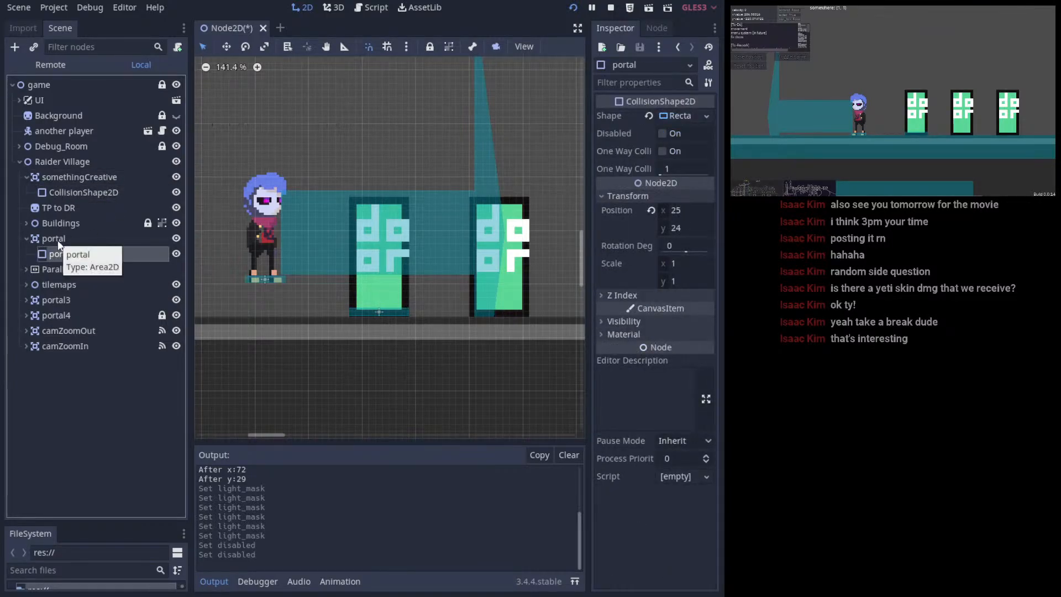
pyautogui.click(81, 193)
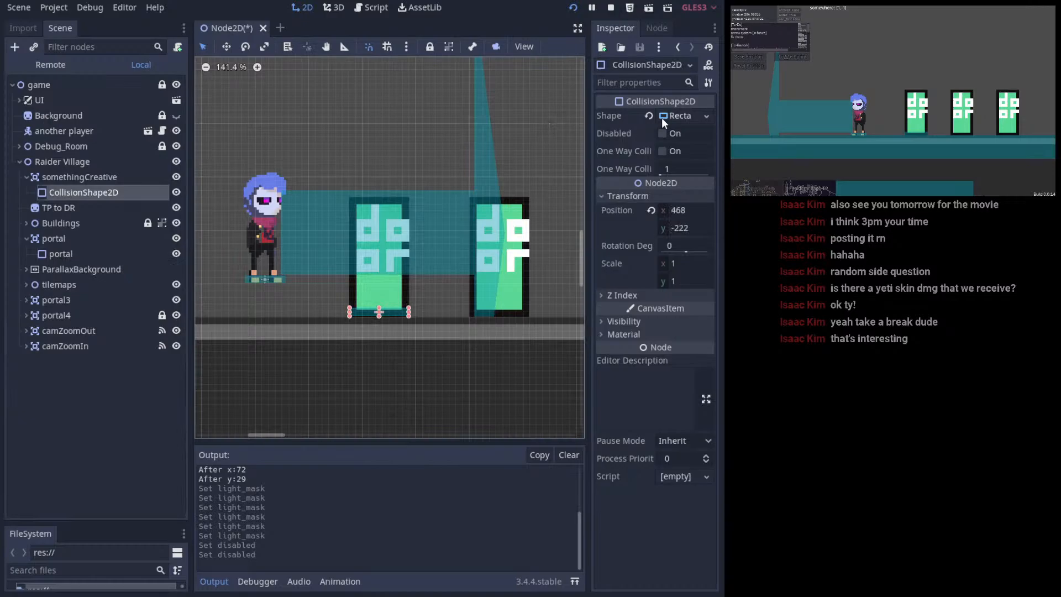
# - Relaunch the game and walk the character back and forth across the first door to retest its collision area
pyautogui.click(575, 9)
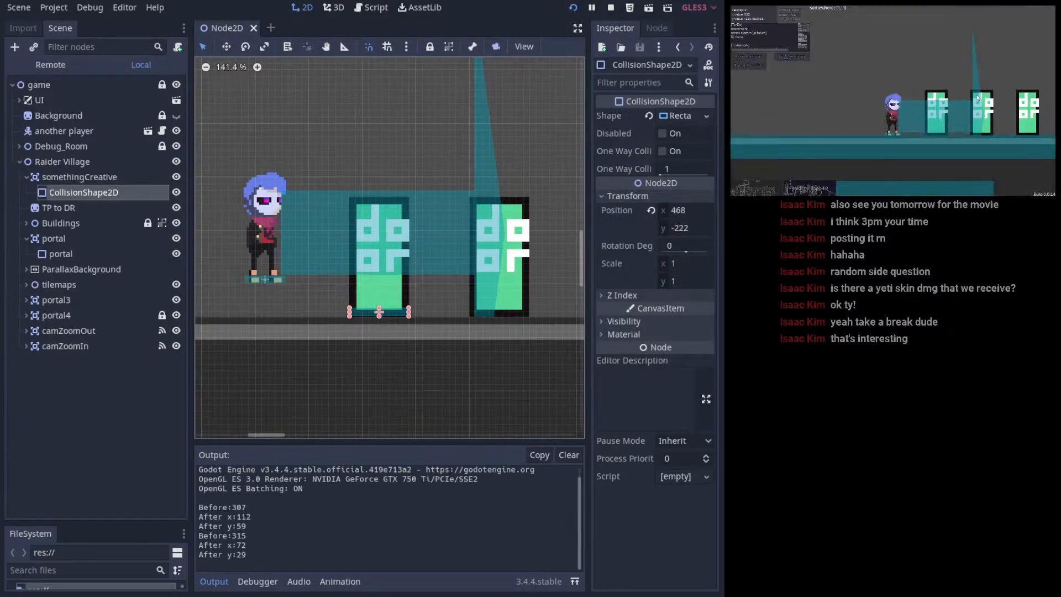
pyautogui.press('Left')
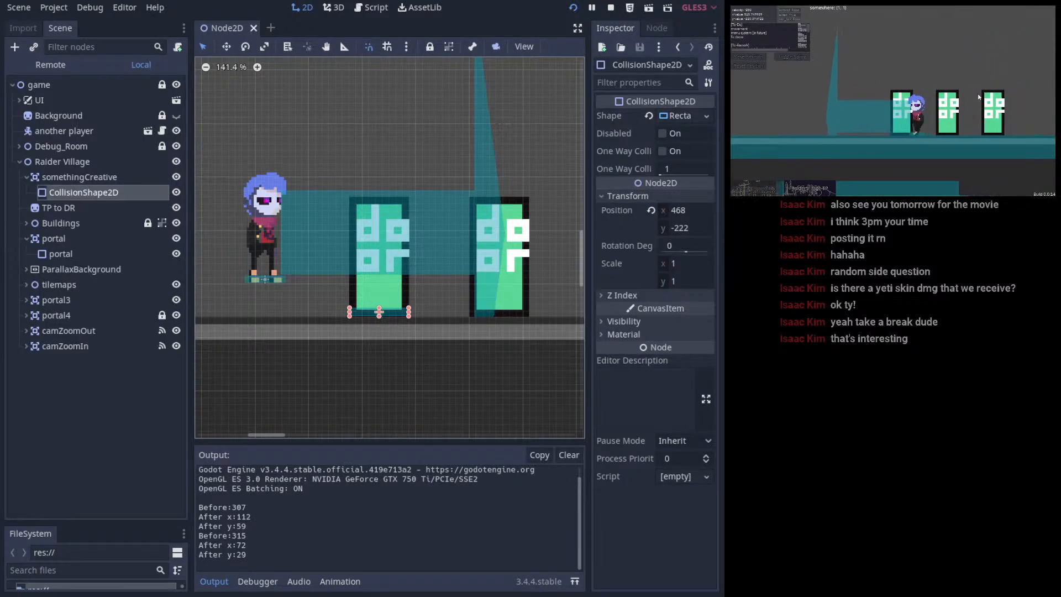
pyautogui.press('Right')
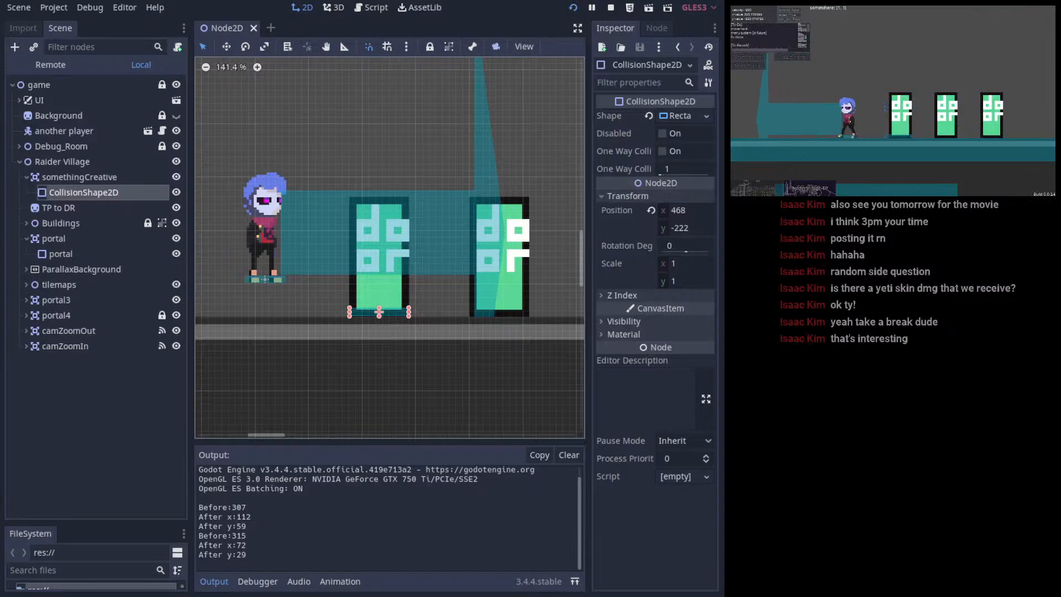
# - Examine the collision layer and mask of another player in the main scene and of the player node in its own scene
pyautogui.click(287, 71)
pyautogui.click(126, 130)
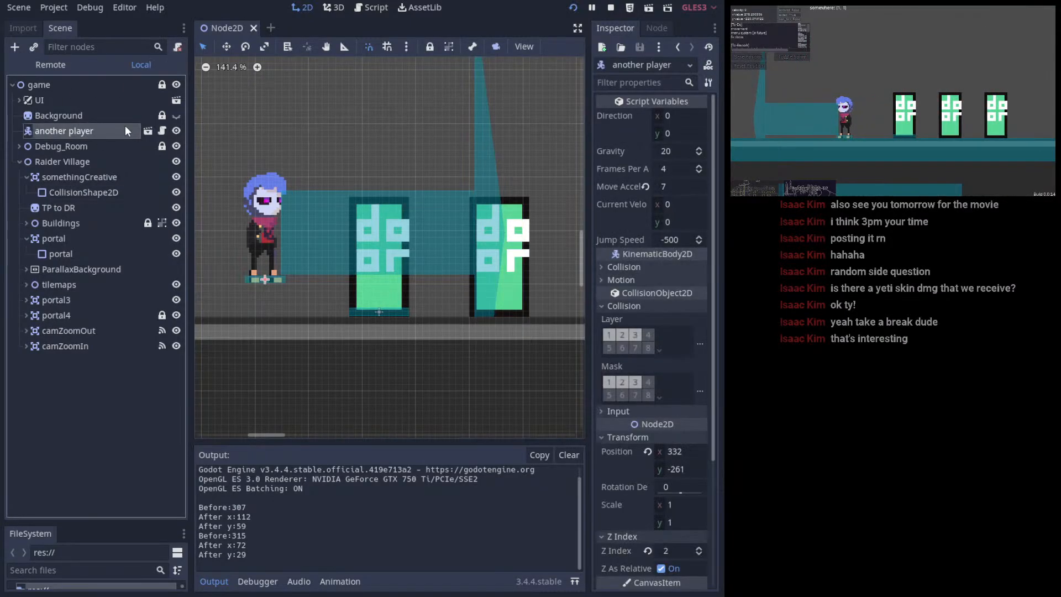
pyautogui.click(148, 131)
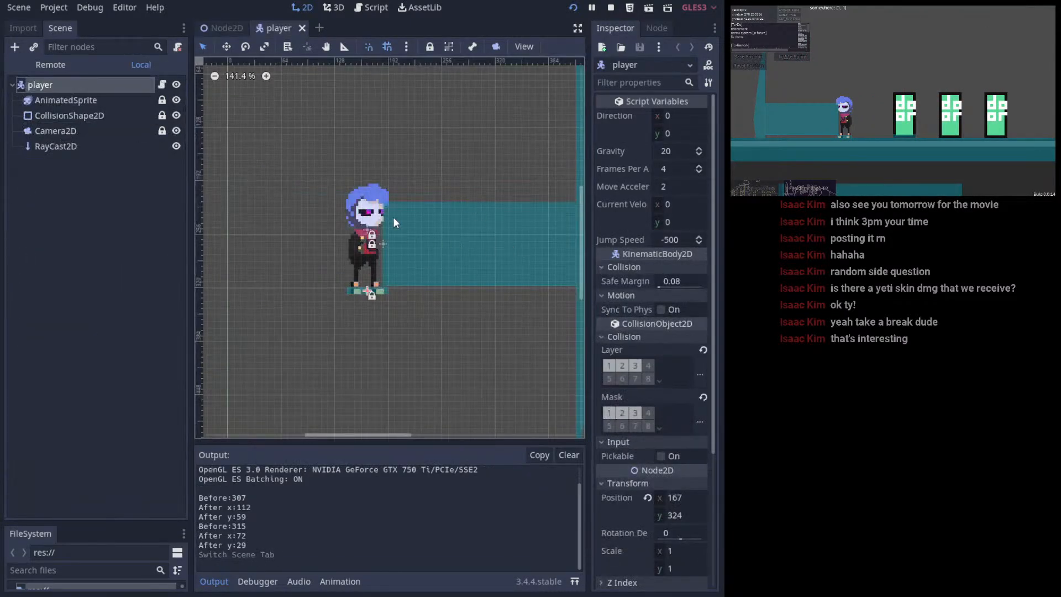
pyautogui.click(217, 28)
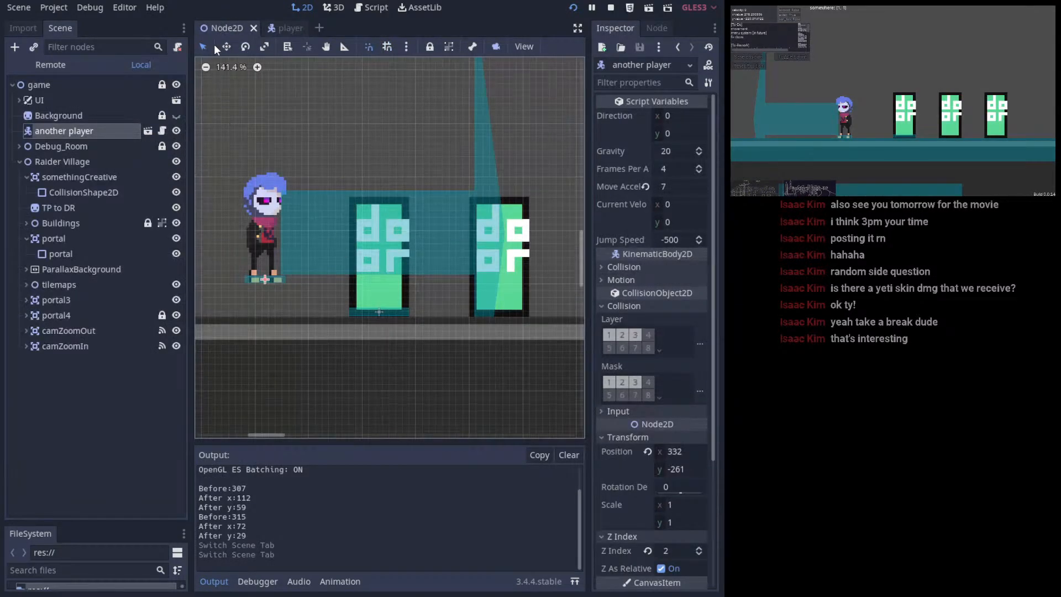
# - Hide and reshow the portal area's collision shape twice, and check the portal area's collision layer and mask
pyautogui.click(75, 254)
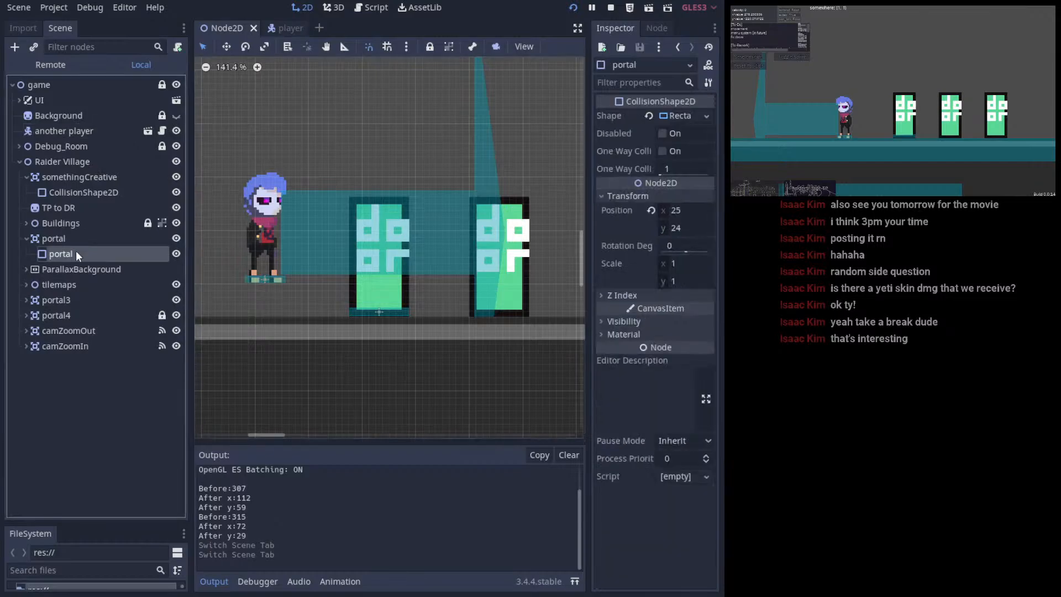
pyautogui.click(177, 253)
pyautogui.click(177, 252)
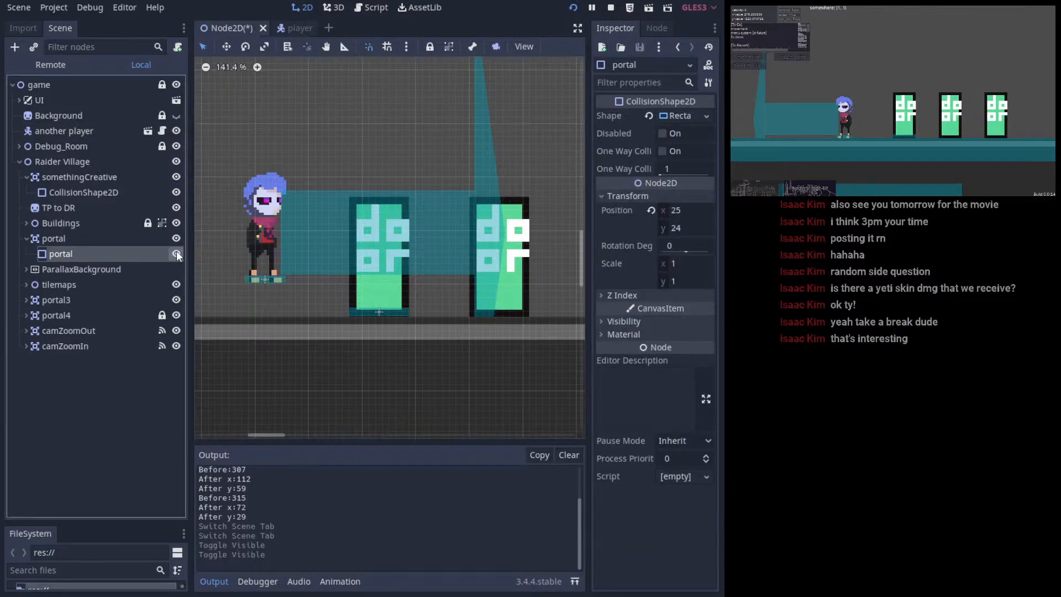
pyautogui.click(177, 252)
pyautogui.click(177, 252)
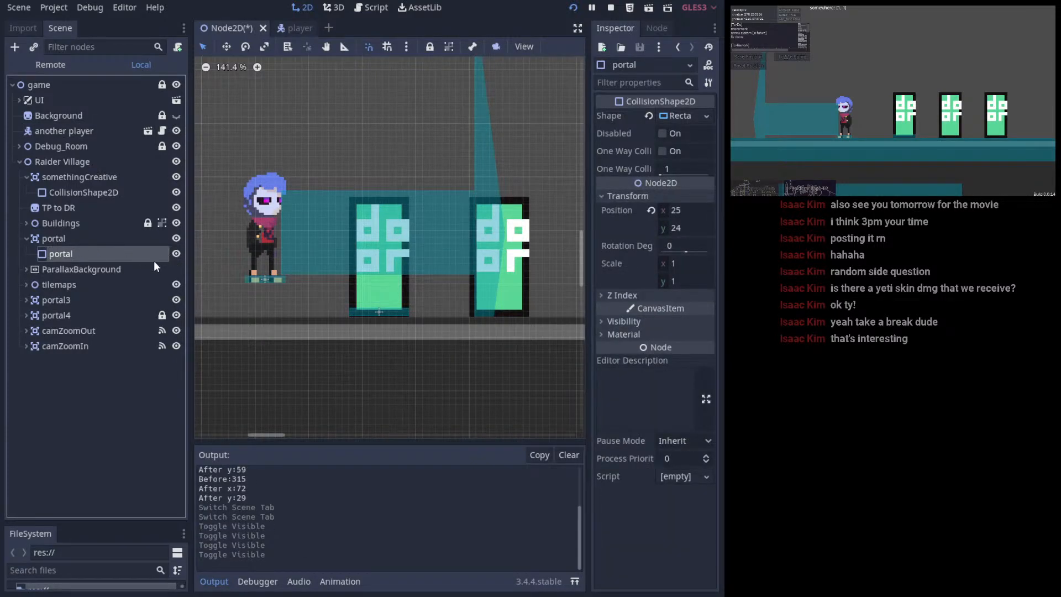
pyautogui.click(136, 239)
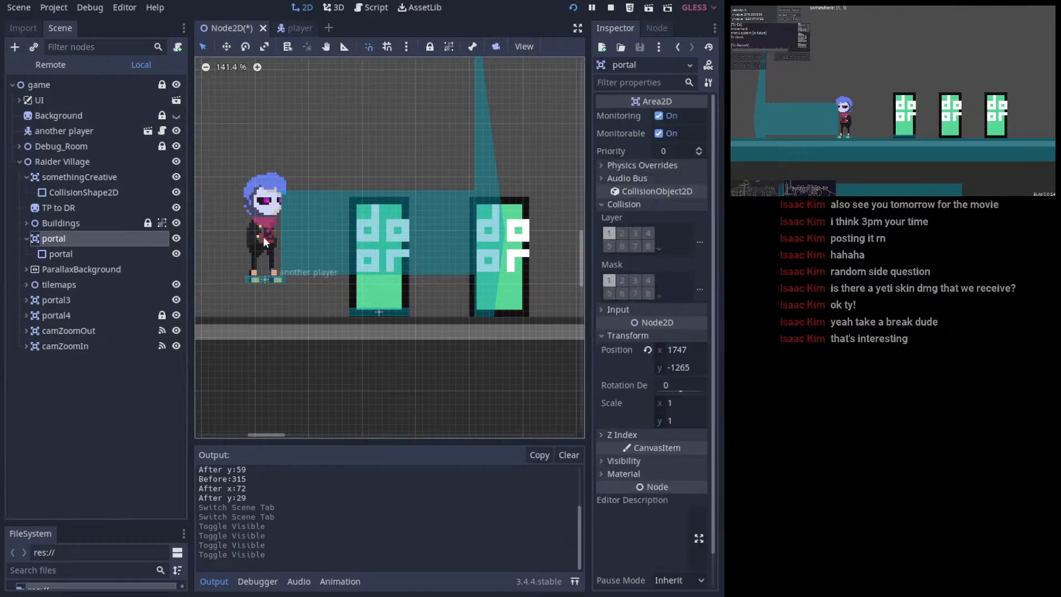
pyautogui.click(27, 237)
# - Examine somethingCreative's Input and Visibility properties
pyautogui.click(71, 173)
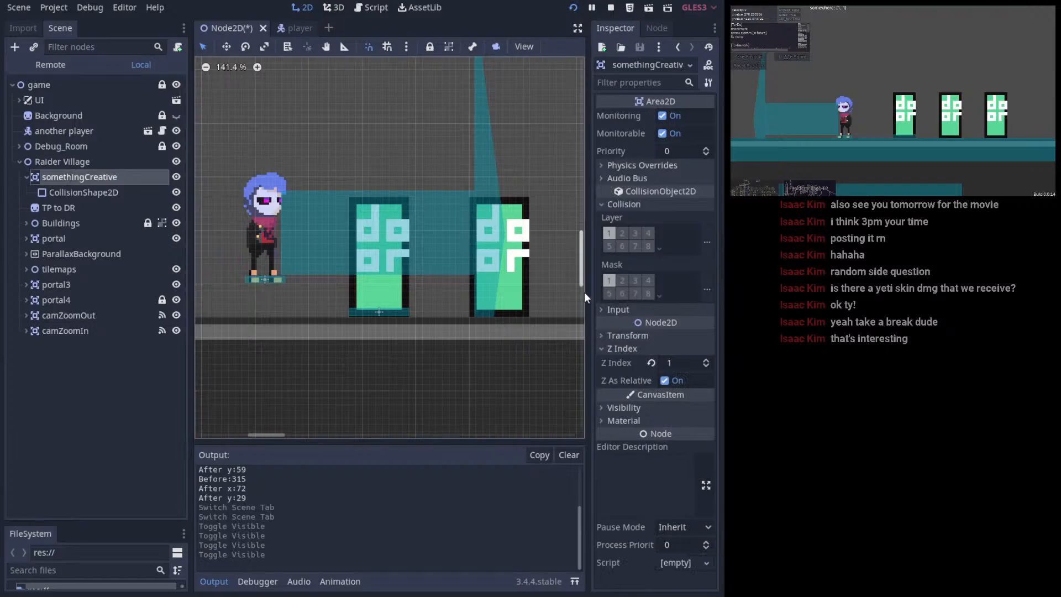
pyautogui.click(644, 310)
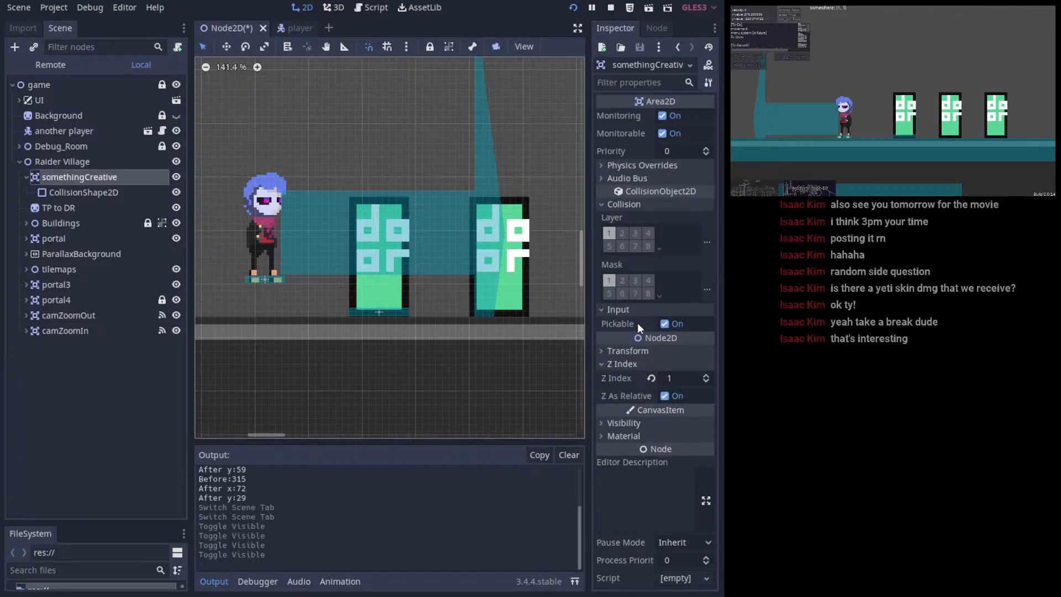
pyautogui.click(635, 421)
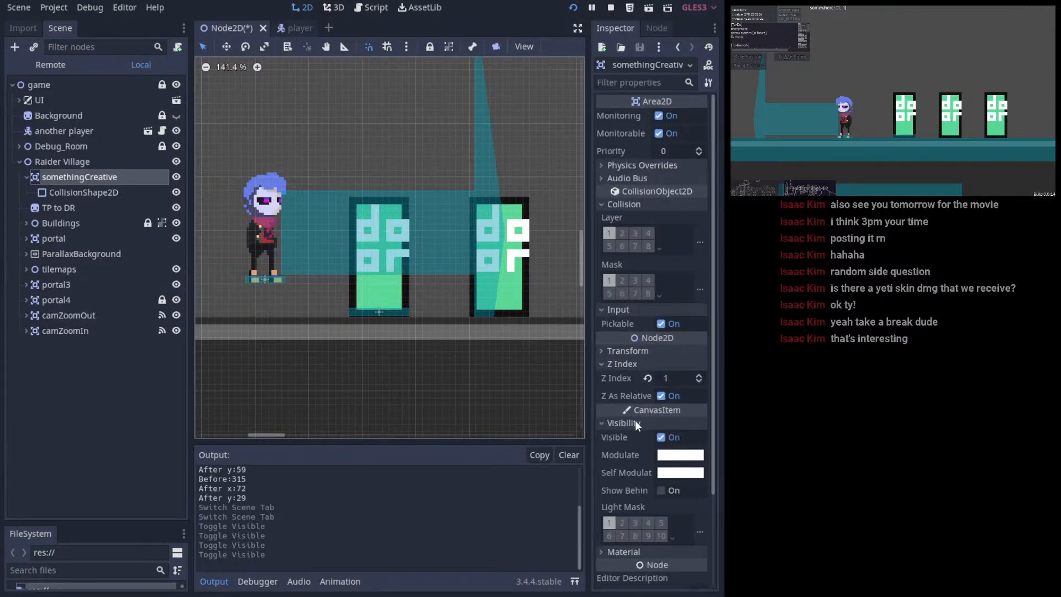
pyautogui.click(635, 422)
# - Try Disabled on for somethingCreative's CollisionShape2D, switch it back off, and check the shape's Visibility properties
pyautogui.click(125, 197)
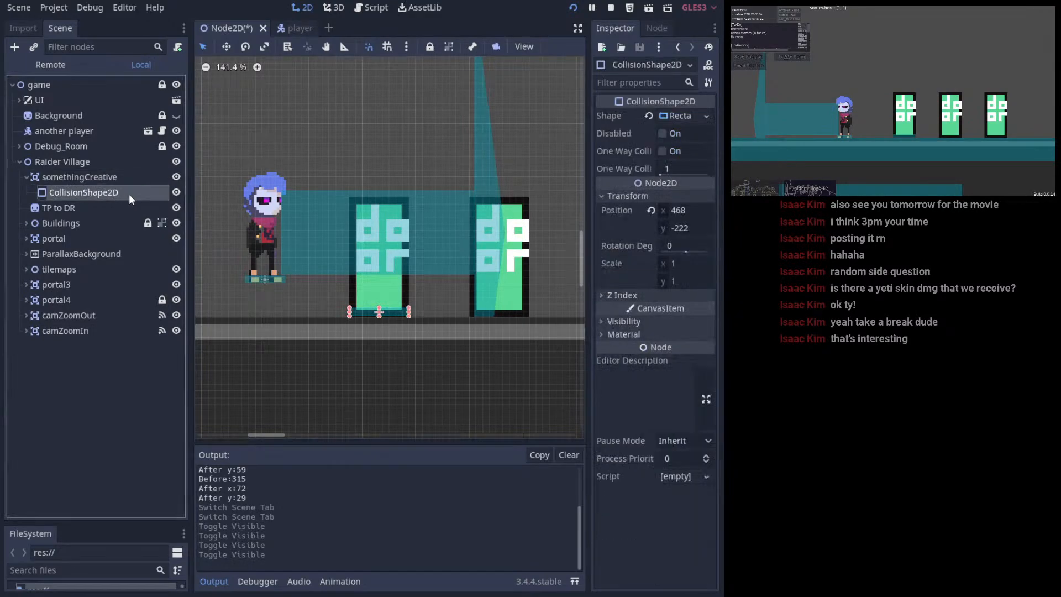
pyautogui.click(668, 133)
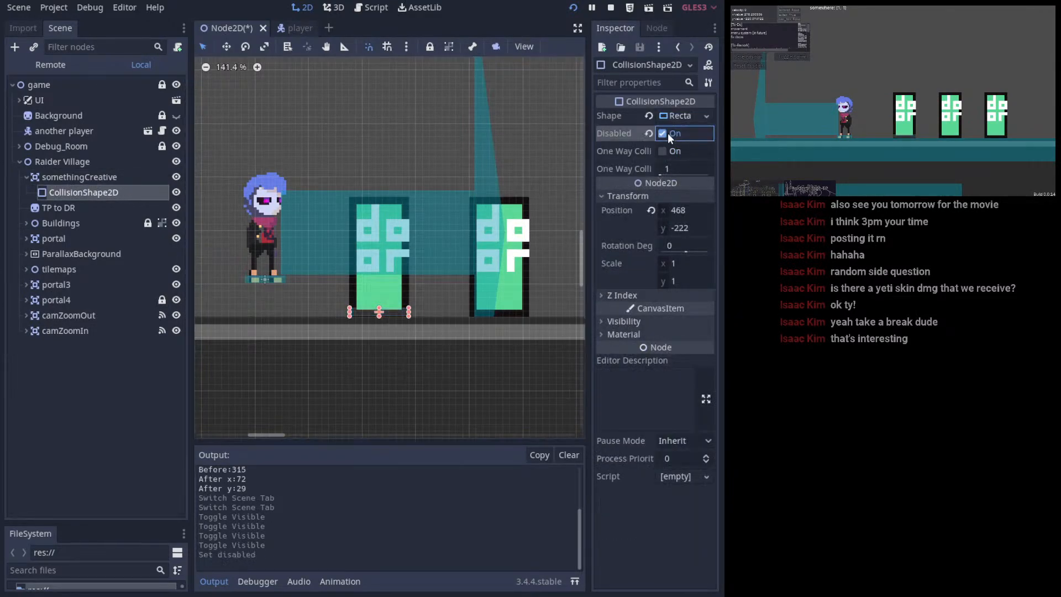
pyautogui.click(668, 132)
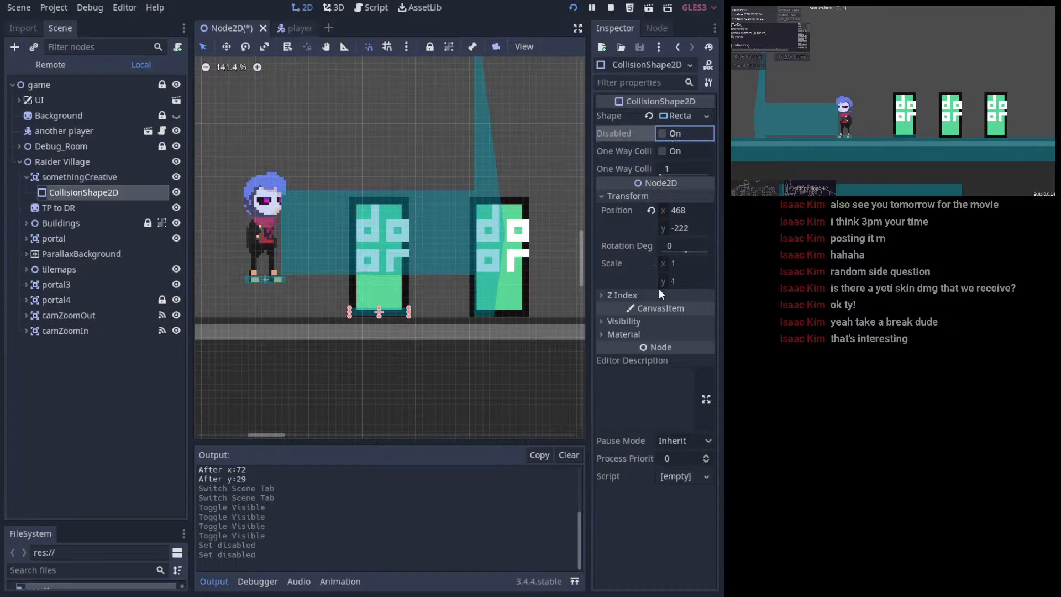
pyautogui.click(650, 321)
pyautogui.click(649, 320)
# - Check the CollisionShape2D's Z Index and Material properties, switching Z As Relative off and back on
pyautogui.click(645, 294)
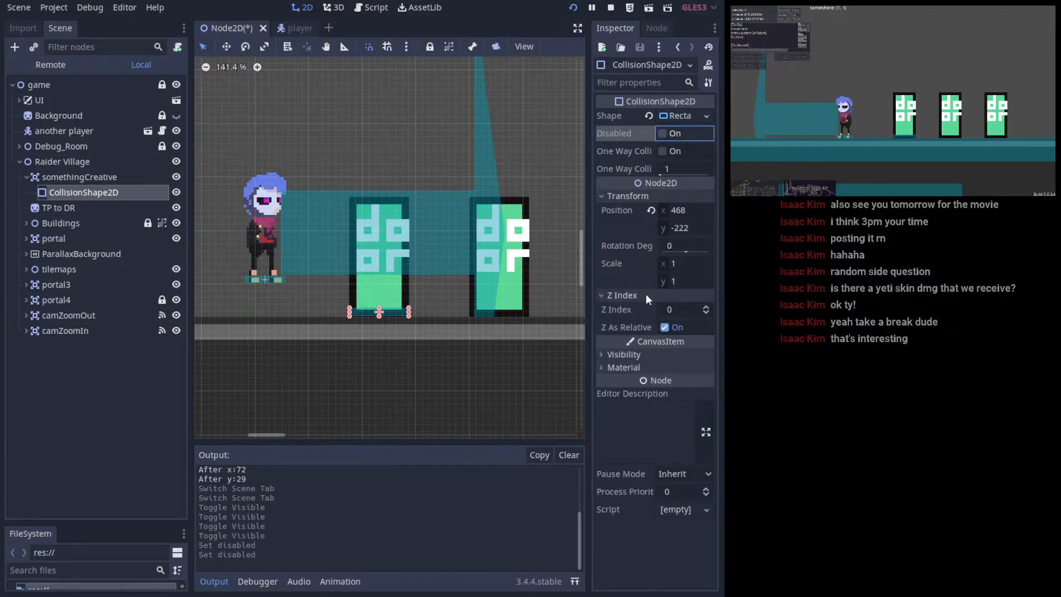
pyautogui.click(632, 366)
pyautogui.click(630, 366)
pyautogui.click(665, 329)
pyautogui.click(665, 329)
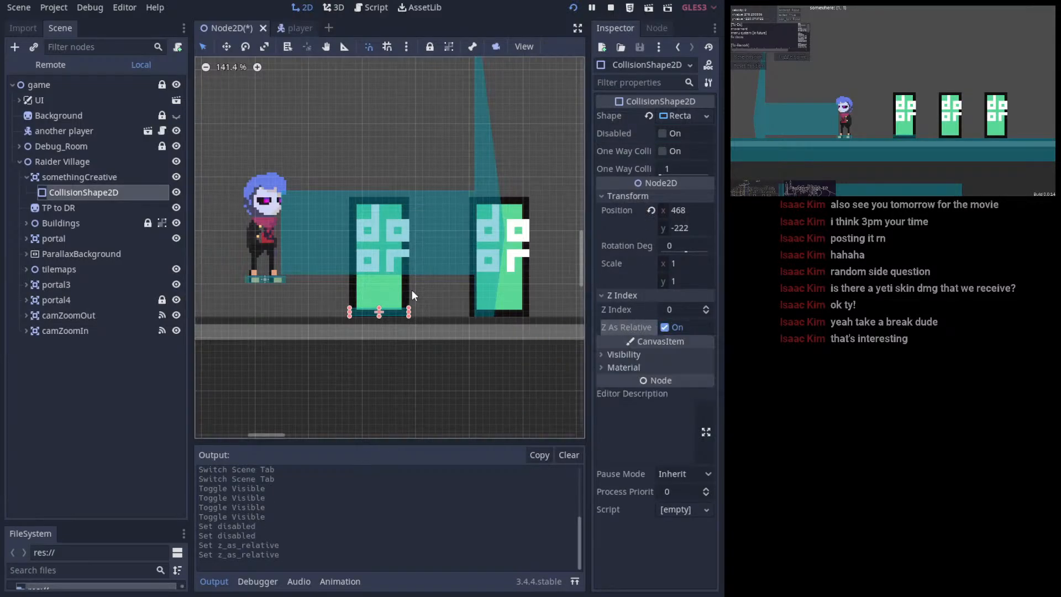
# - Check somethingCreative's Physics Overrides properties
pyautogui.click(119, 177)
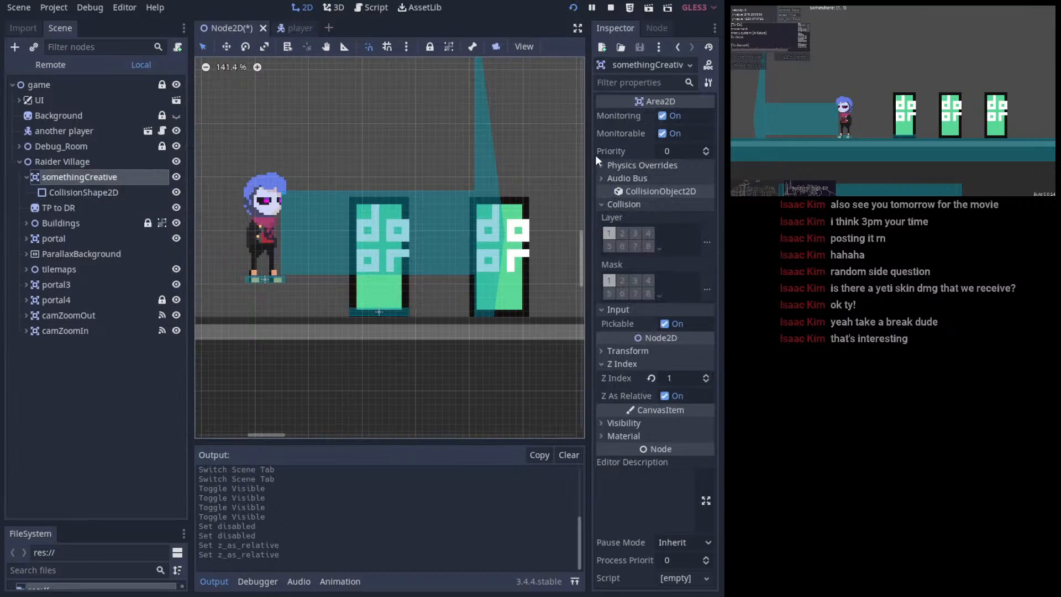
pyautogui.click(634, 166)
pyautogui.click(632, 165)
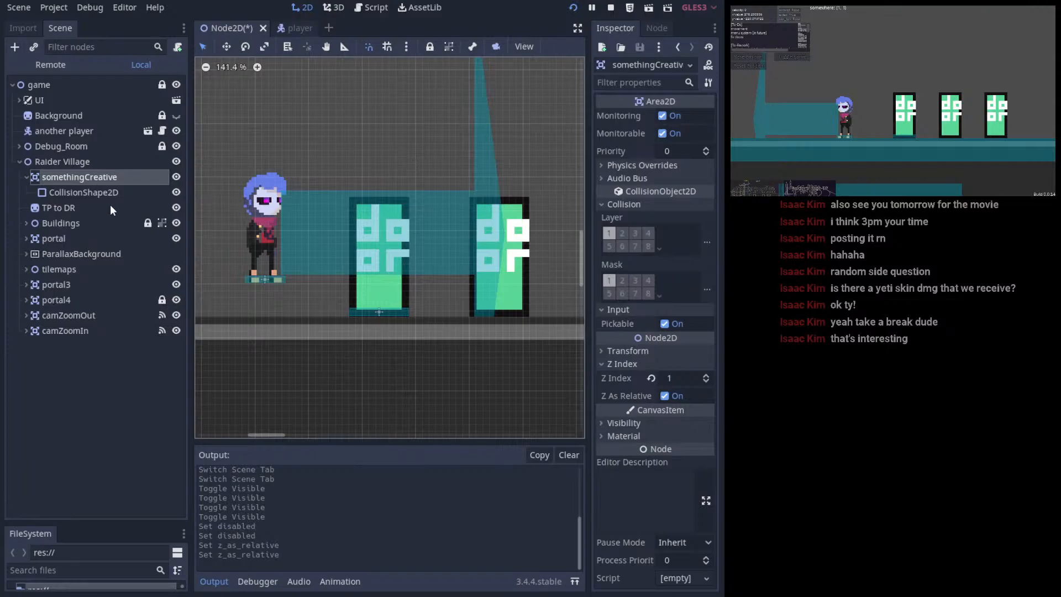
# - Look through the nodes under tilemaps and examine the props tilemap's properties
pyautogui.click(26, 238)
pyautogui.click(27, 238)
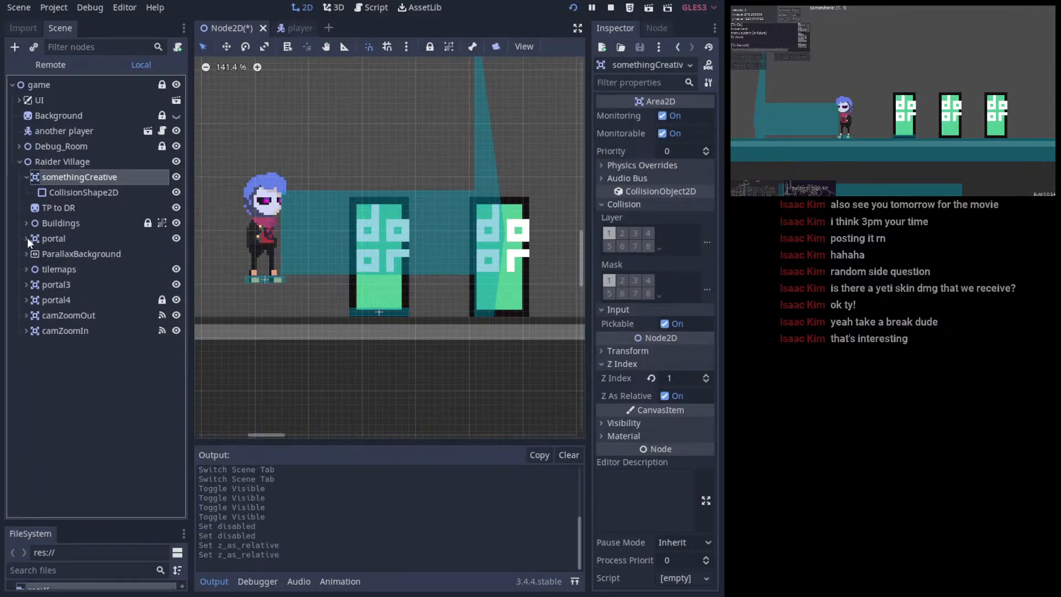
pyautogui.click(48, 271)
pyautogui.click(27, 270)
pyautogui.click(53, 285)
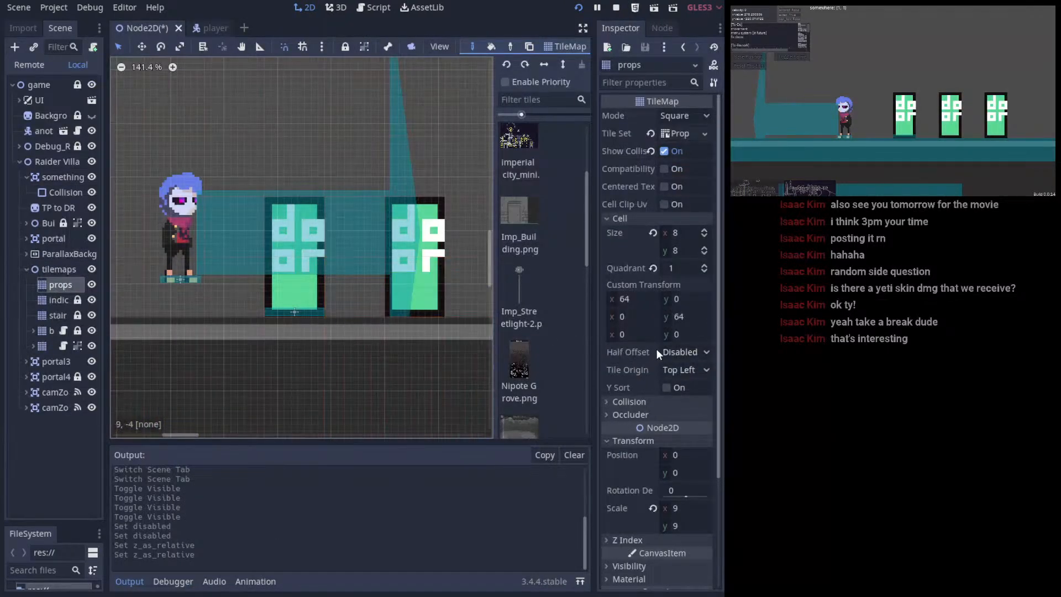
pyautogui.scroll(-5, 658, 352)
# - Review somethingCreative's area properties again along with its CollisionShape2D's Z Index and Visibility settings
pyautogui.click(58, 178)
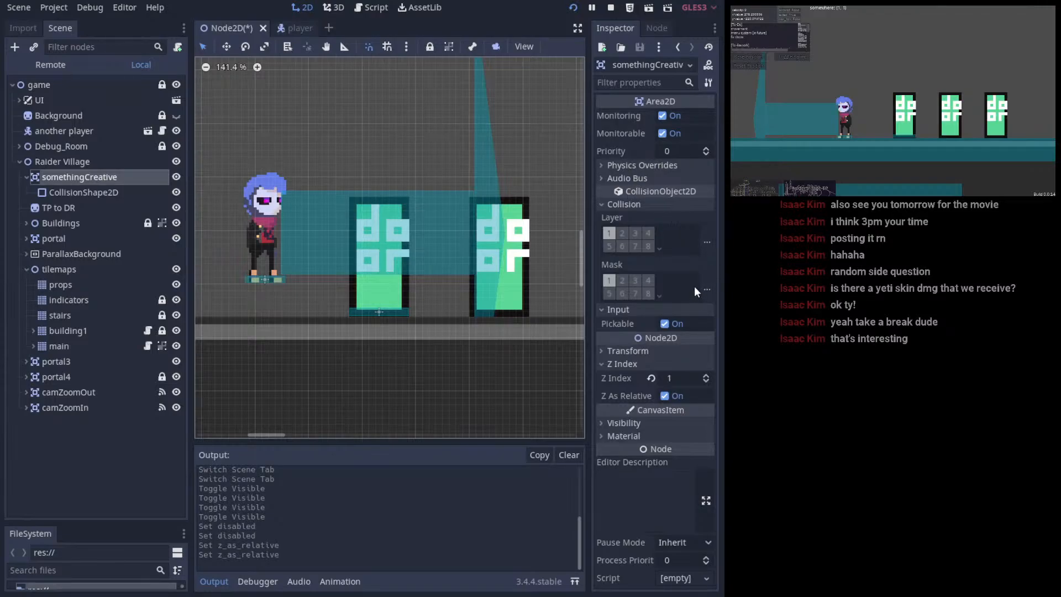
pyautogui.rightClick(102, 178)
pyautogui.click(78, 191)
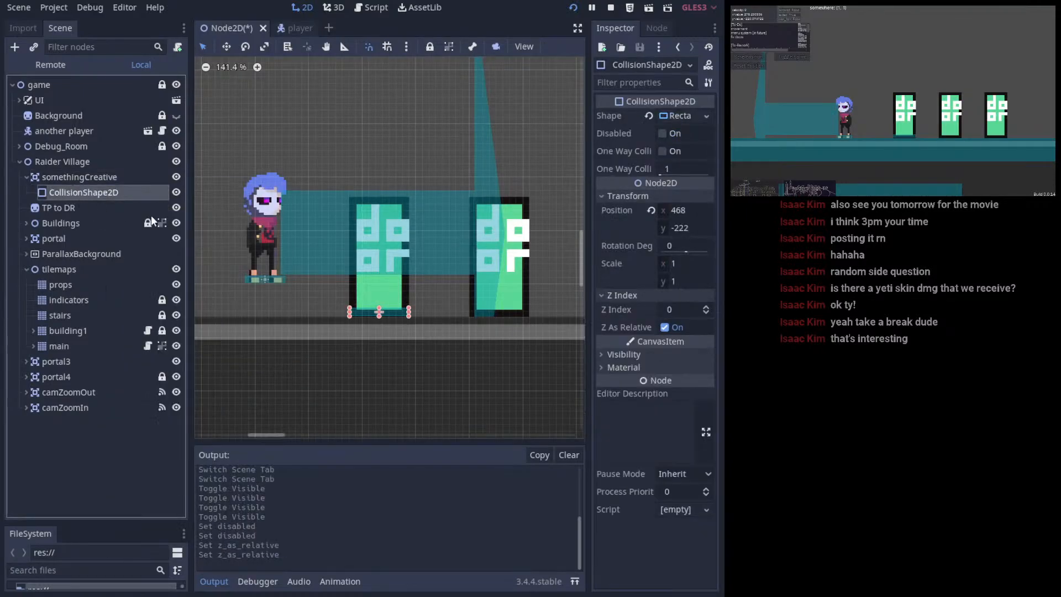
pyautogui.click(630, 356)
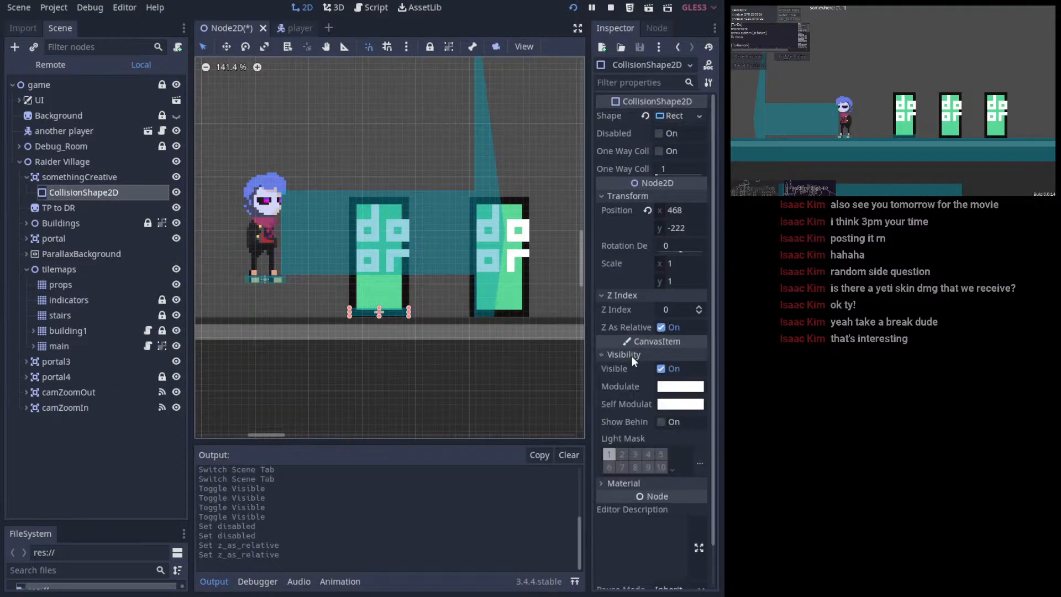
pyautogui.click(632, 356)
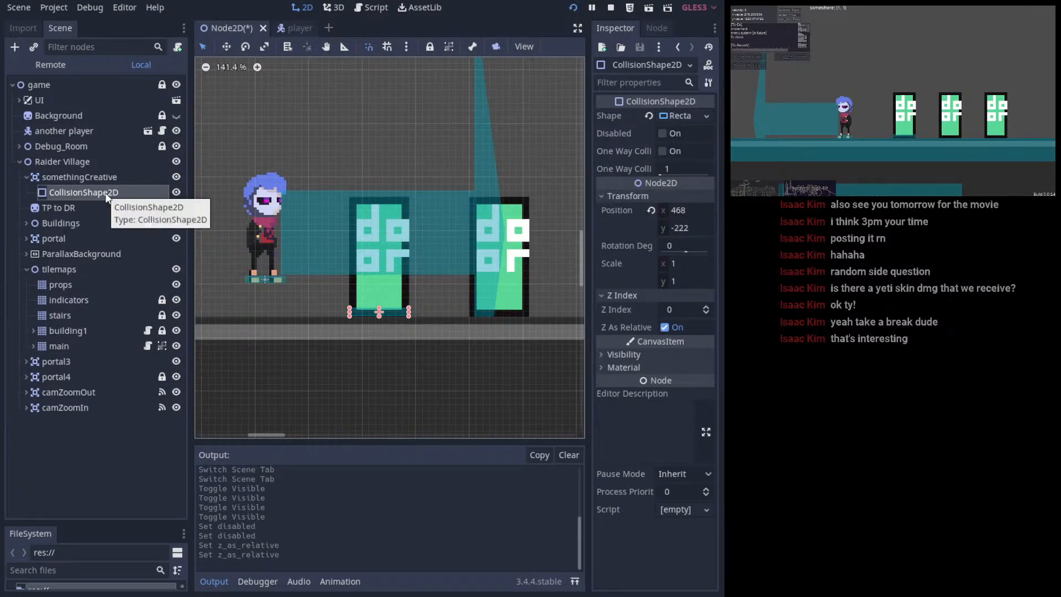
# - Examine the Transform of Past_You's CollisionShape2D in Debug_Room and the properties of the Past_You area for comparison
pyautogui.doubleClick(19, 146)
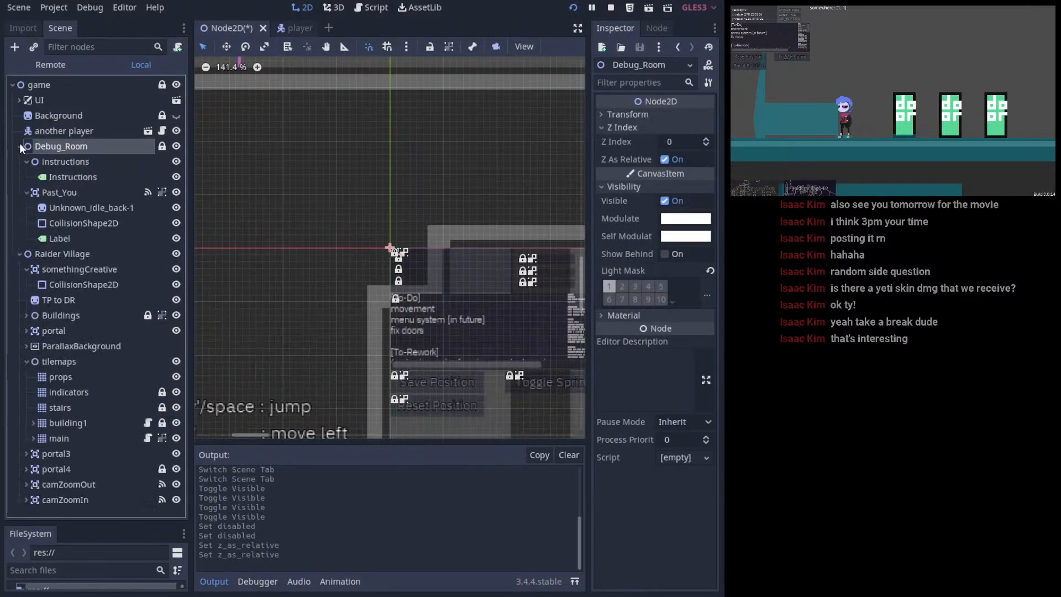
pyautogui.click(62, 222)
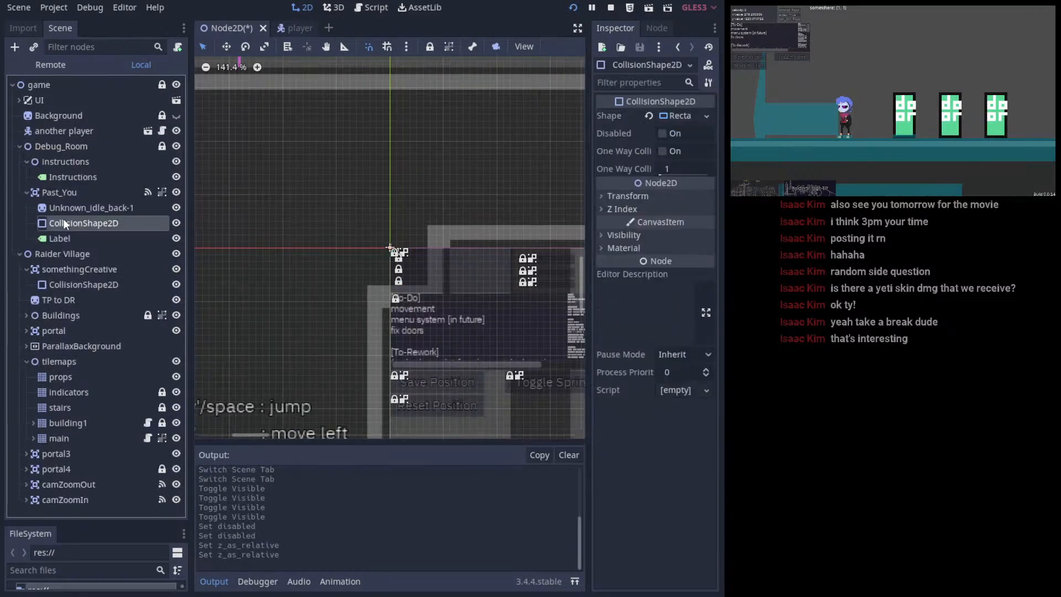
pyautogui.click(628, 196)
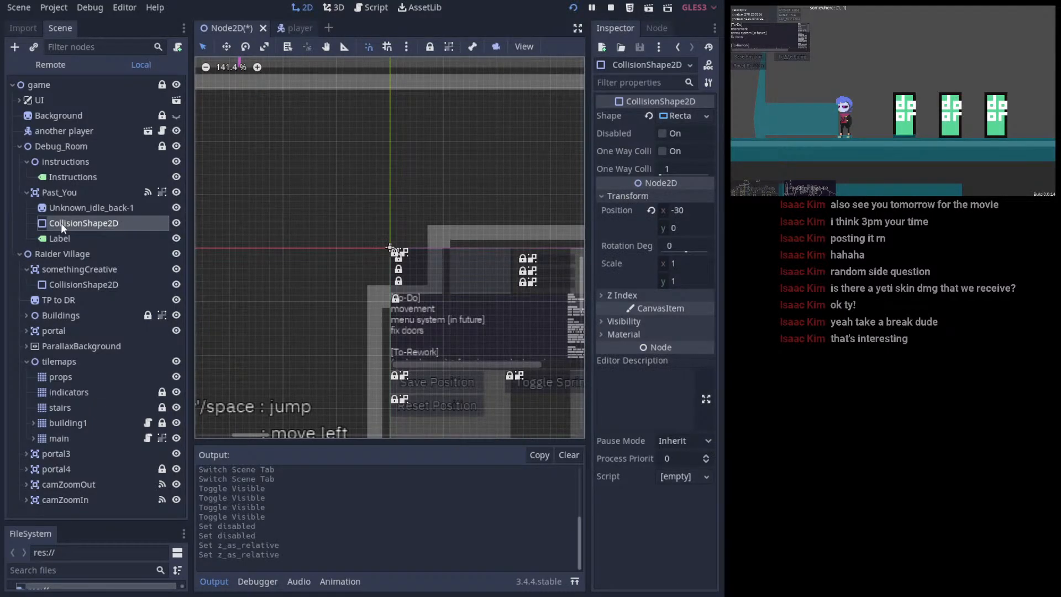
pyautogui.click(27, 193)
pyautogui.click(34, 191)
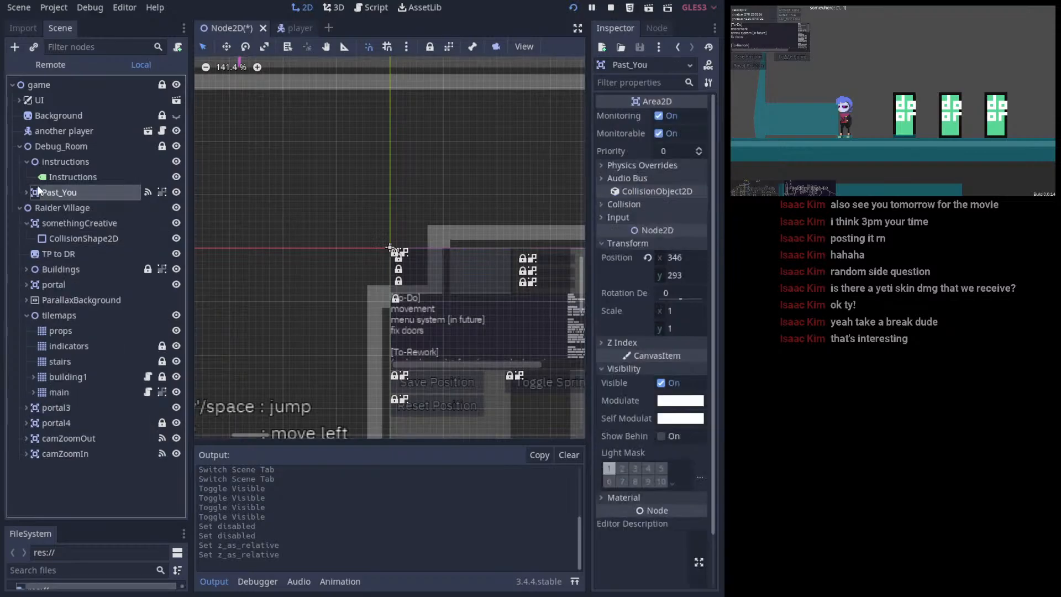
pyautogui.click(17, 46)
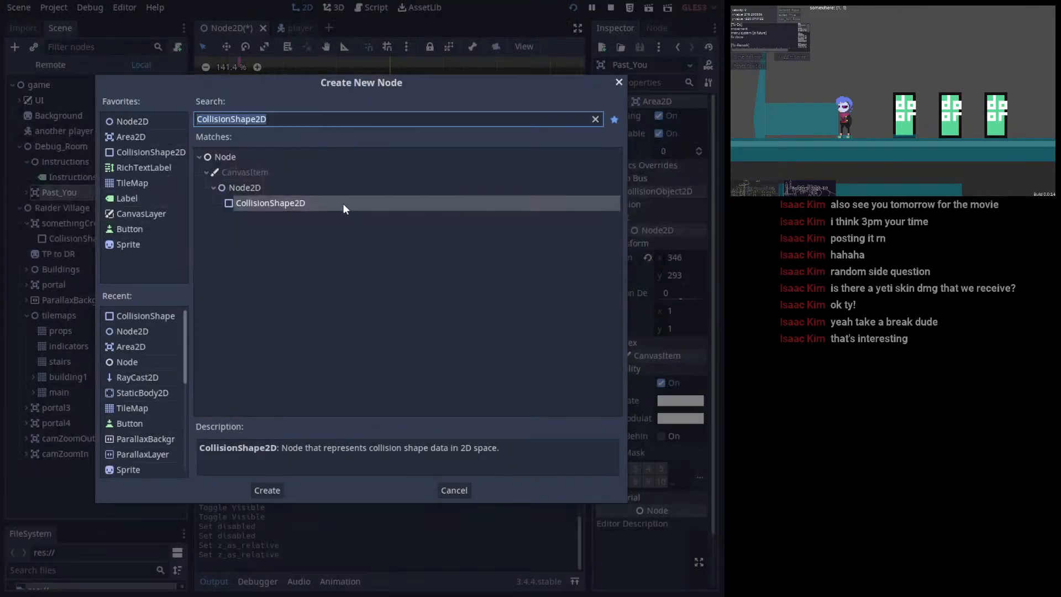
pyautogui.click(137, 139)
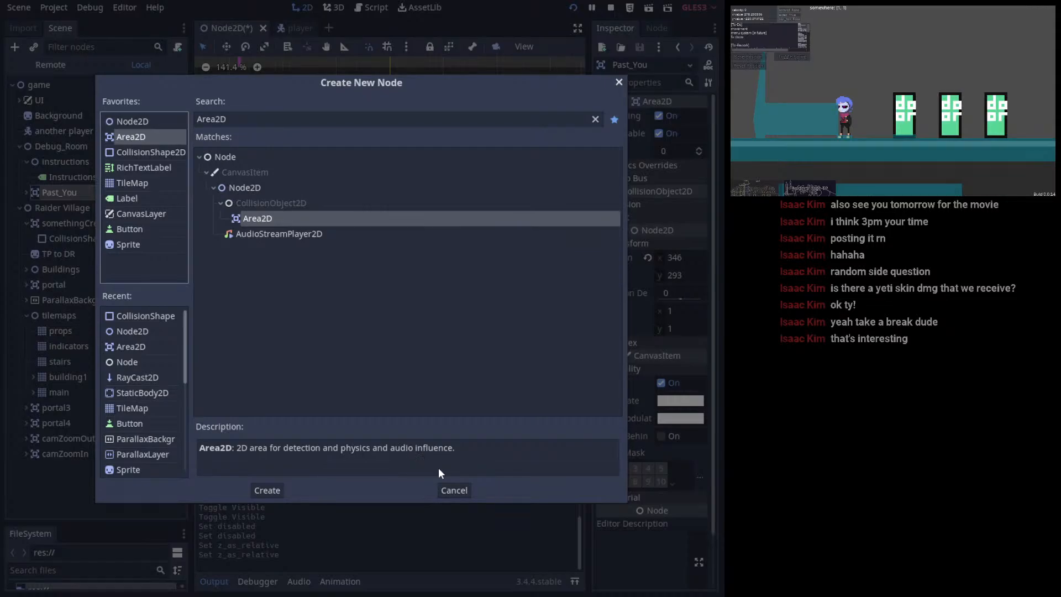
pyautogui.click(458, 490)
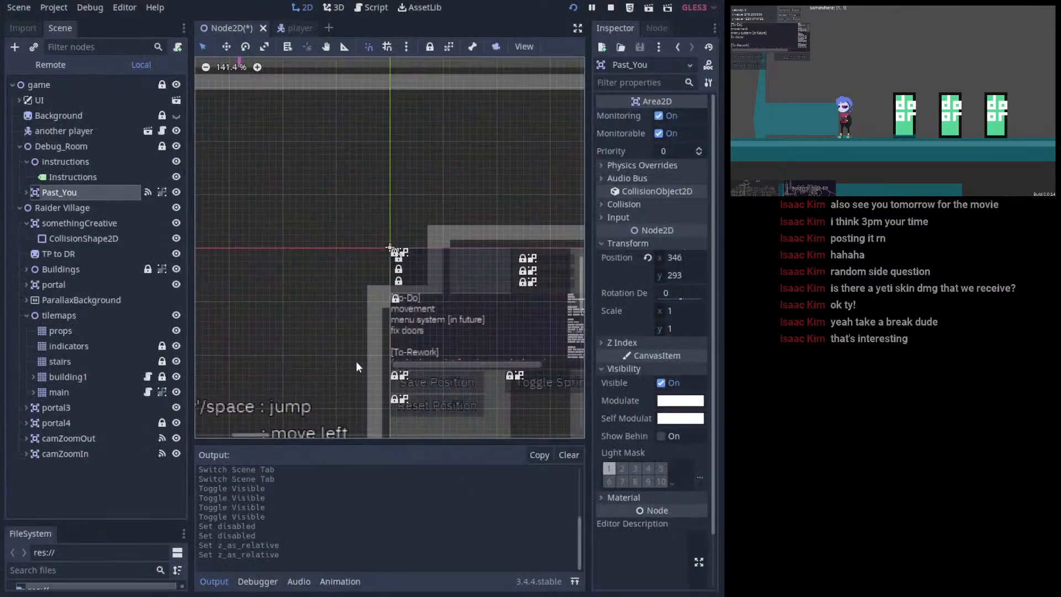
# - Compare portal4's collision shape and area settings with somethingCreative's collision and Transform properties
pyautogui.click(27, 423)
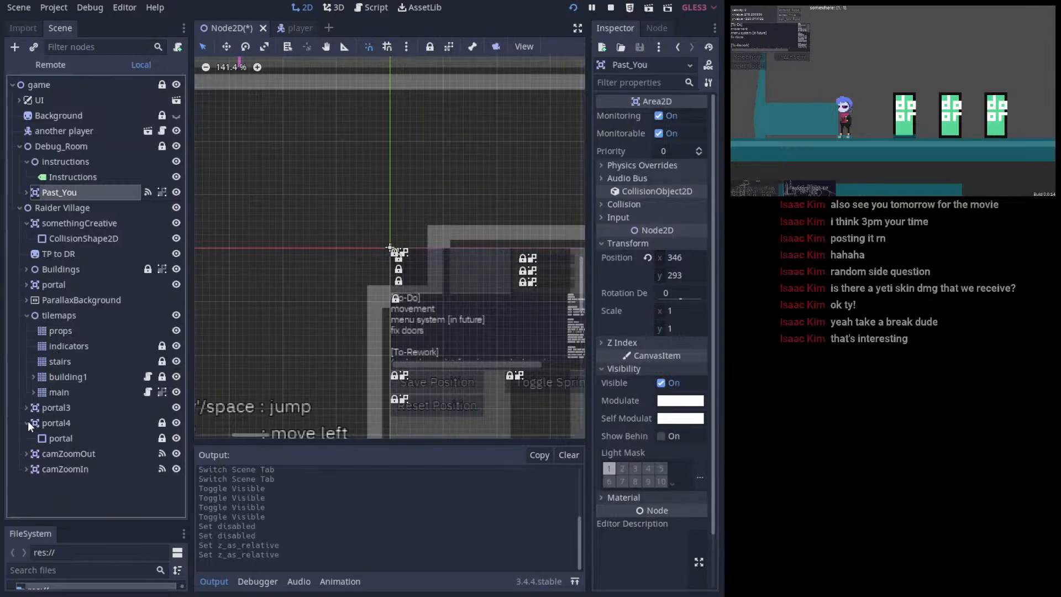
pyautogui.click(45, 438)
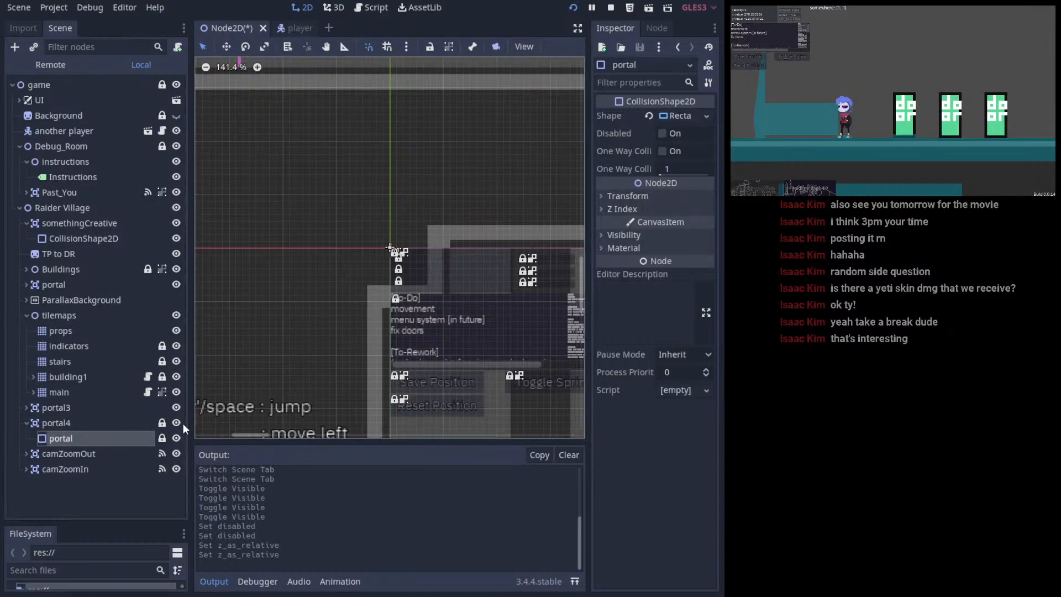
pyautogui.click(62, 422)
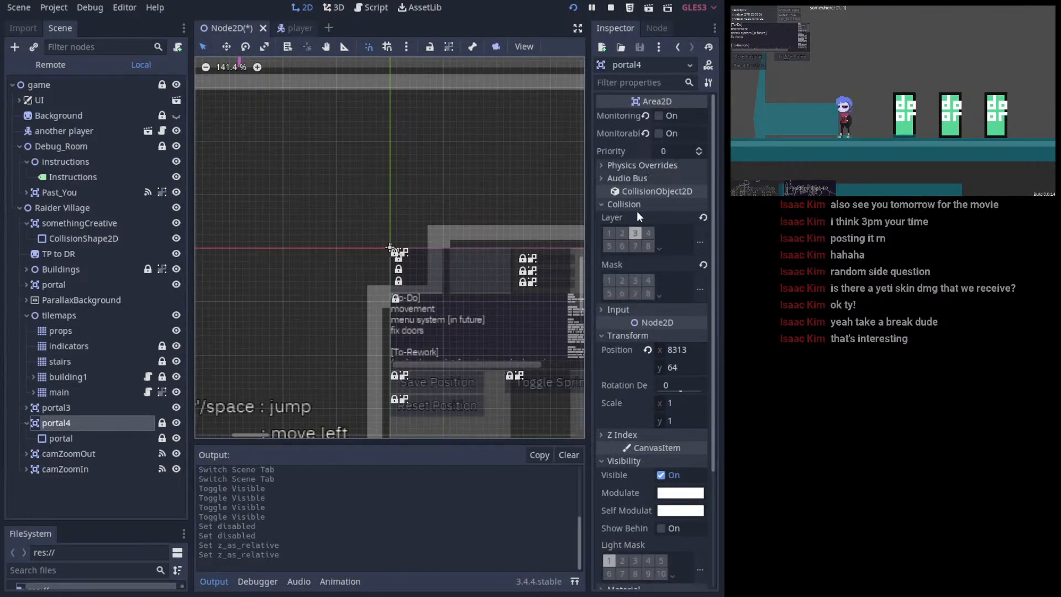
pyautogui.click(636, 233)
pyautogui.click(85, 223)
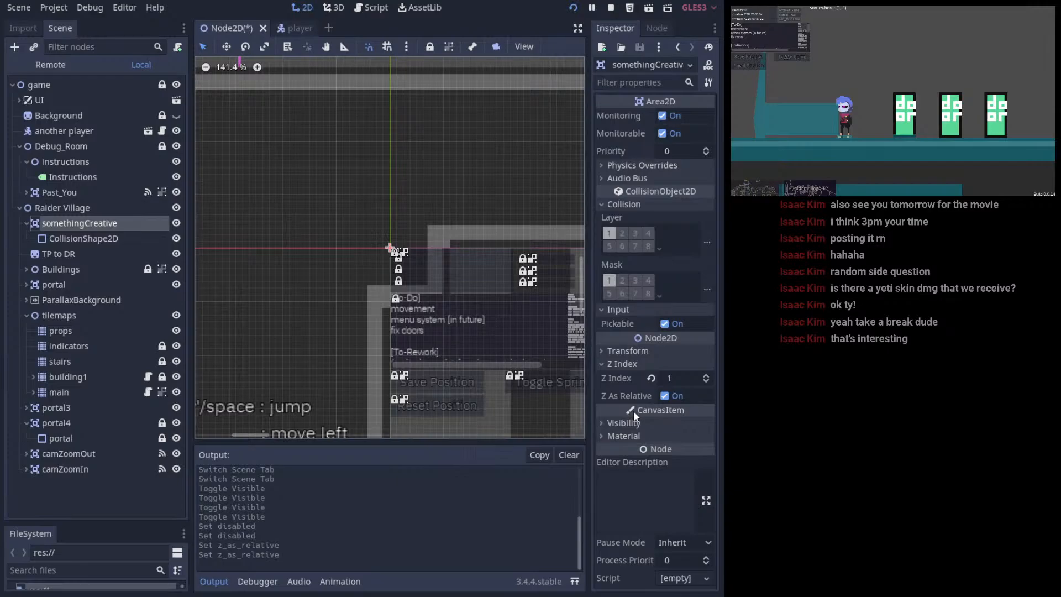
pyautogui.click(630, 352)
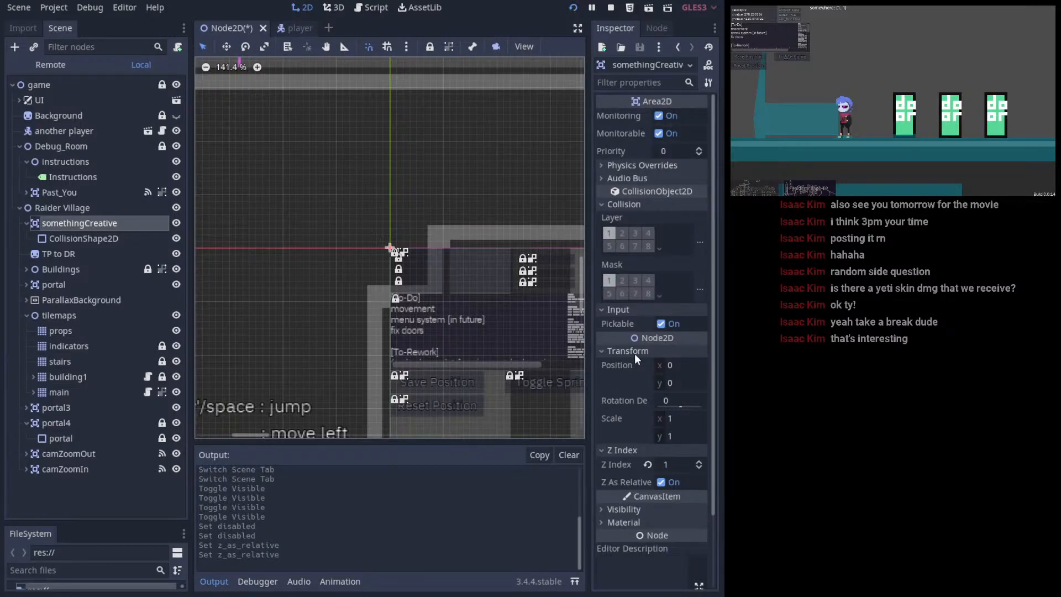
# - Examine the Visibility, Material and rectangle Shape settings of somethingCreative's CollisionShape2D beside the doors
pyautogui.scroll(-8, 421, 260)
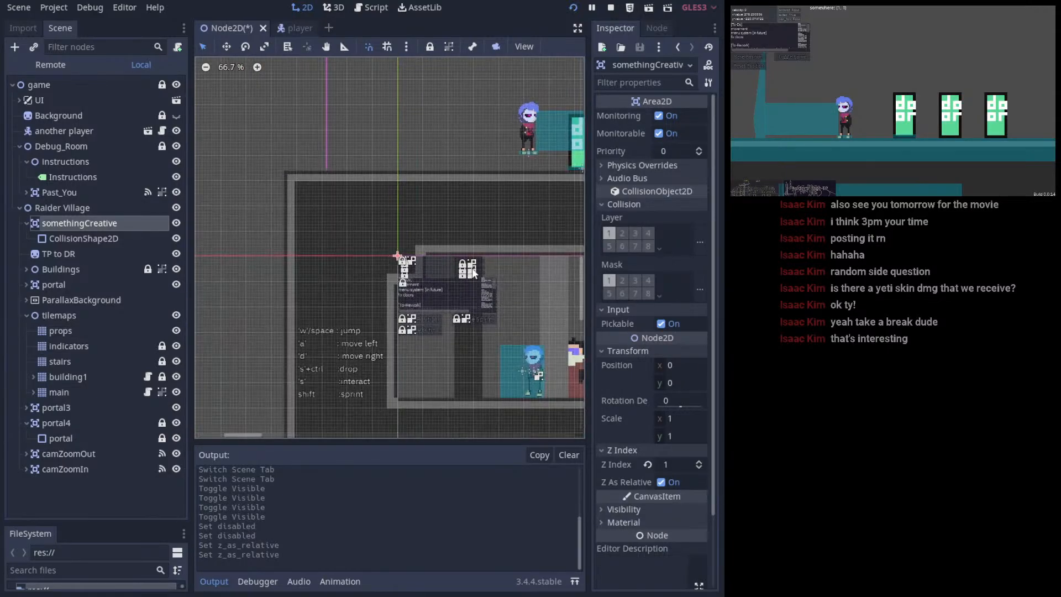
pyautogui.hscroll(3, 410, 264)
pyautogui.scroll(5, 429, 256)
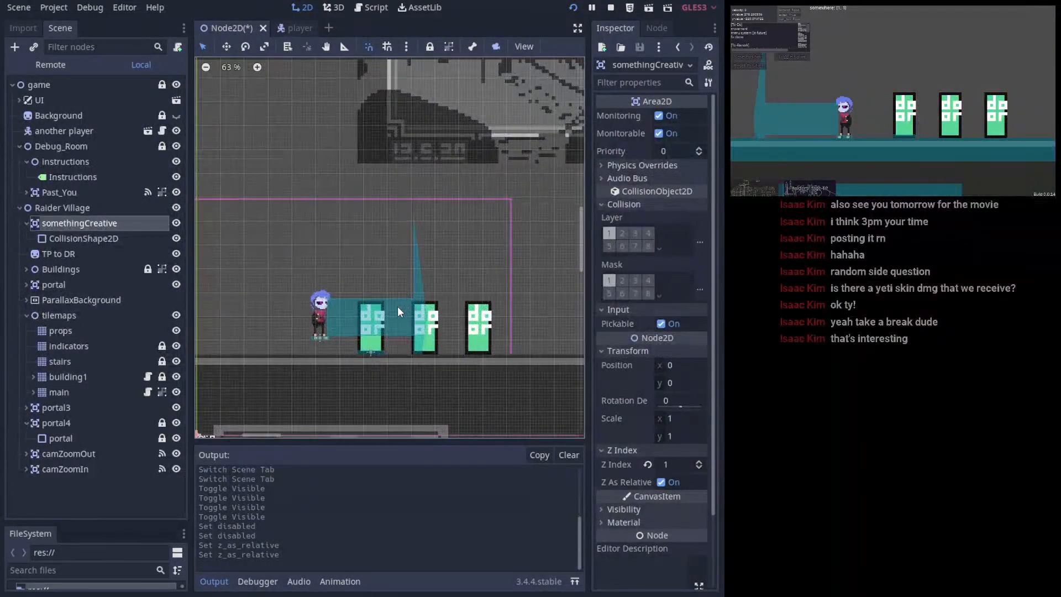
pyautogui.scroll(4, 398, 311)
pyautogui.click(108, 254)
pyautogui.click(101, 220)
pyautogui.click(108, 238)
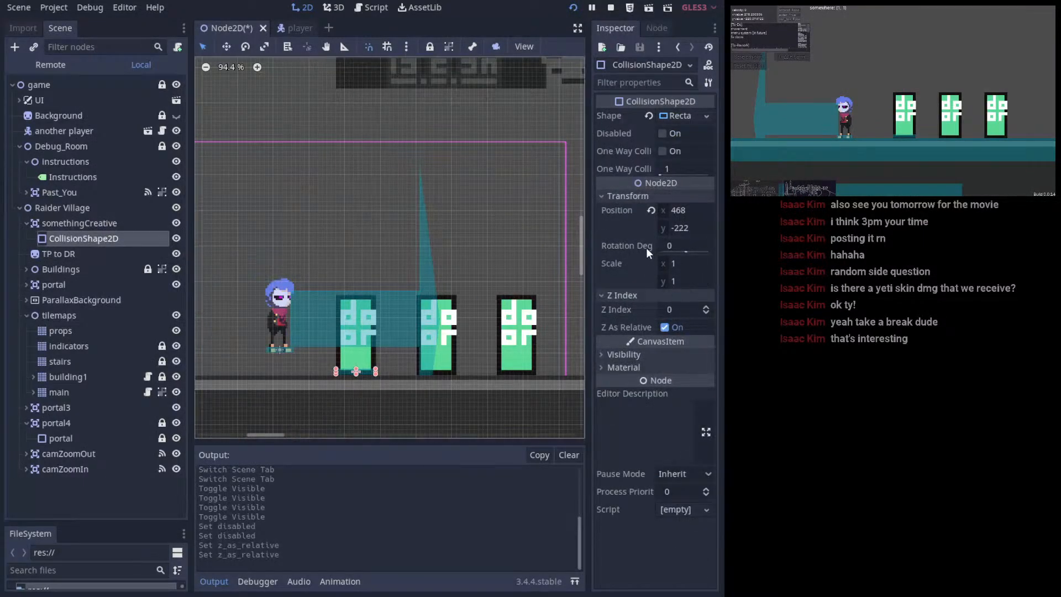
pyautogui.click(638, 353)
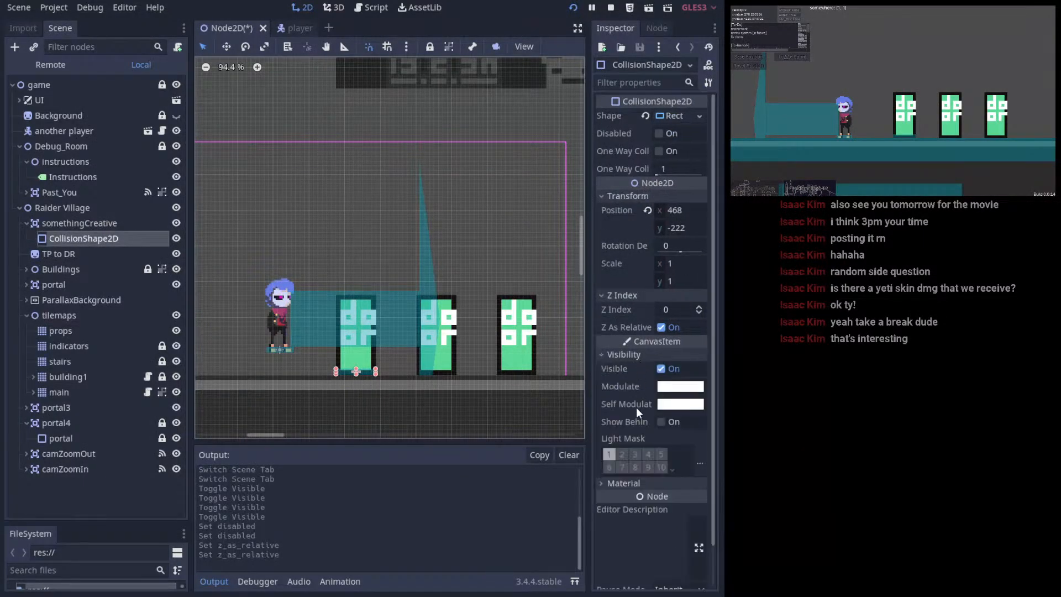
pyautogui.click(637, 483)
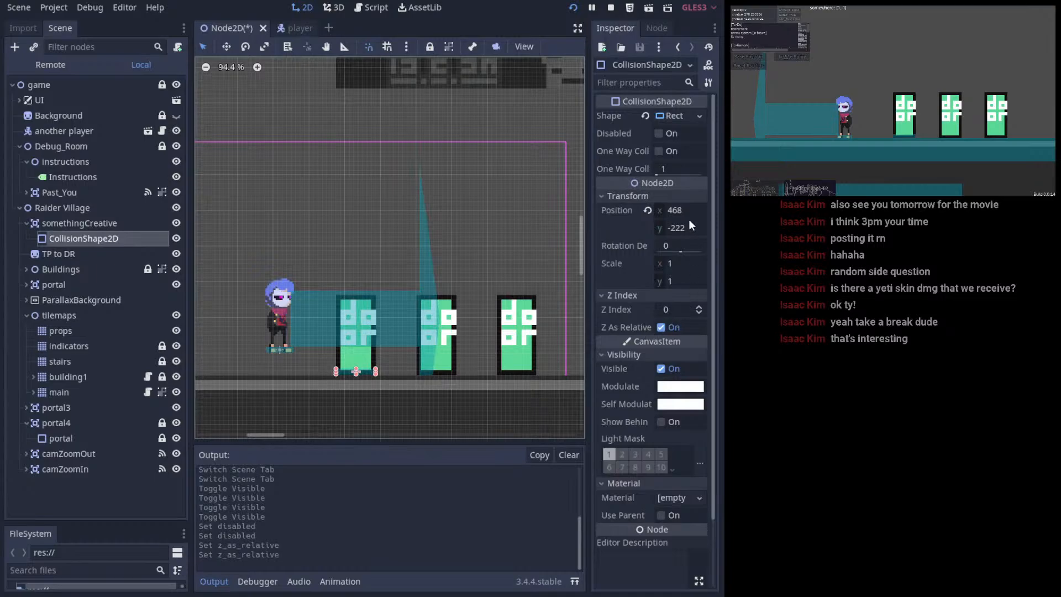
pyautogui.click(697, 116)
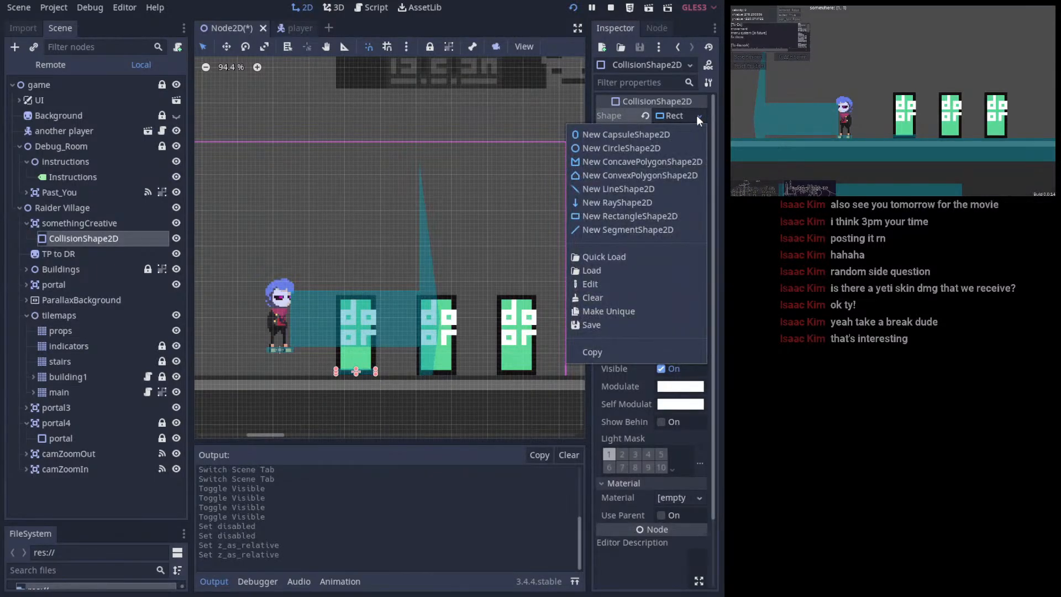
pyautogui.click(665, 114)
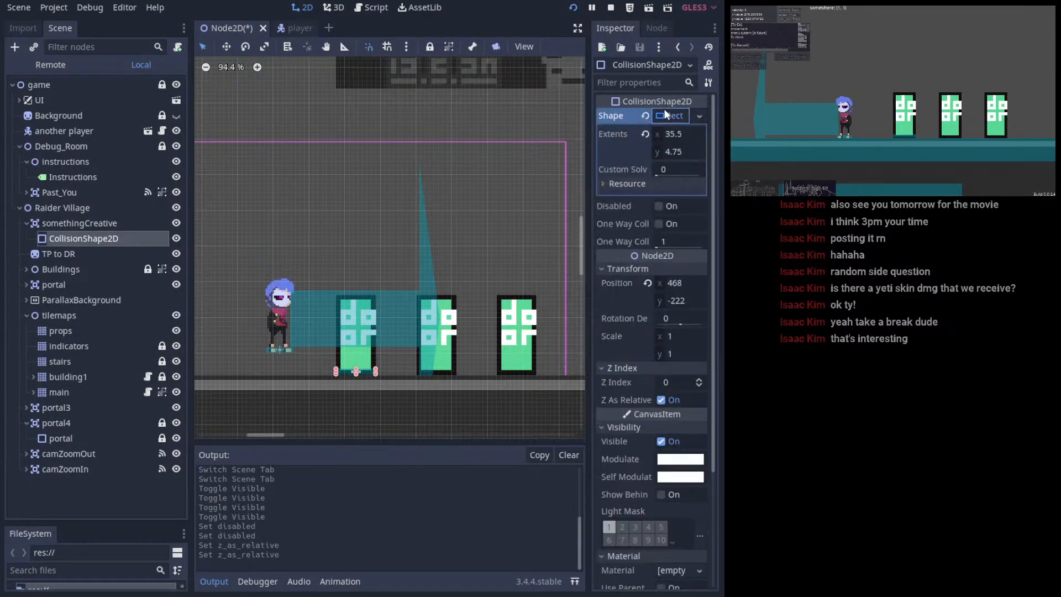
pyautogui.click(665, 114)
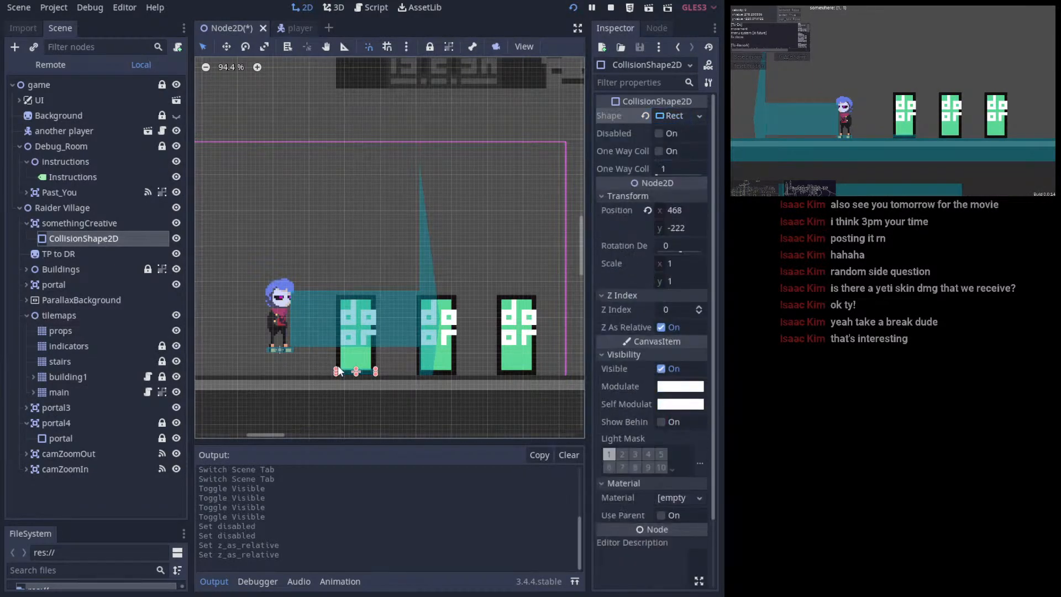
# - Enlarge somethingCreative's collision rectangle in height and width and move it to about (523, -334), over the first two doors
pyautogui.moveTo(357, 369); pyautogui.dragTo(358, 248)
pyautogui.moveTo(361, 308); pyautogui.dragTo(487, 278)
pyautogui.moveTo(404, 271); pyautogui.dragTo(388, 302)
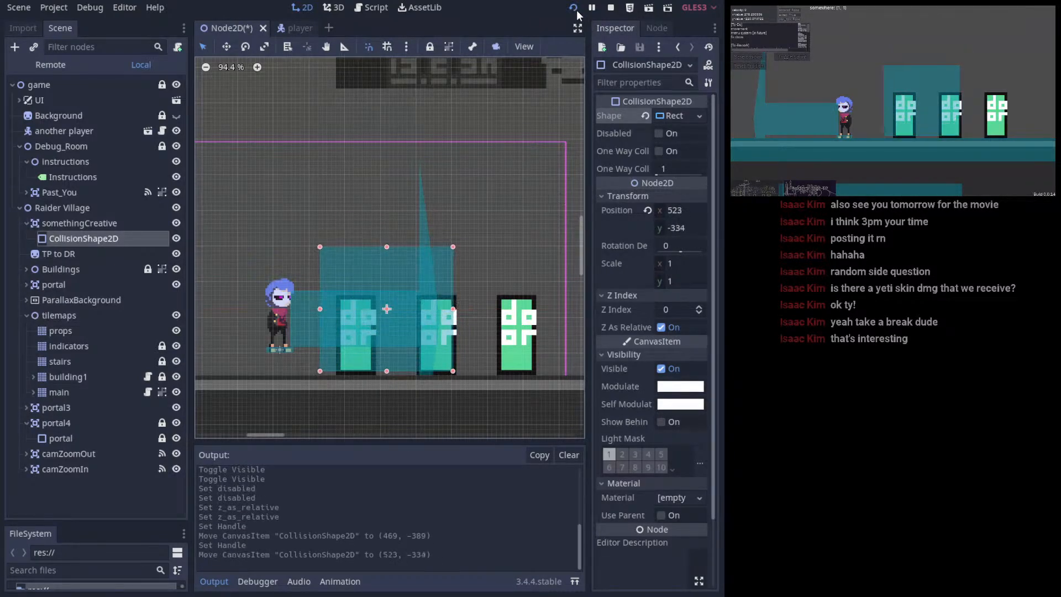
# - Save the scene, rerun the game and walk the player through the enlarged collision area at the doors
pyautogui.press('F8')
pyautogui.hotkey('ctrl', 's')
pyautogui.press('F5')
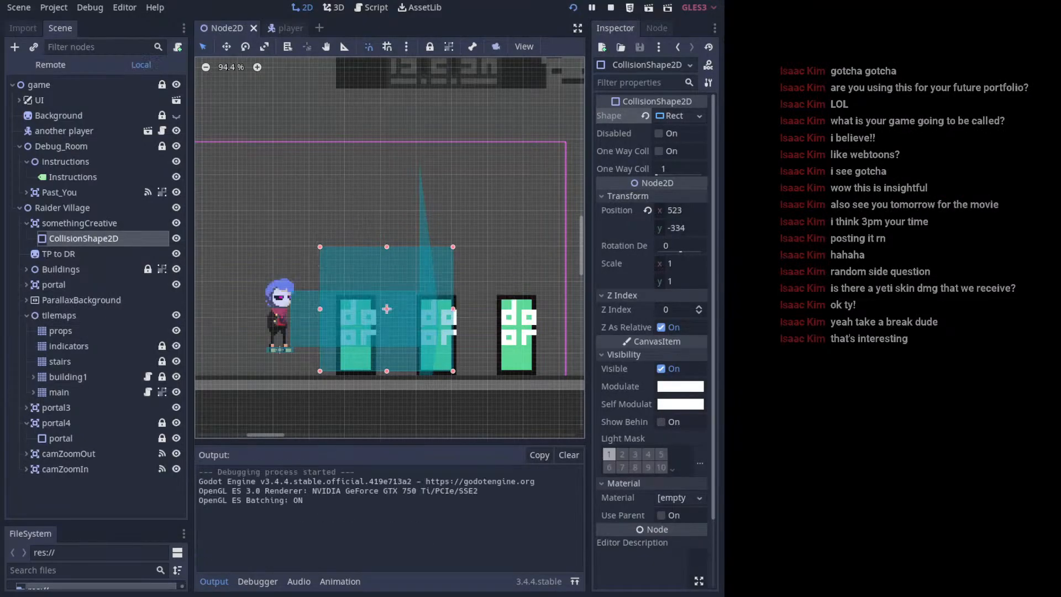
pyautogui.press('Left')
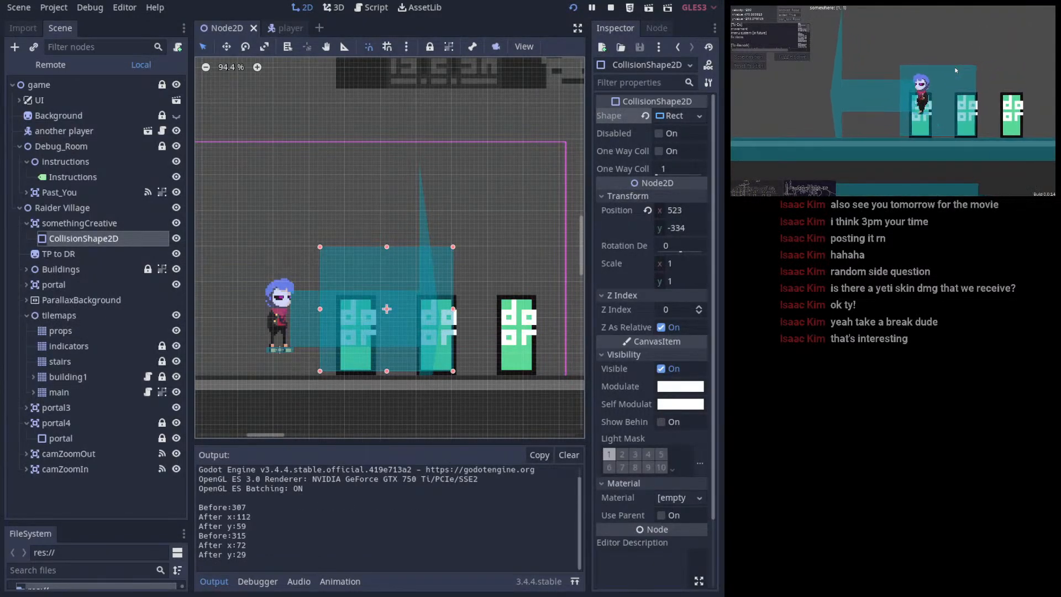
pyautogui.press('Right')
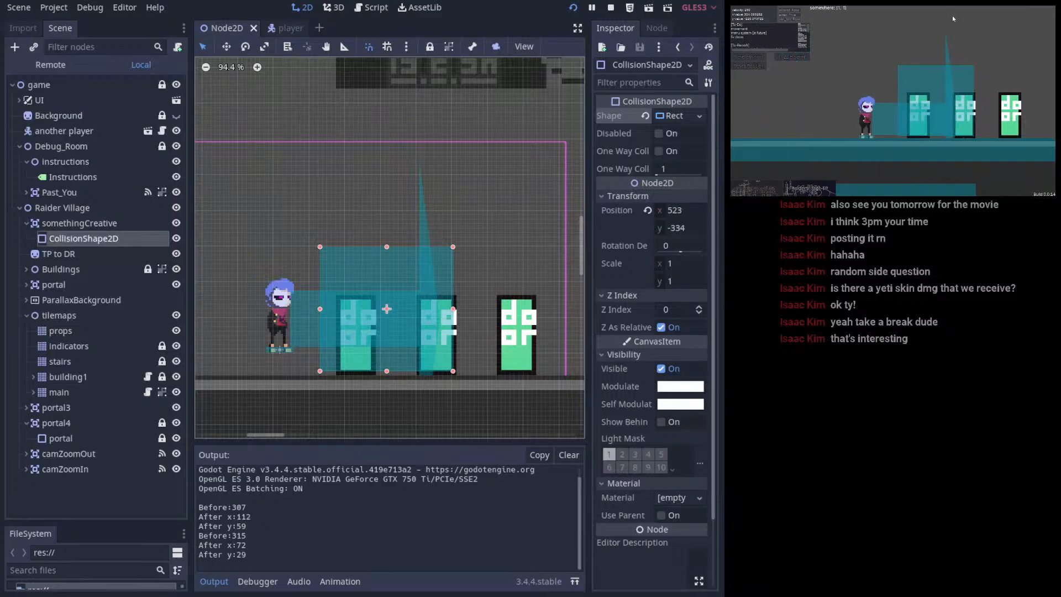
# - Examine somethingCreative's Physics Overrides, including the Space Override setting, and its Audio Bus settings
pyautogui.click(197, 239)
pyautogui.click(96, 224)
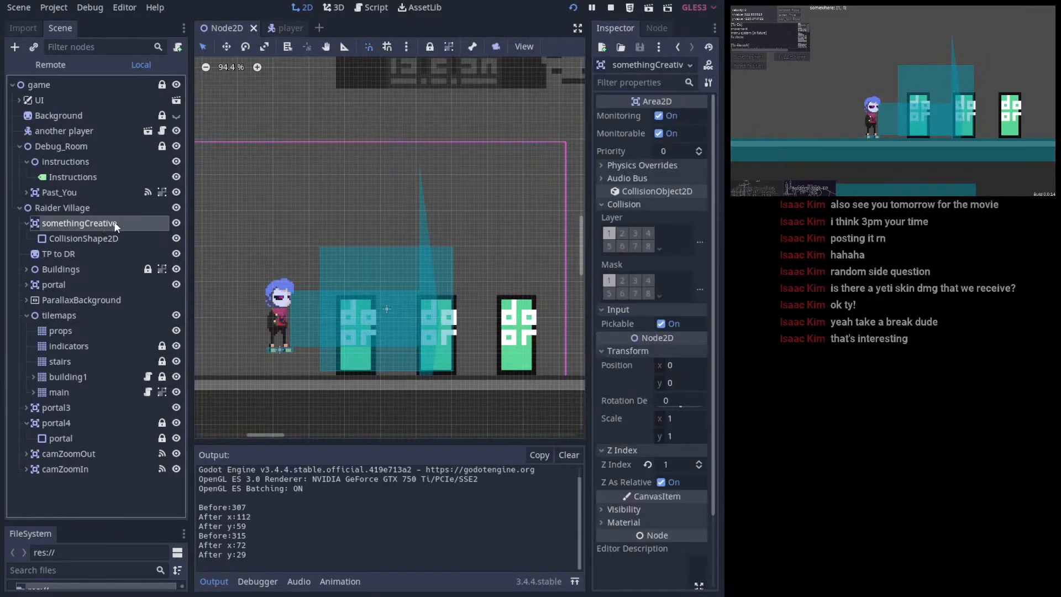
pyautogui.click(645, 164)
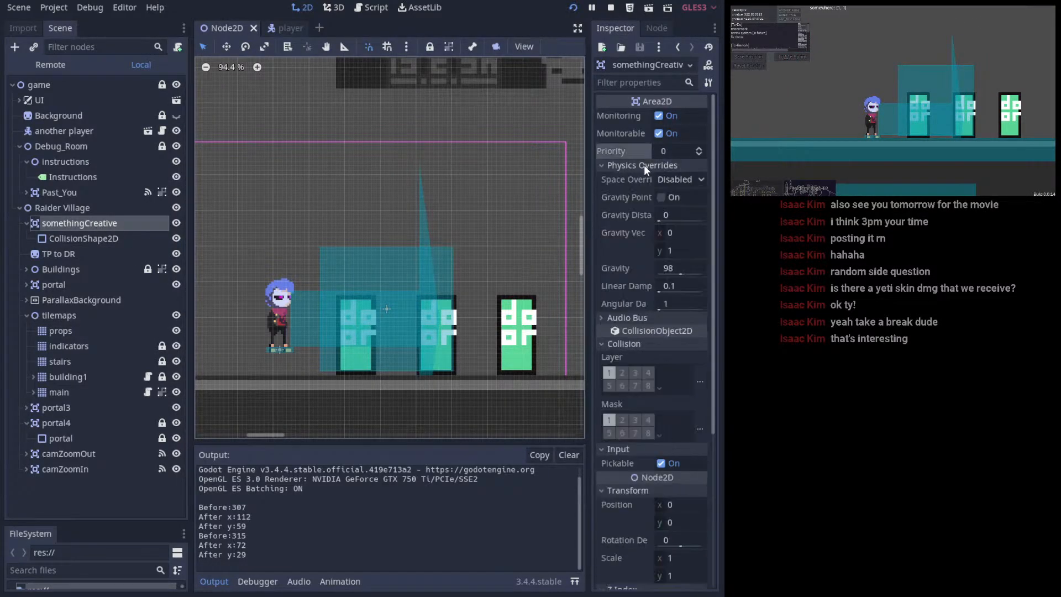
pyautogui.click(662, 180)
pyautogui.click(663, 181)
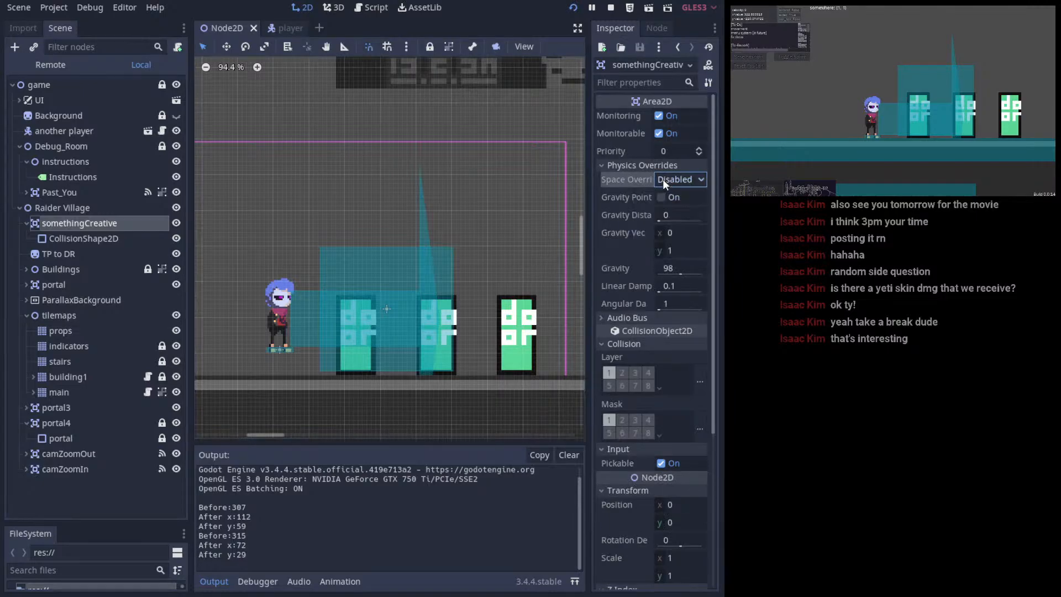
pyautogui.click(631, 166)
pyautogui.click(633, 167)
pyautogui.click(663, 165)
pyautogui.click(644, 177)
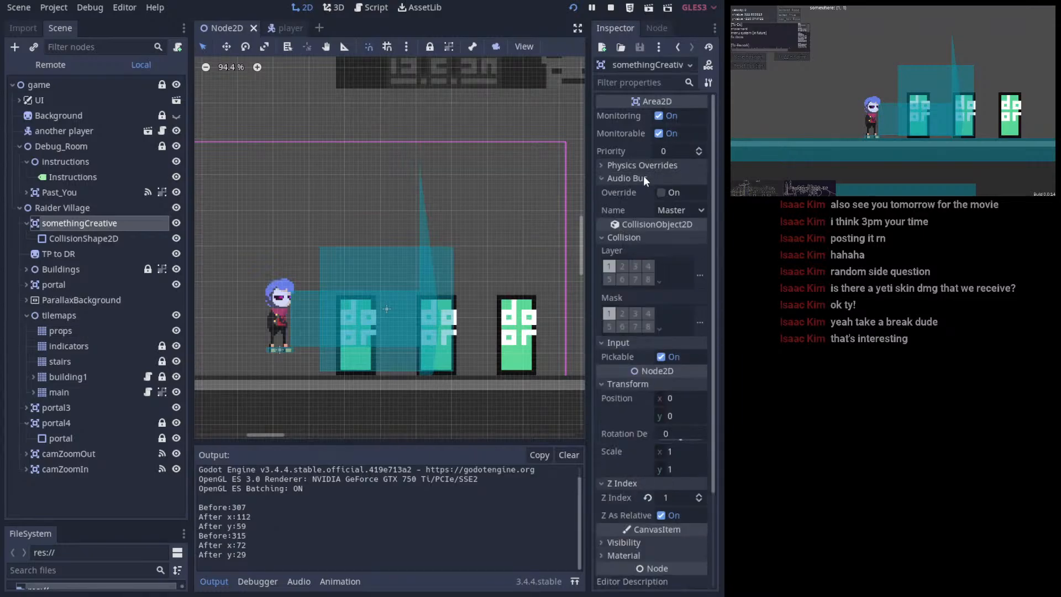
pyautogui.click(643, 177)
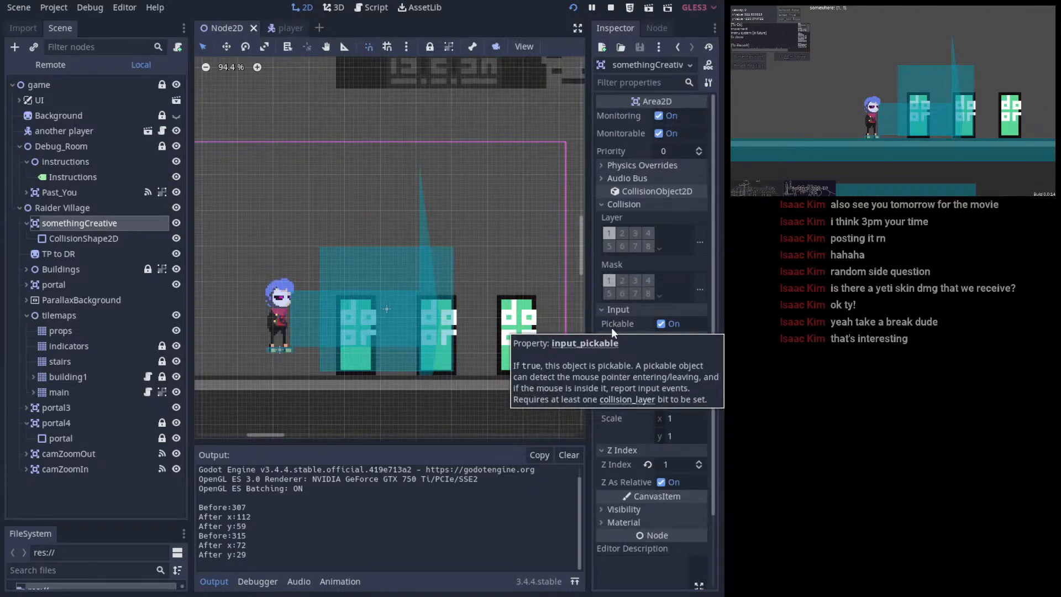
# - Turn off Pickable for somethingCreative and look over its Visibility and Material settings
pyautogui.click(662, 323)
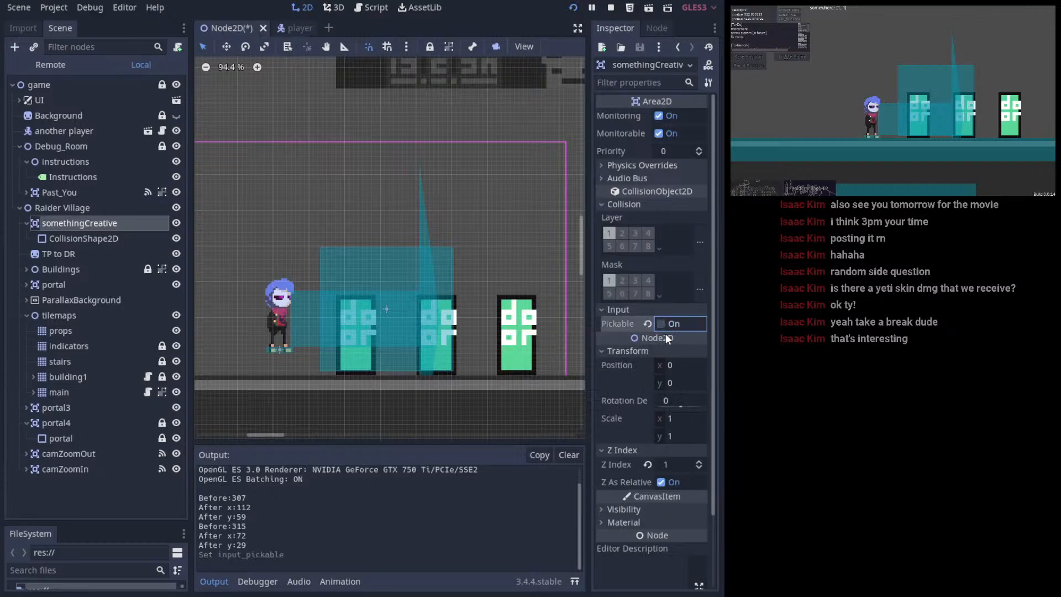
pyautogui.click(654, 354)
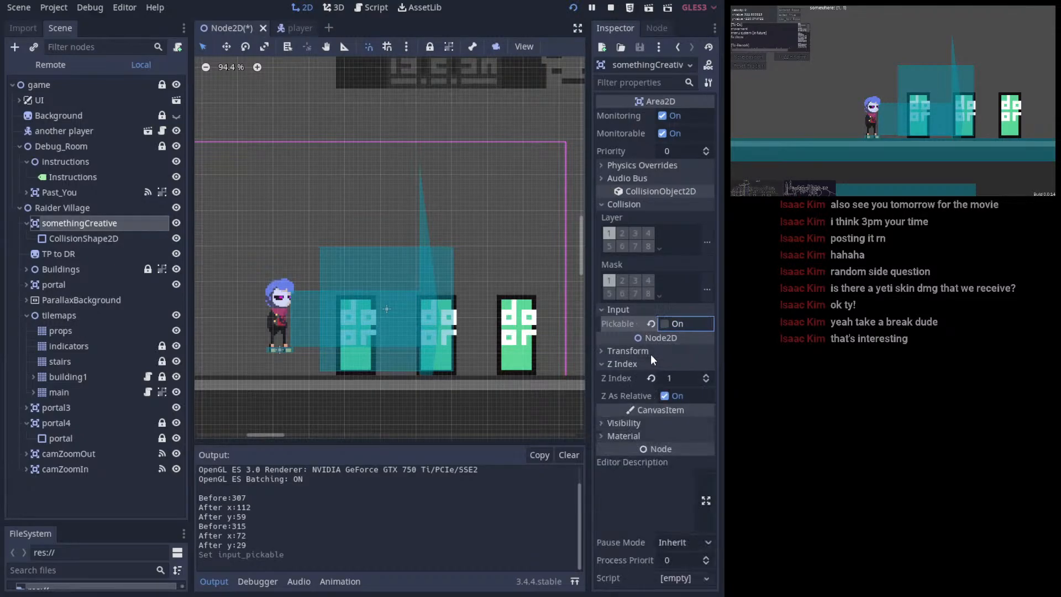
pyautogui.click(639, 424)
pyautogui.click(639, 424)
pyautogui.click(636, 435)
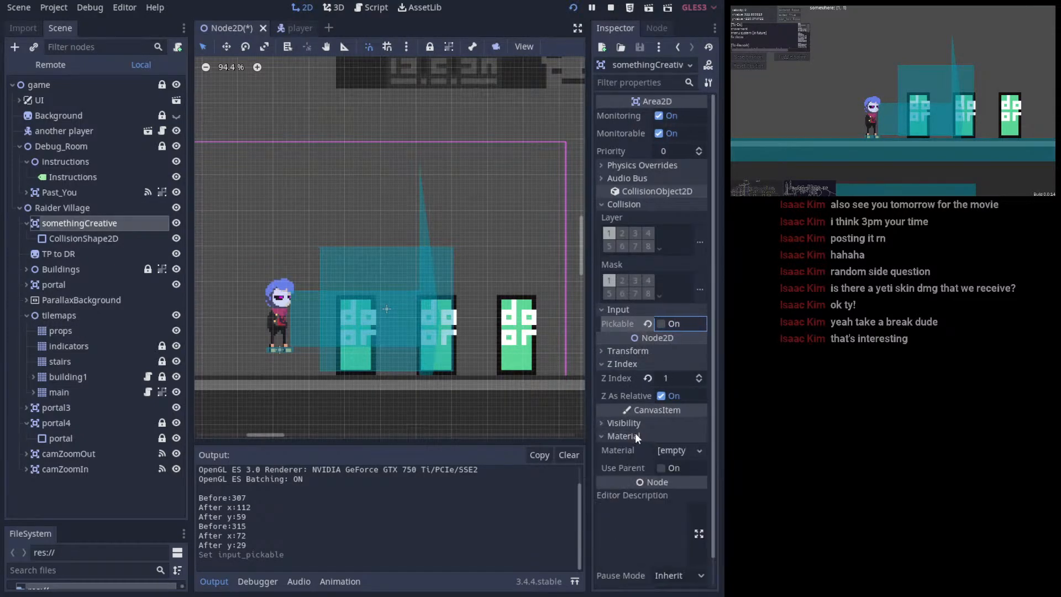
pyautogui.click(636, 436)
# - Review the full sets of collision mask and layer bits and the named layer list for somethingCreative
pyautogui.click(661, 297)
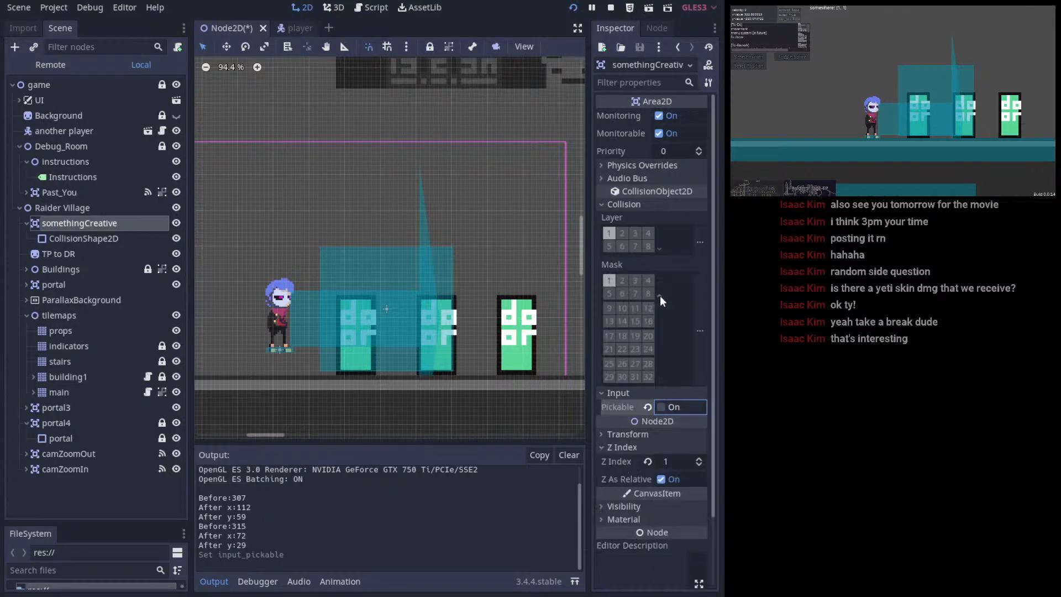
pyautogui.click(660, 296)
pyautogui.click(660, 248)
pyautogui.click(660, 248)
pyautogui.click(707, 243)
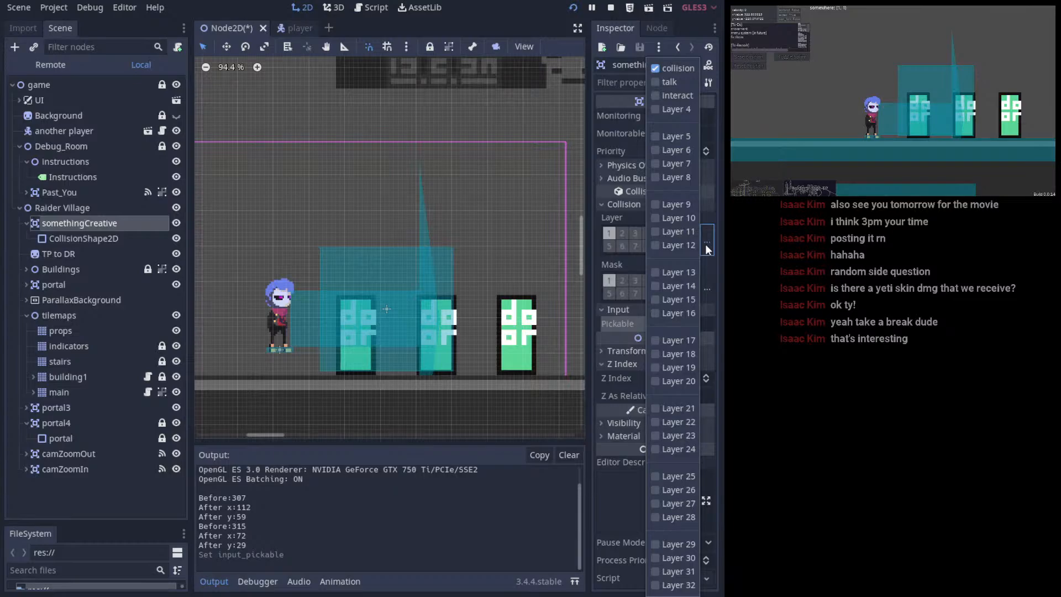
pyautogui.click(526, 205)
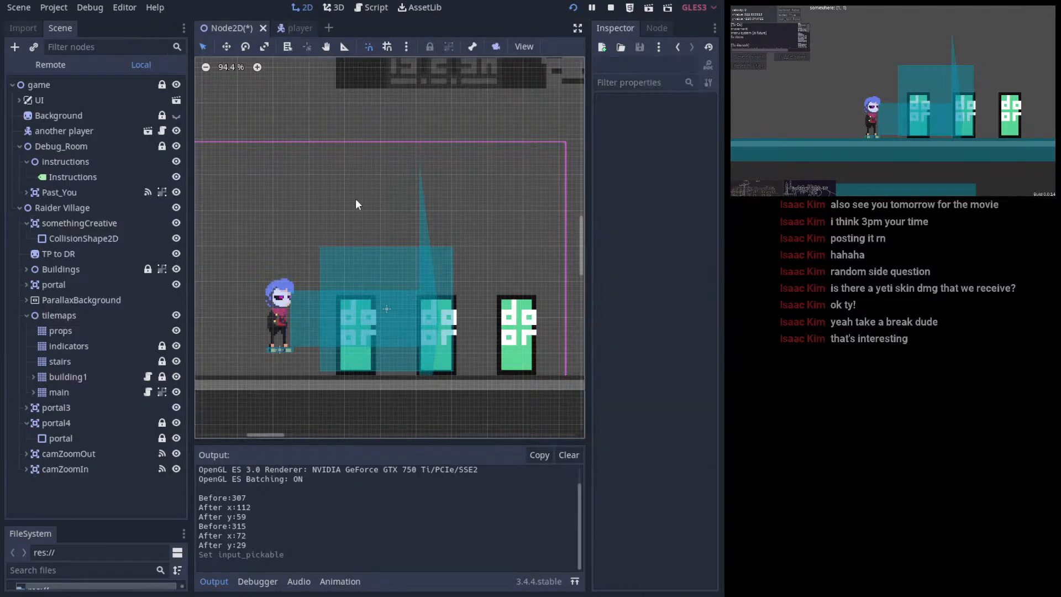
# - Review the properties and signals of the another player node and check the Buildings node's signals
pyautogui.click(284, 351)
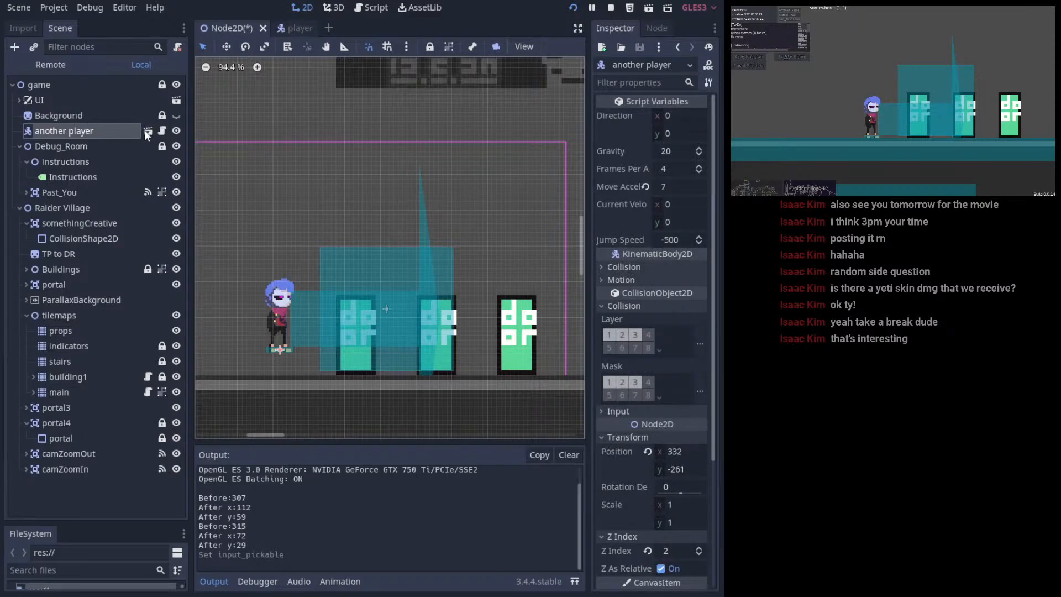
pyautogui.click(670, 31)
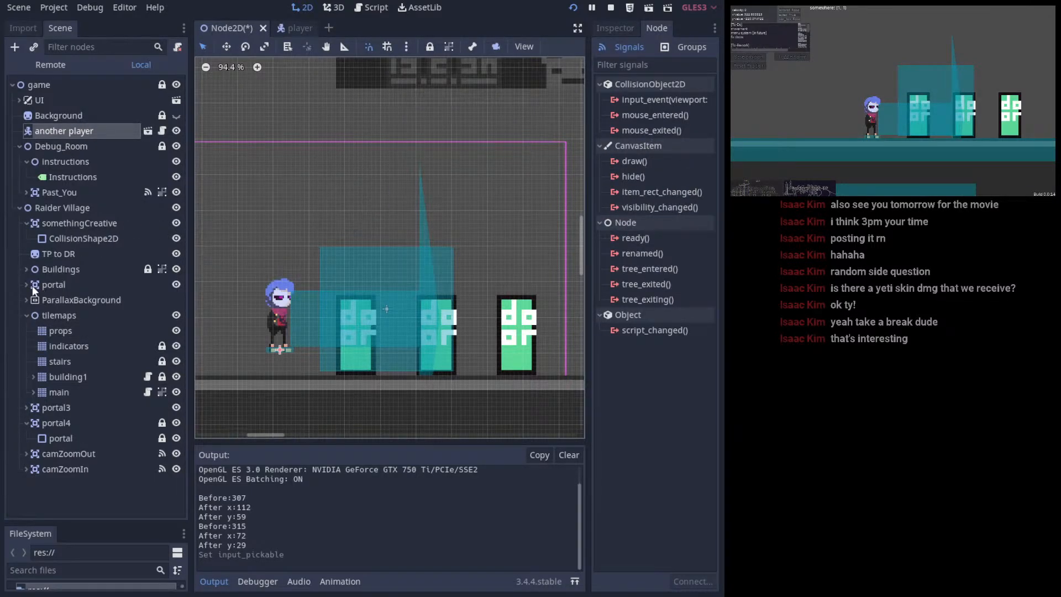
pyautogui.click(30, 267)
pyautogui.click(27, 269)
pyautogui.click(26, 269)
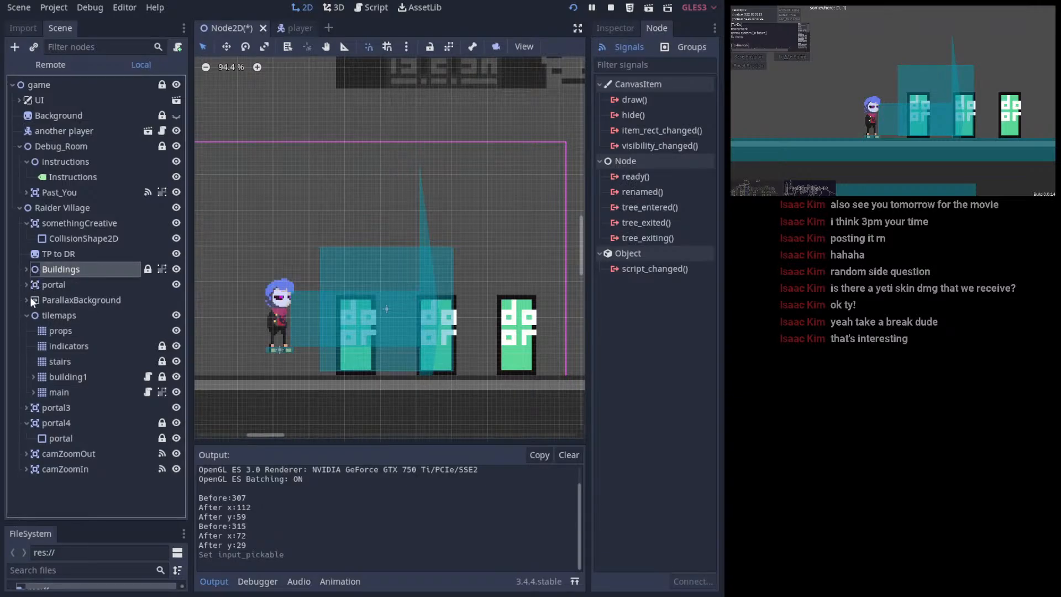
# - Compare the props tilemap's Collision settings with those of the main tilemap
pyautogui.click(44, 332)
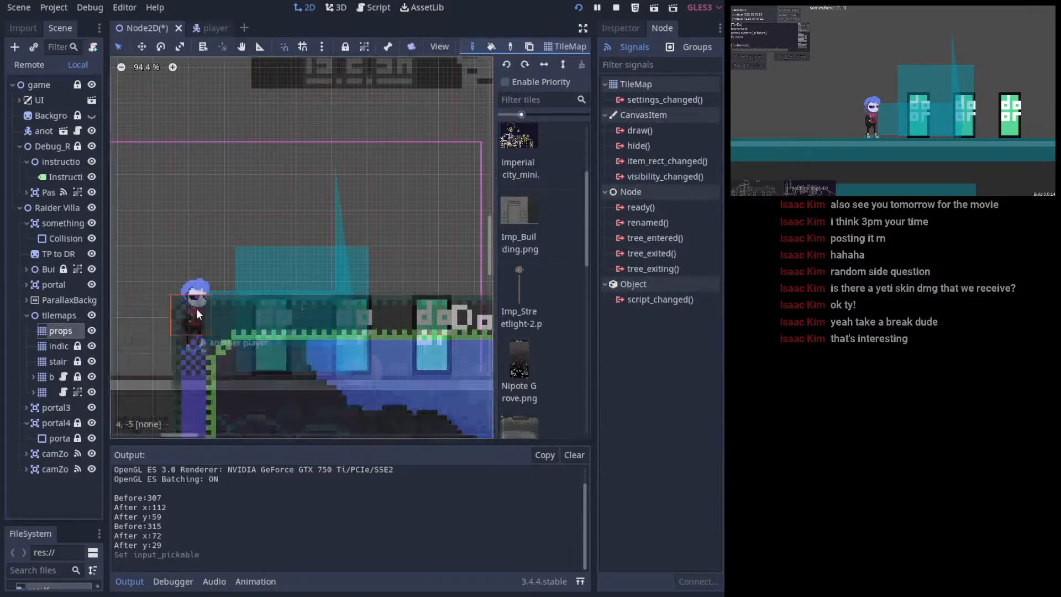
pyautogui.click(625, 33)
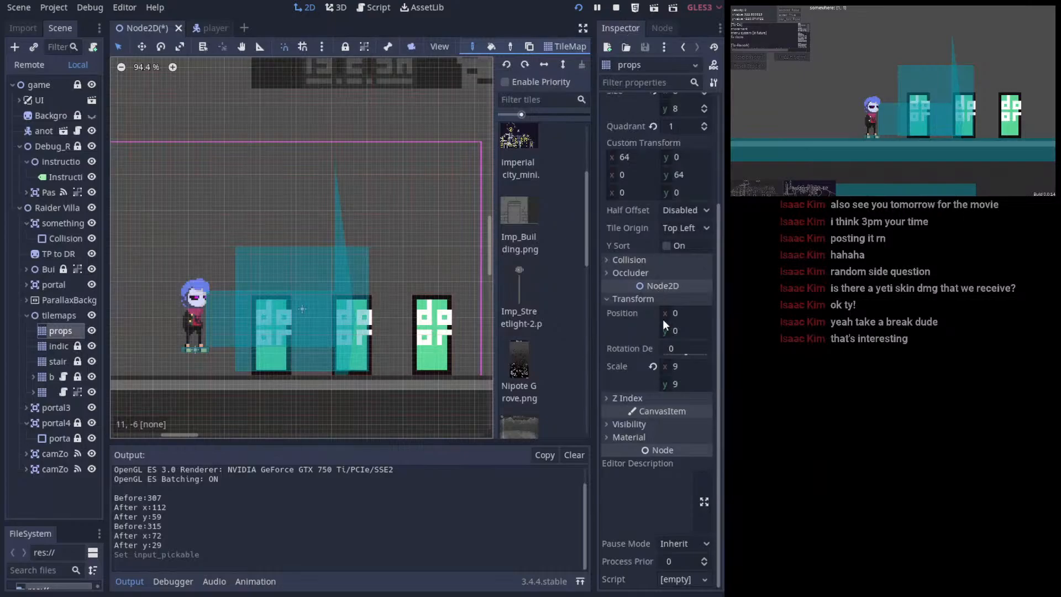
pyautogui.click(652, 259)
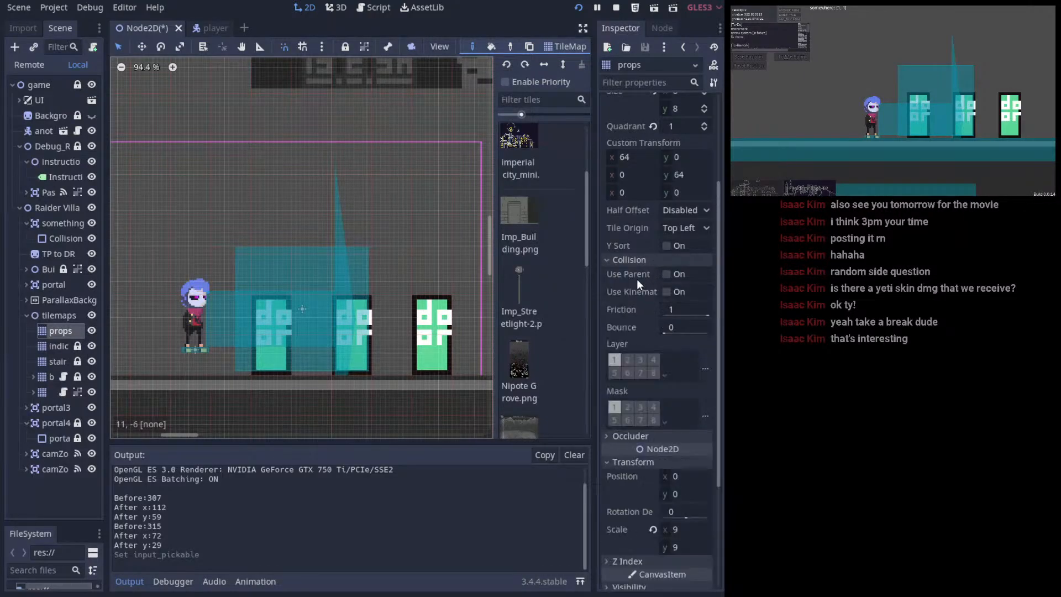
pyautogui.scroll(3, 641, 280)
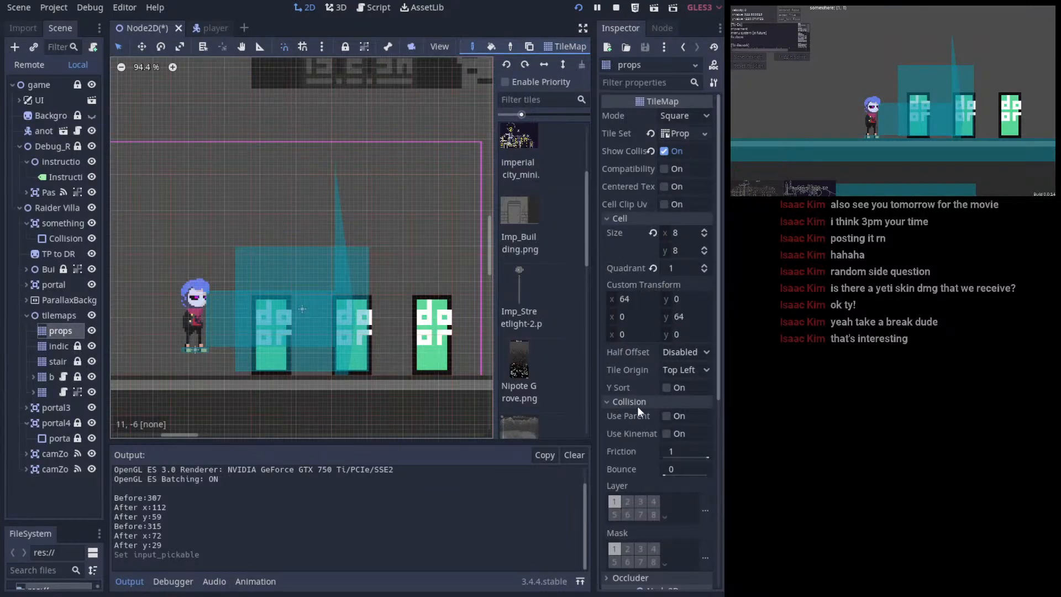
pyautogui.click(45, 392)
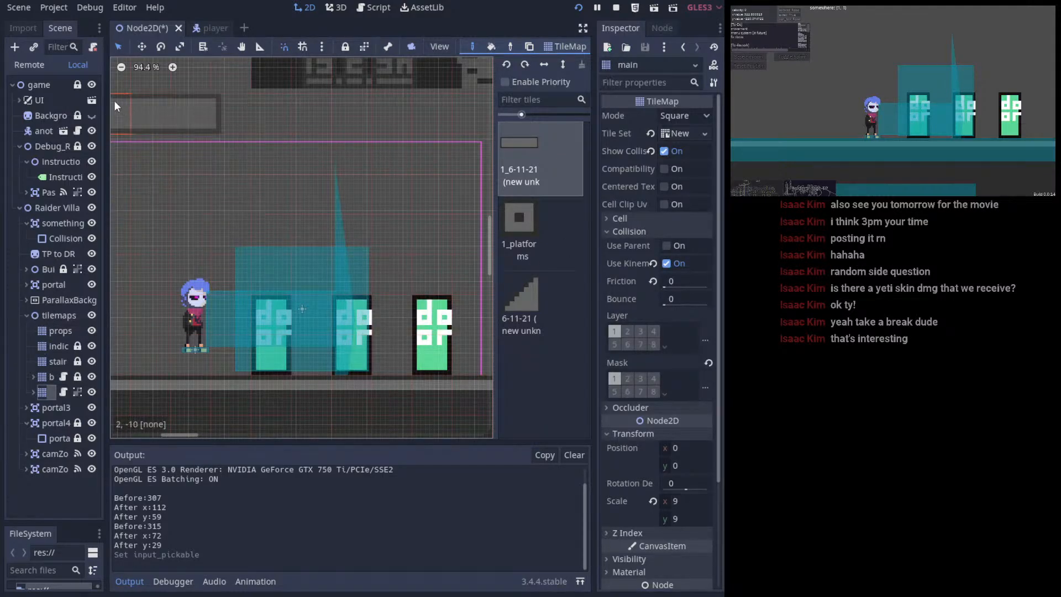
# - Check Raider Village's properties, then examine another player's collision layers, mask and Input settings
pyautogui.click(38, 207)
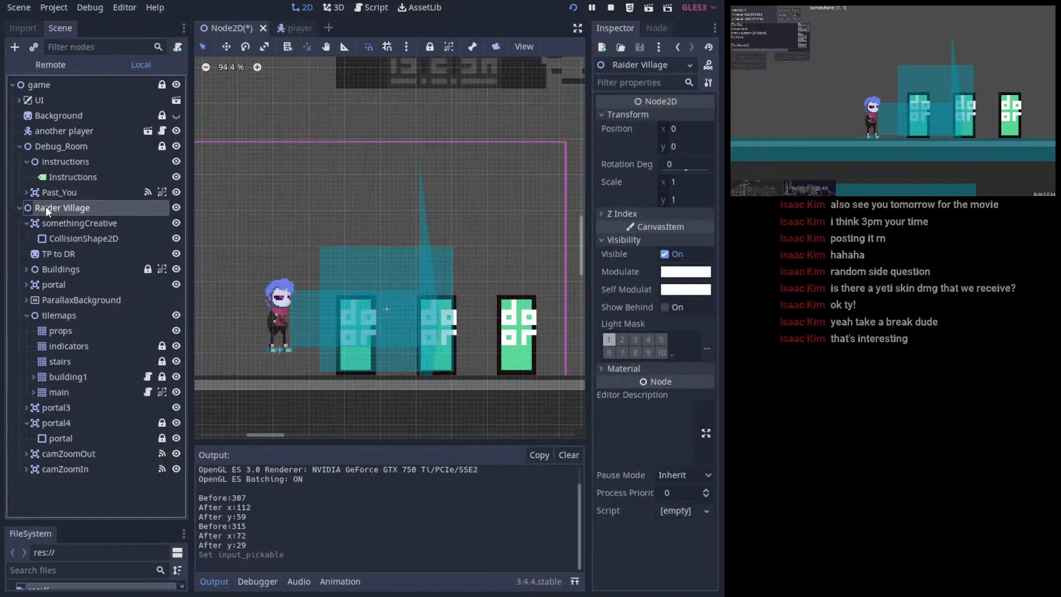
pyautogui.click(64, 131)
pyautogui.scroll(-5, 658, 281)
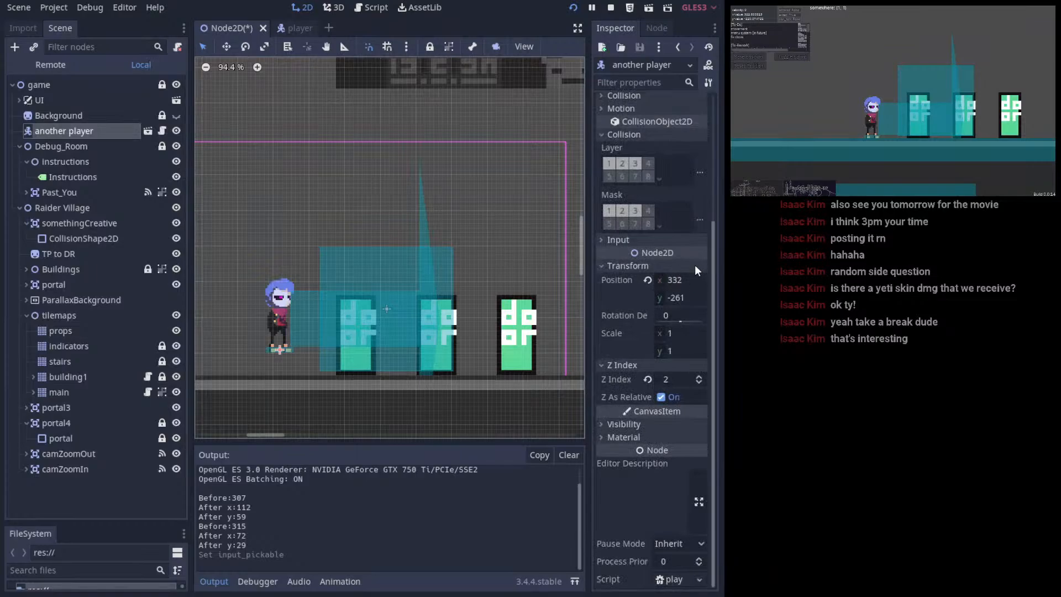
pyautogui.click(646, 241)
pyautogui.click(648, 281)
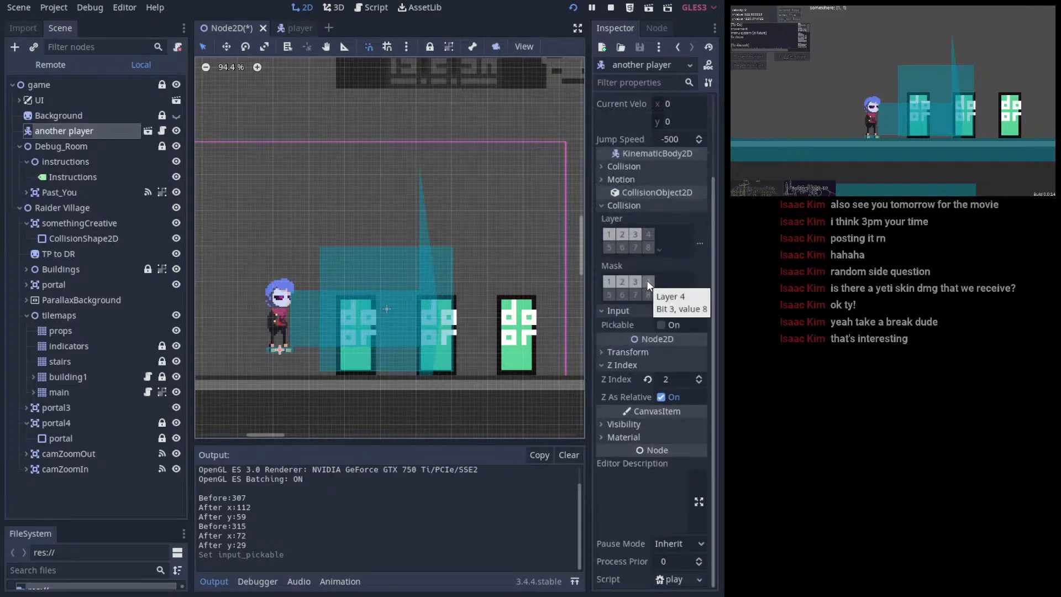
pyautogui.scroll(2, 668, 300)
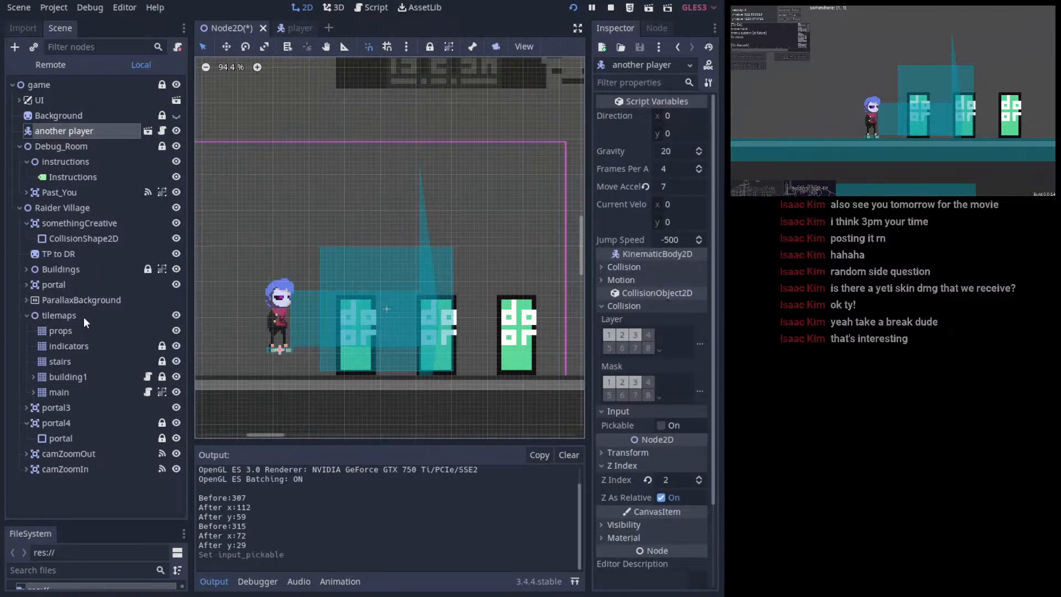
# - Check the Buildings and portal nodes, then inspect the properties and placement of somethingCreative's CollisionShape2D
pyautogui.click(61, 270)
pyautogui.doubleClick(26, 269)
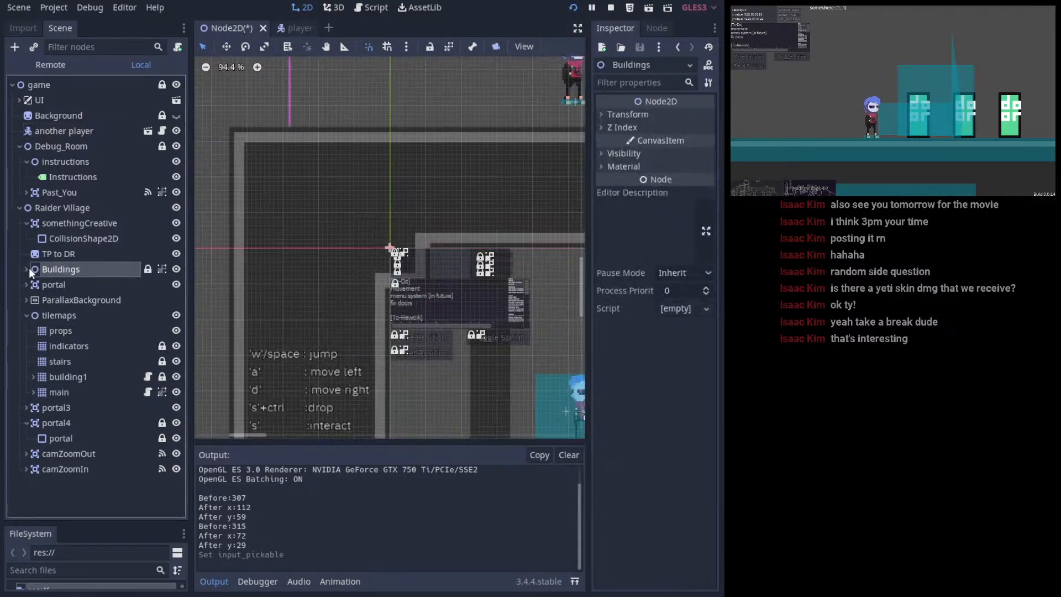
pyautogui.click(27, 284)
pyautogui.click(27, 285)
pyautogui.click(65, 238)
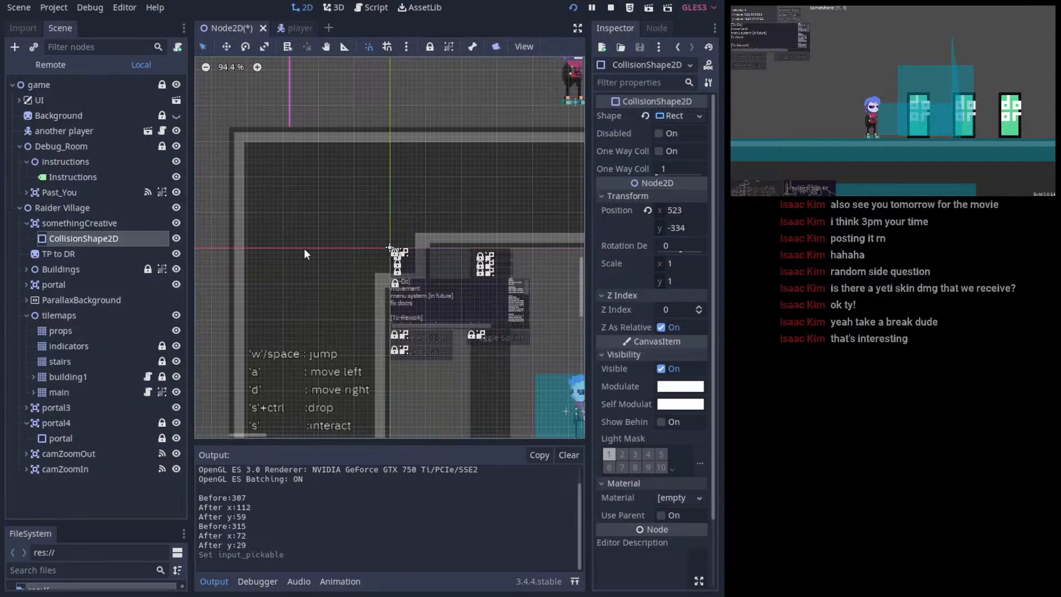
pyautogui.scroll(-2, 605, 346)
pyautogui.moveTo(576, 223); pyautogui.dragTo(496, 230, button='middle')
pyautogui.scroll(1, 702, 272)
# - Examine somethingCreative's Physics Overrides, Audio Bus, Visibility and Transform settings
pyautogui.click(110, 223)
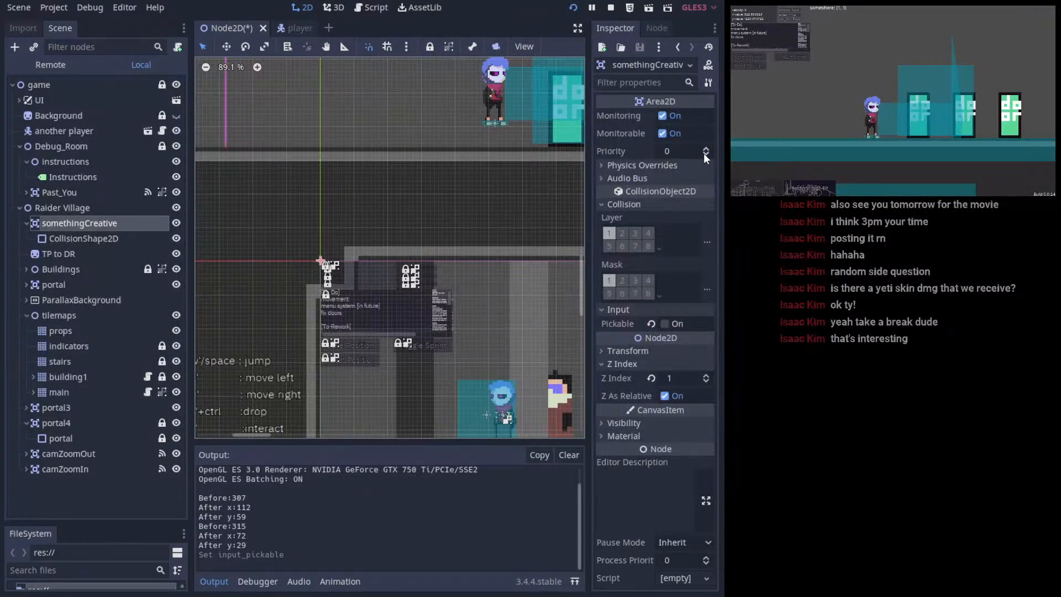
pyautogui.click(642, 164)
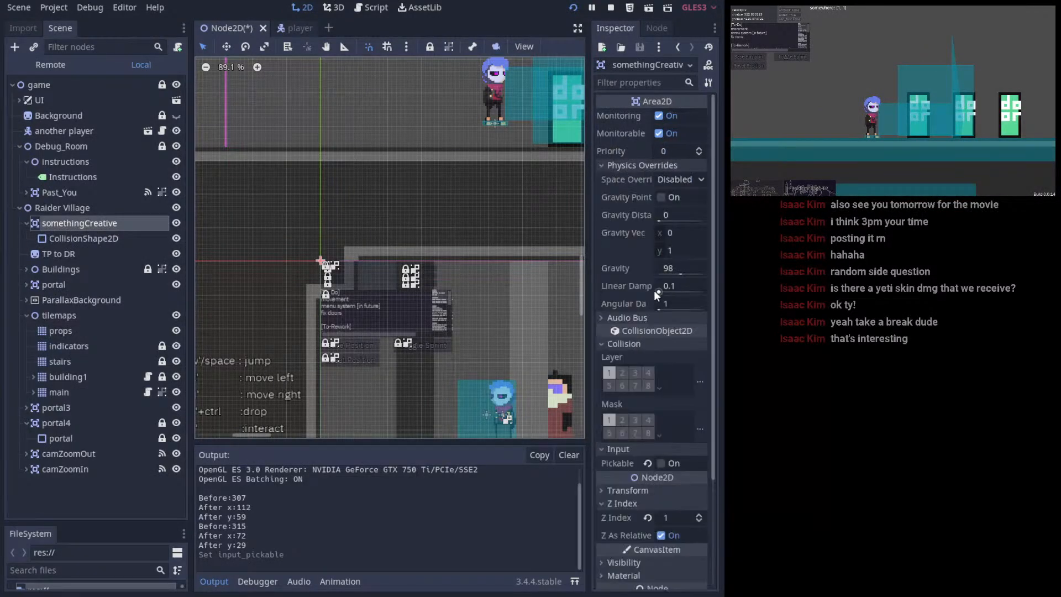
pyautogui.click(639, 319)
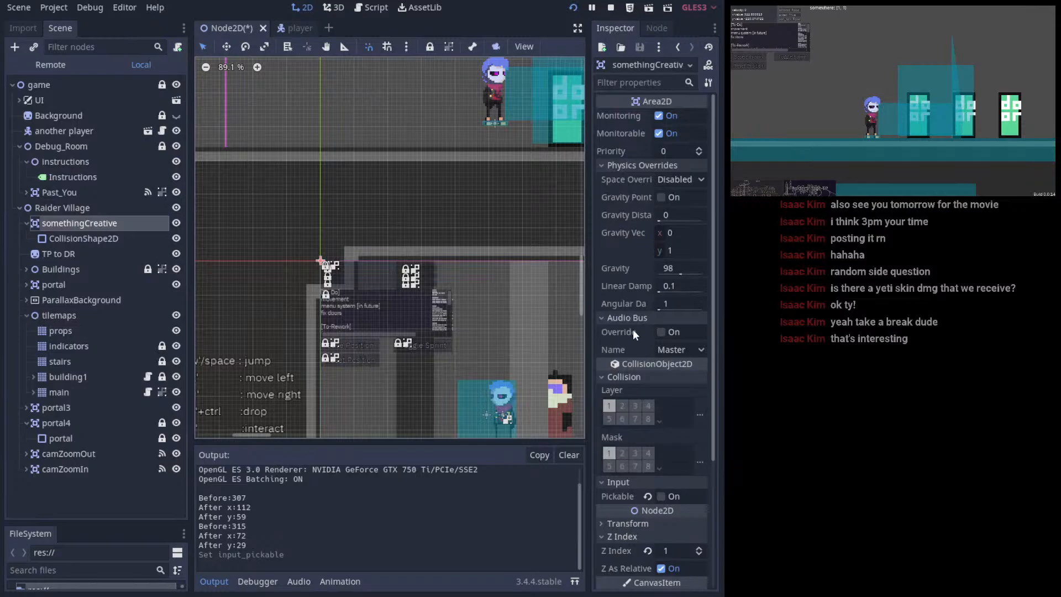
pyautogui.moveTo(632, 330)
pyautogui.moveTo(647, 196)
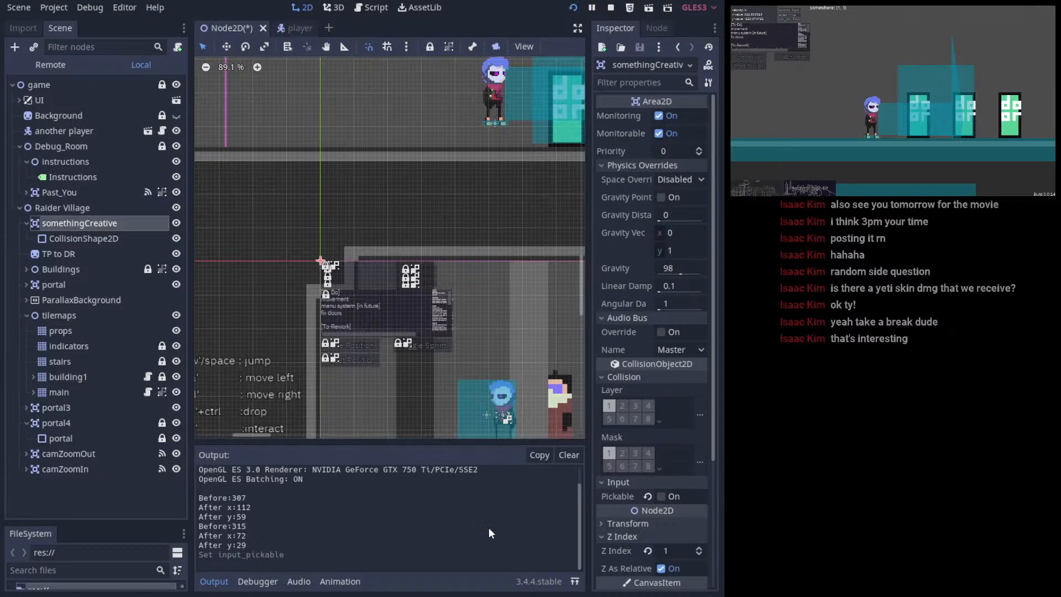
pyautogui.scroll(-3, 688, 523)
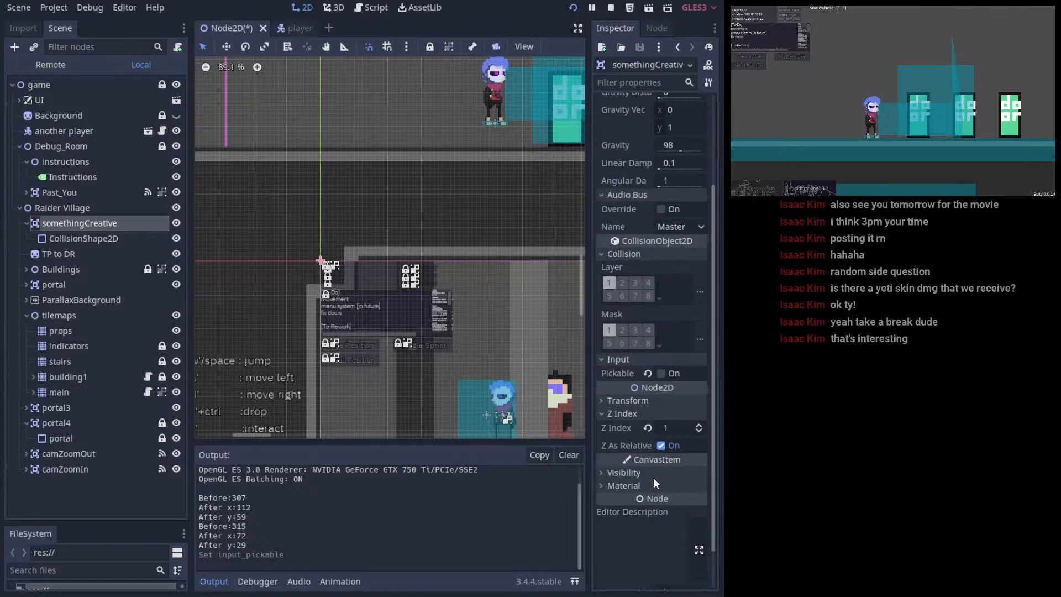
pyautogui.click(625, 473)
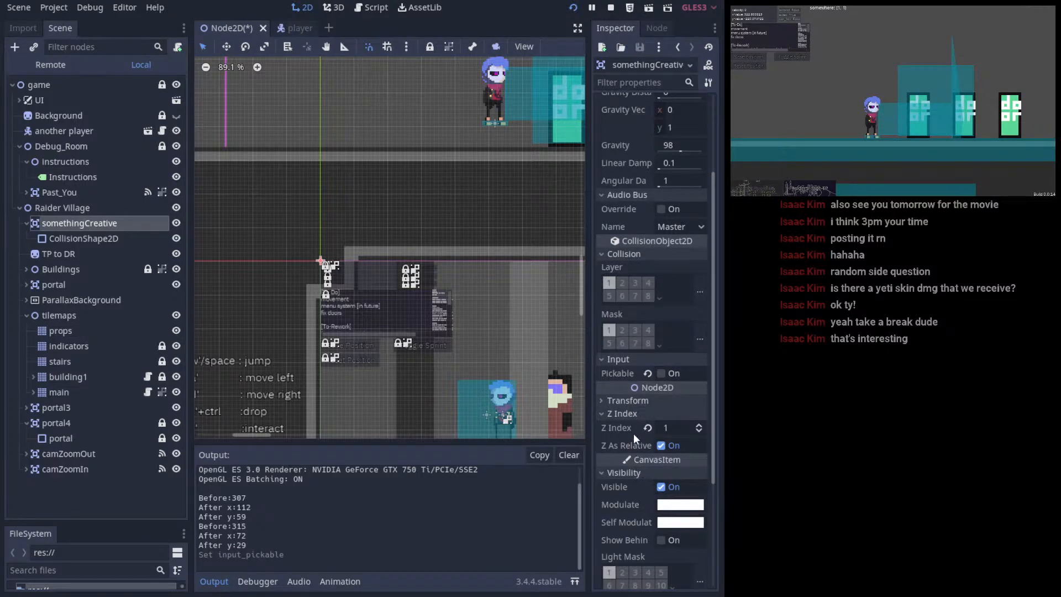
pyautogui.click(628, 401)
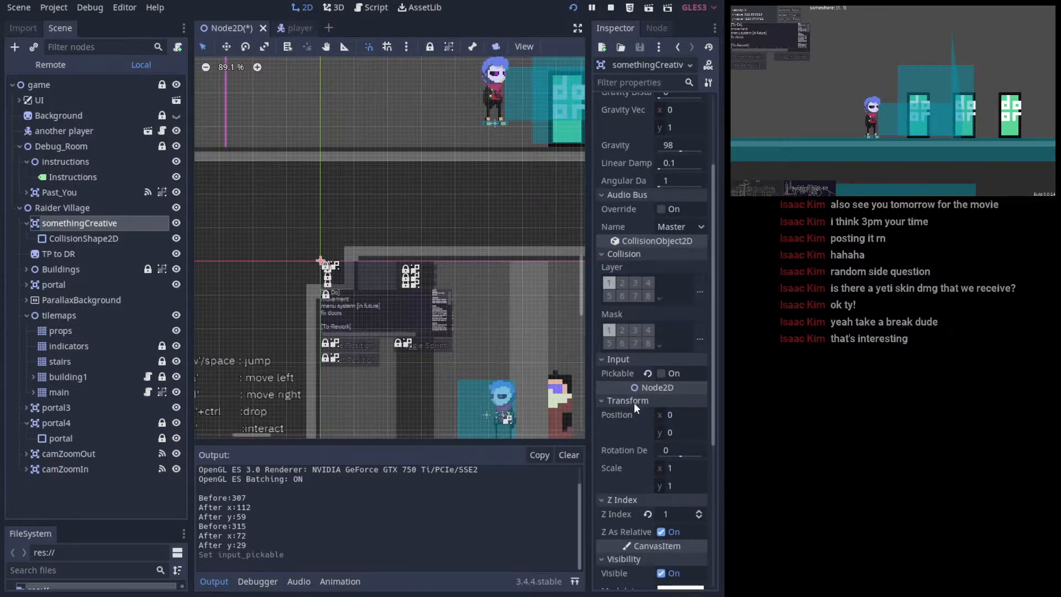
pyautogui.scroll(3, 636, 404)
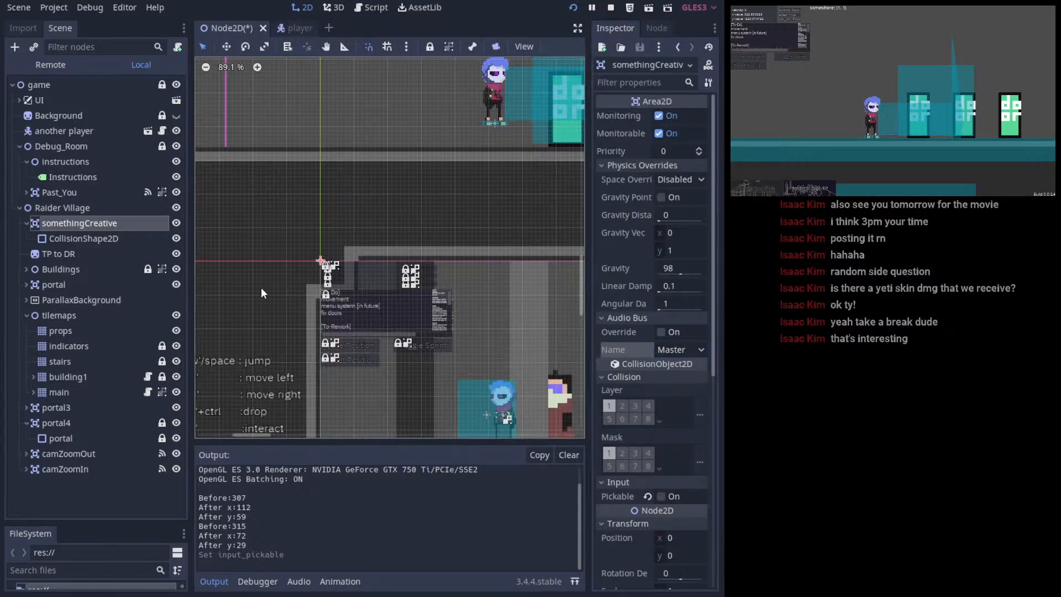
# - Move somethingCreative's CollisionShape2D to position (535, -334) over the doors and review its remaining properties
pyautogui.rightClick(70, 218)
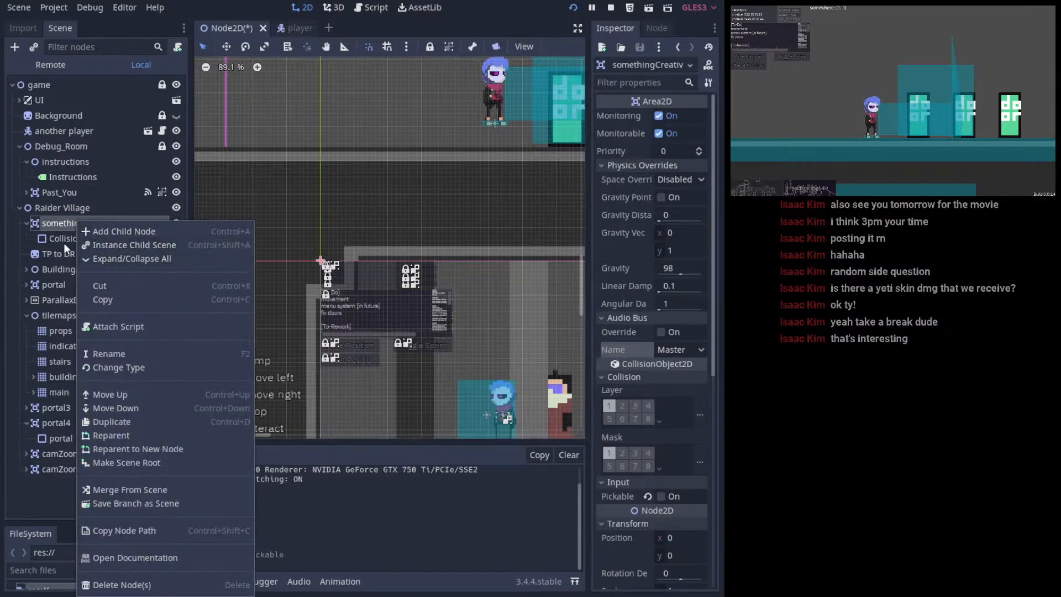
pyautogui.click(64, 239)
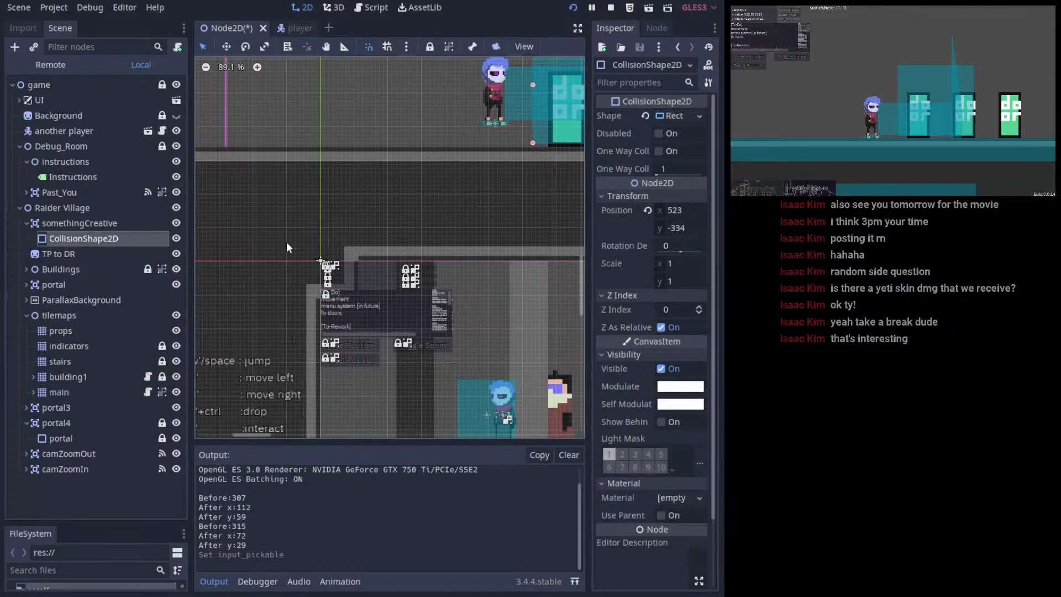
pyautogui.scroll(-3, 645, 245)
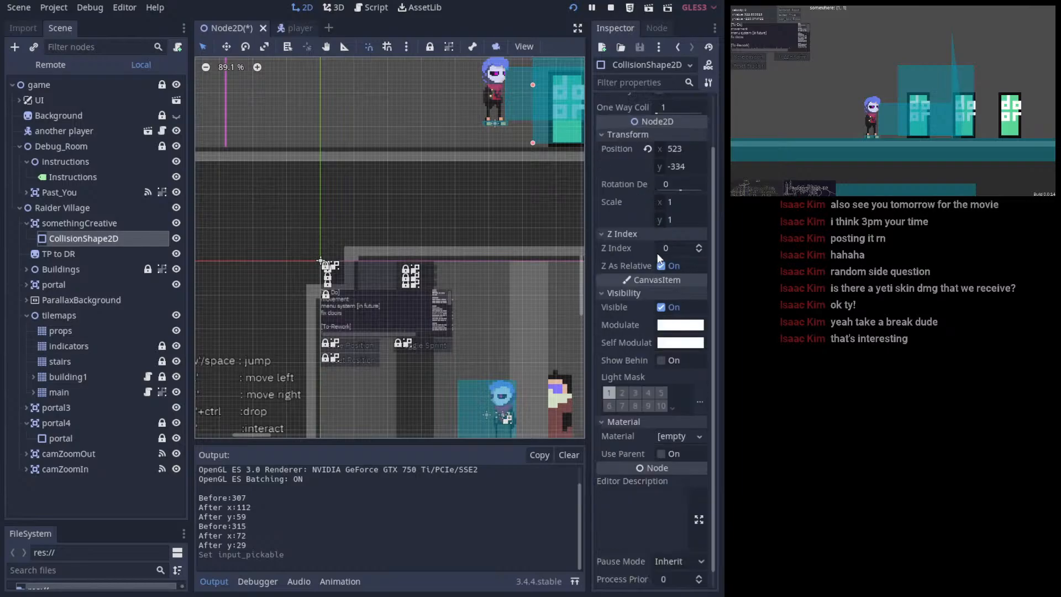
pyautogui.scroll(-2, 510, 290)
pyautogui.moveTo(452, 319); pyautogui.dragTo(415, 420, button='middle')
pyautogui.scroll(4, 423, 339)
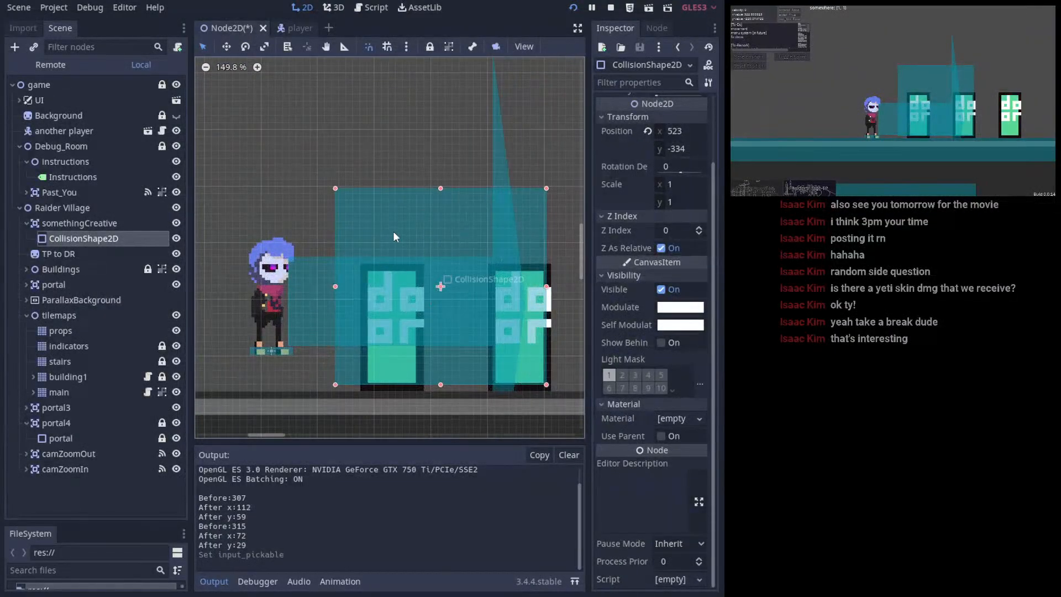
pyautogui.moveTo(441, 285)
pyautogui.mouseDown()
pyautogui.moveTo(427, 254)
pyautogui.moveTo(422, 287)
pyautogui.moveTo(467, 288)
pyautogui.moveTo(451, 287)
pyautogui.mouseUp()
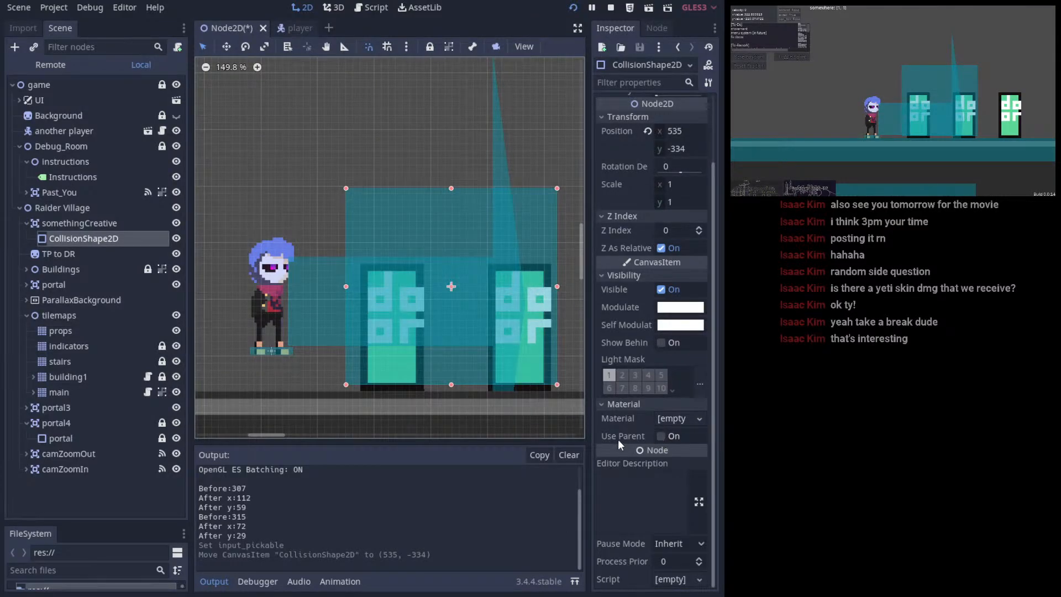
pyautogui.scroll(3, 676, 361)
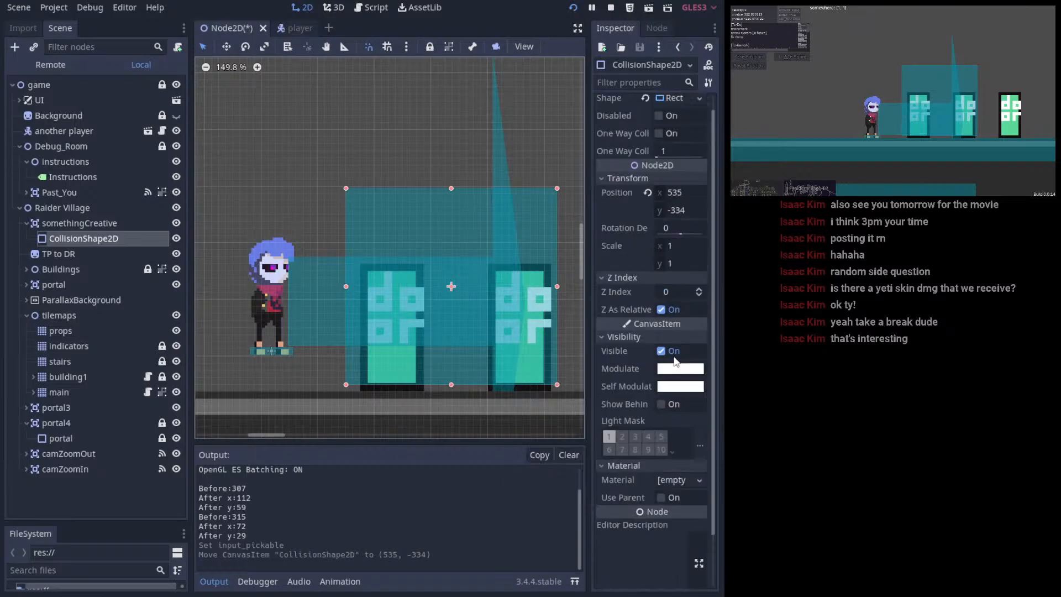
pyautogui.scroll(1, 675, 360)
pyautogui.click(651, 355)
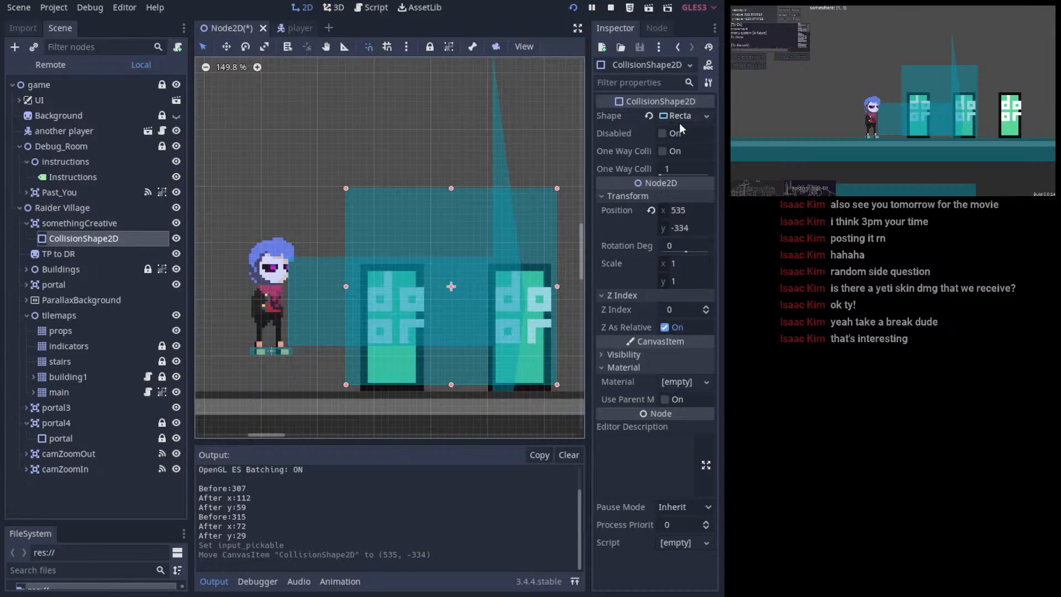
# - Try CollisionShape2D directly under Raider Village to read its configuration warning, and return it under somethingCreative
pyautogui.moveTo(115, 244); pyautogui.dragTo(104, 215)
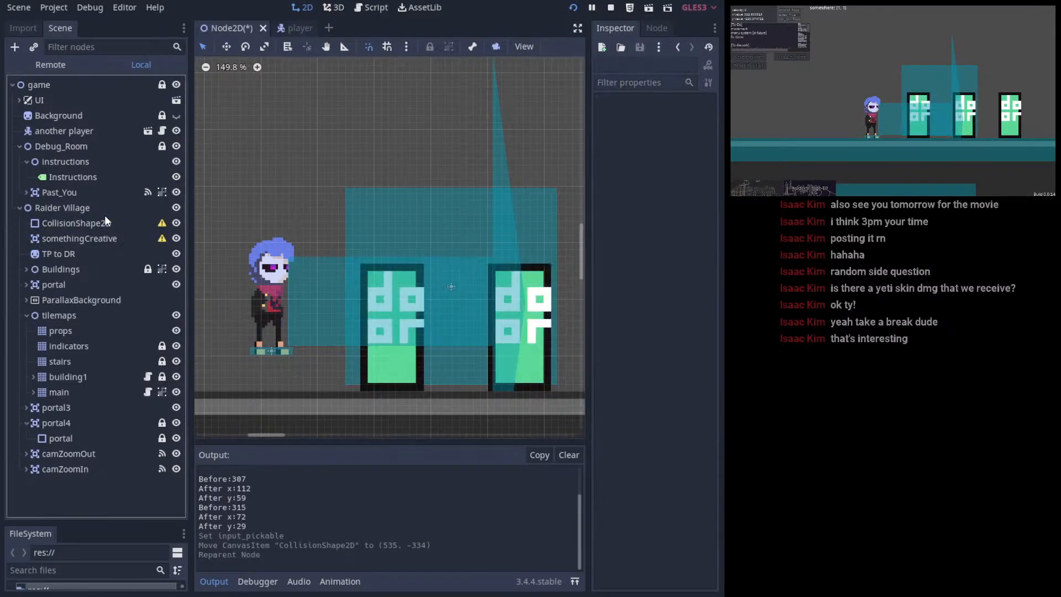
pyautogui.click(77, 238)
pyautogui.click(138, 223)
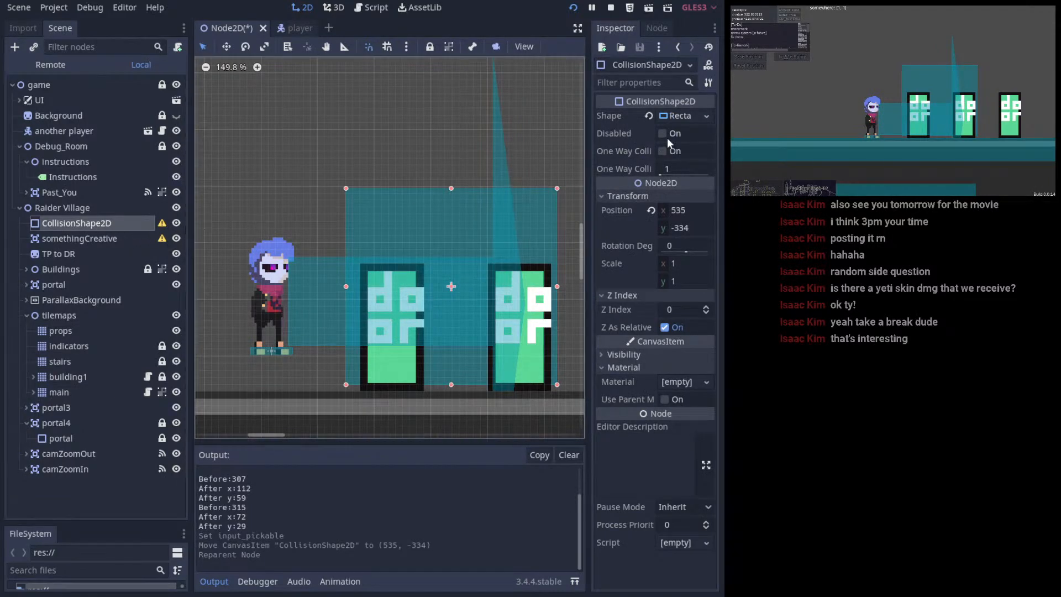
pyautogui.click(162, 223)
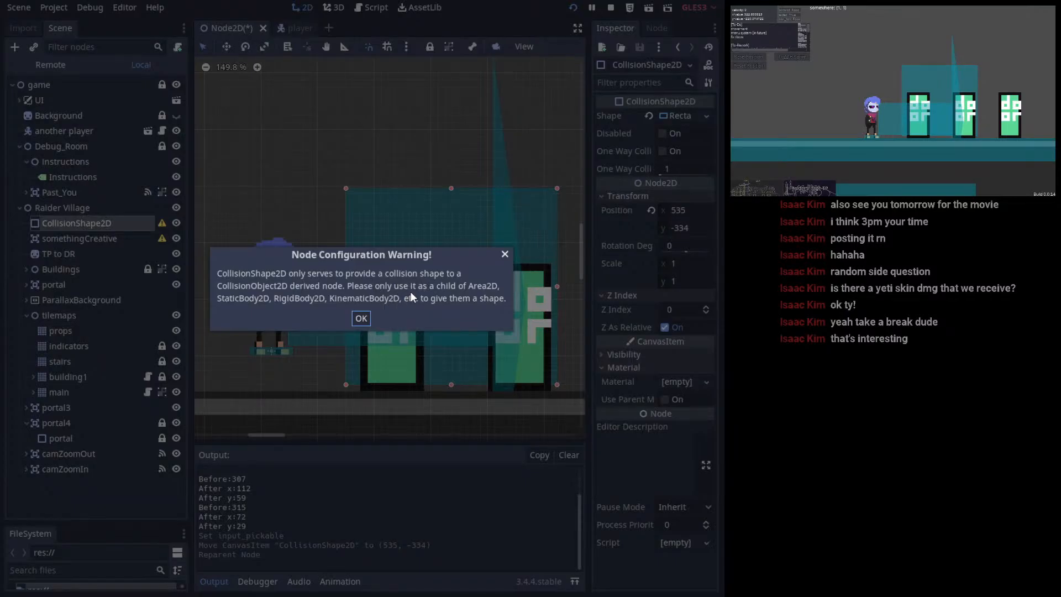
pyautogui.click(360, 319)
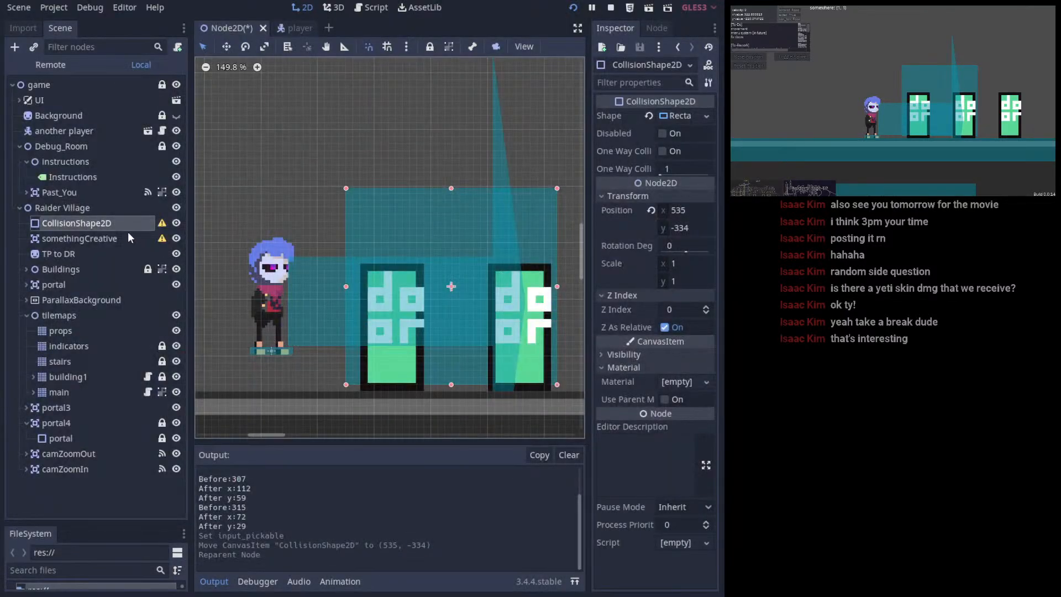
pyautogui.moveTo(110, 224); pyautogui.dragTo(100, 240)
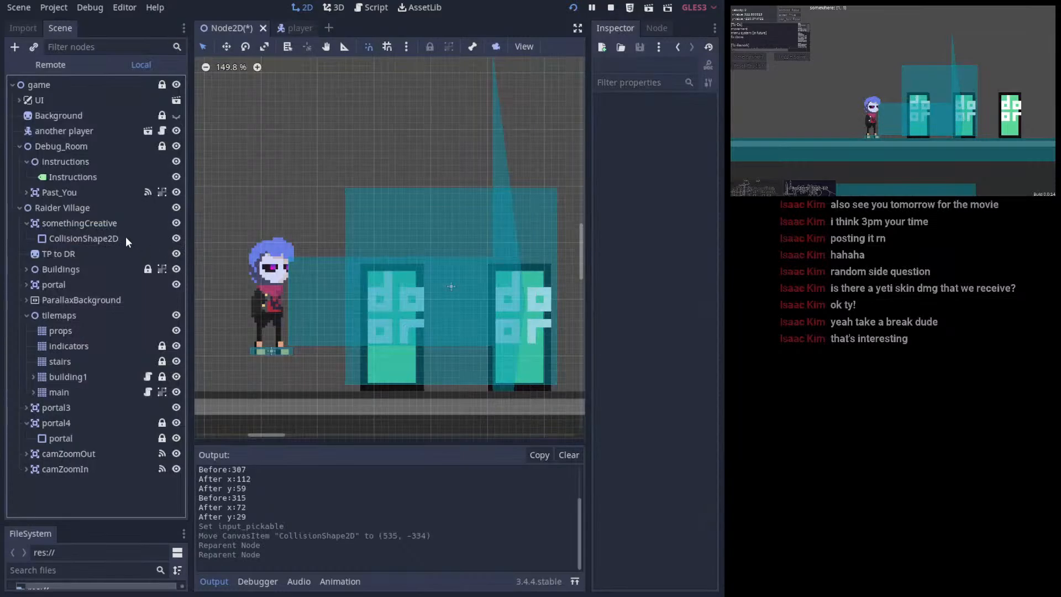
# - Shorten CollisionShape2D slightly by lowering its top edge, placing its center at about (535, -329)
pyautogui.click(125, 238)
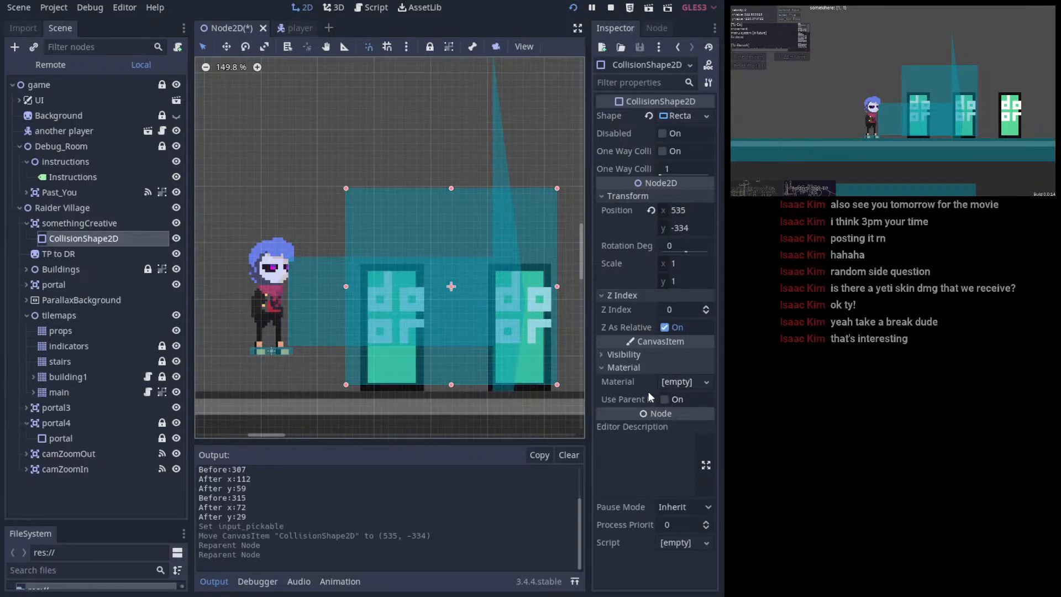
pyautogui.click(638, 368)
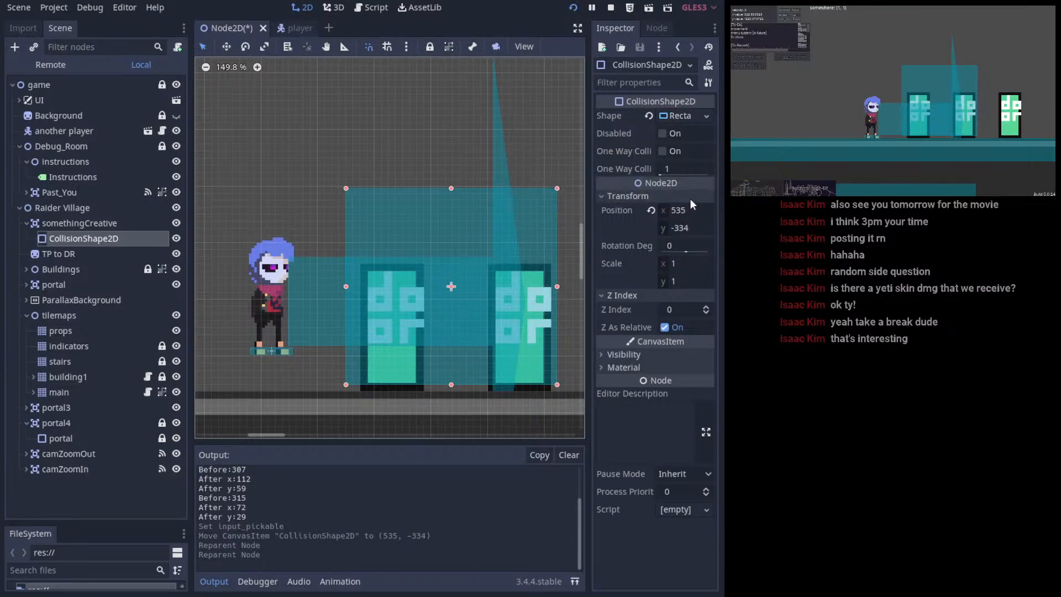
pyautogui.moveTo(452, 189); pyautogui.dragTo(493, 204)
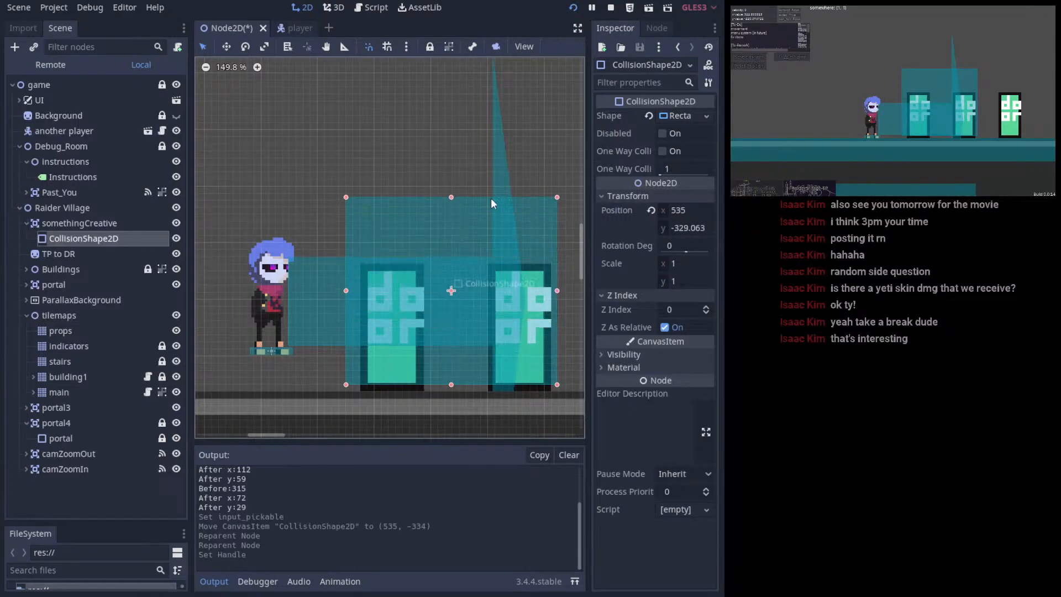
# - Enable One Way Collision on CollisionShape2D and rerun the game to test walking through the door area
pyautogui.click(662, 151)
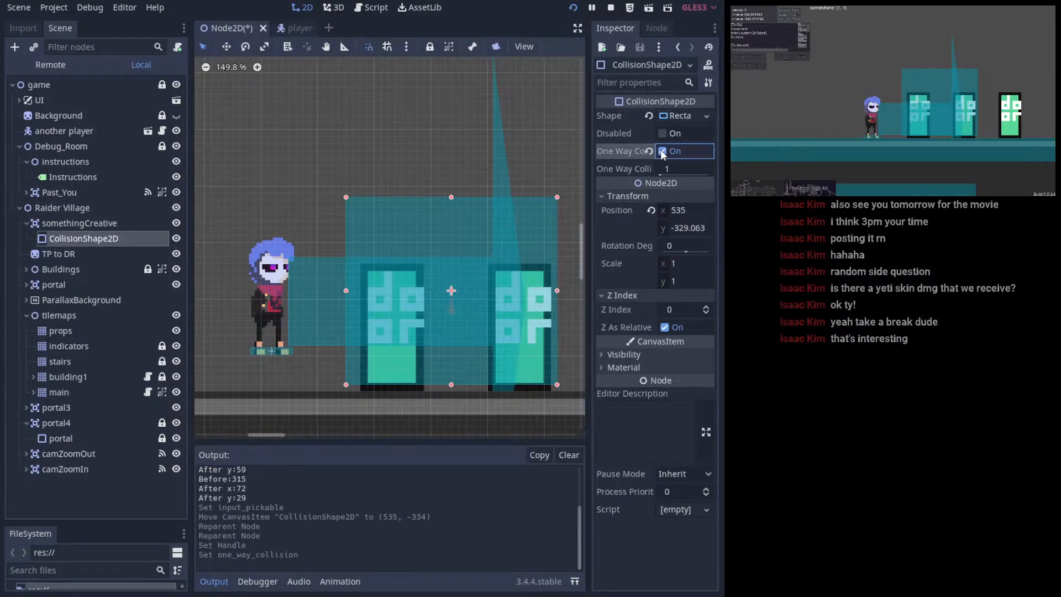
pyautogui.click(574, 8)
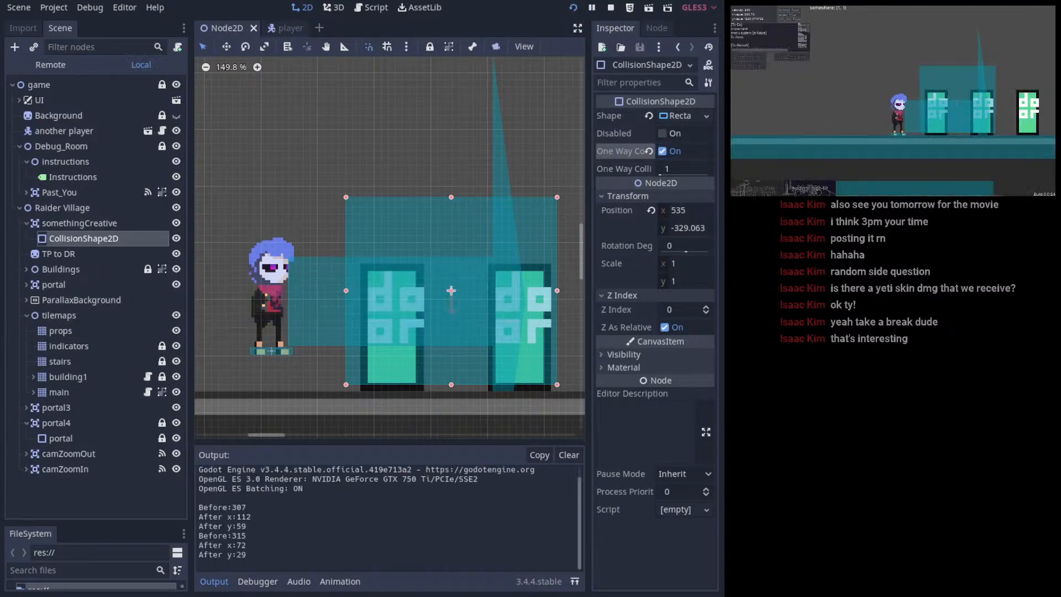
pyautogui.press('a')
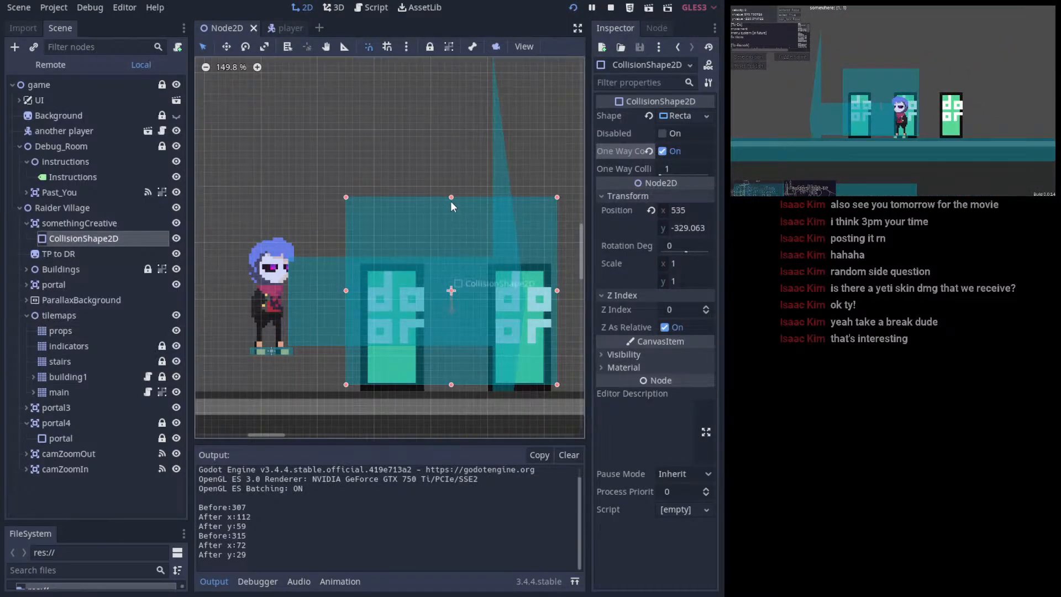
# - Flatten CollisionShape2D into a thin strip at (509, -230) near the door bases and test it by walking and jumping in the game
pyautogui.moveTo(452, 198); pyautogui.dragTo(441, 384)
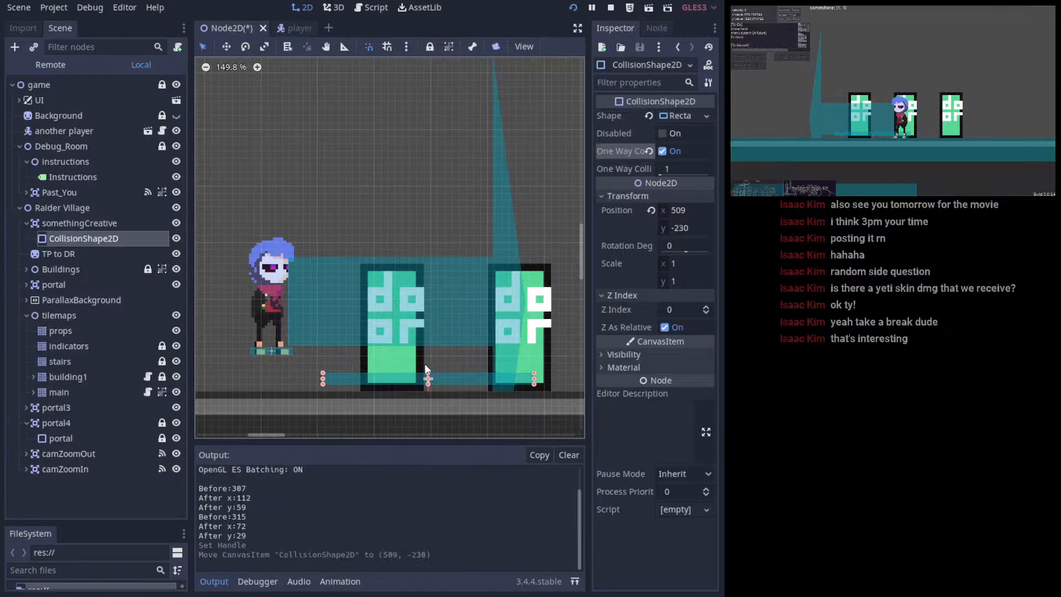
pyautogui.click(275, 326)
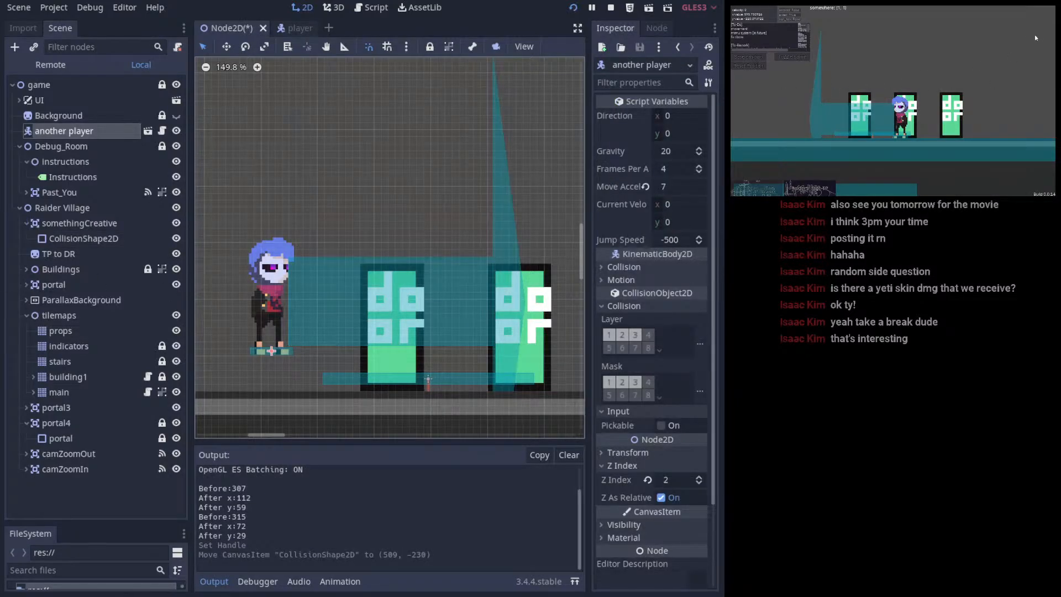
pyautogui.press('a')
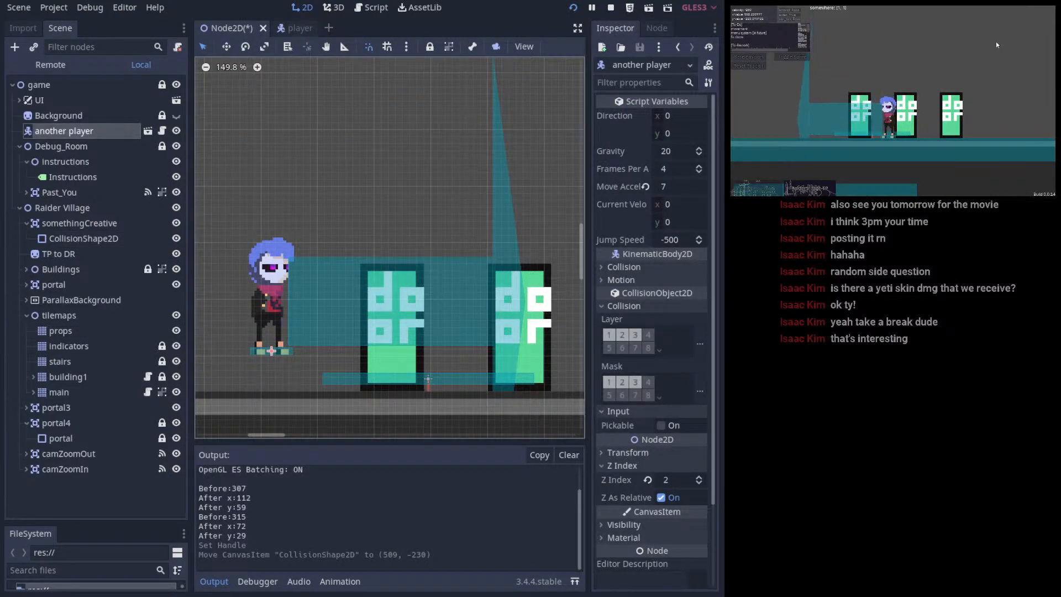
pyautogui.press('space')
pyautogui.press('space')
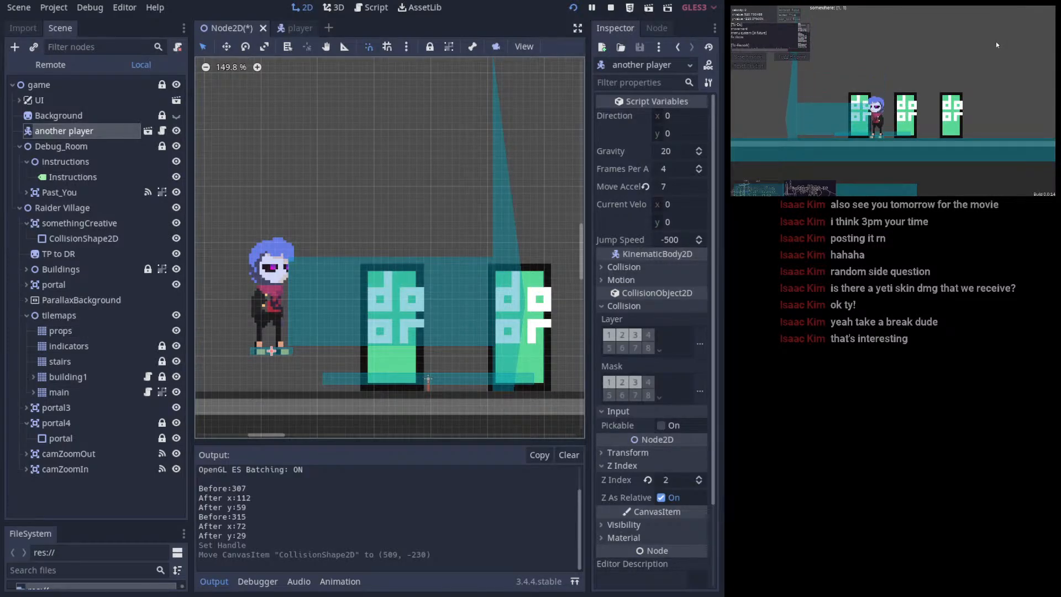
# - Raise the thin CollisionShape2D strip to (509, -241) and test jumping onto it in the running game
pyautogui.moveTo(434, 377); pyautogui.dragTo(431, 366)
pyautogui.press('space')
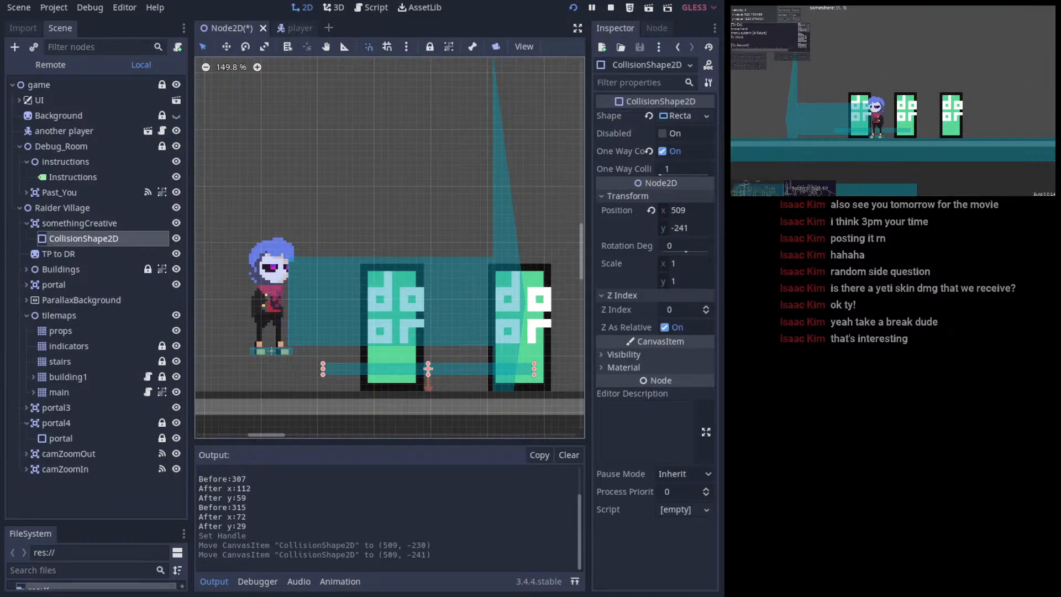
pyautogui.click(435, 366)
# - Add collision layers 2 and 3 to somethingCreative
pyautogui.click(139, 222)
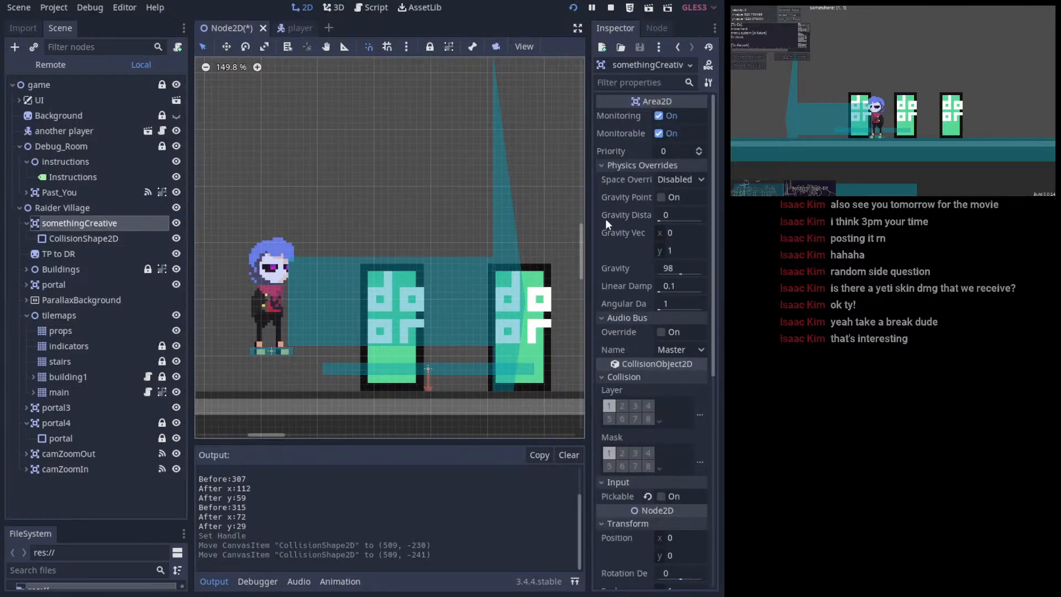
pyautogui.click(623, 406)
pyautogui.click(635, 406)
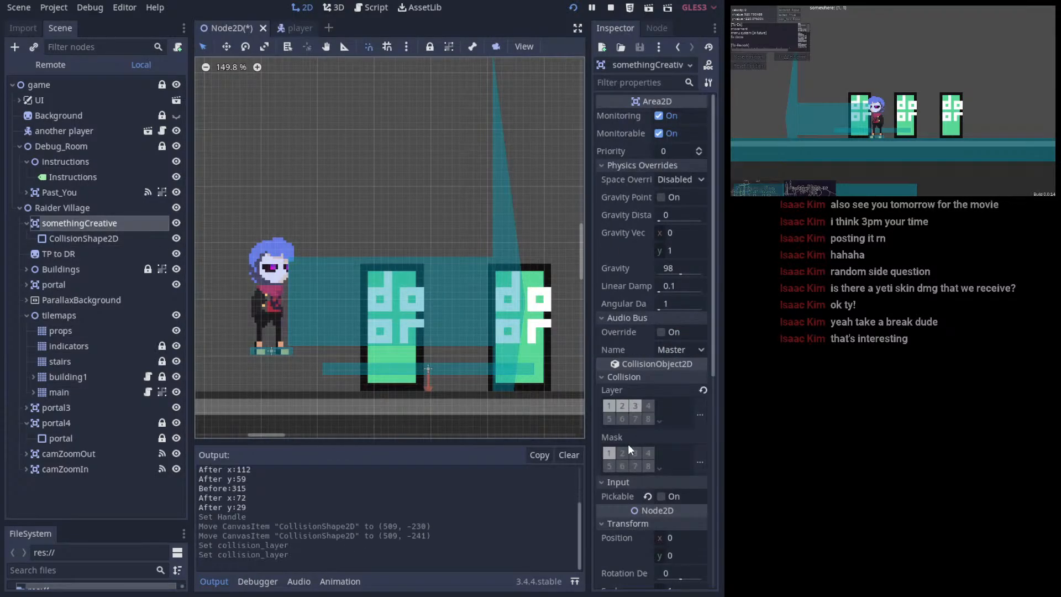
# - Add collision mask layers 2 and 3 to somethingCreative and relaunch the game
pyautogui.click(622, 453)
pyautogui.click(635, 454)
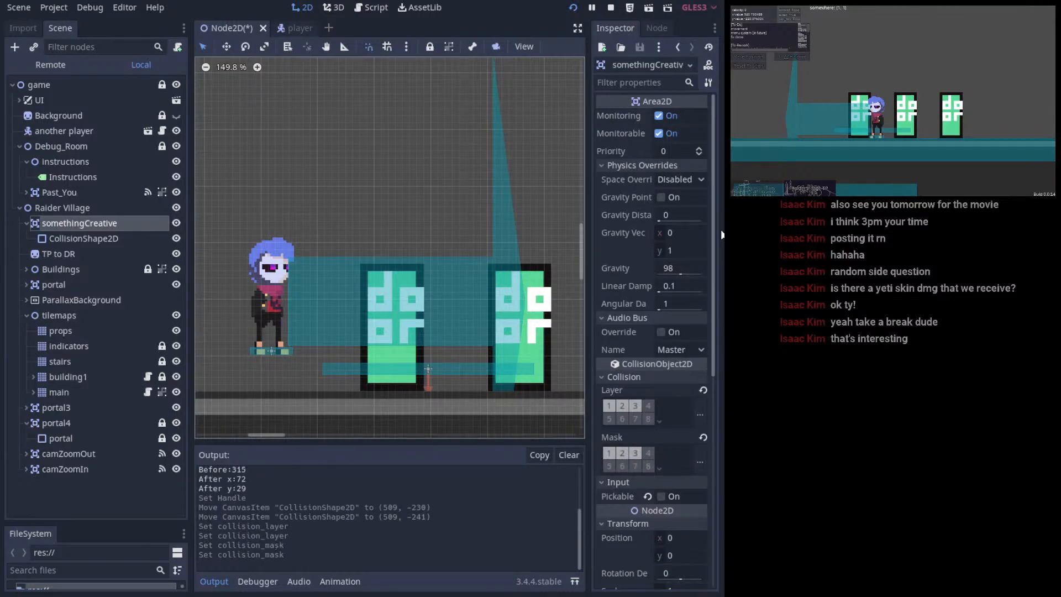
pyautogui.click(573, 7)
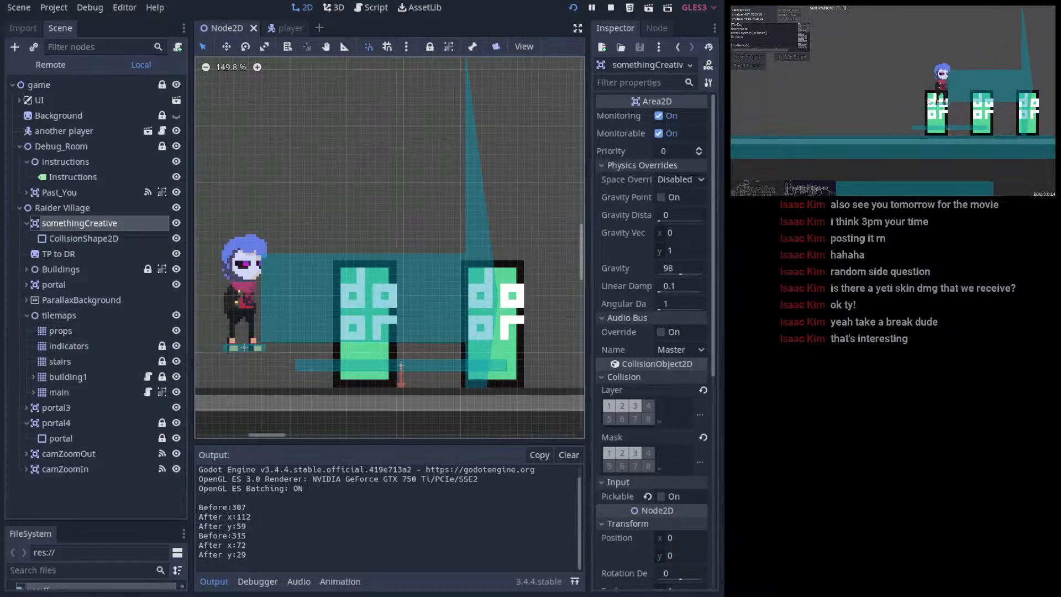
# - Test somethingCreative's area by walking and jumping the player back and forth past the doors in the running game
pyautogui.press('d')
pyautogui.press('space')
pyautogui.press('a')
pyautogui.press('space')
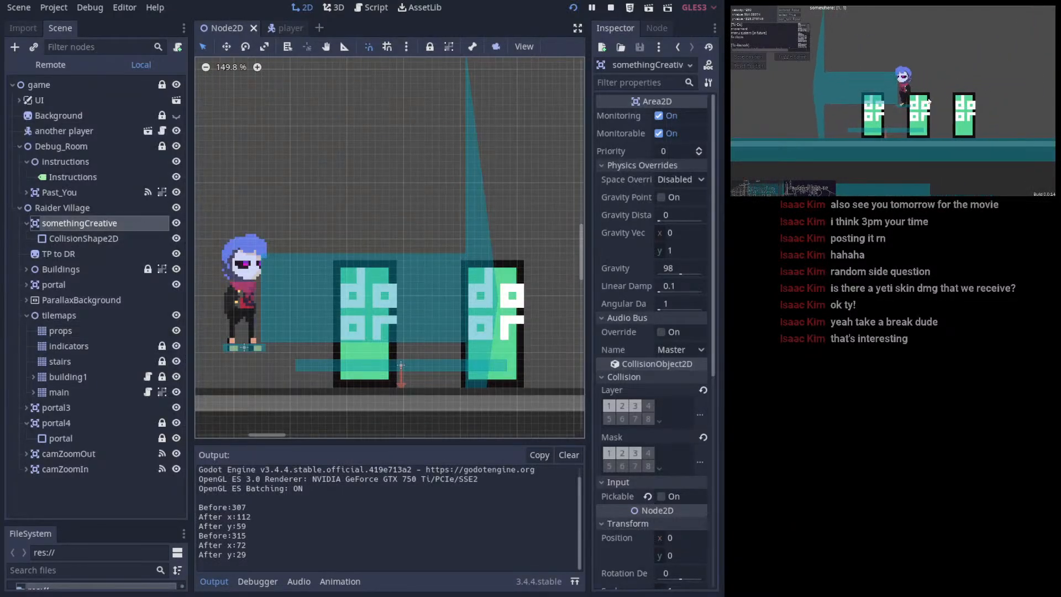
pyautogui.press('a')
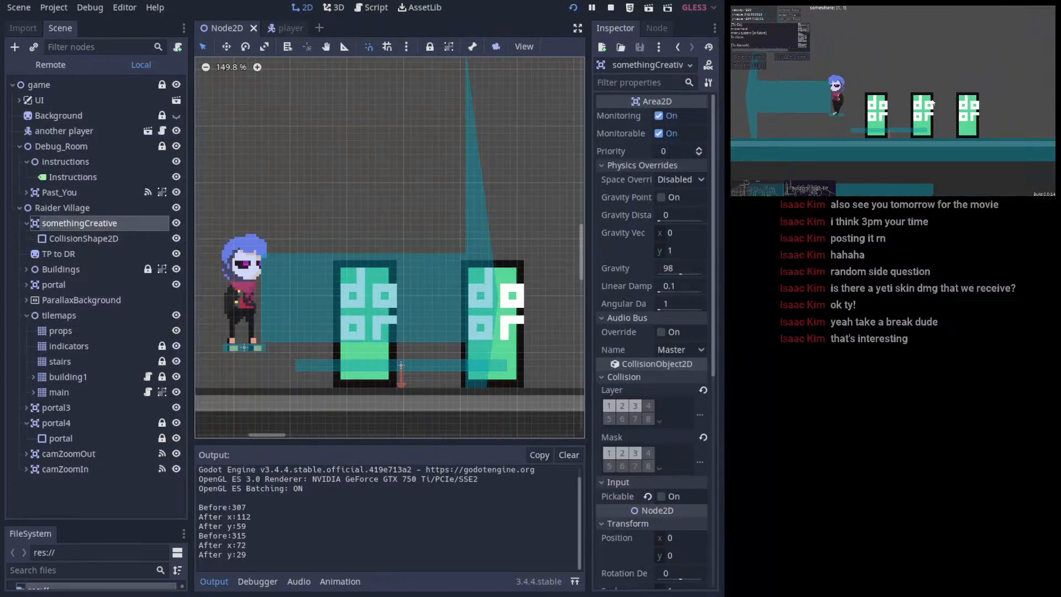
pyautogui.press('d')
pyautogui.press('a')
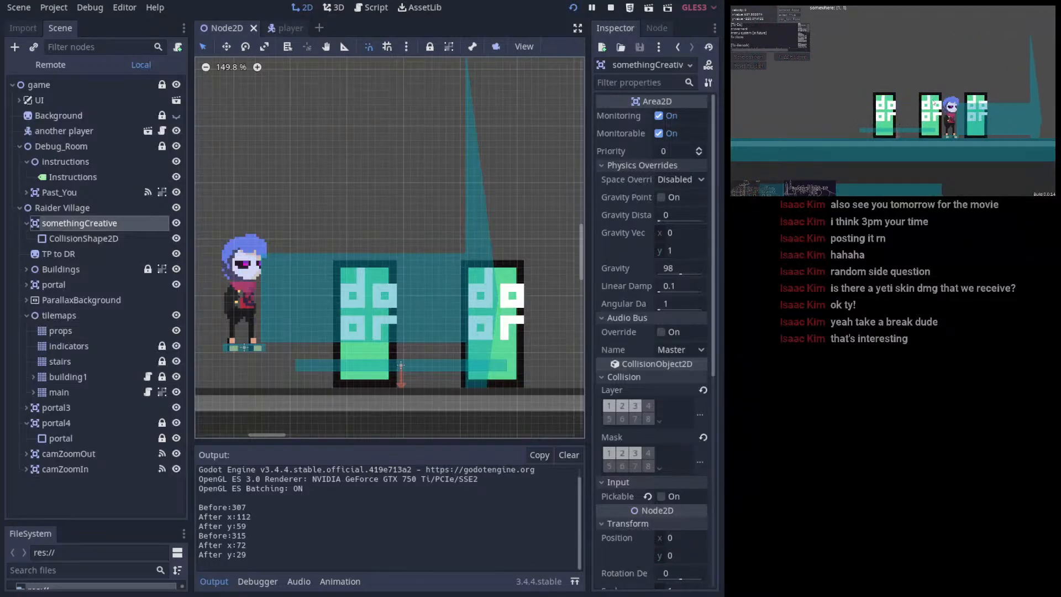
pyautogui.press('d')
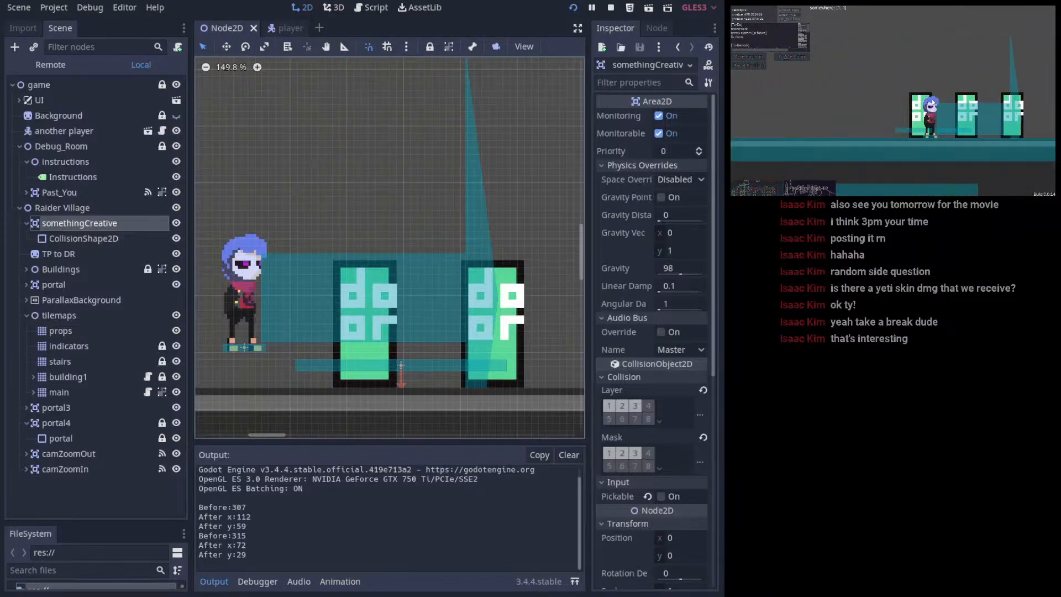
pyautogui.press('d')
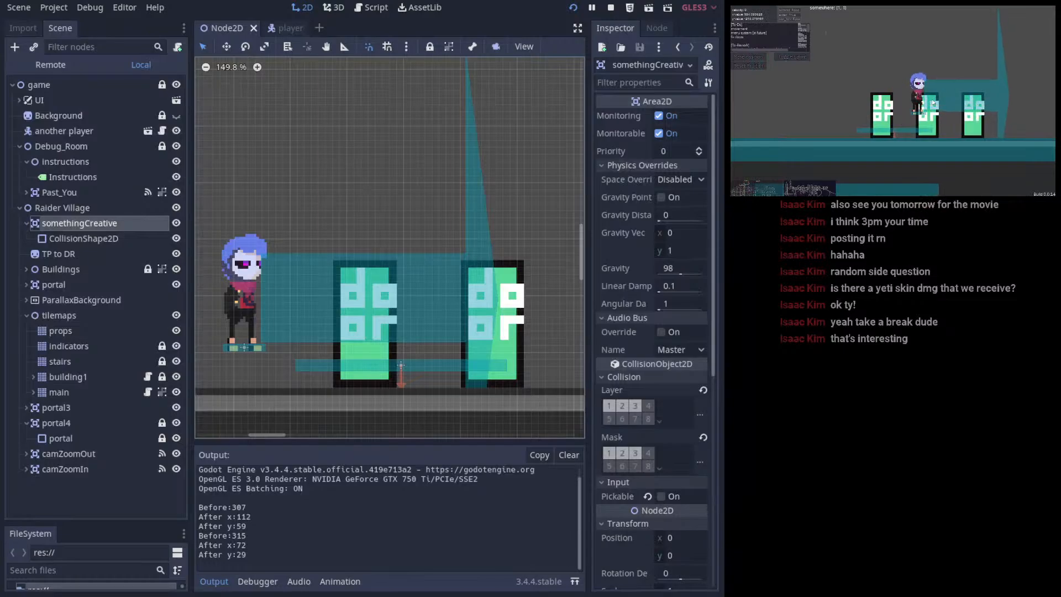
pyautogui.press('a')
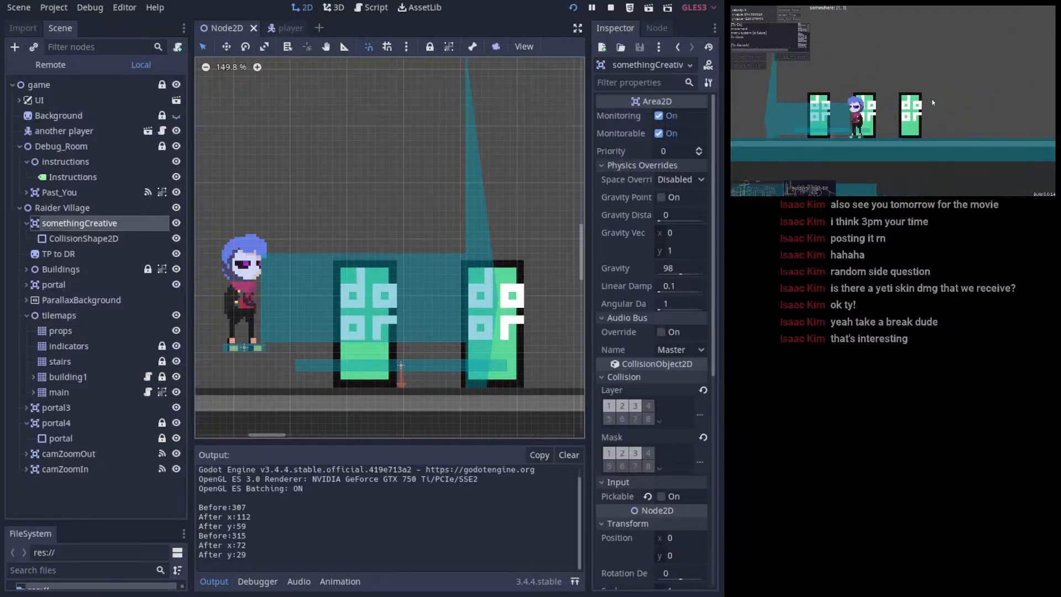
pyautogui.press('d')
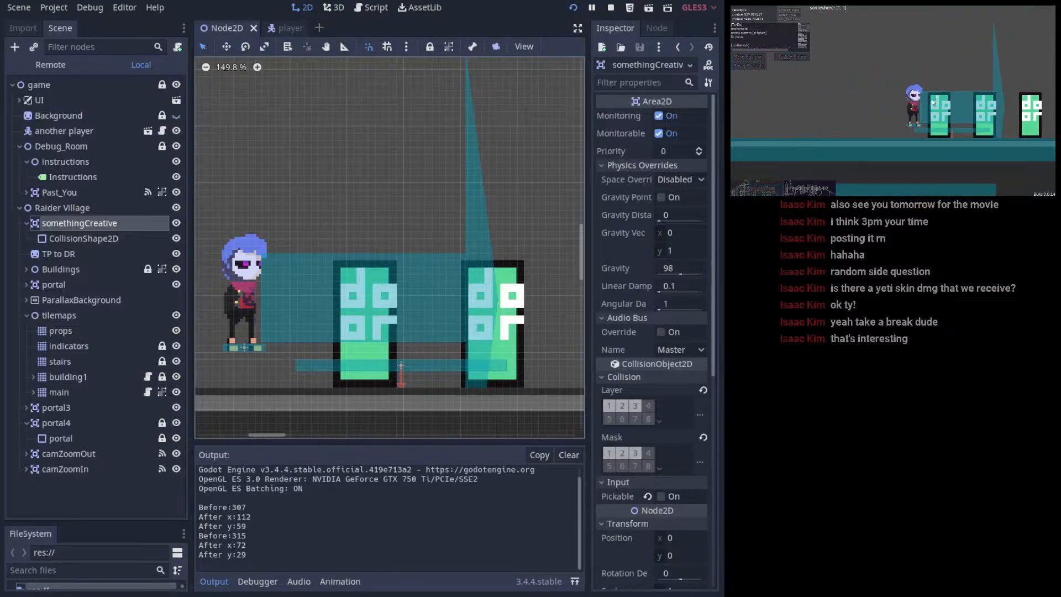
pyautogui.press('d')
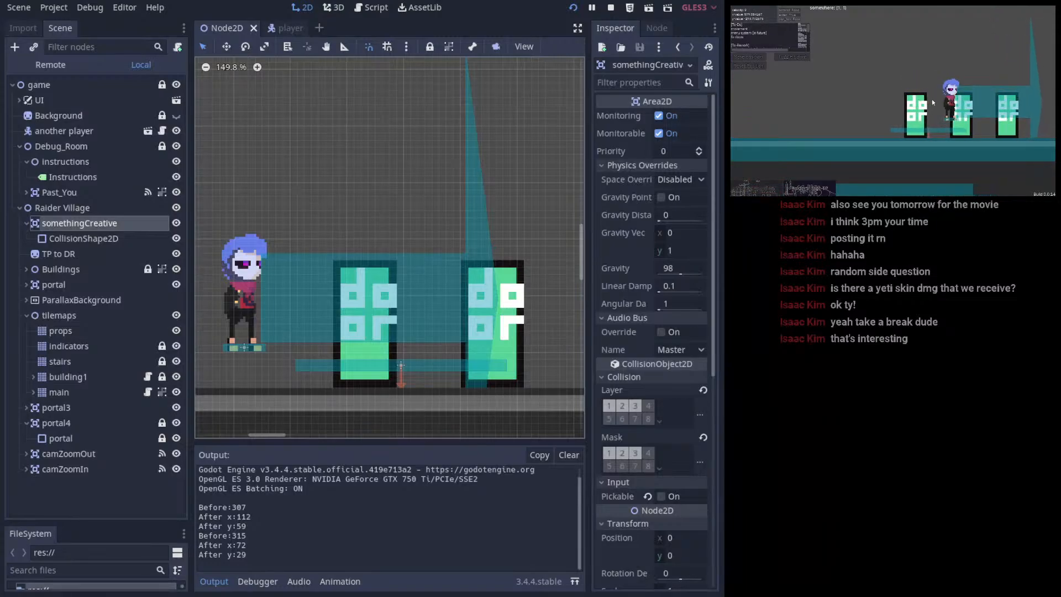
pyautogui.press('d')
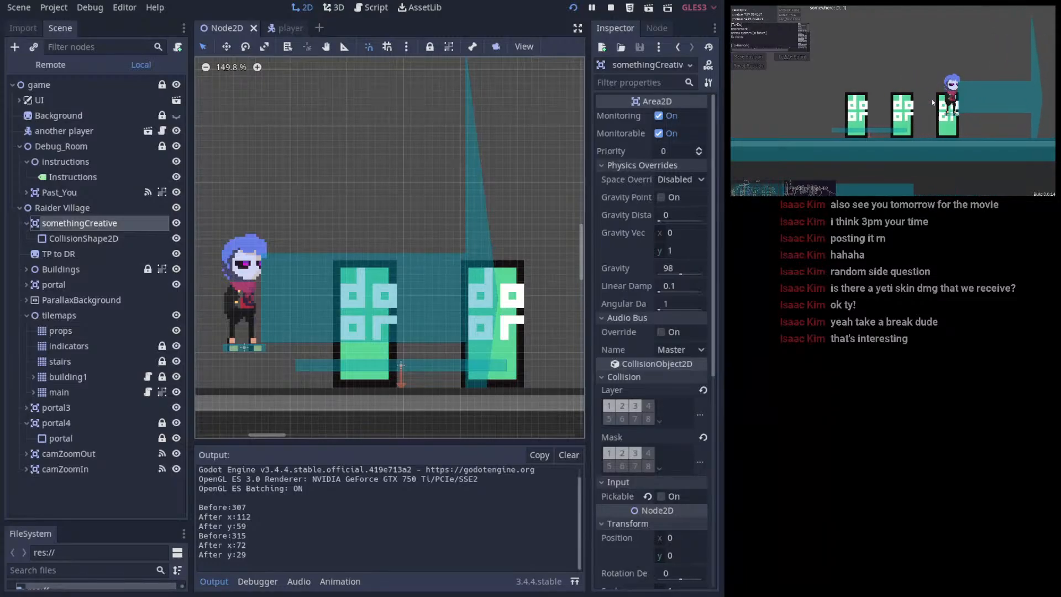
pyautogui.press('a')
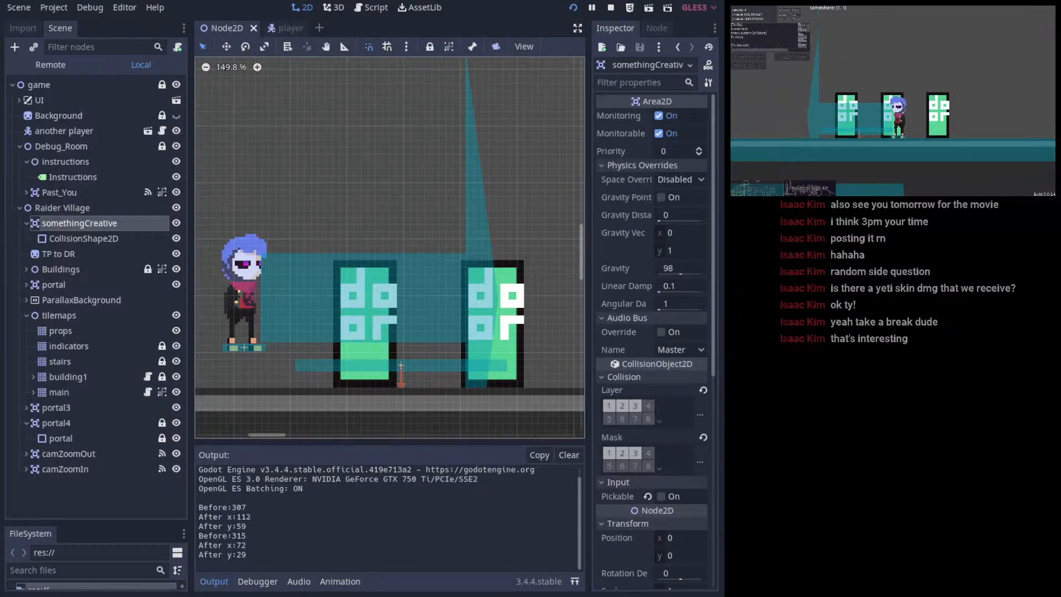
# - Remove layers 2 and 3 from somethingCreative's collision layer and mask, leaving only layer 1 in each
pyautogui.click(502, 210)
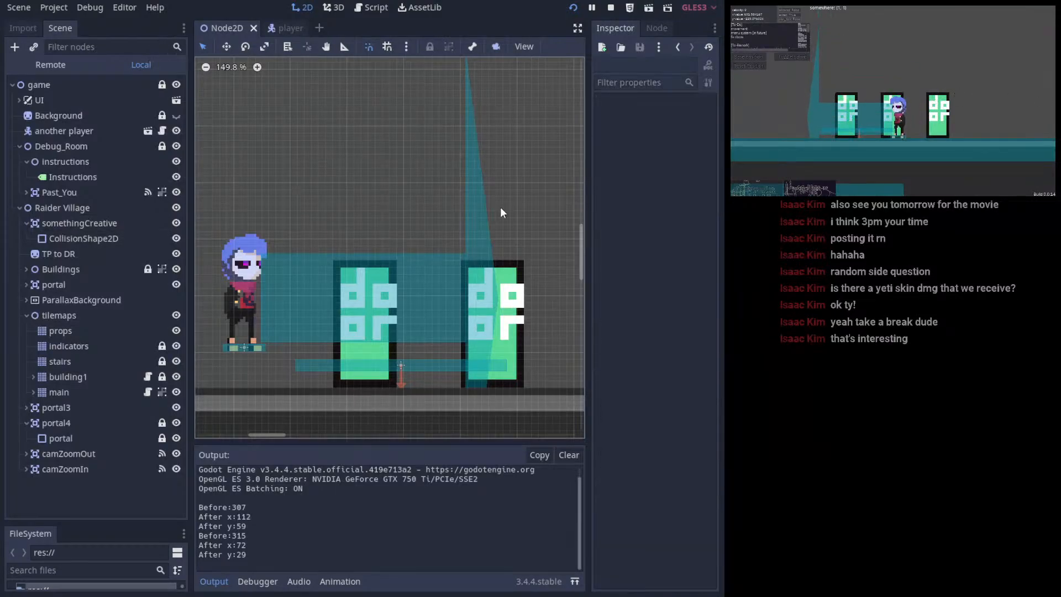
pyautogui.click(77, 227)
pyautogui.click(623, 406)
pyautogui.click(623, 406)
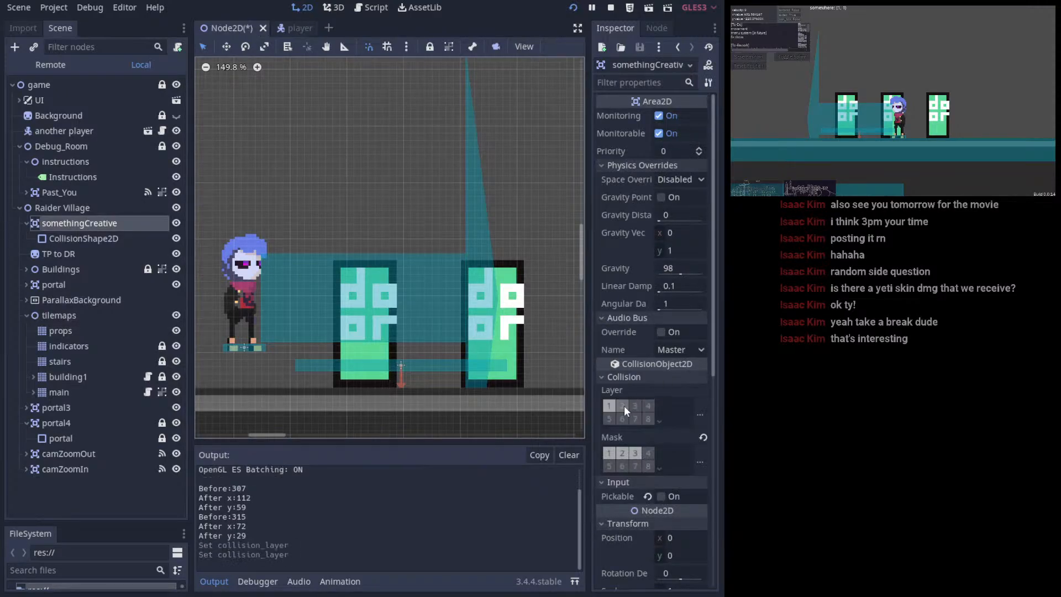
pyautogui.click(621, 453)
pyautogui.click(636, 453)
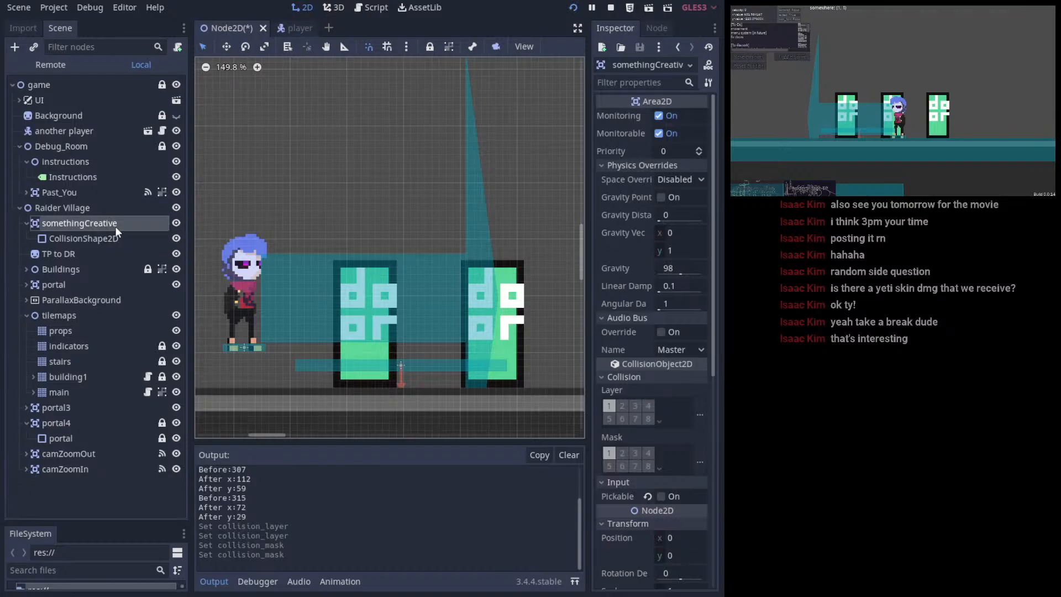
# - Examine the CollisionShape2D of house4 under Buildings and its location in the scene as a working reference
pyautogui.click(27, 269)
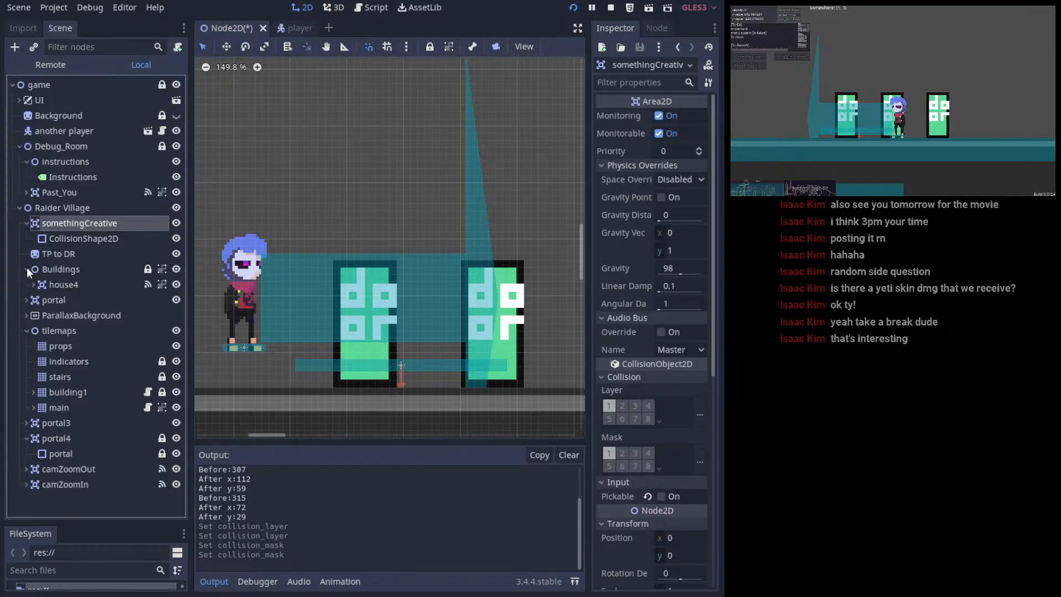
pyautogui.click(32, 284)
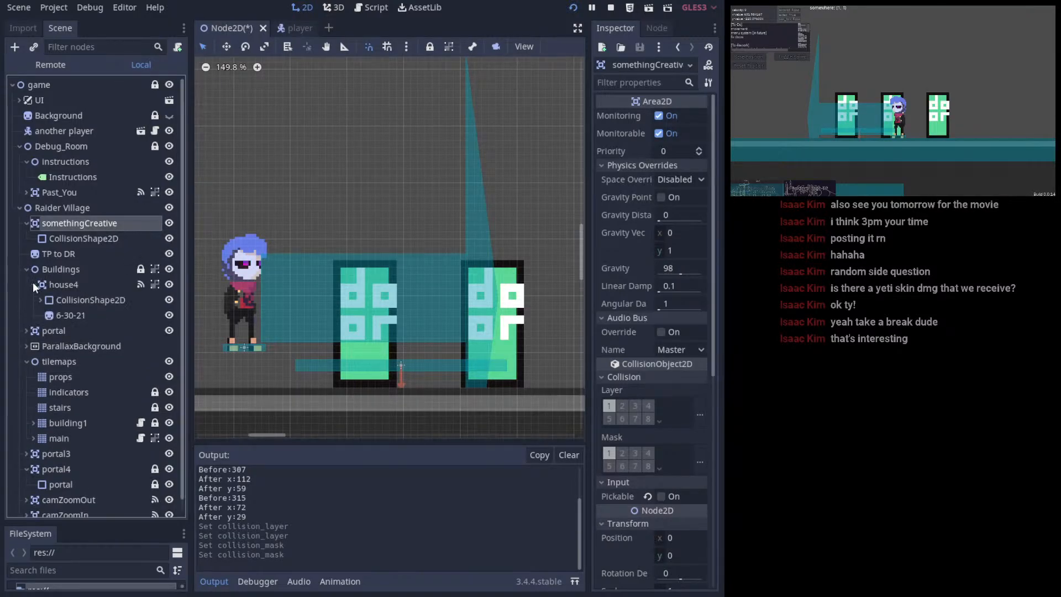
pyautogui.click(58, 303)
pyautogui.scroll(-6, 385, 310)
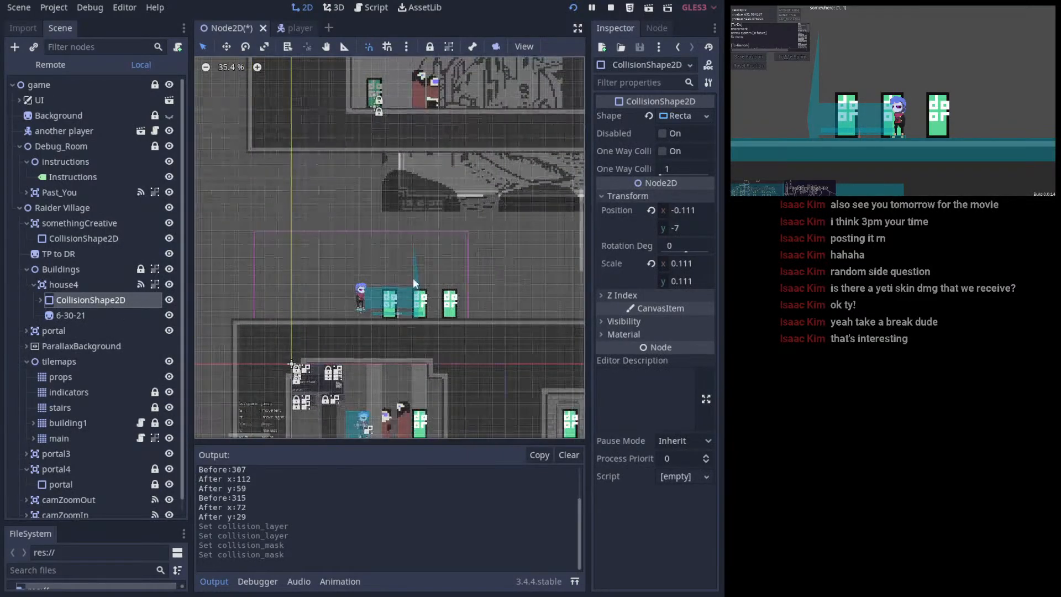
pyautogui.moveTo(414, 283); pyautogui.dragTo(546, 257, button='middle')
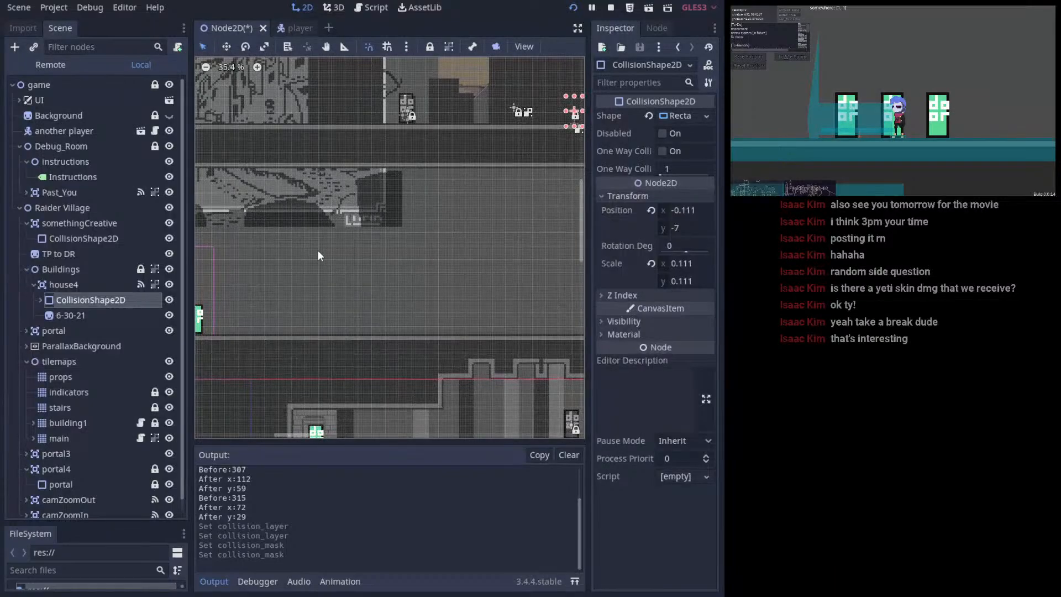
pyautogui.press('f')
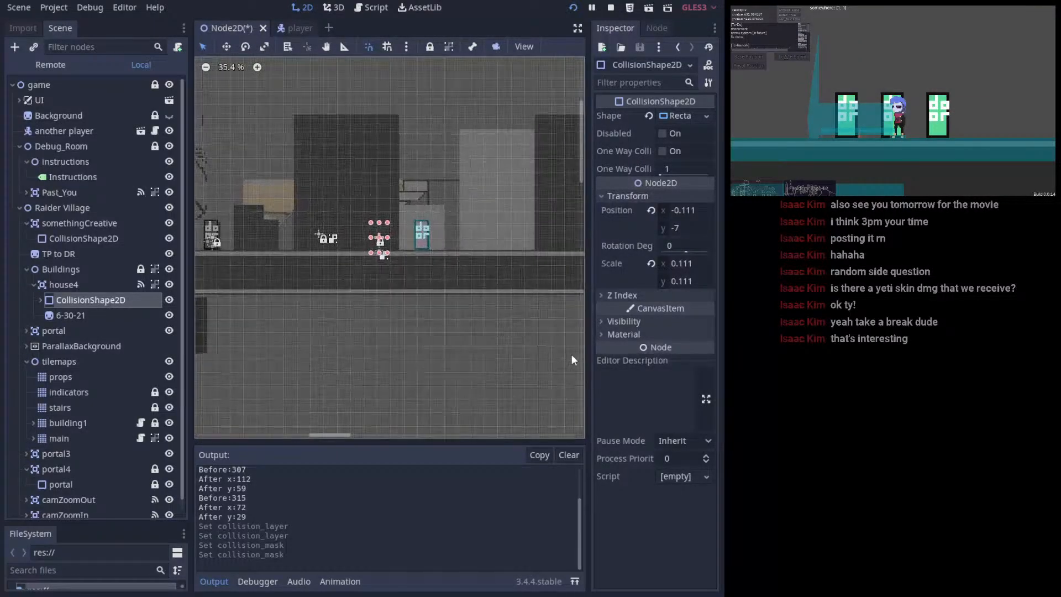
# - Toggle the visibility of Buildings and house4 off and on to identify what they contain in the scene
pyautogui.click(170, 268)
pyautogui.click(169, 269)
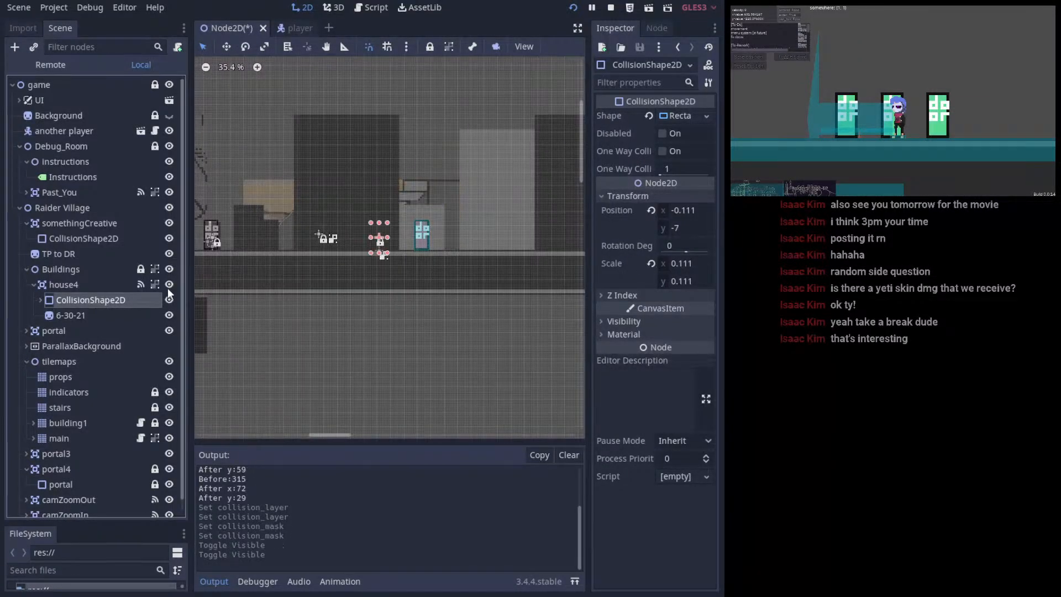
pyautogui.click(169, 290)
pyautogui.click(169, 290)
pyautogui.click(169, 290)
pyautogui.click(169, 290)
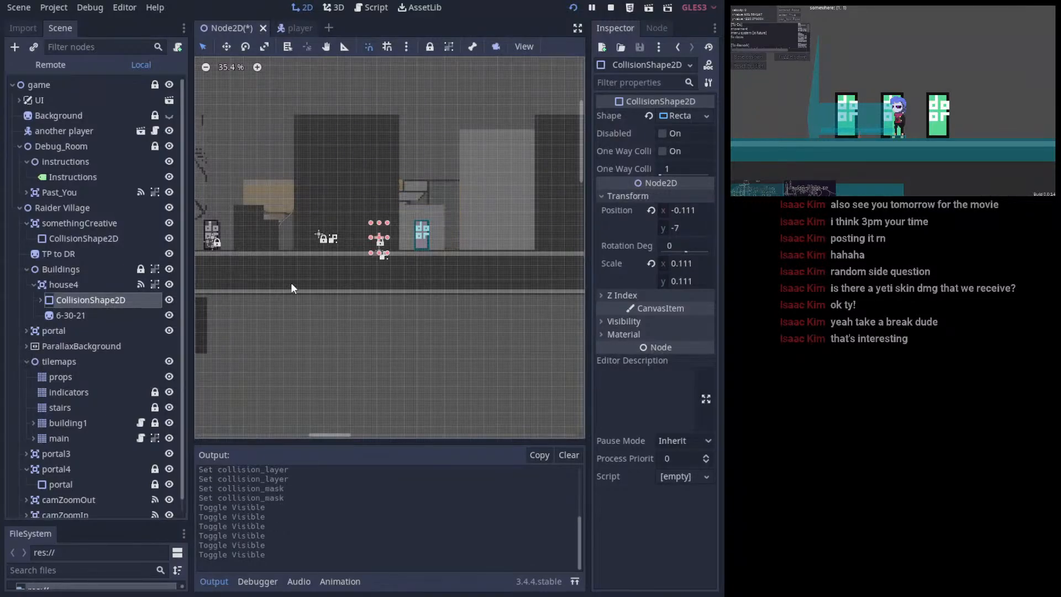
# - Create a StaticBody2D node, place it under Raider Village and move somethingCreative's CollisionShape2D into it
pyautogui.moveTo(291, 283); pyautogui.dragTo(507, 215, button='middle')
pyautogui.moveTo(367, 265); pyautogui.dragTo(543, 207, button='middle')
pyautogui.scroll(10, 445, 299)
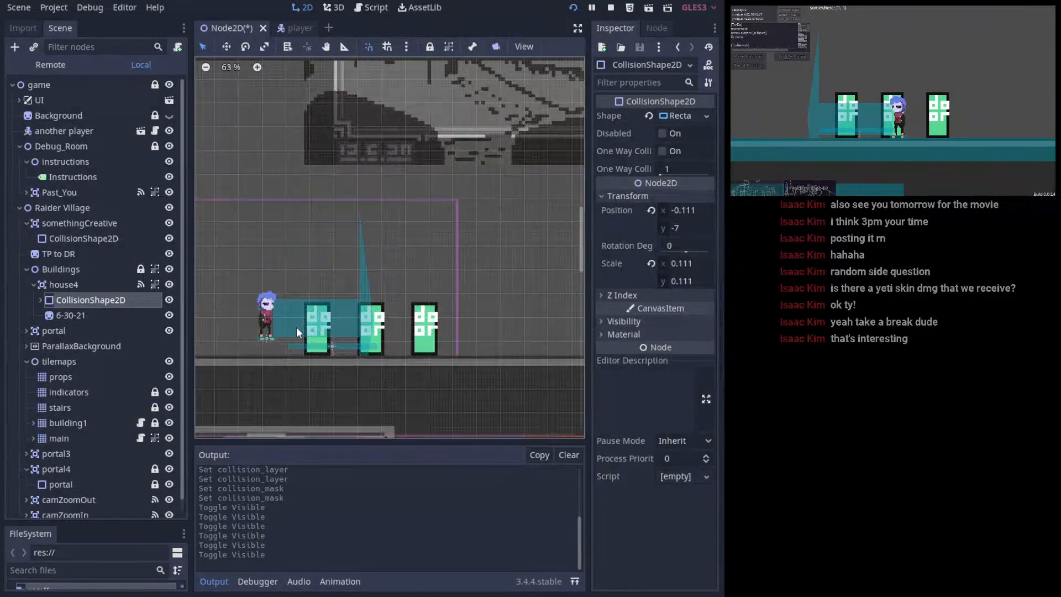
pyautogui.scroll(1, 296, 327)
pyautogui.hotkey('ctrl', 'a')
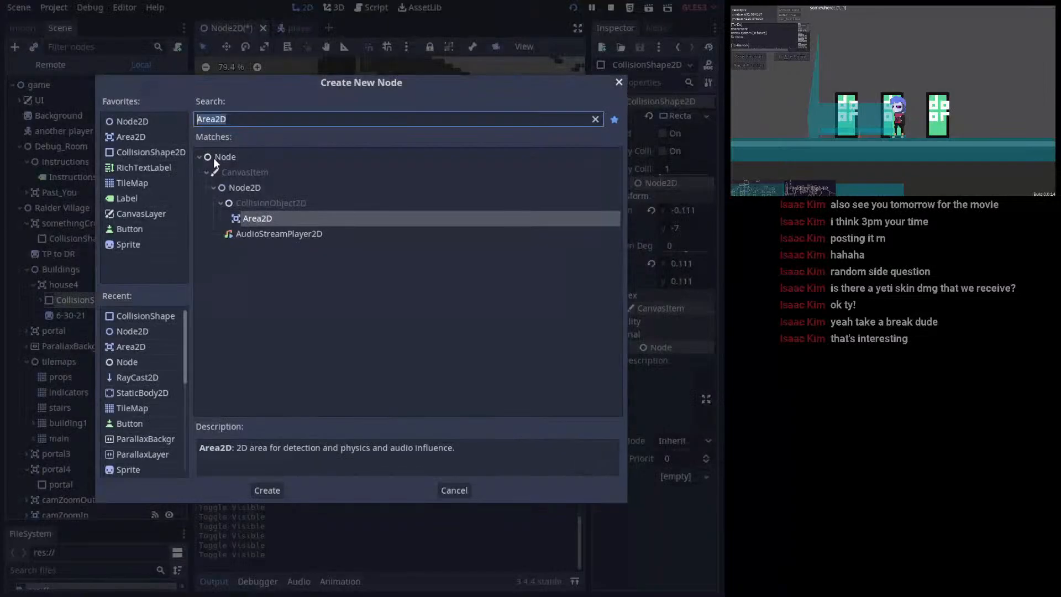
pyautogui.click(132, 120)
pyautogui.click(135, 135)
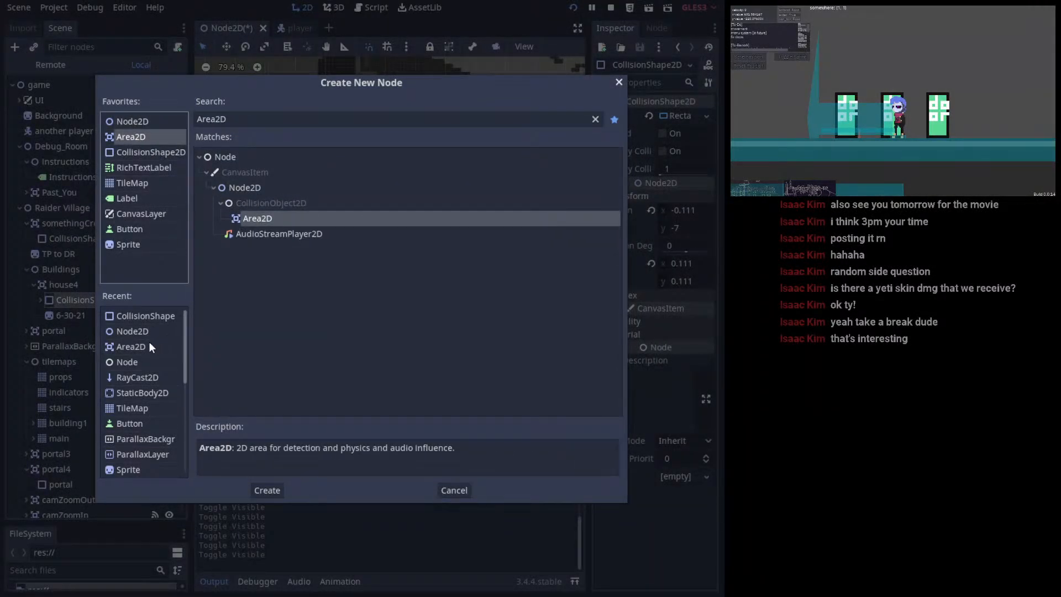
pyautogui.click(144, 392)
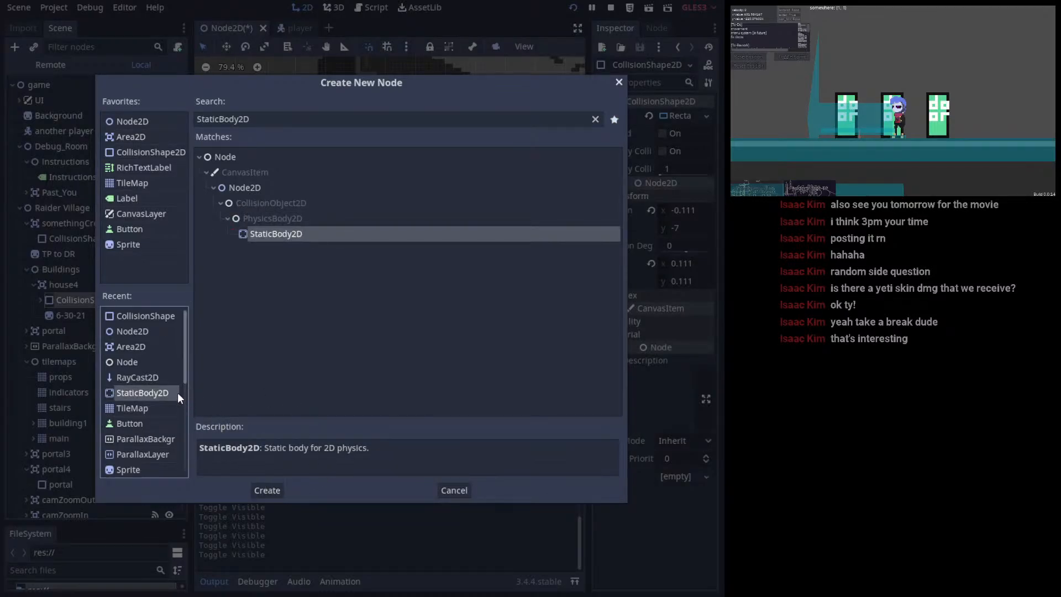
pyautogui.click(155, 349)
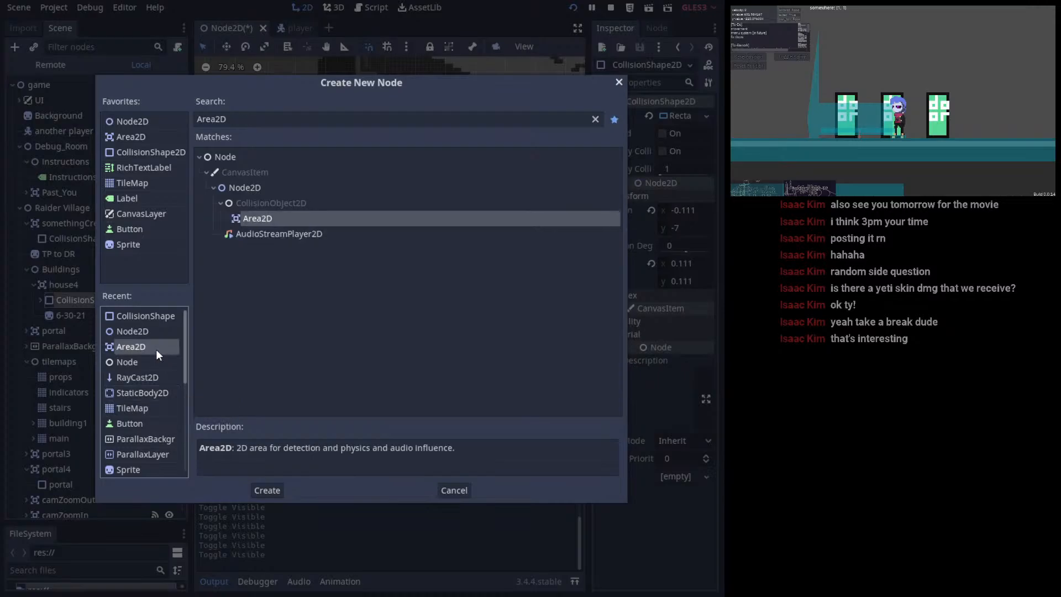
pyautogui.click(151, 392)
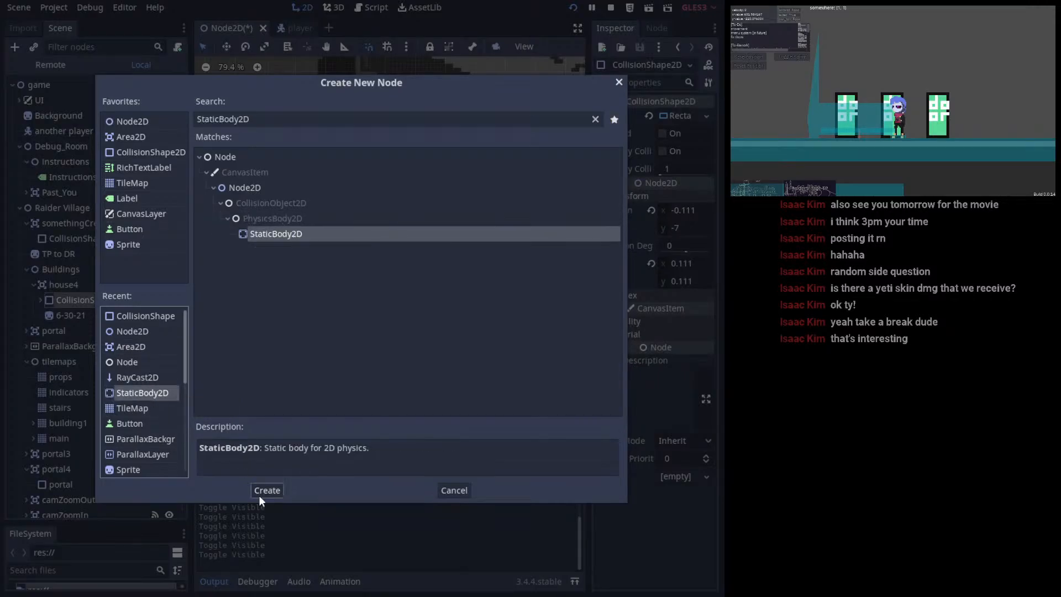
pyautogui.click(261, 490)
pyautogui.moveTo(120, 330); pyautogui.dragTo(68, 217)
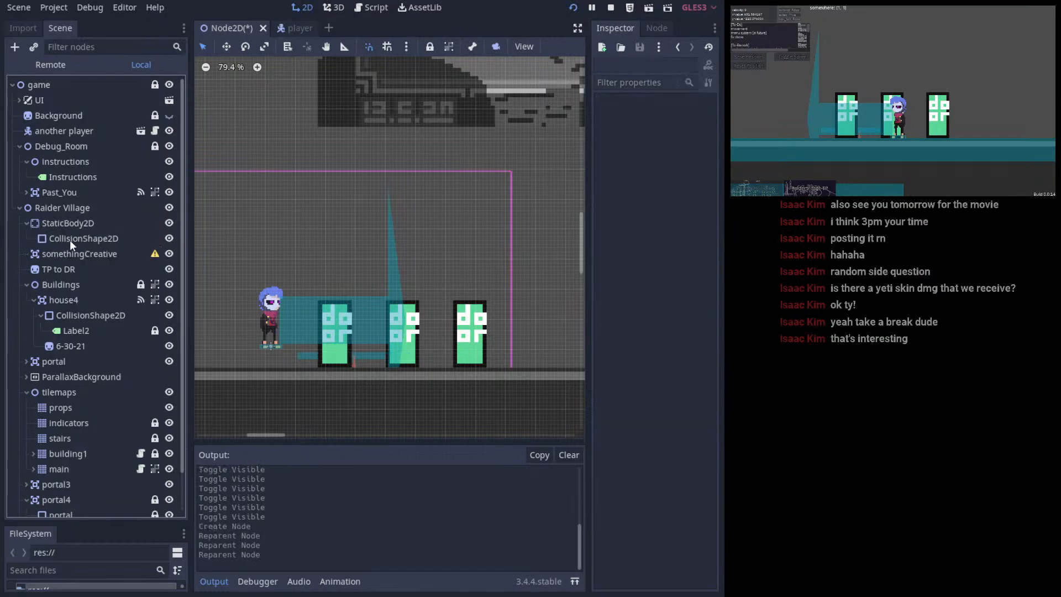
# - Rerun the game to test the StaticBody2D strip by moving the player around the doors, and stop the game
pyautogui.click(111, 255)
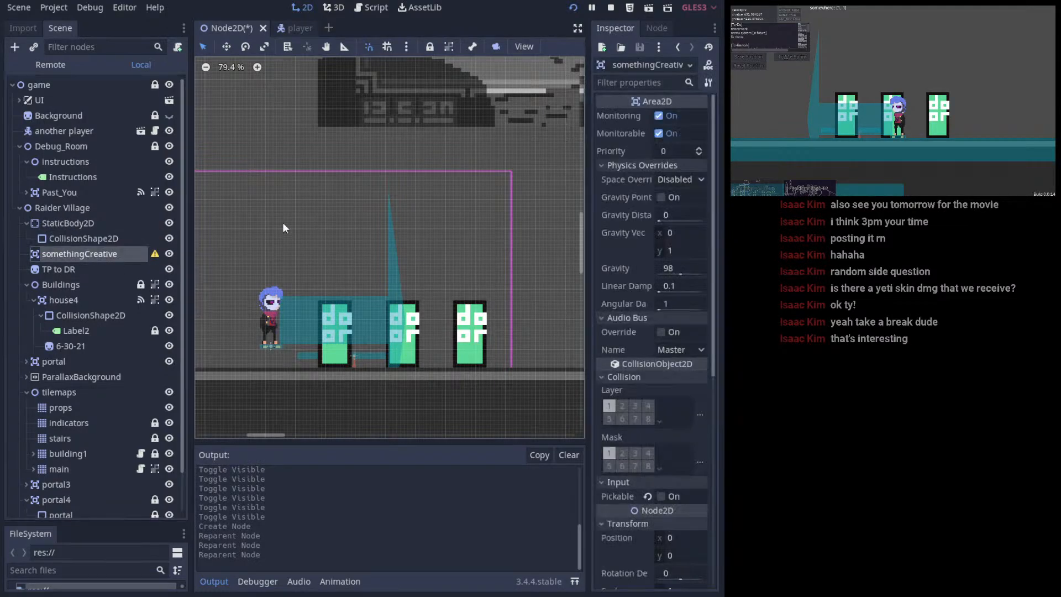
pyautogui.click(574, 7)
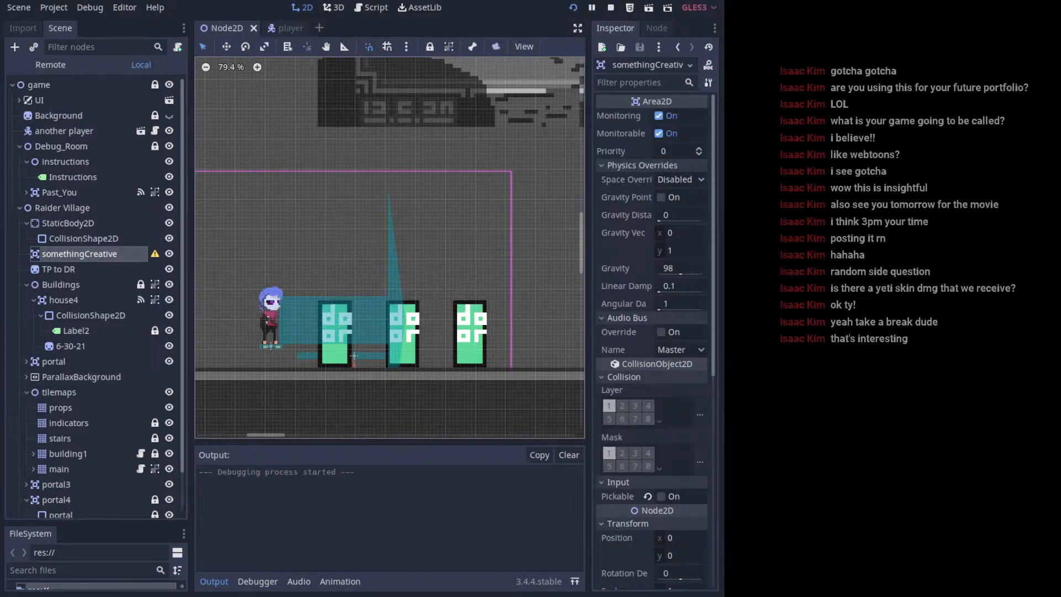
pyautogui.press('Right')
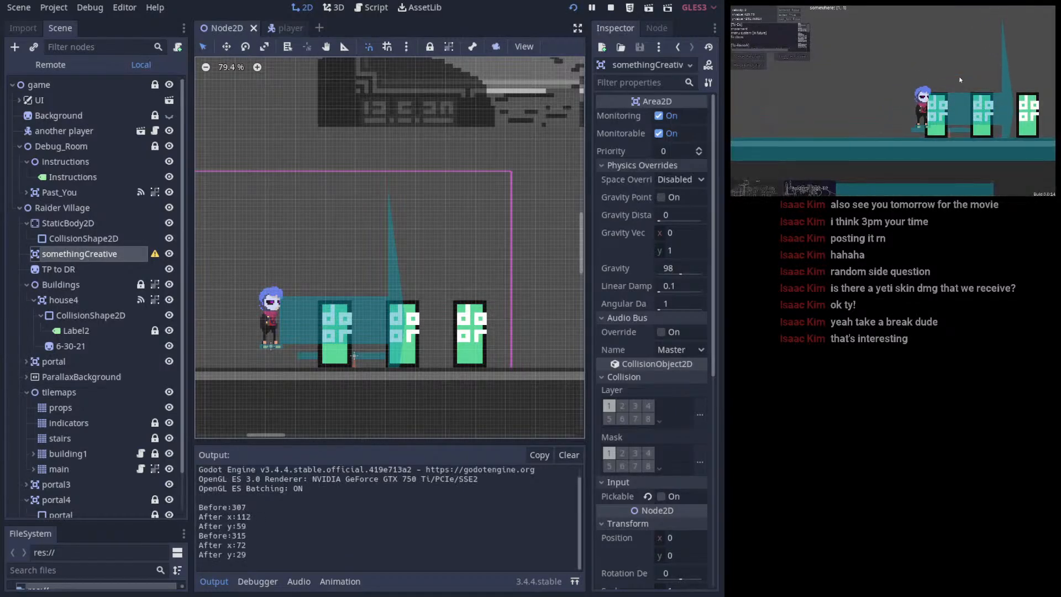
pyautogui.press('Left')
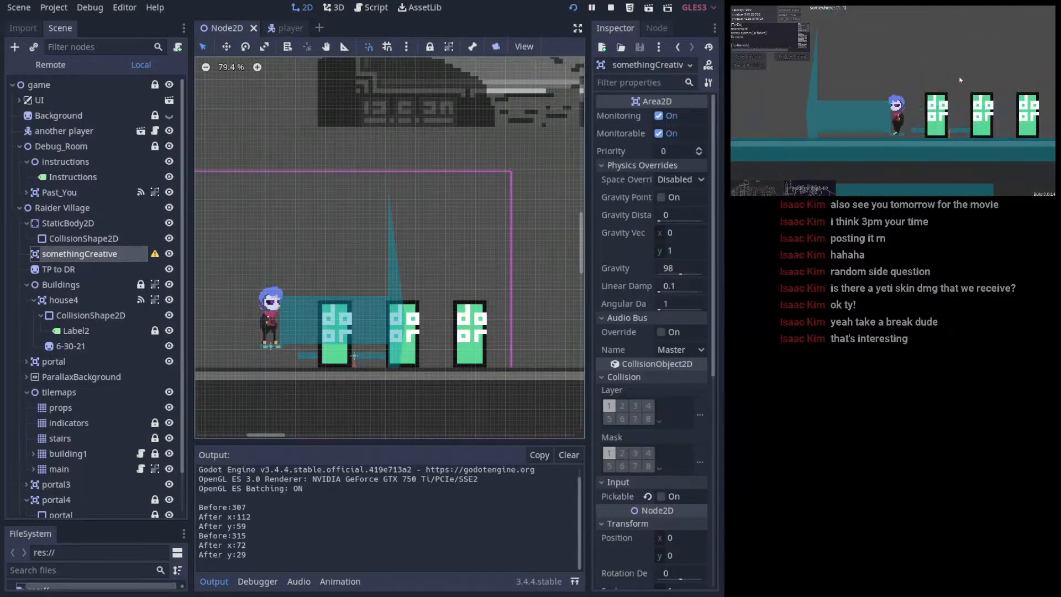
pyautogui.press('Right')
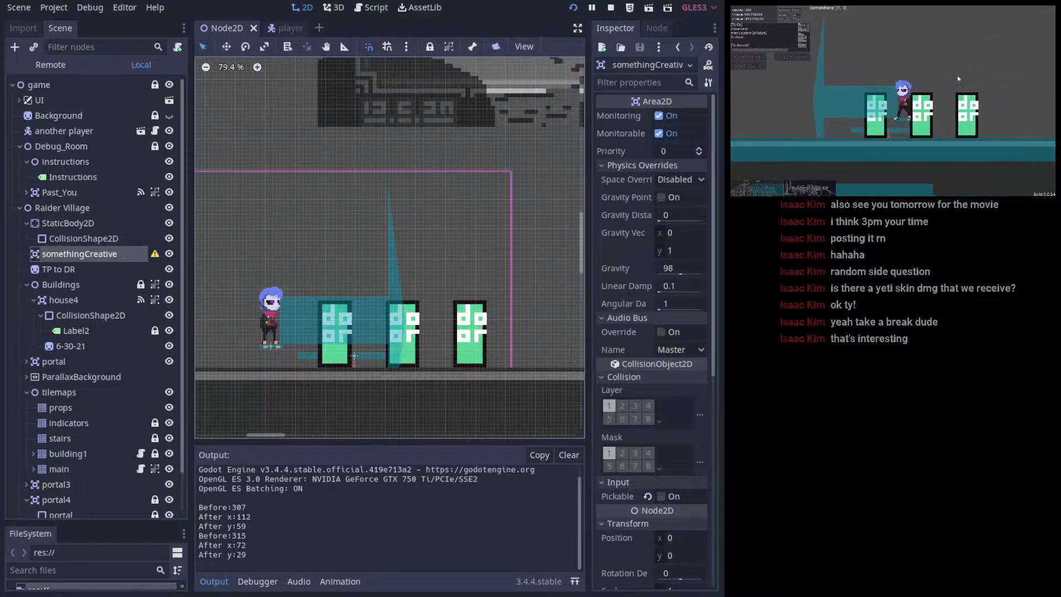
pyautogui.press('F8')
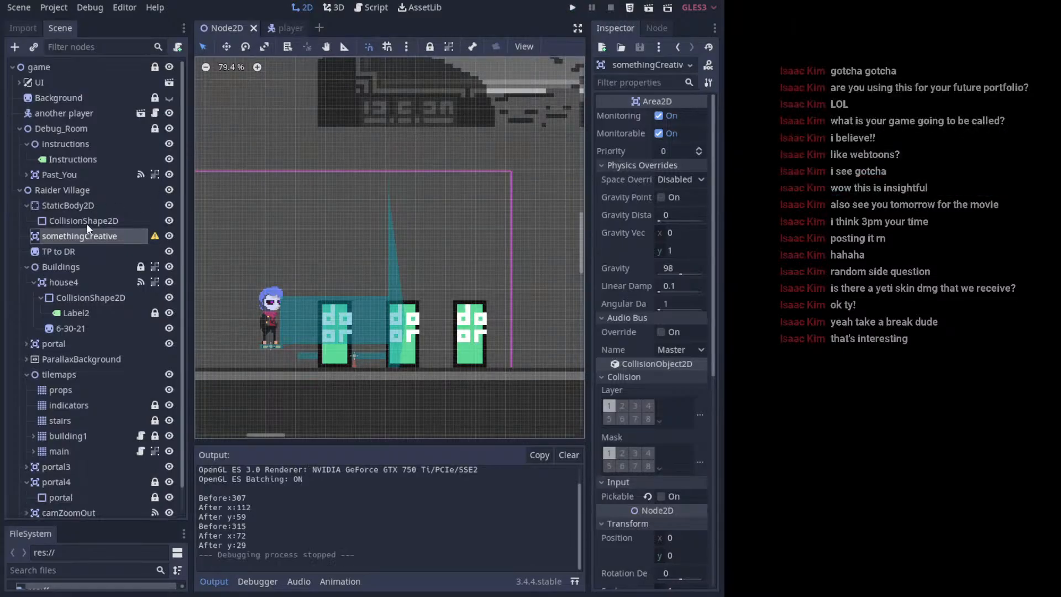
# - Move the CollisionShape2D back under somethingCreative and delete the StaticBody2D node from Raider Village
pyautogui.click(92, 250)
pyautogui.click(92, 237)
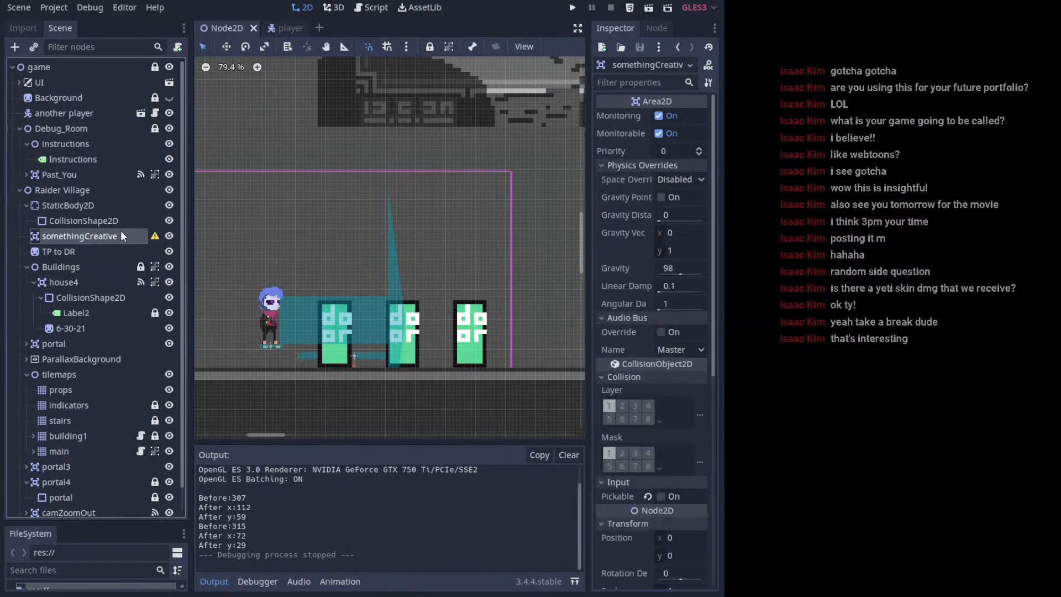
pyautogui.click(94, 206)
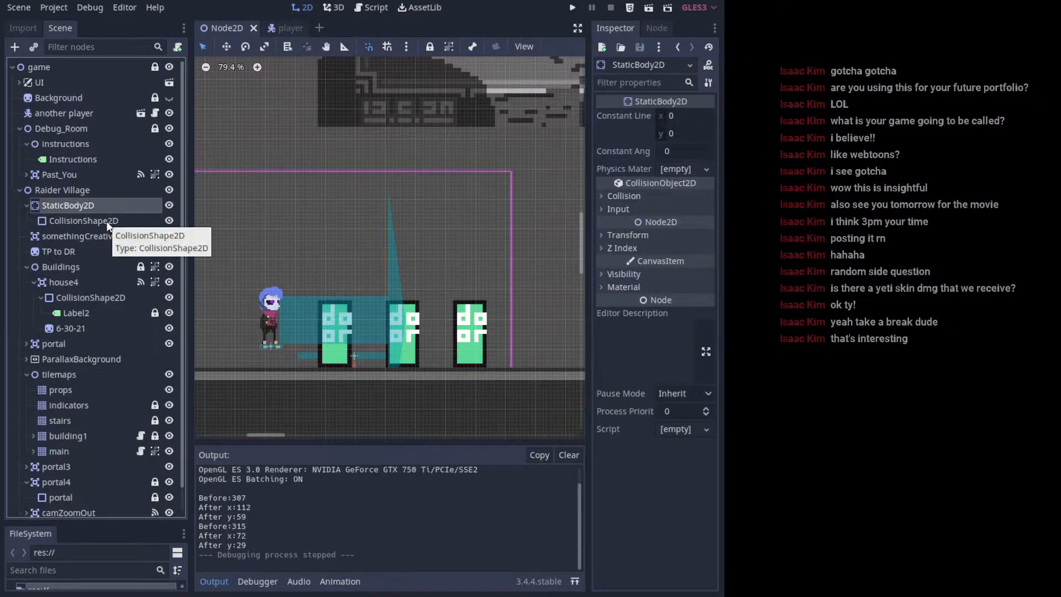
pyautogui.moveTo(107, 221); pyautogui.dragTo(94, 237)
pyautogui.click(92, 205)
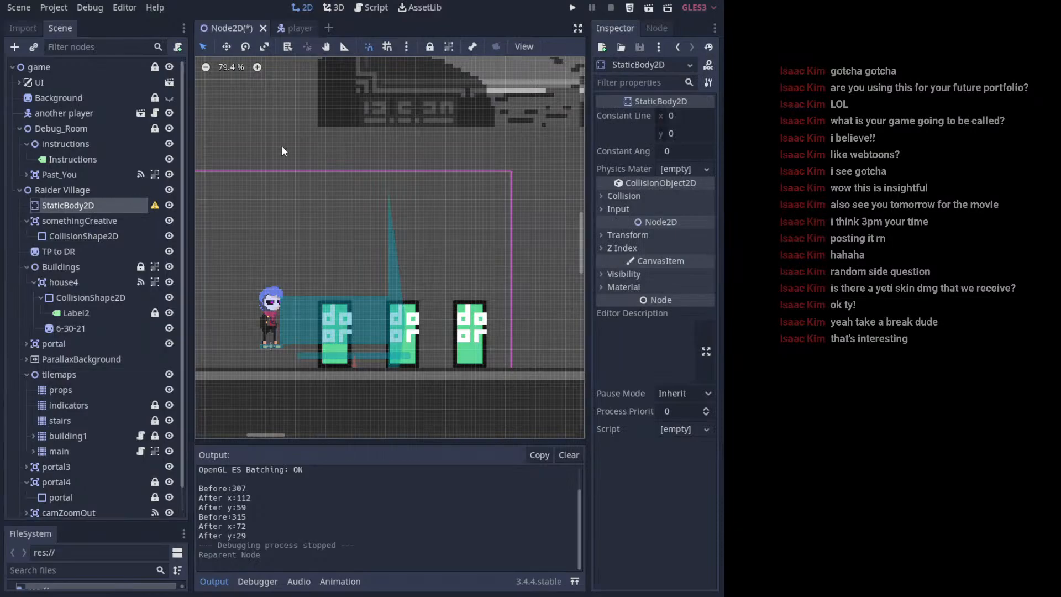
pyautogui.click(674, 208)
pyautogui.click(669, 199)
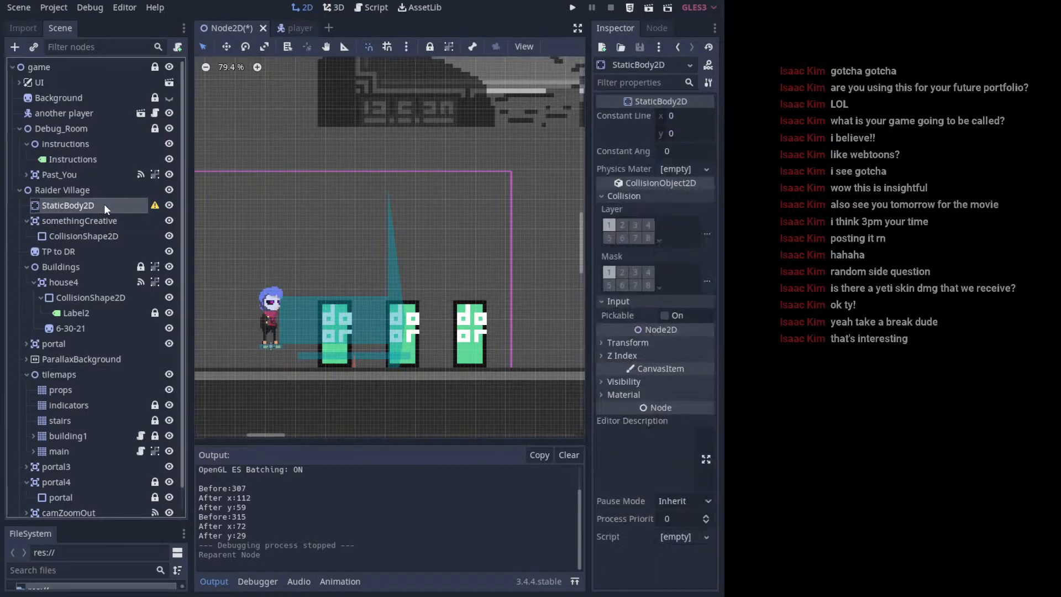
pyautogui.press('Delete')
pyautogui.click(334, 306)
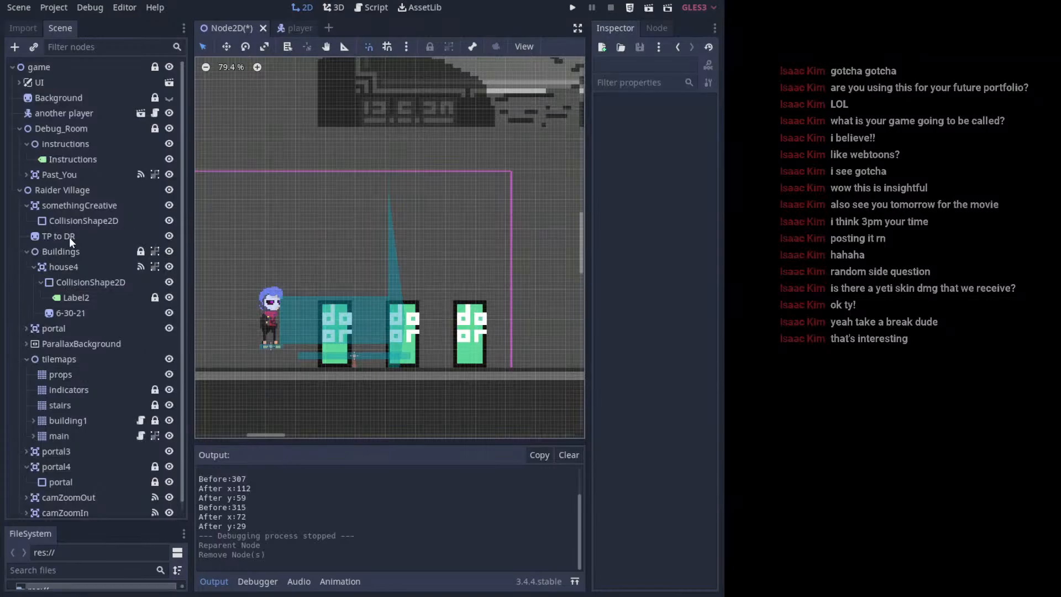
# - Turn off one-way collision on somethingCreative's CollisionShape2D and check its visibility and material settings
pyautogui.click(85, 221)
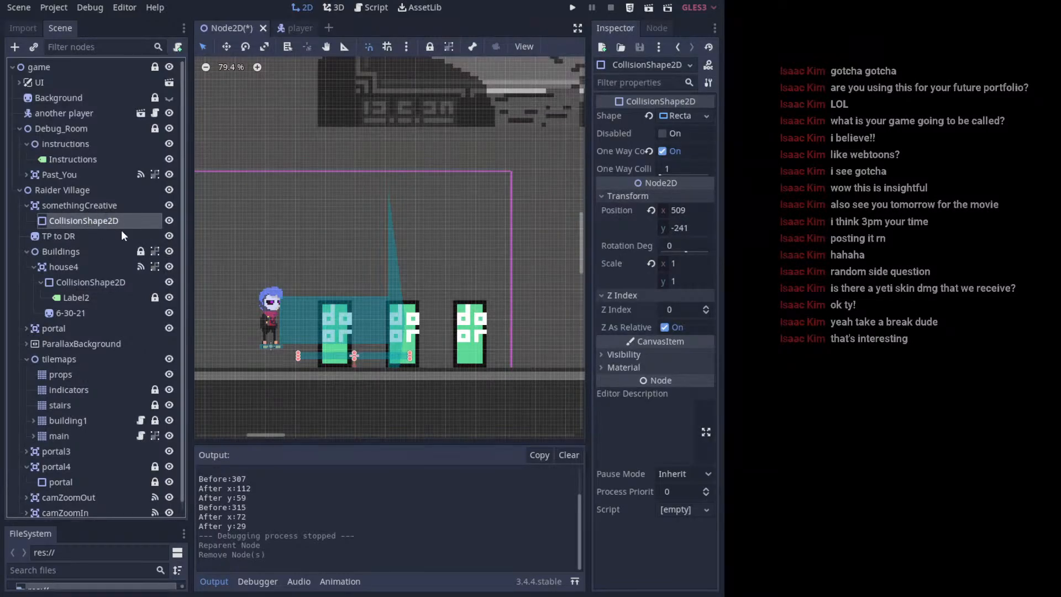
pyautogui.click(662, 151)
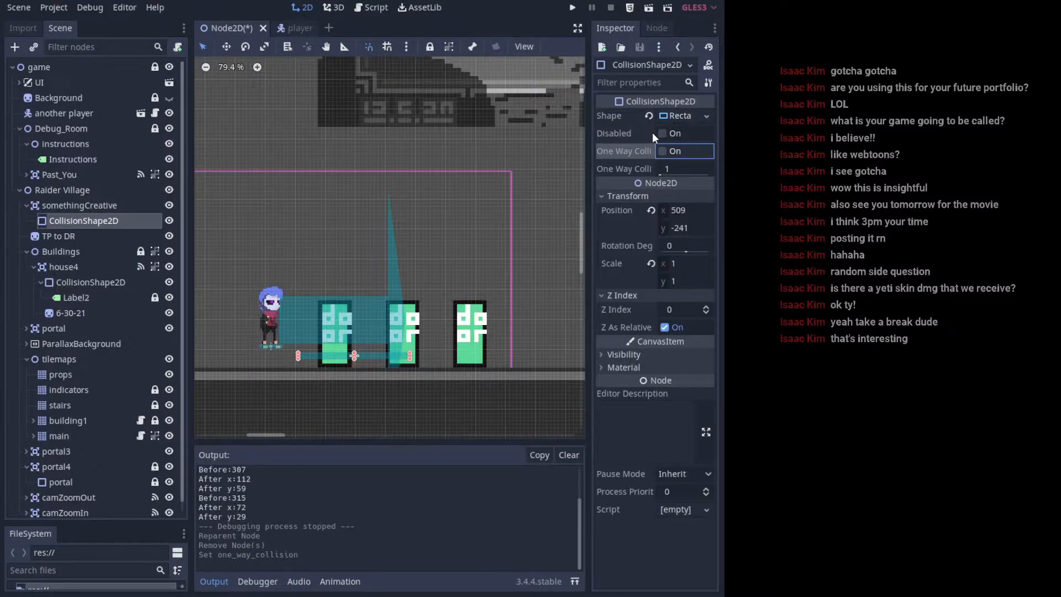
pyautogui.click(624, 355)
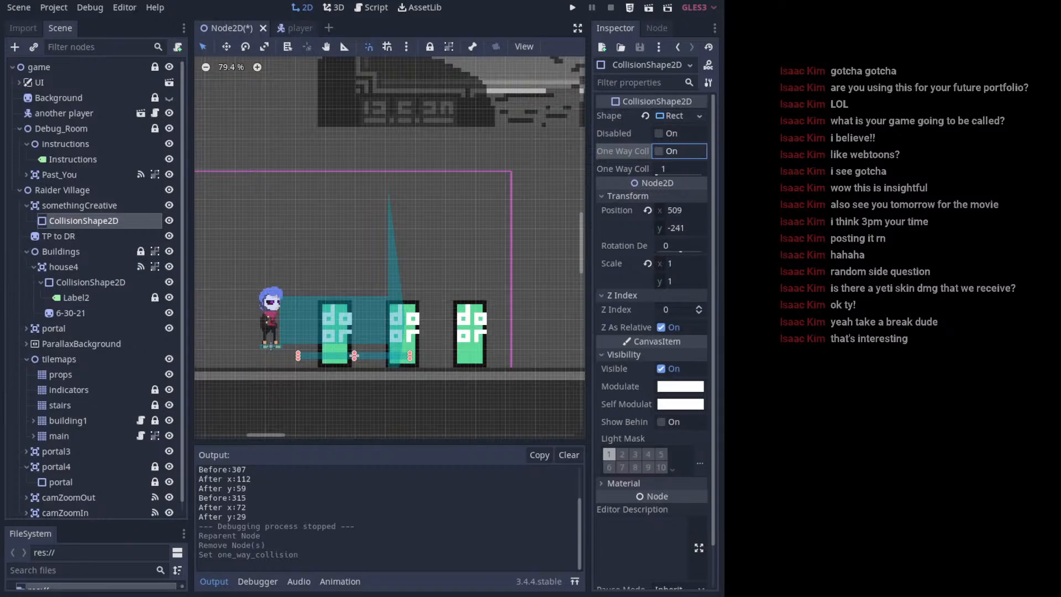
pyautogui.scroll(-2, 653, 332)
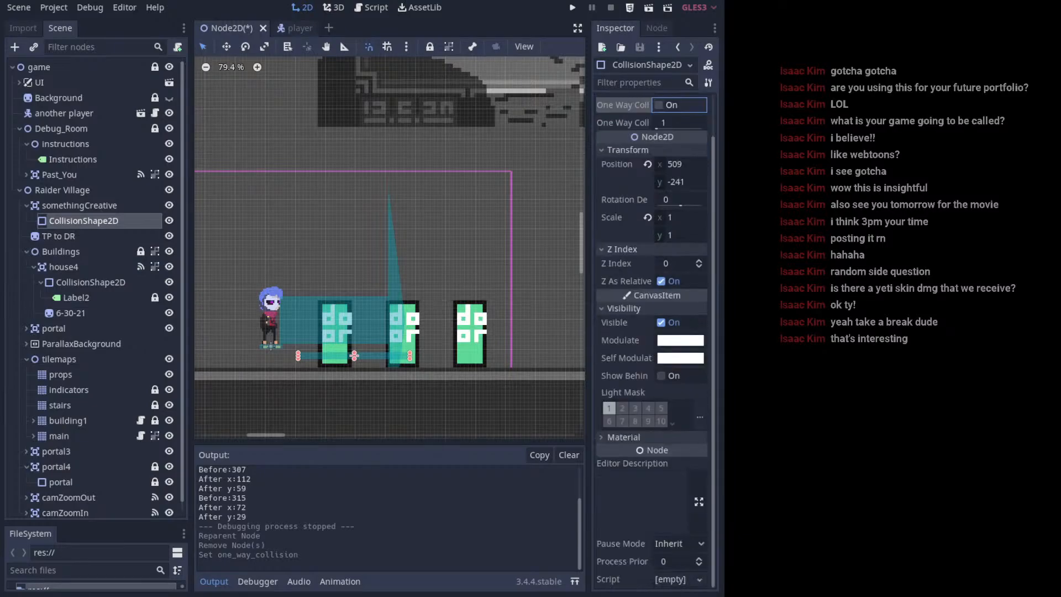
pyautogui.click(669, 437)
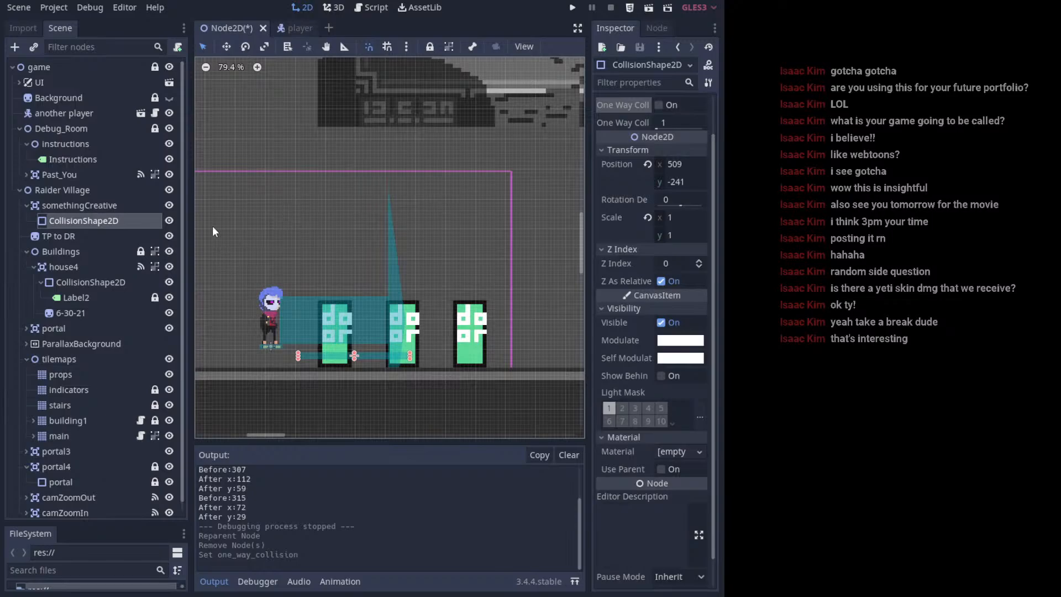
# - Compare somethingCreative's Area2D, collision and visibility settings with the player scene's collision layers and masks
pyautogui.click(129, 207)
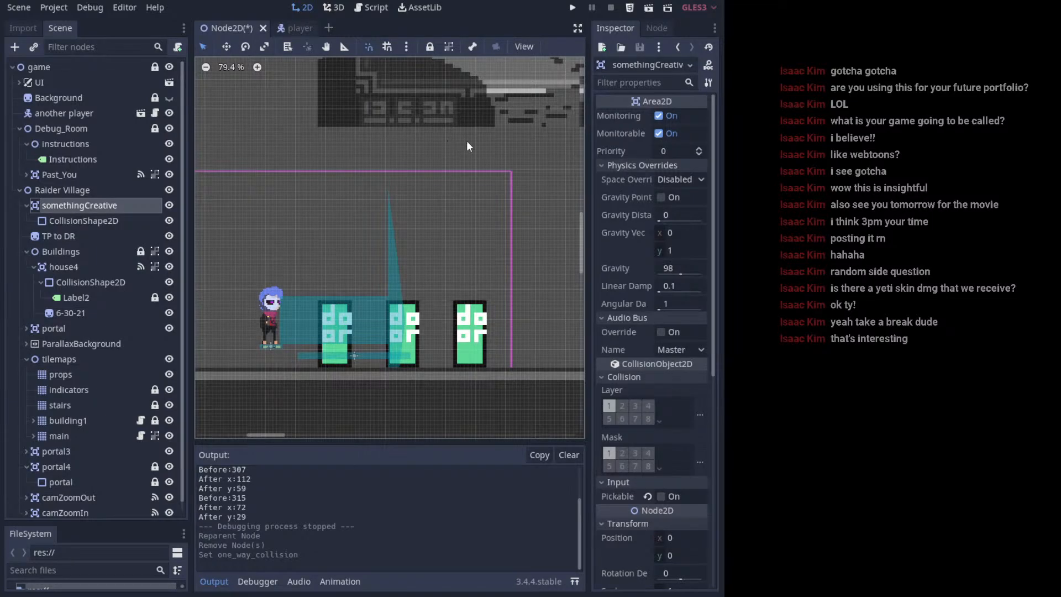
pyautogui.click(291, 30)
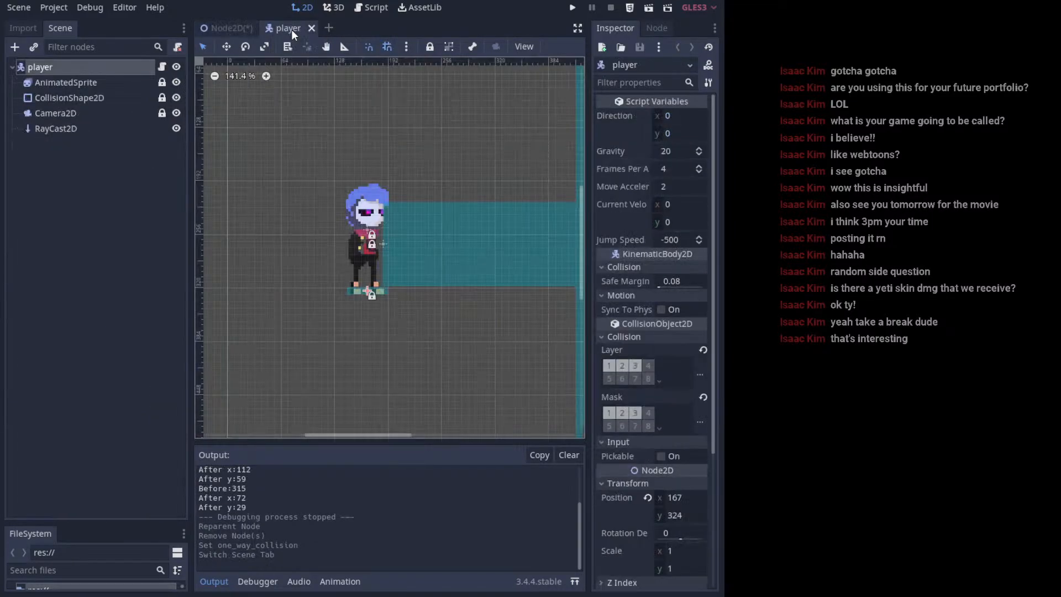
pyautogui.click(224, 27)
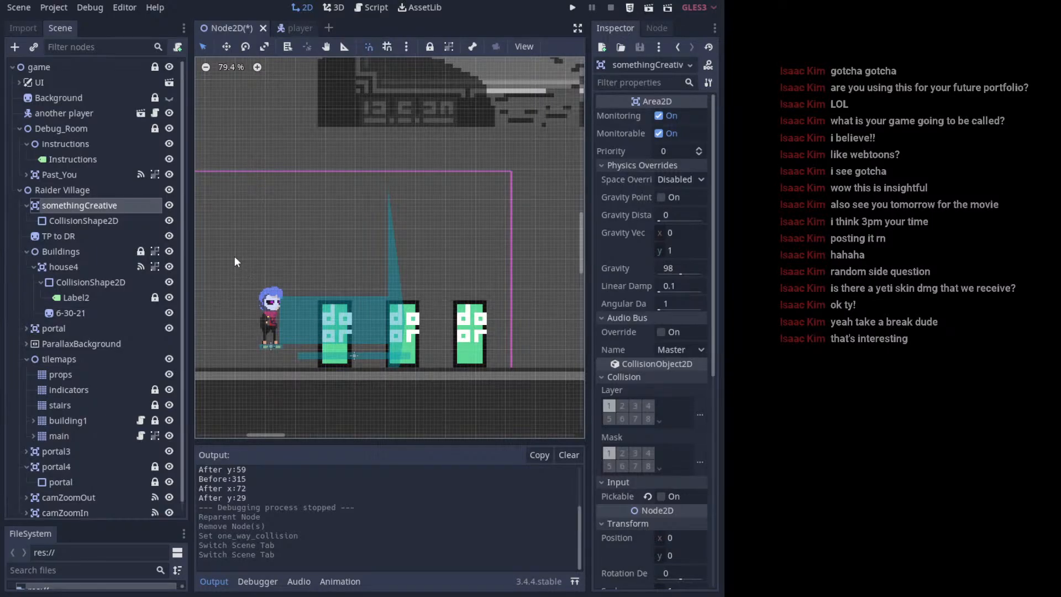
pyautogui.click(694, 178)
pyautogui.click(694, 177)
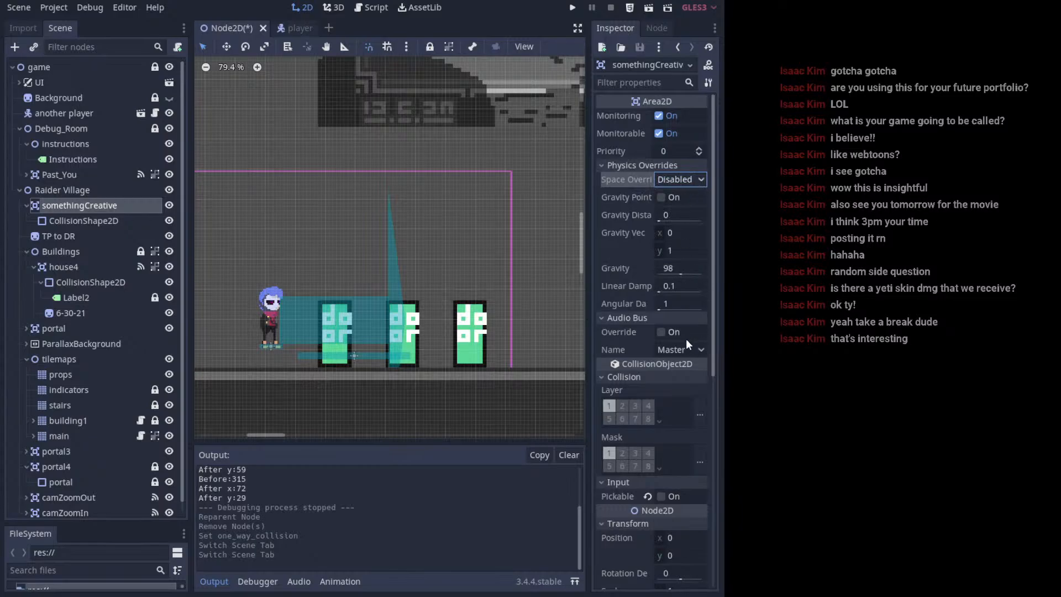
pyautogui.scroll(-5, 665, 417)
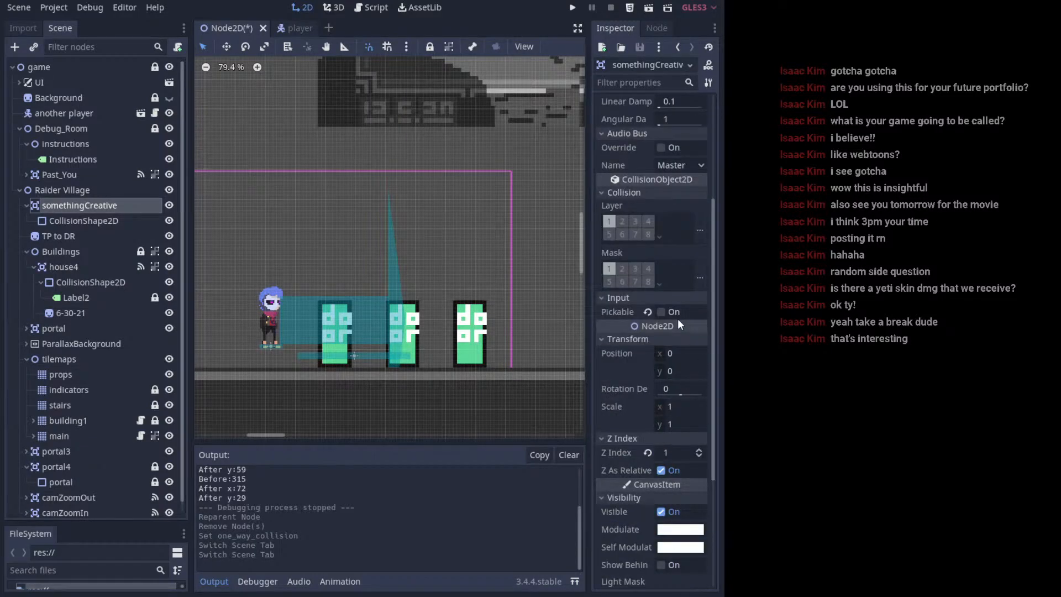
pyautogui.scroll(-3, 672, 346)
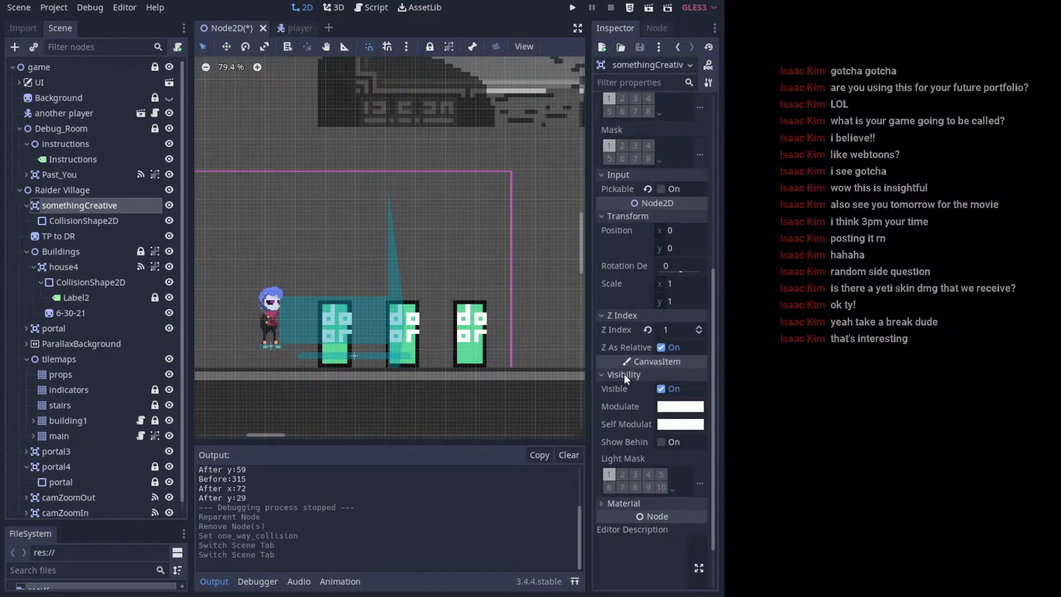
# - Shrink somethingCreative's collision shape to the width of the first door tile and place it along the door's base, at about (467, -223)
pyautogui.click(108, 220)
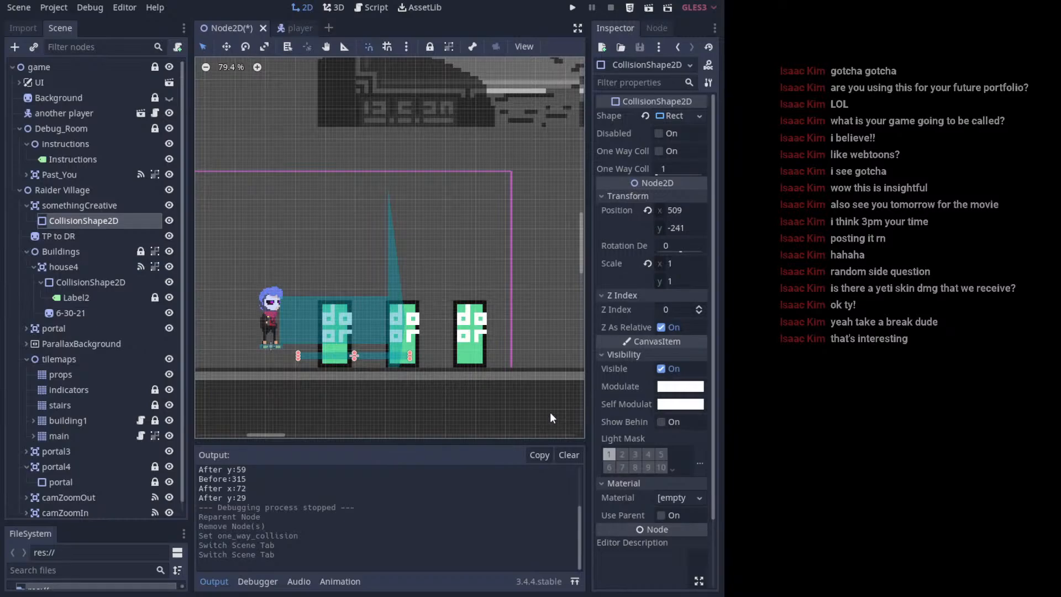
pyautogui.scroll(1, 412, 357)
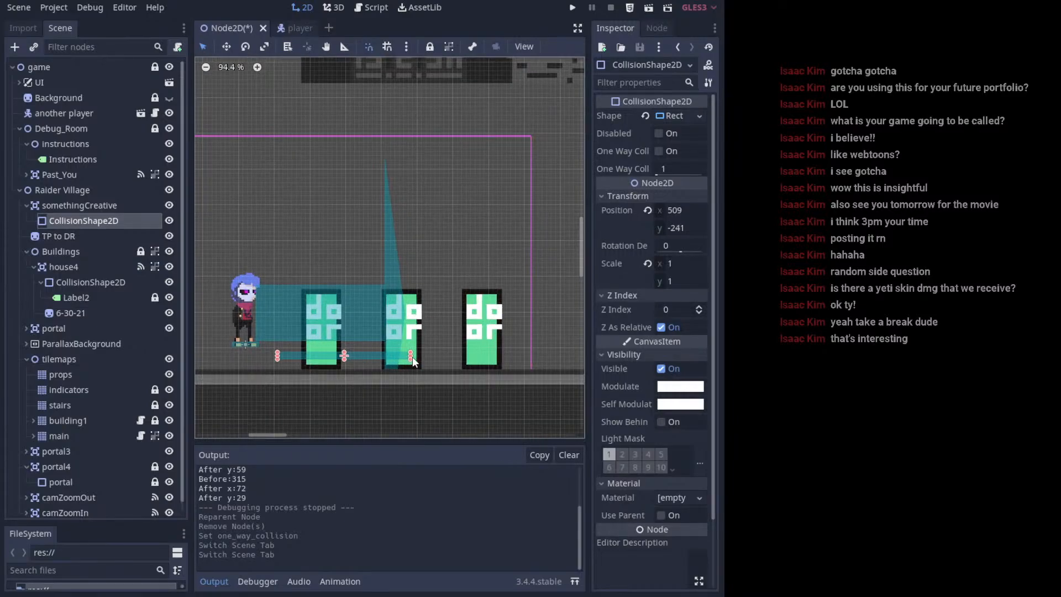
pyautogui.moveTo(413, 356); pyautogui.dragTo(362, 362)
pyautogui.scroll(4, 315, 370)
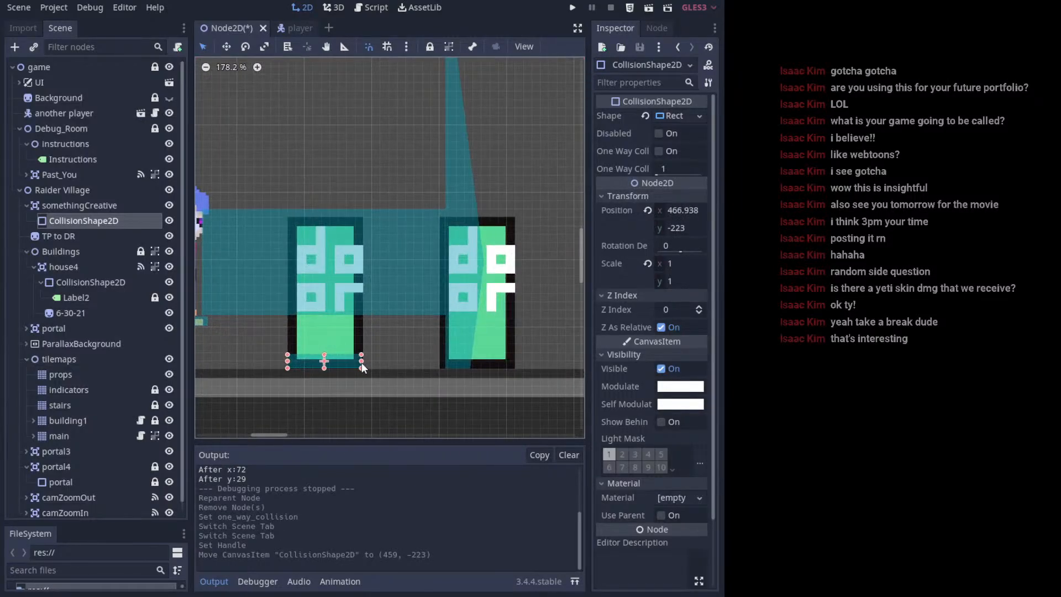
# - Connect somethingCreative's body_shape_entered signal to another player with the receiver method _on_somethingCreative_body_shape_entered
pyautogui.click(105, 207)
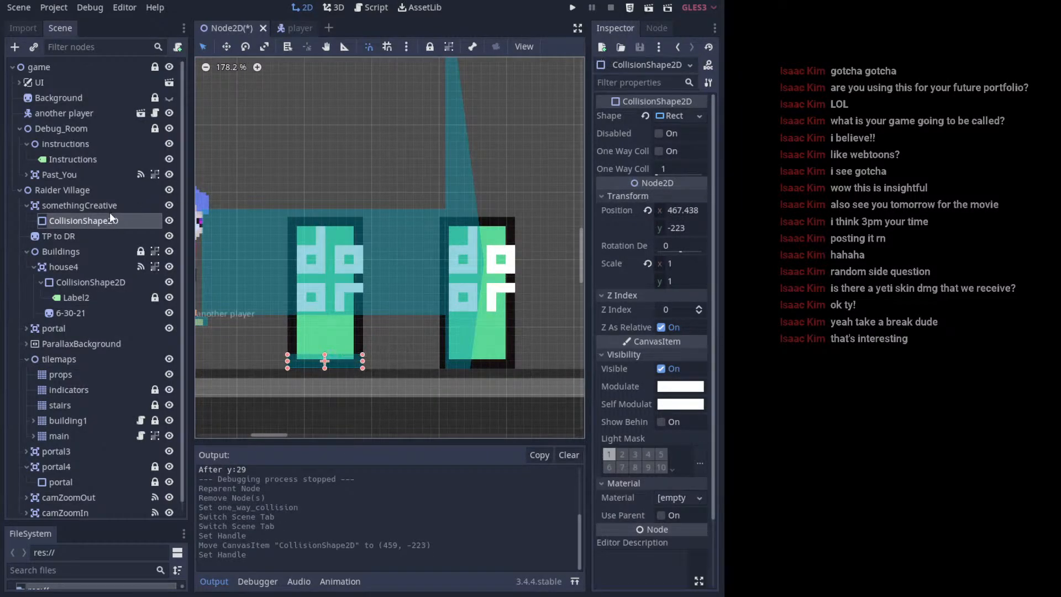
pyautogui.click(659, 29)
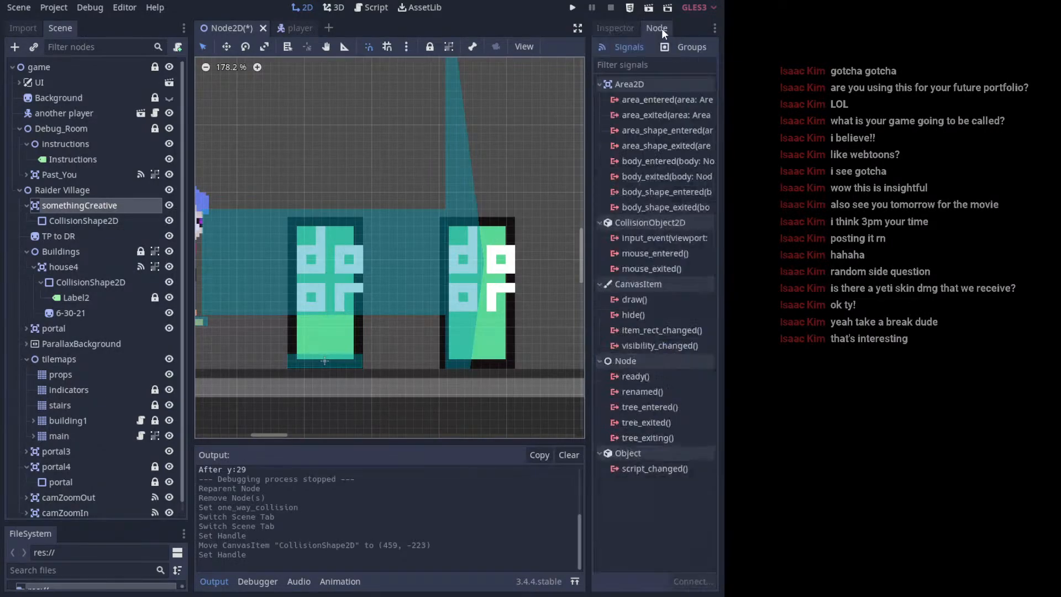
pyautogui.doubleClick(632, 193)
pyautogui.scroll(3, 332, 334)
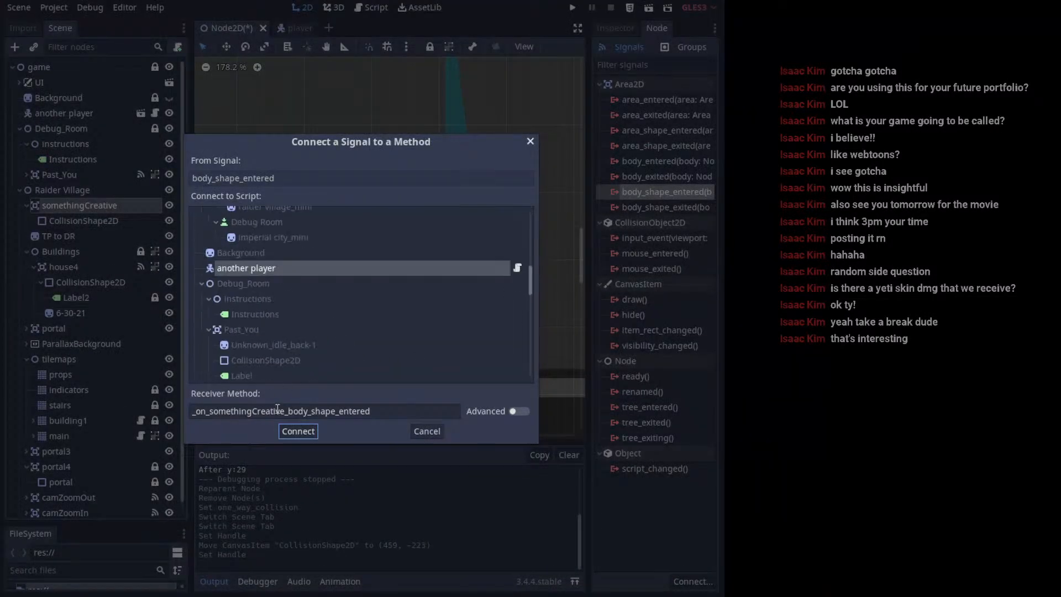
pyautogui.click(303, 430)
# - Locate the function node of somethingCreative's body_shape_entered signal in the player.vs graph
pyautogui.scroll(-5, 371, 214)
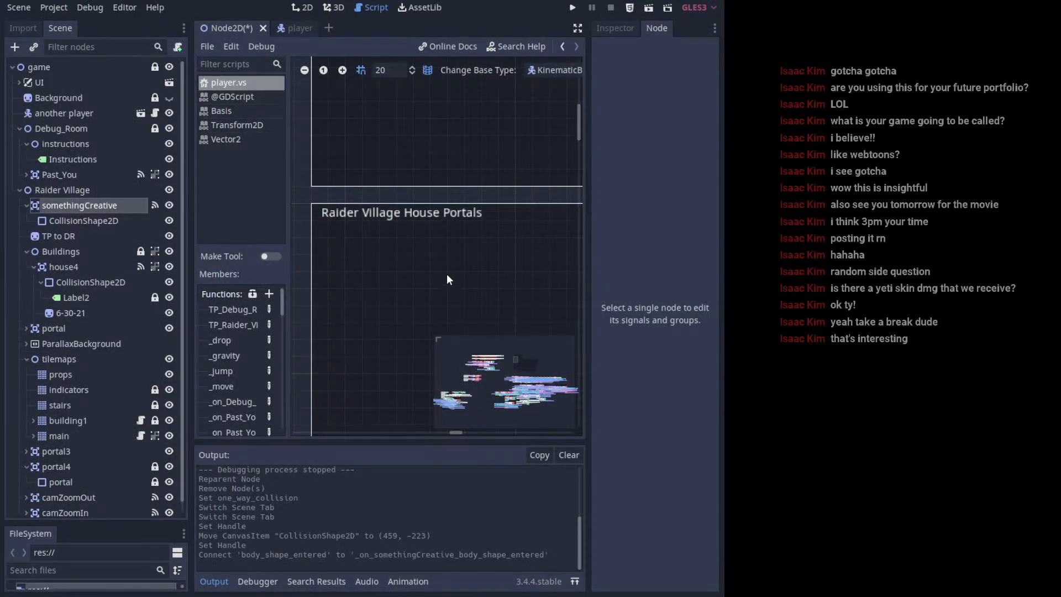
pyautogui.keyDown('ctrl'); pyautogui.scroll(-5, 446, 273); pyautogui.keyUp('ctrl')
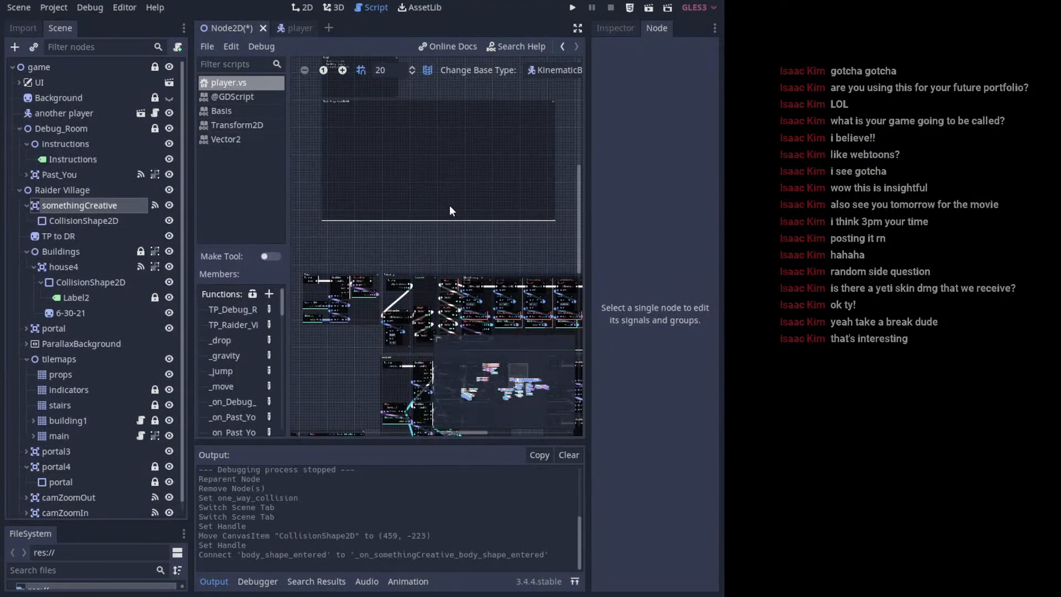
pyautogui.scroll(-5, 448, 254)
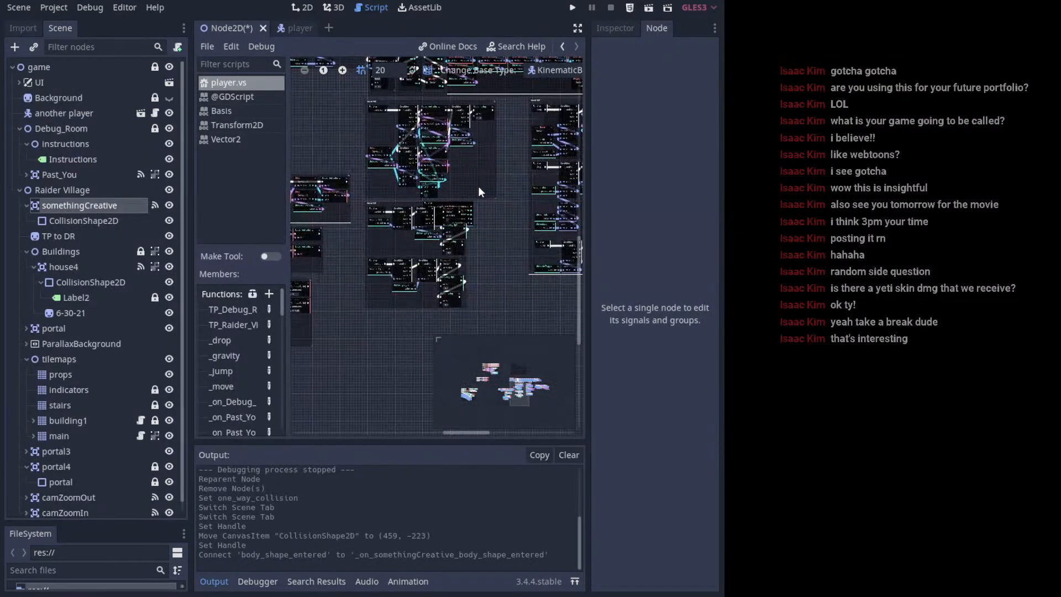
pyautogui.moveTo(484, 204); pyautogui.dragTo(293, 224, button='middle')
pyautogui.moveTo(393, 239); pyautogui.dragTo(297, 274, button='middle')
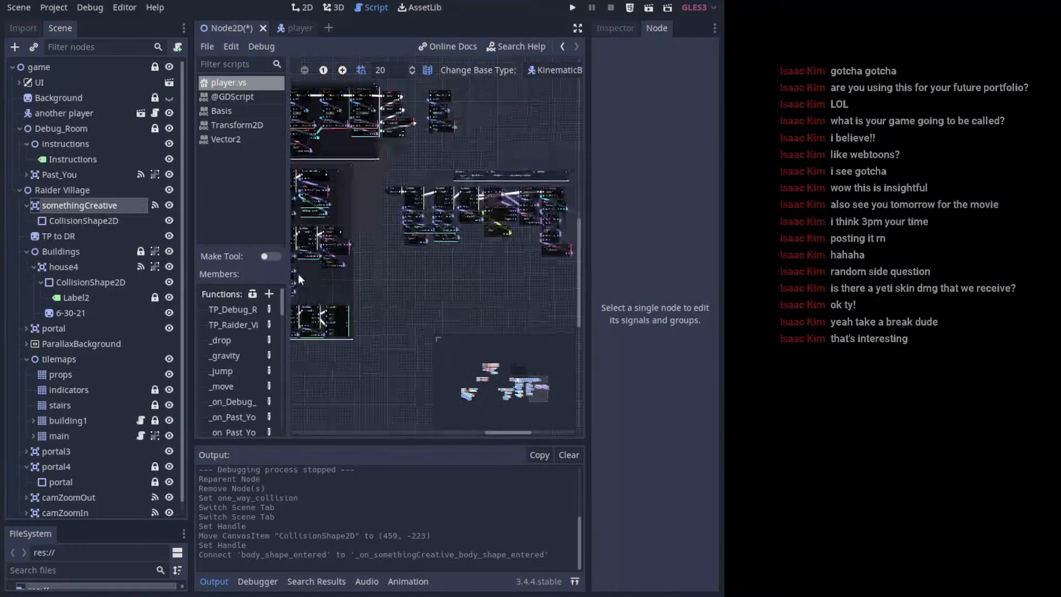
pyautogui.keyDown('ctrl'); pyautogui.scroll(3, 465, 300); pyautogui.keyUp('ctrl')
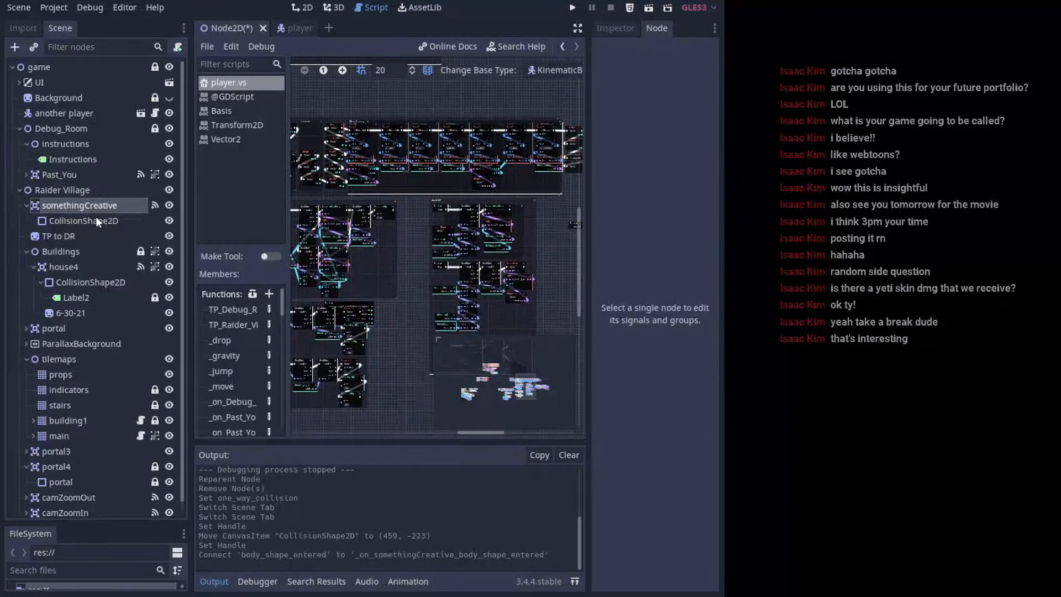
pyautogui.click(120, 204)
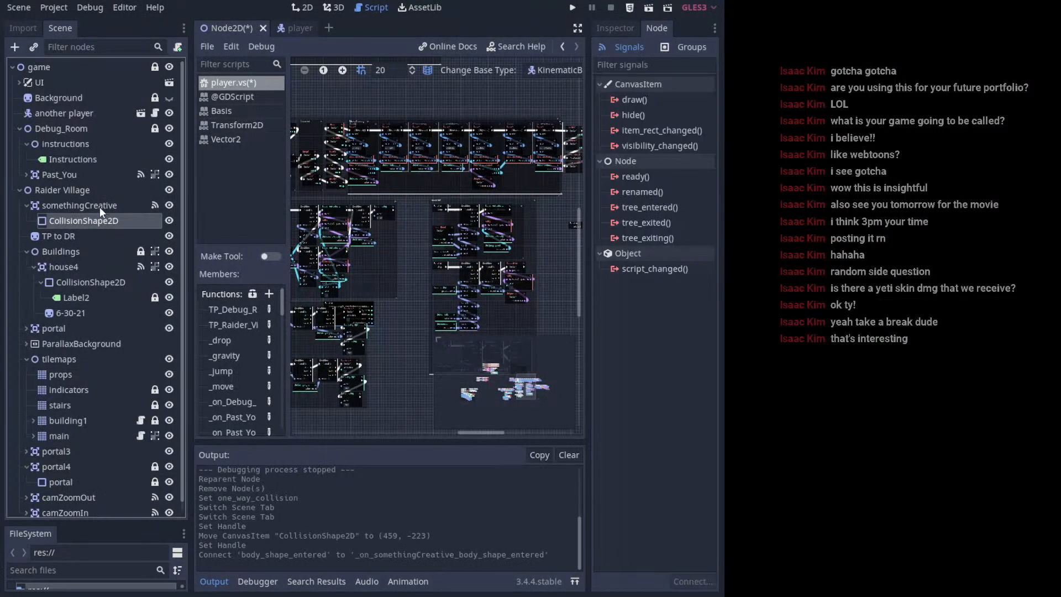
pyautogui.click(638, 209)
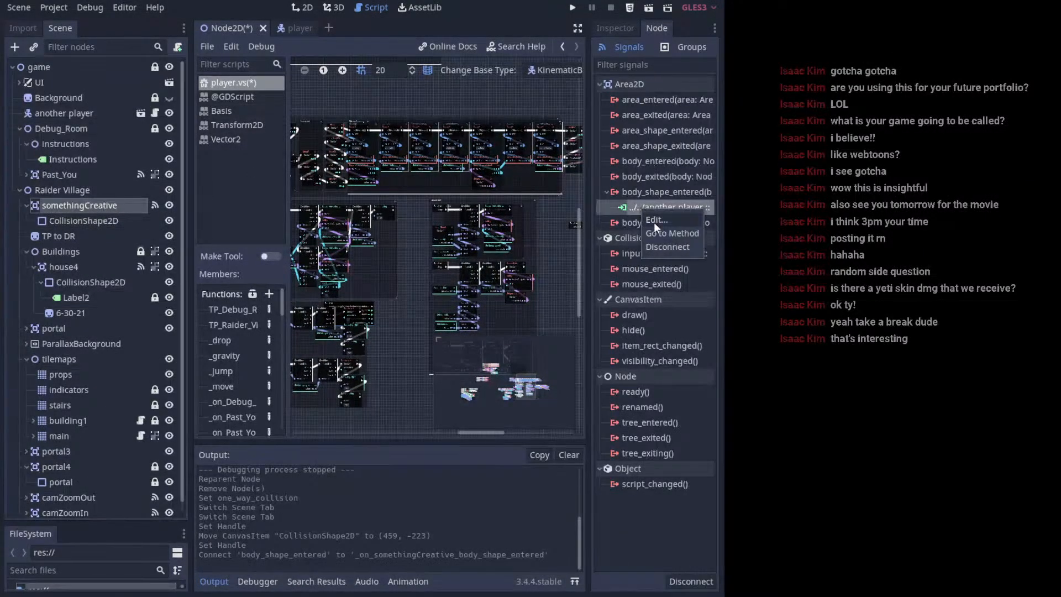
pyautogui.scroll(-3, 455, 281)
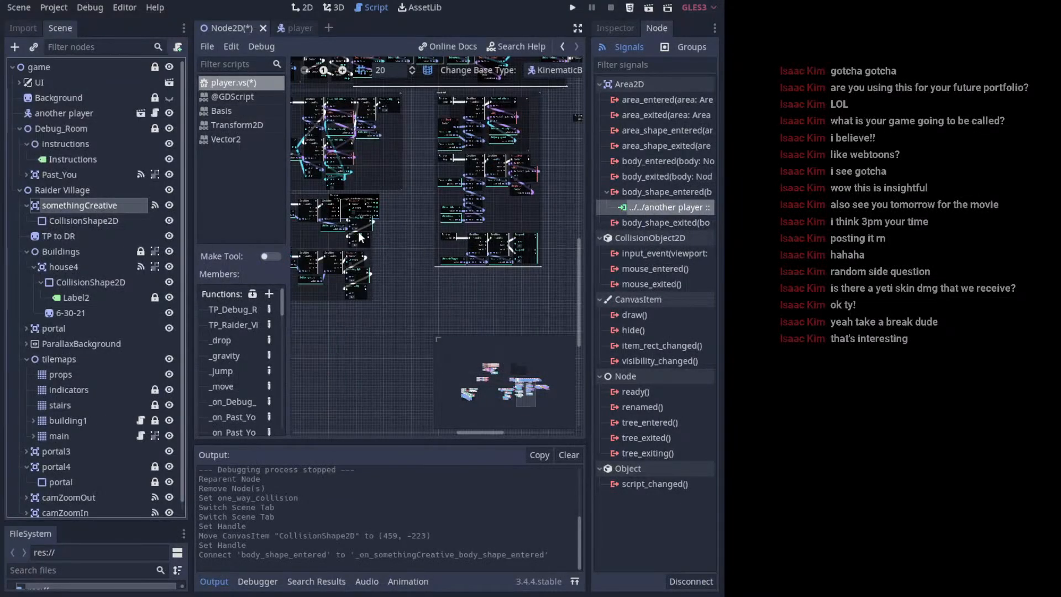
# - Move the somethingCreative body_shape_entered function node out of the movement code to the space beside the Portal comment box
pyautogui.keyDown('ctrl'); pyautogui.scroll(8, 498, 248); pyautogui.keyUp('ctrl')
pyautogui.moveTo(498, 247); pyautogui.dragTo(417, 198)
pyautogui.keyDown('ctrl'); pyautogui.scroll(-6, 486, 194); pyautogui.keyUp('ctrl')
pyautogui.moveTo(416, 198); pyautogui.dragTo(429, 383, button='middle')
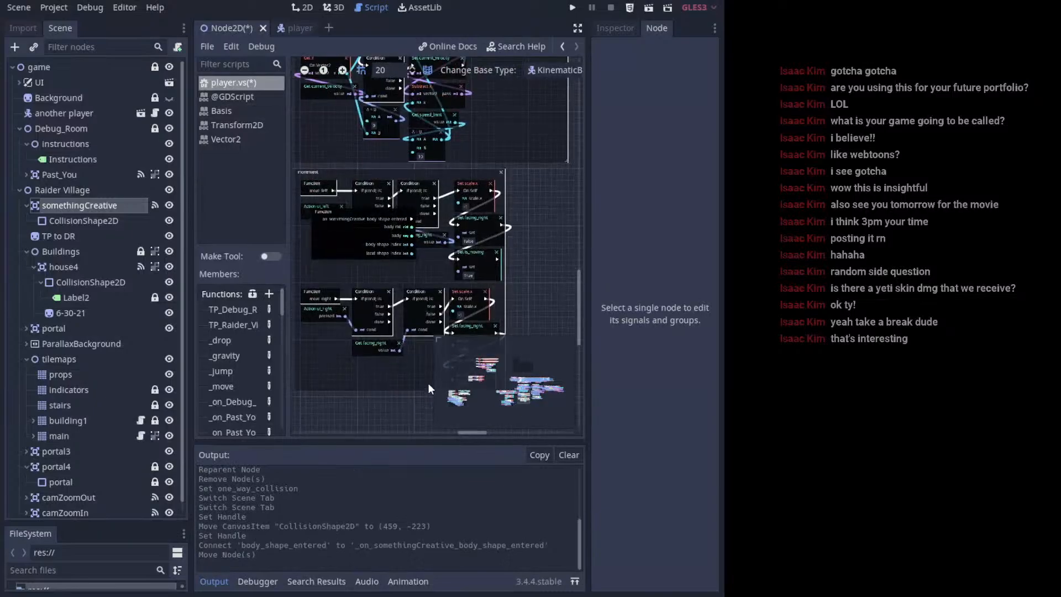
pyautogui.moveTo(337, 226); pyautogui.dragTo(402, 327, button='middle')
pyautogui.moveTo(420, 322); pyautogui.dragTo(332, 108)
pyautogui.moveTo(365, 139); pyautogui.dragTo(449, 337, button='middle')
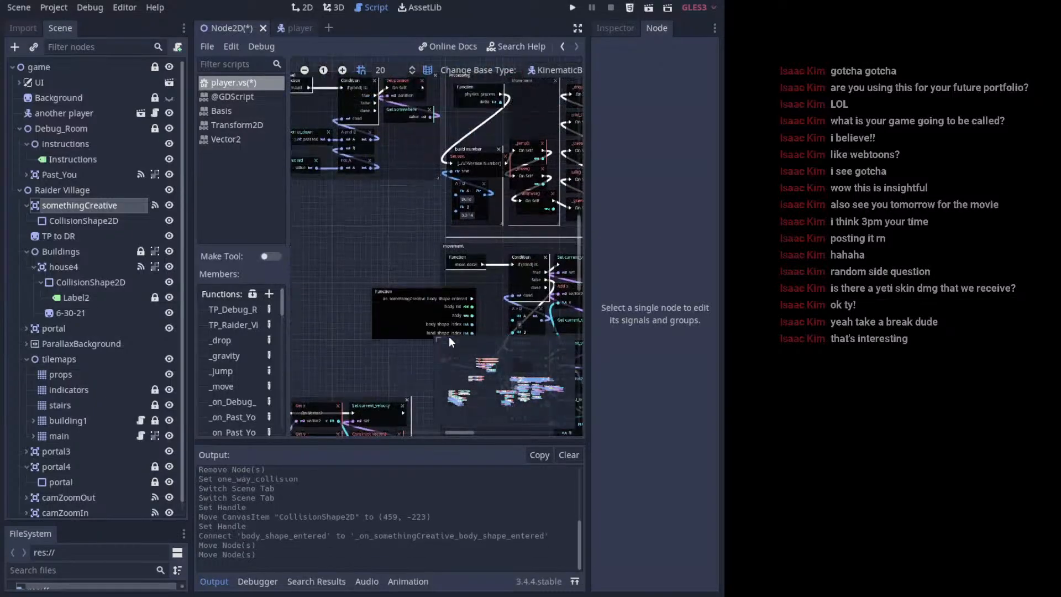
pyautogui.moveTo(433, 303); pyautogui.dragTo(410, 197)
pyautogui.moveTo(410, 197); pyautogui.dragTo(410, 348, button='middle')
pyautogui.moveTo(409, 348); pyautogui.dragTo(444, 126)
pyautogui.moveTo(445, 126); pyautogui.dragTo(393, 369, button='middle')
pyautogui.moveTo(392, 360); pyautogui.dragTo(363, 166)
pyautogui.moveTo(362, 166); pyautogui.dragTo(391, 349, button='middle')
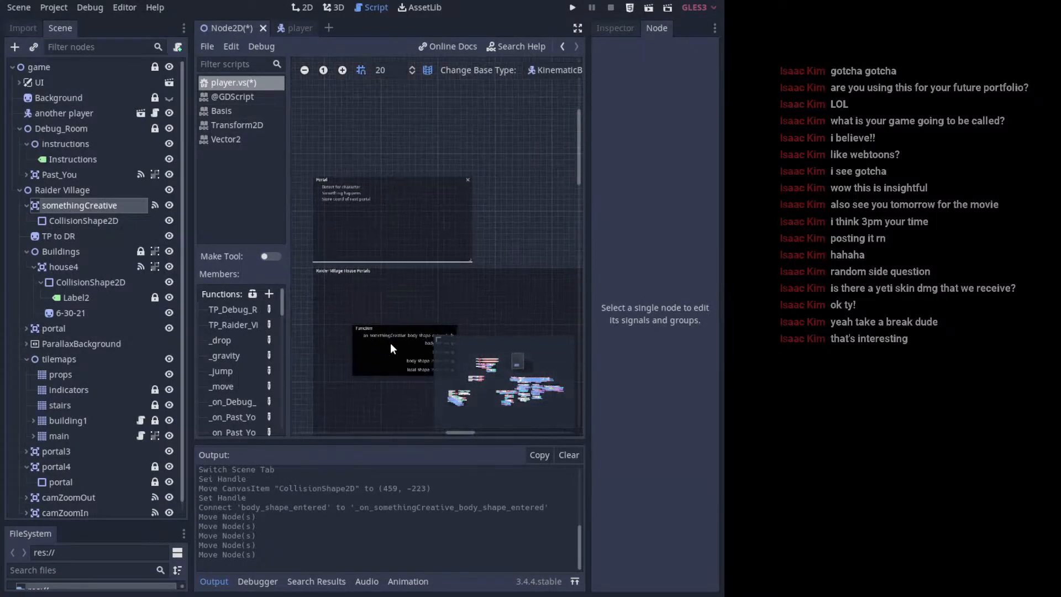
pyautogui.moveTo(390, 342); pyautogui.dragTo(522, 210)
pyautogui.moveTo(473, 288); pyautogui.dragTo(363, 296, button='middle')
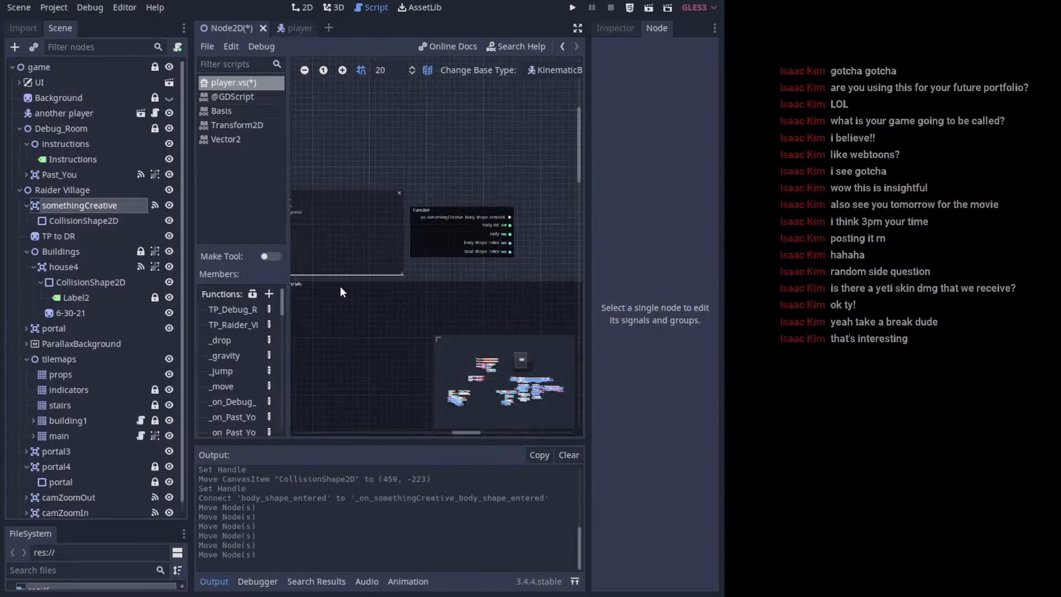
# - Delete the Raider Village House Portals comment box and place the body_shape_entered function node below the Portal comment
pyautogui.press('Delete')
pyautogui.moveTo(459, 215); pyautogui.dragTo(292, 323)
pyautogui.moveTo(382, 306); pyautogui.dragTo(578, 254, button='middle')
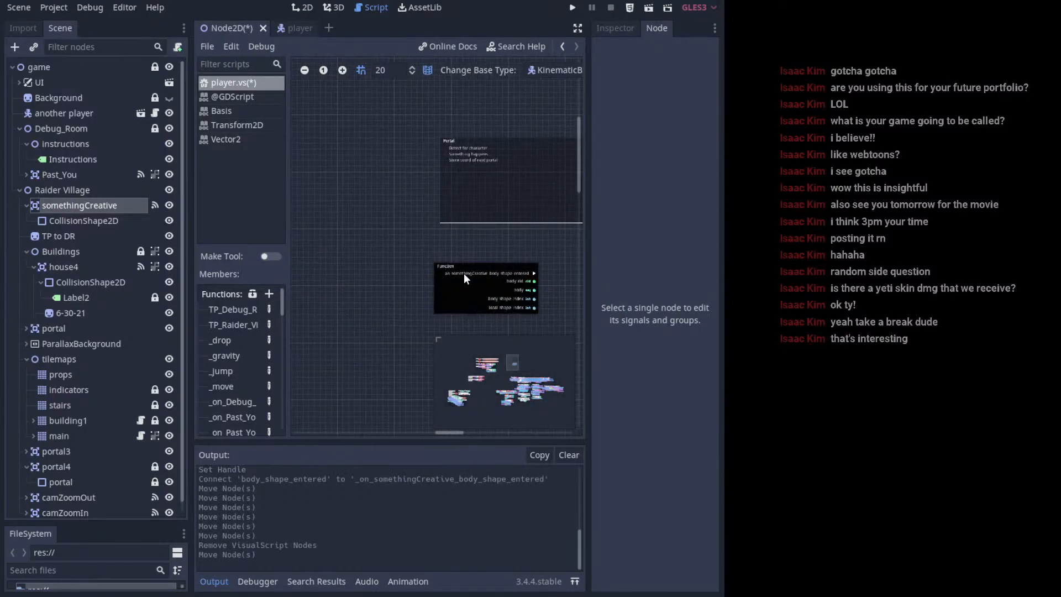
# - Align the body_shape_entered node under the Portal comment and connect somethingCreative's body_shape_exited signal to another player's _on_somethingCreative_body_shape_exited method
pyautogui.moveTo(464, 273); pyautogui.dragTo(490, 232)
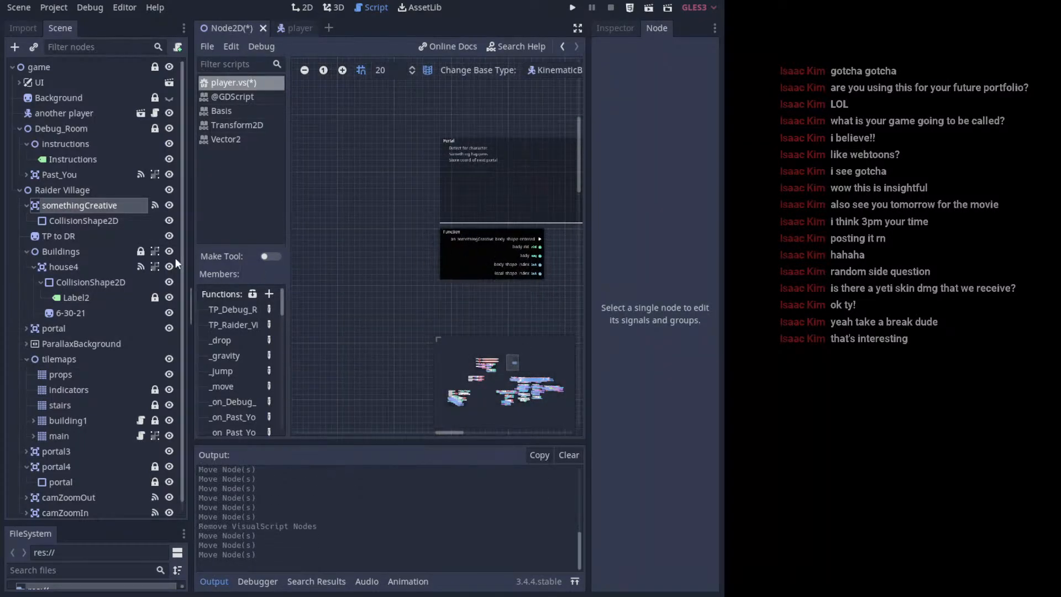
pyautogui.click(117, 207)
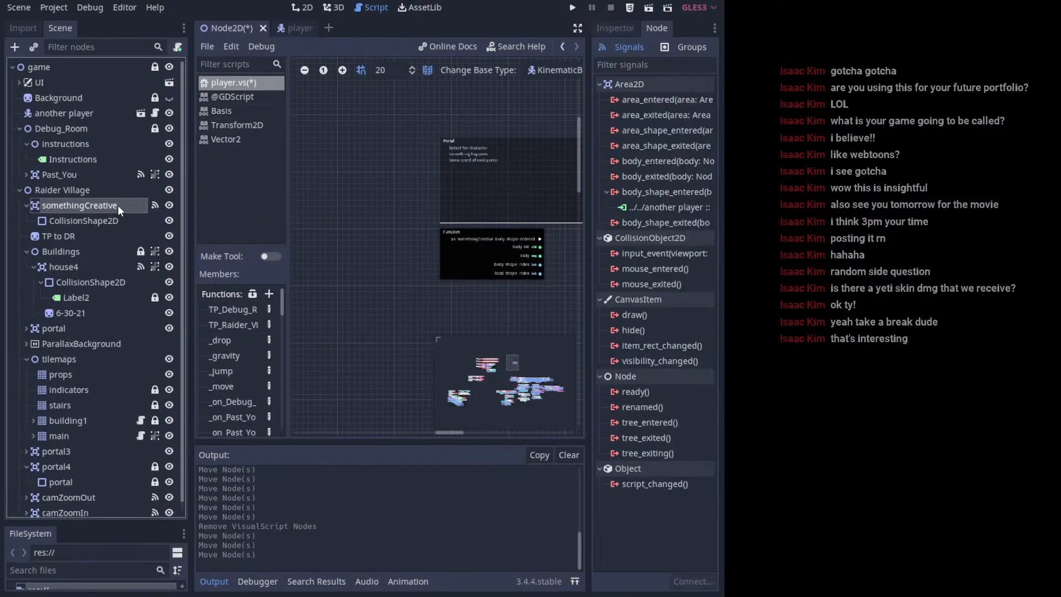
pyautogui.doubleClick(646, 221)
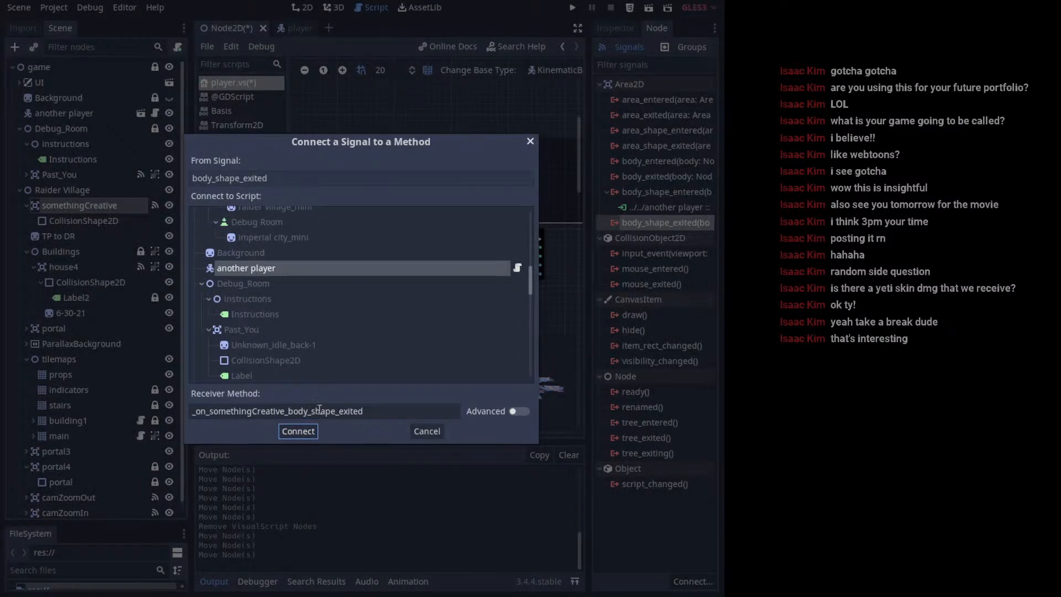
pyautogui.click(298, 431)
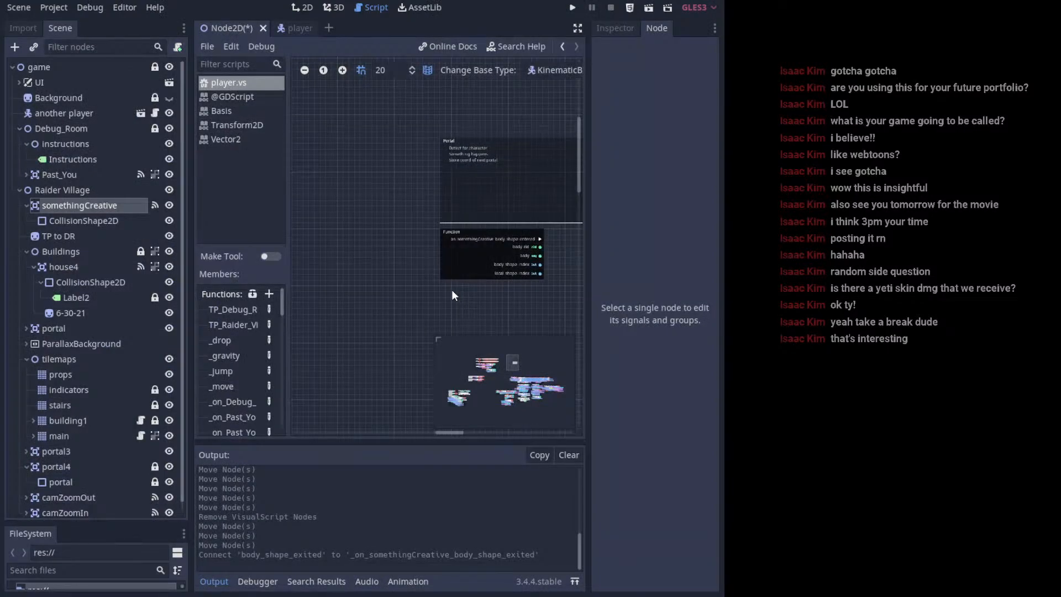
# - Locate the function node of somethingCreative's body_shape_exited signal and place it directly below the body_shape_entered function node near the Portal comment
pyautogui.moveTo(473, 266); pyautogui.dragTo(345, 240, button='middle')
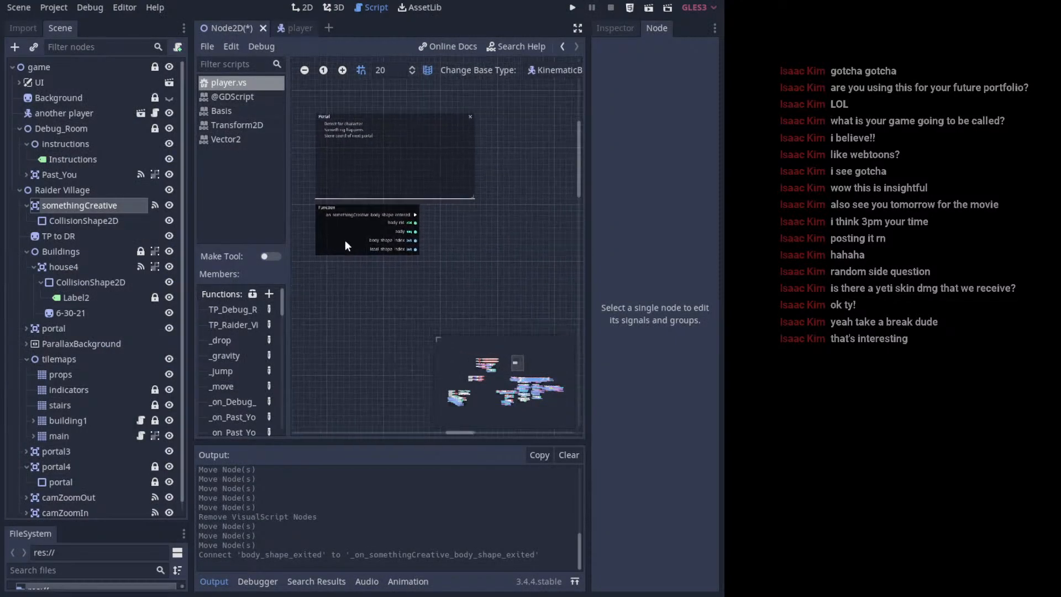
pyautogui.click(107, 204)
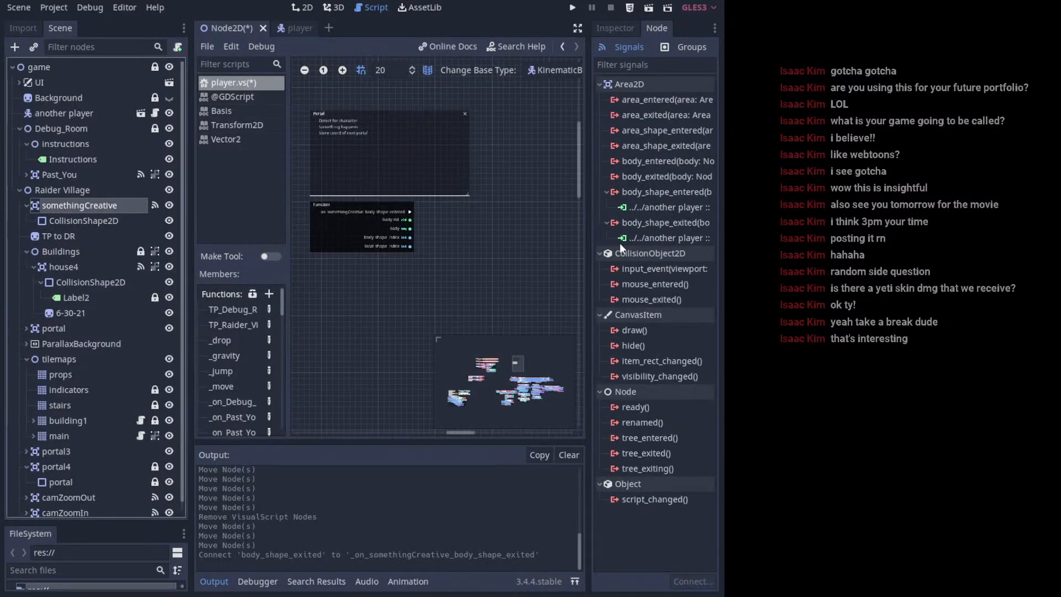
pyautogui.rightClick(639, 237)
pyautogui.click(655, 261)
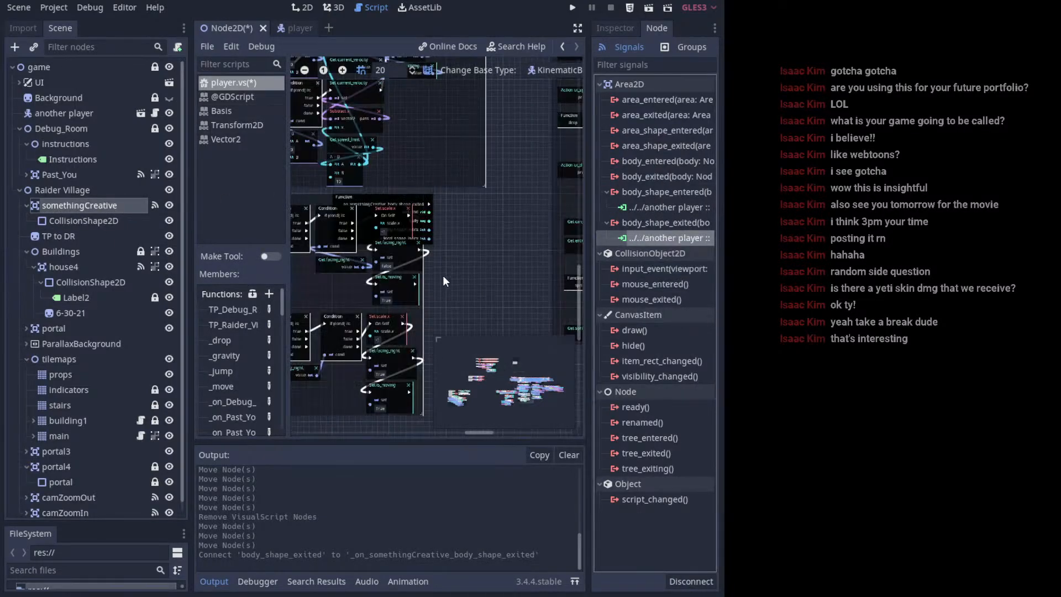
pyautogui.keyDown('ctrl'); pyautogui.scroll(-4, 468, 310); pyautogui.keyUp('ctrl')
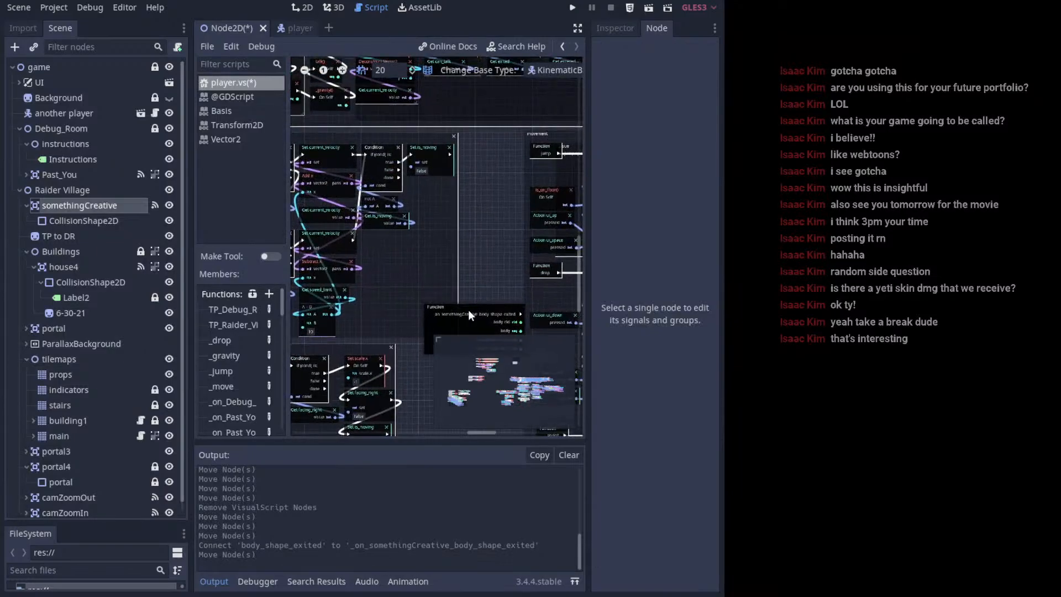
pyautogui.moveTo(471, 318); pyautogui.dragTo(520, 274)
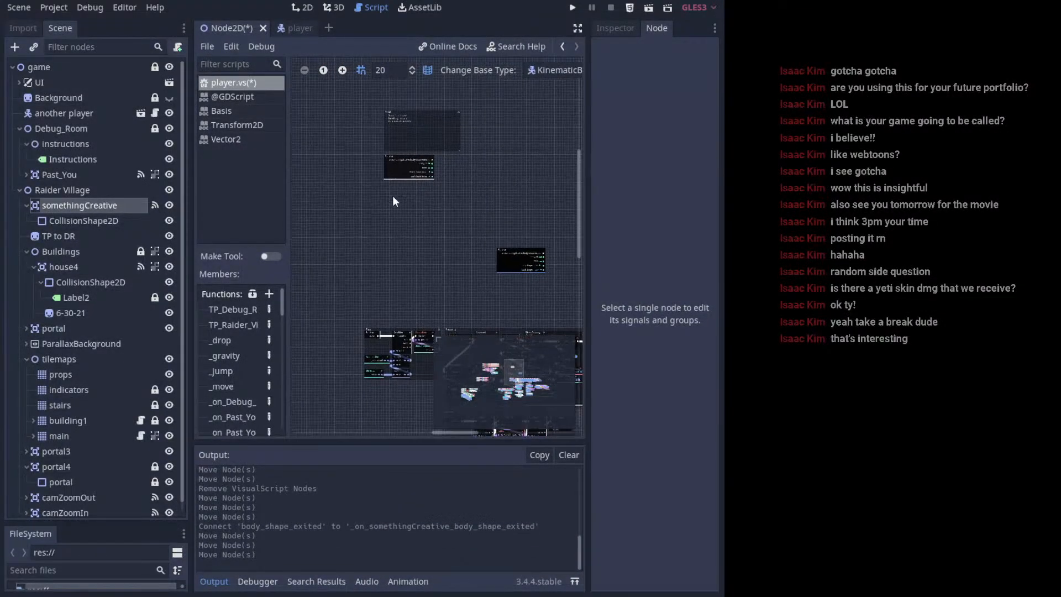
pyautogui.keyDown('ctrl'); pyautogui.scroll(3, 403, 191); pyautogui.keyUp('ctrl')
pyautogui.keyDown('ctrl'); pyautogui.scroll(2, 397, 271); pyautogui.keyUp('ctrl')
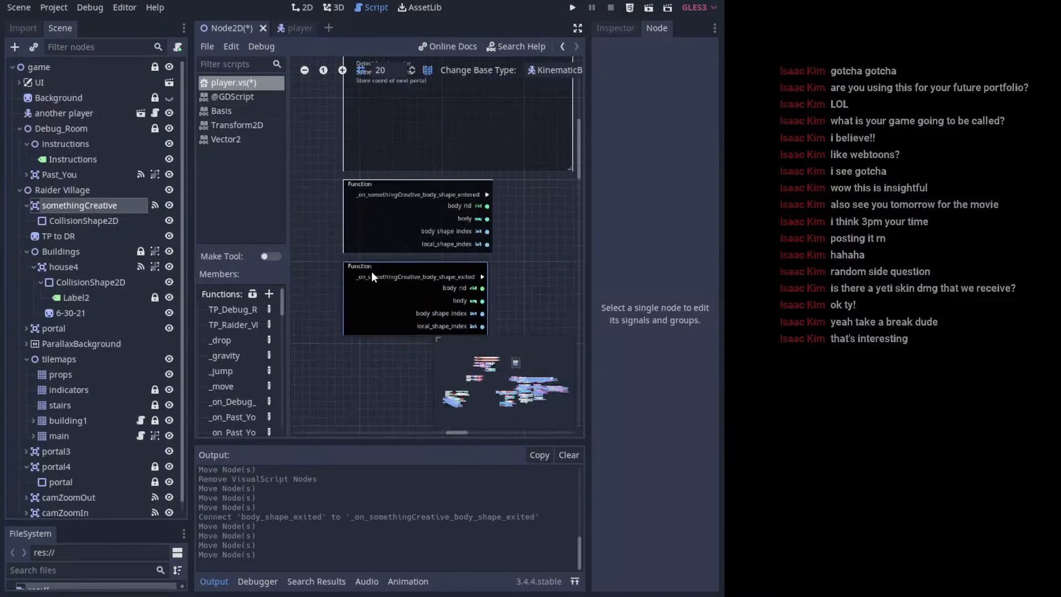
pyautogui.click(371, 271)
pyautogui.scroll(2, 459, 221)
pyautogui.scroll(3, 450, 243)
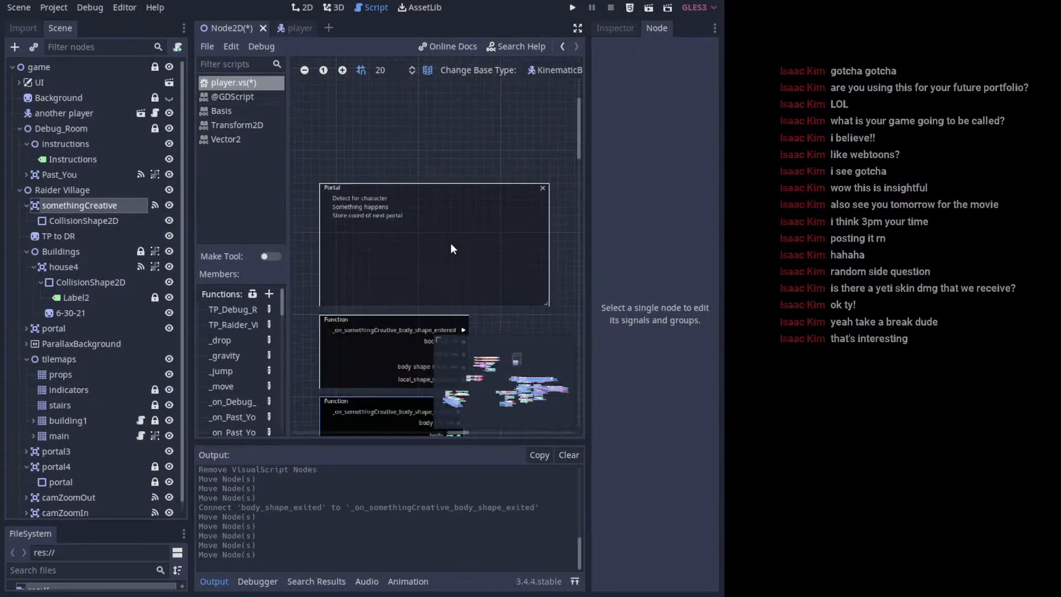
pyautogui.scroll(-3, 388, 313)
pyautogui.moveTo(354, 422); pyautogui.dragTo(404, 263)
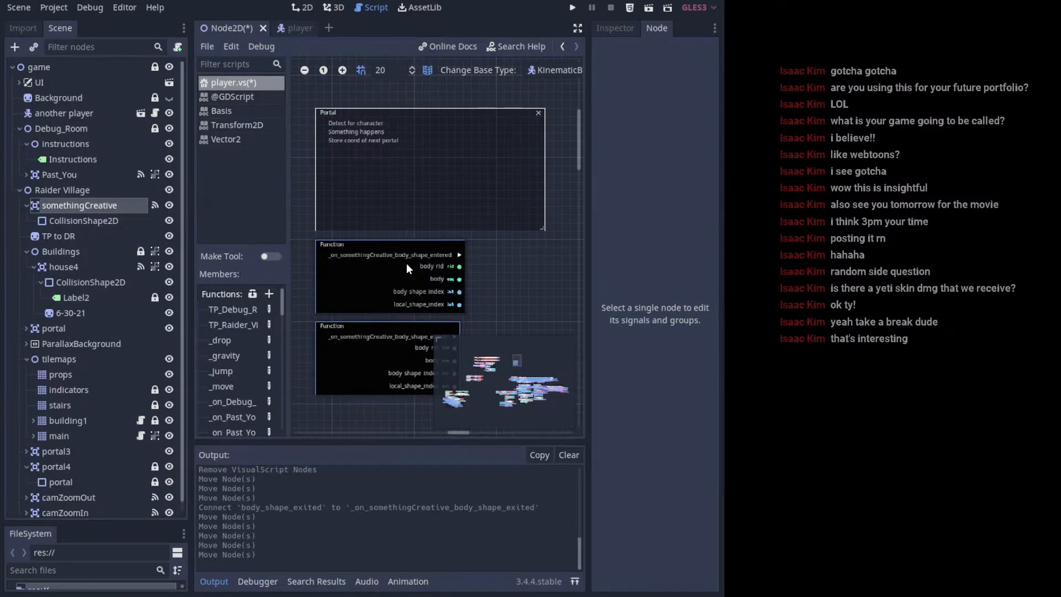
pyautogui.keyDown('ctrl'); pyautogui.scroll(-1, 448, 287); pyautogui.keyUp('ctrl')
pyautogui.keyDown('ctrl'); pyautogui.scroll(1, 458, 282); pyautogui.keyUp('ctrl')
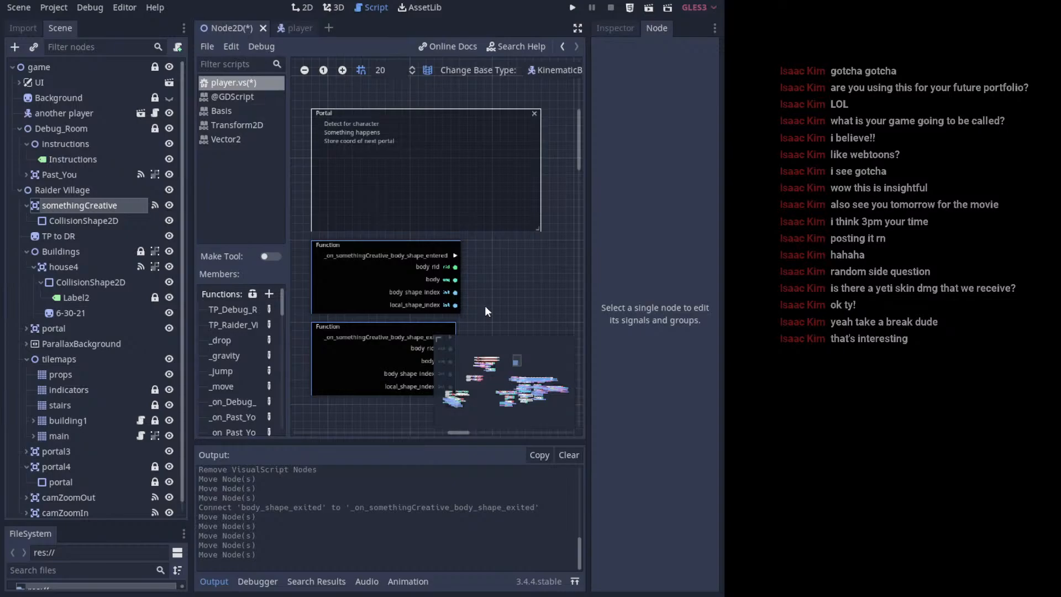
pyautogui.click(78, 220)
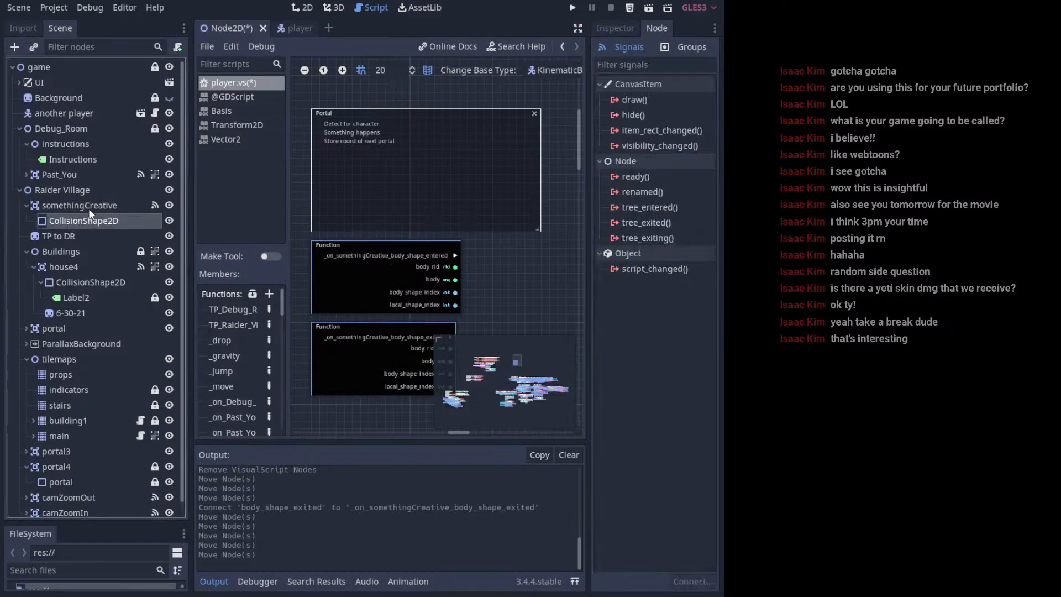
pyautogui.click(89, 208)
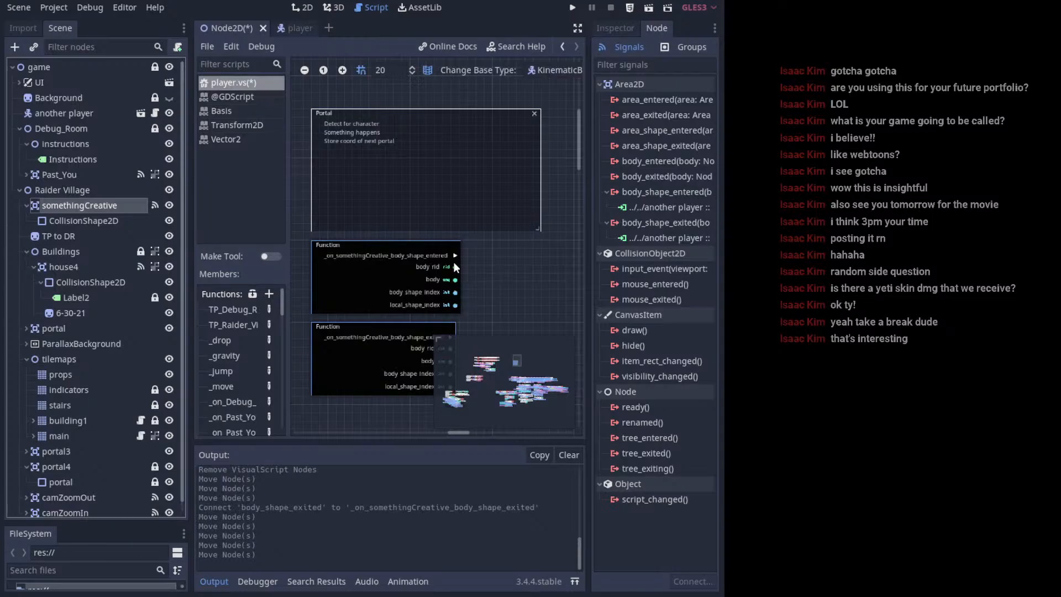
pyautogui.rightClick(385, 244)
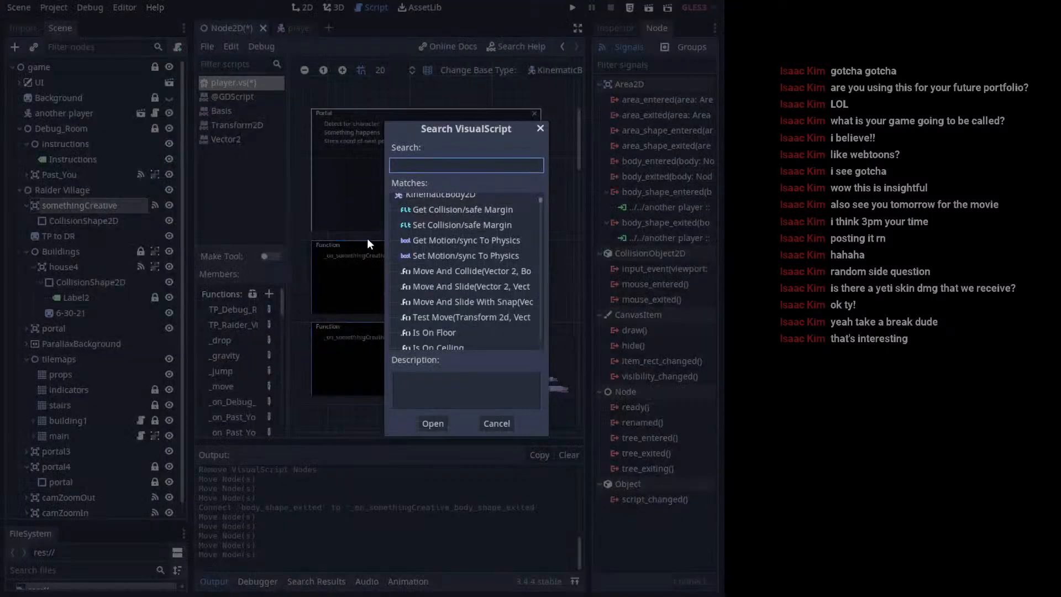
pyautogui.click(367, 241)
pyautogui.moveTo(463, 253); pyautogui.dragTo(462, 220, button='middle')
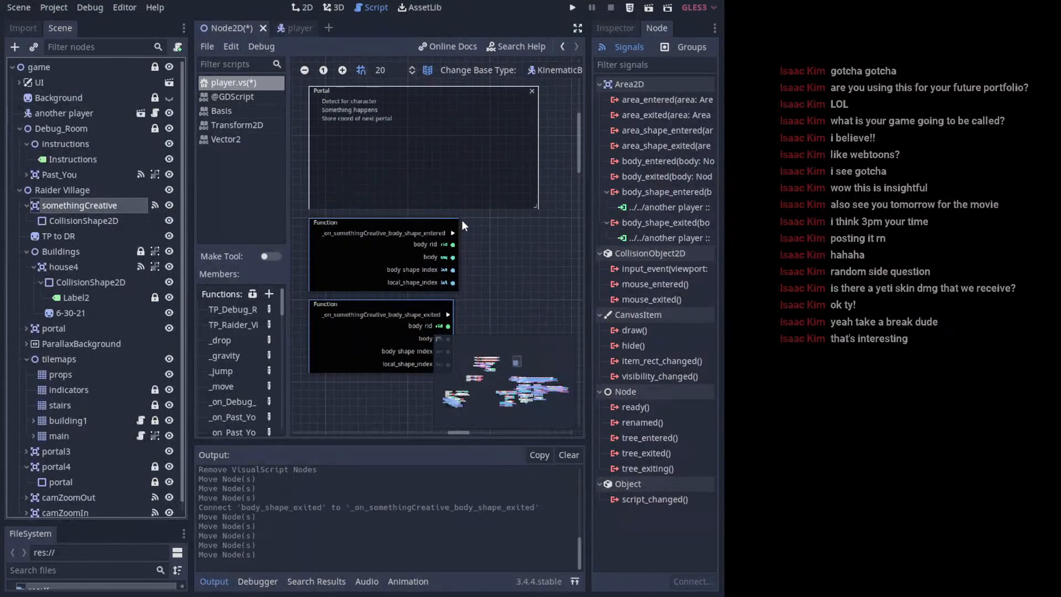
pyautogui.moveTo(464, 268); pyautogui.dragTo(544, 75, button='middle')
pyautogui.moveTo(495, 245); pyautogui.dragTo(415, 365, button='middle')
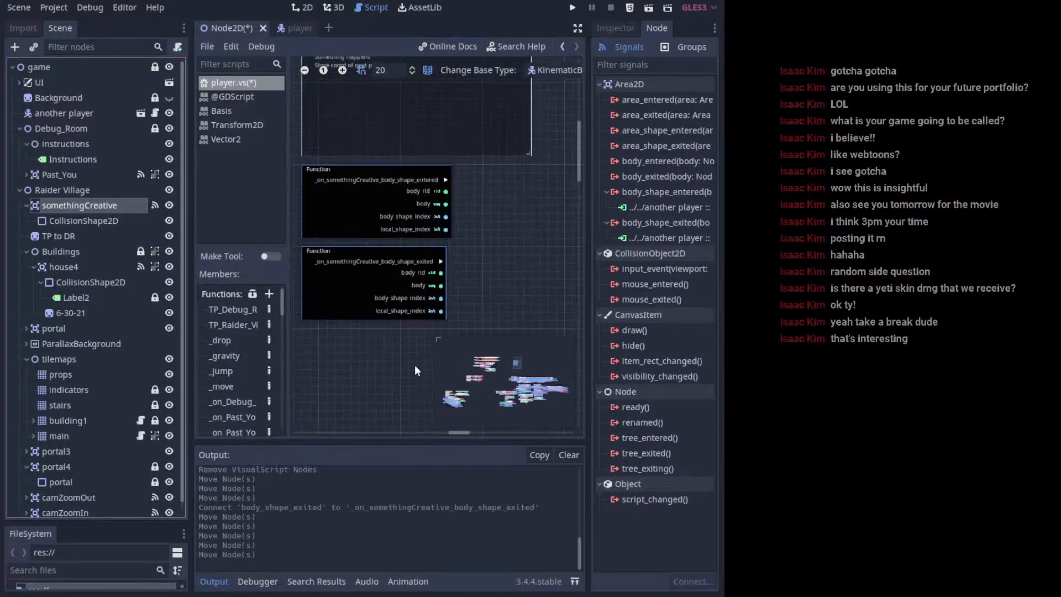
pyautogui.moveTo(432, 260); pyautogui.dragTo(382, 301, button='middle')
# - Add Set nodes for the entered and exited variables and place each beside its matching somethingCreative function node
pyautogui.scroll(-4, 255, 330)
pyautogui.scroll(-8, 254, 330)
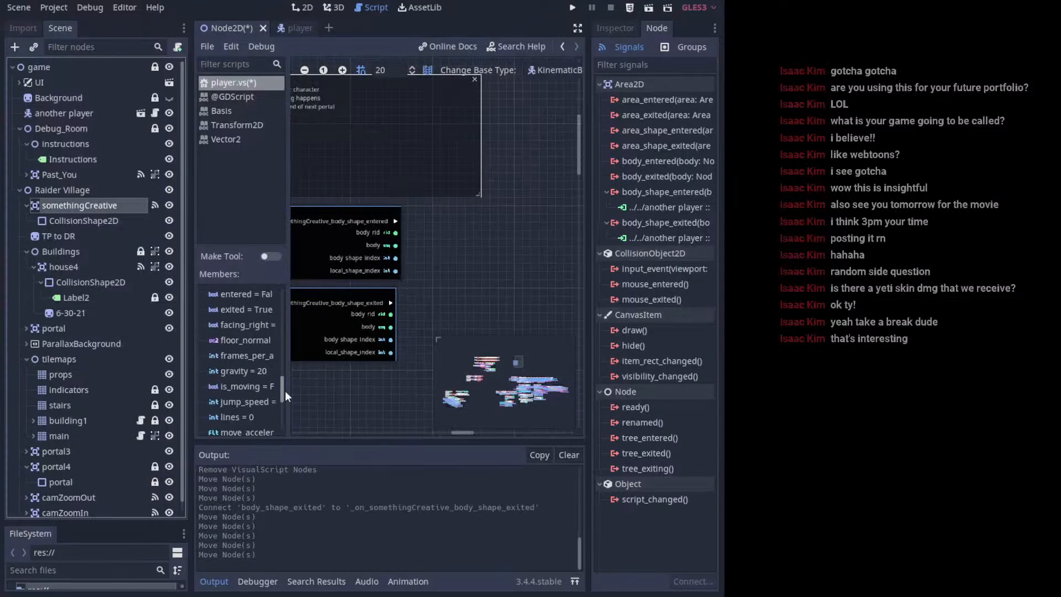
pyautogui.scroll(5, 275, 390)
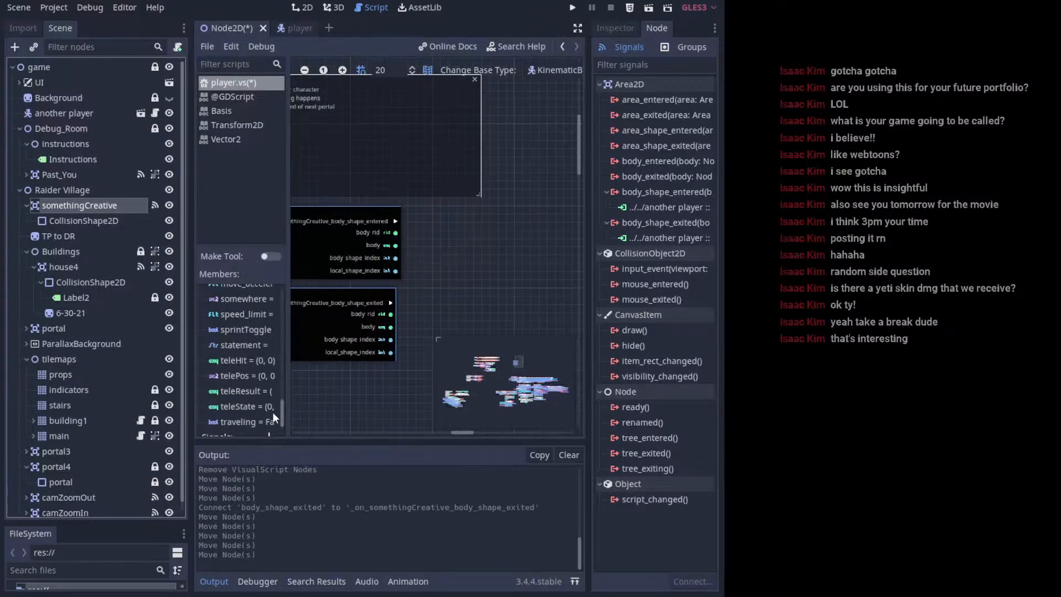
pyautogui.moveTo(280, 390); pyautogui.dragTo(281, 412)
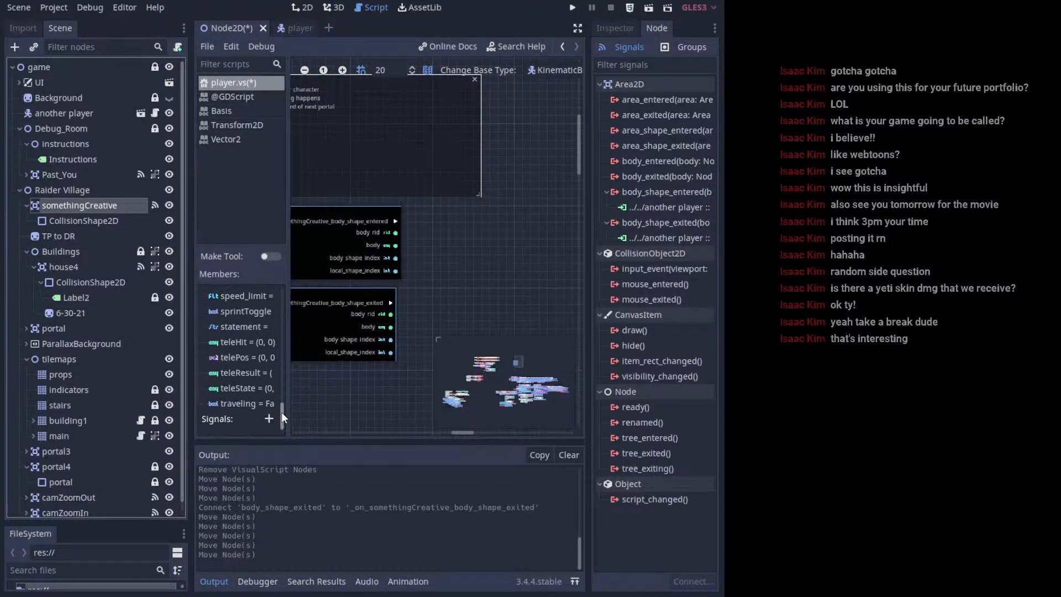
pyautogui.scroll(4, 261, 374)
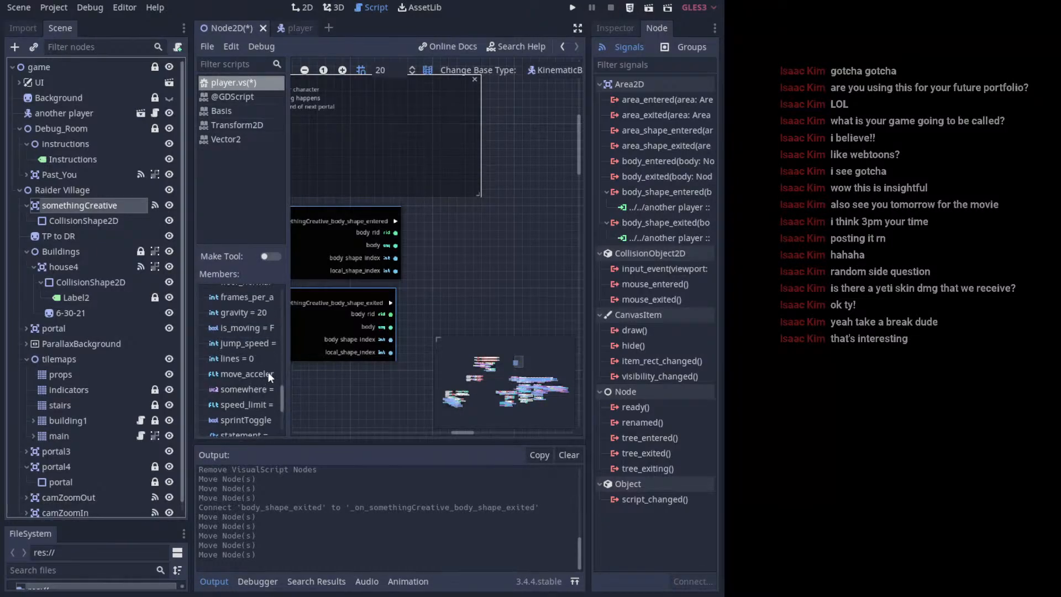
pyautogui.scroll(3, 272, 376)
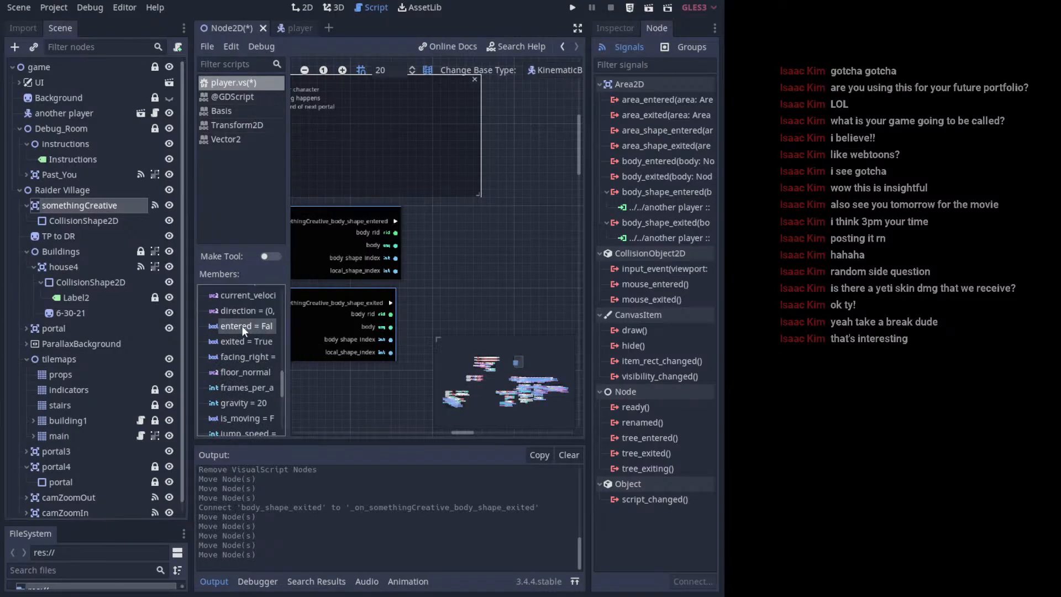
pyautogui.moveTo(241, 326); pyautogui.dragTo(442, 227)
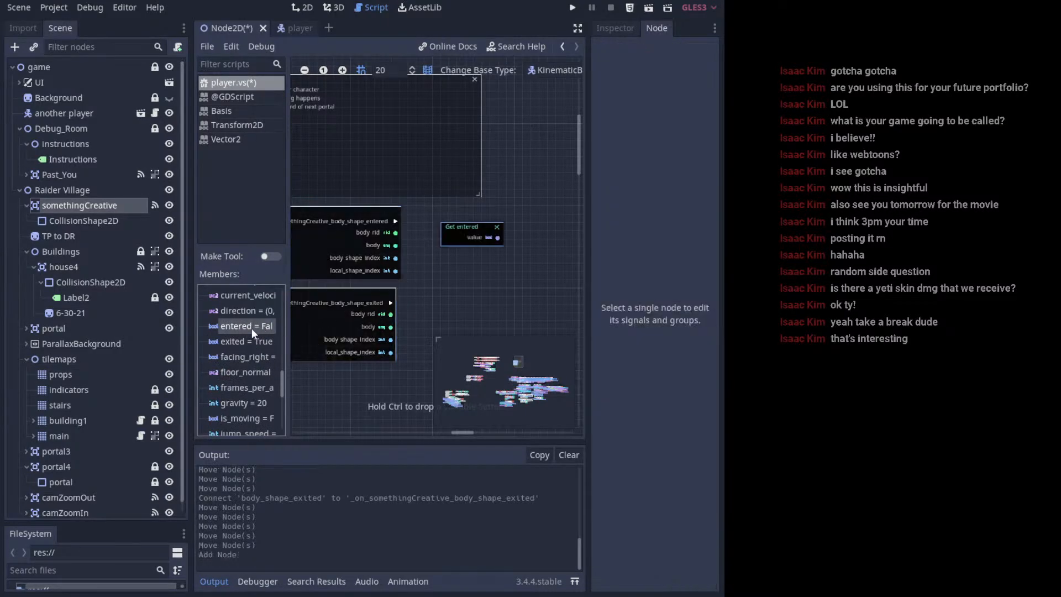
pyautogui.click(497, 227)
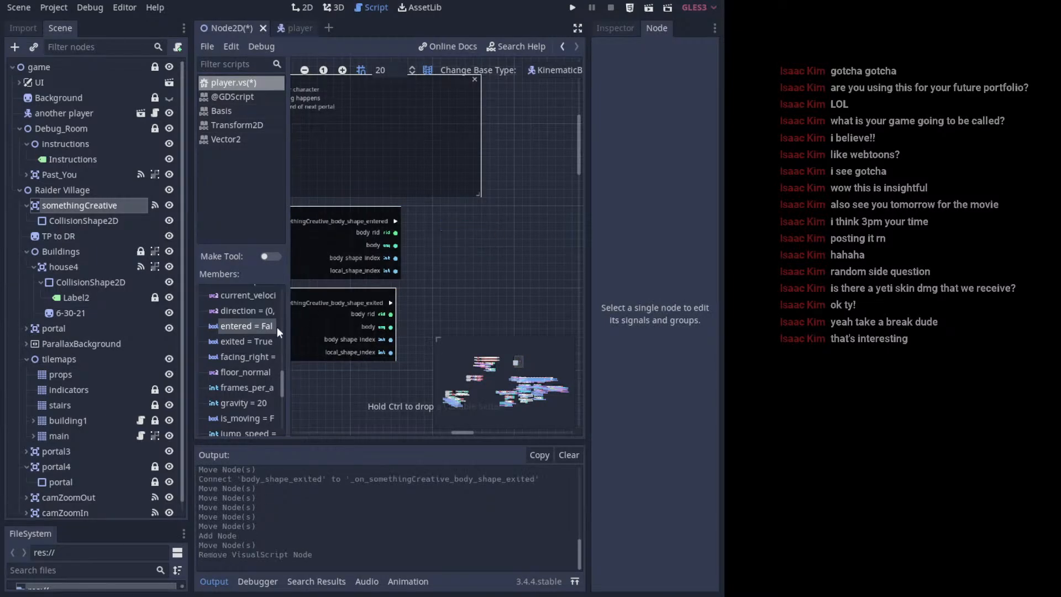
pyautogui.keyDown('ctrl'); pyautogui.moveTo(277, 326); pyautogui.dragTo(476, 226); pyautogui.keyUp('ctrl')
pyautogui.moveTo(246, 344); pyautogui.dragTo(449, 316)
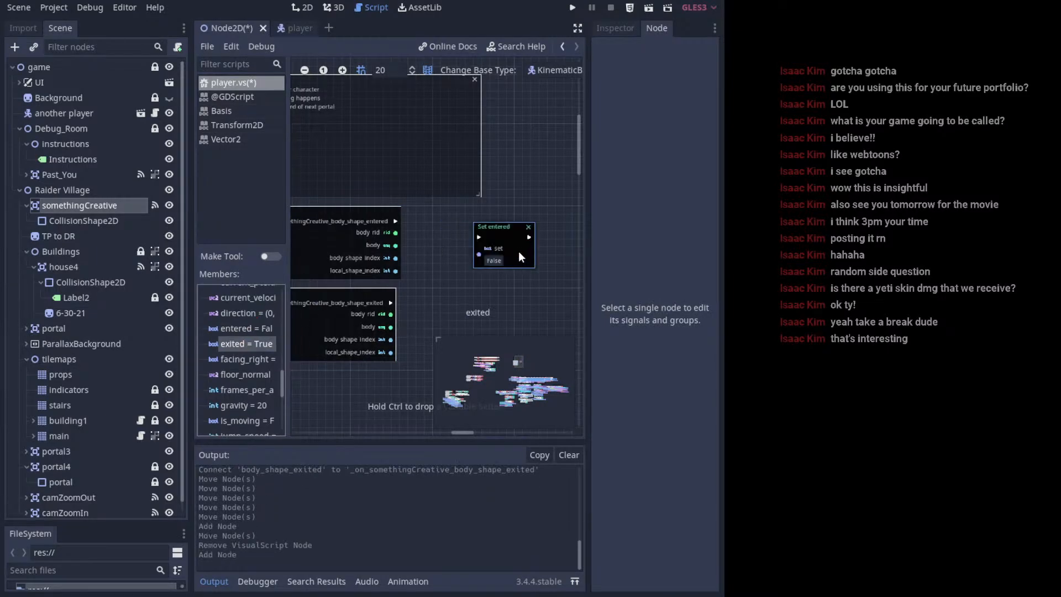
pyautogui.keyDown('ctrl'); pyautogui.moveTo(518, 257); pyautogui.dragTo(446, 210); pyautogui.keyUp('ctrl')
pyautogui.scroll(2, 447, 253)
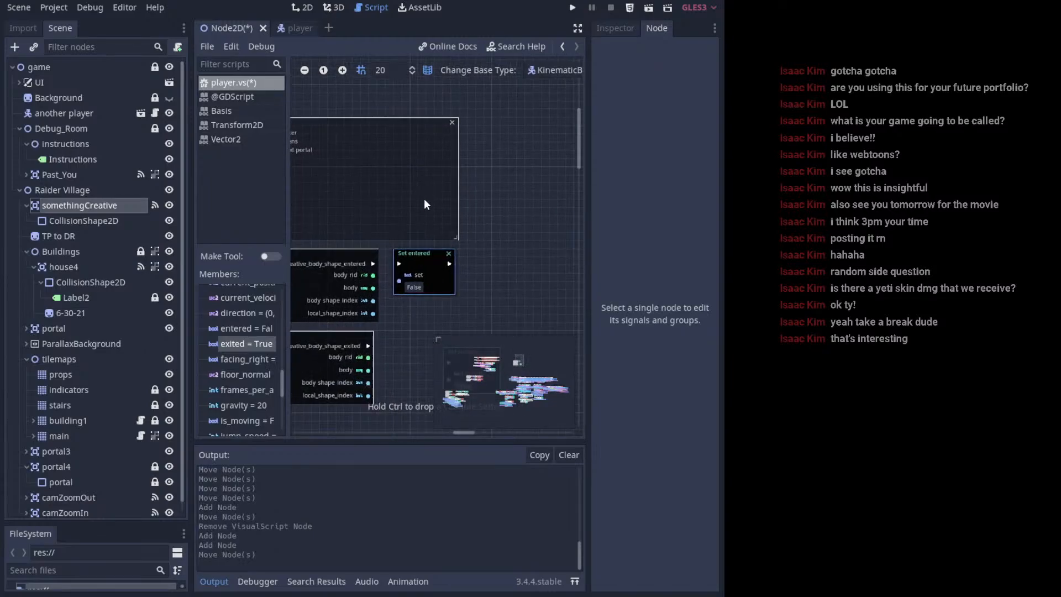
# - Connect the body_shape_exited function node to Set exited and the body_shape_entered function node to Set entered
pyautogui.scroll(-3, 425, 204)
pyautogui.moveTo(407, 289); pyautogui.dragTo(354, 245)
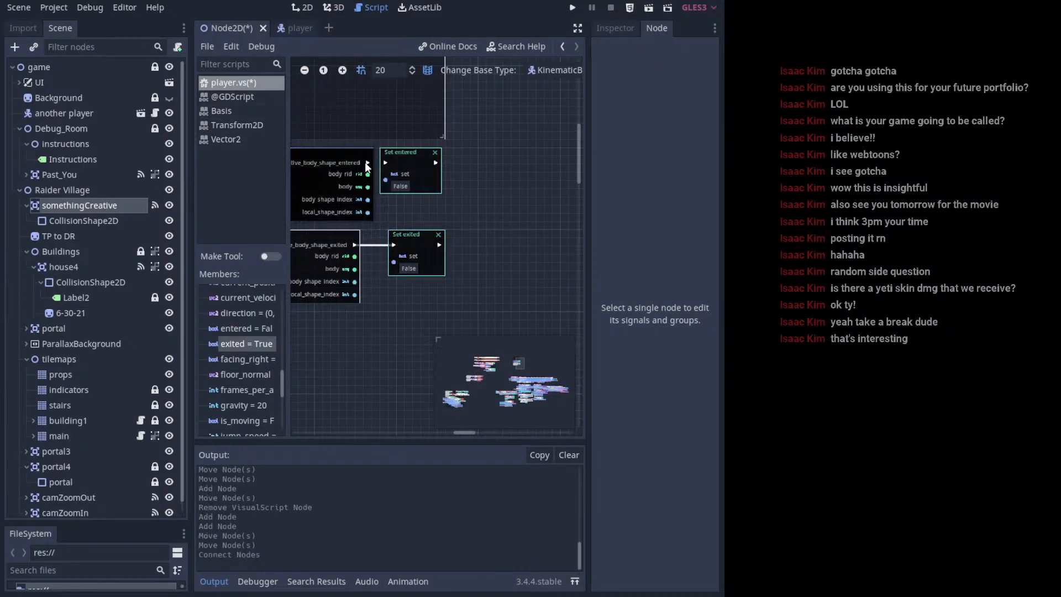
pyautogui.click(364, 163)
pyautogui.moveTo(364, 163); pyautogui.dragTo(357, 163)
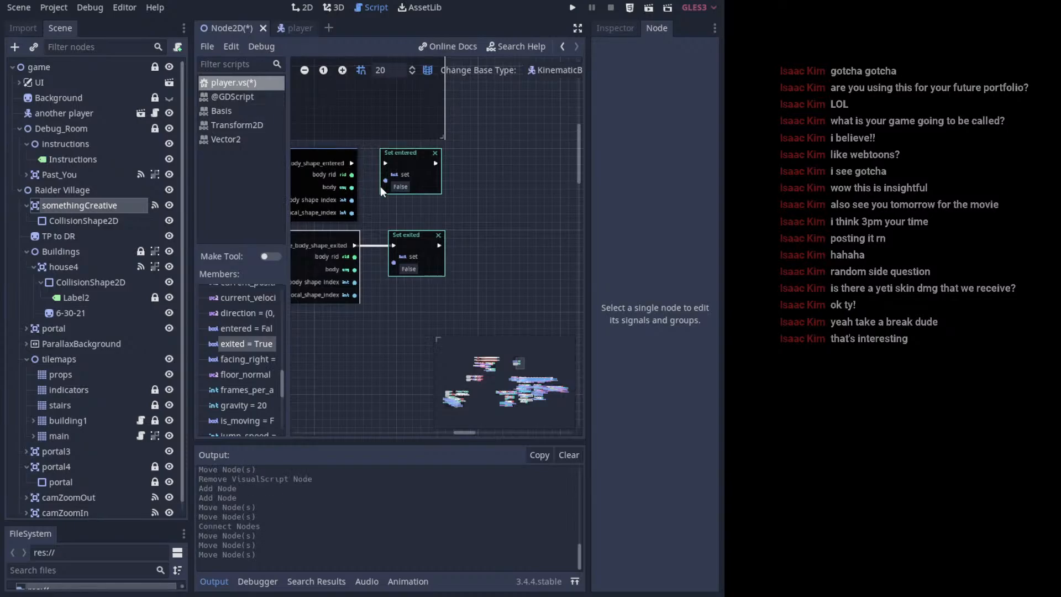
pyautogui.moveTo(380, 187); pyautogui.dragTo(415, 228, button='middle')
pyautogui.keyDown('ctrl'); pyautogui.scroll(2, 414, 228); pyautogui.keyUp('ctrl')
pyautogui.moveTo(352, 193); pyautogui.dragTo(398, 195)
pyautogui.press('Escape')
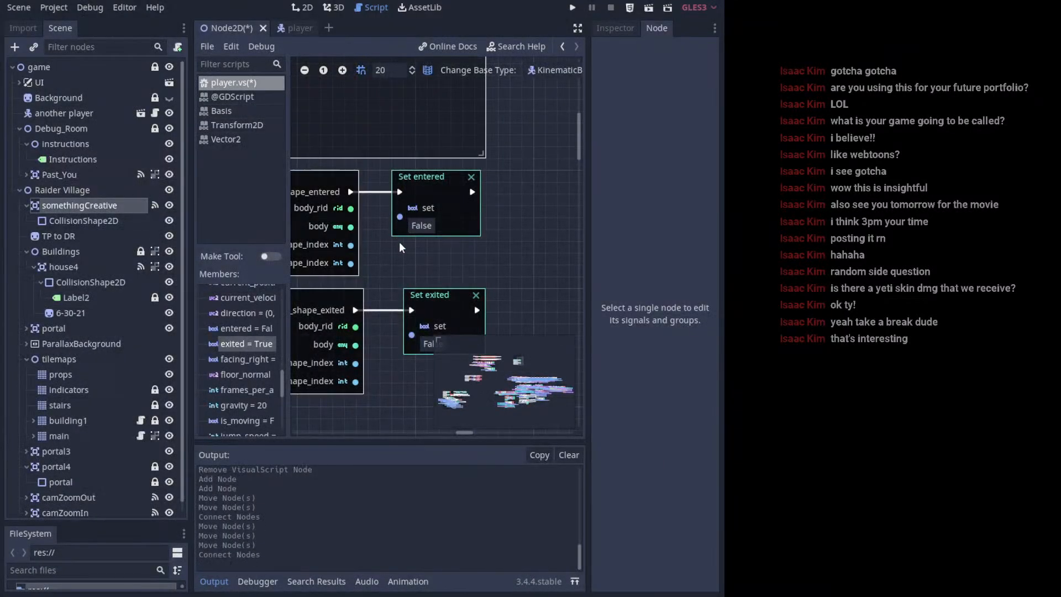
# - Expand the script editor and examine the existing scene-switching and button logic nodes in the player.vs graph
pyautogui.keyDown('ctrl'); pyautogui.scroll(-1, 402, 247); pyautogui.keyUp('ctrl')
pyautogui.keyDown('ctrl'); pyautogui.scroll(-3, 405, 248); pyautogui.keyUp('ctrl')
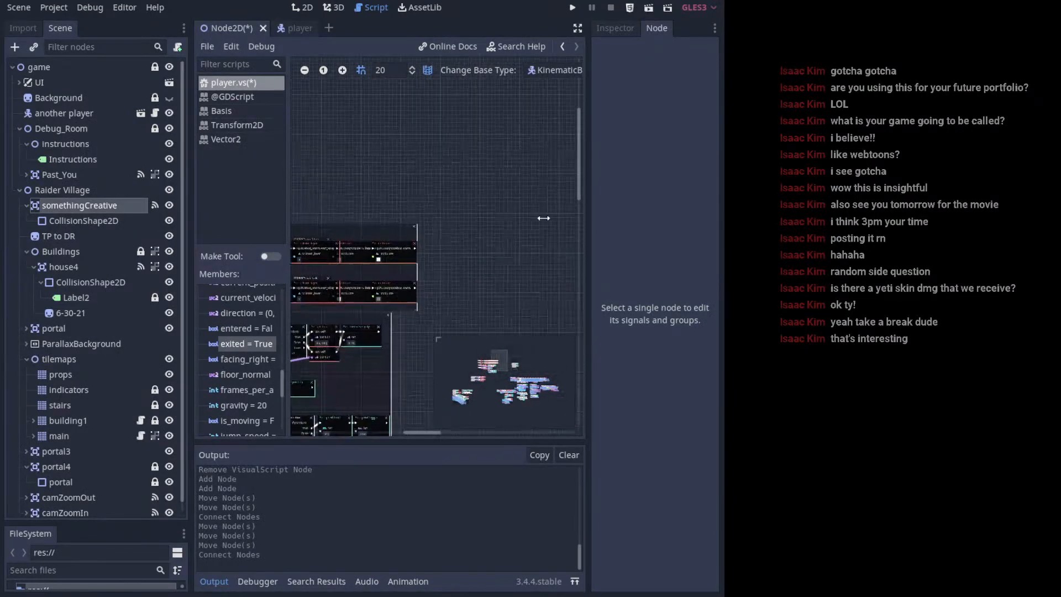
pyautogui.click(578, 27)
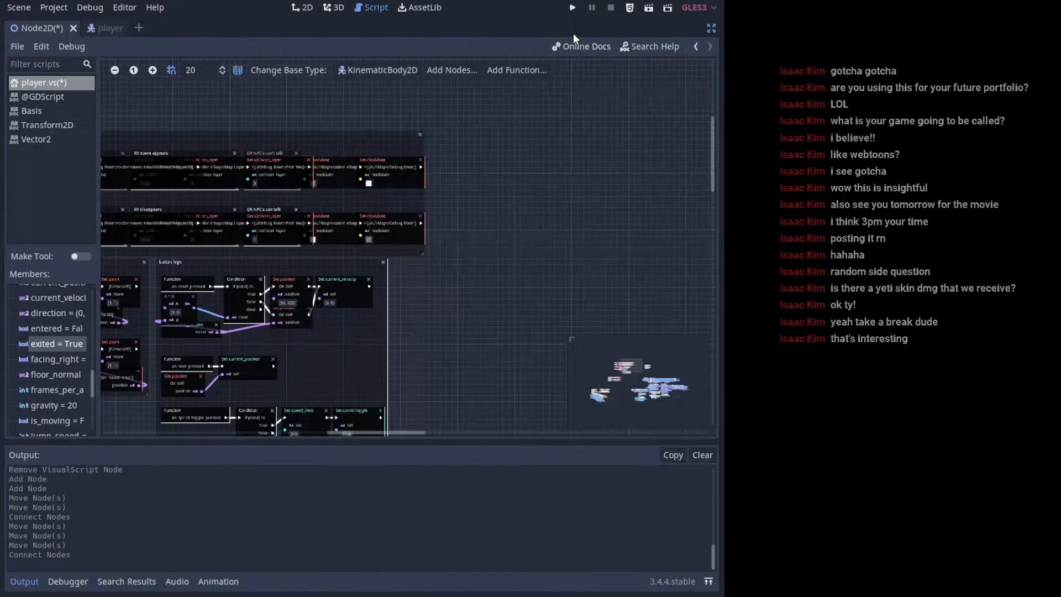
pyautogui.keyDown('ctrl'); pyautogui.scroll(3, 462, 259); pyautogui.keyUp('ctrl')
pyautogui.keyDown('ctrl'); pyautogui.scroll(-2, 278, 307); pyautogui.keyUp('ctrl')
pyautogui.keyDown('ctrl'); pyautogui.scroll(2, 354, 244); pyautogui.keyUp('ctrl')
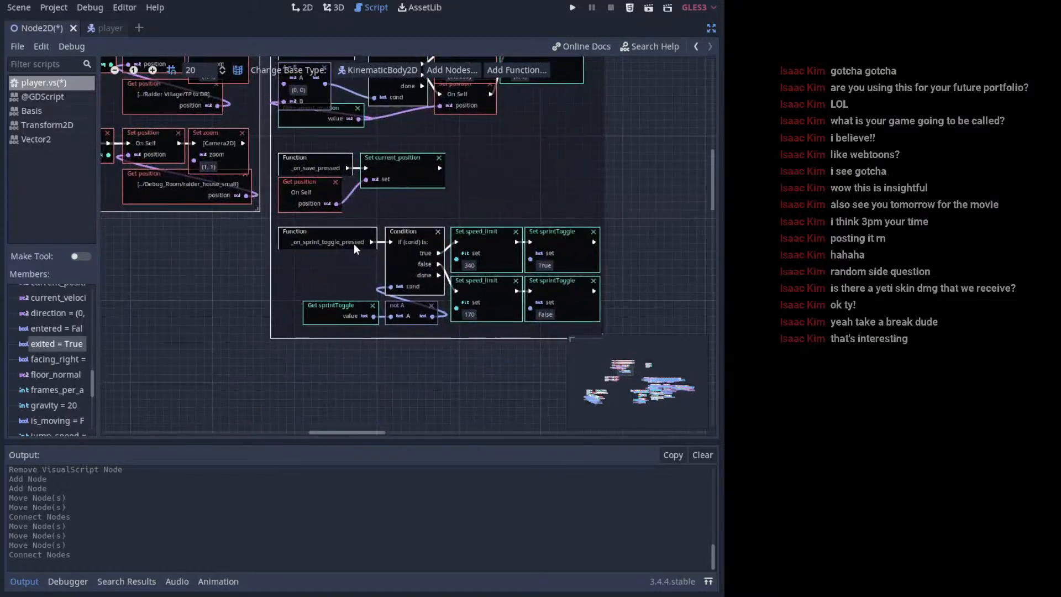
pyautogui.scroll(3, 498, 387)
pyautogui.keyDown('ctrl'); pyautogui.scroll(-2, 524, 427); pyautogui.keyUp('ctrl')
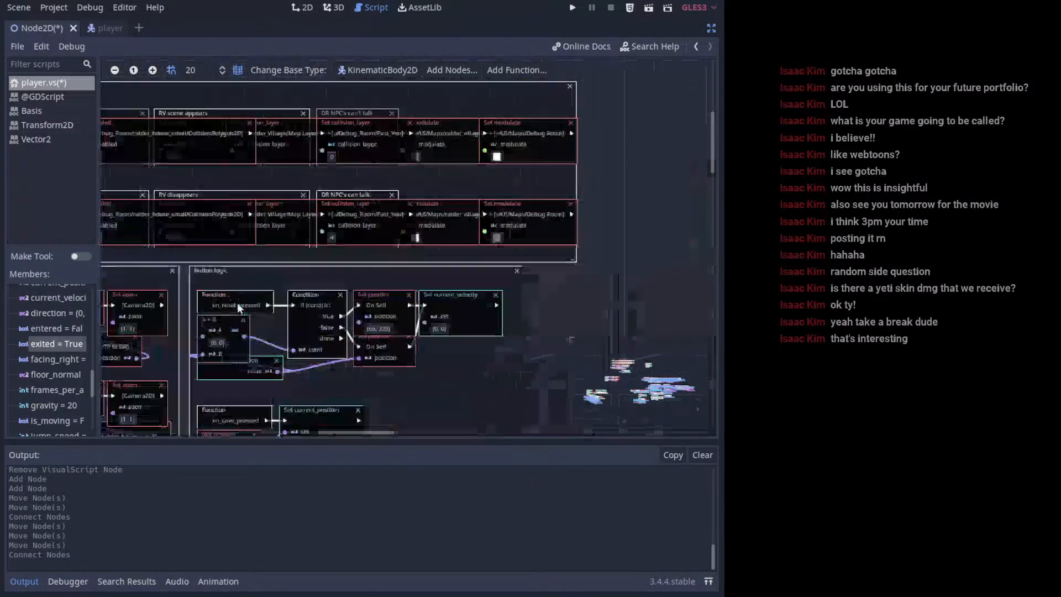
pyautogui.keyDown('ctrl'); pyautogui.scroll(2, 175, 242); pyautogui.keyUp('ctrl')
pyautogui.moveTo(512, 357); pyautogui.dragTo(423, 204, button='middle')
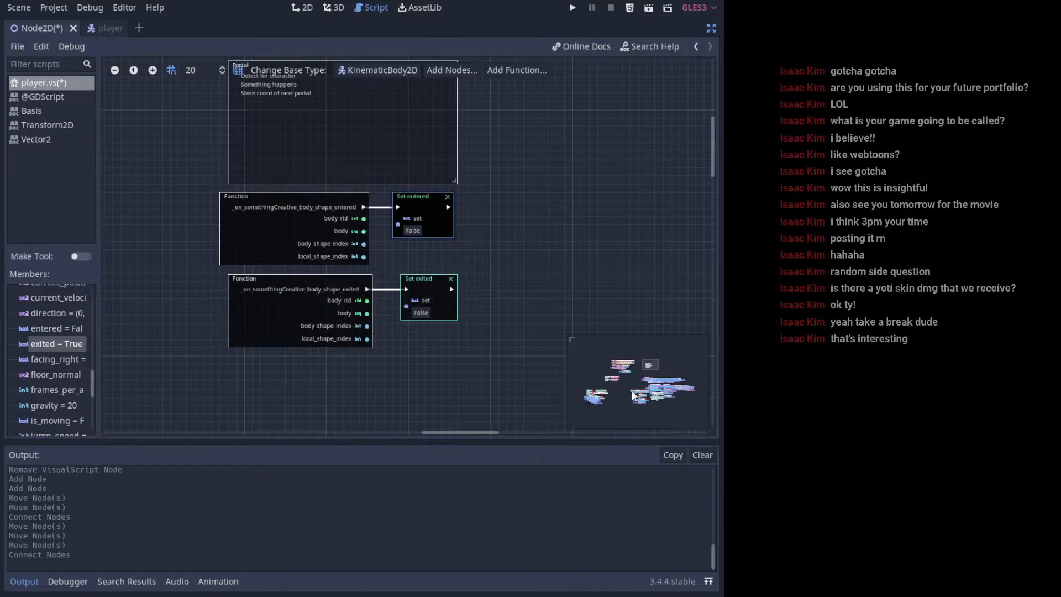
# - Examine the door exited, door entered, travel-stopping and NPC dialogue logic in the player.vs graph
pyautogui.moveTo(632, 390); pyautogui.dragTo(604, 389)
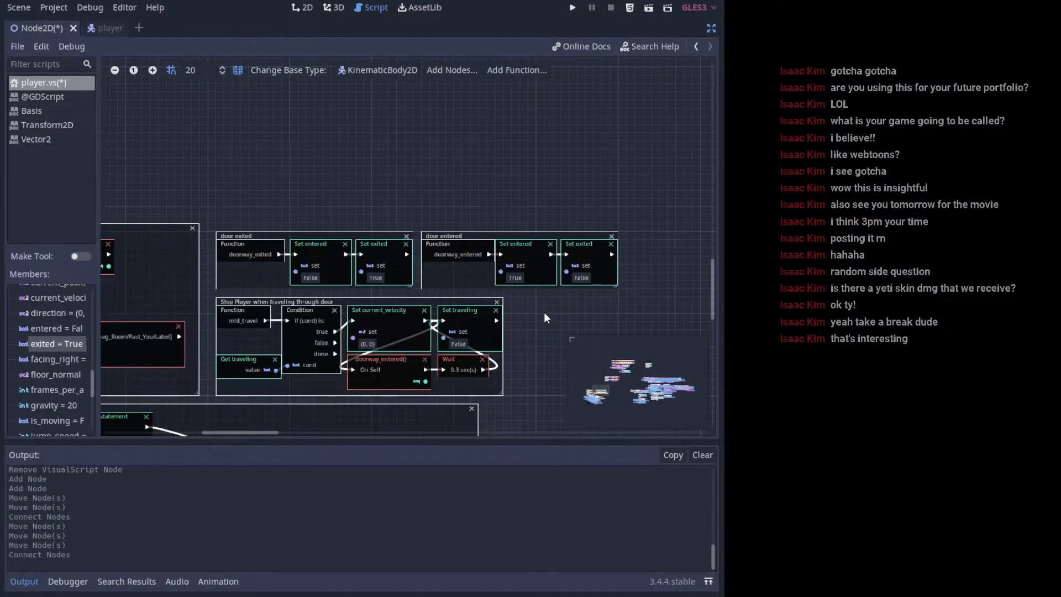
pyautogui.moveTo(415, 292); pyautogui.dragTo(373, 280, button='middle')
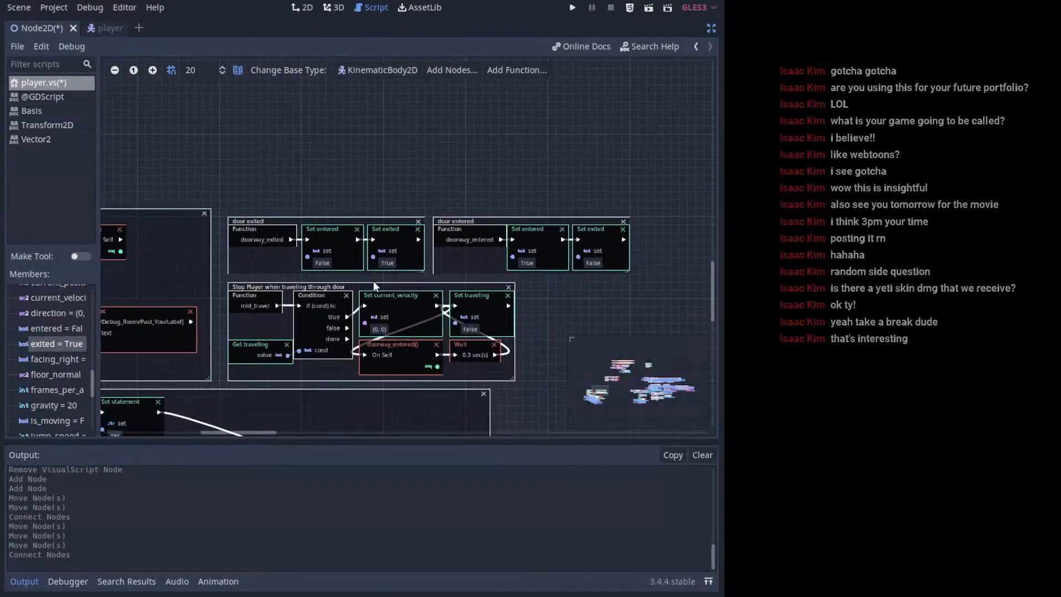
pyautogui.moveTo(228, 271); pyautogui.dragTo(399, 288, button='middle')
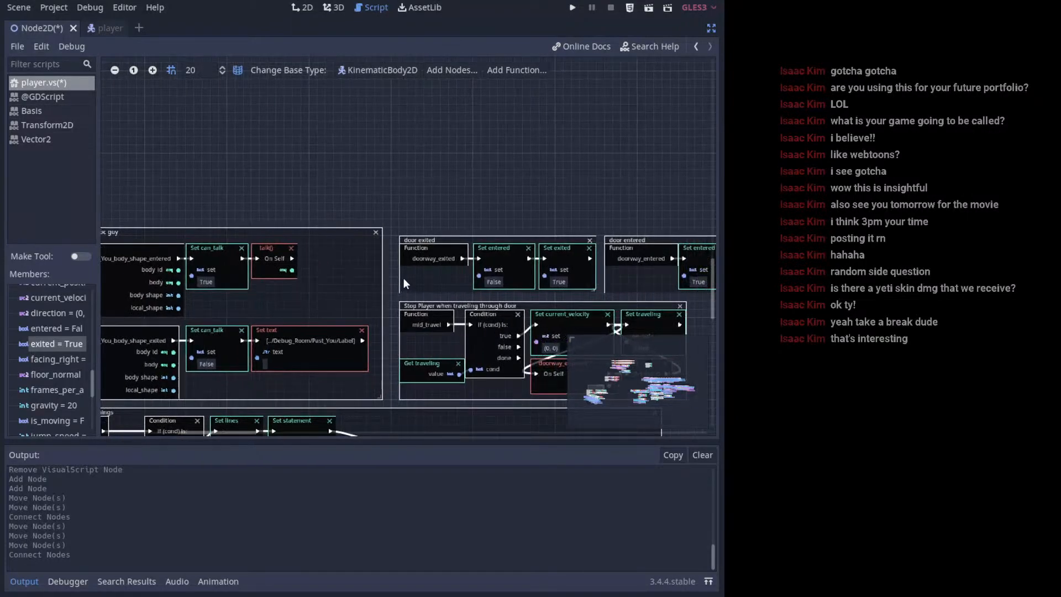
pyautogui.rightClick(404, 278)
pyautogui.click(505, 423)
pyautogui.moveTo(457, 211); pyautogui.dragTo(376, 211, button='middle')
pyautogui.moveTo(387, 291); pyautogui.dragTo(198, 189, button='middle')
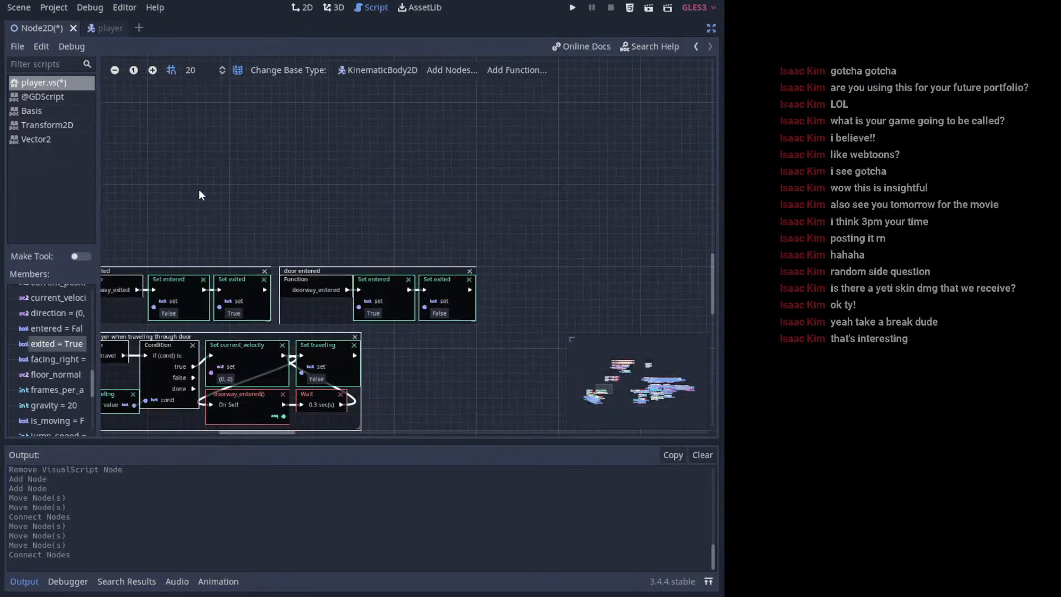
pyautogui.moveTo(402, 183); pyautogui.dragTo(496, 208, button='middle')
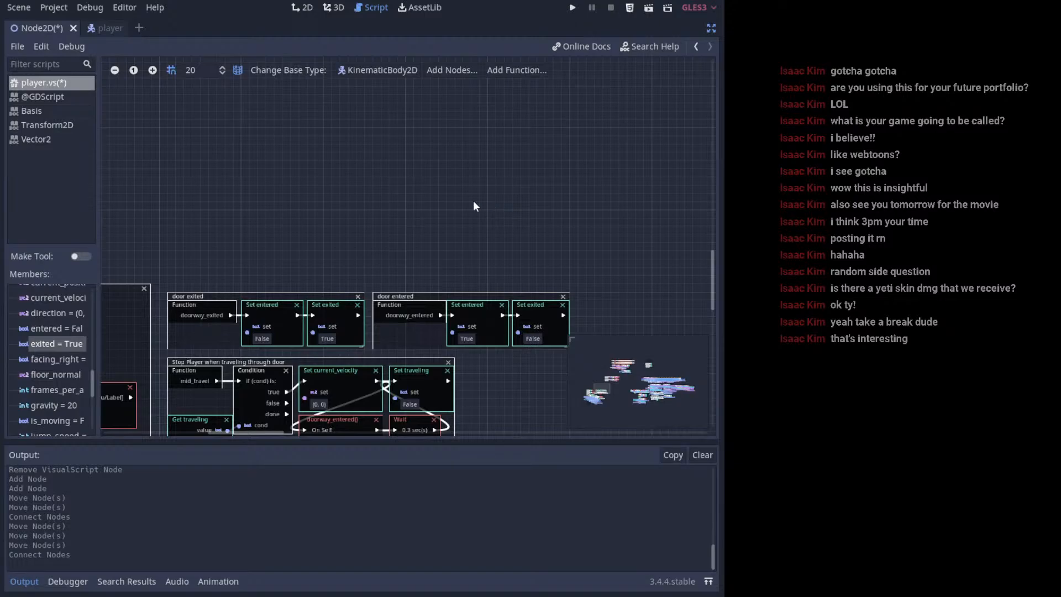
pyautogui.scroll(-3, 403, 213)
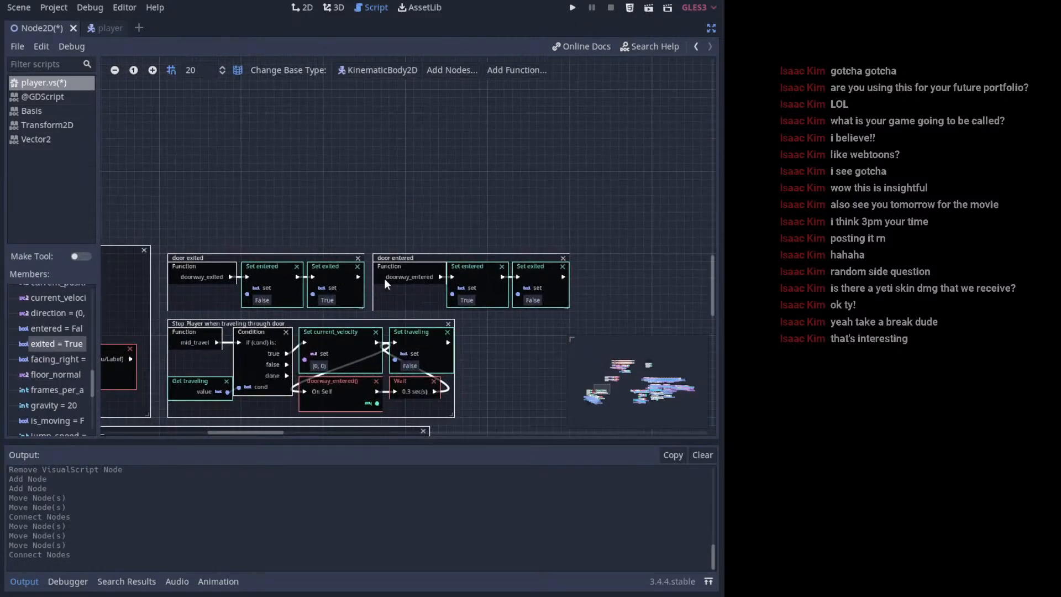
pyautogui.moveTo(403, 297); pyautogui.dragTo(652, 137, button='middle')
pyautogui.moveTo(445, 315); pyautogui.dragTo(251, 175, button='middle')
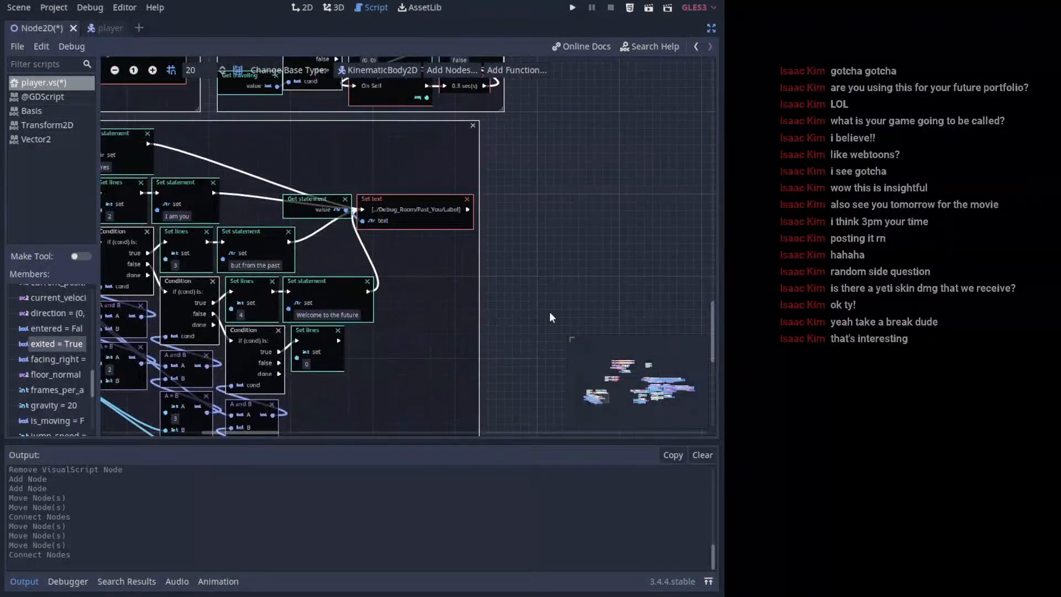
pyautogui.moveTo(510, 187); pyautogui.dragTo(501, 436, button='middle')
# - Move the door exited and door entered groups slightly up, away from the "Stop Player when traveling through door" group
pyautogui.moveTo(253, 156); pyautogui.dragTo(552, 230)
pyautogui.moveTo(459, 207); pyautogui.dragTo(457, 192)
pyautogui.moveTo(316, 267); pyautogui.dragTo(606, 280, button='middle')
pyautogui.moveTo(496, 277); pyautogui.dragTo(56, 236, button='middle')
pyautogui.moveTo(369, 242); pyautogui.dragTo(282, 232, button='middle')
# - Switch Set entered to False in the door entered group and delete the Set exited nodes from both door groups
pyautogui.click(649, 396)
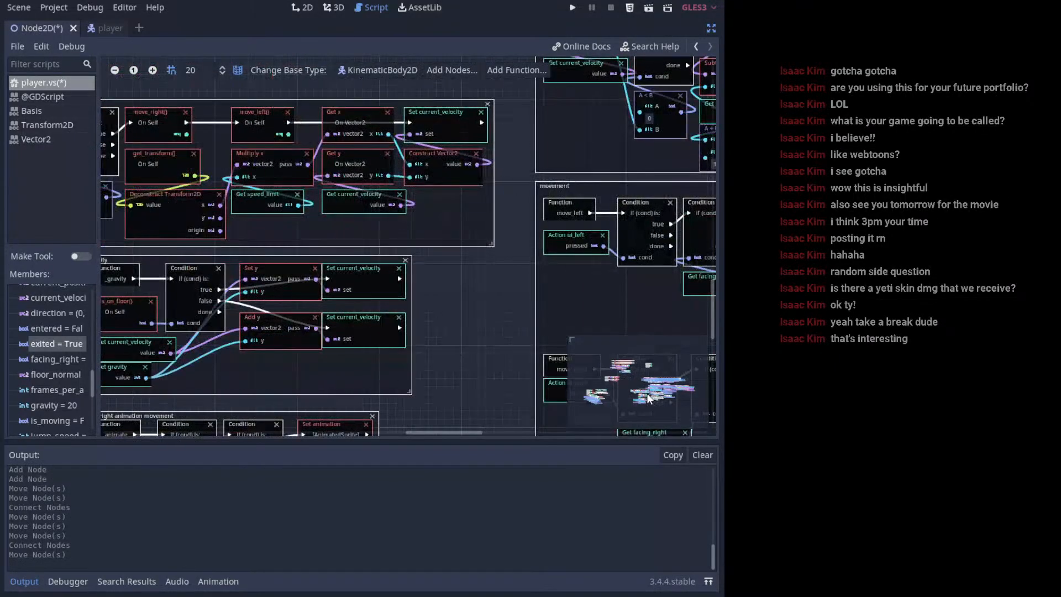
pyautogui.moveTo(646, 393); pyautogui.dragTo(603, 394)
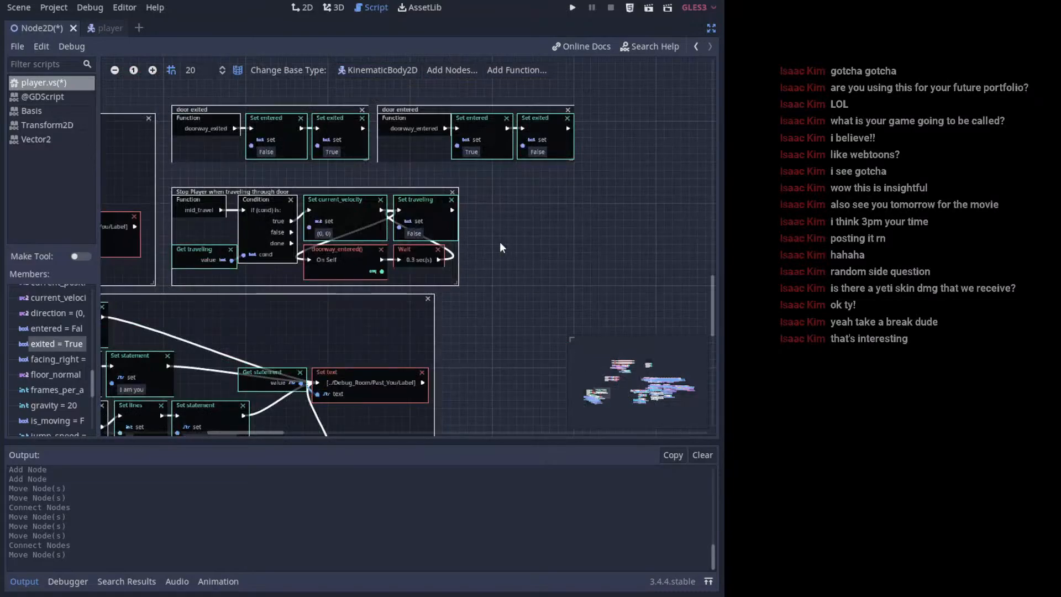
pyautogui.moveTo(462, 154); pyautogui.dragTo(495, 289, button='middle')
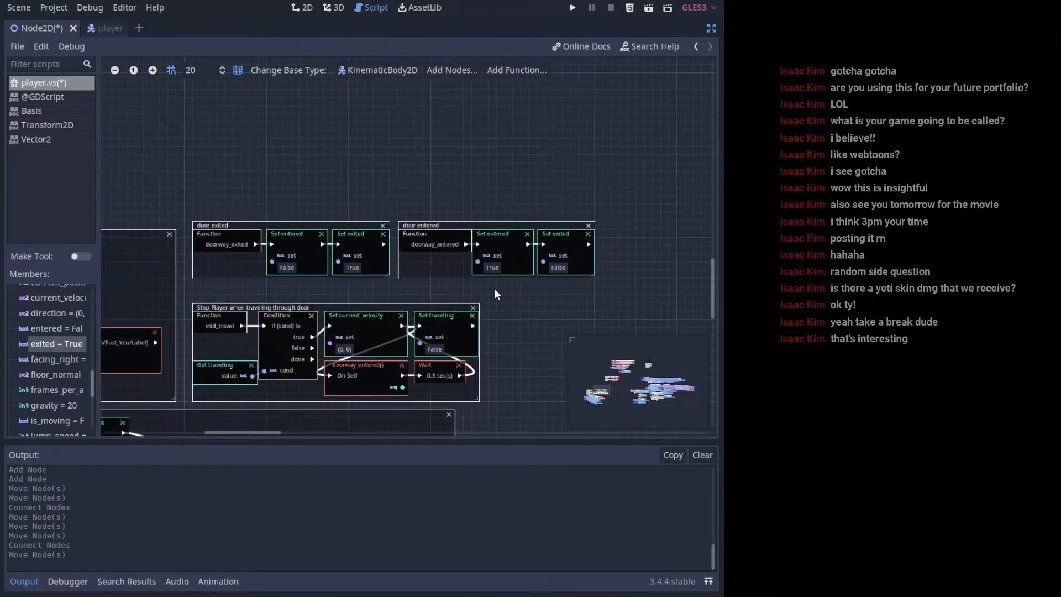
pyautogui.click(556, 239)
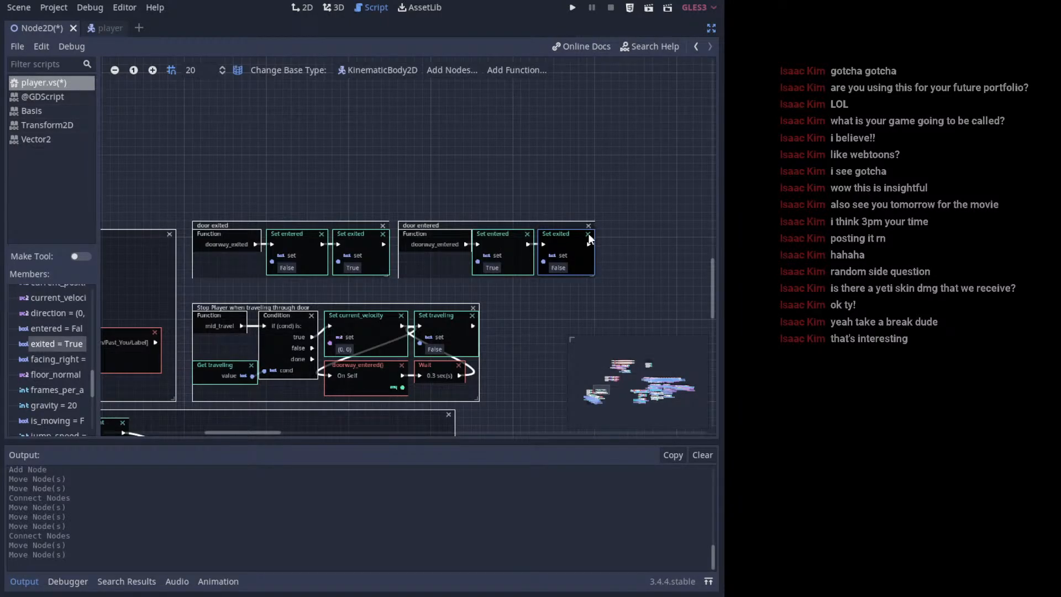
pyautogui.click(493, 268)
pyautogui.click(503, 286)
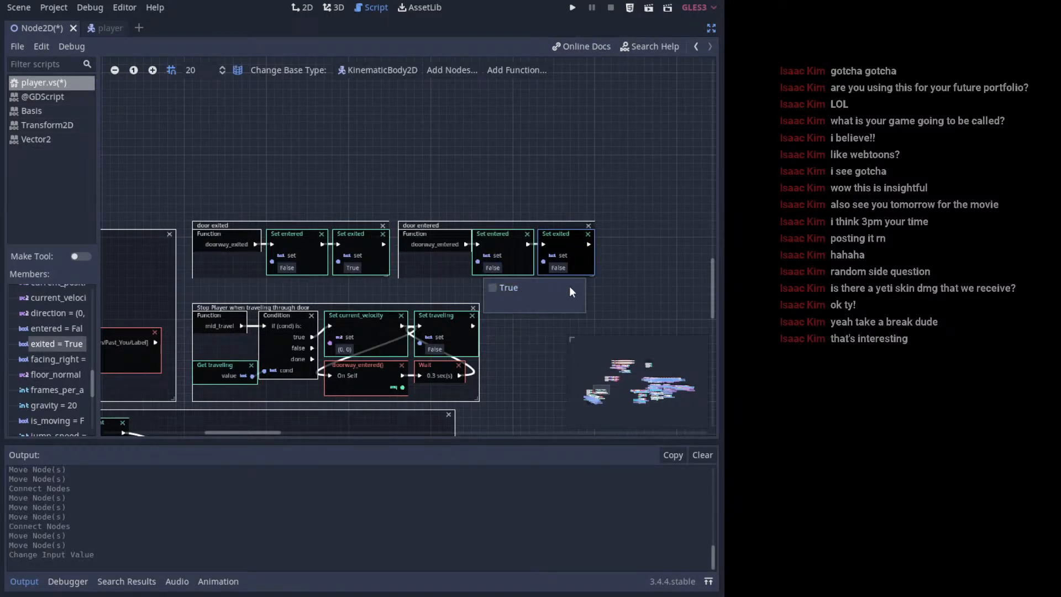
pyautogui.click(589, 234)
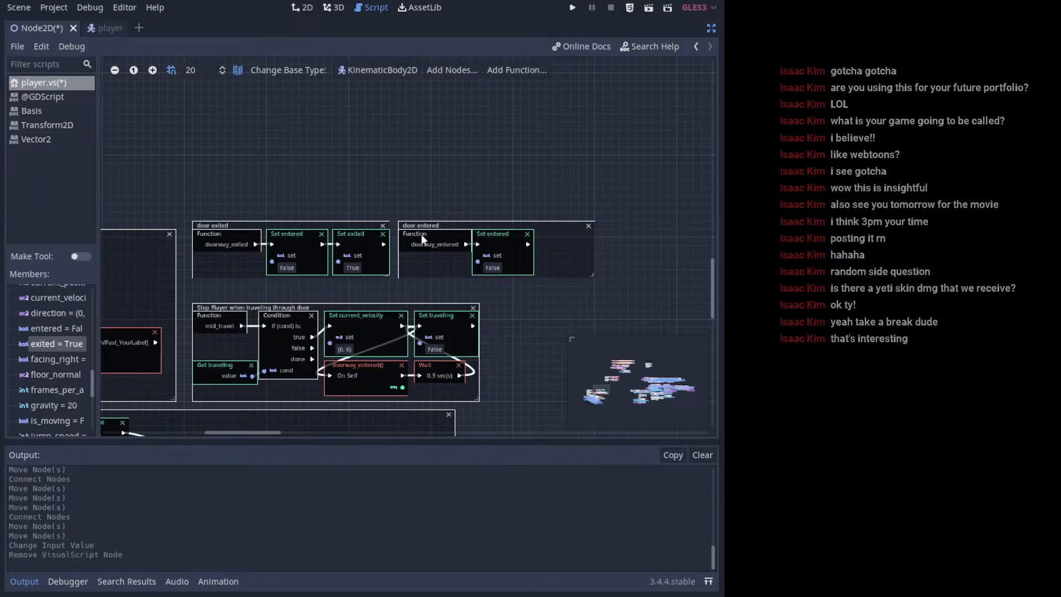
pyautogui.click(383, 233)
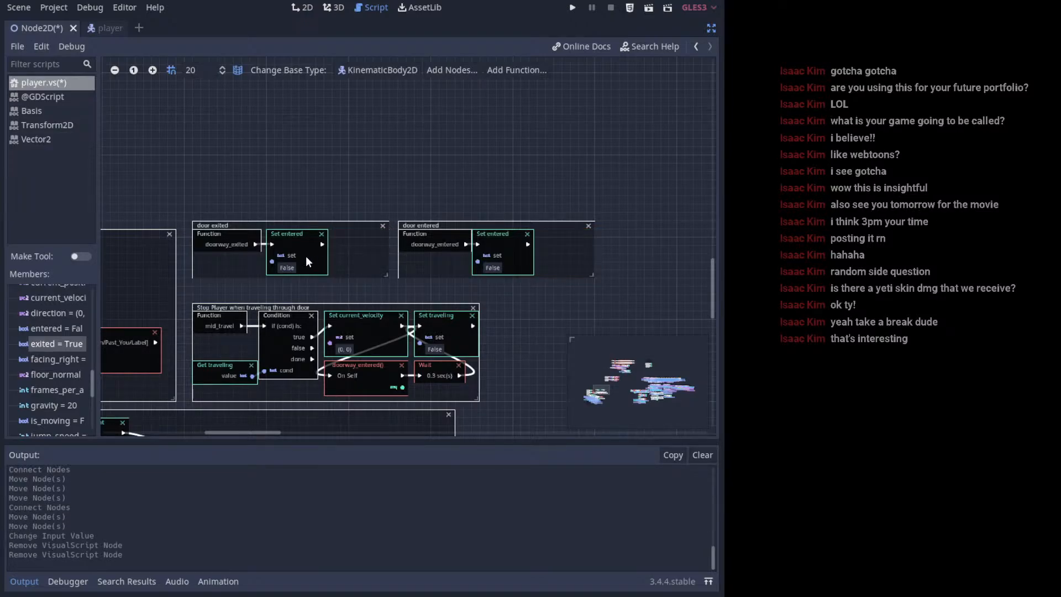
# - Set the door entered group's Set entered value to True and save the scene
pyautogui.click(294, 237)
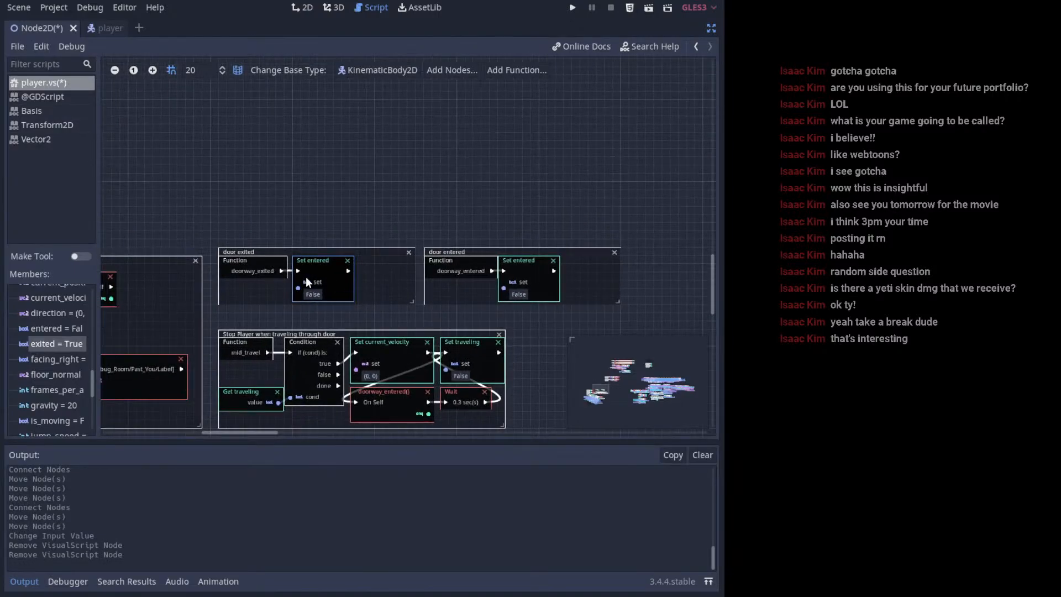
pyautogui.click(310, 296)
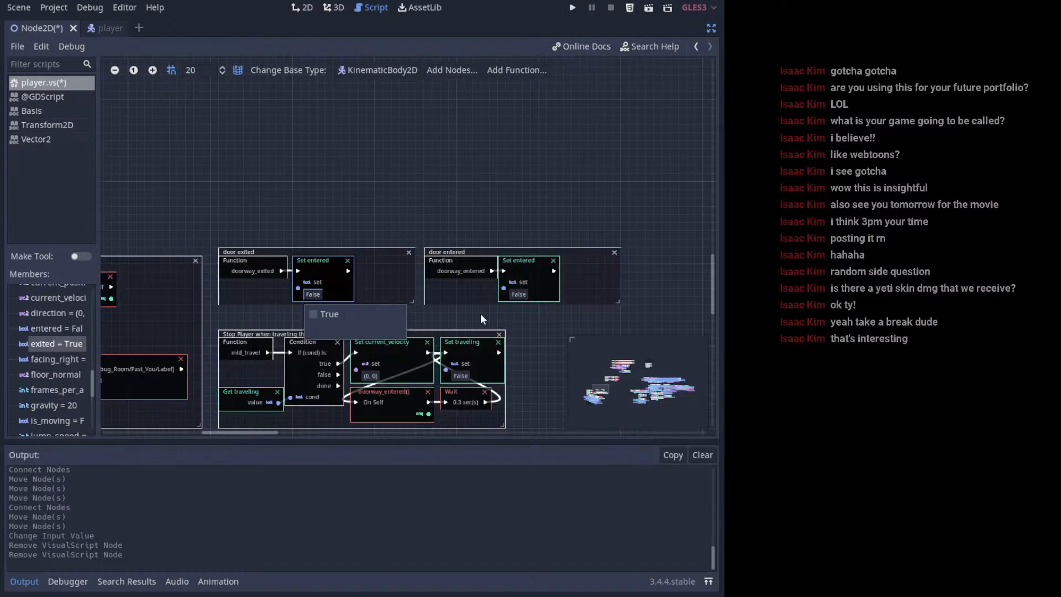
pyautogui.click(518, 294)
pyautogui.click(520, 314)
pyautogui.click(622, 198)
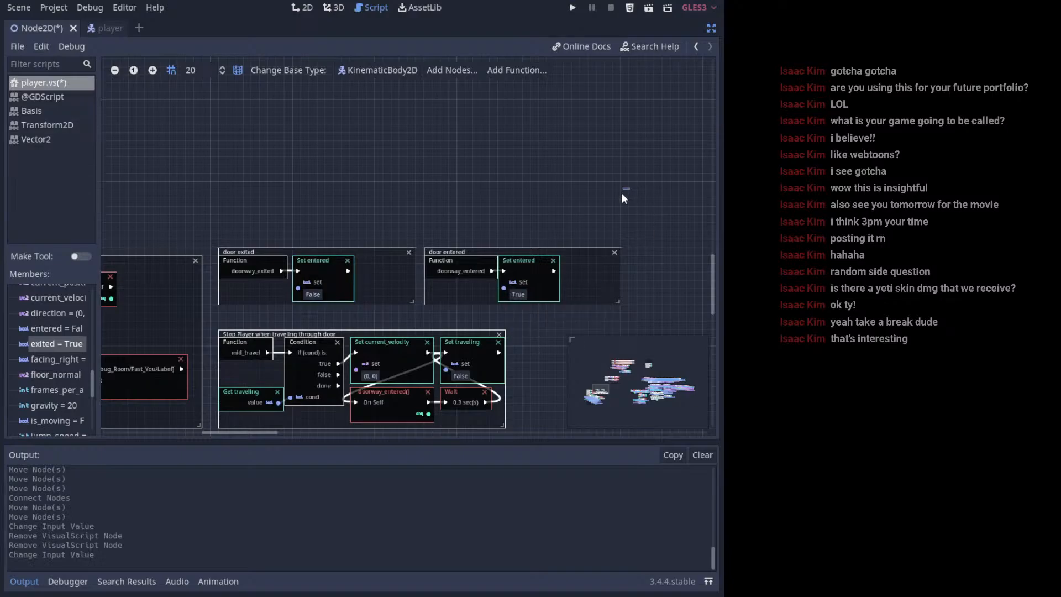
pyautogui.hotkey('ctrl', 's')
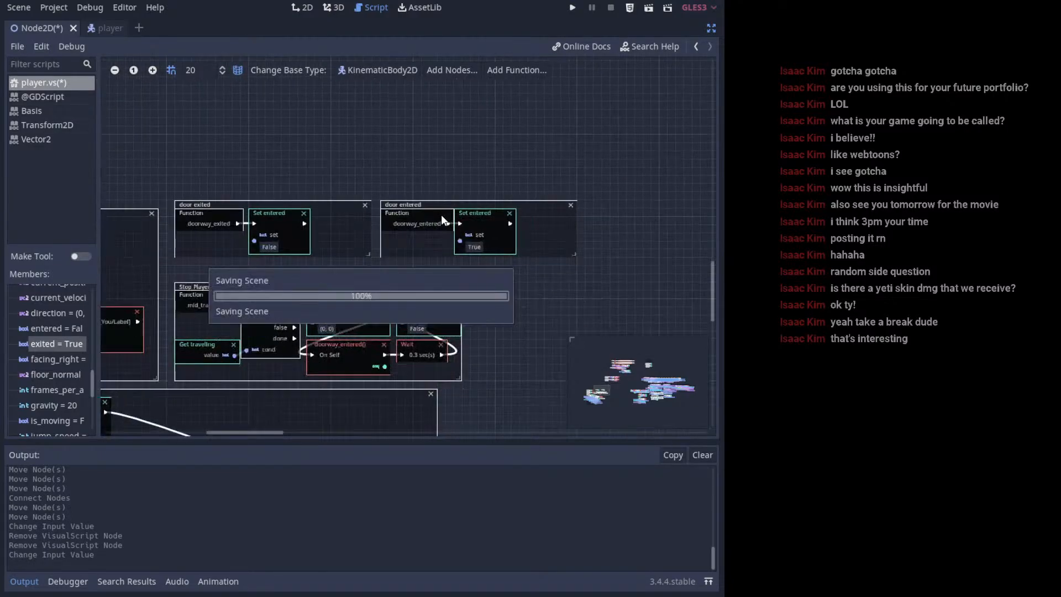
pyautogui.hotkey('ctrl', 's')
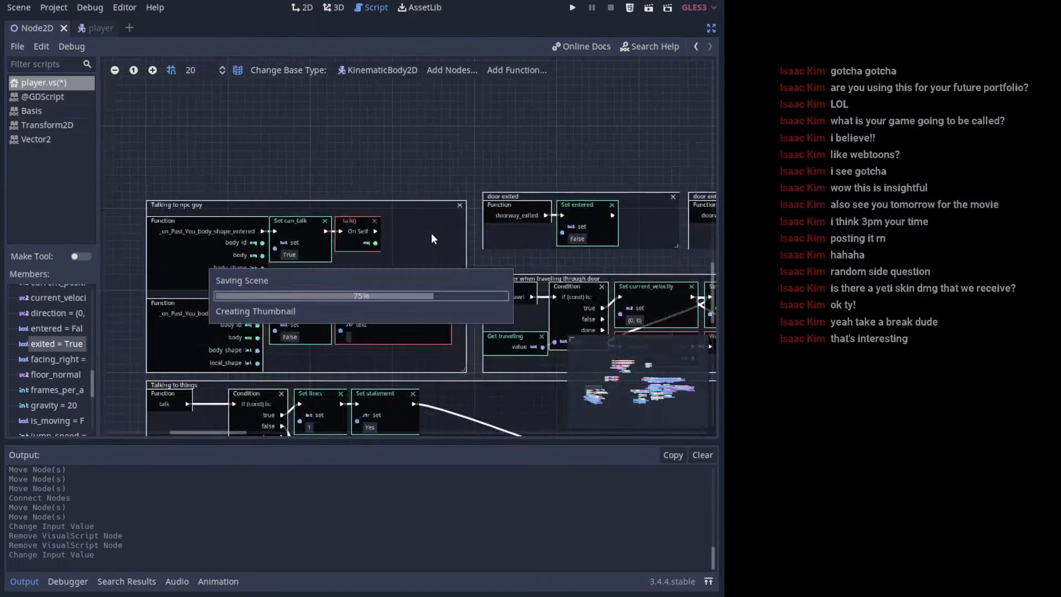
# - Delete the Set exited and Set entered nodes attached to the somethingCreative functions below the Portal comment
pyautogui.moveTo(529, 228); pyautogui.dragTo(427, 253, button='middle')
pyautogui.moveTo(627, 193); pyautogui.dragTo(463, 203, button='middle')
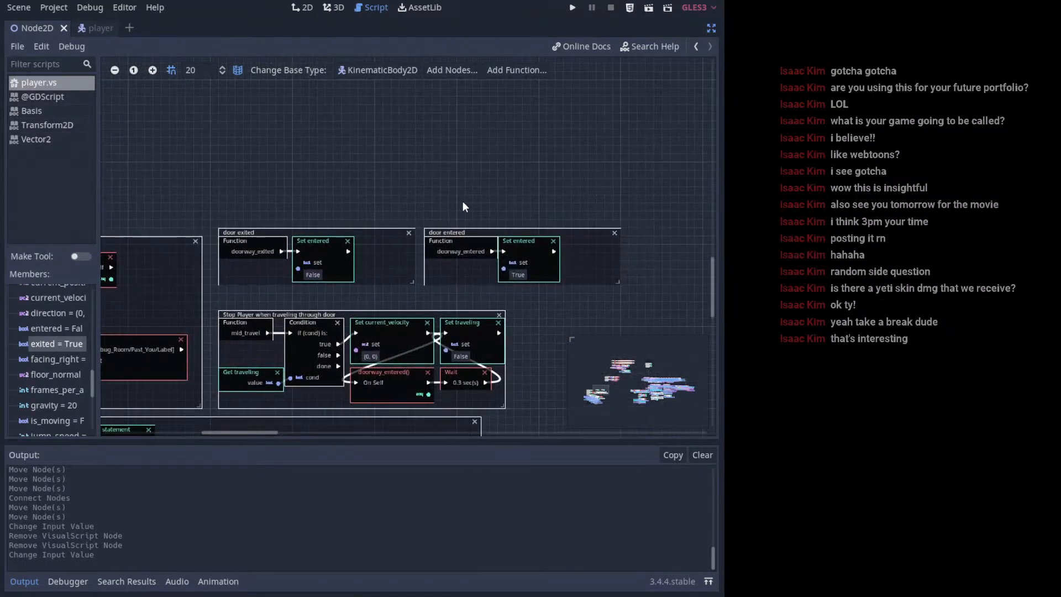
pyautogui.moveTo(523, 233); pyautogui.dragTo(127, 276, button='middle')
pyautogui.moveTo(392, 271); pyautogui.dragTo(619, 308, button='middle')
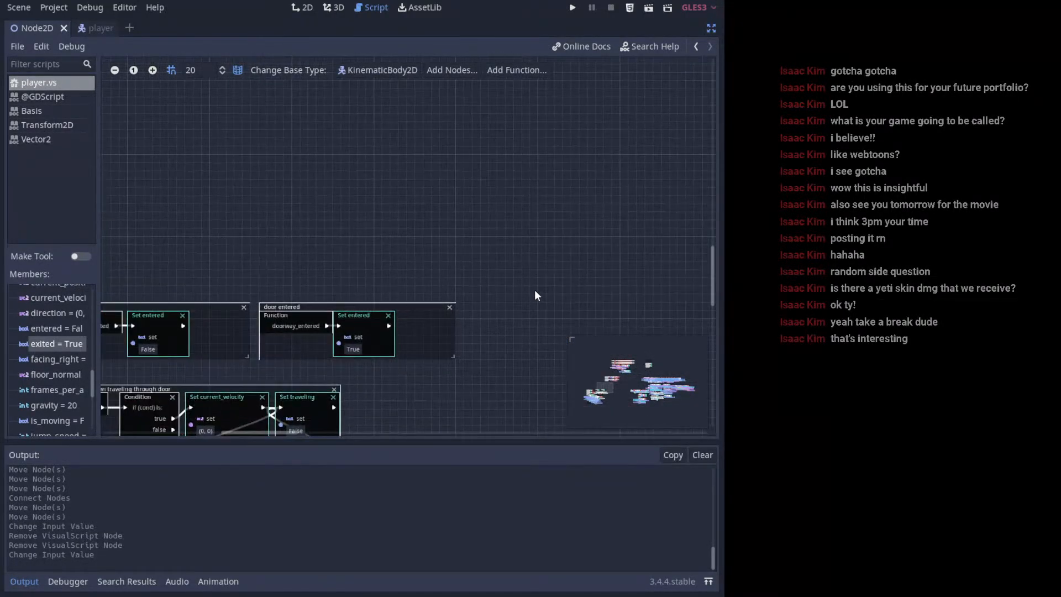
pyautogui.click(626, 370)
pyautogui.click(625, 367)
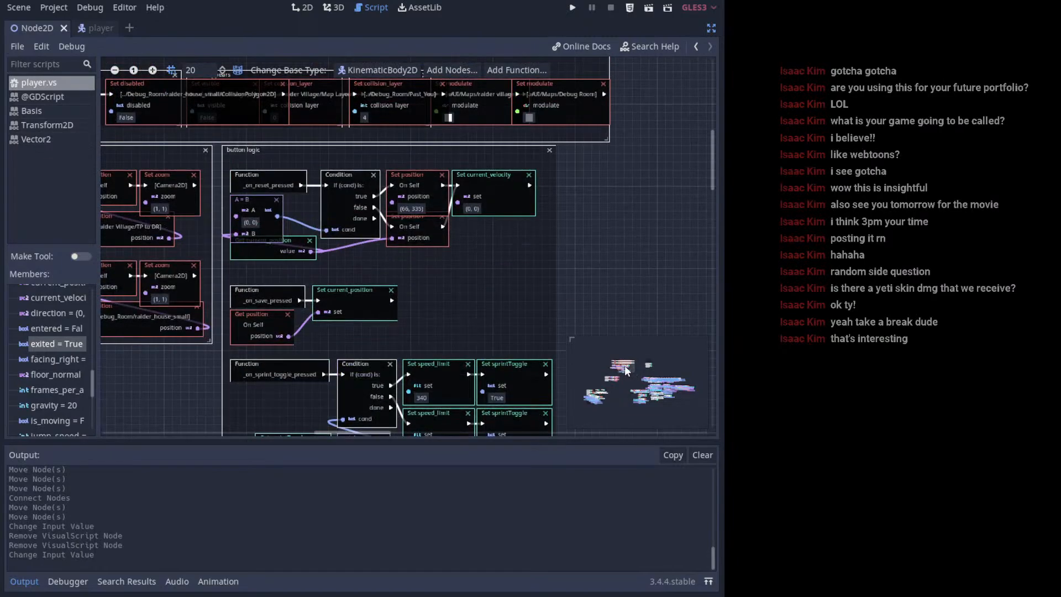
pyautogui.moveTo(642, 360); pyautogui.dragTo(649, 367)
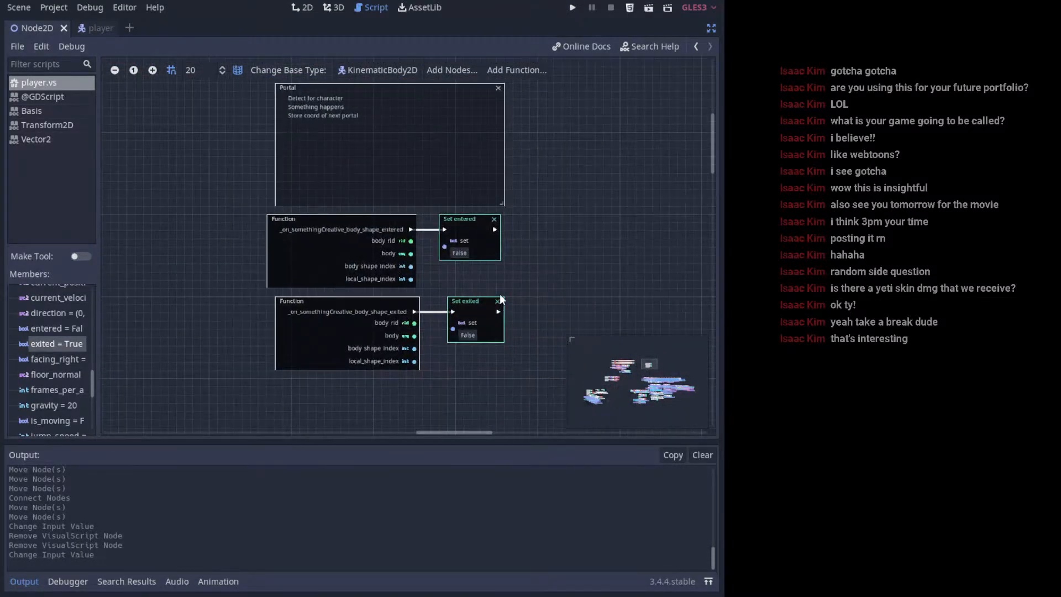
pyautogui.press('Delete')
pyautogui.click(645, 363)
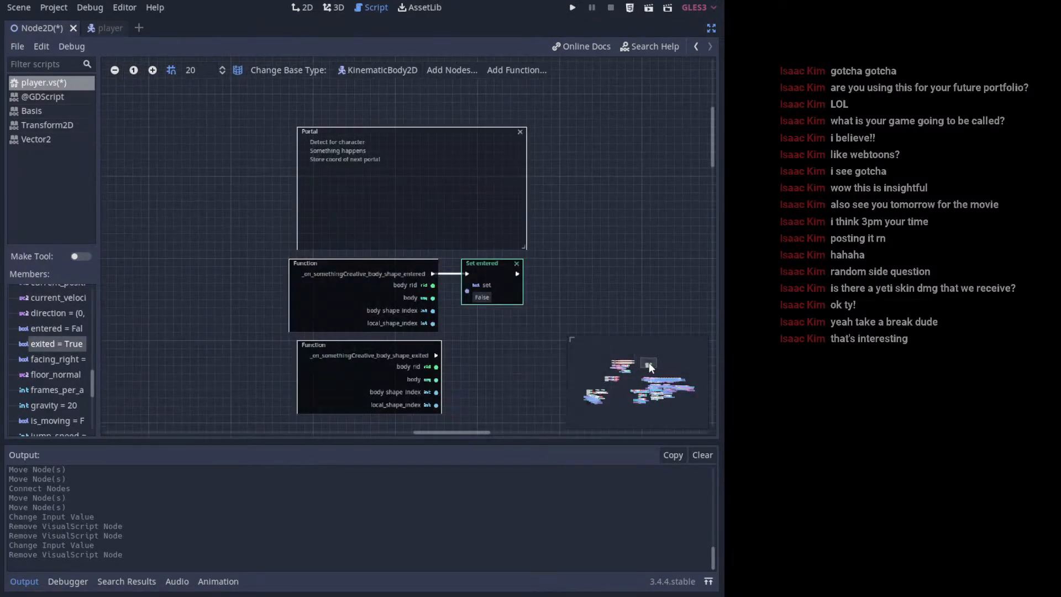
pyautogui.press('Delete')
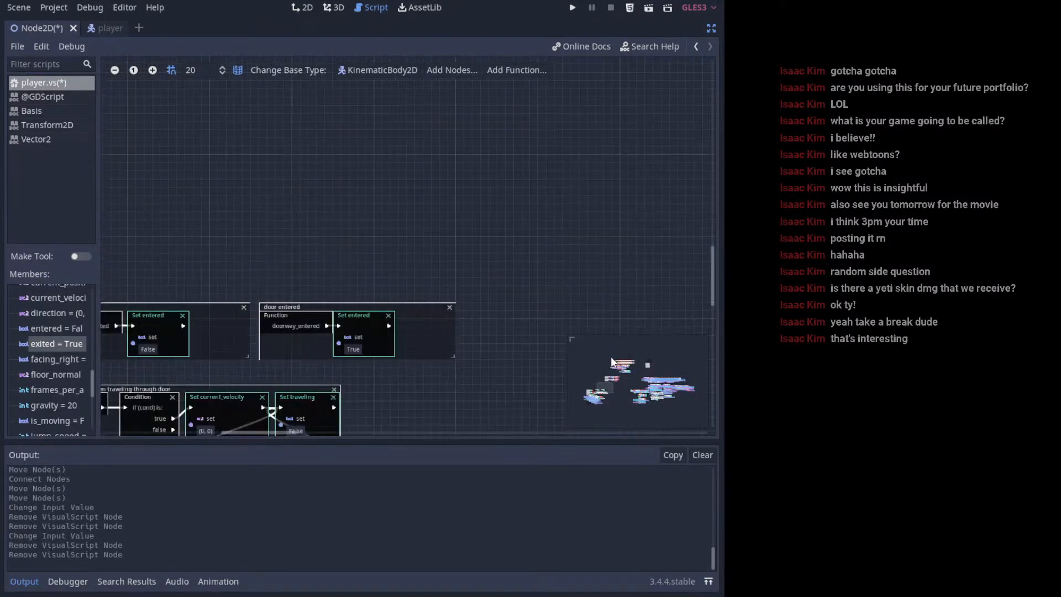
# - Add doorway_entered and doorway_exited calls beside the somethingCreative body_shape_entered and body_shape_exited functions, connecting each to its match
pyautogui.click(651, 363)
pyautogui.scroll(5, 64, 393)
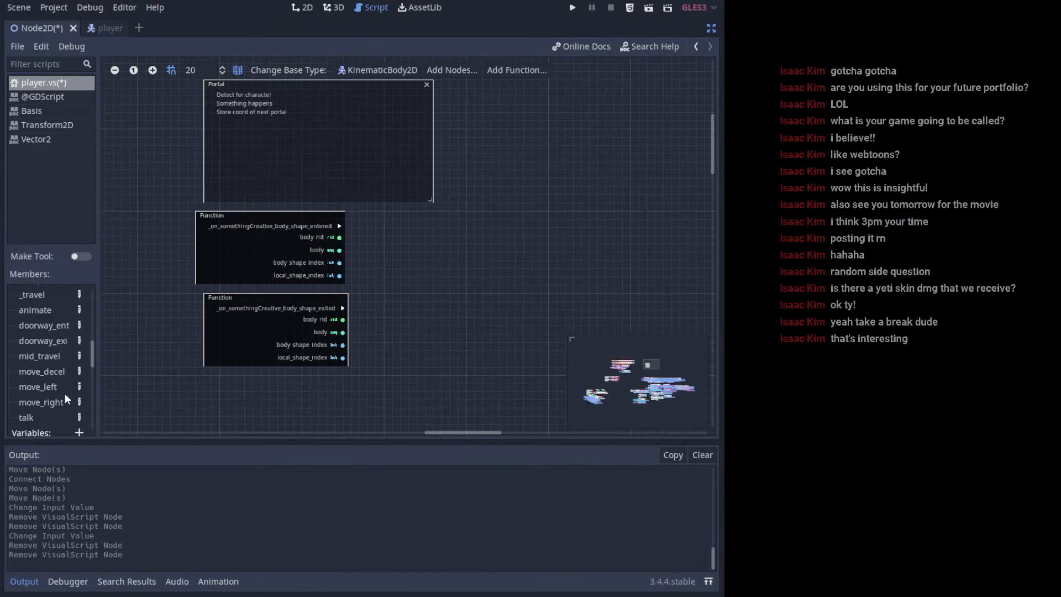
pyautogui.scroll(-3, 63, 383)
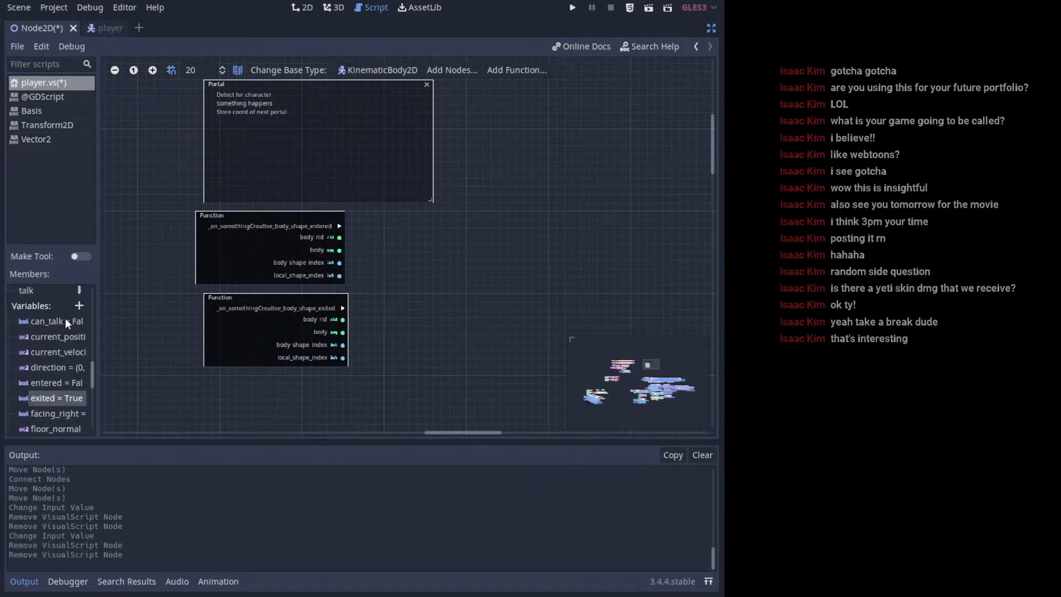
pyautogui.scroll(-3, 57, 385)
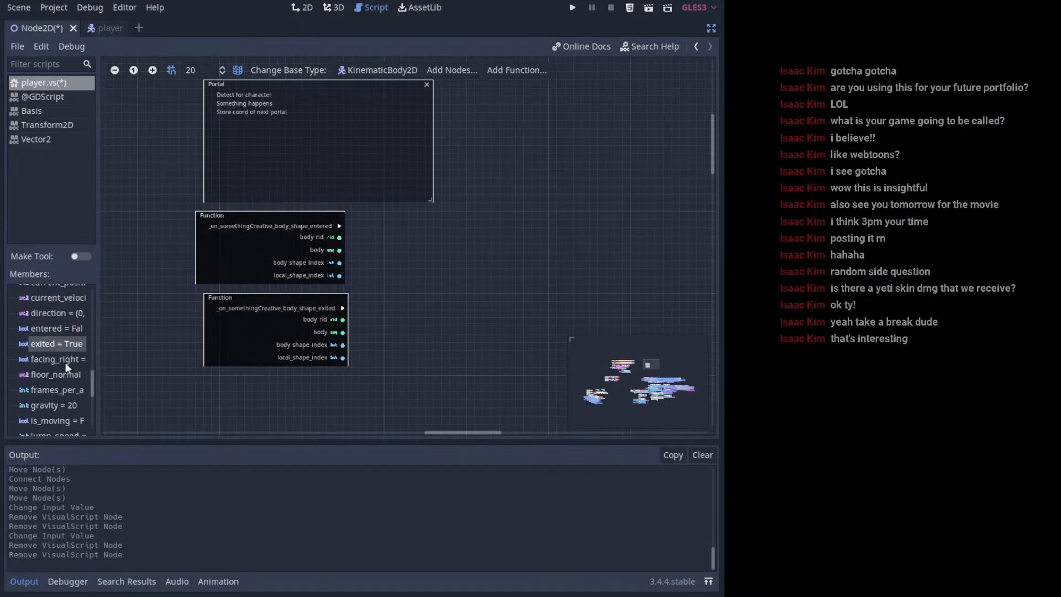
pyautogui.scroll(6, 65, 362)
pyautogui.scroll(5, 78, 361)
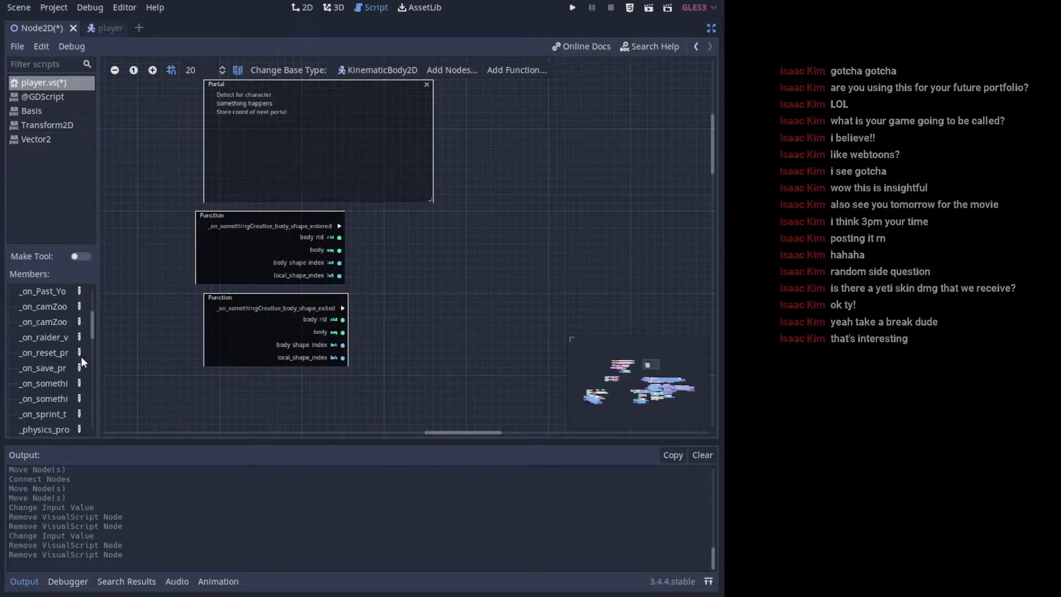
pyautogui.scroll(-6, 60, 351)
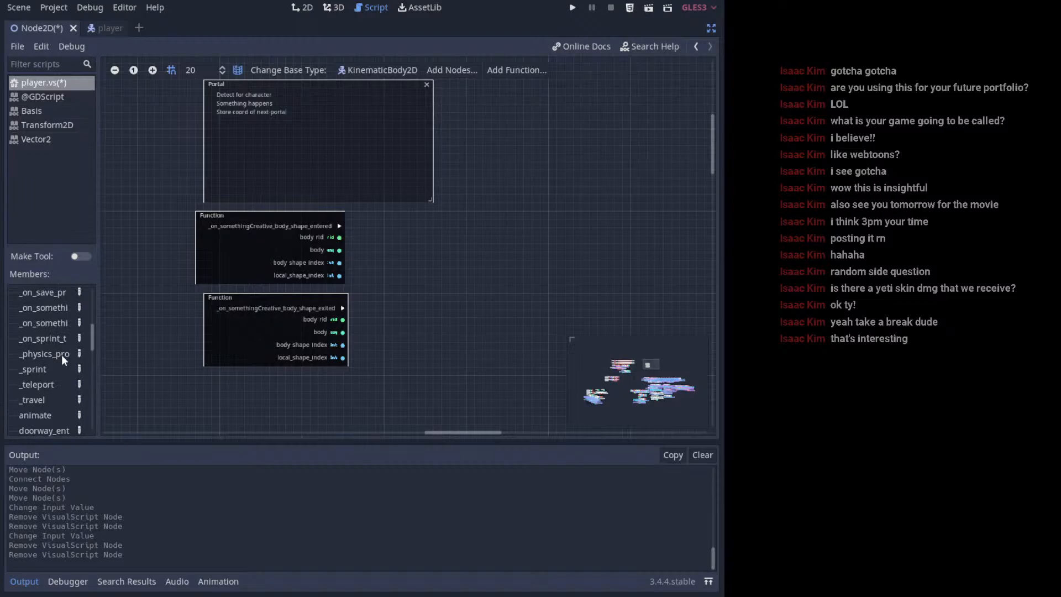
pyautogui.scroll(-5, 61, 351)
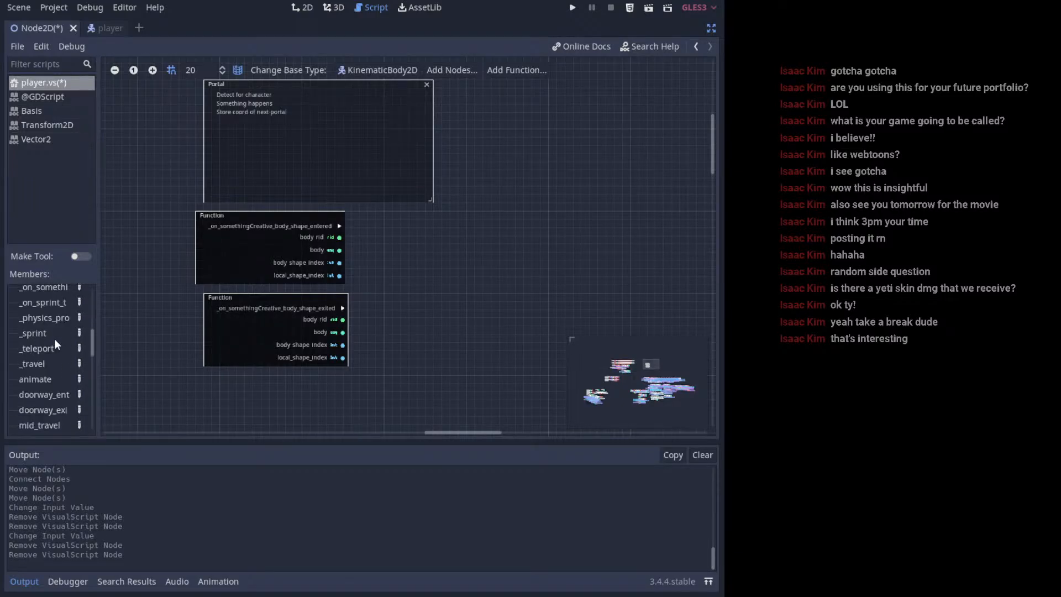
pyautogui.scroll(-1, 53, 342)
pyautogui.moveTo(51, 344); pyautogui.dragTo(381, 232)
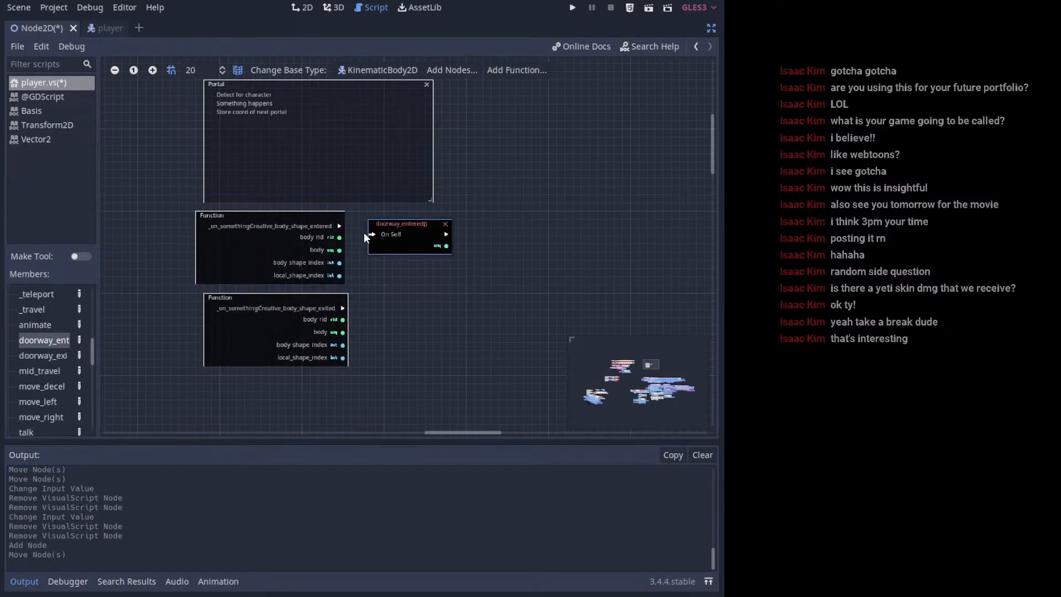
pyautogui.moveTo(54, 356); pyautogui.dragTo(343, 308)
pyautogui.moveTo(437, 307); pyautogui.dragTo(381, 300)
pyautogui.moveTo(399, 240); pyautogui.dragTo(376, 218)
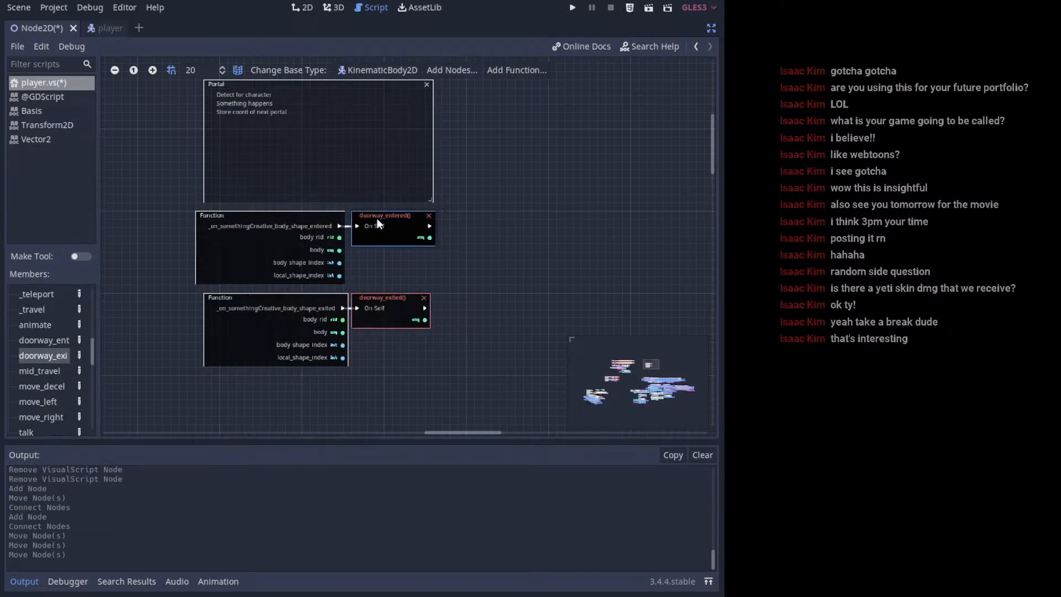
# - Run the project, walk the character back and forth past the door tiles, and trigger the Debug Room teleport
pyautogui.click(572, 7)
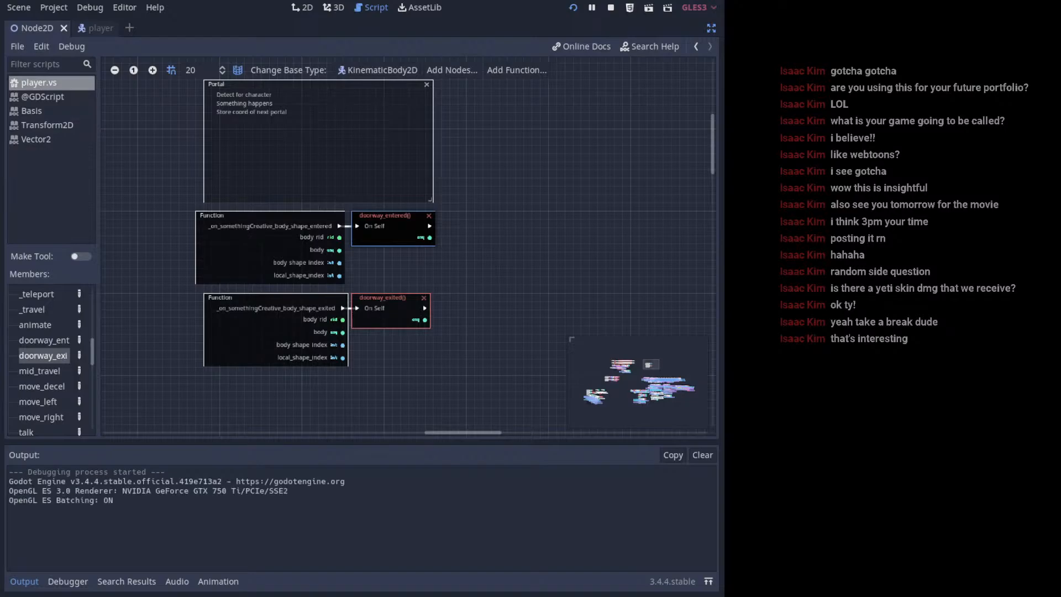
pyautogui.press('Right')
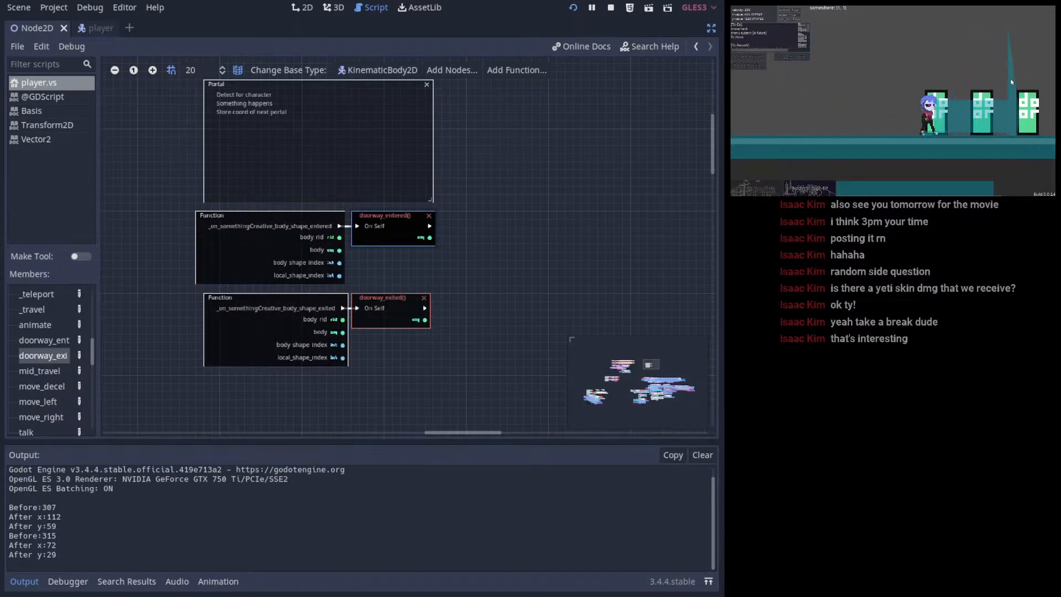
pyautogui.press('Left')
pyautogui.press('Right')
pyautogui.press('space')
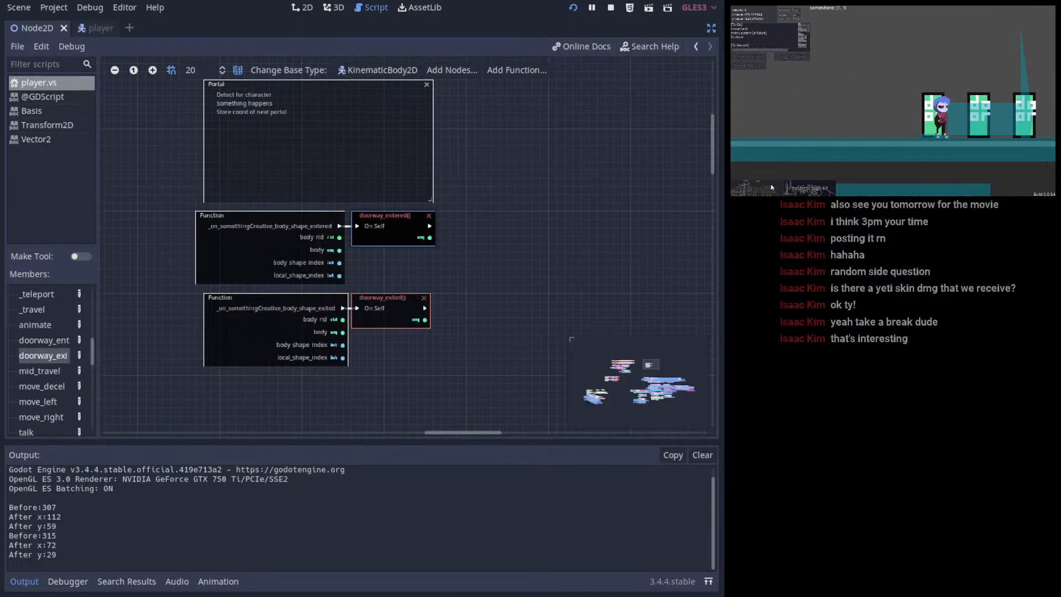
pyautogui.click(804, 189)
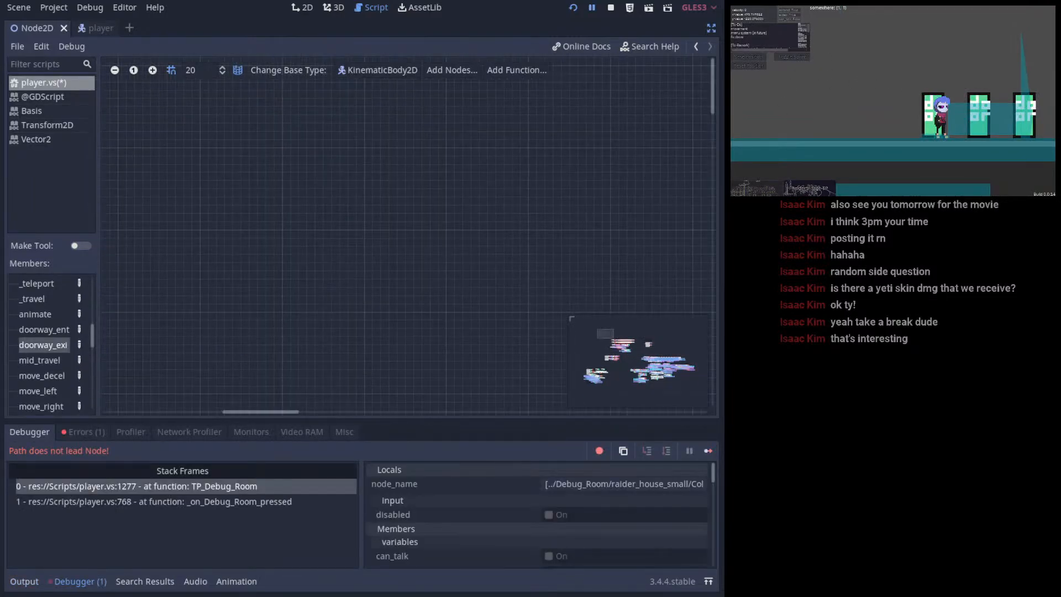
# - Inspect the debugger's stack frames for the TP_Debug_Room and _on_Debug_Room_pressed functions
pyautogui.click(211, 489)
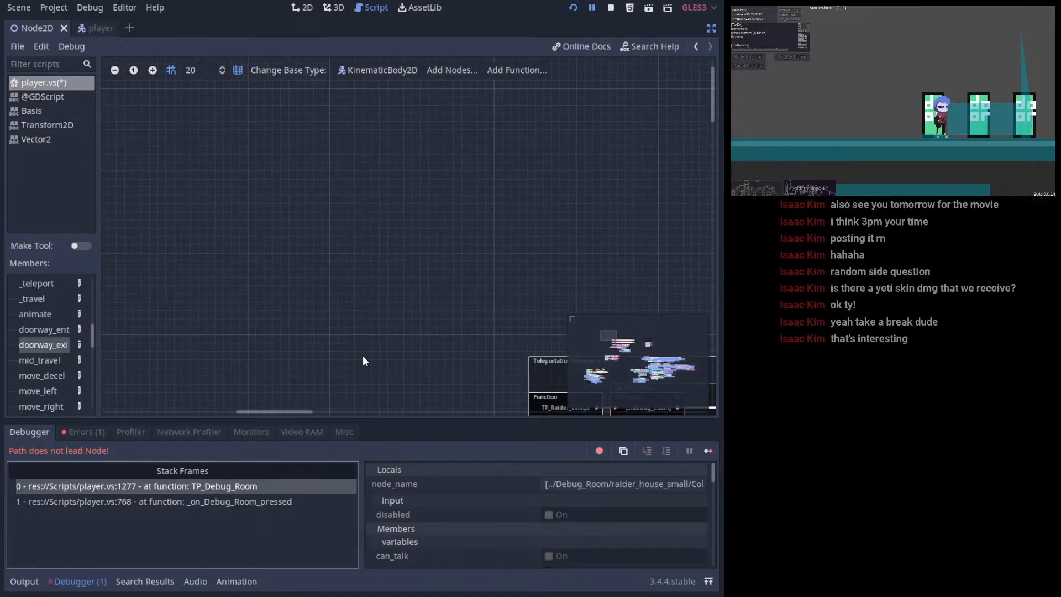
pyautogui.moveTo(363, 357); pyautogui.dragTo(231, 311, button='middle')
pyautogui.click(237, 497)
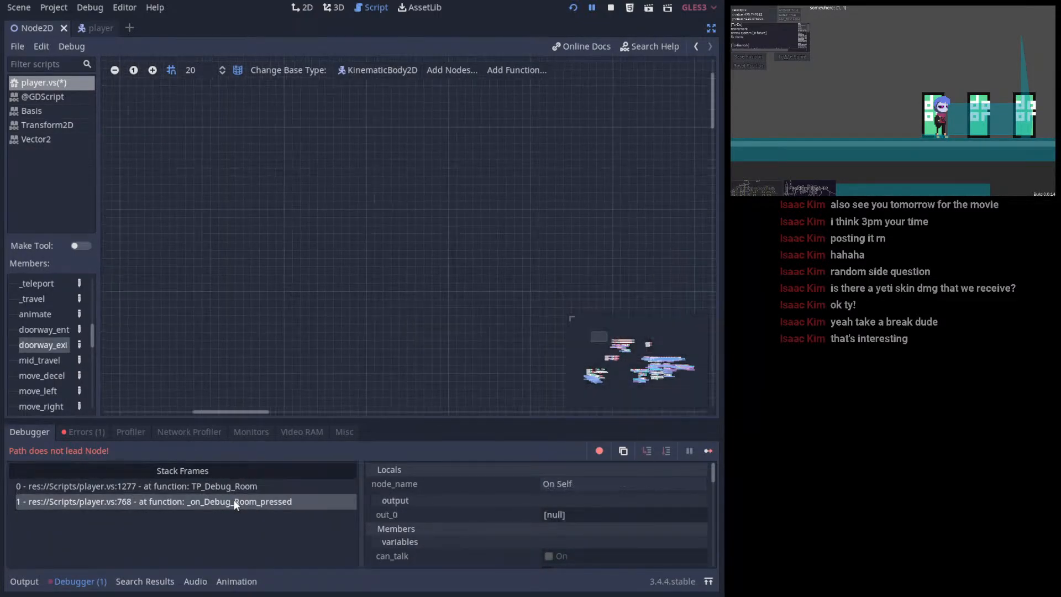
# - Trace the TP_Debug_Room stack frame error and delete the Set disabled node for raider_house_small/CollisionPolygon2D from the DR appears group
pyautogui.click(230, 488)
pyautogui.keyDown('ctrl'); pyautogui.scroll(-3, 422, 250); pyautogui.keyUp('ctrl')
pyautogui.keyDown('ctrl'); pyautogui.scroll(-3, 529, 330); pyautogui.keyUp('ctrl')
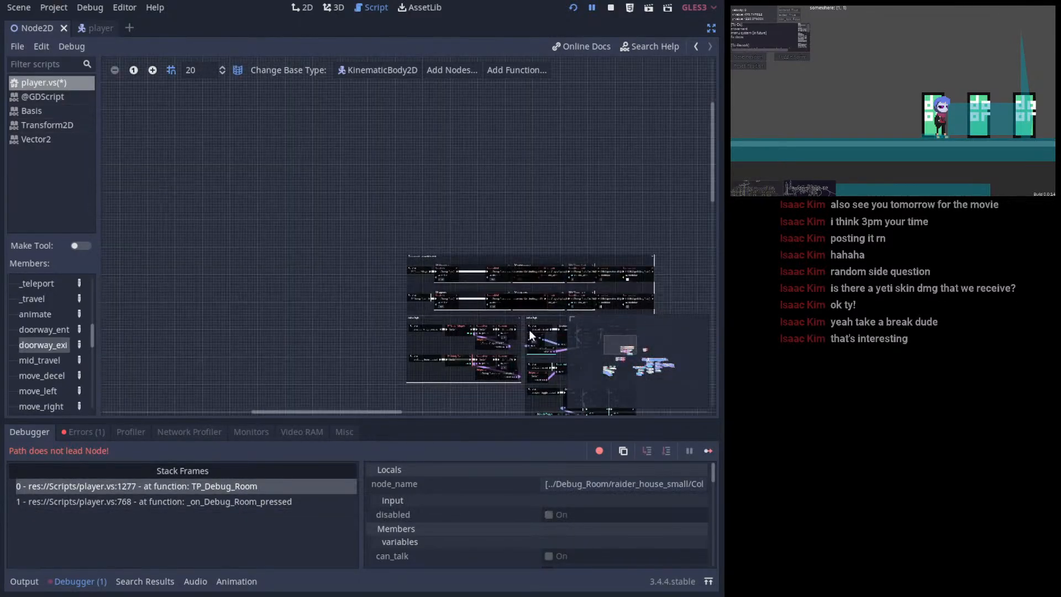
pyautogui.moveTo(529, 323); pyautogui.dragTo(565, 246, button='middle')
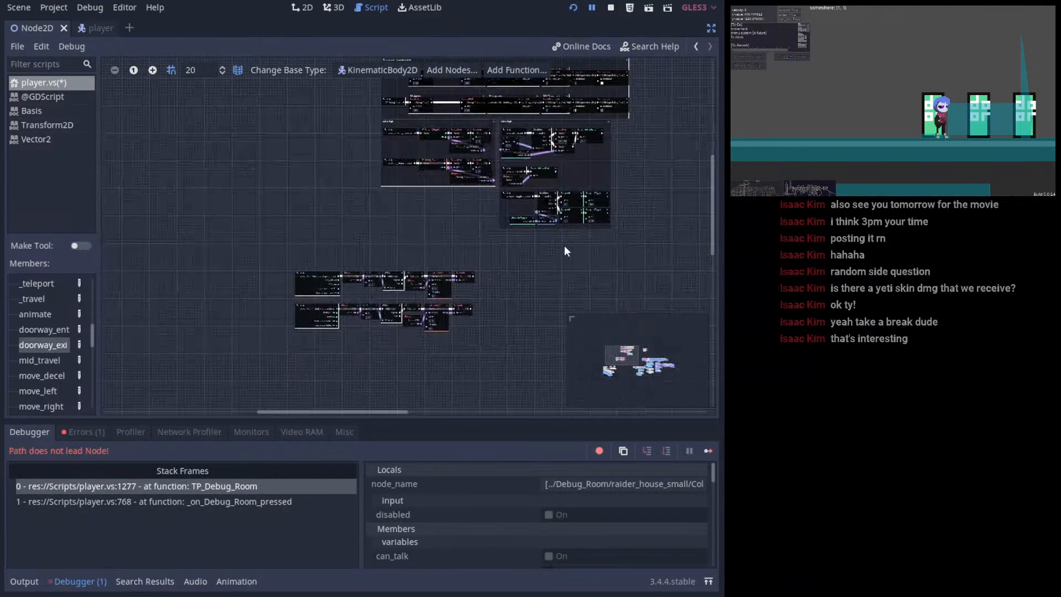
pyautogui.moveTo(62, 146); pyautogui.dragTo(115, 66, button='middle')
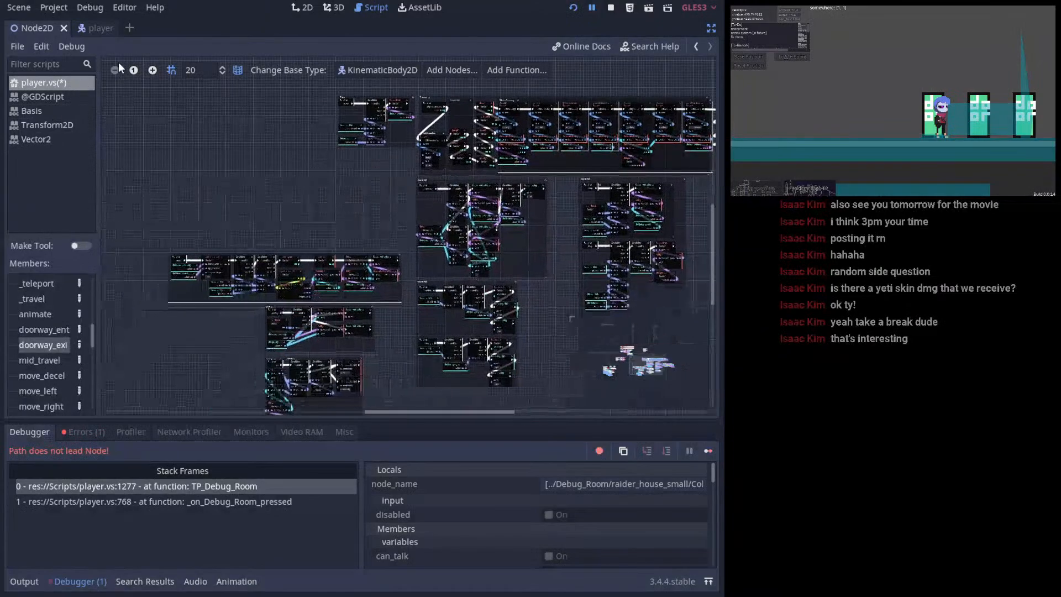
pyautogui.moveTo(437, 171); pyautogui.dragTo(104, 188, button='middle')
pyautogui.keyDown('ctrl'); pyautogui.scroll(8, 176, 277); pyautogui.keyUp('ctrl')
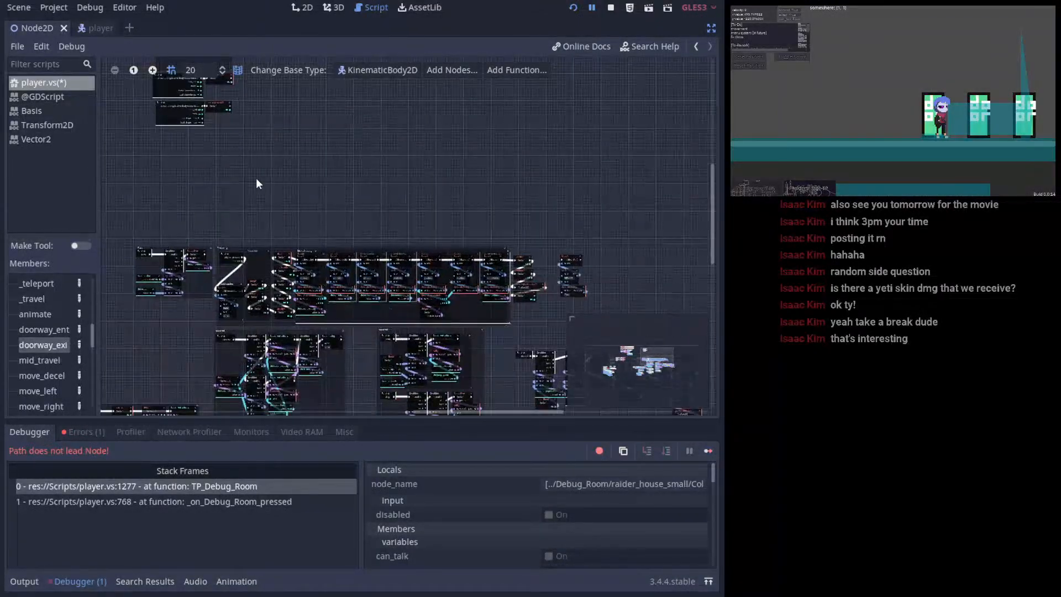
pyautogui.moveTo(428, 263); pyautogui.dragTo(530, 277, button='middle')
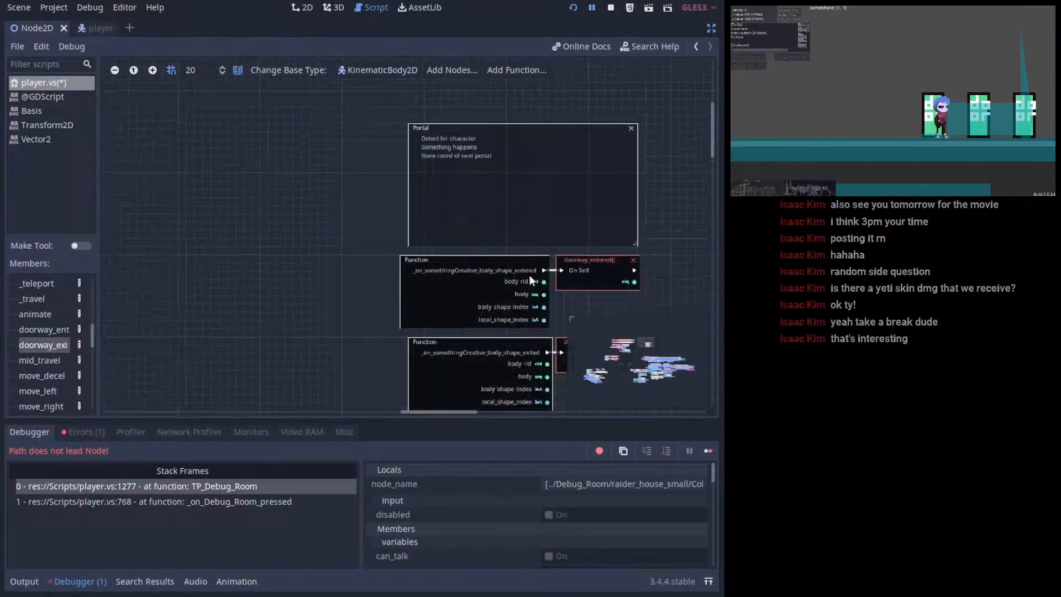
pyautogui.moveTo(127, 249); pyautogui.dragTo(547, 291, button='middle')
pyautogui.moveTo(484, 277); pyautogui.dragTo(711, 256, button='middle')
pyautogui.moveTo(264, 280); pyautogui.dragTo(581, 255, button='middle')
pyautogui.moveTo(386, 310); pyautogui.dragTo(396, 285)
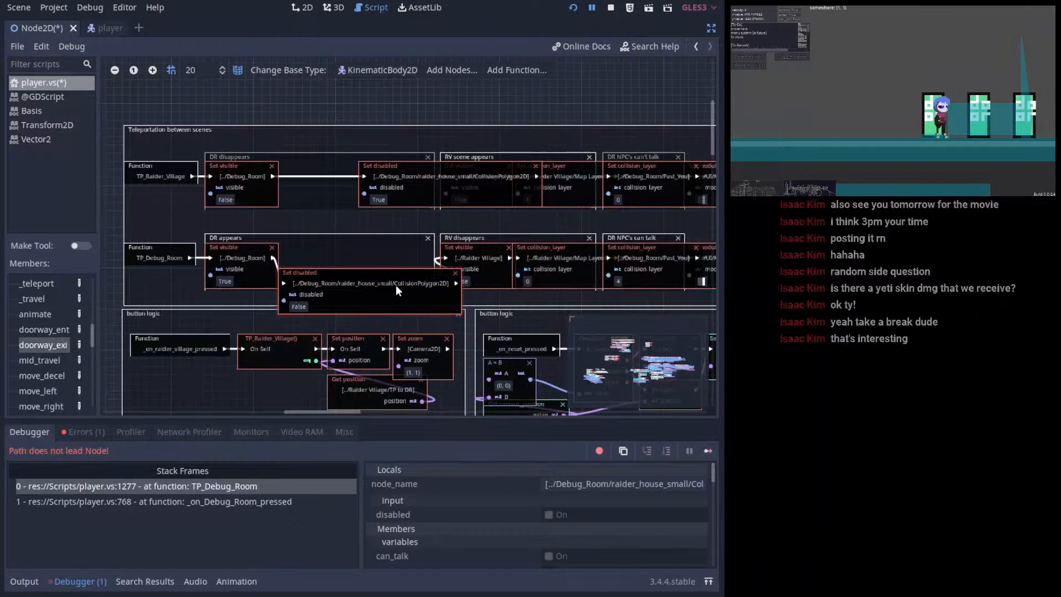
pyautogui.click(454, 272)
# - Remove the remaining Set disabled node and link both Debug_Room Set visible nodes directly to the Raider Village Set visible nodes
pyautogui.moveTo(271, 257)
pyautogui.mouseDown()
pyautogui.moveTo(346, 260)
pyautogui.moveTo(278, 258)
pyautogui.mouseUp()
pyautogui.hscroll(2, 326, 257)
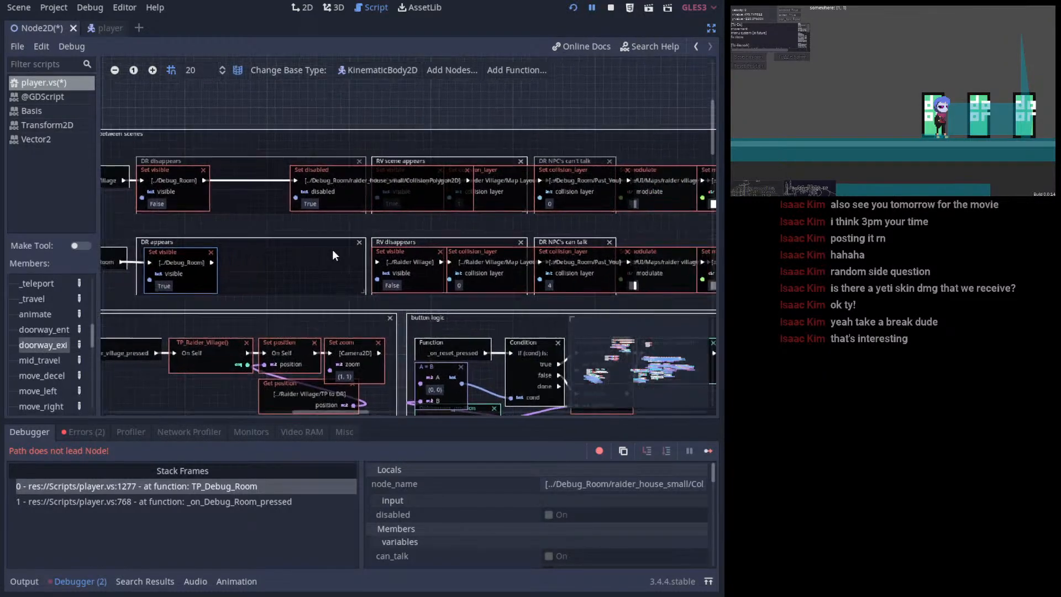
pyautogui.moveTo(214, 263); pyautogui.dragTo(377, 262)
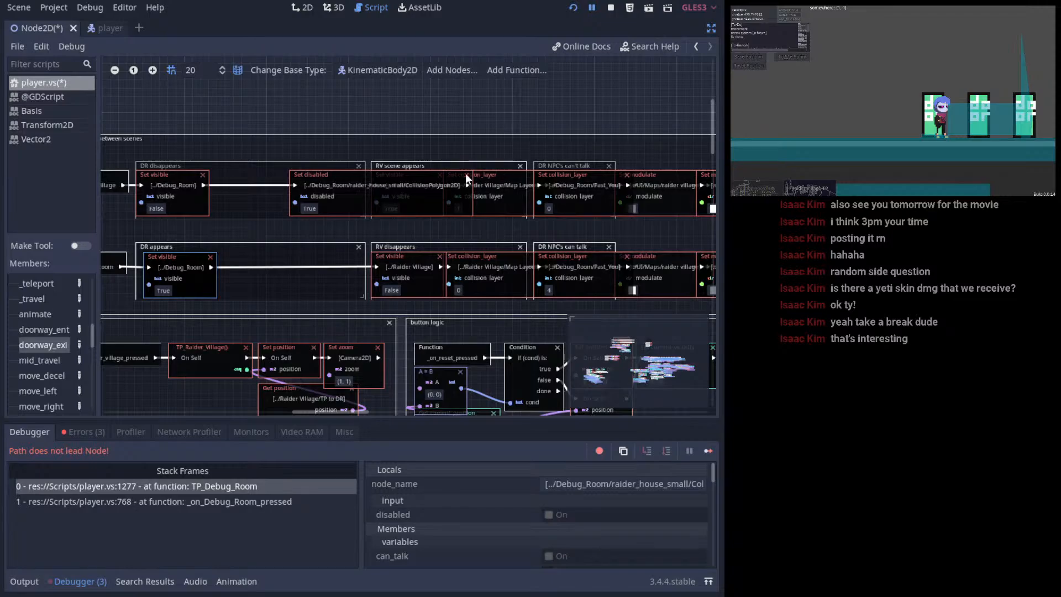
pyautogui.moveTo(205, 186); pyautogui.dragTo(376, 187)
# - Restart the project and trigger the Raider Village teleport in the running game
pyautogui.click(573, 7)
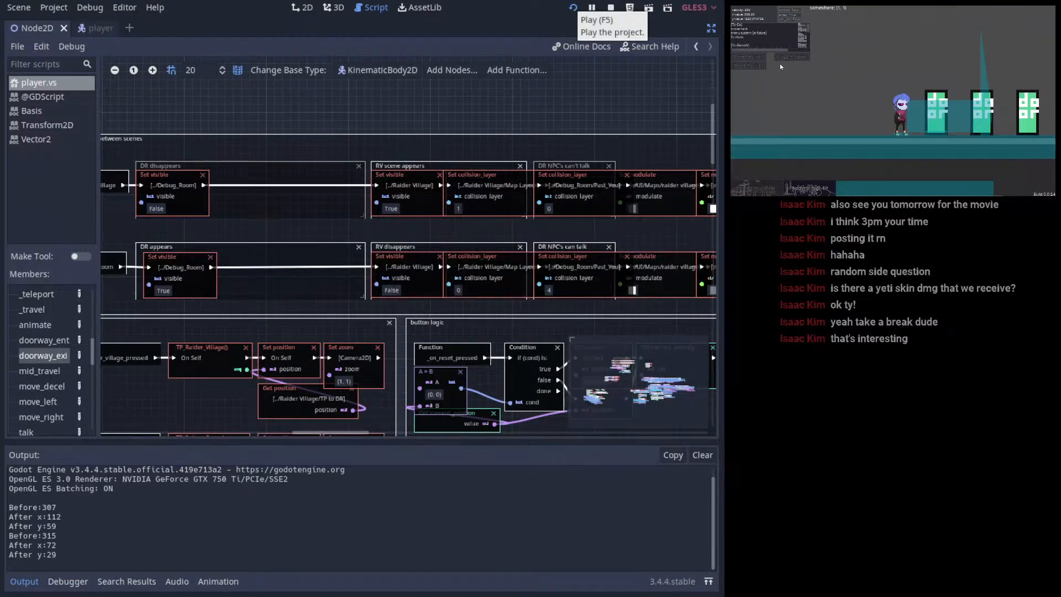
pyautogui.click(810, 185)
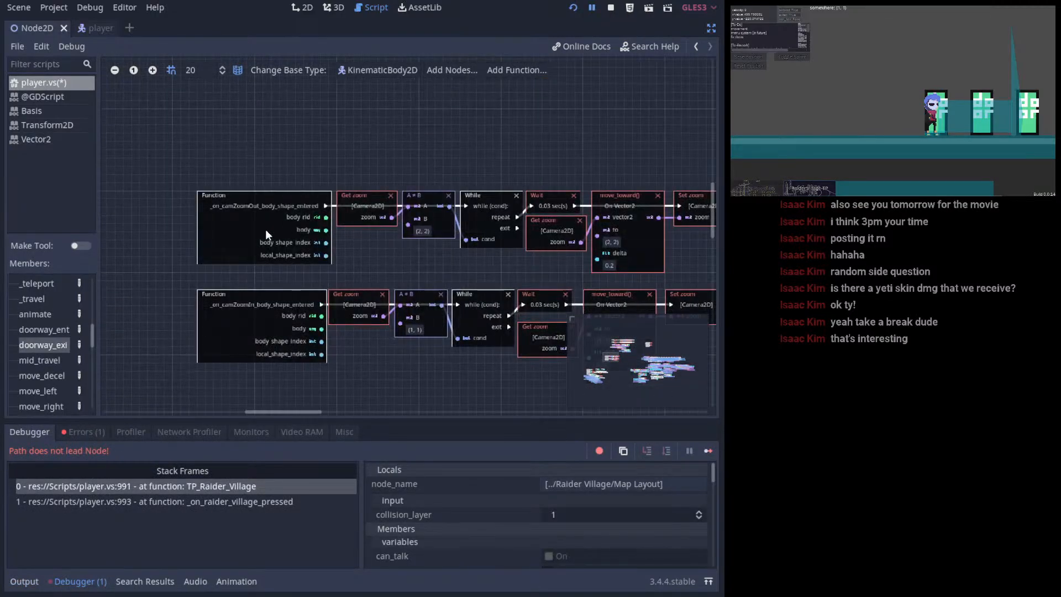
# - Delete the Raider Village/Map Layout Set collision_layer nodes from the RV scene appears and RV disappears groups
pyautogui.moveTo(340, 221); pyautogui.dragTo(87, 333, button='middle')
pyautogui.moveTo(329, 297); pyautogui.dragTo(254, 315, button='middle')
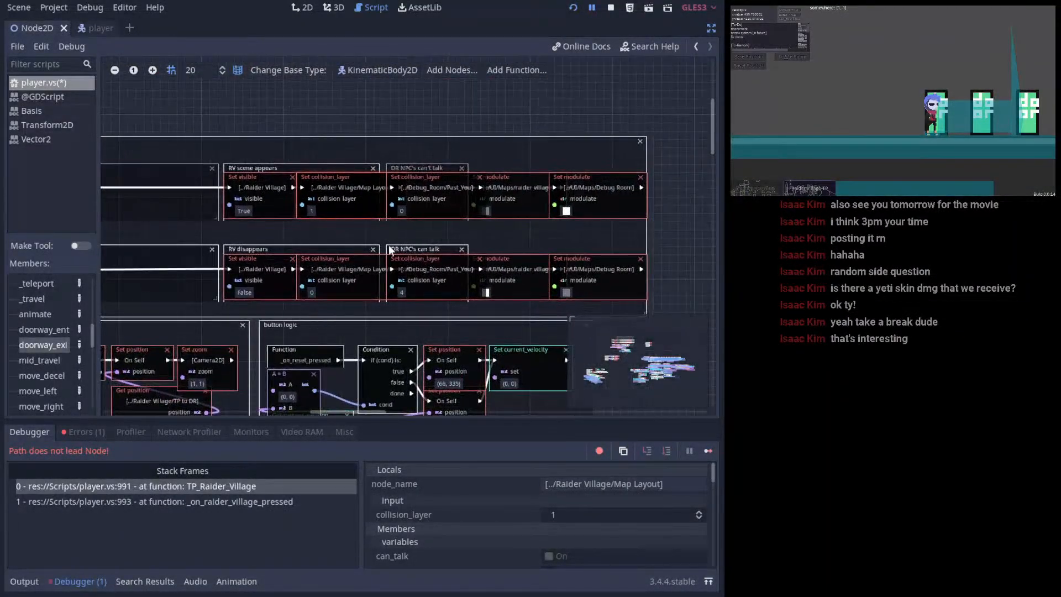
pyautogui.moveTo(357, 186); pyautogui.dragTo(364, 185)
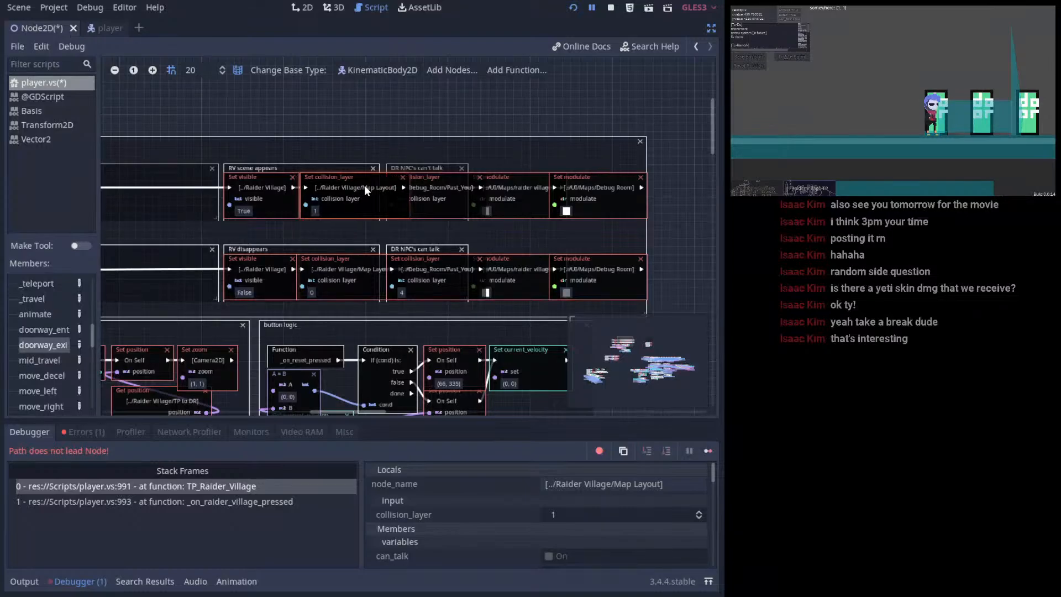
pyautogui.click(403, 177)
pyautogui.moveTo(356, 264); pyautogui.dragTo(369, 264)
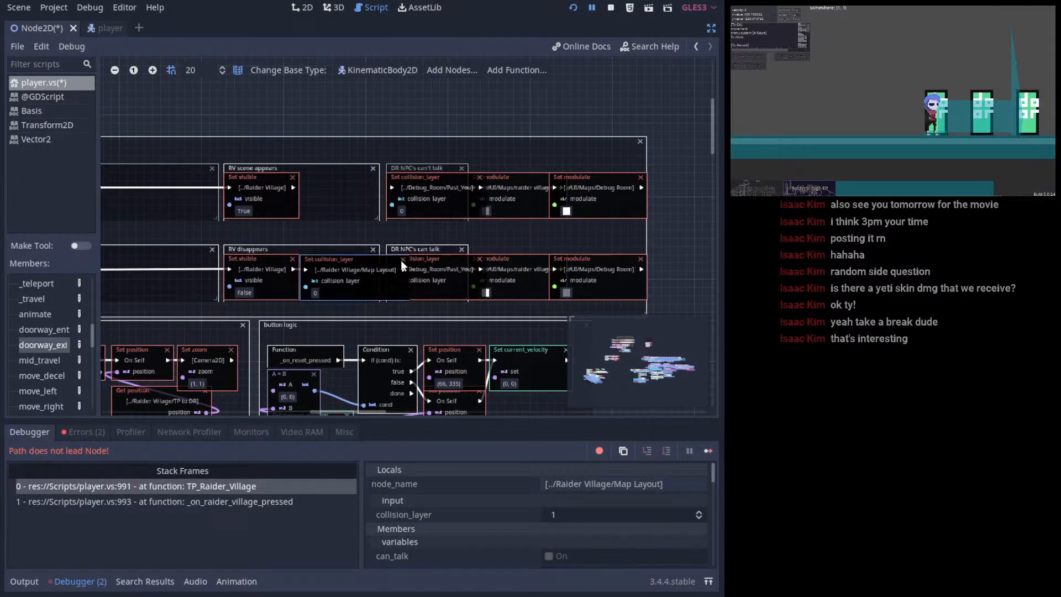
# - Connect the RV disappears Set visible node to the Set collision_layer node under DR NPC's can talk
pyautogui.moveTo(293, 269); pyautogui.dragTo(389, 269)
pyautogui.moveTo(283, 264); pyautogui.dragTo(432, 244, button='middle')
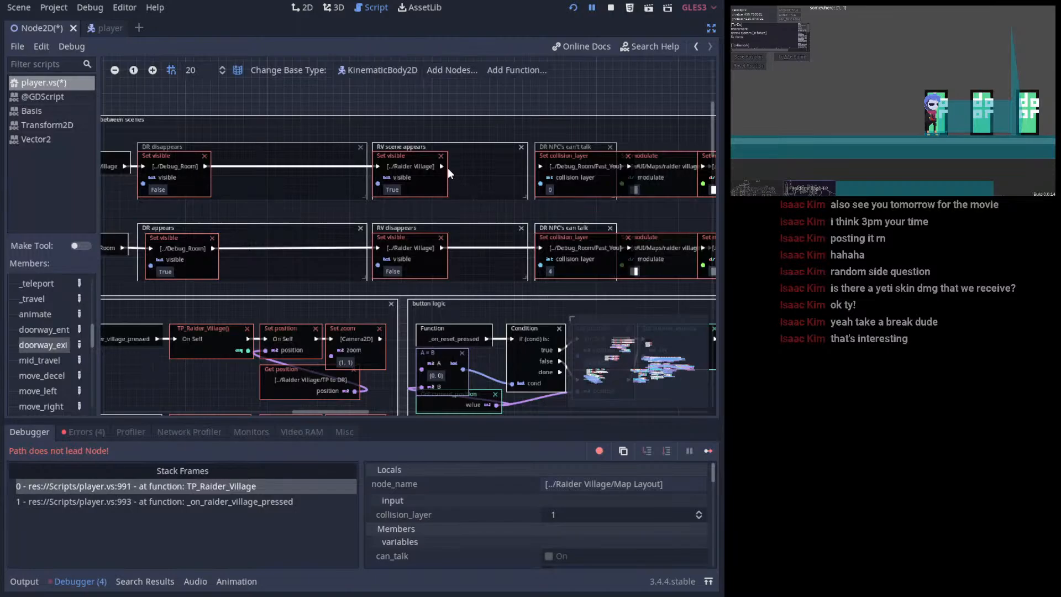
pyautogui.moveTo(448, 168)
pyautogui.mouseDown()
pyautogui.moveTo(519, 165)
pyautogui.moveTo(445, 168)
pyautogui.mouseUp()
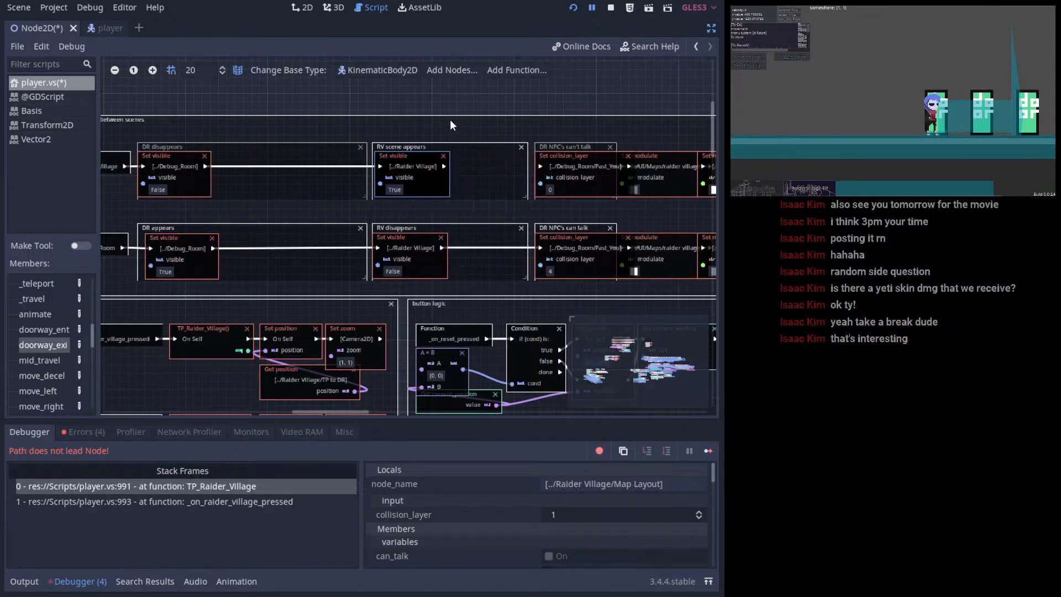
pyautogui.keyDown('ctrl'); pyautogui.scroll(2, 361, 111); pyautogui.keyUp('ctrl')
pyautogui.moveTo(353, 185); pyautogui.dragTo(350, 182)
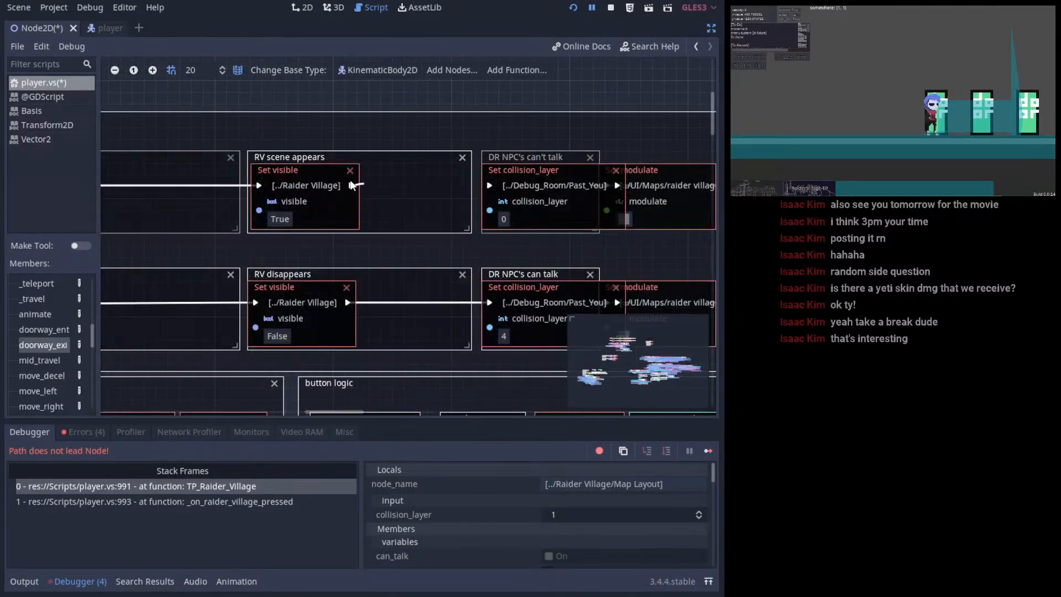
# - Delete the Set collision_layer nodes from the DR NPC's can't talk and DR NPC's can talk groups
pyautogui.moveTo(513, 208); pyautogui.dragTo(389, 201, button='middle')
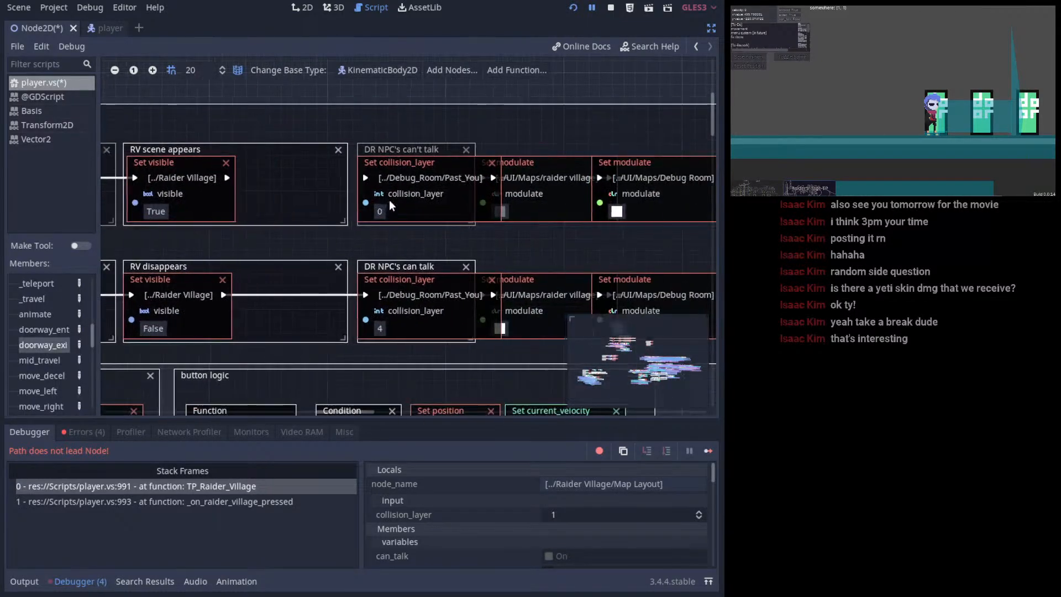
pyautogui.click(491, 163)
pyautogui.click(491, 279)
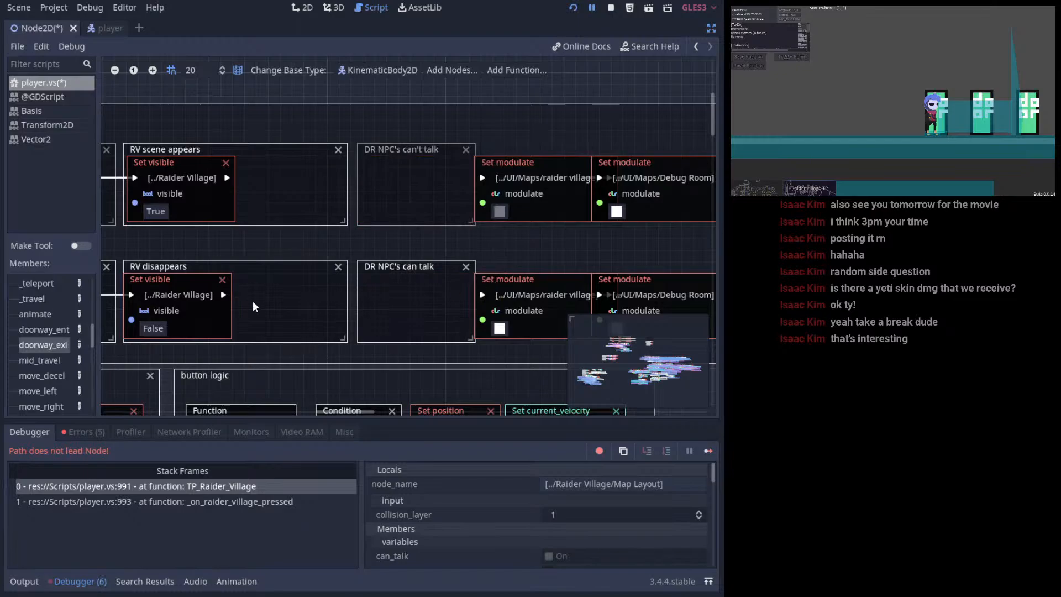
# - Link both Raider Village Set visible nodes to their raider village Set modulate nodes and move those modulate nodes clear of the Debug Room ones
pyautogui.moveTo(254, 296); pyautogui.dragTo(482, 295)
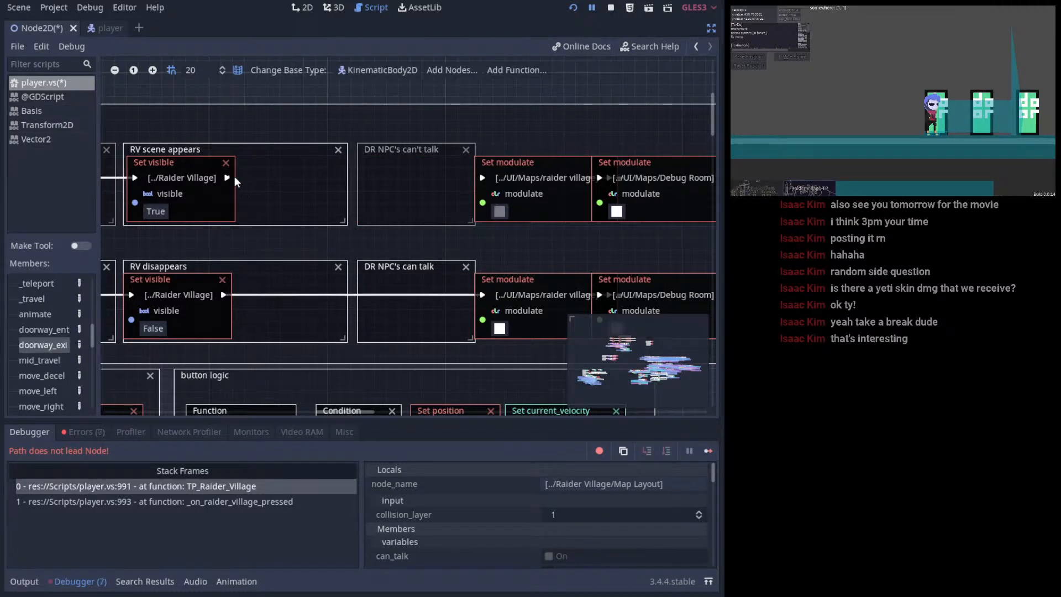
pyautogui.moveTo(227, 177); pyautogui.dragTo(482, 177)
pyautogui.moveTo(556, 171); pyautogui.dragTo(531, 171)
pyautogui.moveTo(542, 276); pyautogui.dragTo(502, 293)
pyautogui.scroll(3, 483, 237)
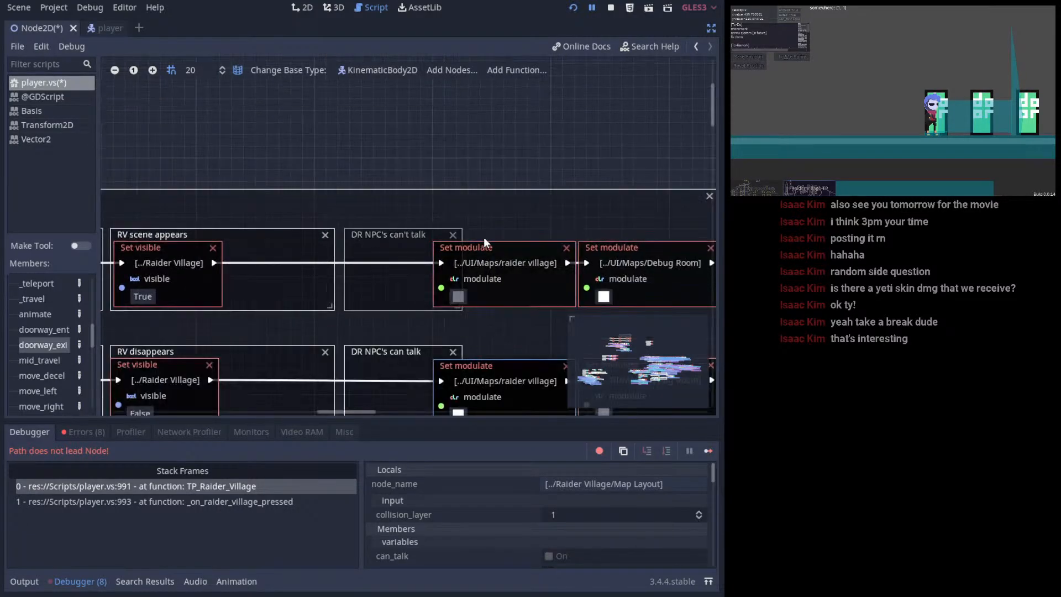
# - Align the Set visible node in the DR disappears group with the one in DR appears, and save the script
pyautogui.keyDown('ctrl'); pyautogui.scroll(-5, 484, 237); pyautogui.keyUp('ctrl')
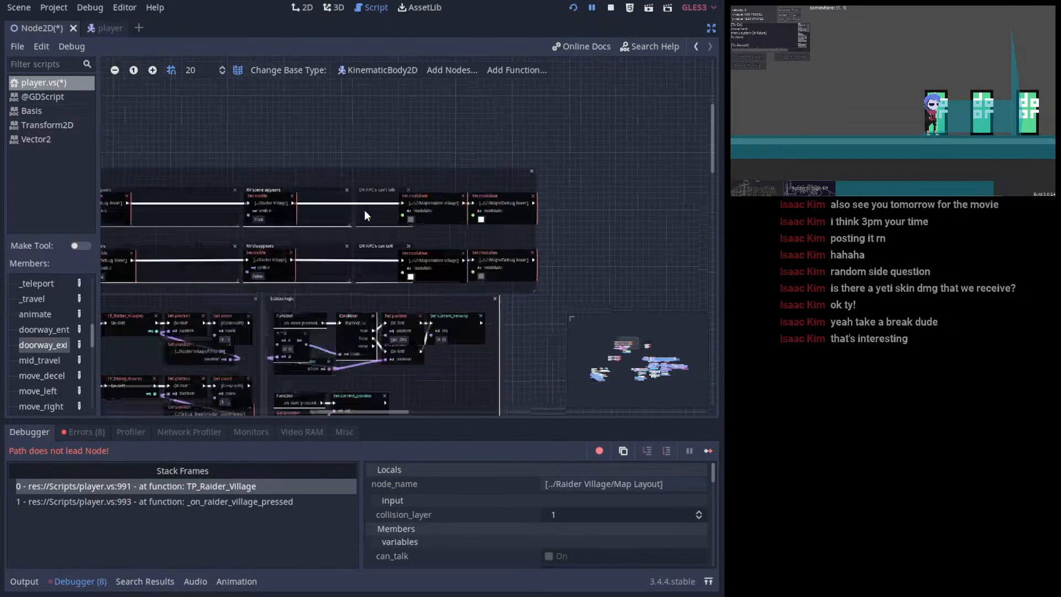
pyautogui.hotkey('ctrl', 's')
pyautogui.keyDown('ctrl'); pyautogui.scroll(4, 306, 214); pyautogui.keyUp('ctrl')
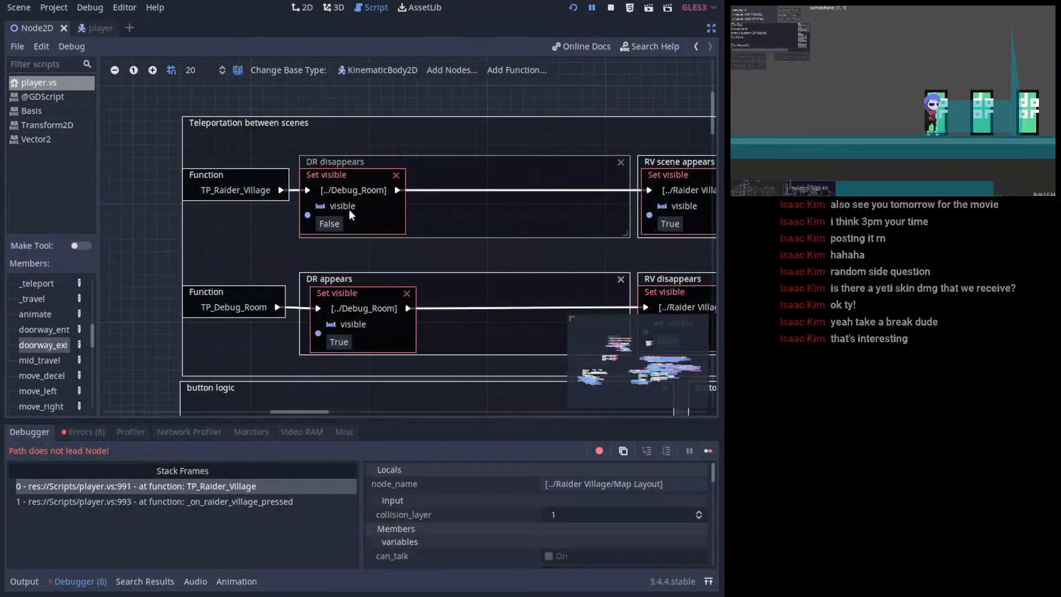
pyautogui.moveTo(350, 209); pyautogui.dragTo(361, 209)
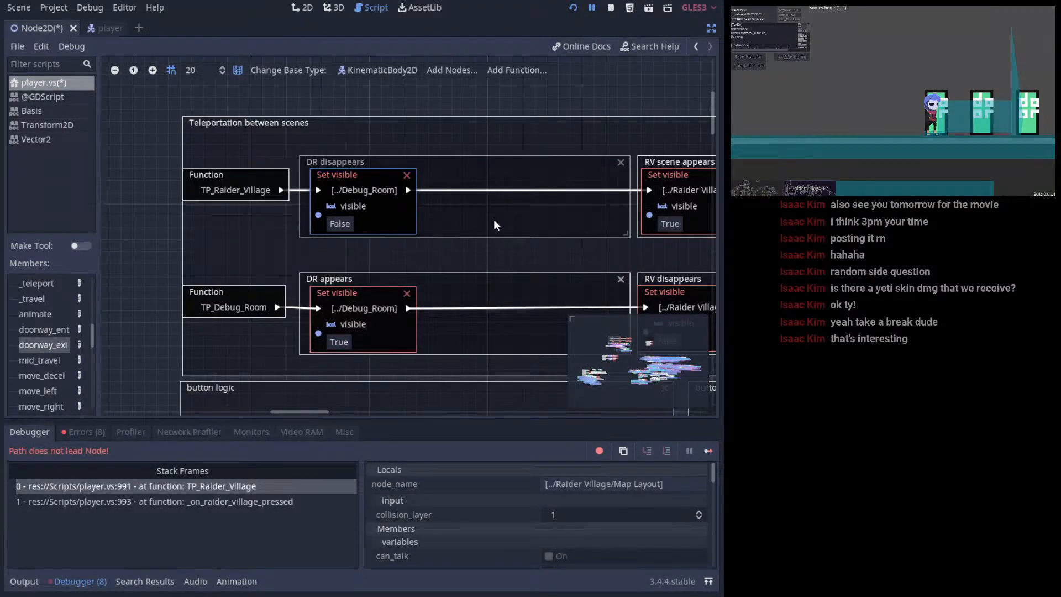
pyautogui.keyDown('ctrl'); pyautogui.scroll(-4, 493, 219); pyautogui.keyUp('ctrl')
pyautogui.hotkey('ctrl', 's')
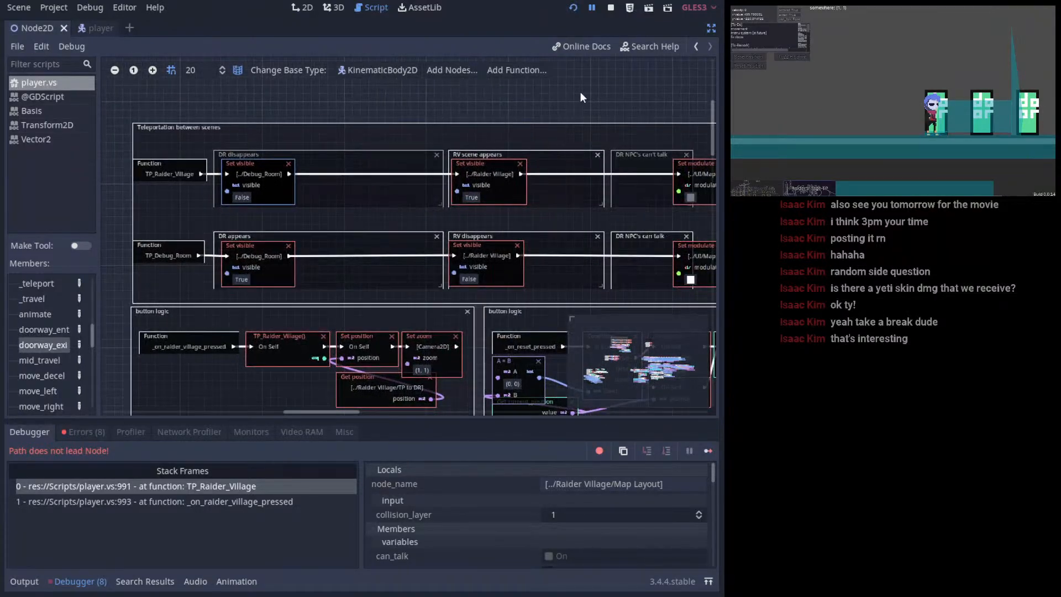
# - Rerun the project and test the Debug Room teleport in the running game
pyautogui.click(573, 7)
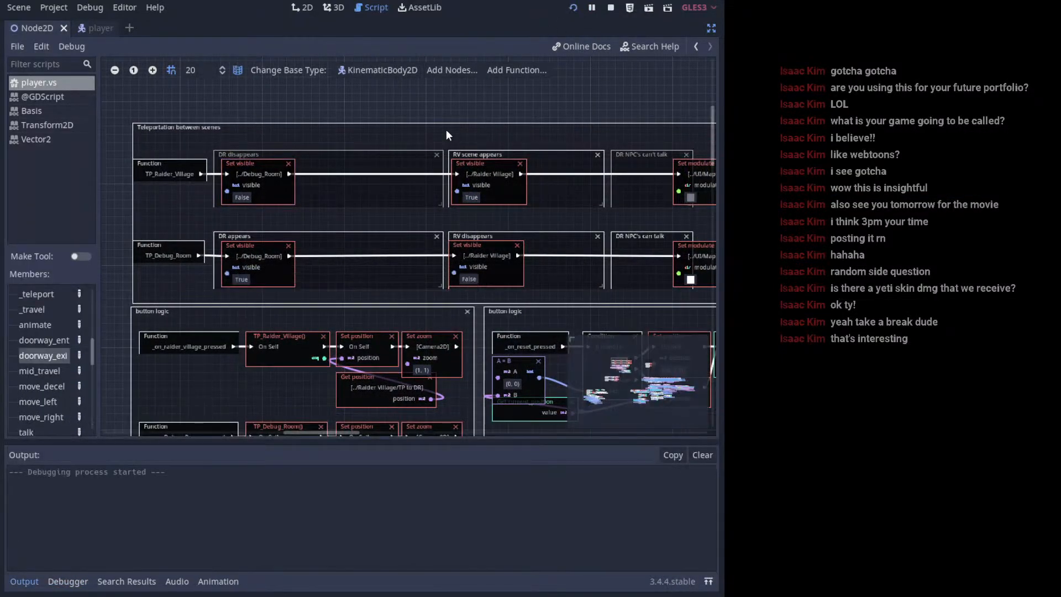
pyautogui.click(759, 191)
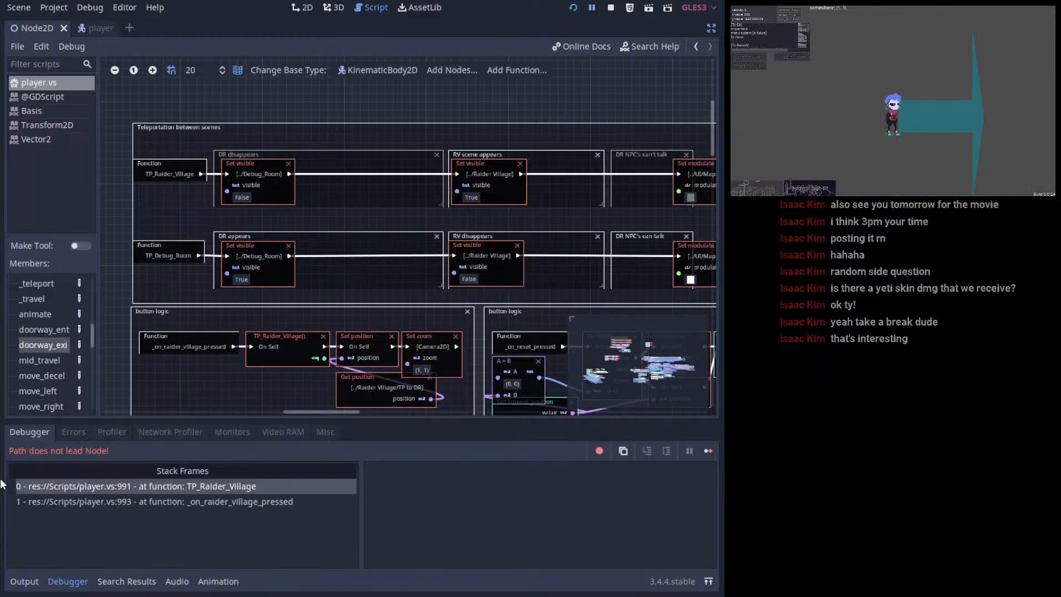
# - Delete the Get position nodes feeding the Raider Village and Debug Room button functions, and save the script
pyautogui.moveTo(606, 354)
pyautogui.mouseDown()
pyautogui.moveTo(635, 341)
pyautogui.moveTo(620, 347)
pyautogui.mouseUp()
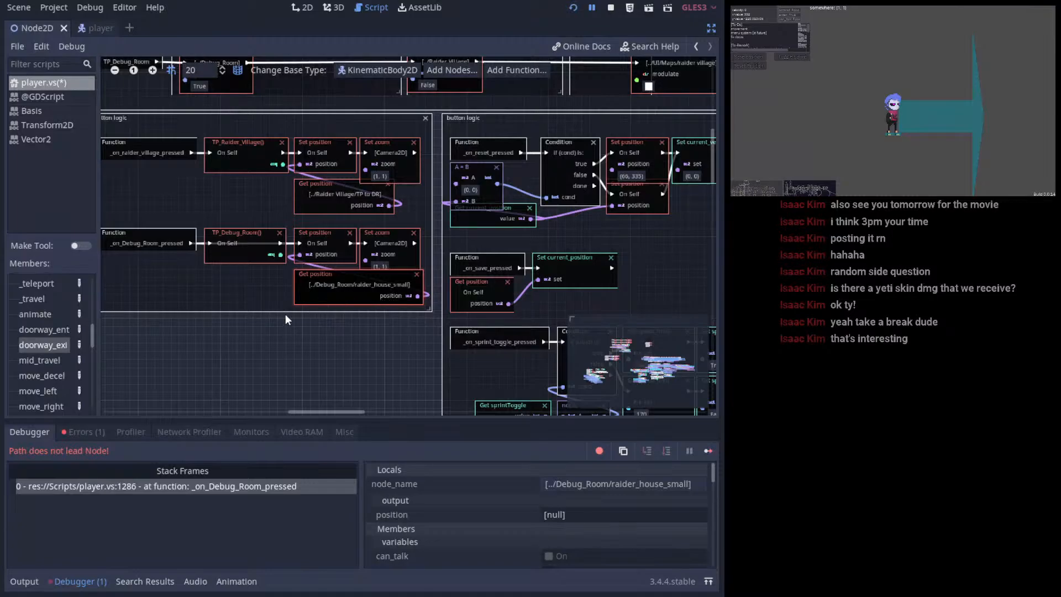
pyautogui.moveTo(285, 314); pyautogui.dragTo(326, 326, button='middle')
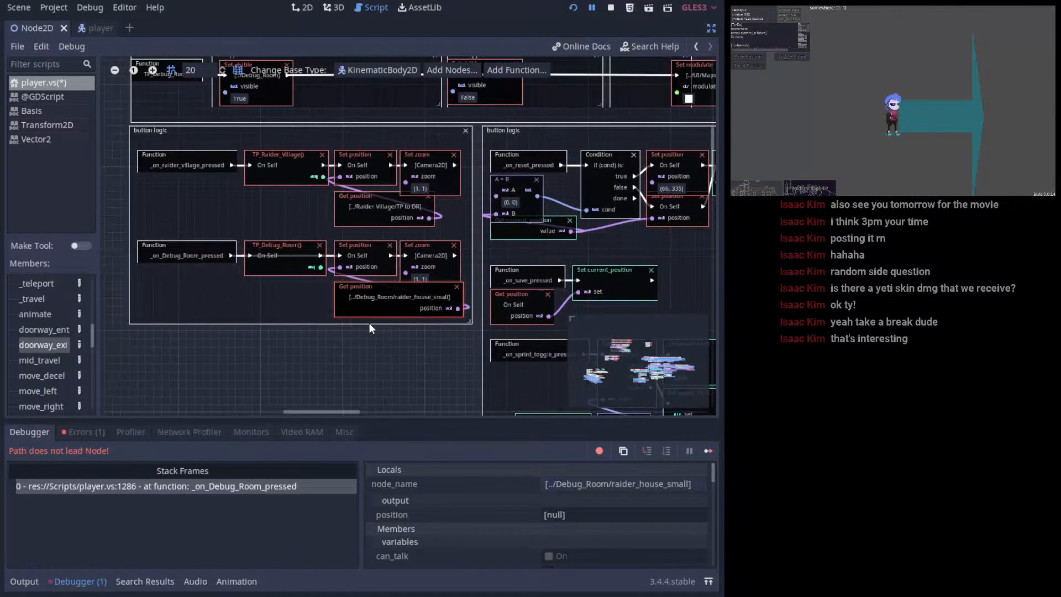
pyautogui.click(458, 286)
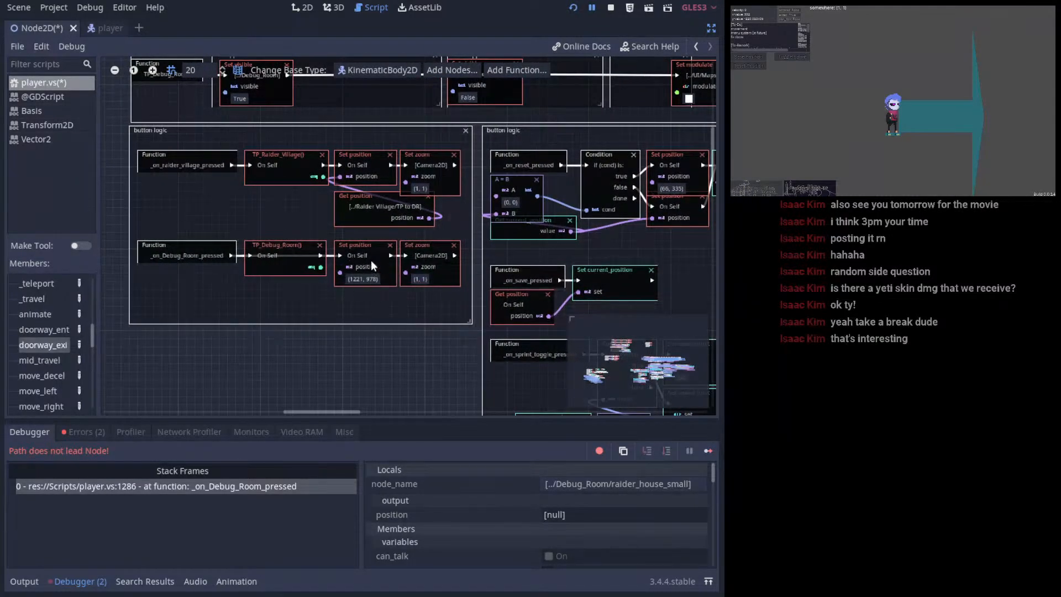
pyautogui.moveTo(424, 207); pyautogui.dragTo(413, 237, button='middle')
pyautogui.click(375, 247)
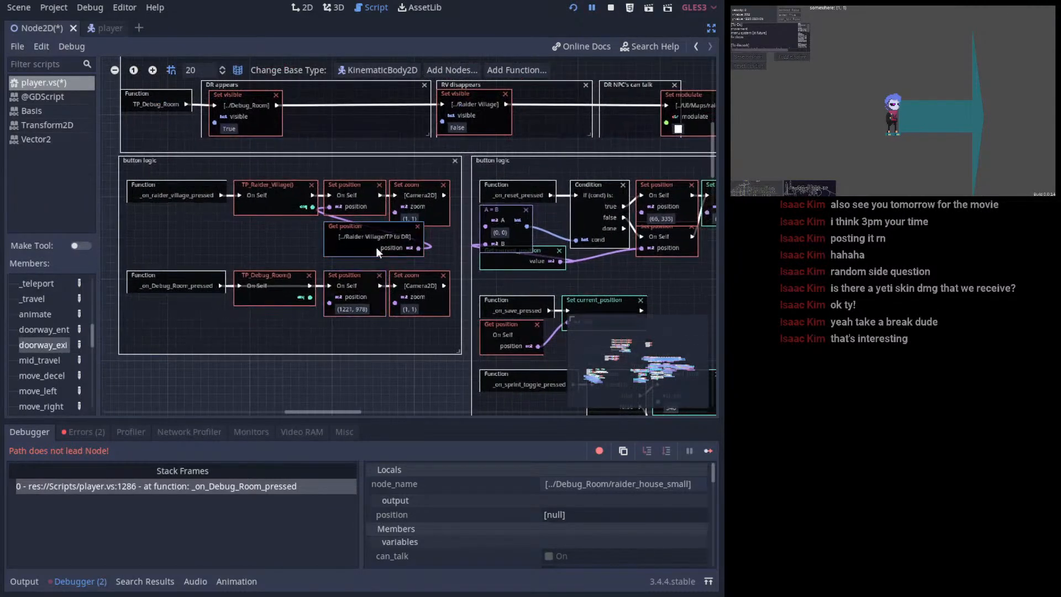
pyautogui.click(419, 226)
pyautogui.hotkey('ctrl', 's')
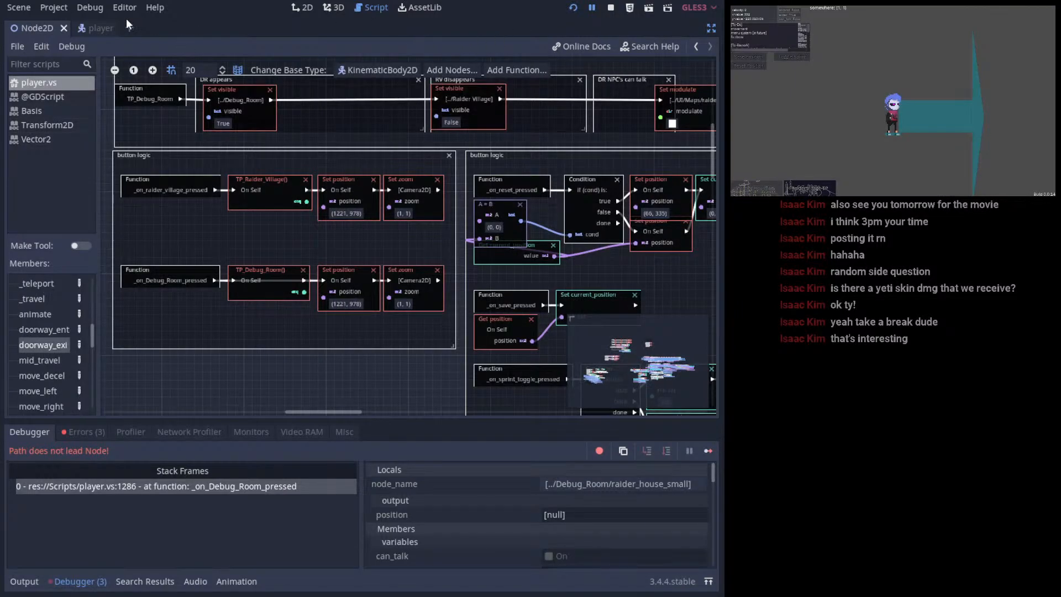
# - Switch to the player scene and turn off distraction-free mode to show the side docks
pyautogui.moveTo(95, 26)
pyautogui.moveTo(198, 174); pyautogui.dragTo(292, 195, button='middle')
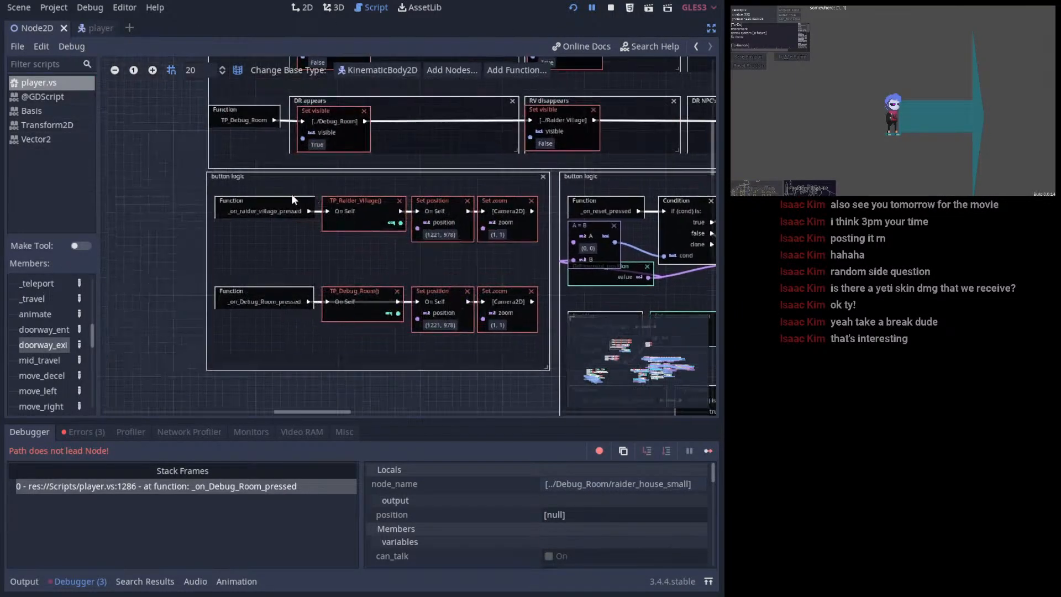
pyautogui.click(95, 28)
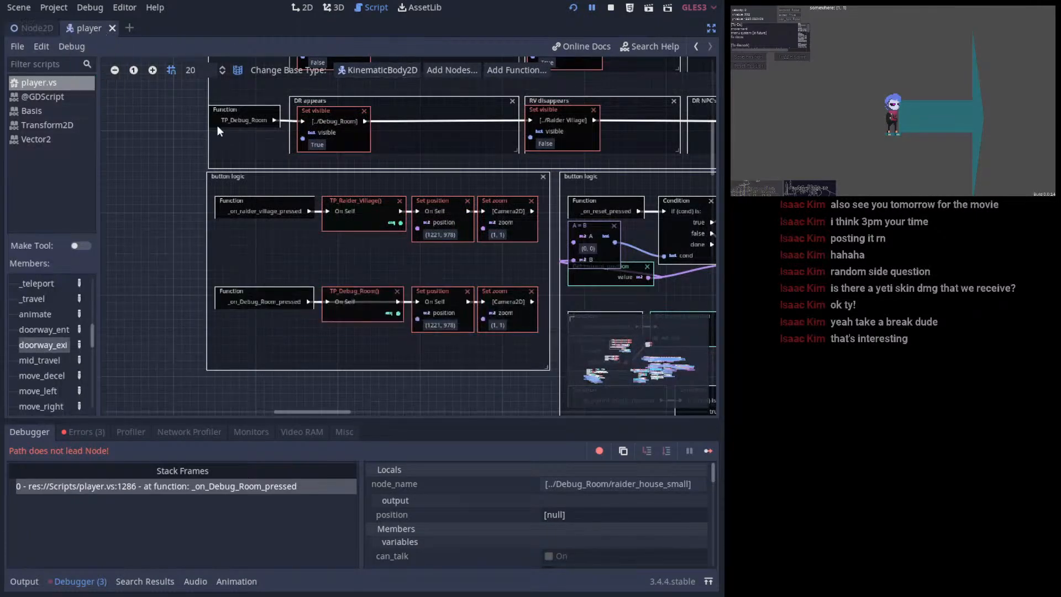
pyautogui.moveTo(438, 277); pyautogui.dragTo(431, 263, button='middle')
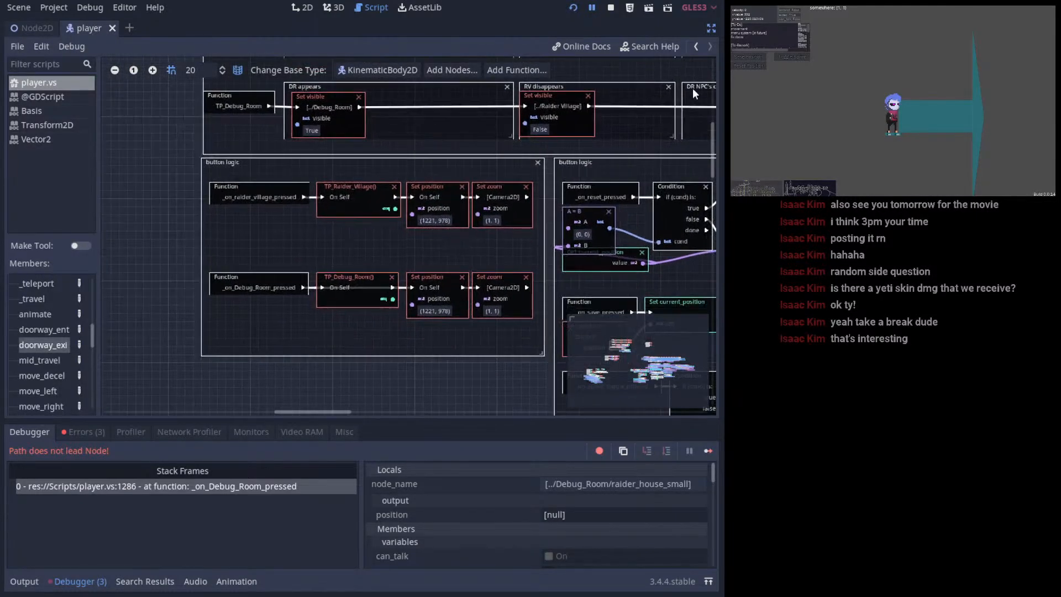
pyautogui.click(712, 28)
pyautogui.moveTo(474, 160); pyautogui.dragTo(421, 153, button='middle')
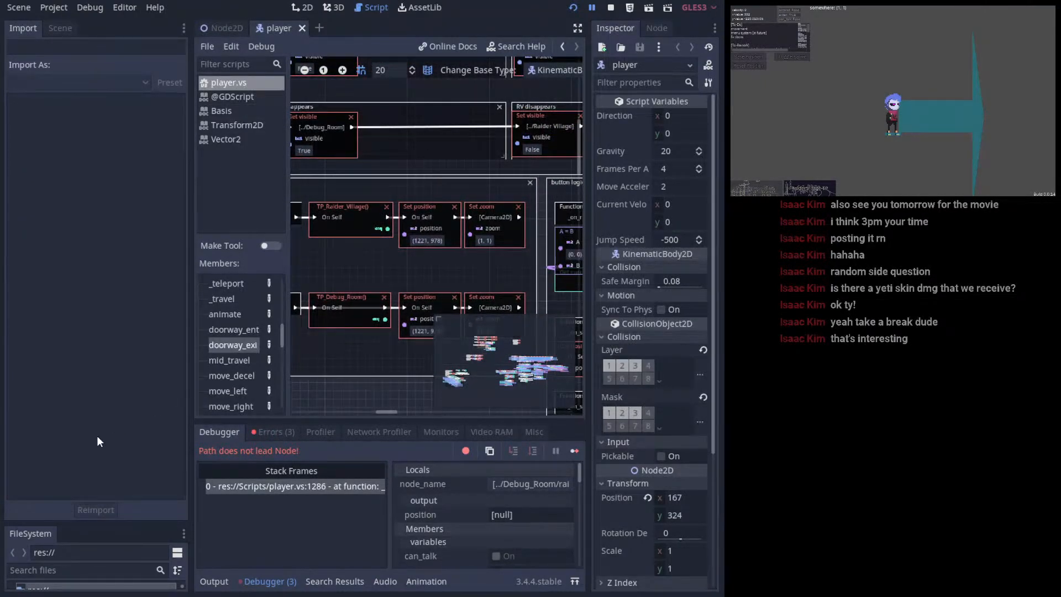
# - Show the player scene's node tree and examine the character in the 2D workspace
pyautogui.moveTo(458, 256); pyautogui.dragTo(432, 245, button='middle')
pyautogui.scroll(-1, 447, 287)
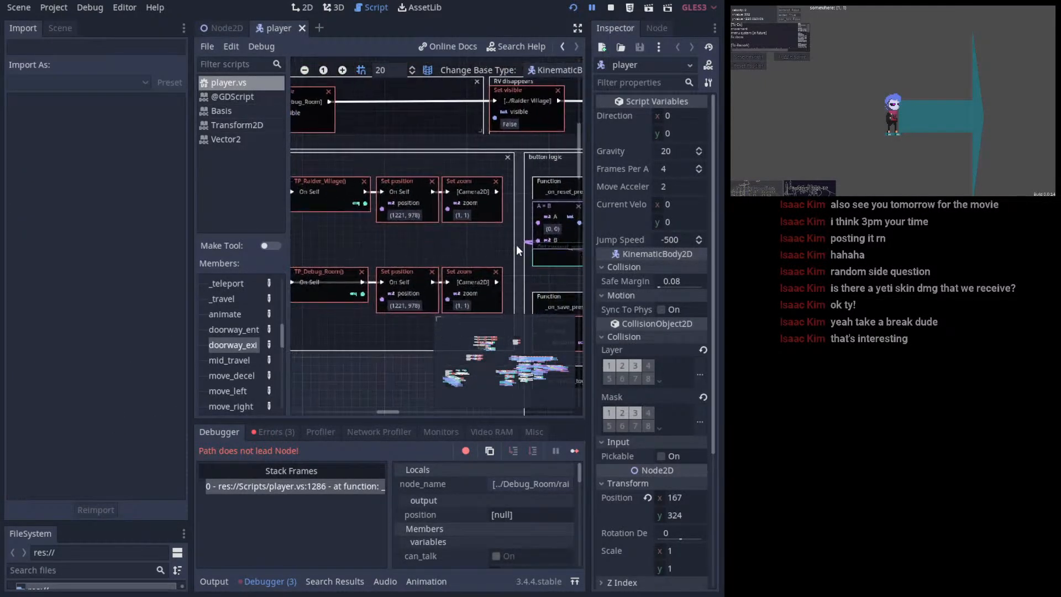
pyautogui.click(68, 31)
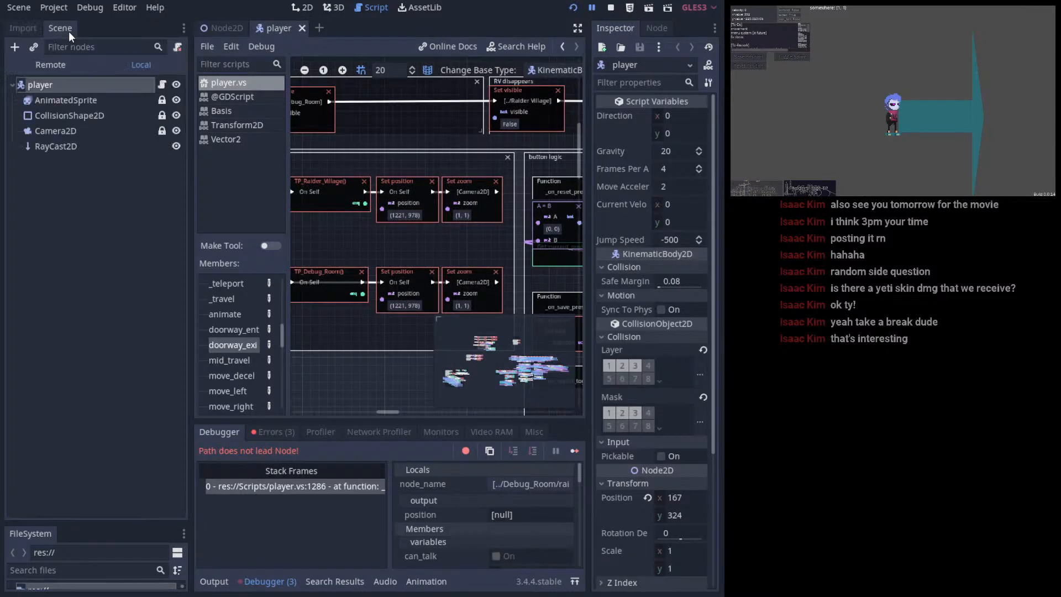
pyautogui.click(304, 9)
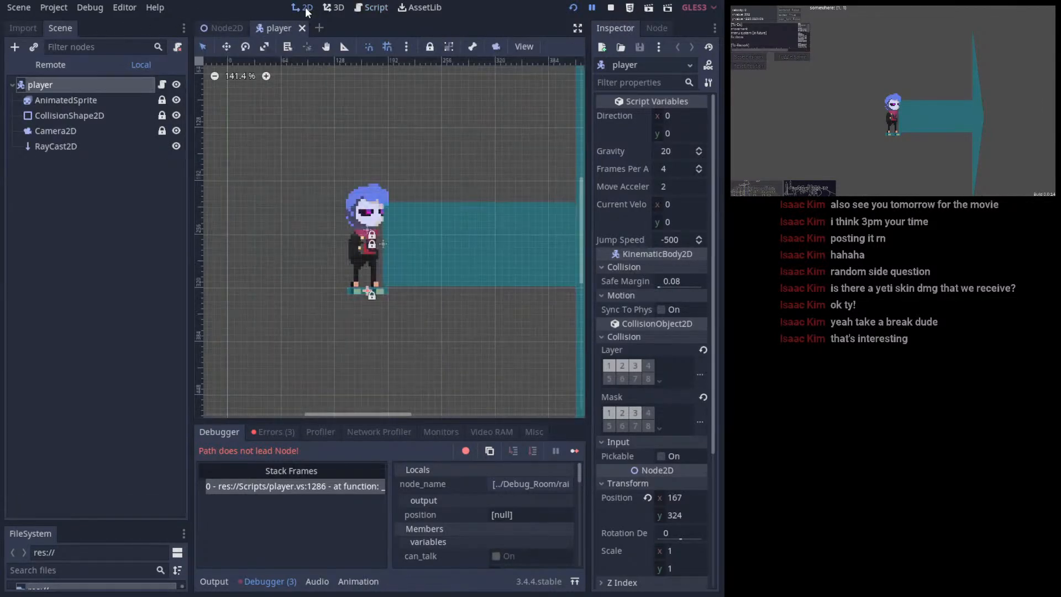
pyautogui.click(368, 9)
pyautogui.click(304, 9)
pyautogui.scroll(-2, 457, 214)
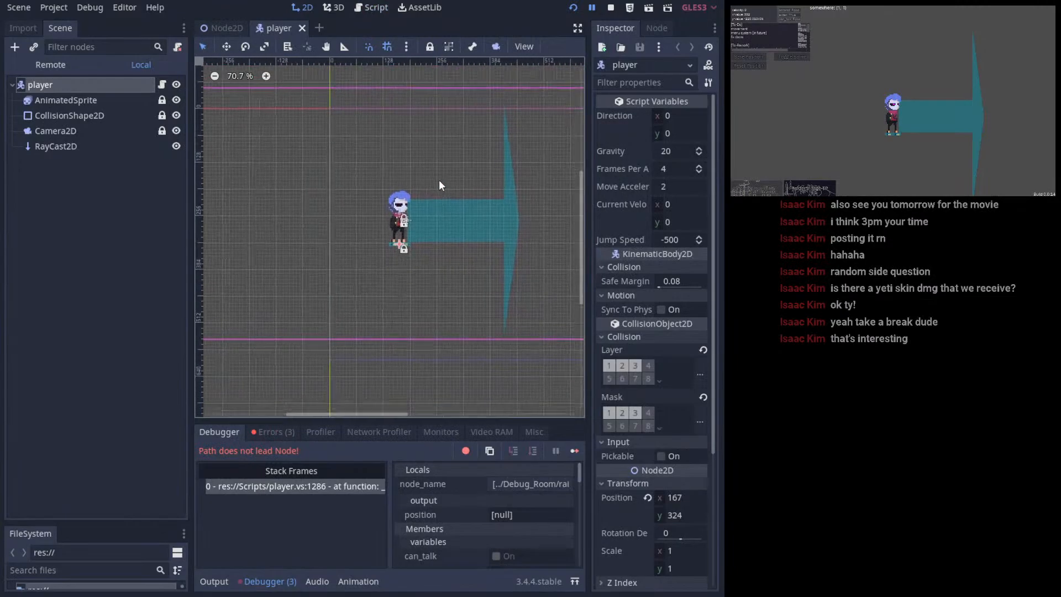
# - Switch to the Node2D scene and examine the debug room area around the characters and doors
pyautogui.click(221, 28)
pyautogui.scroll(-2, 417, 238)
pyautogui.moveTo(415, 246); pyautogui.dragTo(456, 131, button='middle')
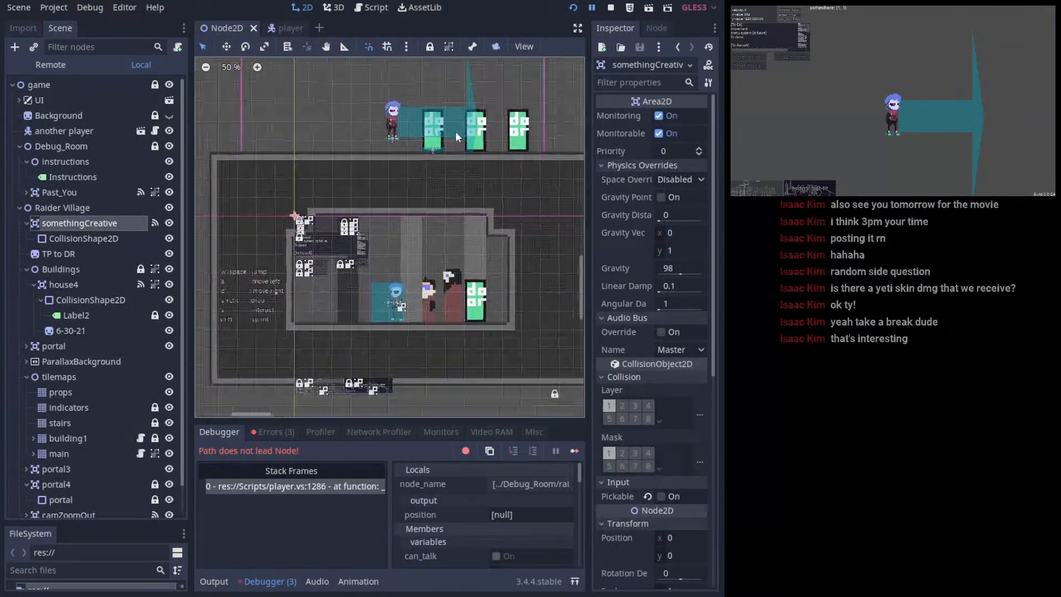
pyautogui.scroll(3, 478, 304)
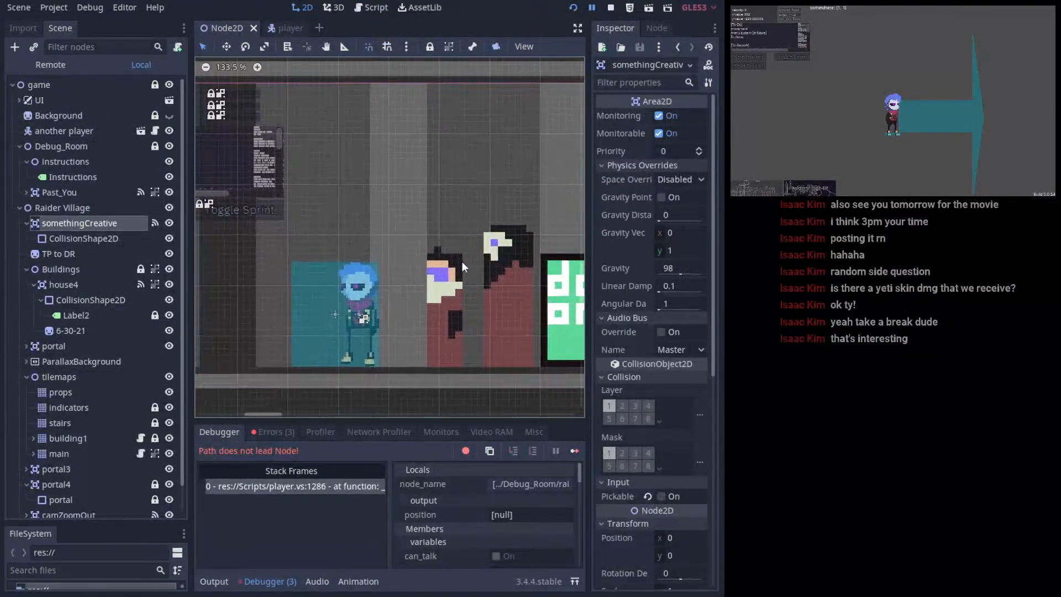
pyautogui.scroll(-2, 462, 265)
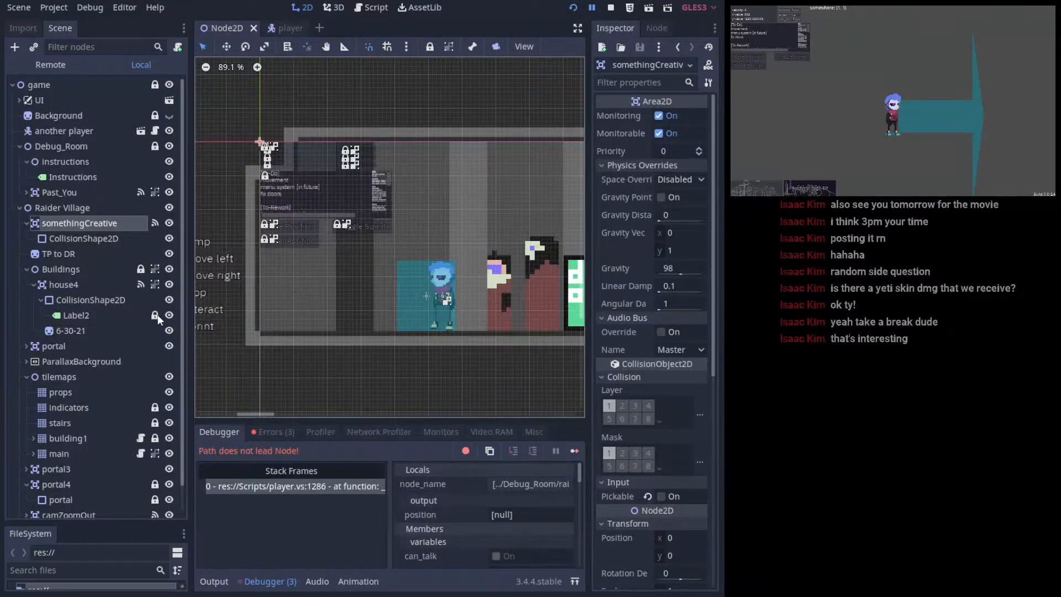
pyautogui.scroll(3, 317, 314)
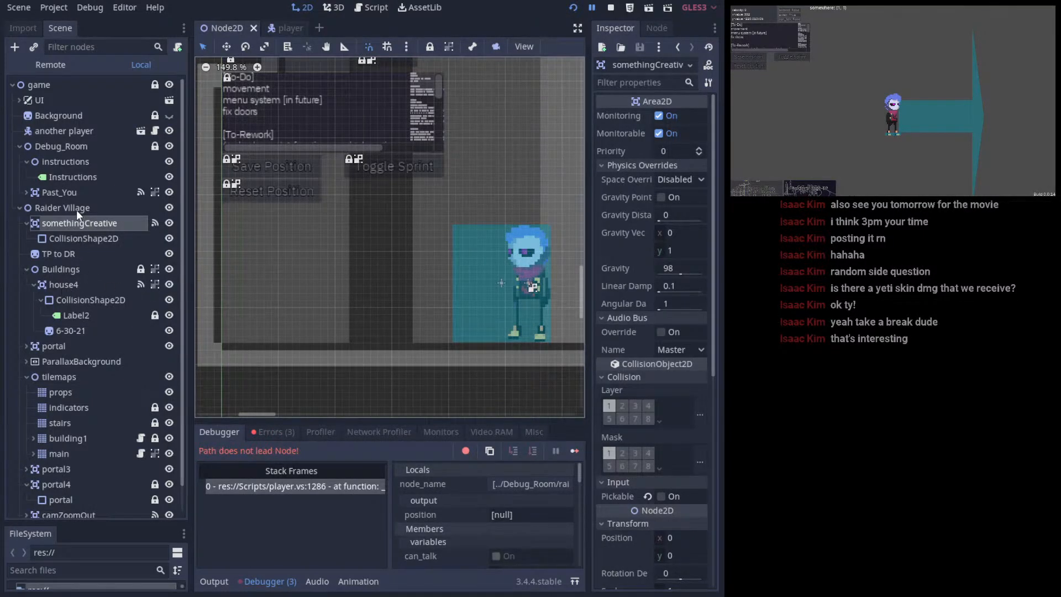
# - Add a Node2D as a child of the Debug_Room node
pyautogui.click(58, 147)
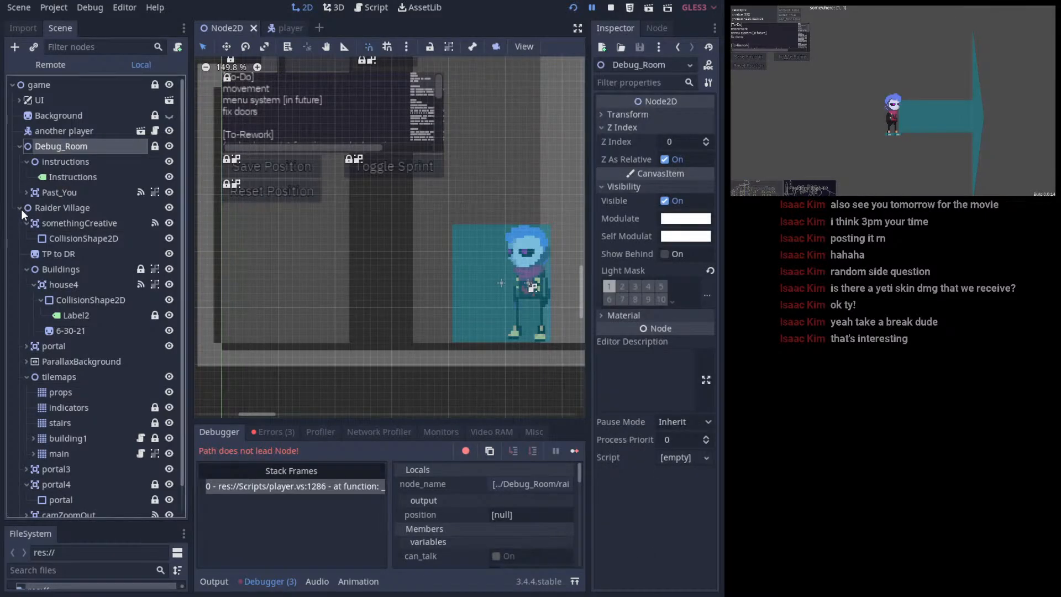
pyautogui.click(20, 207)
pyautogui.click(20, 207)
pyautogui.rightClick(75, 147)
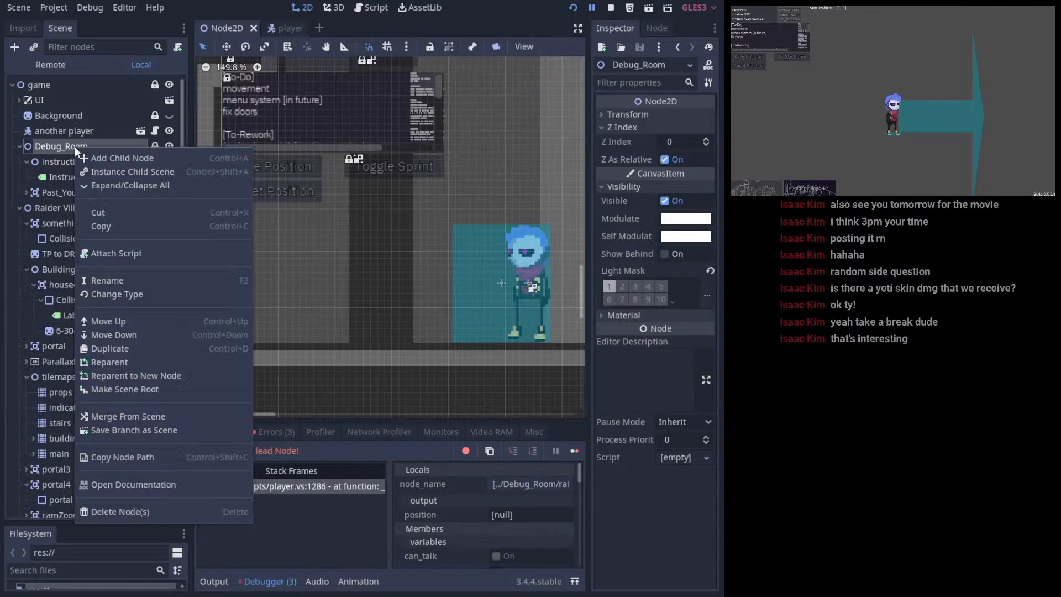
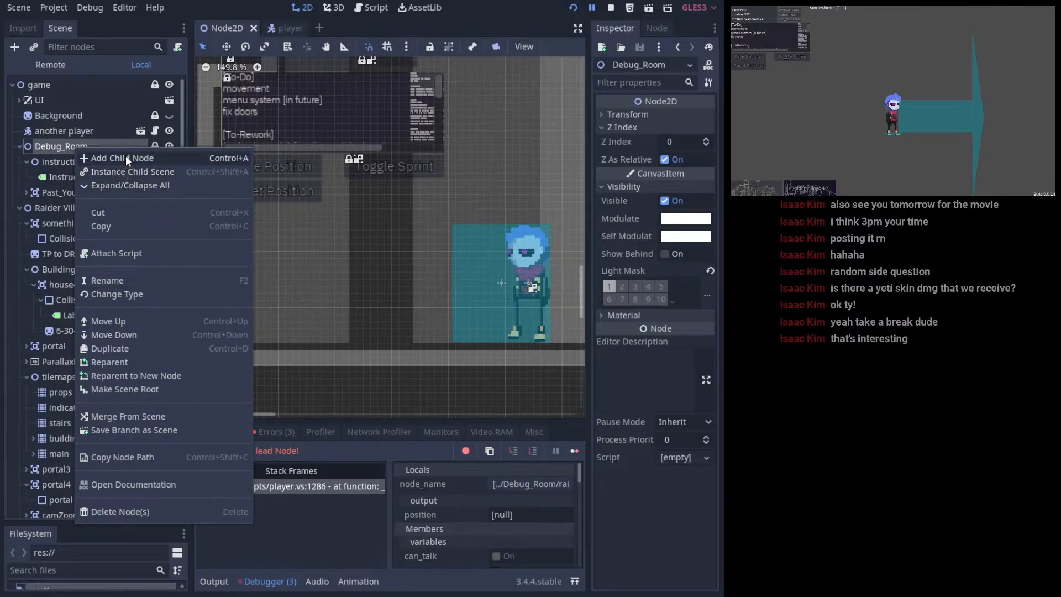
pyautogui.click(126, 159)
pyautogui.click(232, 185)
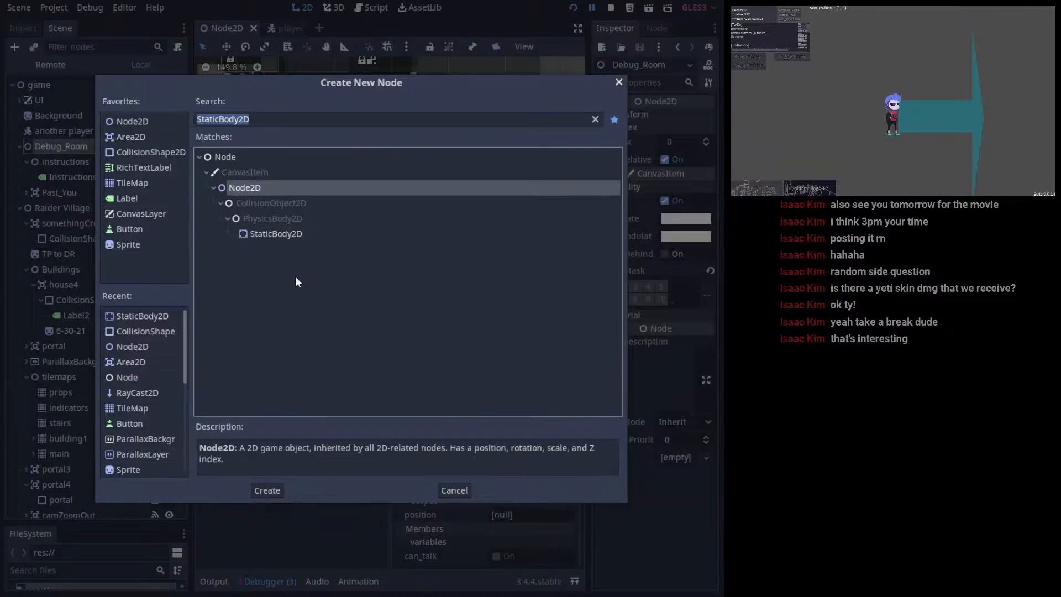
pyautogui.click(265, 490)
# - Move the new Node2D to the first child position under Debug_Room and collapse the instructions branch
pyautogui.moveTo(91, 210); pyautogui.dragTo(93, 171)
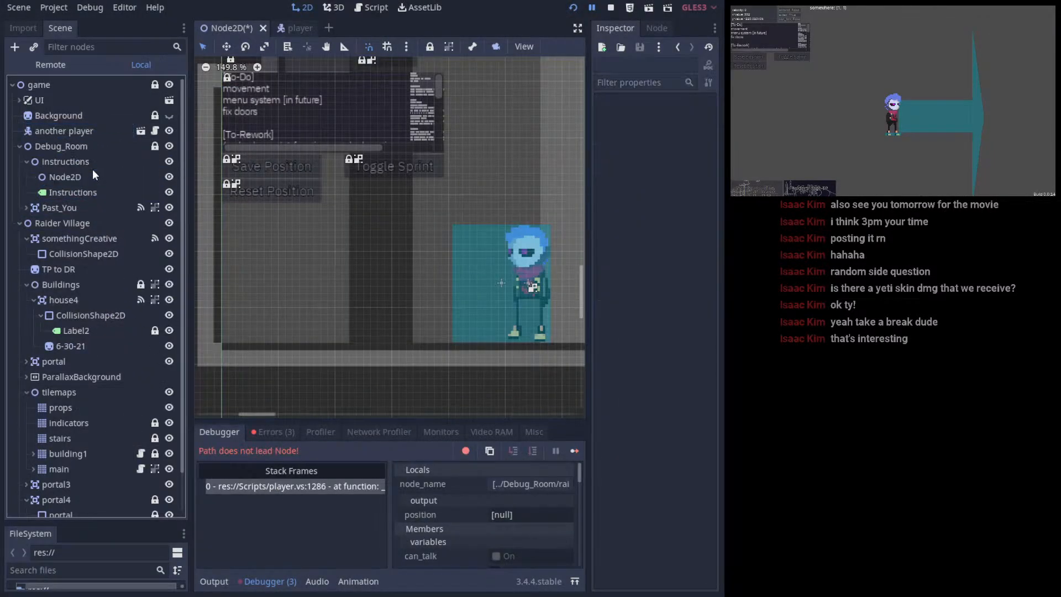
pyautogui.click(88, 178)
pyautogui.rightClick(90, 179)
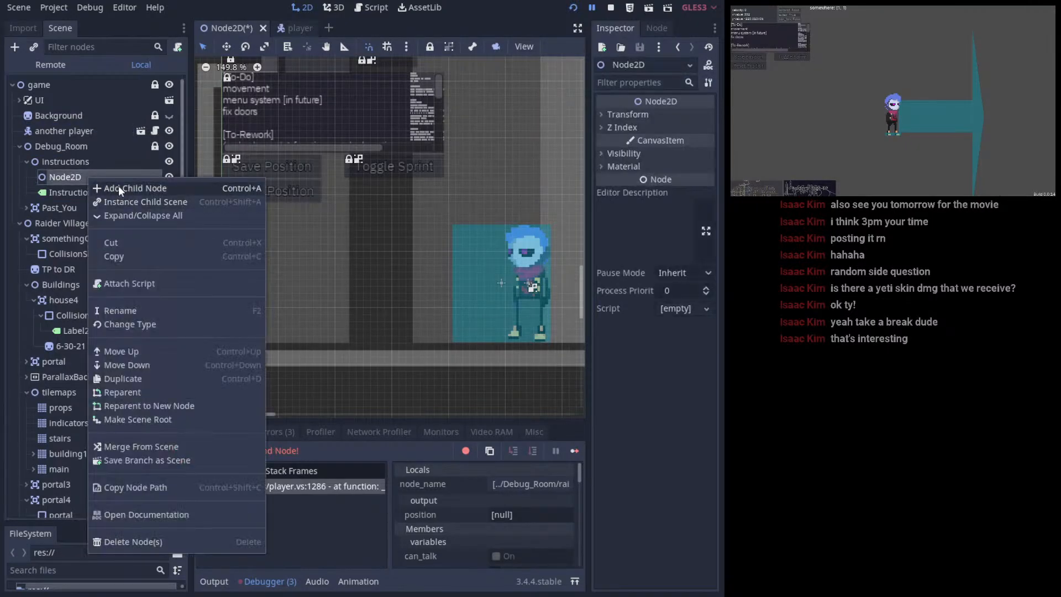
pyautogui.click(74, 177)
pyautogui.moveTo(67, 174); pyautogui.dragTo(28, 172)
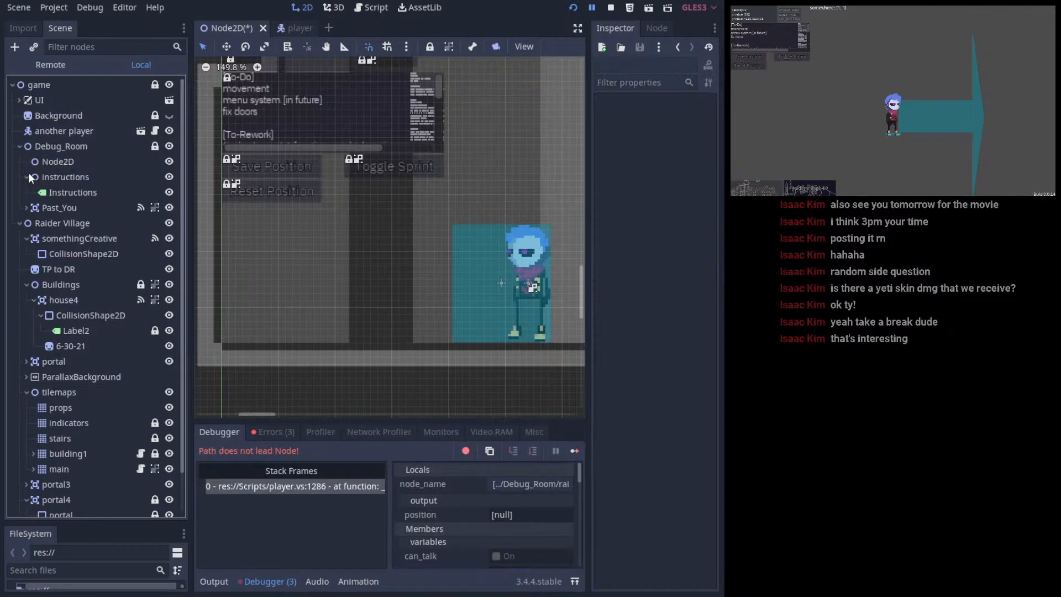
pyautogui.click(27, 175)
pyautogui.click(42, 163)
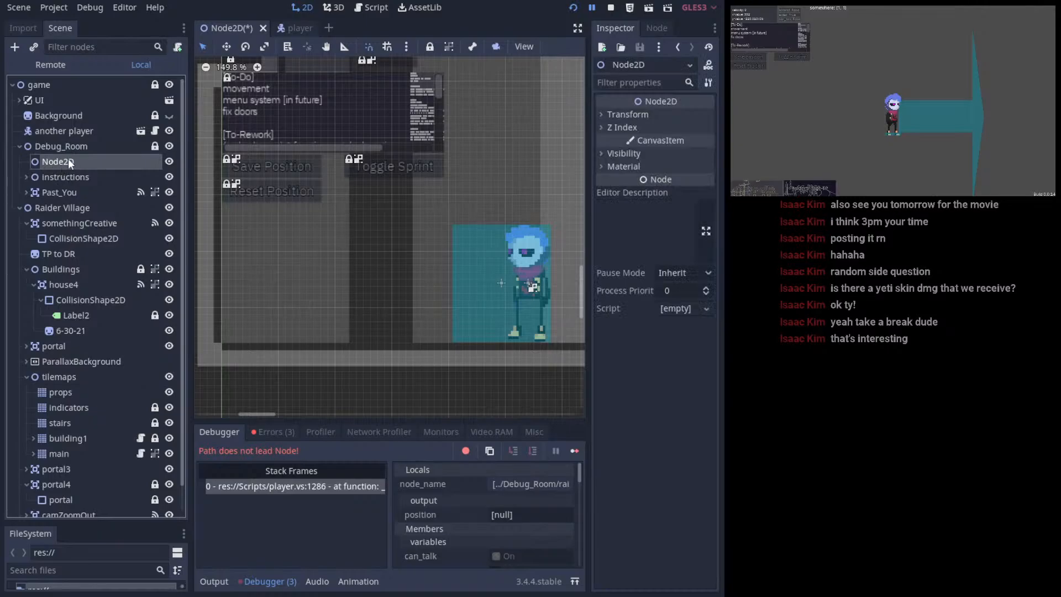
pyautogui.rightClick(69, 161)
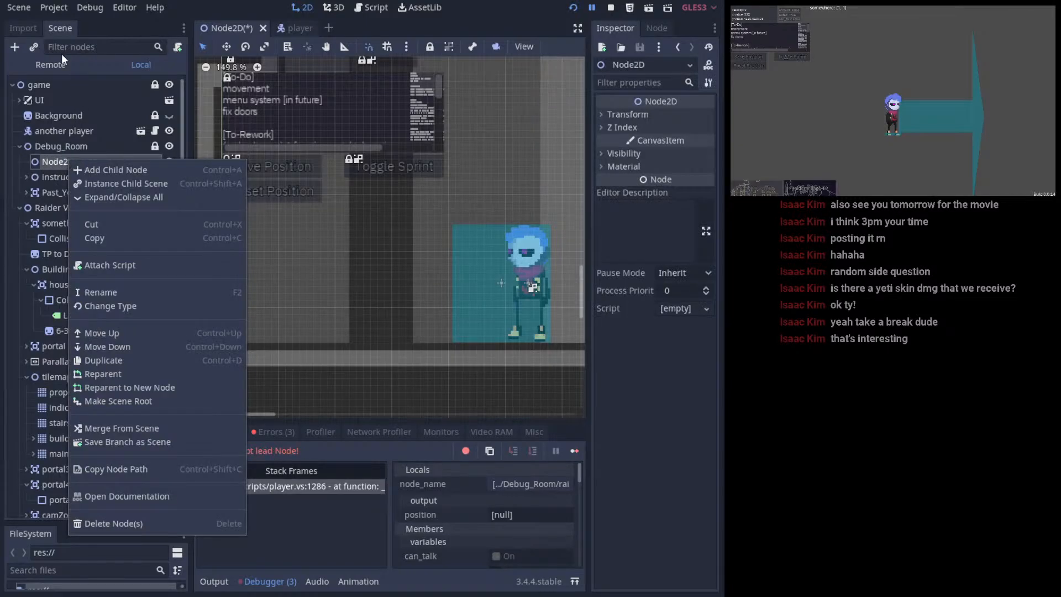
pyautogui.click(14, 48)
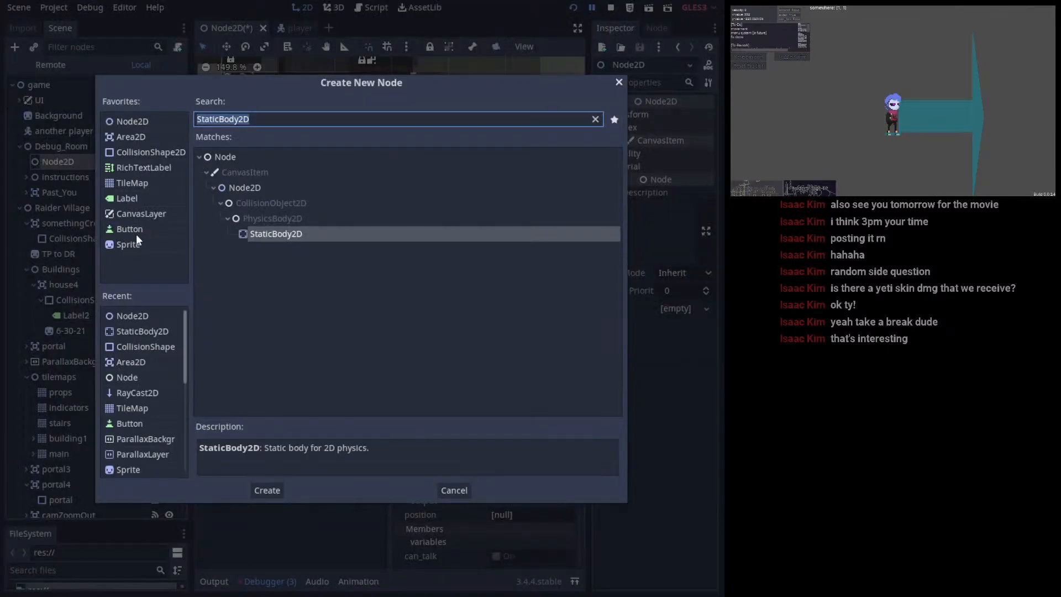
pyautogui.click(135, 135)
pyautogui.click(137, 121)
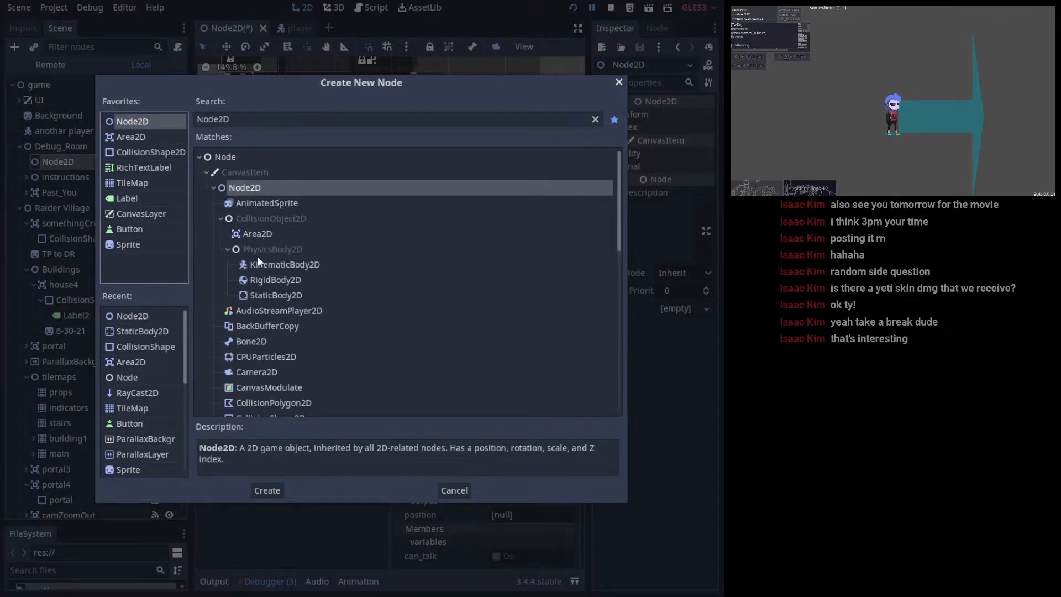
pyautogui.click(232, 158)
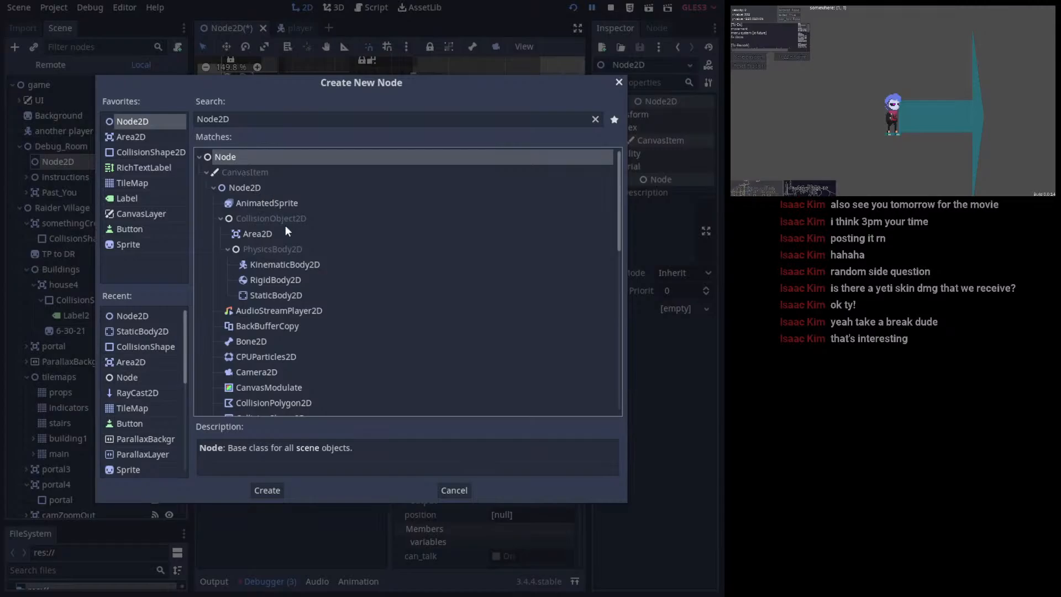
pyautogui.scroll(-8, 297, 244)
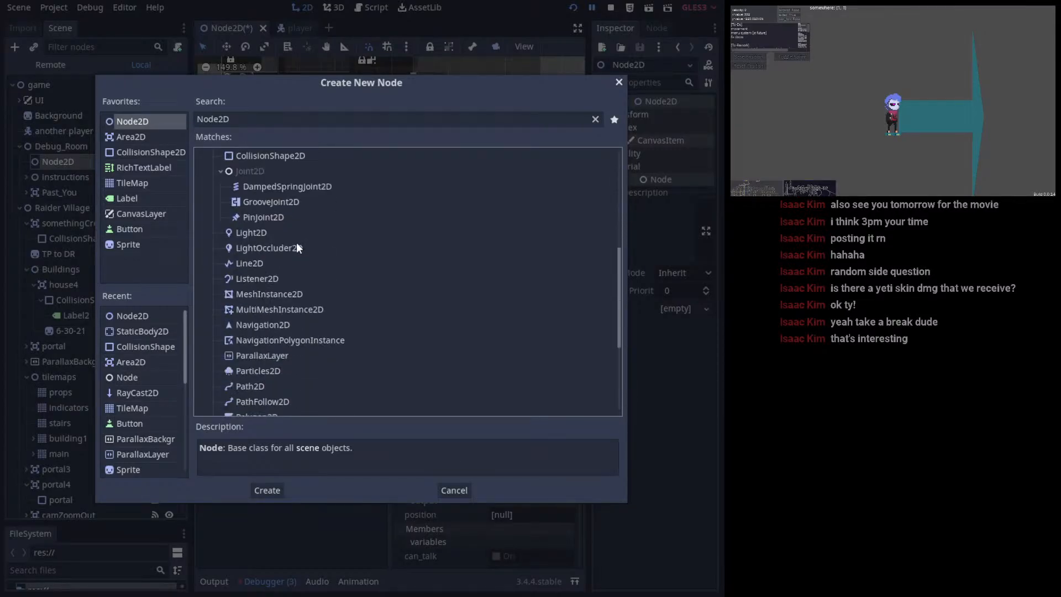
pyautogui.scroll(-5, 296, 243)
pyautogui.scroll(6, 297, 243)
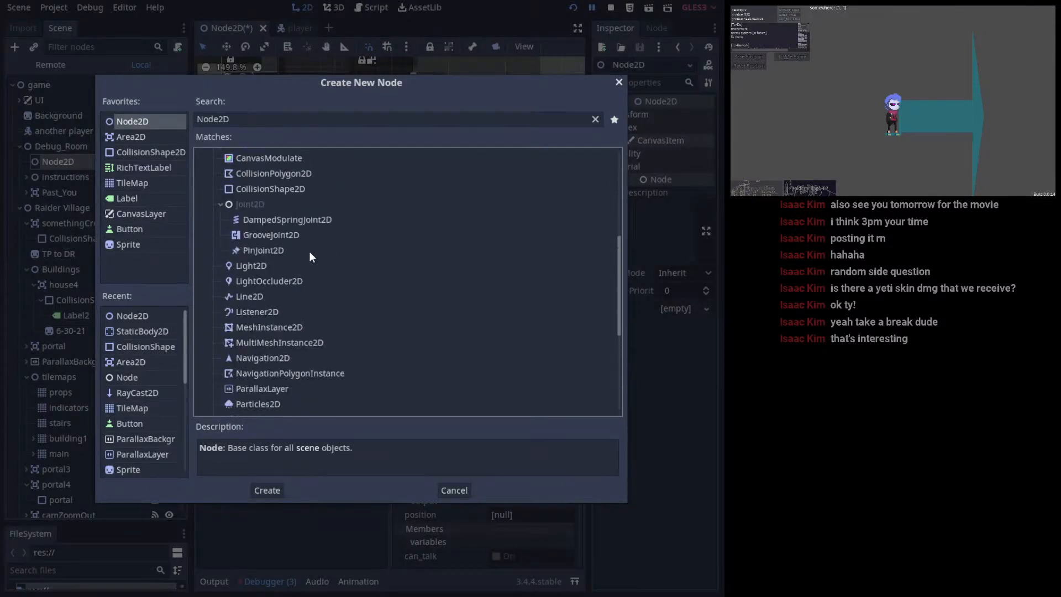
pyautogui.scroll(8, 311, 251)
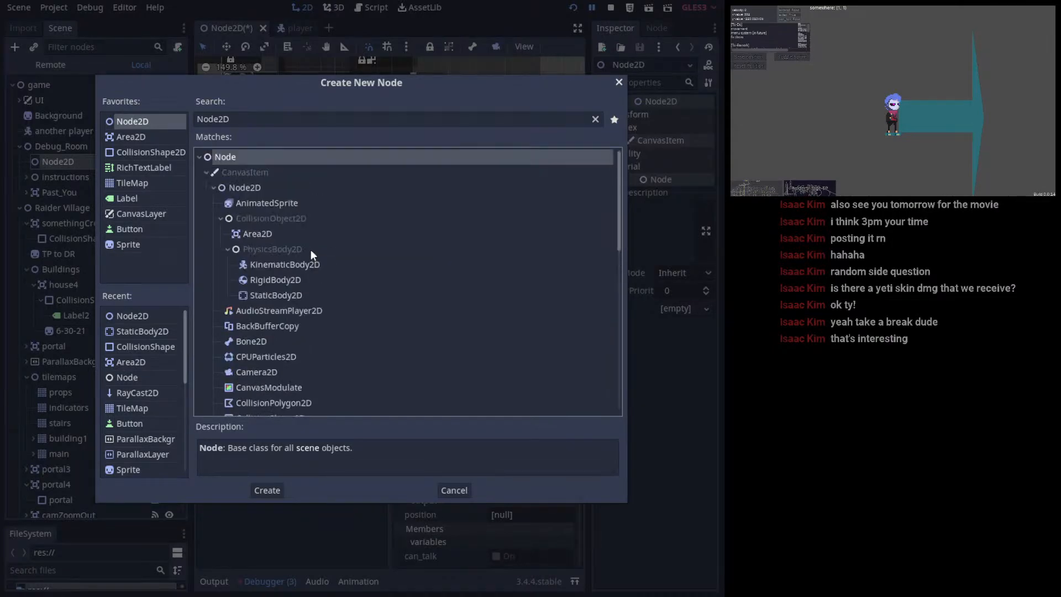
pyautogui.click(304, 233)
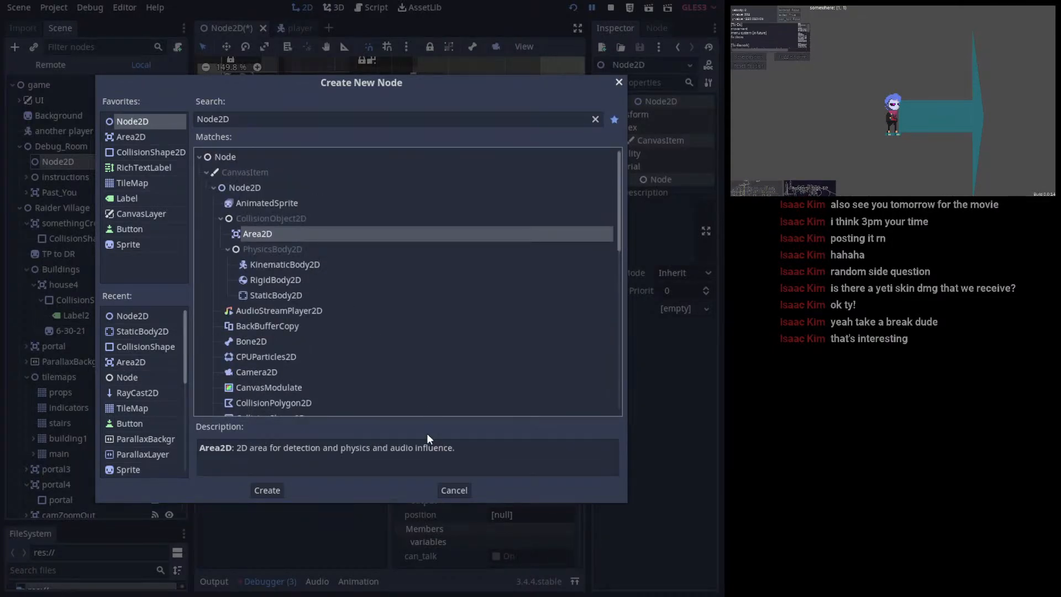
pyautogui.scroll(-3, 387, 364)
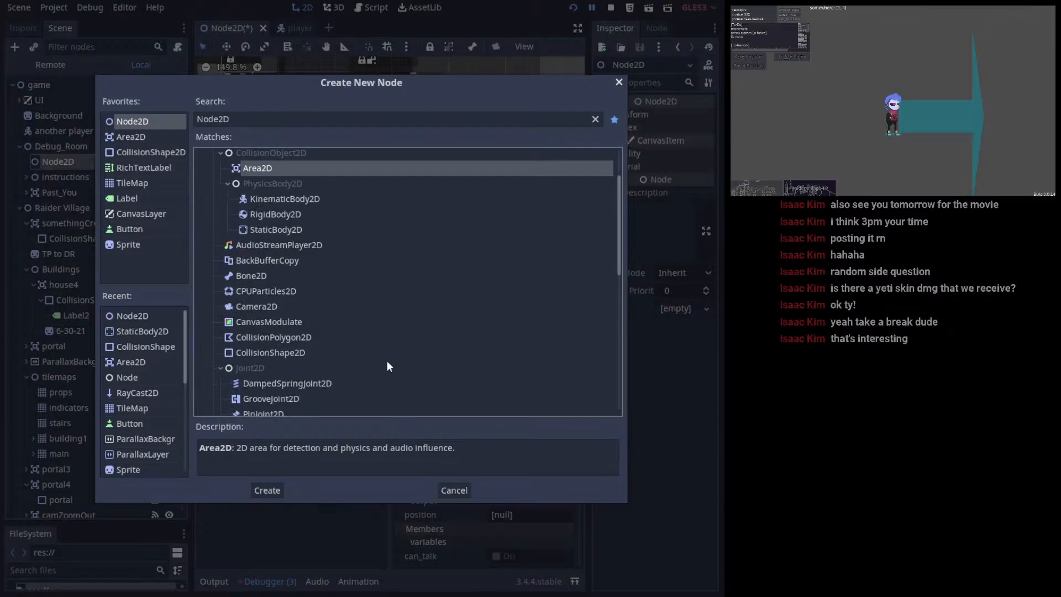
pyautogui.click(449, 490)
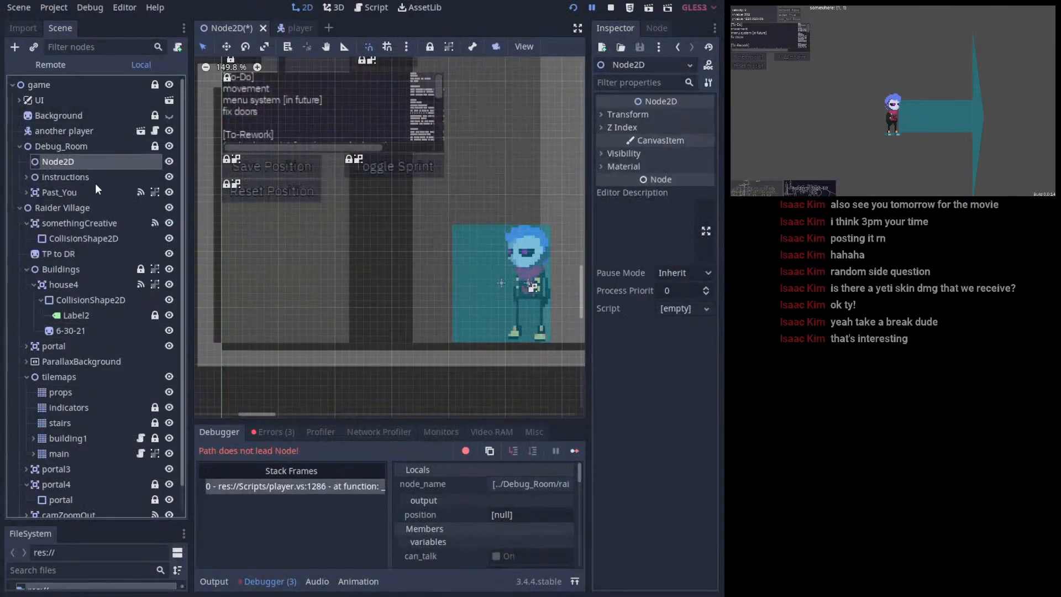
# - Rename the new Node2D under Debug_Room as Spawnpoint
pyautogui.click(61, 145)
pyautogui.doubleClick(73, 162)
pyautogui.write('Spawnp')
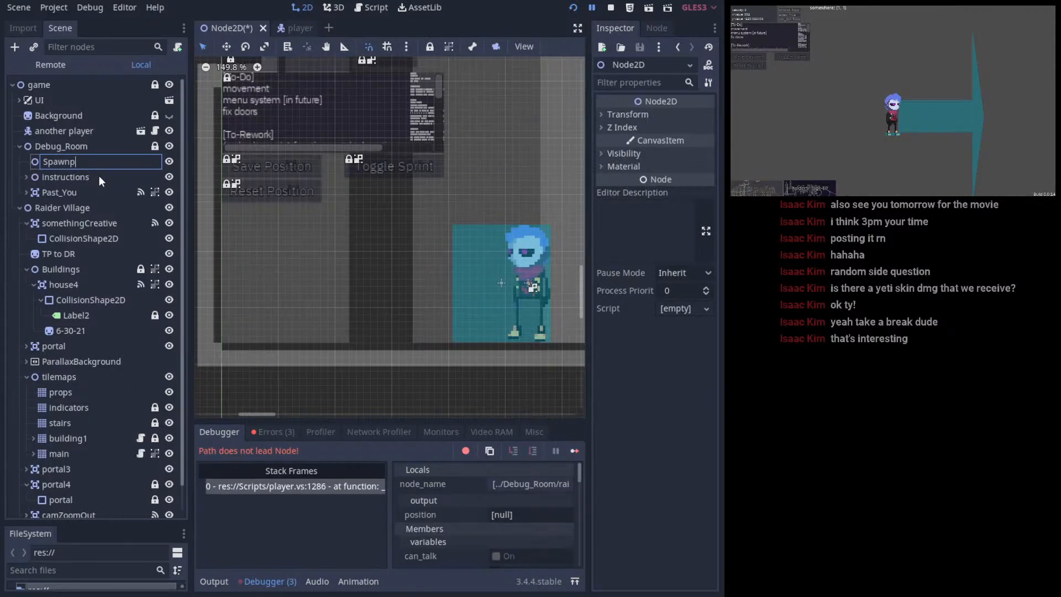
pyautogui.write('oint')
pyautogui.press('Return')
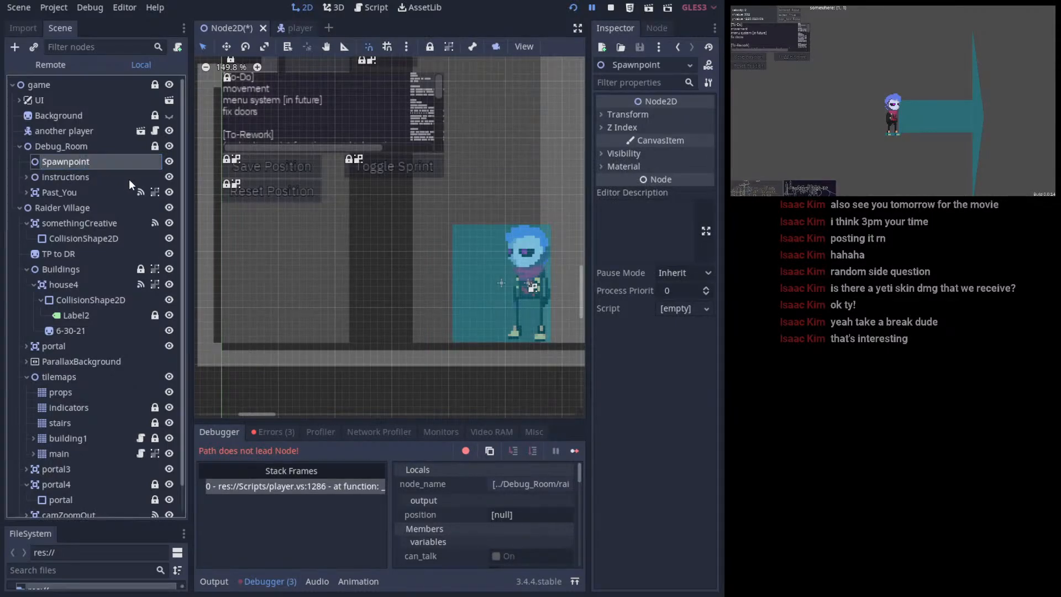
pyautogui.press('Down')
pyautogui.click(82, 163)
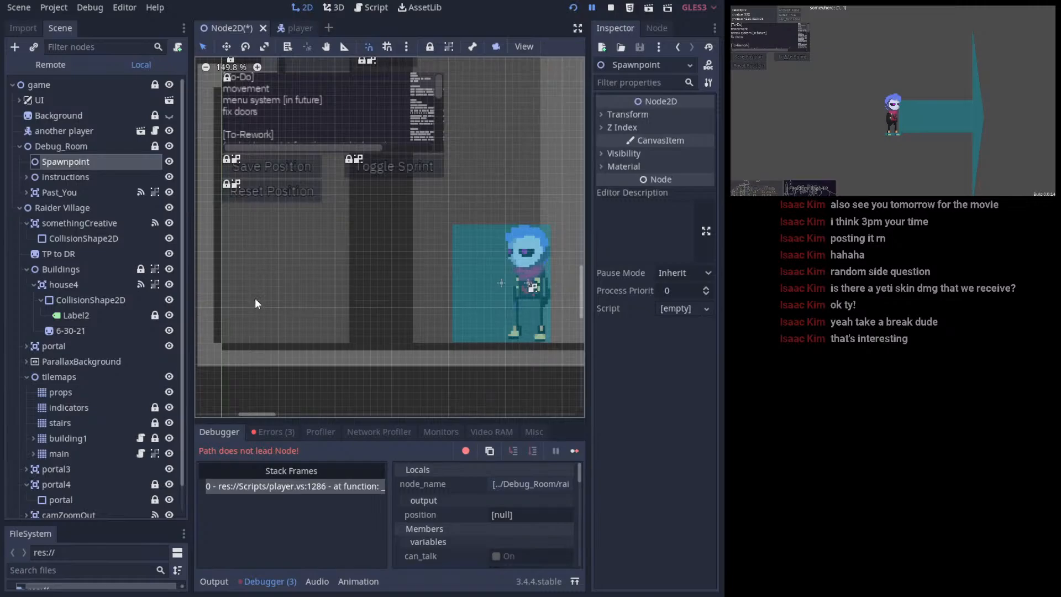
# - Duplicate the Debug_Room Spawnpoint and make the copy the first child of Raider Village
pyautogui.scroll(1, 353, 271)
pyautogui.moveTo(353, 271)
pyautogui.mouseDown(button='middle')
pyautogui.moveTo(367, 348)
pyautogui.moveTo(450, 230)
pyautogui.moveTo(386, 303)
pyautogui.moveTo(356, 271)
pyautogui.mouseUp(button='middle')
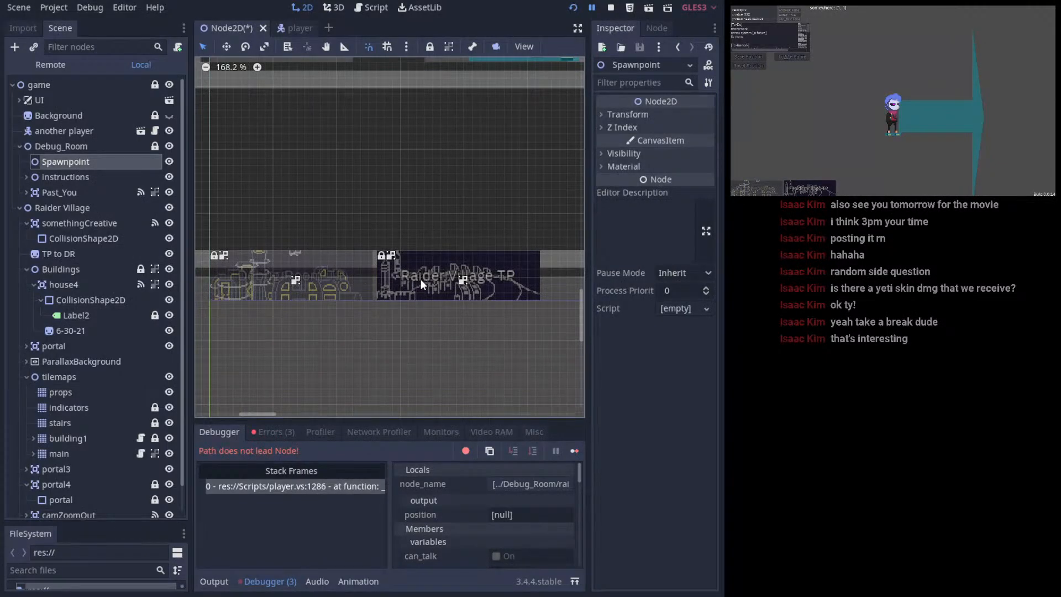
pyautogui.click(84, 170)
pyautogui.click(85, 160)
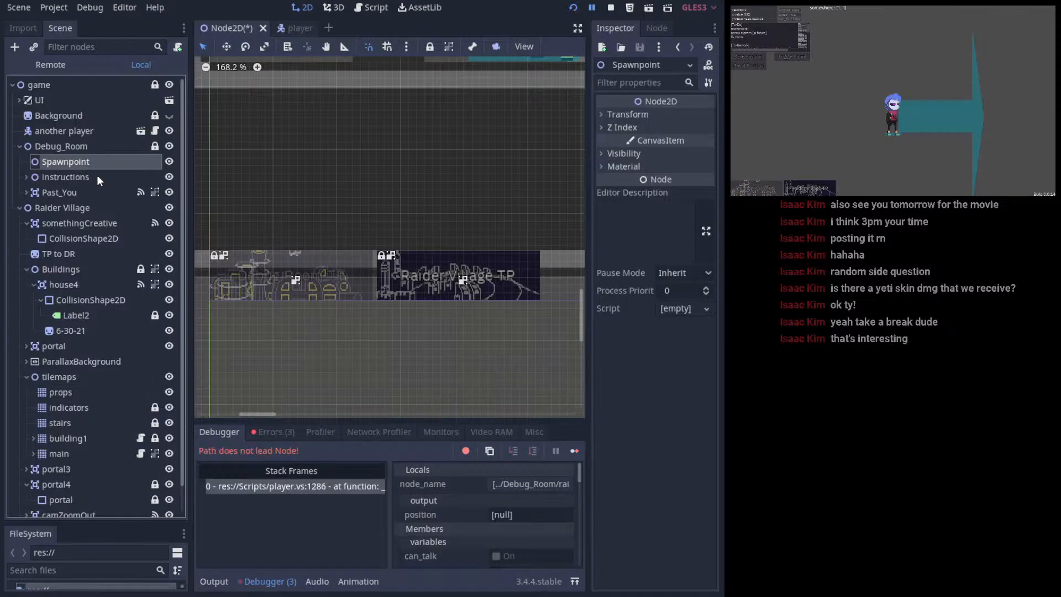
pyautogui.hotkey('ctrl', 'd')
pyautogui.moveTo(49, 182); pyautogui.dragTo(61, 229)
# - Rename the duplicated node under Raider Village as Spawnpoint
pyautogui.click(69, 224)
pyautogui.click(69, 223)
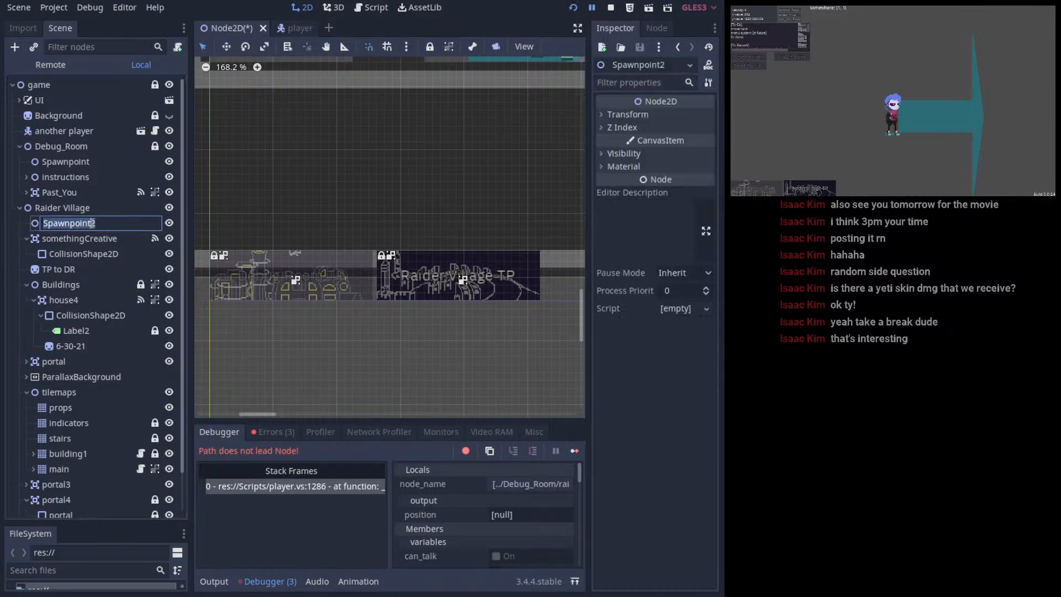
pyautogui.click(117, 222)
pyautogui.press('BackSpace')
pyautogui.press('Return')
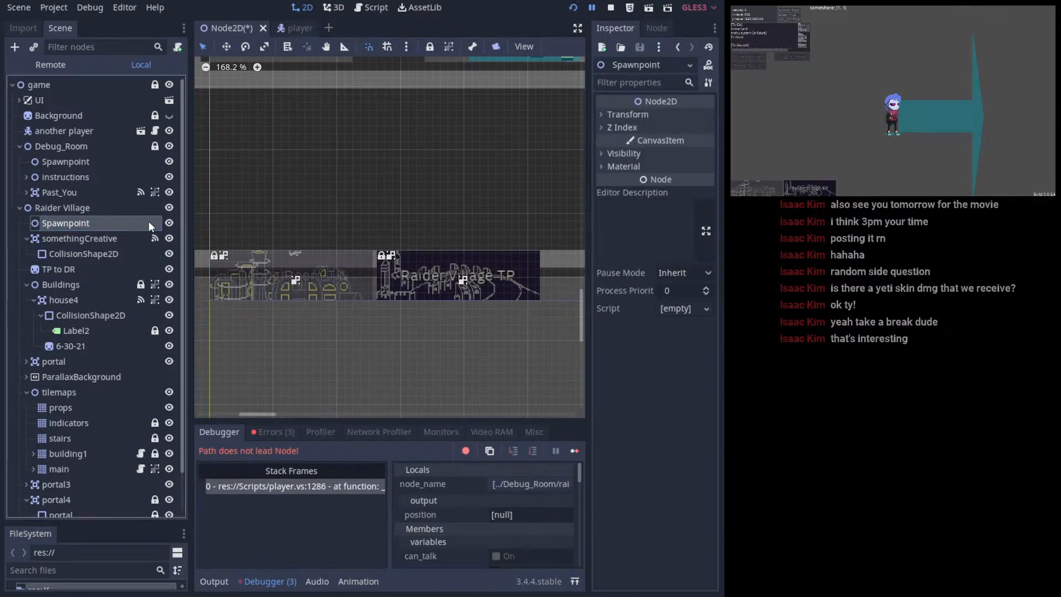
pyautogui.click(65, 161)
pyautogui.scroll(-5, 342, 234)
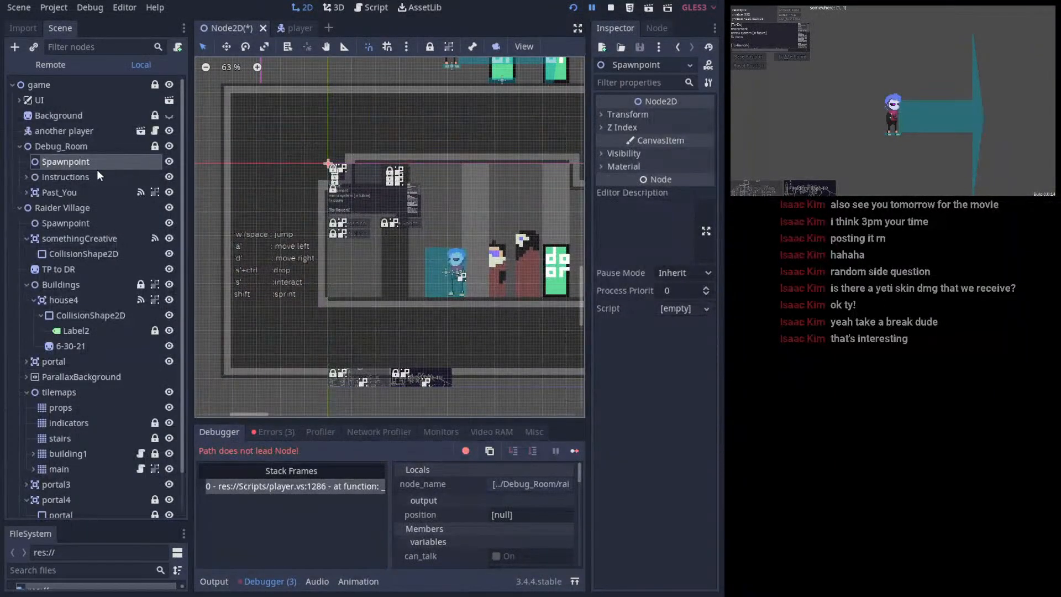
pyautogui.click(323, 164)
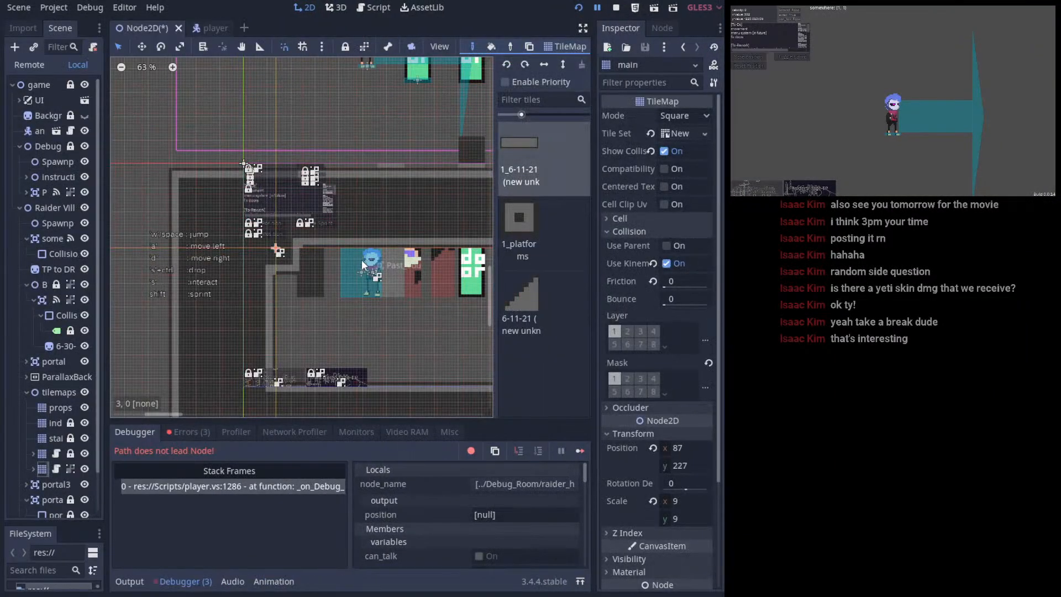
pyautogui.scroll(-3, 103, 219)
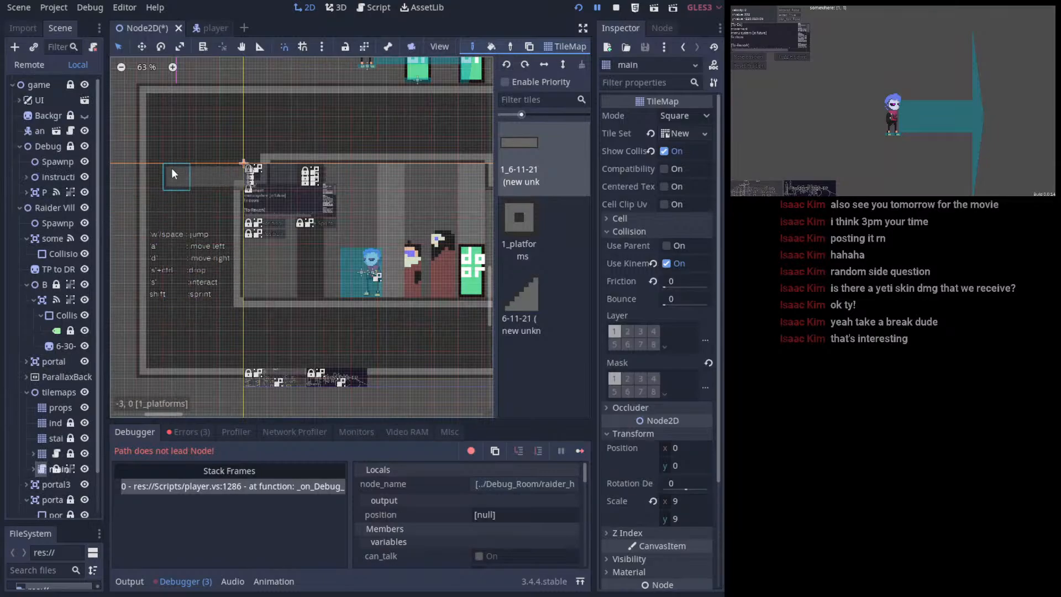
# - Check which nodes get picked at the scene origin, inspecting props, StaticBody2D and building1 in the tilemaps branch
pyautogui.click(14, 412)
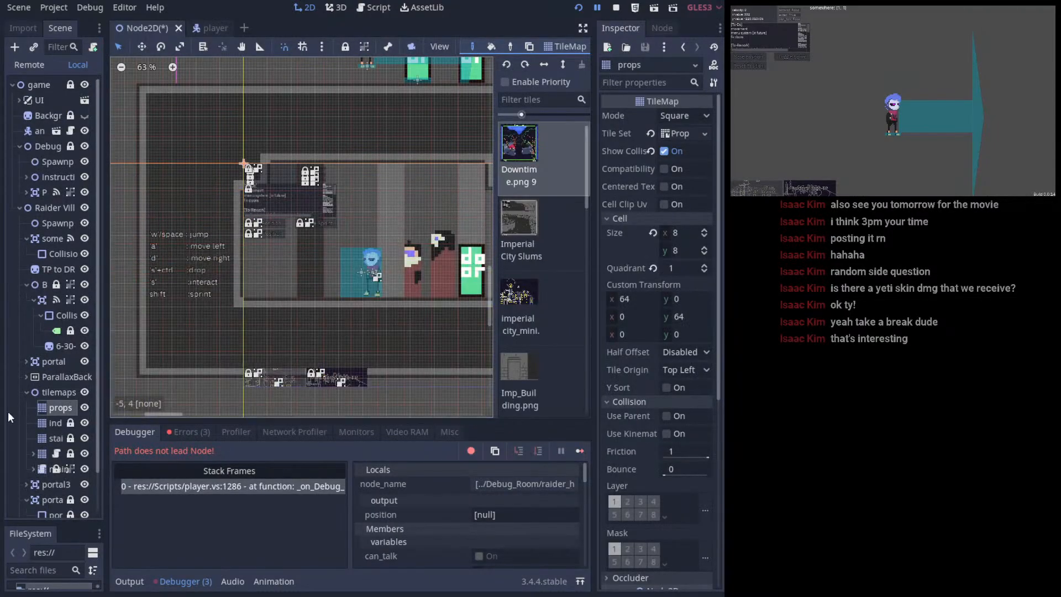
pyautogui.click(11, 392)
pyautogui.click(19, 345)
pyautogui.scroll(-1, 26, 358)
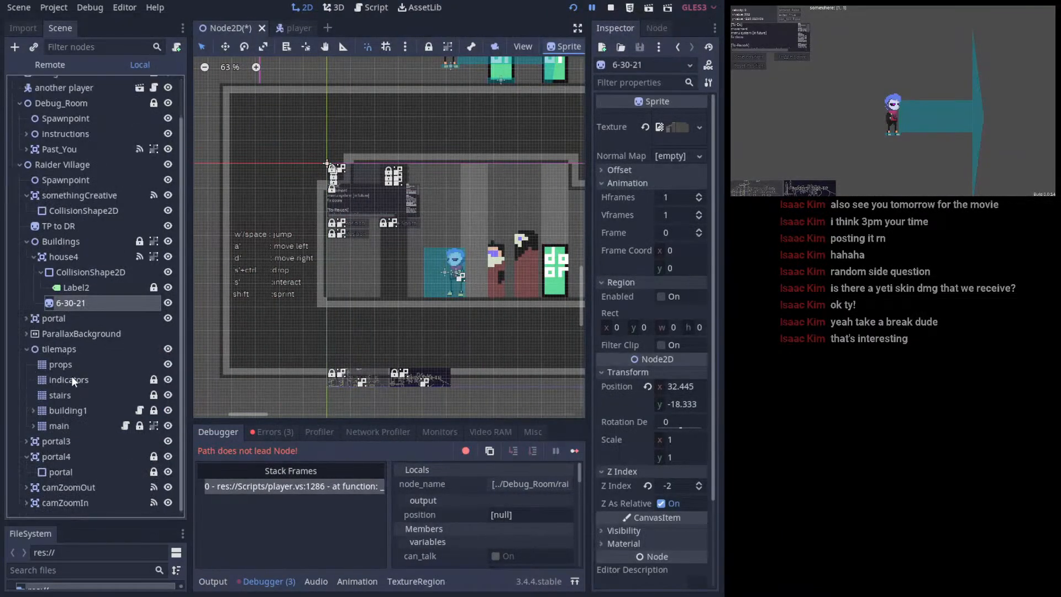
pyautogui.click(25, 349)
pyautogui.click(76, 480)
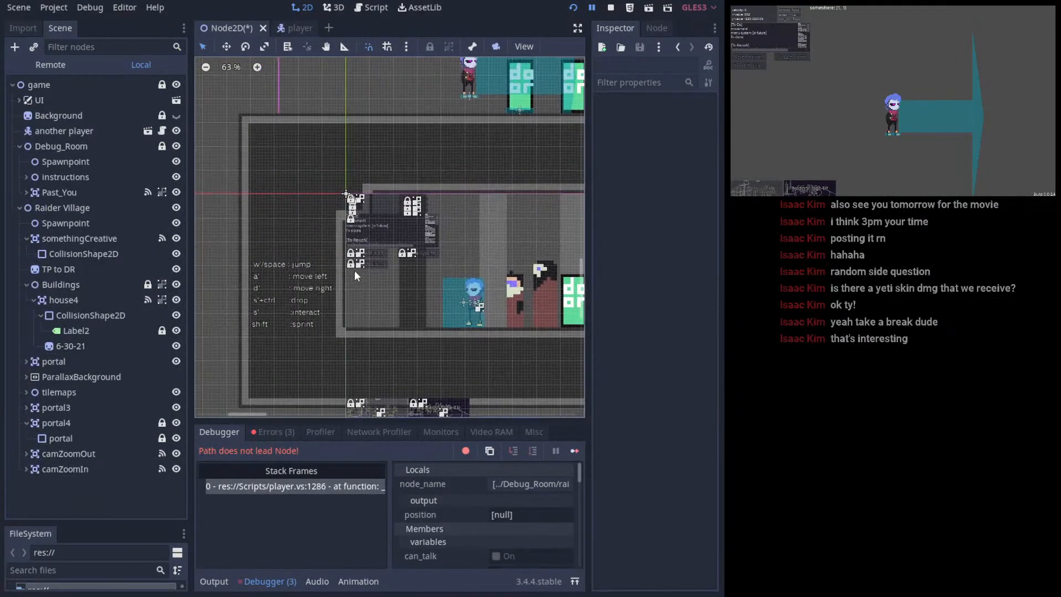
pyautogui.click(348, 194)
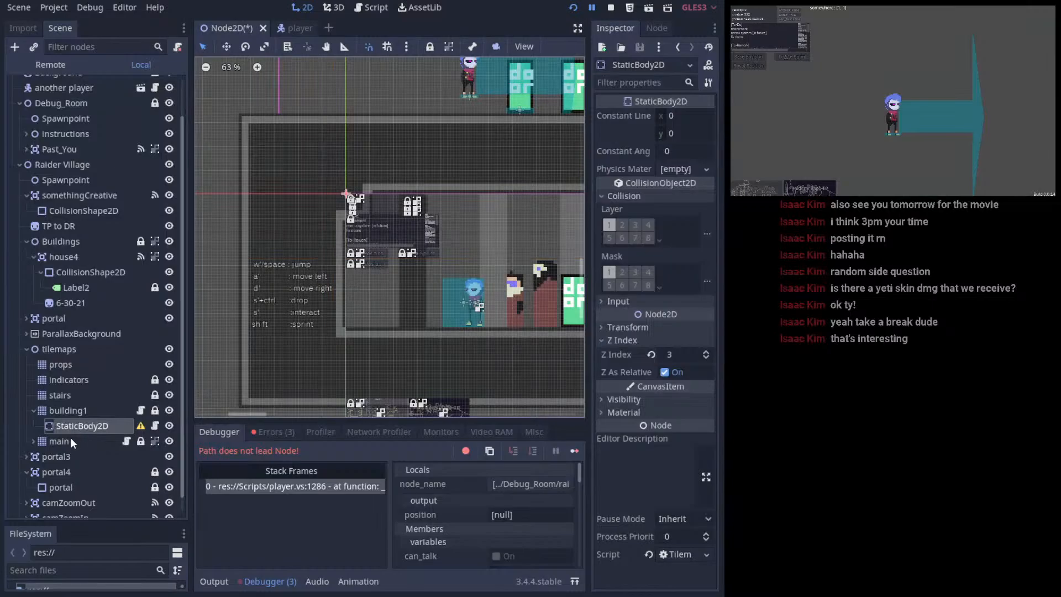
pyautogui.click(67, 409)
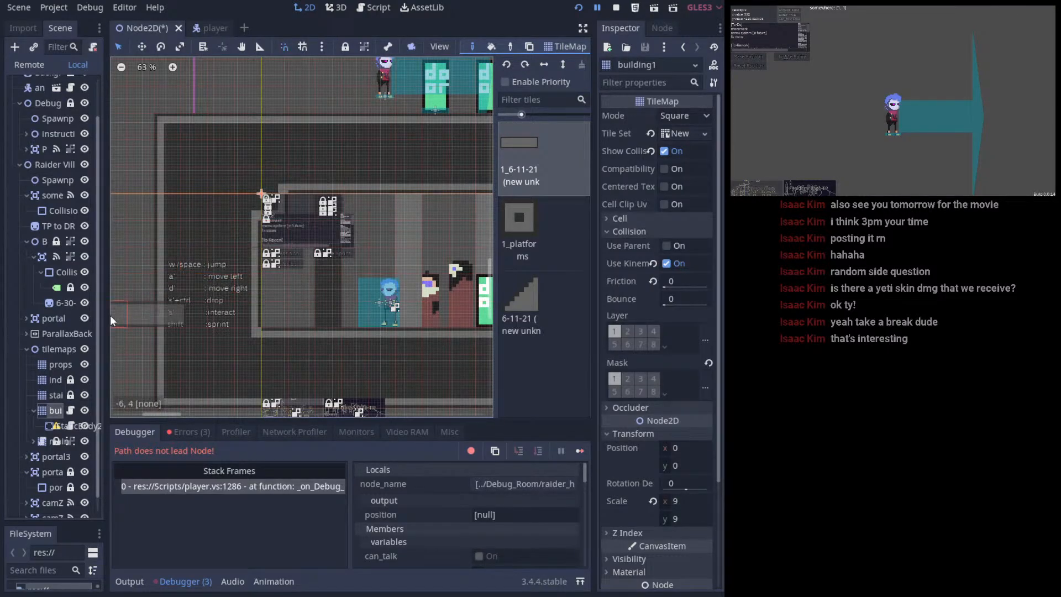
# - Lock portal3, portal4 with its child portal, camZoomOut and camZoomIn together
pyautogui.scroll(-1, 60, 369)
pyautogui.click(52, 503)
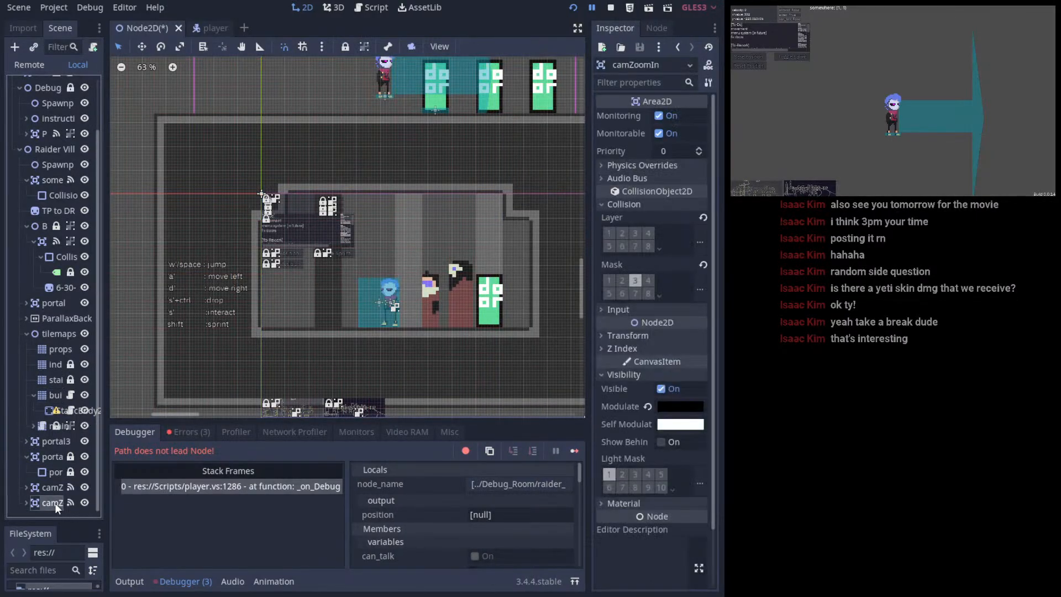
pyautogui.keyDown('ctrl'); pyautogui.click(52, 487); pyautogui.keyUp('ctrl')
pyautogui.keyDown('ctrl'); pyautogui.click(55, 442); pyautogui.keyUp('ctrl')
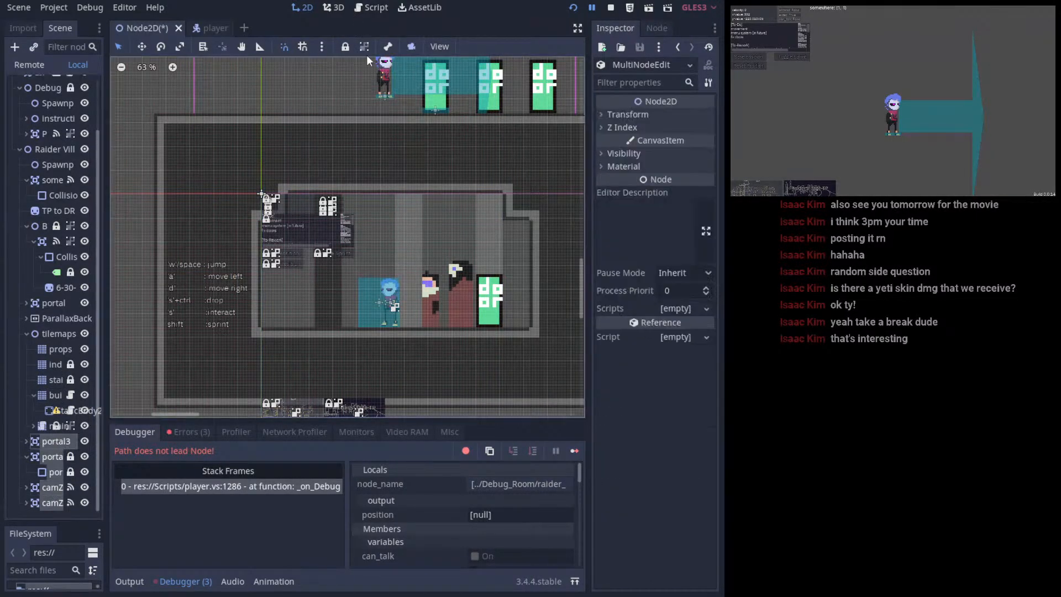
pyautogui.click(346, 47)
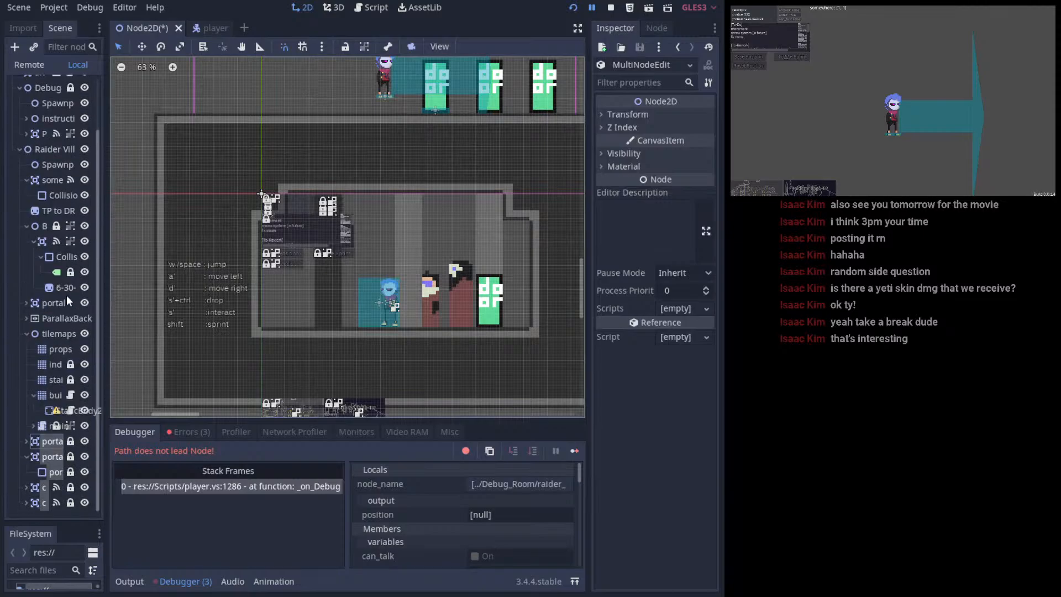
# - Lock and group the Raider Village tilemaps node and collapse its branch
pyautogui.click(53, 394)
pyautogui.keyDown('shift'); pyautogui.click(46, 336); pyautogui.keyUp('shift')
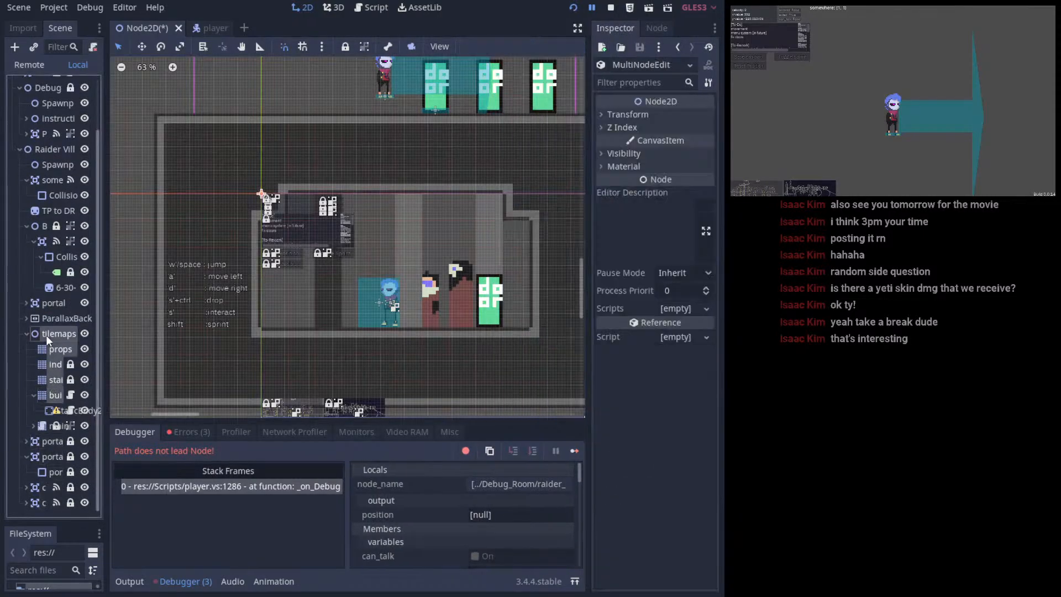
pyautogui.click(348, 47)
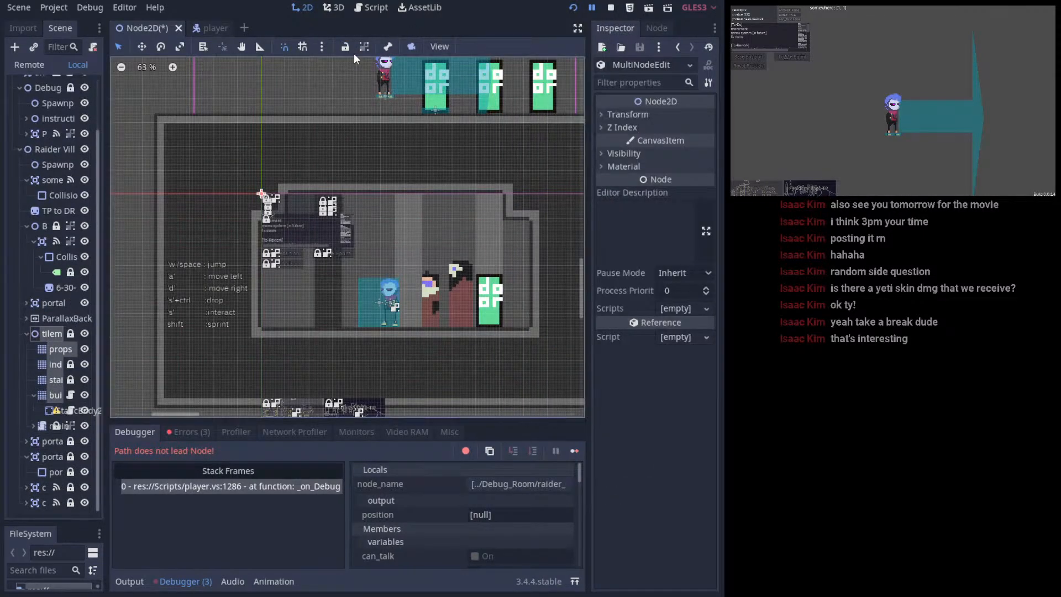
pyautogui.click(360, 48)
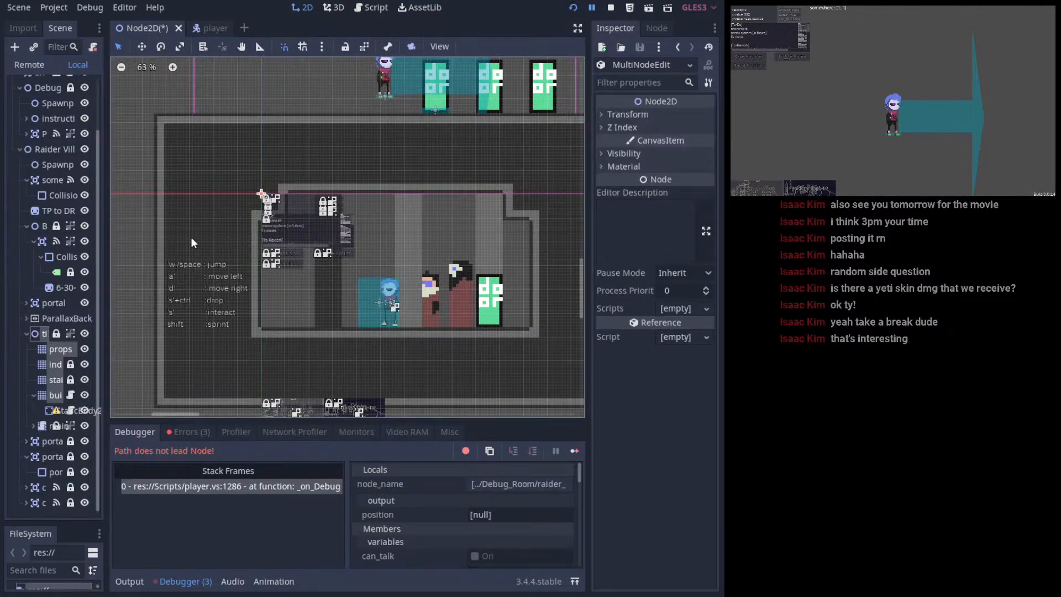
pyautogui.click(27, 333)
# - Move the Debug_Room Spawnpoint just above the floor near the room's lower-left corner, at about (63, 350), and save the scene
pyautogui.click(50, 222)
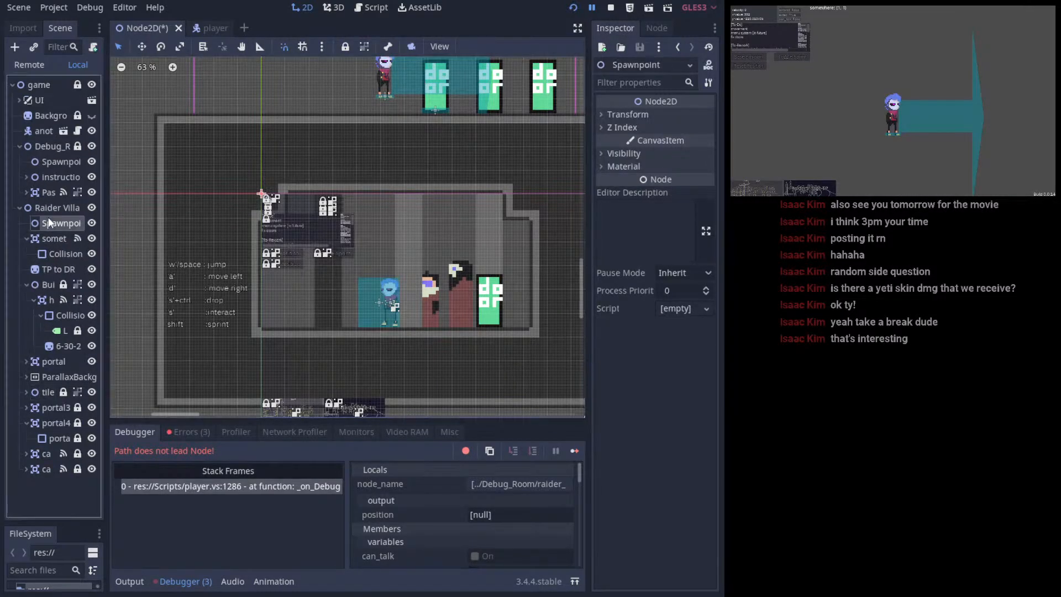
pyautogui.click(61, 166)
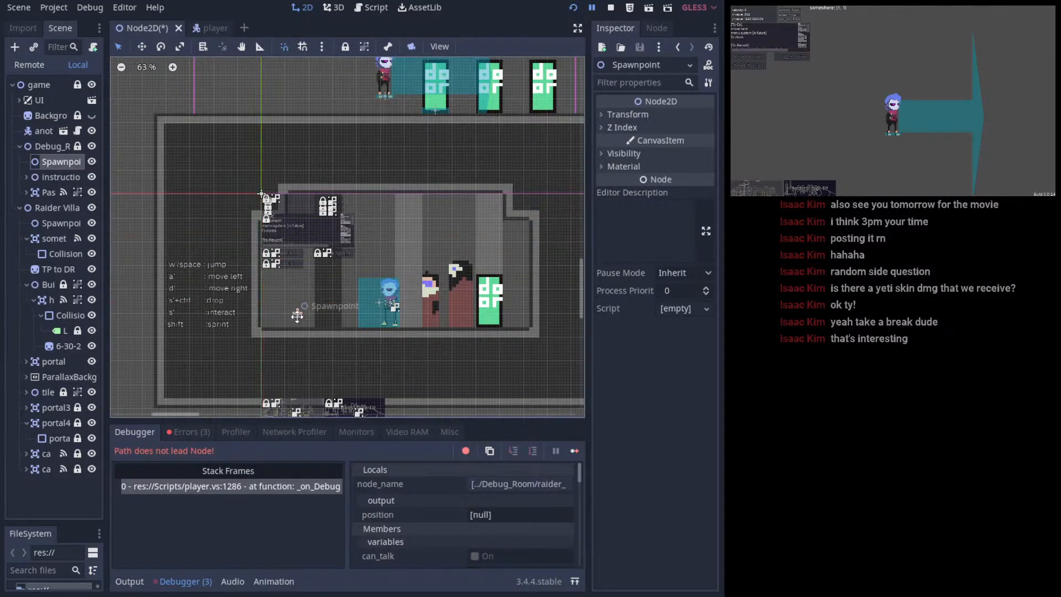
pyautogui.scroll(5, 301, 313)
pyautogui.moveTo(304, 326); pyautogui.dragTo(269, 331)
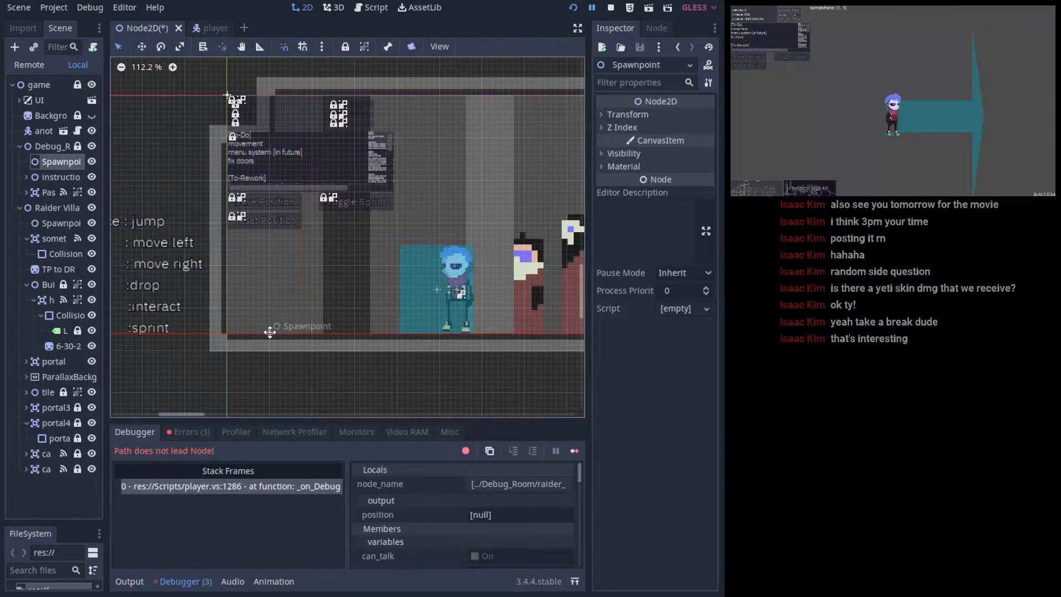
pyautogui.click(310, 337)
pyautogui.click(267, 324)
pyautogui.scroll(-3, 304, 293)
pyautogui.moveTo(270, 394); pyautogui.dragTo(297, 232, button='middle')
pyautogui.scroll(14, 256, 268)
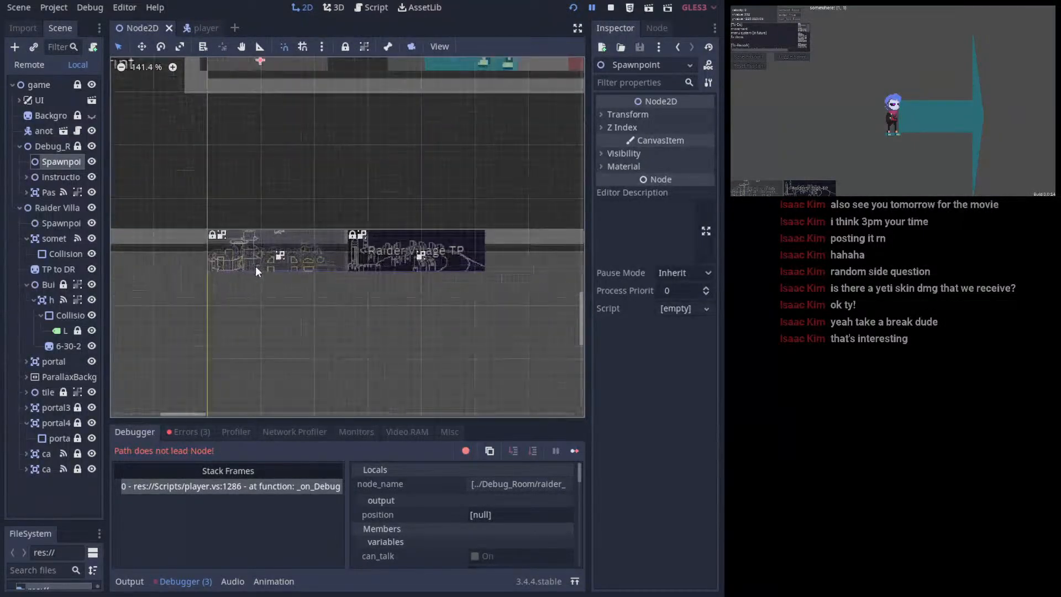
pyautogui.scroll(-3, 282, 235)
pyautogui.moveTo(248, 97); pyautogui.dragTo(230, 228, button='middle')
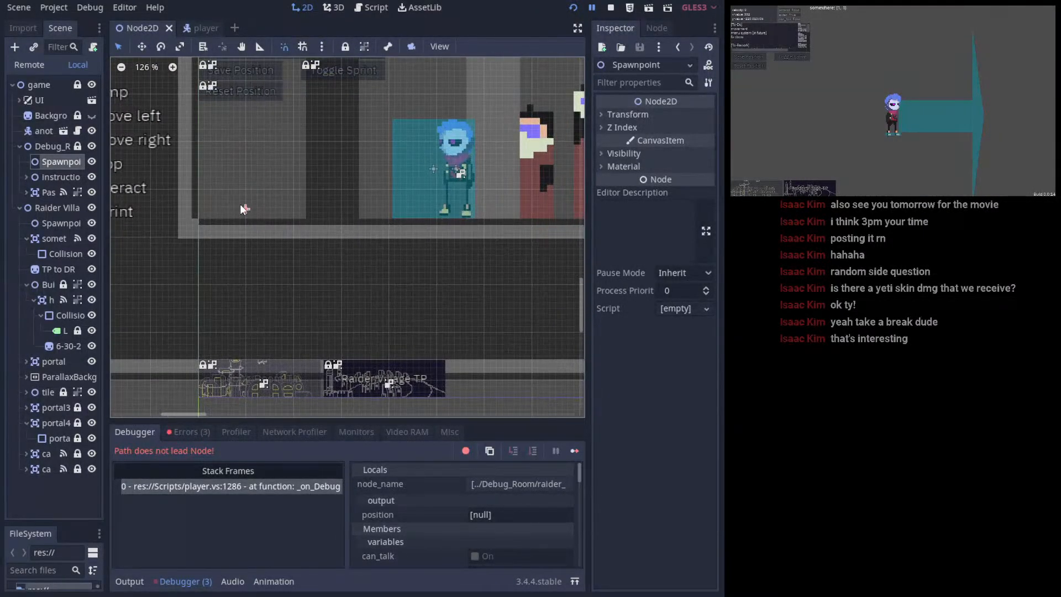
pyautogui.moveTo(247, 209)
pyautogui.mouseDown()
pyautogui.moveTo(244, 200)
pyautogui.moveTo(245, 210)
pyautogui.mouseUp()
pyautogui.click(269, 212)
pyautogui.scroll(2, 356, 122)
# - Add a Get position node for the Debug_Room Spawnpoint to the button logic in the player visual script
pyautogui.click(372, 7)
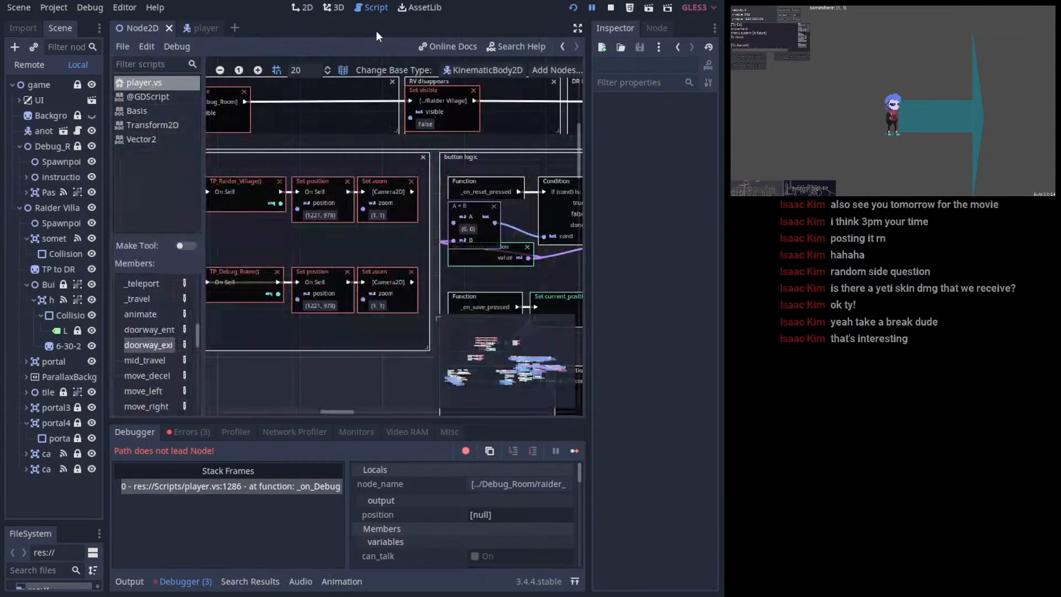
pyautogui.click(56, 164)
pyautogui.click(639, 115)
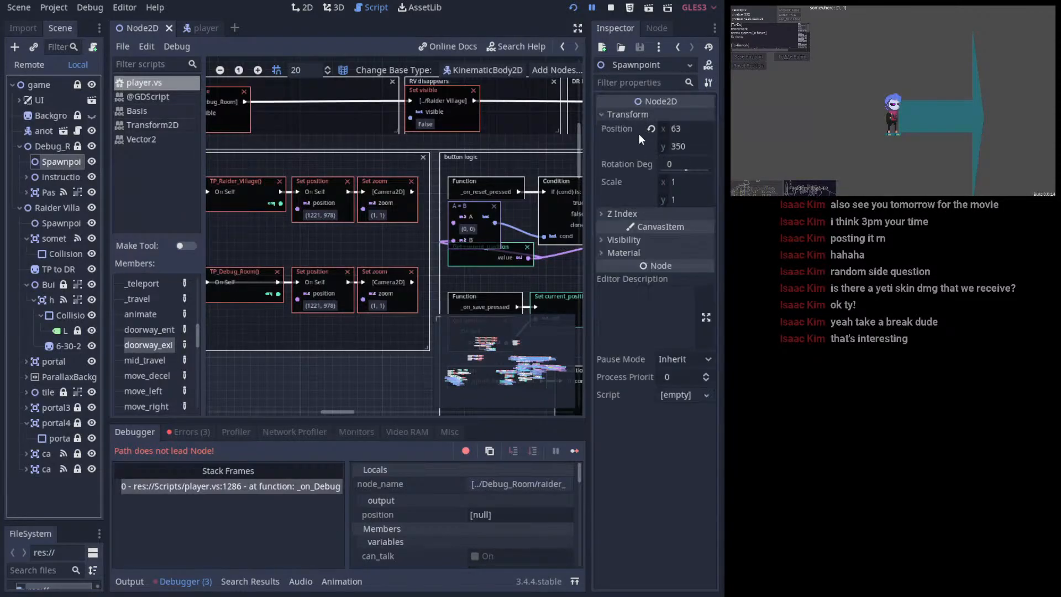
pyautogui.moveTo(639, 134); pyautogui.dragTo(265, 317)
pyautogui.moveTo(308, 272); pyautogui.dragTo(392, 280, button='middle')
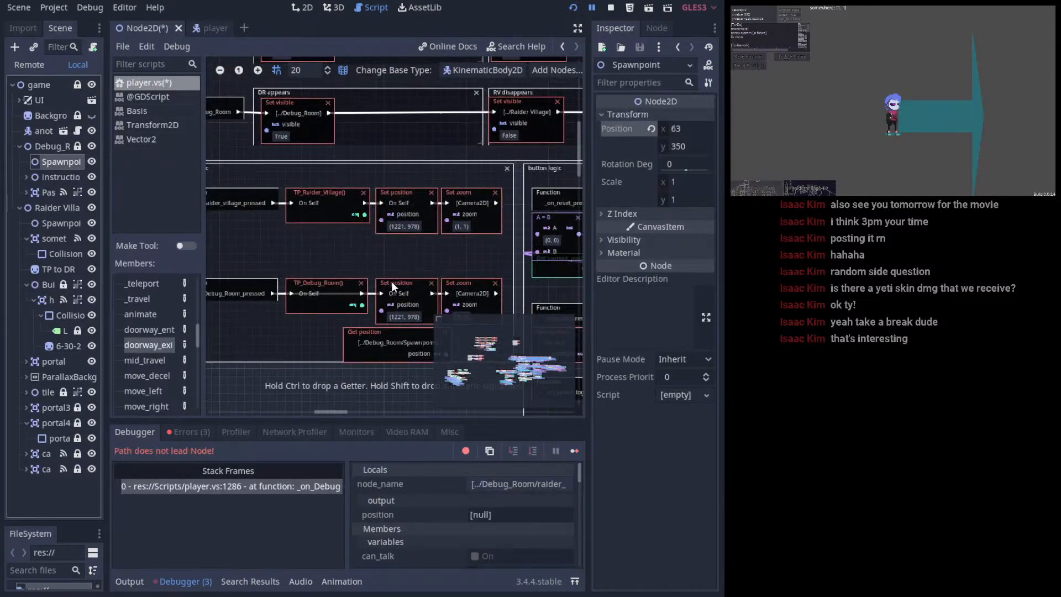
# - Connect the Spawnpoint's Get position output to the Set position node after TP_Debug_Room, place it below that node, and save the script
pyautogui.moveTo(415, 327); pyautogui.dragTo(353, 255)
pyautogui.moveTo(352, 255); pyautogui.dragTo(339, 236, button='middle')
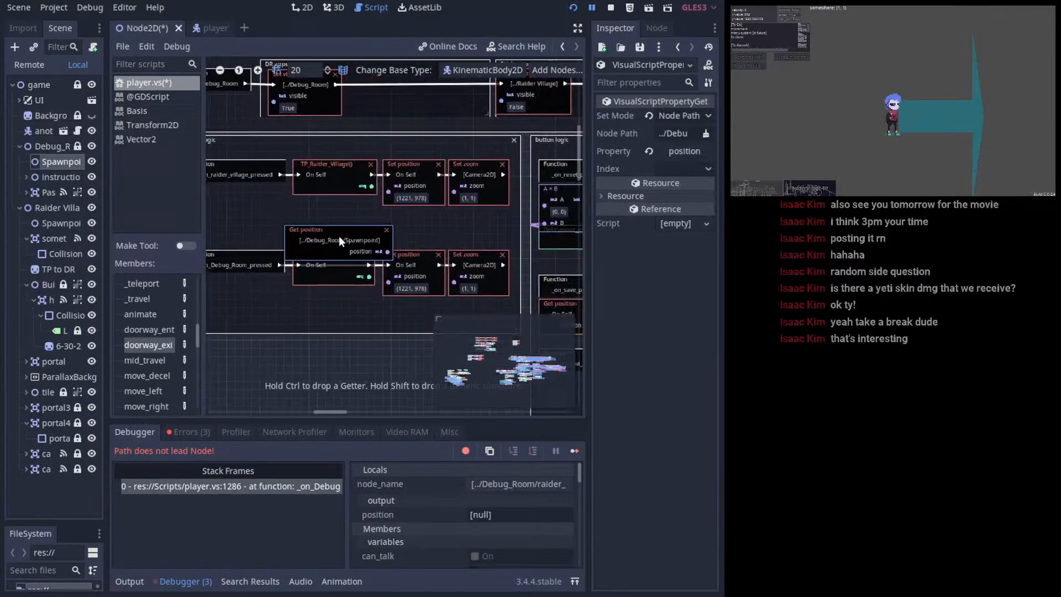
pyautogui.moveTo(339, 237); pyautogui.dragTo(387, 284)
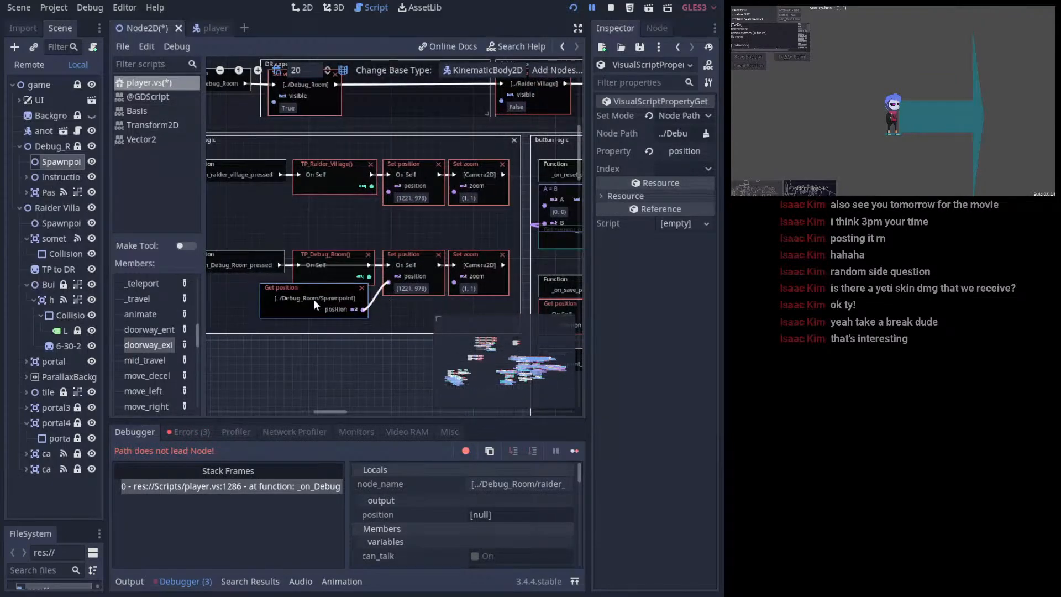
pyautogui.moveTo(313, 300); pyautogui.dragTo(432, 304)
pyautogui.click(412, 353)
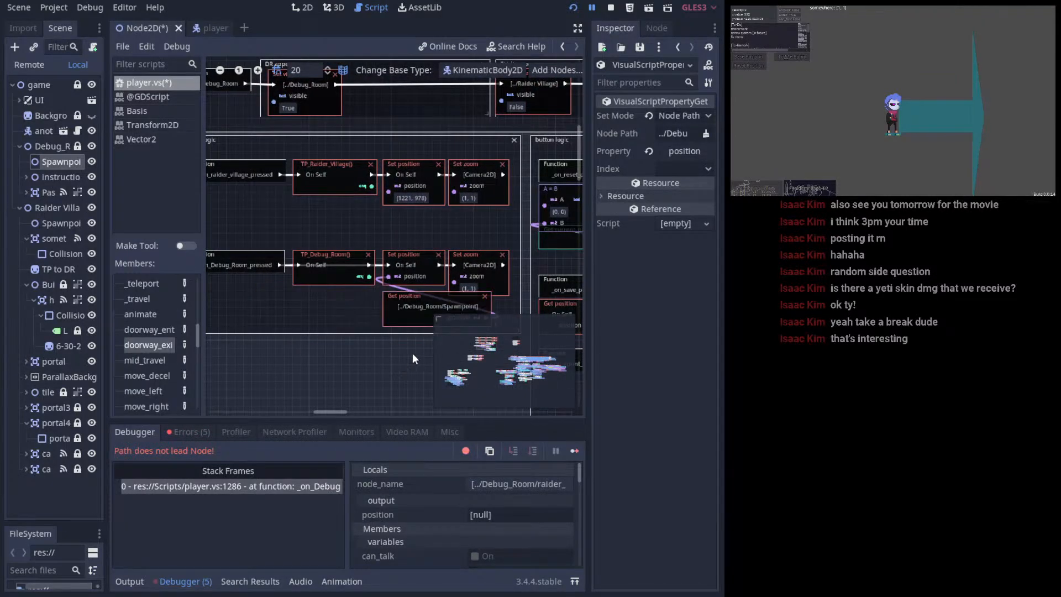
pyautogui.moveTo(469, 261); pyautogui.dragTo(469, 251)
pyautogui.hotkey('ctrl', 'z')
pyautogui.hotkey('ctrl', 's')
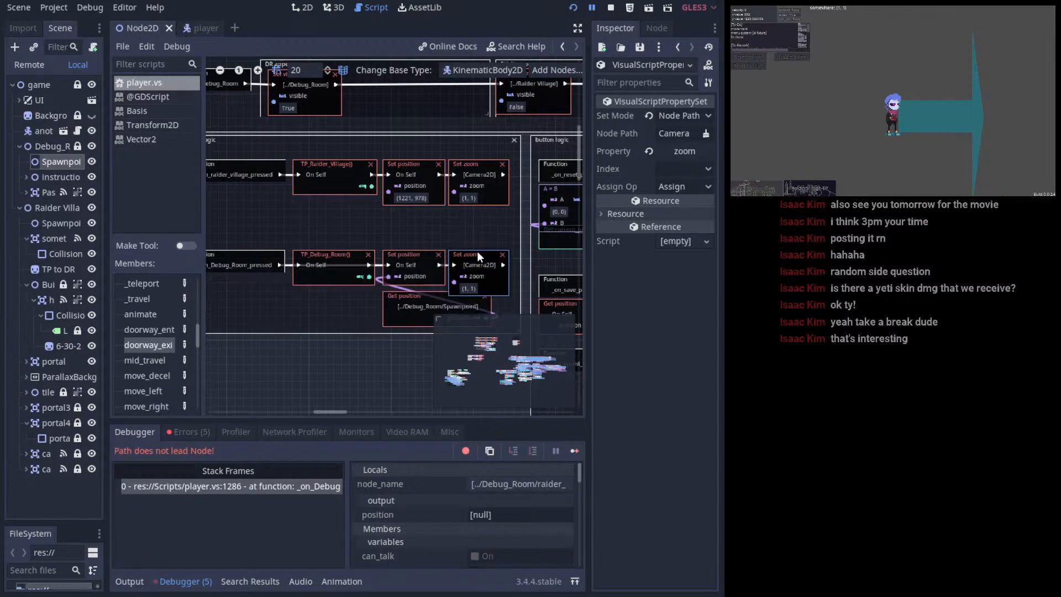
# - Restart the game, walk the player left, and test the Debug Room and Raider Village teleport buttons
pyautogui.click(575, 8)
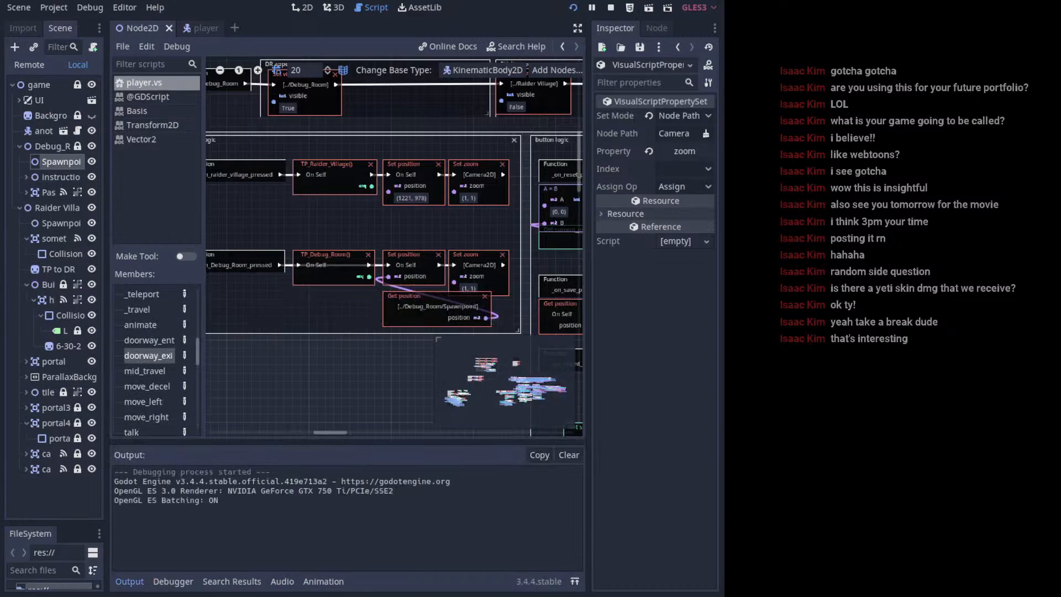
pyautogui.press('a')
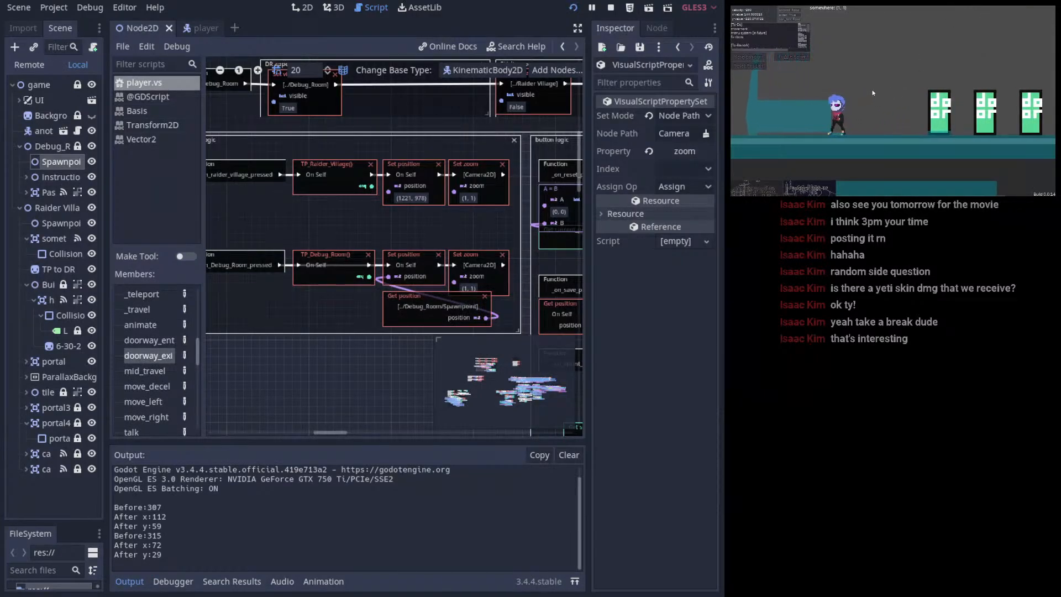
pyautogui.click(755, 188)
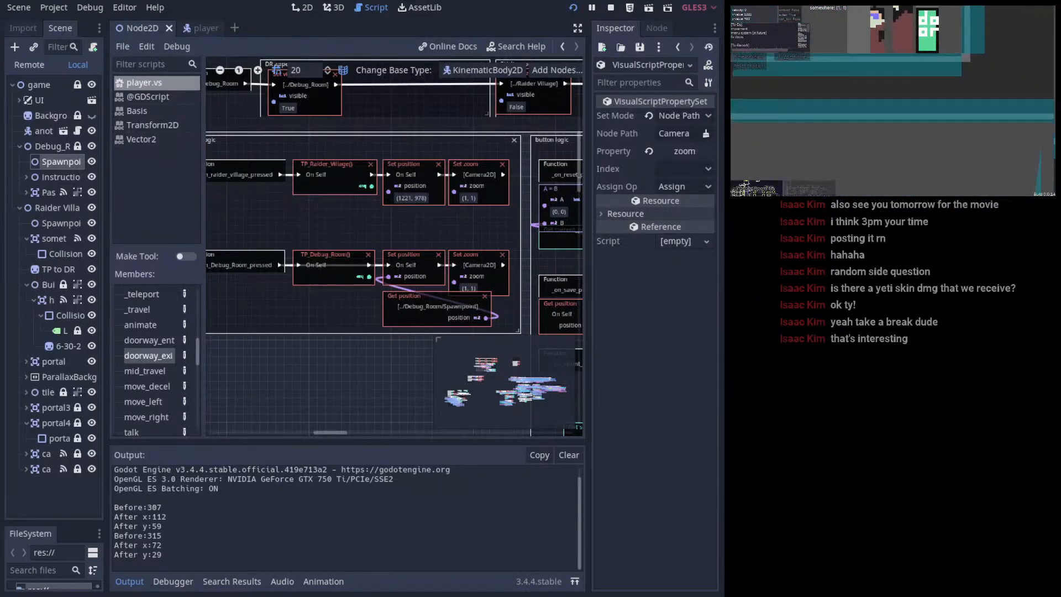
pyautogui.click(825, 194)
pyautogui.click(773, 187)
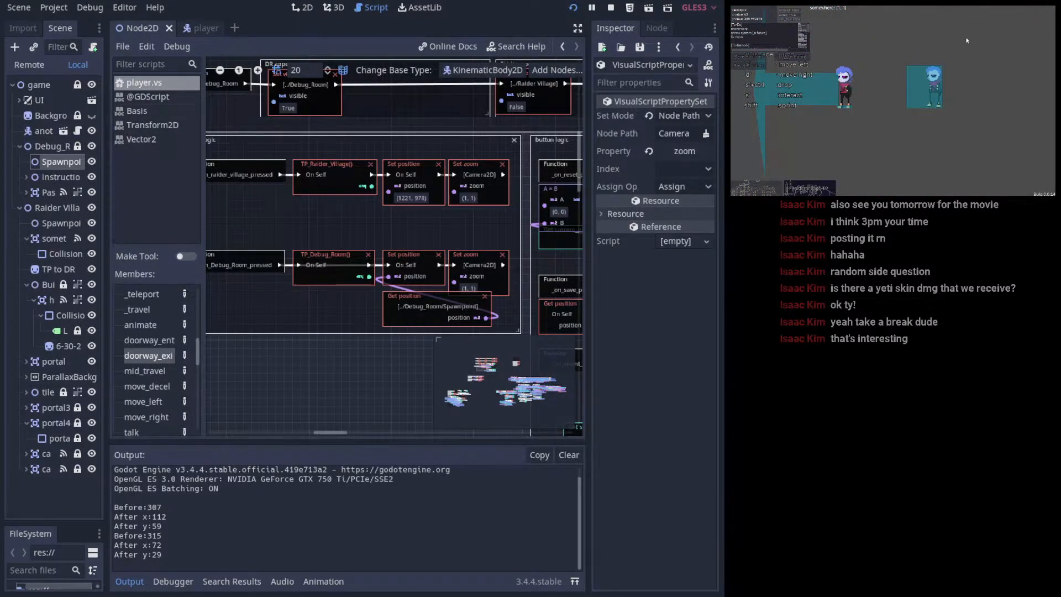
# - Examine the teleportation and button logic in the script graph and the Debug_Room Spawnpoint's placement in the 2D scene
pyautogui.click(356, 240)
pyautogui.scroll(-8, 406, 321)
pyautogui.moveTo(379, 258); pyautogui.dragTo(433, 284, button='middle')
pyautogui.scroll(4, 438, 247)
pyautogui.scroll(8, 437, 247)
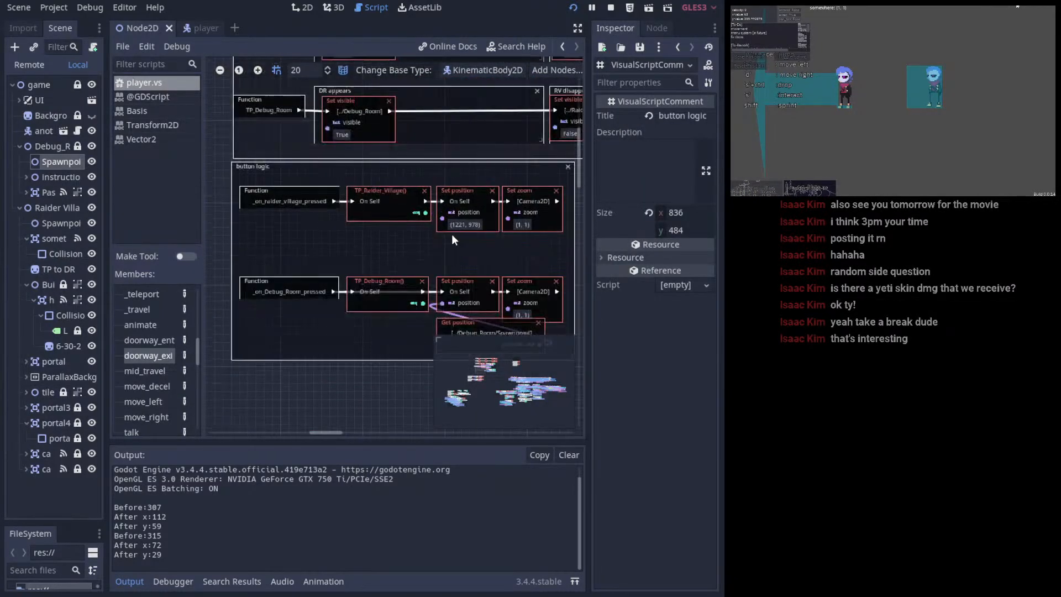
pyautogui.scroll(4, 423, 235)
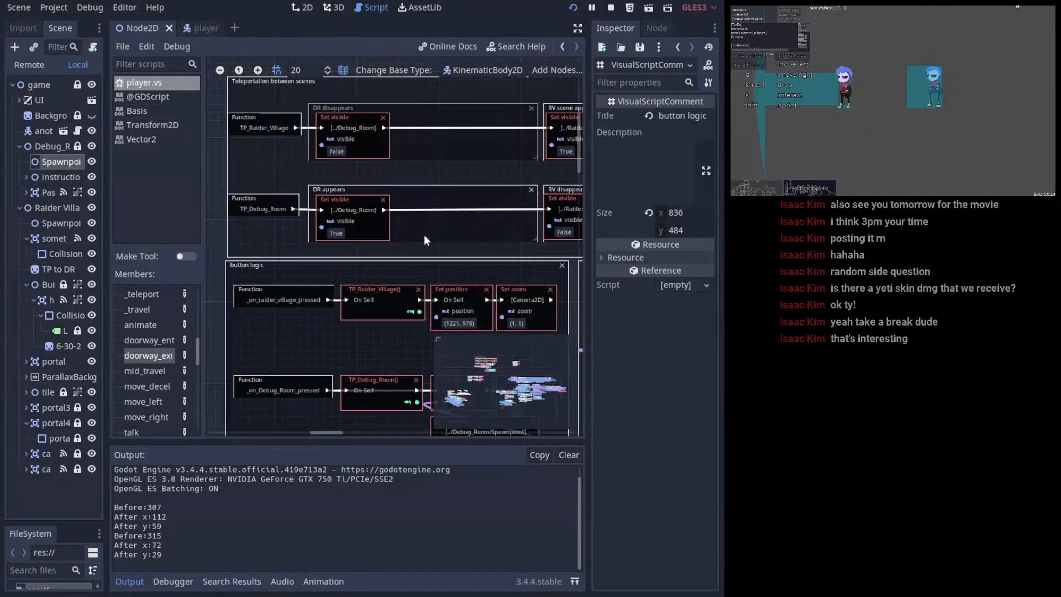
pyautogui.click(302, 7)
pyautogui.scroll(-5, 343, 209)
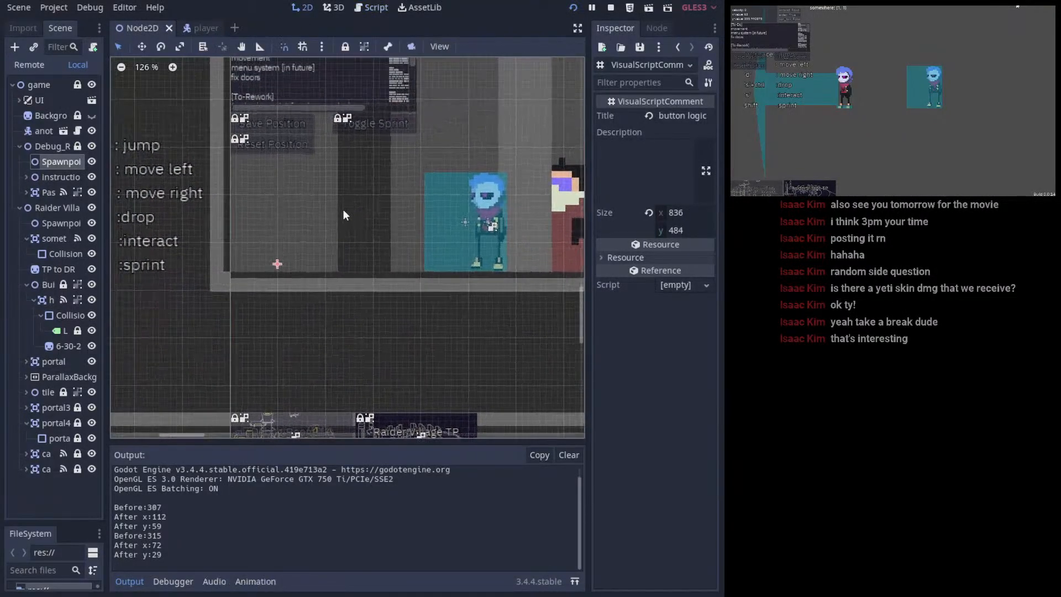
pyautogui.moveTo(319, 194); pyautogui.dragTo(251, 286, button='middle')
pyautogui.scroll(1, 251, 286)
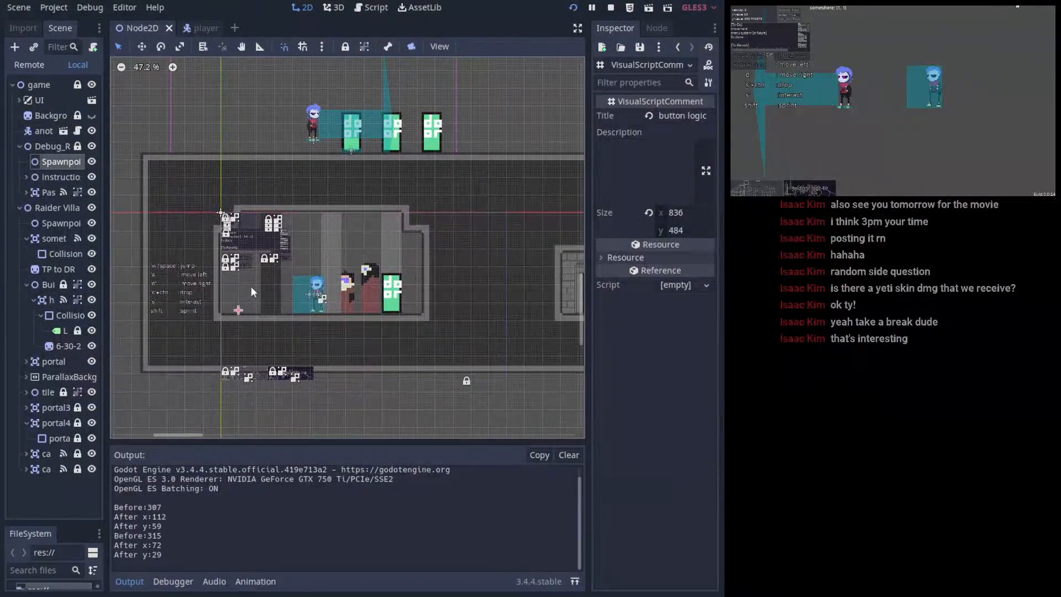
pyautogui.scroll(-6, 280, 274)
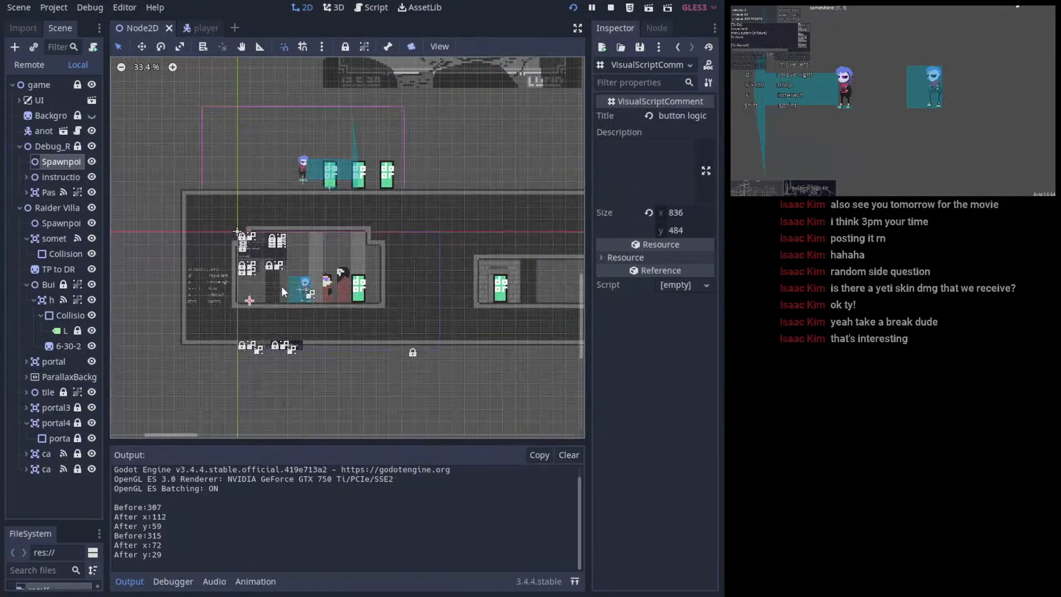
# - Examine the 2D scene layout and the tile group's children, checking the main tilemap by toggling its visibility off and on
pyautogui.moveTo(387, 227); pyautogui.dragTo(340, 323, button='middle')
pyautogui.scroll(-6, 340, 323)
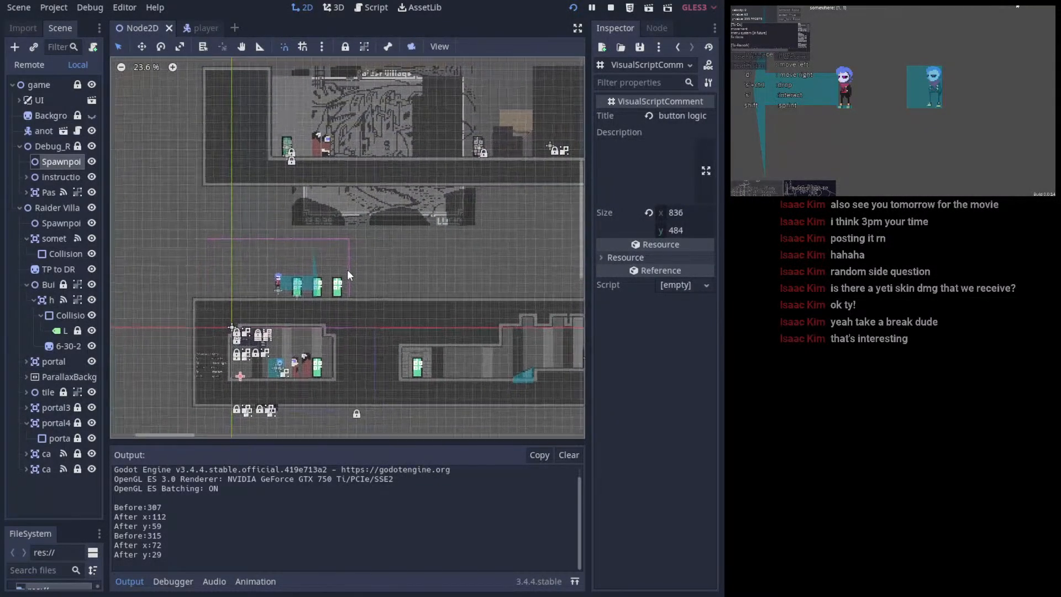
pyautogui.moveTo(357, 263); pyautogui.dragTo(276, 262, button='middle')
pyautogui.moveTo(373, 190); pyautogui.dragTo(393, 225, button='middle')
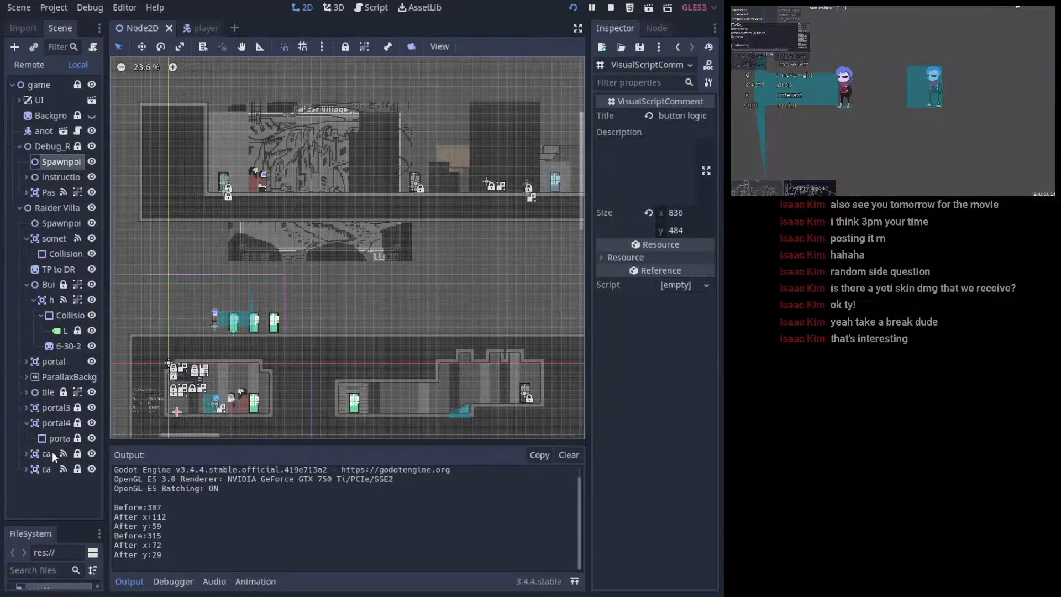
pyautogui.click(32, 426)
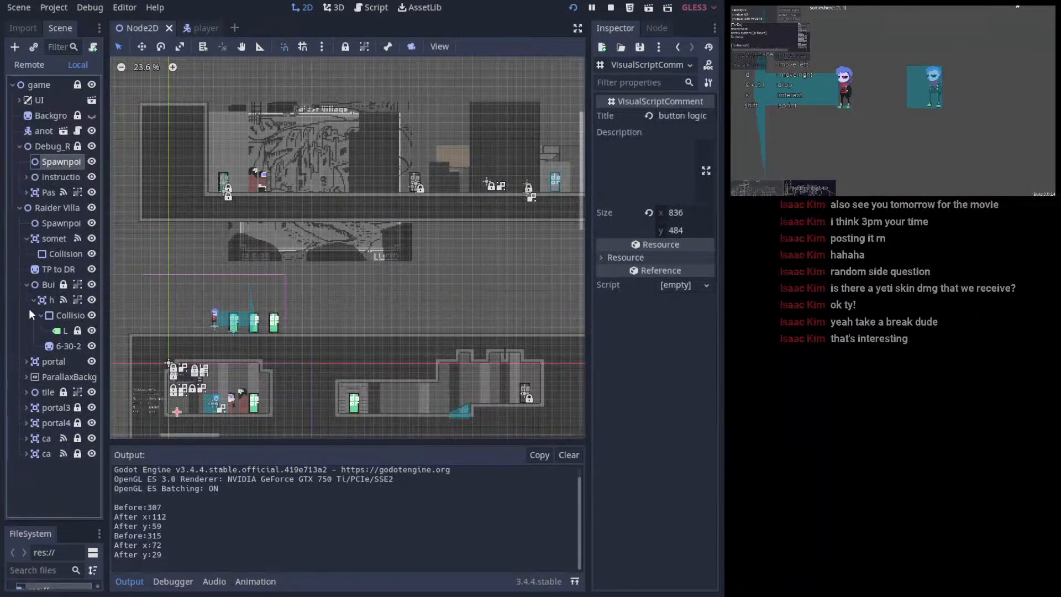
pyautogui.click(30, 392)
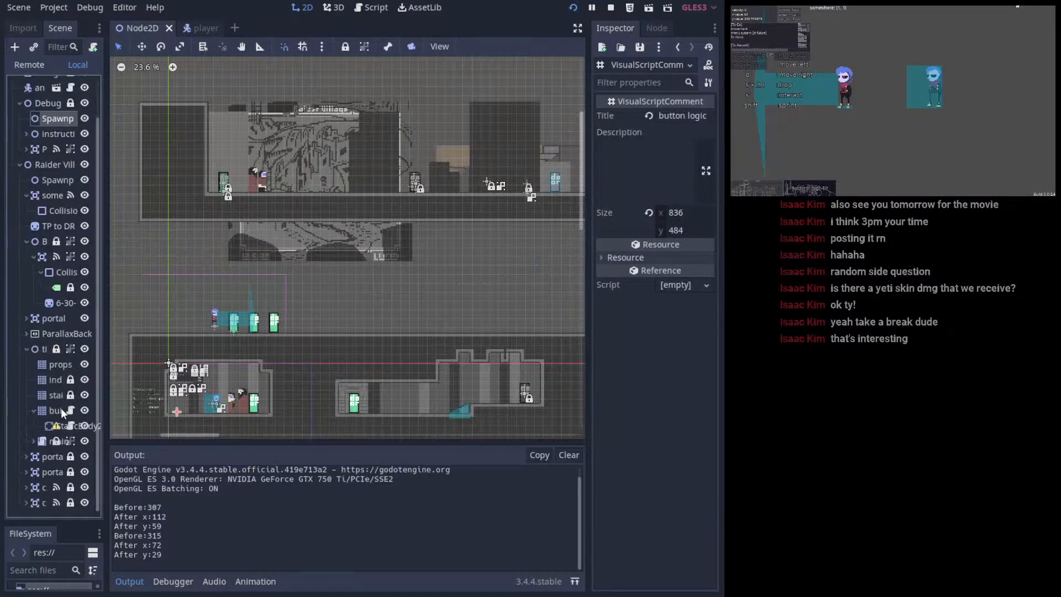
pyautogui.click(84, 441)
pyautogui.click(85, 441)
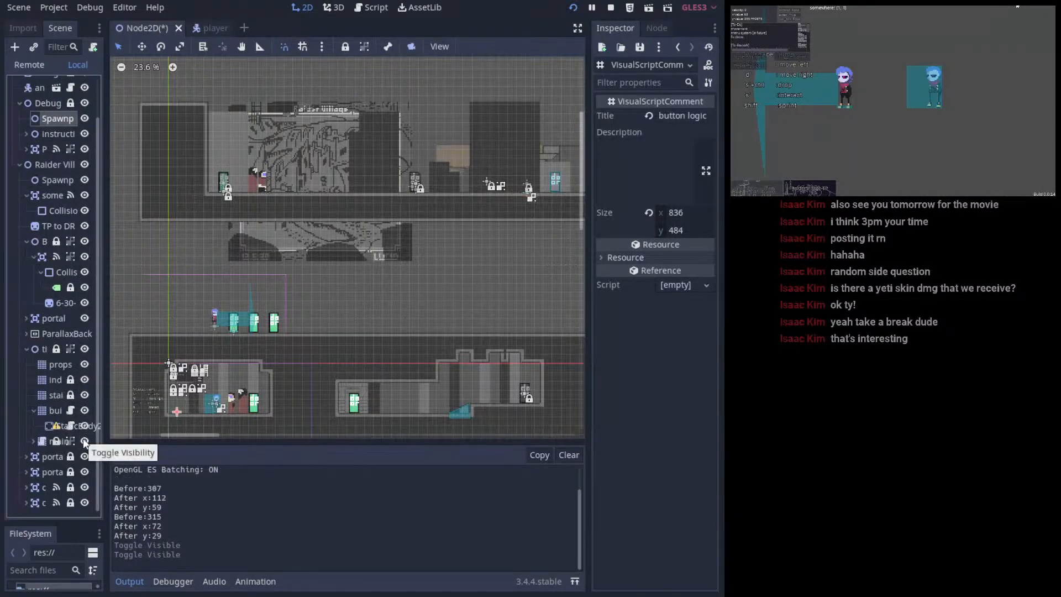
pyautogui.click(85, 441)
pyautogui.click(85, 441)
pyautogui.moveTo(244, 375); pyautogui.dragTo(287, 278, button='middle')
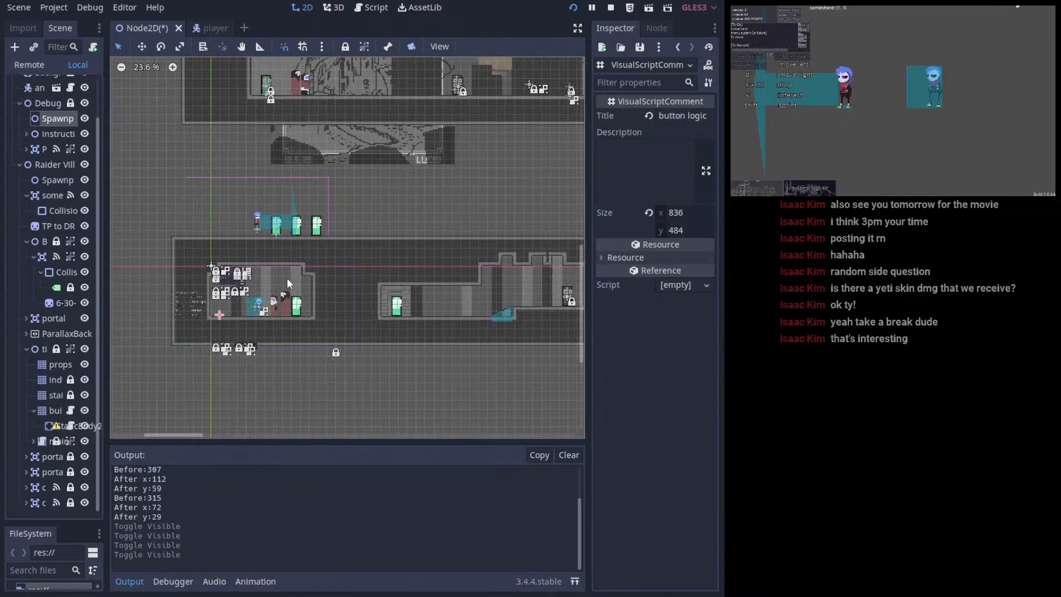
# - Delete the Set visible nodes for Debug_Room and Raider Village from the teleportation logic in the player visual script
pyautogui.click(377, 9)
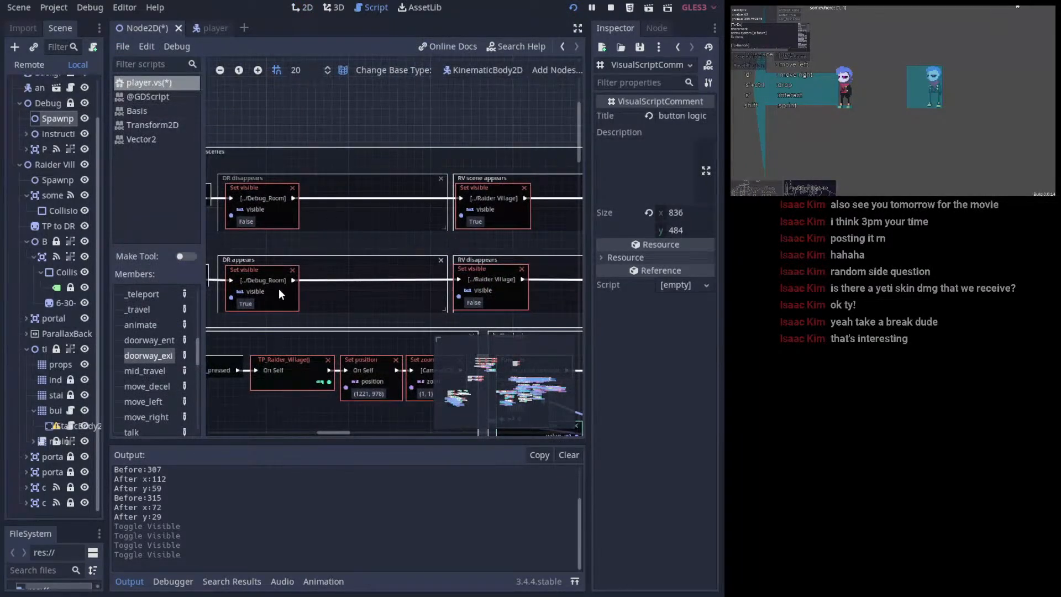
pyautogui.click(293, 270)
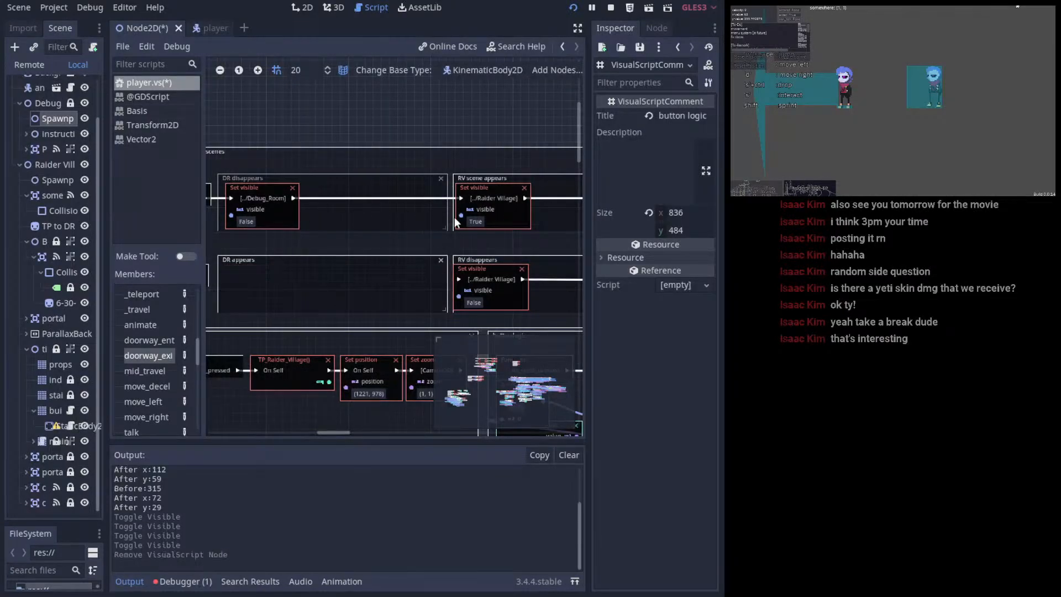
pyautogui.press('Delete')
pyautogui.click(524, 188)
pyautogui.click(522, 269)
# - Delete the "DR NPC's can talk" and "DR NPC's can't talk" comments from the teleportation between scenes section
pyautogui.moveTo(522, 269); pyautogui.dragTo(404, 237, button='middle')
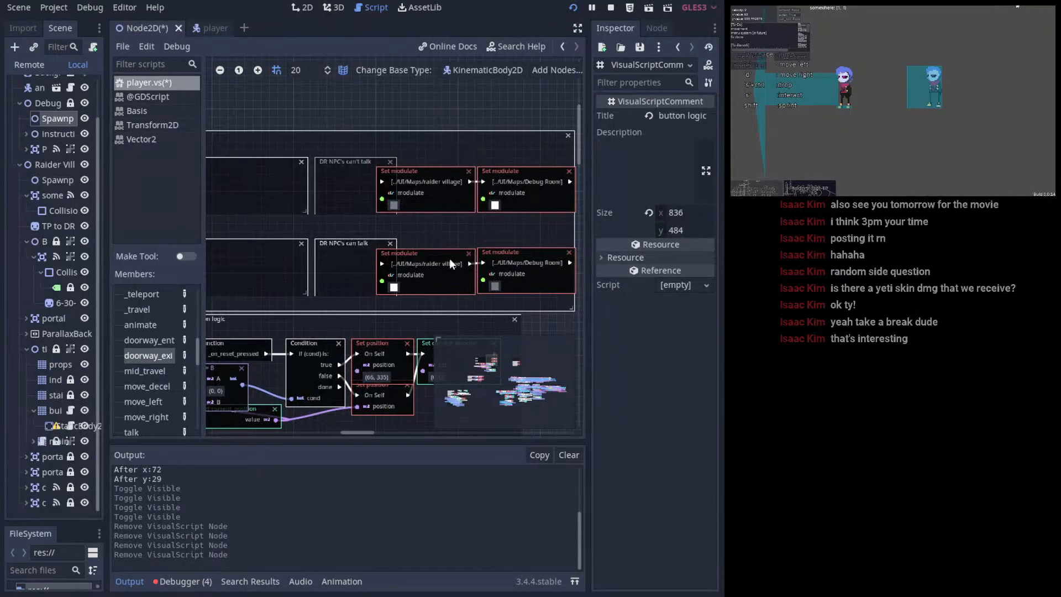
pyautogui.click(340, 244)
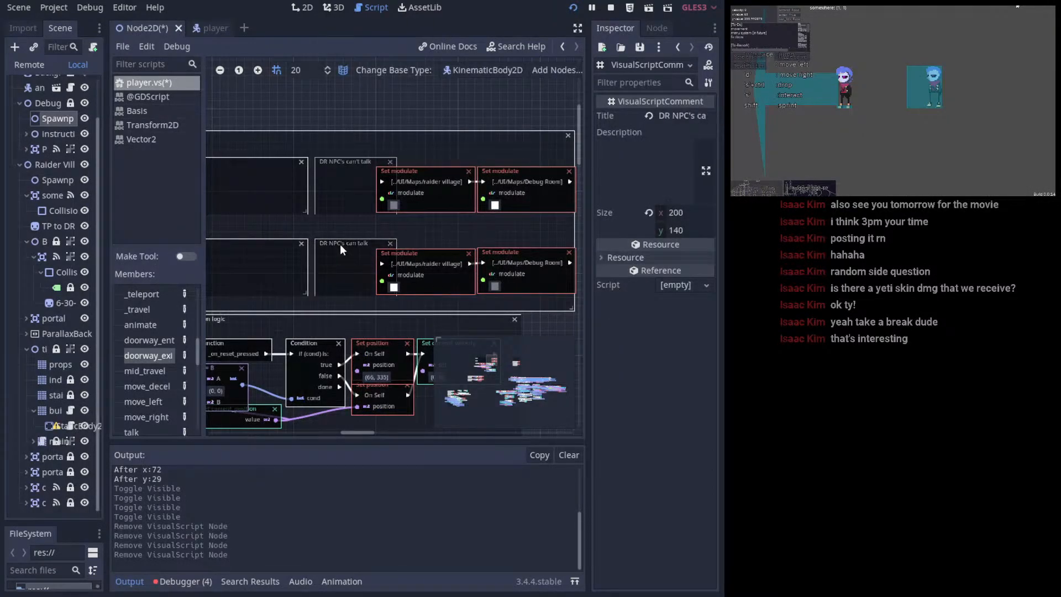
pyautogui.moveTo(340, 245); pyautogui.dragTo(402, 180, button='middle')
pyautogui.press('Delete')
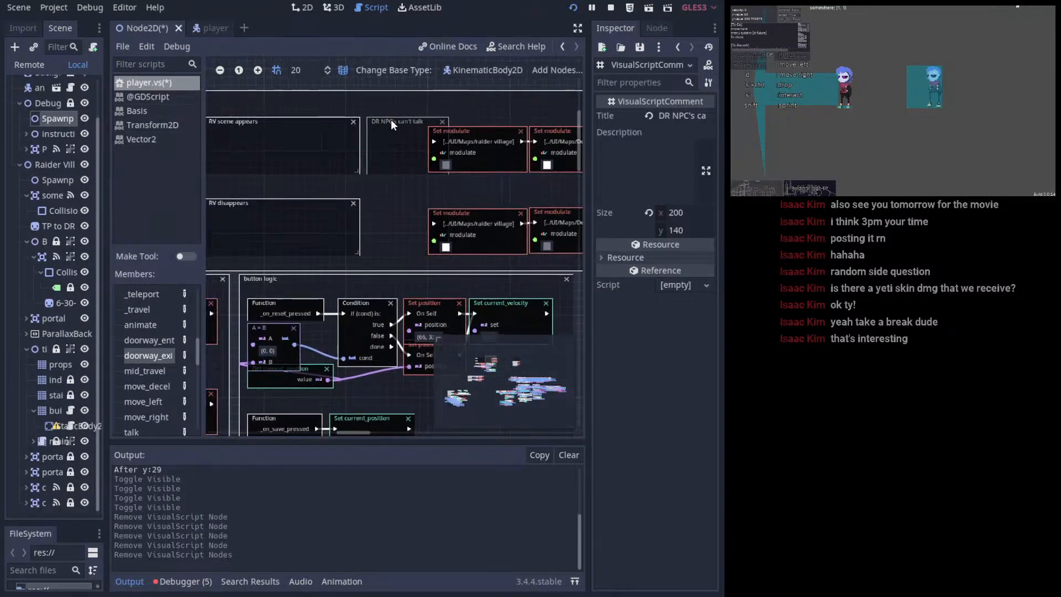
pyautogui.click(391, 120)
pyautogui.press('Delete')
# - Delete the "RV scene appears", "RV disappears", "DR appears" and "DR disappears" comments from the teleportation section
pyautogui.moveTo(313, 178); pyautogui.dragTo(460, 206, button='middle')
pyautogui.click(391, 201)
pyautogui.moveTo(391, 201); pyautogui.dragTo(502, 224, button='middle')
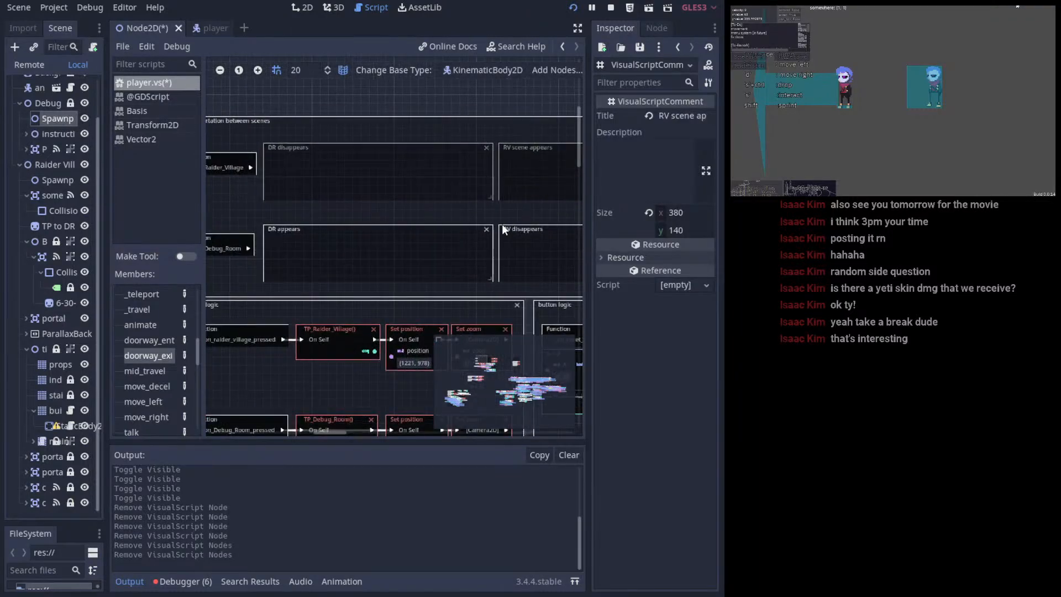
pyautogui.click(514, 231)
pyautogui.click(449, 227)
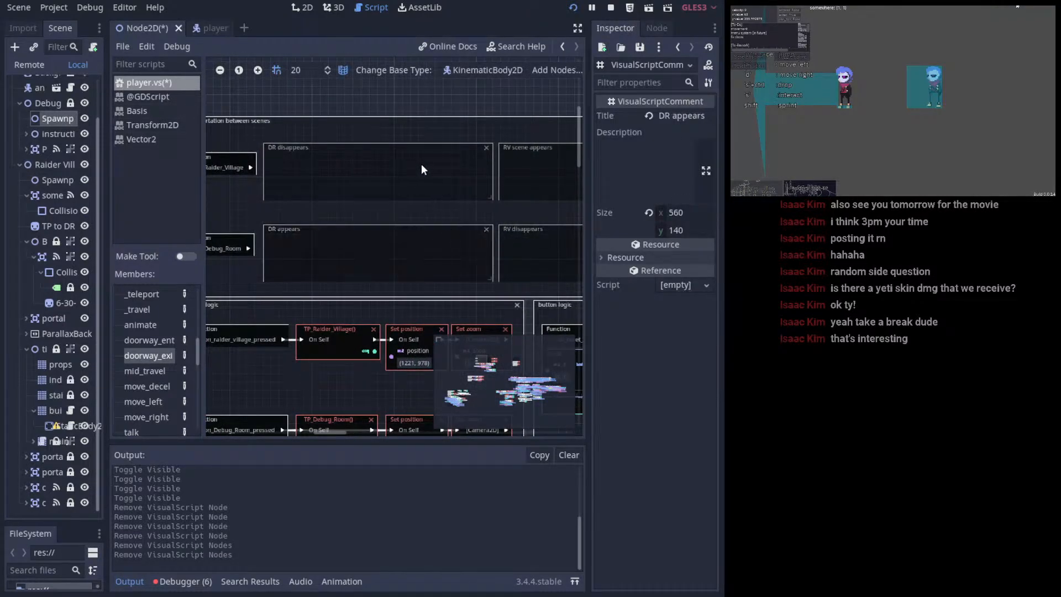
pyautogui.press('Delete')
pyautogui.click(344, 148)
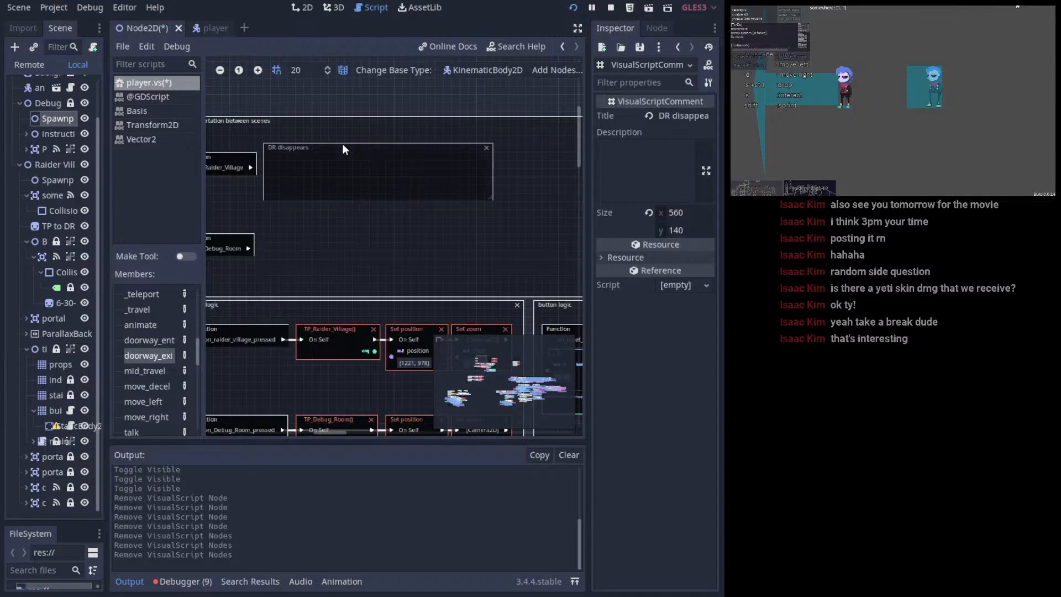
pyautogui.press('Delete')
# - Move the four Set modulate nodes together so they sit beside the TP_Raider_Village and TP_Debug_Room function nodes
pyautogui.click(382, 182)
pyautogui.keyDown('shift'); pyautogui.hscroll(5, 373, 213); pyautogui.keyUp('shift')
pyautogui.click(480, 165)
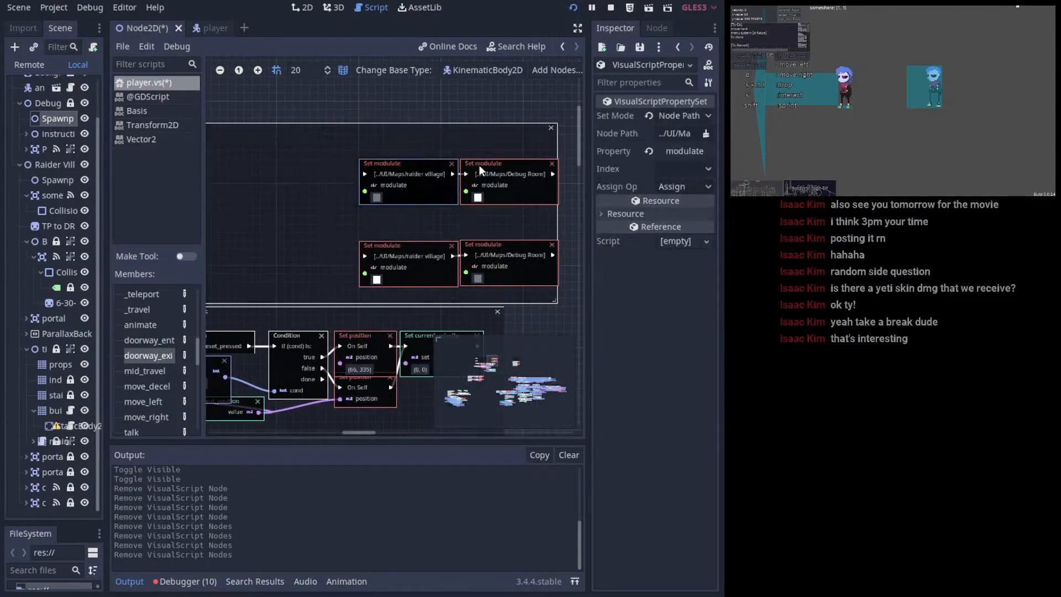
pyautogui.moveTo(437, 173); pyautogui.dragTo(286, 176)
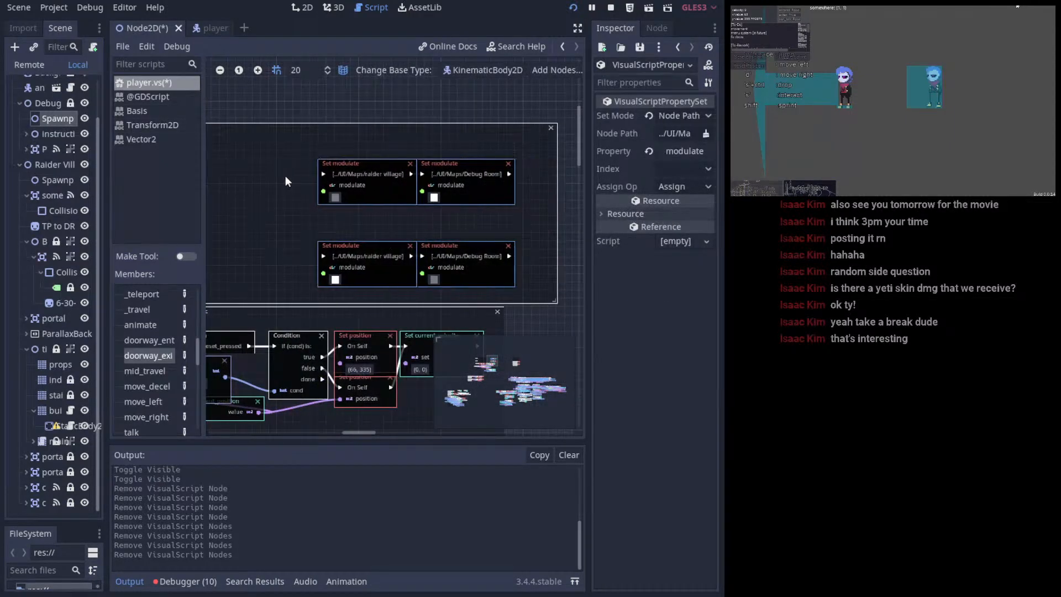
pyautogui.moveTo(285, 176); pyautogui.dragTo(570, 169, button='middle')
pyautogui.moveTo(503, 154); pyautogui.dragTo(288, 155)
pyautogui.moveTo(288, 155); pyautogui.dragTo(495, 145, button='middle')
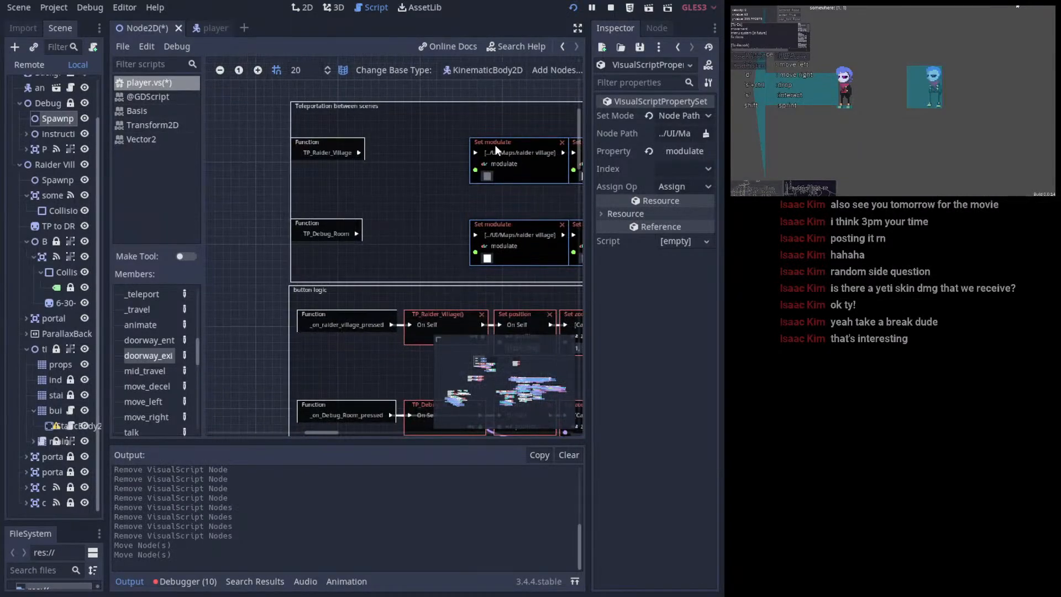
pyautogui.moveTo(495, 145); pyautogui.dragTo(400, 143)
# - Connect the TP_Raider_Village and TP_Debug_Room functions to their raider village Set modulate nodes and adjust the TP_Debug_Room function's position
pyautogui.keyDown('ctrl'); pyautogui.scroll(2, 378, 150); pyautogui.keyUp('ctrl')
pyautogui.moveTo(349, 271)
pyautogui.mouseDown()
pyautogui.moveTo(401, 260)
pyautogui.moveTo(341, 258)
pyautogui.mouseUp()
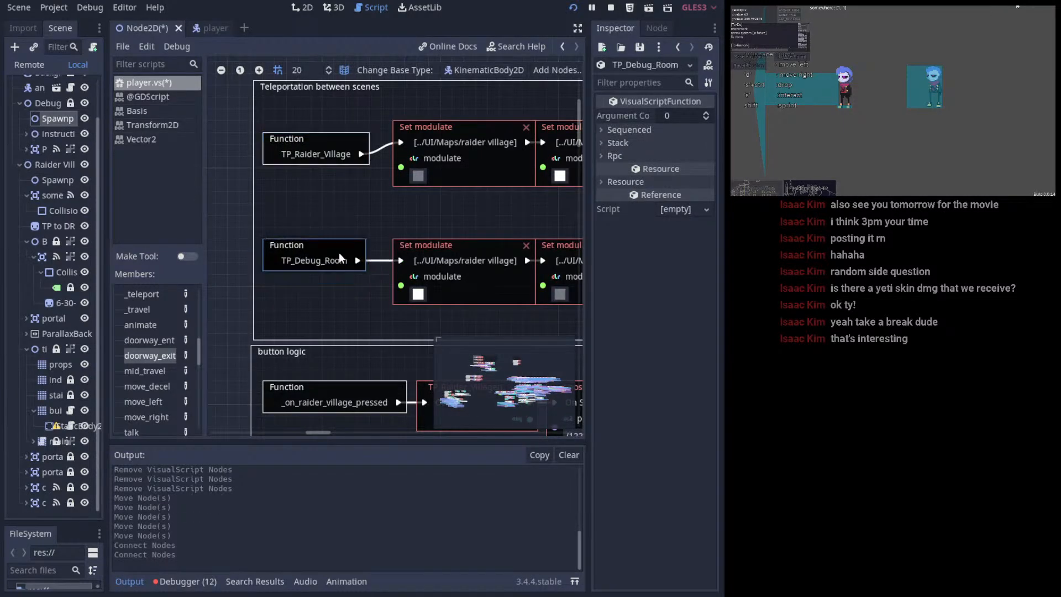
pyautogui.click(343, 234)
# - Space out the two raider village Set modulate nodes, align the TP_Raider_Village function with its row, and save
pyautogui.moveTo(442, 142); pyautogui.dragTo(373, 108, button='middle')
pyautogui.click(386, 219)
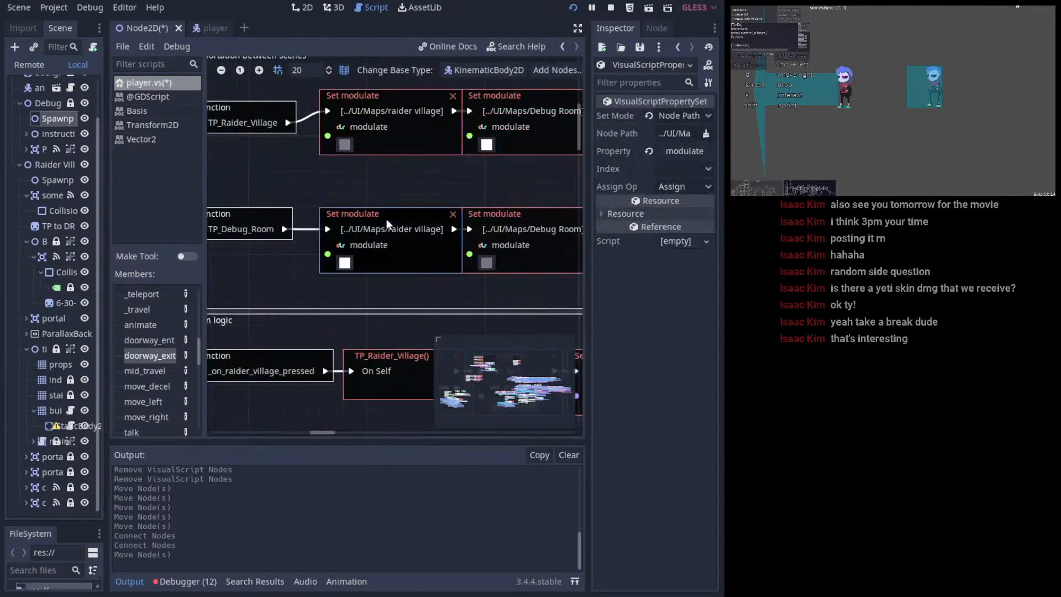
pyautogui.moveTo(380, 231); pyautogui.dragTo(371, 230)
pyautogui.moveTo(387, 109); pyautogui.dragTo(379, 111)
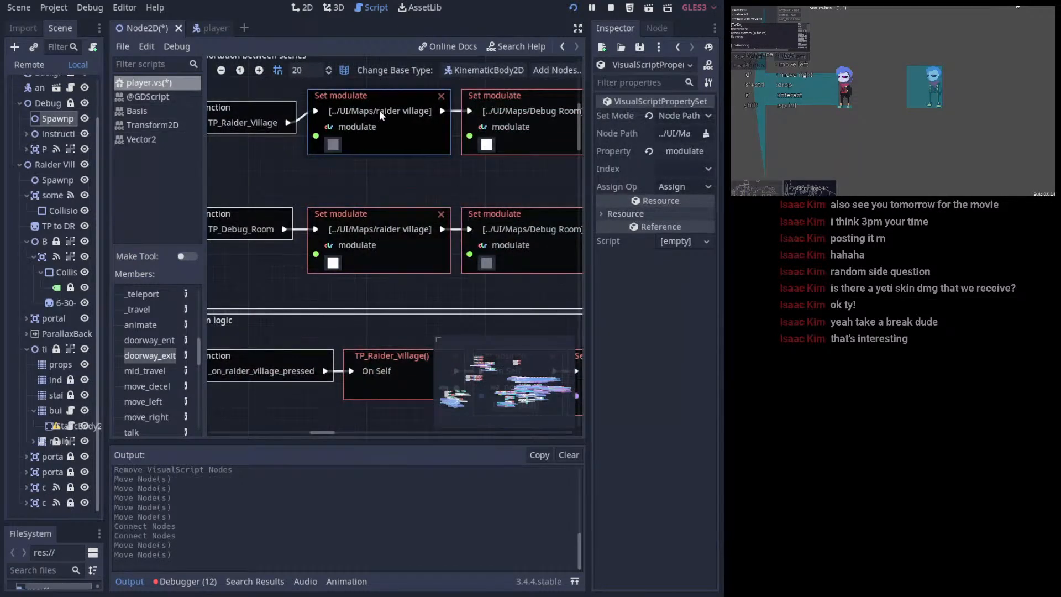
pyautogui.moveTo(379, 111); pyautogui.dragTo(407, 190, button='middle')
pyautogui.click(269, 162)
pyautogui.moveTo(270, 162); pyautogui.dragTo(366, 180, button='middle')
pyautogui.hotkey('ctrl', 's')
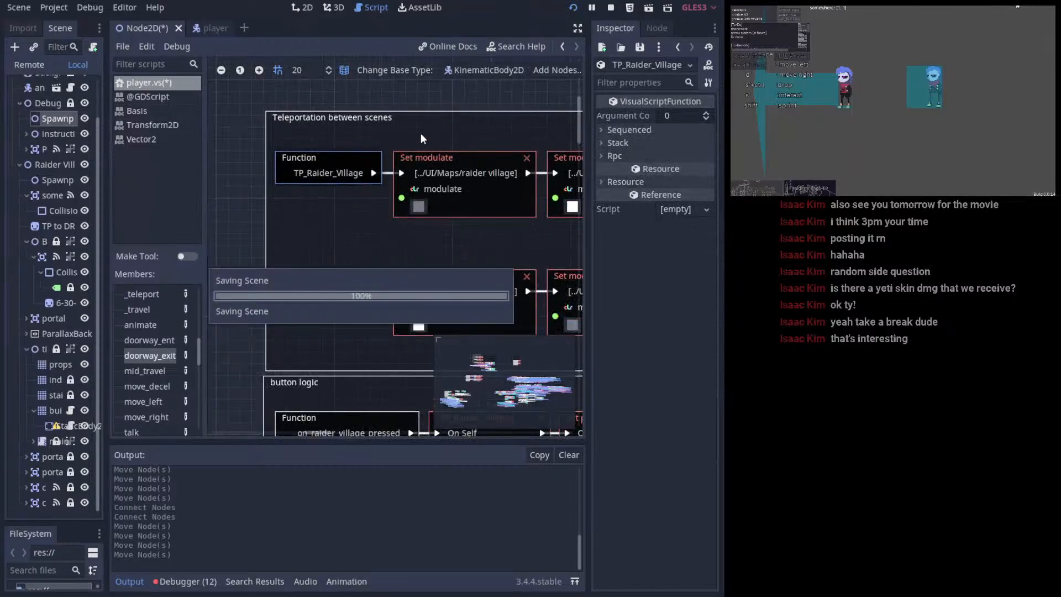
# - Restart the game, test the Debug Room and Raider Village teleport buttons repeatedly, and walk the player around the debug room
pyautogui.click(573, 7)
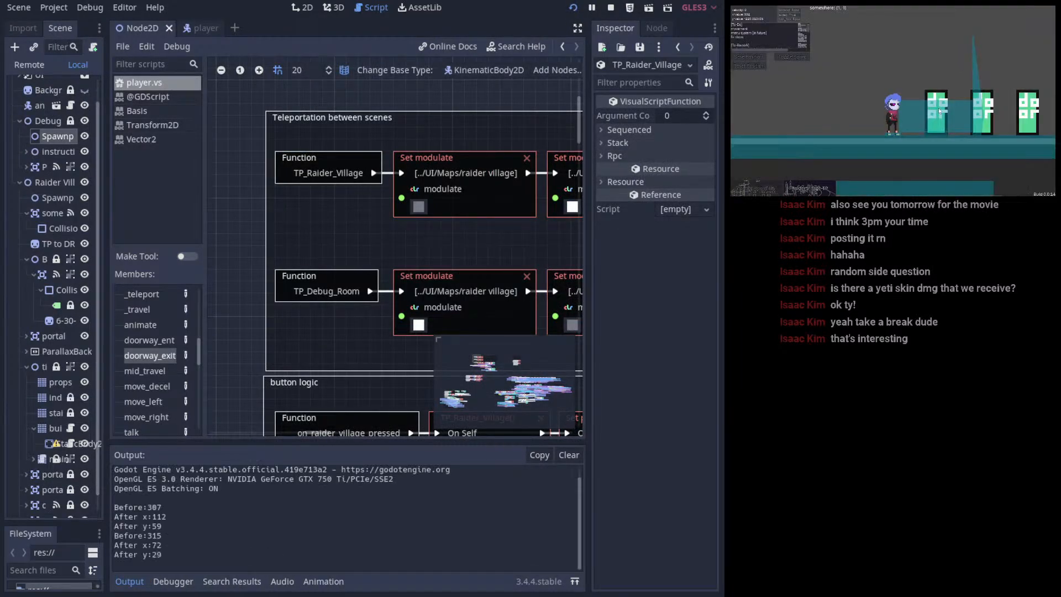
pyautogui.click(804, 190)
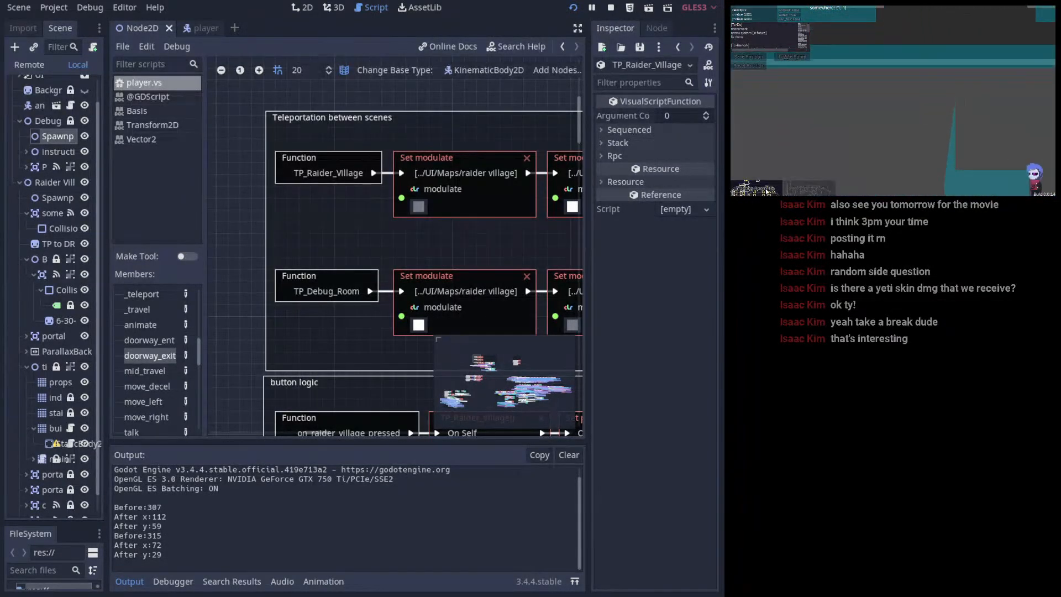
pyautogui.click(809, 188)
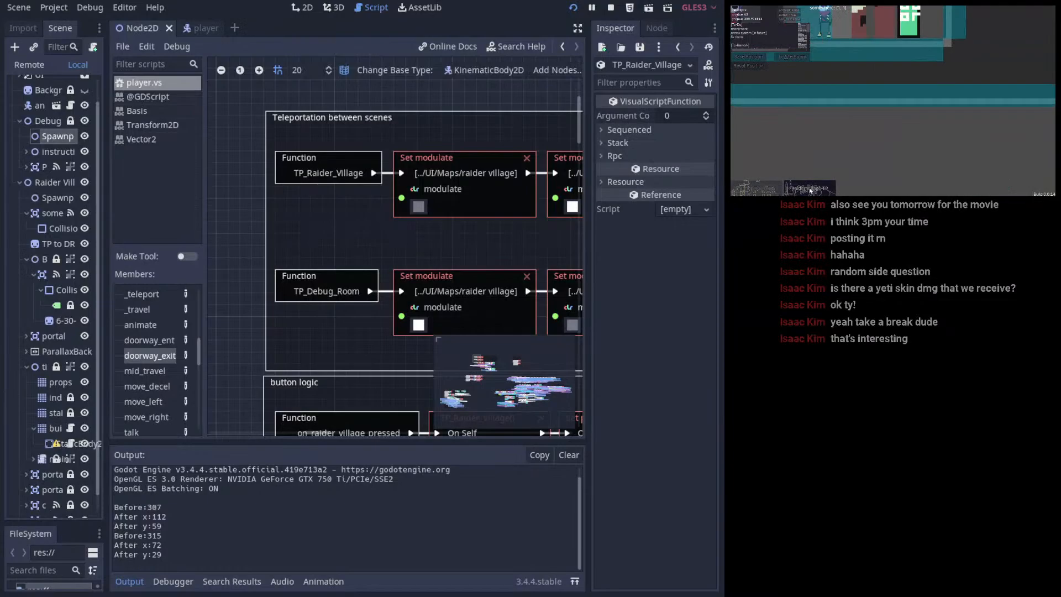
pyautogui.click(769, 190)
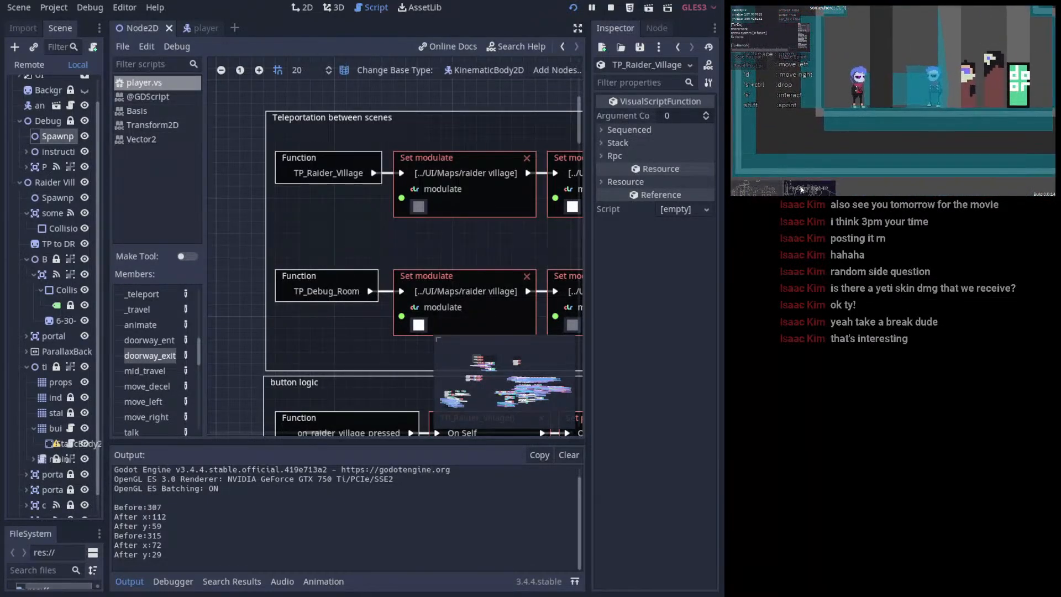
pyautogui.click(766, 189)
pyautogui.click(765, 189)
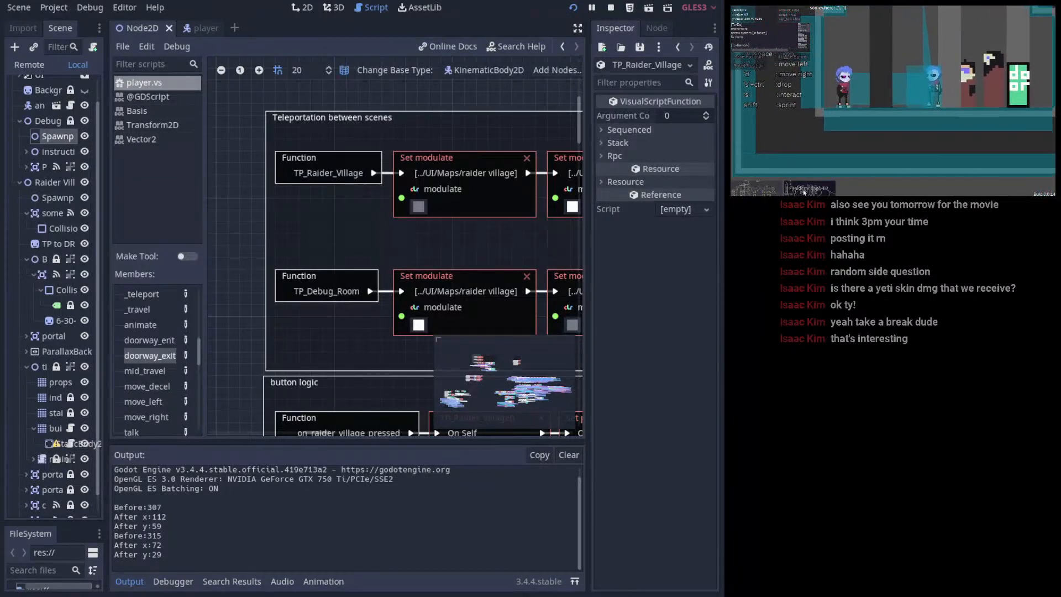
pyautogui.click(767, 189)
pyautogui.click(767, 189)
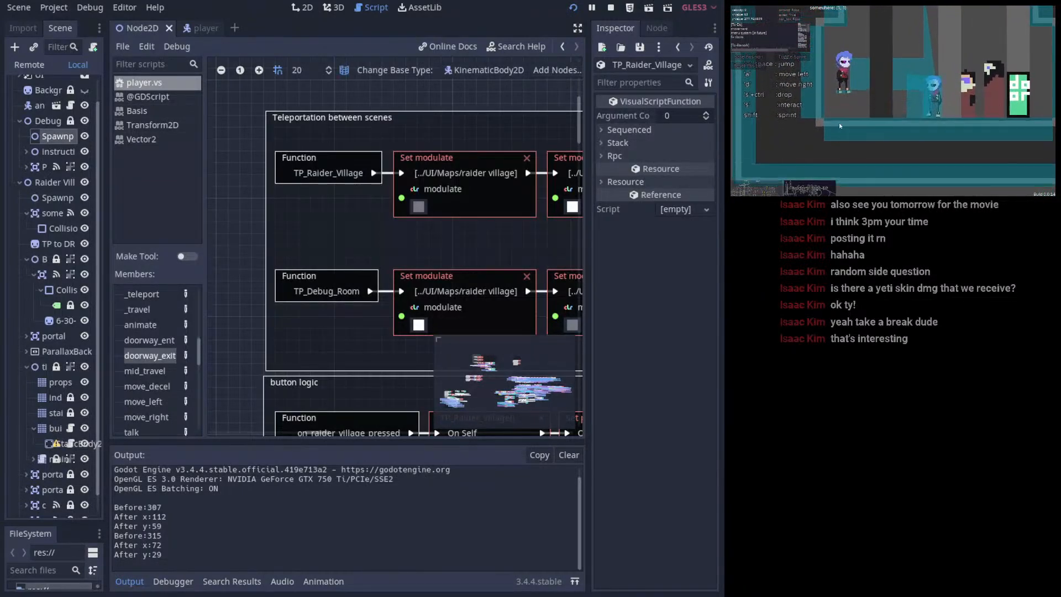
pyautogui.press('d')
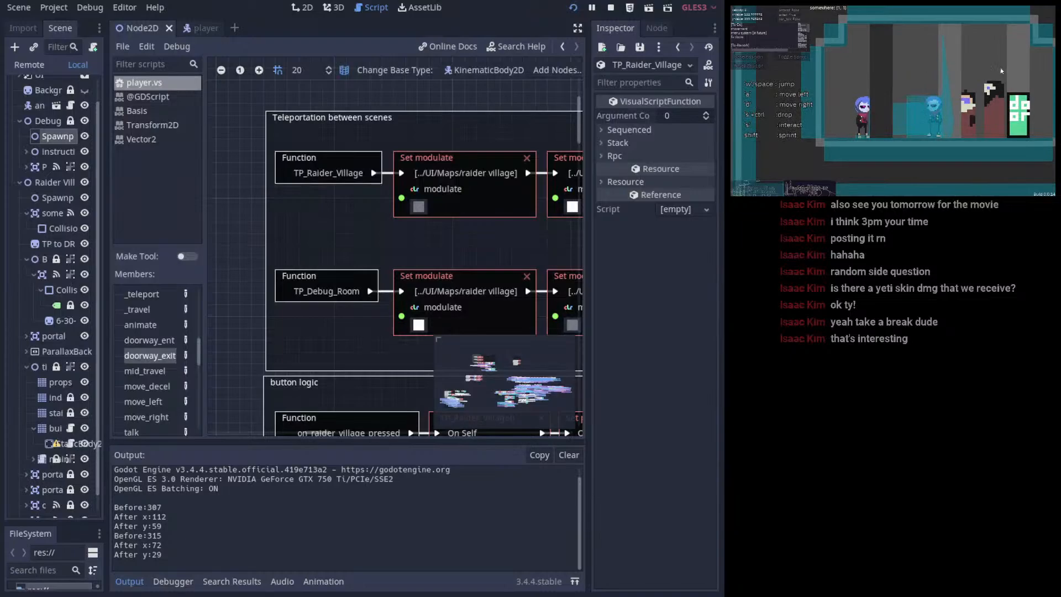
pyautogui.press('a')
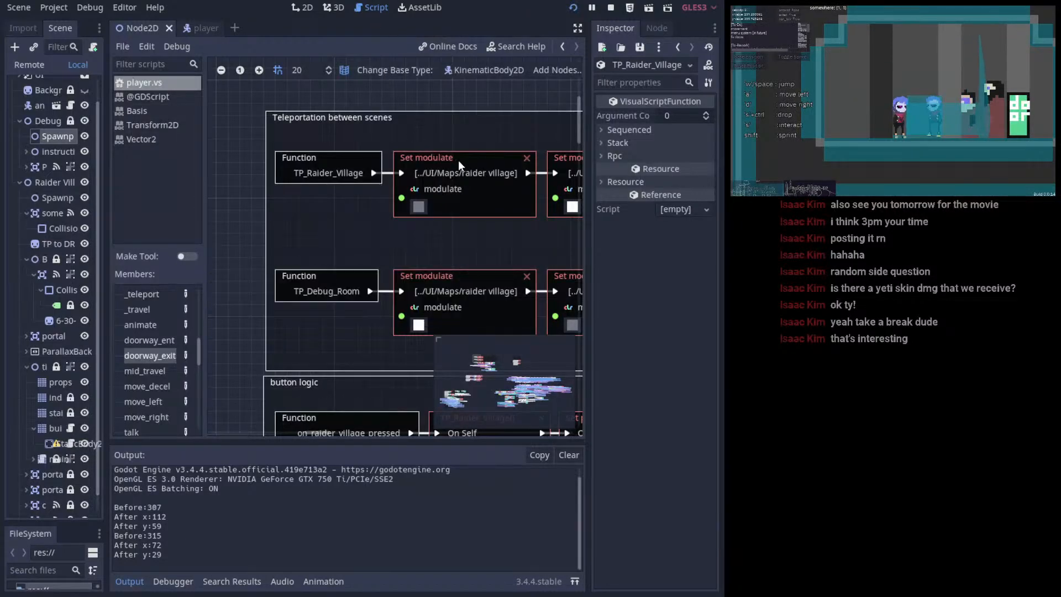
# - Collapse the tile group, select the Raider Village Spawnpoint with the button logic in view, and save the script
pyautogui.keyDown('ctrl'); pyautogui.scroll(-4, 294, 134); pyautogui.keyUp('ctrl')
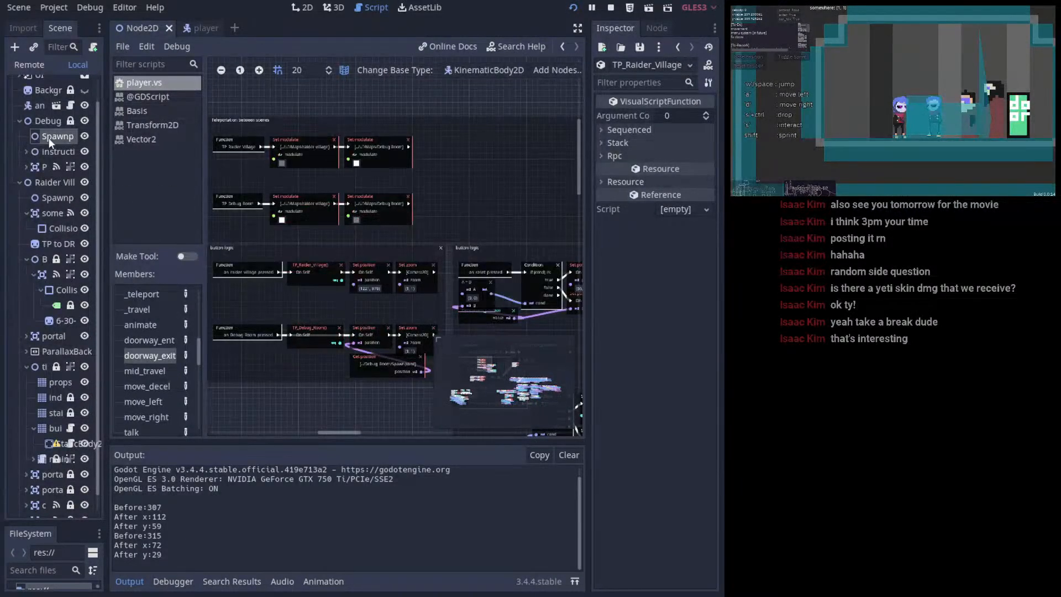
pyautogui.click(59, 151)
pyautogui.scroll(-3, 296, 254)
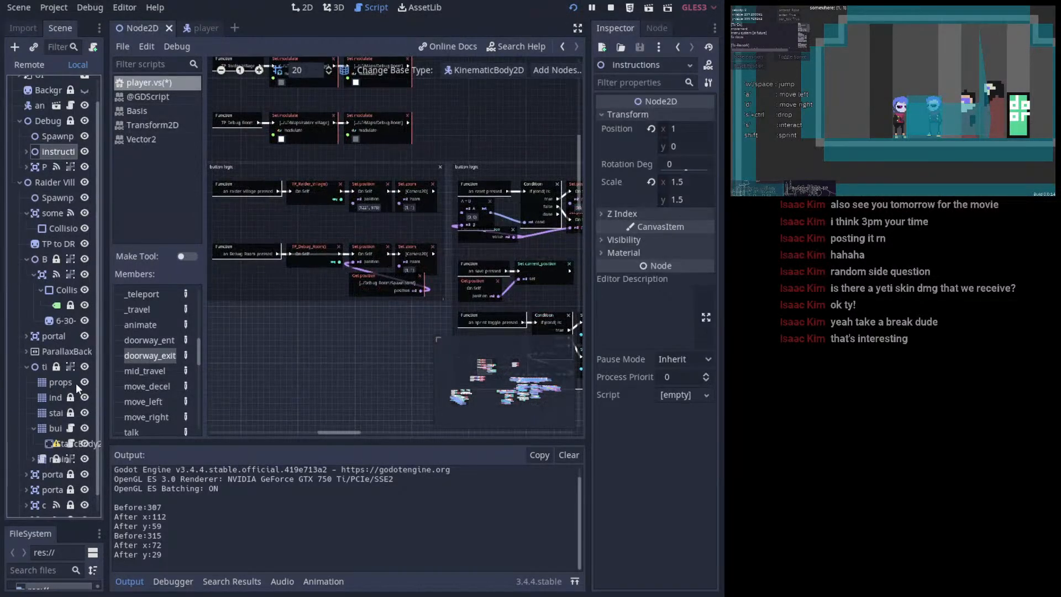
pyautogui.click(26, 367)
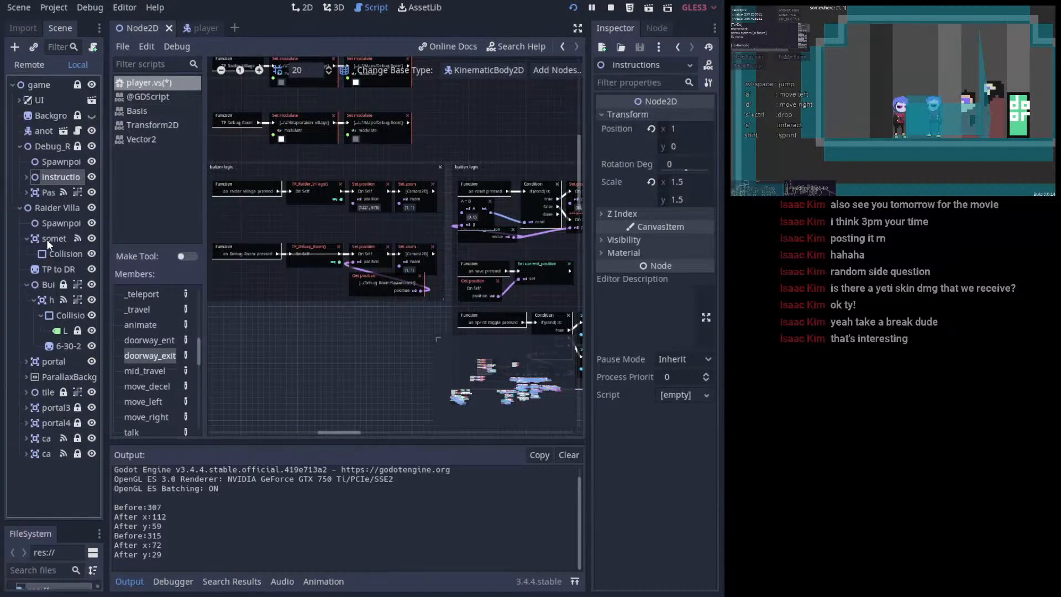
pyautogui.click(45, 222)
pyautogui.keyDown('ctrl'); pyautogui.scroll(5, 387, 213); pyautogui.keyUp('ctrl')
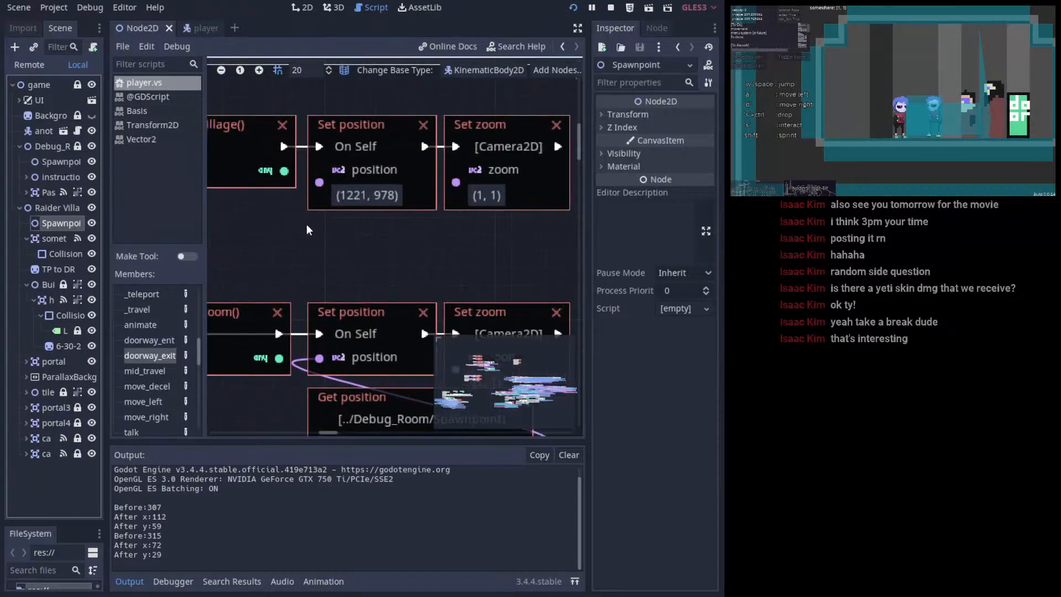
pyautogui.keyDown('ctrl'); pyautogui.scroll(-5, 304, 224); pyautogui.keyUp('ctrl')
pyautogui.moveTo(378, 253); pyautogui.dragTo(306, 205, button='middle')
pyautogui.hotkey('ctrl', 's')
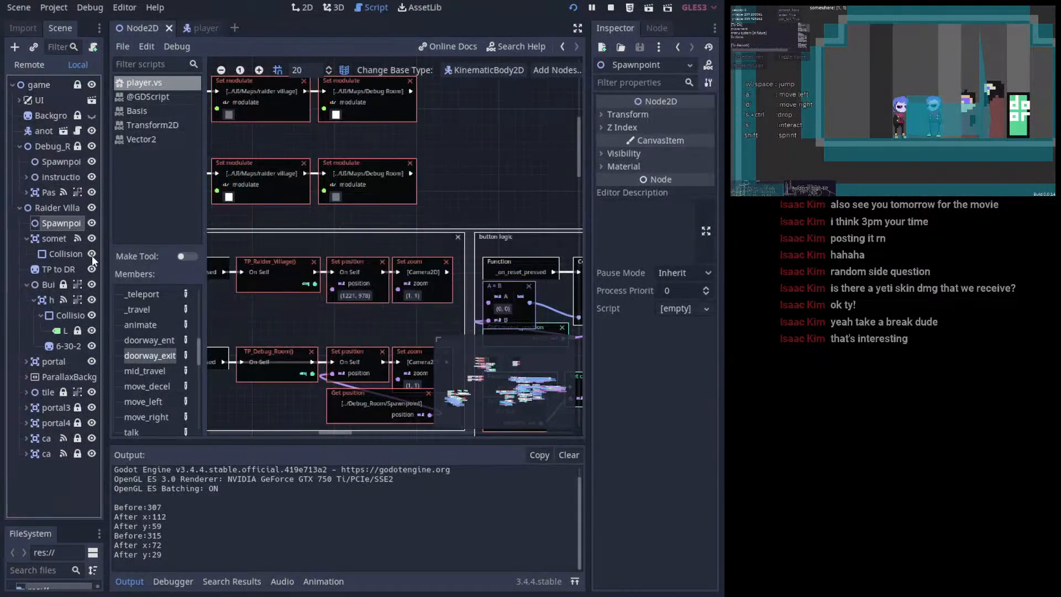
pyautogui.scroll(-3, 287, 267)
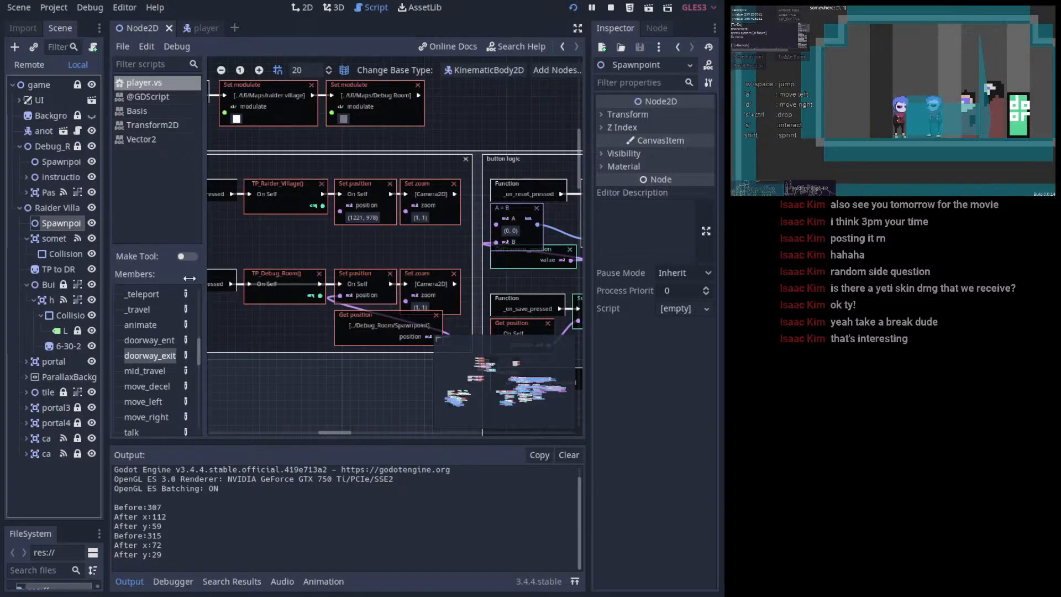
# - Add a position getter for the Raider Village Spawnpoint and connect it to the Set position node of the TP_Raider_Village row
pyautogui.click(50, 238)
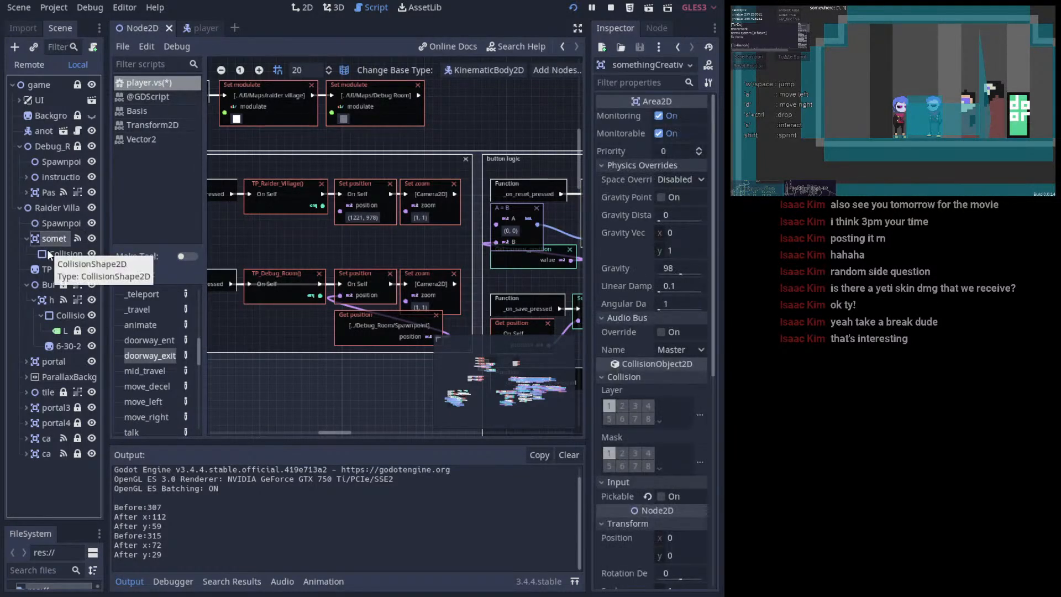
pyautogui.click(334, 320)
pyautogui.click(55, 224)
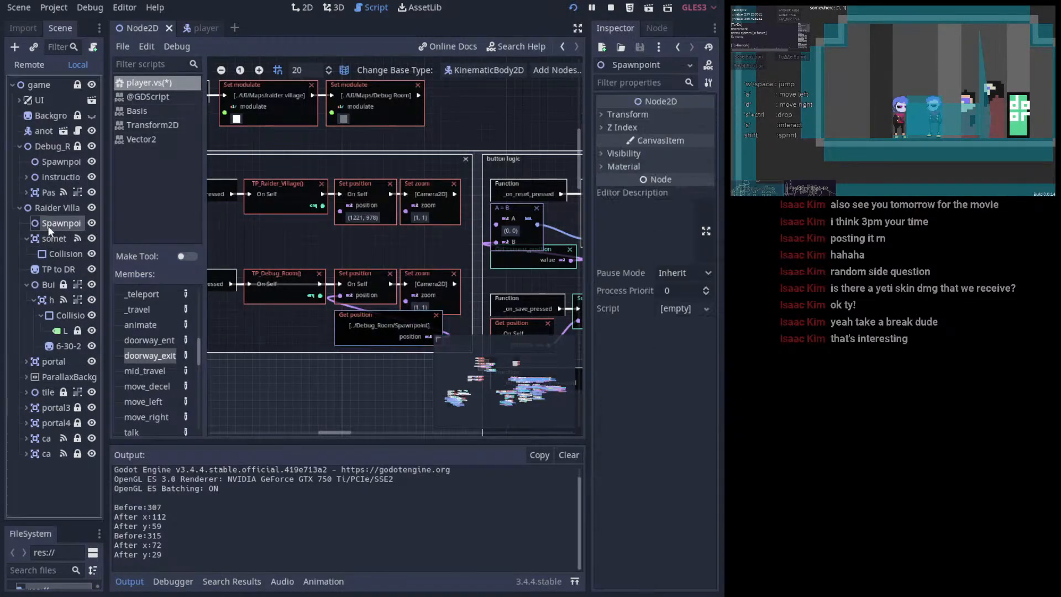
pyautogui.click(636, 114)
pyautogui.moveTo(619, 128); pyautogui.dragTo(598, 131)
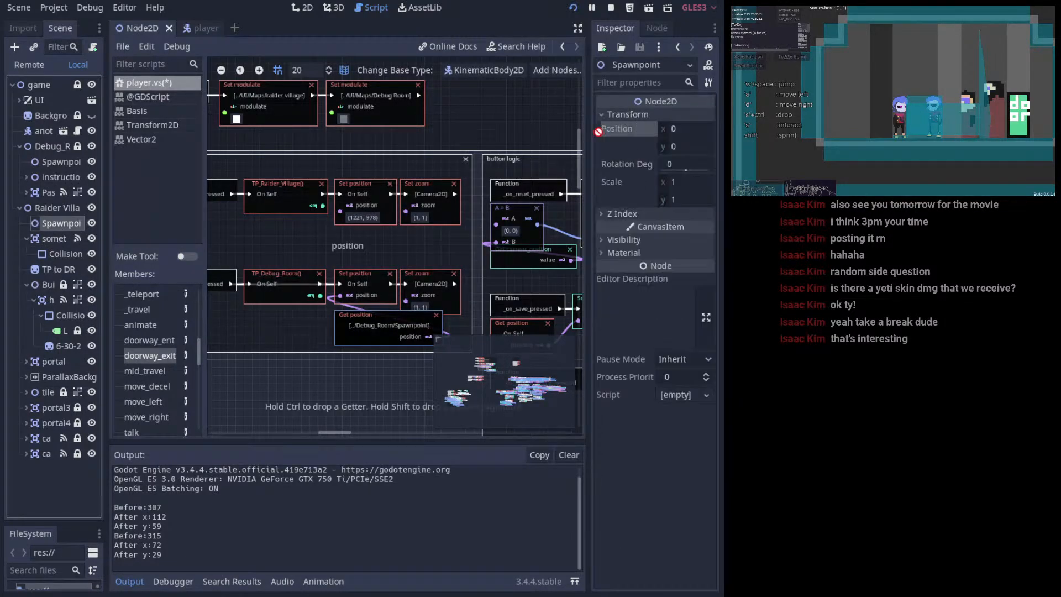
pyautogui.moveTo(295, 236); pyautogui.dragTo(299, 236)
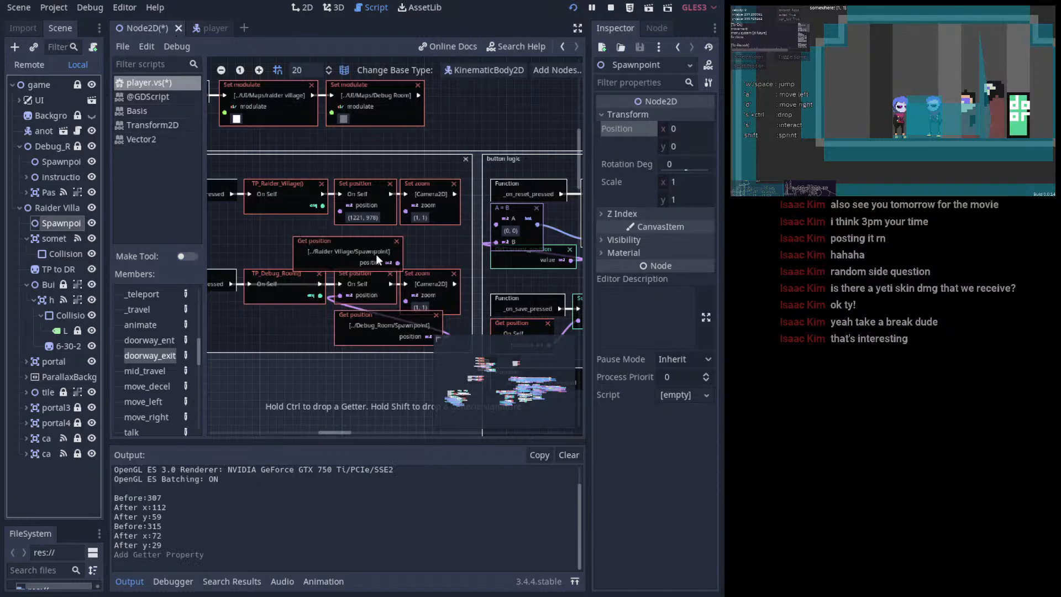
pyautogui.moveTo(397, 263); pyautogui.dragTo(361, 233)
# - Move the Raider Village Spawnpoint in the 2D scene to about (985, -1241), just above the Raider Village floor
pyautogui.click(303, 8)
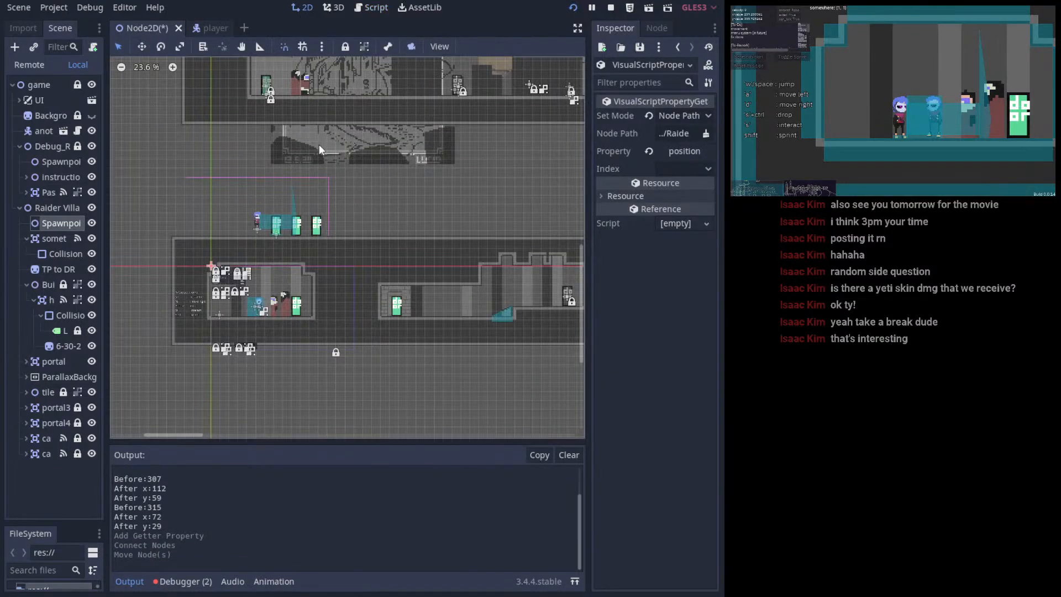
pyautogui.scroll(-3, 250, 211)
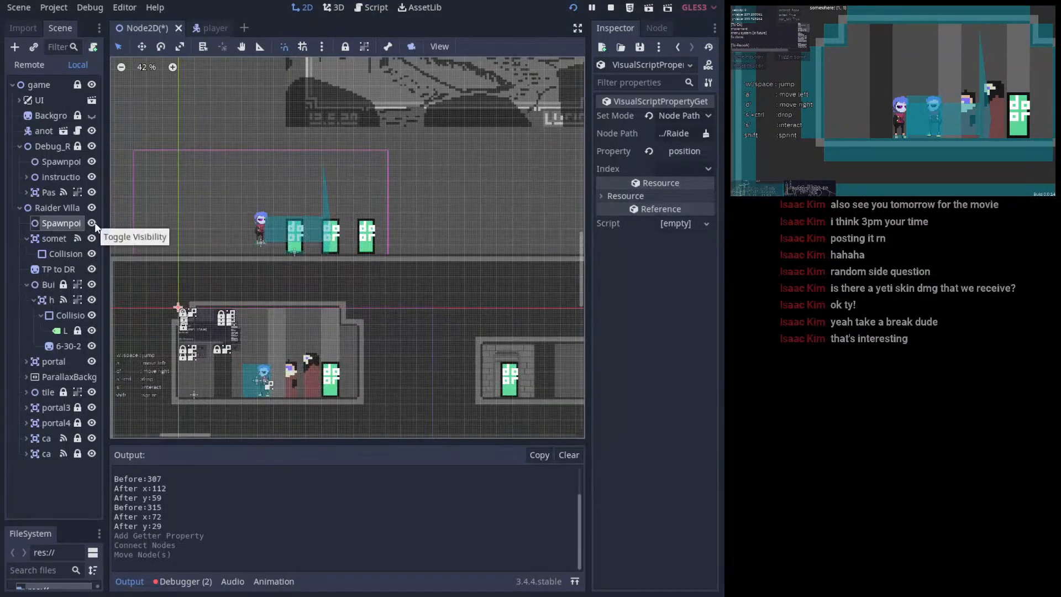
pyautogui.moveTo(178, 300); pyautogui.dragTo(356, 156)
pyautogui.moveTo(362, 172); pyautogui.dragTo(274, 344, button='middle')
pyautogui.moveTo(272, 329); pyautogui.dragTo(428, 168)
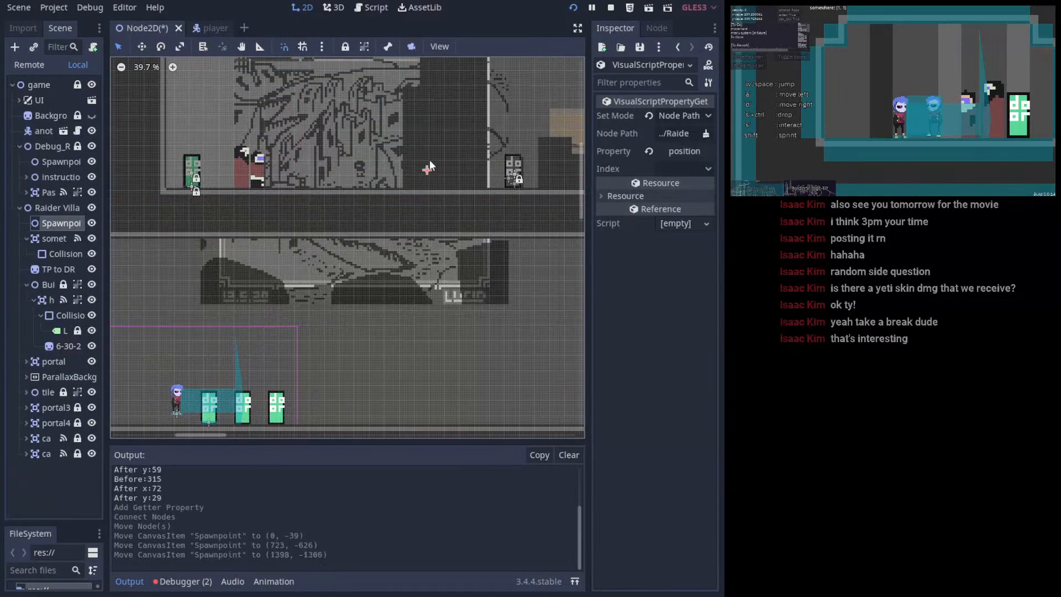
pyautogui.moveTo(427, 191); pyautogui.dragTo(282, 274, button='middle')
pyautogui.scroll(1, 281, 259)
pyautogui.moveTo(280, 253); pyautogui.dragTo(184, 263)
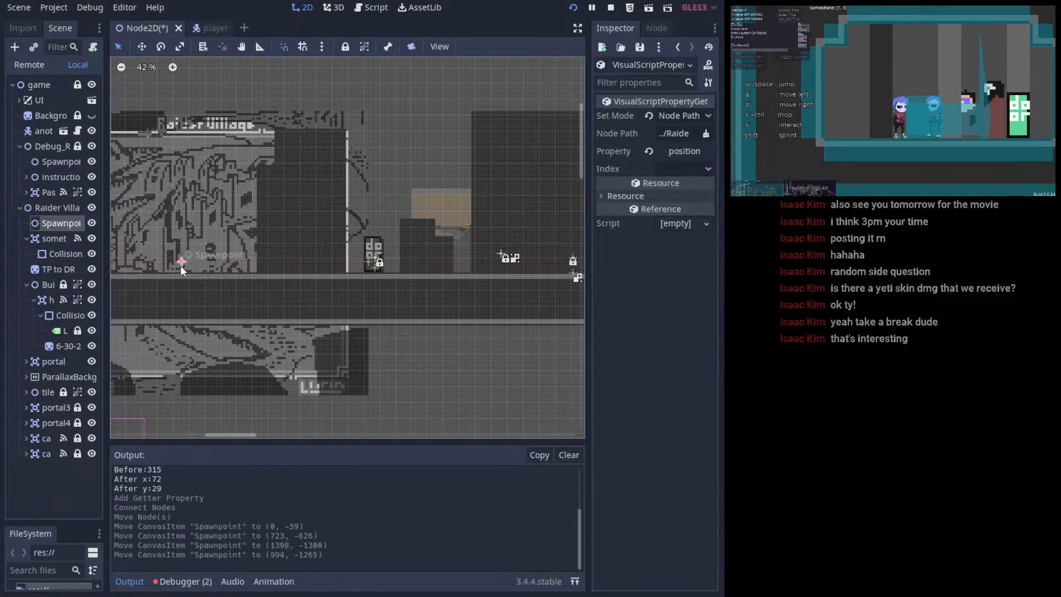
pyautogui.moveTo(239, 268); pyautogui.dragTo(342, 274, button='middle')
pyautogui.scroll(1, 341, 273)
pyautogui.moveTo(280, 261); pyautogui.dragTo(277, 272)
pyautogui.click(288, 234)
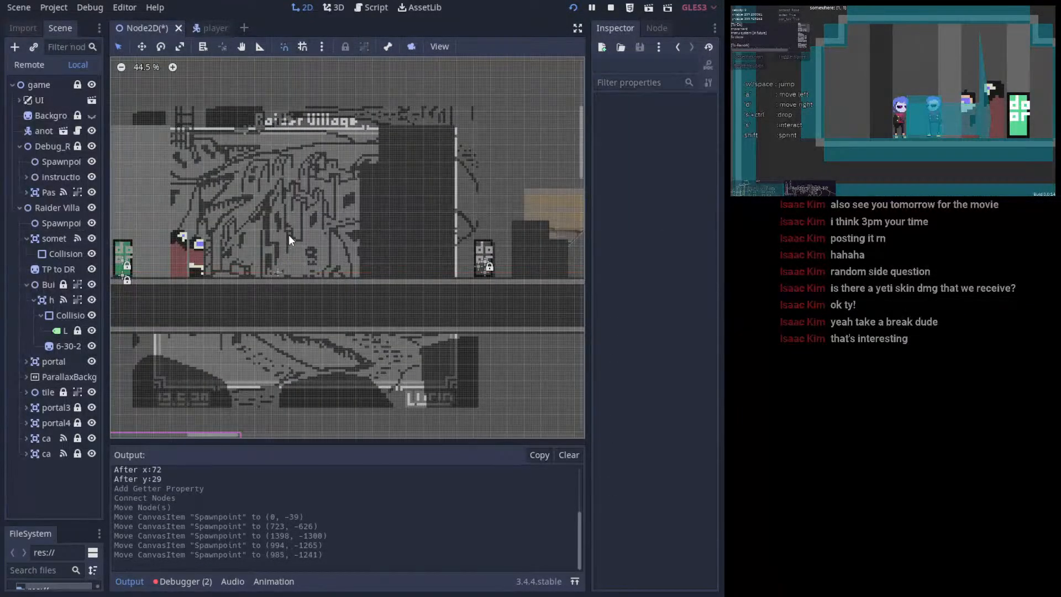
# - Save the scene, restart the game, and test the Debug Room and Raider Village teleport buttons
pyautogui.scroll(-11, 289, 234)
pyautogui.moveTo(278, 313); pyautogui.dragTo(314, 132, button='middle')
pyautogui.scroll(2, 319, 259)
pyautogui.scroll(5, 185, 308)
pyautogui.scroll(3, 185, 308)
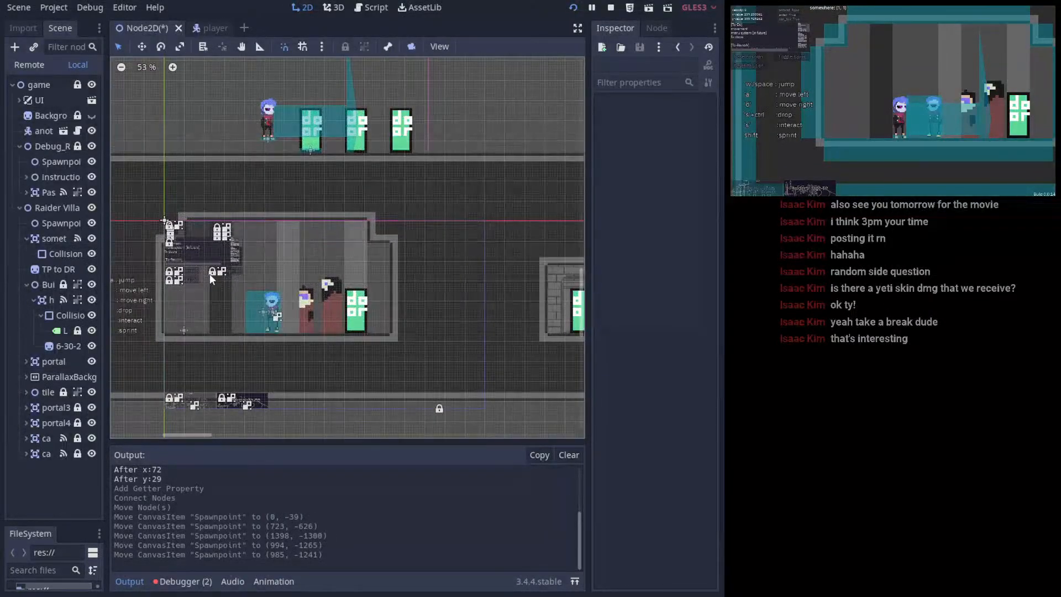
pyautogui.moveTo(210, 274); pyautogui.dragTo(335, 236, button='middle')
pyautogui.hotkey('ctrl', 's')
pyautogui.click(572, 8)
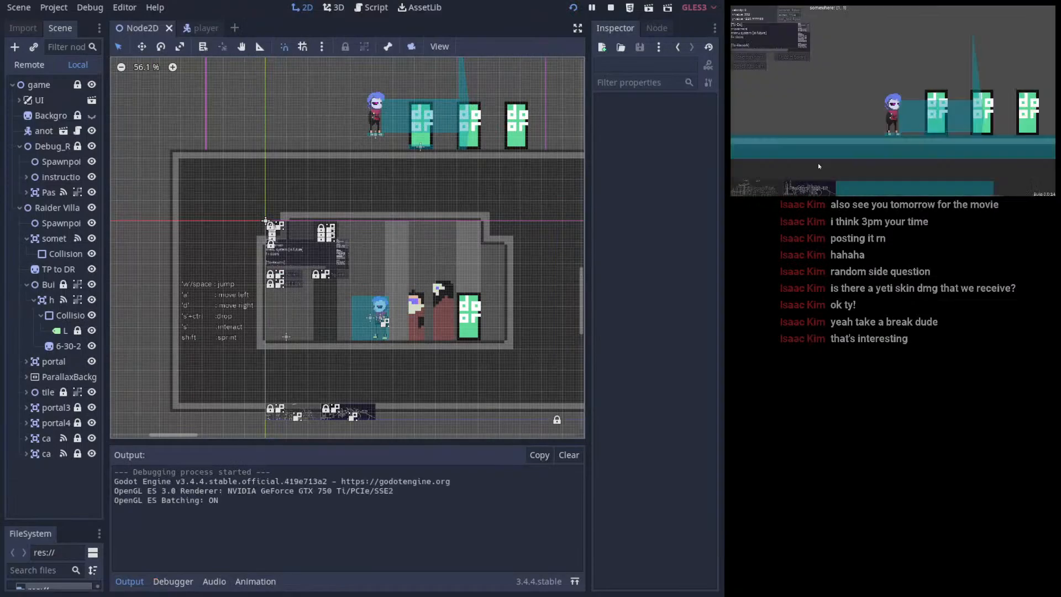
pyautogui.click(806, 189)
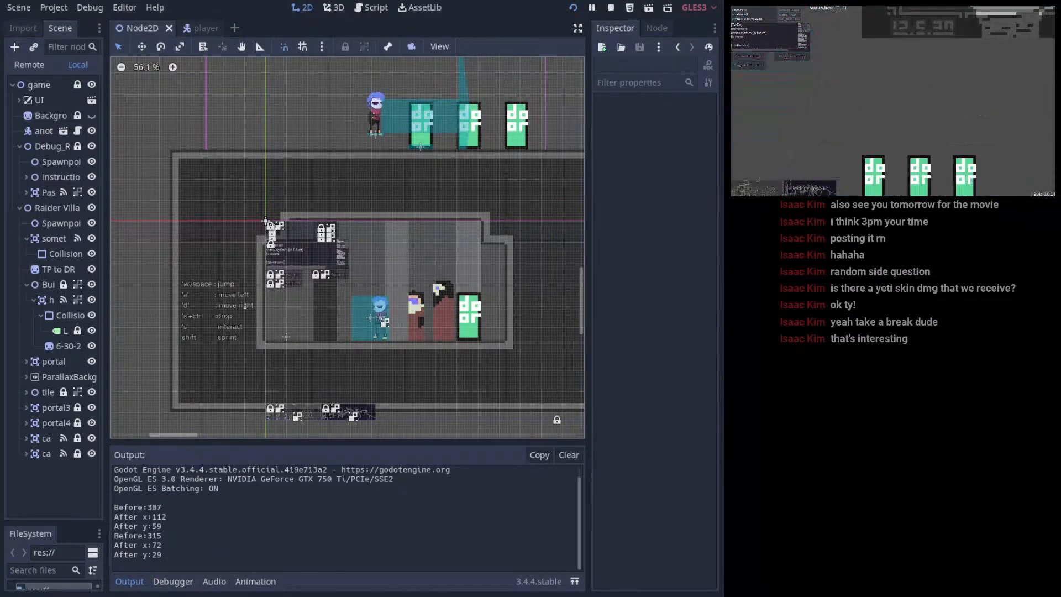
pyautogui.click(805, 189)
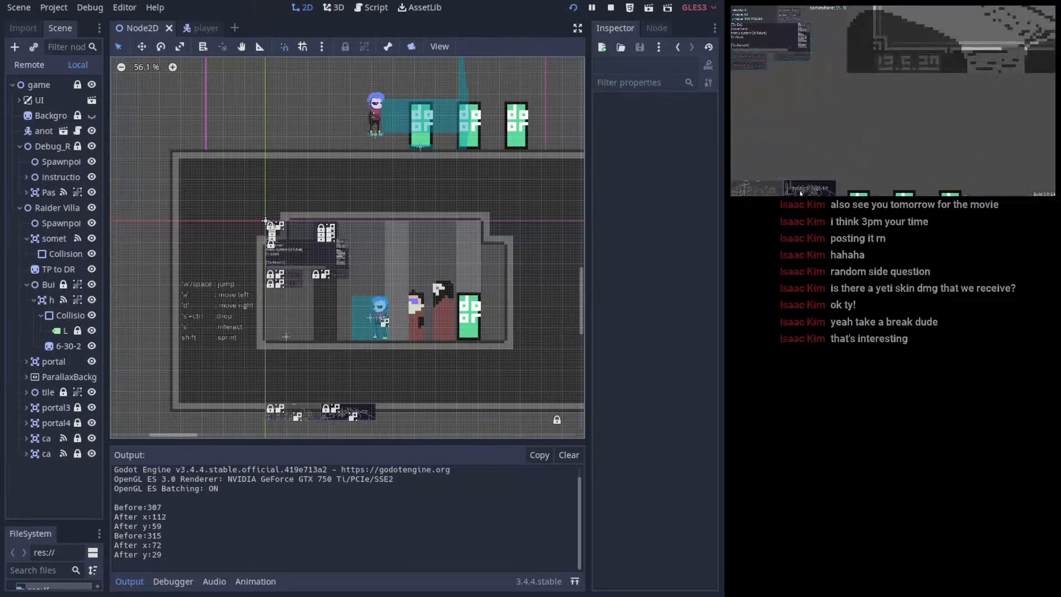
pyautogui.click(813, 190)
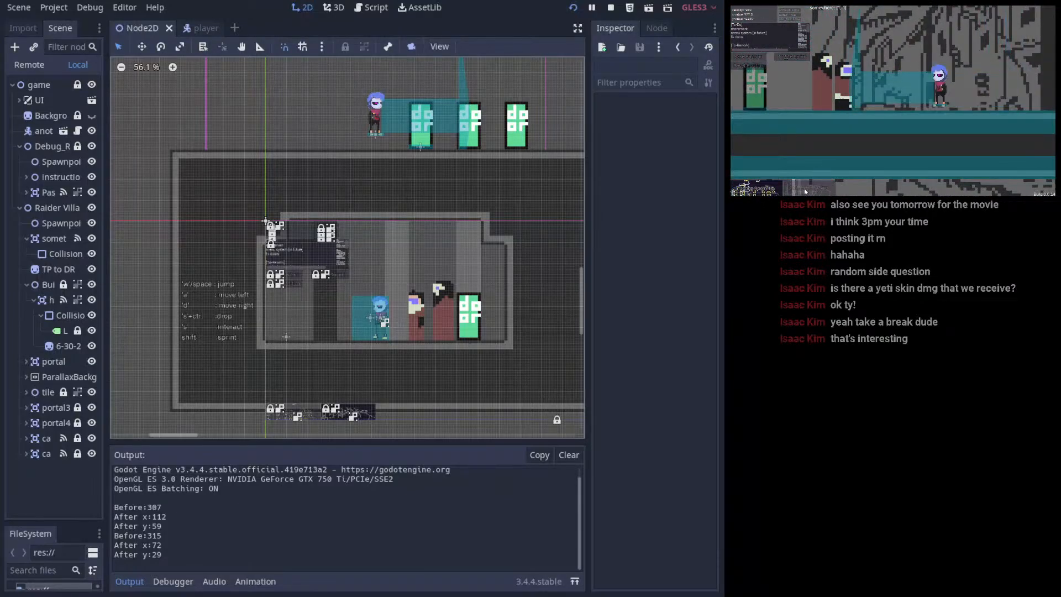
# - Return to the player script and select the _on_raider_village_pressed function in the button logic
pyautogui.moveTo(445, 171)
pyautogui.mouseDown(button='middle')
pyautogui.moveTo(413, 180)
pyautogui.moveTo(439, 170)
pyautogui.mouseUp(button='middle')
pyautogui.click(367, 8)
pyautogui.moveTo(446, 207); pyautogui.dragTo(421, 230, button='middle')
pyautogui.click(282, 197)
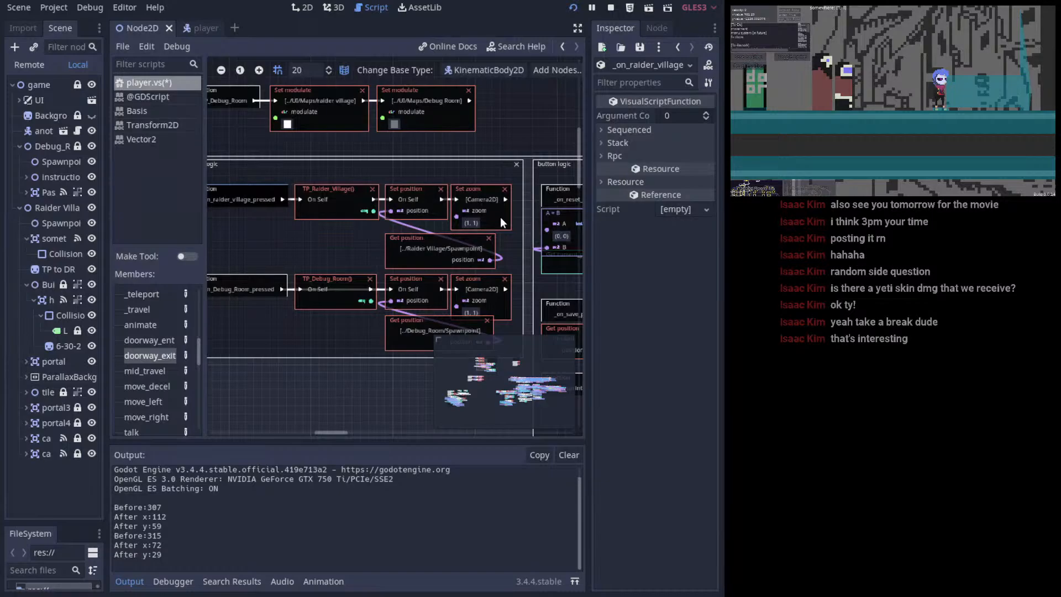
pyautogui.moveTo(490, 239); pyautogui.dragTo(435, 213, button='middle')
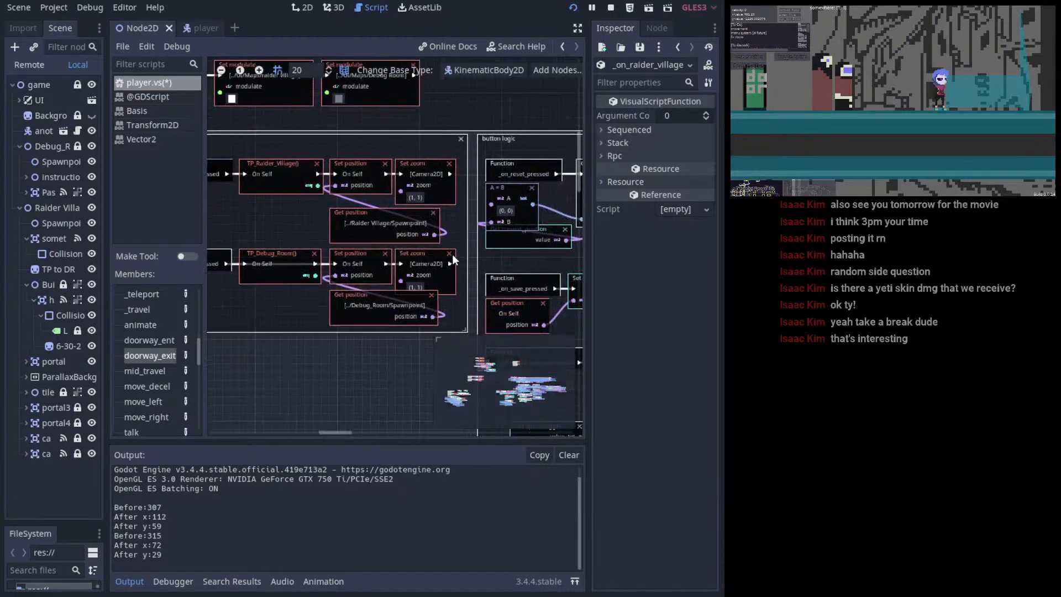
pyautogui.click(449, 254)
pyautogui.moveTo(386, 263); pyautogui.dragTo(456, 182)
pyautogui.hotkey('ctrl', 'z')
pyautogui.hotkey('ctrl', 'z')
pyautogui.hotkey('ctrl', 'z')
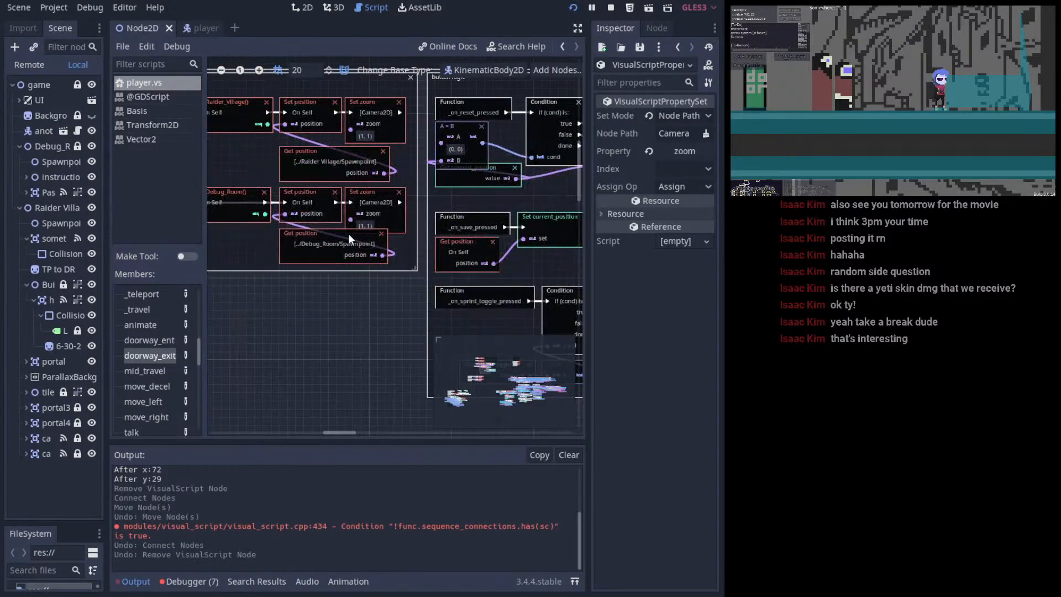
# - Locate the camera zoom functions in the graph, select the Get zoom node of the zoom-out chain, and save the script
pyautogui.moveTo(349, 235); pyautogui.dragTo(428, 246, button='middle')
pyautogui.moveTo(384, 216)
pyautogui.mouseDown(button='middle')
pyautogui.moveTo(467, 230)
pyautogui.moveTo(395, 230)
pyautogui.mouseUp(button='middle')
pyautogui.keyDown('ctrl'); pyautogui.scroll(-2, 462, 251); pyautogui.keyUp('ctrl')
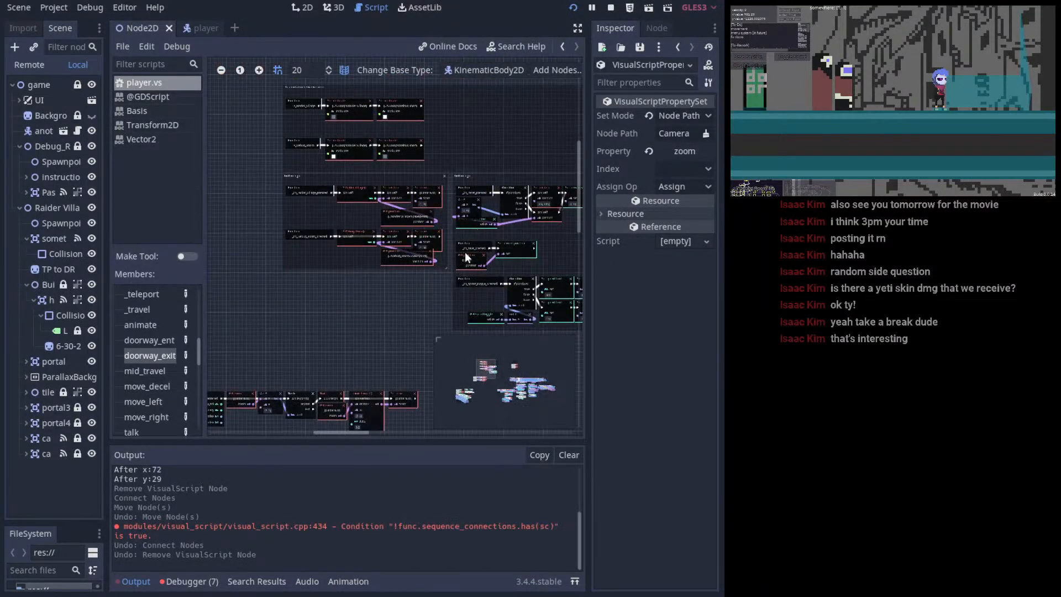
pyautogui.keyDown('ctrl'); pyautogui.scroll(-2, 414, 199); pyautogui.keyUp('ctrl')
pyautogui.keyDown('ctrl'); pyautogui.scroll(3, 415, 258); pyautogui.keyUp('ctrl')
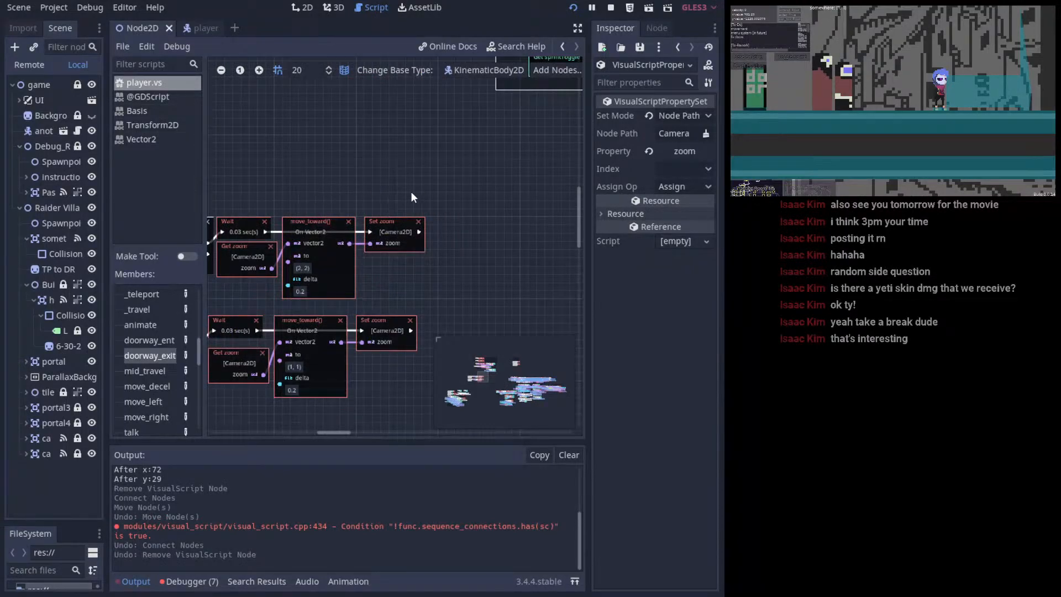
pyautogui.moveTo(287, 205); pyautogui.dragTo(446, 140, button='middle')
pyautogui.moveTo(314, 111); pyautogui.dragTo(403, 198, button='middle')
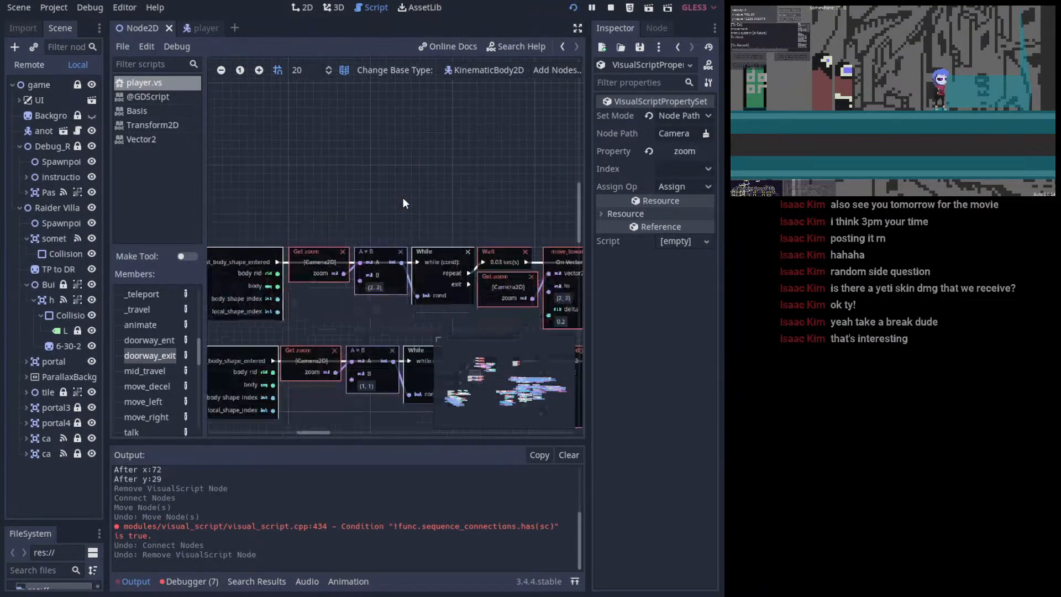
pyautogui.click(313, 259)
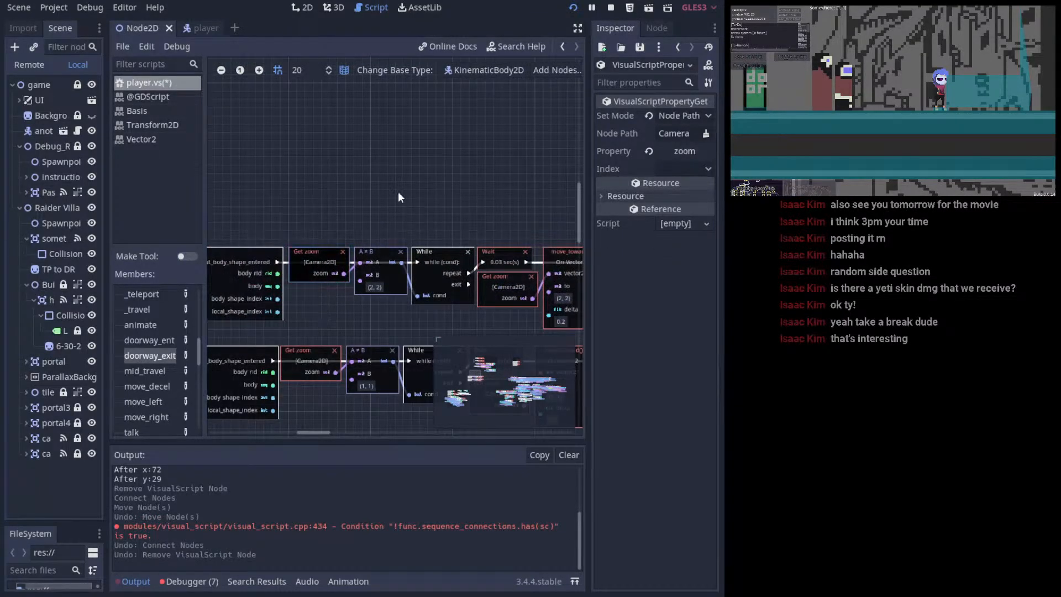
pyautogui.moveTo(466, 210); pyautogui.dragTo(394, 144, button='middle')
pyautogui.hotkey('ctrl', 's')
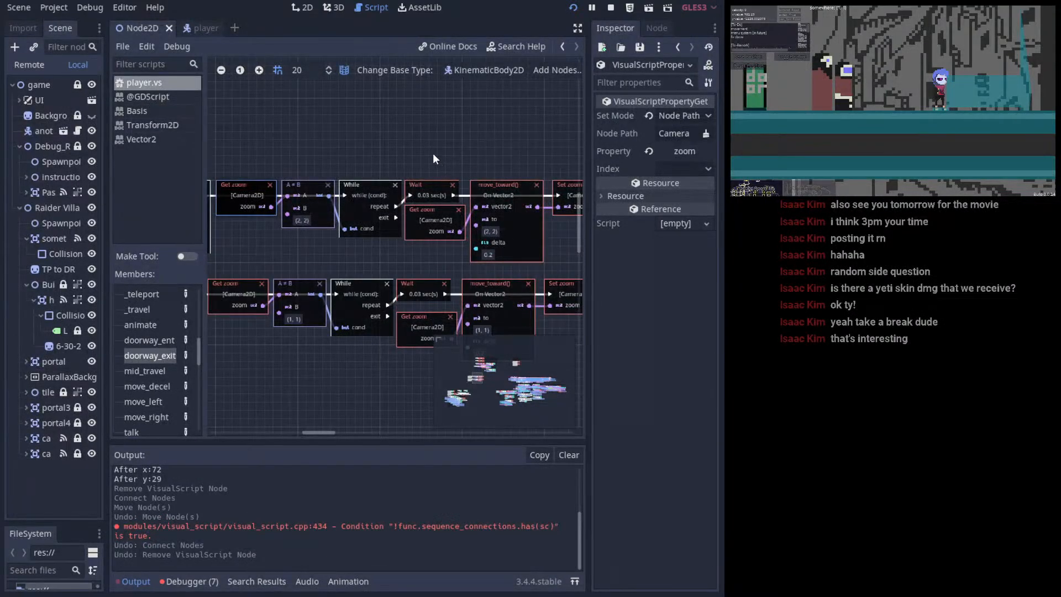
# - Examine the camera zoom-out and zoom-in chains from their body_shape_entered functions to their move_toward nodes
pyautogui.moveTo(406, 135); pyautogui.dragTo(552, 253, button='middle')
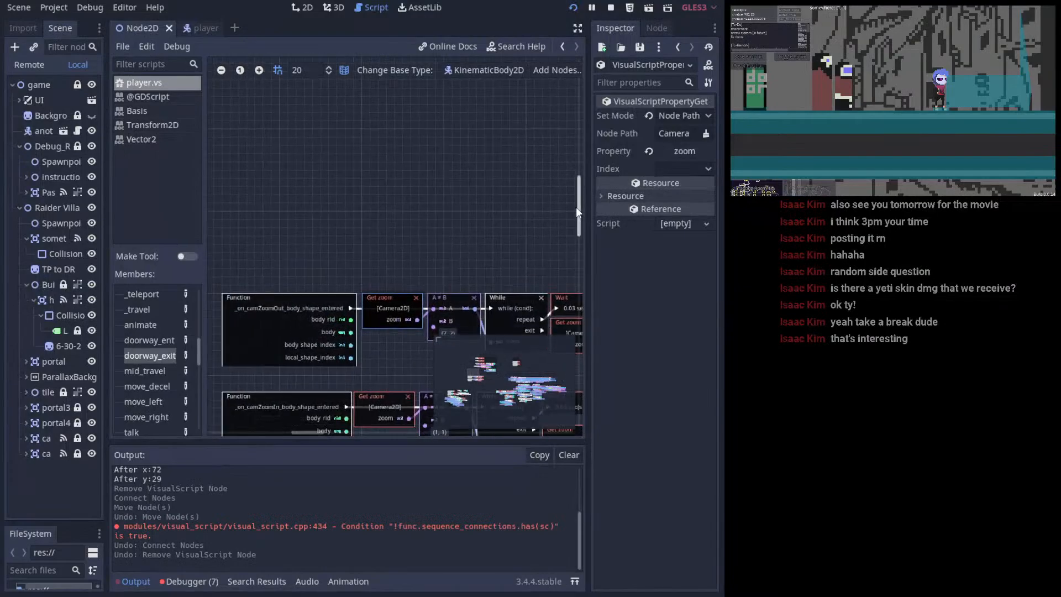
pyautogui.scroll(-4, 396, 210)
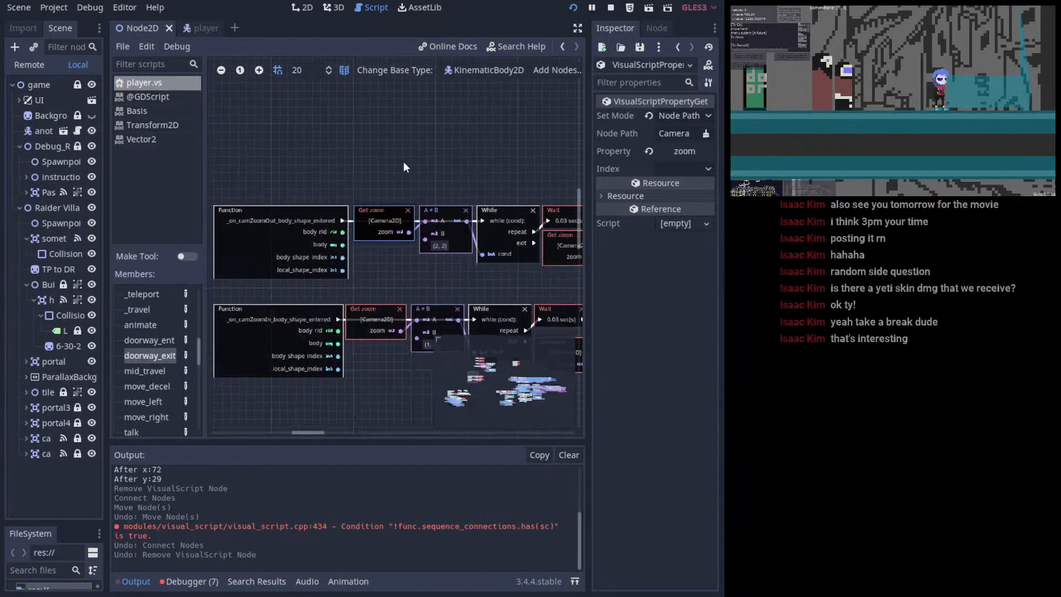
pyautogui.scroll(-1, 442, 144)
pyautogui.scroll(4, 343, 199)
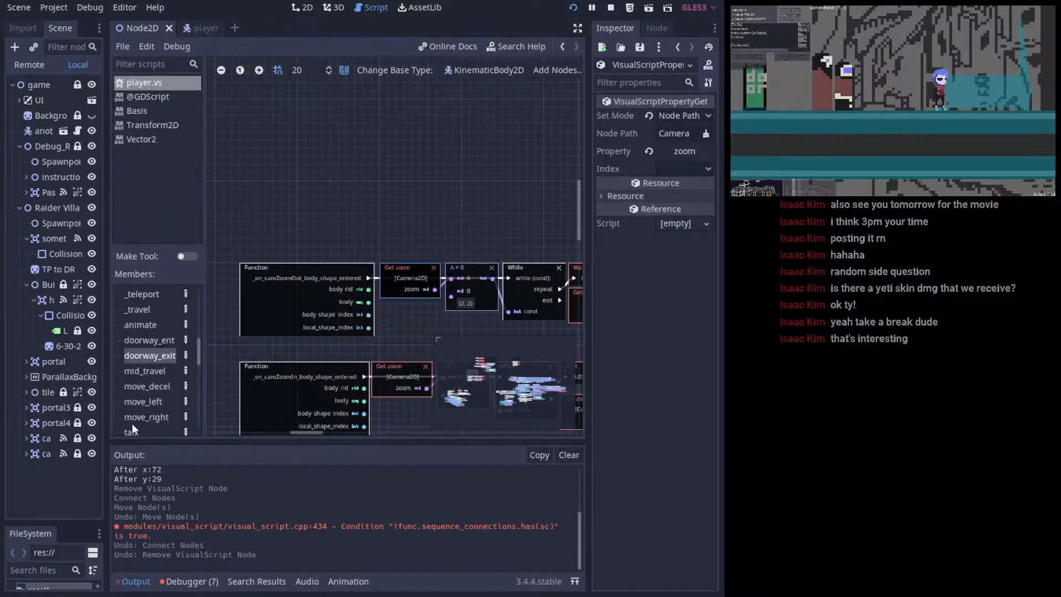
pyautogui.moveTo(455, 308); pyautogui.dragTo(332, 218, button='middle')
pyautogui.moveTo(511, 213); pyautogui.dragTo(449, 202, button='middle')
pyautogui.moveTo(420, 271); pyautogui.dragTo(472, 247, button='middle')
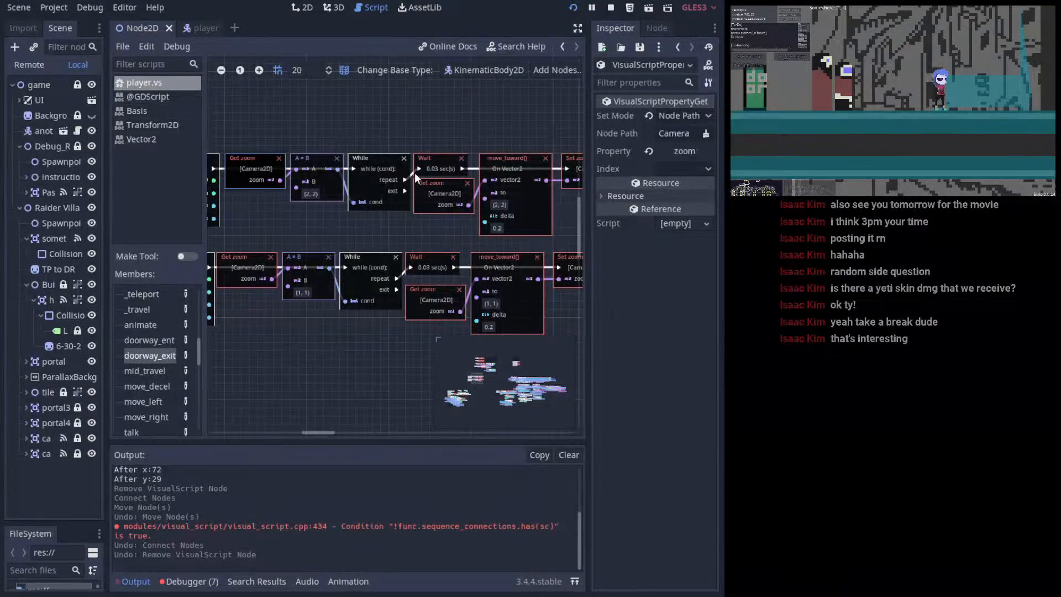
# - Maximize the script editor, fit the "Teleportation between scenes" comment frame around its two function rows, and save
pyautogui.scroll(10, 414, 172)
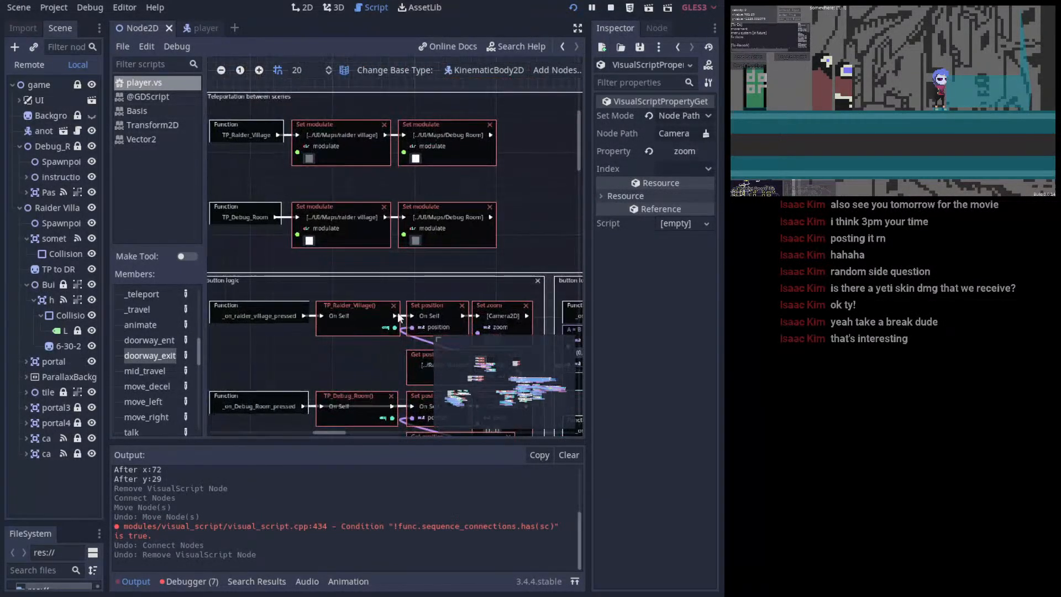
pyautogui.moveTo(423, 289); pyautogui.dragTo(306, 304, button='middle')
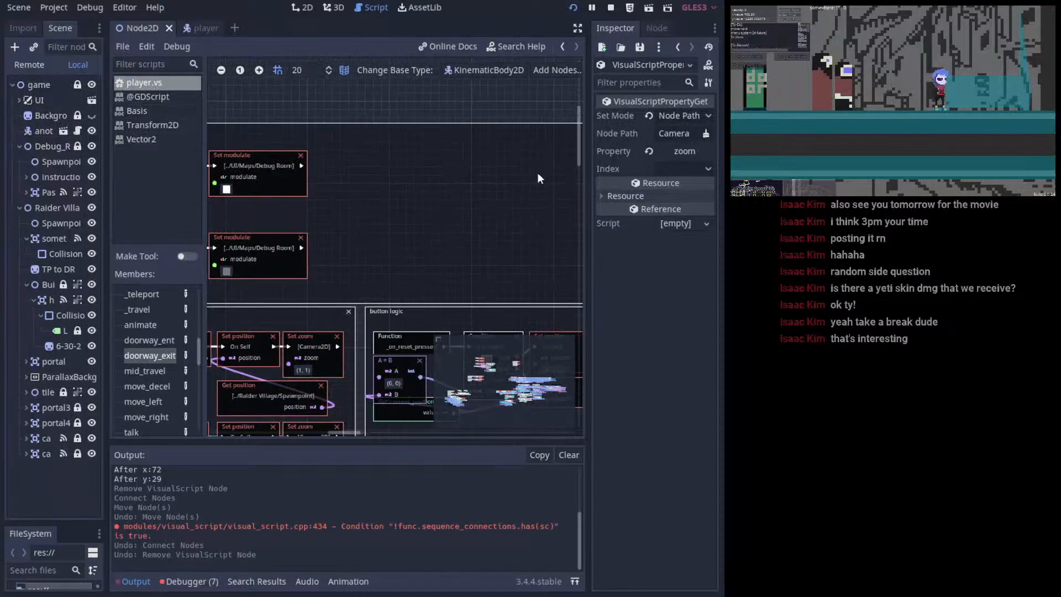
pyautogui.click(578, 28)
pyautogui.moveTo(605, 303); pyautogui.dragTo(207, 281)
pyautogui.moveTo(207, 280); pyautogui.dragTo(460, 279, button='middle')
pyautogui.moveTo(197, 117); pyautogui.dragTo(200, 135)
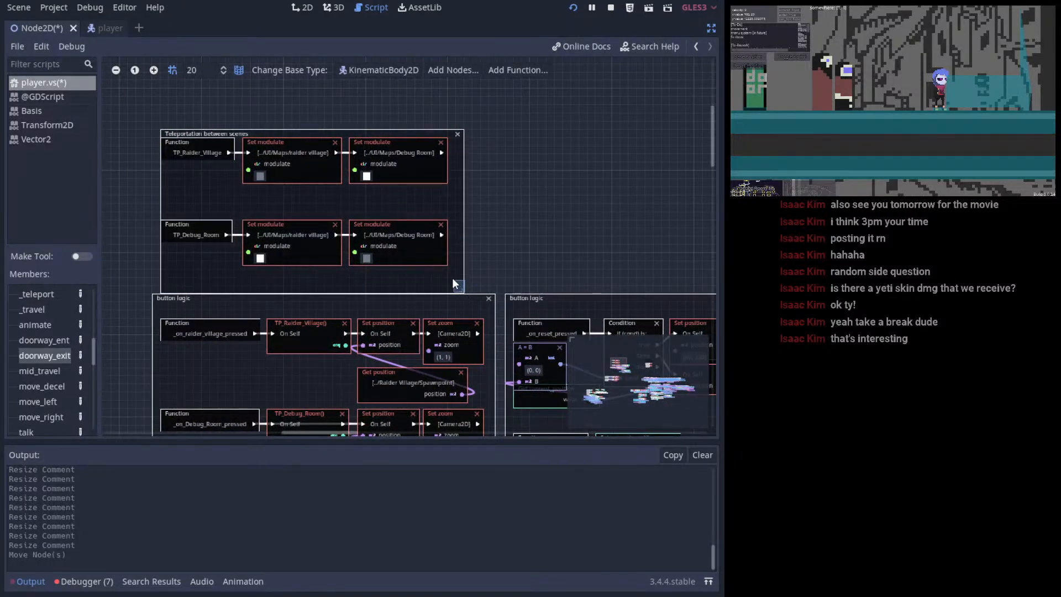
pyautogui.moveTo(465, 287); pyautogui.dragTo(450, 274)
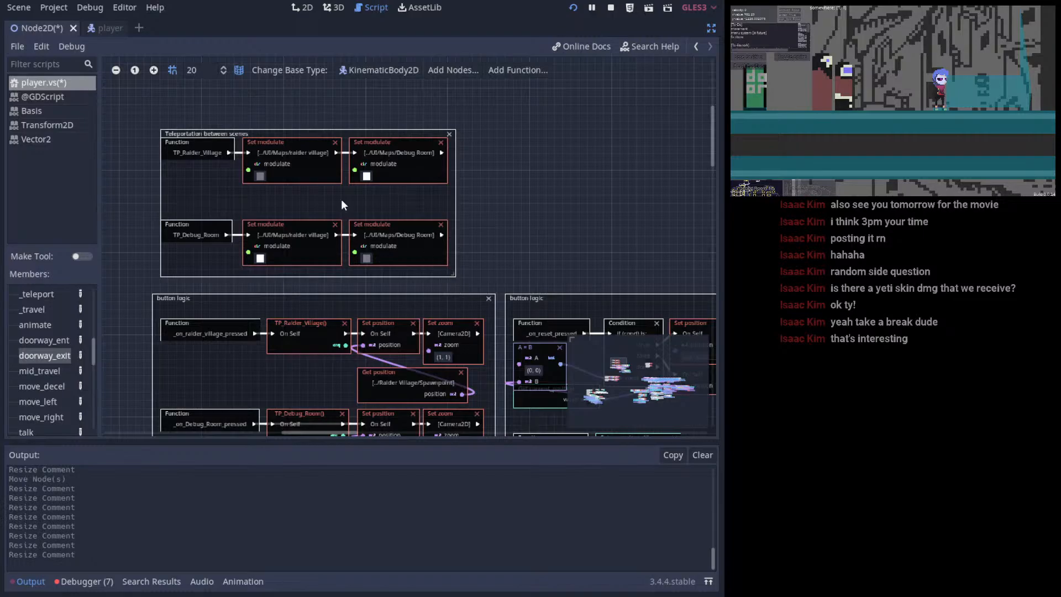
pyautogui.moveTo(181, 131); pyautogui.dragTo(181, 123)
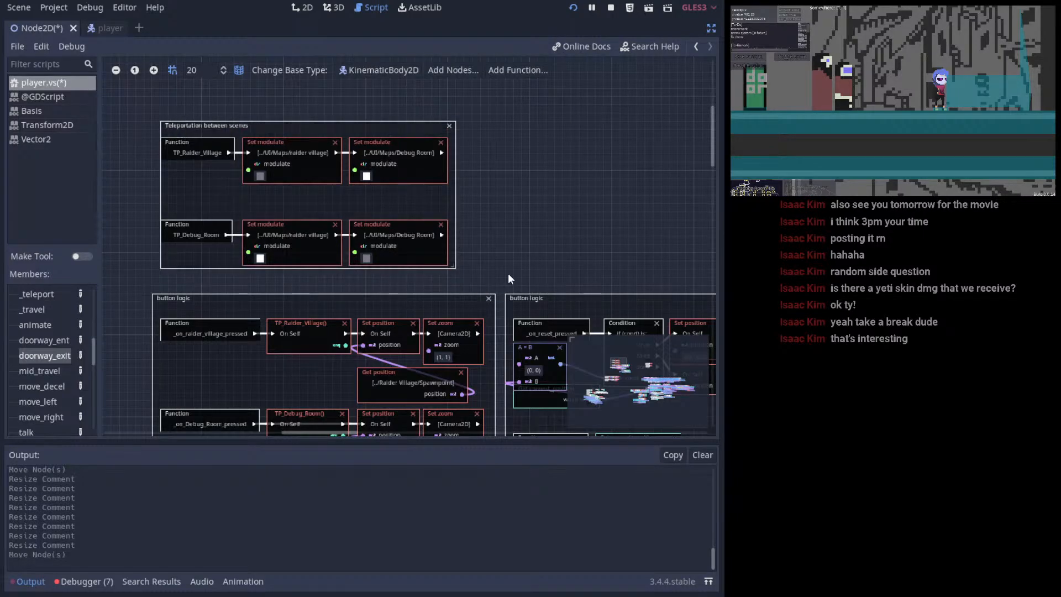
pyautogui.moveTo(500, 266); pyautogui.dragTo(477, 182, button='middle')
pyautogui.hotkey('ctrl', 's')
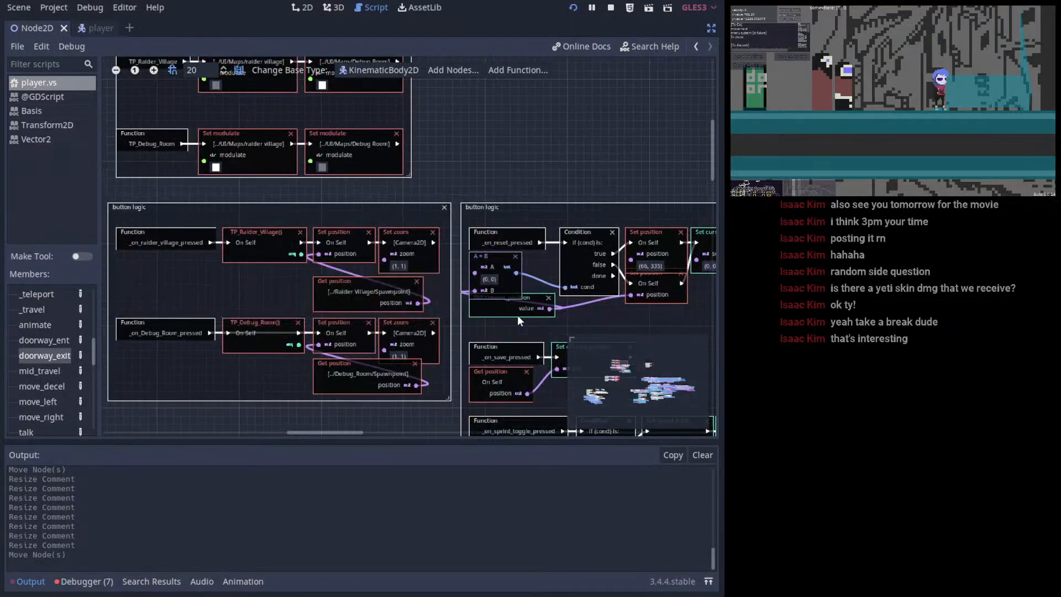
# - Move the Get current_position node and the lower Set position node in the reset logic down, clear of the nodes above, and save
pyautogui.moveTo(518, 315)
pyautogui.mouseDown()
pyautogui.moveTo(575, 323)
pyautogui.moveTo(516, 317)
pyautogui.moveTo(531, 317)
pyautogui.mouseUp()
pyautogui.moveTo(529, 162); pyautogui.dragTo(406, 132, button='middle')
pyautogui.hotkey('ctrl', 's')
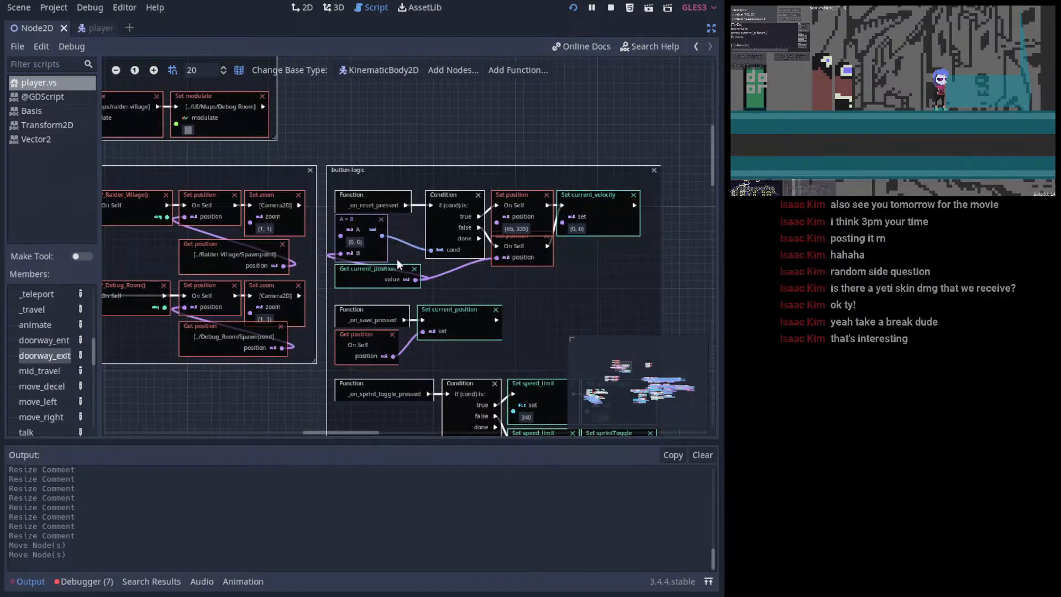
pyautogui.moveTo(528, 246); pyautogui.dragTo(528, 249)
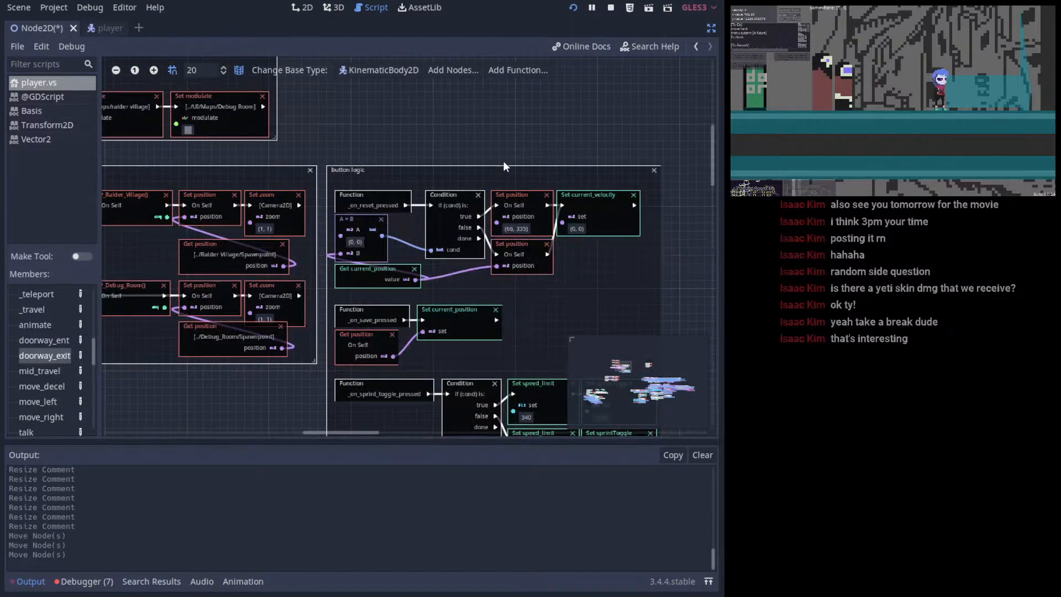
pyautogui.moveTo(503, 161); pyautogui.dragTo(455, 99, button='middle')
pyautogui.hotkey('ctrl', 's')
pyautogui.moveTo(421, 219); pyautogui.dragTo(579, 345, button='middle')
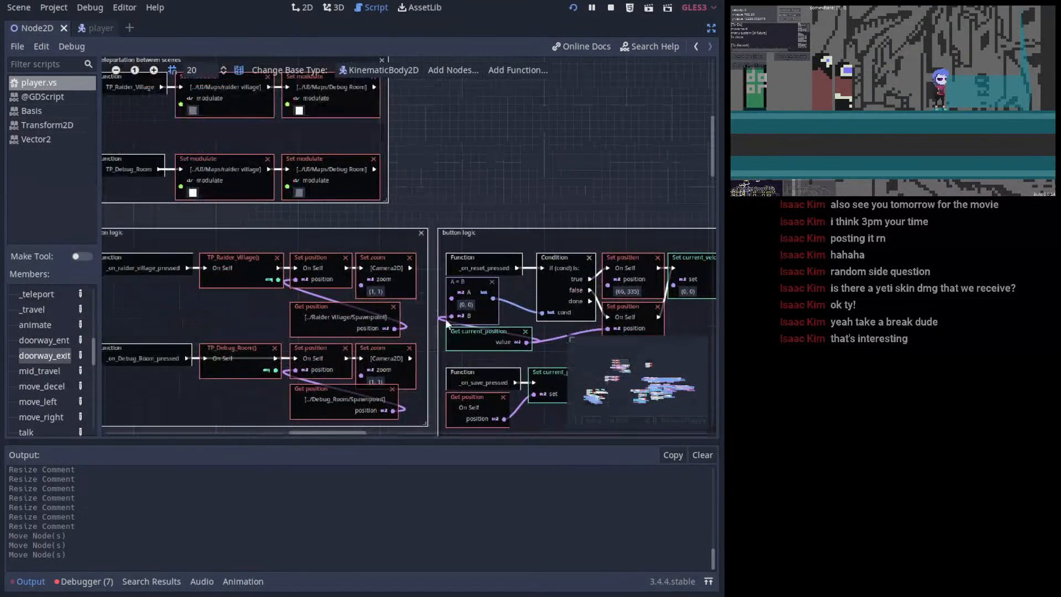
# - Align the somethingCreative body_shape_entered function with the Portal comment's edge and line up the doorway_entered and doorway_exited call nodes
pyautogui.moveTo(256, 66); pyautogui.dragTo(423, 238, button='middle')
pyautogui.moveTo(638, 380); pyautogui.dragTo(649, 361)
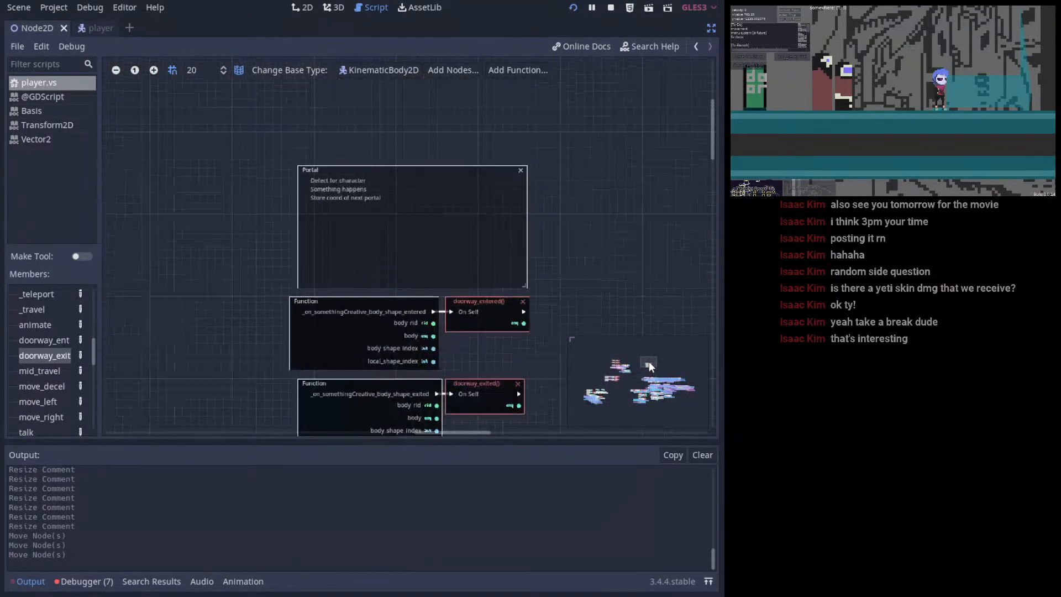
pyautogui.moveTo(493, 270); pyautogui.dragTo(477, 253, button='middle')
pyautogui.click(311, 155)
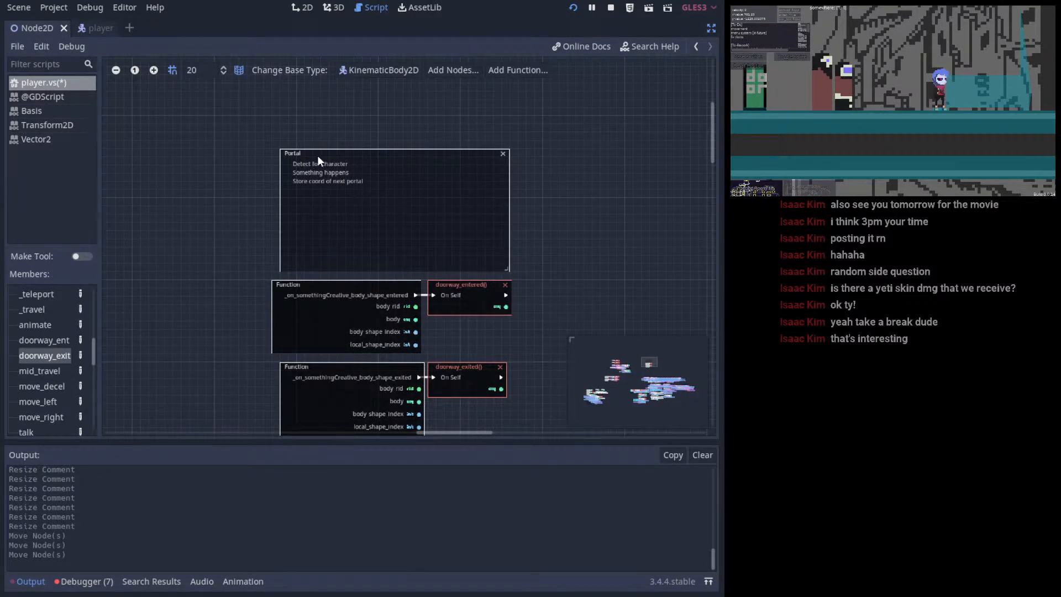
pyautogui.moveTo(468, 333); pyautogui.dragTo(387, 308)
pyautogui.moveTo(356, 297); pyautogui.dragTo(366, 297)
pyautogui.click(586, 320)
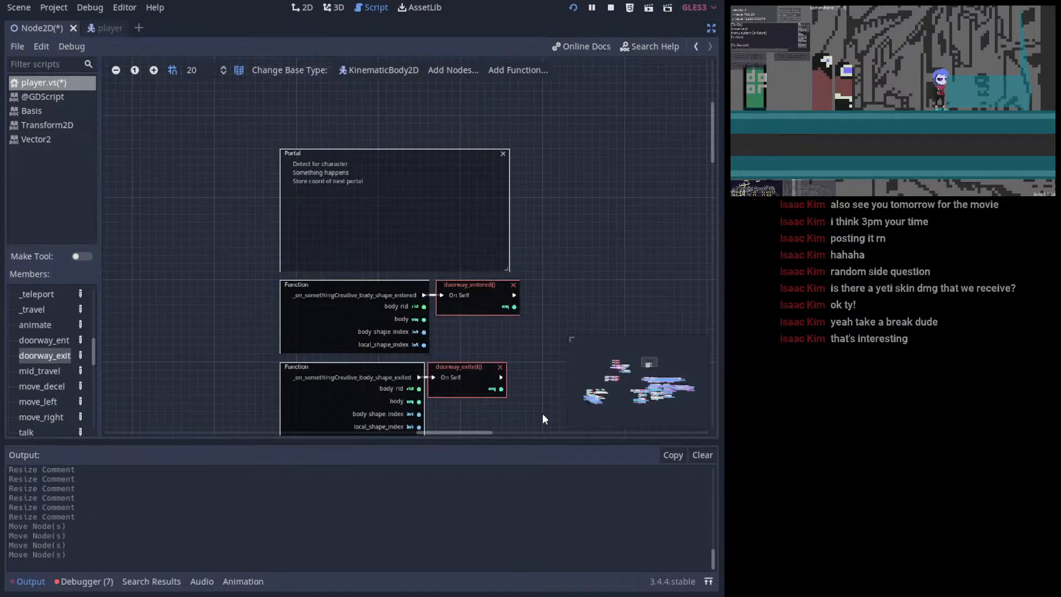
pyautogui.moveTo(460, 363); pyautogui.dragTo(465, 364)
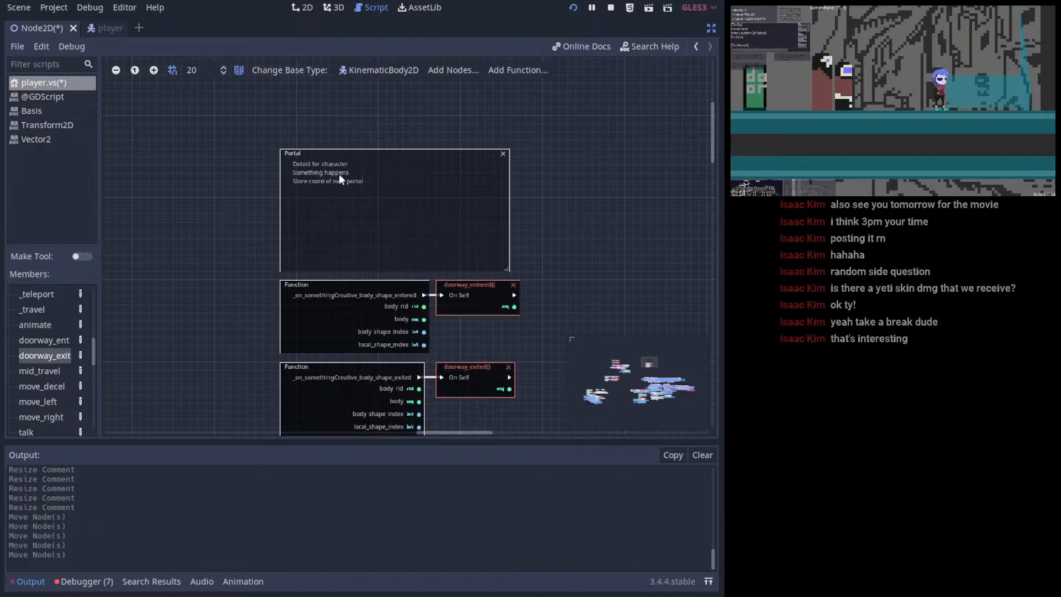
pyautogui.moveTo(505, 266); pyautogui.dragTo(462, 258, button='middle')
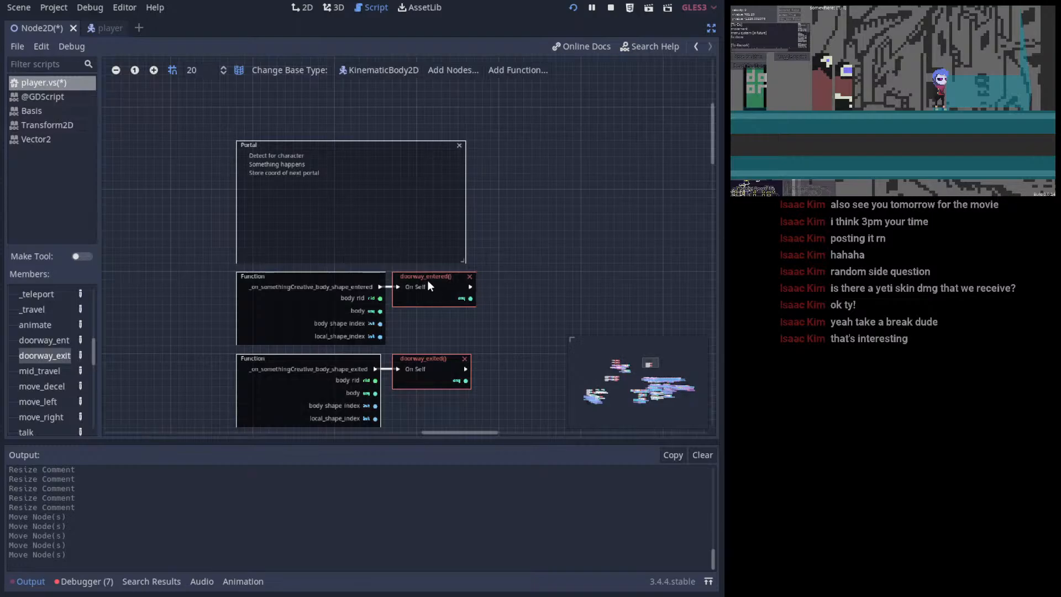
pyautogui.moveTo(428, 280)
pyautogui.mouseDown()
pyautogui.moveTo(450, 267)
pyautogui.moveTo(466, 286)
pyautogui.moveTo(434, 294)
pyautogui.moveTo(428, 277)
pyautogui.mouseUp()
pyautogui.click(528, 254)
# - Switch to the 2D view of the three green doors outside and restore the side docks with the scene tree showing
pyautogui.click(304, 8)
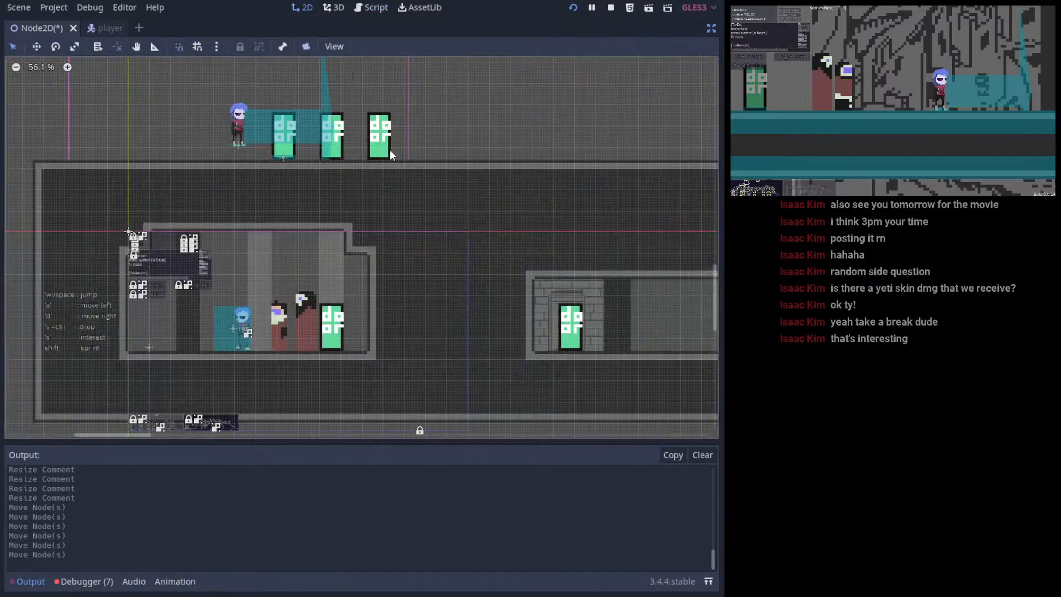
pyautogui.scroll(5, 305, 157)
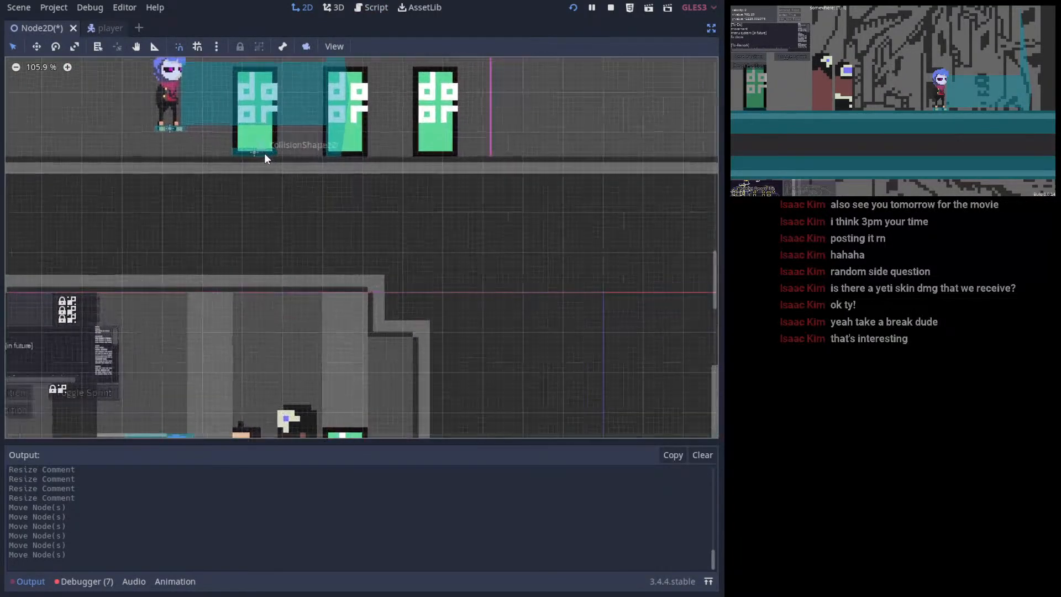
pyautogui.moveTo(264, 155); pyautogui.dragTo(289, 274, button='middle')
pyautogui.click(277, 273)
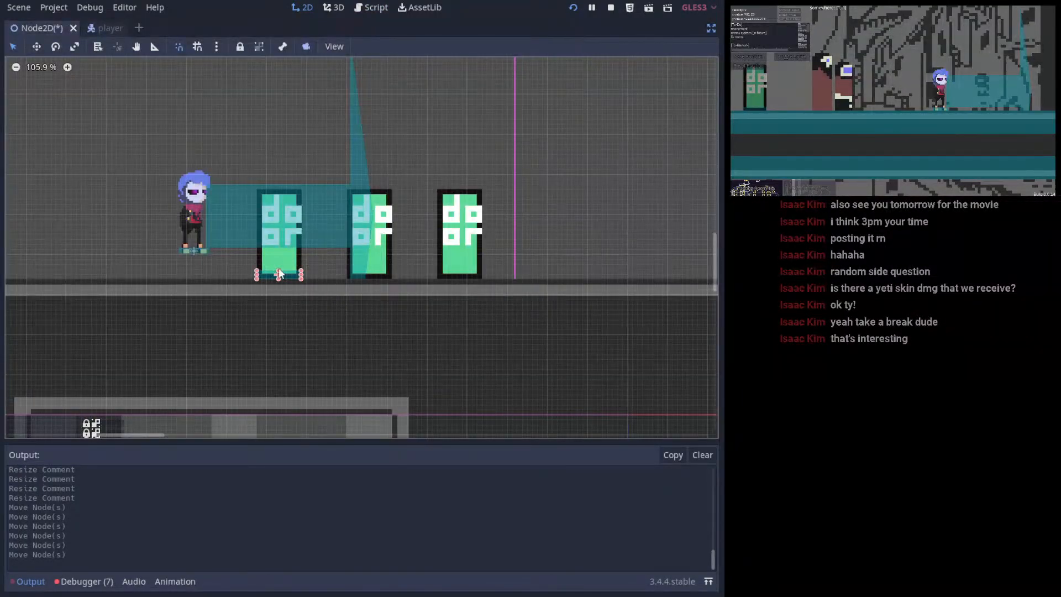
pyautogui.click(376, 275)
pyautogui.click(711, 28)
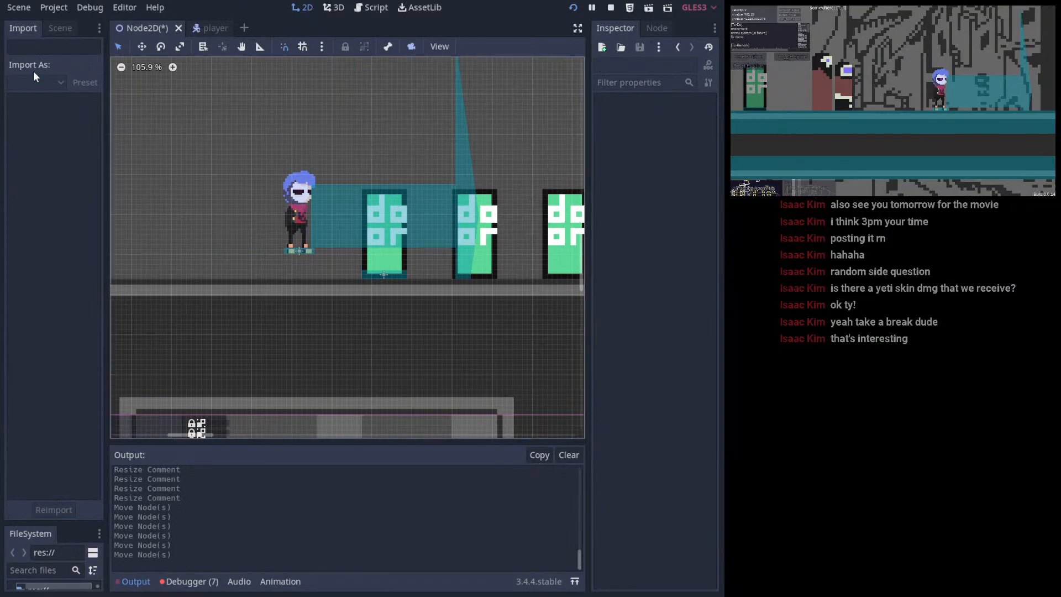
pyautogui.click(57, 28)
# - Inspect the collision shapes of the areas under Raider Village and the child nodes of Past_You in the scene tree
pyautogui.keyDown('shift'); pyautogui.hscroll(5, 238, 182); pyautogui.keyUp('shift')
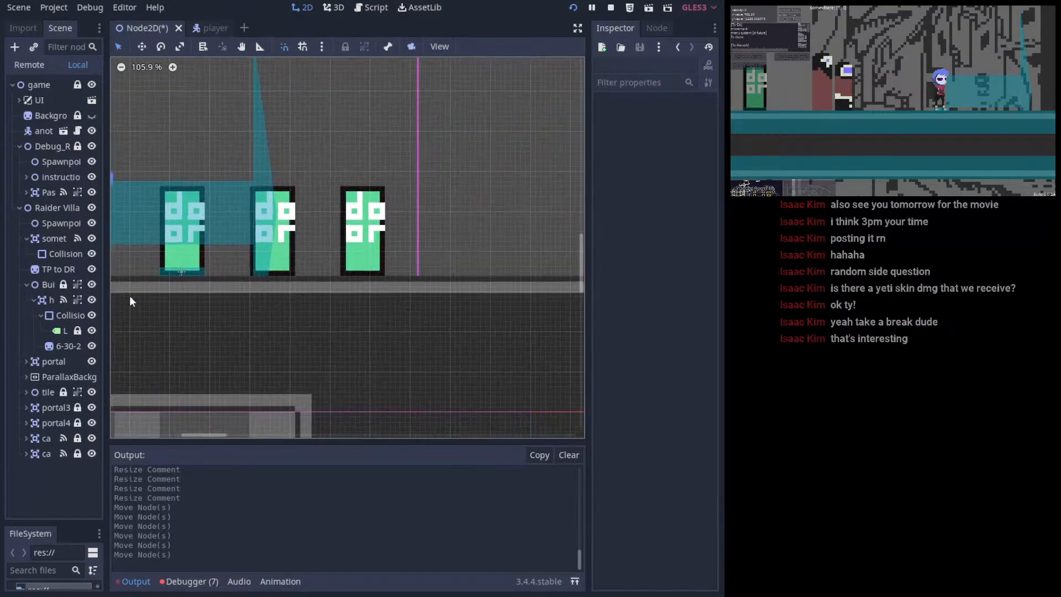
pyautogui.click(56, 313)
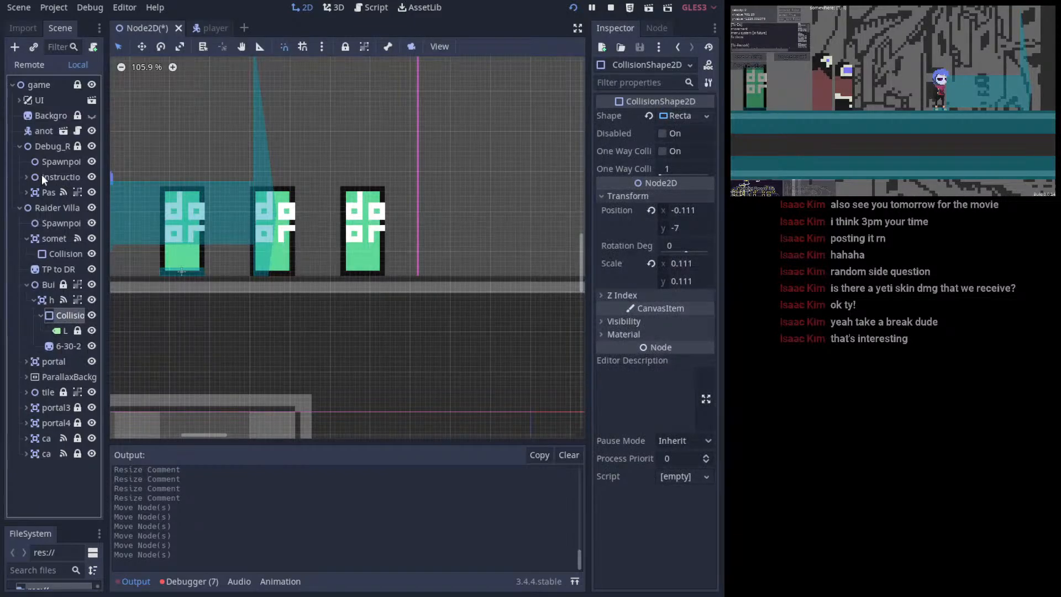
pyautogui.click(67, 255)
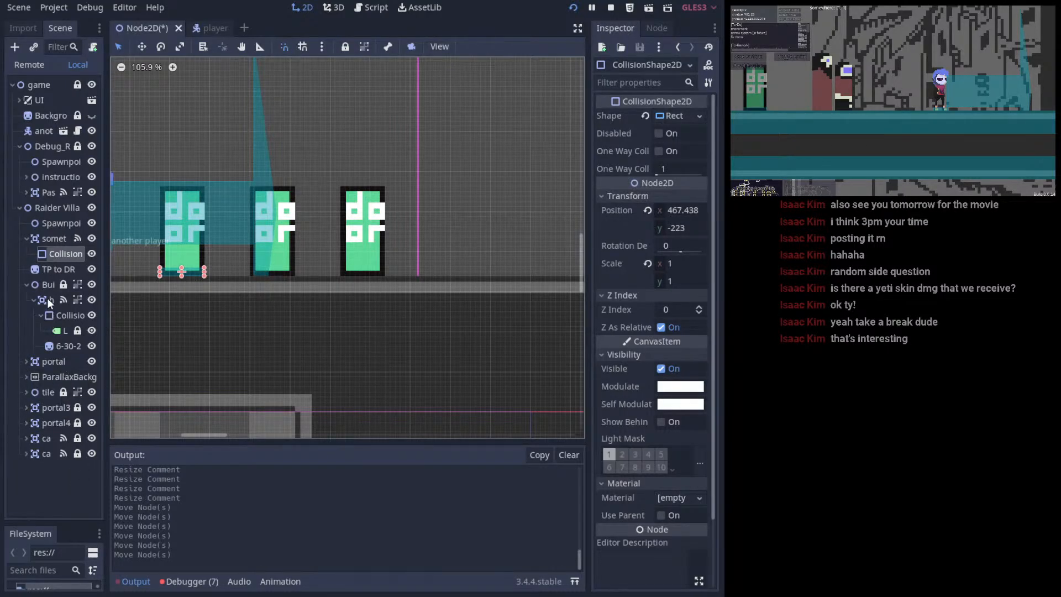
pyautogui.click(30, 190)
pyautogui.click(27, 192)
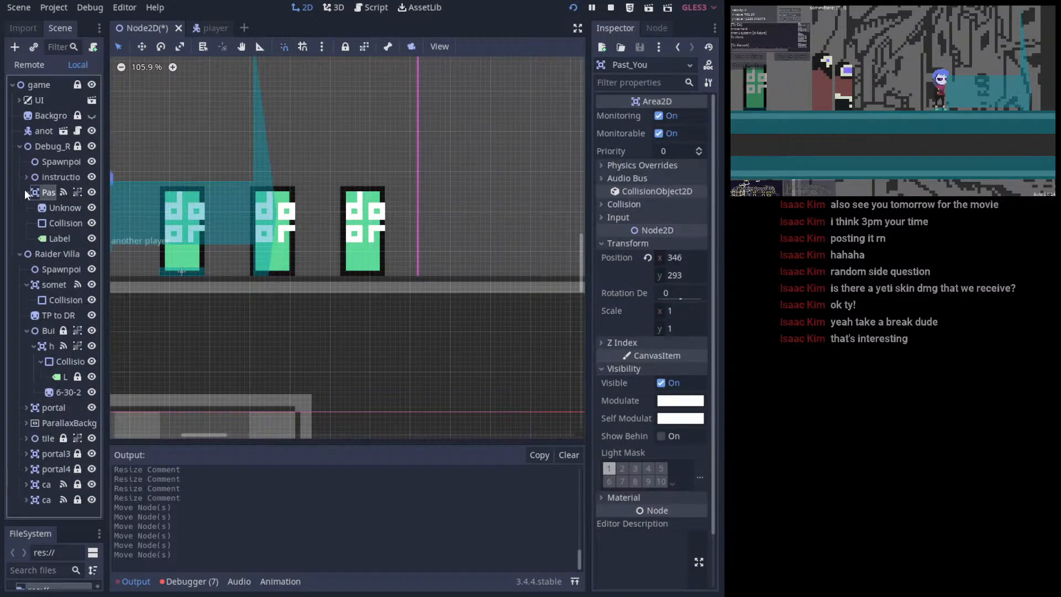
pyautogui.click(27, 192)
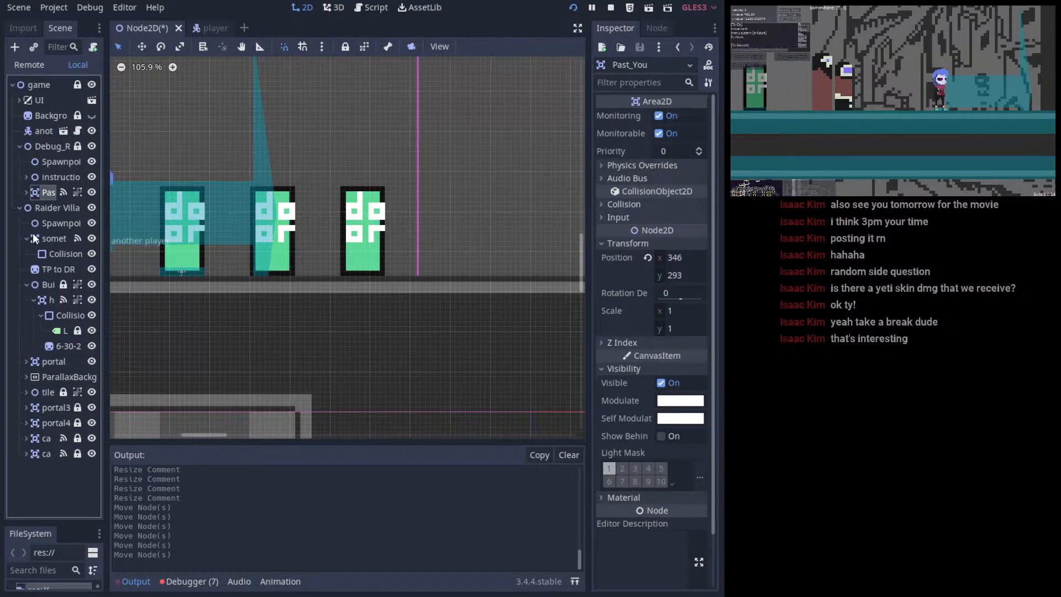
# - Select the Indicators tilemap in the tile group and erase the rightmost green door outside
pyautogui.click(26, 393)
pyautogui.scroll(-2, 53, 427)
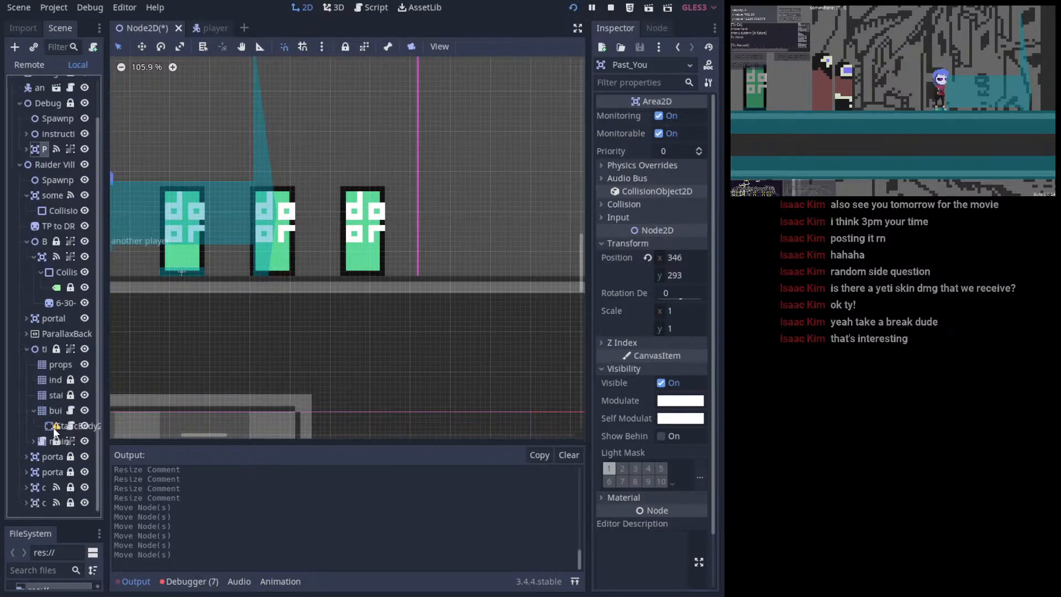
pyautogui.click(55, 380)
pyautogui.rightClick(360, 223)
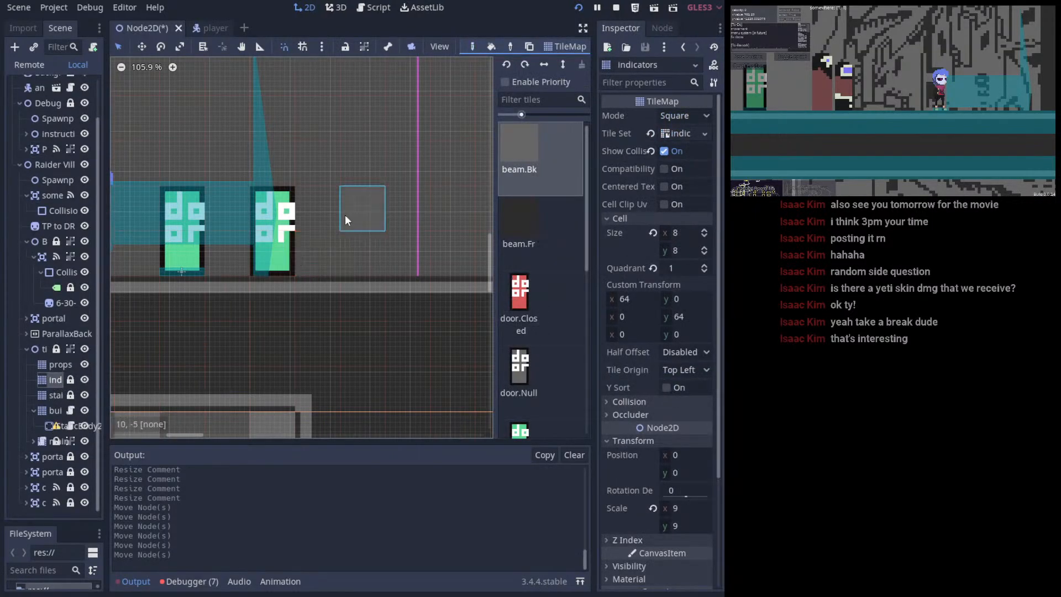
pyautogui.scroll(-1, 416, 254)
pyautogui.scroll(-3, 416, 254)
pyautogui.moveTo(350, 193); pyautogui.dragTo(393, 283, button='middle')
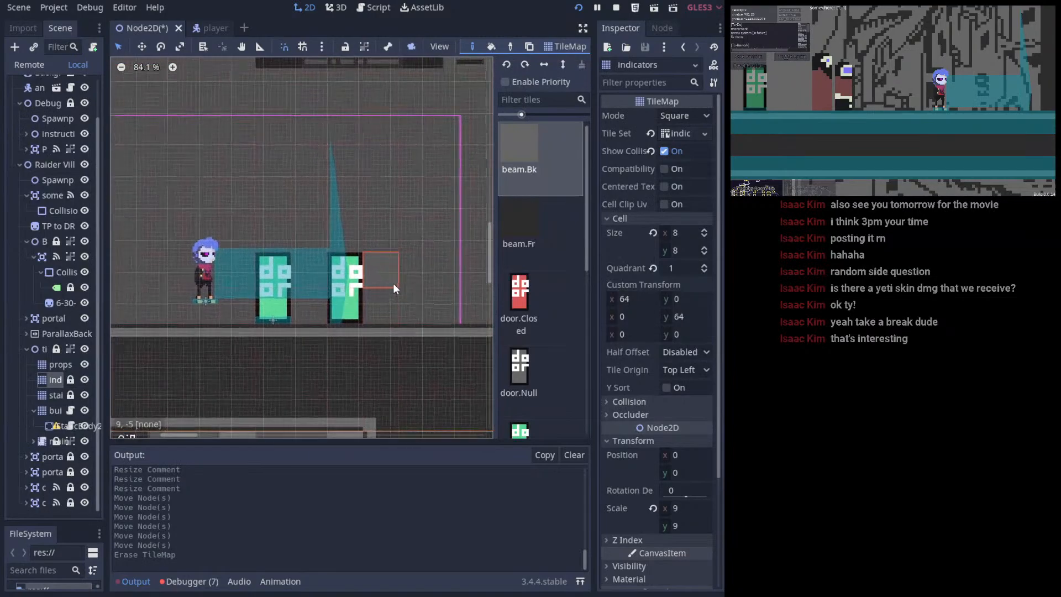
# - Paint a door.Open tile back at the rightmost door's spot, erase the middle door, and save the scene
pyautogui.scroll(-3, 519, 227)
pyautogui.click(548, 273)
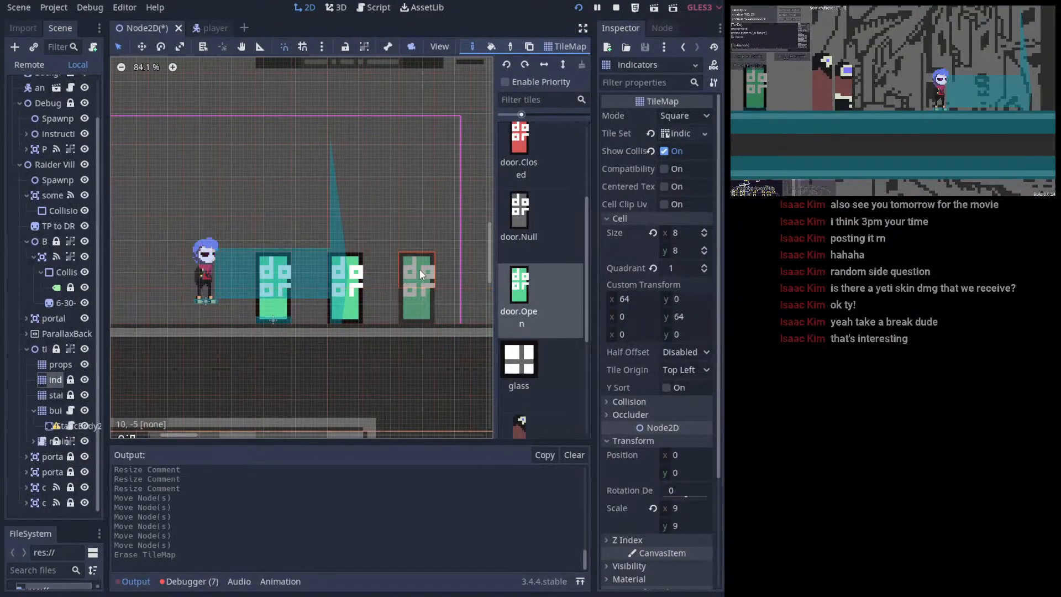
pyautogui.click(424, 268)
pyautogui.rightClick(340, 267)
pyautogui.moveTo(434, 334)
pyautogui.mouseDown(button='middle')
pyautogui.moveTo(363, 300)
pyautogui.moveTo(431, 277)
pyautogui.mouseUp(button='middle')
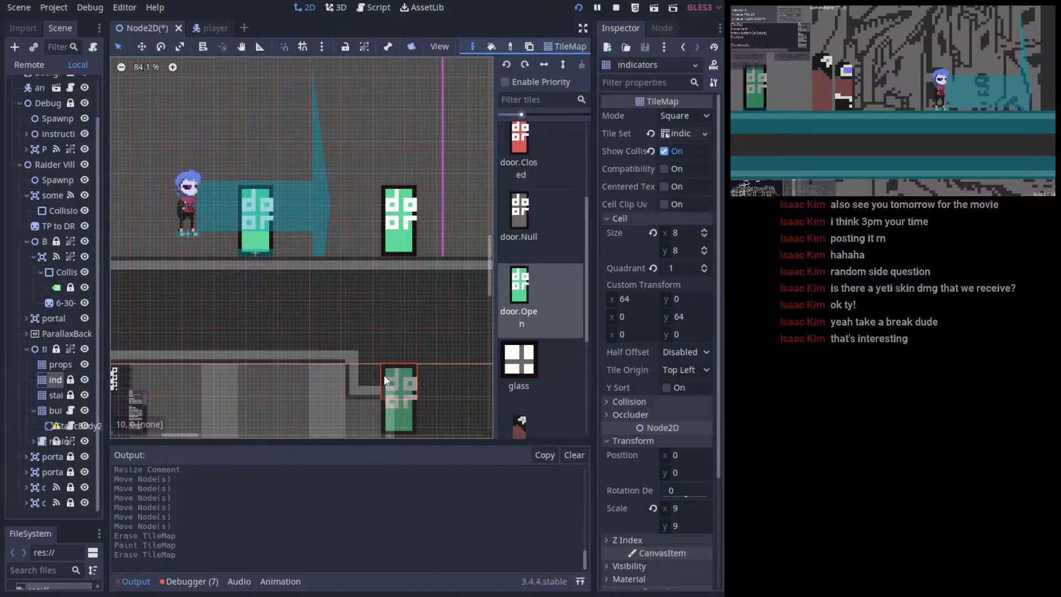
pyautogui.scroll(-3, 364, 295)
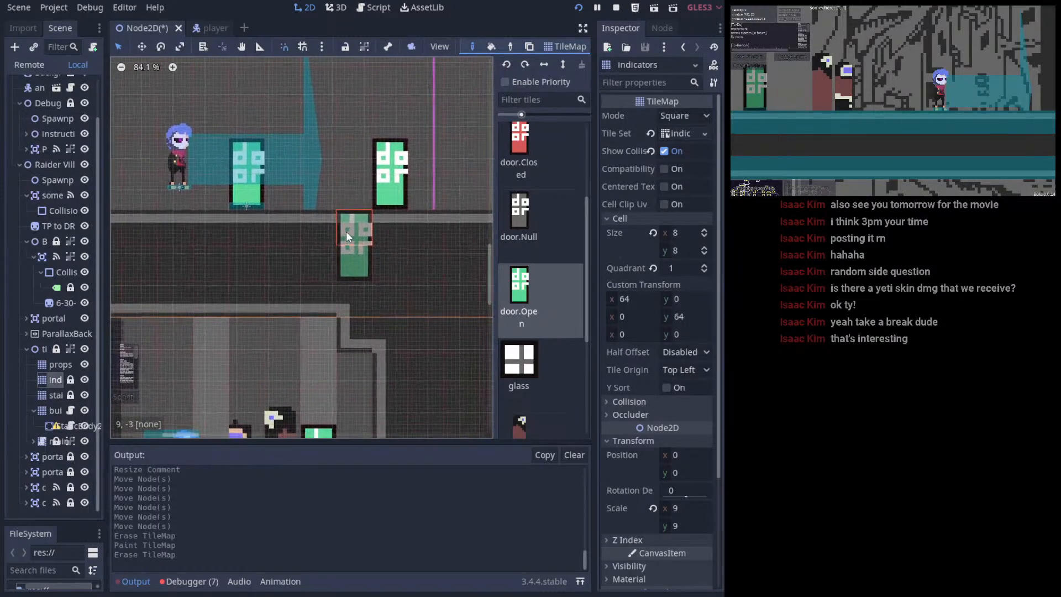
pyautogui.hotkey('ctrl', 's')
pyautogui.moveTo(353, 257)
pyautogui.mouseDown(button='middle')
pyautogui.moveTo(400, 156)
pyautogui.moveTo(350, 371)
pyautogui.moveTo(350, 267)
pyautogui.moveTo(349, 289)
pyautogui.moveTo(337, 292)
pyautogui.mouseUp(button='middle')
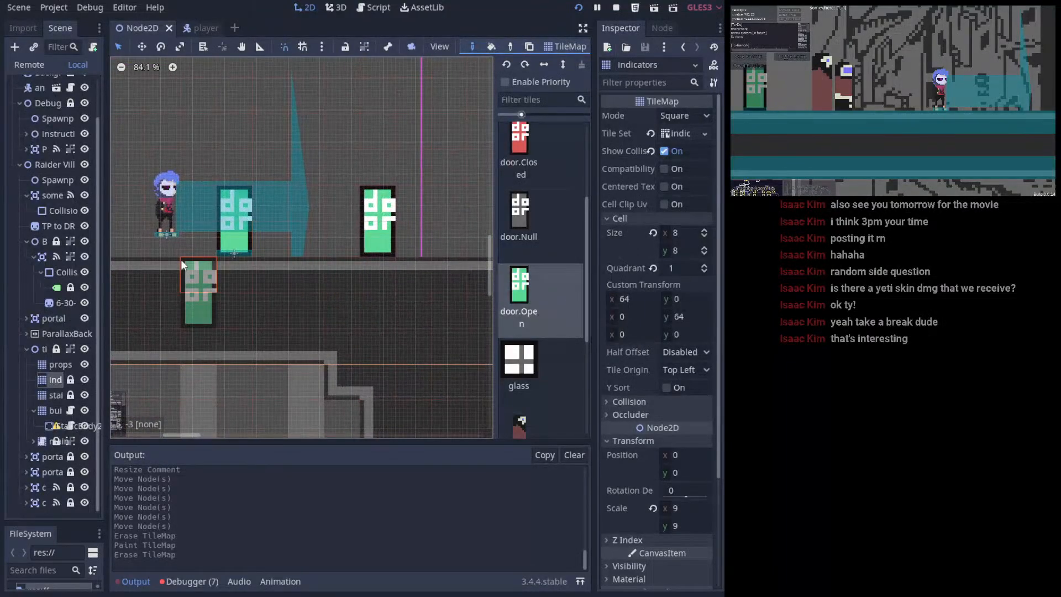
# - Duplicate the collision shape at the remaining first door, under the somethingCreative area
pyautogui.click(57, 209)
pyautogui.scroll(4, 254, 253)
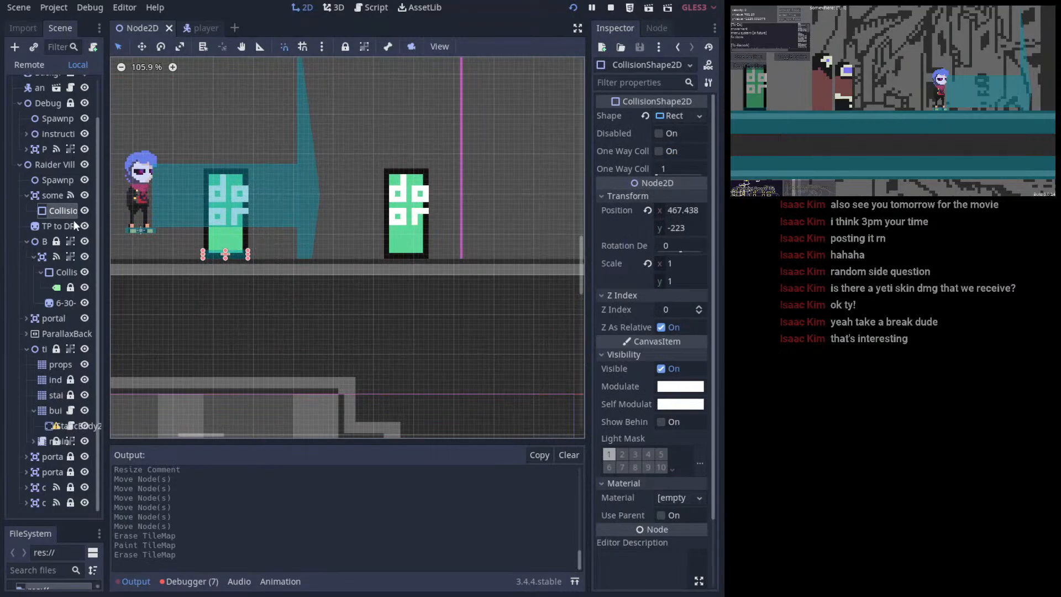
pyautogui.hotkey('ctrl', 'd')
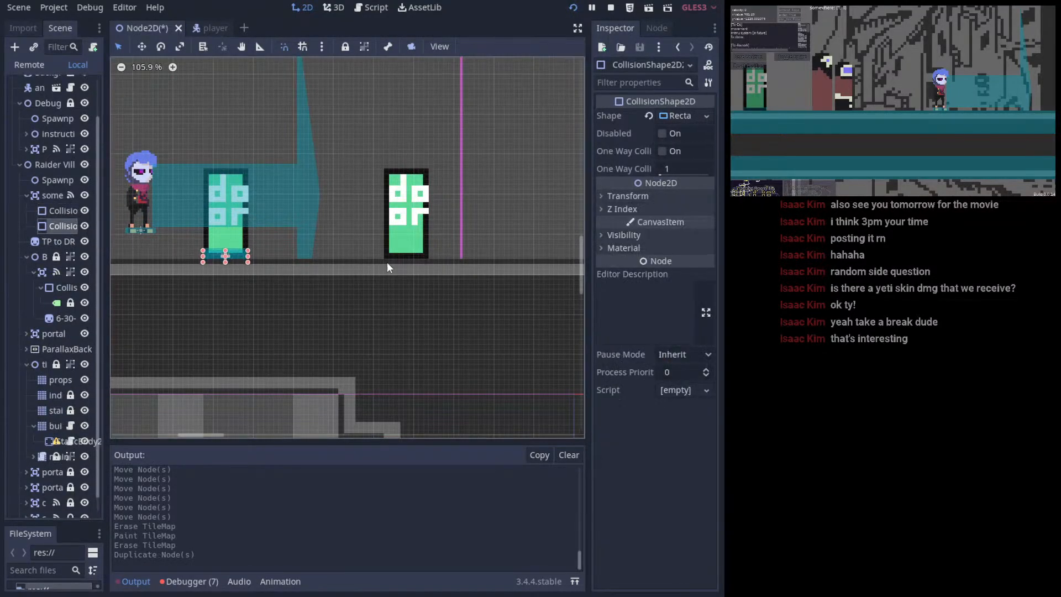
pyautogui.moveTo(387, 262); pyautogui.dragTo(351, 260)
pyautogui.hotkey('ctrl', 'z')
pyautogui.click(59, 239)
pyautogui.click(65, 225)
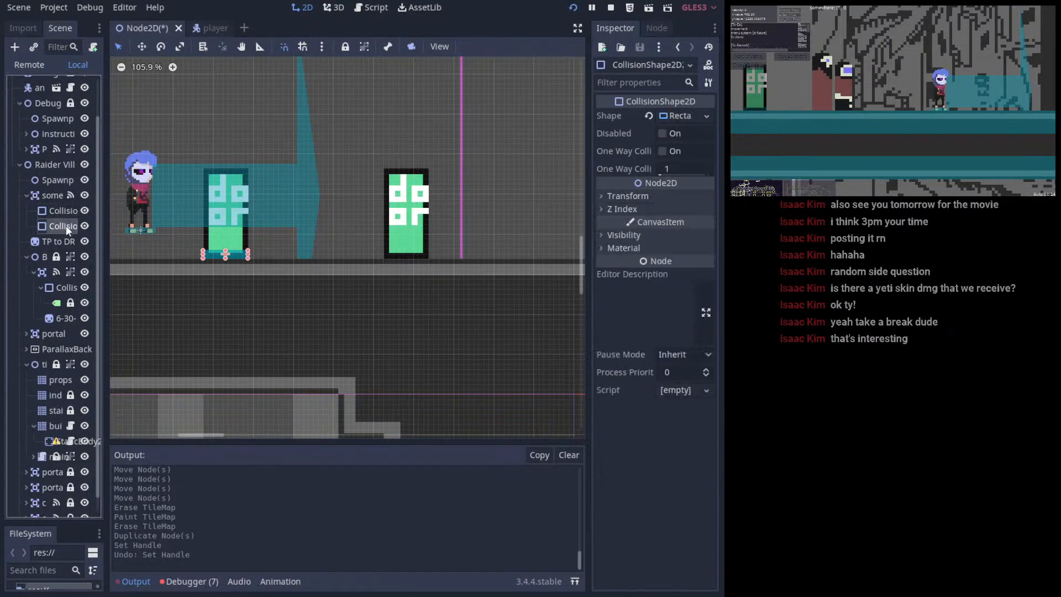
pyautogui.scroll(4, 234, 247)
pyautogui.moveTo(250, 254); pyautogui.dragTo(310, 253)
pyautogui.hotkey('ctrl', 'z')
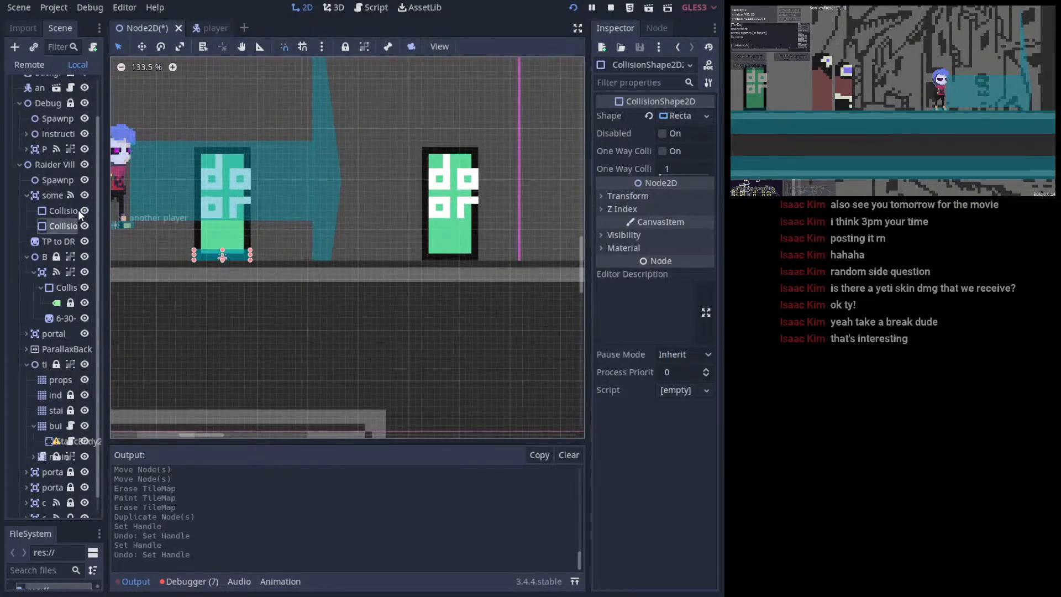
pyautogui.click(61, 211)
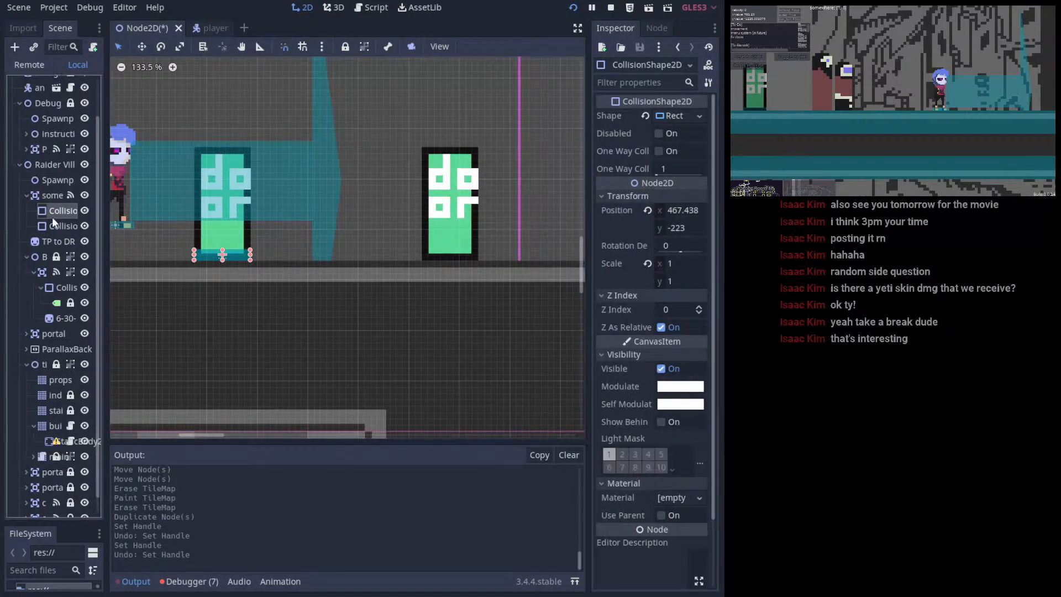
pyautogui.click(67, 224)
pyautogui.click(67, 240)
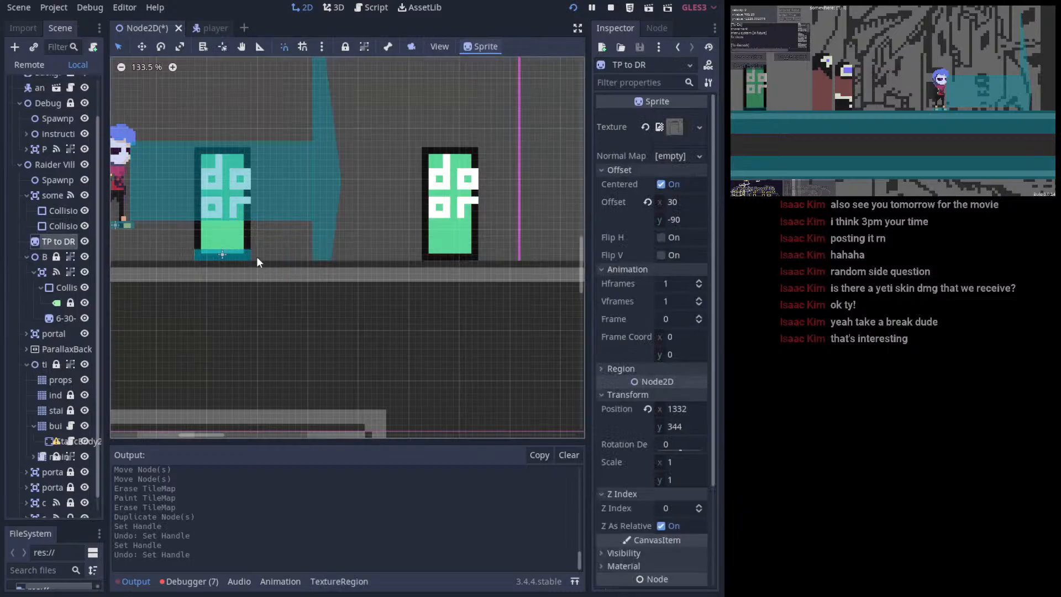
# - Move the duplicated collision shape to (756, -223) at the base of the second door, keeping its size, and save the scene
pyautogui.click(63, 229)
pyautogui.moveTo(225, 258); pyautogui.dragTo(519, 349)
pyautogui.hotkey('ctrl', 'z')
pyautogui.scroll(3, 263, 259)
pyautogui.hotkey('ctrl', 'z')
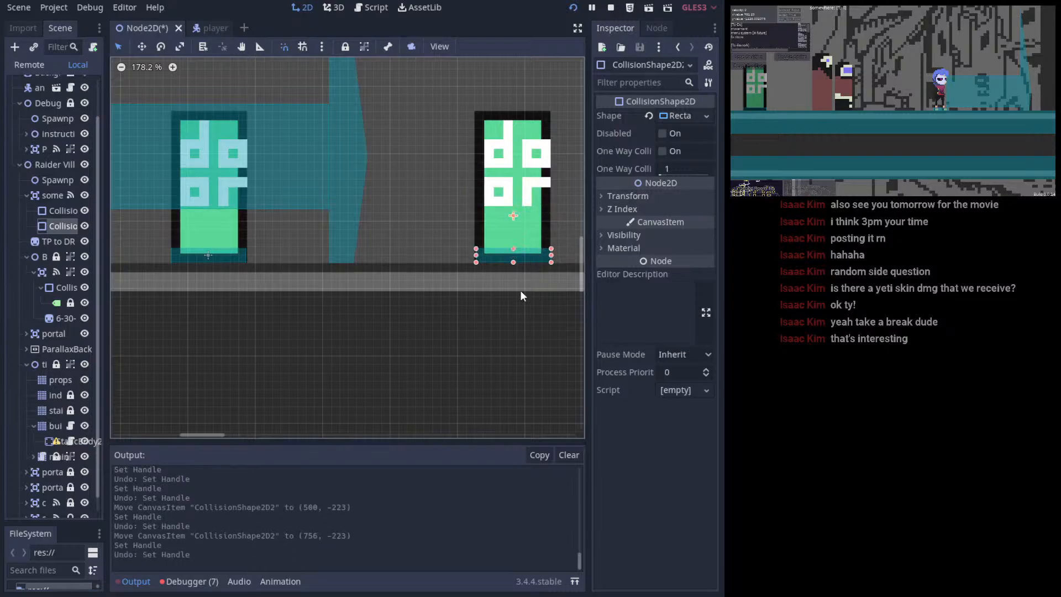
pyautogui.click(426, 256)
pyautogui.click(514, 256)
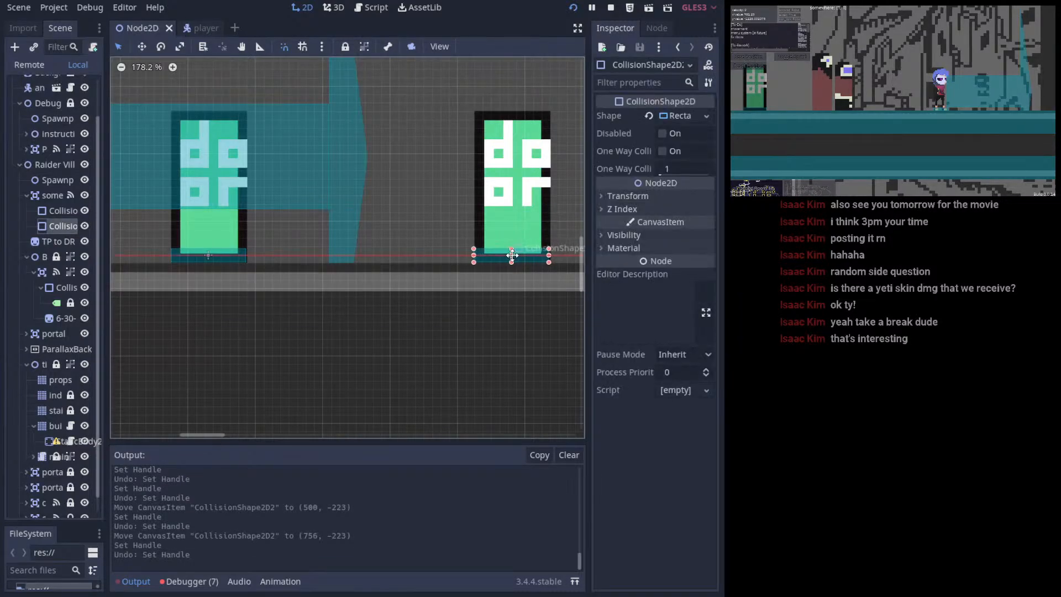
pyautogui.click(392, 240)
pyautogui.hotkey('ctrl', 's')
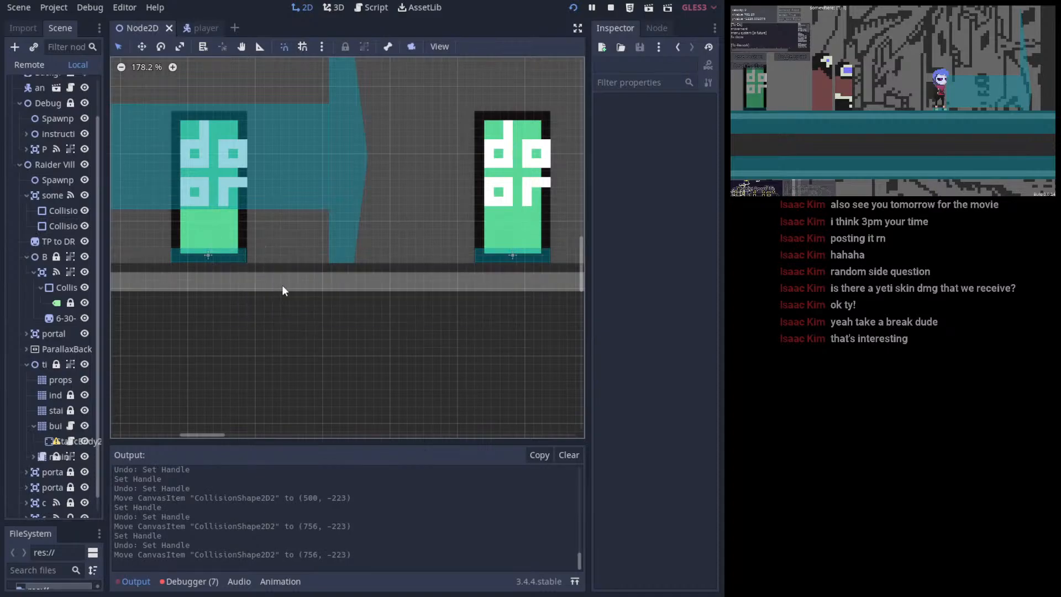
# - Run the game again and walk the character right and left around the two doors to test them
pyautogui.click(574, 9)
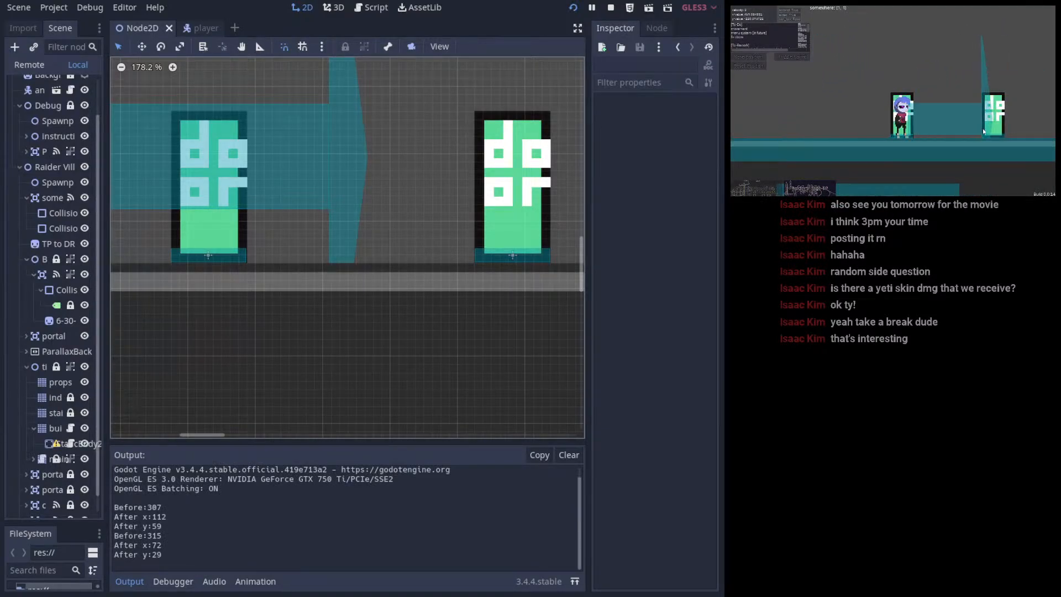
pyautogui.press('Right')
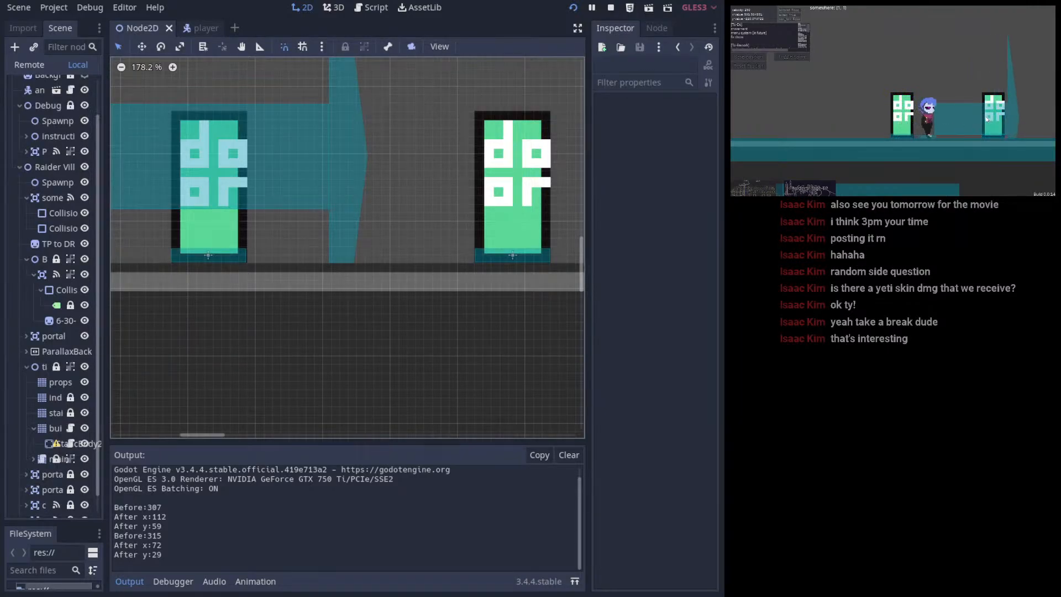
pyautogui.press('Left')
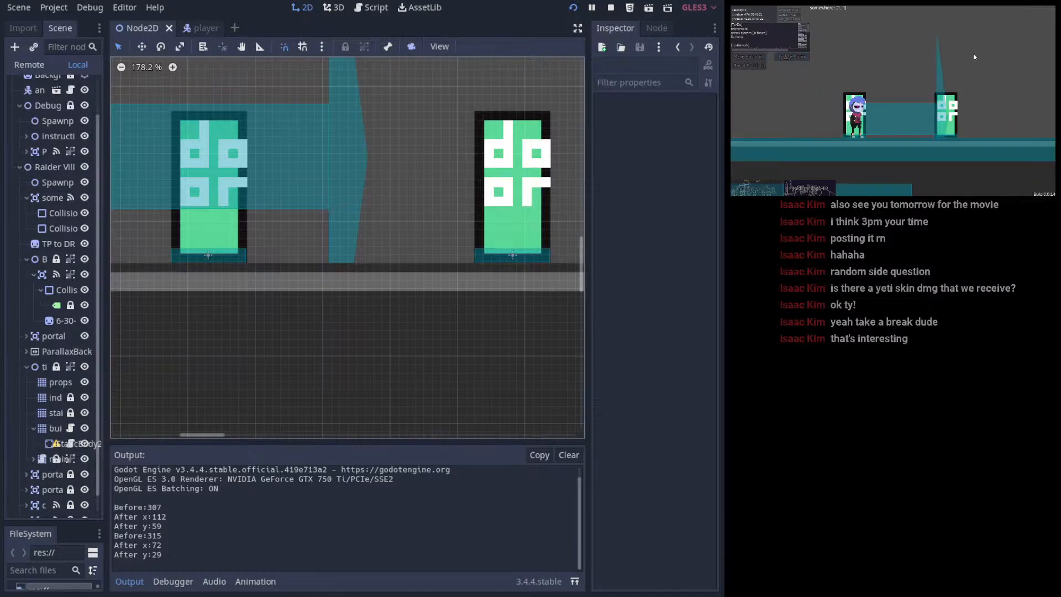
# - Select the original collision shape at the first door and examine its properties
pyautogui.moveTo(365, 131); pyautogui.dragTo(322, 246, button='middle')
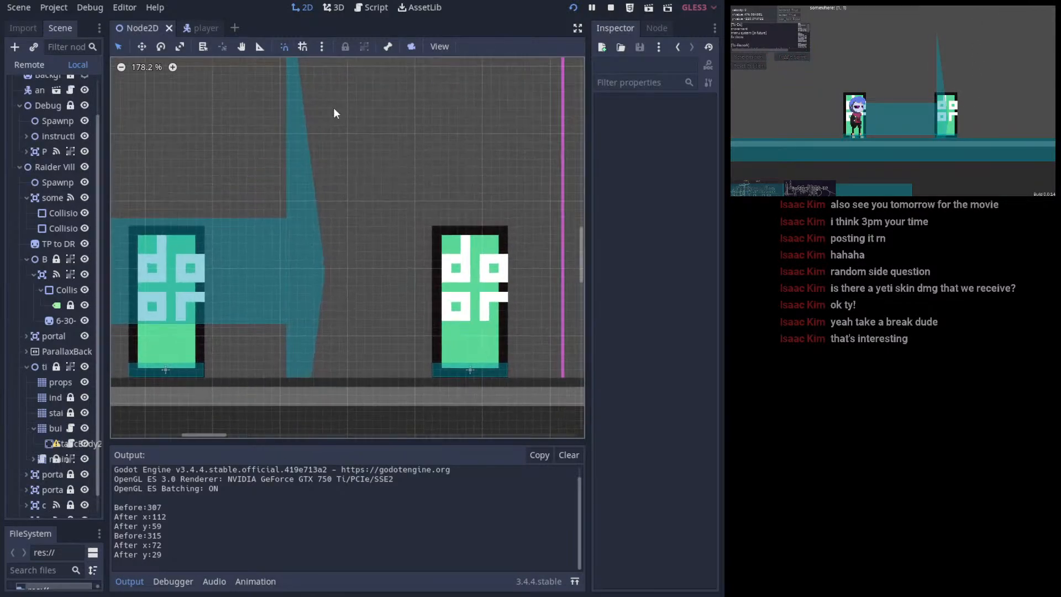
pyautogui.click(370, 6)
pyautogui.click(306, 8)
pyautogui.click(166, 369)
pyautogui.moveTo(247, 311); pyautogui.dragTo(330, 280, button='middle')
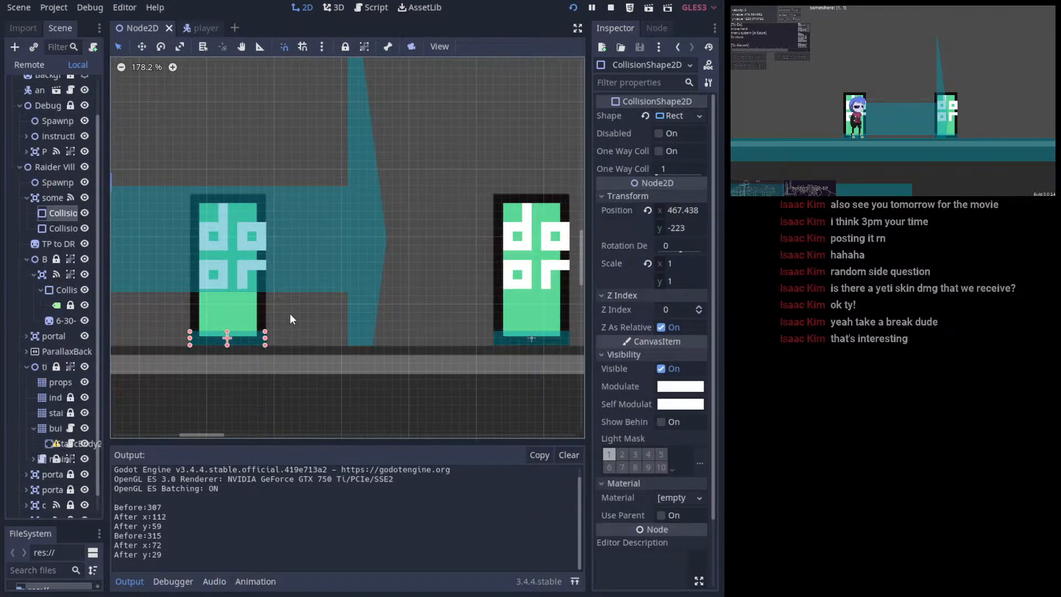
# - Nudge the collision shape at the base of the second door to (755, -223) and deselect it
pyautogui.moveTo(487, 305); pyautogui.dragTo(447, 306, button='middle')
pyautogui.scroll(1, 406, 306)
pyautogui.scroll(-2, 353, 304)
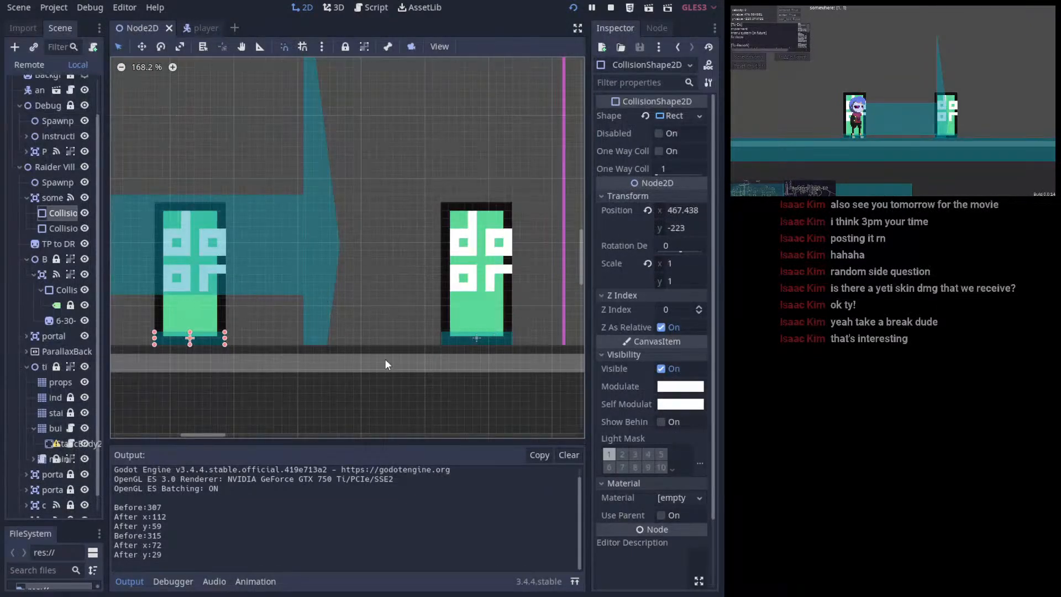
pyautogui.click(475, 337)
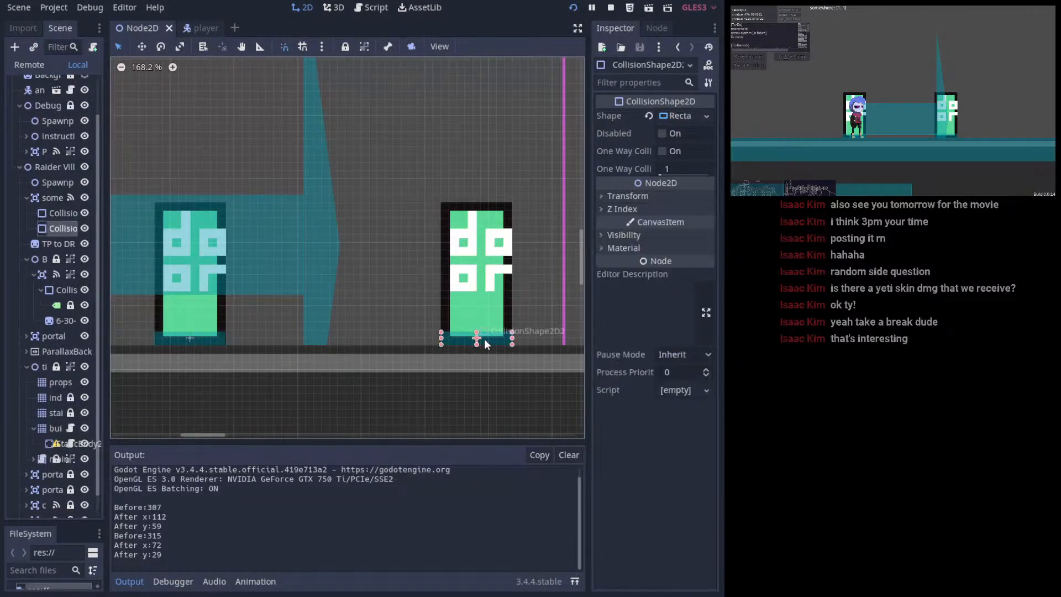
pyautogui.moveTo(469, 330); pyautogui.dragTo(477, 331)
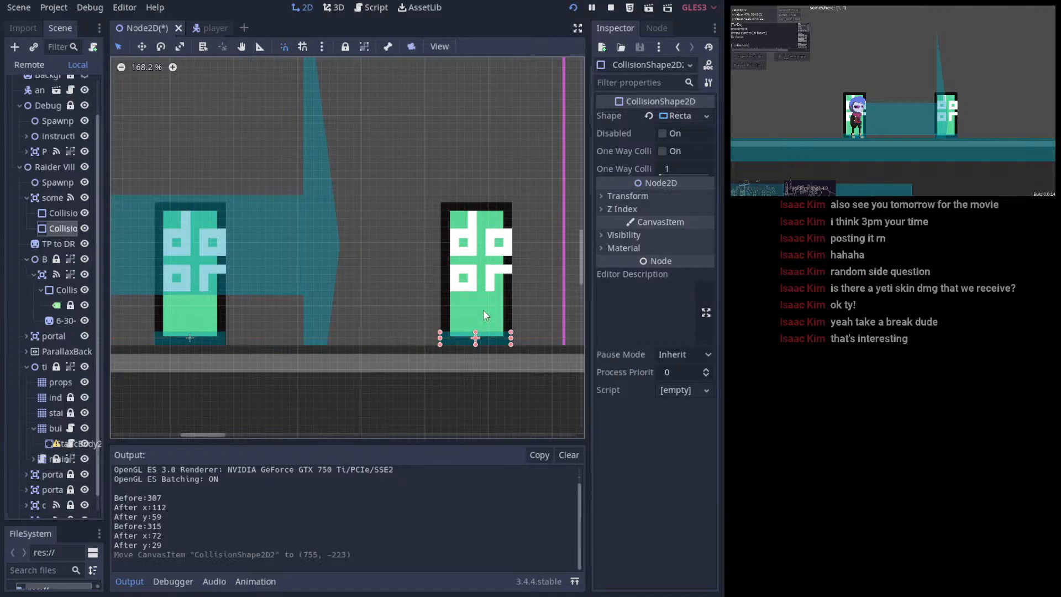
pyautogui.click(378, 256)
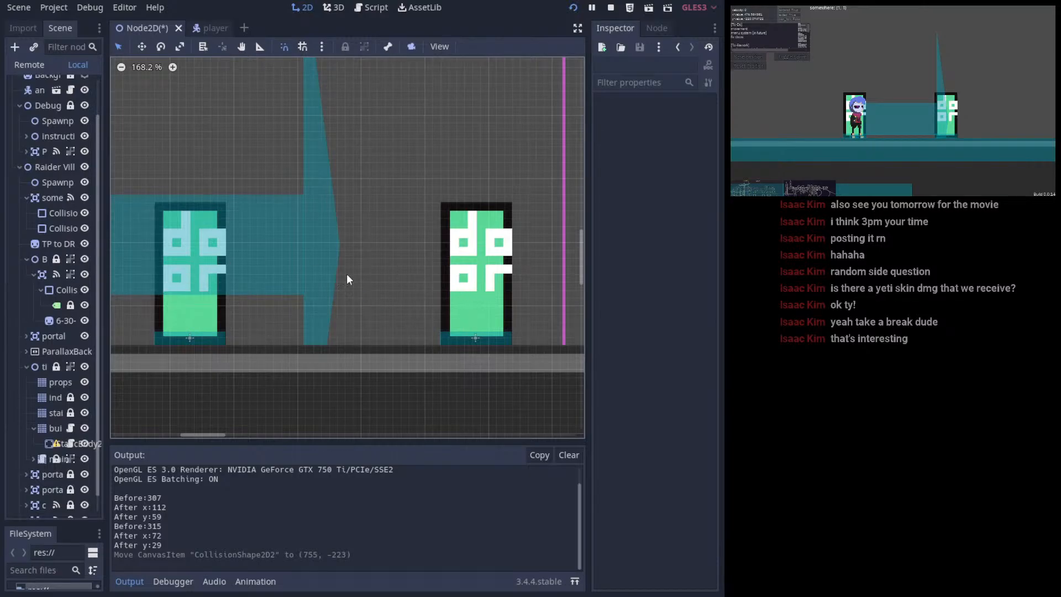
# - Realign the doorway_entered and doorway_exited call nodes beside their functions in the player script and save
pyautogui.click(207, 27)
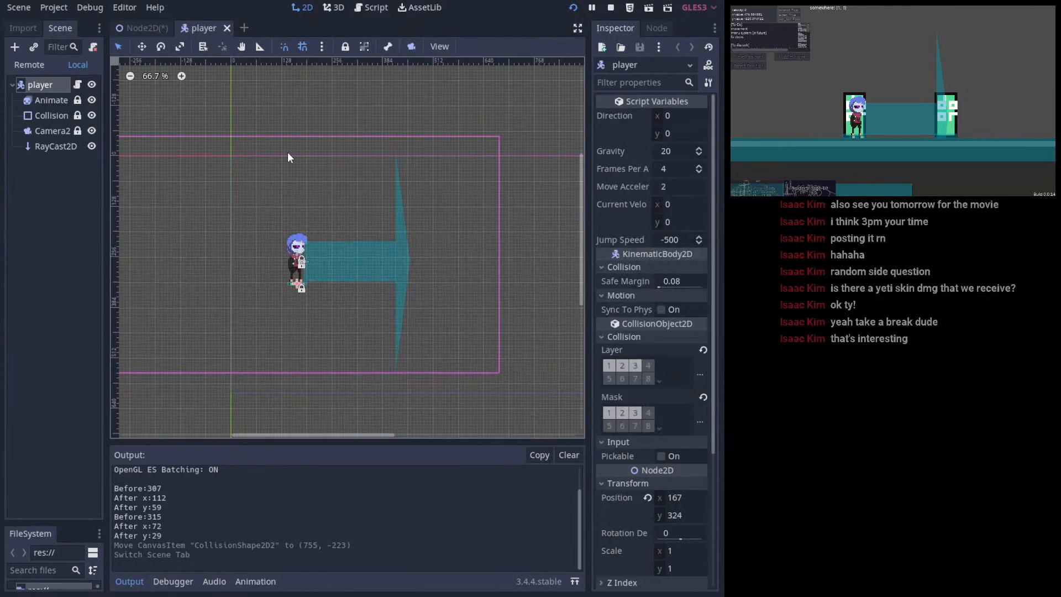
pyautogui.click(137, 29)
pyautogui.click(370, 11)
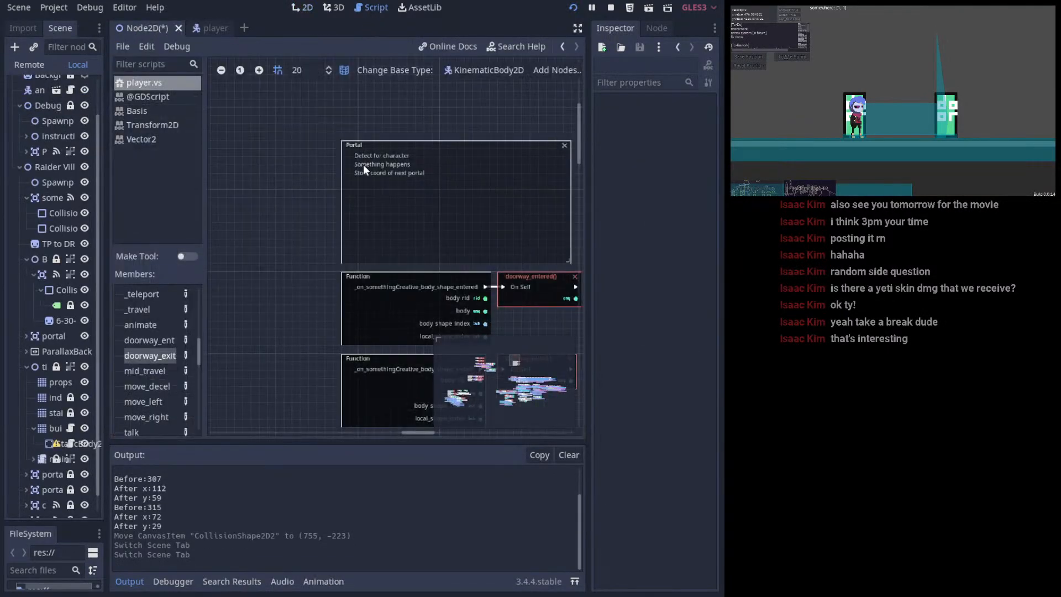
pyautogui.hscroll(4, 382, 191)
pyautogui.scroll(-2, 381, 191)
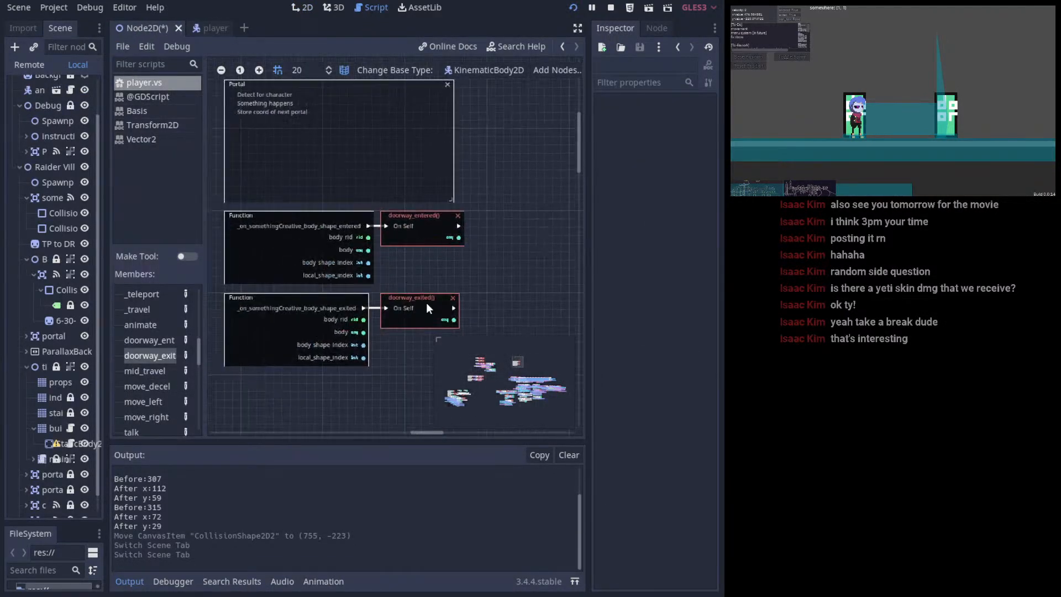
pyautogui.click(416, 302)
pyautogui.moveTo(414, 299); pyautogui.dragTo(406, 299)
pyautogui.moveTo(404, 228); pyautogui.dragTo(418, 224)
pyautogui.hotkey('ctrl', 's')
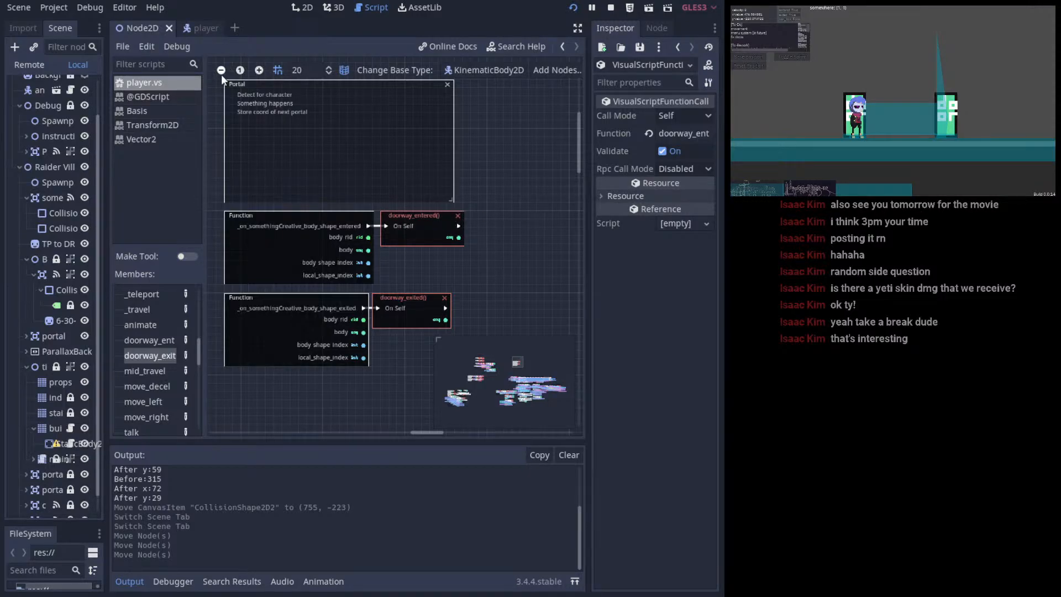
# - Examine the two doors in the 2D scene, selecting their collision shapes together and clearing the selection
pyautogui.click(300, 7)
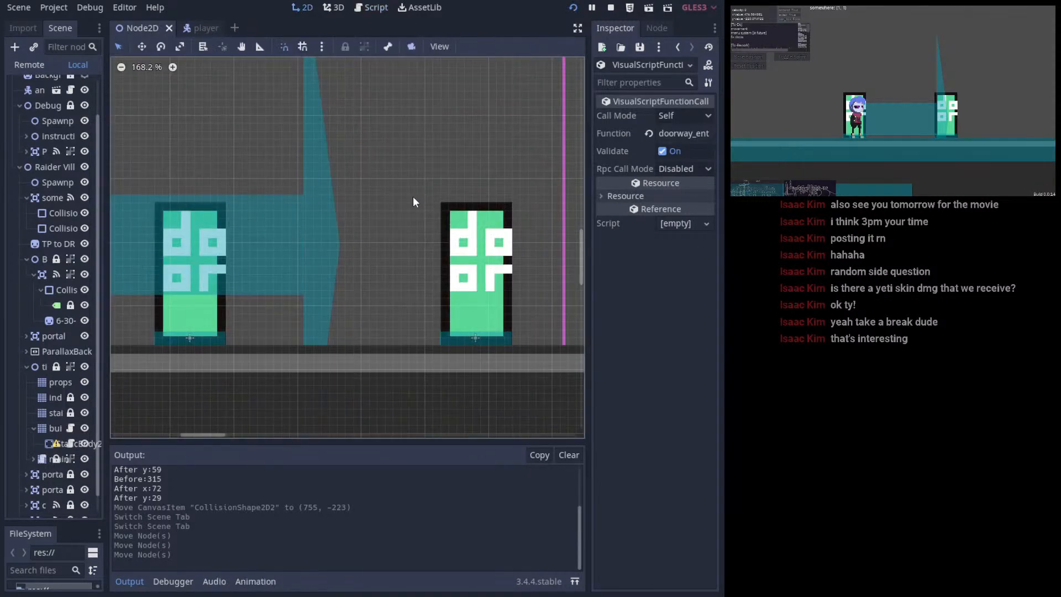
pyautogui.scroll(-10, 374, 230)
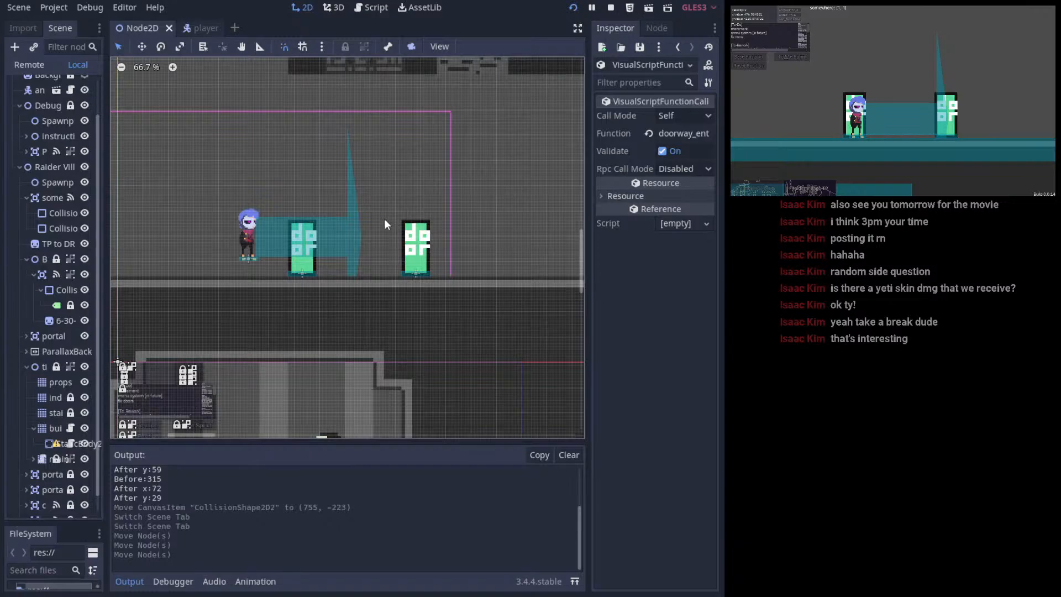
pyautogui.scroll(-5, 400, 259)
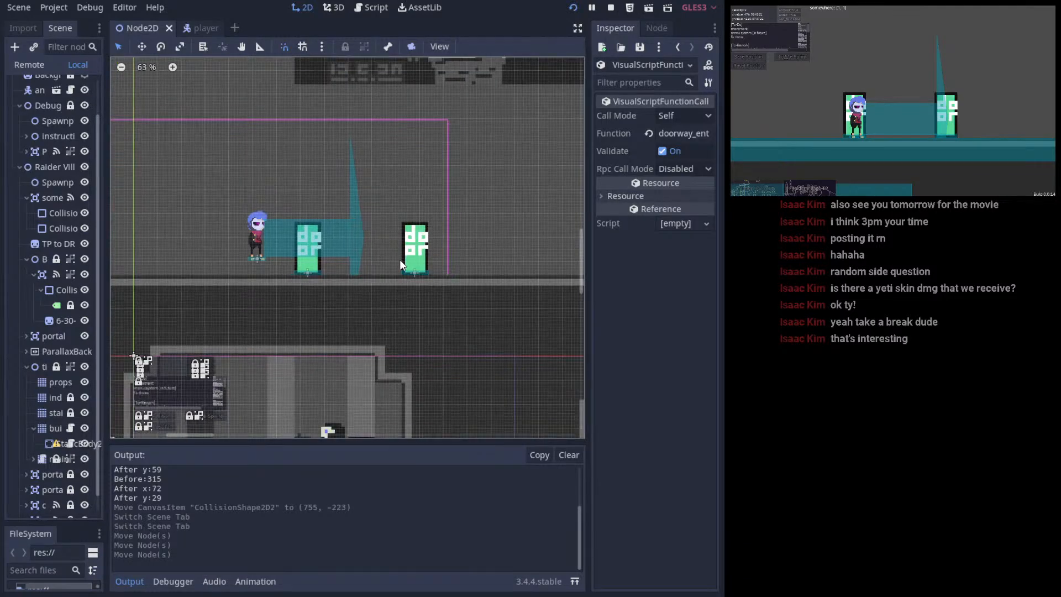
pyautogui.scroll(-3, 417, 264)
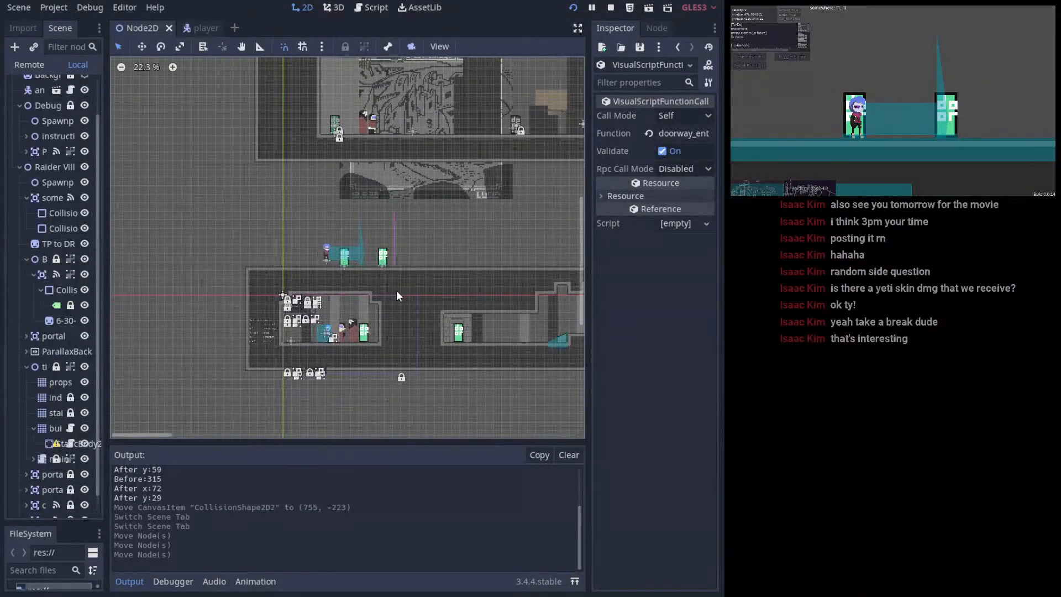
pyautogui.moveTo(415, 244); pyautogui.dragTo(324, 323, button='middle')
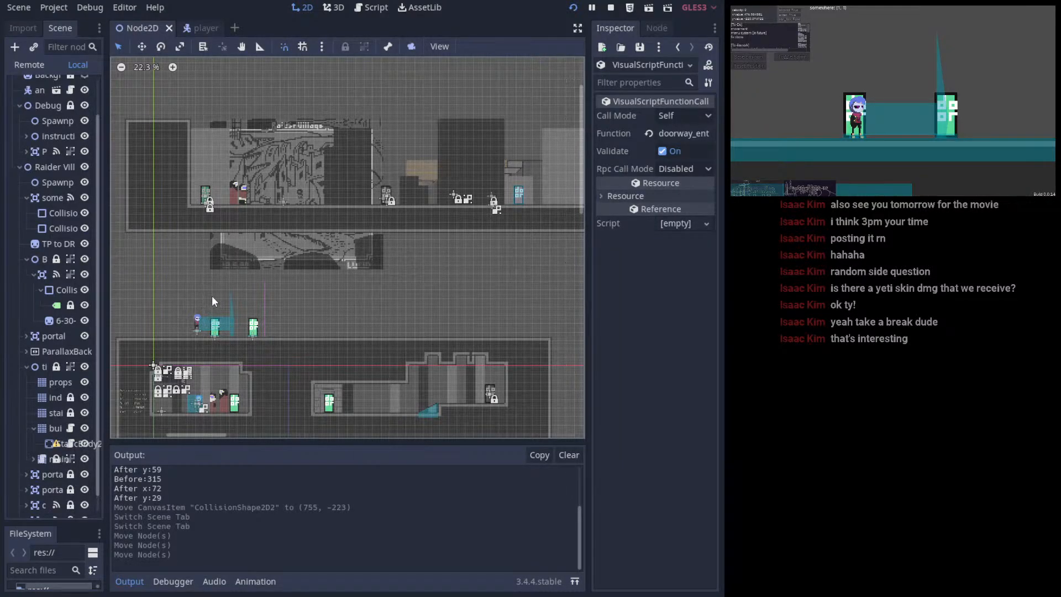
pyautogui.moveTo(196, 313); pyautogui.dragTo(267, 330)
pyautogui.scroll(4, 261, 336)
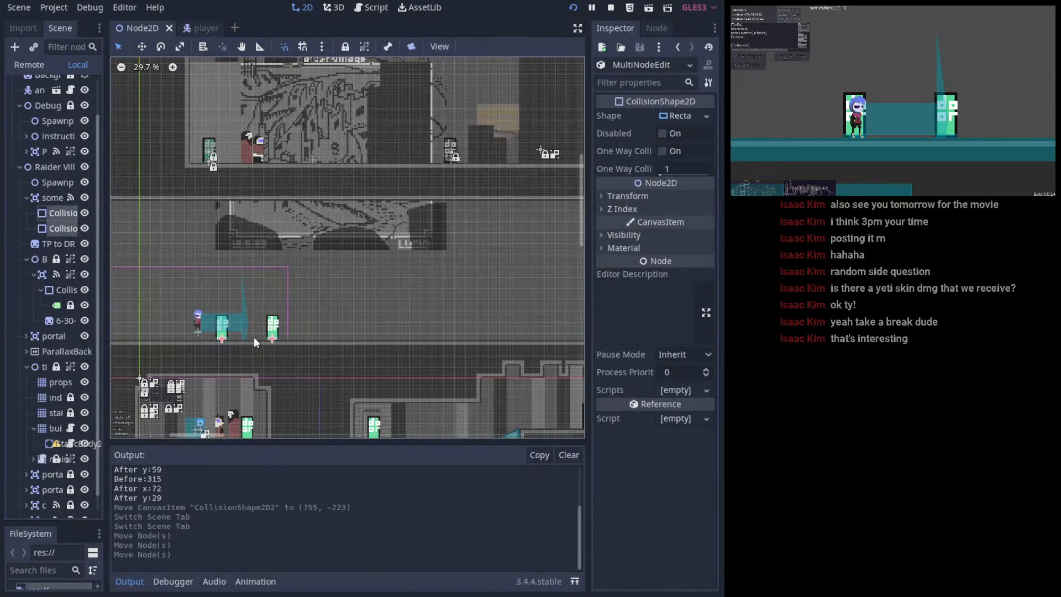
pyautogui.click(247, 334)
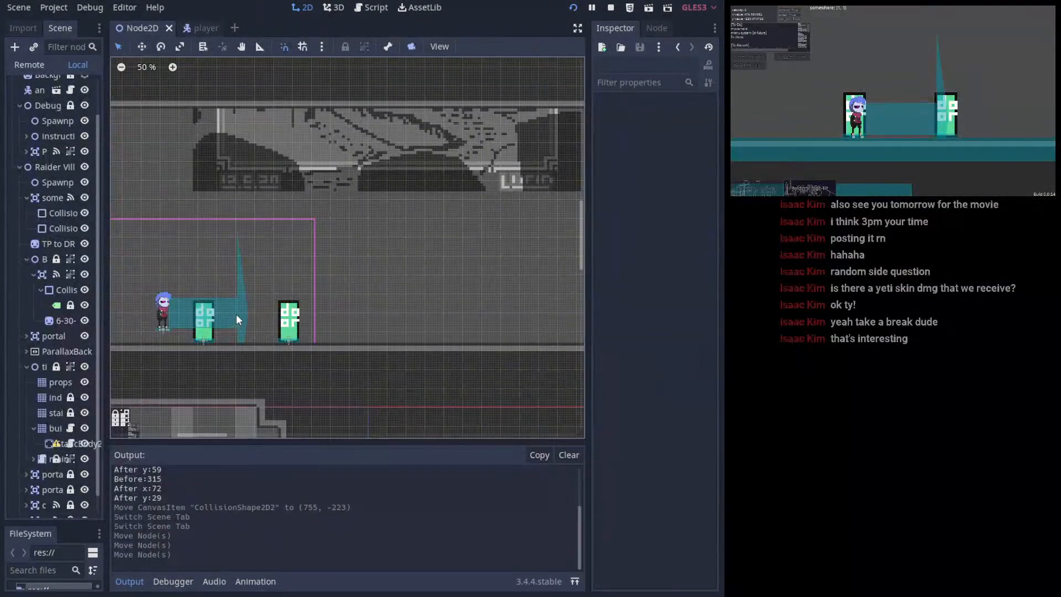
pyautogui.moveTo(242, 241); pyautogui.dragTo(337, 354)
pyautogui.click(349, 330)
# - Survey the rest of the level around Raider Village and come back to the two doors beside the character
pyautogui.scroll(-3, 334, 309)
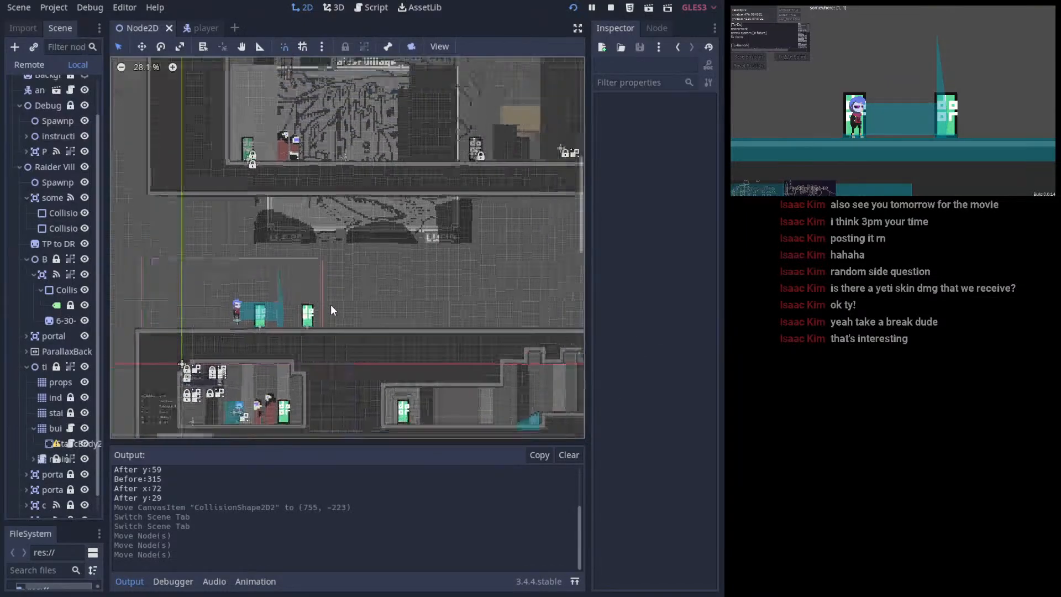
pyautogui.scroll(-1, 331, 305)
pyautogui.moveTo(348, 301); pyautogui.dragTo(138, 326, button='middle')
pyautogui.moveTo(396, 226); pyautogui.dragTo(156, 268, button='middle')
pyautogui.moveTo(369, 322); pyautogui.dragTo(546, 297, button='middle')
pyautogui.scroll(1, 454, 254)
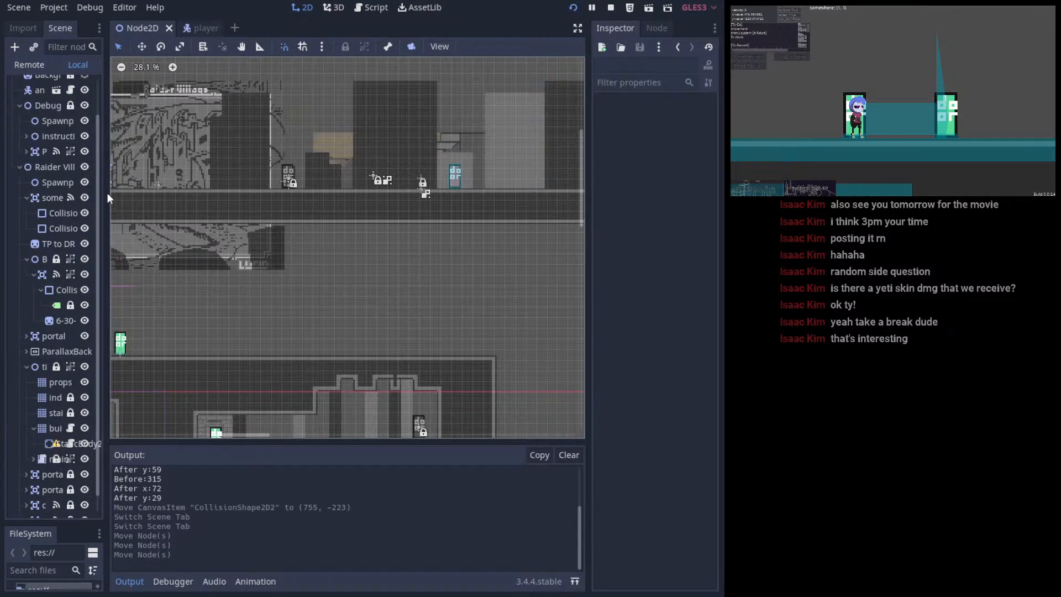
pyautogui.scroll(-1, 84, 185)
pyautogui.scroll(-5, 267, 320)
pyautogui.hscroll(-4, 267, 320)
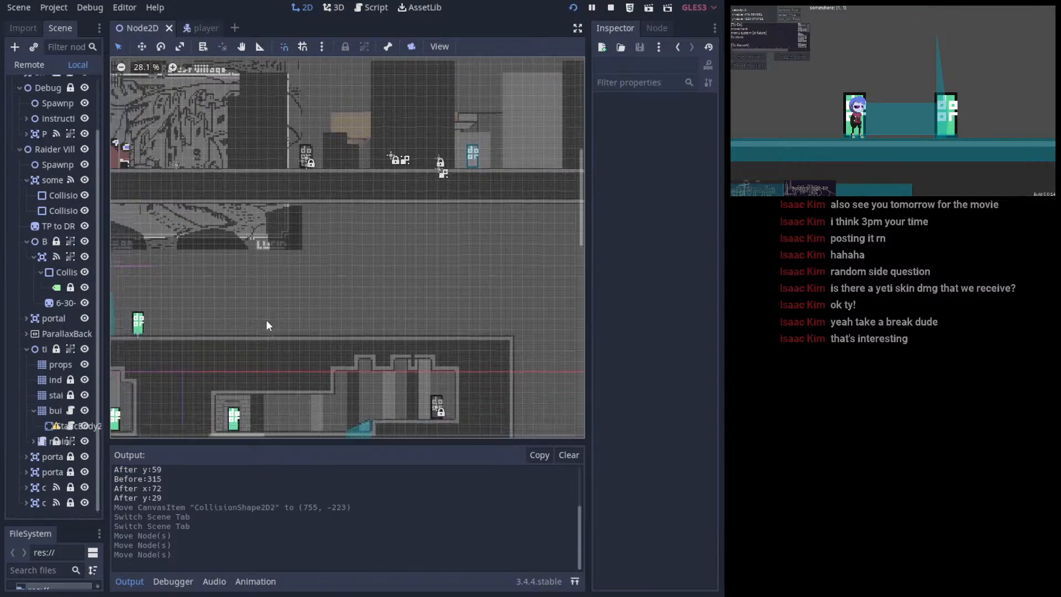
pyautogui.scroll(7, 224, 268)
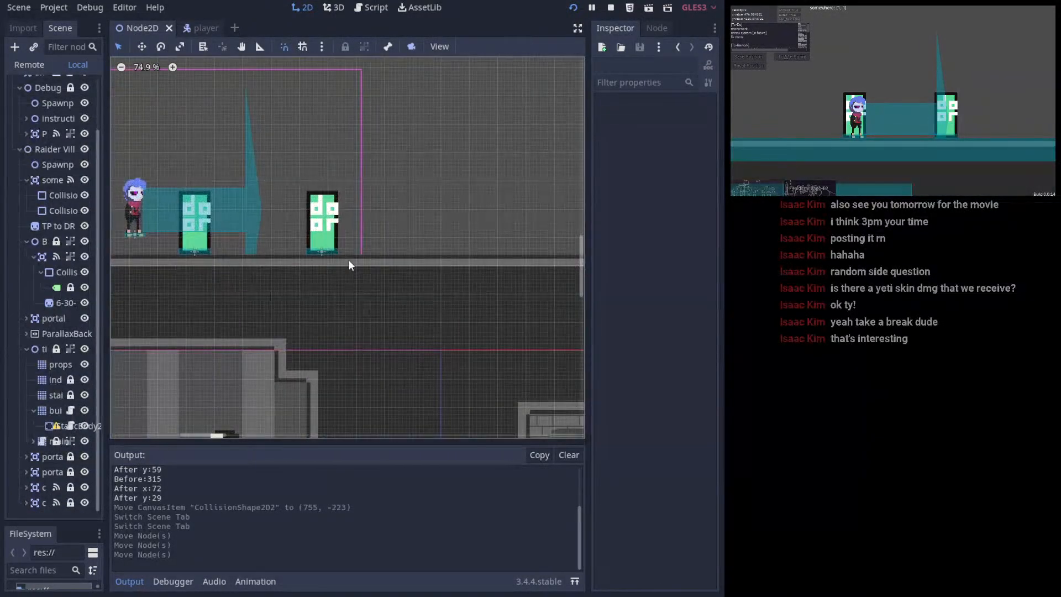
pyautogui.hscroll(-4, 377, 243)
pyautogui.scroll(-2, 377, 243)
pyautogui.hscroll(3, 164, 261)
pyautogui.scroll(1, 164, 260)
pyautogui.scroll(3, 256, 327)
pyautogui.hscroll(-1, 256, 327)
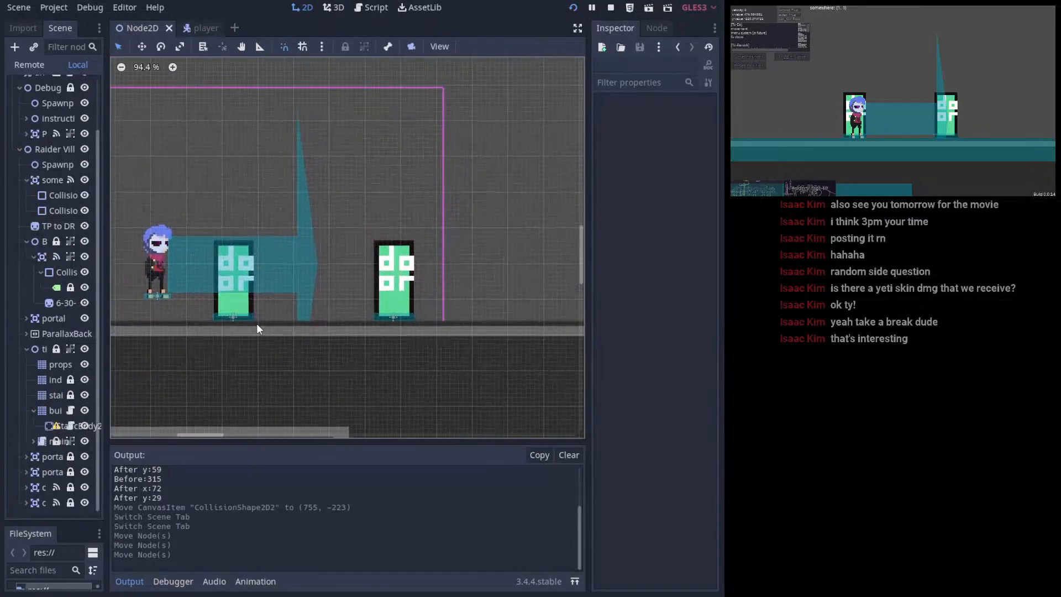
# - Move the "another player" character along the ground past both doors to (828, -223) and deselect it
pyautogui.moveTo(153, 271); pyautogui.dragTo(192, 269)
pyautogui.click(257, 249)
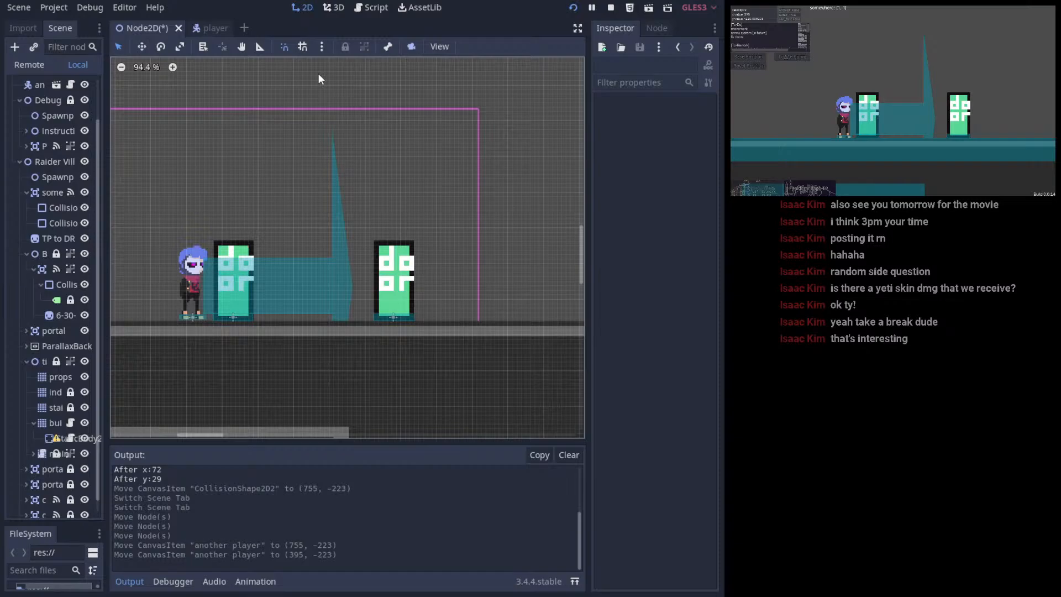
pyautogui.moveTo(194, 286); pyautogui.dragTo(436, 301)
pyautogui.click(442, 302)
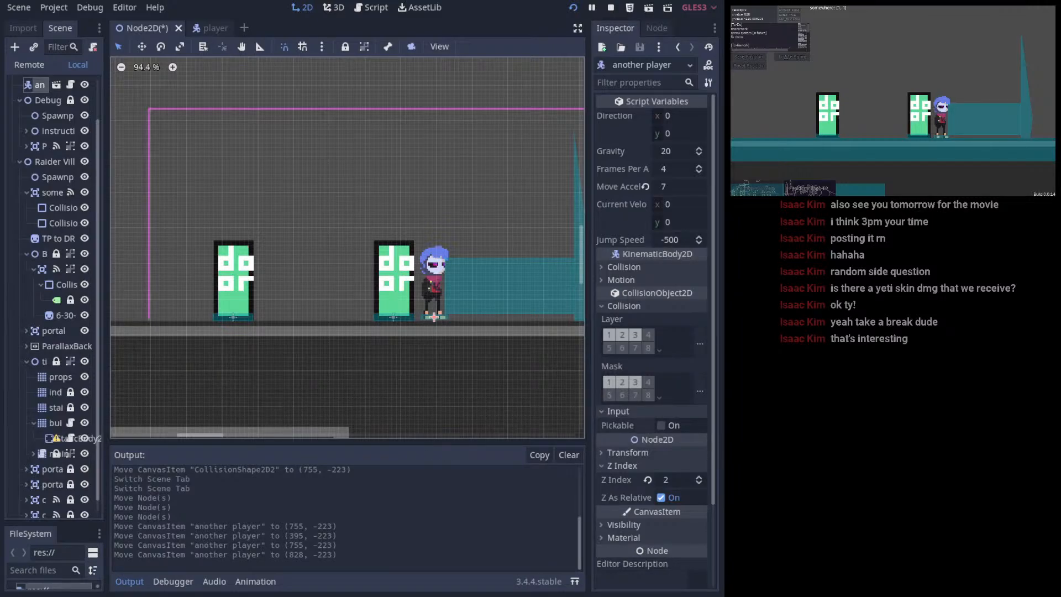
pyautogui.click(310, 322)
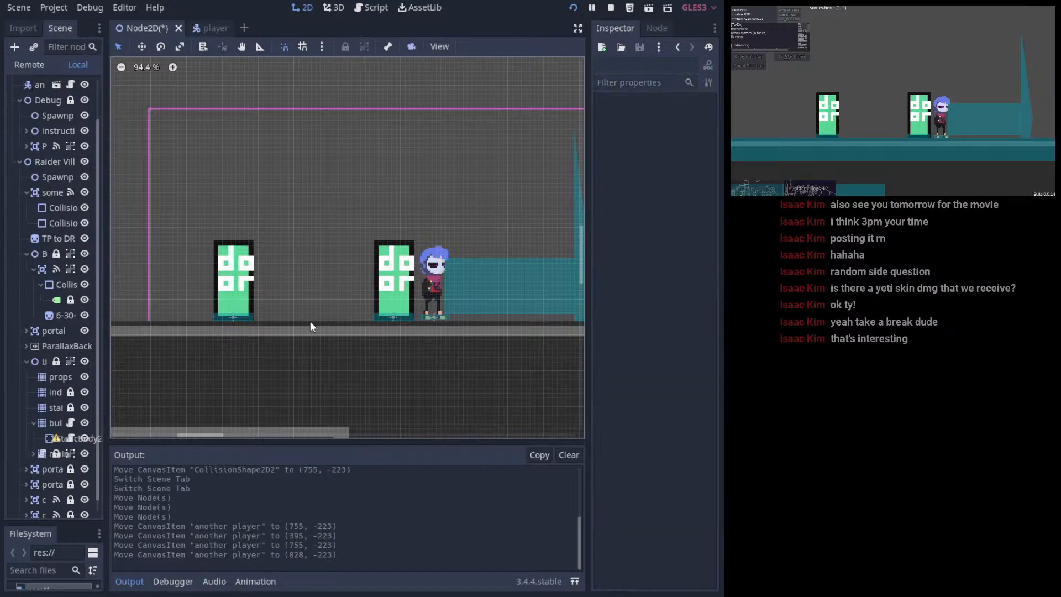
pyautogui.moveTo(310, 323); pyautogui.dragTo(371, 302, button='middle')
# - Move the _on_somethingCreative_body_shape_exited function and its doorway_exited call lower in the player script graph, away from the entered pair
pyautogui.click(376, 8)
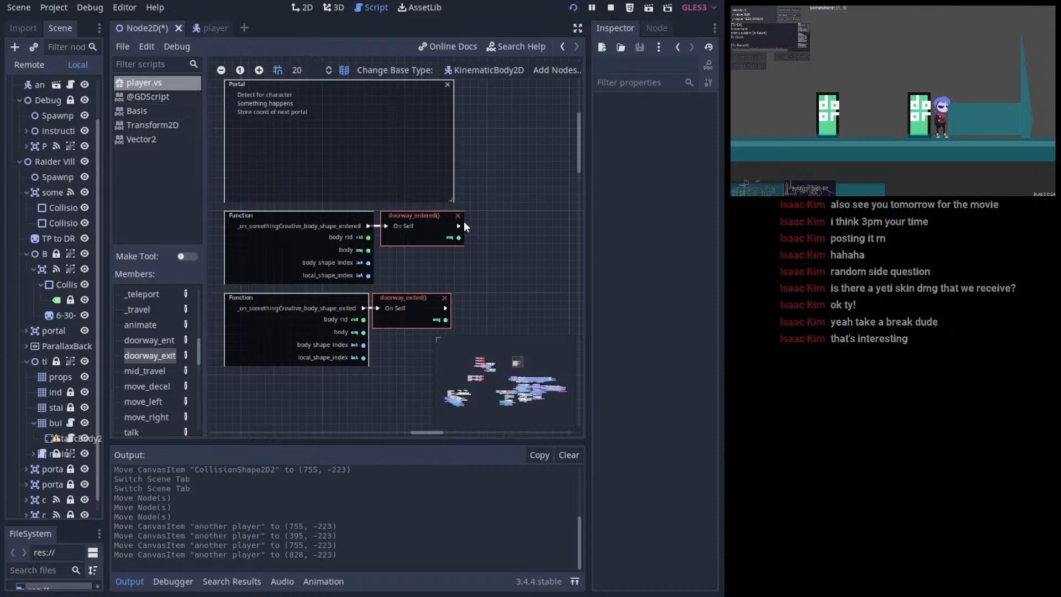
pyautogui.click(307, 9)
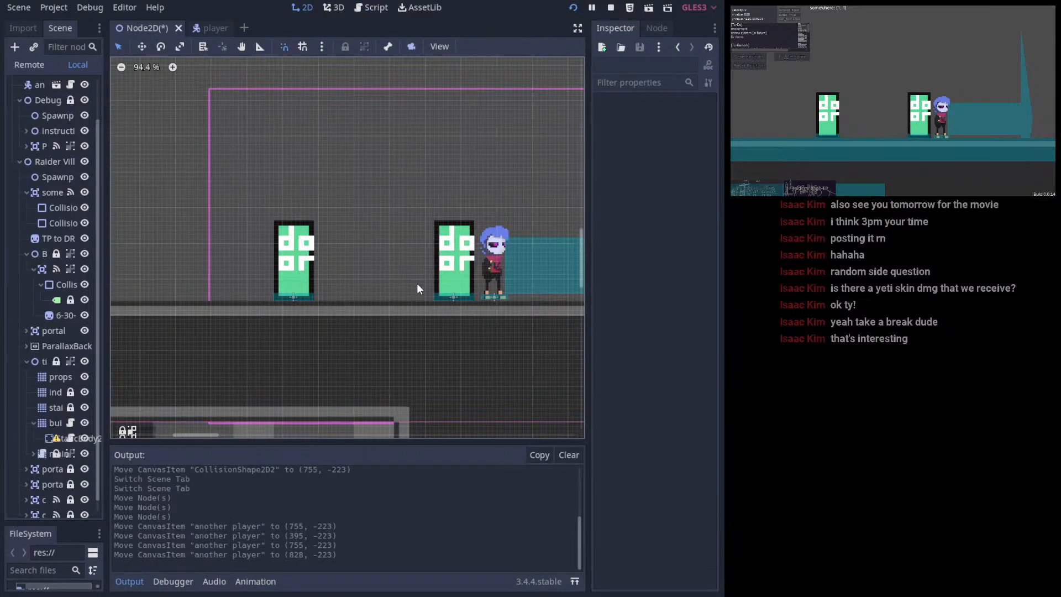
pyautogui.click(376, 8)
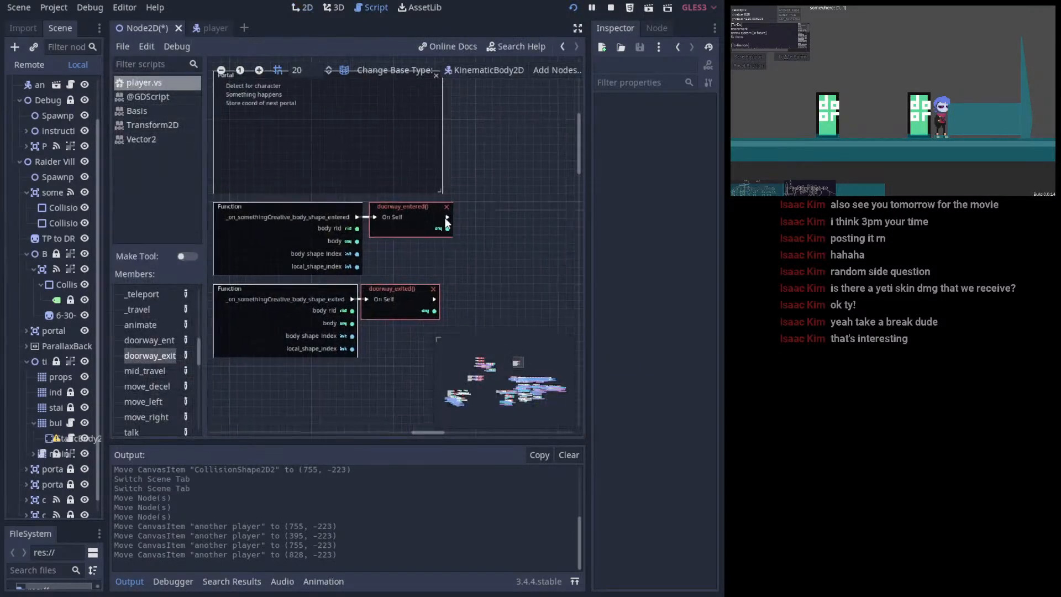
pyautogui.moveTo(288, 237); pyautogui.dragTo(288, 278)
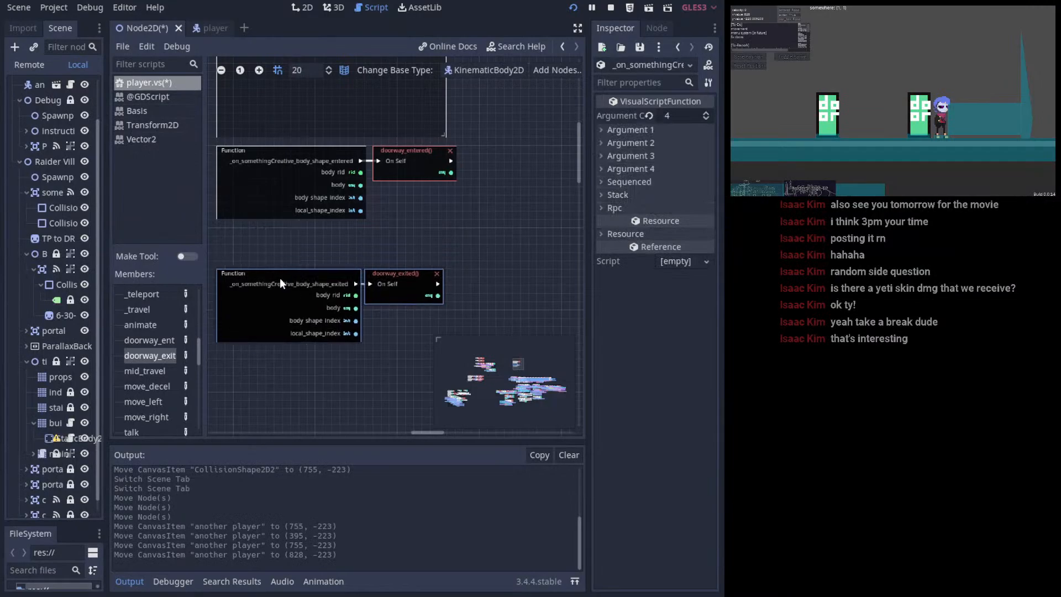
pyautogui.scroll(5, 449, 267)
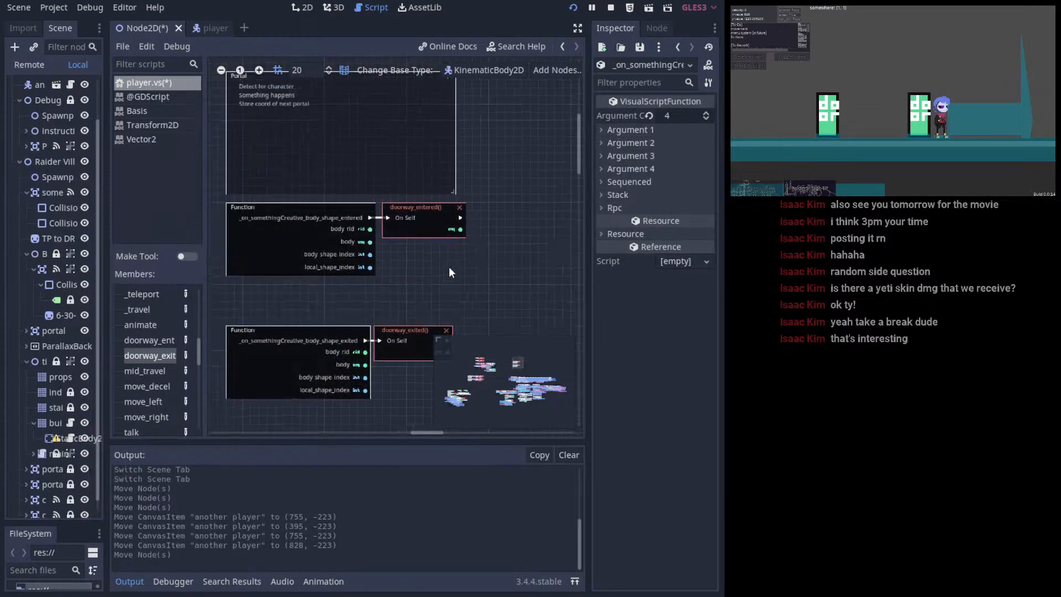
pyautogui.click(442, 181)
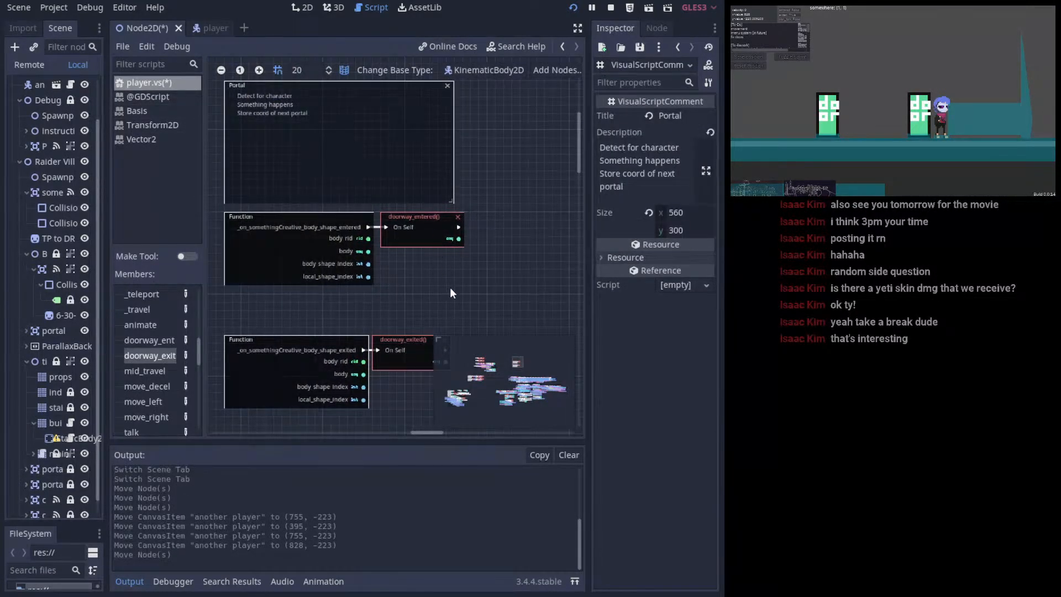
# - Add a Condition node sequenced after the doorway_entered call, disconnect the data link from its cond input, and save
pyautogui.moveTo(450, 287); pyautogui.dragTo(407, 238, button='middle')
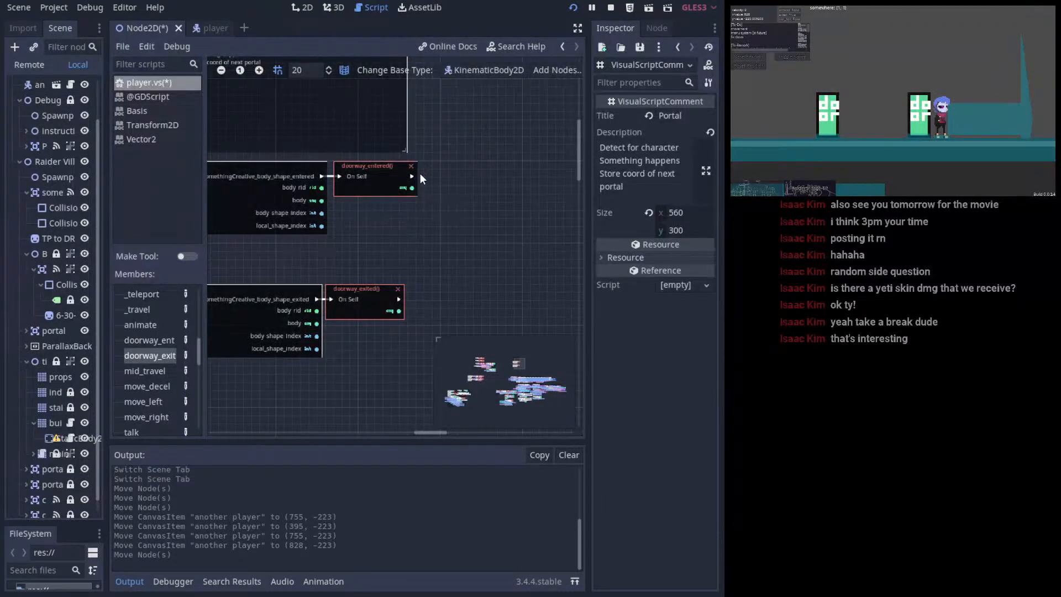
pyautogui.moveTo(449, 180); pyautogui.dragTo(487, 175)
pyautogui.doubleClick(466, 206)
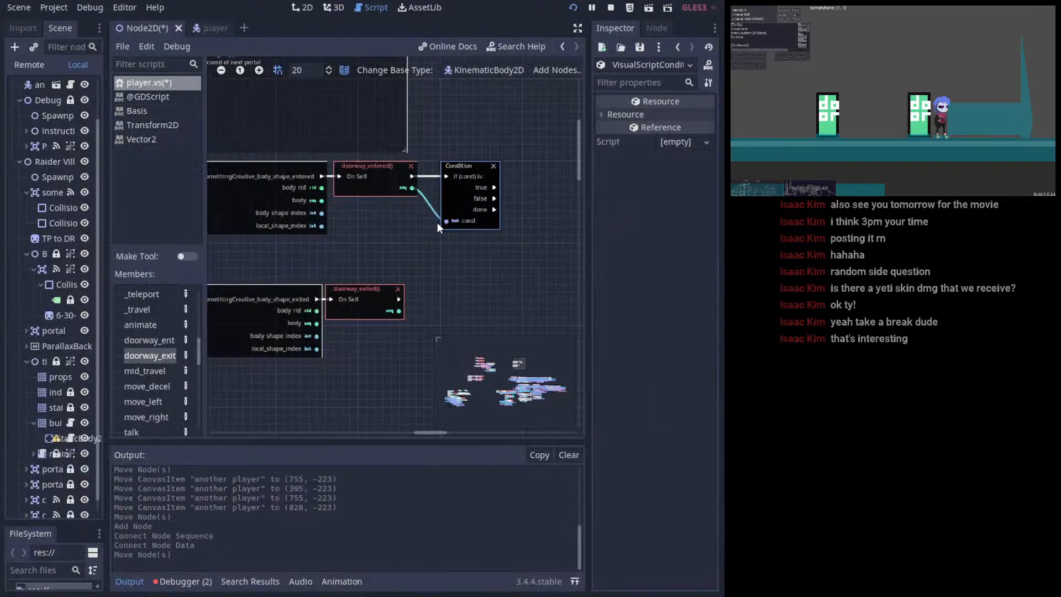
pyautogui.moveTo(445, 221); pyautogui.dragTo(383, 219)
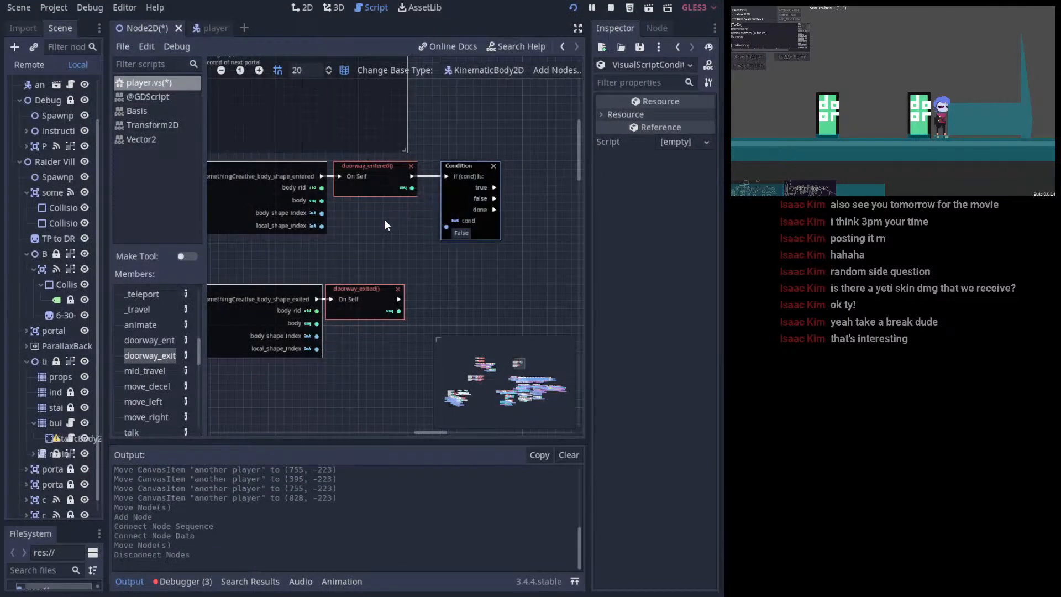
pyautogui.click(397, 197)
pyautogui.scroll(2, 409, 221)
pyautogui.hotkey('ctrl', 's')
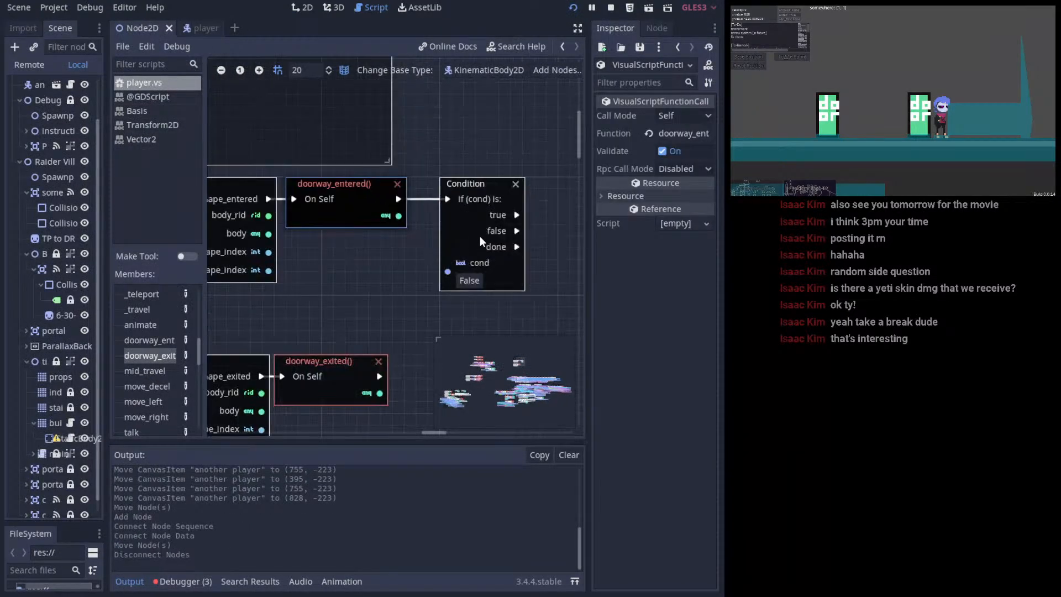
# - Look up the doorway_entered and doorway_exited members of the player script, view the door entered group, and return to the doorway_entered call
pyautogui.keyDown('ctrl'); pyautogui.scroll(2, 442, 243); pyautogui.keyUp('ctrl')
pyautogui.click(166, 370)
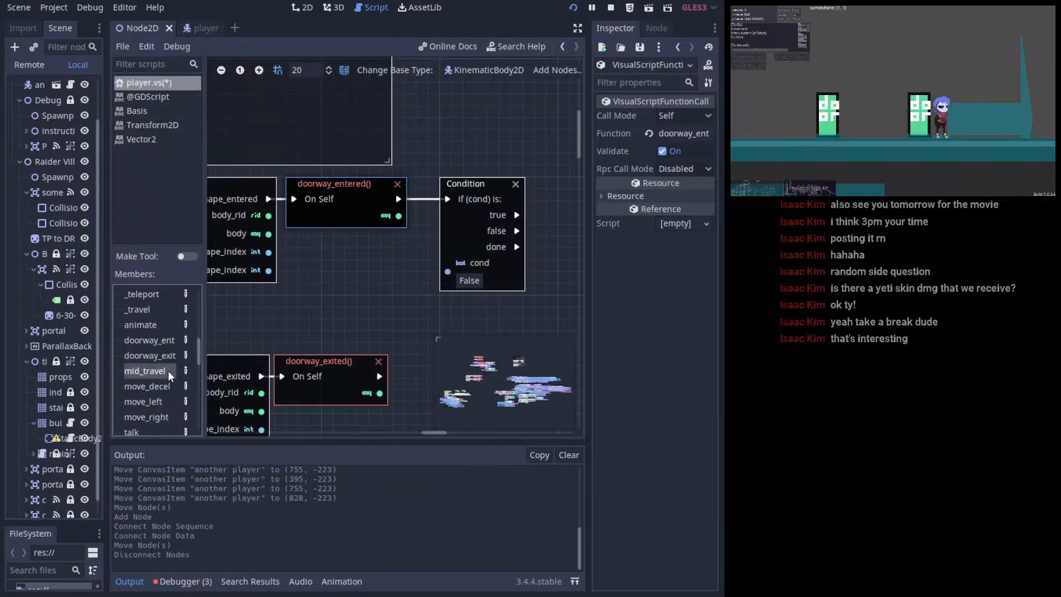
pyautogui.click(156, 387)
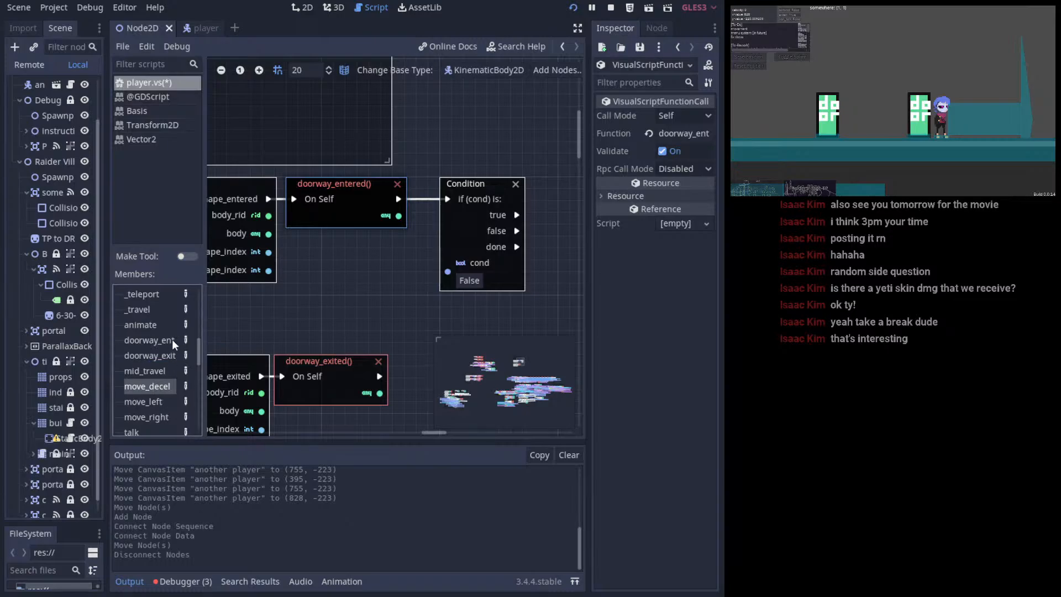
pyautogui.click(149, 340)
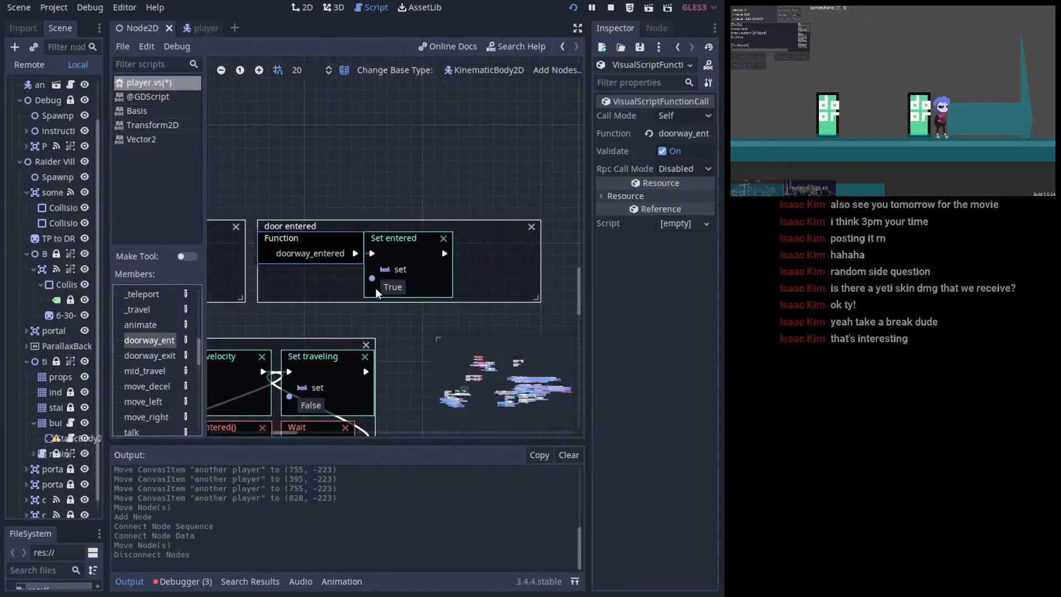
pyautogui.rightClick(161, 342)
pyautogui.press('Escape')
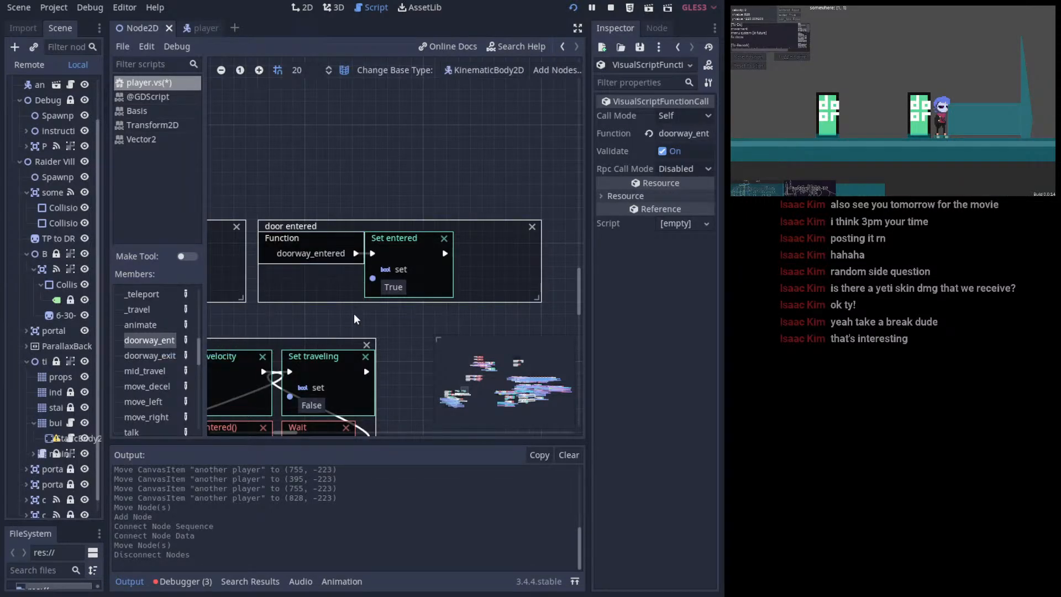
pyautogui.click(170, 358)
pyautogui.rightClick(161, 357)
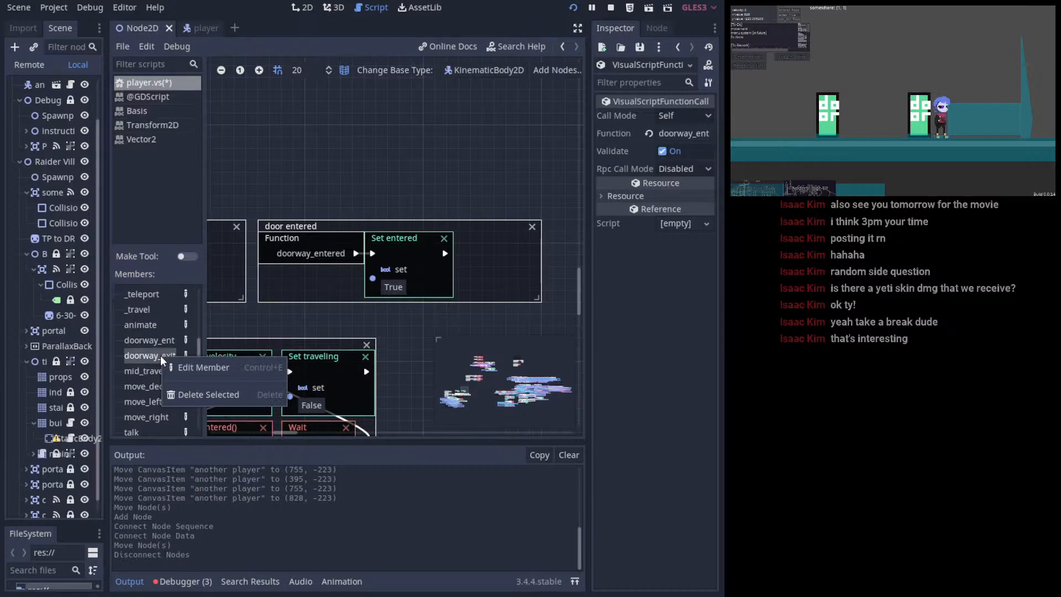
pyautogui.press('Escape')
pyautogui.click(145, 372)
pyautogui.click(393, 177)
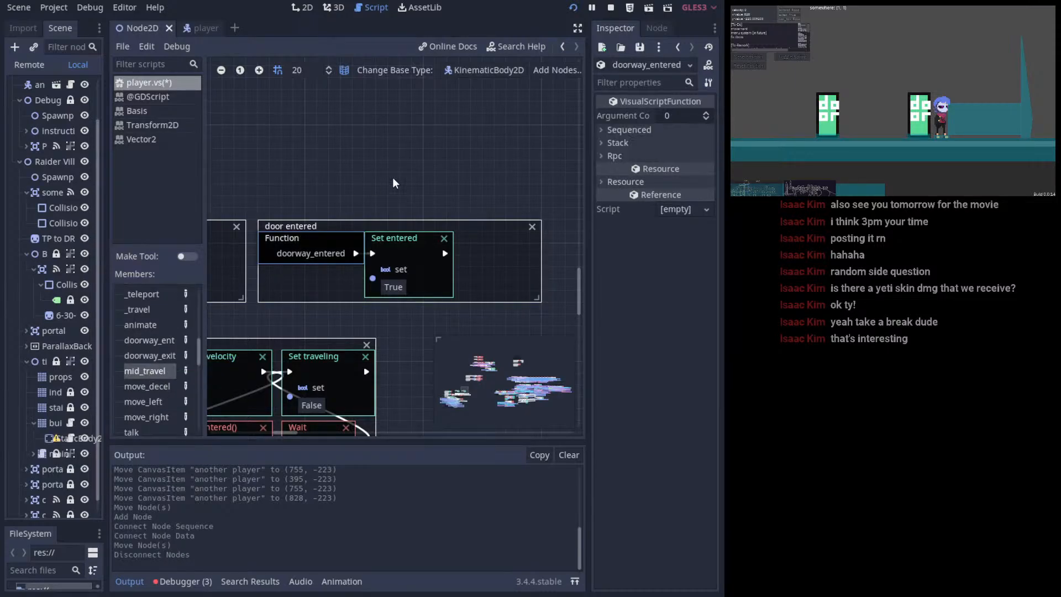
pyautogui.click(515, 366)
# - Check the Validate and Rpc Call Mode options of the doorway_entered call and save the scene
pyautogui.click(466, 227)
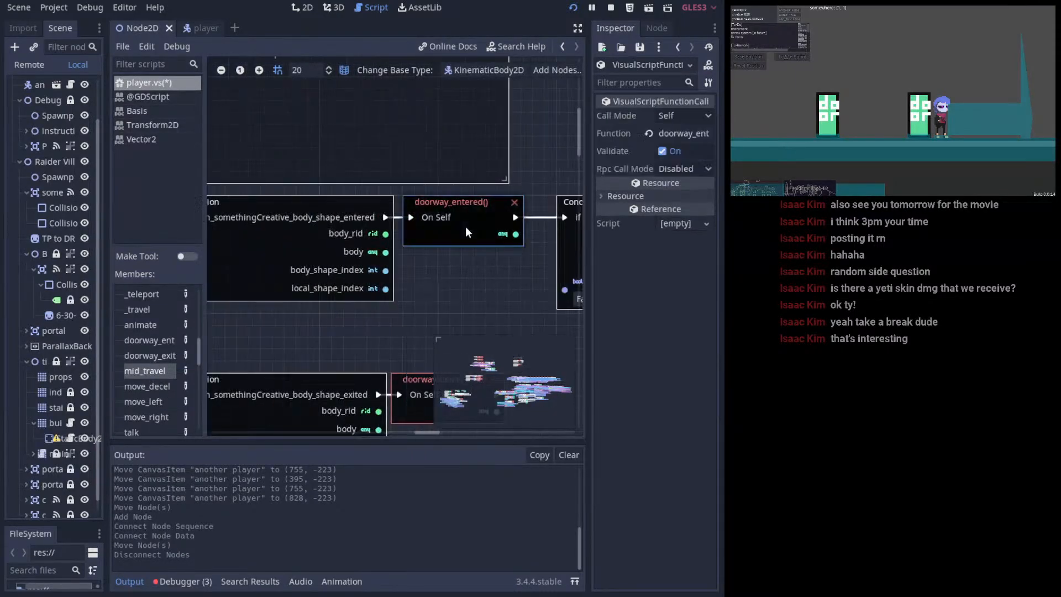
pyautogui.click(666, 151)
pyautogui.click(668, 152)
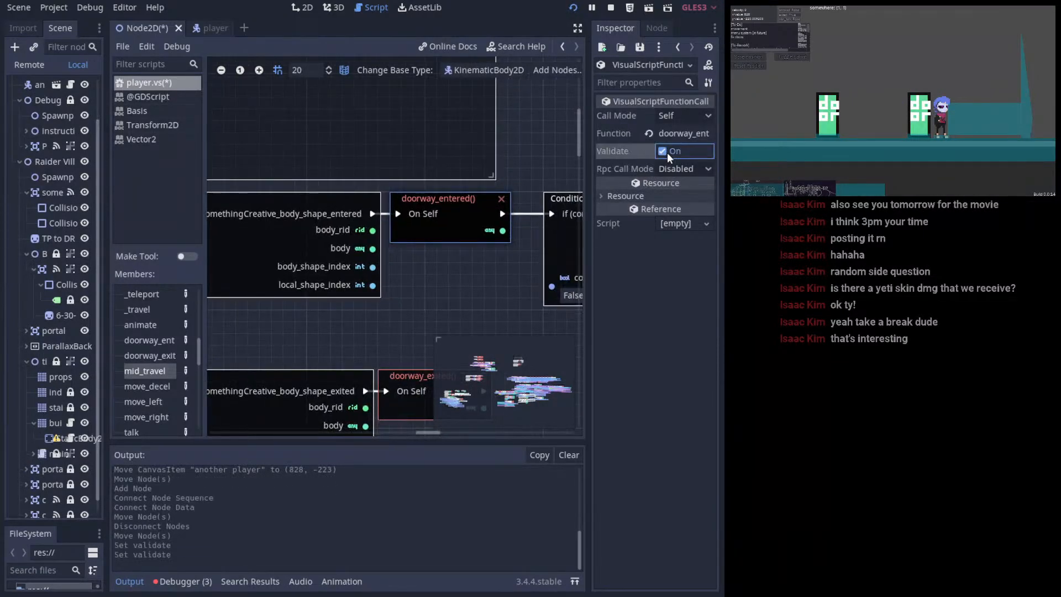
pyautogui.click(708, 169)
pyautogui.click(694, 172)
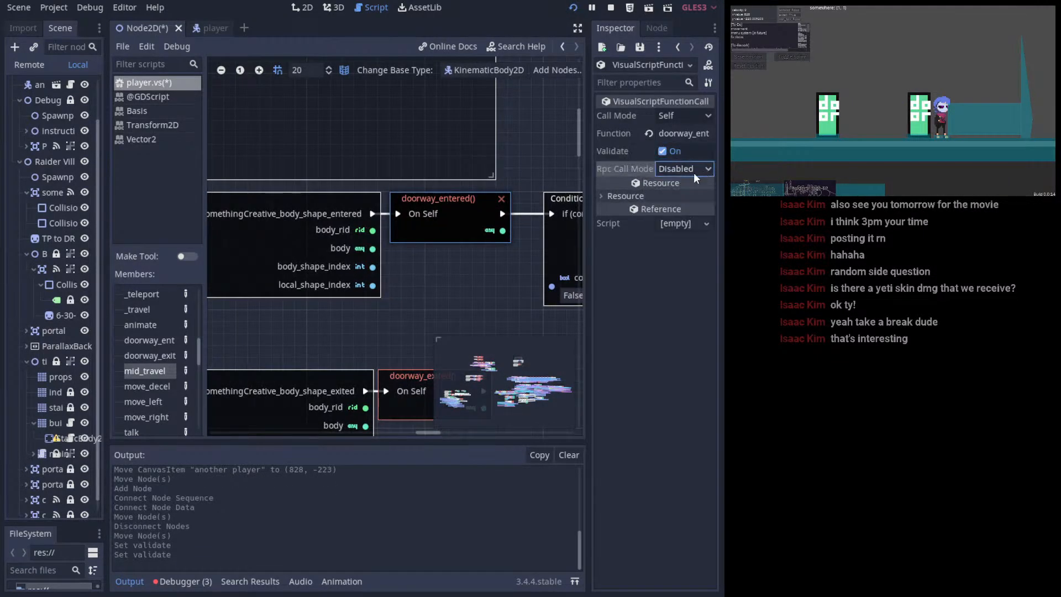
pyautogui.hscroll(5, 355, 259)
pyautogui.hotkey('ctrl', 's')
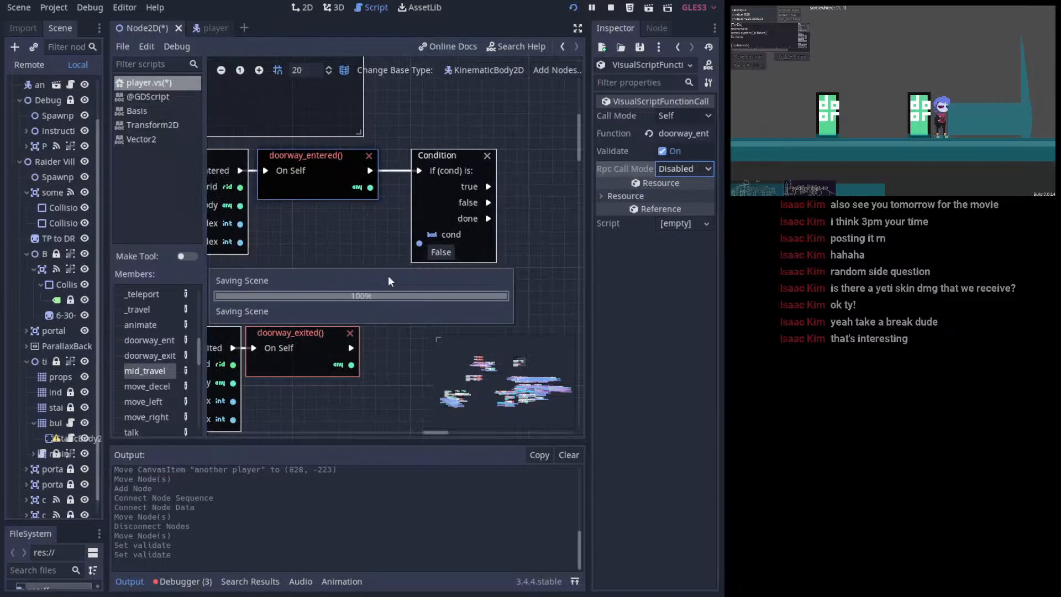
# - Try to pull a data link from the doorway_entered call's output, select the Condition node, and save the scene
pyautogui.moveTo(370, 187); pyautogui.dragTo(363, 205)
pyautogui.press('Escape')
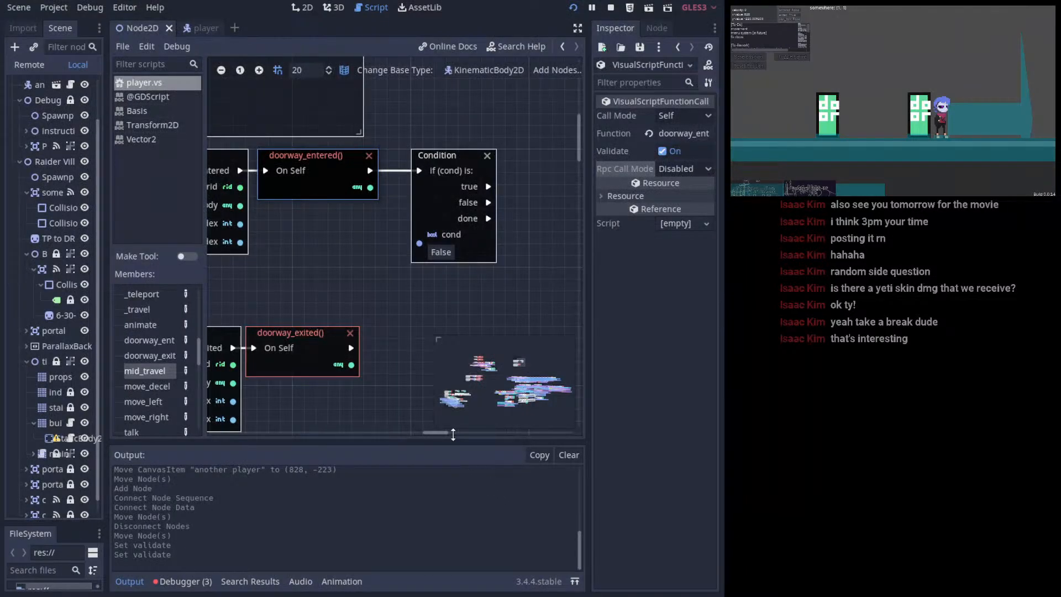
pyautogui.moveTo(408, 370); pyautogui.dragTo(434, 357, button='middle')
pyautogui.click(460, 164)
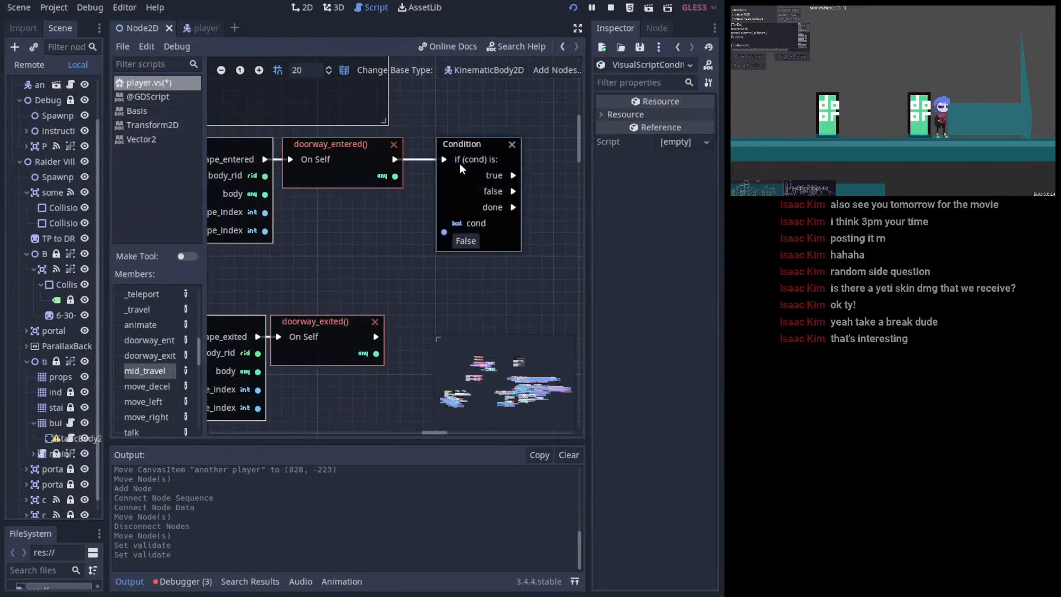
pyautogui.moveTo(379, 241); pyautogui.dragTo(340, 266, button='middle')
pyautogui.hotkey('ctrl', 's')
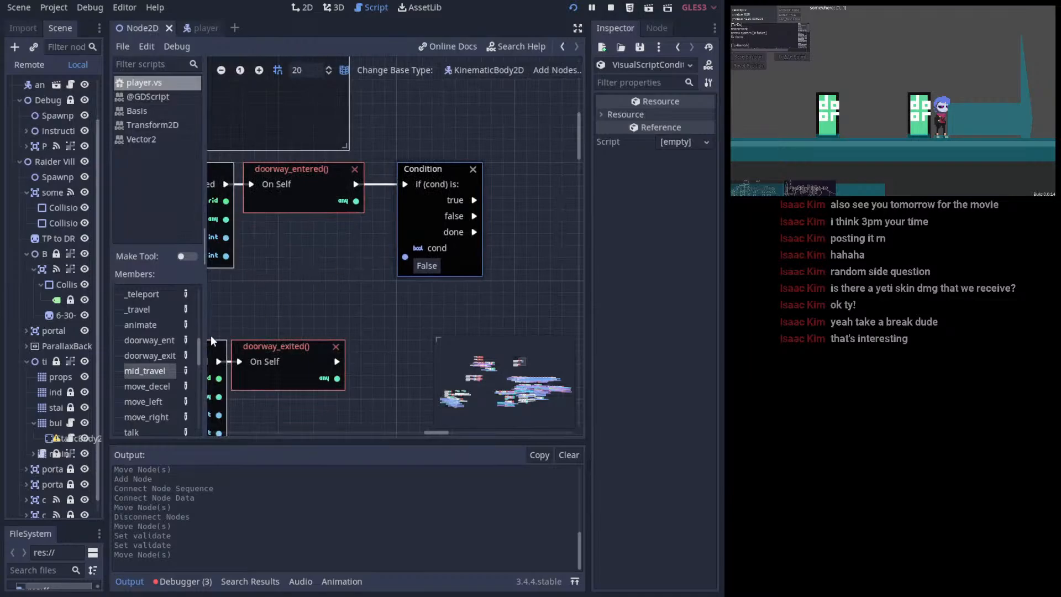
# - Align the _on_somethingCreative_body_shape_exited function and its doorway_exited call beneath the entered pair, and move the Condition node closer to the doorway_entered call
pyautogui.moveTo(402, 272); pyautogui.dragTo(439, 253, button='middle')
pyautogui.moveTo(292, 306); pyautogui.dragTo(306, 265, button='middle')
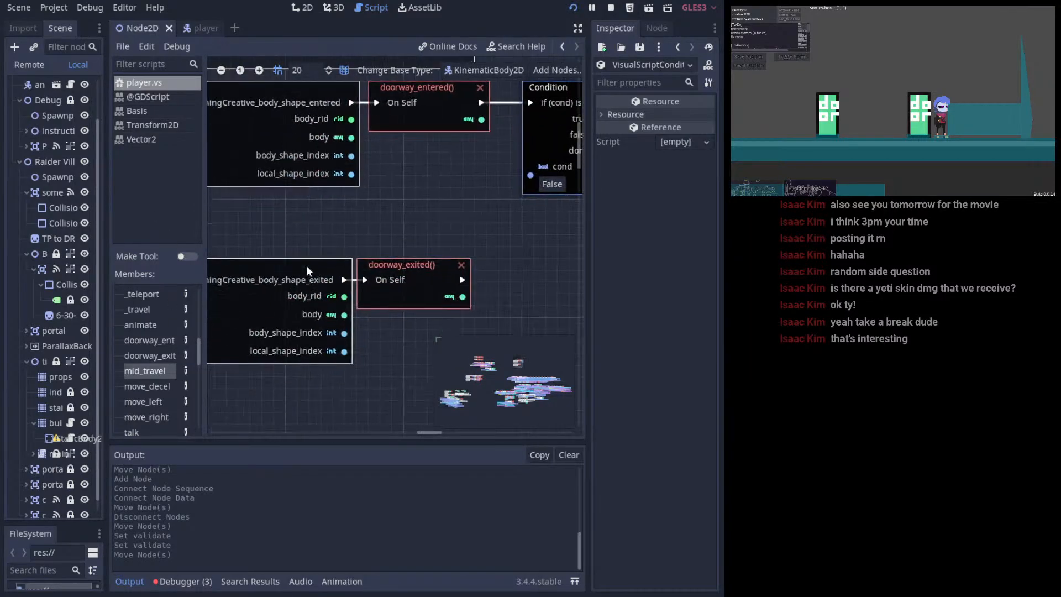
pyautogui.keyDown('ctrl'); pyautogui.scroll(-2, 306, 267); pyautogui.keyUp('ctrl')
pyautogui.moveTo(267, 354); pyautogui.dragTo(359, 287)
pyautogui.moveTo(270, 310); pyautogui.dragTo(270, 331)
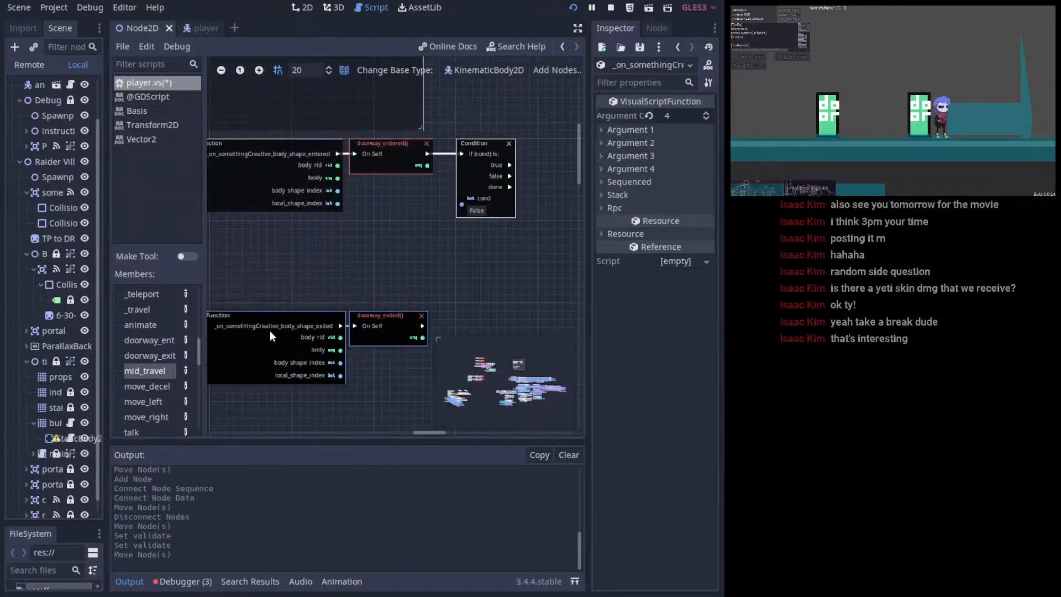
pyautogui.hscroll(-3, 395, 265)
pyautogui.scroll(2, 419, 282)
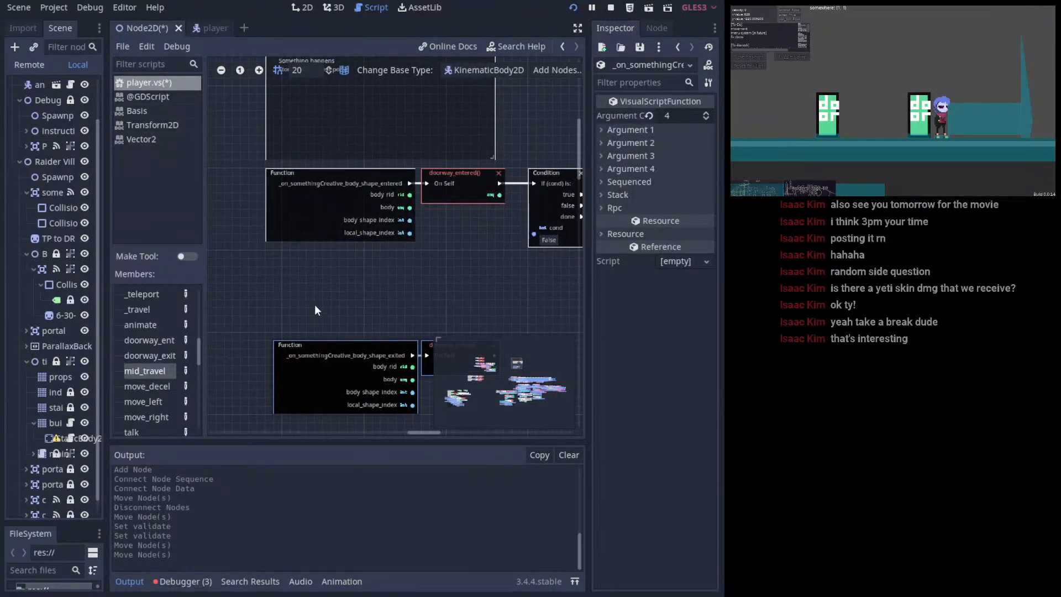
pyautogui.moveTo(314, 304); pyautogui.dragTo(288, 260, button='middle')
pyautogui.moveTo(318, 308); pyautogui.dragTo(311, 308)
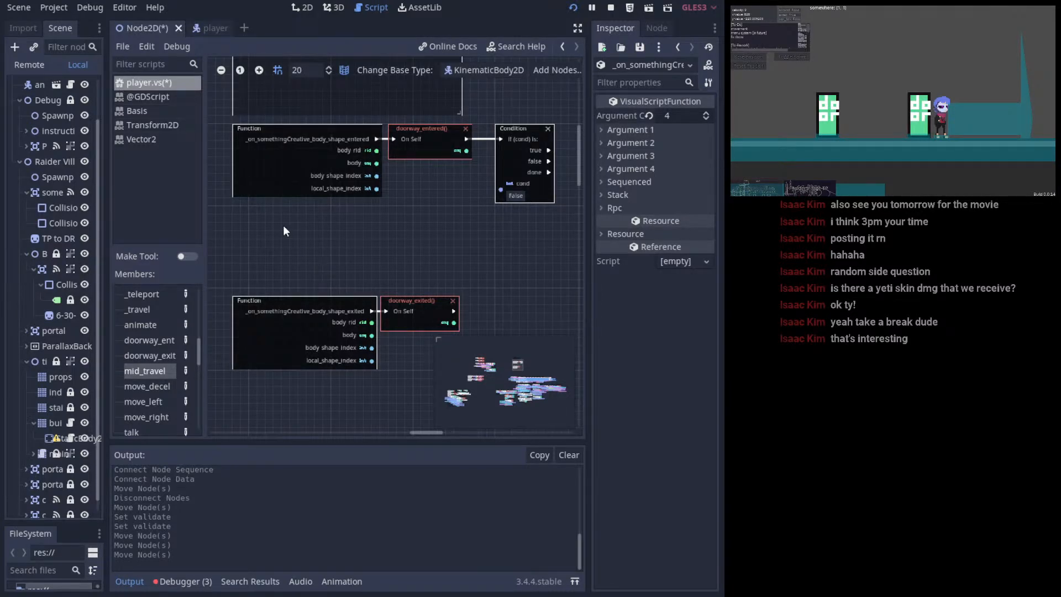
pyautogui.moveTo(527, 131); pyautogui.dragTo(510, 134)
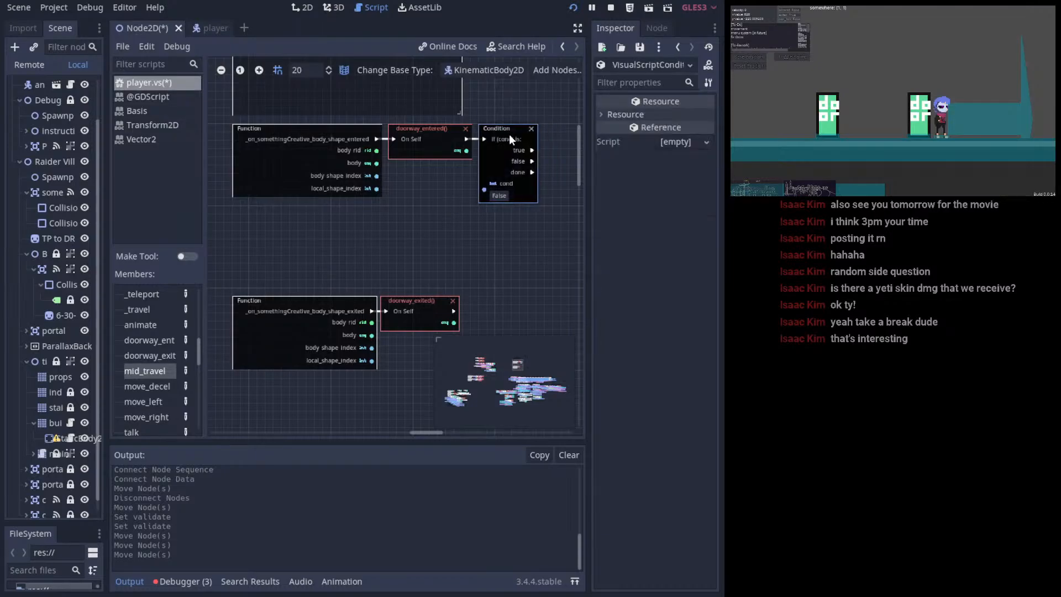
pyautogui.moveTo(470, 200); pyautogui.dragTo(398, 244, button='middle')
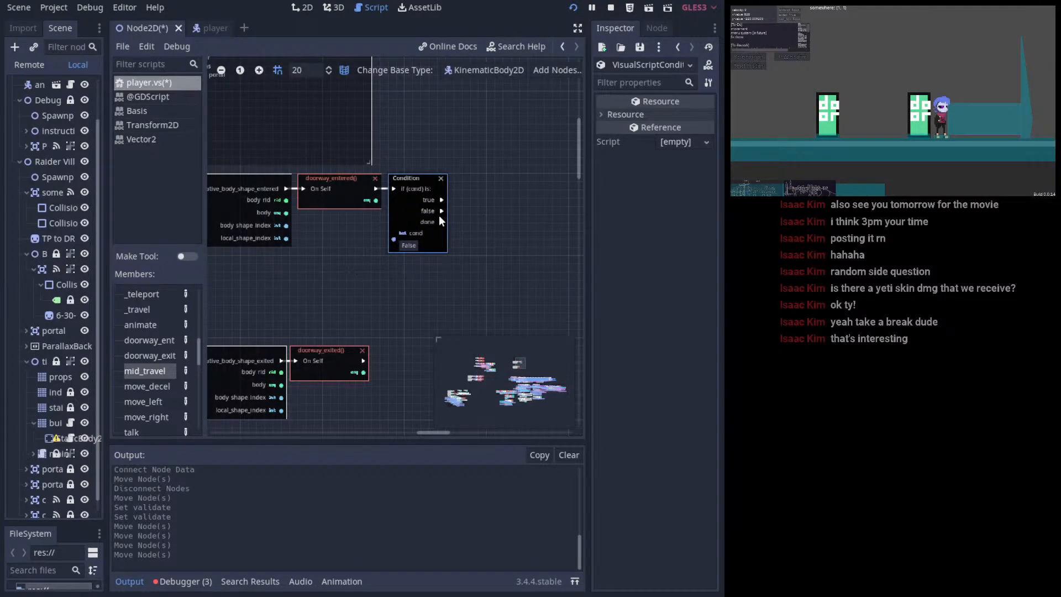
pyautogui.scroll(-5, 449, 208)
pyautogui.keyDown('shift'); pyautogui.hscroll(-2, 422, 230); pyautogui.keyUp('shift')
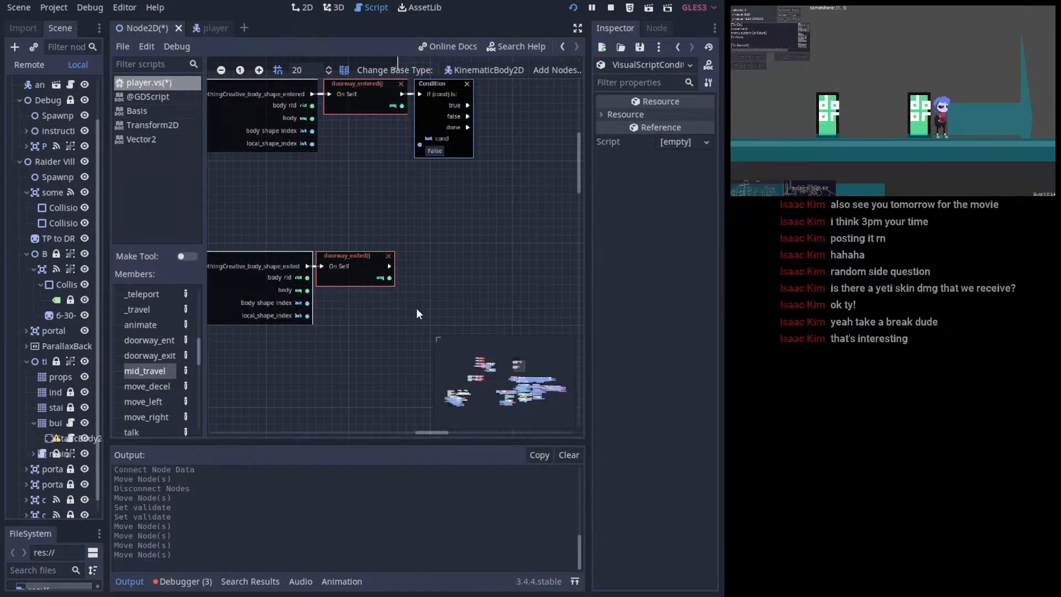
pyautogui.keyDown('shift'); pyautogui.hscroll(-3, 412, 271); pyautogui.keyUp('shift')
pyautogui.scroll(1, 424, 246)
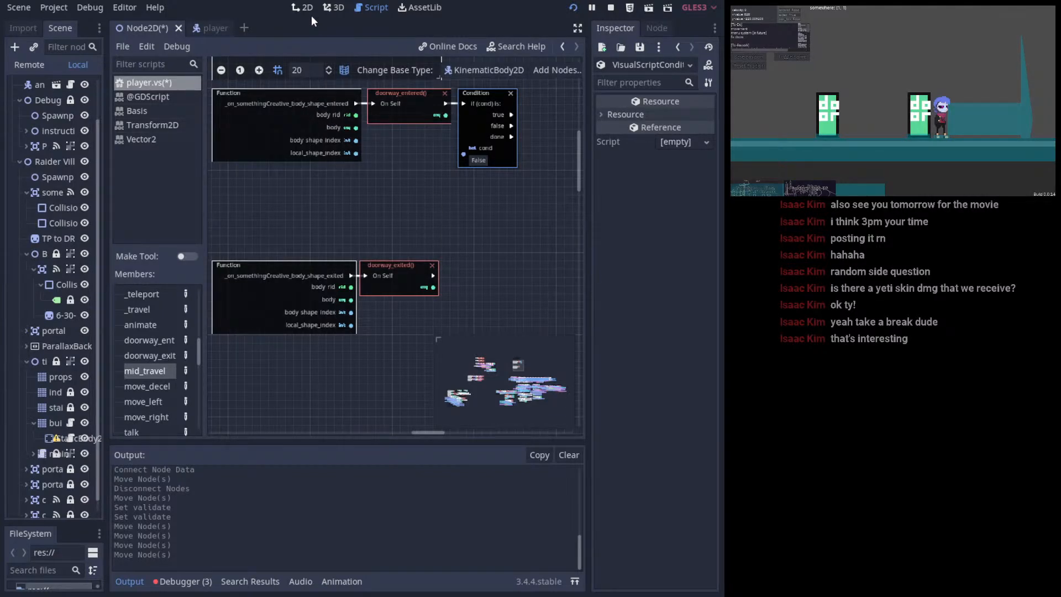
pyautogui.scroll(4, 477, 185)
pyautogui.keyDown('shift'); pyautogui.hscroll(4, 443, 184); pyautogui.keyUp('shift')
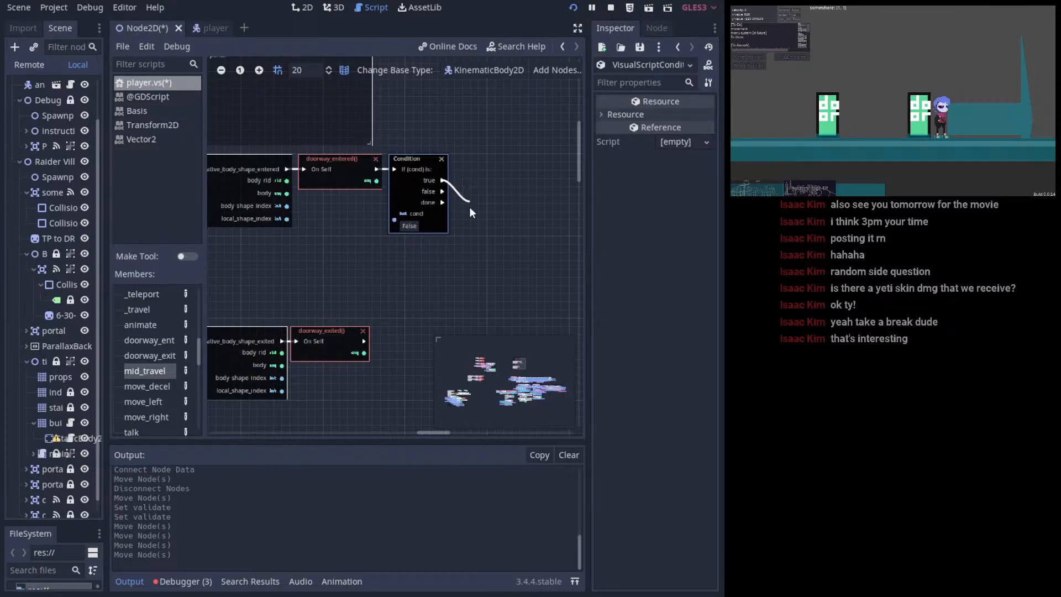
pyautogui.moveTo(475, 197); pyautogui.dragTo(476, 193)
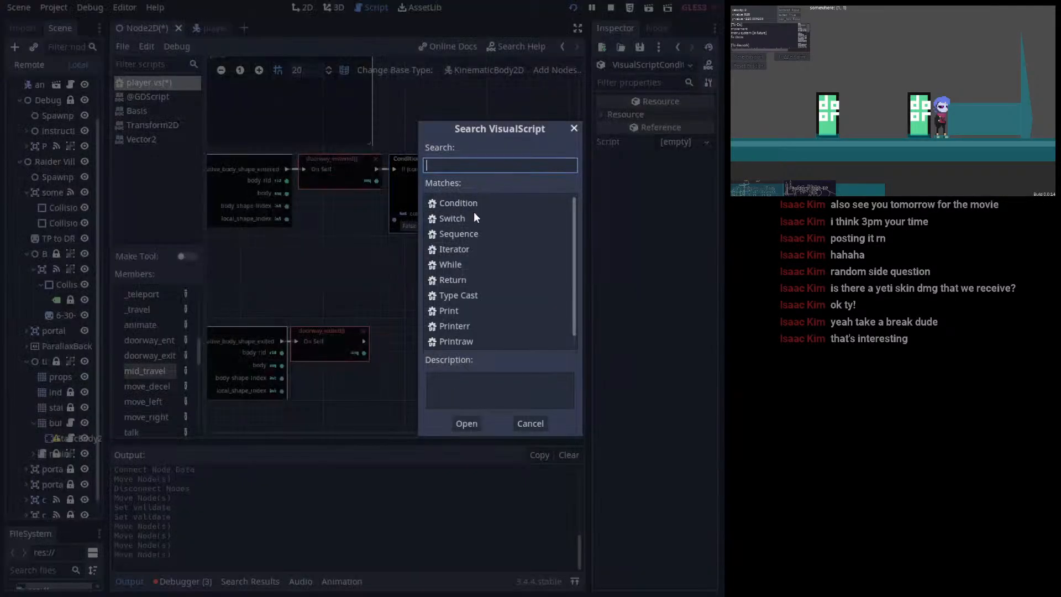
pyautogui.click(530, 423)
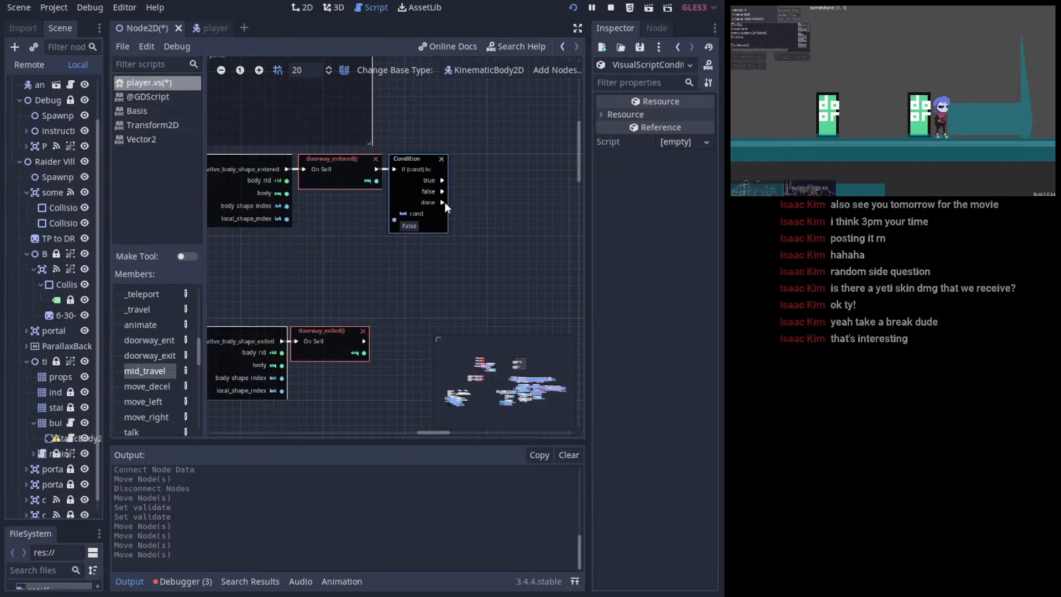
pyautogui.moveTo(443, 203)
pyautogui.mouseDown()
pyautogui.moveTo(483, 213)
pyautogui.moveTo(440, 203)
pyautogui.mouseUp()
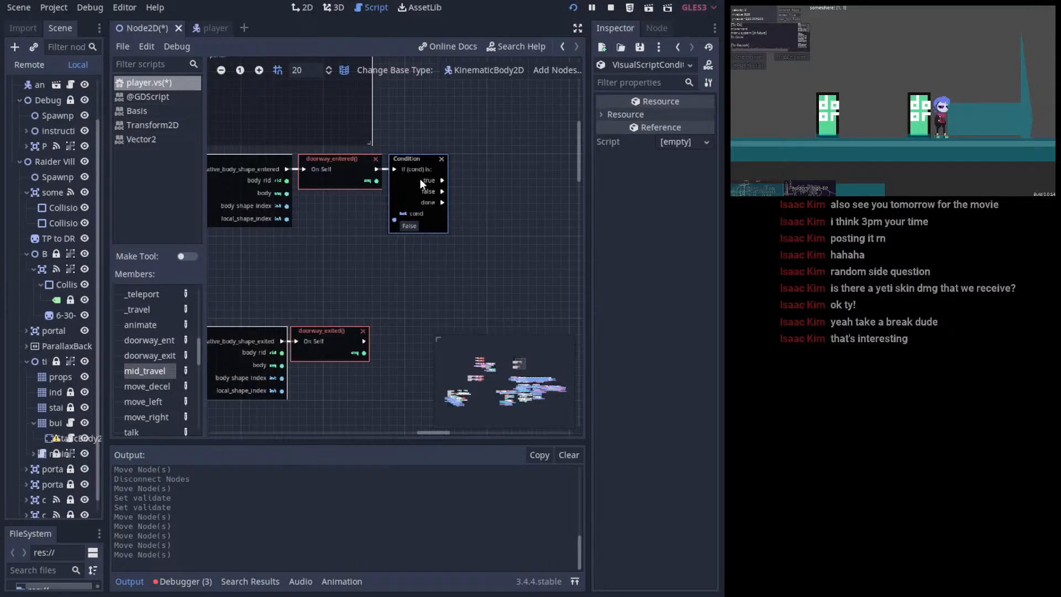
# - Add a position getter for somethingCreative's first CollisionShape2D in place of a mistaken setter, and place it between the entered and exited functions
pyautogui.moveTo(420, 178); pyautogui.dragTo(330, 174, button='middle')
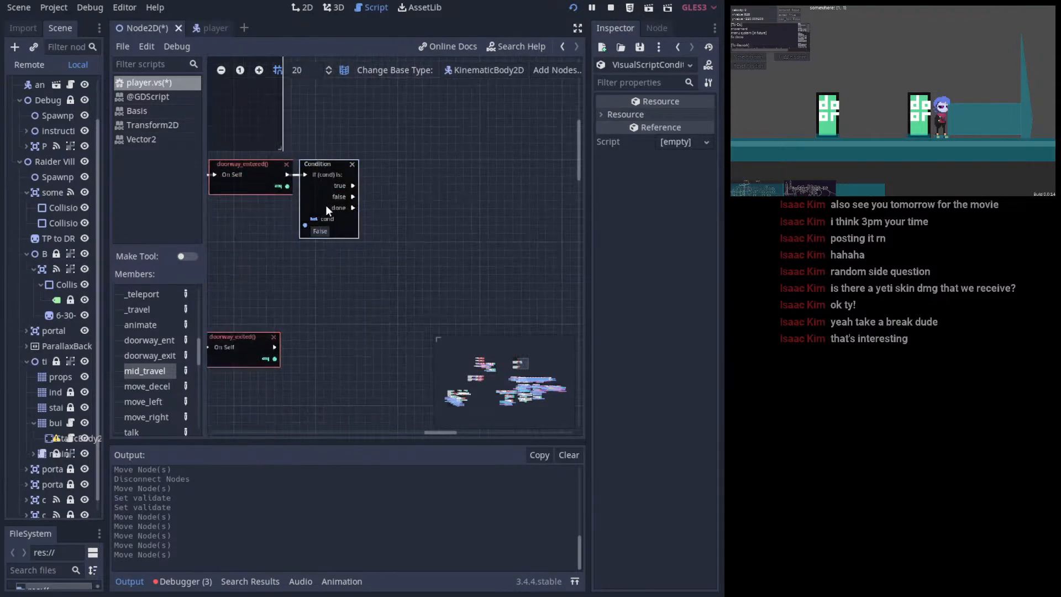
pyautogui.hscroll(-3, 244, 199)
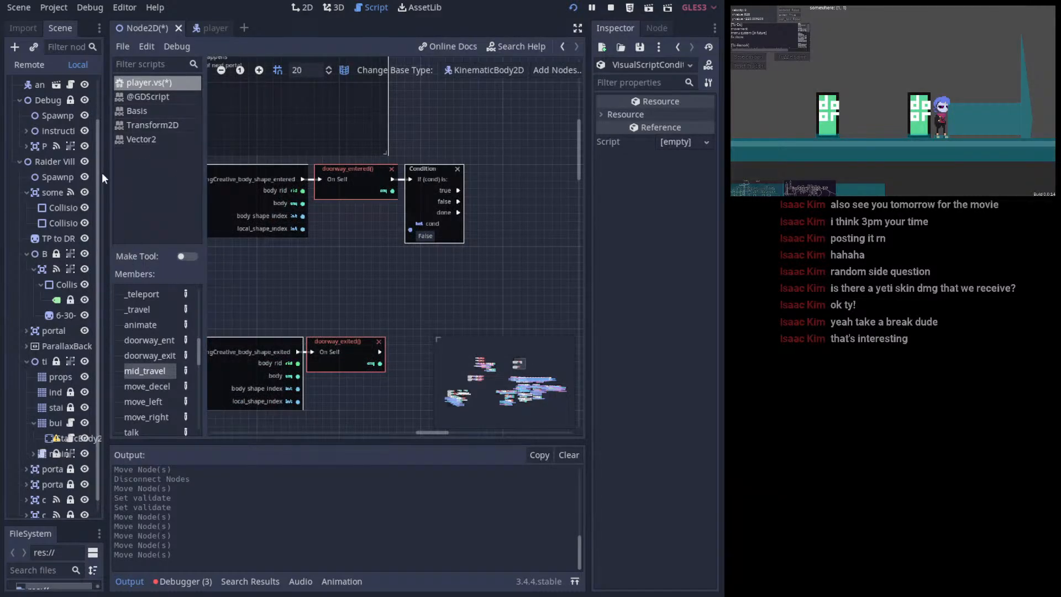
pyautogui.click(56, 207)
pyautogui.moveTo(636, 214); pyautogui.dragTo(364, 271)
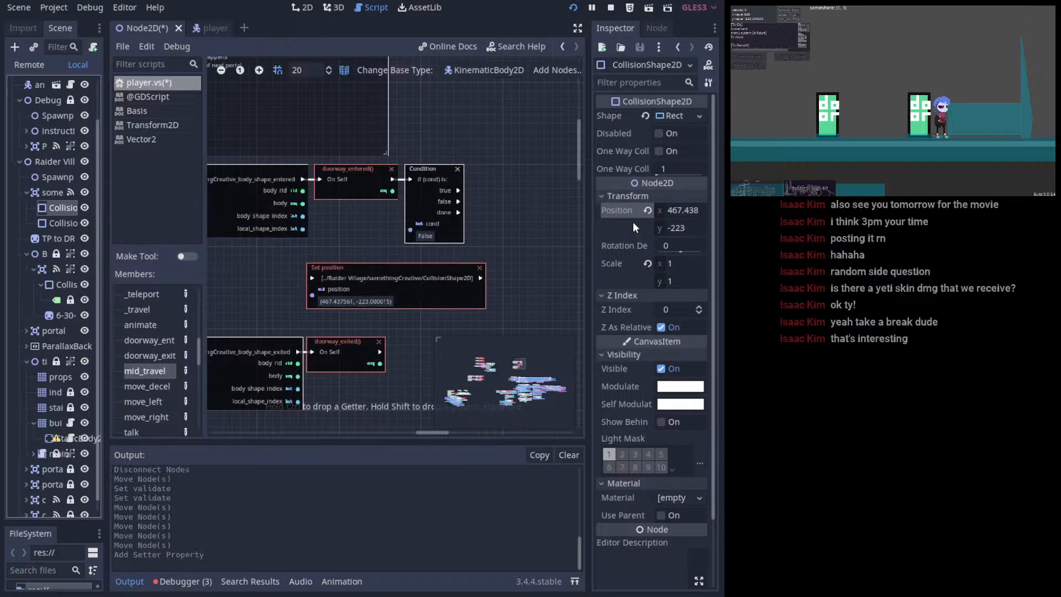
pyautogui.click(480, 267)
pyautogui.keyDown('ctrl'); pyautogui.moveTo(371, 279); pyautogui.dragTo(276, 250); pyautogui.keyUp('ctrl')
pyautogui.moveTo(364, 251); pyautogui.dragTo(268, 271)
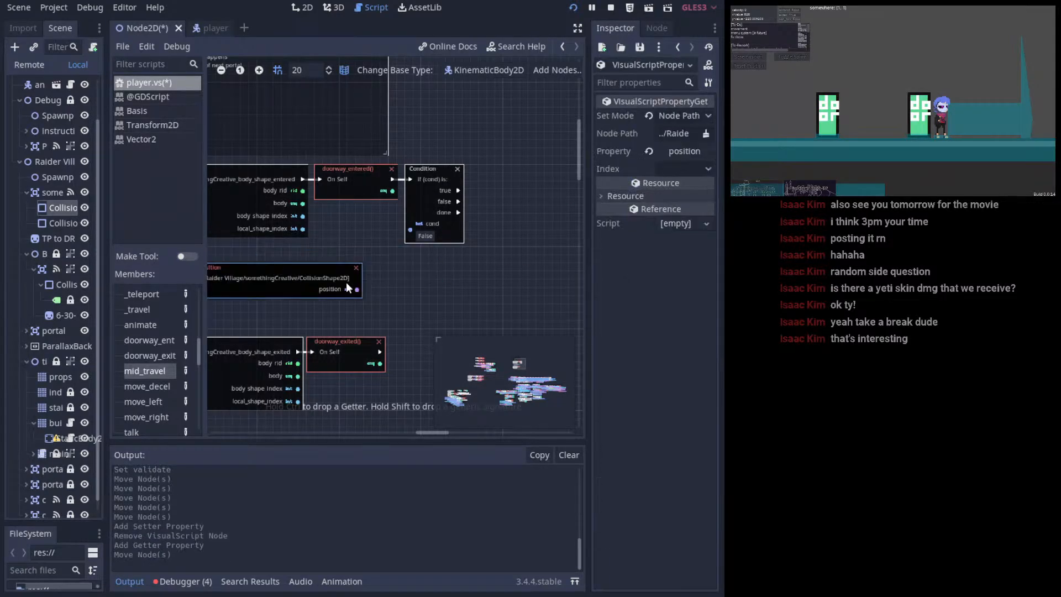
pyautogui.moveTo(346, 282)
pyautogui.mouseDown()
pyautogui.moveTo(386, 272)
pyautogui.moveTo(327, 277)
pyautogui.mouseUp()
pyautogui.hscroll(-2, 406, 271)
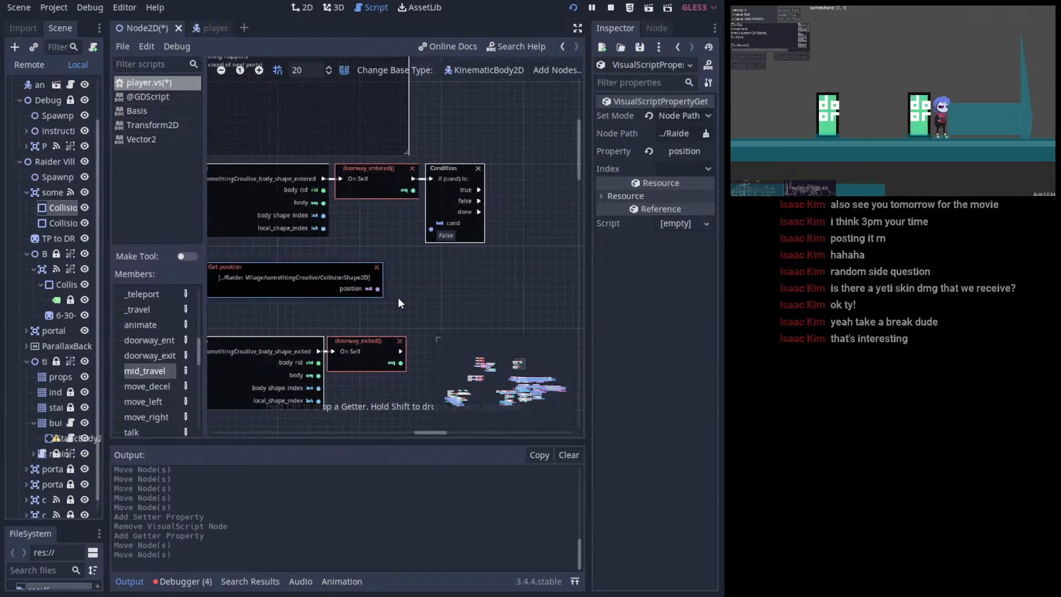
pyautogui.moveTo(378, 289); pyautogui.dragTo(420, 294)
pyautogui.scroll(-3, 515, 328)
pyautogui.scroll(4, 520, 326)
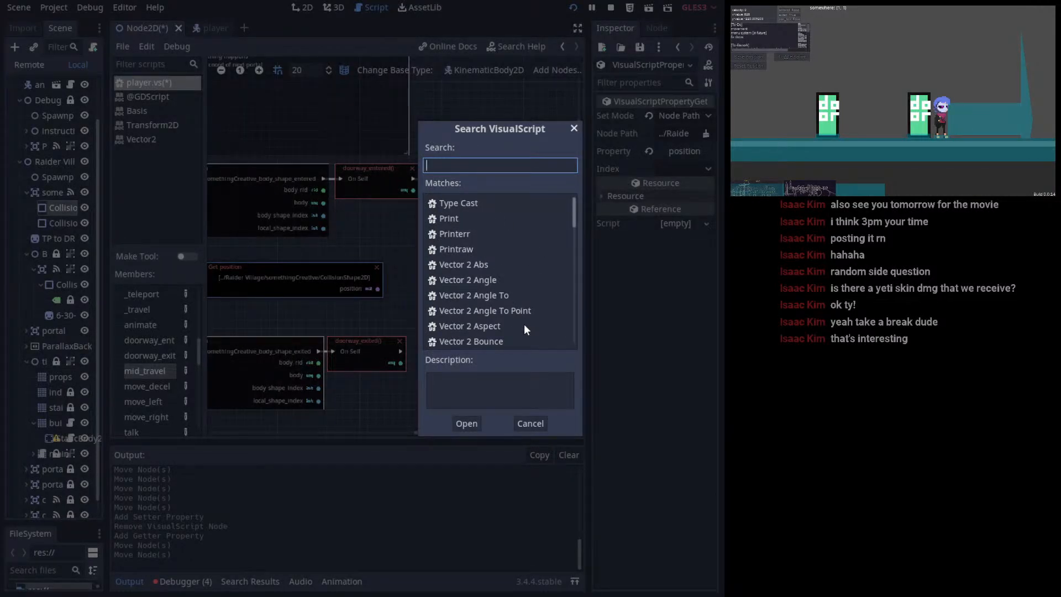
pyautogui.press('Escape')
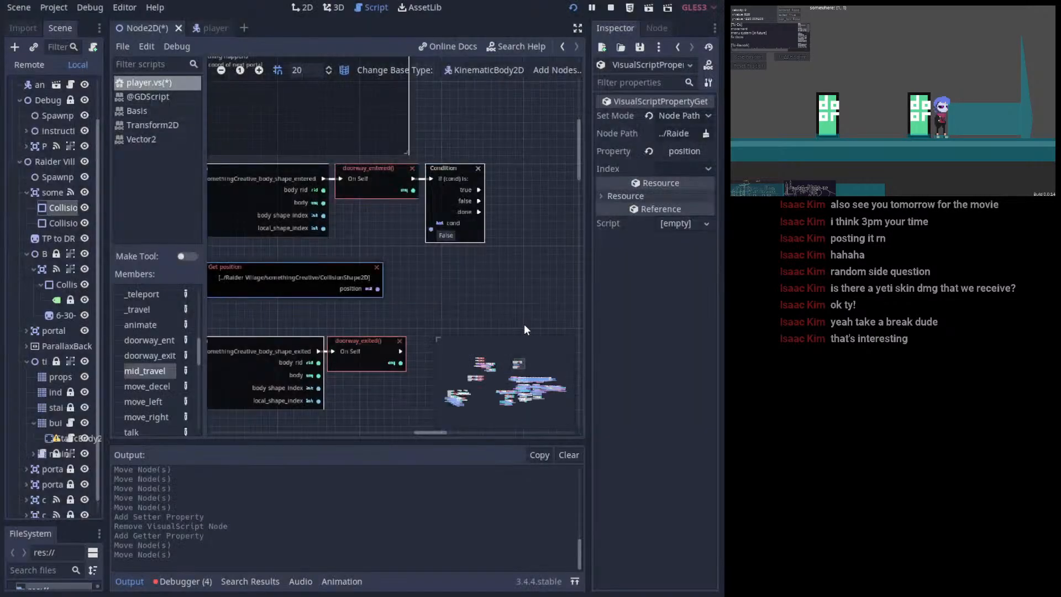
# - Disconnect the Condition node from the doorway_entered call, move it farther away from the call, and place the Get position node beneath it
pyautogui.moveTo(413, 179); pyautogui.dragTo(518, 174)
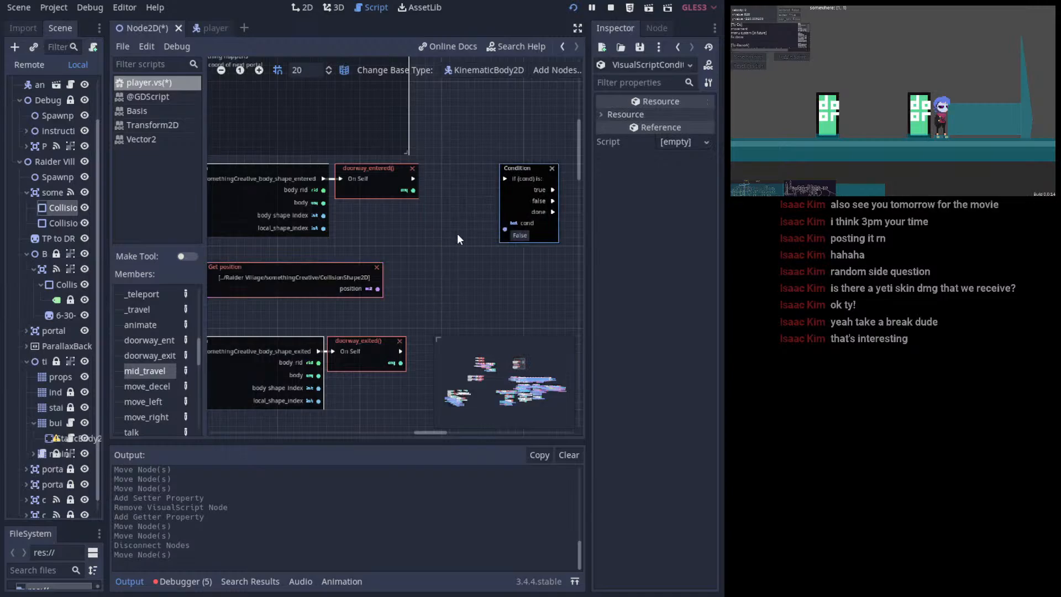
pyautogui.moveTo(244, 268); pyautogui.dragTo(566, 260)
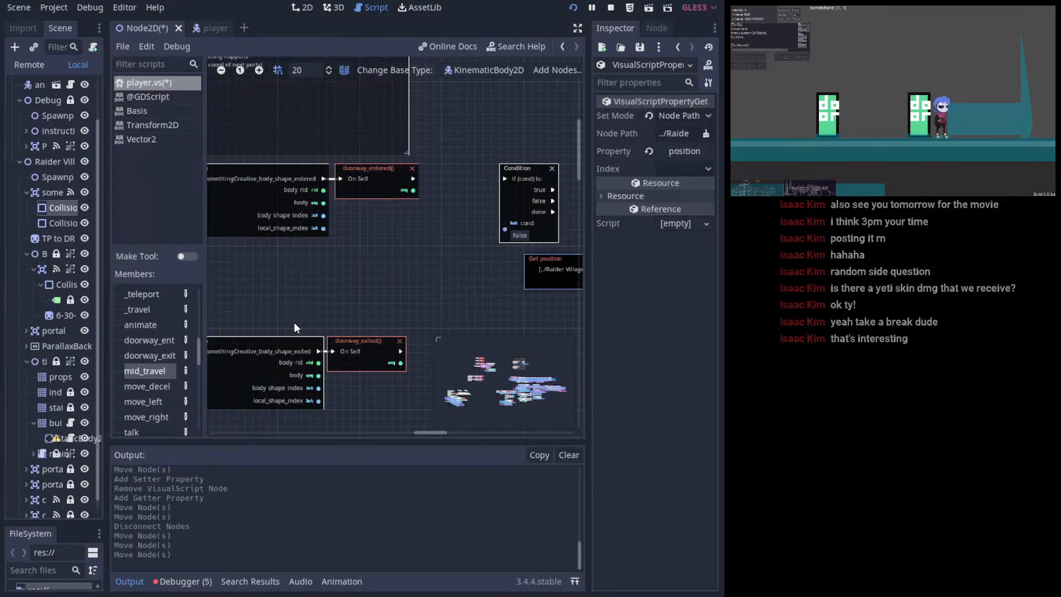
pyautogui.scroll(-3, 294, 323)
pyautogui.scroll(-5, 171, 374)
pyautogui.scroll(6, 177, 363)
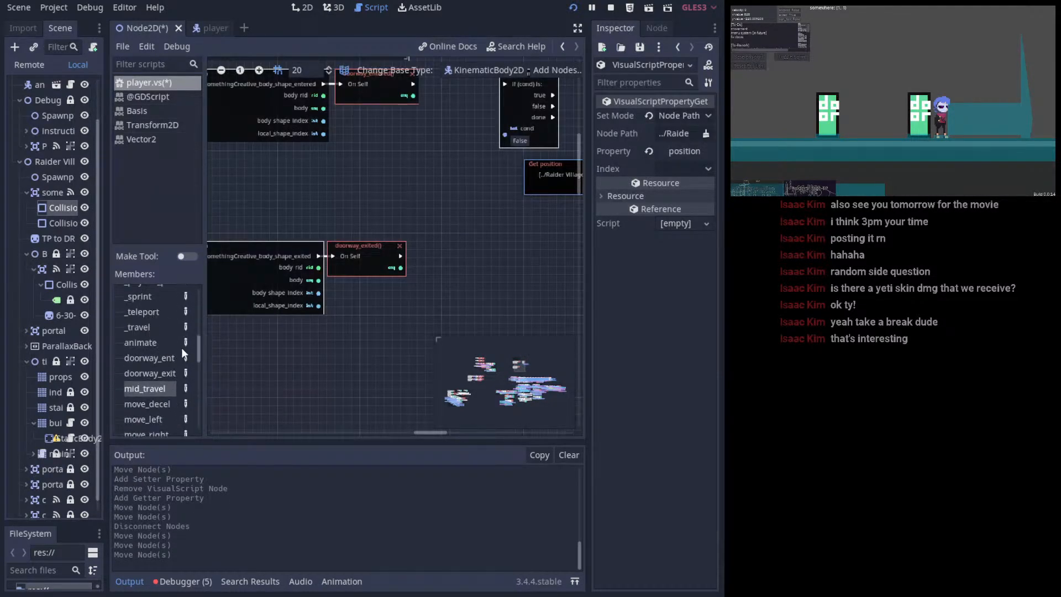
# - Find _on_somethingCreative_body_shape_entered among the script's functions and check the second door's collision shape in the 2D view
pyautogui.scroll(4, 171, 349)
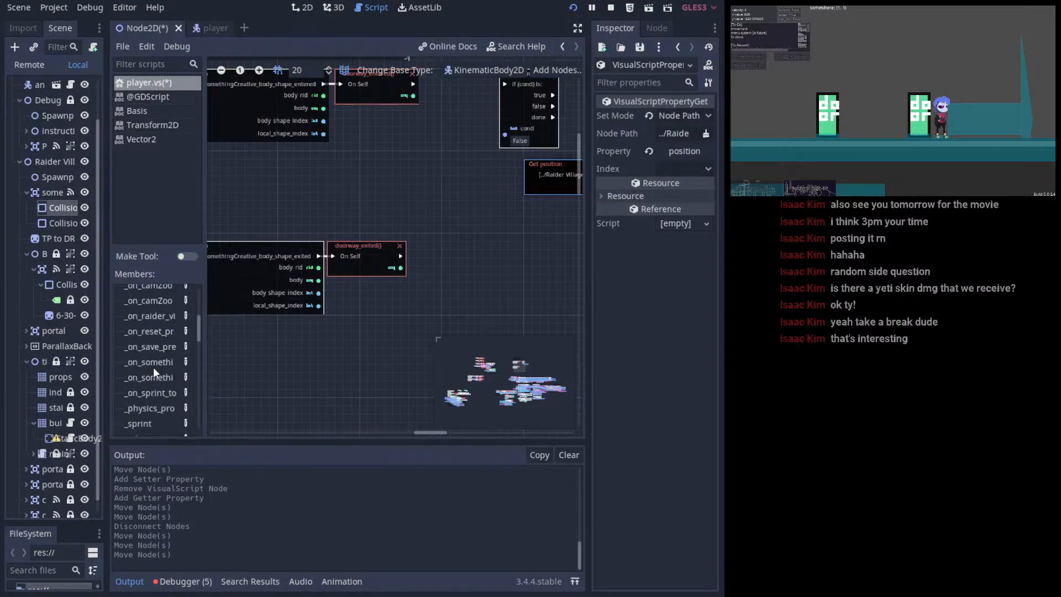
pyautogui.click(174, 362)
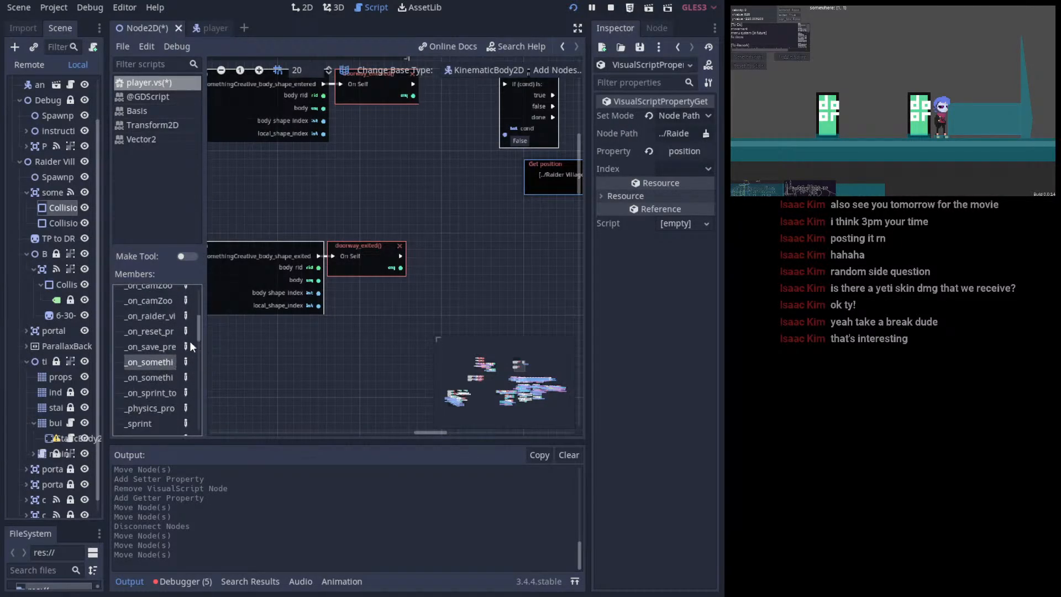
pyautogui.moveTo(206, 347)
pyautogui.mouseDown()
pyautogui.moveTo(264, 351)
pyautogui.moveTo(204, 347)
pyautogui.mouseUp()
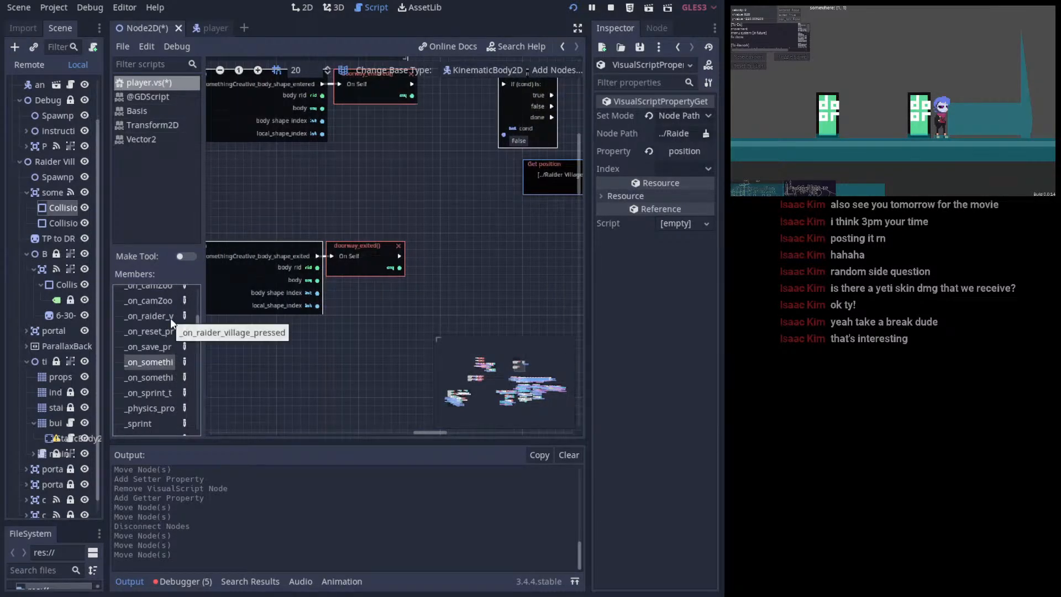
pyautogui.click(302, 7)
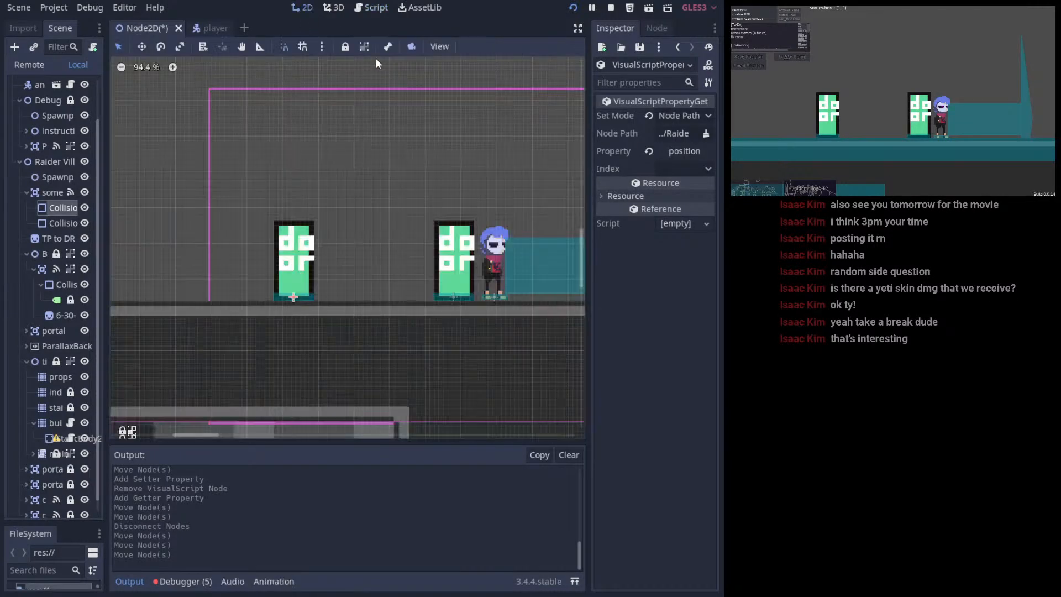
pyautogui.click(460, 300)
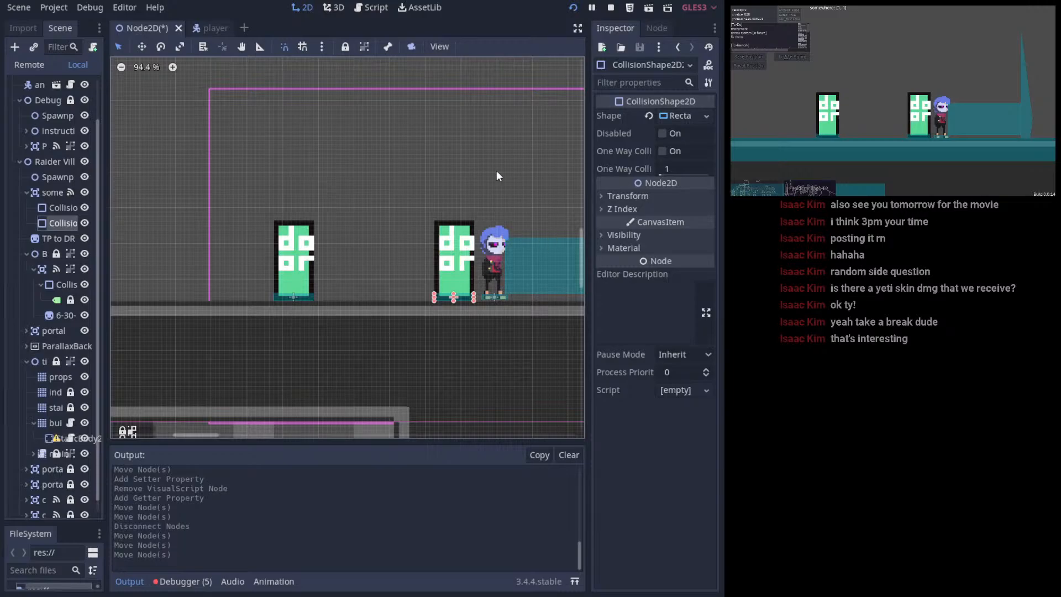
pyautogui.click(372, 8)
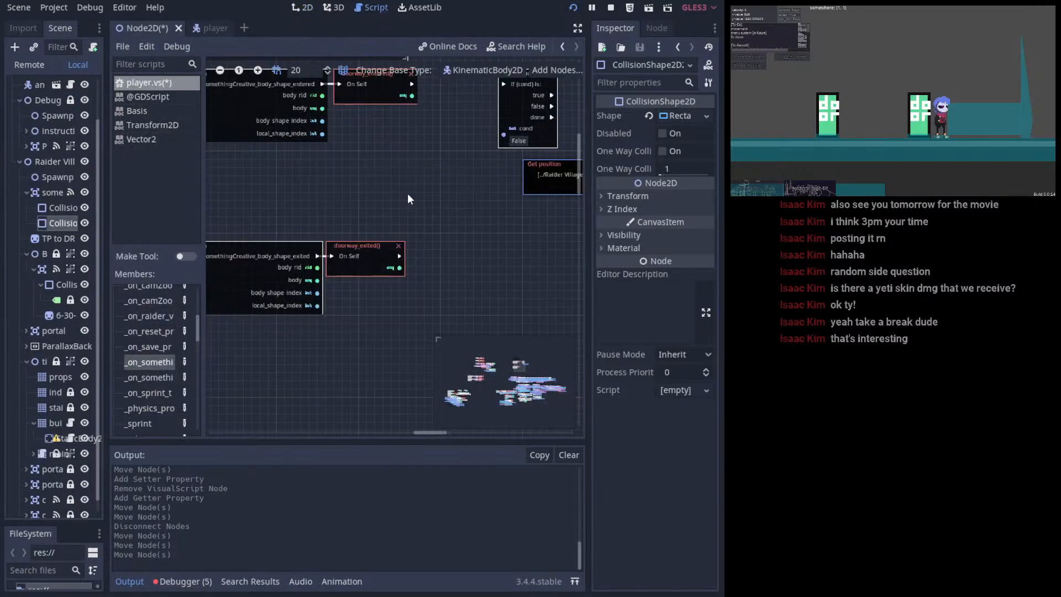
# - Move the Get position node away from the Condition and place it between the entered and exited functions
pyautogui.moveTo(514, 277); pyautogui.dragTo(483, 268)
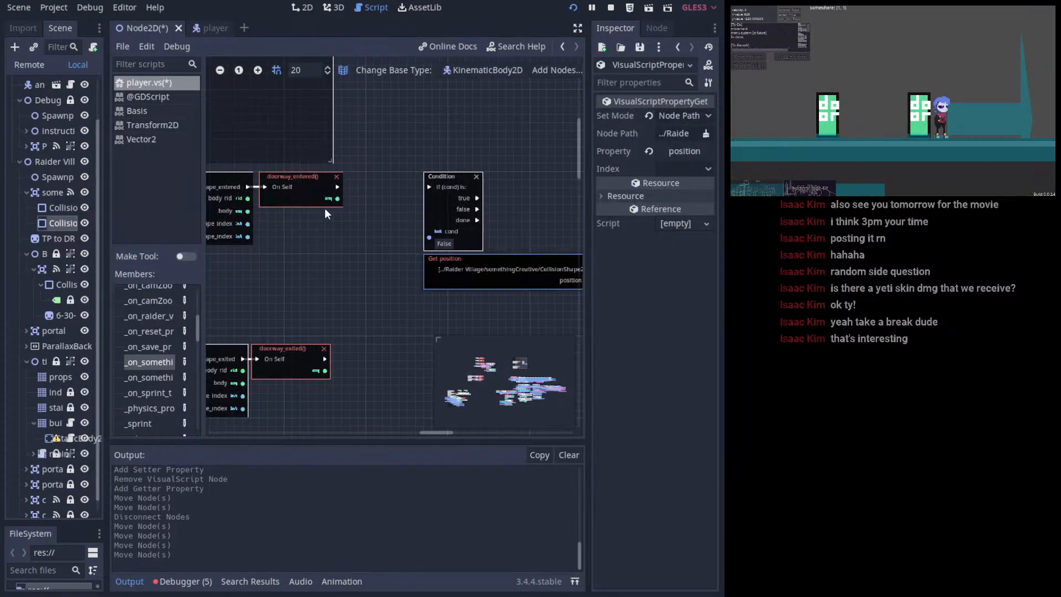
pyautogui.moveTo(323, 215); pyautogui.dragTo(378, 241, button='middle')
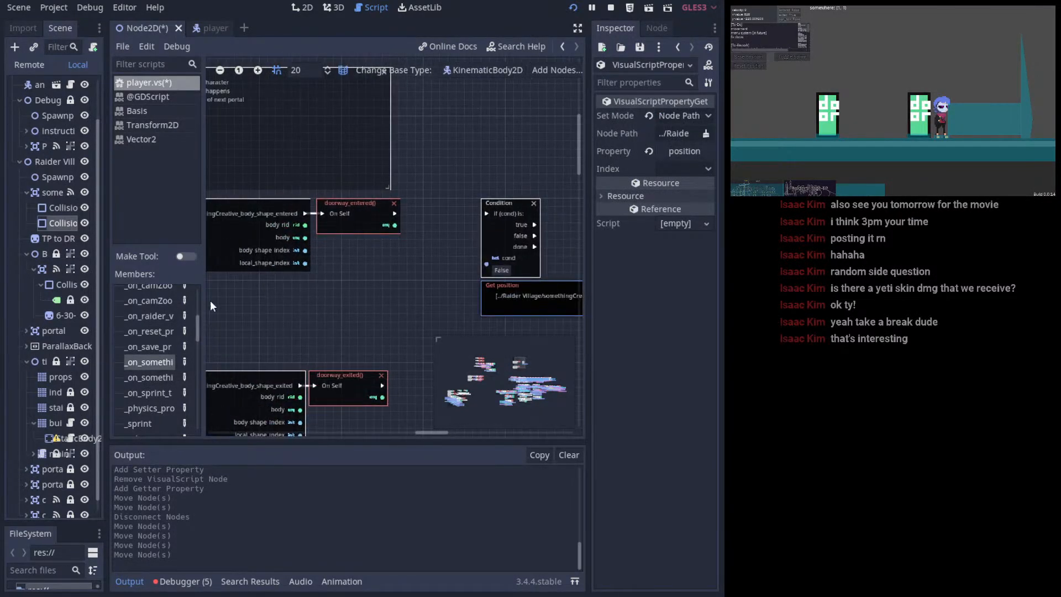
pyautogui.scroll(2, 186, 340)
pyautogui.scroll(-4, 184, 326)
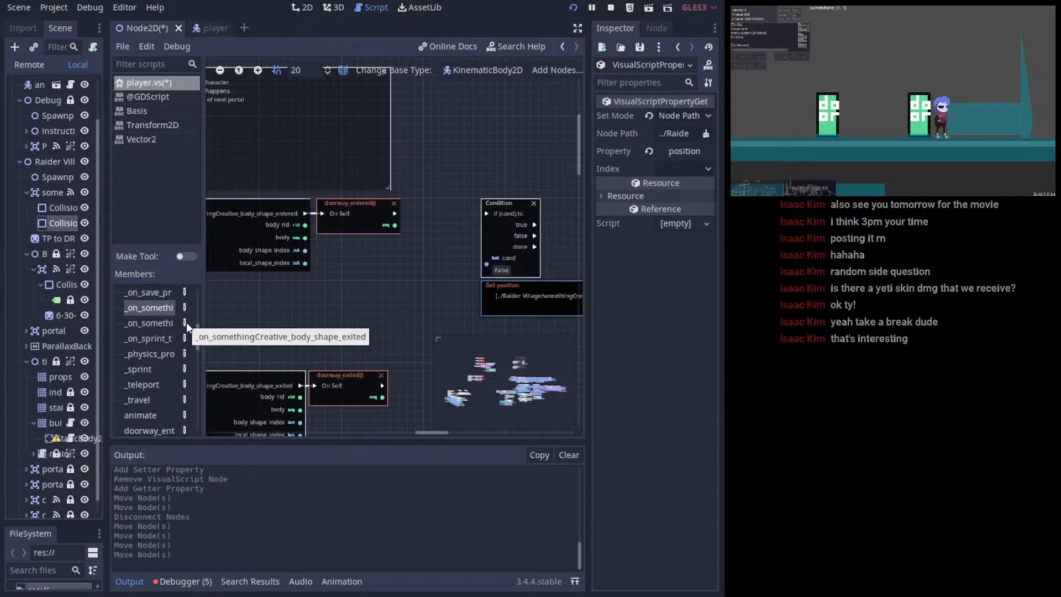
pyautogui.scroll(-5, 188, 316)
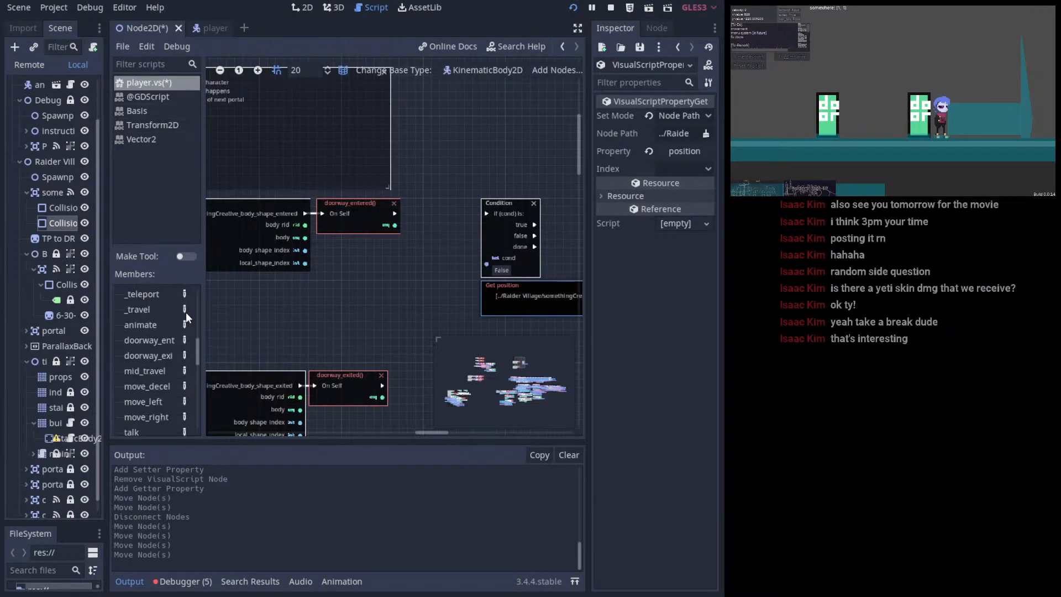
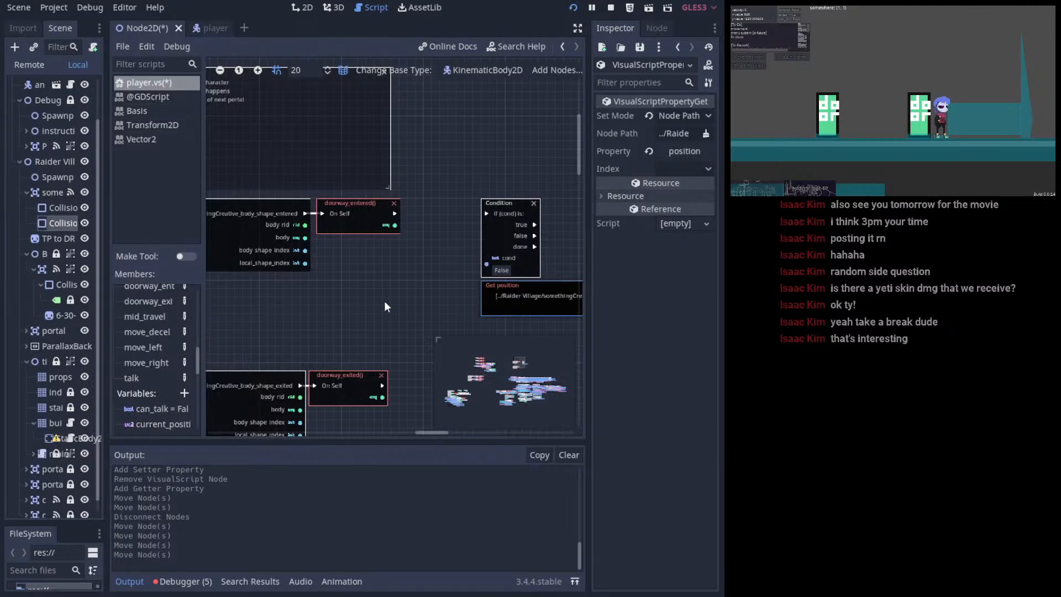
pyautogui.moveTo(484, 292); pyautogui.dragTo(245, 289)
pyautogui.moveTo(369, 307); pyautogui.dragTo(399, 309, button='middle')
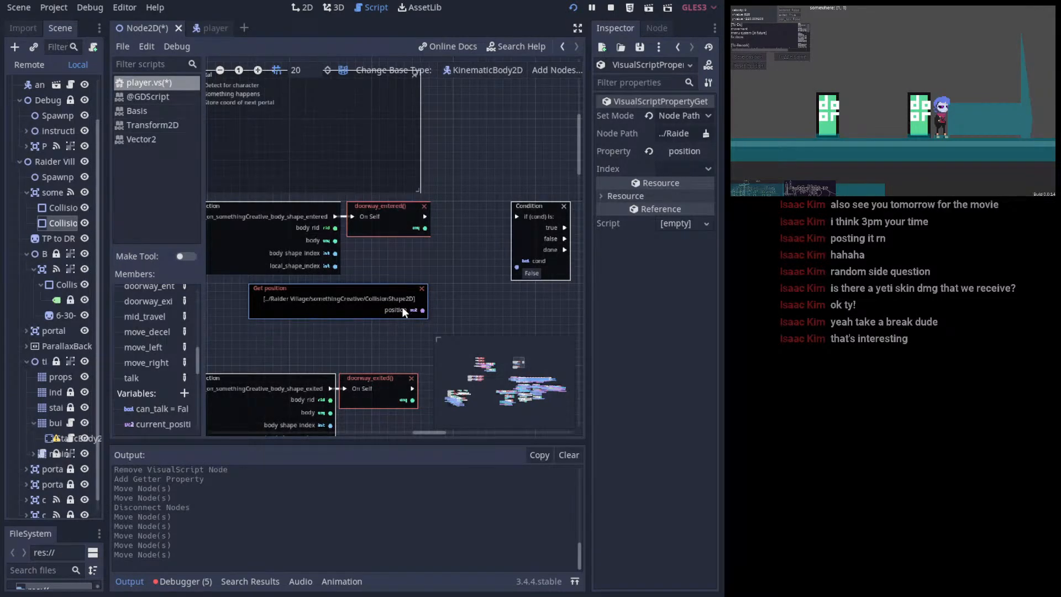
pyautogui.moveTo(403, 307); pyautogui.dragTo(380, 310)
# - Enlarge the script workspace and review the movement, dialogue, door entered, door exited and mid_travel groups
pyautogui.moveTo(467, 316); pyautogui.dragTo(462, 194, button='middle')
pyautogui.moveTo(476, 375); pyautogui.dragTo(508, 401)
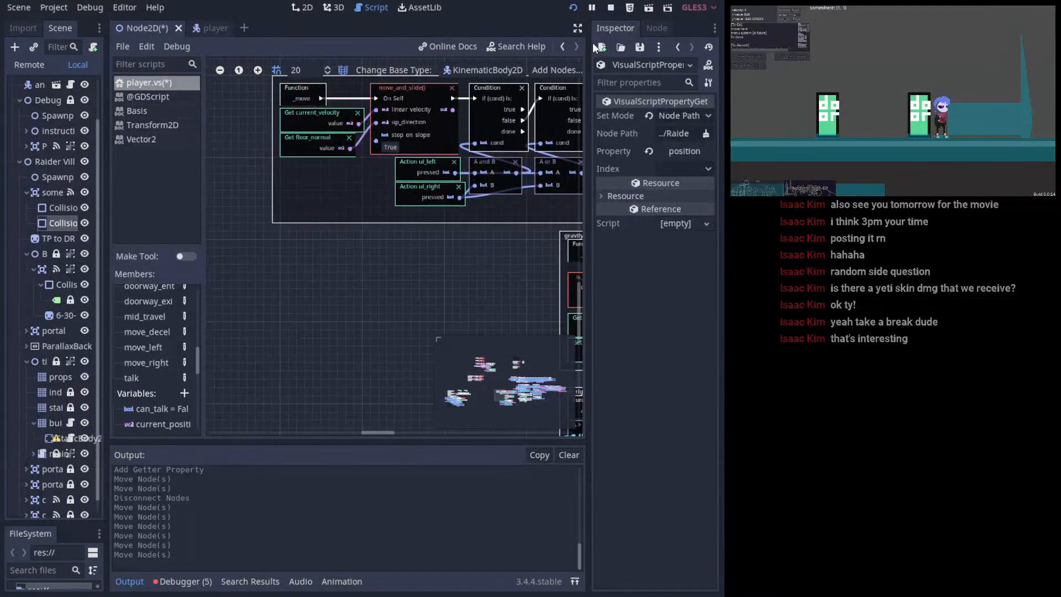
pyautogui.click(577, 29)
pyautogui.moveTo(480, 273); pyautogui.dragTo(396, 252, button='middle')
pyautogui.moveTo(648, 391); pyautogui.dragTo(595, 394)
pyautogui.click(615, 364)
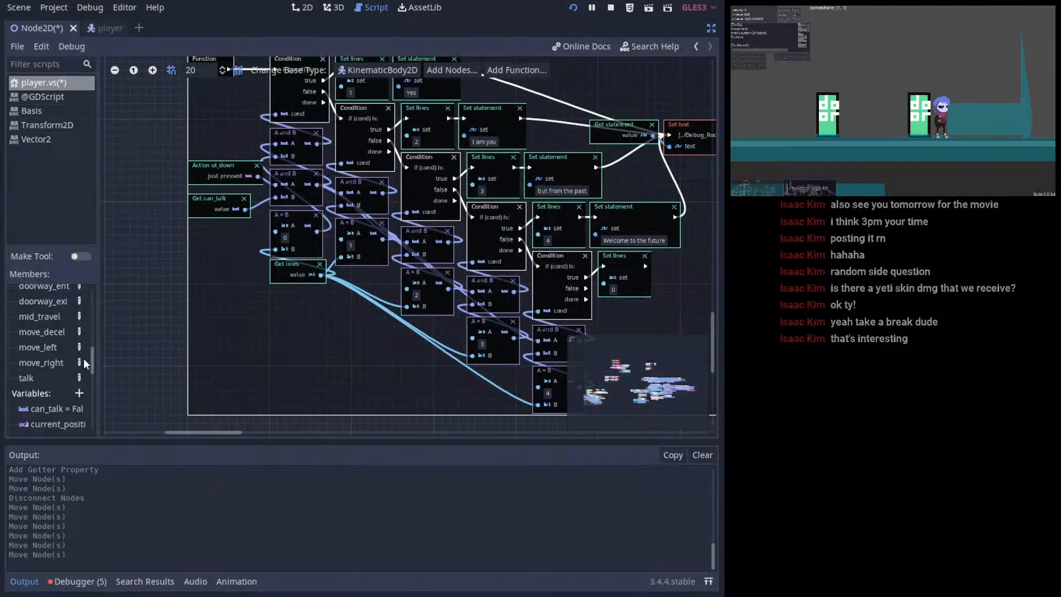
pyautogui.moveTo(84, 358); pyautogui.dragTo(87, 344)
pyautogui.click(46, 350)
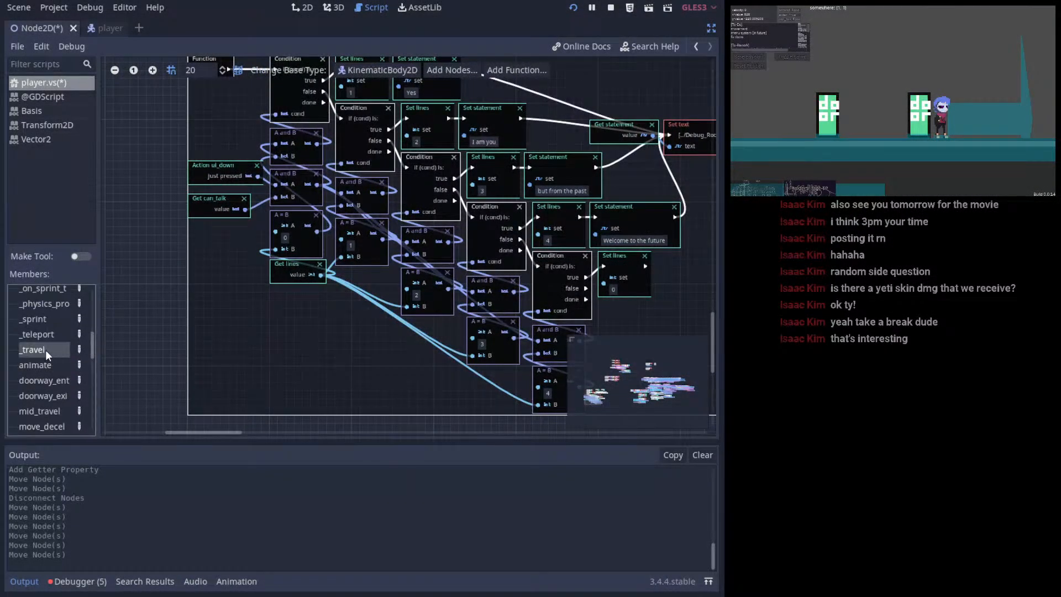
pyautogui.scroll(3, 423, 322)
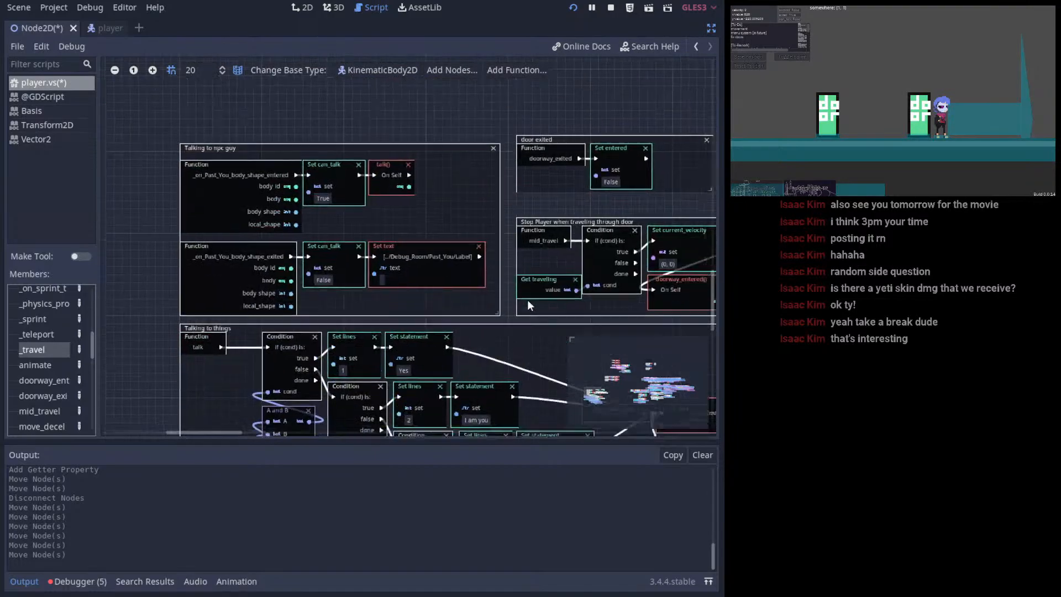
pyautogui.moveTo(420, 246); pyautogui.dragTo(305, 198, button='middle')
pyautogui.keyDown('shift'); pyautogui.hscroll(5, 506, 273); pyautogui.keyUp('shift')
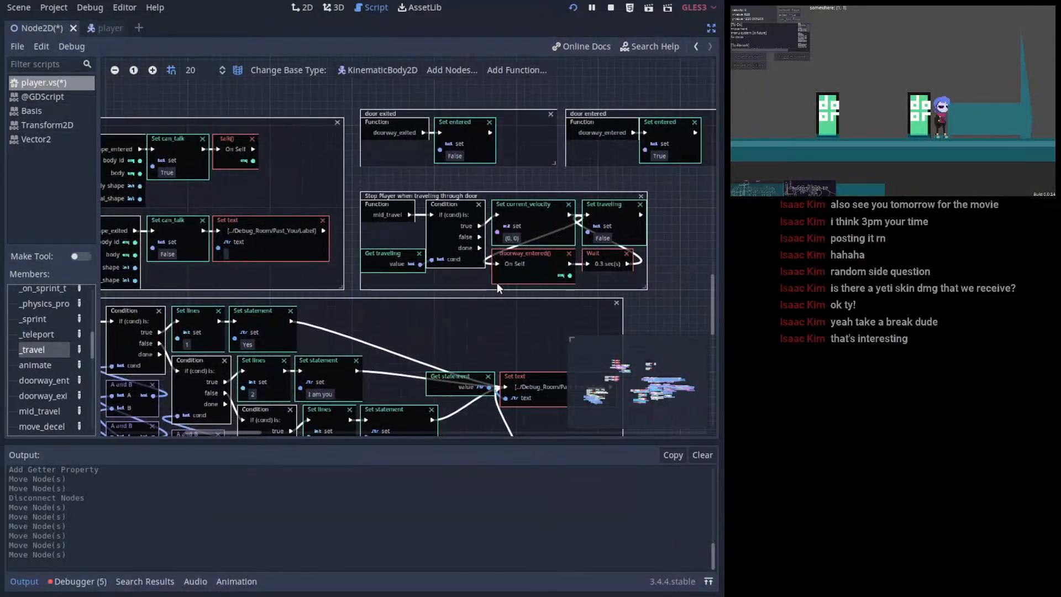
# - Examine how the Travel group uses its Condition, Set position and Get somewhere nodes
pyautogui.moveTo(668, 396)
pyautogui.mouseDown()
pyautogui.moveTo(649, 363)
pyautogui.moveTo(653, 386)
pyautogui.mouseUp()
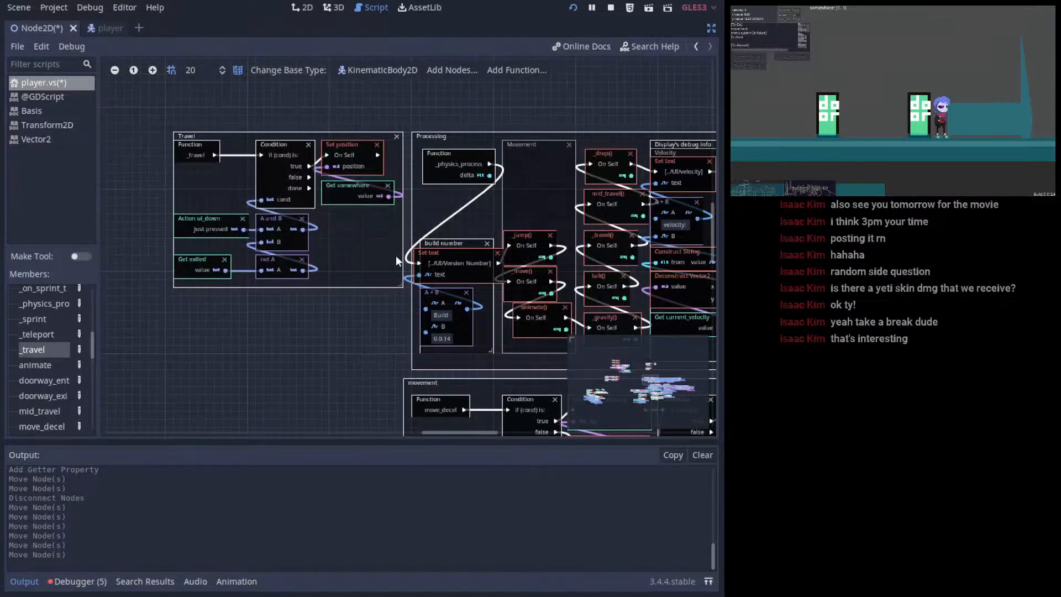
pyautogui.moveTo(396, 256); pyautogui.dragTo(497, 346, button='middle')
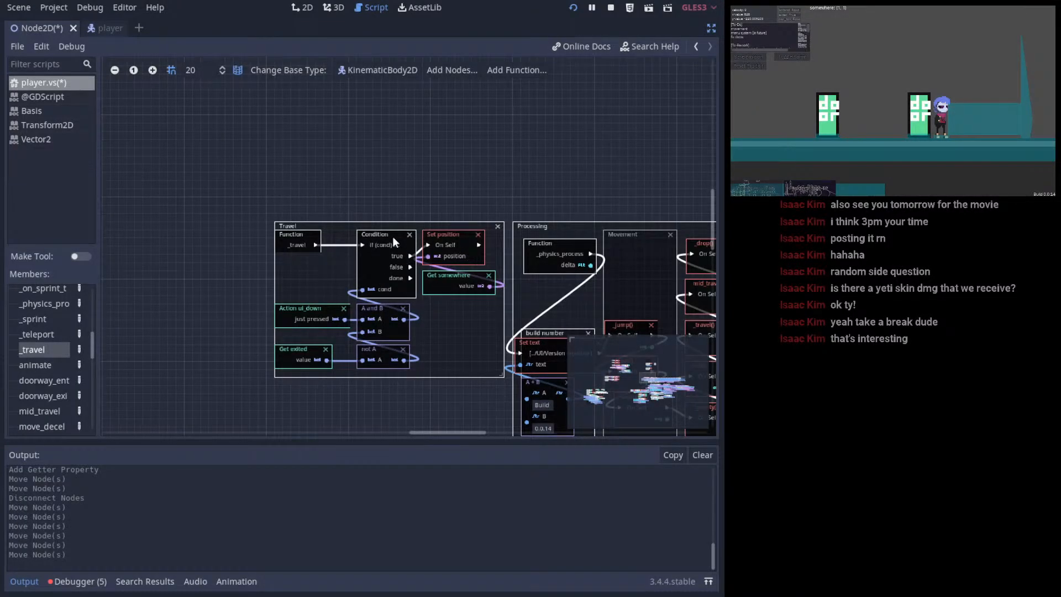
pyautogui.click(446, 277)
pyautogui.click(444, 252)
pyautogui.moveTo(273, 208); pyautogui.dragTo(472, 399)
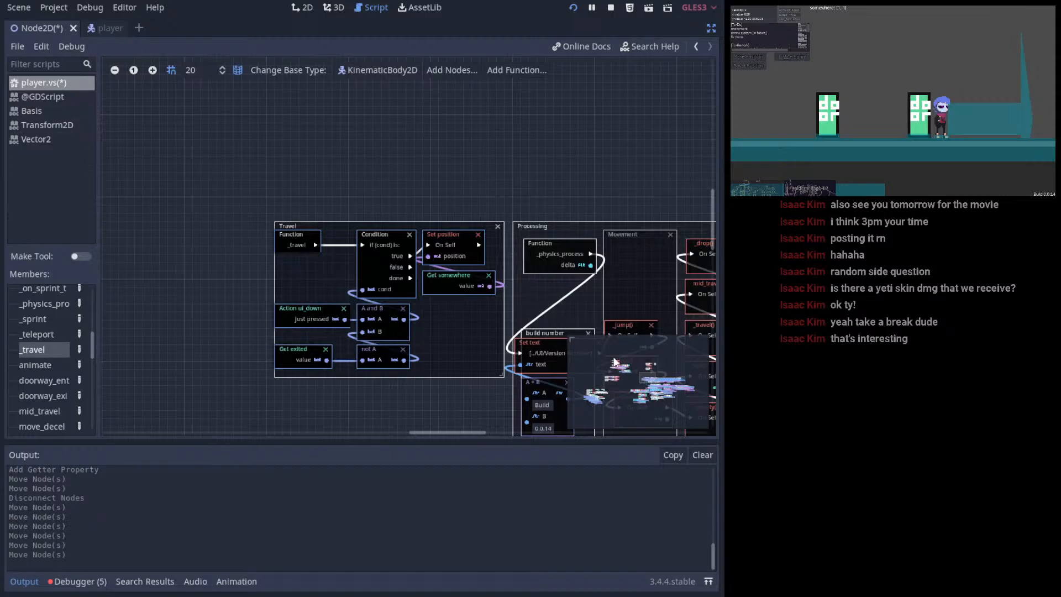
# - In the Portal section, add a Set somewhere node fed by Get position and called after doorway_entered, in place of a mistaken getter
pyautogui.moveTo(624, 369); pyautogui.dragTo(649, 363)
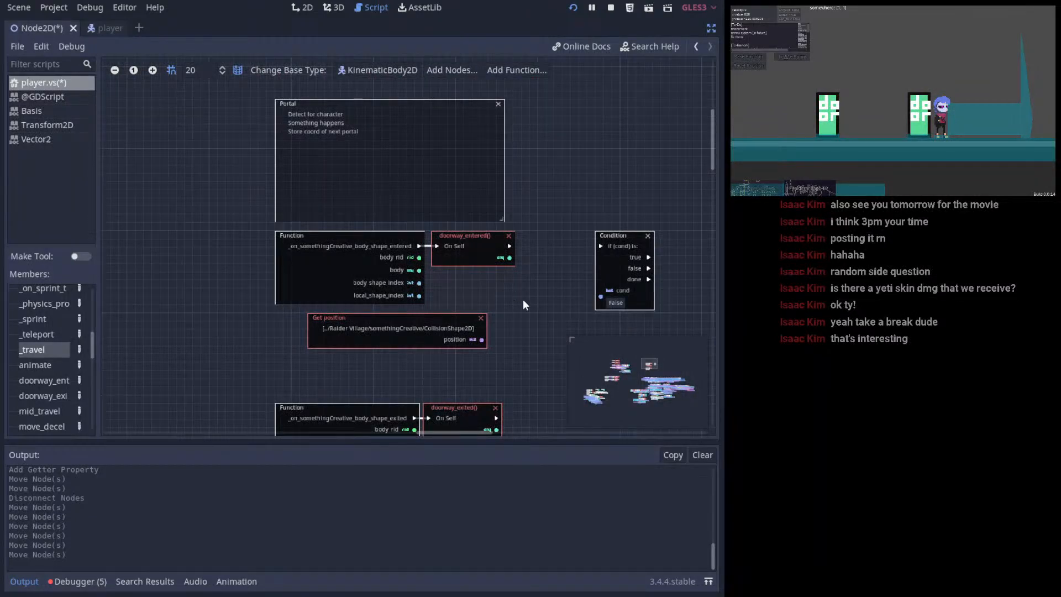
pyautogui.moveTo(523, 299); pyautogui.dragTo(358, 277, button='middle')
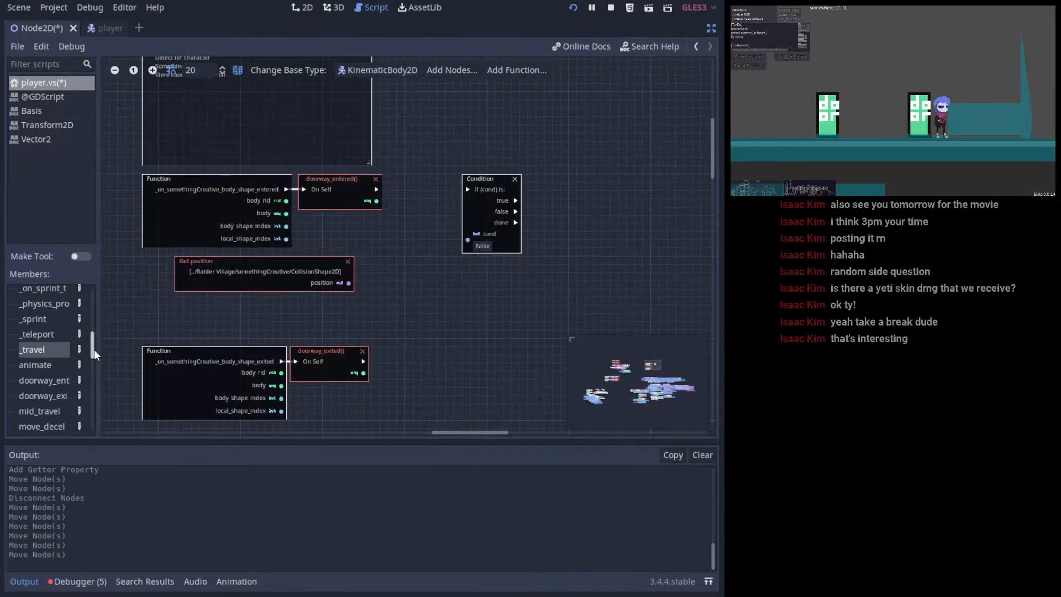
pyautogui.moveTo(94, 349); pyautogui.dragTo(100, 379)
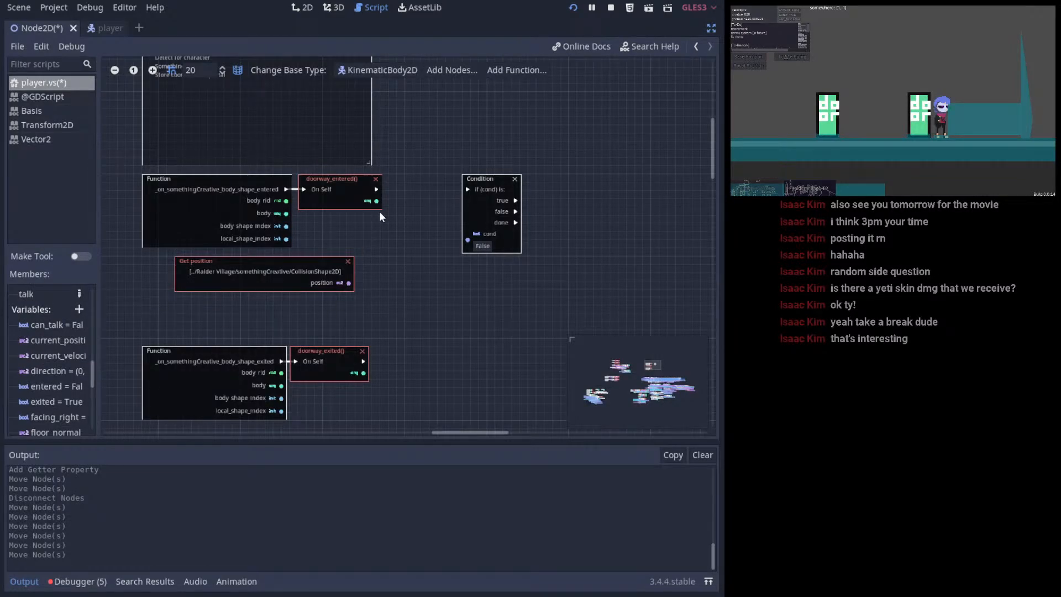
pyautogui.moveTo(380, 287); pyautogui.dragTo(396, 288, button='middle')
pyautogui.moveTo(321, 280); pyautogui.dragTo(280, 279)
pyautogui.scroll(-5, 68, 369)
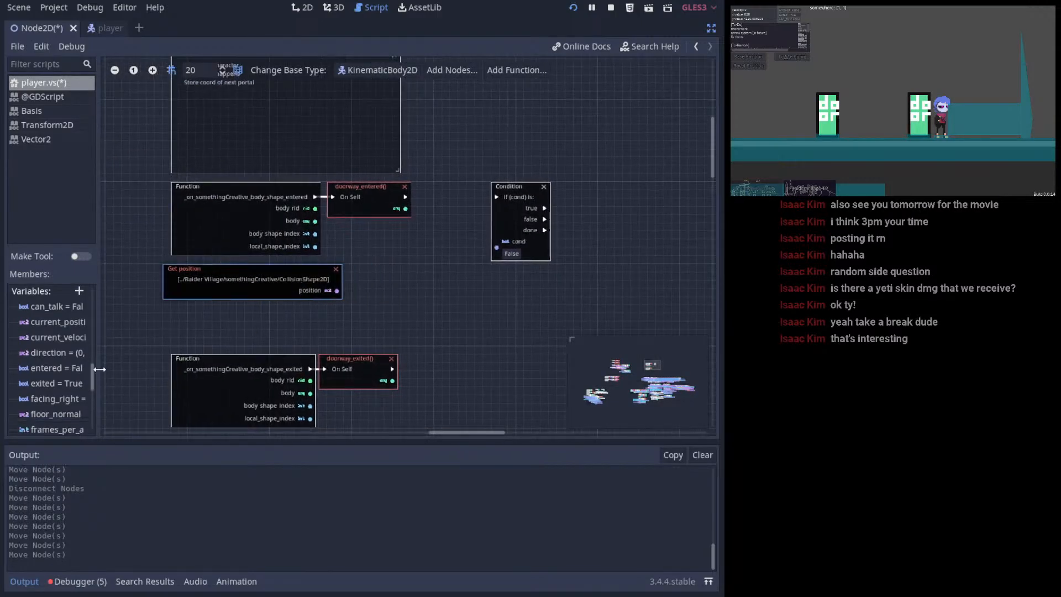
pyautogui.scroll(-1, 70, 367)
pyautogui.moveTo(62, 377); pyautogui.dragTo(372, 285)
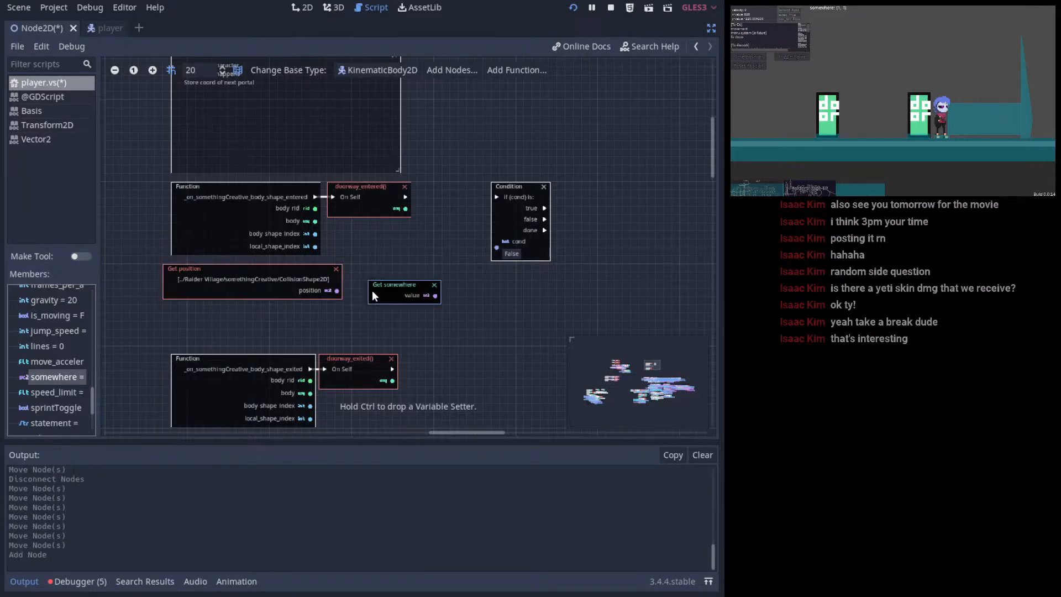
pyautogui.click(434, 285)
pyautogui.moveTo(54, 377); pyautogui.dragTo(407, 197)
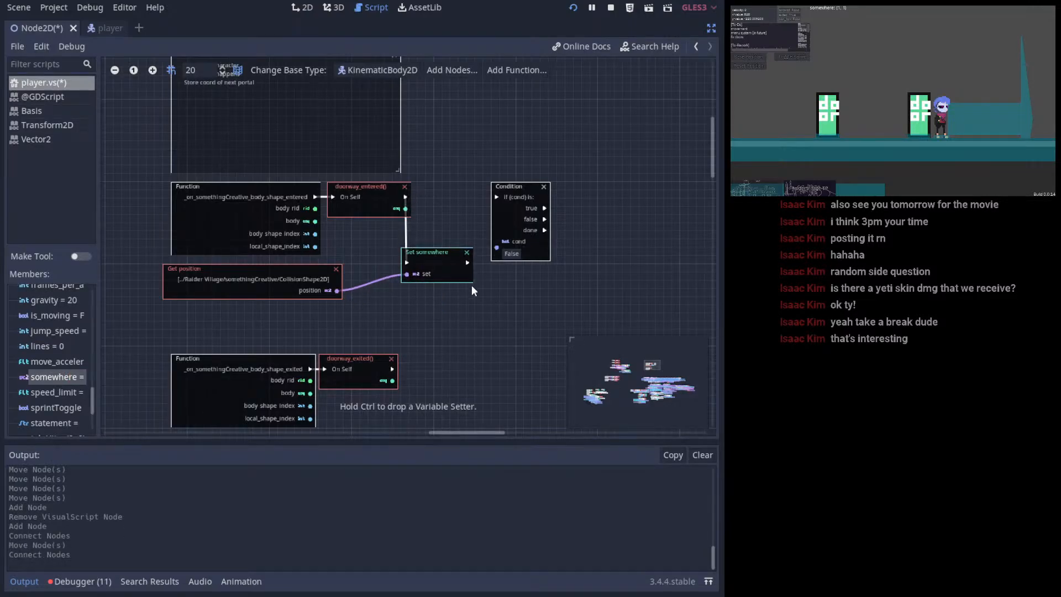
# - Line up Set somewhere beside the doorway_entered call, shift the Condition farther away, and place Get position beneath them
pyautogui.moveTo(441, 266); pyautogui.dragTo(520, 206)
pyautogui.moveTo(264, 289); pyautogui.dragTo(428, 247)
pyautogui.moveTo(528, 206); pyautogui.dragTo(536, 213)
pyautogui.moveTo(383, 247); pyautogui.dragTo(432, 289)
pyautogui.moveTo(450, 198); pyautogui.dragTo(436, 235)
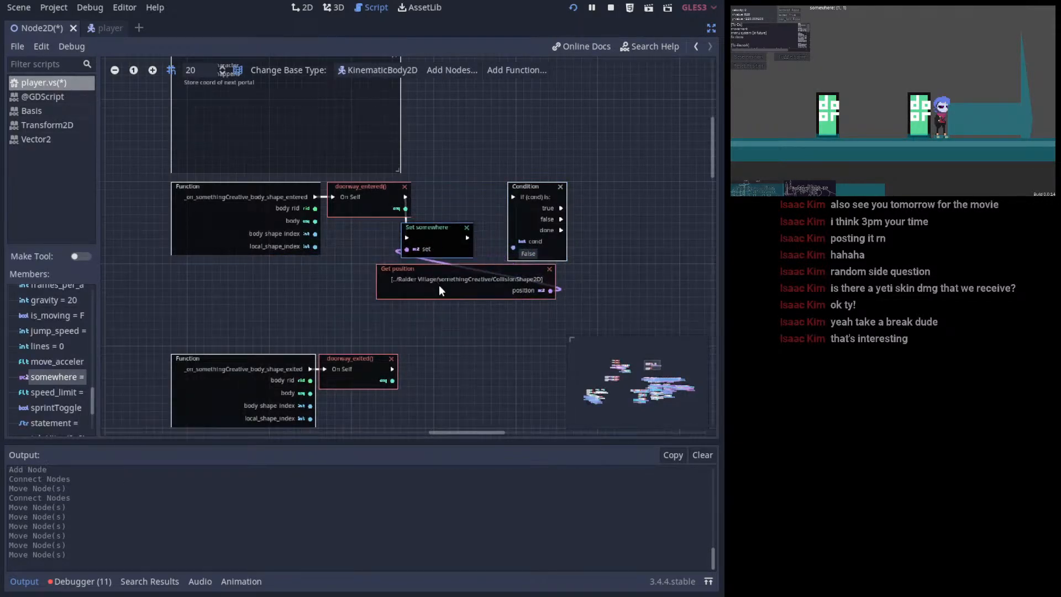
pyautogui.moveTo(439, 284); pyautogui.dragTo(422, 292)
pyautogui.moveTo(423, 243); pyautogui.dragTo(442, 195)
pyautogui.moveTo(461, 279); pyautogui.dragTo(436, 279)
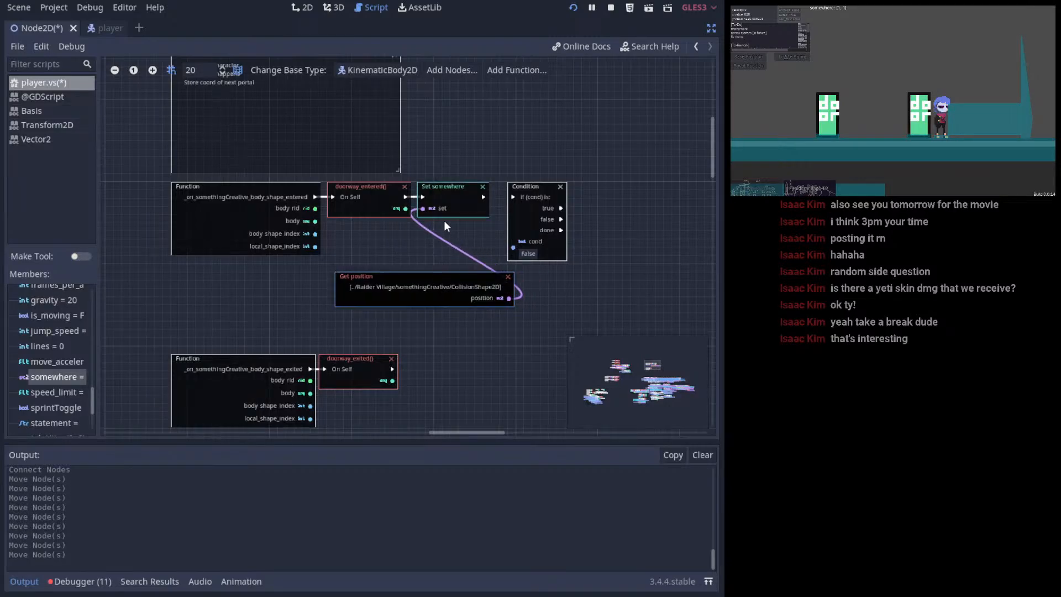
# - Connect doorway_entered to the Condition, and place Set somewhere beneath the Condition, detached from both the call and Get position
pyautogui.moveTo(409, 197); pyautogui.dragTo(396, 245)
pyautogui.moveTo(436, 284); pyautogui.dragTo(321, 293)
pyautogui.moveTo(405, 246); pyautogui.dragTo(405, 197)
pyautogui.moveTo(491, 253); pyautogui.dragTo(416, 238)
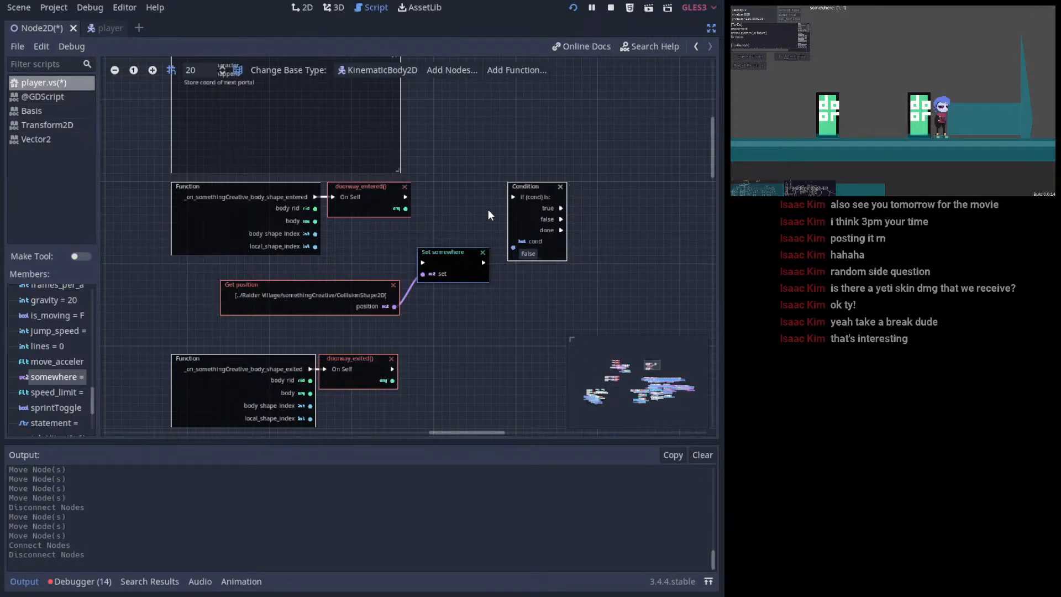
pyautogui.moveTo(510, 198); pyautogui.dragTo(407, 197)
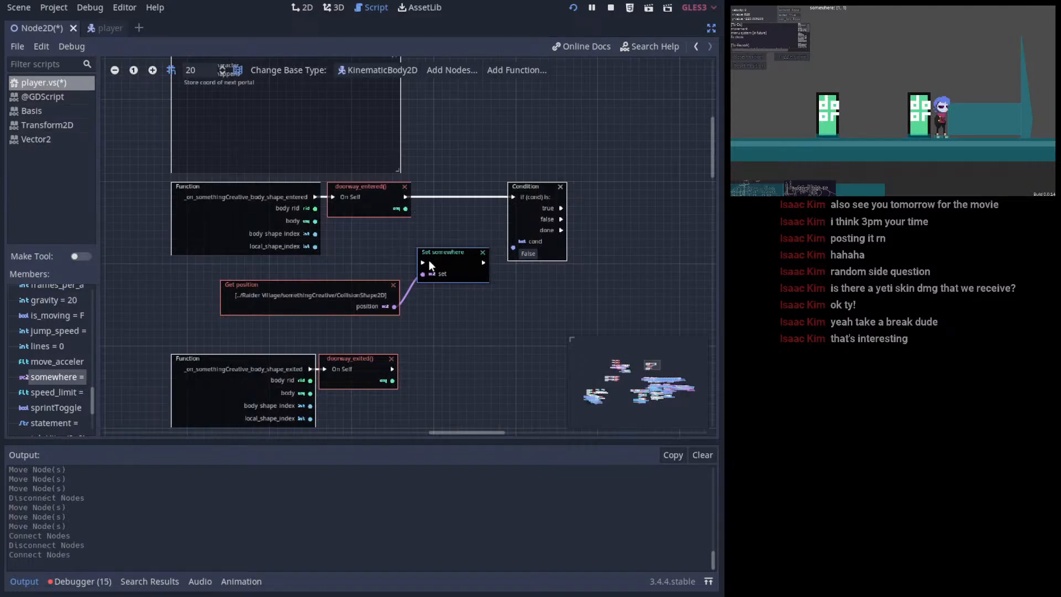
pyautogui.moveTo(446, 264); pyautogui.dragTo(393, 267)
pyautogui.moveTo(458, 290); pyautogui.dragTo(566, 299)
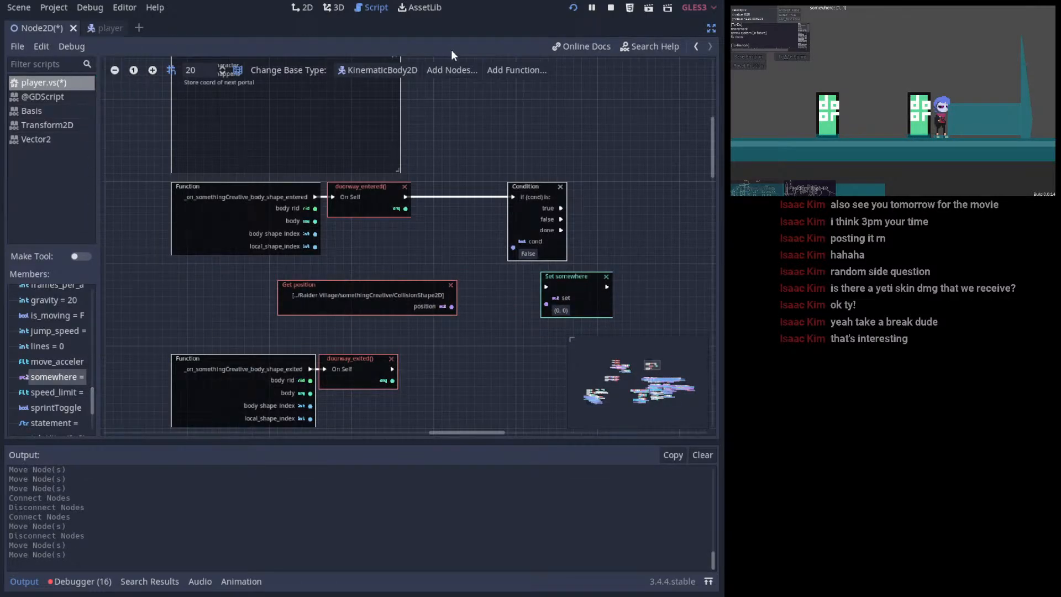
# - Restore the side docks and review the properties of the somethingCreative area
pyautogui.click(711, 29)
pyautogui.click(59, 27)
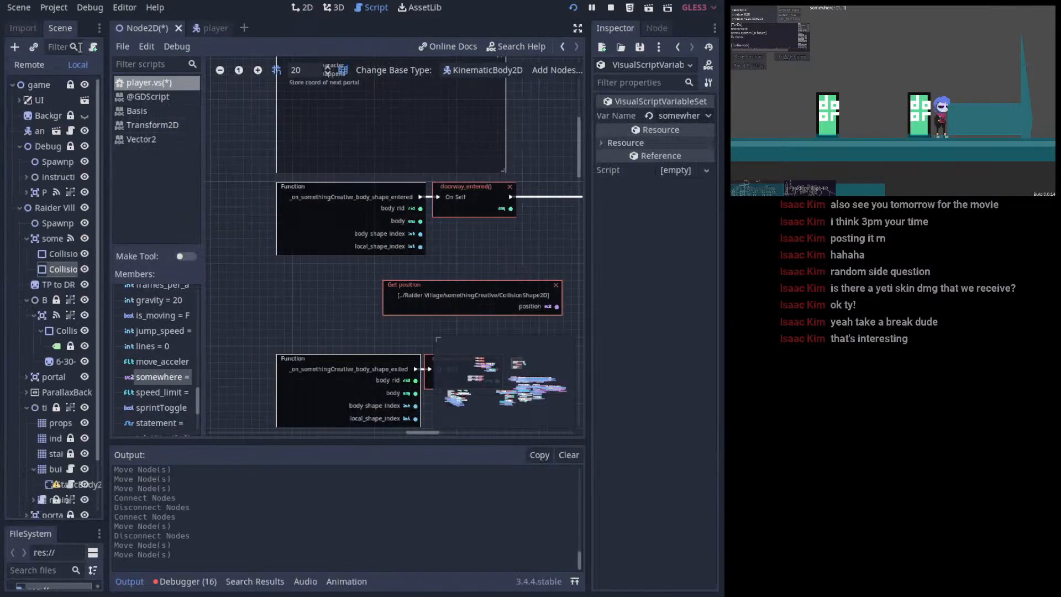
pyautogui.click(52, 238)
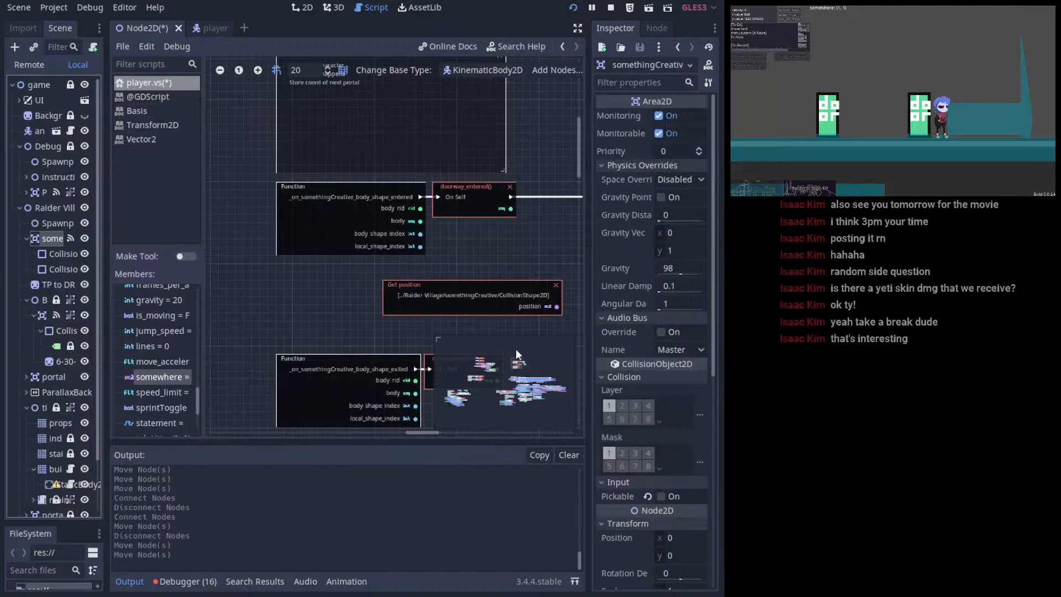
pyautogui.scroll(-3, 450, 225)
# - Browse the properties and methods offered for the somethingCreative area in the VisualScript search, without adding any of them
pyautogui.moveTo(52, 239); pyautogui.dragTo(413, 133)
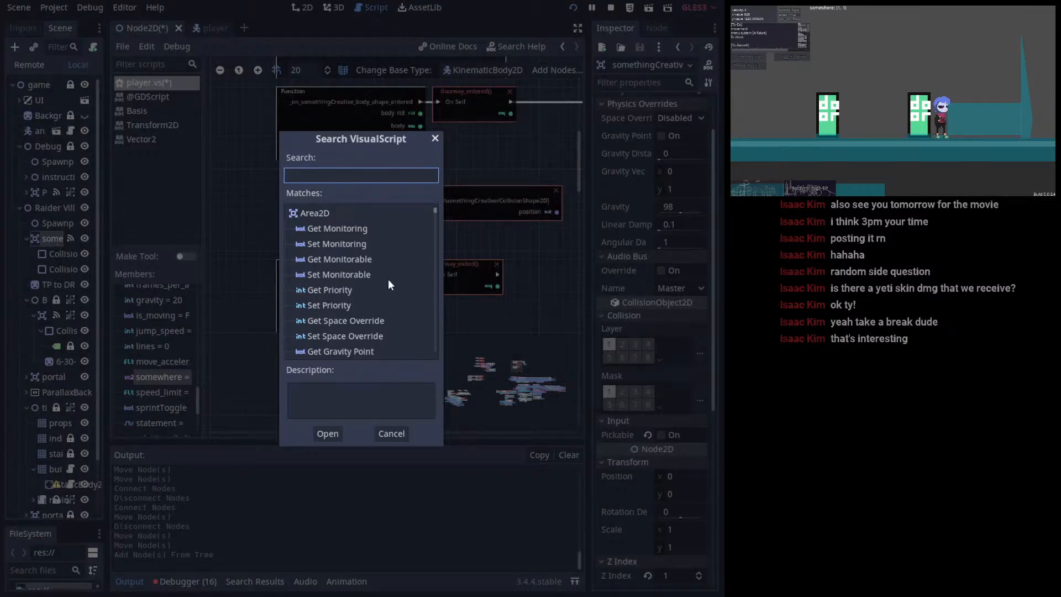
pyautogui.scroll(-3, 398, 274)
pyautogui.scroll(3, 435, 214)
pyautogui.moveTo(434, 208); pyautogui.dragTo(435, 207)
pyautogui.click(363, 257)
pyautogui.scroll(-1, 396, 277)
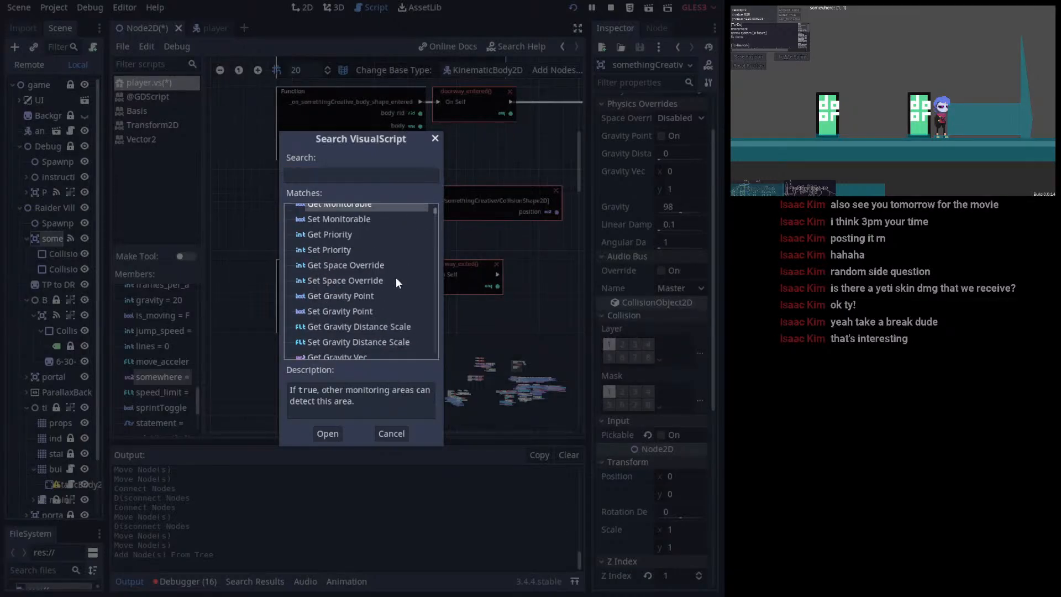
pyautogui.scroll(-3, 396, 278)
pyautogui.moveTo(432, 211); pyautogui.dragTo(435, 223)
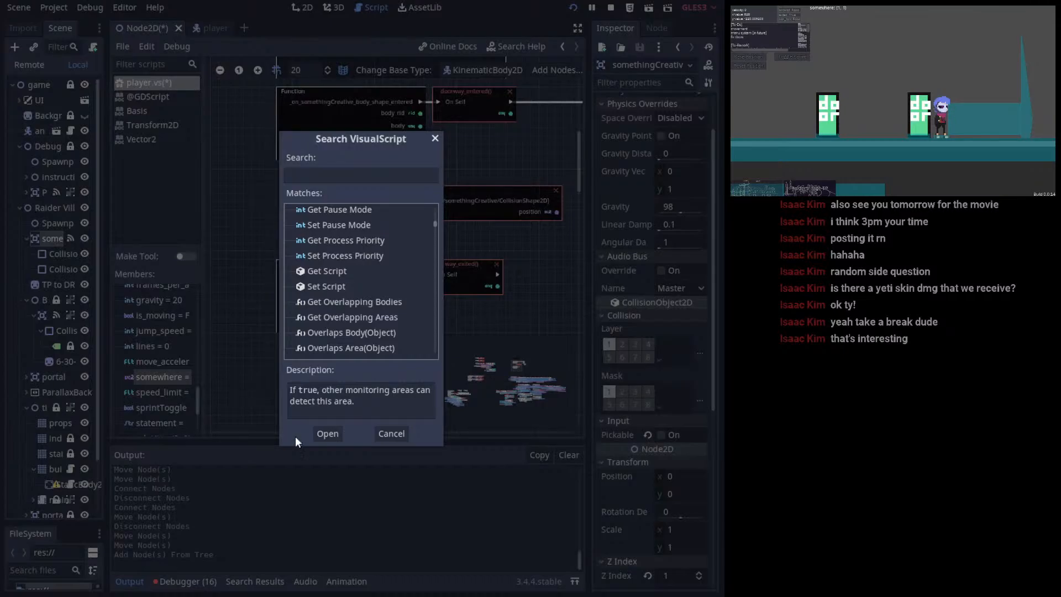
pyautogui.moveTo(432, 228)
pyautogui.mouseDown()
pyautogui.moveTo(443, 267)
pyautogui.moveTo(432, 287)
pyautogui.moveTo(427, 244)
pyautogui.mouseUp()
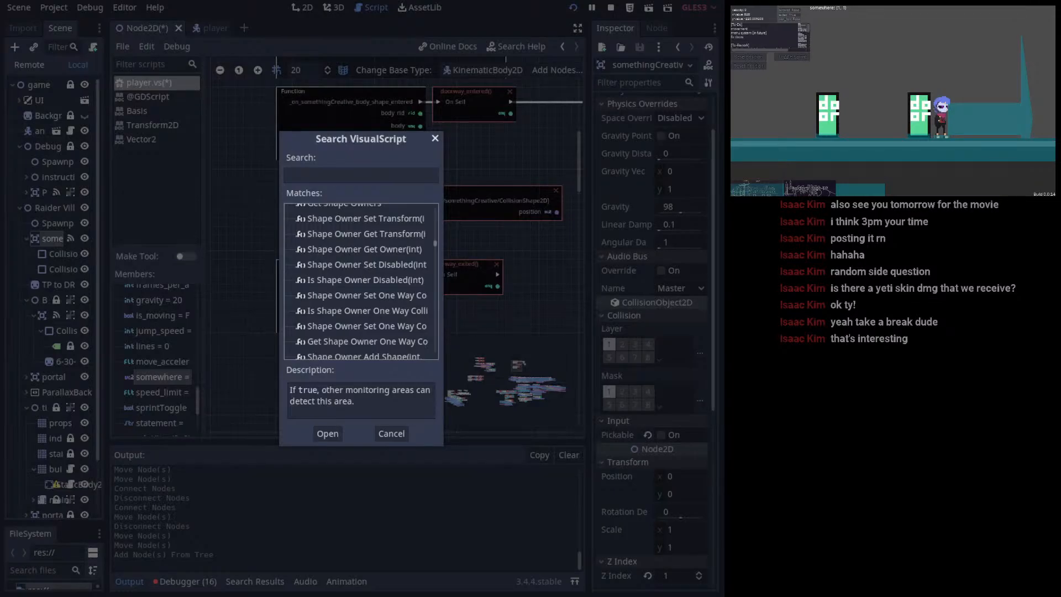
pyautogui.scroll(-1, 345, 284)
pyautogui.scroll(3, 394, 282)
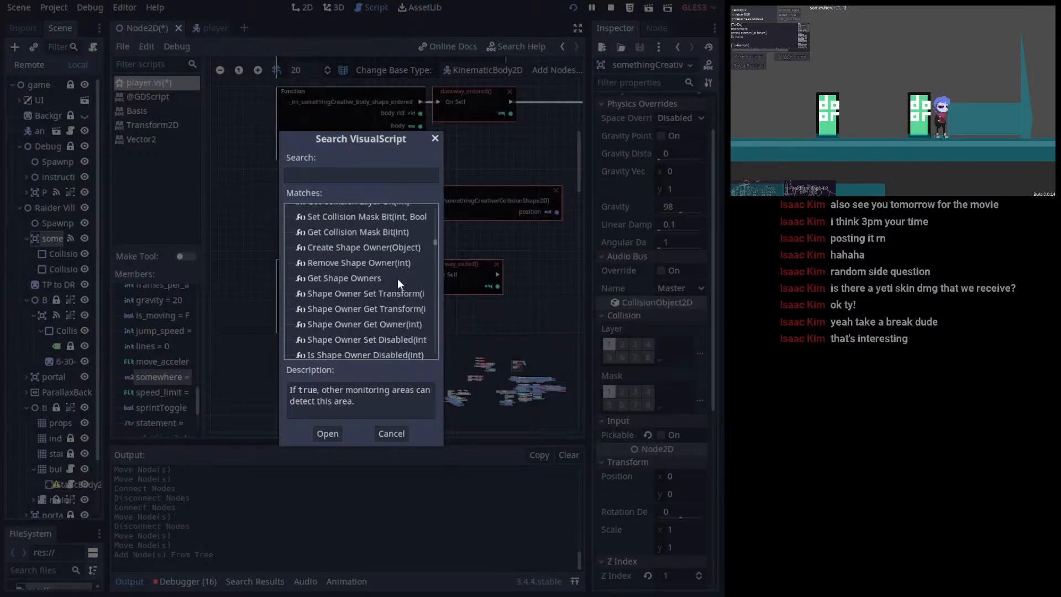
pyautogui.scroll(3, 399, 278)
pyautogui.scroll(2, 399, 277)
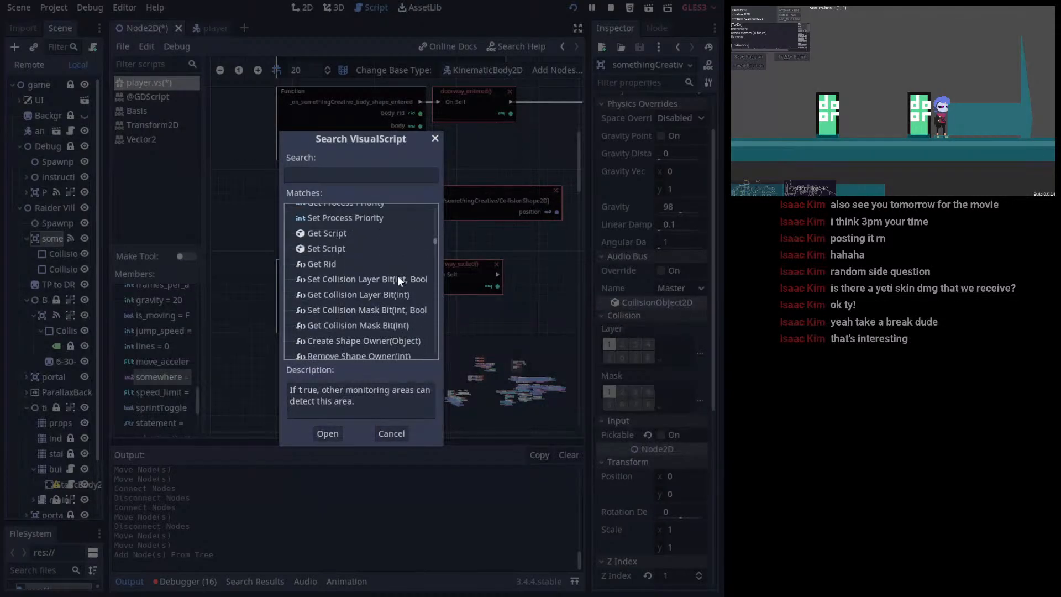
pyautogui.scroll(6, 397, 276)
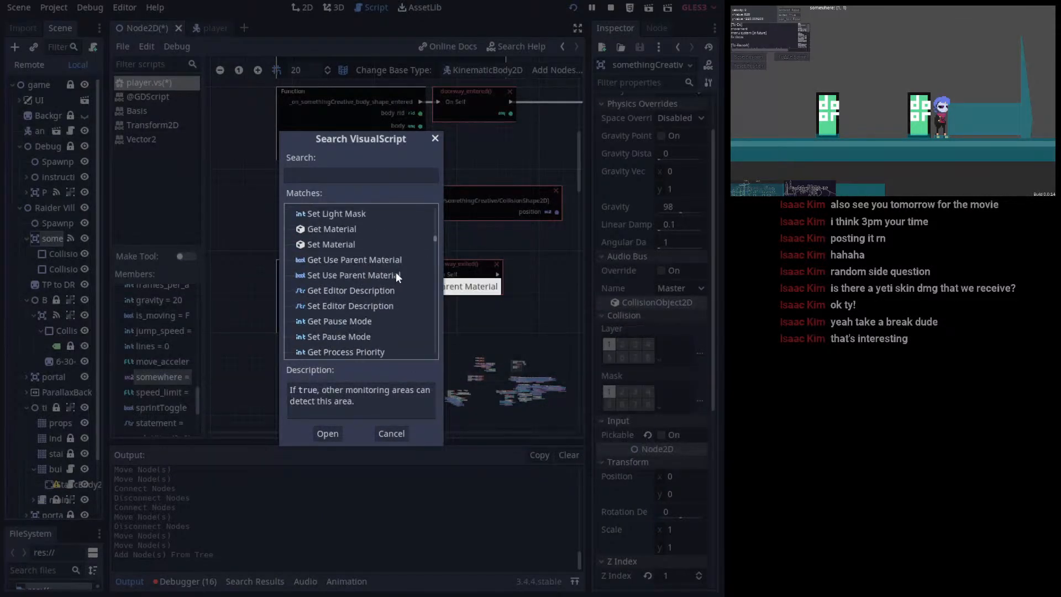
pyautogui.scroll(3, 396, 274)
pyautogui.scroll(8, 393, 275)
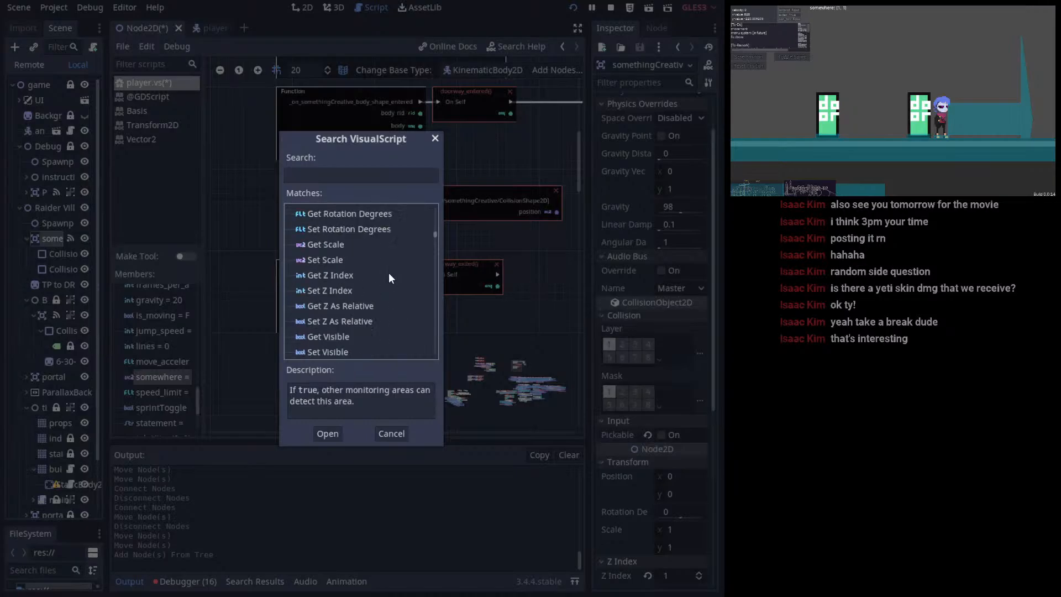
pyautogui.scroll(9, 387, 272)
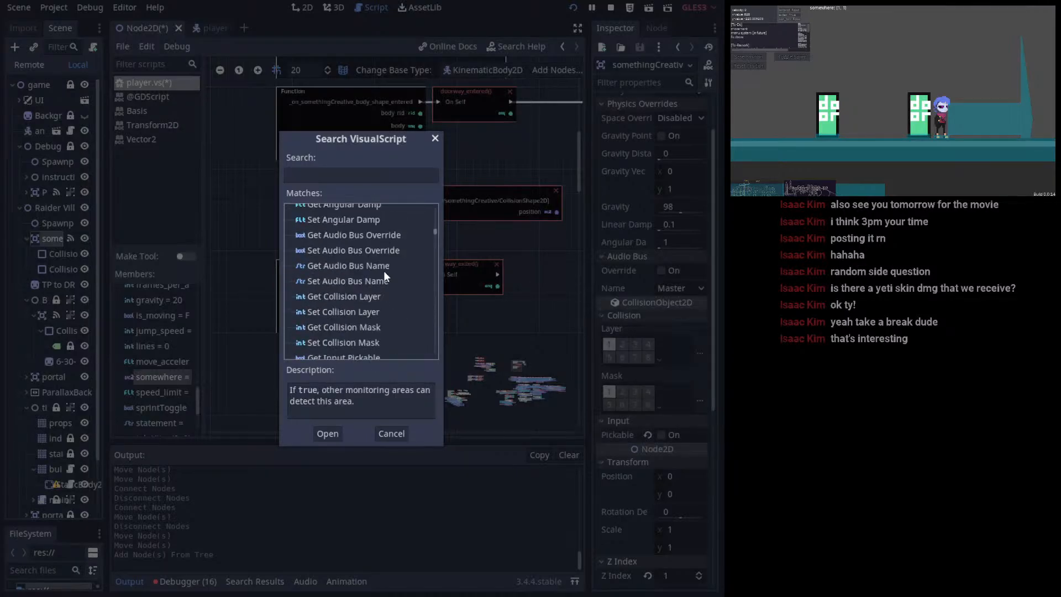
pyautogui.scroll(8, 383, 270)
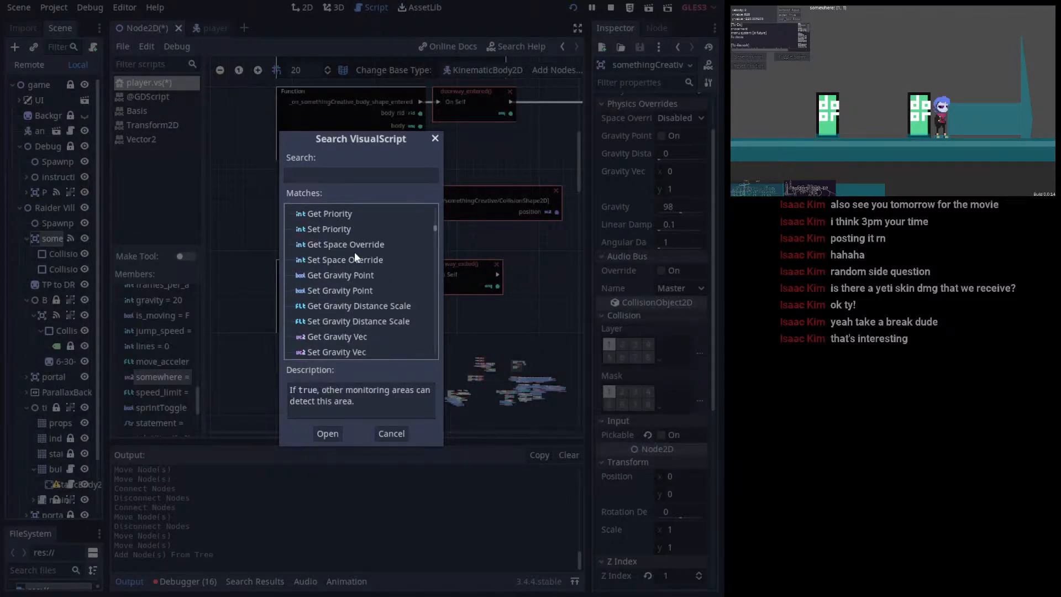
pyautogui.scroll(2, 354, 257)
pyautogui.moveTo(435, 228); pyautogui.dragTo(432, 210)
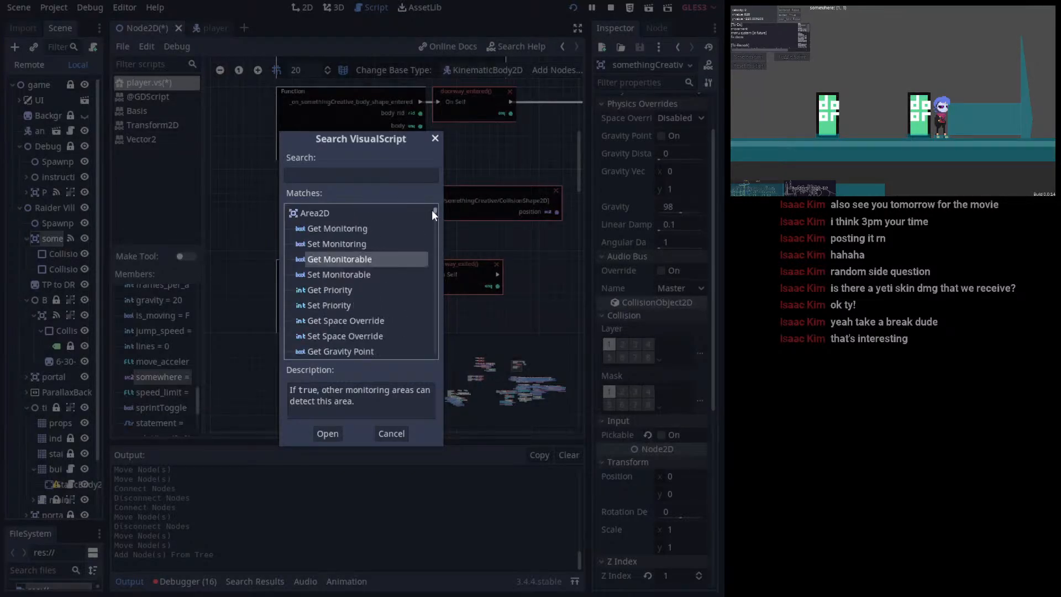
pyautogui.click(435, 139)
# - Disconnect doorway_entered from the Condition, and align Set somewhere directly beneath the Condition
pyautogui.scroll(3, 350, 184)
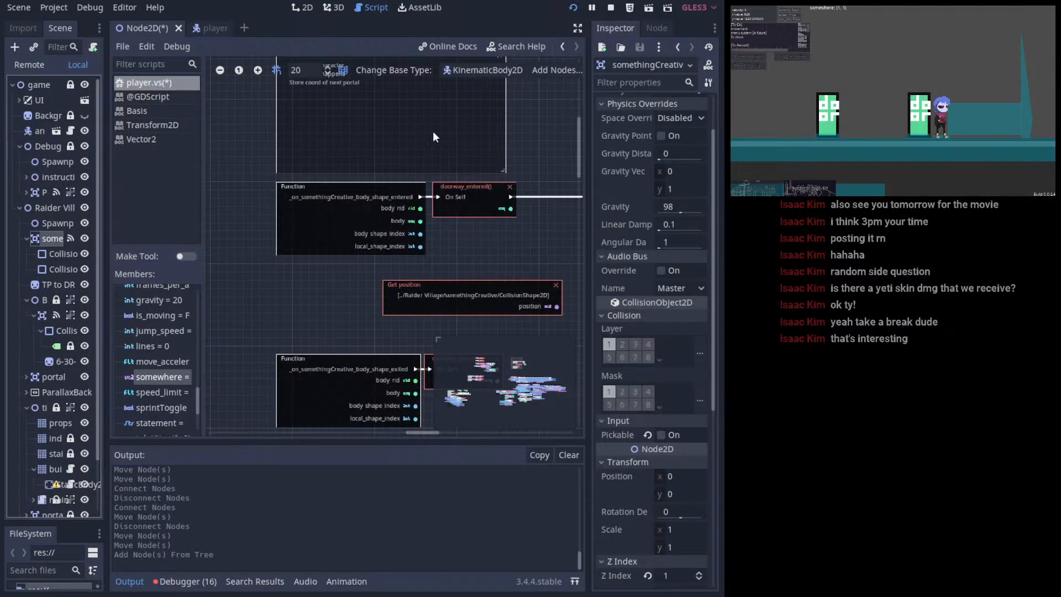
pyautogui.moveTo(426, 231); pyautogui.dragTo(382, 202, button='middle')
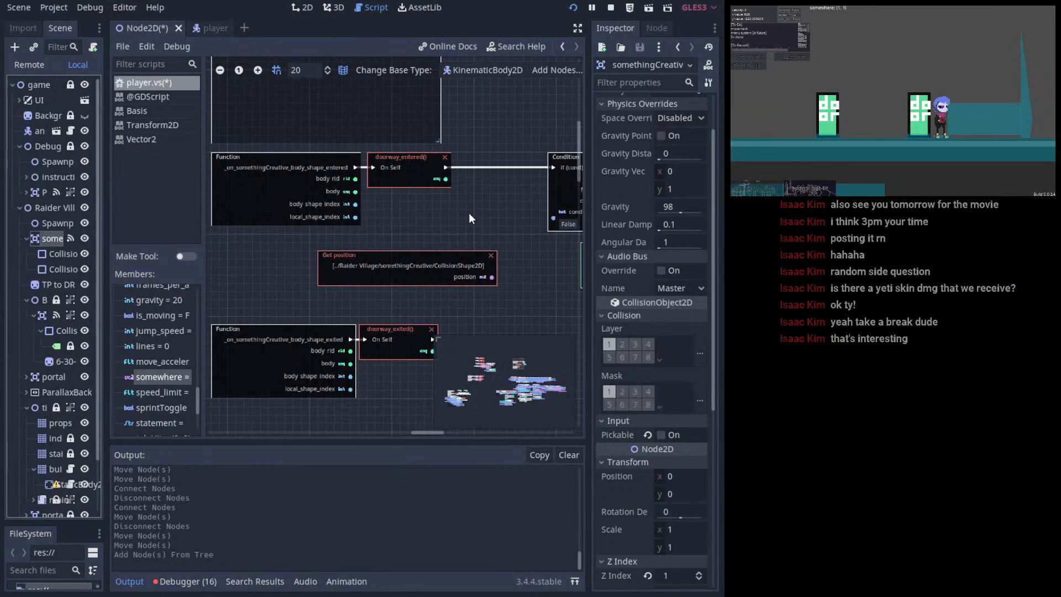
pyautogui.moveTo(446, 168); pyautogui.dragTo(509, 194)
pyautogui.moveTo(509, 194); pyautogui.dragTo(443, 198, button='middle')
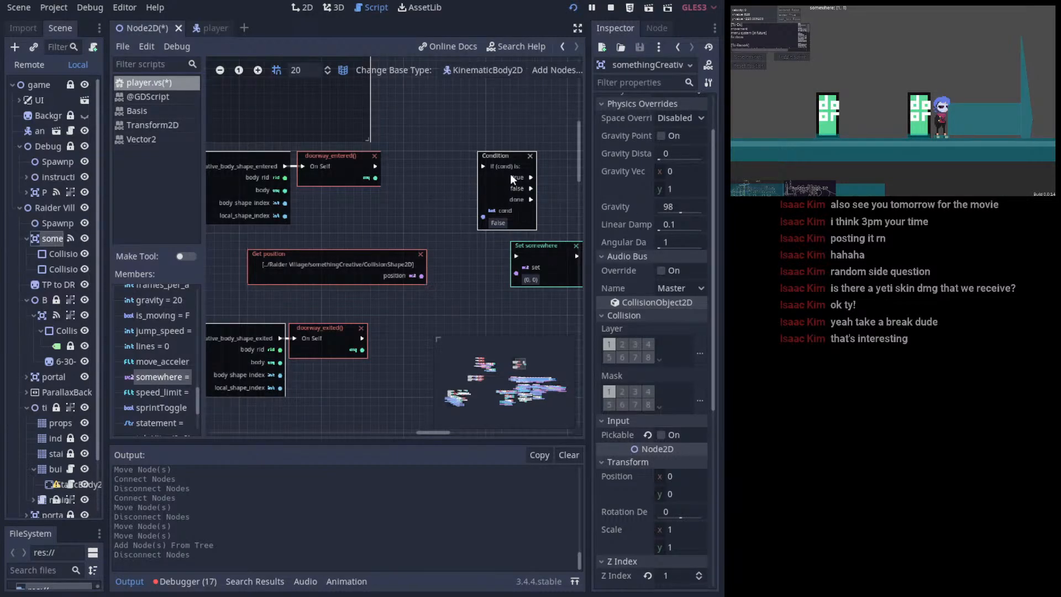
pyautogui.moveTo(530, 240); pyautogui.dragTo(506, 250)
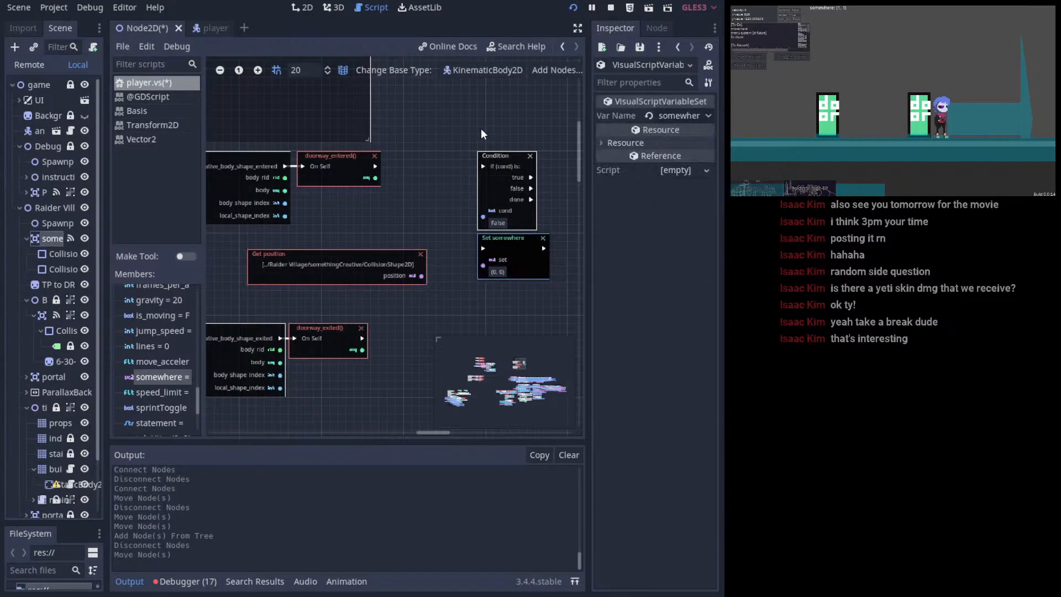
# - Space the doorway_entered call just beside its body_shape_entered function, and move Get position farther away from Set somewhere
pyautogui.moveTo(364, 186); pyautogui.dragTo(406, 169, button='middle')
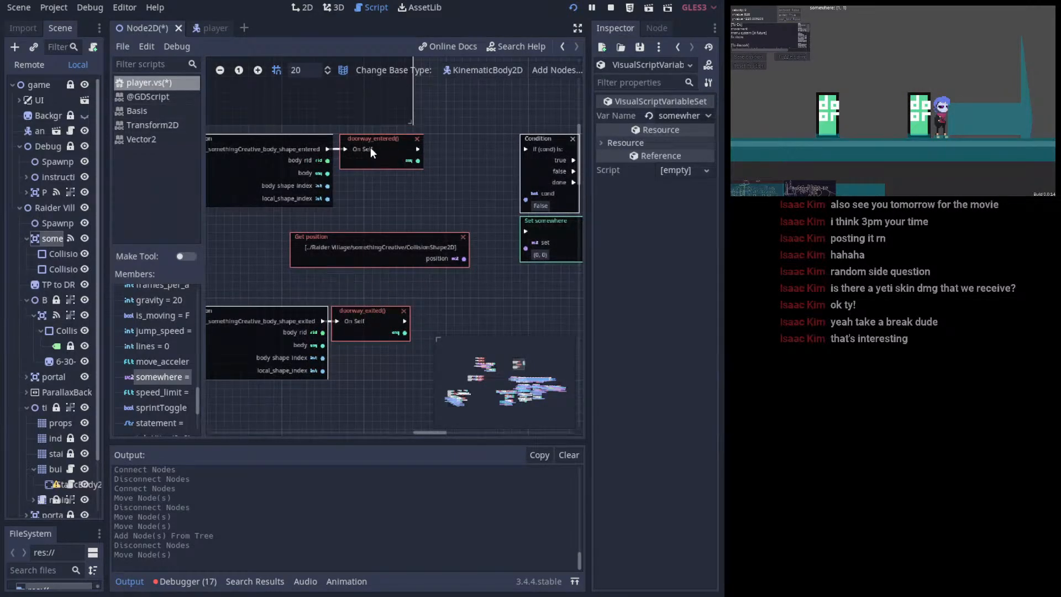
pyautogui.moveTo(370, 148); pyautogui.dragTo(359, 147)
pyautogui.moveTo(397, 191); pyautogui.dragTo(430, 209, button='middle')
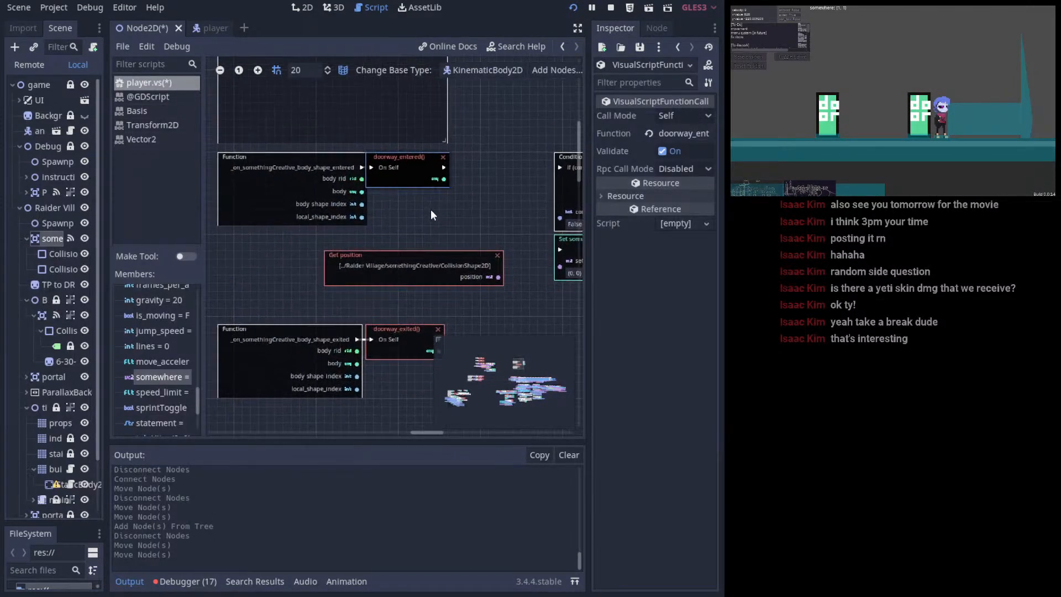
pyautogui.moveTo(412, 173); pyautogui.dragTo(415, 174)
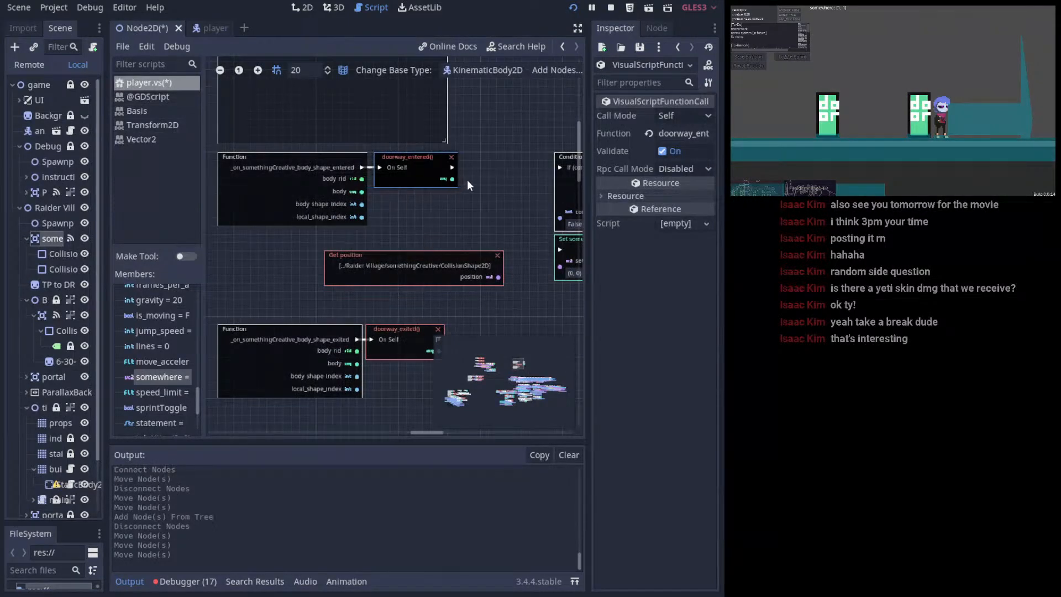
pyautogui.moveTo(476, 248); pyautogui.dragTo(441, 250, button='middle')
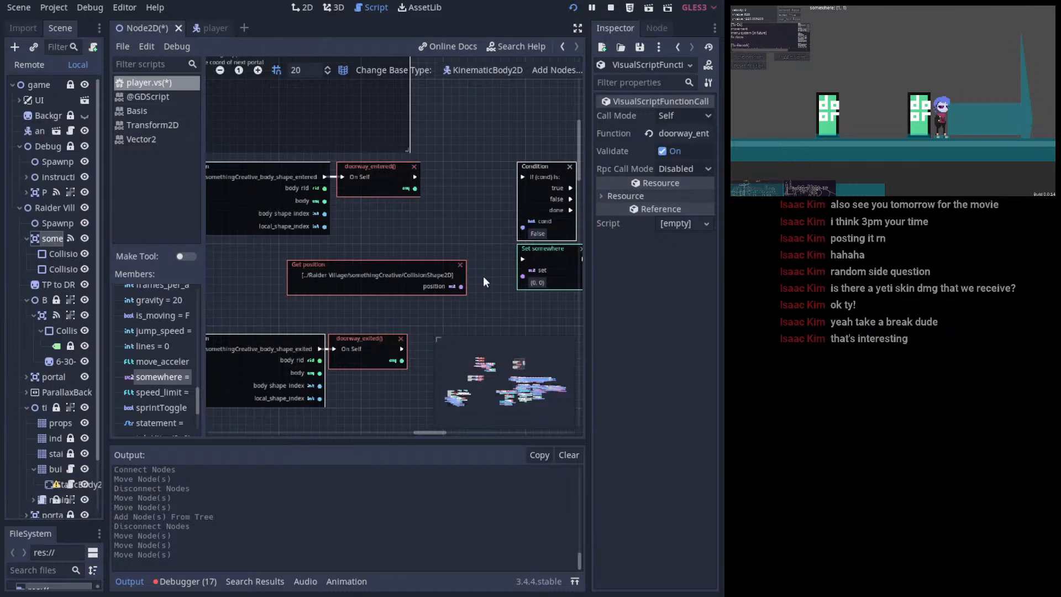
pyautogui.moveTo(383, 272); pyautogui.dragTo(317, 274)
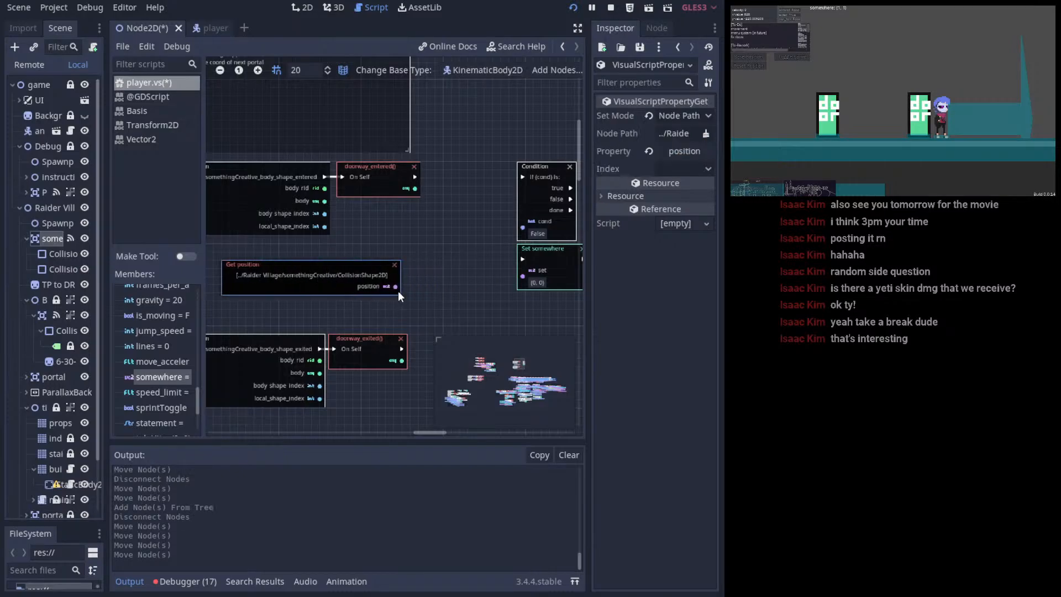
pyautogui.moveTo(426, 271); pyautogui.dragTo(429, 244)
pyautogui.press('Escape')
# - Check the properties of somethingCreative's first collision shape, and move the Condition closer to the doorway_entered call
pyautogui.click(59, 254)
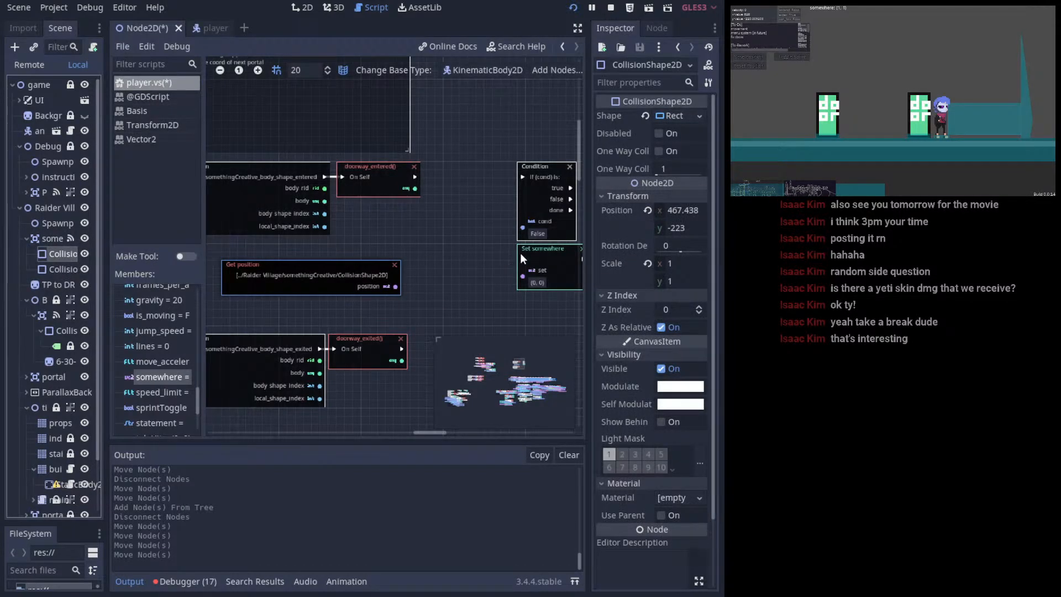
pyautogui.click(452, 223)
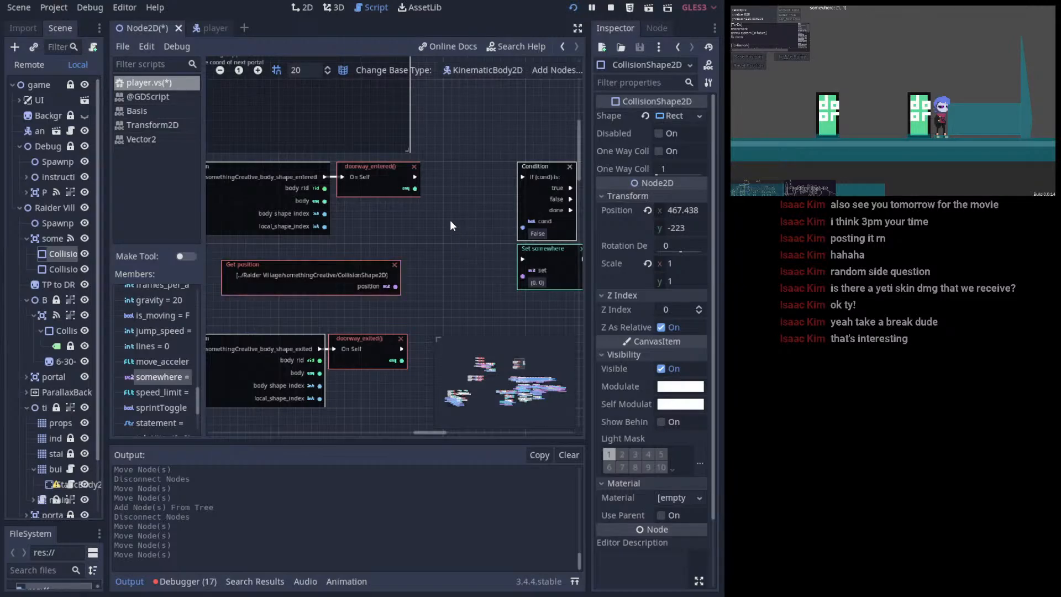
pyautogui.moveTo(431, 221); pyautogui.dragTo(428, 258, button='middle')
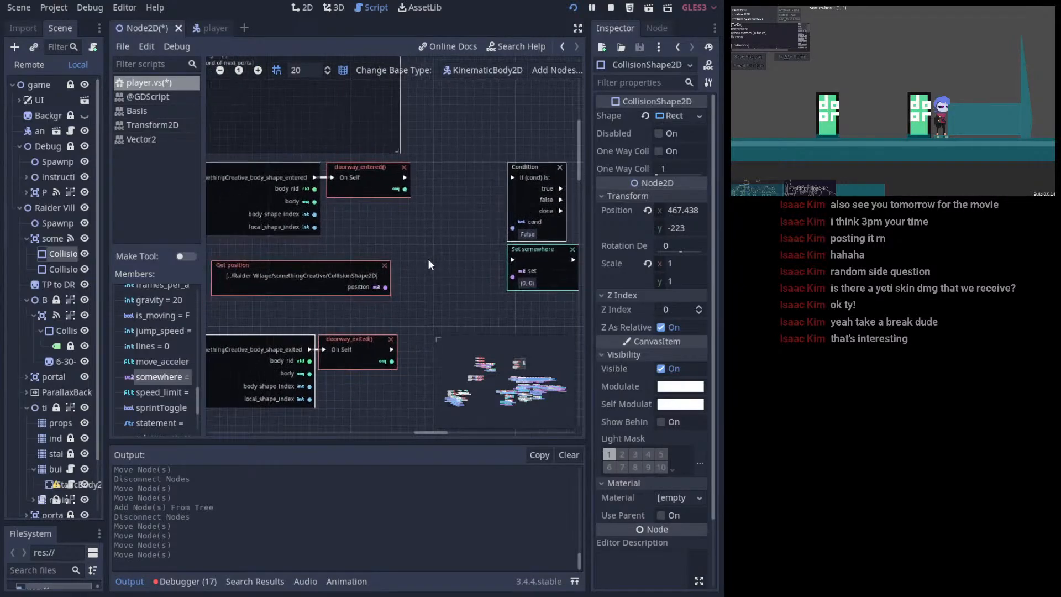
pyautogui.moveTo(530, 168); pyautogui.dragTo(496, 168)
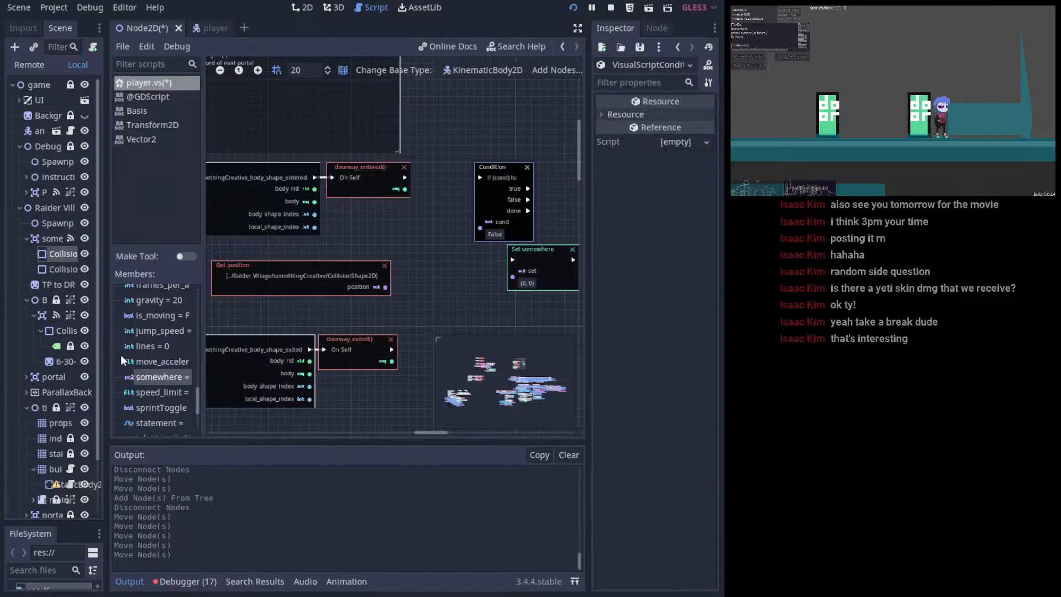
# - Look through the player script's variables and functions for one to use with the doorway_entered call and the Condition
pyautogui.scroll(2, 164, 368)
pyautogui.scroll(4, 171, 368)
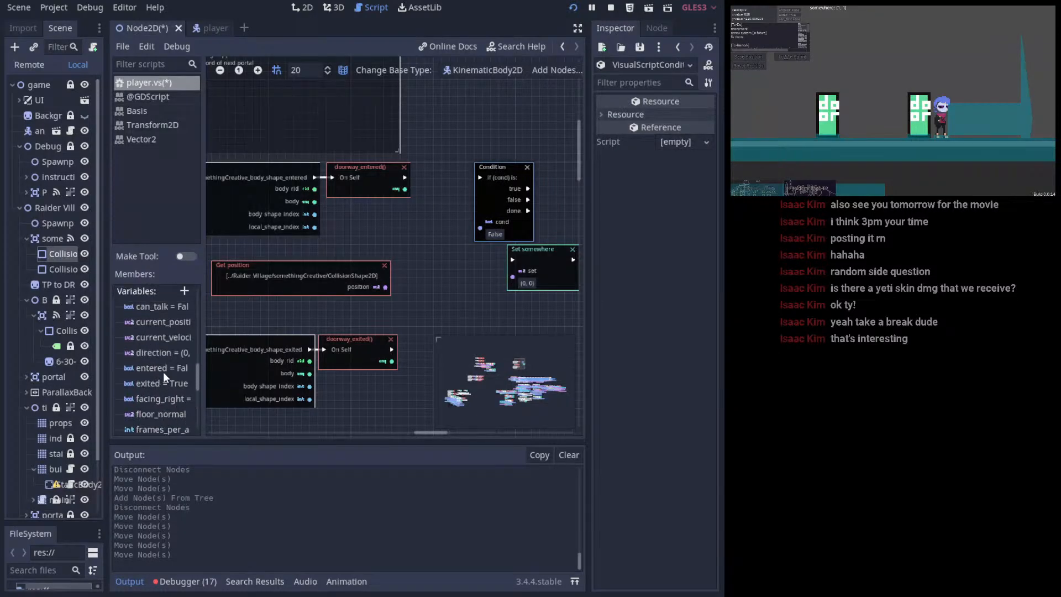
pyautogui.scroll(-5, 163, 372)
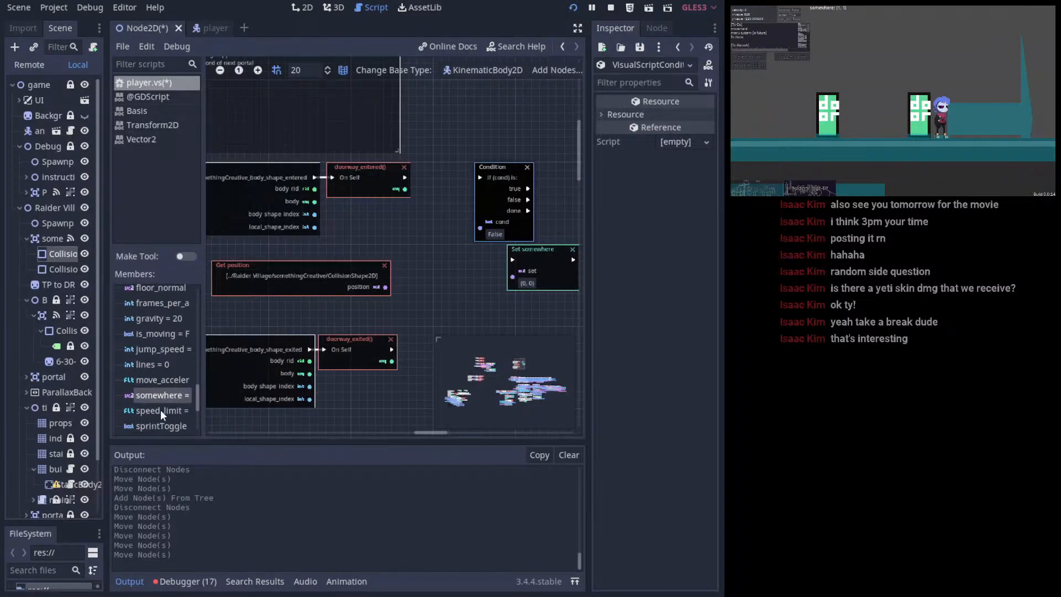
pyautogui.scroll(-4, 161, 410)
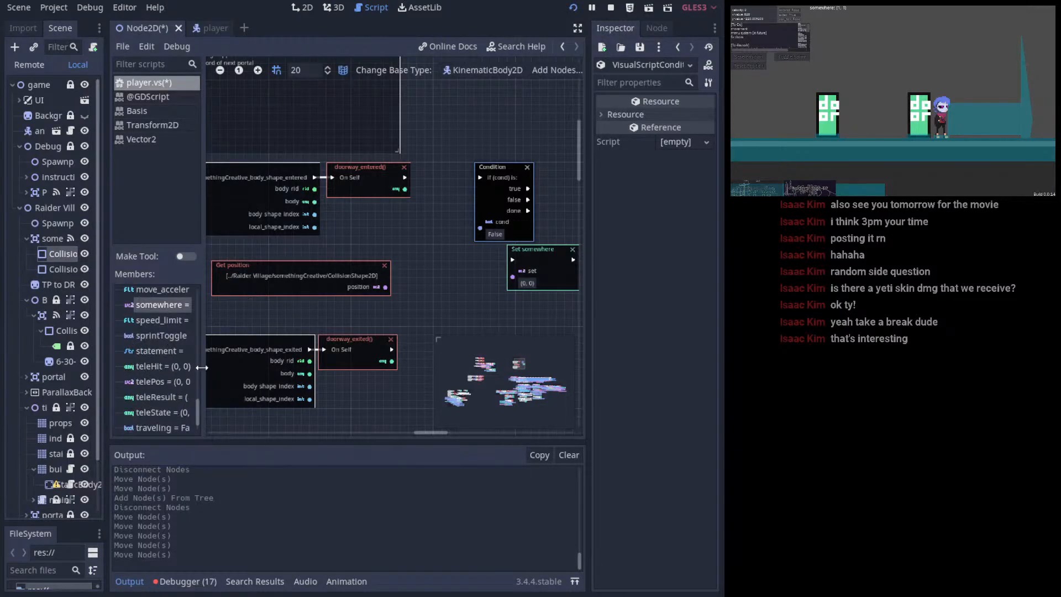
pyautogui.click(166, 324)
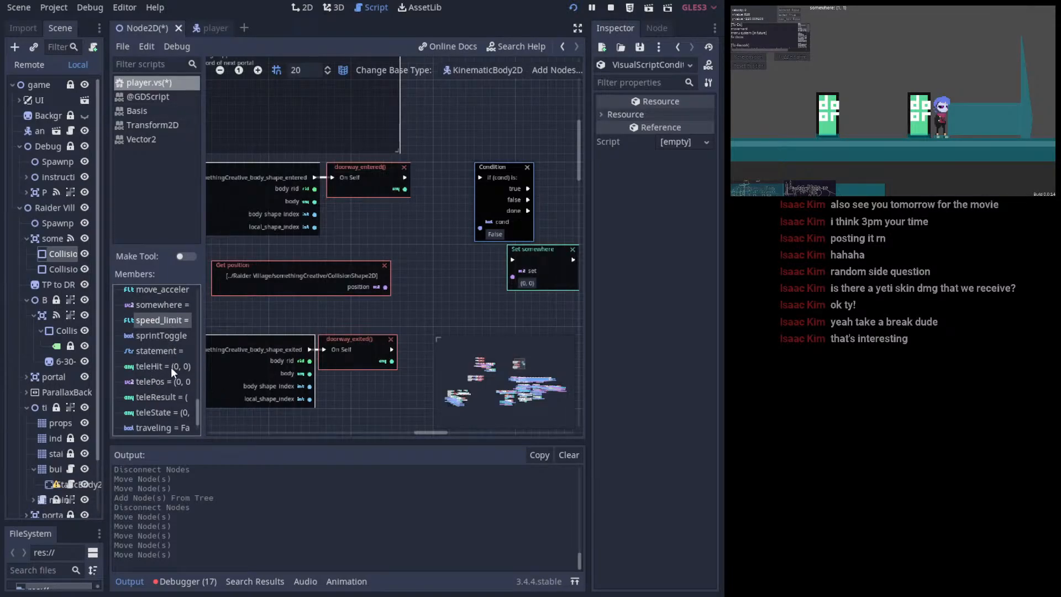
pyautogui.click(358, 176)
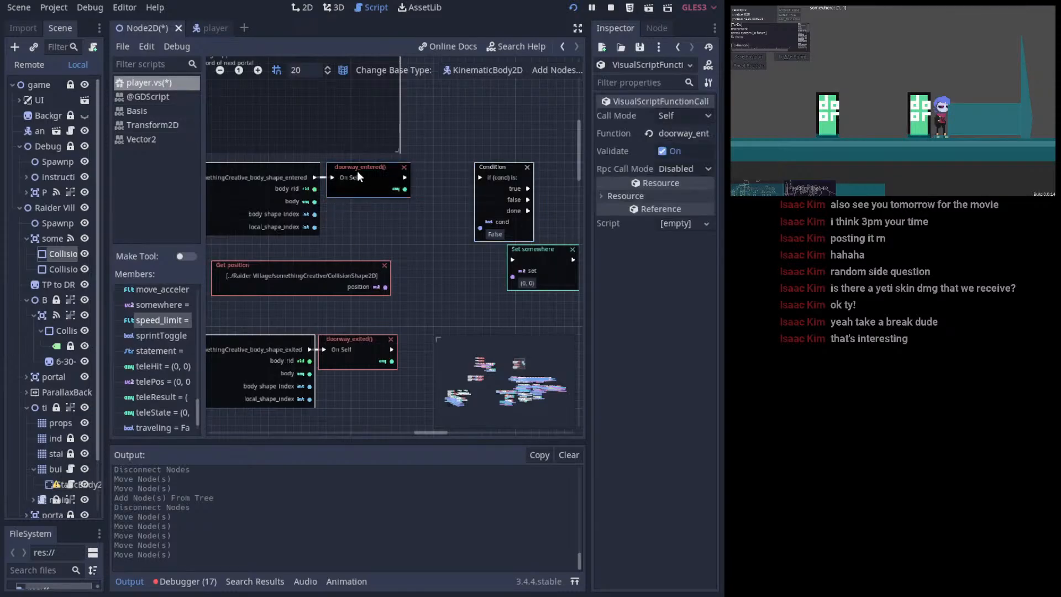
pyautogui.scroll(3, 180, 344)
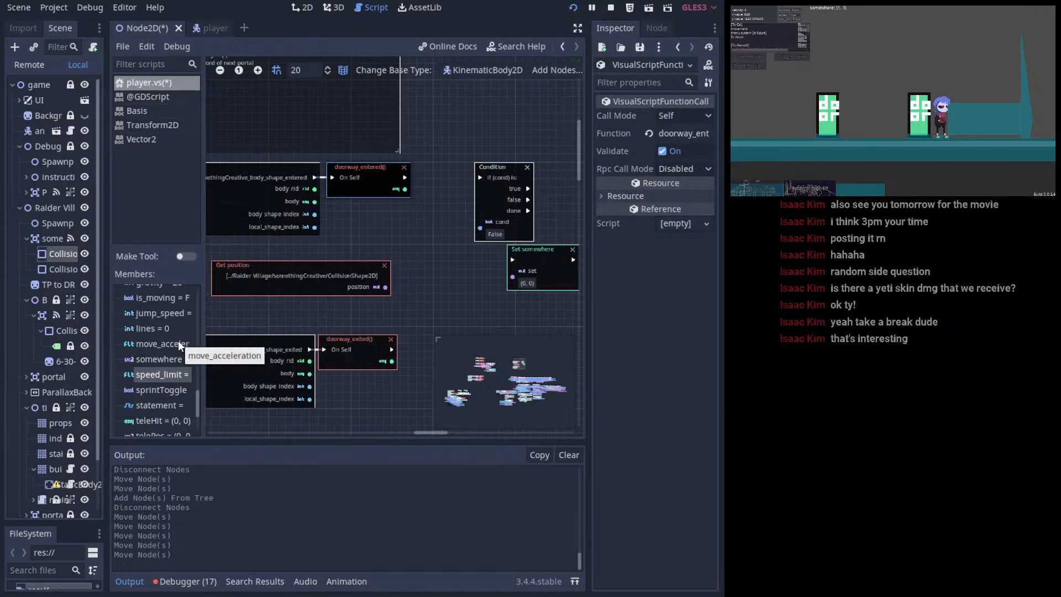
pyautogui.scroll(2, 178, 355)
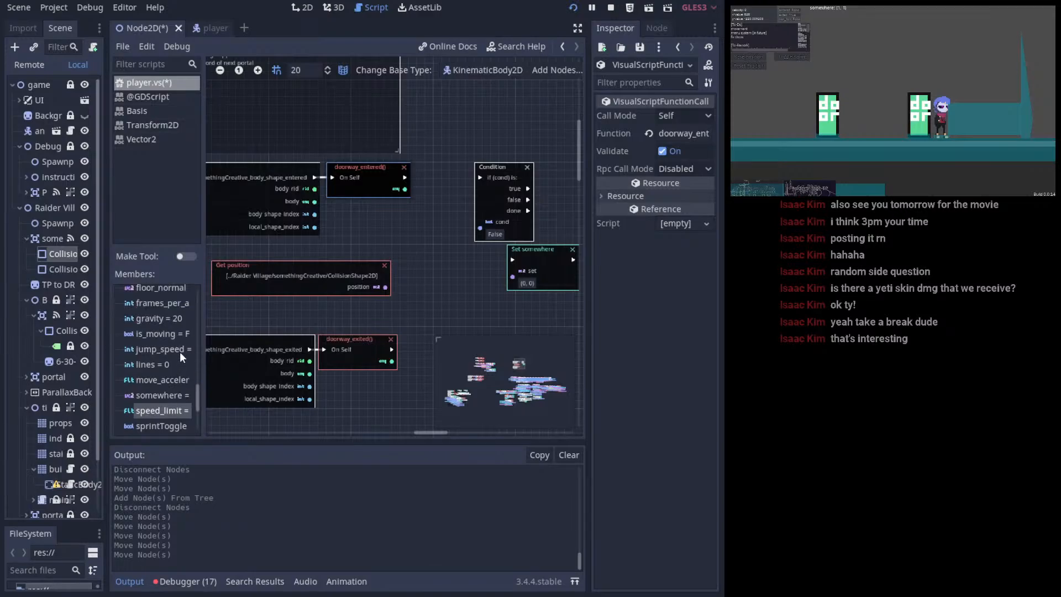
pyautogui.scroll(5, 180, 352)
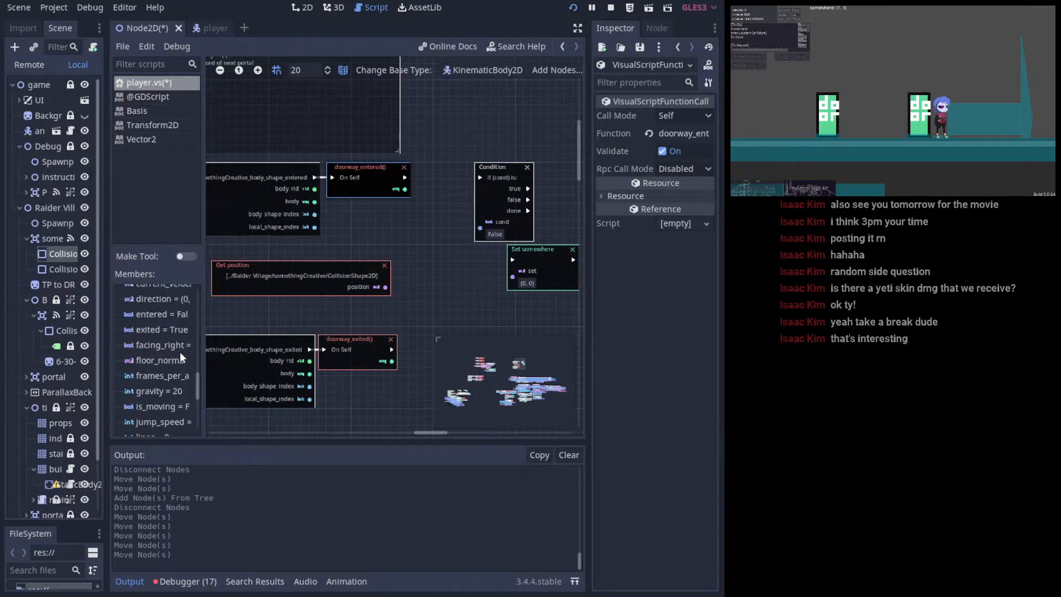
pyautogui.scroll(-6, 180, 351)
pyautogui.scroll(5, 180, 348)
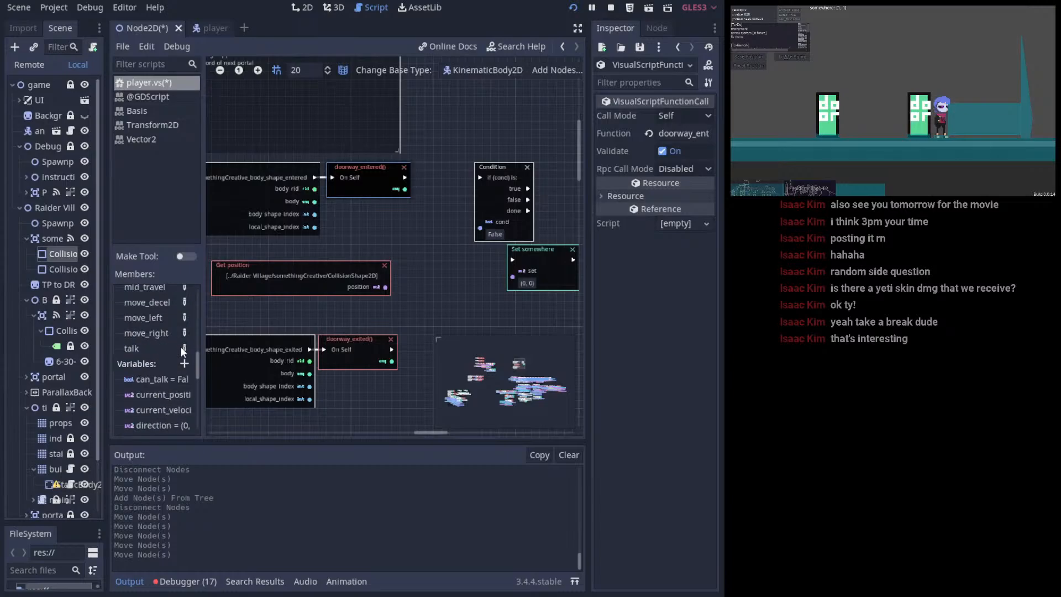
# - Add a _travel call on the output side of the Condition, and shift the Condition closer to doorway_entered
pyautogui.moveTo(138, 334); pyautogui.dragTo(414, 214)
pyautogui.moveTo(399, 244); pyautogui.dragTo(380, 284, button='middle')
pyautogui.moveTo(379, 284); pyautogui.dragTo(519, 259)
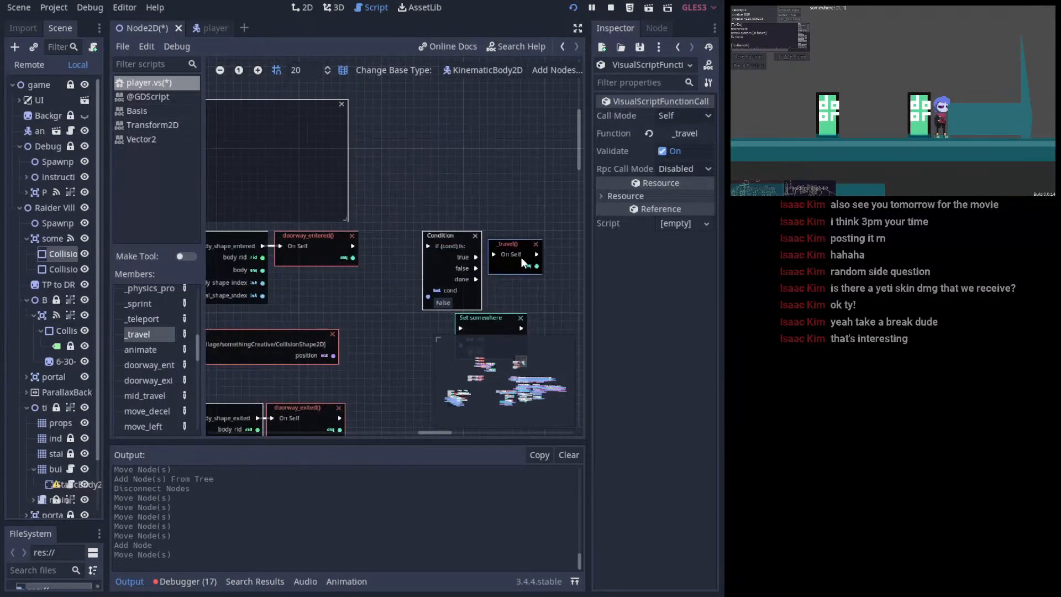
pyautogui.click(442, 243)
pyautogui.moveTo(442, 246); pyautogui.dragTo(425, 245)
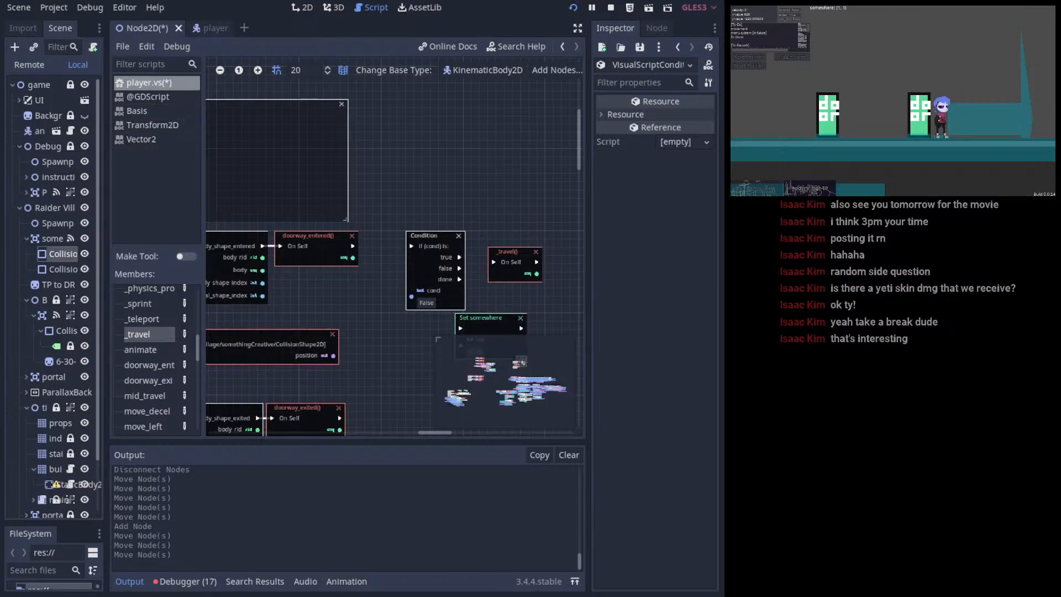
# - Connect the Condition's true output to the _travel call, and try linking Get position's output to the Condition's cond input
pyautogui.scroll(-3, 486, 226)
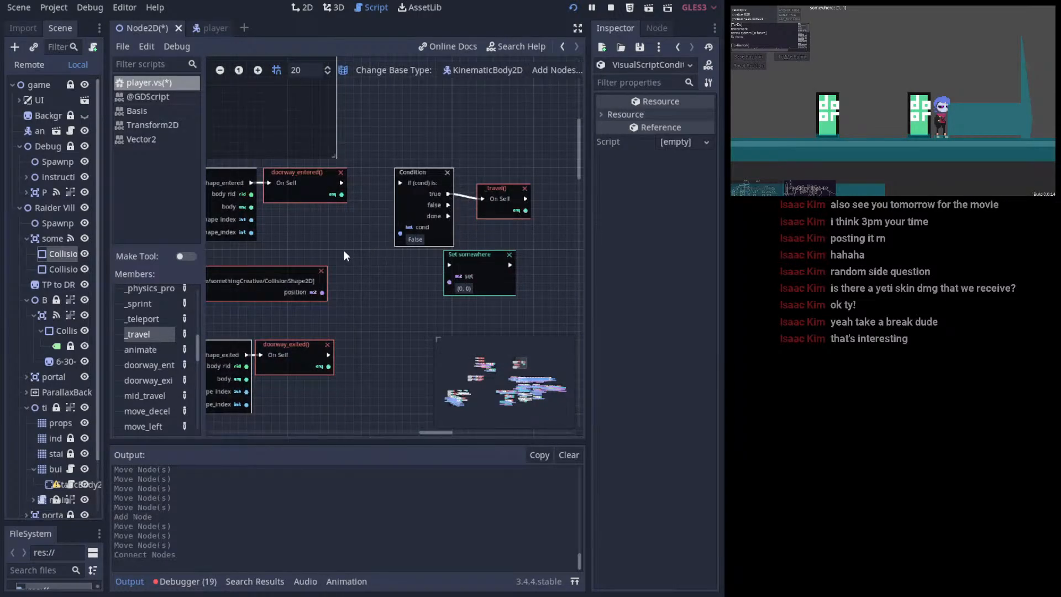
pyautogui.moveTo(340, 272); pyautogui.dragTo(374, 240, button='middle')
pyautogui.moveTo(356, 259); pyautogui.dragTo(434, 200)
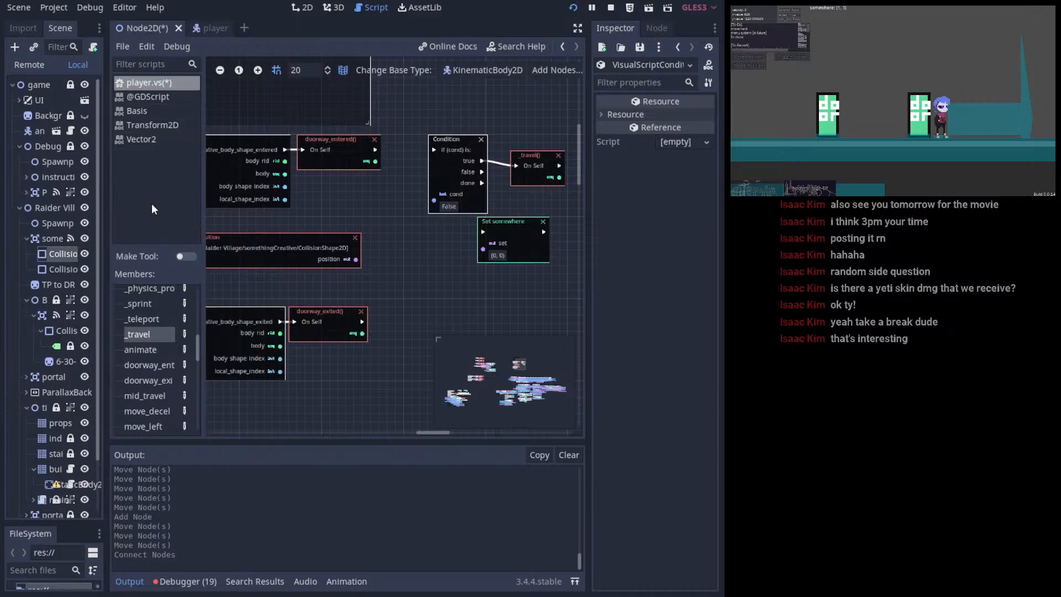
# - Check the properties and signals of the somethingCreative area, and inspect the settings of the Get position node
pyautogui.click(650, 29)
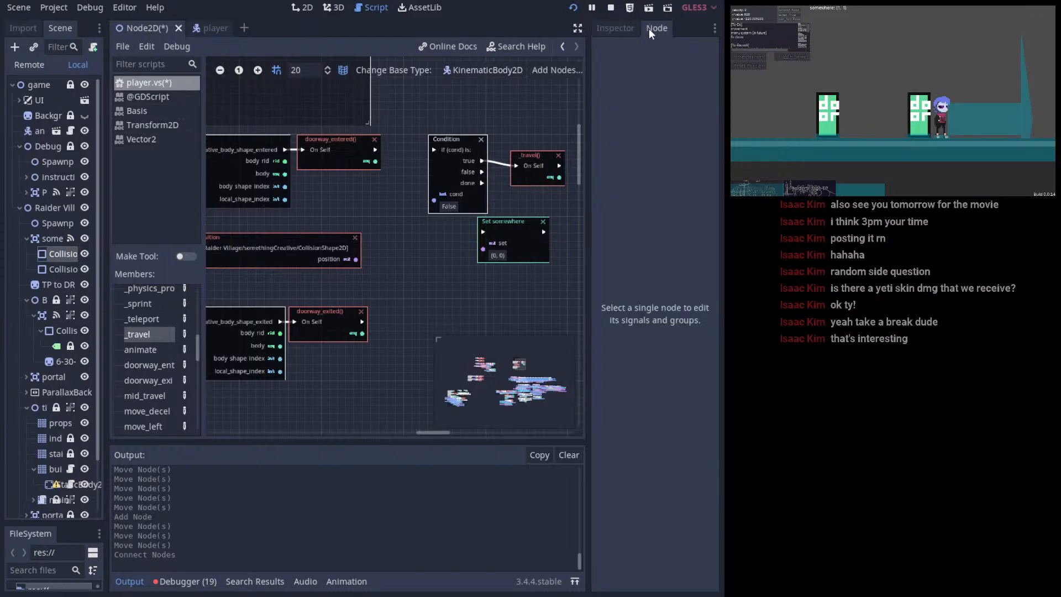
pyautogui.click(615, 27)
pyautogui.click(71, 258)
pyautogui.click(50, 240)
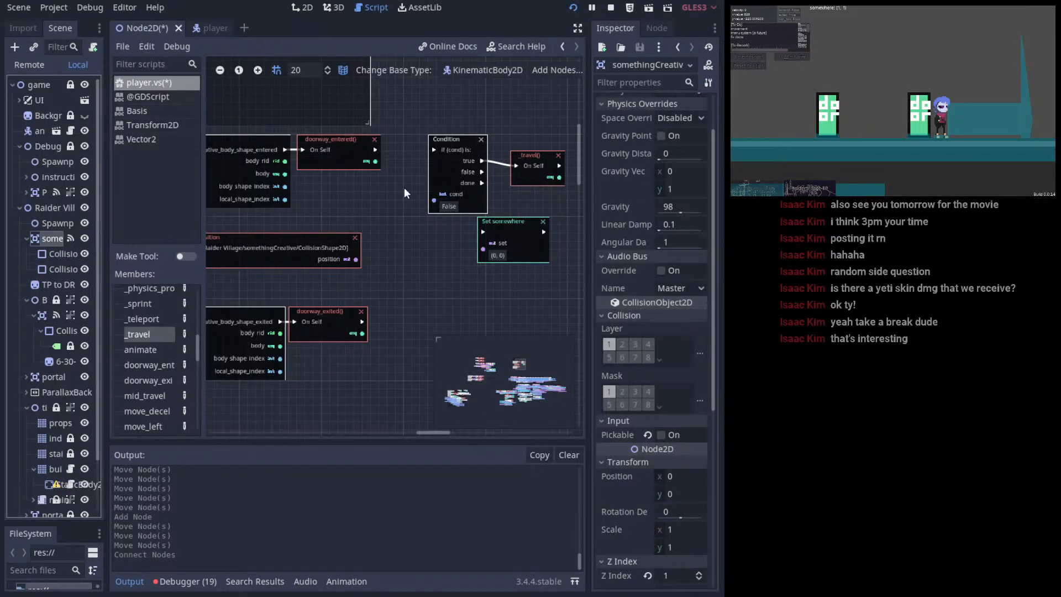
pyautogui.click(658, 28)
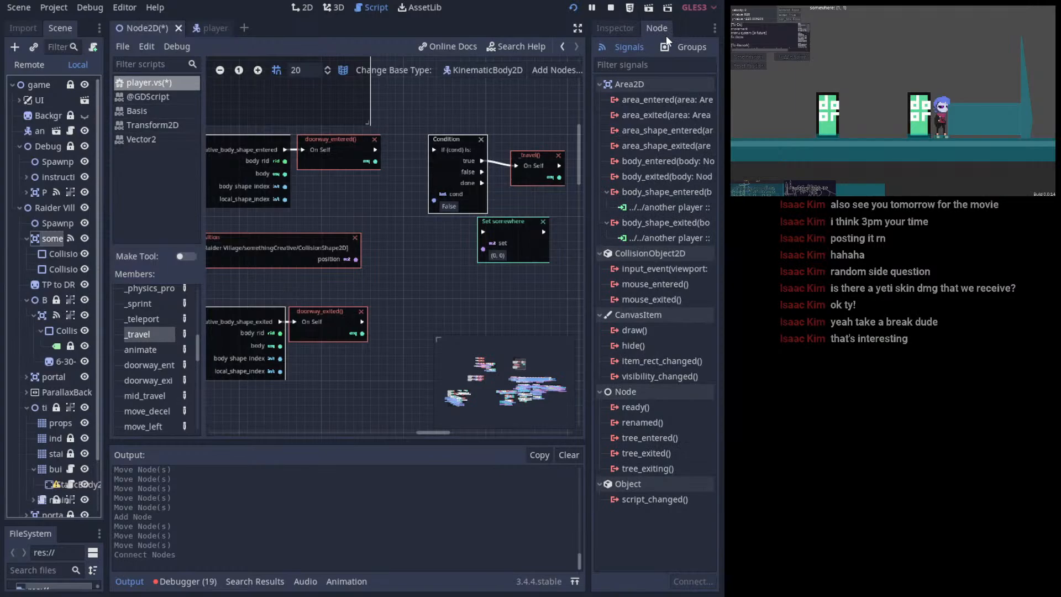
pyautogui.click(616, 29)
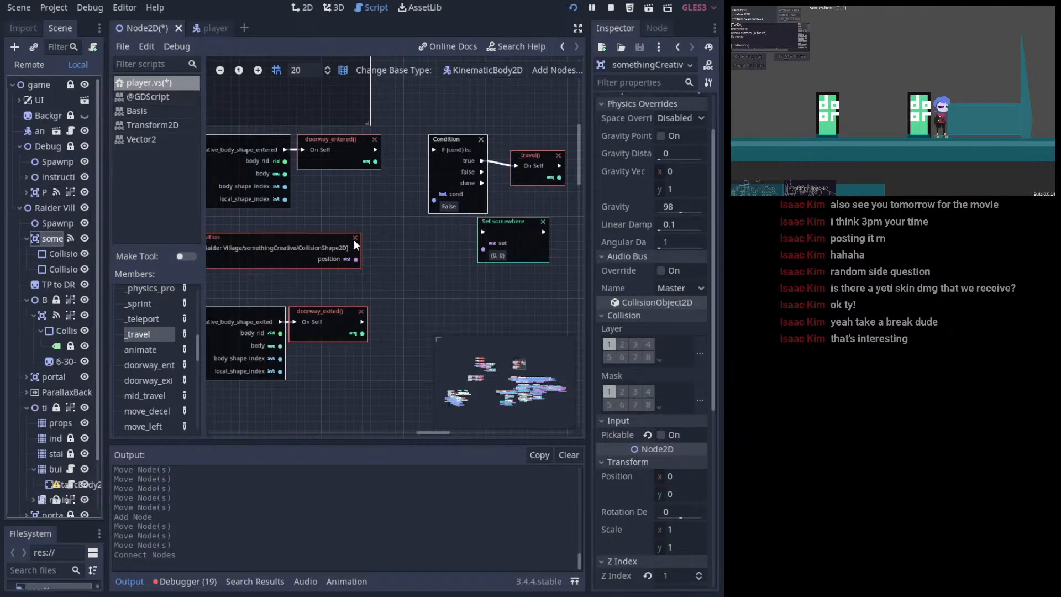
pyautogui.click(336, 237)
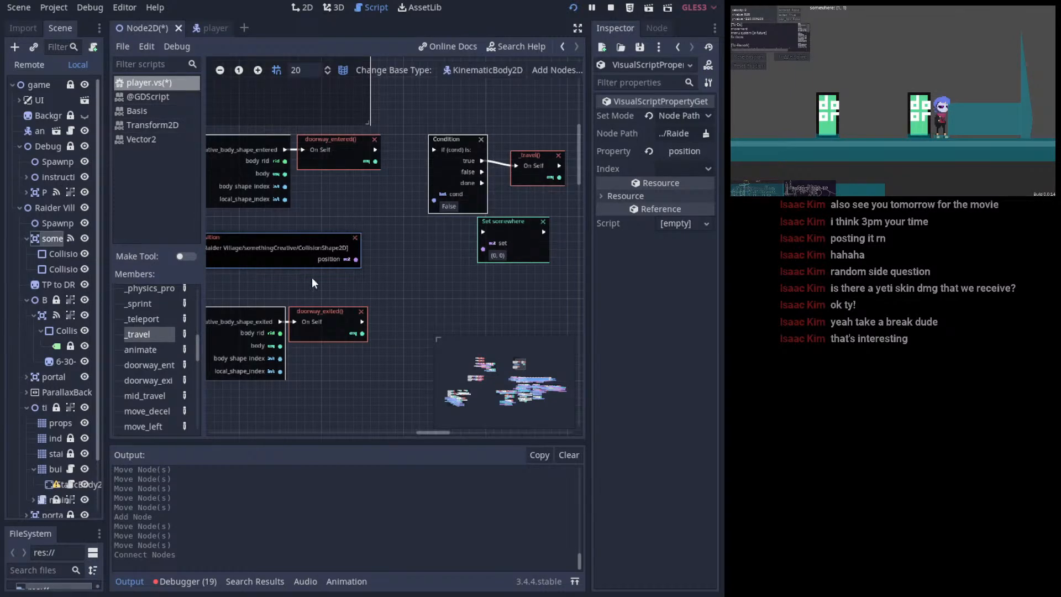
pyautogui.moveTo(390, 273); pyautogui.dragTo(421, 285, button='middle')
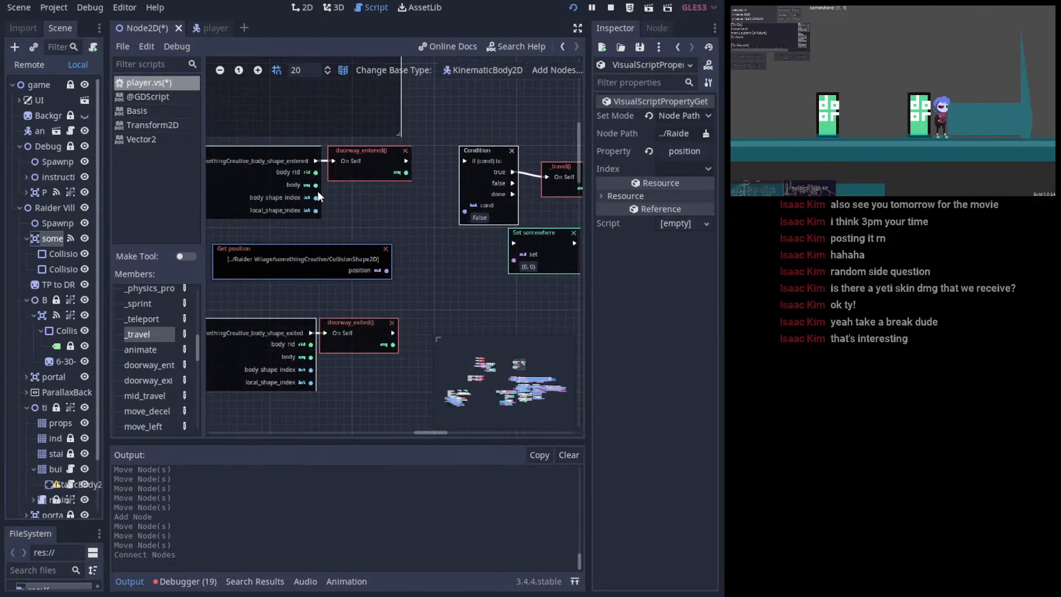
pyautogui.moveTo(318, 193); pyautogui.dragTo(377, 216)
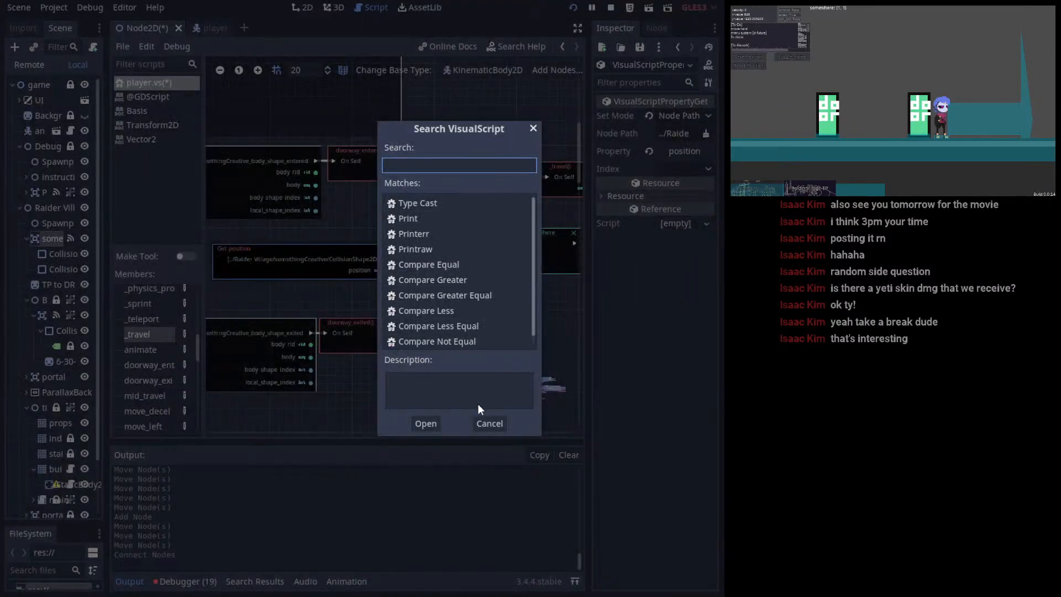
pyautogui.click(490, 424)
# - Replace the Get position node with a Get Shape node for somethingCreative's CollisionShape2D, placed just below the body_shape_entered node
pyautogui.click(61, 255)
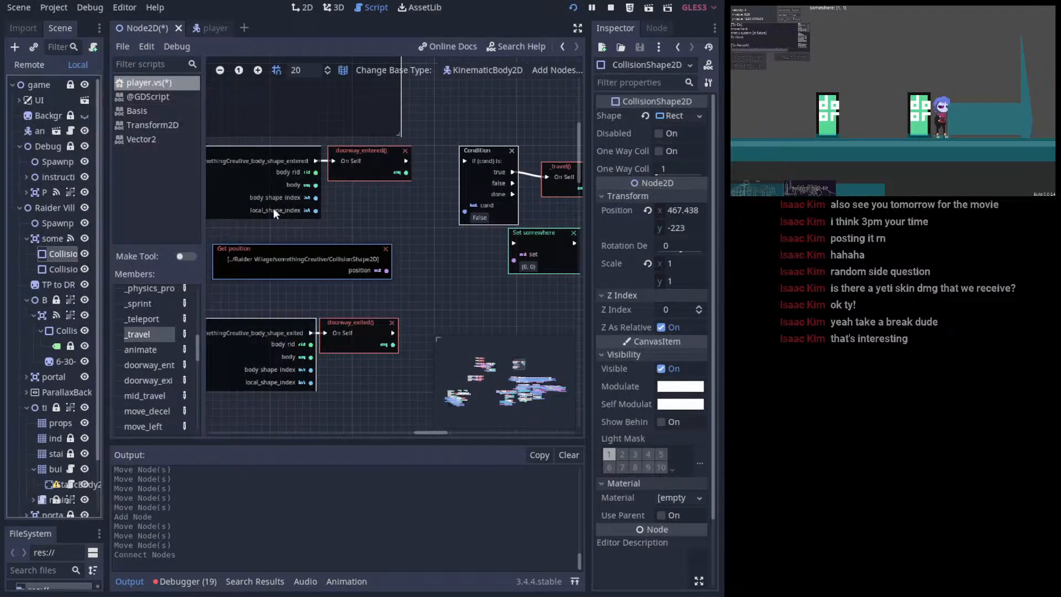
pyautogui.click(69, 267)
pyautogui.click(66, 254)
pyautogui.click(386, 249)
pyautogui.moveTo(63, 254); pyautogui.dragTo(391, 234)
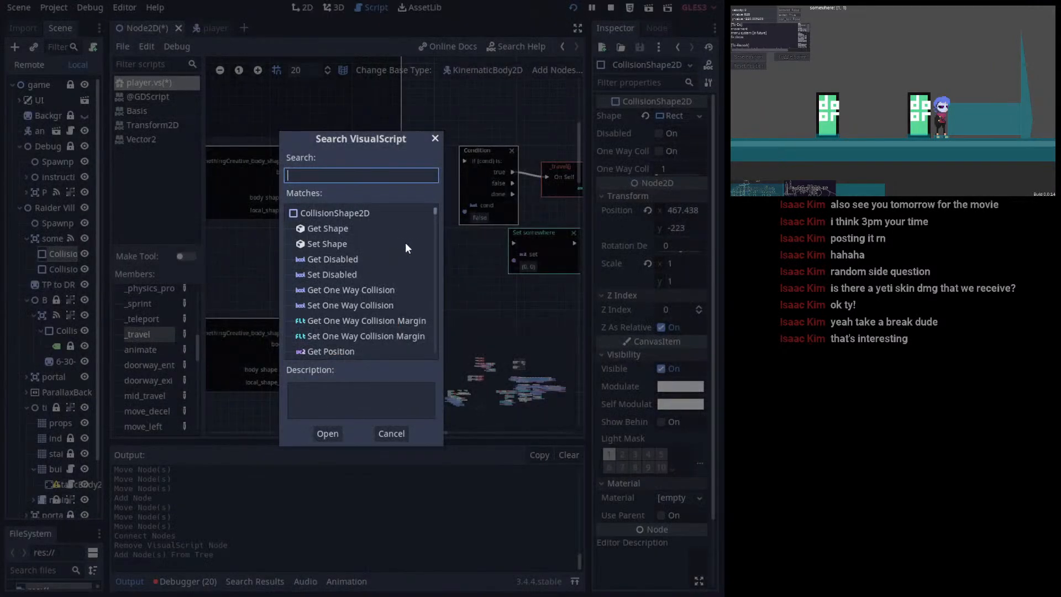
pyautogui.click(359, 228)
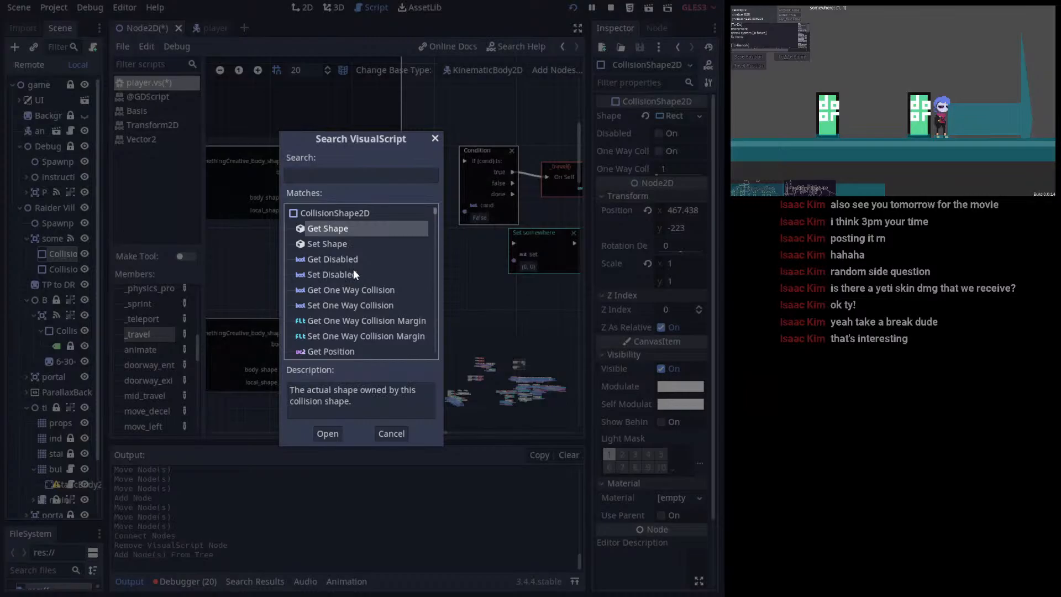
pyautogui.click(326, 433)
pyautogui.moveTo(432, 236); pyautogui.dragTo(324, 238)
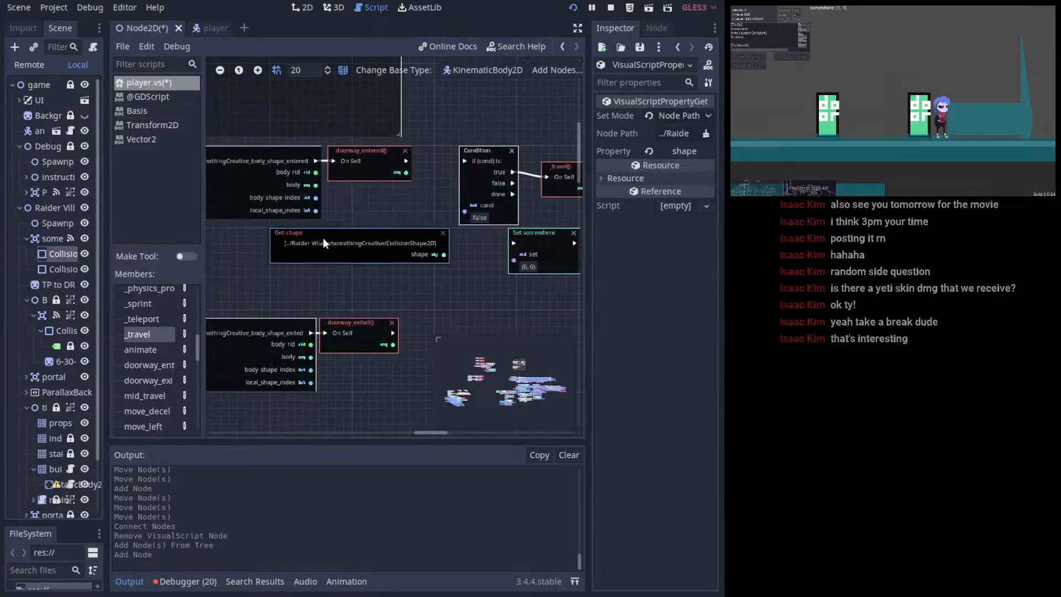
pyautogui.moveTo(377, 261); pyautogui.dragTo(323, 243)
# - Search the node list for "equal" and add an A = B comparison node beside the Get shape node
pyautogui.rightClick(353, 221)
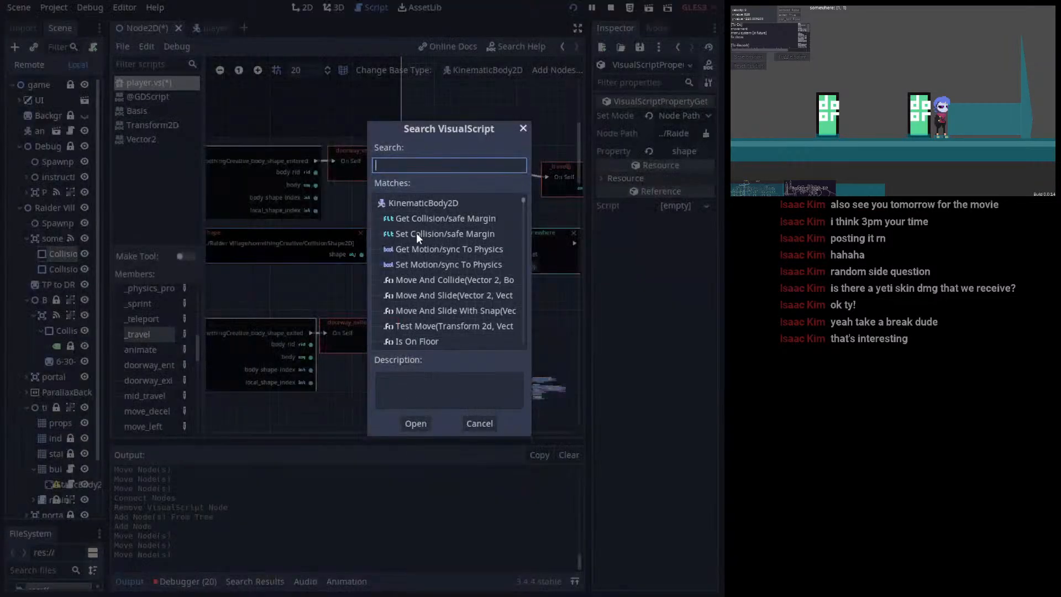
pyautogui.write('equal')
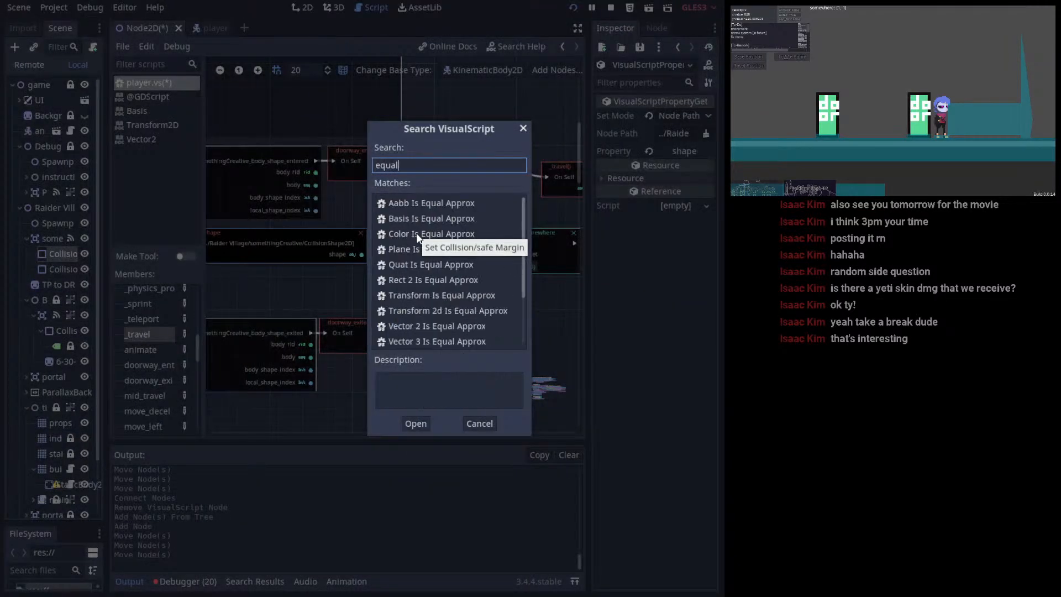
pyautogui.scroll(-4, 458, 244)
pyautogui.click(454, 283)
pyautogui.doubleClick(454, 283)
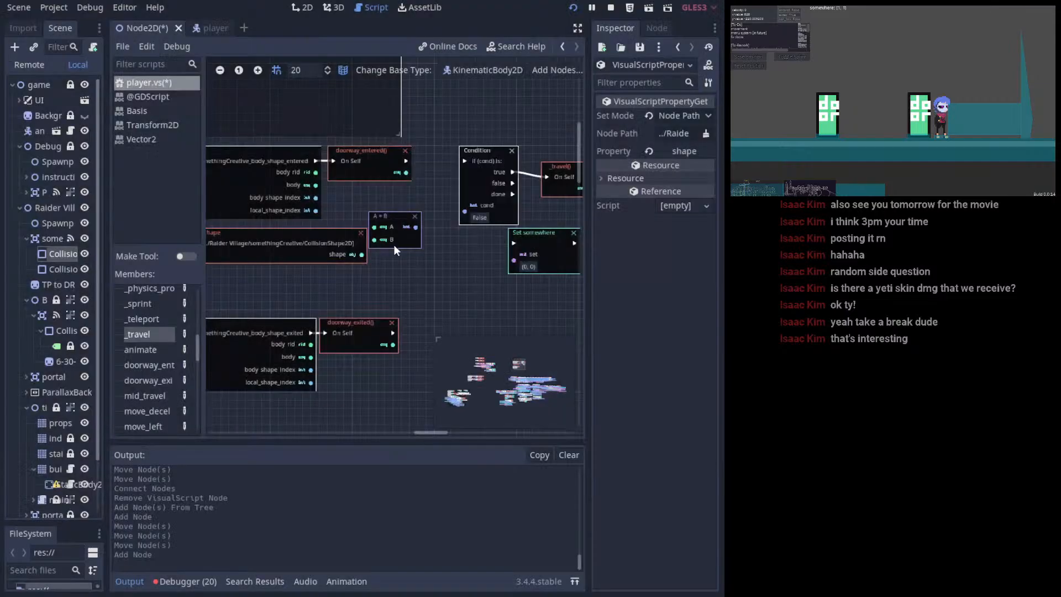
# - Wire body and shape into A = B, its result into the Condition's cond, and doorway_entered() into the Condition
pyautogui.moveTo(386, 229); pyautogui.dragTo(316, 185)
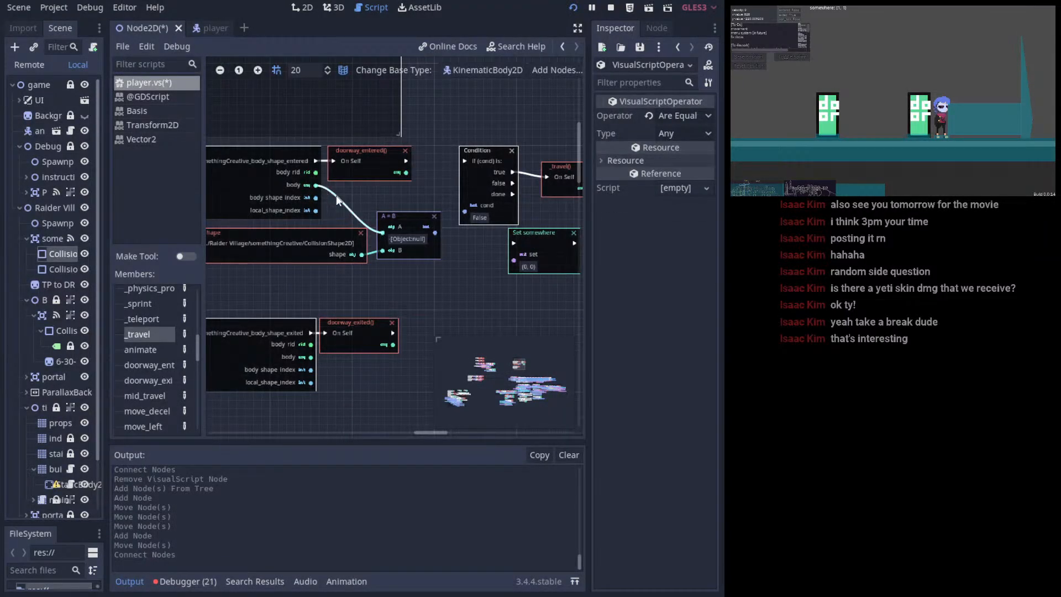
pyautogui.moveTo(424, 226); pyautogui.dragTo(463, 207)
pyautogui.moveTo(479, 239); pyautogui.dragTo(431, 253, button='middle')
pyautogui.moveTo(403, 177); pyautogui.dragTo(376, 174)
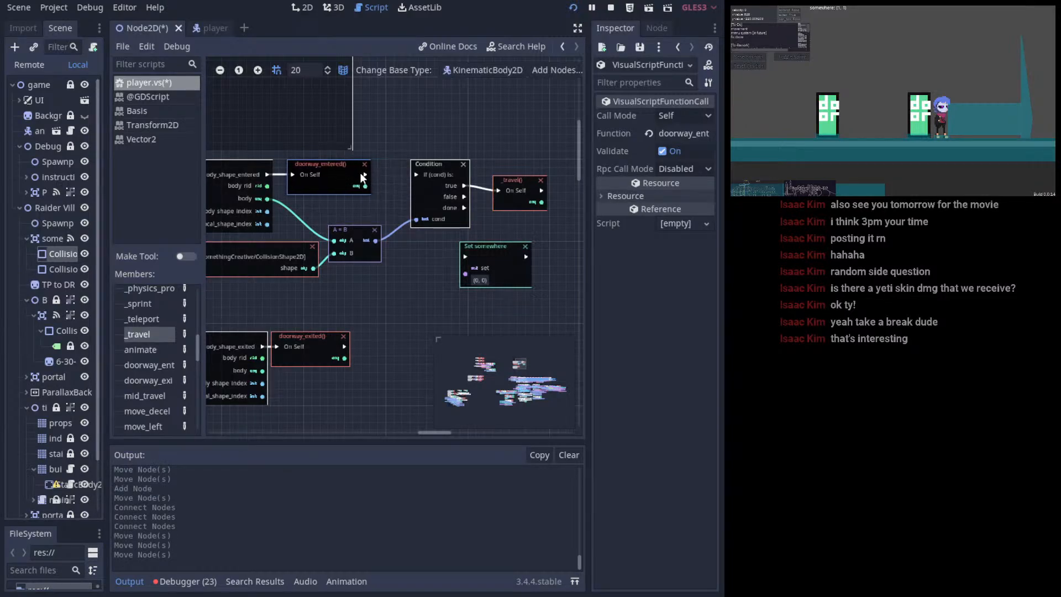
pyautogui.keyDown('ctrl'); pyautogui.scroll(4, 362, 169); pyautogui.keyUp('ctrl')
pyautogui.moveTo(288, 150); pyautogui.dragTo(393, 154)
pyautogui.keyDown('ctrl'); pyautogui.scroll(-4, 374, 166); pyautogui.keyUp('ctrl')
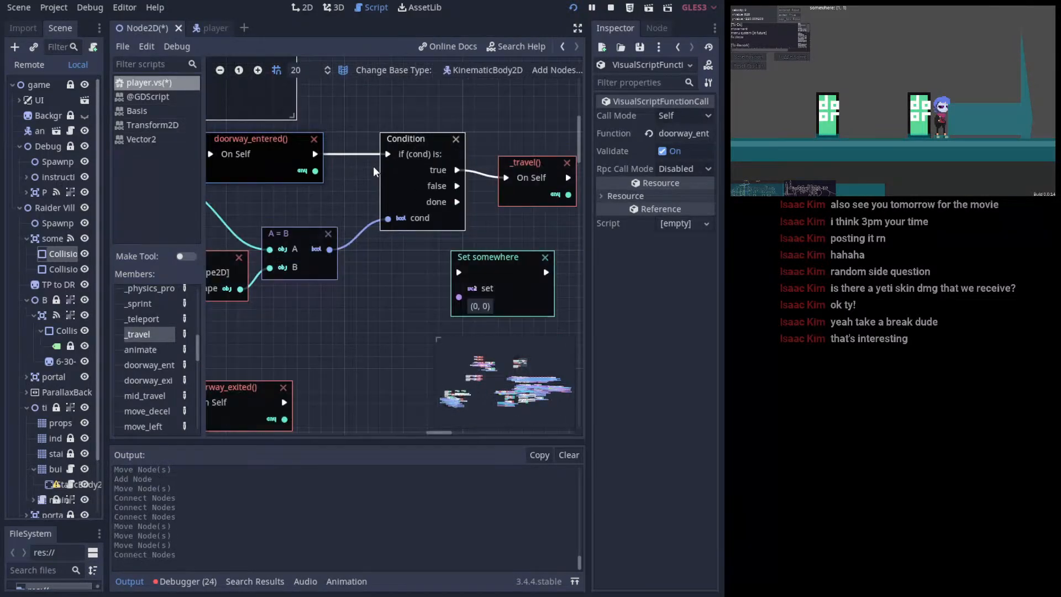
# - Expand the script editor, tuck the A = B node under doorway_entered() above the Get shape node, and save
pyautogui.click(577, 29)
pyautogui.hotkey('ctrl', 's')
pyautogui.keyDown('ctrl'); pyautogui.scroll(2, 233, 217); pyautogui.keyUp('ctrl')
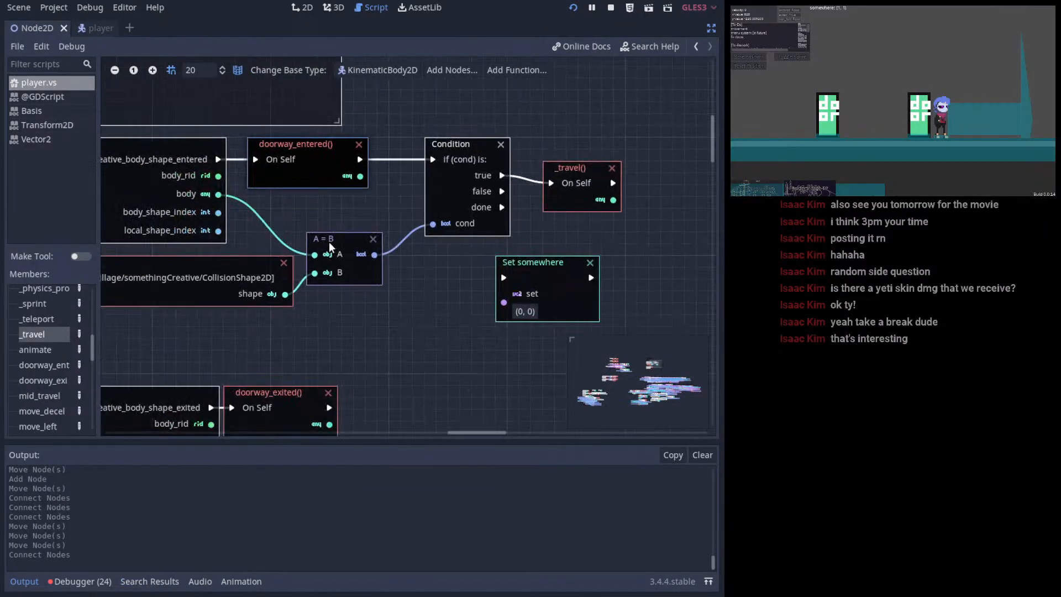
pyautogui.moveTo(323, 260); pyautogui.dragTo(269, 222)
pyautogui.moveTo(209, 277); pyautogui.dragTo(251, 276)
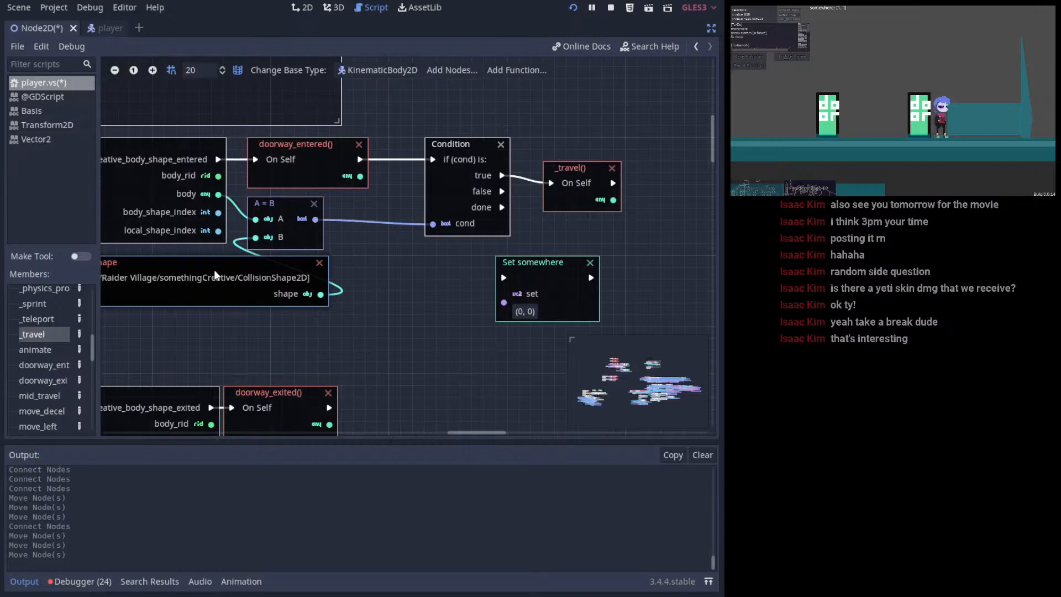
pyautogui.hotkey('ctrl', 's')
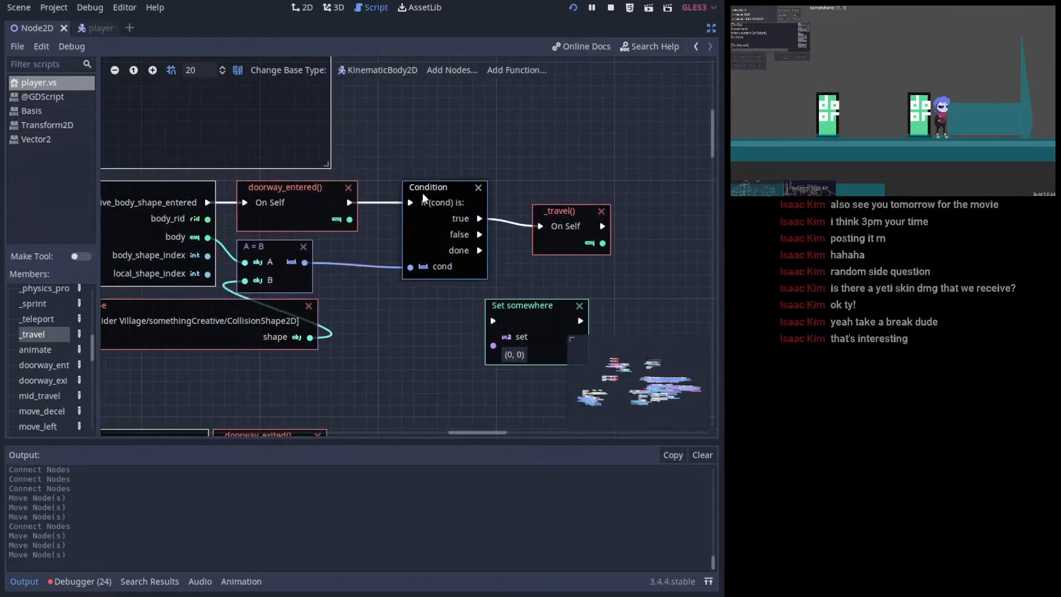
# - Insert the Set somewhere node between the Condition's true output and _travel(), tidying the node layout, and save
pyautogui.moveTo(424, 198); pyautogui.dragTo(389, 197)
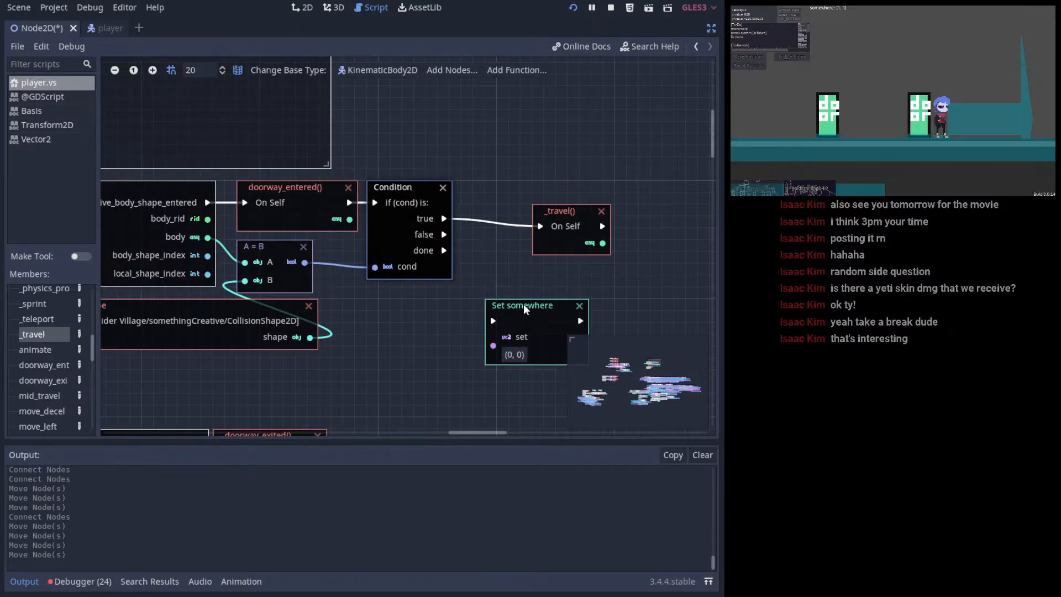
pyautogui.moveTo(524, 306); pyautogui.dragTo(565, 278)
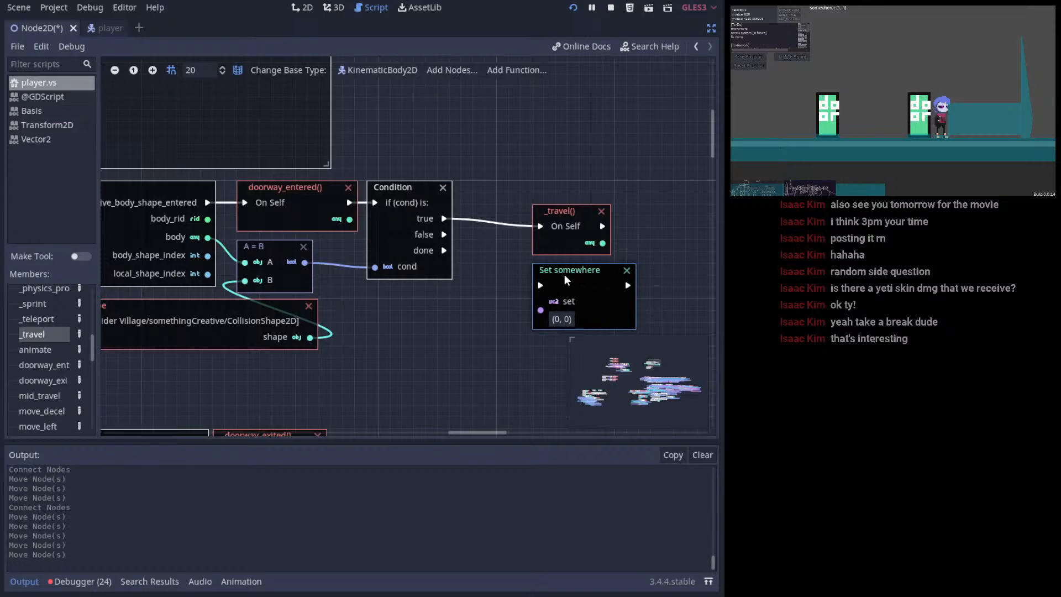
pyautogui.moveTo(565, 279); pyautogui.dragTo(512, 270, button='middle')
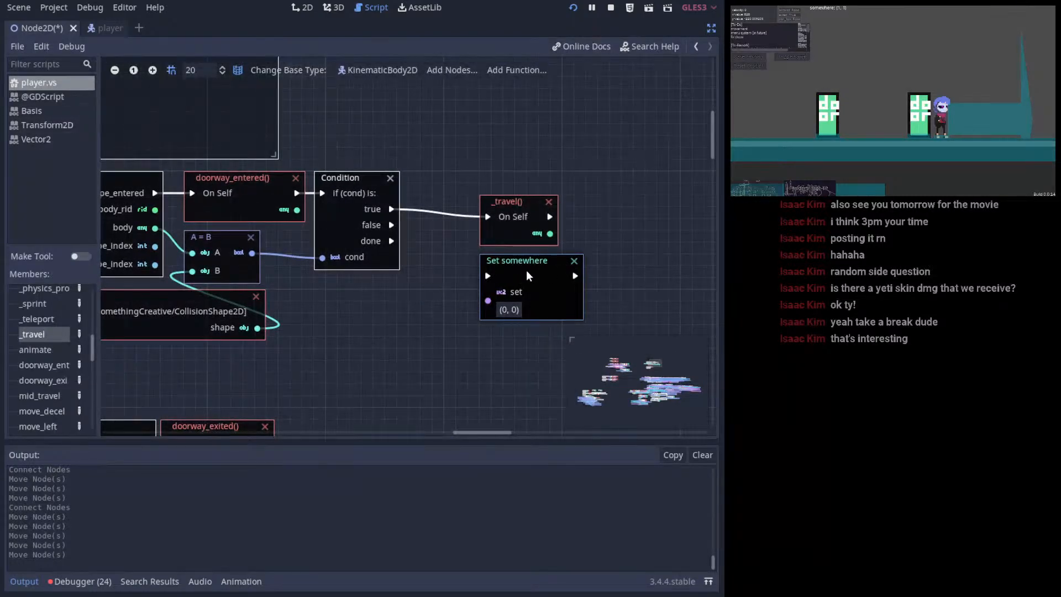
pyautogui.moveTo(396, 210); pyautogui.dragTo(615, 216)
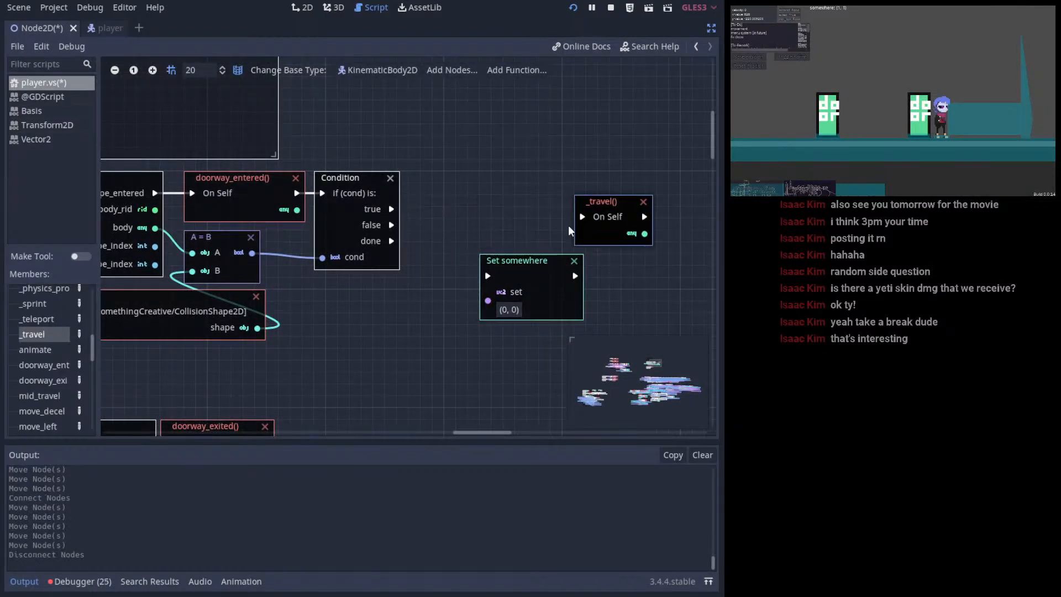
pyautogui.moveTo(517, 260); pyautogui.dragTo(528, 202)
pyautogui.moveTo(392, 209); pyautogui.dragTo(500, 216)
pyautogui.moveTo(636, 202); pyautogui.dragTo(683, 201)
pyautogui.moveTo(588, 216); pyautogui.dragTo(641, 218)
pyautogui.hotkey('ctrl', 's')
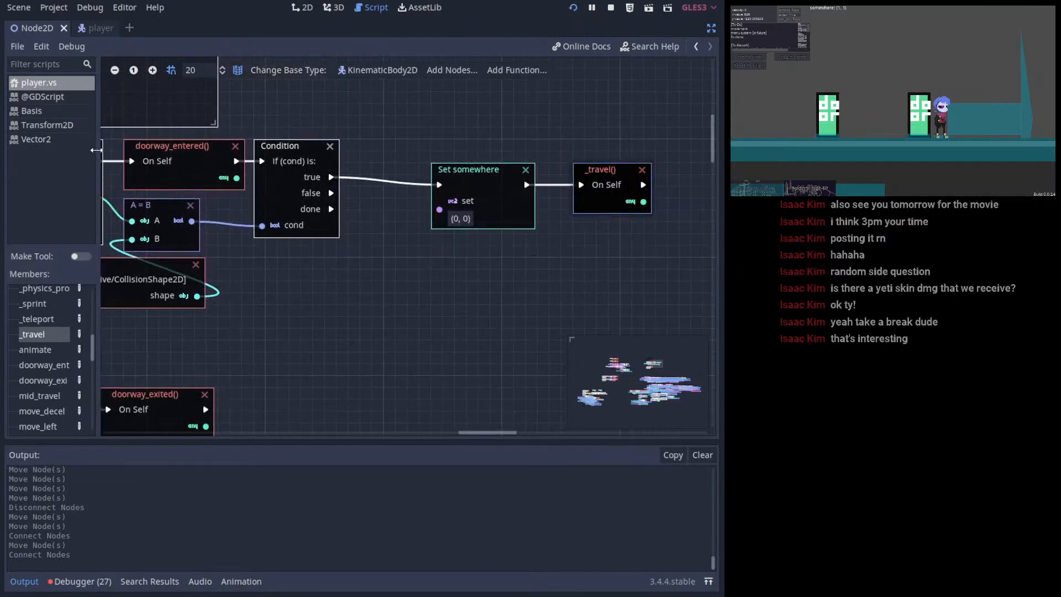
# - Restore the side docks and bring somethingCreative's CollisionShape2D2 into the graph to choose one of its members
pyautogui.click(712, 29)
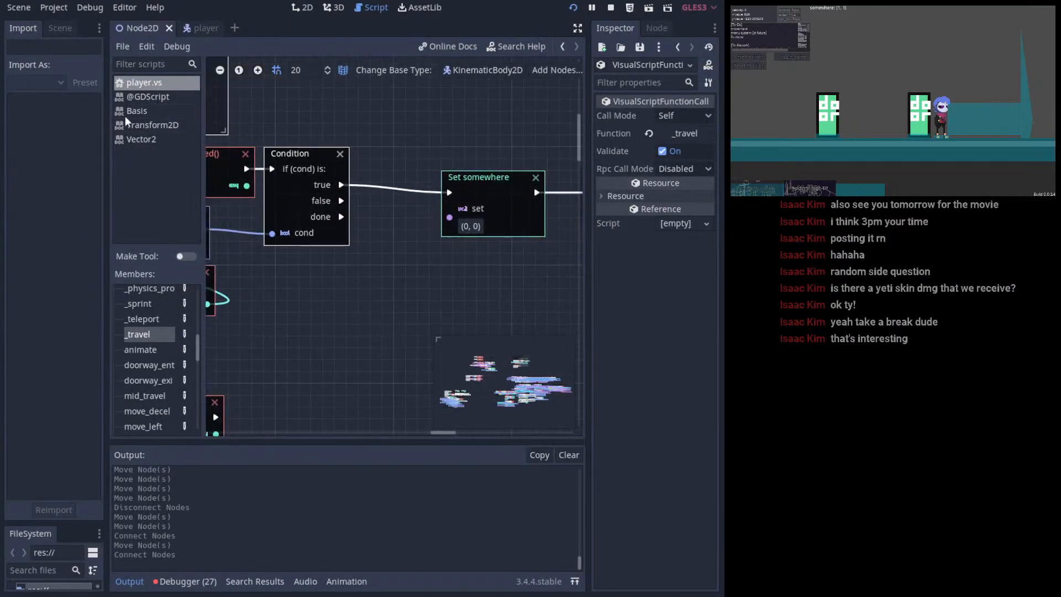
pyautogui.click(54, 29)
pyautogui.moveTo(52, 269); pyautogui.dragTo(355, 266)
pyautogui.scroll(-4, 417, 251)
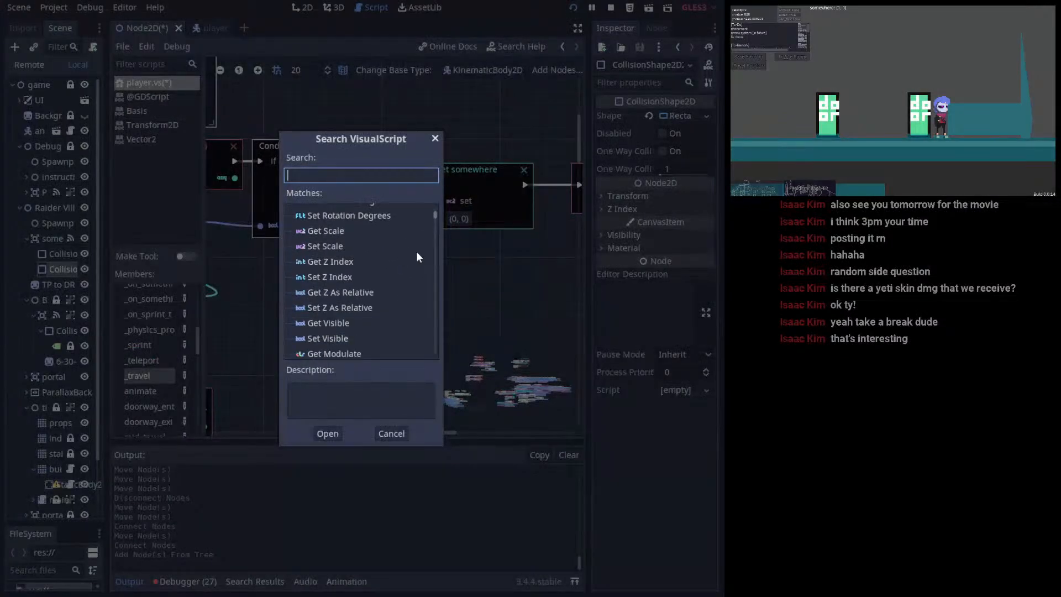
# - Search the collision shape's members for "body", and look through the unfiltered member list
pyautogui.write('body')
pyautogui.press('BackSpace')
pyautogui.press('BackSpace')
pyautogui.press('BackSpace')
pyautogui.press('BackSpace')
pyautogui.scroll(-1, 426, 250)
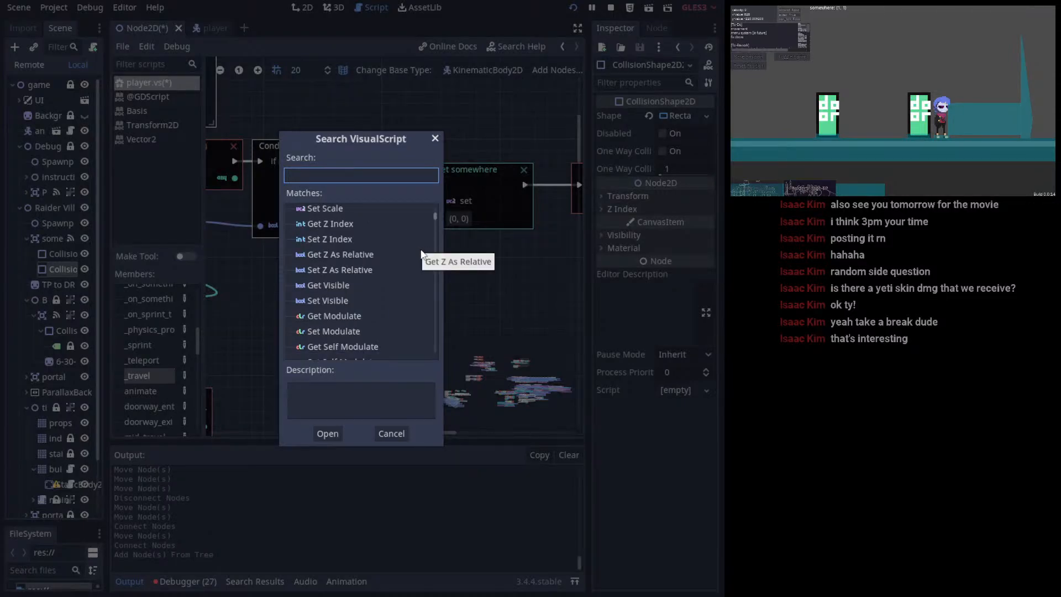
pyautogui.scroll(-4, 397, 260)
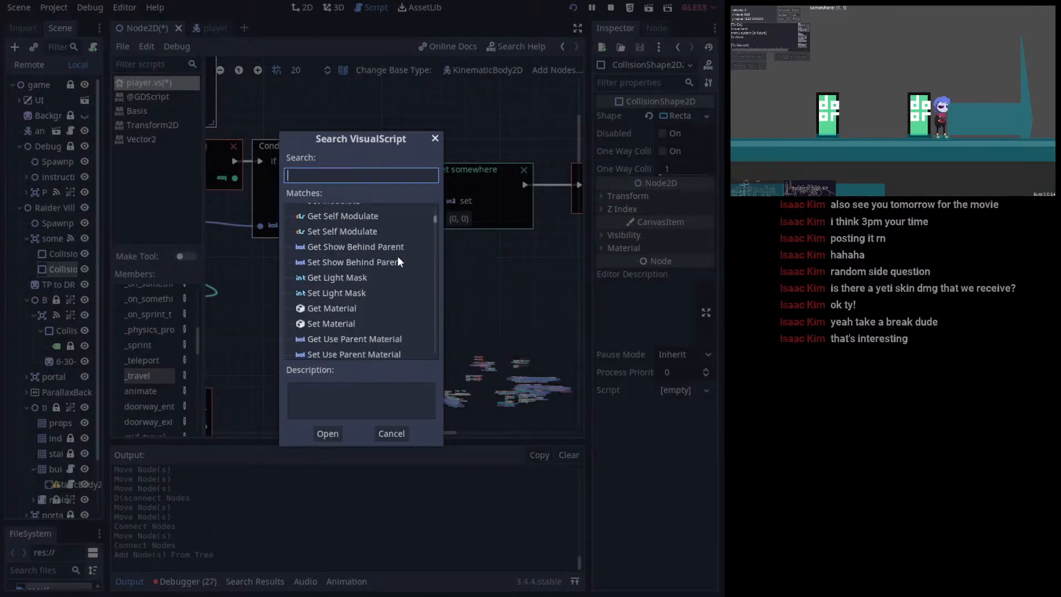
pyautogui.scroll(-1, 390, 239)
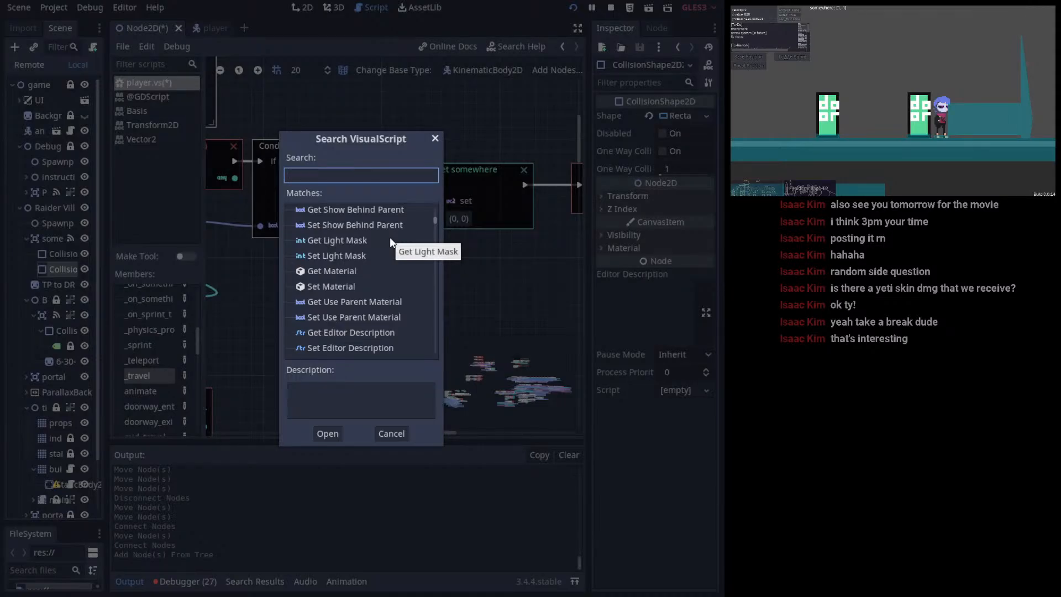
# - Add a Get Position node for CollisionShape2D2, connect its position to Set somewhere's set input, and place it below that node
pyautogui.write('pos')
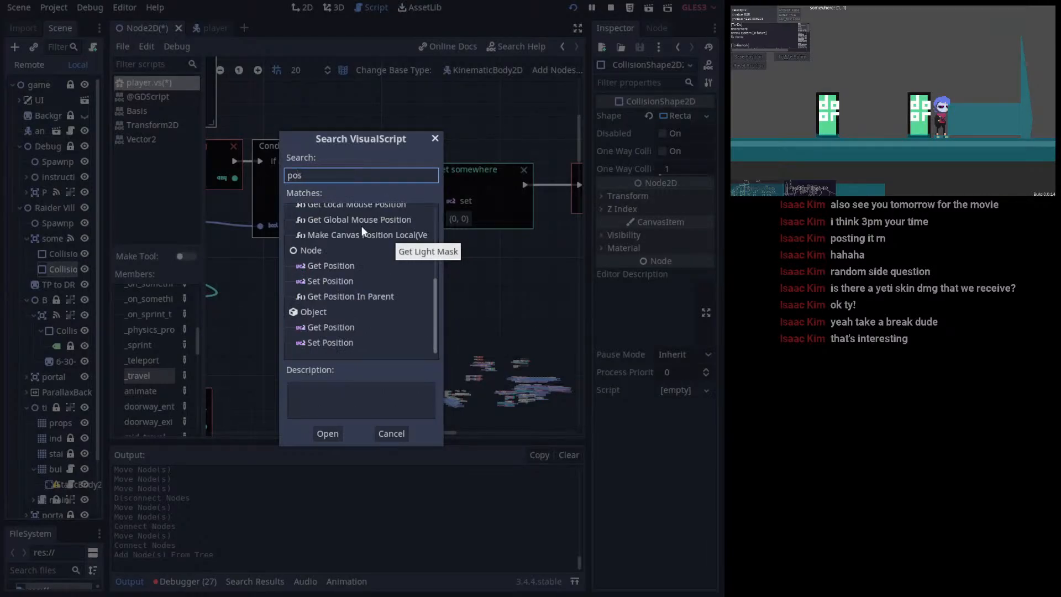
pyautogui.scroll(5, 377, 309)
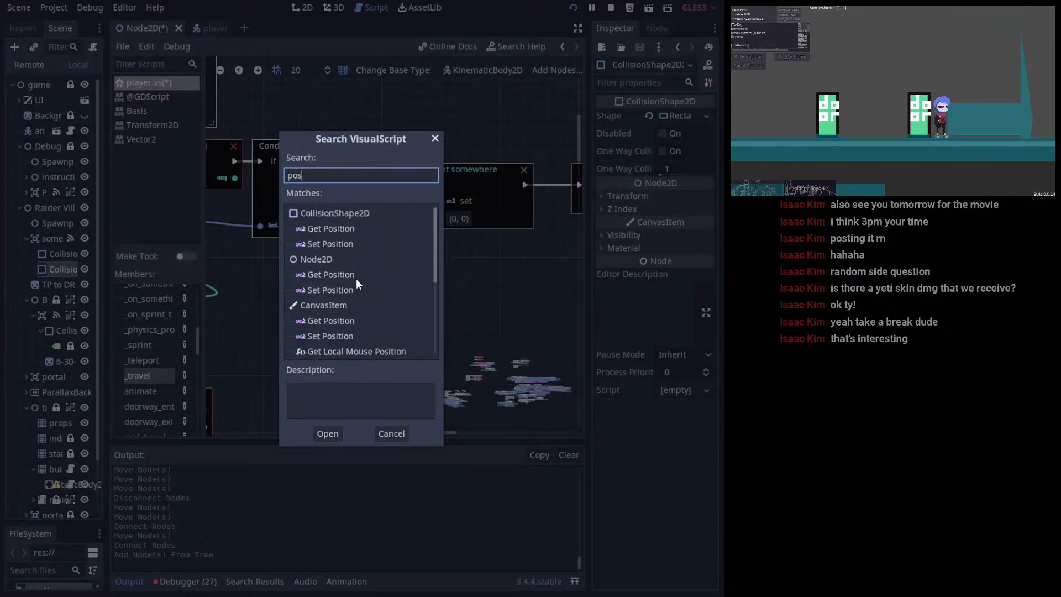
pyautogui.scroll(-5, 358, 279)
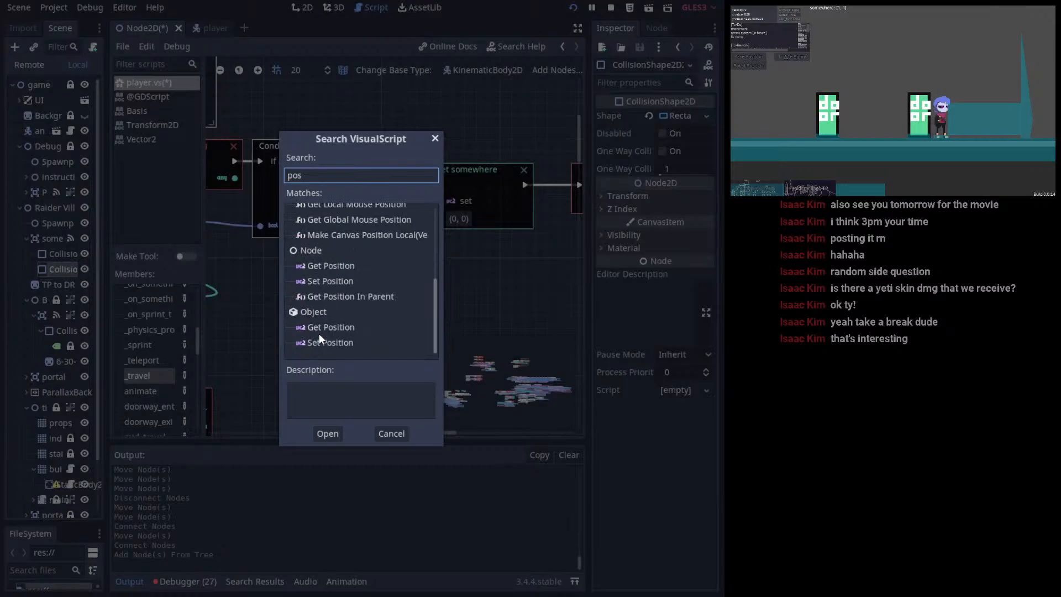
pyautogui.click(321, 325)
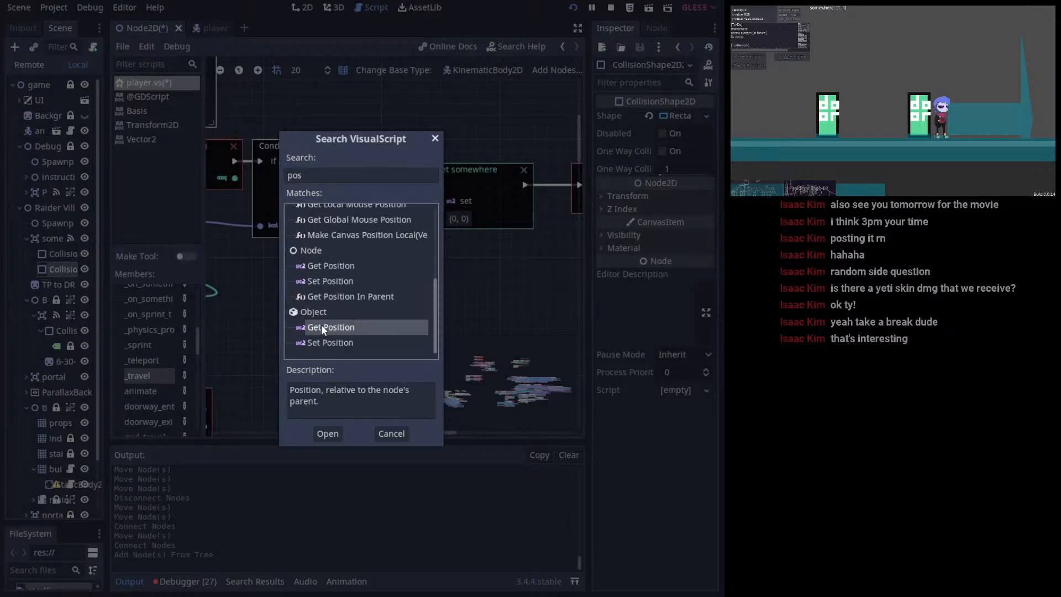
pyautogui.doubleClick(320, 326)
pyautogui.moveTo(356, 260); pyautogui.dragTo(307, 262)
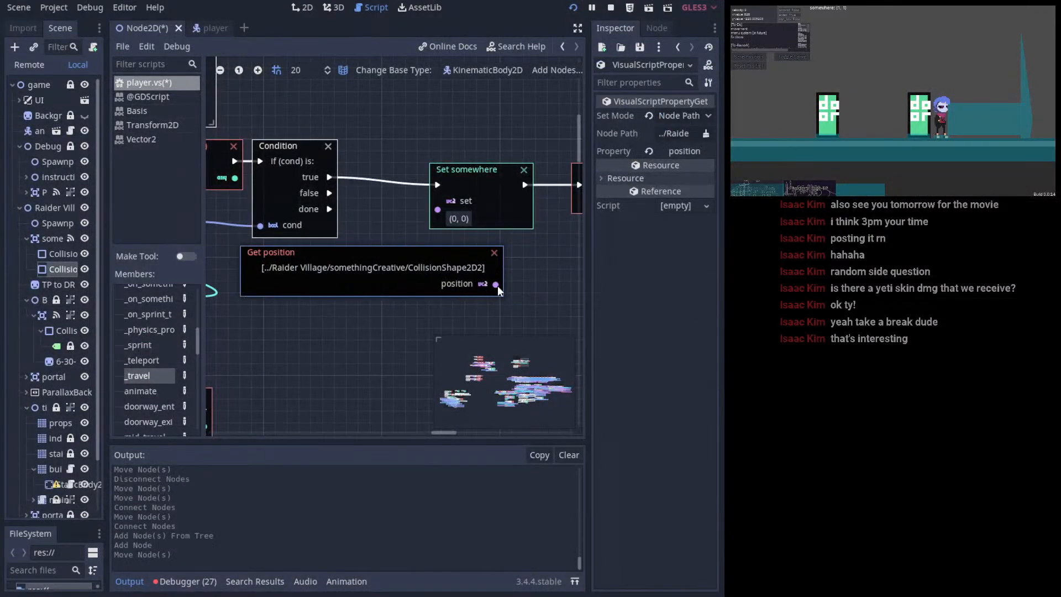
pyautogui.moveTo(496, 284); pyautogui.dragTo(437, 210)
pyautogui.keyDown('ctrl'); pyautogui.scroll(-4, 419, 264); pyautogui.keyUp('ctrl')
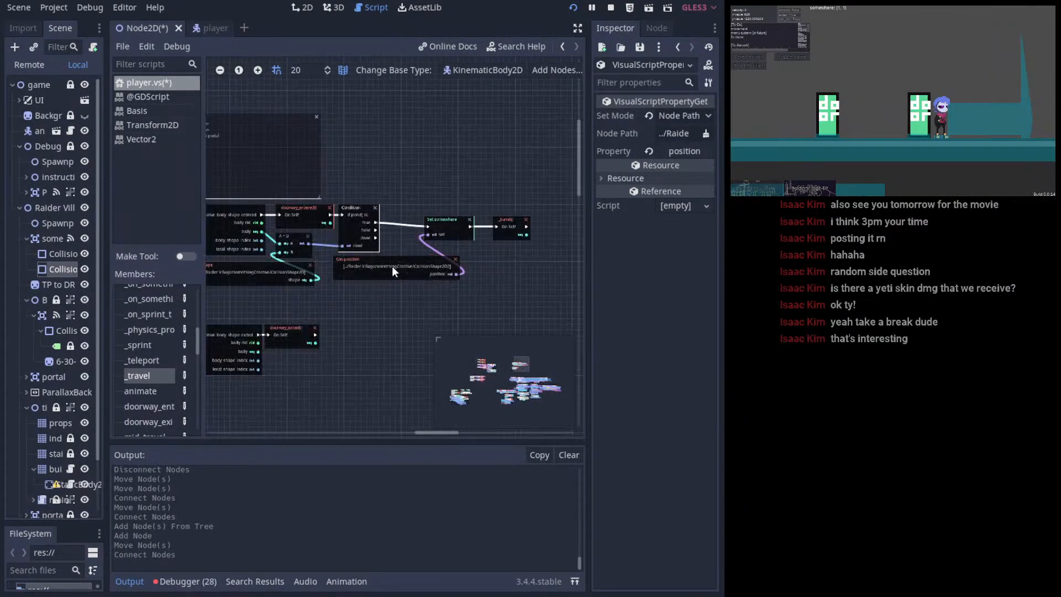
pyautogui.moveTo(393, 267); pyautogui.dragTo(476, 258)
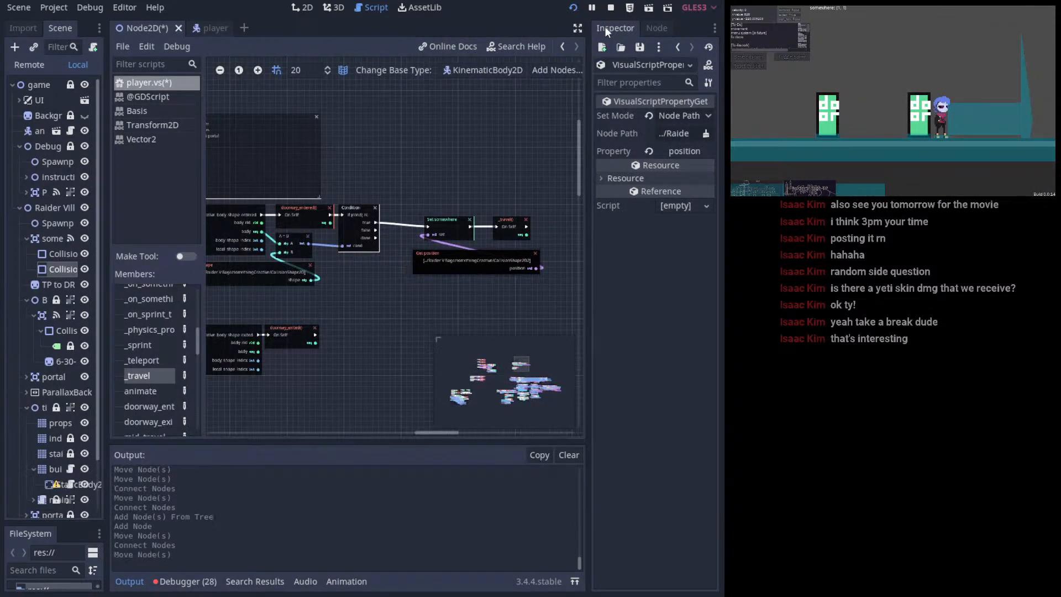
# - Rerun the game and walk the character left and right past the two doors to test the doorway travel
pyautogui.click(575, 10)
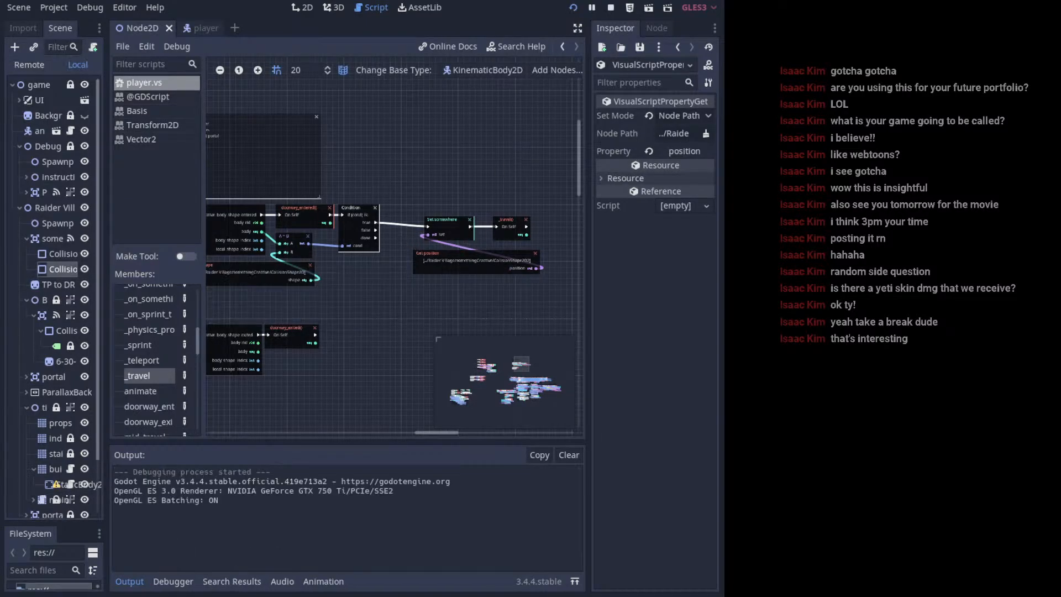
pyautogui.press('Left')
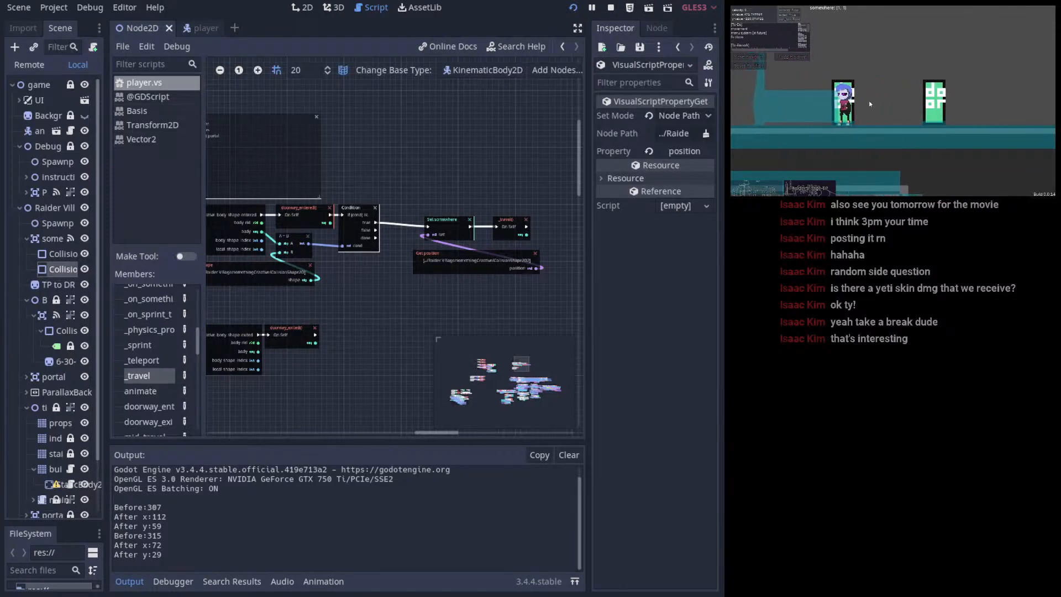
pyautogui.press('Right')
pyautogui.press('Right')
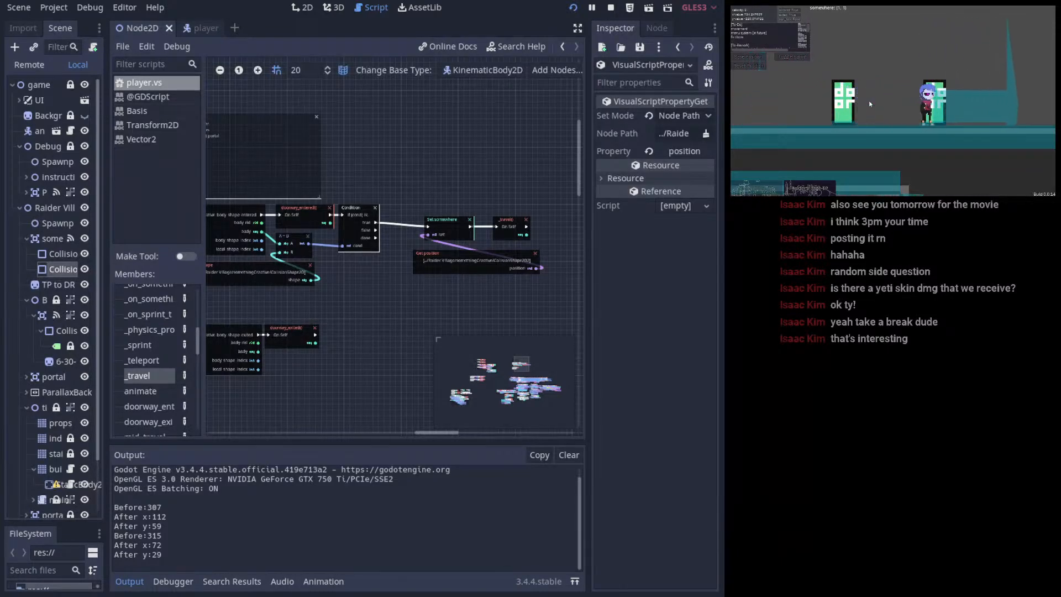
# - Walk the character back into the doorway and try travelling to the other door
pyautogui.press('Left')
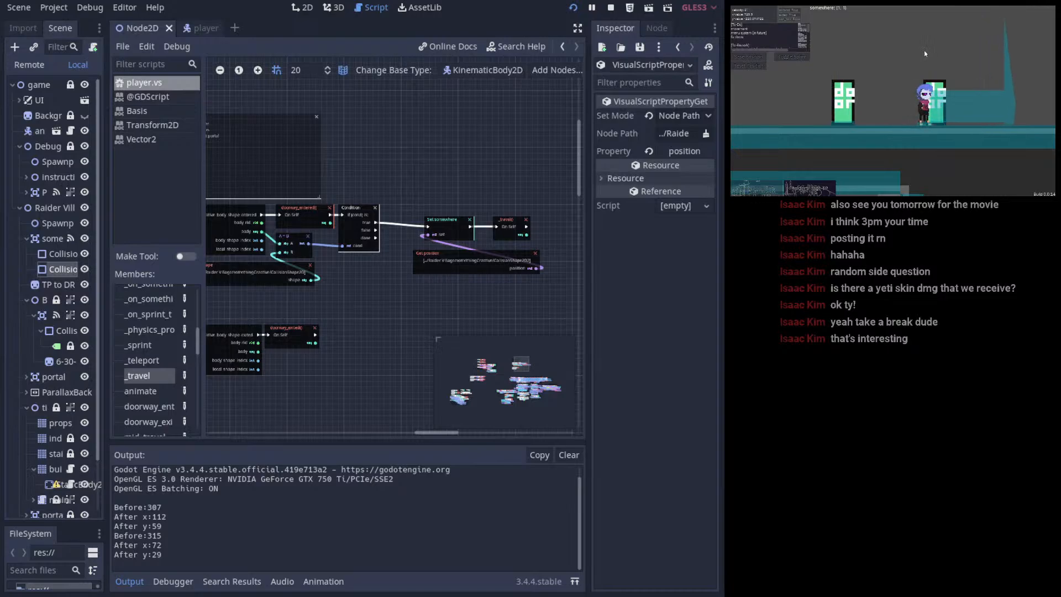
pyautogui.press('Up')
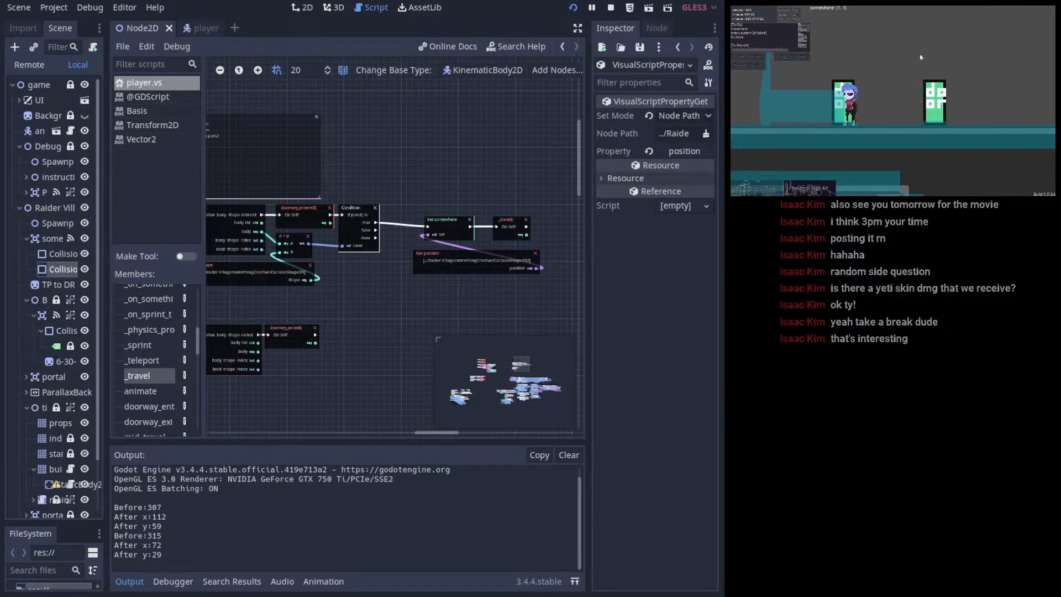
# - Set somethingCreative's collision layer and collision mask to 3 only, turning off 1 in both
pyautogui.click(51, 239)
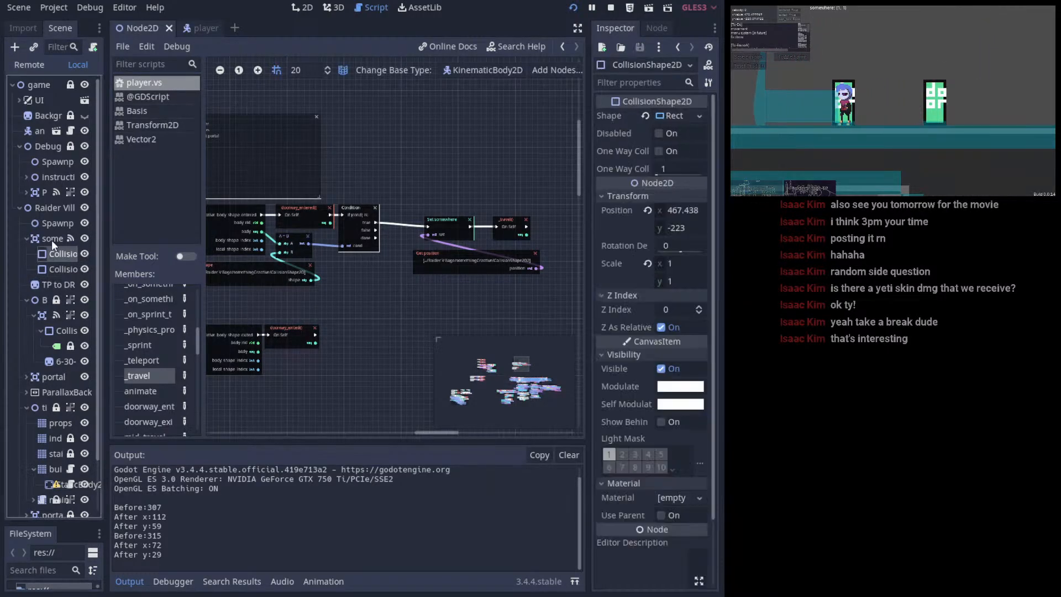
pyautogui.click(608, 344)
pyautogui.click(610, 392)
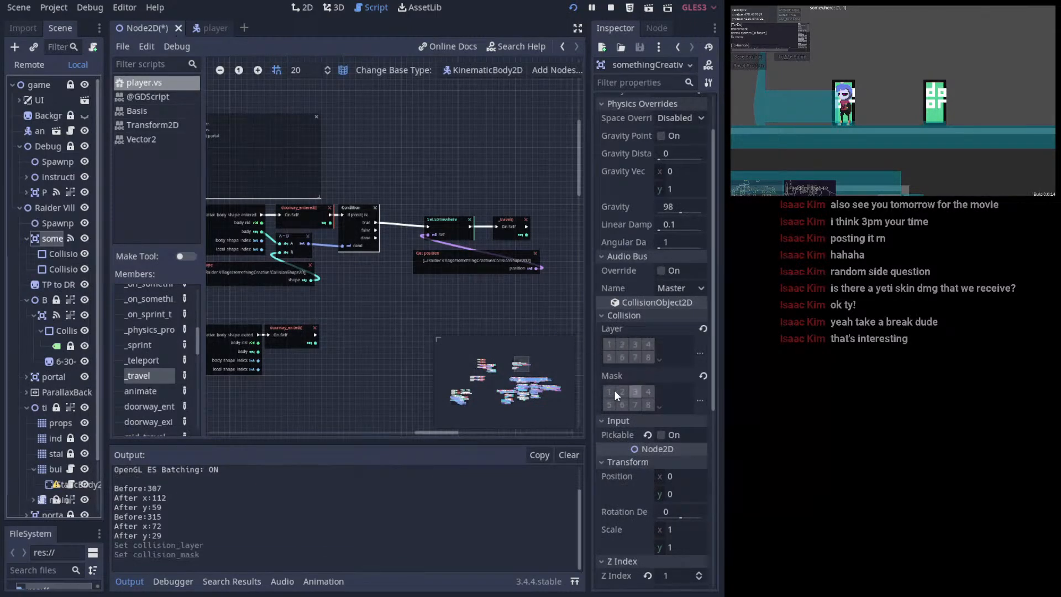
pyautogui.click(636, 392)
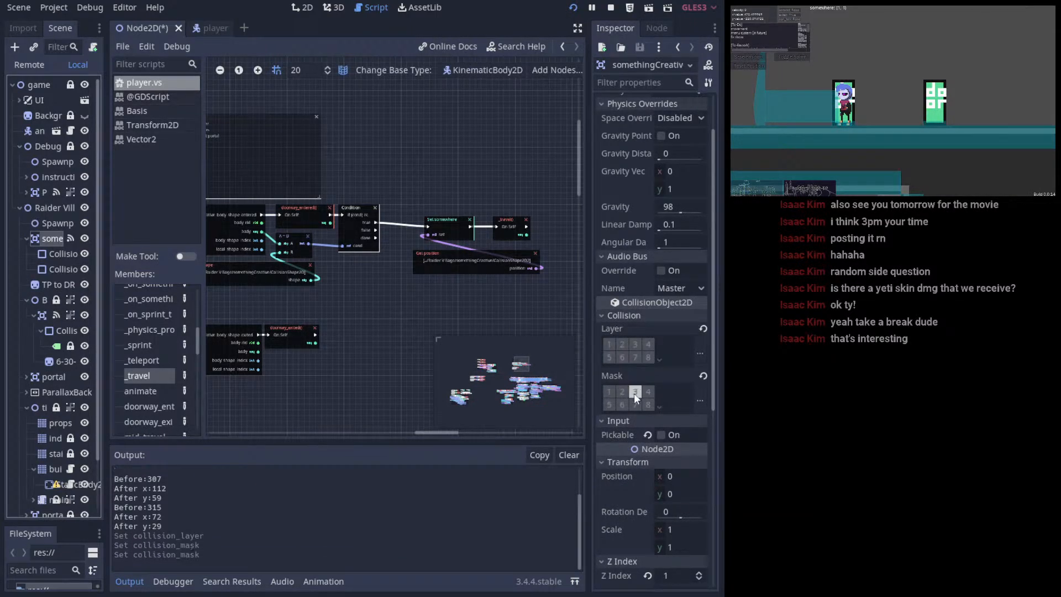
pyautogui.click(634, 344)
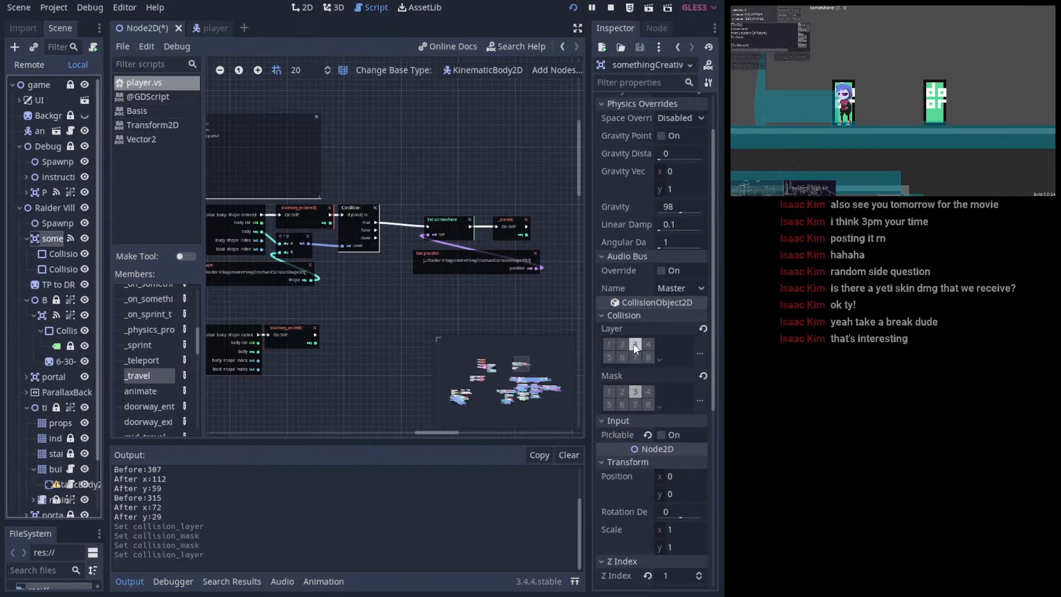
# - Rerun the game and test the doorway travel by walking and jumping the character around the two doors
pyautogui.click(574, 8)
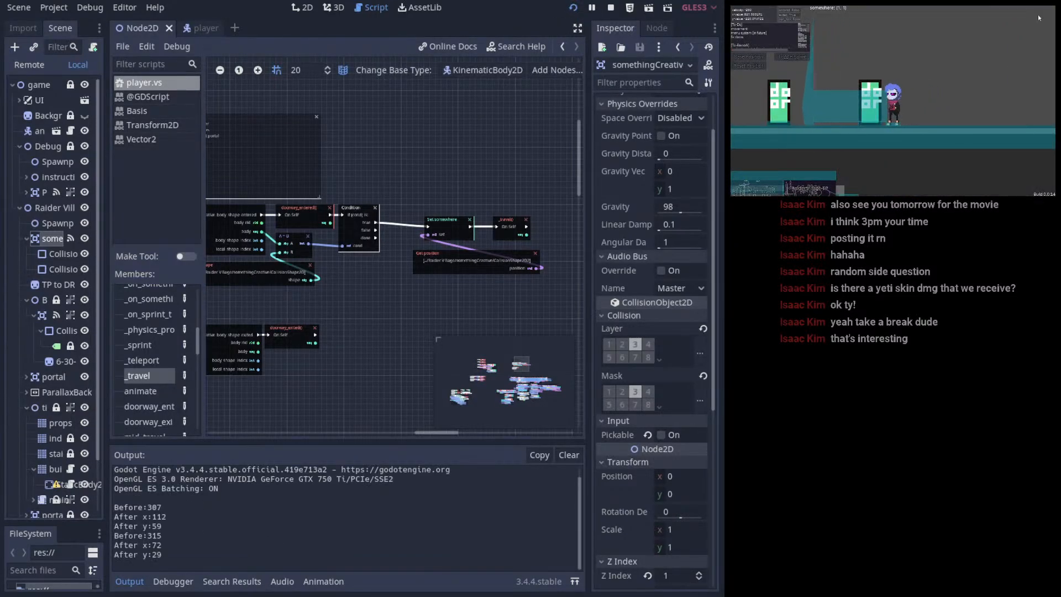
pyautogui.press('Left')
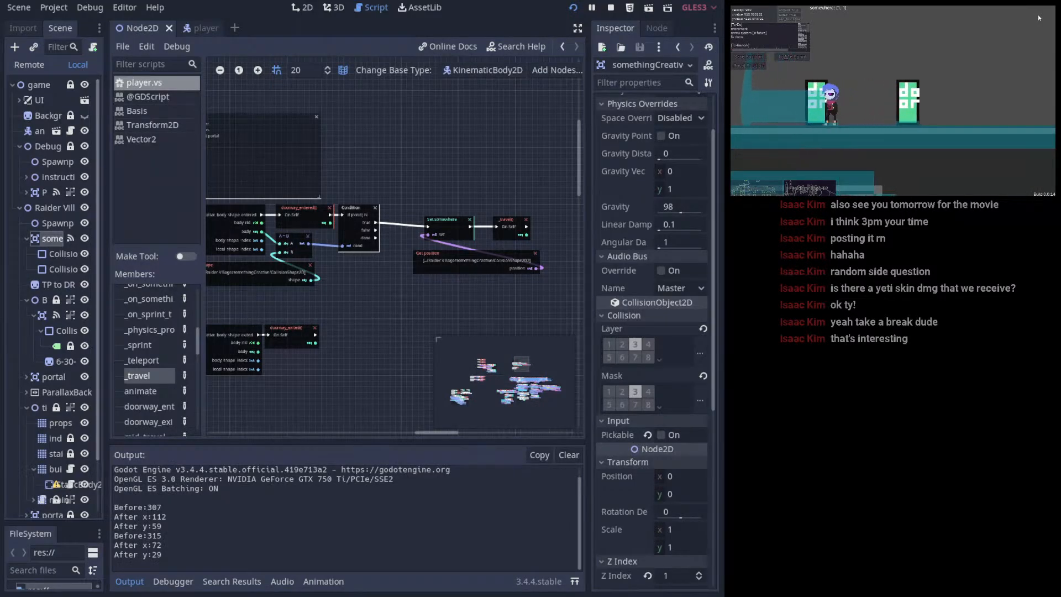
pyautogui.press('space')
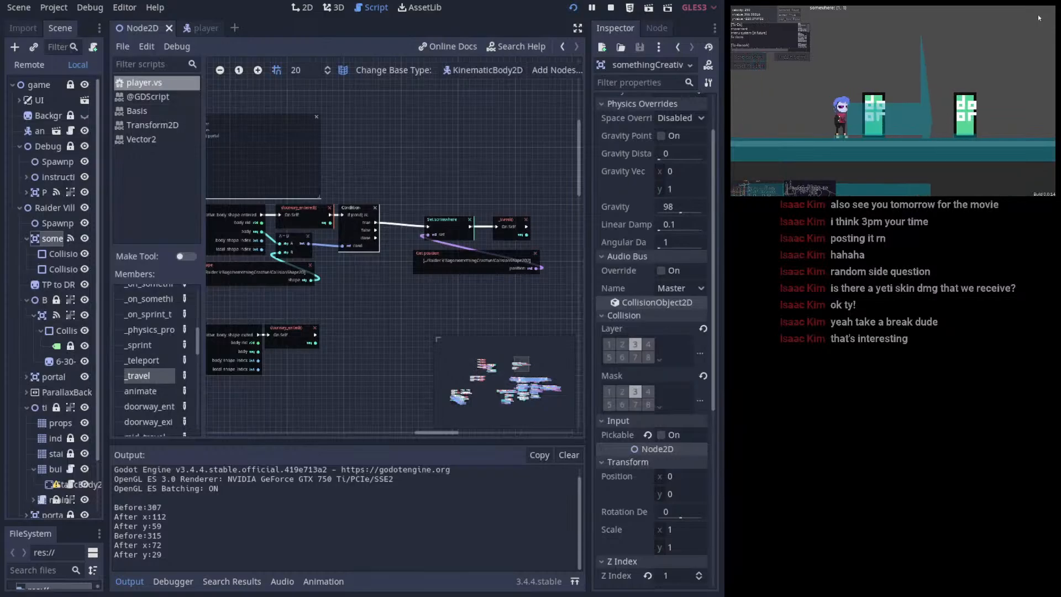
pyautogui.press('d')
pyautogui.press('d')
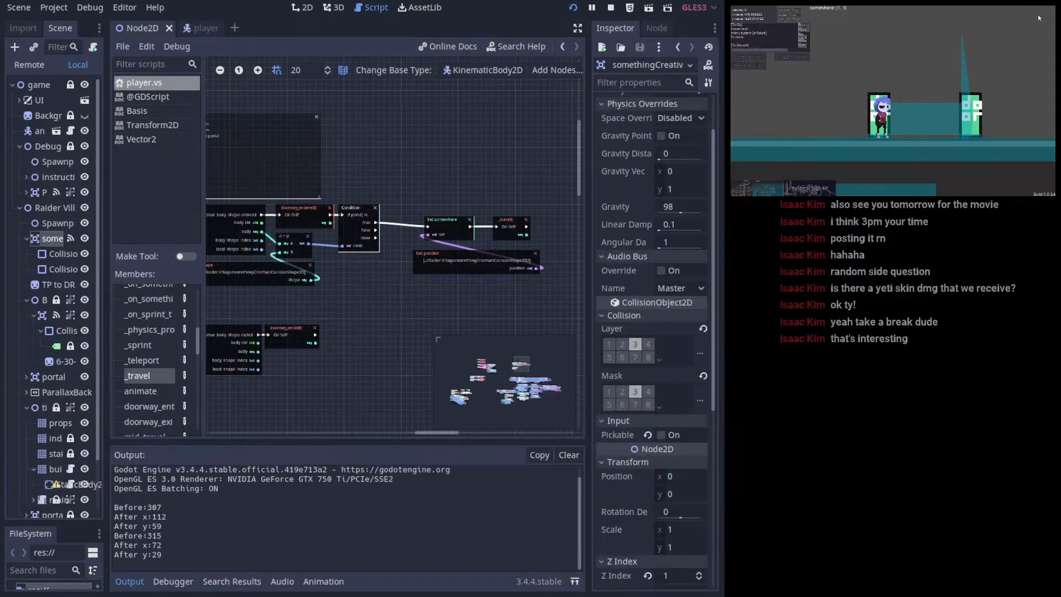
pyautogui.press('a')
pyautogui.press('d')
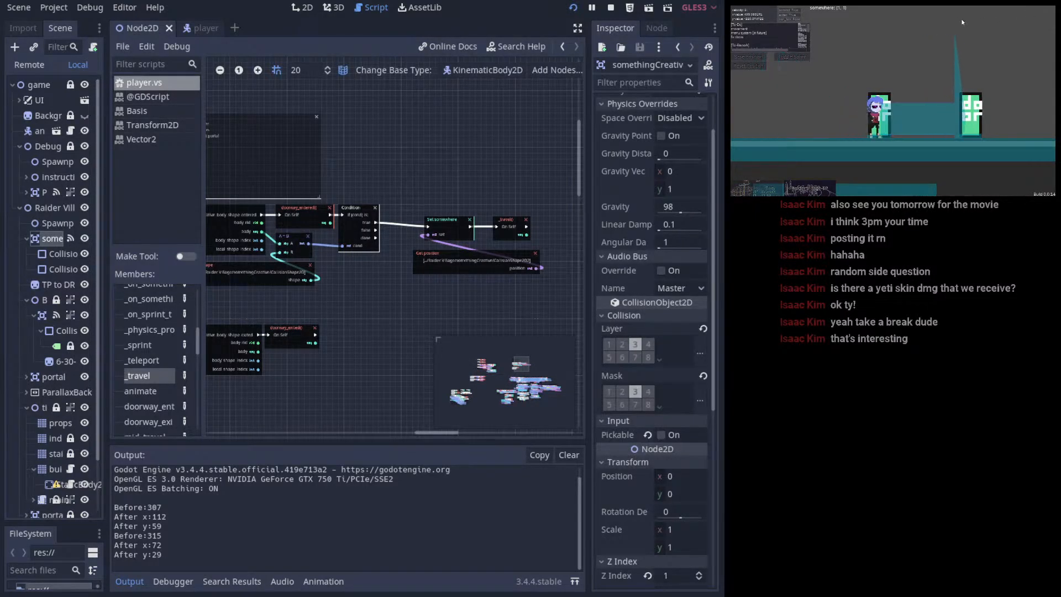
# - Check the two doors in the 2D scene, and return to the doorway-entered nodes in the script graph
pyautogui.click(302, 8)
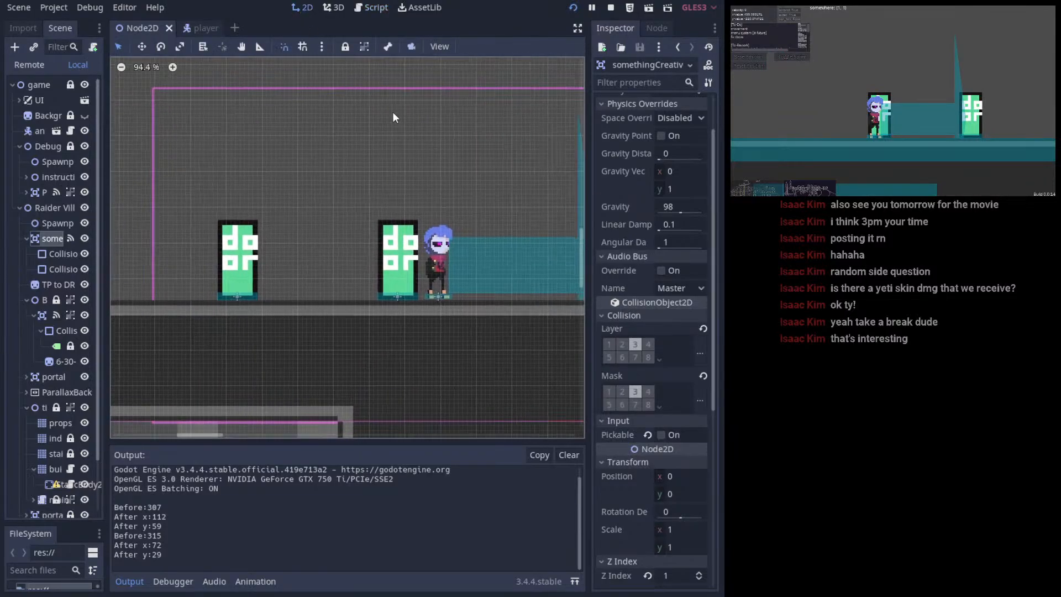
pyautogui.click(375, 8)
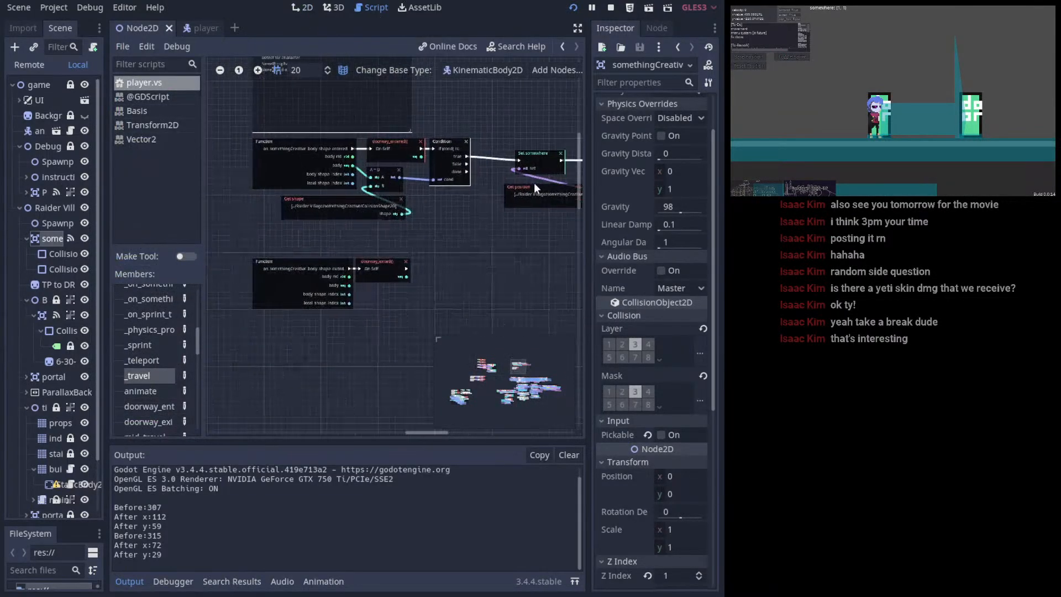
pyautogui.moveTo(508, 395); pyautogui.dragTo(523, 361)
pyautogui.click(423, 267)
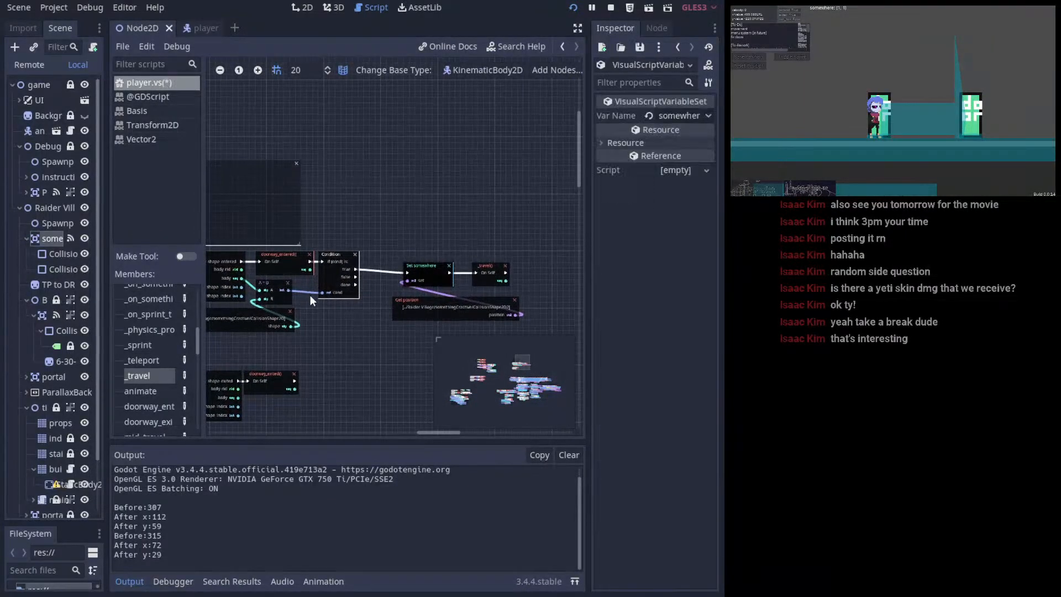
pyautogui.moveTo(310, 295); pyautogui.dragTo(369, 300, button='middle')
pyautogui.keyDown('ctrl'); pyautogui.scroll(2, 351, 276); pyautogui.keyUp('ctrl')
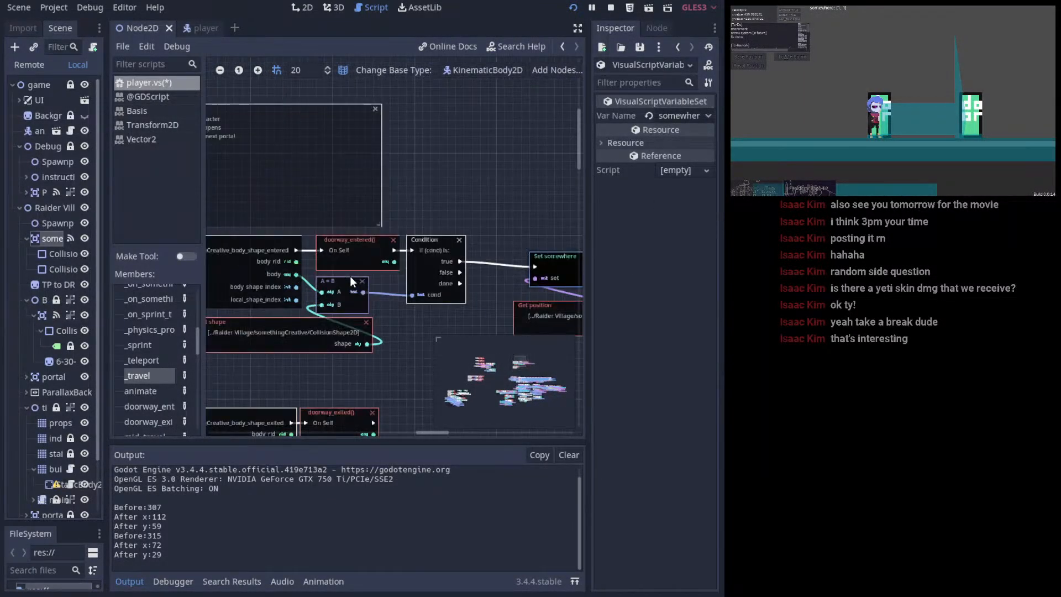
# - Delete the Get shape node and the A = B comparison feeding the Condition, and save the scene
pyautogui.click(297, 334)
pyautogui.moveTo(311, 332); pyautogui.dragTo(324, 340)
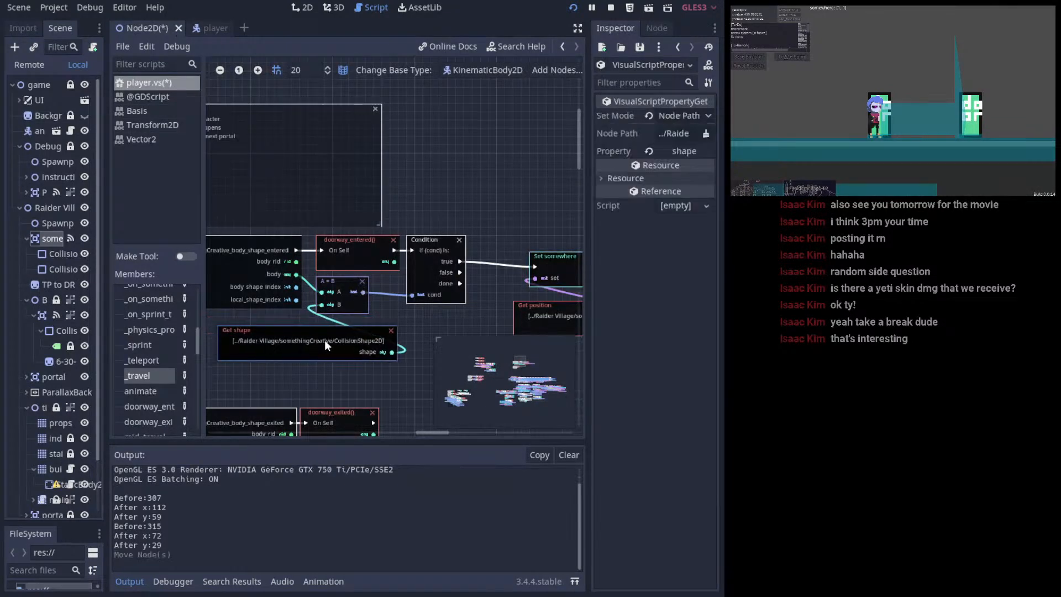
pyautogui.click(390, 330)
pyautogui.click(364, 281)
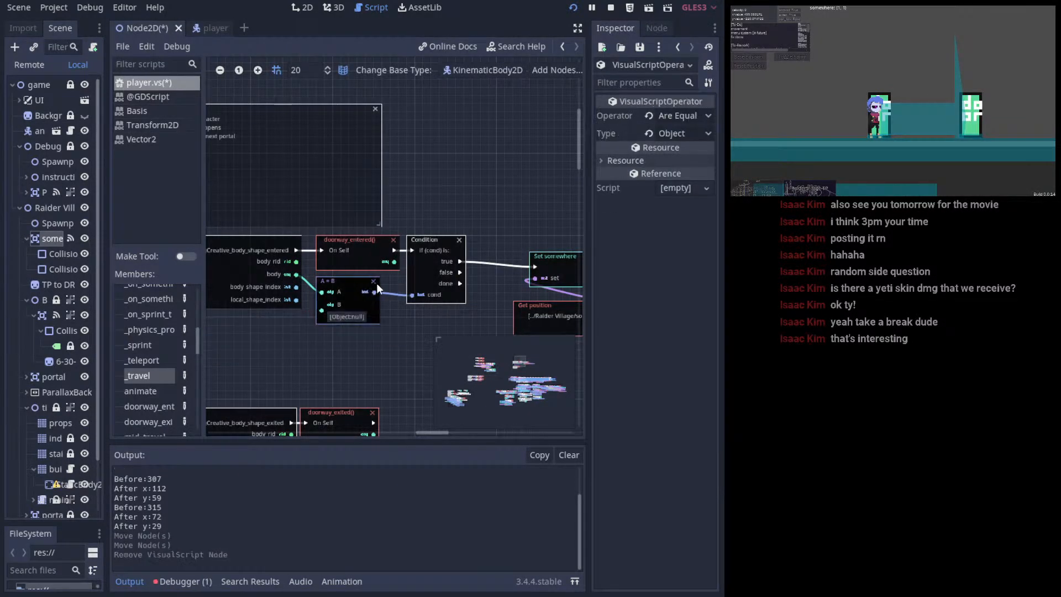
pyautogui.moveTo(374, 282); pyautogui.dragTo(411, 268, button='middle')
pyautogui.hotkey('ctrl', 's')
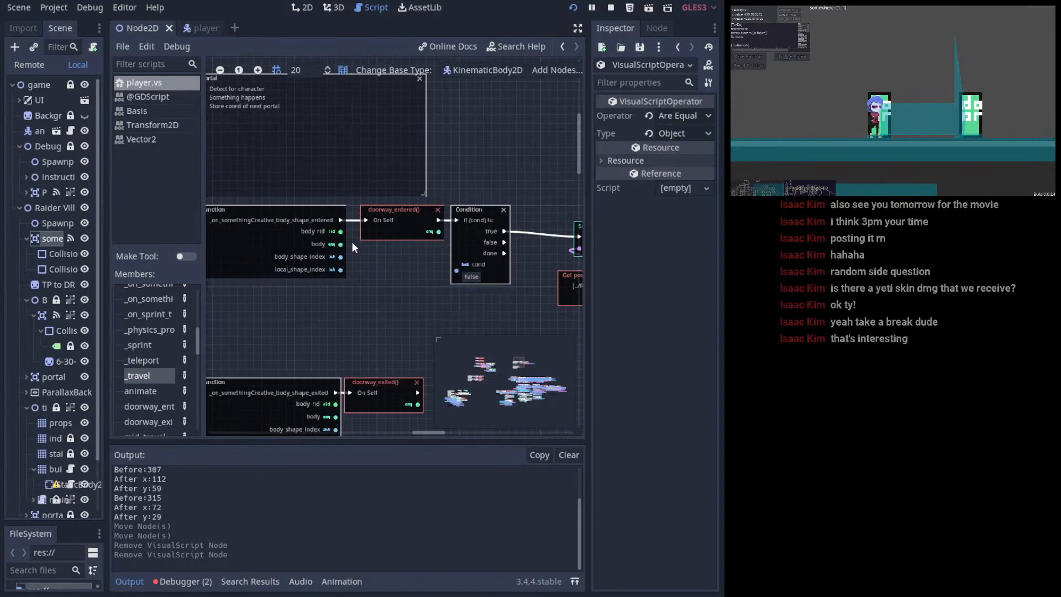
# - Inspect Argument 4 of the _on_somethingCreative_body_shape_entered function and examine the nodes that follow it
pyautogui.click(319, 259)
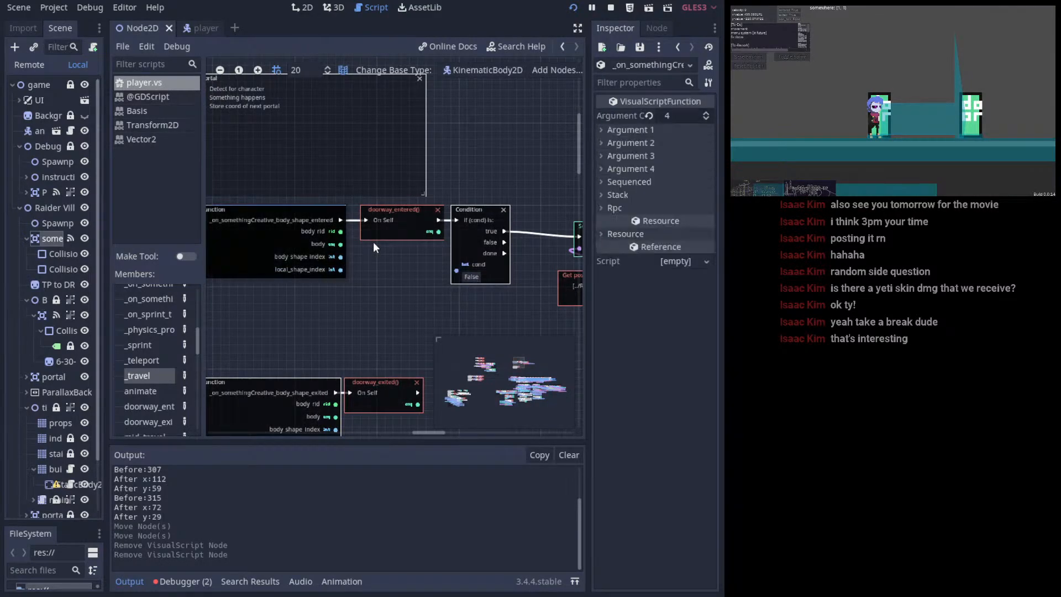
pyautogui.click(625, 168)
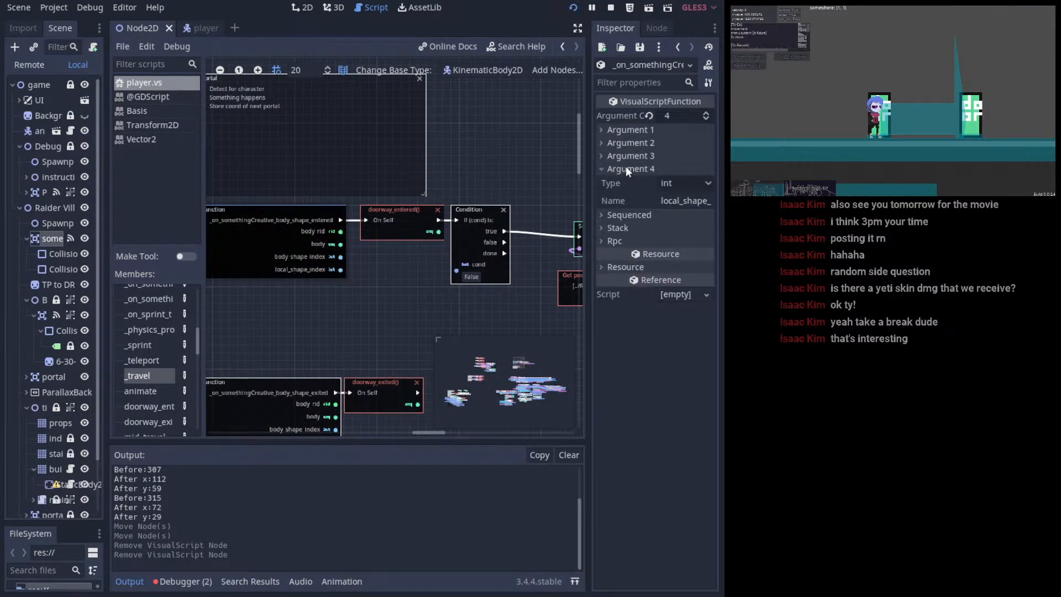
pyautogui.click(626, 167)
pyautogui.keyDown('ctrl'); pyautogui.scroll(2, 387, 238); pyautogui.keyUp('ctrl')
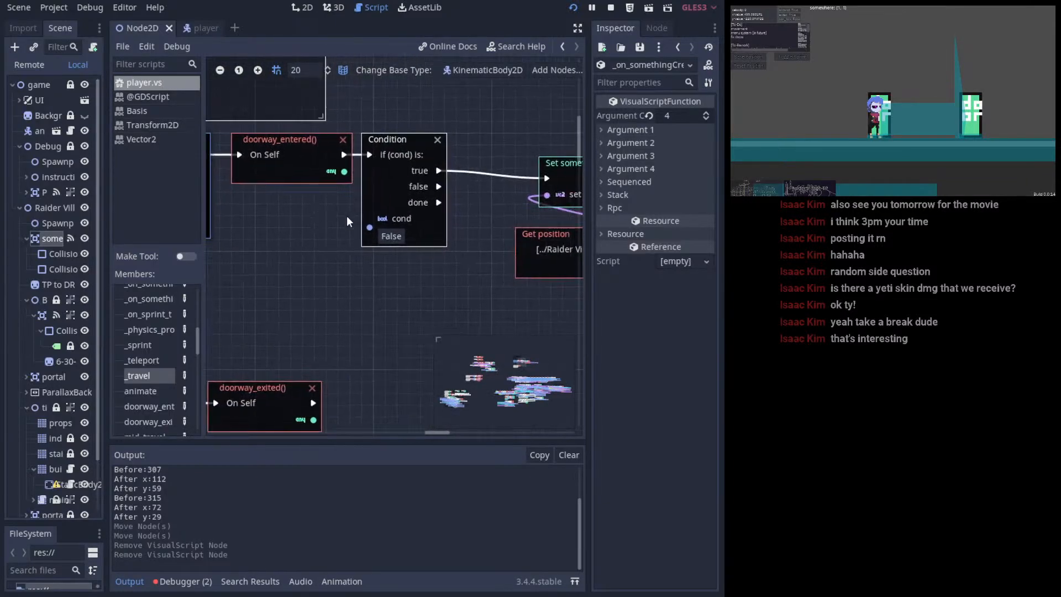
pyautogui.moveTo(356, 191); pyautogui.dragTo(450, 270, button='middle')
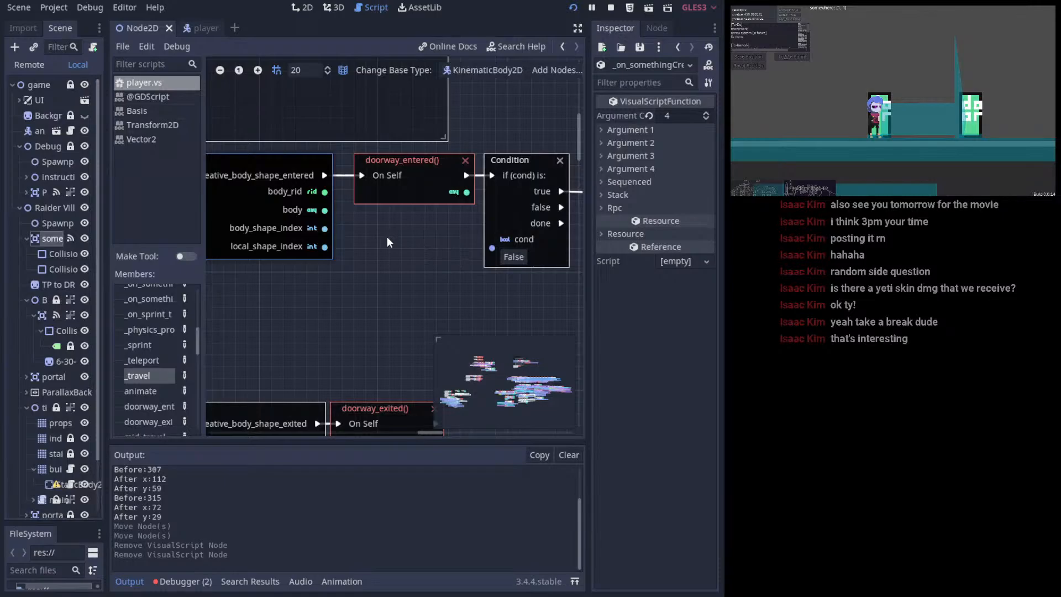
# - Undo the removal of the A = B and Get shape nodes
pyautogui.hotkey('ctrl', 'z')
pyautogui.hotkey('ctrl', 'z')
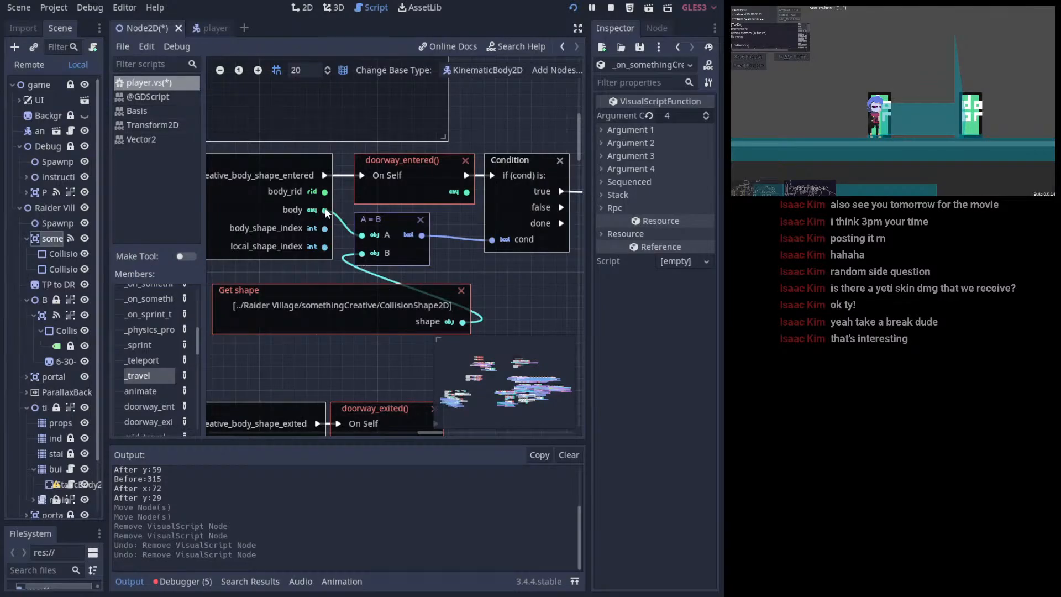
pyautogui.click(295, 167)
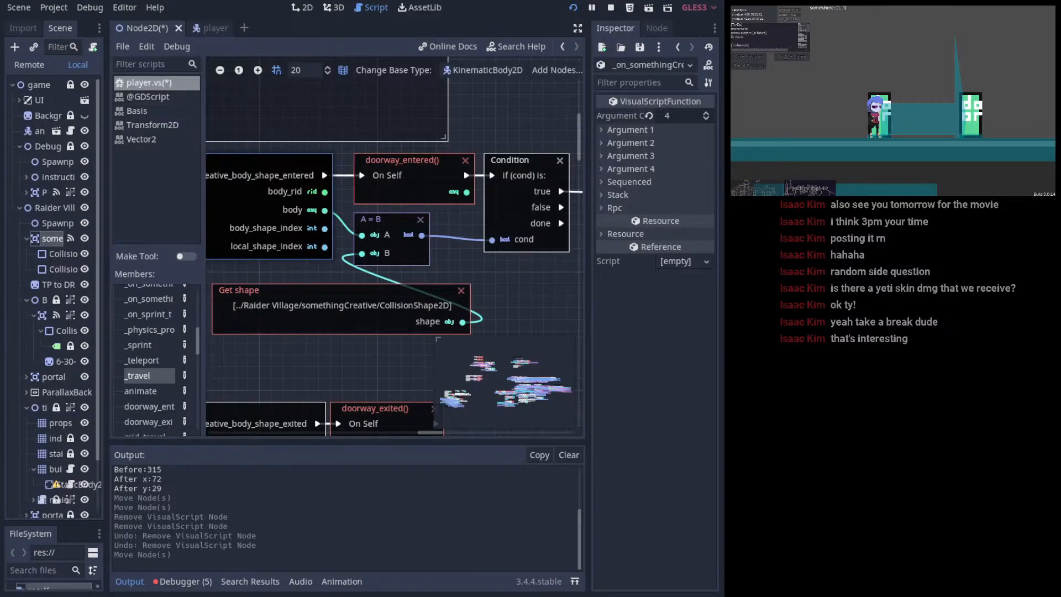
# - Remove the A = B comparison and the Get shape node from the doorway-entered logic
pyautogui.click(387, 220)
pyautogui.click(420, 220)
pyautogui.click(461, 291)
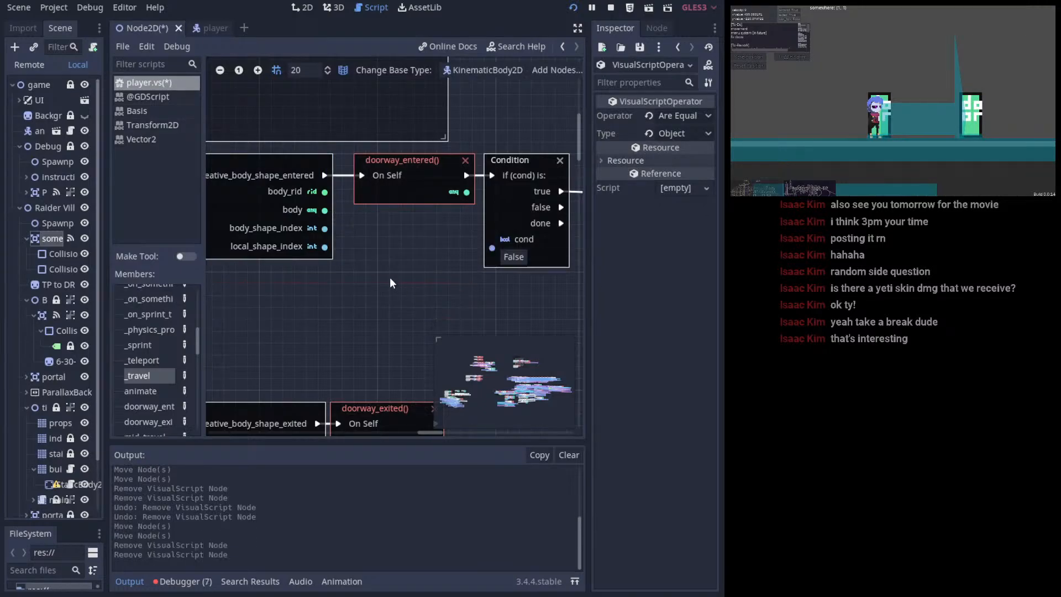
# - Add a Get position node for somethingCreative's CollisionShape2D below the body_shape_entered function
pyautogui.click(55, 254)
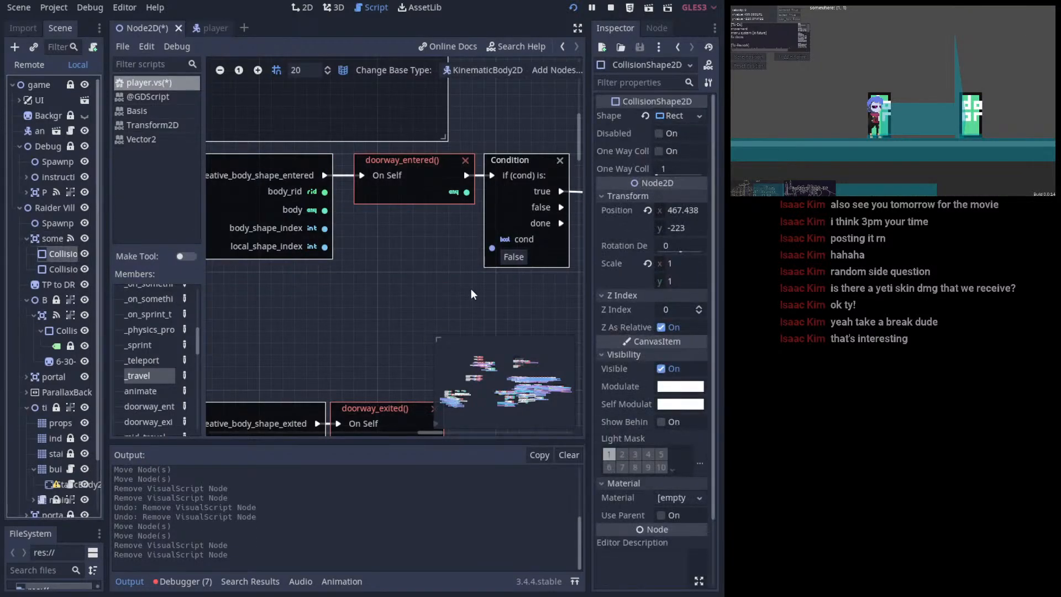
pyautogui.moveTo(617, 211); pyautogui.dragTo(267, 294)
pyautogui.moveTo(427, 387); pyautogui.dragTo(429, 288, button='middle')
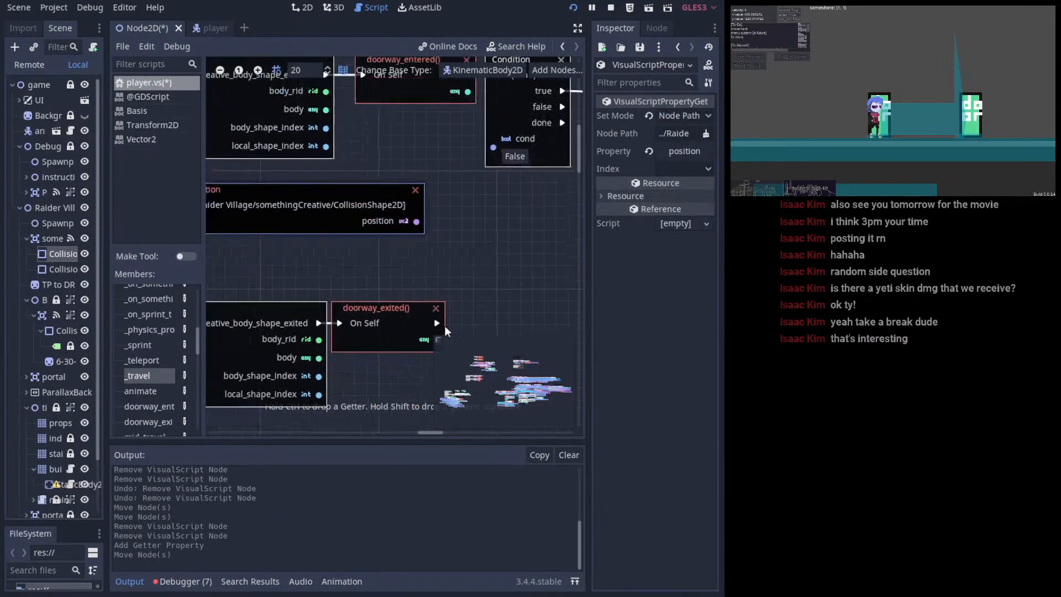
pyautogui.moveTo(369, 191); pyautogui.dragTo(423, 281, button='middle')
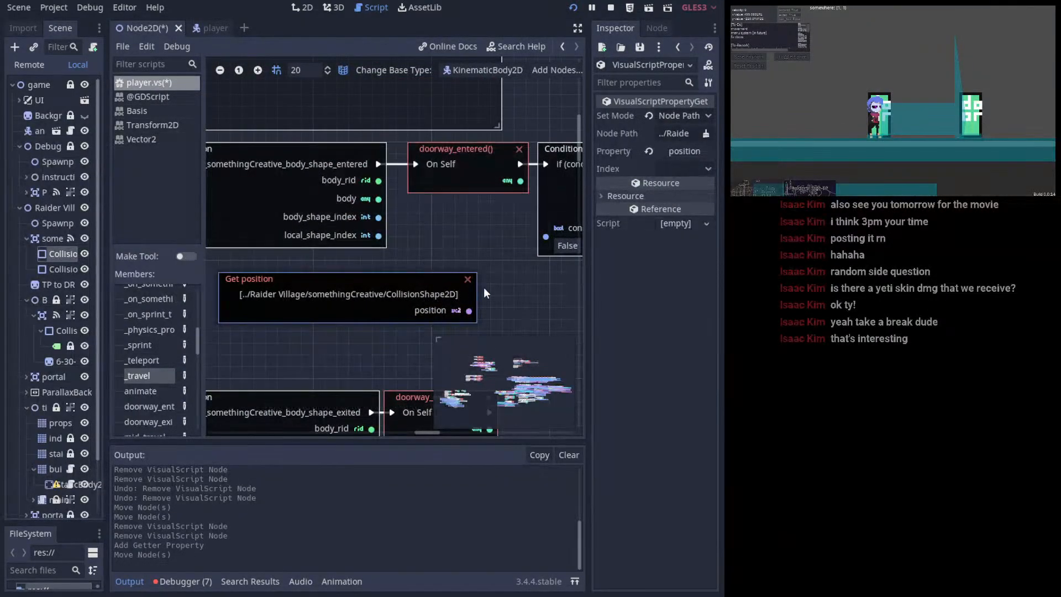
pyautogui.moveTo(467, 233); pyautogui.dragTo(428, 241, button='middle')
# - Align the Get position node directly beneath the _on_somethingCreative_body_shape_entered function node, and save the scene
pyautogui.moveTo(396, 291); pyautogui.dragTo(327, 286)
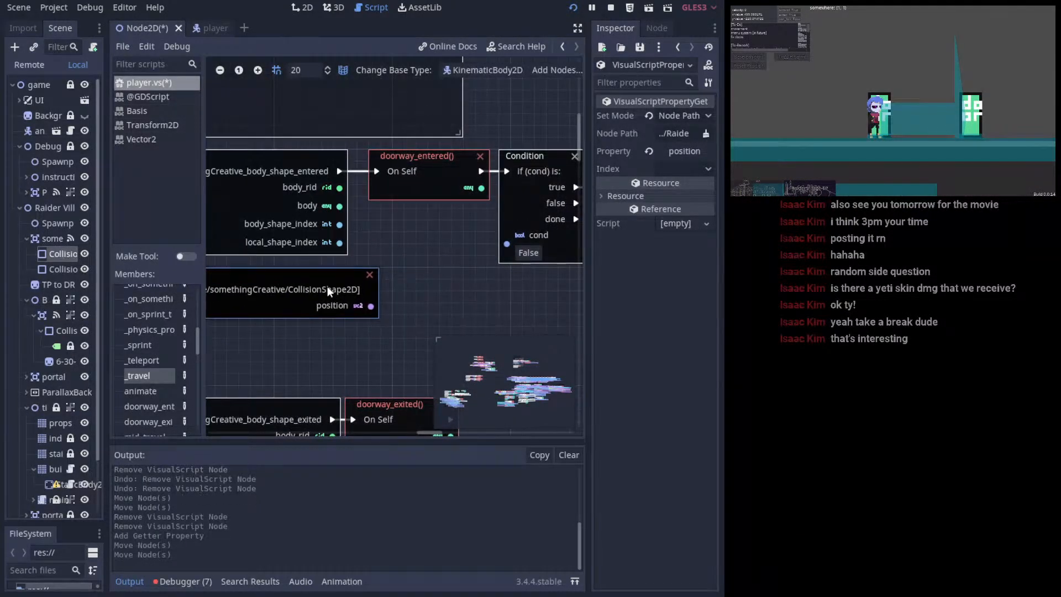
pyautogui.moveTo(351, 287); pyautogui.dragTo(447, 287, button='middle')
pyautogui.moveTo(343, 283)
pyautogui.mouseDown()
pyautogui.moveTo(412, 288)
pyautogui.moveTo(394, 275)
pyautogui.moveTo(382, 288)
pyautogui.moveTo(360, 281)
pyautogui.mouseUp()
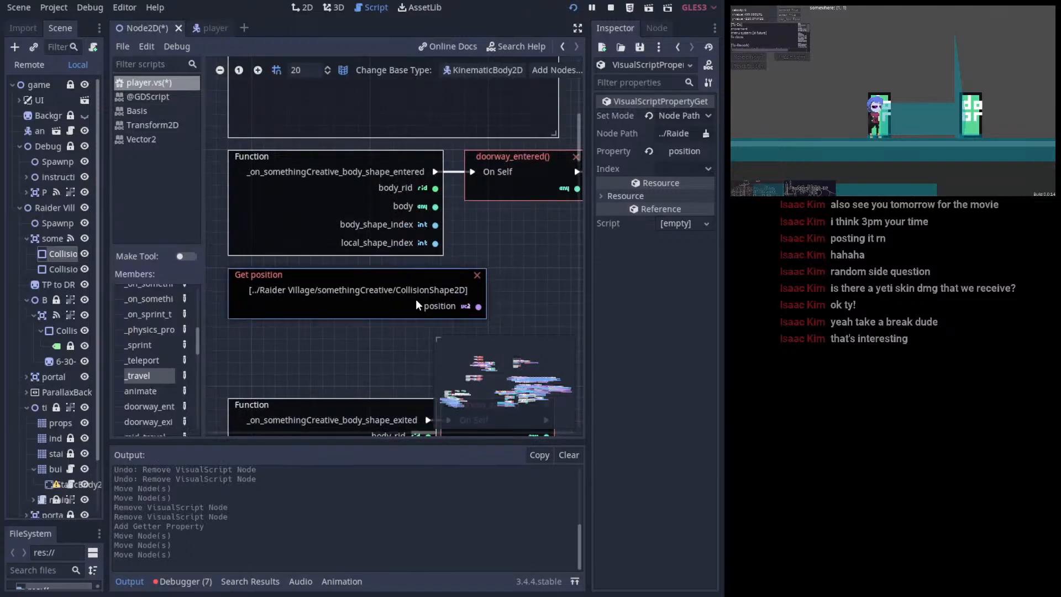
pyautogui.moveTo(415, 299); pyautogui.dragTo(385, 412, button='middle')
pyautogui.moveTo(369, 326); pyautogui.dragTo(372, 291)
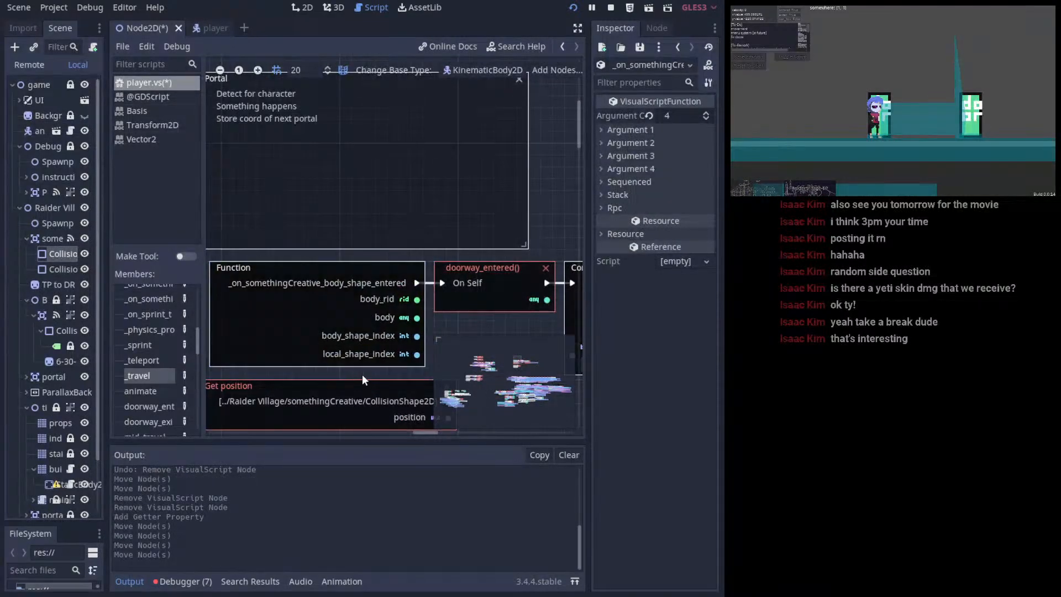
pyautogui.moveTo(278, 382); pyautogui.dragTo(283, 326, button='middle')
pyautogui.click(284, 328)
pyautogui.moveTo(417, 290); pyautogui.dragTo(356, 233, button='middle')
pyautogui.hotkey('ctrl', 's')
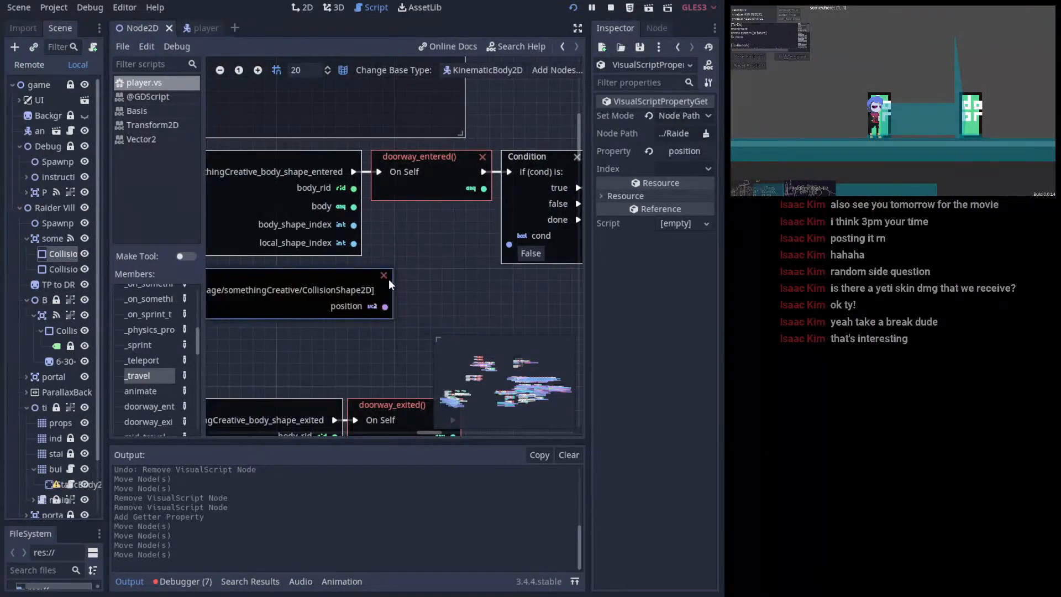
# - Delete CollisionShape2D's Get position node and check which signals the collision shape offers
pyautogui.click(383, 276)
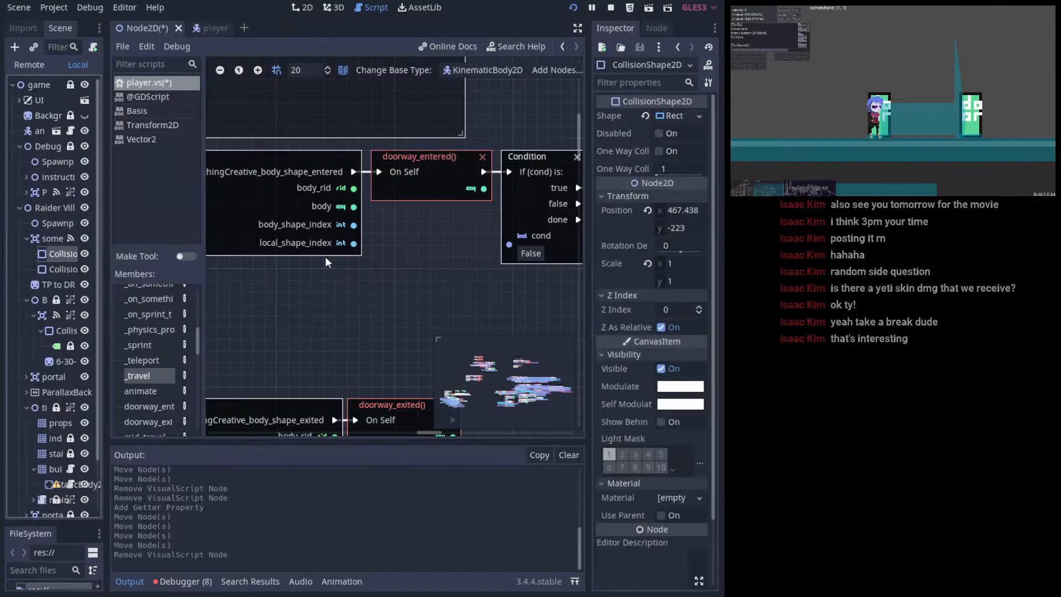
pyautogui.click(656, 29)
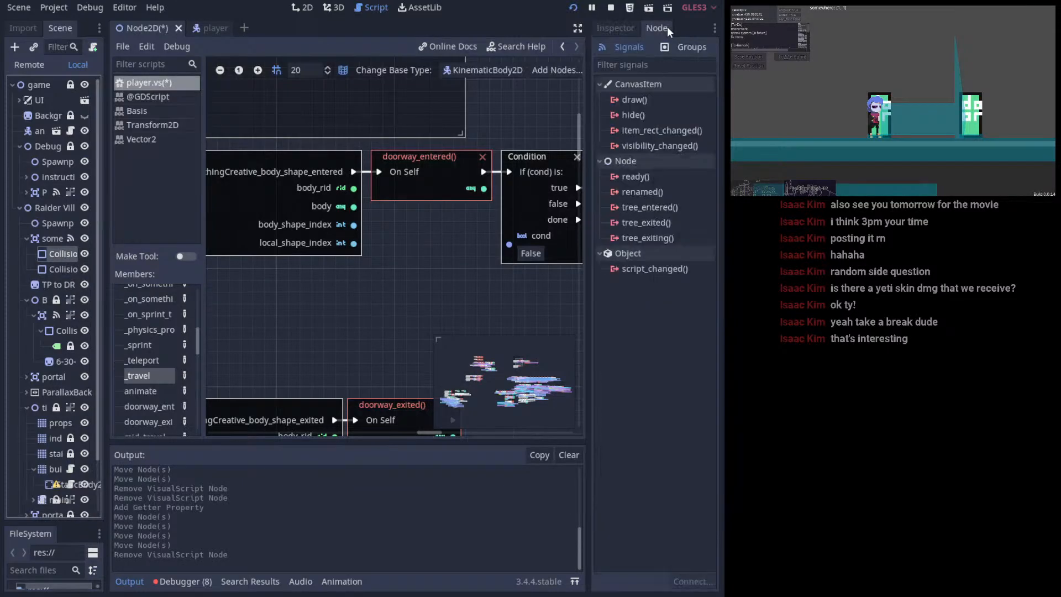
pyautogui.click(616, 29)
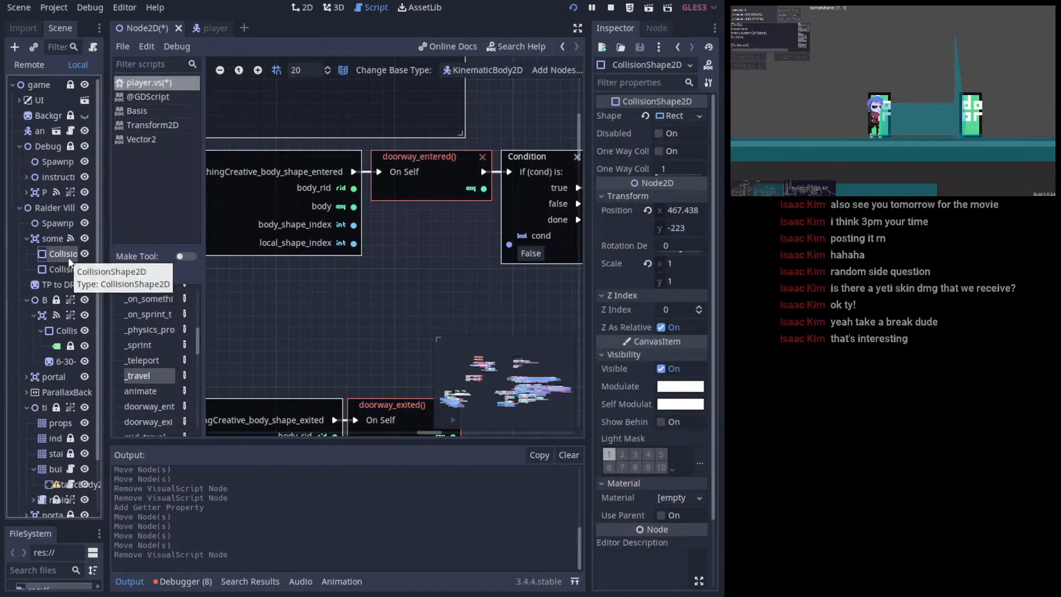
# - Review the somethingCreative area's properties and save the scene
pyautogui.click(53, 238)
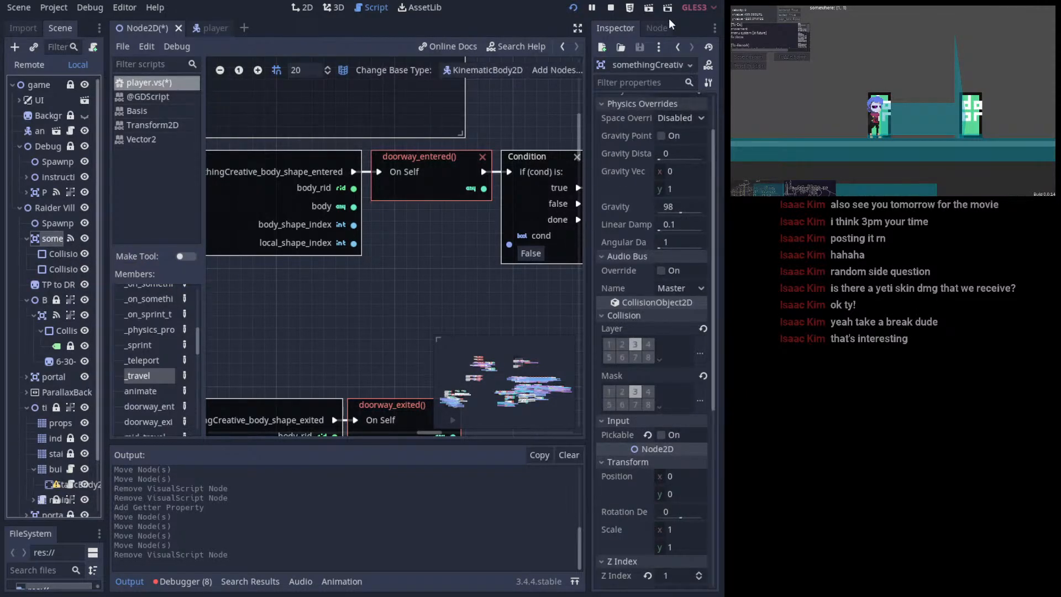
pyautogui.moveTo(349, 290); pyautogui.dragTo(424, 307, button='middle')
pyautogui.hotkey('ctrl', 's')
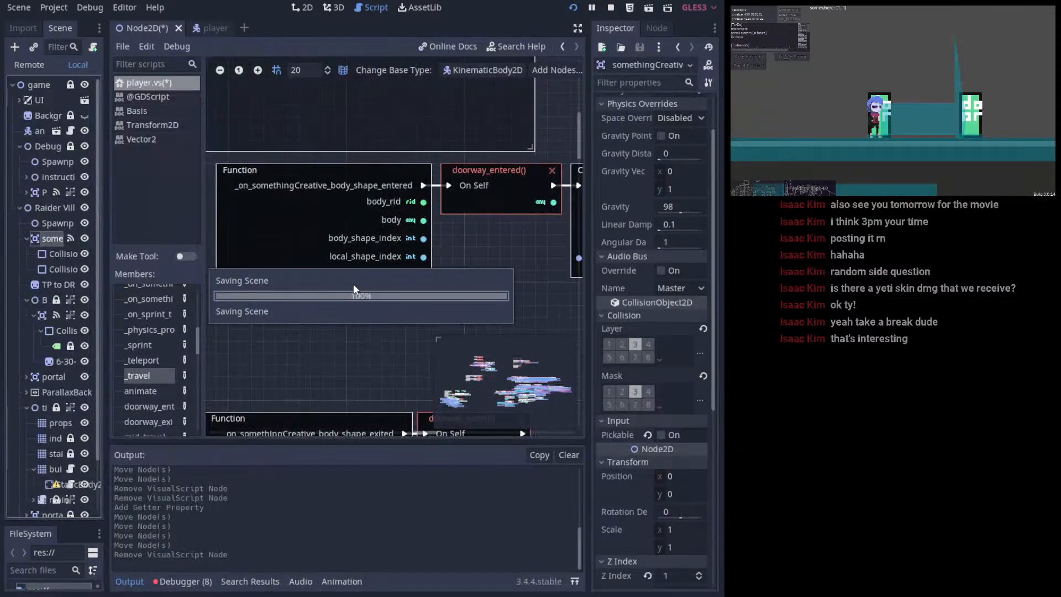
# - Add a Get Shape node for somethingCreative's first CollisionShape2D and place it below the doorway_entered call
pyautogui.click(63, 254)
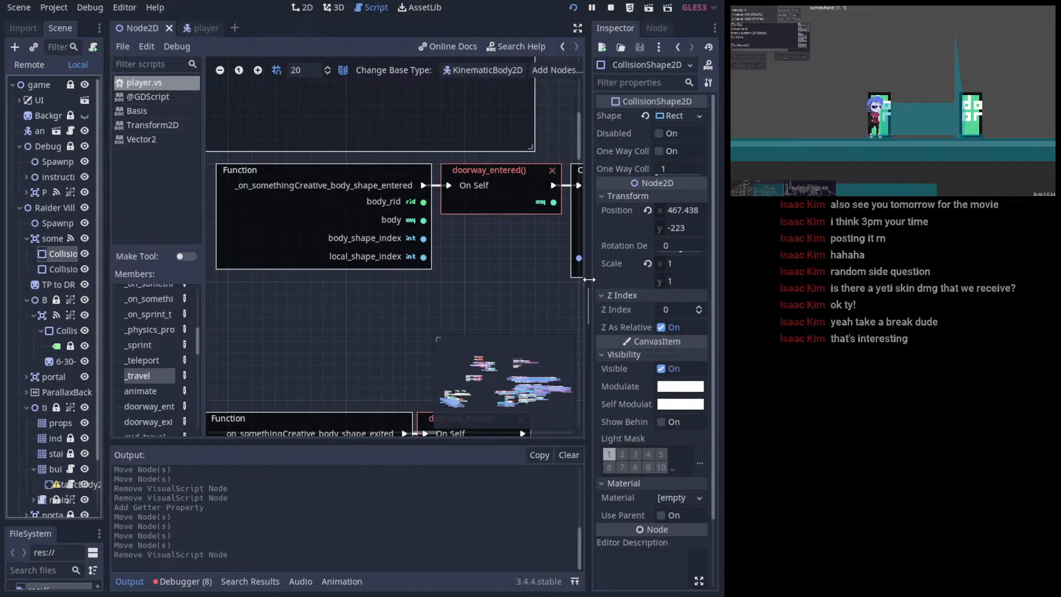
pyautogui.hscroll(5, 332, 249)
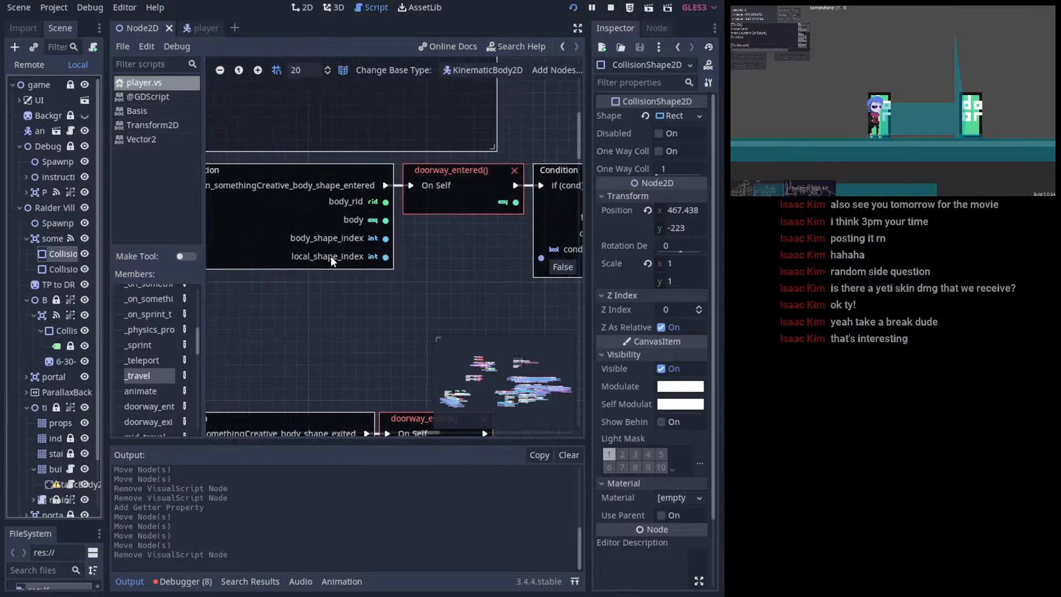
pyautogui.hscroll(-2, 447, 211)
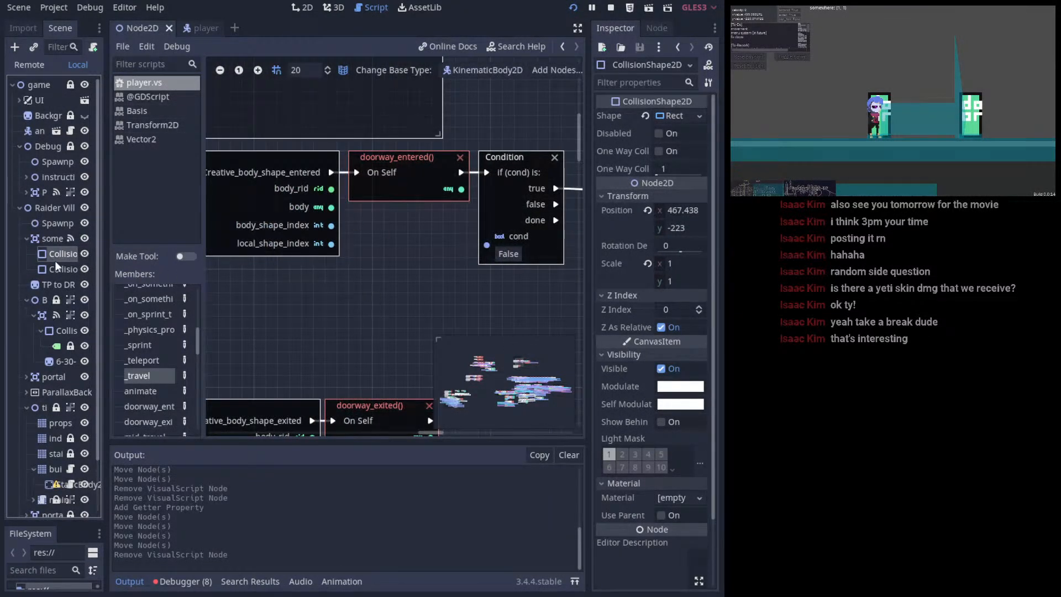
pyautogui.moveTo(69, 258); pyautogui.dragTo(364, 301)
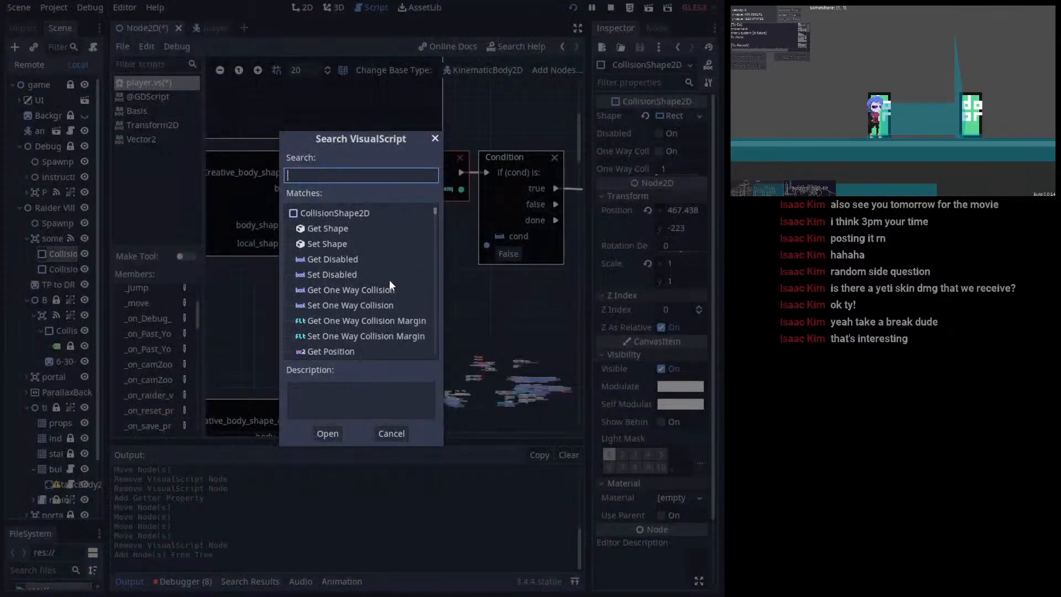
pyautogui.click(346, 228)
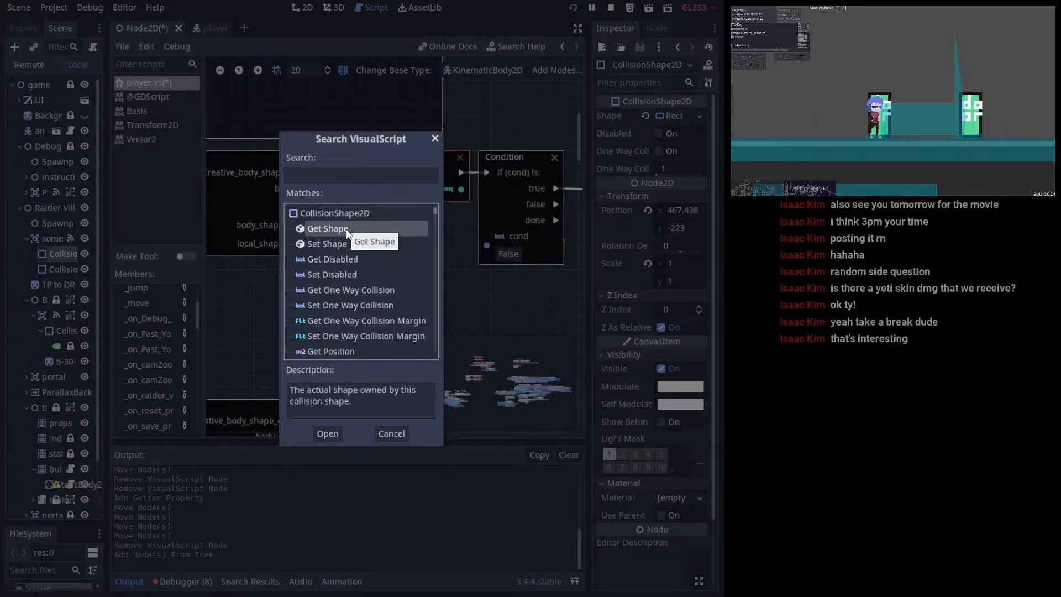
pyautogui.click(327, 434)
pyautogui.moveTo(432, 273); pyautogui.dragTo(347, 290)
# - Check which properties the Get shape node can read, keep shape, and delete the node
pyautogui.click(678, 149)
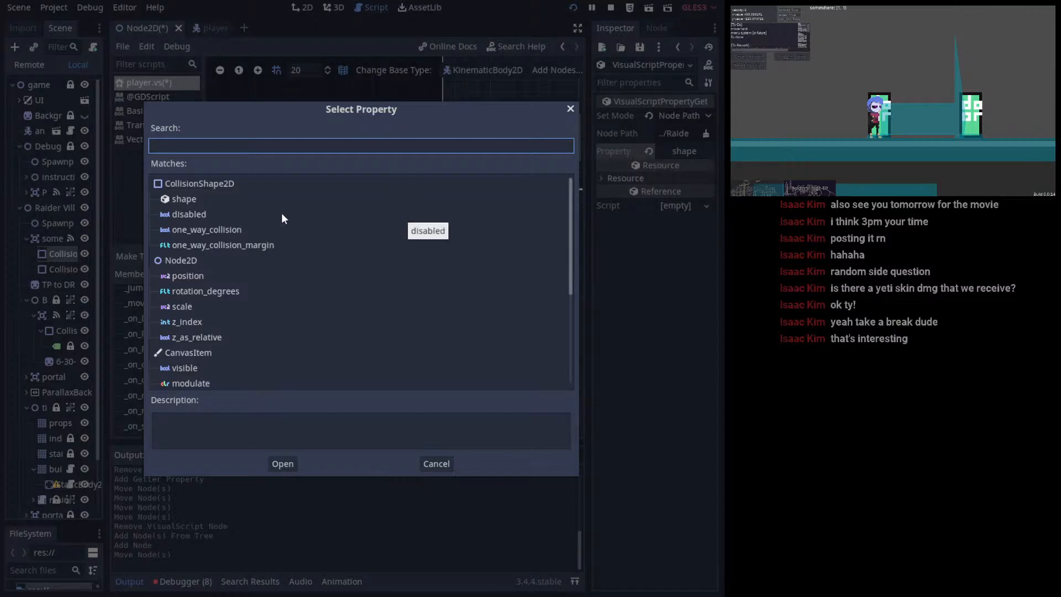
pyautogui.click(213, 199)
pyautogui.doubleClick(215, 201)
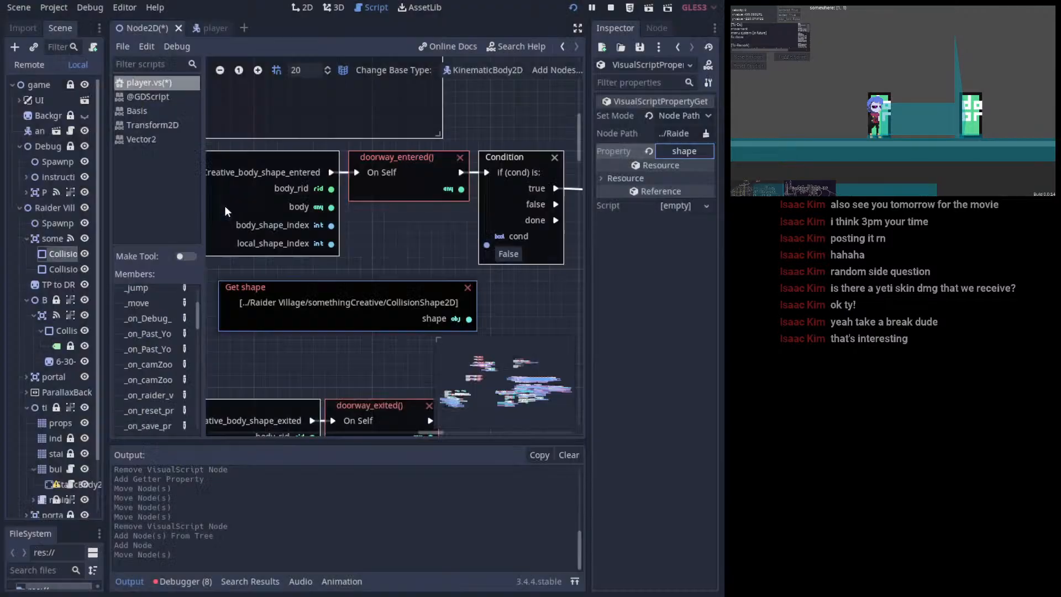
pyautogui.press('Delete')
# - Try a Set shape node for somethingCreative's first CollisionShape2D below the body_shape_entered logic, and remove it
pyautogui.click(65, 256)
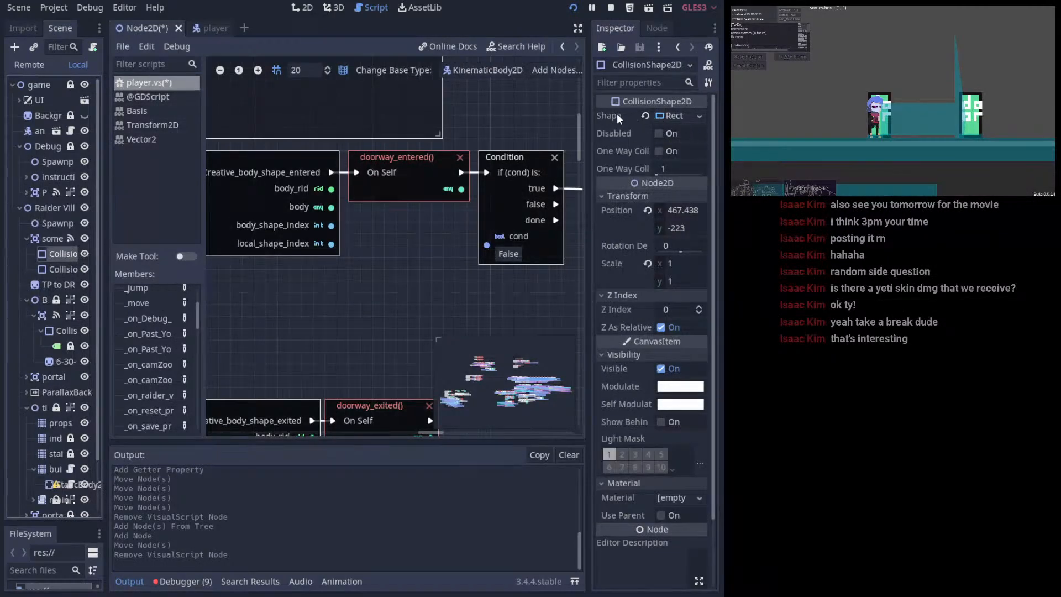
pyautogui.moveTo(619, 116); pyautogui.dragTo(300, 281)
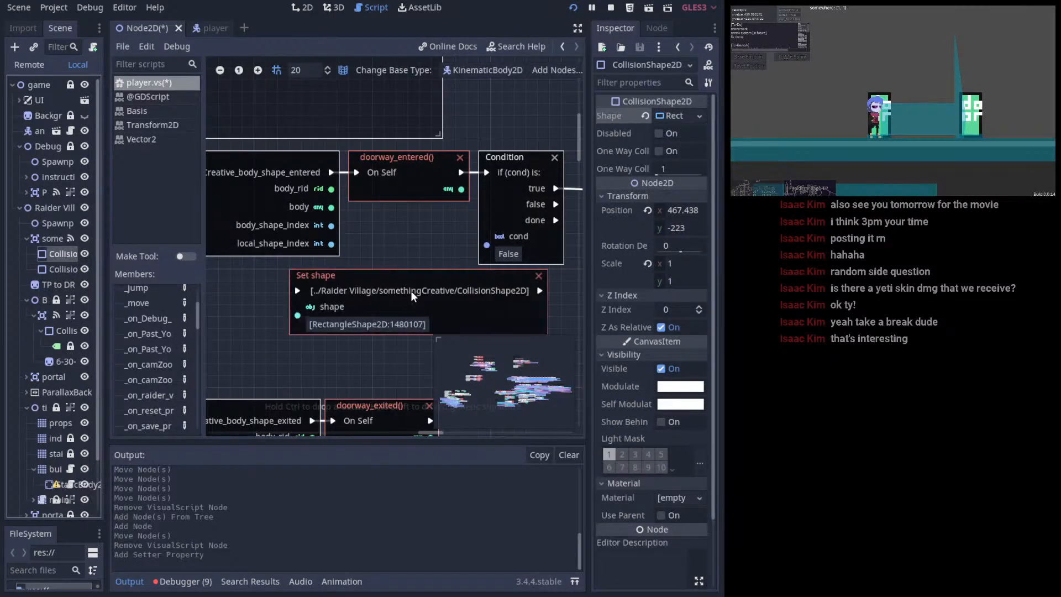
pyautogui.moveTo(410, 291); pyautogui.dragTo(375, 289)
pyautogui.click(503, 276)
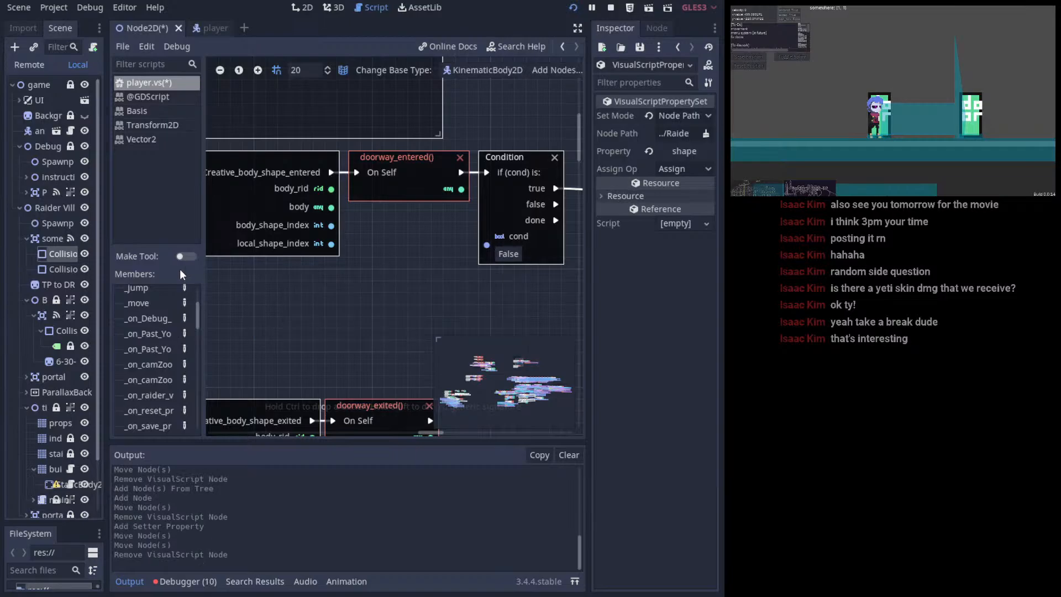
# - Search the first CollisionShape2D's available visual script functions for "object", browse its unfiltered function list, and cancel without adding a node
pyautogui.moveTo(61, 254); pyautogui.dragTo(354, 287)
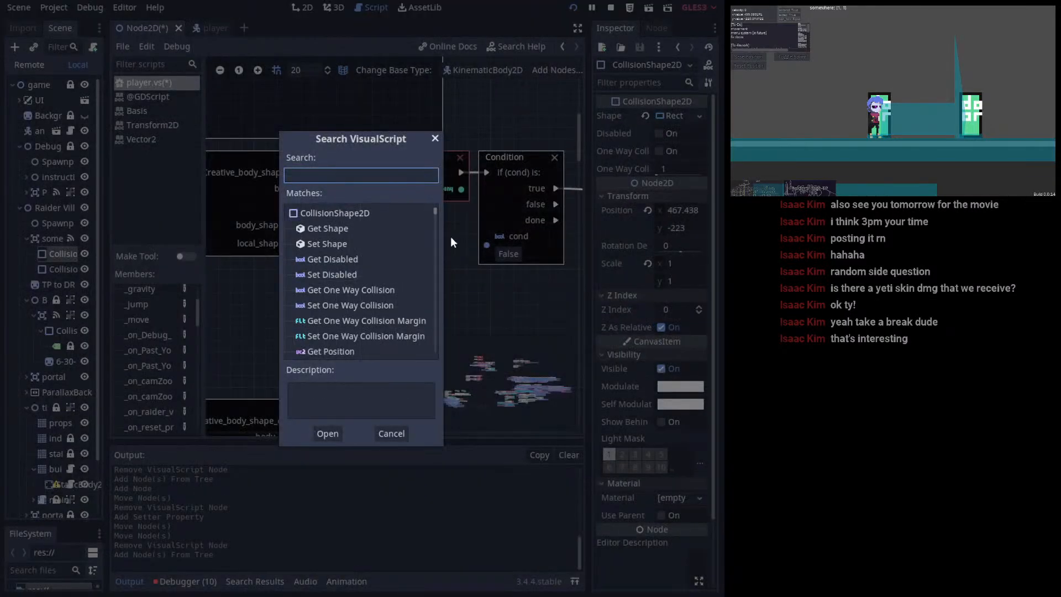
pyautogui.write('object')
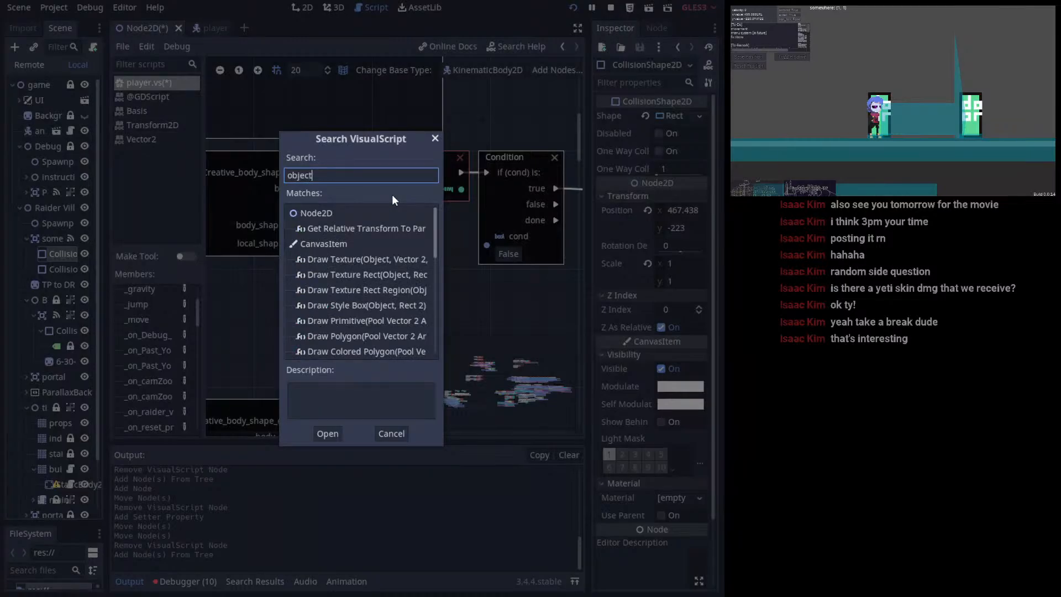
pyautogui.scroll(-2, 393, 242)
pyautogui.scroll(-6, 393, 242)
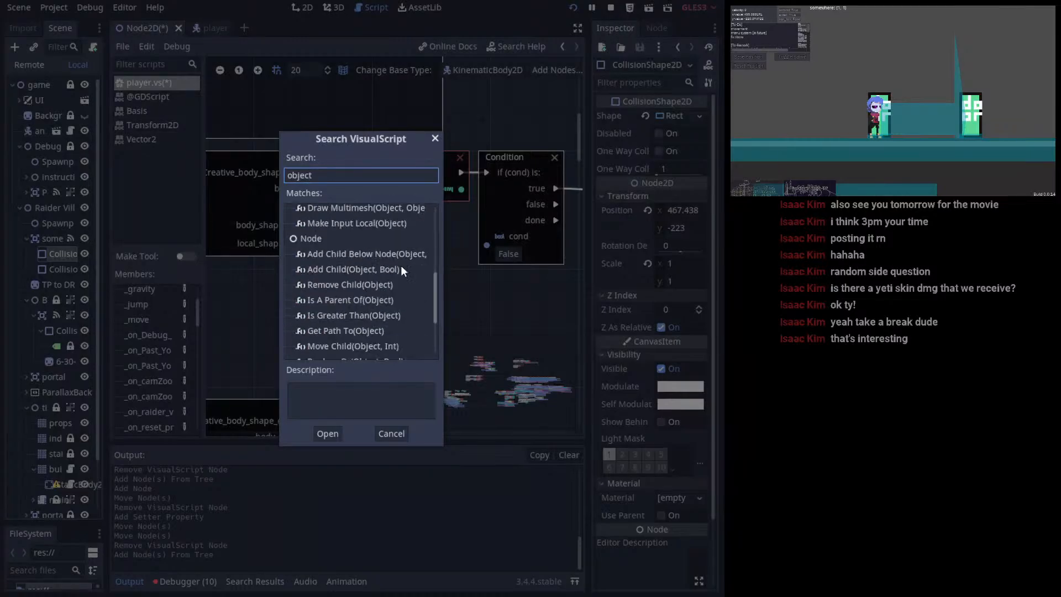
pyautogui.scroll(10, 432, 323)
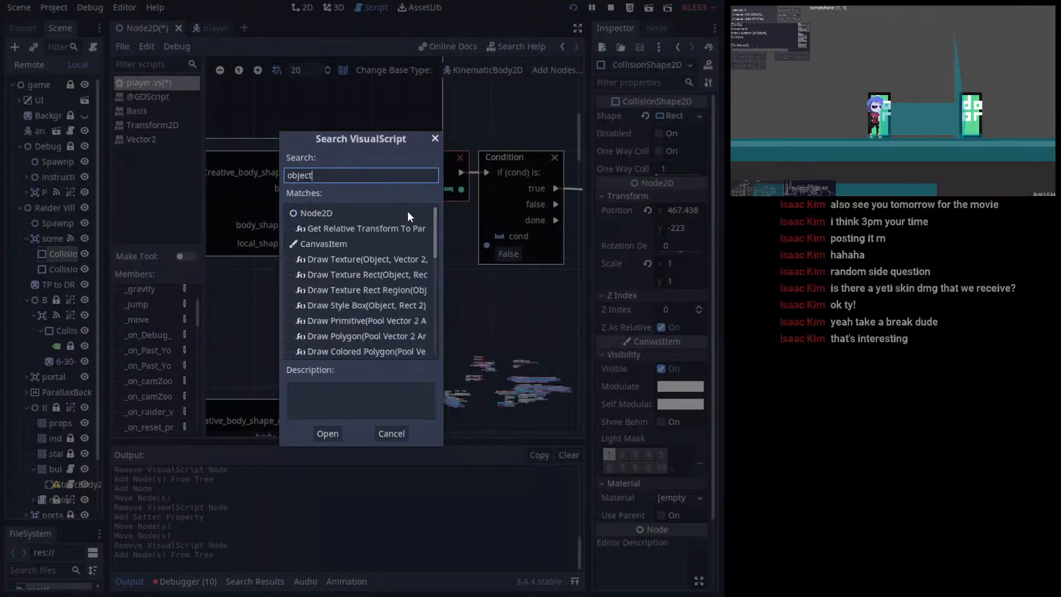
pyautogui.hotkey('ctrl', 'a')
pyautogui.press('BackSpace')
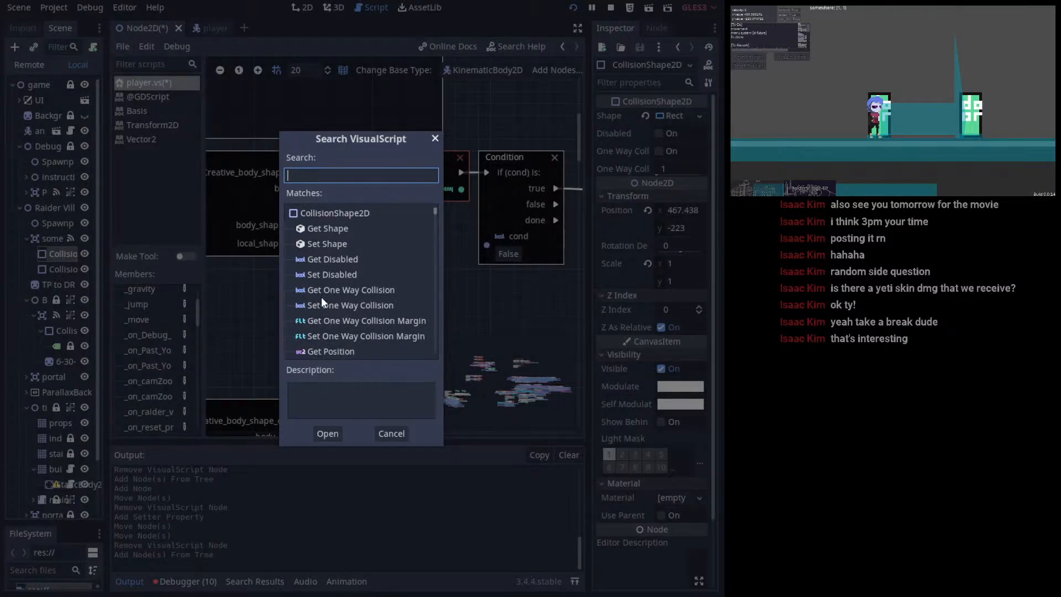
pyautogui.scroll(-2, 356, 282)
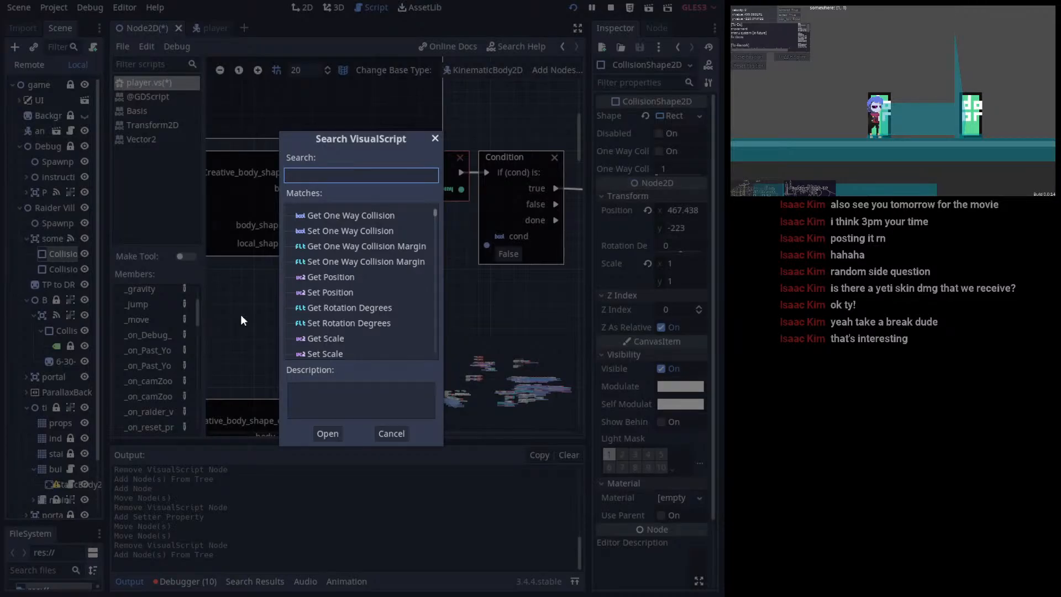
pyautogui.scroll(-5, 387, 243)
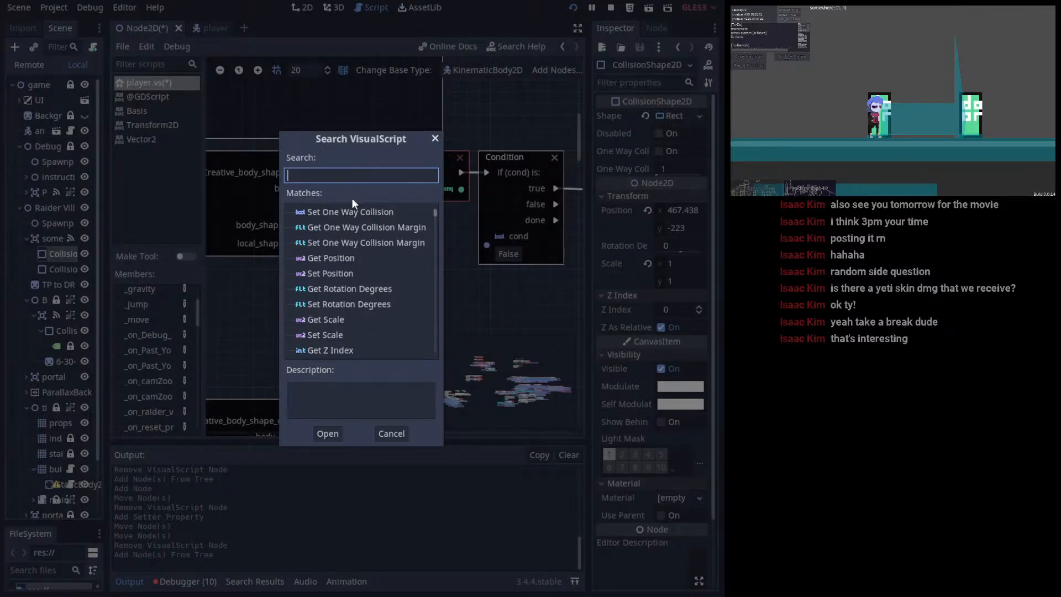
pyautogui.scroll(-4, 406, 250)
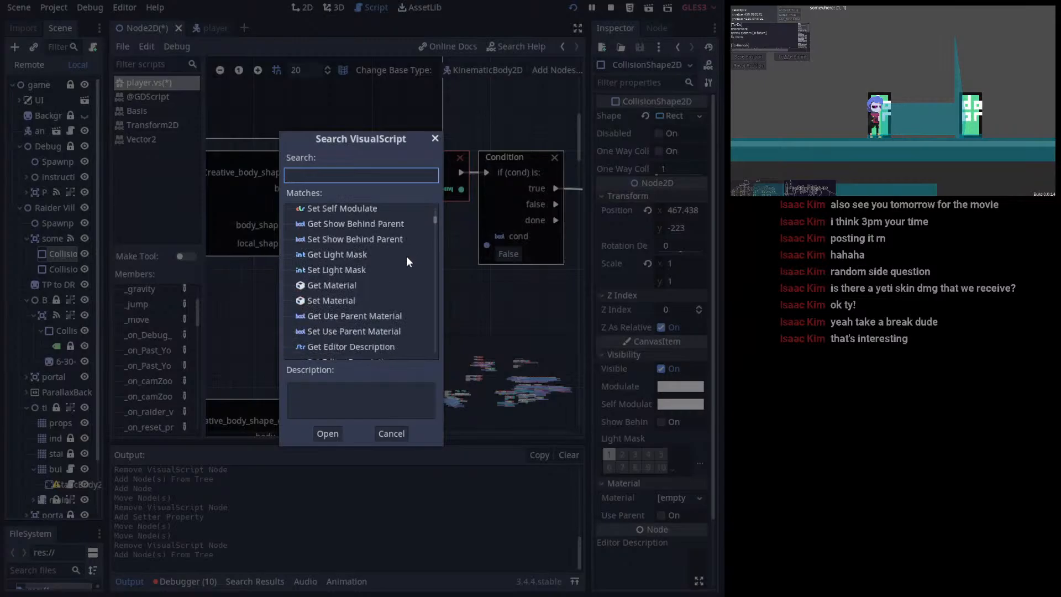
pyautogui.click(398, 429)
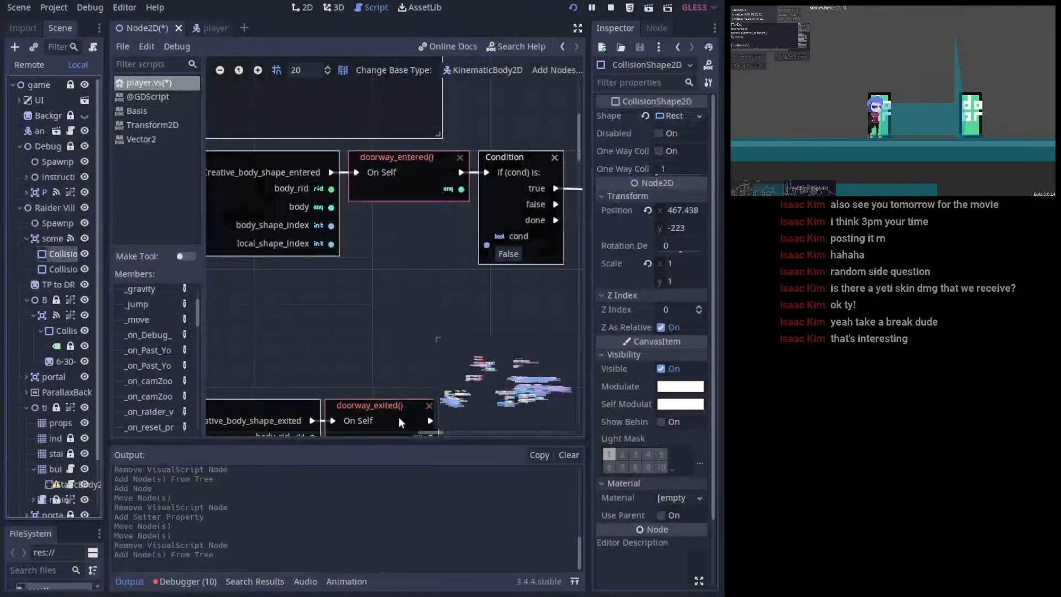
# - Save the scene and examine the _teleport function's logic in an enlarged script view, including its RayCast2D is_colliding check
pyautogui.click(475, 372)
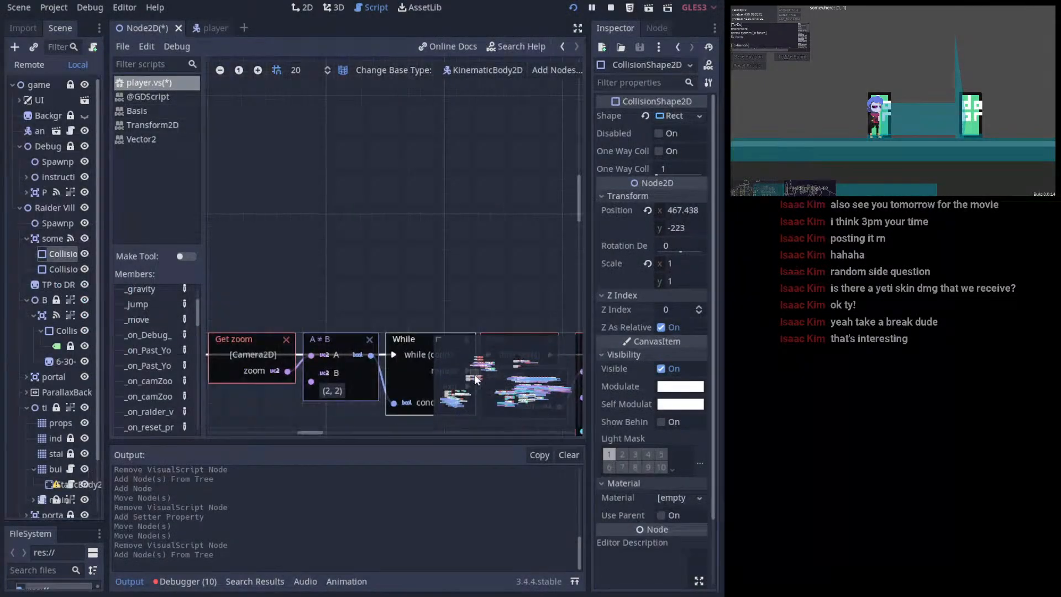
pyautogui.click(578, 29)
pyautogui.moveTo(692, 401)
pyautogui.mouseDown()
pyautogui.moveTo(686, 387)
pyautogui.moveTo(647, 399)
pyautogui.moveTo(628, 390)
pyautogui.moveTo(654, 369)
pyautogui.moveTo(673, 400)
pyautogui.moveTo(681, 385)
pyautogui.mouseUp()
pyautogui.scroll(-10, 684, 383)
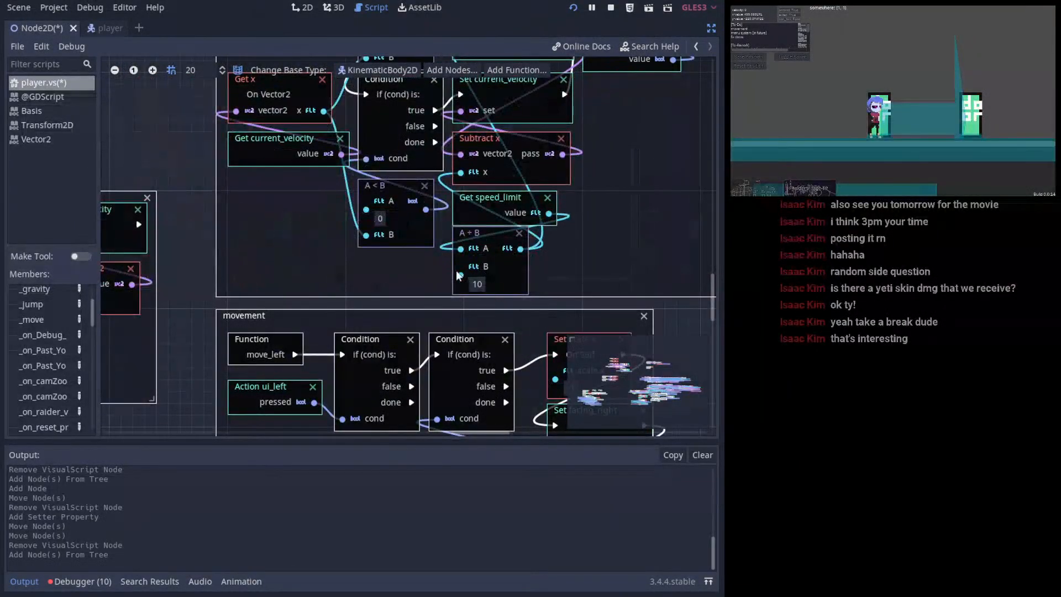
pyautogui.keyDown('ctrl'); pyautogui.scroll(-5, 431, 244); pyautogui.keyUp('ctrl')
pyautogui.keyDown('ctrl'); pyautogui.scroll(5, 331, 244); pyautogui.keyUp('ctrl')
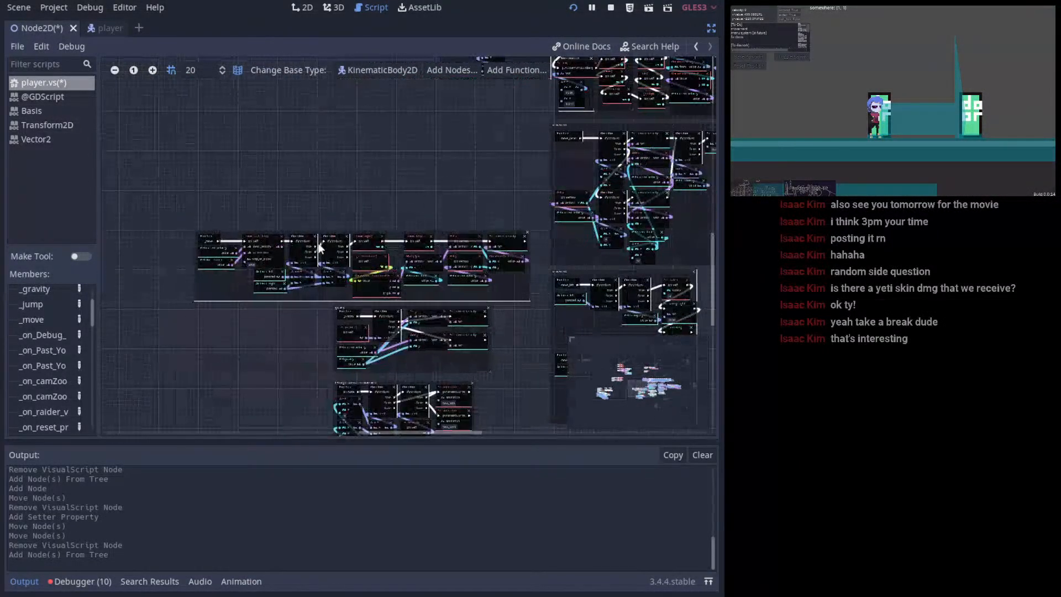
pyautogui.moveTo(314, 183); pyautogui.dragTo(271, 161, button='middle')
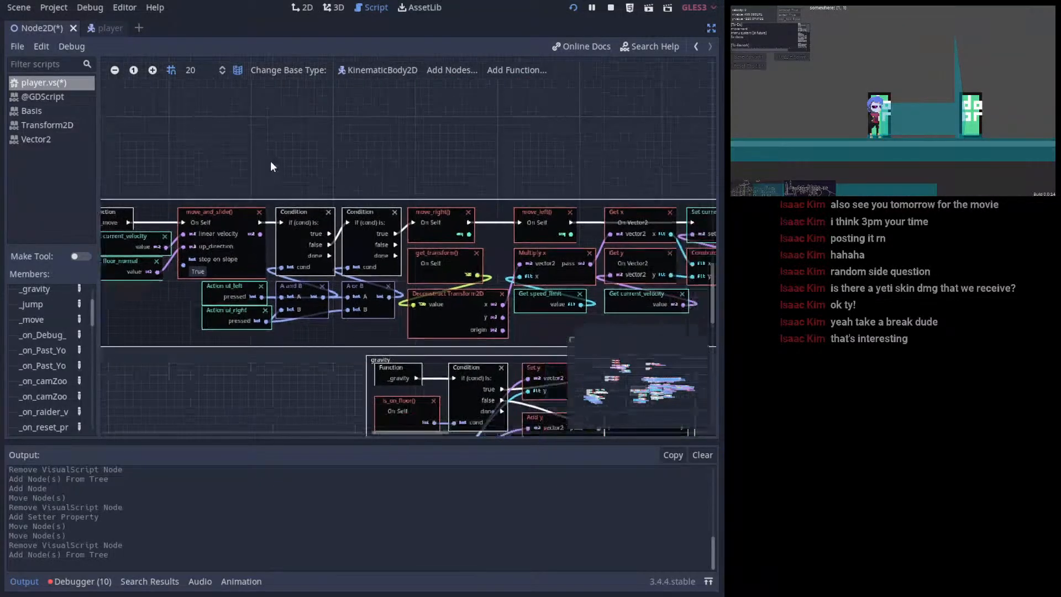
pyautogui.moveTo(435, 131); pyautogui.dragTo(349, 94, button='middle')
pyautogui.hotkey('ctrl', 's')
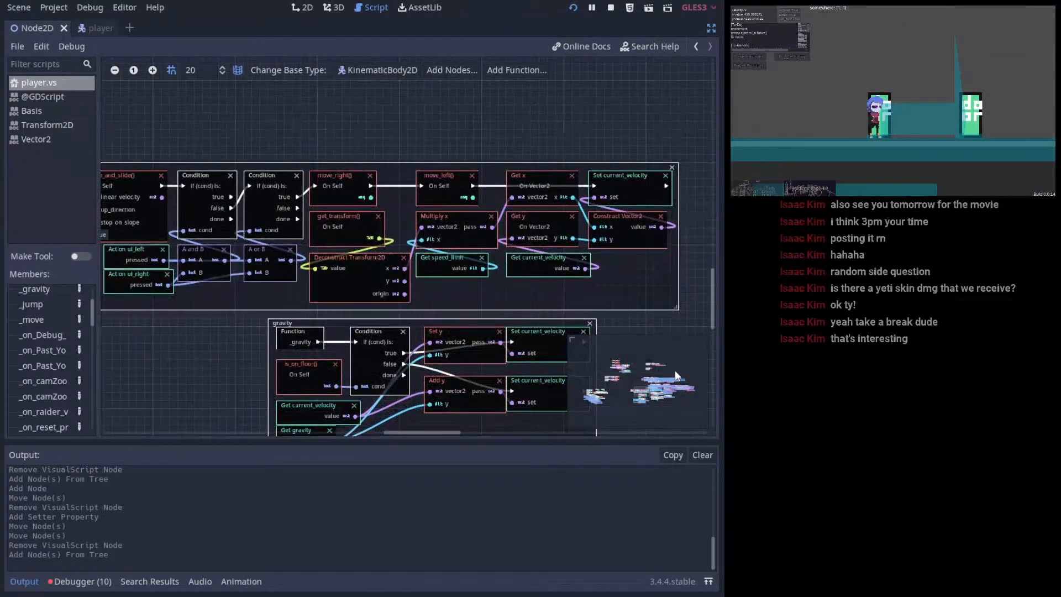
pyautogui.moveTo(675, 369)
pyautogui.mouseDown()
pyautogui.moveTo(696, 391)
pyautogui.moveTo(701, 420)
pyautogui.moveTo(678, 396)
pyautogui.moveTo(685, 385)
pyautogui.mouseUp()
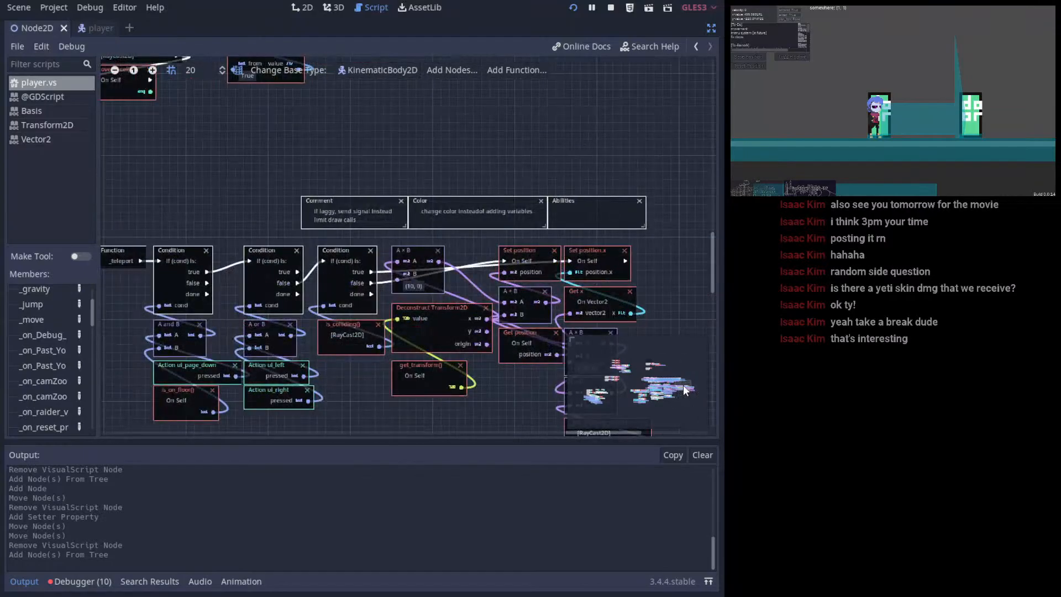
pyautogui.moveTo(448, 297); pyautogui.dragTo(470, 231, button='middle')
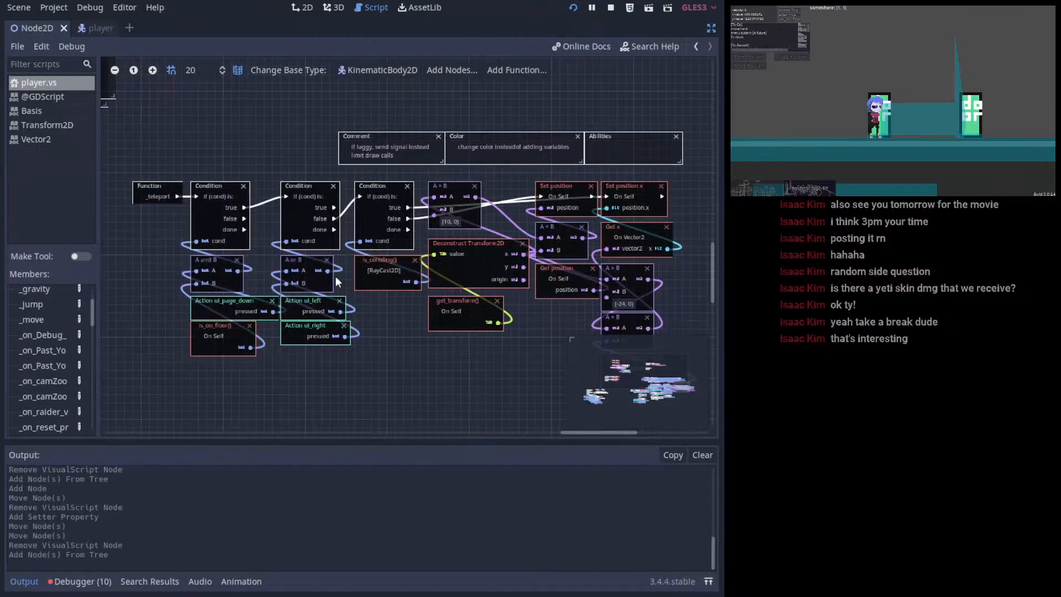
pyautogui.click(376, 264)
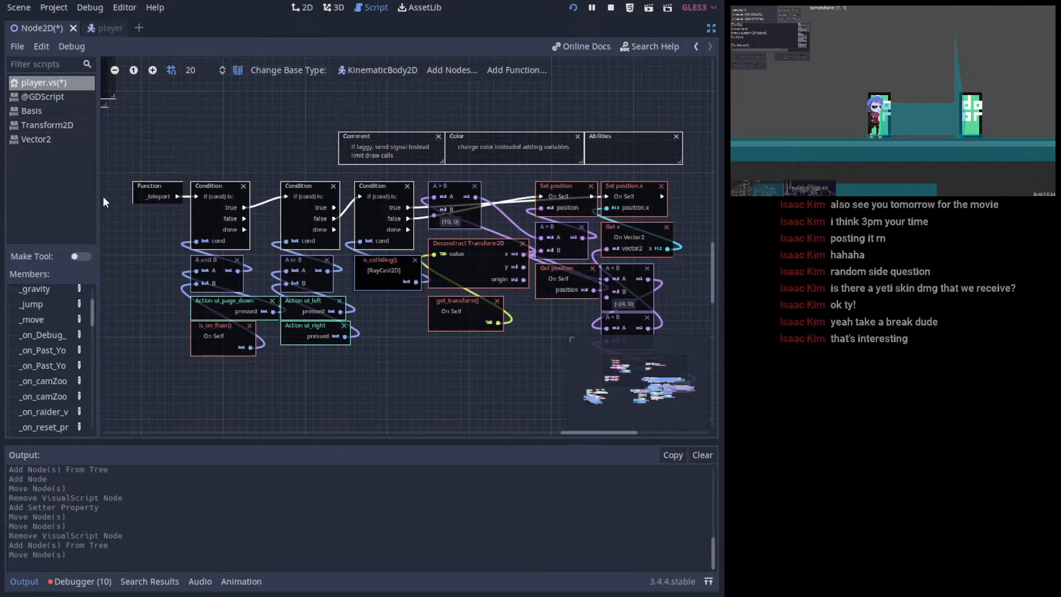
# - Restore the editor's side docks and search the functions of somethingCreative's first CollisionShape2D for "colliding" and the shorter term "colli"
pyautogui.click(711, 29)
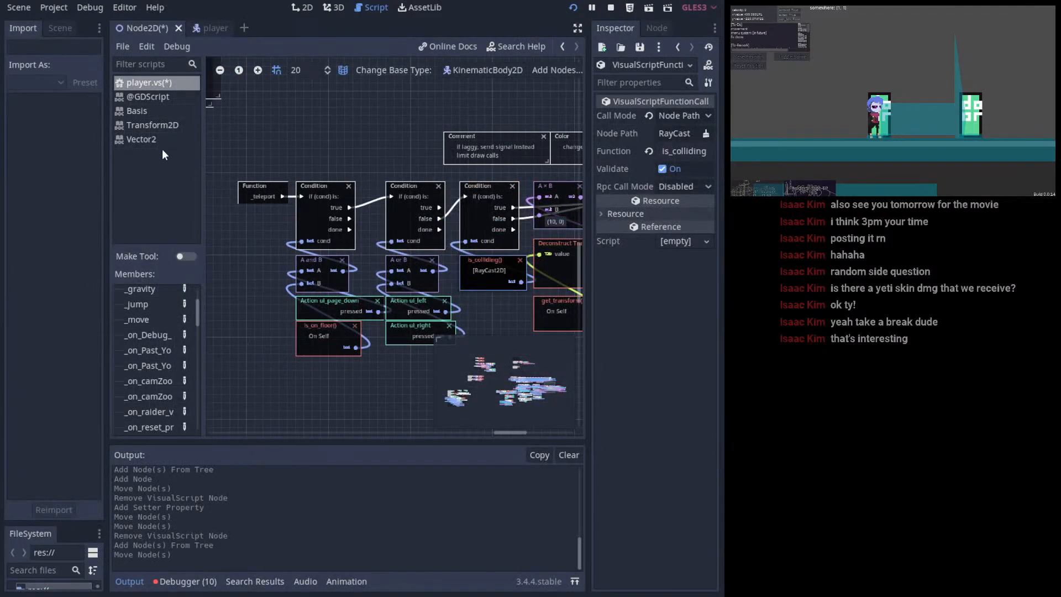
pyautogui.click(60, 27)
pyautogui.moveTo(52, 254); pyautogui.dragTo(240, 324)
pyautogui.write('co')
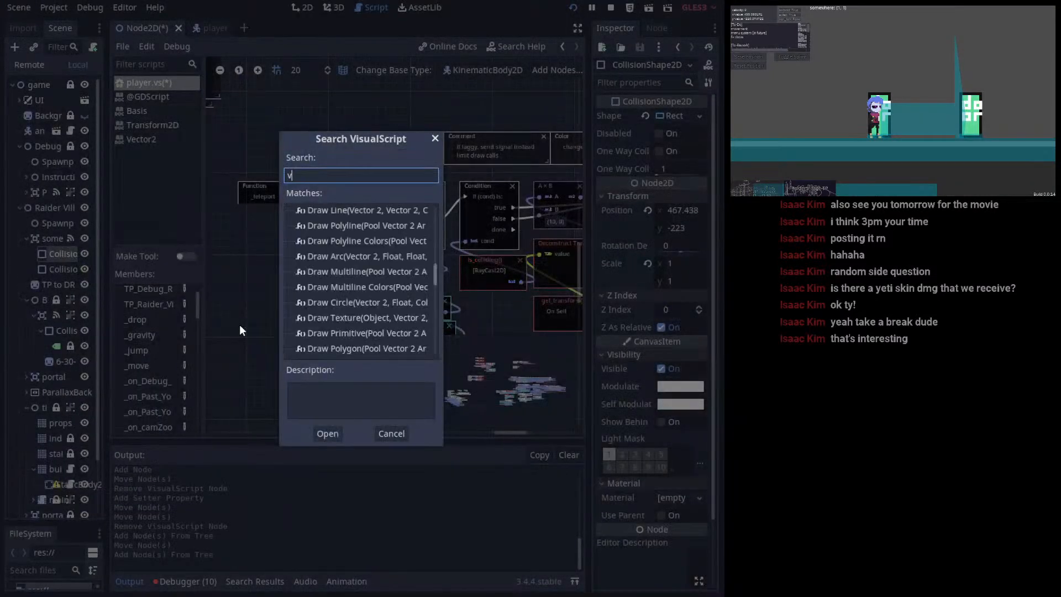
pyautogui.write('lliding')
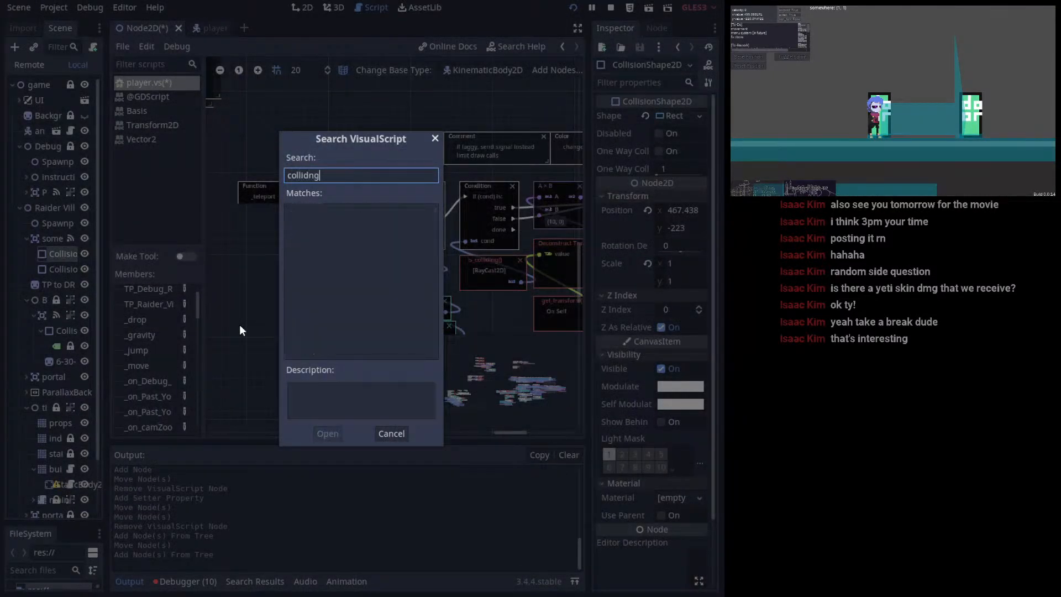
pyautogui.press('BackSpace')
pyautogui.press('BackSpace')
pyautogui.press('BackSpace')
pyautogui.press('BackSpace')
pyautogui.write('d')
pyautogui.press('BackSpace')
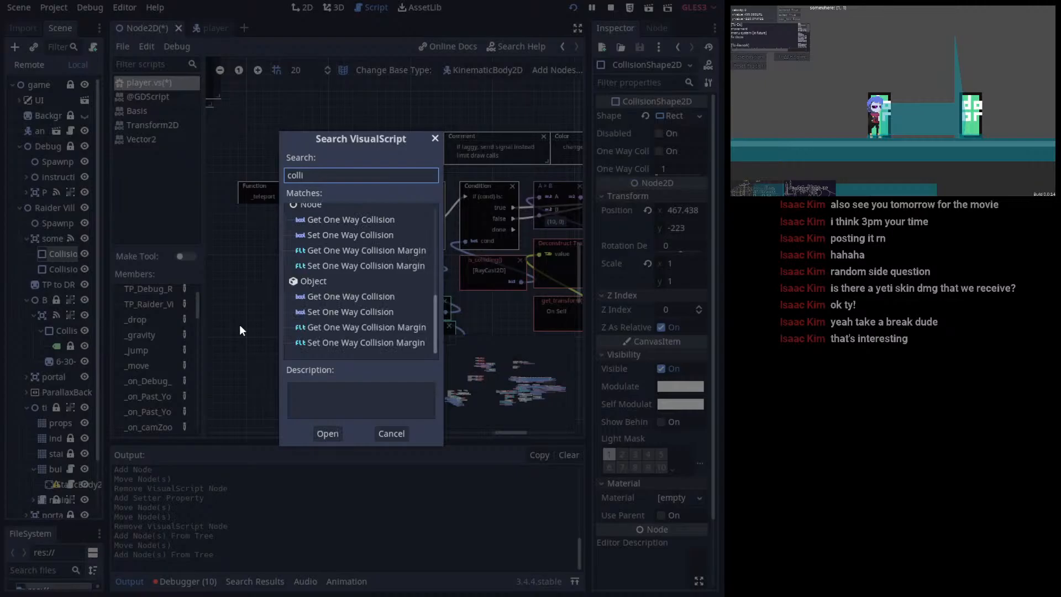
pyautogui.scroll(5, 359, 305)
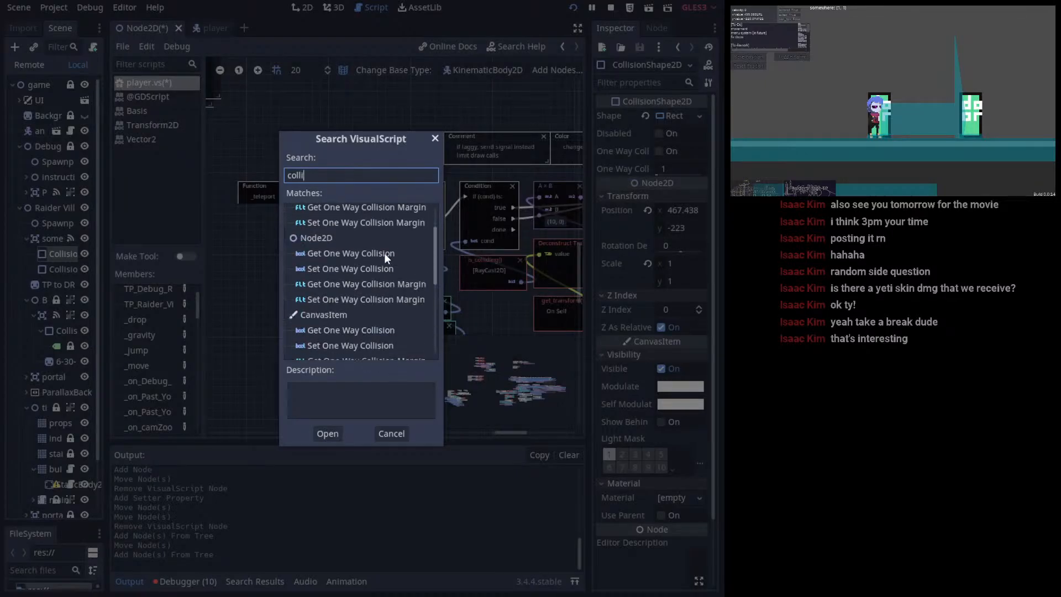
pyautogui.scroll(3, 383, 253)
# - Clear the search and browse the collision shape's unfiltered function list from the CollisionShape2D group through Node2D to CanvasItem
pyautogui.press('BackSpace')
pyautogui.press('BackSpace')
pyautogui.press('BackSpace')
pyautogui.press('BackSpace')
pyautogui.press('BackSpace')
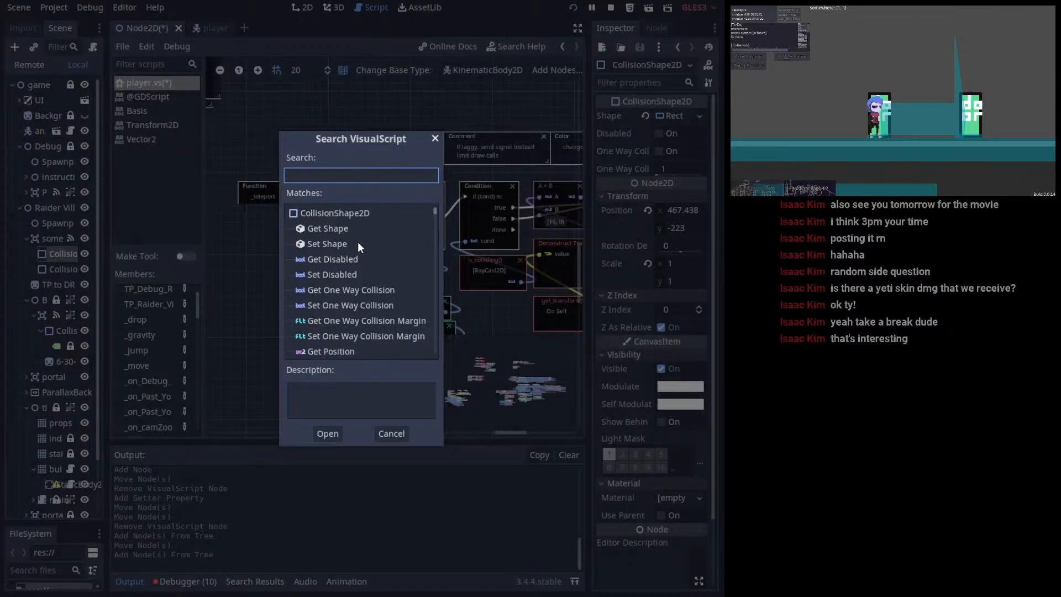
pyautogui.scroll(-5, 380, 231)
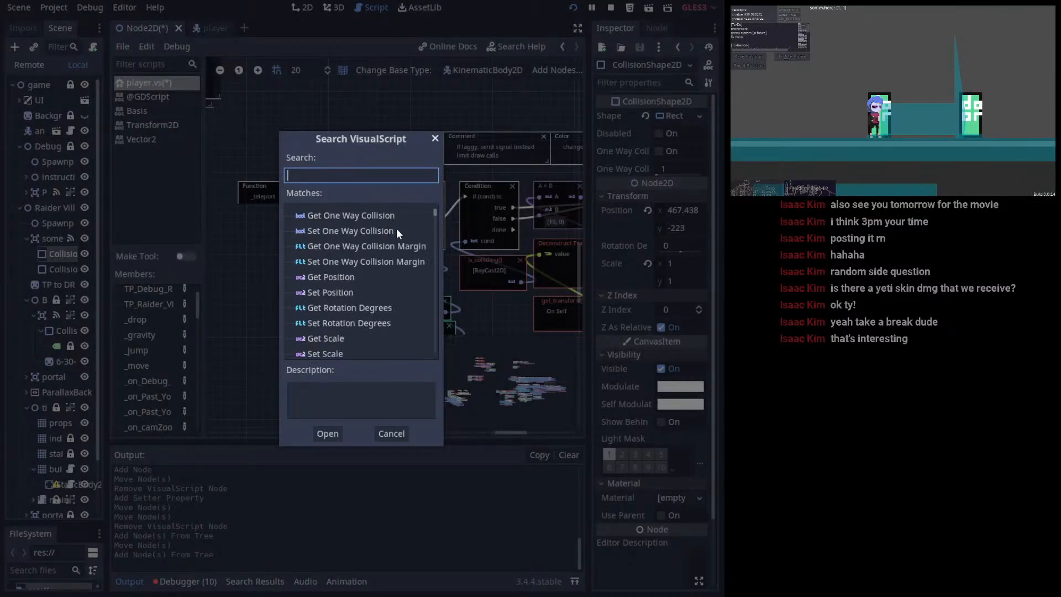
pyautogui.scroll(-3, 413, 257)
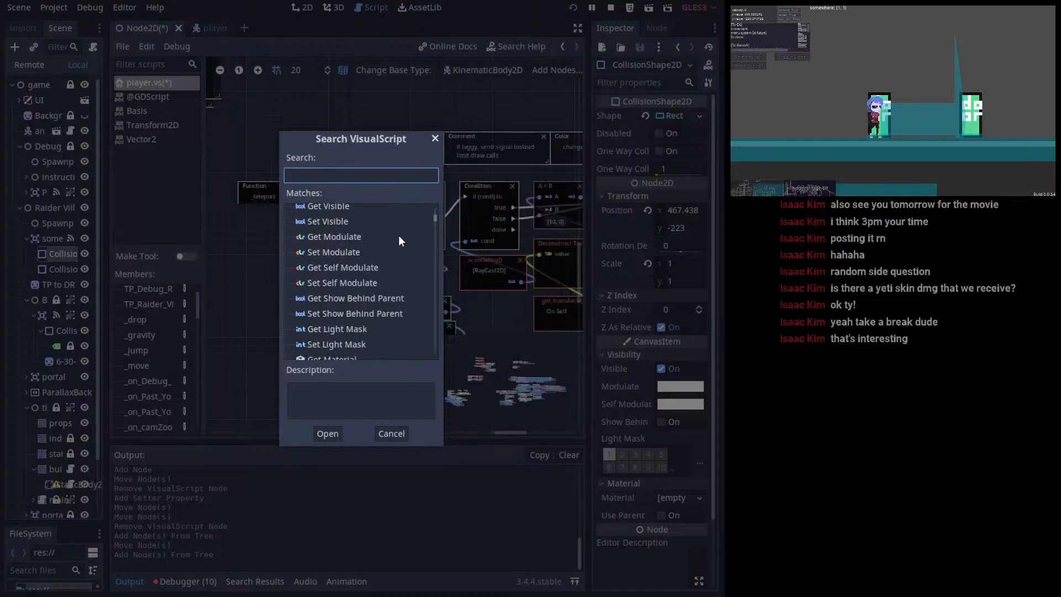
pyautogui.scroll(-2, 398, 236)
pyautogui.scroll(-2, 419, 263)
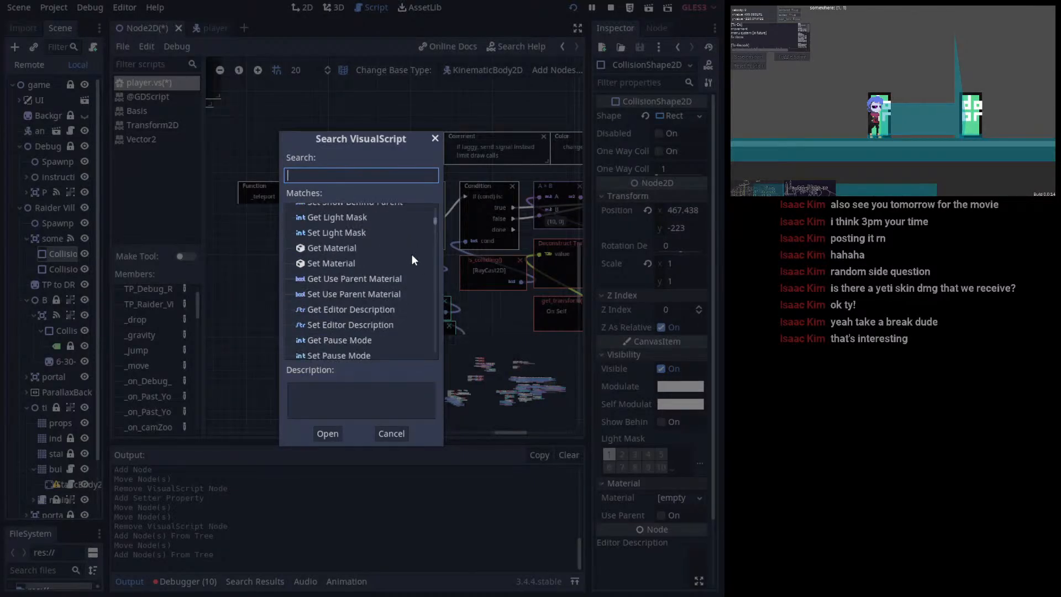
pyautogui.scroll(1, 412, 254)
pyautogui.scroll(-4, 375, 250)
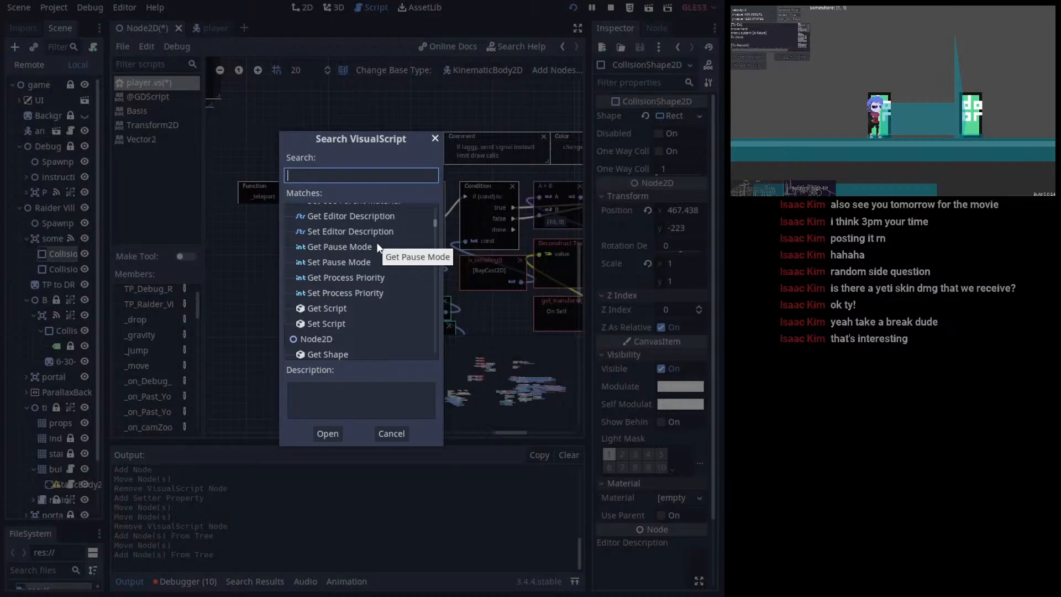
pyautogui.scroll(-6, 376, 260)
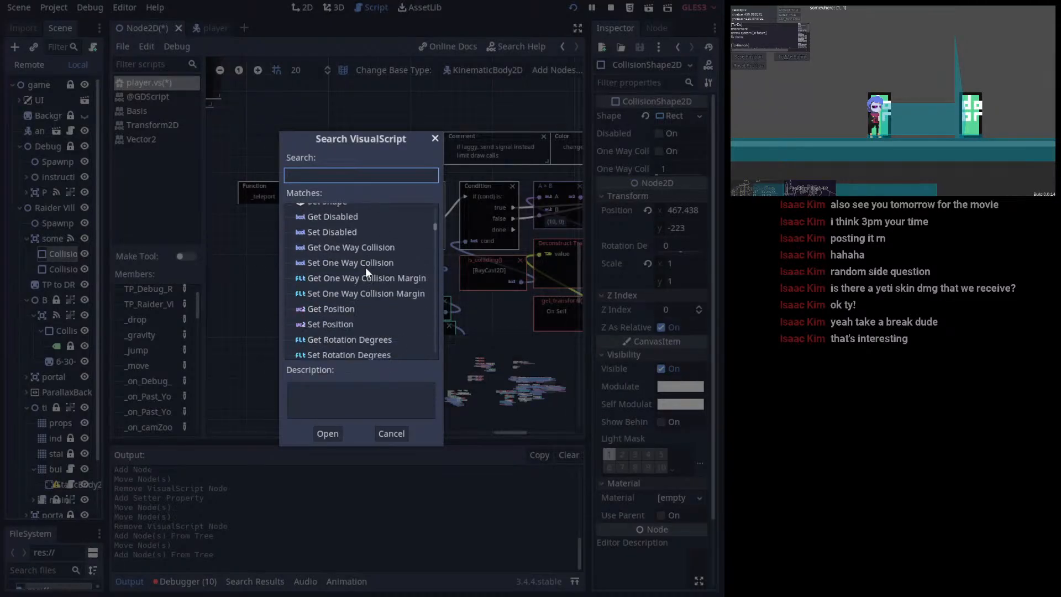
pyautogui.scroll(-6, 364, 266)
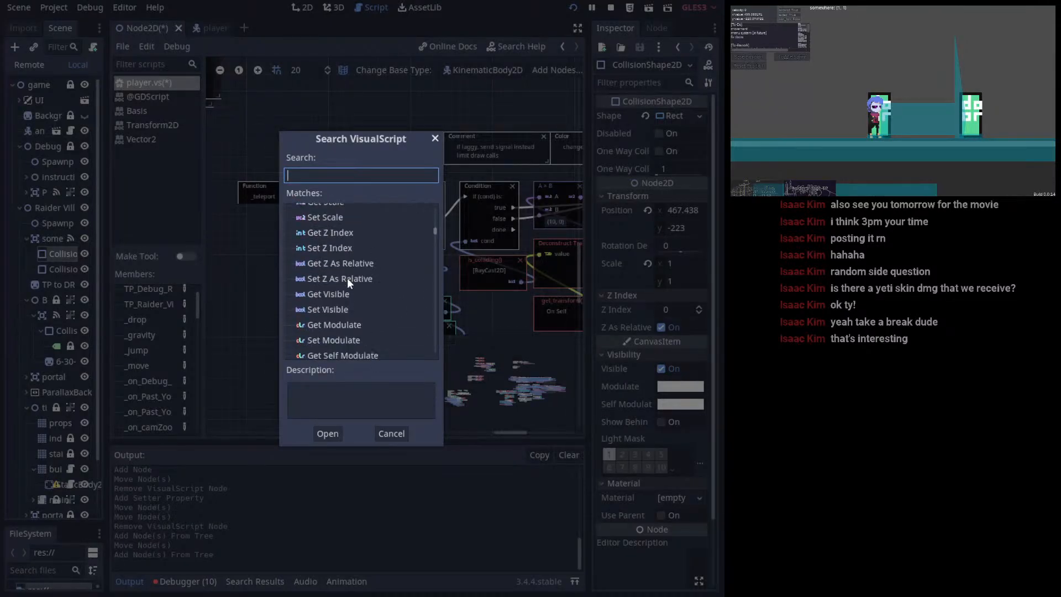
pyautogui.scroll(-2, 349, 279)
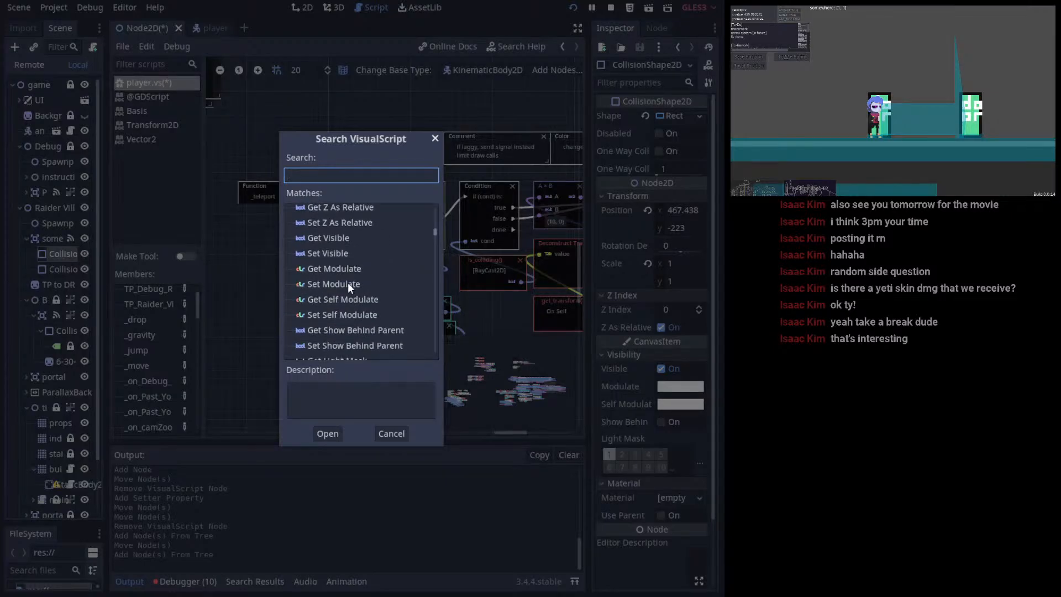
pyautogui.scroll(-3, 338, 287)
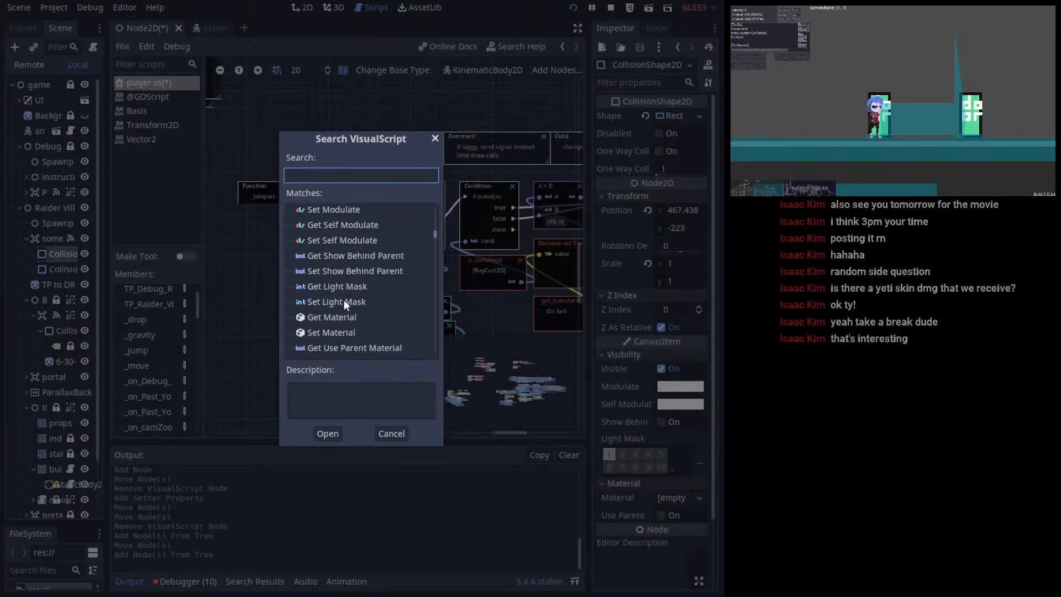
pyautogui.scroll(-1, 340, 299)
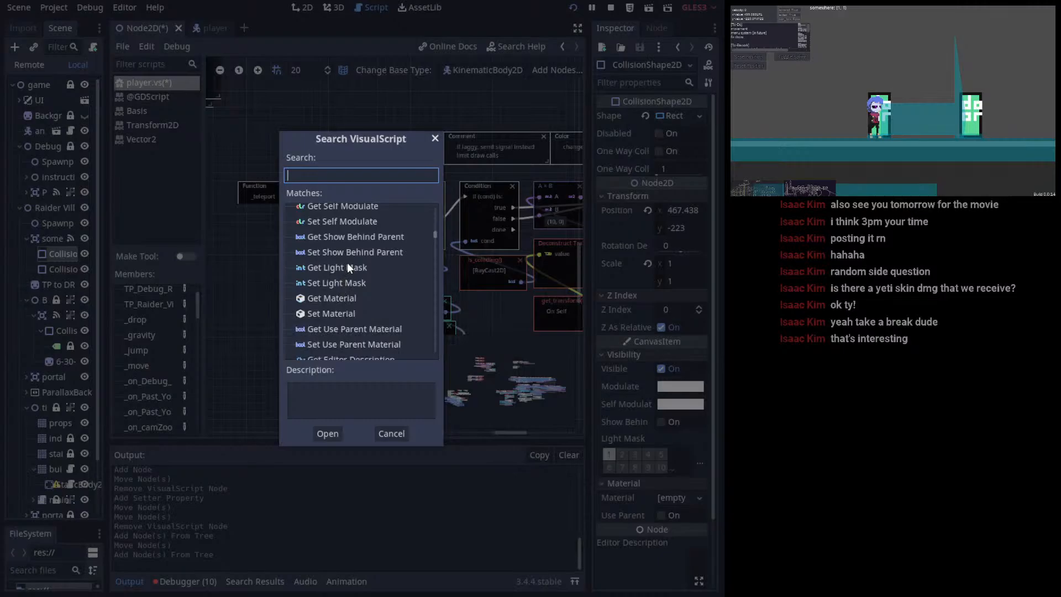
pyautogui.scroll(-3, 354, 268)
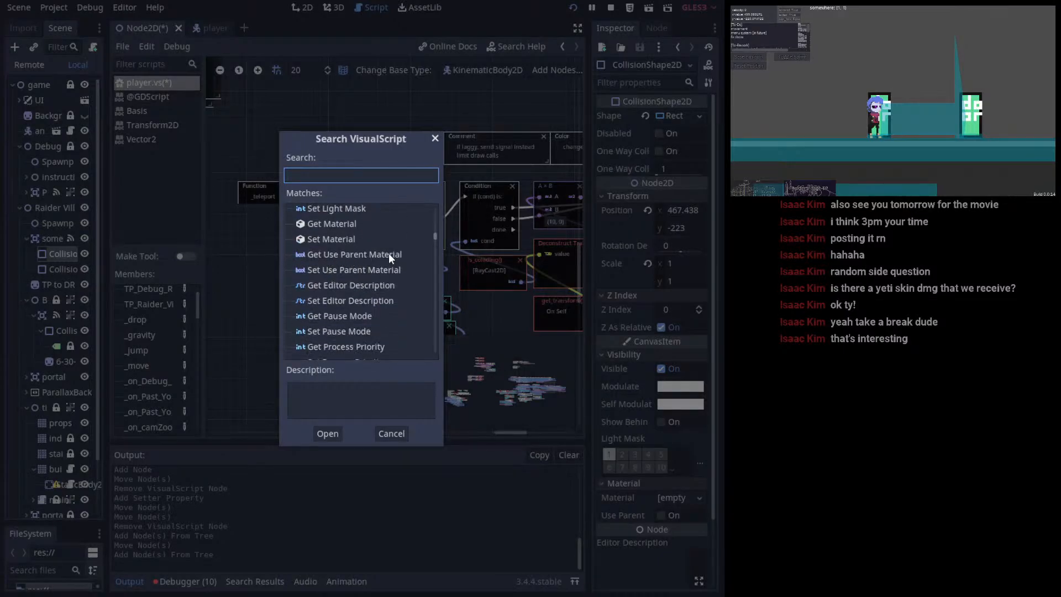
pyautogui.scroll(-8, 388, 254)
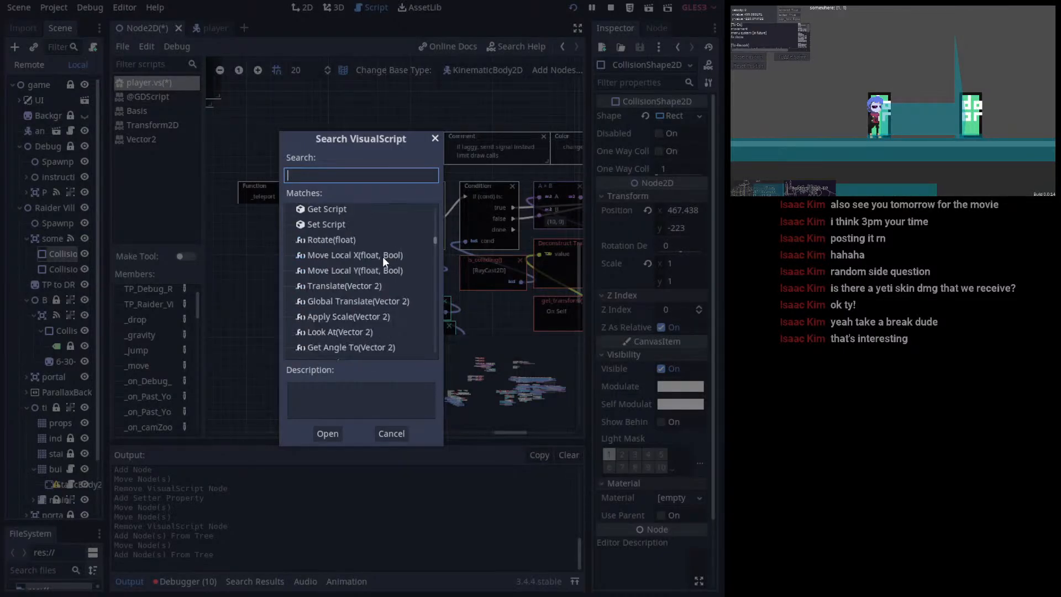
pyautogui.scroll(-7, 382, 257)
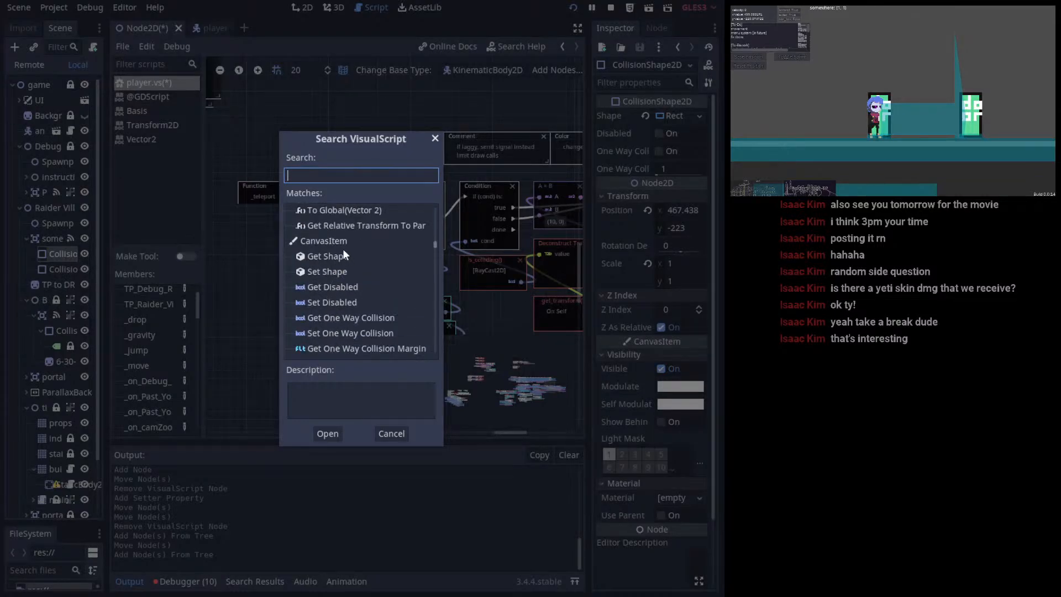
# - Compare the Get Shape and Set Shape descriptions under CanvasItem, and add a Get Shape node for the first CollisionShape2D near the _teleport logic
pyautogui.click(341, 255)
pyautogui.click(349, 271)
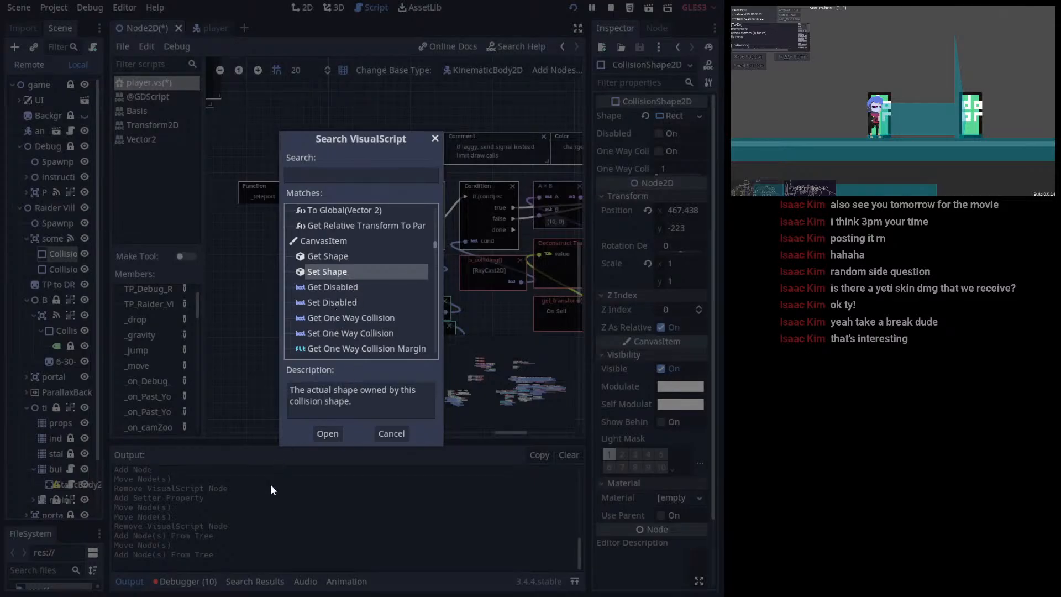
pyautogui.click(346, 256)
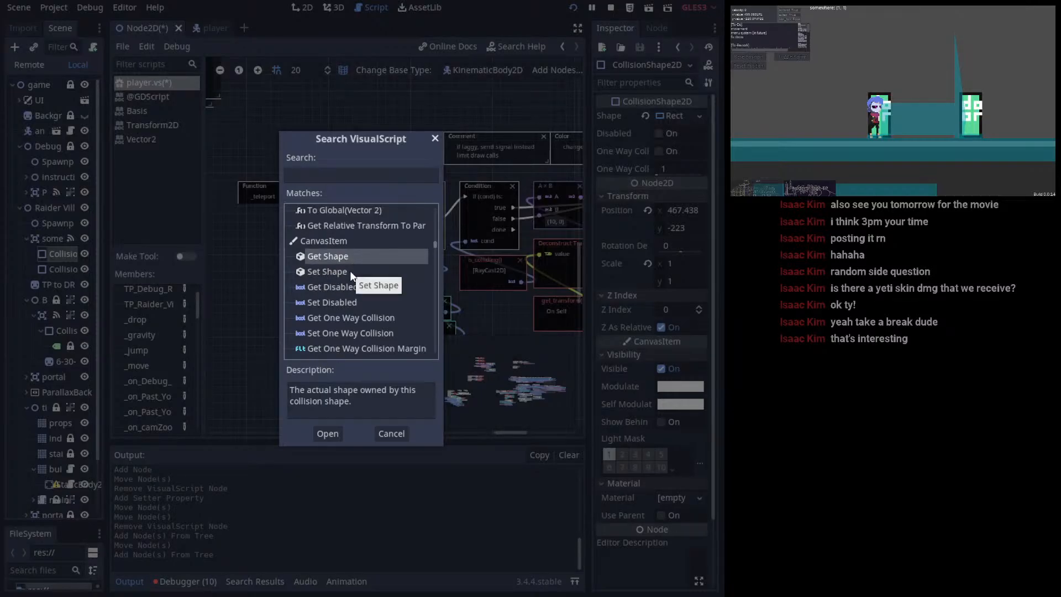
pyautogui.doubleClick(350, 258)
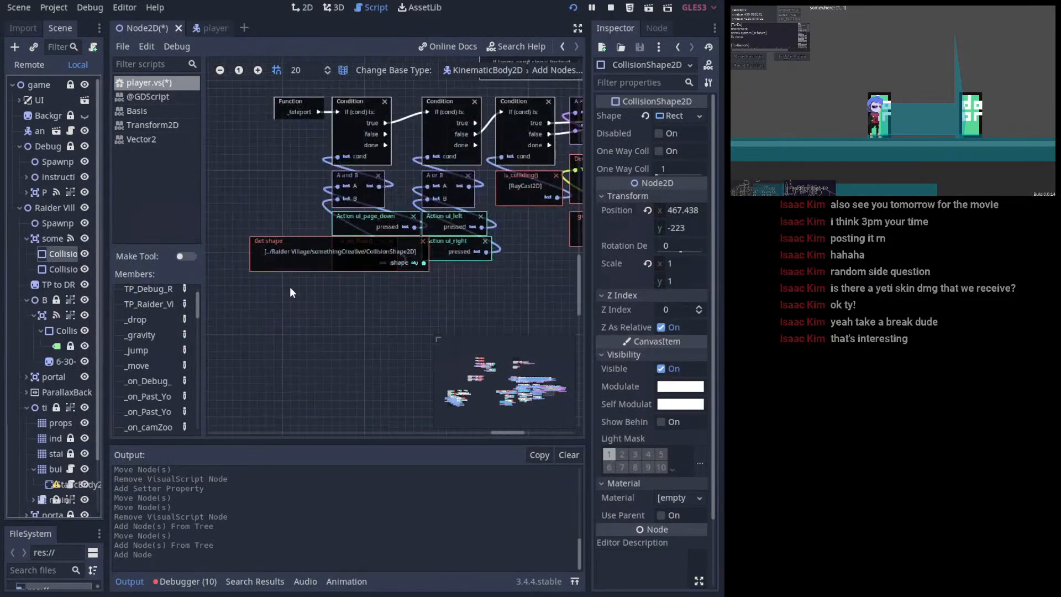
# - Try a Set shape node for the same CollisionShape2D below the Get shape node, and remove it
pyautogui.moveTo(608, 115); pyautogui.dragTo(275, 302)
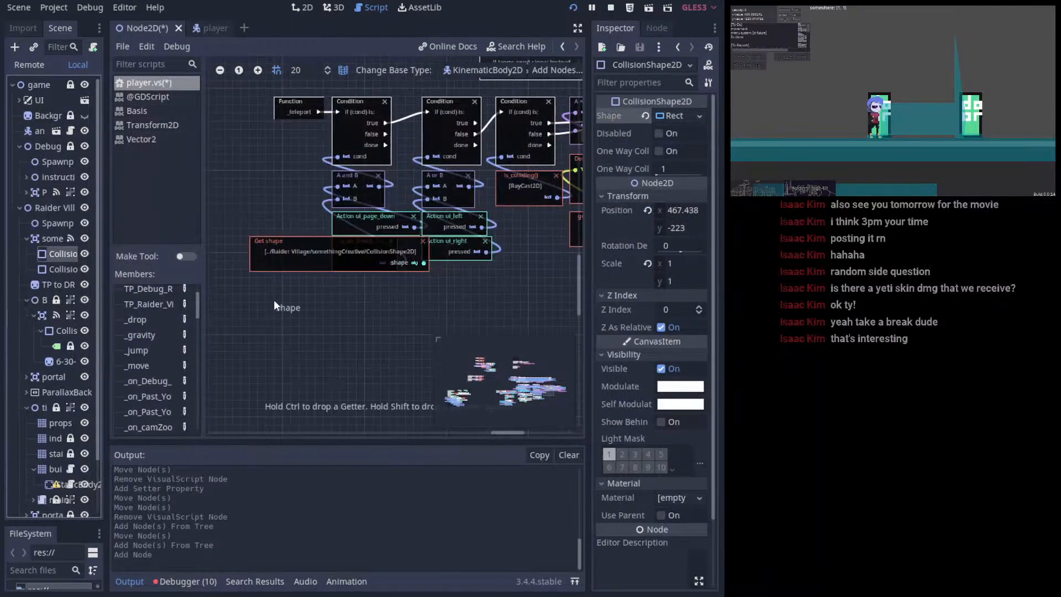
pyautogui.moveTo(333, 339); pyautogui.dragTo(297, 307)
pyautogui.rightClick(335, 334)
pyautogui.press('Escape')
pyautogui.moveTo(298, 266); pyautogui.dragTo(291, 328)
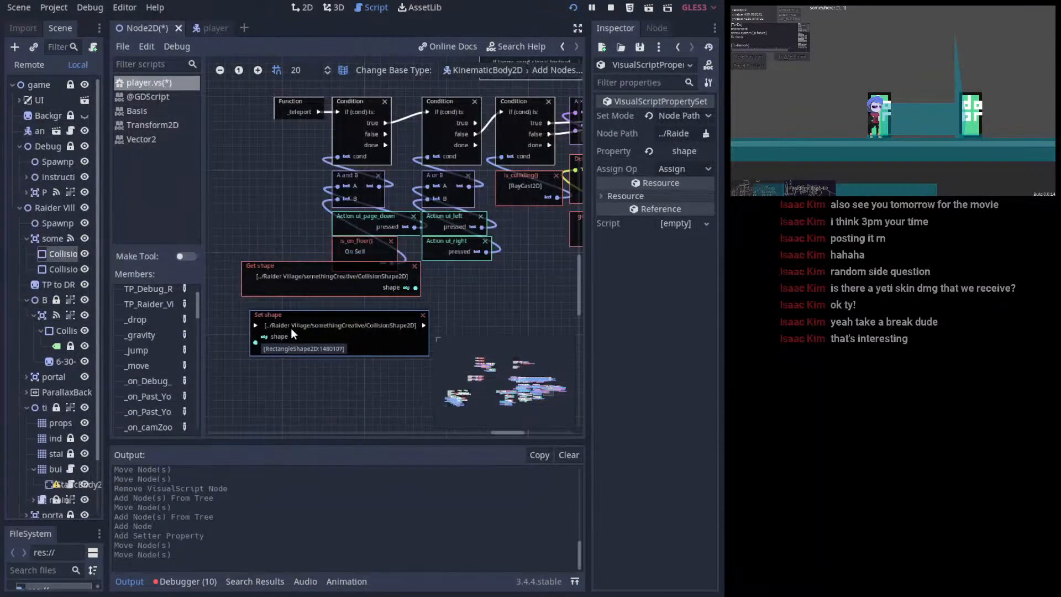
pyautogui.moveTo(286, 274); pyautogui.dragTo(278, 290)
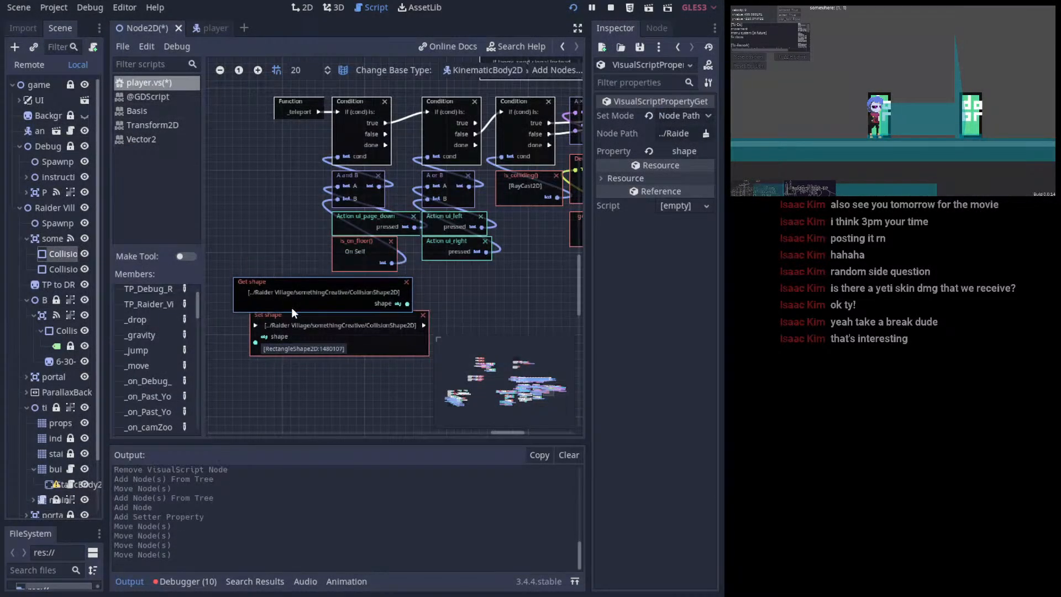
pyautogui.click(423, 315)
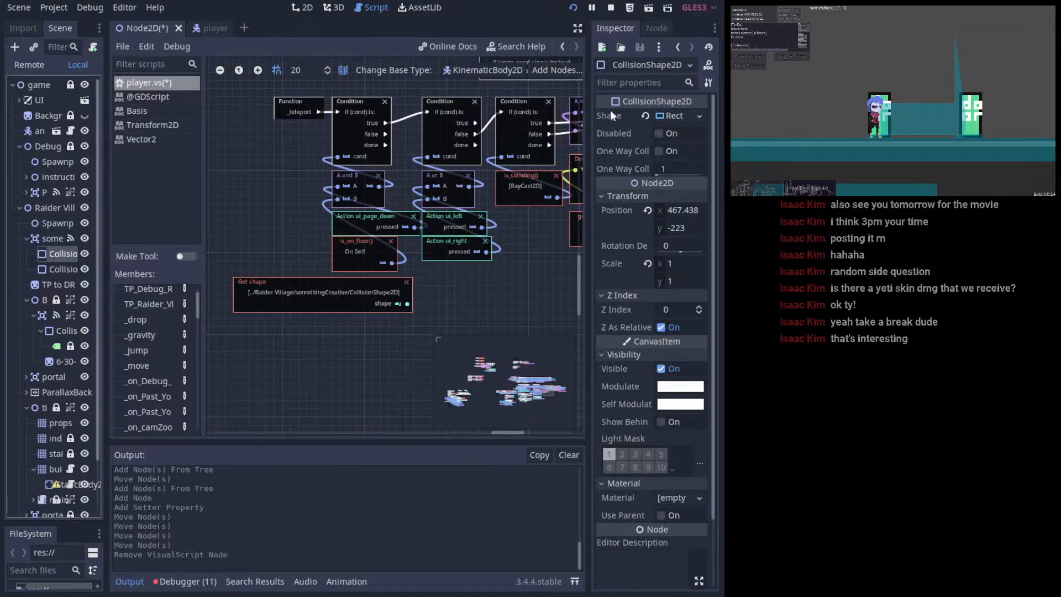
# - Try a second Get shape node made from the collision shape's Shape property, and delete both Get shape nodes
pyautogui.moveTo(611, 115); pyautogui.dragTo(325, 293)
pyautogui.moveTo(324, 352); pyautogui.dragTo(292, 325)
pyautogui.click(316, 357)
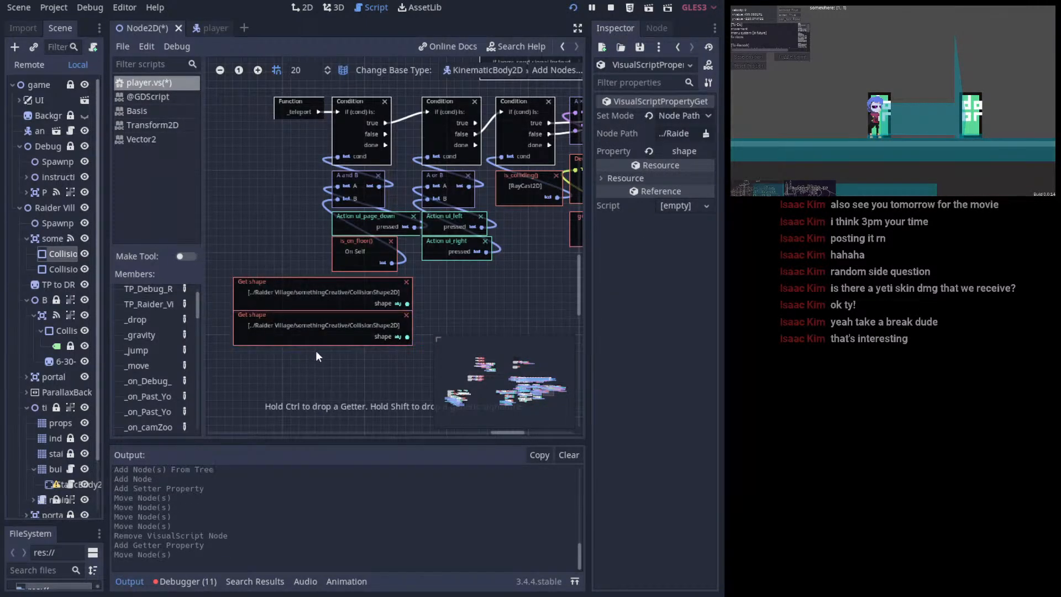
pyautogui.click(407, 315)
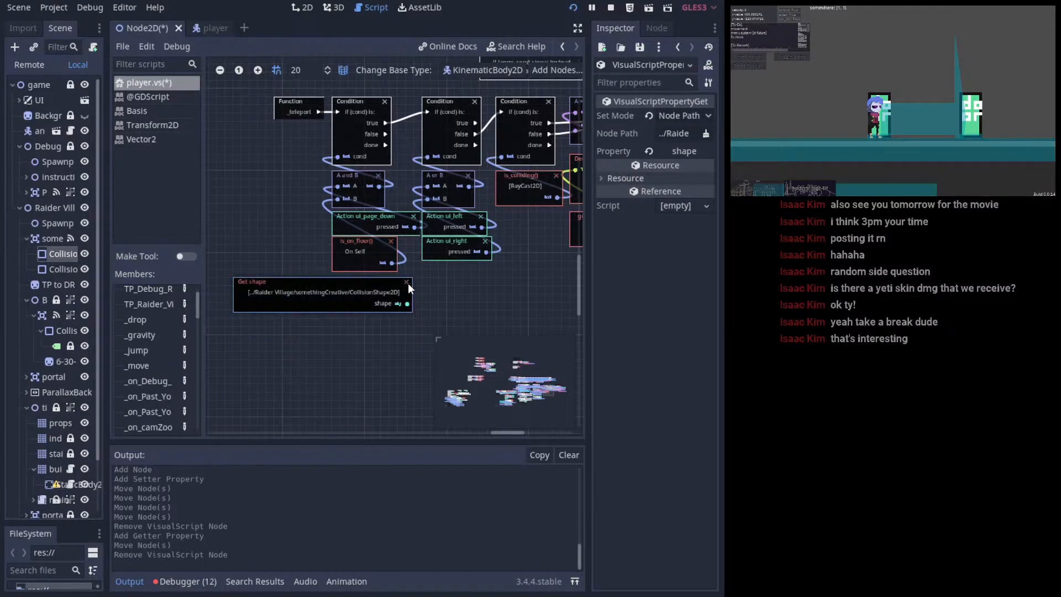
pyautogui.click(408, 282)
# - Return to the somethingCreative body_shape_entered logic and search the first CollisionShape2D's available functions for "body"
pyautogui.moveTo(298, 178); pyautogui.dragTo(429, 335, button='middle')
pyautogui.moveTo(333, 189); pyautogui.dragTo(479, 331, button='middle')
pyautogui.click(514, 375)
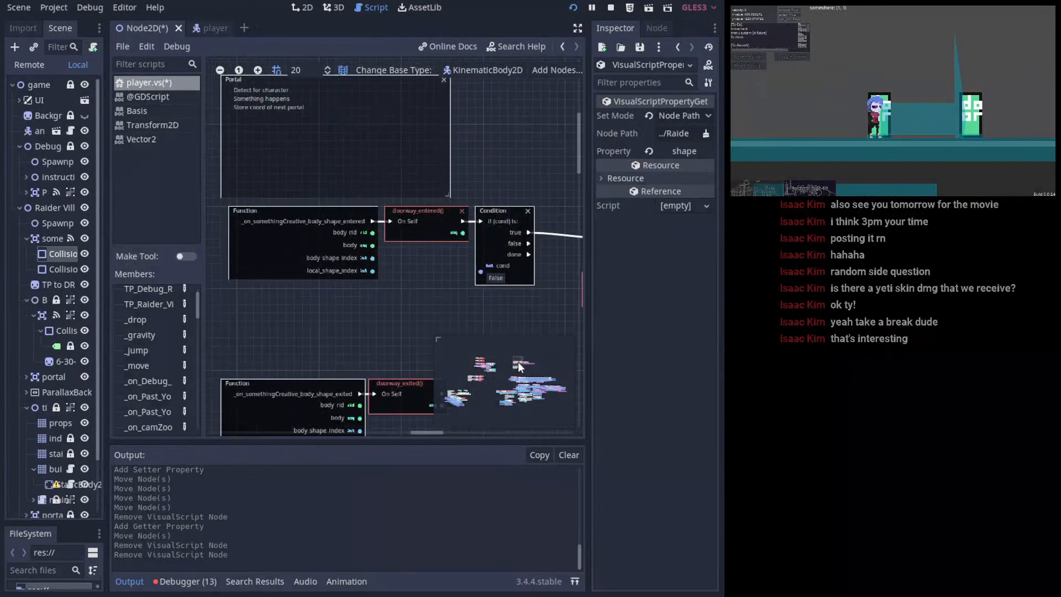
pyautogui.rightClick(345, 252)
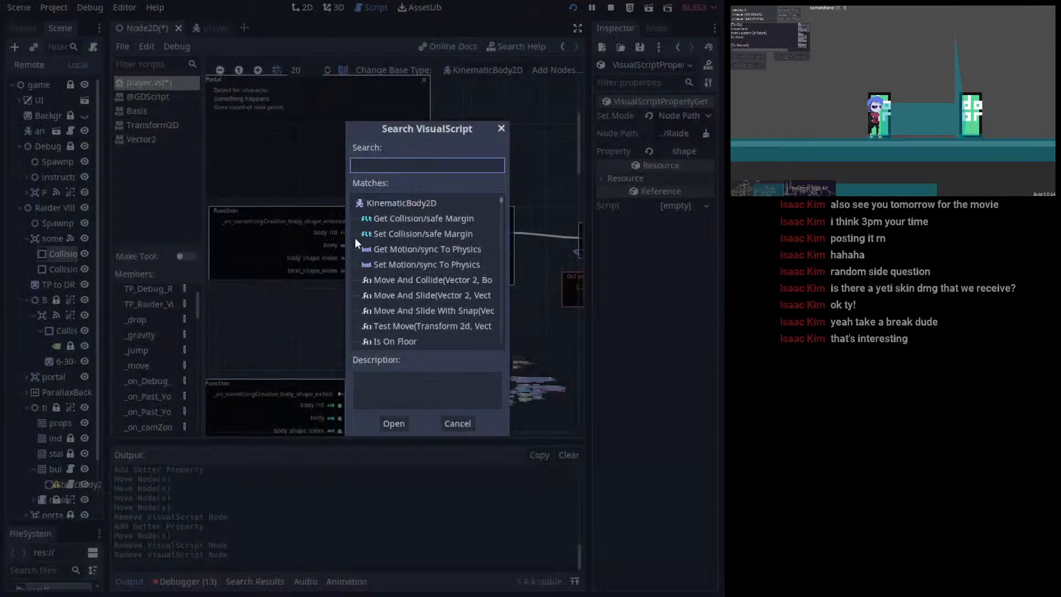
pyautogui.press('Escape')
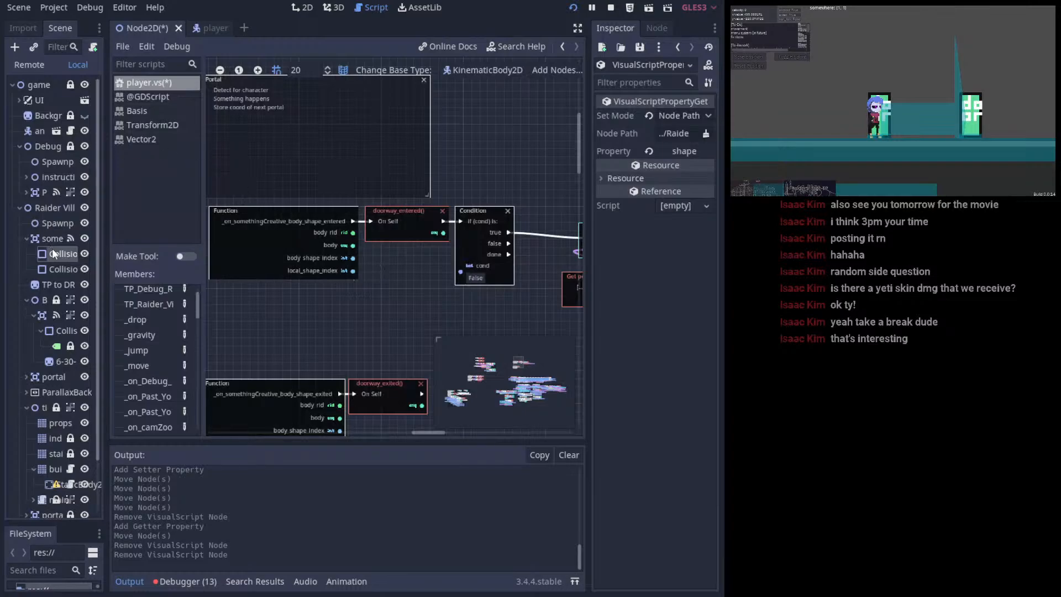
pyautogui.moveTo(53, 254); pyautogui.dragTo(421, 352)
pyautogui.write('body')
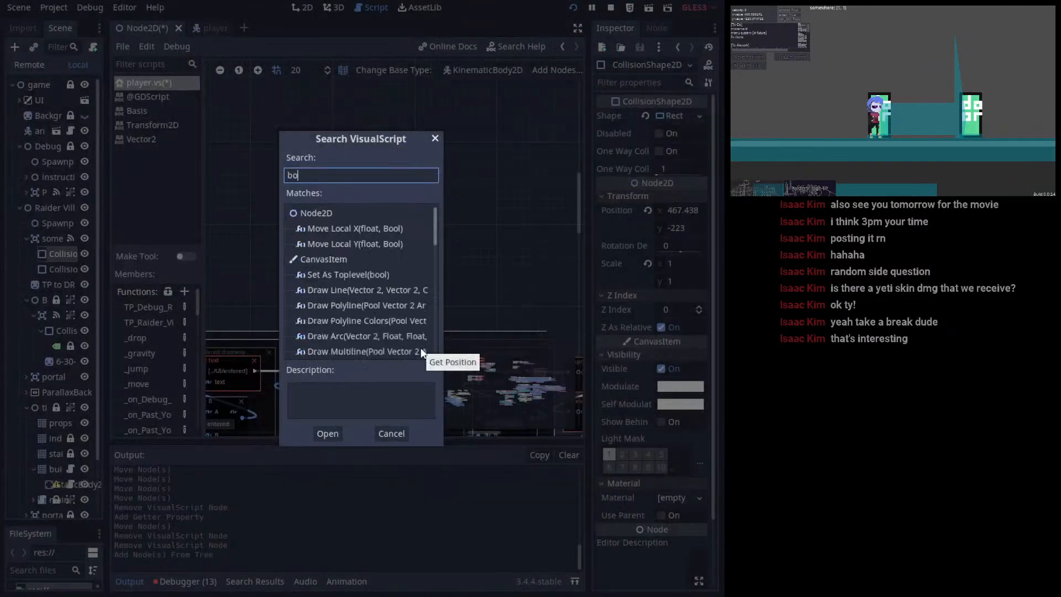
# - Clear the search and examine the full list of properties and functions available for the first CollisionShape2D, leaving without adding a node
pyautogui.press('BackSpace')
pyautogui.press('BackSpace')
pyautogui.press('BackSpace')
pyautogui.press('BackSpace')
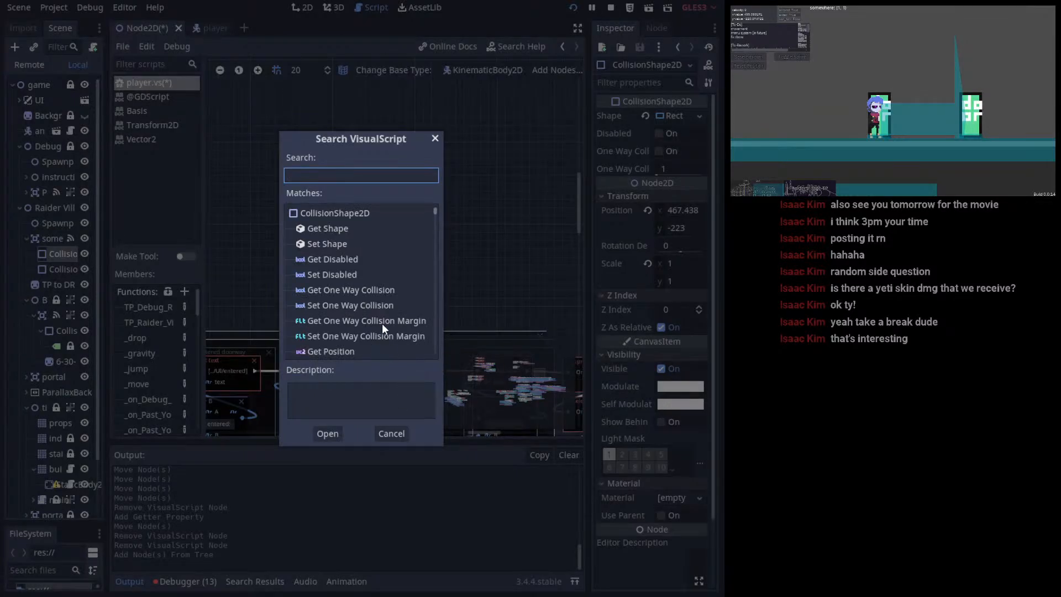
pyautogui.scroll(-3, 382, 326)
pyautogui.scroll(-3, 365, 299)
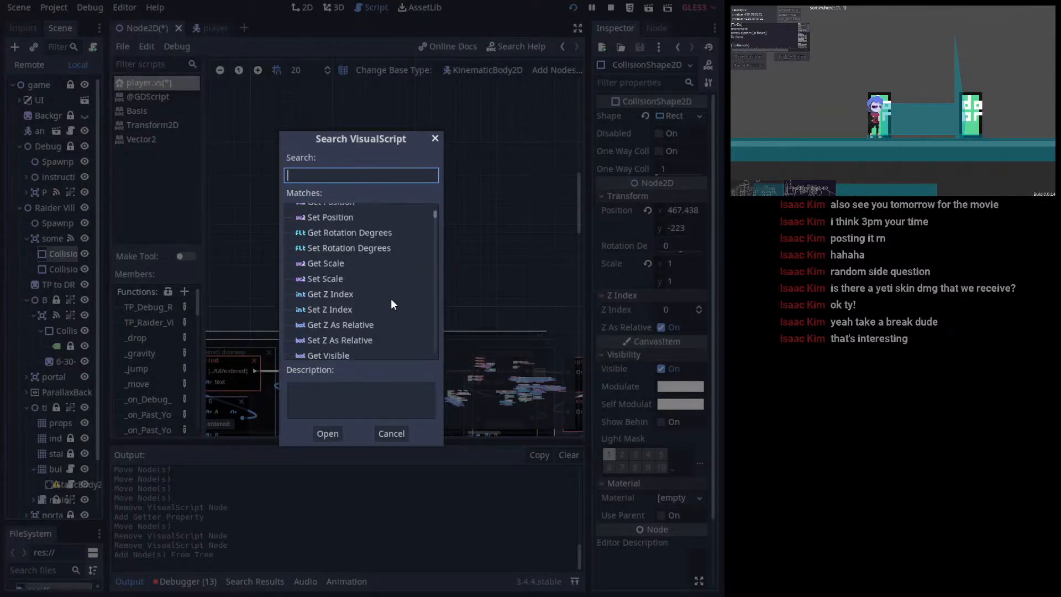
pyautogui.scroll(-6, 393, 293)
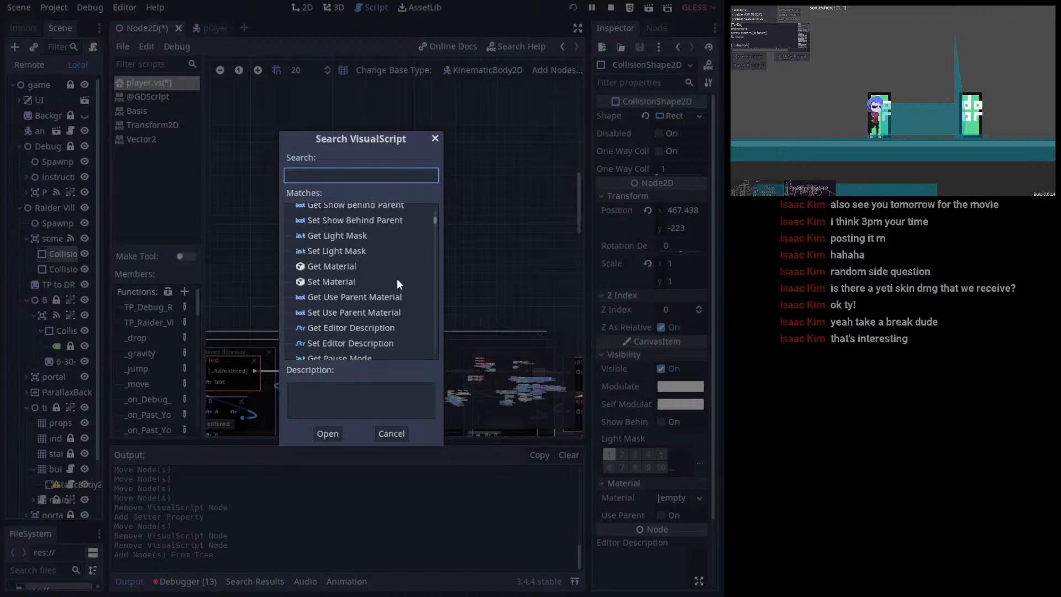
pyautogui.scroll(-1, 397, 281)
pyautogui.scroll(-1, 398, 281)
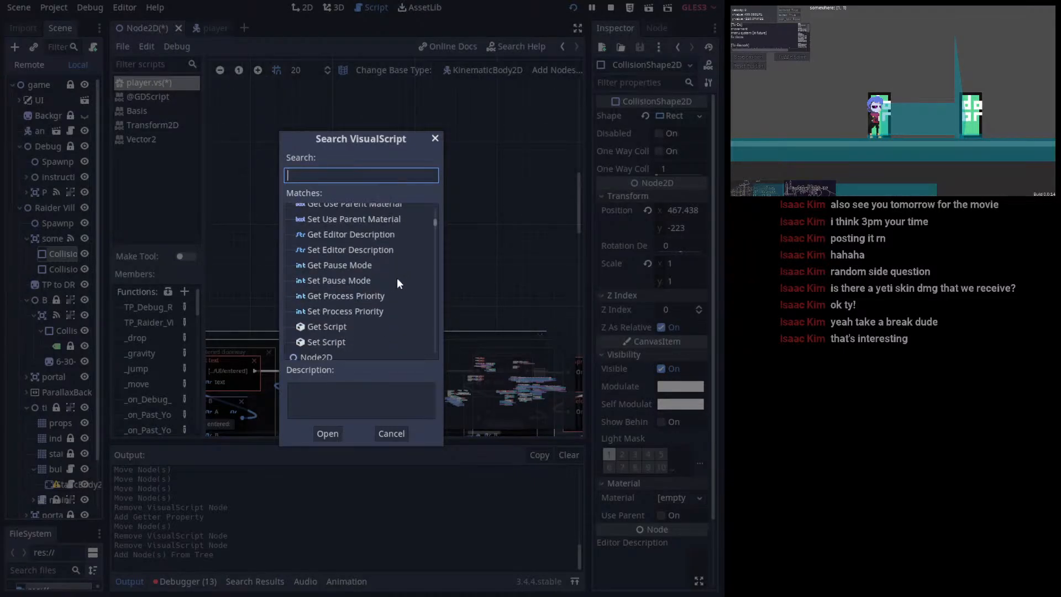
pyautogui.scroll(-1, 398, 280)
pyautogui.scroll(-3, 436, 225)
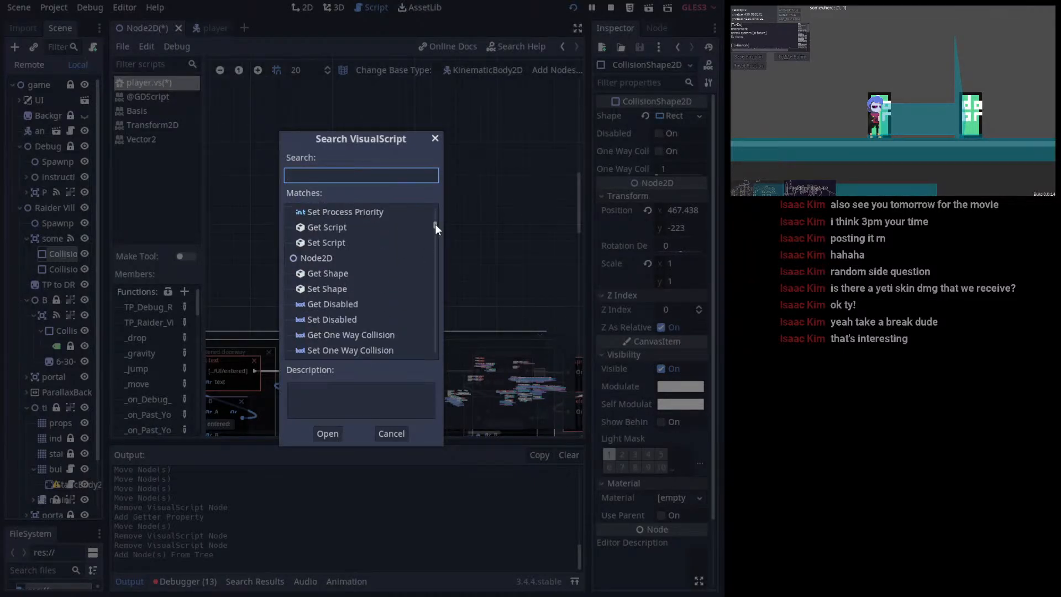
pyautogui.moveTo(434, 226); pyautogui.dragTo(429, 246)
pyautogui.click(391, 434)
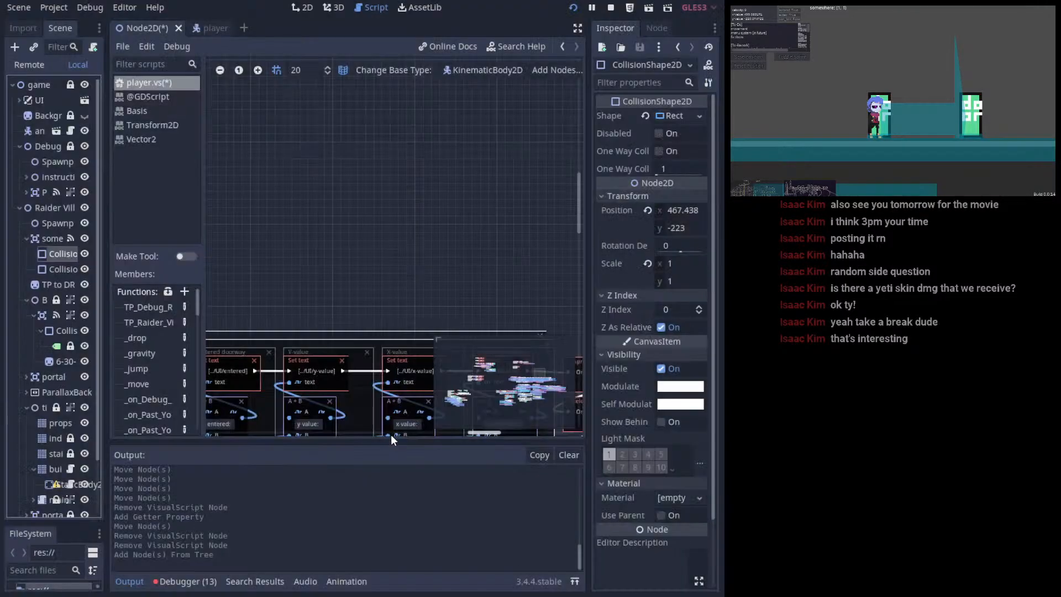
# - Move the Set somewhere, Get position and _travel() nodes into a compact group directly beside the Condition node
pyautogui.moveTo(383, 310); pyautogui.dragTo(425, 198, button='middle')
pyautogui.moveTo(517, 361); pyautogui.dragTo(519, 363)
pyautogui.moveTo(480, 266); pyautogui.dragTo(406, 248, button='middle')
pyautogui.moveTo(499, 290); pyautogui.dragTo(383, 266, button='middle')
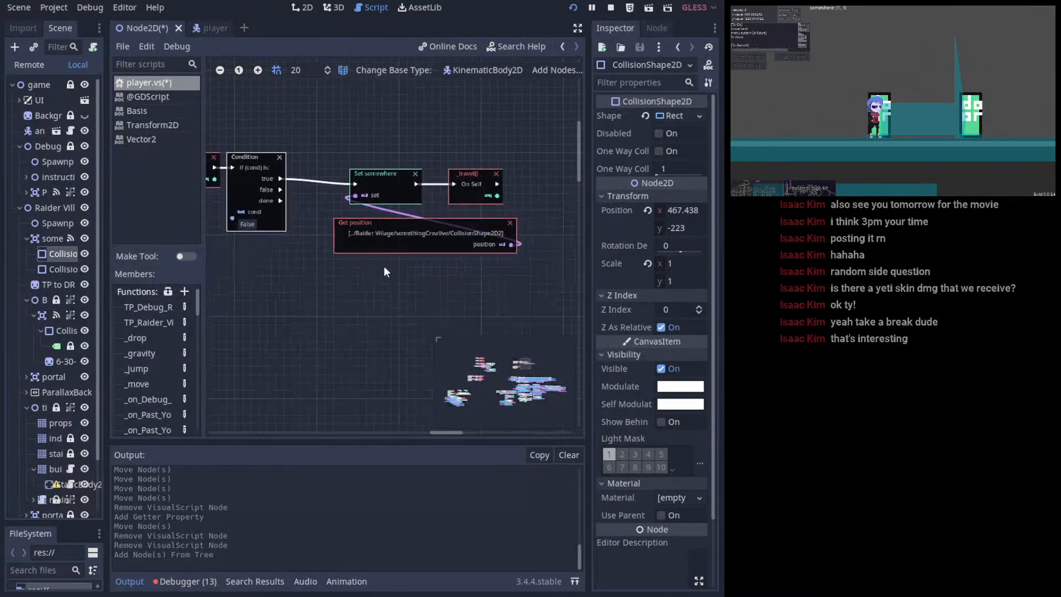
pyautogui.moveTo(355, 304); pyautogui.dragTo(469, 165)
pyautogui.moveTo(359, 177); pyautogui.dragTo(317, 159)
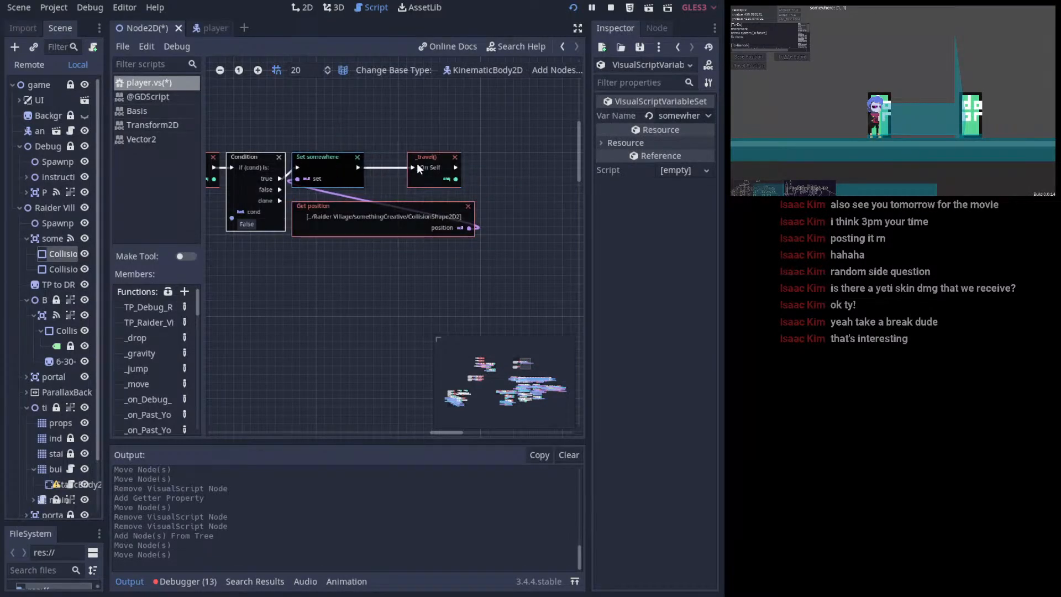
pyautogui.moveTo(417, 163); pyautogui.dragTo(390, 163)
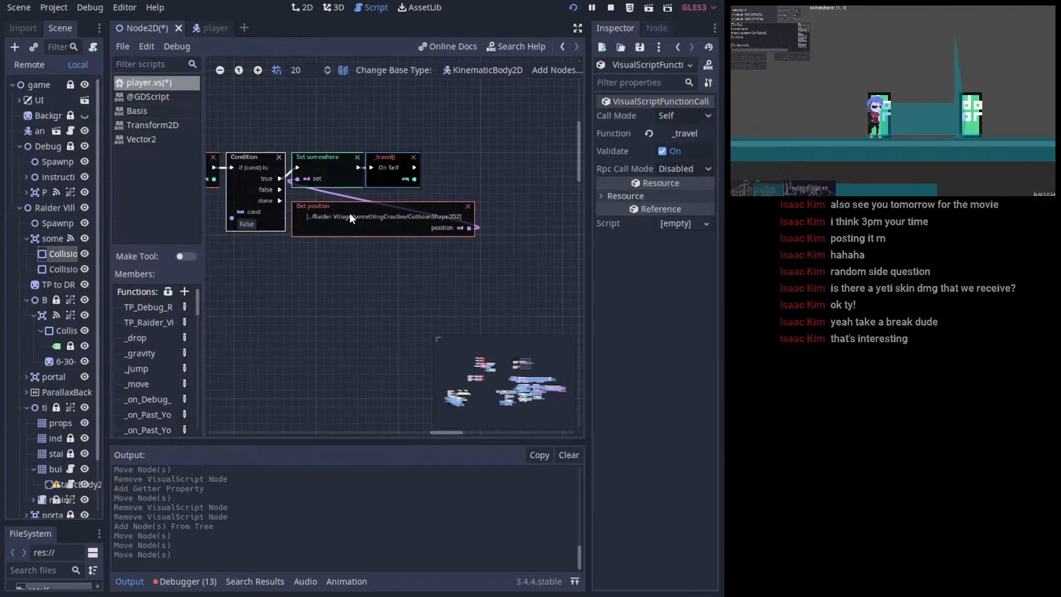
pyautogui.moveTo(350, 213); pyautogui.dragTo(351, 203)
# - Compare the somethingCreative body_shape_entered logic with the first CollisionShape2D and the two doors in the 2D scene
pyautogui.moveTo(295, 261); pyautogui.dragTo(390, 242, button='middle')
pyautogui.keyDown('shift'); pyautogui.hscroll(-4, 339, 308); pyautogui.keyUp('shift')
pyautogui.scroll(-1, 362, 277)
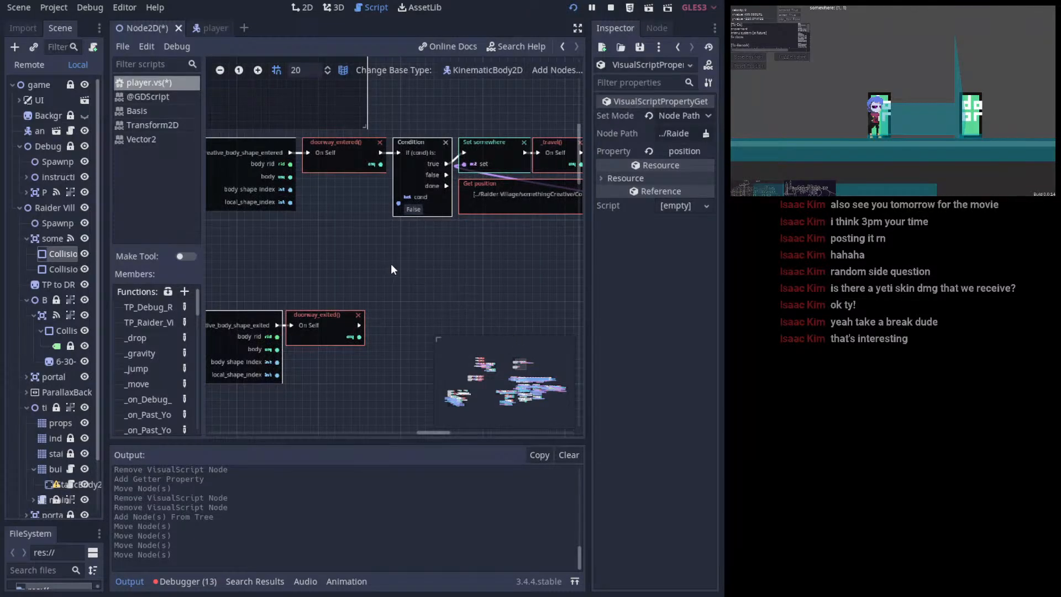
pyautogui.moveTo(440, 270); pyautogui.dragTo(431, 239, button='middle')
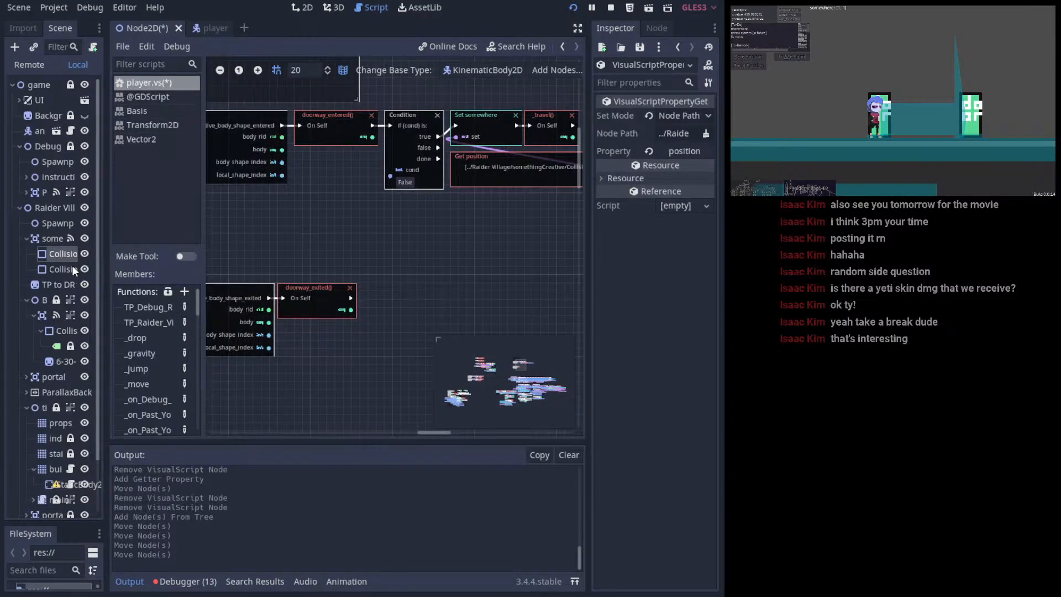
pyautogui.moveTo(72, 265)
pyautogui.mouseDown()
pyautogui.moveTo(228, 223)
pyautogui.moveTo(296, 218)
pyautogui.moveTo(247, 213)
pyautogui.moveTo(86, 275)
pyautogui.mouseUp()
pyautogui.moveTo(297, 227); pyautogui.dragTo(341, 291, button='middle')
pyautogui.moveTo(406, 270); pyautogui.dragTo(435, 305, button='middle')
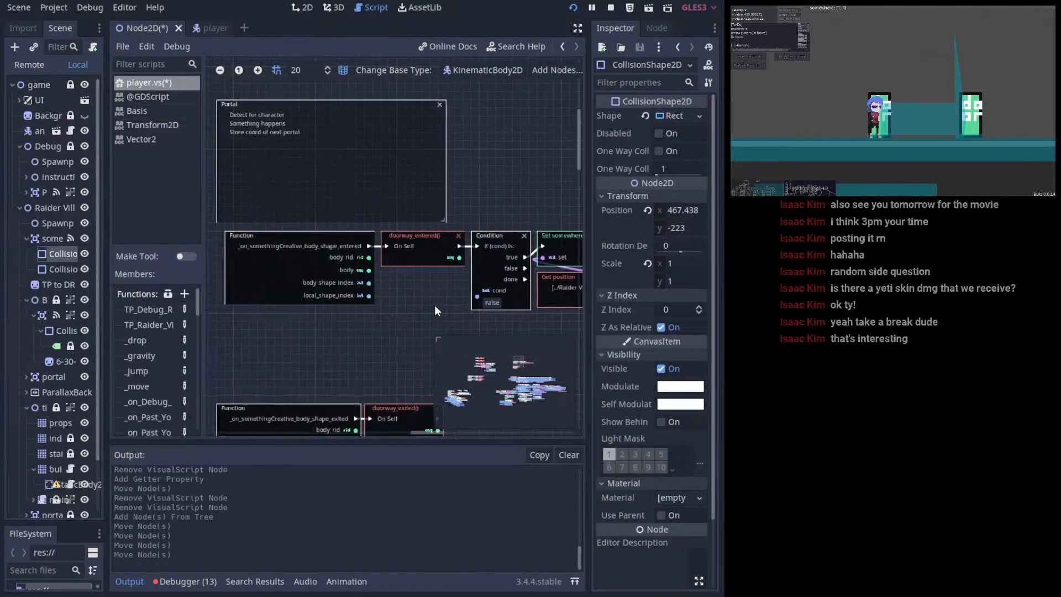
pyautogui.click(302, 6)
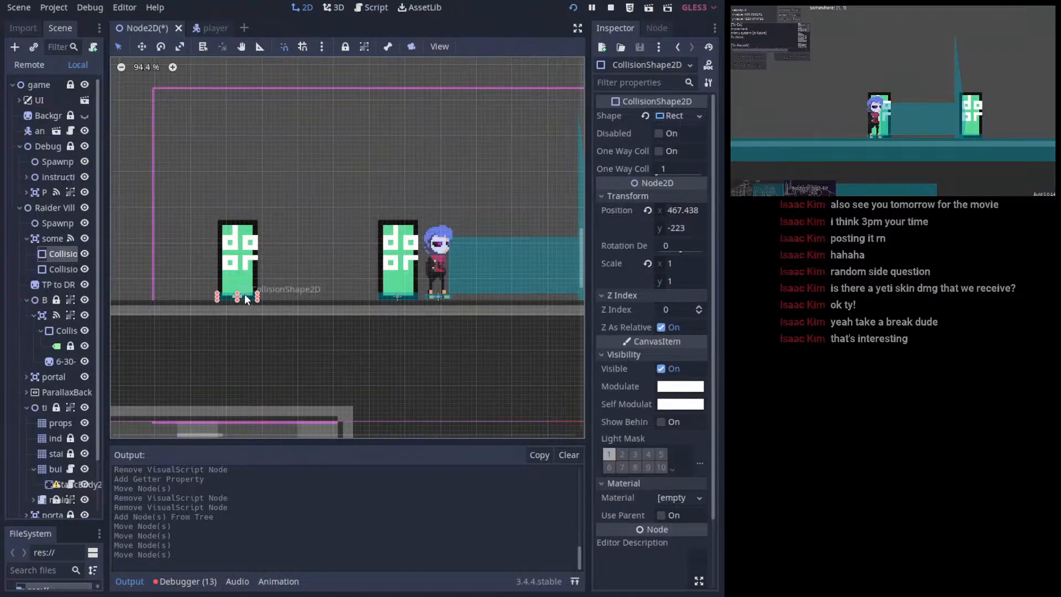
pyautogui.click(278, 249)
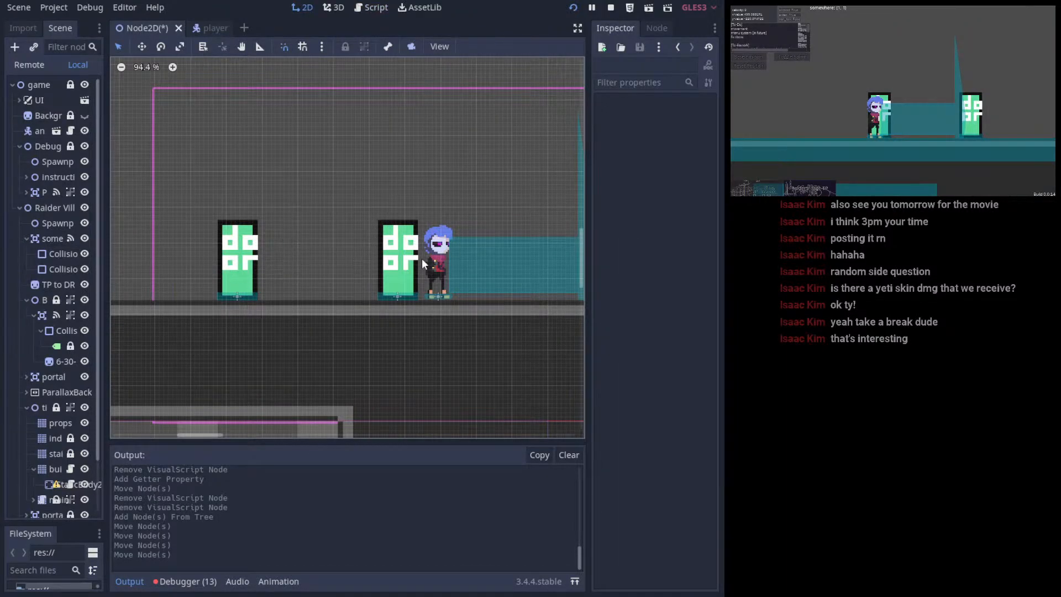
pyautogui.click(374, 8)
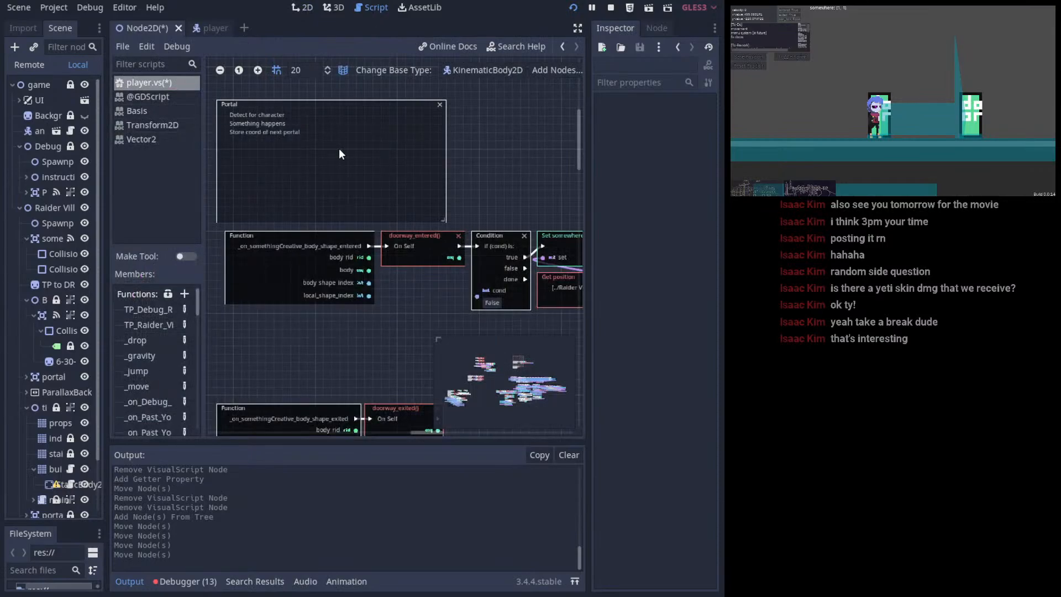
pyautogui.scroll(-3, 360, 199)
pyautogui.keyDown('shift'); pyautogui.hscroll(2, 390, 181); pyautogui.keyUp('shift')
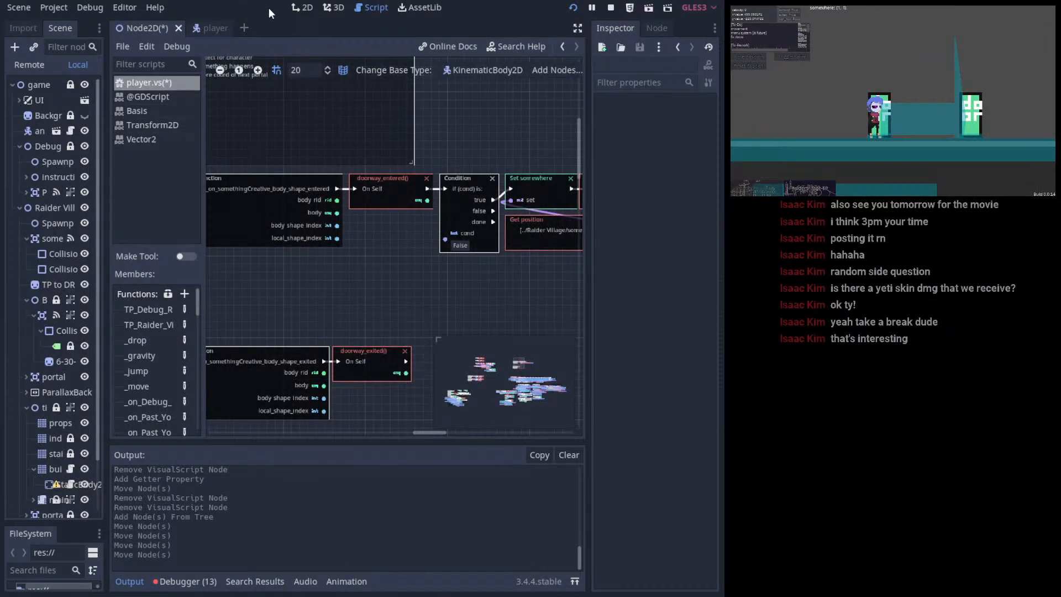
pyautogui.click(301, 7)
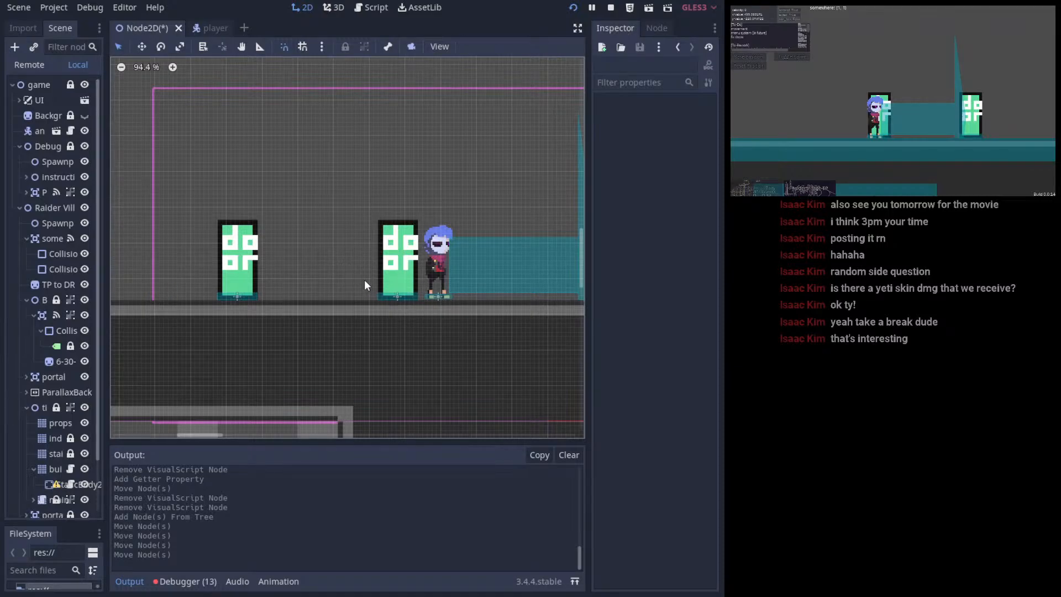
pyautogui.click(360, 10)
# - Search the visual script functions for "equal" and add a Compare Equal node below the Condition node
pyautogui.hscroll(5, 431, 291)
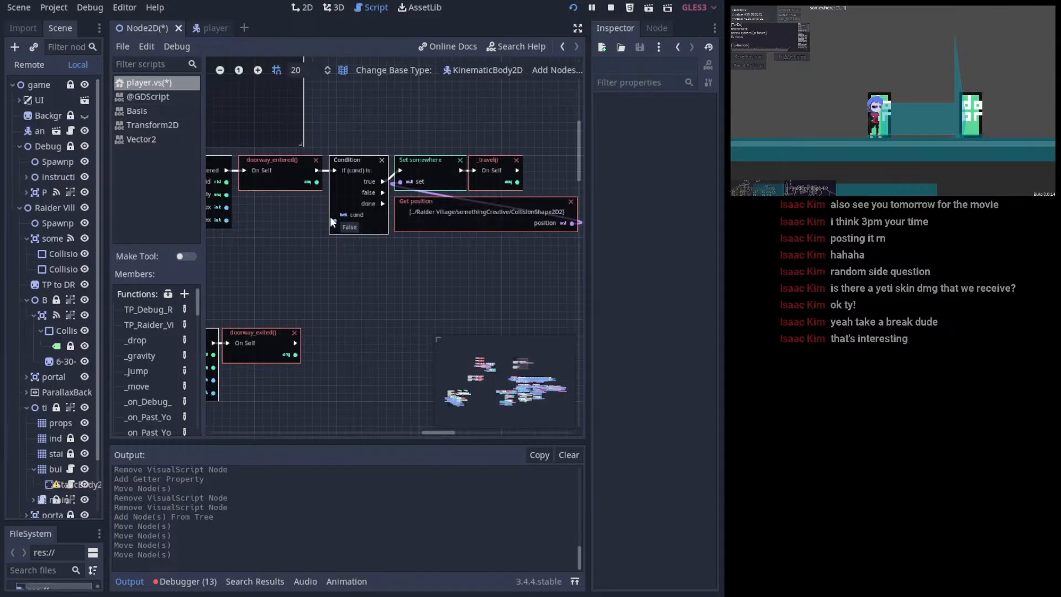
pyautogui.rightClick(376, 277)
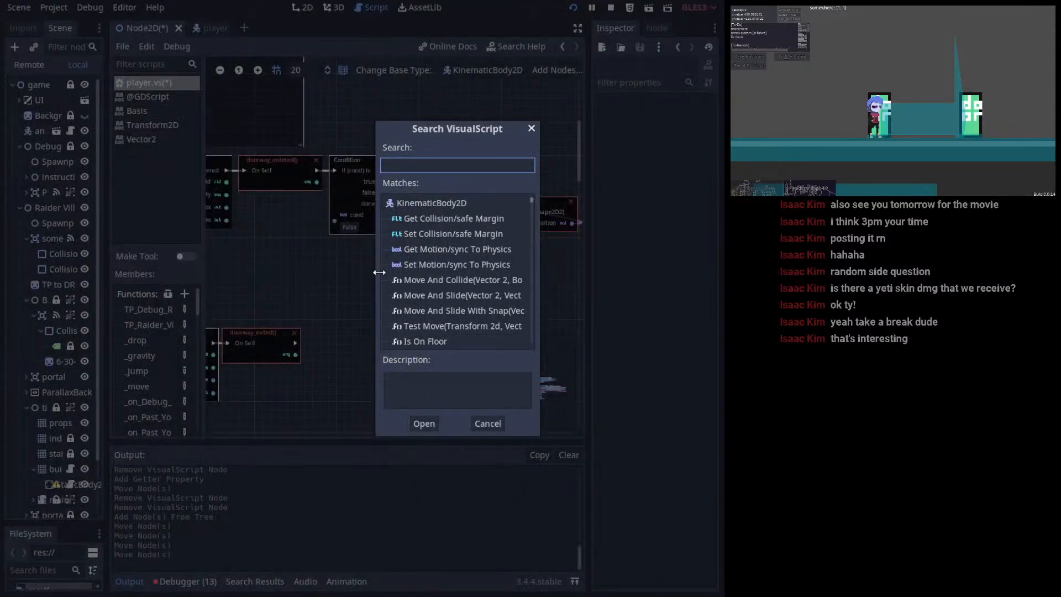
pyautogui.click(532, 129)
pyautogui.rightClick(421, 269)
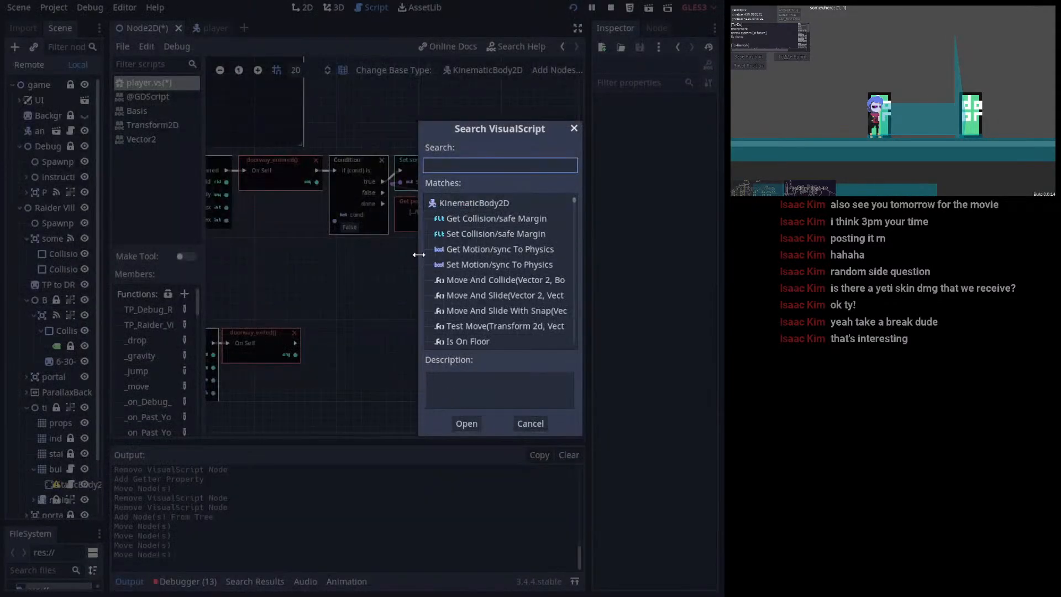
pyautogui.write('equal')
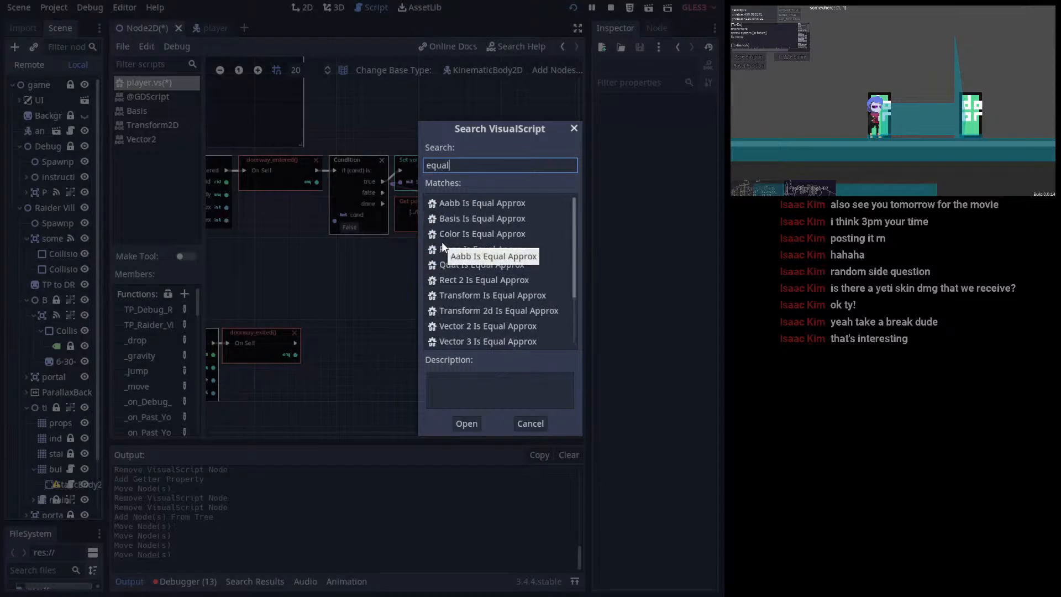
pyautogui.scroll(-3, 492, 309)
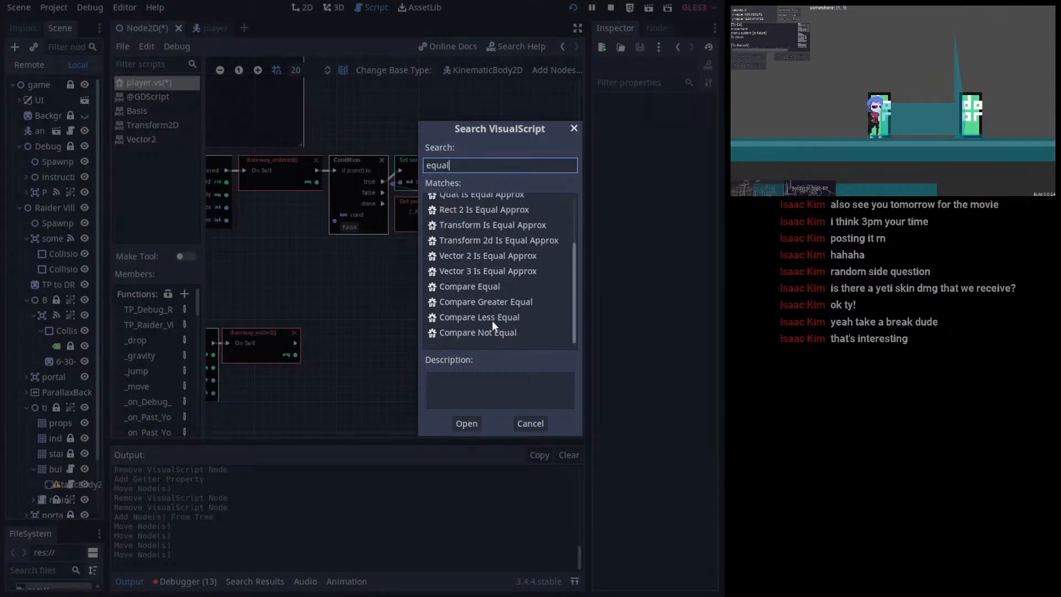
pyautogui.doubleClick(465, 287)
# - Read the descriptions of Vector 2 Is Equal Approx and Rect 2 Is Equal Approx, and leave the list without adding either
pyautogui.rightClick(352, 277)
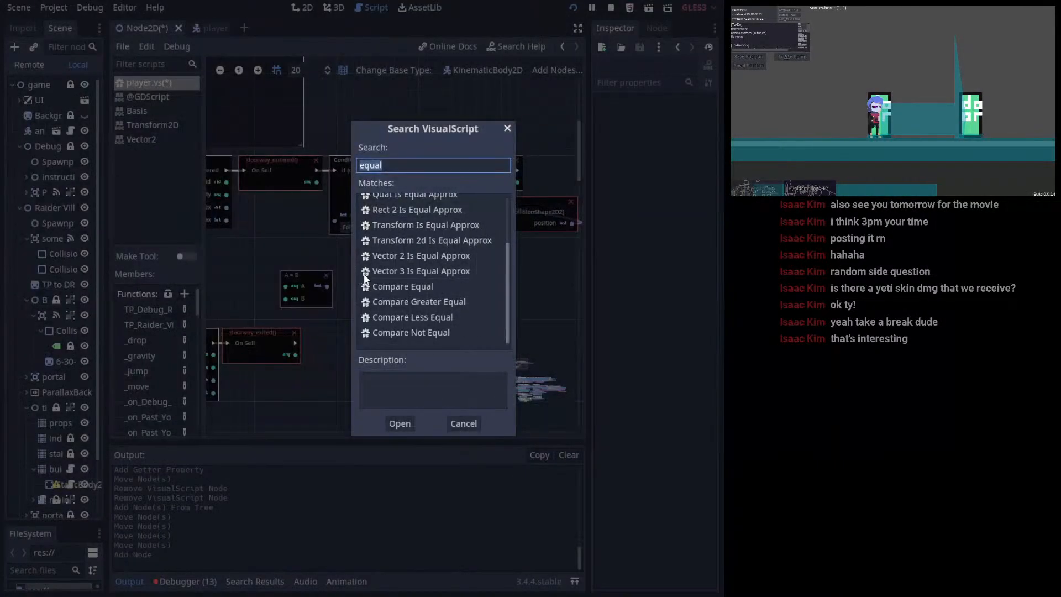
pyautogui.click(446, 258)
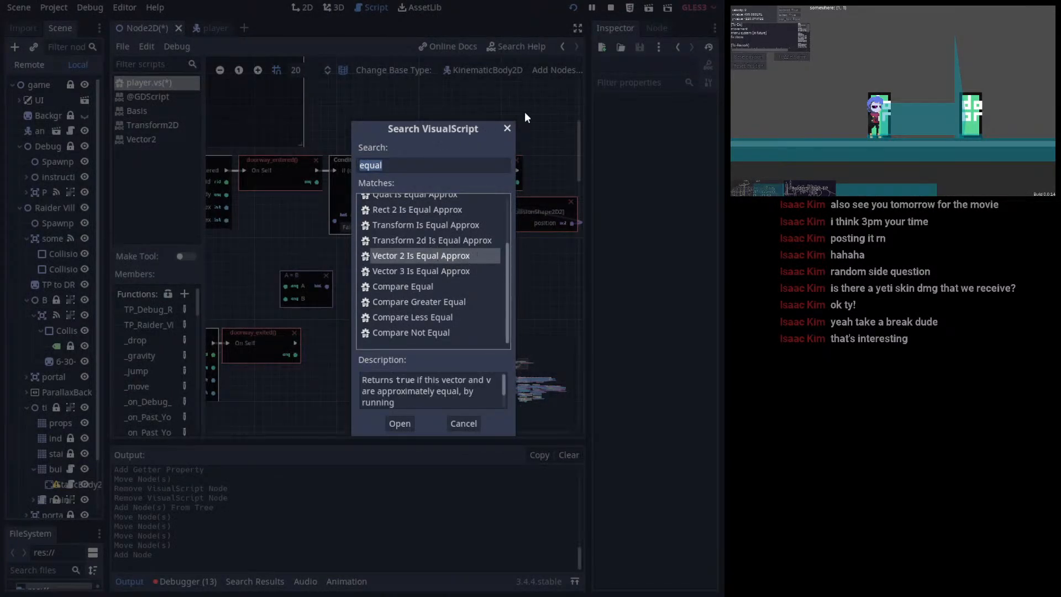
pyautogui.scroll(3, 456, 233)
pyautogui.scroll(-3, 457, 221)
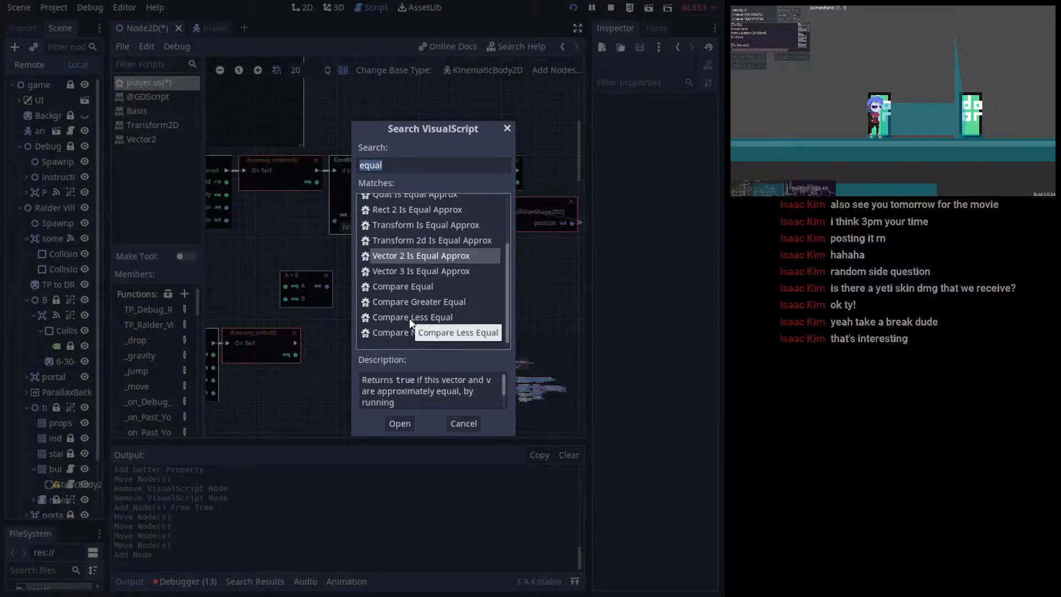
pyautogui.scroll(1, 449, 311)
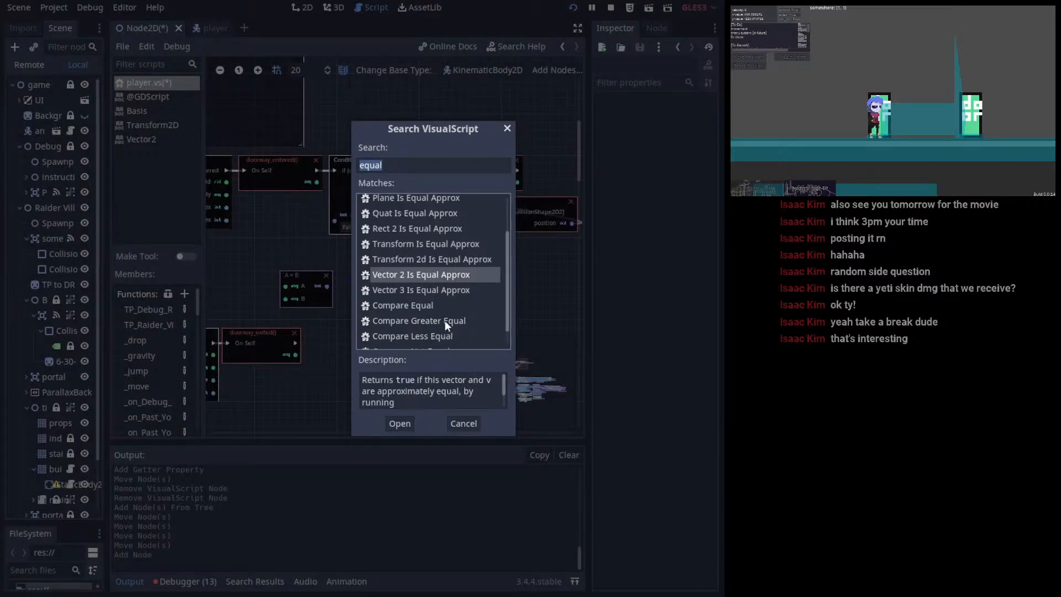
pyautogui.scroll(2, 445, 321)
pyautogui.scroll(1, 439, 299)
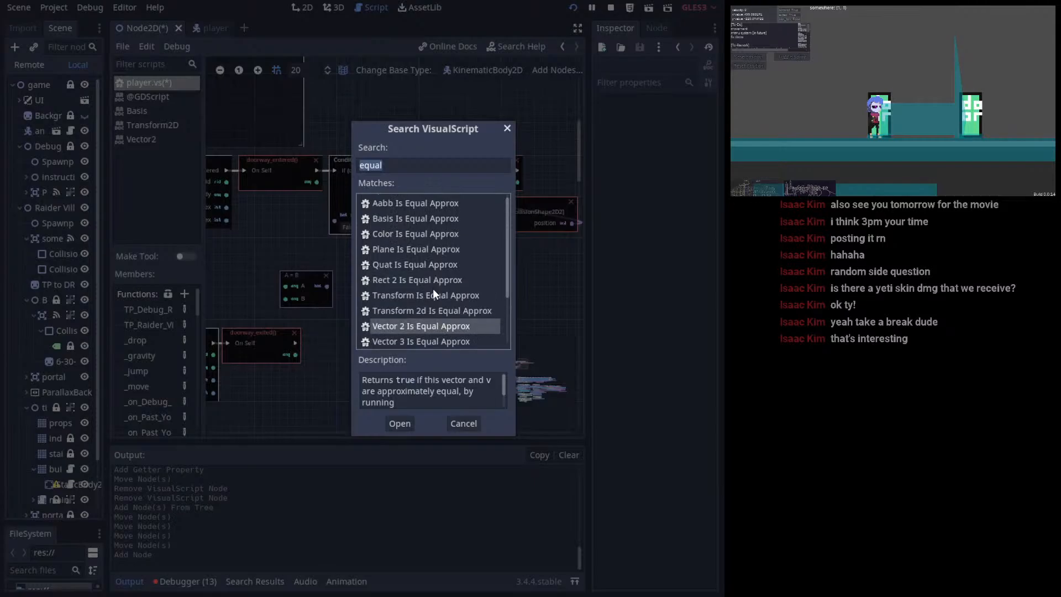
pyautogui.click(424, 281)
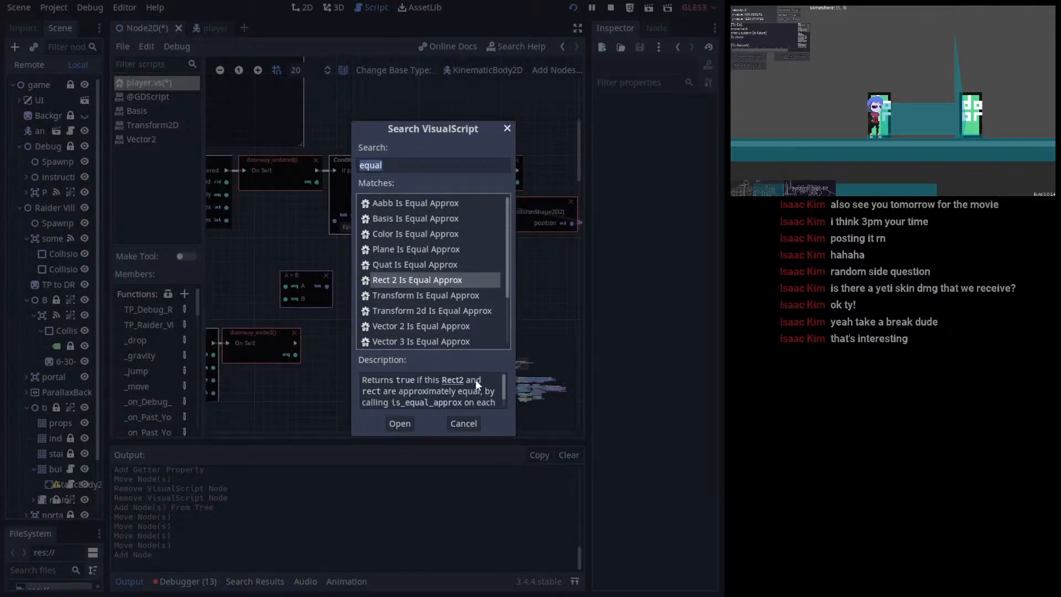
pyautogui.scroll(-1, 484, 379)
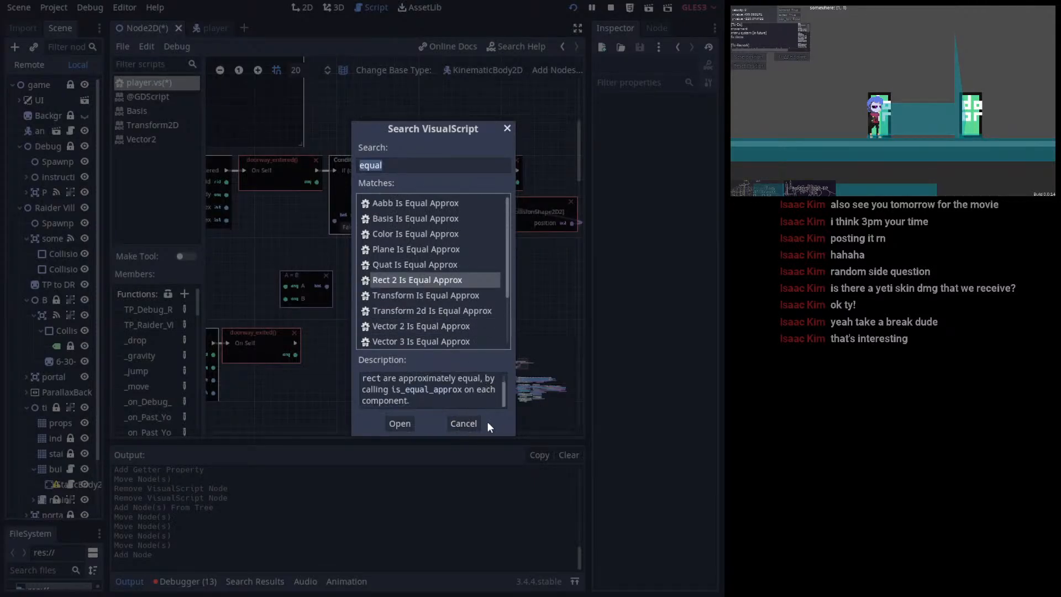
pyautogui.click(460, 426)
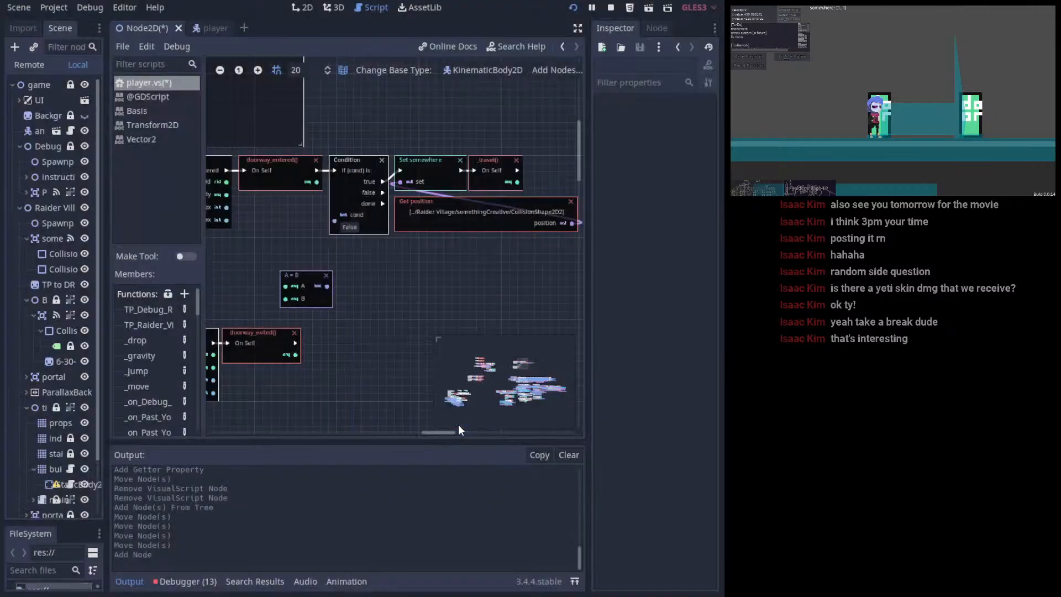
# - Place the A = B comparison node just below the Condition node and connect its output to the Condition's cond input
pyautogui.moveTo(354, 279); pyautogui.dragTo(395, 320, button='middle')
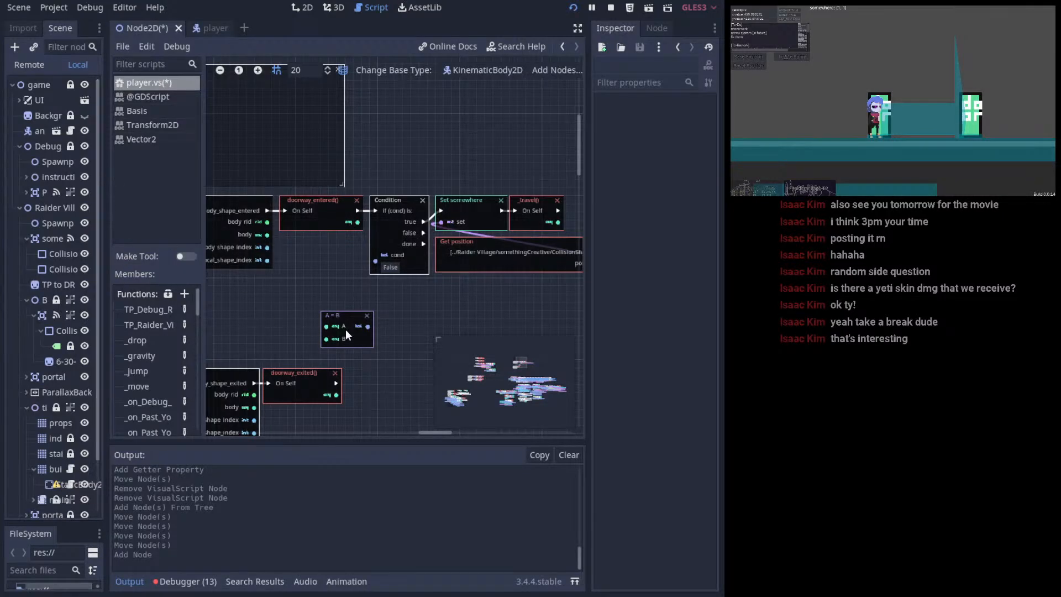
pyautogui.moveTo(335, 317); pyautogui.dragTo(376, 255)
pyautogui.moveTo(313, 299); pyautogui.dragTo(330, 283)
# - Search the built-in help for "body_shape_" and "shape inde" to look up the function node's shape index arguments, and close the search
pyautogui.moveTo(281, 305); pyautogui.dragTo(280, 213, button='middle')
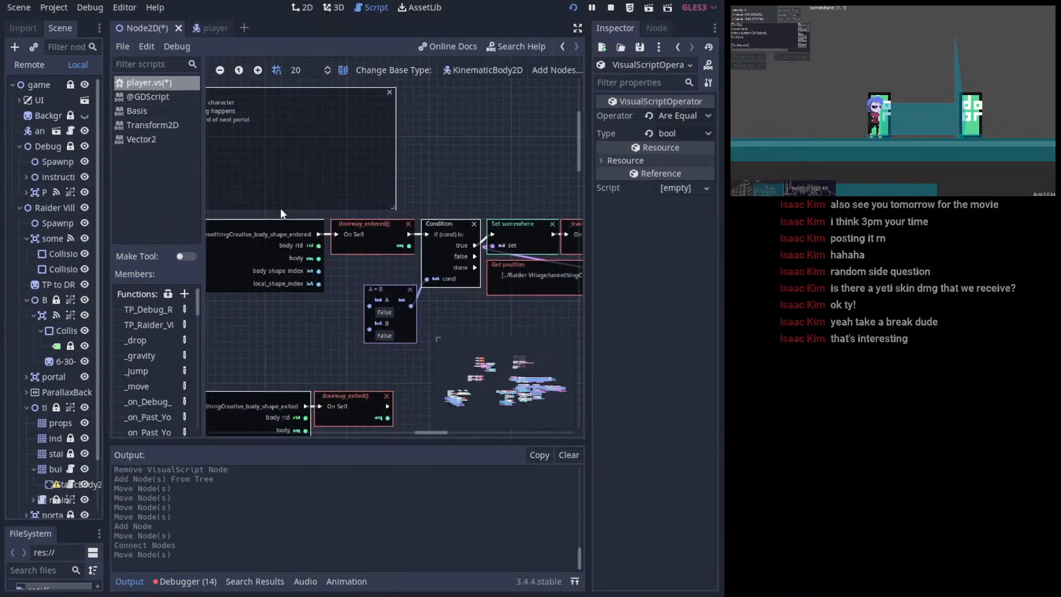
pyautogui.click(306, 270)
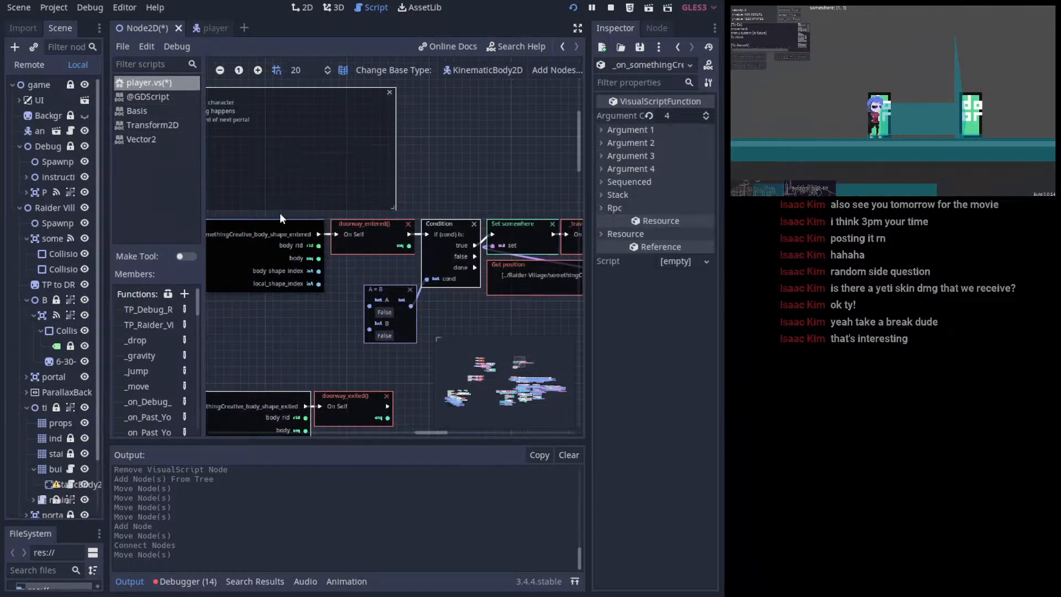
pyautogui.click(154, 7)
pyautogui.click(170, 20)
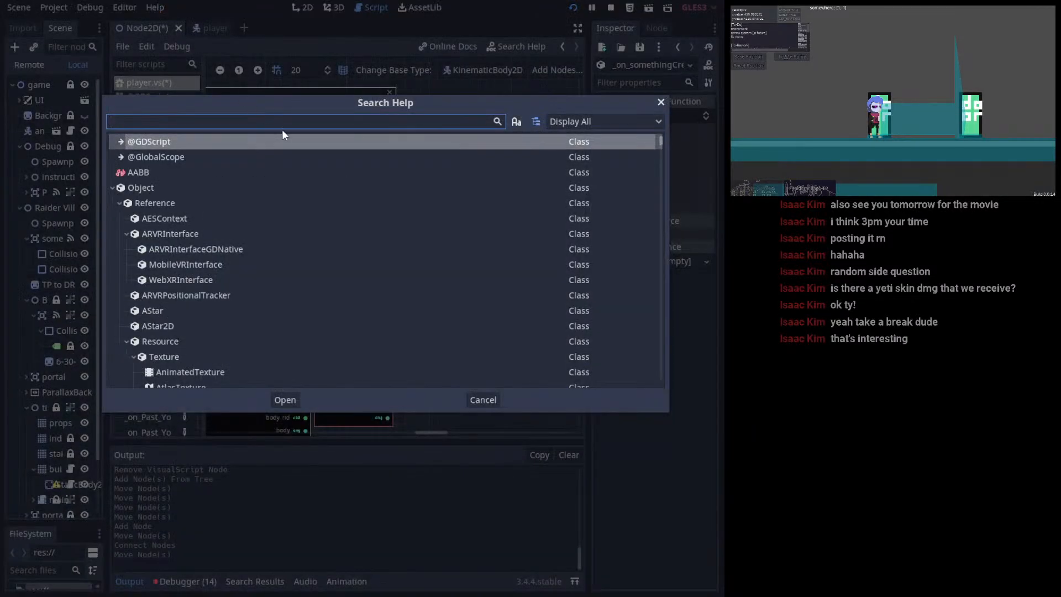
pyautogui.write('bod')
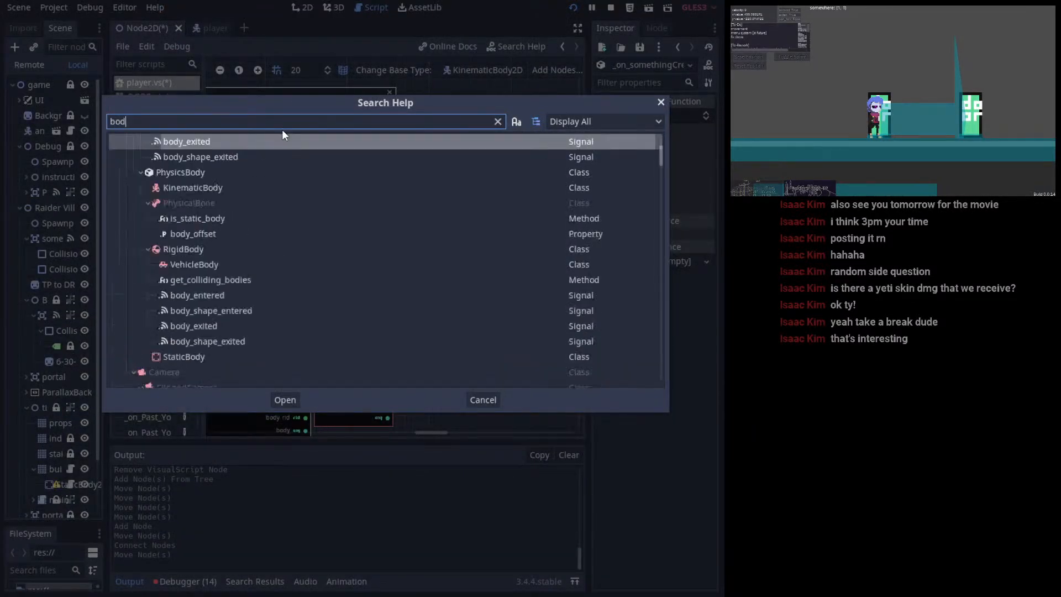
pyautogui.write('y_shape_')
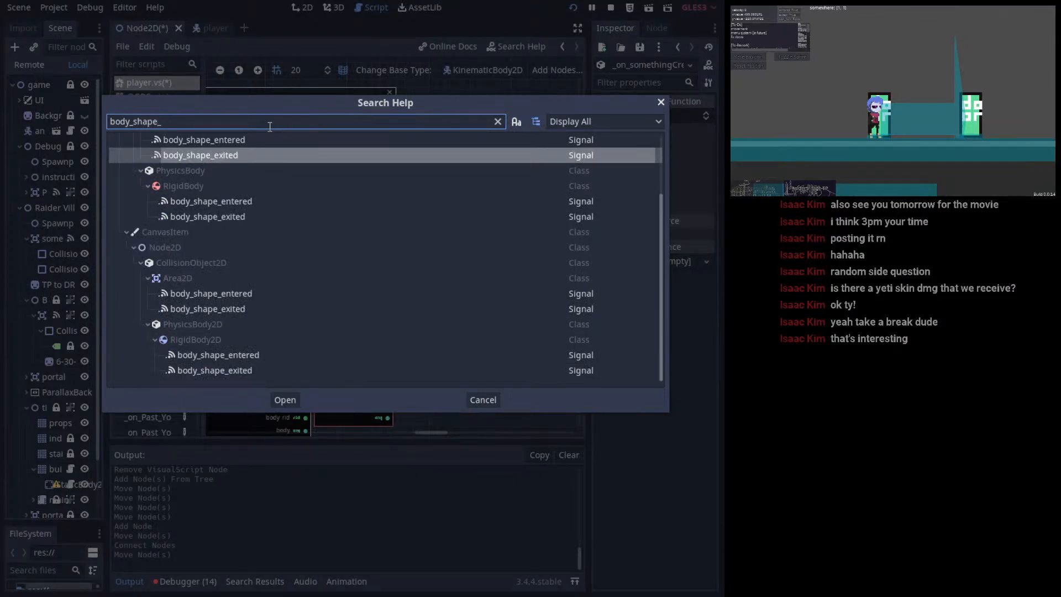
pyautogui.moveTo(365, 106); pyautogui.dragTo(304, 106)
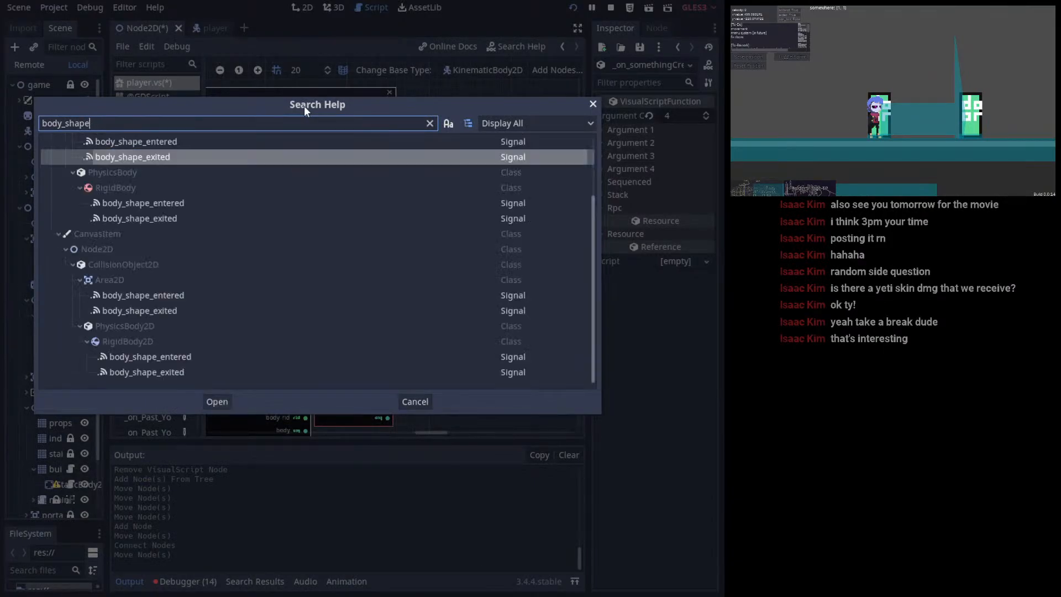
pyautogui.write('_')
pyautogui.press('BackSpace')
pyautogui.press('BackSpace')
pyautogui.press('BackSpace')
pyautogui.press('BackSpace')
pyautogui.press('BackSpace')
pyautogui.press('BackSpace')
pyautogui.press('BackSpace')
pyautogui.press('BackSpace')
pyautogui.press('BackSpace')
pyautogui.press('BackSpace')
pyautogui.press('BackSpace')
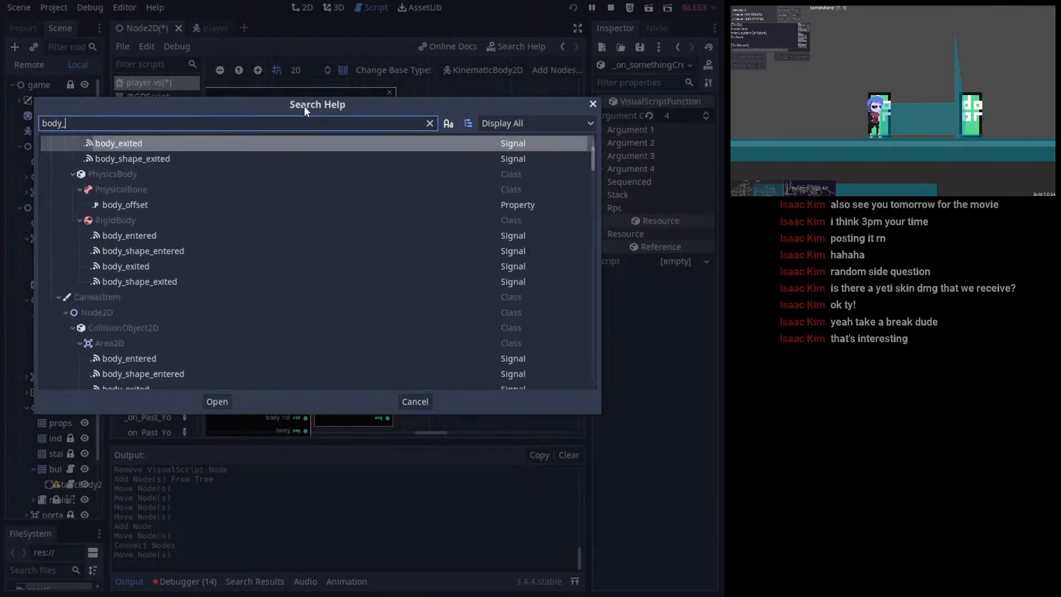
pyautogui.write('shape inde')
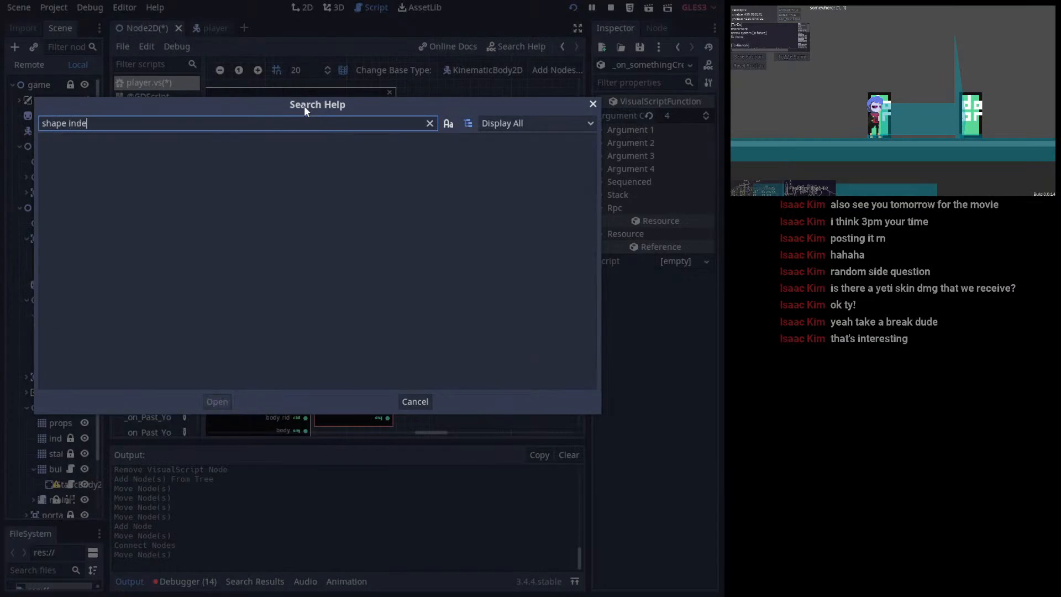
pyautogui.press('Escape')
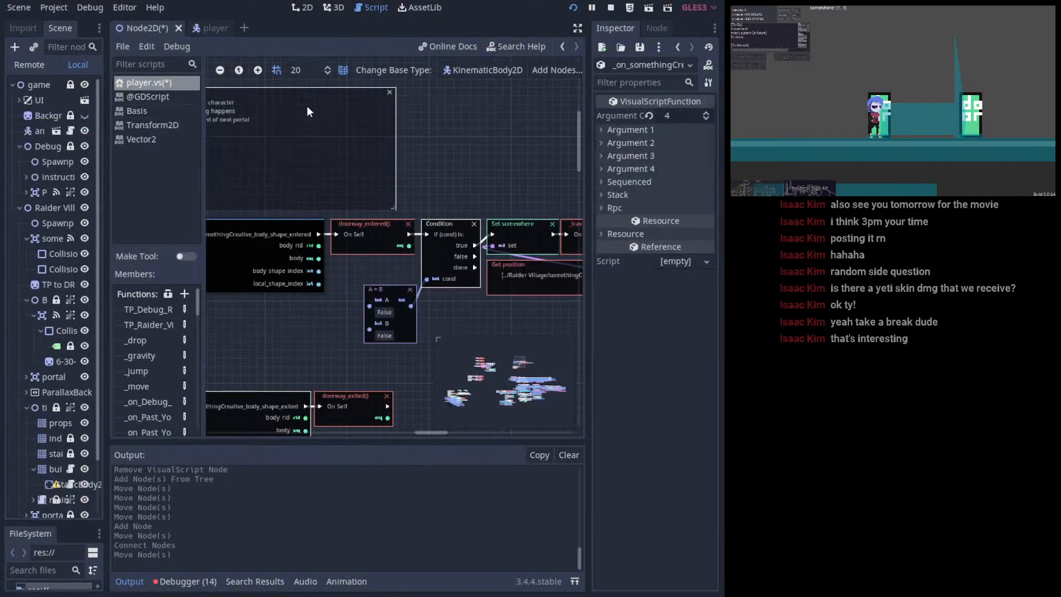
# - Search the built-in help for "body shape" and leave the search without opening an entry
pyautogui.click(148, 9)
pyautogui.click(168, 29)
pyautogui.write('body')
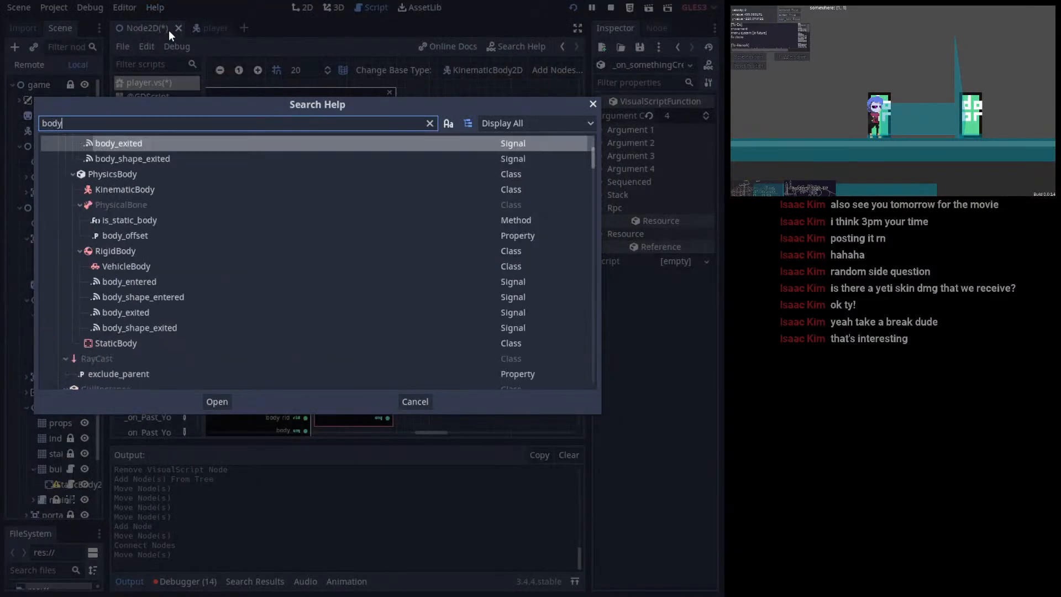
pyautogui.write(' sh')
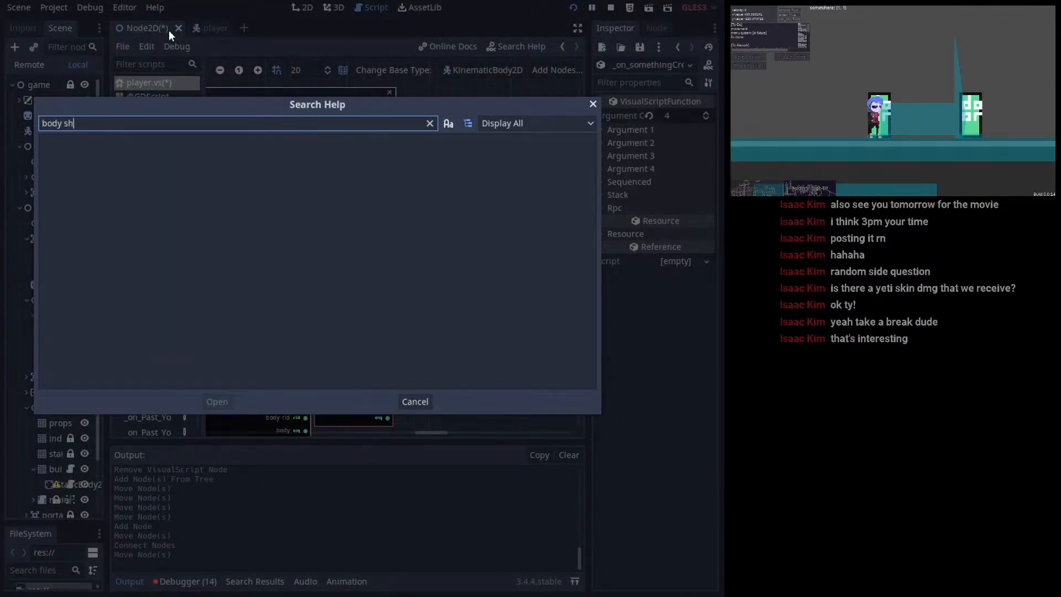
pyautogui.write('ape')
pyautogui.press('Escape')
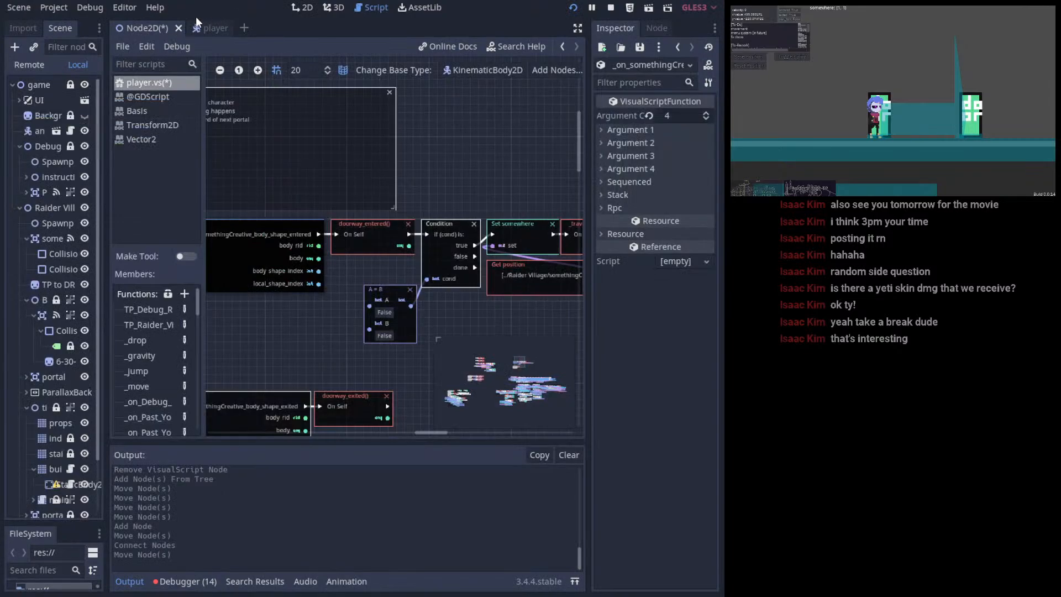
# - Search the built-in help for "local_shape" and open the KinematicCollision local_shape property entry
pyautogui.click(156, 8)
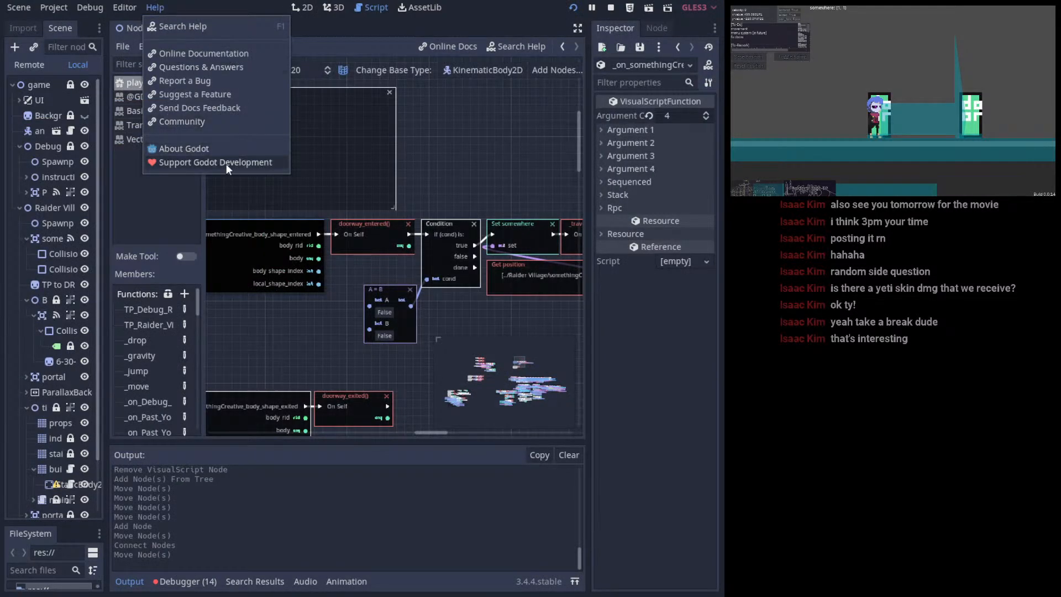
pyautogui.click(201, 27)
pyautogui.write('loca')
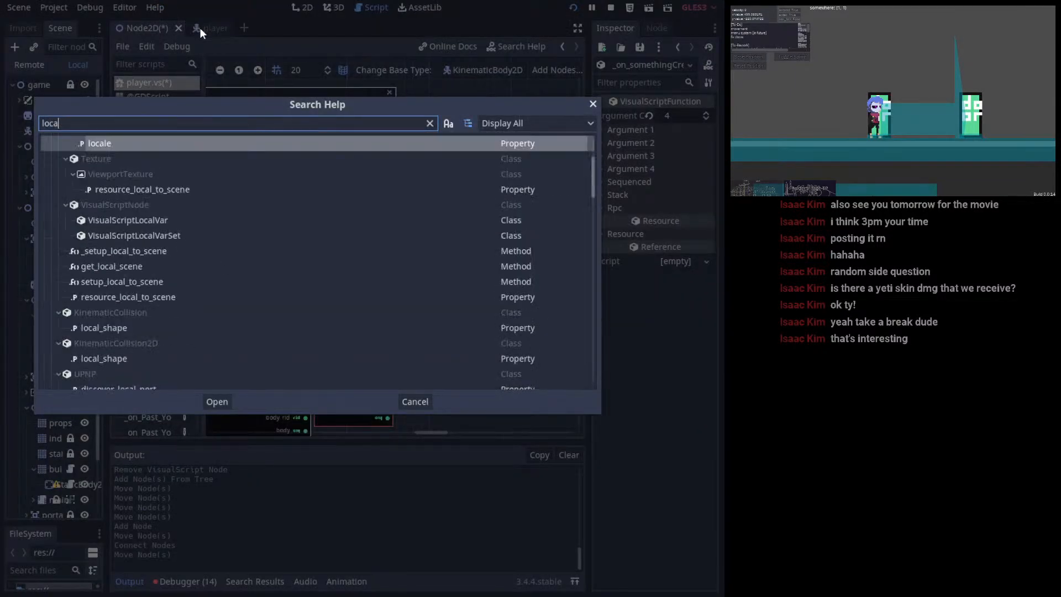
pyautogui.write('l_shape')
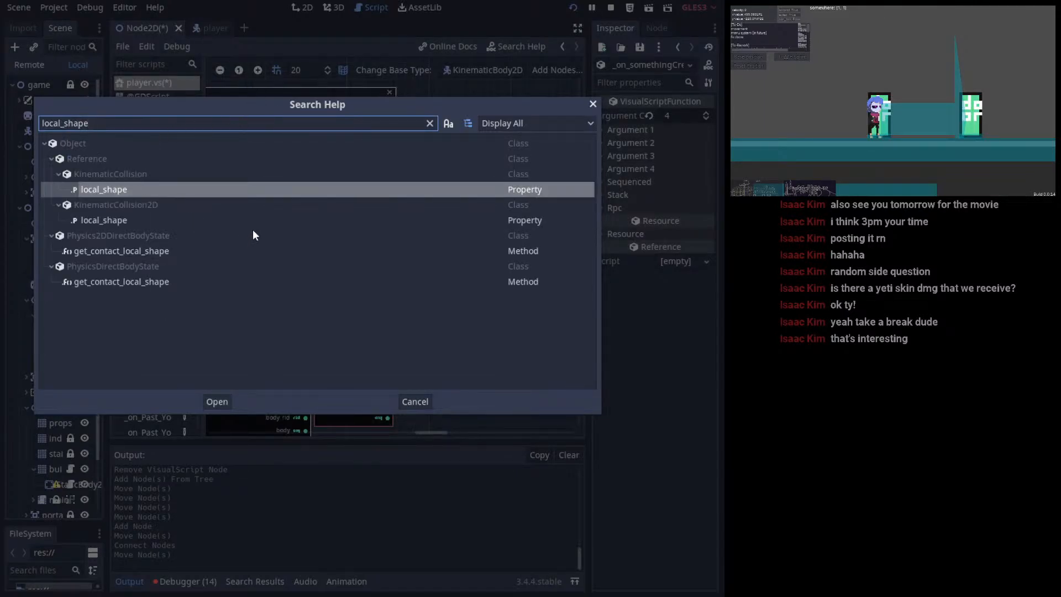
pyautogui.click(130, 219)
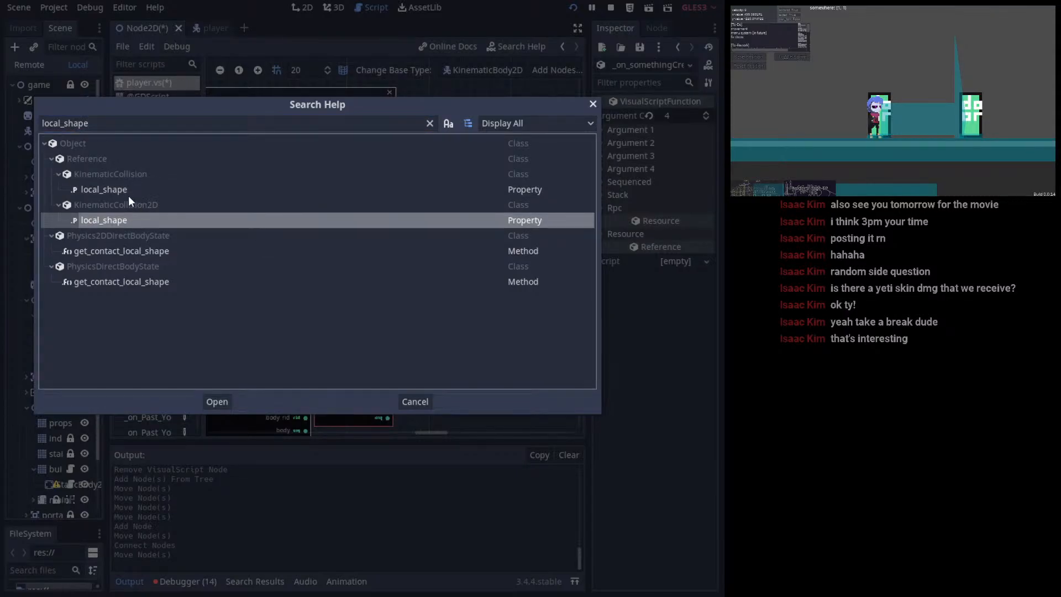
pyautogui.doubleClick(162, 188)
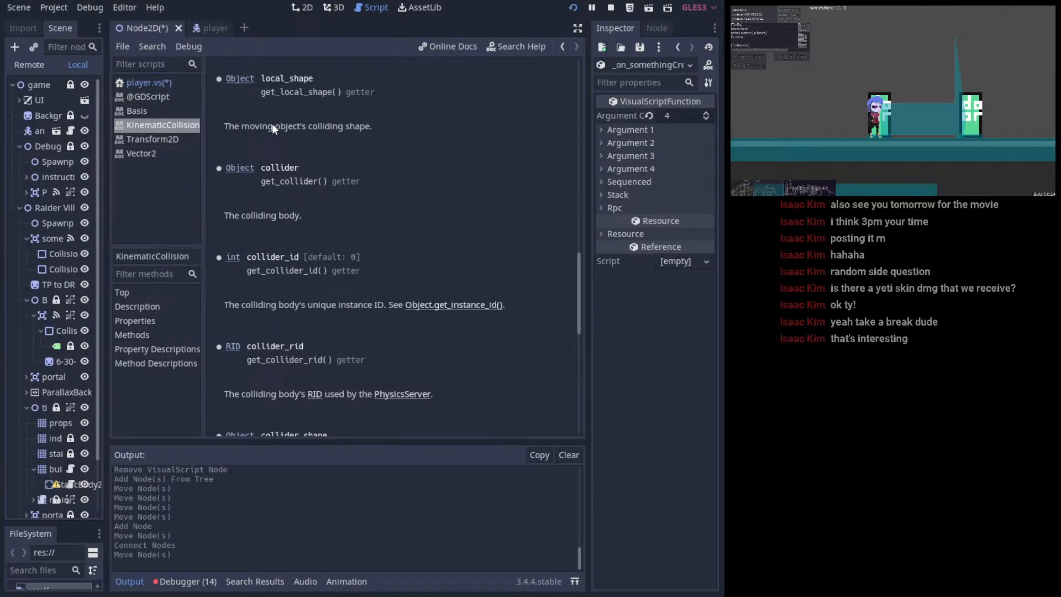
# - Read the KinematicCollision property descriptions from local_shape through collider_shape_index to collider_metadata
pyautogui.scroll(1, 316, 157)
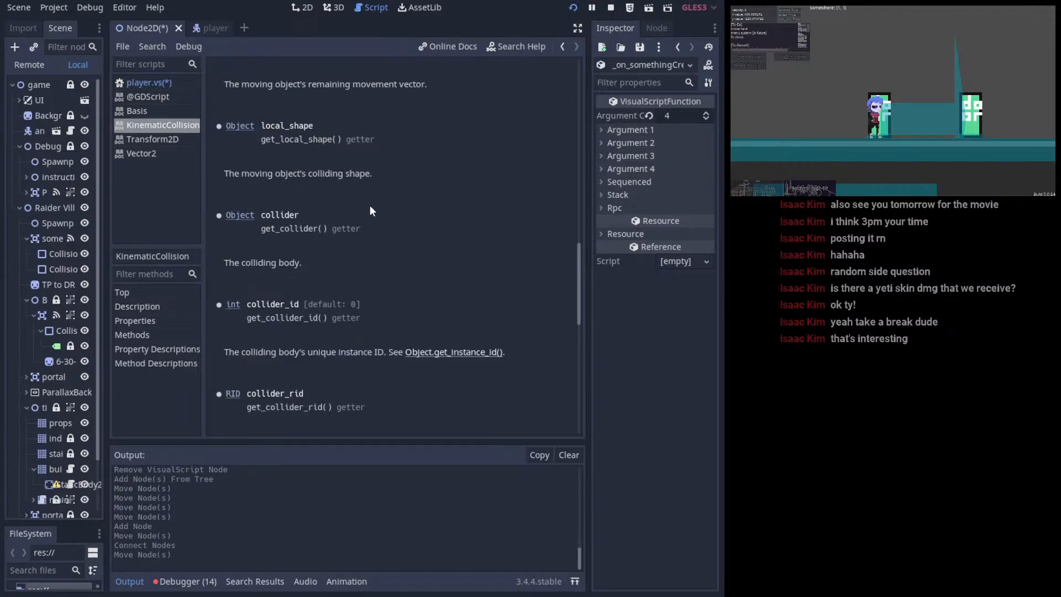
pyautogui.scroll(-2, 392, 180)
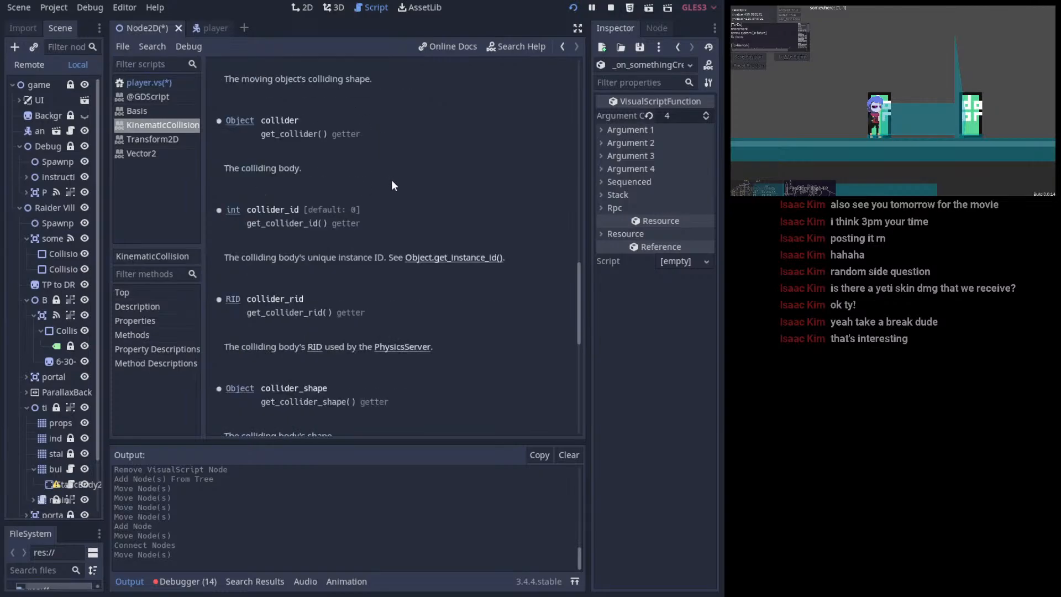
pyautogui.scroll(-2, 387, 202)
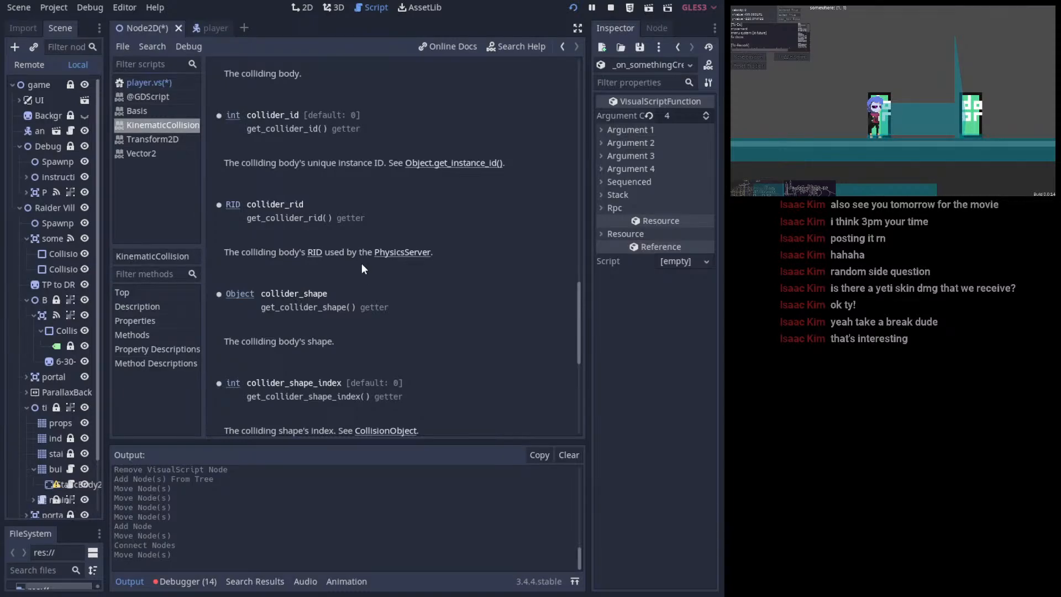
pyautogui.scroll(-1, 354, 282)
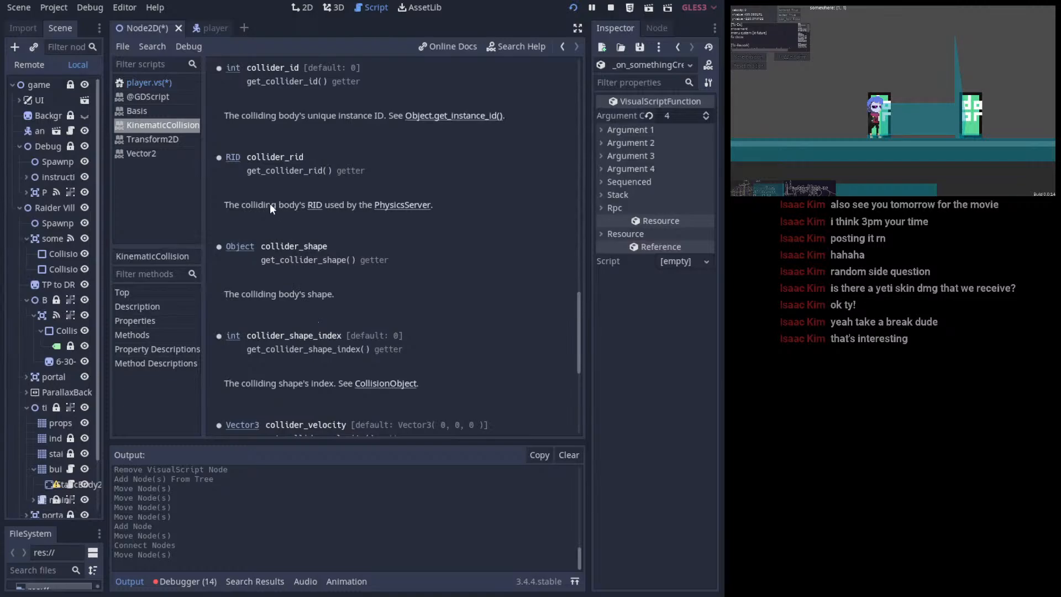
pyautogui.click(308, 7)
pyautogui.click(366, 9)
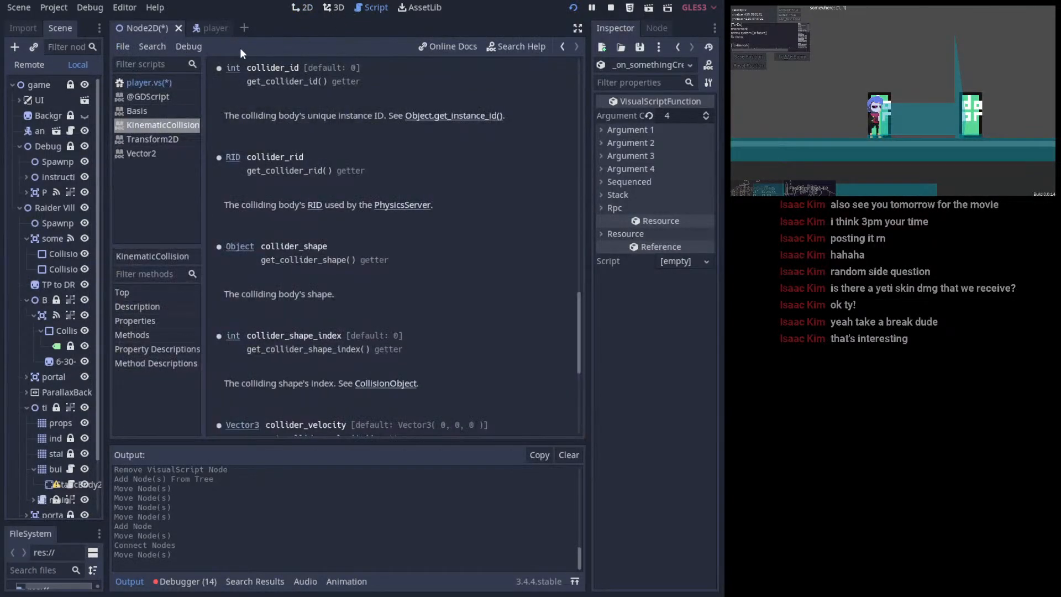
pyautogui.click(213, 27)
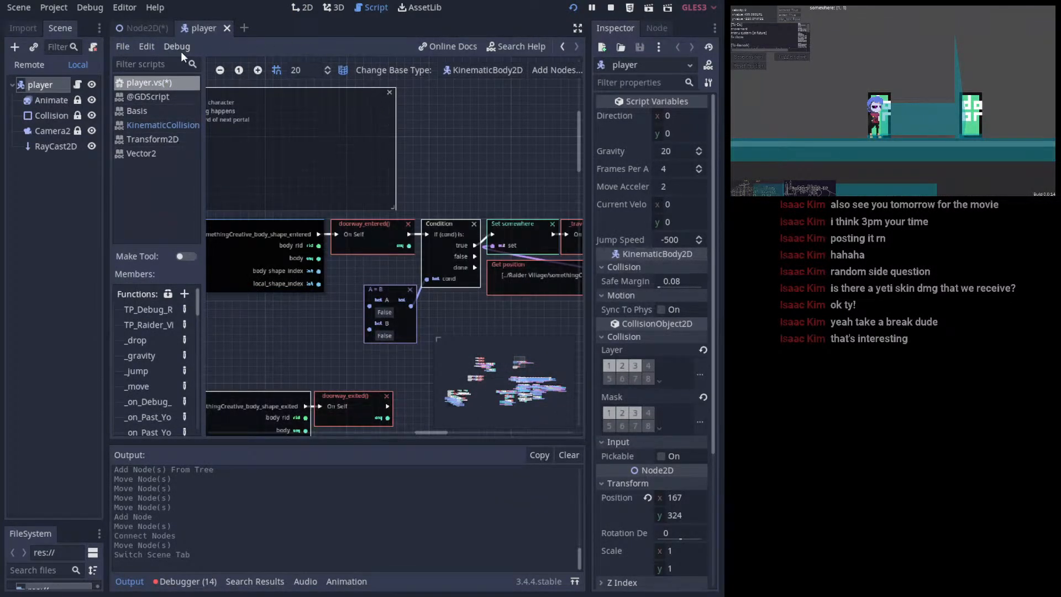
pyautogui.click(164, 127)
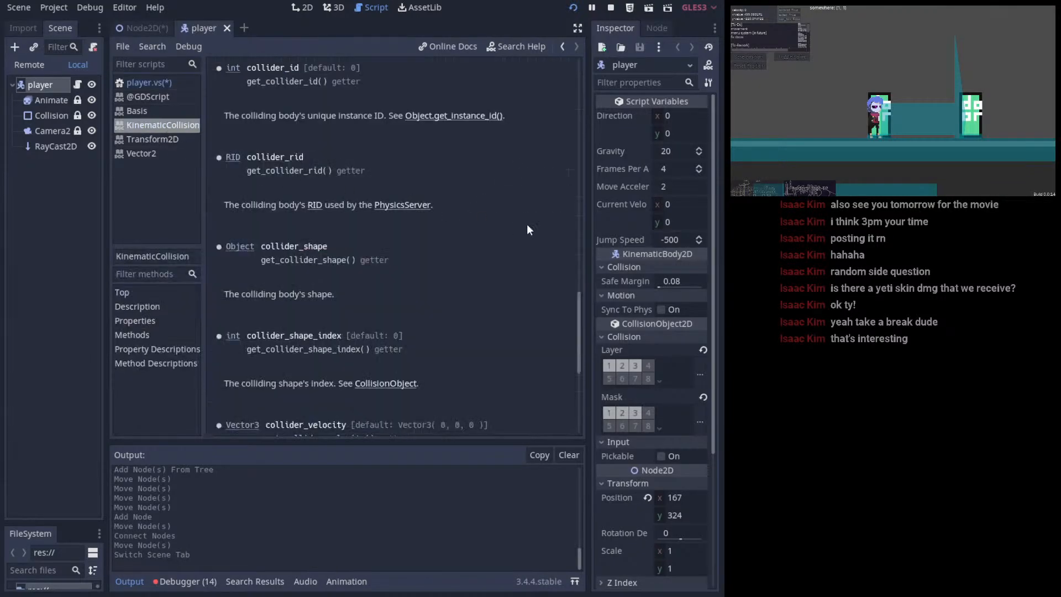
pyautogui.scroll(-3, 437, 266)
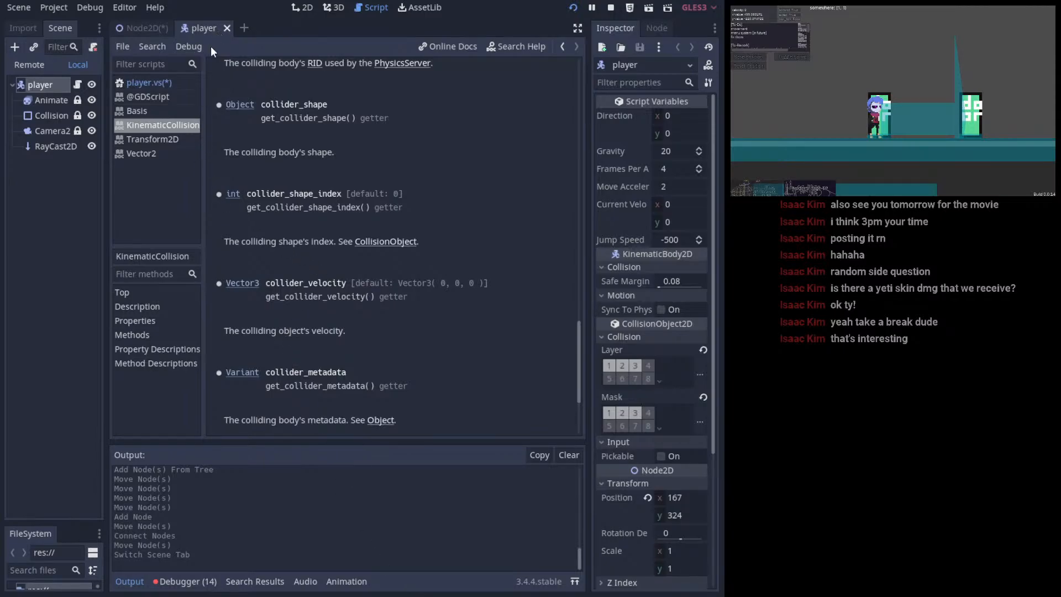
pyautogui.moveTo(203, 27); pyautogui.dragTo(230, 31)
pyautogui.click(151, 30)
pyautogui.click(209, 29)
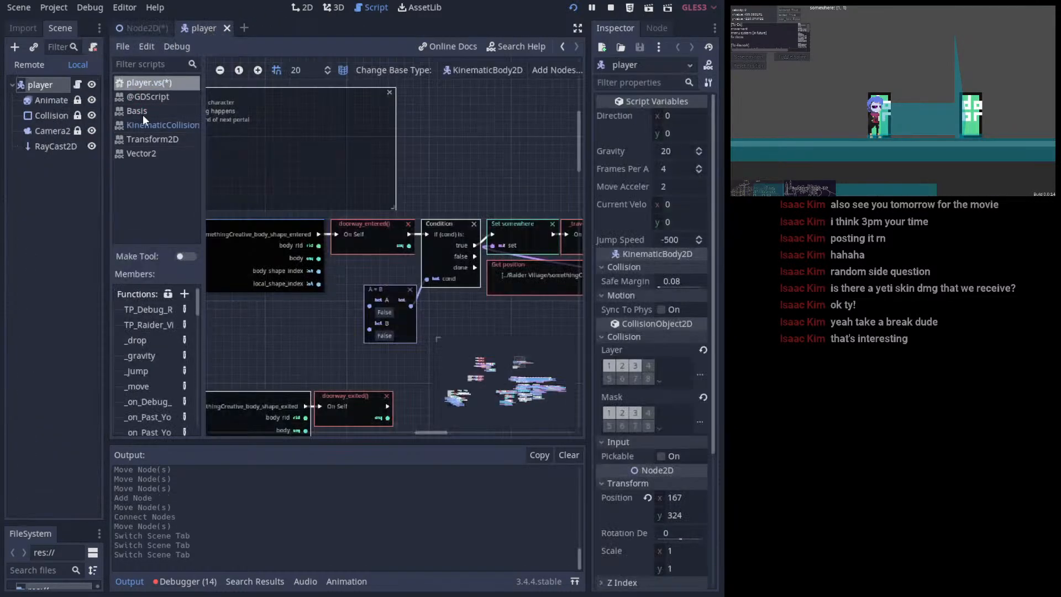
pyautogui.rightClick(157, 151)
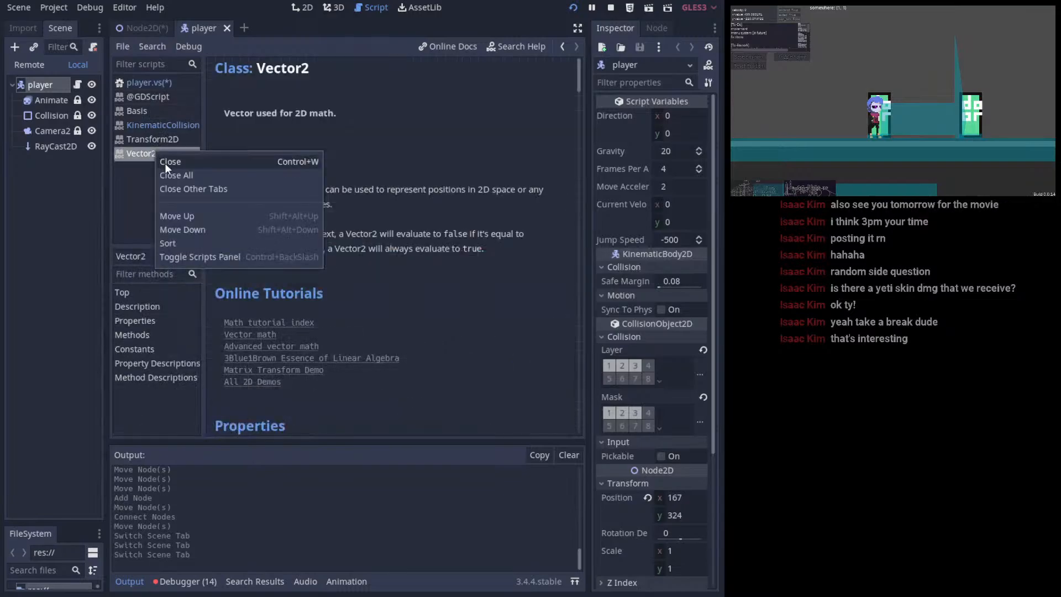
pyautogui.rightClick(150, 140)
pyautogui.rightClick(144, 112)
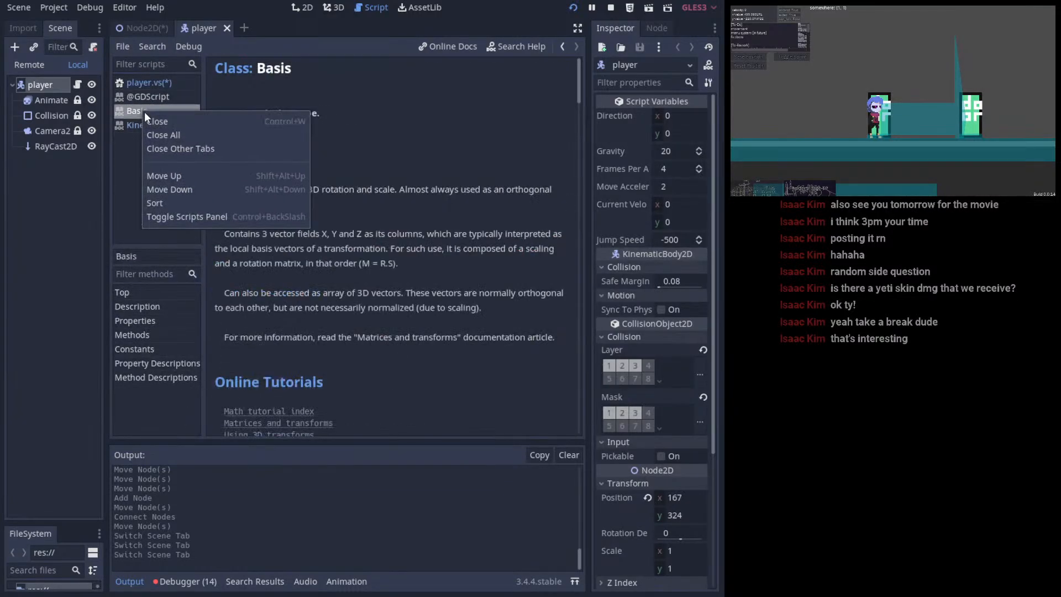
pyautogui.rightClick(156, 97)
pyautogui.click(161, 107)
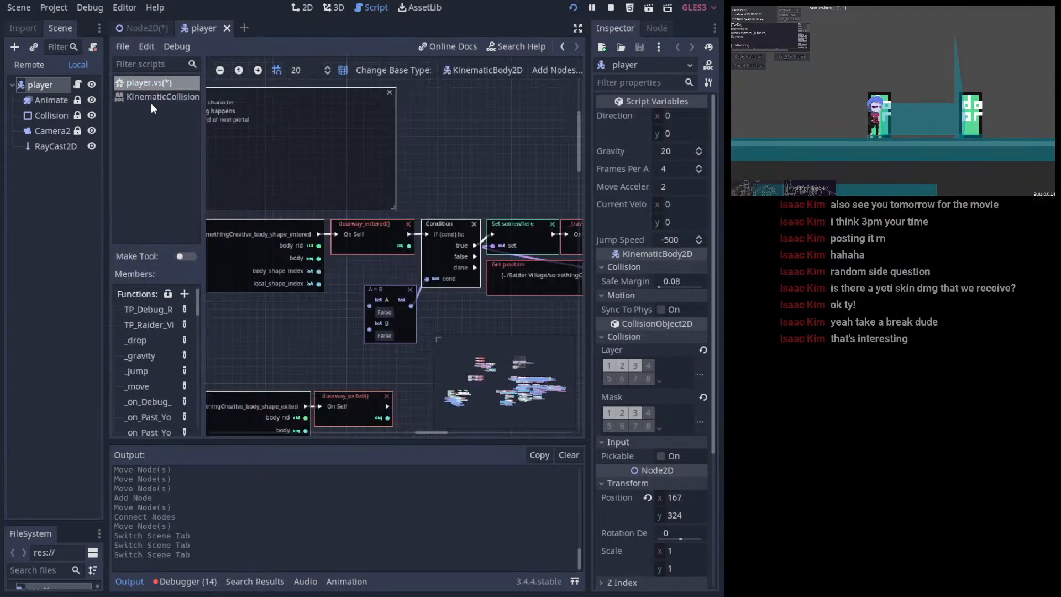
# - Return to player.vs and inspect the type and name of Arguments 3 and 4 on the somethingCreative body_shape_entered function
pyautogui.click(150, 96)
pyautogui.click(150, 83)
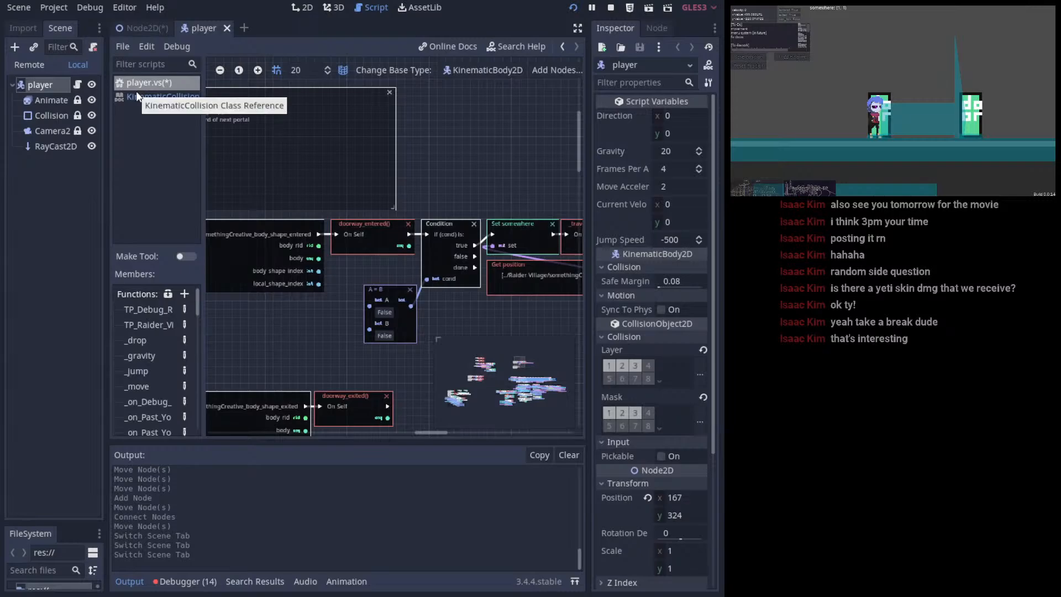
pyautogui.click(317, 273)
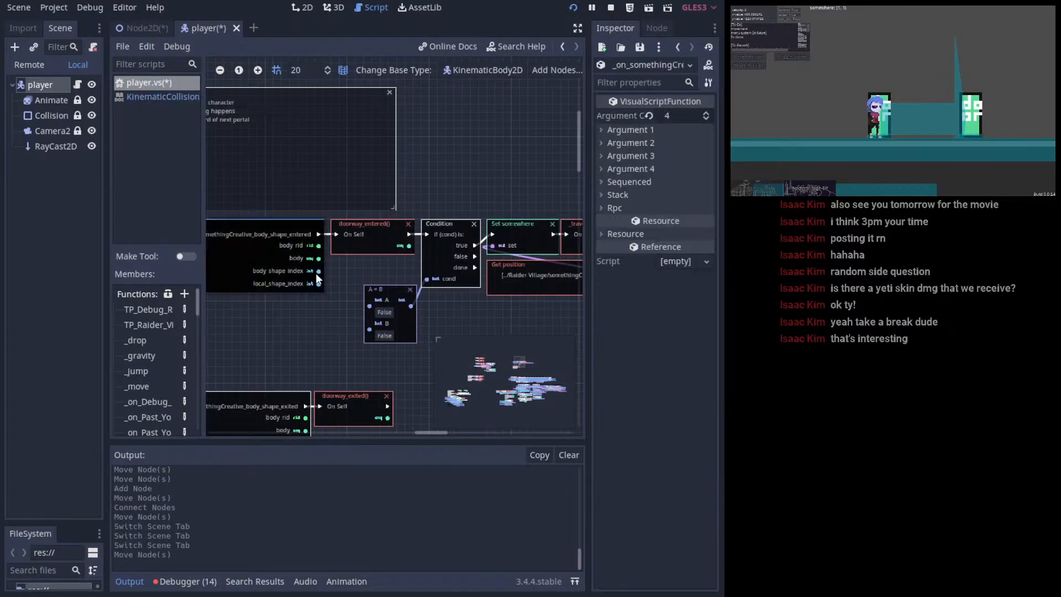
pyautogui.click(662, 180)
pyautogui.click(654, 168)
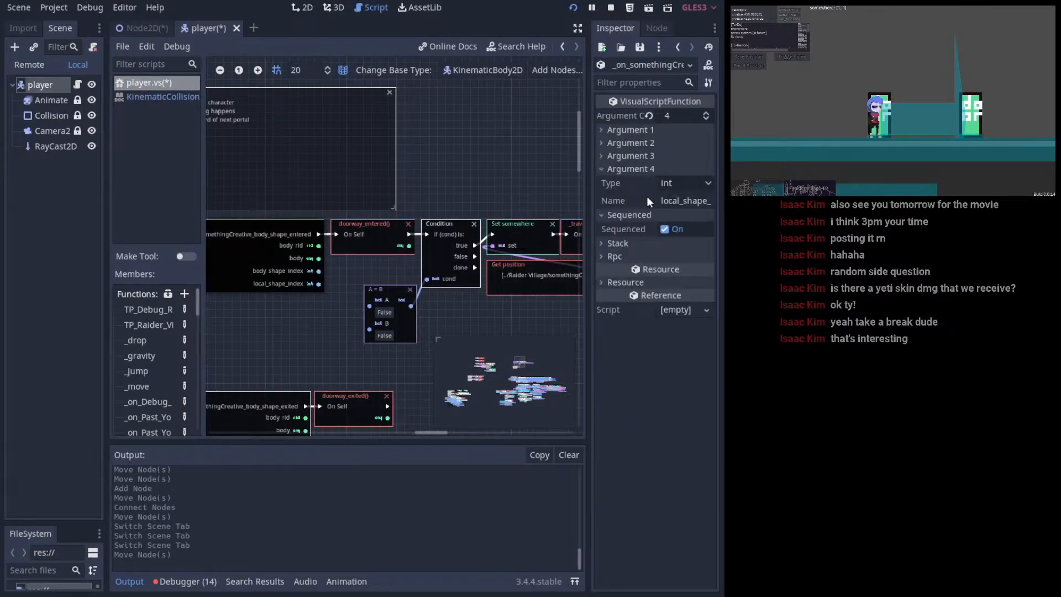
pyautogui.click(660, 156)
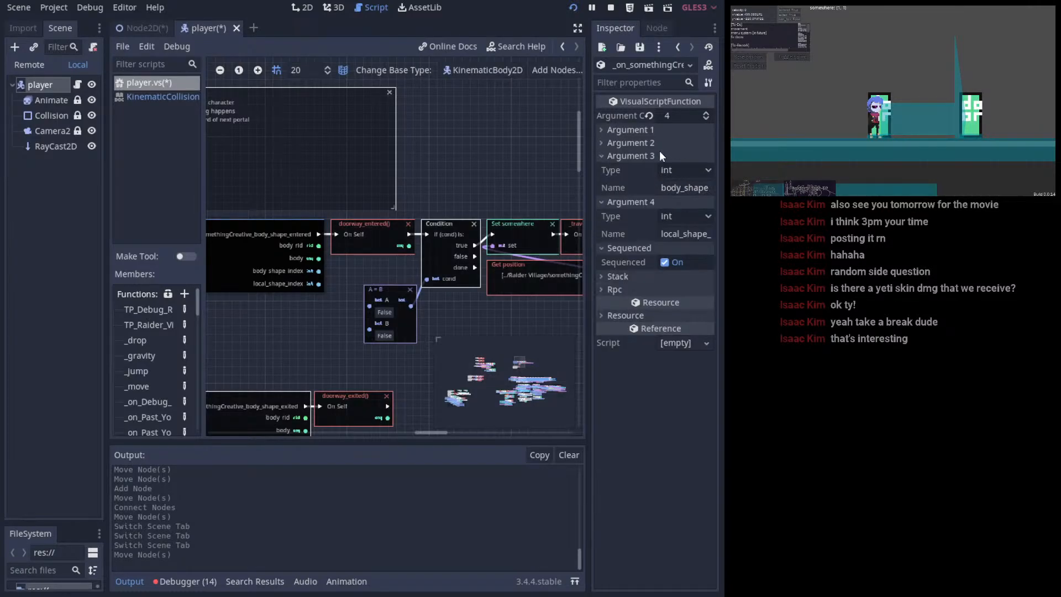
pyautogui.click(648, 156)
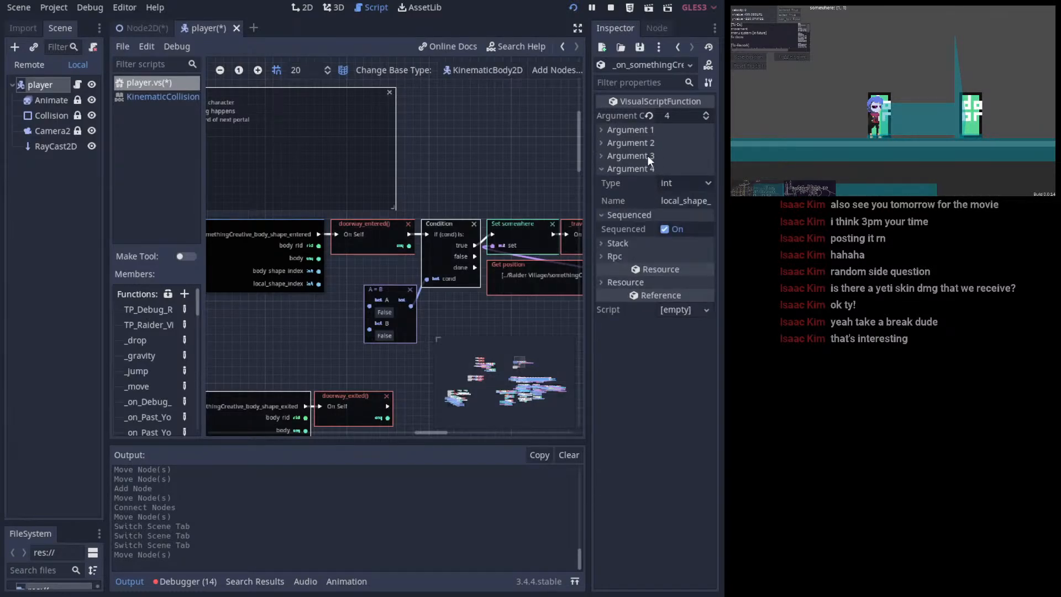
pyautogui.click(645, 167)
pyautogui.scroll(-5, 322, 263)
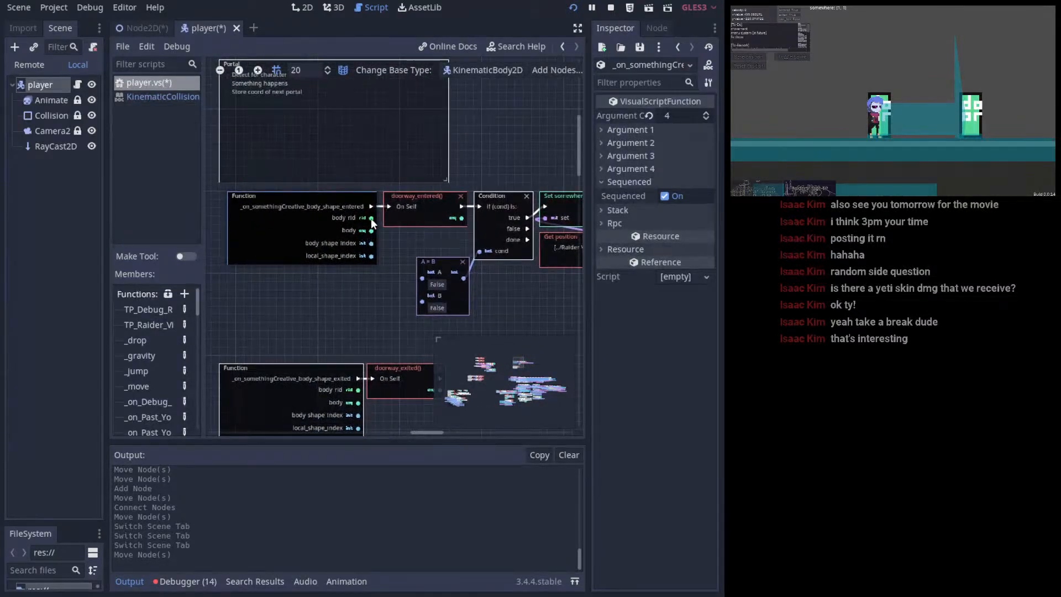
# - Look over the processing and movement nodes in the player.vs graph and save the player scene
pyautogui.keyDown('ctrl'); pyautogui.scroll(4, 371, 218); pyautogui.keyUp('ctrl')
pyautogui.keyDown('ctrl'); pyautogui.scroll(-6, 370, 217); pyautogui.keyUp('ctrl')
pyautogui.moveTo(419, 293); pyautogui.dragTo(313, 65, button='middle')
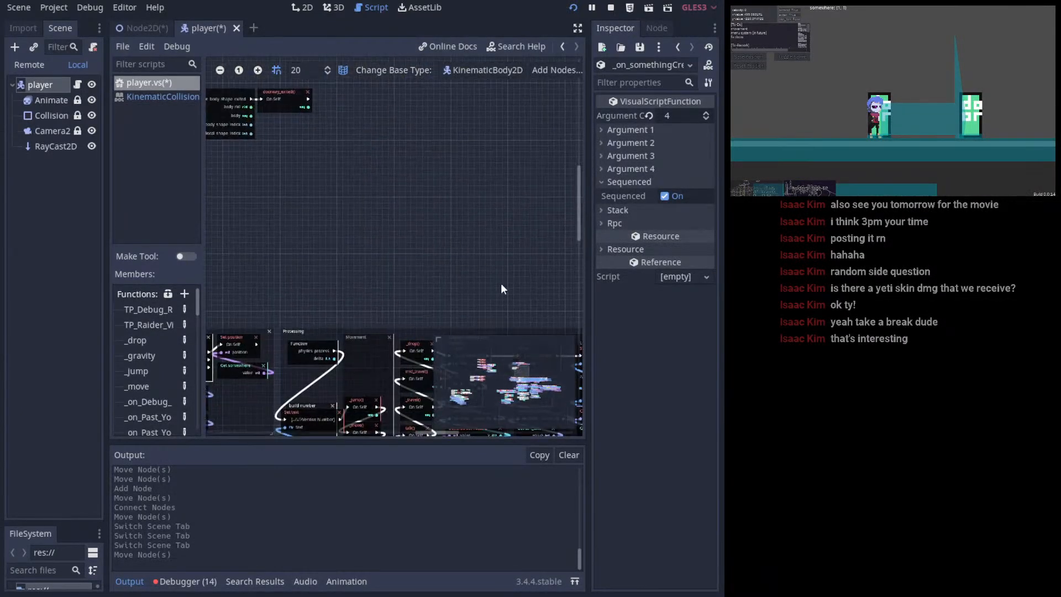
pyautogui.moveTo(506, 252); pyautogui.dragTo(570, 134, button='middle')
pyautogui.moveTo(416, 242); pyautogui.dragTo(682, 7, button='middle')
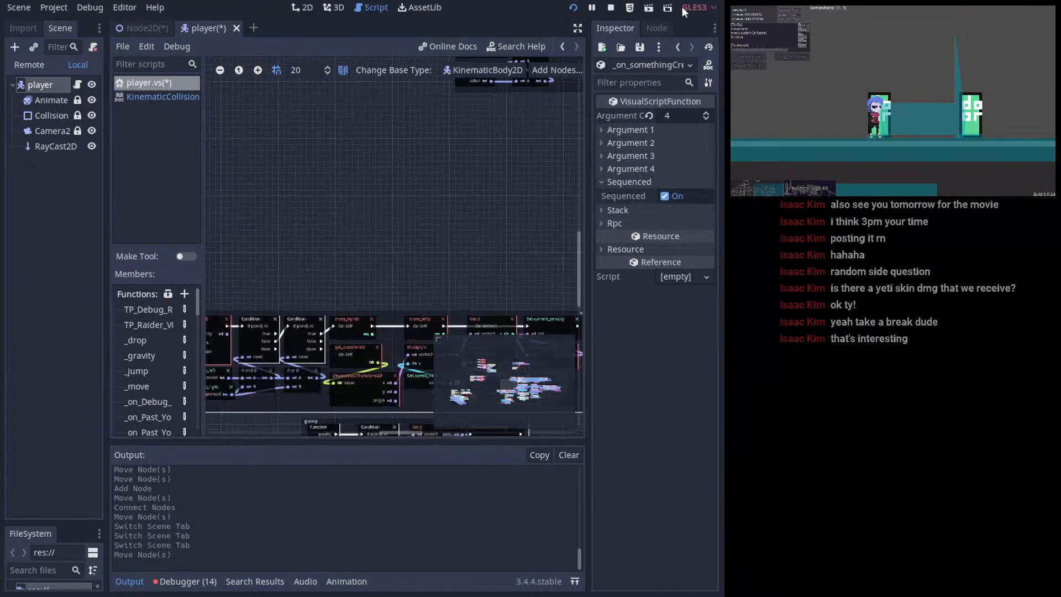
pyautogui.moveTo(434, 209); pyautogui.dragTo(457, 114, button='middle')
pyautogui.moveTo(287, 205); pyautogui.dragTo(254, 186, button='middle')
pyautogui.hotkey('ctrl', 's')
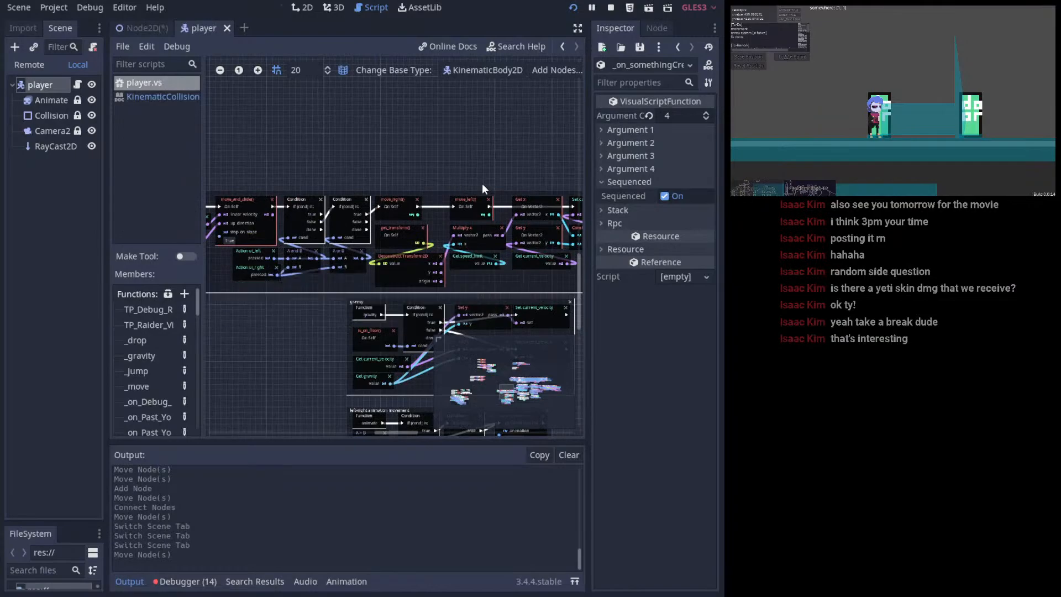
# - Examine the movement, gravity, position-setting condition chain and left/right animation groups in the player.vs graph, undoing any node displacement
pyautogui.moveTo(477, 214); pyautogui.dragTo(513, 221, button='middle')
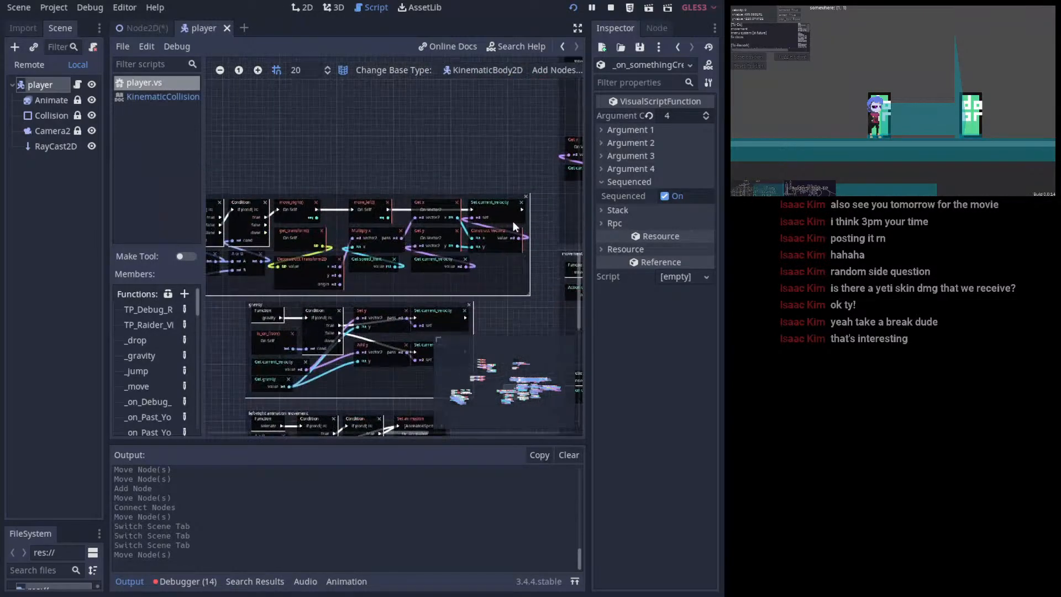
pyautogui.moveTo(272, 160); pyautogui.dragTo(413, 178, button='middle')
pyautogui.moveTo(533, 383); pyautogui.dragTo(549, 386)
pyautogui.moveTo(441, 296); pyautogui.dragTo(393, 260, button='middle')
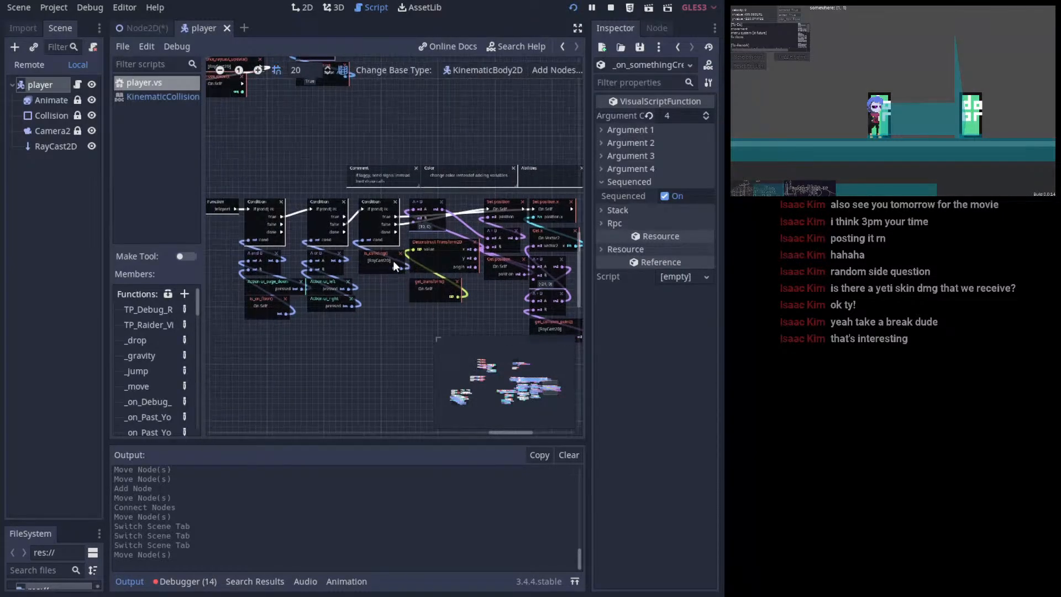
pyautogui.moveTo(440, 243); pyautogui.dragTo(423, 251)
pyautogui.hotkey('ctrl', 'z')
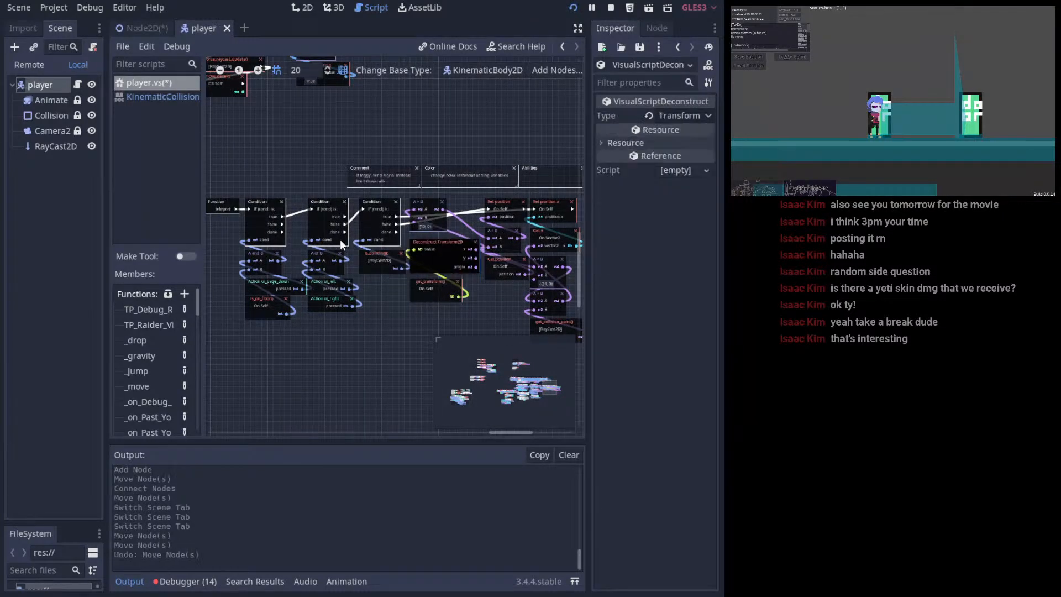
pyautogui.moveTo(340, 240); pyautogui.dragTo(394, 274, button='middle')
pyautogui.moveTo(395, 327); pyautogui.dragTo(333, 244, button='middle')
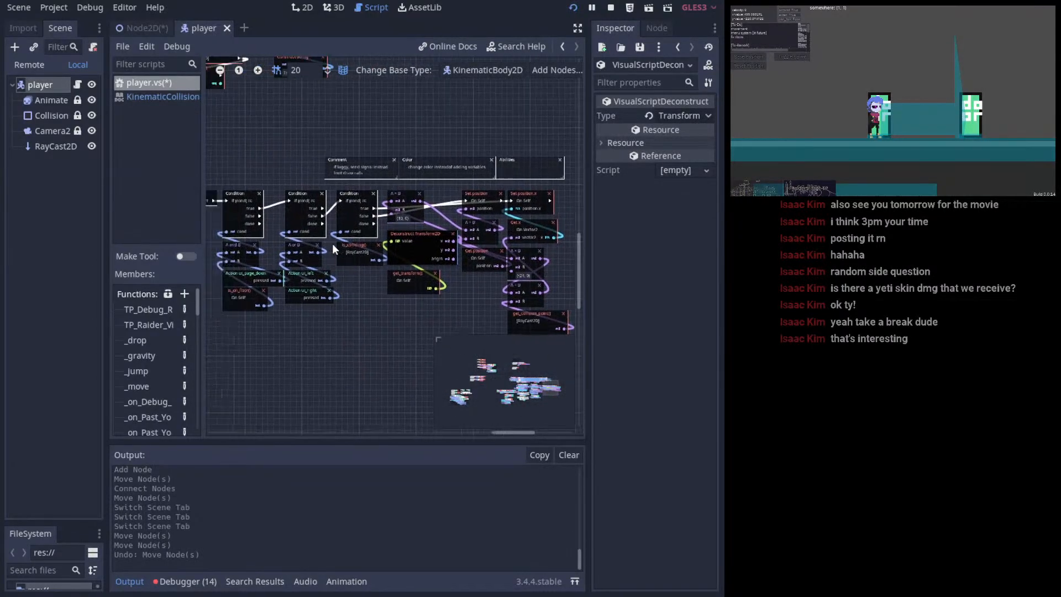
pyautogui.moveTo(509, 390); pyautogui.dragTo(512, 396)
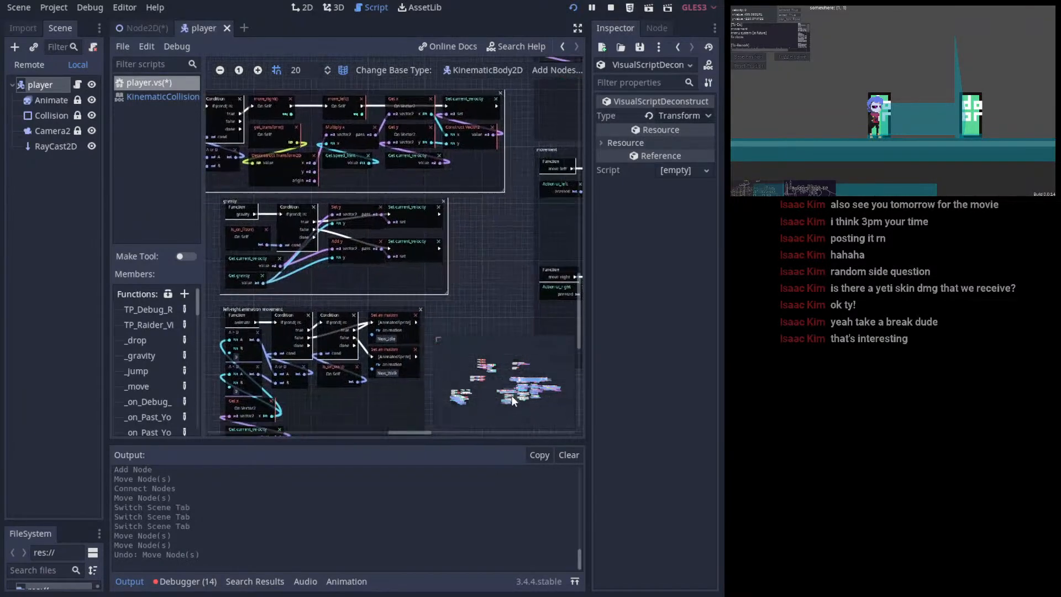
pyautogui.moveTo(443, 267); pyautogui.dragTo(440, 83, button='middle')
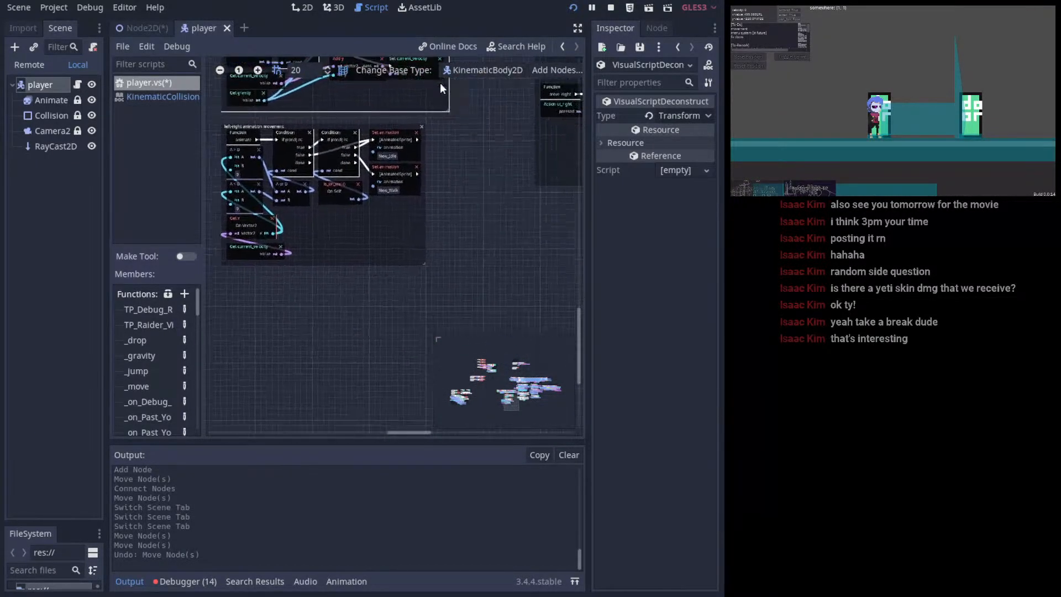
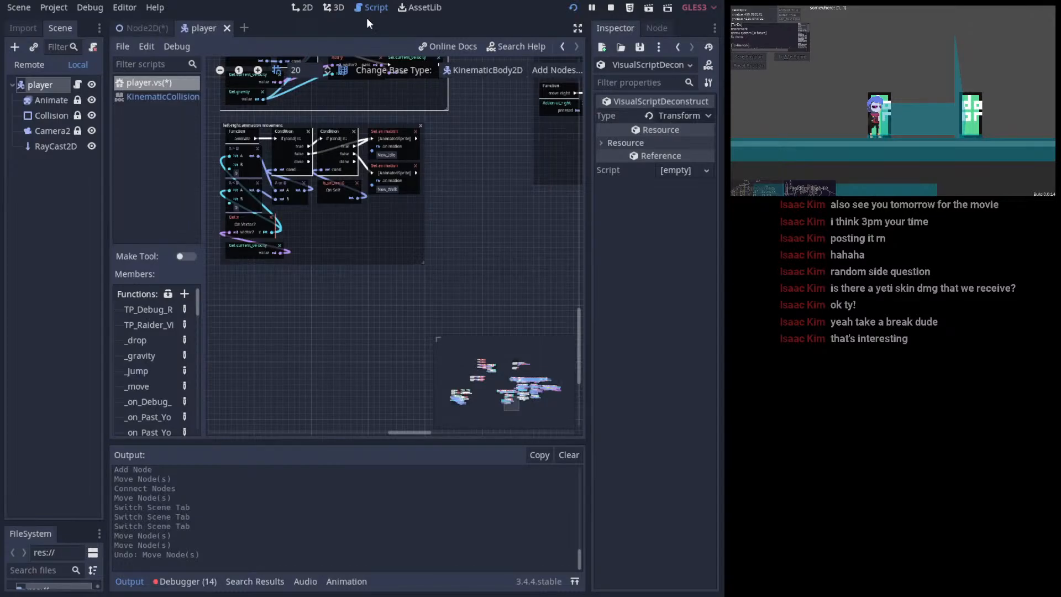
# - Return to the doorway_entered, Condition and A = B nodes in the graph and save the player scene
pyautogui.moveTo(412, 190); pyautogui.dragTo(420, 315, button='middle')
pyautogui.moveTo(415, 214); pyautogui.dragTo(432, 279, button='middle')
pyautogui.moveTo(575, 160); pyautogui.dragTo(355, 215, button='middle')
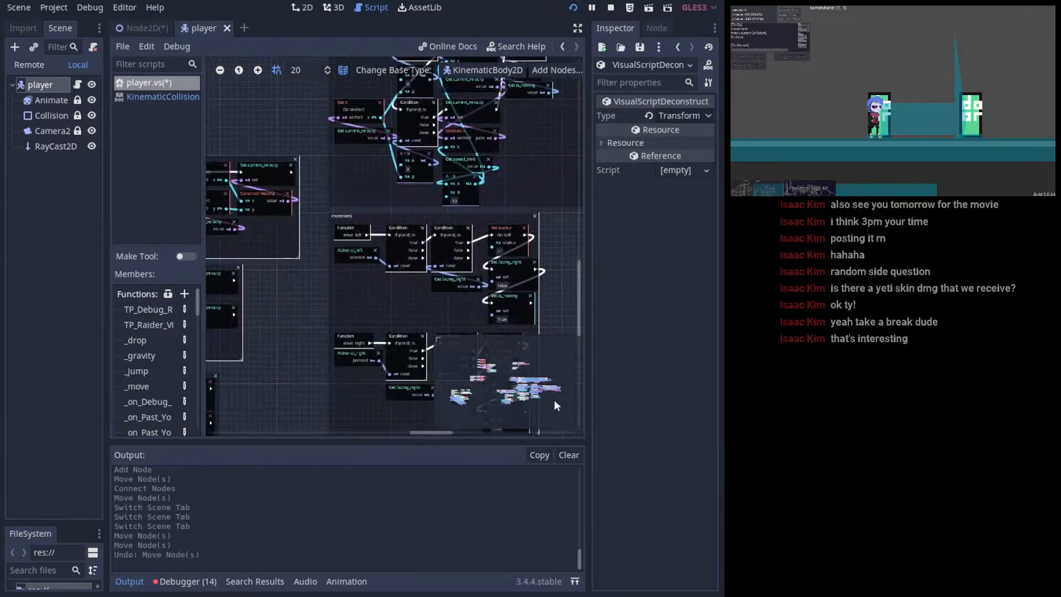
pyautogui.moveTo(554, 399); pyautogui.dragTo(515, 363)
pyautogui.moveTo(465, 224); pyautogui.dragTo(345, 207, button='middle')
pyautogui.keyDown('ctrl'); pyautogui.scroll(4, 405, 223); pyautogui.keyUp('ctrl')
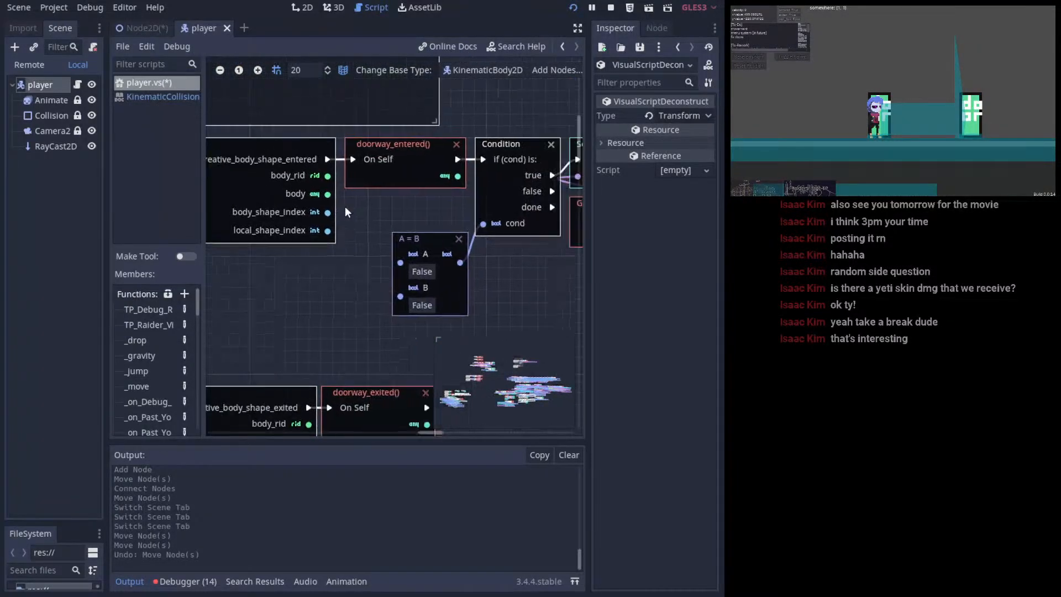
pyautogui.hotkey('ctrl', 's')
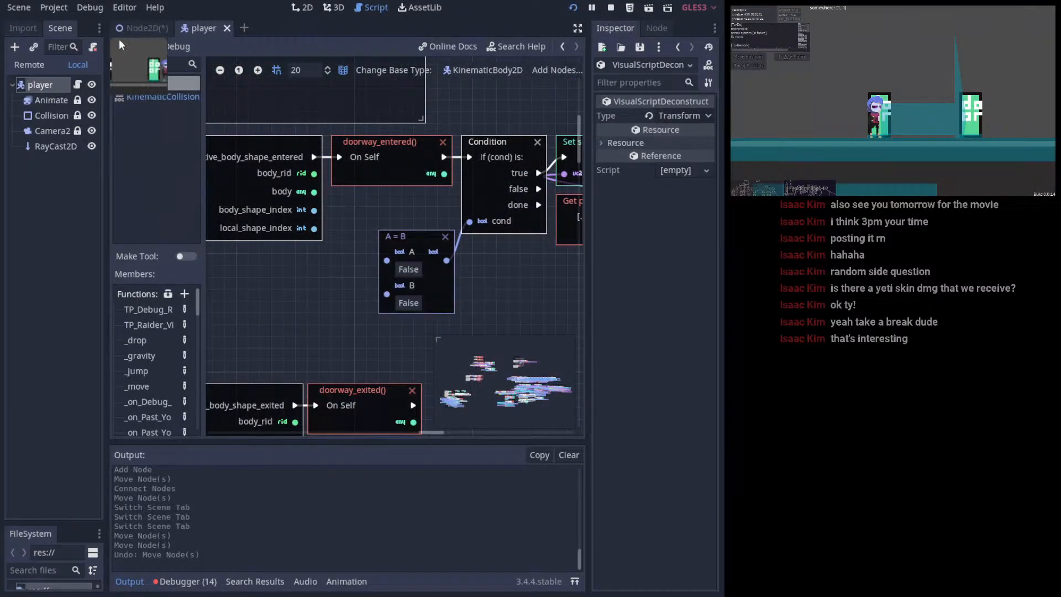
# - Switch to the Node2D scene and inspect the properties and signals of the first CollisionShape2D under somethingCreative
pyautogui.click(140, 27)
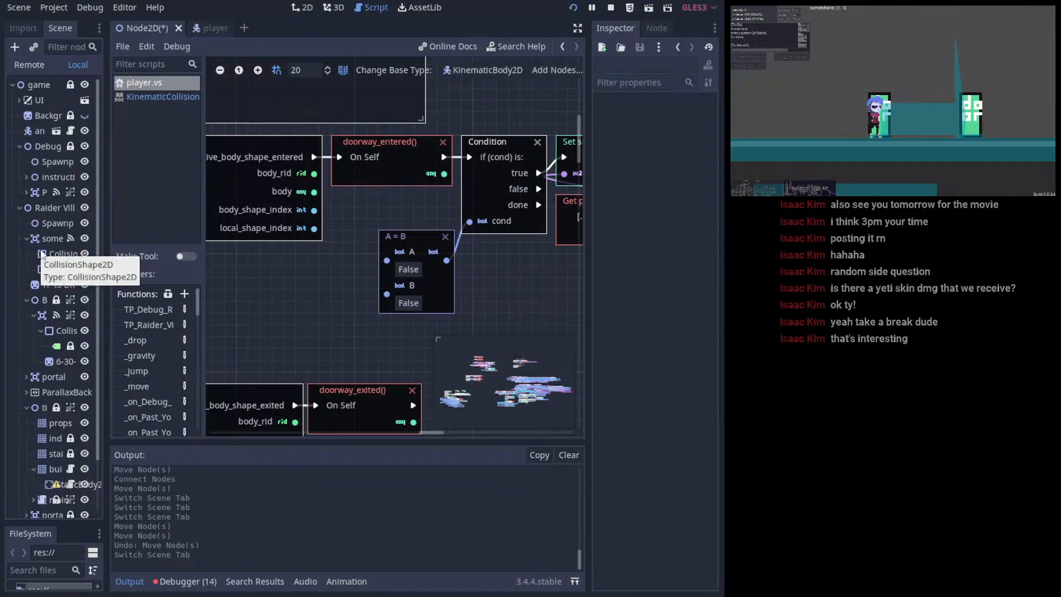
pyautogui.scroll(-3, 50, 276)
pyautogui.click(35, 319)
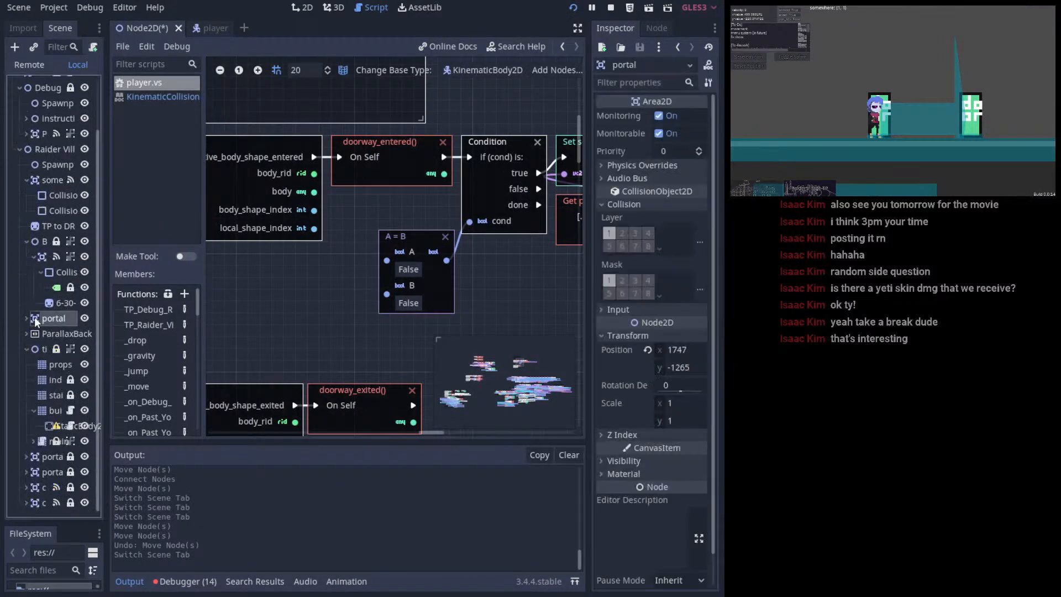
pyautogui.scroll(3, 39, 323)
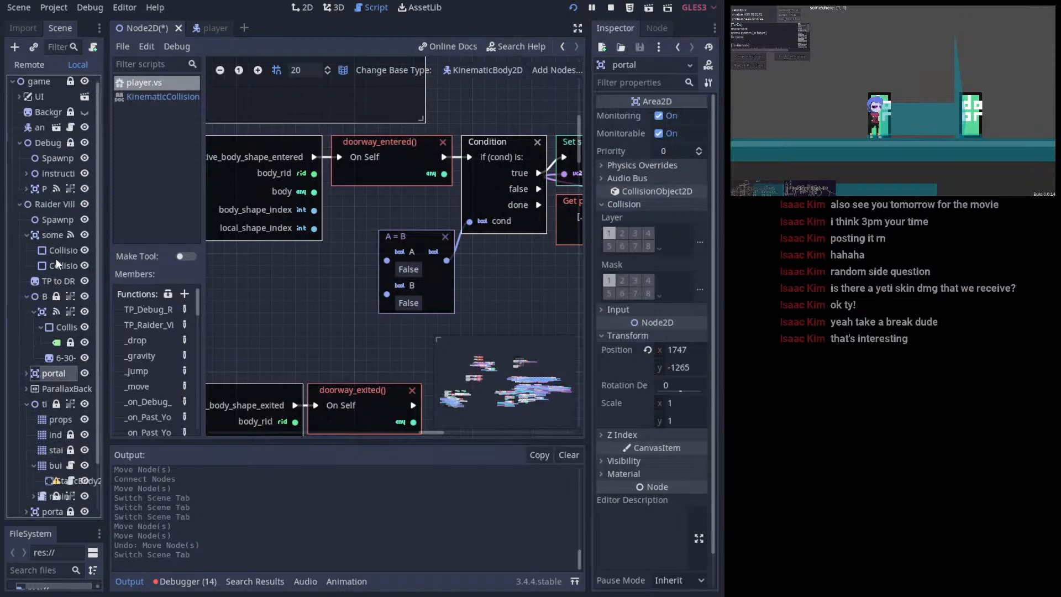
pyautogui.click(57, 252)
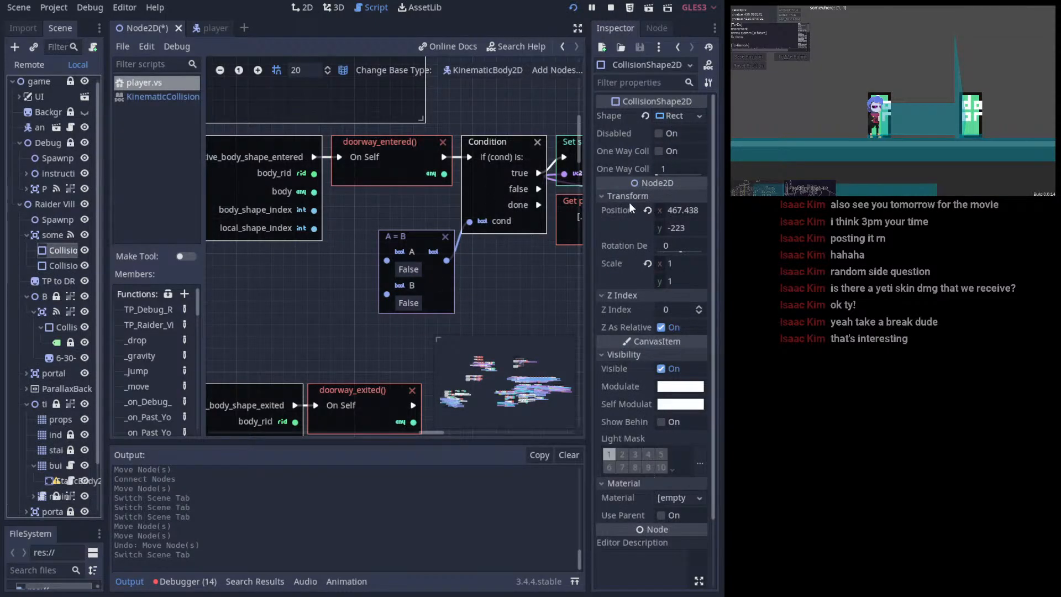
pyautogui.click(655, 29)
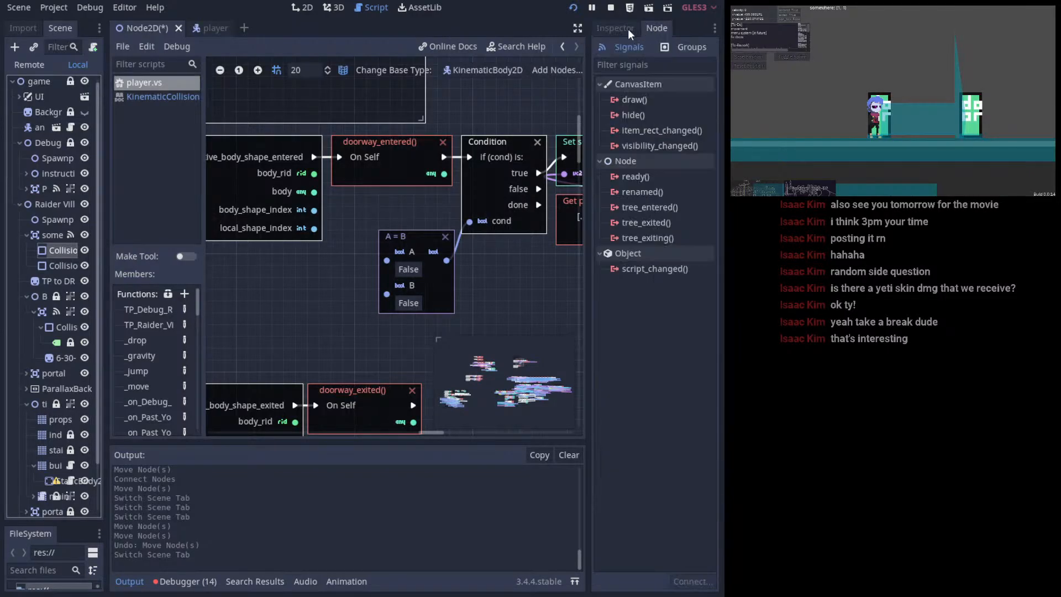
pyautogui.click(628, 29)
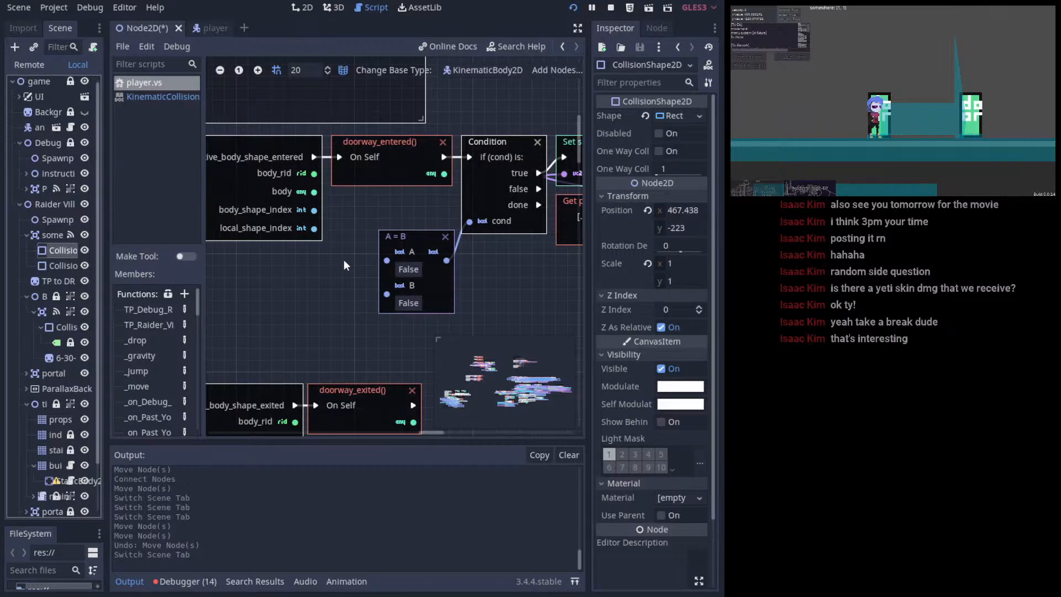
# - Bring somethingCreative's CollisionShape2D into the graph near the A = B node and browse the node types offered for it
pyautogui.moveTo(41, 258); pyautogui.dragTo(332, 267)
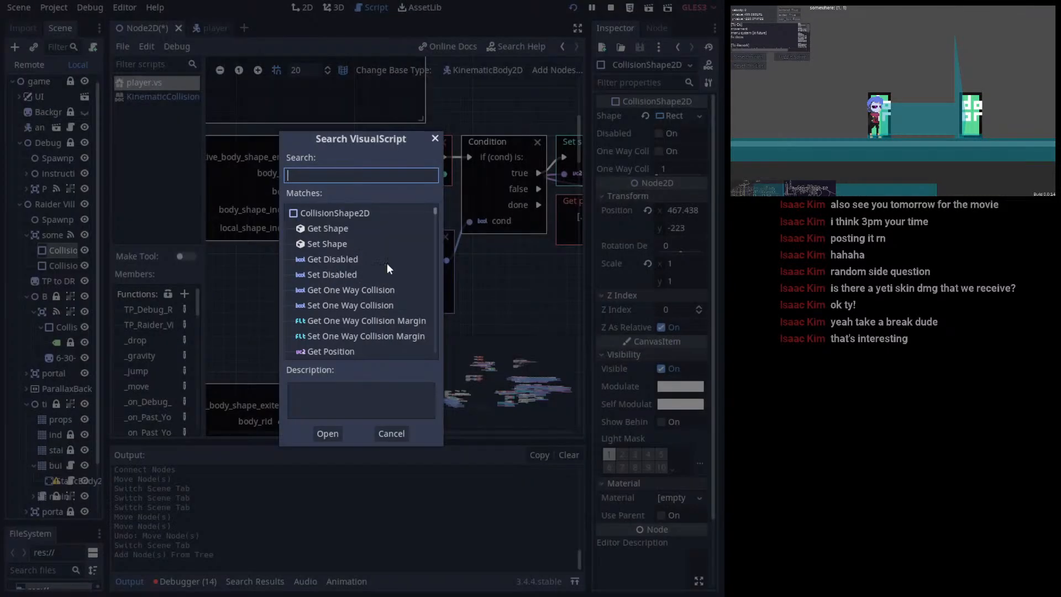
pyautogui.click(346, 230)
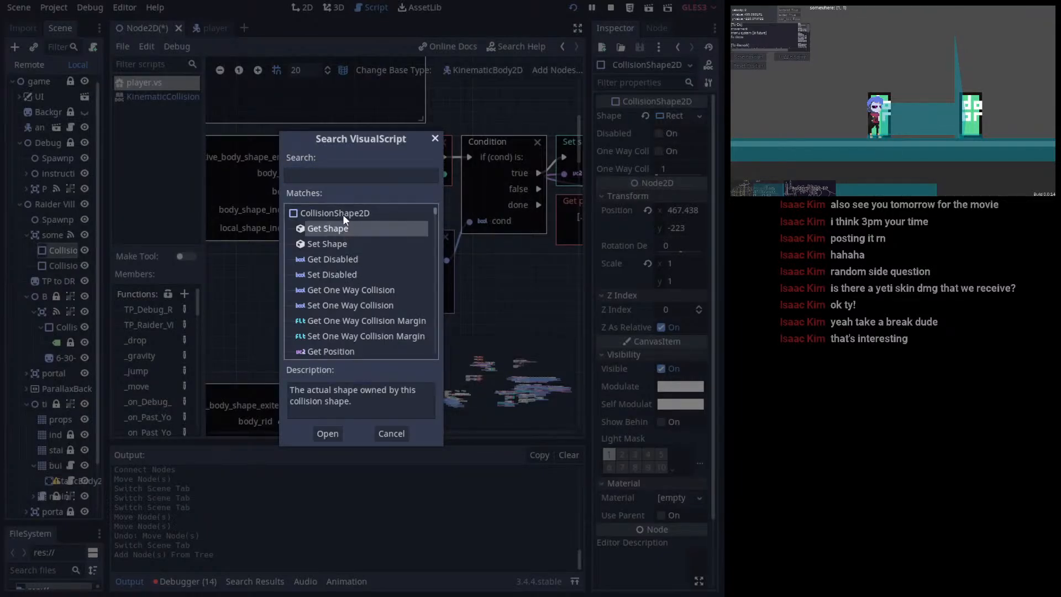
pyautogui.scroll(-6, 435, 216)
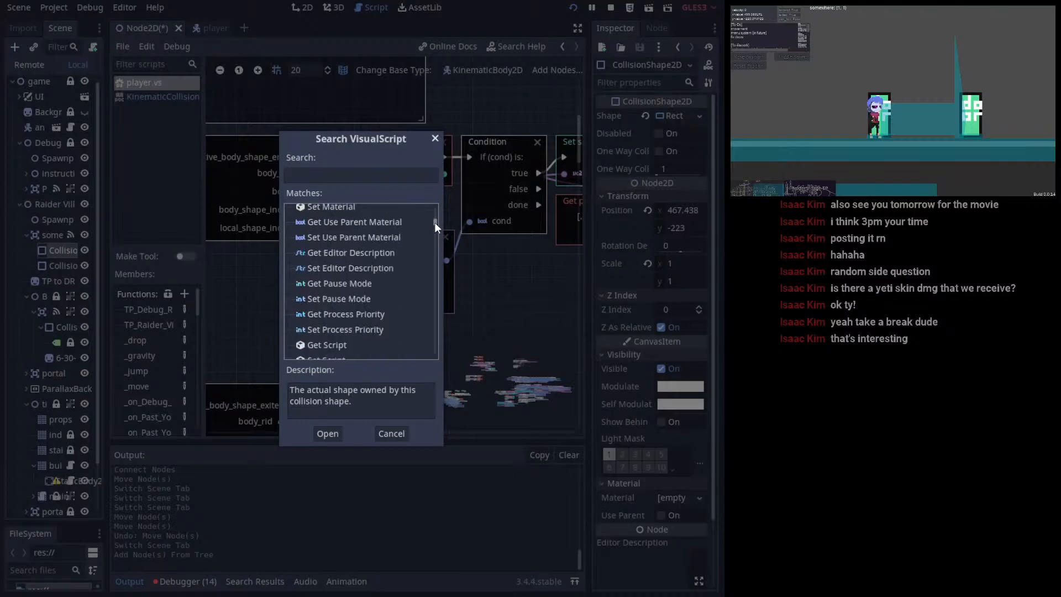
pyautogui.scroll(2, 434, 221)
pyautogui.scroll(6, 433, 215)
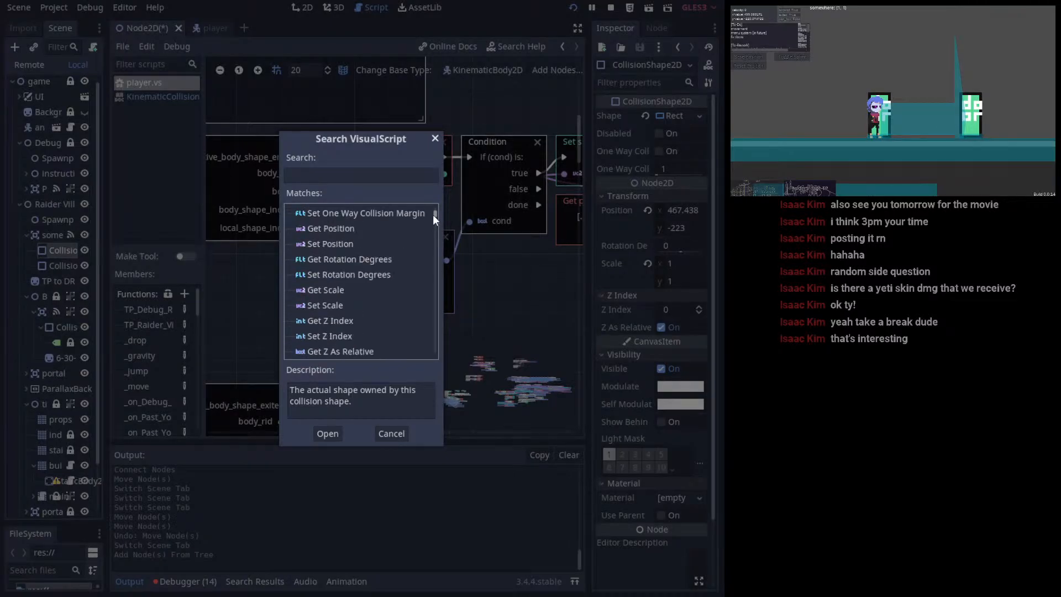
pyautogui.scroll(-6, 433, 211)
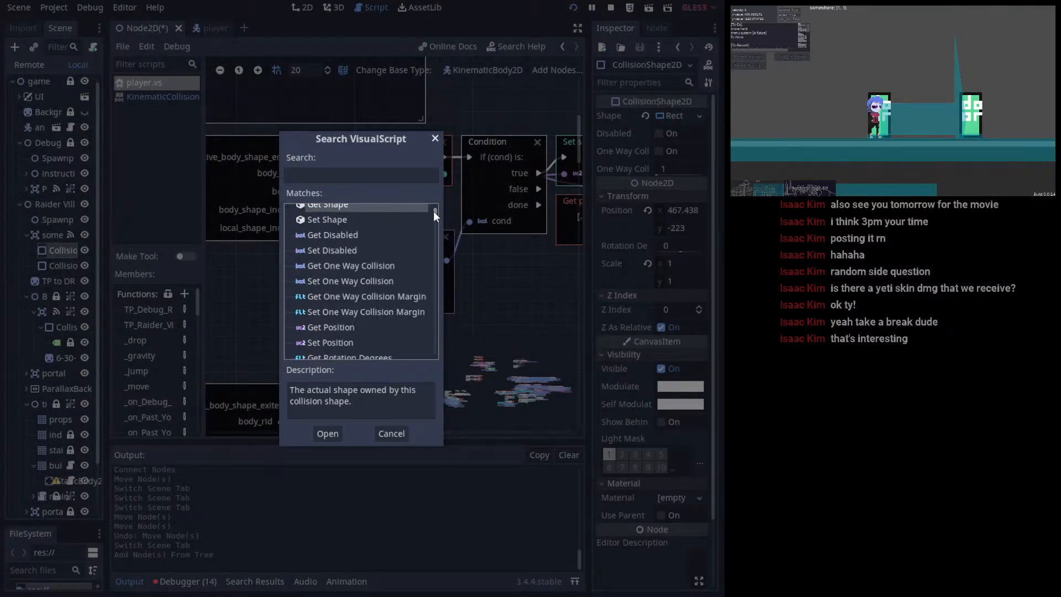
pyautogui.scroll(-4, 429, 224)
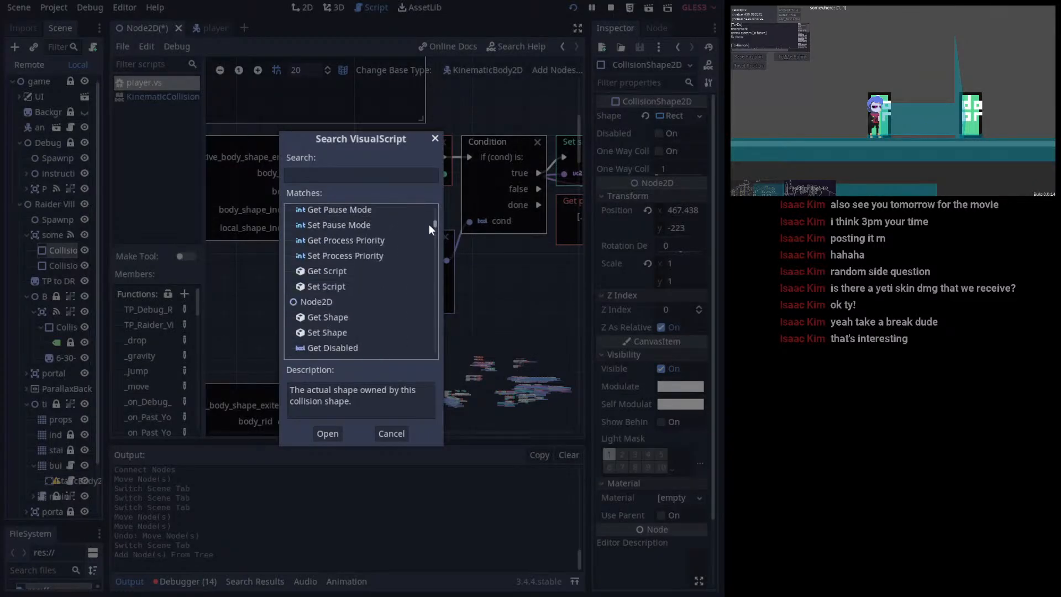
pyautogui.scroll(-2, 429, 227)
pyautogui.scroll(-5, 429, 231)
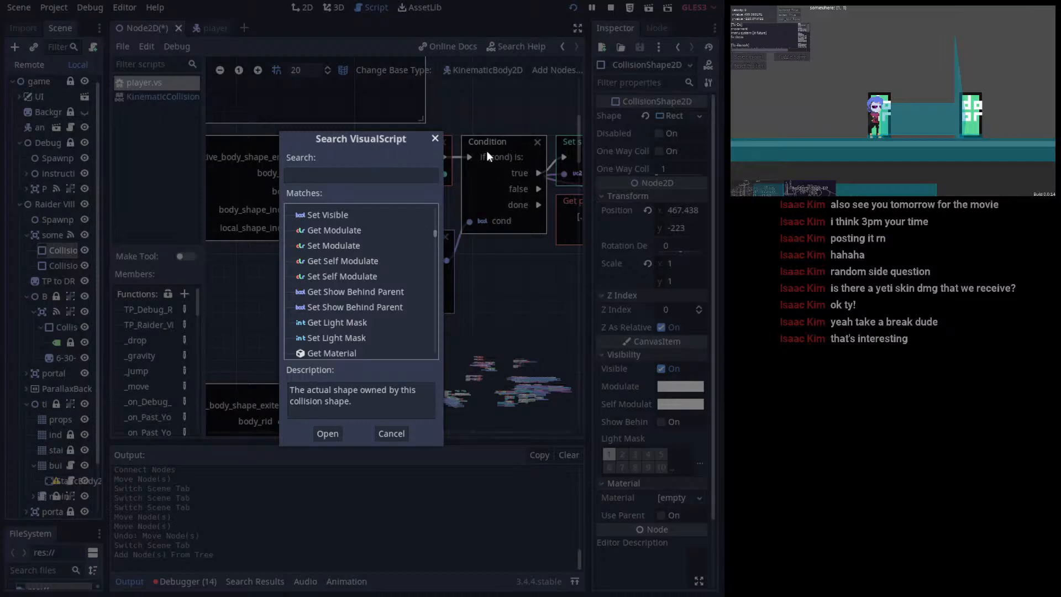
pyautogui.moveTo(351, 140); pyautogui.dragTo(402, 120)
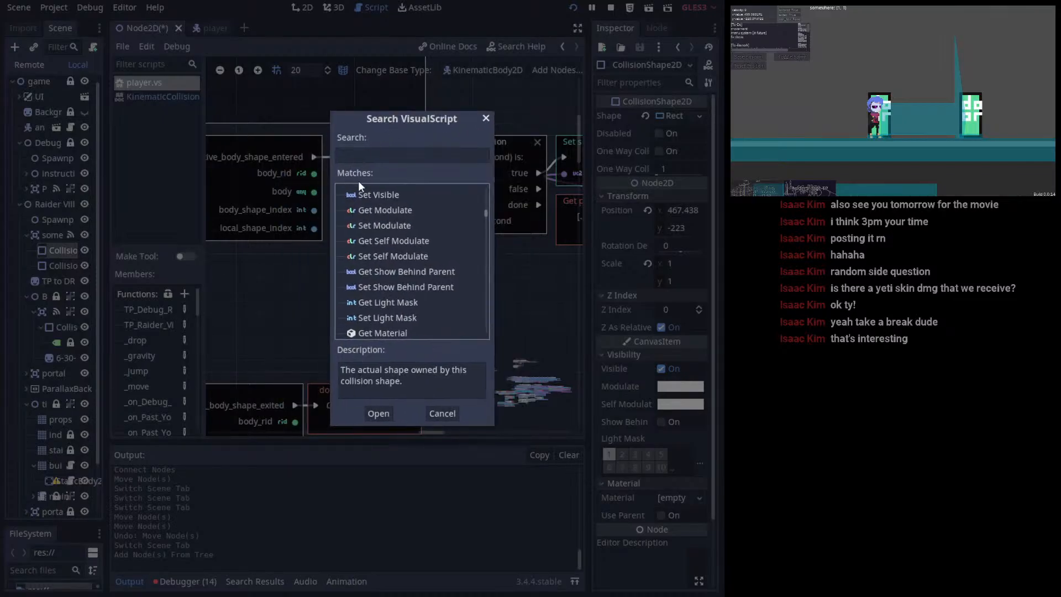
pyautogui.click(471, 225)
pyautogui.moveTo(486, 214); pyautogui.dragTo(475, 337)
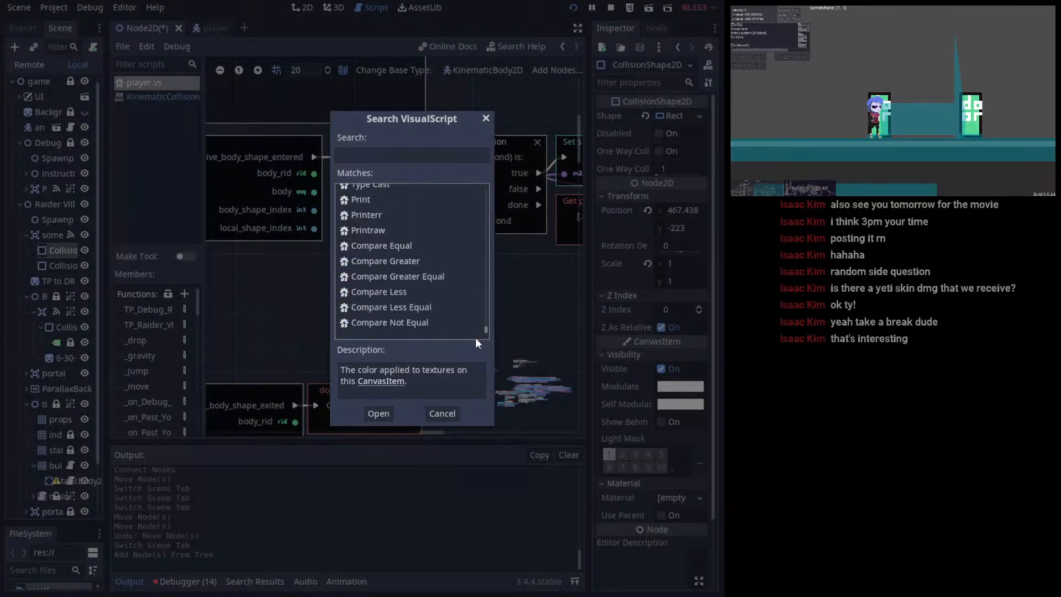
pyautogui.scroll(3, 420, 287)
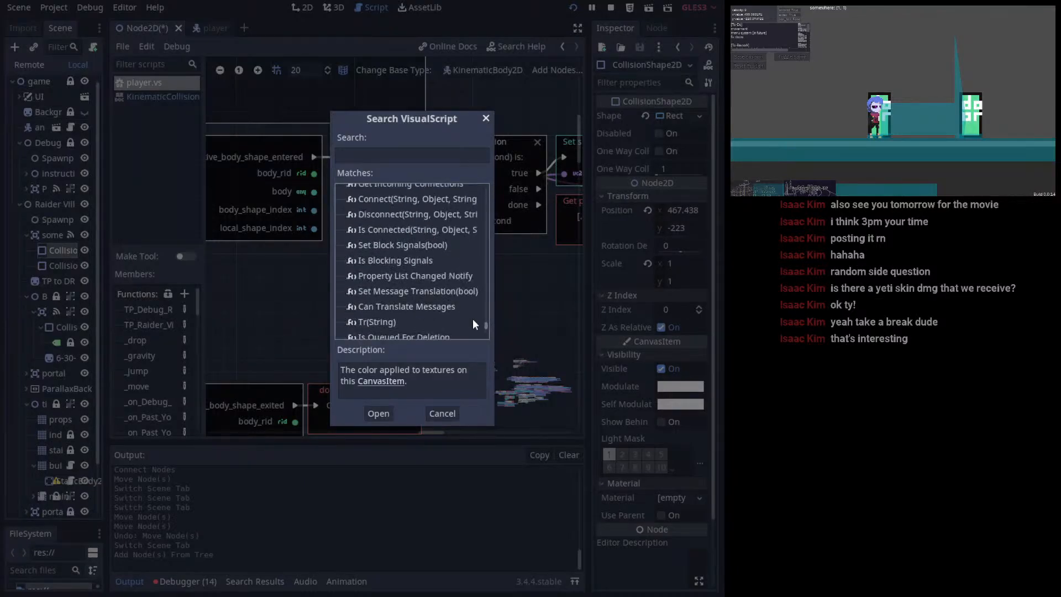
pyautogui.moveTo(491, 327); pyautogui.dragTo(481, 314)
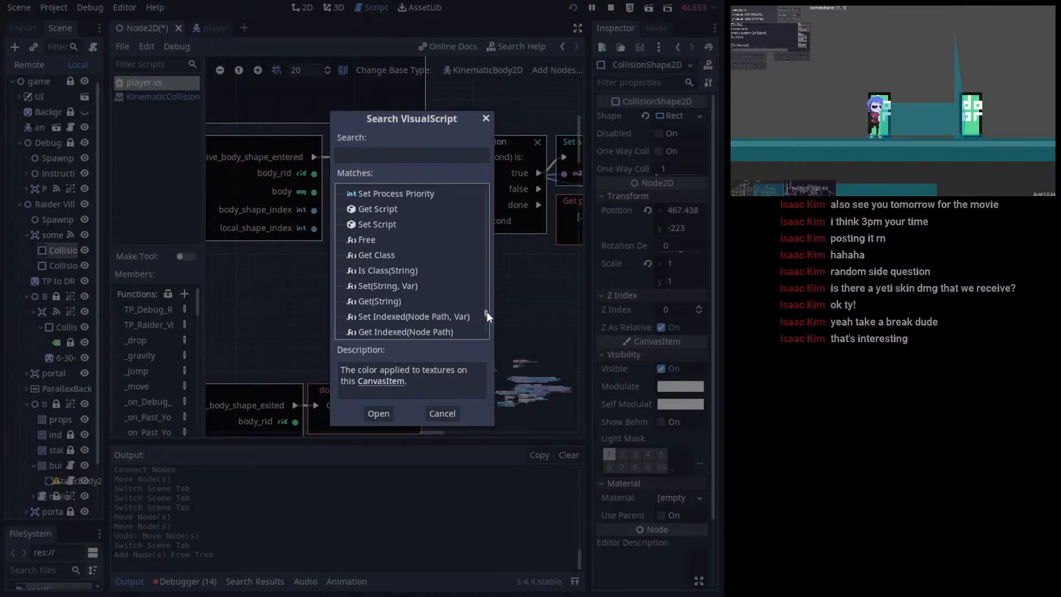
pyautogui.moveTo(487, 312); pyautogui.dragTo(483, 297)
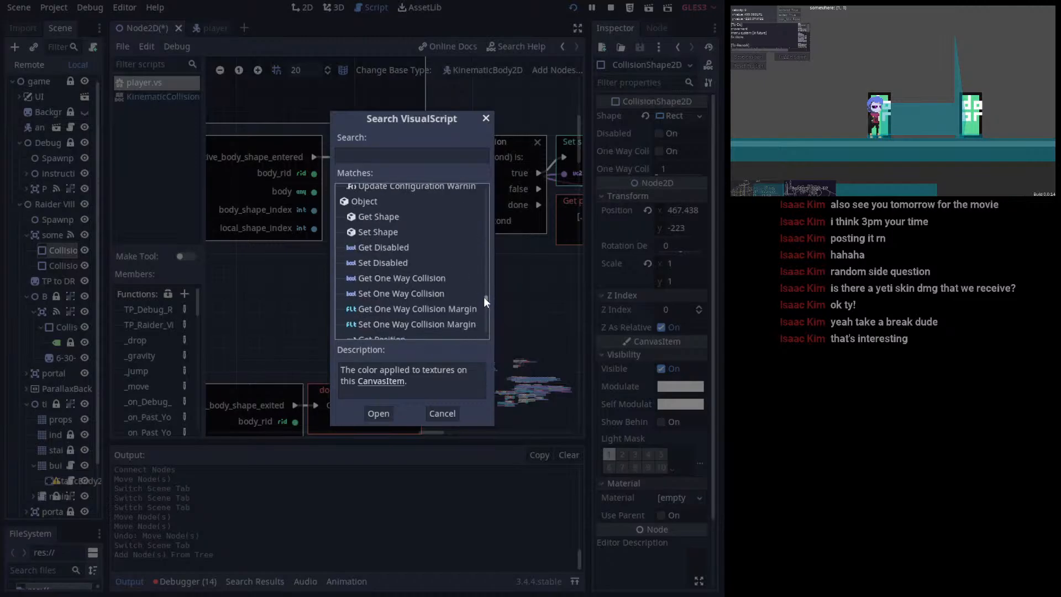
# - Add a Get Shape node for the CollisionShape2D to the player.vs graph
pyautogui.click(405, 228)
pyautogui.click(401, 217)
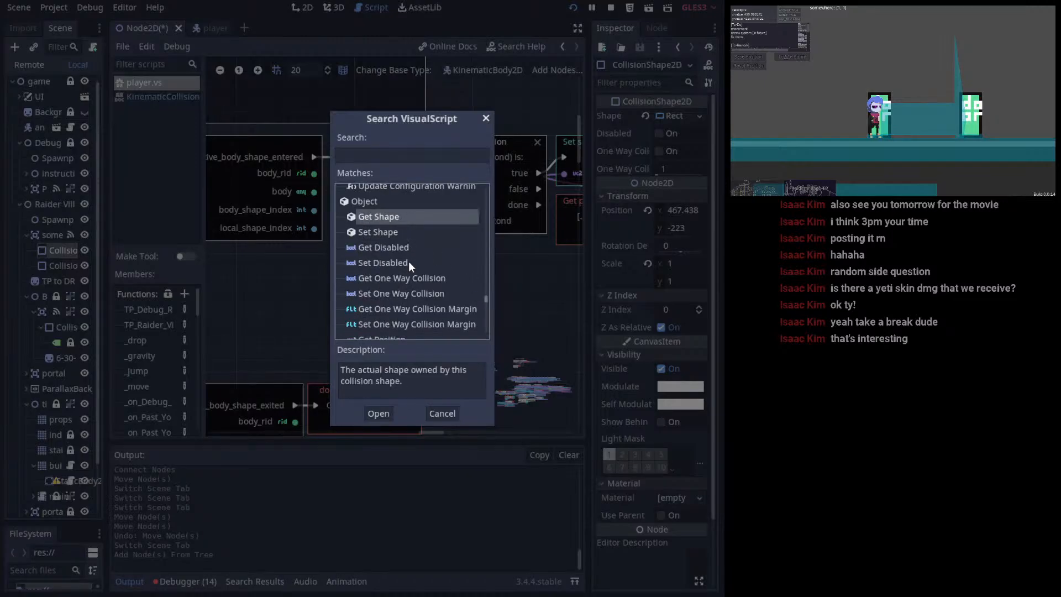
pyautogui.doubleClick(387, 215)
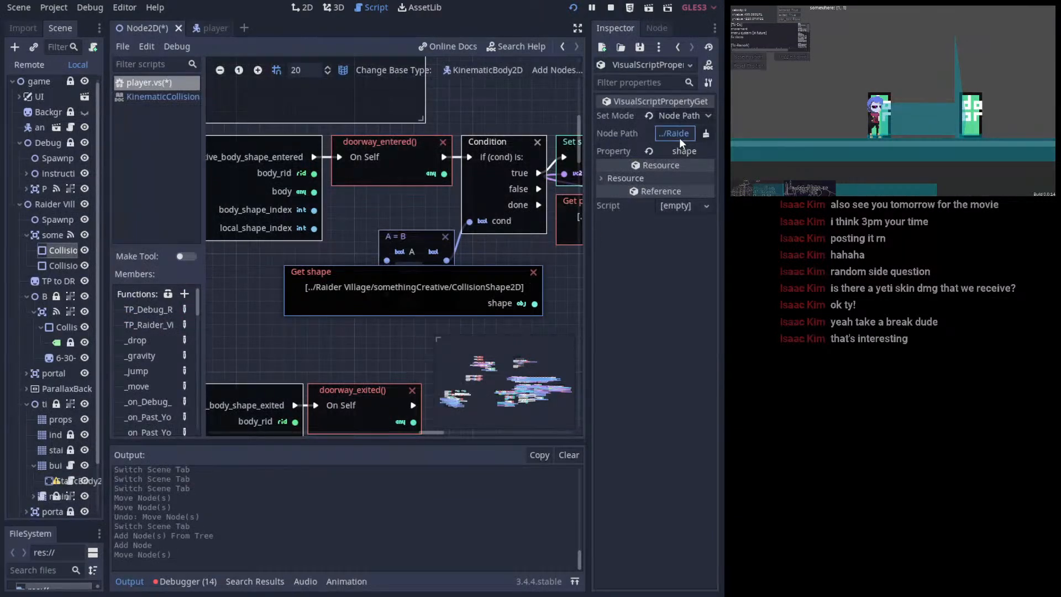
# - Look through the scene nodes selectable as the Get shape node's path and the properties available for its CollisionShape2D
pyautogui.click(679, 137)
pyautogui.scroll(-10, 369, 221)
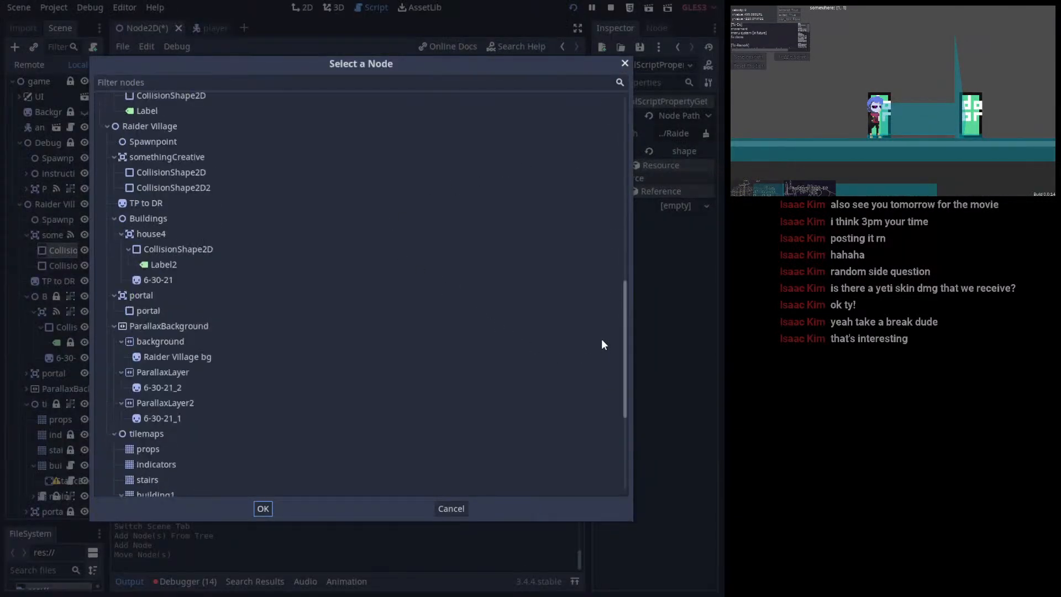
pyautogui.click(674, 270)
pyautogui.click(679, 150)
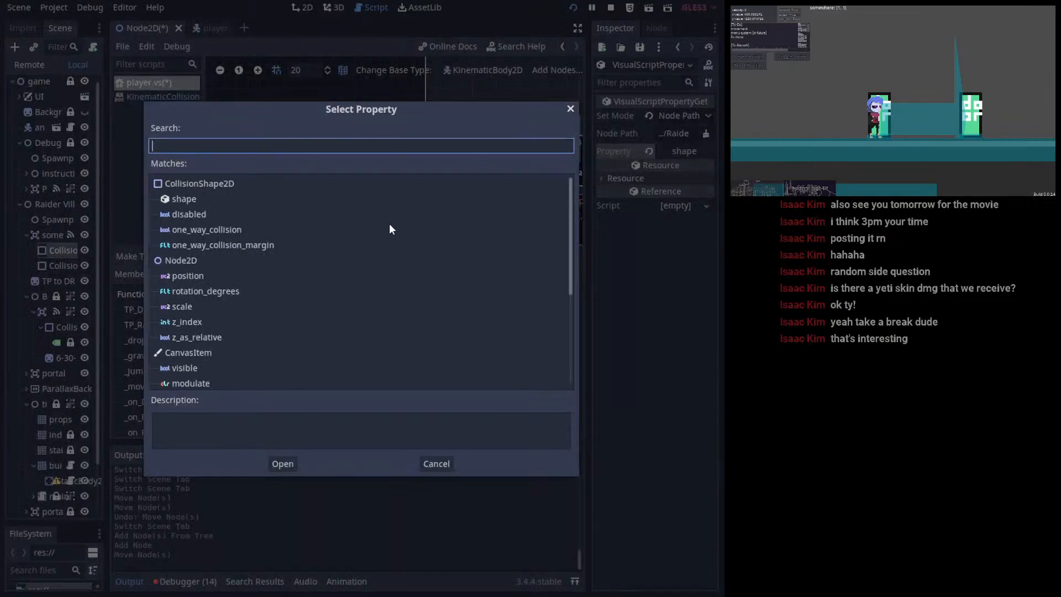
pyautogui.scroll(-5, 201, 296)
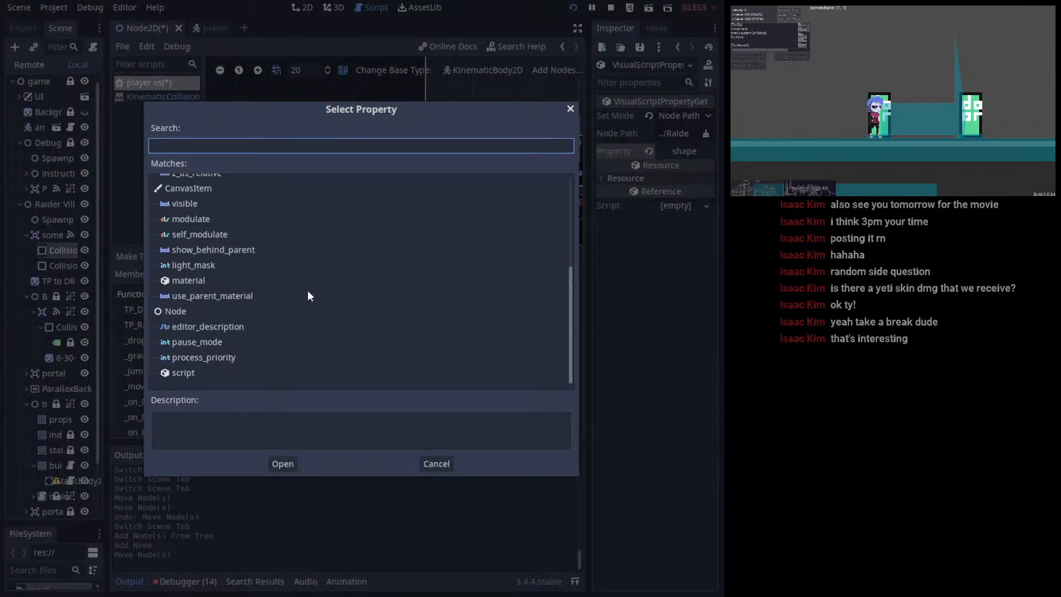
pyautogui.scroll(3, 307, 291)
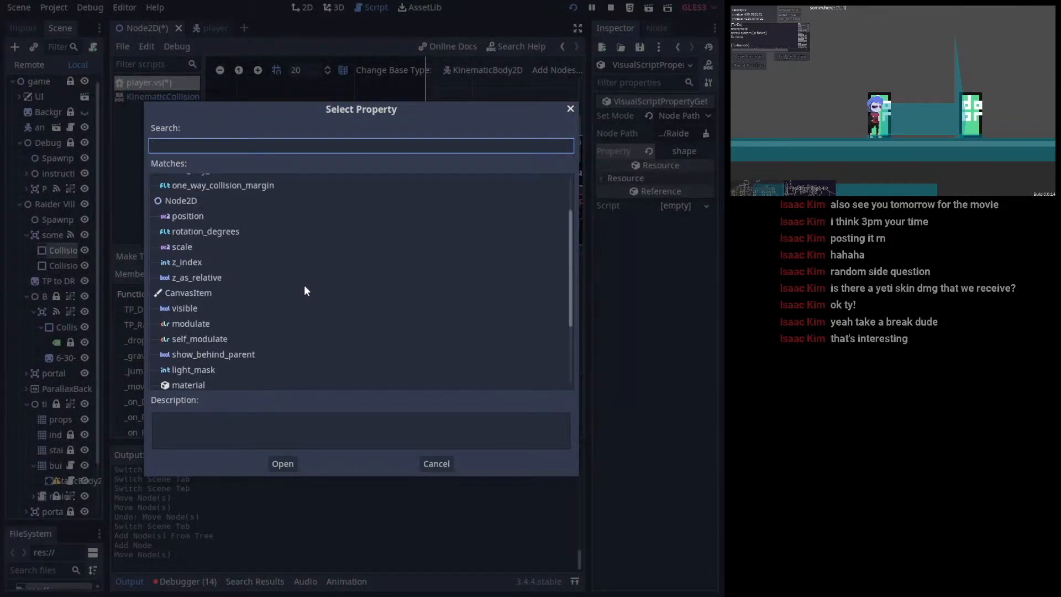
pyautogui.scroll(2, 301, 288)
pyautogui.scroll(-3, 241, 232)
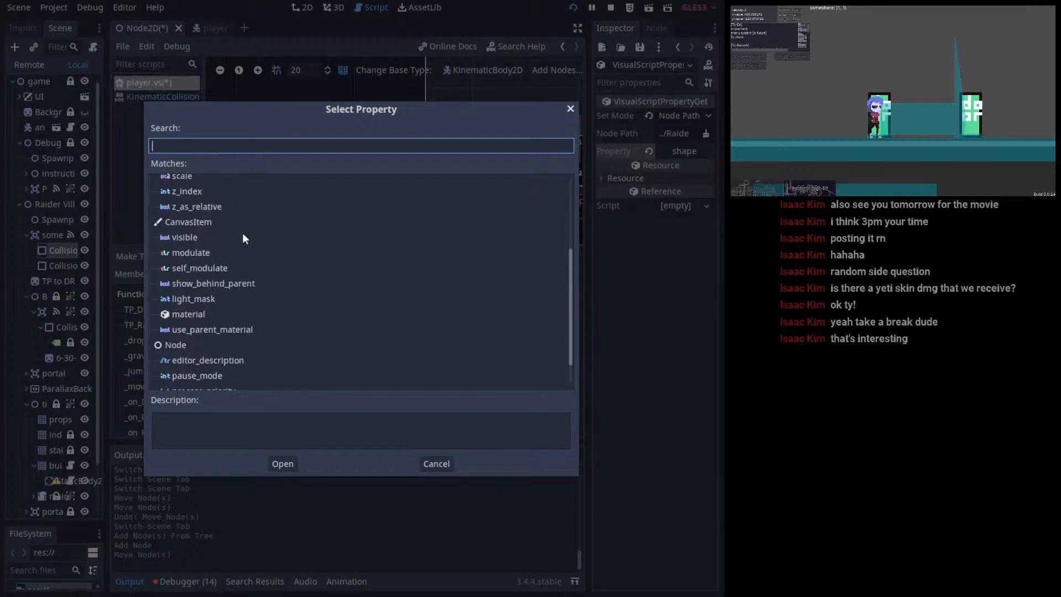
pyautogui.scroll(-1, 243, 233)
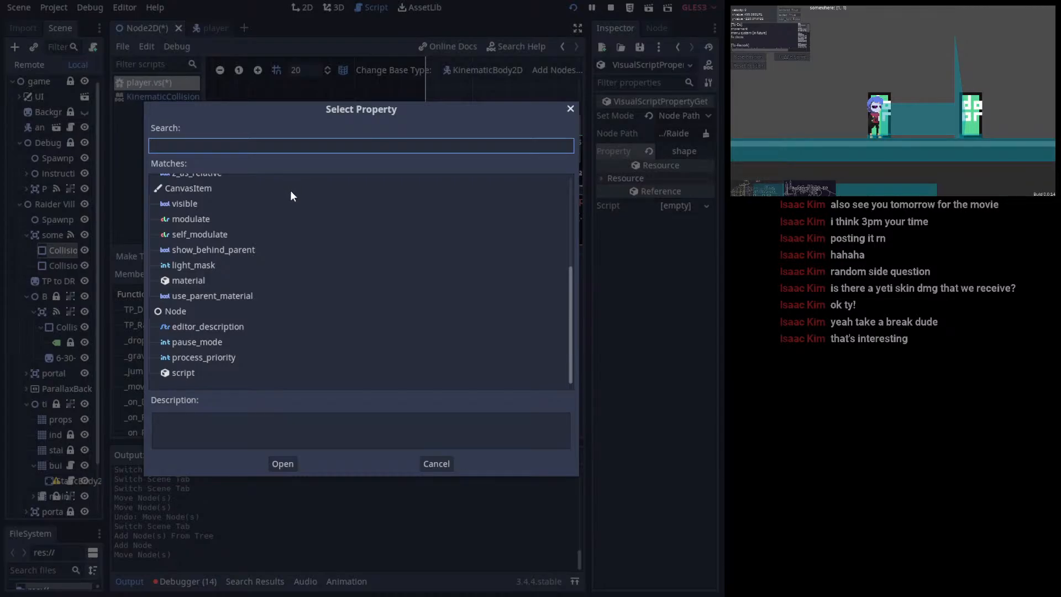
pyautogui.scroll(1, 244, 348)
# - Read the descriptions of pause_mode, editor_description, material, light_mask and show_behind_parent, then leave the Get node's property set to shape
pyautogui.click(230, 370)
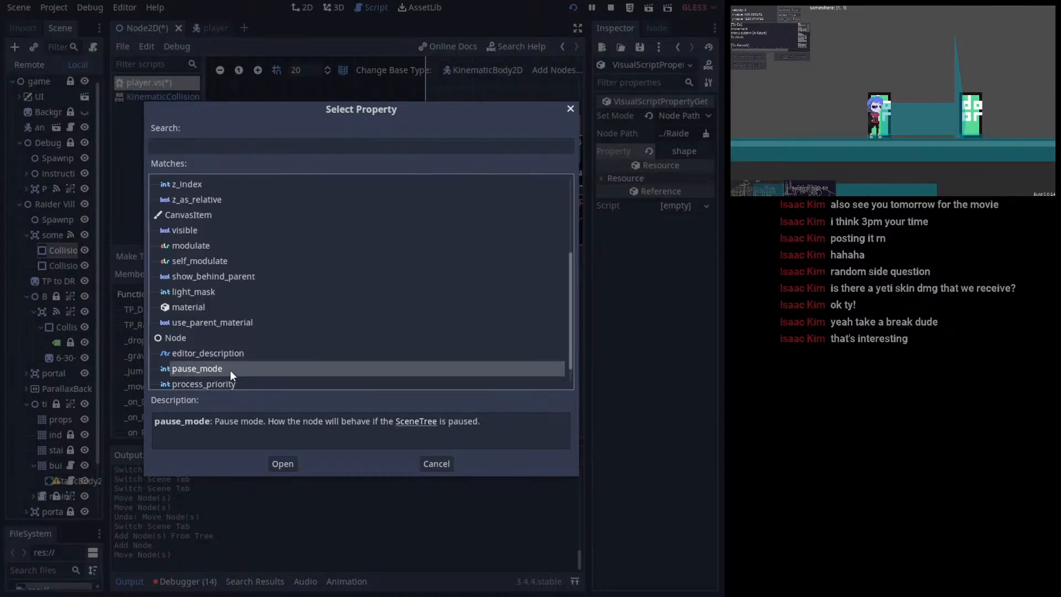
pyautogui.click(227, 354)
pyautogui.click(231, 308)
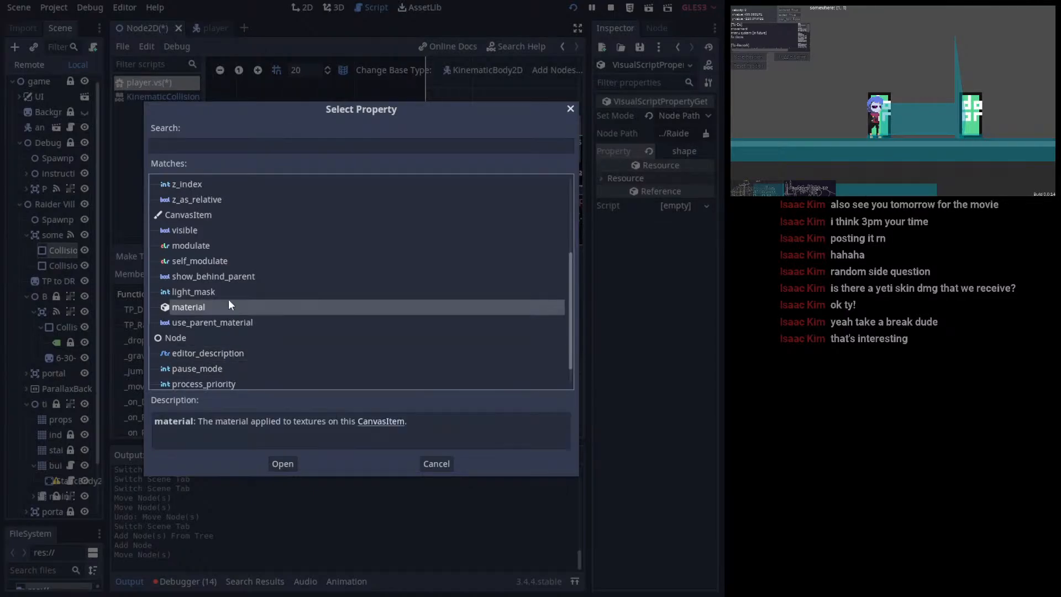
pyautogui.click(230, 297)
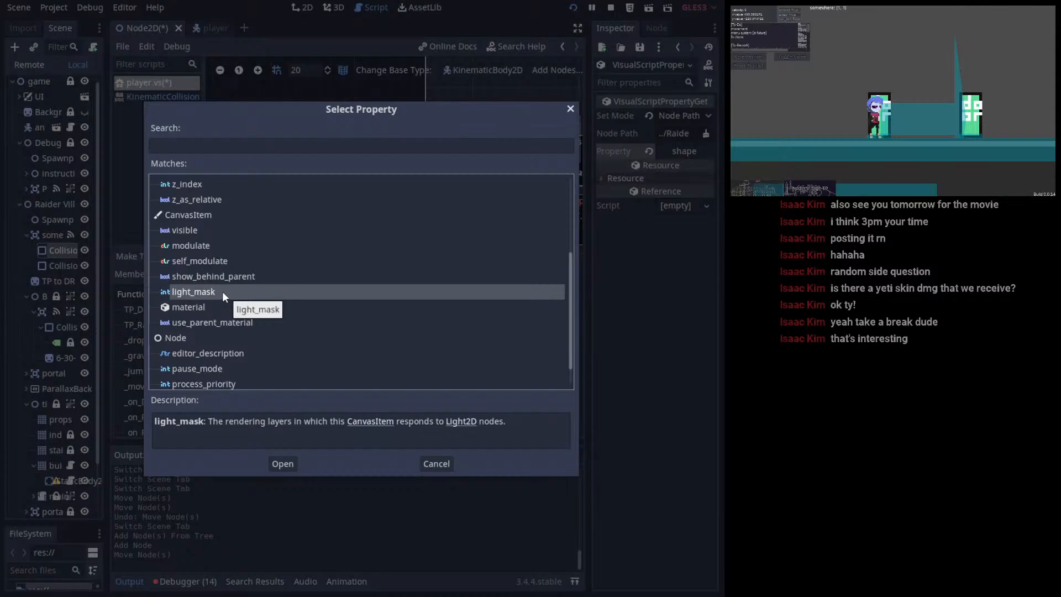
pyautogui.click(218, 277)
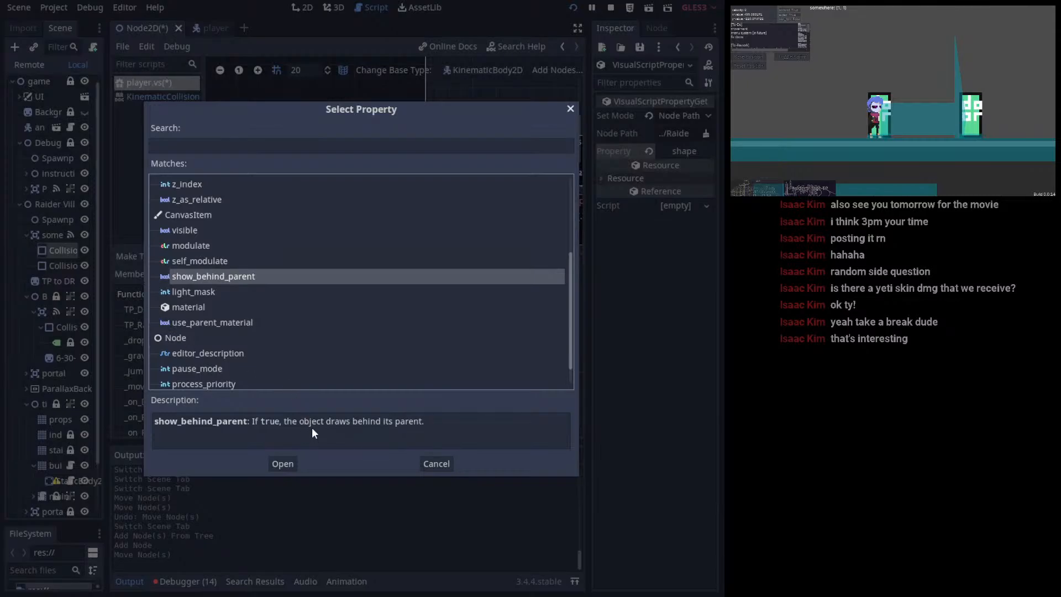
pyautogui.scroll(5, 257, 307)
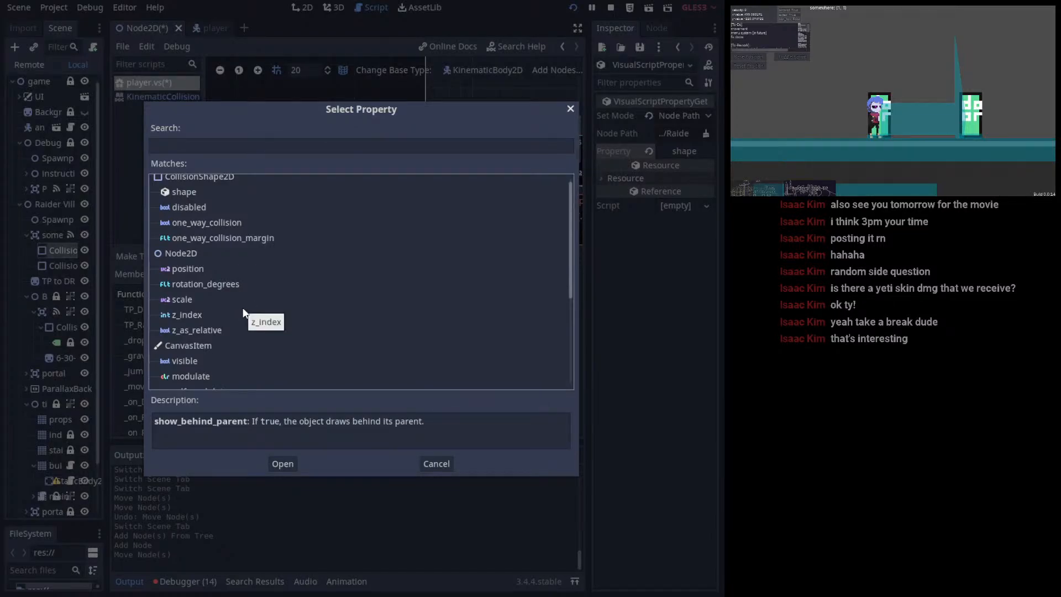
pyautogui.scroll(1, 243, 313)
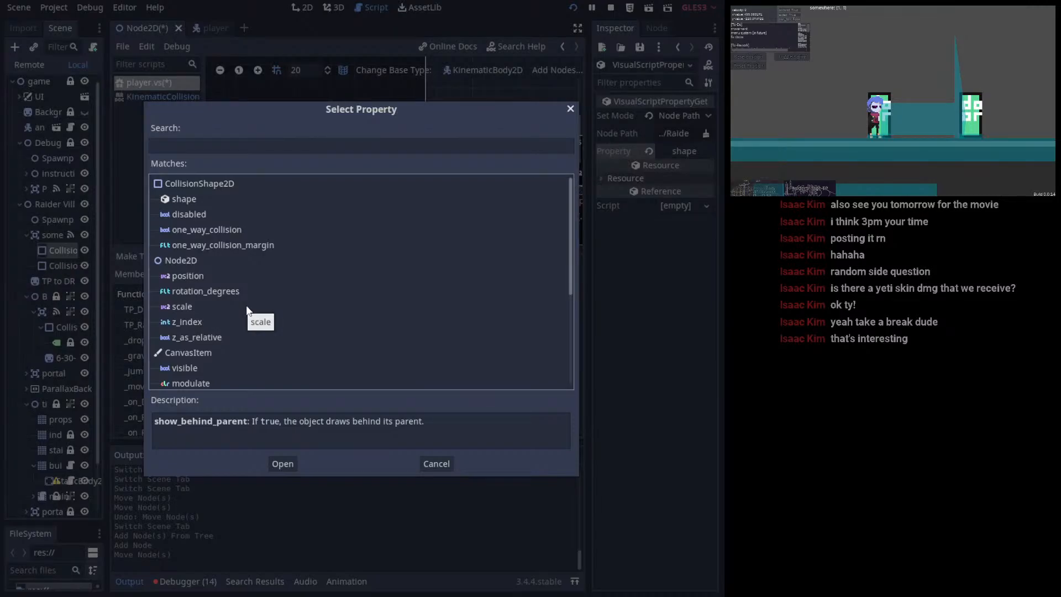
pyautogui.click(434, 464)
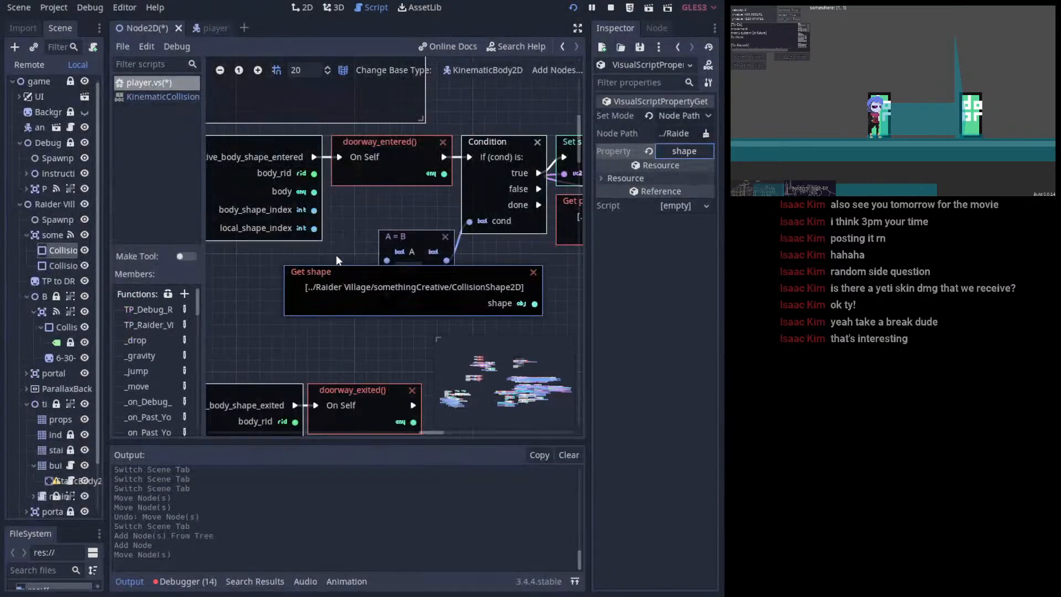
# - Disconnect A = B from the Condition node and place it below Condition, with Get shape between the doorway entered and exited functions
pyautogui.moveTo(364, 290); pyautogui.dragTo(380, 192, button='middle')
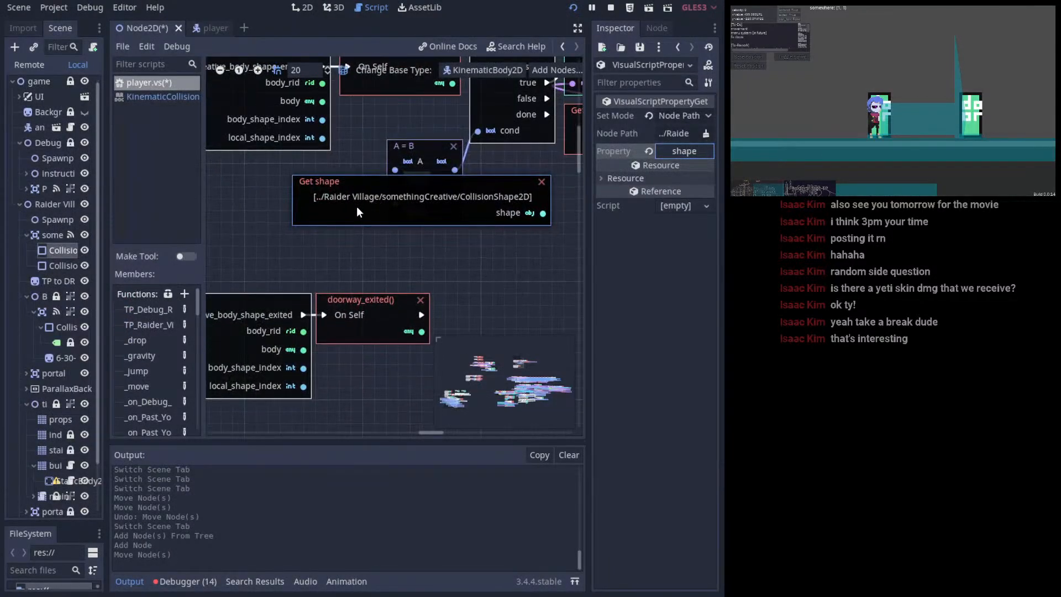
pyautogui.keyDown('ctrl'); pyautogui.scroll(-4, 376, 208); pyautogui.keyUp('ctrl')
pyautogui.keyDown('ctrl'); pyautogui.scroll(2, 304, 190); pyautogui.keyUp('ctrl')
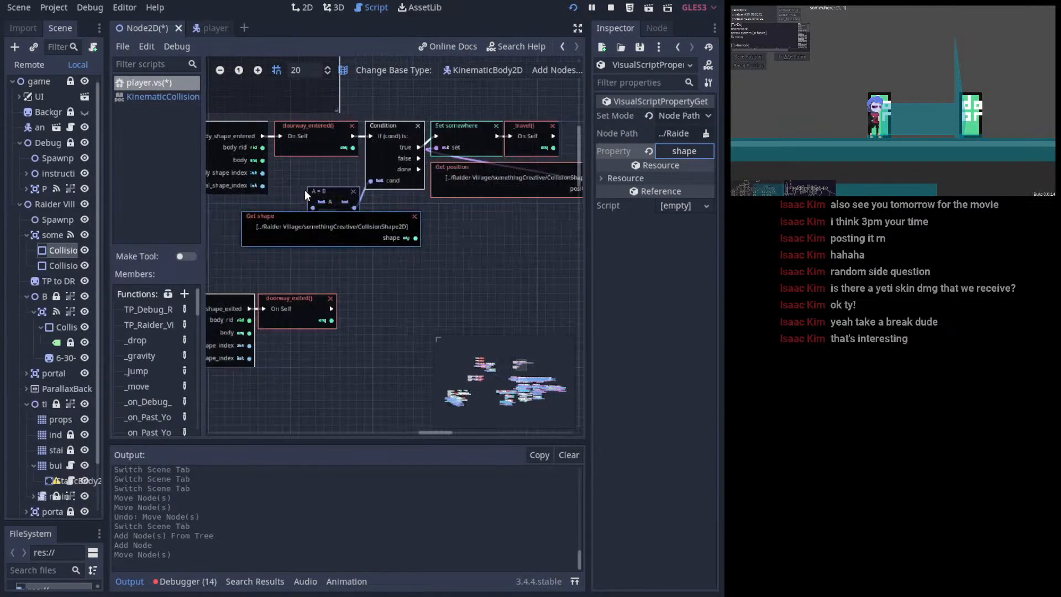
pyautogui.moveTo(304, 190); pyautogui.dragTo(333, 192, button='middle')
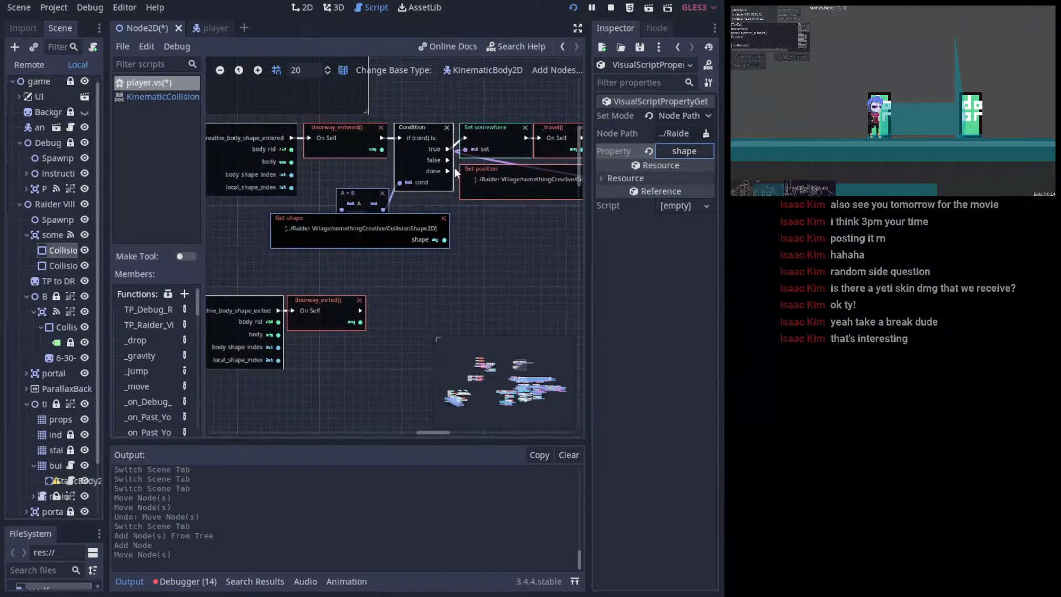
pyautogui.moveTo(394, 167); pyautogui.dragTo(419, 178, button='middle')
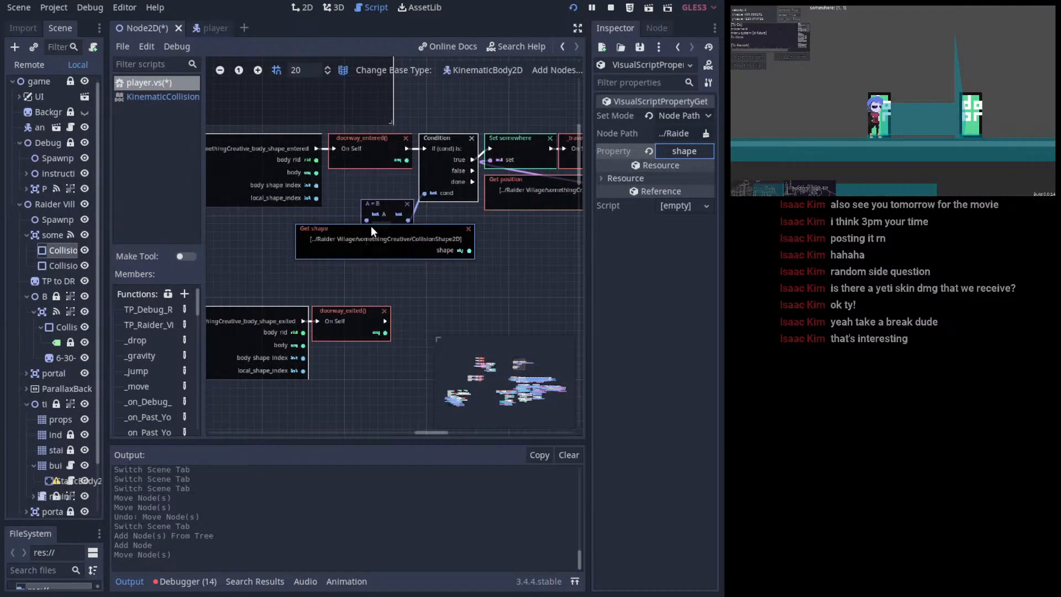
pyautogui.moveTo(372, 231); pyautogui.dragTo(289, 248)
pyautogui.moveTo(432, 211); pyautogui.dragTo(489, 188, button='middle')
pyautogui.moveTo(441, 176); pyautogui.dragTo(488, 202)
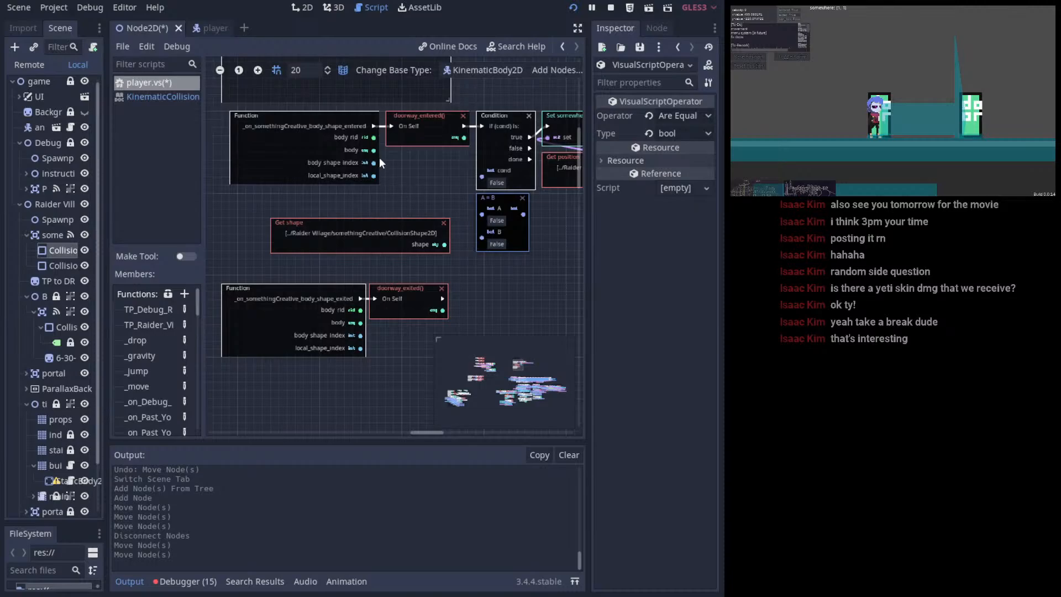
pyautogui.moveTo(418, 247); pyautogui.dragTo(394, 230)
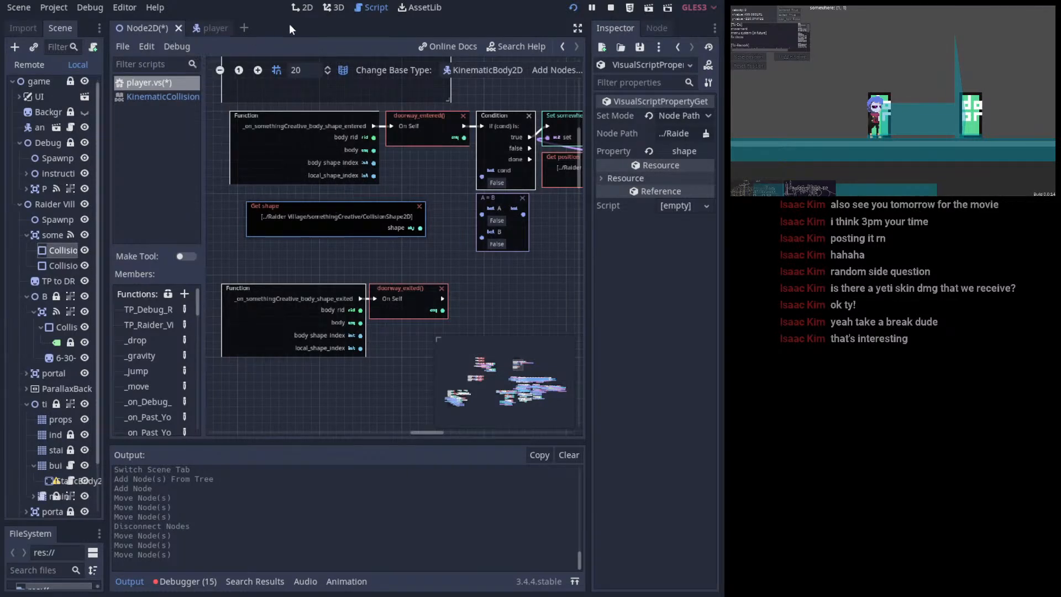
# - Switch to the 2D scene view and move the another player instance to (395, -223), just outside the first green door
pyautogui.click(303, 8)
pyautogui.scroll(-2, 398, 245)
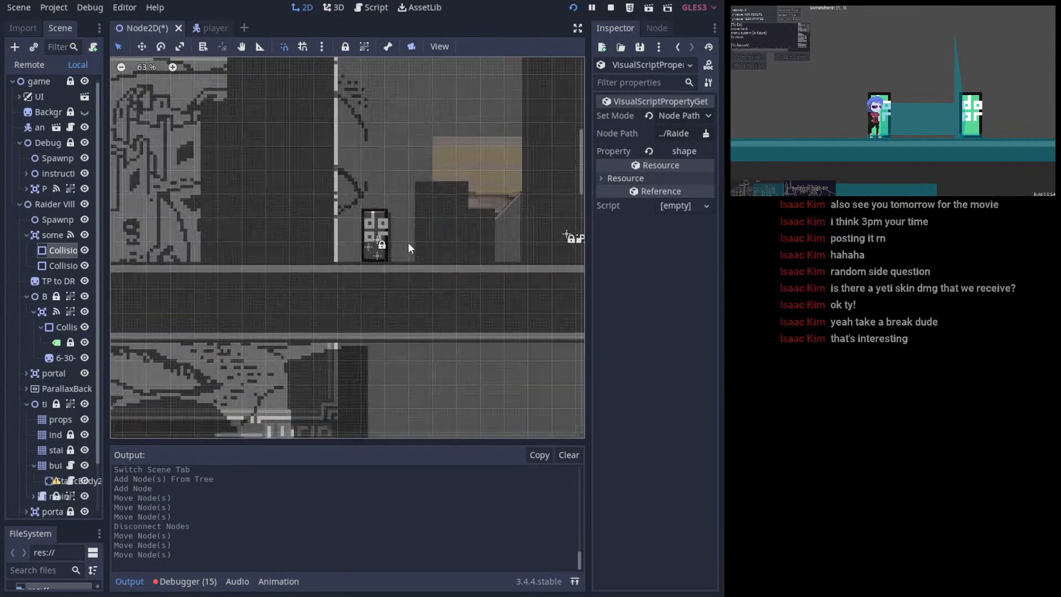
pyautogui.moveTo(354, 219); pyautogui.dragTo(508, 223, button='middle')
pyautogui.scroll(-7, 431, 227)
pyautogui.moveTo(248, 347); pyautogui.dragTo(277, 264, button='middle')
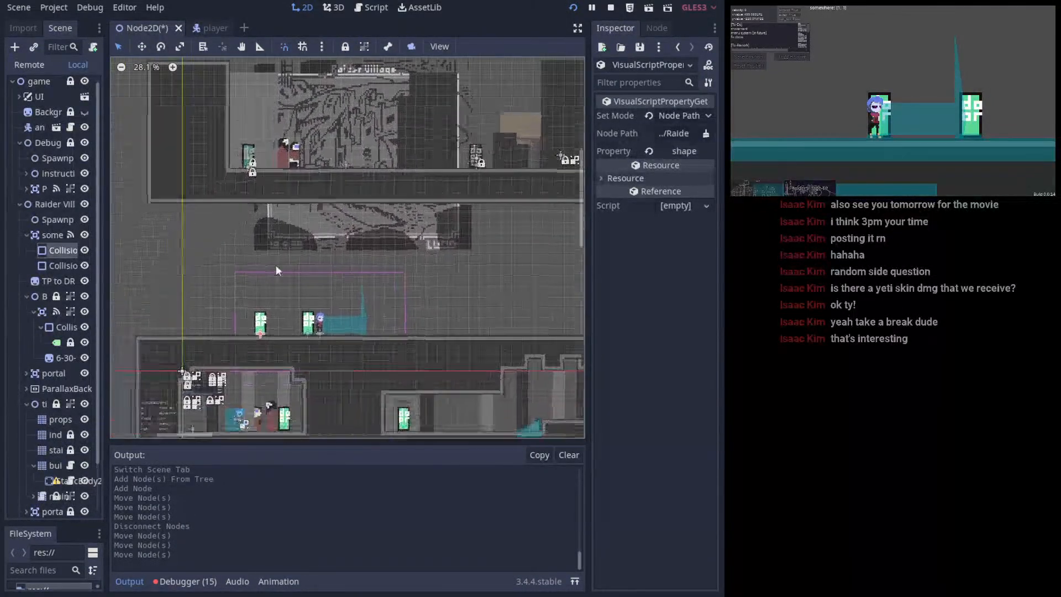
pyautogui.scroll(9, 350, 327)
pyautogui.moveTo(337, 322); pyautogui.dragTo(146, 304)
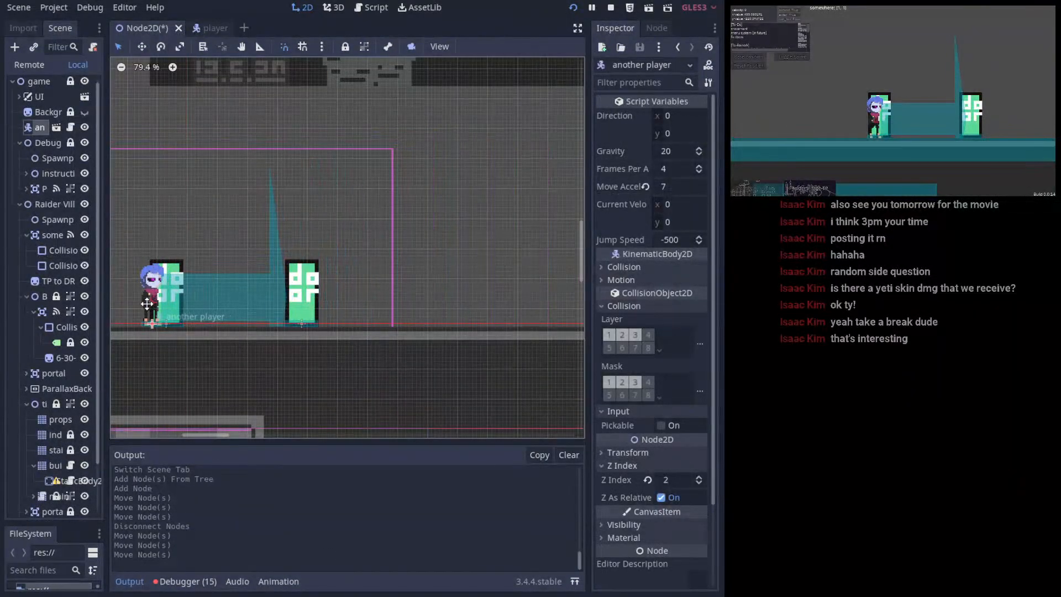
pyautogui.scroll(6, 260, 303)
pyautogui.moveTo(291, 302); pyautogui.dragTo(225, 267)
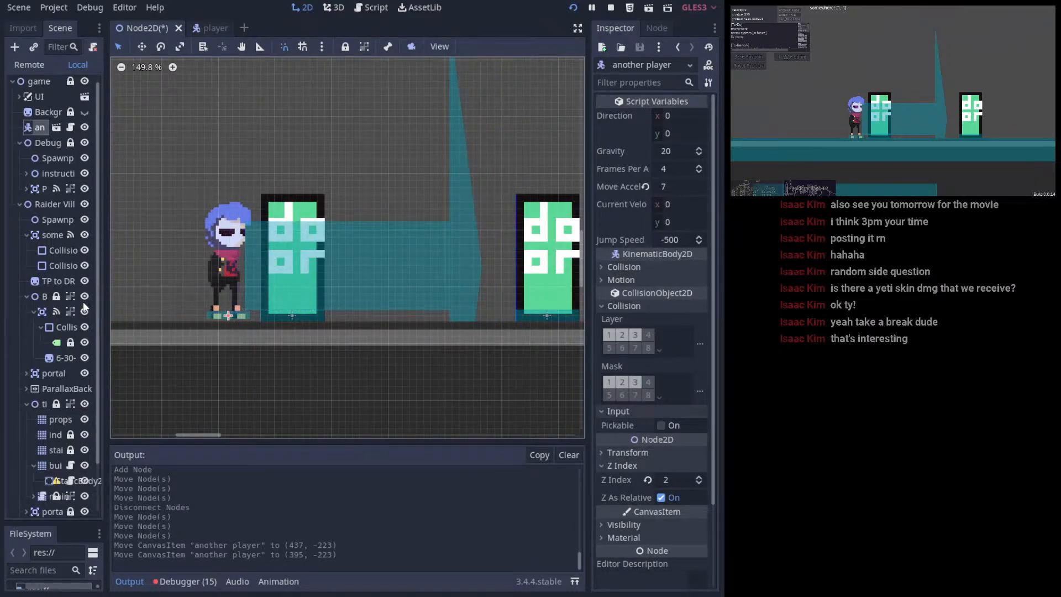
# - Check the somethingCreative area's properties and move another player to (428, -223) so it overlaps the first door
pyautogui.scroll(-3, 55, 397)
pyautogui.click(54, 333)
pyautogui.click(47, 317)
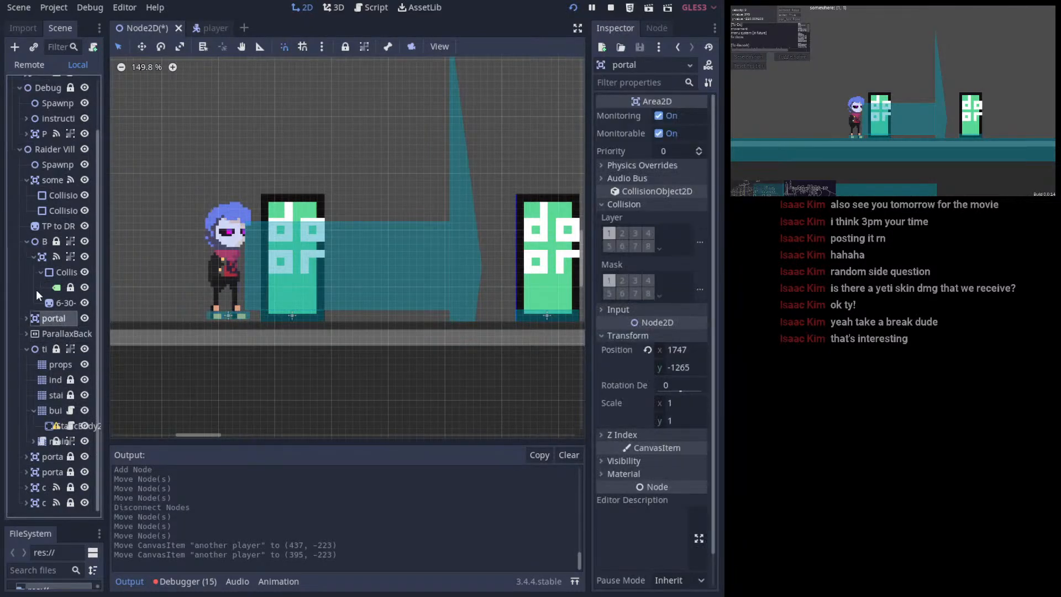
pyautogui.click(49, 180)
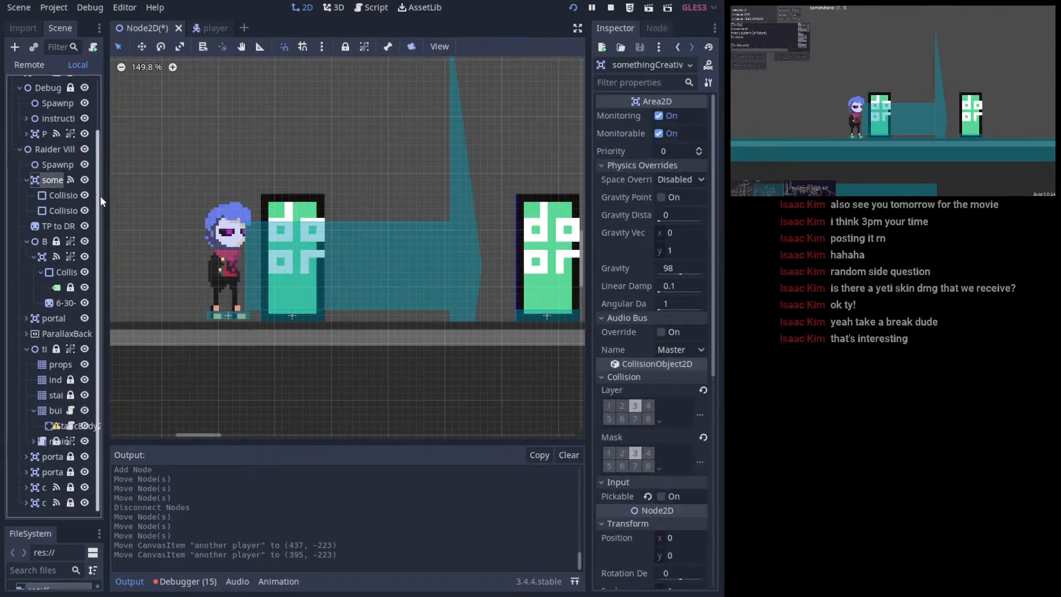
pyautogui.moveTo(104, 203)
pyautogui.mouseDown()
pyautogui.moveTo(175, 206)
pyautogui.moveTo(103, 207)
pyautogui.mouseUp()
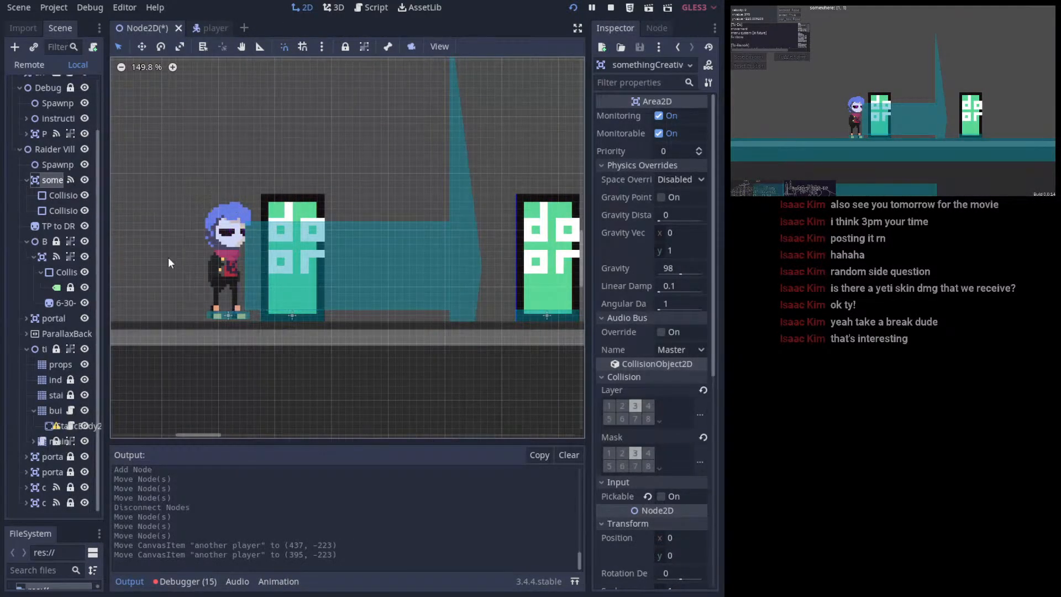
pyautogui.moveTo(307, 320); pyautogui.dragTo(241, 343, button='middle')
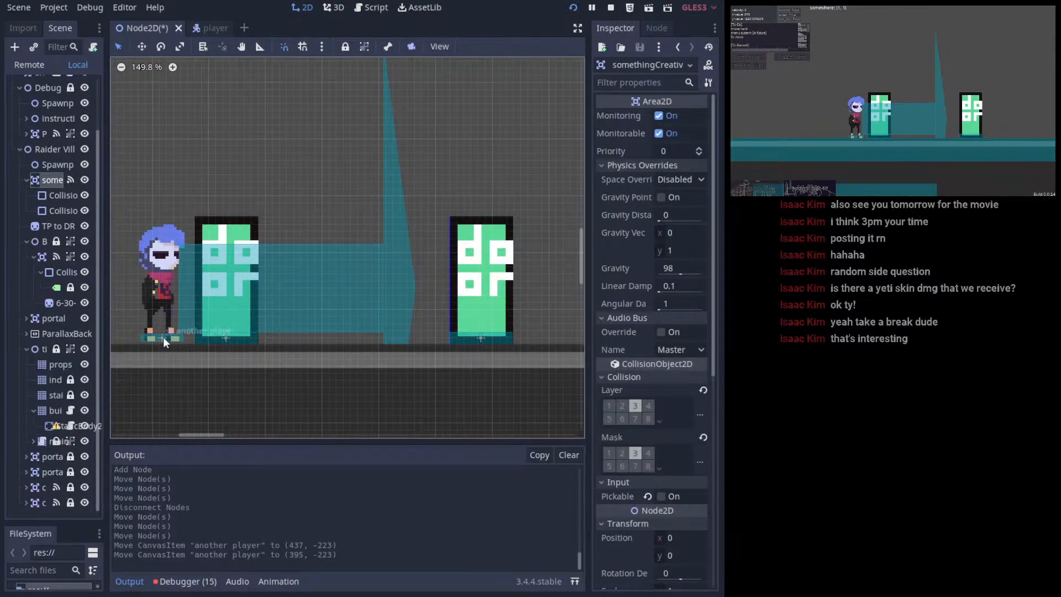
pyautogui.moveTo(163, 337); pyautogui.dragTo(192, 331)
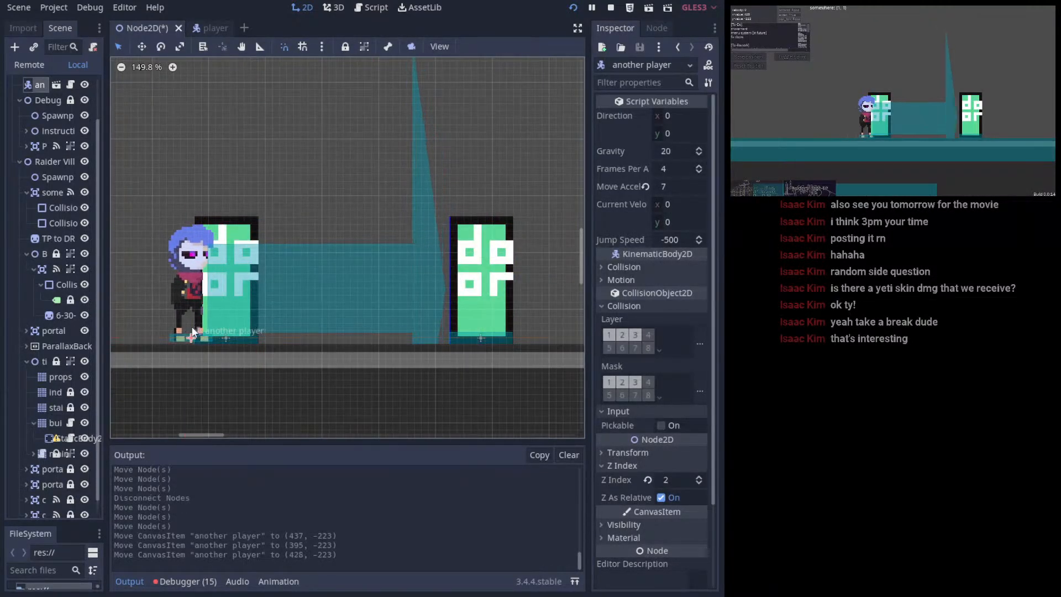
pyautogui.scroll(-1, 446, 296)
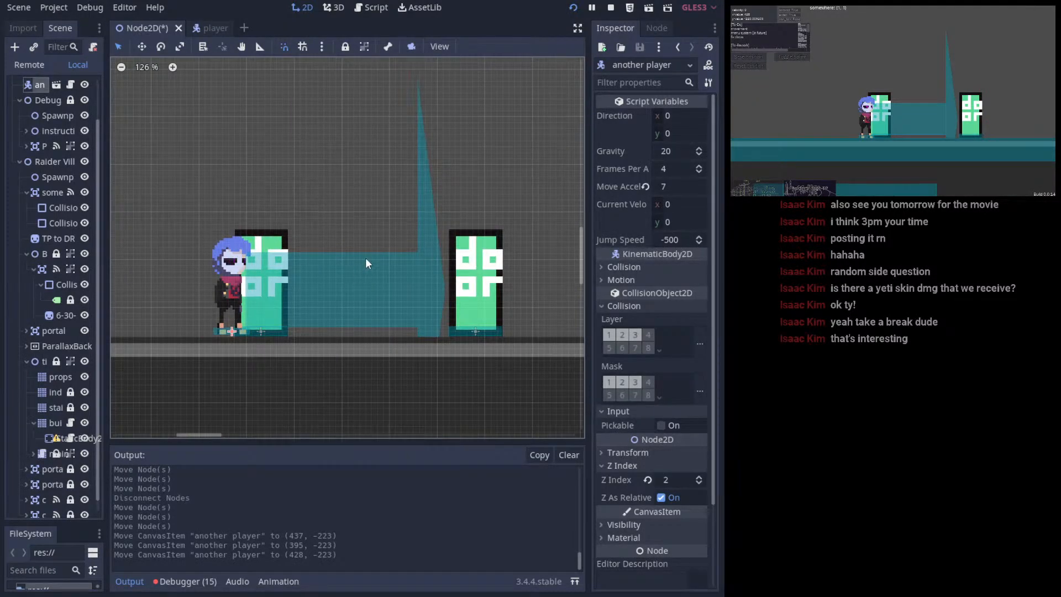
# - Select the collision shapes at the base of both green doors to compare them, then clear the selection
pyautogui.click(264, 332)
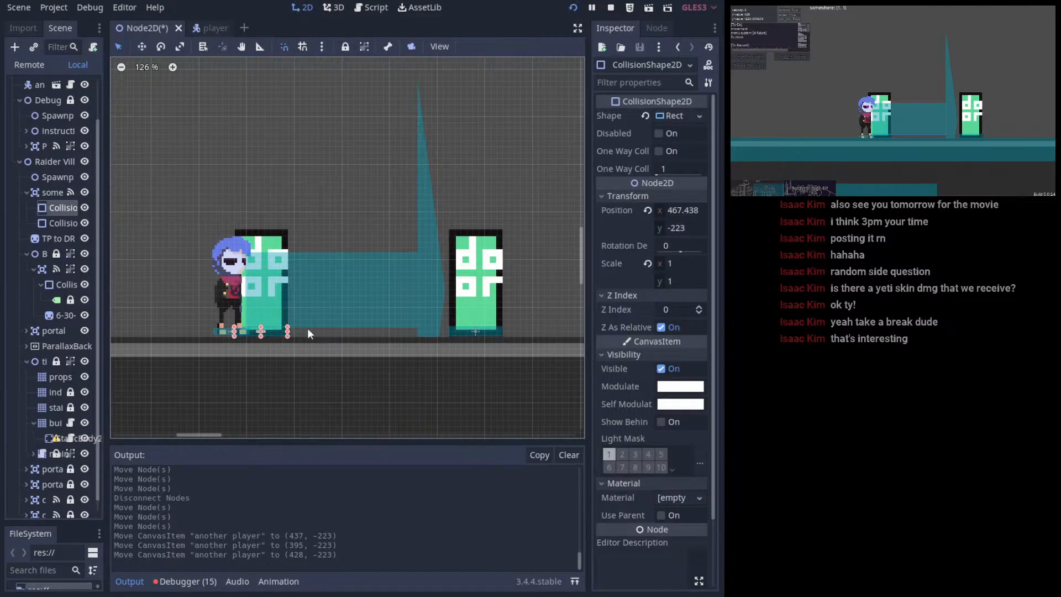
pyautogui.click(475, 336)
pyautogui.click(476, 334)
pyautogui.click(265, 327)
pyautogui.click(347, 293)
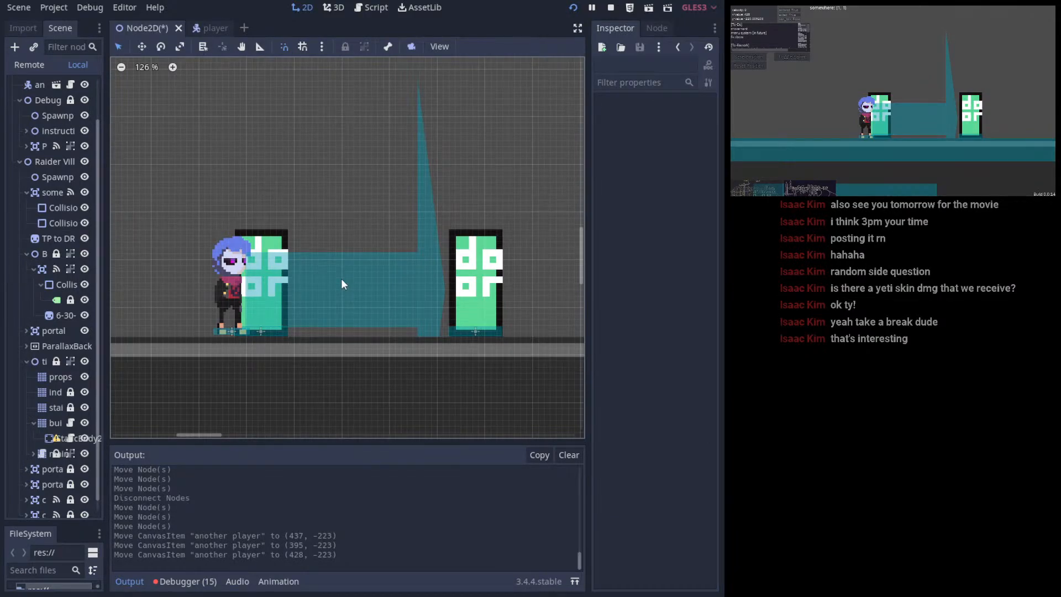
# - Examine the signals of somethingCreative, including its body_shape_entered connection to another player, against those of its door collision shapes
pyautogui.click(49, 192)
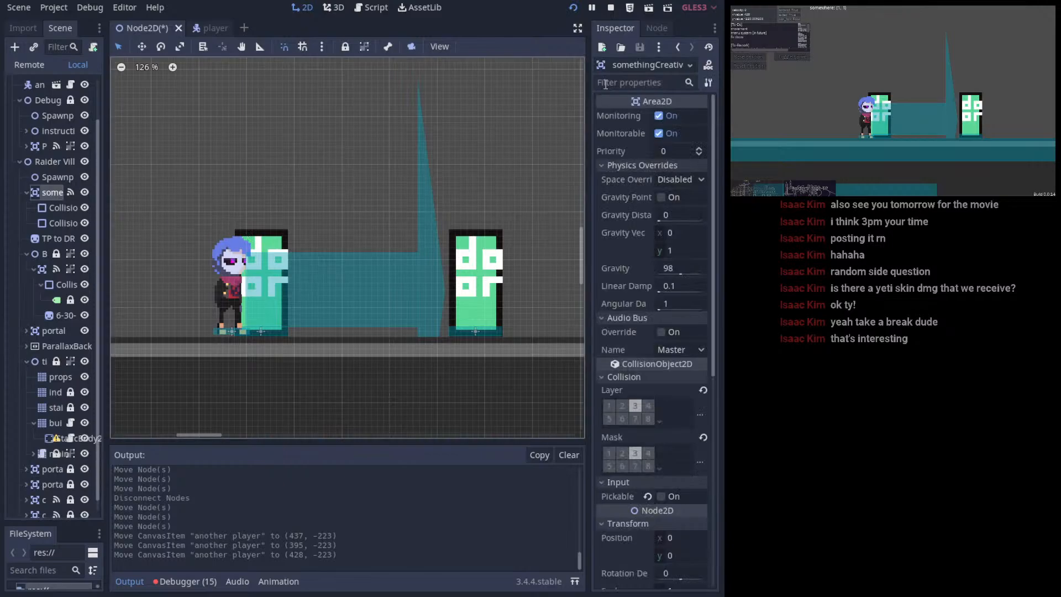
pyautogui.click(659, 29)
pyautogui.click(630, 27)
pyautogui.click(656, 30)
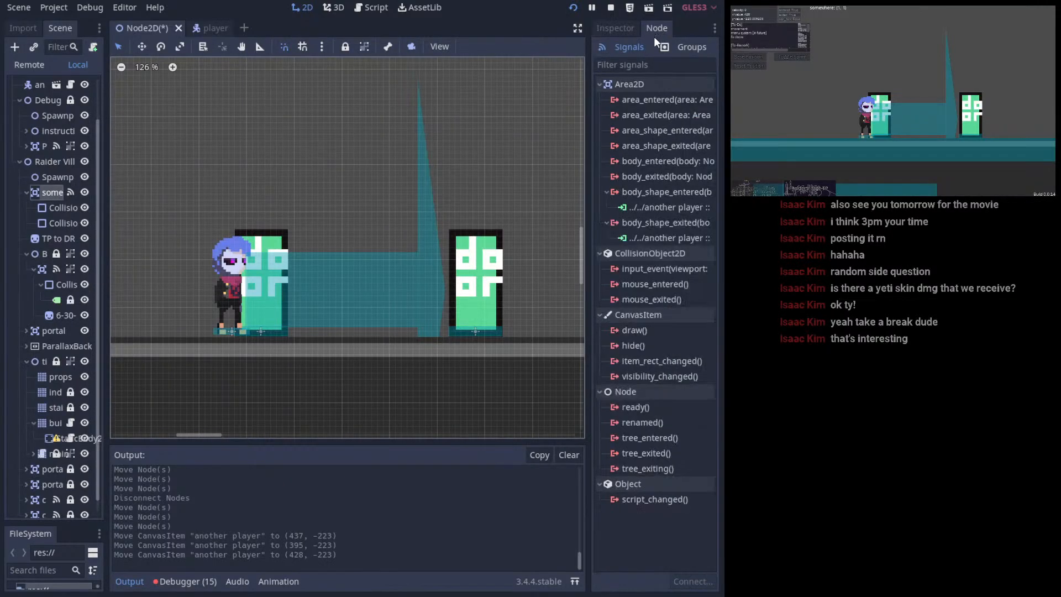
pyautogui.click(646, 207)
pyautogui.click(487, 329)
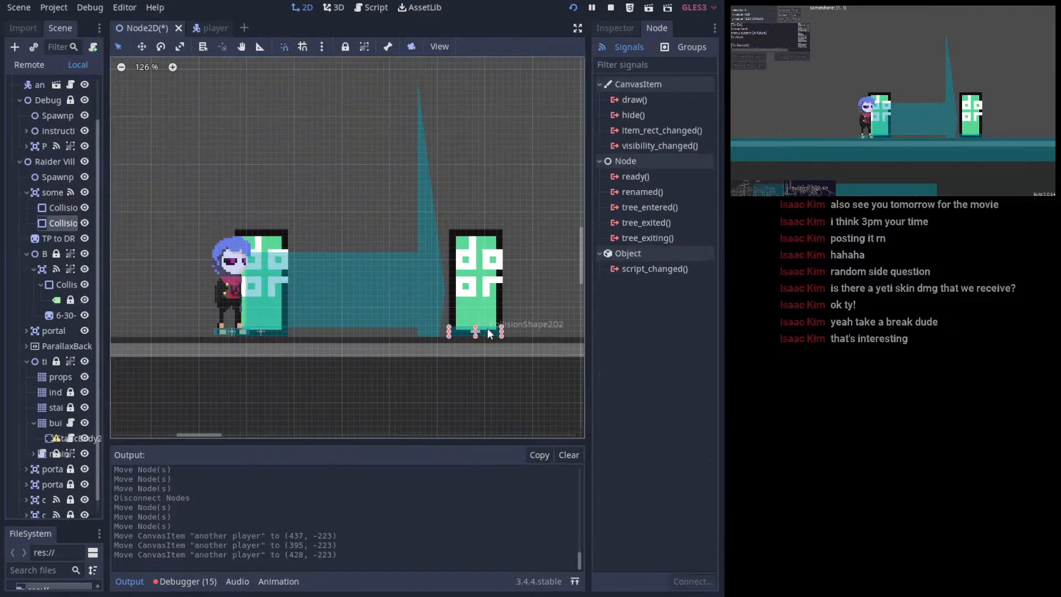
pyautogui.click(248, 327)
pyautogui.click(53, 198)
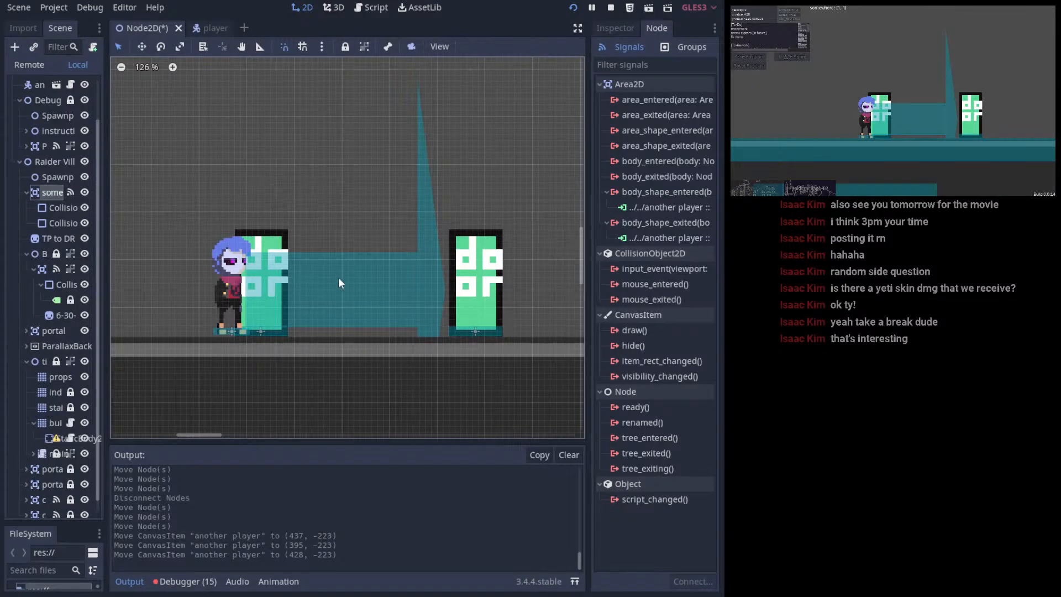
# - Select the collision shapes at the base of the two green doors in turn to match each with its scene node
pyautogui.click(261, 330)
pyautogui.click(497, 330)
pyautogui.click(268, 328)
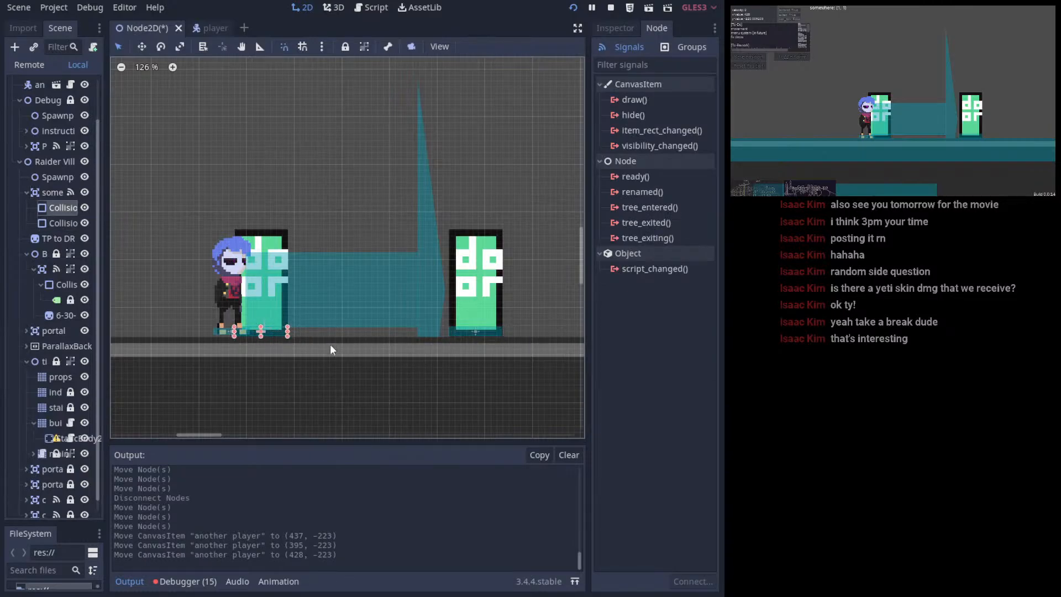
pyautogui.click(62, 223)
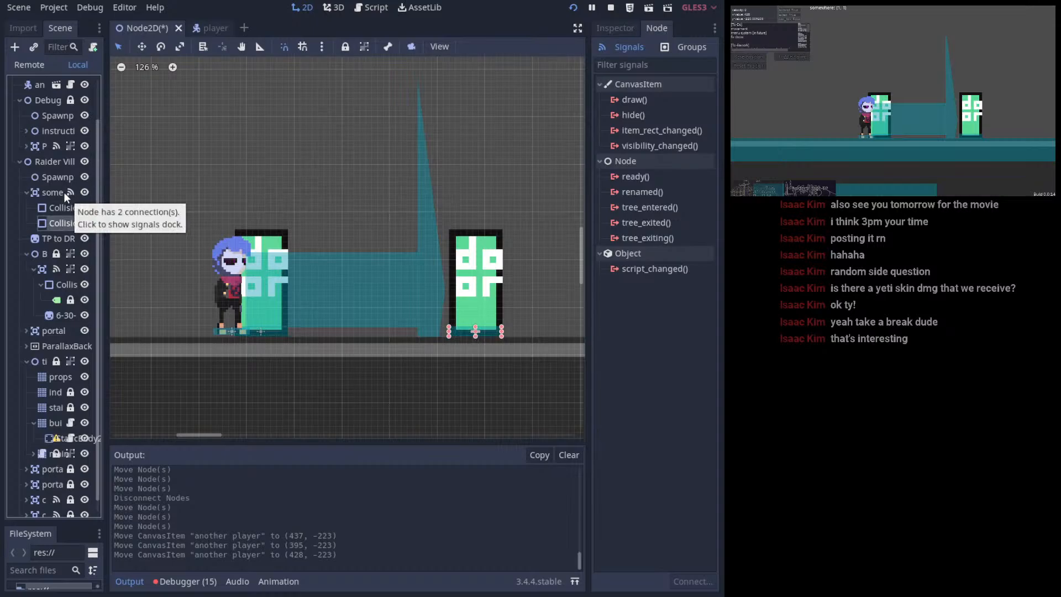
# - In the player script, delete the Get shape node and move the A = B node out from under the Condition node
pyautogui.click(376, 8)
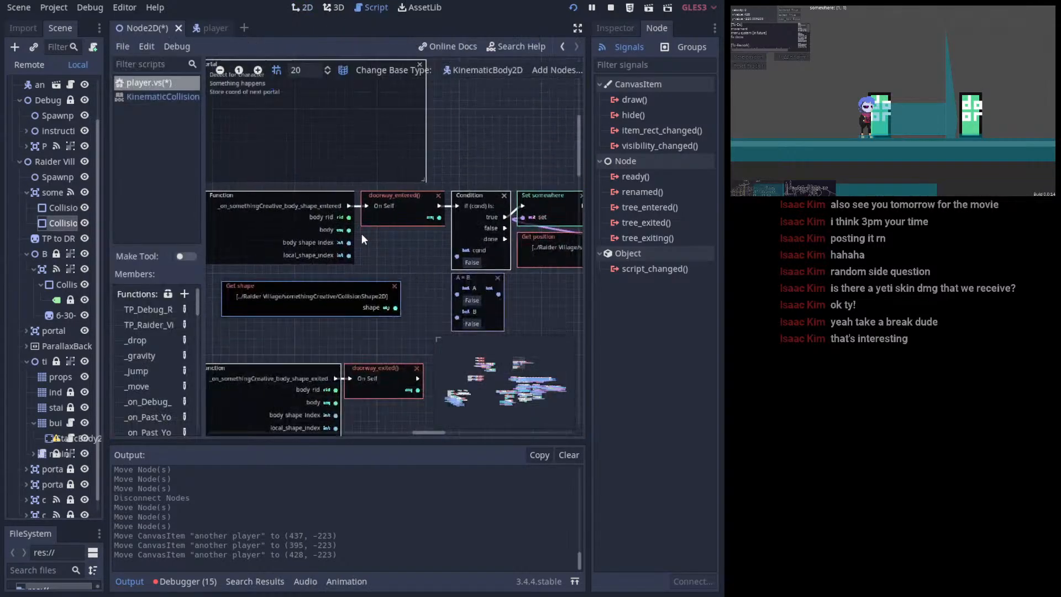
pyautogui.moveTo(433, 266); pyautogui.dragTo(385, 247, button='middle')
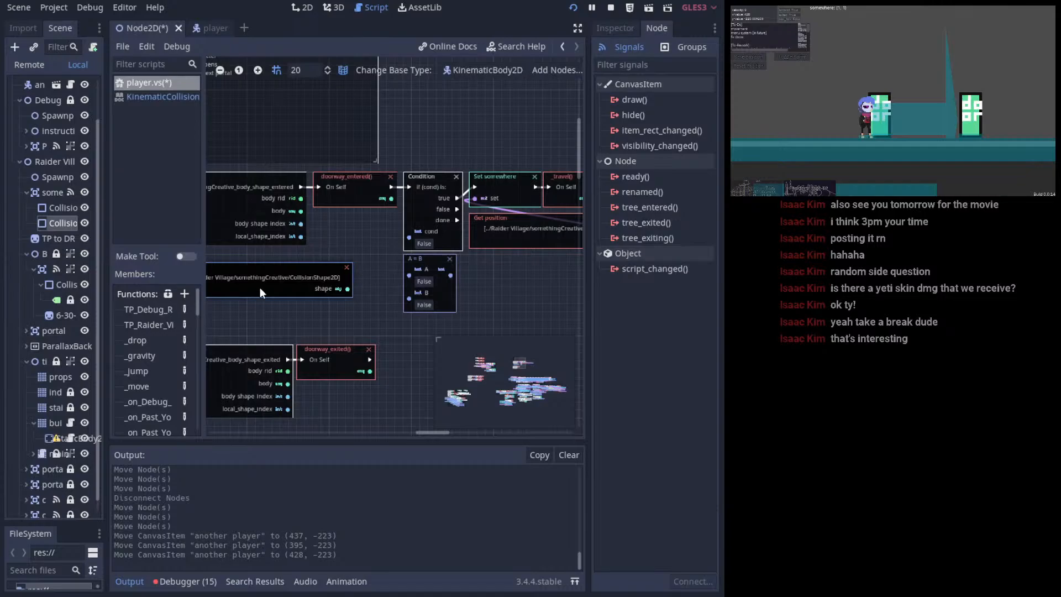
pyautogui.click(347, 268)
pyautogui.moveTo(340, 260); pyautogui.dragTo(310, 264, button='middle')
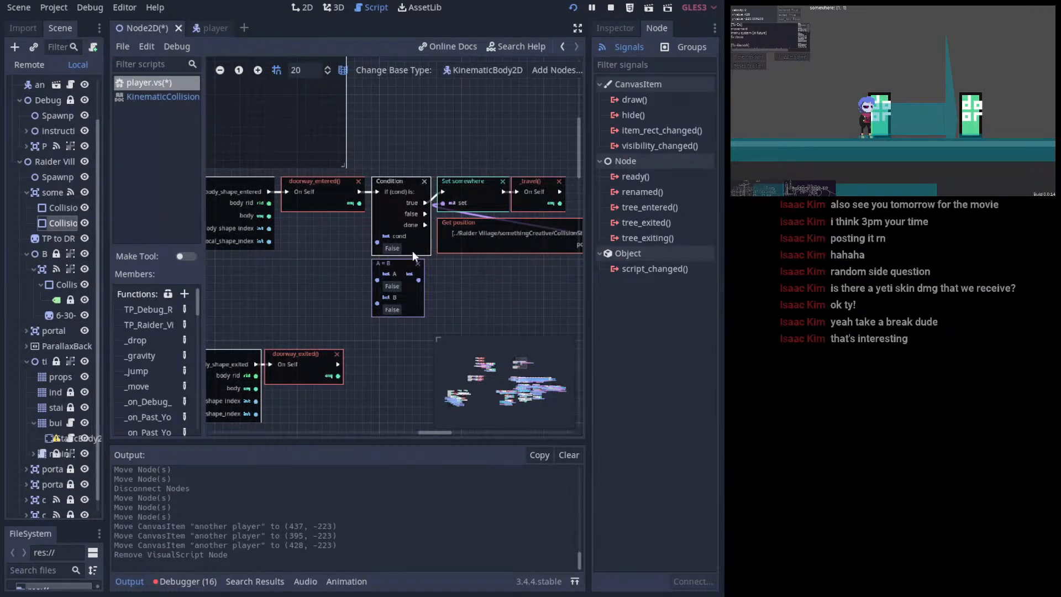
pyautogui.moveTo(397, 262); pyautogui.dragTo(426, 280, button='middle')
pyautogui.moveTo(426, 281); pyautogui.dragTo(369, 293)
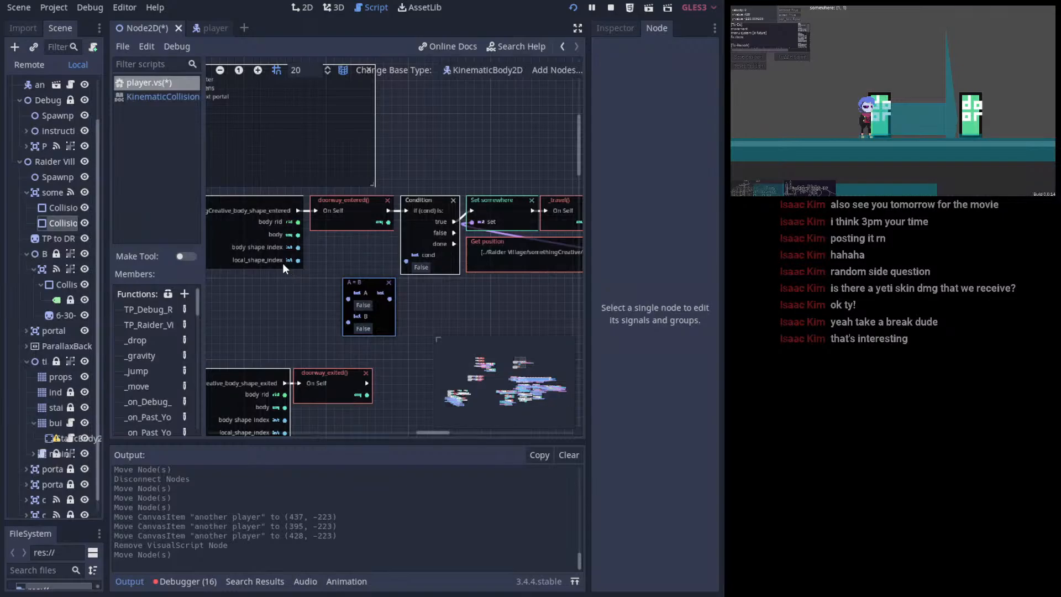
pyautogui.moveTo(298, 260); pyautogui.dragTo(264, 251)
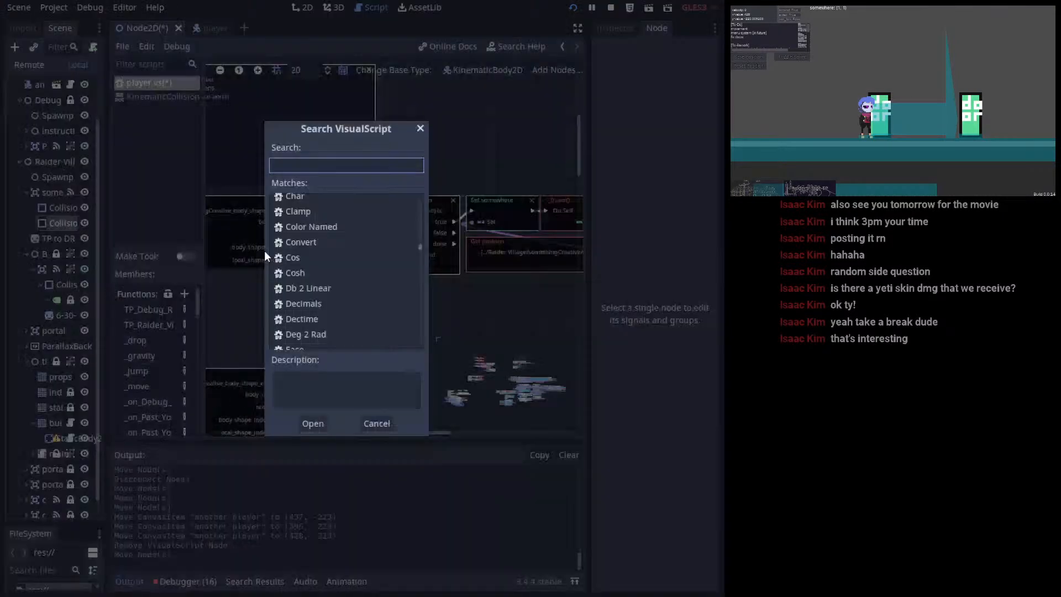
pyautogui.click(377, 423)
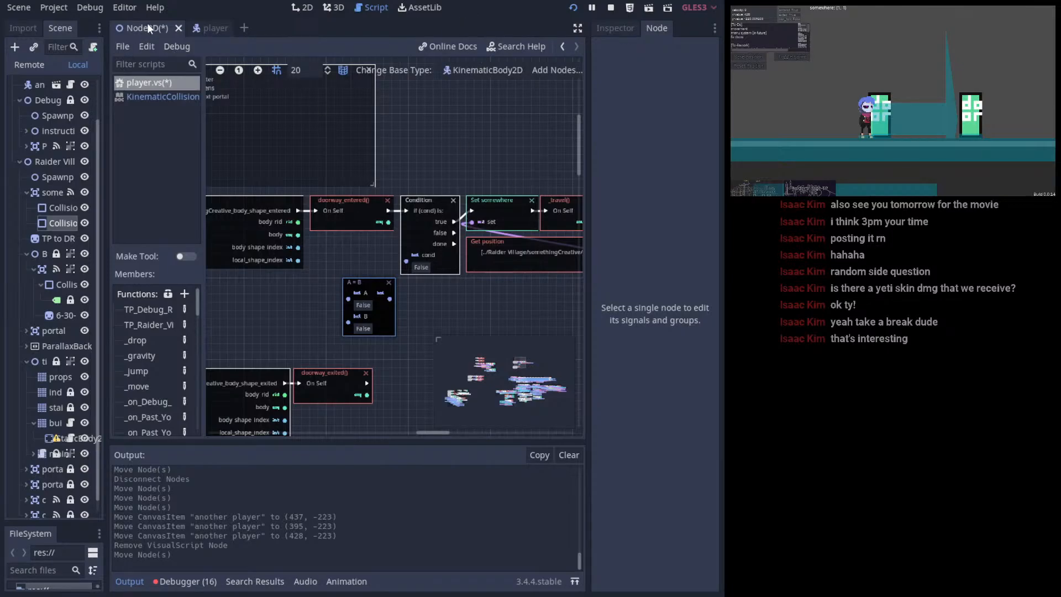
# - Check the collision layer and mask of the Past_You area in the 2D scene against the doorway area
pyautogui.click(303, 7)
pyautogui.scroll(-8, 241, 286)
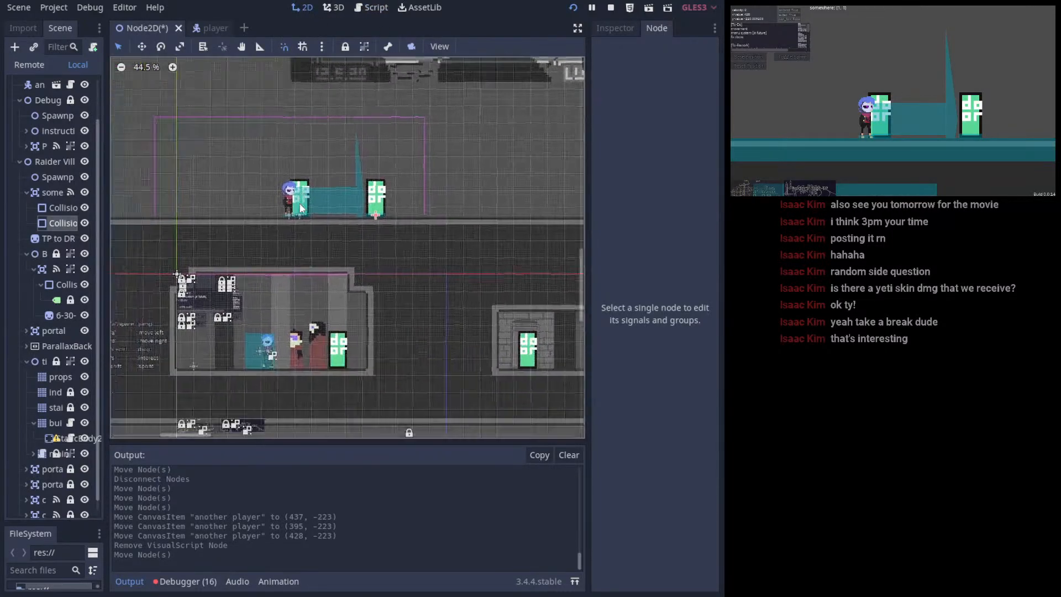
pyautogui.click(259, 321)
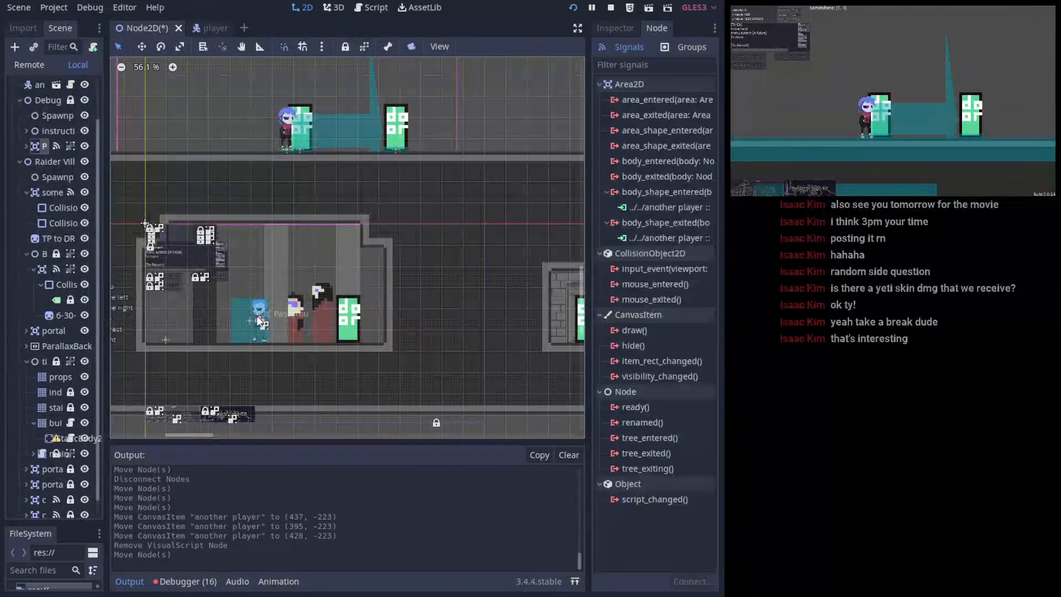
pyautogui.click(602, 28)
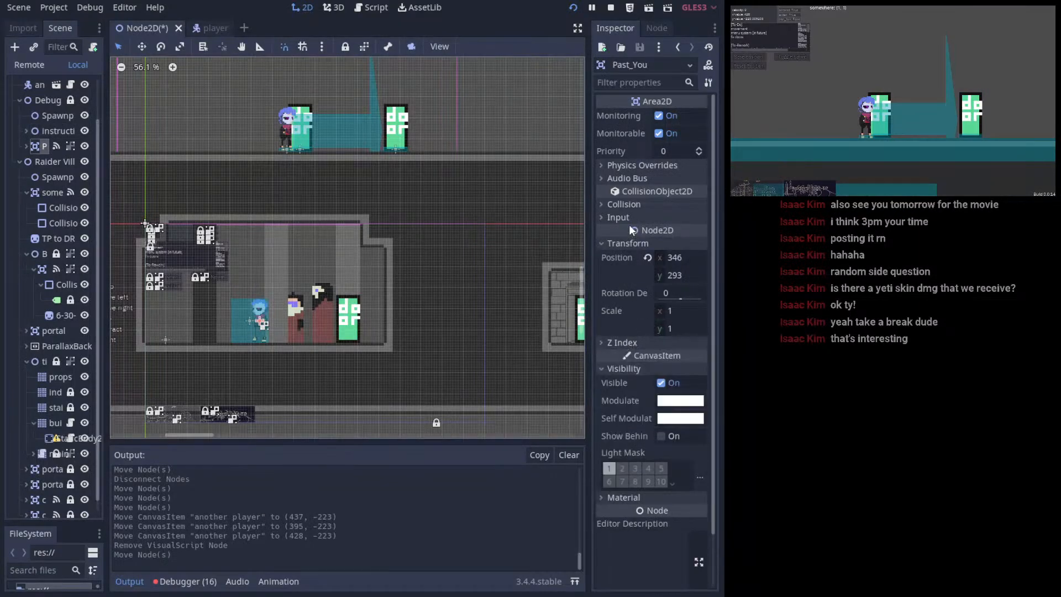
pyautogui.click(625, 205)
pyautogui.scroll(4, 491, 221)
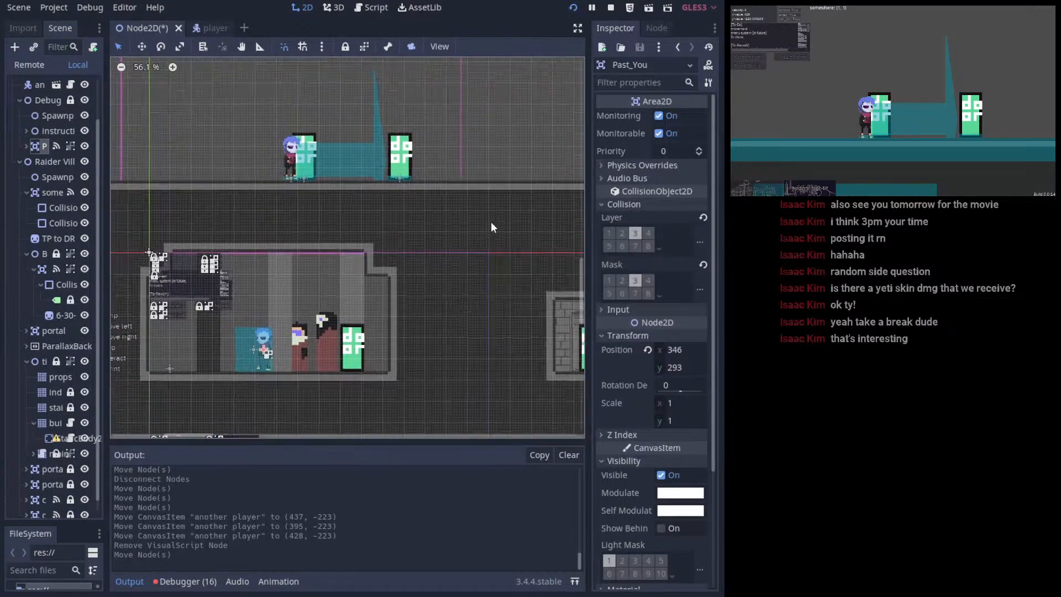
pyautogui.scroll(4, 290, 183)
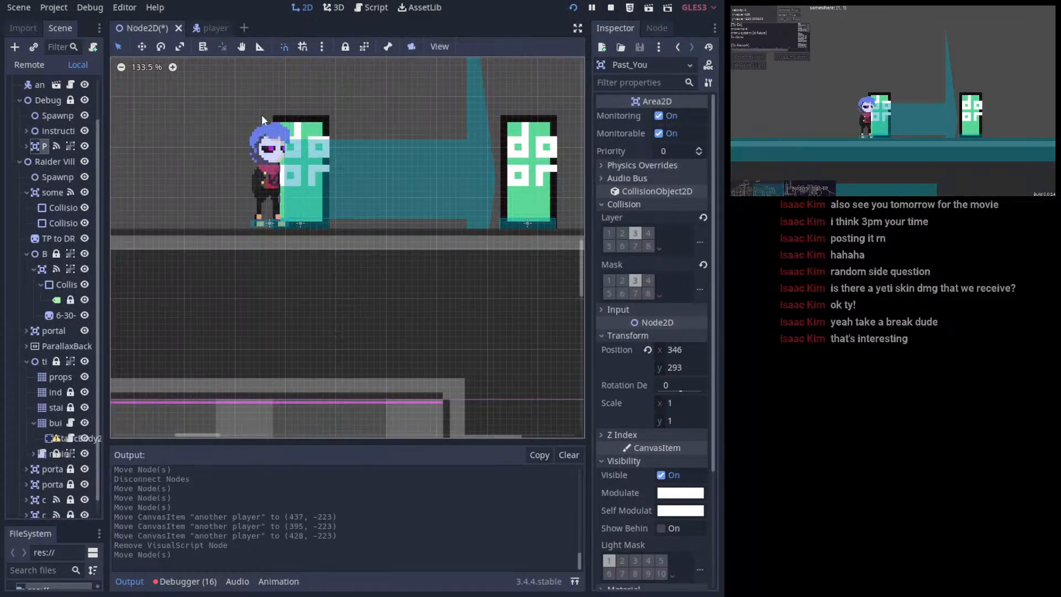
# - Return to the player script and move the A = B node farther away from the Condition node
pyautogui.click(374, 9)
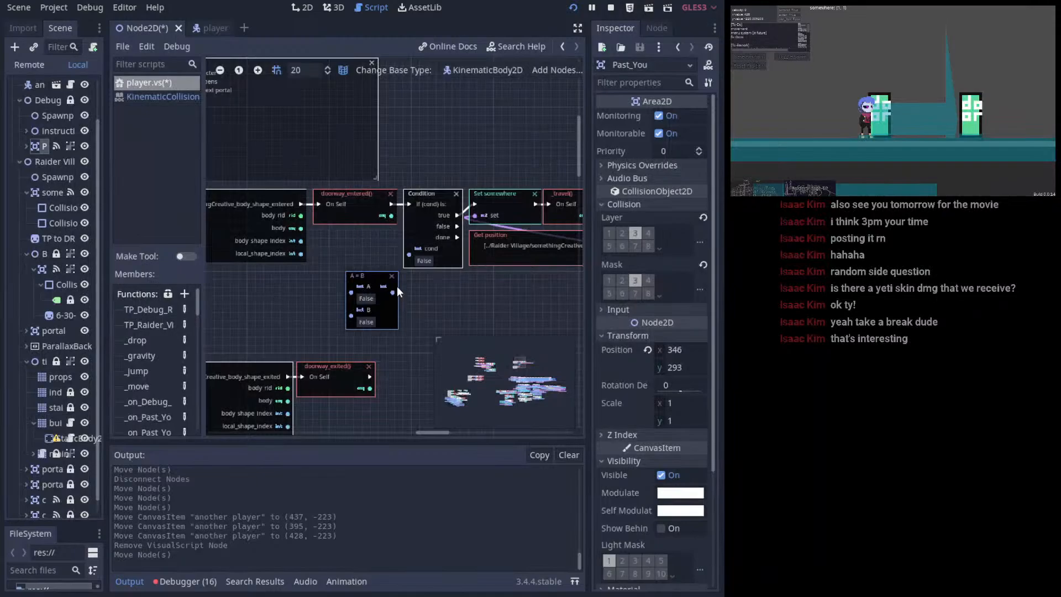
pyautogui.moveTo(372, 283); pyautogui.dragTo(331, 294)
pyautogui.scroll(-2, 333, 297)
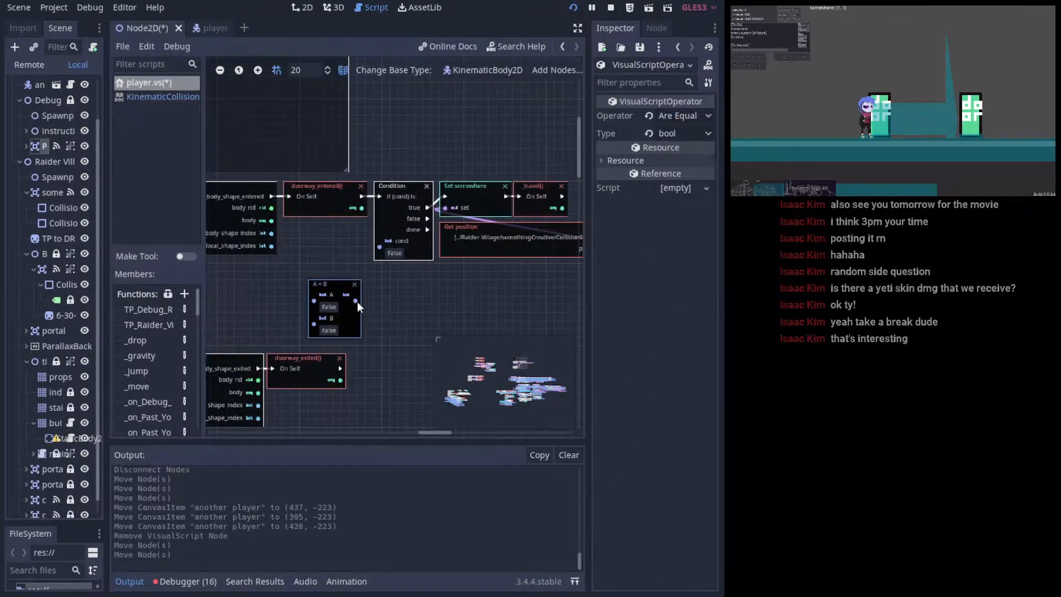
pyautogui.moveTo(357, 301); pyautogui.dragTo(429, 307, button='middle')
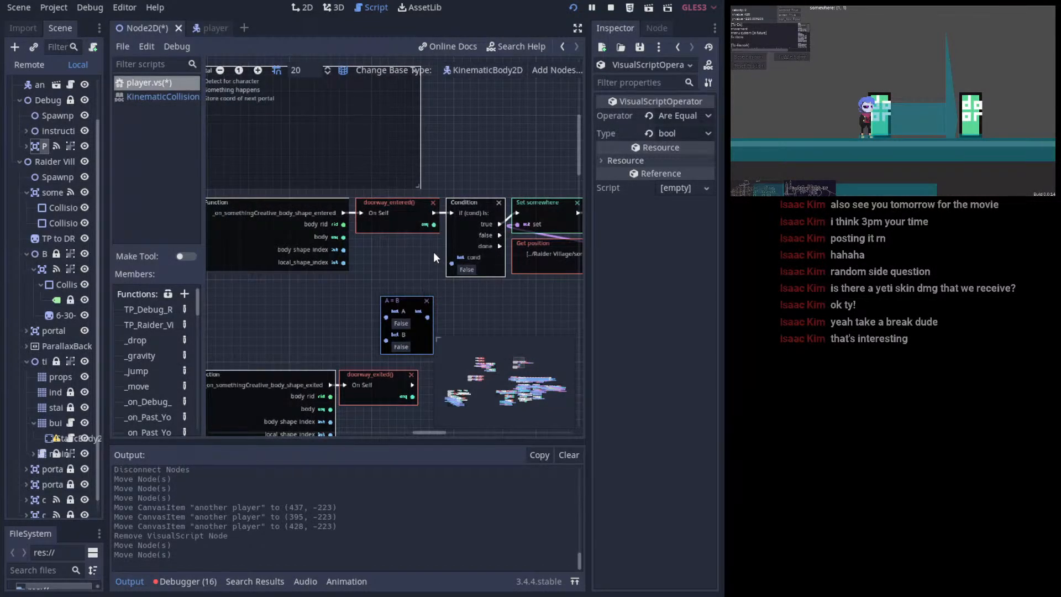
# - Examine the somethingCreative body_shape_entered chain through doorway_entered, Condition and Get position, and the child nodes of Past_You
pyautogui.rightClick(373, 281)
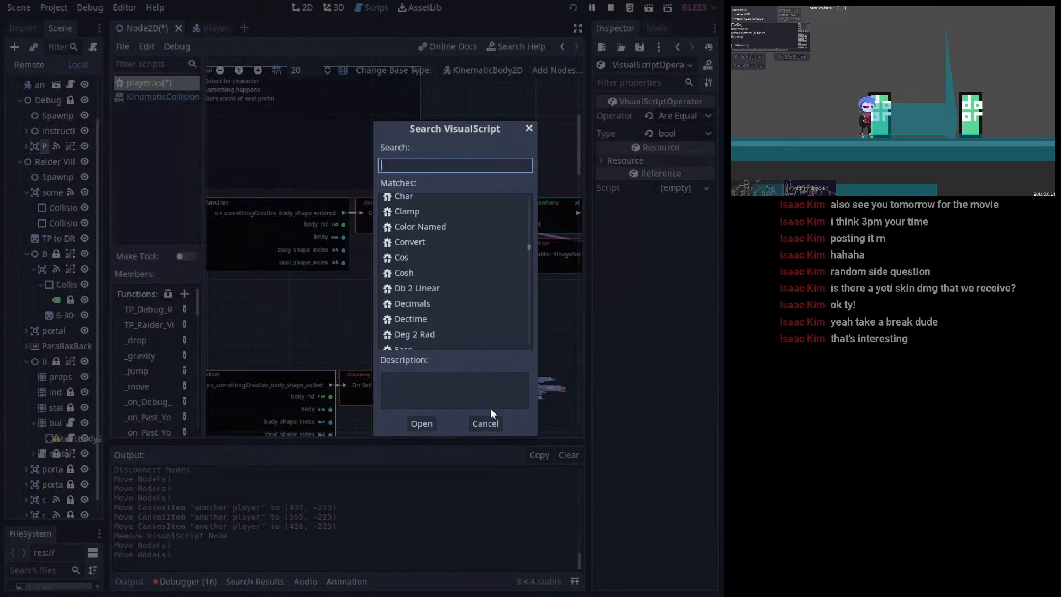
pyautogui.click(479, 420)
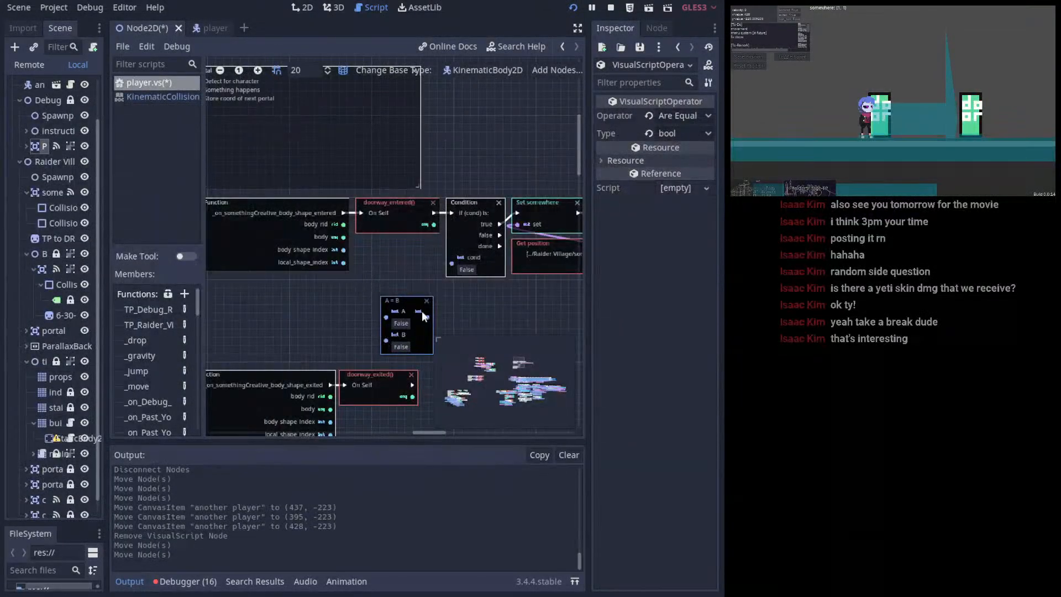
pyautogui.moveTo(396, 224); pyautogui.dragTo(366, 240, button='middle')
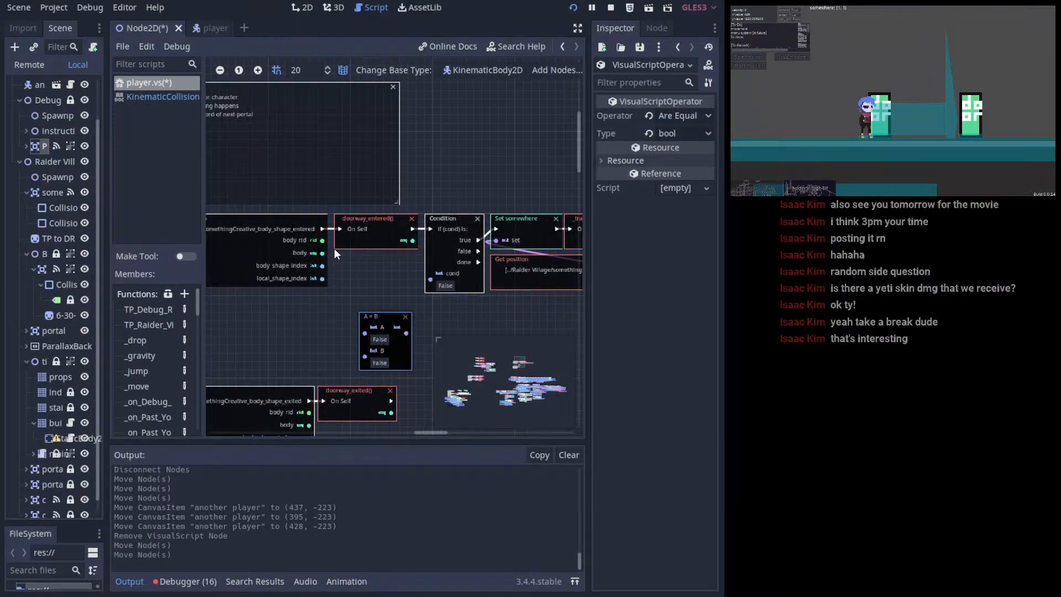
pyautogui.moveTo(412, 290); pyautogui.dragTo(381, 276, button='middle')
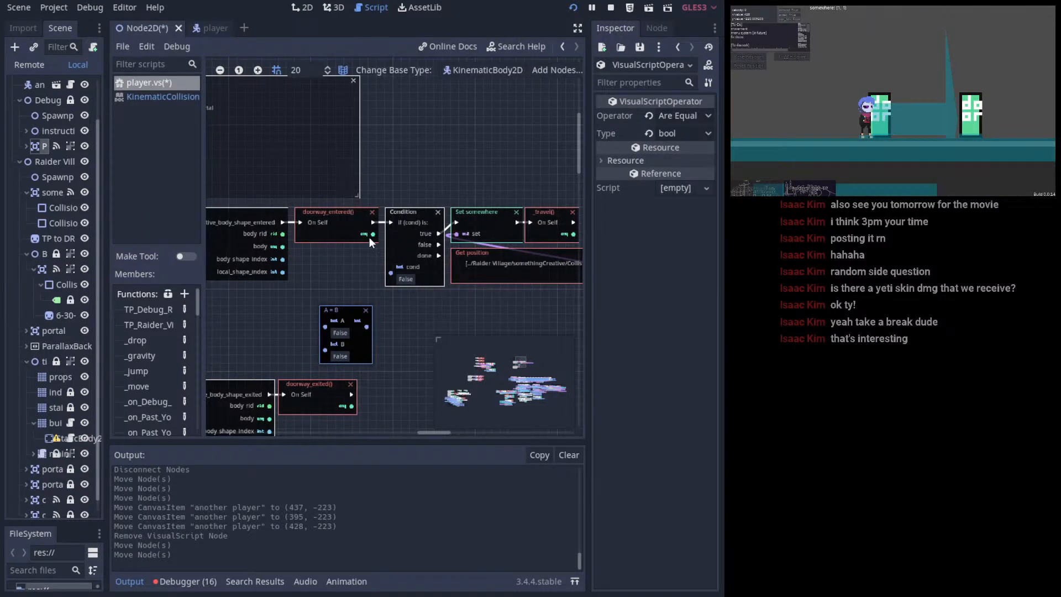
pyautogui.moveTo(369, 237); pyautogui.dragTo(307, 265, button='middle')
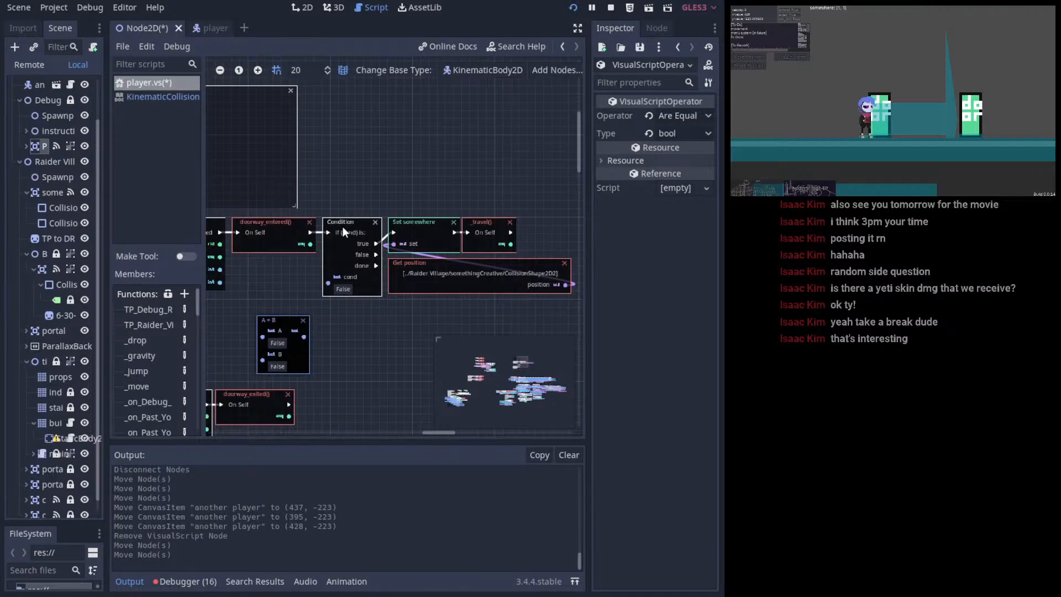
pyautogui.scroll(-1, 293, 273)
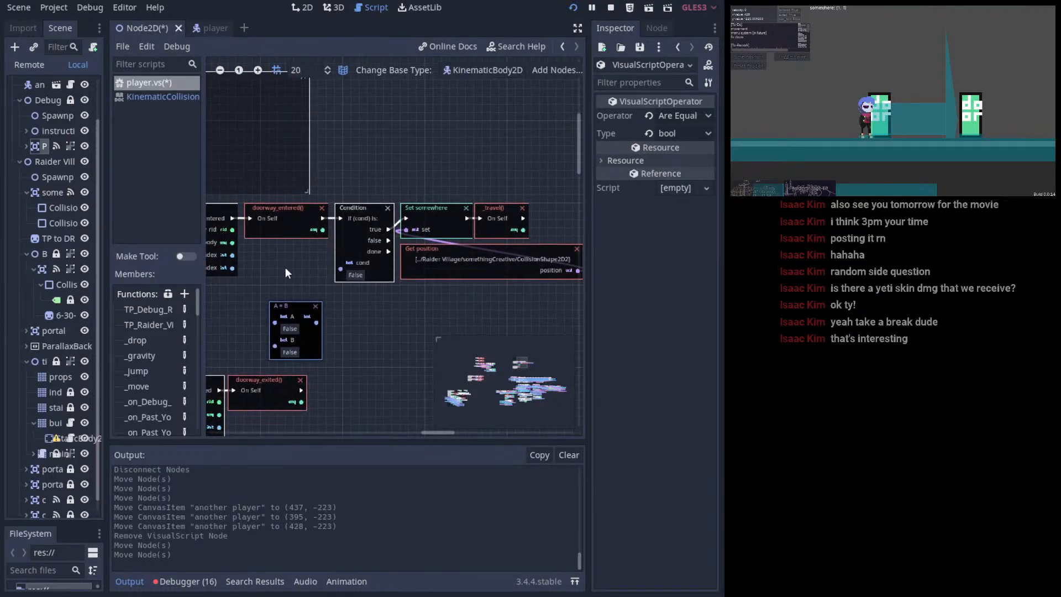
pyautogui.moveTo(313, 308); pyautogui.dragTo(377, 326, button='middle')
pyautogui.keyDown('shift'); pyautogui.hscroll(-1, 377, 326); pyautogui.keyUp('shift')
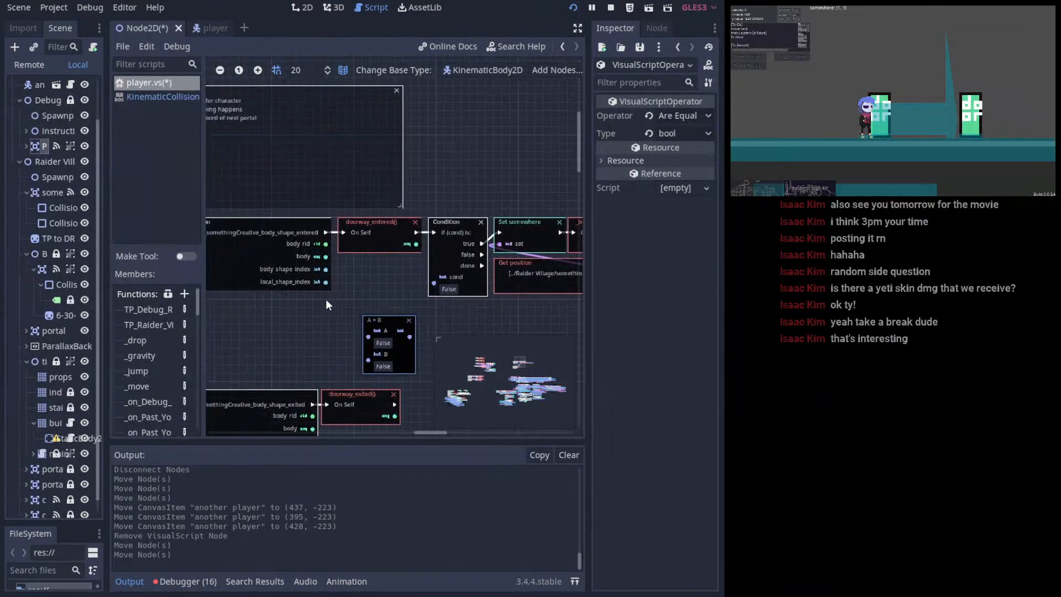
pyautogui.scroll(2, 66, 285)
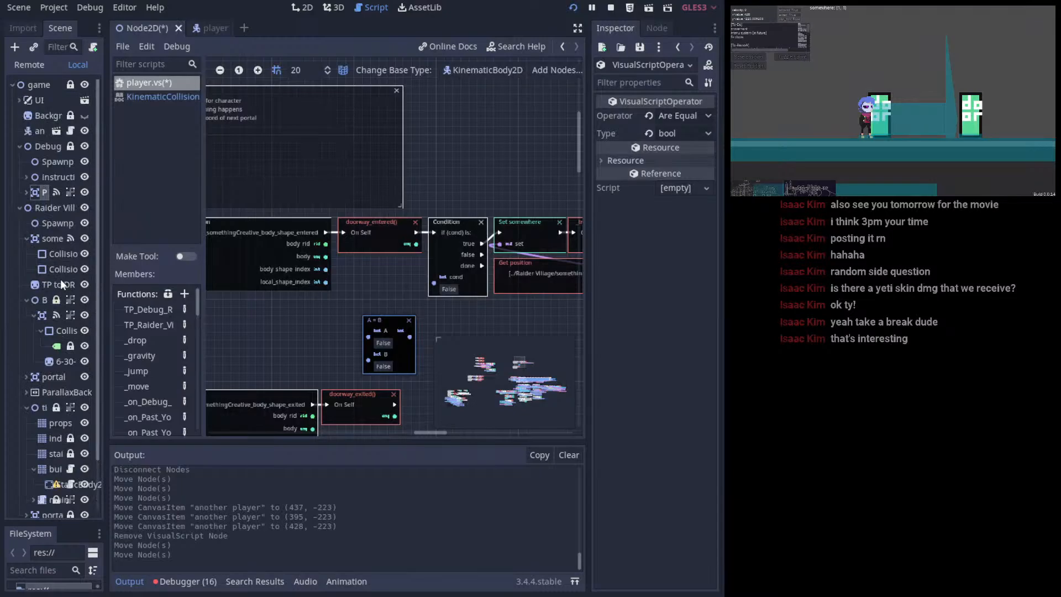
pyautogui.click(27, 193)
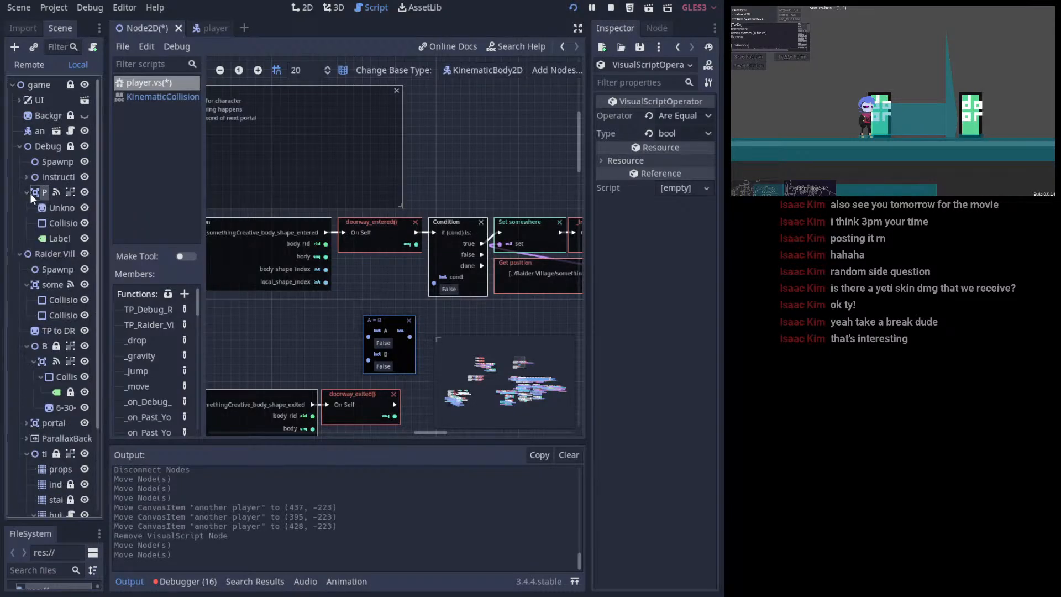
pyautogui.click(27, 192)
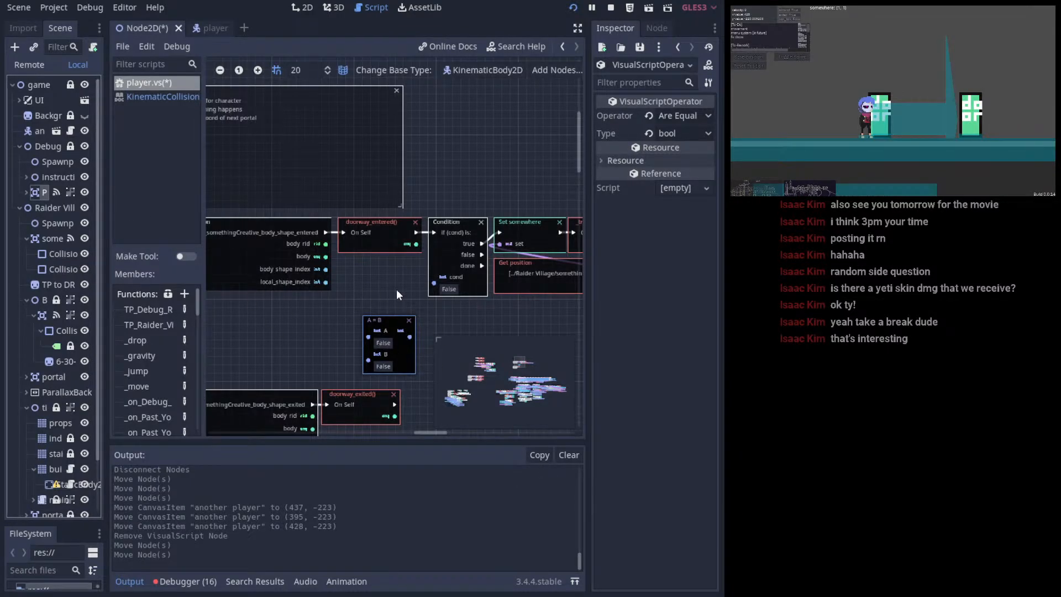
# - Connect the A = B output to the Condition node's cond input, place A = B directly beneath Condition, and save
pyautogui.moveTo(453, 304); pyautogui.dragTo(377, 290, button='middle')
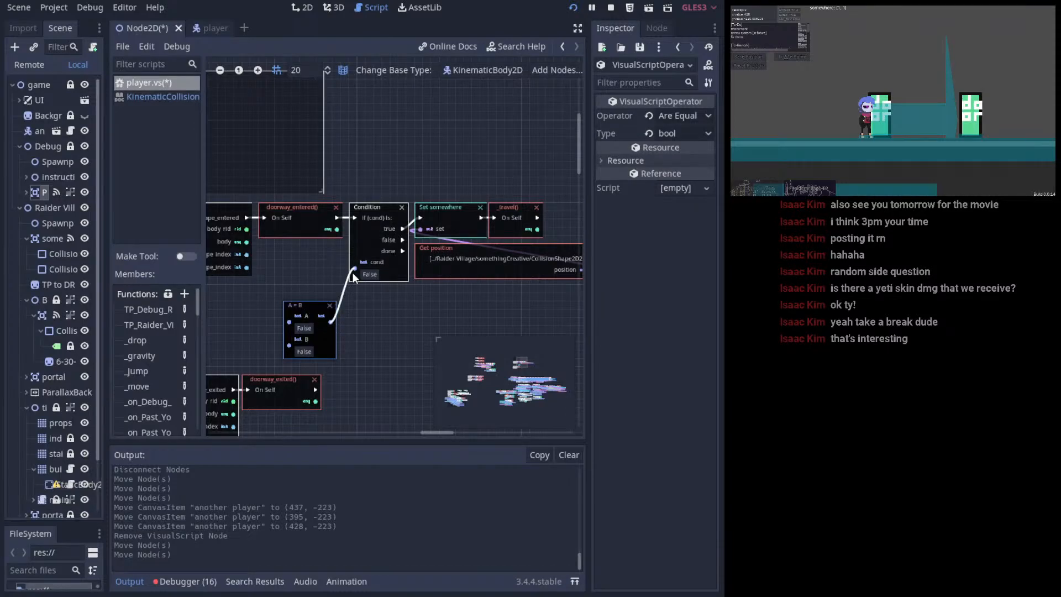
pyautogui.moveTo(352, 273); pyautogui.dragTo(353, 272)
pyautogui.moveTo(307, 319); pyautogui.dragTo(372, 295)
pyautogui.moveTo(267, 299); pyautogui.dragTo(310, 330, button='middle')
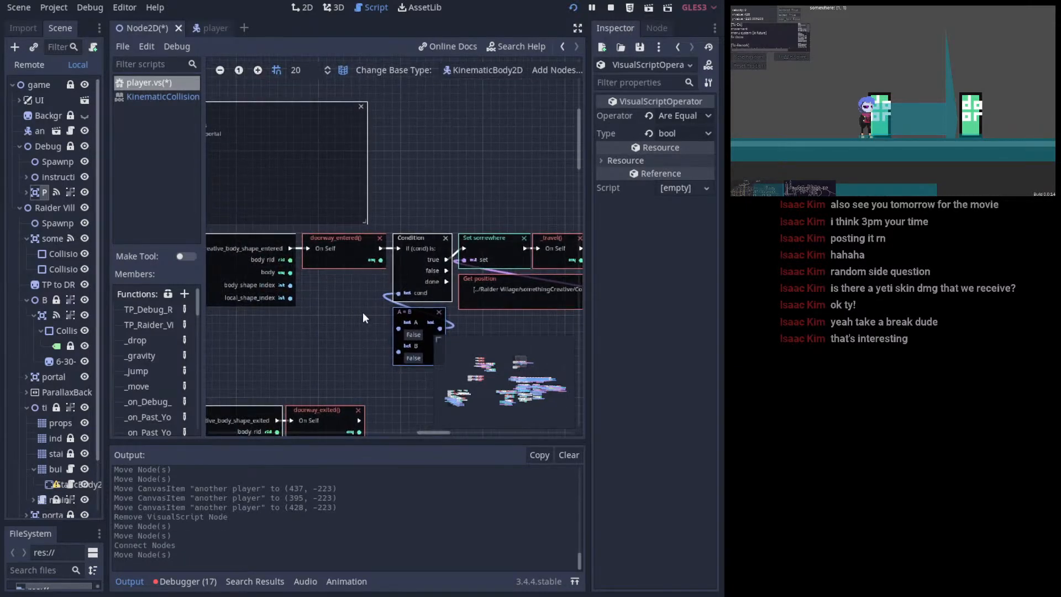
pyautogui.hotkey('ctrl', 's')
# - Check the player scene's root properties, then return to Node2D and select the A = B node in the script graph
pyautogui.click(203, 29)
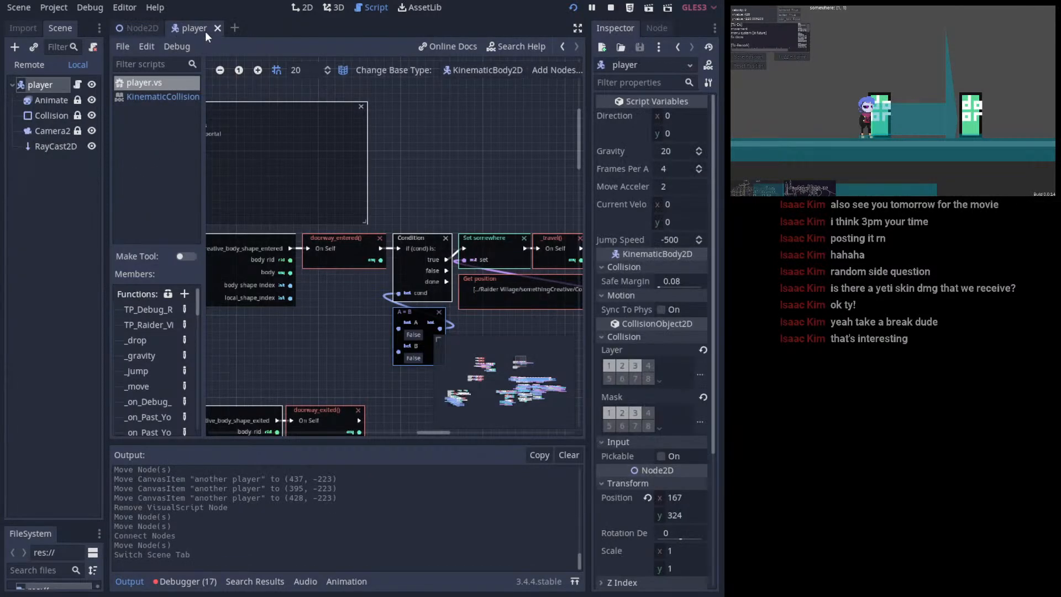
pyautogui.click(138, 28)
pyautogui.moveTo(390, 247); pyautogui.dragTo(441, 208, button='middle')
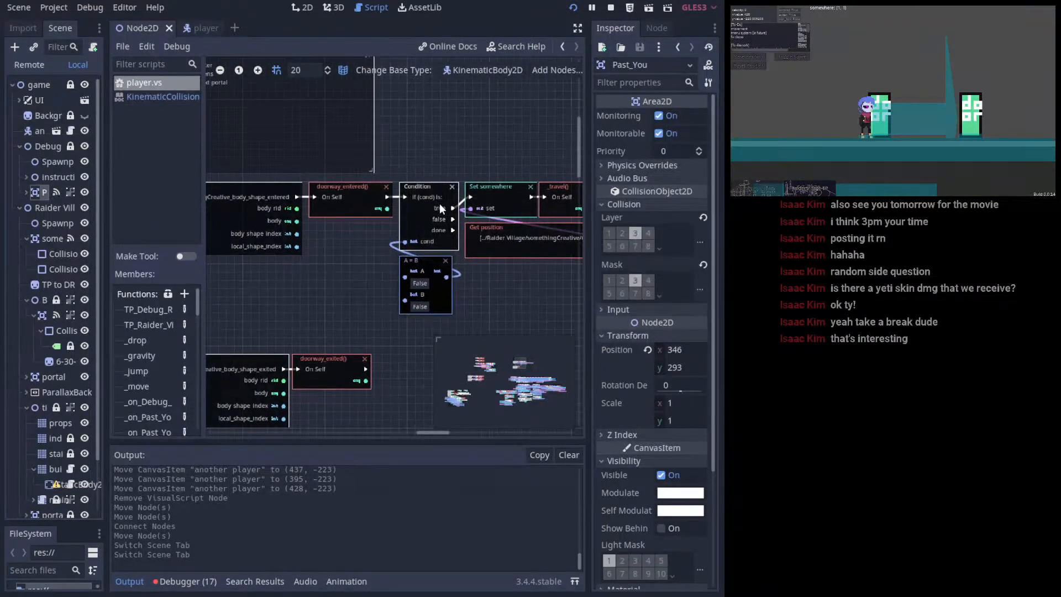
pyautogui.moveTo(408, 263)
pyautogui.mouseDown()
pyautogui.moveTo(490, 323)
pyautogui.moveTo(419, 283)
pyautogui.moveTo(426, 261)
pyautogui.mouseUp()
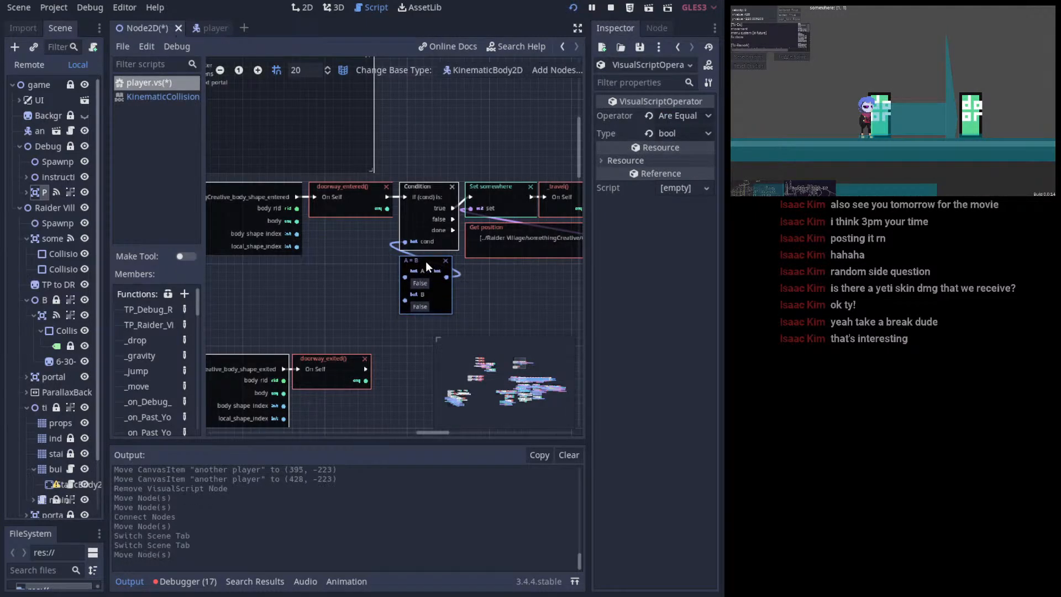
# - Switch to the 2D view, save the scene, and inspect the properties of Past_You's sprite and CollisionShape2D
pyautogui.click(301, 8)
pyautogui.scroll(3, 327, 264)
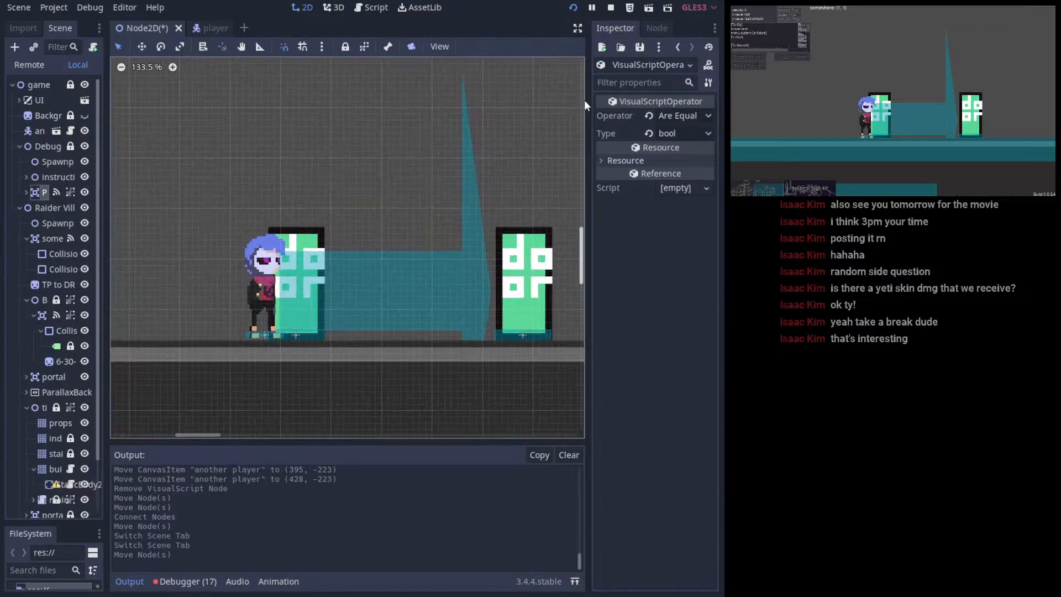
pyautogui.click(654, 27)
pyautogui.click(628, 27)
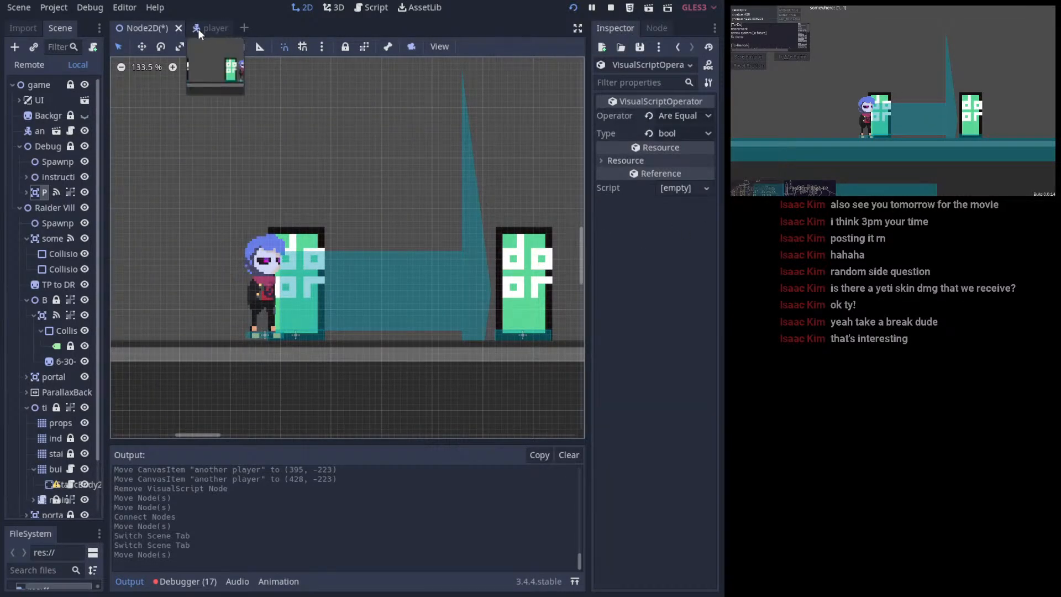
pyautogui.click(27, 192)
pyautogui.hotkey('ctrl', 's')
pyautogui.click(53, 213)
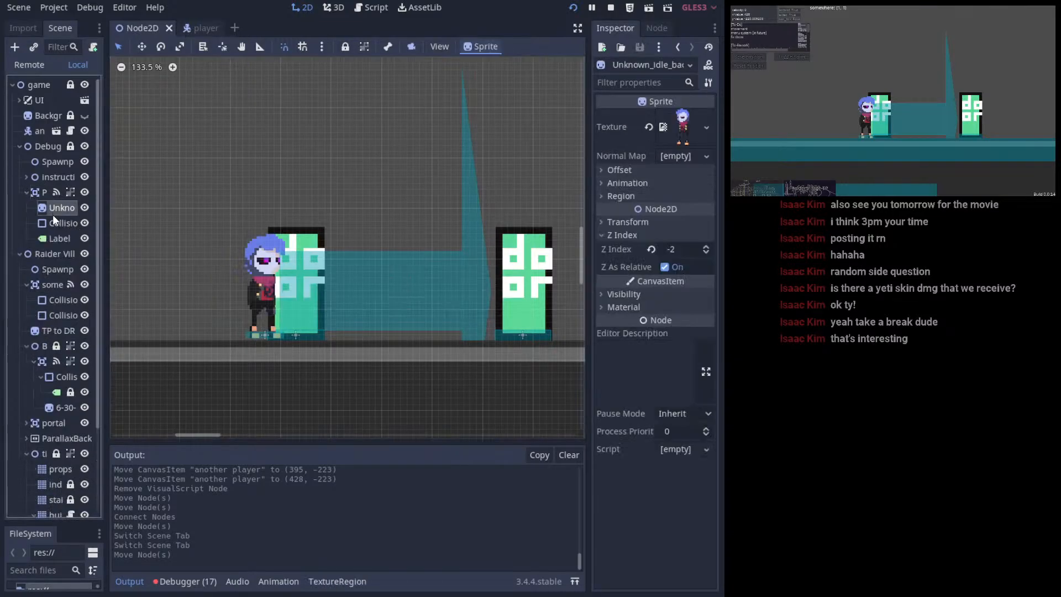
pyautogui.click(54, 223)
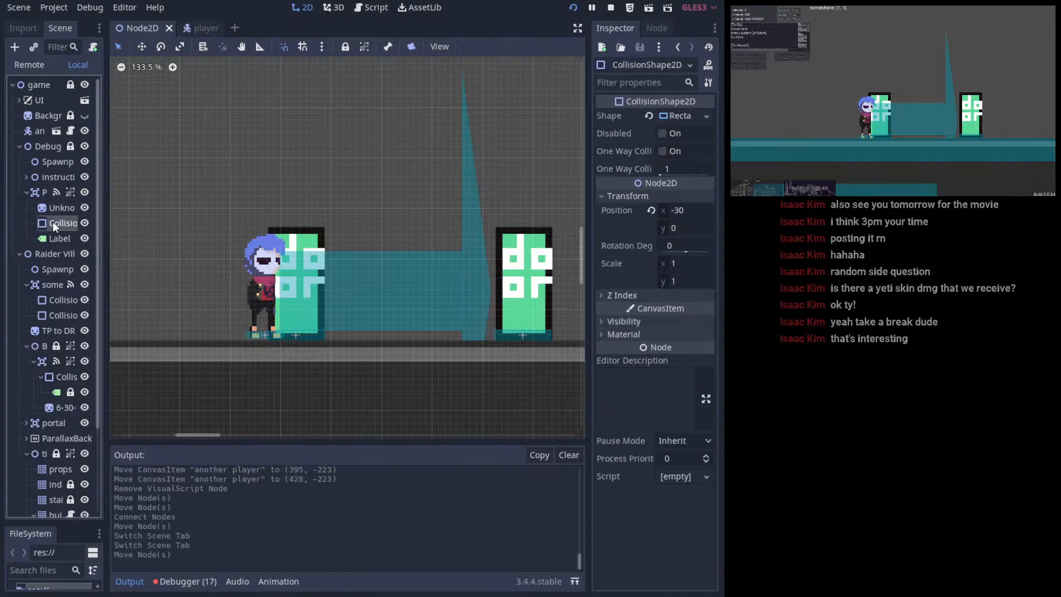
# - Collapse the Past_You node and inspect the properties of somethingCreative's first collision shape
pyautogui.click(27, 192)
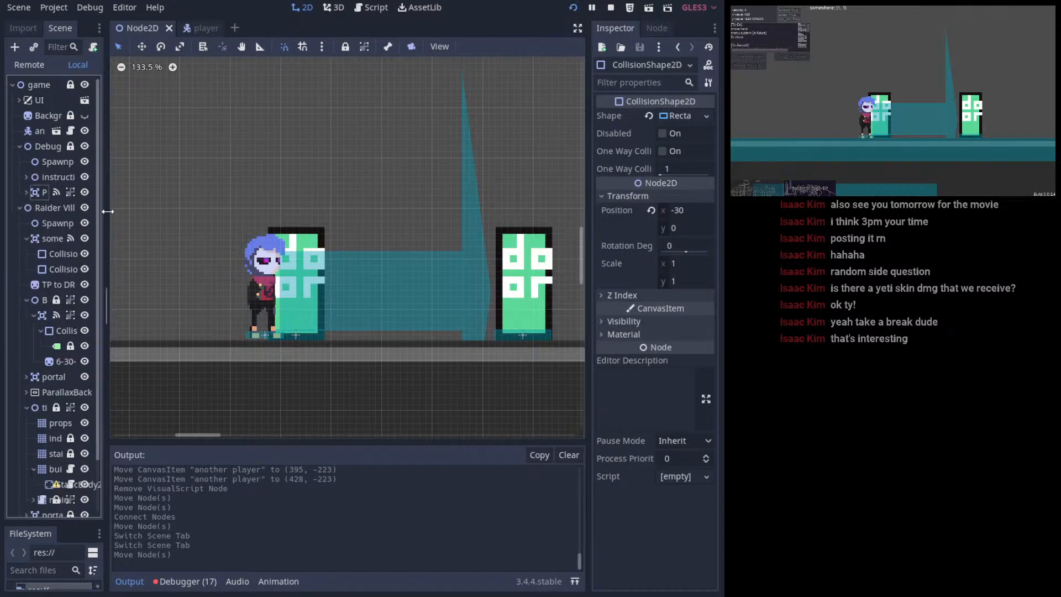
pyautogui.click(44, 252)
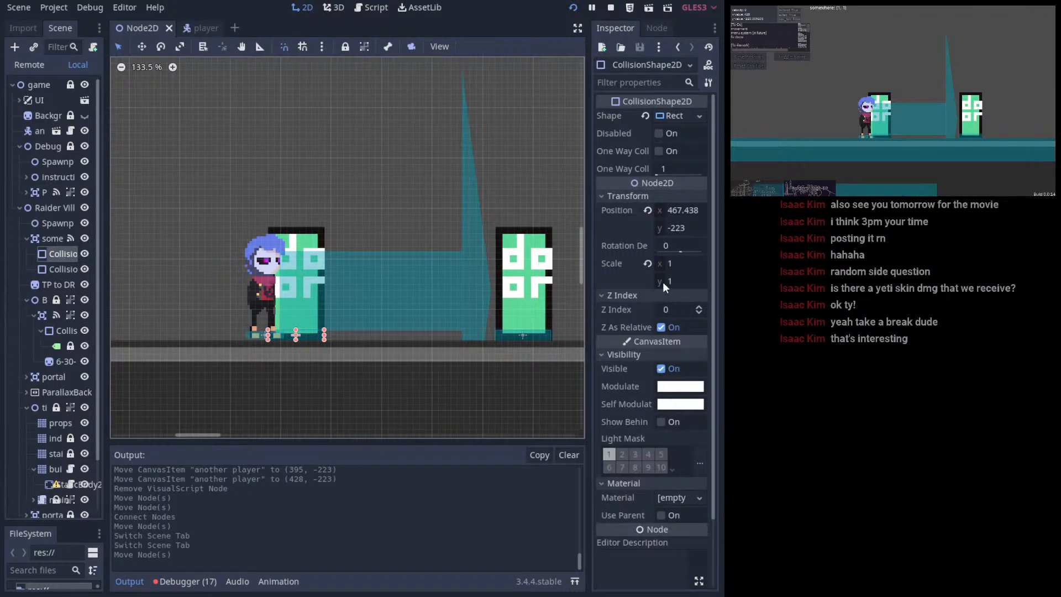
pyautogui.scroll(-3, 669, 254)
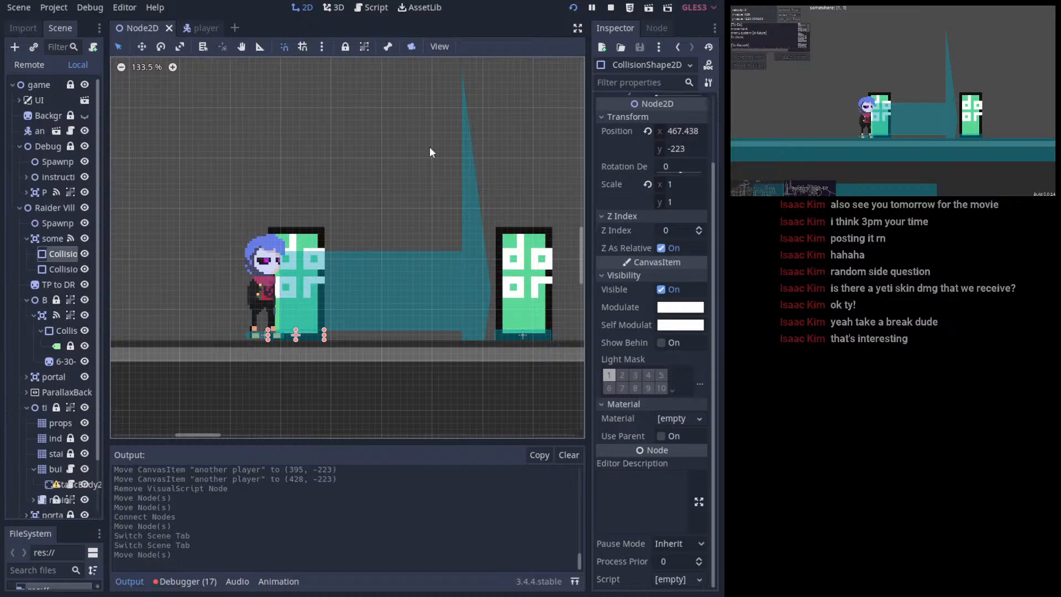
# - Add a Comment node beneath the _on_somethingCreative_body_shape_entered function in the player.vs graph
pyautogui.click(372, 9)
pyautogui.scroll(-3, 420, 266)
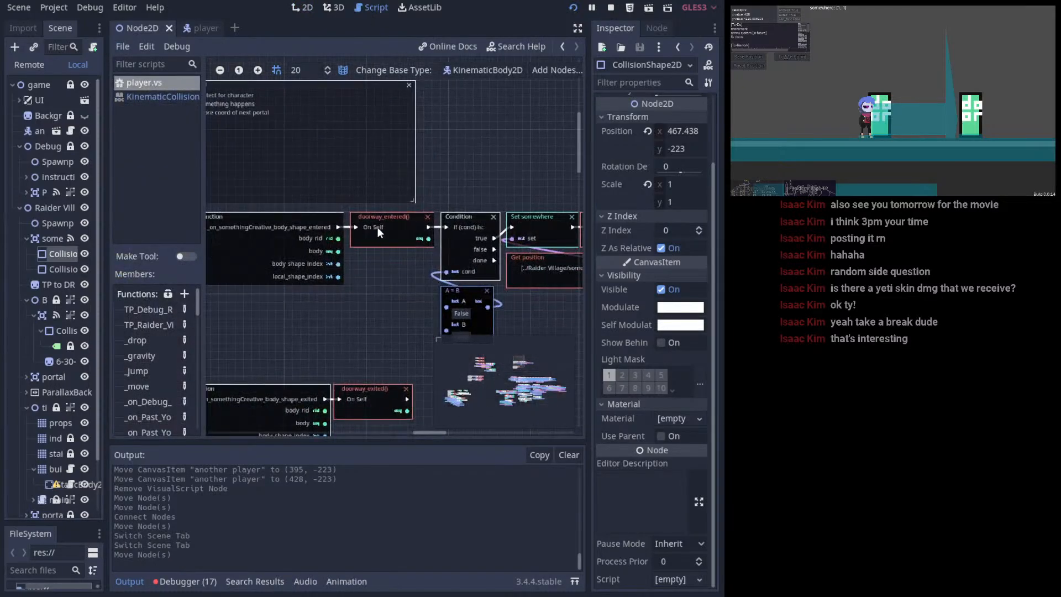
pyautogui.rightClick(380, 251)
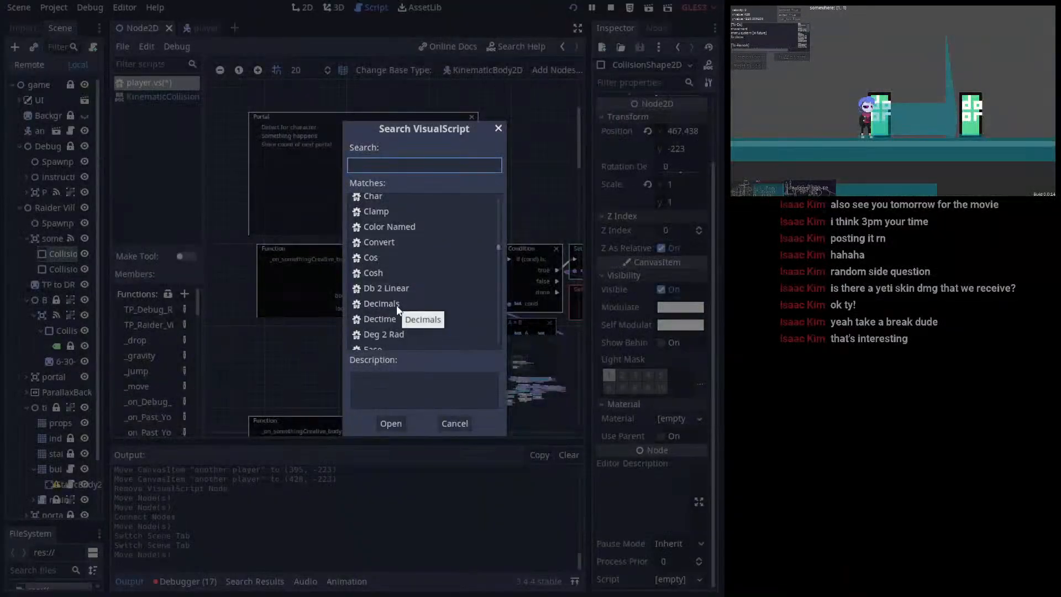
pyautogui.write('comm')
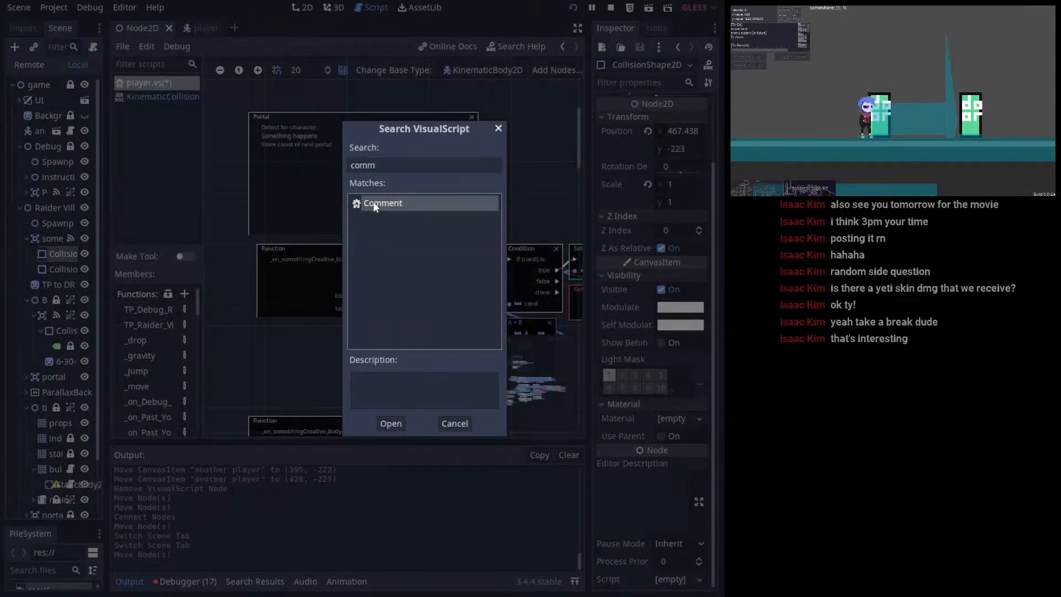
pyautogui.doubleClick(373, 201)
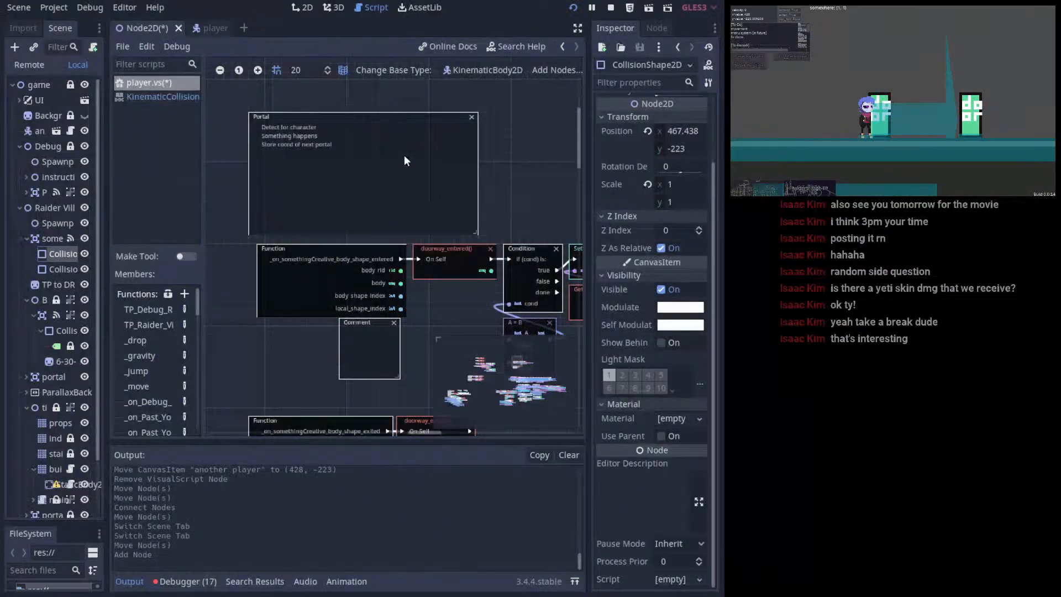
# - Reposition the new Comment in the gap below the entered function and enlarge it to about 205 by 180
pyautogui.click(380, 325)
pyautogui.click(628, 173)
pyautogui.moveTo(459, 260); pyautogui.dragTo(397, 197, button='middle')
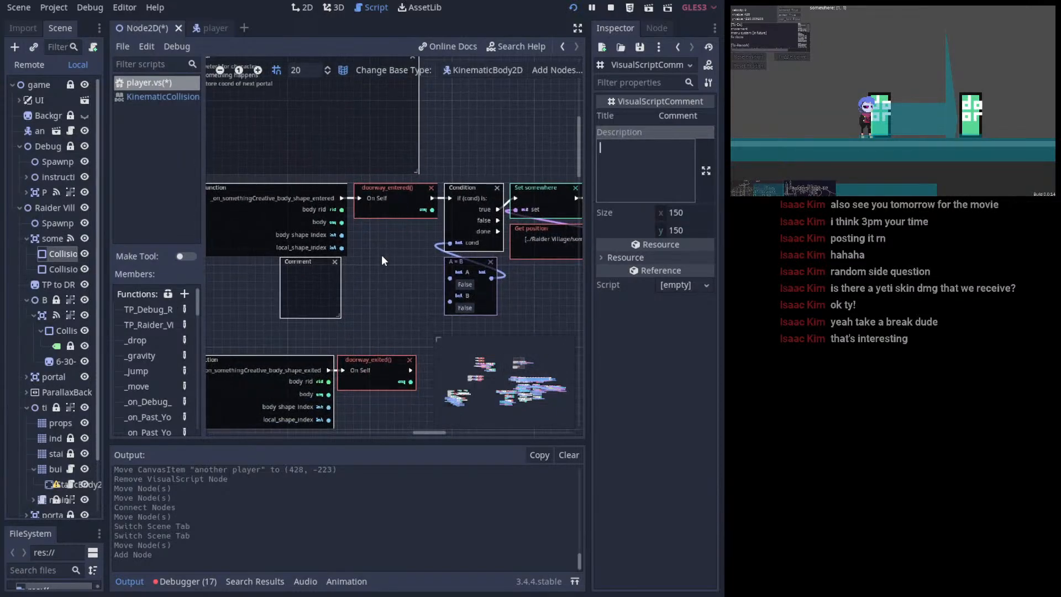
pyautogui.click(327, 268)
pyautogui.moveTo(321, 268)
pyautogui.mouseDown()
pyautogui.moveTo(338, 276)
pyautogui.moveTo(317, 263)
pyautogui.mouseUp()
pyautogui.moveTo(357, 314)
pyautogui.mouseDown()
pyautogui.moveTo(366, 330)
pyautogui.moveTo(390, 328)
pyautogui.moveTo(368, 329)
pyautogui.mouseUp()
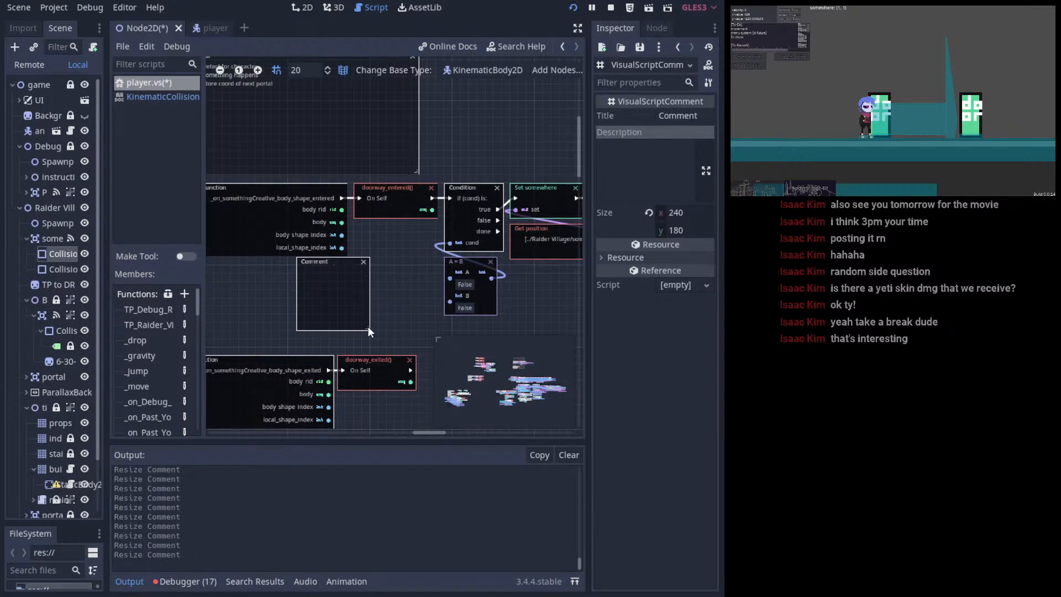
pyautogui.click(317, 261)
# - Write the Comment's description as two lines: "detect for something" and "if something=something"
pyautogui.click(608, 166)
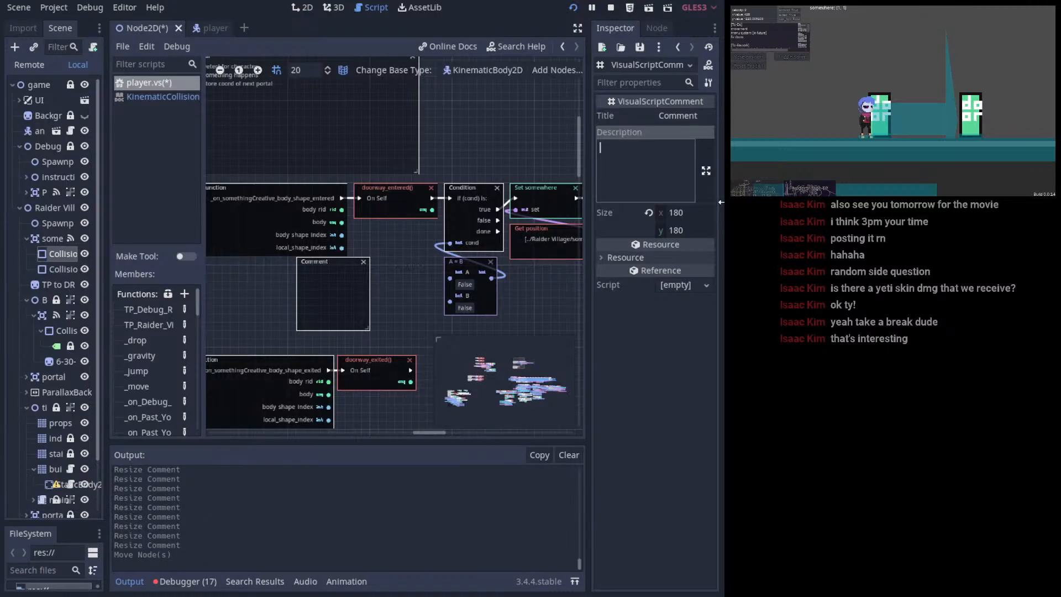
pyautogui.write('detec')
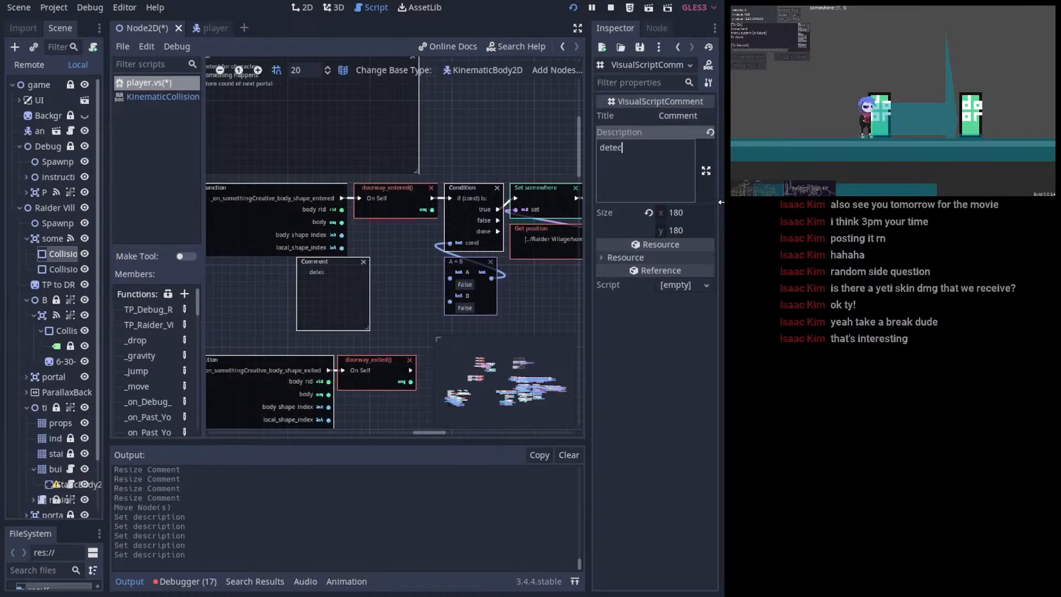
pyautogui.write('t for something')
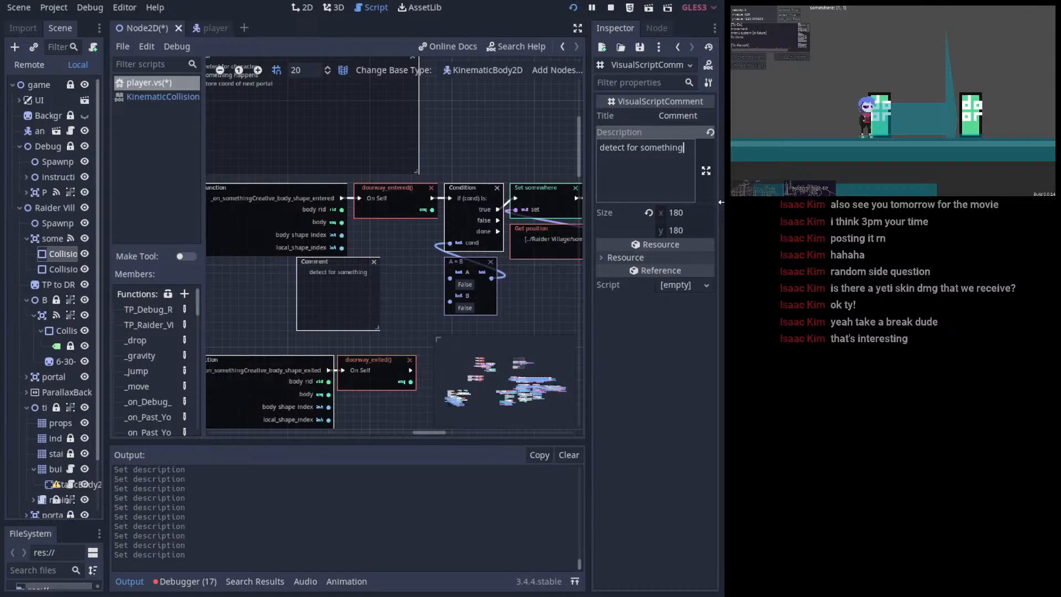
pyautogui.press('Return')
pyautogui.write('if something=')
pyautogui.press('BackSpace')
pyautogui.write('s')
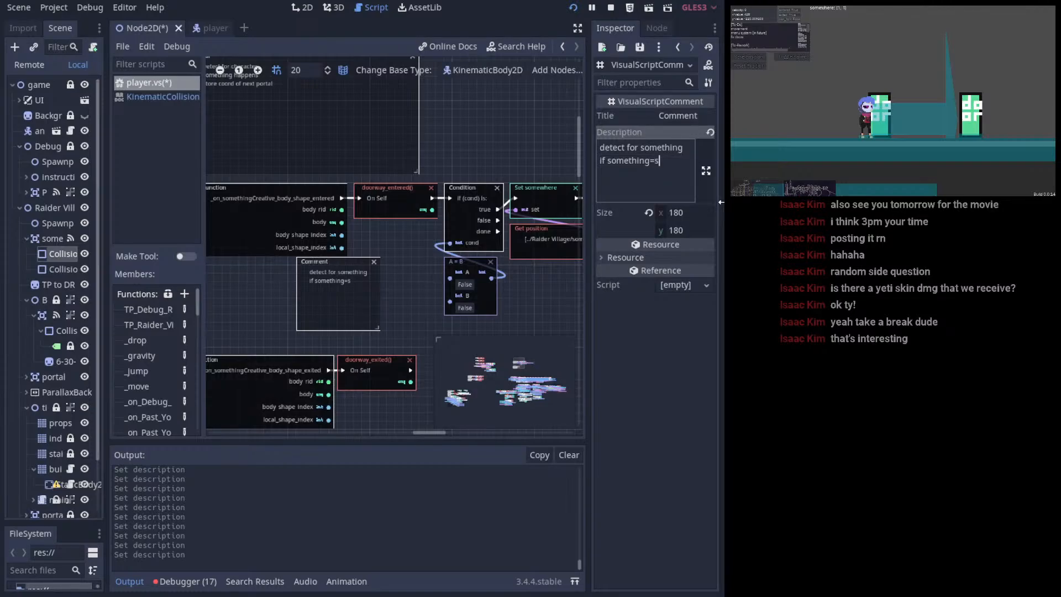
pyautogui.write('omething')
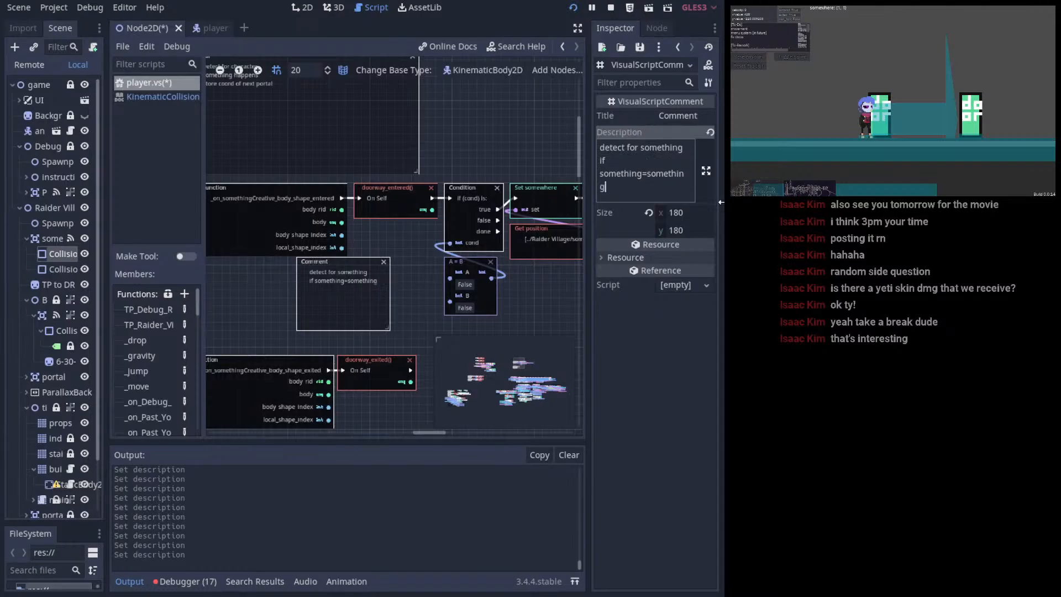
# - Add a third line "then do thing" to the description and resize the Comment to about 240 wide
pyautogui.moveTo(387, 328); pyautogui.dragTo(411, 330)
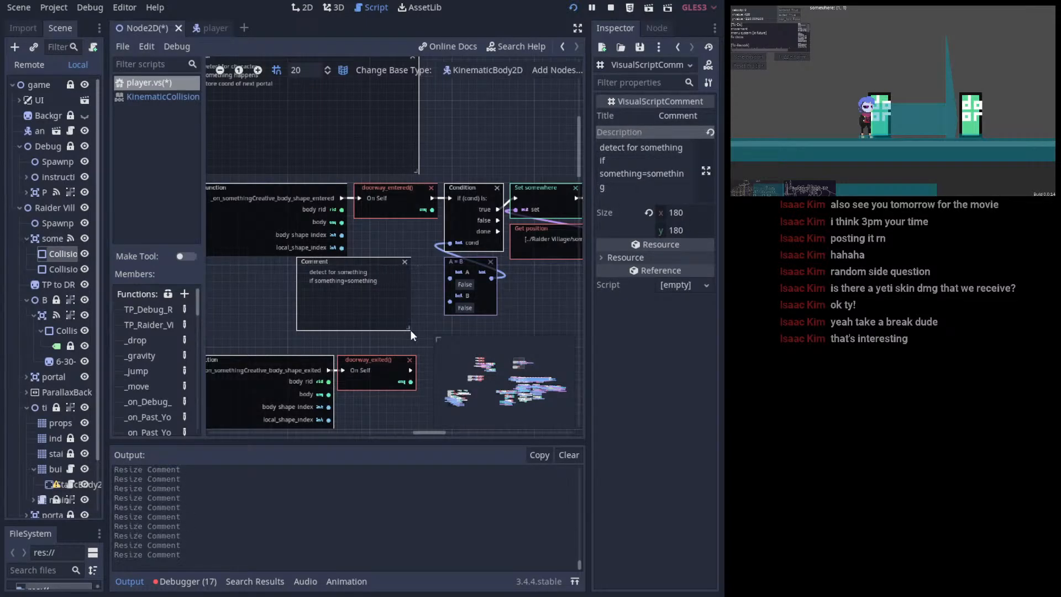
pyautogui.keyDown('ctrl'); pyautogui.scroll(1, 365, 286); pyautogui.keyUp('ctrl')
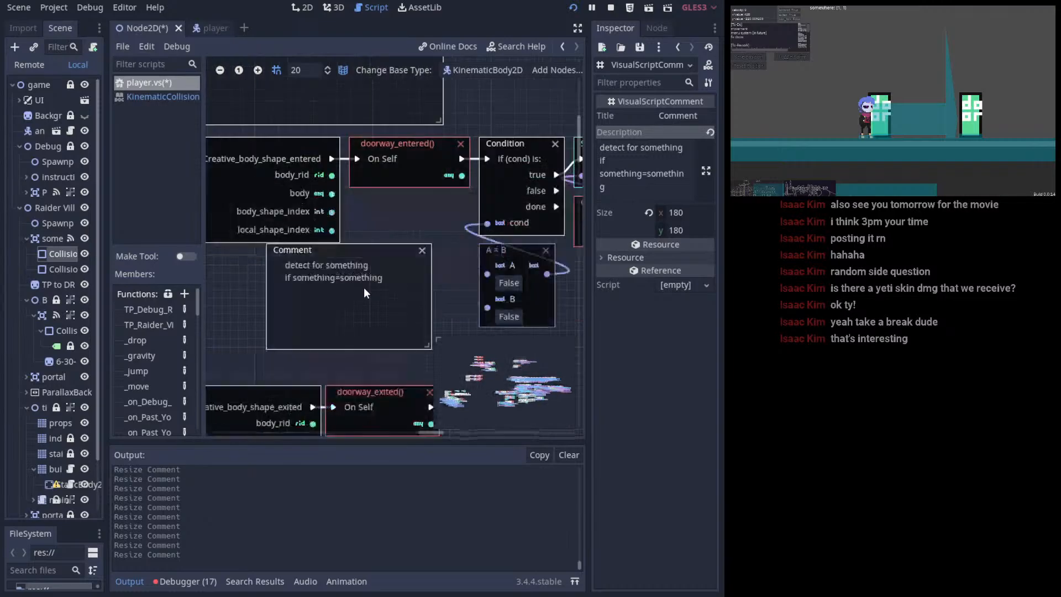
pyautogui.keyDown('ctrl'); pyautogui.scroll(1, 327, 237); pyautogui.keyUp('ctrl')
pyautogui.click(630, 191)
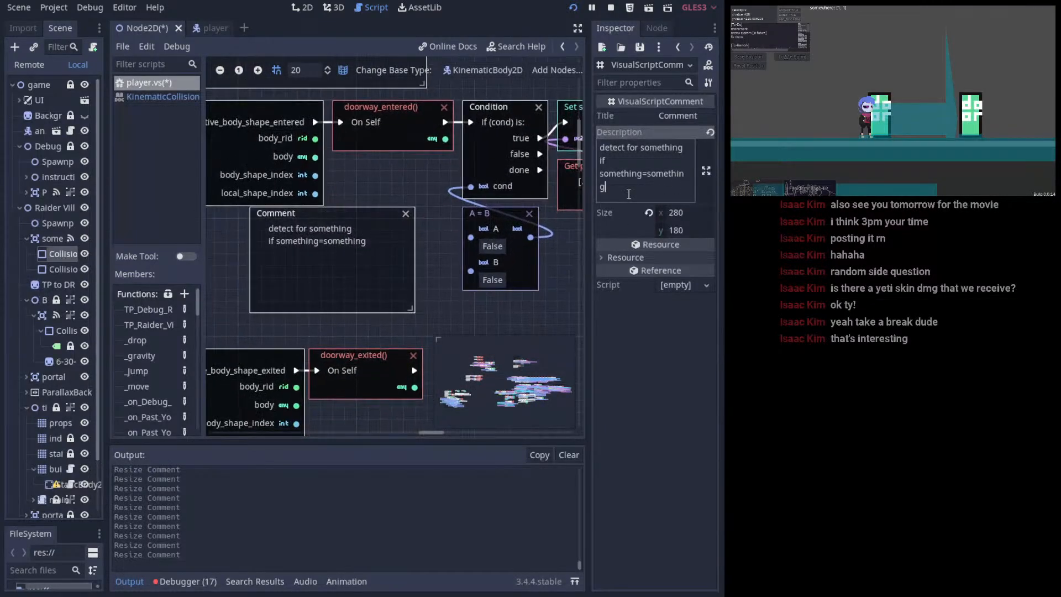
pyautogui.press('Return')
pyautogui.write('t')
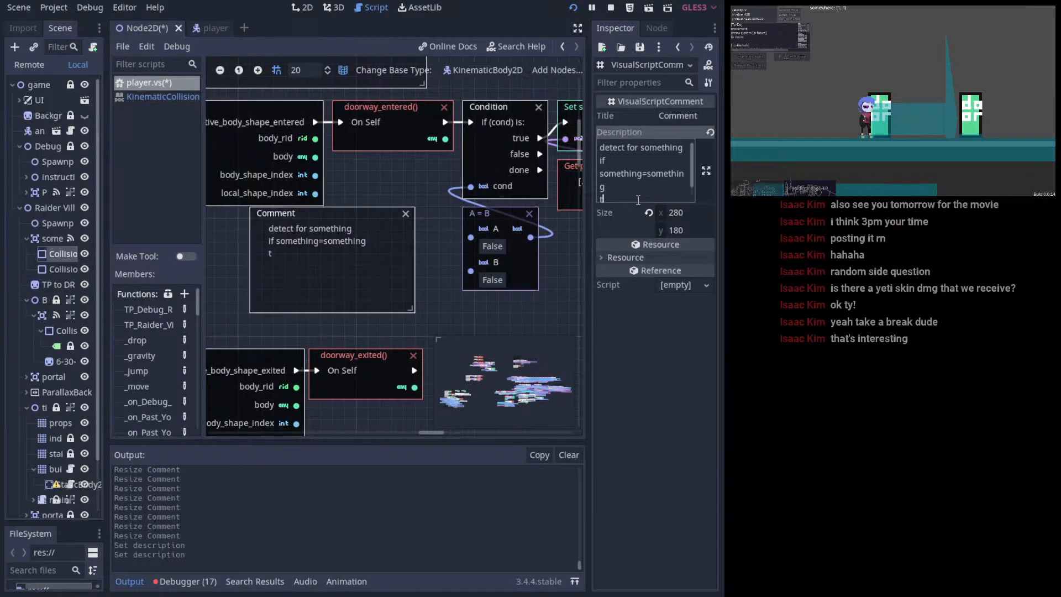
pyautogui.write('hen do thing')
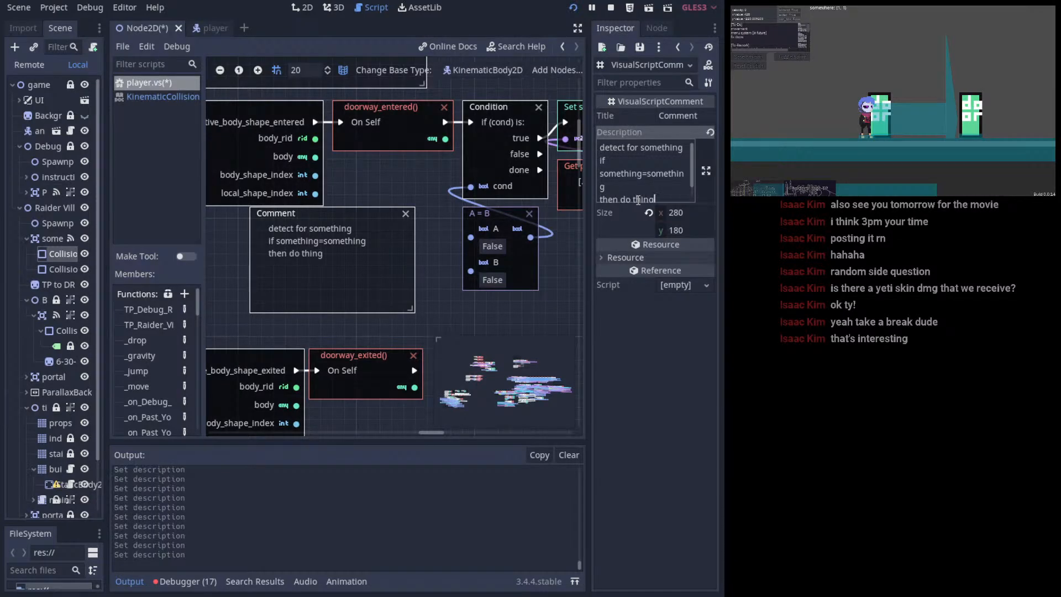
pyautogui.moveTo(413, 309); pyautogui.dragTo(390, 309)
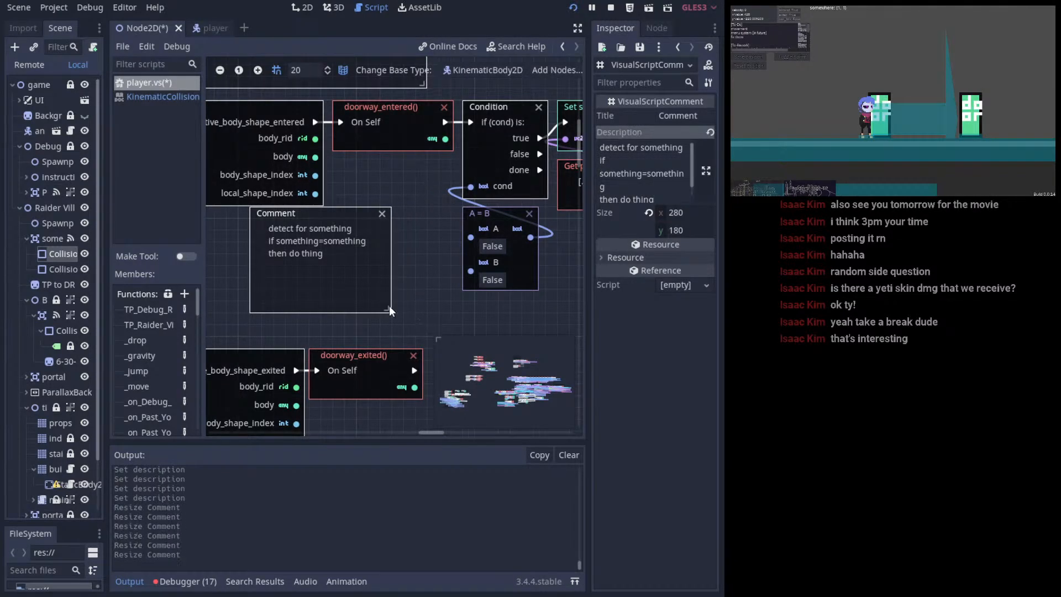
# - Reword the first two description lines to "detect for object" and "if object=object"
pyautogui.doubleClick(619, 175)
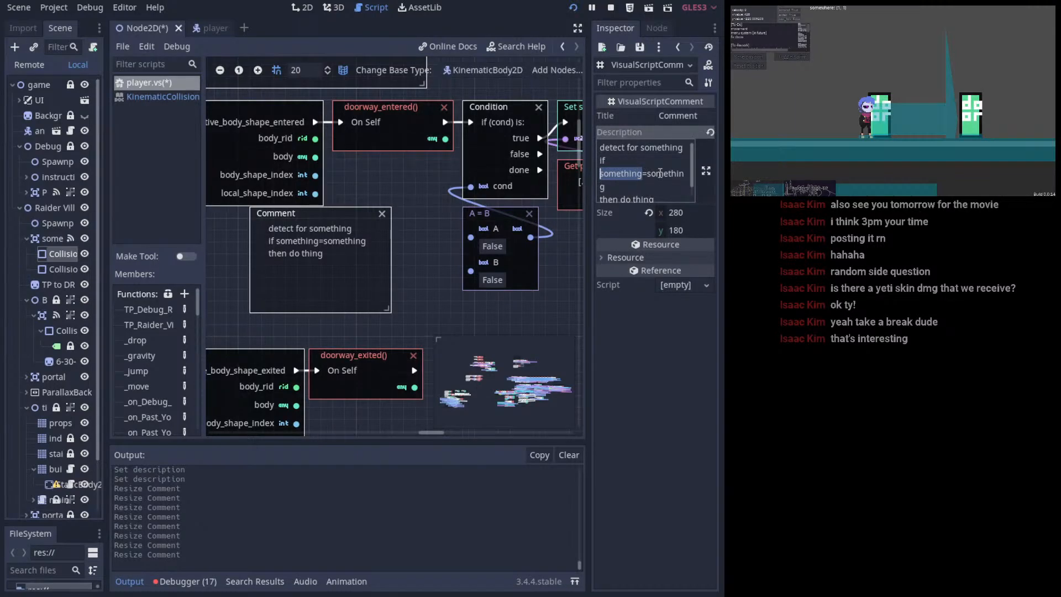
pyautogui.doubleClick(682, 148)
pyautogui.write('ob')
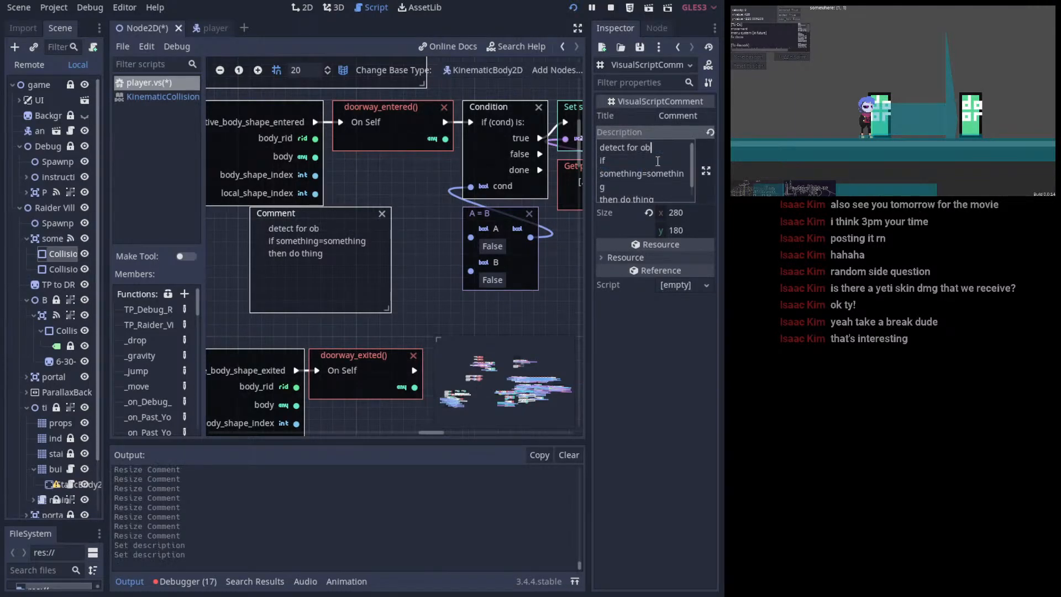
pyautogui.write('ject')
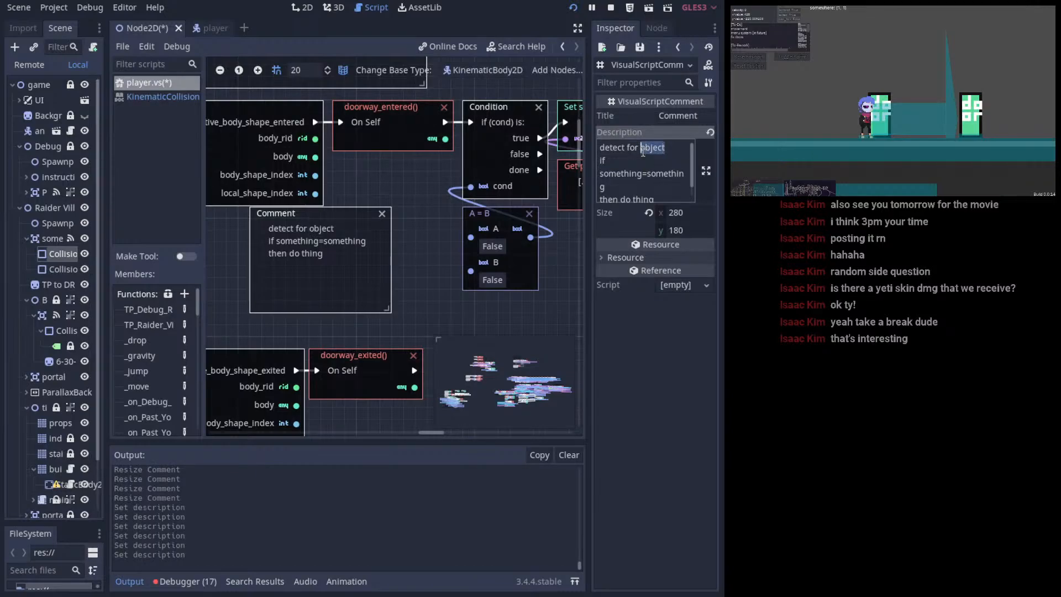
pyautogui.moveTo(642, 173); pyautogui.dragTo(675, 164)
pyautogui.write('object=sobjec')
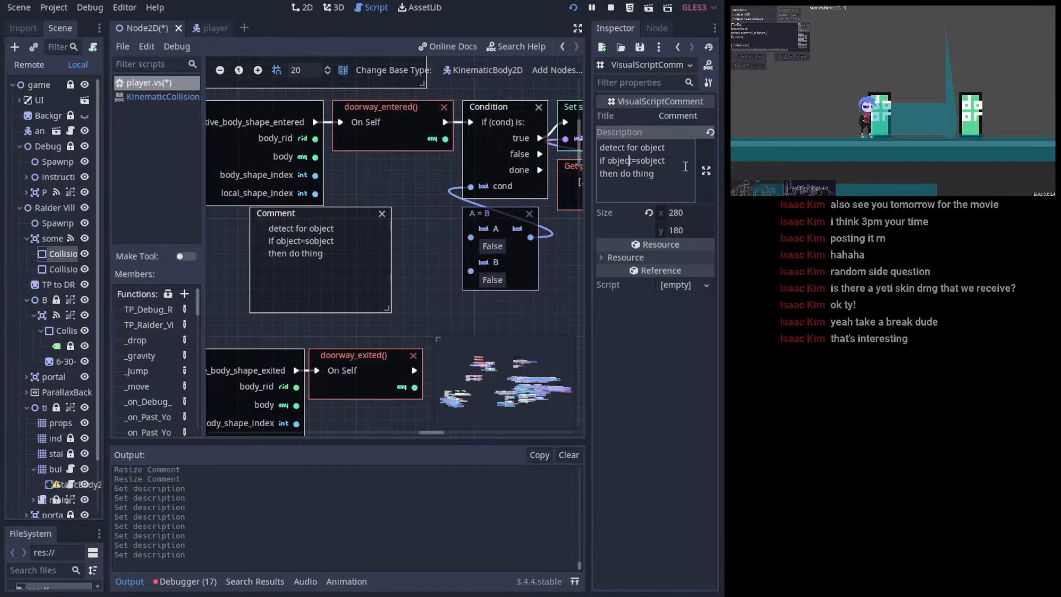
pyautogui.press('Right')
pyautogui.press('Right')
pyautogui.press('Right')
pyautogui.press('BackSpace')
# - Change the description's last line to "then do something"
pyautogui.click(609, 161)
pyautogui.moveTo(608, 160); pyautogui.dragTo(650, 177)
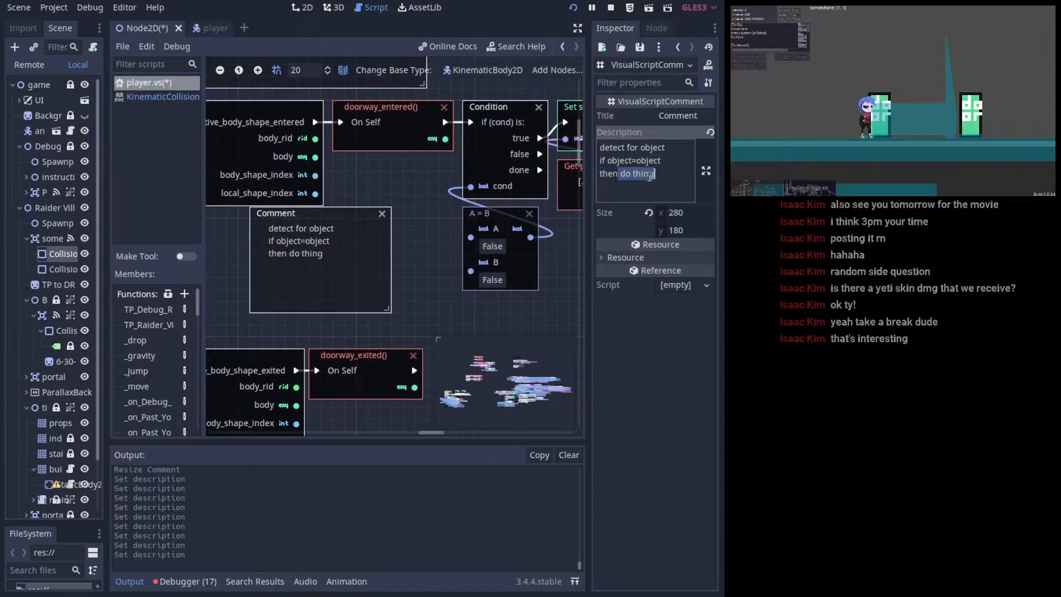
pyautogui.click(631, 175)
pyautogui.press('Right')
pyautogui.write('some')
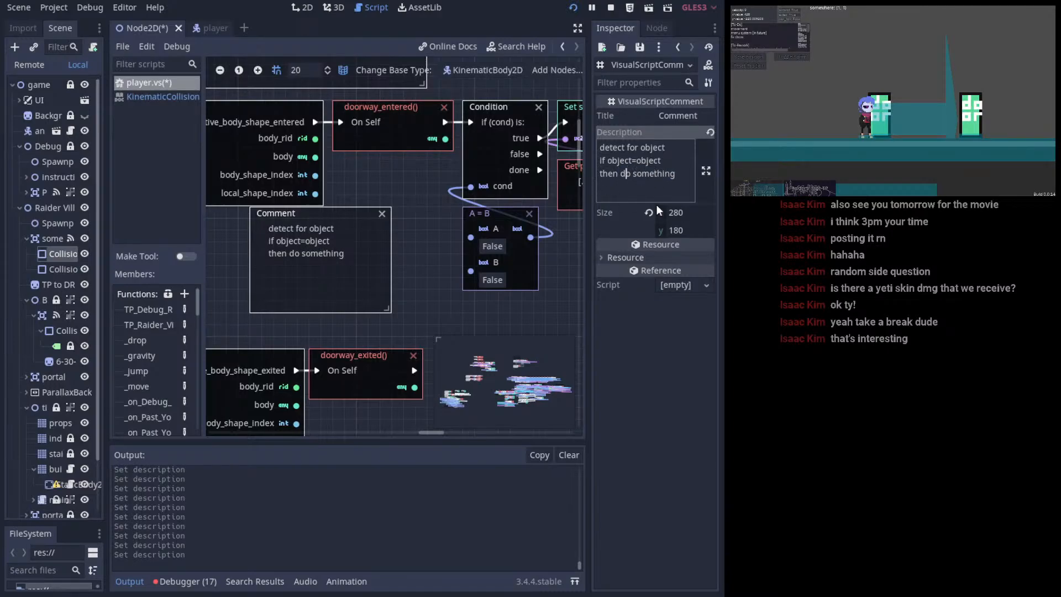
# - Move the Comment just beneath the _on_somethingCreative_body_shape_entered function, aligned with that node's left edge
pyautogui.moveTo(664, 160); pyautogui.dragTo(682, 173)
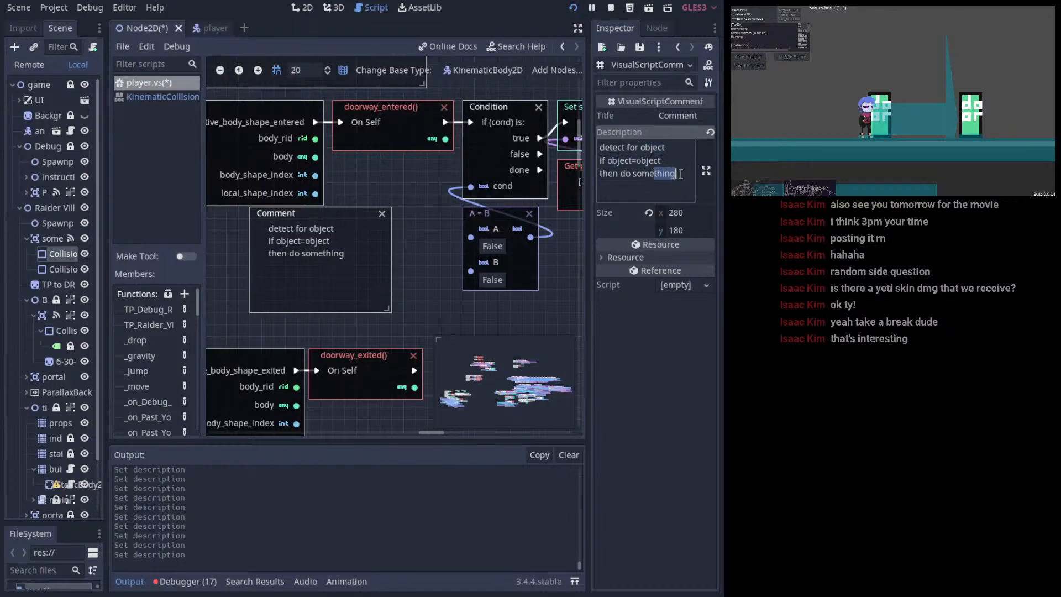
pyautogui.click(406, 214)
pyautogui.moveTo(447, 231); pyautogui.dragTo(459, 277, button='middle')
pyautogui.keyDown('shift'); pyautogui.hscroll(2, 306, 147); pyautogui.keyUp('shift')
pyautogui.scroll(5, 305, 147)
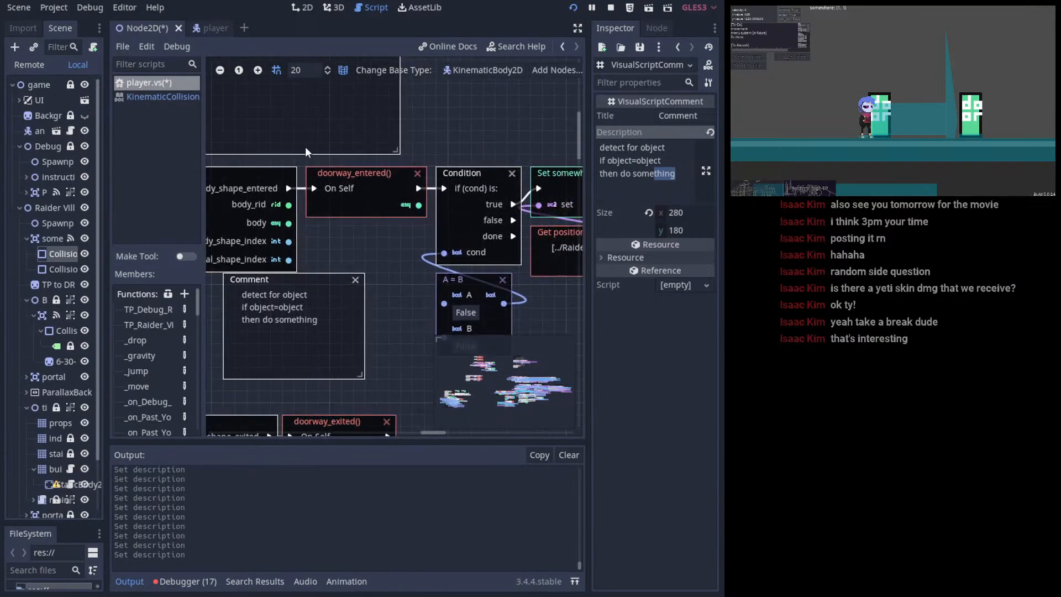
pyautogui.scroll(-7, 340, 178)
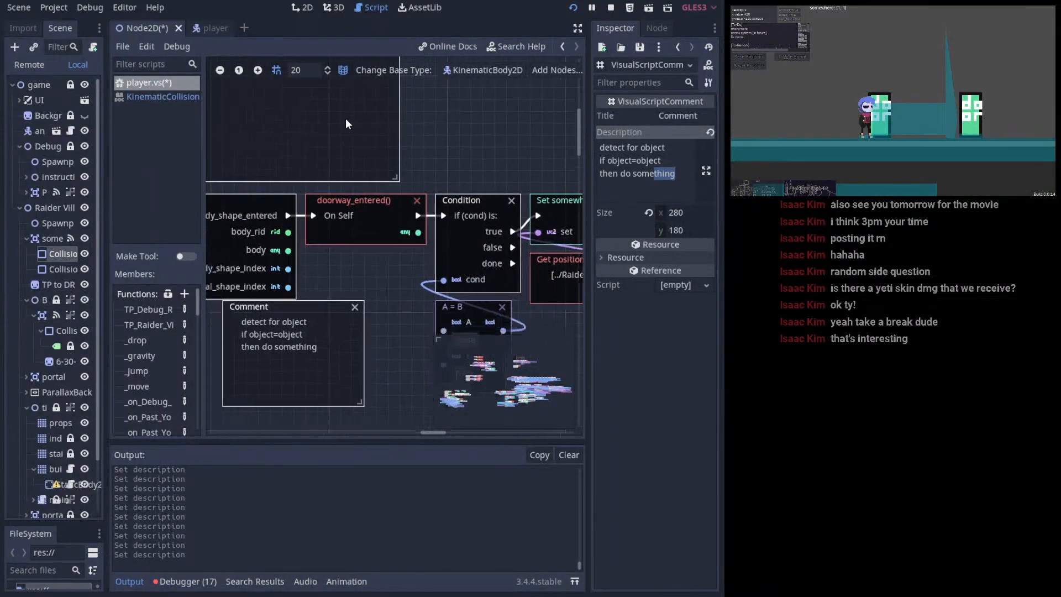
pyautogui.moveTo(410, 253); pyautogui.dragTo(405, 263, button='middle')
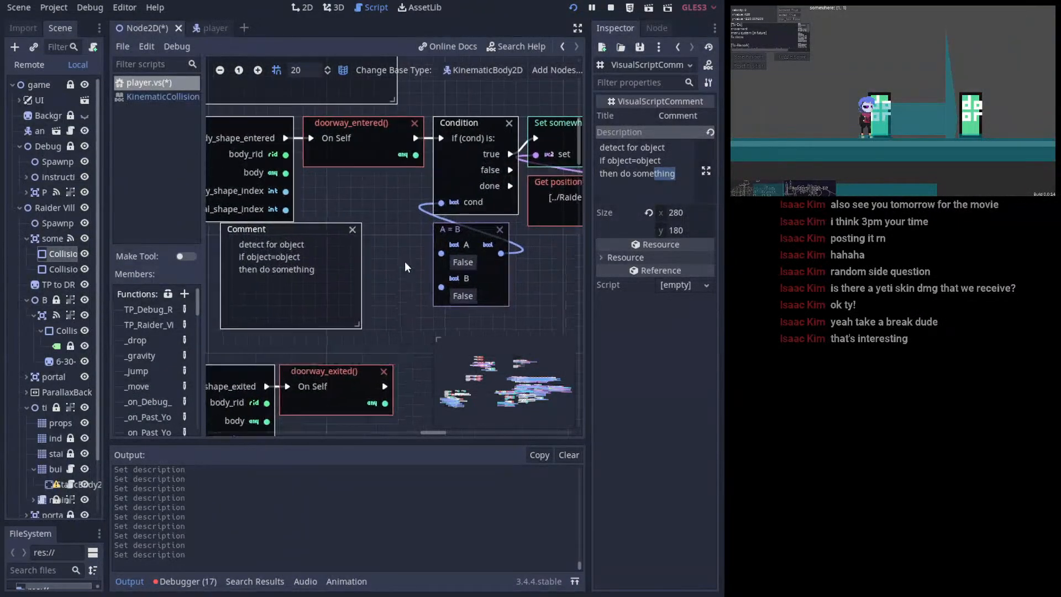
pyautogui.moveTo(274, 238); pyautogui.dragTo(266, 250)
pyautogui.moveTo(265, 250); pyautogui.dragTo(322, 240, button='middle')
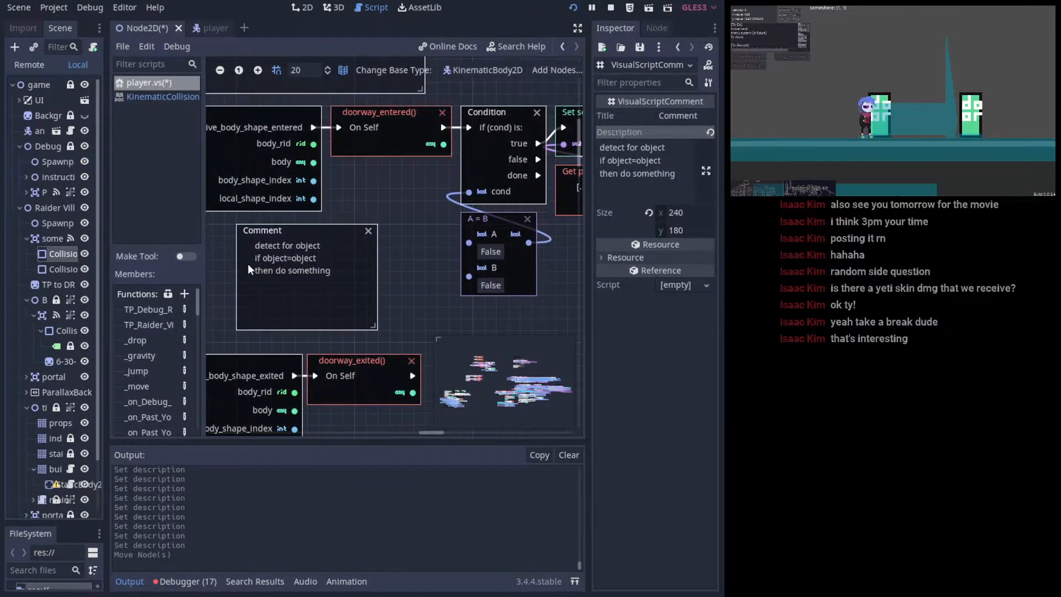
pyautogui.moveTo(223, 256); pyautogui.dragTo(230, 235)
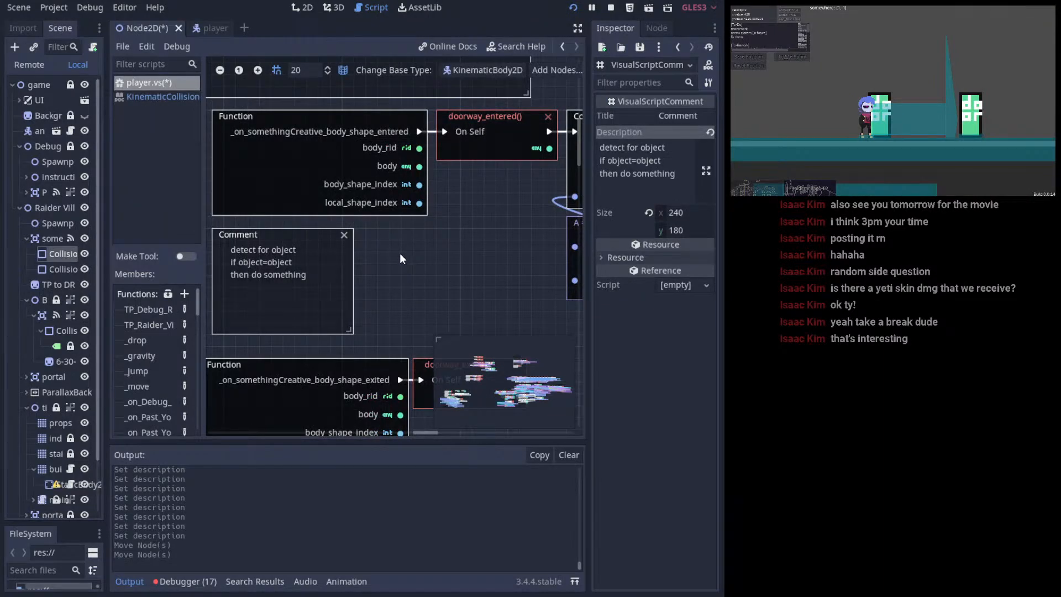
# - Insert a line reading "-object is" beneath "if object=object" in the Comment's description
pyautogui.click(668, 161)
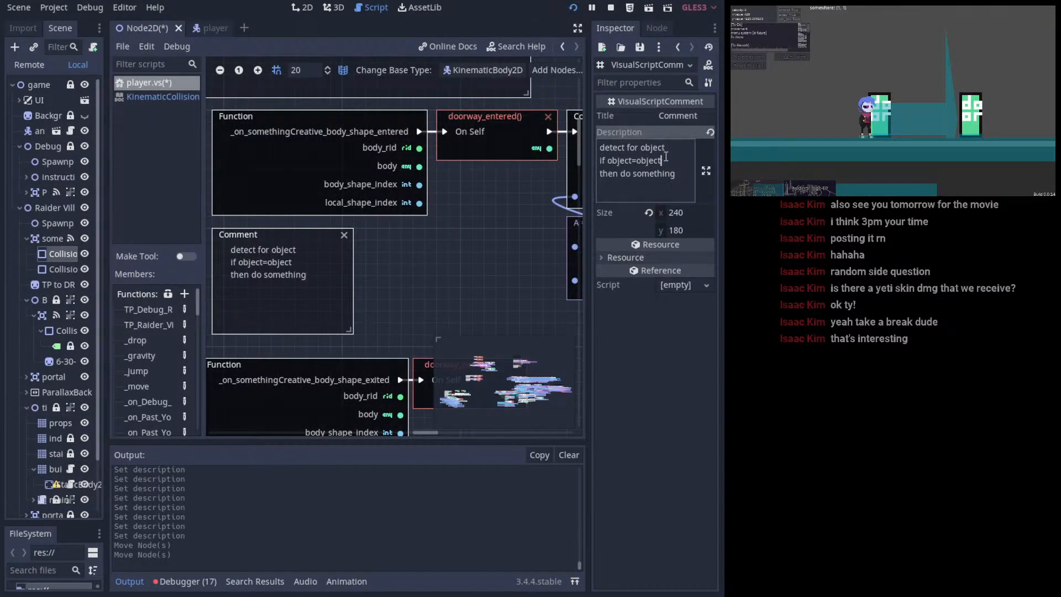
pyautogui.press('Return')
pyautogui.write('-')
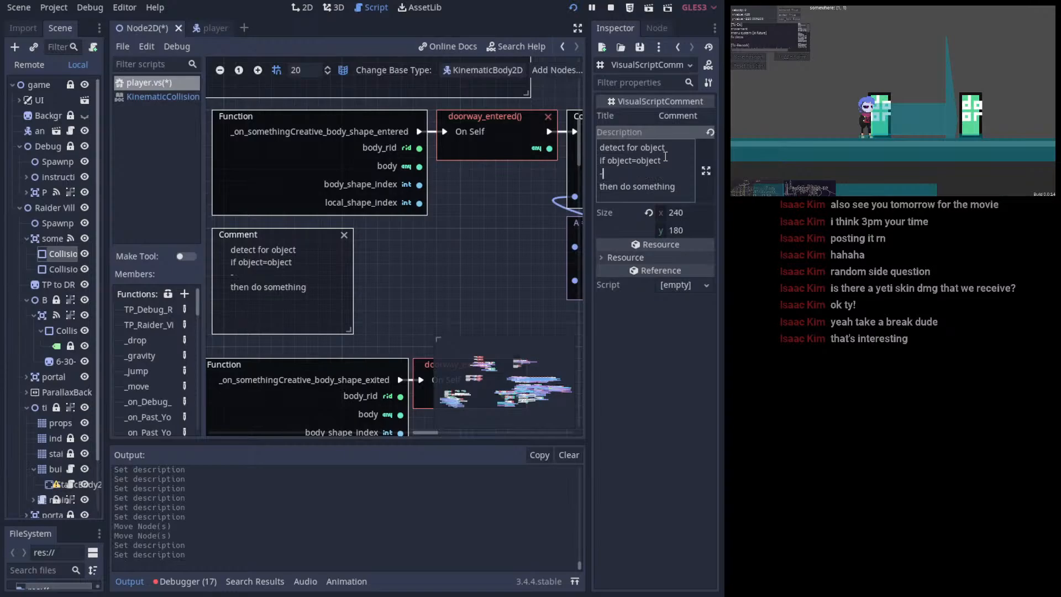
pyautogui.write('object is')
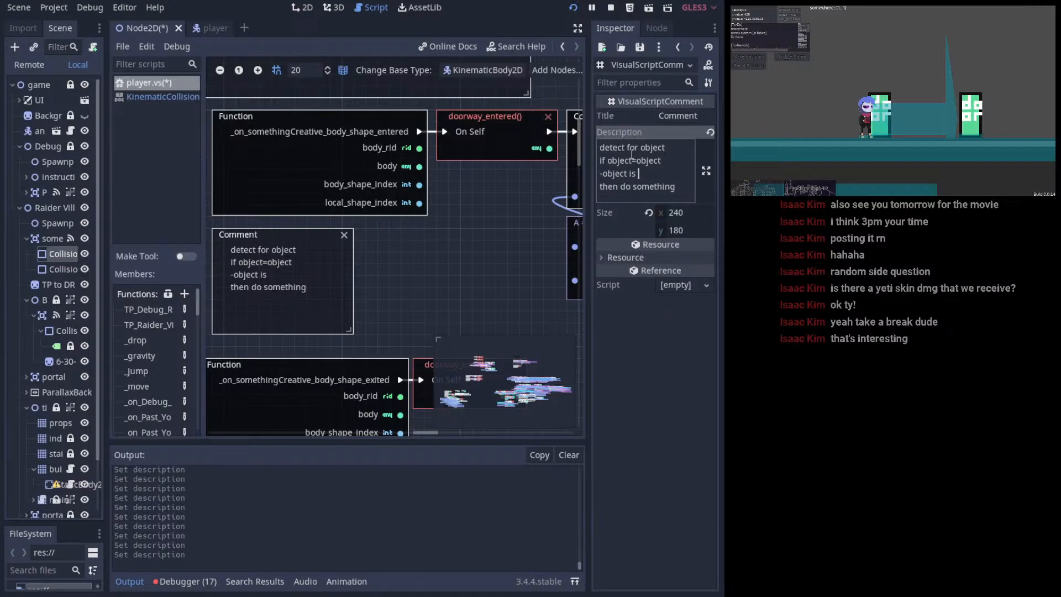
# - Change the first line of the Comment's description to "detect for player"
pyautogui.moveTo(665, 147); pyautogui.dragTo(641, 149)
pyautogui.write('player')
pyautogui.moveTo(664, 148); pyautogui.dragTo(603, 161)
pyautogui.click(602, 160)
pyautogui.rightClick(676, 157)
pyautogui.click(647, 151)
# - Reword the description's second line to "if player touch specific collision"
pyautogui.moveTo(608, 161); pyautogui.dragTo(691, 164)
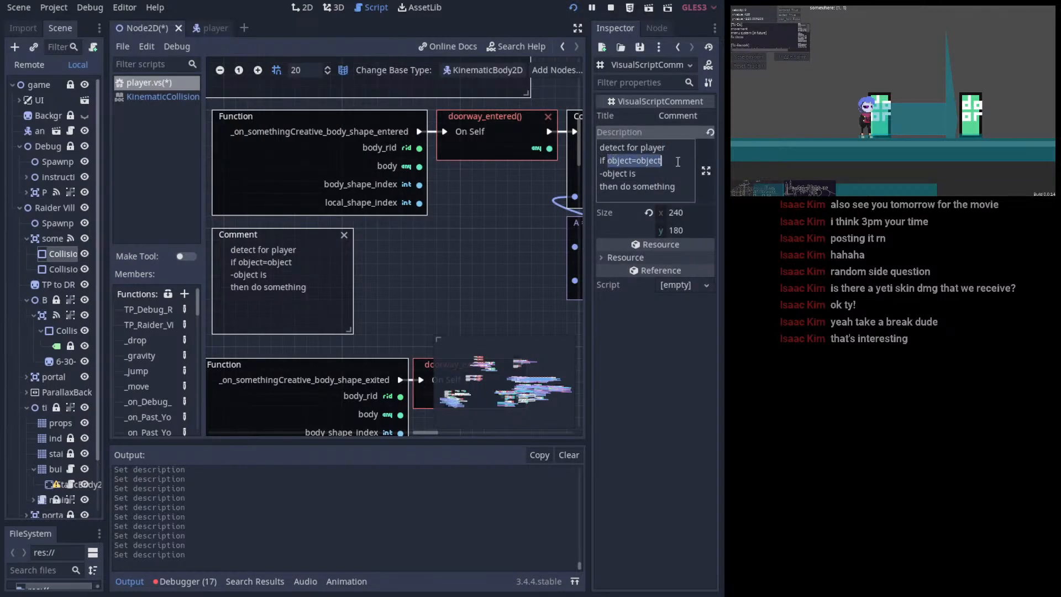
pyautogui.press('BackSpace')
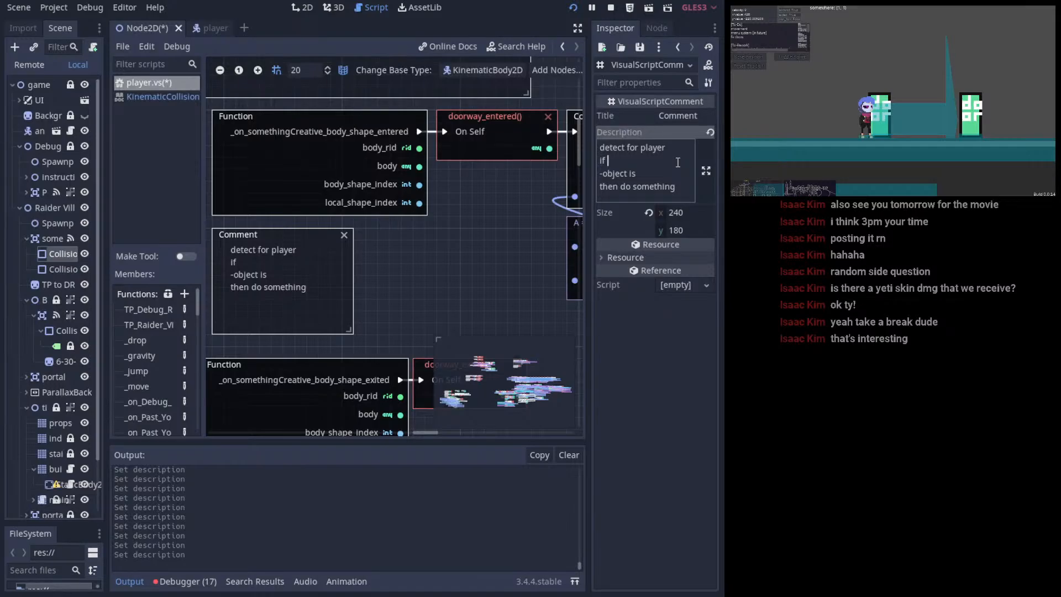
pyautogui.write('play co')
pyautogui.press('BackSpace')
pyautogui.press('BackSpace')
pyautogui.write('er touch speci')
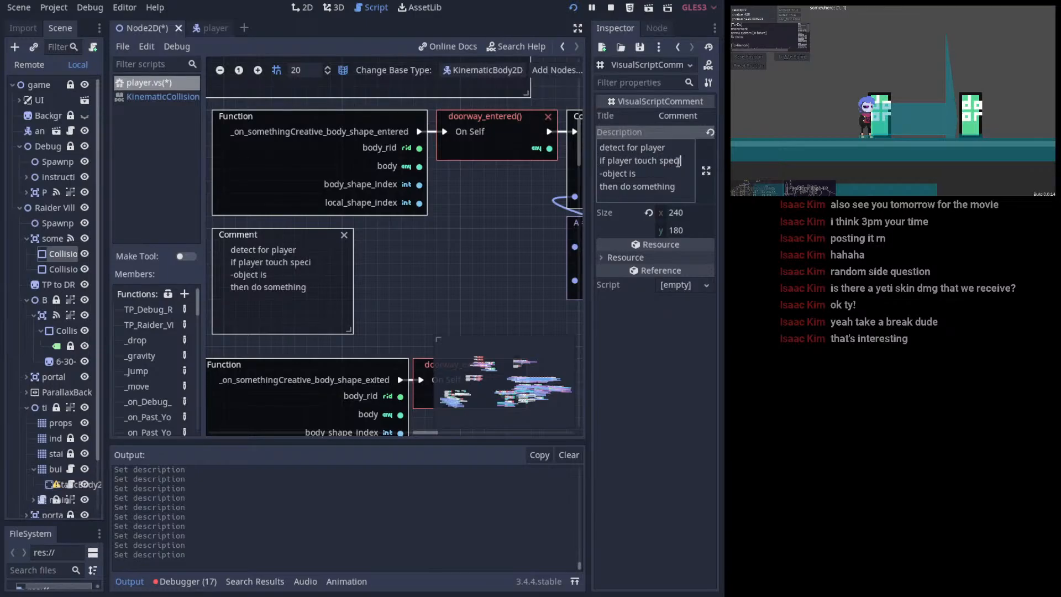
pyautogui.write('fic collisio')
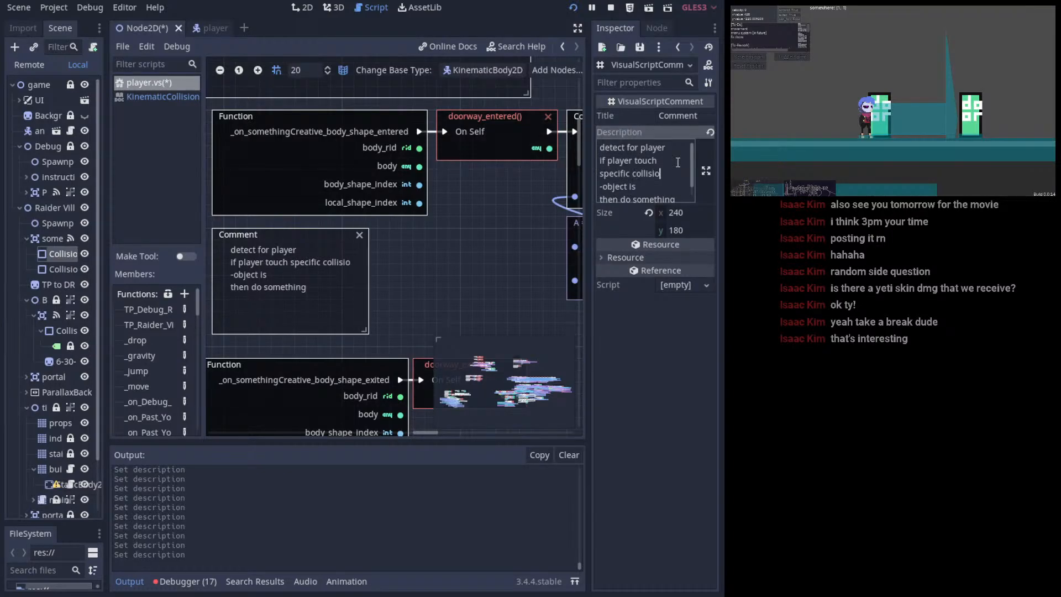
pyautogui.write('n')
# - Delete the "-object is" line from the Comment's description, leaving no empty line behind
pyautogui.moveTo(637, 186); pyautogui.dragTo(599, 191)
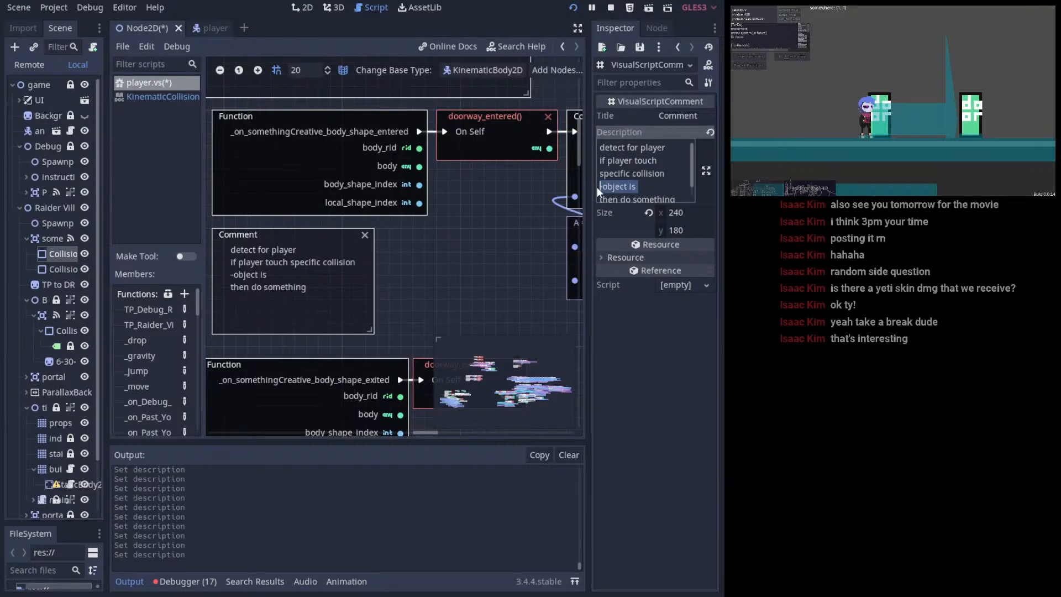
pyautogui.press('BackSpace')
pyautogui.press('BackSpace')
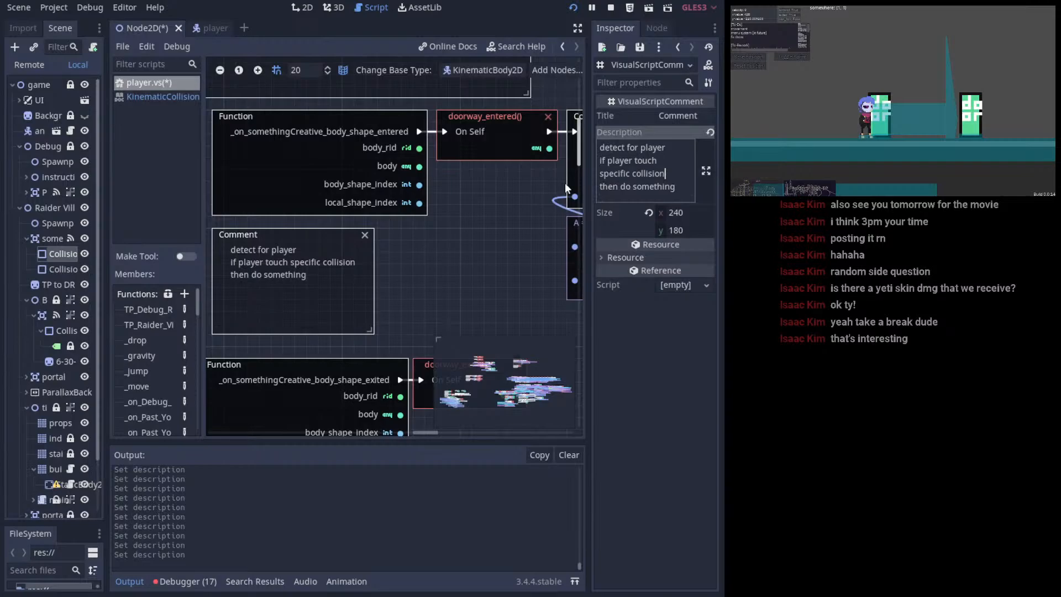
pyautogui.click(302, 245)
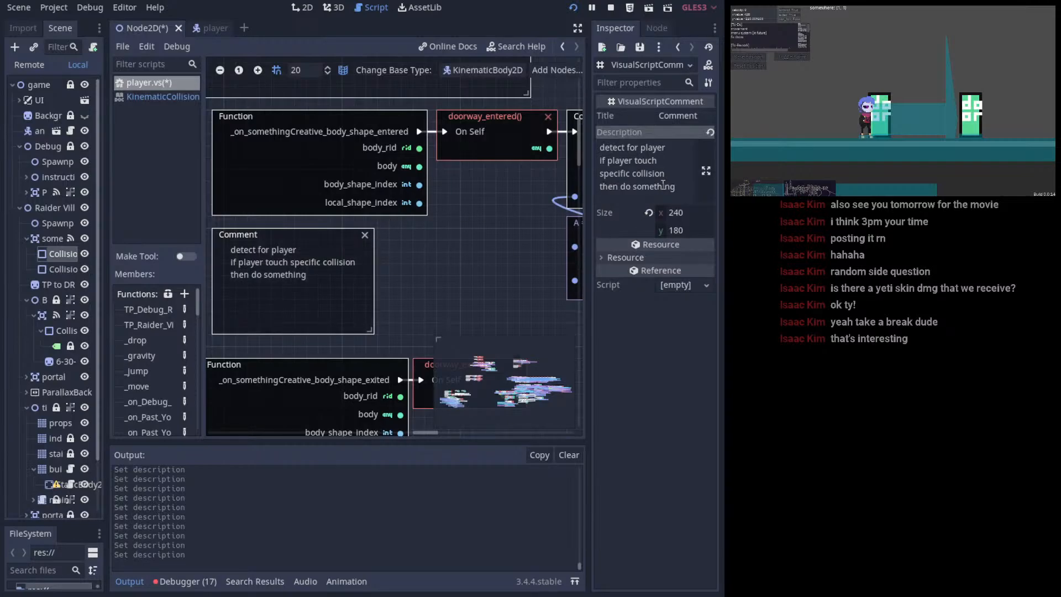
pyautogui.moveTo(641, 174); pyautogui.dragTo(669, 177)
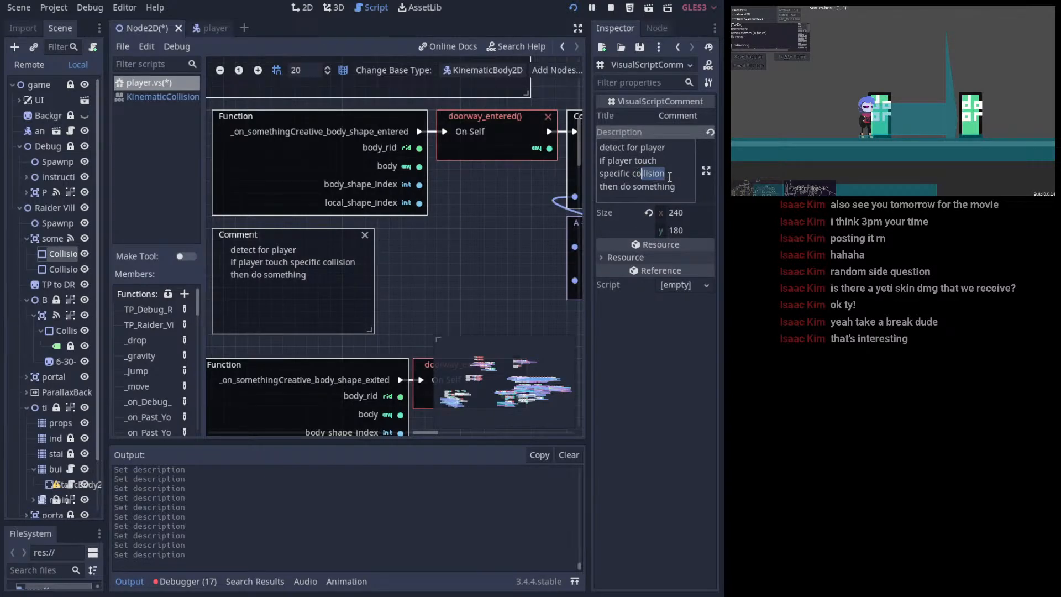
pyautogui.click(670, 177)
# - Review the node chain from doorway_entered through the Condition and its A = B comparison to Set somewhere, Get position and _travel
pyautogui.moveTo(409, 189); pyautogui.dragTo(361, 191, button='middle')
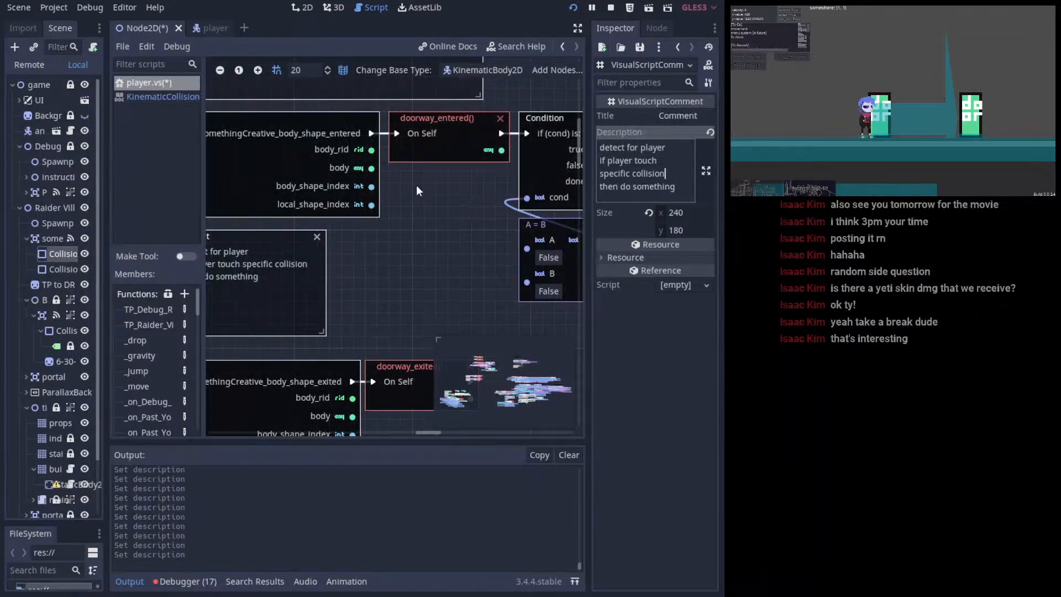
pyautogui.moveTo(439, 213); pyautogui.dragTo(371, 200, button='middle')
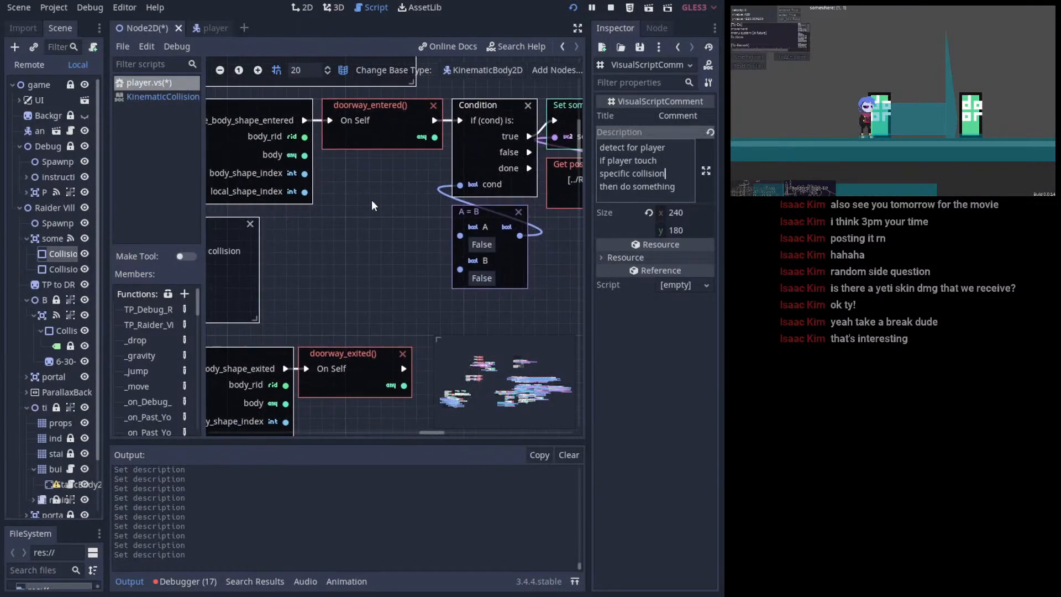
pyautogui.moveTo(452, 199); pyautogui.dragTo(326, 131, button='middle')
pyautogui.moveTo(309, 199); pyautogui.dragTo(355, 171, button='middle')
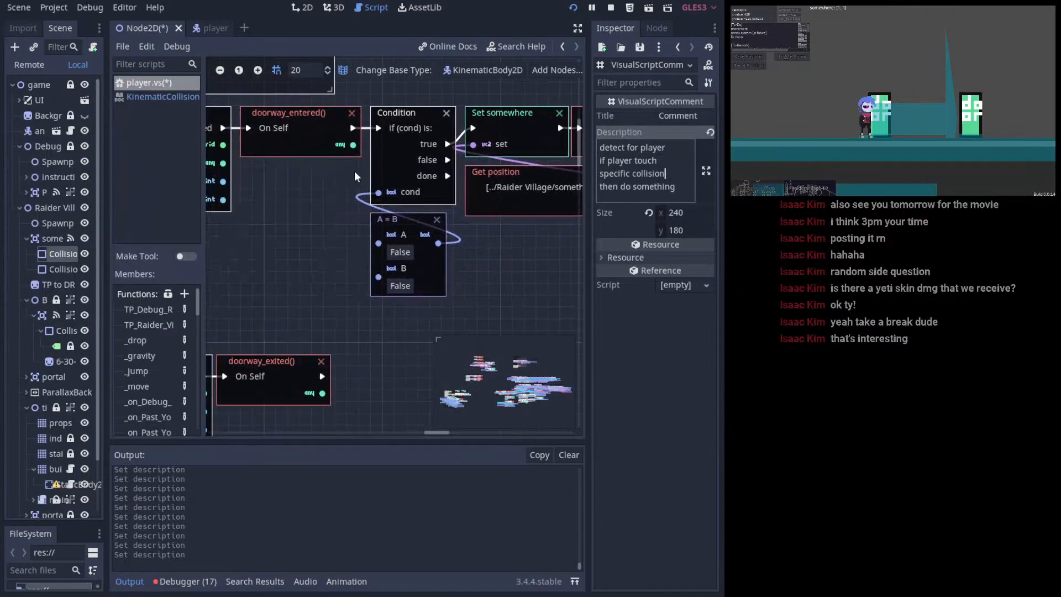
pyautogui.moveTo(342, 207); pyautogui.dragTo(540, 198, button='middle')
pyautogui.moveTo(464, 220); pyautogui.dragTo(370, 270, button='middle')
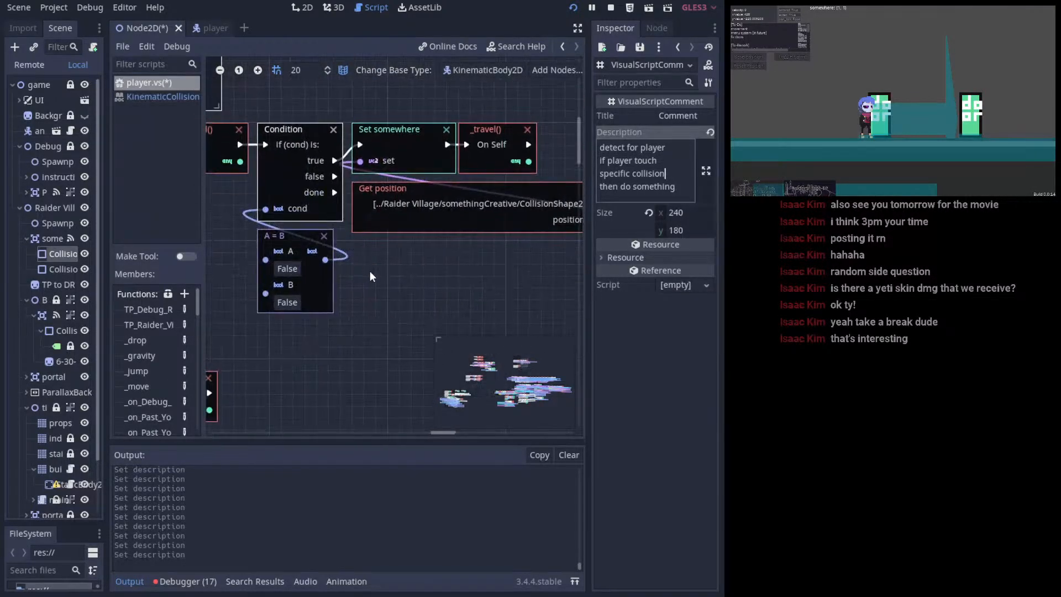
pyautogui.moveTo(373, 287); pyautogui.dragTo(545, 146)
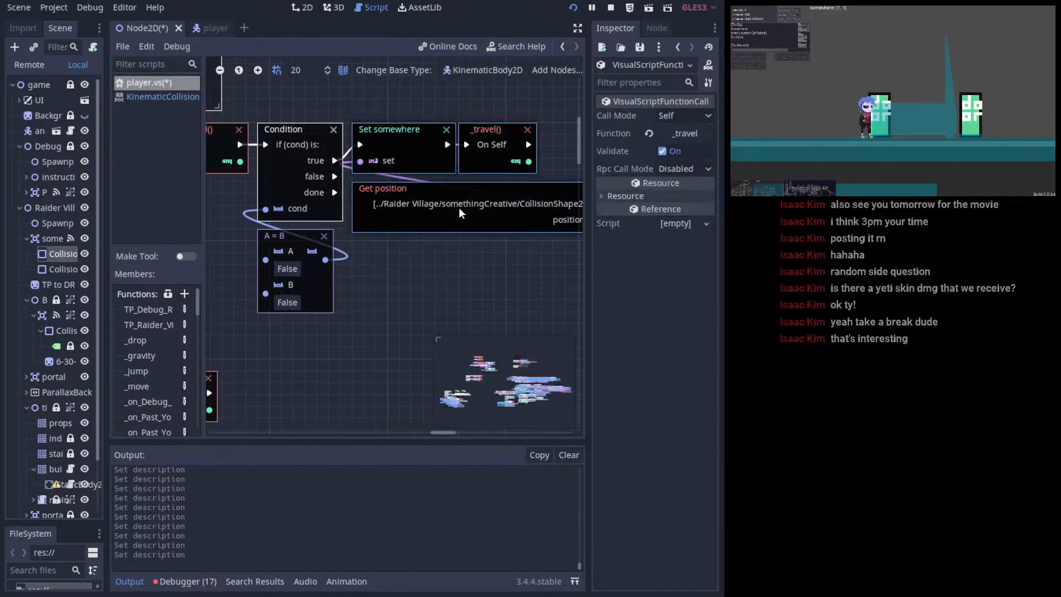
pyautogui.moveTo(303, 246); pyautogui.dragTo(437, 218, button='middle')
pyautogui.moveTo(437, 218); pyautogui.dragTo(402, 211)
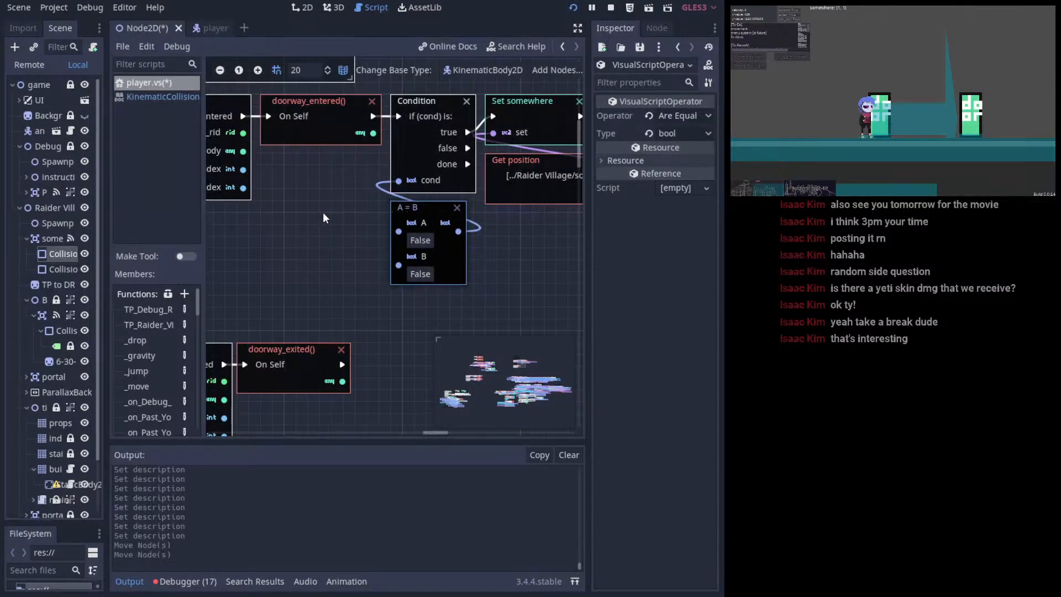
pyautogui.moveTo(323, 213); pyautogui.dragTo(406, 217, button='middle')
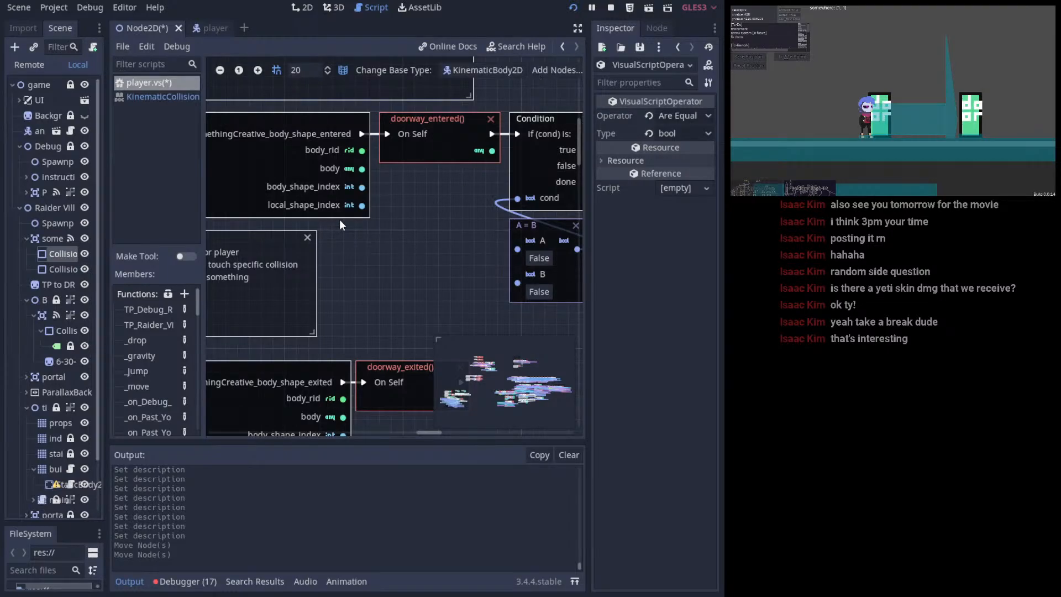
# - Inspect the properties of the first collision shape under somethingCreative and of the A = B comparison node
pyautogui.click(68, 258)
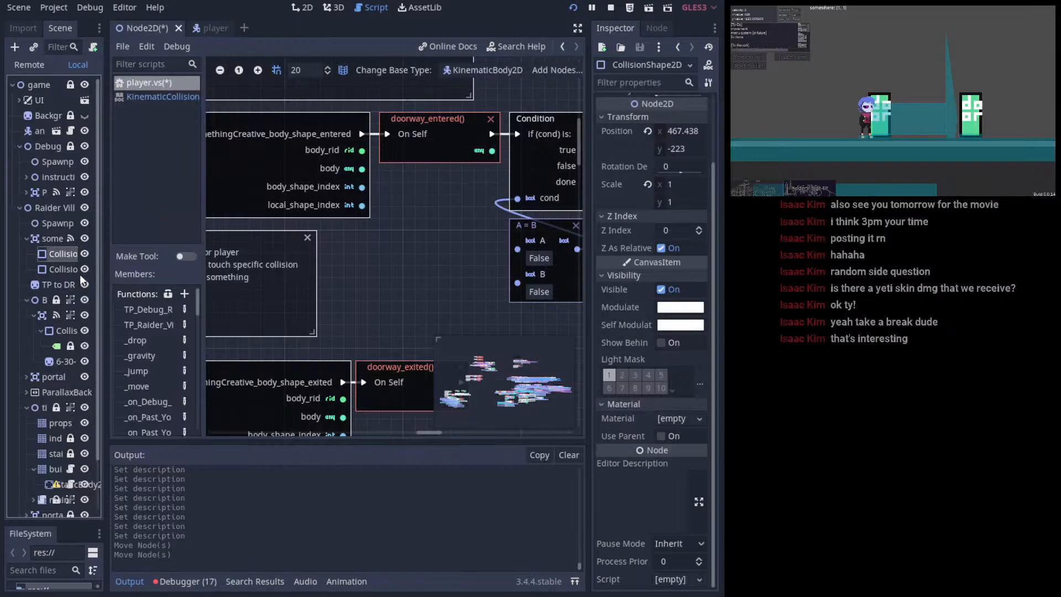
pyautogui.moveTo(431, 228); pyautogui.dragTo(489, 167, button='middle')
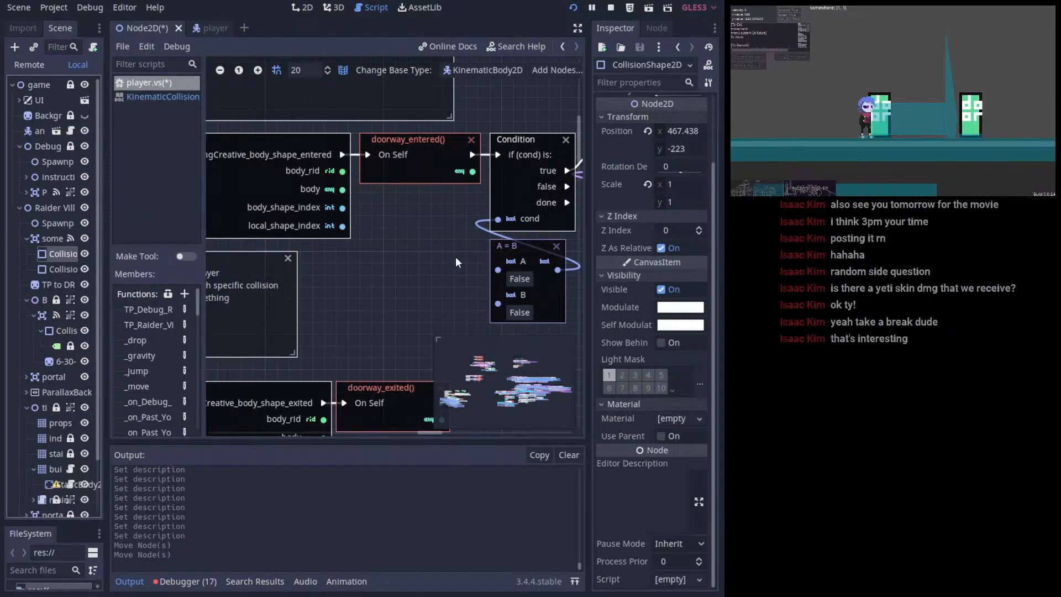
pyautogui.moveTo(510, 241)
pyautogui.mouseDown()
pyautogui.moveTo(455, 242)
pyautogui.moveTo(517, 242)
pyautogui.mouseUp()
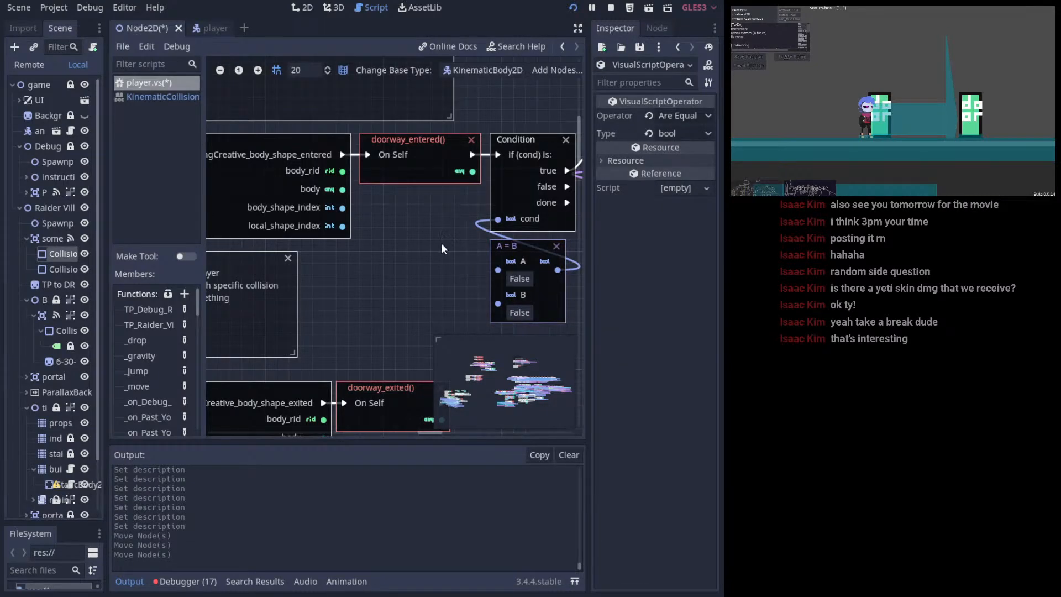
# - Nudge the A = B comparison node beneath the Condition node and save the scene
pyautogui.keyDown('ctrl'); pyautogui.scroll(-1, 471, 209); pyautogui.keyUp('ctrl')
pyautogui.hotkey('ctrl', 's')
pyautogui.keyDown('ctrl'); pyautogui.scroll(-2, 436, 217); pyautogui.keyUp('ctrl')
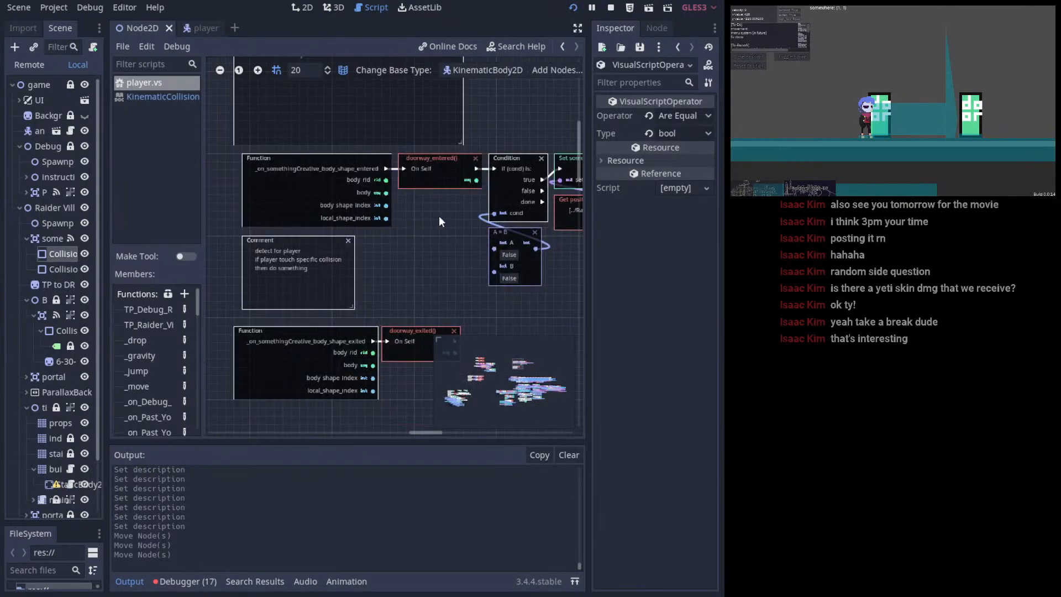
pyautogui.keyDown('ctrl'); pyautogui.scroll(3, 439, 221); pyautogui.keyUp('ctrl')
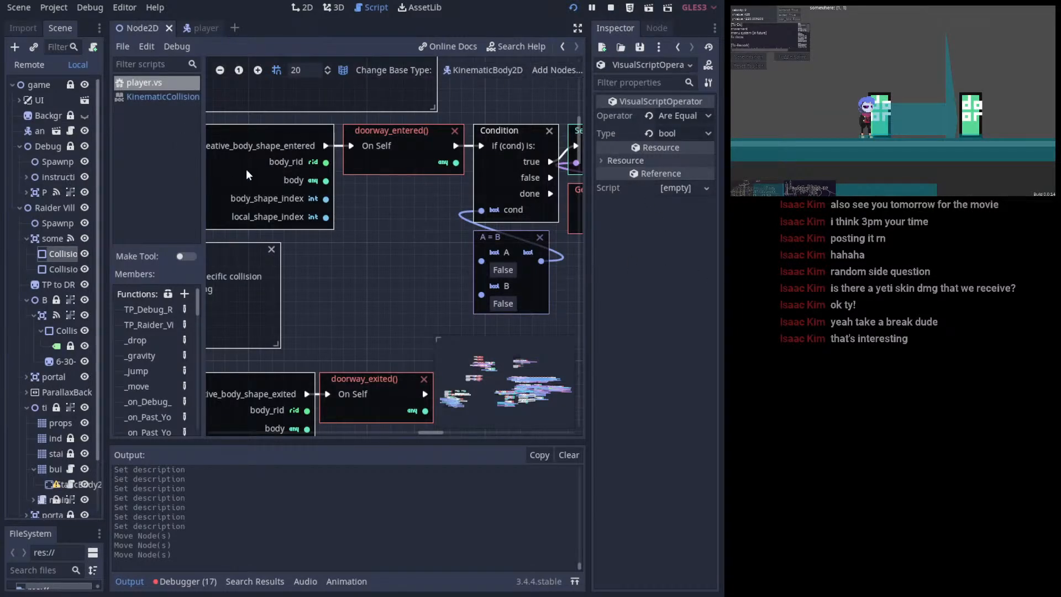
pyautogui.moveTo(506, 252)
pyautogui.mouseDown()
pyautogui.moveTo(423, 241)
pyautogui.moveTo(505, 251)
pyautogui.mouseUp()
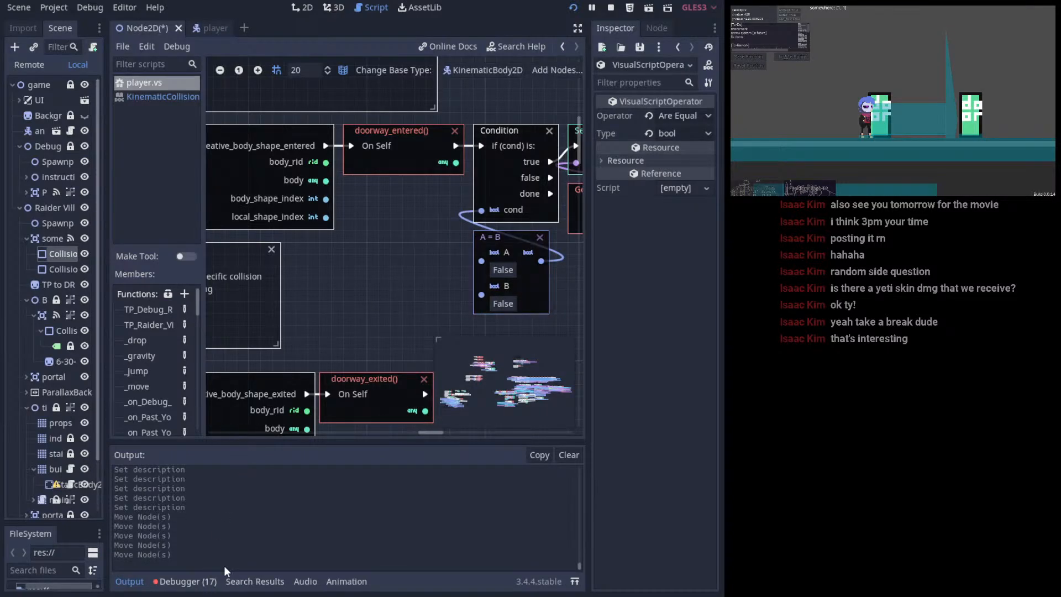
pyautogui.hotkey('ctrl', 's')
# - Widen the Scene dock so the node names in the tree can be read
pyautogui.moveTo(105, 270); pyautogui.dragTo(132, 271)
pyautogui.moveTo(483, 251); pyautogui.dragTo(433, 245, button='middle')
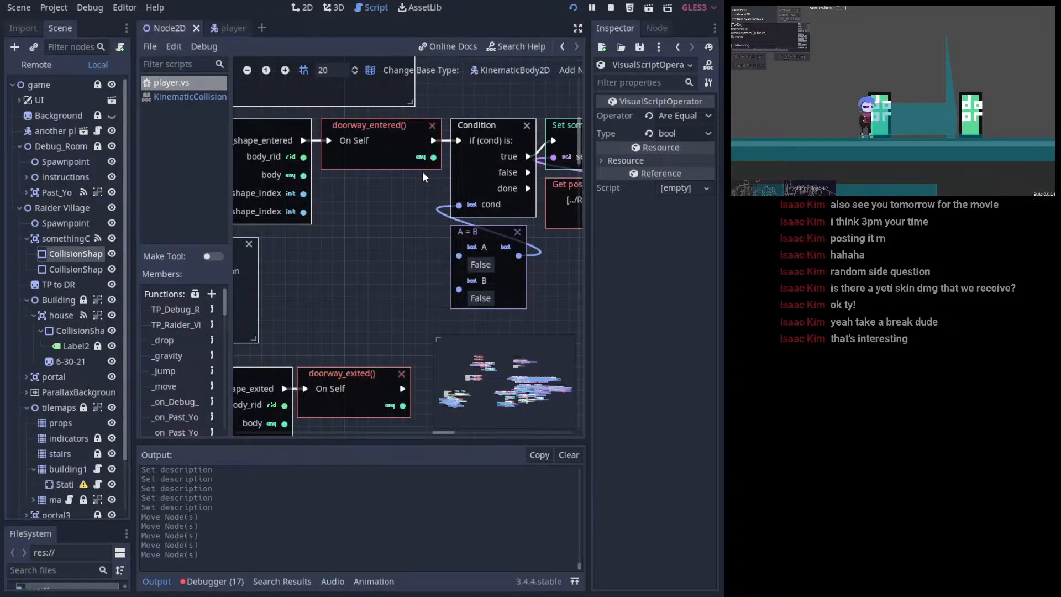
pyautogui.moveTo(431, 203); pyautogui.dragTo(425, 196, button='middle')
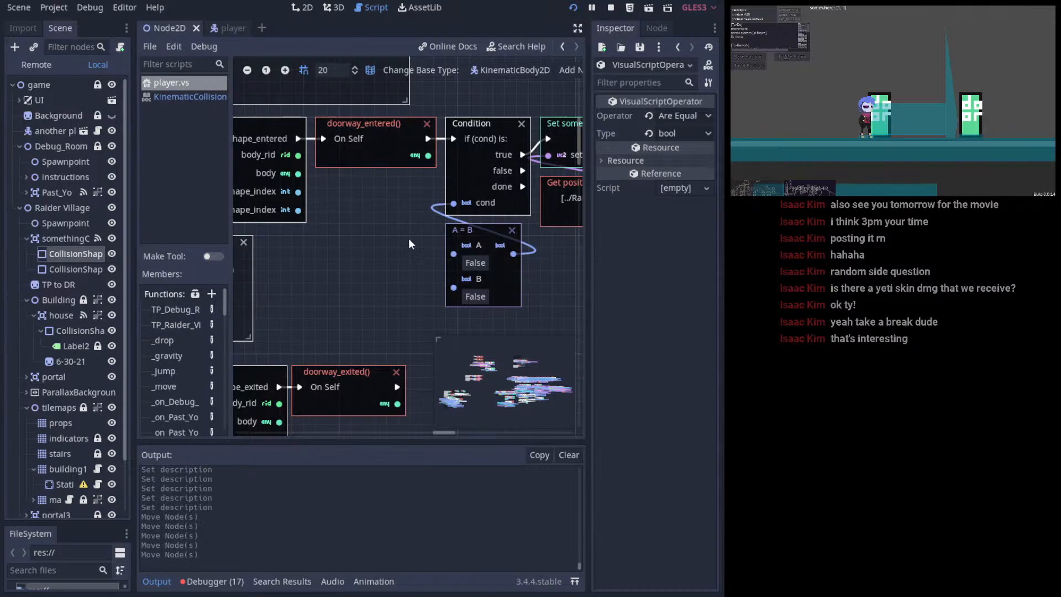
# - Move the Comment node sideways to line up with the _on_somethingCreative_body_shape_entered Function node above it
pyautogui.hscroll(-5, 409, 238)
pyautogui.hscroll(-2, 300, 270)
pyautogui.click(297, 247)
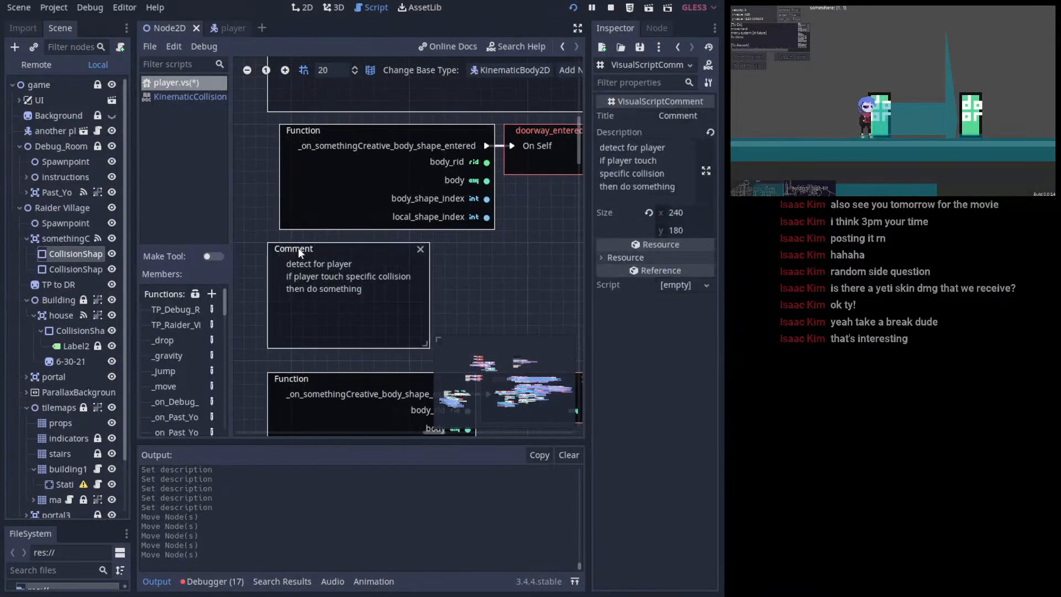
pyautogui.moveTo(297, 247); pyautogui.dragTo(309, 247)
pyautogui.hscroll(1, 347, 269)
pyautogui.scroll(3, 347, 269)
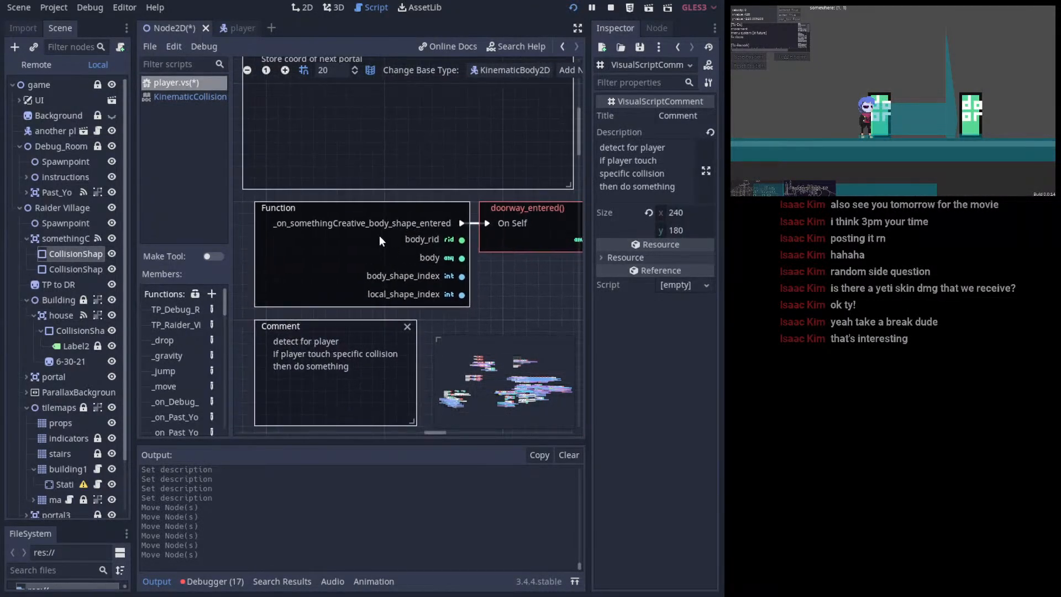
pyautogui.scroll(-3, 357, 298)
pyautogui.hscroll(1, 310, 284)
pyautogui.hscroll(-1, 325, 271)
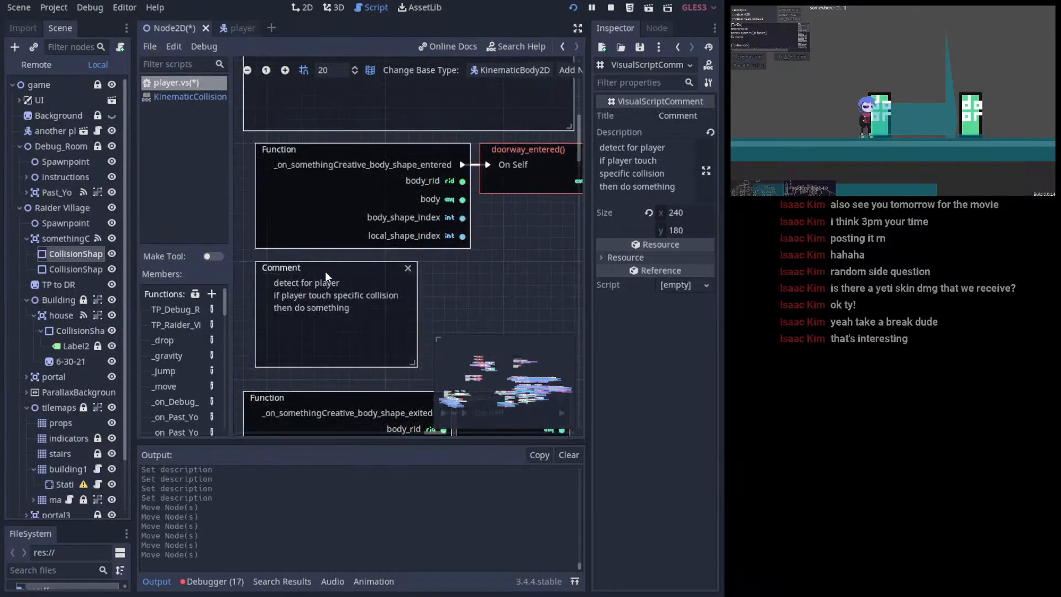
# - Align the Comment and the body_shape_entered Function nodes with the left edge of the body_shape_exited Function node
pyautogui.click(293, 265)
pyautogui.moveTo(299, 270); pyautogui.dragTo(291, 267)
pyautogui.moveTo(300, 163); pyautogui.dragTo(288, 151)
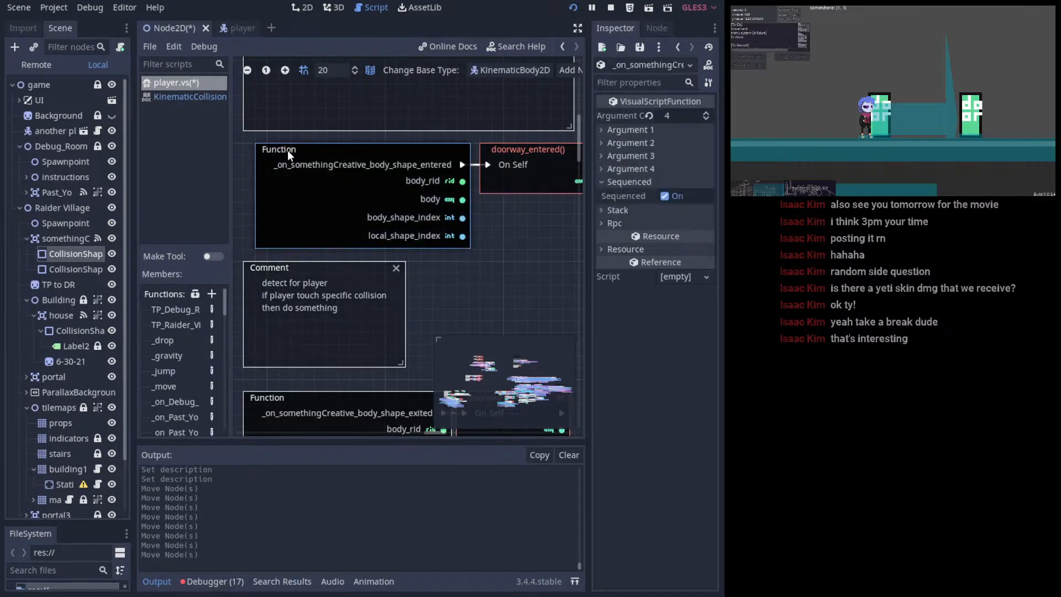
# - Shift the doorway_entered() call and the connected Condition, A = B, Set somewhere, Get position and _travel() nodes left to close the gap
pyautogui.moveTo(537, 246); pyautogui.dragTo(456, 225, button='middle')
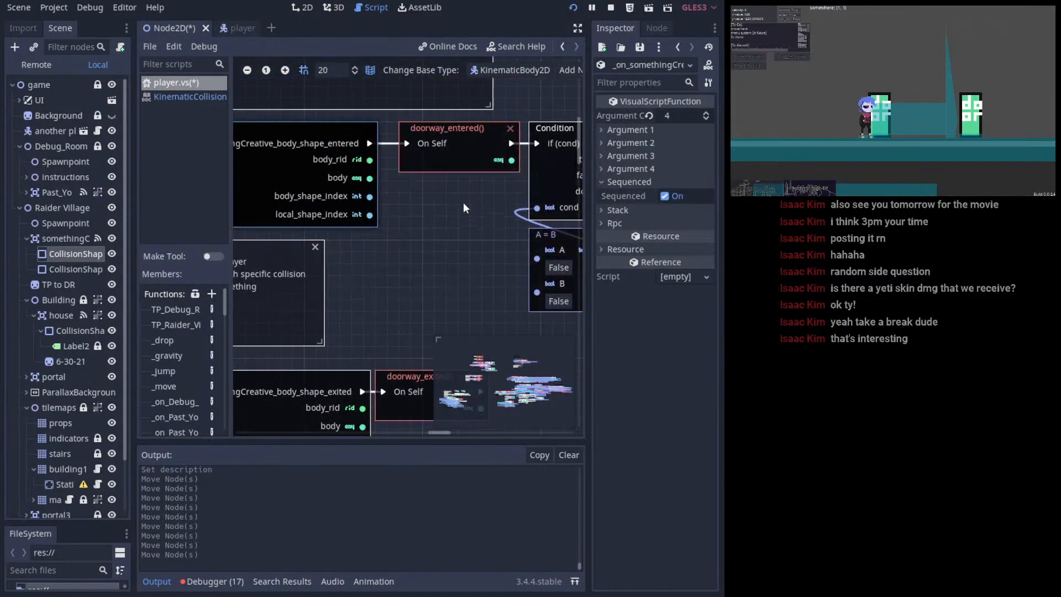
pyautogui.moveTo(449, 117); pyautogui.dragTo(434, 125)
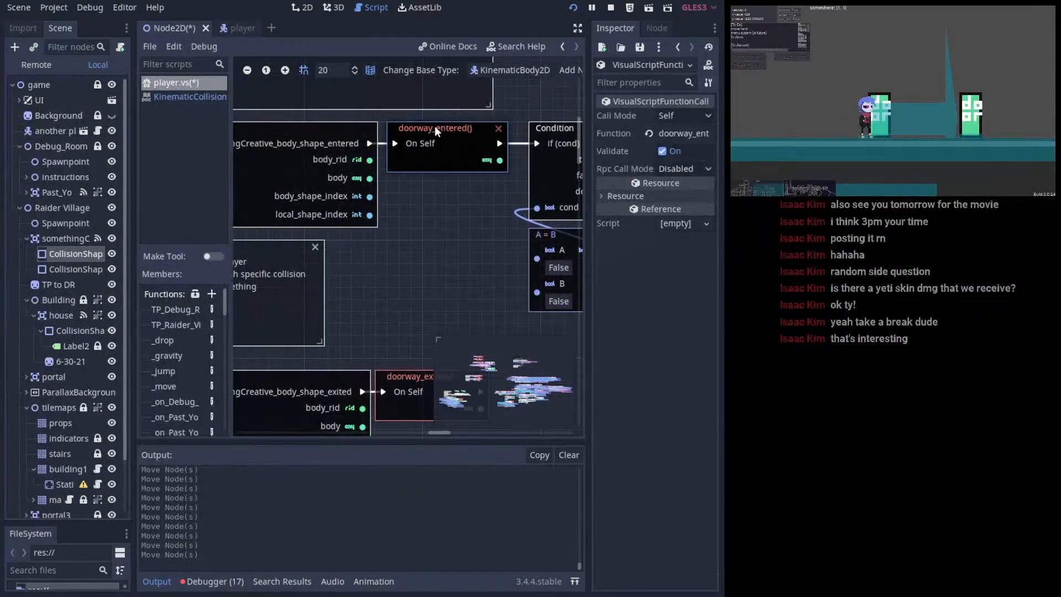
pyautogui.keyDown('shift'); pyautogui.hscroll(5, 412, 168); pyautogui.keyUp('shift')
pyautogui.keyDown('shift'); pyautogui.hscroll(5, 416, 251); pyautogui.keyUp('shift')
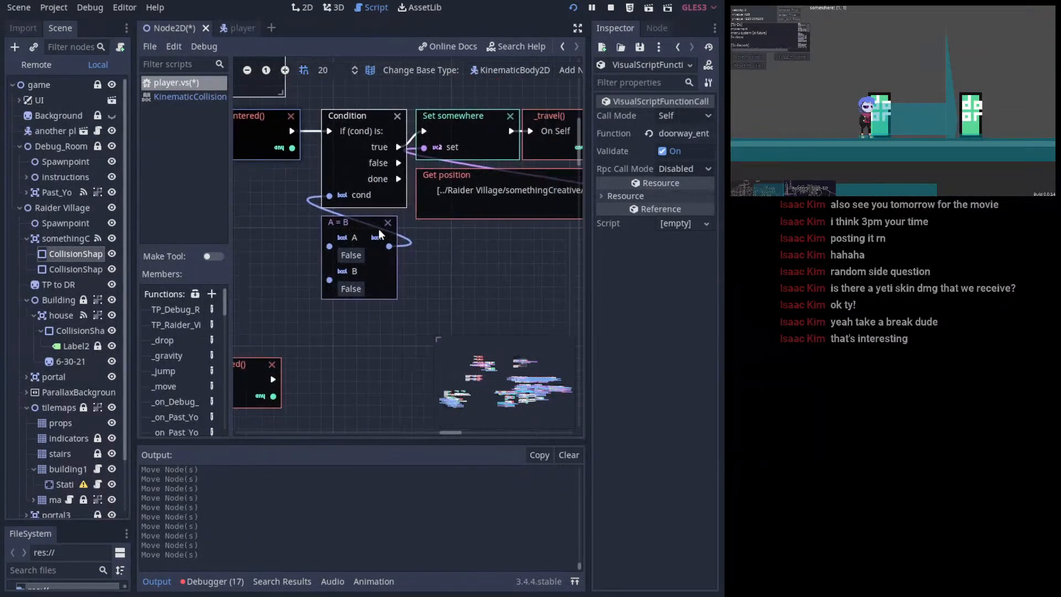
pyautogui.moveTo(315, 332); pyautogui.dragTo(529, 145)
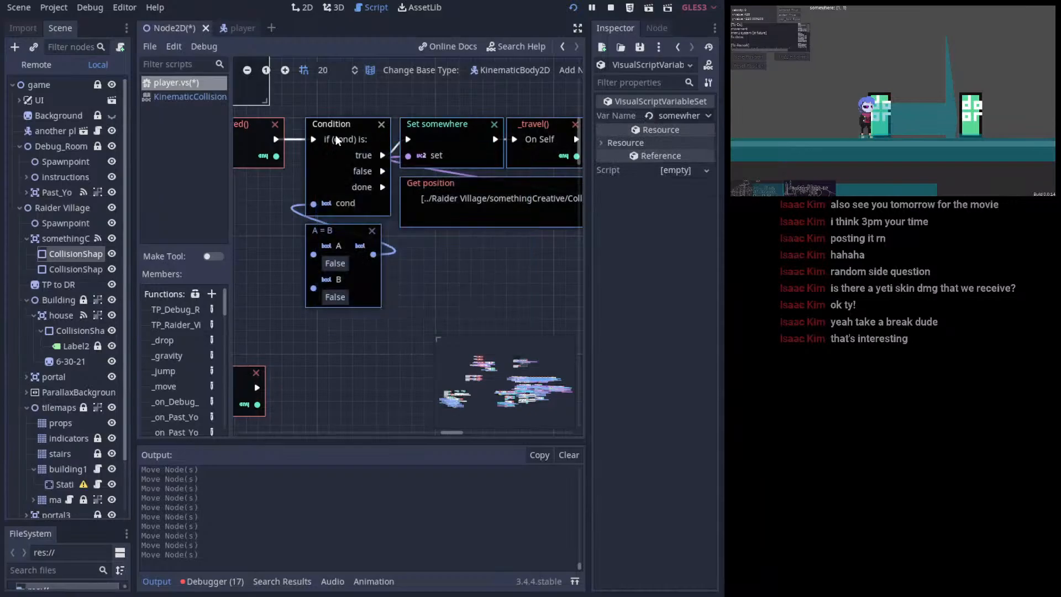
pyautogui.keyDown('shift'); pyautogui.hscroll(1, 365, 161); pyautogui.keyUp('shift')
pyautogui.keyDown('shift'); pyautogui.hscroll(4, 420, 268); pyautogui.keyUp('shift')
pyautogui.scroll(2, 424, 271)
pyautogui.keyDown('shift'); pyautogui.hscroll(-7, 425, 271); pyautogui.keyUp('shift')
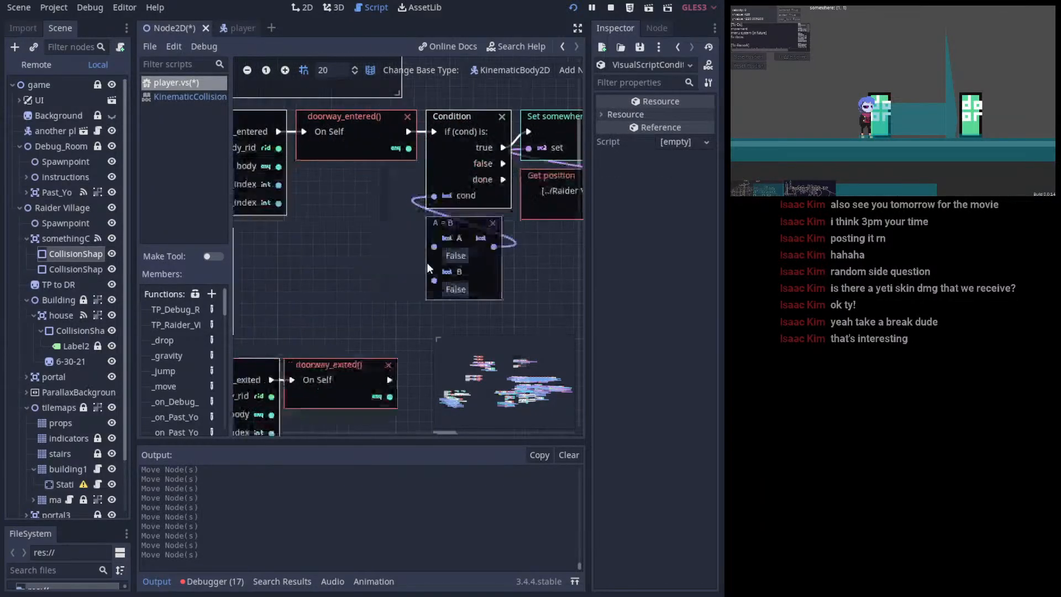
# - Shrink the height of the "detect for player" Comment node to fit its three lines of text
pyautogui.scroll(-2, 405, 244)
pyautogui.keyDown('shift'); pyautogui.hscroll(2, 485, 258); pyautogui.keyUp('shift')
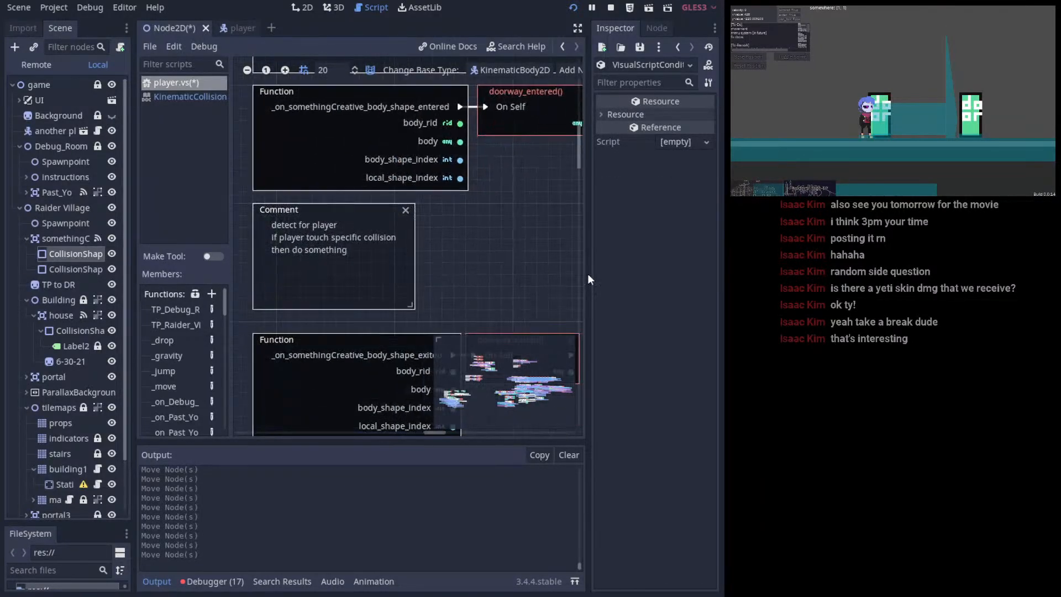
pyautogui.moveTo(414, 304); pyautogui.dragTo(417, 261)
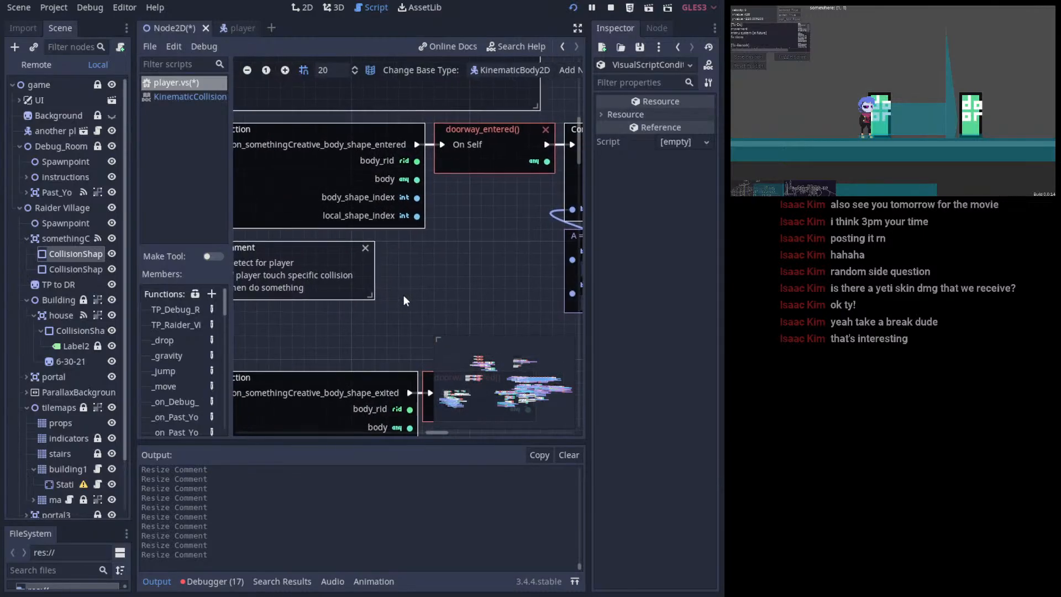
pyautogui.moveTo(482, 280); pyautogui.dragTo(401, 270, button='middle')
pyautogui.scroll(2, 401, 269)
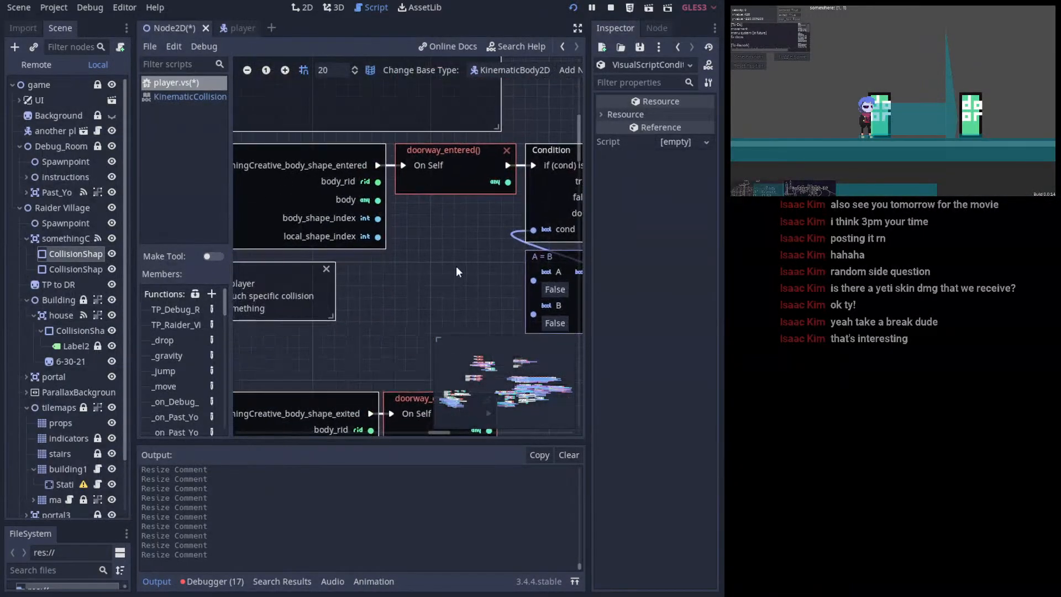
# - Expand the script editor over the side docks and save the scene
pyautogui.keyDown('shift'); pyautogui.hscroll(2, 456, 266); pyautogui.keyUp('shift')
pyautogui.click(578, 28)
pyautogui.keyDown('shift'); pyautogui.hscroll(-4, 461, 204); pyautogui.keyUp('shift')
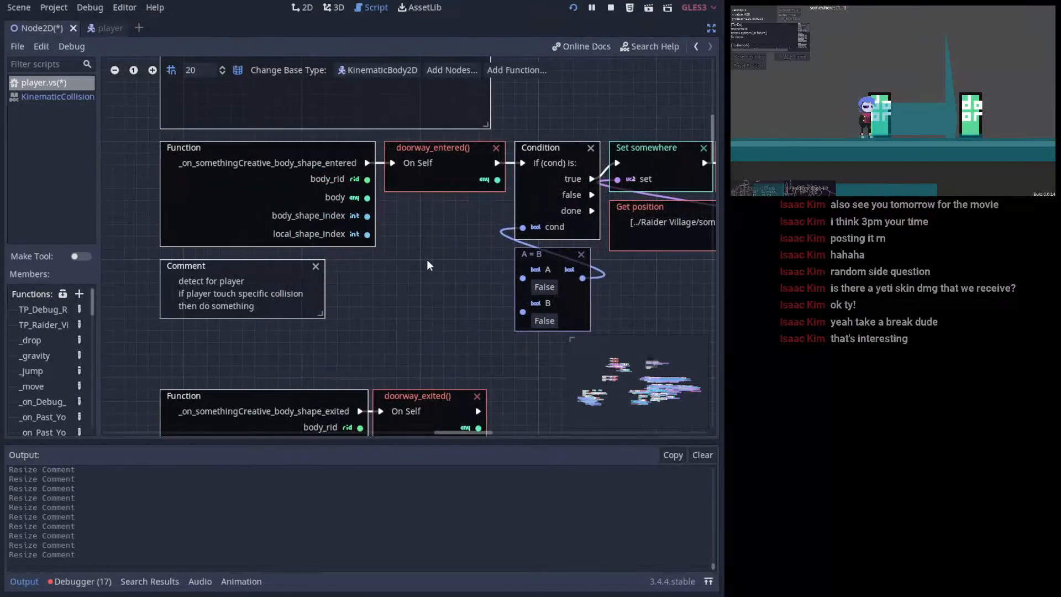
pyautogui.hotkey('ctrl', 's')
pyautogui.keyDown('shift'); pyautogui.hscroll(2, 392, 277); pyautogui.keyUp('shift')
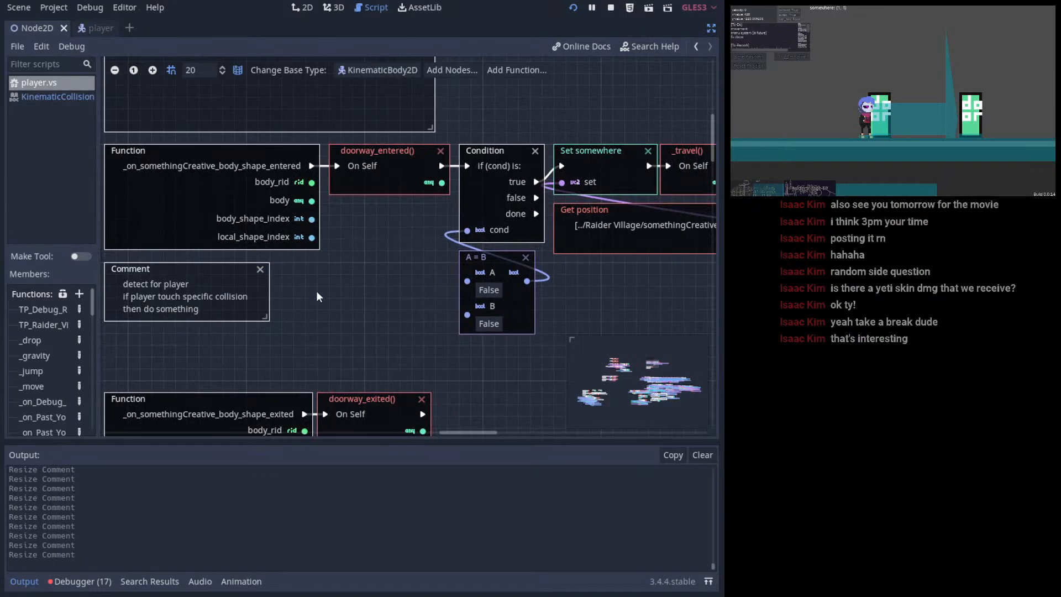
# - Restore the side docks and show the scene tree again beside the graph
pyautogui.click(711, 28)
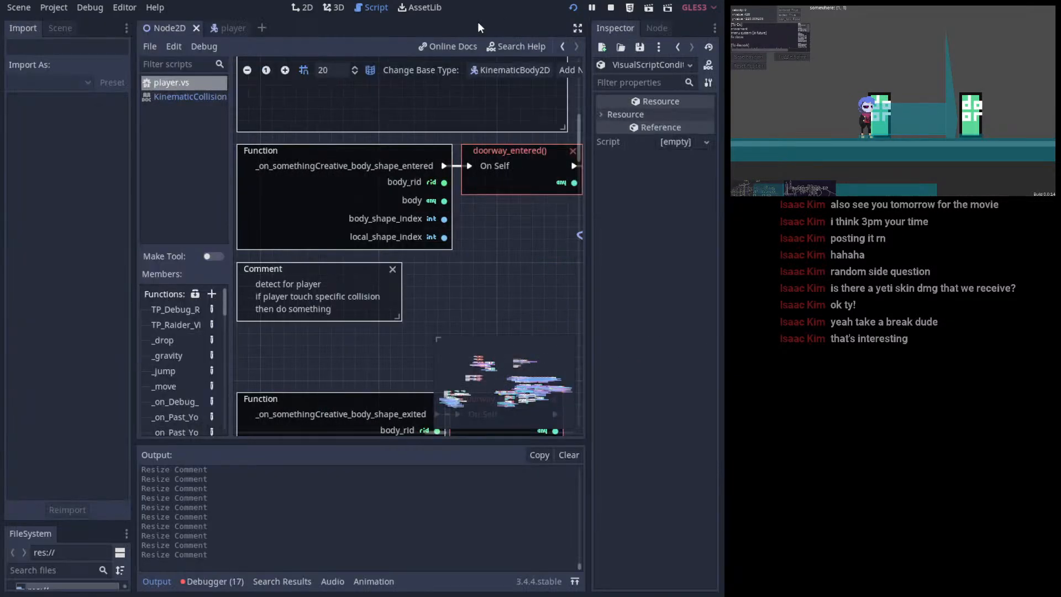
pyautogui.click(66, 34)
pyautogui.moveTo(473, 300); pyautogui.dragTo(427, 270, button='middle')
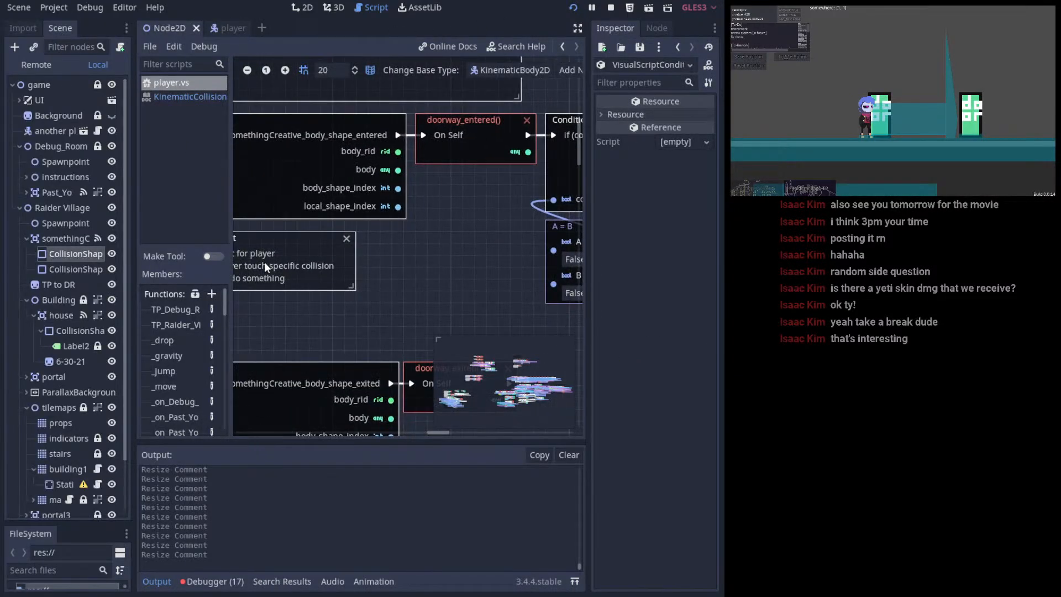
# - Examine the signals of the first CollisionShape2D under Raider Village and of its parent somethingCreative area
pyautogui.click(652, 31)
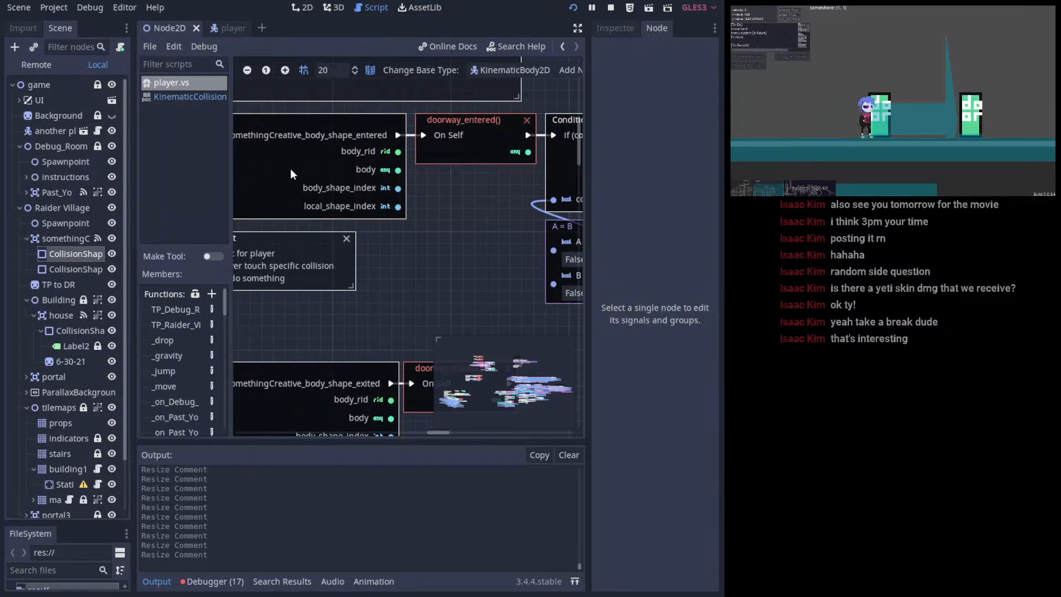
pyautogui.click(59, 254)
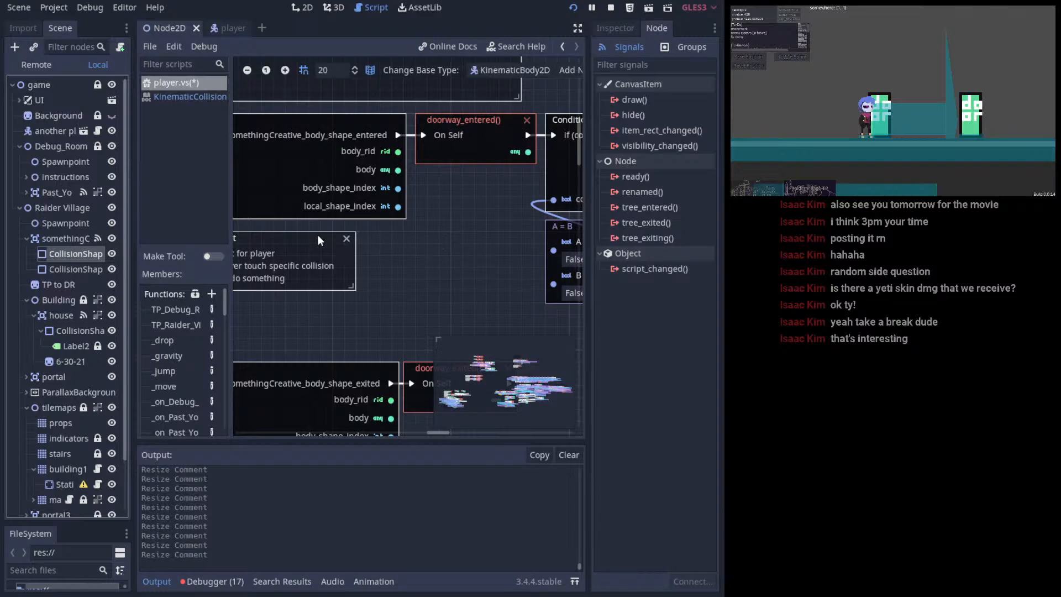
pyautogui.moveTo(455, 280); pyautogui.dragTo(498, 301, button='middle')
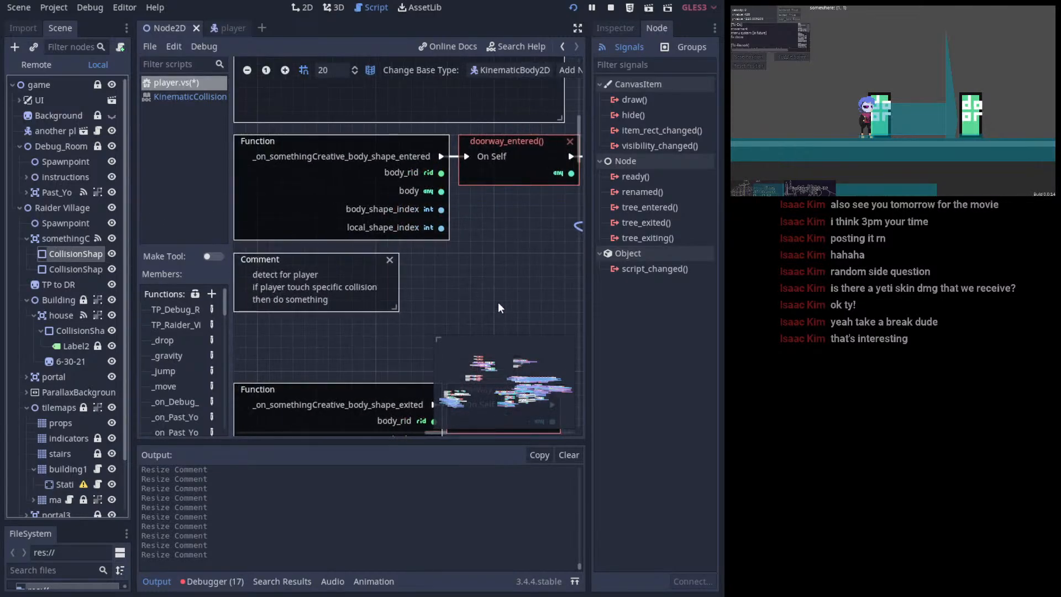
pyautogui.click(74, 241)
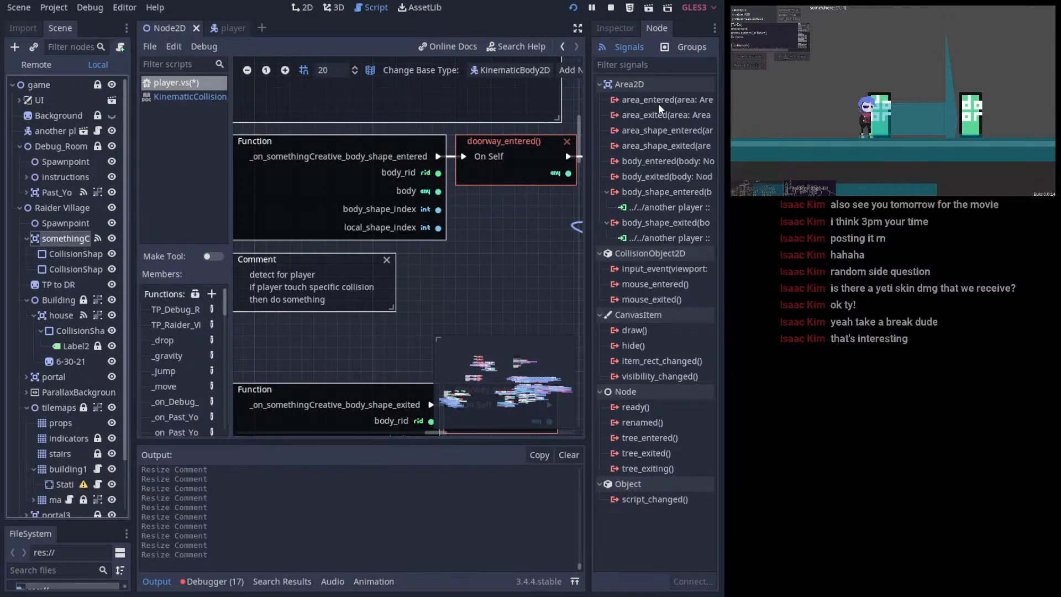
pyautogui.moveTo(659, 104)
pyautogui.moveTo(63, 239); pyautogui.dragTo(440, 249)
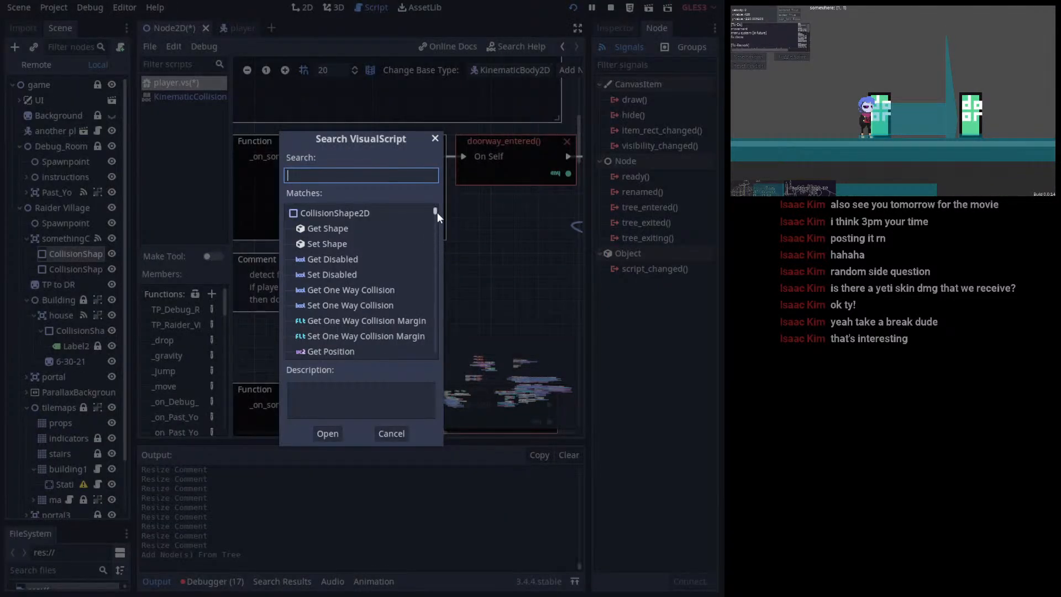
pyautogui.moveTo(437, 213); pyautogui.dragTo(433, 215)
pyautogui.scroll(-5, 434, 218)
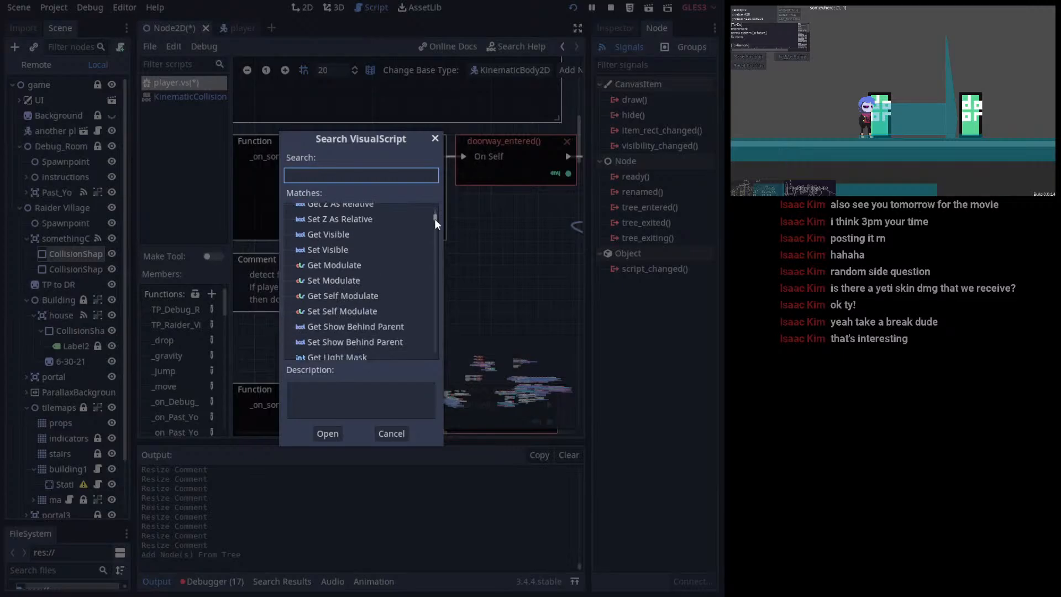
pyautogui.moveTo(433, 221); pyautogui.dragTo(429, 248)
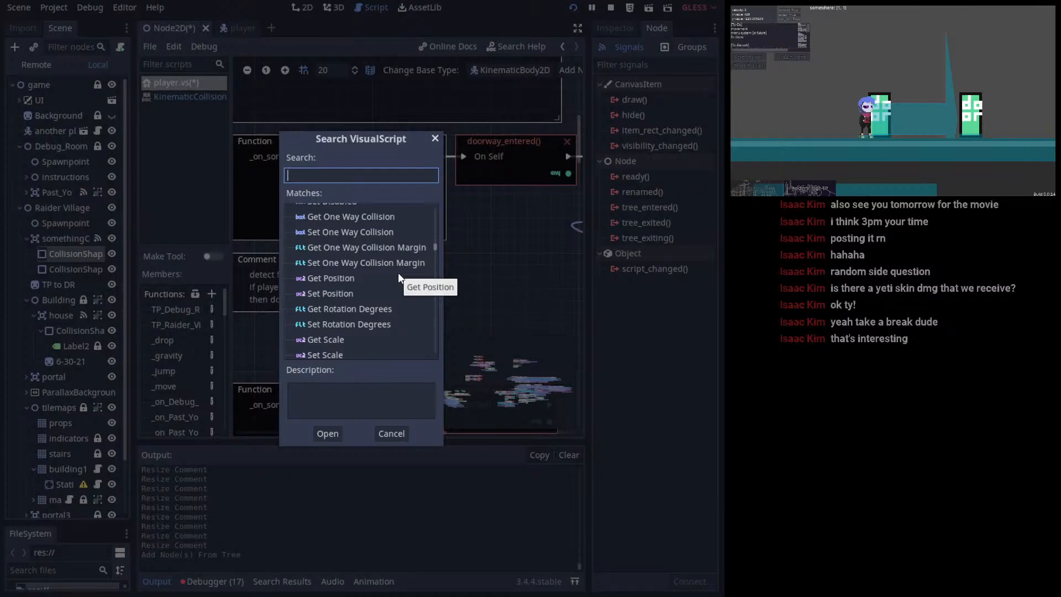
pyautogui.click(350, 278)
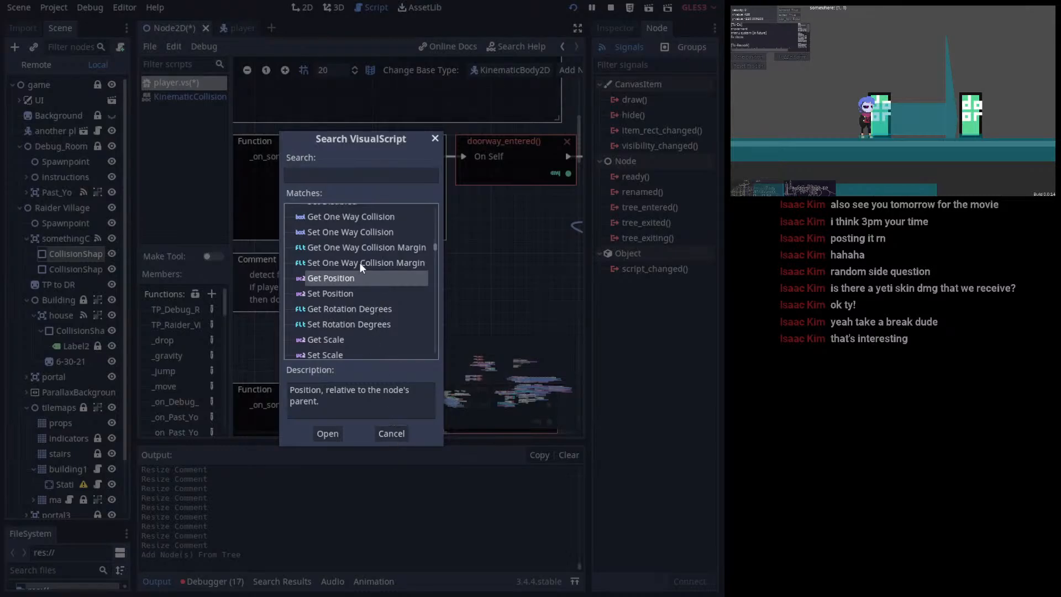
pyautogui.click(393, 435)
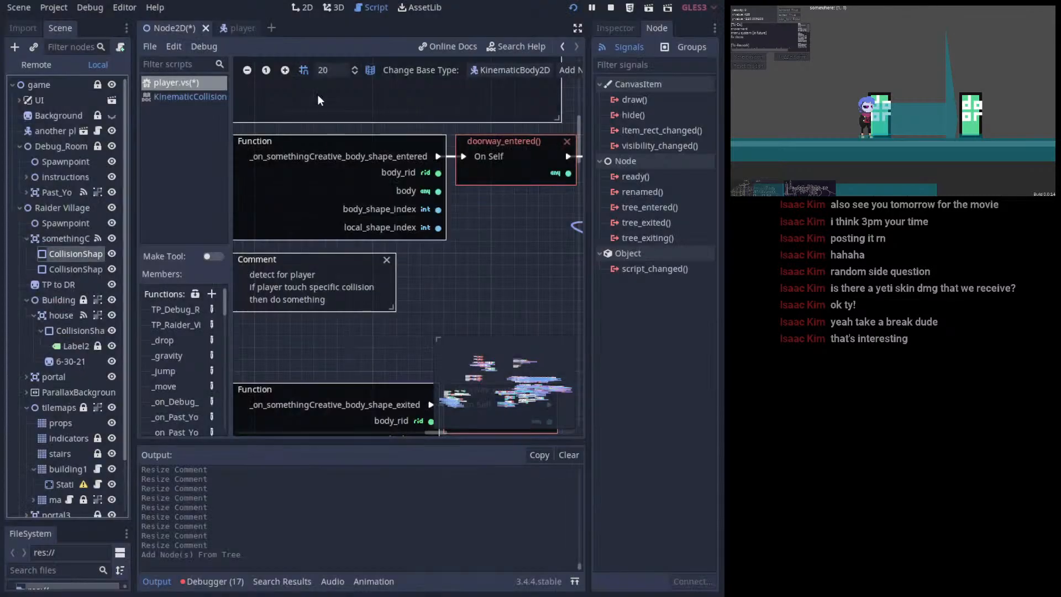
# - Examine the selected CollisionShape2D at the foot of the door in the 2D view
pyautogui.click(306, 9)
pyautogui.scroll(8, 331, 341)
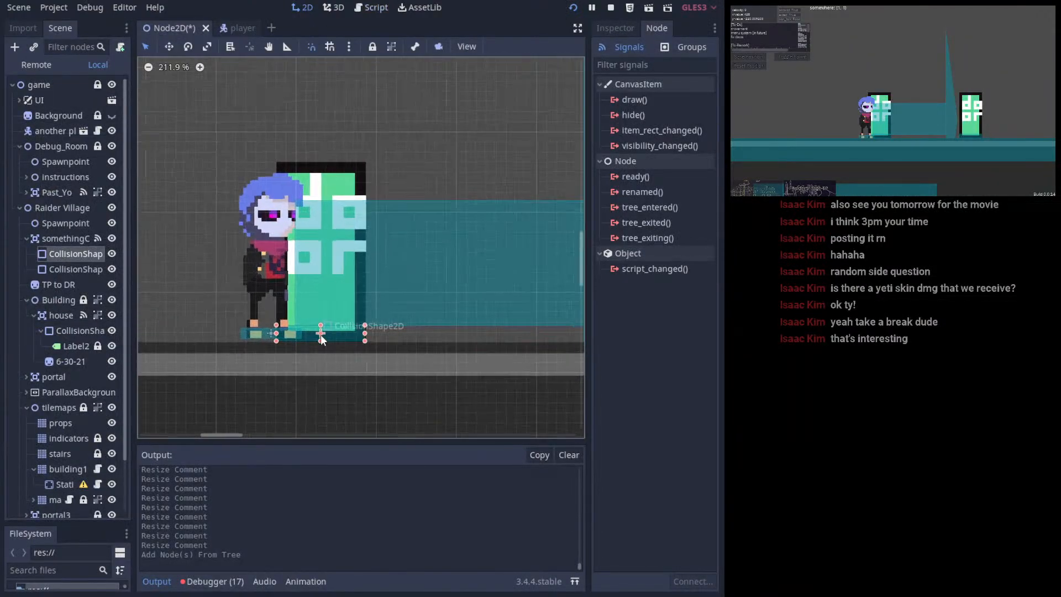
pyautogui.scroll(1, 320, 333)
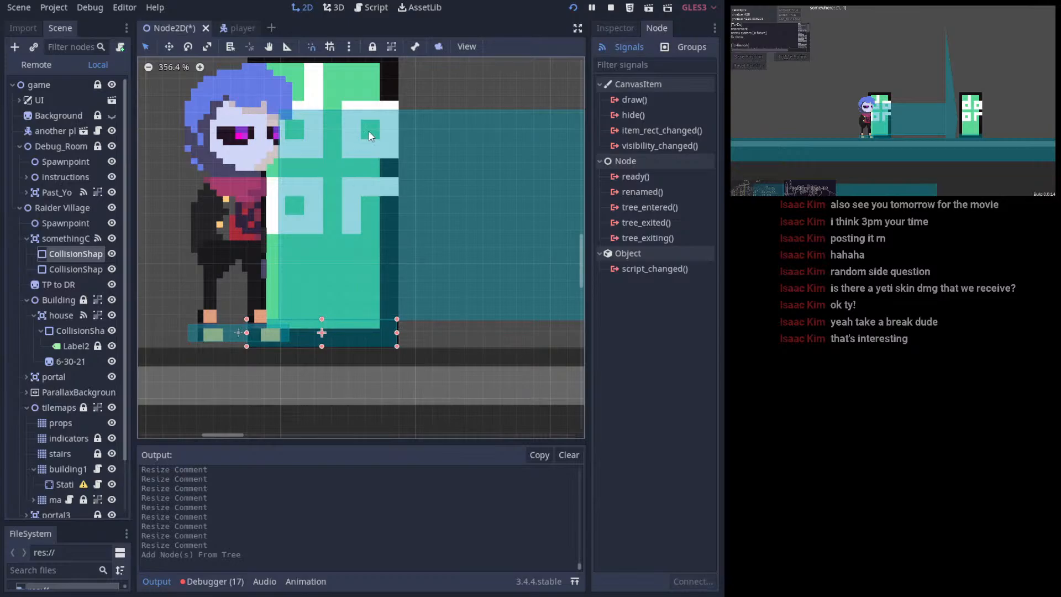
# - Return to the player script graph around the doorway_entered() and Condition nodes and save the scene
pyautogui.click(374, 8)
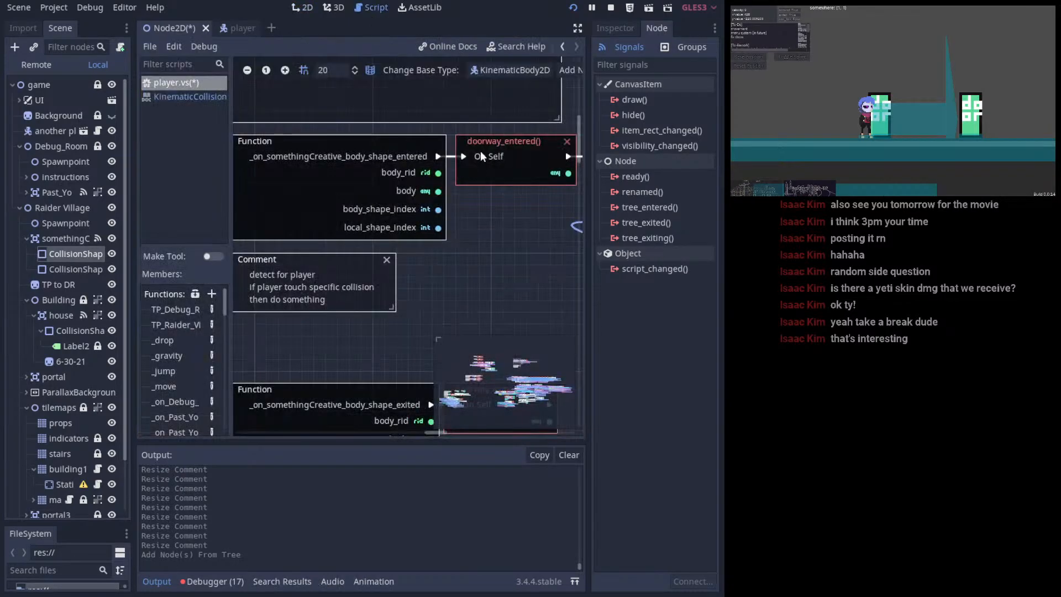
pyautogui.moveTo(460, 225); pyautogui.dragTo(287, 217, button='middle')
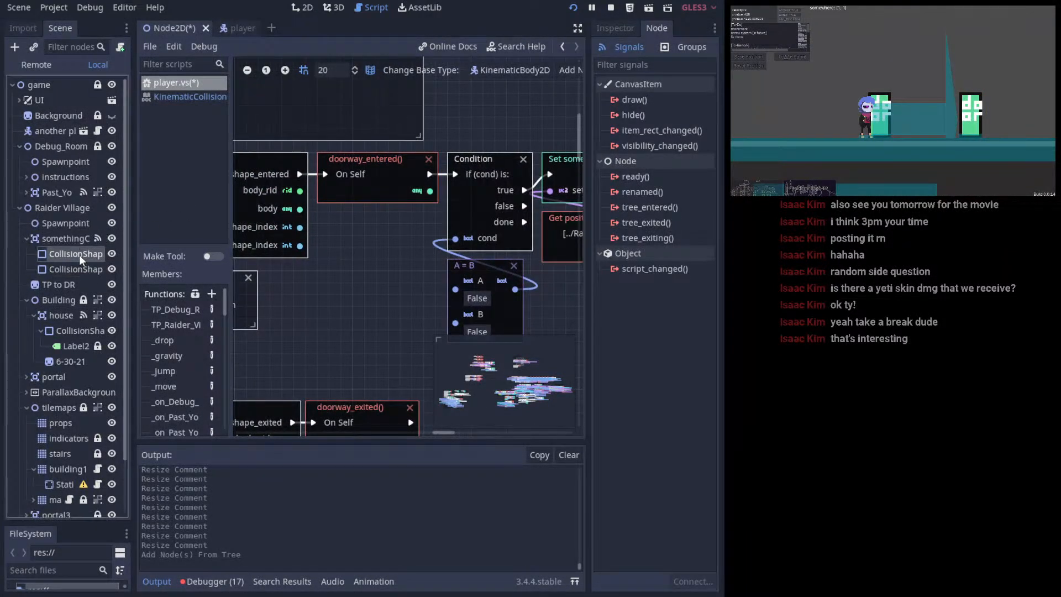
pyautogui.hotkey('ctrl', 's')
pyautogui.moveTo(372, 285); pyautogui.dragTo(387, 255, button='middle')
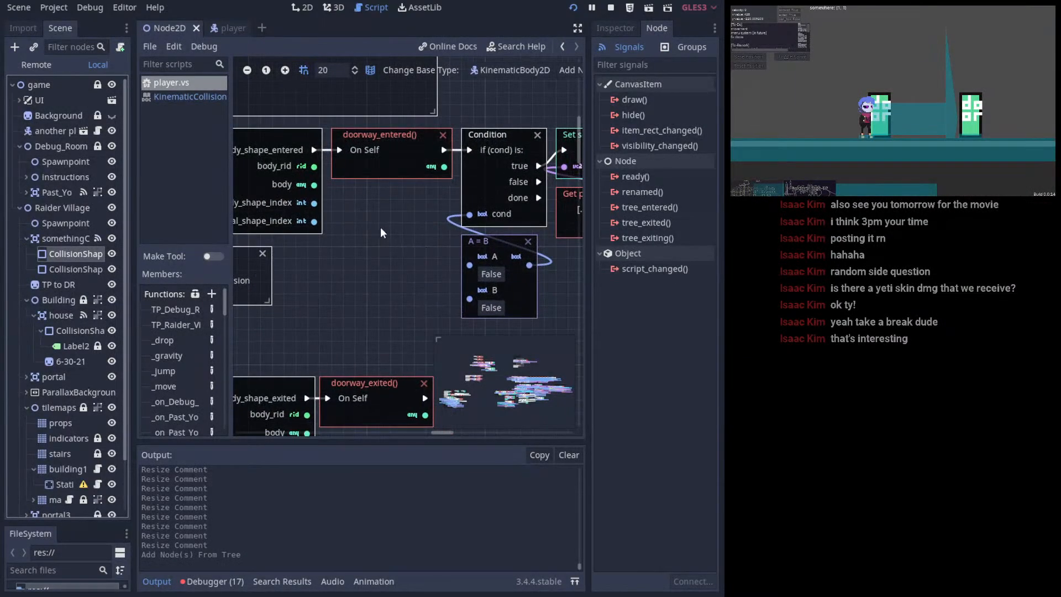
# - Examine the body_shape_entered and body_shape_exited functions with their connected doorway nodes, and save the scene
pyautogui.keyDown('ctrl'); pyautogui.scroll(-2, 383, 250); pyautogui.keyUp('ctrl')
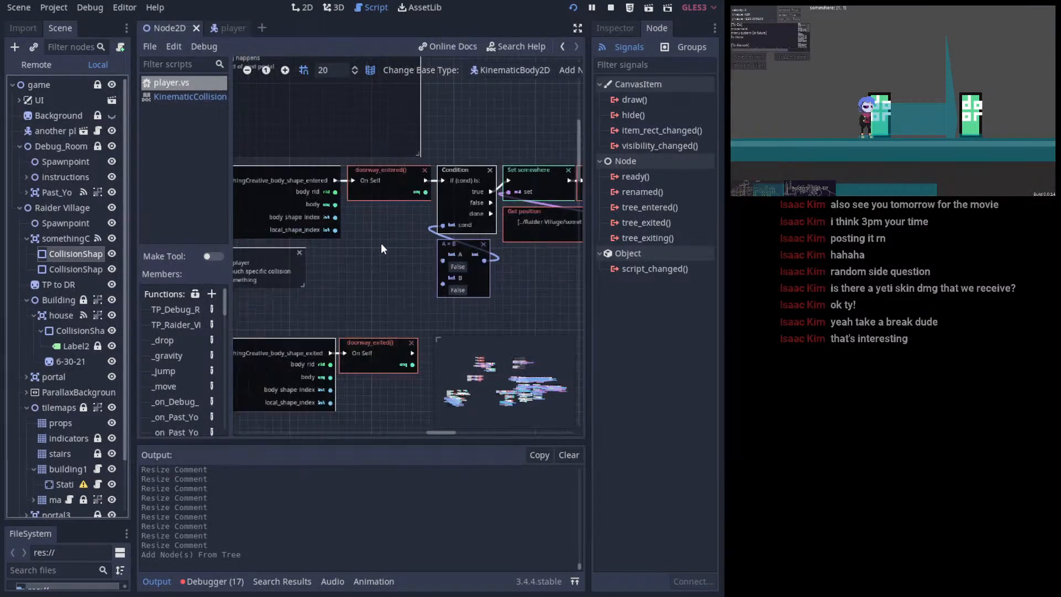
pyautogui.moveTo(413, 258); pyautogui.dragTo(409, 233, button='middle')
pyautogui.keyDown('ctrl'); pyautogui.scroll(2, 485, 249); pyautogui.keyUp('ctrl')
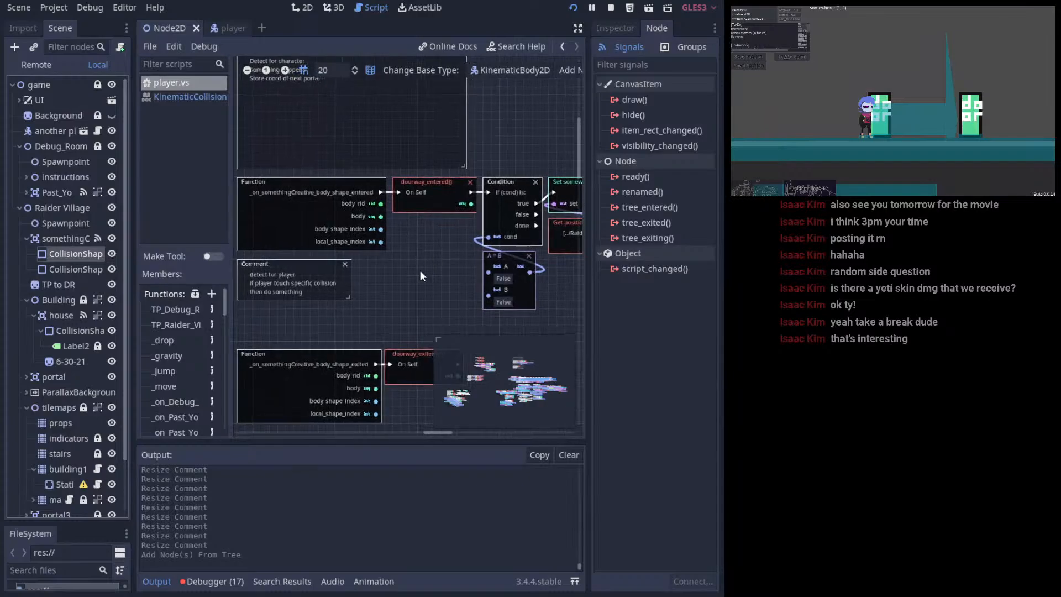
pyautogui.hscroll(2, 441, 266)
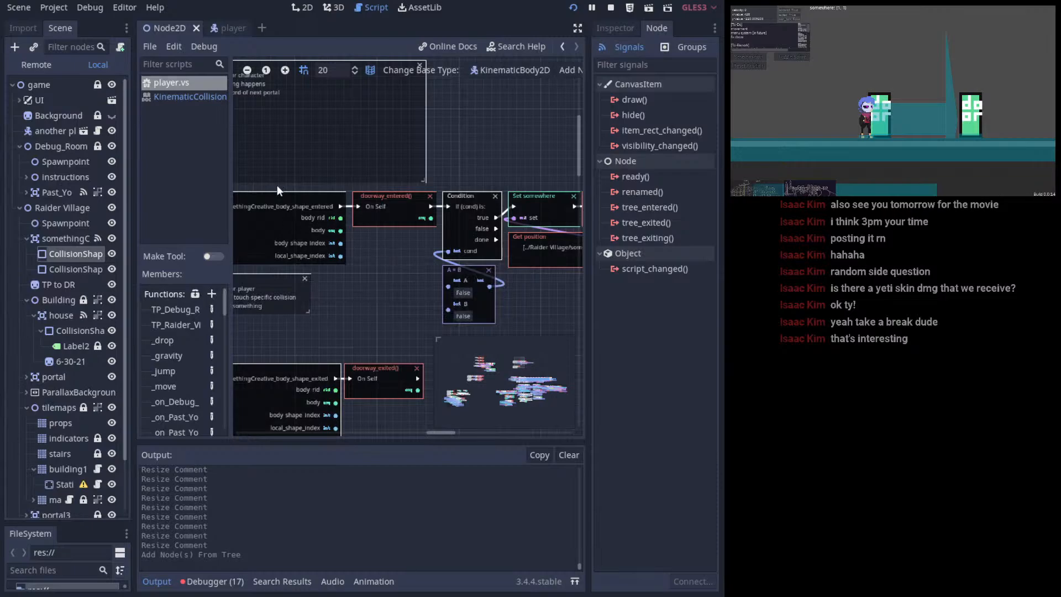
pyautogui.moveTo(347, 253); pyautogui.dragTo(385, 239, button='middle')
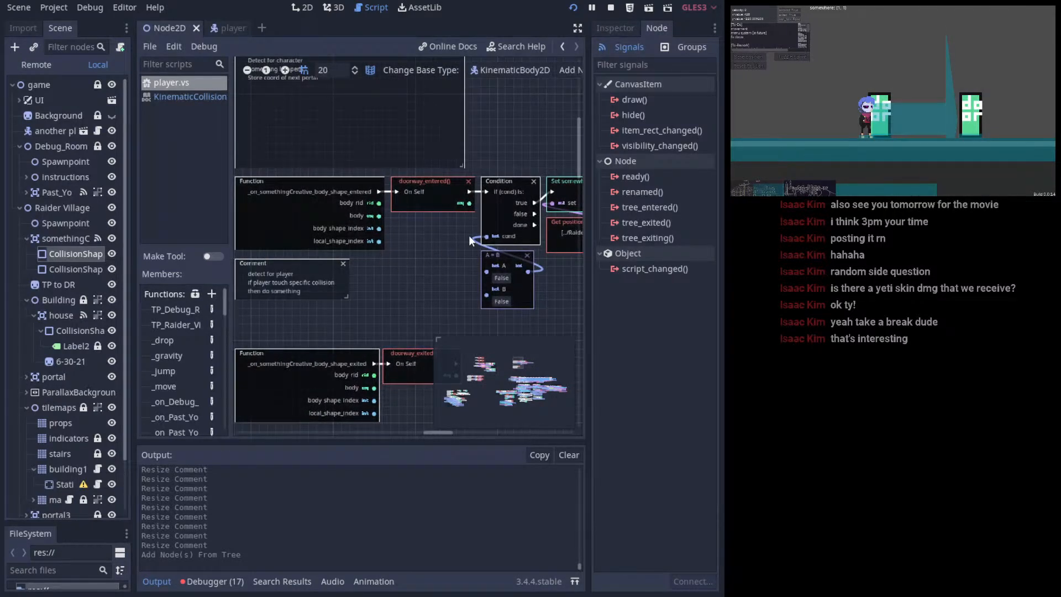
pyautogui.moveTo(470, 240); pyautogui.dragTo(471, 238)
pyautogui.hscroll(3, 347, 231)
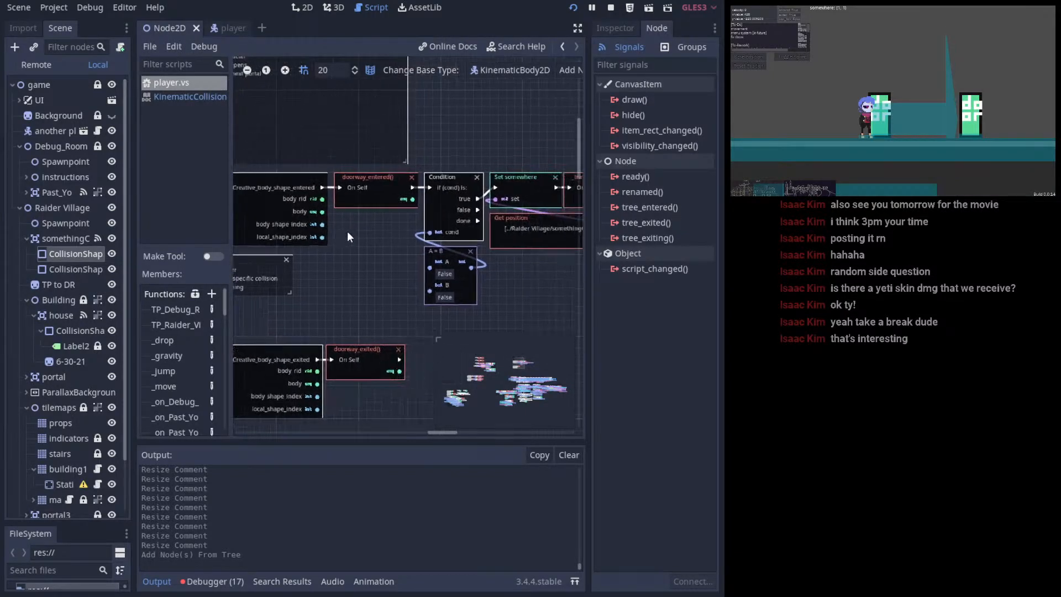
pyautogui.hotkey('ctrl', 's')
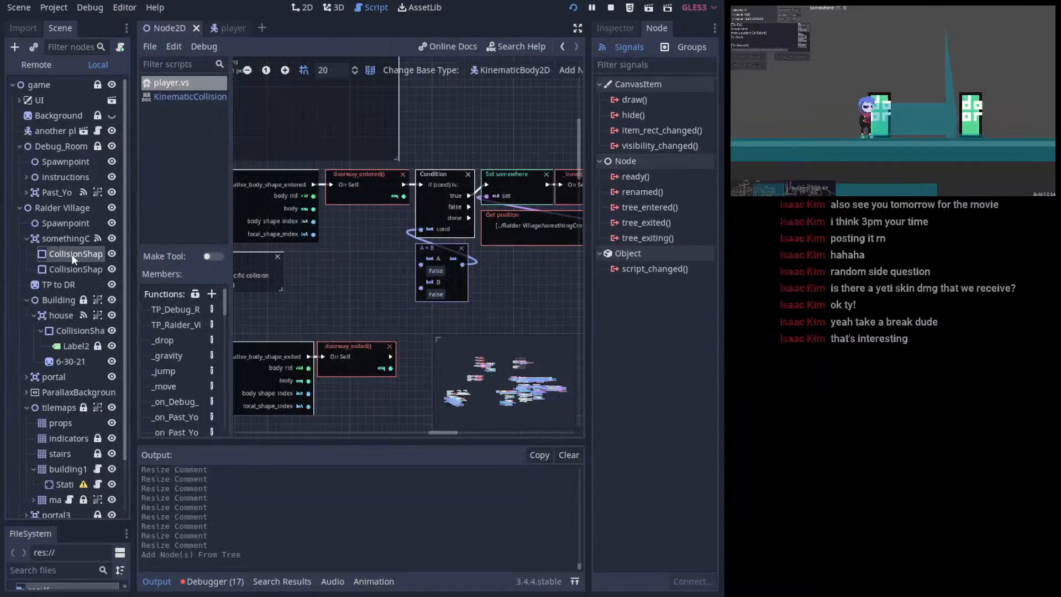
# - Examine the properties, signals and groups of the somethingCreative area and the properties of its first CollisionShape2D
pyautogui.click(85, 236)
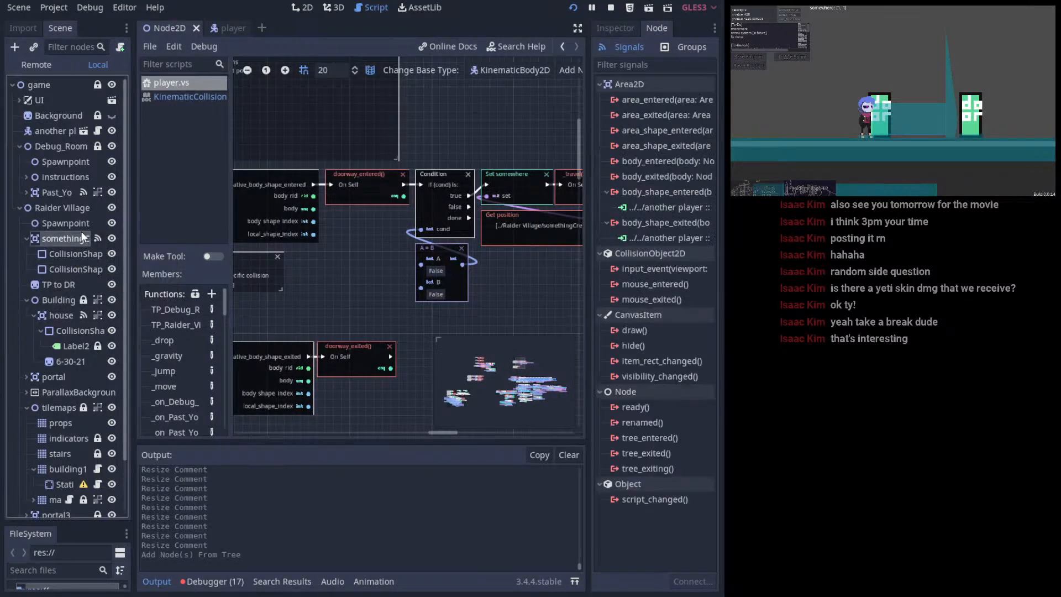
pyautogui.click(615, 27)
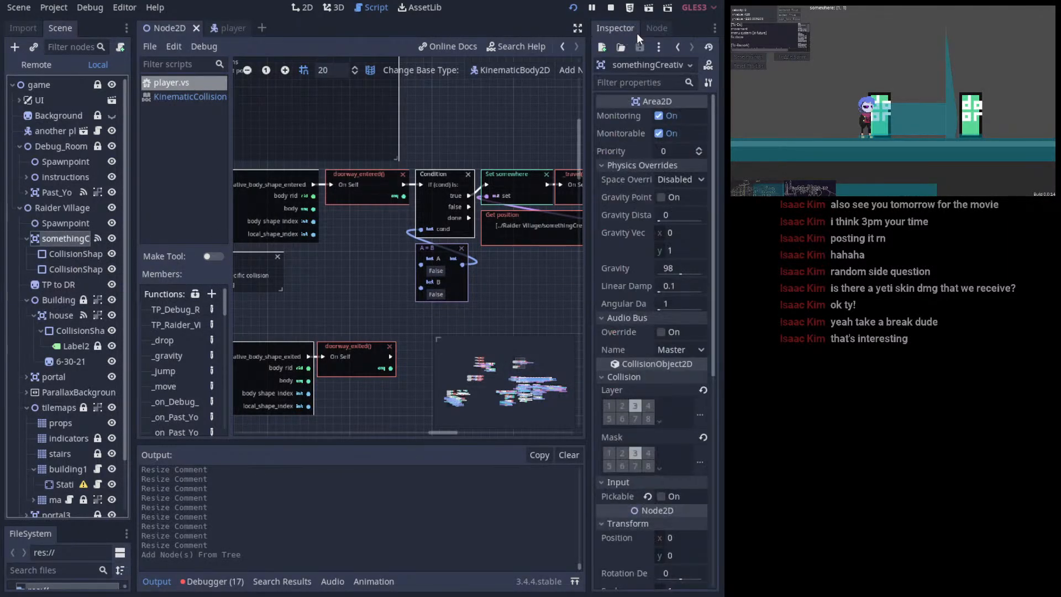
pyautogui.click(658, 29)
pyautogui.click(667, 46)
pyautogui.click(617, 27)
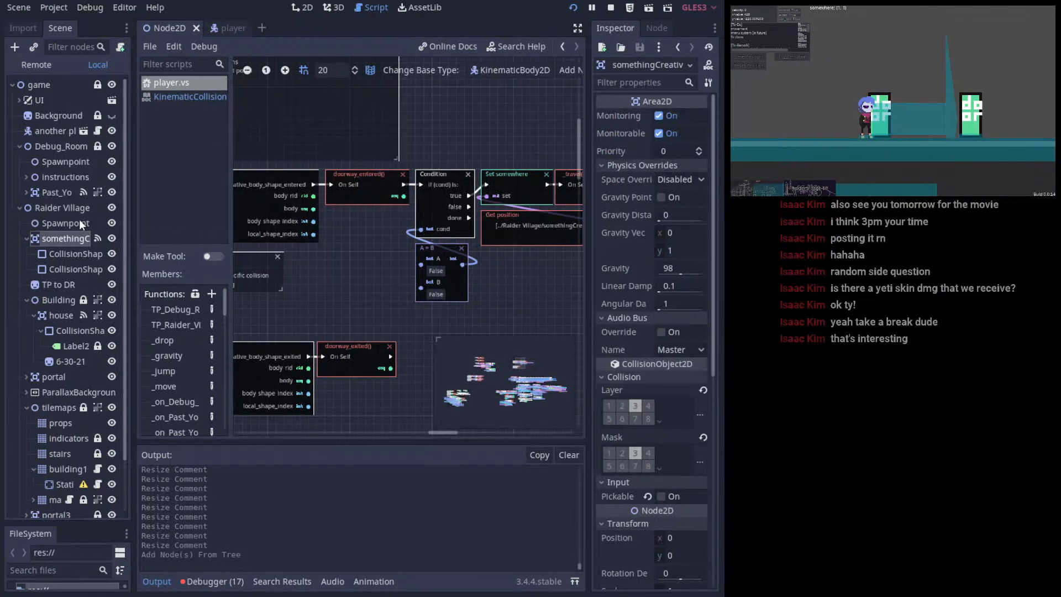
pyautogui.click(53, 254)
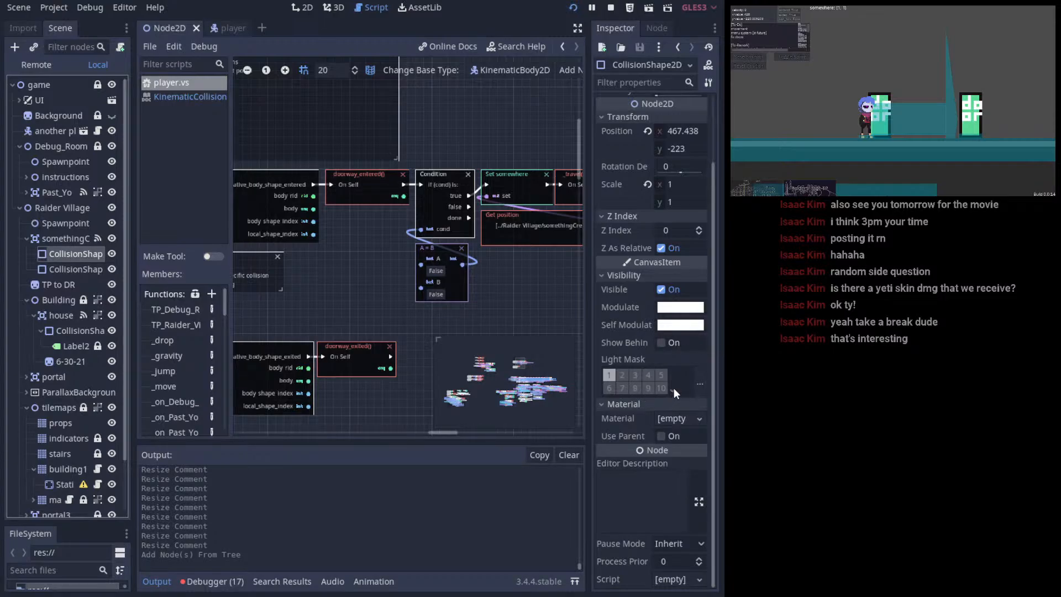
pyautogui.scroll(3, 709, 375)
# - Examine the Portal comment and the body_shape_entered function chain beneath it in the player graph
pyautogui.moveTo(402, 260); pyautogui.dragTo(493, 382, button='middle')
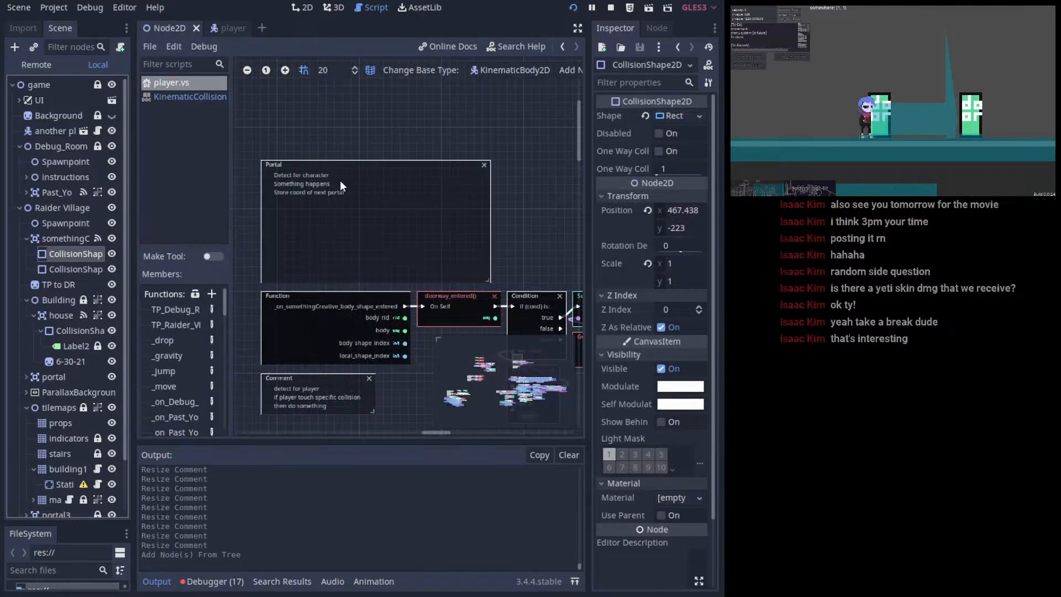
pyautogui.scroll(-2, 354, 289)
pyautogui.moveTo(336, 273); pyautogui.dragTo(311, 262)
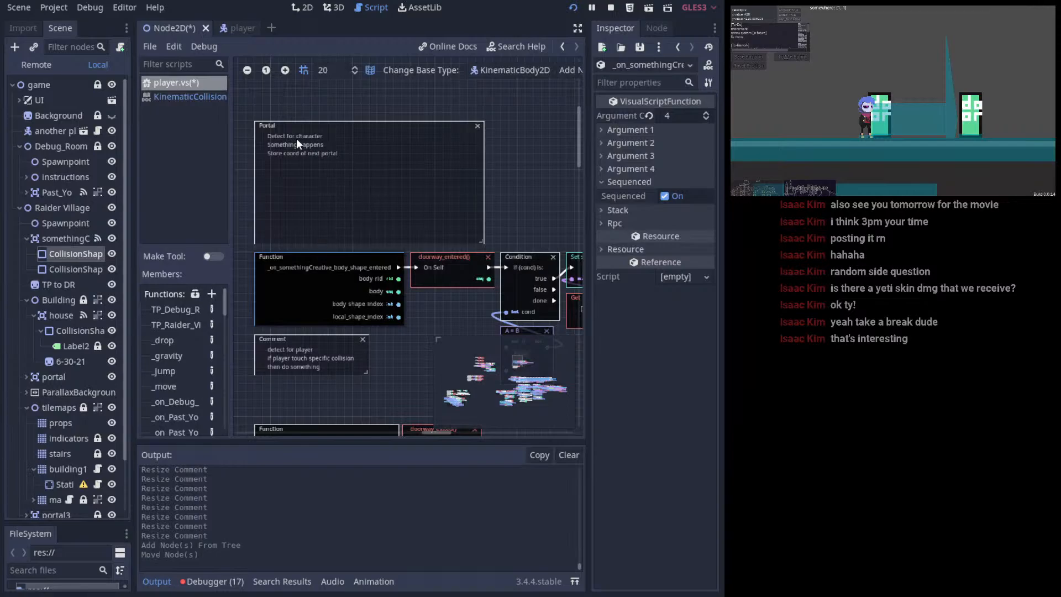
pyautogui.moveTo(439, 303); pyautogui.dragTo(255, 321, button='middle')
pyautogui.moveTo(469, 259); pyautogui.dragTo(563, 235, button='middle')
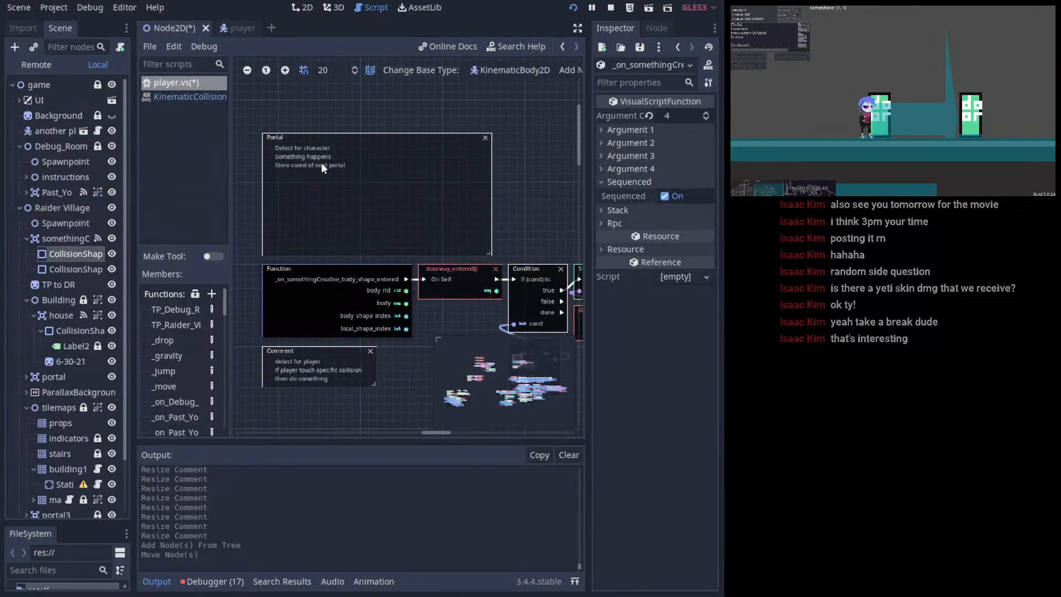
pyautogui.moveTo(327, 252); pyautogui.dragTo(342, 206, button='middle')
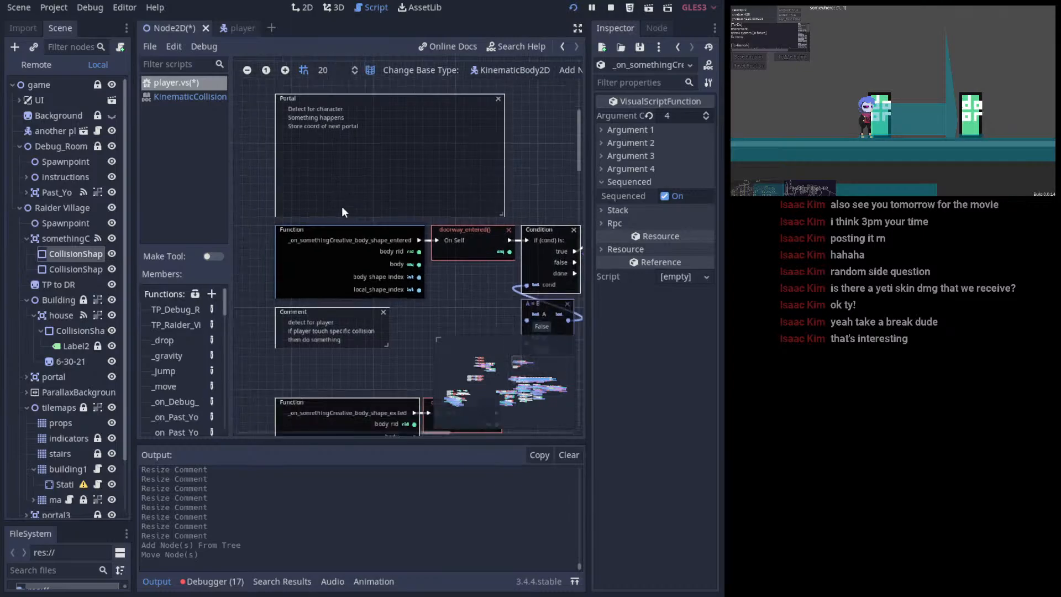
# - Select the comment about the player touching a specific collision, review its text and save the scene
pyautogui.click(328, 308)
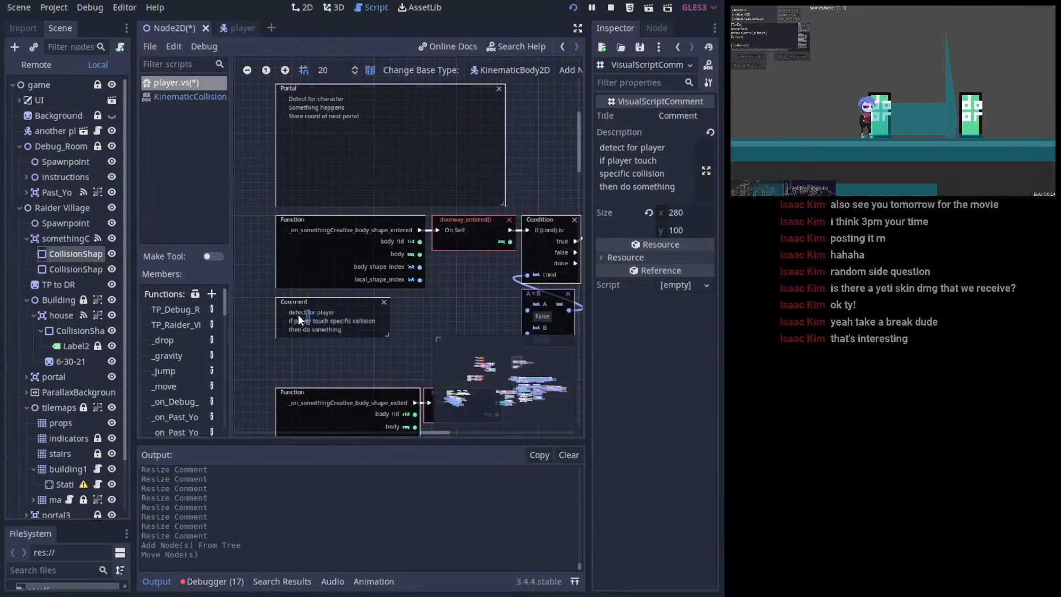
pyautogui.moveTo(307, 307)
pyautogui.mouseDown()
pyautogui.moveTo(342, 320)
pyautogui.moveTo(306, 306)
pyautogui.mouseUp()
pyautogui.scroll(-2, 431, 307)
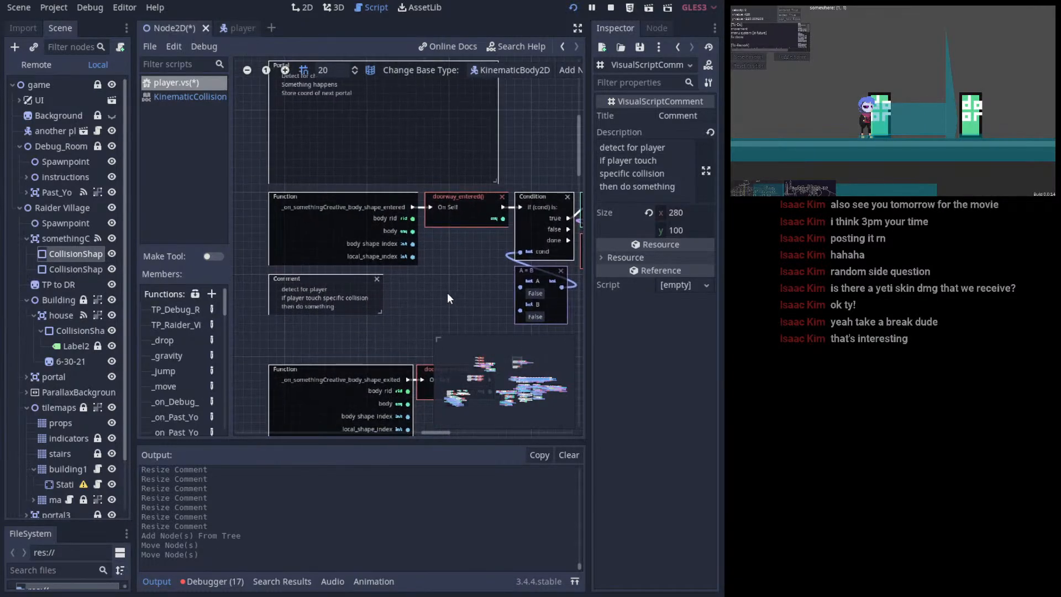
pyautogui.keyDown('ctrl'); pyautogui.scroll(2, 336, 287); pyautogui.keyUp('ctrl')
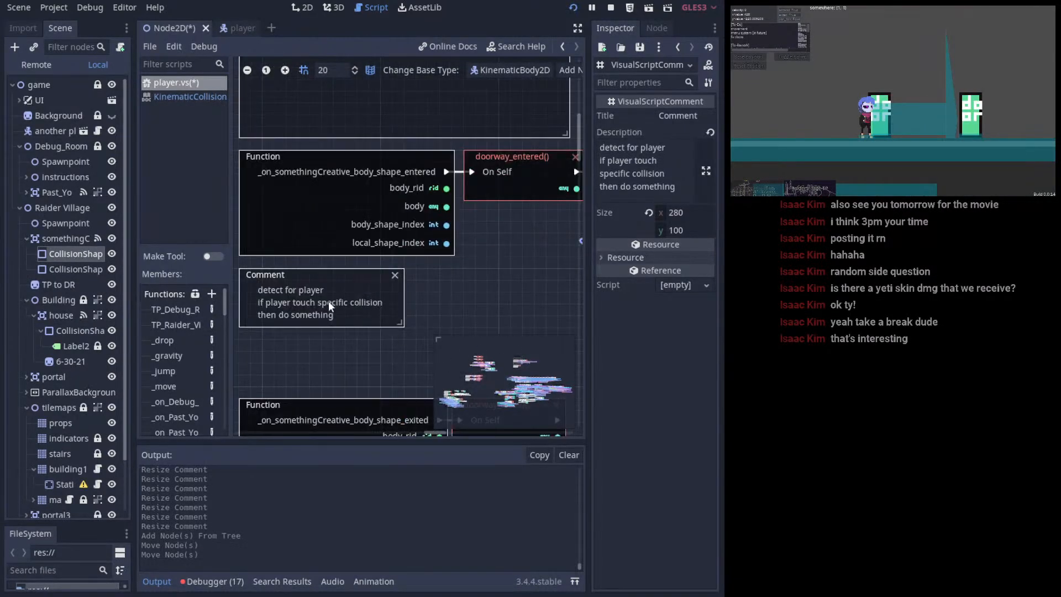
pyautogui.click(283, 281)
pyautogui.keyDown('ctrl'); pyautogui.scroll(-3, 493, 301); pyautogui.keyUp('ctrl')
pyautogui.hotkey('ctrl', 's')
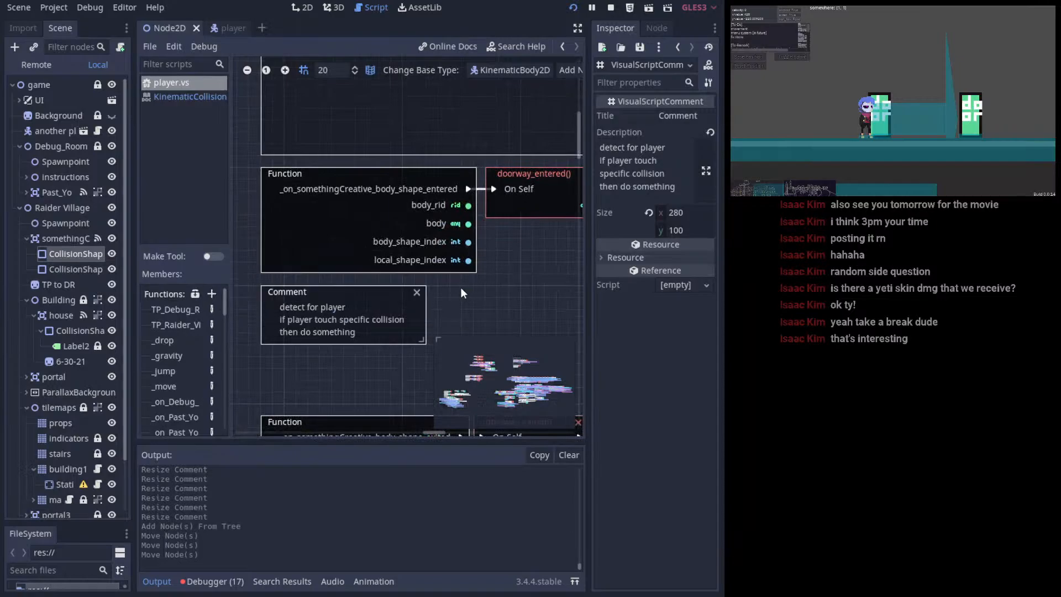
# - Set the title of the comment below the body_shape_entered function to "Something happens"
pyautogui.moveTo(305, 332)
pyautogui.mouseDown()
pyautogui.moveTo(366, 140)
pyautogui.moveTo(333, 160)
pyautogui.moveTo(323, 154)
pyautogui.moveTo(303, 308)
pyautogui.moveTo(316, 342)
pyautogui.mouseUp()
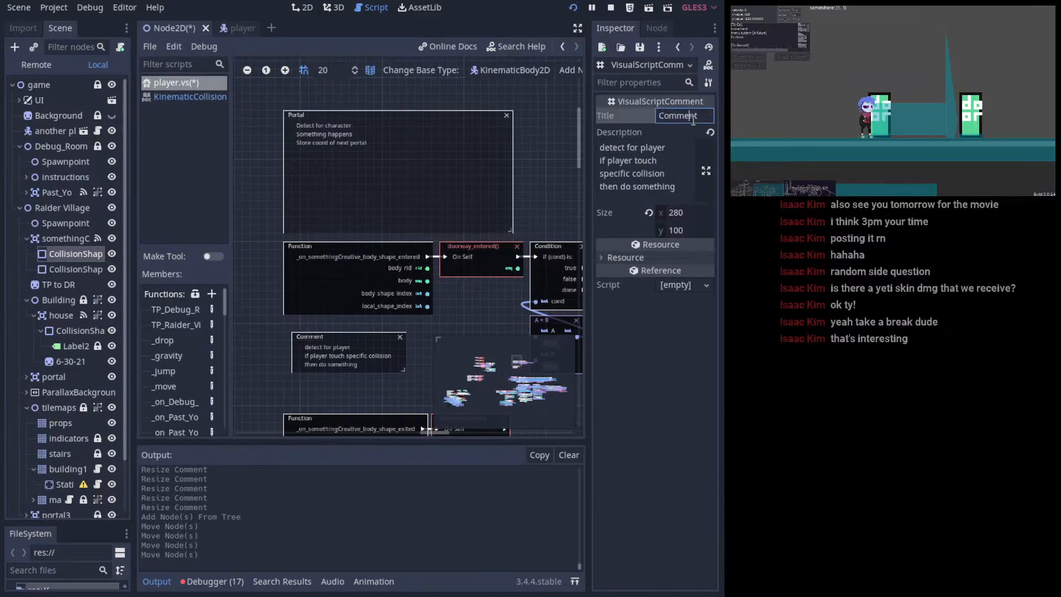
pyautogui.doubleClick(698, 117)
pyautogui.write('Som')
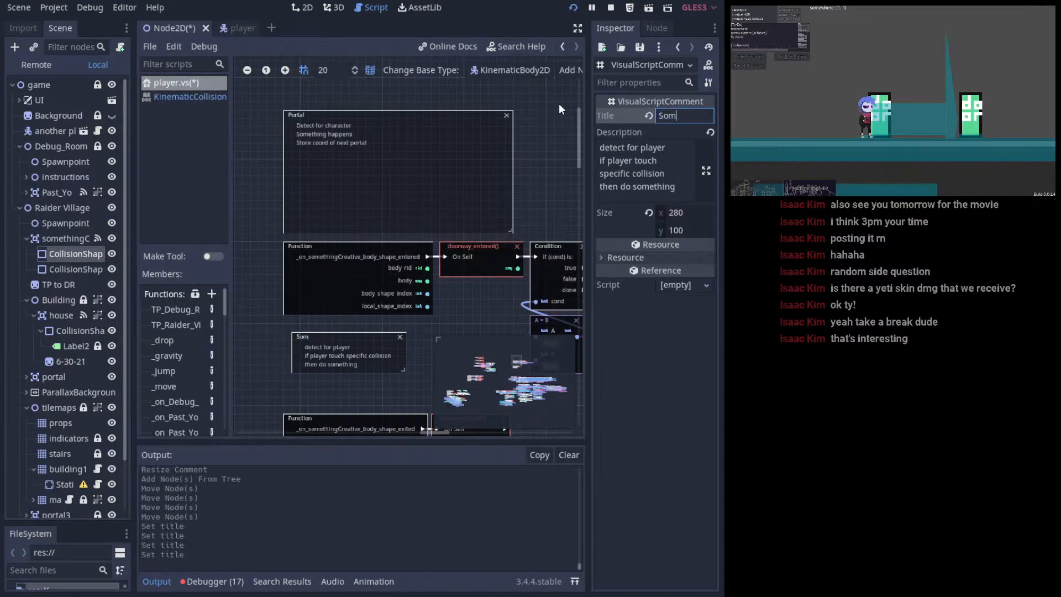
pyautogui.write('ething happens')
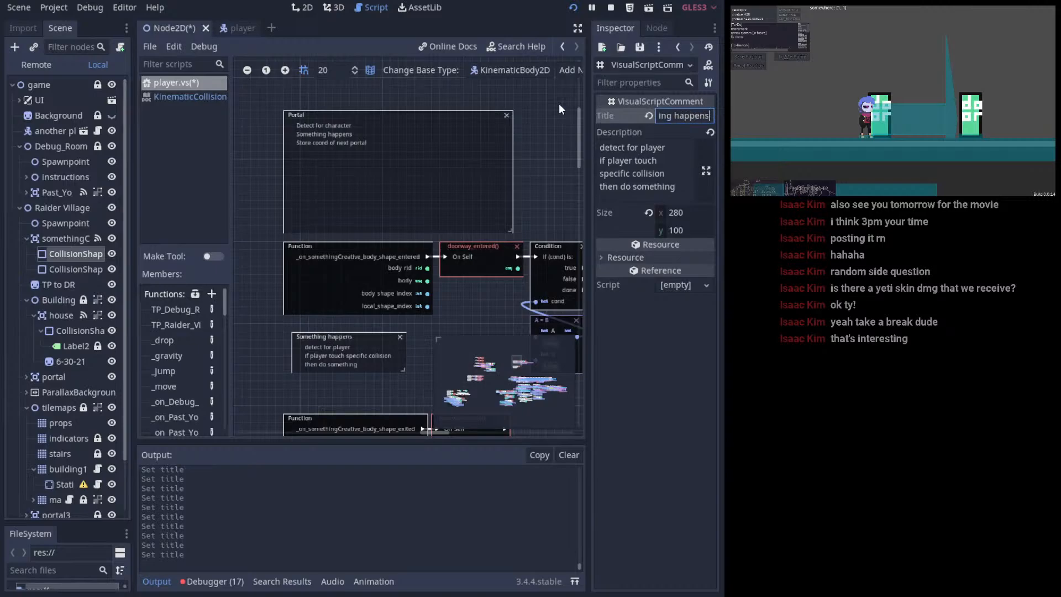
pyautogui.click(480, 304)
# - Move the "Something happens" comment inside the Portal comment, just below its text, and save the scene
pyautogui.moveTo(340, 341); pyautogui.dragTo(347, 154)
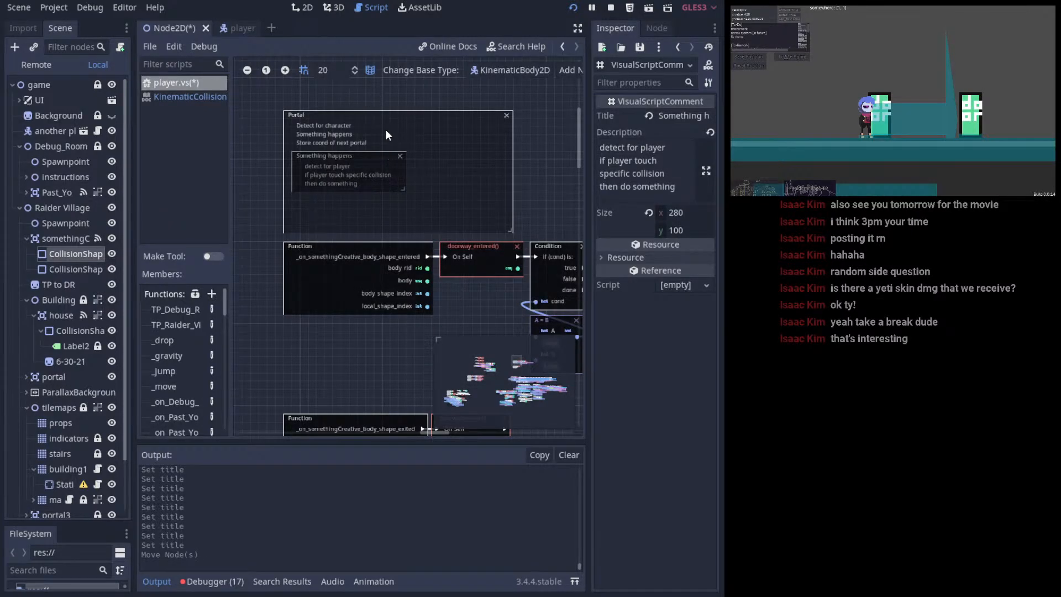
pyautogui.moveTo(399, 200); pyautogui.dragTo(381, 195, button='middle')
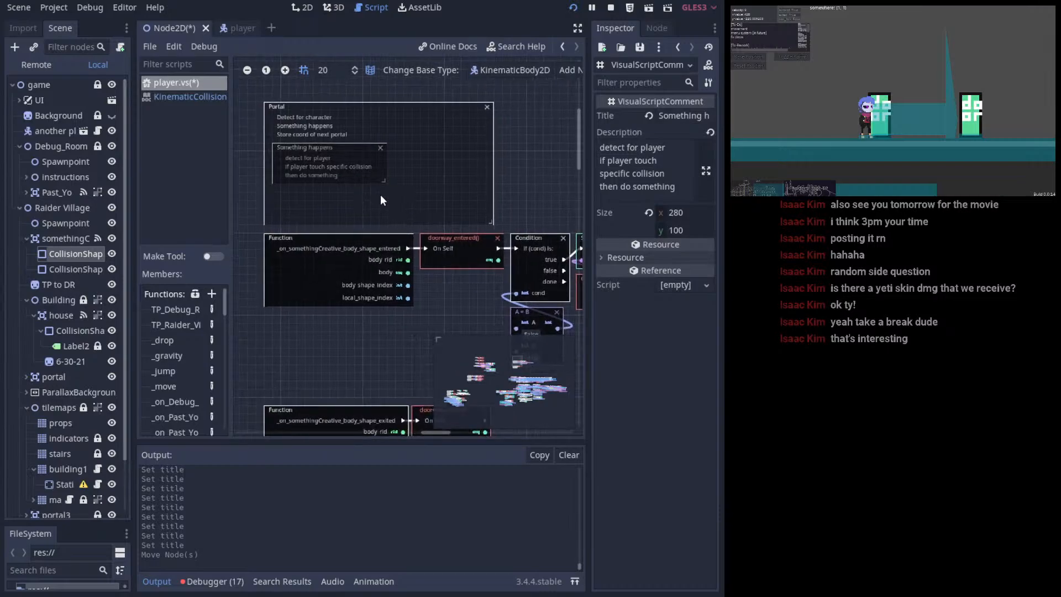
pyautogui.moveTo(473, 206); pyautogui.dragTo(467, 183, button='middle')
pyautogui.hotkey('ctrl', 's')
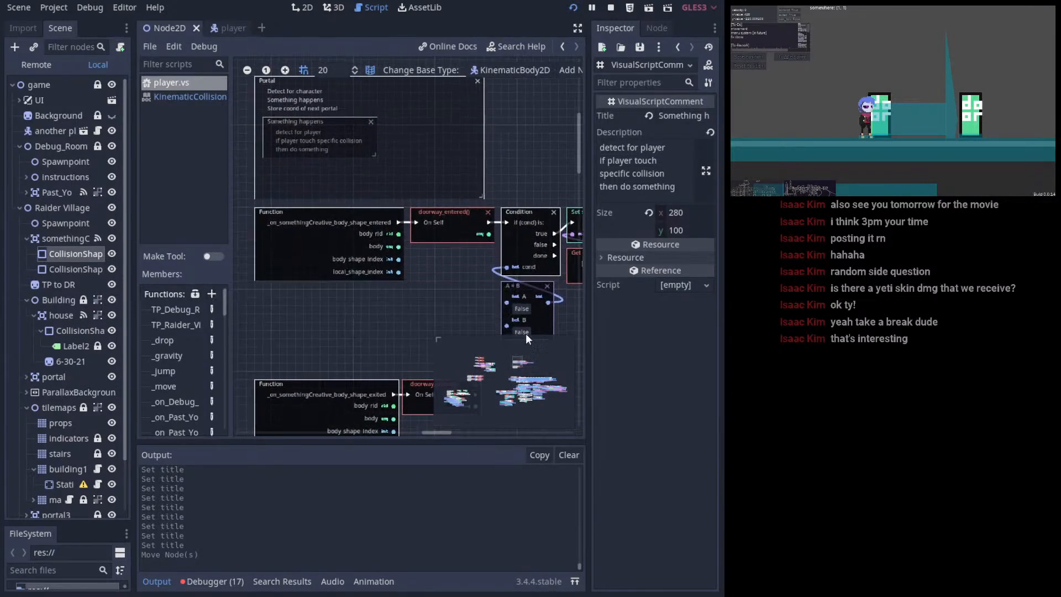
# - Review the full doorway node chain with the side docks hidden, and restore the docks
pyautogui.click(577, 28)
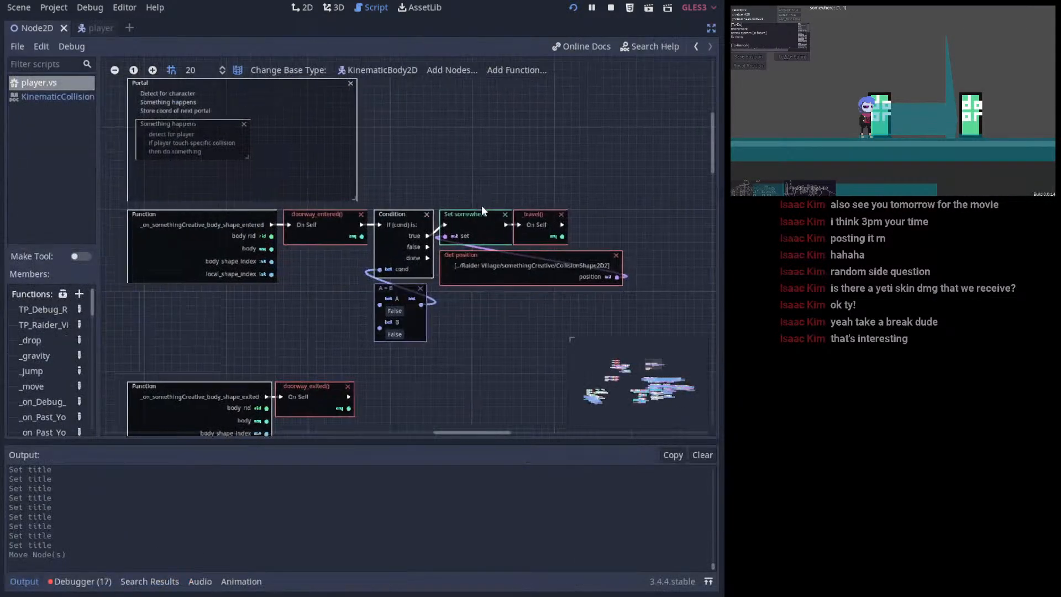
pyautogui.moveTo(482, 205); pyautogui.dragTo(562, 207, button='middle')
pyautogui.moveTo(475, 149); pyautogui.dragTo(379, 166, button='middle')
pyautogui.click(711, 28)
pyautogui.scroll(3, 406, 170)
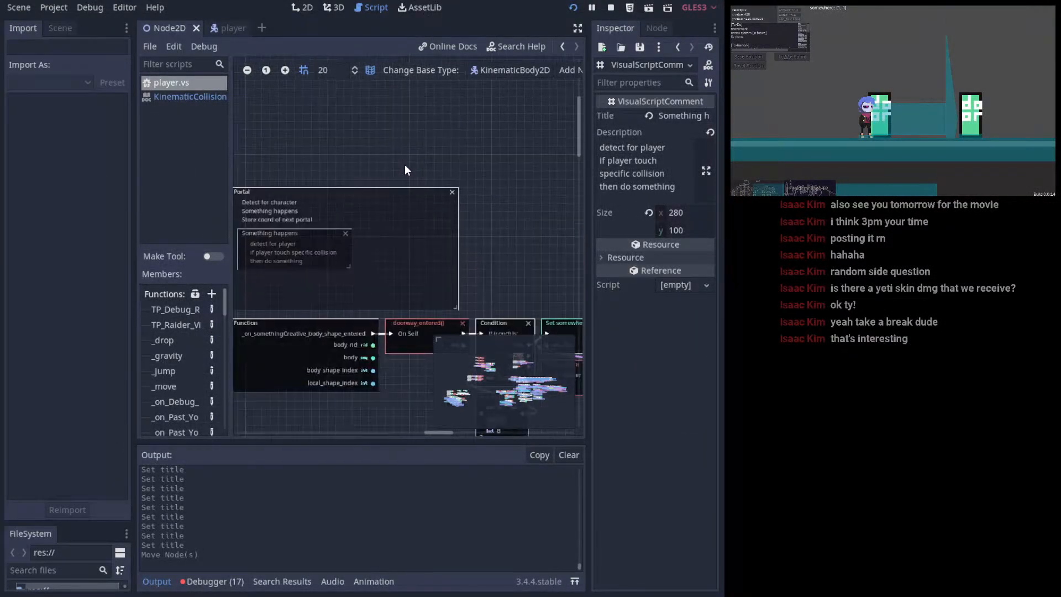
pyautogui.moveTo(395, 249); pyautogui.dragTo(397, 134, button='middle')
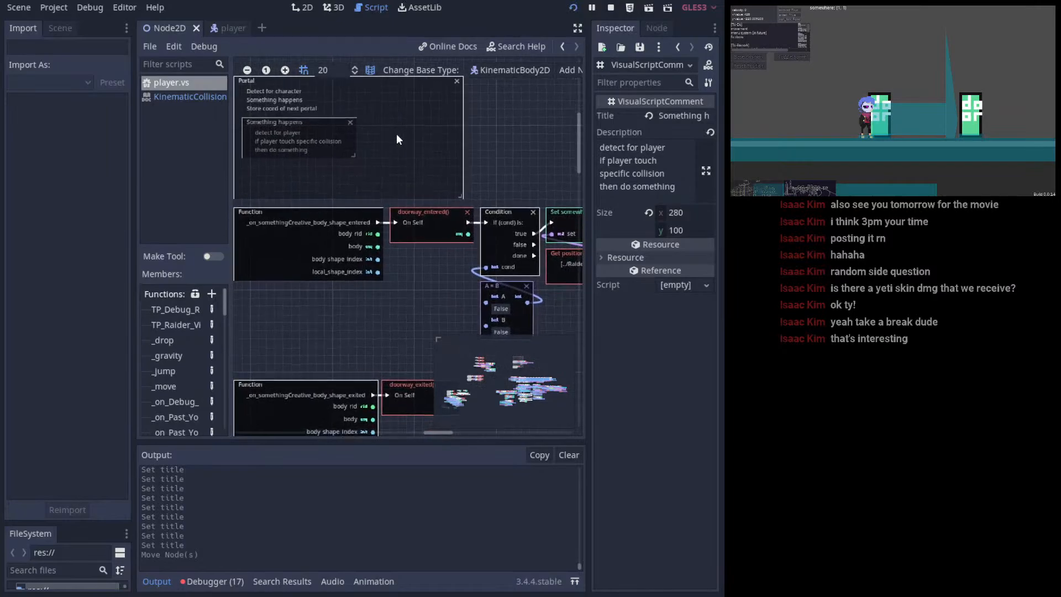
pyautogui.moveTo(436, 262); pyautogui.dragTo(435, 278, button='middle')
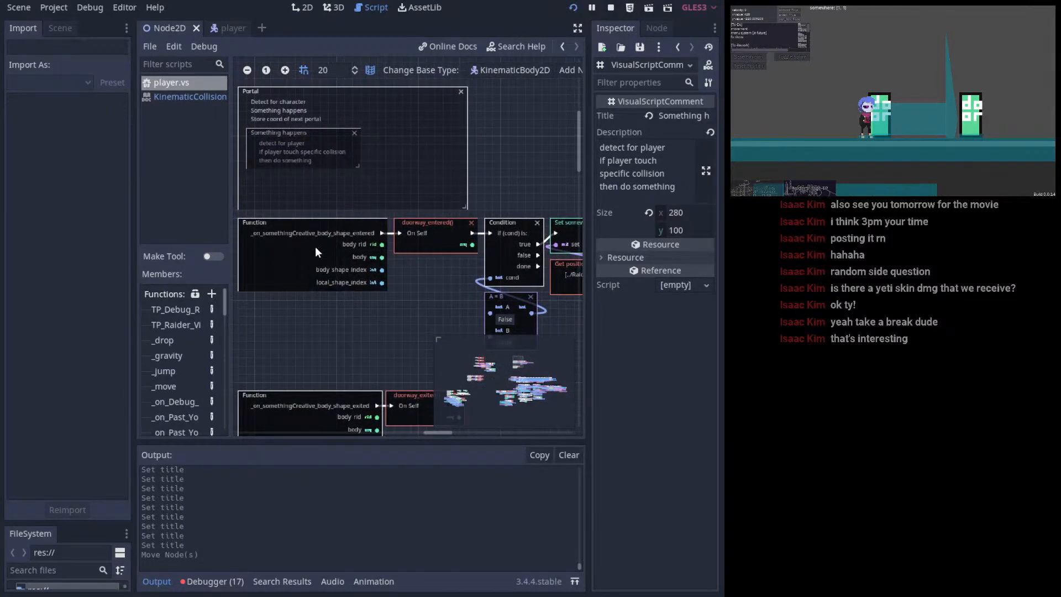
# - Add a new Comment node and place it directly below the body_shape_entered function, aligned with its left edge
pyautogui.rightClick(281, 321)
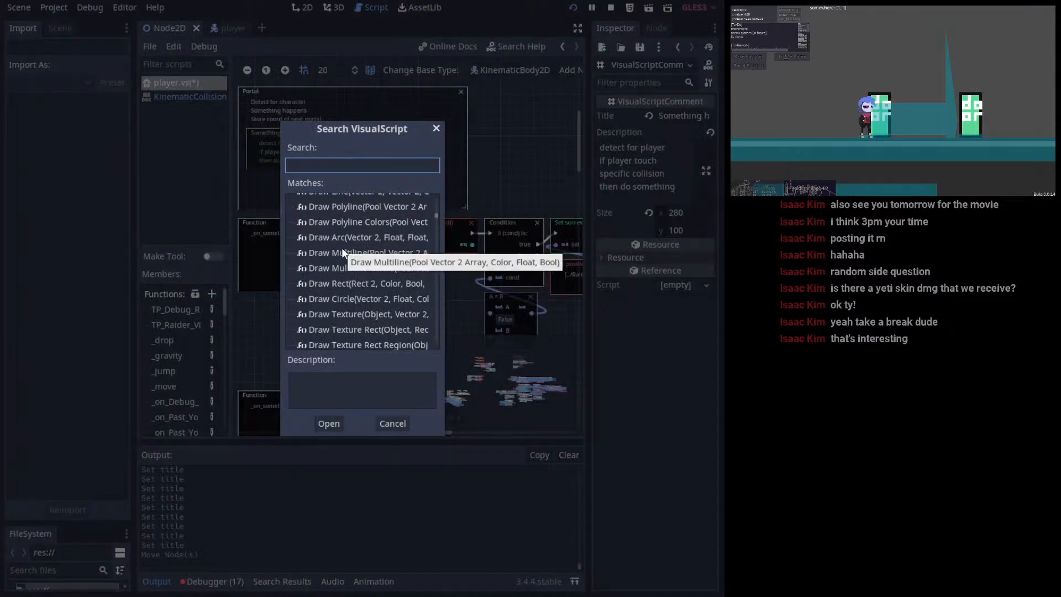
pyautogui.write('comm')
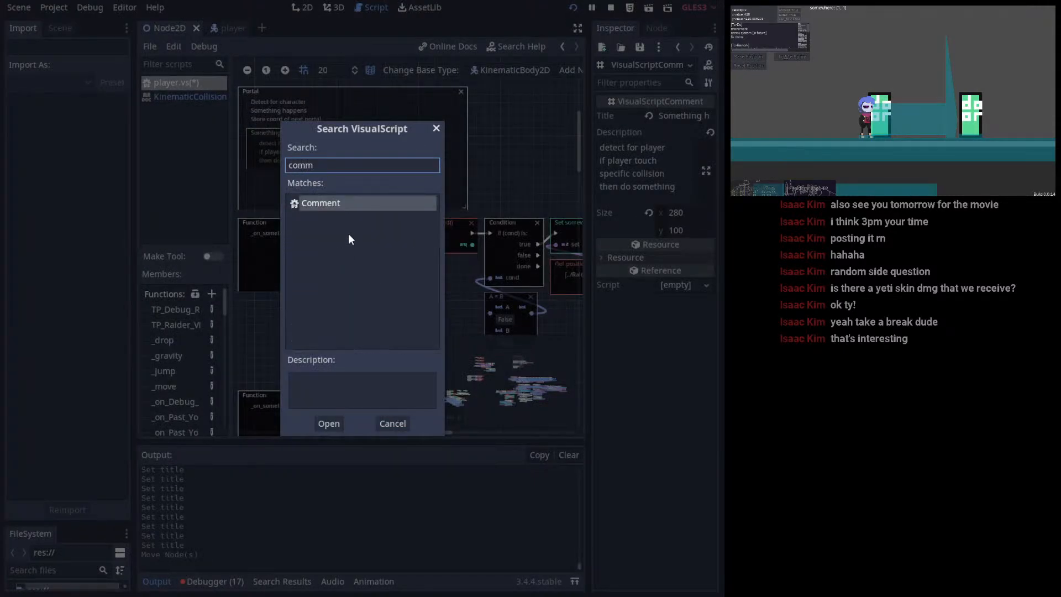
pyautogui.click(336, 206)
pyautogui.doubleClick(335, 205)
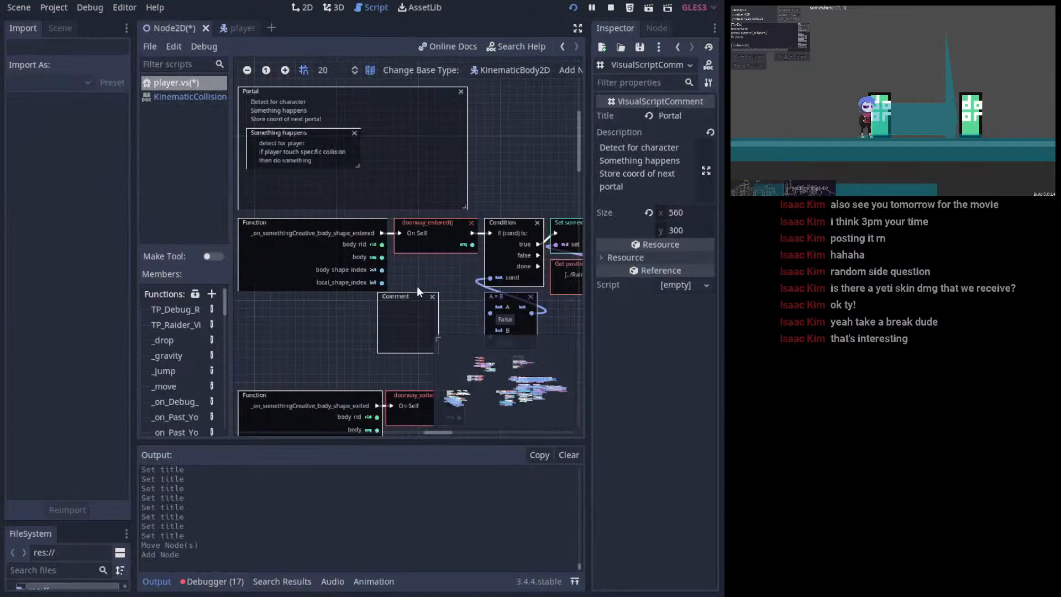
pyautogui.moveTo(419, 294); pyautogui.dragTo(294, 310)
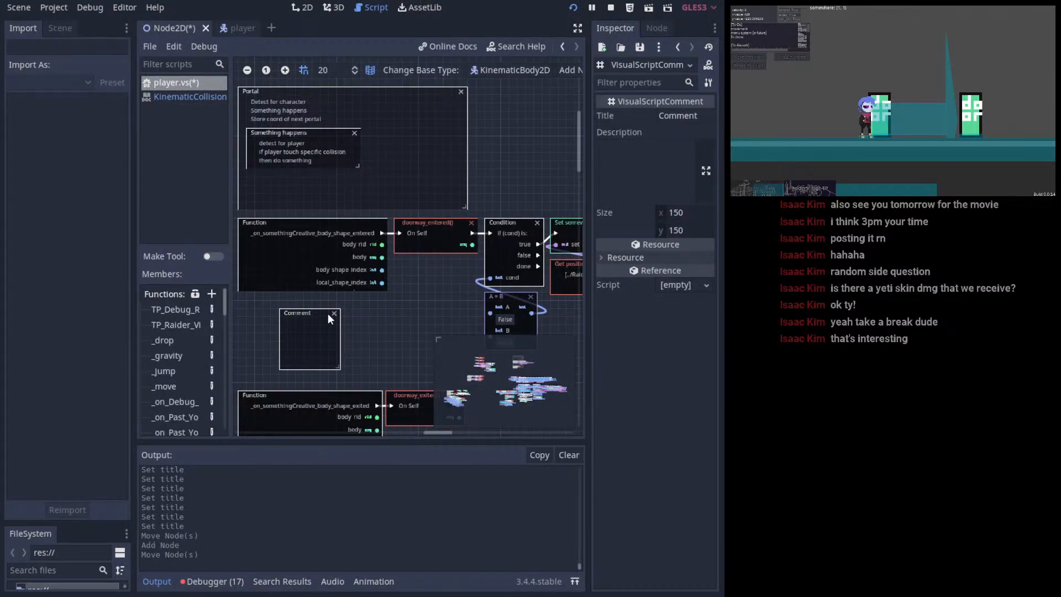
pyautogui.moveTo(304, 314); pyautogui.dragTo(273, 315)
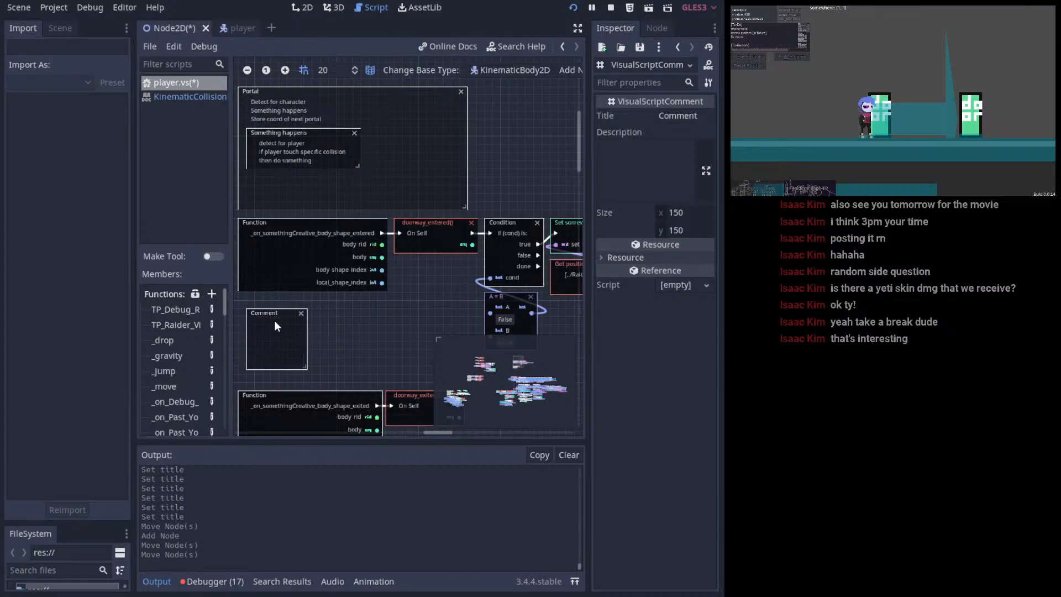
pyautogui.moveTo(274, 221); pyautogui.dragTo(372, 245, button='middle')
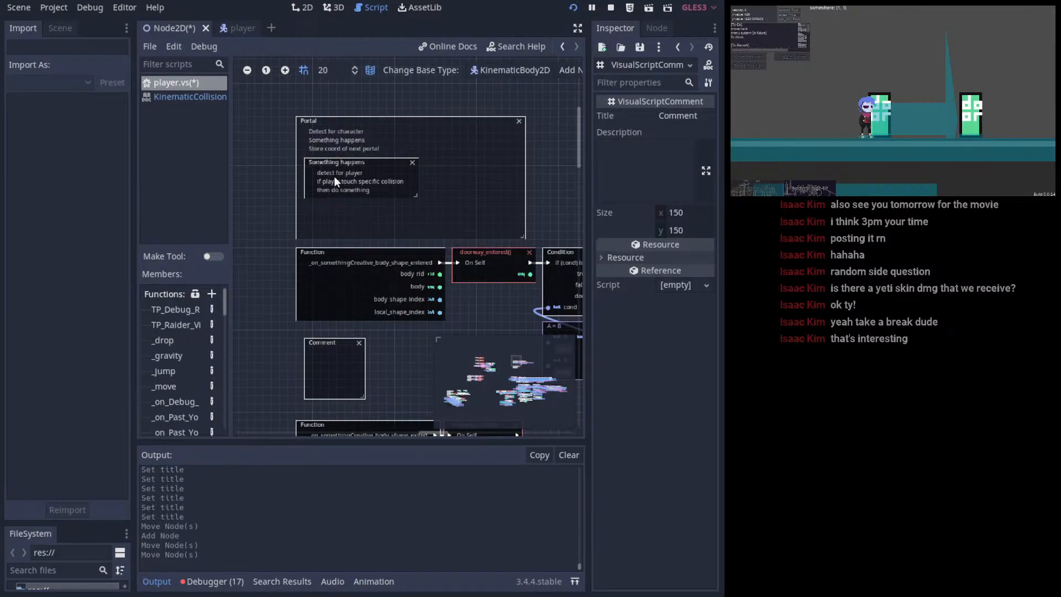
pyautogui.moveTo(329, 345); pyautogui.dragTo(320, 336)
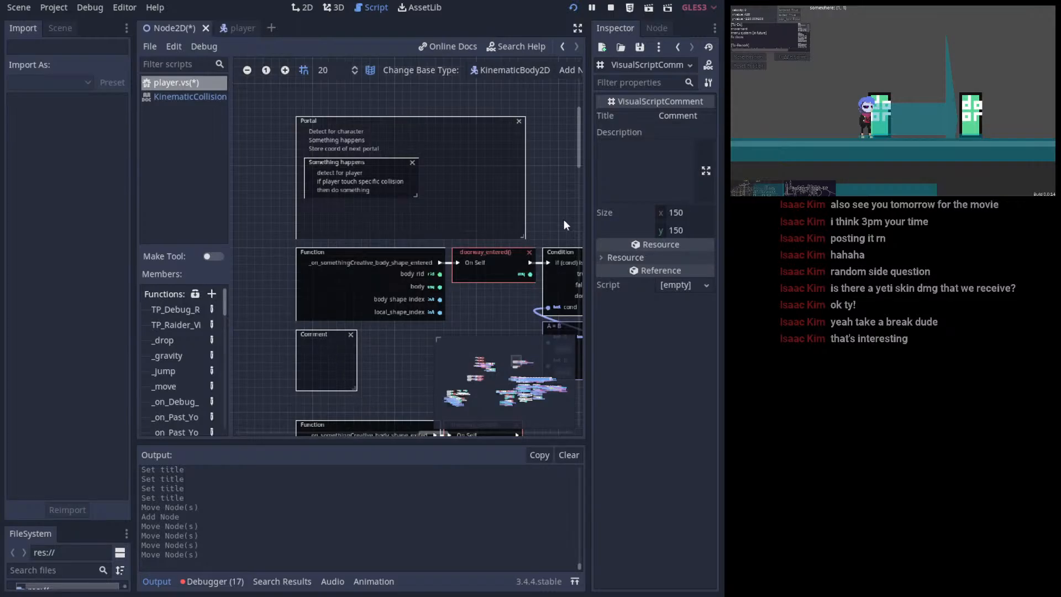
# - Set the title of the new comment below the body_shape_entered function to "If player touch specific collision"
pyautogui.click(684, 116)
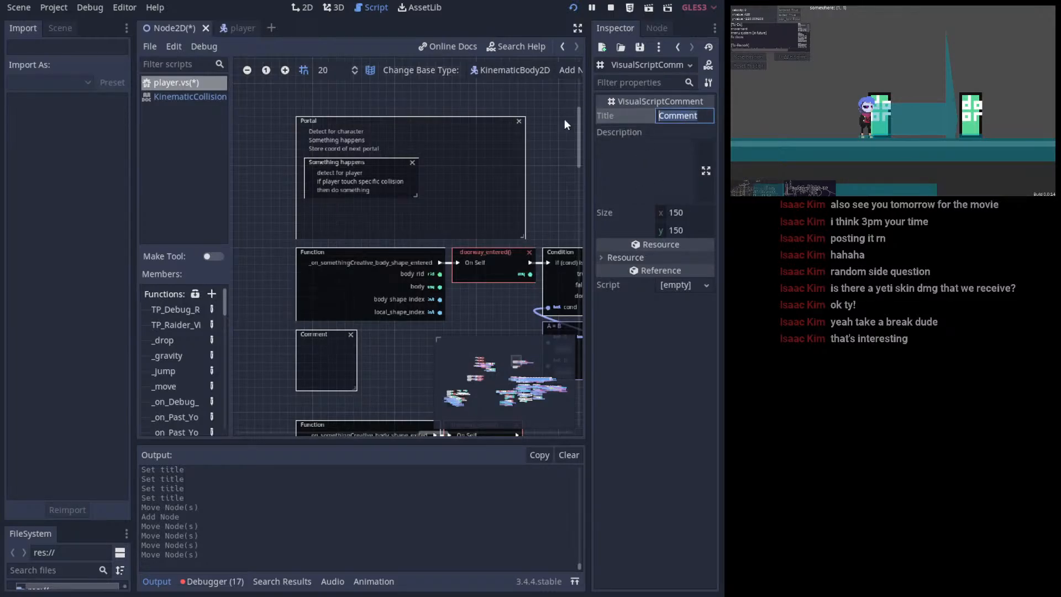
pyautogui.write('If player ')
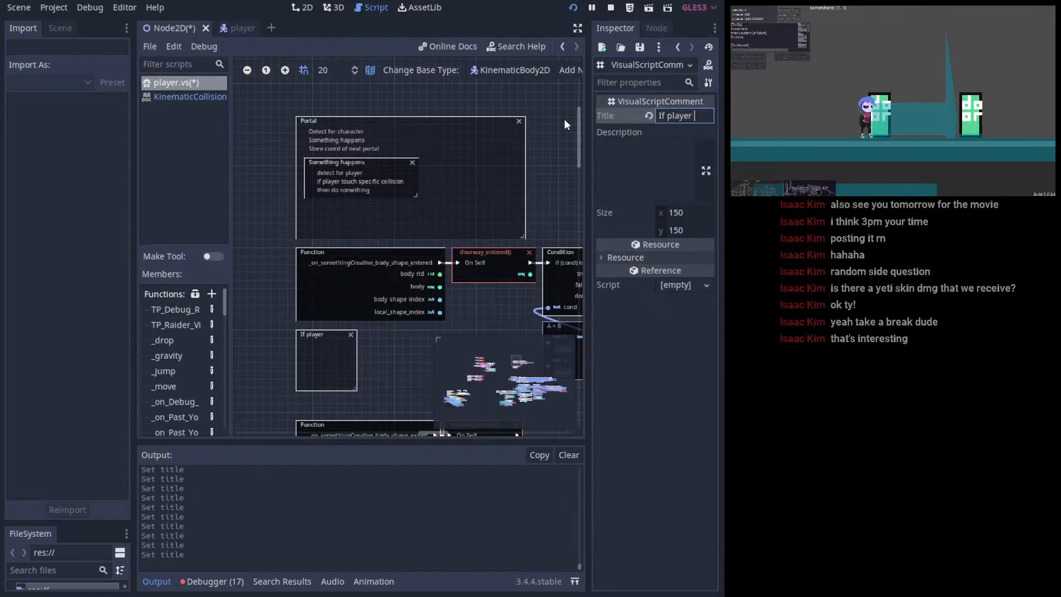
pyautogui.write('touch speci')
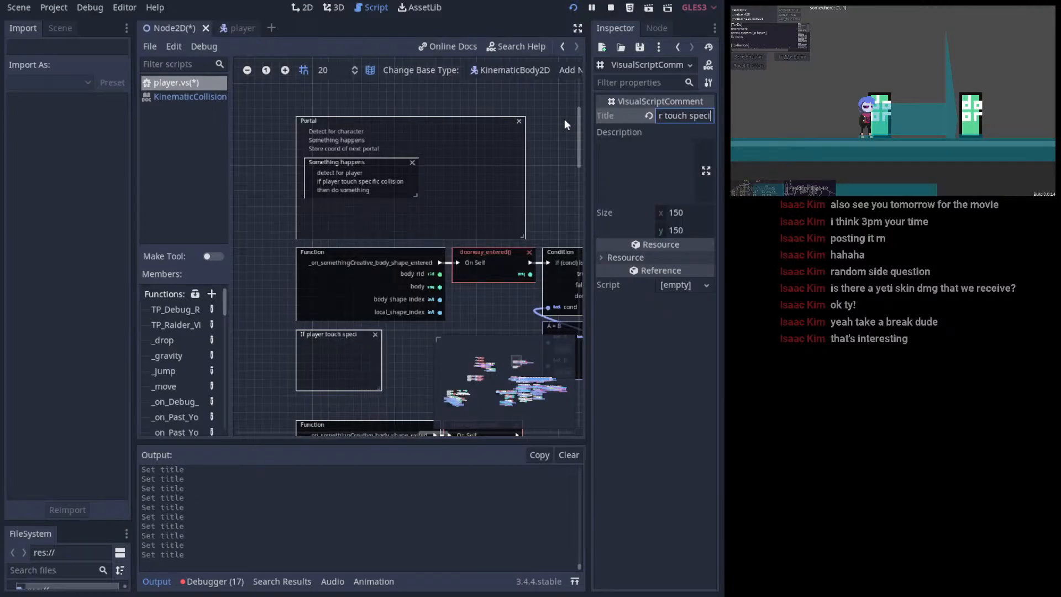
pyautogui.write('fic collisio')
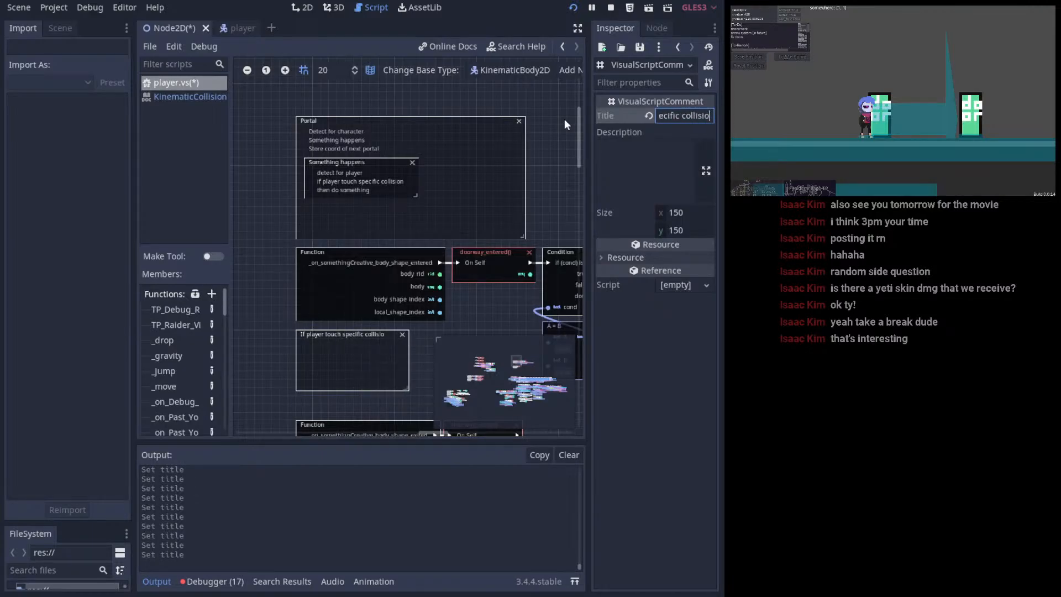
pyautogui.write('n')
pyautogui.click(349, 340)
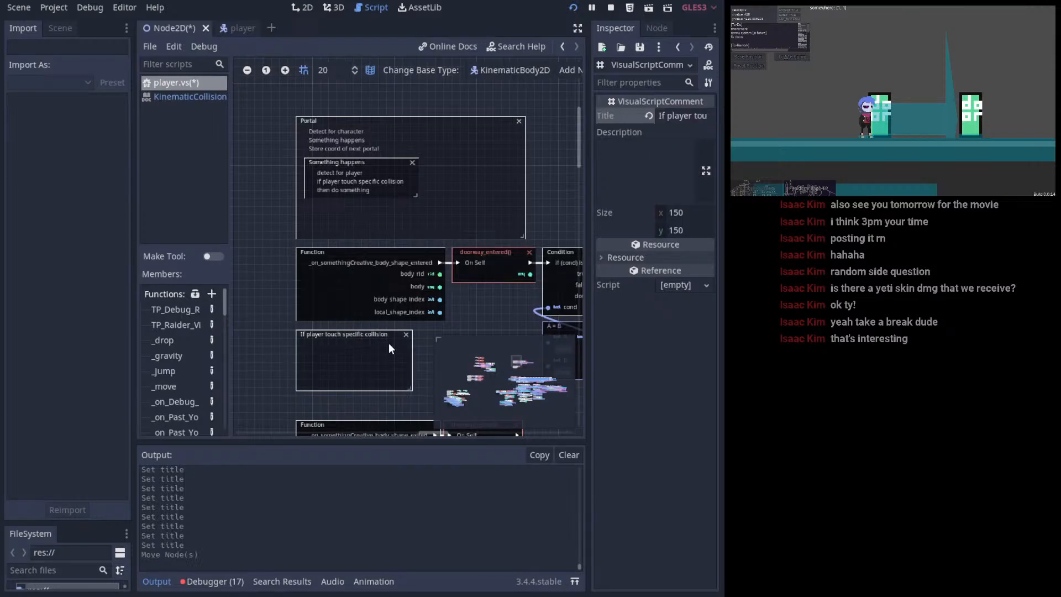
# - Enlarge the "If player touch specific collision" comment to 320 by 160 and save the scene
pyautogui.moveTo(410, 389); pyautogui.dragTo(423, 391)
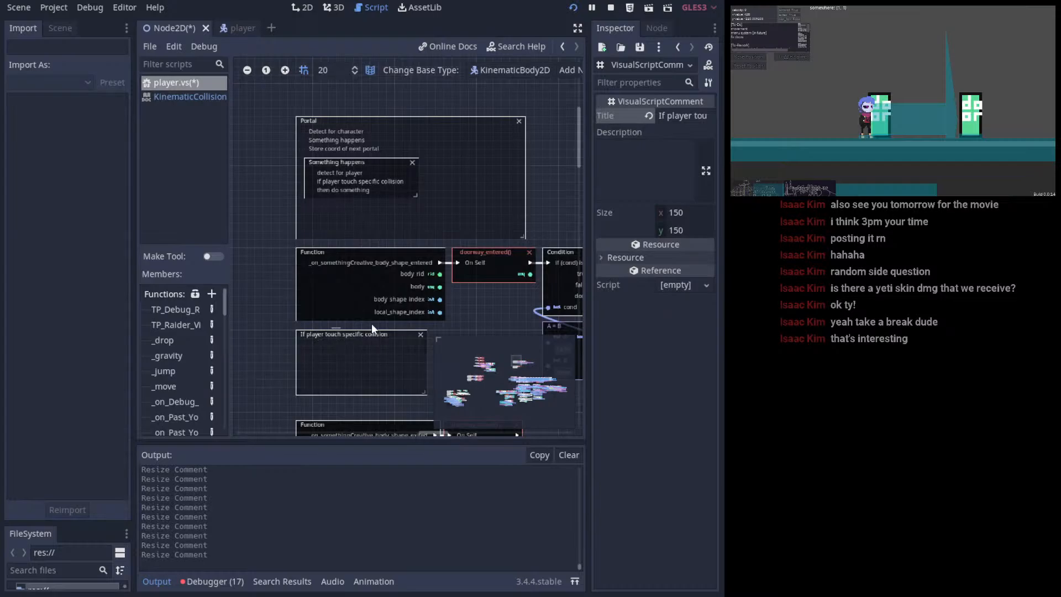
pyautogui.moveTo(331, 328); pyautogui.dragTo(353, 346)
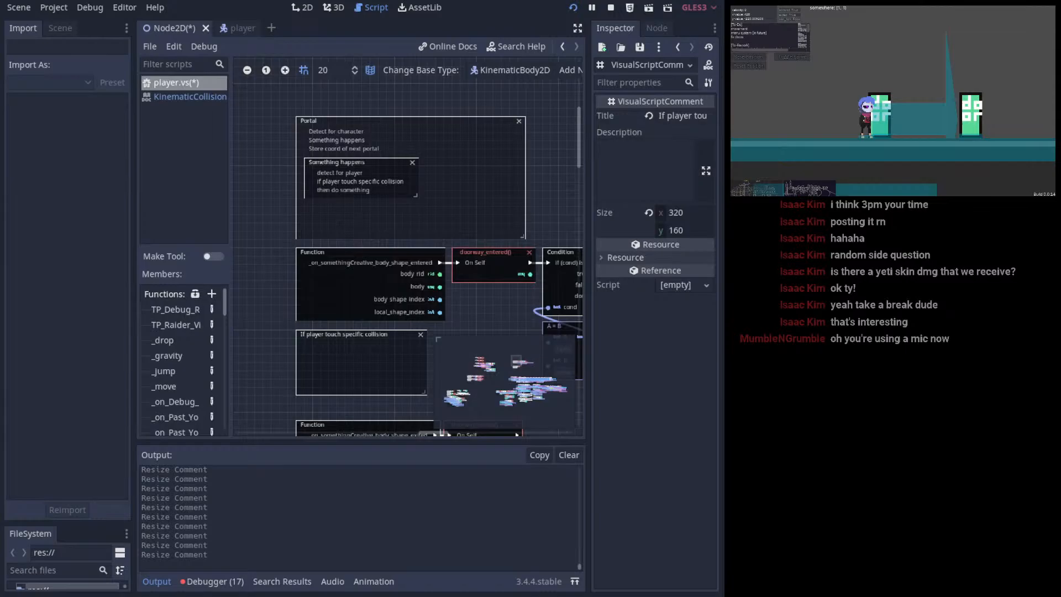
pyautogui.moveTo(449, 304); pyautogui.dragTo(395, 276, button='middle')
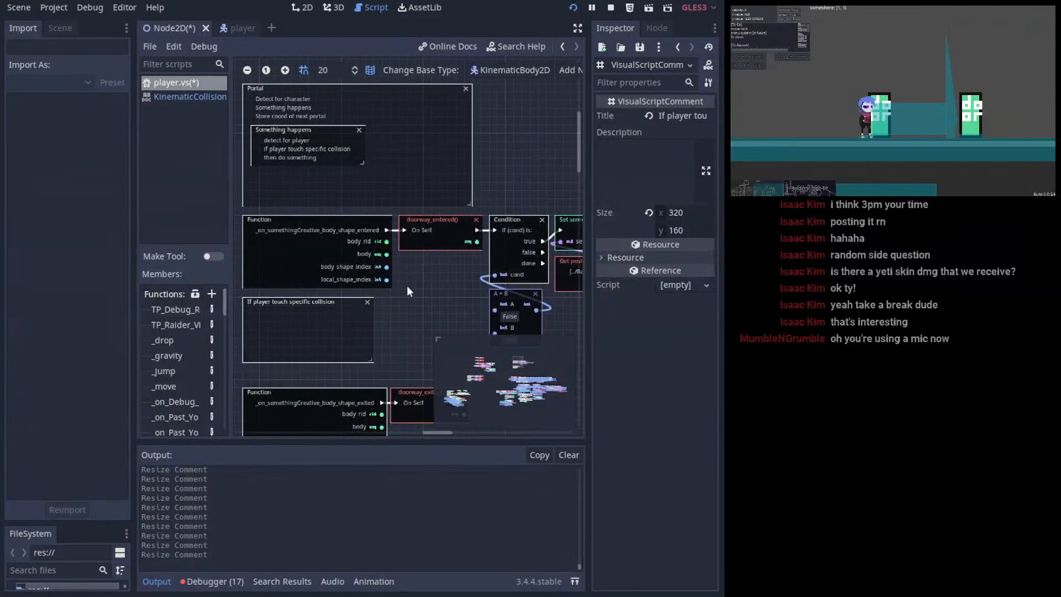
pyautogui.hotkey('ctrl', 's')
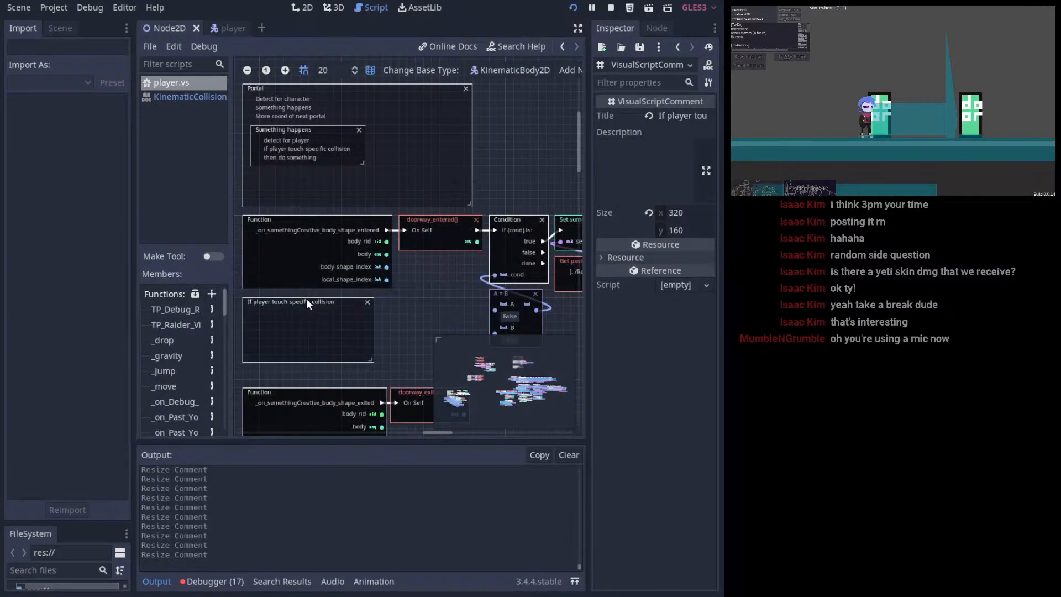
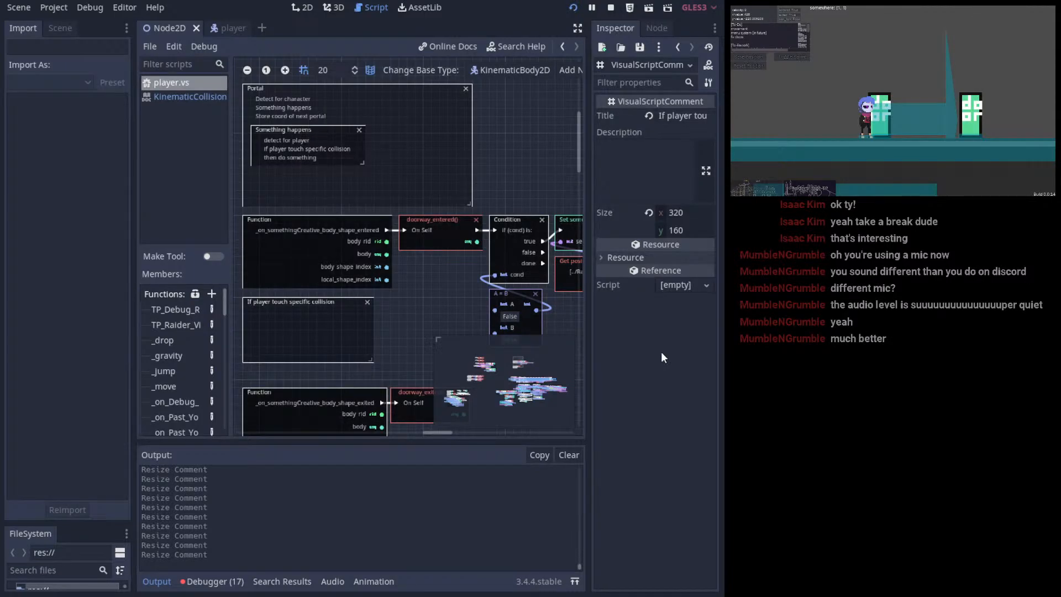
# - Indent the "If player touch specific collision" comment slightly to the right under the body_shape_entered function, hide the side docks, and save
pyautogui.moveTo(385, 300); pyautogui.dragTo(432, 309, button='middle')
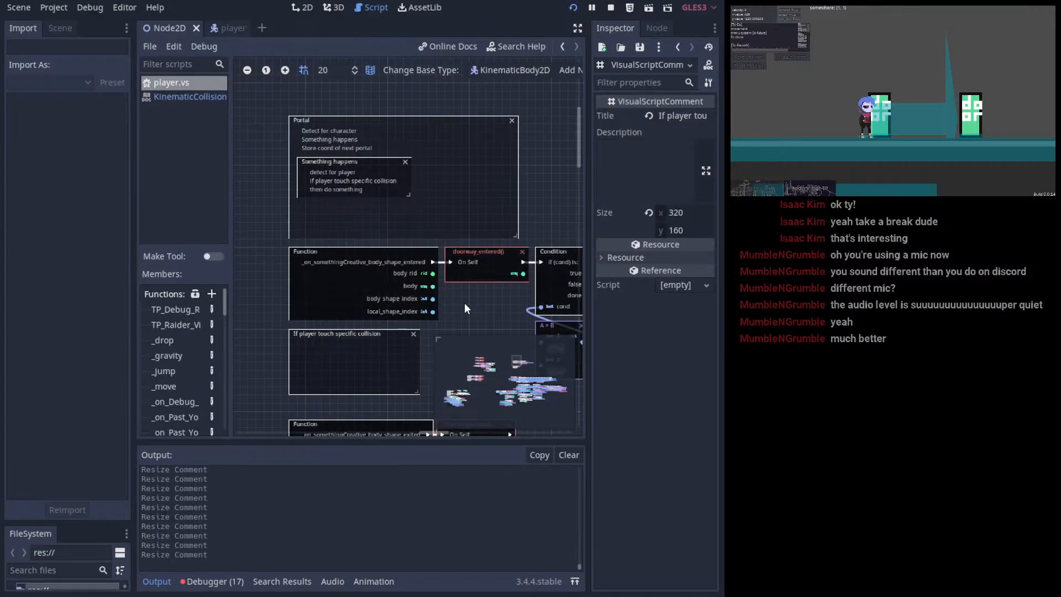
pyautogui.moveTo(362, 343); pyautogui.dragTo(350, 377, button='middle')
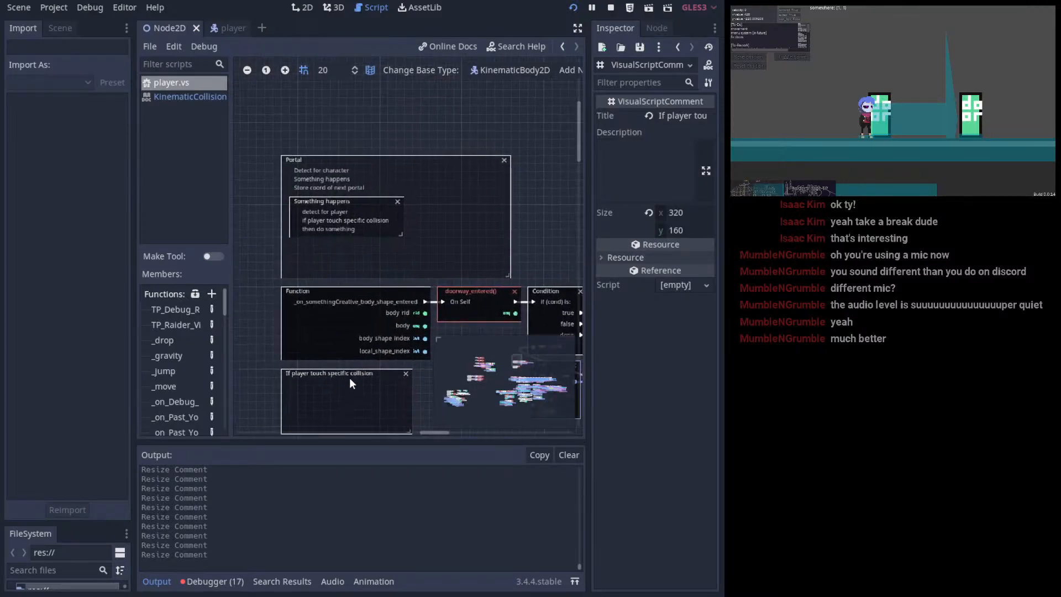
pyautogui.moveTo(324, 377)
pyautogui.mouseDown()
pyautogui.moveTo(350, 301)
pyautogui.moveTo(353, 257)
pyautogui.moveTo(334, 249)
pyautogui.moveTo(330, 373)
pyautogui.moveTo(339, 371)
pyautogui.mouseUp()
pyautogui.scroll(-3, 339, 371)
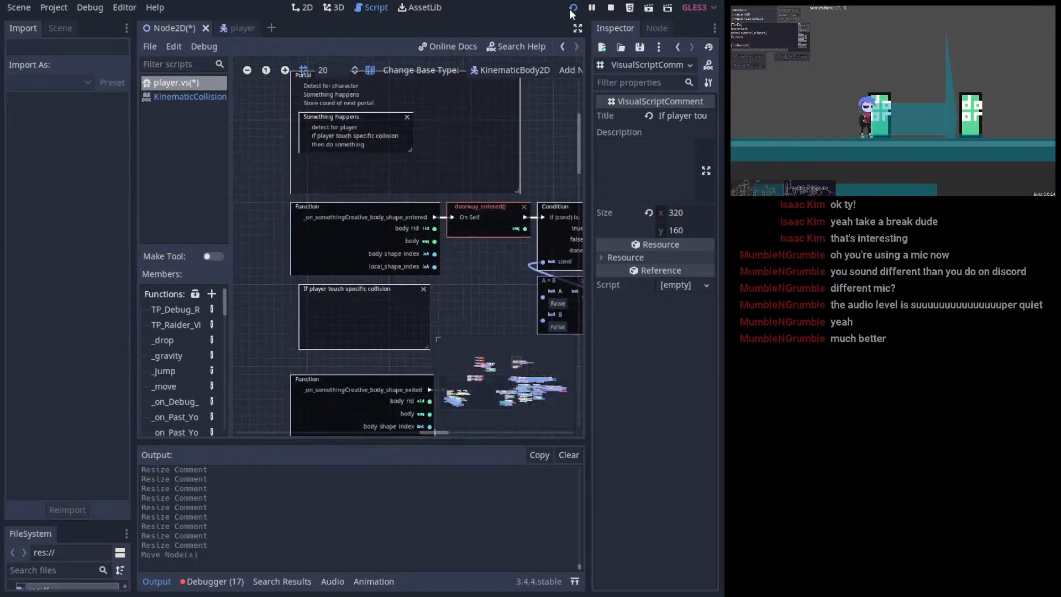
pyautogui.click(578, 28)
pyautogui.keyDown('ctrl'); pyautogui.scroll(2, 328, 195); pyautogui.keyUp('ctrl')
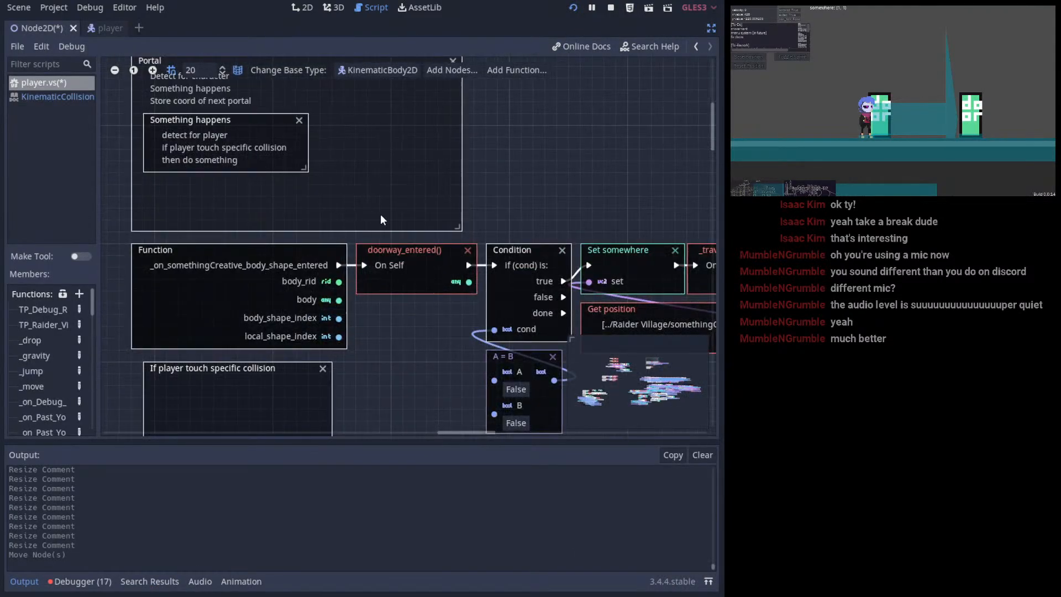
pyautogui.hotkey('ctrl', 's')
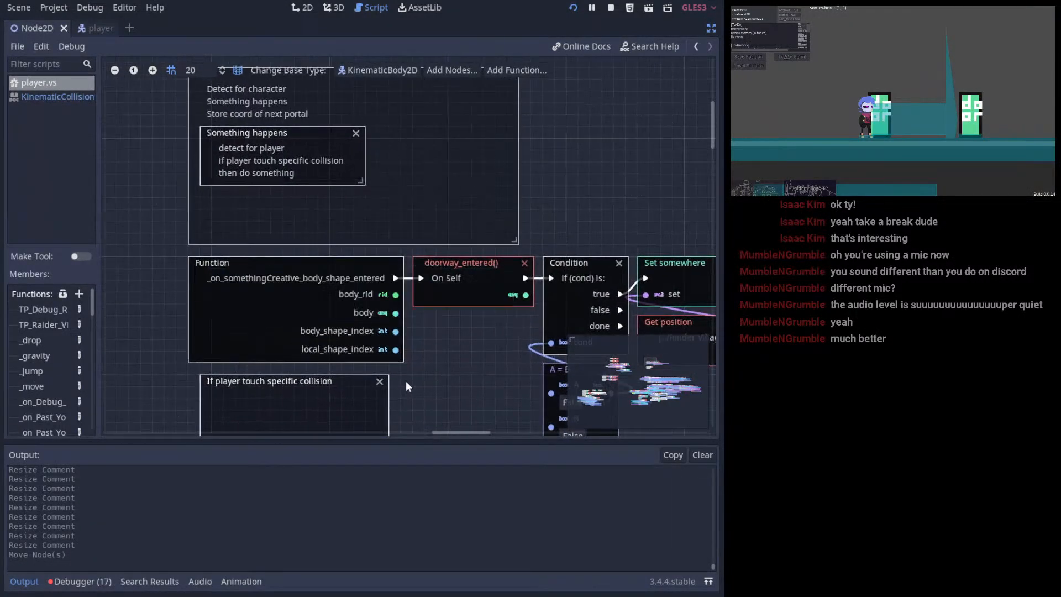
# - Examine the body_shape_entered function's outputs alongside the planning comments, and restore the side docks
pyautogui.scroll(-2, 406, 381)
pyautogui.scroll(-1, 421, 353)
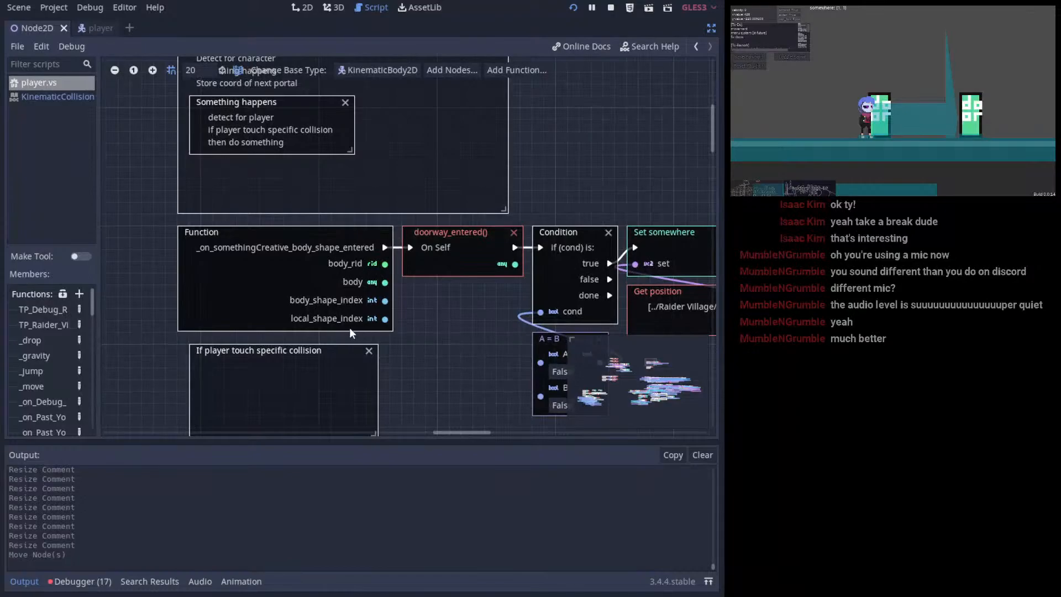
pyautogui.scroll(-2, 416, 324)
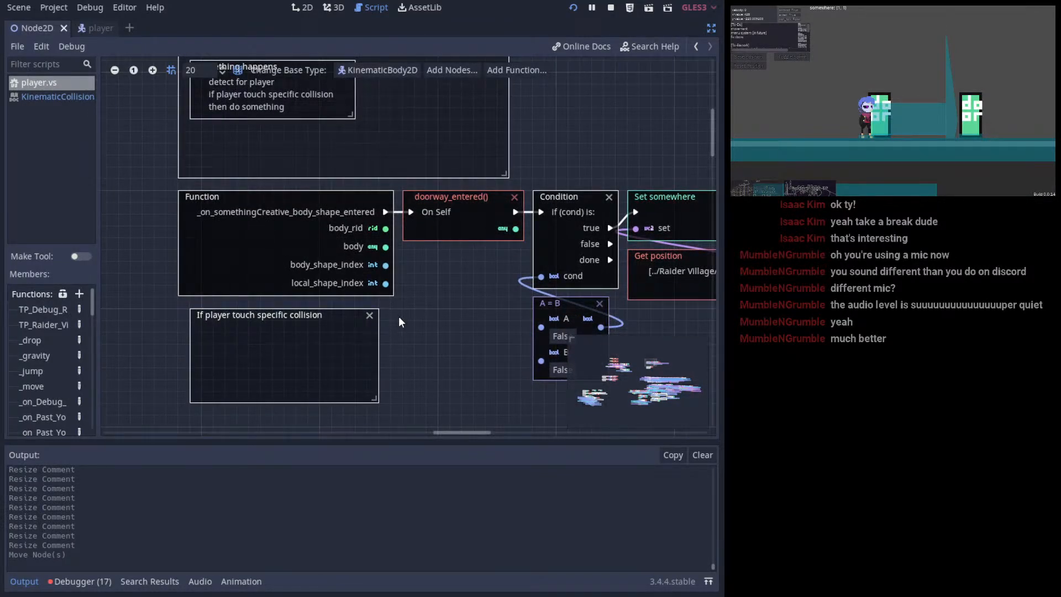
pyautogui.hscroll(1, 400, 316)
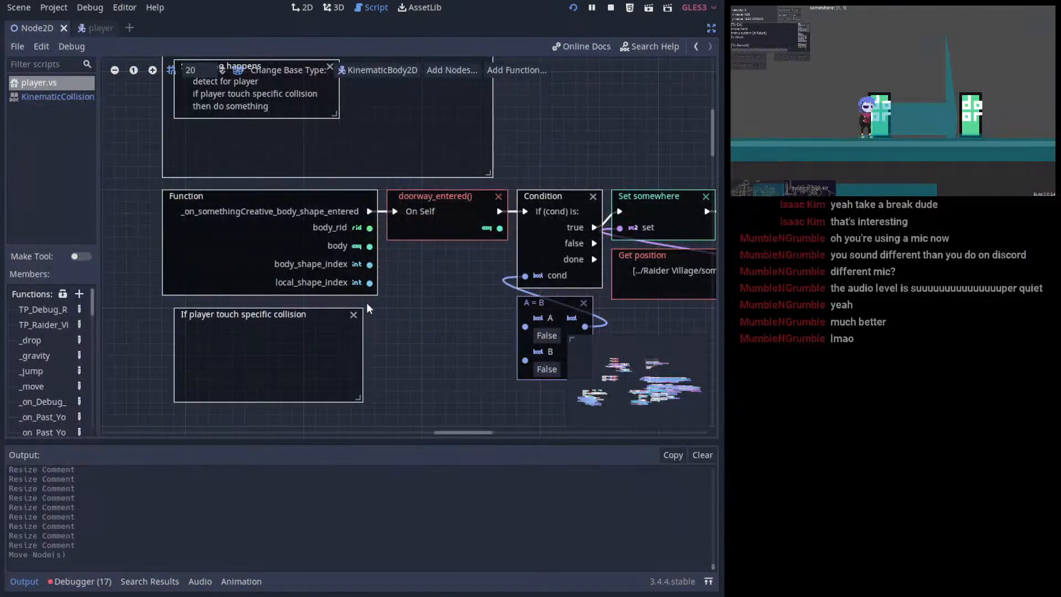
pyautogui.scroll(1, 387, 309)
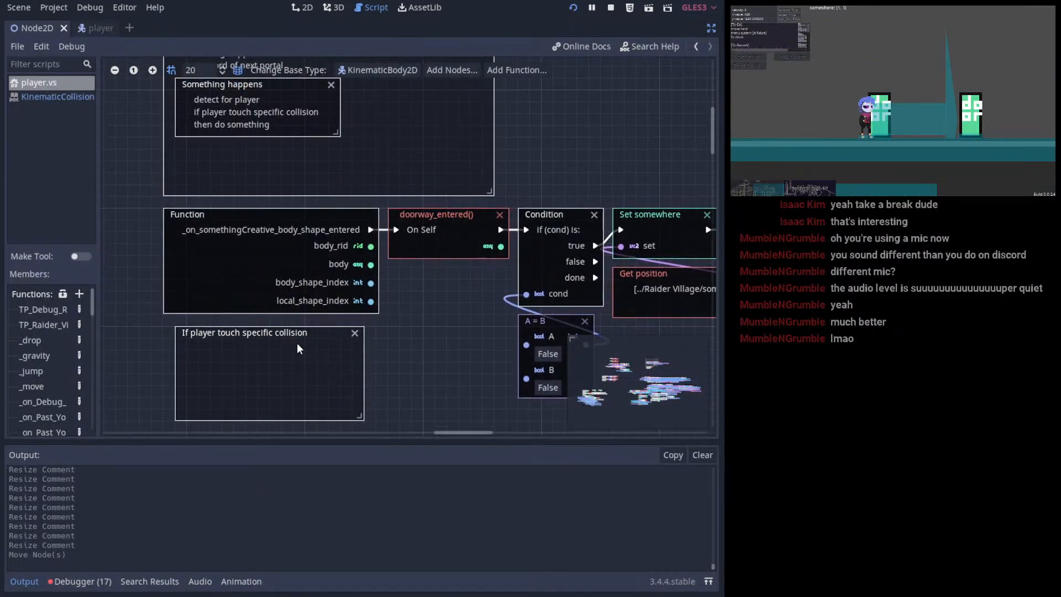
pyautogui.click(711, 28)
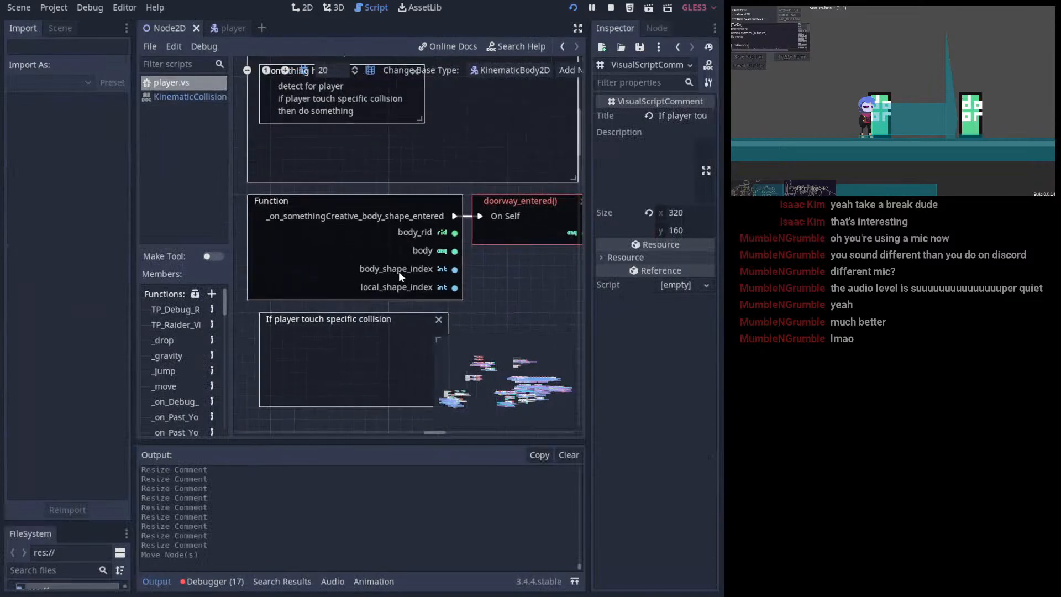
pyautogui.hscroll(1, 387, 288)
pyautogui.scroll(-2, 427, 261)
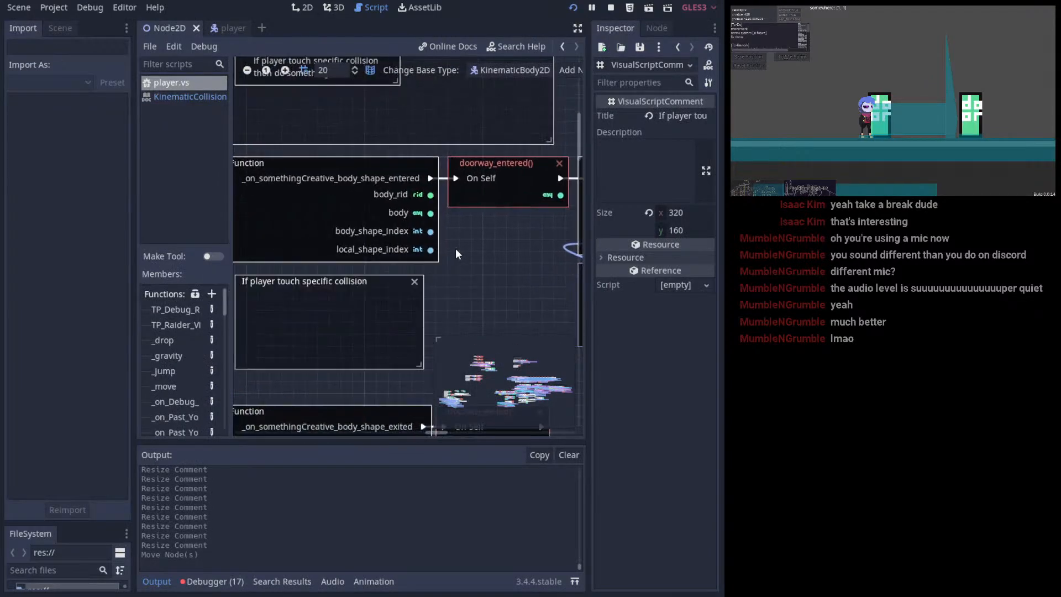
pyautogui.scroll(5, 455, 254)
pyautogui.hscroll(-1, 456, 254)
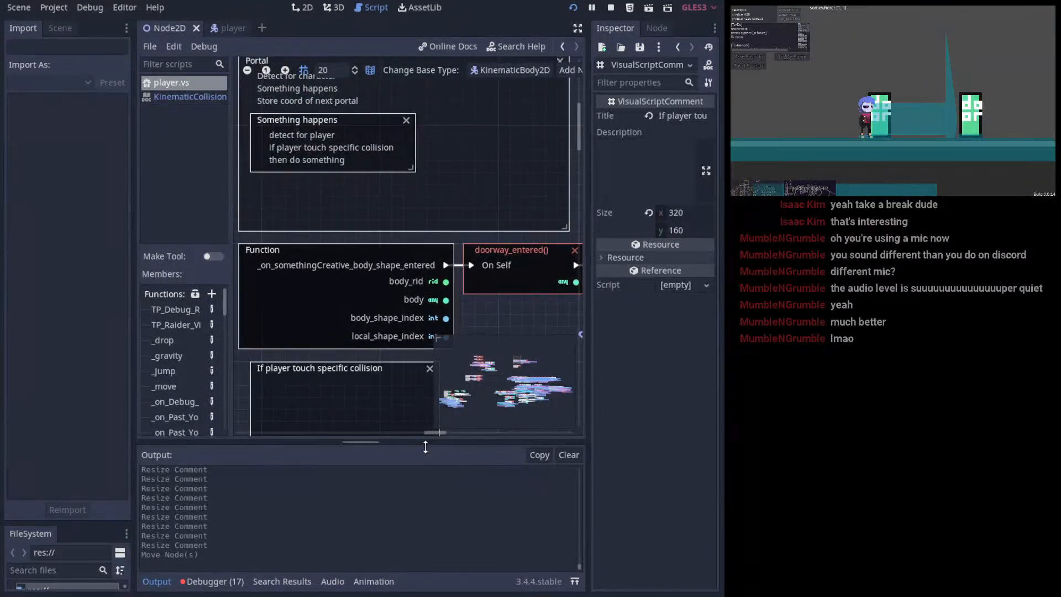
# - Move the "If player touch specific collision" comment below "Something happens" in the Portal comment, shift the Portal group upward, and save
pyautogui.moveTo(134, 222); pyautogui.dragTo(108, 222)
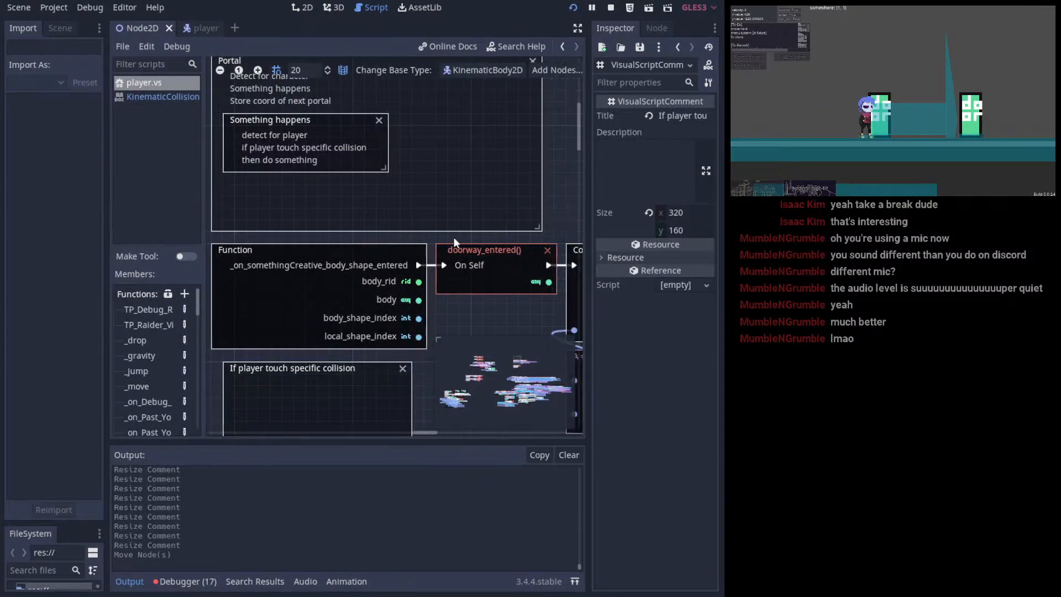
pyautogui.scroll(2, 459, 256)
pyautogui.moveTo(296, 402); pyautogui.dragTo(304, 211)
pyautogui.moveTo(304, 211); pyautogui.dragTo(372, 303, button='middle')
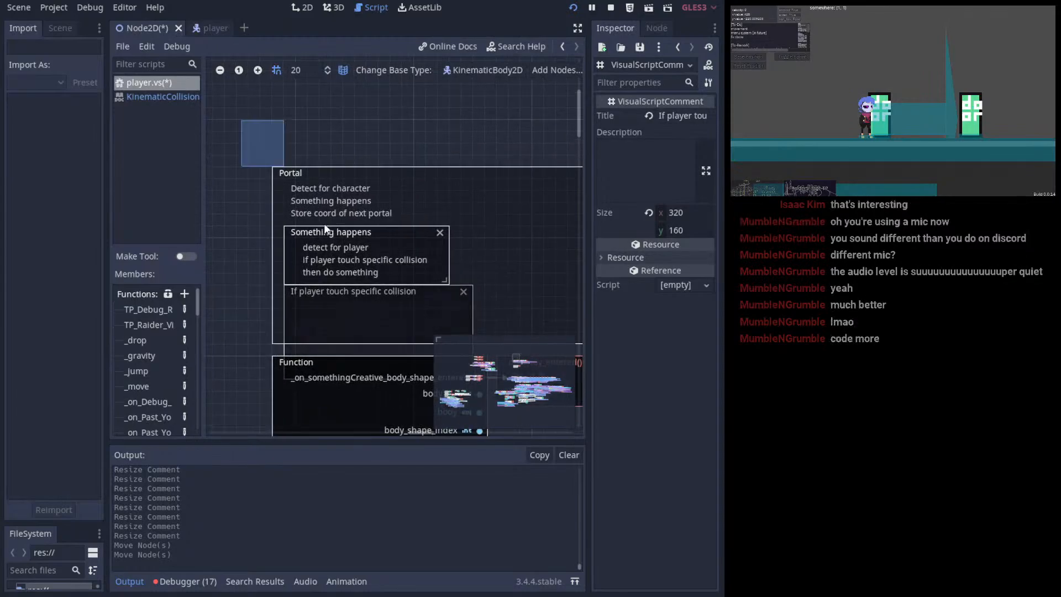
pyautogui.moveTo(324, 224); pyautogui.dragTo(332, 124)
pyautogui.click(357, 263)
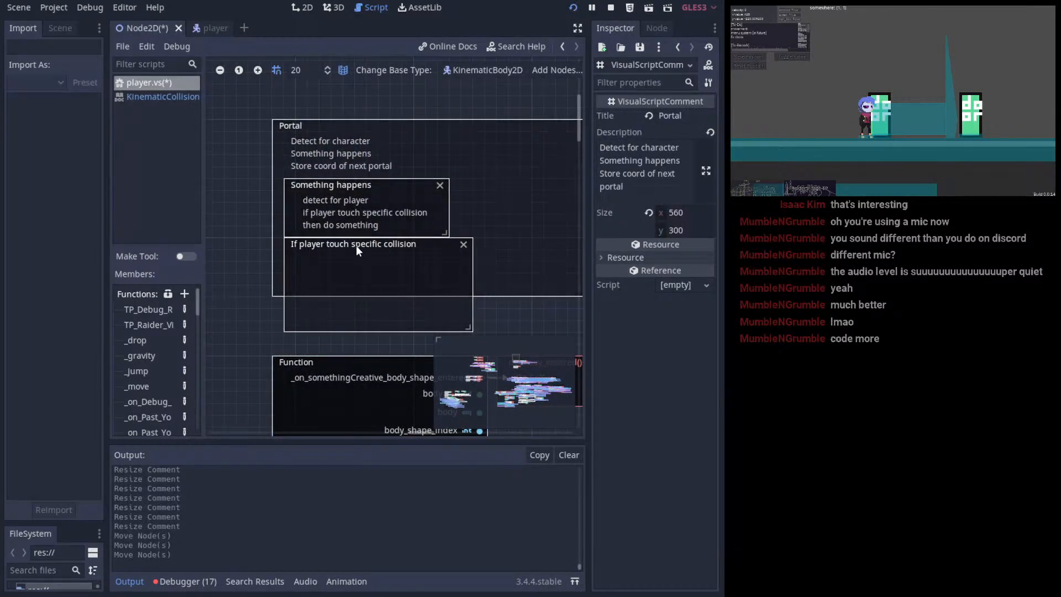
pyautogui.moveTo(356, 246); pyautogui.dragTo(357, 258)
pyautogui.hotkey('ctrl', 's')
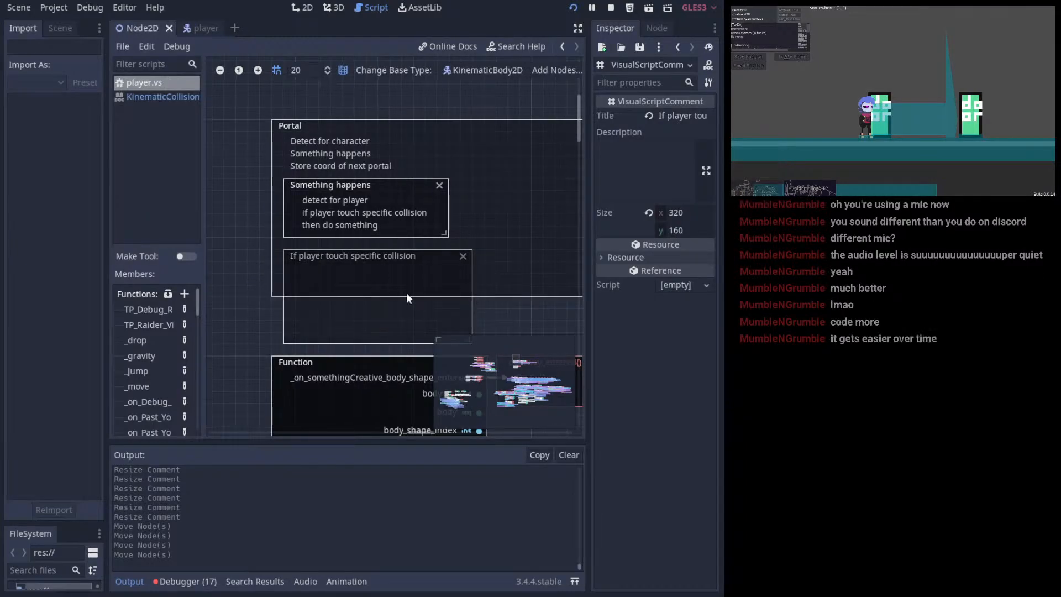
# - Display the scene tree beside the script graph to see the doorway's collision shapes
pyautogui.keyDown('ctrl'); pyautogui.scroll(-2, 406, 293); pyautogui.keyUp('ctrl')
pyautogui.keyDown('ctrl'); pyautogui.scroll(-2, 376, 280); pyautogui.keyUp('ctrl')
pyautogui.keyDown('ctrl'); pyautogui.scroll(2, 429, 298); pyautogui.keyUp('ctrl')
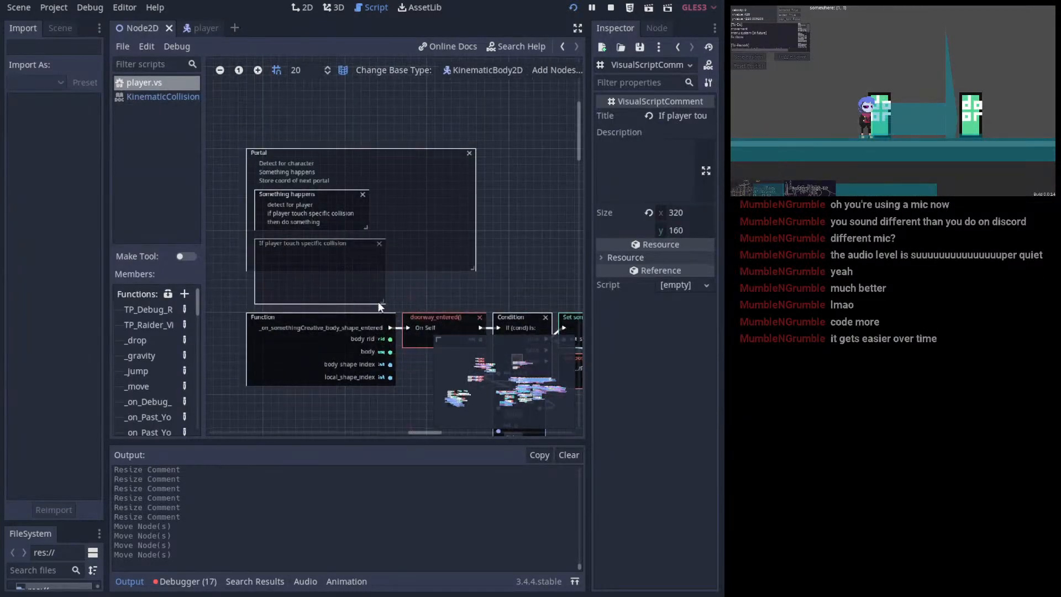
pyautogui.scroll(-2, 381, 290)
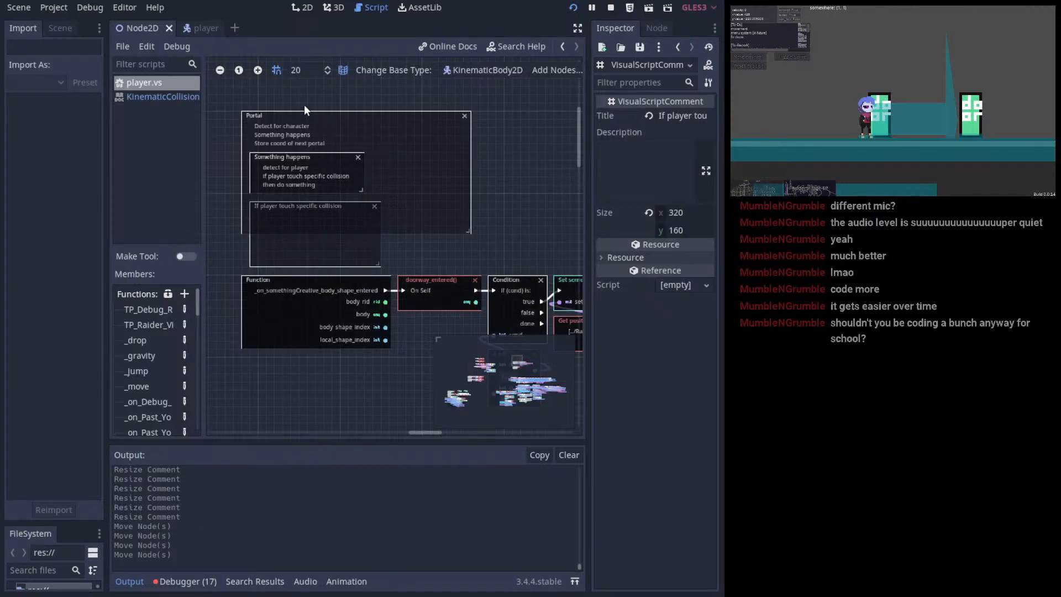
pyautogui.click(60, 29)
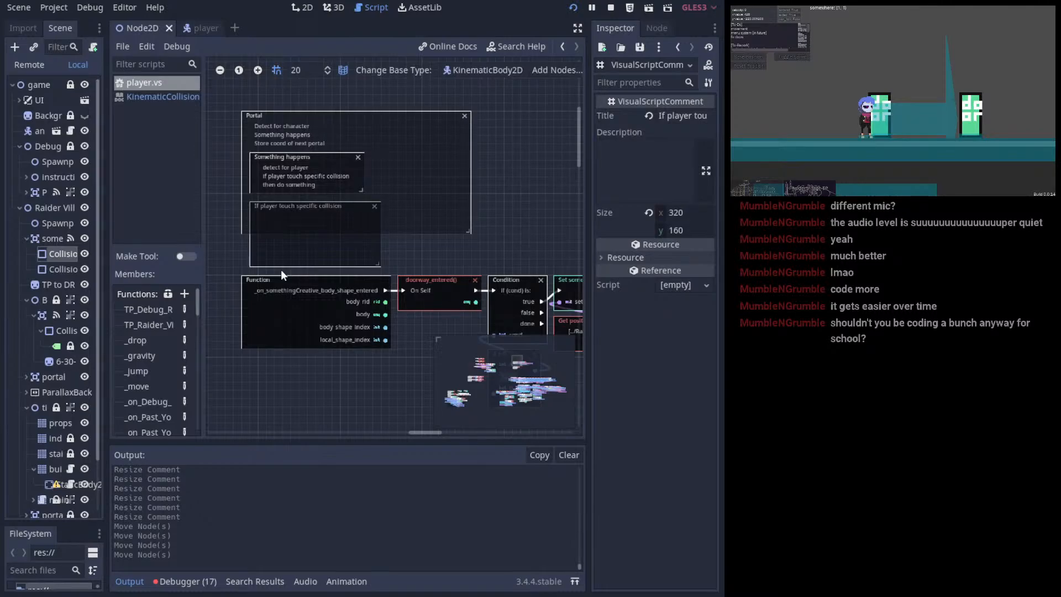
# - Extend the Portal comment downward until it encloses the "If player touch specific collision" comment, and save the scene
pyautogui.scroll(-4, 440, 195)
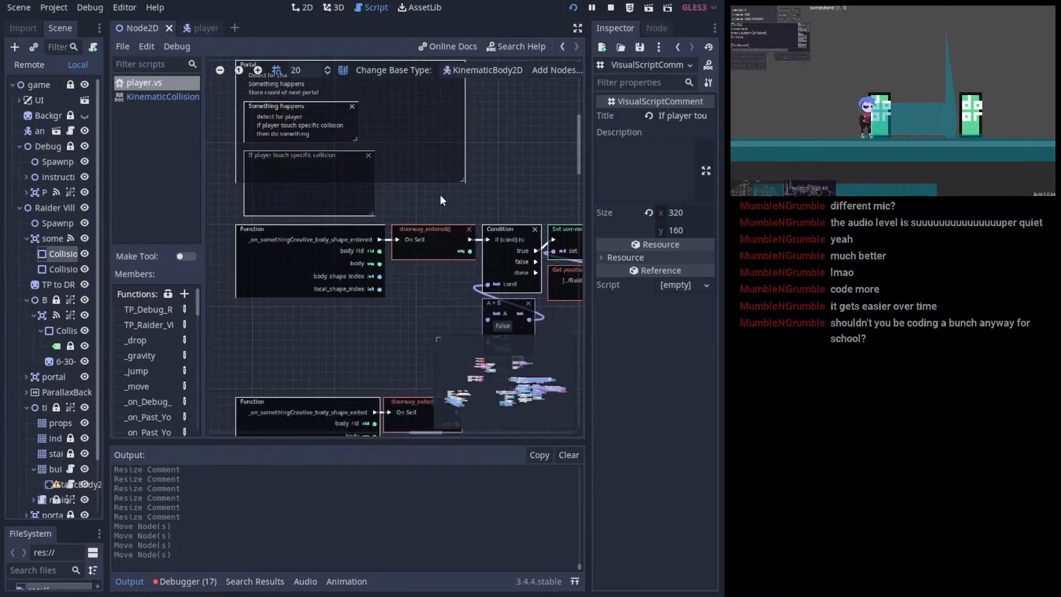
pyautogui.scroll(2, 439, 229)
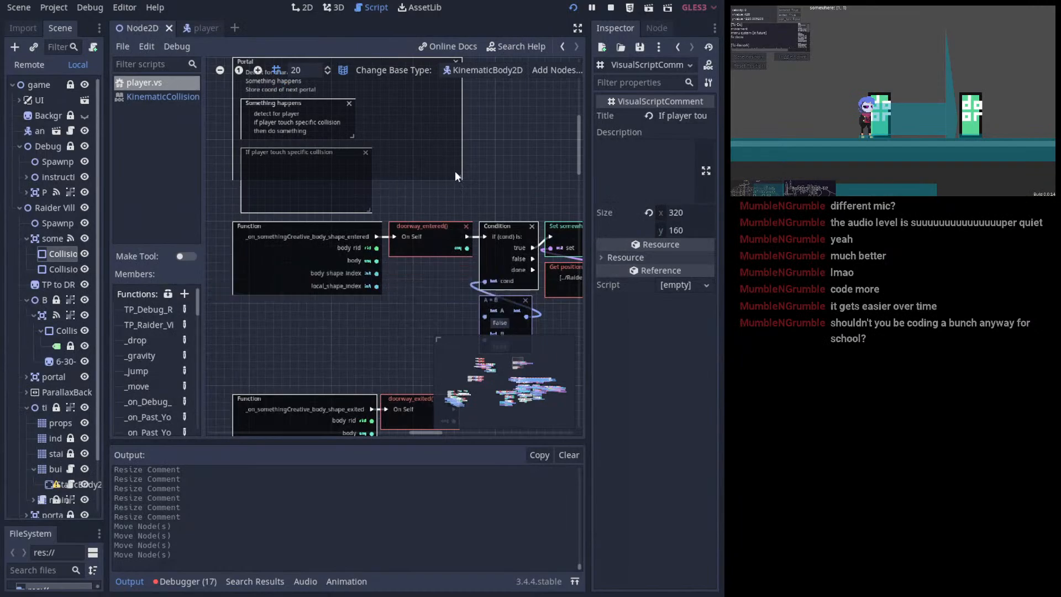
pyautogui.moveTo(458, 177); pyautogui.dragTo(475, 259)
pyautogui.moveTo(284, 194); pyautogui.dragTo(286, 191)
pyautogui.moveTo(243, 102); pyautogui.dragTo(326, 232)
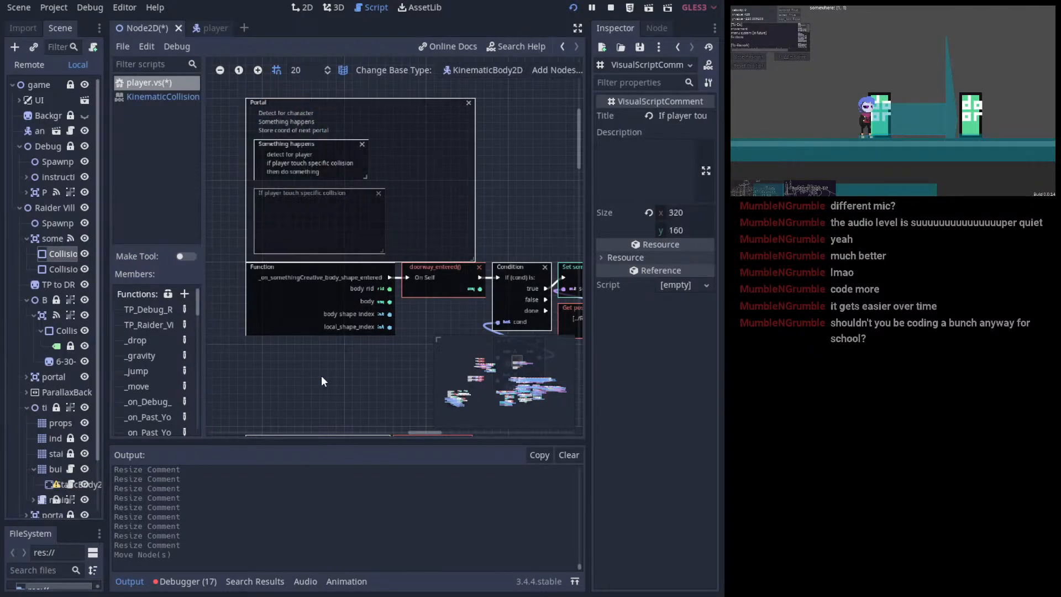
pyautogui.hotkey('ctrl', 's')
# - Move the body_shape_exited function and its doorway_exited node up closer to the entered chain, and save the scene
pyautogui.scroll(-2, 387, 321)
pyautogui.scroll(-5, 354, 288)
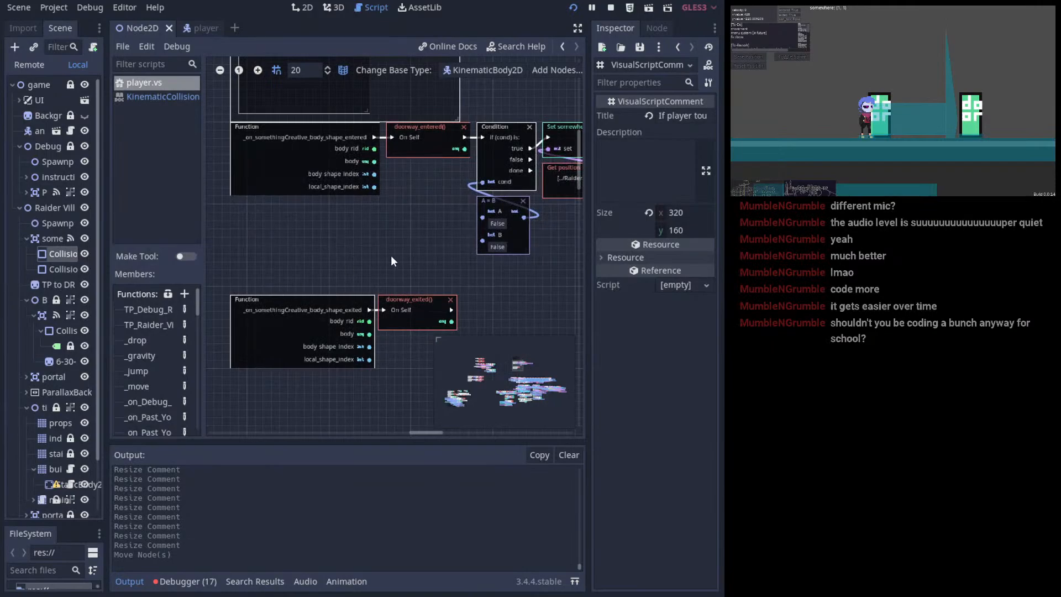
pyautogui.moveTo(316, 312); pyautogui.dragTo(316, 284)
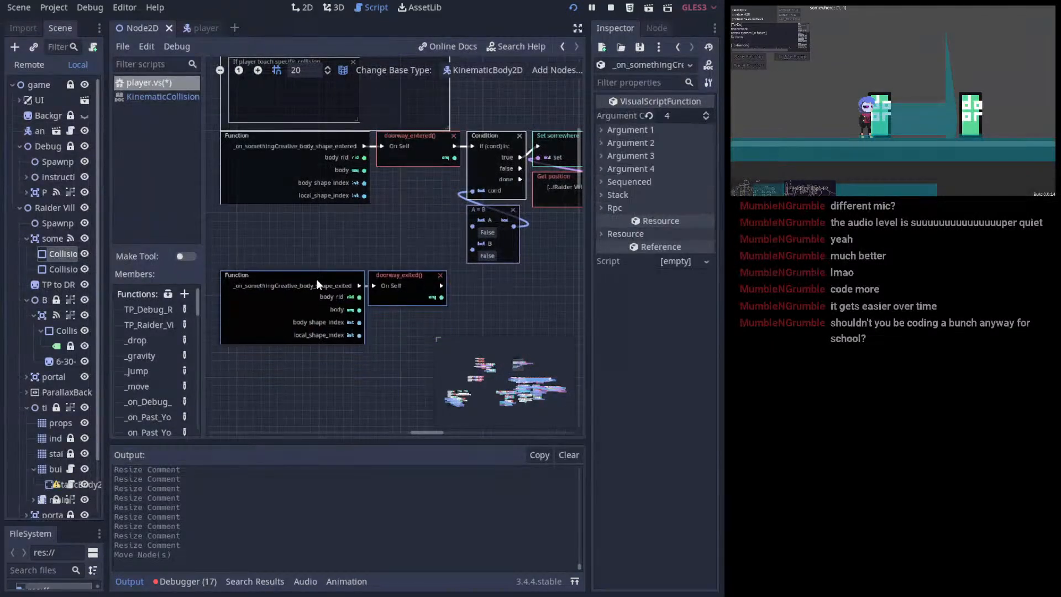
pyautogui.click(318, 285)
pyautogui.hotkey('ctrl', 's')
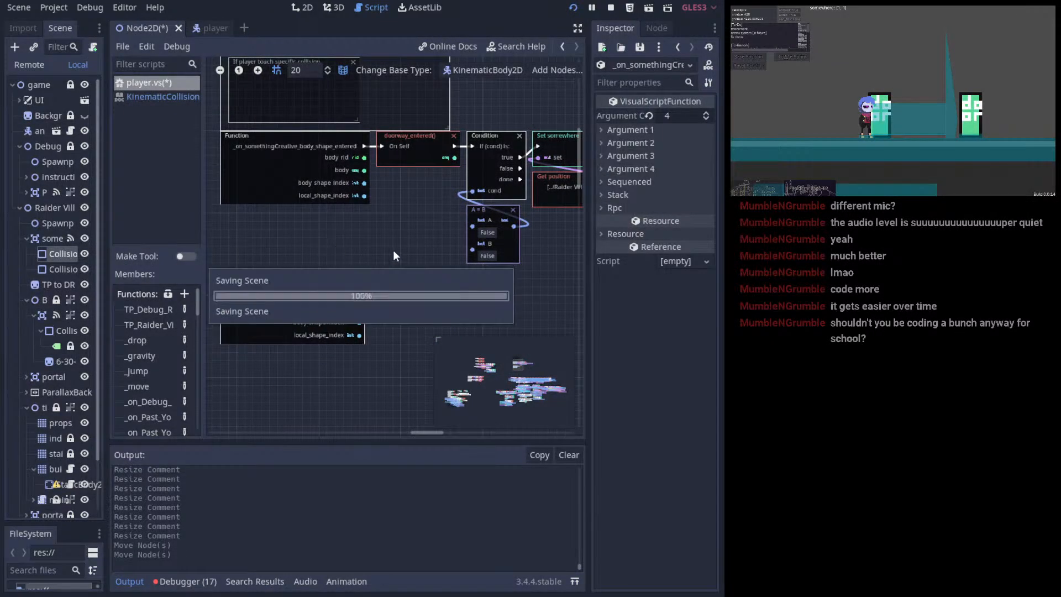
# - Review the Portal comments alongside the body_shape_entered and body_shape_exited function chains in the graph
pyautogui.scroll(2, 398, 221)
pyautogui.hscroll(-1, 398, 222)
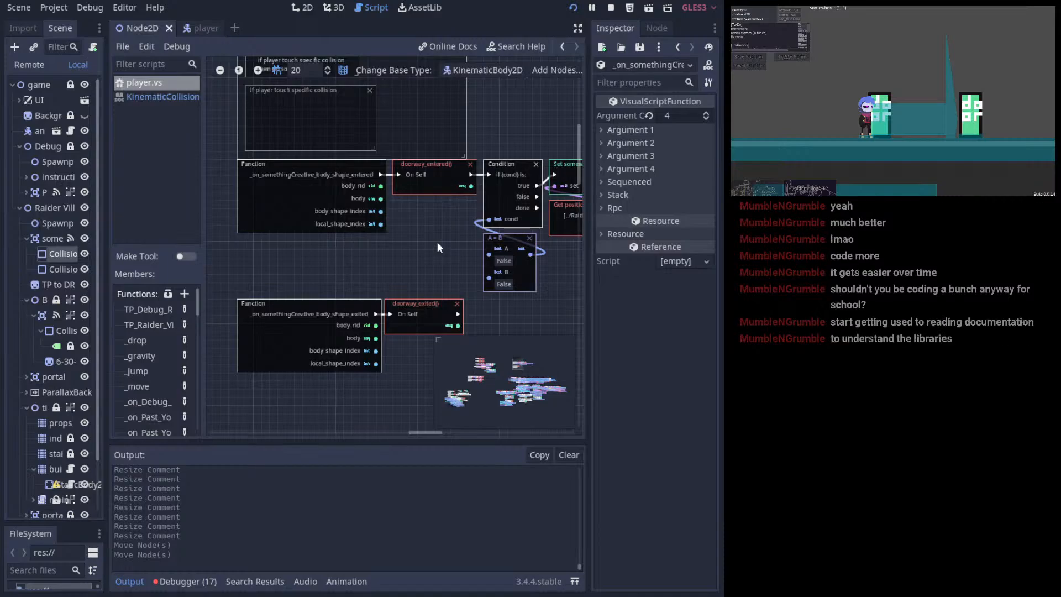
pyautogui.scroll(1, 422, 248)
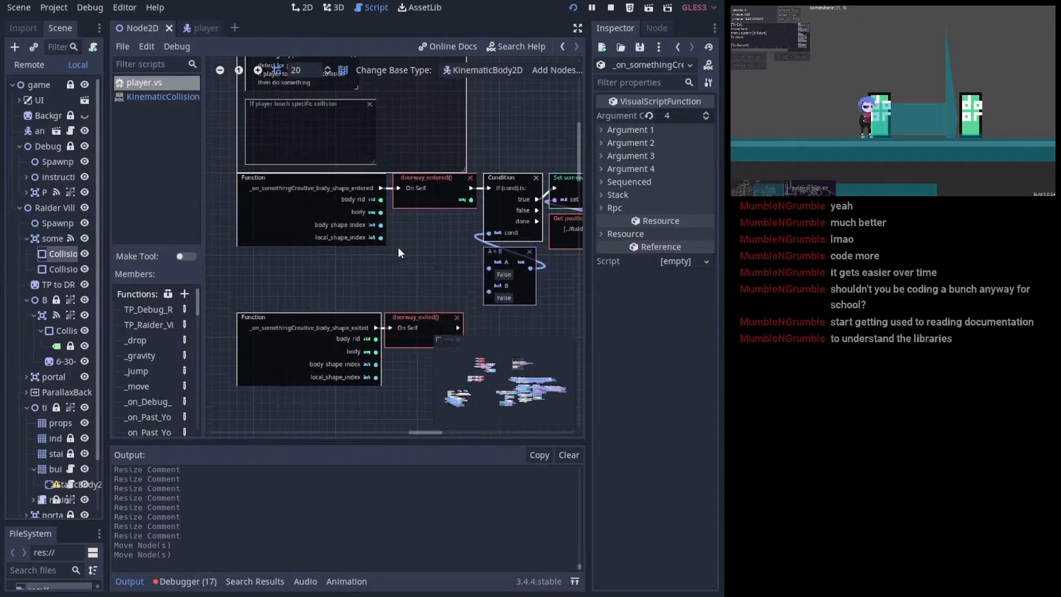
pyautogui.hscroll(2, 398, 247)
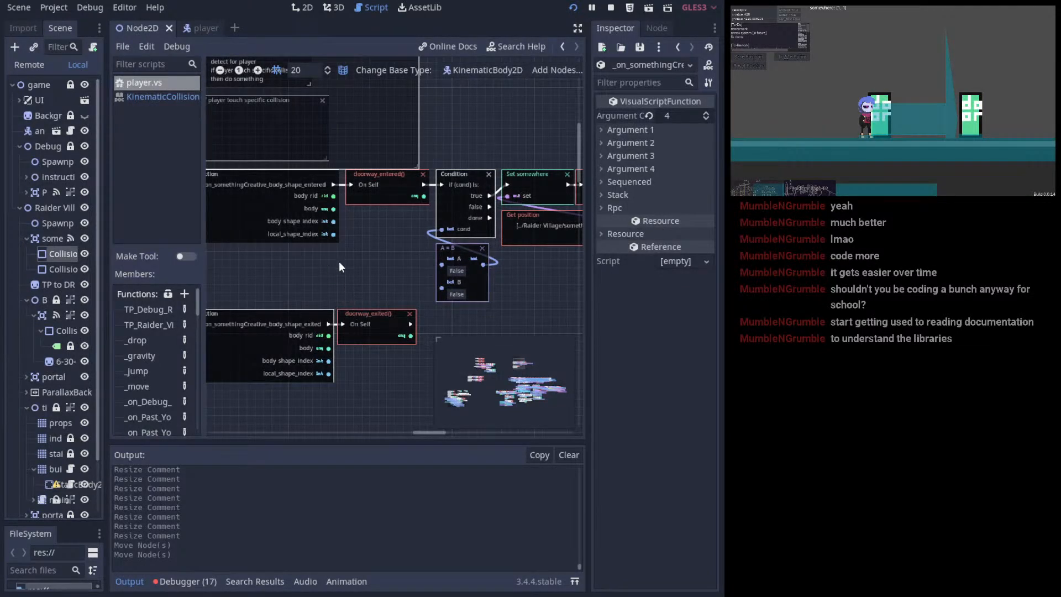
pyautogui.scroll(5, 359, 293)
pyautogui.hscroll(-2, 406, 310)
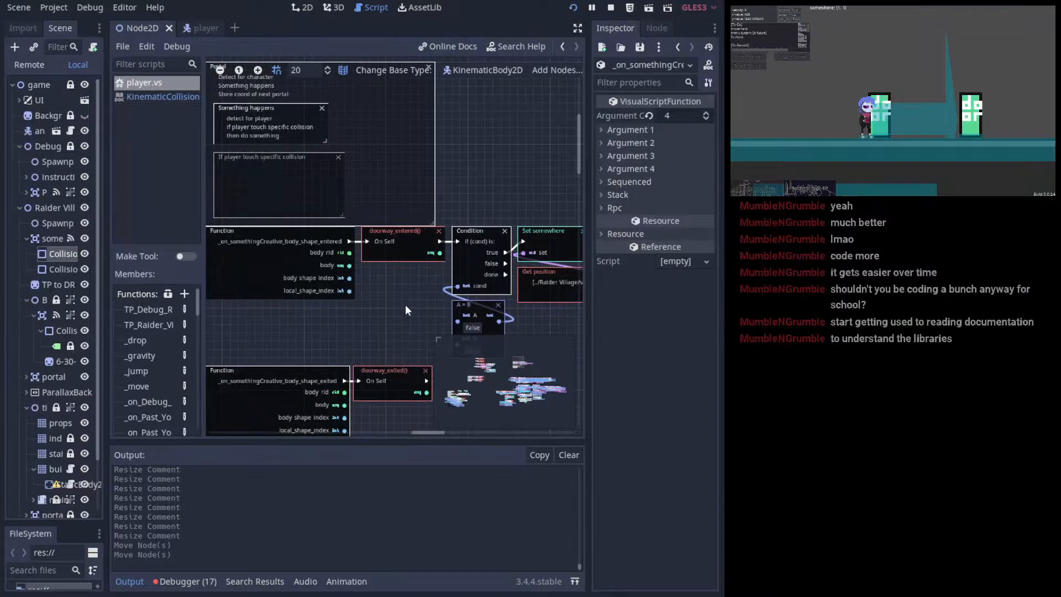
pyautogui.moveTo(375, 191); pyautogui.dragTo(384, 232, button='middle')
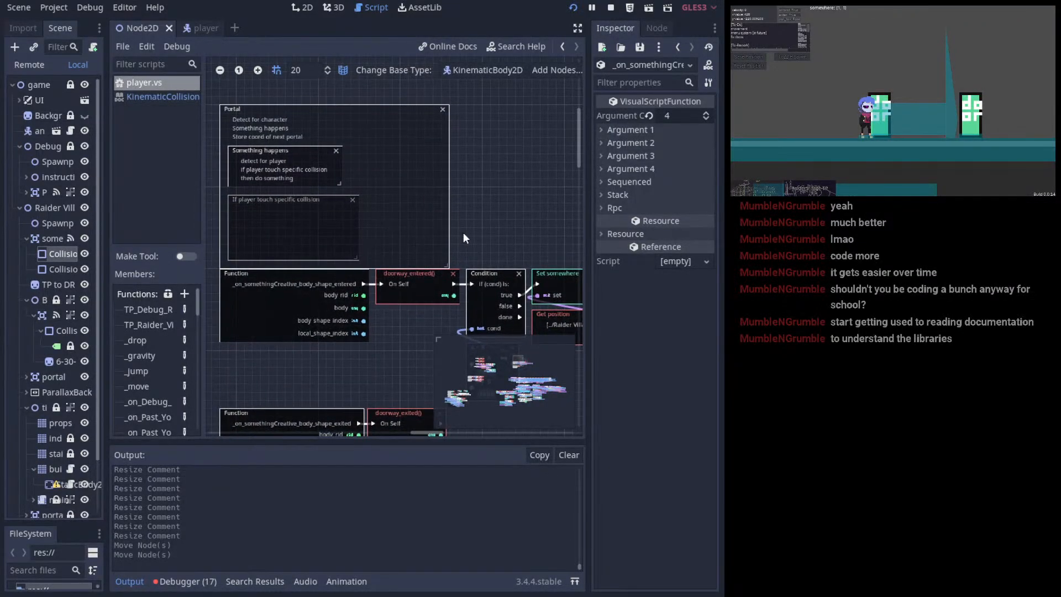
pyautogui.moveTo(453, 224); pyautogui.dragTo(417, 188, button='middle')
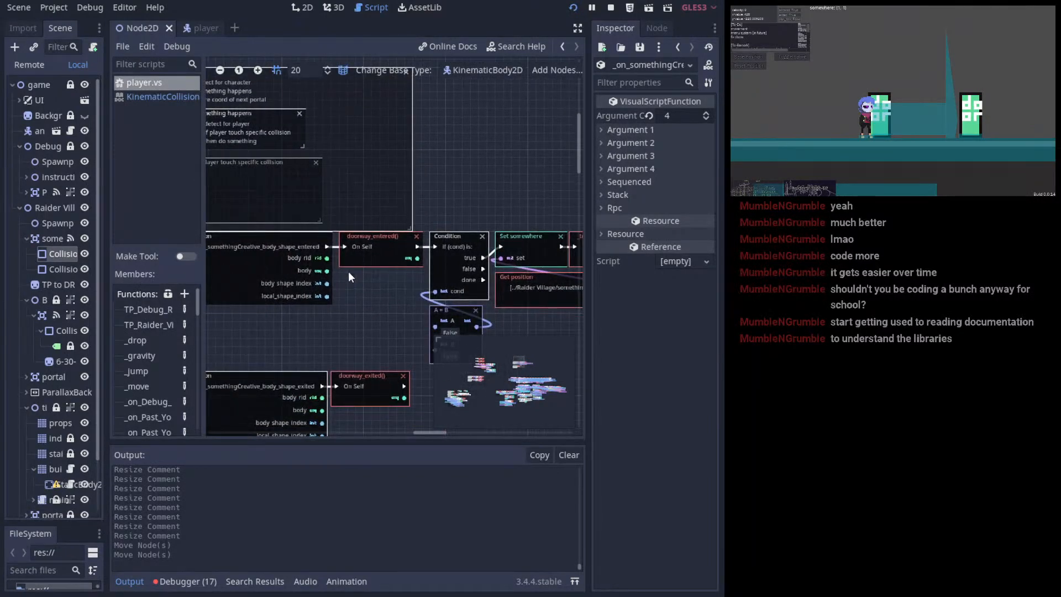
pyautogui.scroll(2, 350, 275)
pyautogui.hscroll(-6, 349, 276)
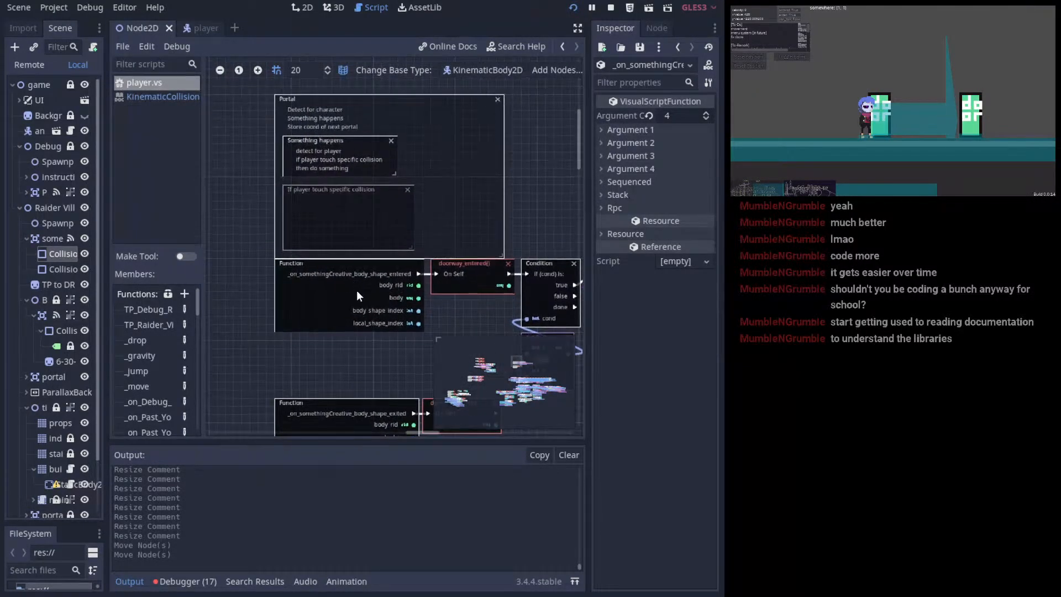
pyautogui.click(357, 290)
pyautogui.hscroll(2, 329, 270)
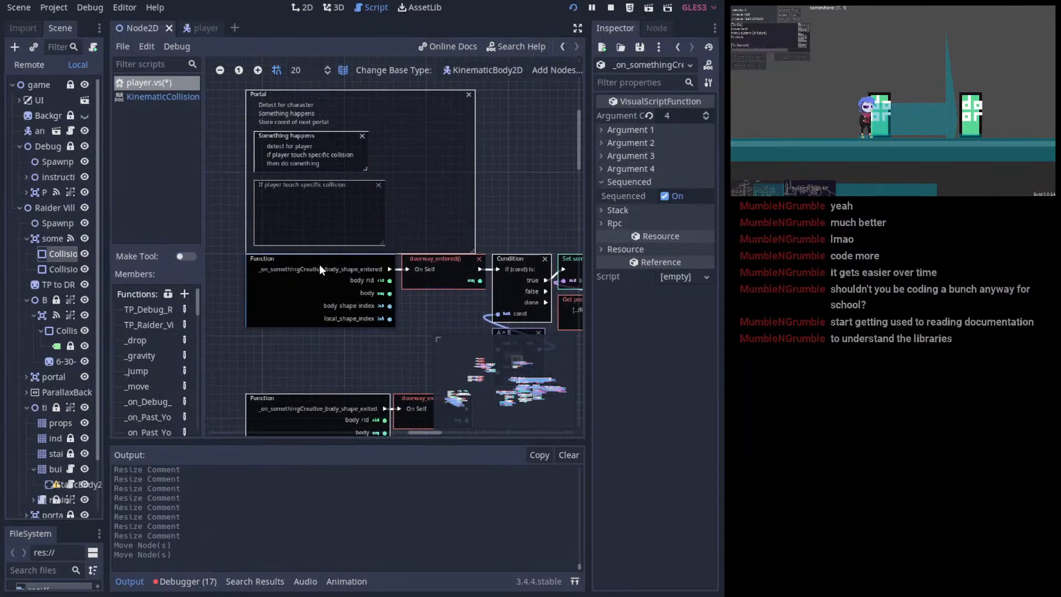
pyautogui.moveTo(54, 258)
pyautogui.mouseDown()
pyautogui.moveTo(285, 342)
pyautogui.moveTo(237, 307)
pyautogui.moveTo(89, 258)
pyautogui.moveTo(175, 266)
pyautogui.moveTo(347, 337)
pyautogui.moveTo(354, 310)
pyautogui.moveTo(330, 345)
pyautogui.moveTo(69, 254)
pyautogui.mouseUp()
pyautogui.click(336, 280)
pyautogui.moveTo(312, 270); pyautogui.dragTo(299, 265)
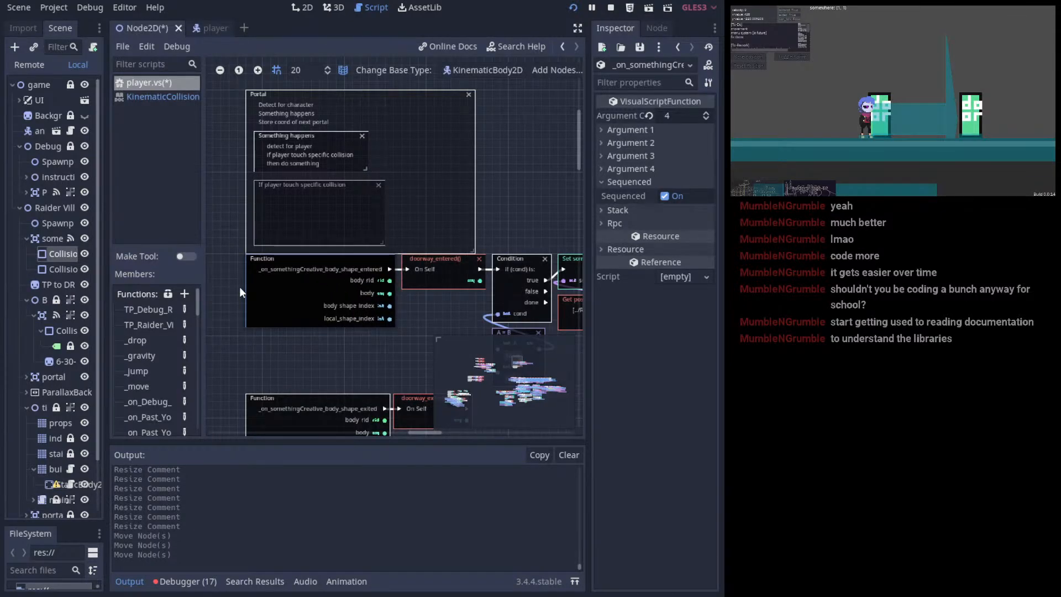
# - Drop the doorway's first CollisionShape2D into the graph, examine the properties and methods offered for it, and cancel without choosing one
pyautogui.moveTo(324, 334); pyautogui.dragTo(273, 273, button='middle')
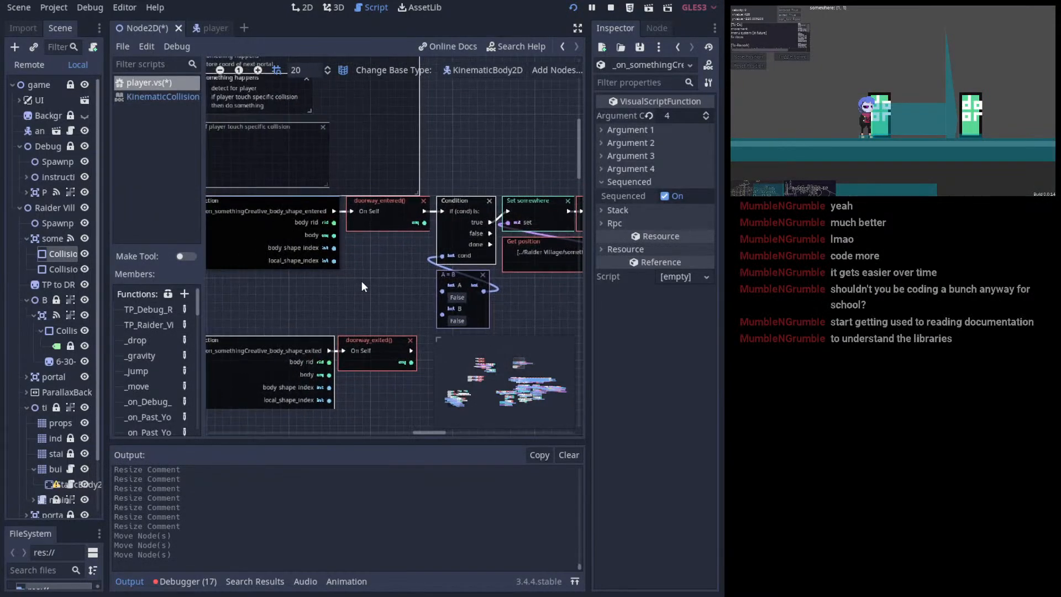
pyautogui.moveTo(62, 254); pyautogui.dragTo(327, 293)
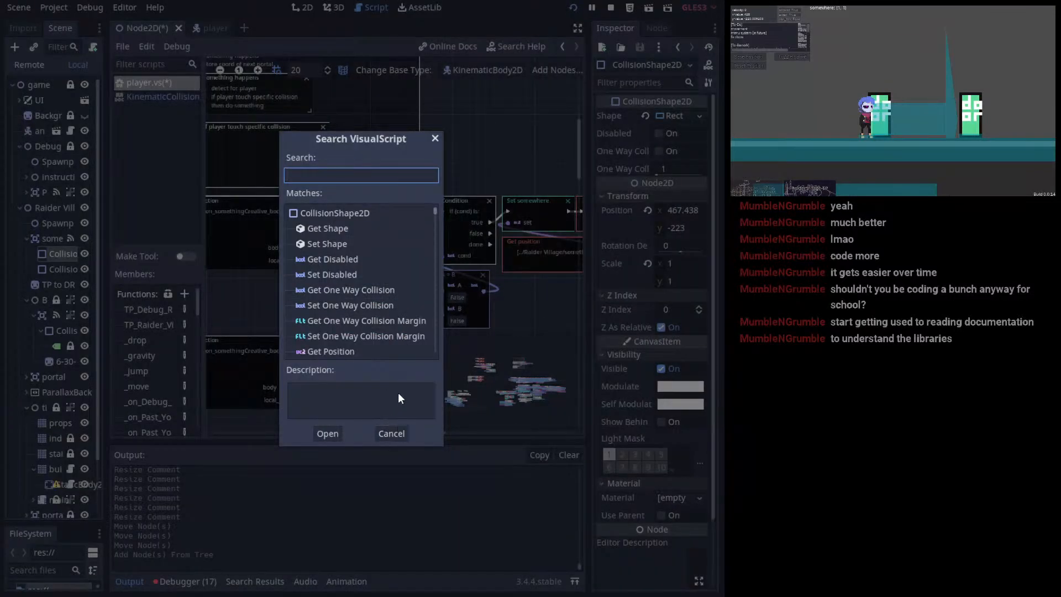
pyautogui.scroll(-9, 380, 280)
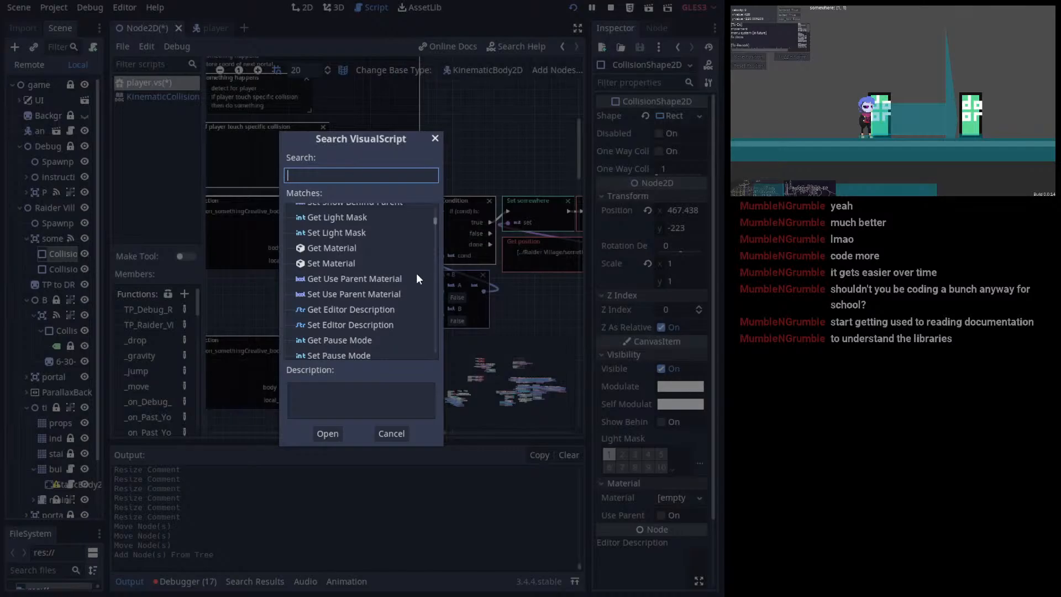
pyautogui.scroll(-6, 419, 267)
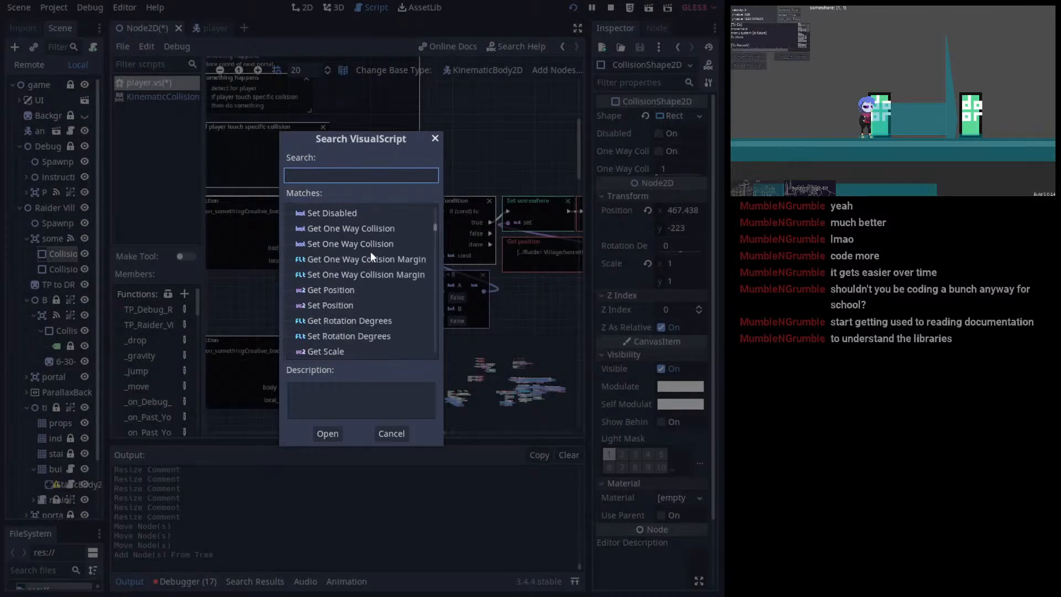
pyautogui.scroll(-5, 363, 243)
pyautogui.scroll(3, 416, 273)
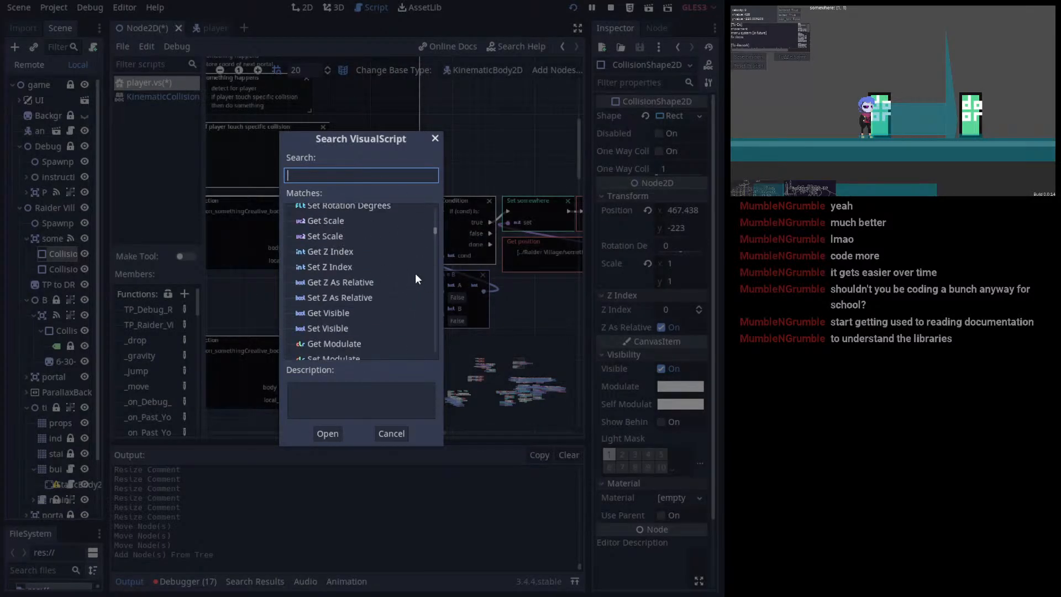
pyautogui.scroll(2, 407, 277)
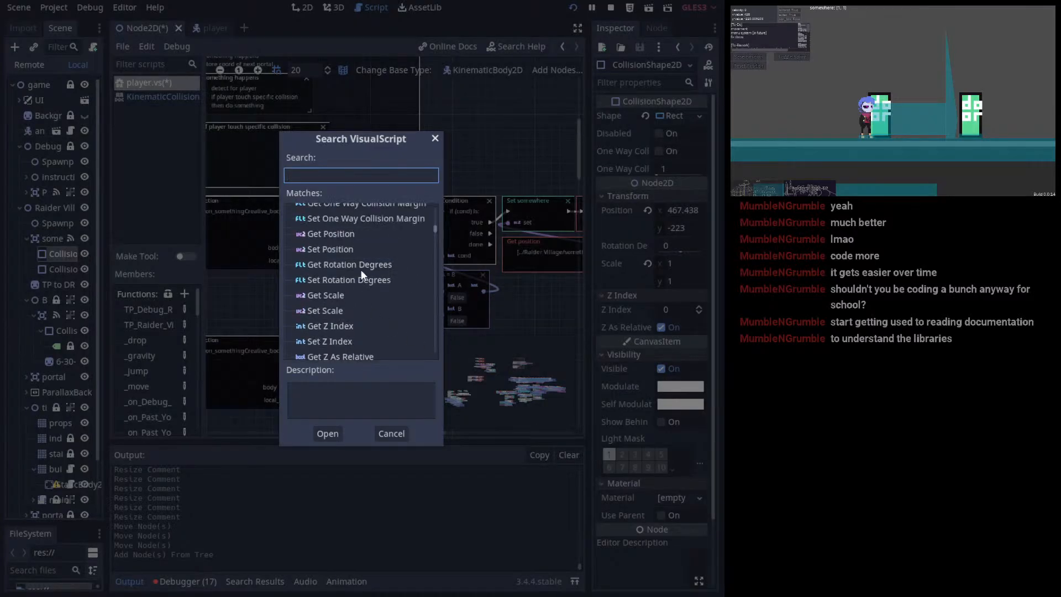
pyautogui.scroll(3, 396, 261)
pyautogui.scroll(-2, 396, 255)
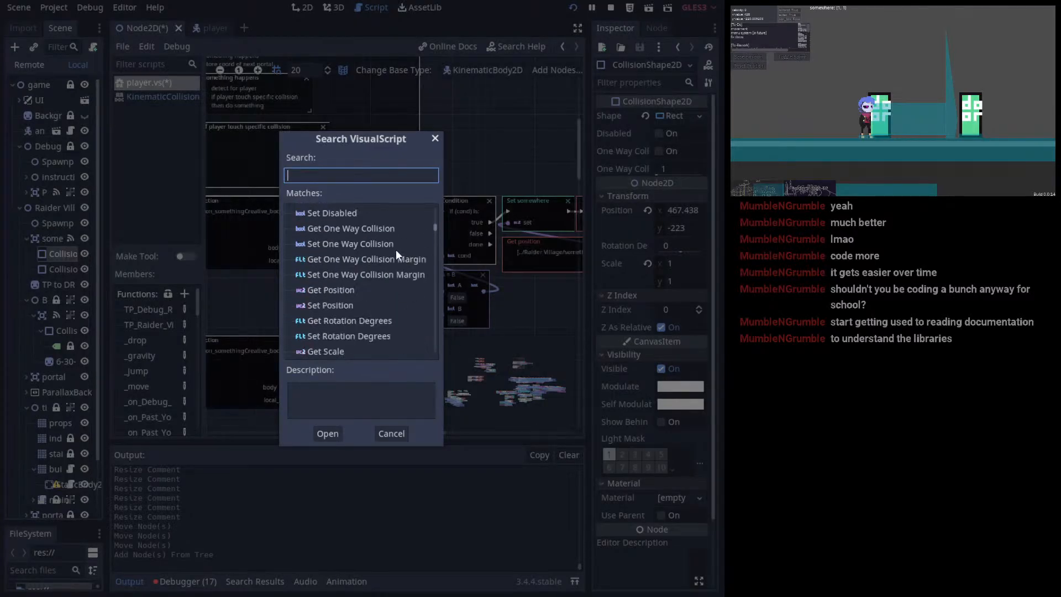
pyautogui.scroll(-4, 396, 251)
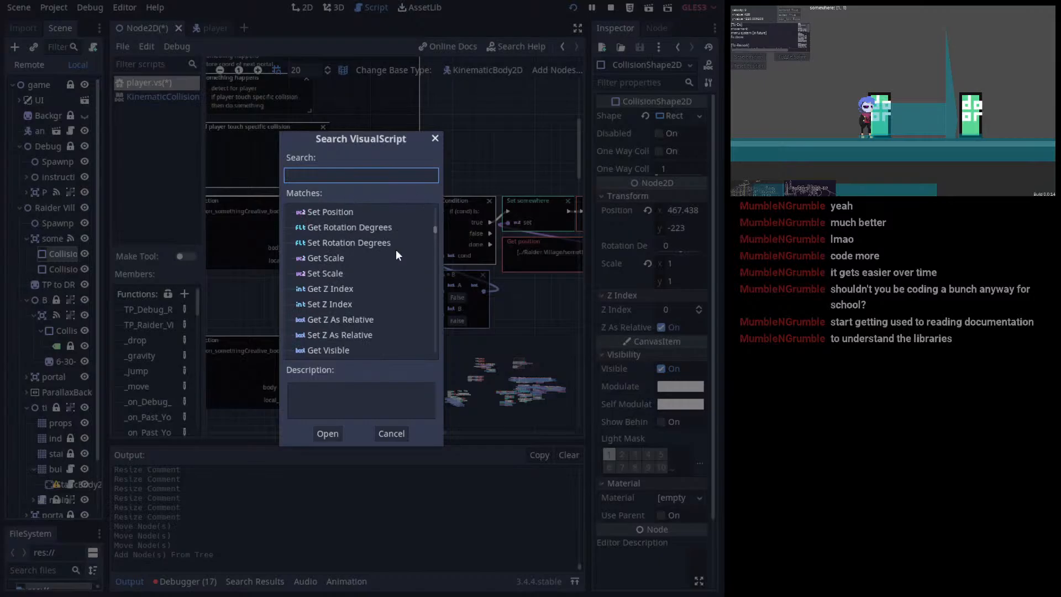
pyautogui.scroll(-2, 396, 256)
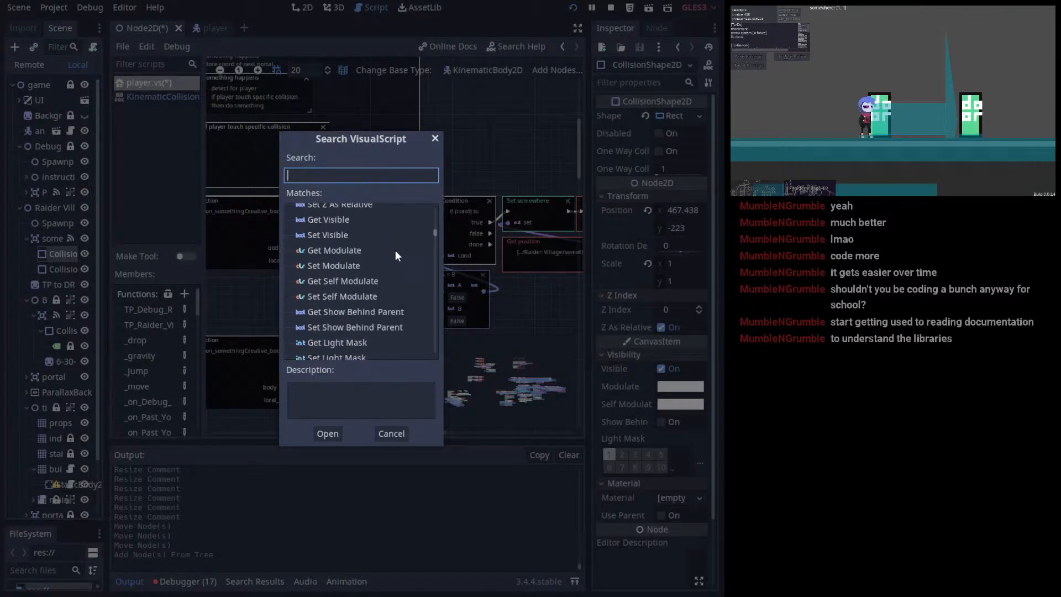
pyautogui.scroll(-3, 369, 252)
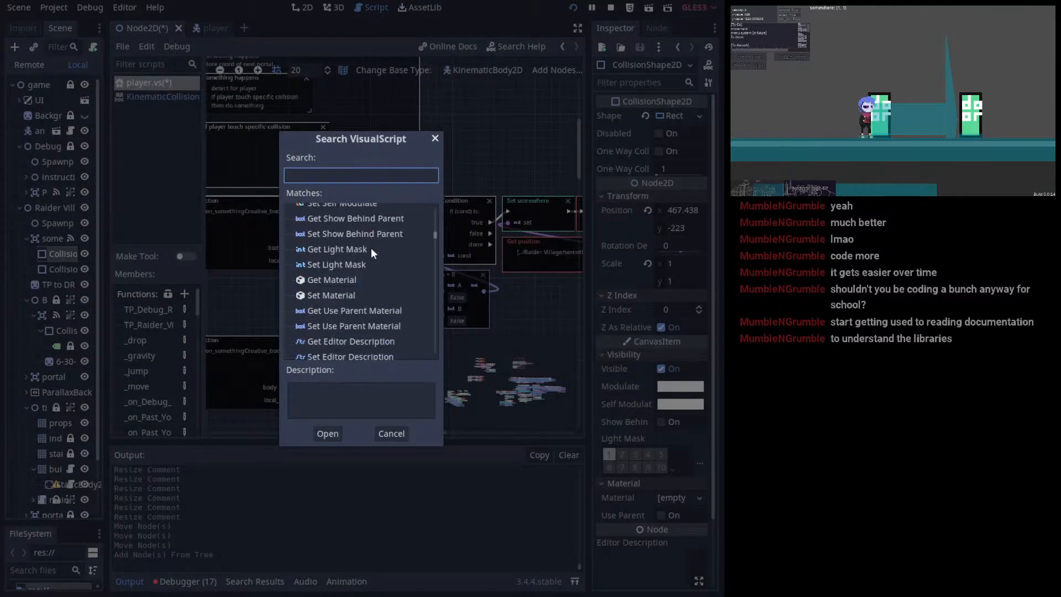
pyautogui.scroll(-4, 370, 263)
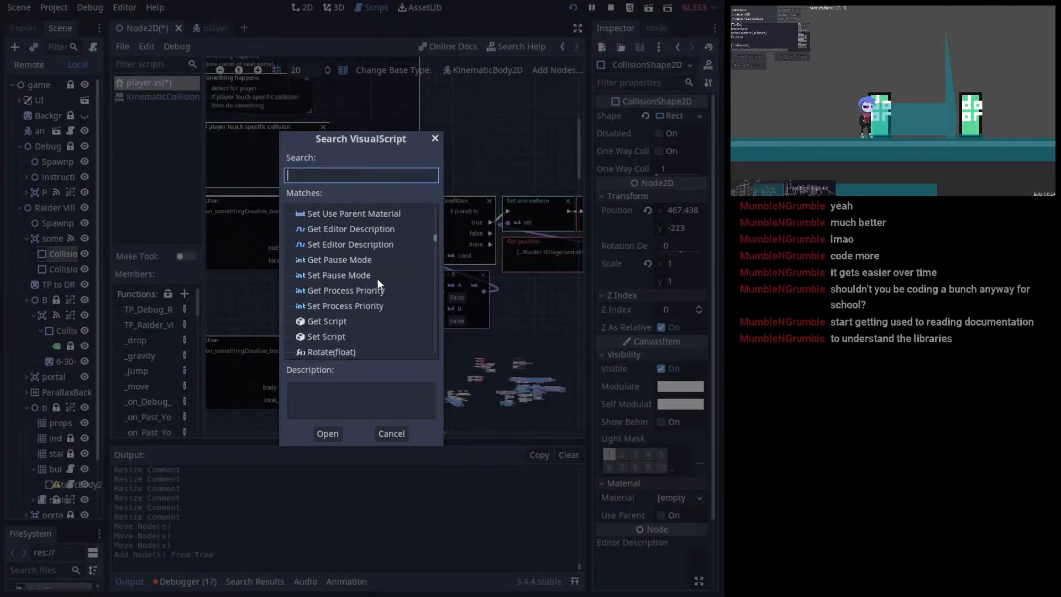
pyautogui.scroll(-10, 378, 279)
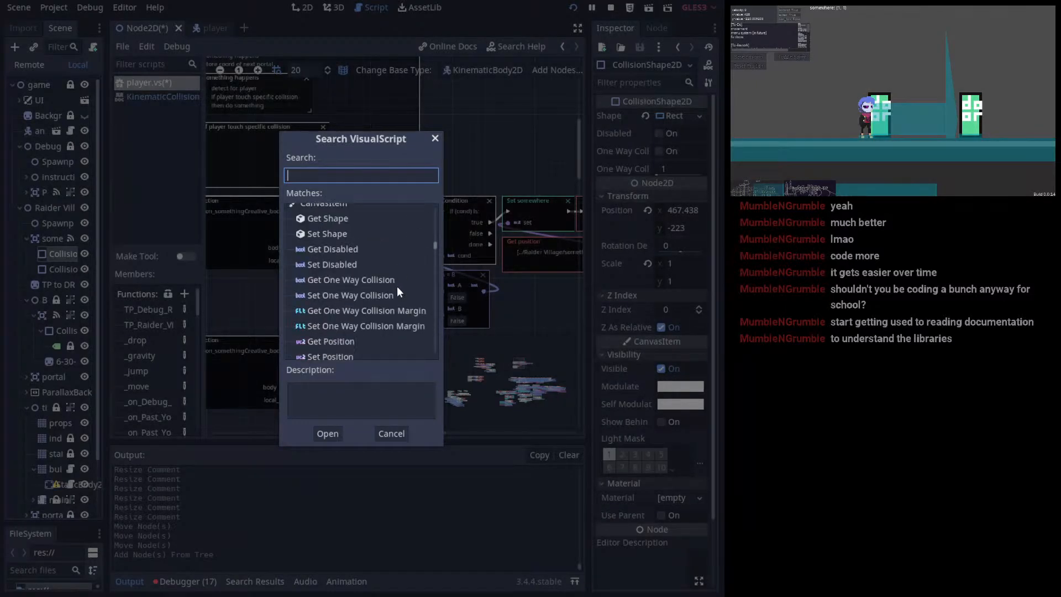
pyautogui.scroll(-5, 398, 284)
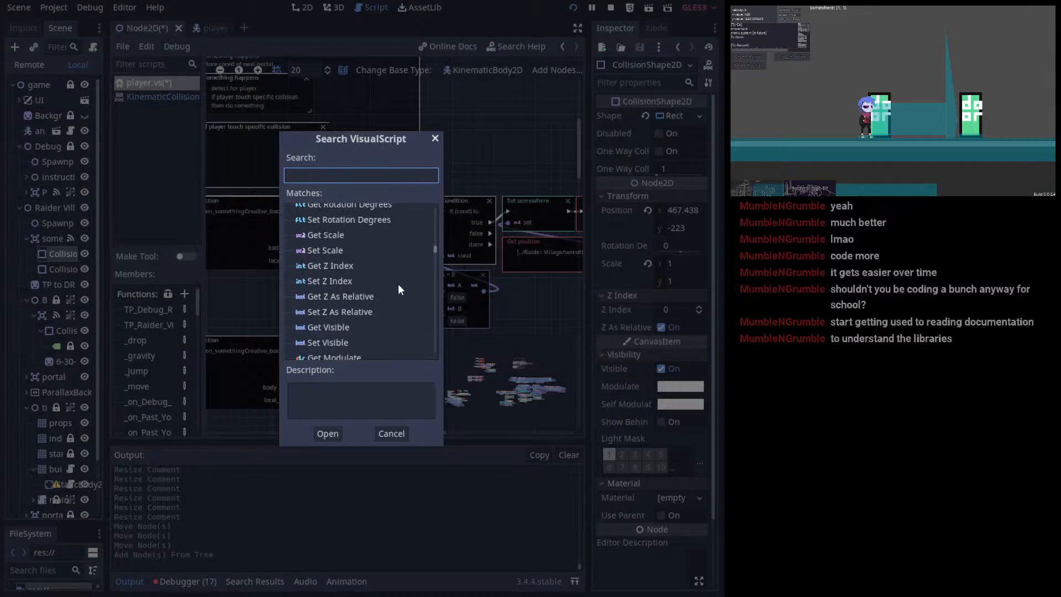
pyautogui.scroll(-3, 399, 285)
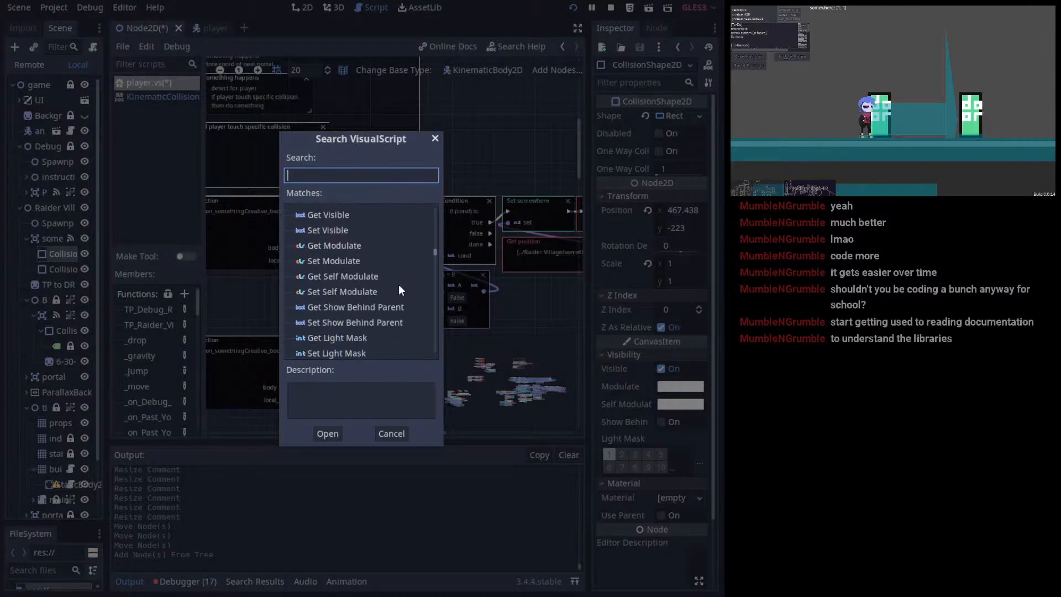
pyautogui.click(391, 434)
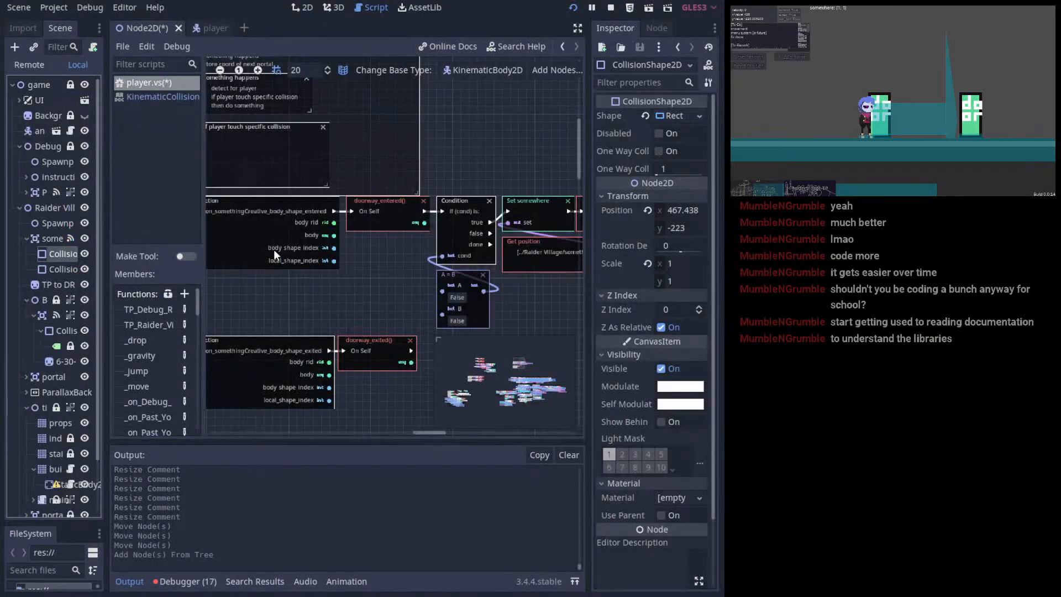
# - Search the built-in help for "collision2d", open the KinematicCollision2D class reference, and close that page again
pyautogui.click(55, 265)
pyautogui.click(54, 252)
pyautogui.click(165, 8)
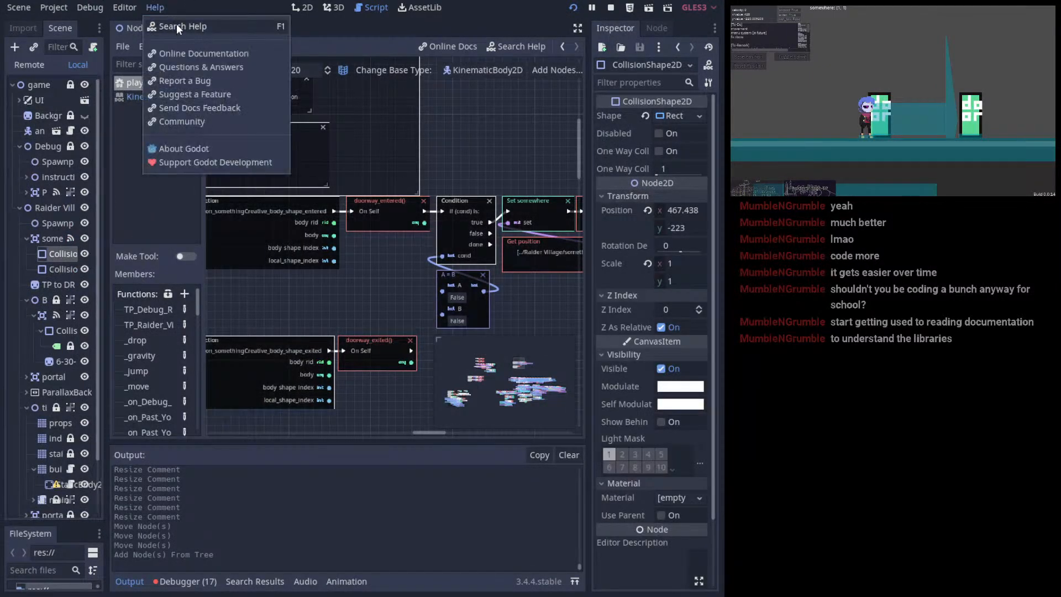
pyautogui.click(178, 27)
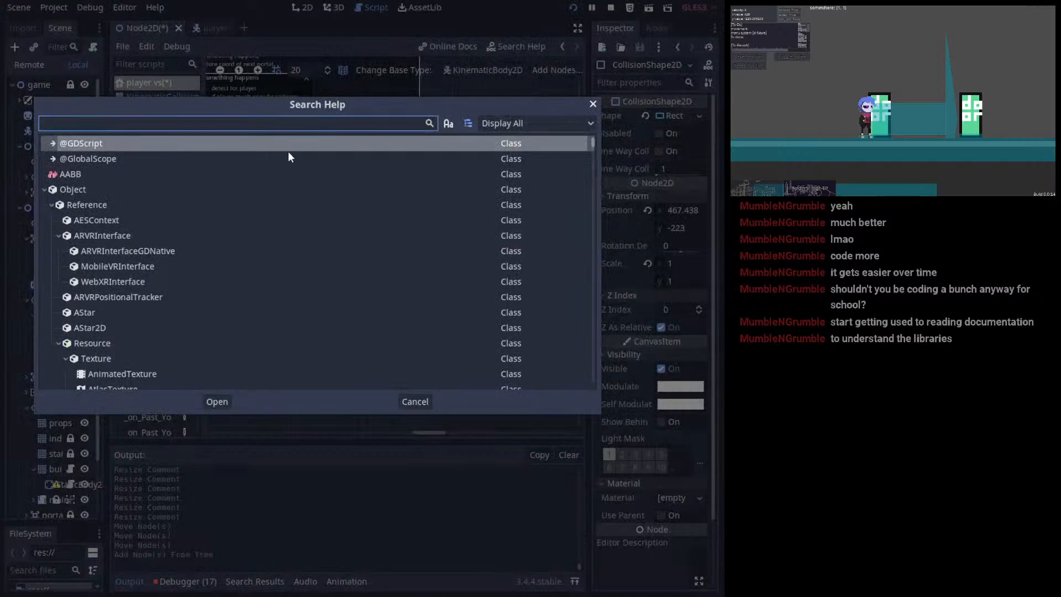
pyautogui.write('collisi')
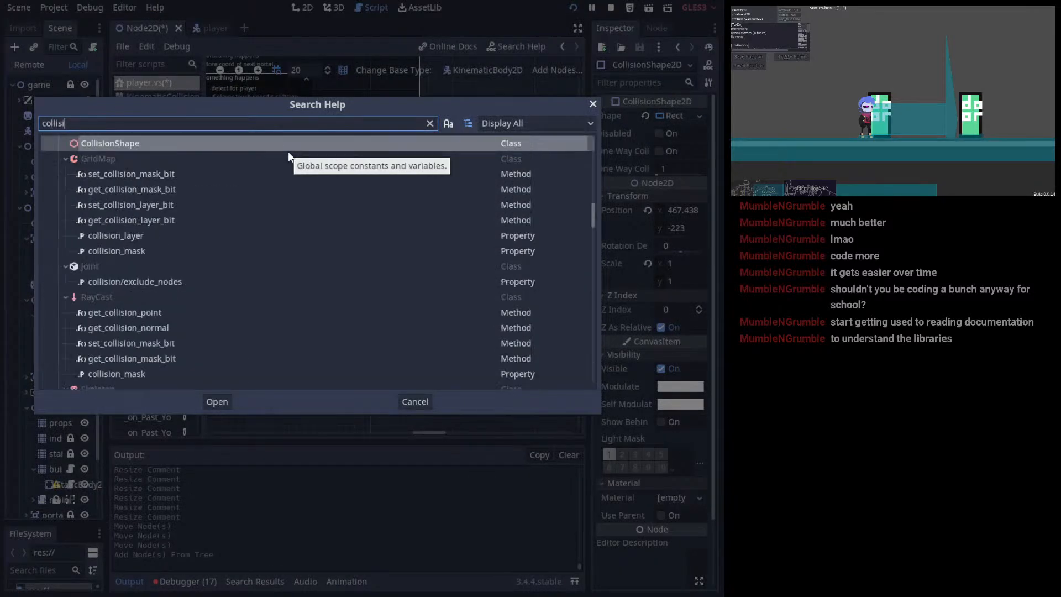
pyautogui.write('on2d')
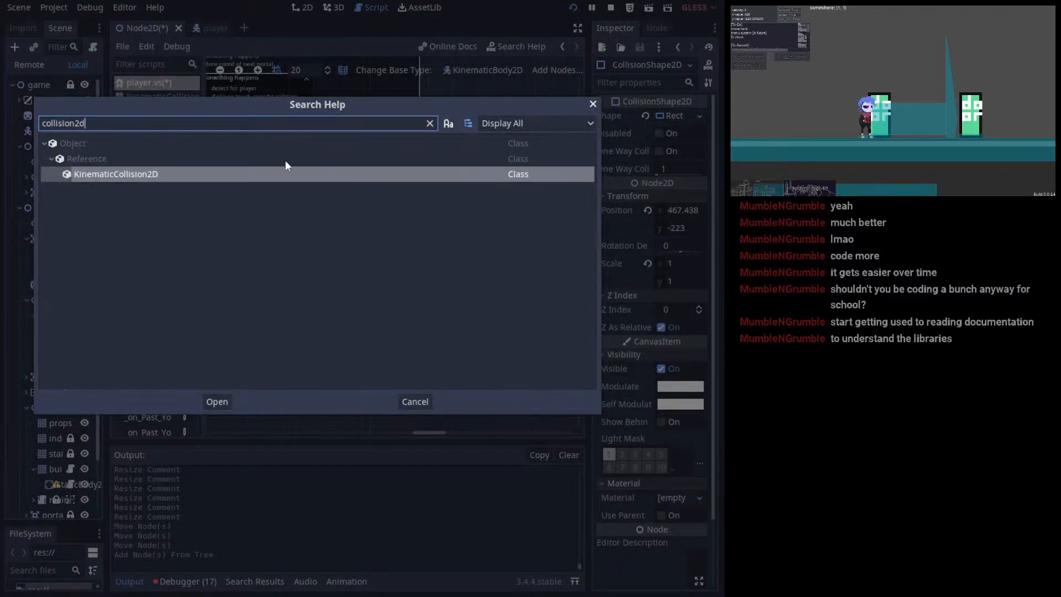
pyautogui.doubleClick(173, 174)
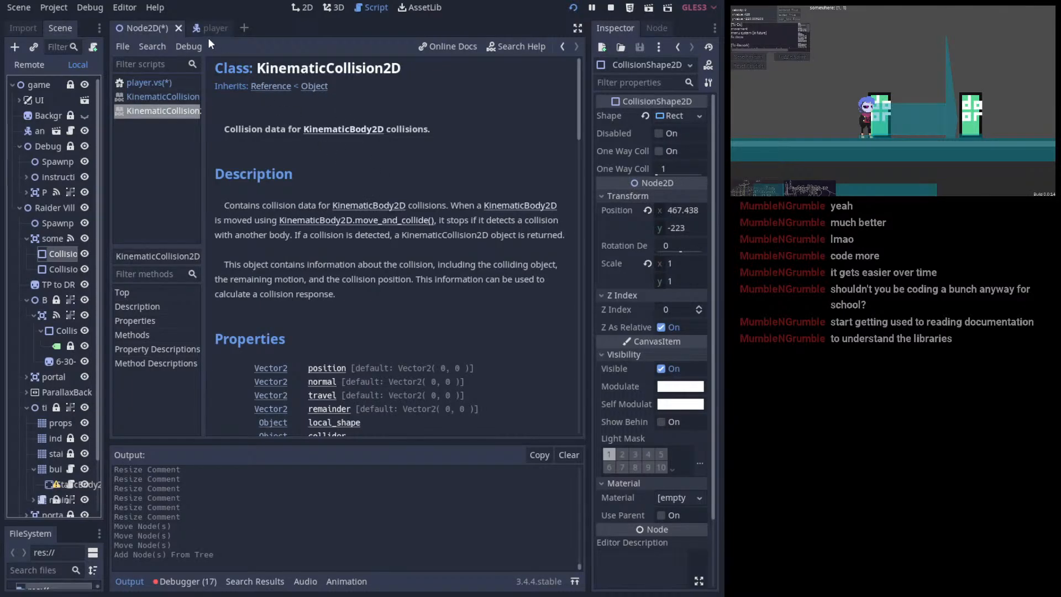
pyautogui.rightClick(187, 118)
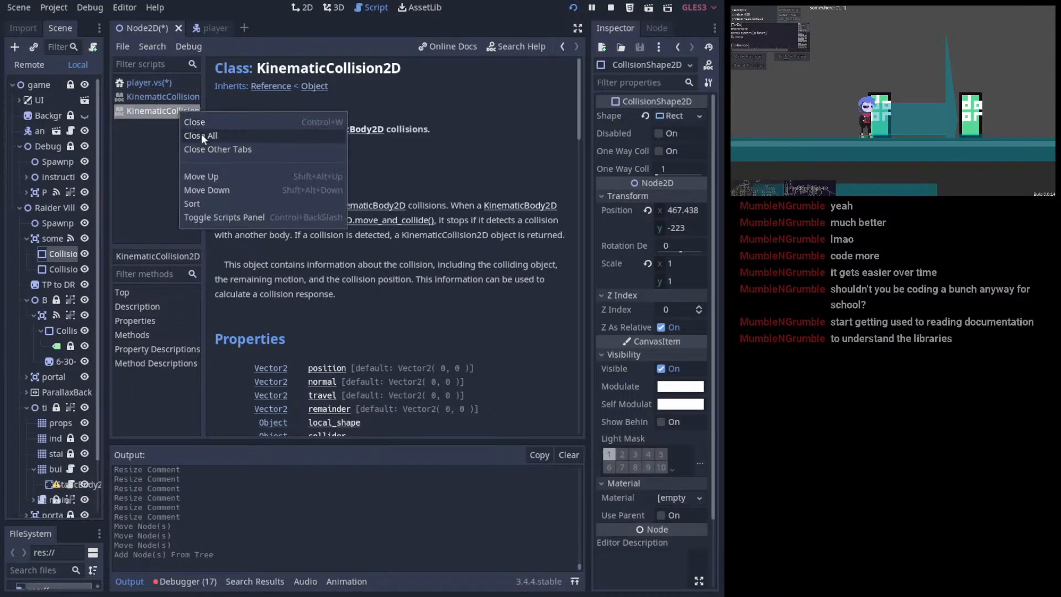
pyautogui.click(195, 121)
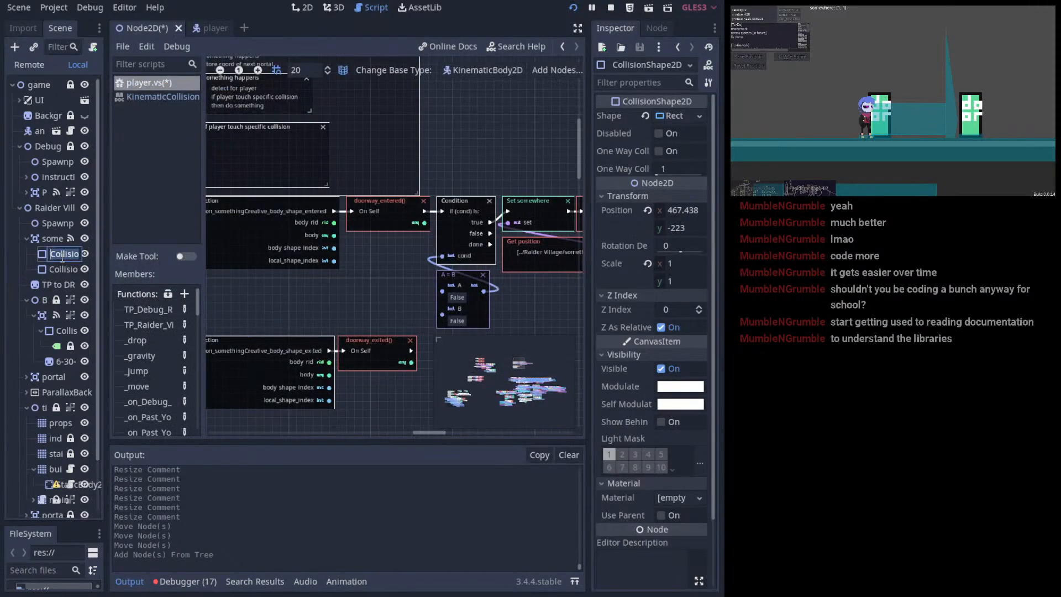
# - Search the built-in help for "collisionshape" and open the CollisionShape2D class reference
pyautogui.rightClick(45, 195)
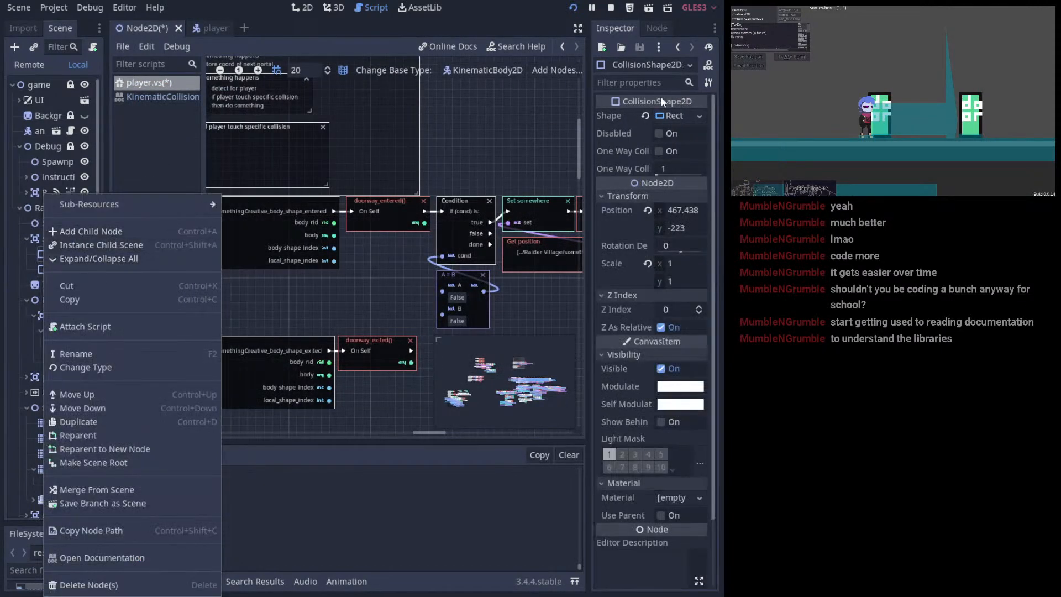
pyautogui.click(390, 161)
pyautogui.click(155, 7)
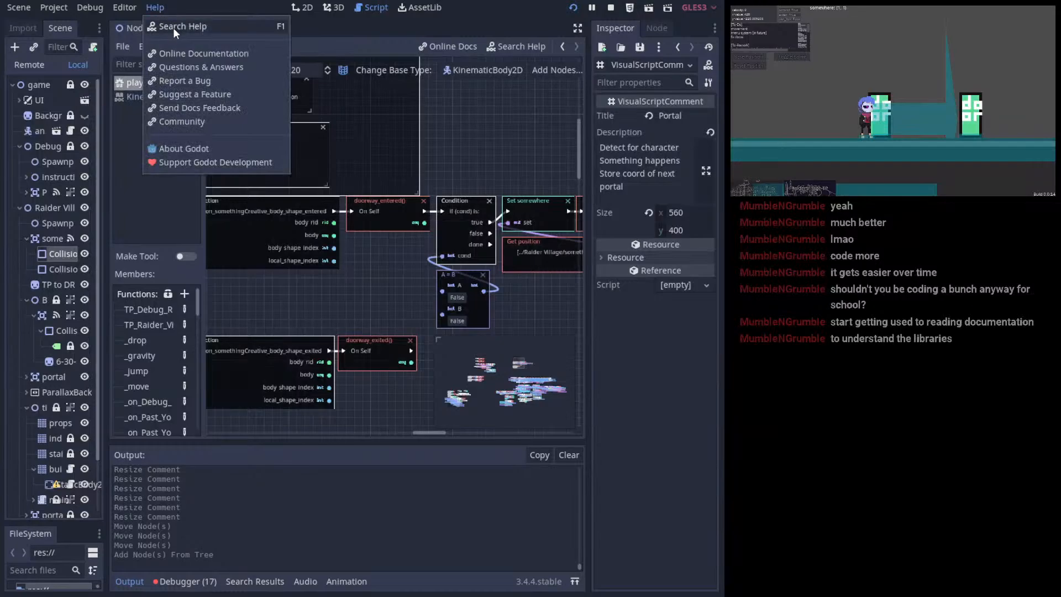
pyautogui.click(172, 26)
pyautogui.write('collisol')
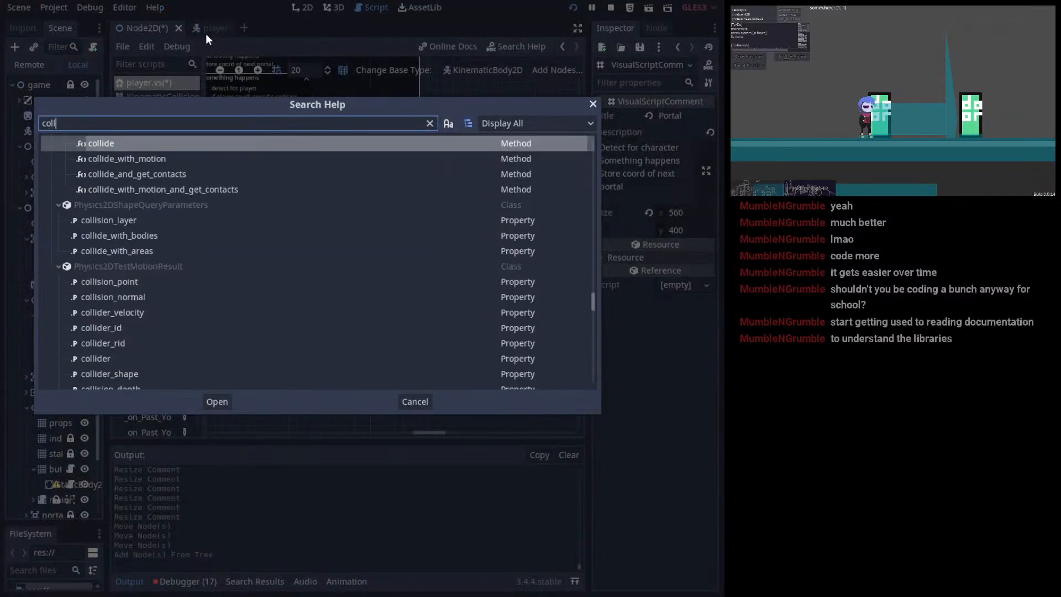
pyautogui.press('BackSpace')
pyautogui.press('BackSpace')
pyautogui.write('ions')
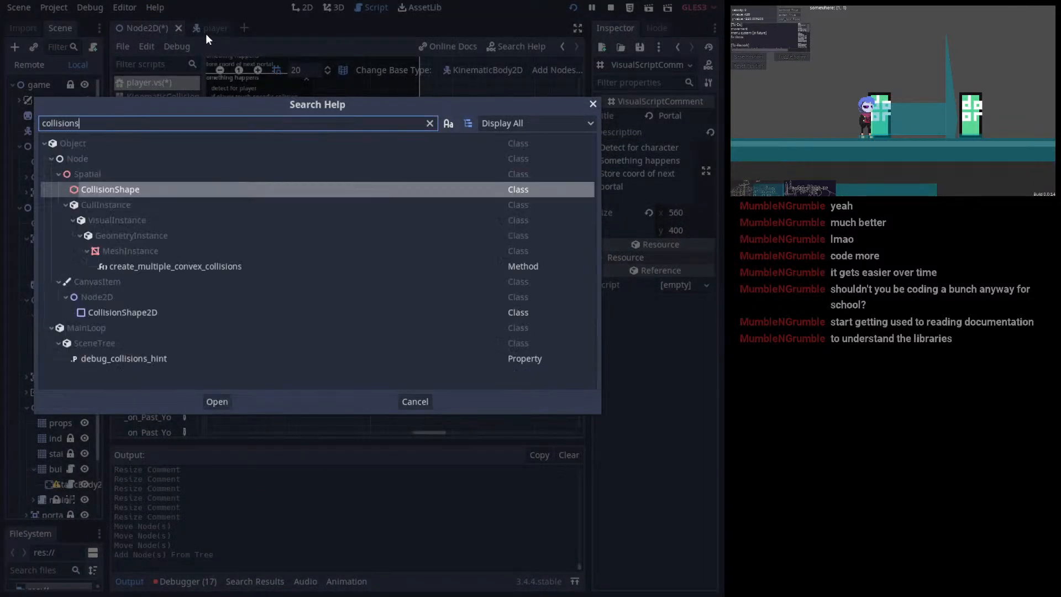
pyautogui.write('hape')
pyautogui.doubleClick(108, 237)
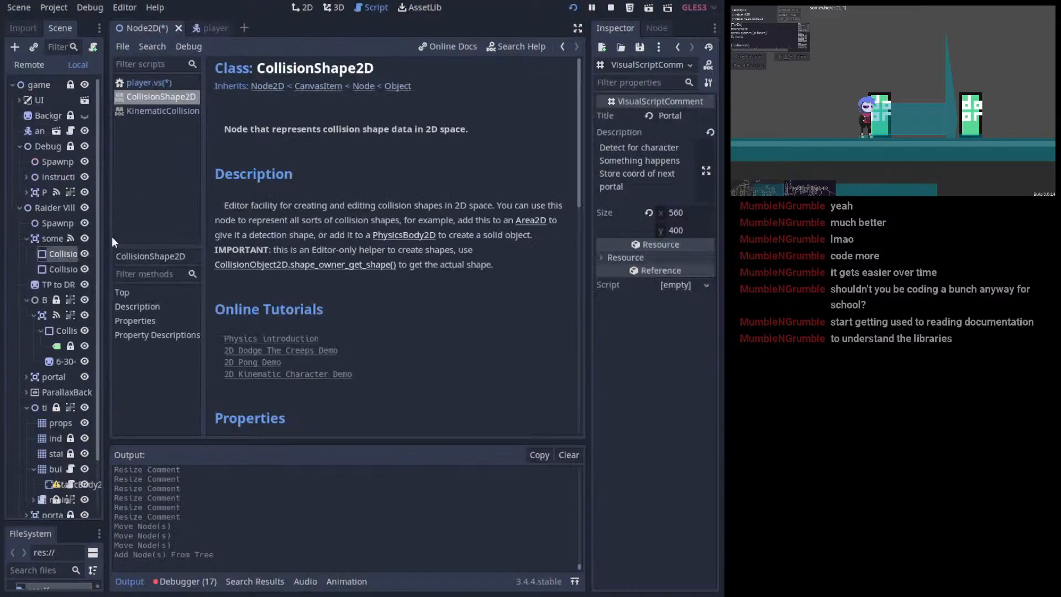
# - Read through the CollisionShape2D properties and the description of its shape property
pyautogui.scroll(-2, 366, 280)
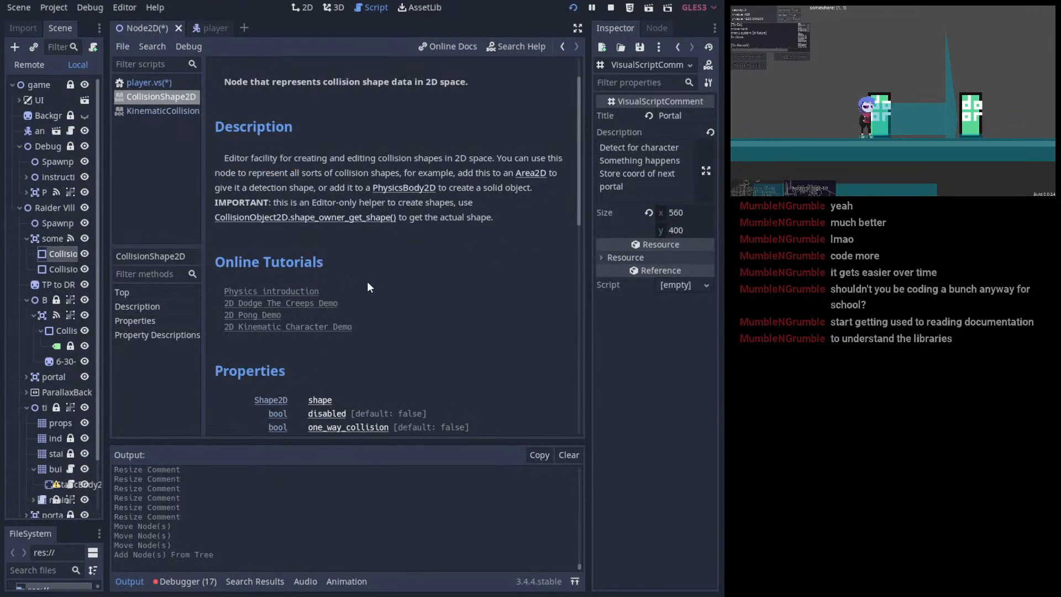
pyautogui.scroll(-4, 368, 281)
pyautogui.scroll(-2, 365, 287)
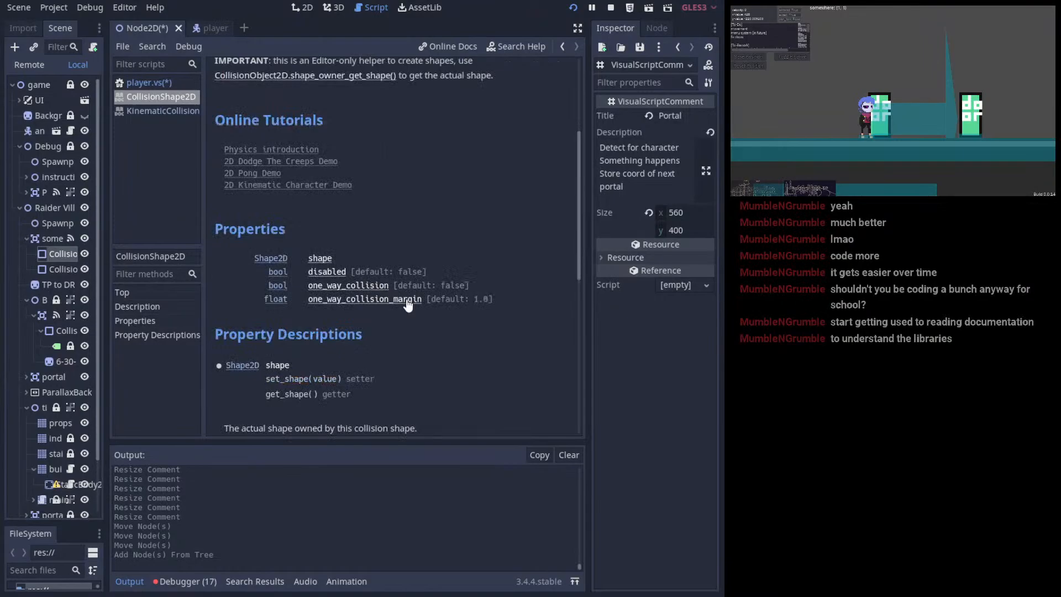
pyautogui.scroll(-2, 407, 298)
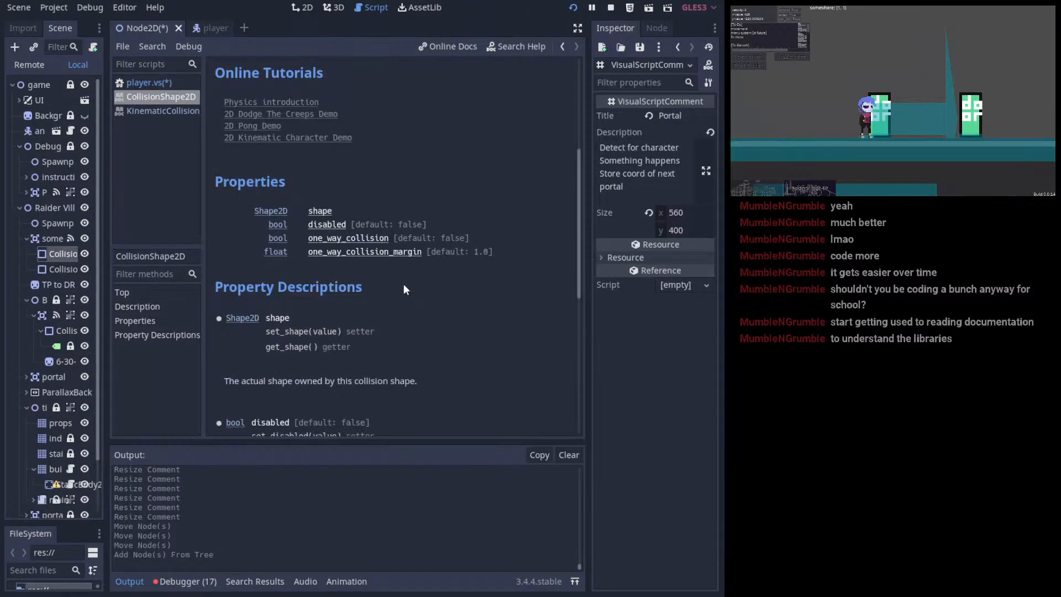
pyautogui.scroll(-4, 319, 213)
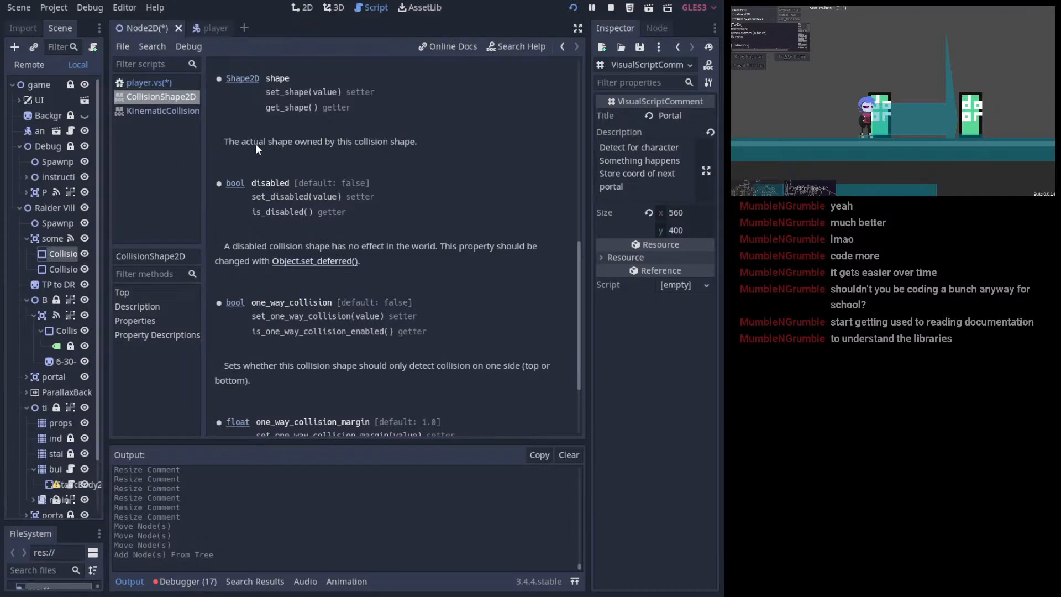
pyautogui.moveTo(253, 146); pyautogui.dragTo(422, 146)
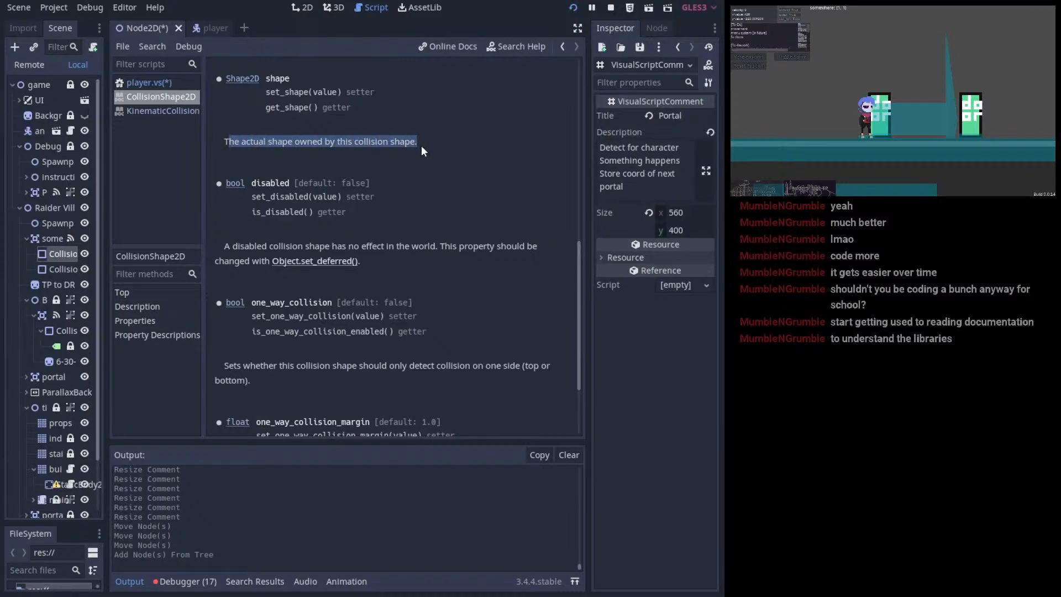
pyautogui.click(422, 146)
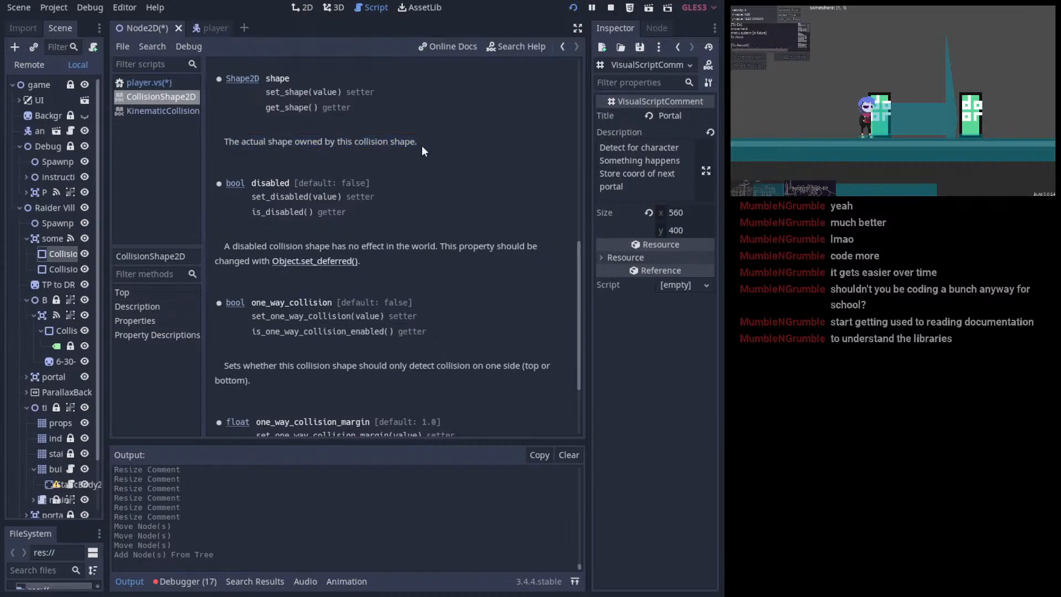
# - Compare the doorway's first CollisionShape2D in the 2D scene with the CollisionShape2D reference, back up to the class description
pyautogui.click(55, 253)
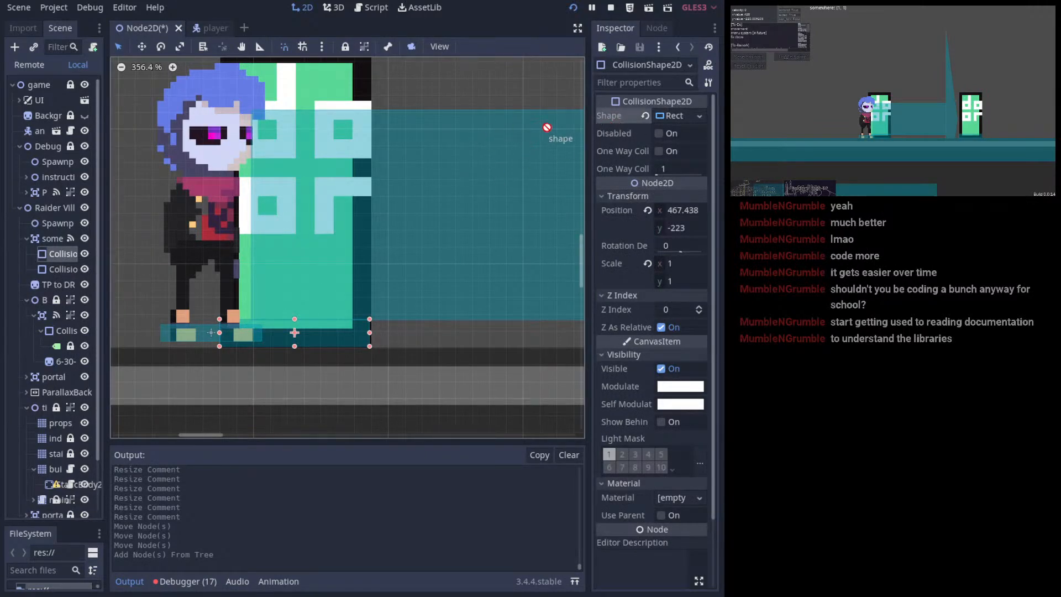
pyautogui.click(368, 7)
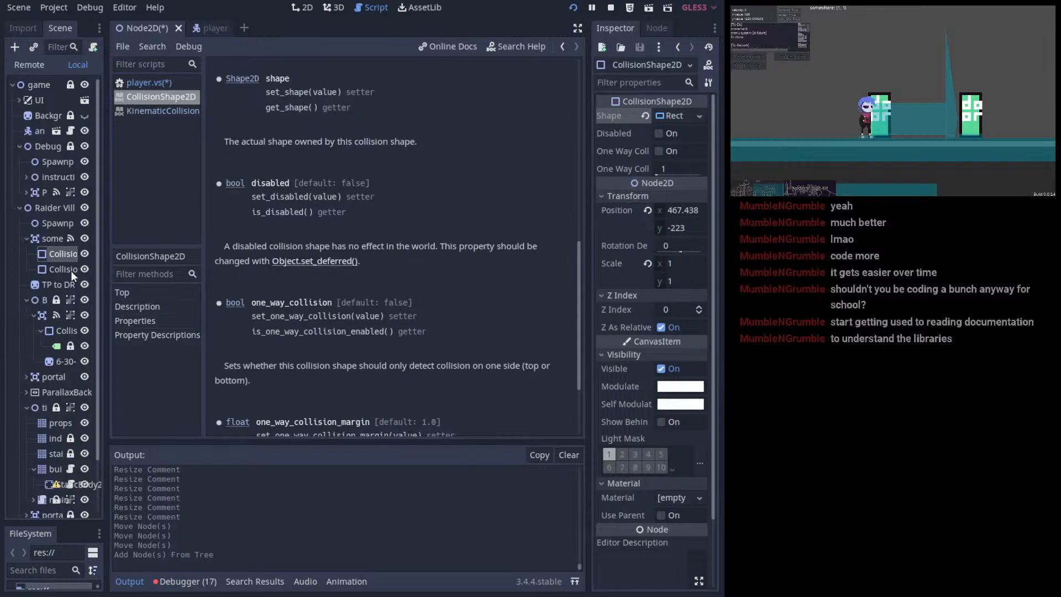
pyautogui.click(62, 254)
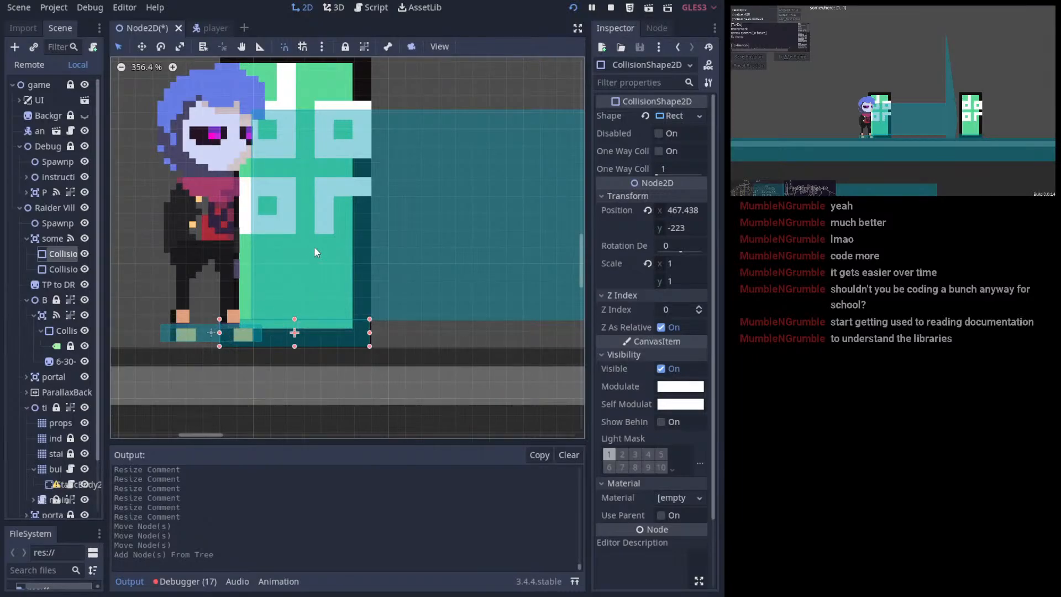
pyautogui.click(375, 8)
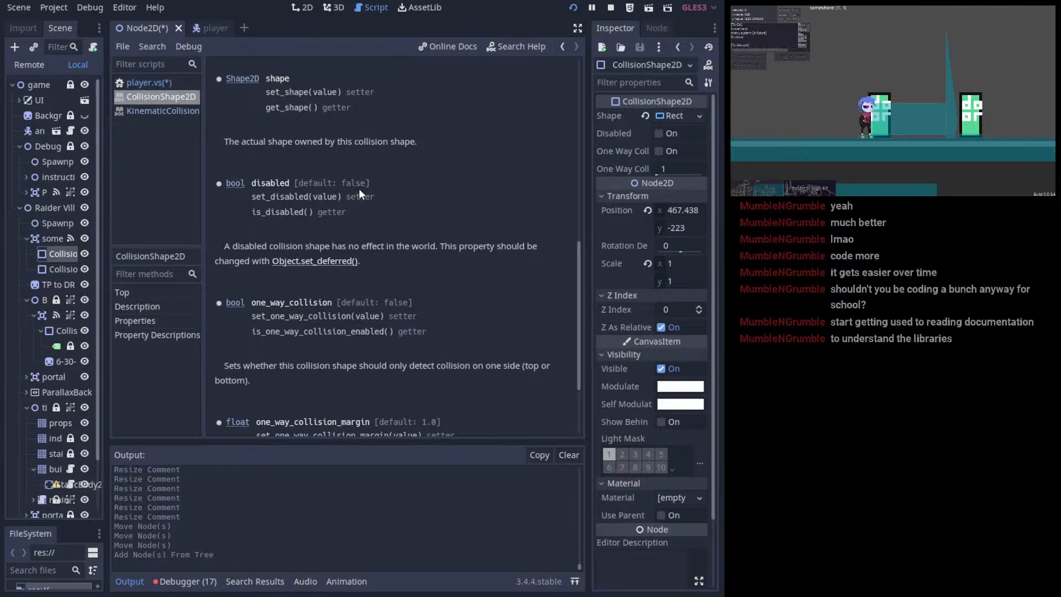
pyautogui.scroll(-3, 387, 232)
pyautogui.scroll(5, 404, 257)
pyautogui.scroll(5, 409, 257)
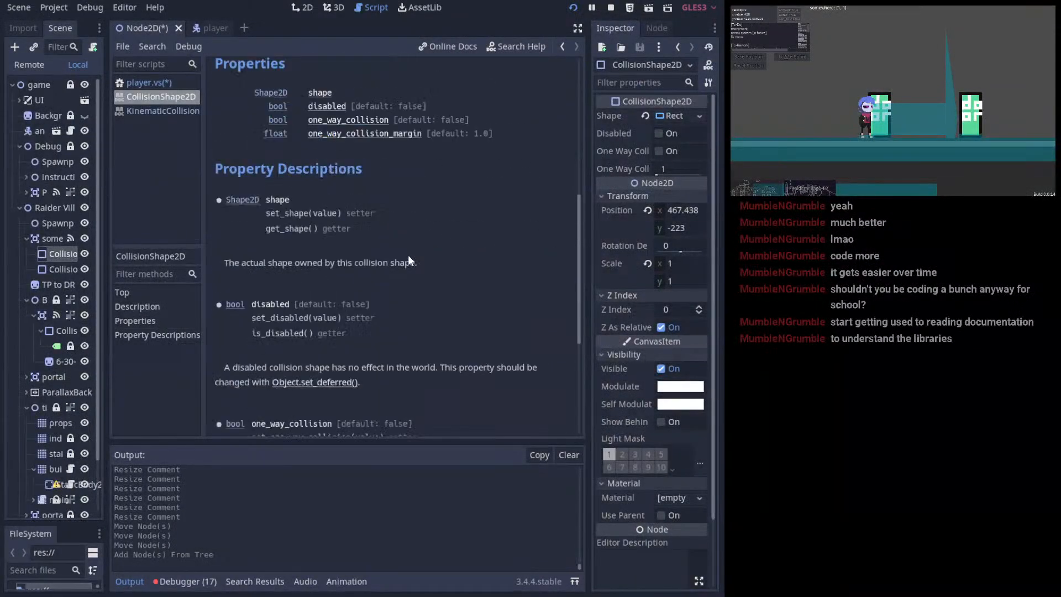
pyautogui.scroll(3, 391, 244)
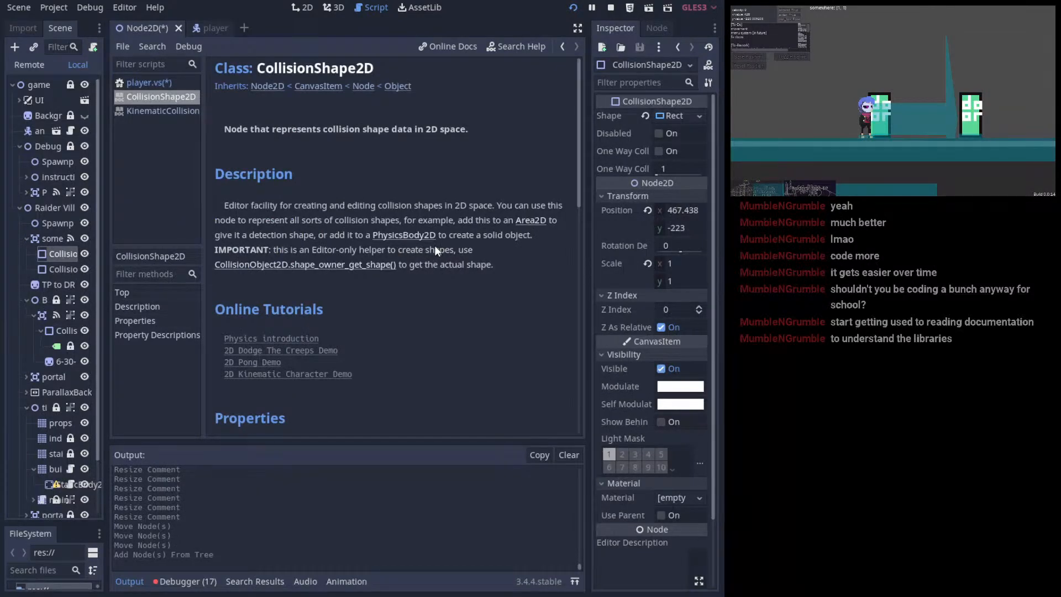
pyautogui.click(50, 269)
pyautogui.click(62, 253)
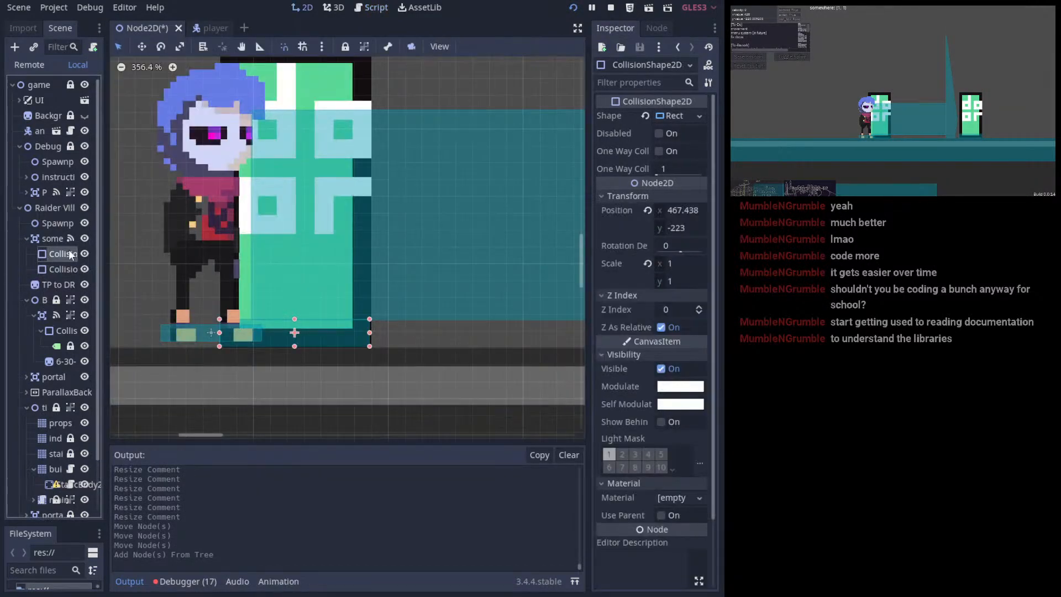
pyautogui.click(366, 9)
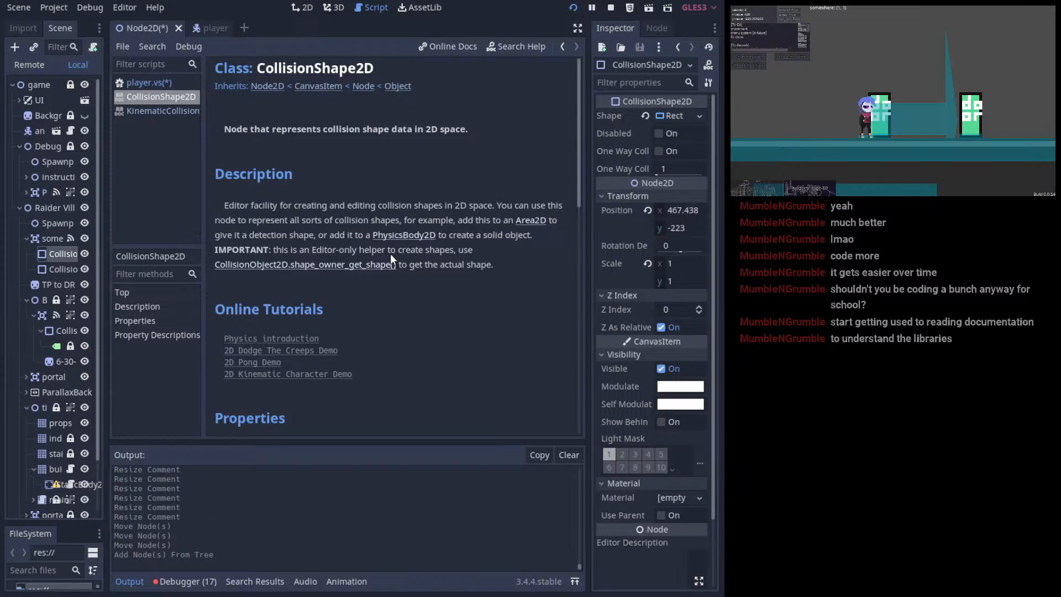
# - Follow the link to CollisionObject2D.shape_owner_get_shape() and read the shape owner method descriptions down to the end of the page
pyautogui.click(328, 265)
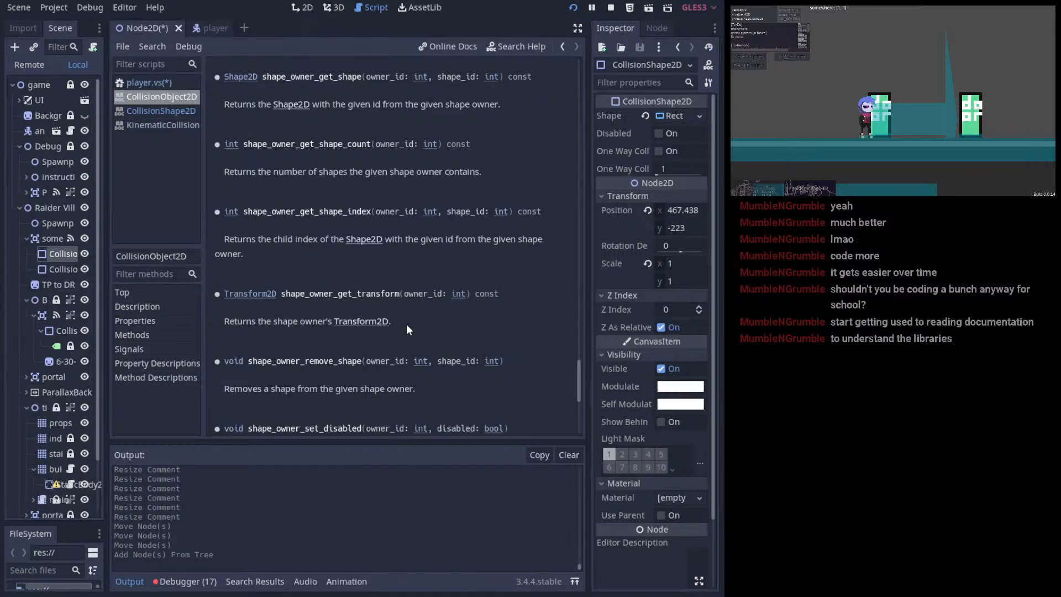
pyautogui.scroll(-2, 406, 329)
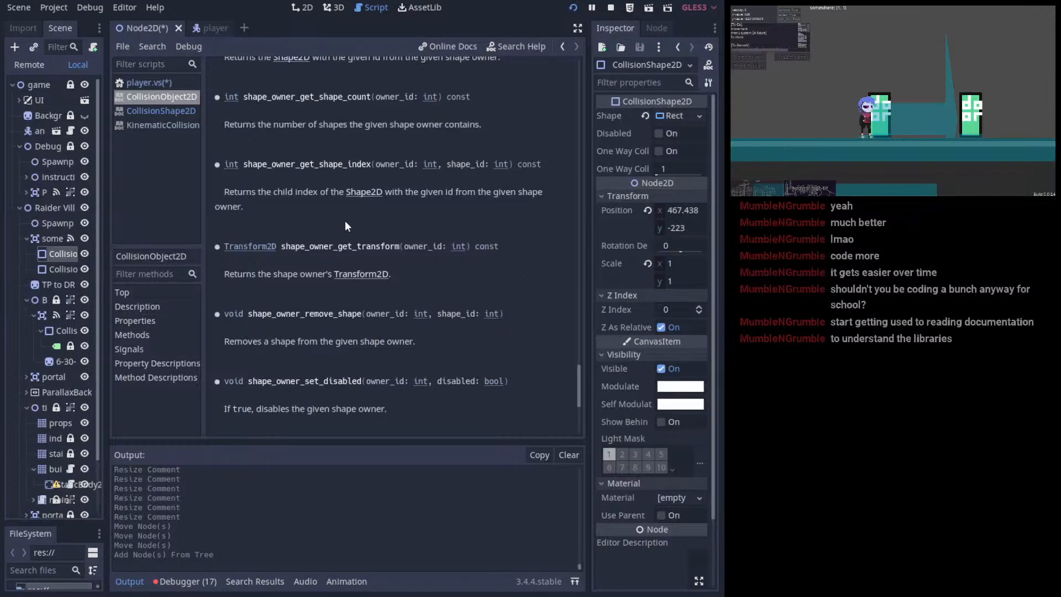
pyautogui.scroll(-2, 320, 249)
pyautogui.scroll(-4, 350, 247)
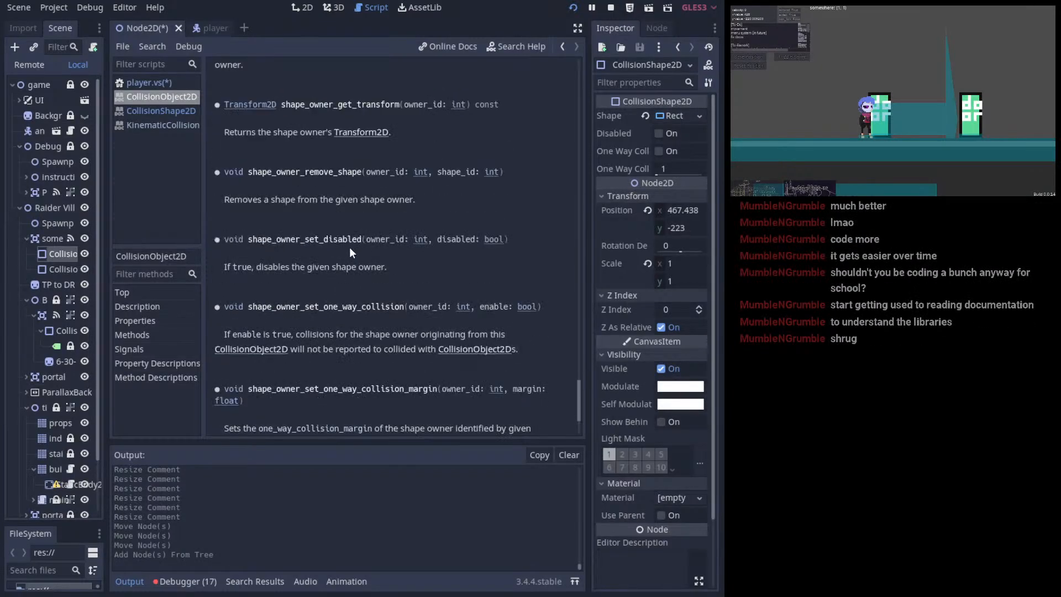
pyautogui.moveTo(258, 307)
pyautogui.mouseDown()
pyautogui.moveTo(241, 300)
pyautogui.moveTo(274, 312)
pyautogui.moveTo(282, 332)
pyautogui.mouseUp()
pyautogui.click(404, 327)
pyautogui.scroll(-3, 423, 319)
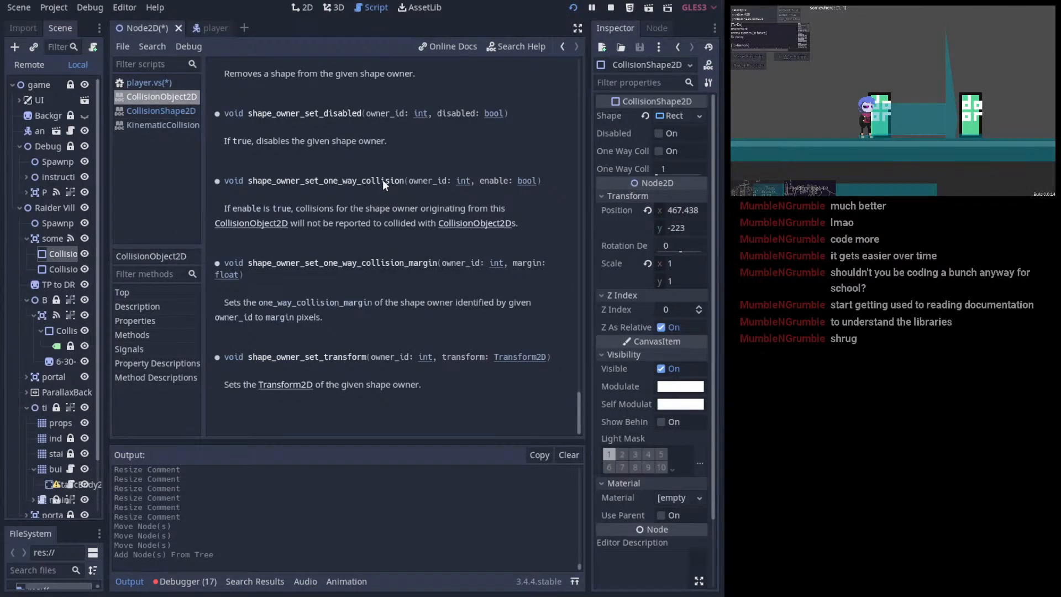
# - Check the doorway collision in the 2D scene, and reread the shape_owner_set_disabled and shape_owner_remove_shape descriptions
pyautogui.click(299, 7)
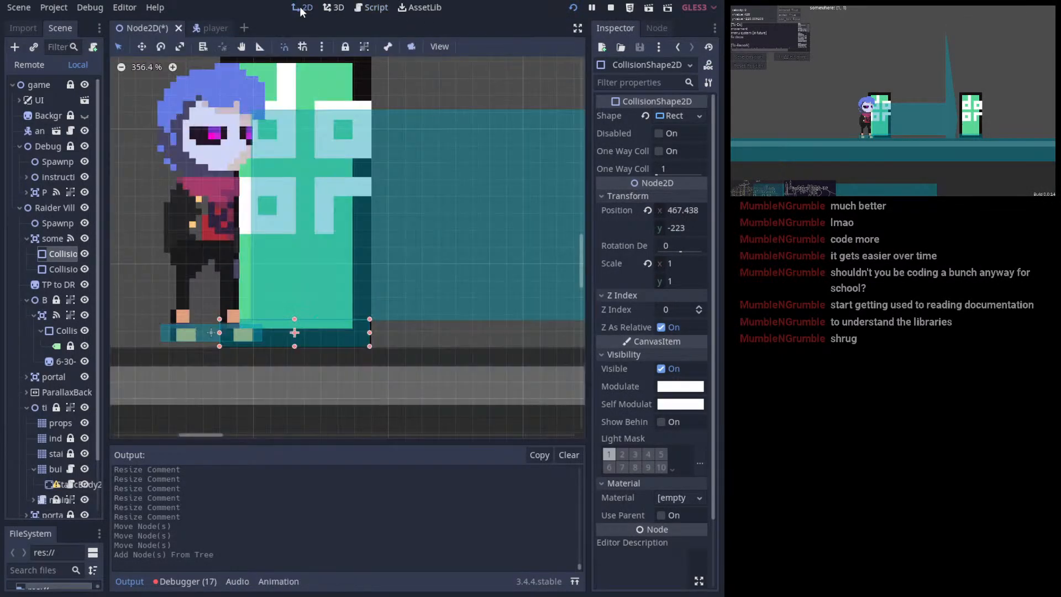
pyautogui.click(370, 8)
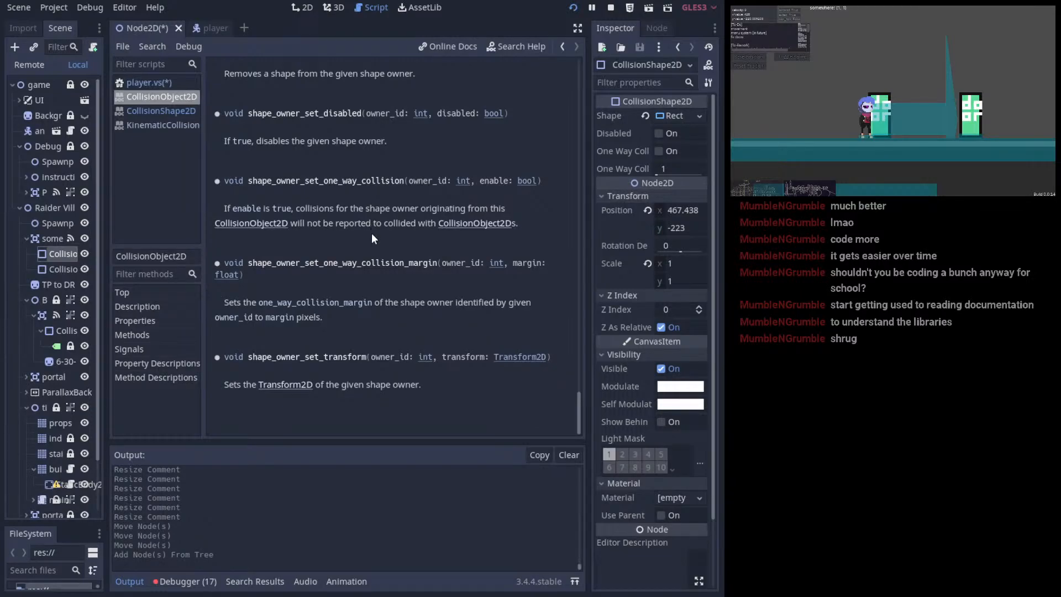
pyautogui.moveTo(380, 141); pyautogui.dragTo(332, 142)
pyautogui.scroll(3, 344, 144)
pyautogui.scroll(2, 344, 143)
pyautogui.moveTo(353, 215); pyautogui.dragTo(402, 217)
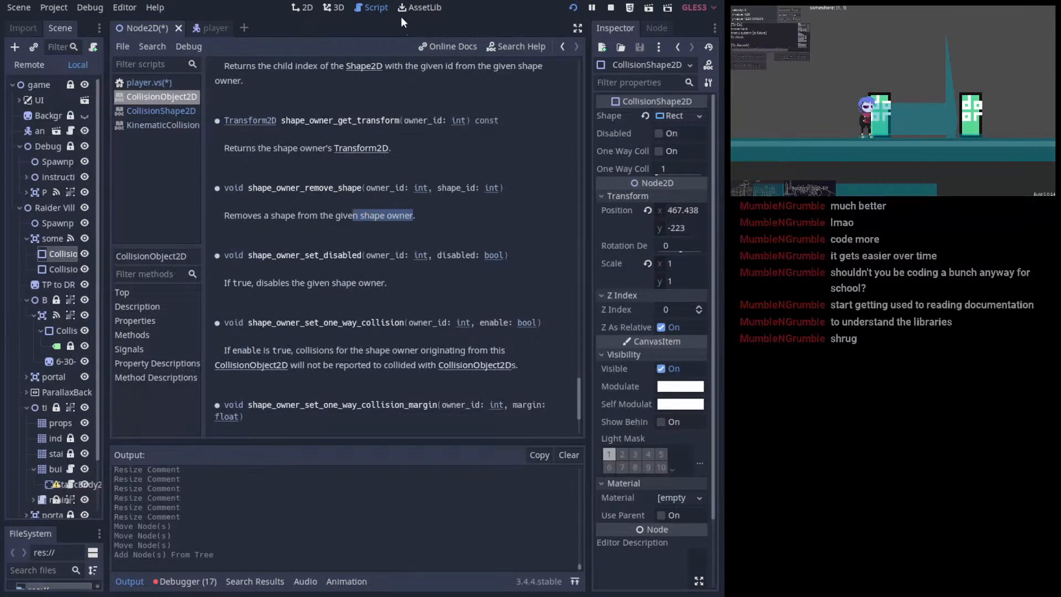
# - Return to the player.vs graph and enter "get shape owner" as the description of the "If player touch specific collision" comment
pyautogui.click(151, 82)
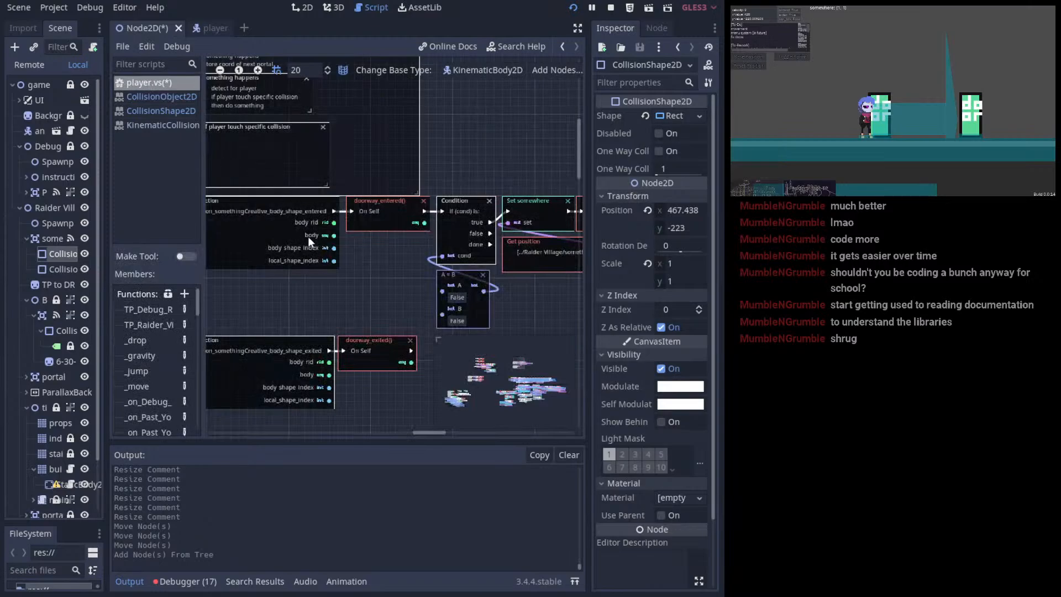
pyautogui.scroll(3, 307, 237)
pyautogui.click(293, 211)
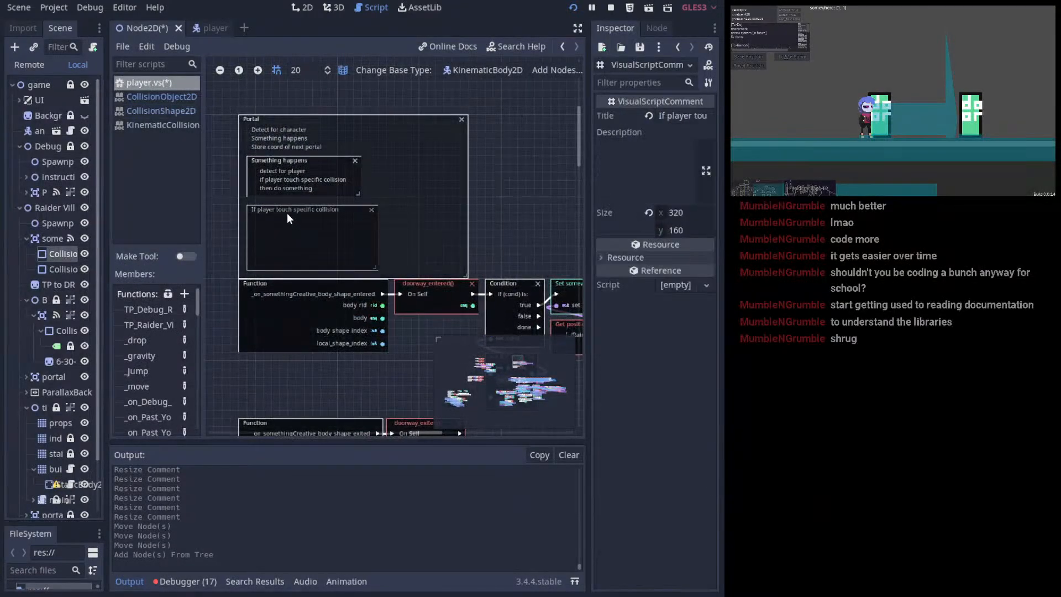
pyautogui.click(603, 197)
pyautogui.write('get s')
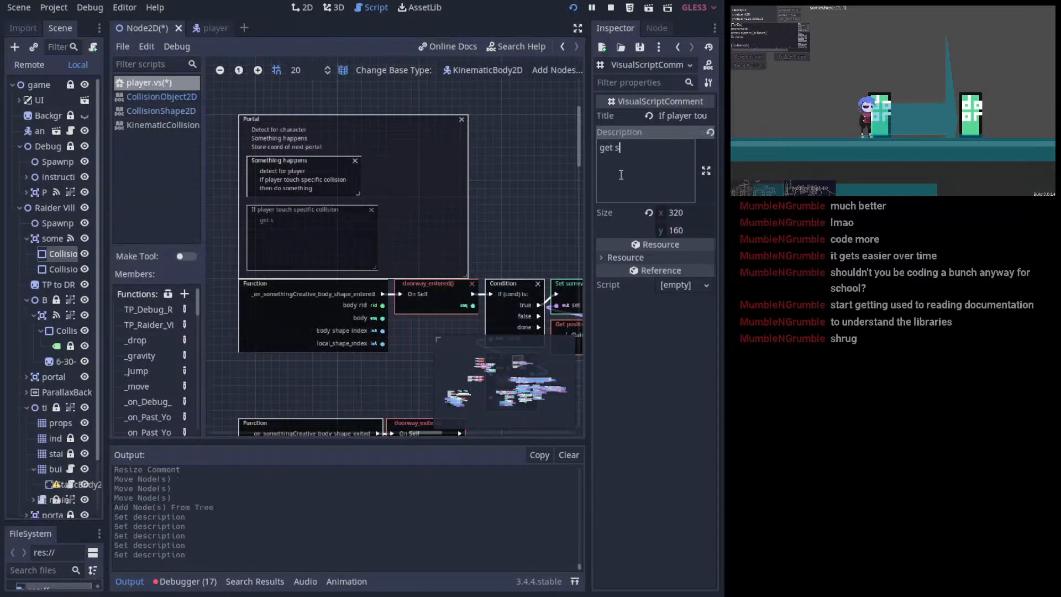
pyautogui.write('hape owner')
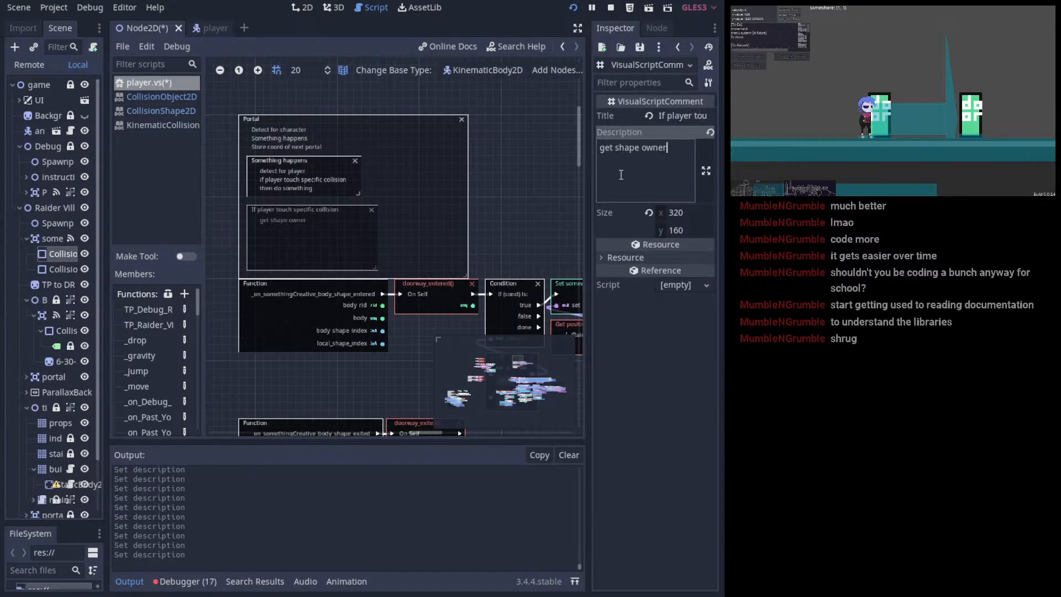
# - Add the description line "if player collide with shape owner" and shrink the comment's height to fit its text
pyautogui.press('Return')
pyautogui.write('if shape')
pyautogui.write(' owner')
pyautogui.write('e=')
pyautogui.press('Left')
pyautogui.press('Left')
pyautogui.press('Left')
pyautogui.press('BackSpace')
pyautogui.press('Left')
pyautogui.press('Left')
pyautogui.press('Left')
pyautogui.press('Left')
pyautogui.press('Left')
pyautogui.press('Left')
pyautogui.press('Left')
pyautogui.press('Left')
pyautogui.press('Left')
pyautogui.press('Left')
pyautogui.press('Left')
pyautogui.write('player collide w')
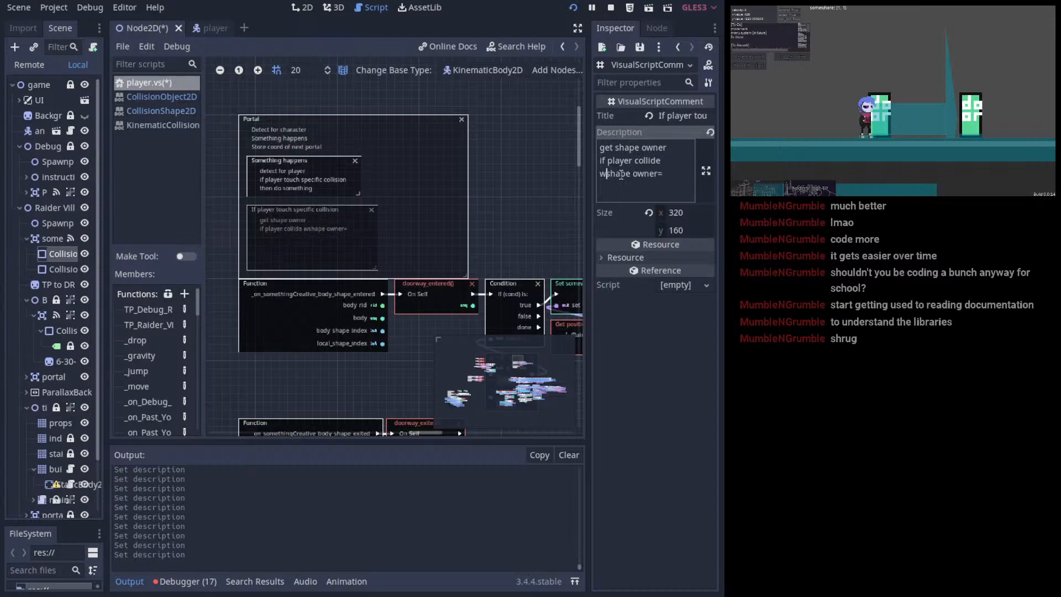
pyautogui.write('ith')
pyautogui.click(666, 176)
pyautogui.press('BackSpace')
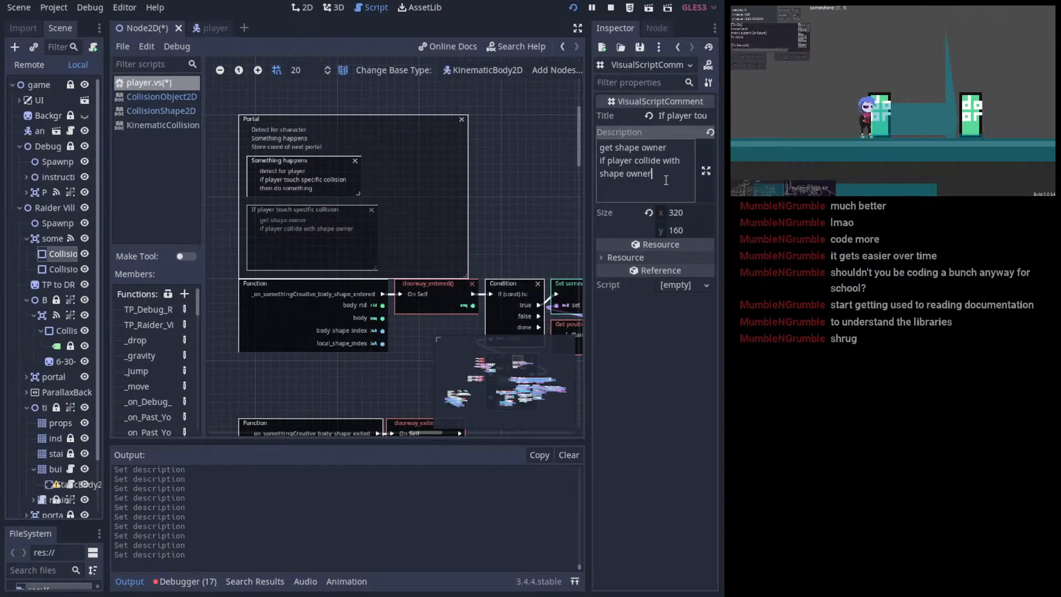
pyautogui.press('Return')
pyautogui.write('d')
pyautogui.press('BackSpace')
pyautogui.press('BackSpace')
pyautogui.moveTo(374, 268); pyautogui.dragTo(372, 235)
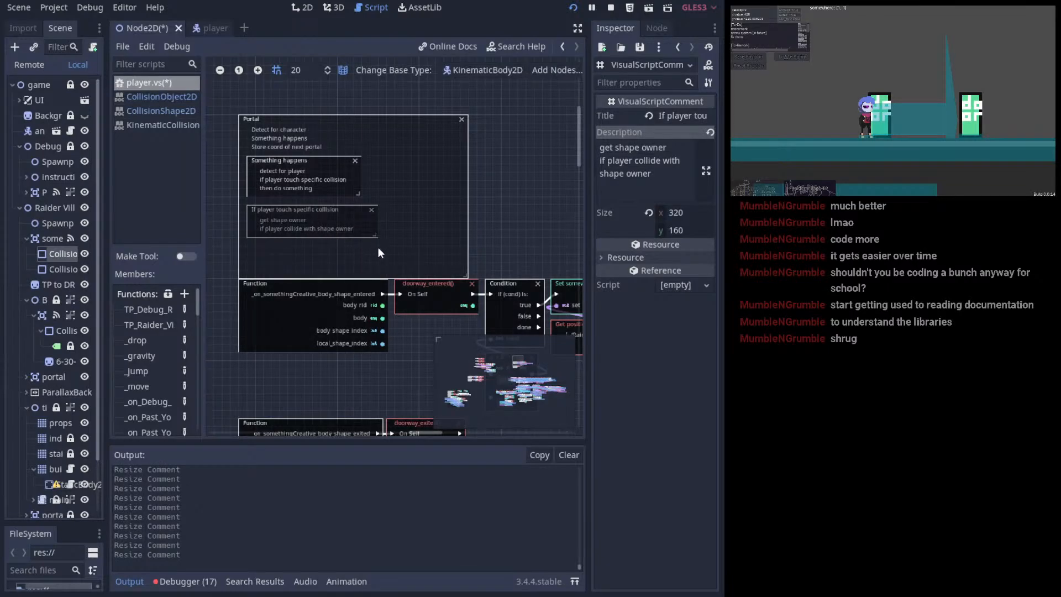
# - Try to extend a connection from the body output of the body_shape_entered function
pyautogui.scroll(-2, 409, 299)
pyautogui.moveTo(379, 276); pyautogui.dragTo(376, 270, button='middle')
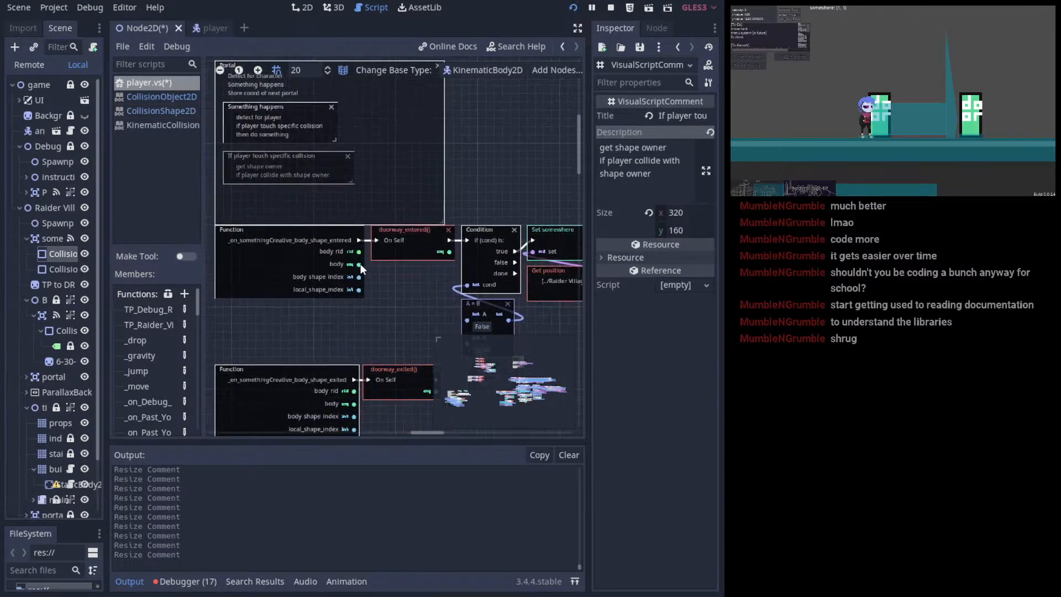
pyautogui.moveTo(333, 266); pyautogui.dragTo(388, 269)
pyautogui.click(471, 423)
pyautogui.moveTo(395, 325); pyautogui.dragTo(388, 234, button='middle')
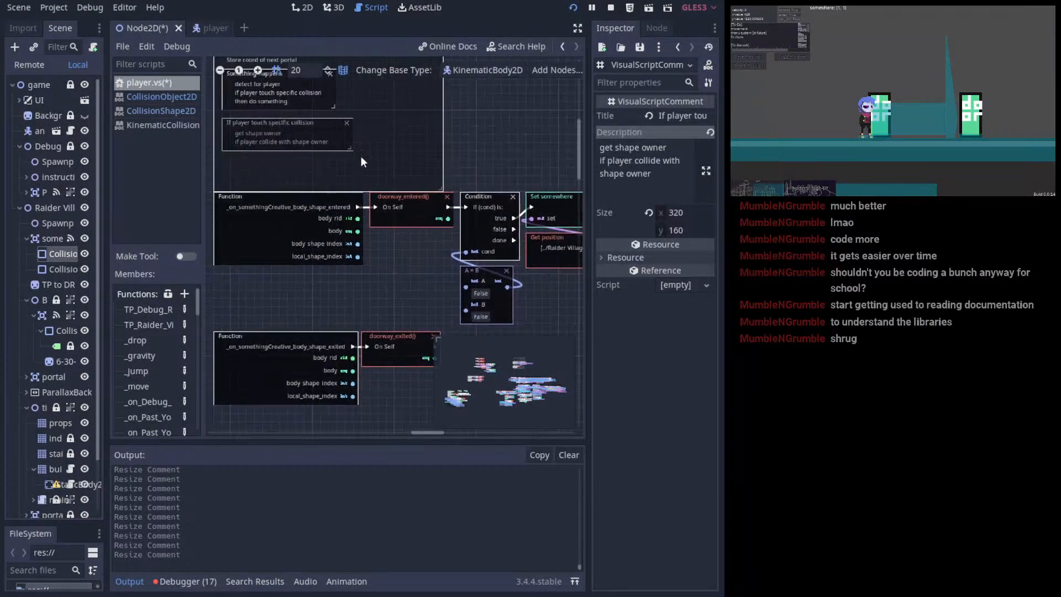
# - Select the body_shape_entered function node, search the help for "entered", and open Area2D's body_shape_entered signal description
pyautogui.moveTo(343, 178); pyautogui.dragTo(368, 214, button='middle')
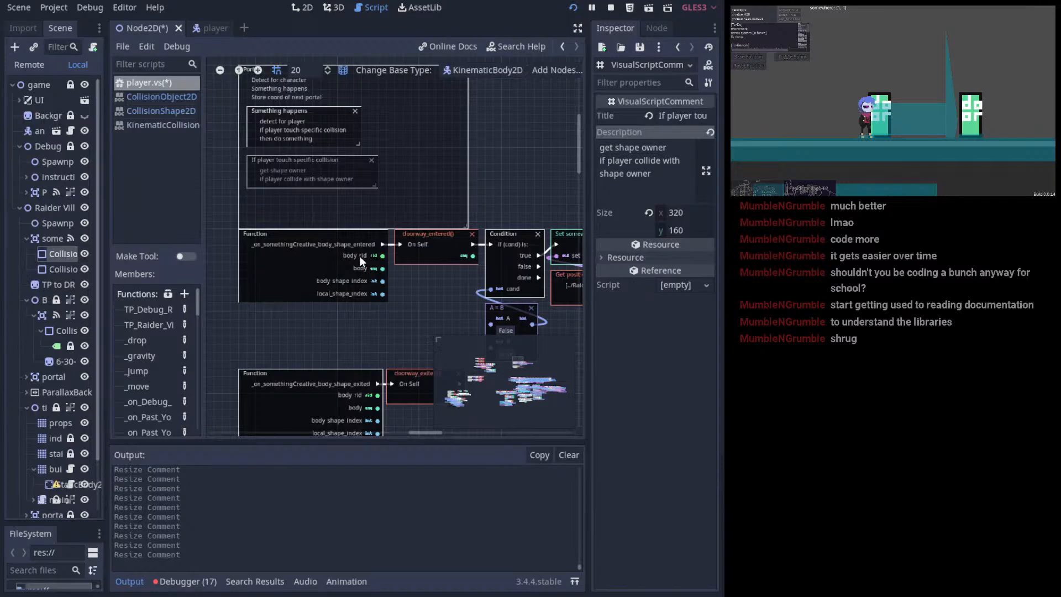
pyautogui.moveTo(299, 234)
pyautogui.mouseDown()
pyautogui.moveTo(293, 245)
pyautogui.moveTo(300, 233)
pyautogui.moveTo(302, 243)
pyautogui.mouseUp()
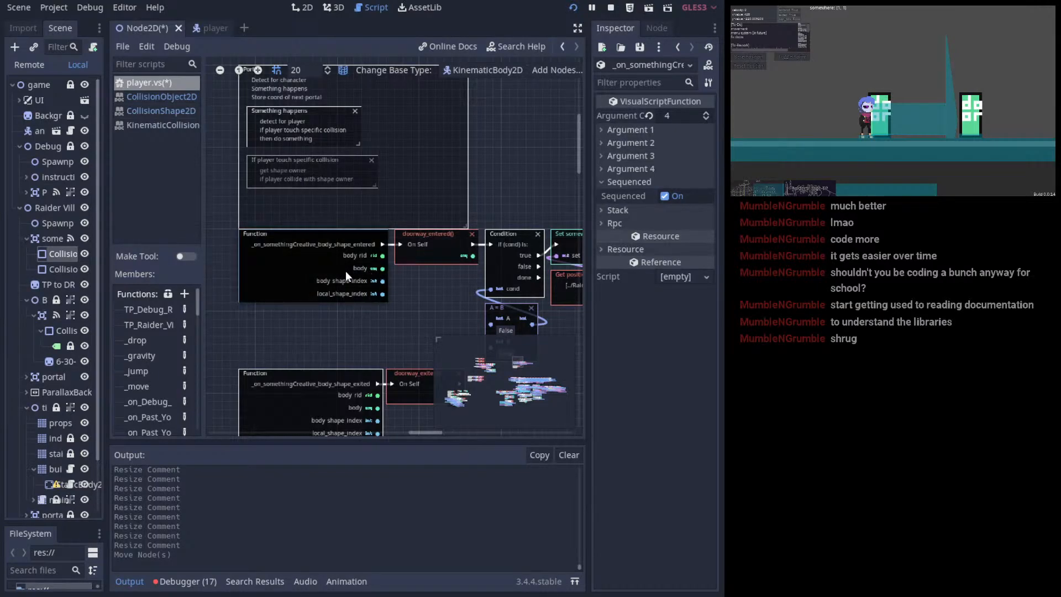
pyautogui.click(155, 8)
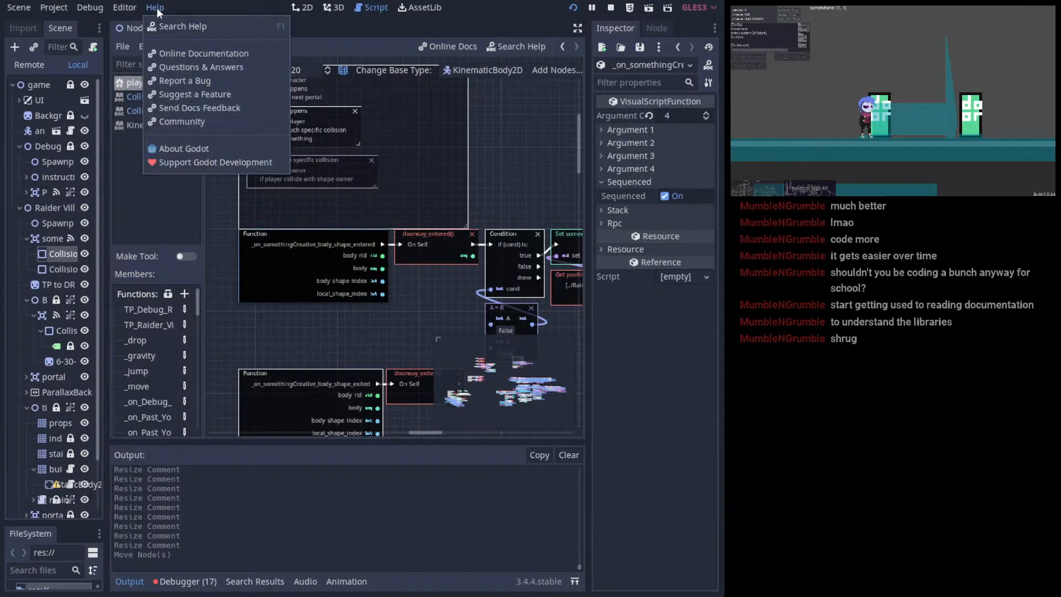
pyautogui.click(172, 32)
pyautogui.write('ent')
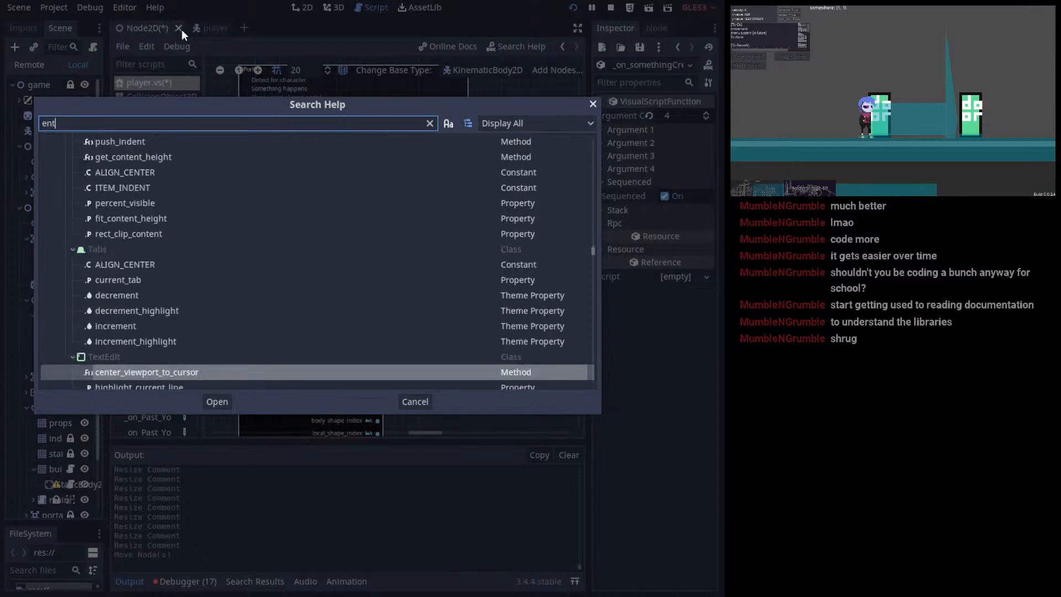
pyautogui.write('ered')
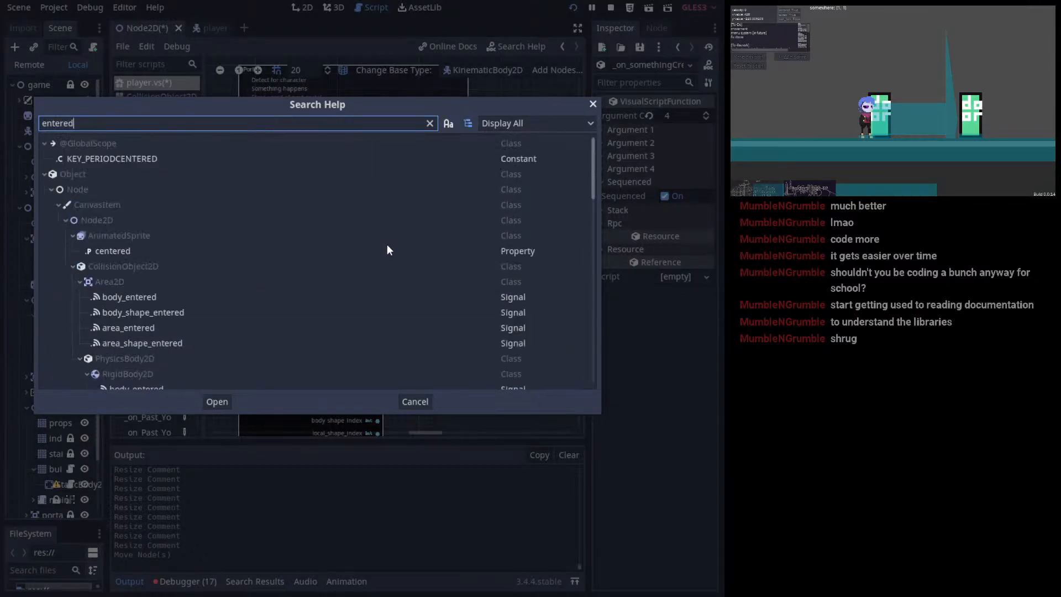
pyautogui.click(168, 313)
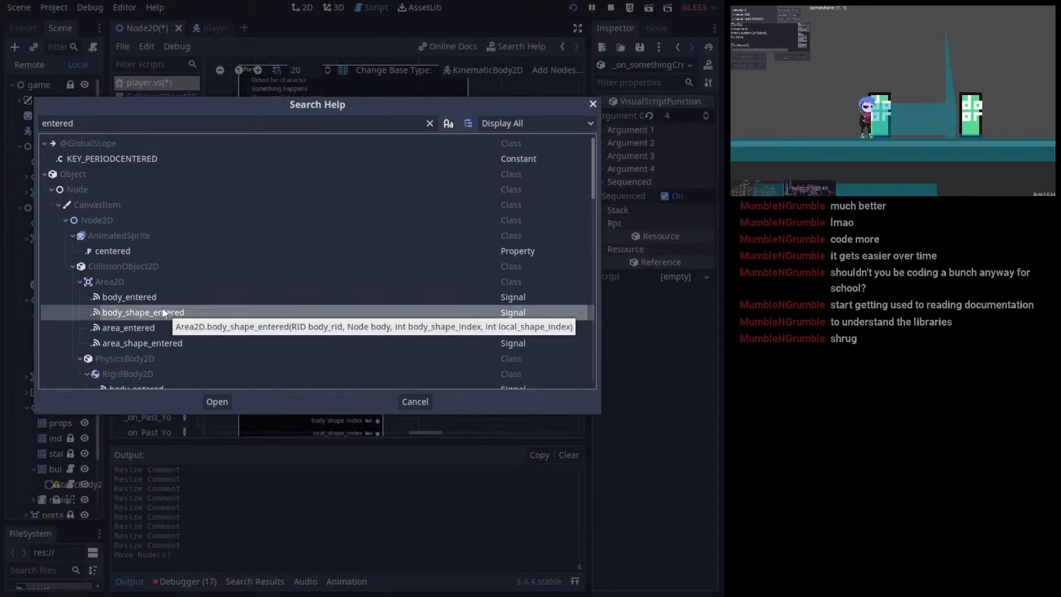
pyautogui.doubleClick(155, 311)
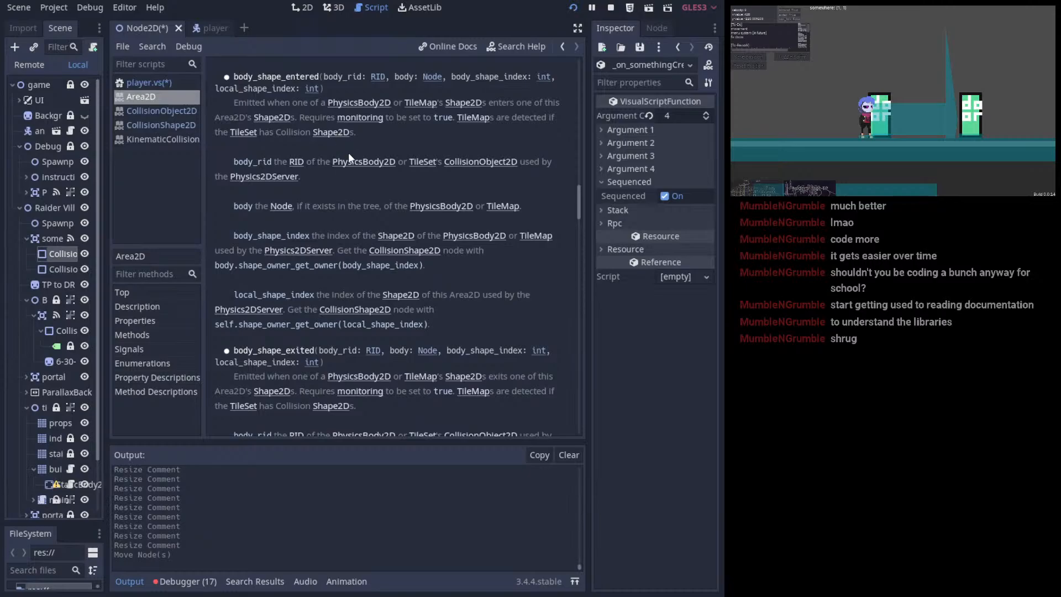
# - Compare the signal description with the player.vs function node, and review Area2D's signals, methods and properties
pyautogui.click(166, 82)
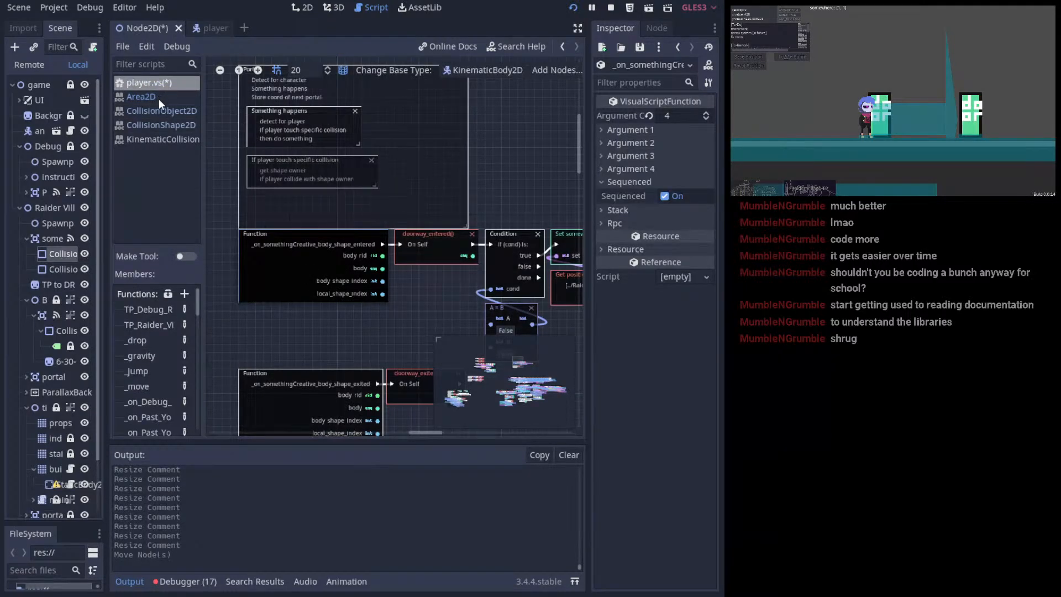
pyautogui.click(159, 101)
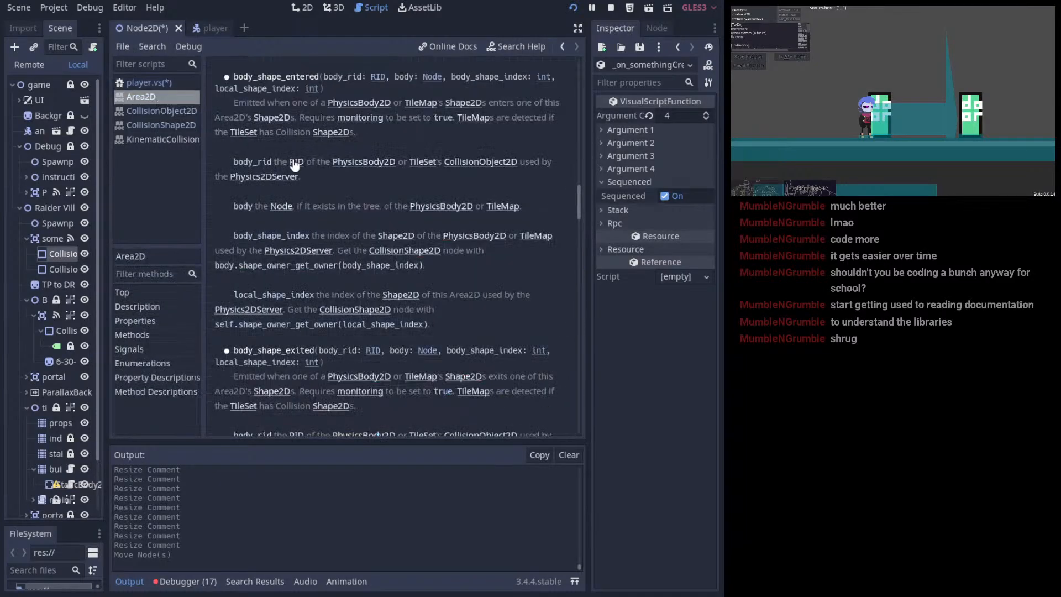
pyautogui.scroll(5, 350, 201)
pyautogui.scroll(10, 371, 228)
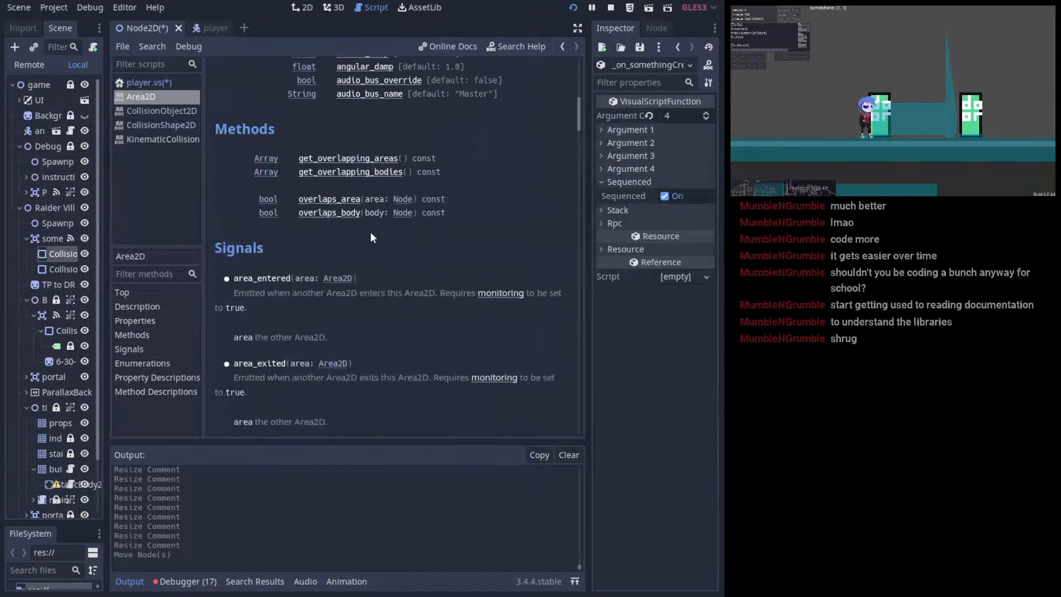
pyautogui.scroll(-5, 397, 224)
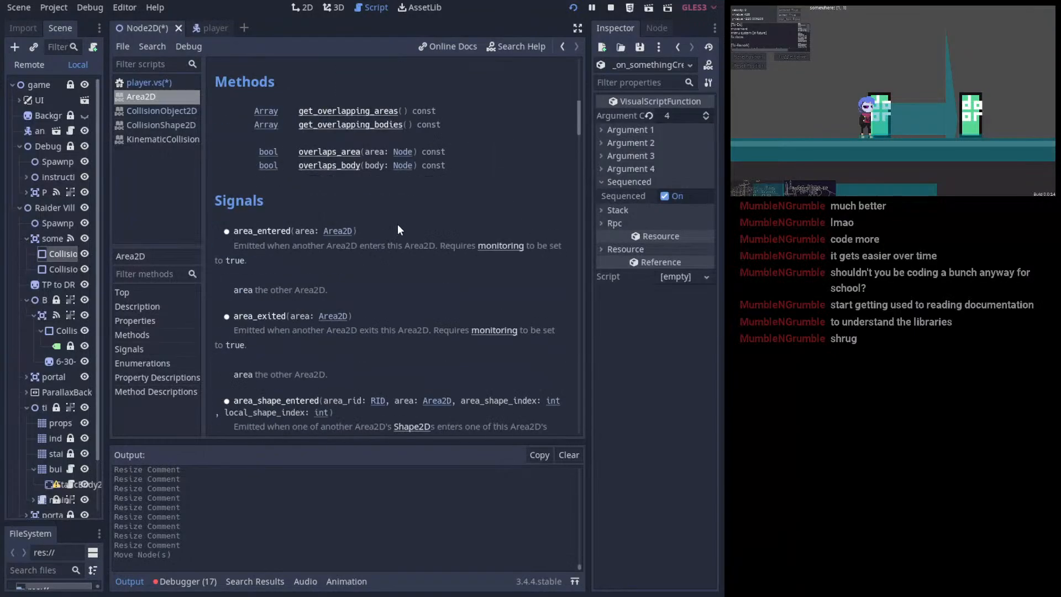
pyautogui.scroll(5, 403, 220)
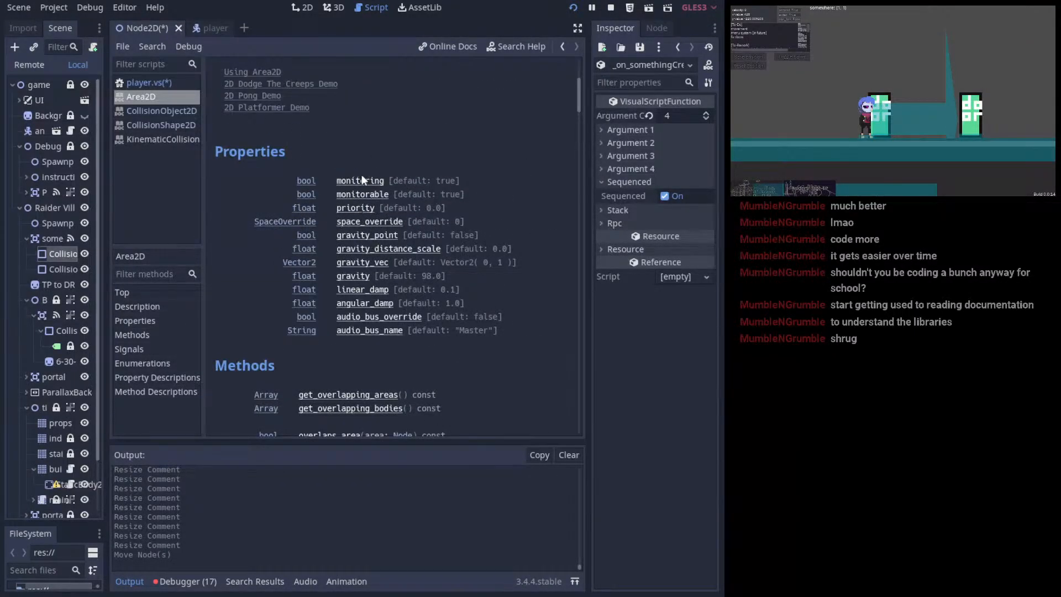
pyautogui.scroll(6, 360, 168)
# - Search the help for "body" and look through the matching classes, signals, methods and constants
pyautogui.click(154, 7)
pyautogui.click(170, 21)
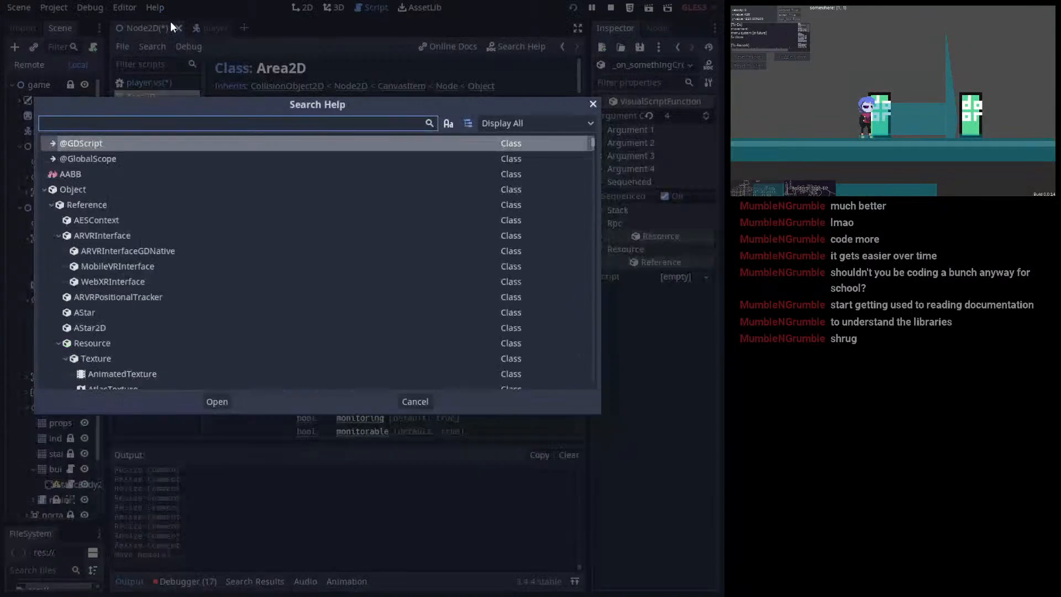
pyautogui.write('body')
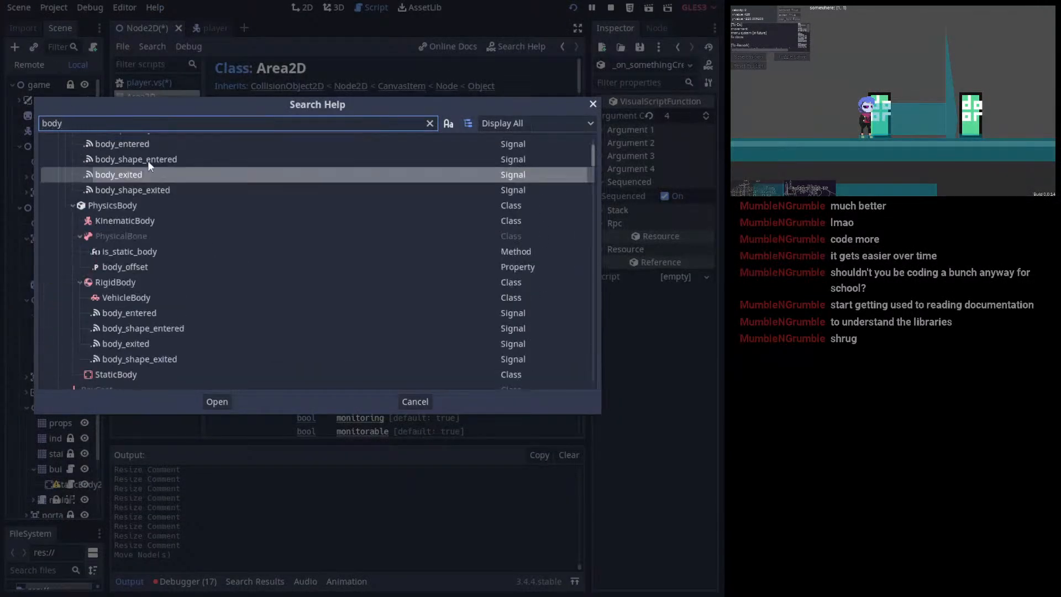
pyautogui.scroll(3, 241, 200)
pyautogui.scroll(-3, 245, 202)
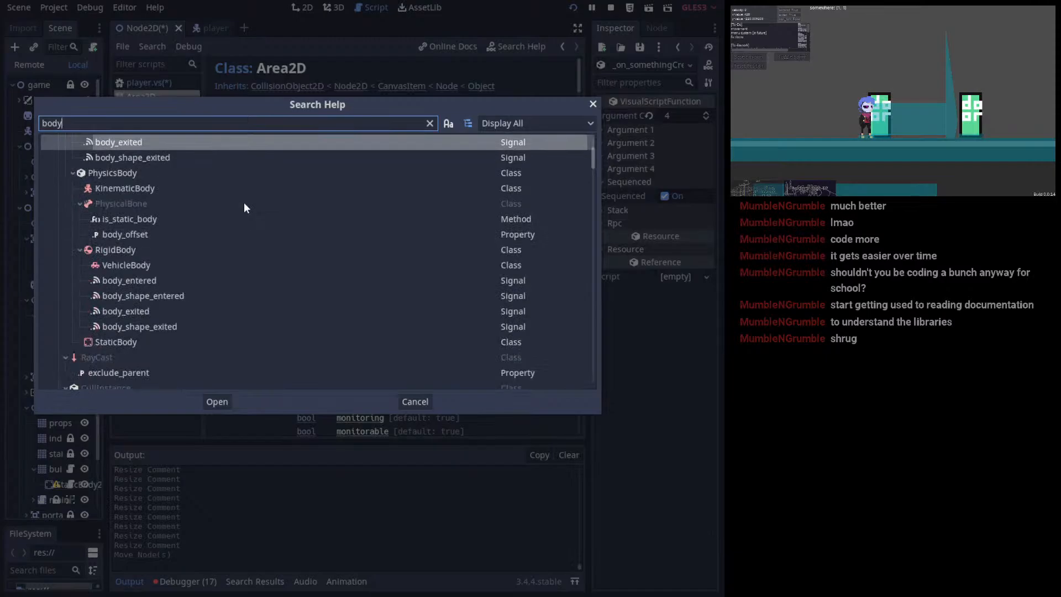
pyautogui.scroll(-10, 245, 203)
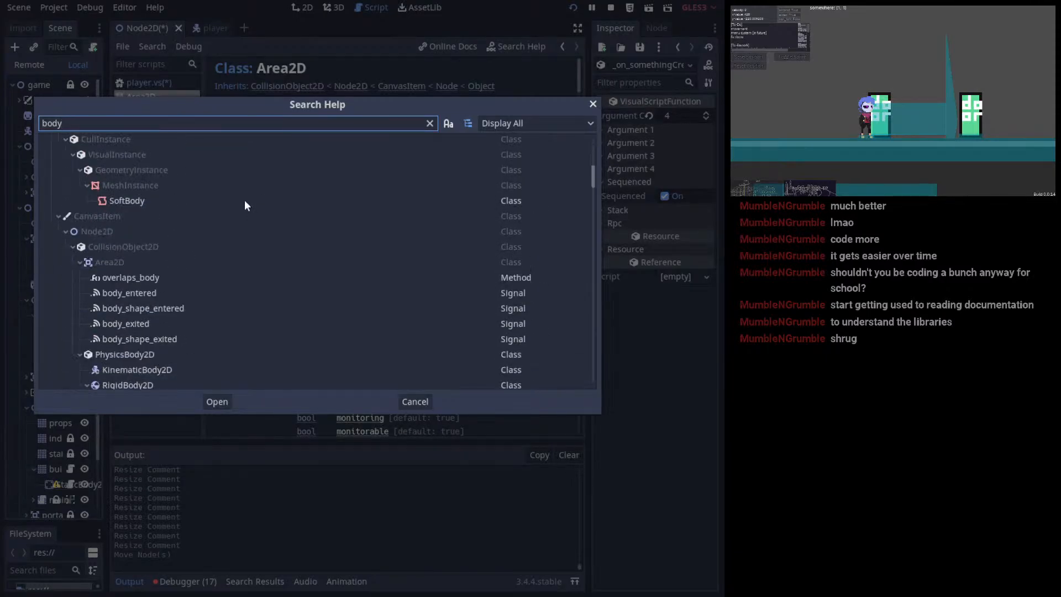
pyautogui.scroll(-5, 248, 204)
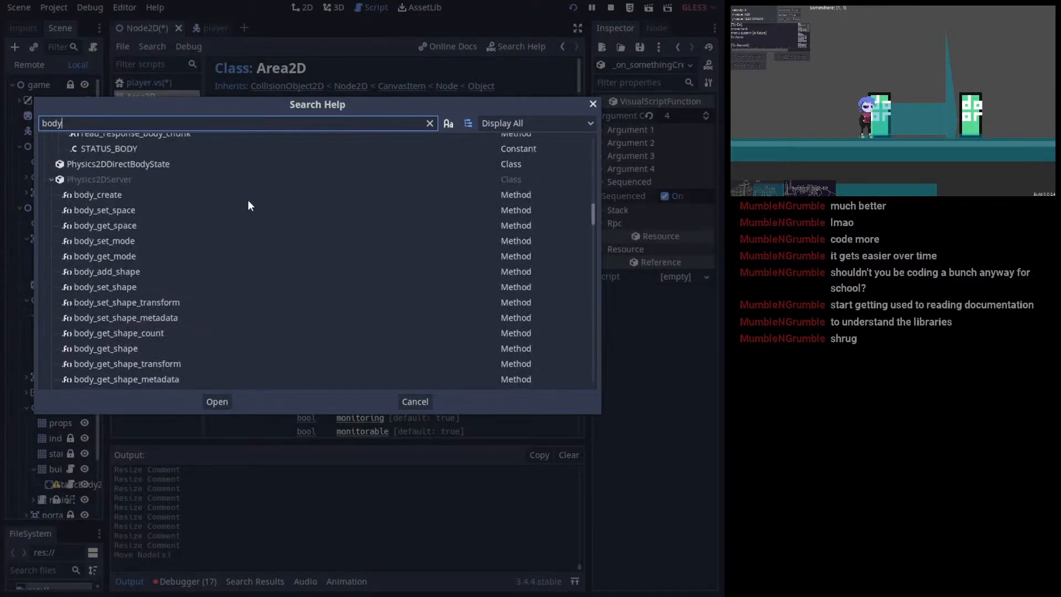
pyautogui.scroll(-20, 246, 203)
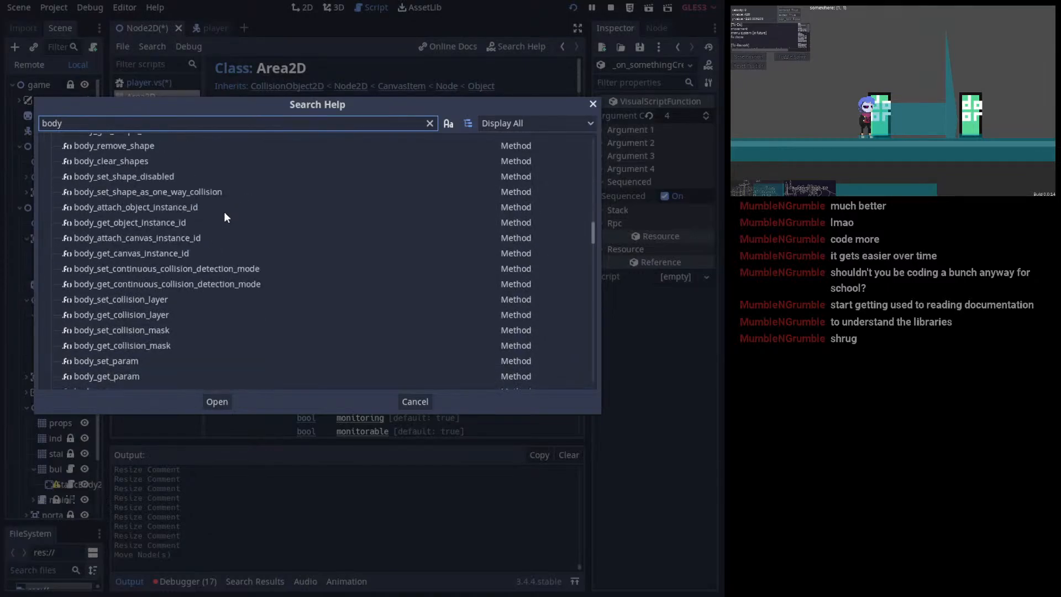
pyautogui.scroll(-20, 260, 245)
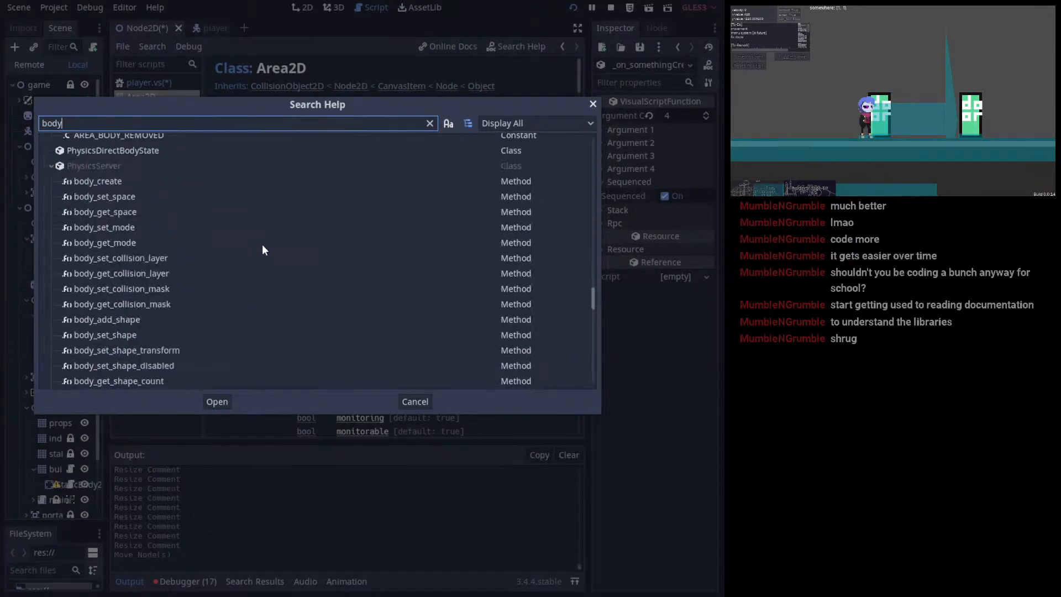
pyautogui.scroll(-15, 264, 242)
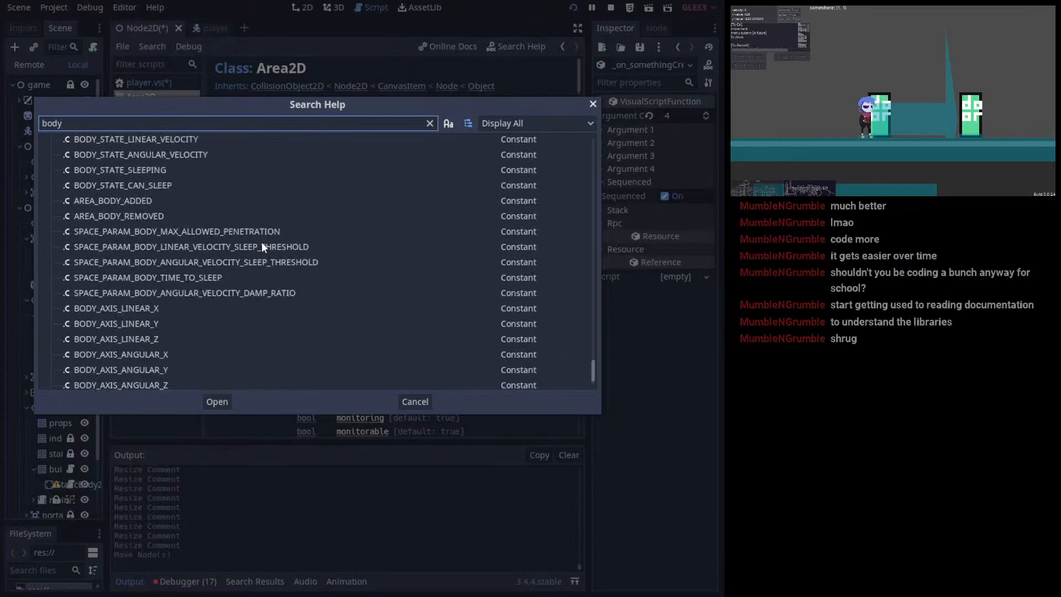
pyautogui.press('Escape')
# - Inspect the type and name of arguments 2, 3 and 4 of the body_shape_entered function node
pyautogui.click(631, 169)
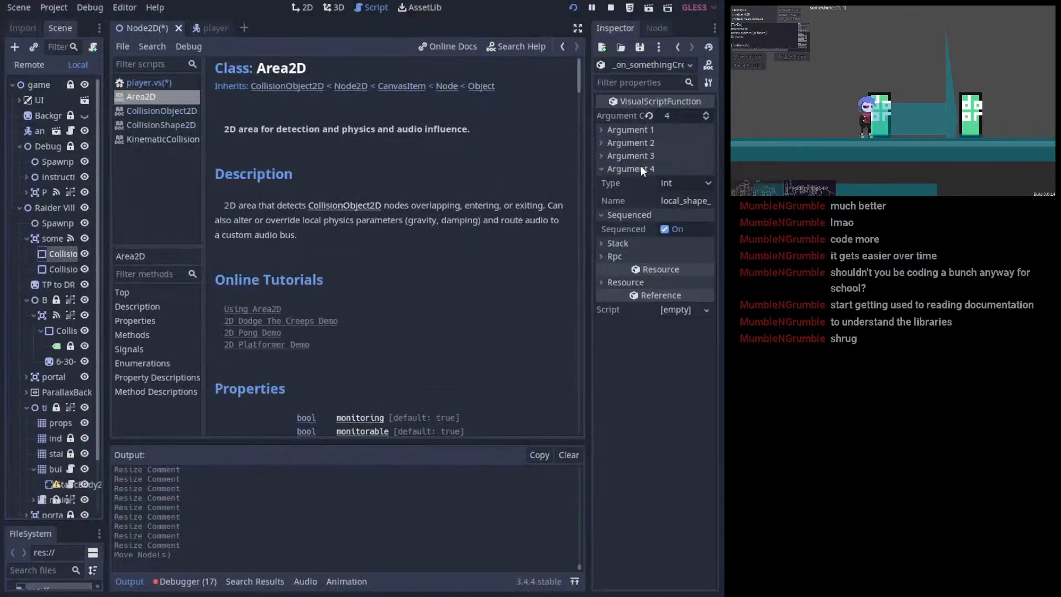
pyautogui.click(631, 156)
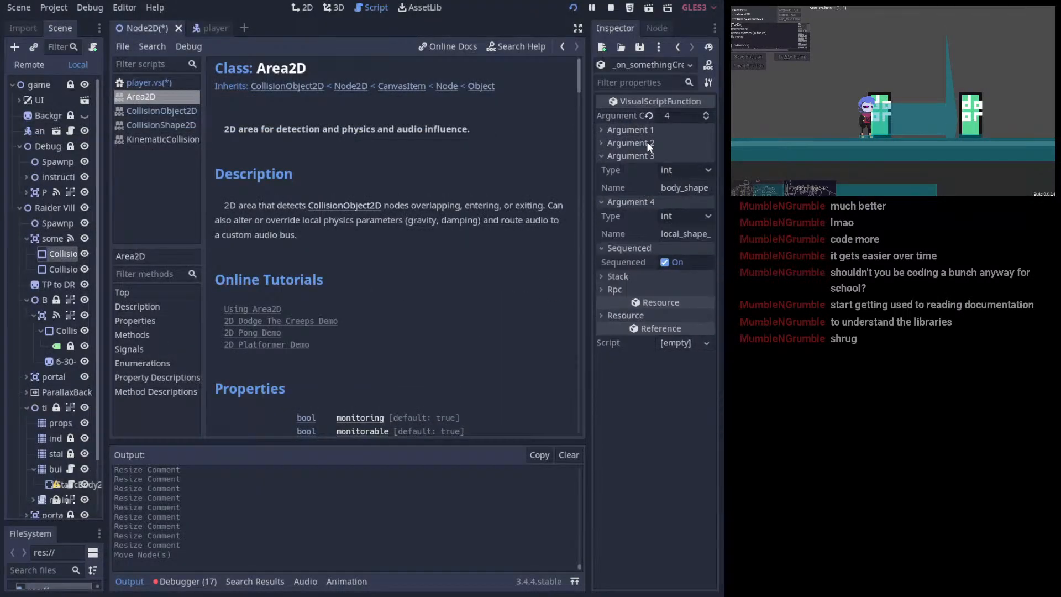
pyautogui.click(648, 142)
pyautogui.click(648, 188)
pyautogui.click(647, 201)
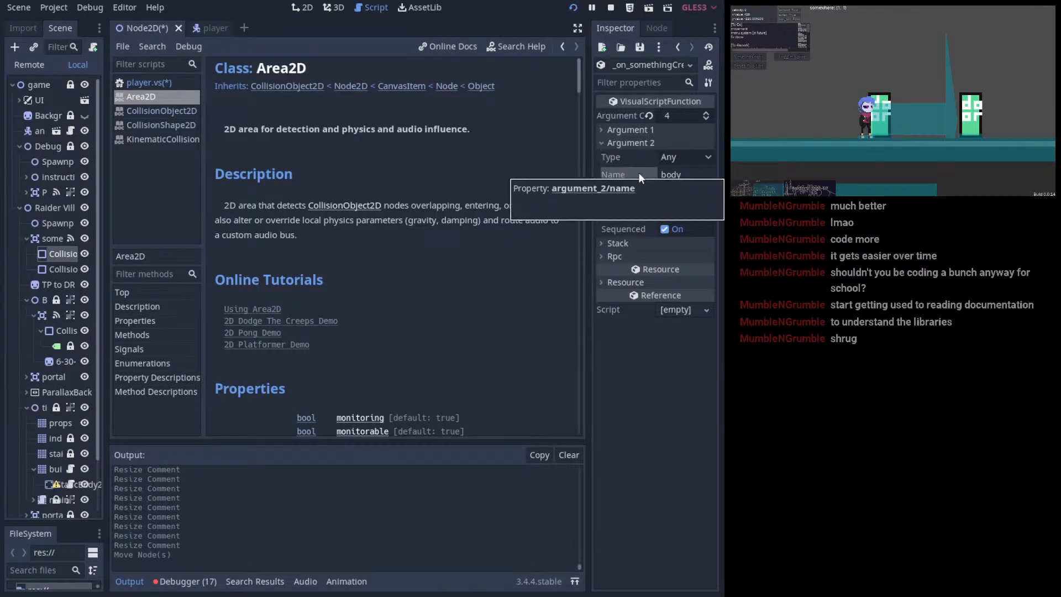
# - Skim the Area2D class reference again, from its description to the property and method lists
pyautogui.scroll(-3, 407, 166)
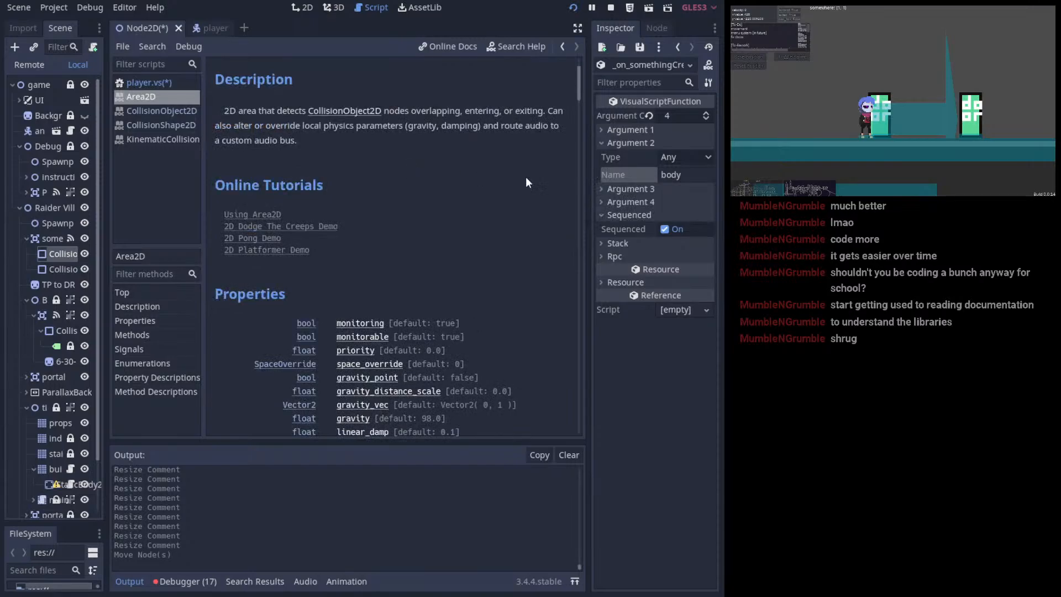
pyautogui.scroll(-12, 347, 199)
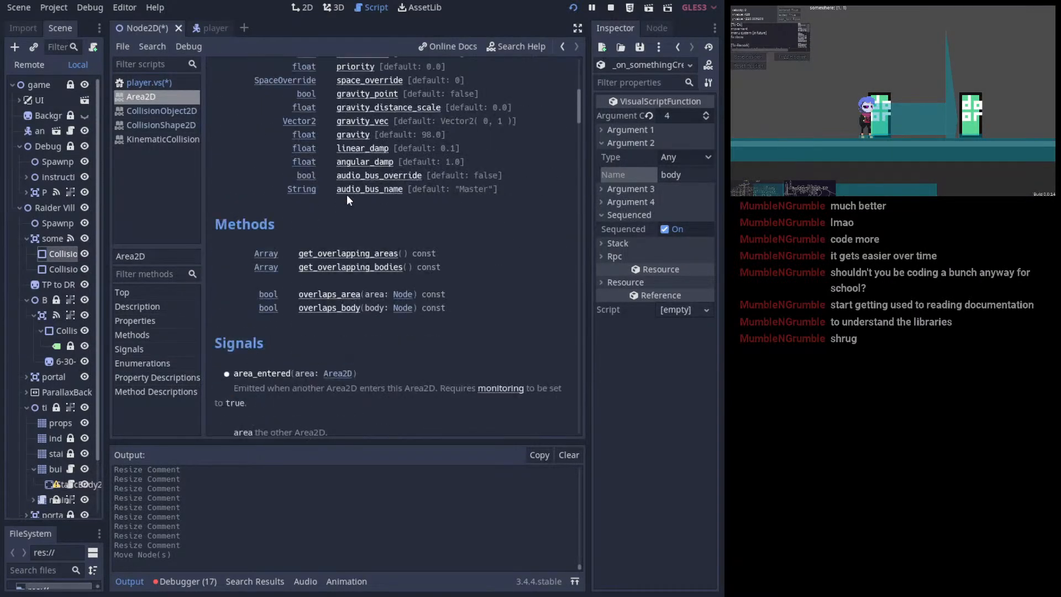
pyautogui.scroll(15, 374, 231)
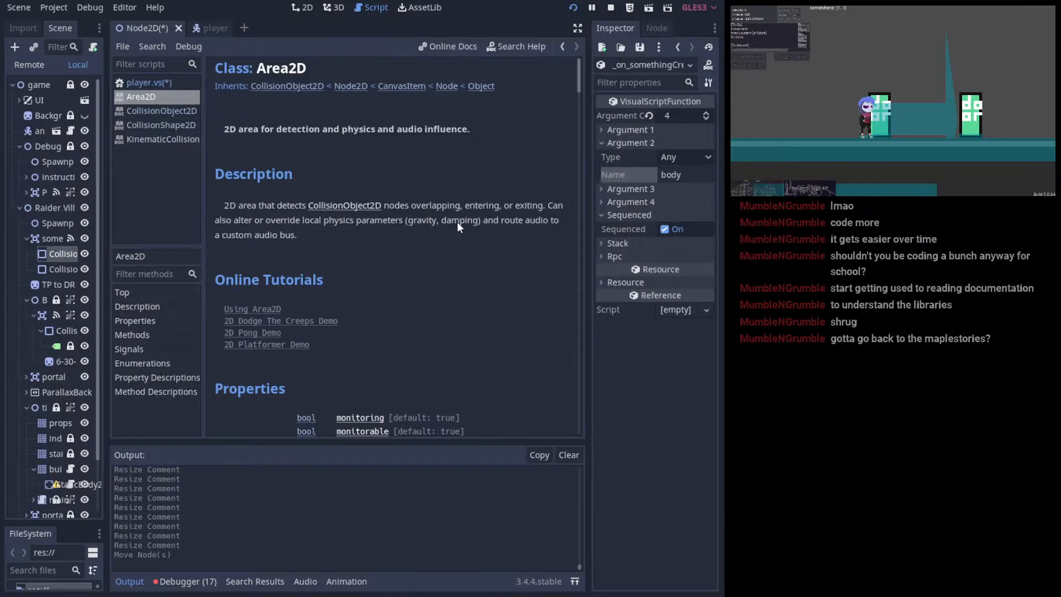
pyautogui.scroll(-5, 458, 226)
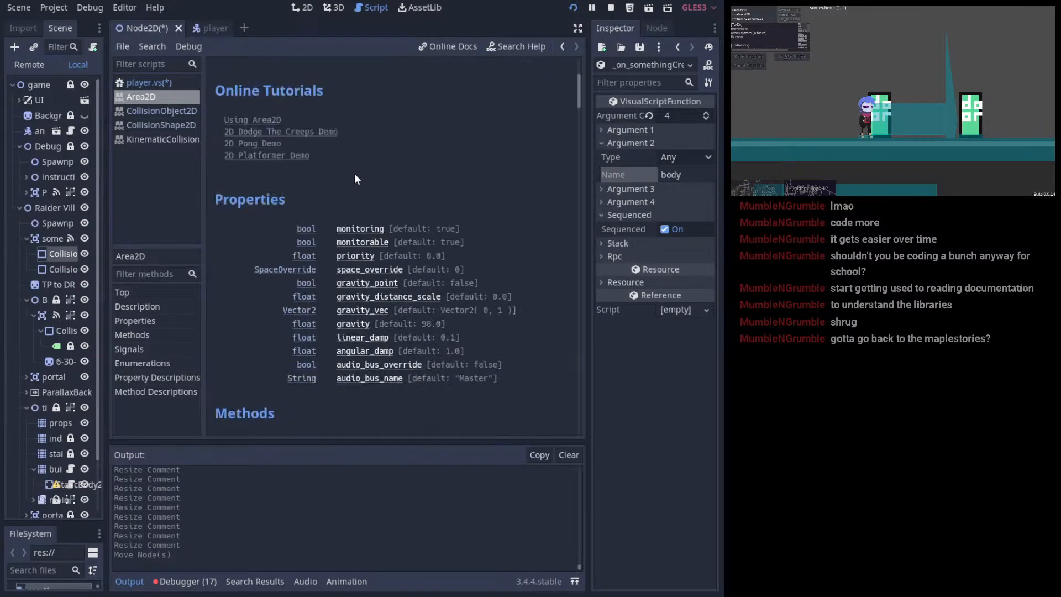
# - Open the CollisionObject2D reference and read from its overview through the methods, signals and shape owner method descriptions
pyautogui.click(170, 110)
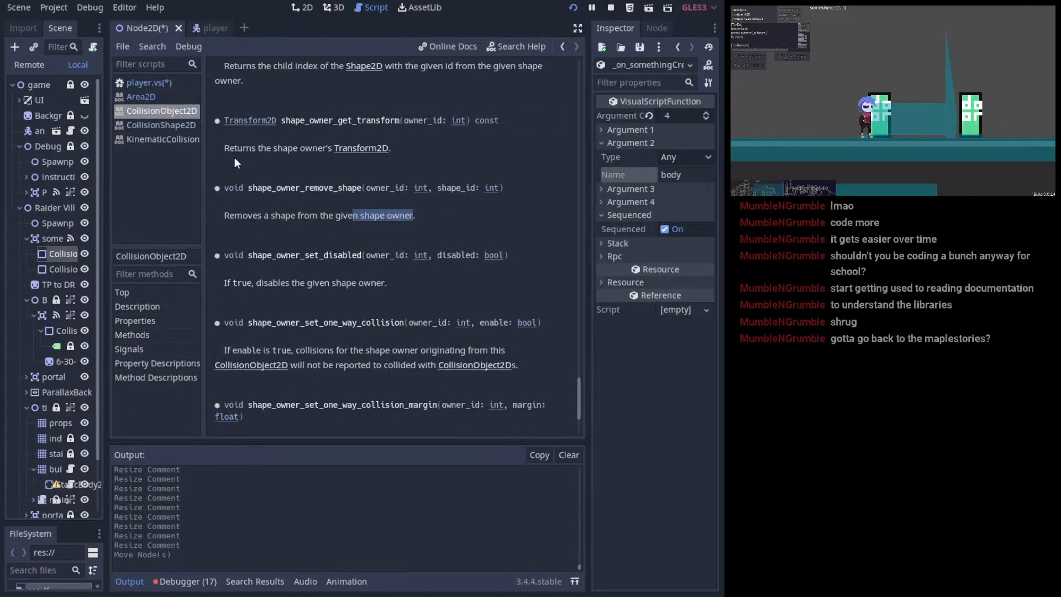
pyautogui.scroll(5, 308, 188)
pyautogui.scroll(12, 354, 211)
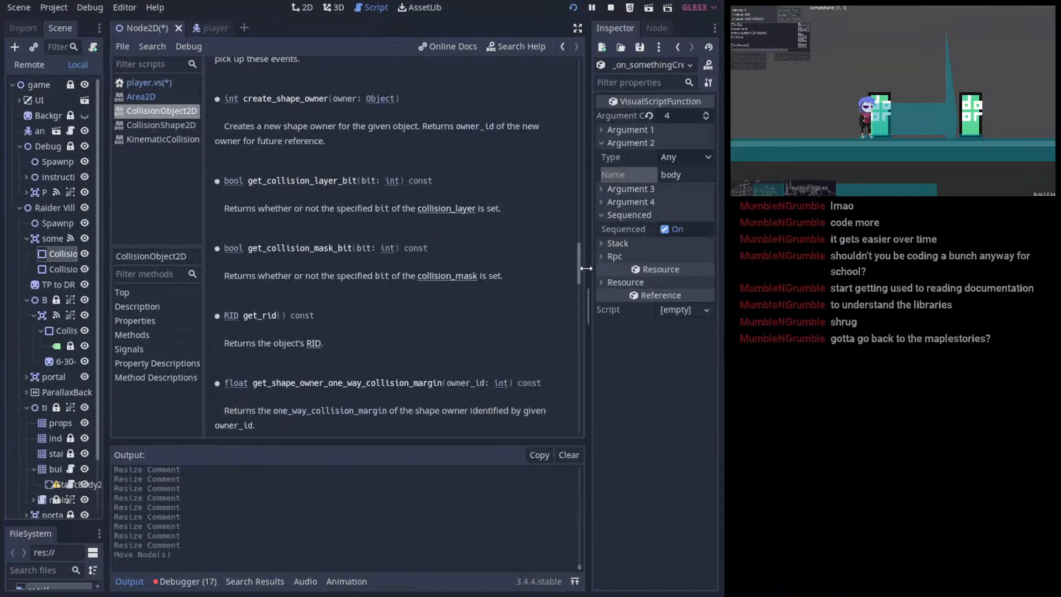
pyautogui.moveTo(579, 266); pyautogui.dragTo(573, 61)
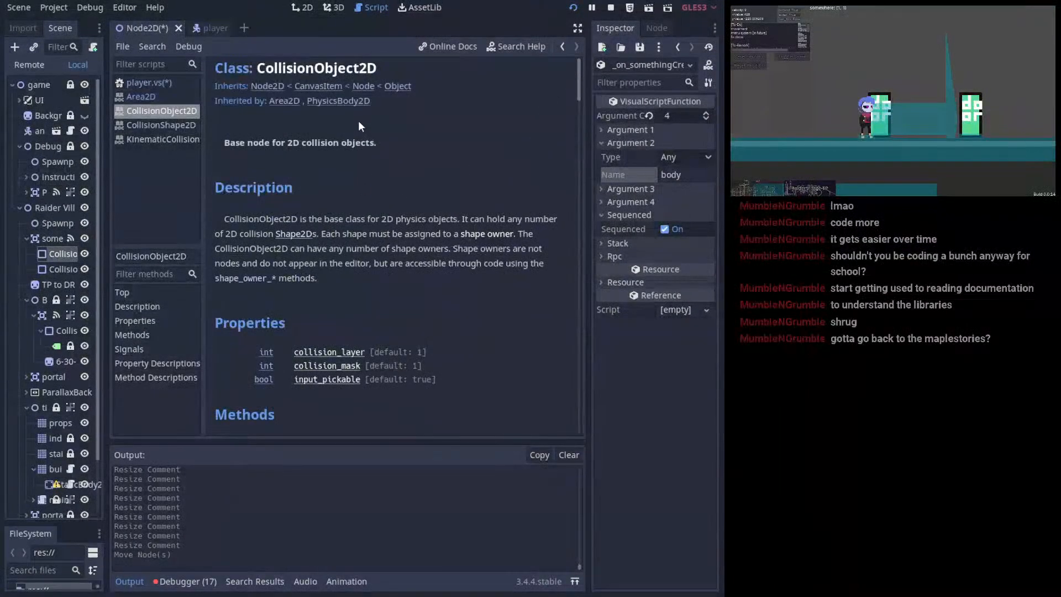
pyautogui.click(18, 7)
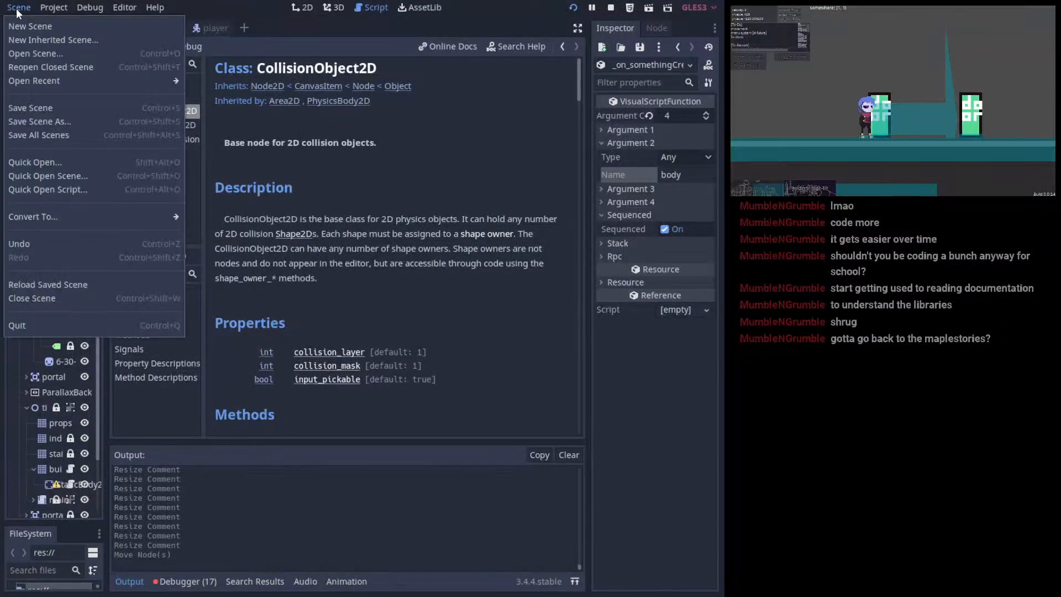
pyautogui.click(50, 17)
pyautogui.scroll(-10, 380, 233)
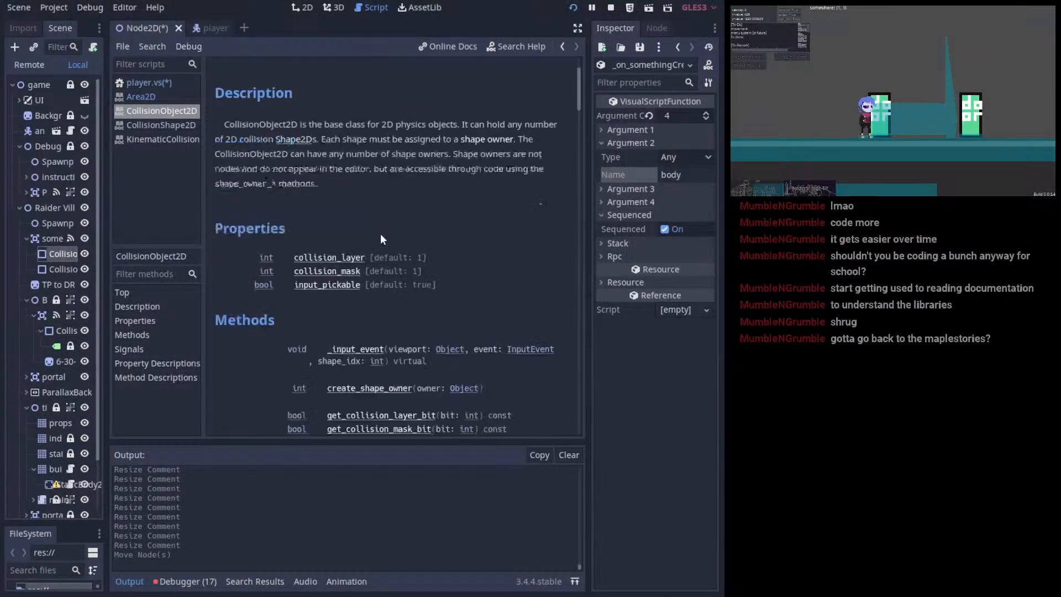
pyautogui.scroll(5, 390, 205)
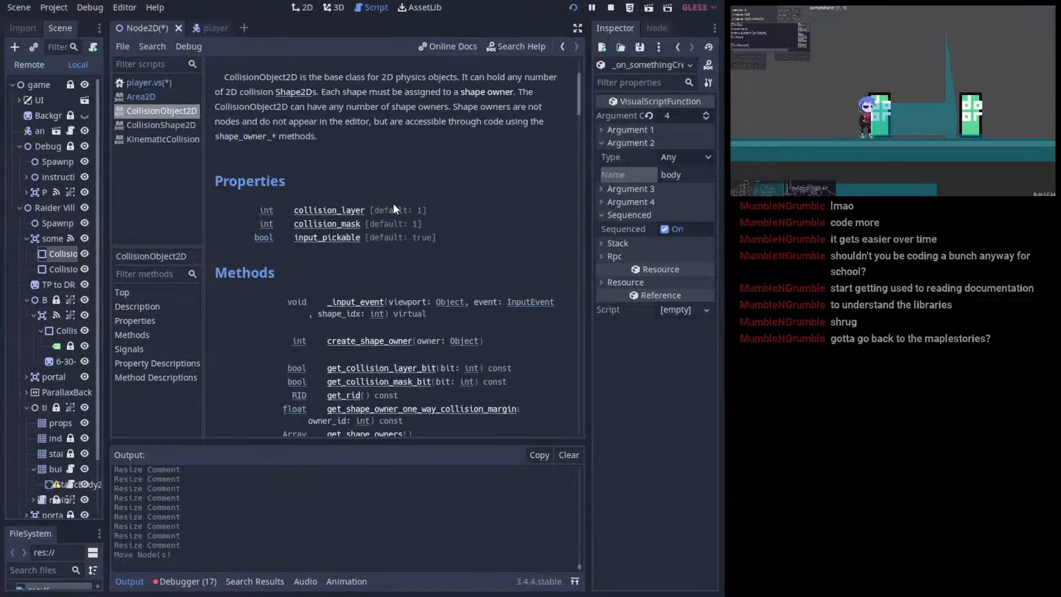
pyautogui.scroll(-10, 395, 206)
pyautogui.scroll(-5, 386, 210)
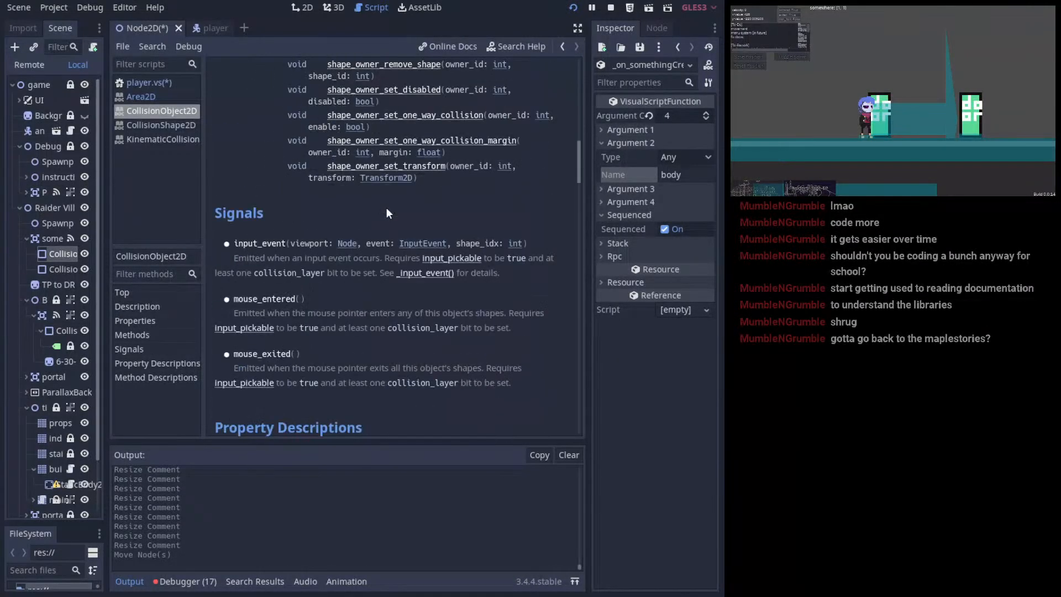
pyautogui.scroll(-5, 390, 208)
pyautogui.scroll(-10, 392, 210)
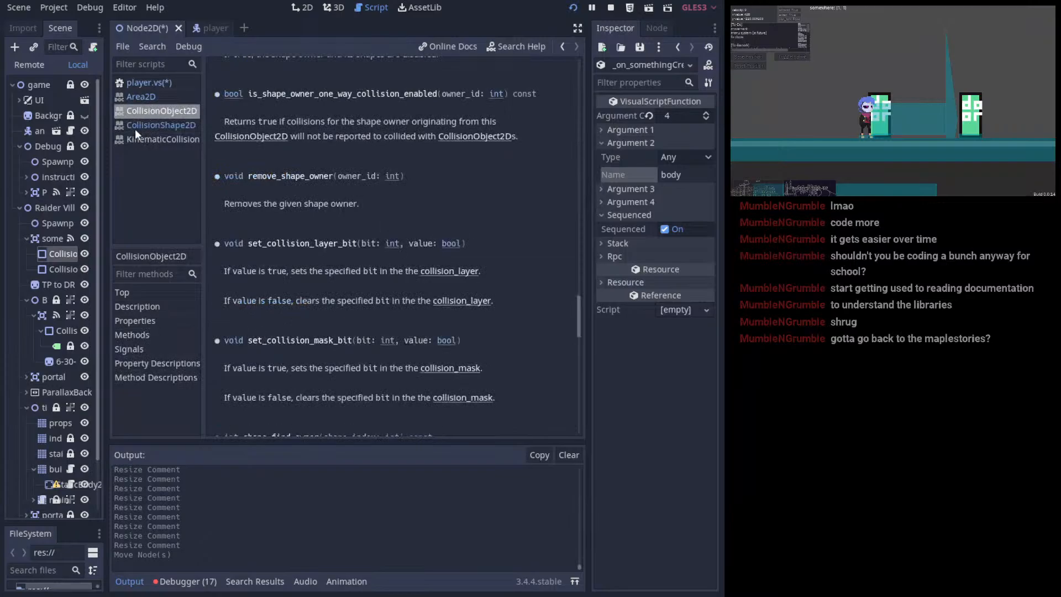
# - Close the CollisionObject2D reference page
pyautogui.click(148, 82)
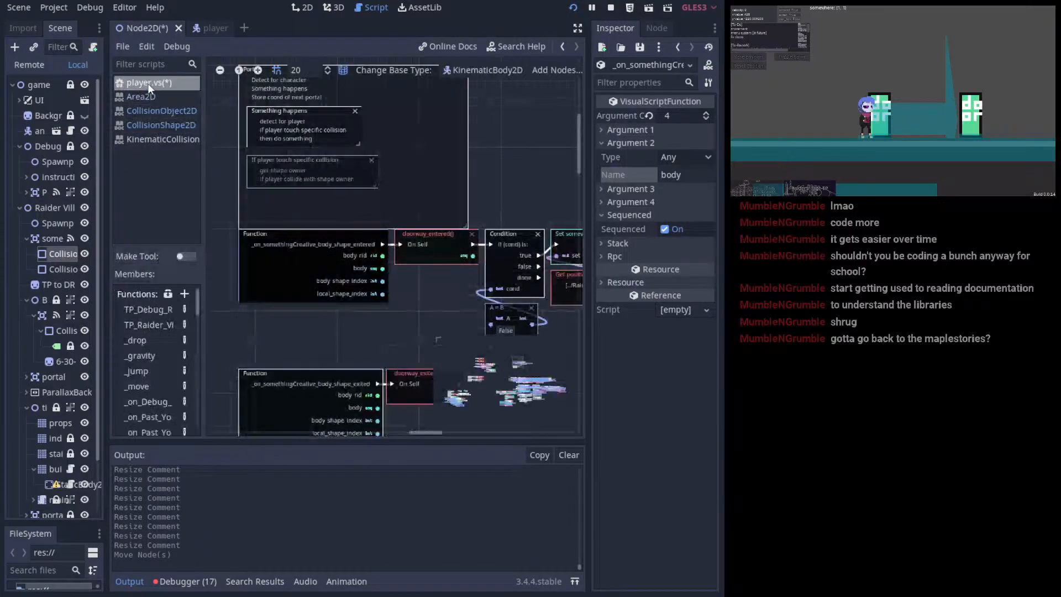
pyautogui.click(144, 111)
pyautogui.rightClick(144, 110)
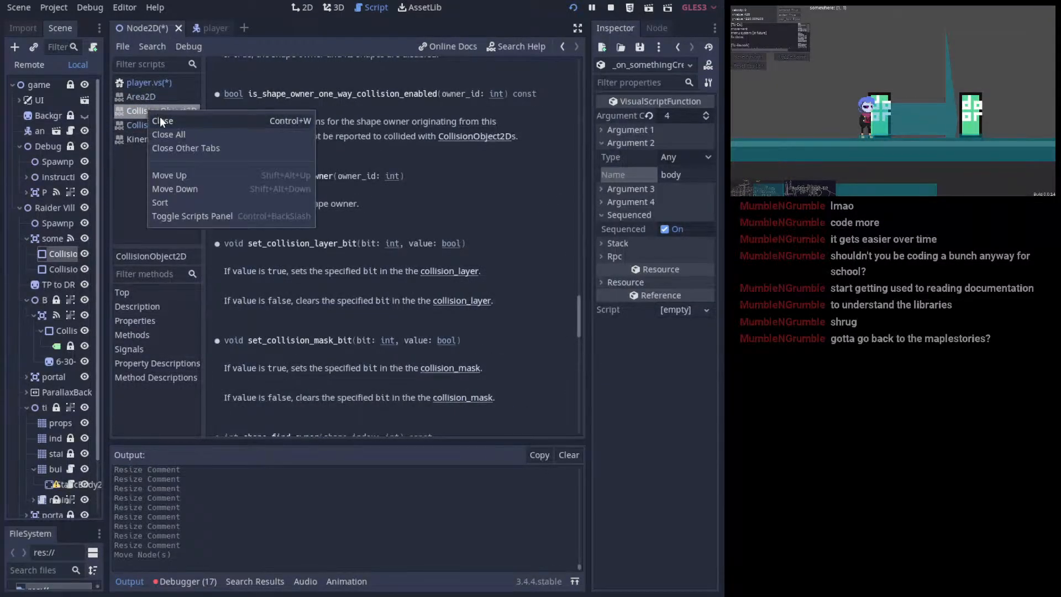
pyautogui.click(160, 116)
# - Search the help for "area" and open the area_shape_entered signal of Area2D
pyautogui.click(155, 7)
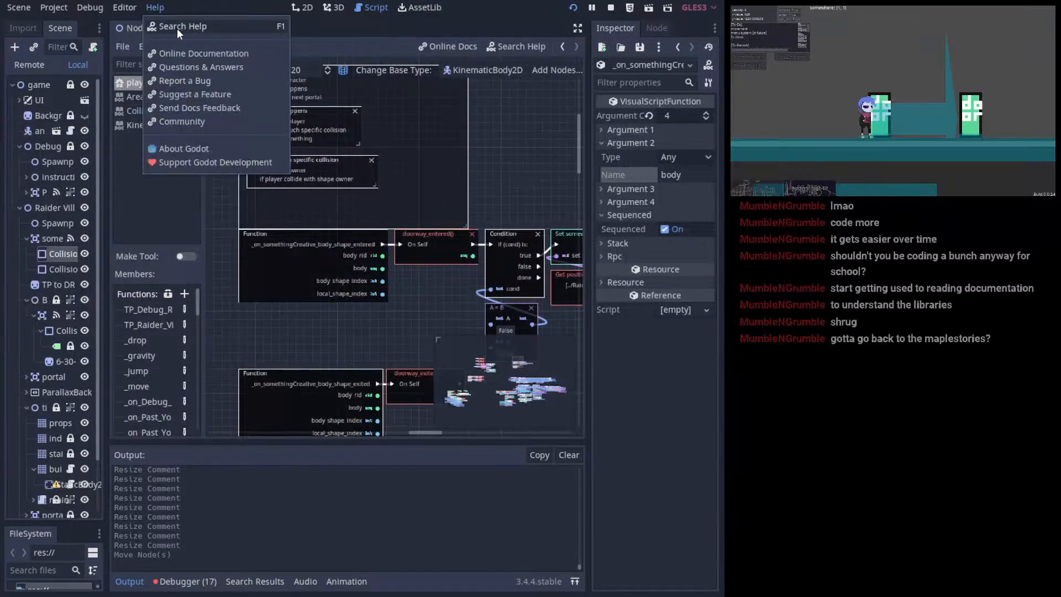
pyautogui.click(175, 26)
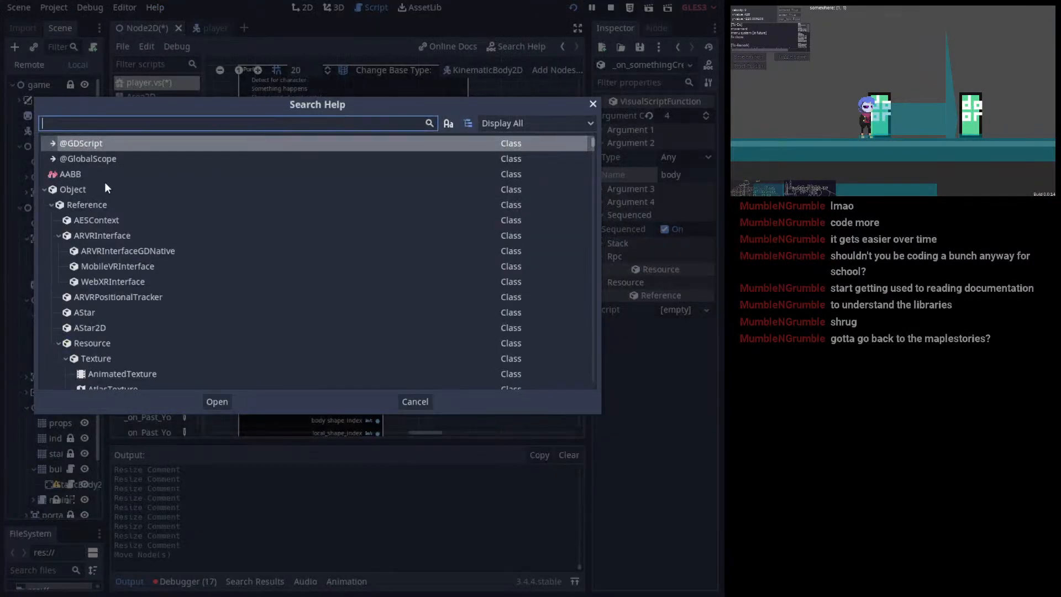
pyautogui.write('area')
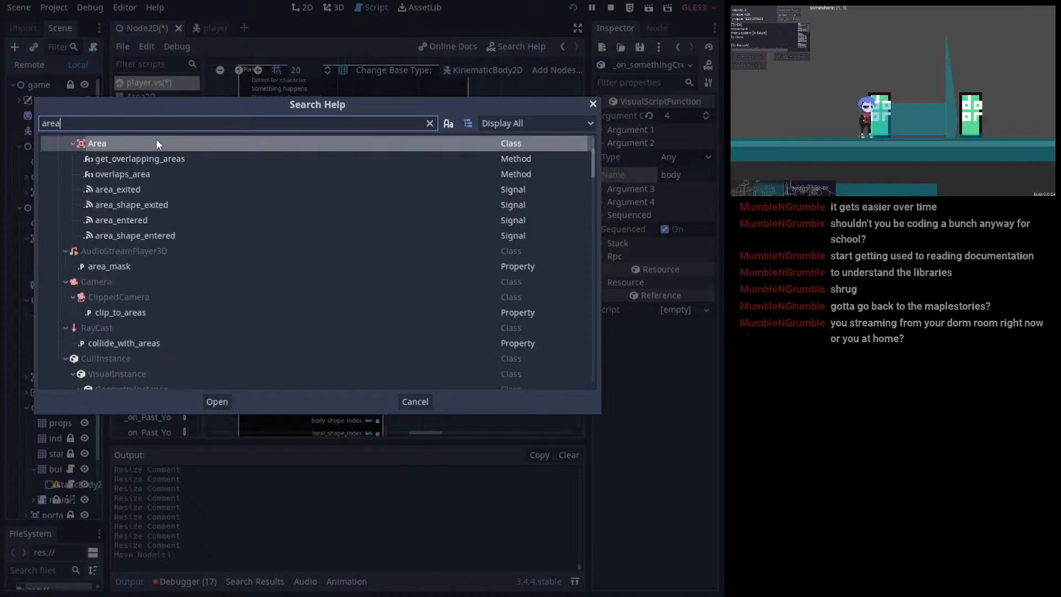
pyautogui.scroll(-10, 164, 200)
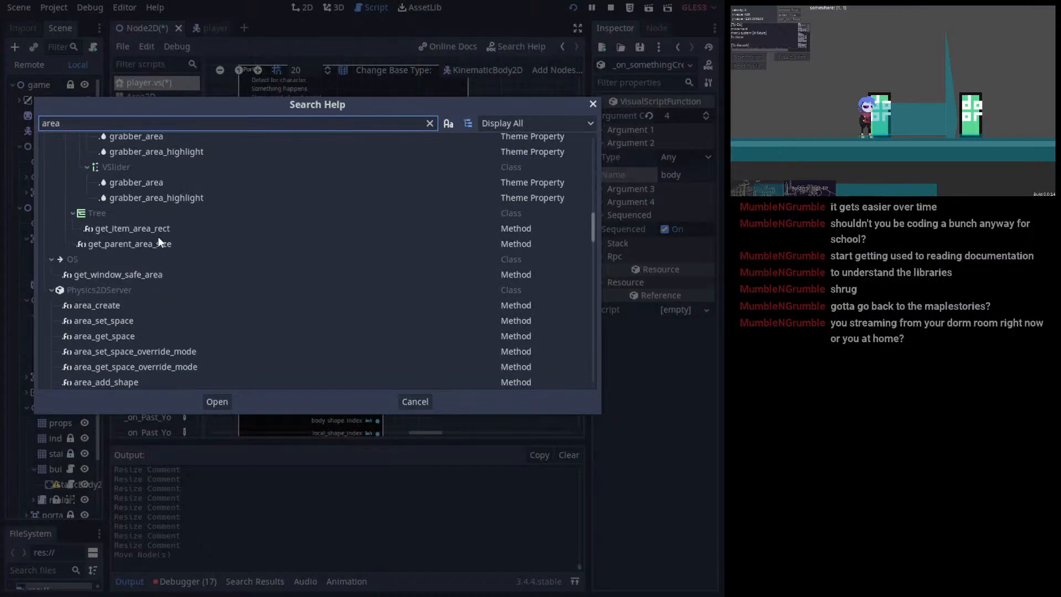
pyautogui.scroll(-8, 162, 236)
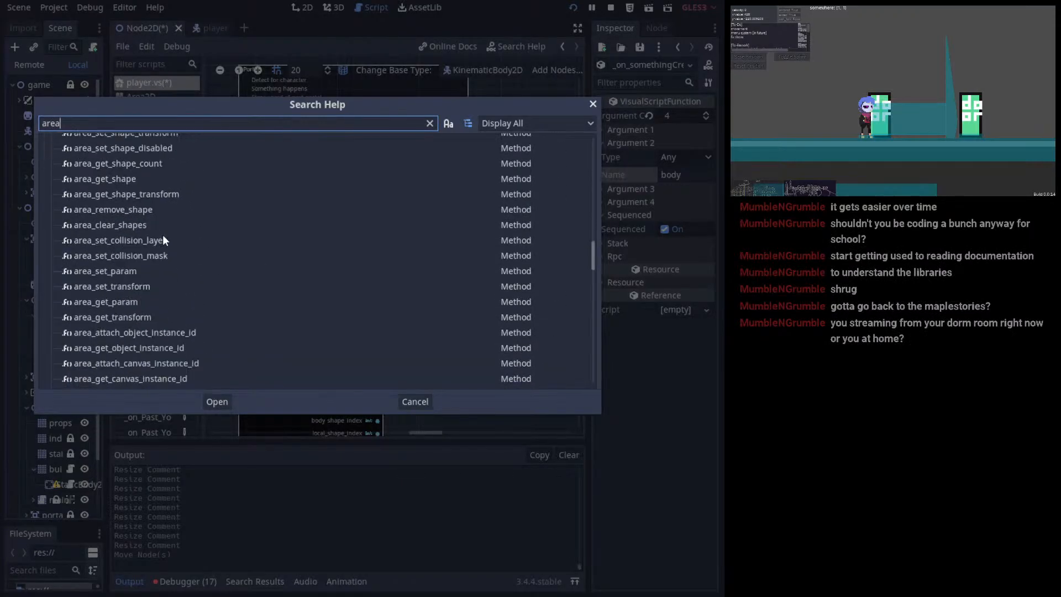
pyautogui.scroll(-3, 162, 236)
pyautogui.scroll(4, 263, 302)
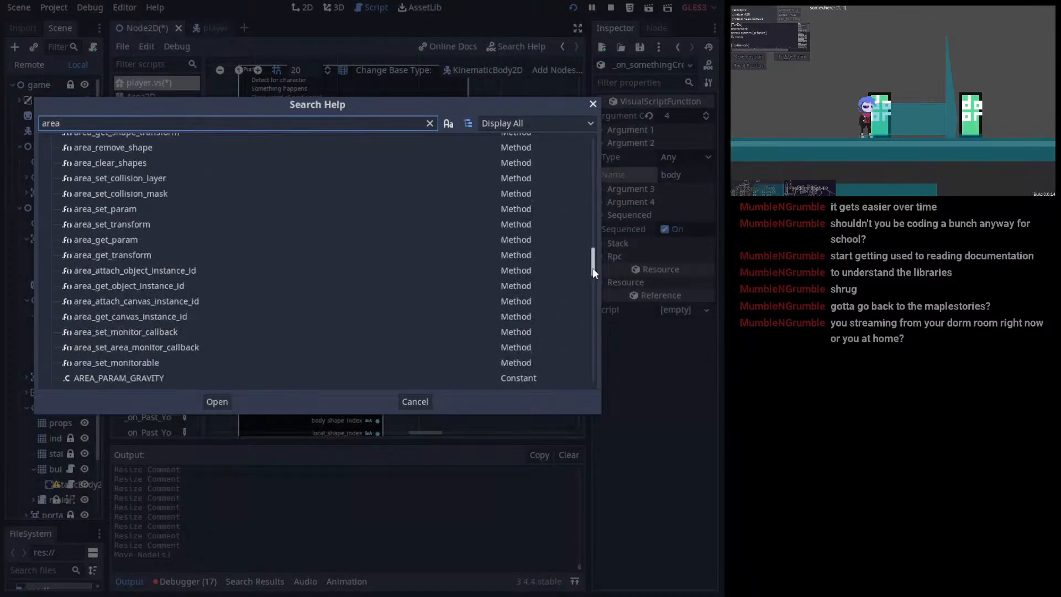
pyautogui.moveTo(593, 268); pyautogui.dragTo(575, 190)
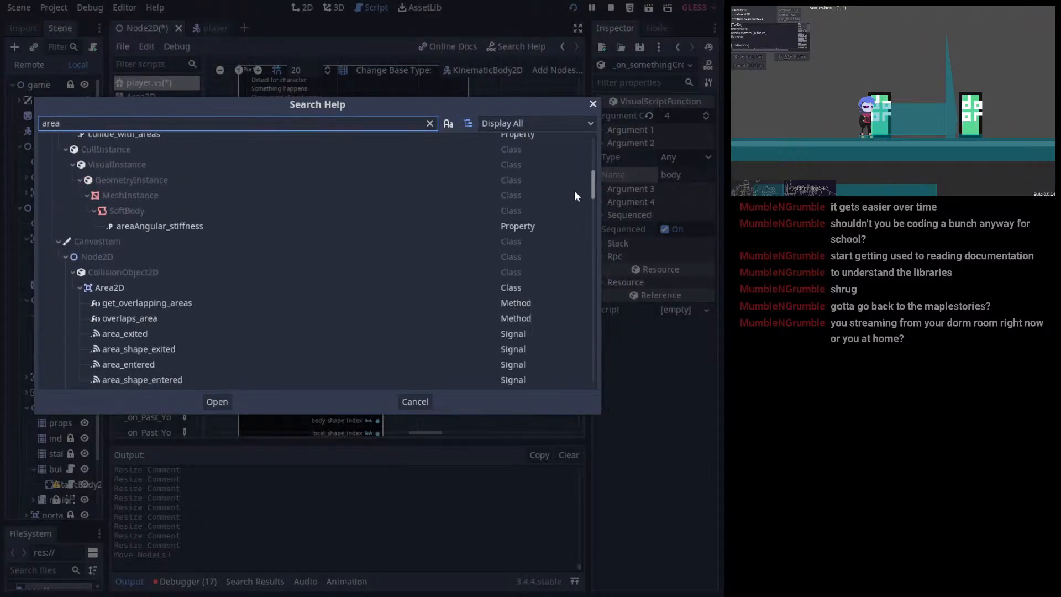
pyautogui.scroll(-3, 172, 313)
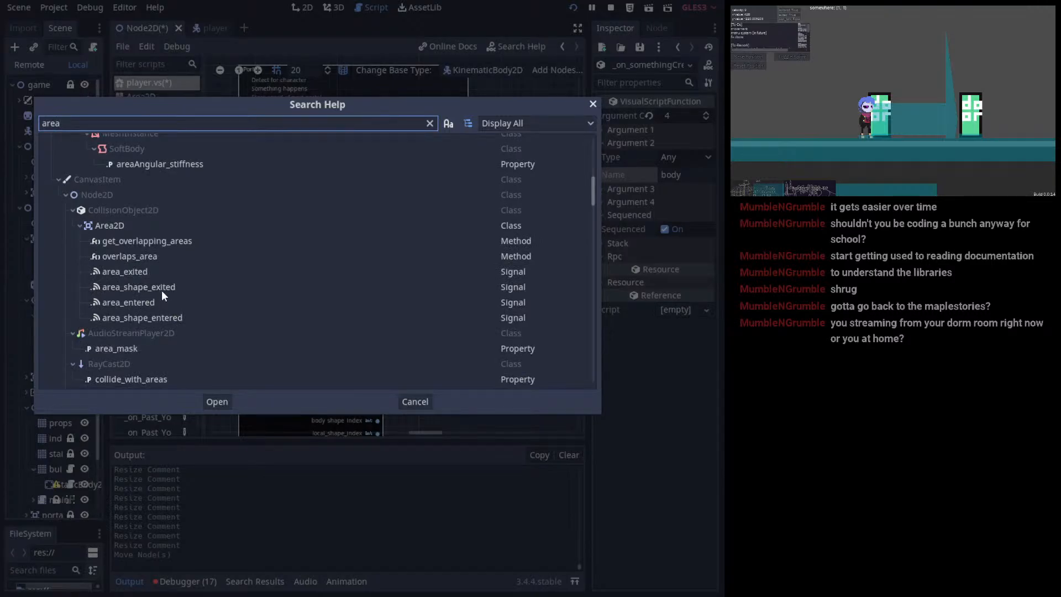
pyautogui.click(166, 318)
pyautogui.click(218, 402)
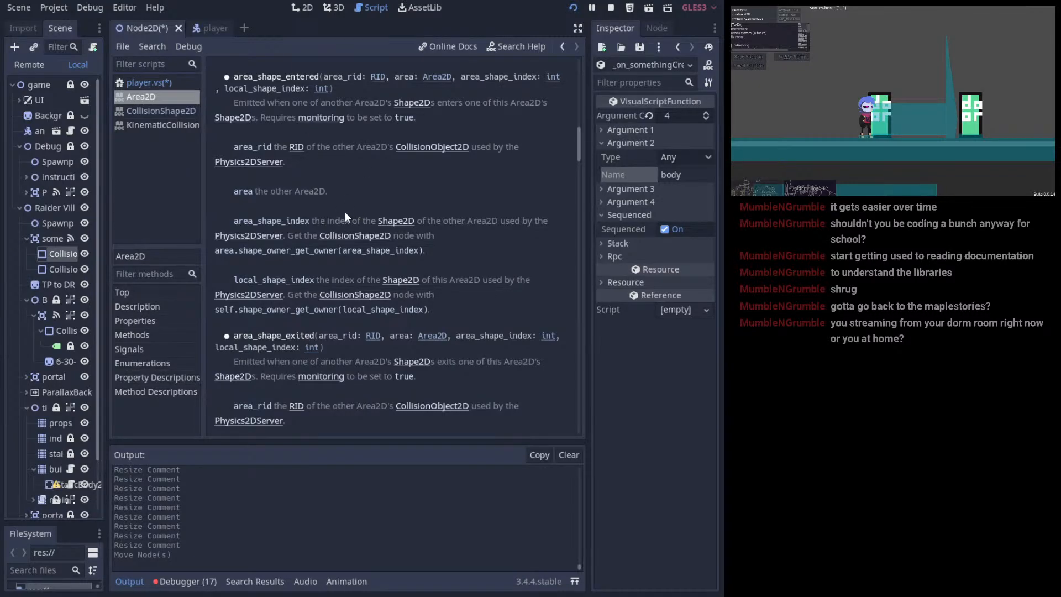
# - Open the Shape2D reference linked in the area_shape_index description, then return to the Area2D reference
pyautogui.moveTo(326, 220); pyautogui.dragTo(380, 222)
pyautogui.click(383, 221)
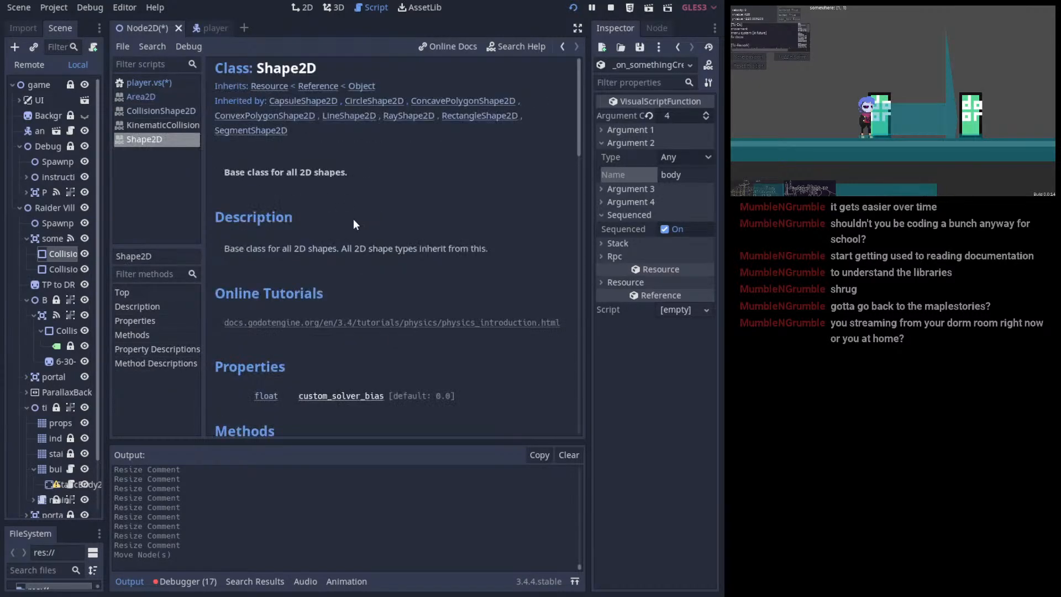
pyautogui.click(160, 98)
pyautogui.click(158, 139)
pyautogui.click(168, 98)
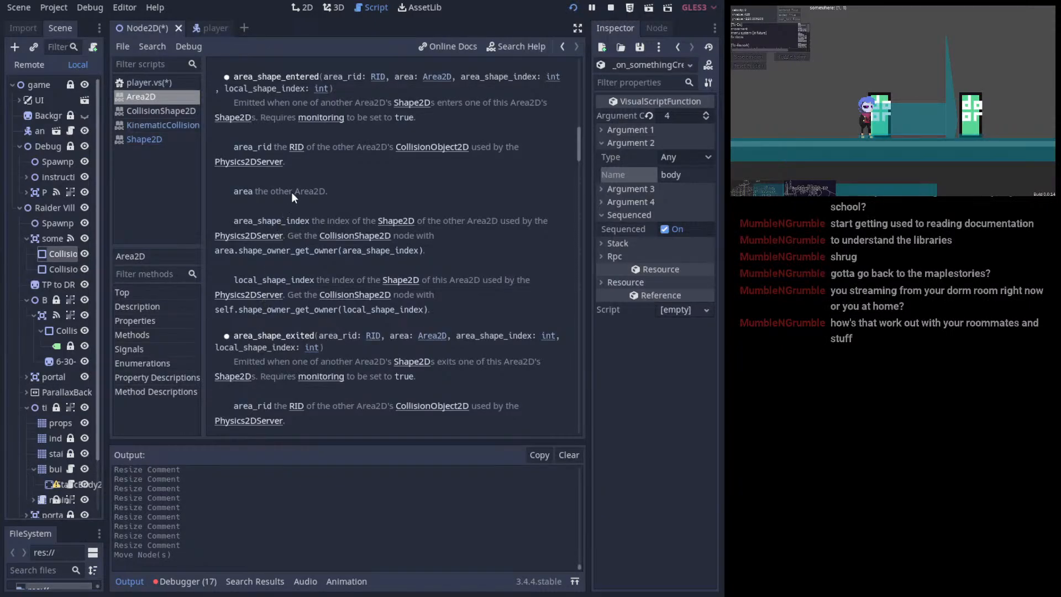
# - Read the area_shape_entered signal description, including its area, area_shape_index and local_shape_index parameters
pyautogui.moveTo(286, 192); pyautogui.dragTo(333, 194)
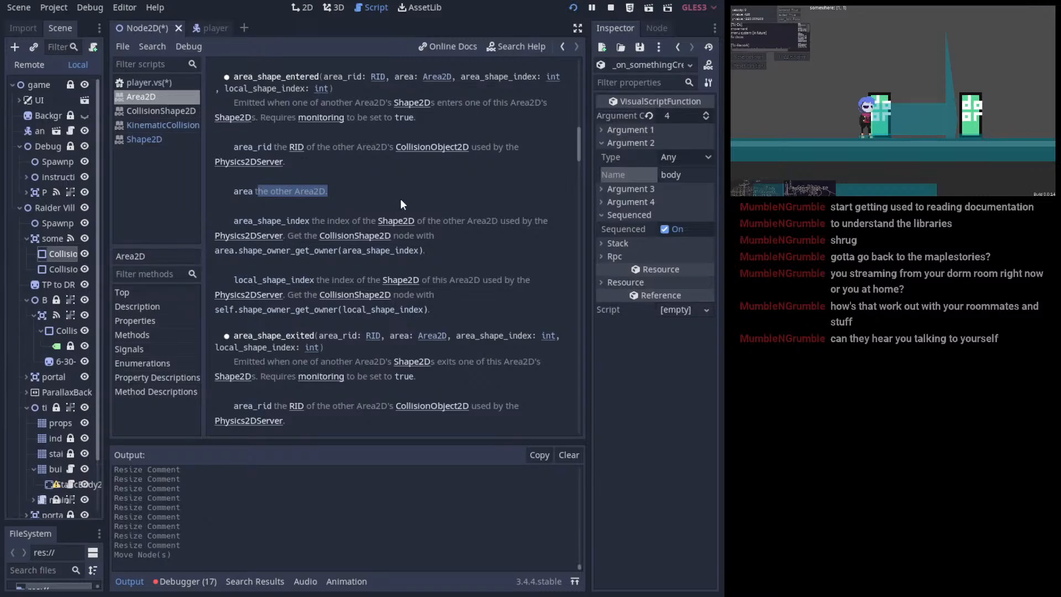
pyautogui.scroll(3, 418, 201)
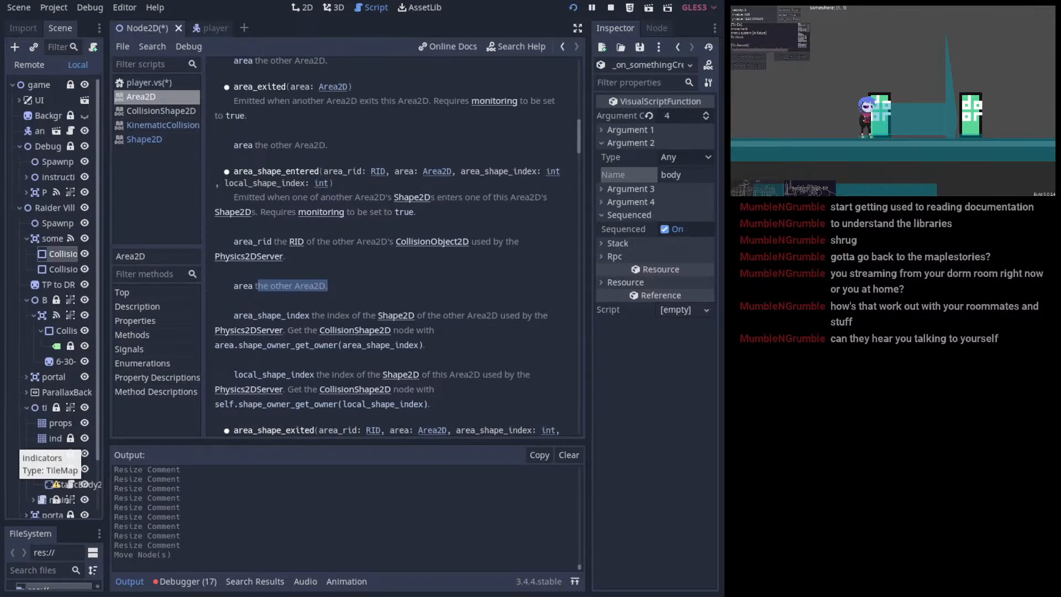
pyautogui.scroll(-2, 386, 348)
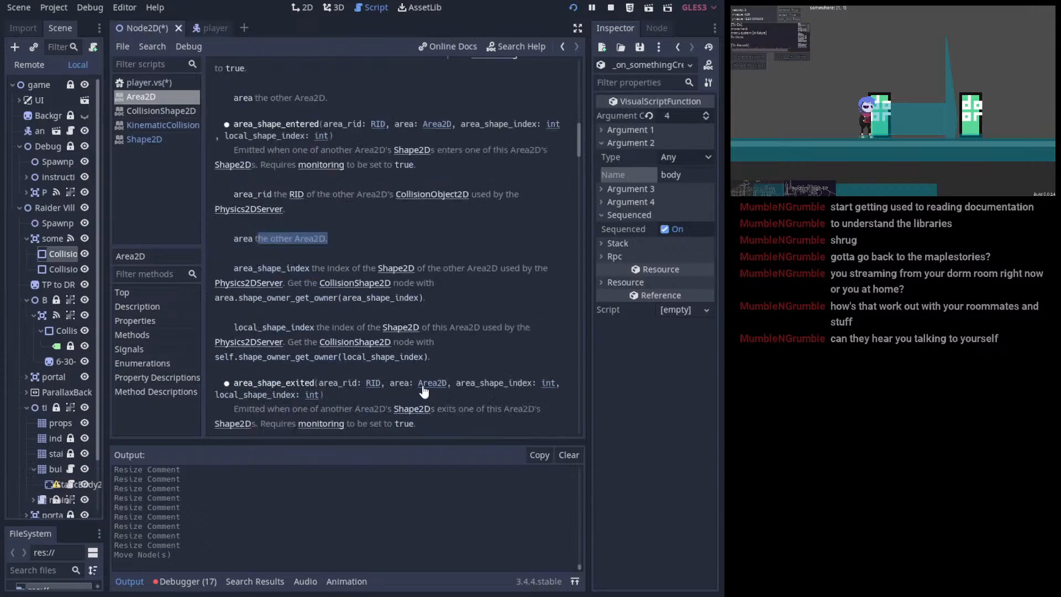
pyautogui.scroll(2, 360, 310)
pyautogui.click(342, 291)
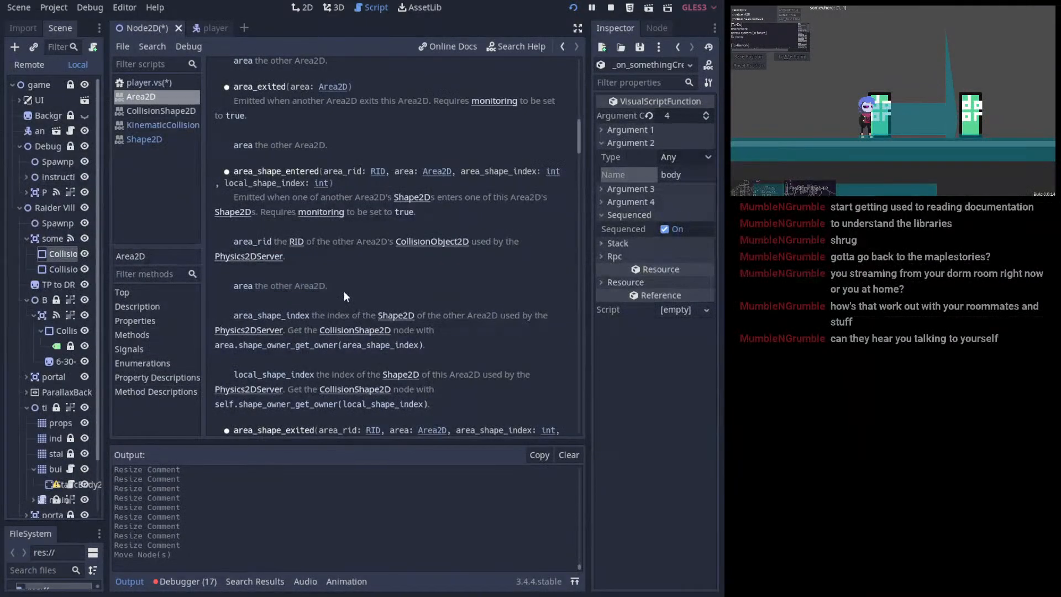
pyautogui.scroll(2, 340, 223)
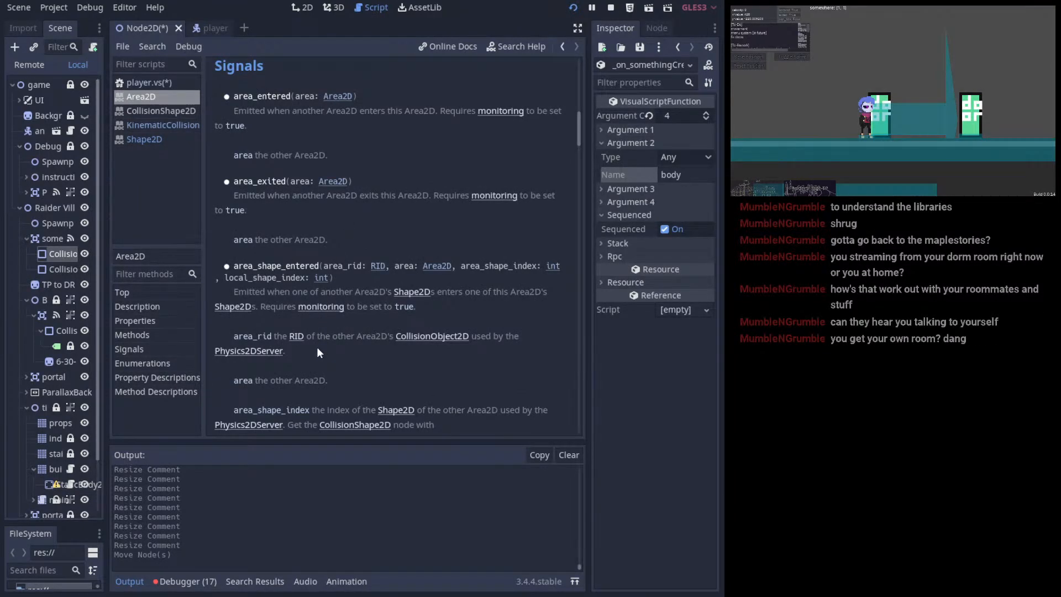
pyautogui.scroll(-1, 327, 333)
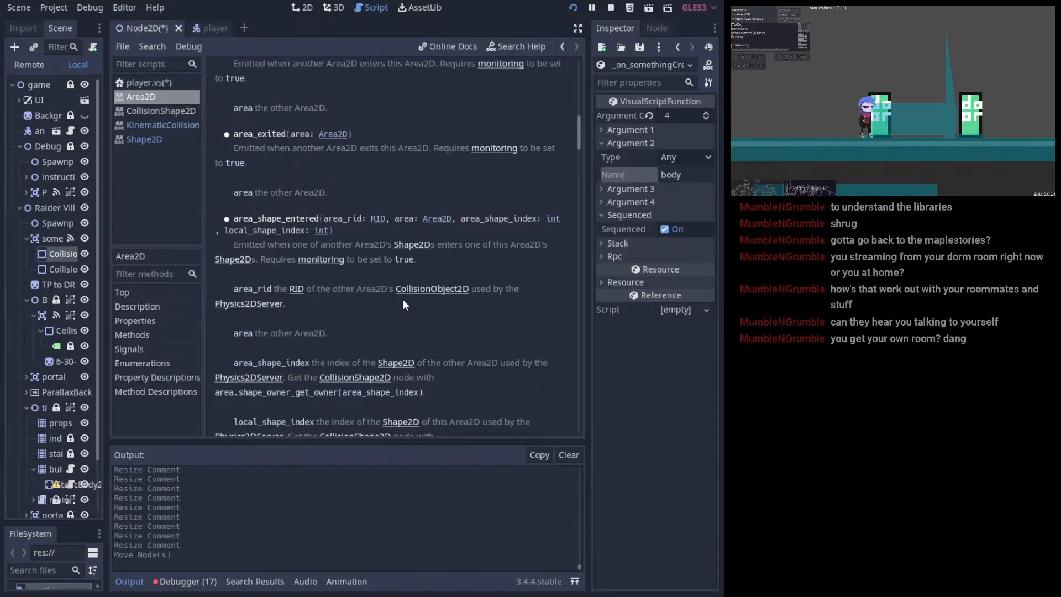
pyautogui.scroll(-1, 403, 305)
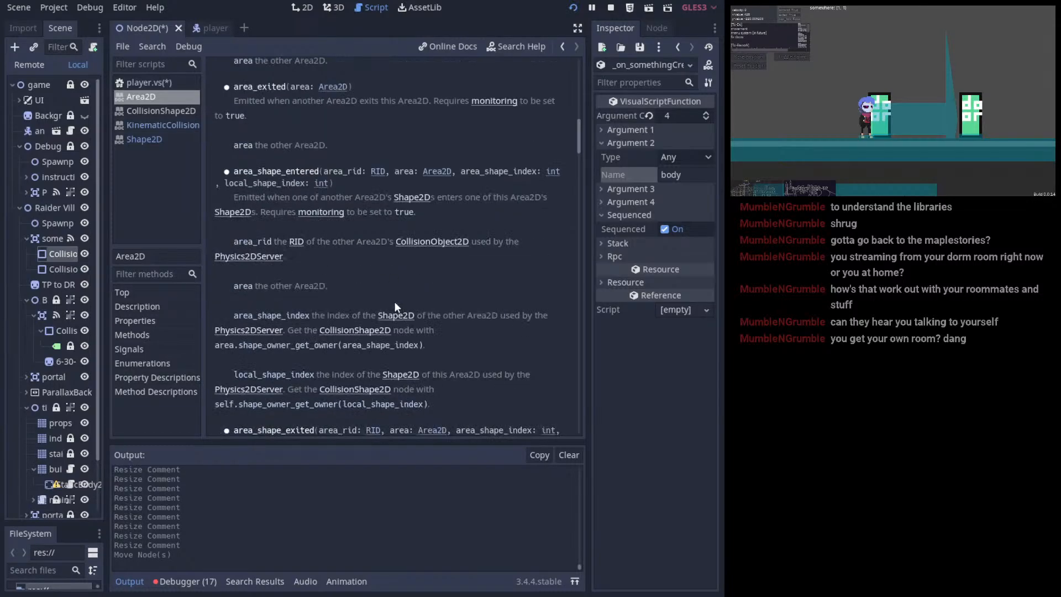
pyautogui.scroll(-1, 393, 299)
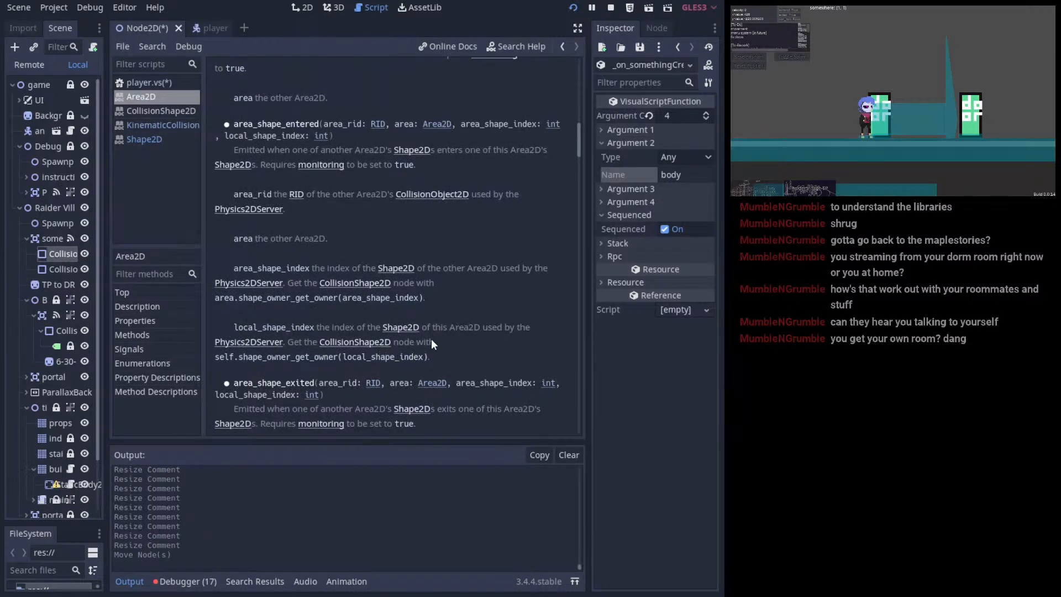
# - Compare the area_shape_entered signal with the Area2D method list and the area_entered and area_exited signals
pyautogui.scroll(1, 436, 310)
pyautogui.scroll(1, 432, 299)
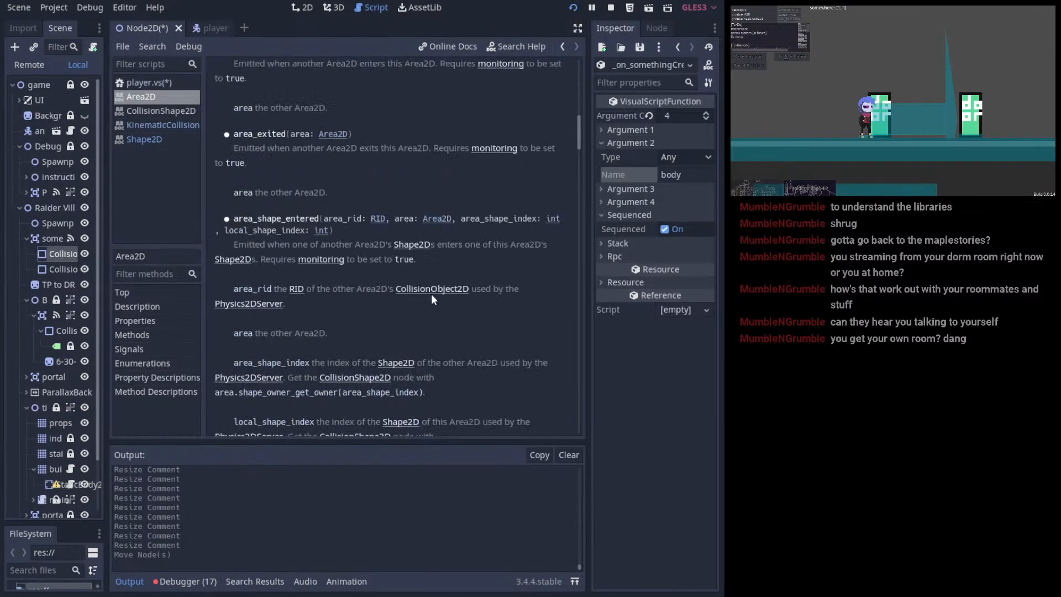
pyautogui.scroll(1, 429, 294)
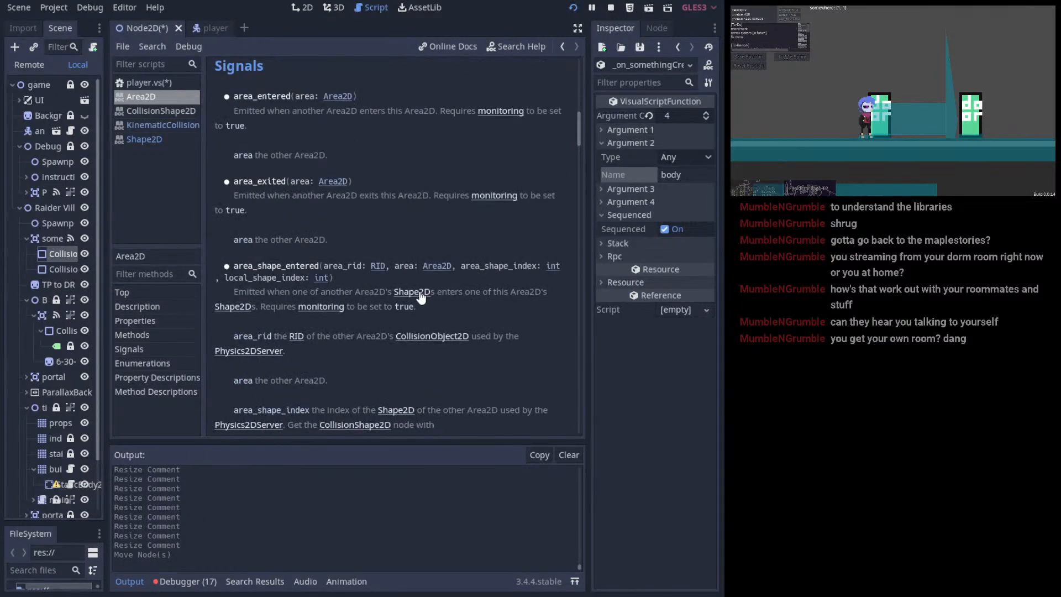
pyautogui.scroll(1, 418, 289)
pyautogui.scroll(2, 418, 287)
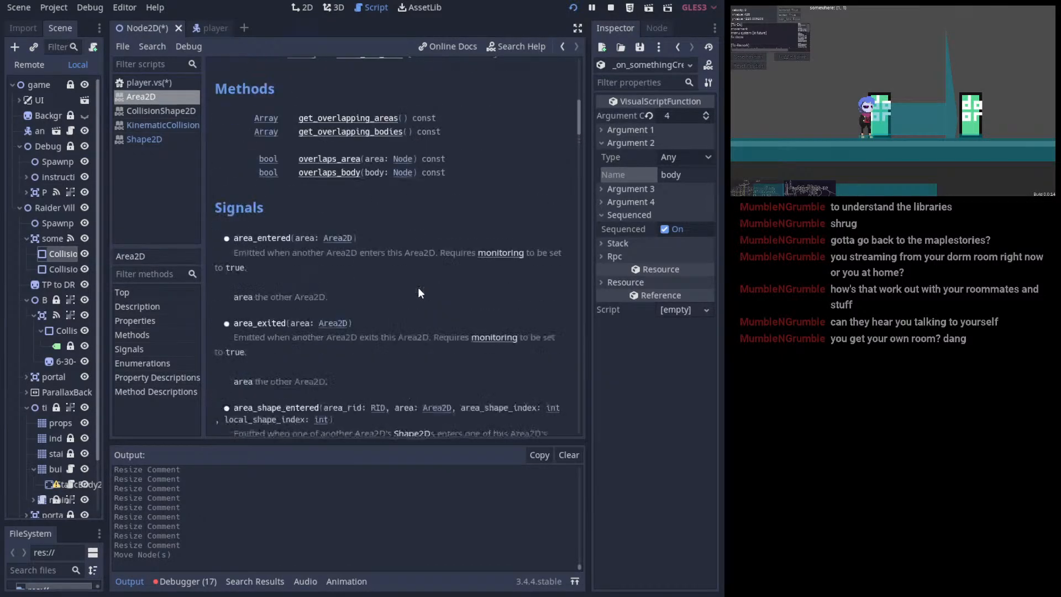
pyautogui.scroll(-1, 418, 293)
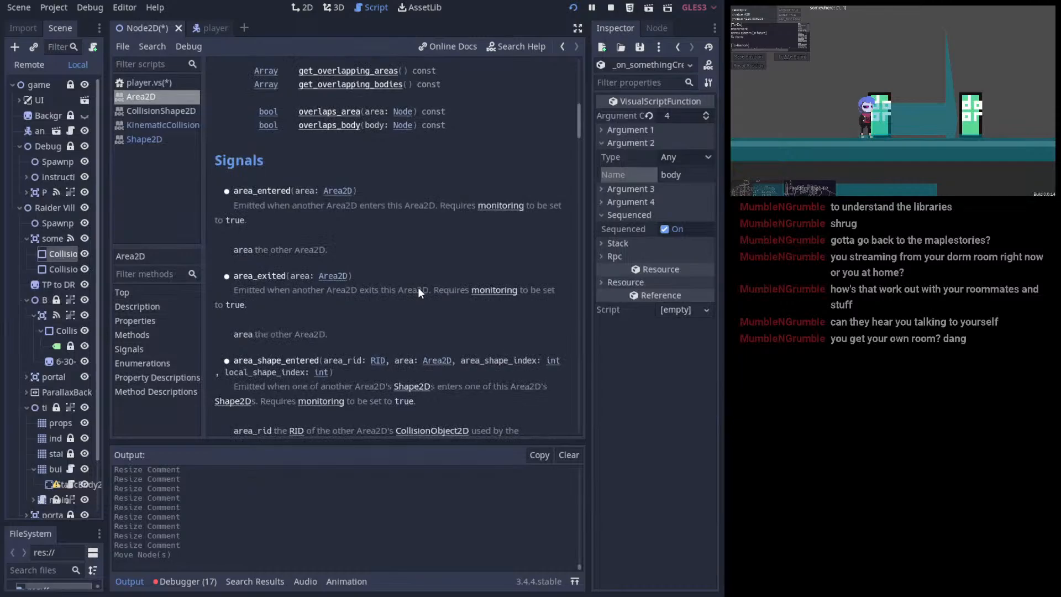
pyautogui.scroll(-2, 418, 287)
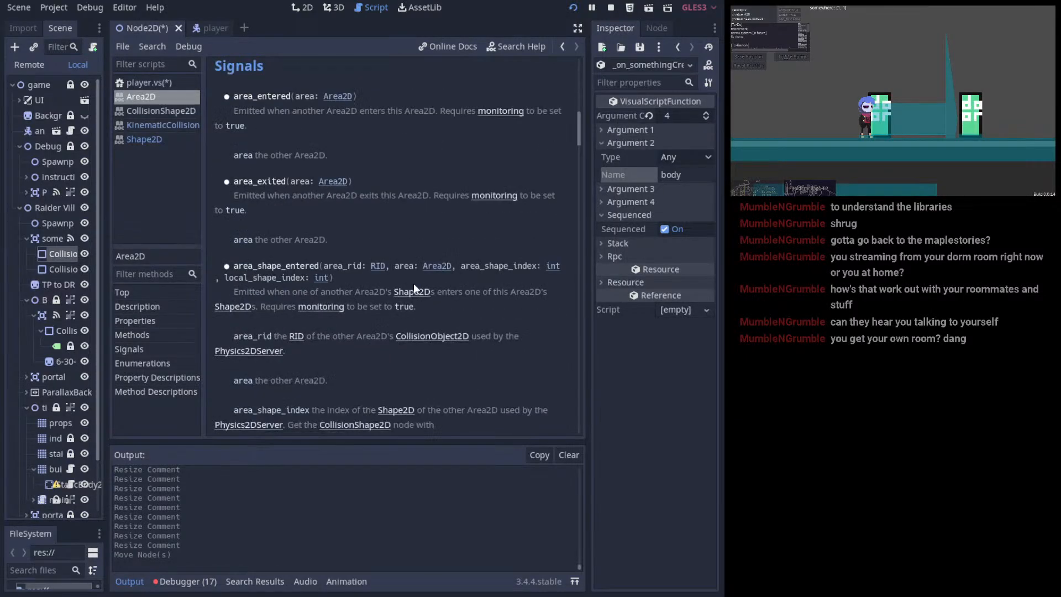
pyautogui.scroll(-3, 339, 243)
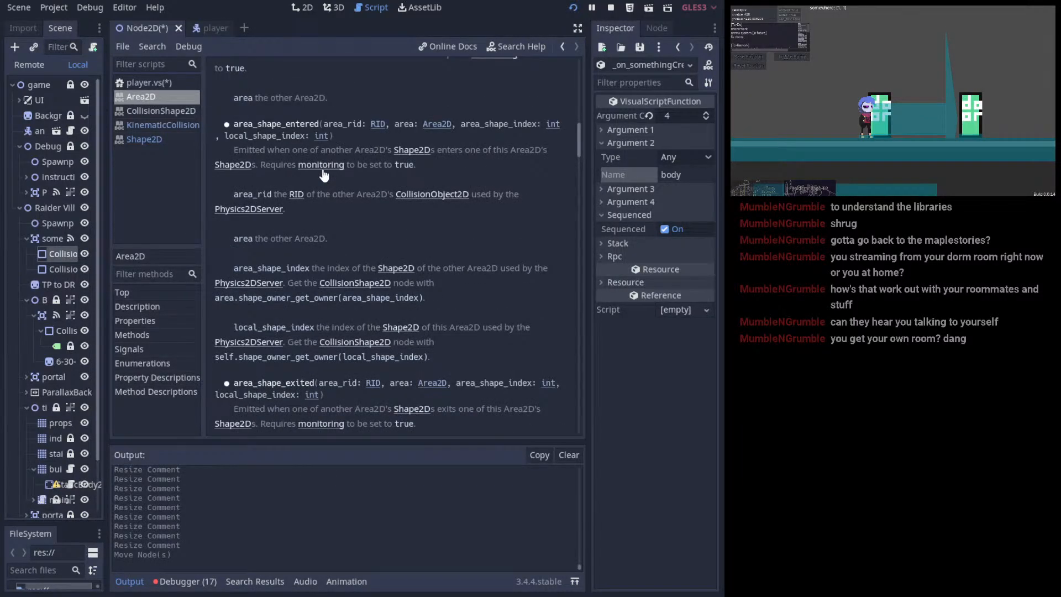
# - Reread the area_rid, area and area_shape_index parameter descriptions of the area_shape_entered signal, highlighting the wording
pyautogui.moveTo(294, 238); pyautogui.dragTo(330, 236)
pyautogui.moveTo(339, 194); pyautogui.dragTo(388, 193)
pyautogui.moveTo(340, 268); pyautogui.dragTo(365, 268)
pyautogui.moveTo(431, 268); pyautogui.dragTo(498, 269)
pyautogui.click(431, 283)
# - Return to the player visual script and check which nodes can be added from the body output of the body_shape_entered function
pyautogui.click(302, 9)
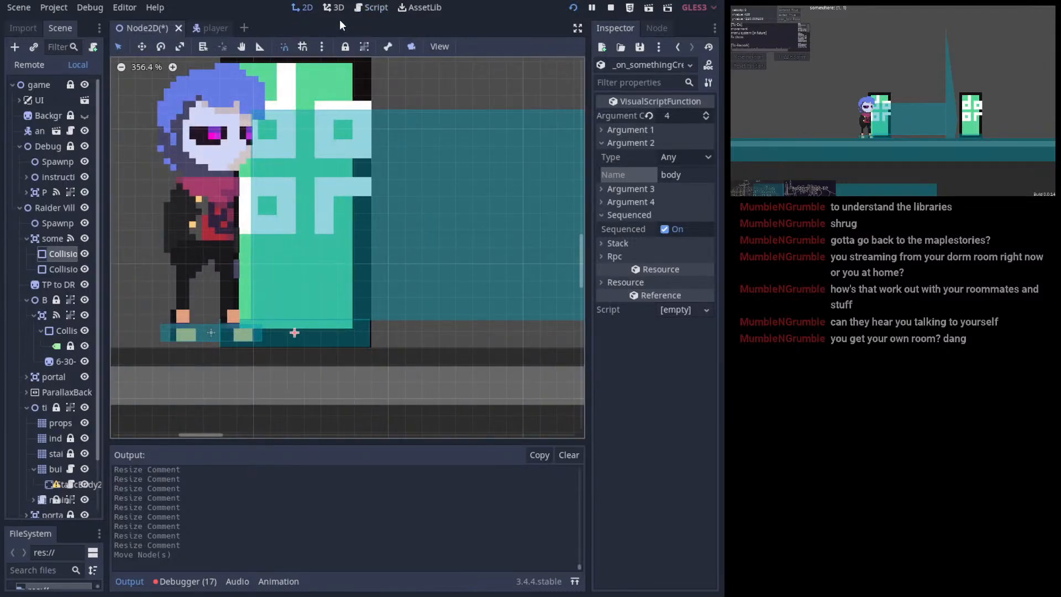
pyautogui.click(372, 7)
pyautogui.click(148, 82)
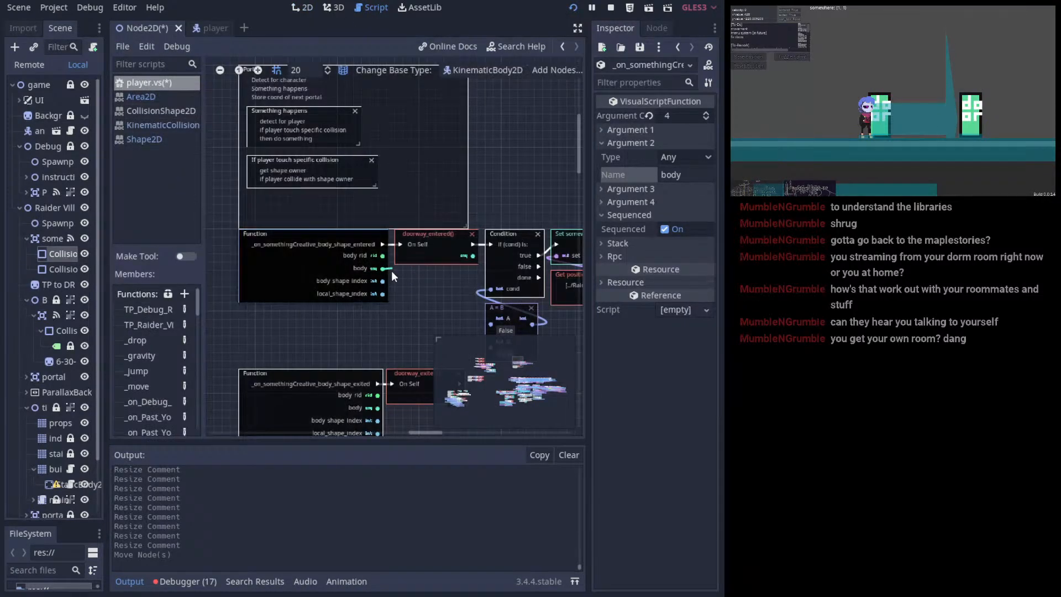
pyautogui.moveTo(387, 269); pyautogui.dragTo(382, 259)
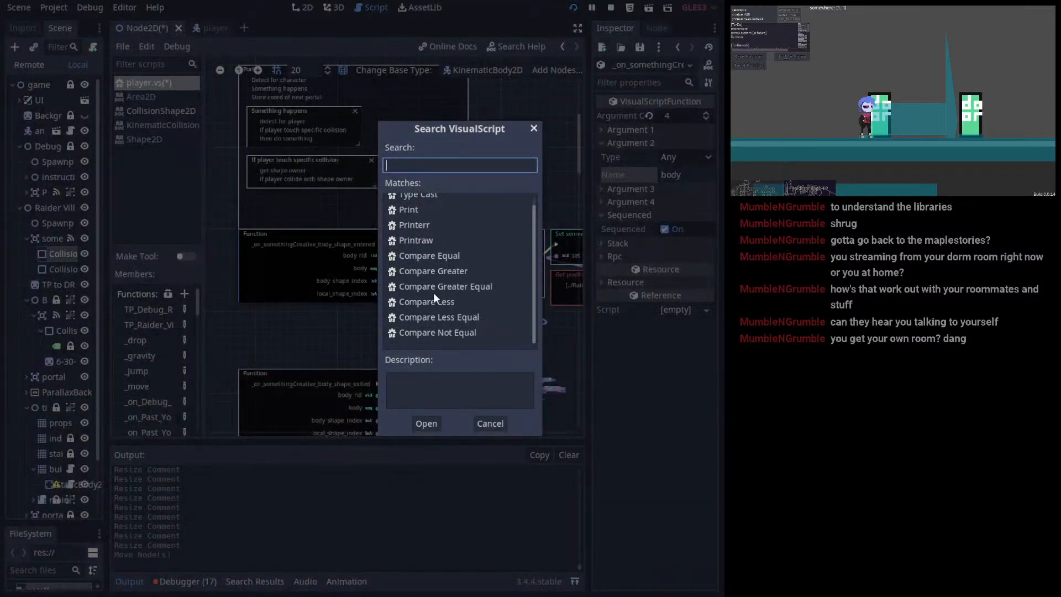
pyautogui.click(490, 423)
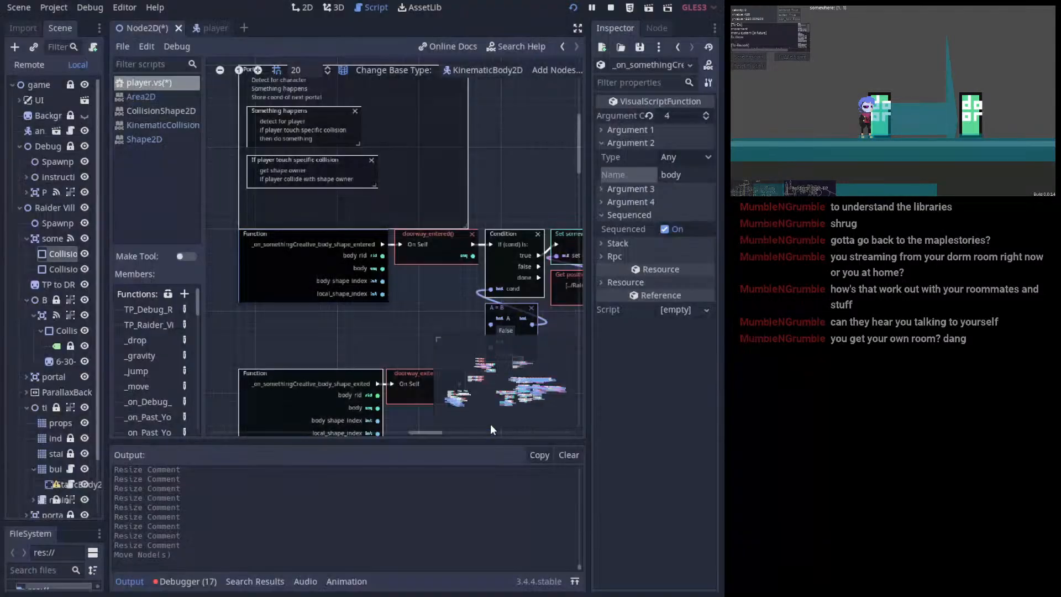
# - Select the first collision shape of the something area and examine the outputs of the body_shape_entered function node
pyautogui.click(58, 264)
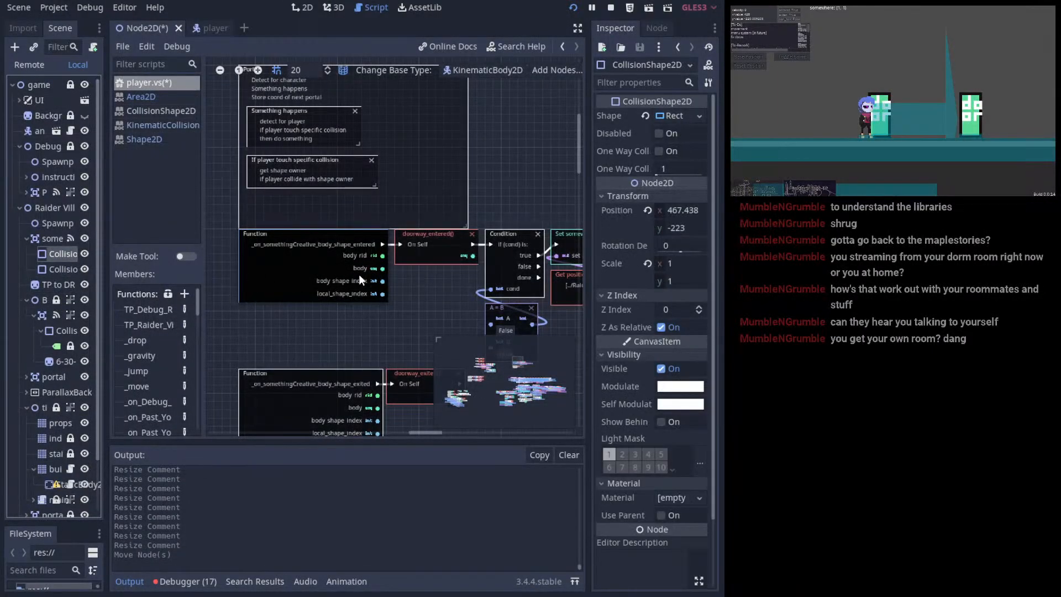
pyautogui.hscroll(5, 276, 251)
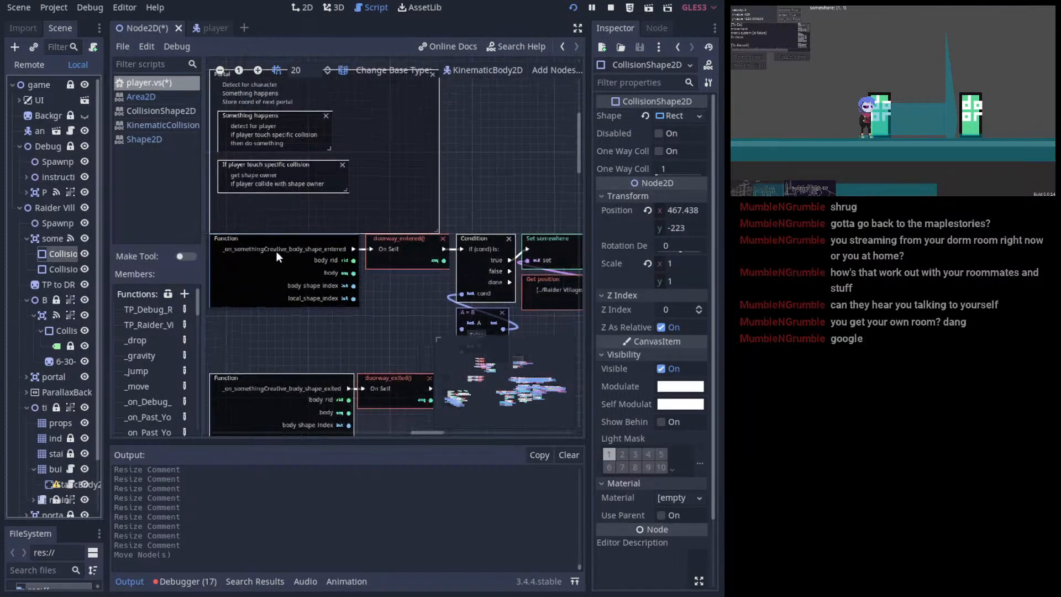
pyautogui.hscroll(-5, 346, 244)
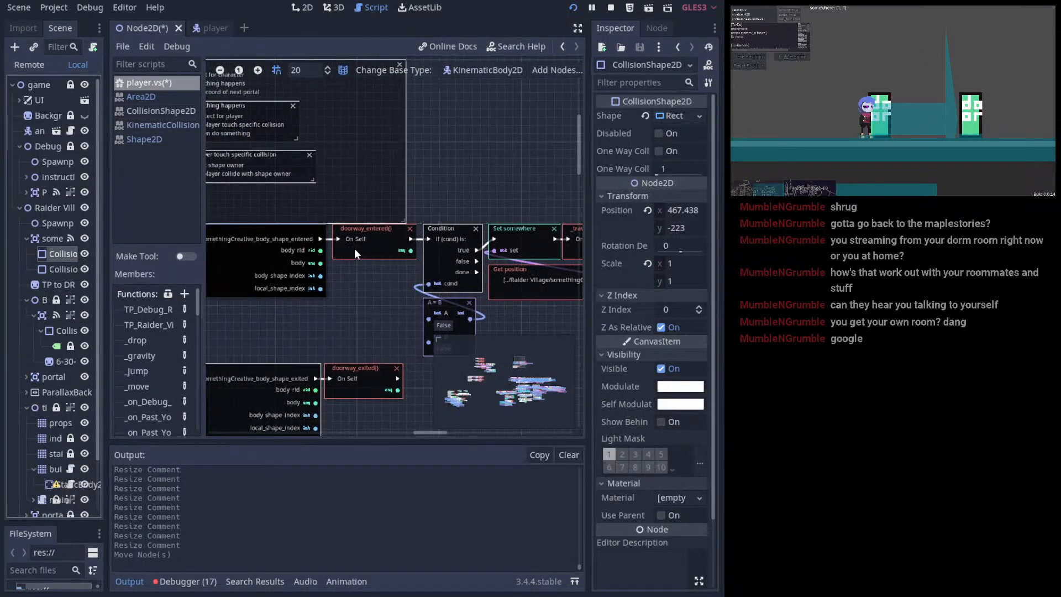
pyautogui.keyDown('ctrl'); pyautogui.scroll(2, 388, 257); pyautogui.keyUp('ctrl')
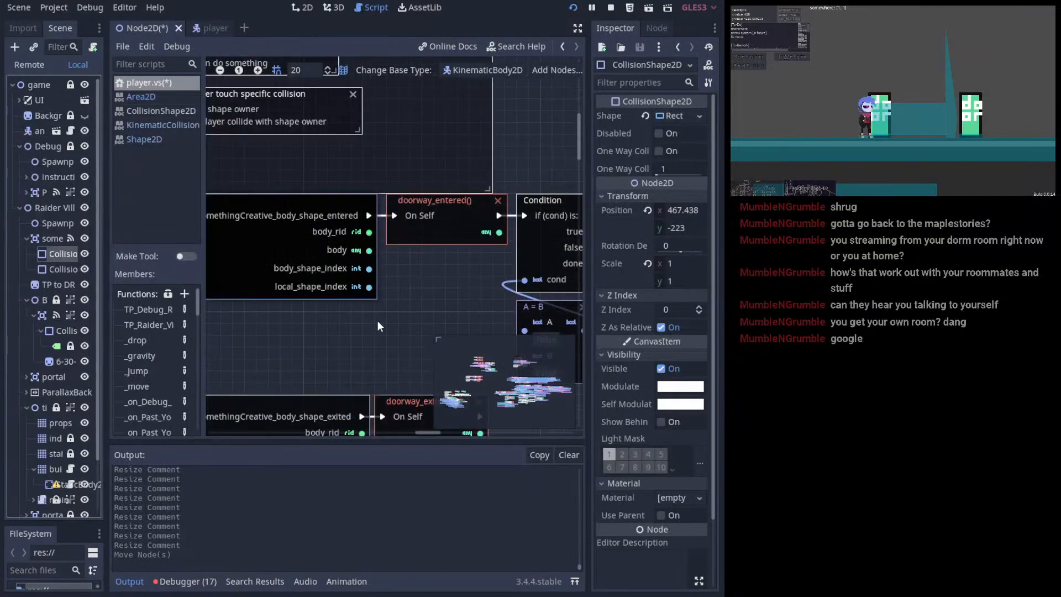
# - Save the Node2D scene together with the edited player visual script
pyautogui.moveTo(365, 341); pyautogui.dragTo(372, 292)
pyautogui.hotkey('ctrl', 's')
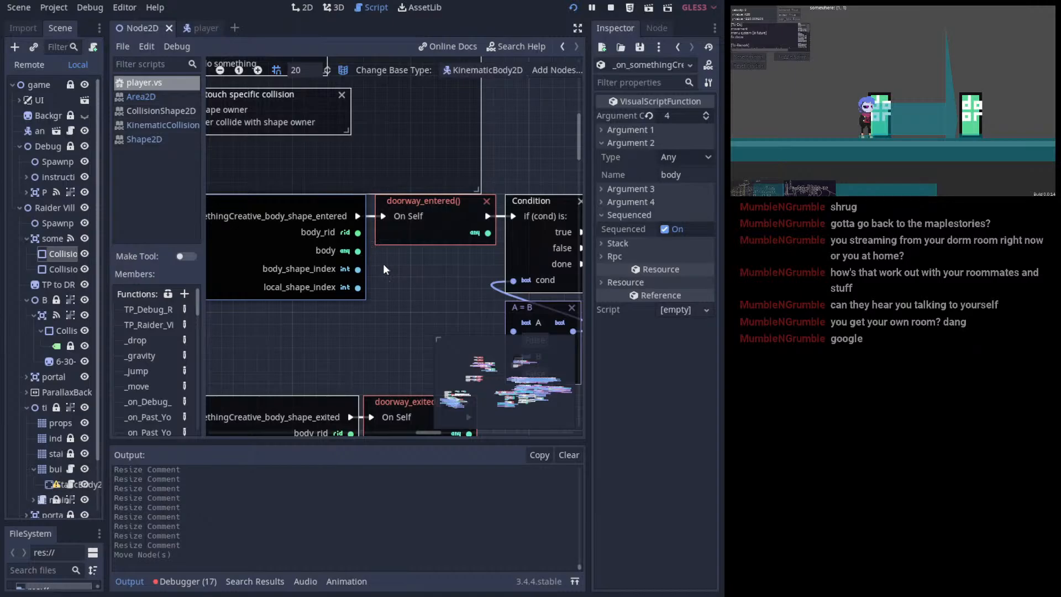
# - Try wiring the body output of the body_shape_entered function into input A of the A = B node, and remove that connection
pyautogui.moveTo(383, 264); pyautogui.dragTo(358, 256, button='middle')
pyautogui.moveTo(318, 229)
pyautogui.mouseDown()
pyautogui.moveTo(450, 308)
pyautogui.moveTo(476, 310)
pyautogui.moveTo(327, 228)
pyautogui.mouseUp()
pyautogui.click(531, 424)
pyautogui.moveTo(471, 295); pyautogui.dragTo(372, 259)
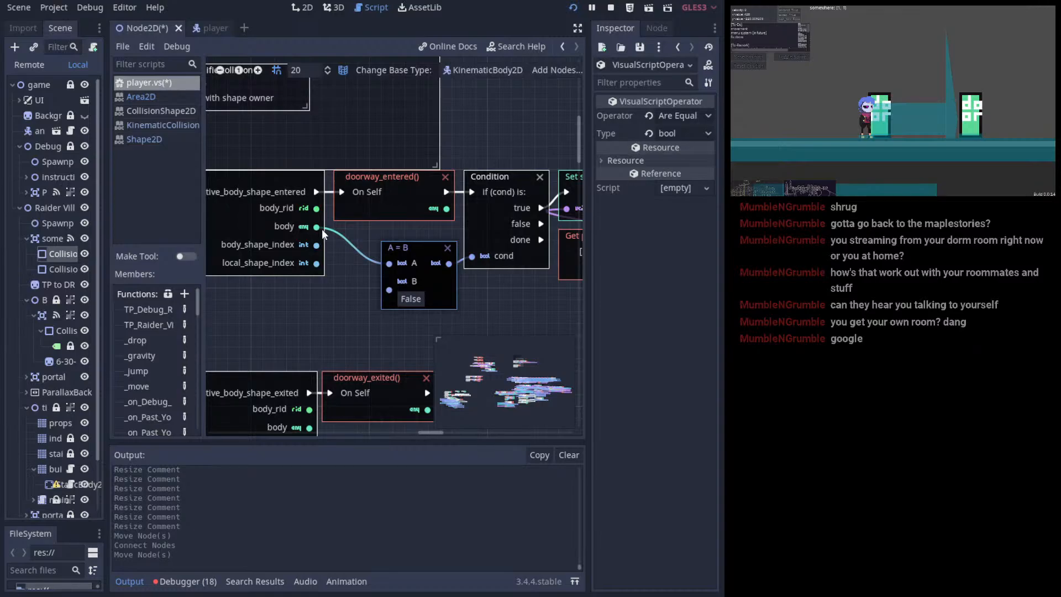
pyautogui.moveTo(426, 250); pyautogui.dragTo(348, 291)
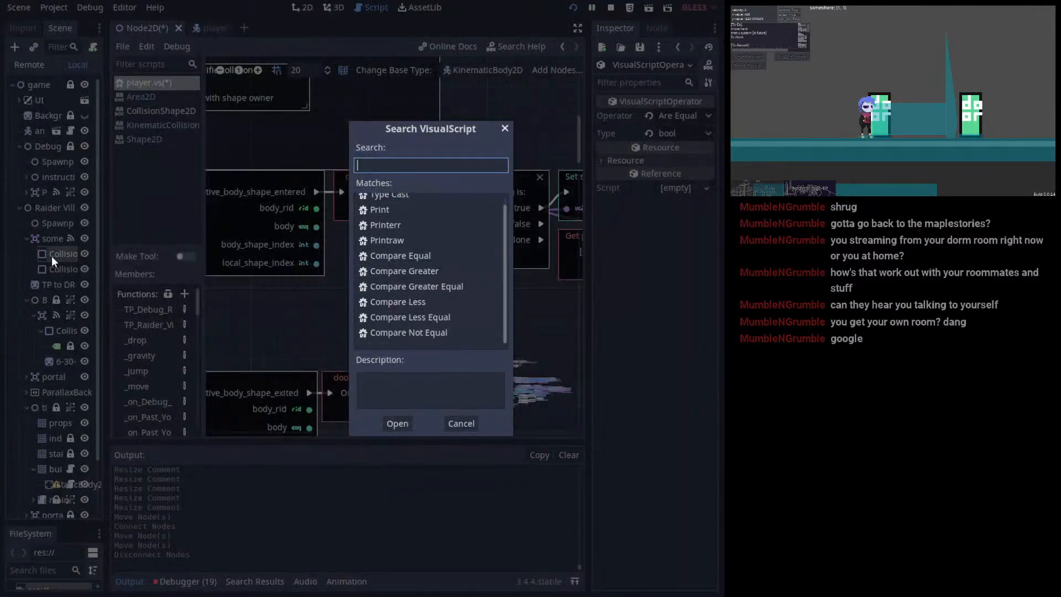
pyautogui.press('Escape')
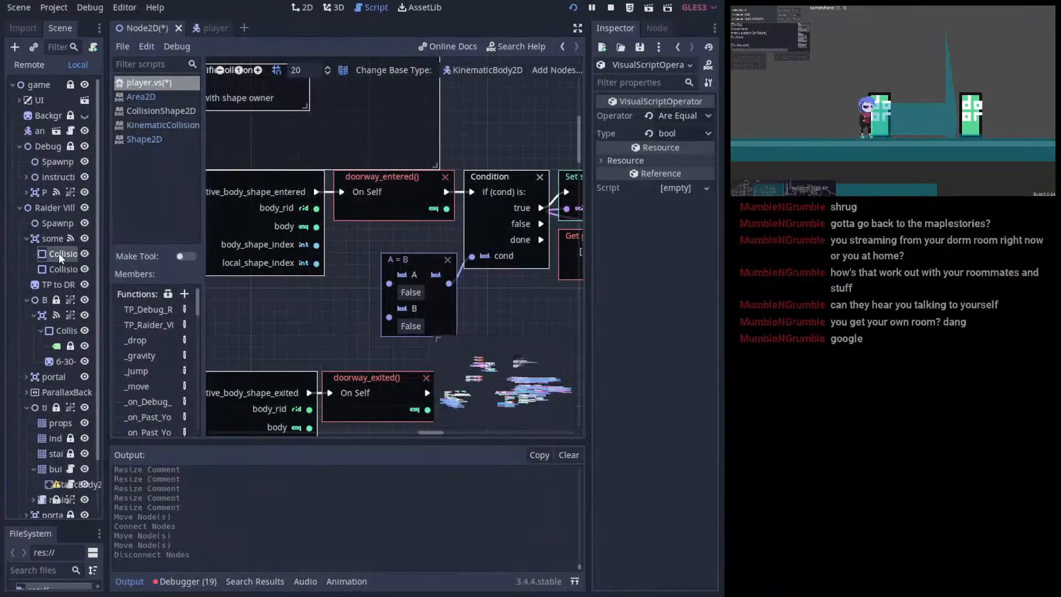
pyautogui.click(498, 183)
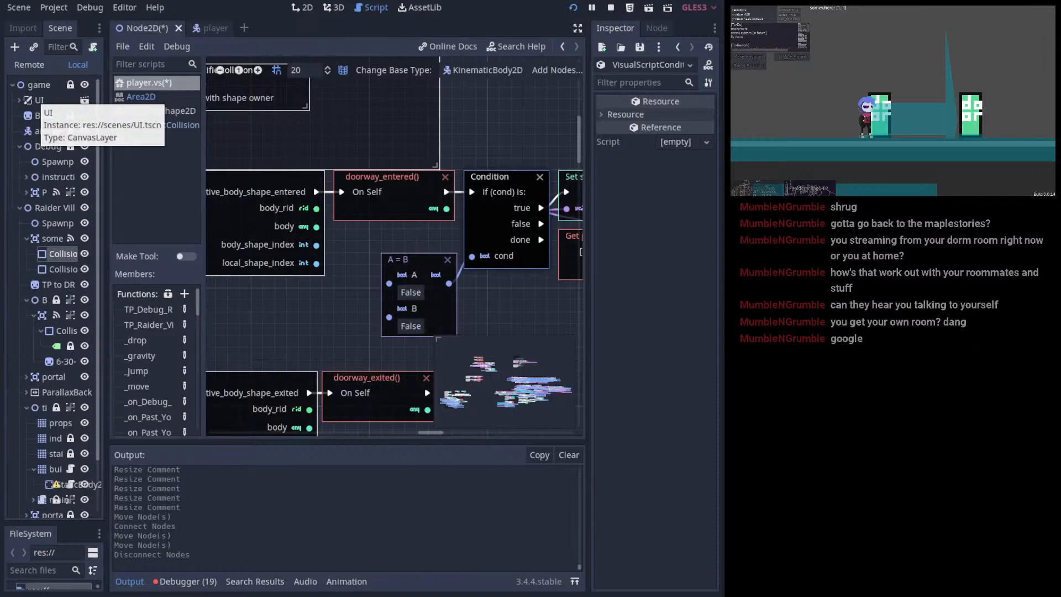
# - Search the available visual script nodes for "shape" and read the description of Create Shape Owner
pyautogui.rightClick(309, 310)
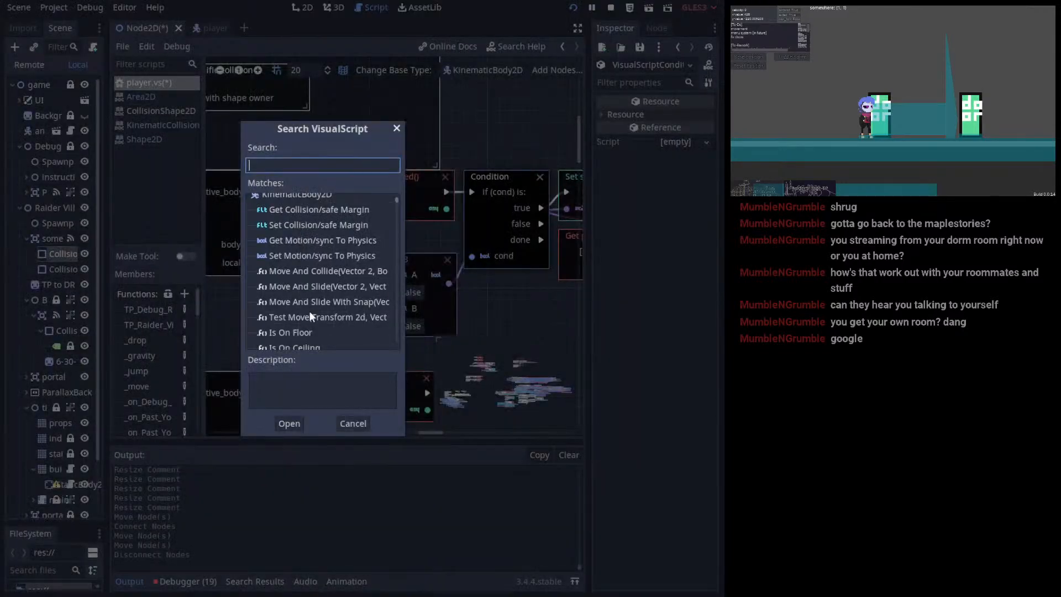
pyautogui.write('shape')
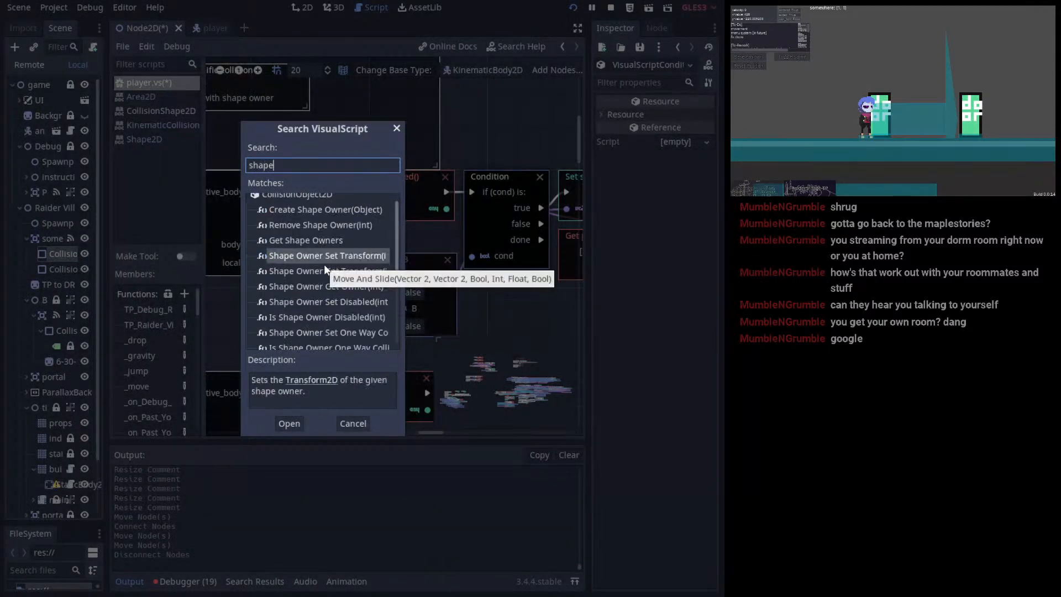
pyautogui.click(341, 209)
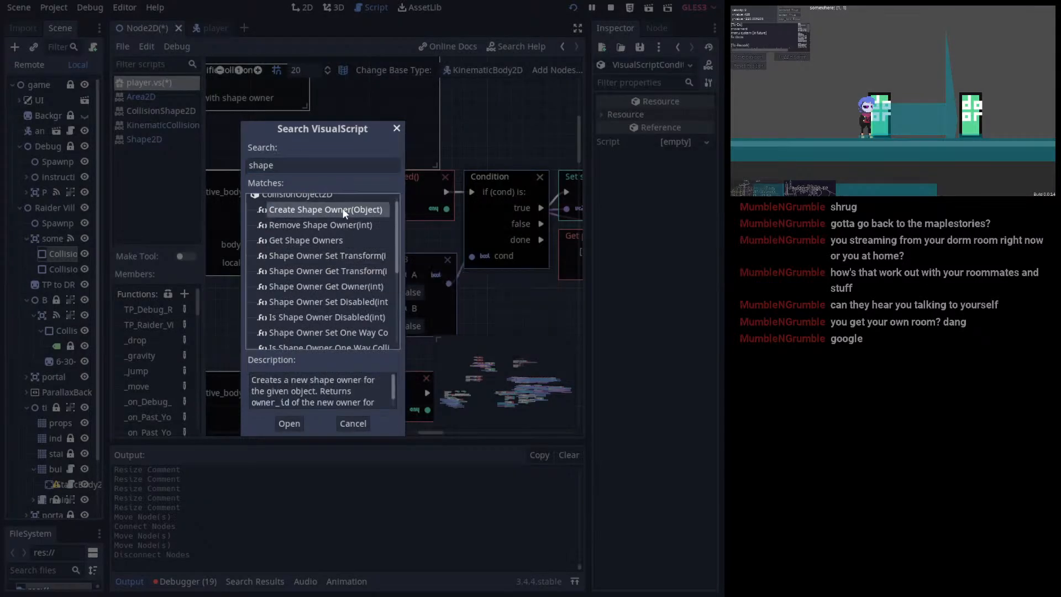
pyautogui.scroll(1, 359, 259)
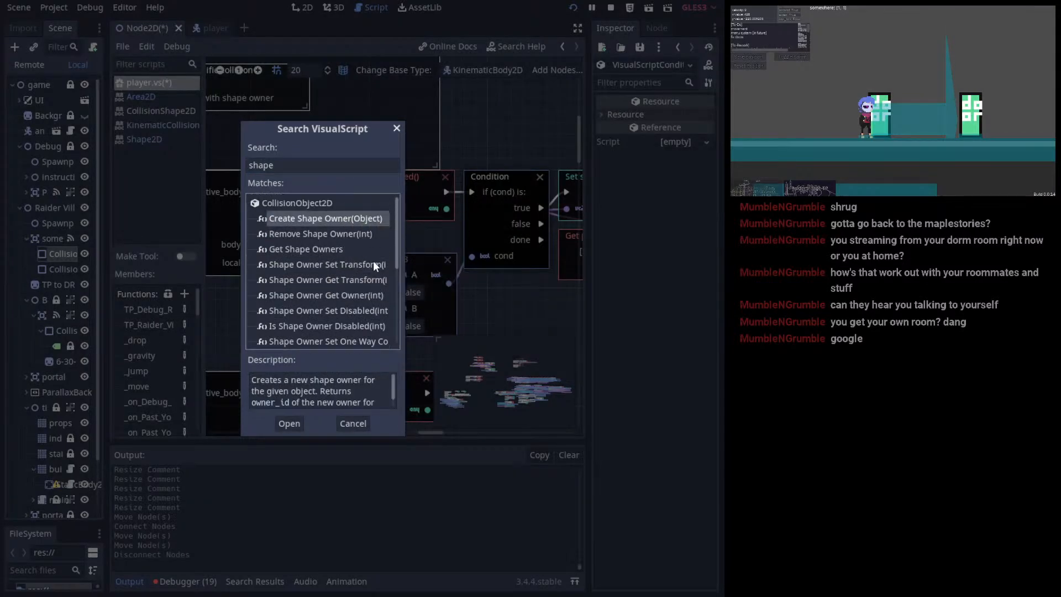
pyautogui.press('Escape')
# - Add the first collision shape of the somethingCreative area to the graph and search its members for "own"
pyautogui.moveTo(62, 254); pyautogui.dragTo(294, 301)
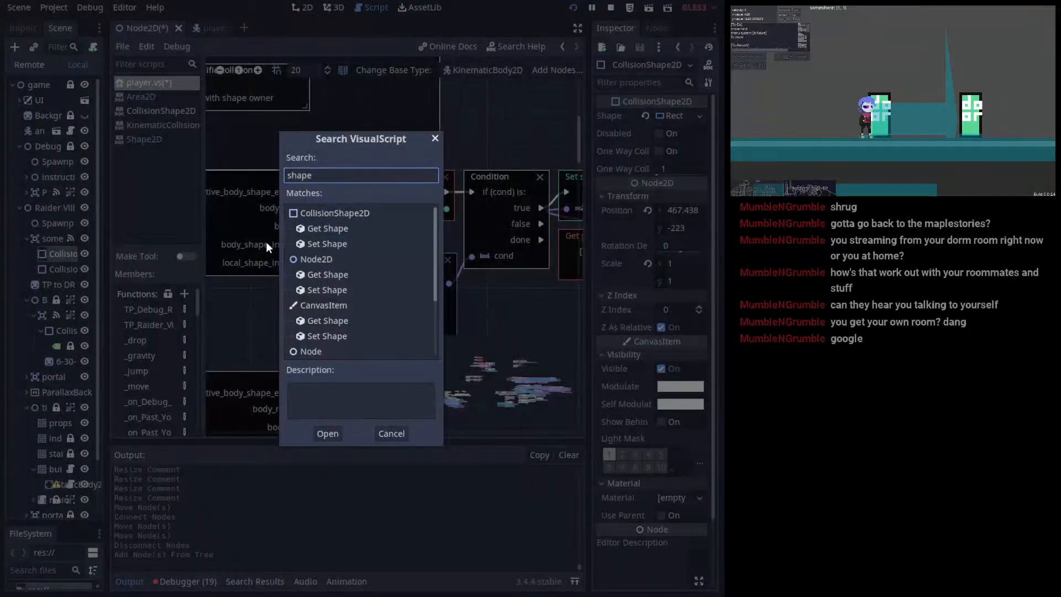
pyautogui.press('BackSpace')
pyautogui.press('BackSpace')
pyautogui.press('BackSpace')
pyautogui.press('BackSpace')
pyautogui.press('BackSpace')
pyautogui.write('own')
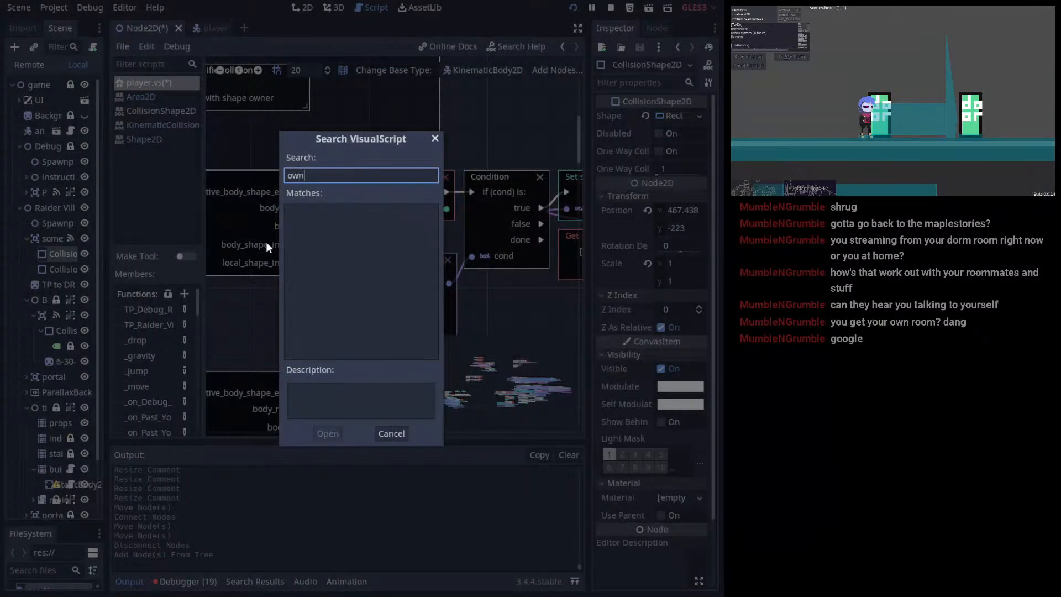
pyautogui.press('Escape')
# - Search the visual script nodes for "owner" and compare the descriptions of the Shape Owner Get Shape, Get Shape Count and Add Shape functions
pyautogui.rightClick(263, 323)
pyautogui.press('BackSpace')
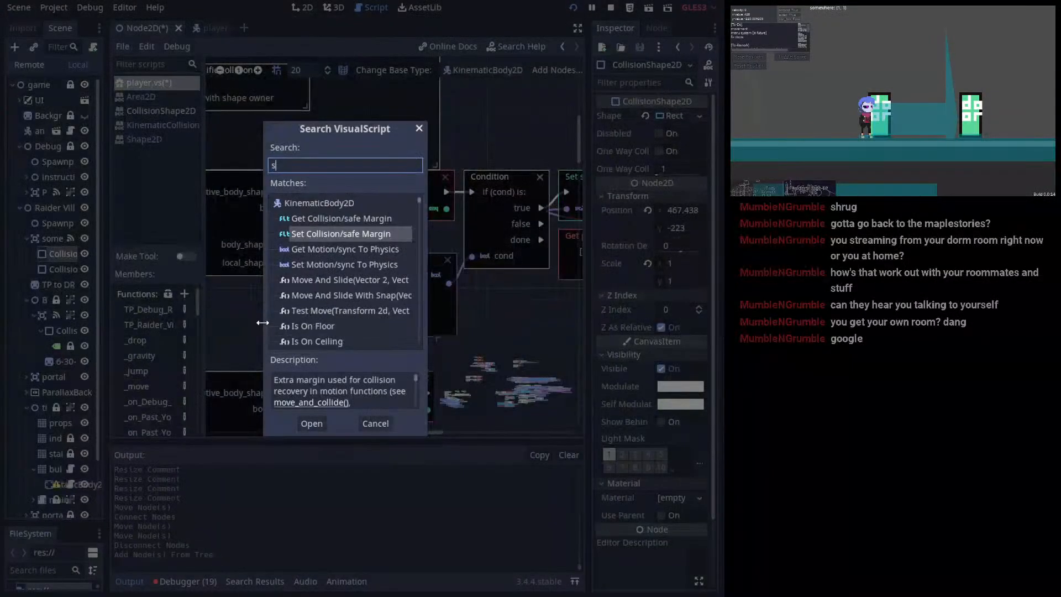
pyautogui.write('owner')
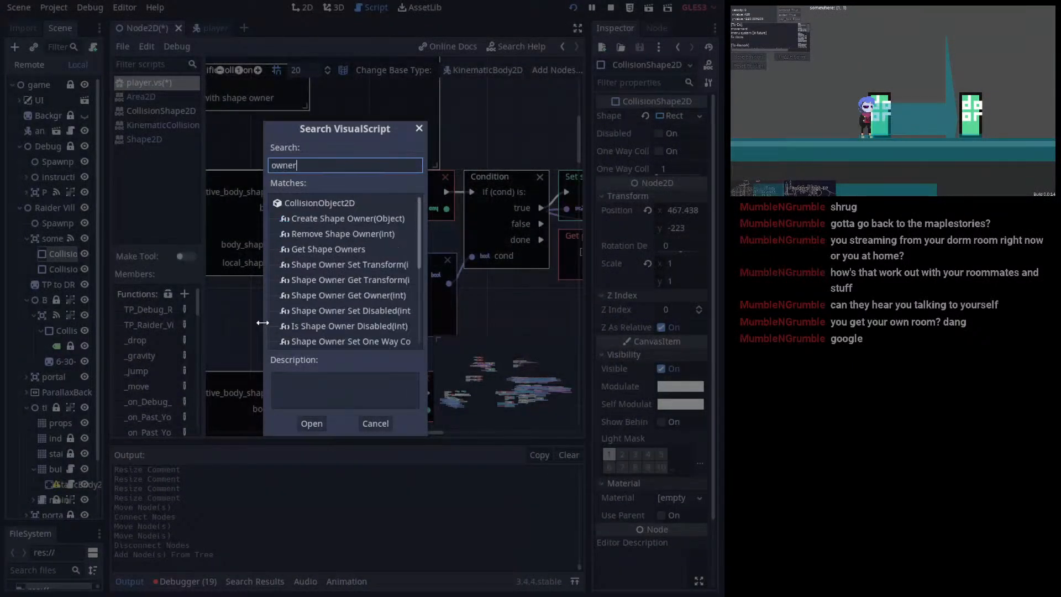
pyautogui.scroll(-4, 343, 304)
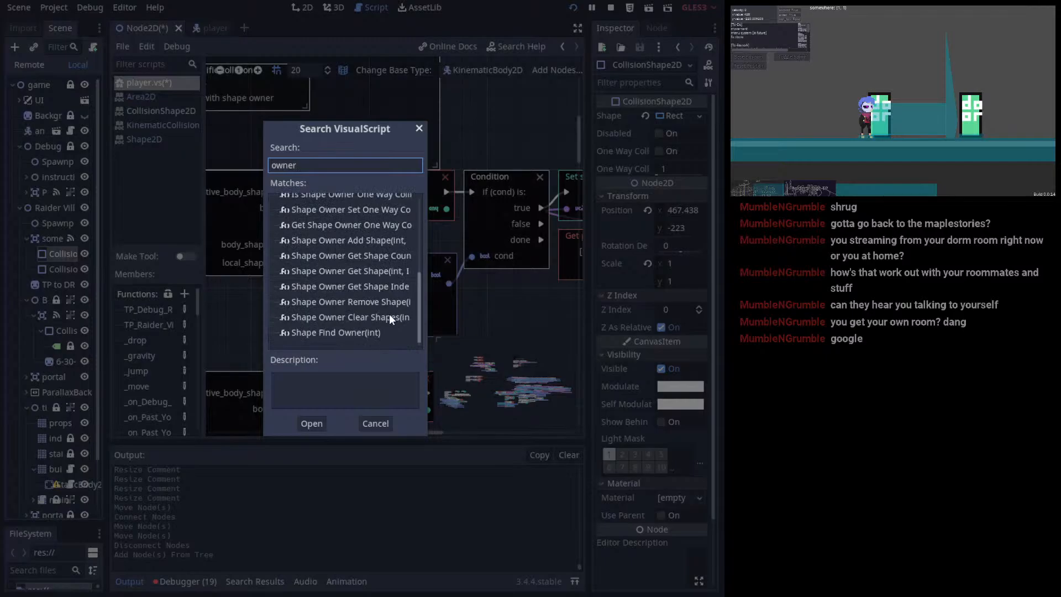
pyautogui.click(378, 289)
pyautogui.click(371, 271)
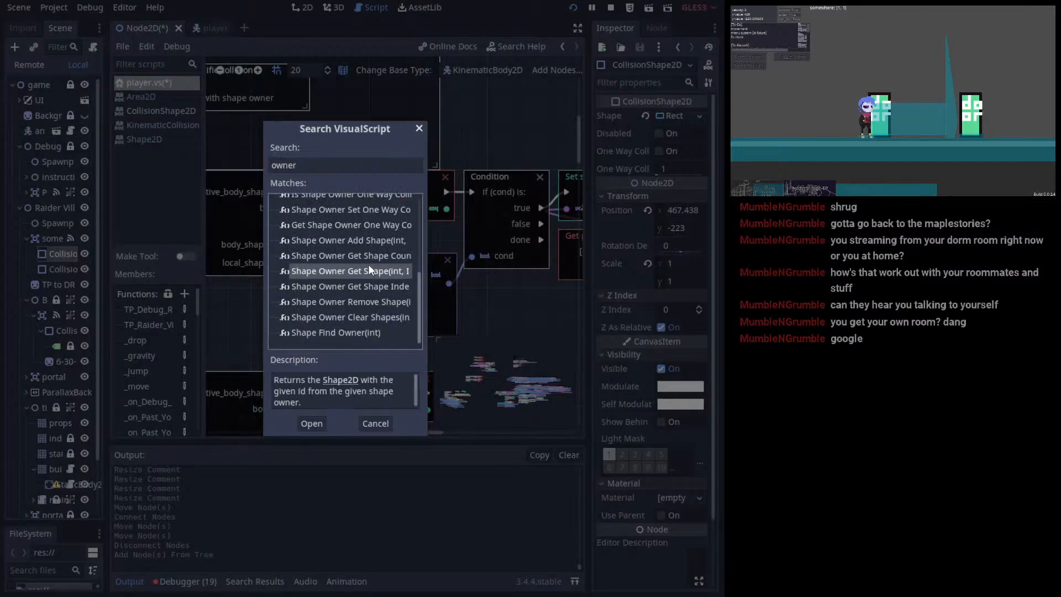
pyautogui.click(366, 252)
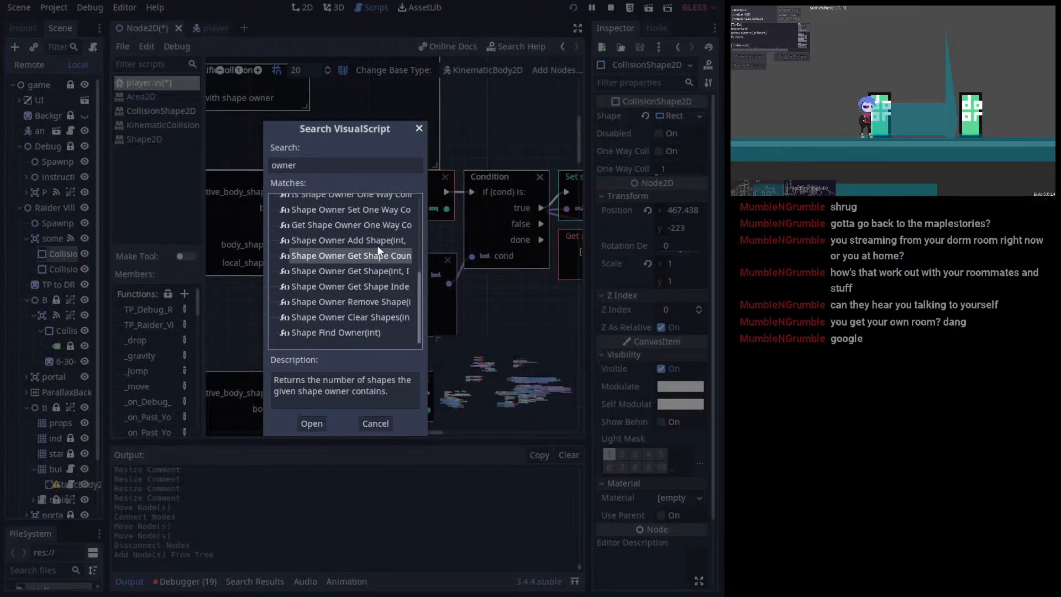
pyautogui.click(376, 244)
pyautogui.scroll(1, 376, 246)
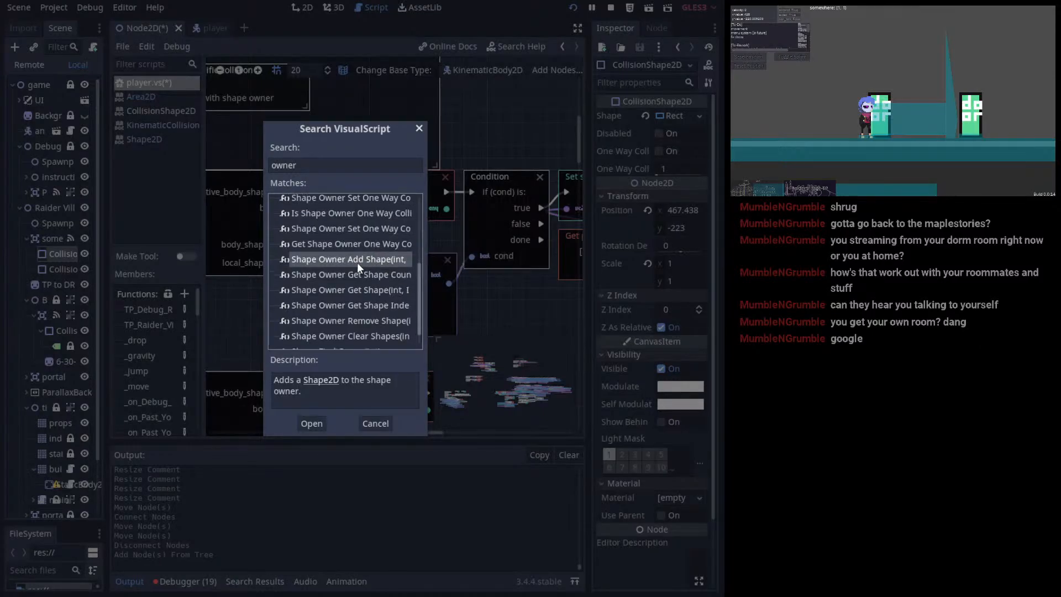
pyautogui.click(360, 277)
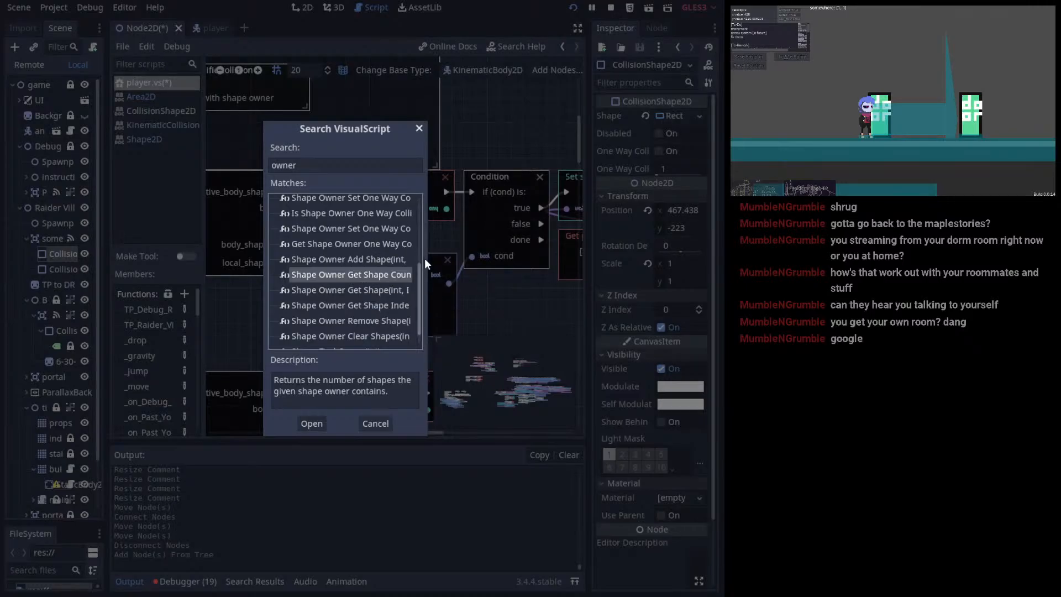
pyautogui.scroll(5, 424, 257)
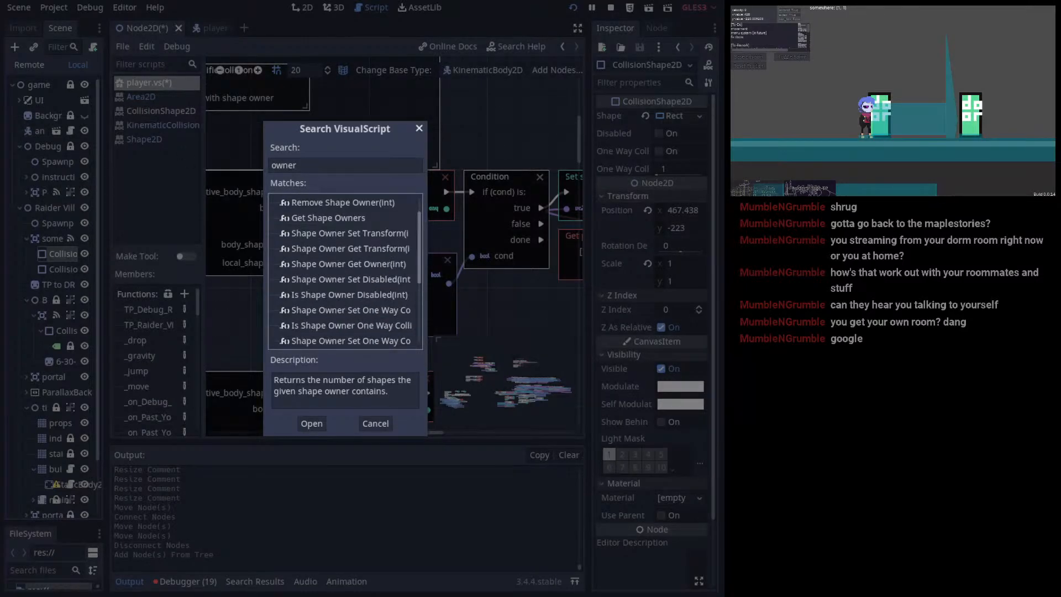
pyautogui.scroll(1, 392, 266)
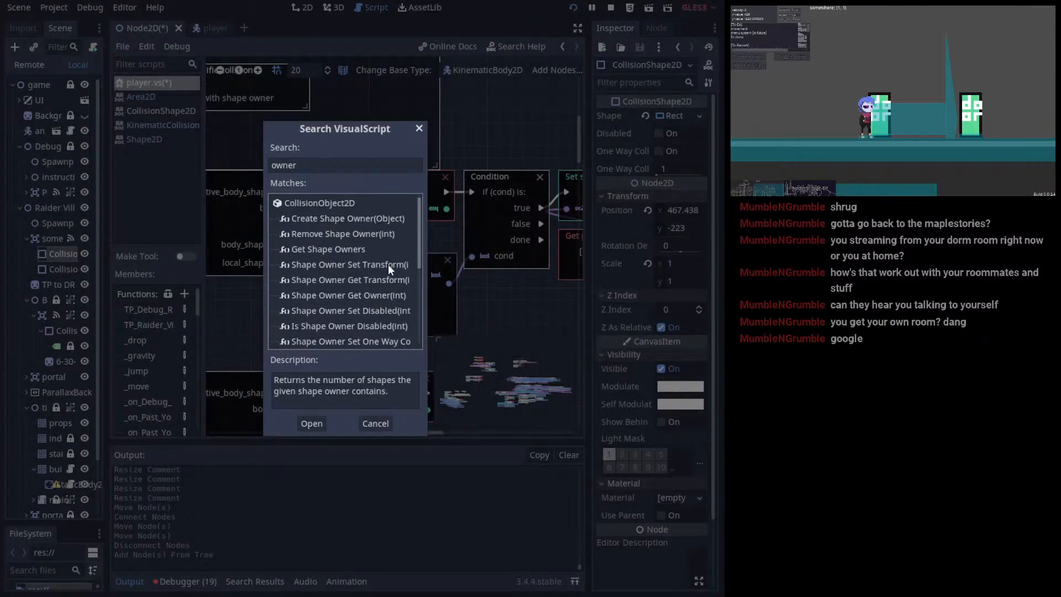
# - Search for "find", add the Shape Find Owner function node to the graph, and place it near the A = B node
pyautogui.doubleClick(285, 166)
pyautogui.write('find')
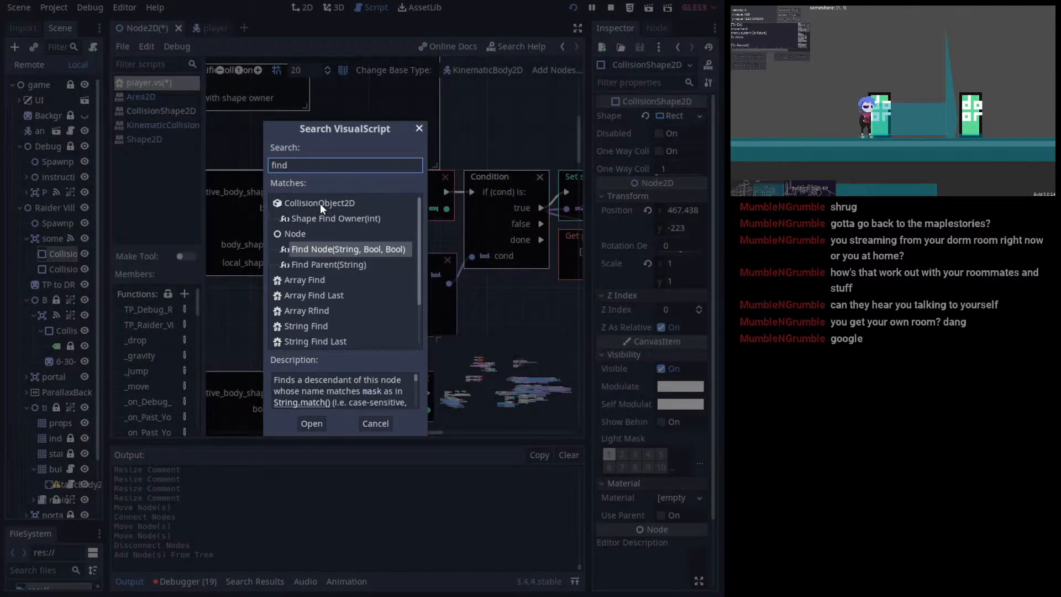
pyautogui.click(370, 218)
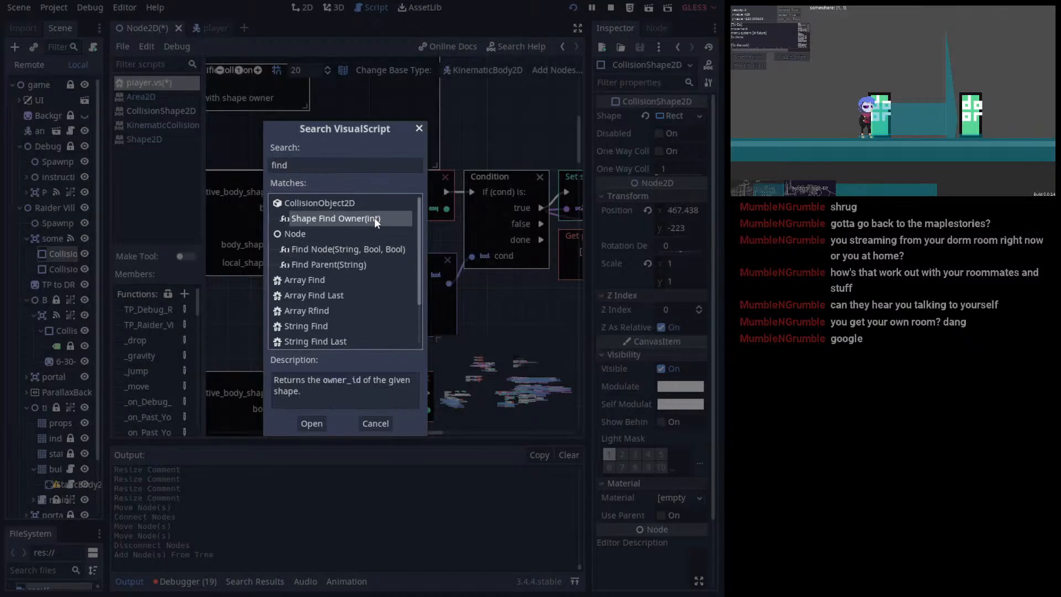
pyautogui.click(316, 423)
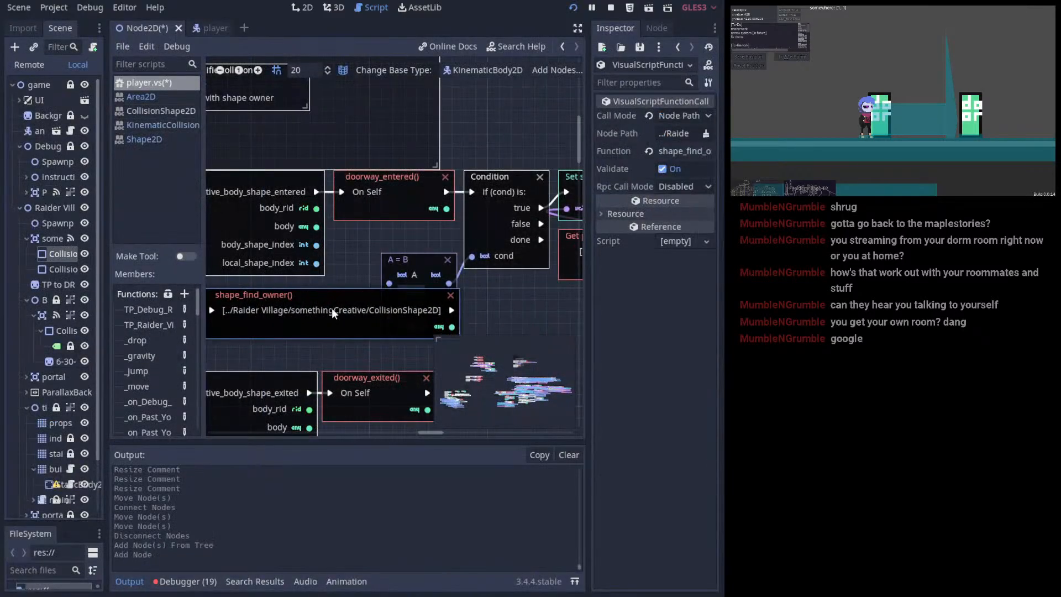
pyautogui.moveTo(333, 308); pyautogui.dragTo(508, 283)
pyautogui.keyDown('ctrl'); pyautogui.scroll(-2, 415, 269); pyautogui.keyUp('ctrl')
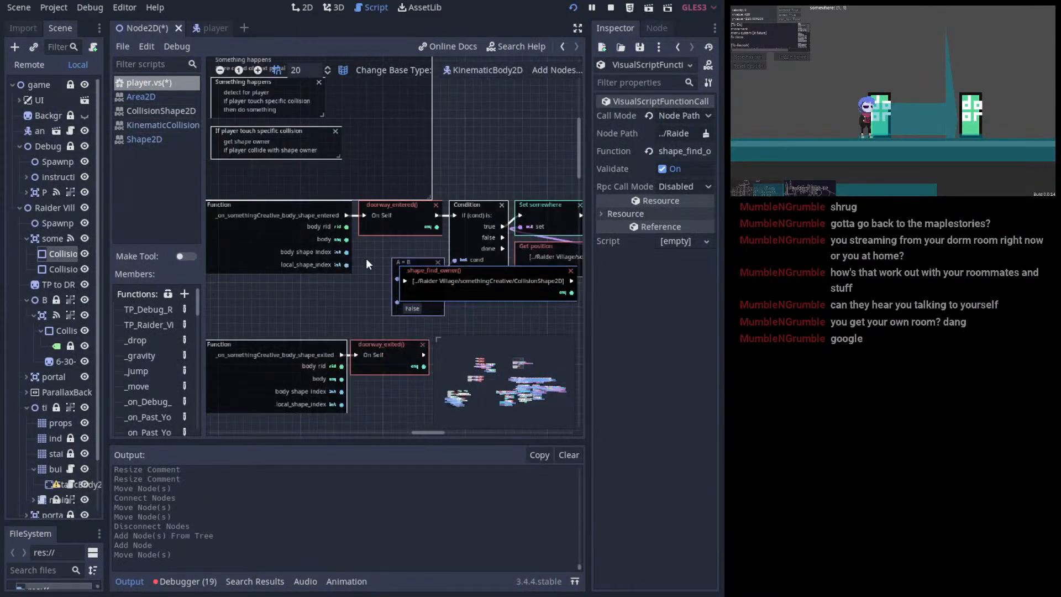
# - Rearrange the doorway_entered, shape_find_owner and A = B nodes, and shift the Condition group away to make room between doorway_entered and Condition
pyautogui.moveTo(362, 214); pyautogui.dragTo(320, 201)
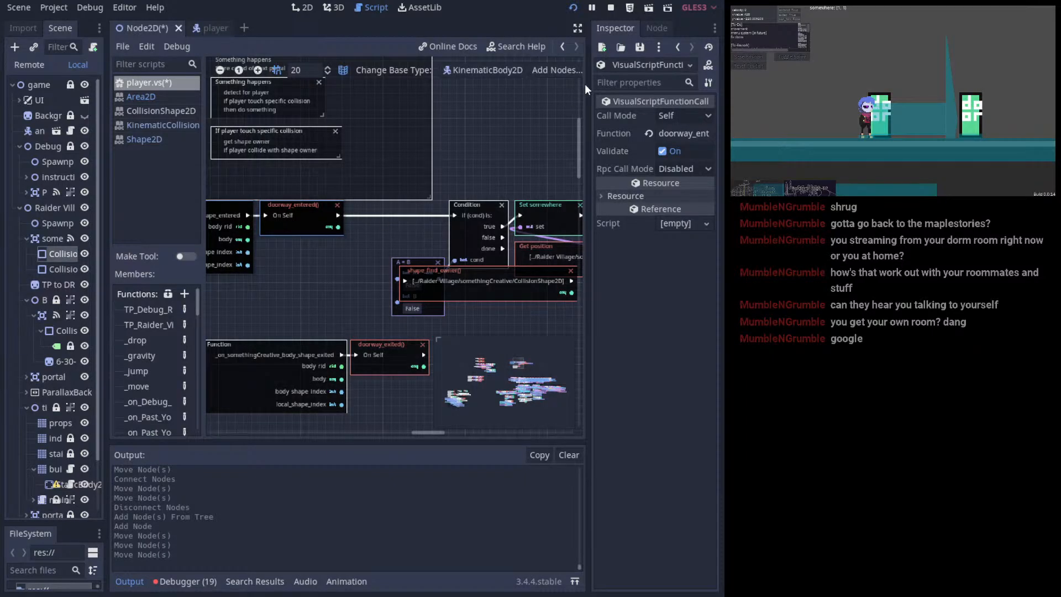
pyautogui.click(578, 28)
pyautogui.moveTo(310, 271); pyautogui.dragTo(170, 251)
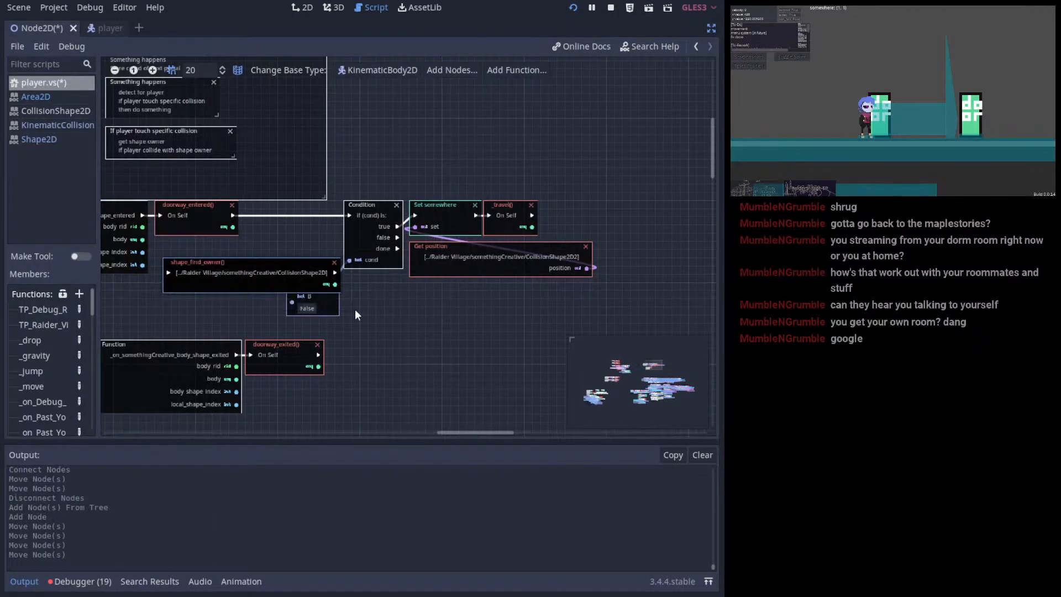
pyautogui.moveTo(321, 268); pyautogui.dragTo(387, 293)
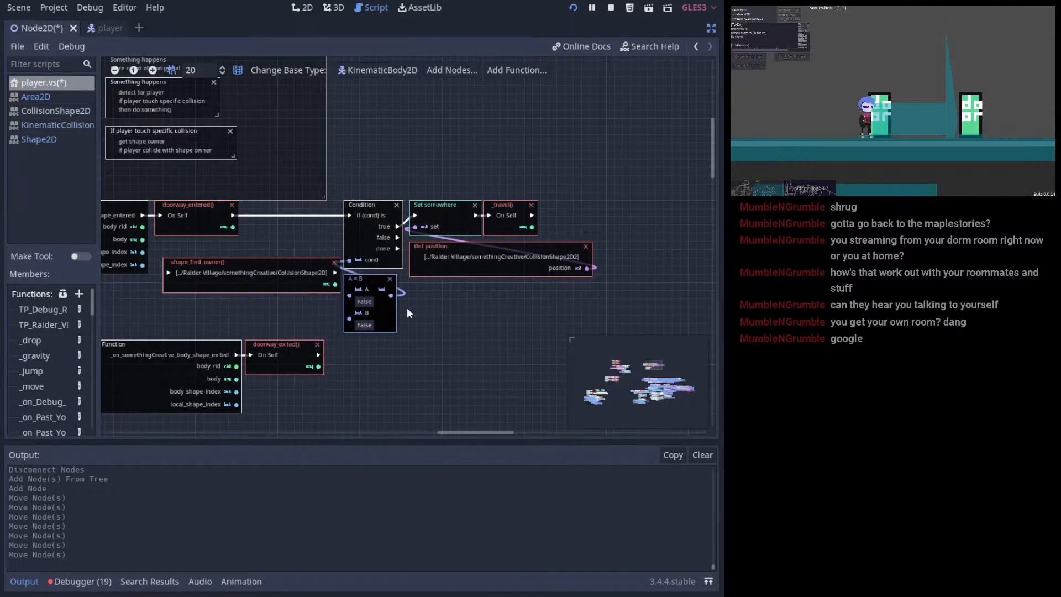
pyautogui.moveTo(516, 332); pyautogui.dragTo(360, 194)
pyautogui.moveTo(346, 237); pyautogui.dragTo(444, 236)
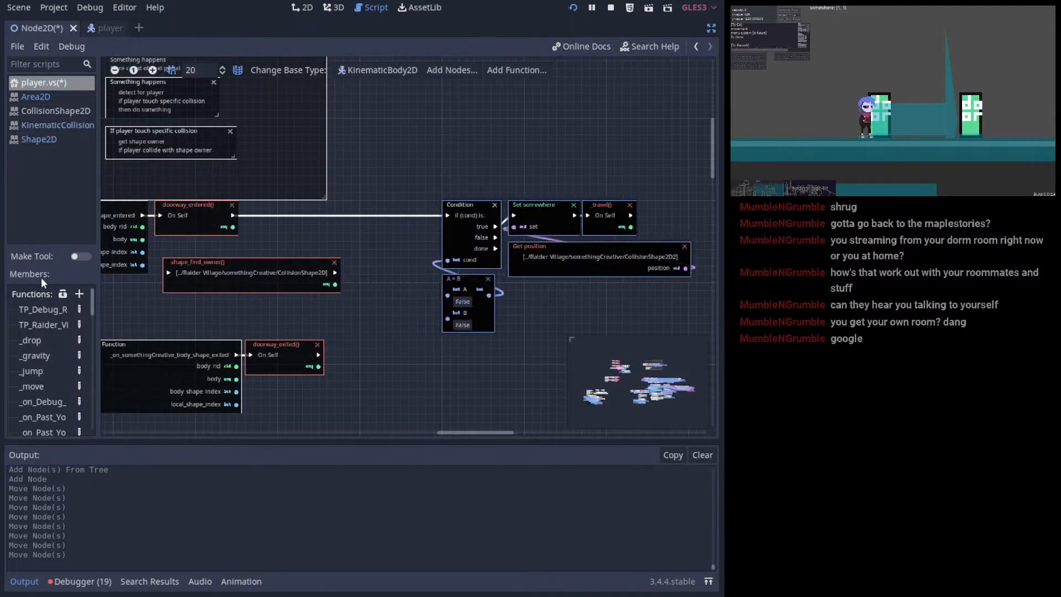
# - Check the node tree of the player scene and return to the Node2D scene
pyautogui.click(99, 28)
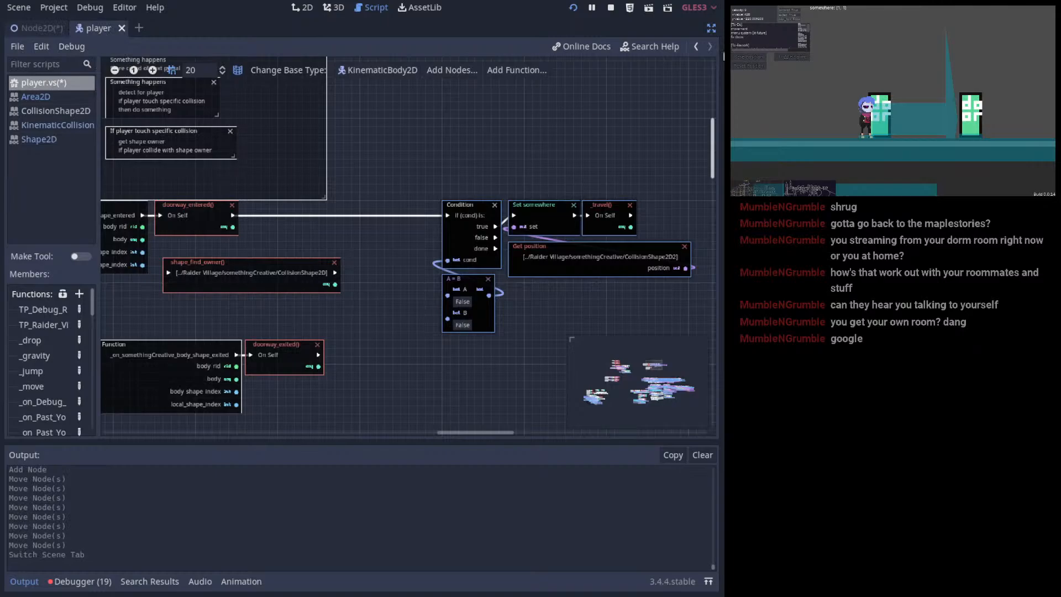
pyautogui.click(712, 28)
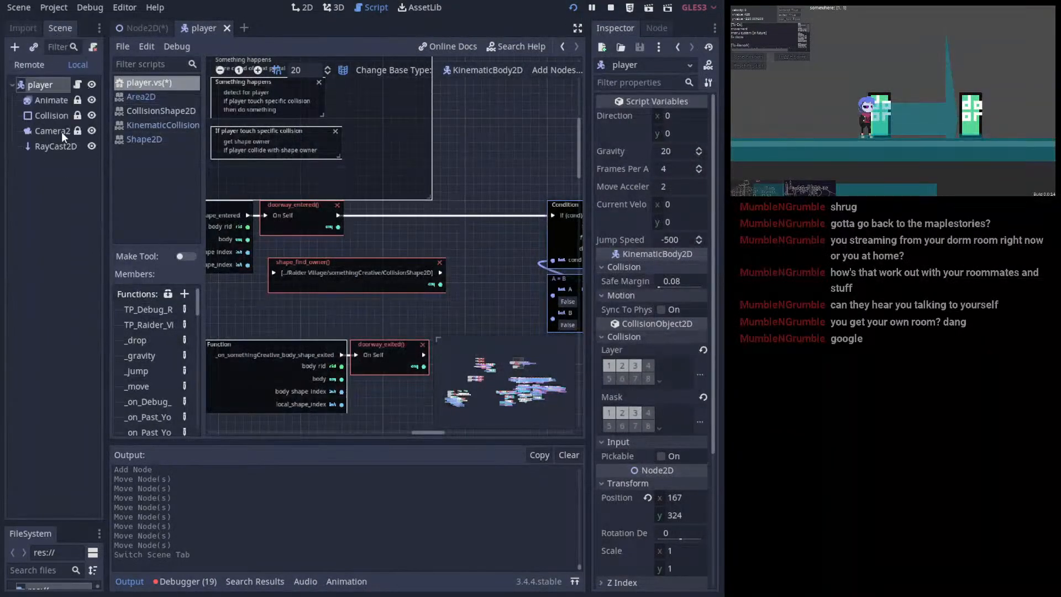
pyautogui.click(145, 28)
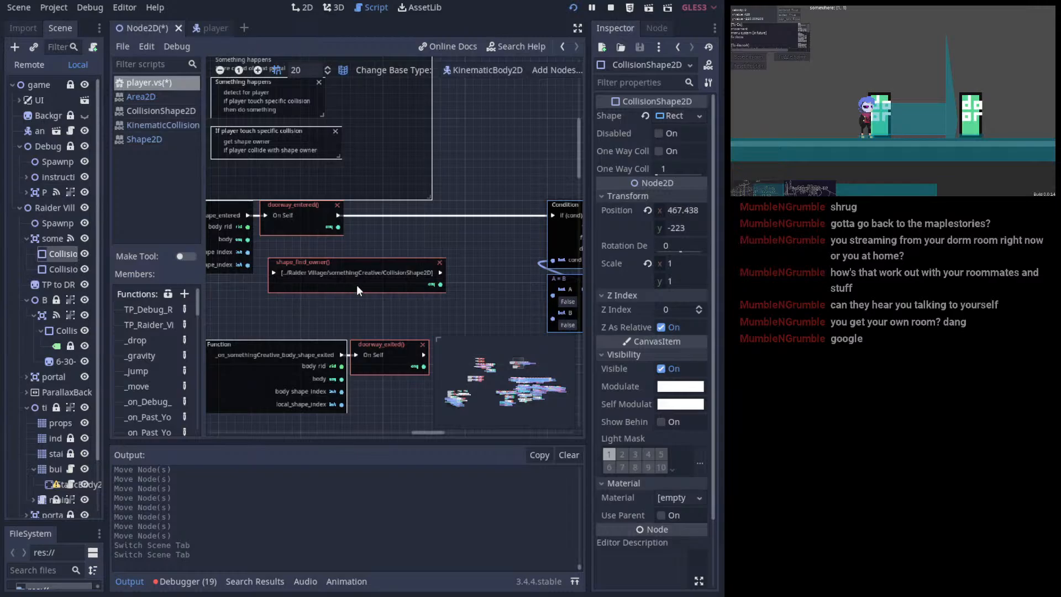
# - Insert shape_find_owner into the sequence between doorway_entered and Condition, and align it in the row
pyautogui.moveTo(344, 270); pyautogui.dragTo(418, 247)
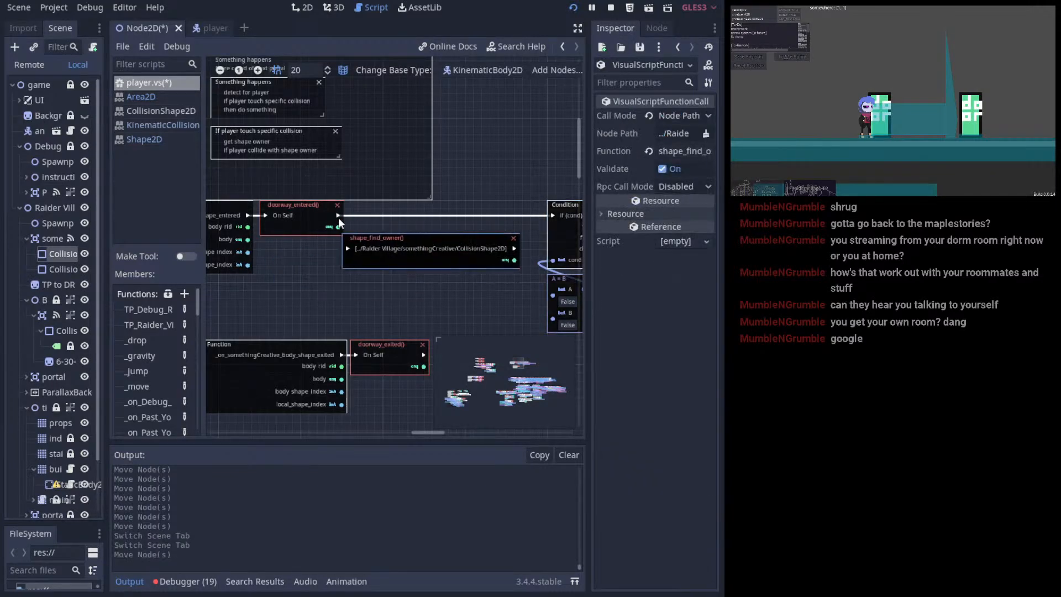
pyautogui.moveTo(338, 219); pyautogui.dragTo(515, 249)
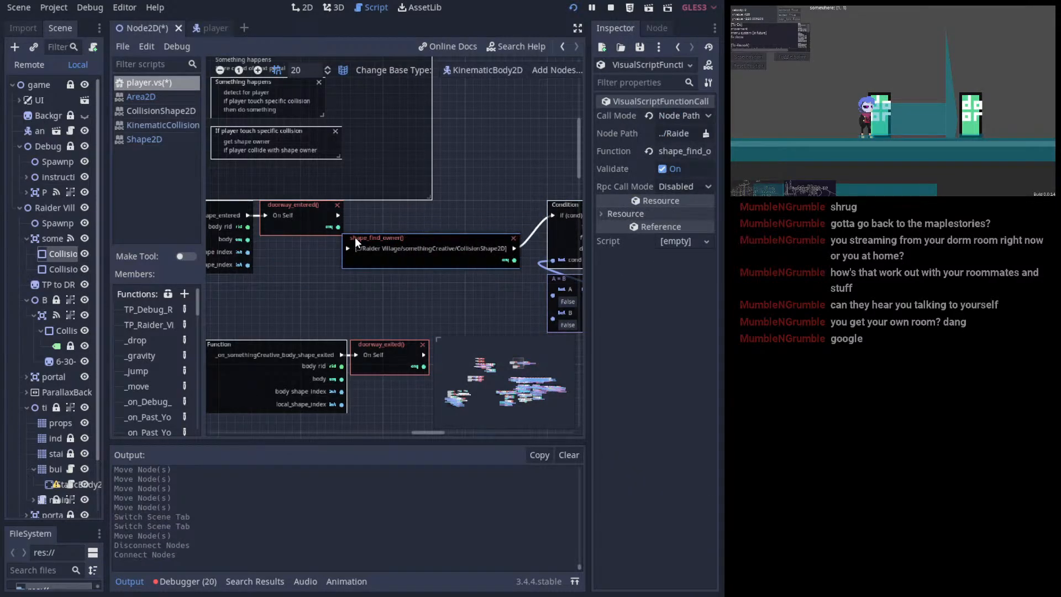
pyautogui.moveTo(355, 237); pyautogui.dragTo(410, 214)
# - Move the Condition node group closer to shape_find_owner and select the second collision shape of the somethingCreative area
pyautogui.moveTo(487, 271); pyautogui.dragTo(352, 281, button='middle')
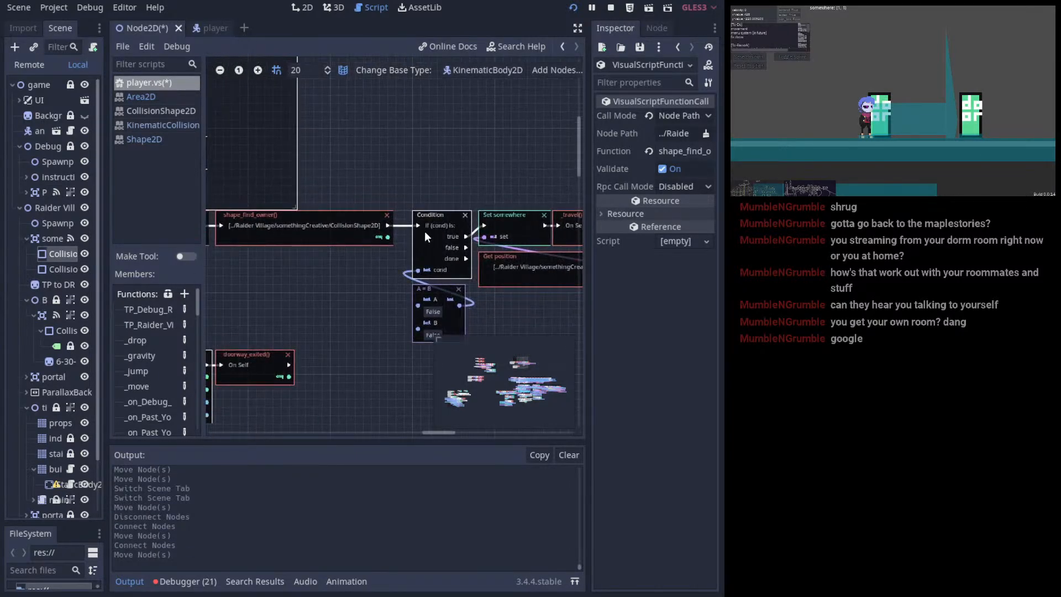
pyautogui.moveTo(425, 231); pyautogui.dragTo(423, 217, button='middle')
pyautogui.click(450, 204)
pyautogui.moveTo(451, 204); pyautogui.dragTo(625, 335)
pyautogui.moveTo(519, 274); pyautogui.dragTo(474, 278, button='middle')
pyautogui.moveTo(441, 242); pyautogui.dragTo(396, 177)
pyautogui.click(54, 268)
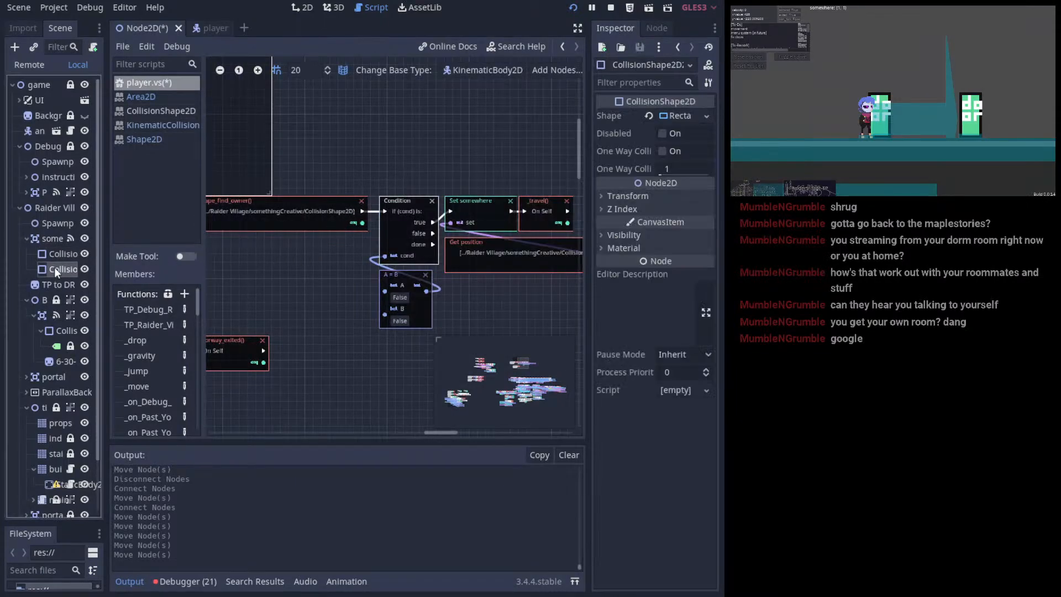
# - Select the first collision shape of somethingCreative and read the description of Shape Find Owner in the function search
pyautogui.click(54, 255)
pyautogui.moveTo(315, 268); pyautogui.dragTo(393, 287, button='middle')
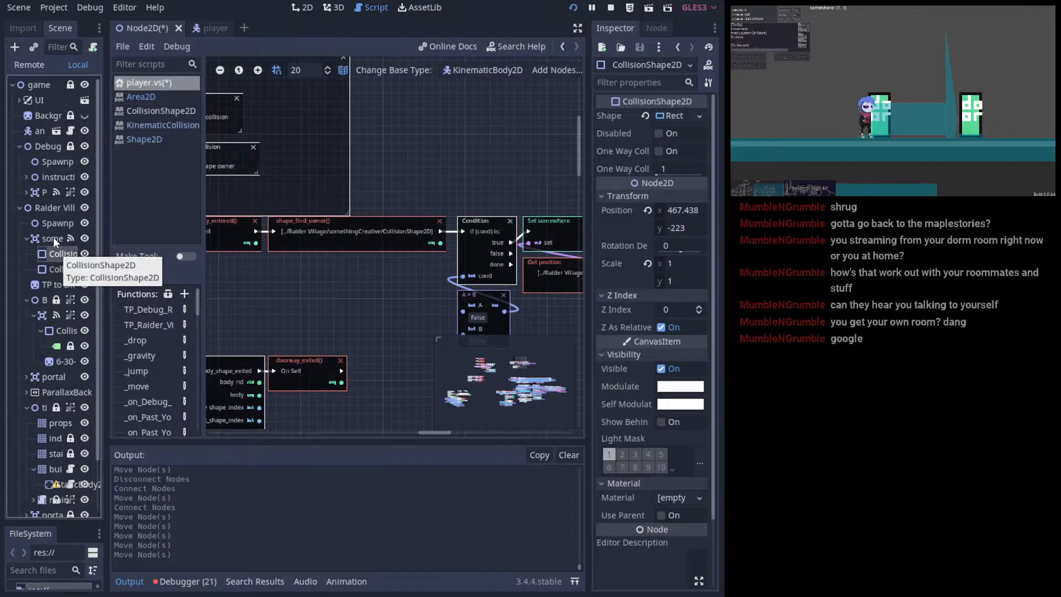
pyautogui.rightClick(346, 269)
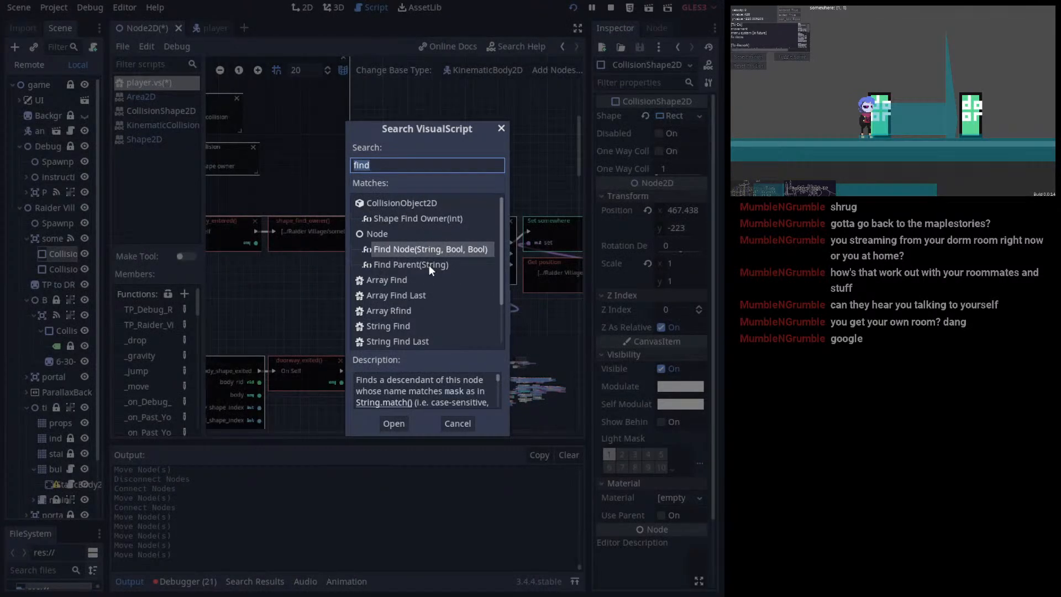
pyautogui.click(404, 219)
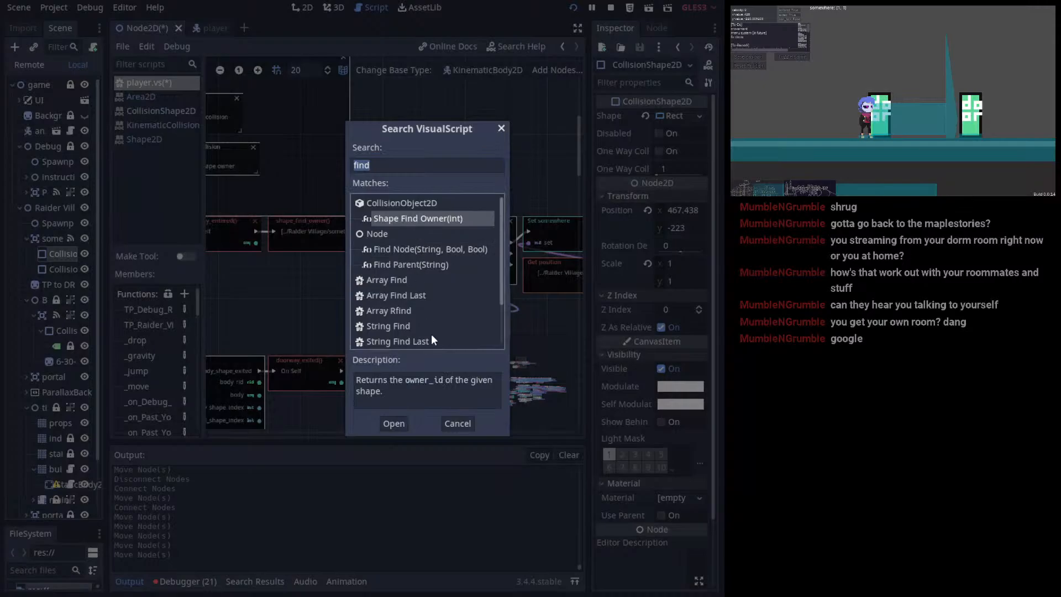
pyautogui.scroll(-3, 432, 336)
pyautogui.click(456, 424)
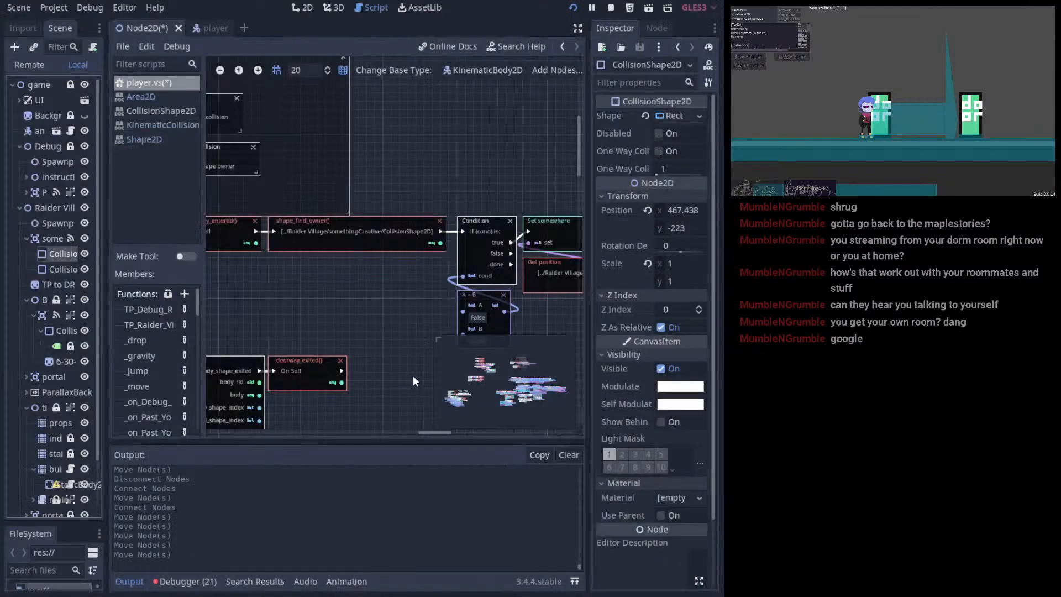
# - Add a Print node below shape_find_owner that receives the function's returned value
pyautogui.moveTo(378, 261); pyautogui.dragTo(508, 225, button='middle')
pyautogui.moveTo(510, 222); pyautogui.dragTo(513, 271)
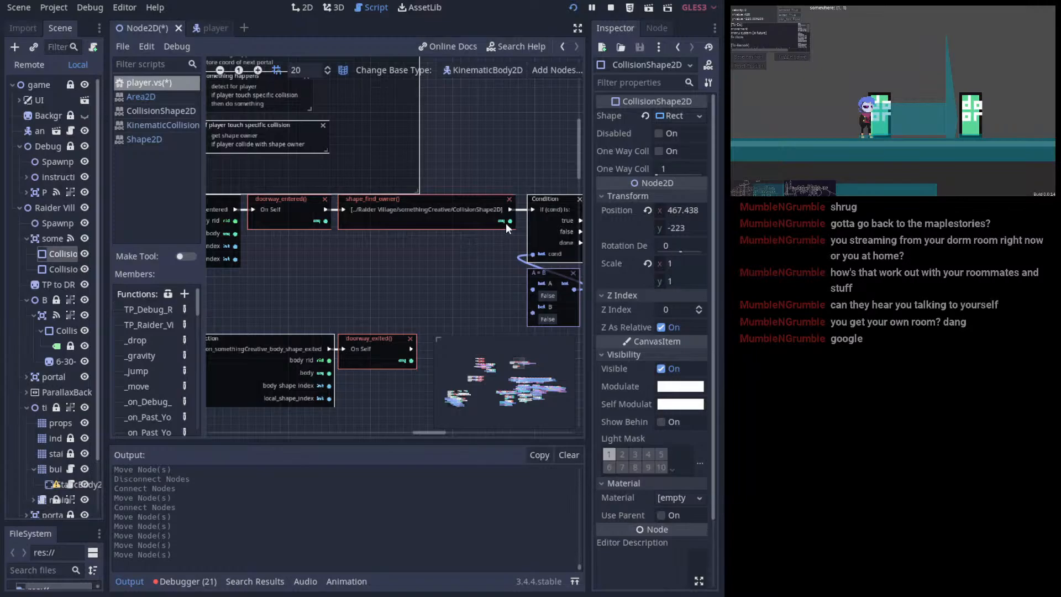
pyautogui.moveTo(515, 219); pyautogui.dragTo(456, 293)
pyautogui.write('p')
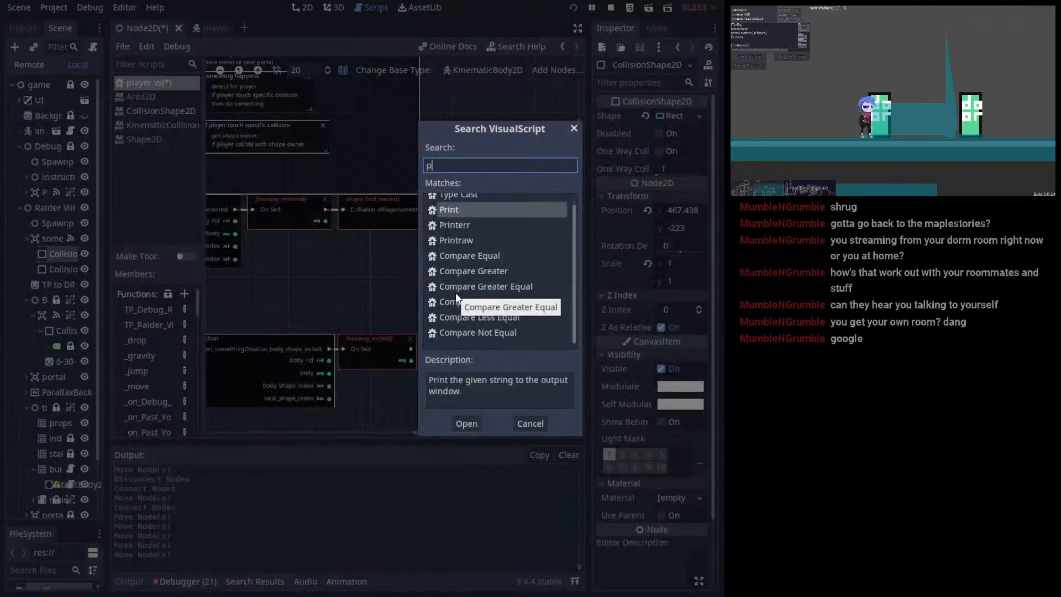
pyautogui.write('rint')
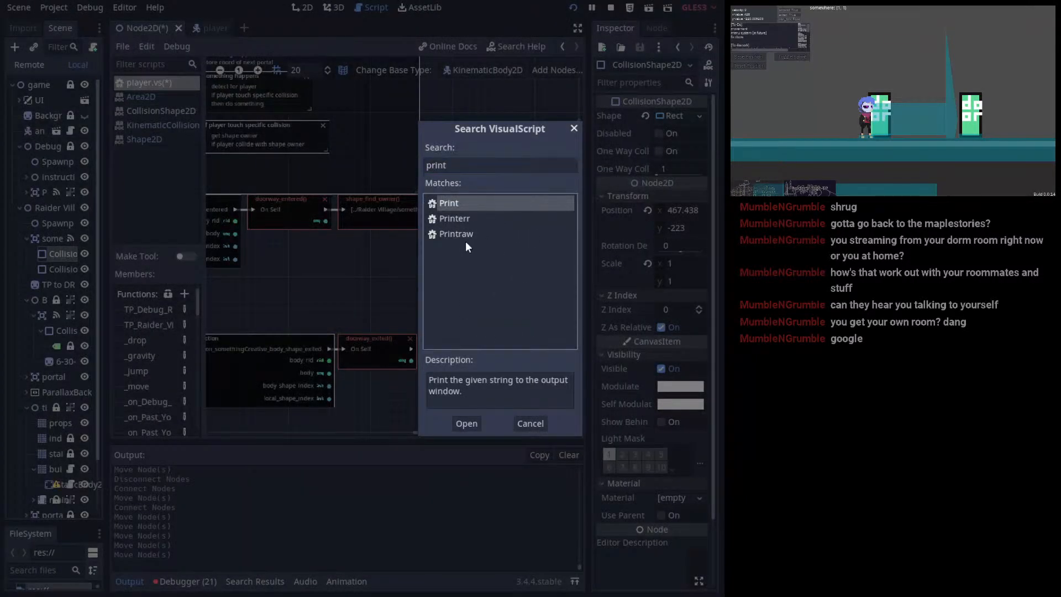
pyautogui.press('Return')
pyautogui.moveTo(501, 283); pyautogui.dragTo(476, 267)
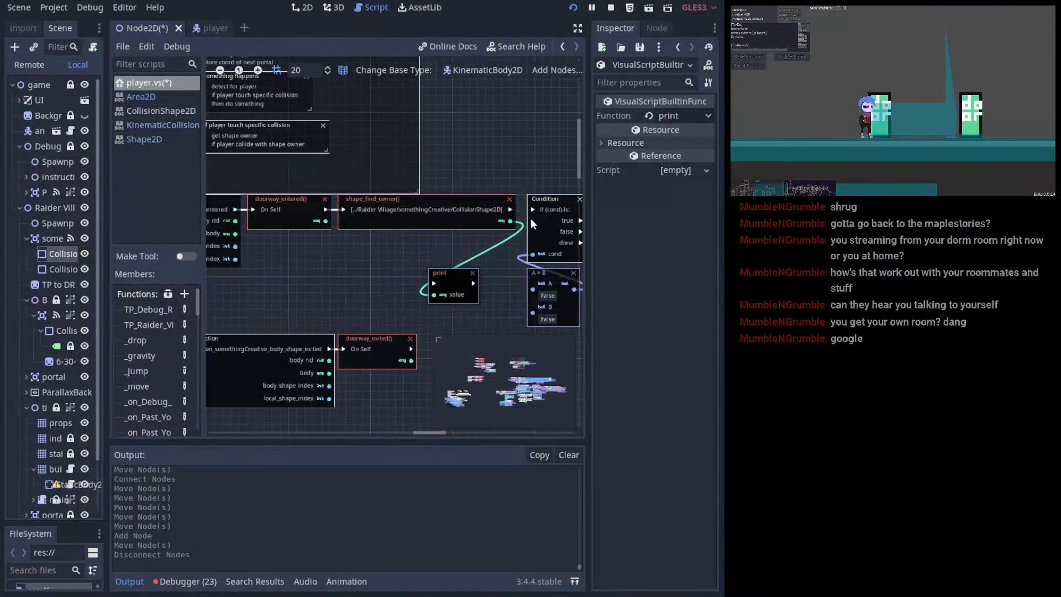
# - Run the project and inspect the player.vs stack frame of the invalid call in the node graph
pyautogui.press('F5')
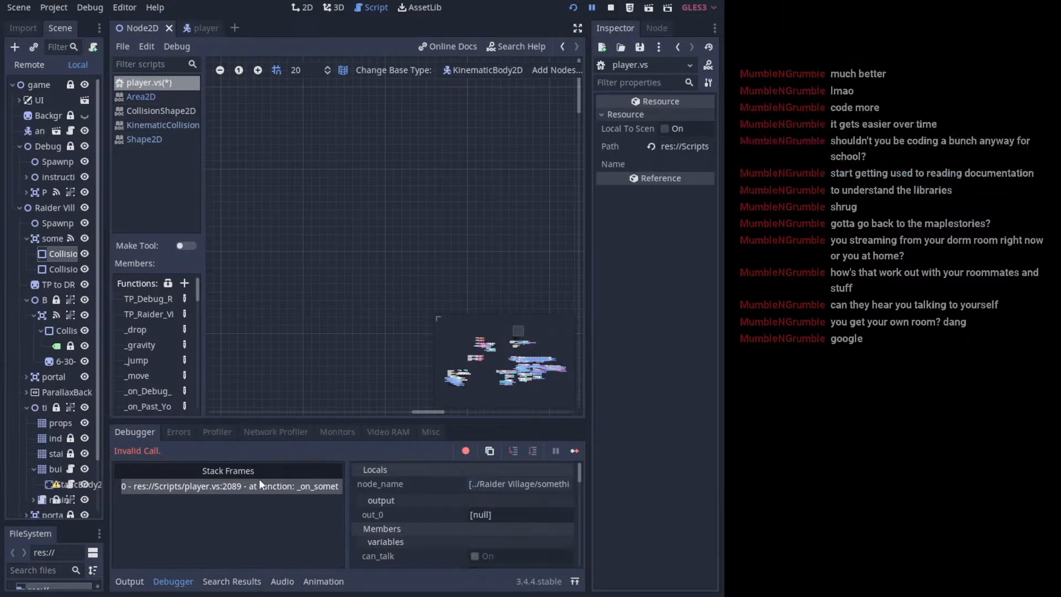
pyautogui.click(260, 479)
pyautogui.moveTo(518, 339); pyautogui.dragTo(518, 340)
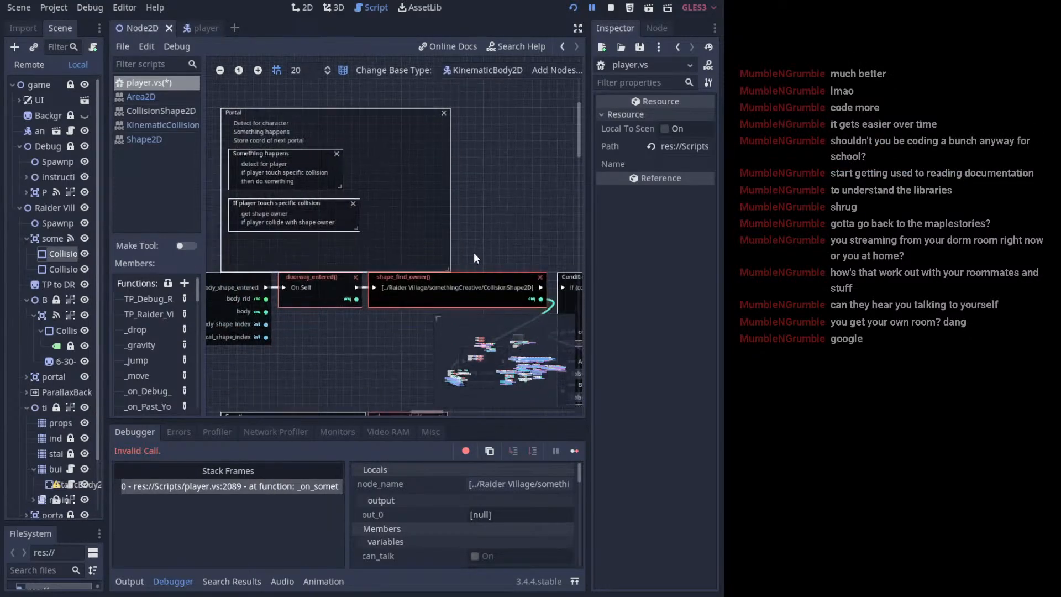
pyautogui.moveTo(501, 275); pyautogui.dragTo(428, 258, button='middle')
# - Delete the shape_find_owner and print nodes between doorway_entered and Condition
pyautogui.click(468, 262)
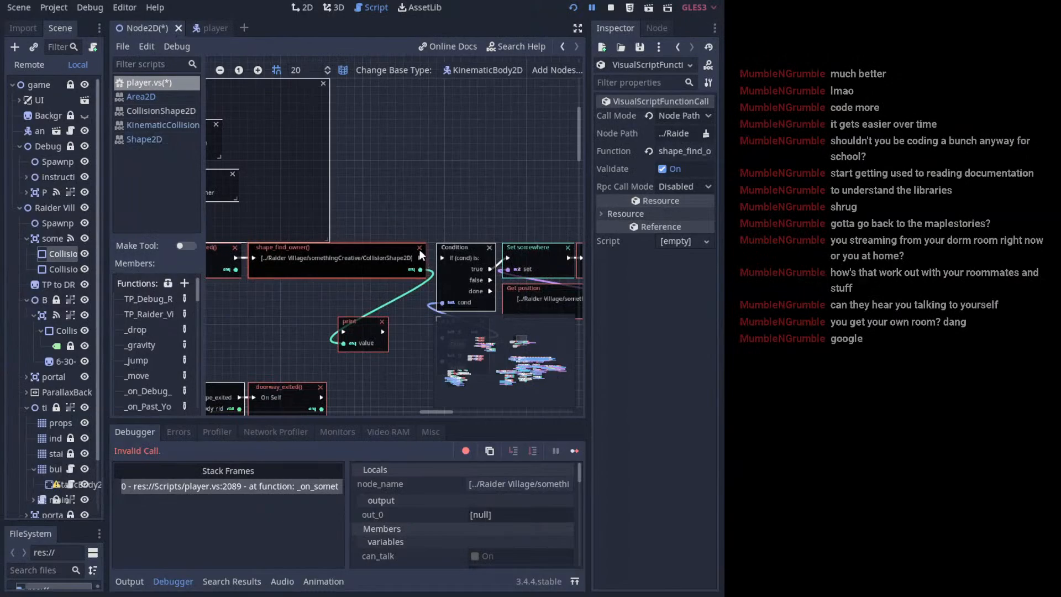
pyautogui.press('Delete')
pyautogui.moveTo(349, 344); pyautogui.dragTo(385, 274)
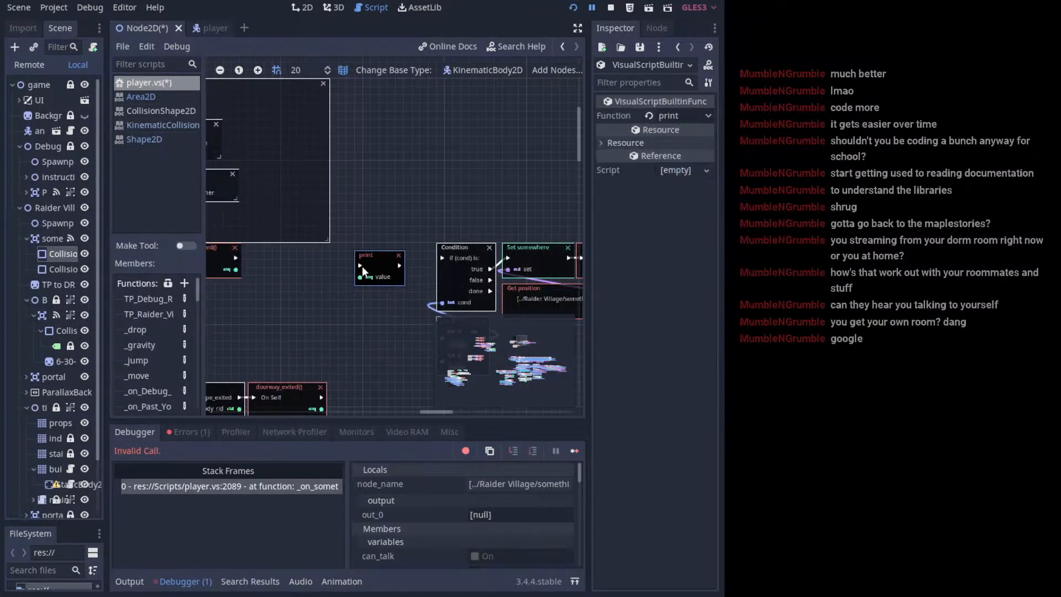
pyautogui.moveTo(363, 267); pyautogui.dragTo(433, 243, button='middle')
pyautogui.click(480, 237)
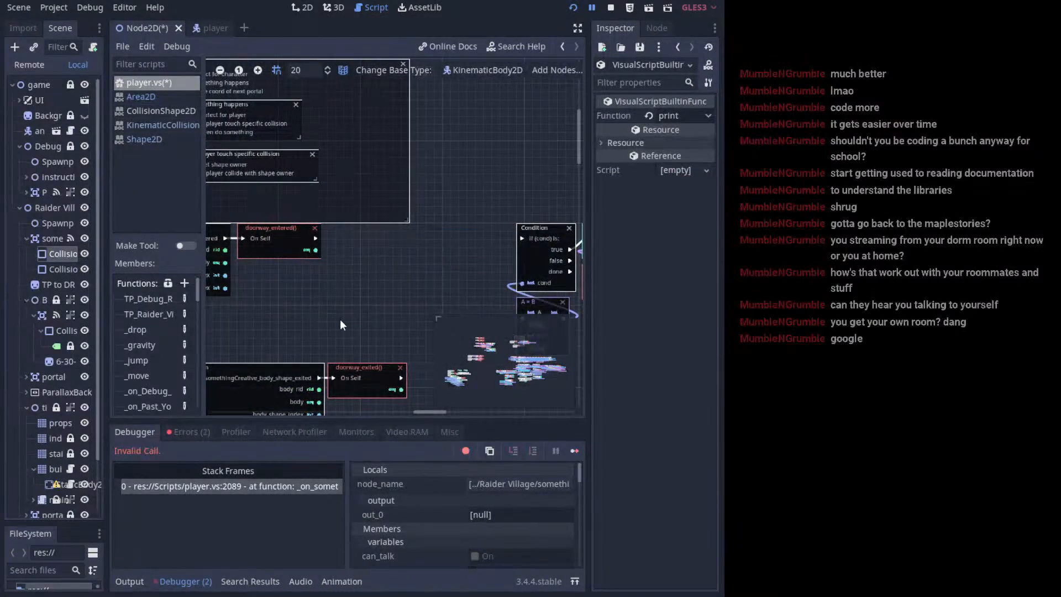
# - Search the VisualScript functions for "owner" and read the descriptions of Get Shape Owners and Create Shape Owner
pyautogui.rightClick(340, 320)
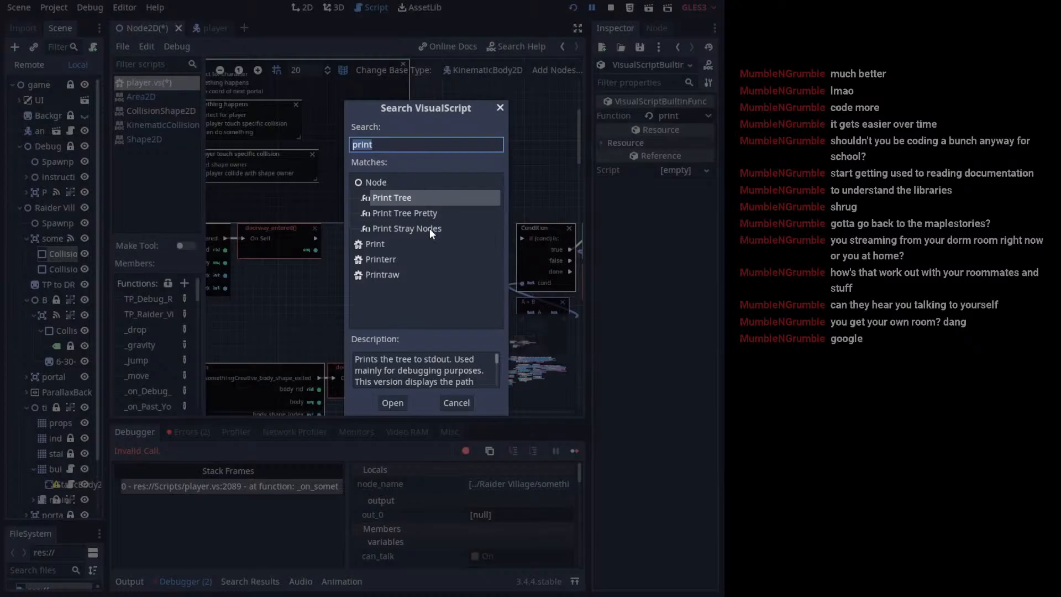
pyautogui.press('Escape')
pyautogui.rightClick(373, 272)
pyautogui.press('BackSpace')
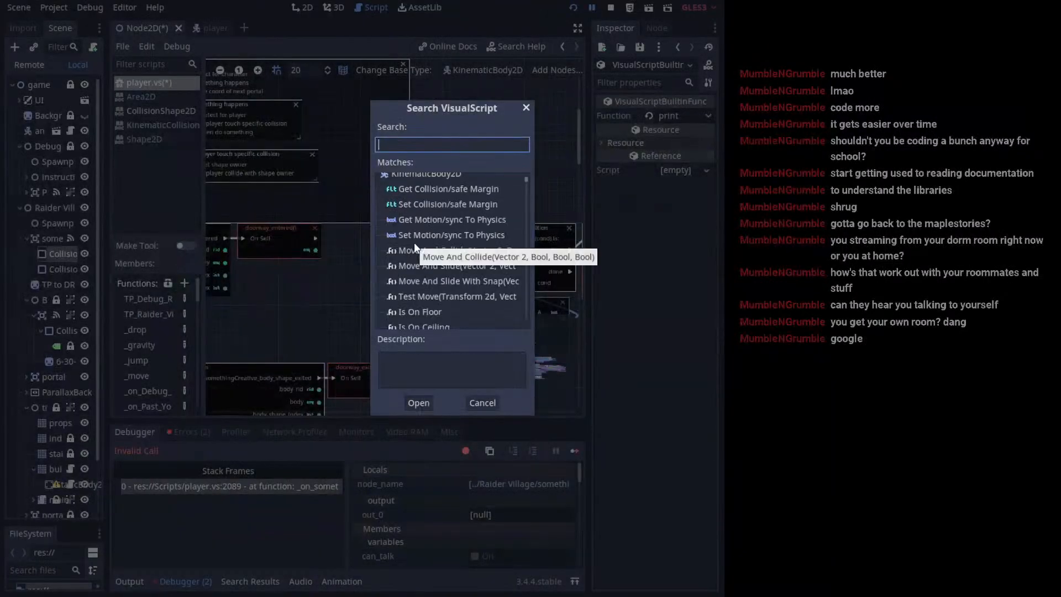
pyautogui.write('owner')
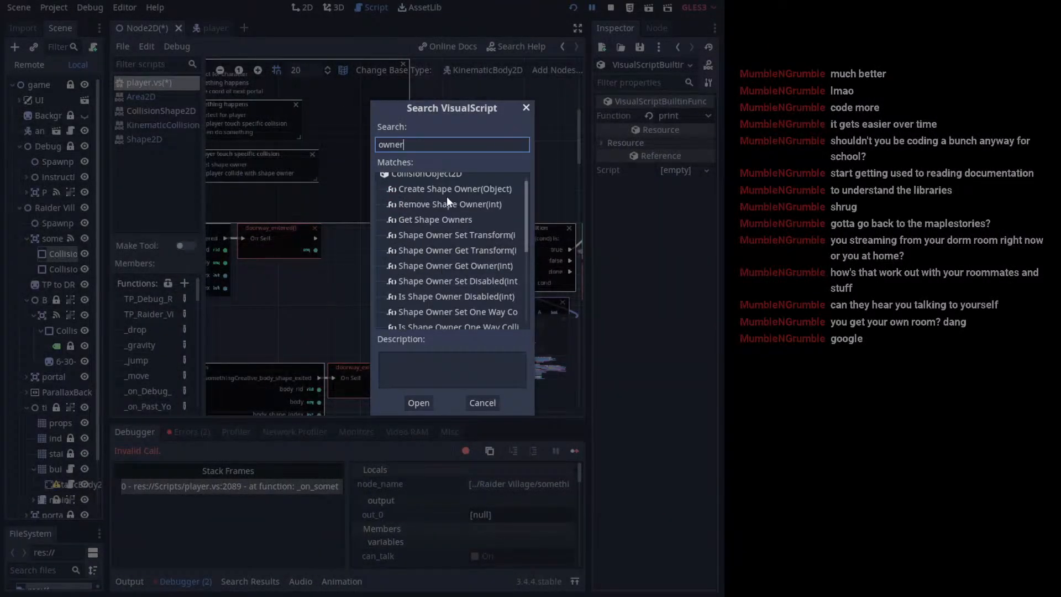
pyautogui.click(449, 217)
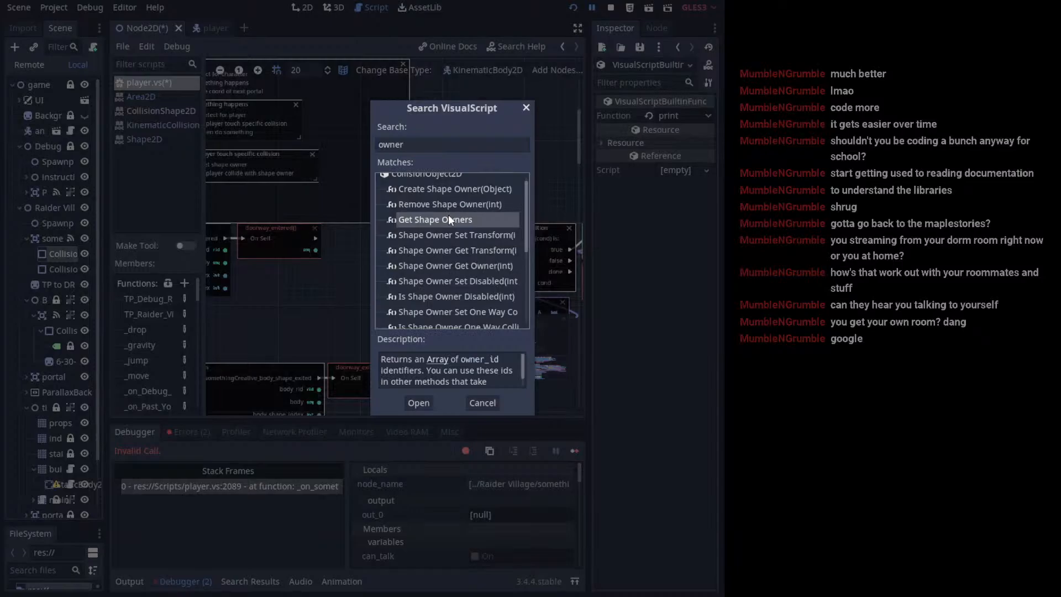
pyautogui.scroll(1, 468, 205)
pyautogui.click(476, 198)
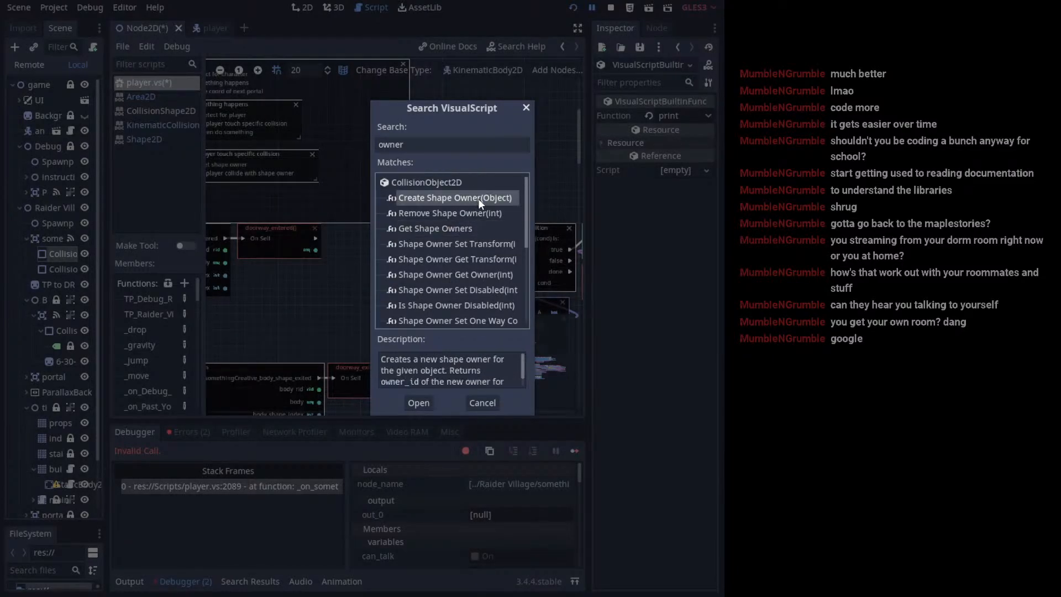
# - Read the descriptions of Shape Find Owner, Shape Owner Clear Shapes and Shape Owner Get Shape Index without adding a node
pyautogui.scroll(-1, 507, 360)
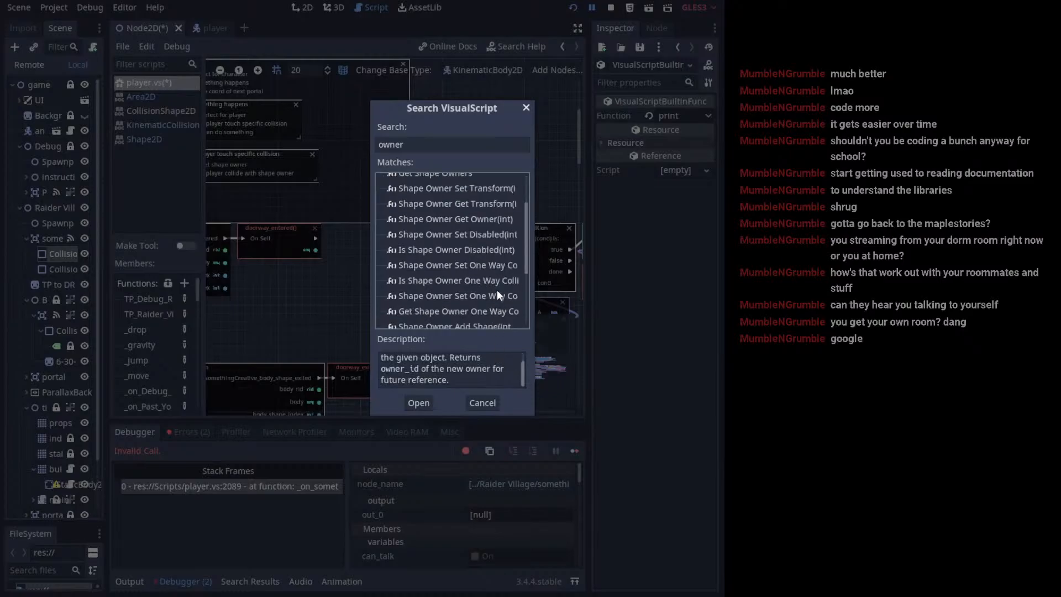
pyautogui.scroll(-2, 496, 289)
pyautogui.scroll(-1, 496, 284)
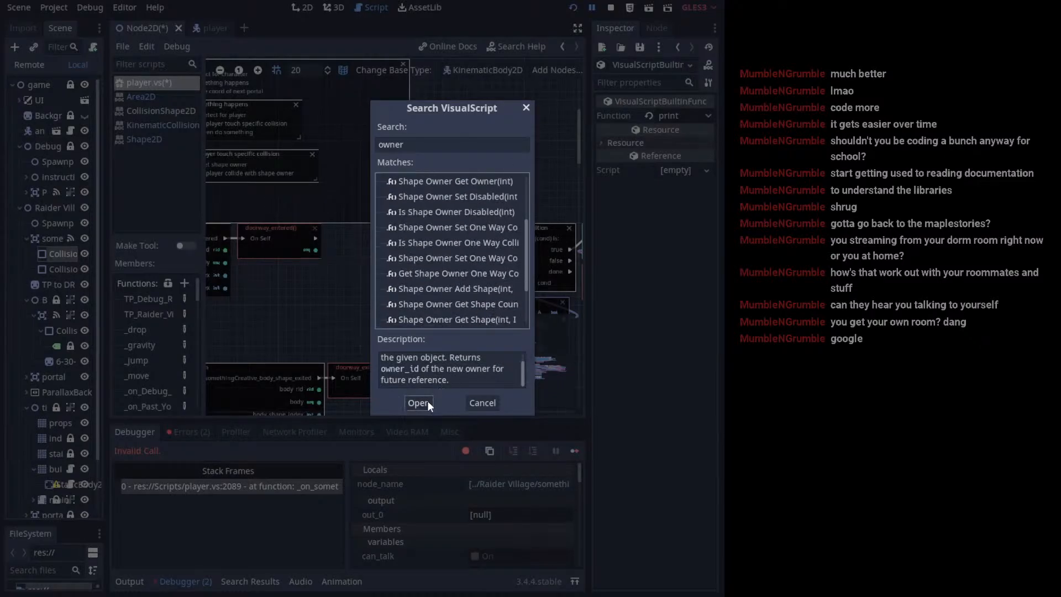
pyautogui.scroll(-2, 472, 280)
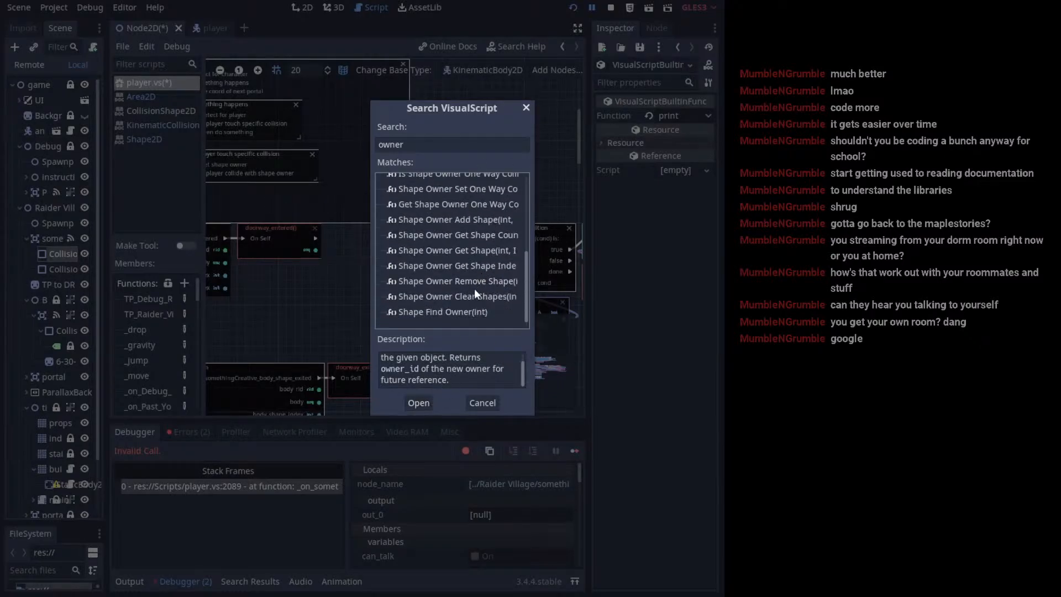
pyautogui.click(465, 310)
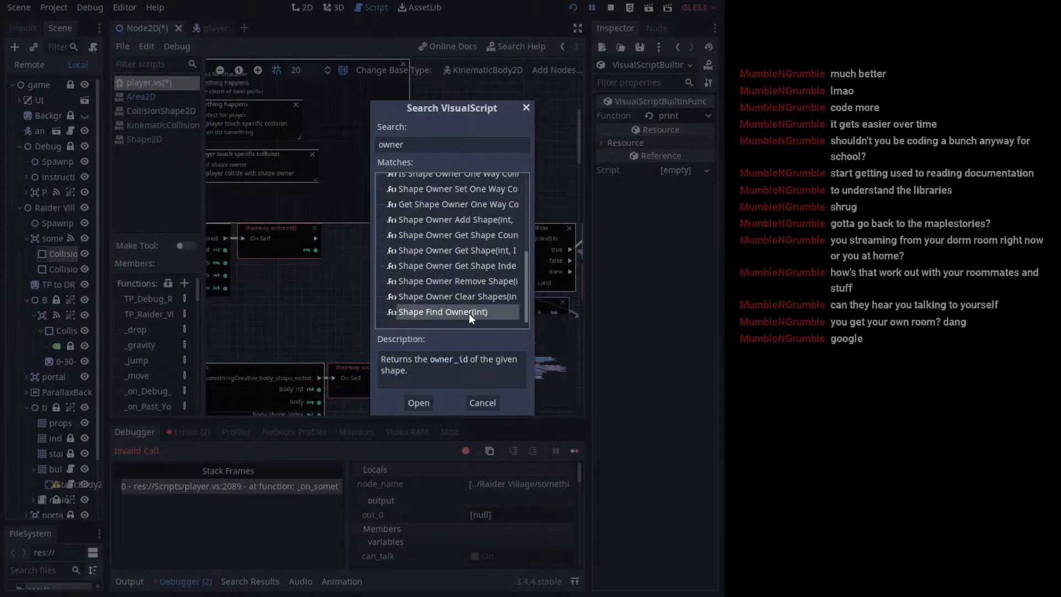
pyautogui.click(463, 299)
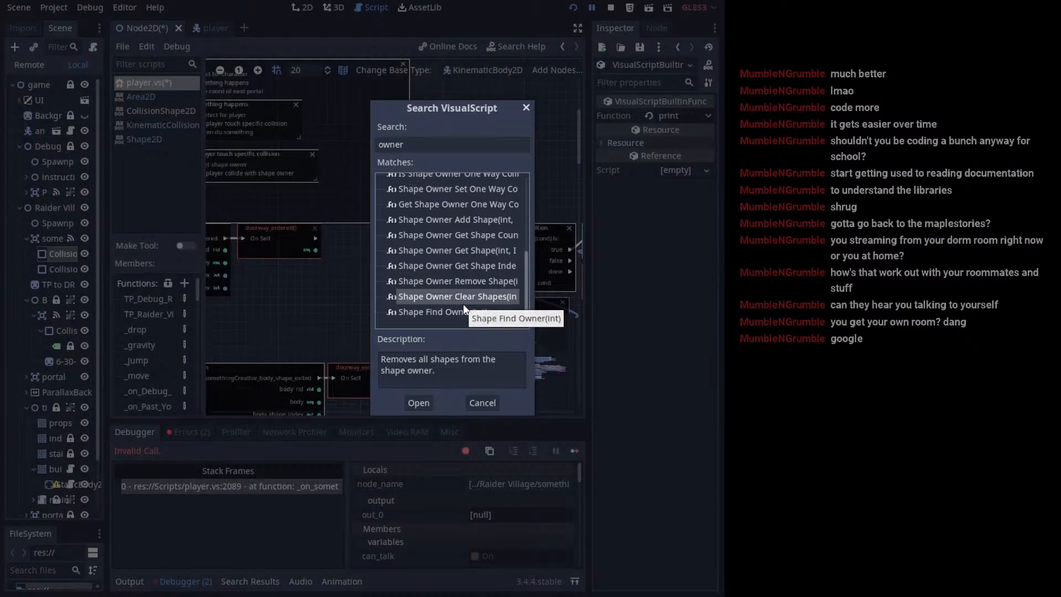
pyautogui.click(468, 267)
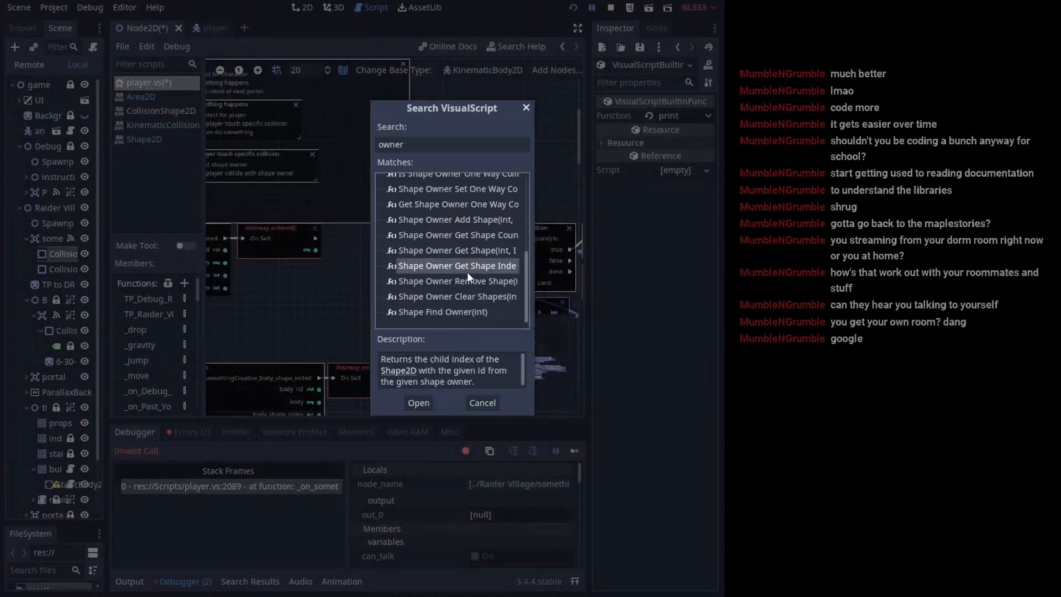
pyautogui.click(481, 403)
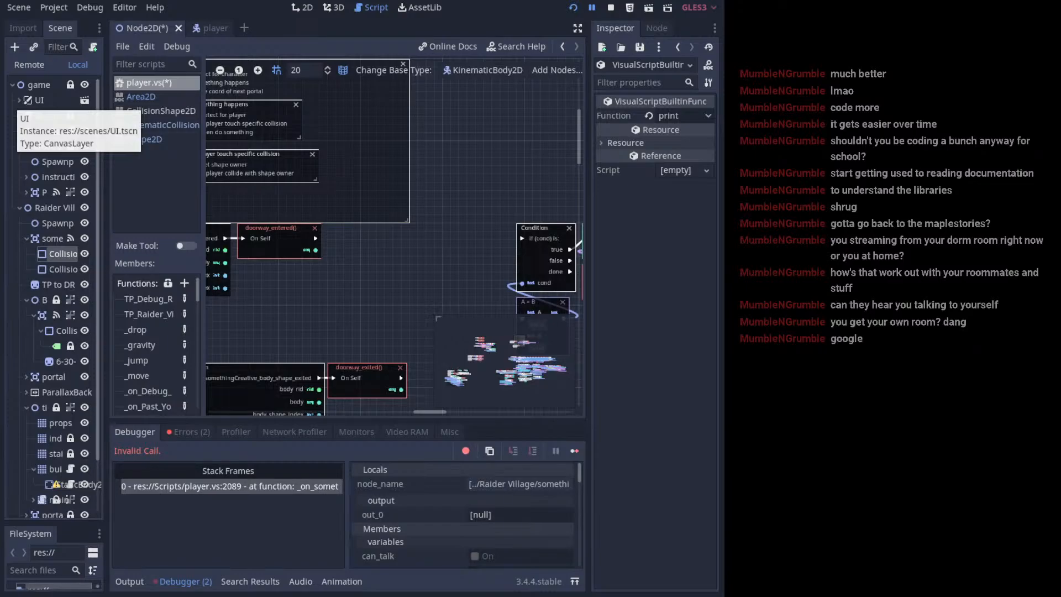
# - Search the VisualScript functions for "body" and again for "owner", and close the search without adding a node
pyautogui.hotkey('ctrl', 'f')
pyautogui.write('body')
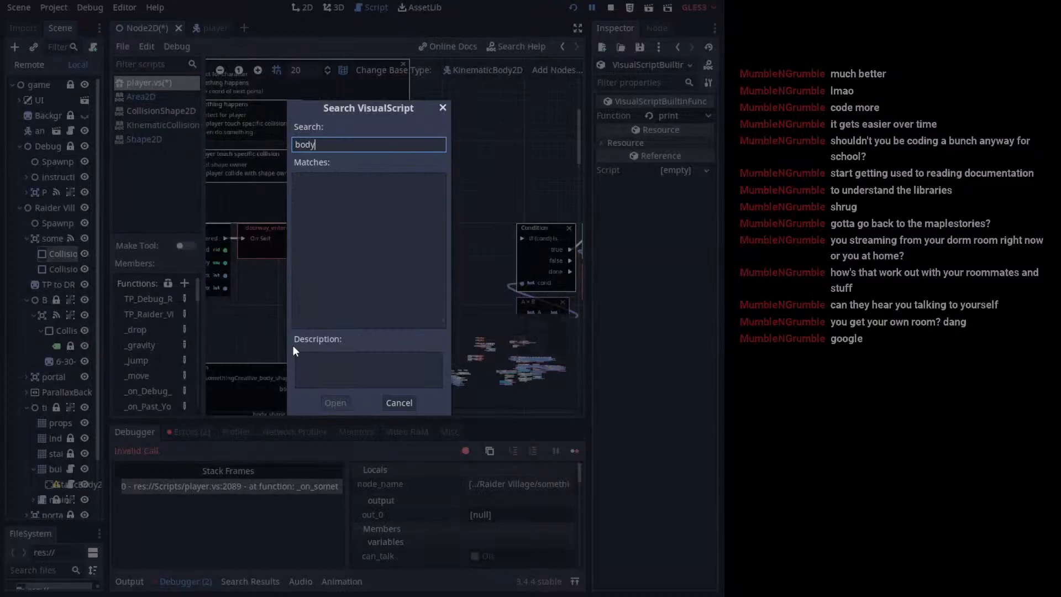
pyautogui.press('BackSpace')
pyautogui.press('BackSpace')
pyautogui.press('BackSpace')
pyautogui.press('BackSpace')
pyautogui.write('own')
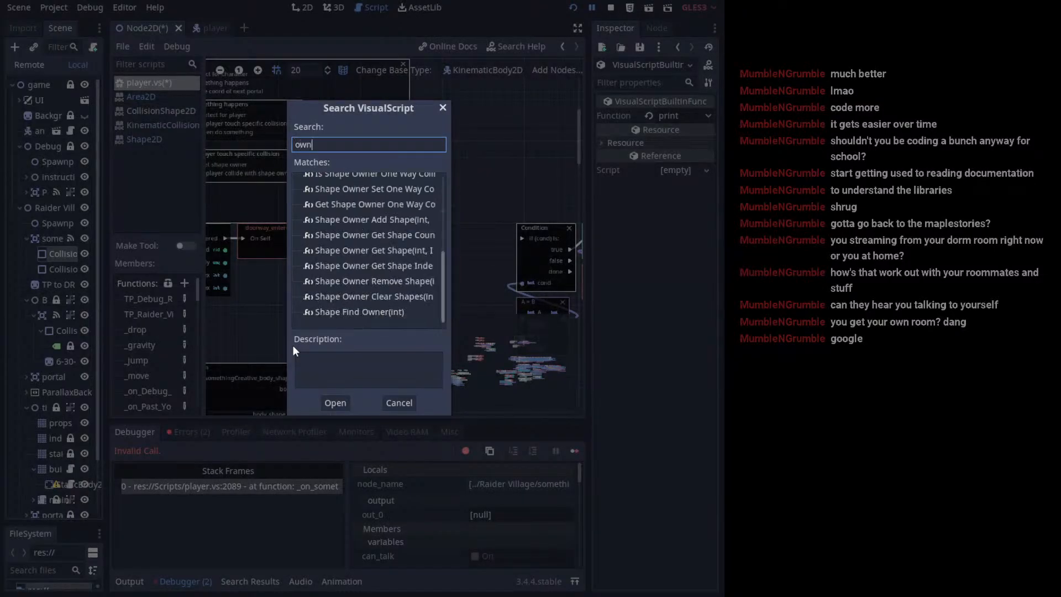
pyautogui.write('er')
pyautogui.scroll(2, 381, 276)
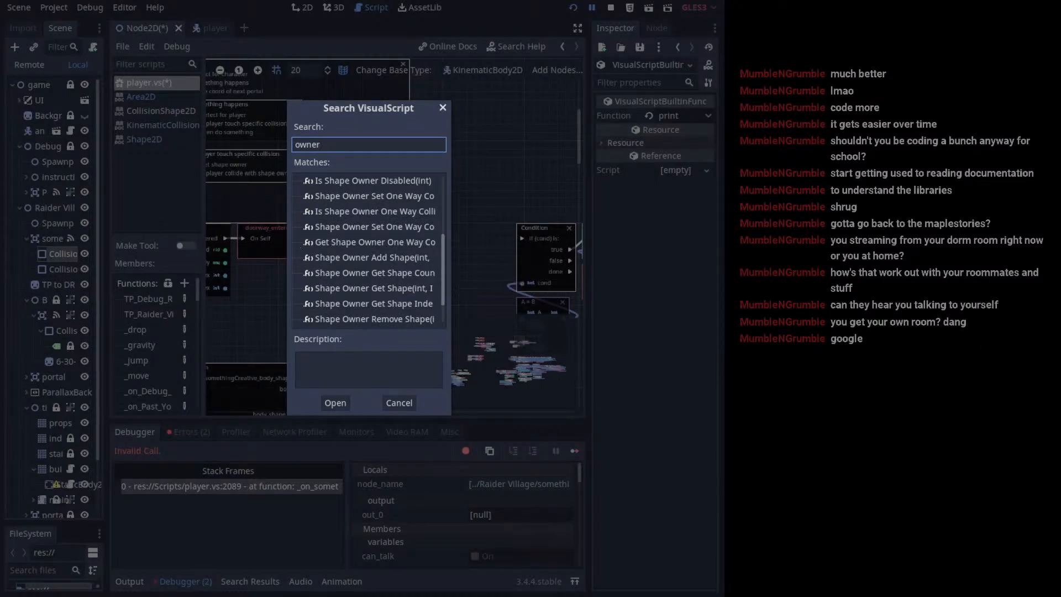
pyautogui.click(443, 107)
# - Extend the first description line of the "If player touch specific collision" comment to "get shape owner of collision"
pyautogui.scroll(3, 338, 175)
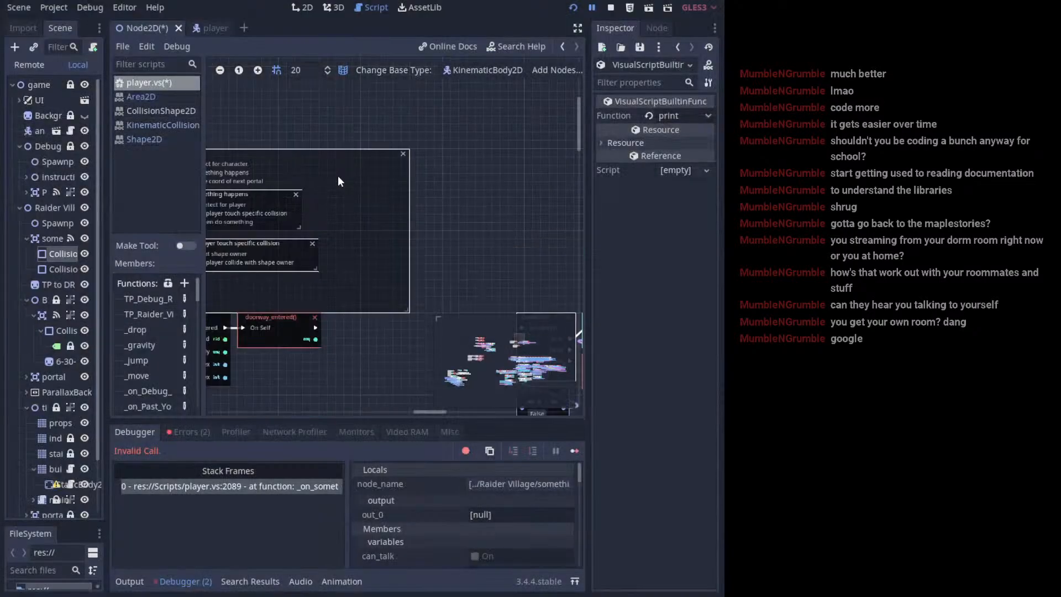
pyautogui.moveTo(302, 213); pyautogui.dragTo(351, 196, button='middle')
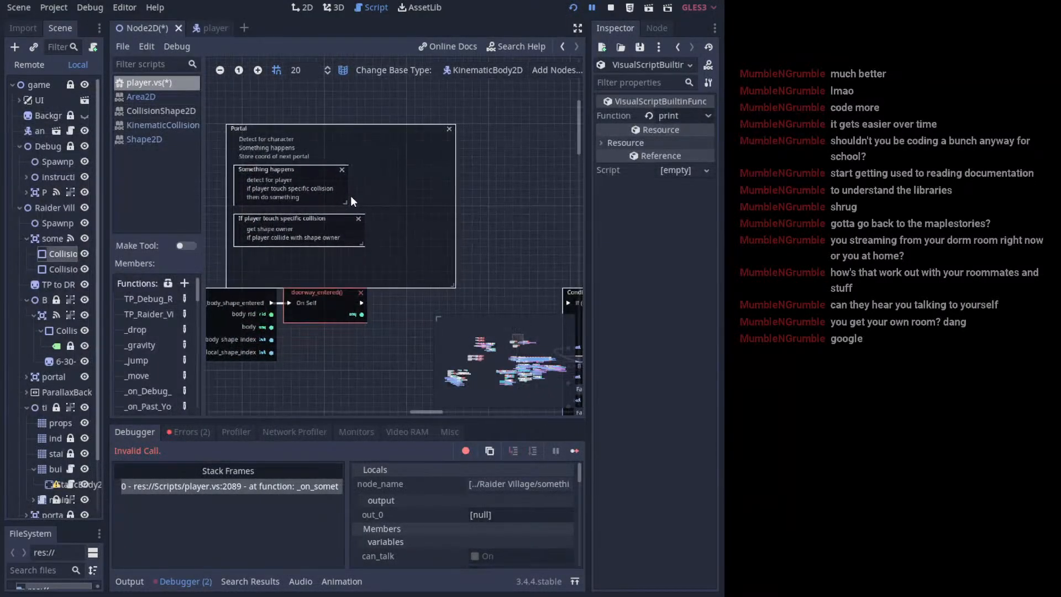
pyautogui.click(297, 224)
pyautogui.click(674, 148)
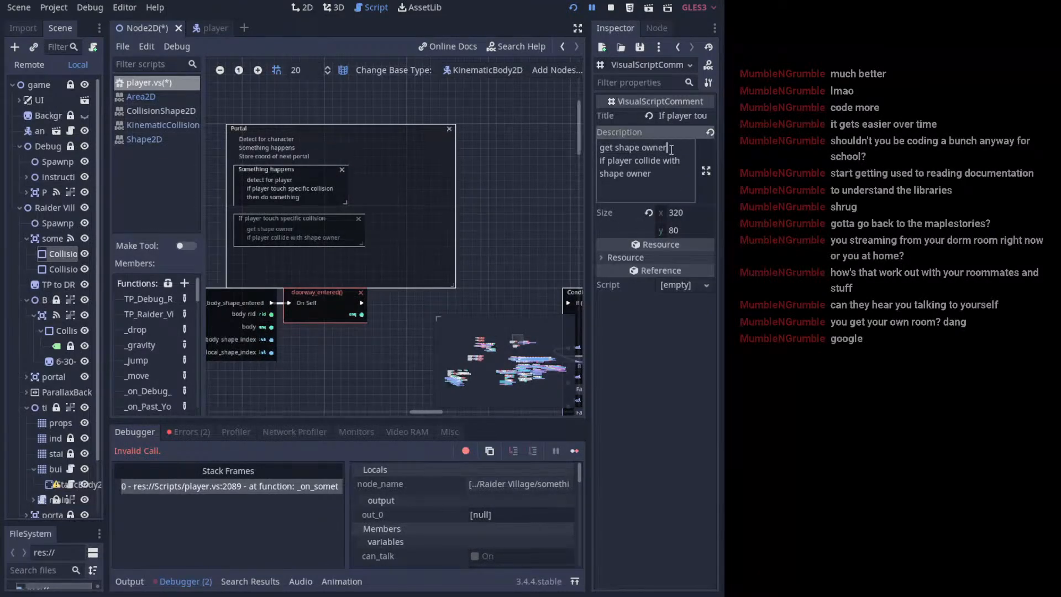
pyautogui.write('of coll')
pyautogui.write('ision')
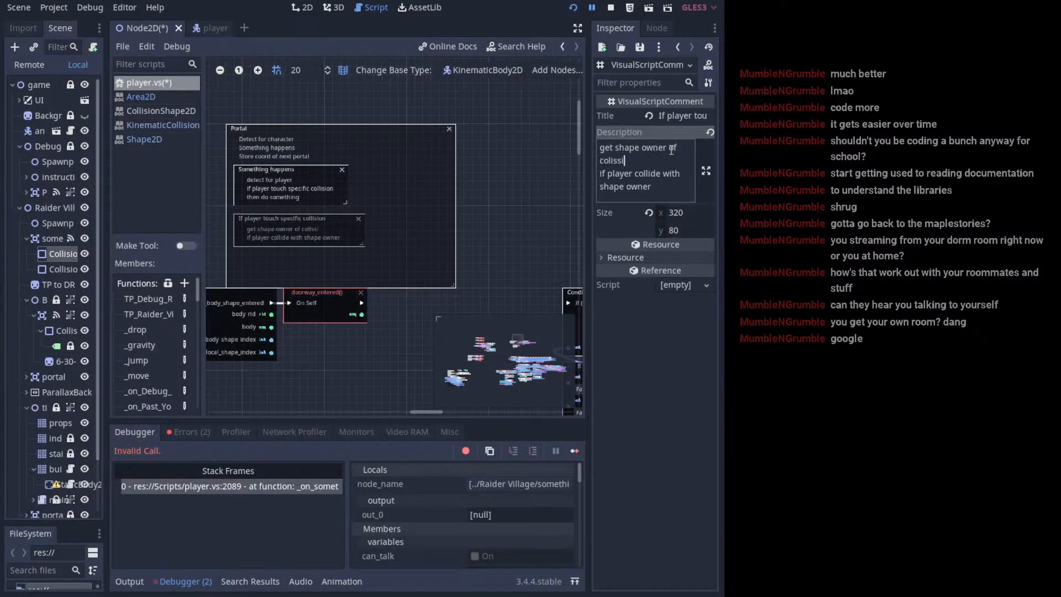
pyautogui.press('BackSpace')
pyautogui.press('BackSpace')
pyautogui.press('BackSpace')
pyautogui.press('BackSpace')
pyautogui.press('BackSpace')
pyautogui.press('BackSpace')
pyautogui.write('lision')
pyautogui.moveTo(640, 164); pyautogui.dragTo(575, 142)
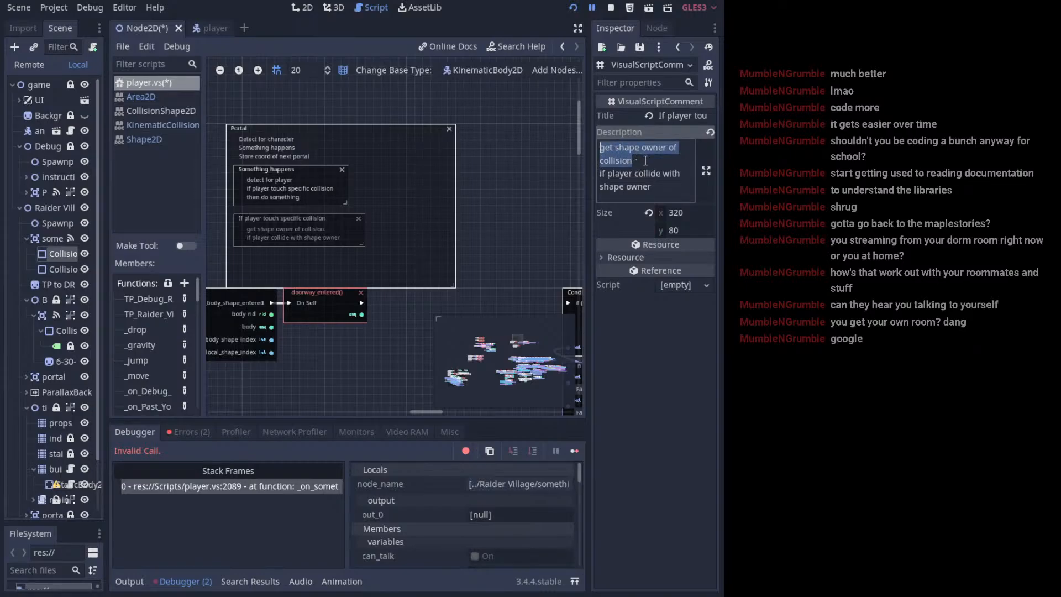
pyautogui.moveTo(637, 157); pyautogui.dragTo(579, 169)
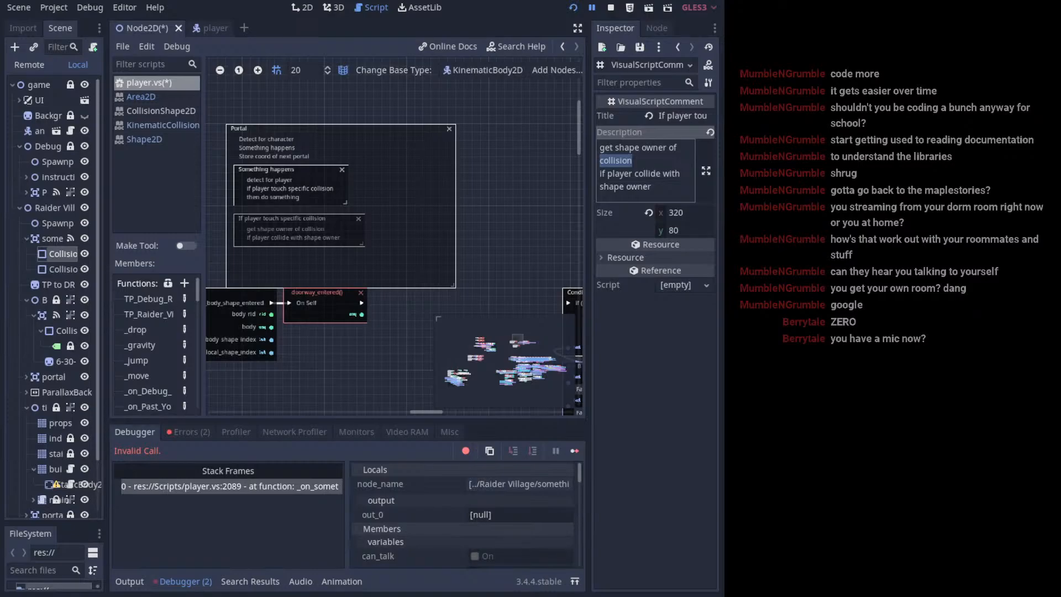
# - Save the comment edit and inspect the properties of the _on_somethingCreative_body_shape_entered function and its doorway_entered() call
pyautogui.moveTo(239, 402); pyautogui.dragTo(360, 326, button='middle')
pyautogui.moveTo(360, 326); pyautogui.dragTo(426, 230)
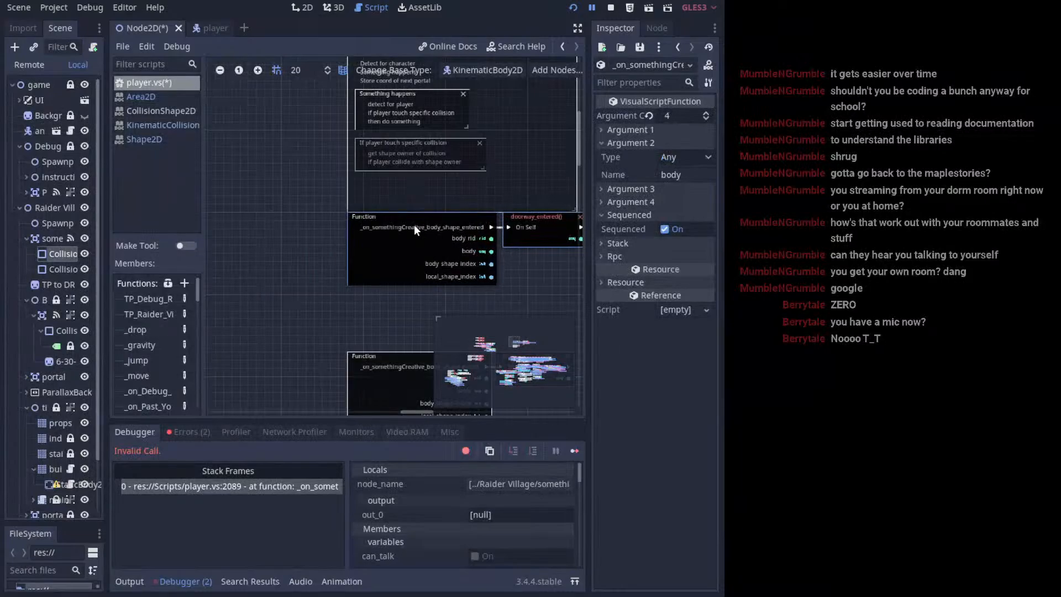
pyautogui.hotkey('ctrl', 's')
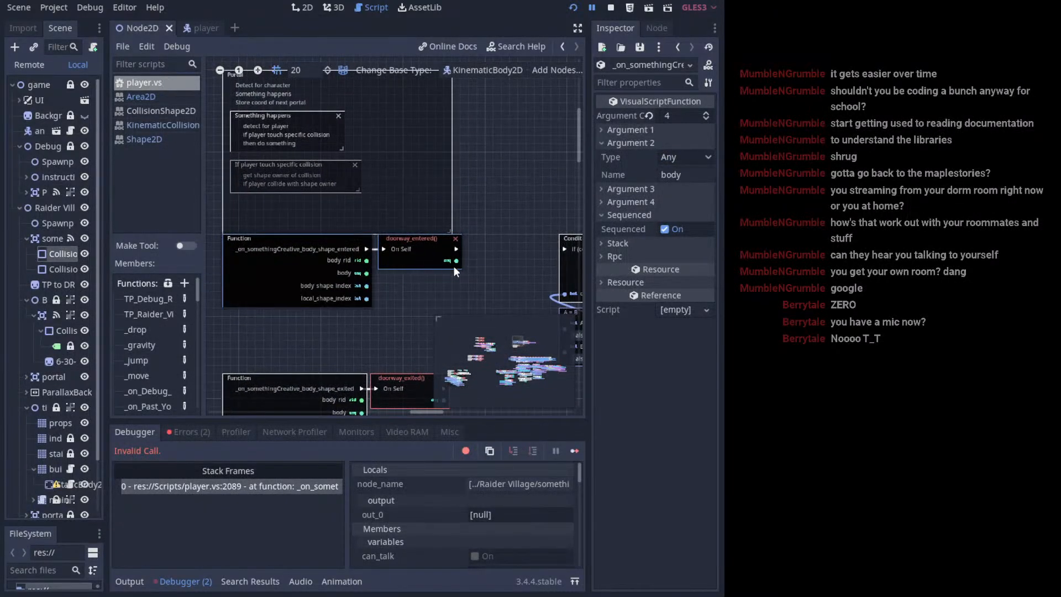
pyautogui.moveTo(417, 251)
pyautogui.mouseDown()
pyautogui.moveTo(400, 244)
pyautogui.moveTo(443, 252)
pyautogui.moveTo(413, 245)
pyautogui.mouseUp()
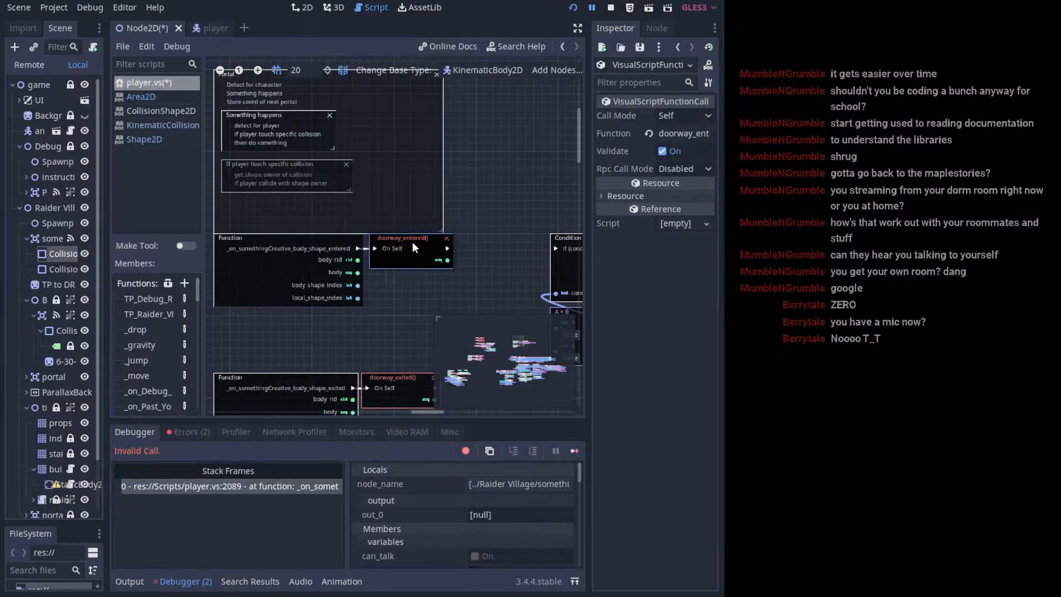
pyautogui.hotkey('ctrl', 's')
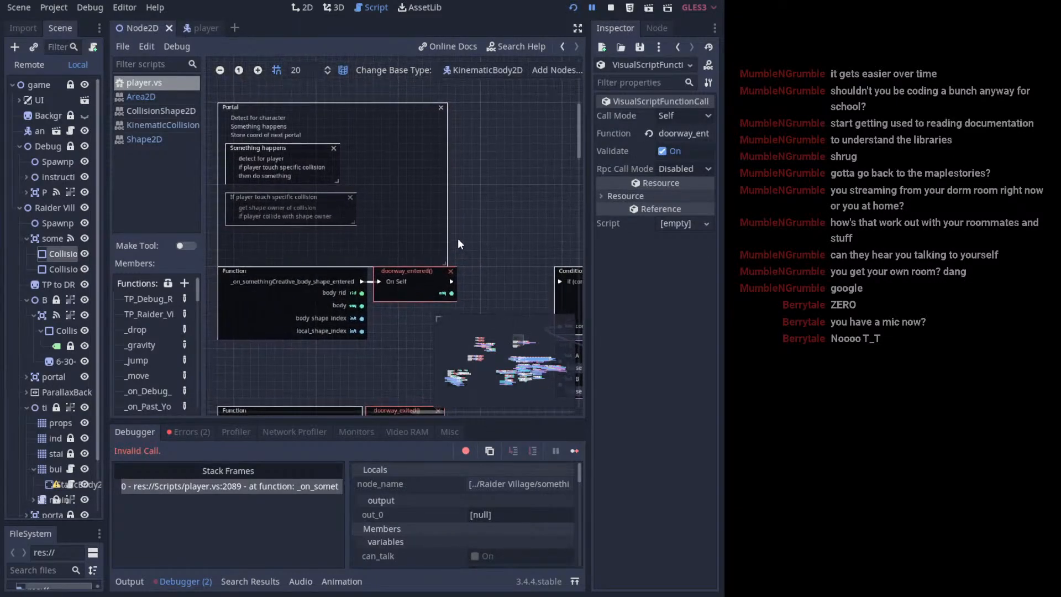
# - Move the Portal comment with its two nested comments slightly up, clear of the entered function node, and save
pyautogui.moveTo(353, 160); pyautogui.dragTo(252, 109)
pyautogui.moveTo(255, 108); pyautogui.dragTo(257, 105)
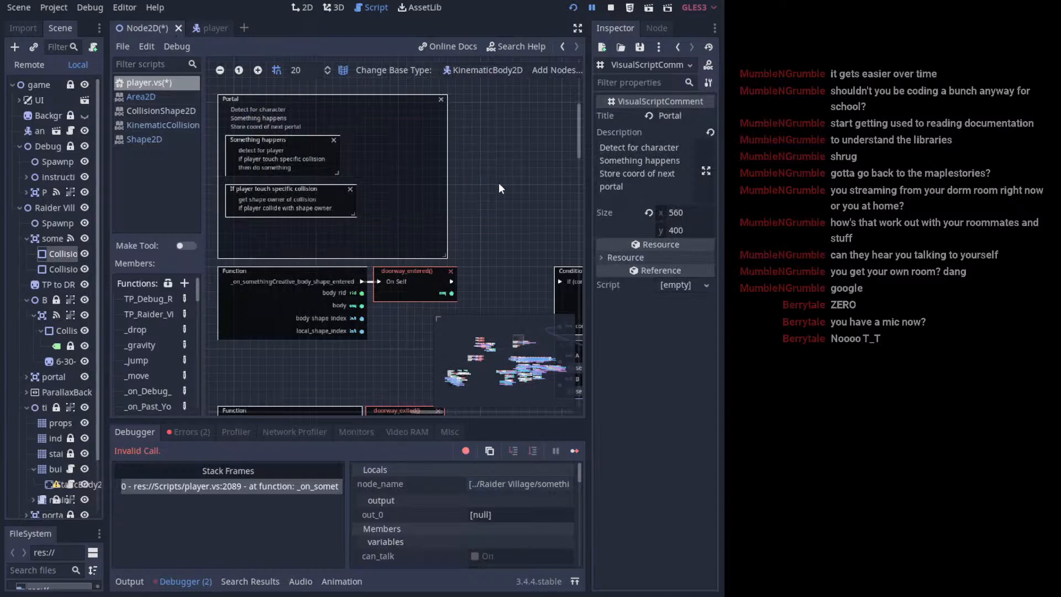
pyautogui.moveTo(464, 109); pyautogui.dragTo(467, 187, button='middle')
pyautogui.scroll(-5, 467, 191)
pyautogui.hotkey('ctrl', 's')
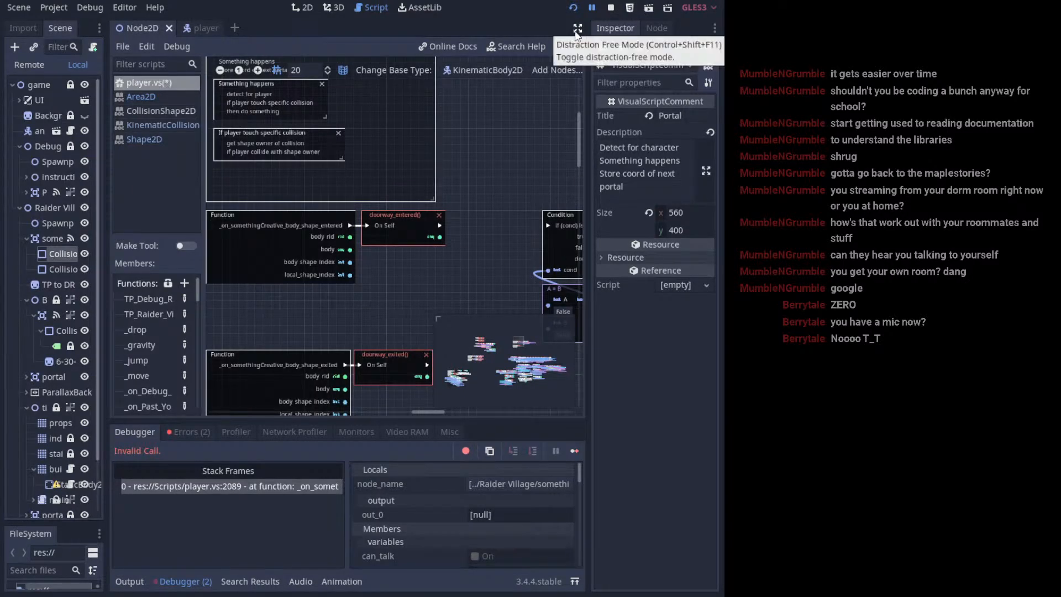
# - Look over the entered and exited function chains and show the properties of the doorway_entered() call
pyautogui.scroll(-1, 437, 109)
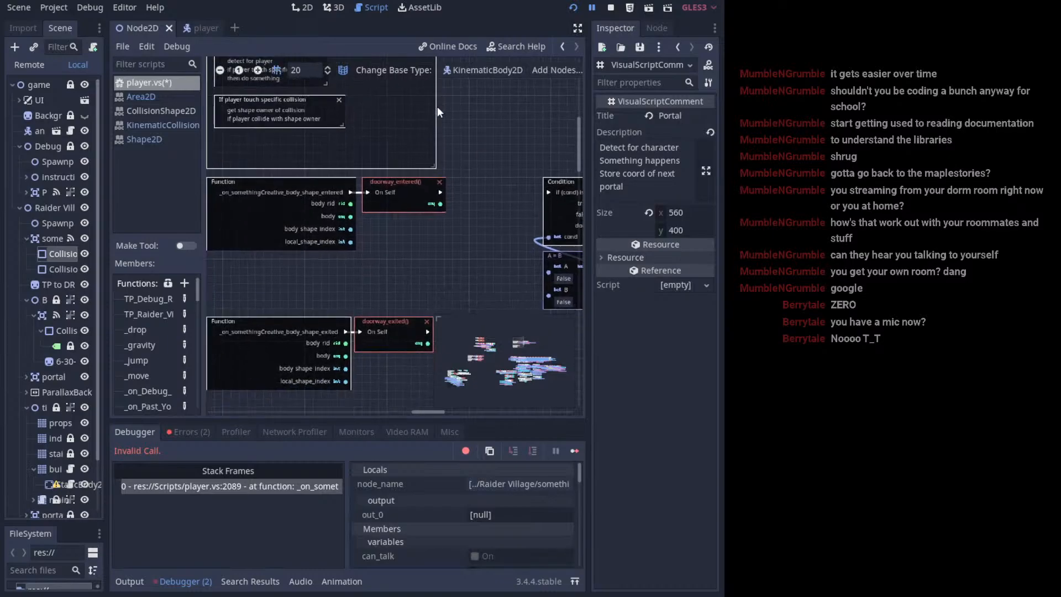
pyautogui.moveTo(473, 247); pyautogui.dragTo(493, 218, button='middle')
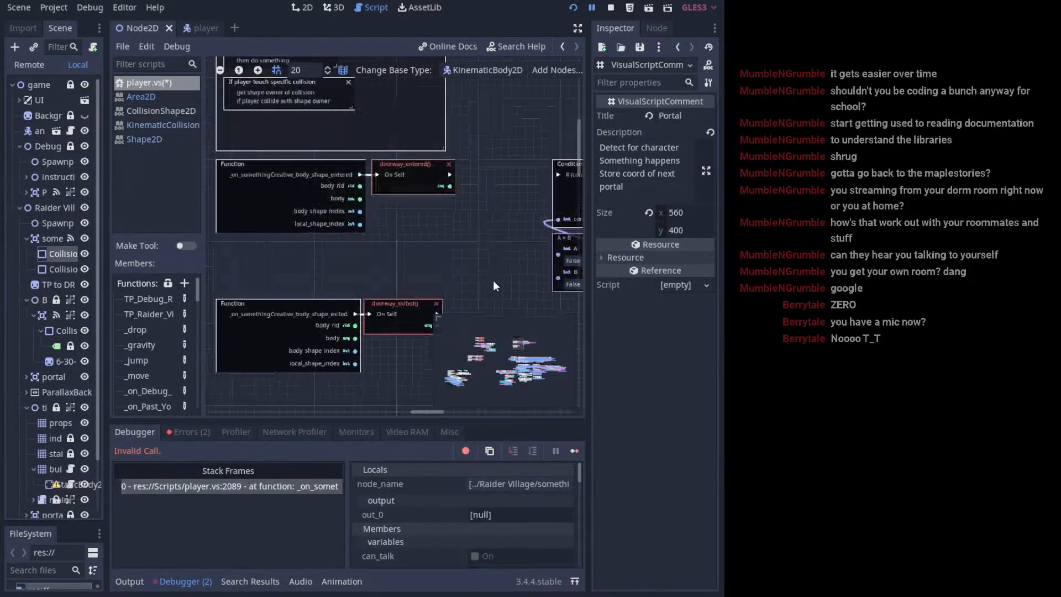
pyautogui.moveTo(494, 281); pyautogui.dragTo(508, 377, button='middle')
pyautogui.scroll(1, 475, 271)
pyautogui.hotkey('ctrl', 's')
pyautogui.moveTo(474, 266); pyautogui.dragTo(470, 227, button='middle')
pyautogui.moveTo(486, 264); pyautogui.dragTo(413, 220, button='middle')
pyautogui.hotkey('ctrl', 's')
pyautogui.click(345, 234)
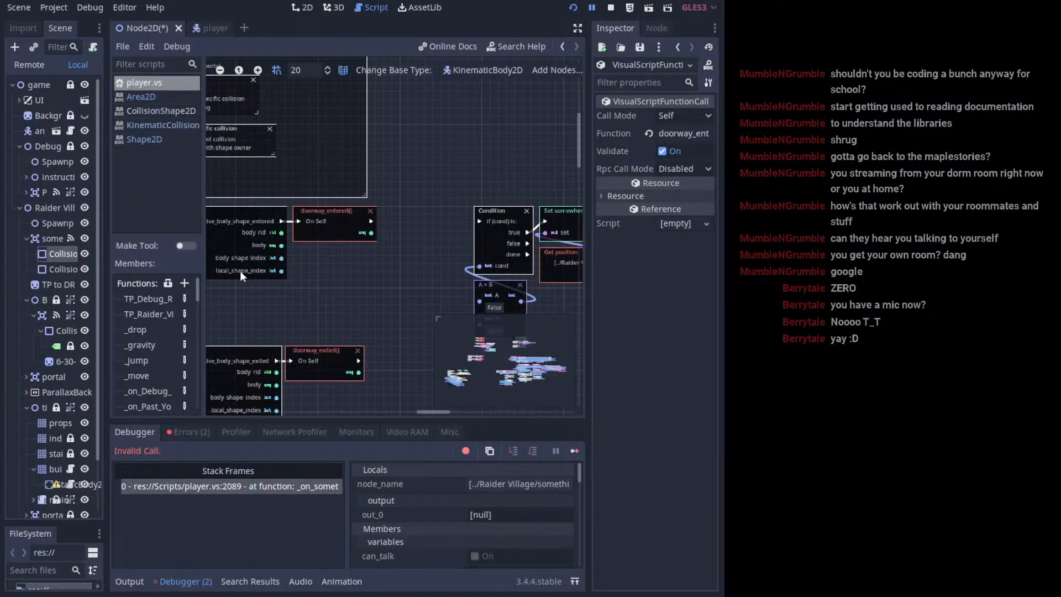
# - Examine the properties of the area's first CollisionShape2D alongside the body_shape_entered function's outputs in the graph
pyautogui.click(65, 256)
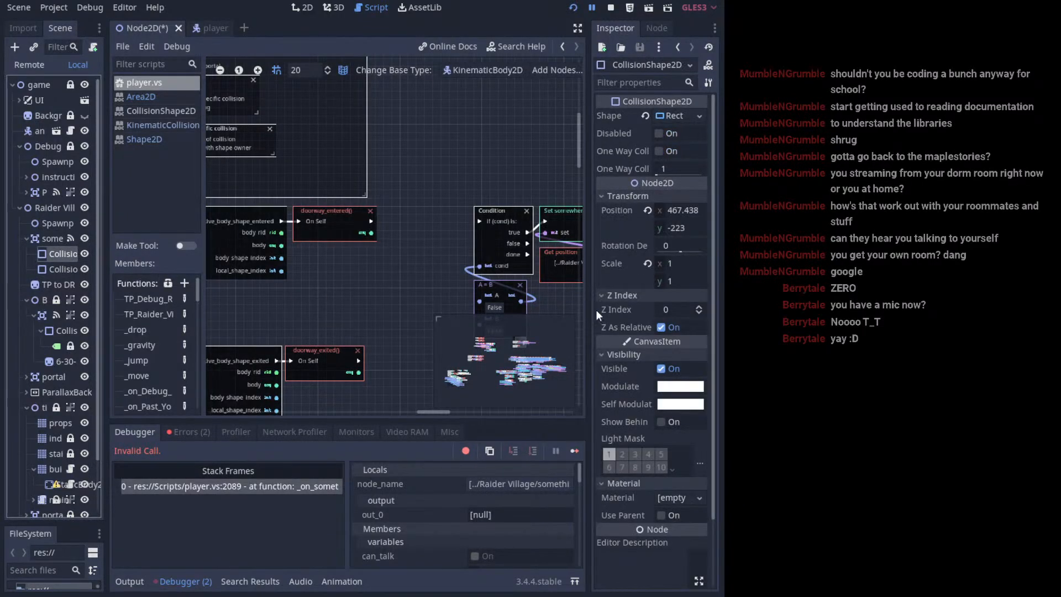
pyautogui.hotkey('ctrl', 's')
pyautogui.scroll(-3, 665, 311)
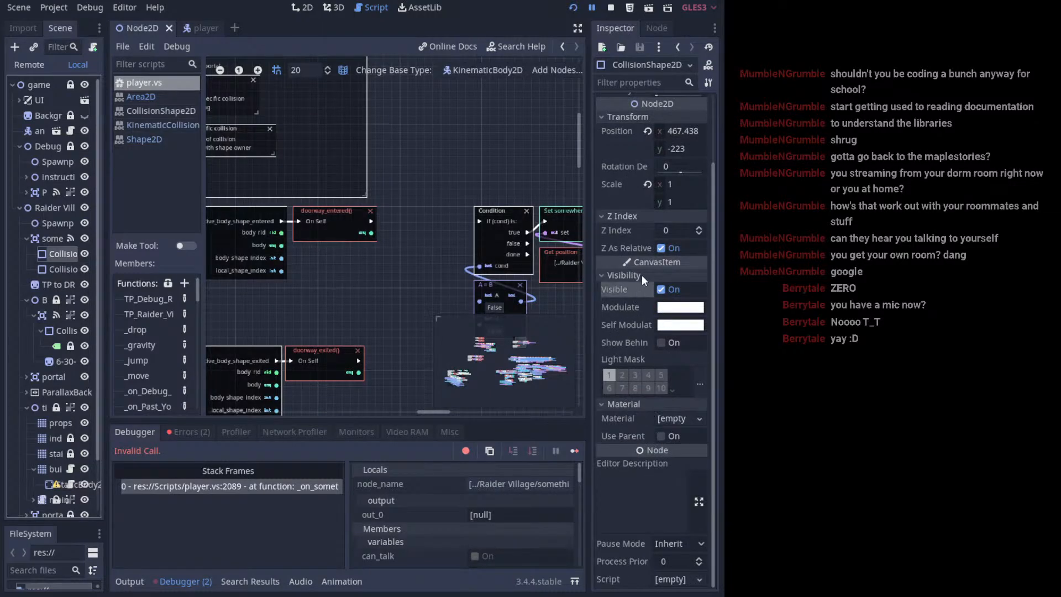
pyautogui.moveTo(450, 287); pyautogui.dragTo(427, 272, button='middle')
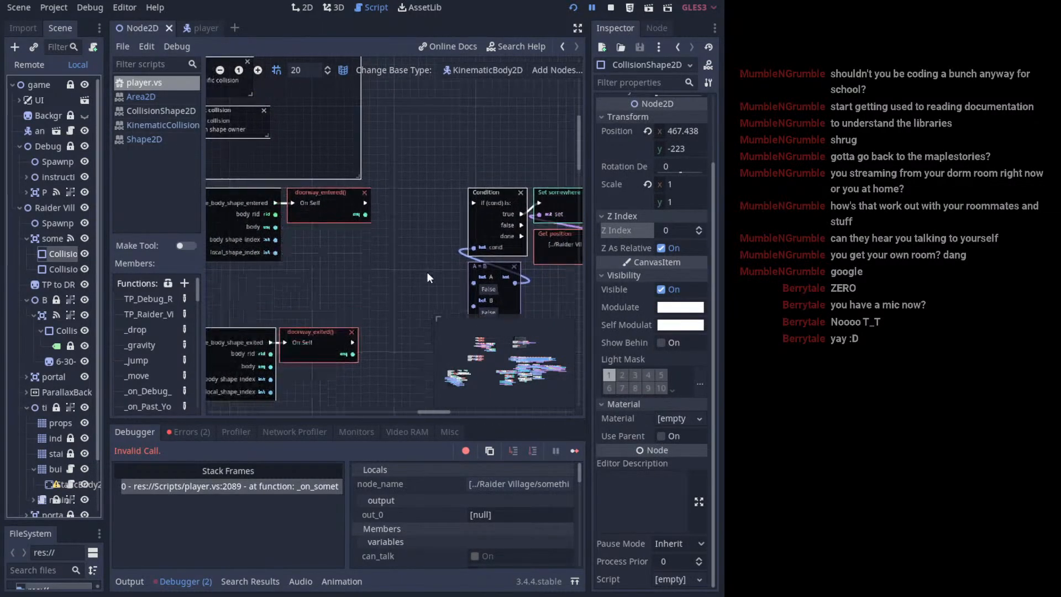
pyautogui.scroll(2, 427, 272)
pyautogui.scroll(-2, 423, 237)
pyautogui.hotkey('ctrl', 's')
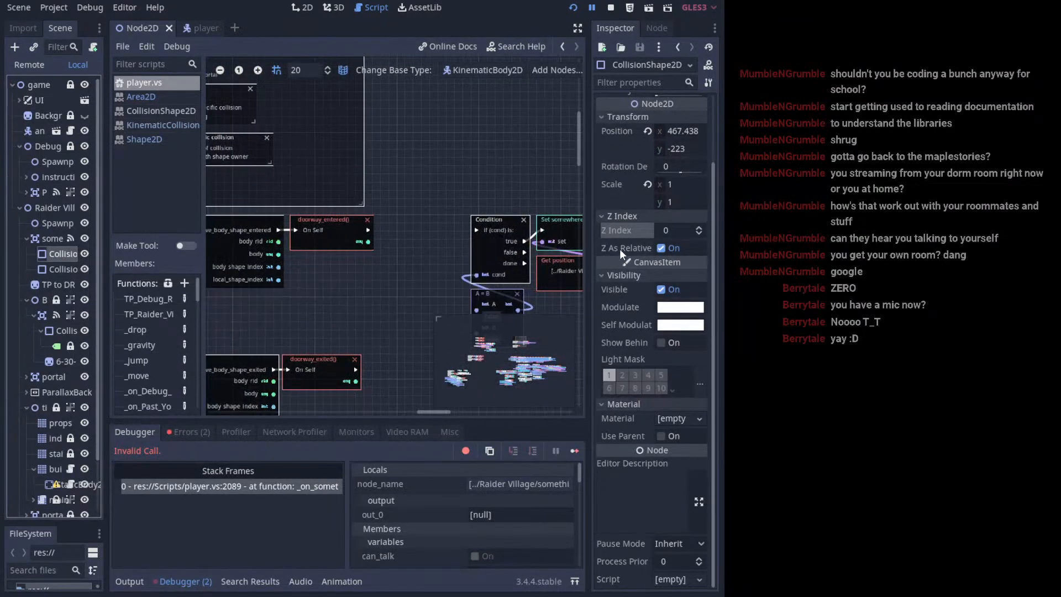
pyautogui.moveTo(373, 232); pyautogui.dragTo(468, 288, button='middle')
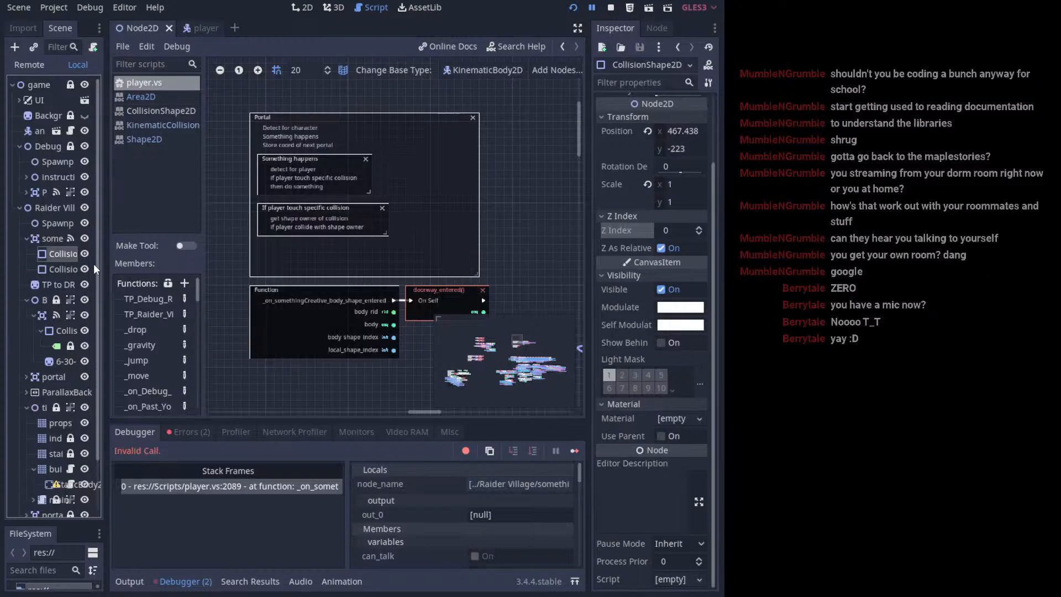
pyautogui.moveTo(357, 272); pyautogui.dragTo(391, 252, button='middle')
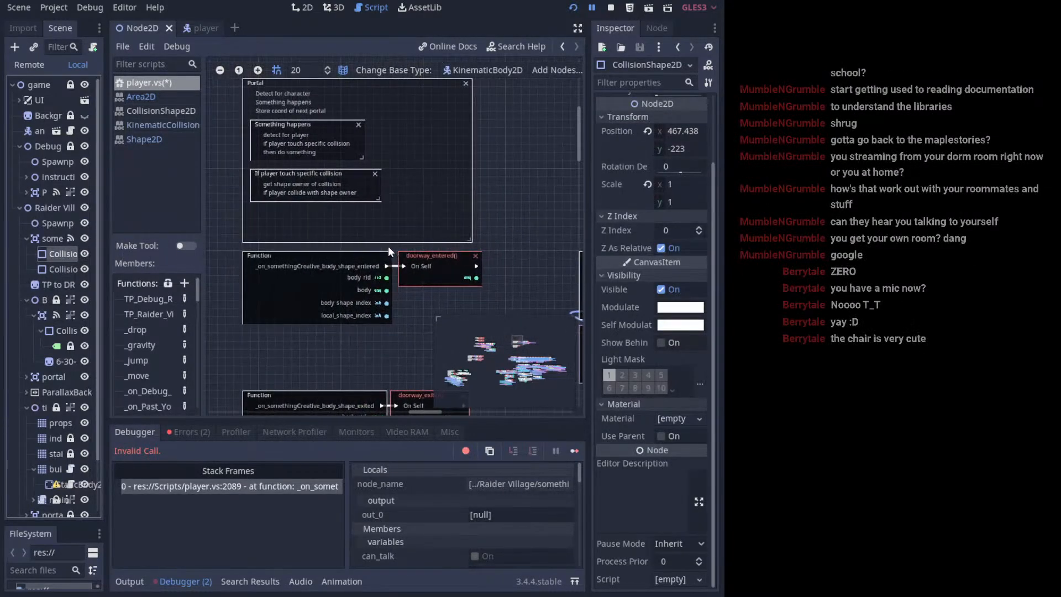
pyautogui.moveTo(450, 270); pyautogui.dragTo(415, 247, button='middle')
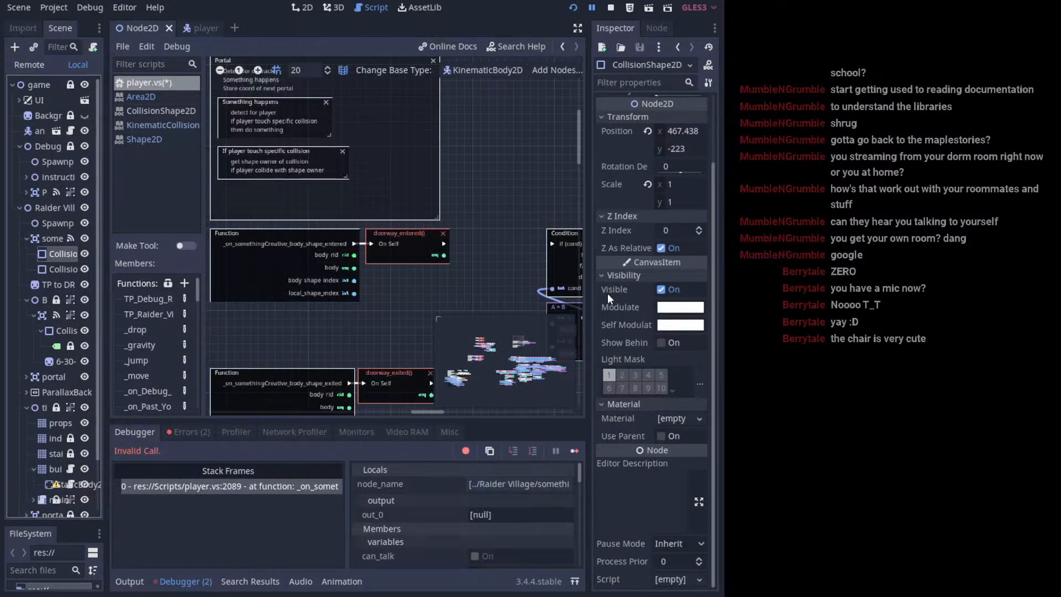
pyautogui.scroll(3, 609, 296)
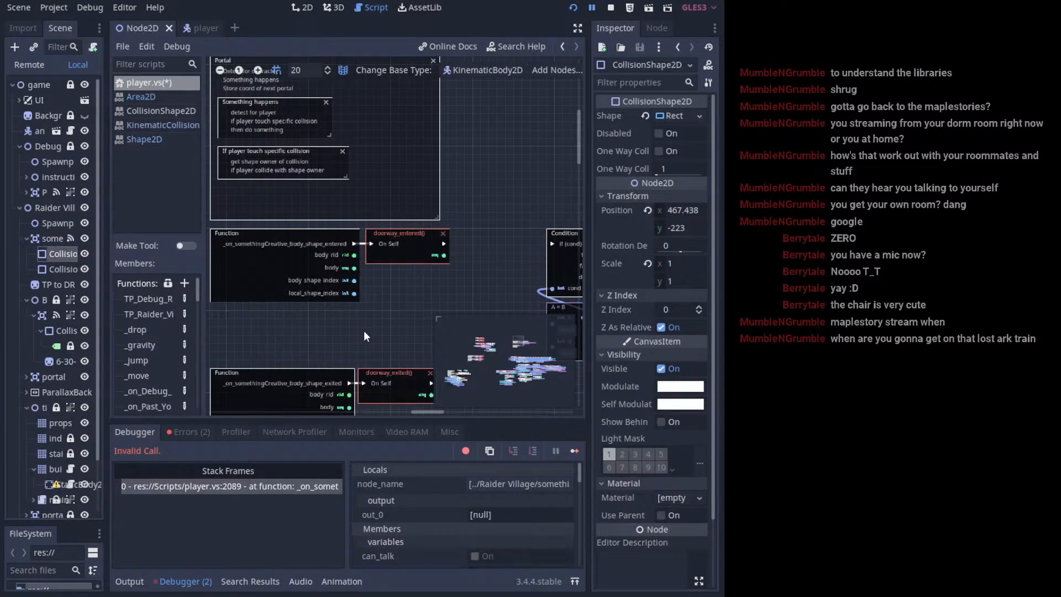
pyautogui.hotkey('ctrl', 's')
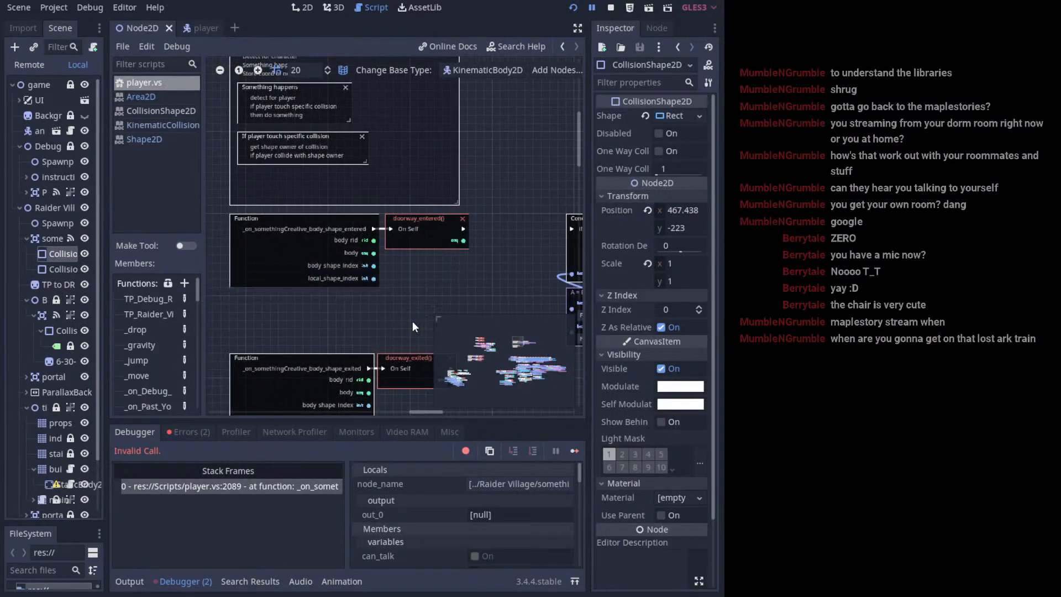
pyautogui.moveTo(304, 307); pyautogui.dragTo(392, 373)
pyautogui.moveTo(391, 373); pyautogui.dragTo(360, 306, button='middle')
pyautogui.hotkey('ctrl', 's')
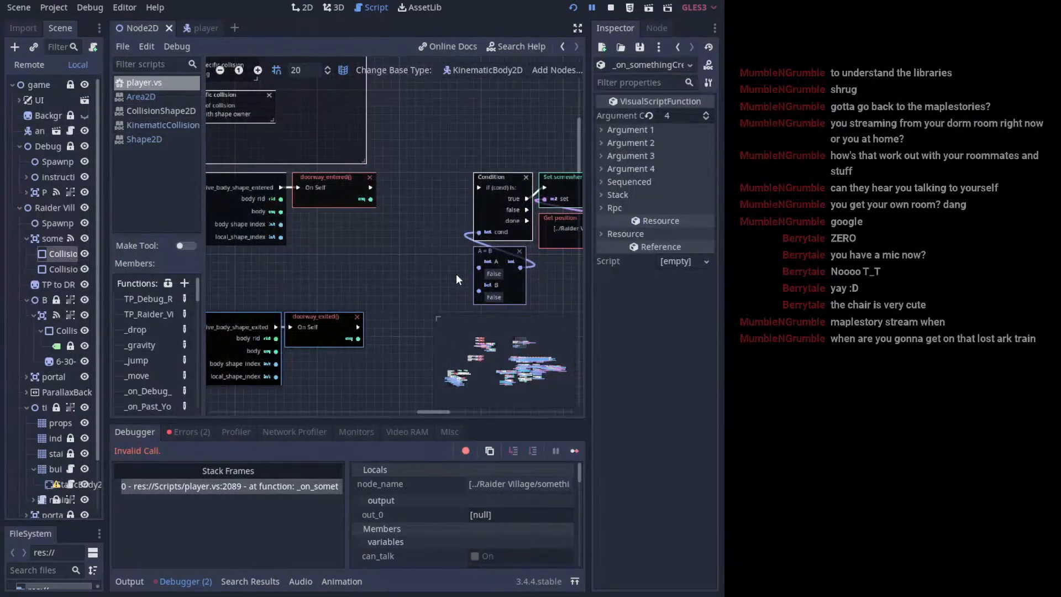
pyautogui.moveTo(309, 284); pyautogui.dragTo(339, 278, button='middle')
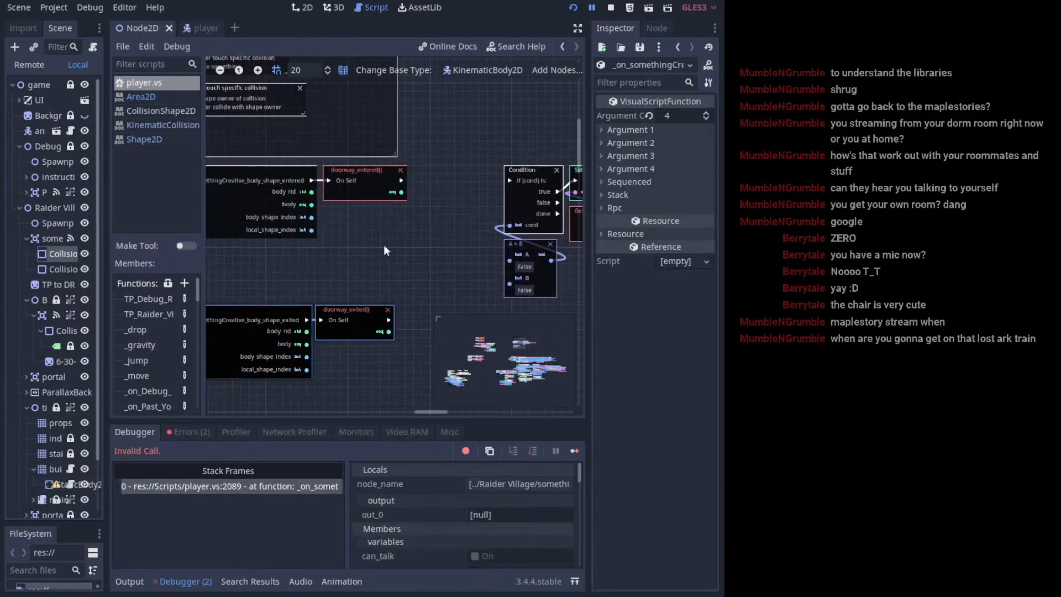
pyautogui.click(413, 261)
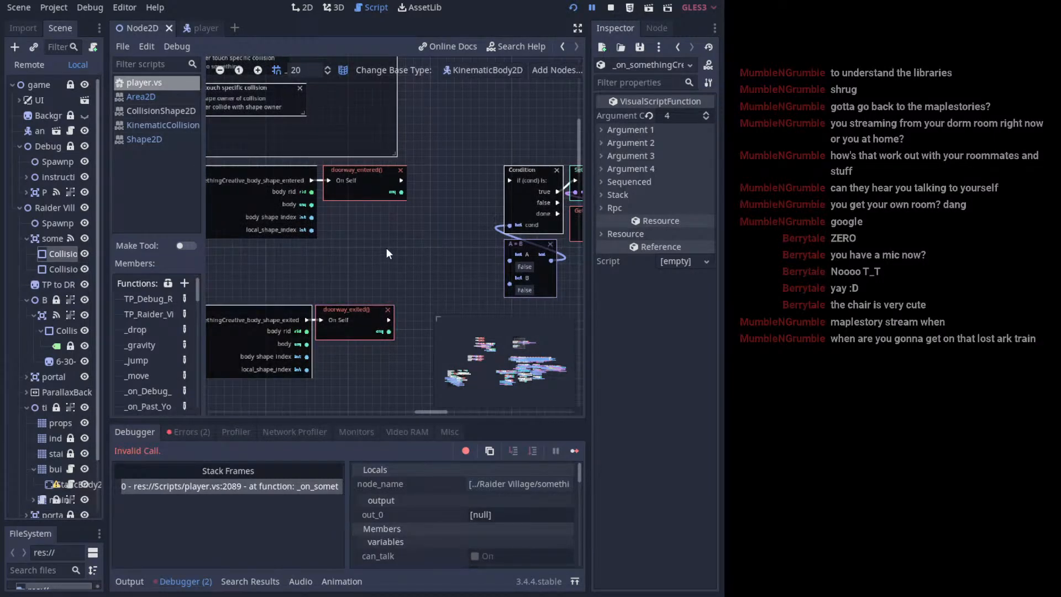
# - Resize the Portal comment to be slightly narrower while still enclosing both nested comments, and save the script
pyautogui.moveTo(382, 253); pyautogui.dragTo(423, 253, button='middle')
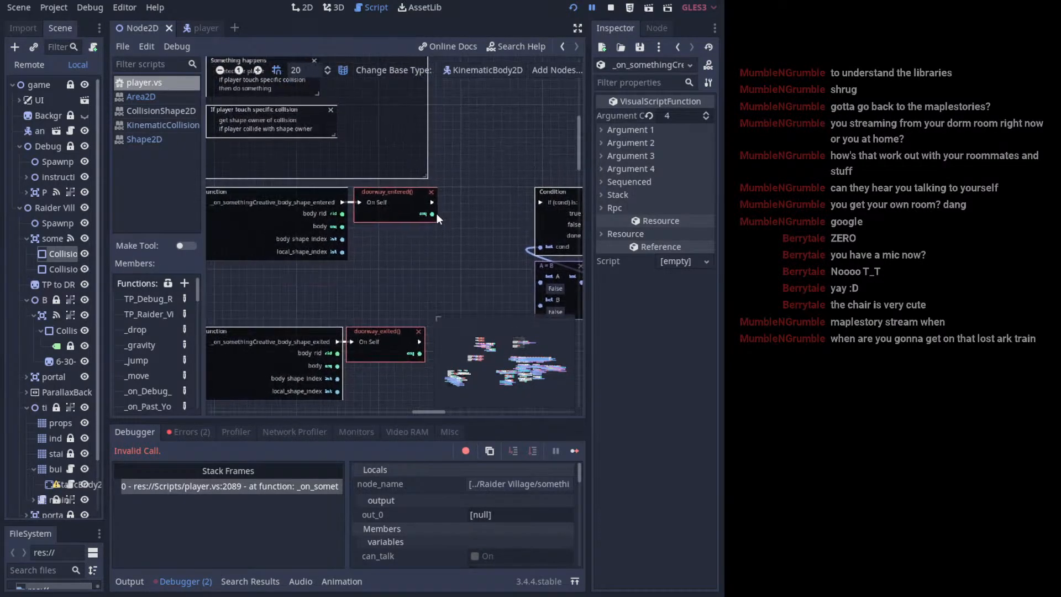
pyautogui.moveTo(437, 213); pyautogui.dragTo(455, 257, button='middle')
pyautogui.hotkey('ctrl', 's')
pyautogui.moveTo(442, 220); pyautogui.dragTo(362, 188)
pyautogui.moveTo(363, 188); pyautogui.dragTo(414, 226, button='middle')
pyautogui.hotkey('ctrl', 's')
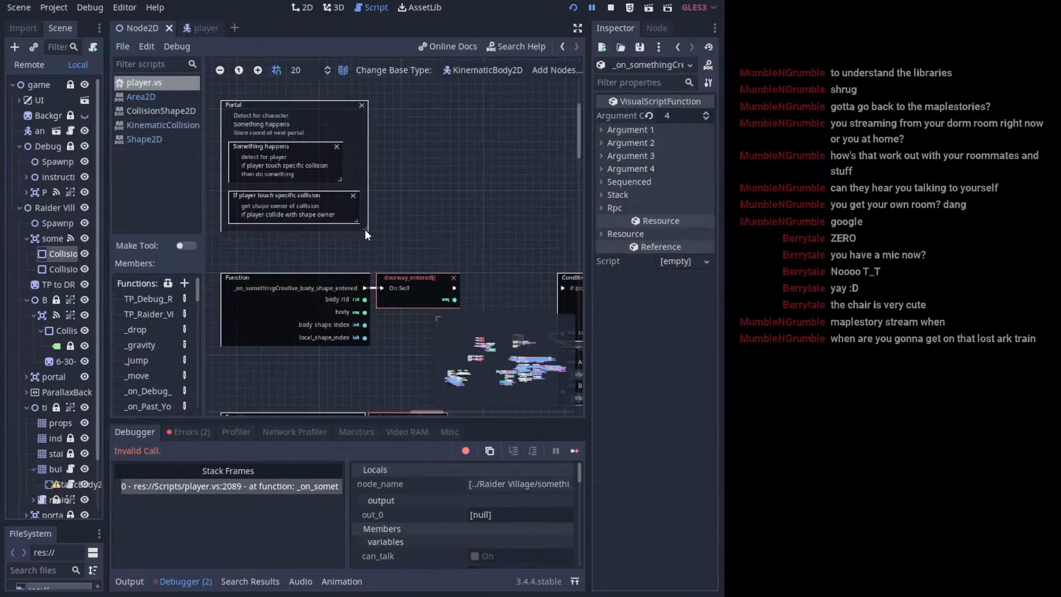
pyautogui.moveTo(365, 230); pyautogui.dragTo(442, 264)
pyautogui.hotkey('ctrl', 's')
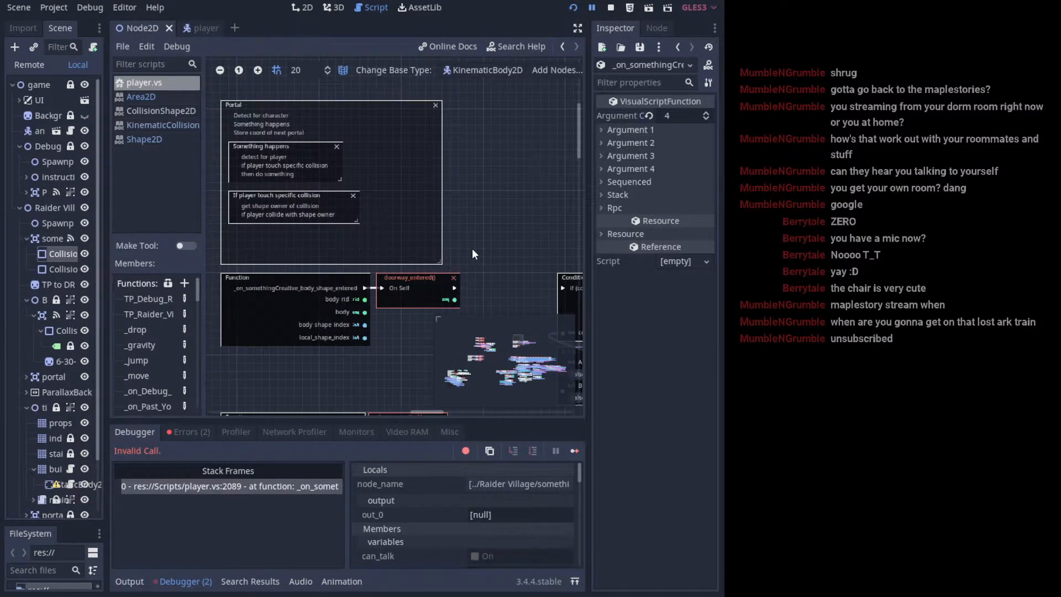
# - Check the debugger's error list, return to the stack frames and restart the game
pyautogui.moveTo(447, 334); pyautogui.dragTo(410, 273, button='middle')
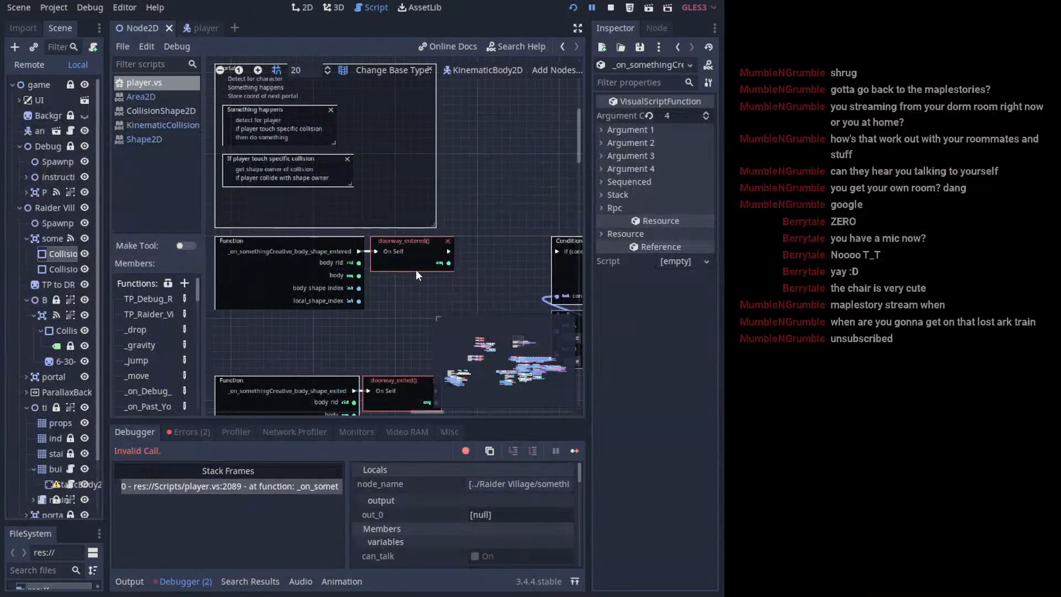
pyautogui.click(185, 432)
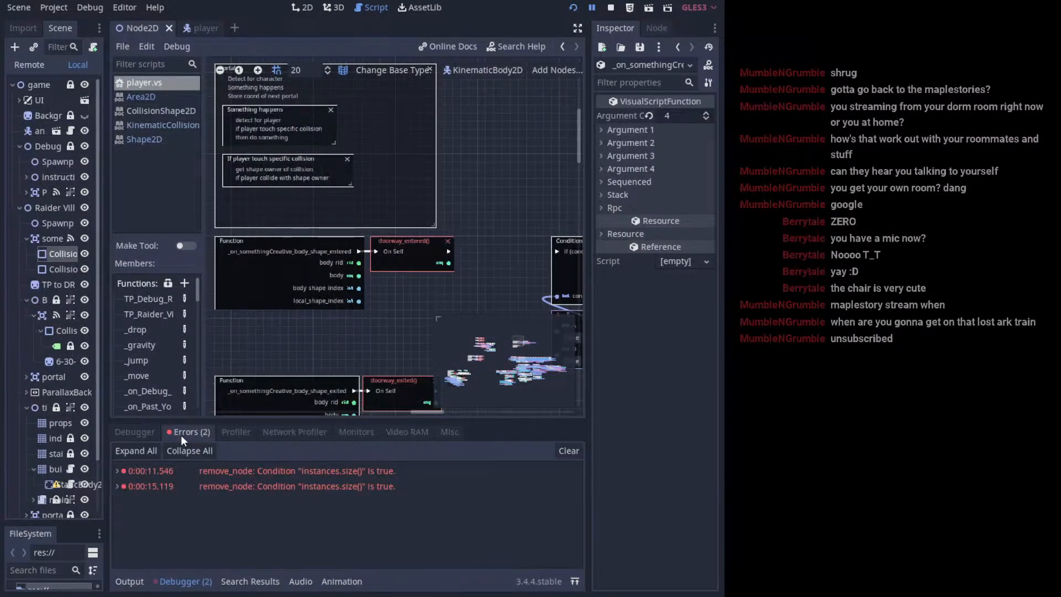
pyautogui.click(137, 431)
pyautogui.moveTo(406, 307); pyautogui.dragTo(393, 259, button='middle')
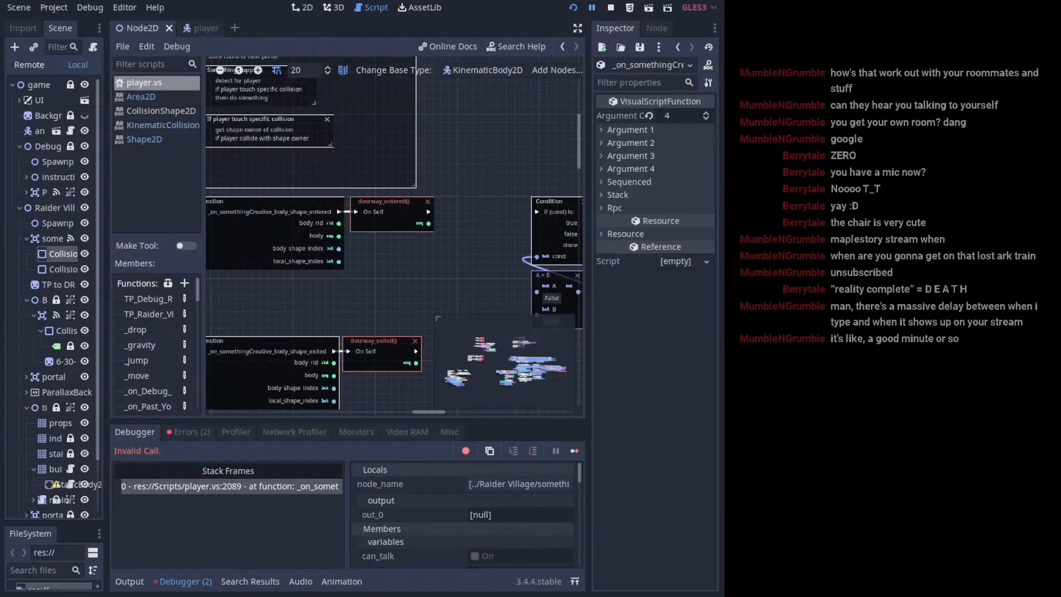
pyautogui.click(574, 8)
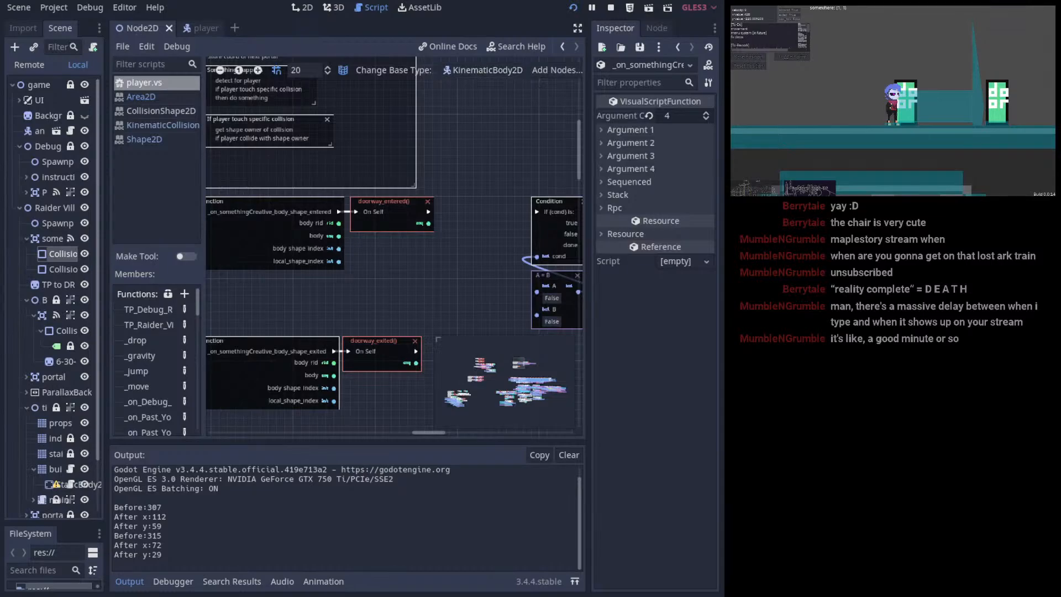
# - Disconnect and reconnect the sequence link from _on_somethingCreative_body_shape_entered to doorway_entered(), and save
pyautogui.moveTo(309, 127); pyautogui.dragTo(340, 207, button='middle')
pyautogui.hotkey('ctrl', 's')
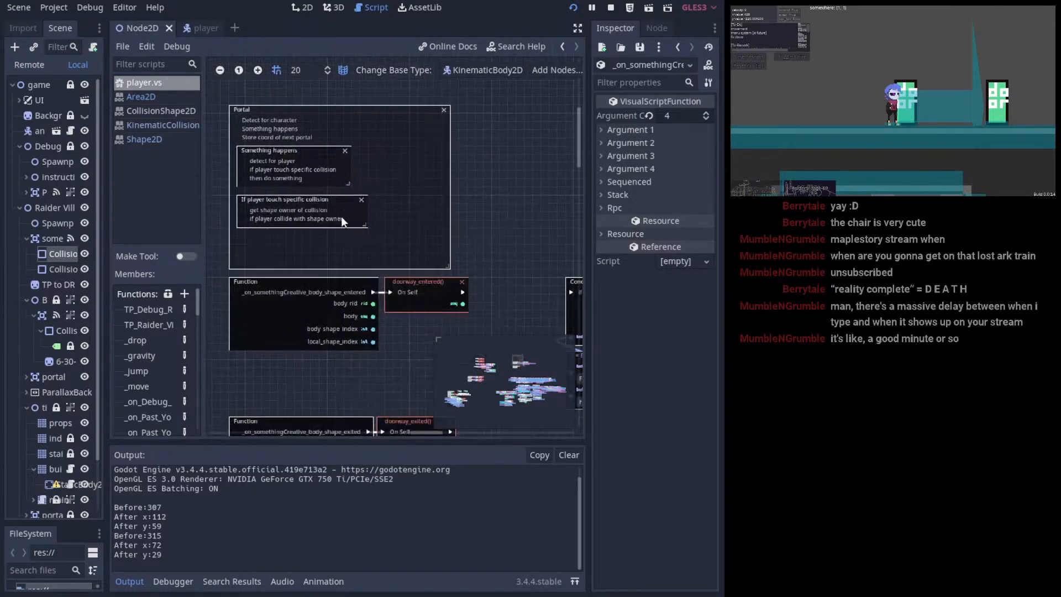
pyautogui.scroll(3, 356, 247)
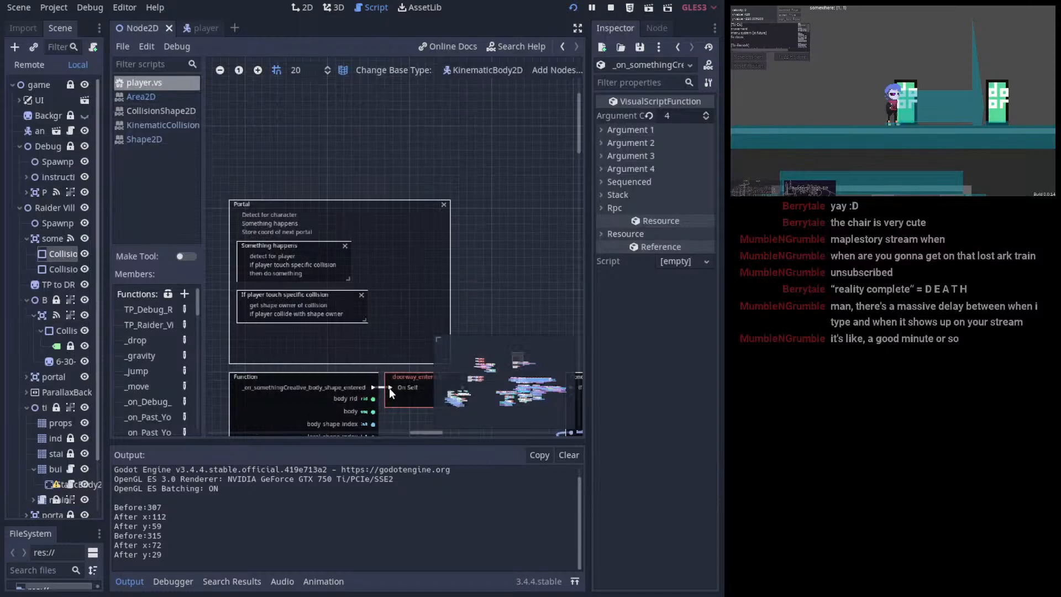
pyautogui.moveTo(389, 388); pyautogui.dragTo(358, 224, button='middle')
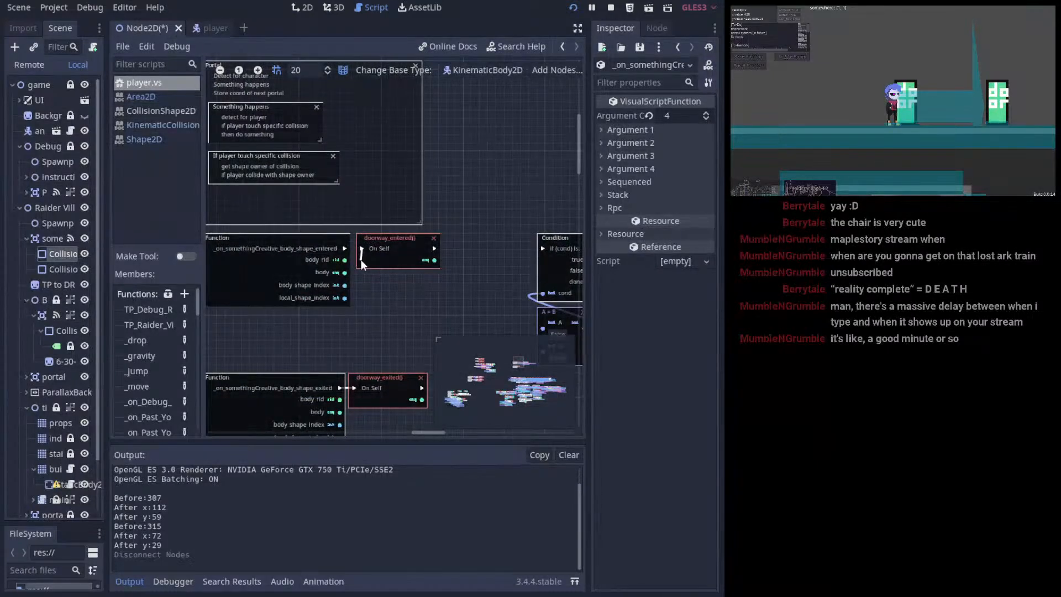
pyautogui.moveTo(347, 247); pyautogui.dragTo(347, 250)
pyautogui.hotkey('ctrl', 's')
# - Examine the two doorways in the 2D view, checking the first CollisionShape2D and its parent somethingCreative Area2D
pyautogui.click(298, 7)
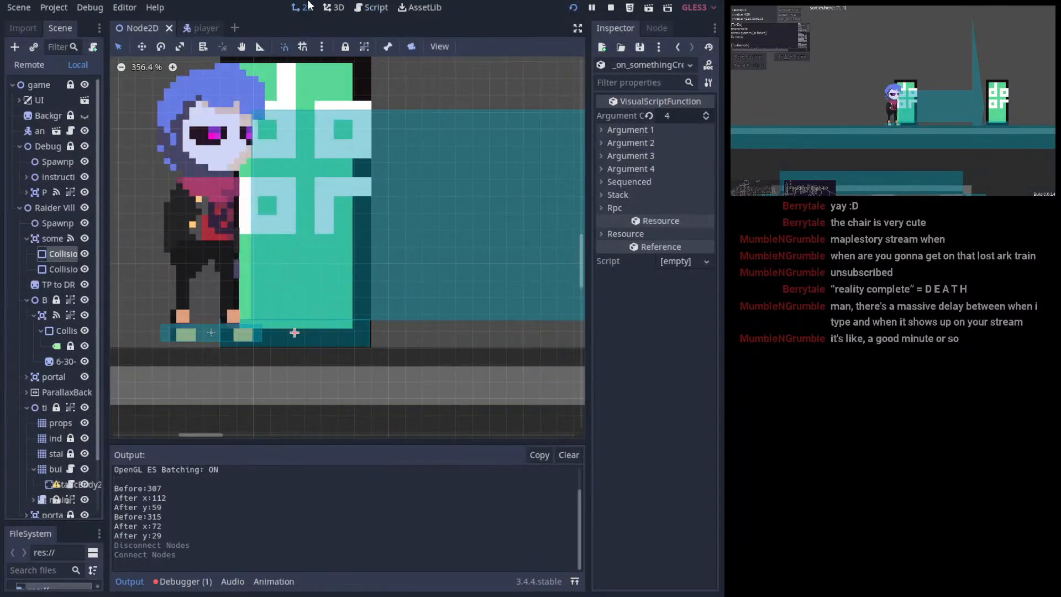
pyautogui.scroll(-10, 294, 171)
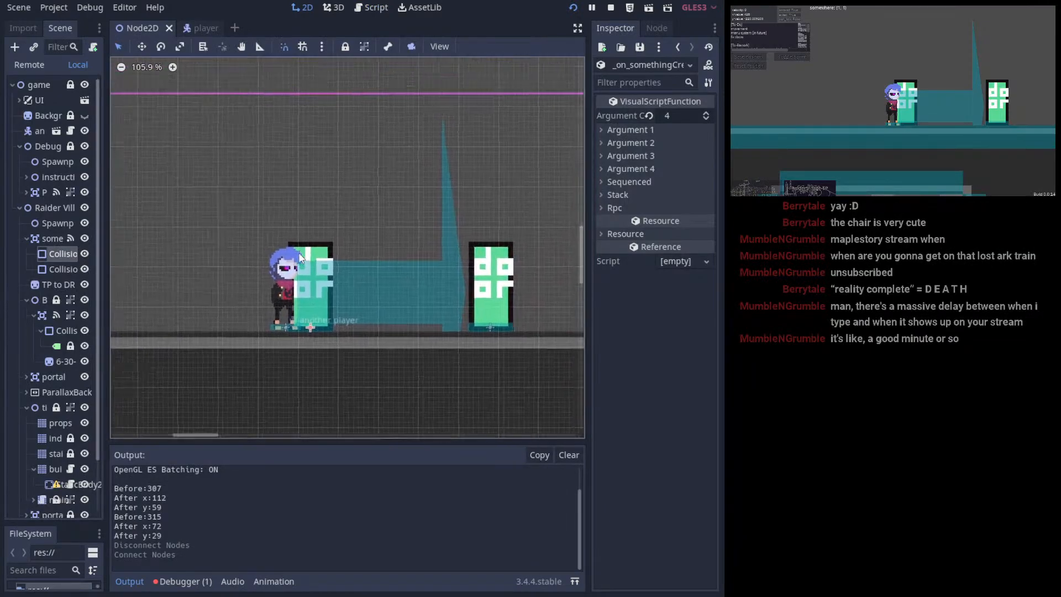
pyautogui.click(59, 254)
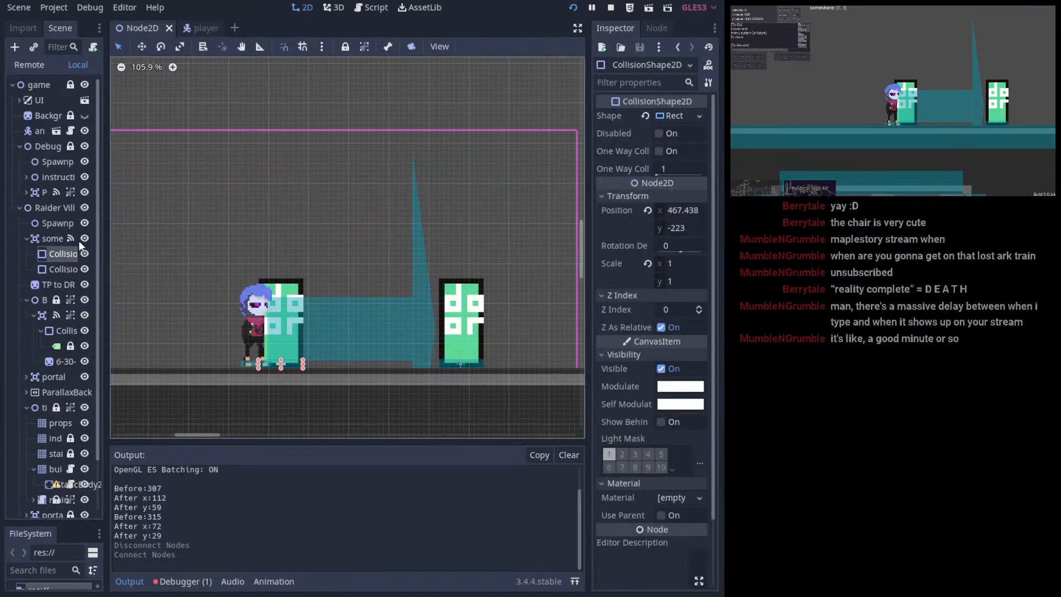
pyautogui.click(79, 241)
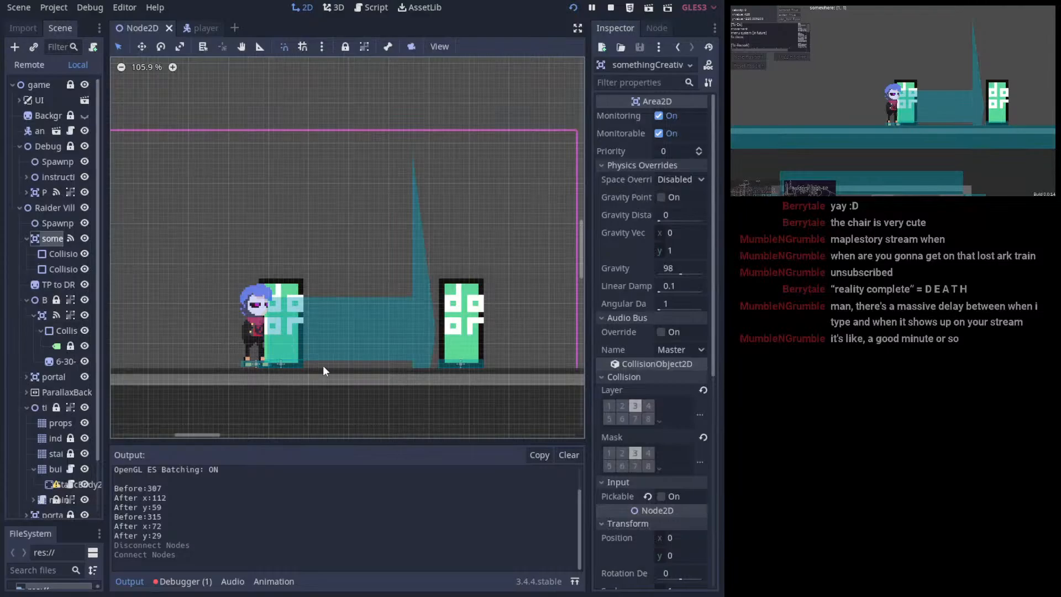
# - Inspect the two test doorways beside the player in the 2D view and deselect the somethingCreative area
pyautogui.moveTo(467, 346); pyautogui.dragTo(378, 343, button='middle')
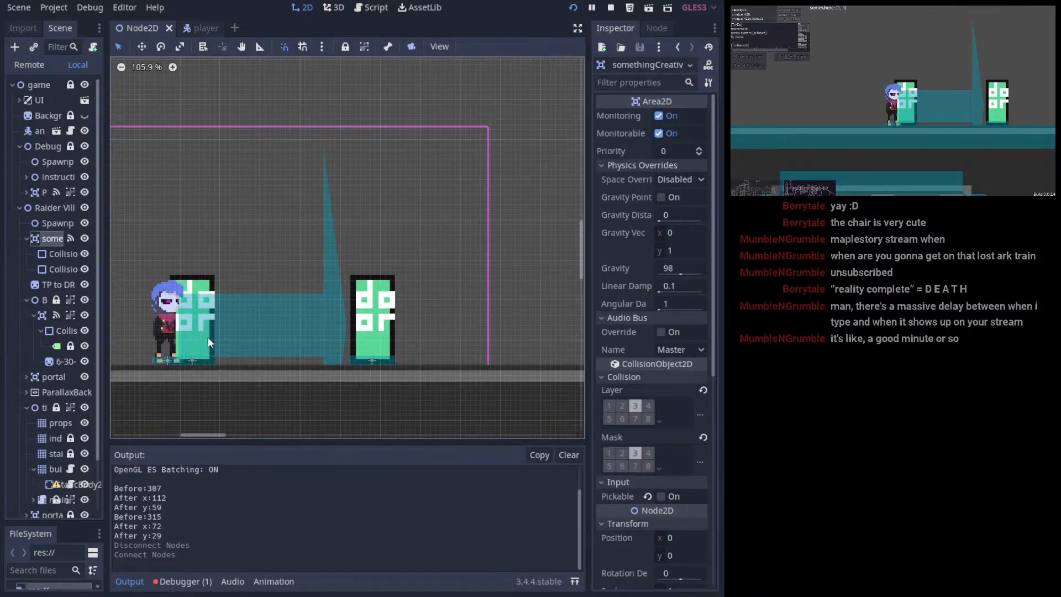
pyautogui.moveTo(204, 346); pyautogui.dragTo(273, 392, button='middle')
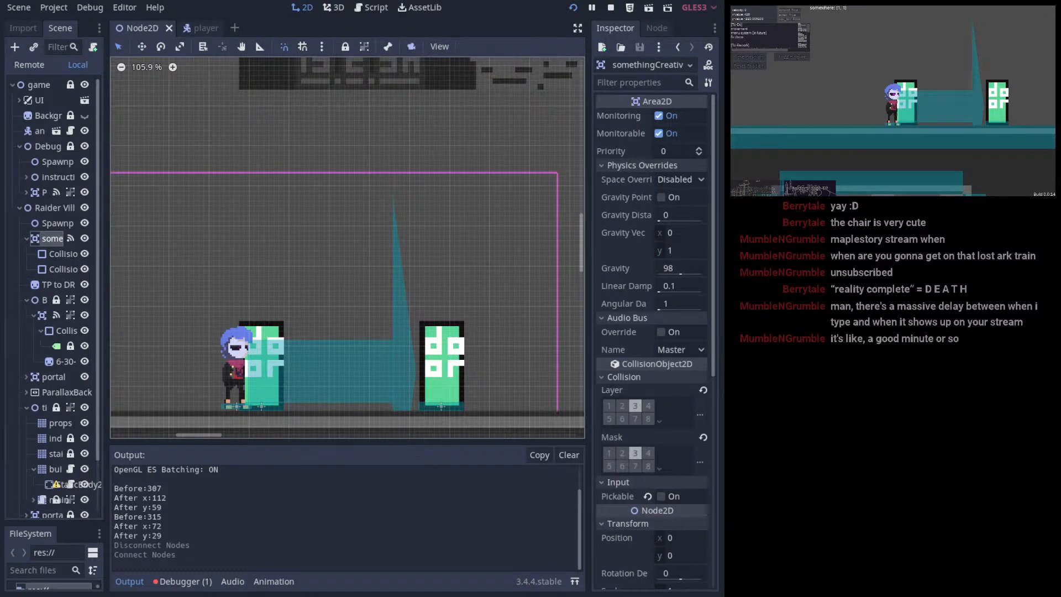
pyautogui.click(464, 410)
pyautogui.click(499, 348)
pyautogui.scroll(-2, 488, 339)
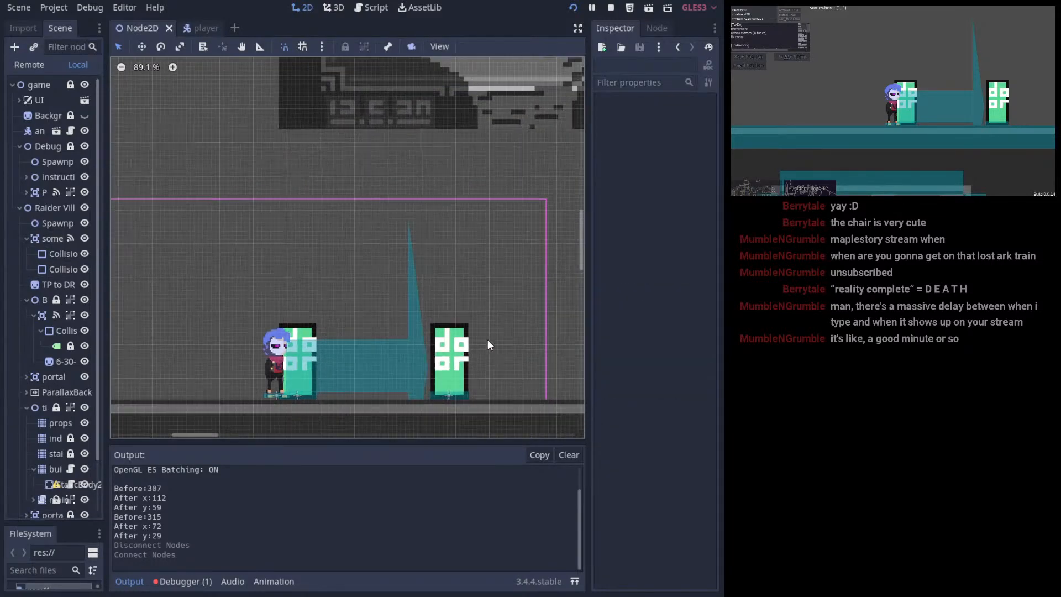
# - Examine the doors linking the stairways and rooms of the level's multi-storey building, and return to the two test doorways
pyautogui.scroll(-4, 488, 340)
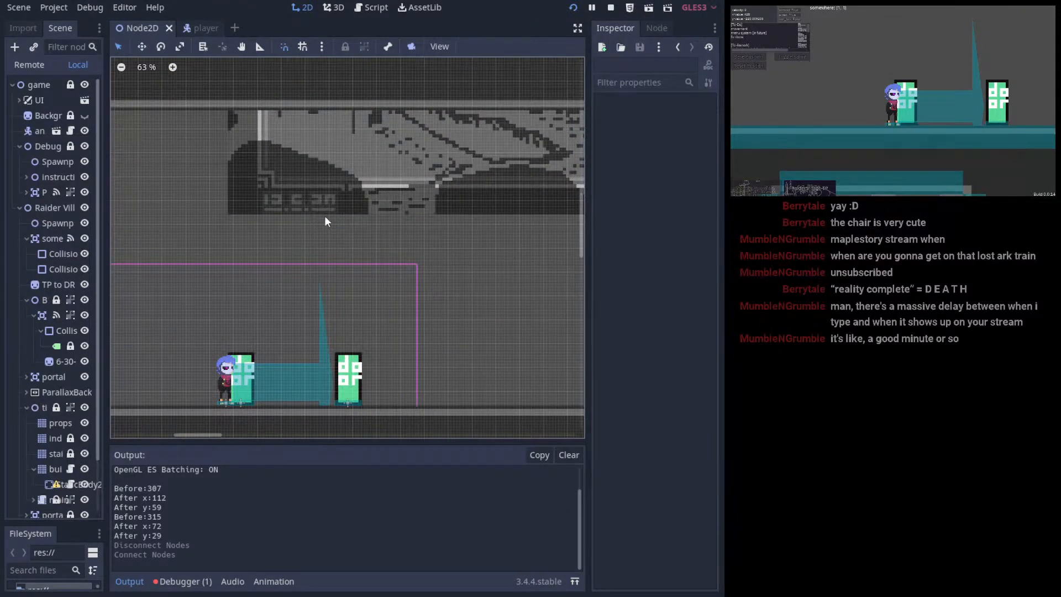
pyautogui.scroll(-7, 324, 216)
pyautogui.keyDown('shift'); pyautogui.hscroll(8, 424, 207); pyautogui.keyUp('shift')
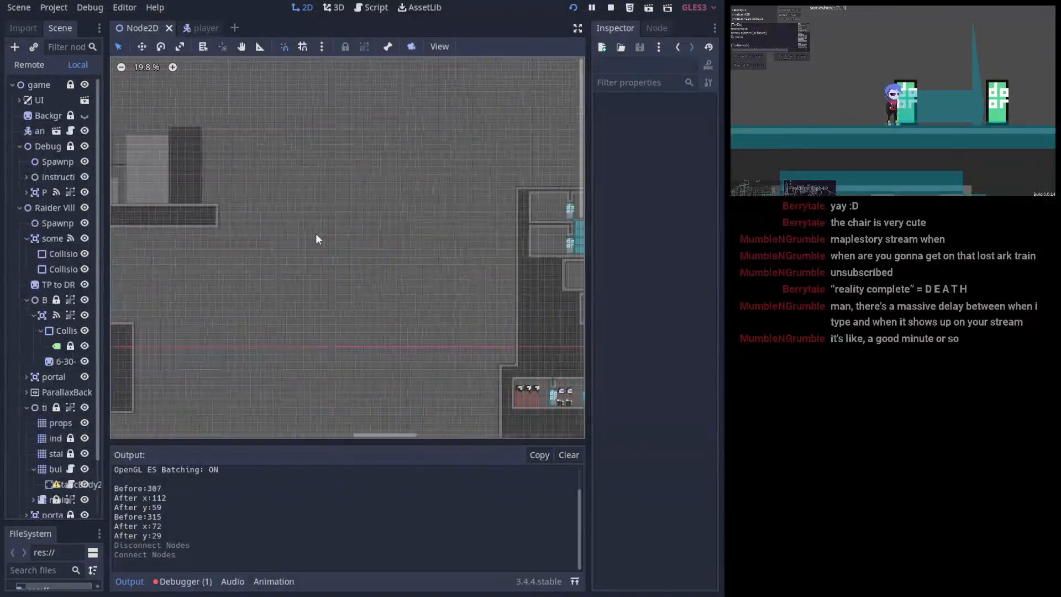
pyautogui.scroll(2, 307, 308)
pyautogui.scroll(2, 327, 227)
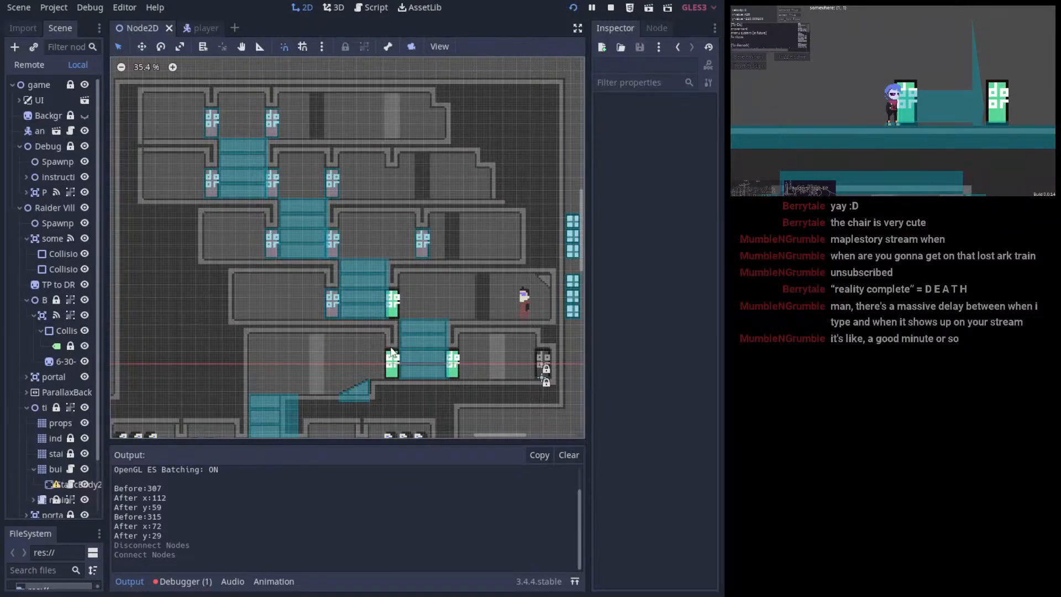
pyautogui.scroll(-3, 381, 351)
pyautogui.moveTo(376, 350); pyautogui.dragTo(469, 276, button='middle')
pyautogui.moveTo(404, 303); pyautogui.dragTo(384, 265, button='middle')
pyautogui.scroll(1, 396, 260)
pyautogui.scroll(1, 384, 265)
pyautogui.scroll(1, 360, 329)
pyautogui.moveTo(357, 327); pyautogui.dragTo(378, 274, button='middle')
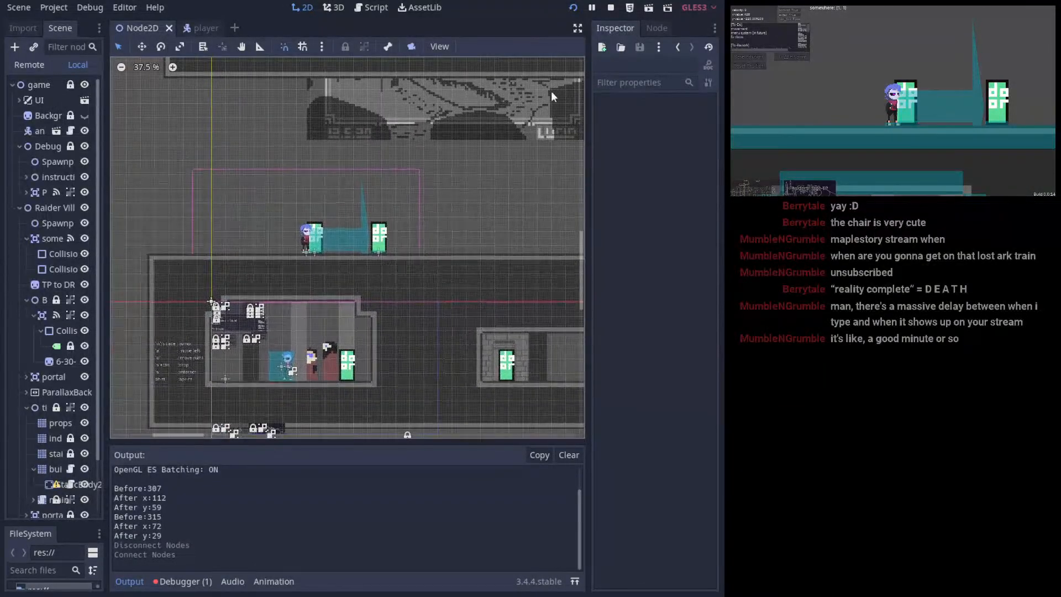